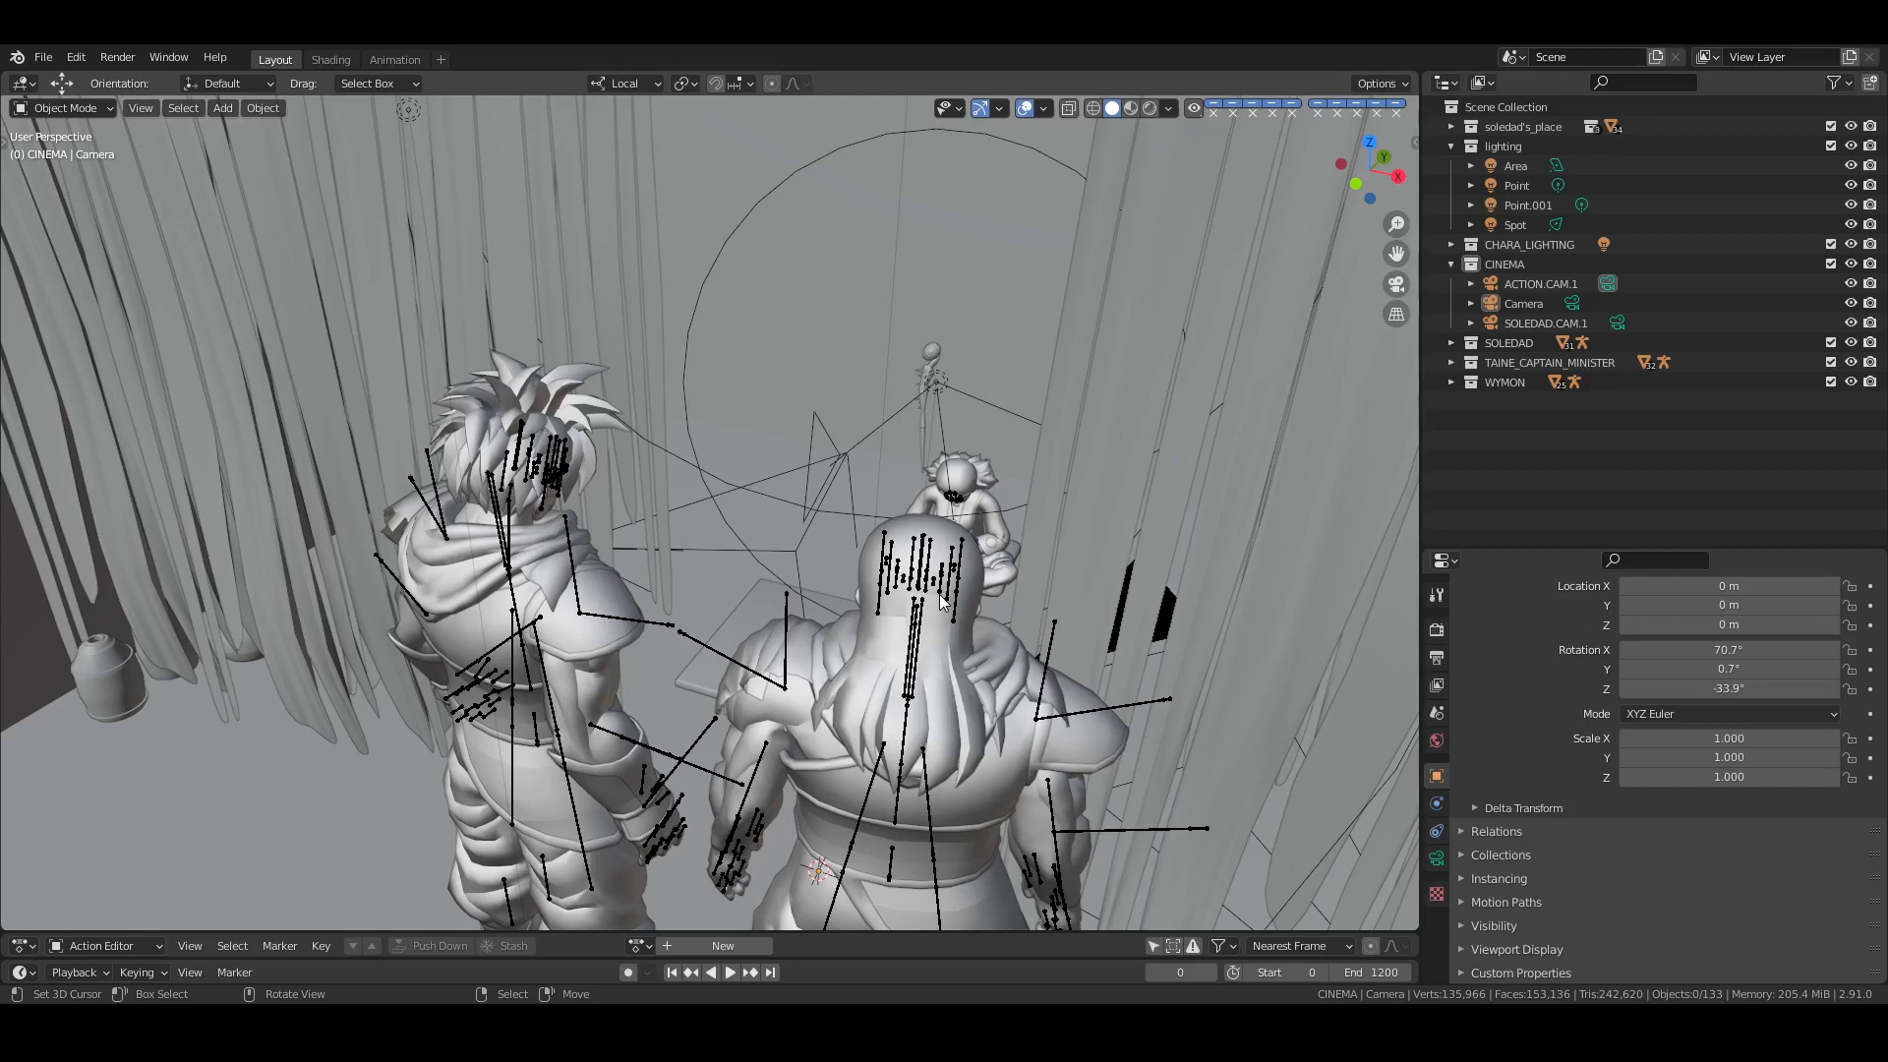
Save the scene file
middle_click_drag(940, 594, 988, 602)
key("ctrl+s")
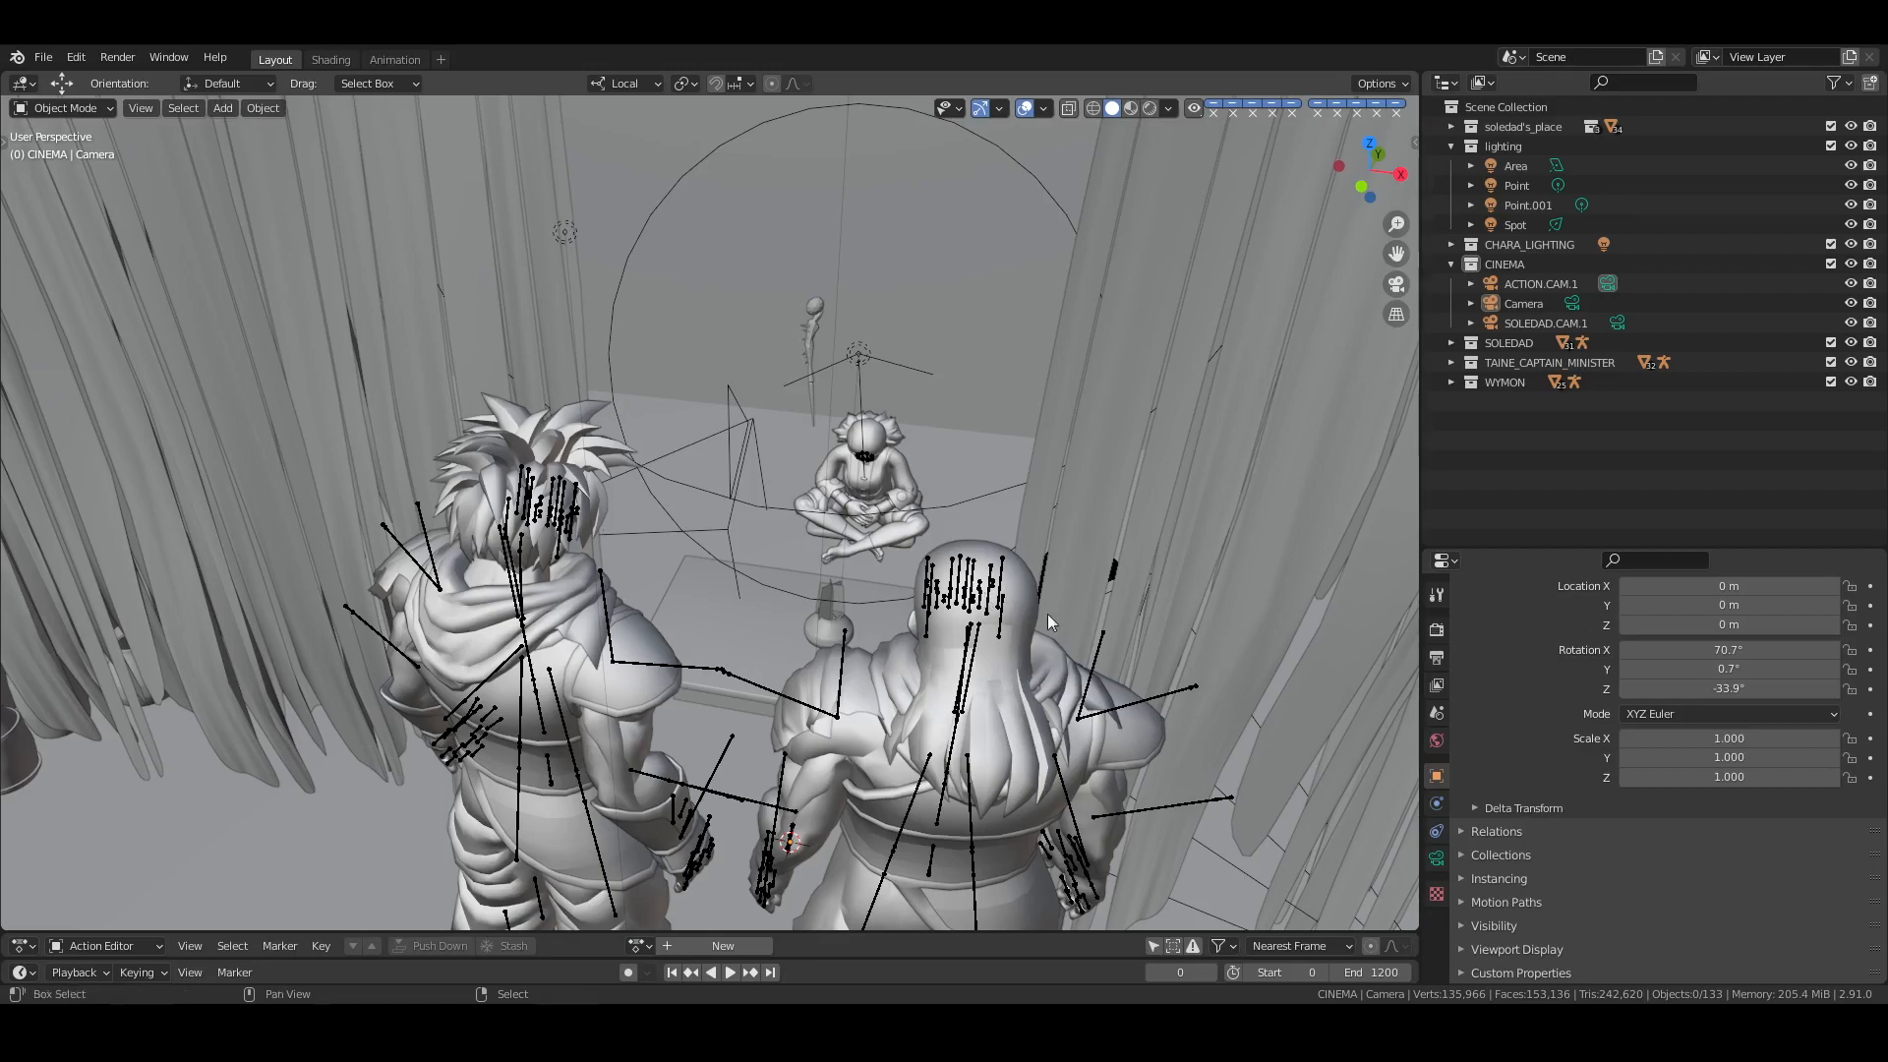
middle_click_drag(1047, 613, 1023, 692)
key("ctrl+s")
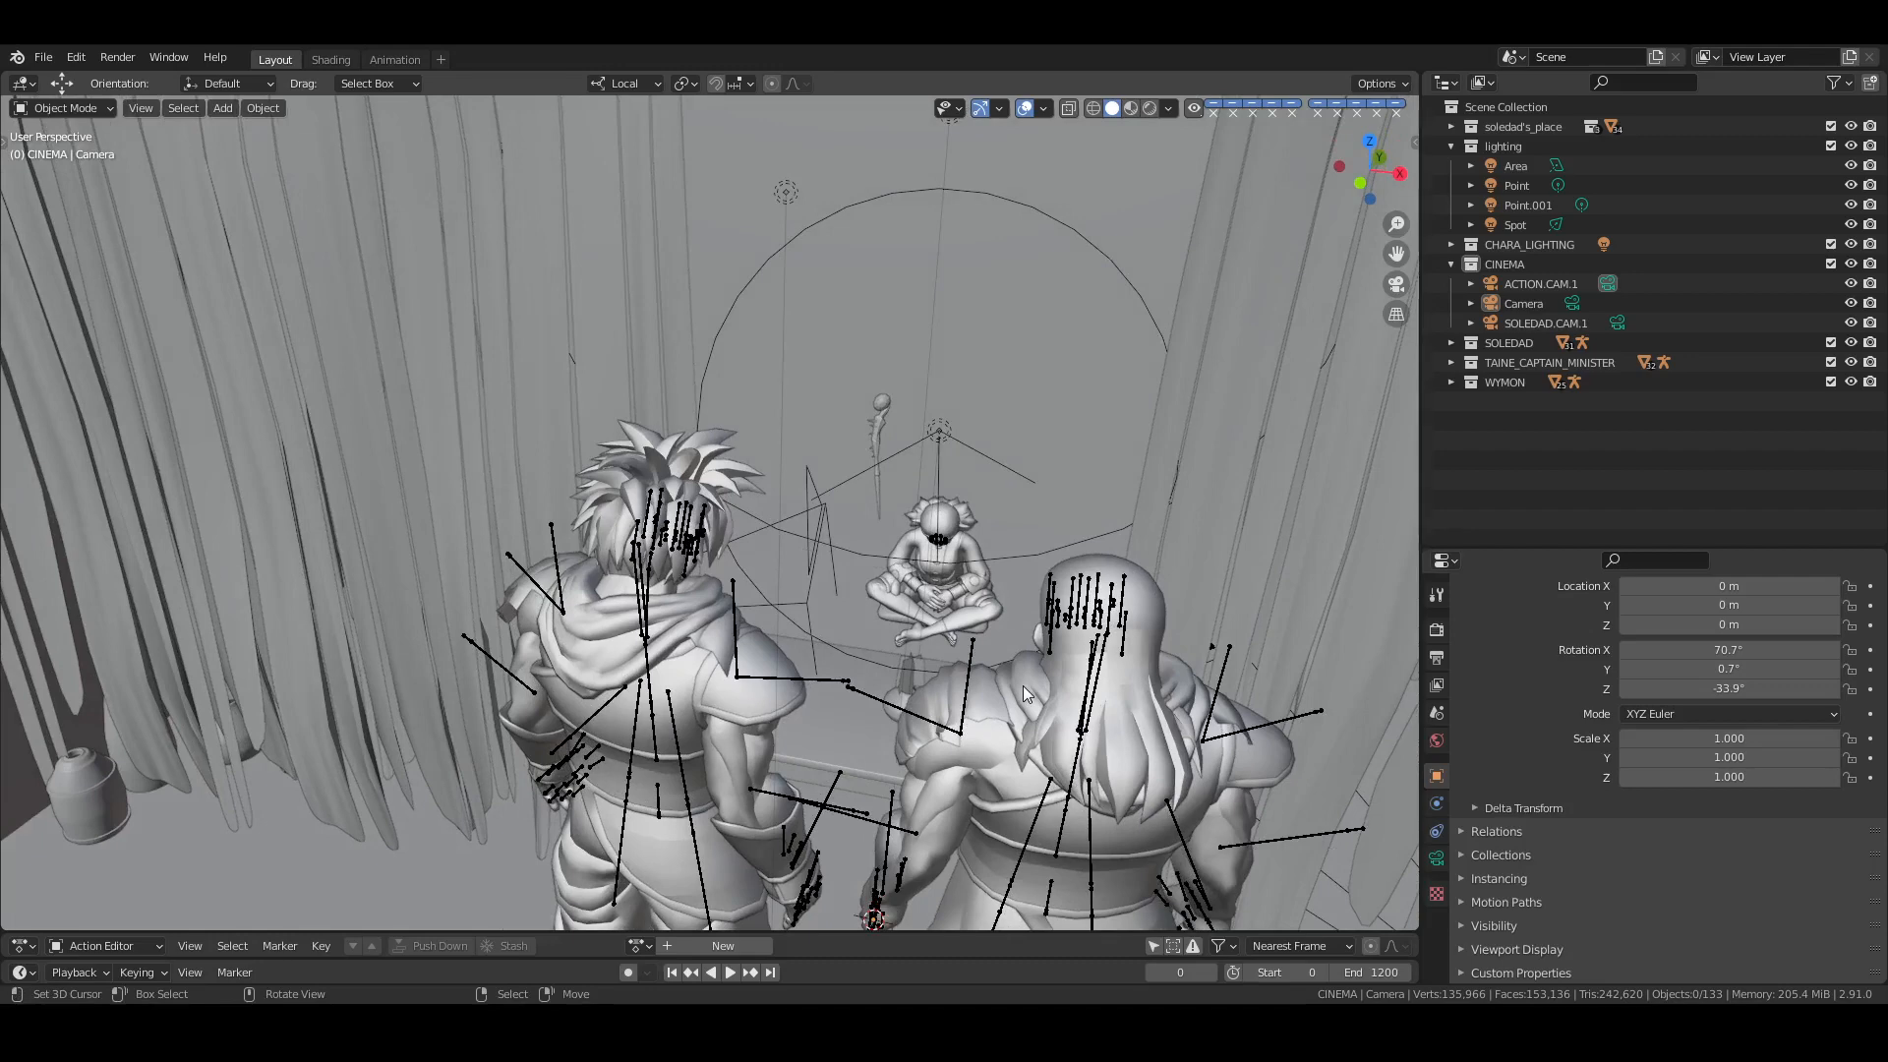
key("n")
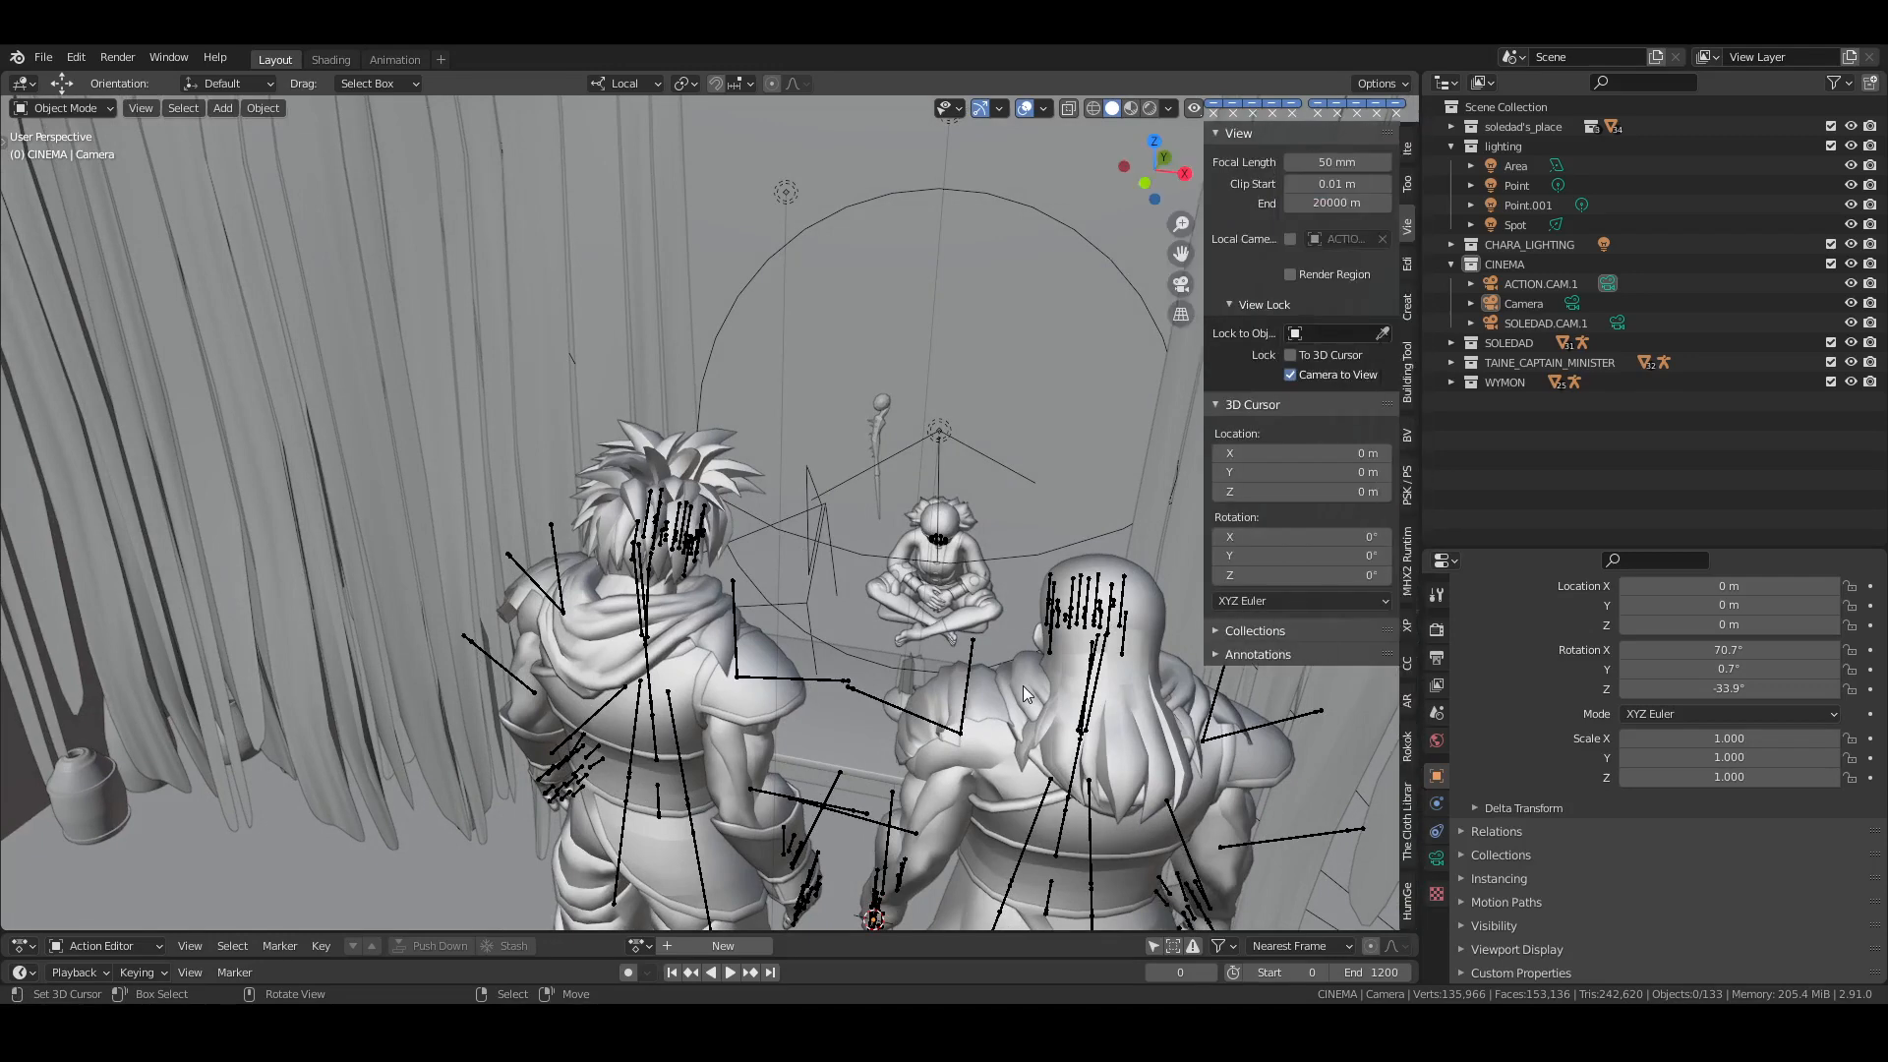
left_click(1407, 900)
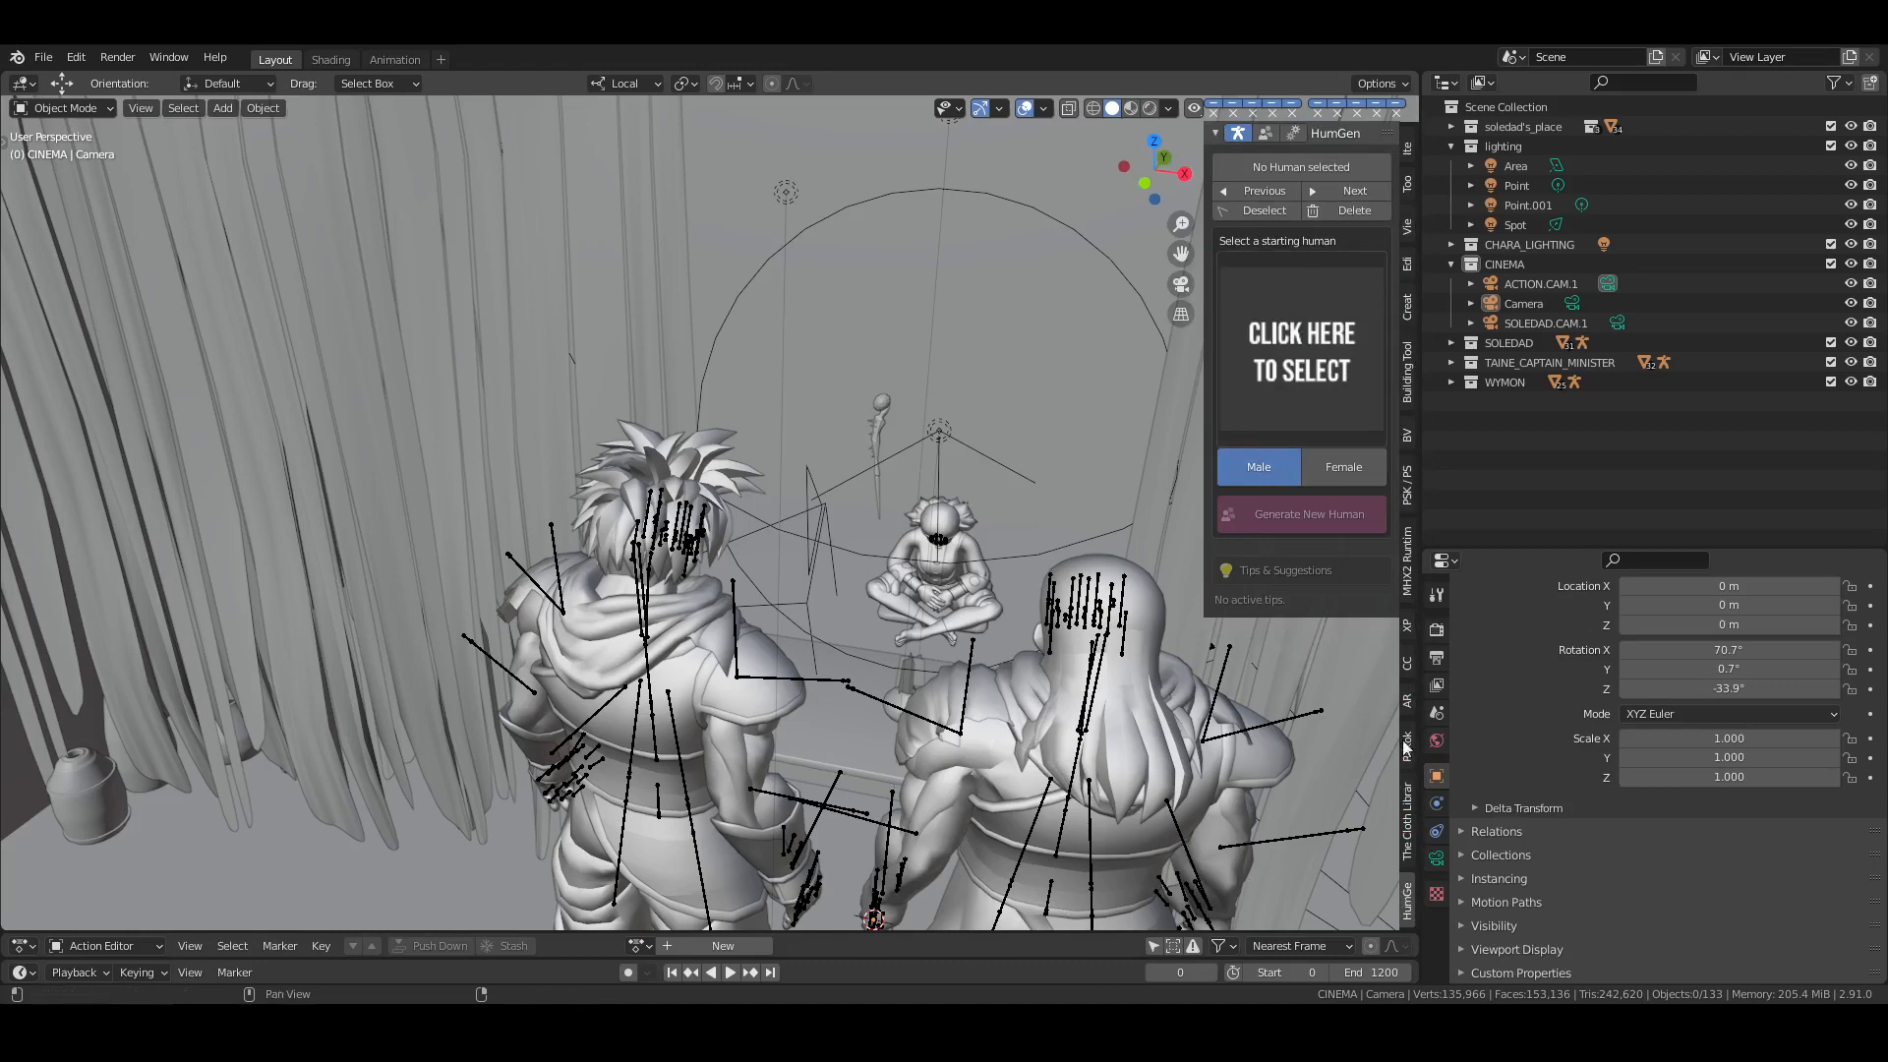
left_click(1408, 151)
key("n")
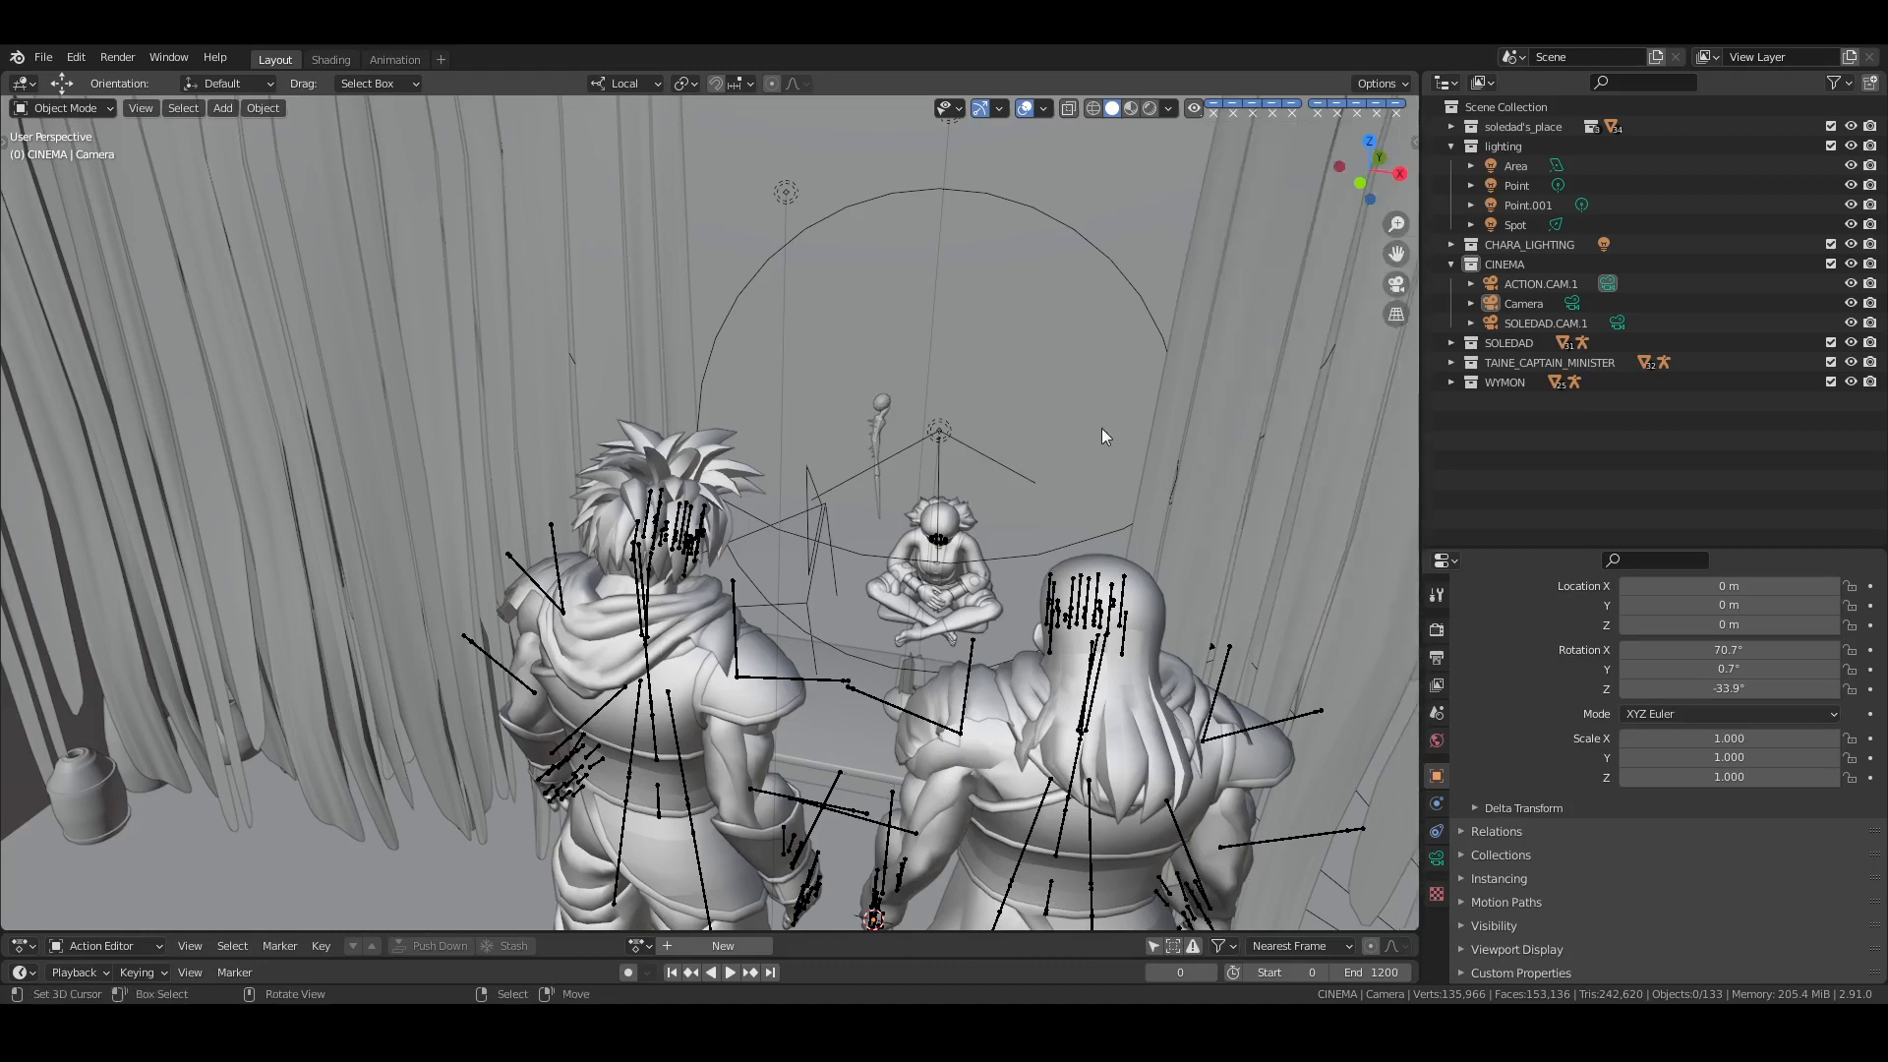
key("ctrl+s")
Try to rotate the door panel behind the two standing characters about its local Z axis
middle_click_drag(1101, 428, 1129, 645)
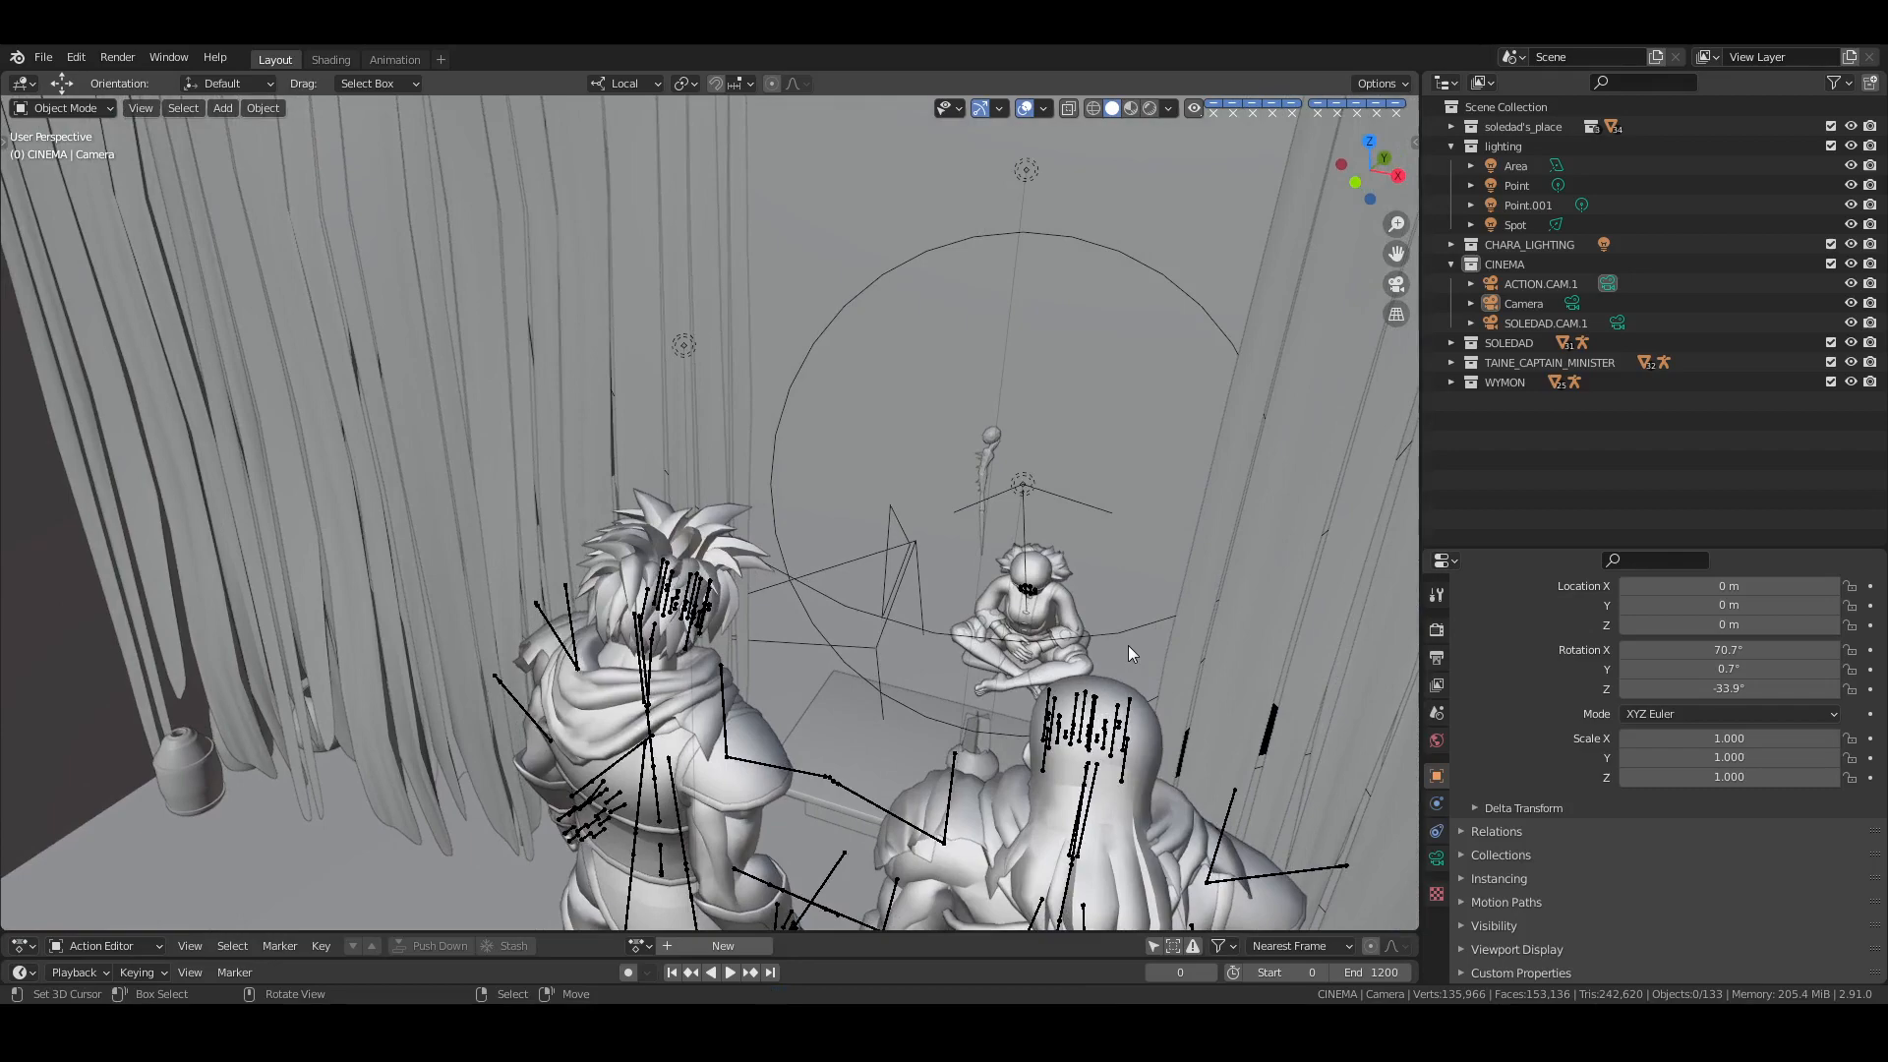
middle_click_drag(1129, 645, 741, 637)
scroll(787, 582, "up", 4)
scroll(1034, 606, "up", 7)
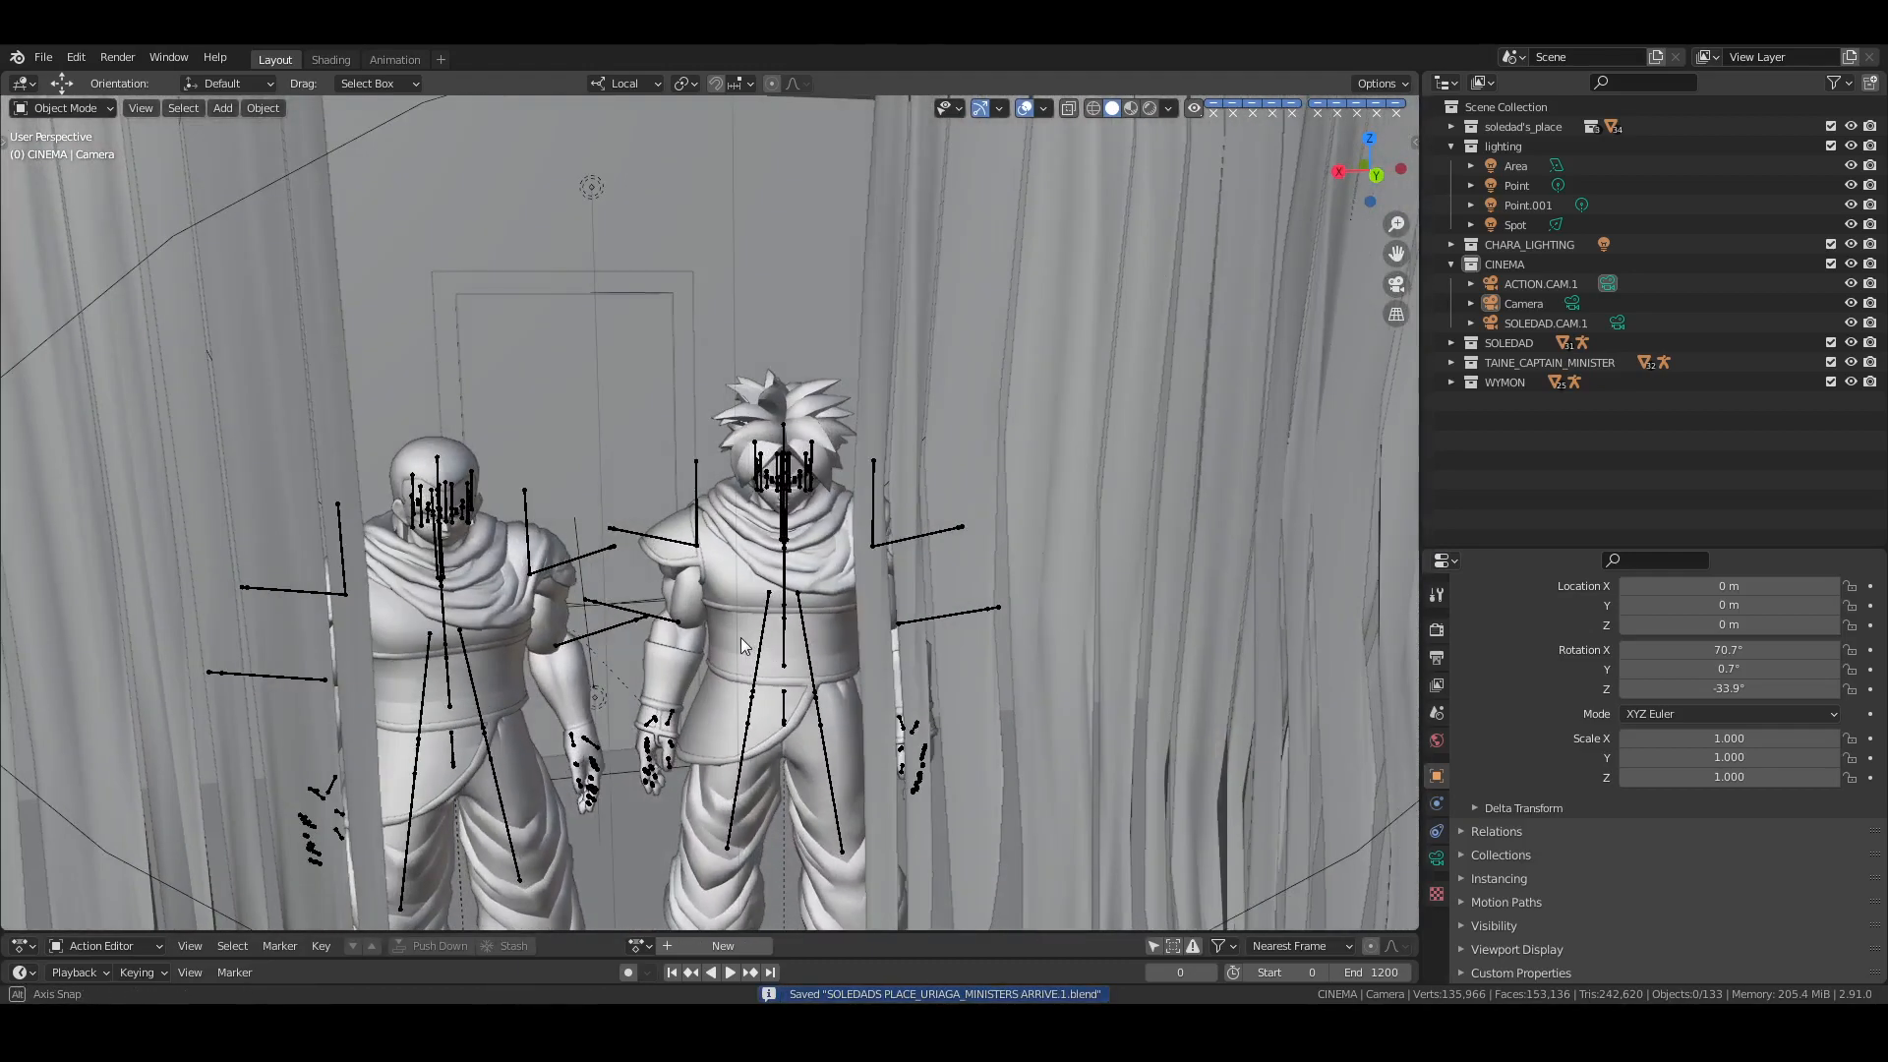
left_click(535, 411)
key("r")
key("z")
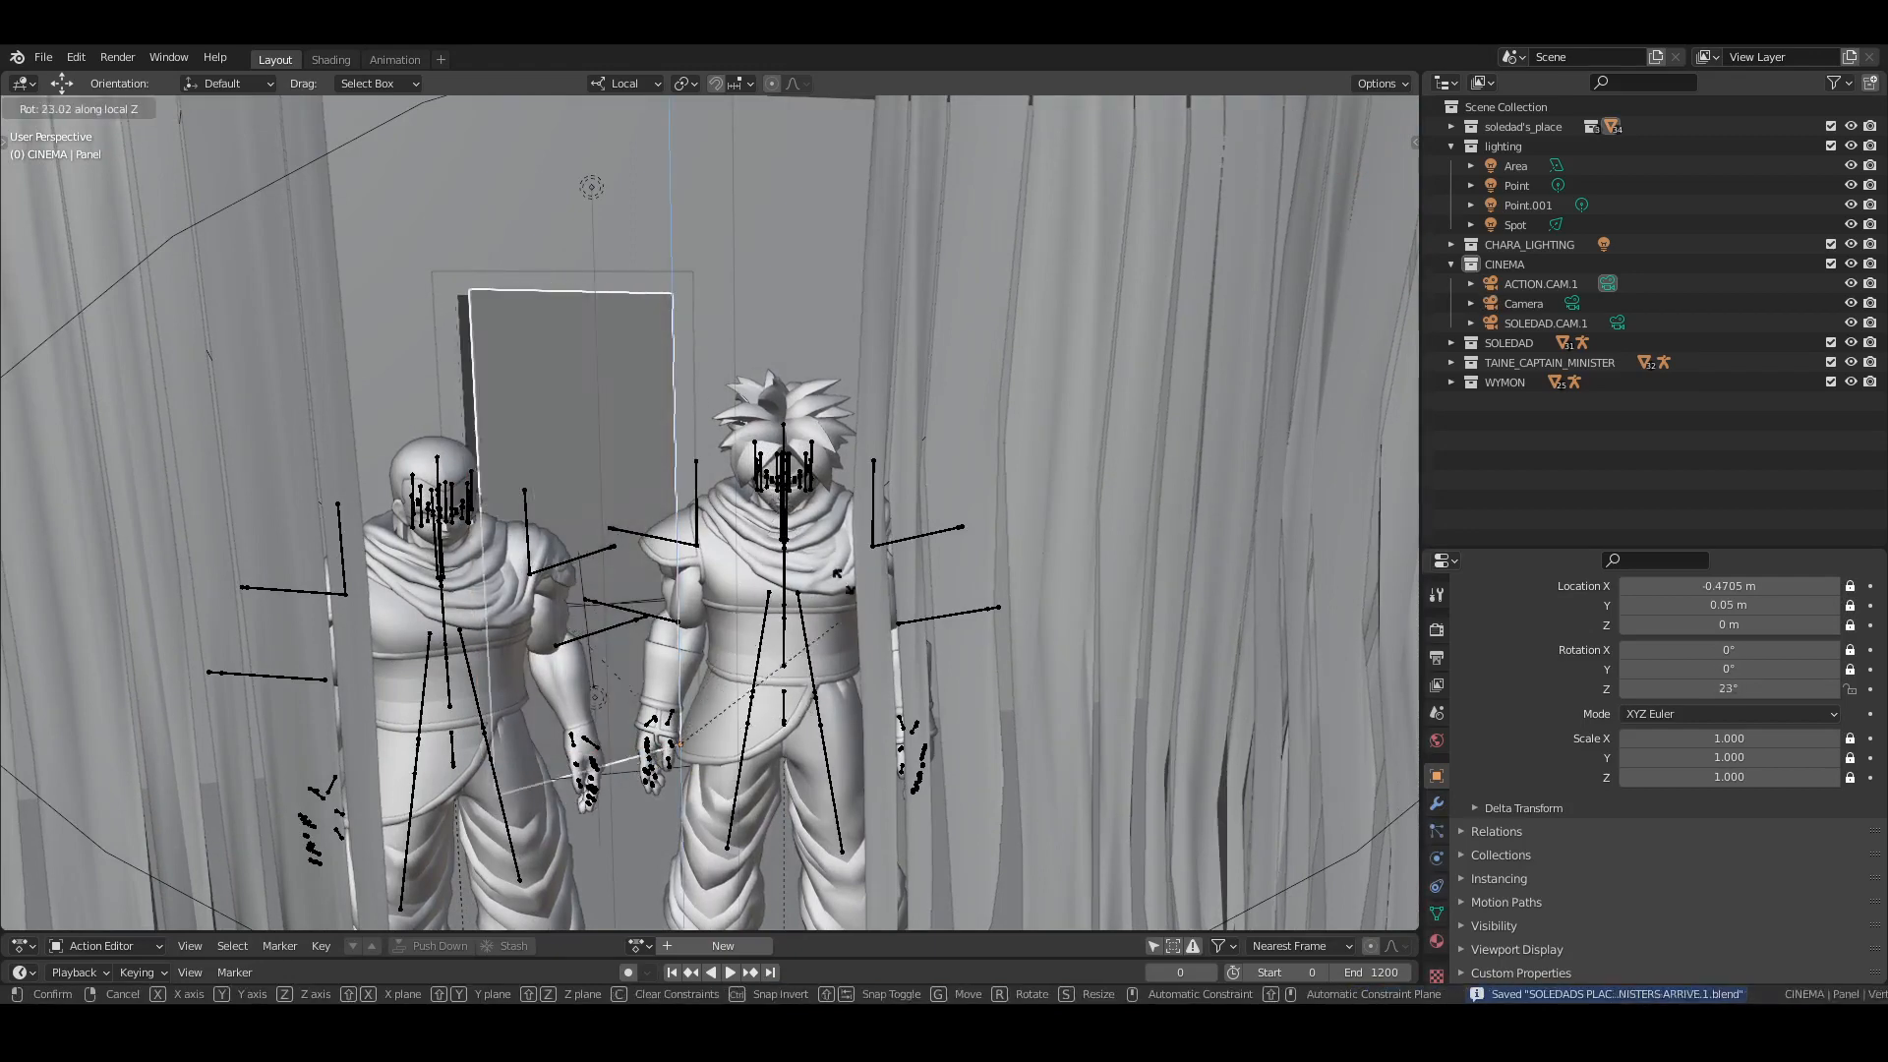
right_click(858, 599)
key("alt+a")
key("ctrl+s")
middle_click_drag(873, 588, 747, 610)
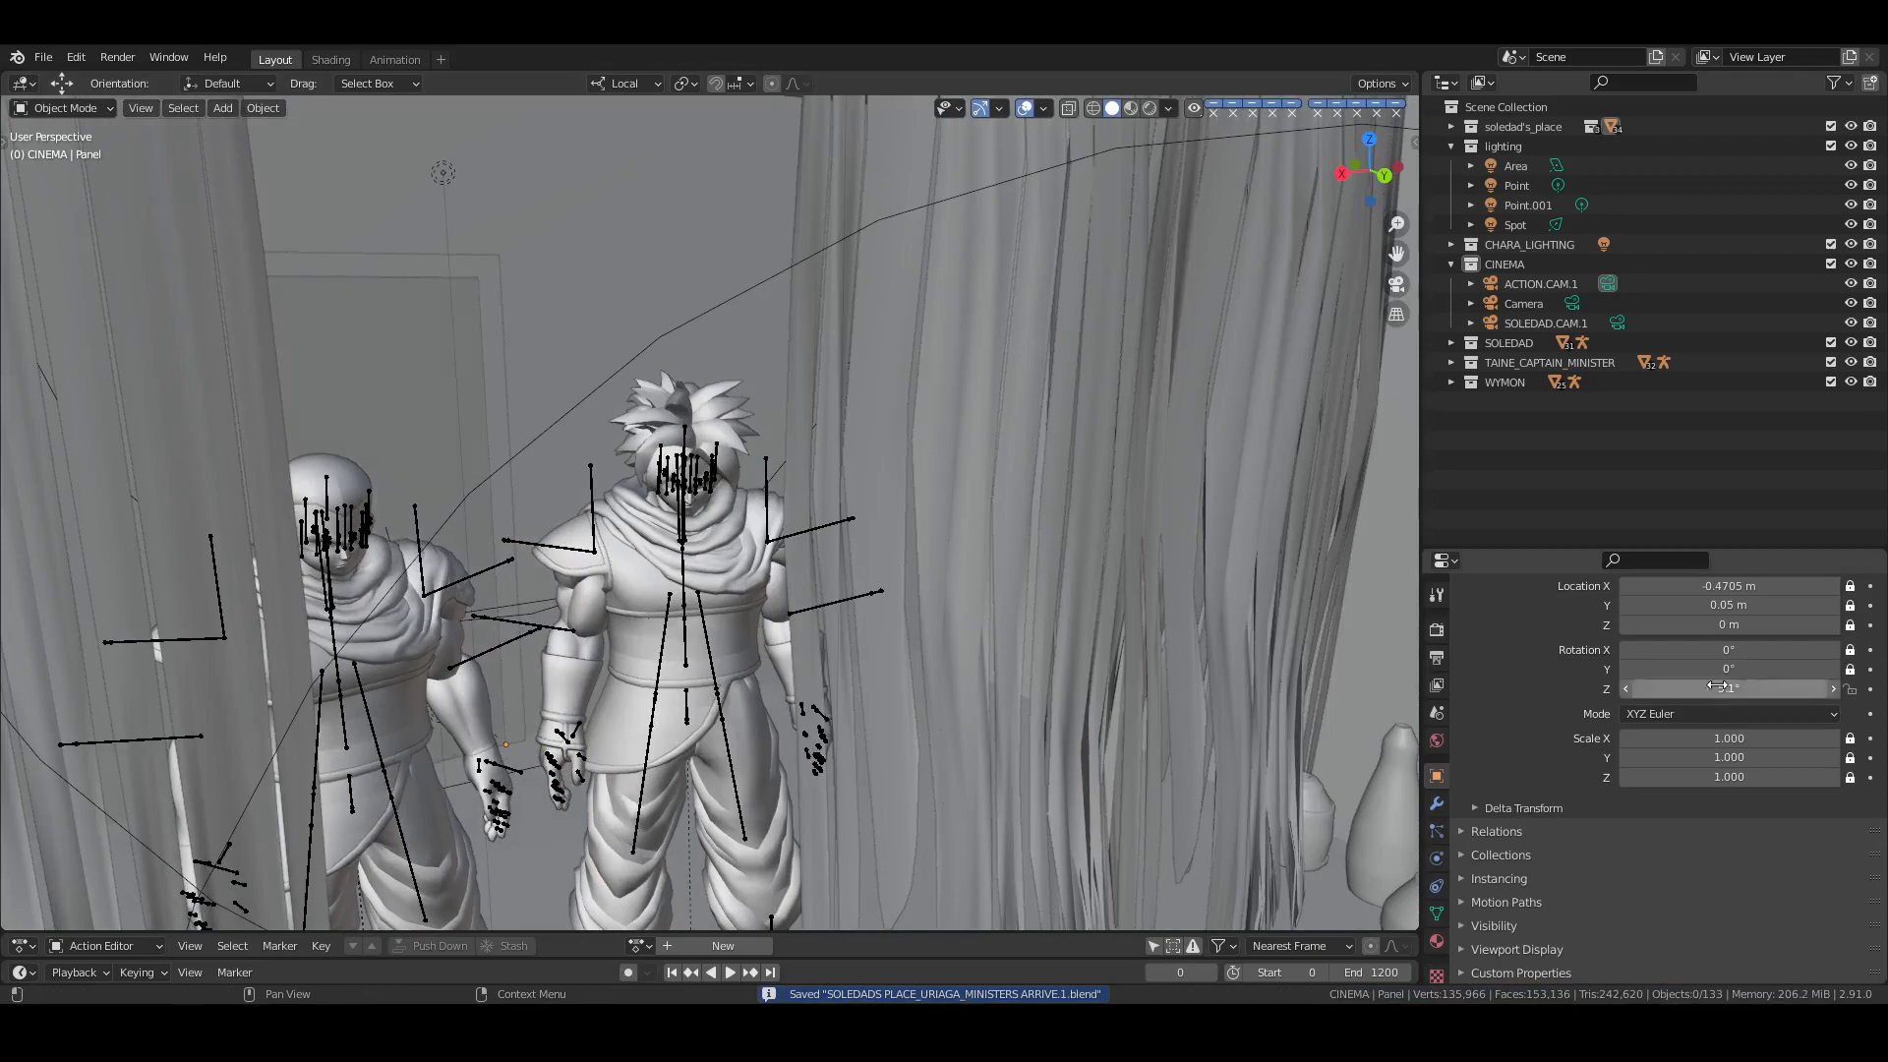
Inspect the Wymon, Taine and Soledad armatures by selecting them in turn, leave them deselected and save the file
middle_click_drag(957, 599, 924, 472)
left_click(969, 584)
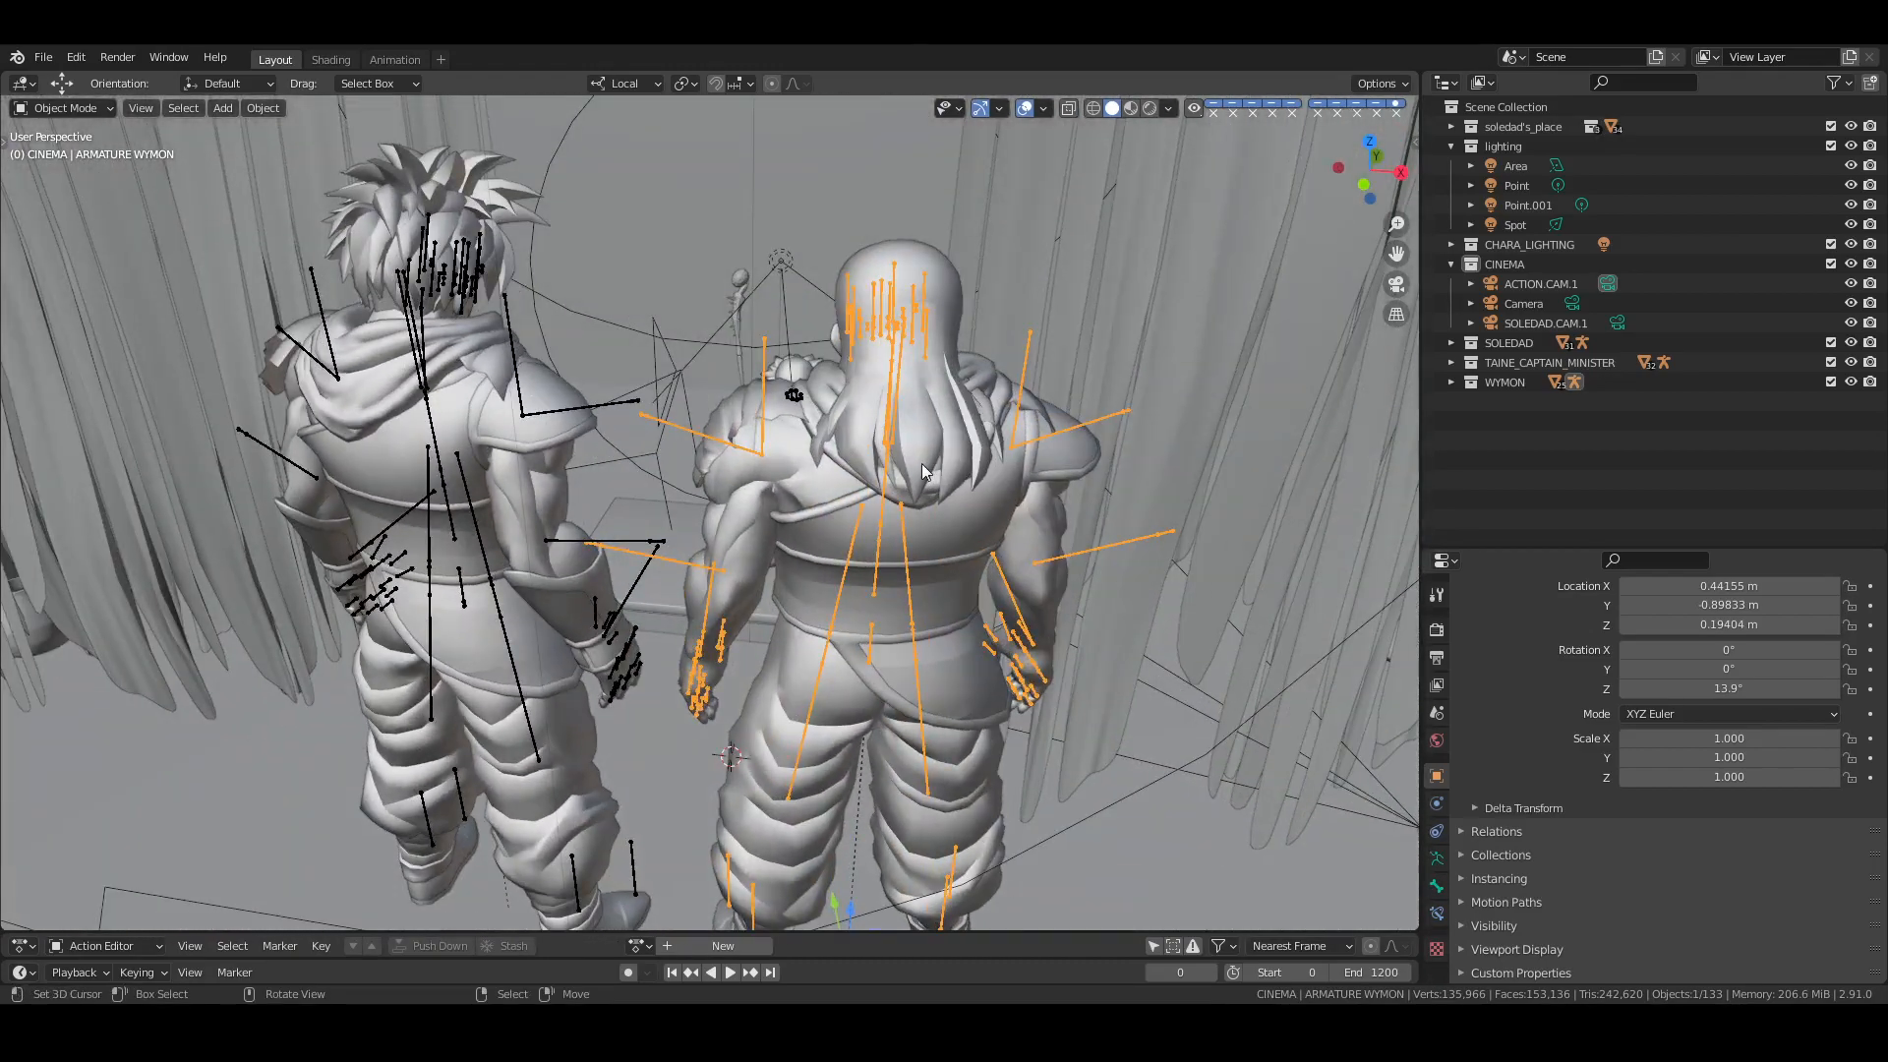
key("alt+a")
right_click(455, 293)
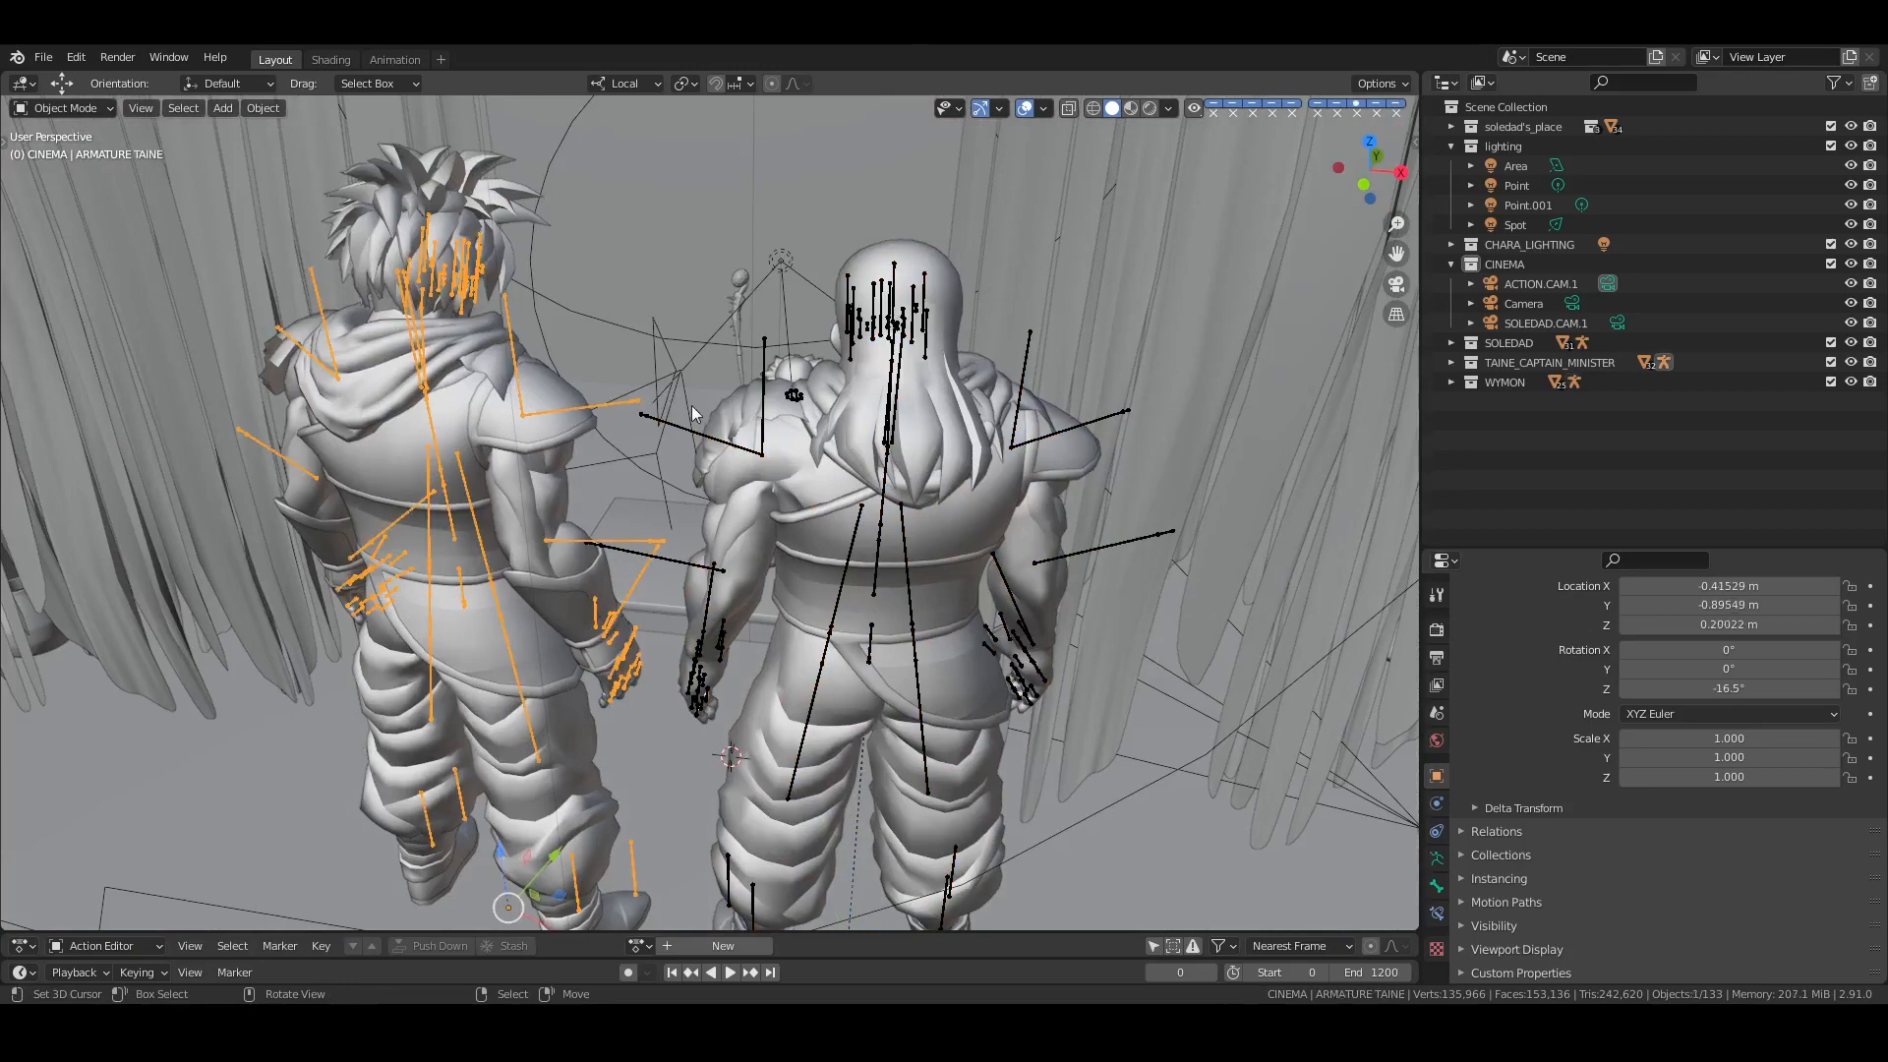
middle_click_drag(692, 405, 635, 438)
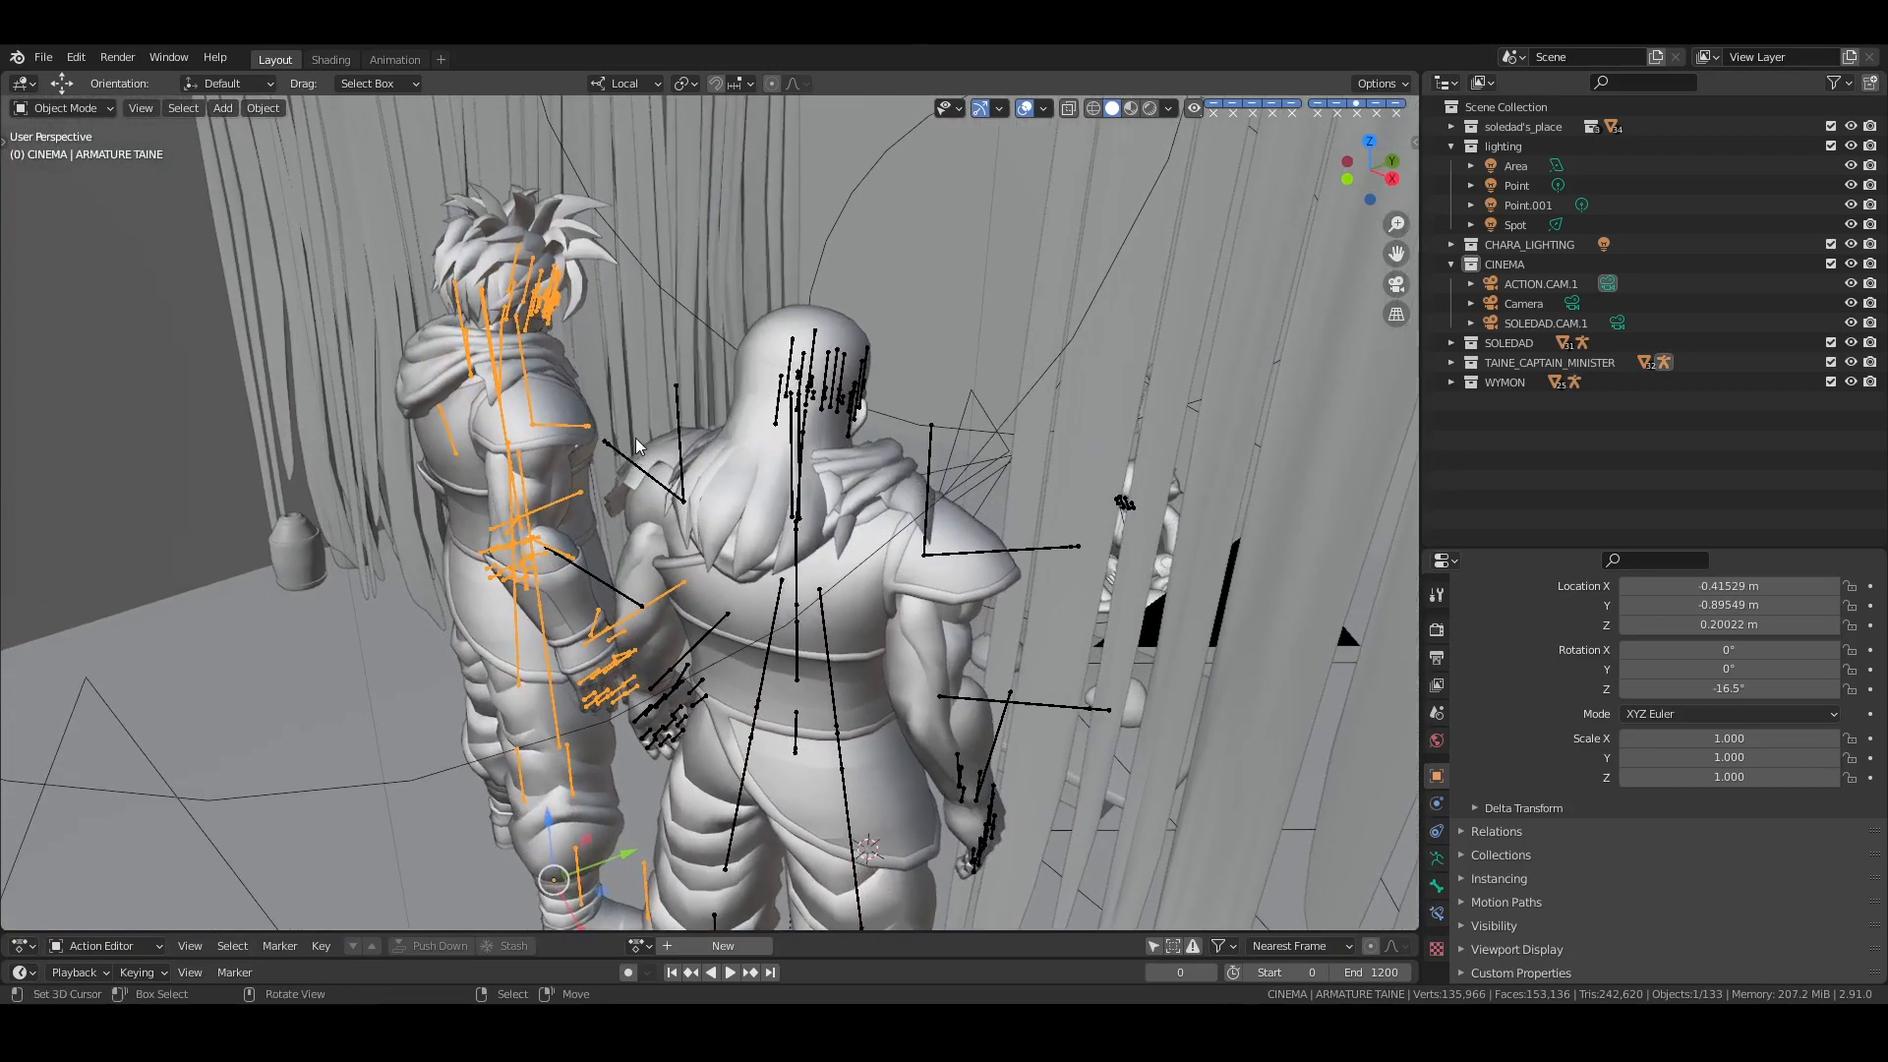
key("alt+a")
key("ctrl+s")
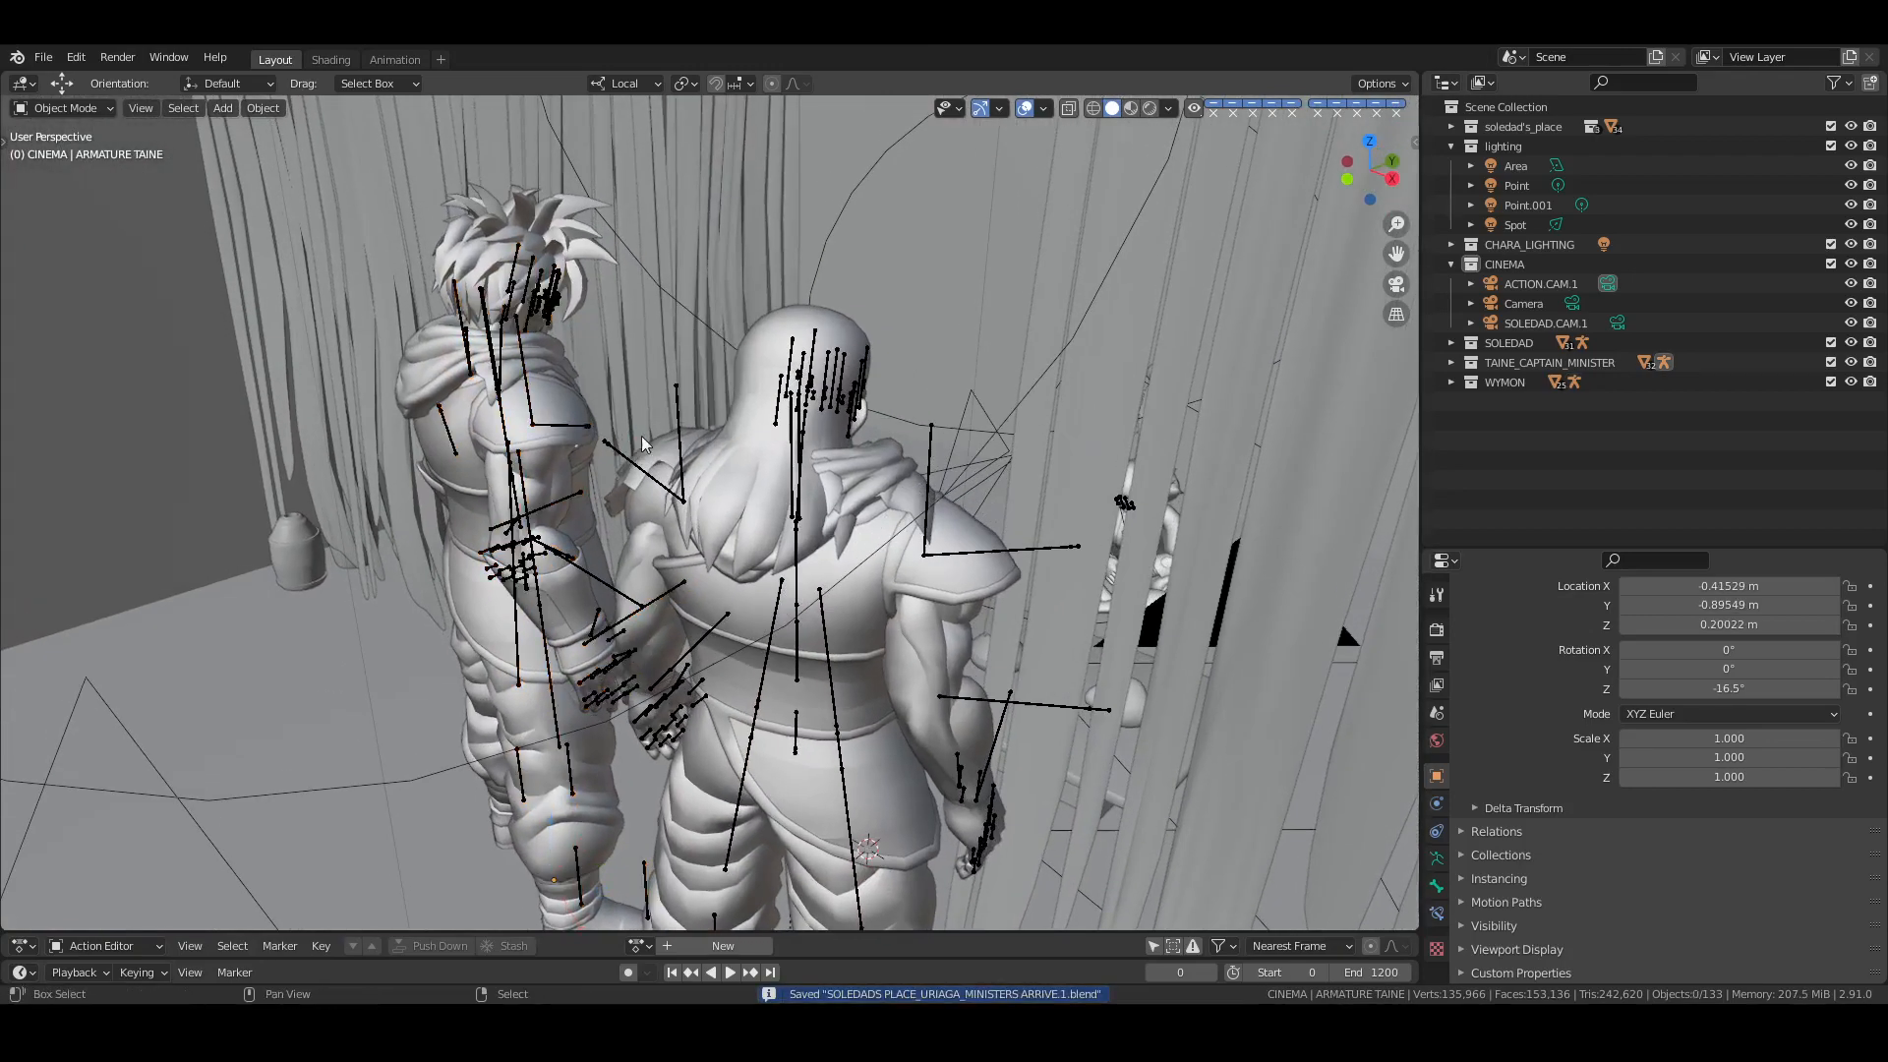
middle_click_drag(641, 435, 822, 452)
right_click(710, 344)
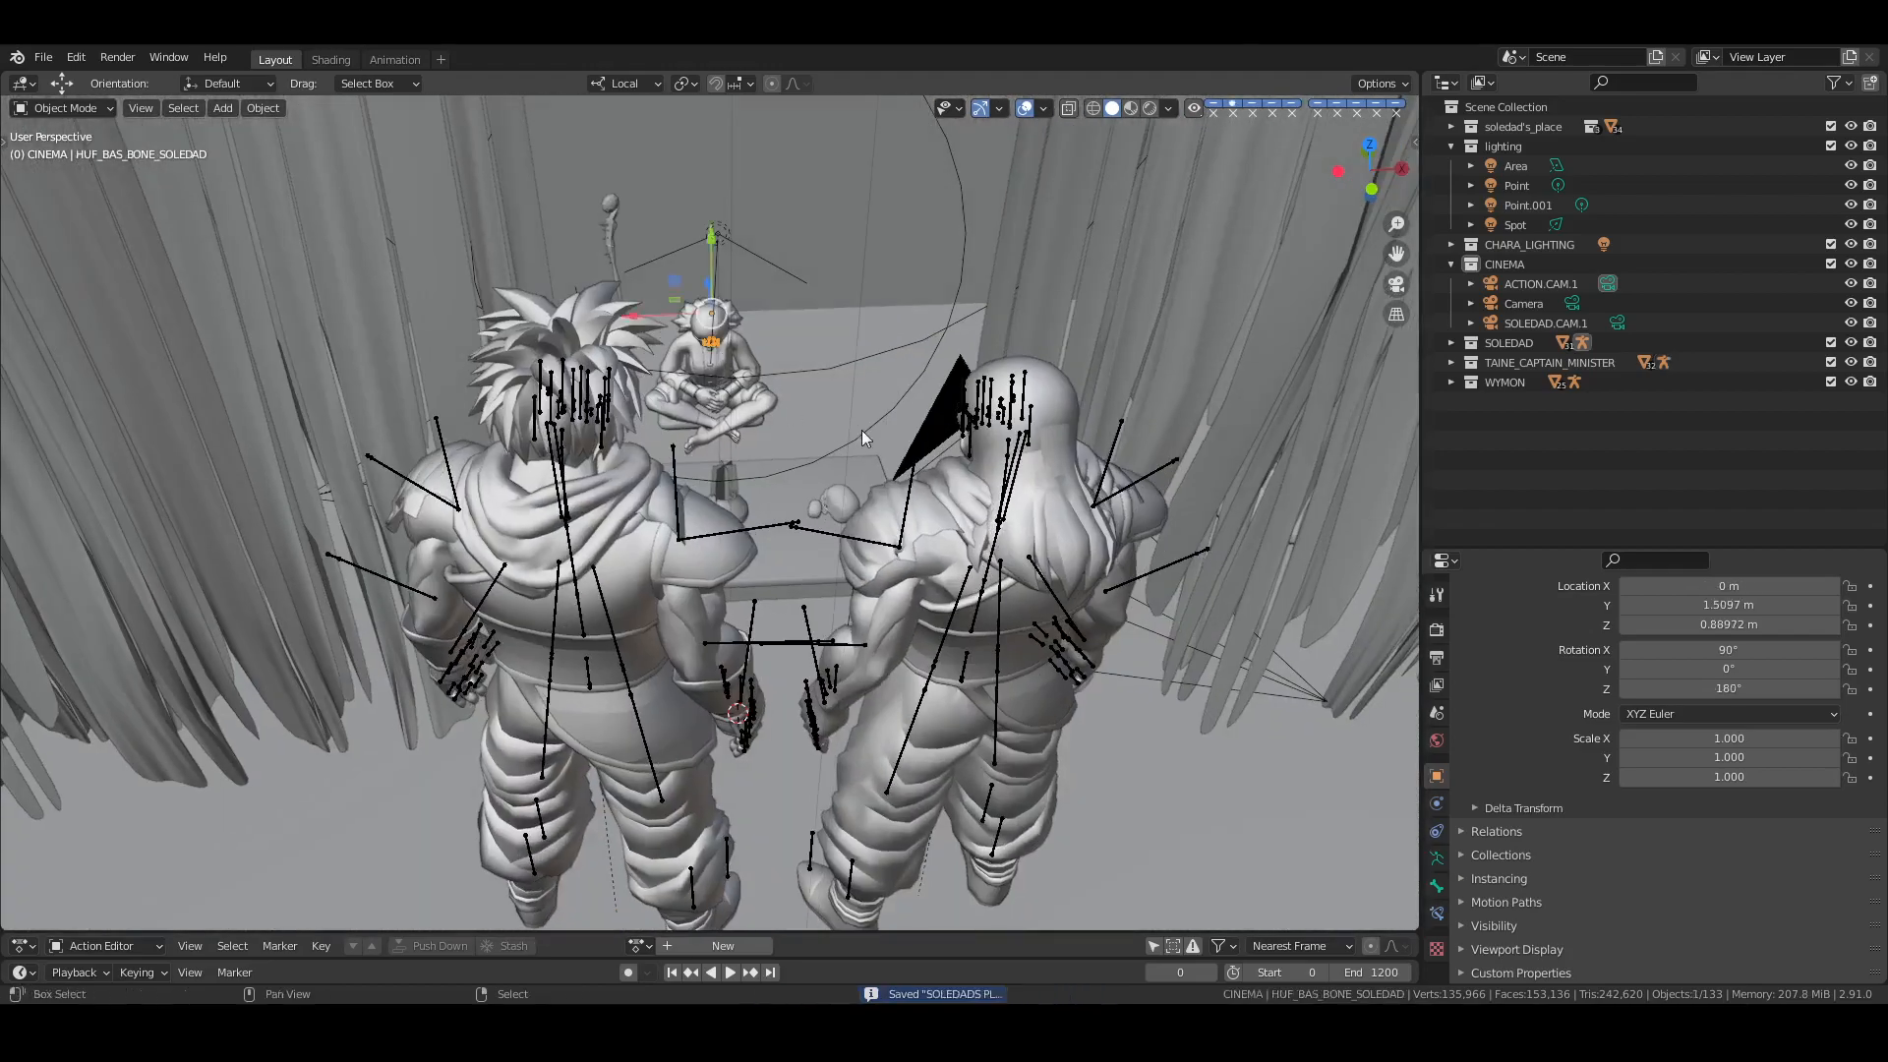
middle_click_drag(877, 511, 929, 556)
key("alt+a")
key("ctrl+s")
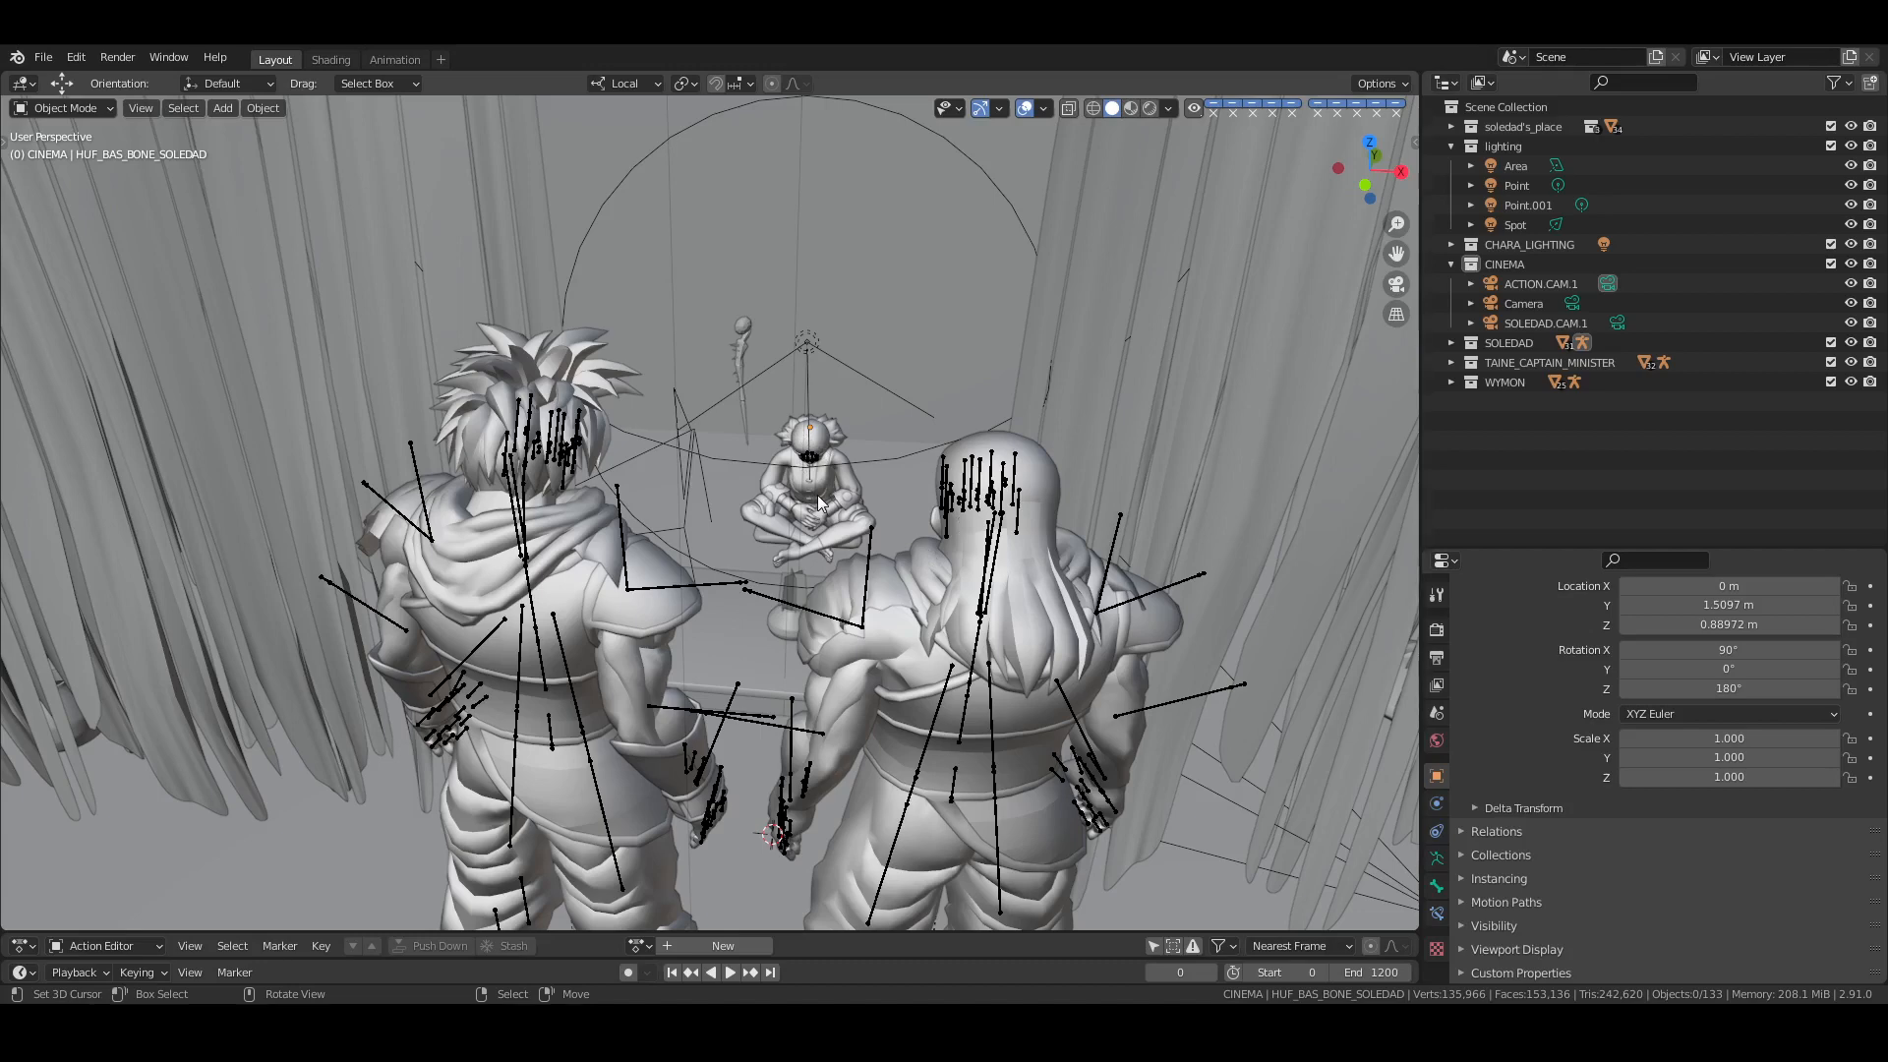
Create a collection named EFFECTS in the Scene Collection and place it between CHARA_LIGHTING and CINEMA
middle_click_drag(985, 664, 1050, 686)
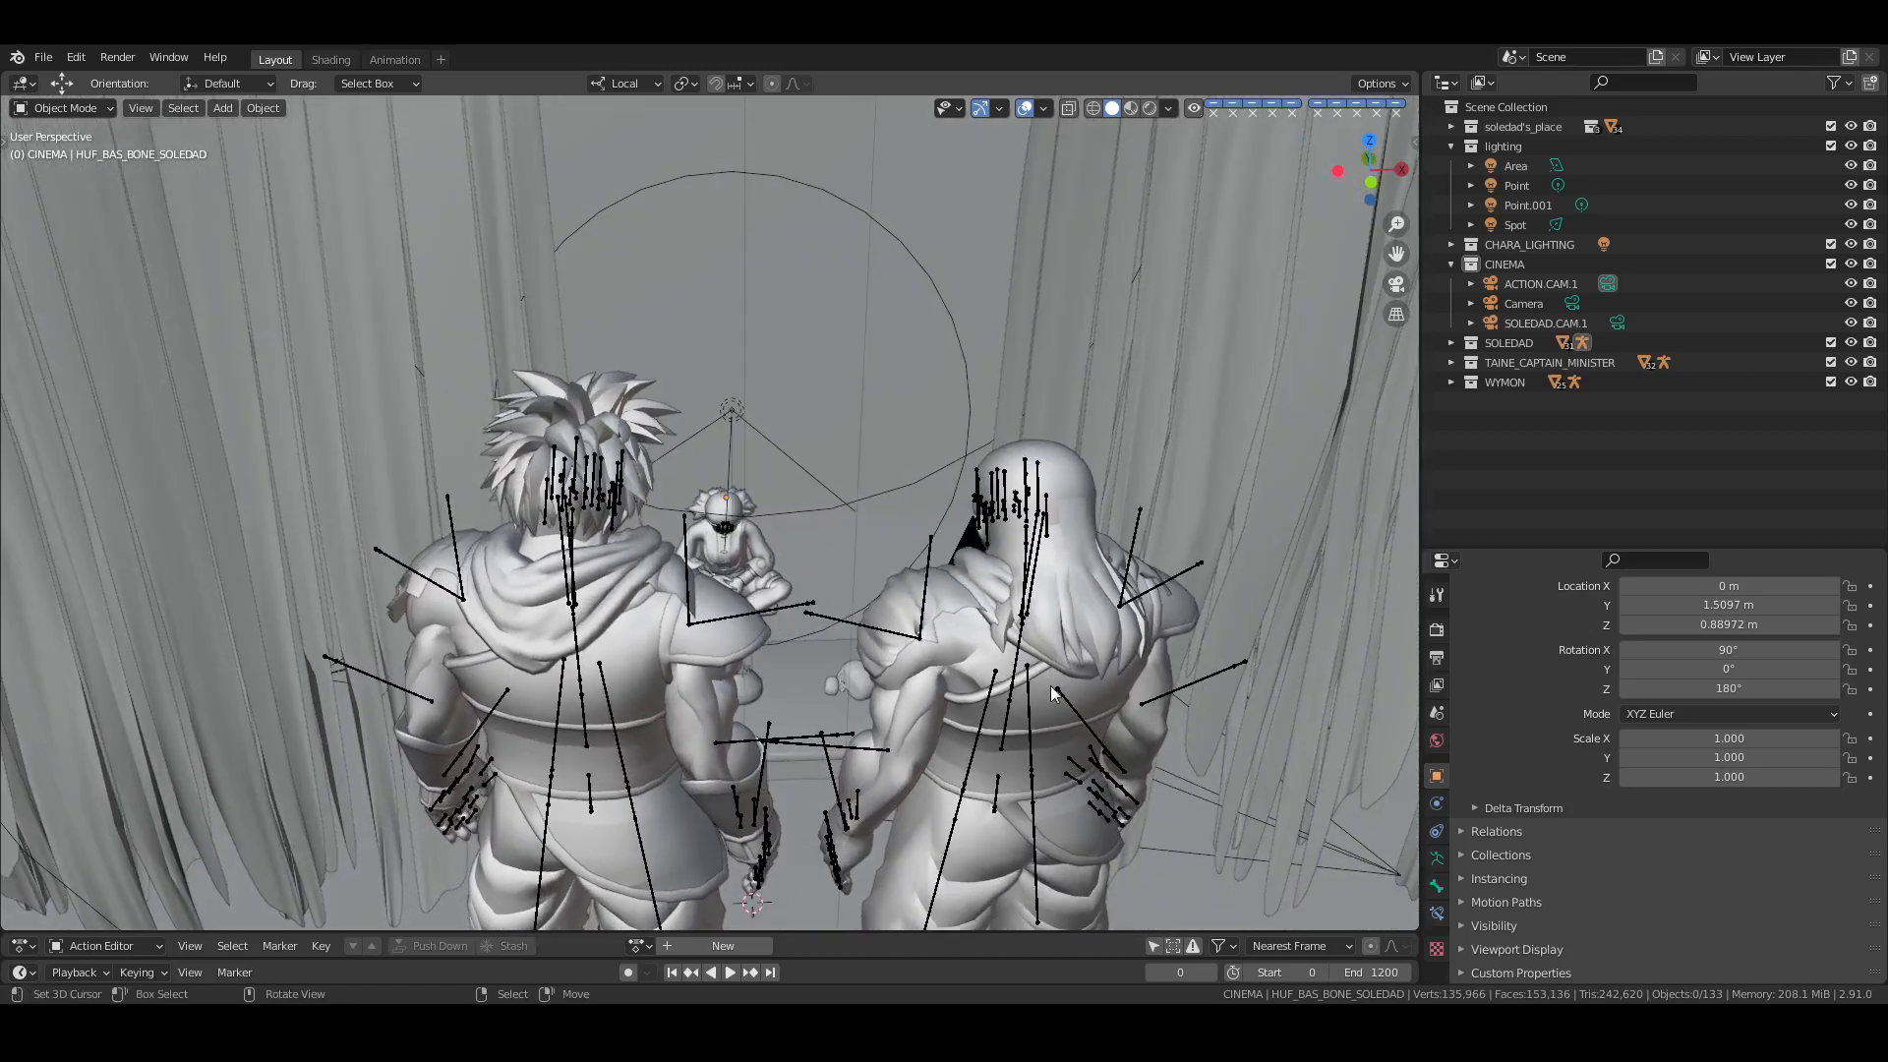
right_click(1500, 106)
left_click(1500, 106)
left_click(1501, 403)
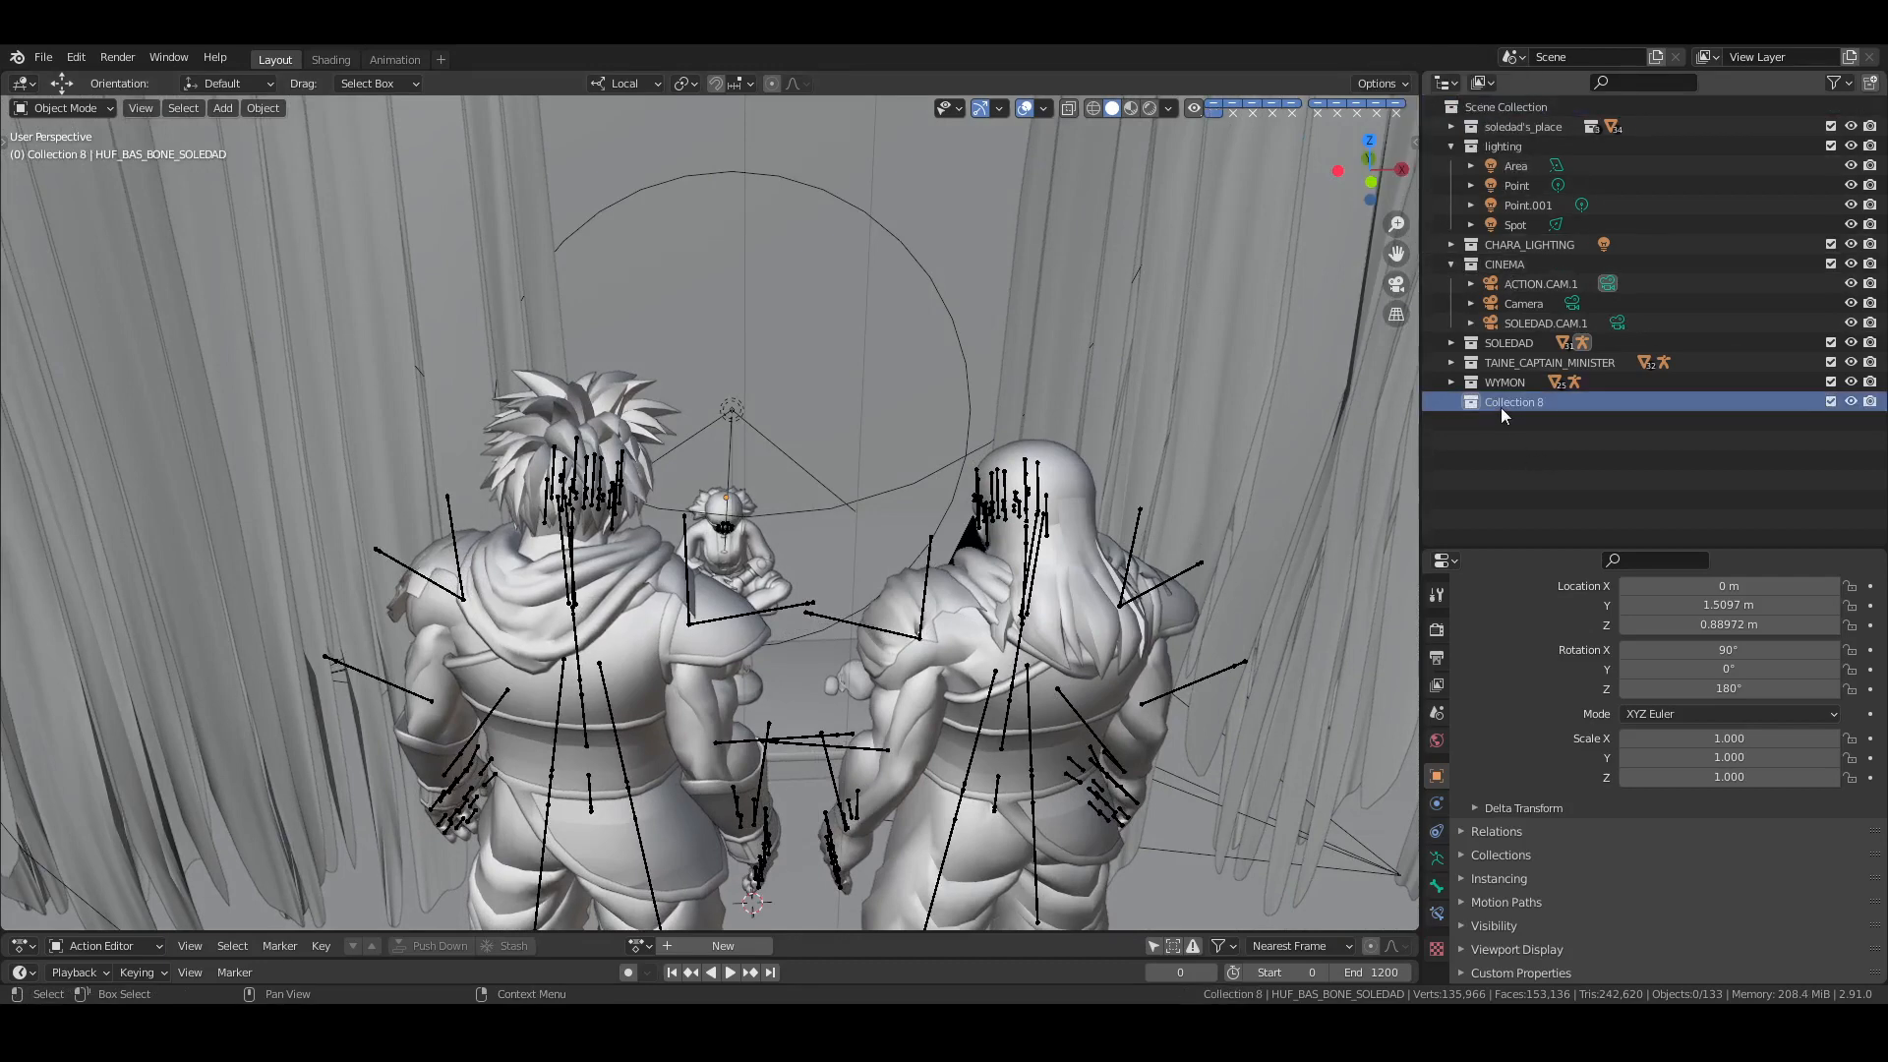
double_click(1500, 403)
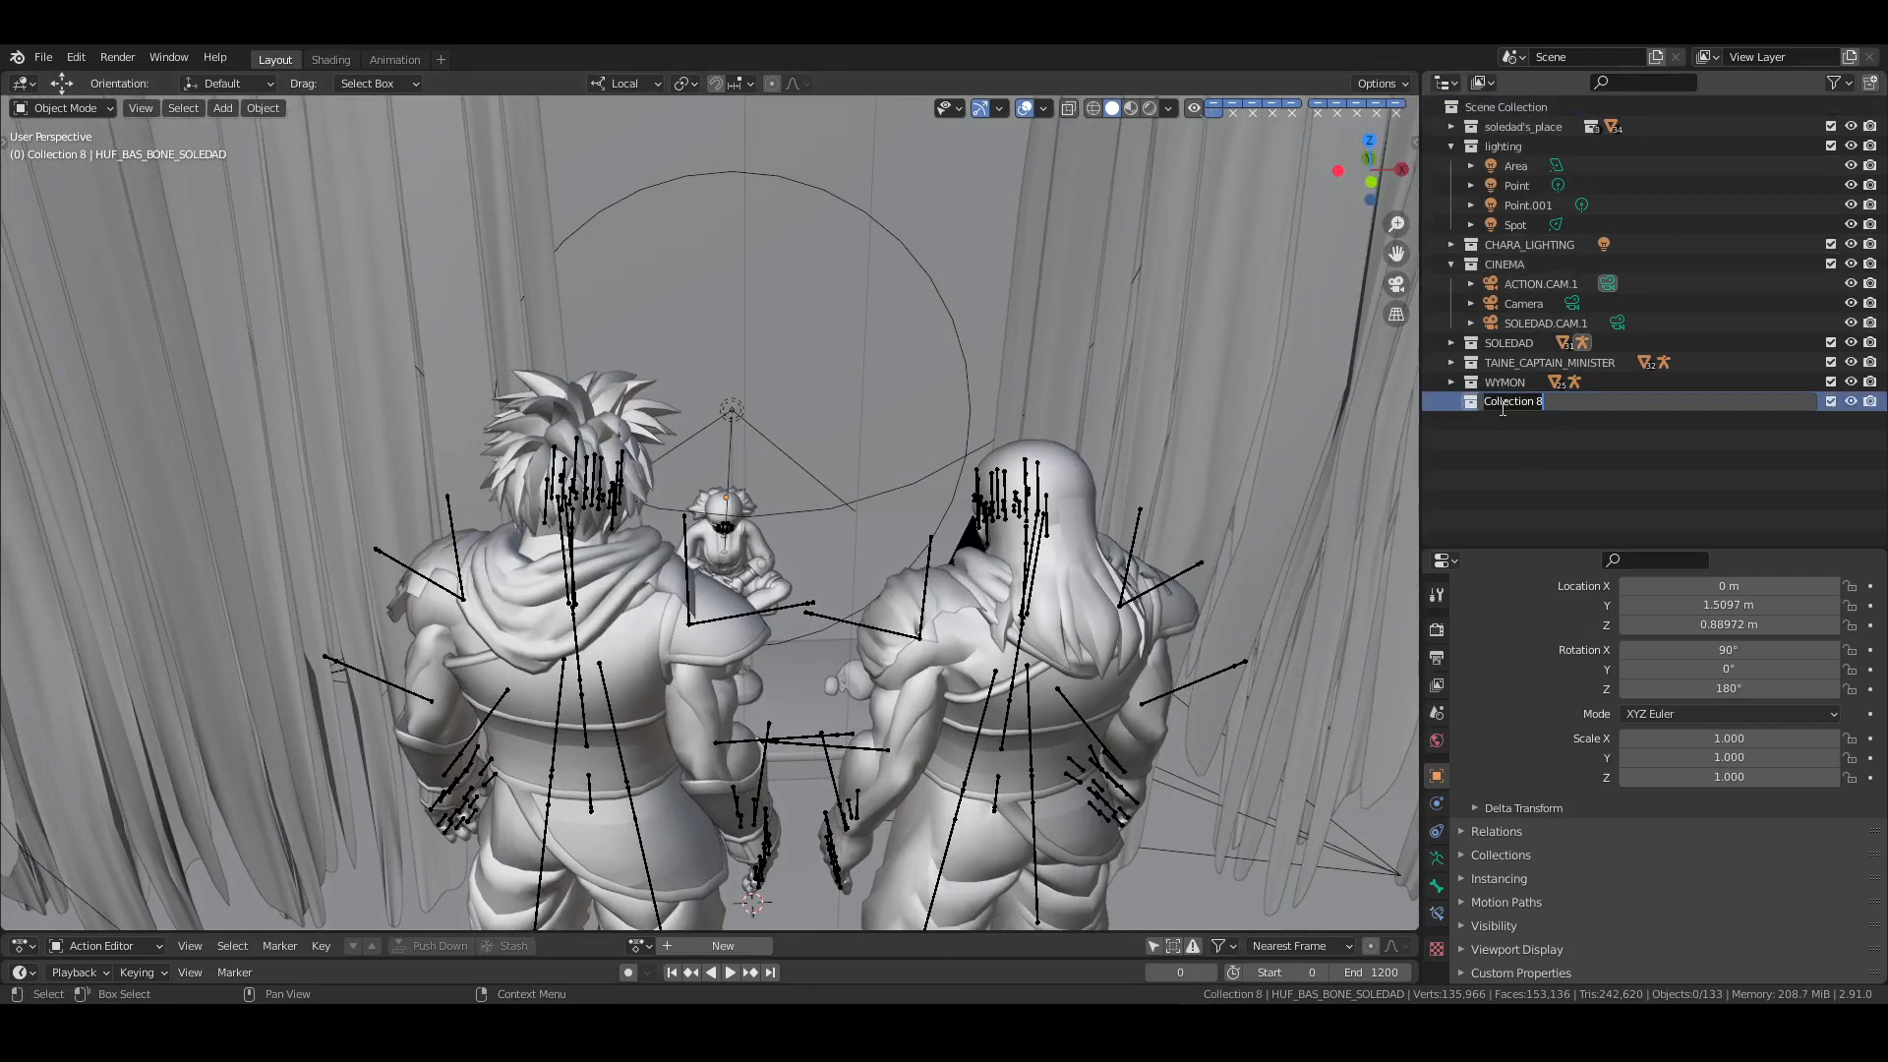
type("EFFECTS")
key("Return")
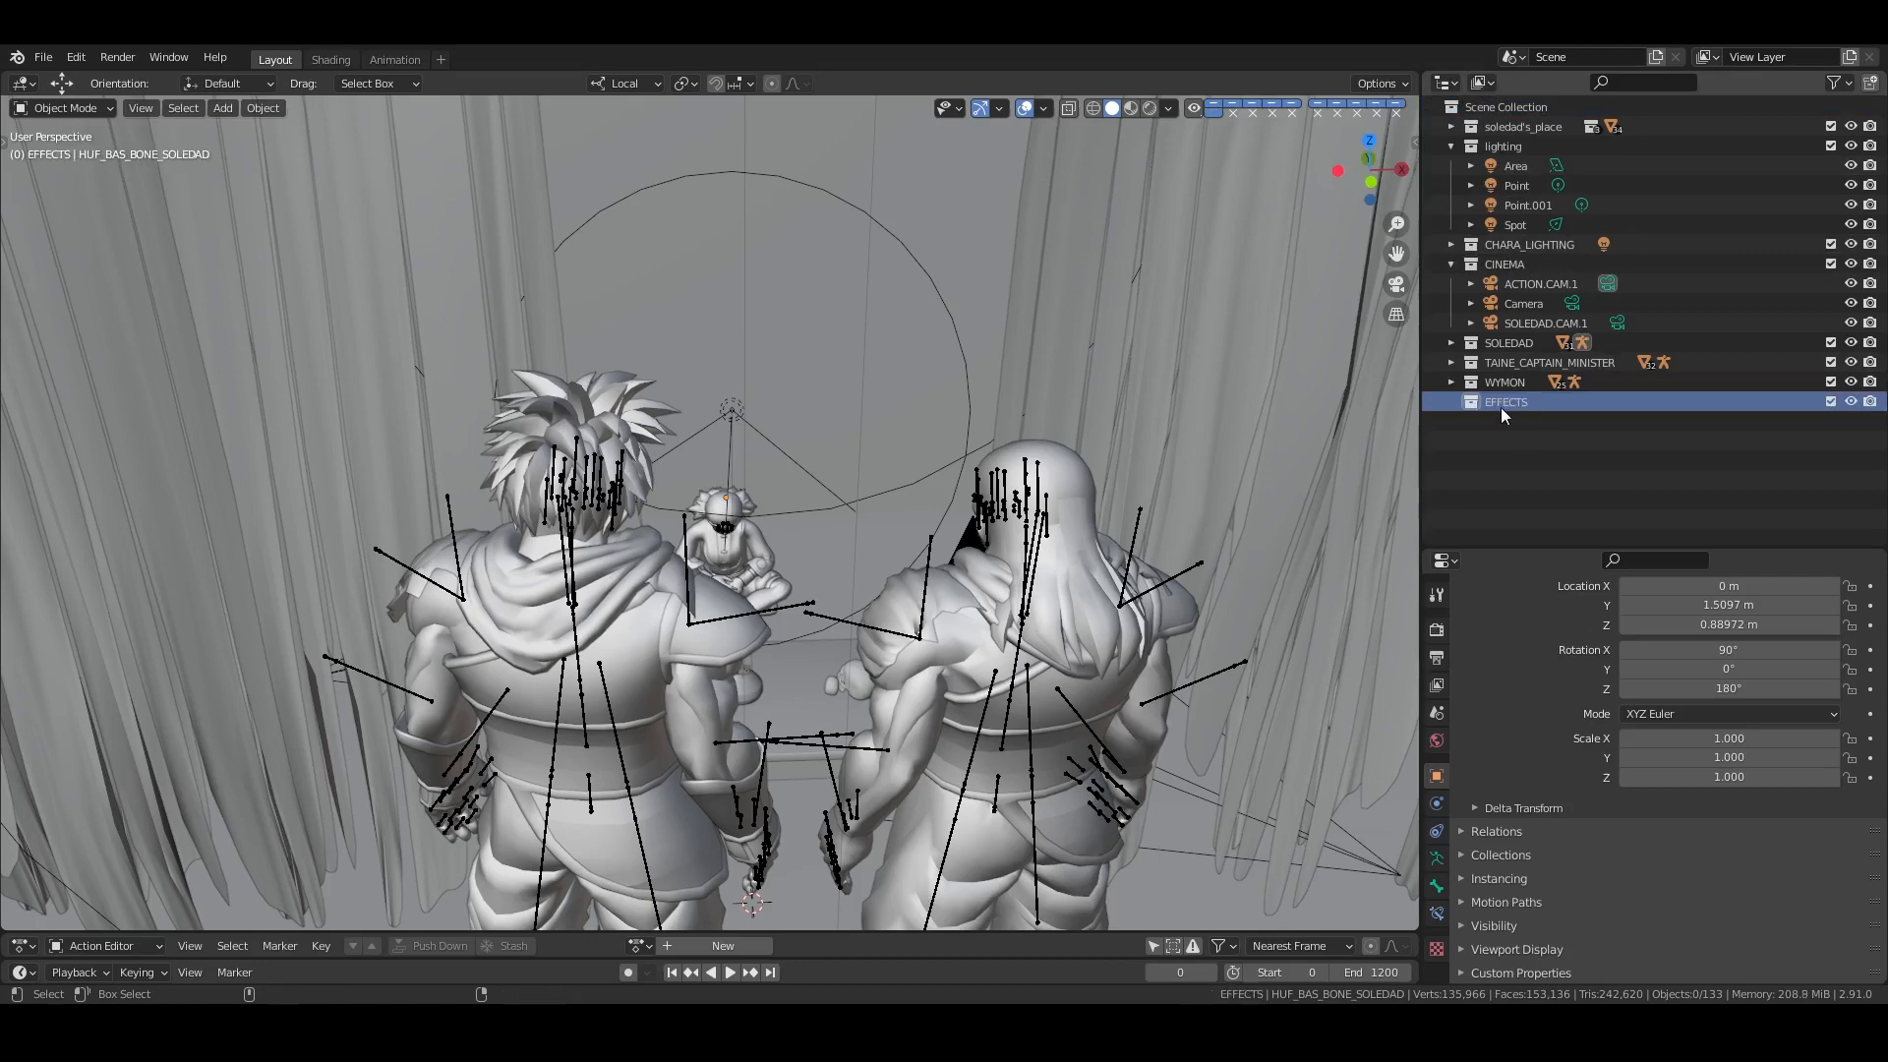
key("ctrl+s")
left_click_drag(1501, 407, 1524, 251)
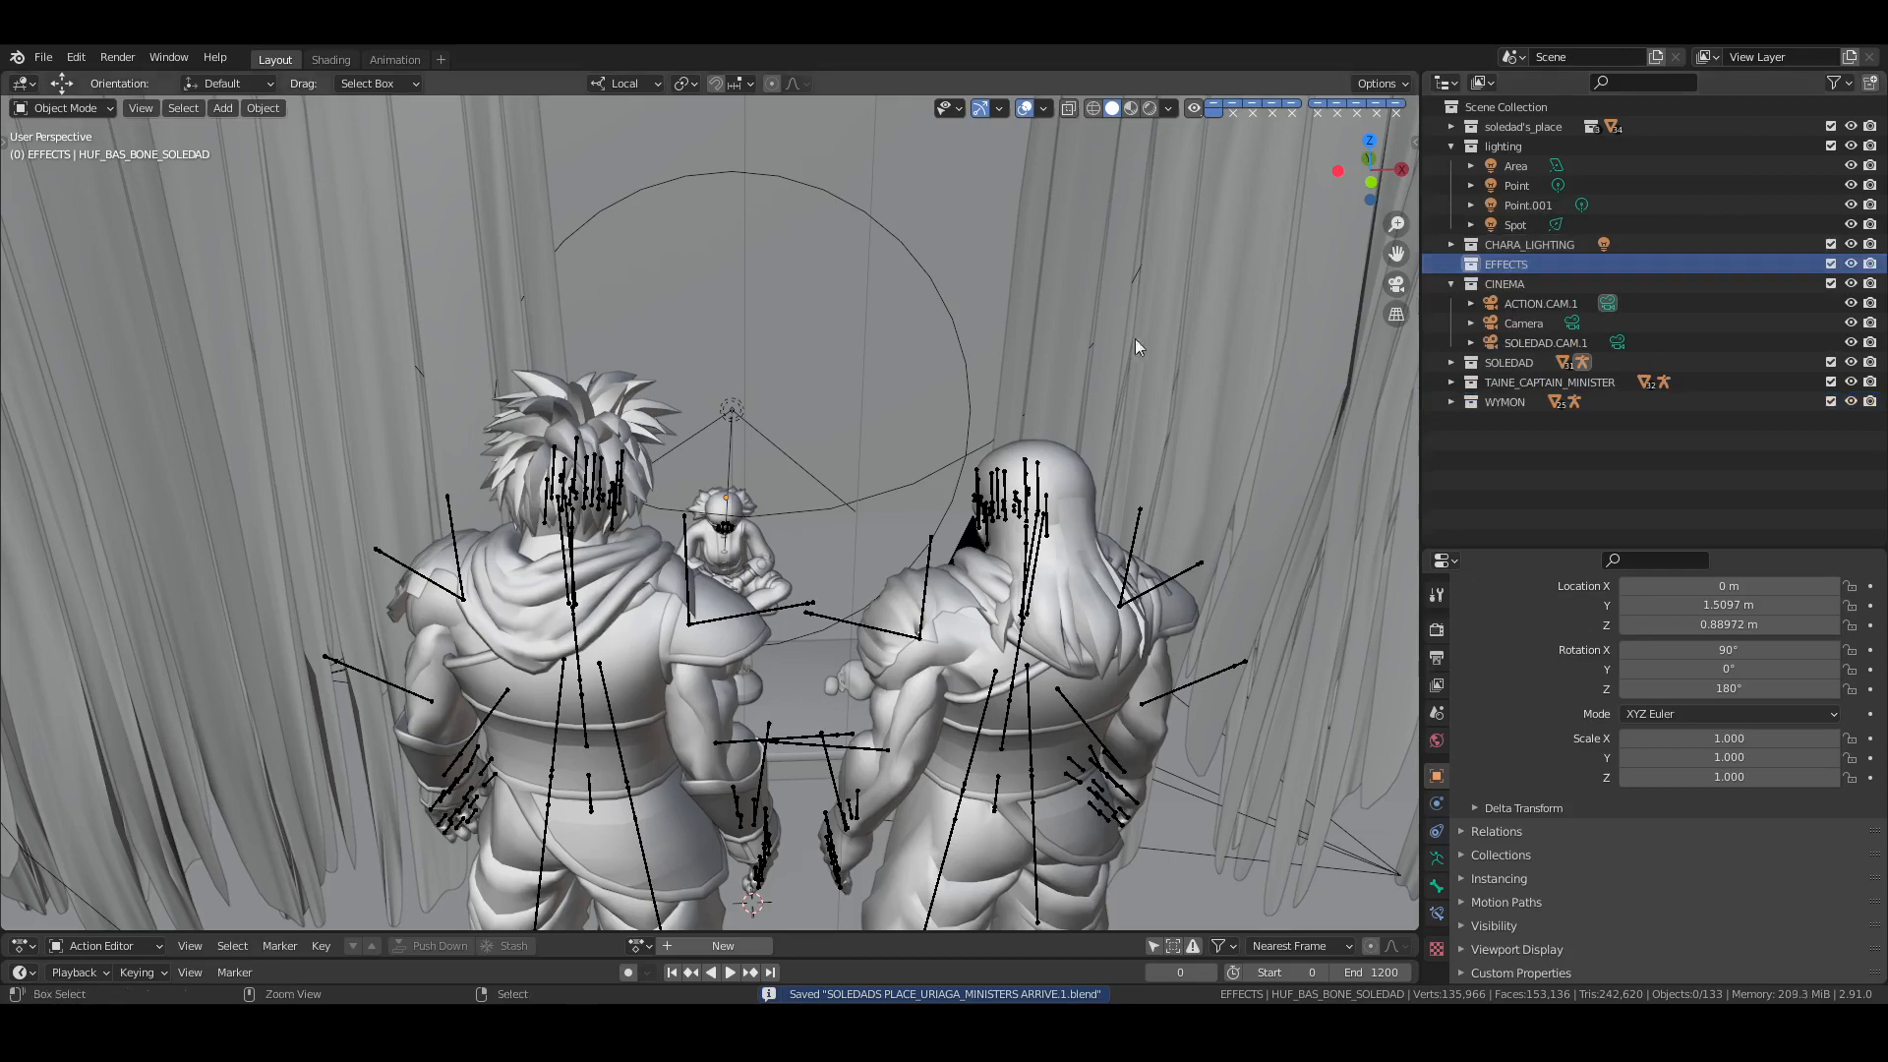
middle_click_drag(1134, 338, 939, 404)
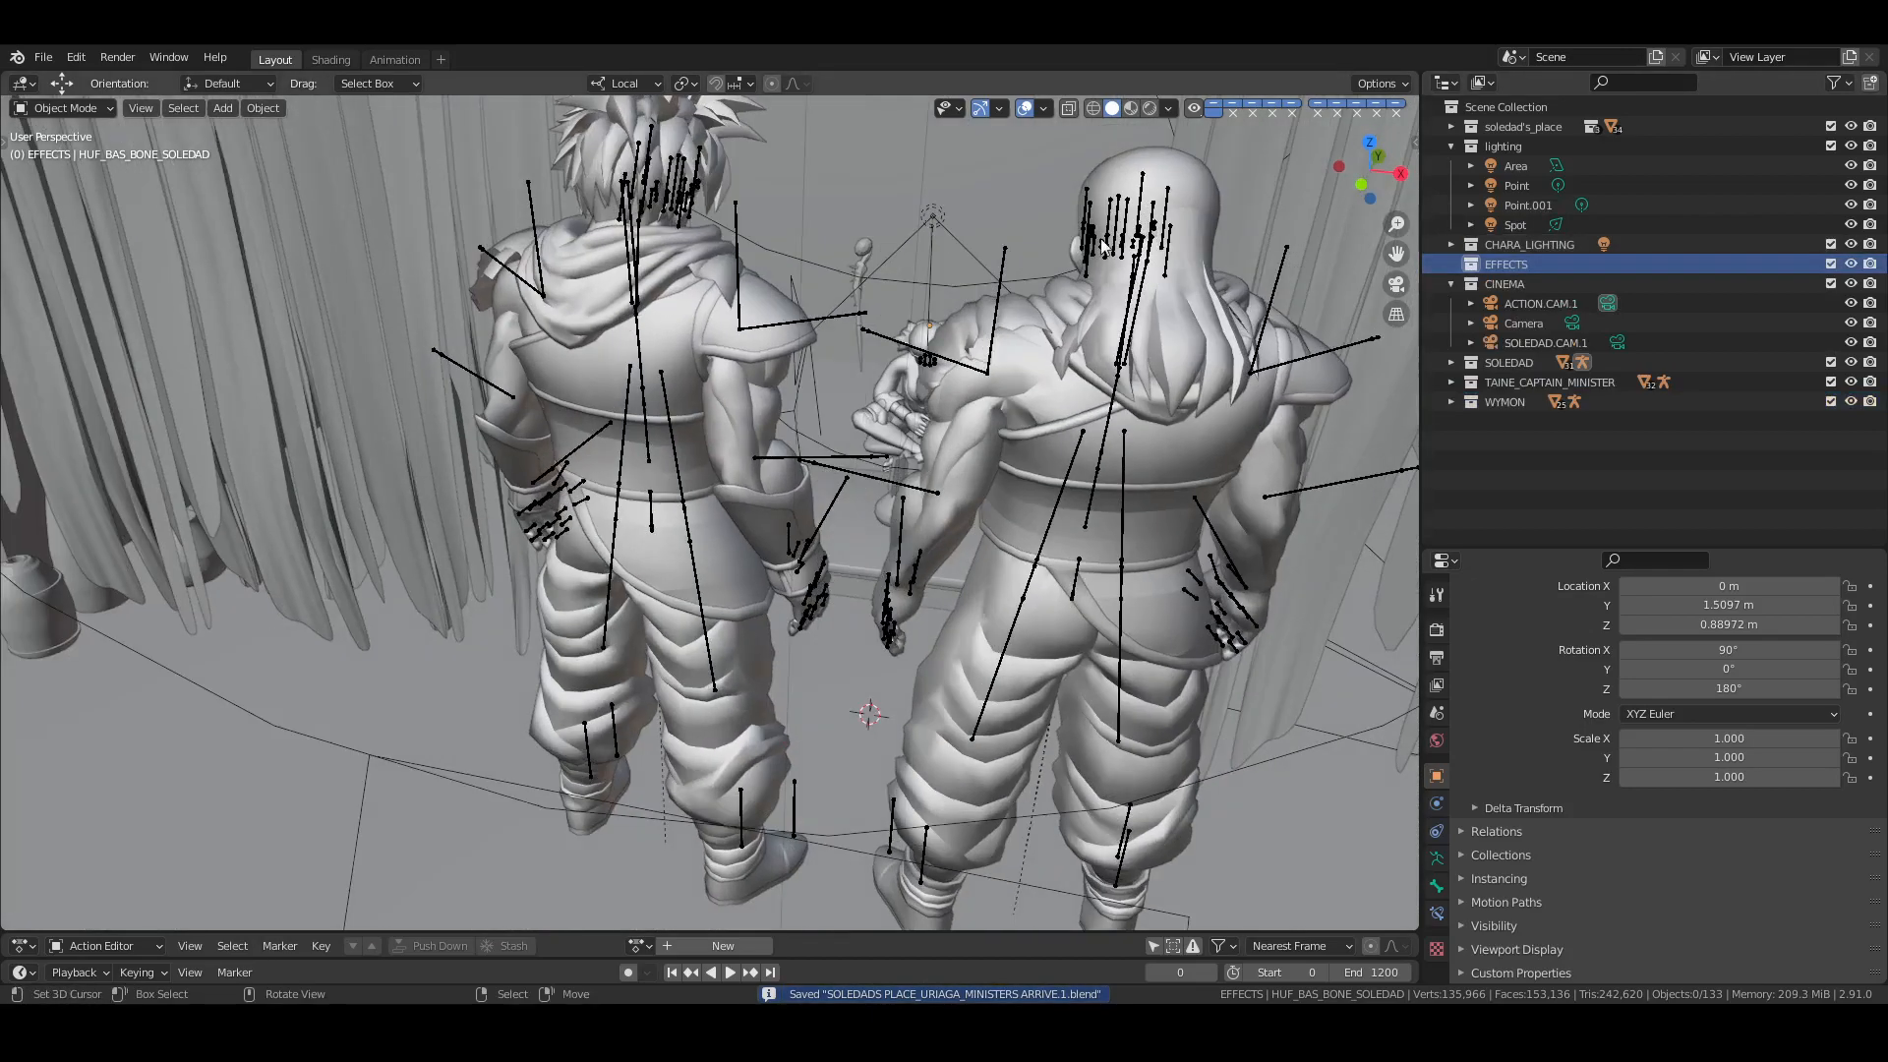
left_click(1126, 590)
middle_click_drag(1152, 714, 999, 657, "shift")
key("g")
right_click(1009, 631)
key("alt+a")
key("ctrl+s")
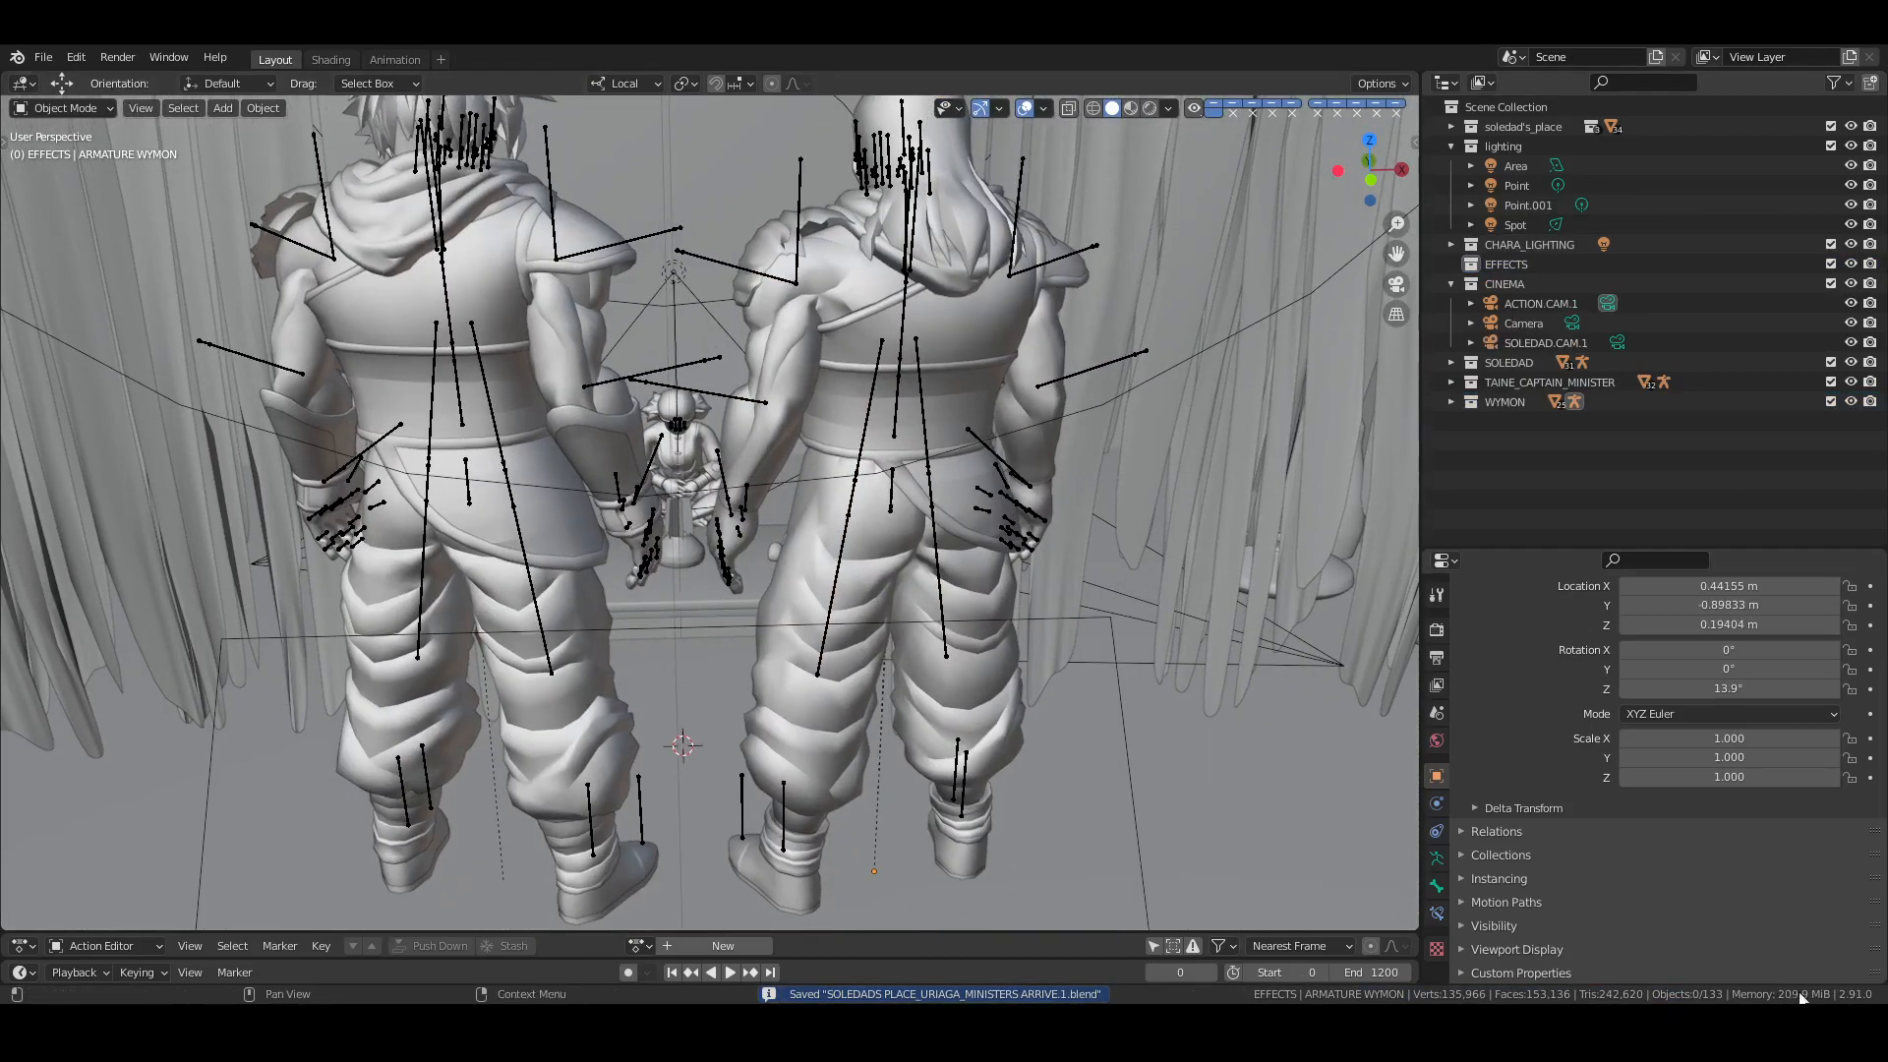
Select the EFFECTS collection in the outliner
middle_click_drag(1040, 674, 887, 608)
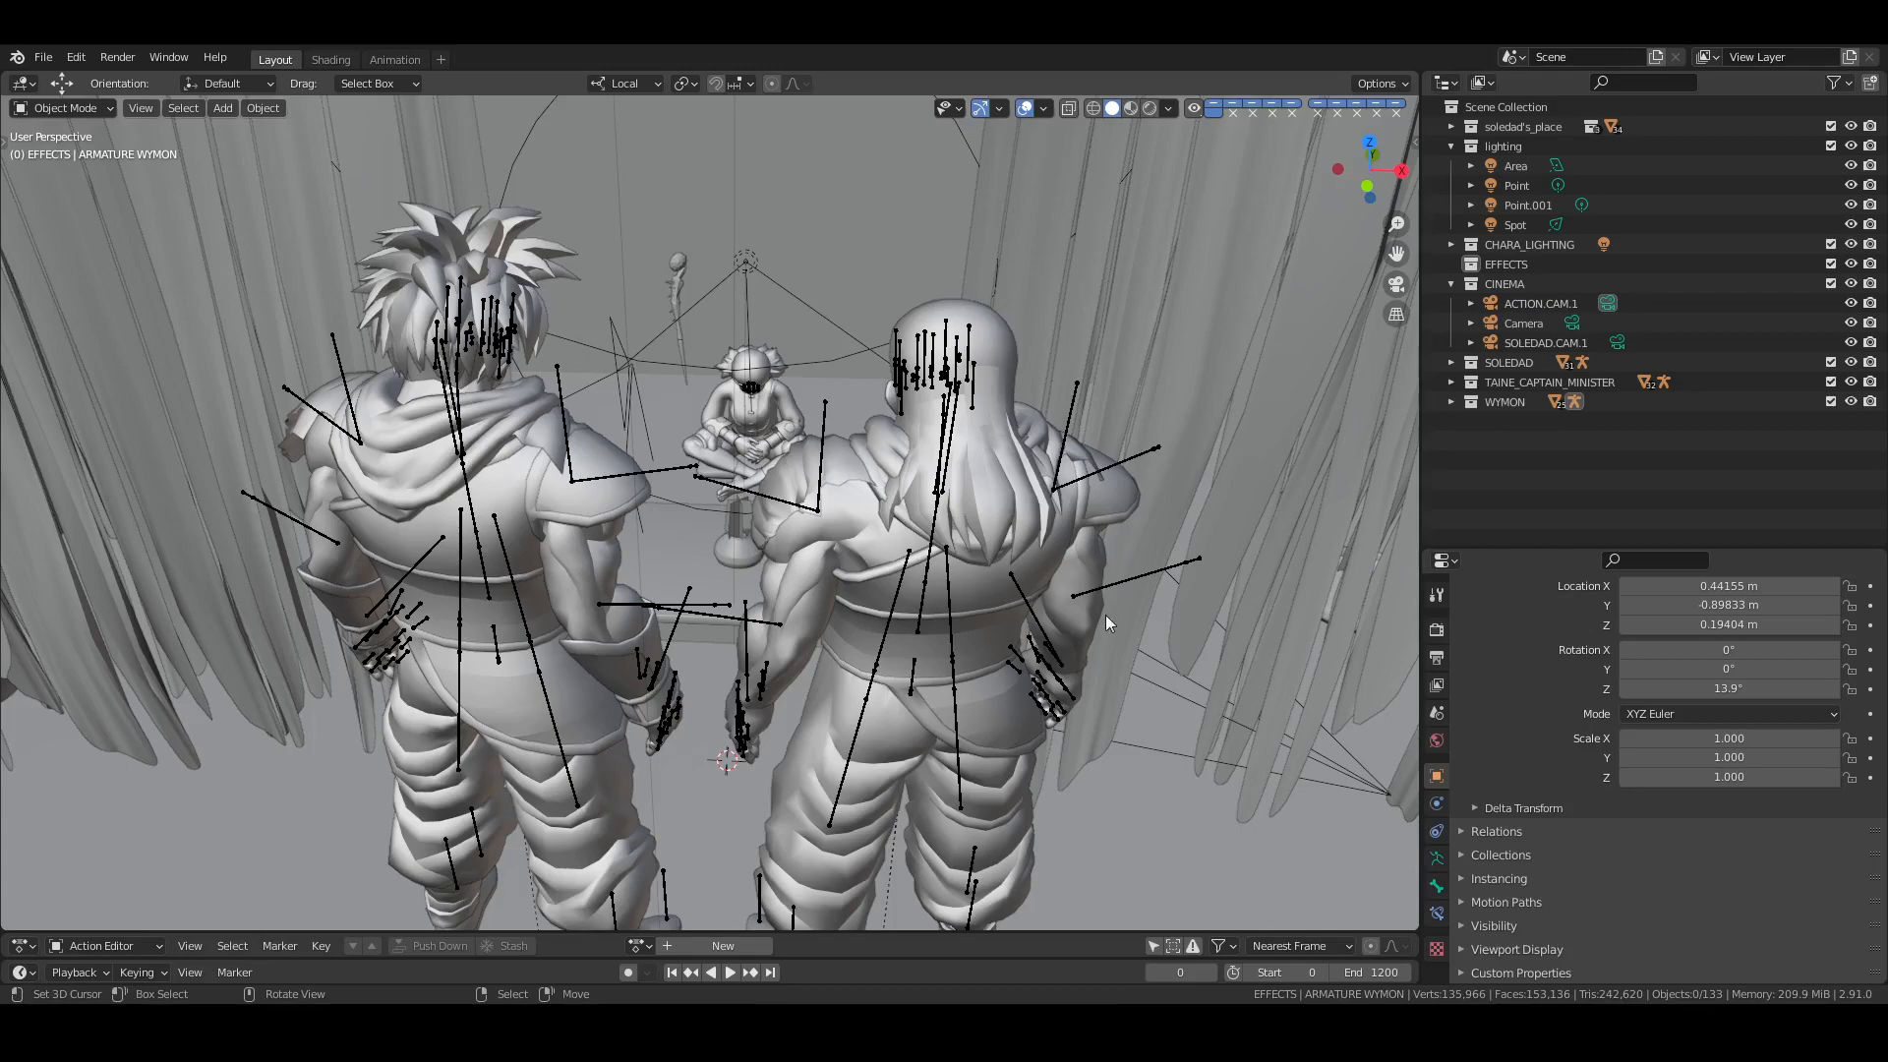
middle_click_drag(1005, 525, 1099, 617, "shift")
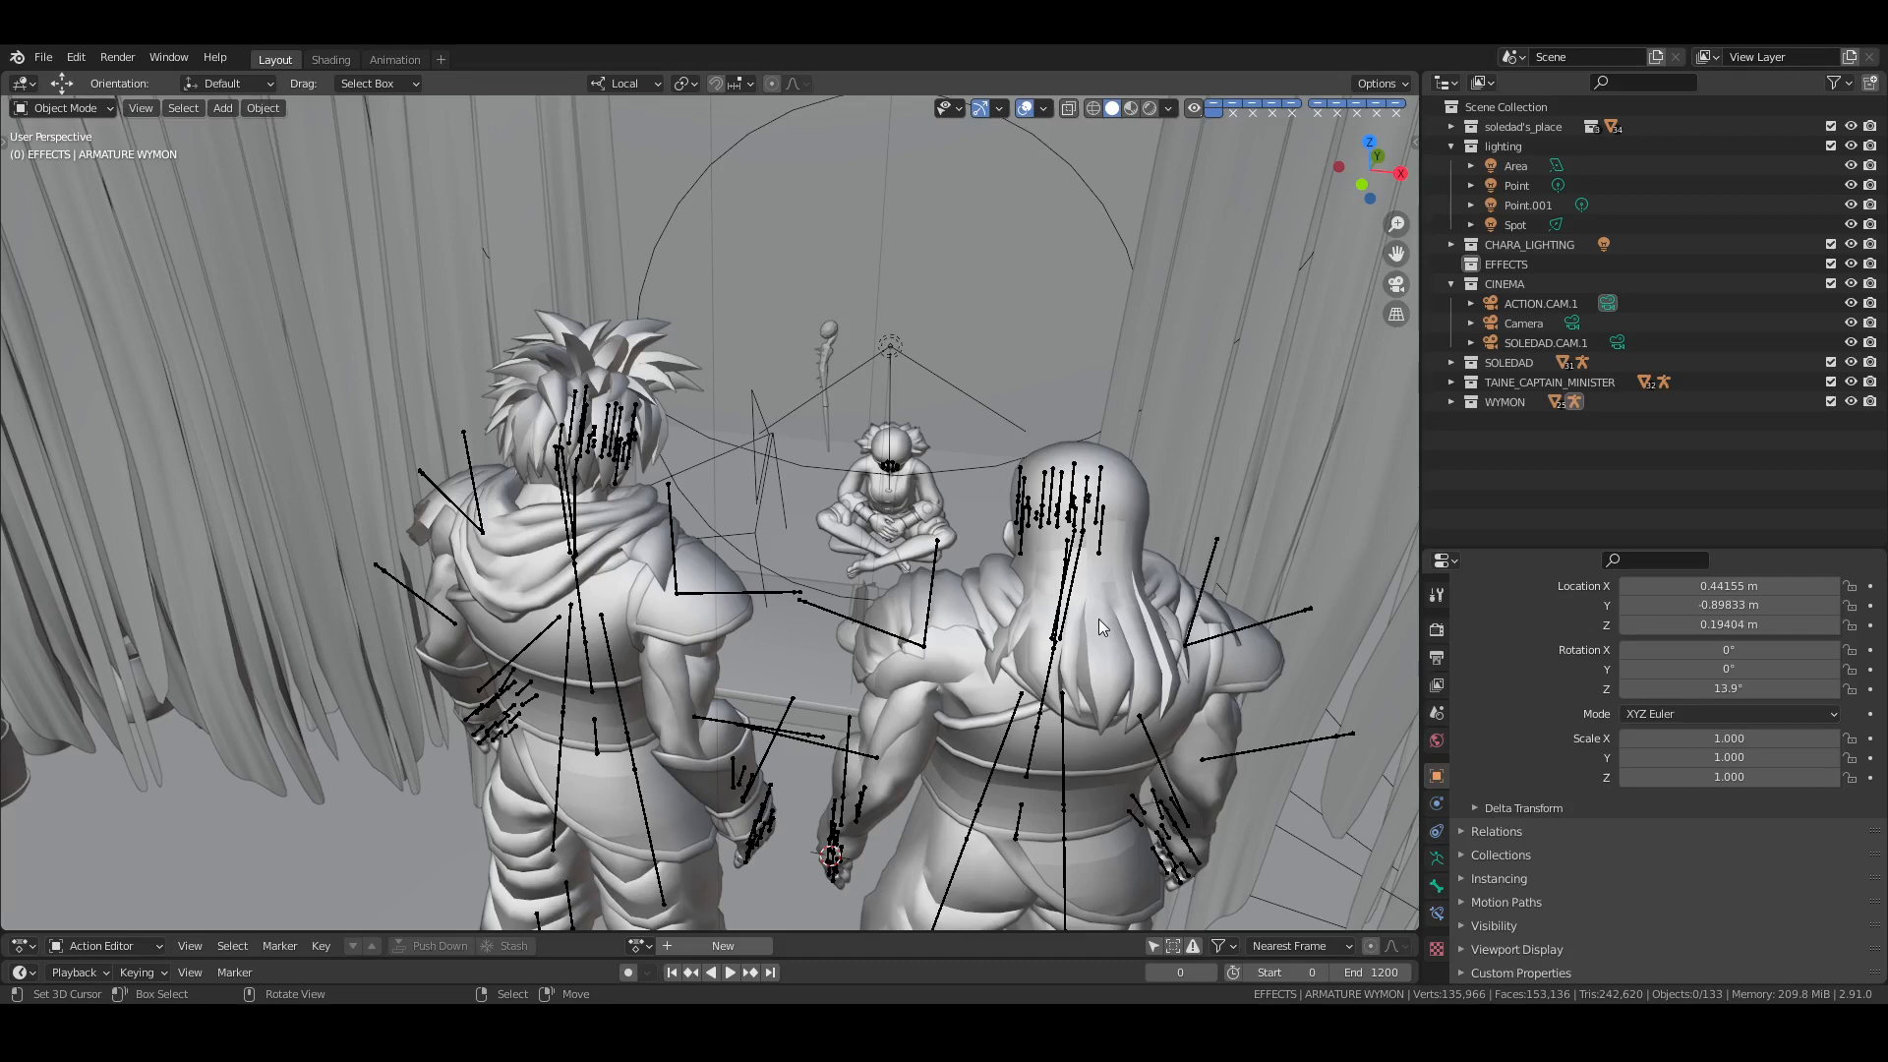
middle_click_drag(1099, 620, 1076, 599, "shift")
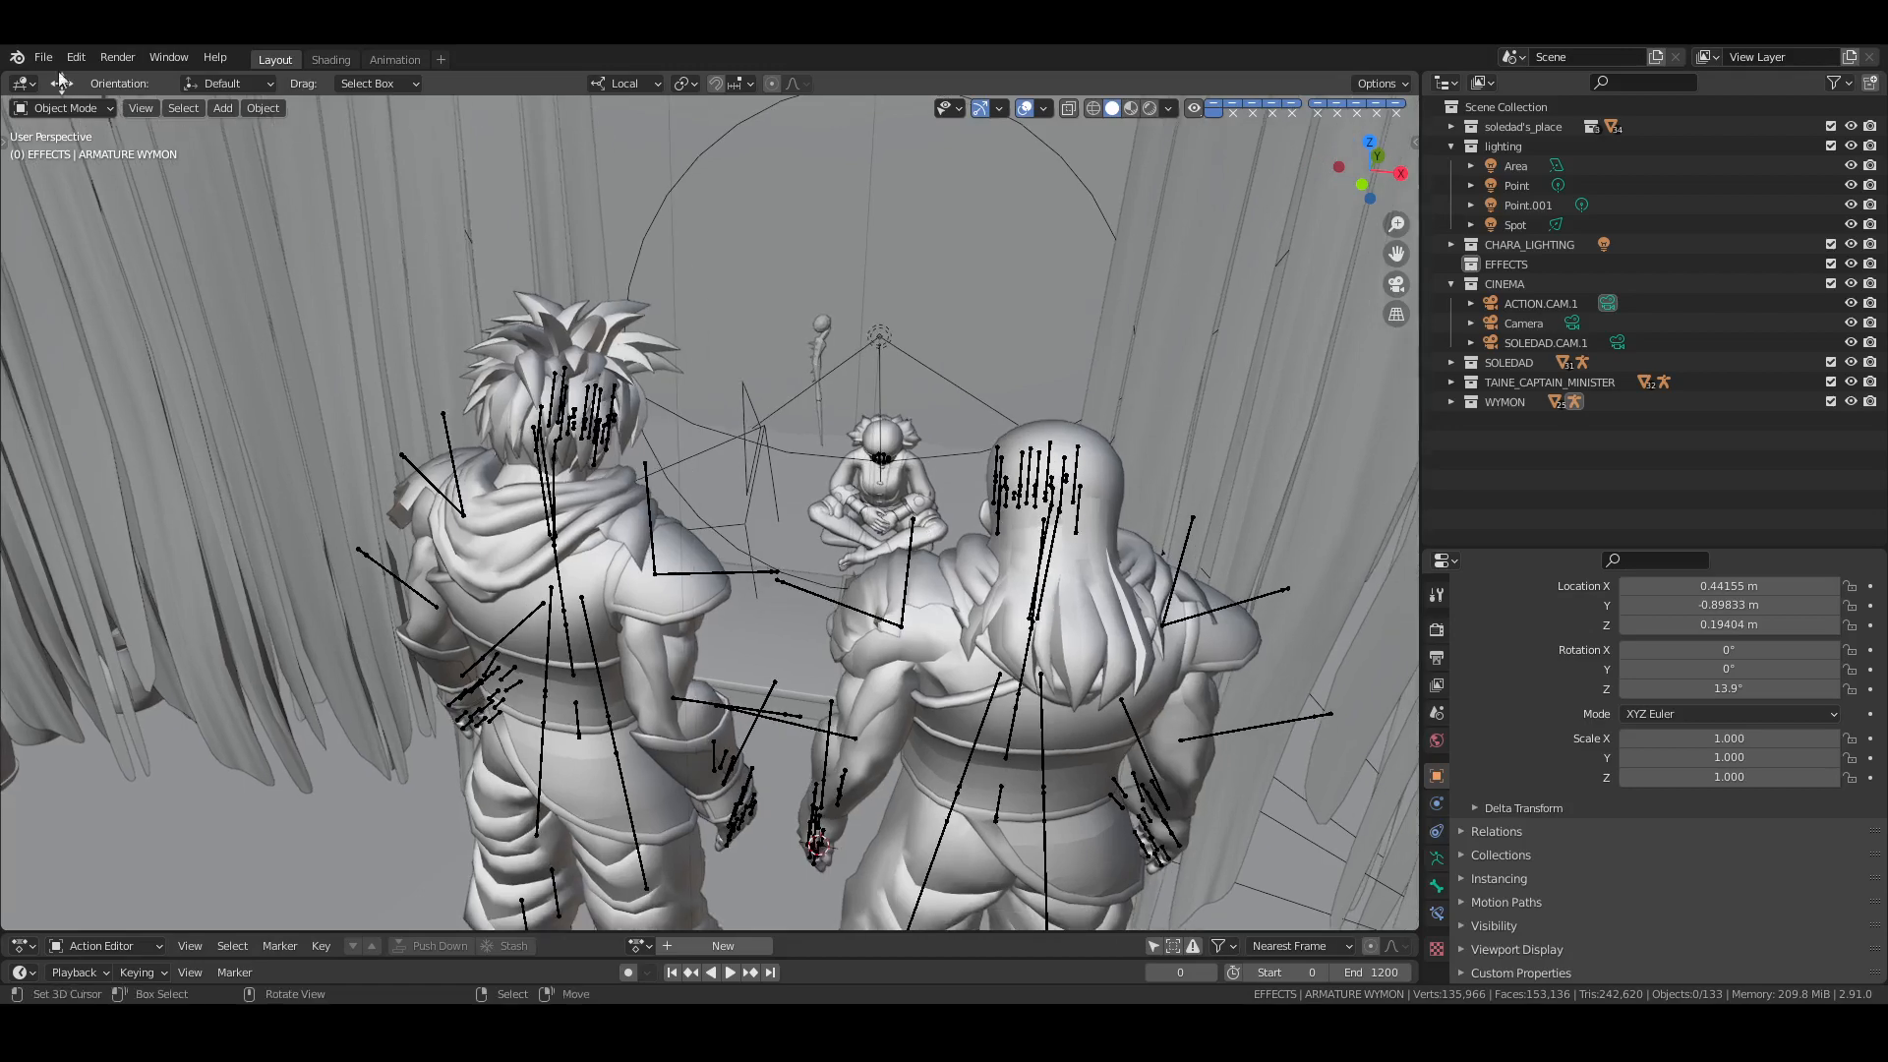
left_click(1491, 267)
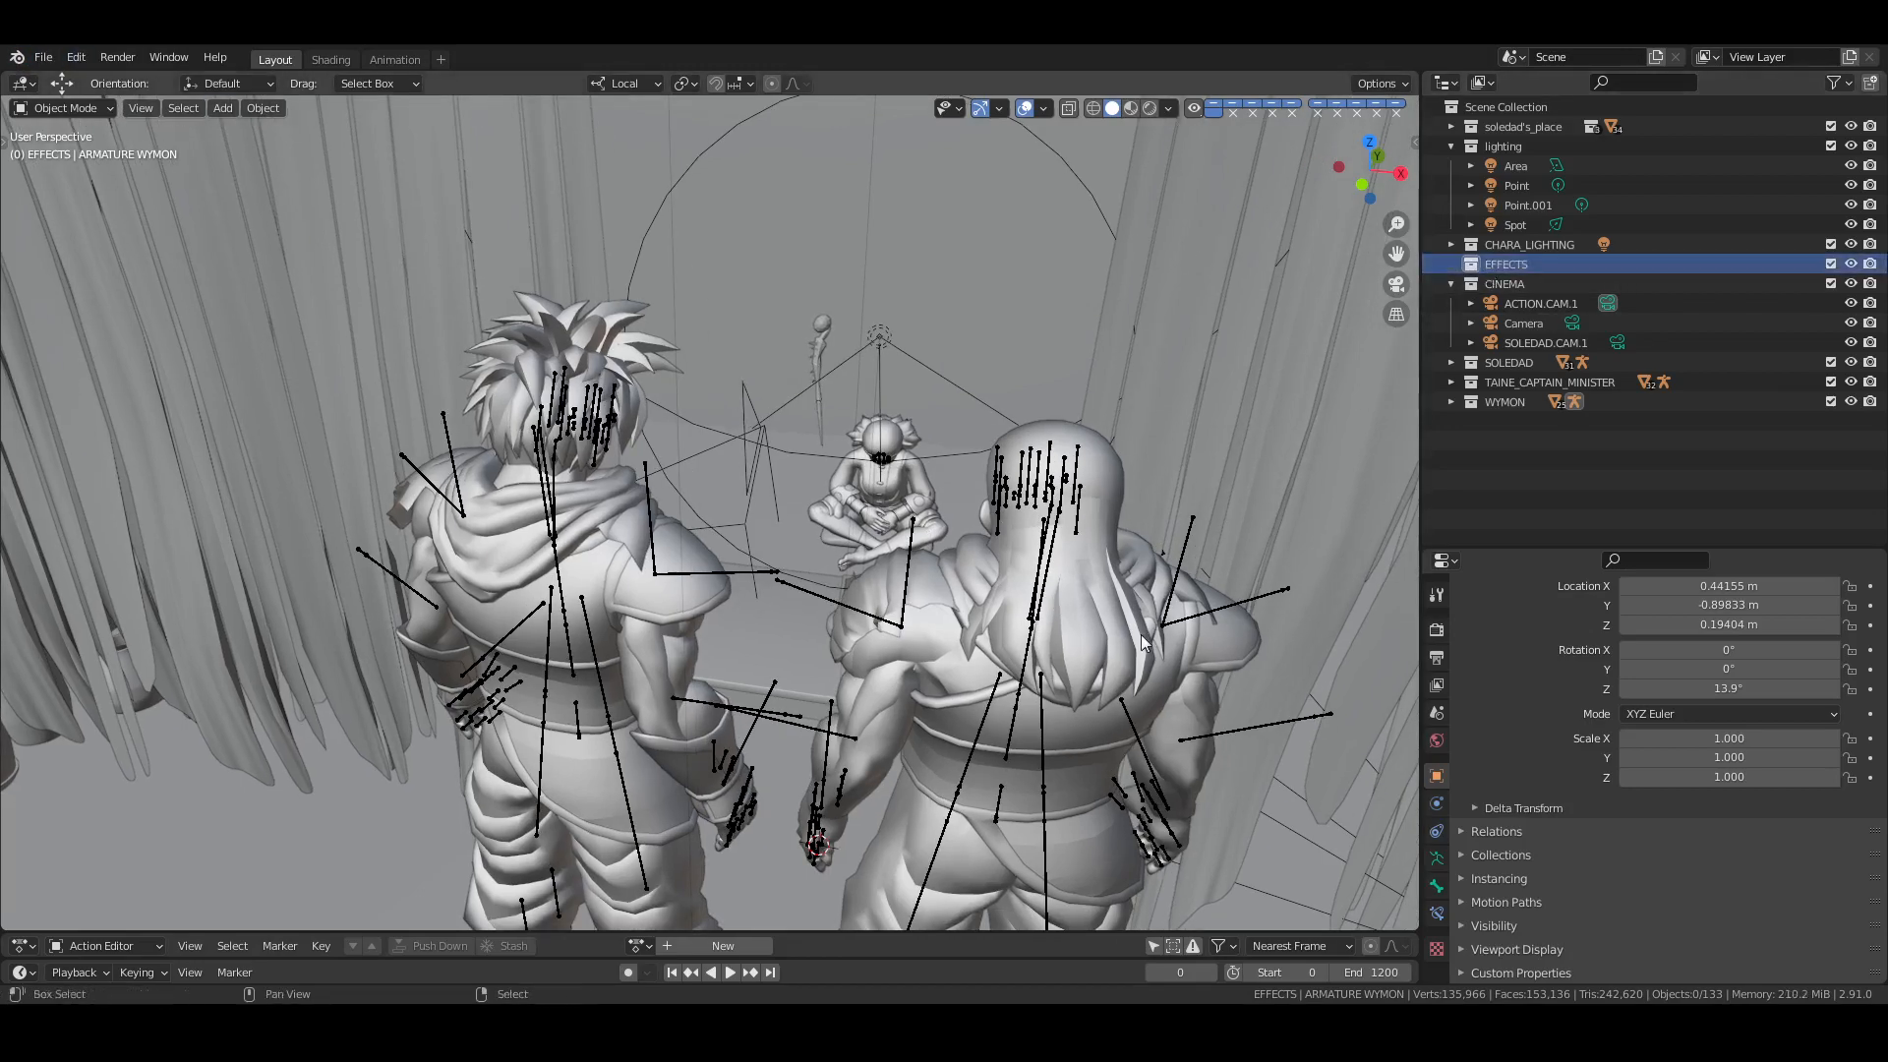
middle_click_drag(1127, 669, 1182, 466, "shift")
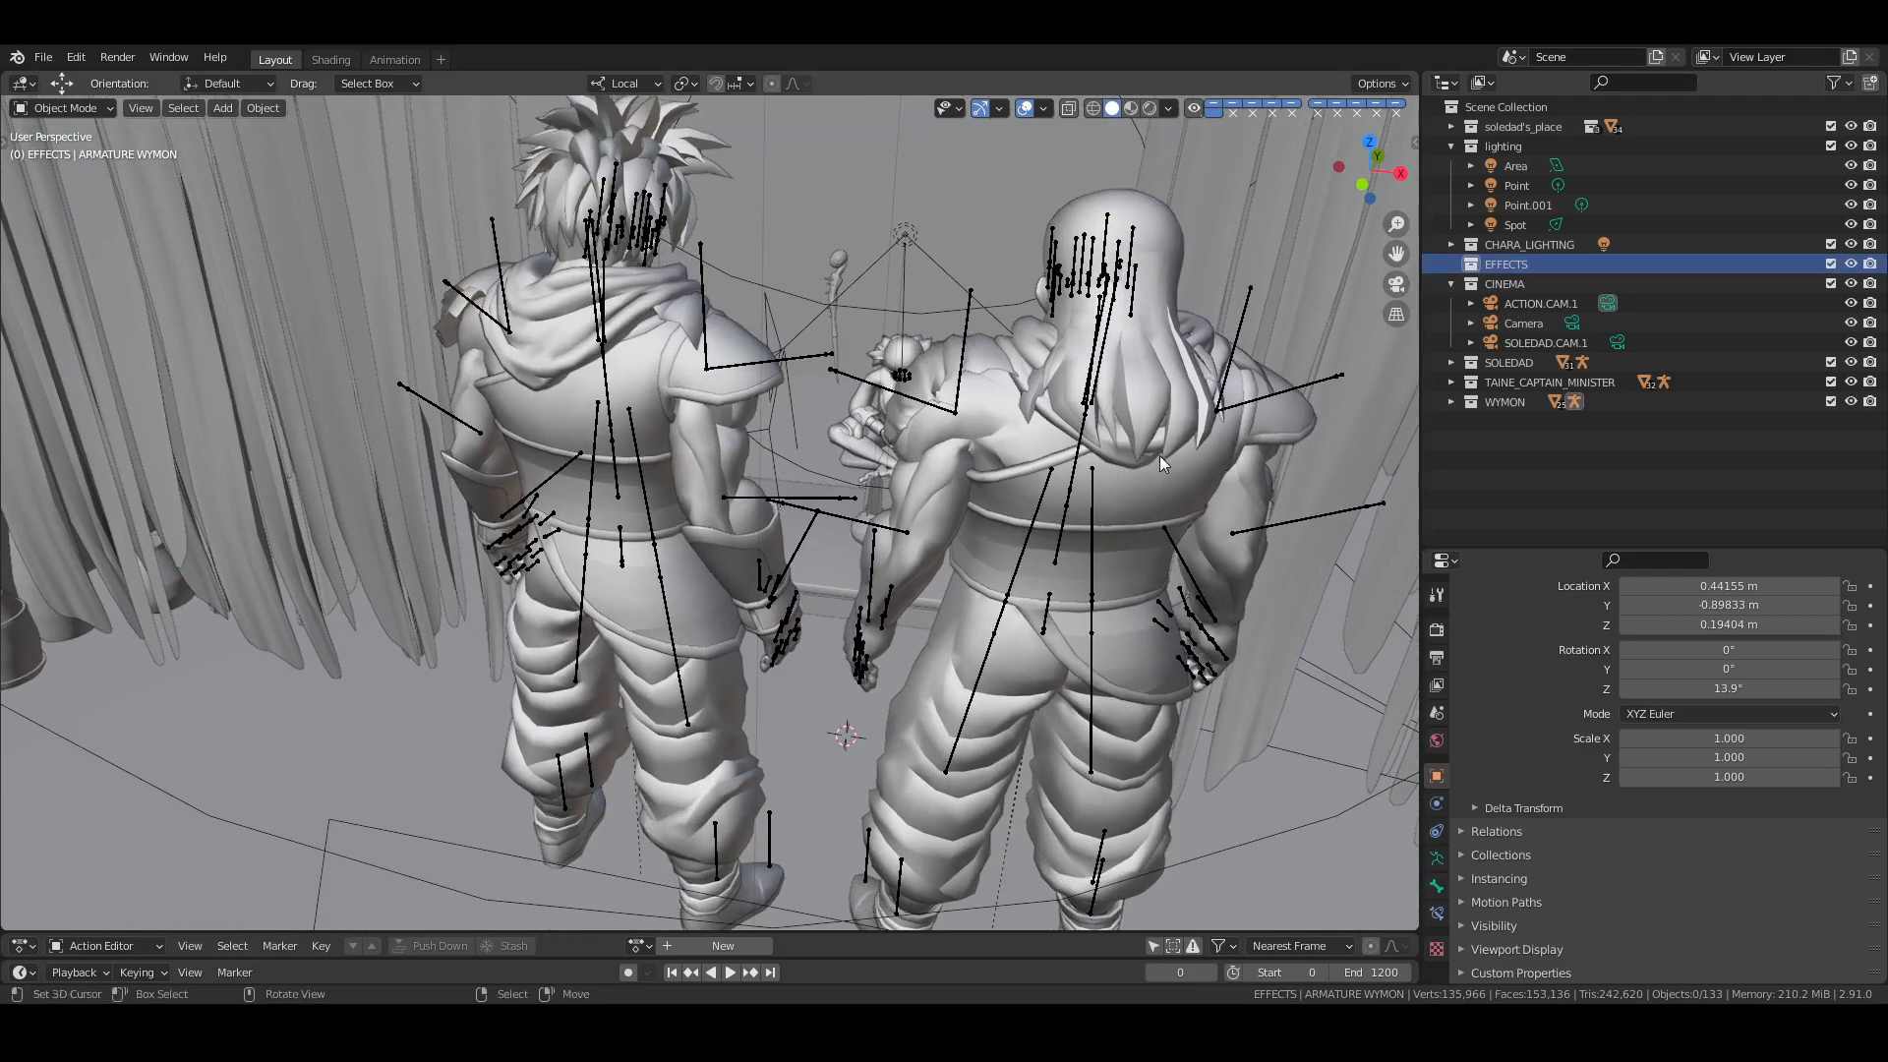
middle_click_drag(1159, 457, 1013, 506)
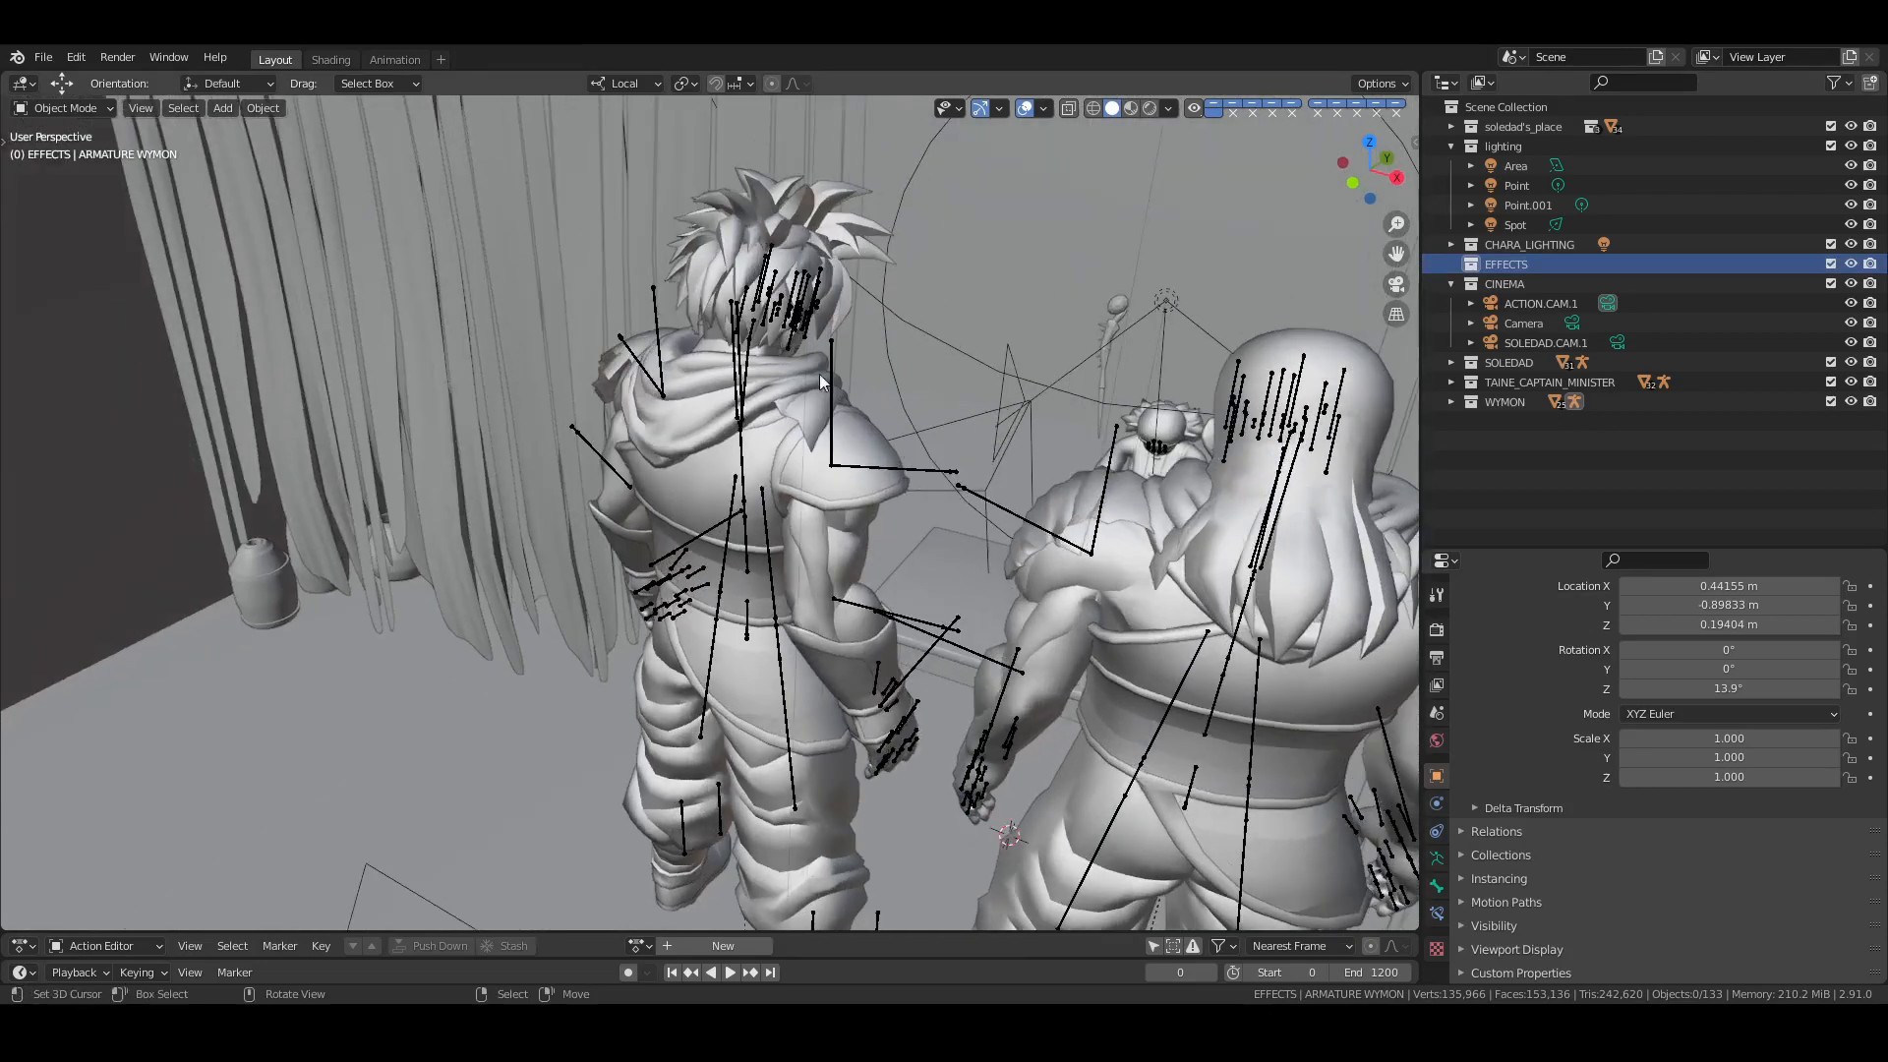
Set the transform orientation to Global and move the Taine armature backward along Y to about -1.41 m
right_click(785, 319)
scroll(969, 387, "down", 2)
middle_click_drag(970, 387, 1076, 308, "shift")
left_click(613, 86)
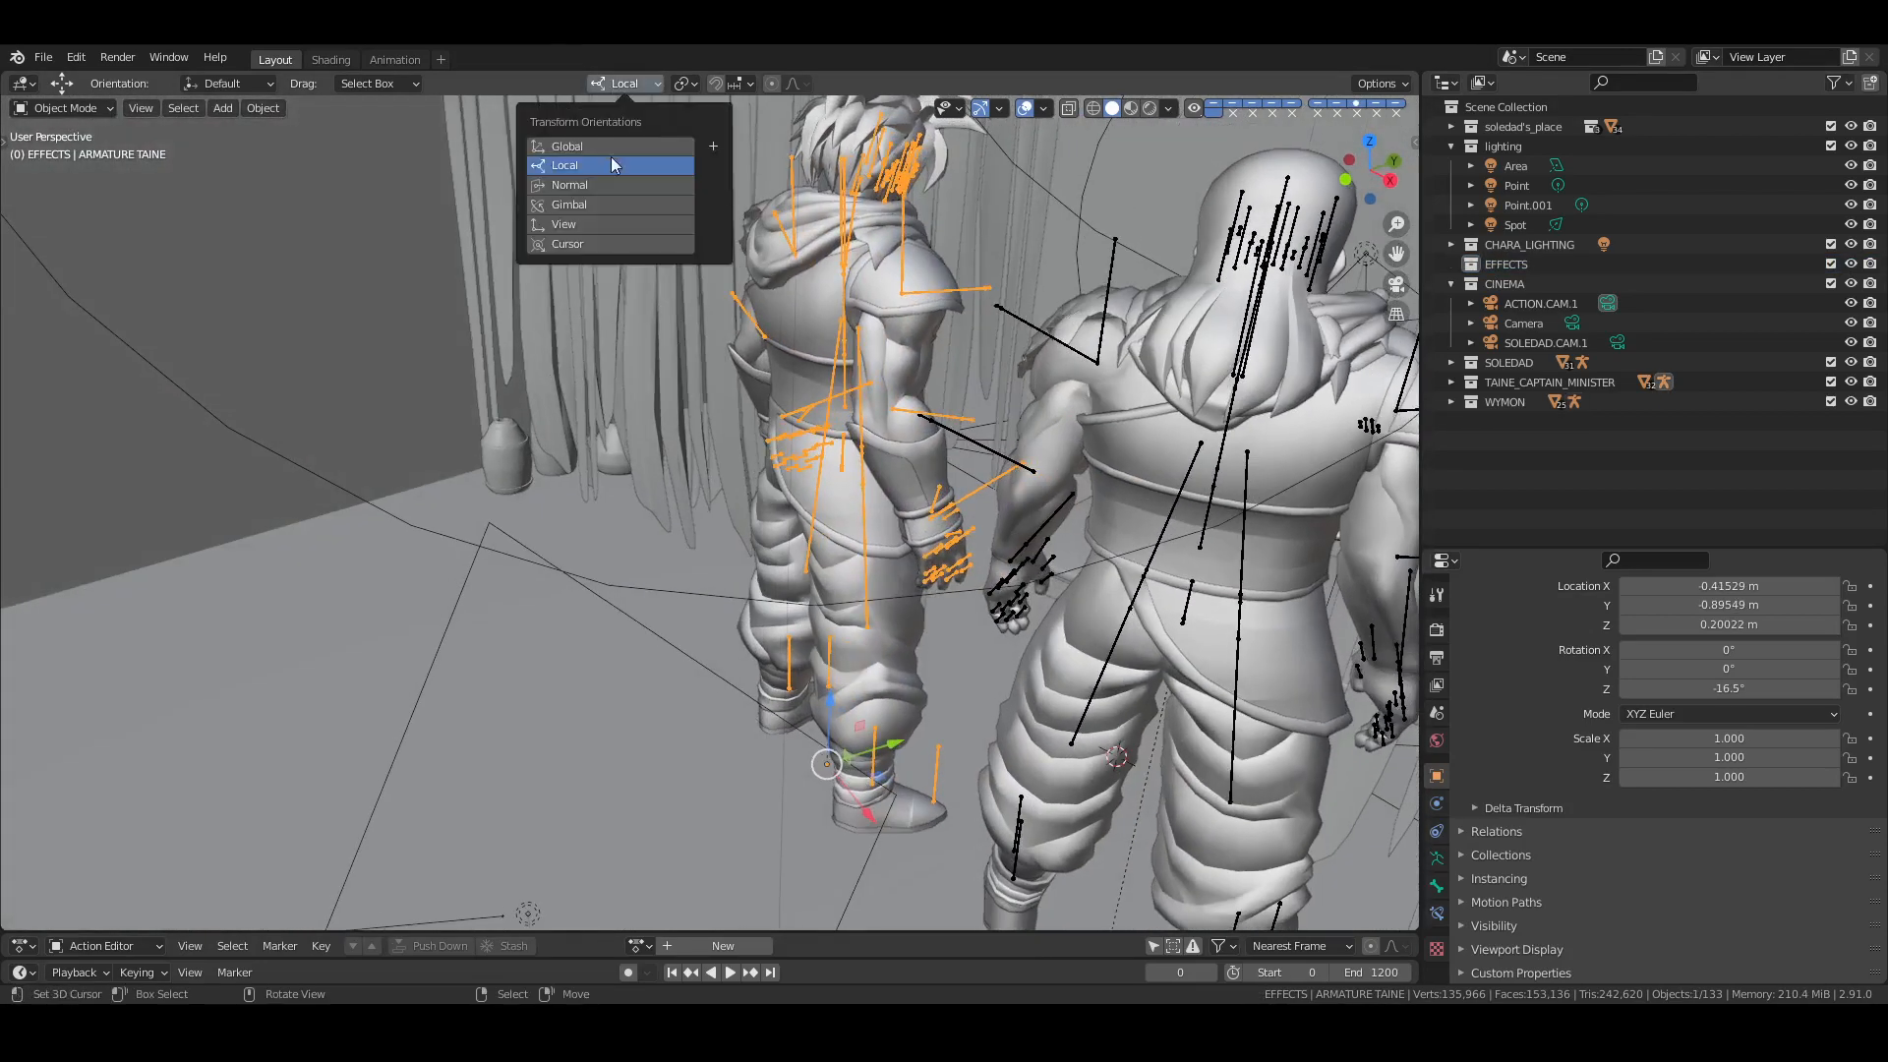
left_click(617, 161)
left_click(624, 87)
left_click(622, 147)
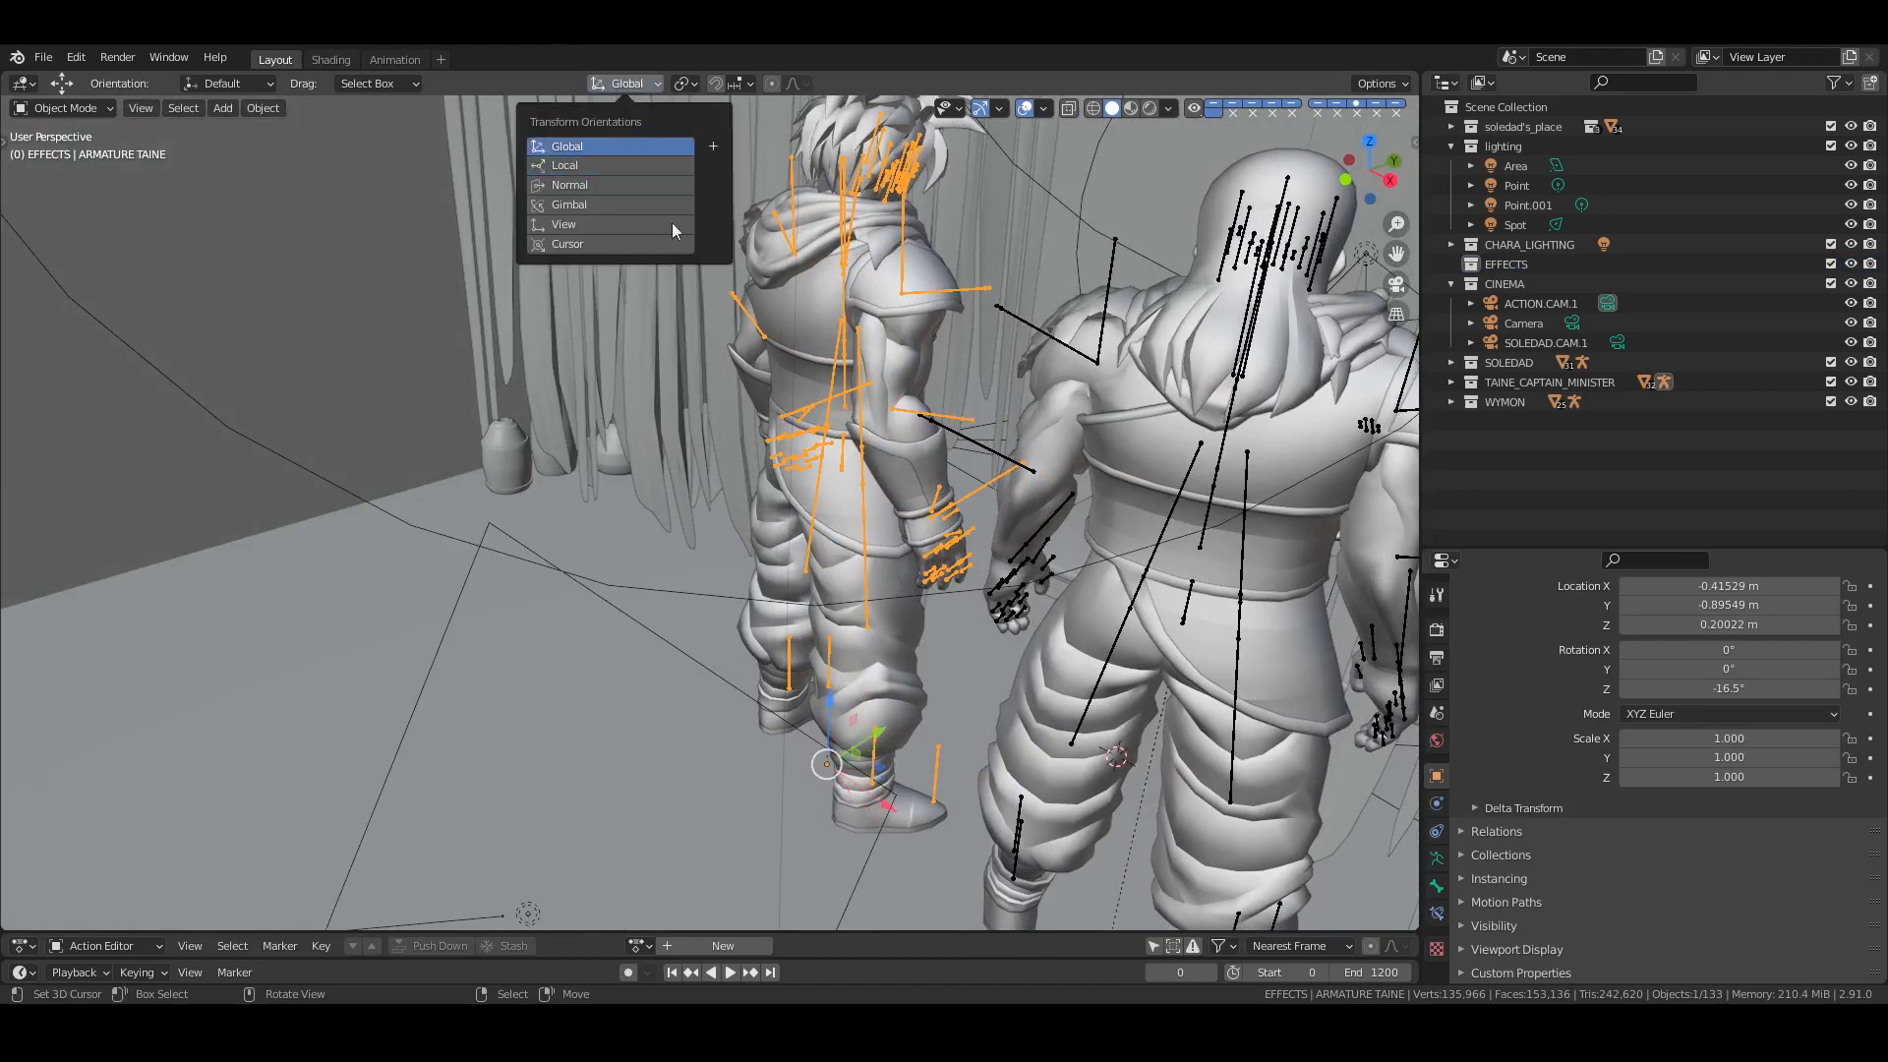
middle_click_drag(916, 533, 988, 393, "shift")
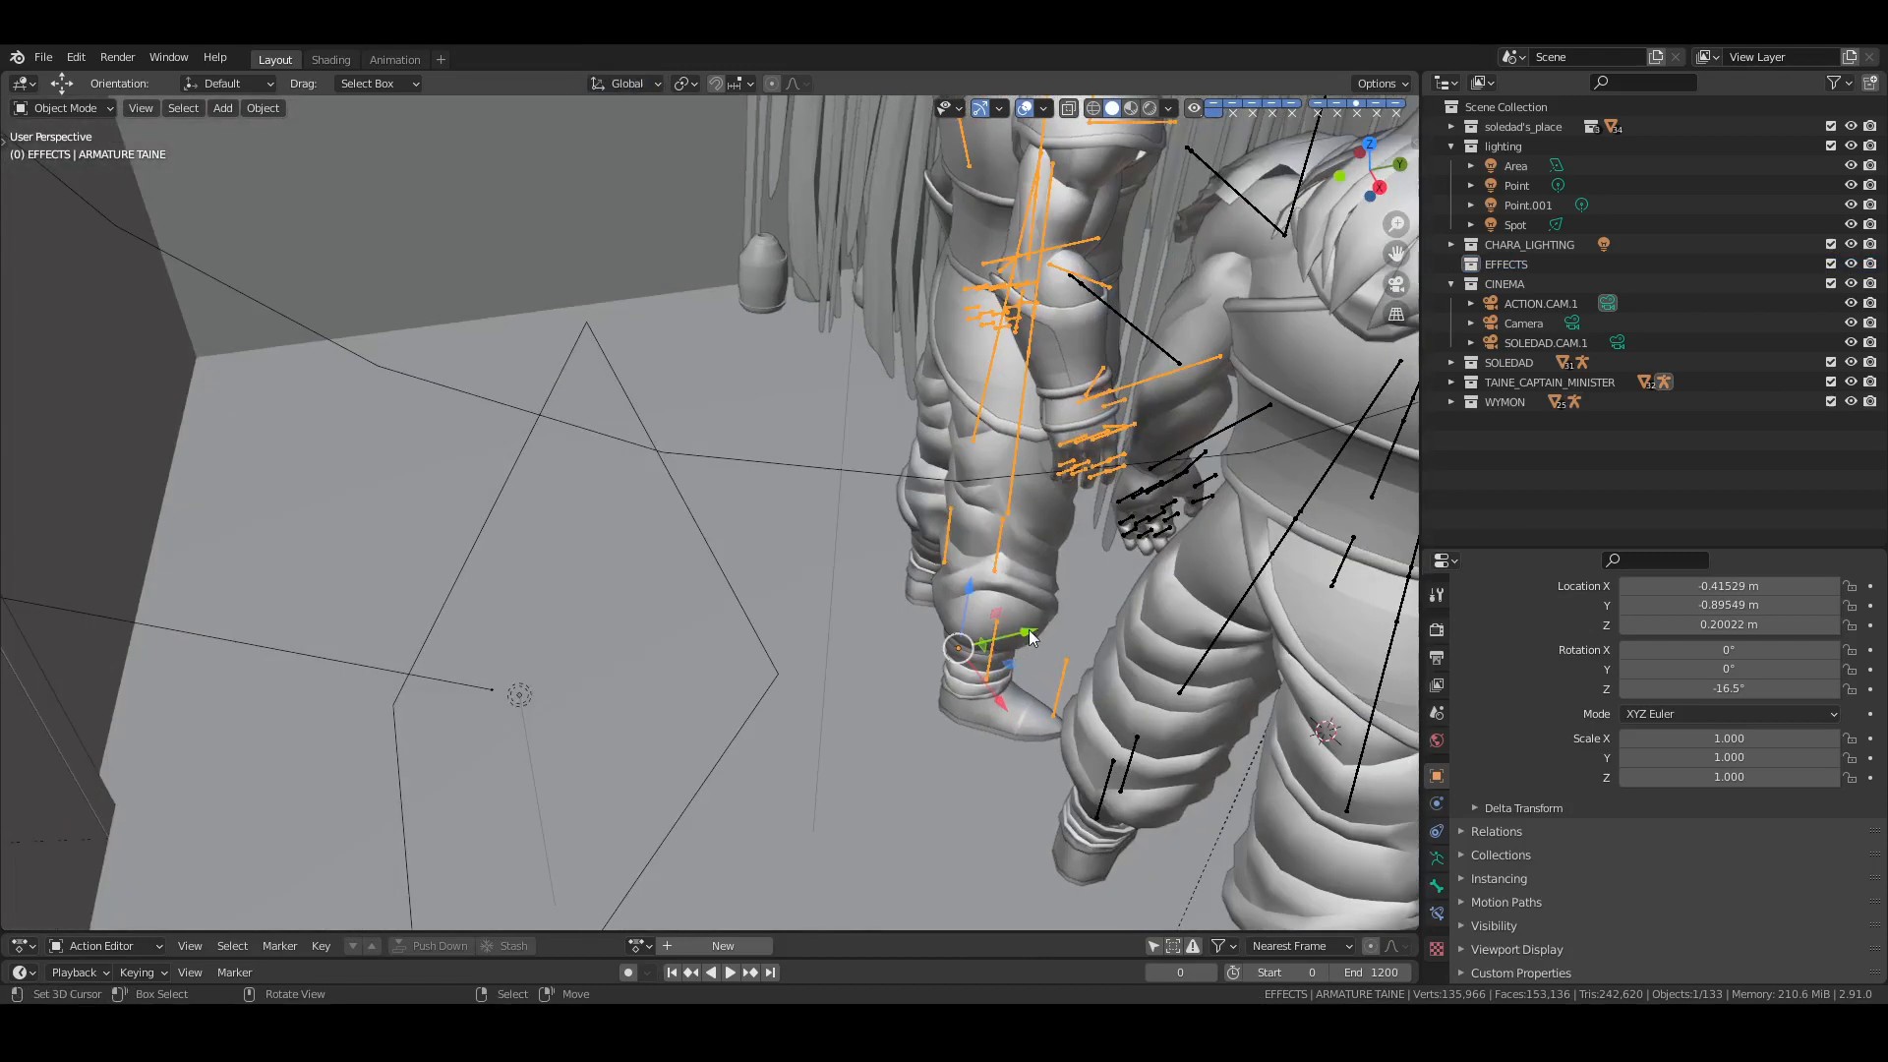
left_click_drag(1025, 654, 834, 635)
Move the Wymon armature sideways along the global X axis to about 0.278 m
middle_click_drag(1091, 558, 942, 437, "shift")
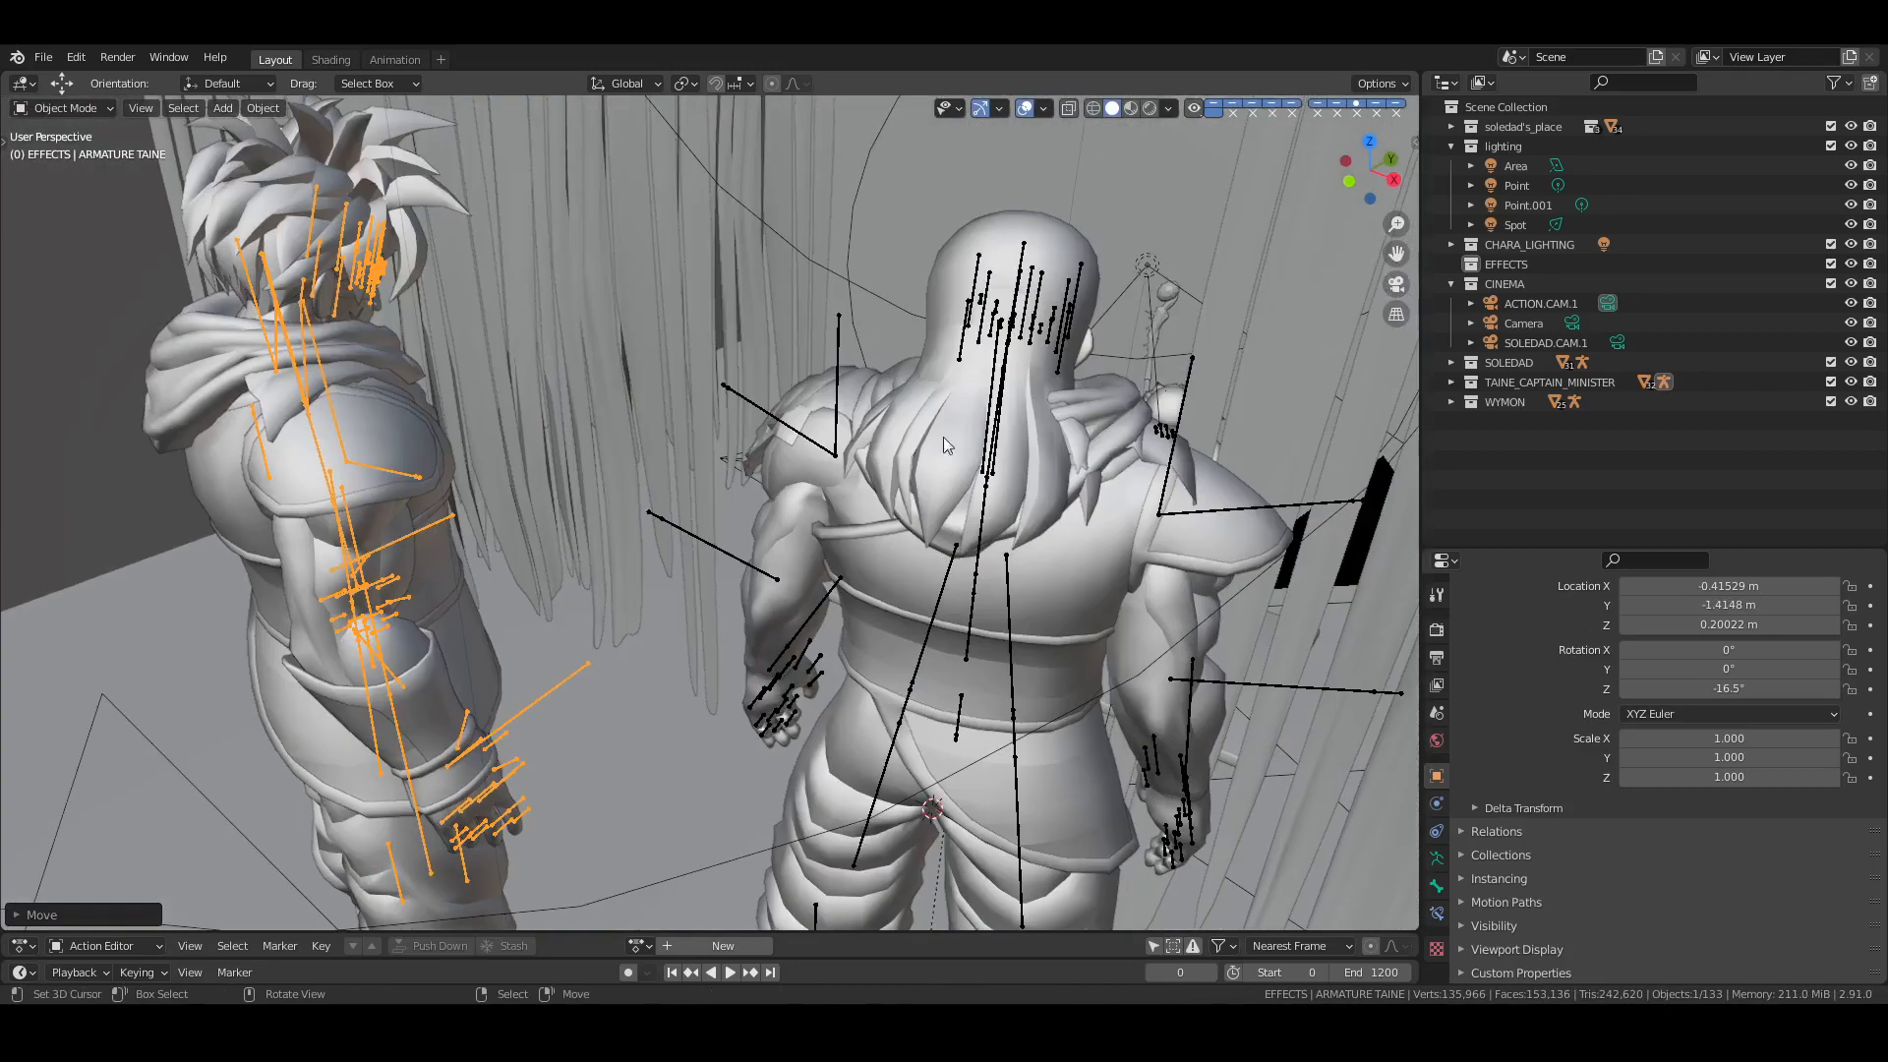
left_click(1046, 553)
middle_click_drag(1047, 553, 1167, 576)
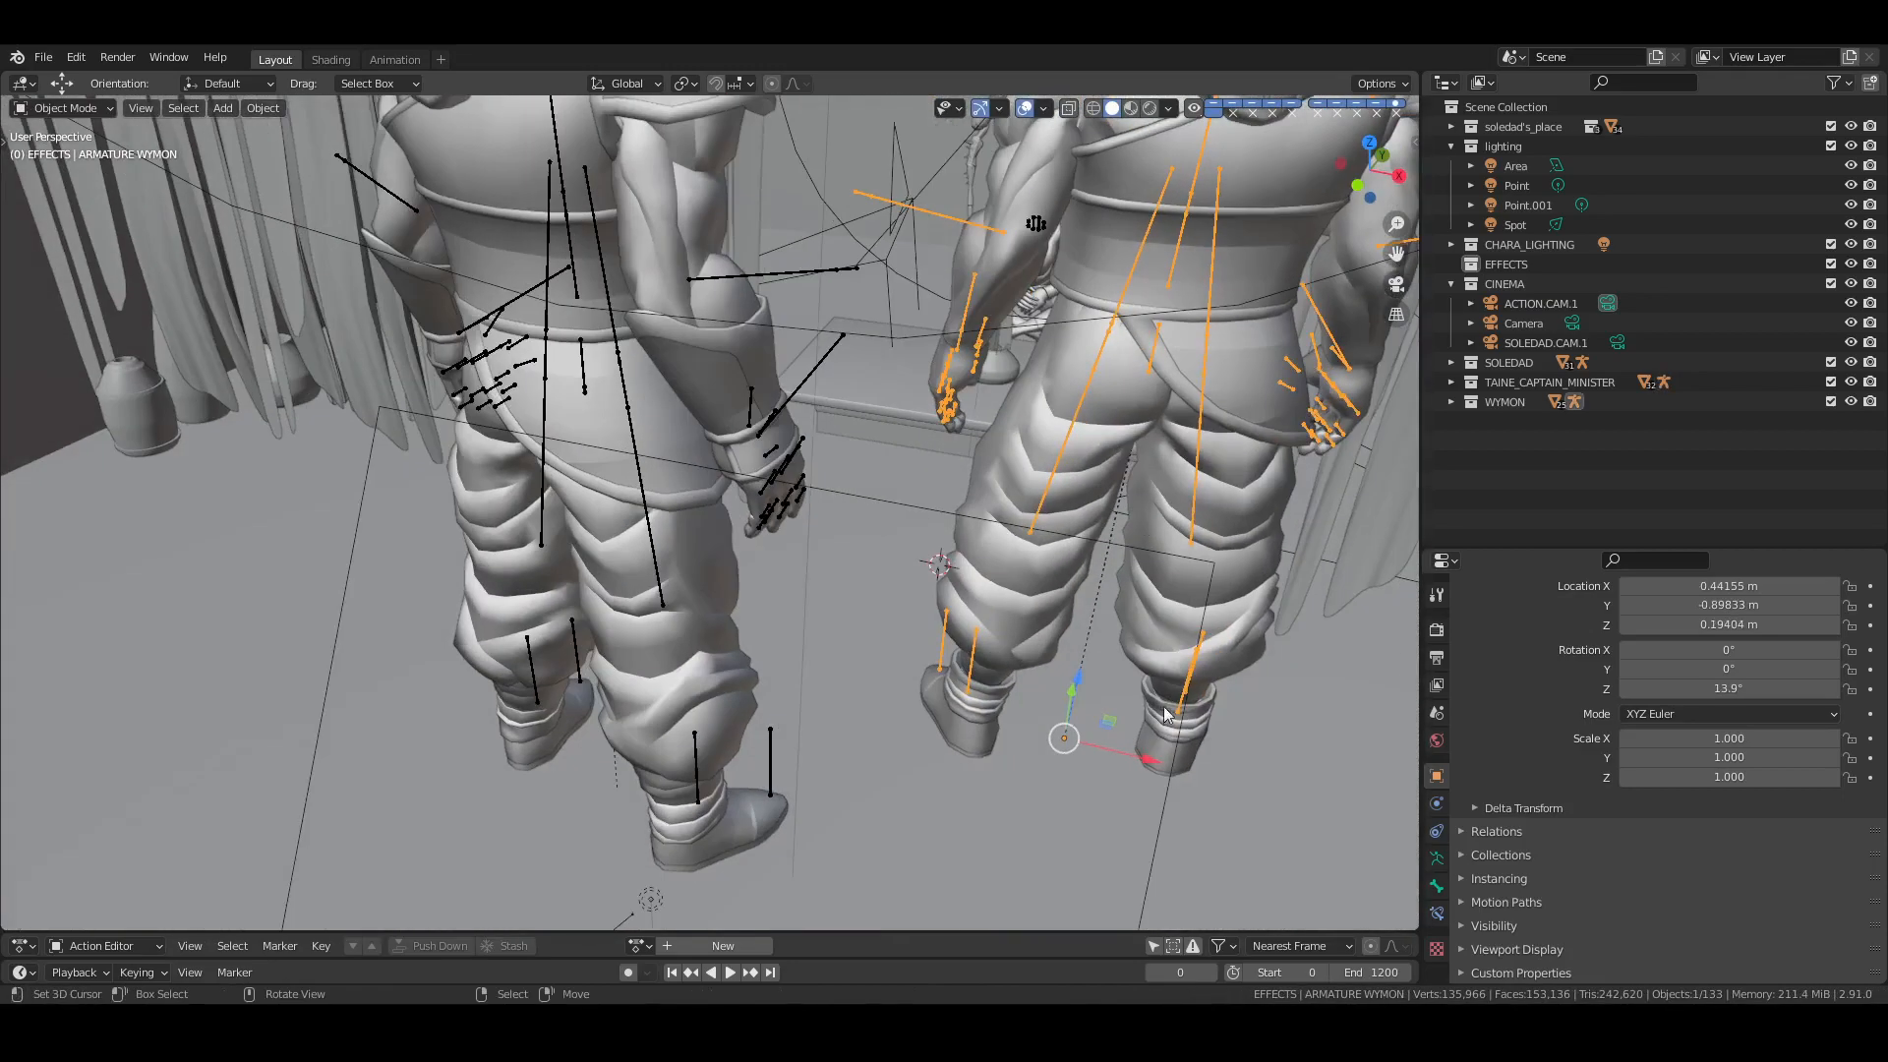
left_click_drag(1149, 777, 1072, 750)
Move the Taine armature further back along Y to about -1.65 m and save the file
middle_click_drag(1073, 749, 633, 503)
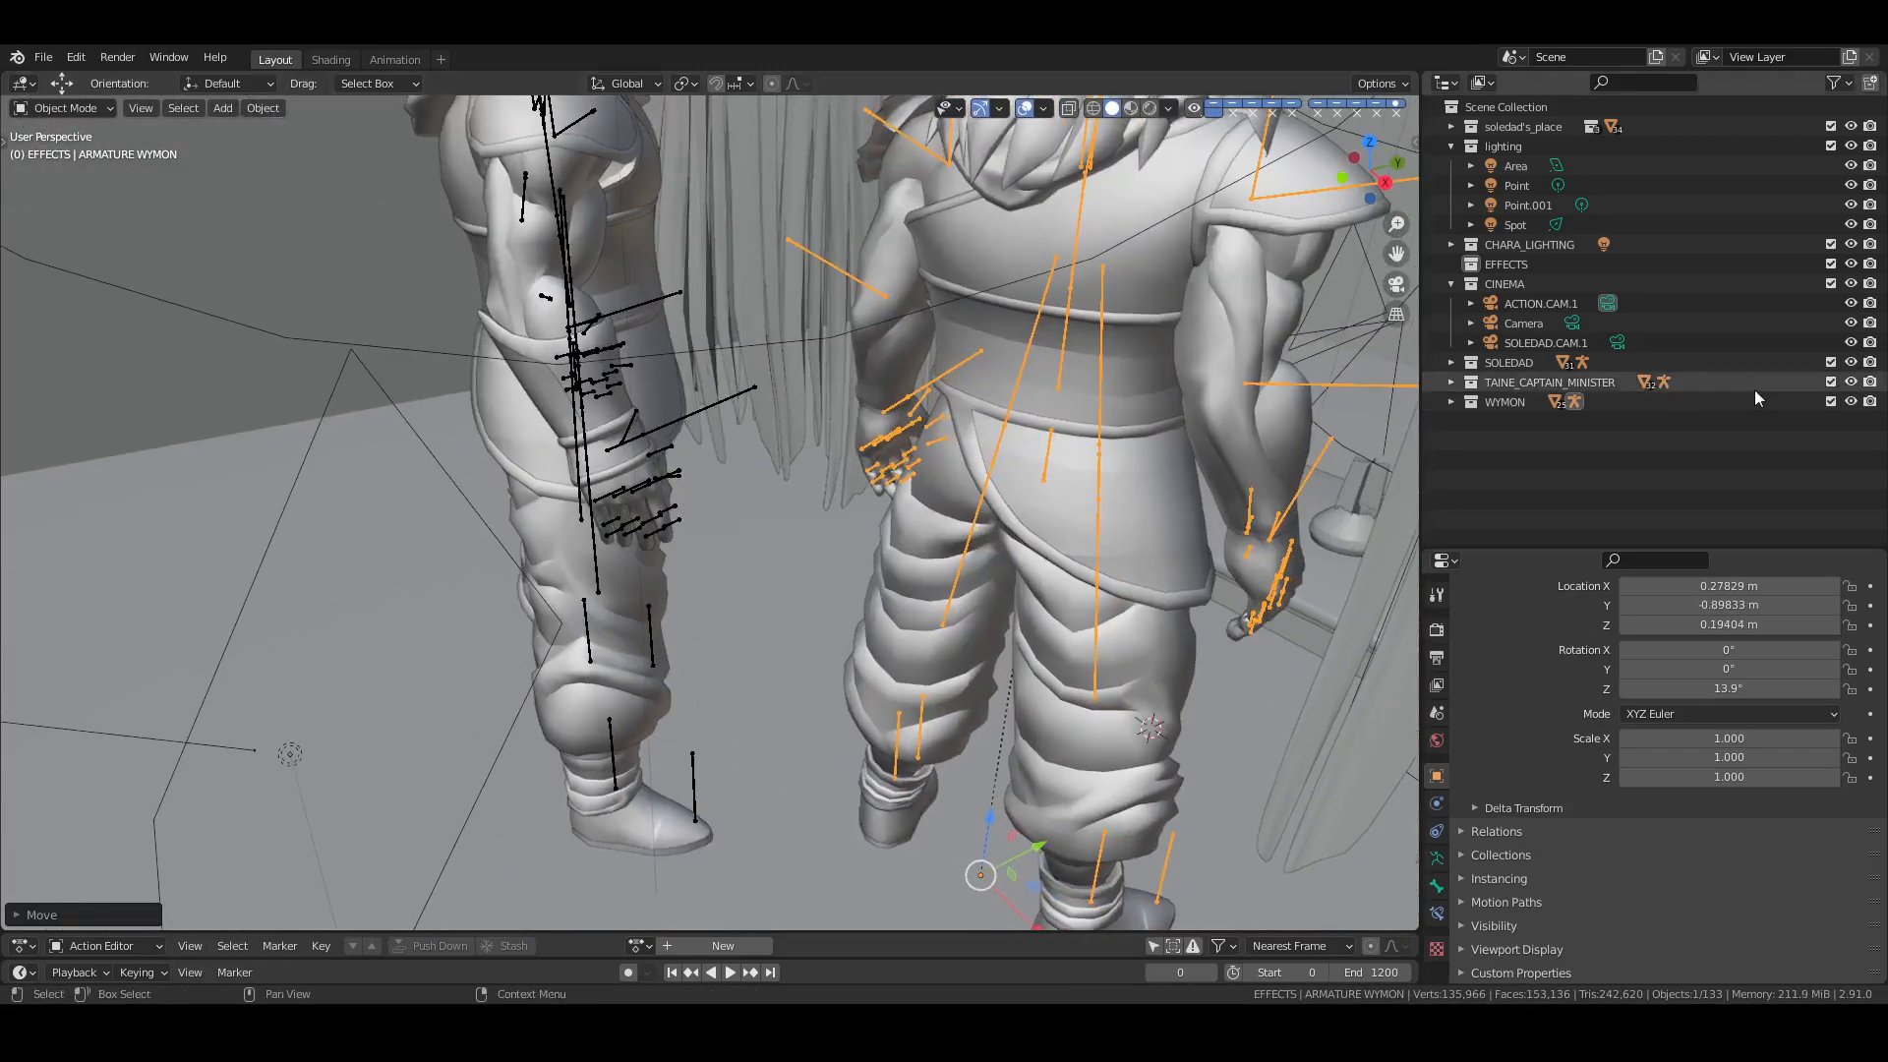
middle_click_drag(783, 410, 694, 287)
left_click(694, 287)
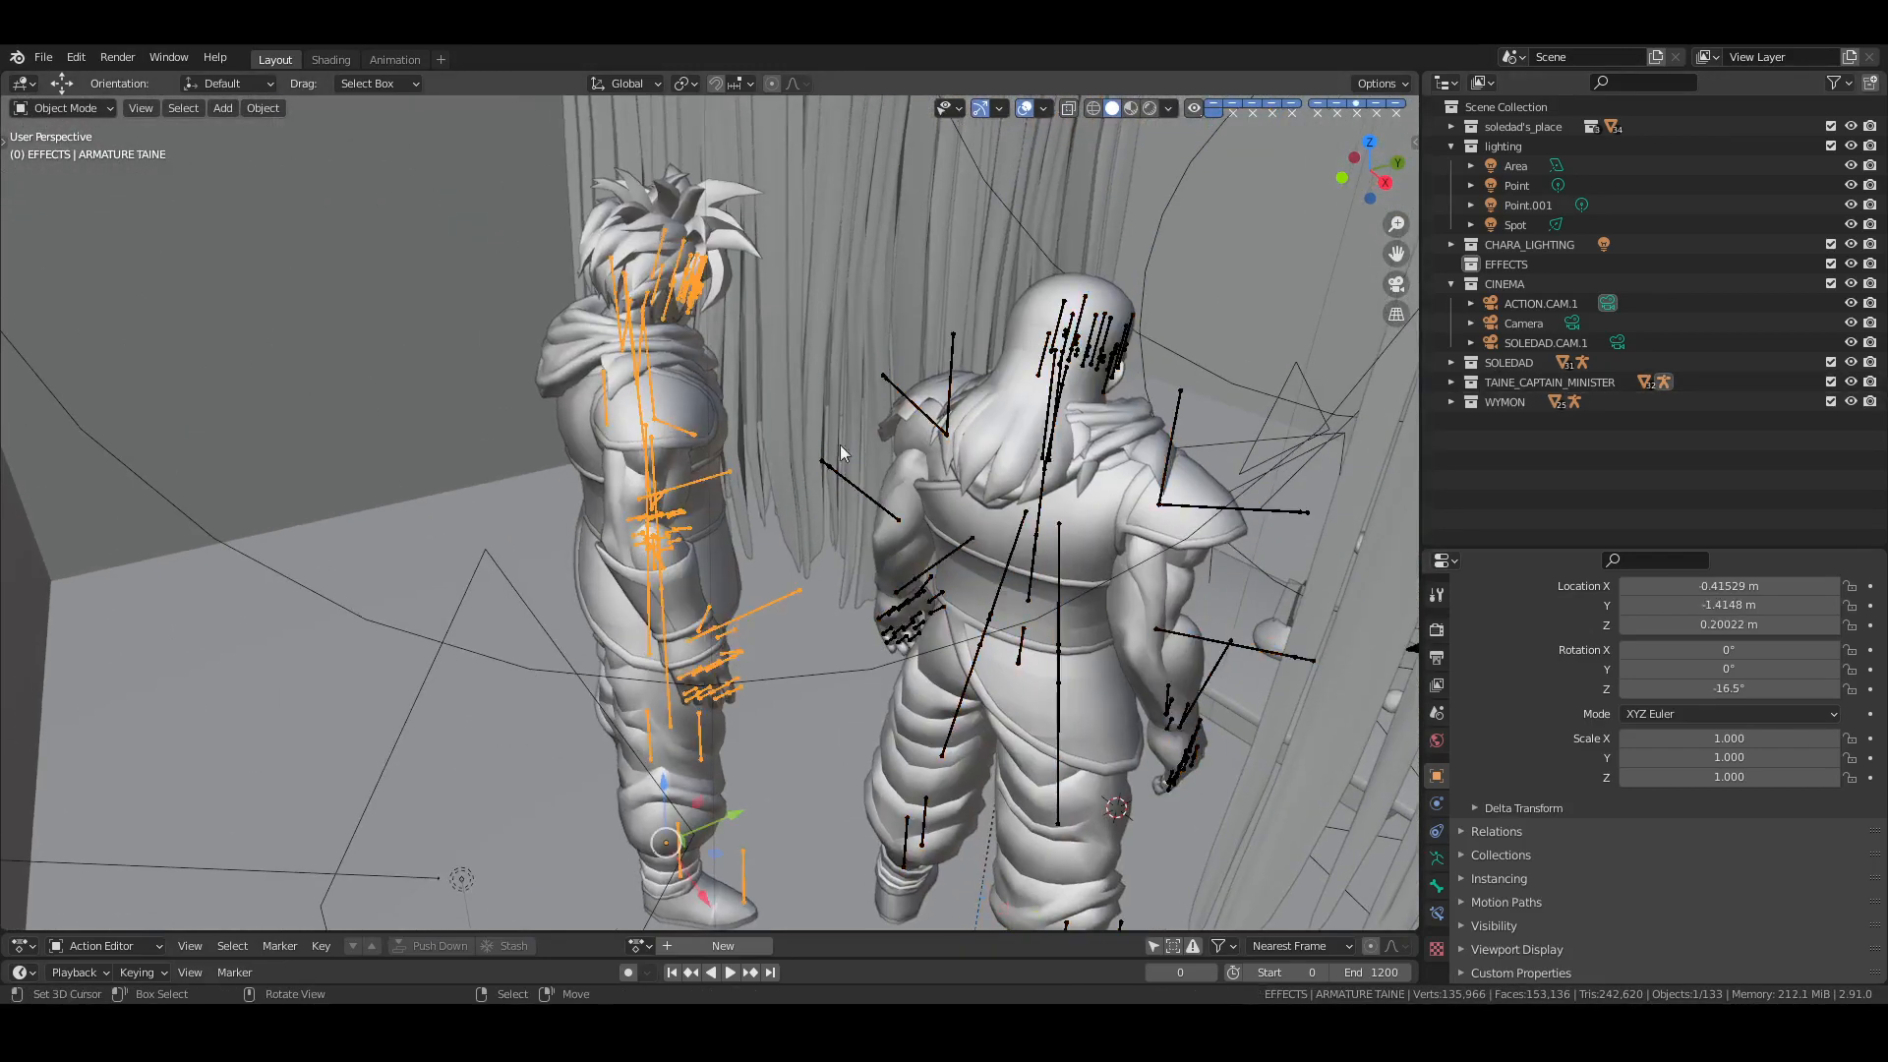
middle_click_drag(840, 444, 853, 661)
key("ctrl+s")
left_click_drag(853, 661, 785, 666)
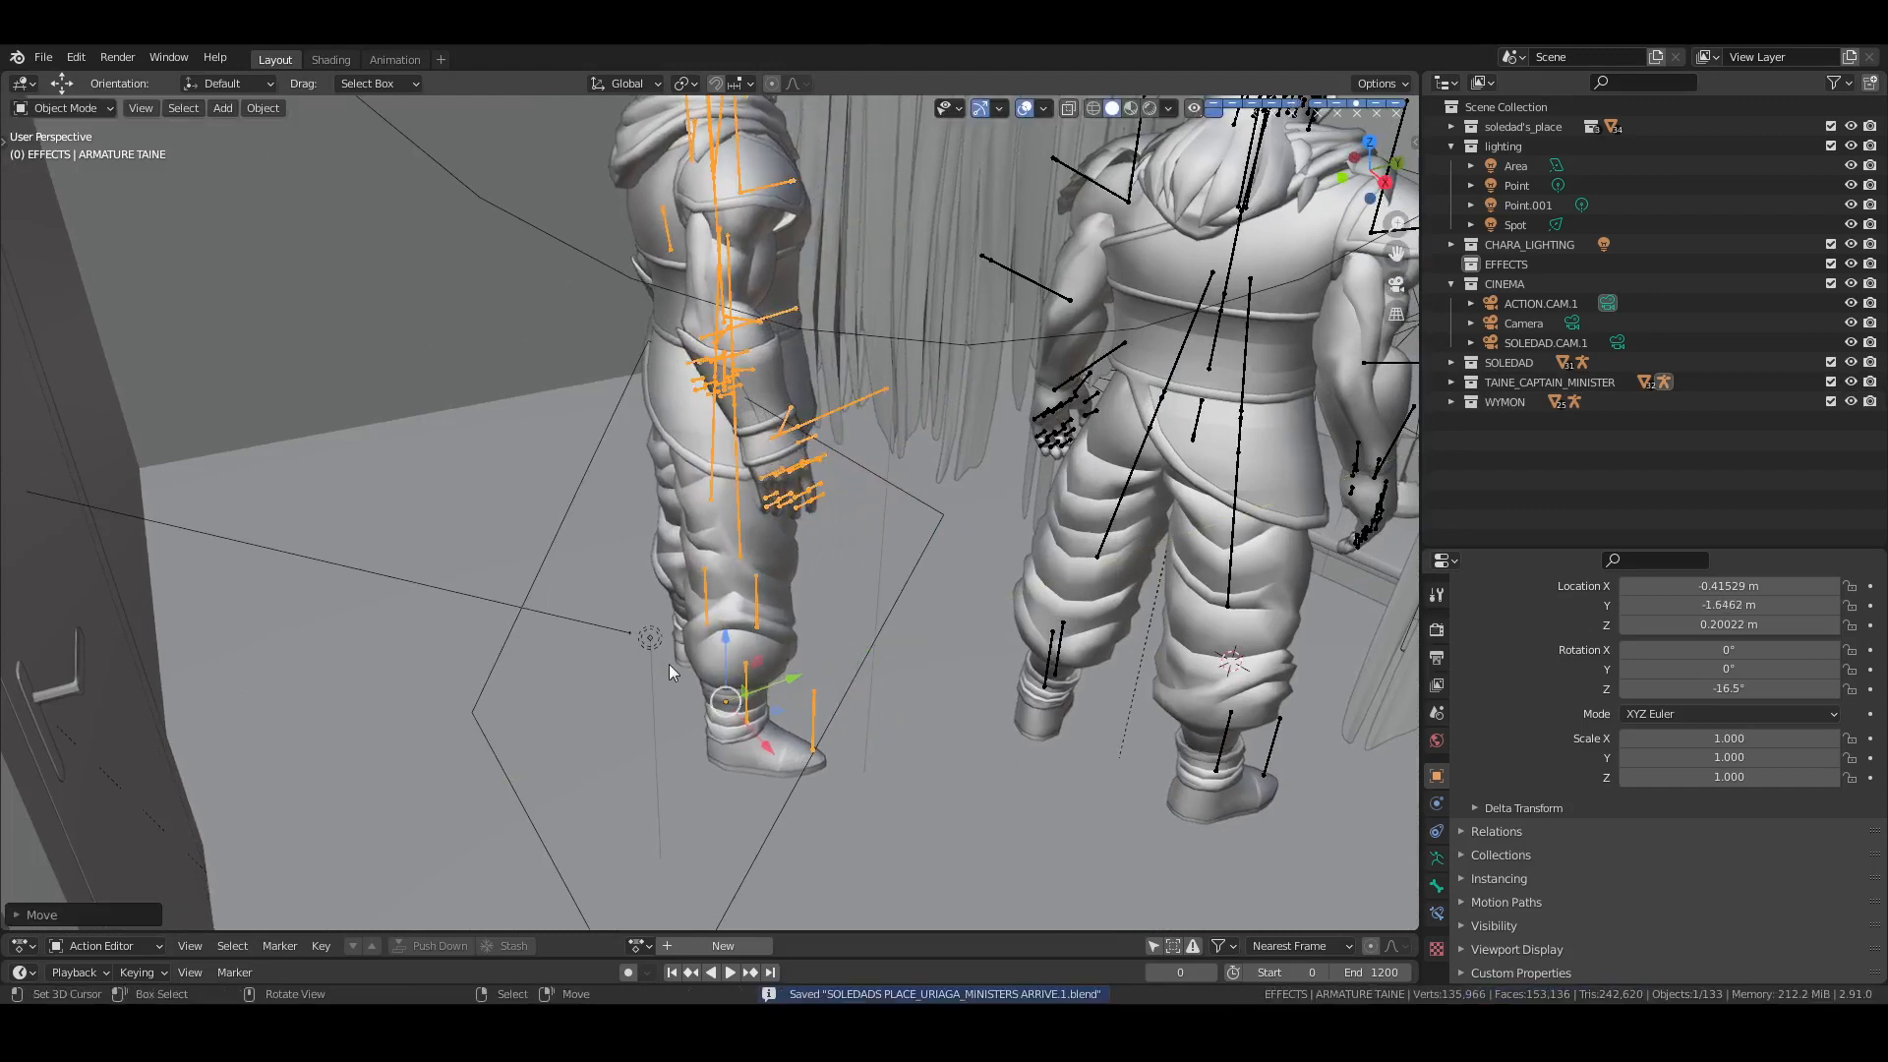
Set the power of the area light behind Taine to 10 W, clear the selection and save the file
left_click(649, 638)
left_click(1436, 858)
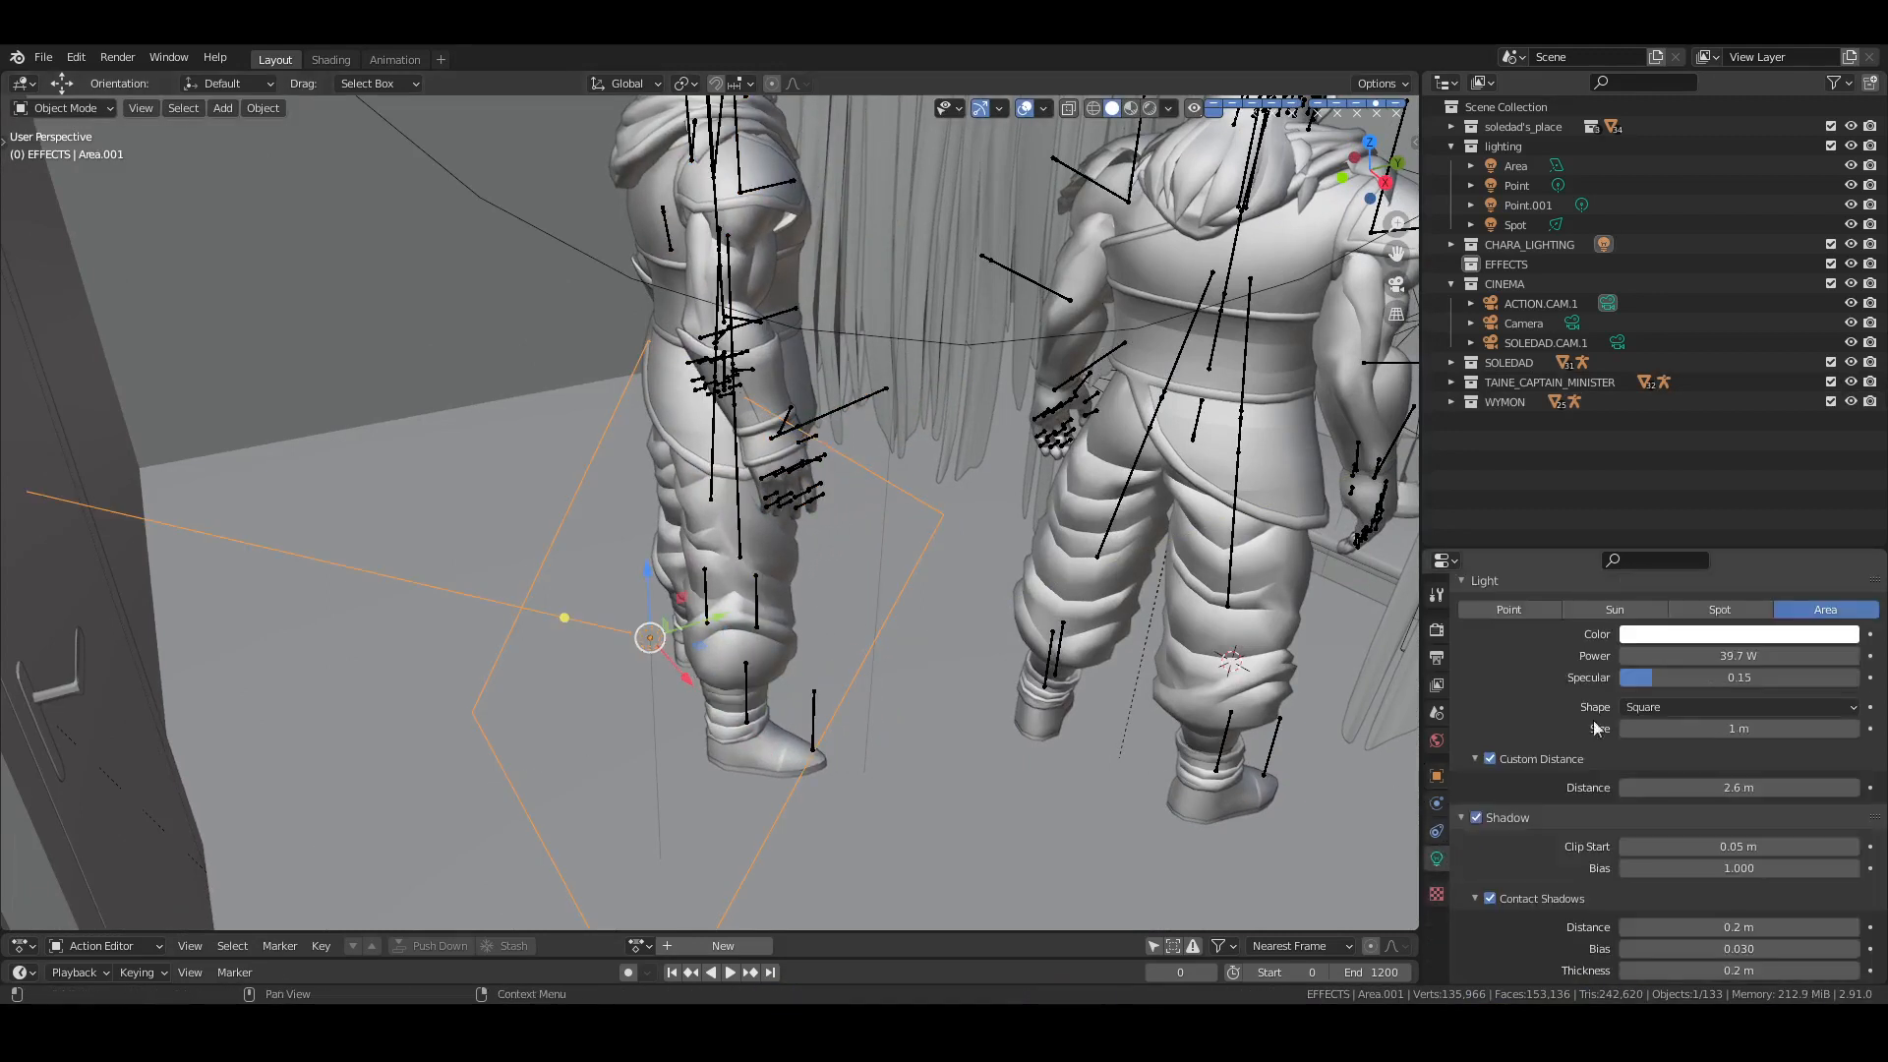
left_click(1741, 658)
type("10")
key("Return")
key("alt+a")
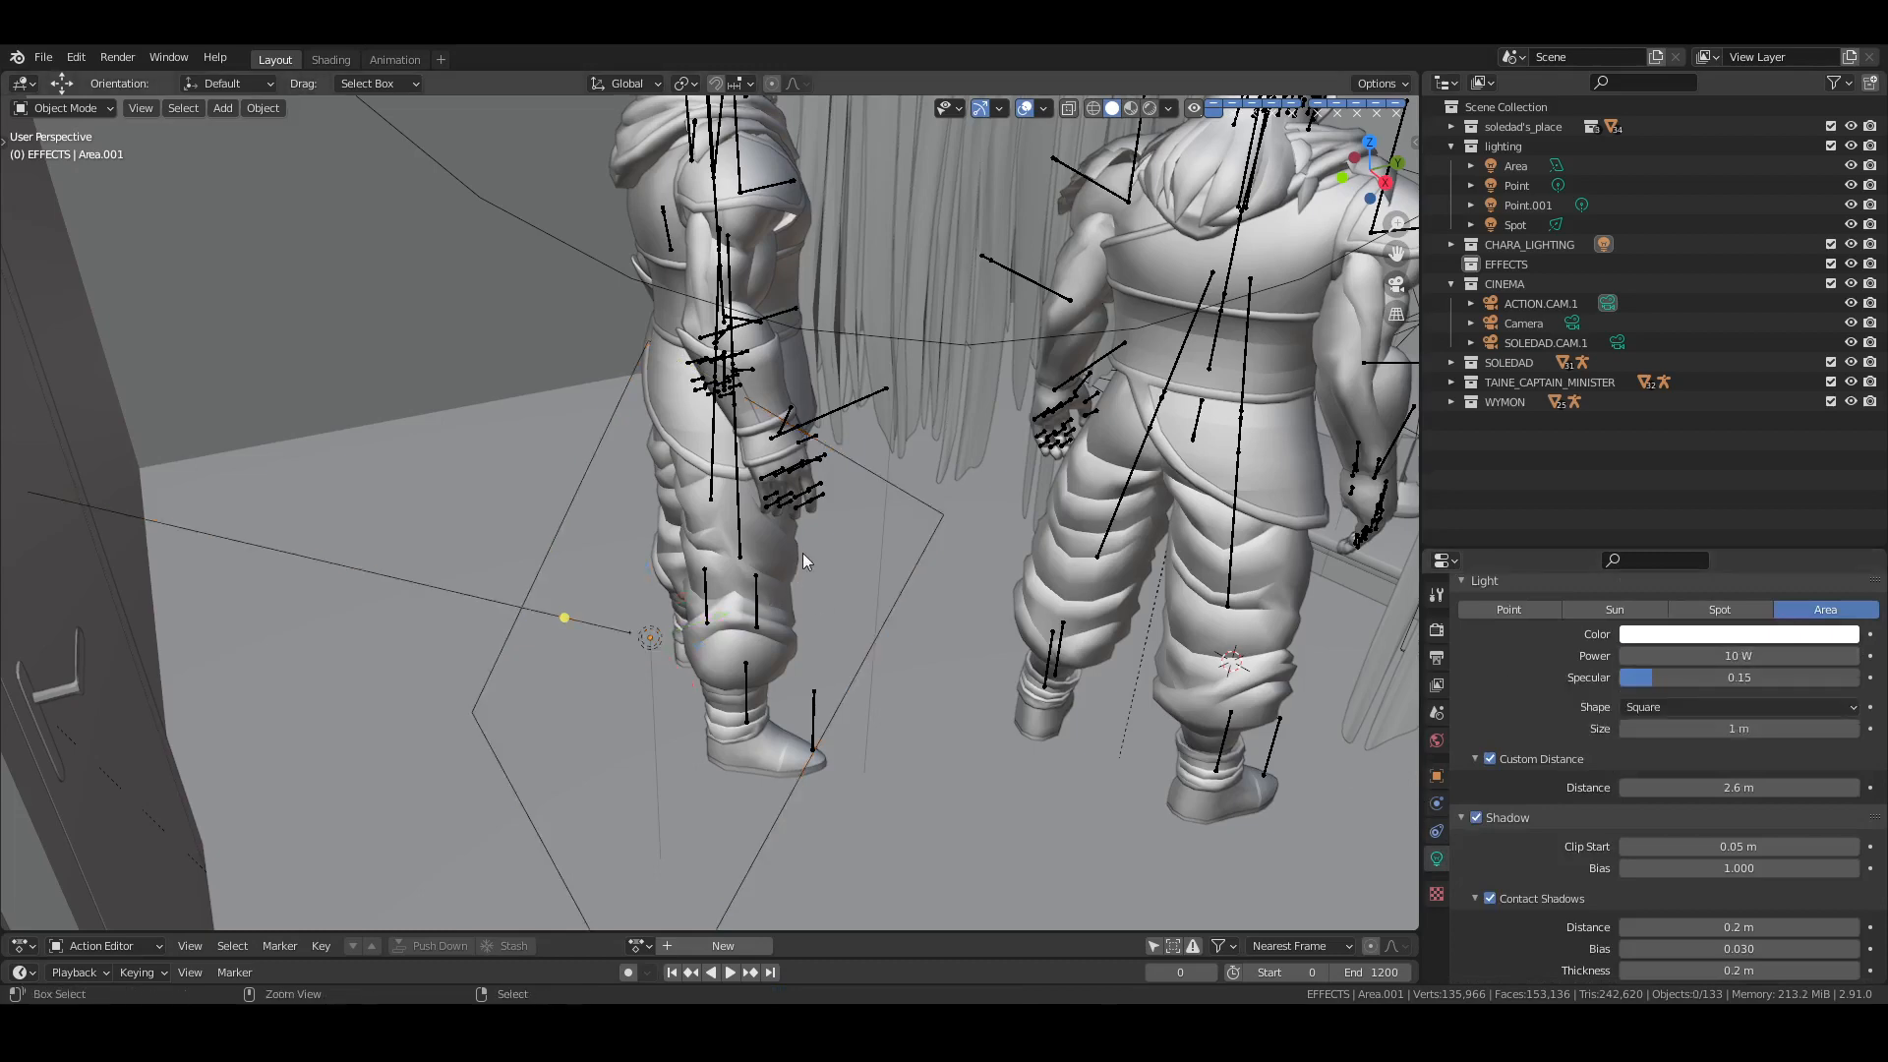
key("ctrl+s")
Preview the two characters in Material Preview, switch the viewport to Rendered shading and hide the overlays
middle_click_drag(923, 411, 982, 392, "shift")
left_click(1132, 108)
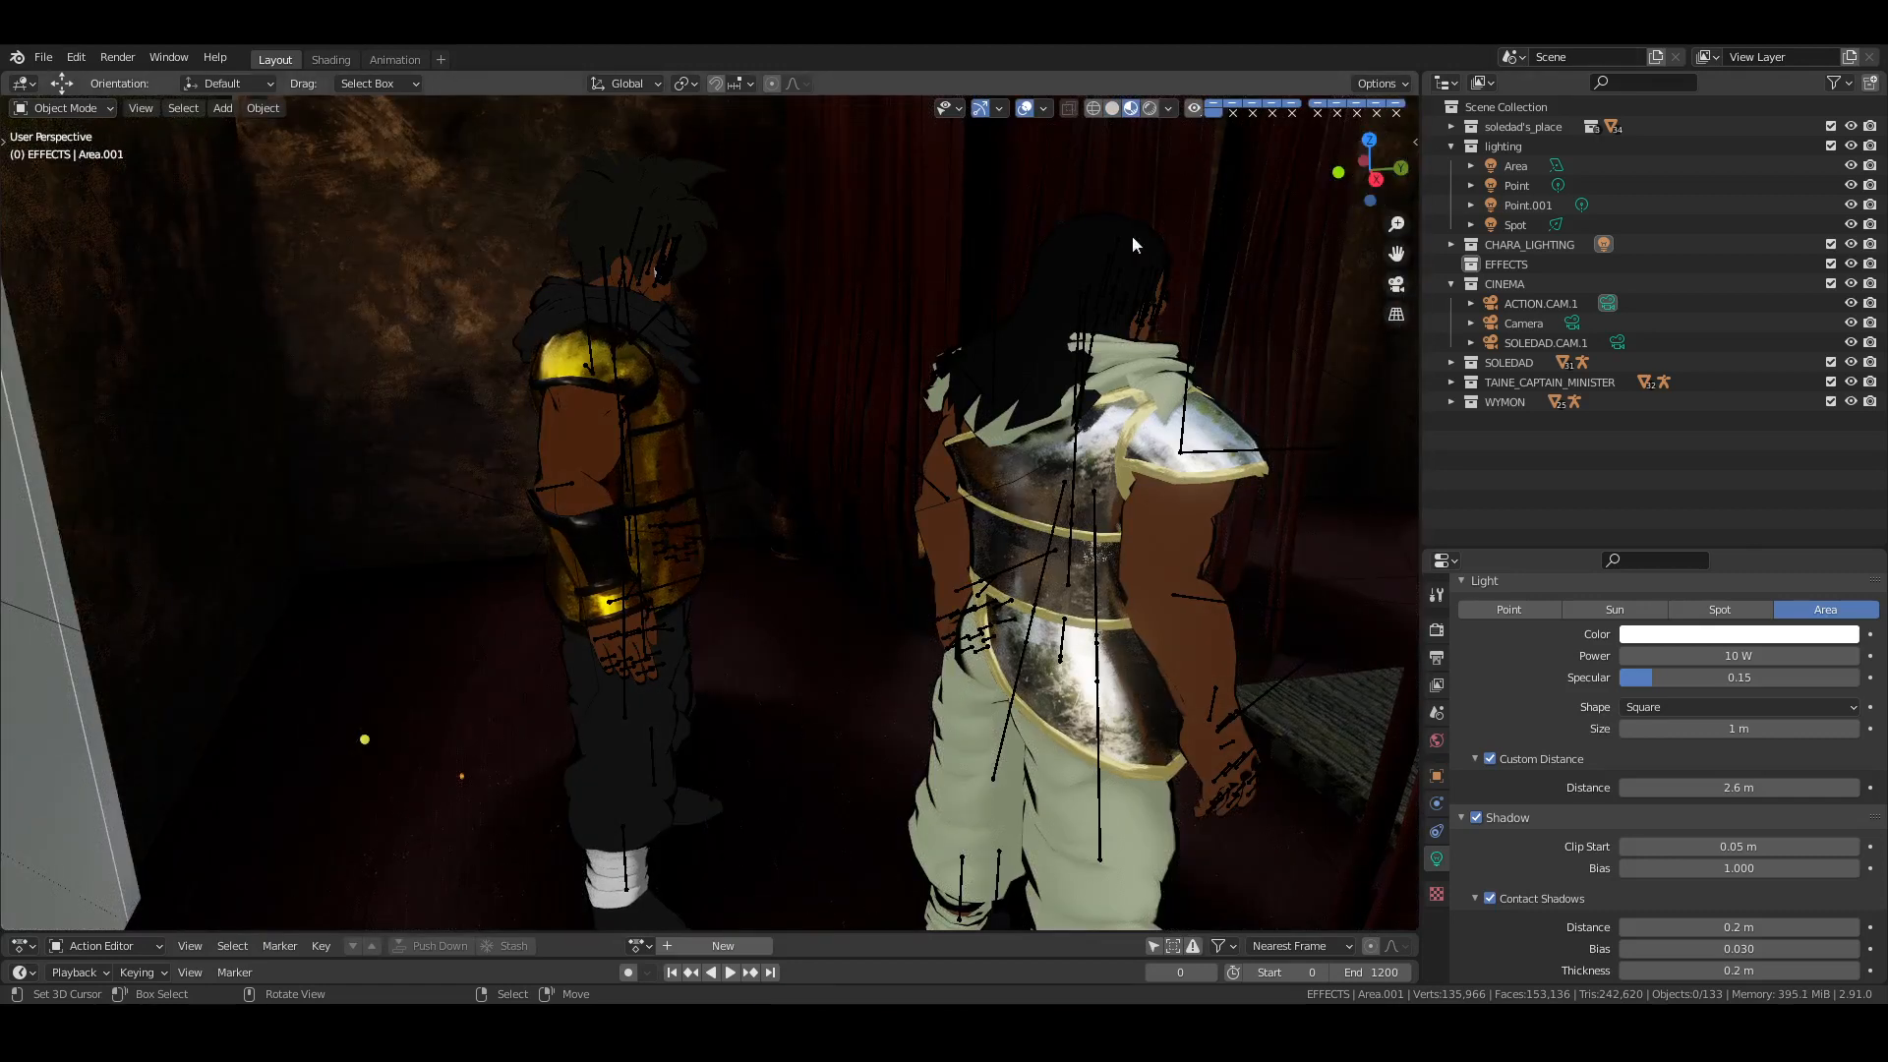
middle_click_drag(1115, 252, 1068, 346, "shift")
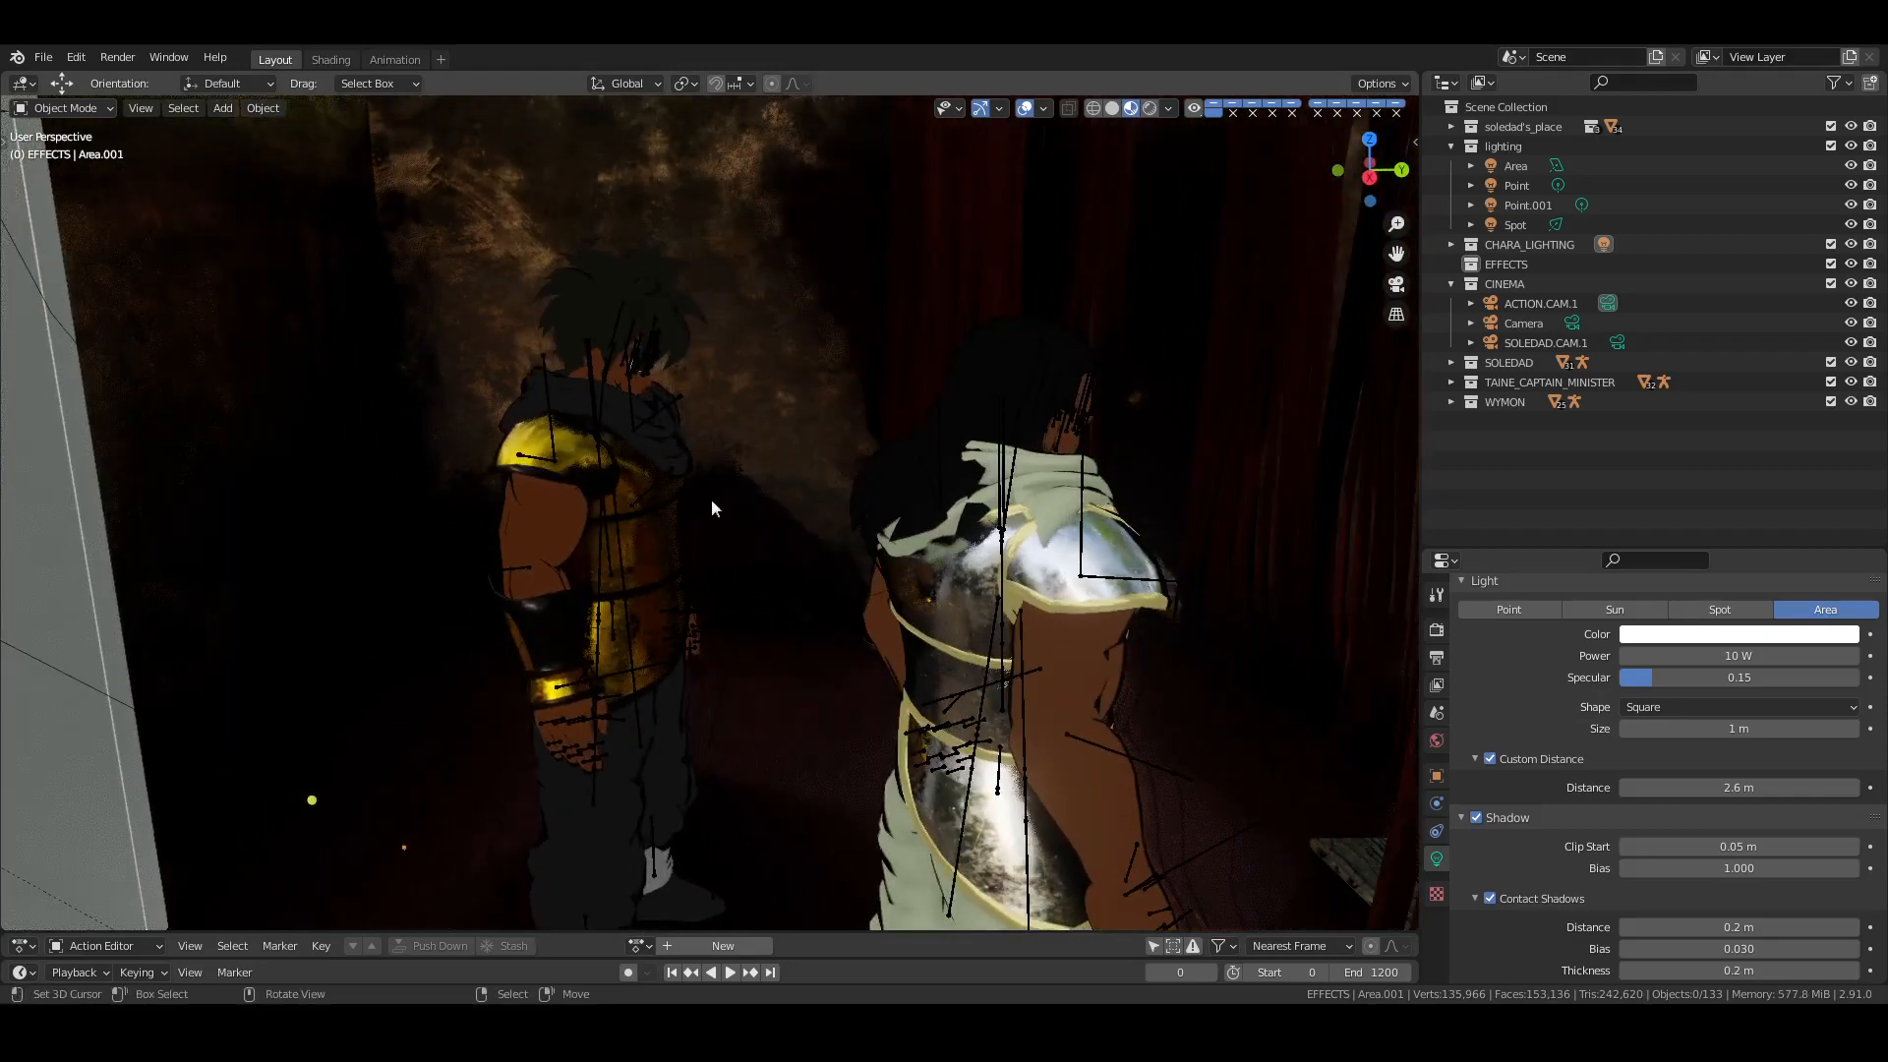
mouse_move(706, 501)
middle_mouse_down("shift")
mouse_move(883, 469)
mouse_move(673, 543)
middle_mouse_up("shift")
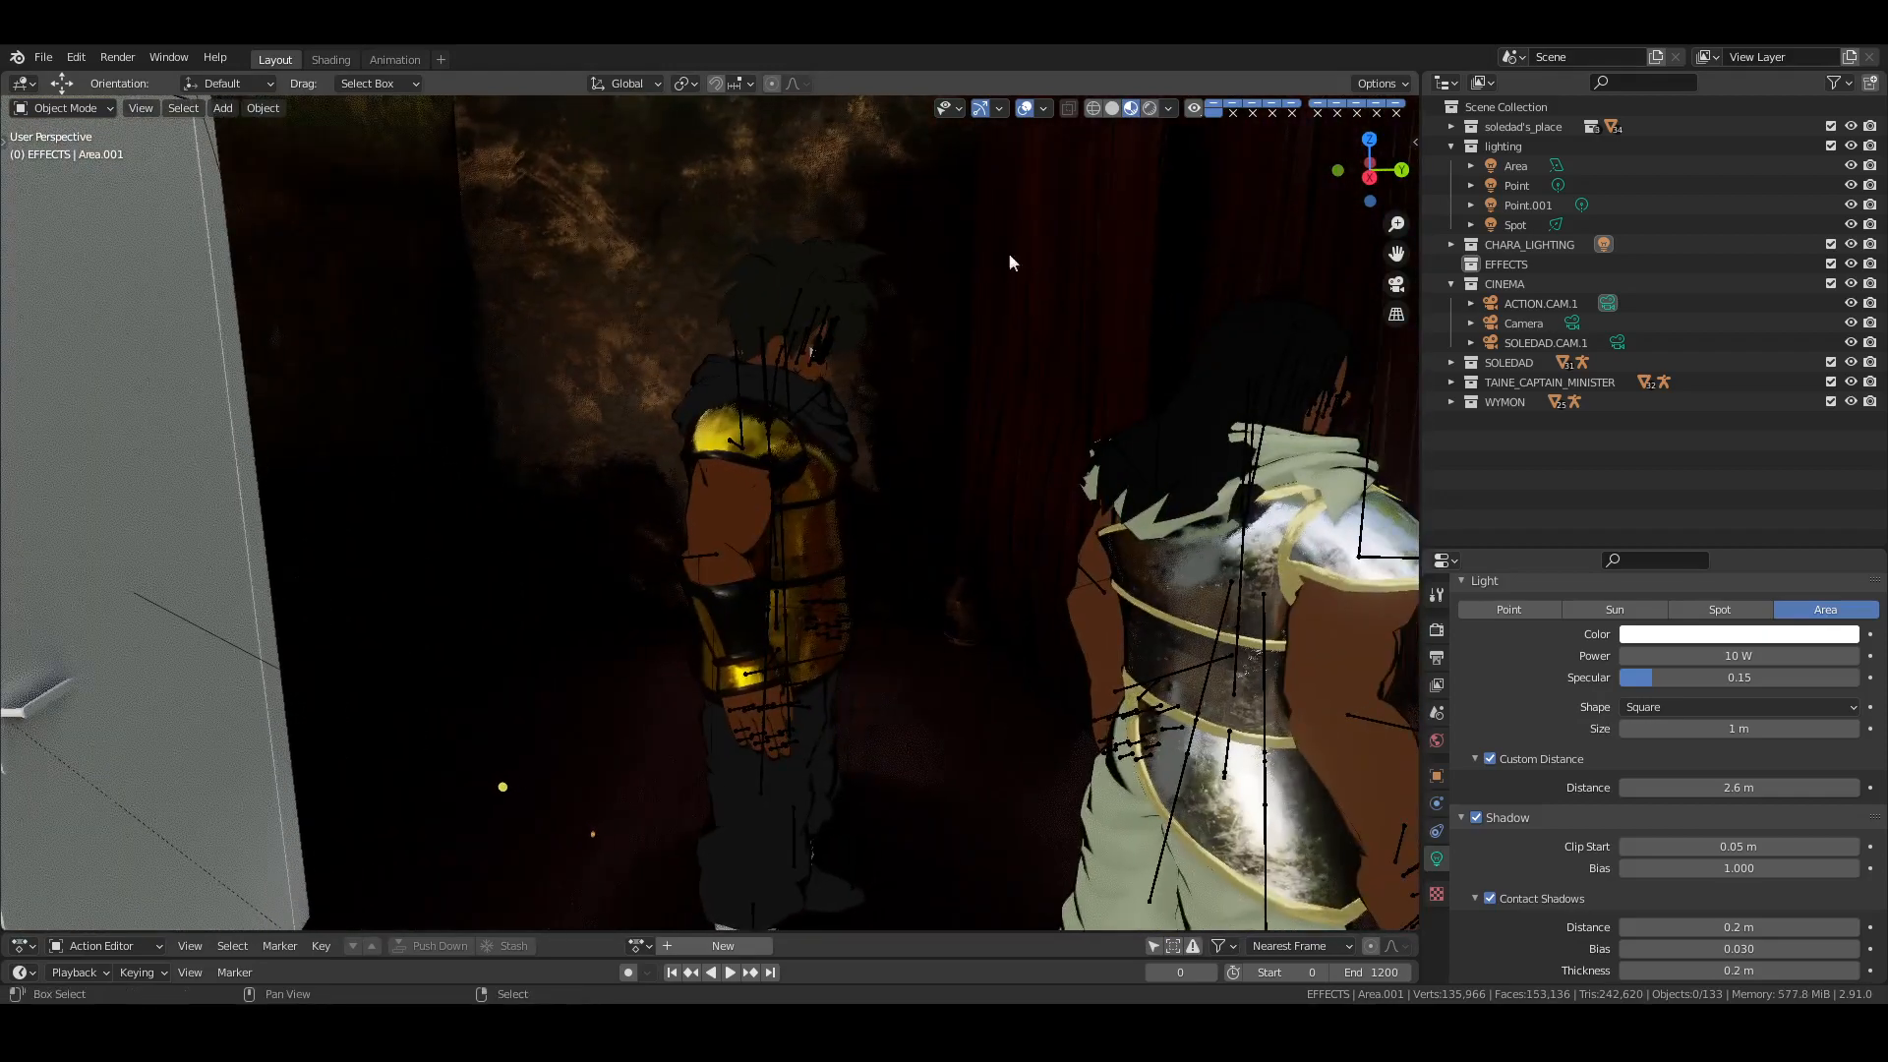
left_click(1151, 107)
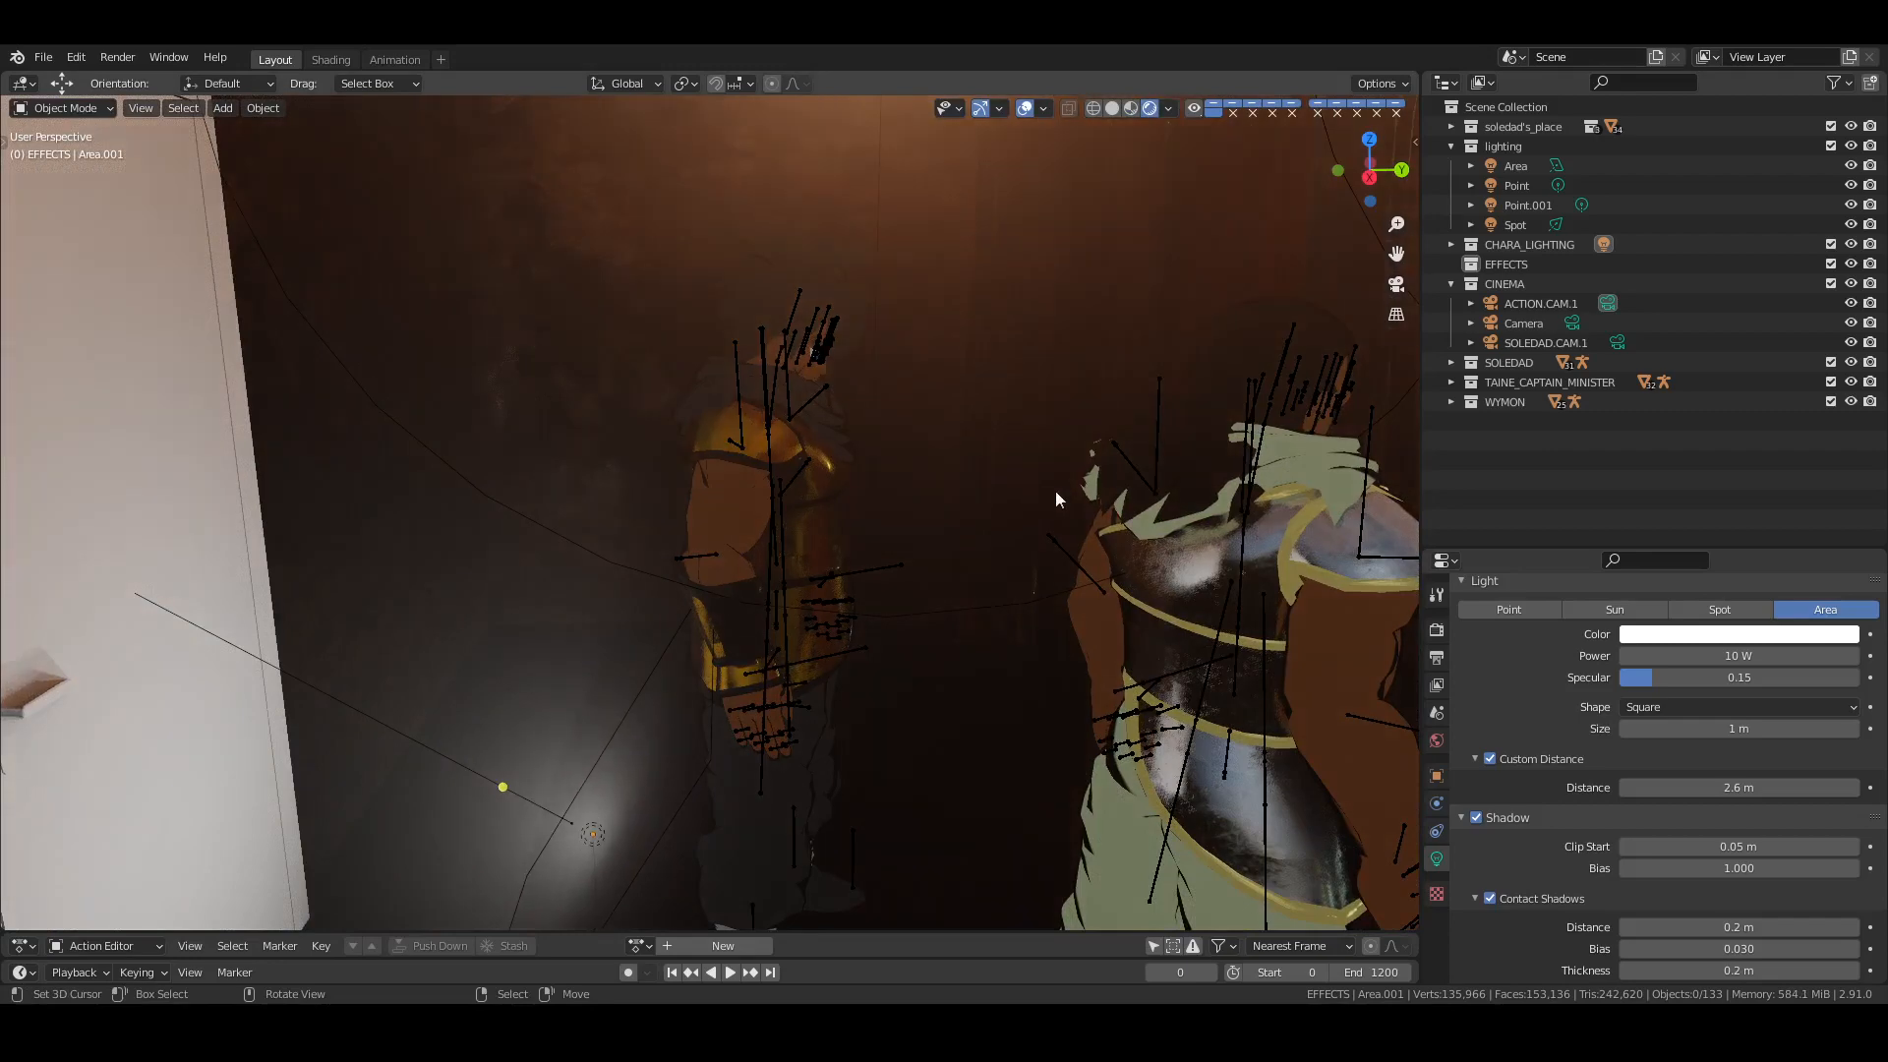
middle_click_drag(1054, 491, 985, 162)
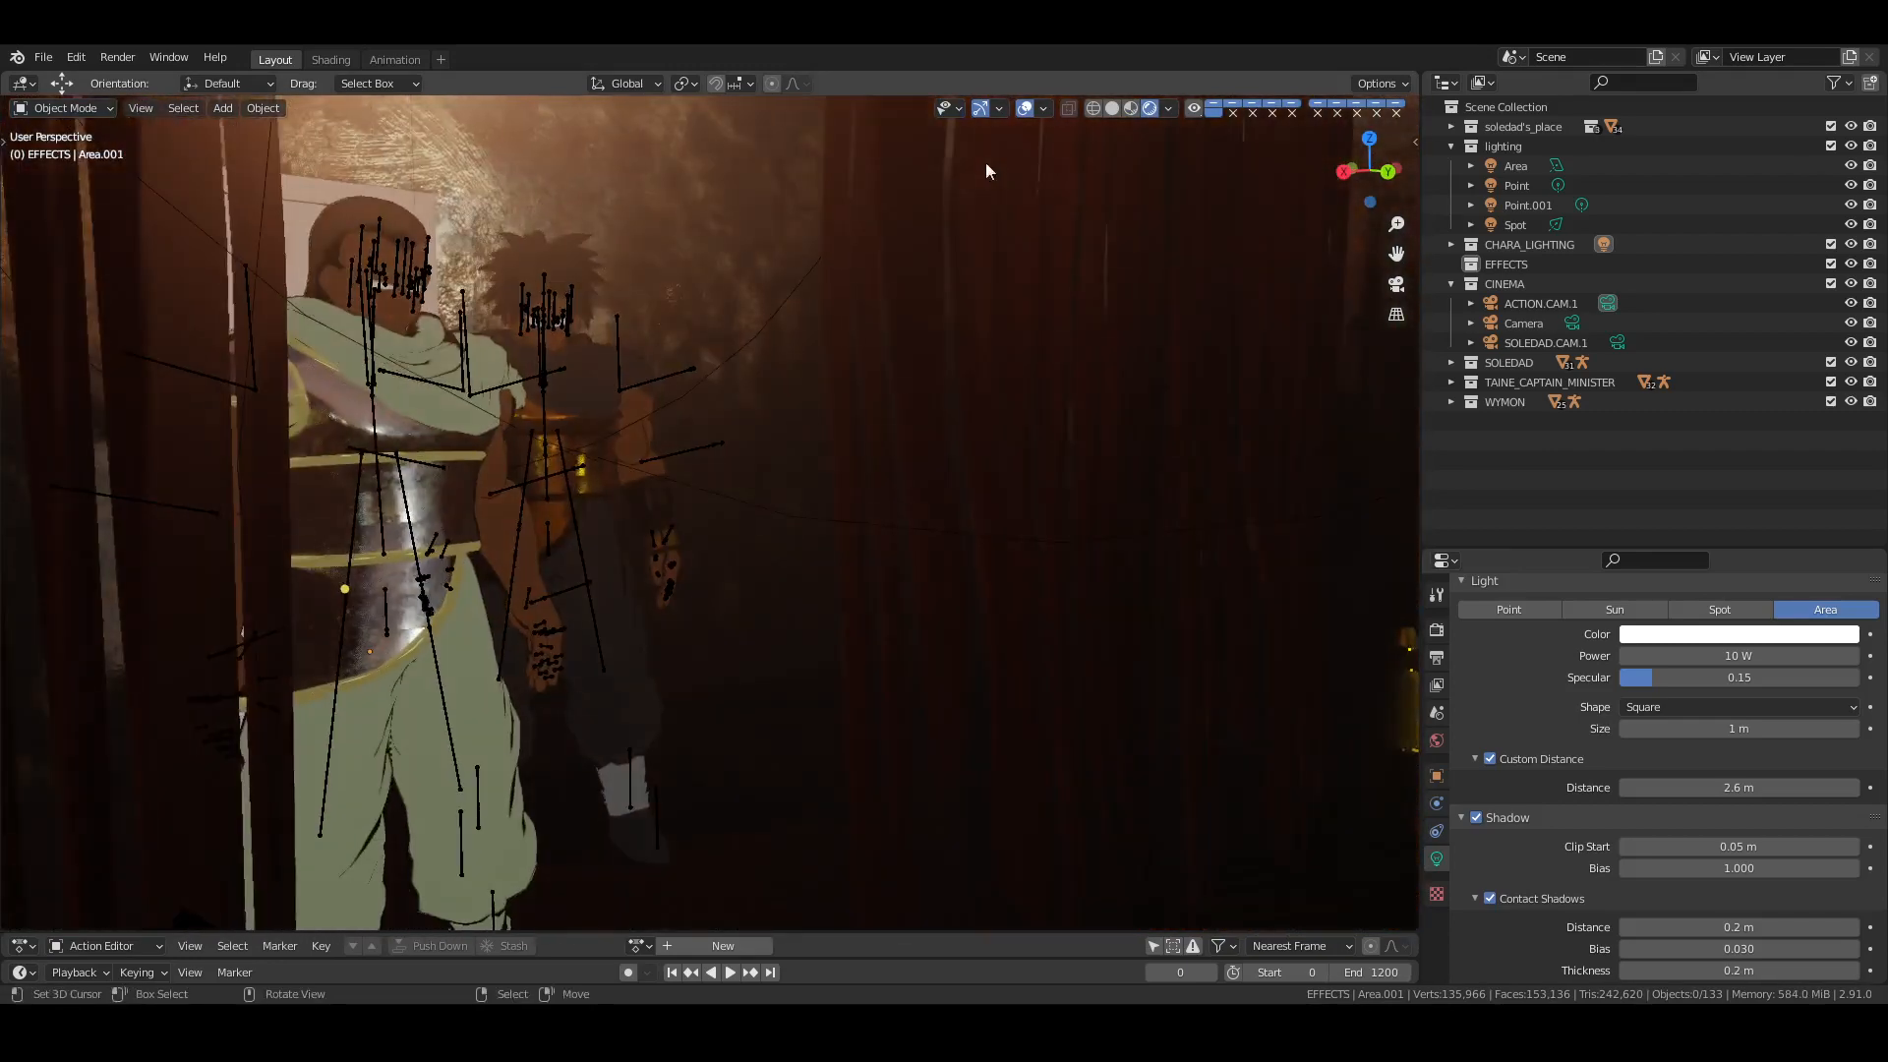
left_click(1030, 108)
Select the eye_PUPILS_WYMON mesh under ARMATURE WYMON in the WYMON collection
middle_click_drag(810, 369, 837, 573)
scroll(645, 410, "up", 6)
scroll(752, 482, "up", 4)
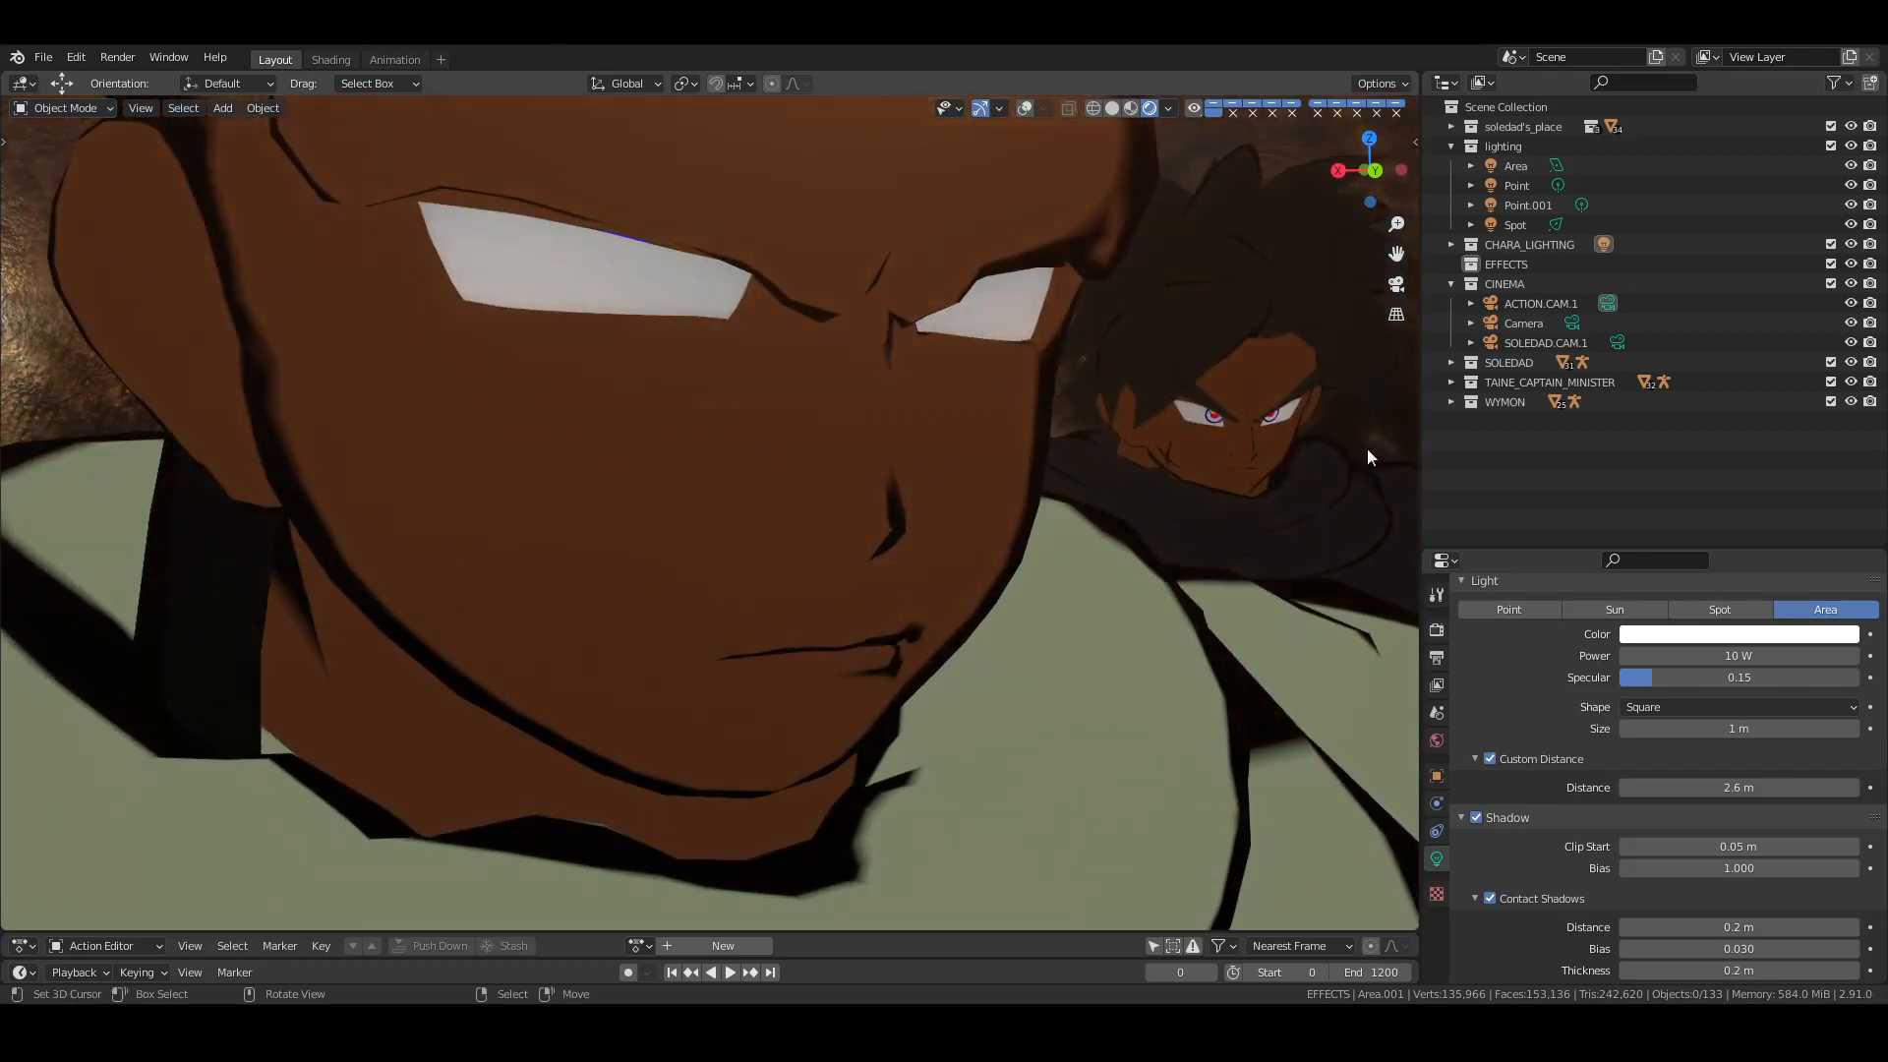
left_click(1449, 399)
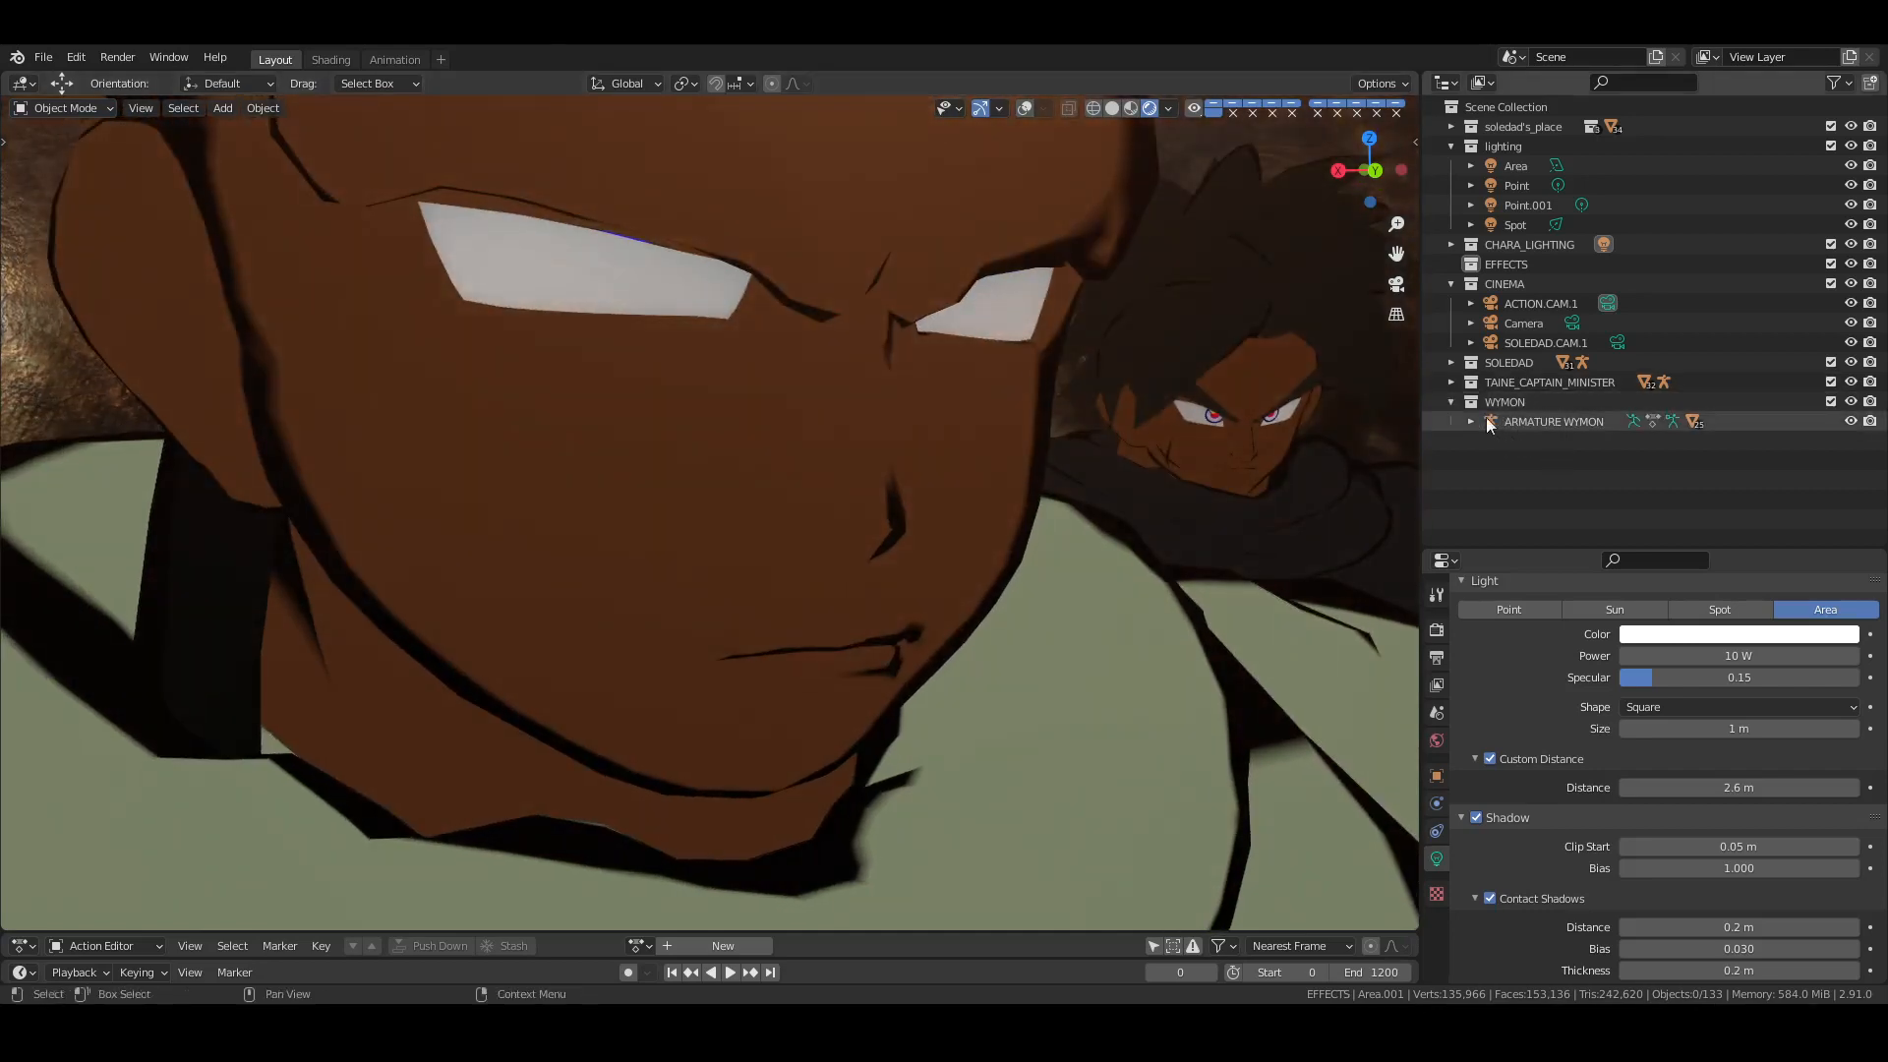
left_click(1472, 421)
scroll(1566, 394, "down", 5)
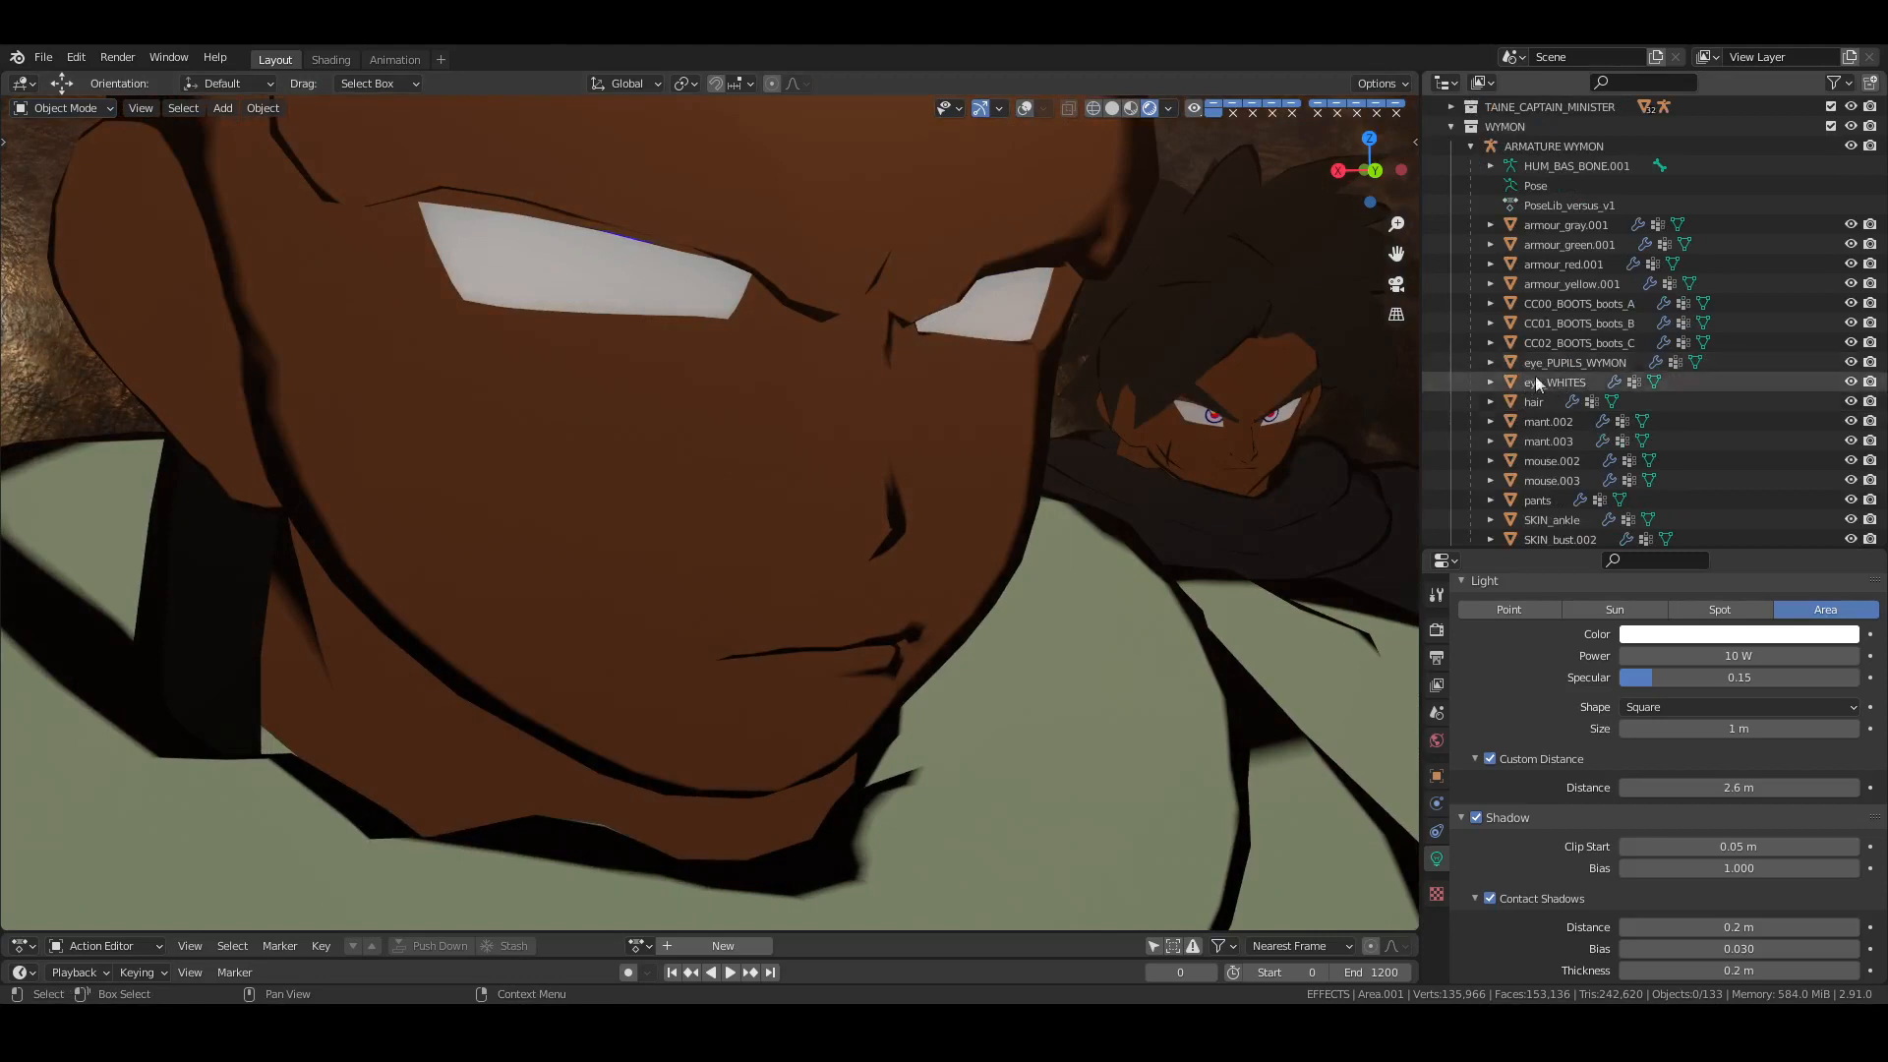
left_click(1563, 362)
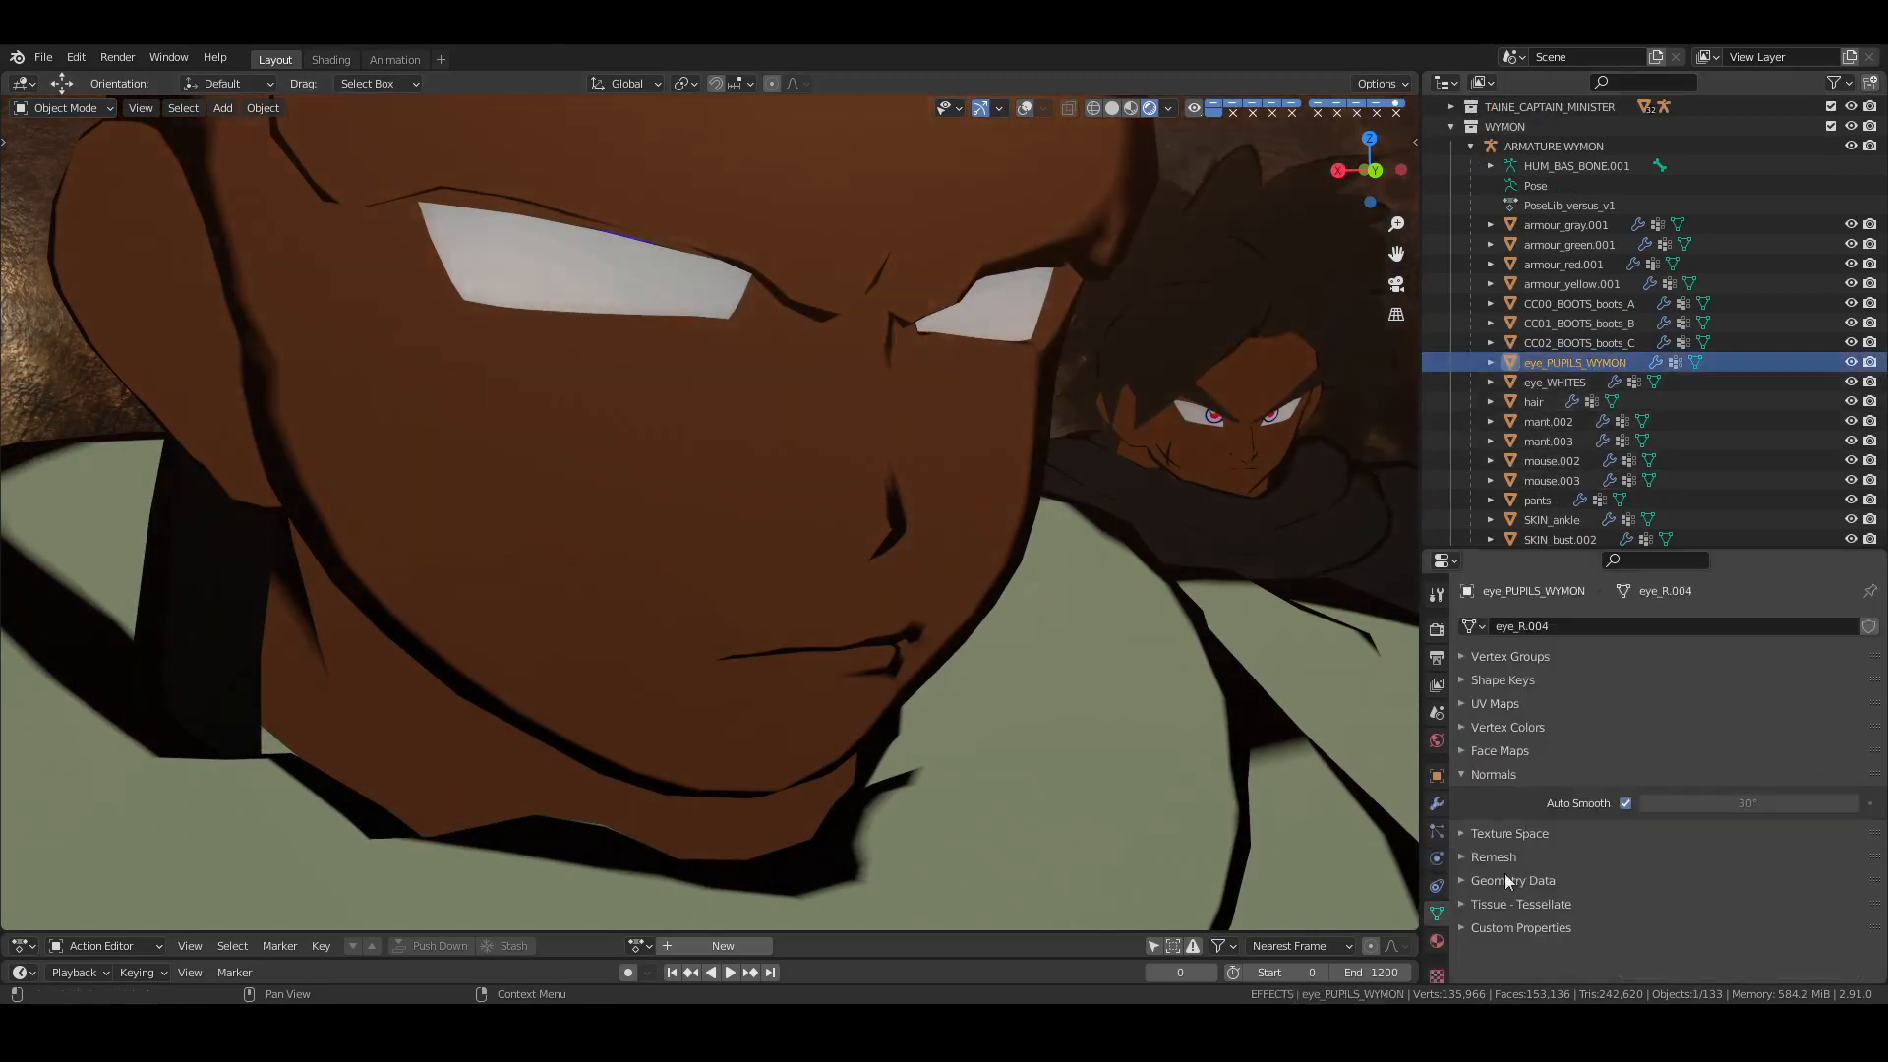
Set the blend mode of Wymon's pupil material to Alpha Clip, clear the selection and save the file
left_click(1436, 941)
scroll(1585, 893, "down", 8)
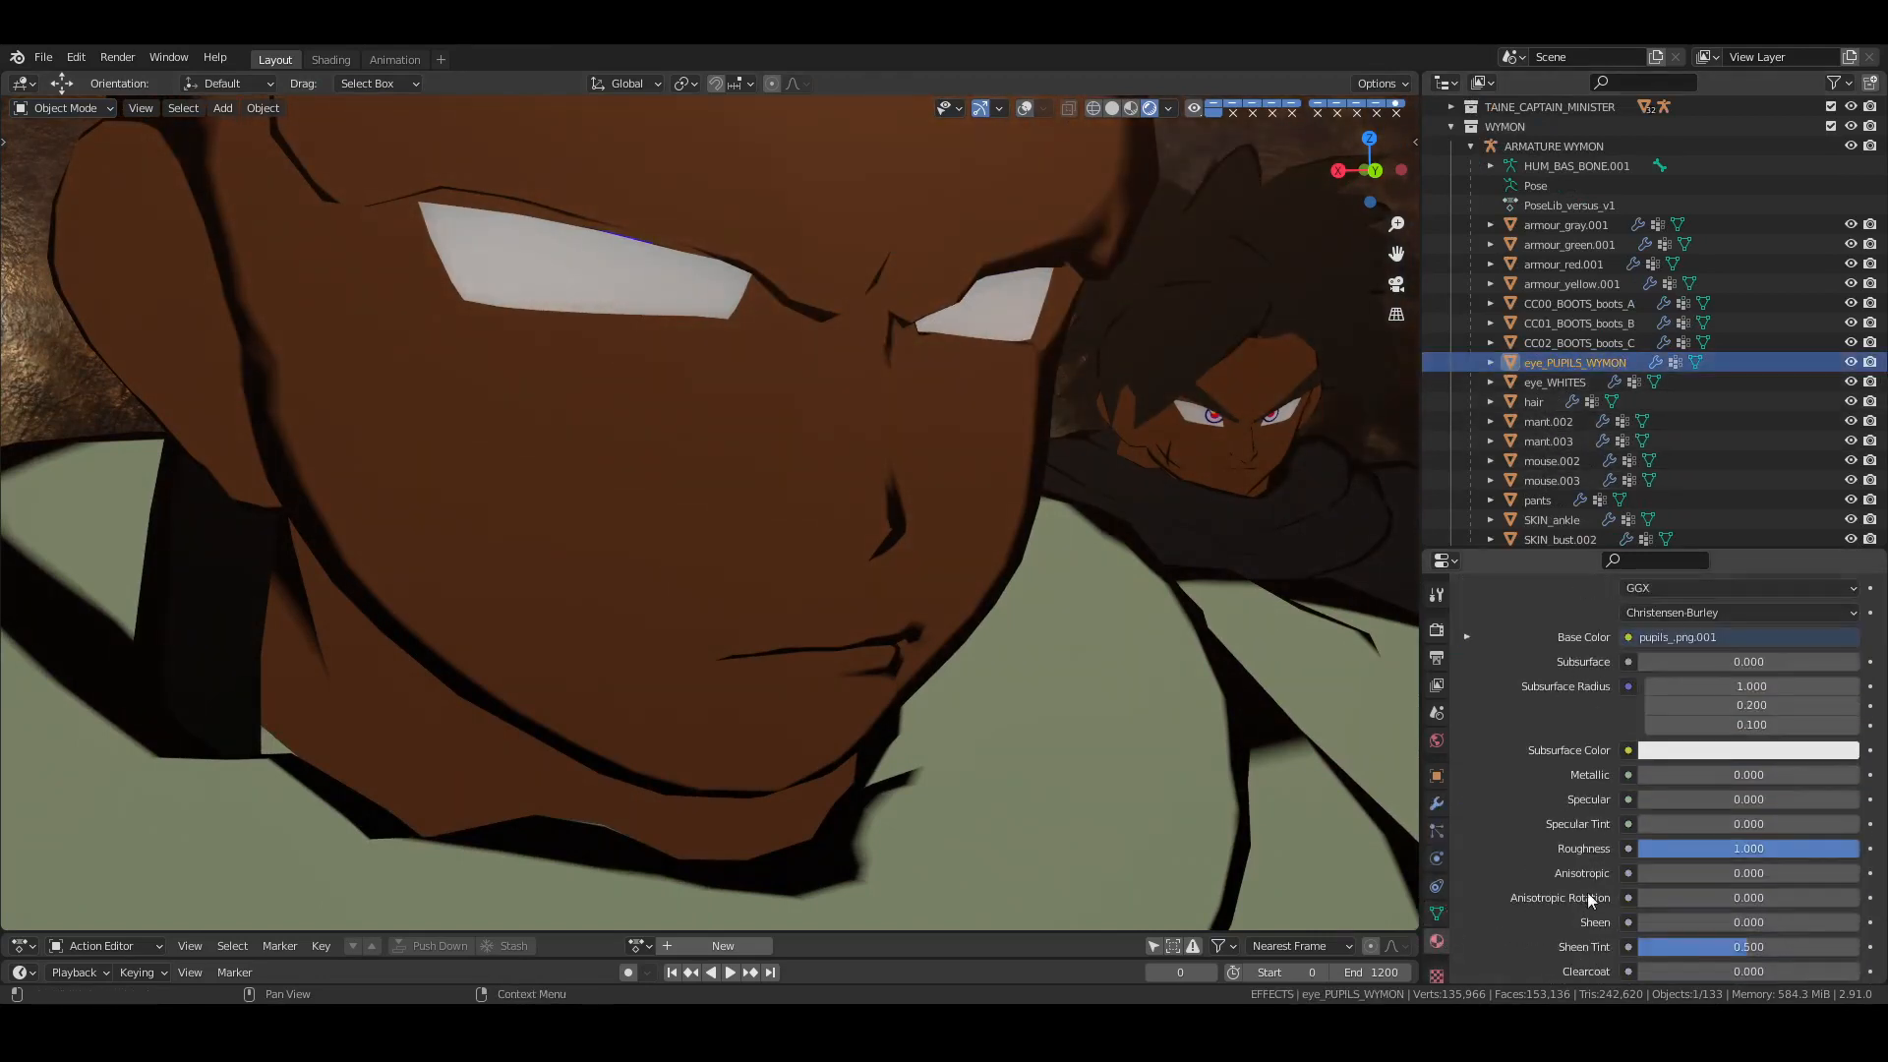
scroll(1586, 897, "down", 10)
left_click(1654, 892)
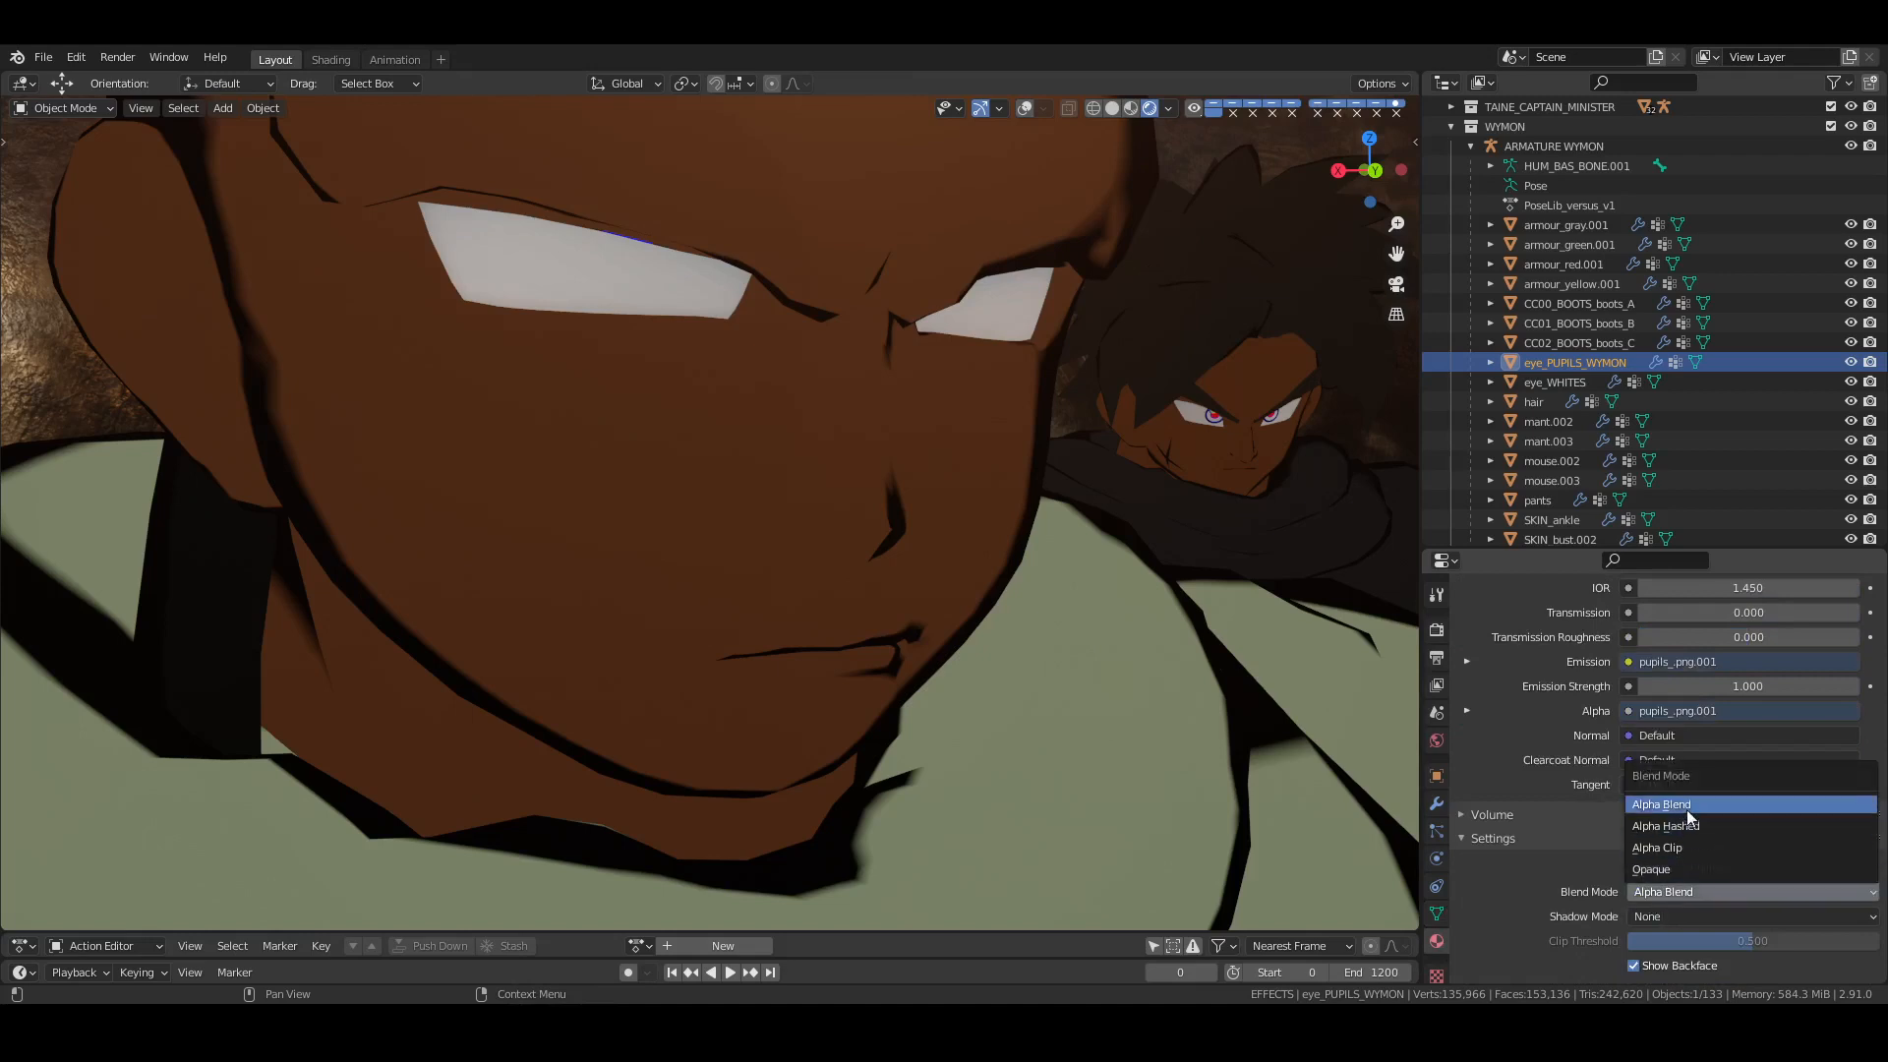
left_click(1681, 847)
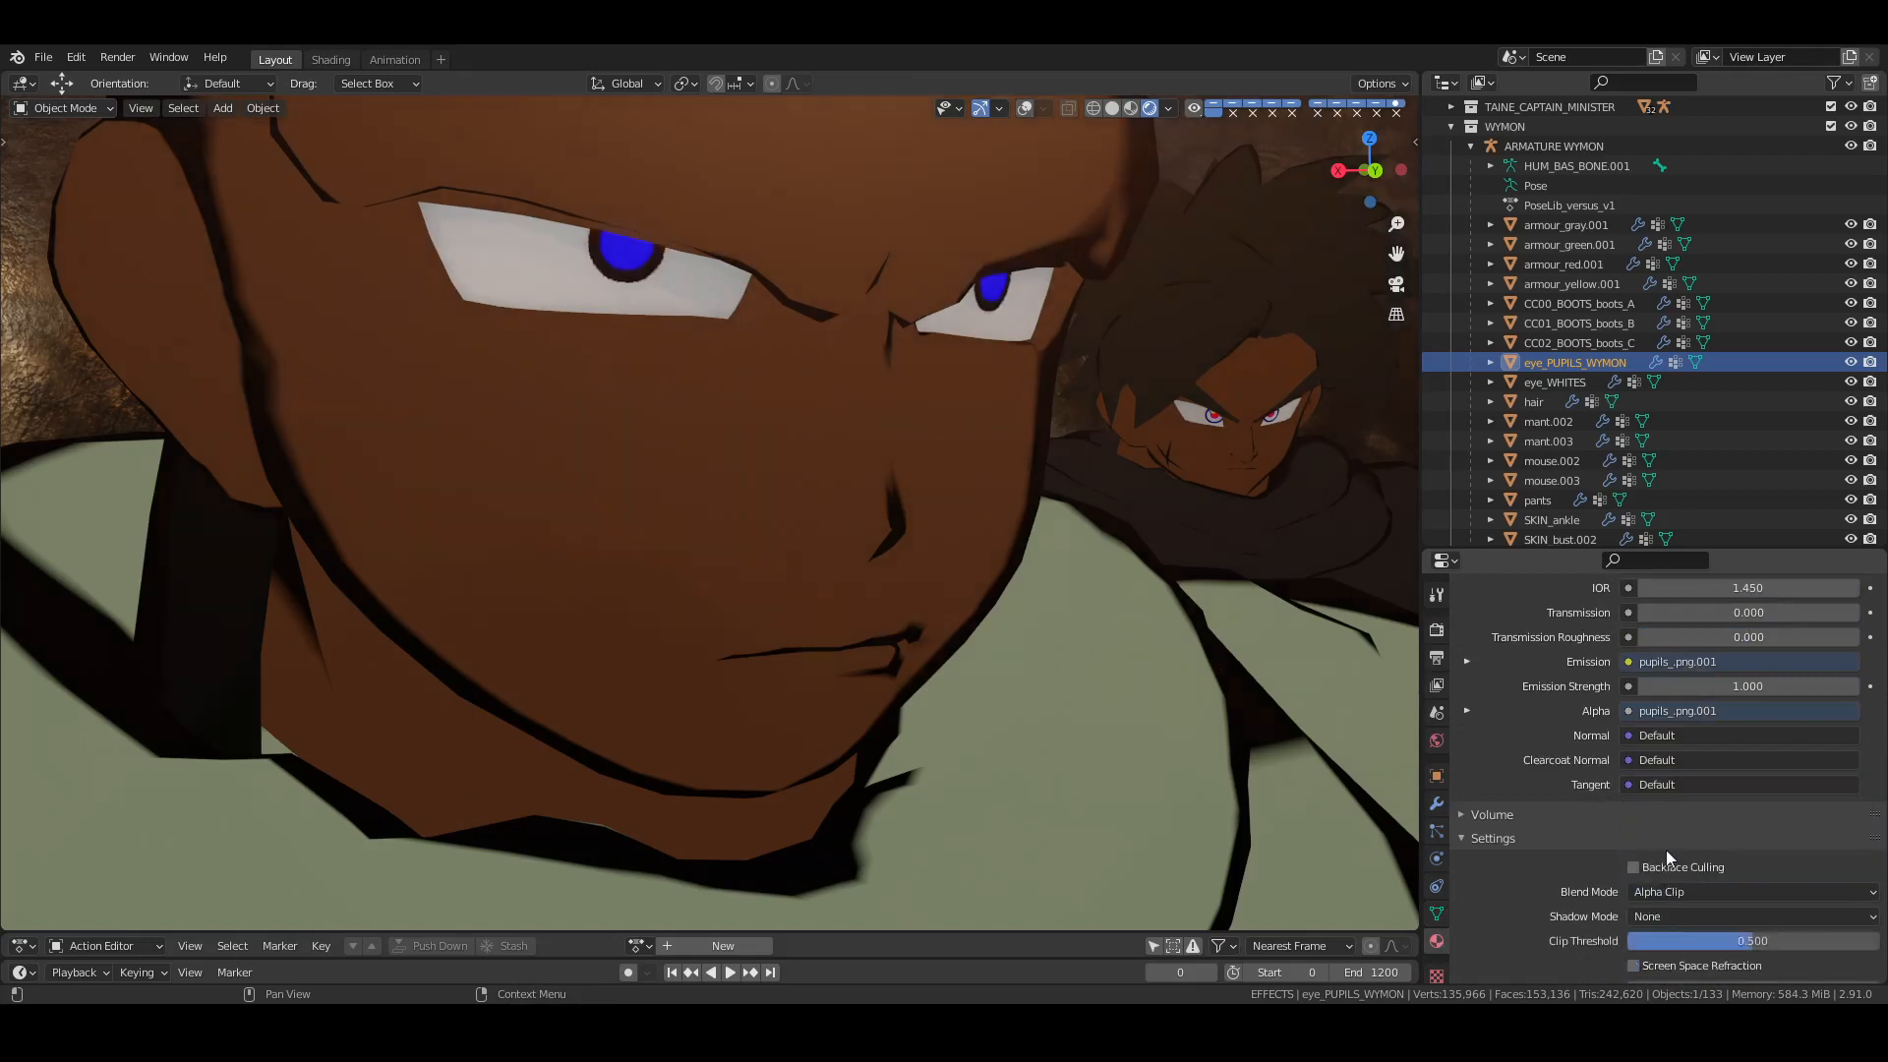
left_click(1508, 841)
key("alt+a")
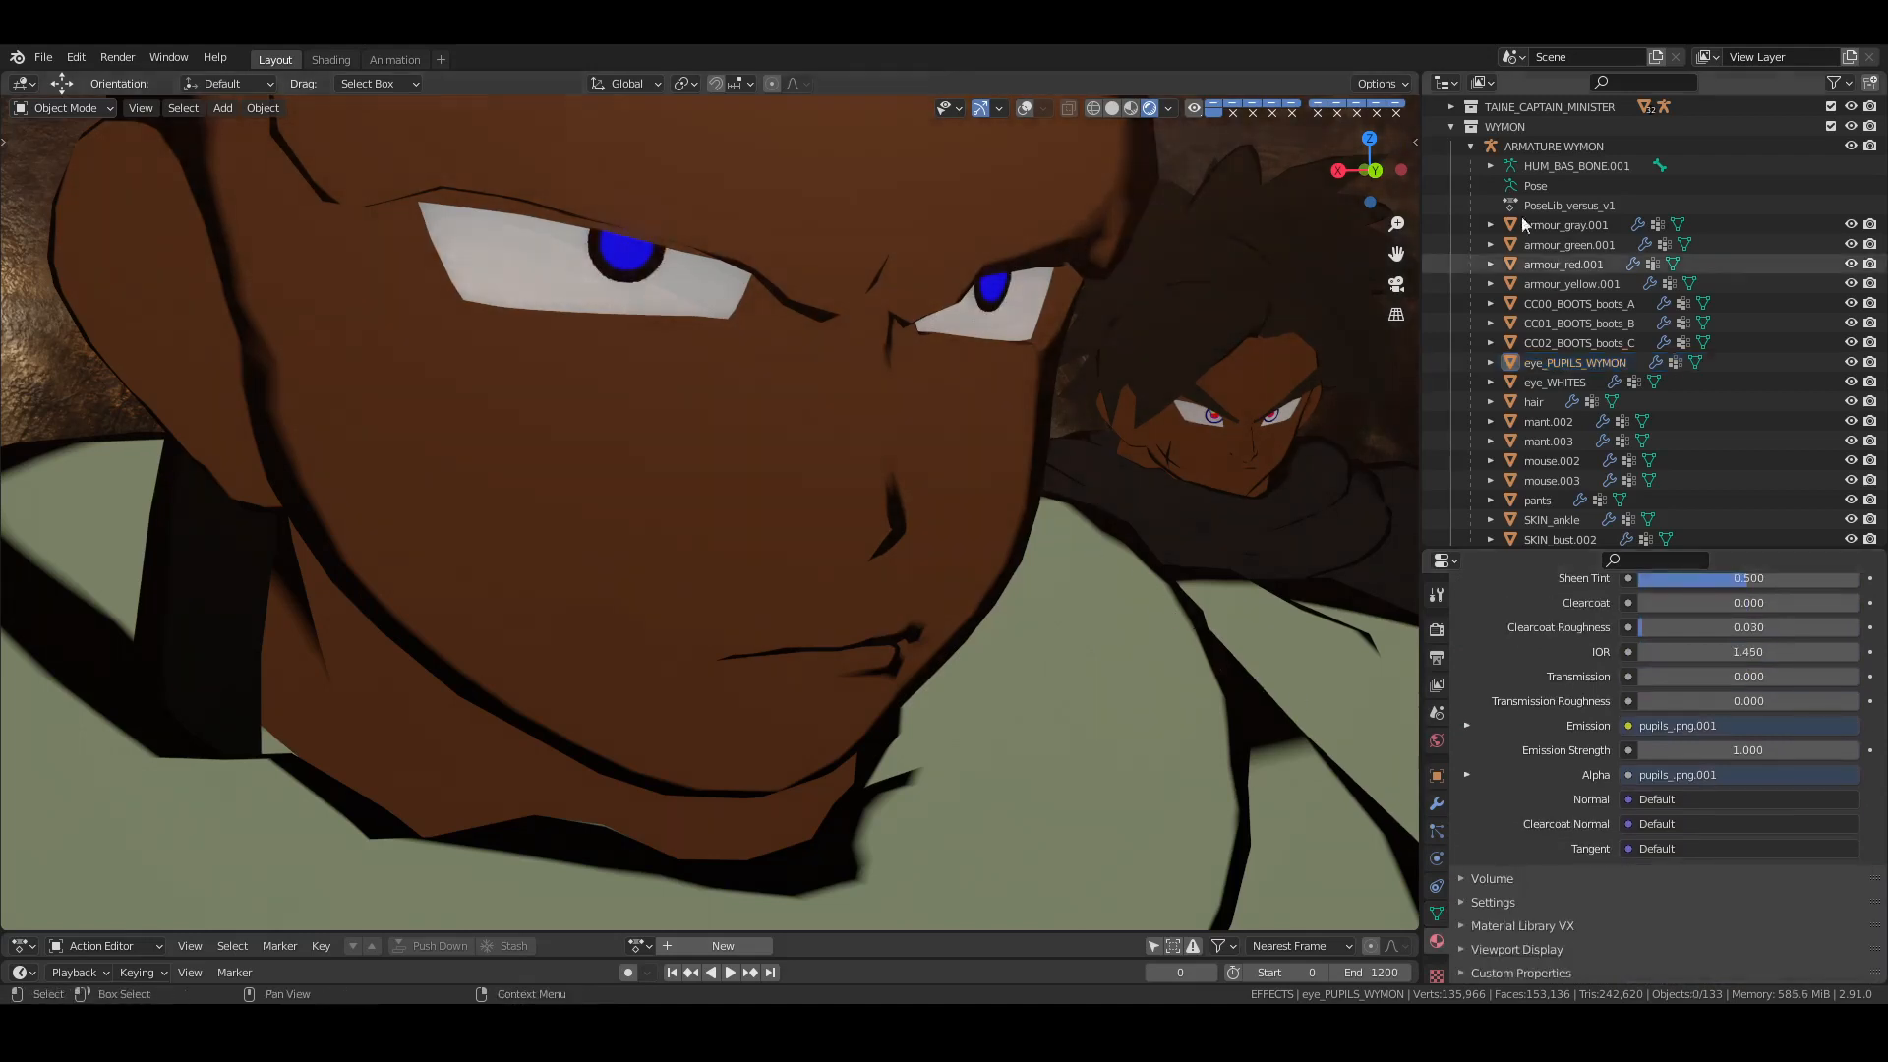
key("ctrl+s")
left_click(1450, 126)
Check the views of ACTION.CAM.1 and SOLEDAD.CAM.1, and make the object named Camera the active scene camera
scroll(1064, 434, "down", 10)
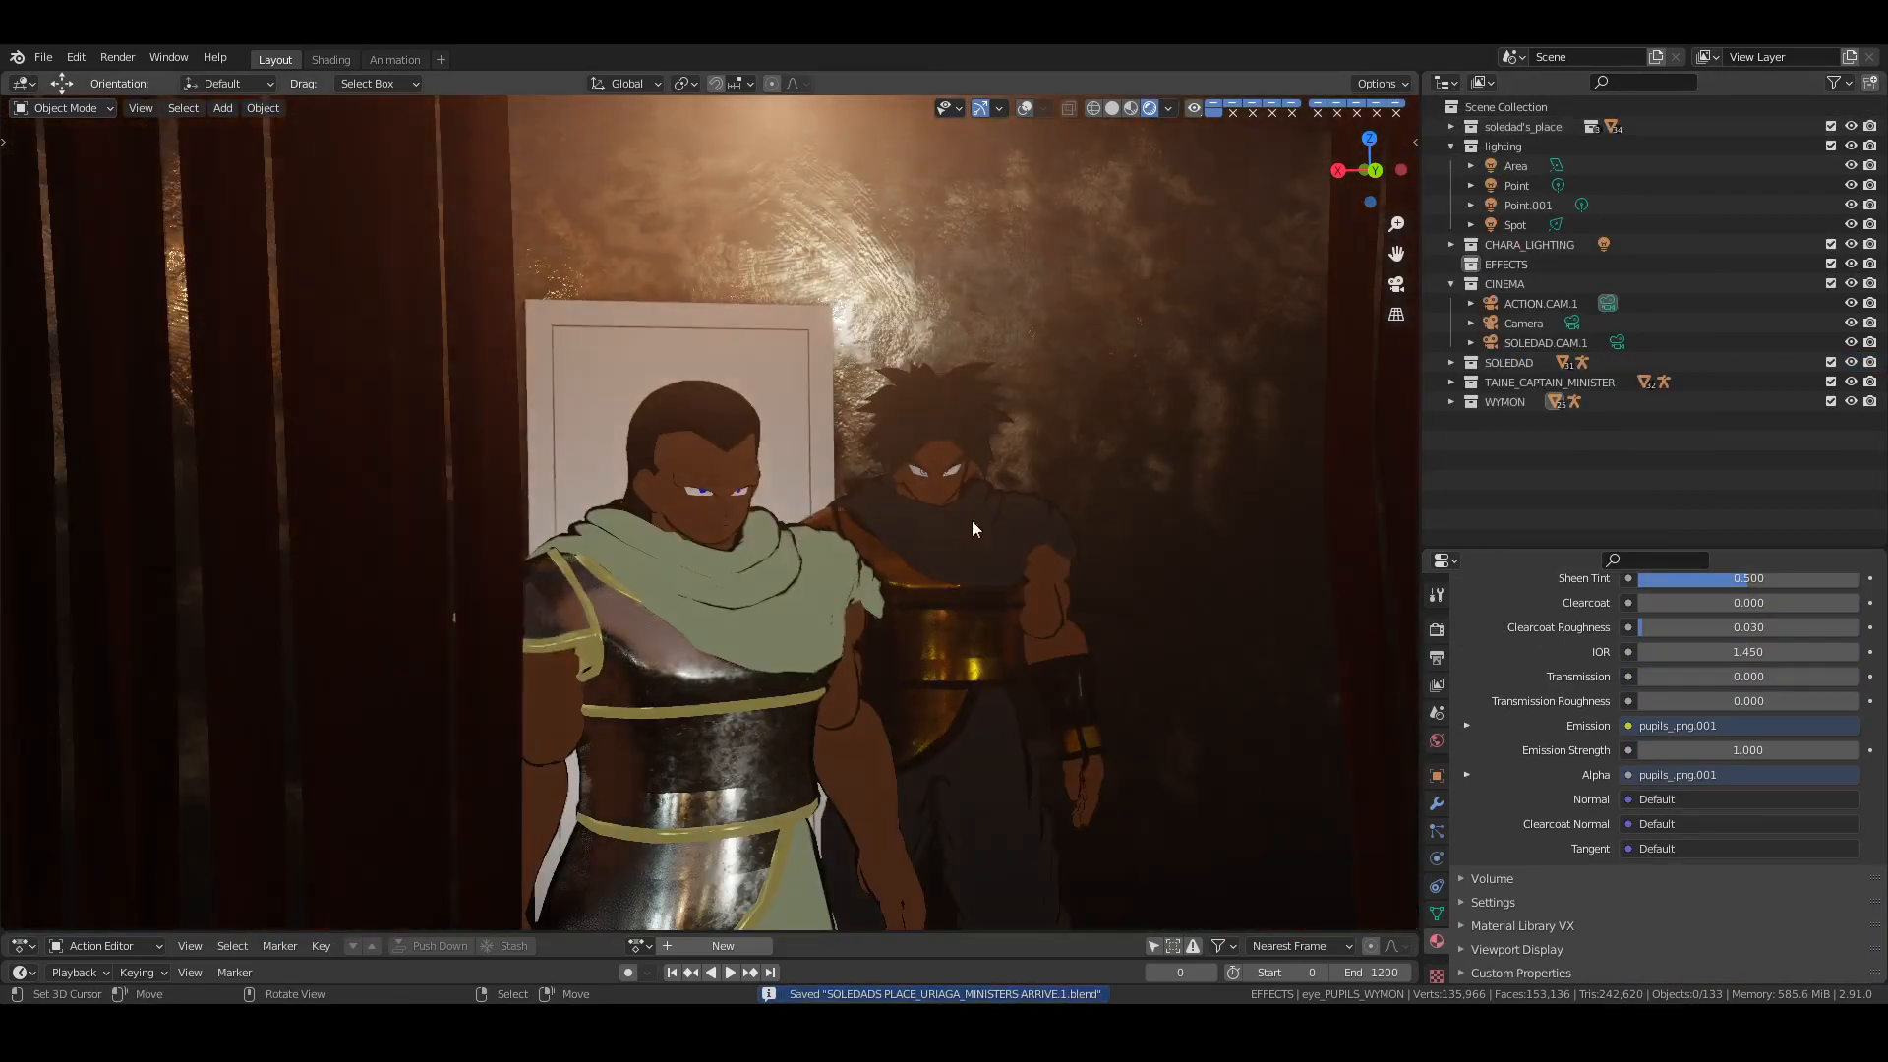
middle_click_drag(971, 521, 983, 331, "shift")
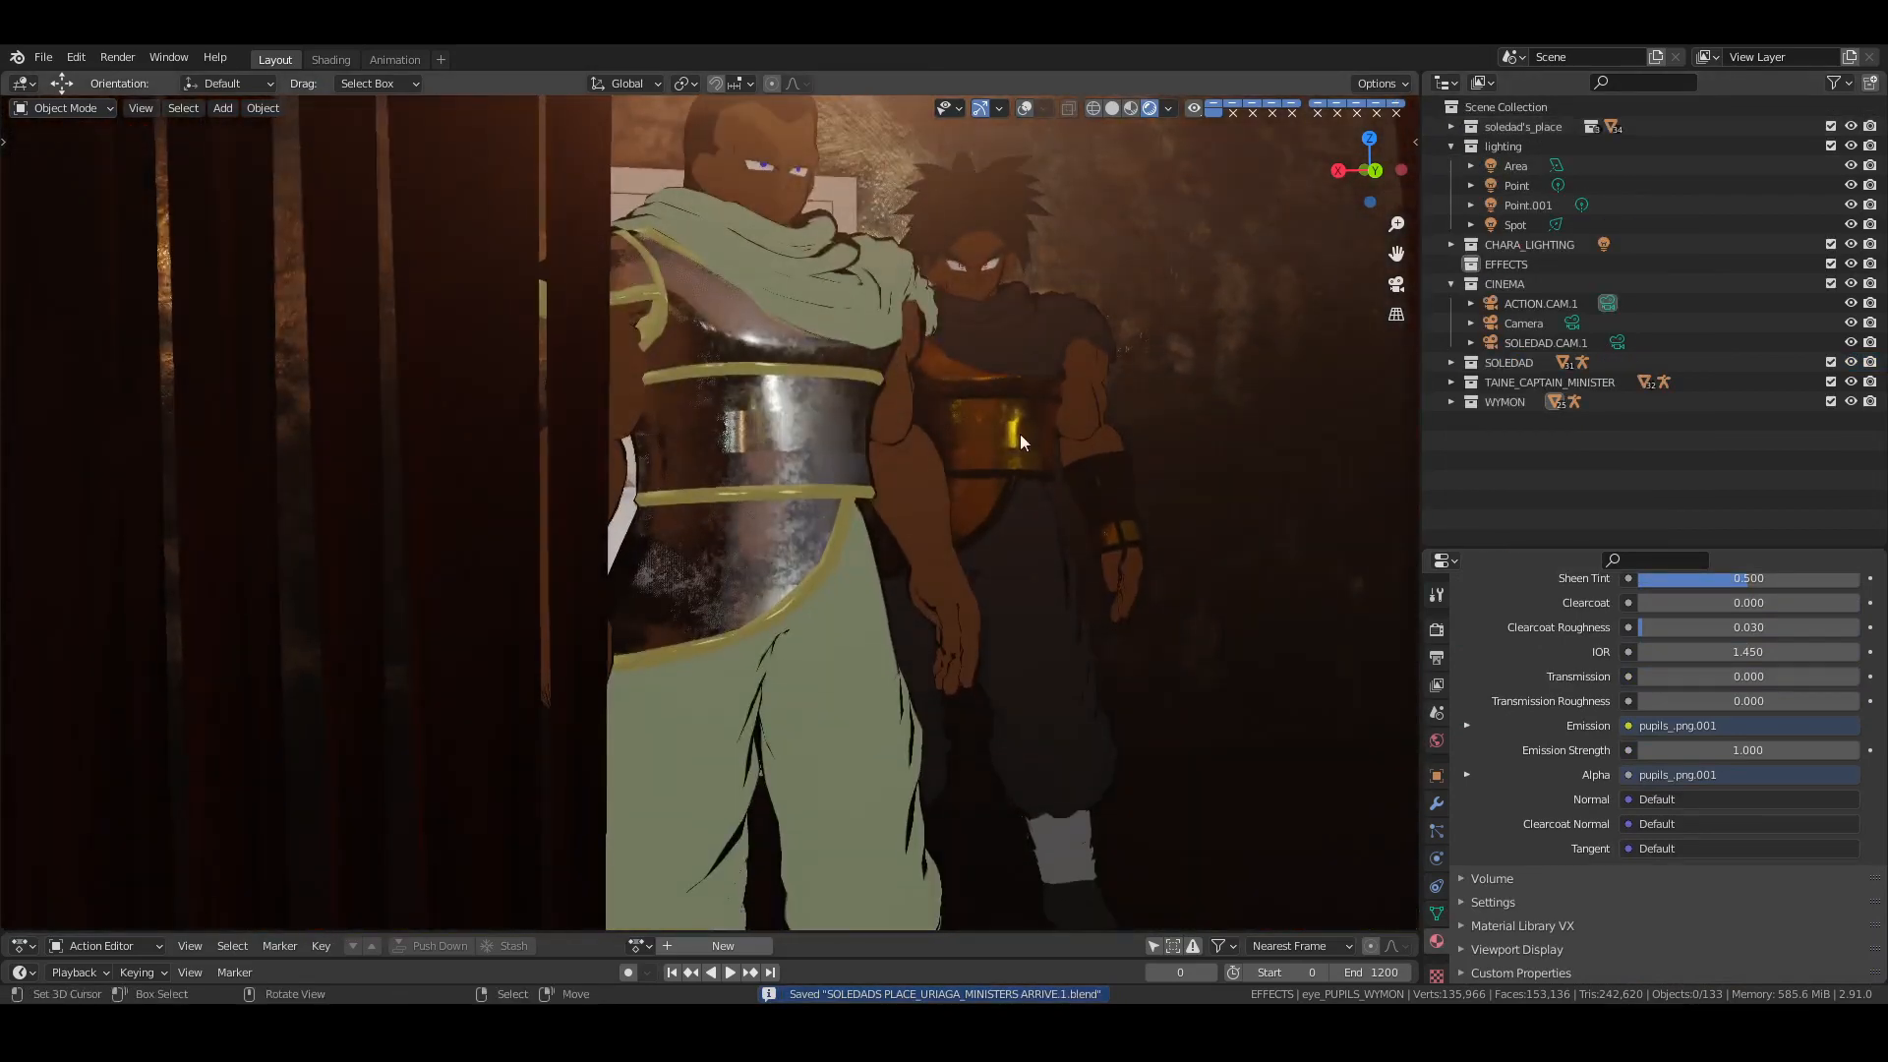
middle_click_drag(1018, 433, 877, 539)
middle_click_drag(807, 662, 975, 503)
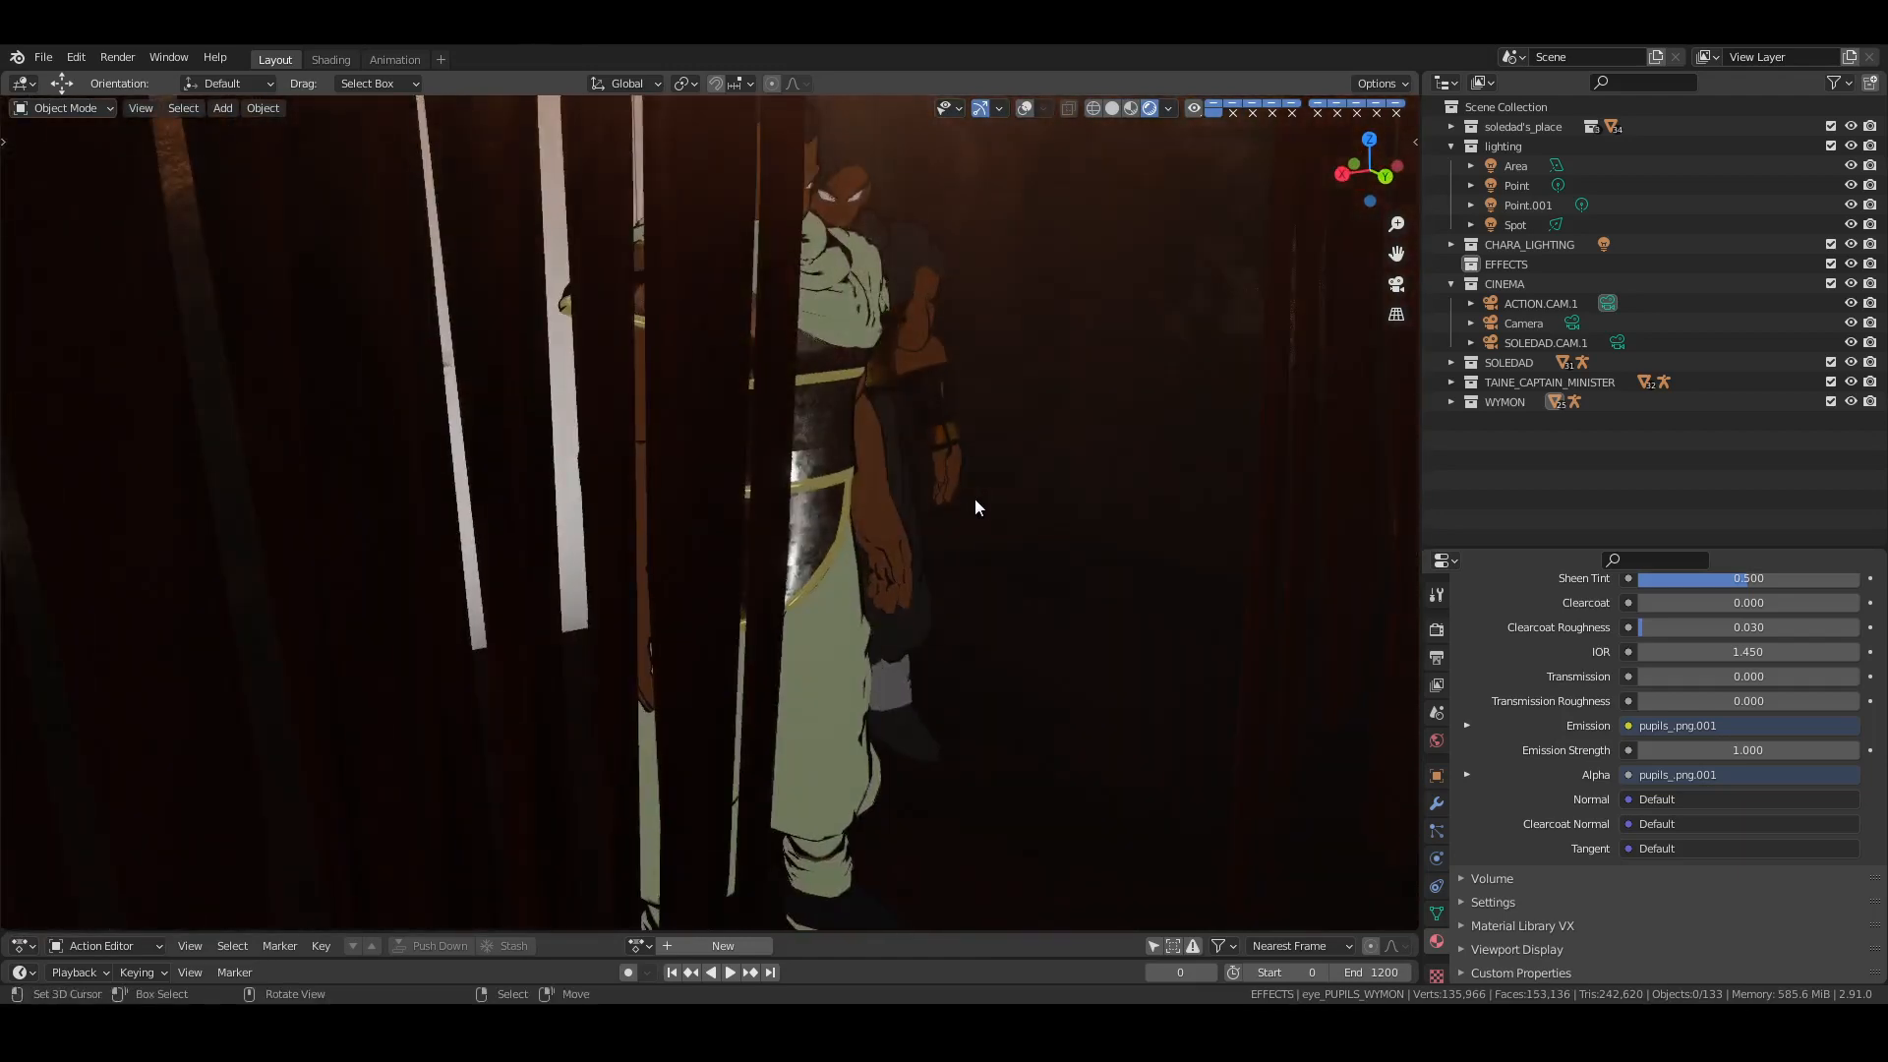
key("KP_0")
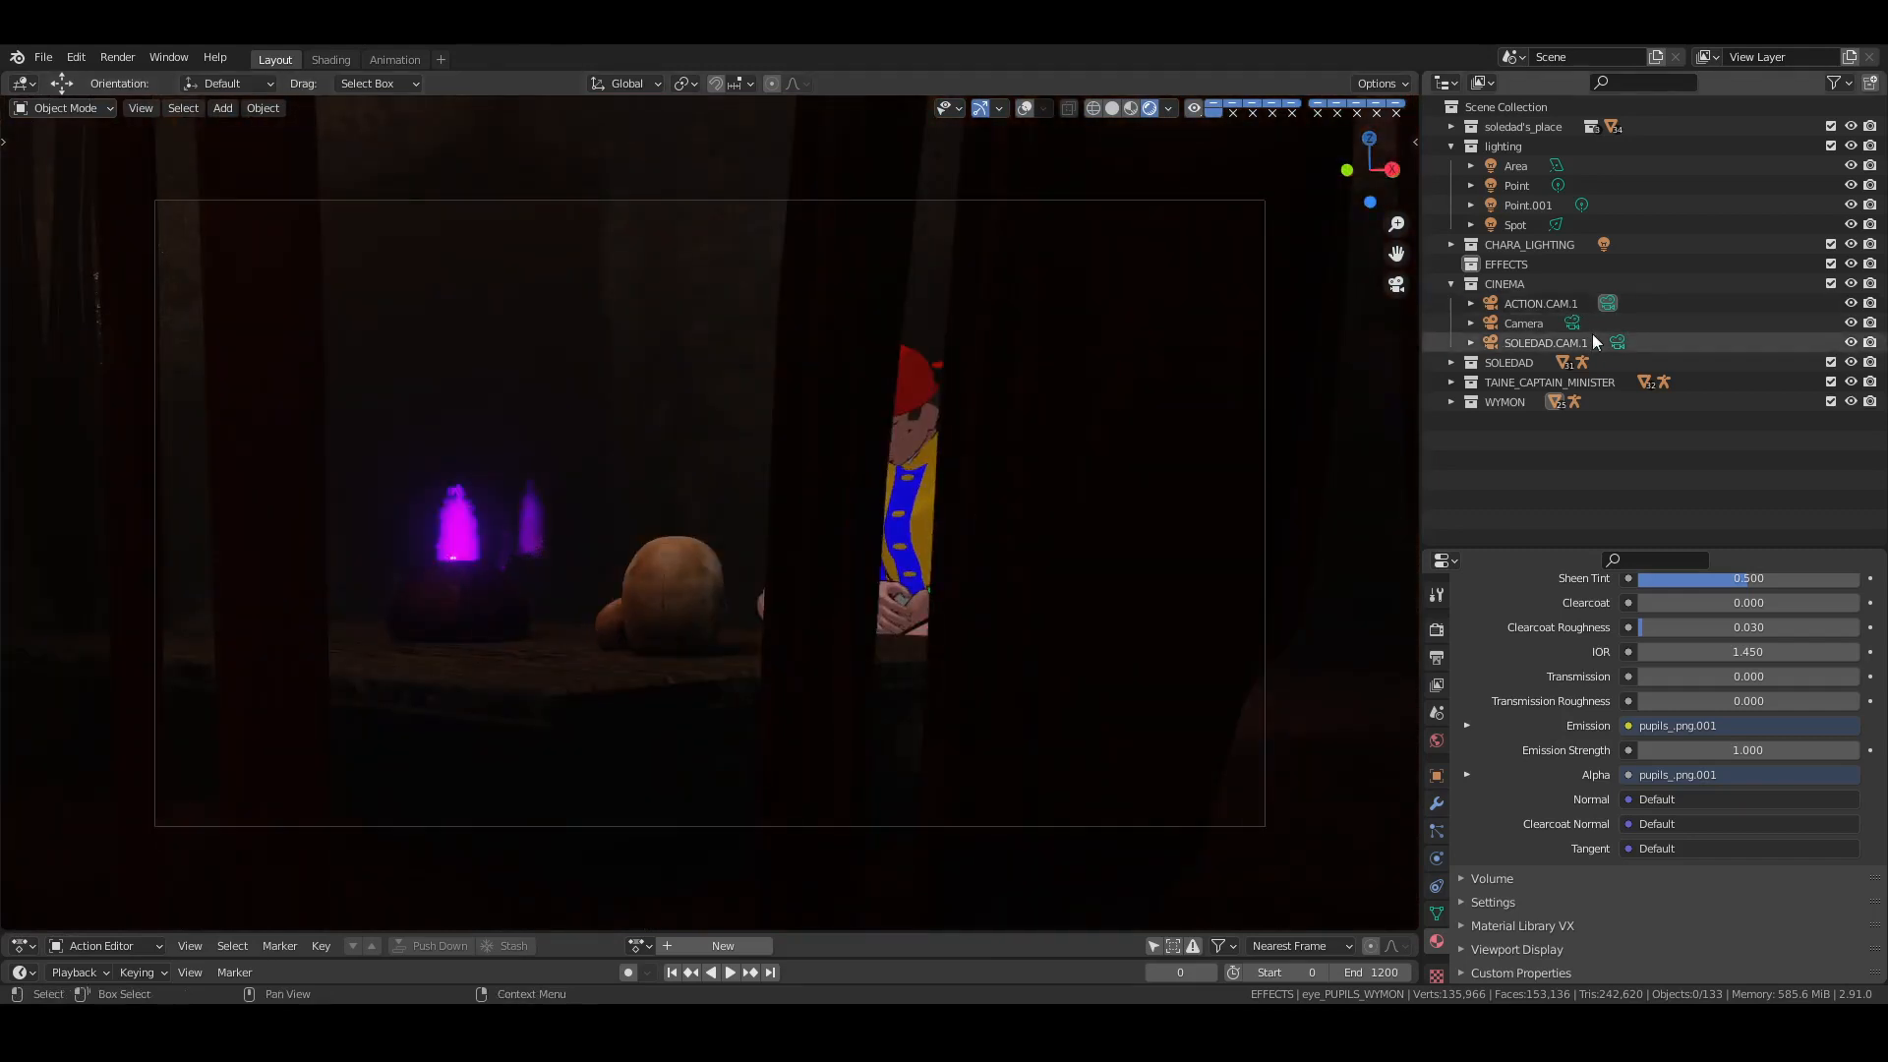
left_click(1617, 343)
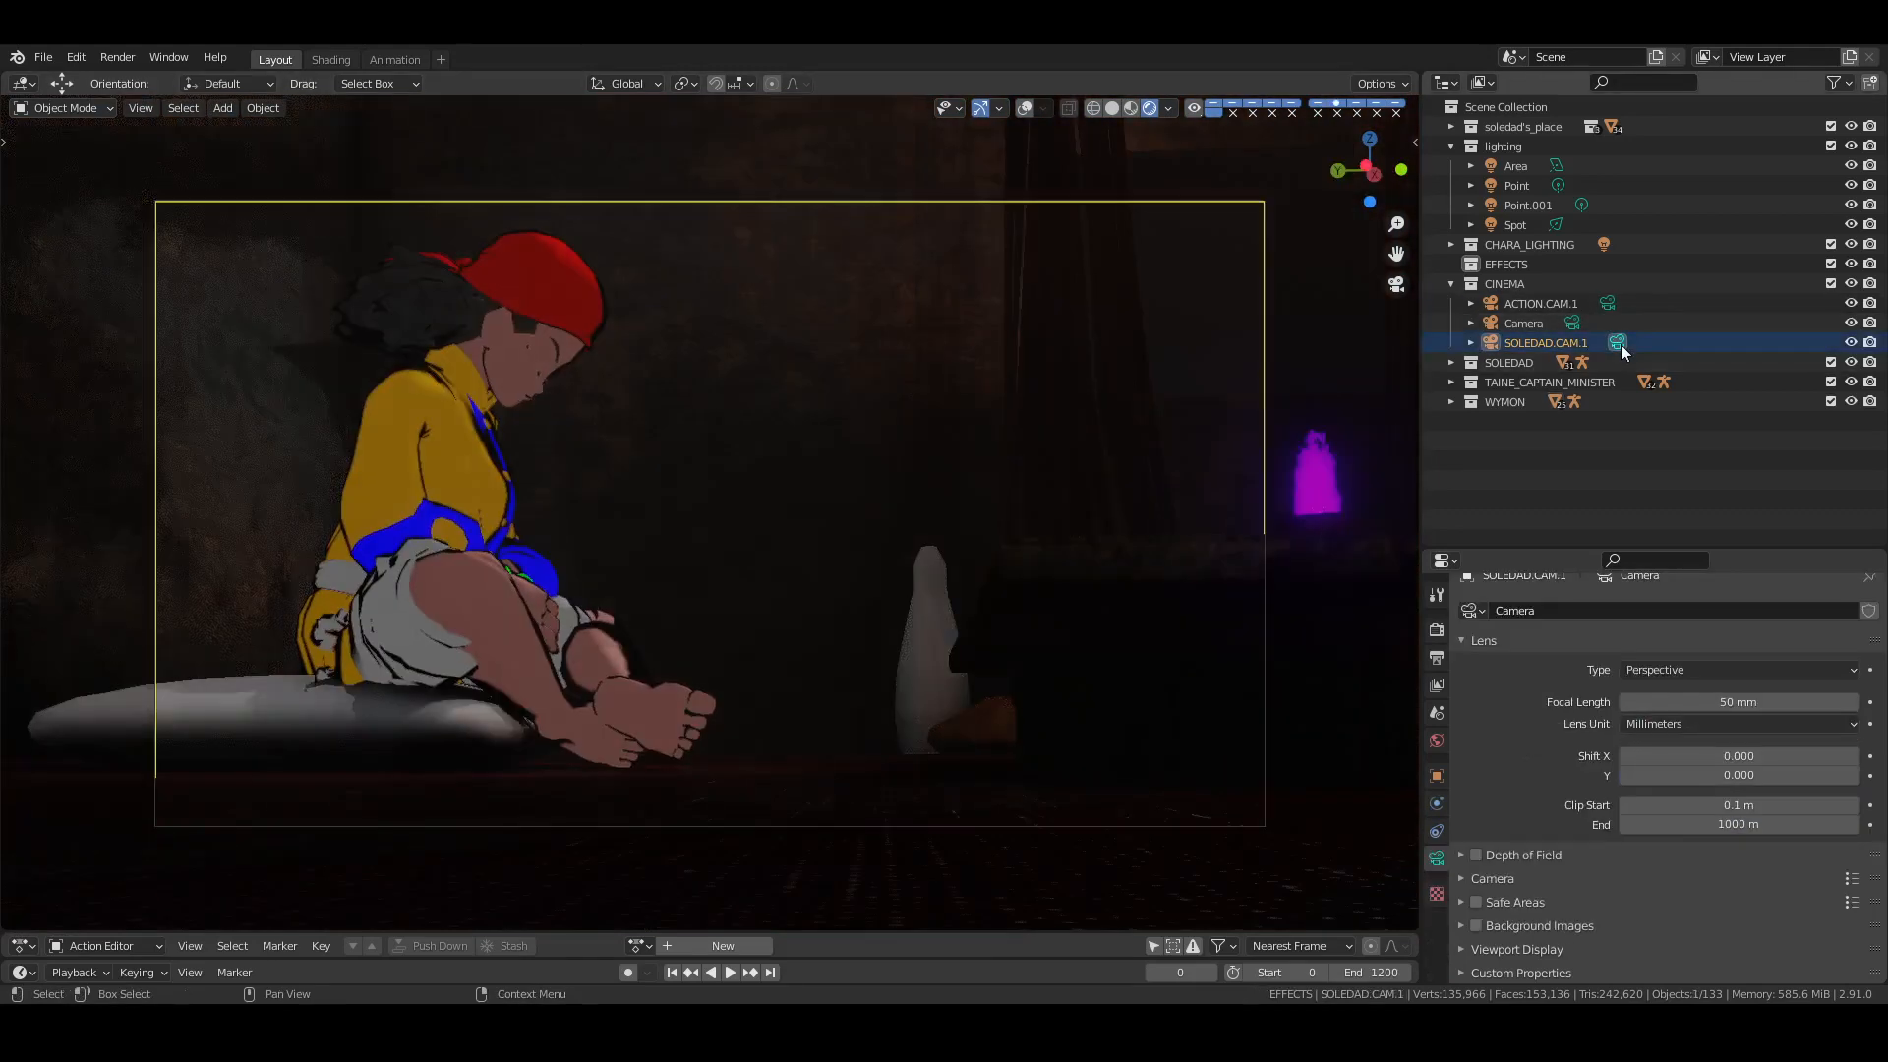
left_click(1573, 322)
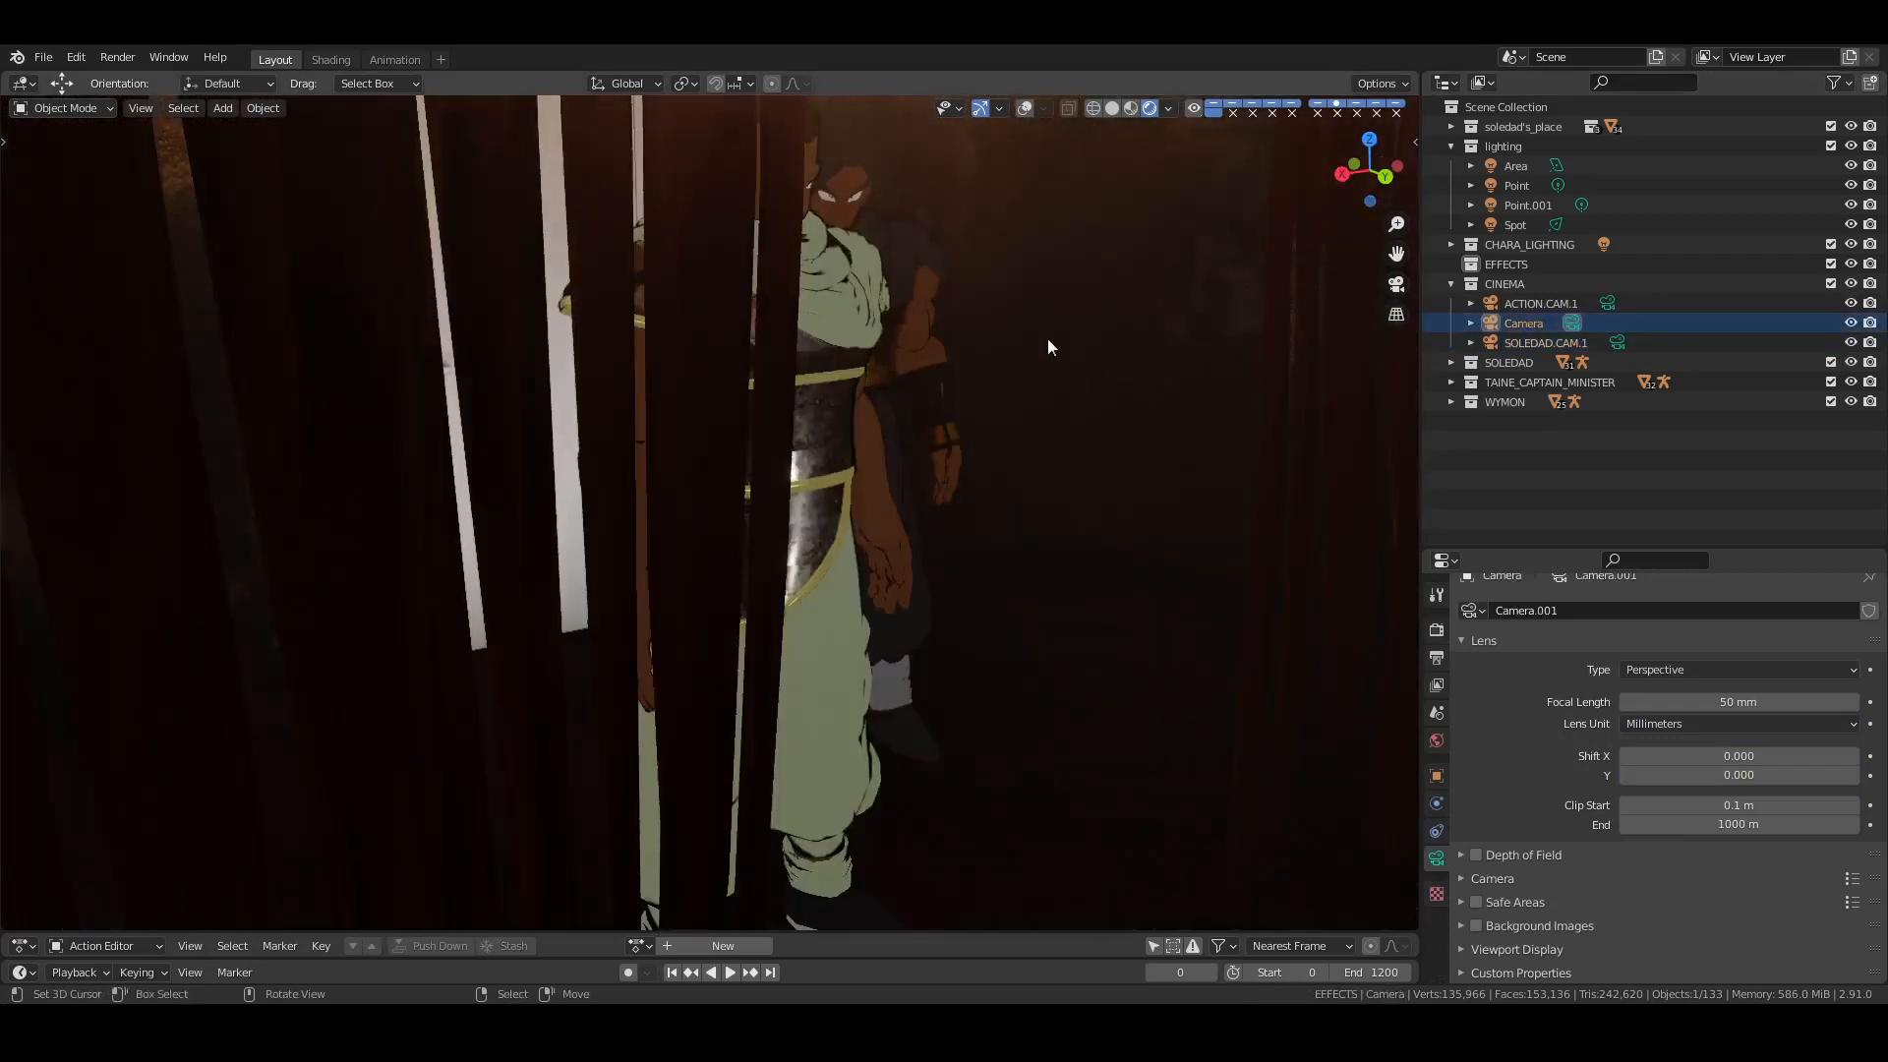
Rename the Camera object as MINISTER.CAM and save the file
middle_click_drag(968, 423, 1023, 482)
key("F2")
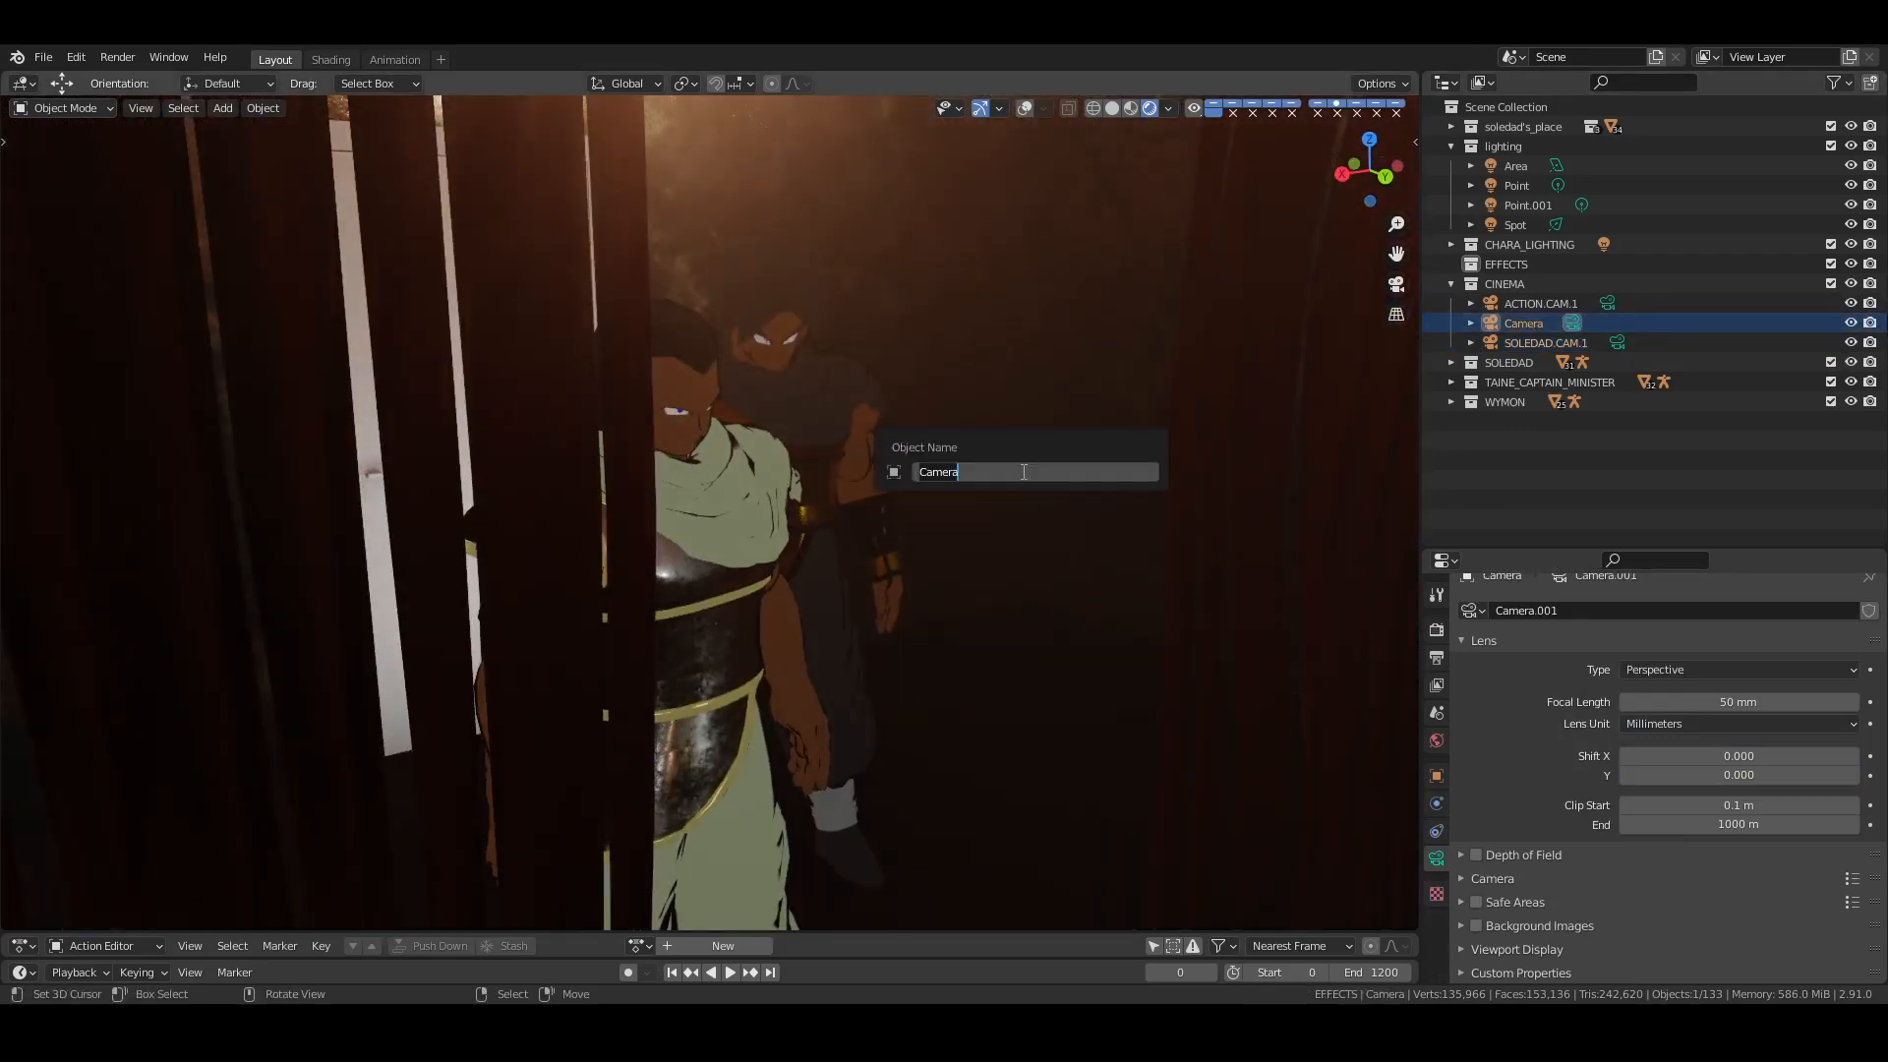
type("WYMO")
type("4ER")
type(".CAM")
key("Return")
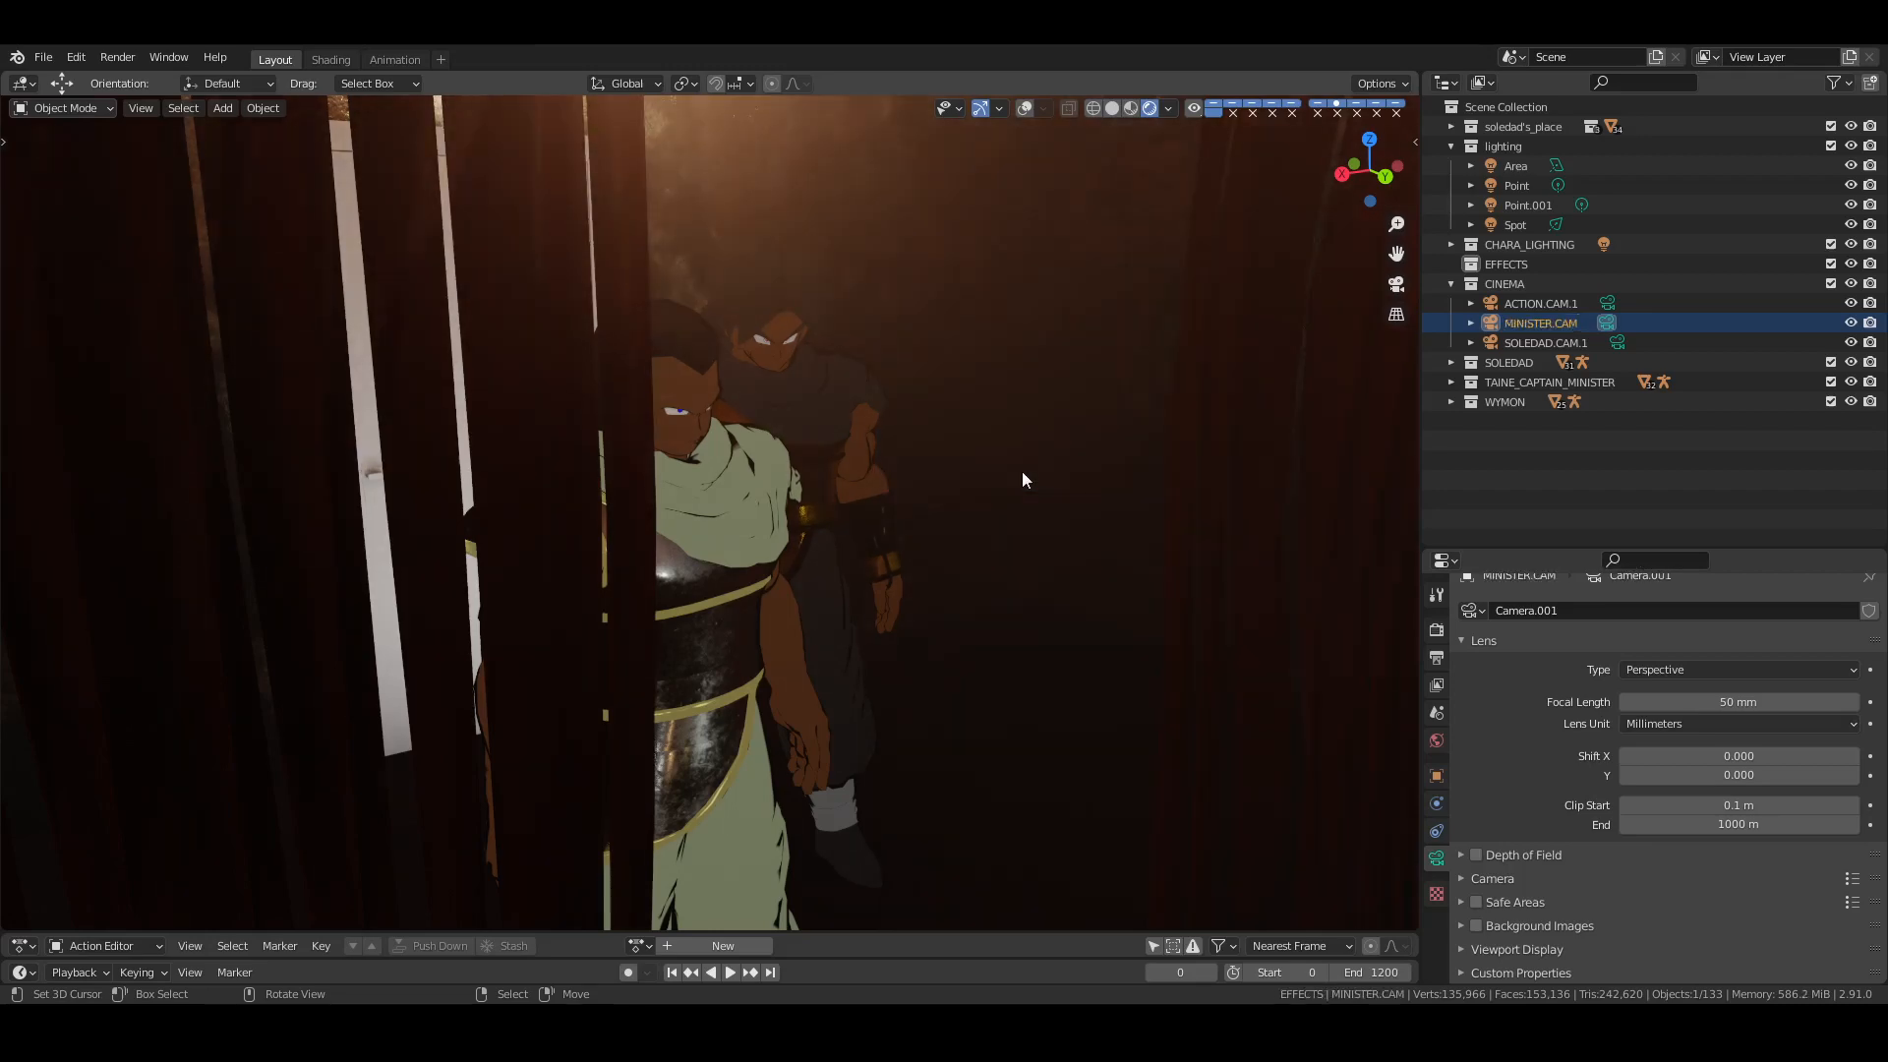
key("ctrl+s")
Align MINISTER.CAM to a front view and frame Wymon and Taine side by side from the chest up
mouse_move(977, 480)
middle_mouse_down()
mouse_move(1078, 427)
mouse_move(891, 466)
mouse_move(953, 468)
middle_mouse_up()
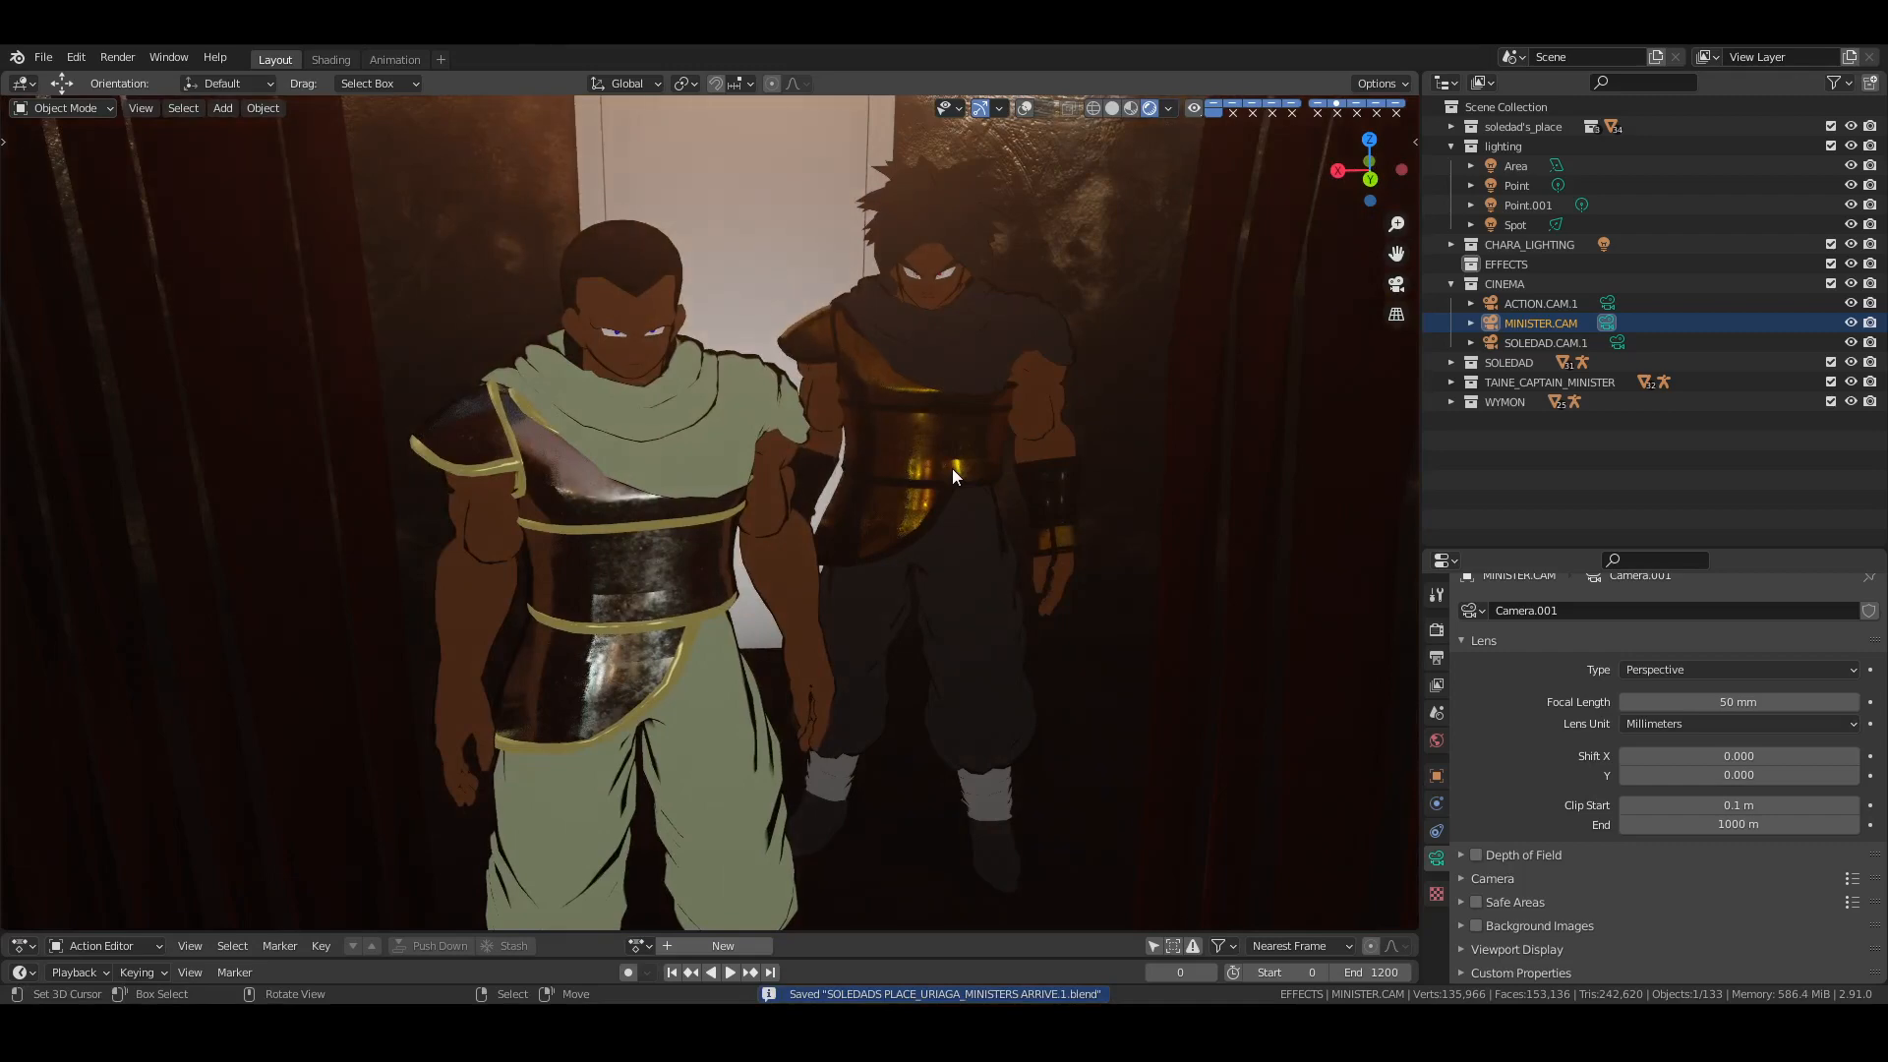
key("KP_0")
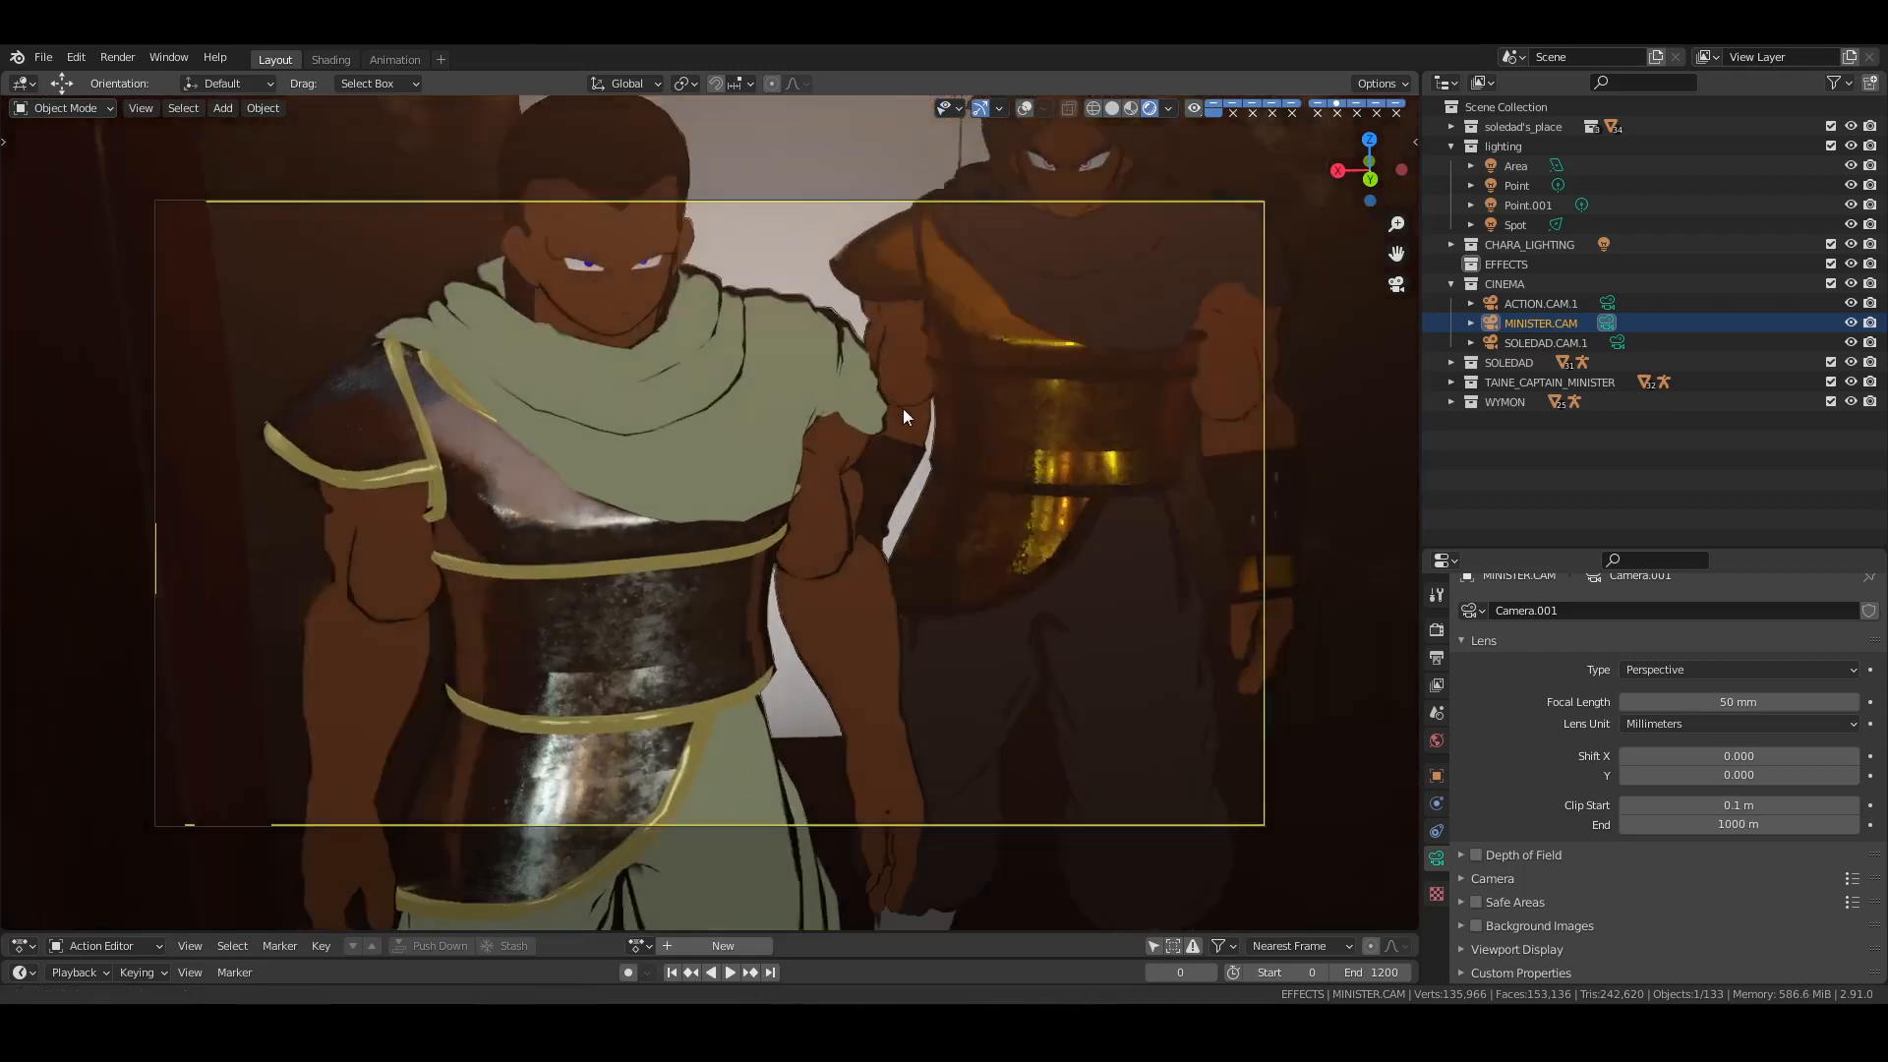
middle_click_drag(902, 413, 876, 539)
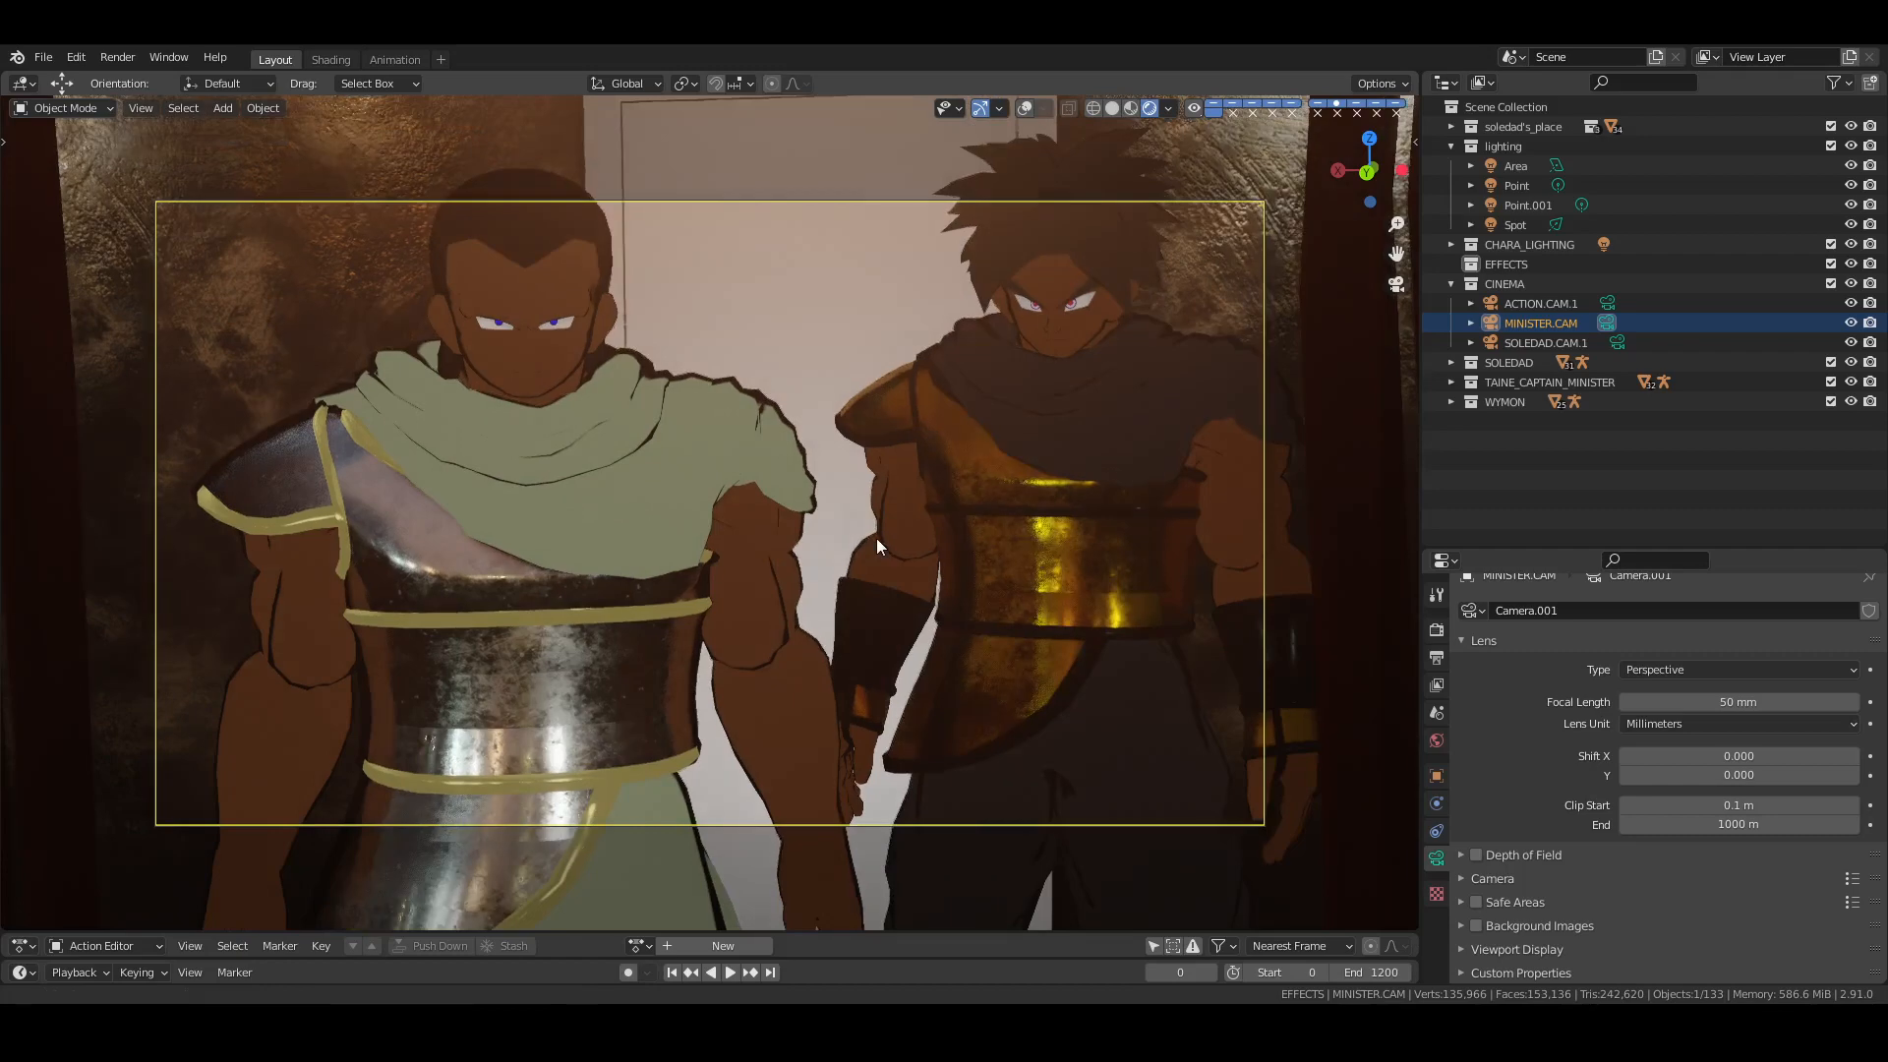
Turn on the viewport overlays and inspect the Point.001 and Area lights in the lighting collection
left_click(1518, 208)
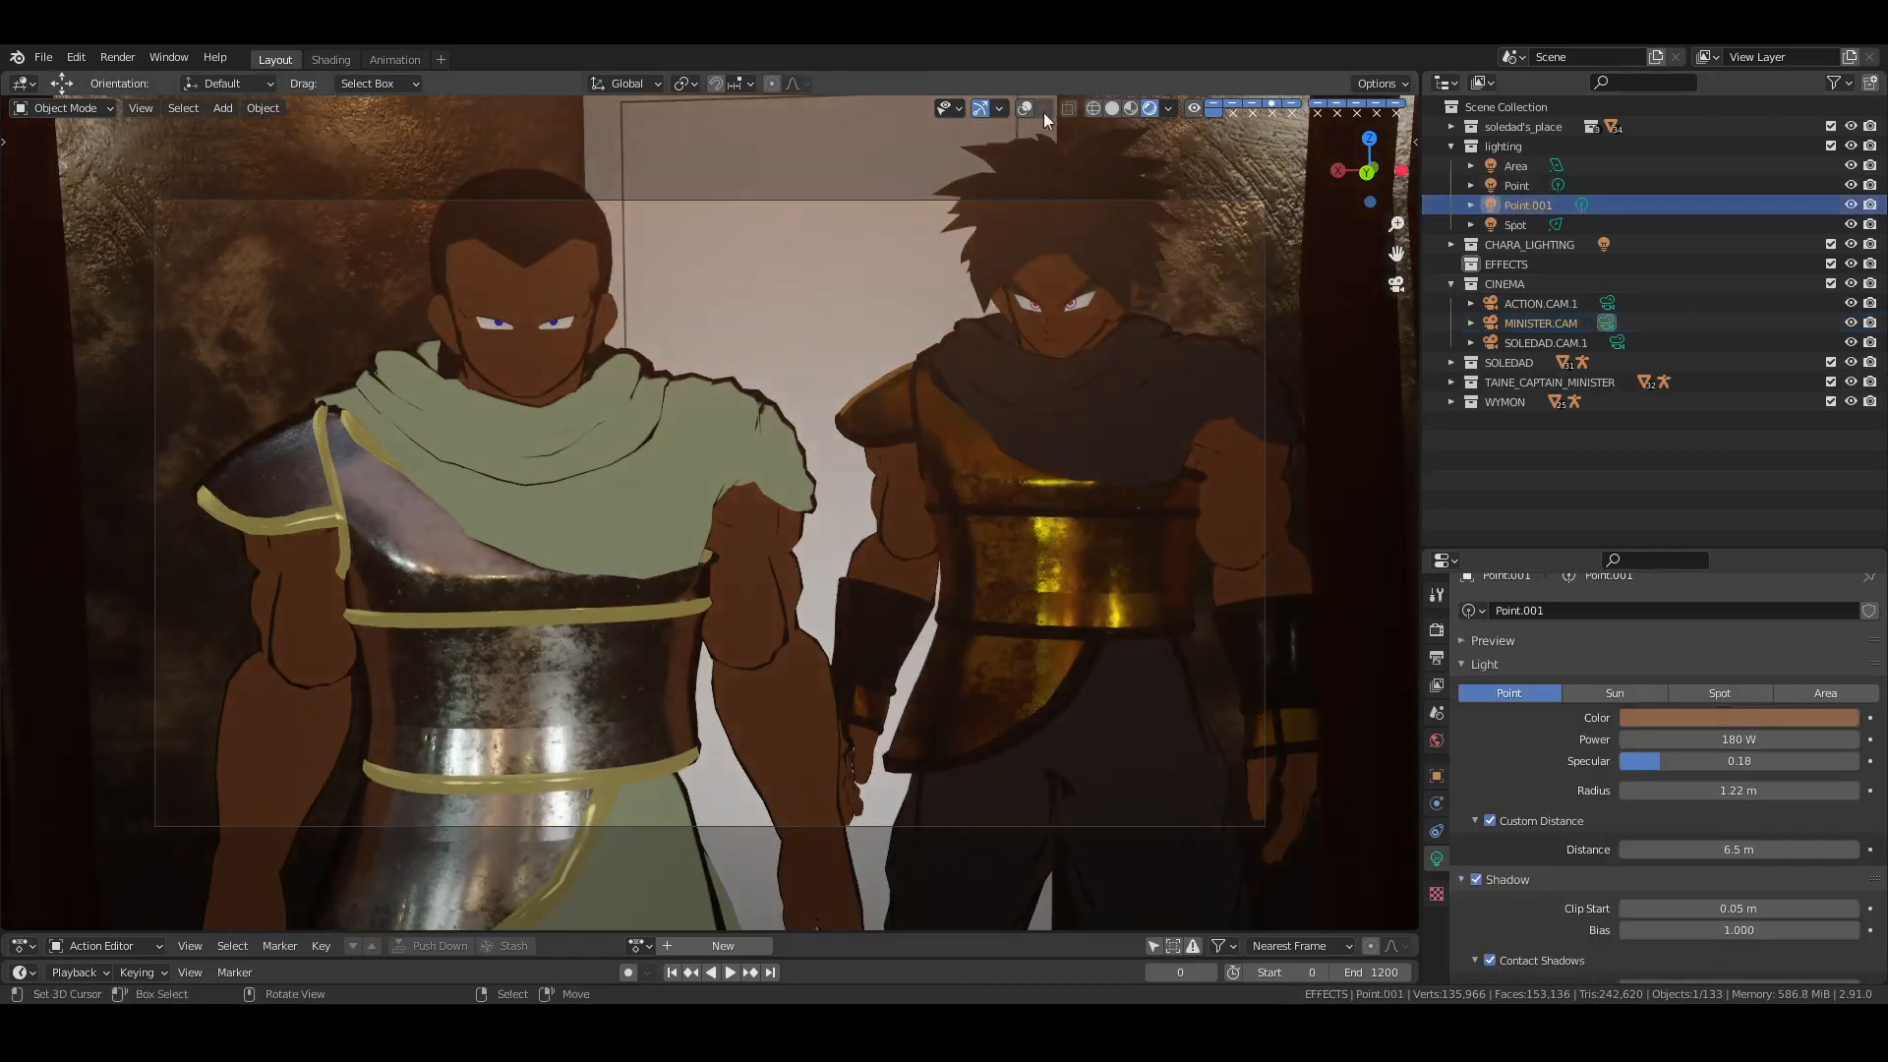
left_click(1022, 109)
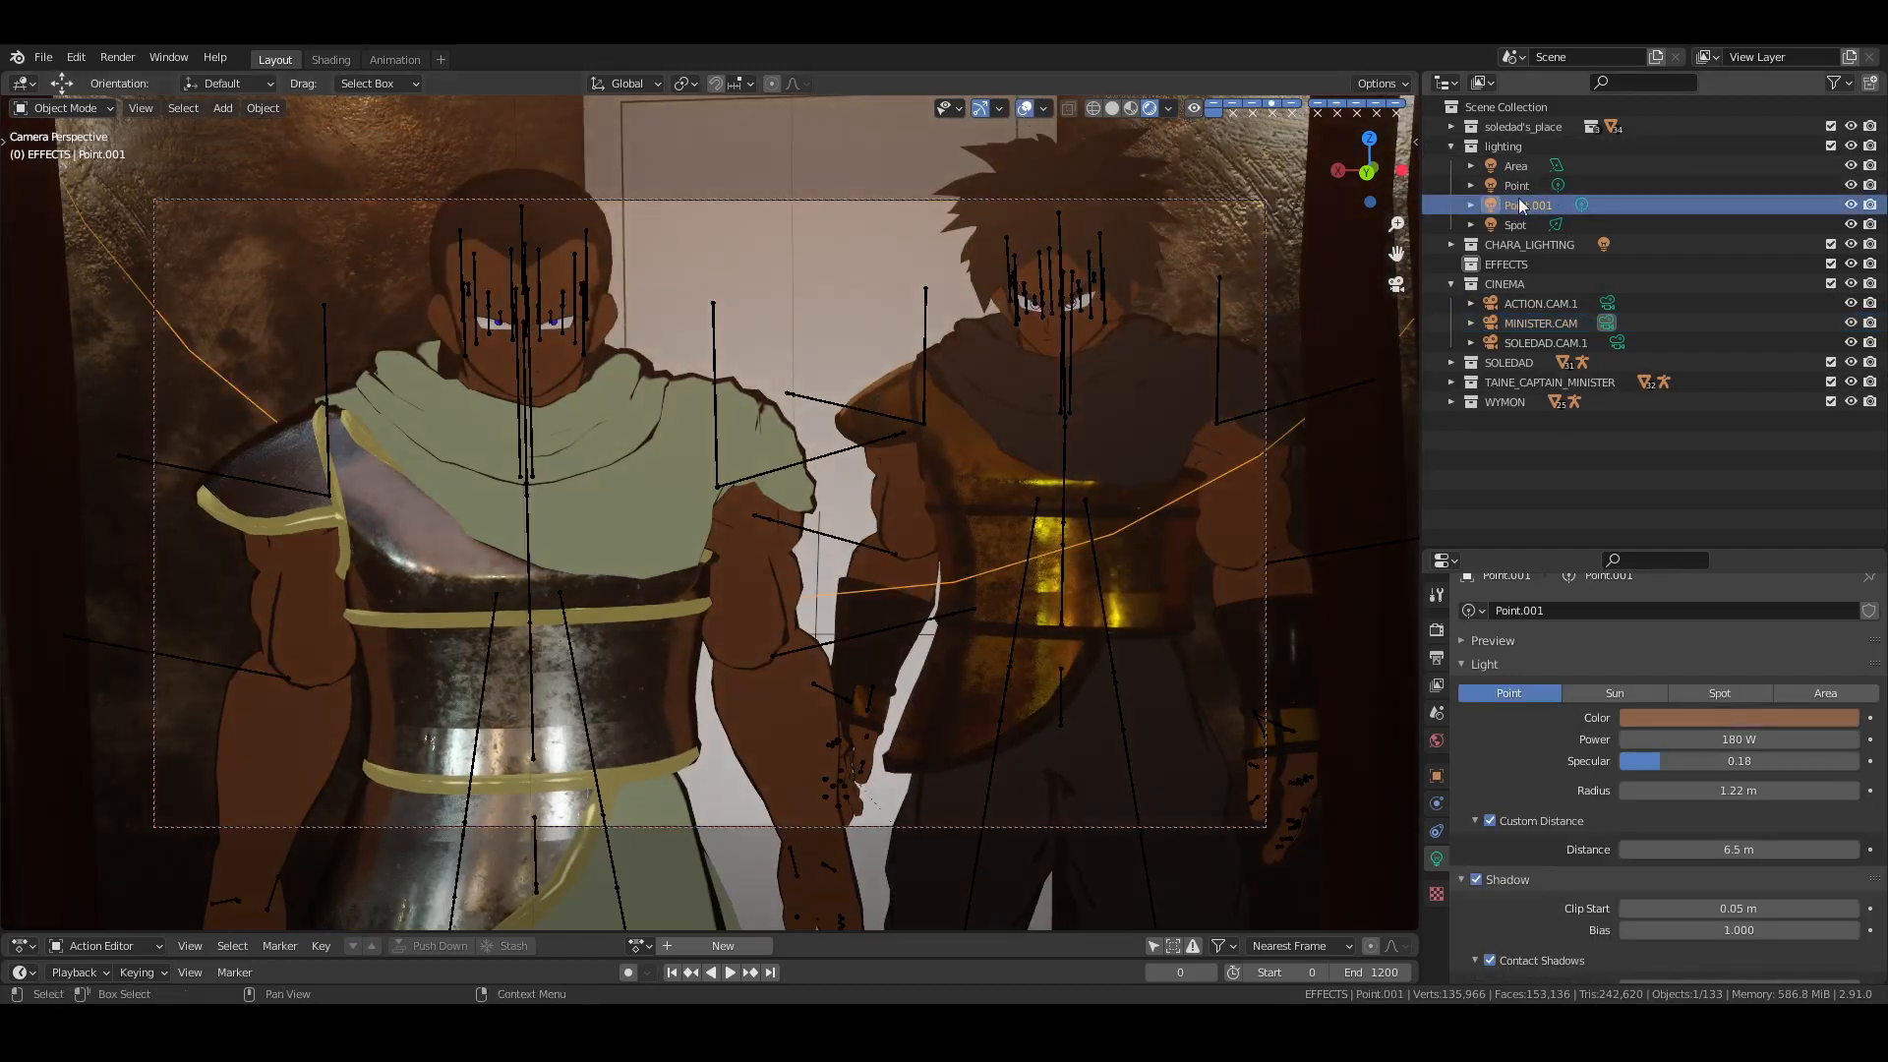
left_click(1515, 166)
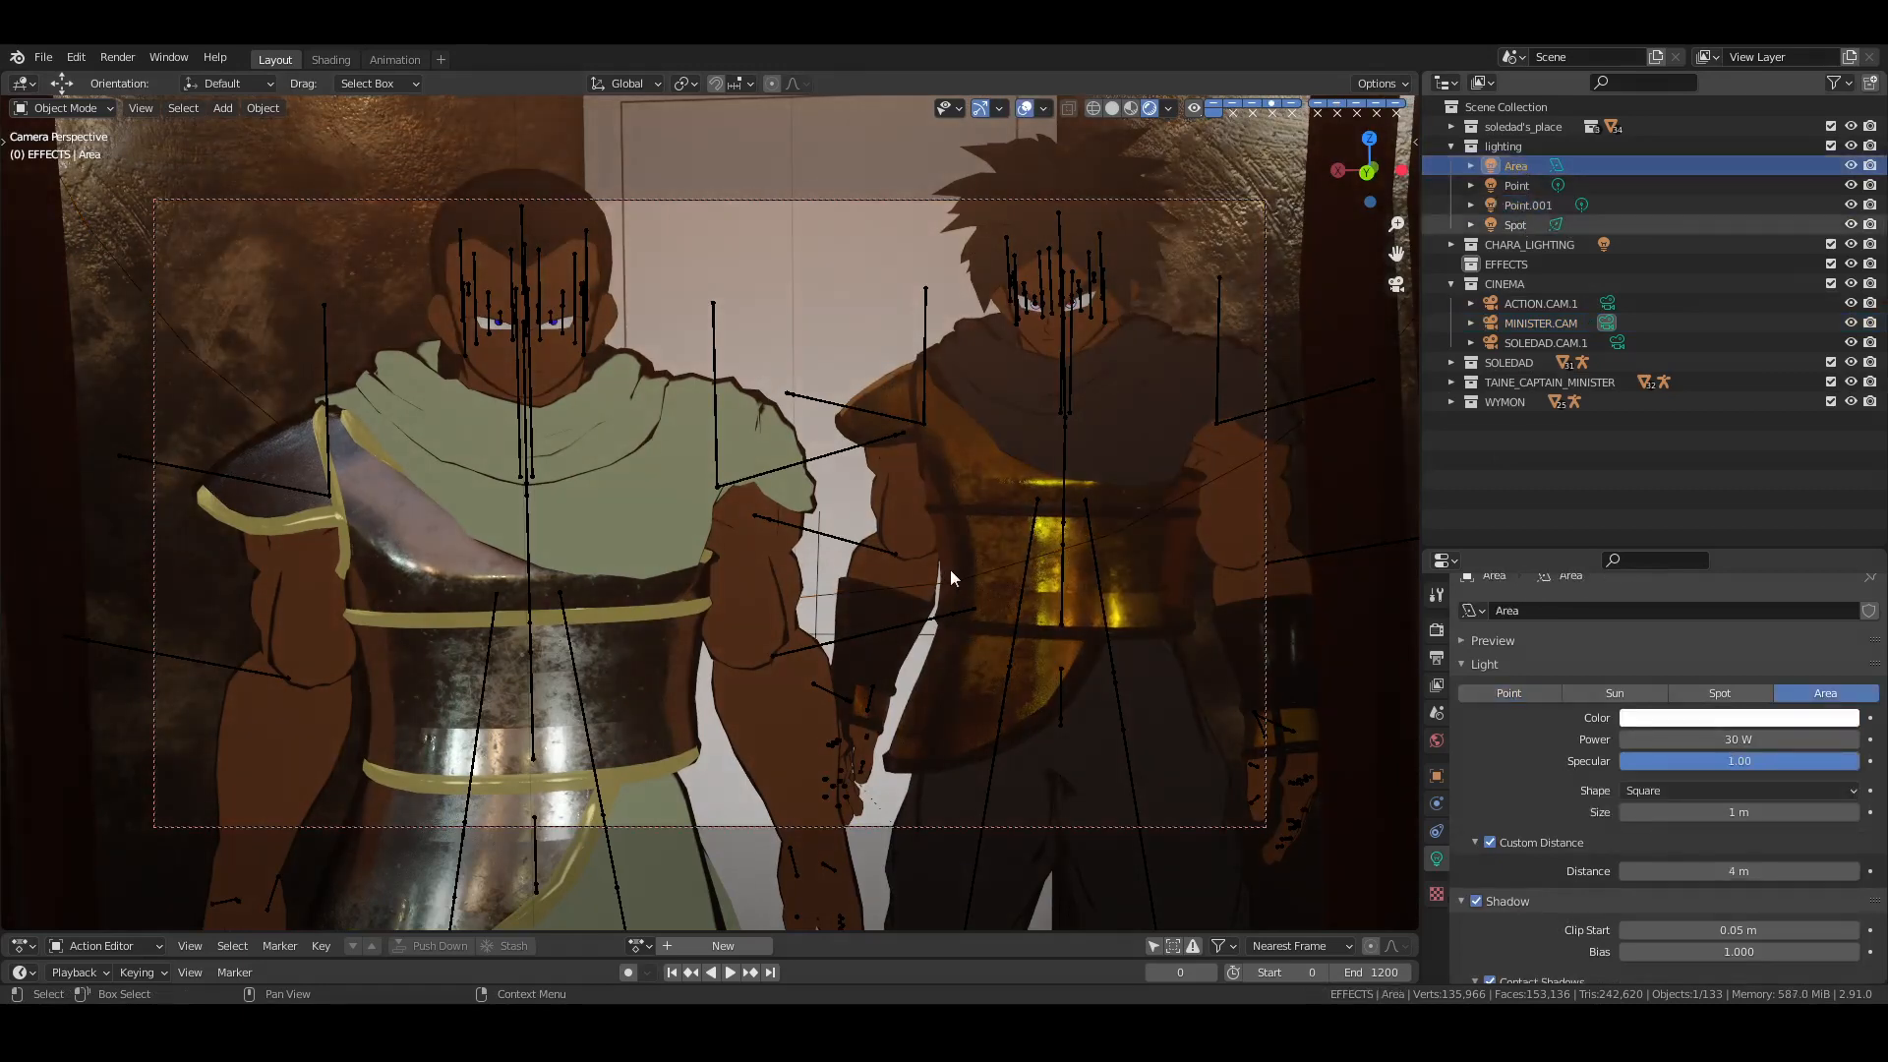
Select the Area.001 light behind the characters and hide it in the viewport within the CHARA_LIGHTING collection
mouse_move(950, 577)
middle_mouse_down()
mouse_move(905, 589)
mouse_move(928, 590)
middle_mouse_up()
right_click(610, 698)
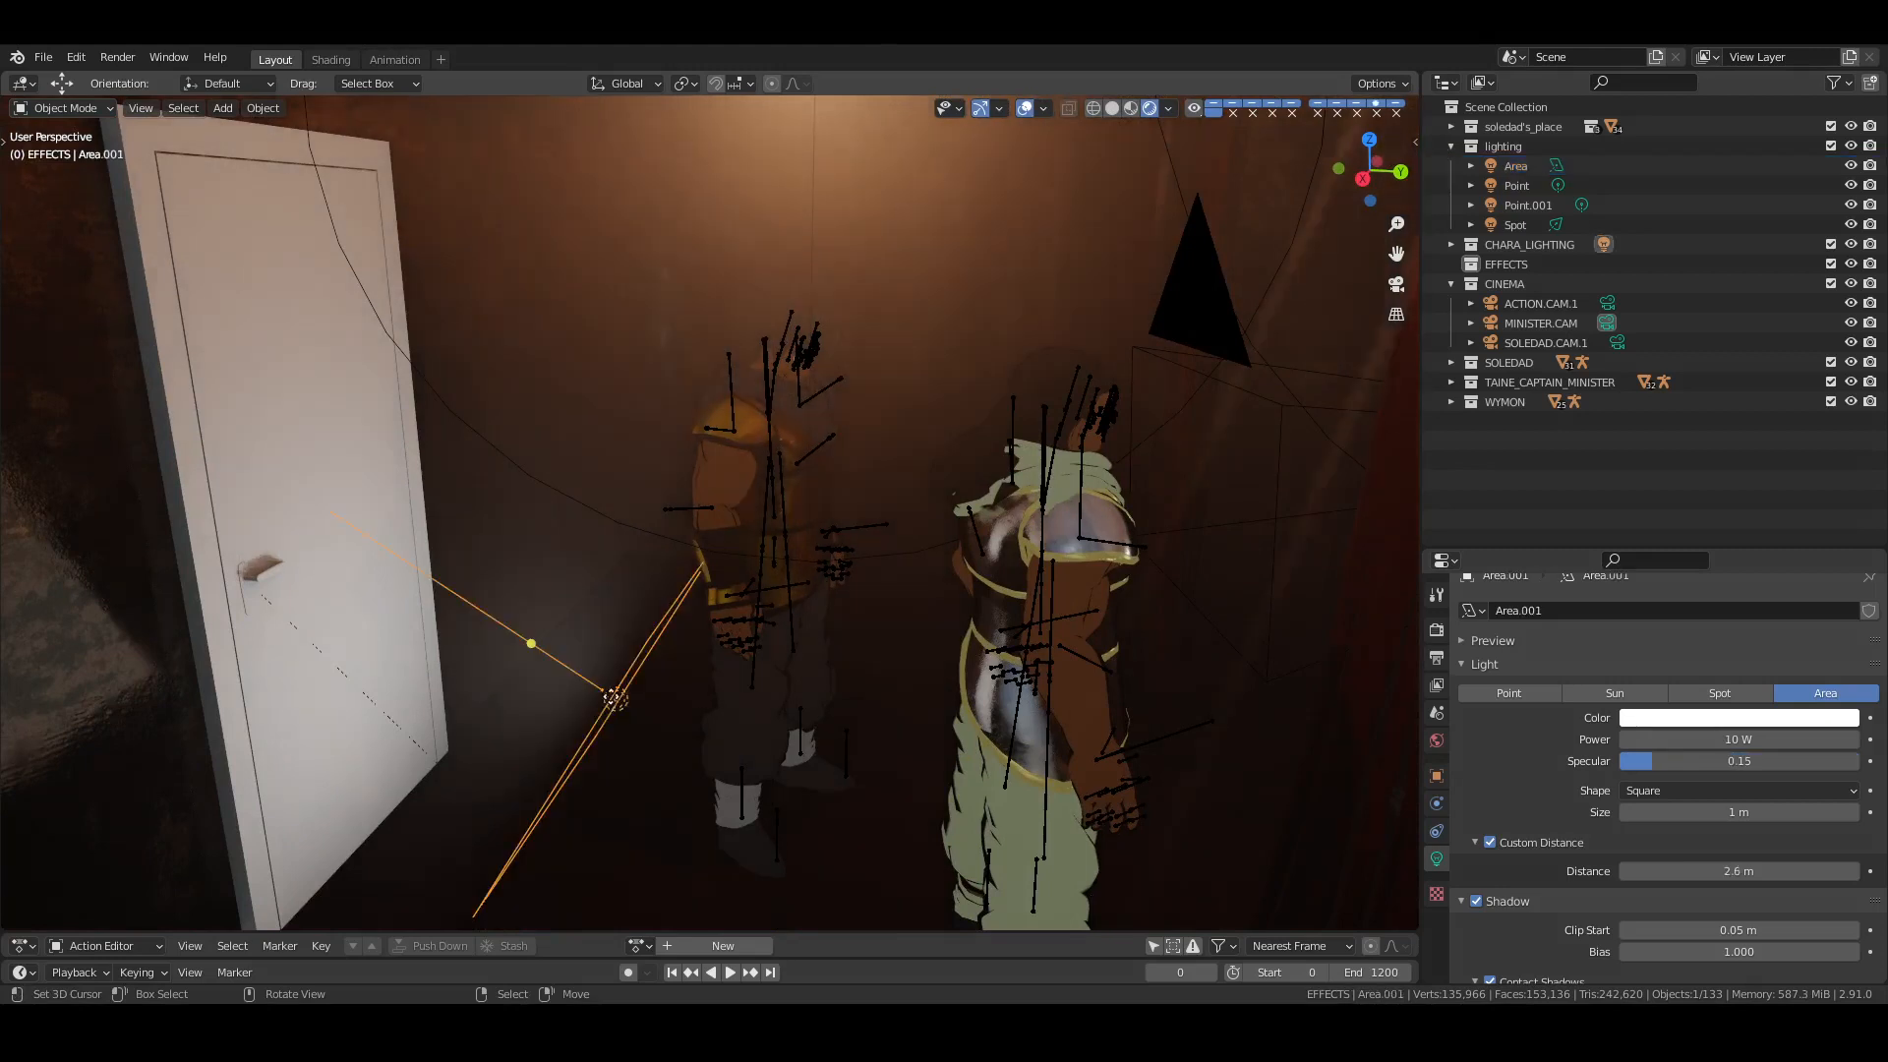
left_click(1451, 243)
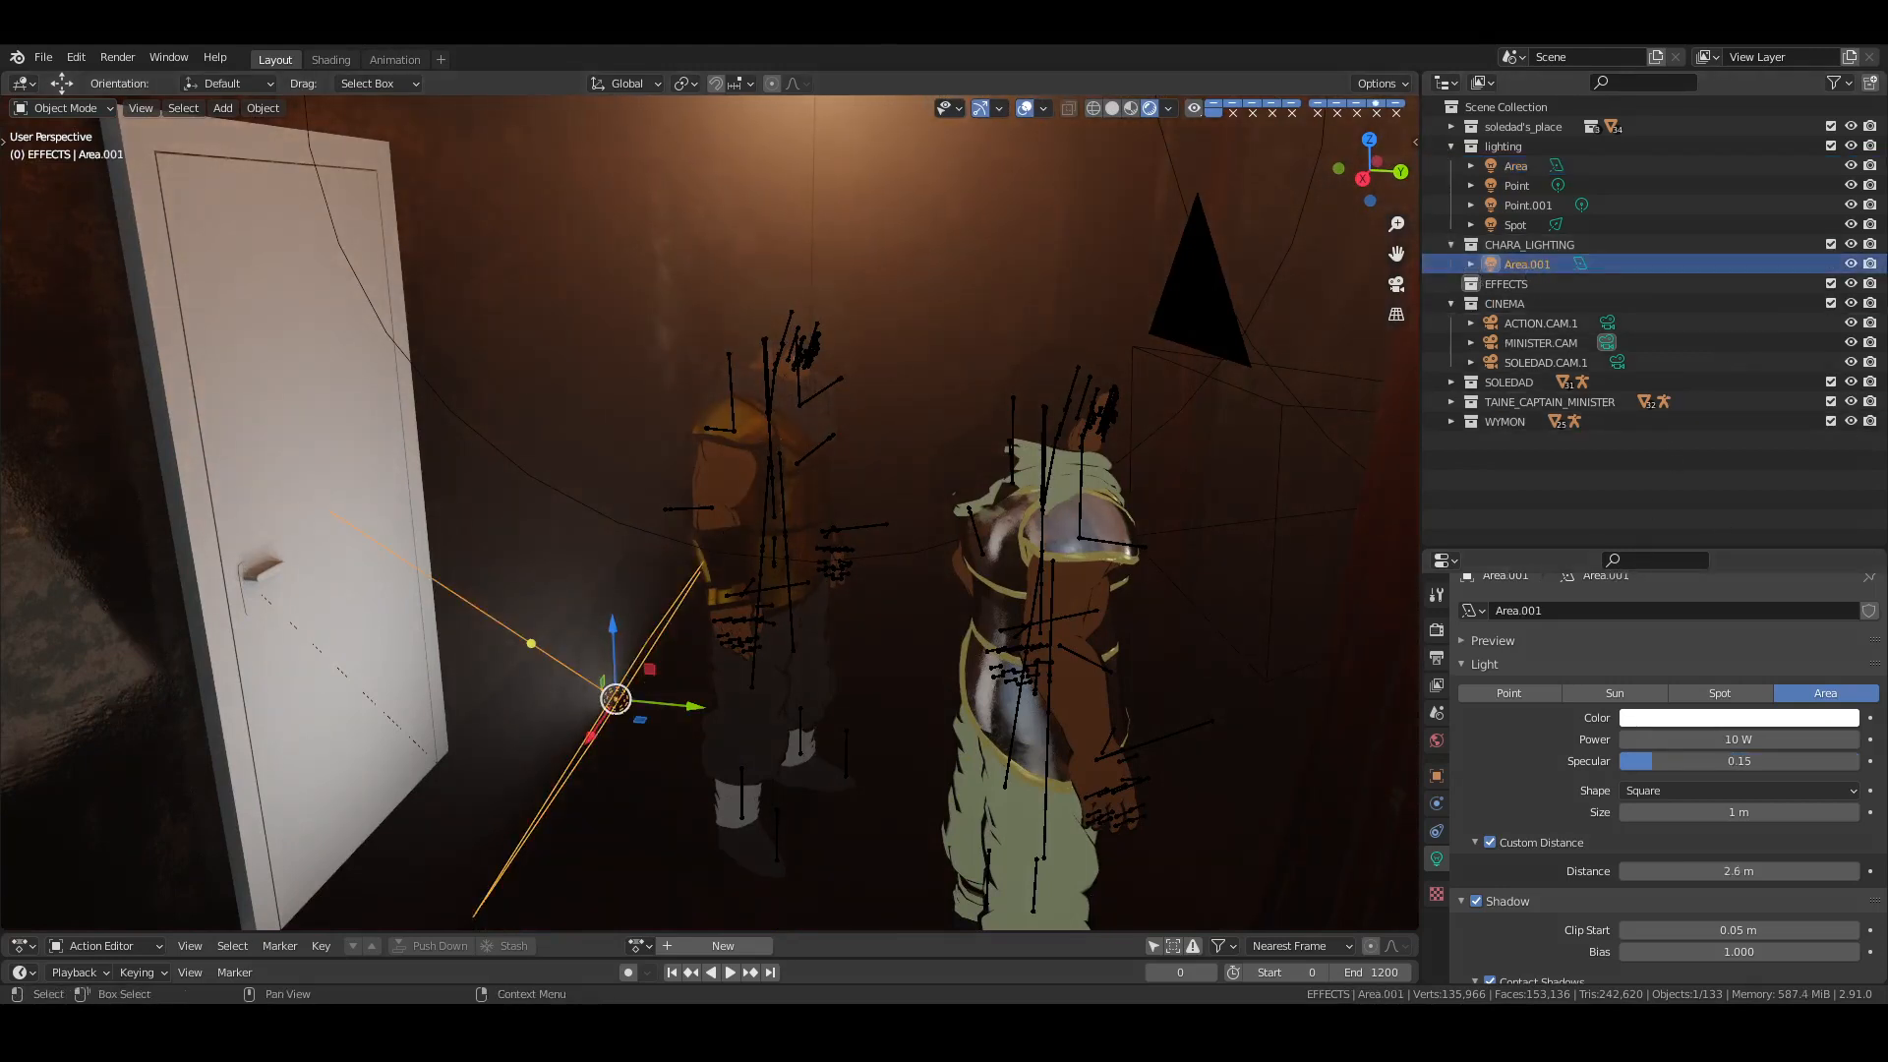
left_click(1853, 263)
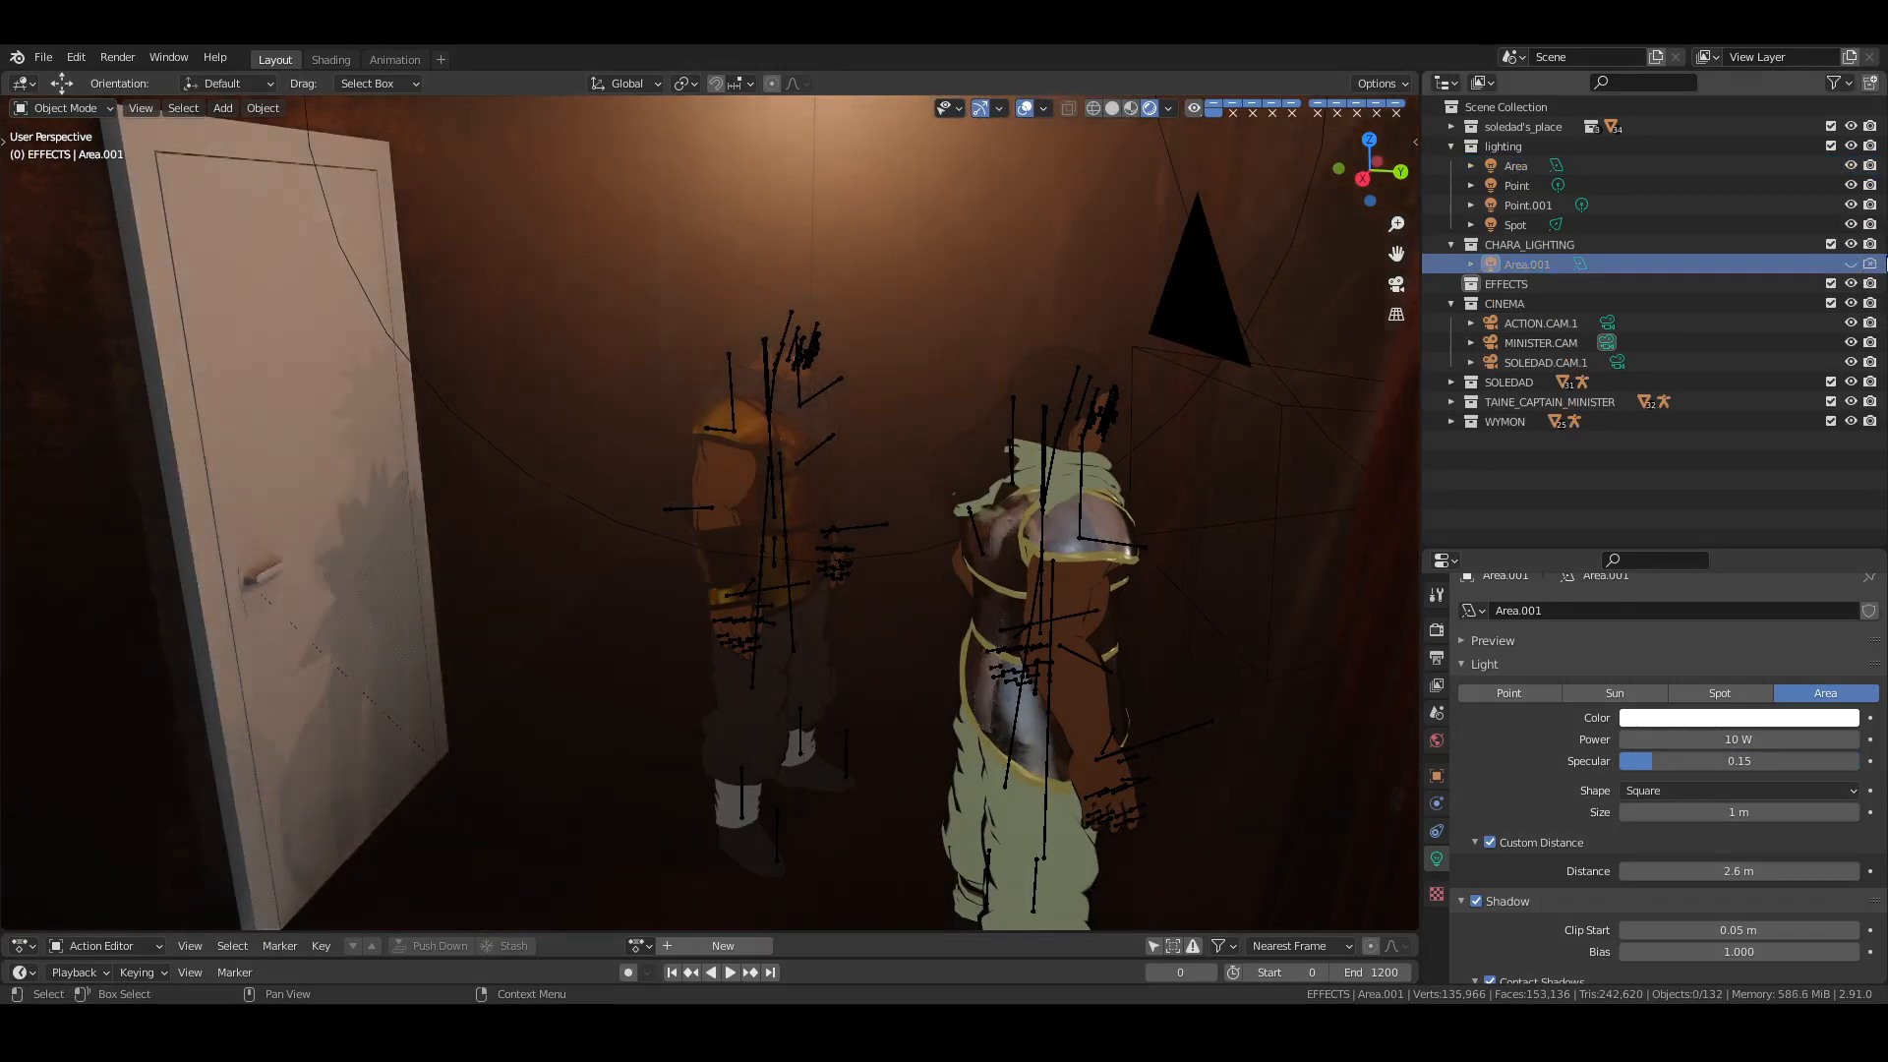
Collapse the CHARA_LIGHTING collection, save the file, and view the ministers through the camera with viewport overlays off
left_click(1453, 244)
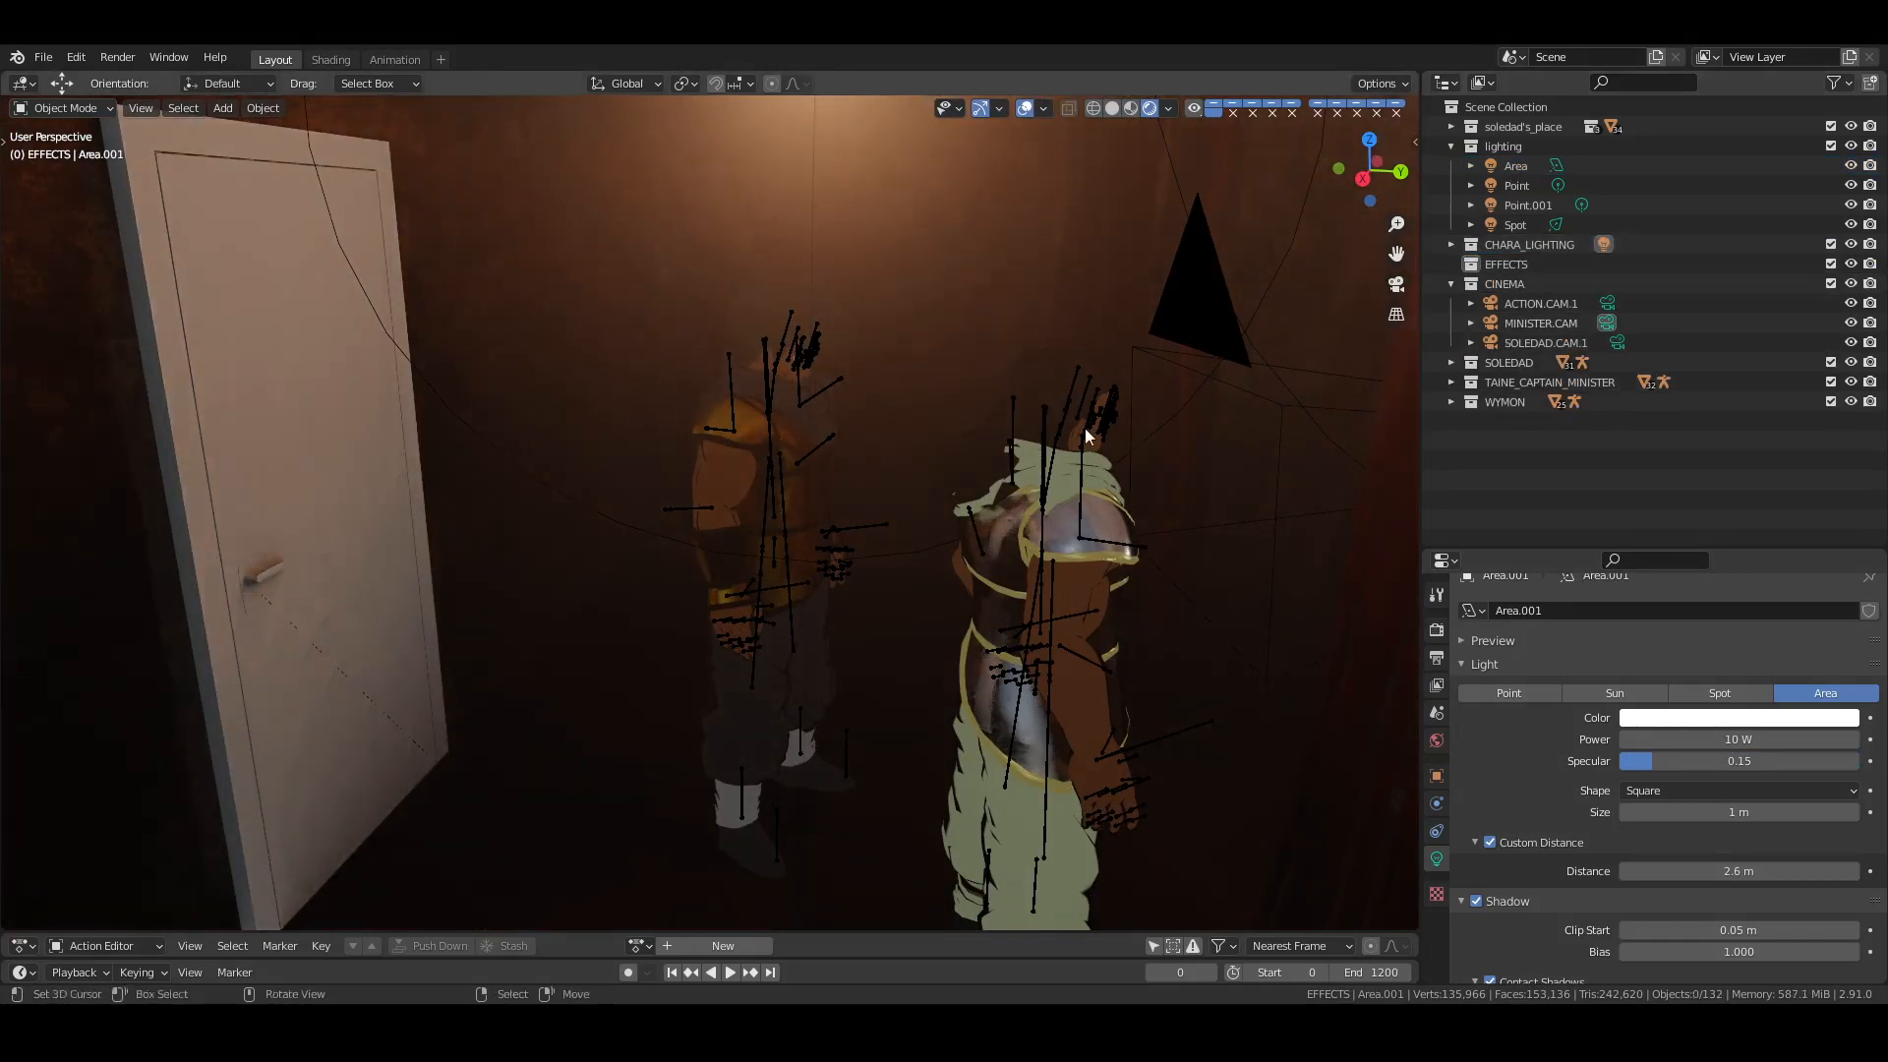
key("ctrl+s")
key("KP_0")
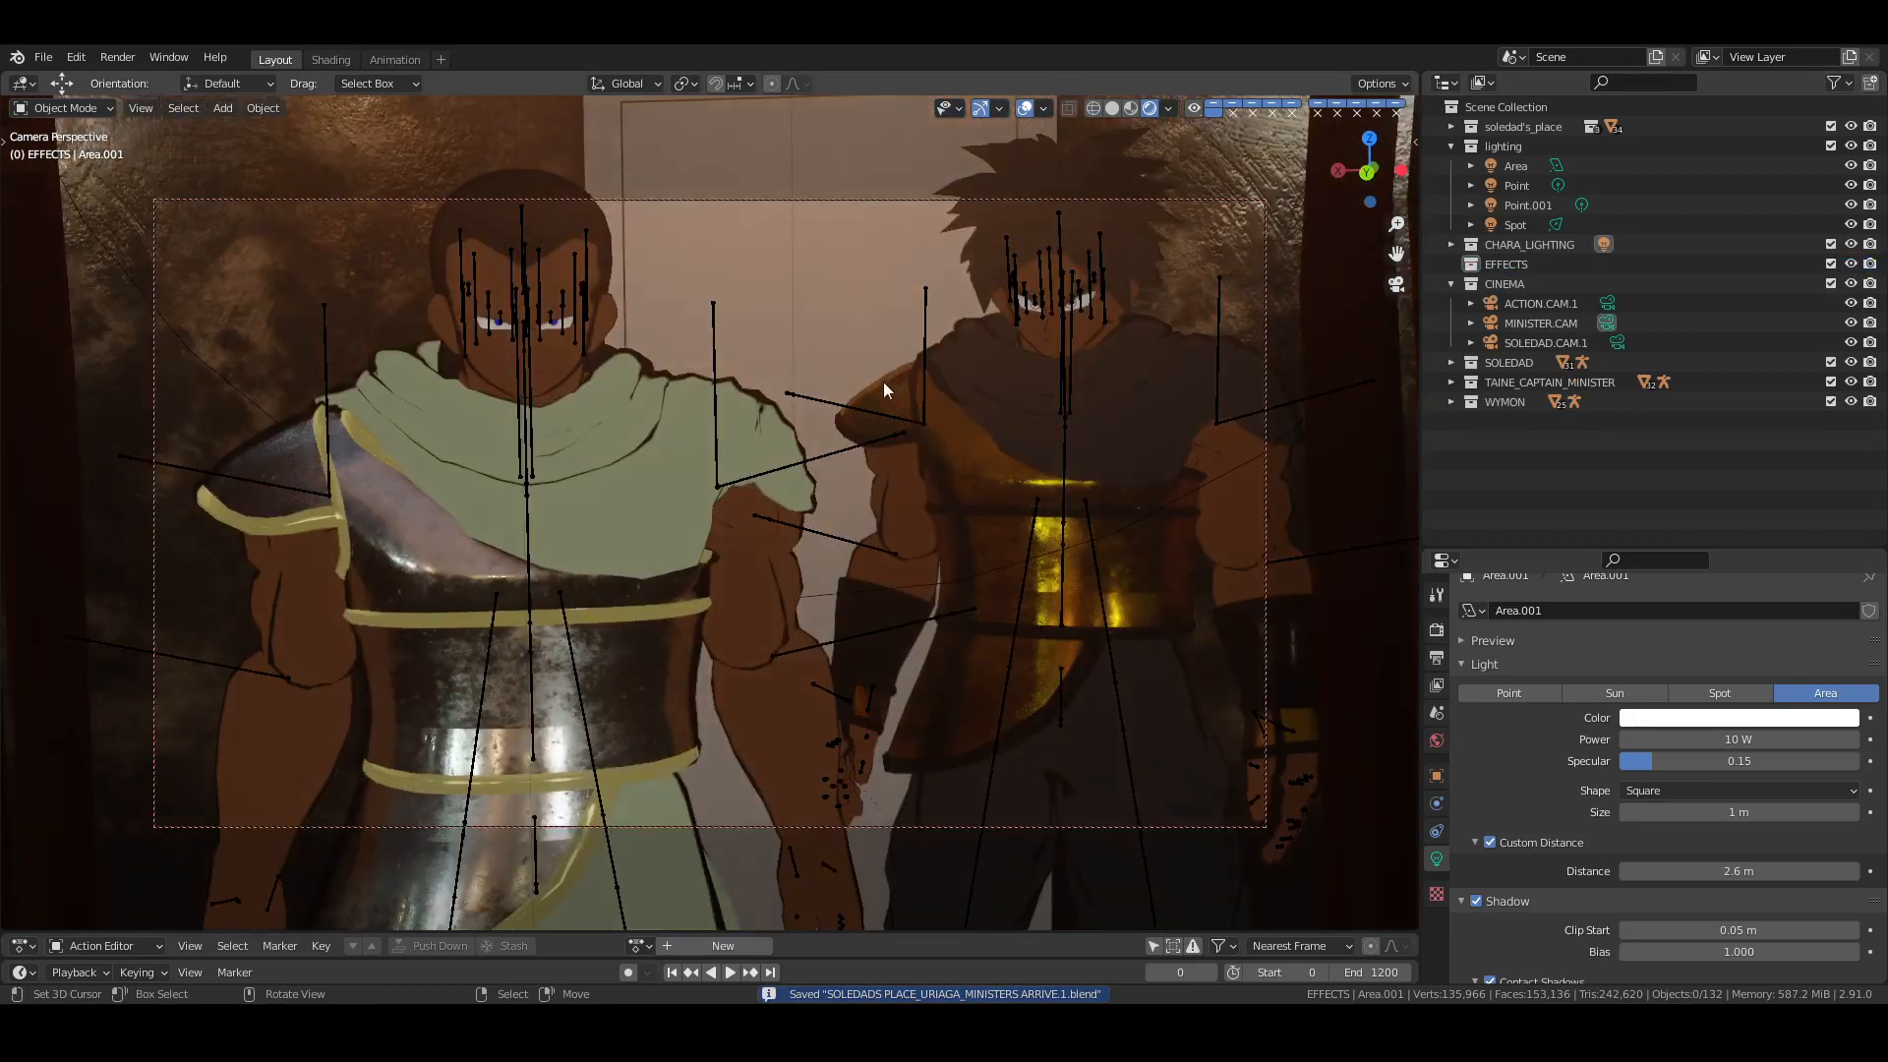
left_click(1024, 104)
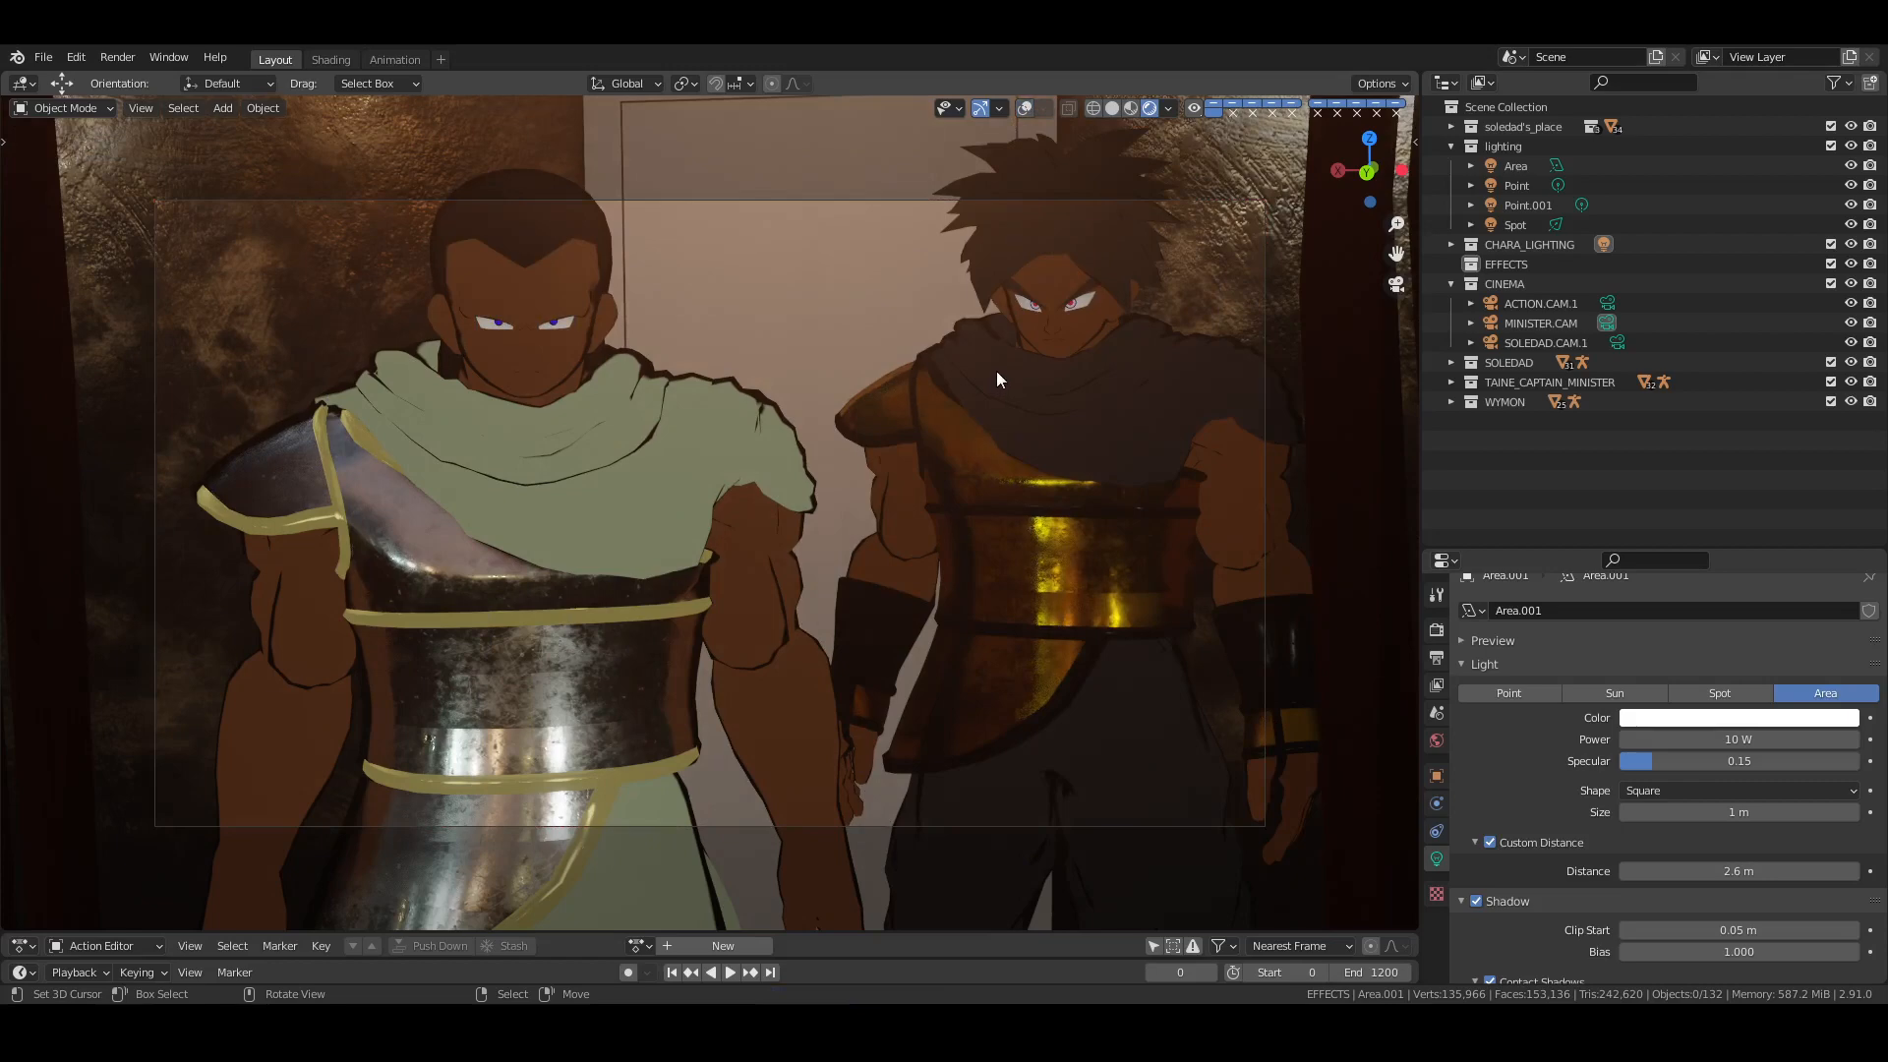
Pull MINISTER.CAM back to frame both ministers down to their legs and apply the Full Frame 35mm Camera preset
left_click(1540, 323)
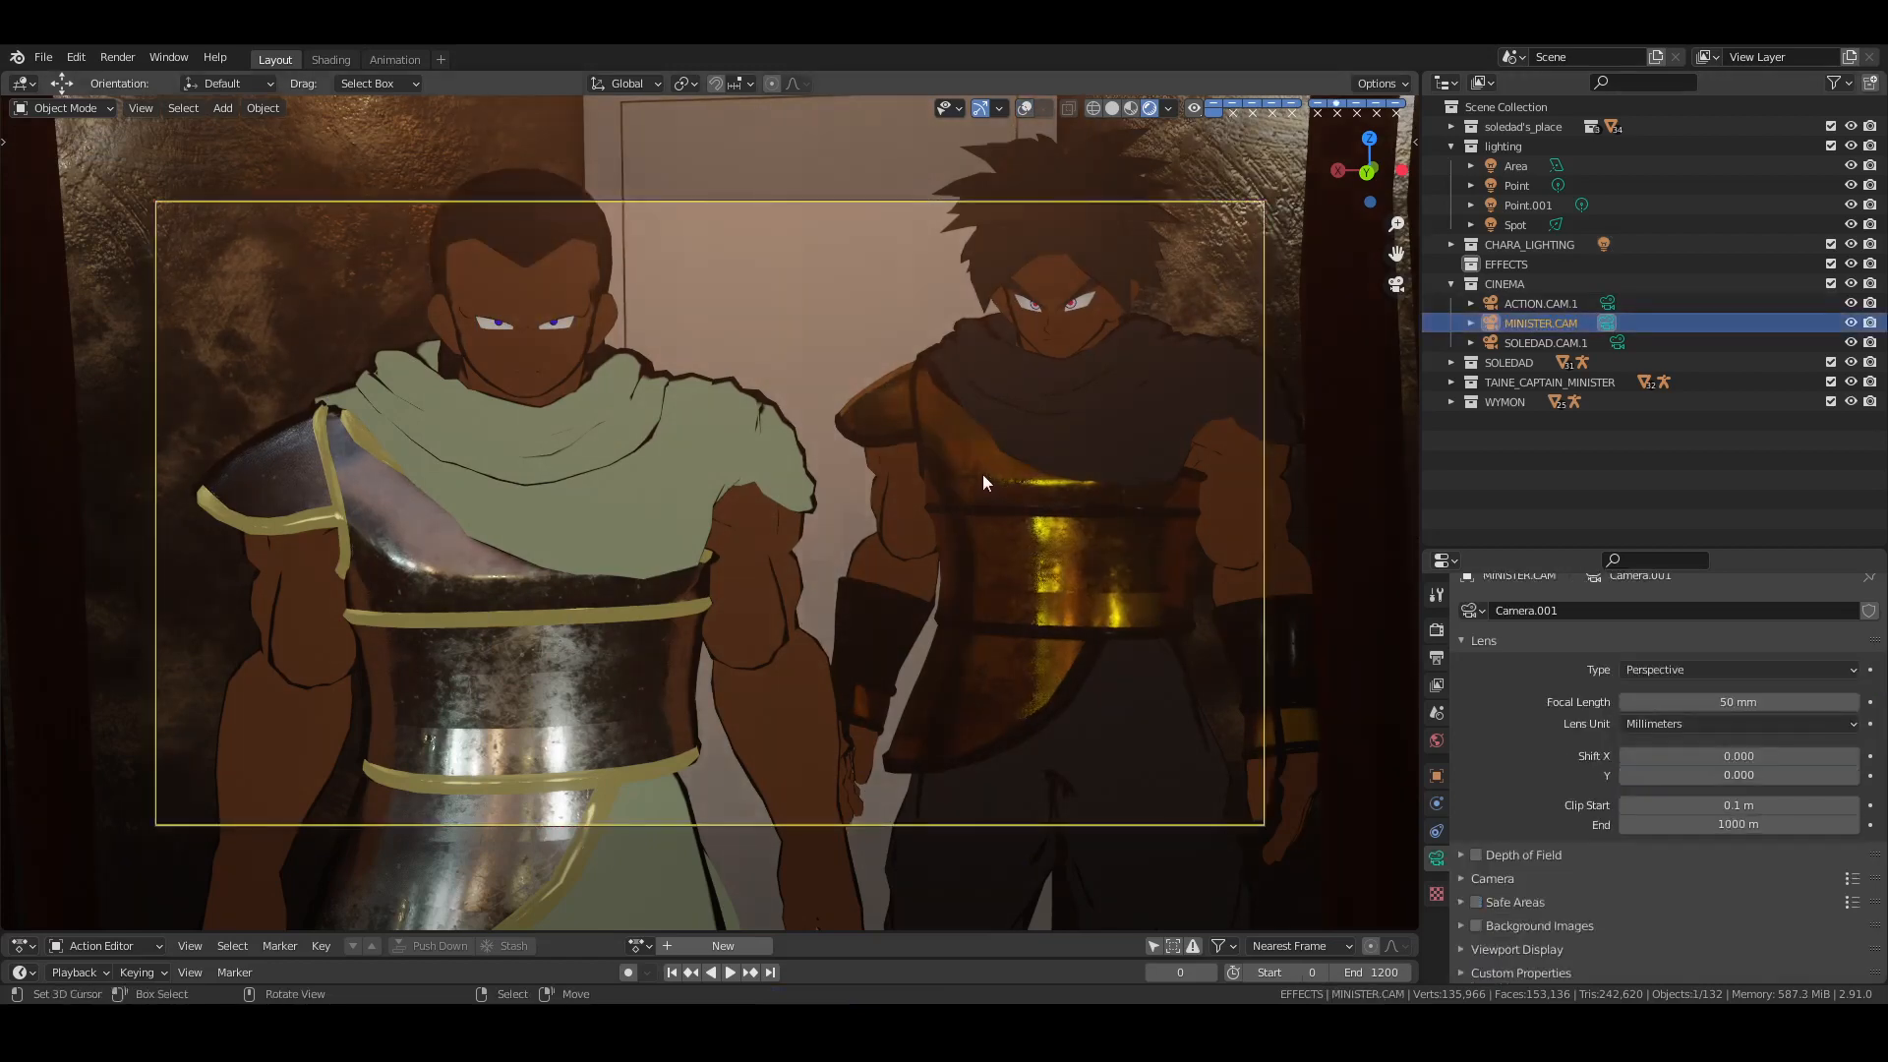
middle_click_drag(948, 431, 906, 487, "ctrl")
scroll(907, 491, "down", 1)
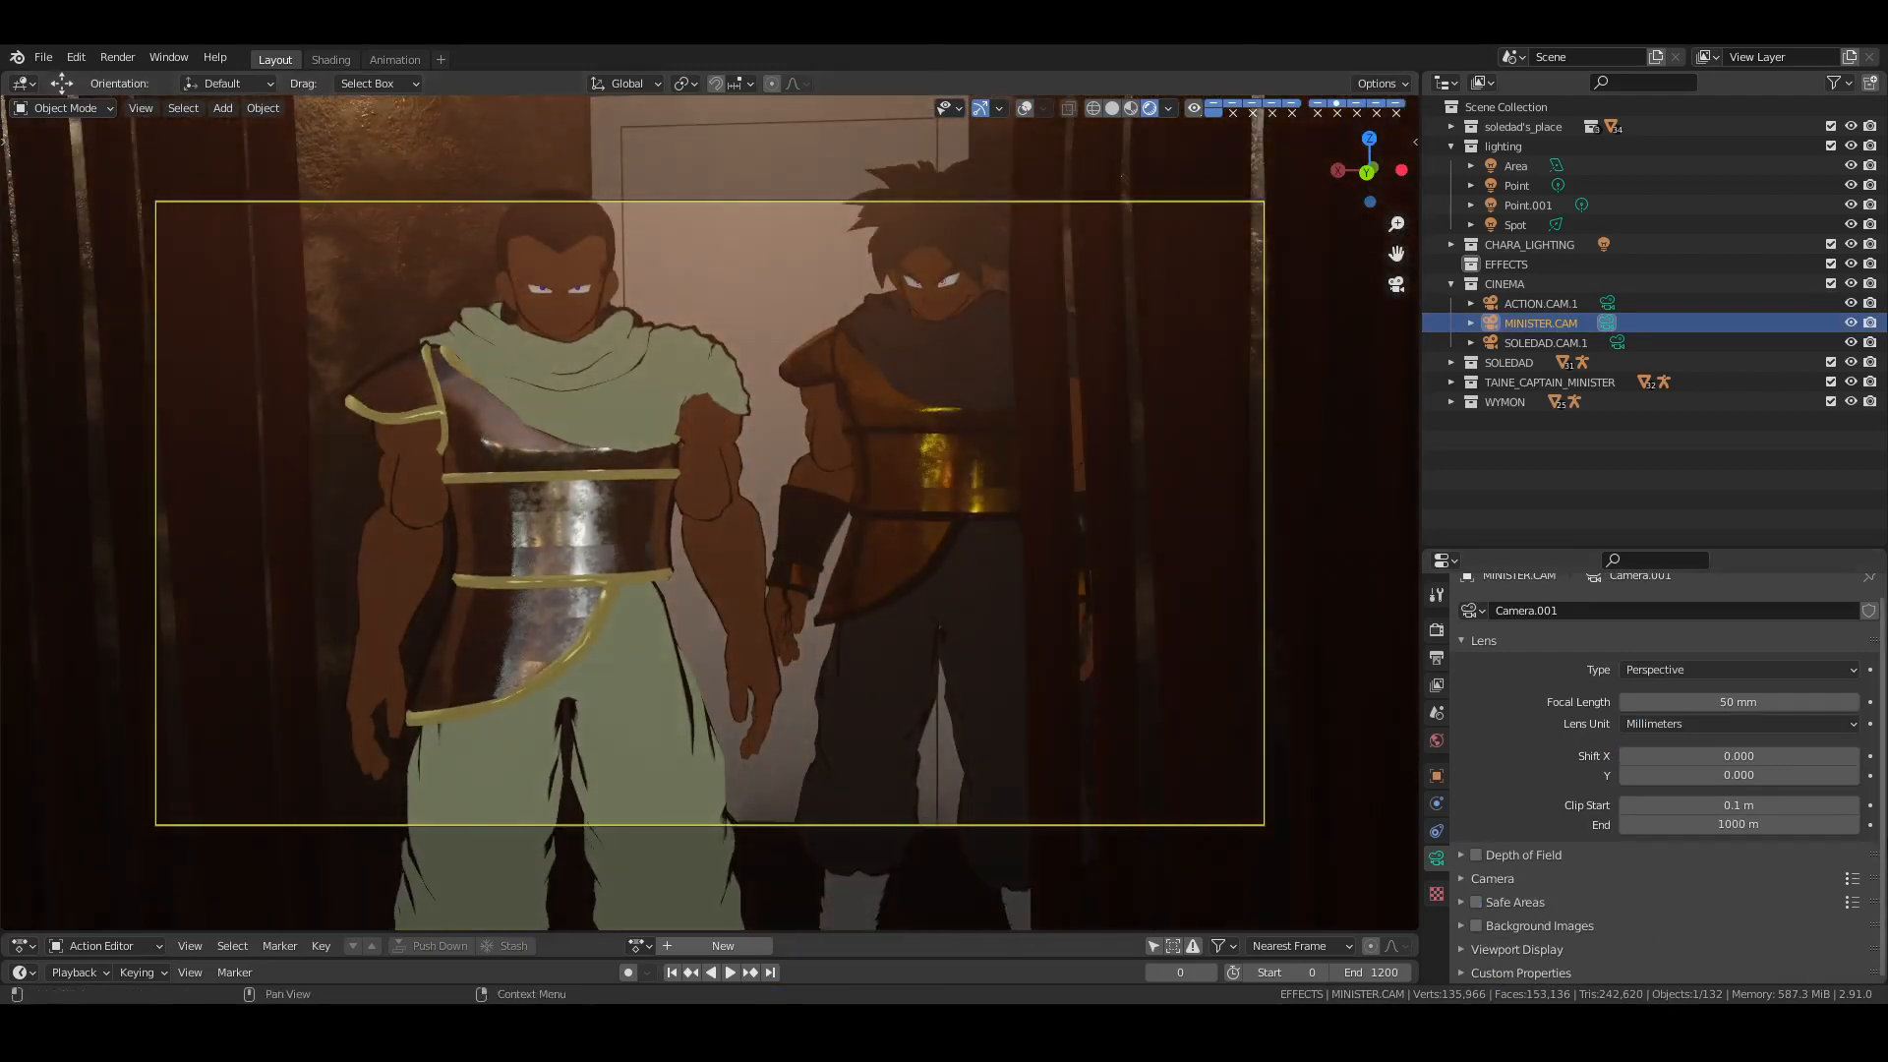
left_click(1853, 879)
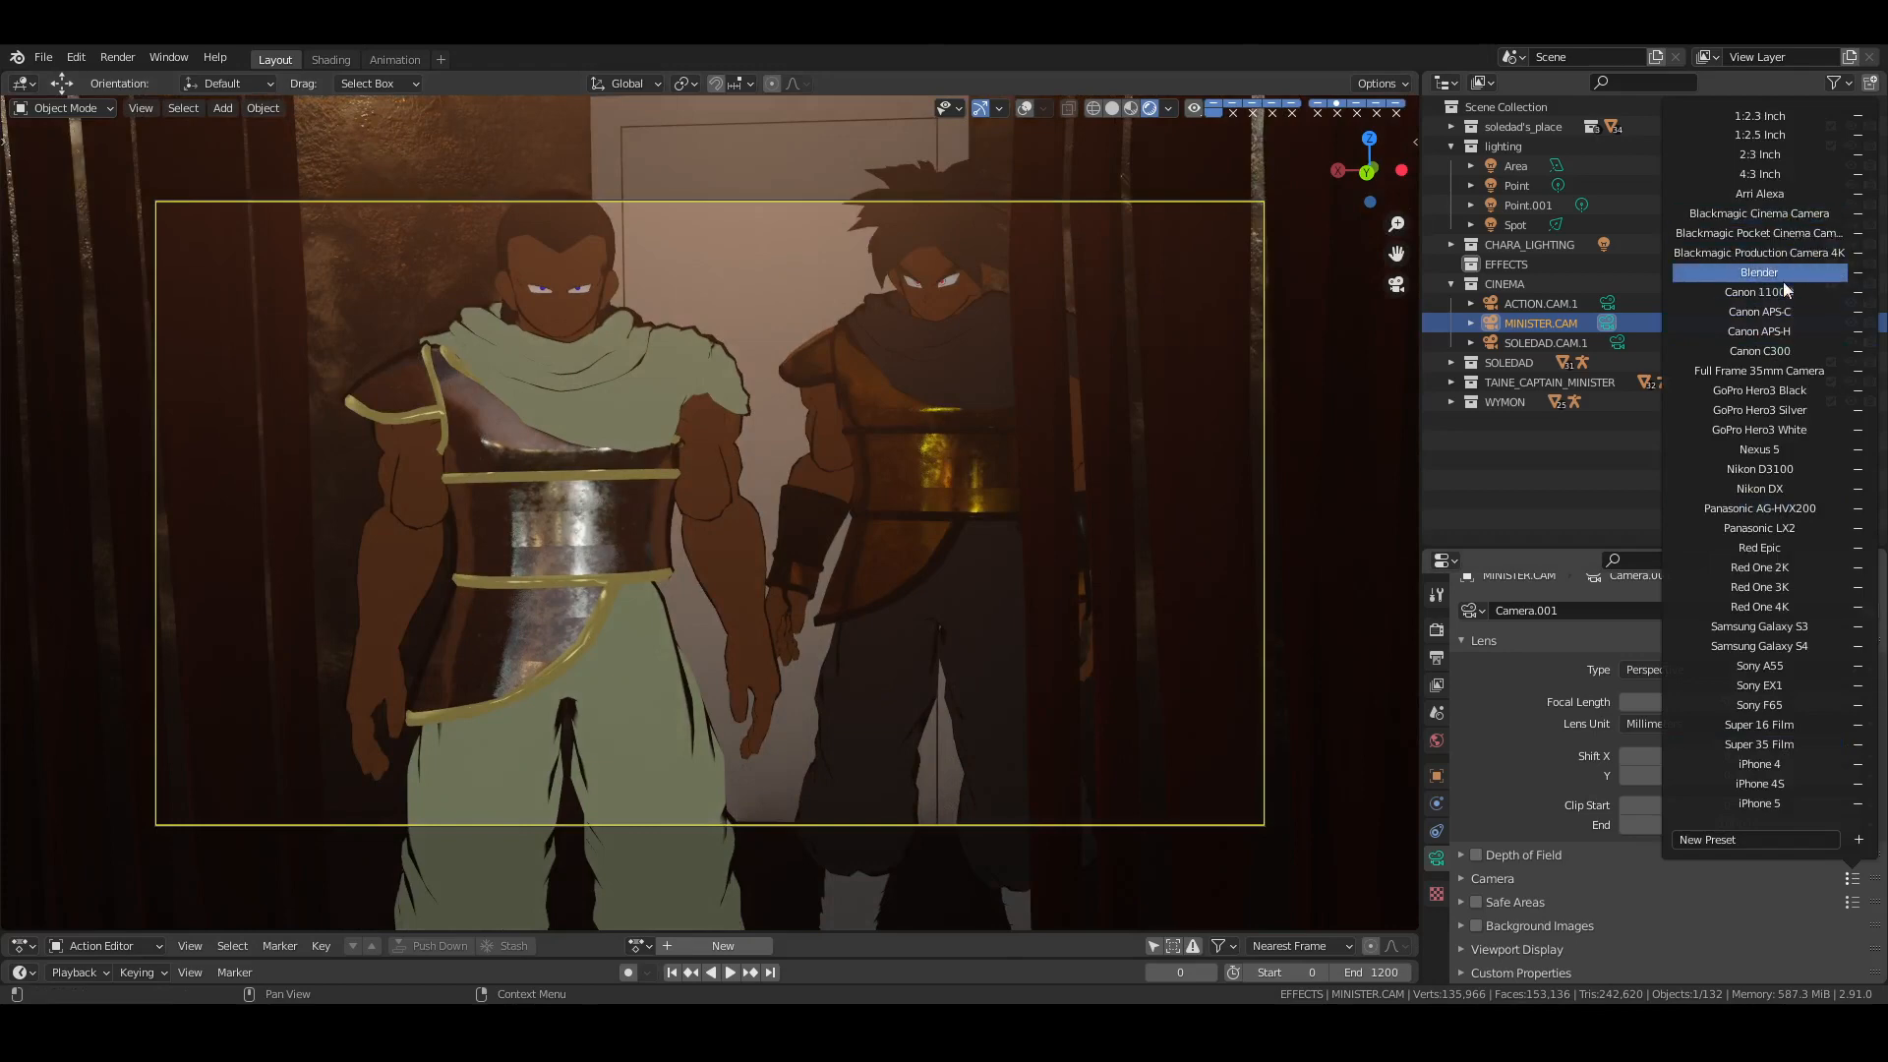
left_click(1760, 370)
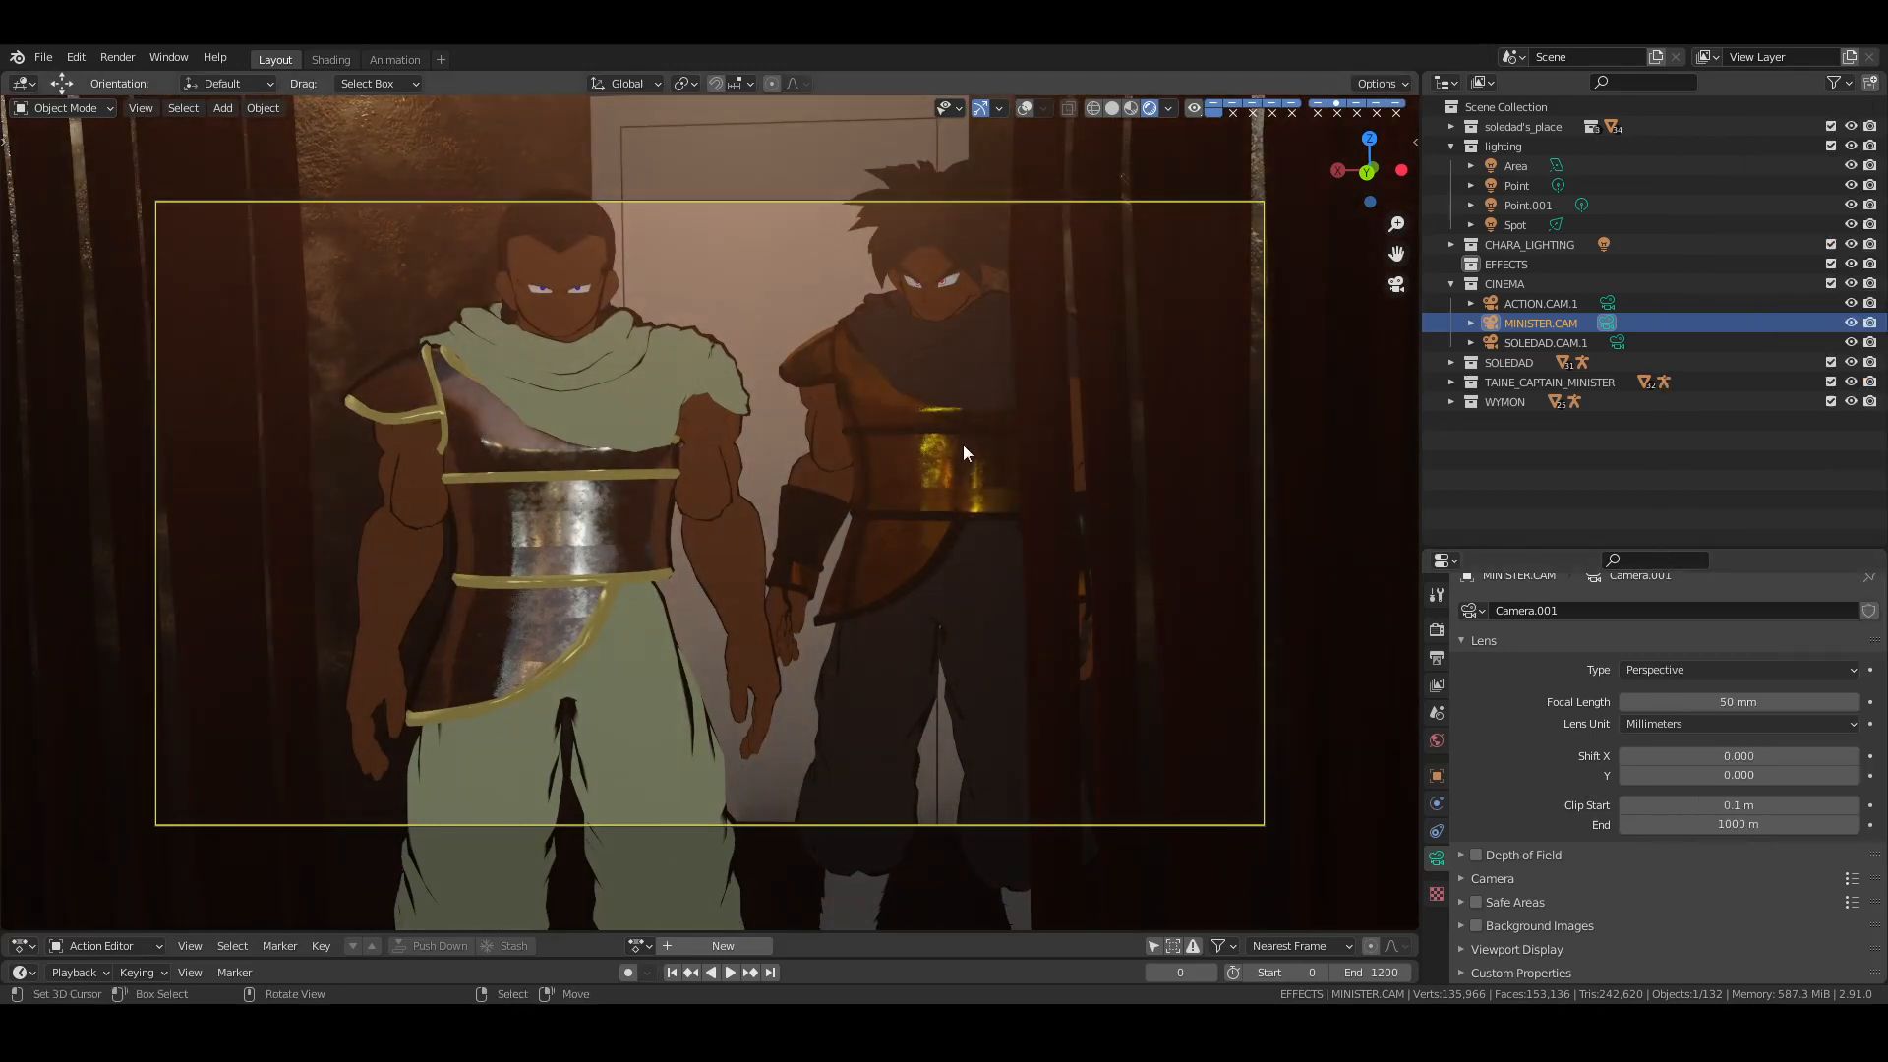
Lower MINISTER.CAM and pull it farther back until it sits behind Soledad's back
middle_click_drag(924, 546, 873, 434, "shift")
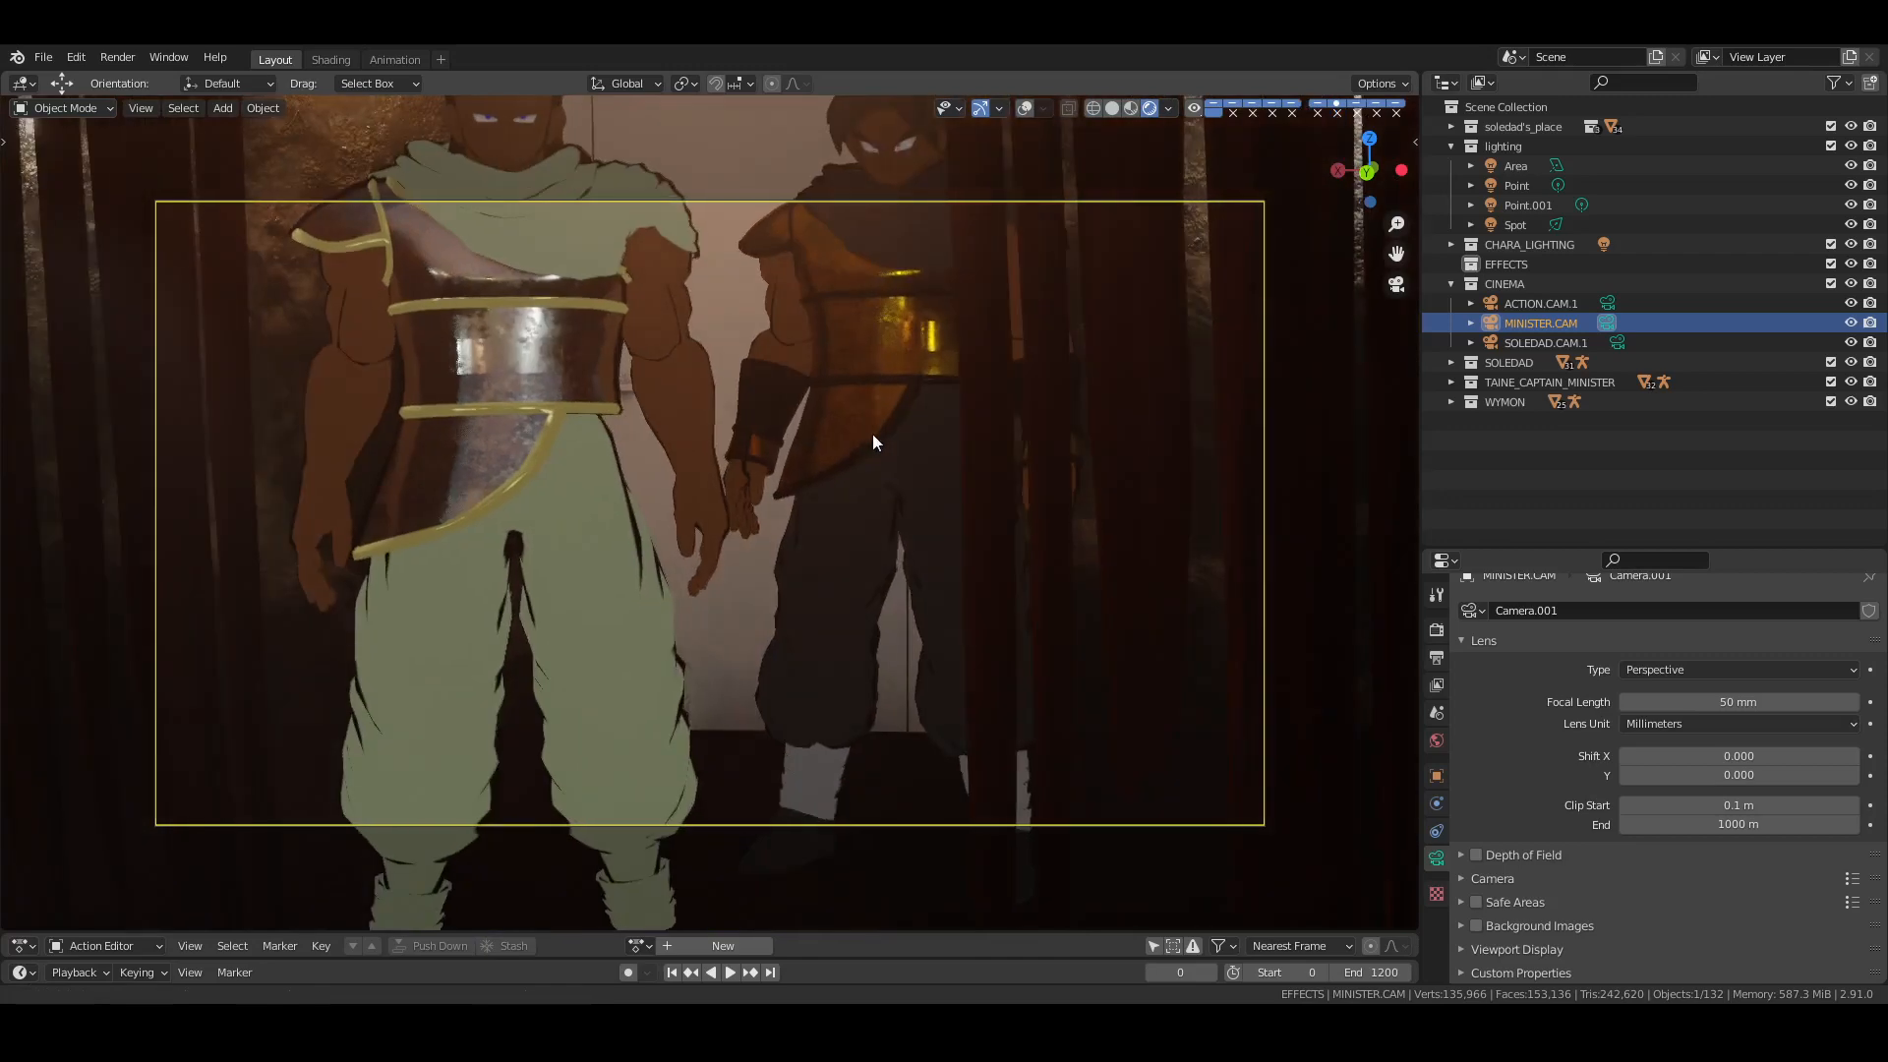
scroll(914, 458, "down", 3)
middle_click_drag(938, 504, 934, 462, "shift")
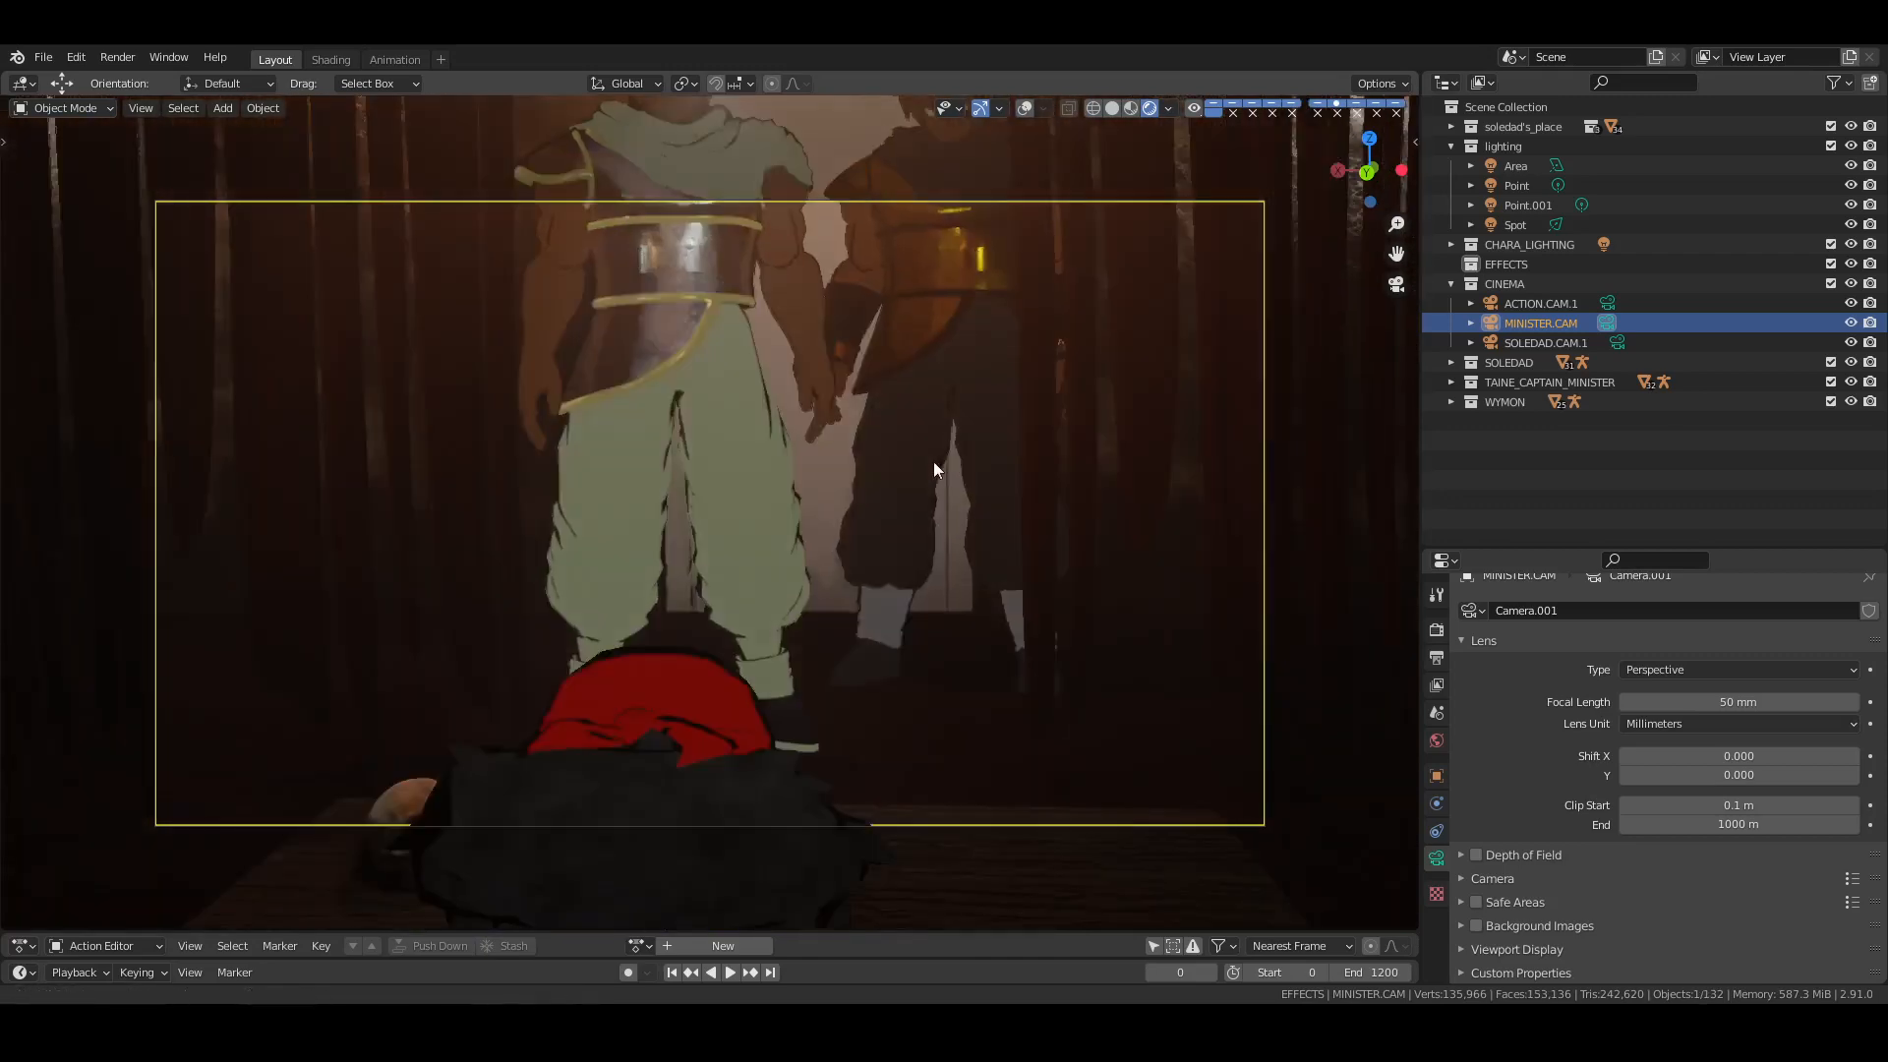
scroll(934, 462, "down", 10)
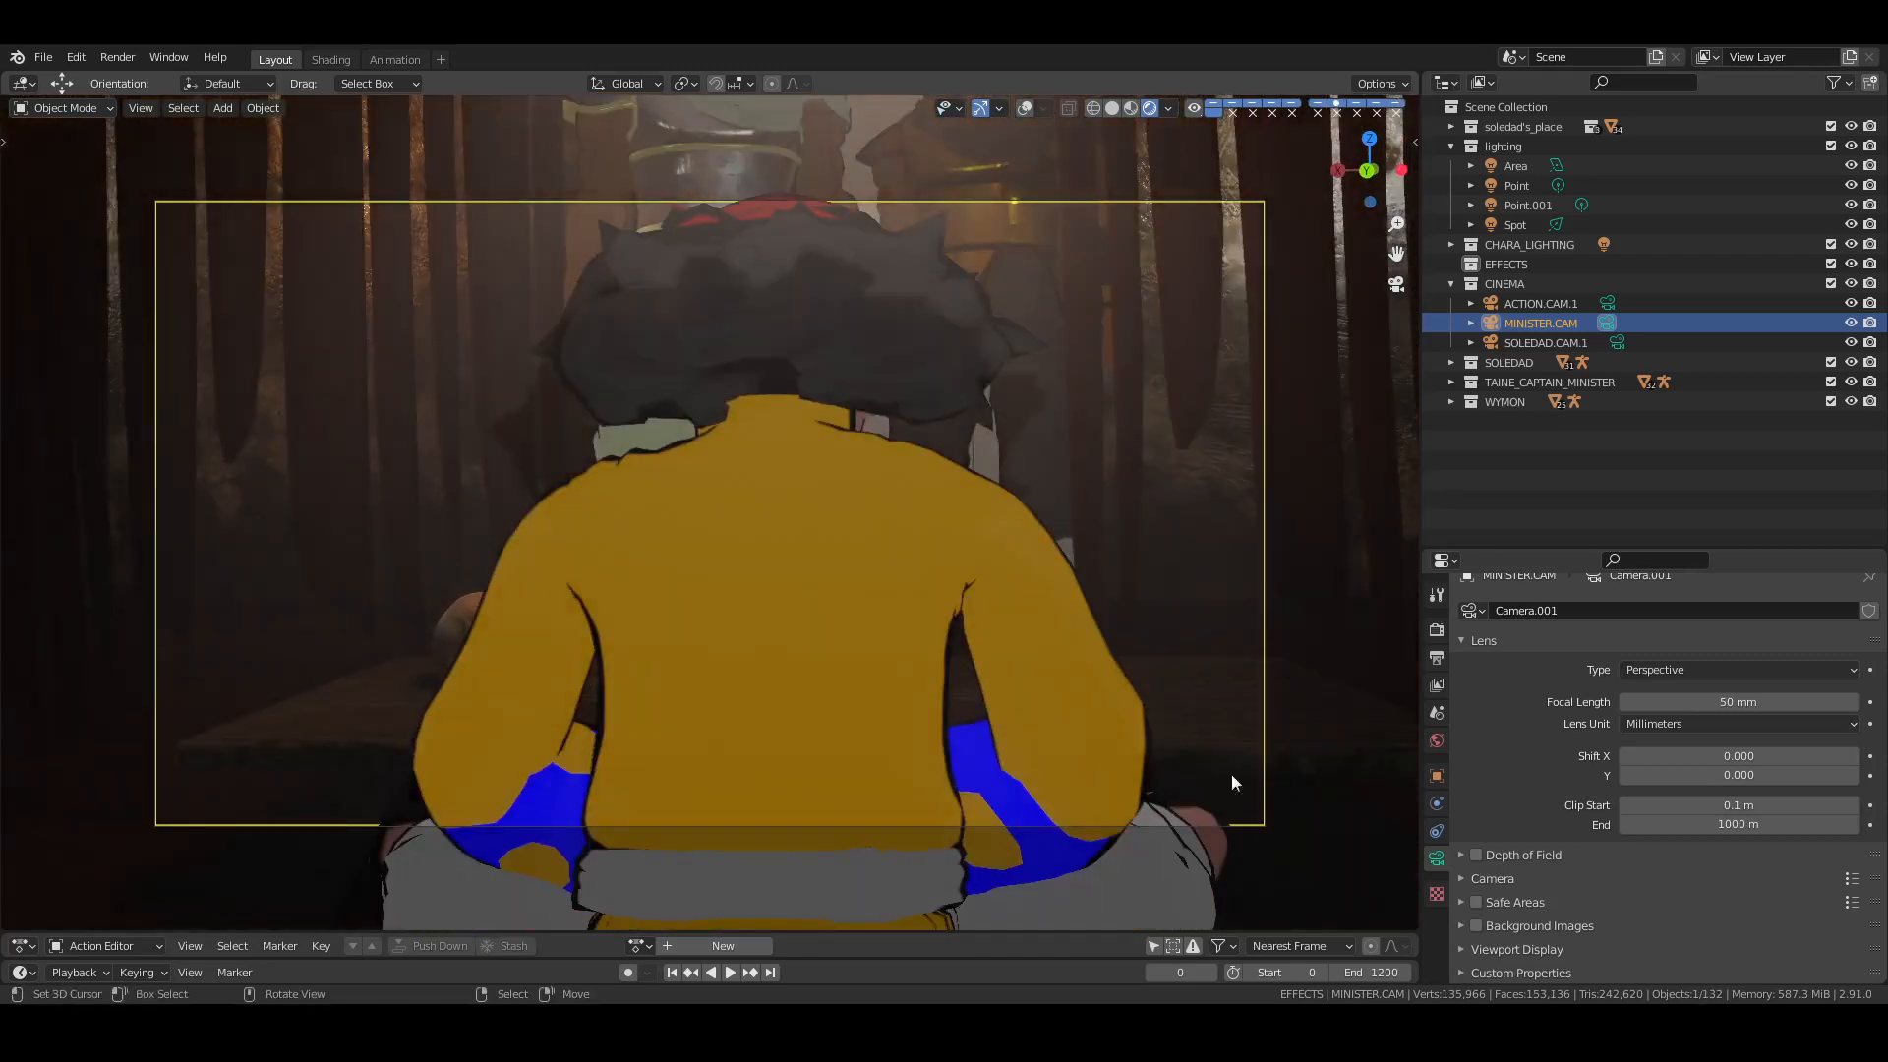
Tilt MINISTER.CAM to about 99.4° on X, and set its Y rotation to 0° and its X location to 0 m
left_click(1436, 776)
mouse_move(1711, 733)
left_mouse_down()
mouse_move(1754, 733)
mouse_move(1738, 736)
left_mouse_up()
left_click(1723, 753)
type("0")
key("Return")
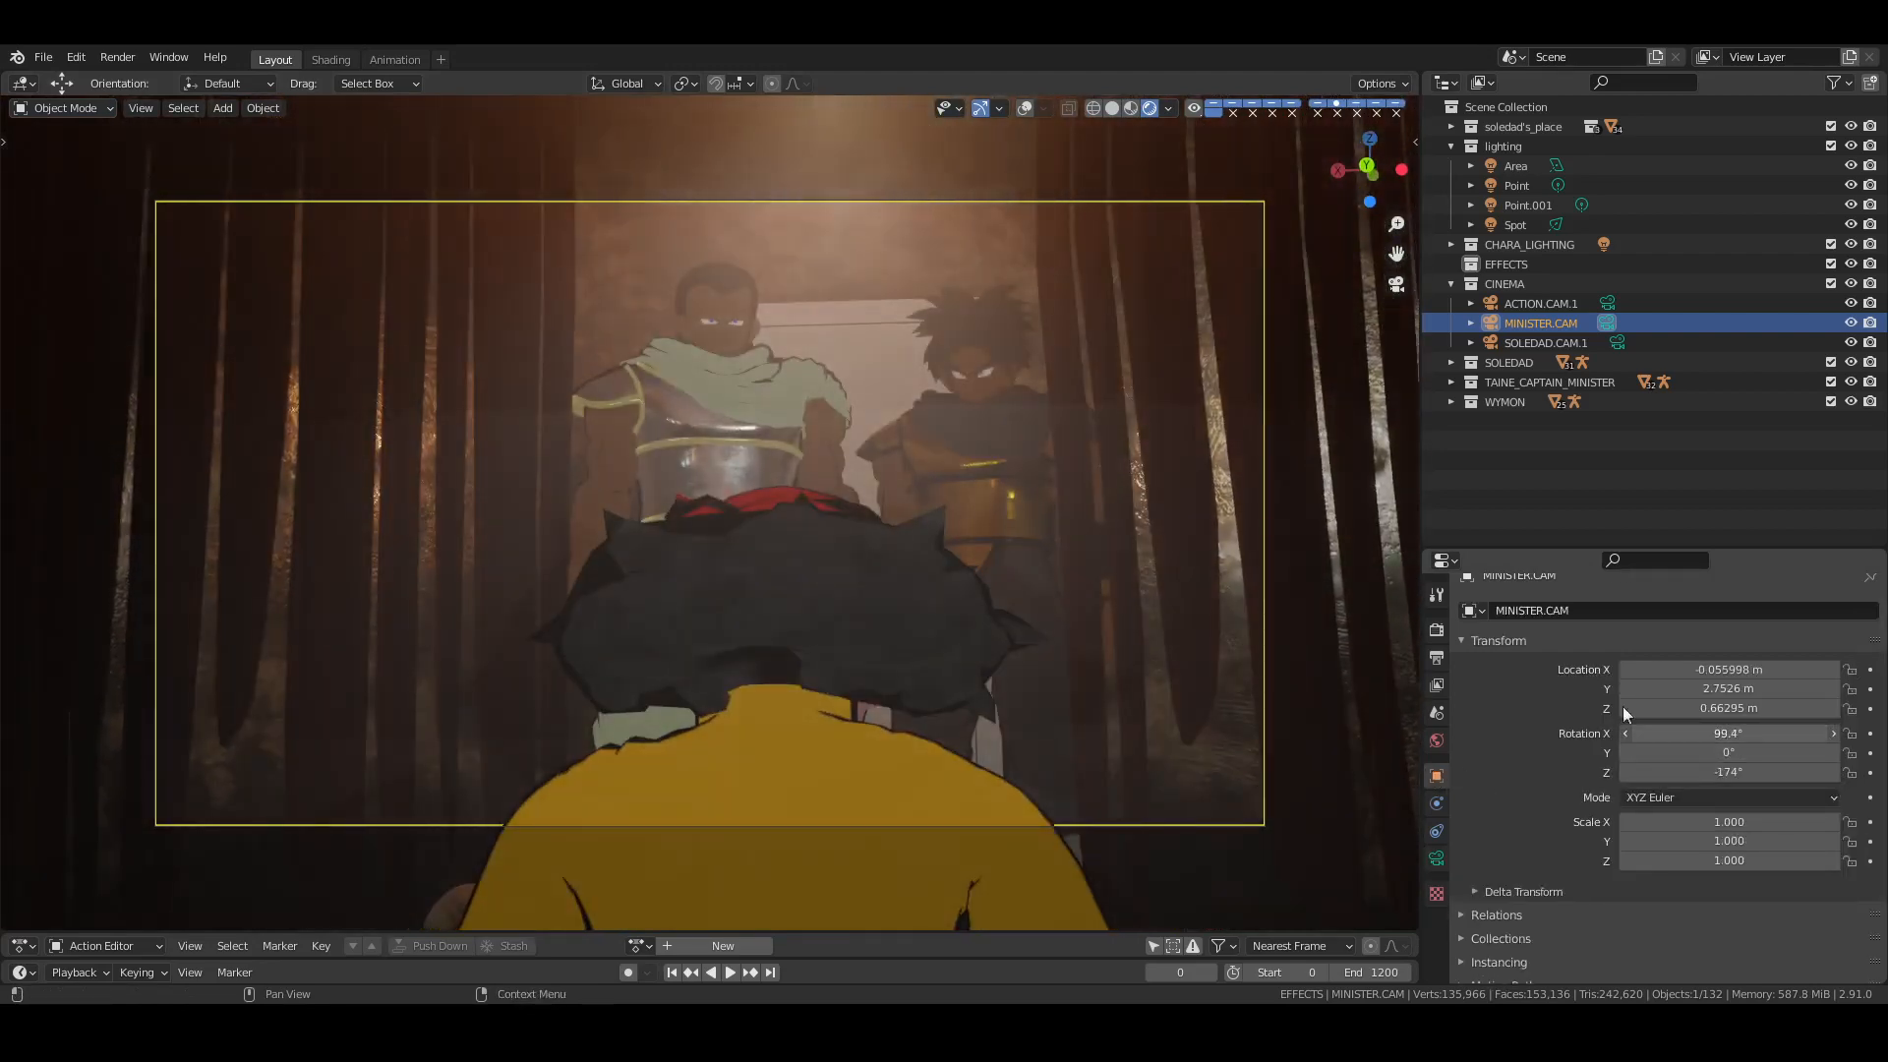
type("0")
key("Return")
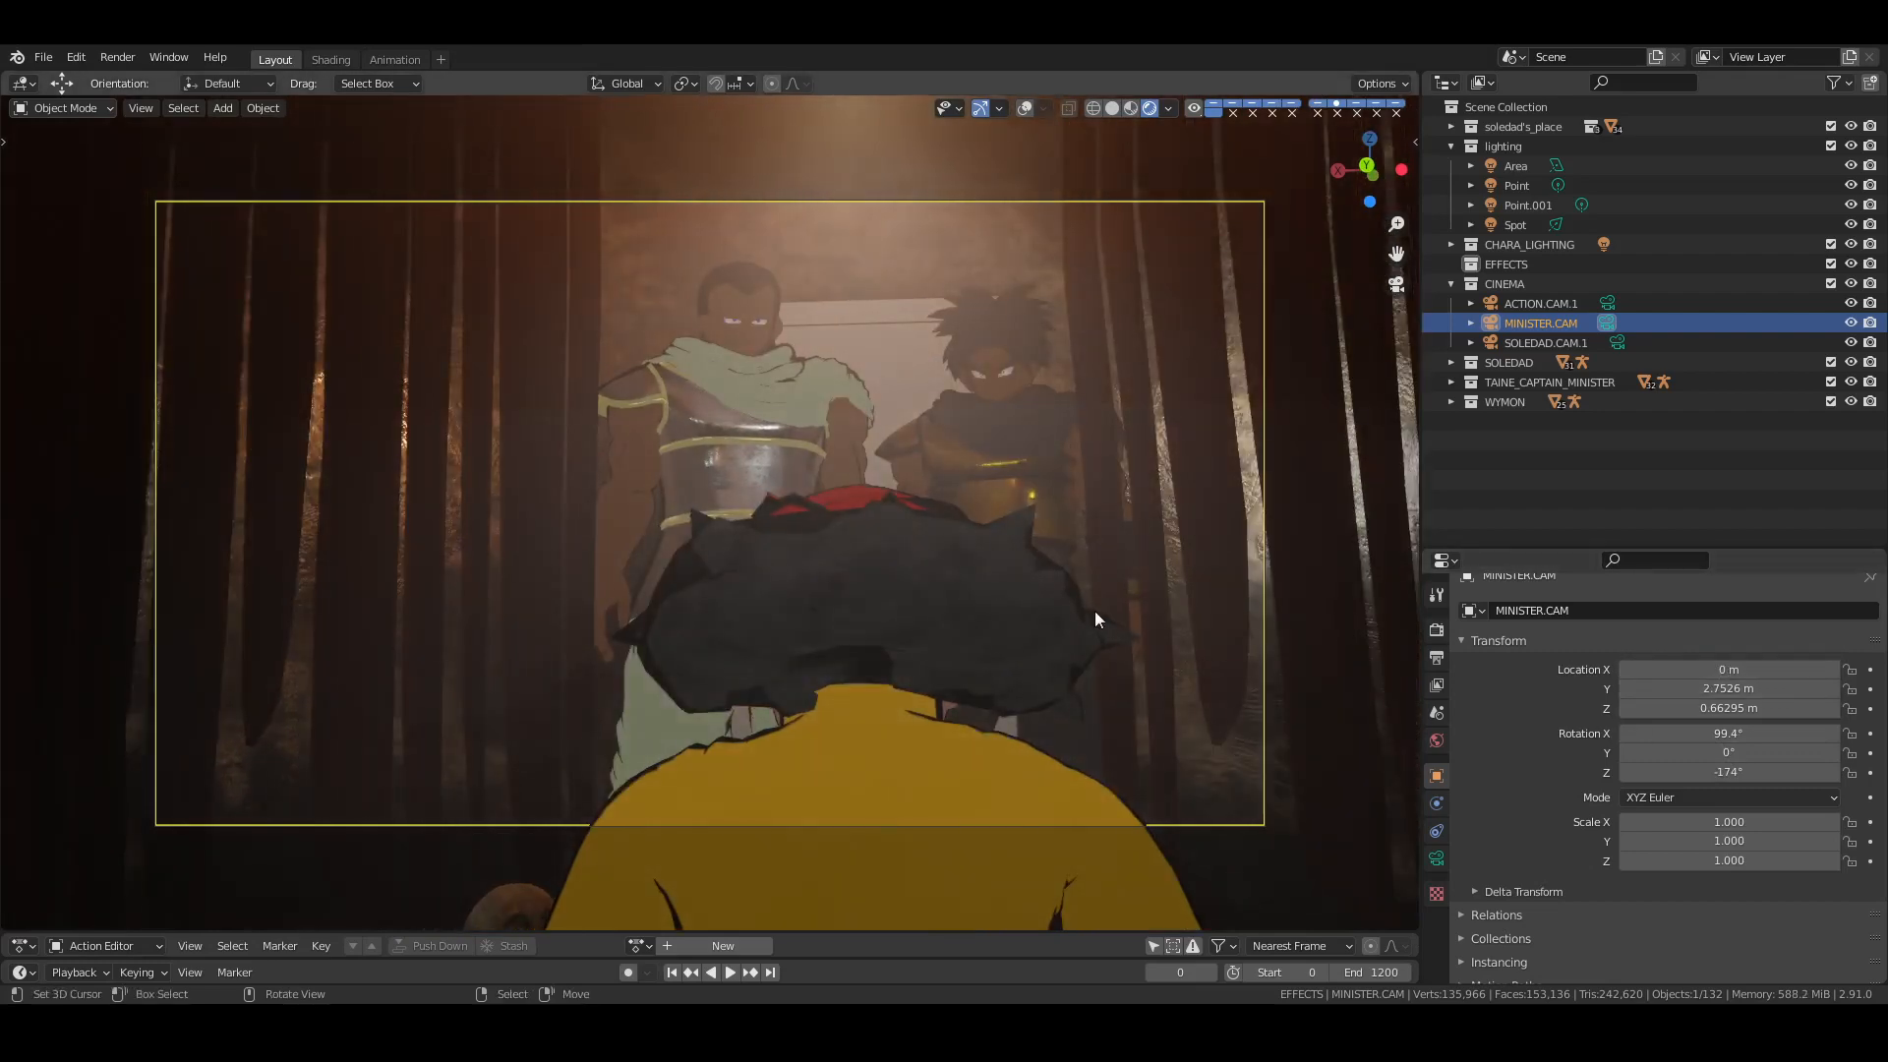
Reframe MINISTER.CAM over Soledad's head toward both ministers, at about X -0.16 m, Y 3.01 m, Z 0.91 m and X rotation 92.6°
key("g")
key("x")
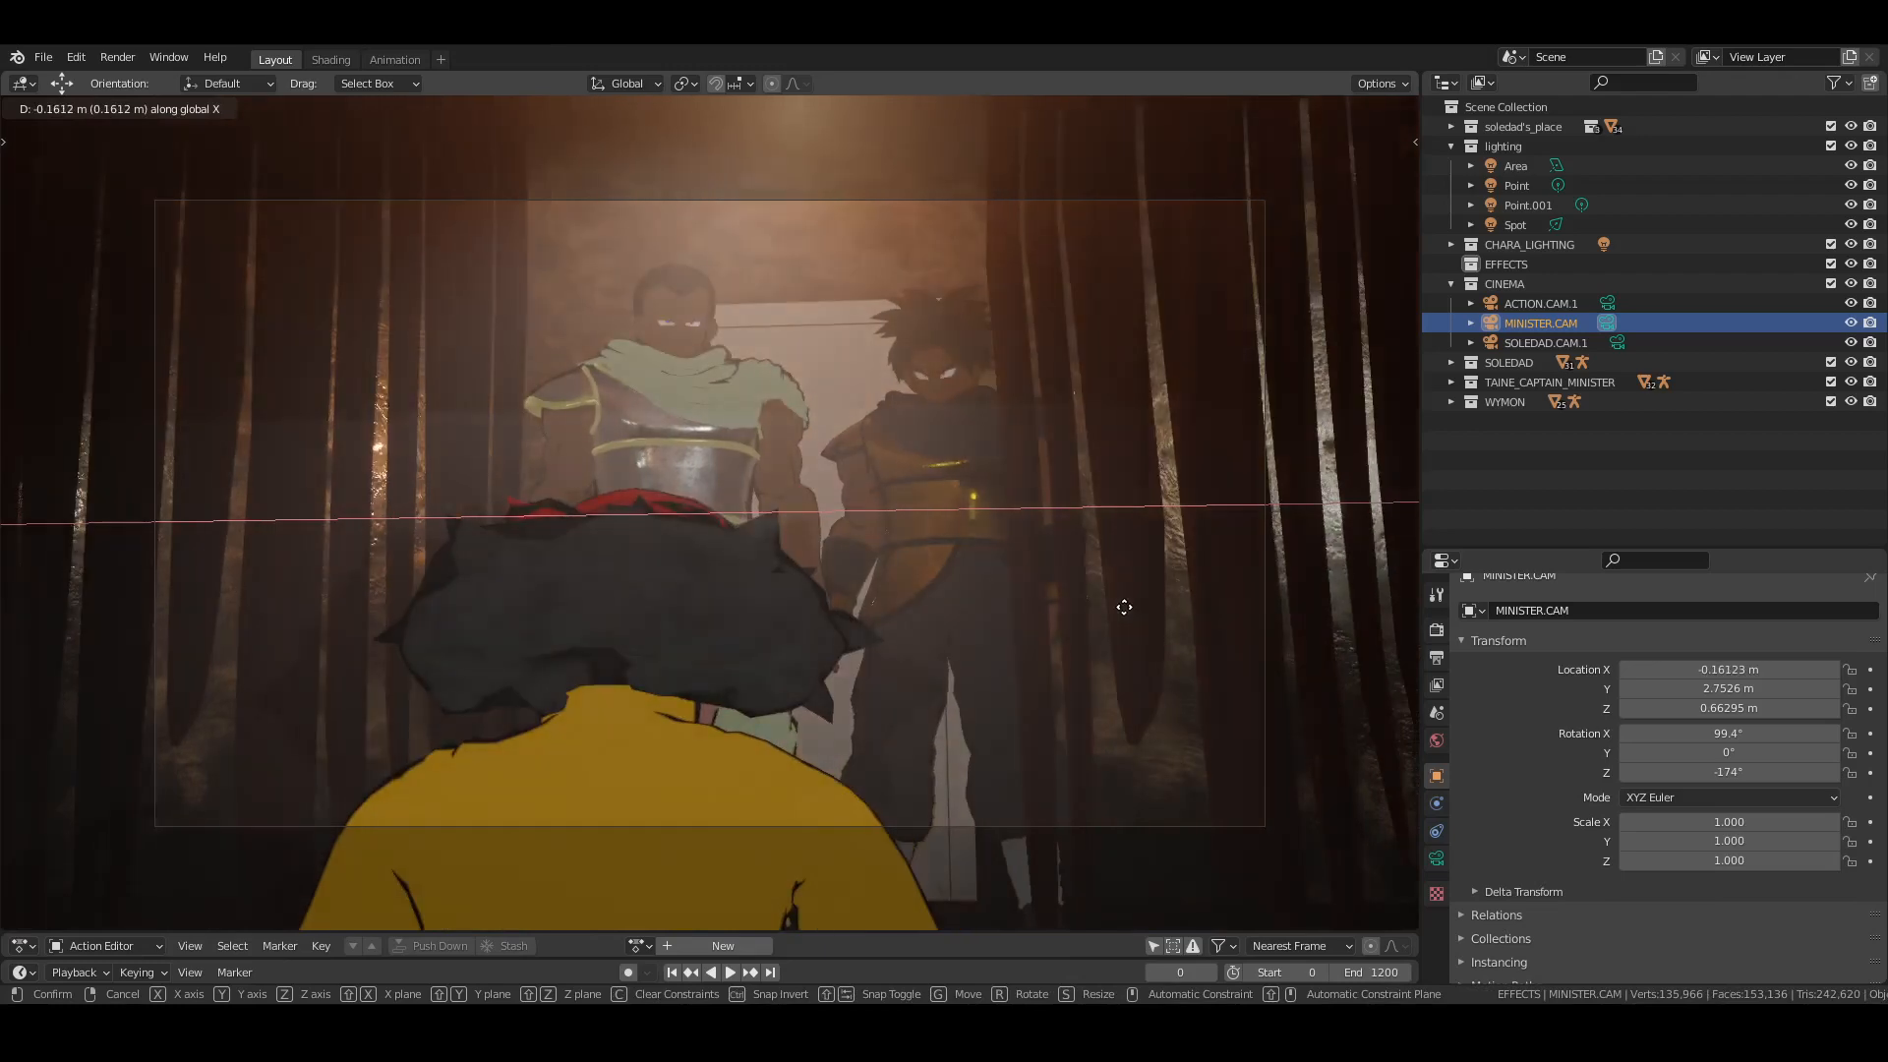
left_click(1128, 616)
mouse_move(818, 492)
middle_mouse_down()
mouse_move(834, 563)
mouse_move(816, 492)
mouse_move(836, 479)
middle_mouse_up()
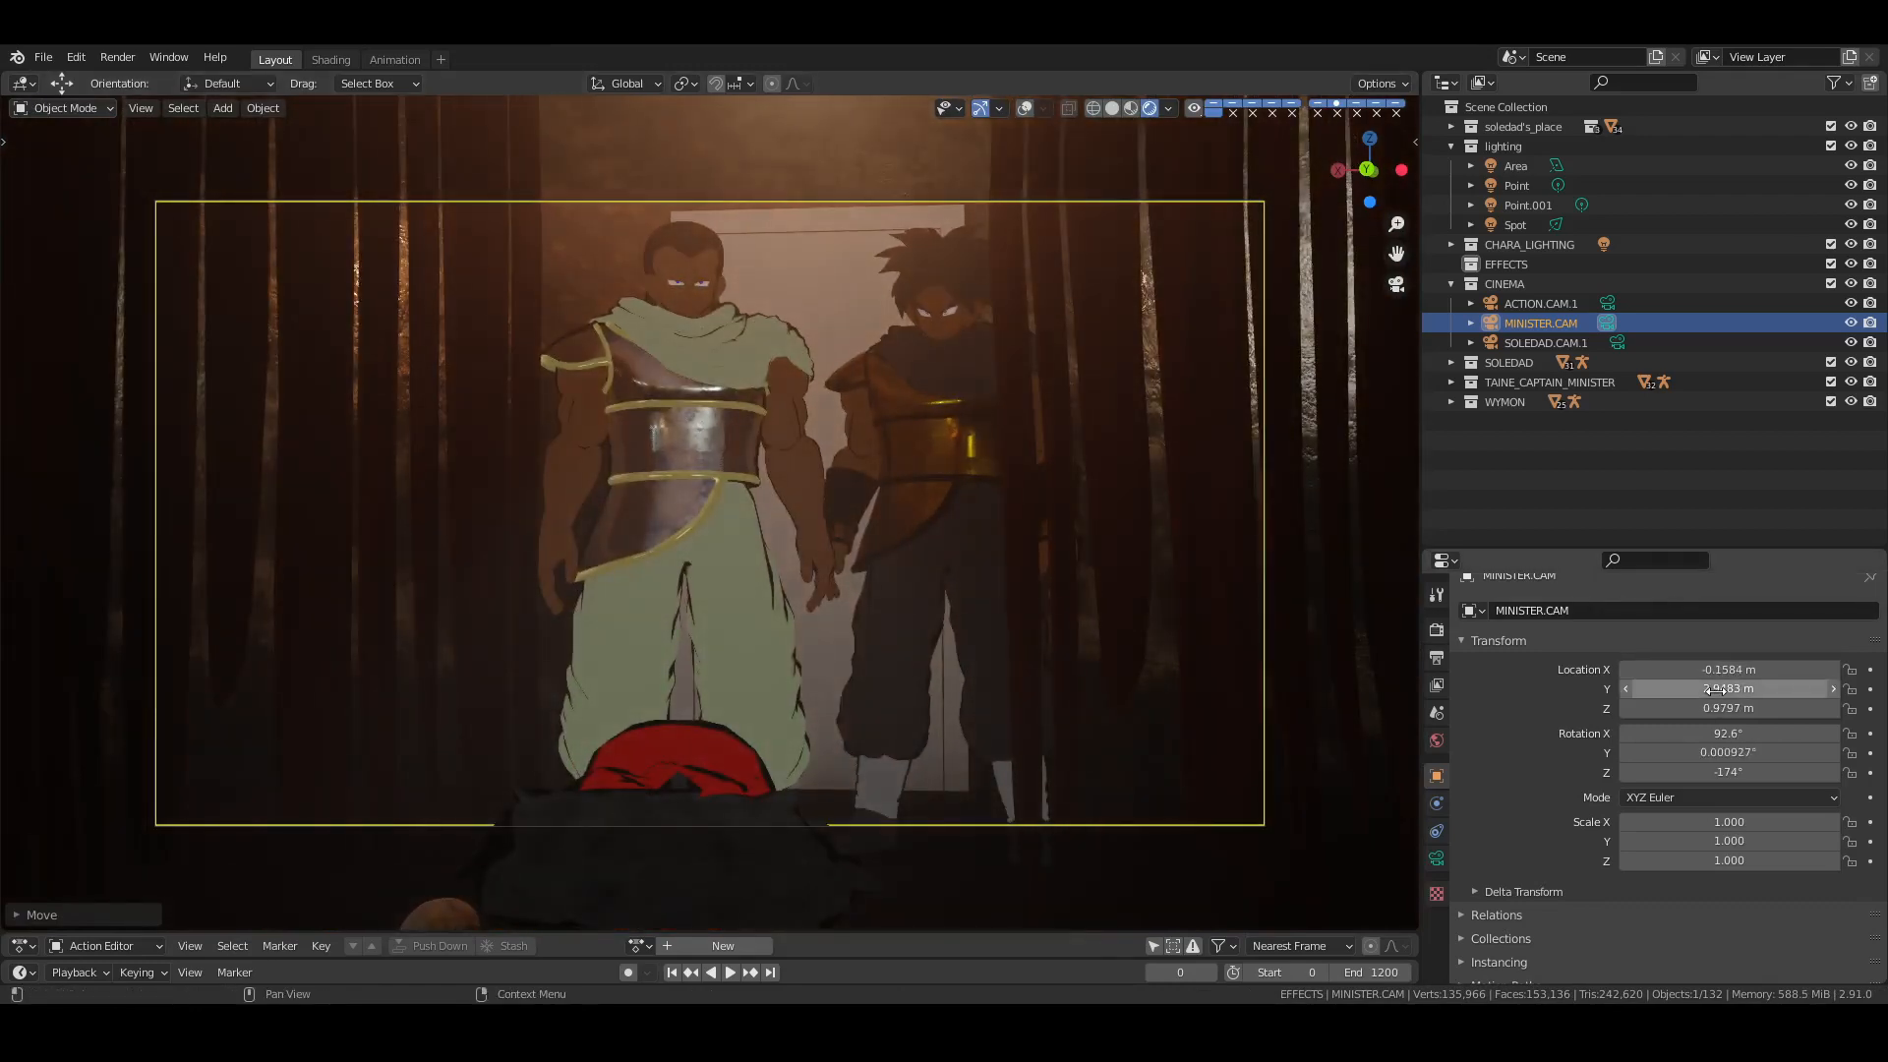
left_click_drag(1716, 689, 1733, 689)
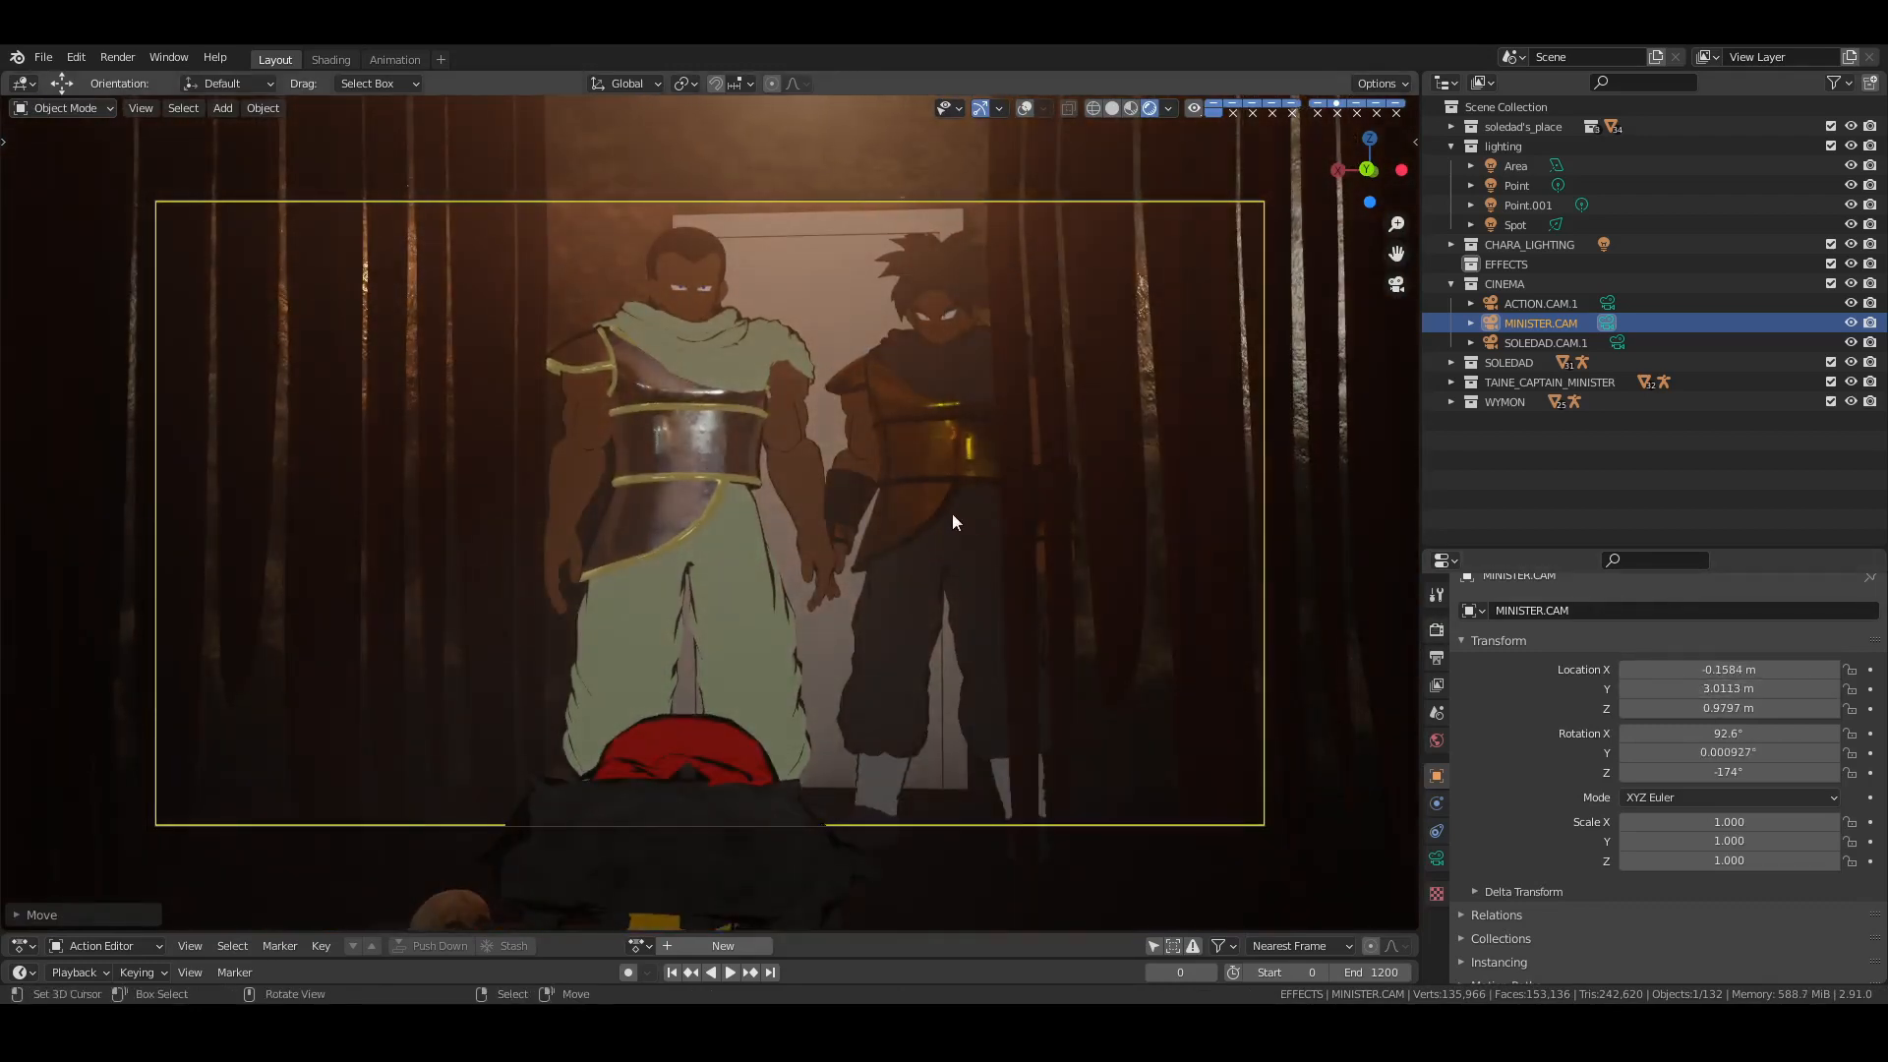
middle_click_drag(943, 606, 946, 583, "shift")
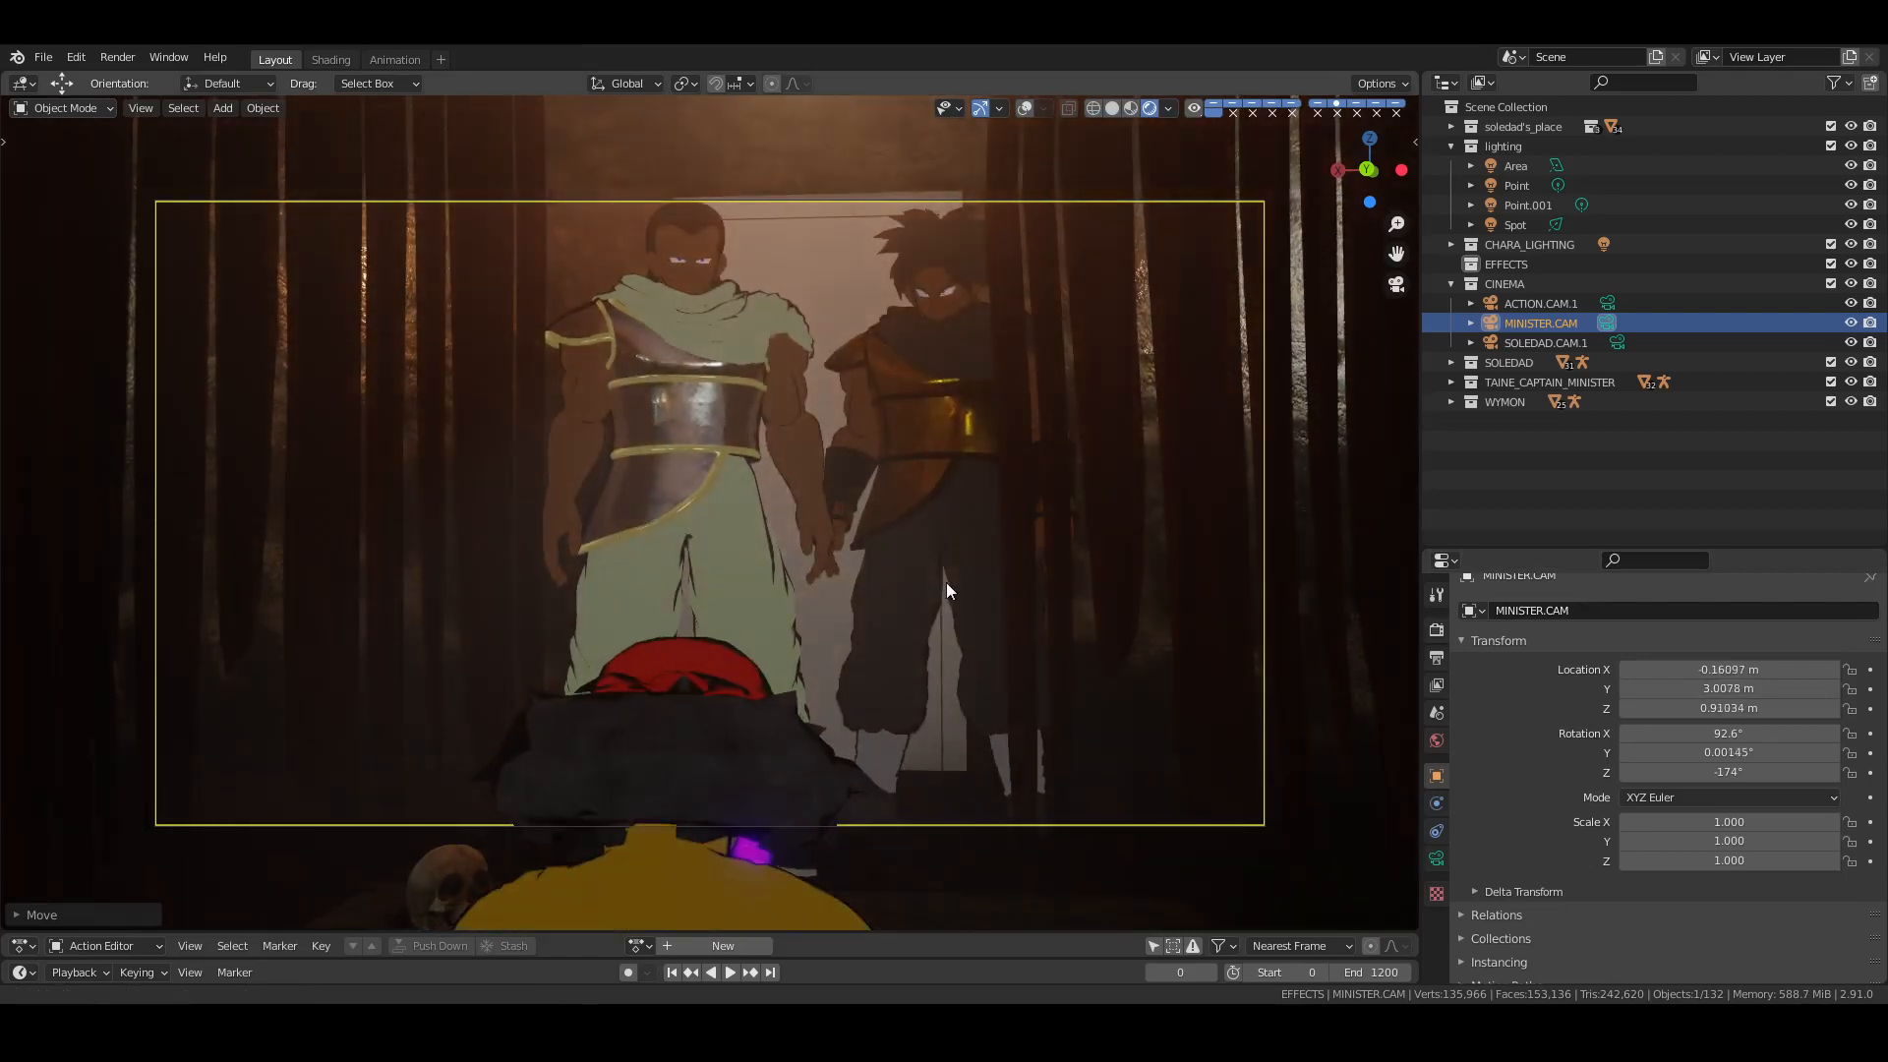
Select the Spot light, show the viewport overlays outside the camera view, and raise the light to about 1.93 m on Z
left_click(1516, 220)
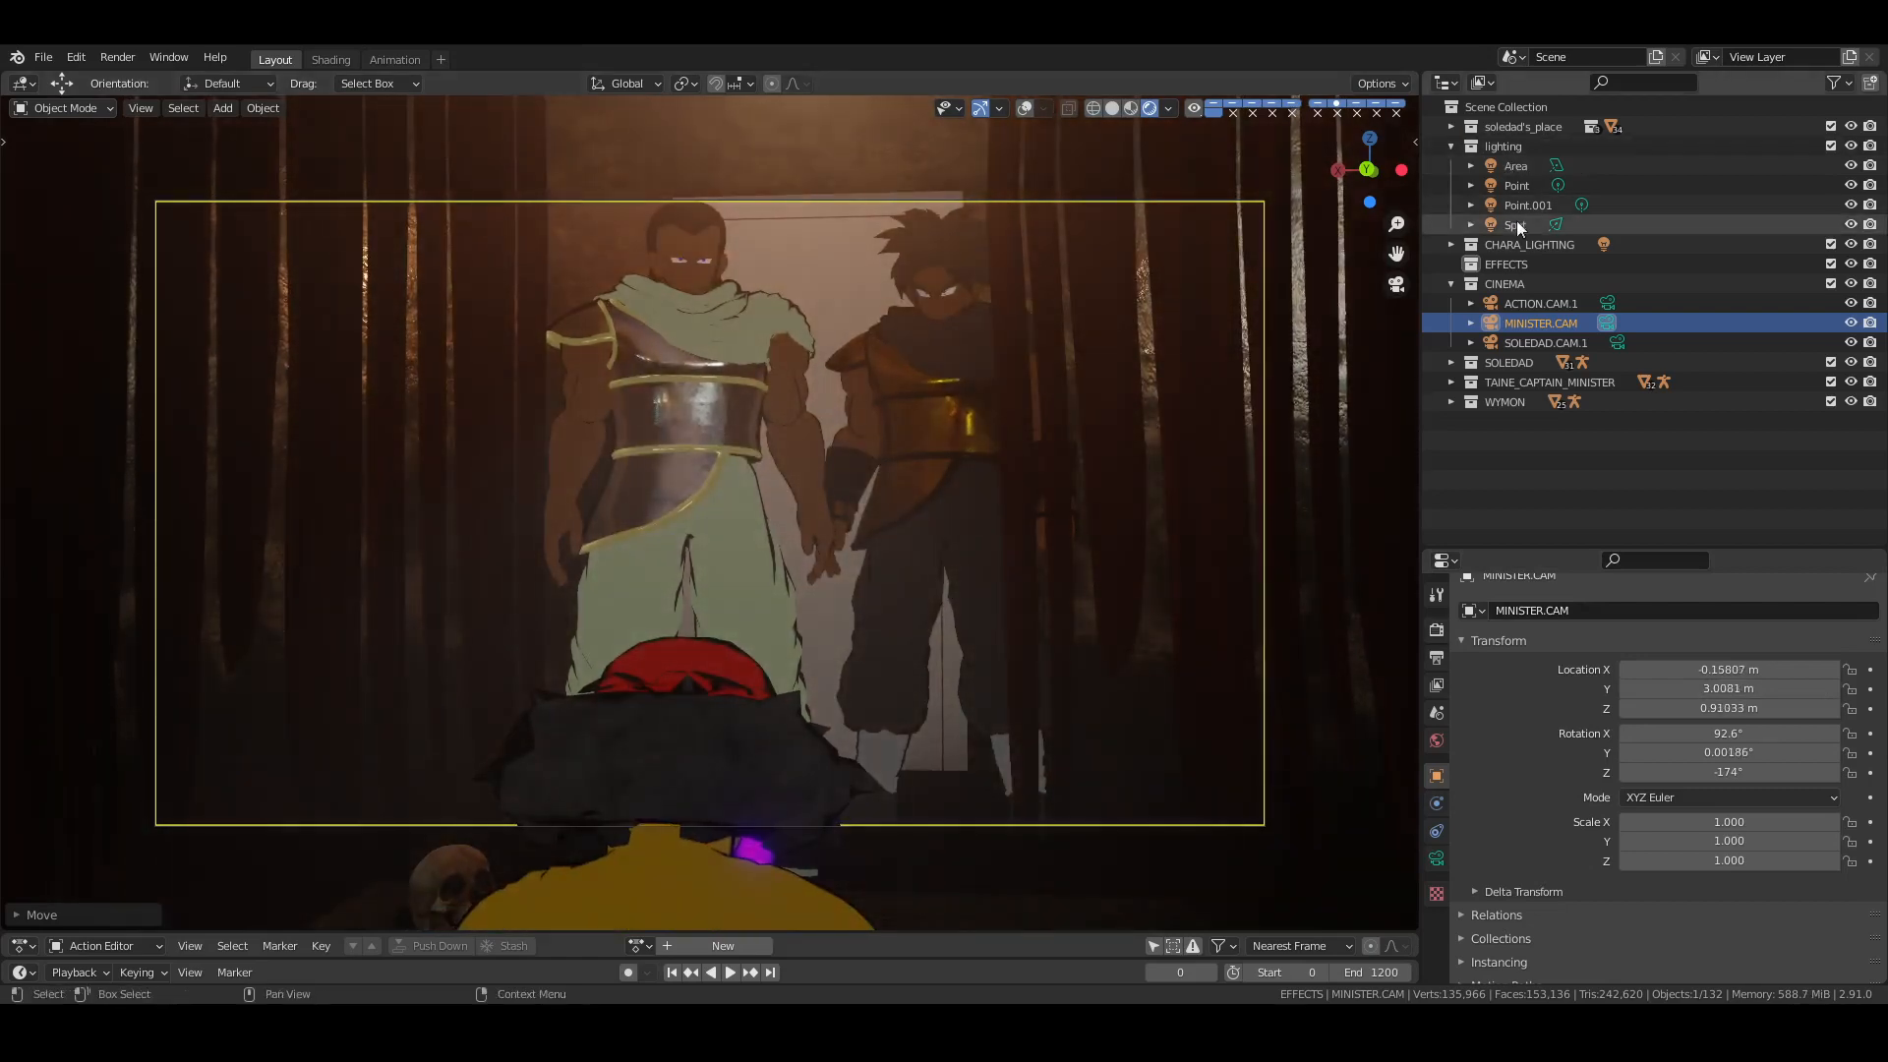
key("KP_0")
middle_click_drag(946, 449, 729, 290)
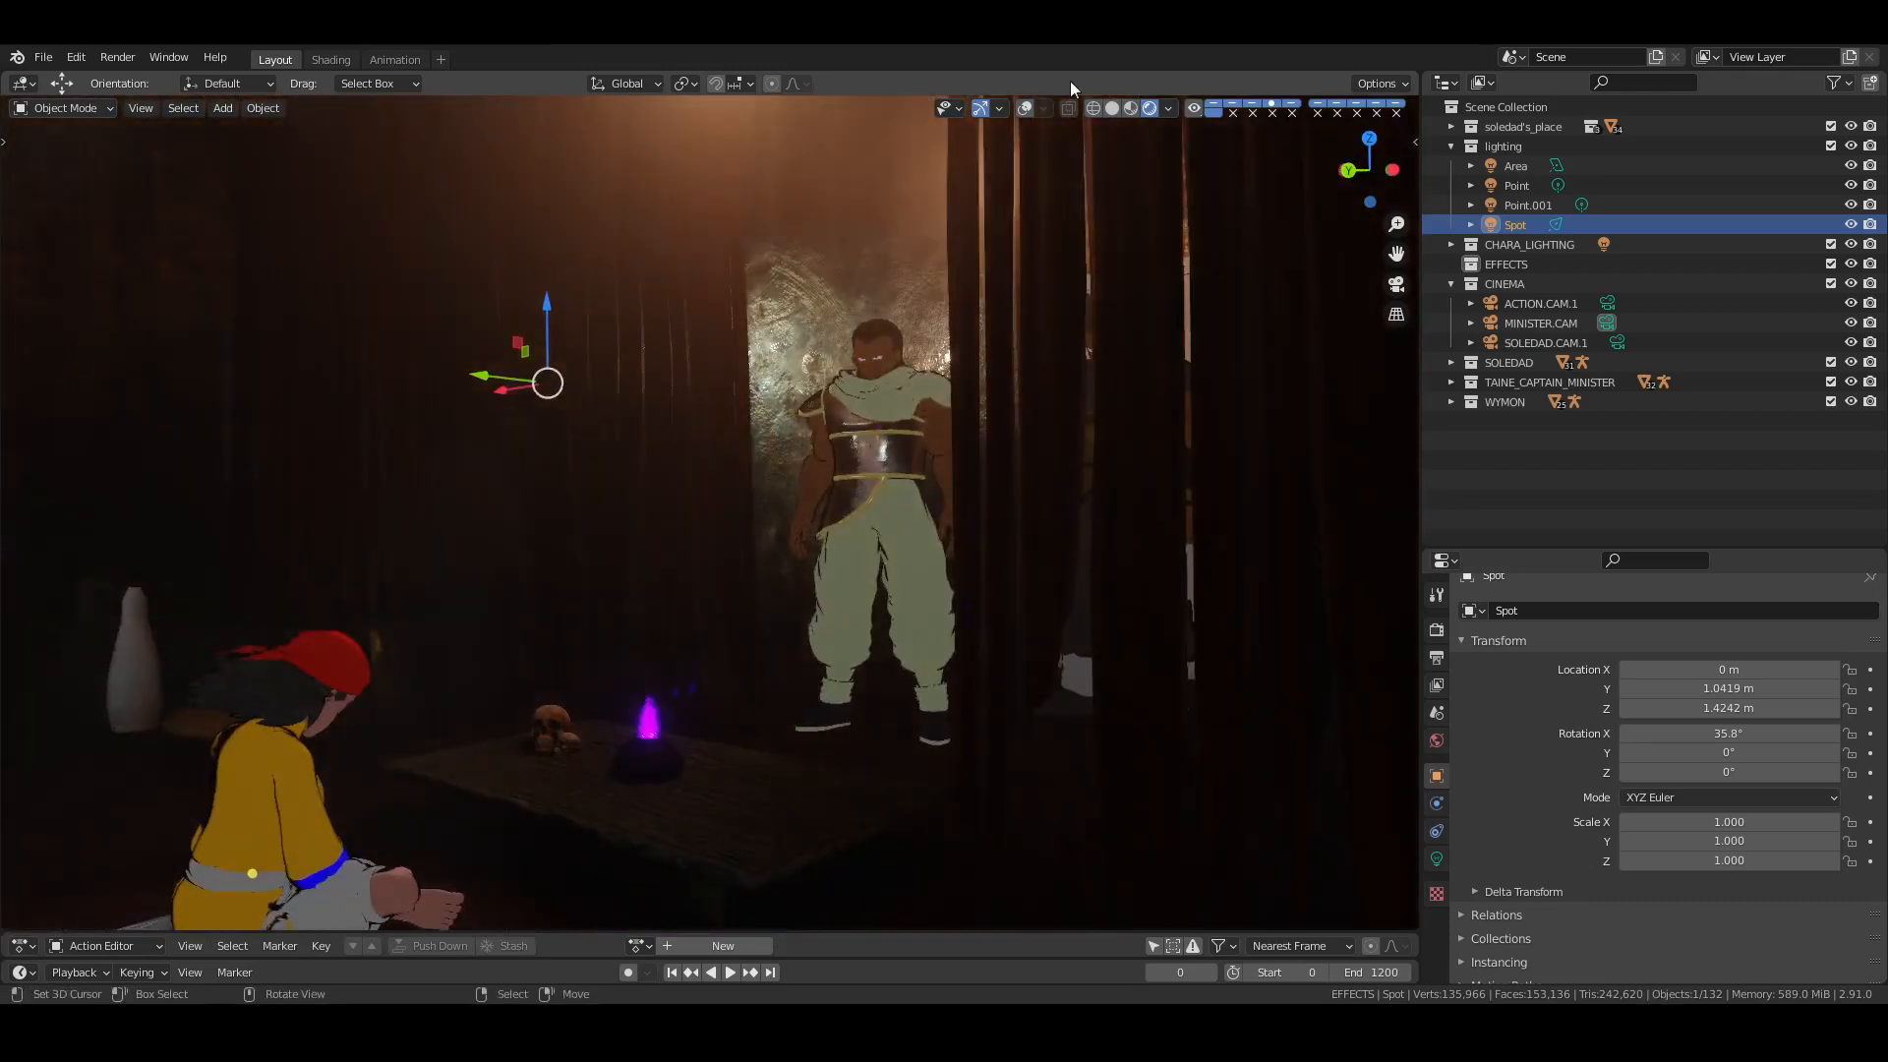
left_click(1028, 107)
middle_click_drag(674, 437, 772, 438, "shift")
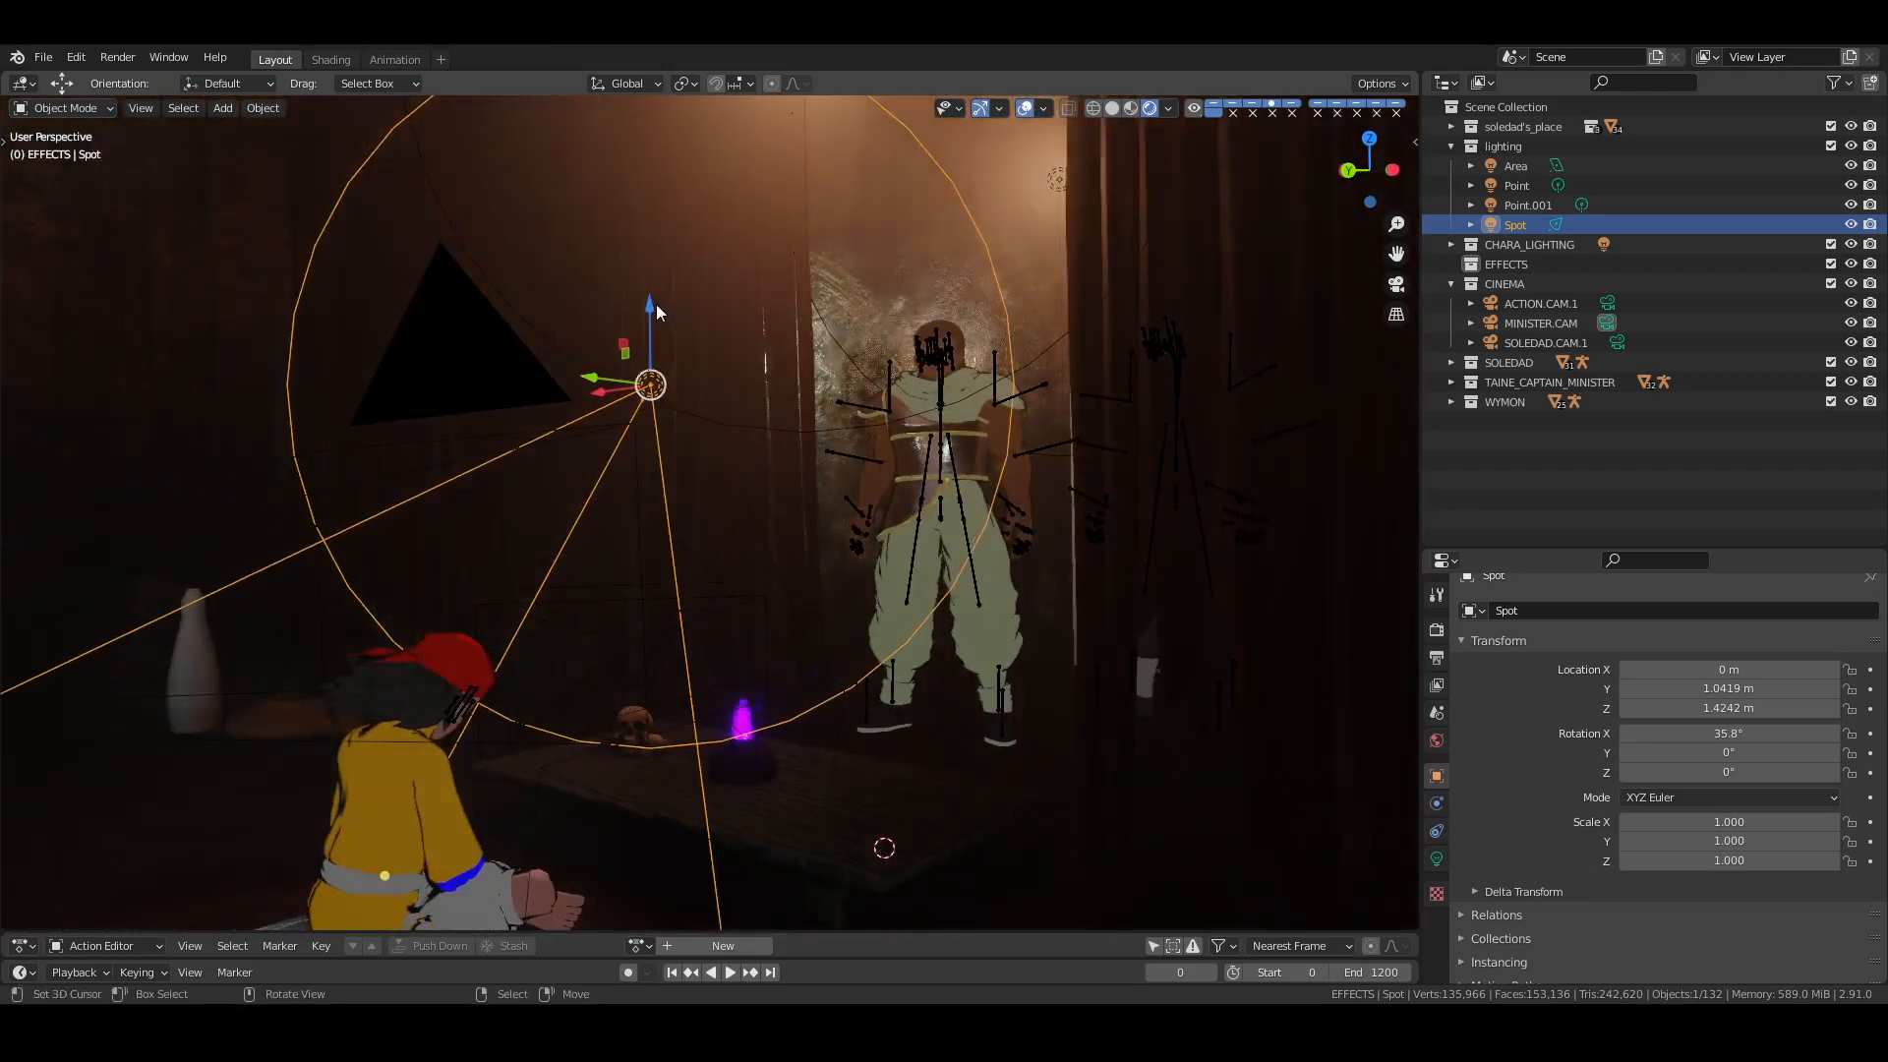
key("g")
key("z")
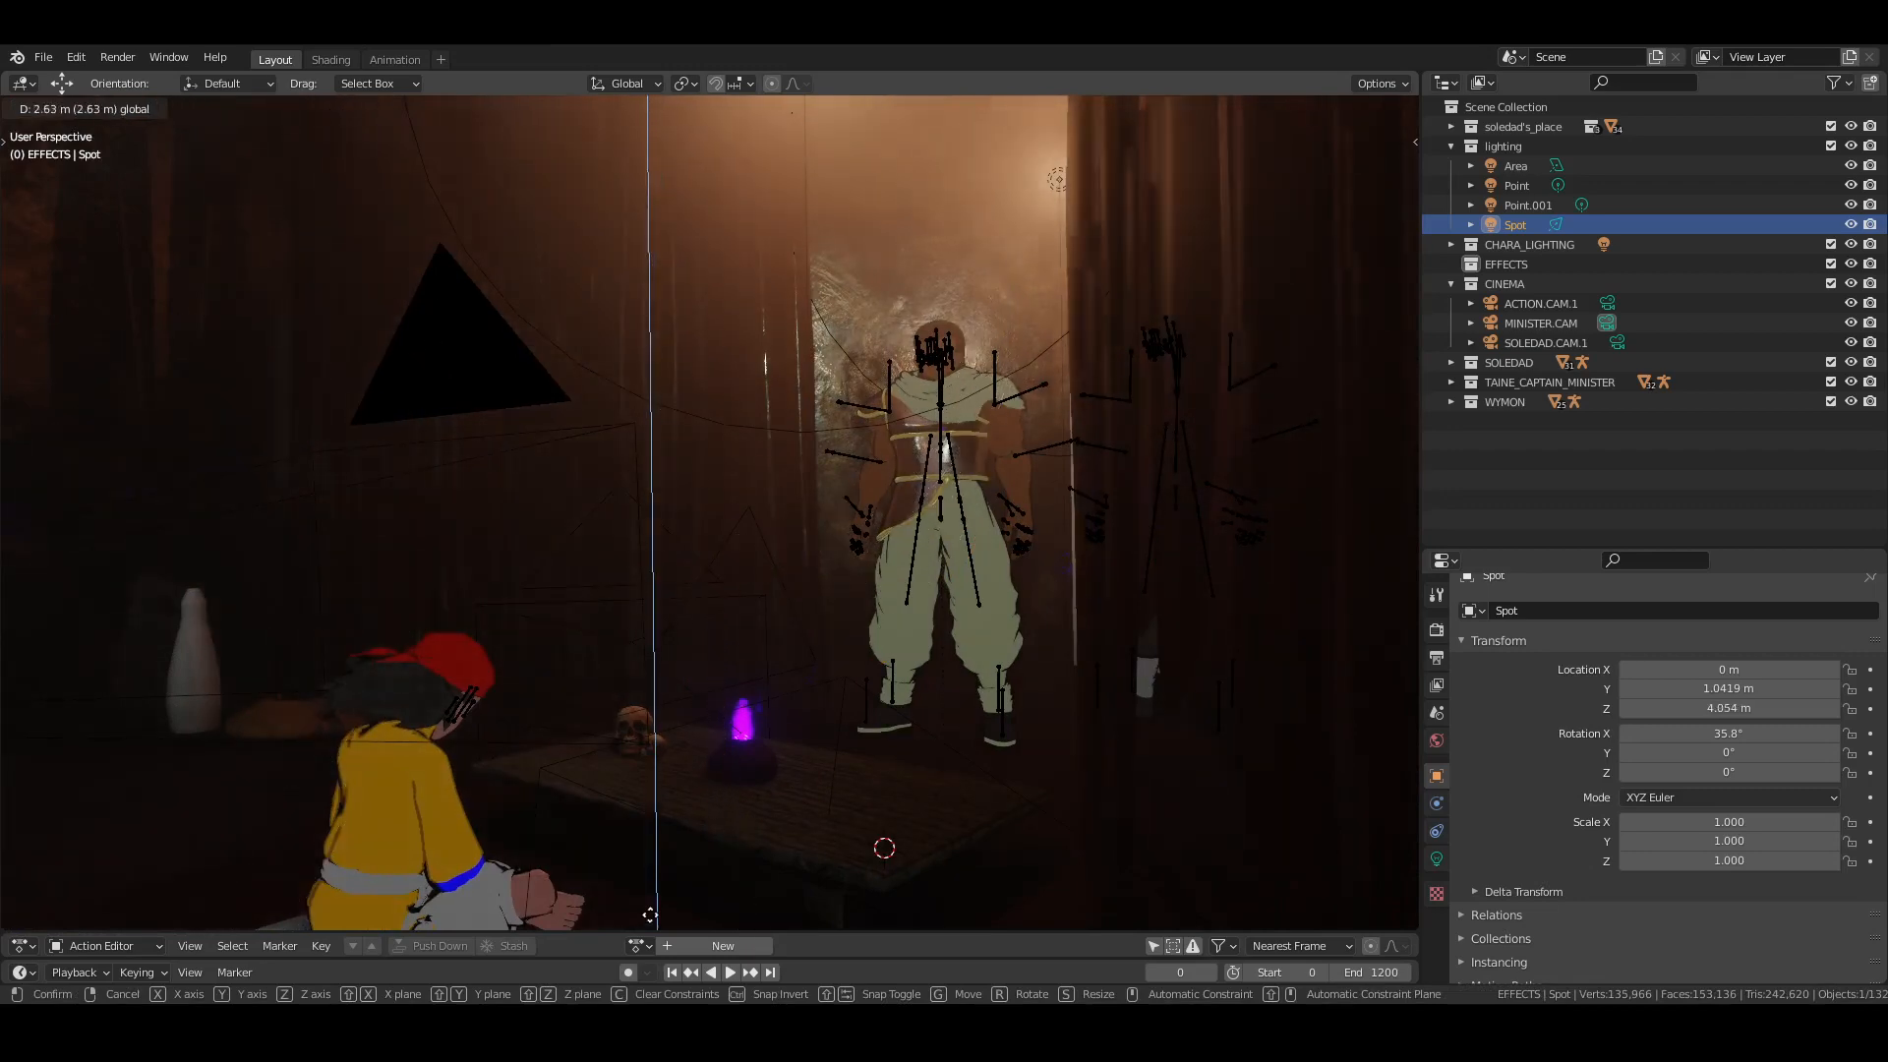
left_click_drag(650, 109, 650, 109)
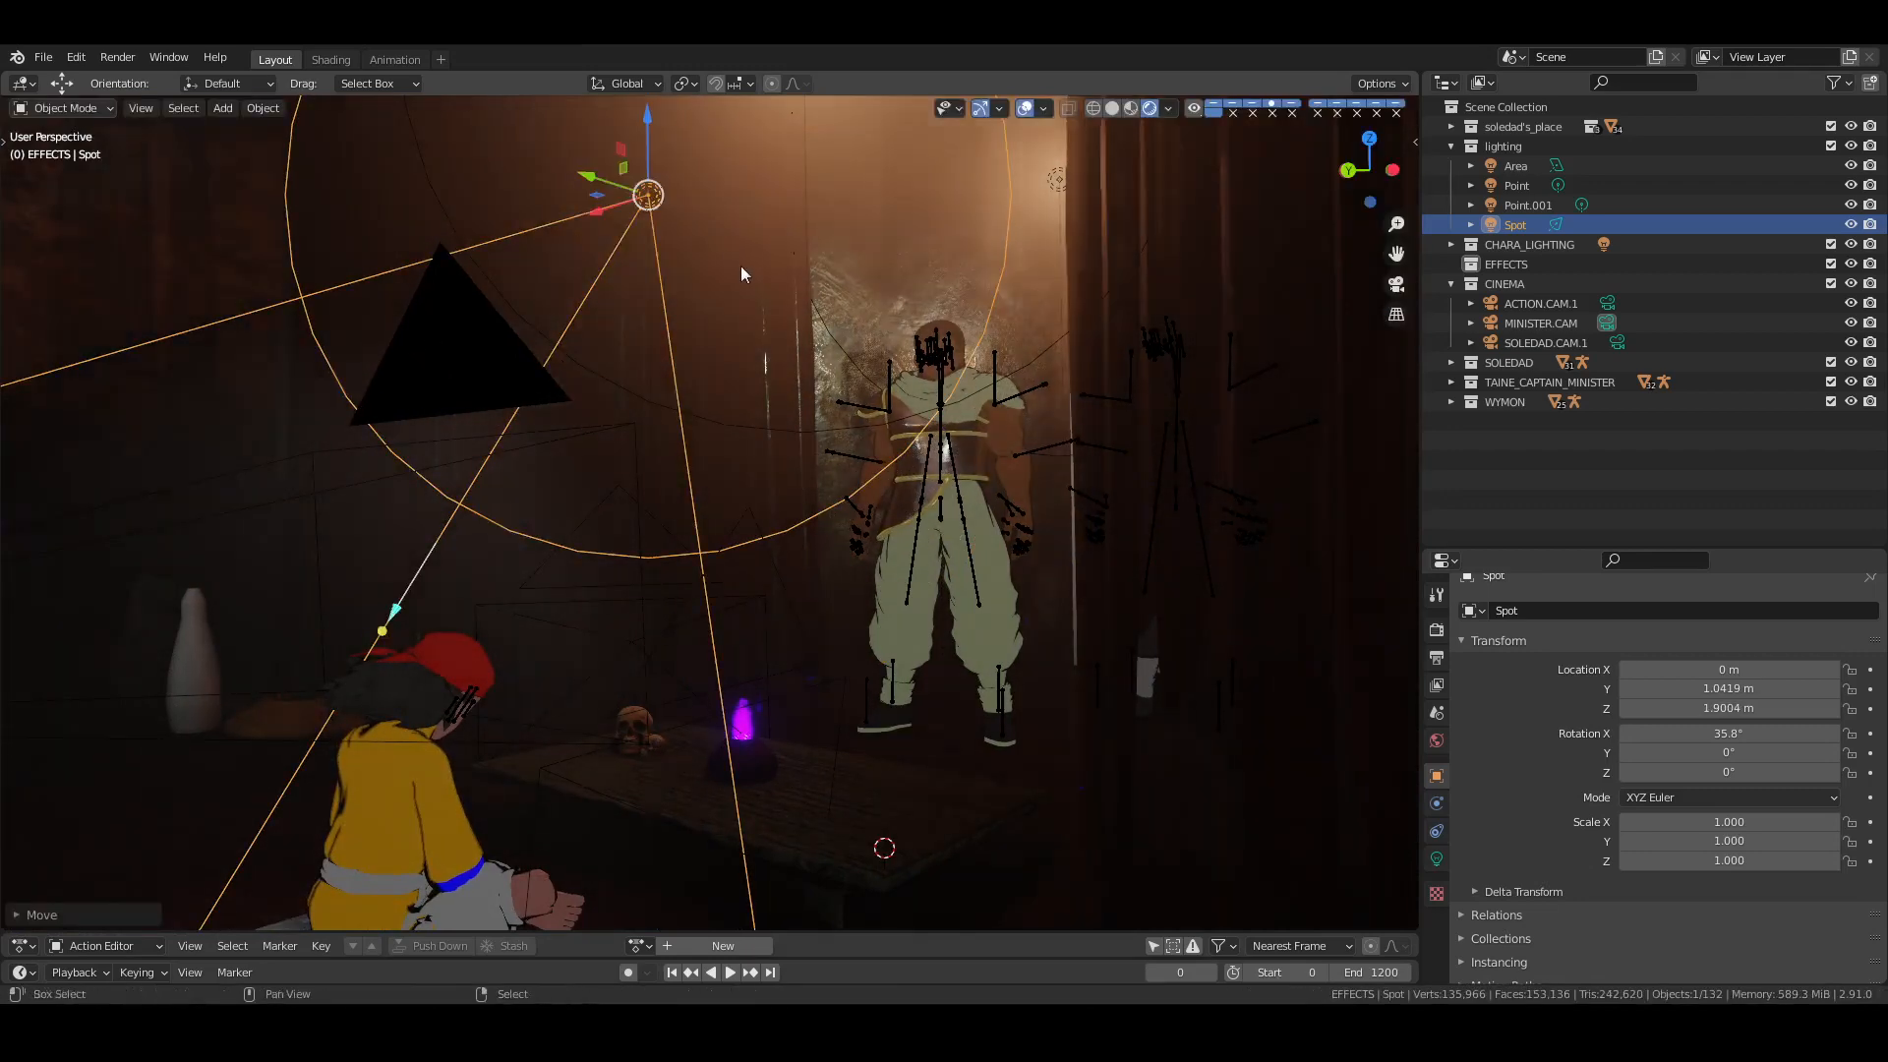
middle_click_drag(744, 271, 750, 344, "shift")
left_click_drag(665, 234, 665, 221)
Rotate the Spot light above Soledad to about 23.6° on the X axis
key("shift+space")
left_click(773, 481)
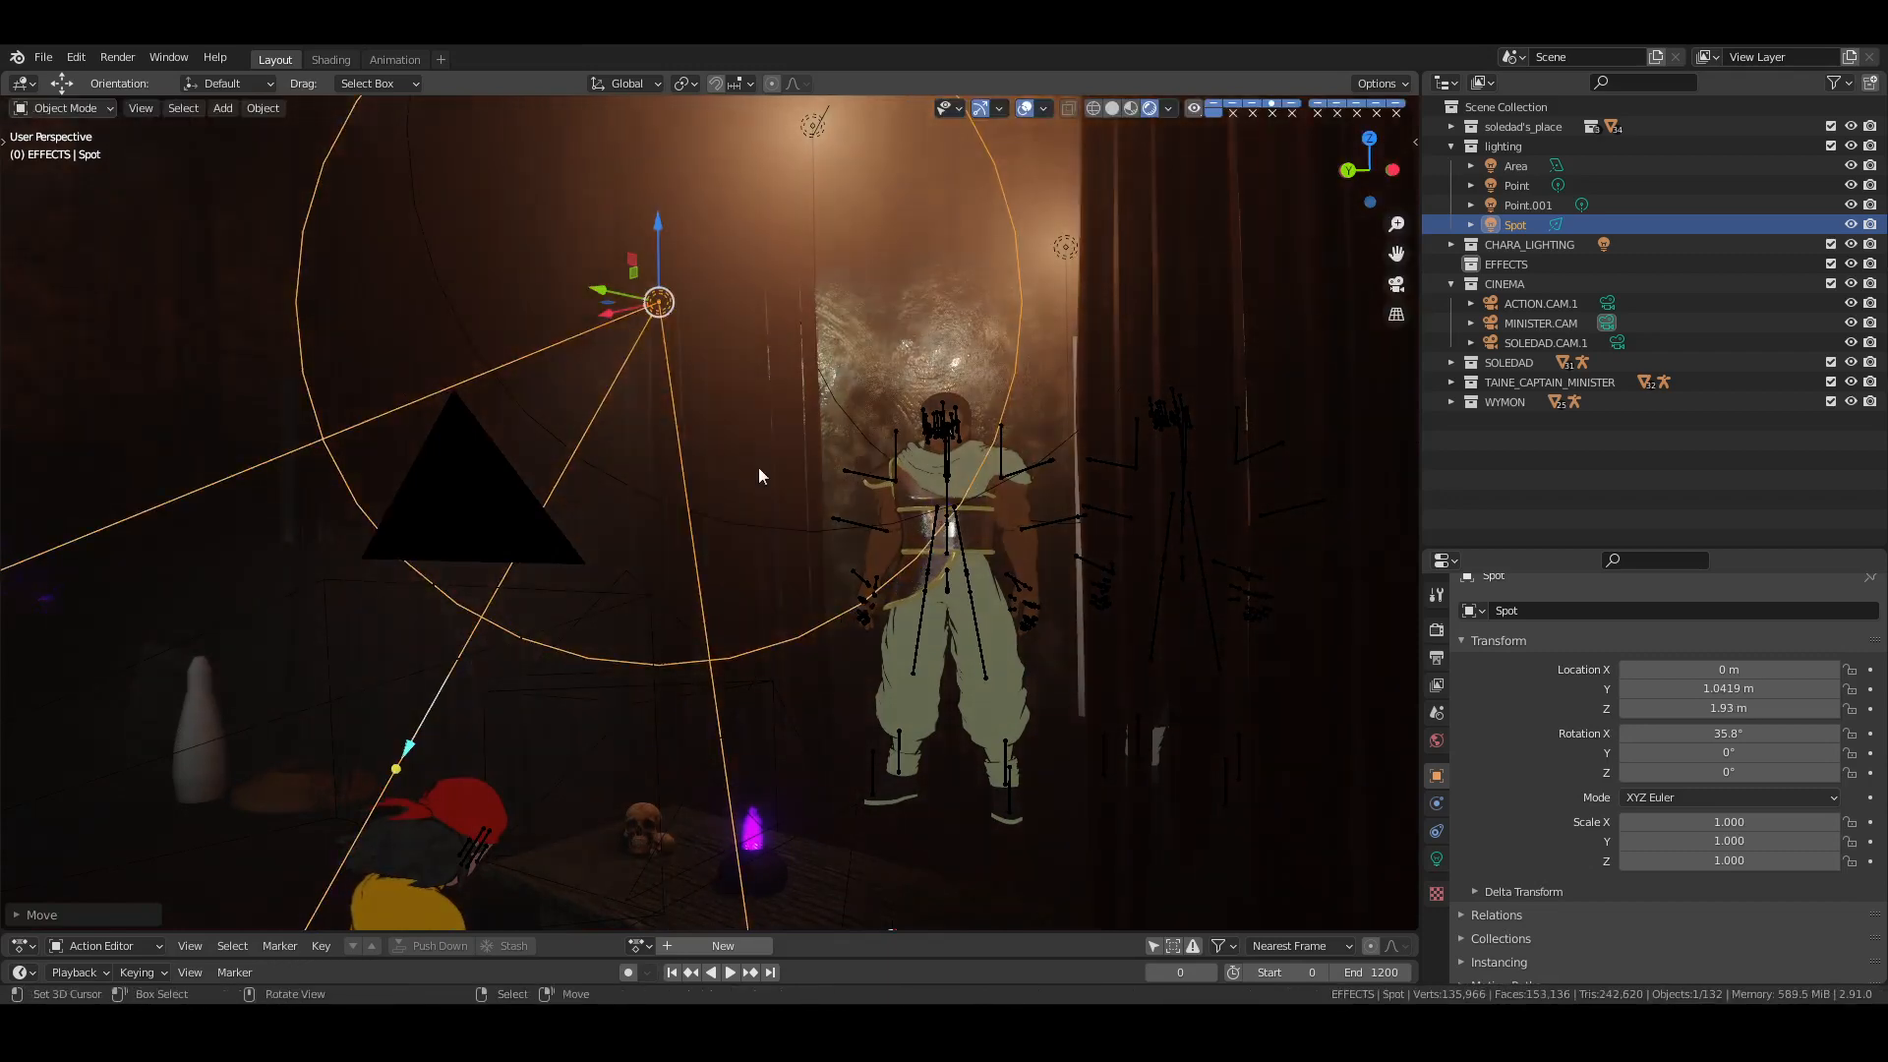
key("shift+space")
key("r")
middle_click_drag(832, 430, 570, 267, "shift")
mouse_move(570, 267)
left_mouse_down()
mouse_move(548, 265)
mouse_move(586, 286)
left_mouse_up()
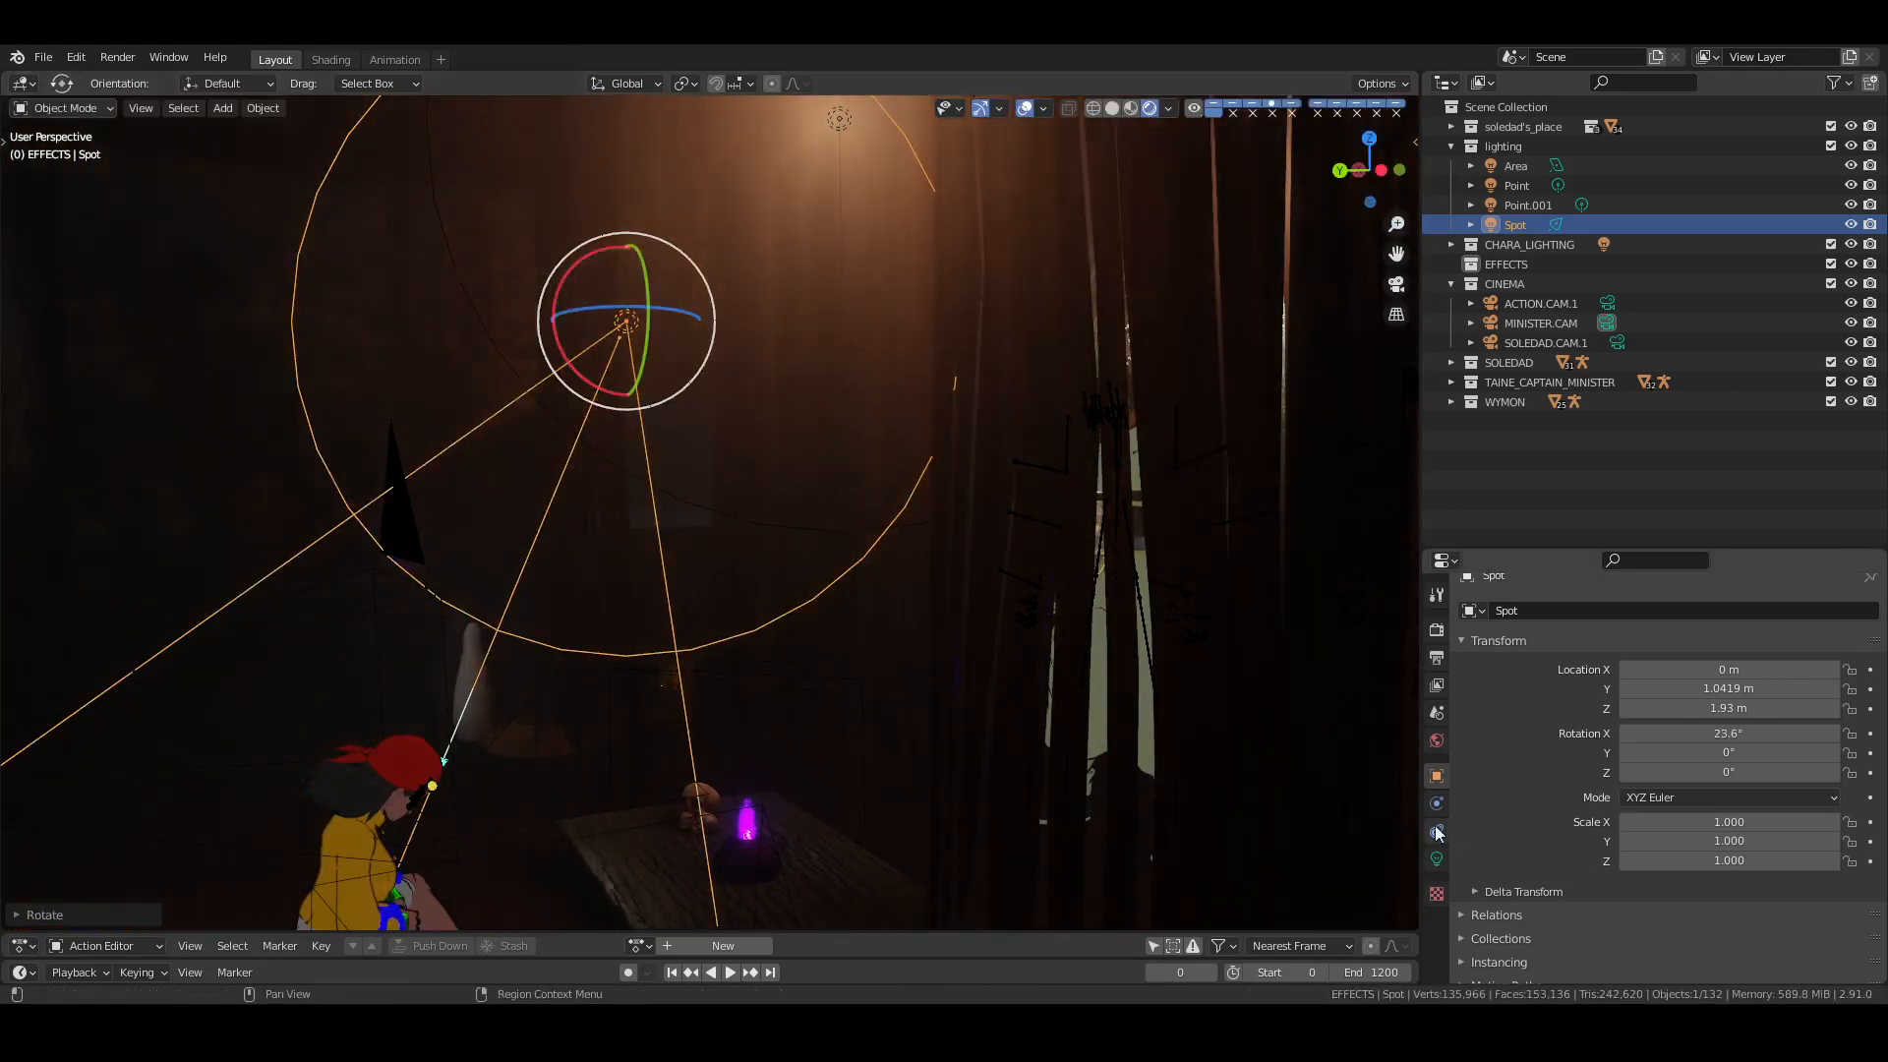
Set the Spot light's cone size to 45°, deselect it and save the file
left_click(1436, 859)
scroll(1675, 730, "down", 5)
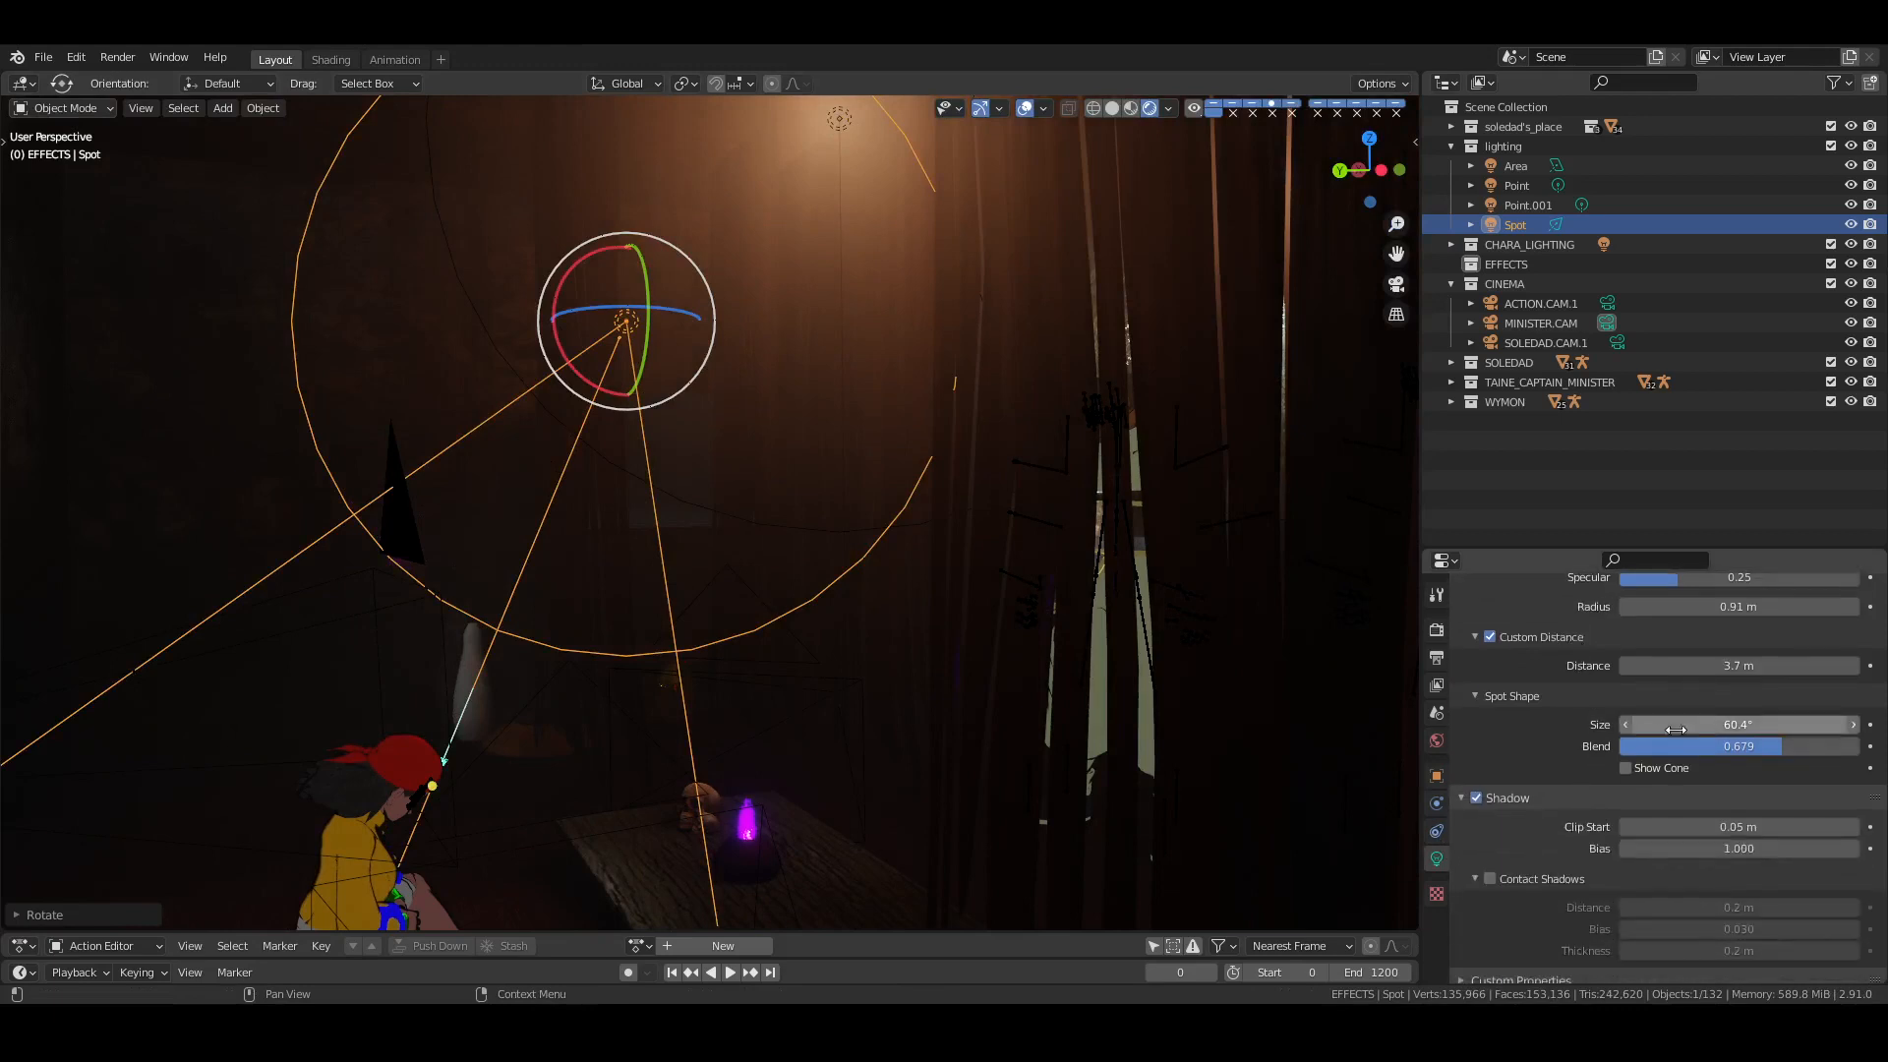
left_click(1746, 723)
key("Return")
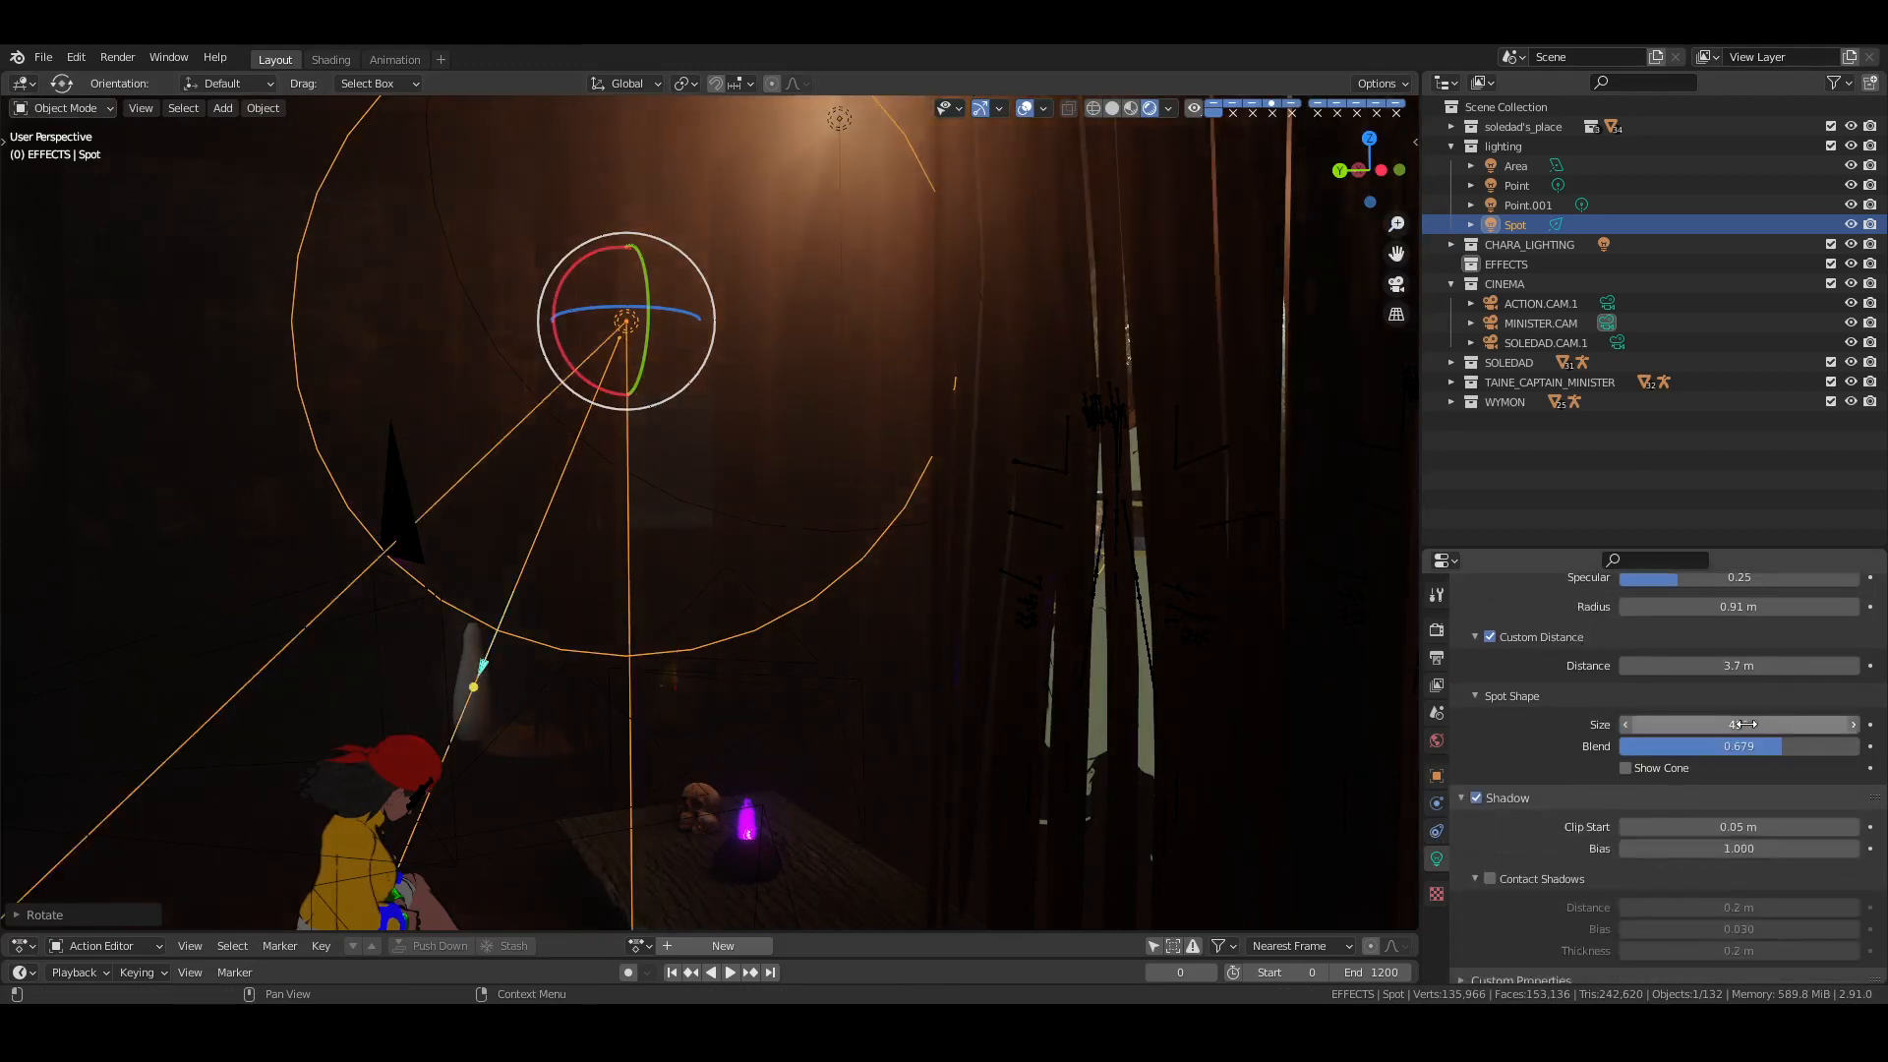
left_click(923, 586)
key("ctrl+s")
Preview the ACTION.CAM.1 shot and make SOLEDAD.CAM.1 the active camera
middle_click_drag(647, 568, 680, 519)
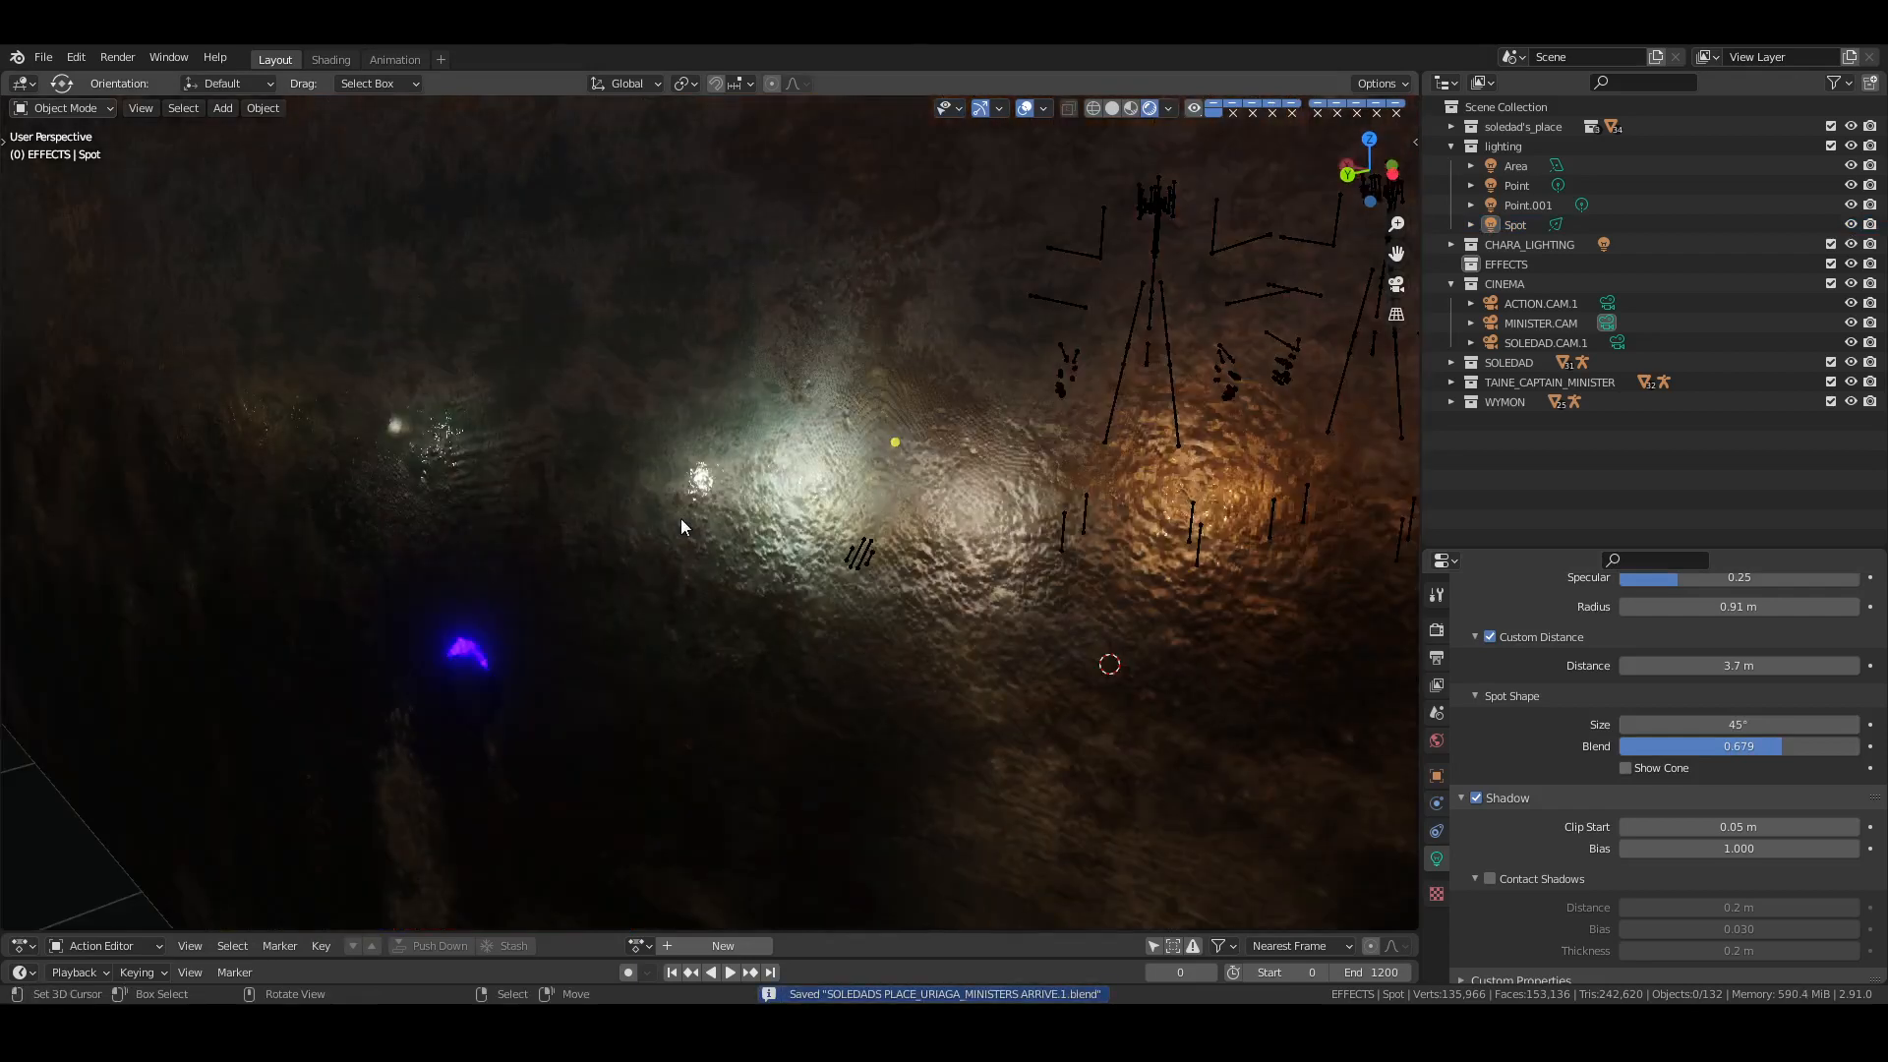
key("KP_0")
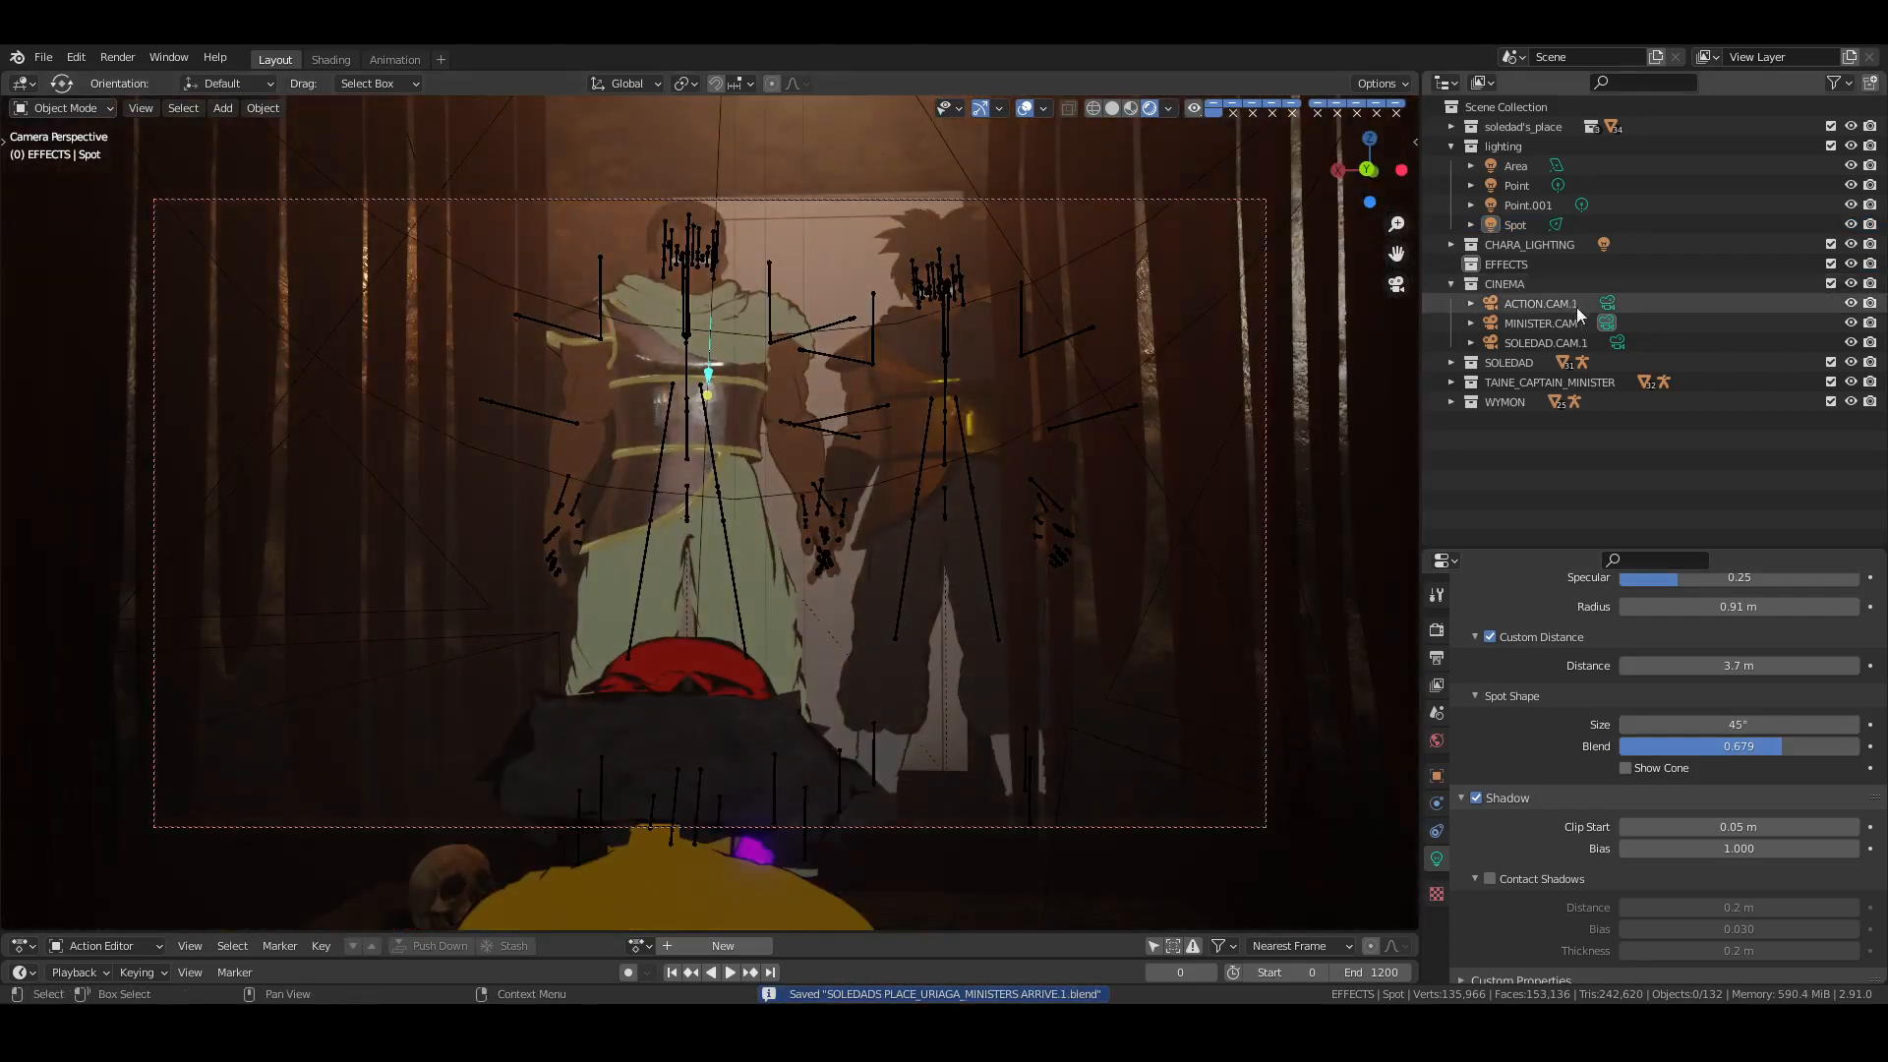
left_click(1608, 304)
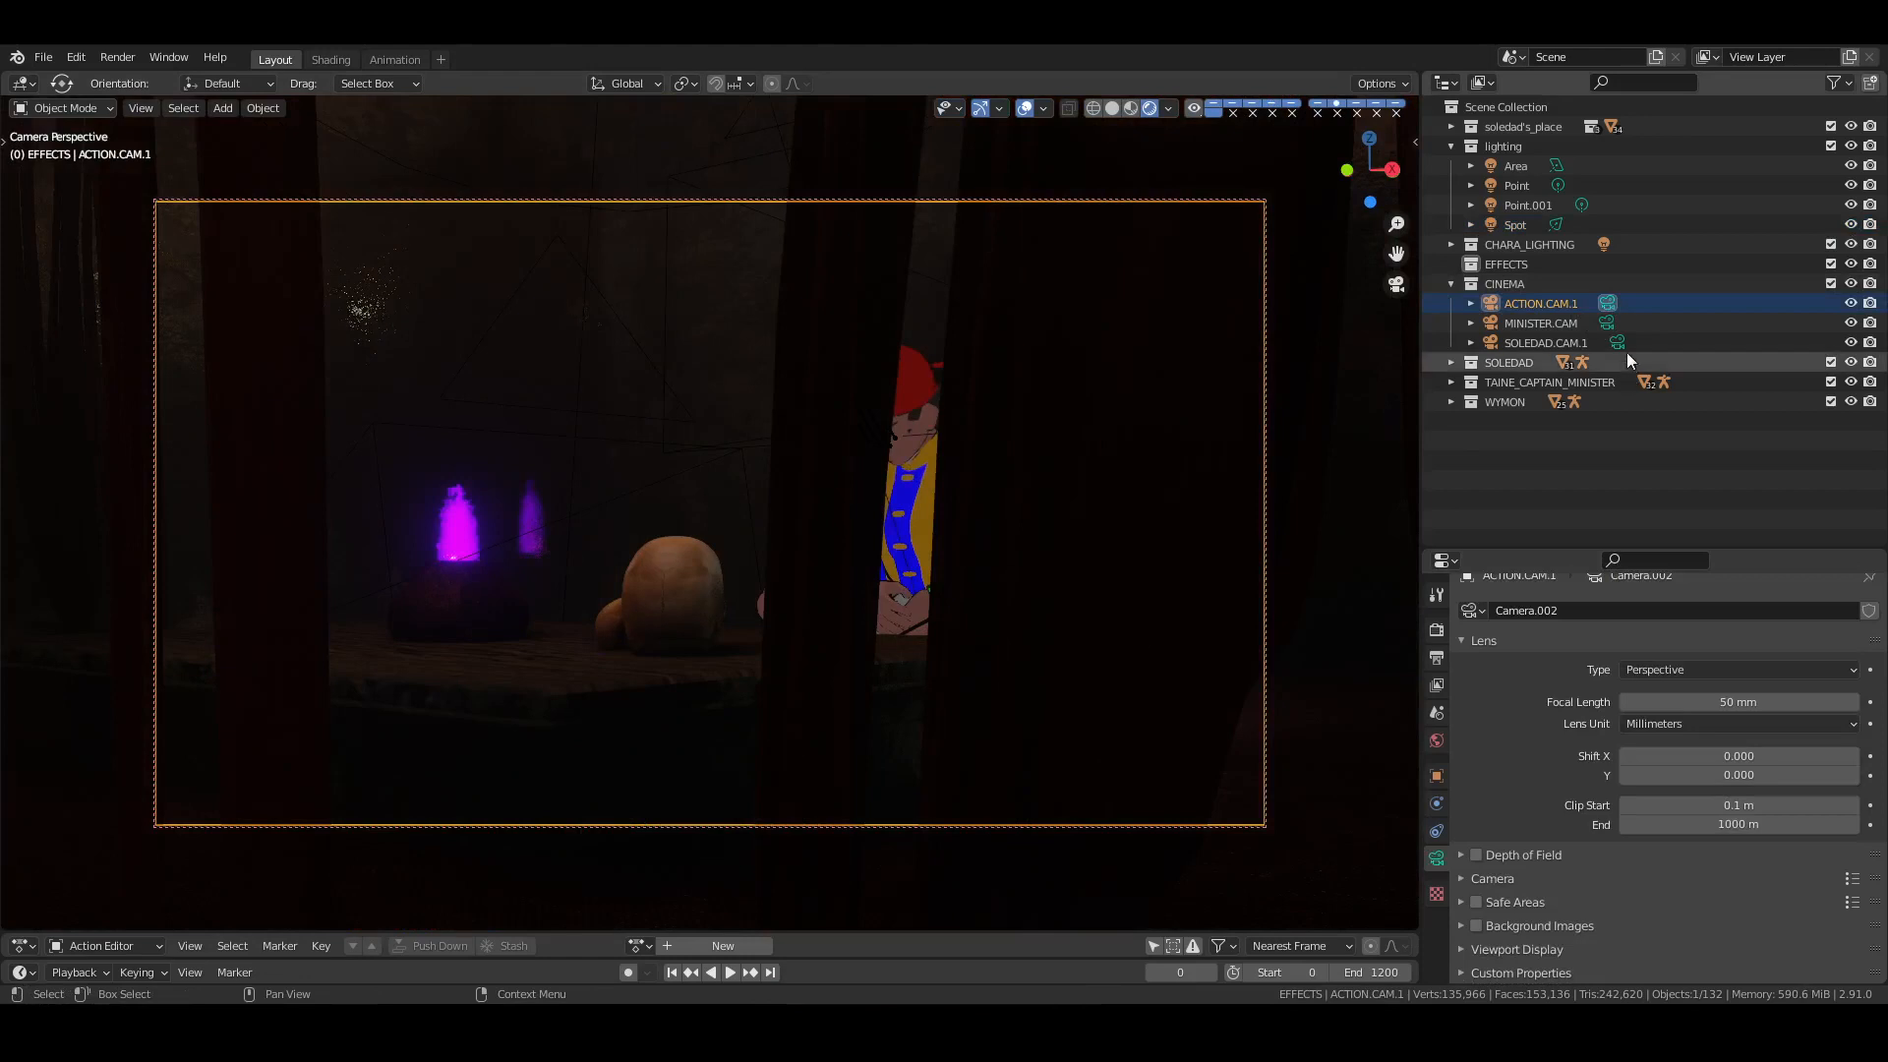
left_click(1617, 343)
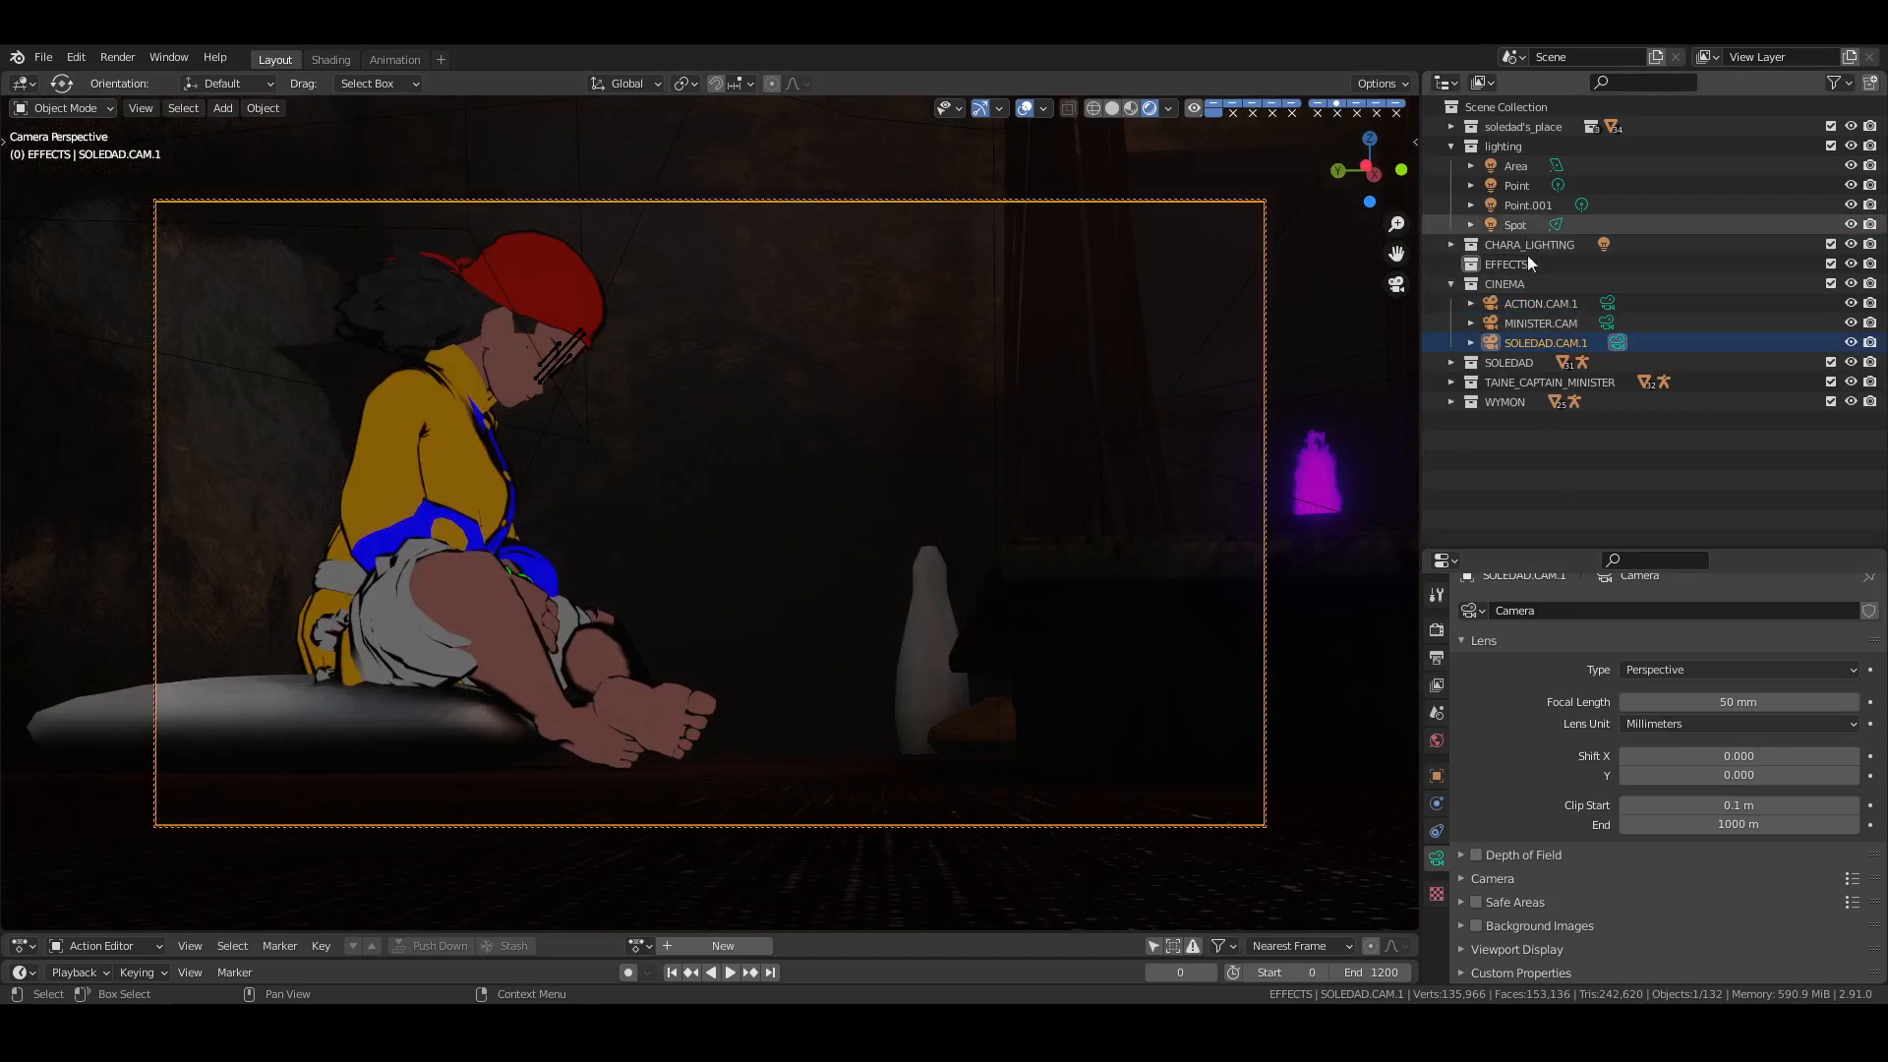
Set the Spot light's power to 60 W, deselect it and save the file
left_click(1519, 225)
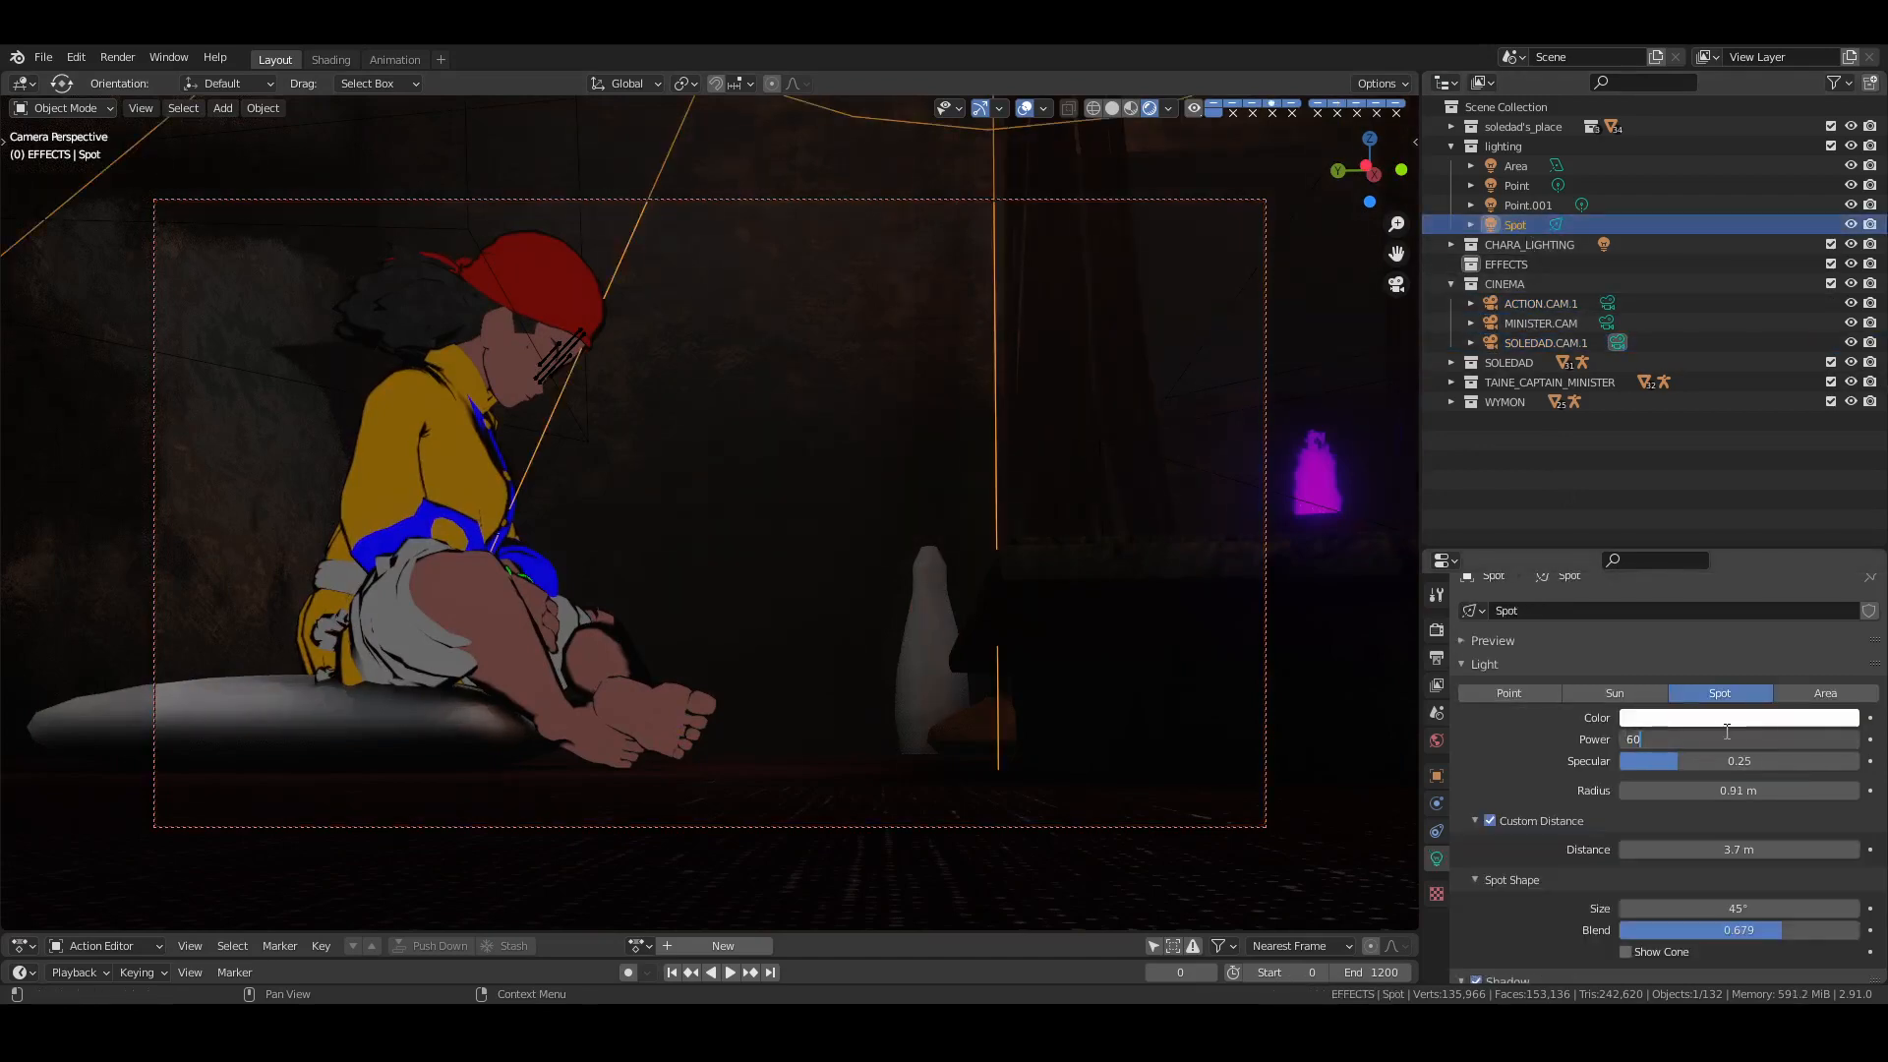
left_click(1726, 732)
type("60")
key("Return")
key("alt+a")
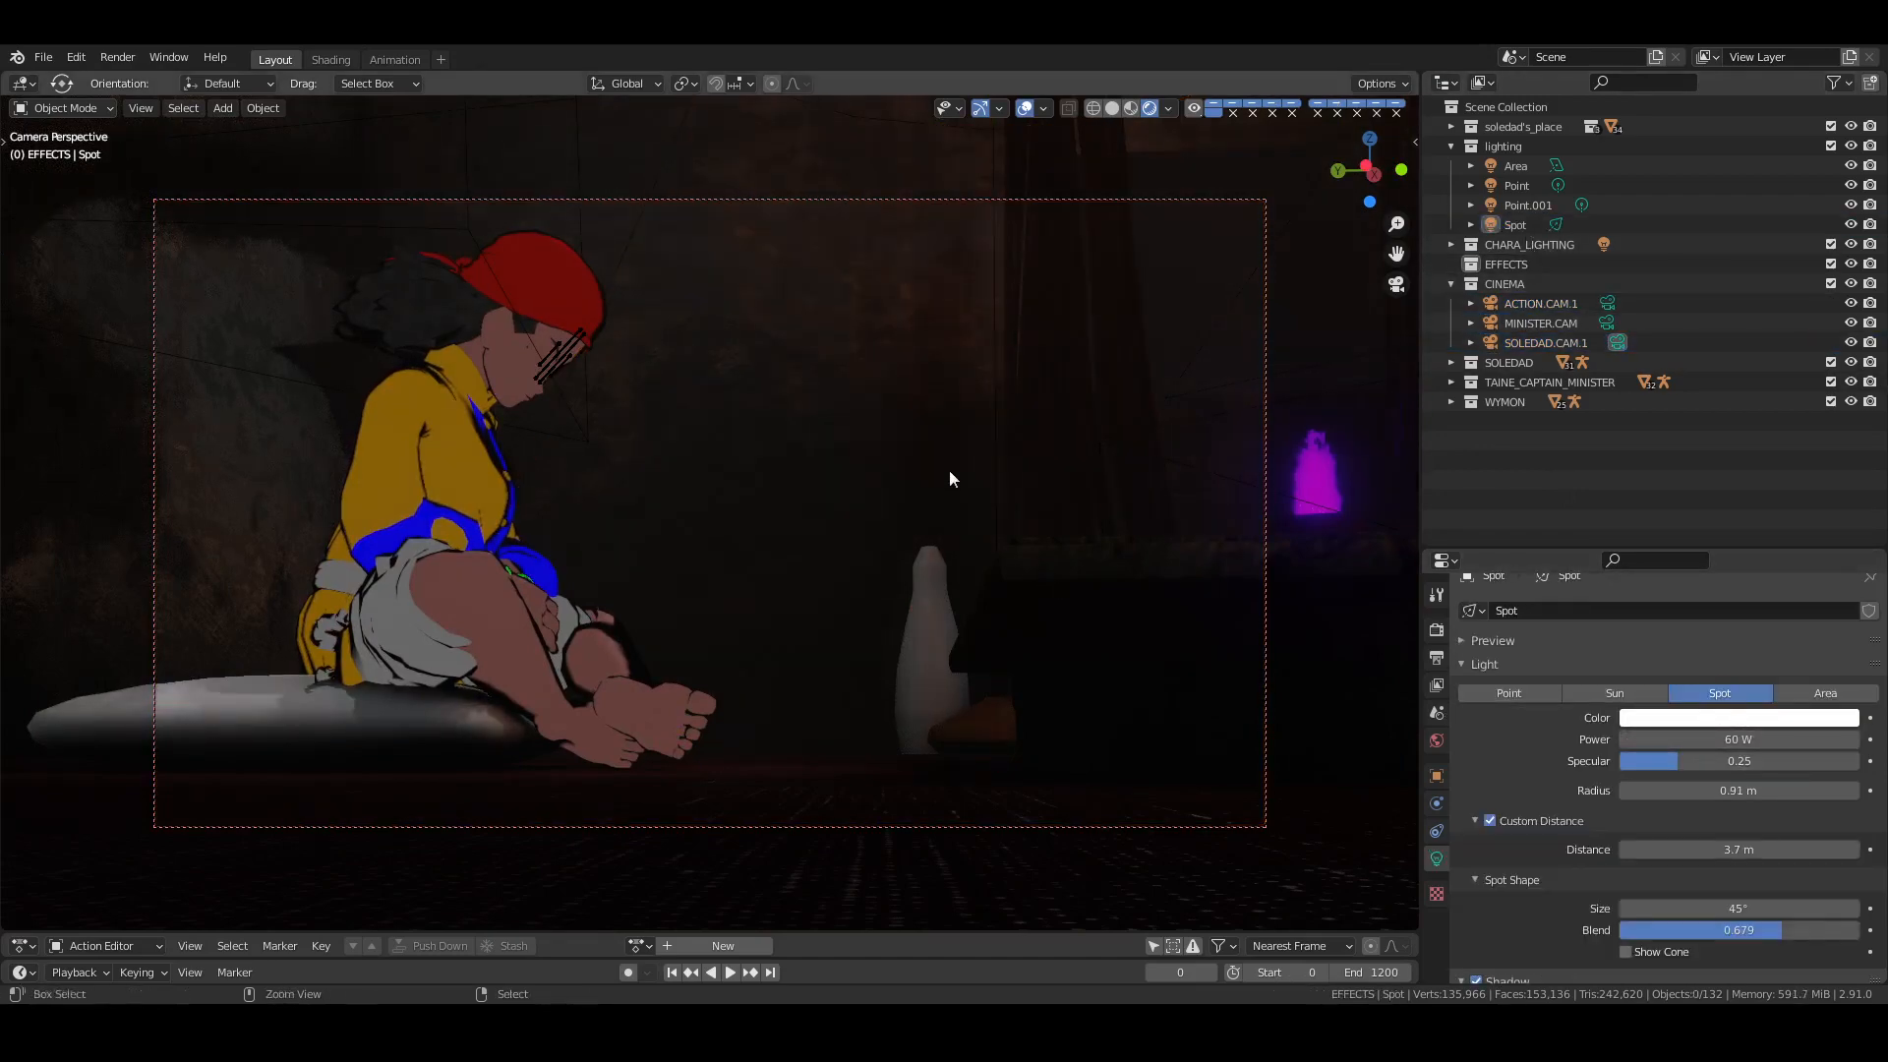
key("ctrl+s")
Select the Staff poking through the outer wall and move it along the Y axis toward the room's interior
key("KP_0")
middle_click_drag(869, 471, 445, 308)
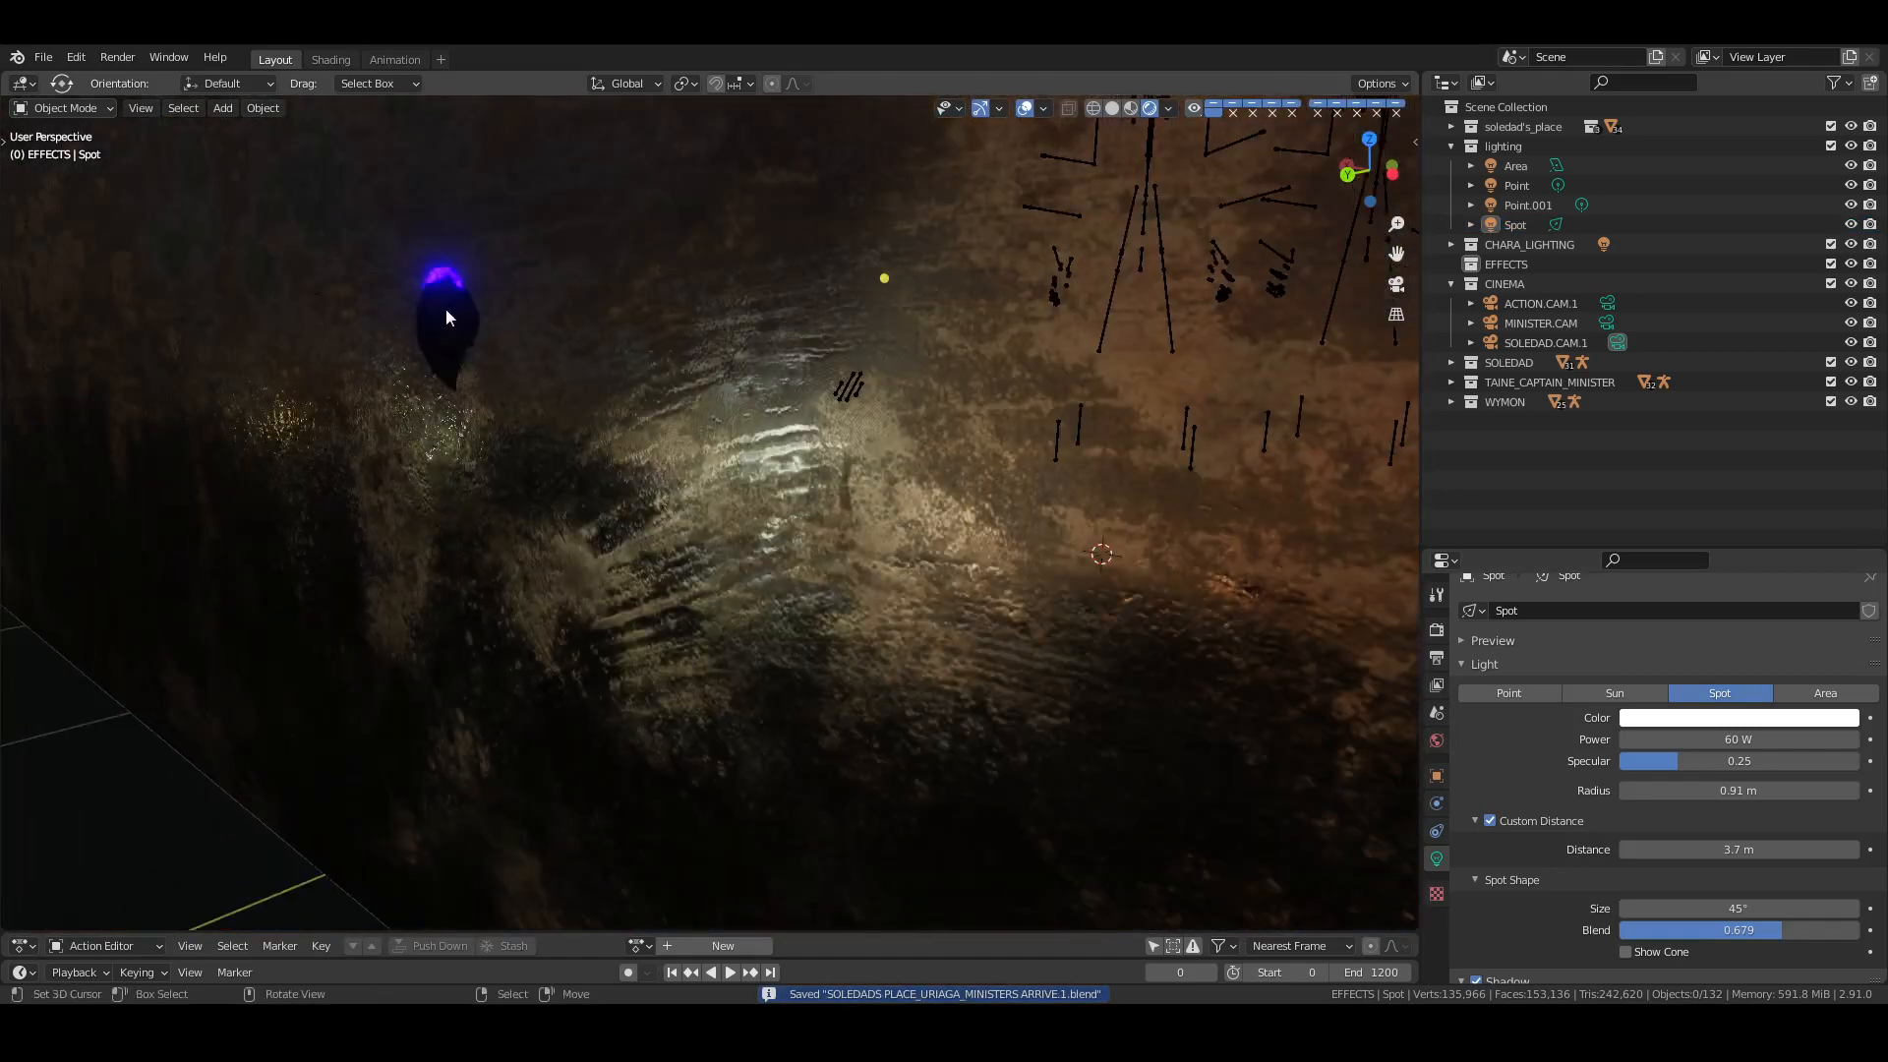
left_click(456, 309)
middle_click_drag(660, 464, 626, 522)
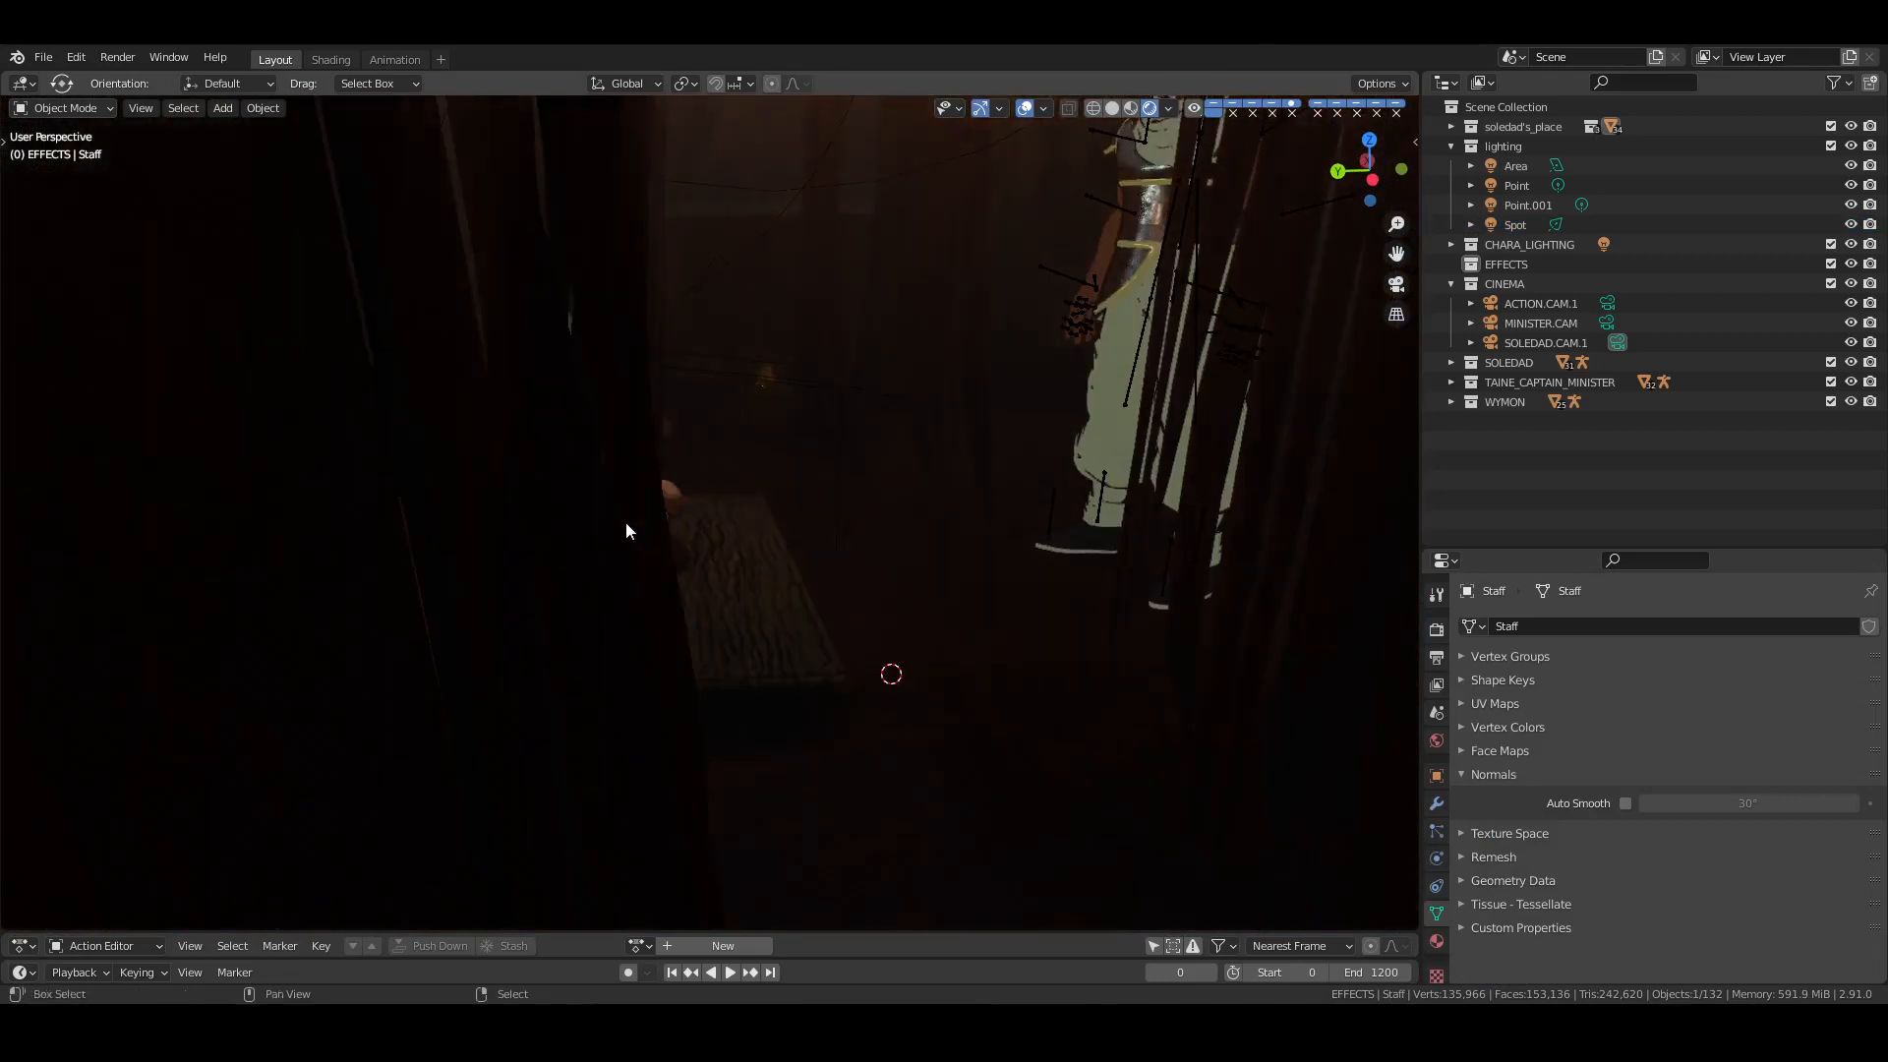
key("shift+space")
key("g")
key("KP_Decimal")
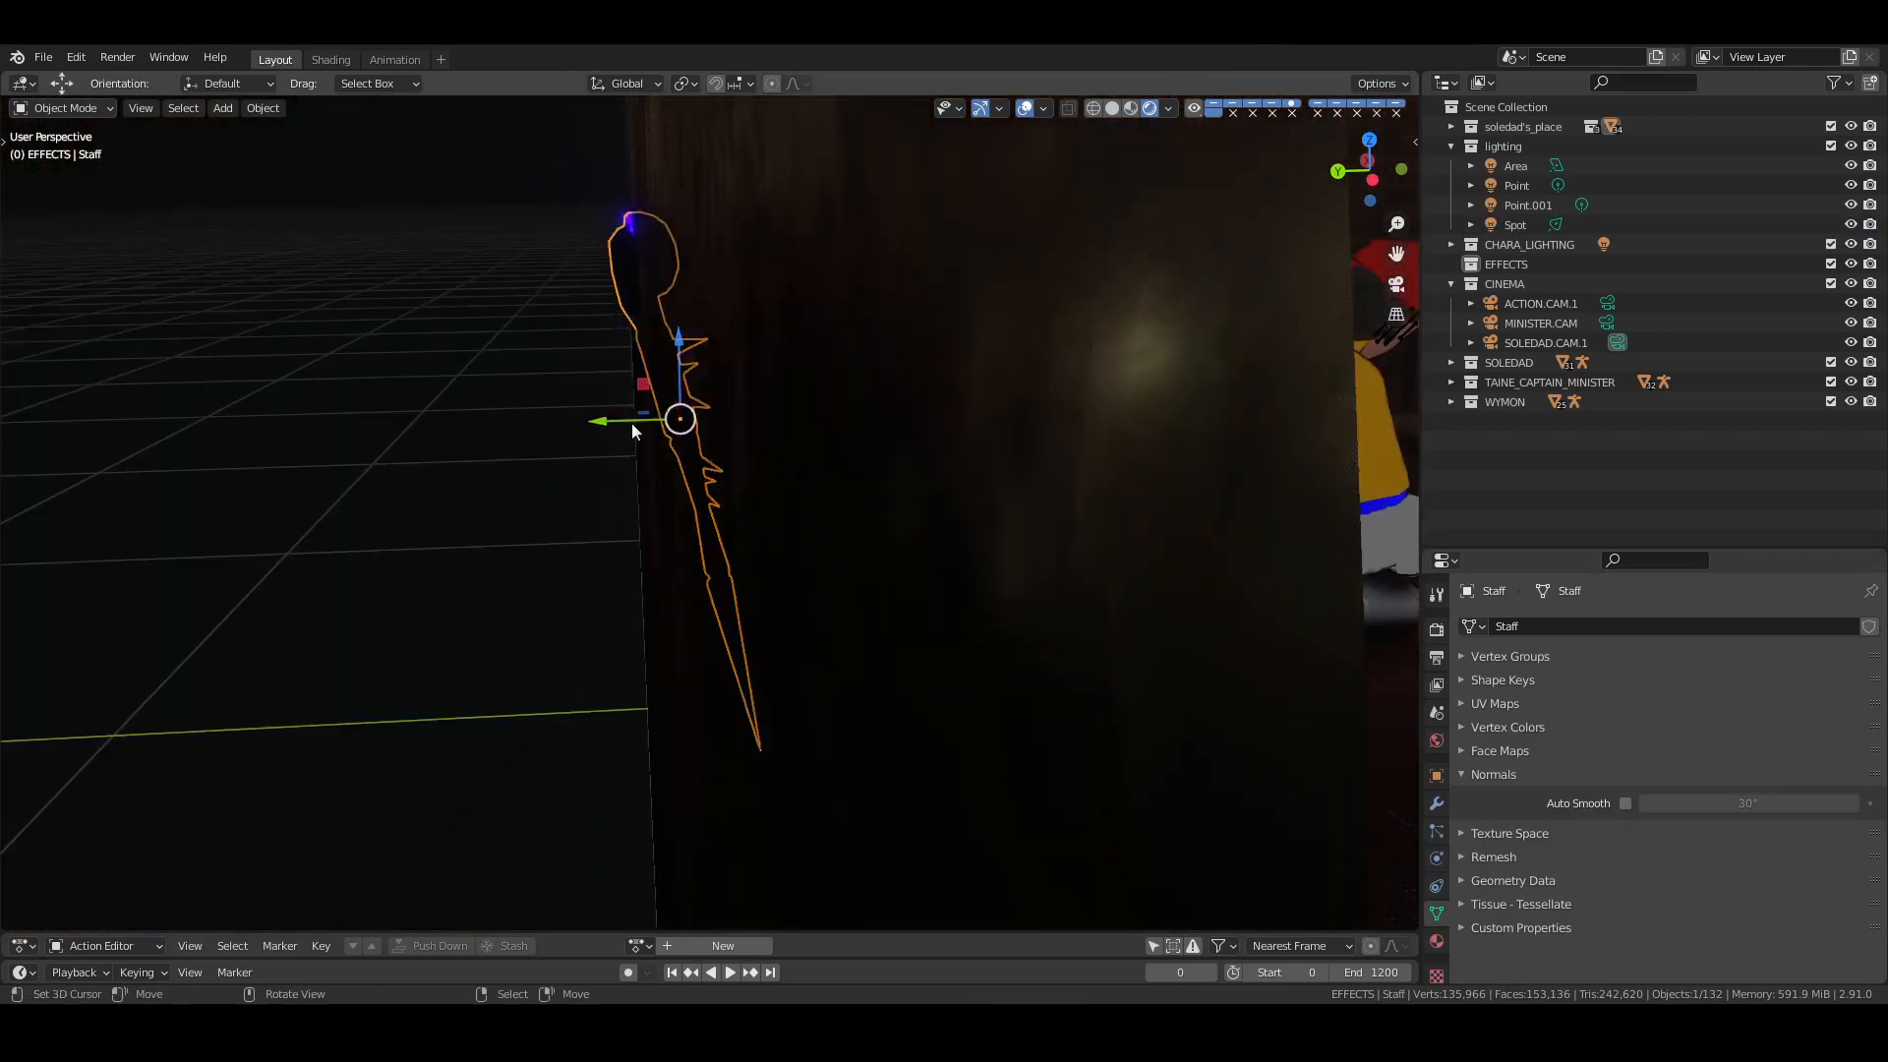
left_click_drag(596, 421, 624, 421)
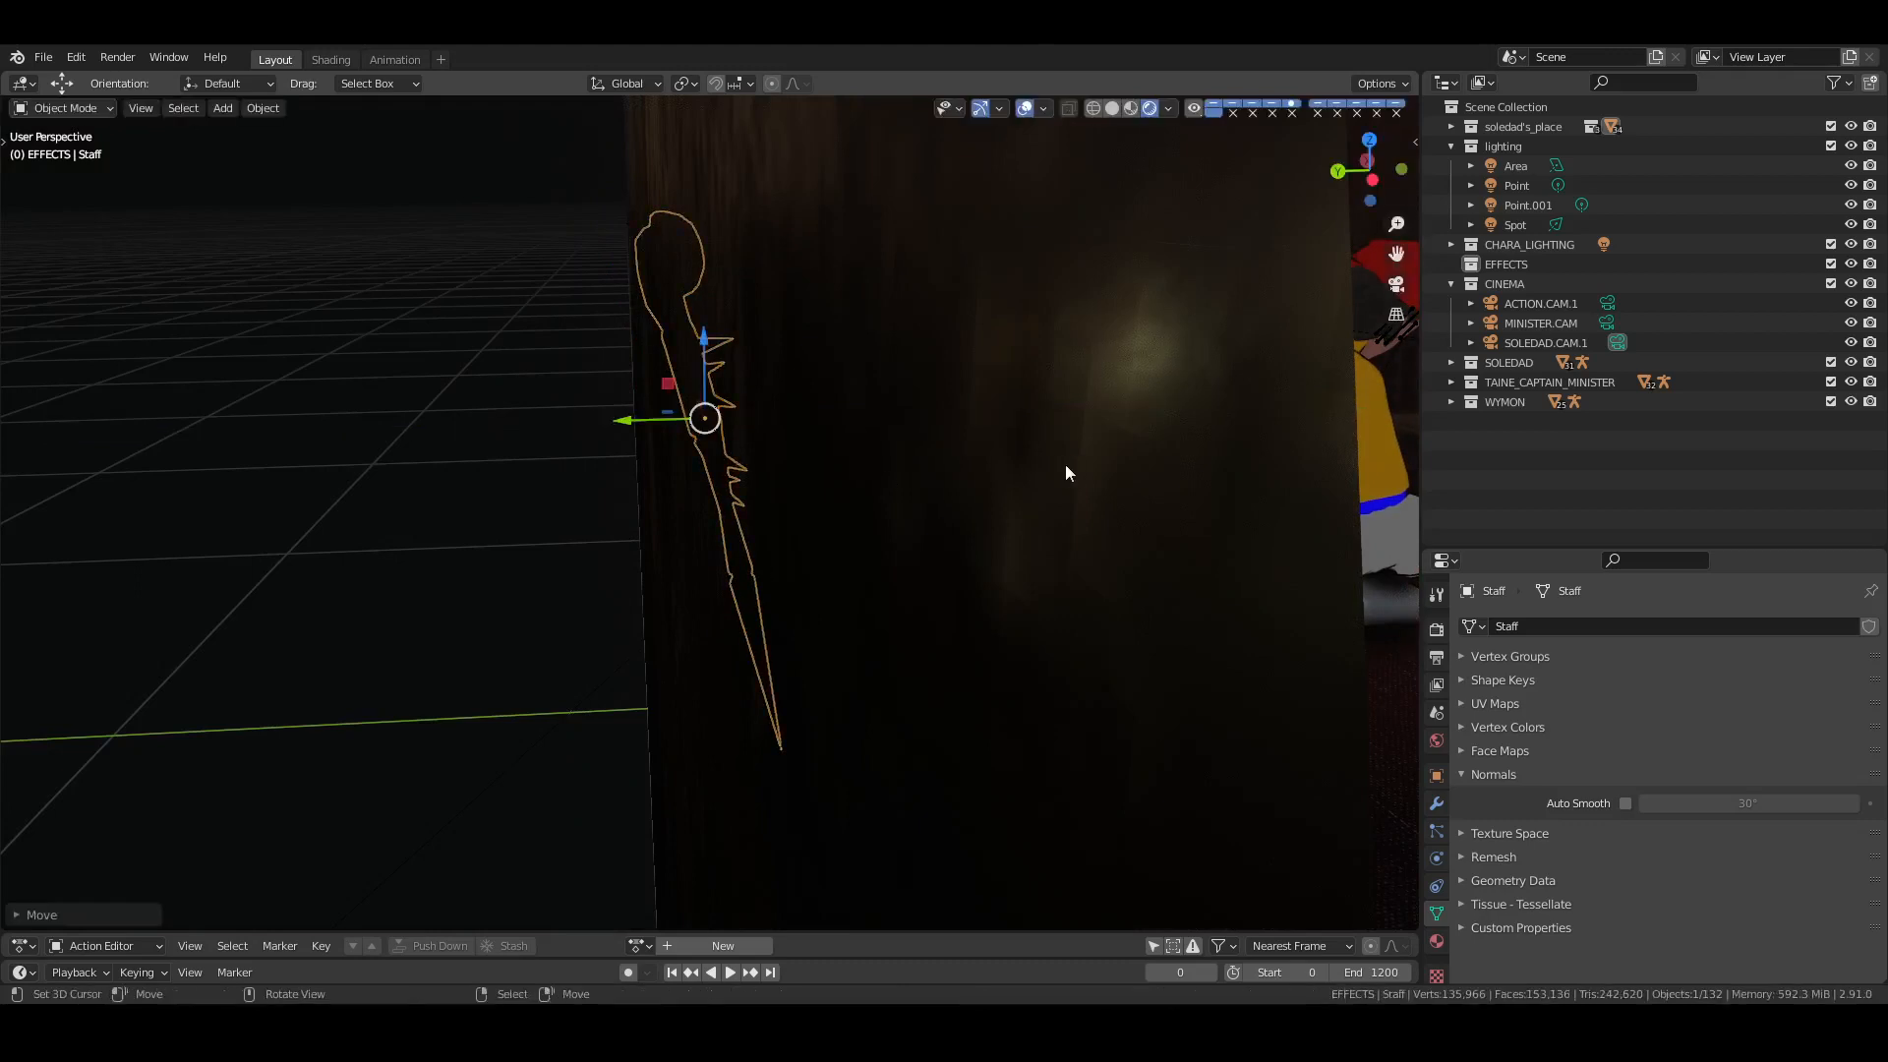
Deselect the Staff, save the file and switch the viewport to solid shading
middle_click_drag(1064, 464, 1006, 458)
key("alt+a")
key("ctrl+s")
middle_click_drag(703, 326, 796, 288)
middle_click_drag(1026, 588, 431, 476)
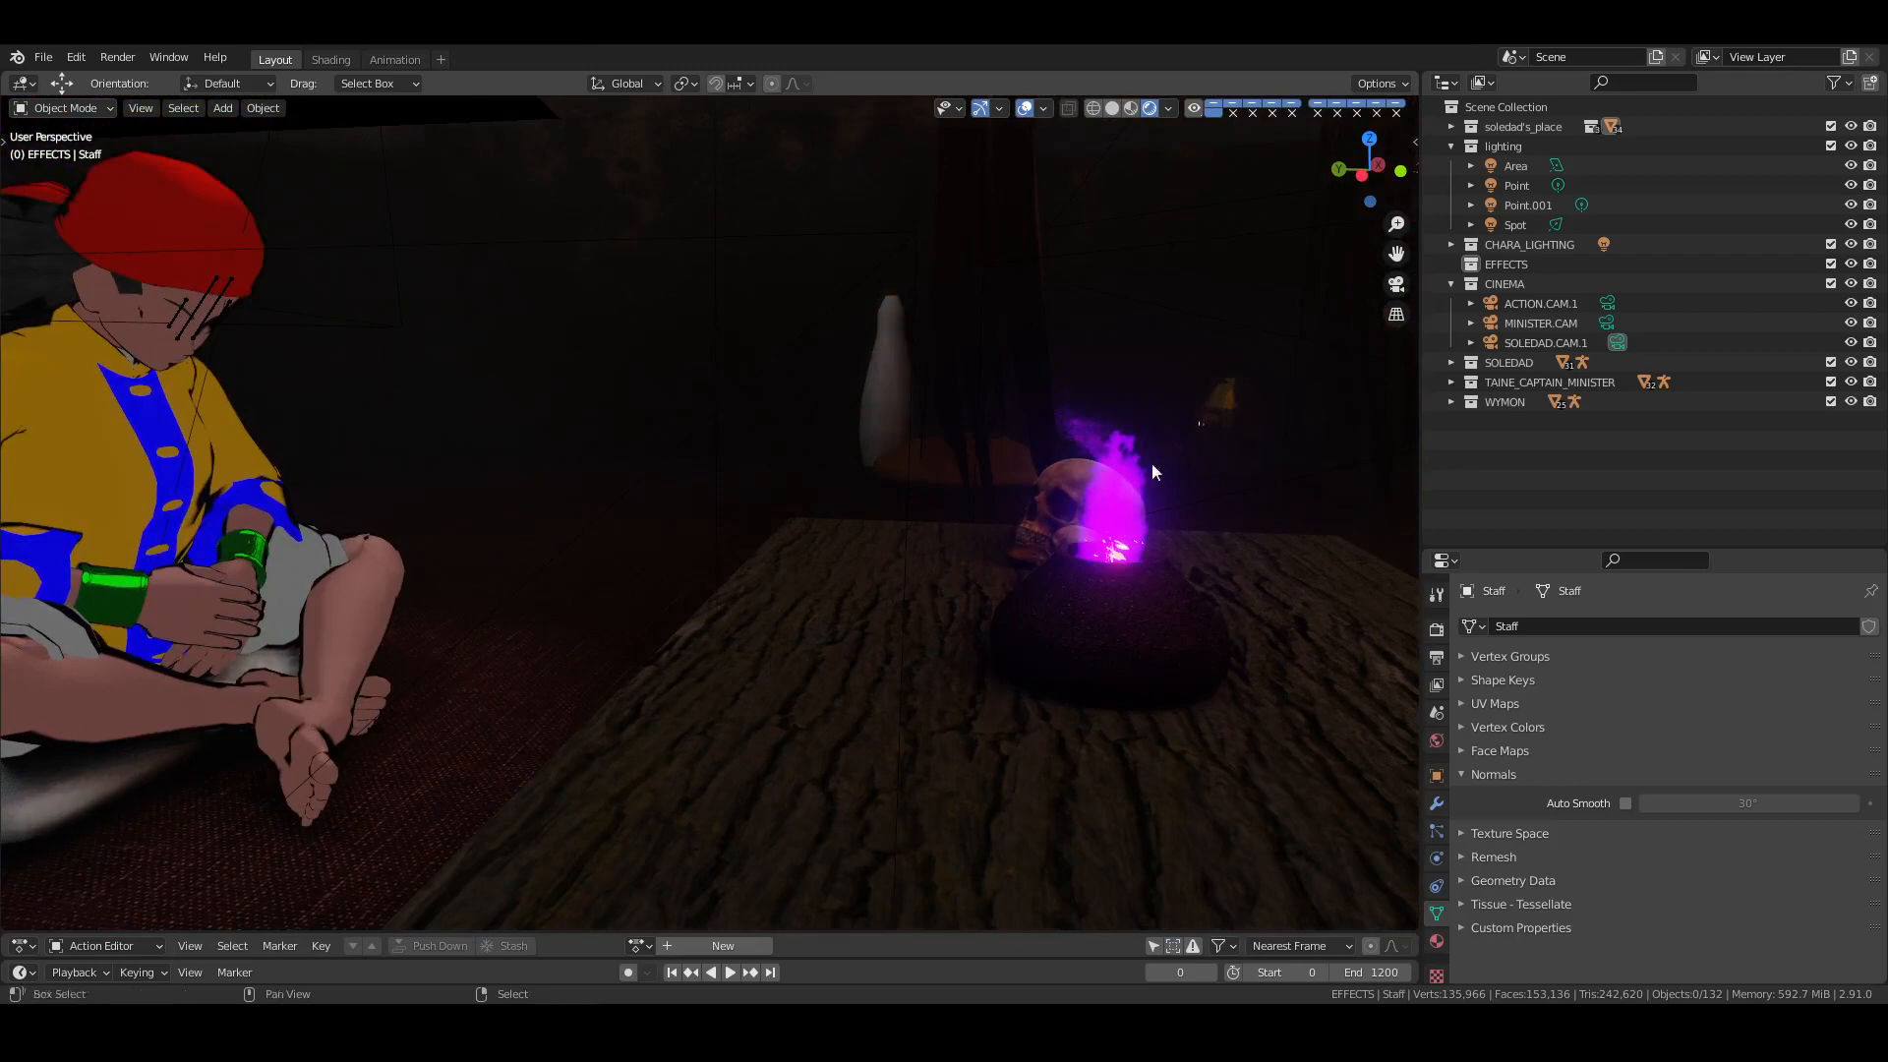
mouse_move(1152, 466)
middle_mouse_down()
mouse_move(548, 540)
mouse_move(666, 560)
mouse_move(606, 581)
mouse_move(509, 564)
mouse_move(451, 363)
mouse_move(843, 492)
mouse_move(947, 620)
mouse_move(794, 352)
mouse_move(969, 498)
mouse_move(954, 610)
mouse_move(1024, 594)
mouse_move(1003, 587)
middle_mouse_up()
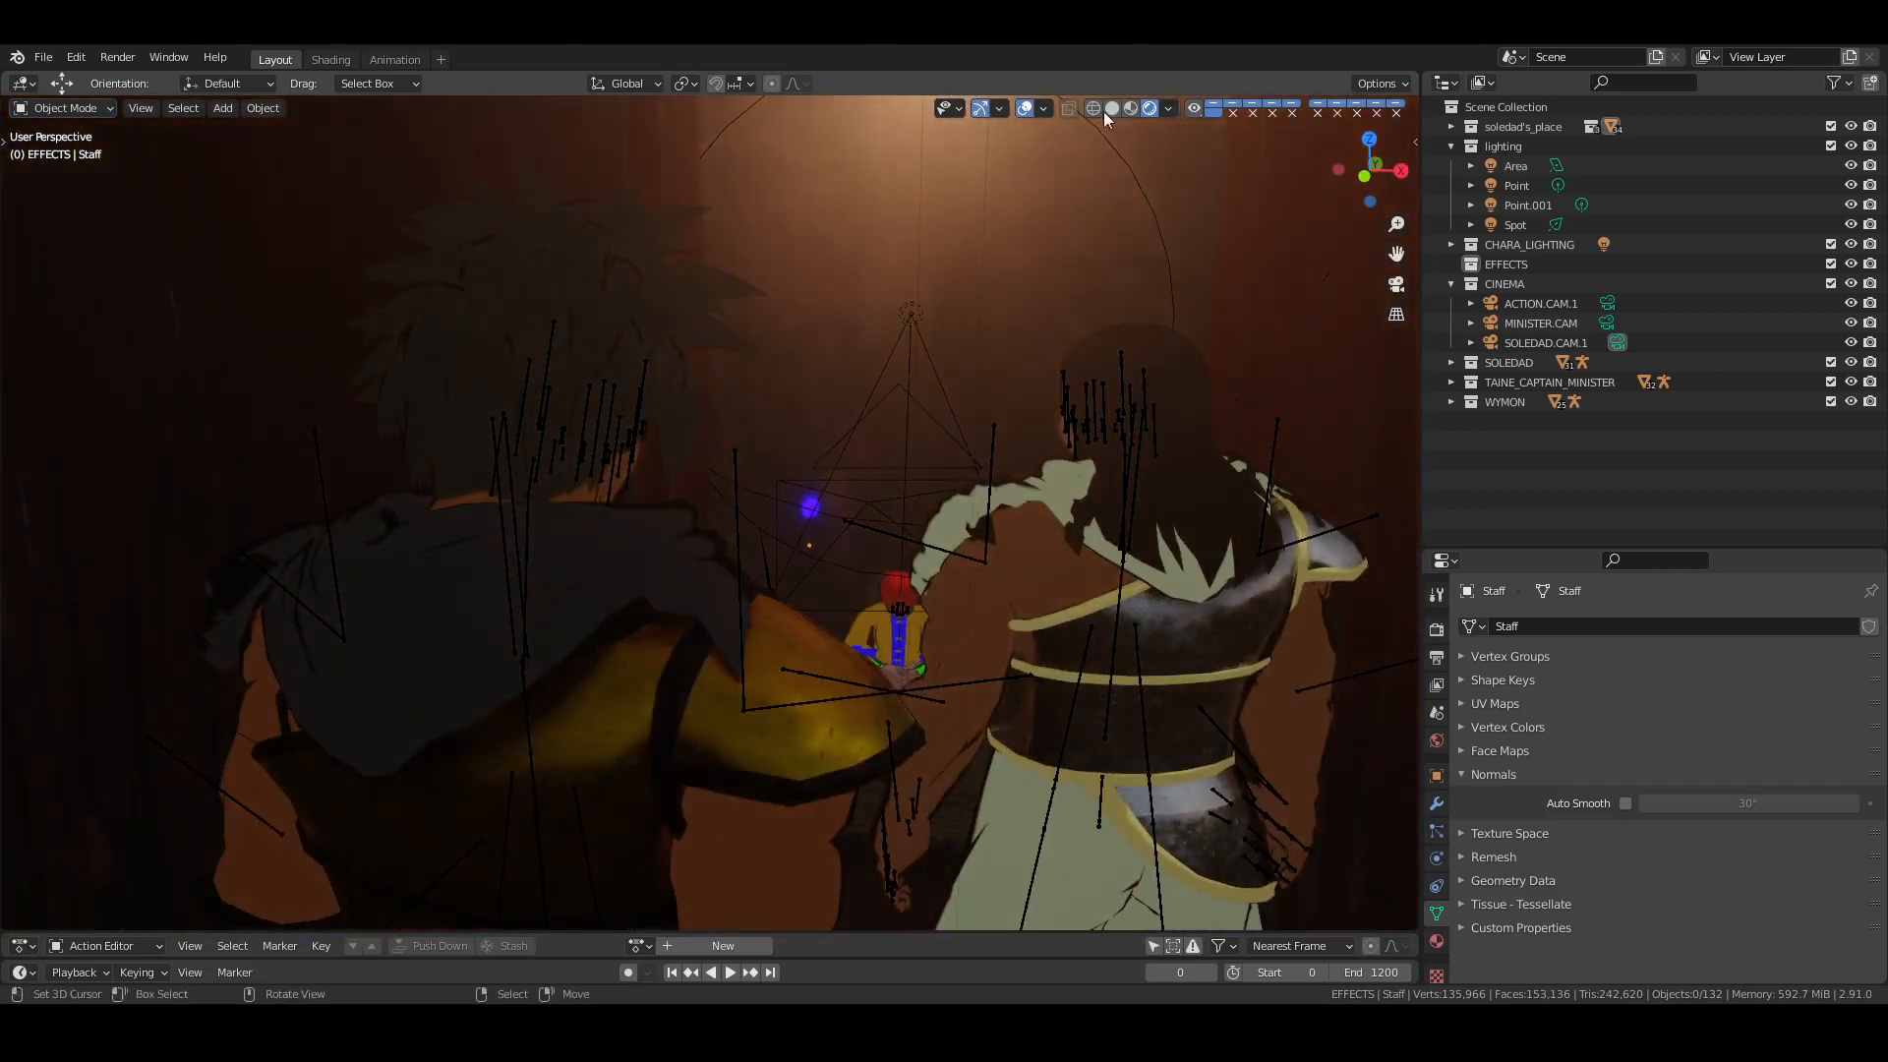
left_click(1111, 109)
Add an NLA workspace to the project and return to the Animation workspace
left_click(393, 59)
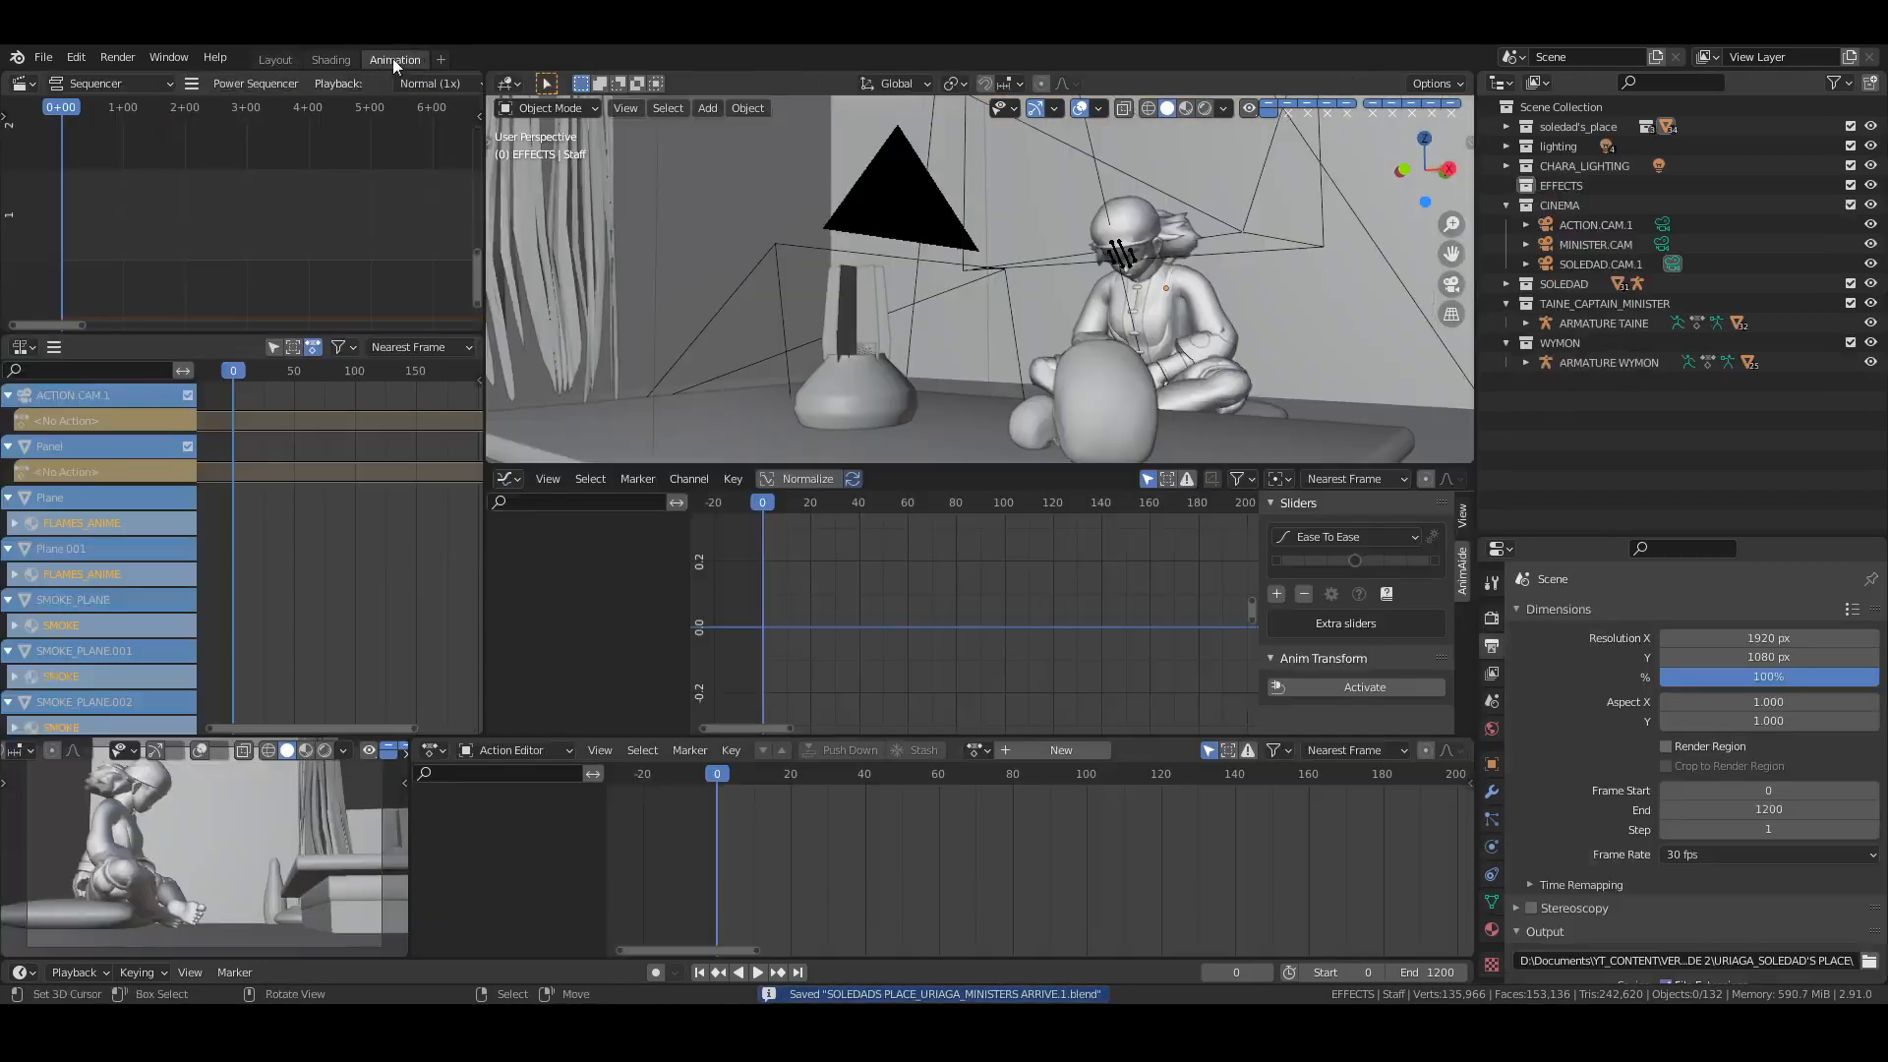
left_click(440, 59)
mouse_move(433, 91)
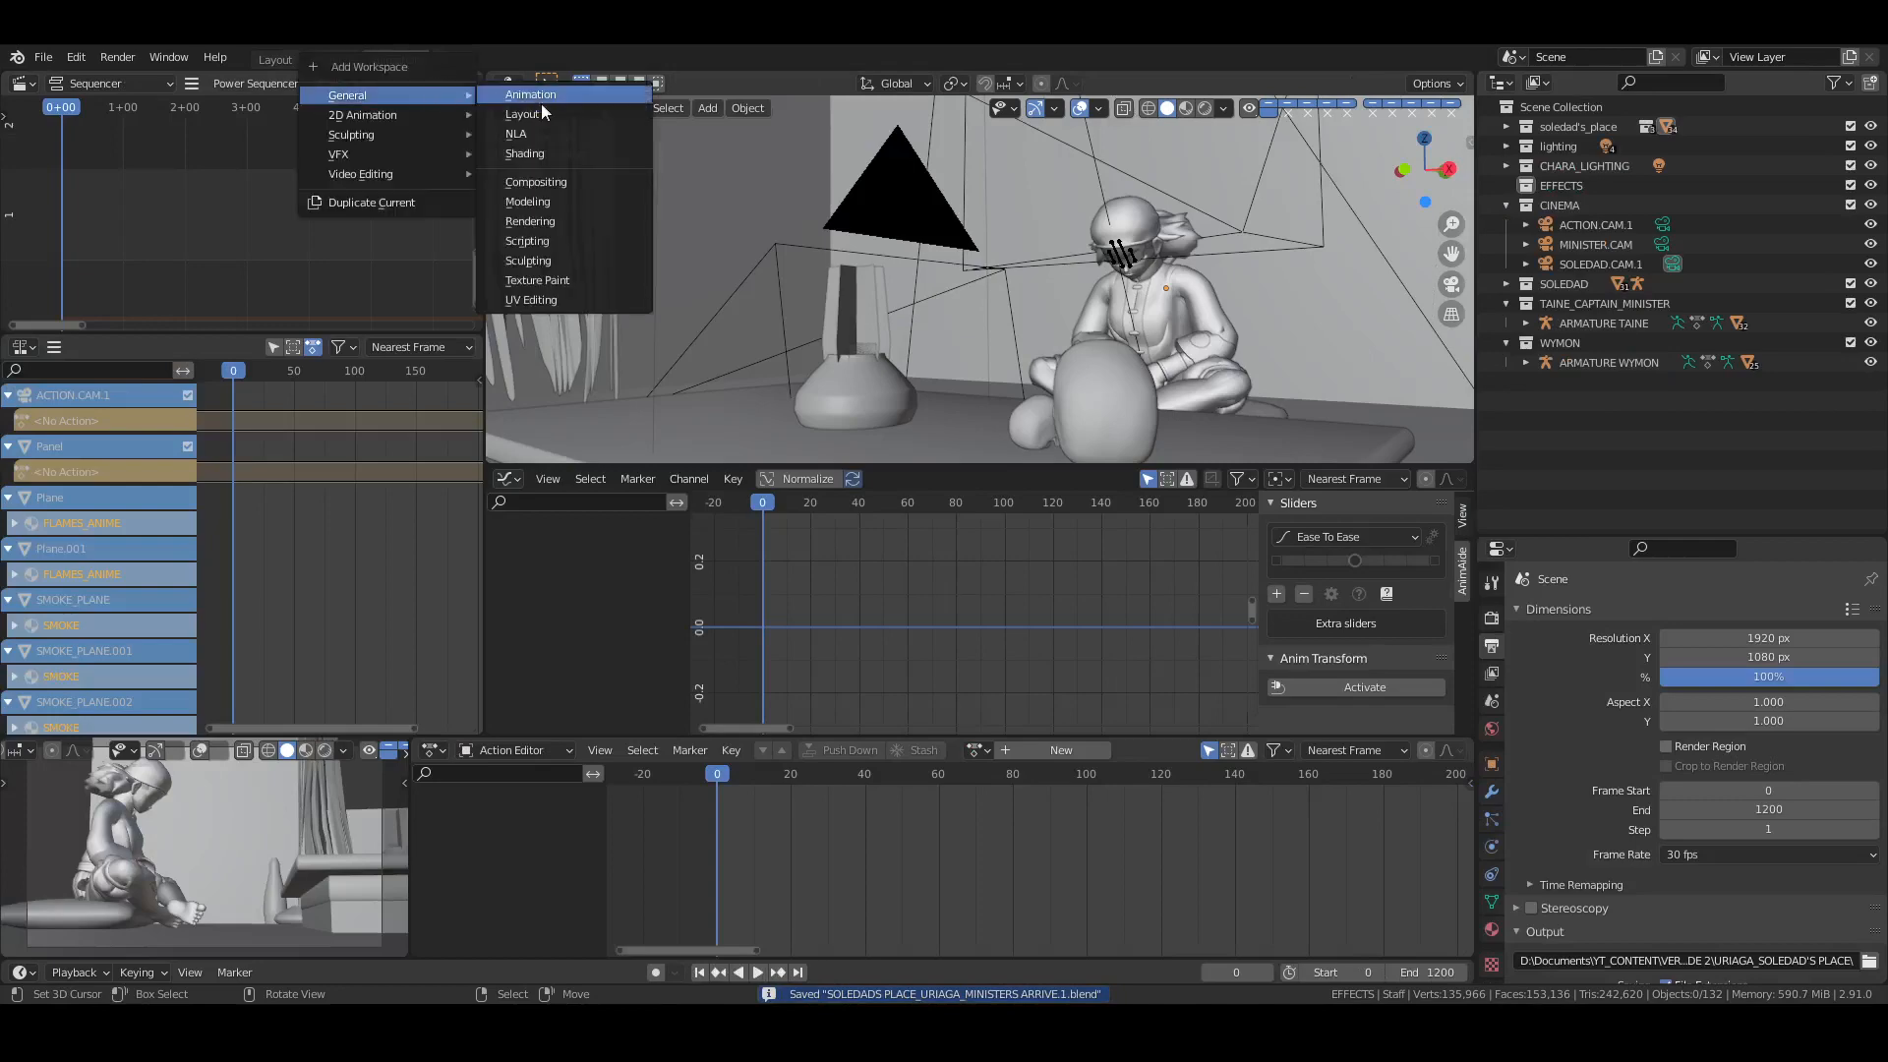
left_click(531, 133)
scroll(462, 421, "up", 1)
middle_click_drag(462, 421, 592, 199)
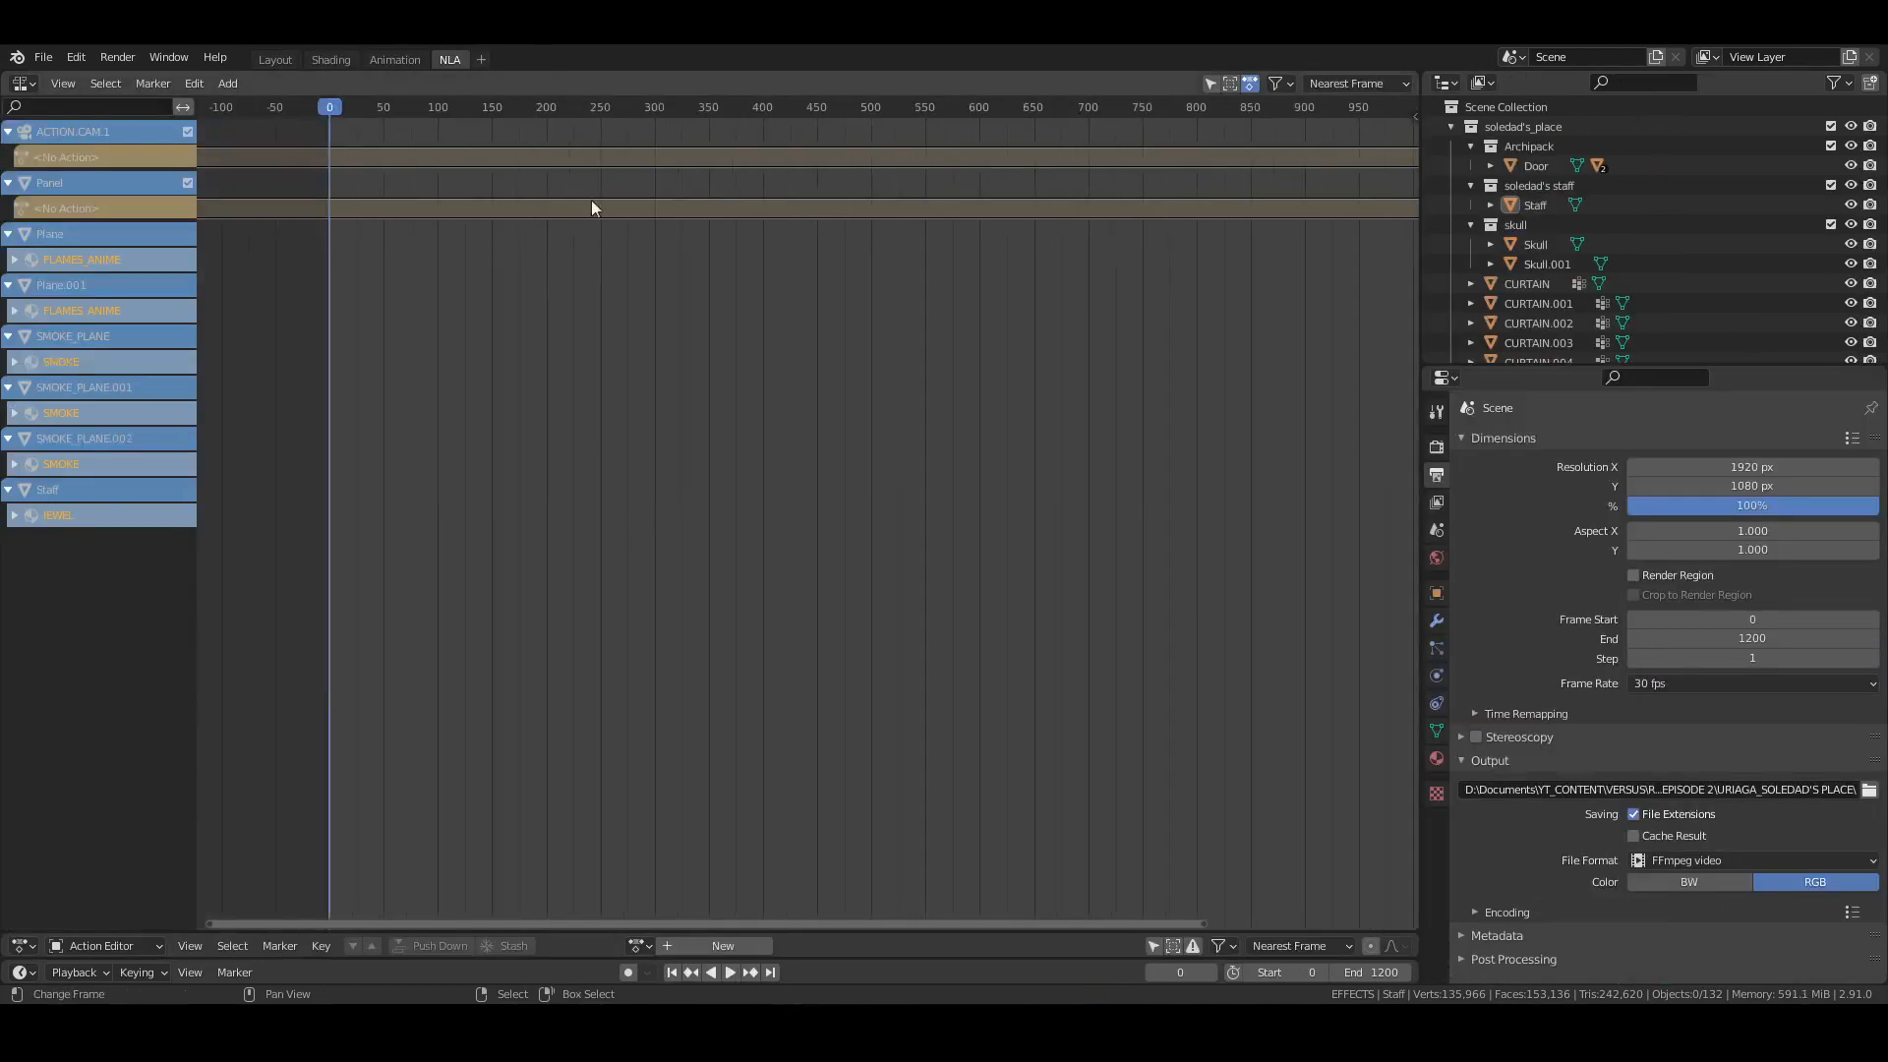
left_click(391, 59)
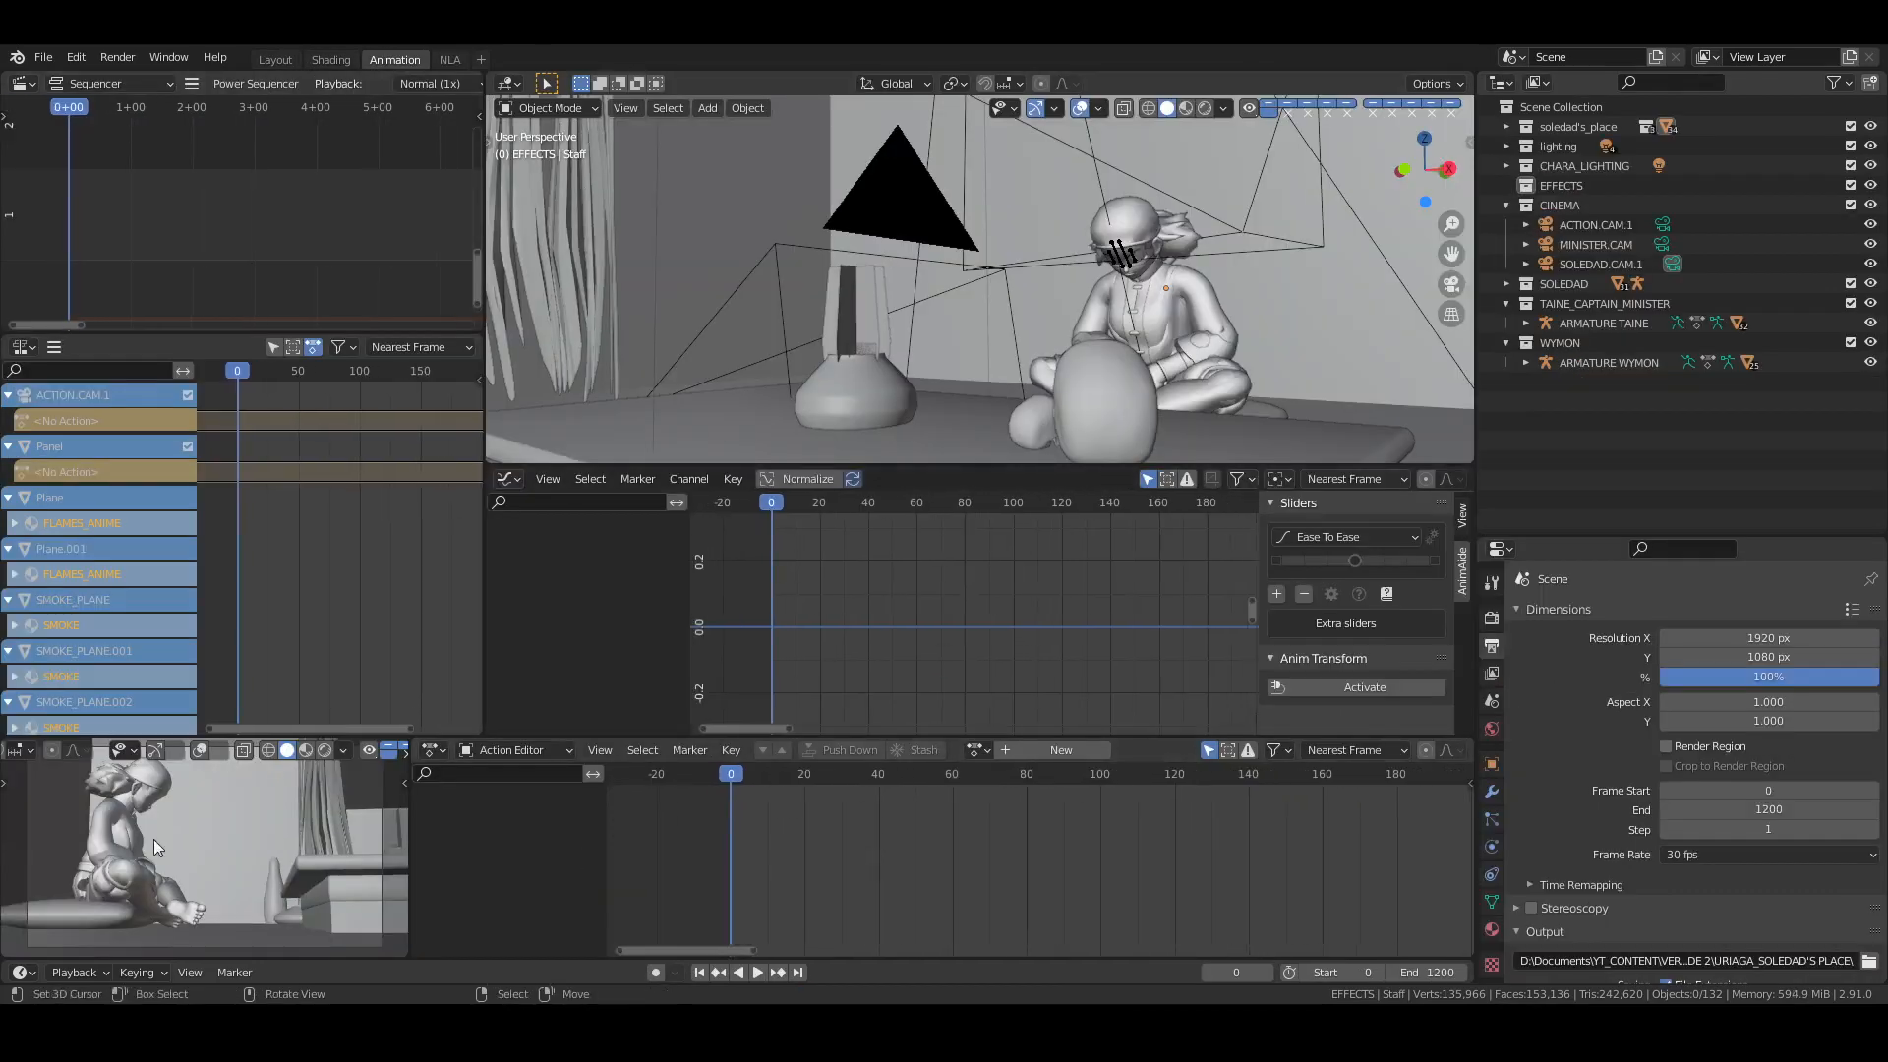
Collapse the TAINE_CAPTAIN_MINISTER and WYMON collections, make EFFECTS the active collection and save the file
middle_click_drag(1241, 252, 1175, 290)
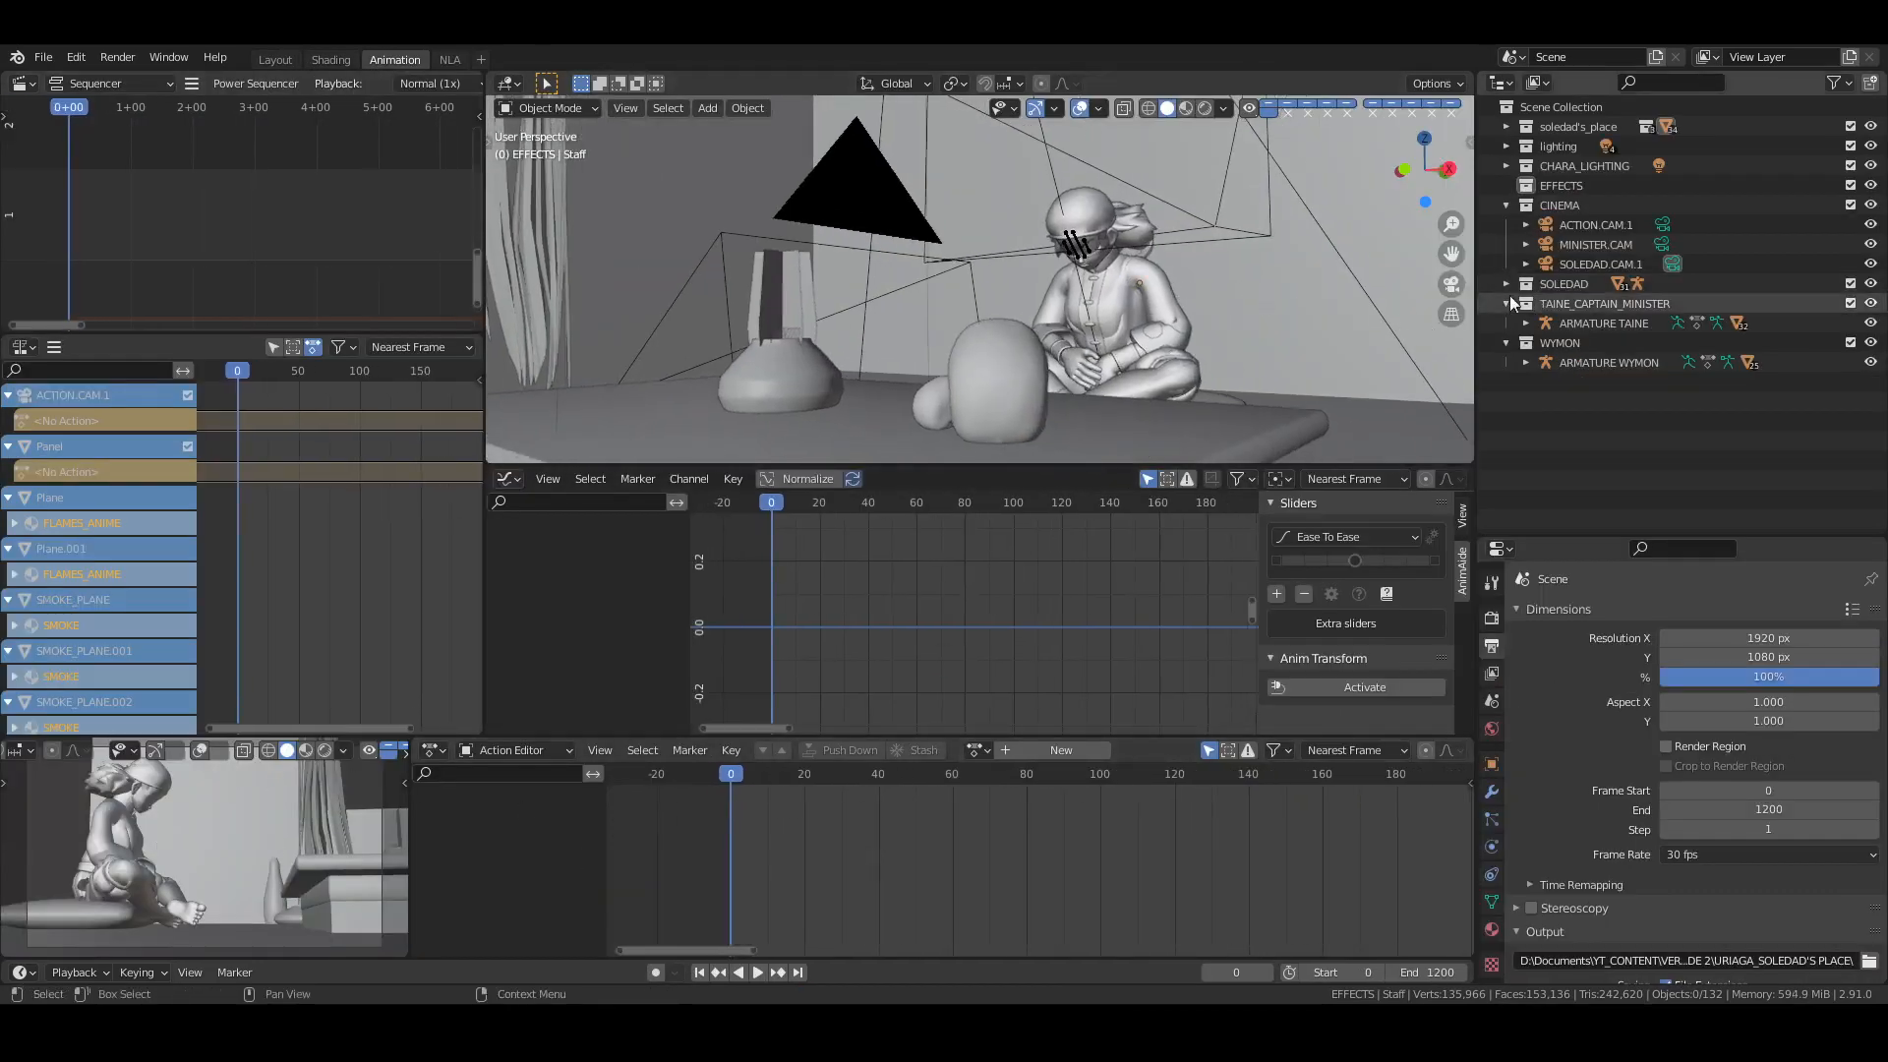
left_click(1507, 303)
left_click(1507, 323)
left_click(1539, 186)
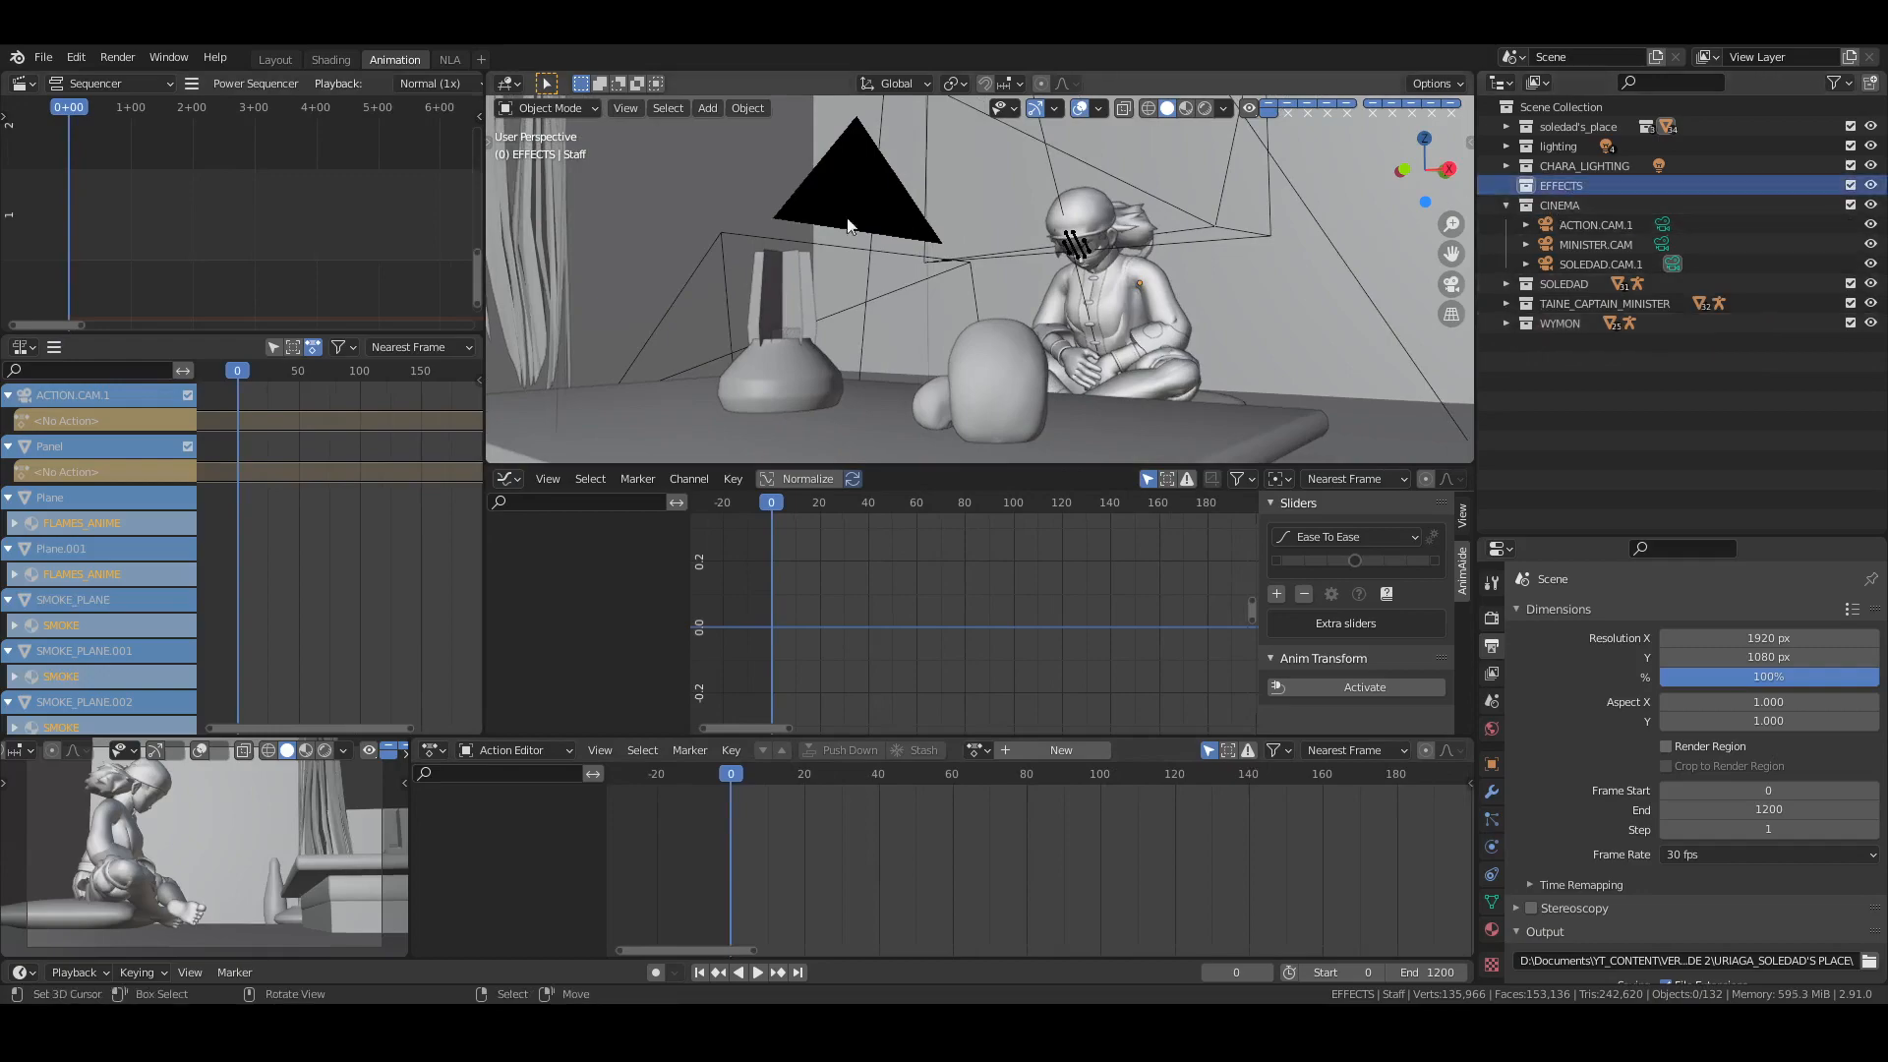
key("ctrl+s")
Return to the Layout workspace, select Taine's armature and move it slightly sideways
left_click(282, 57)
scroll(1034, 525, "down", 4)
middle_click_drag(1034, 525, 550, 285)
scroll(1030, 439, "up", 4)
scroll(1036, 449, "down", 2)
right_click(541, 236)
middle_click_drag(808, 728, 900, 455, "shift")
left_click_drag(680, 730, 608, 743)
Select Wymon's armature and move it along the X axis to about 0.32 m
right_click(1121, 323)
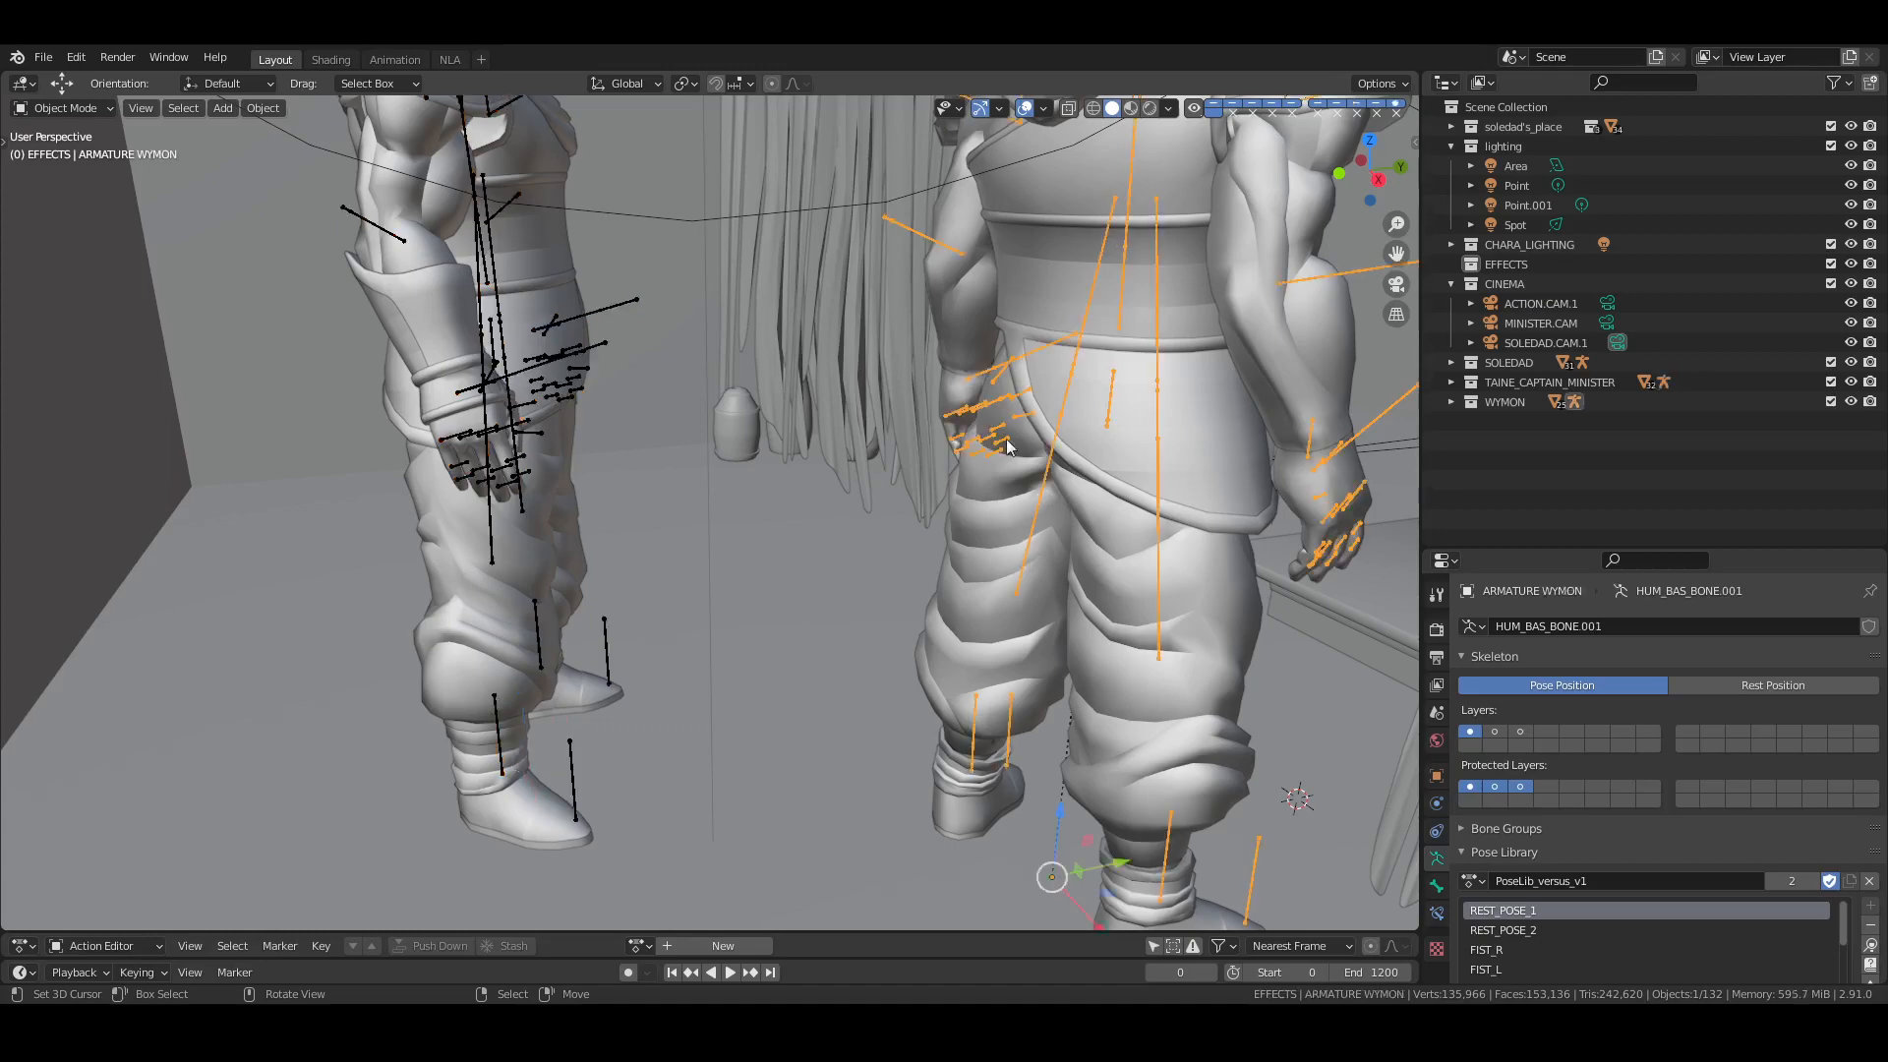
middle_click_drag(1006, 439, 1018, 713)
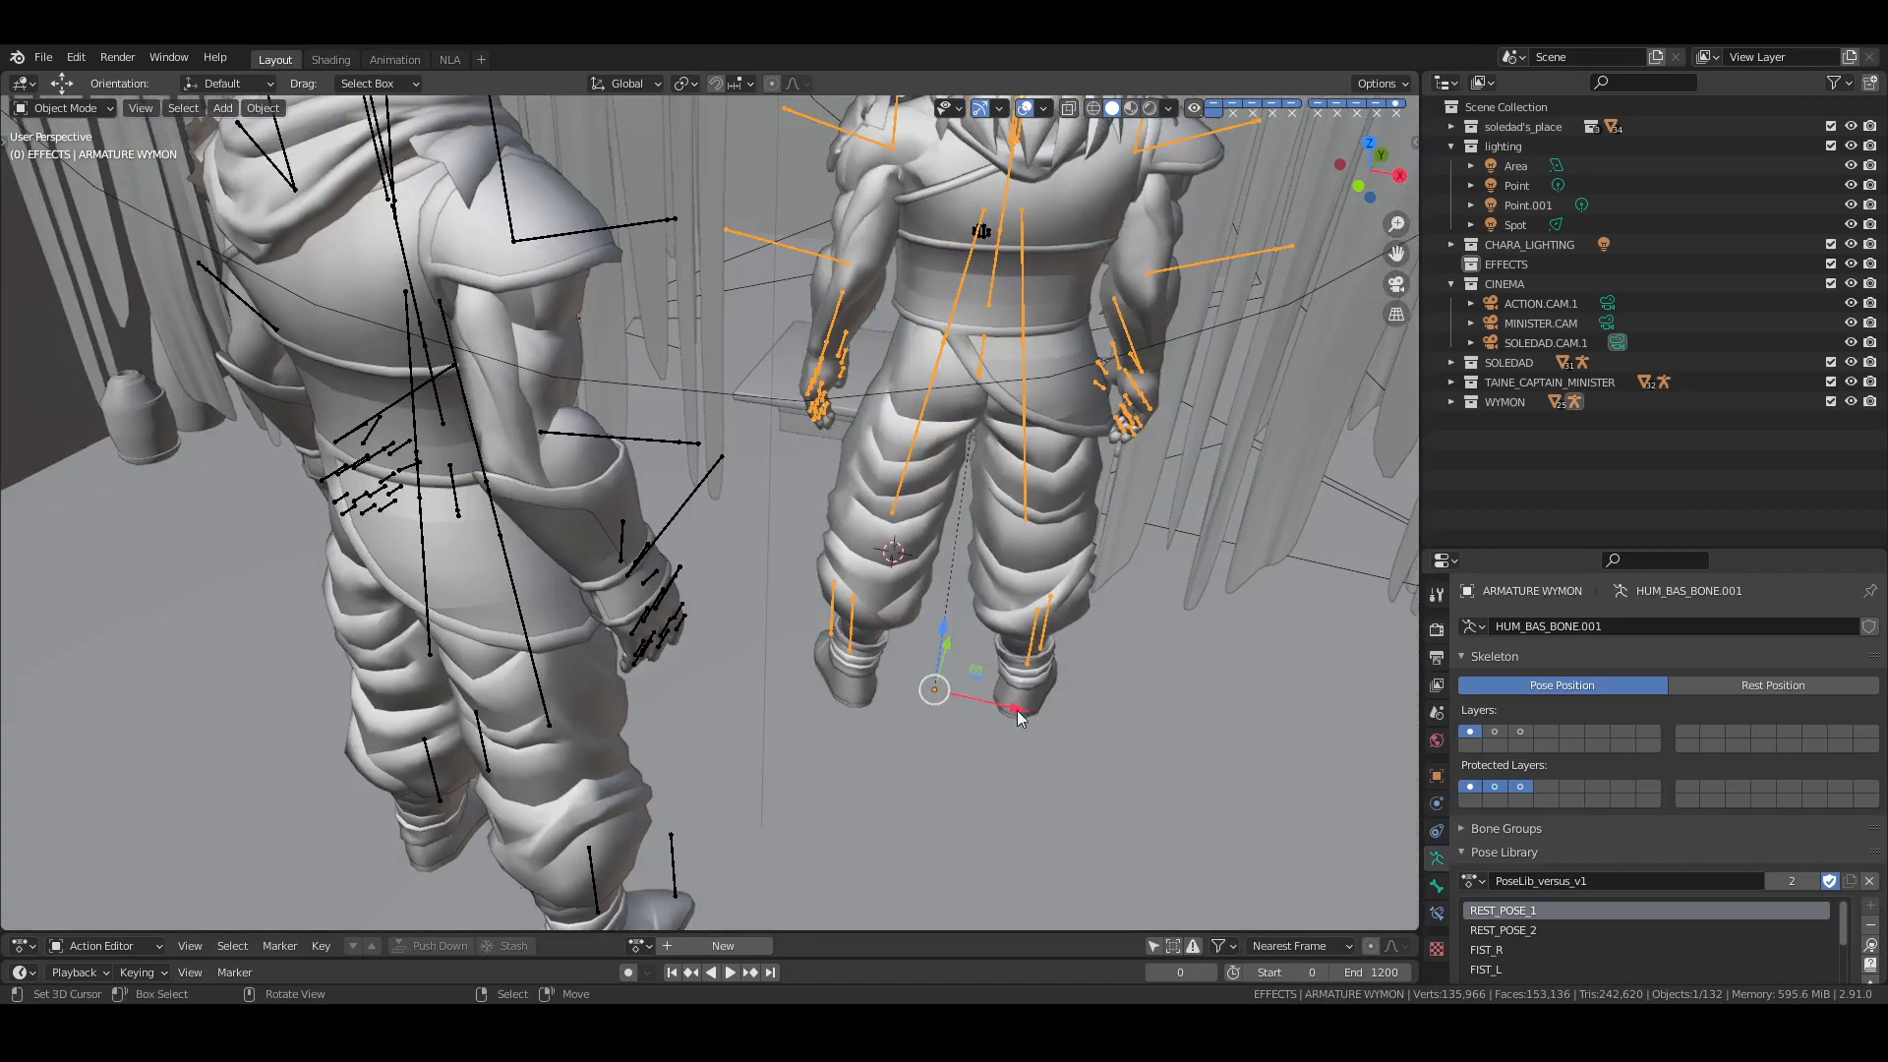
left_click_drag(1018, 711, 1038, 716)
middle_click_drag(1034, 421, 980, 562, "shift")
Set Wymon's armature to a Z rotation of 9.4° and X location of about 0.34 m, then save the file
left_click(1436, 776)
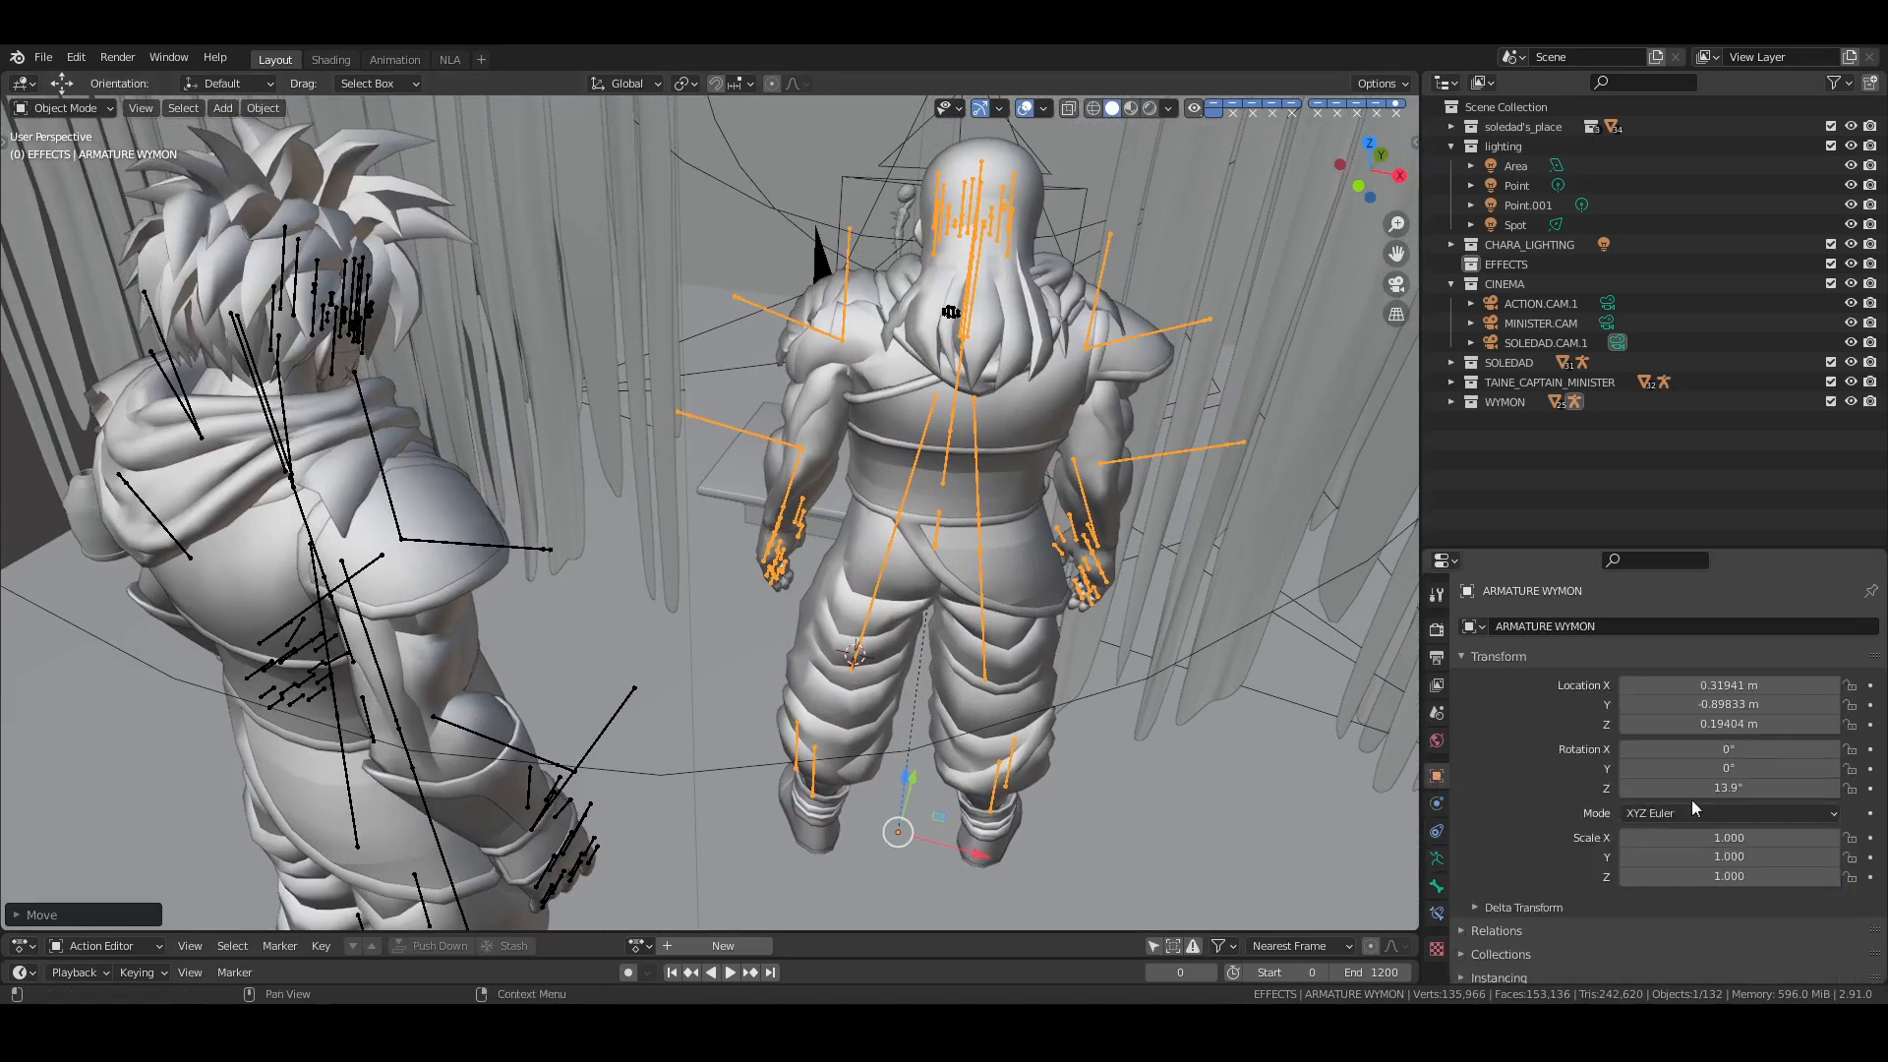
left_click_drag(1727, 787, 1720, 787)
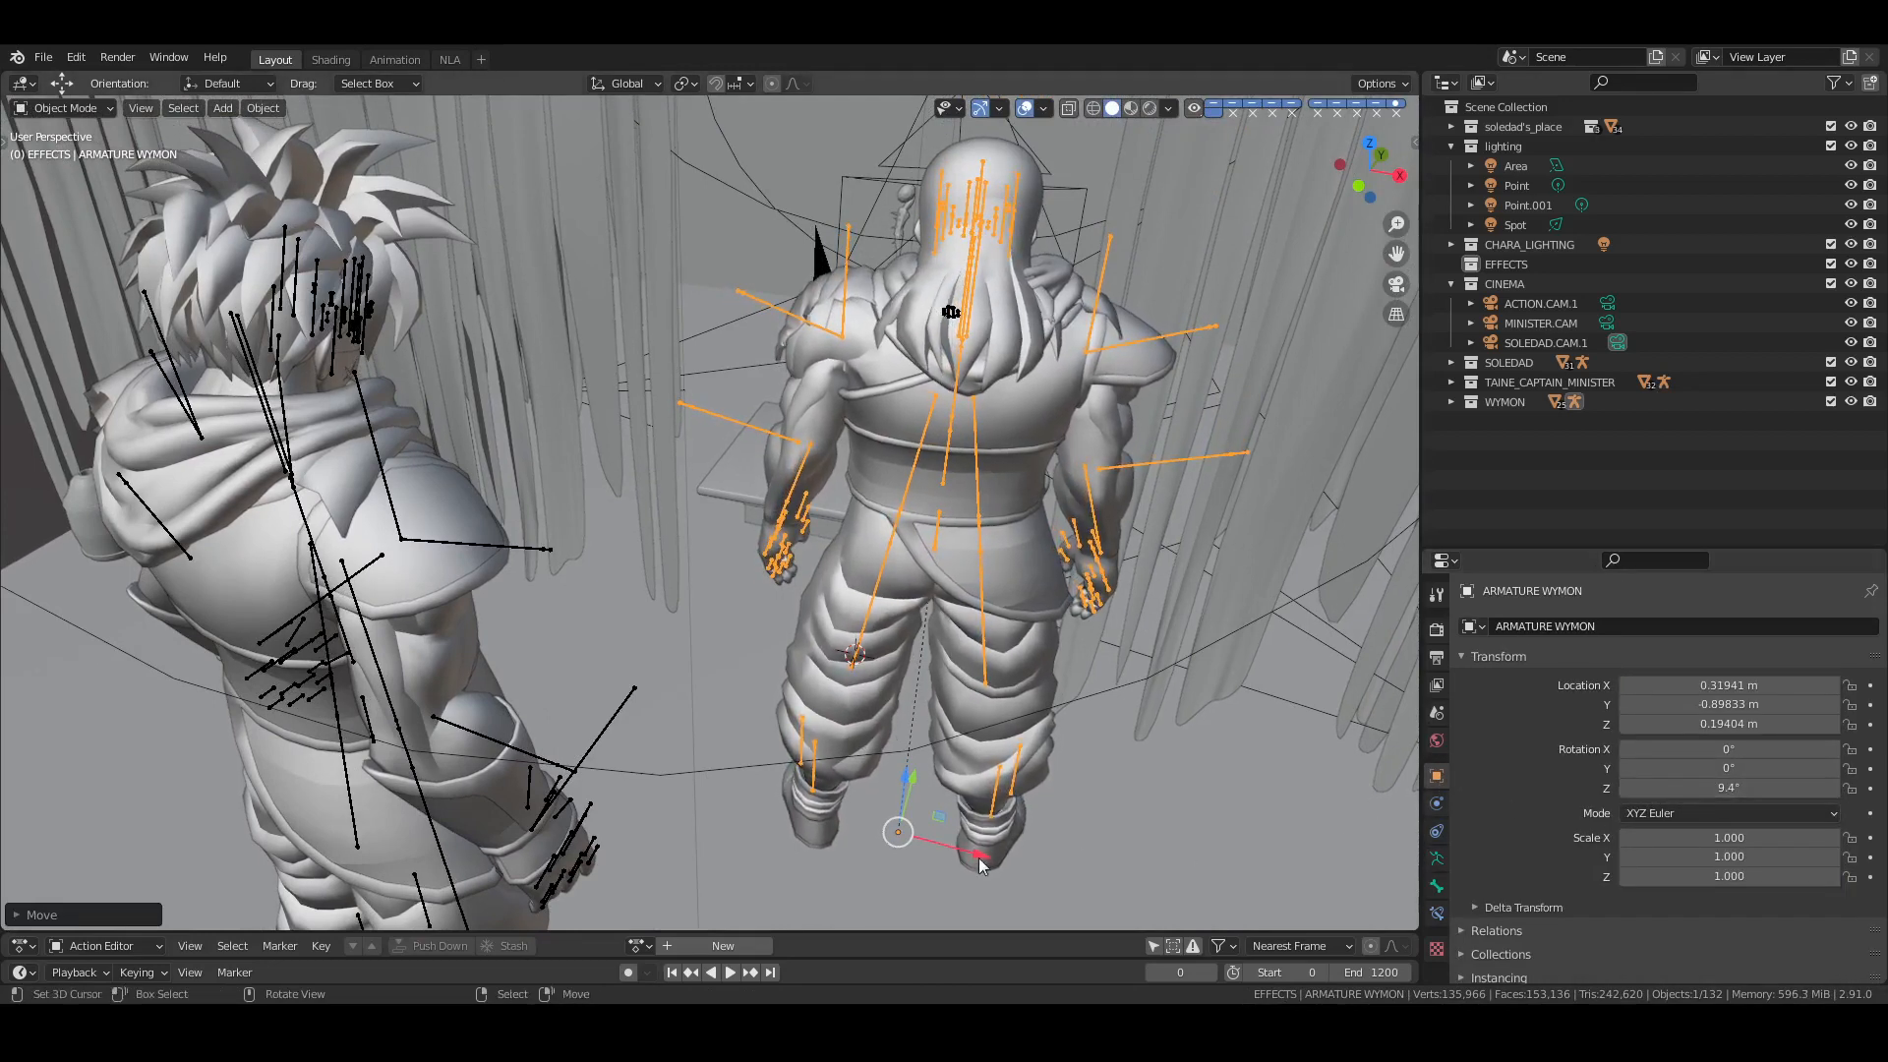
left_click_drag(979, 857, 989, 853)
key("alt+a")
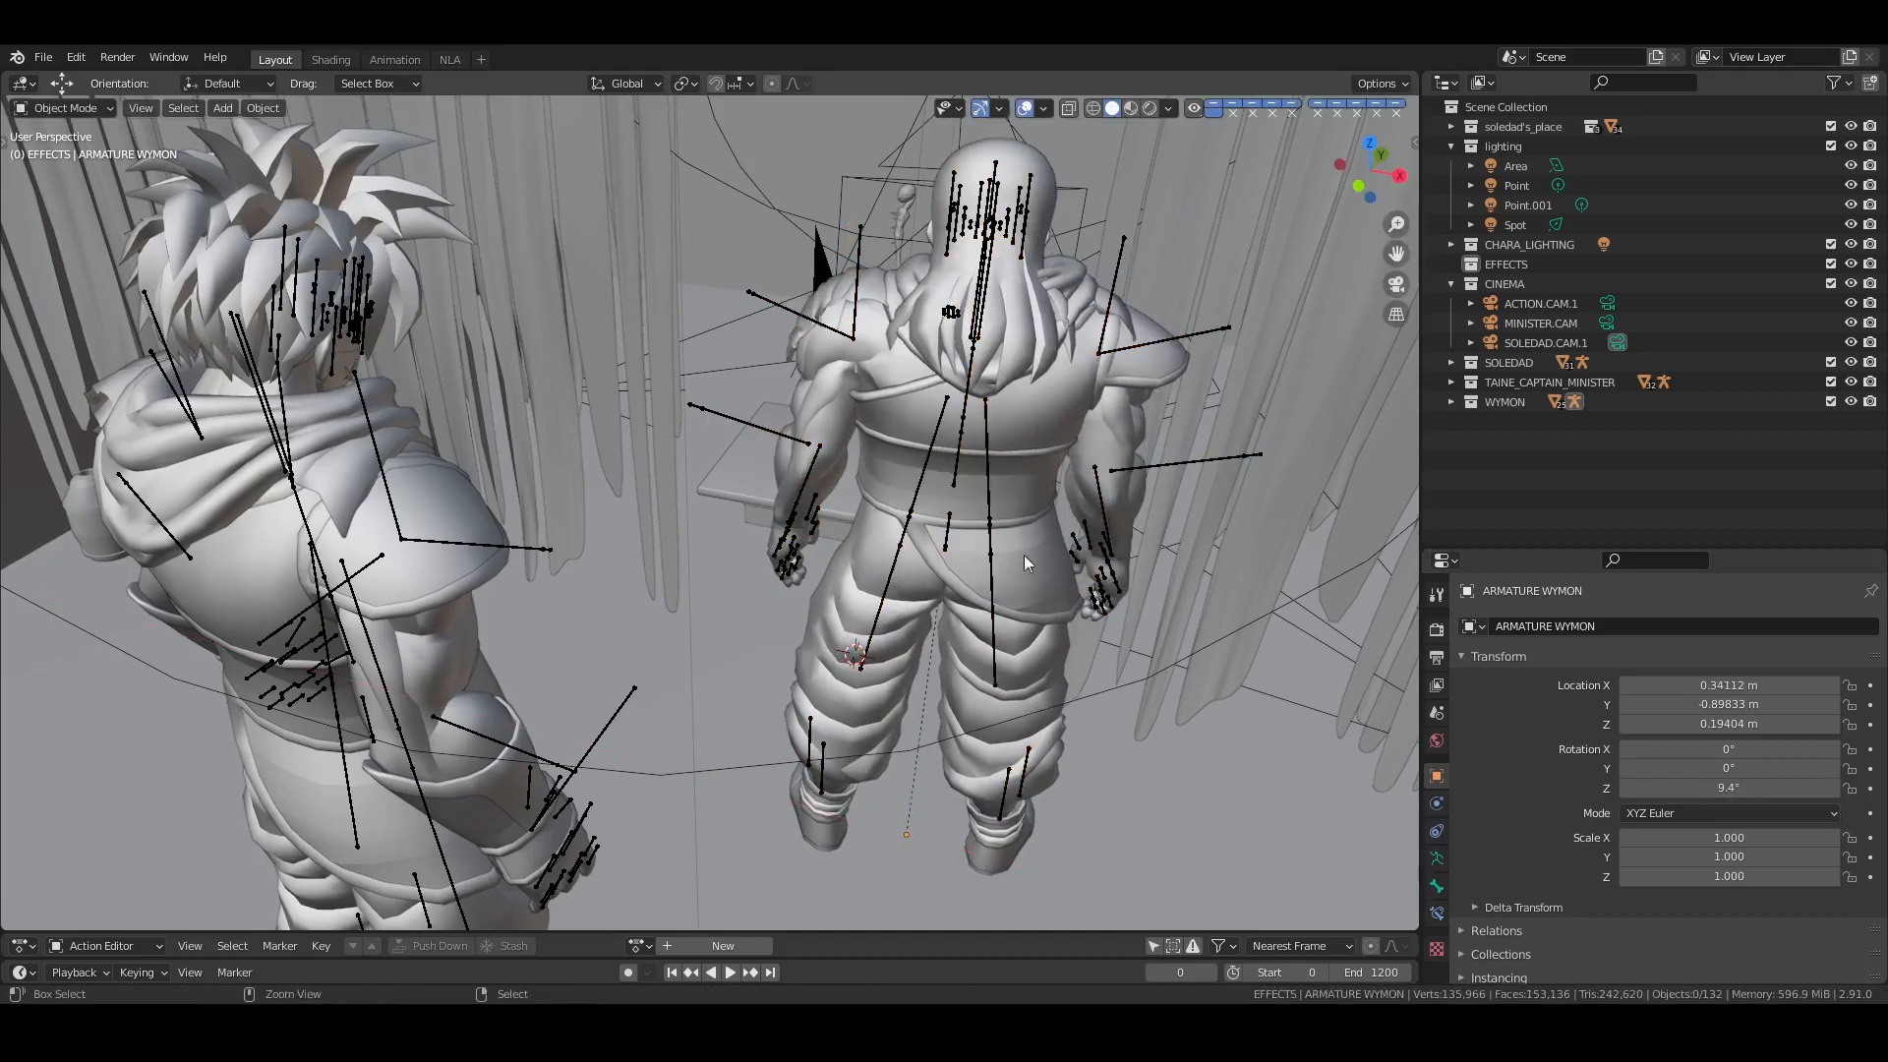
key("ctrl+s")
Make EFFECTS the active collection, snap the 3D cursor to Wymon's armature and save the file
middle_click_drag(1023, 554, 904, 641)
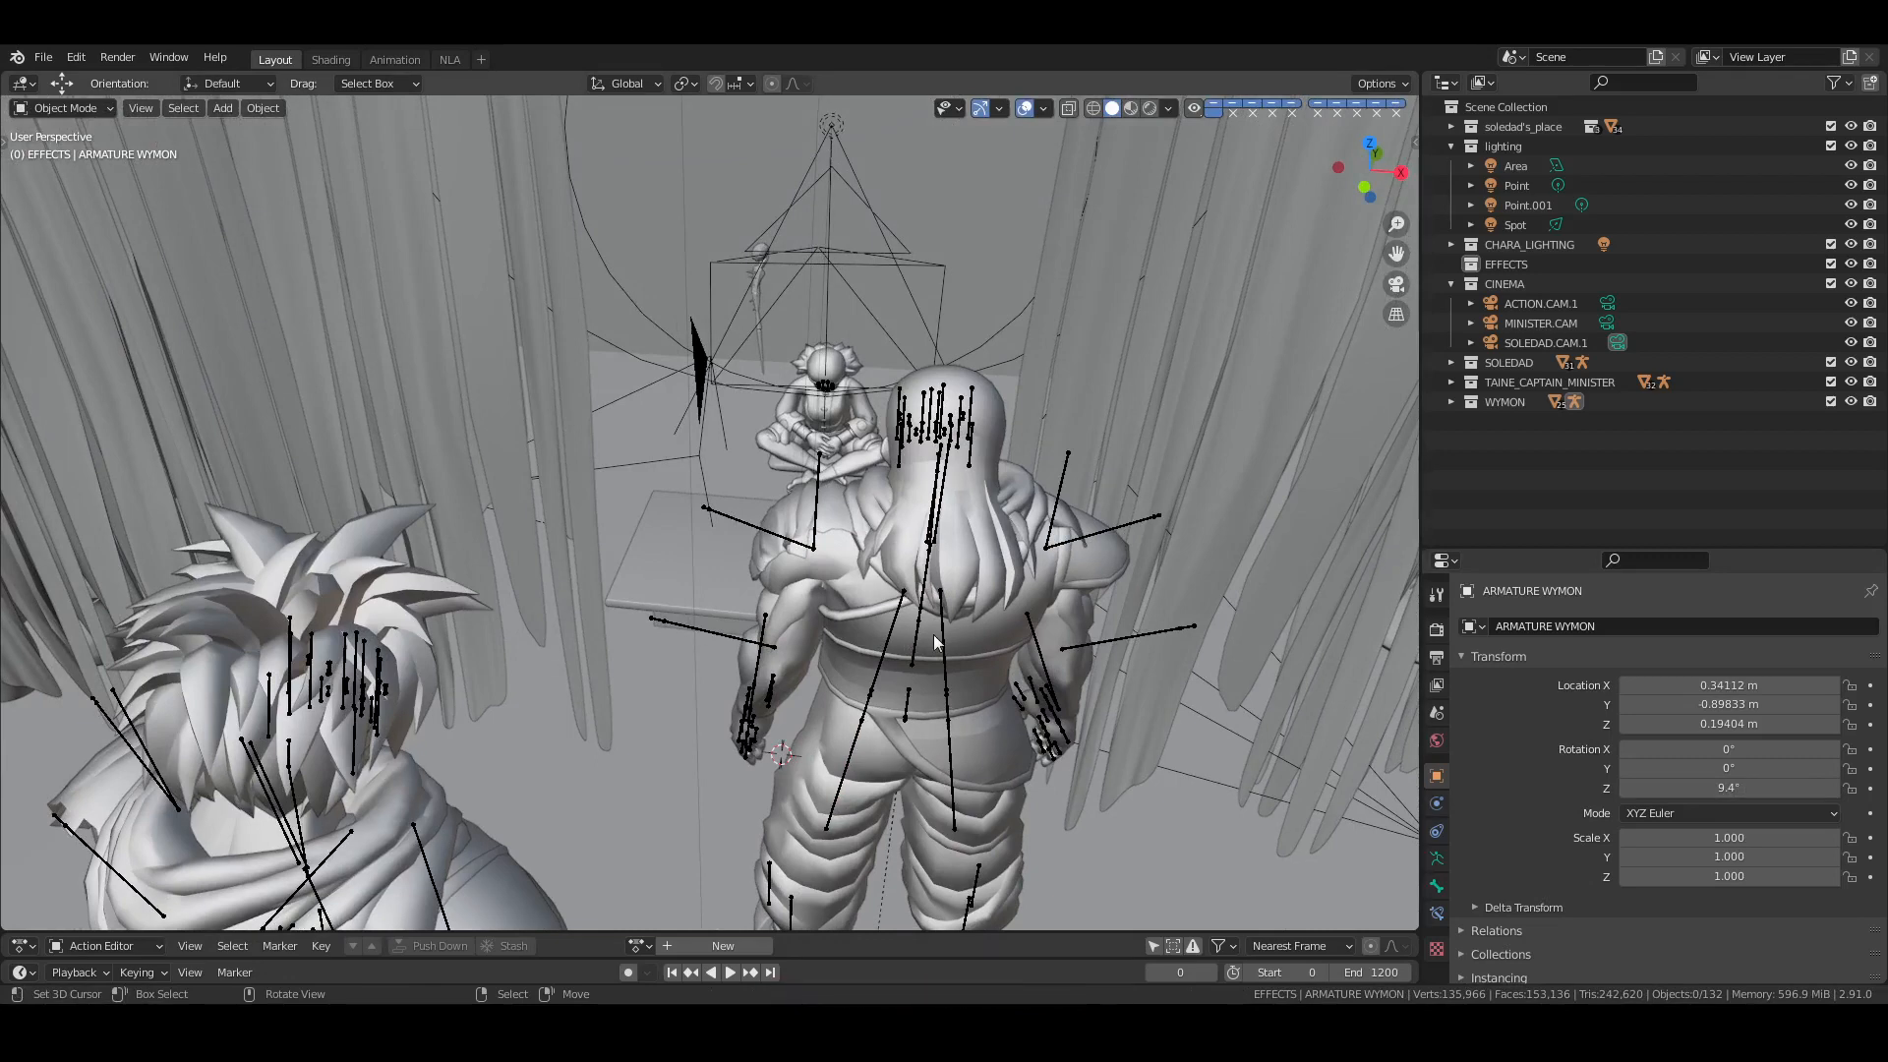
left_click(1504, 265)
middle_click_drag(823, 629, 859, 500, "shift")
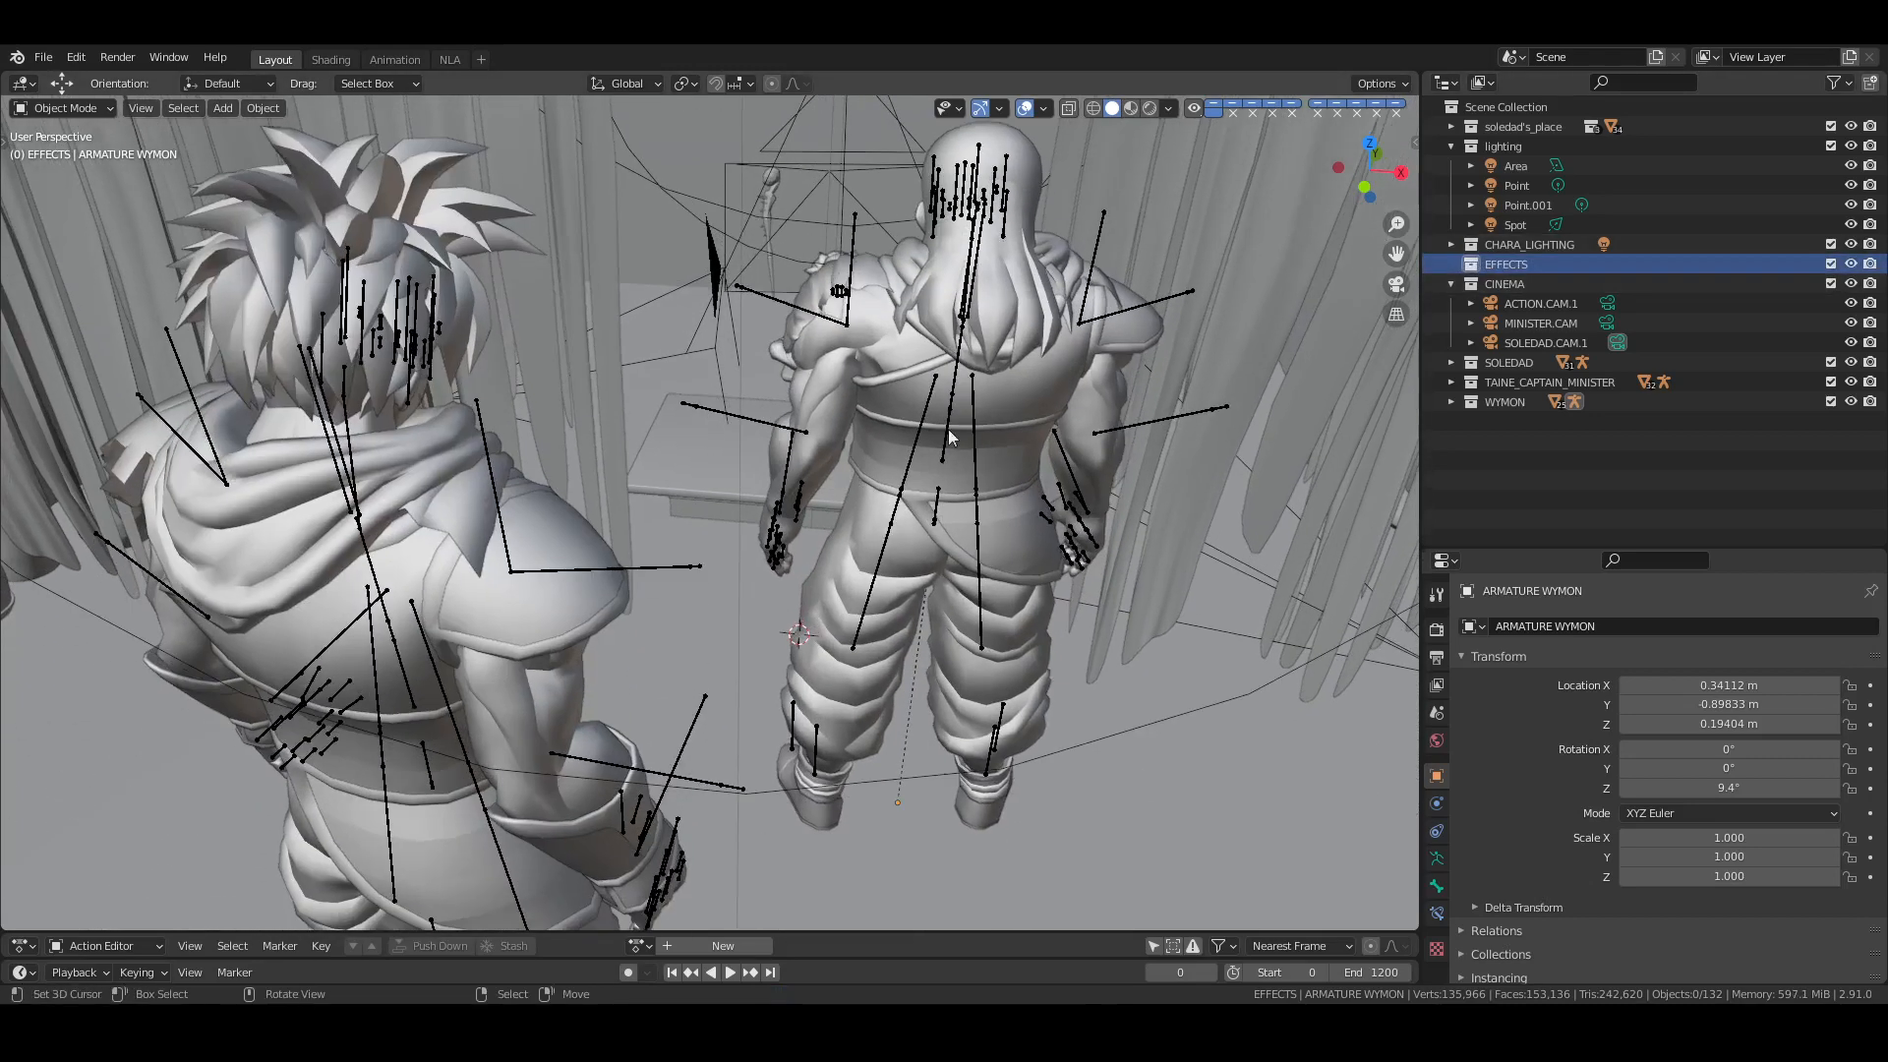
left_click(981, 207)
key("shift+s")
left_click(1011, 452)
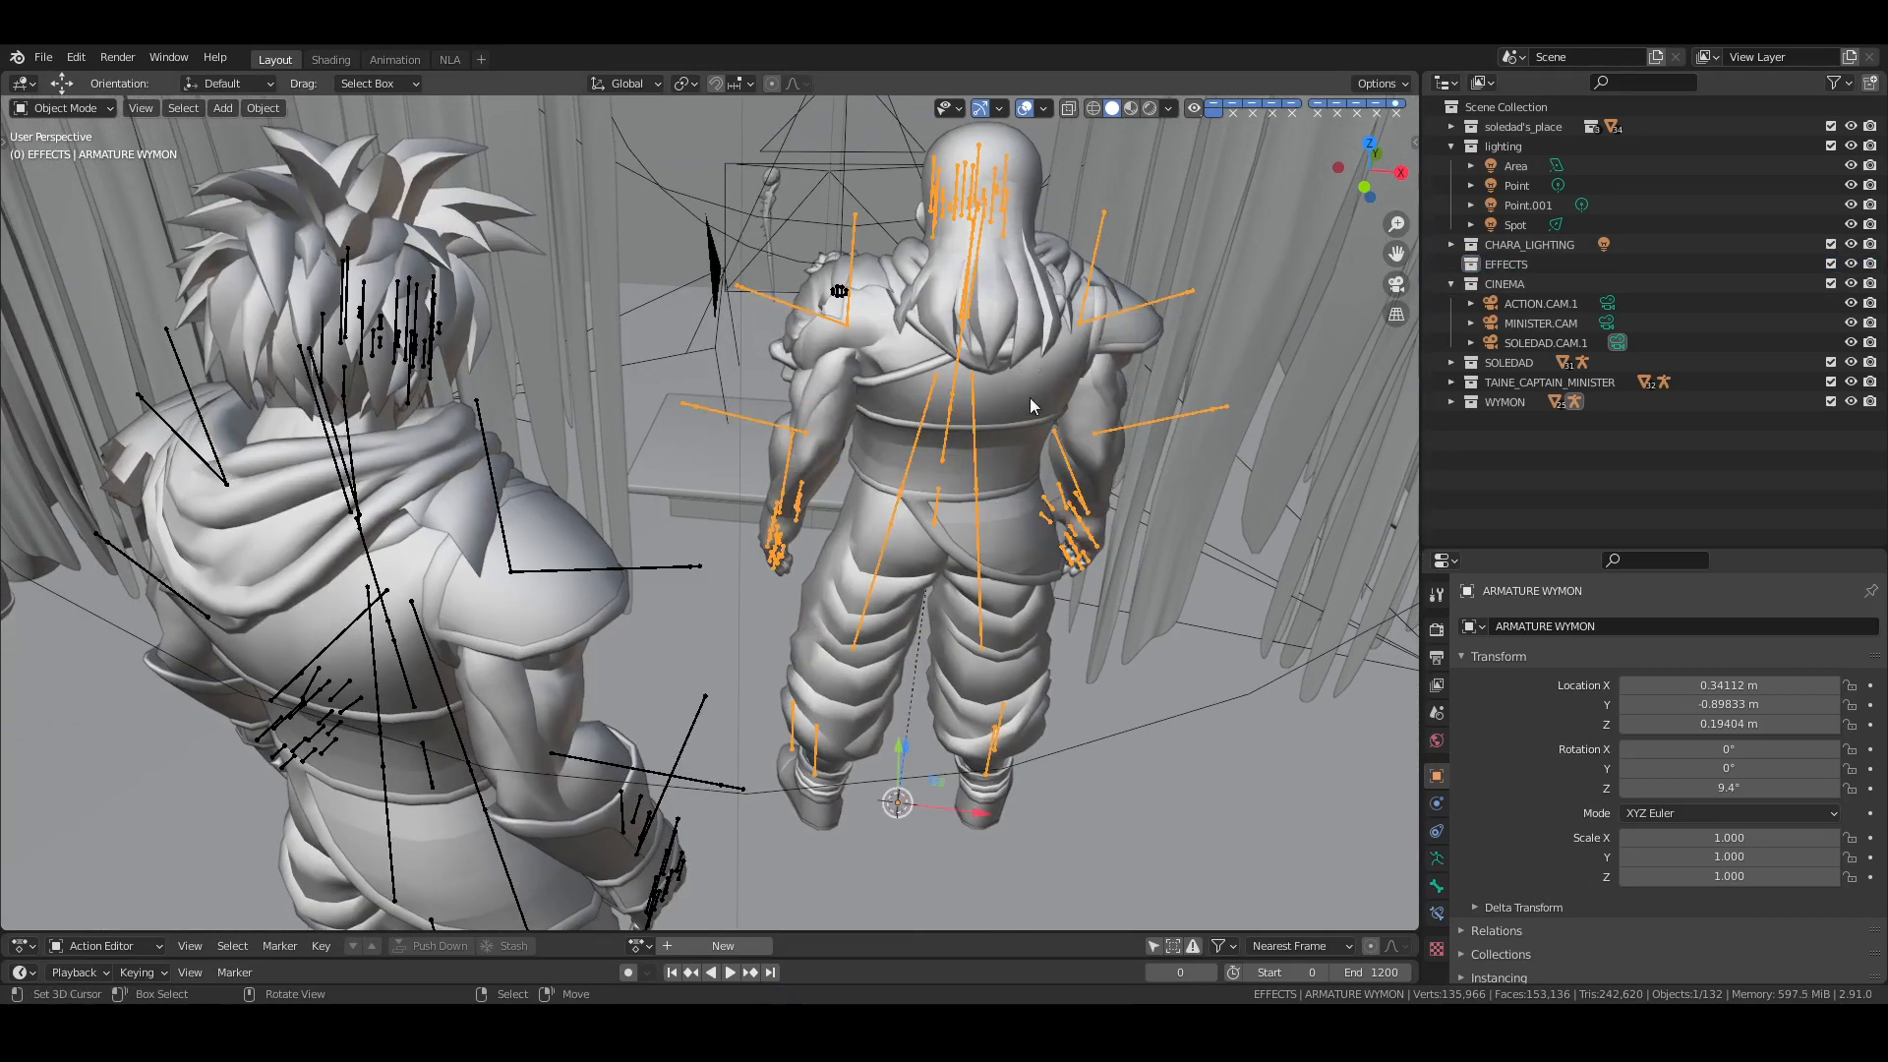
key("ctrl+s")
Append the MINISTERS_PORTAL collection from VERSUS_PORTAL_MINISTERS.blend in the VFX_VERSUS folder
left_click(44, 57)
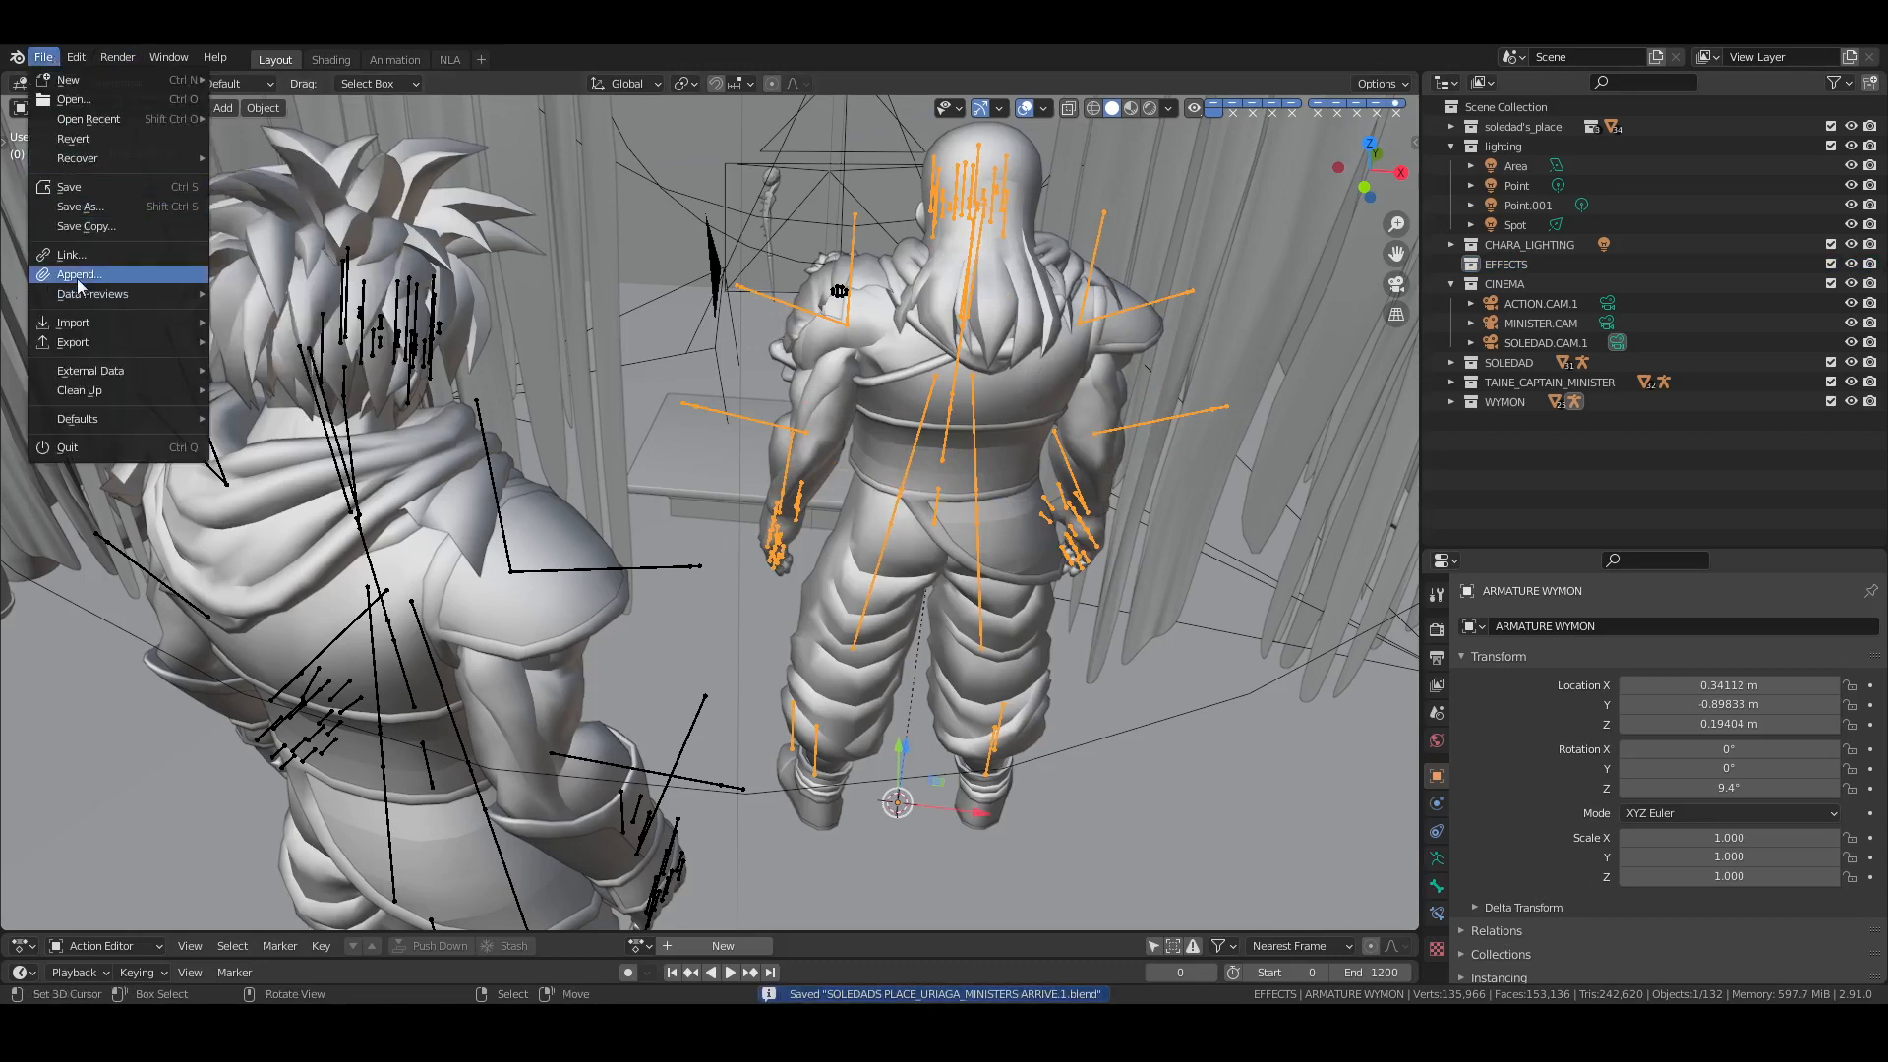
left_click(59, 278)
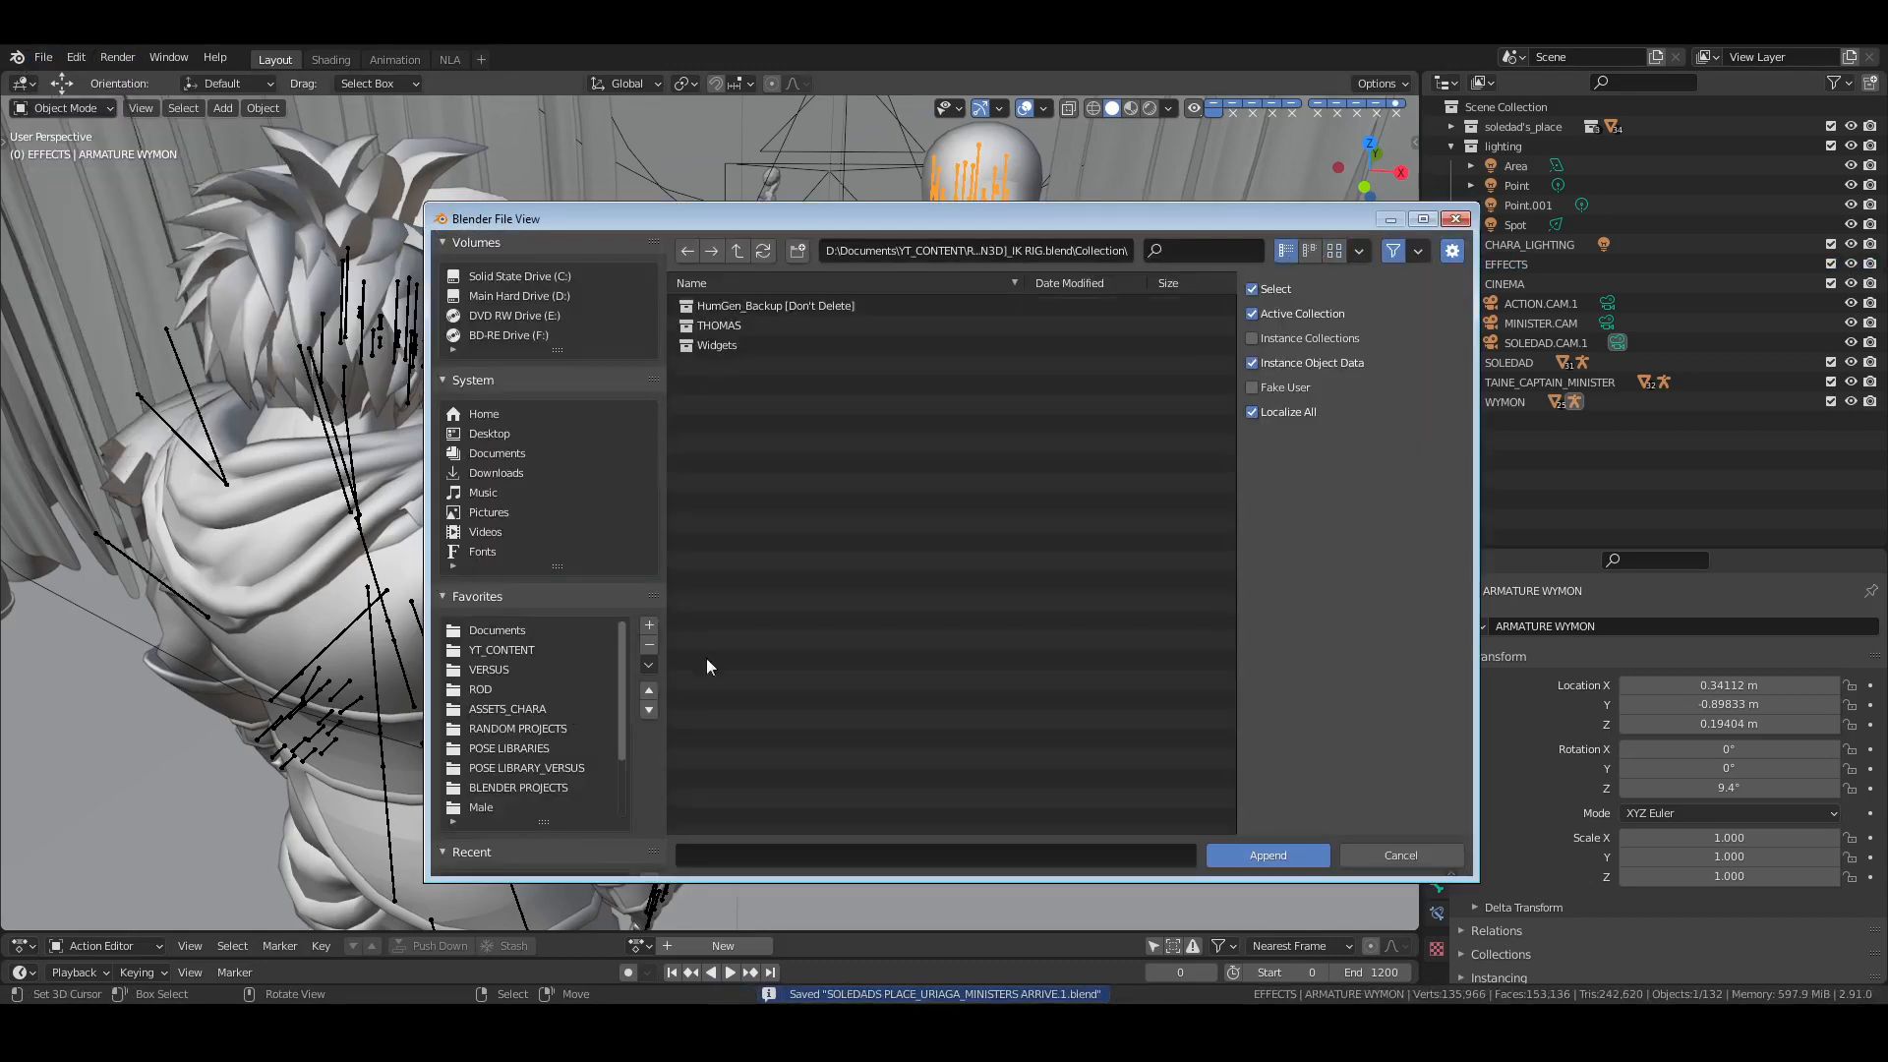
scroll(508, 736, "down", 2)
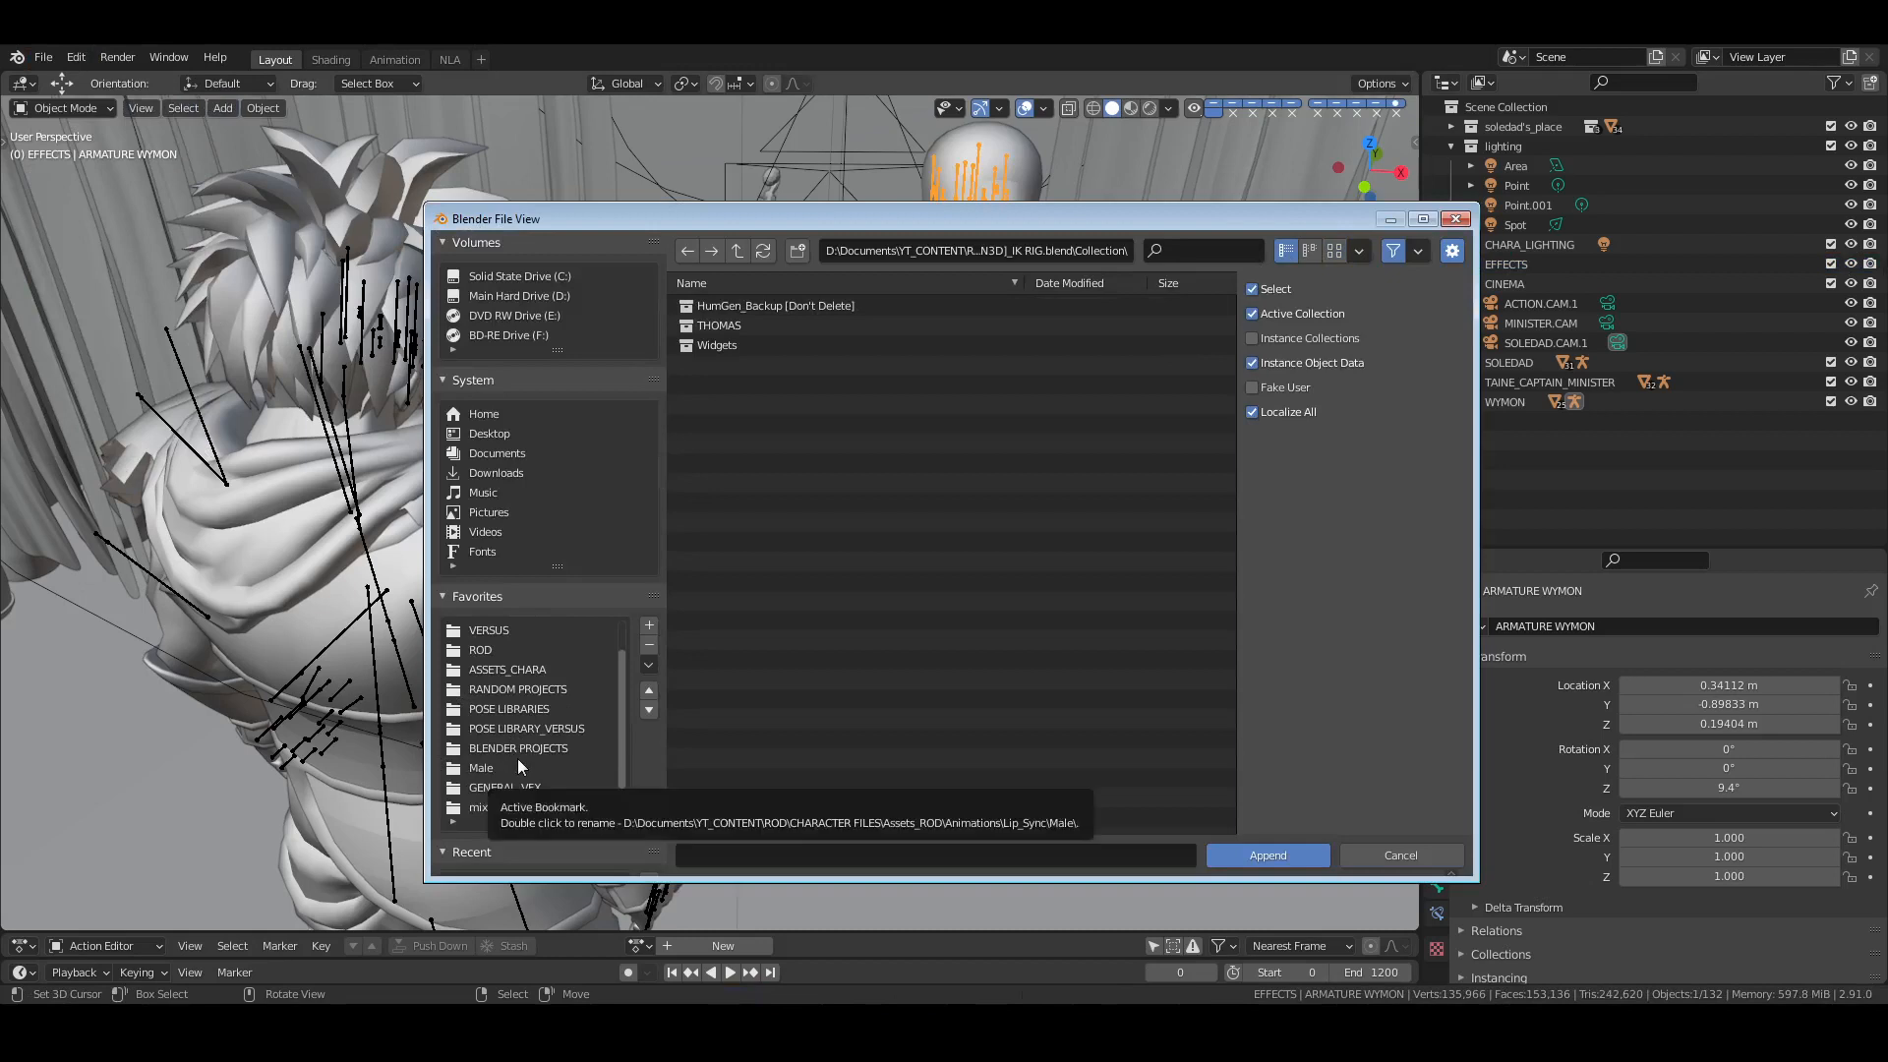
scroll(511, 708, "up", 2)
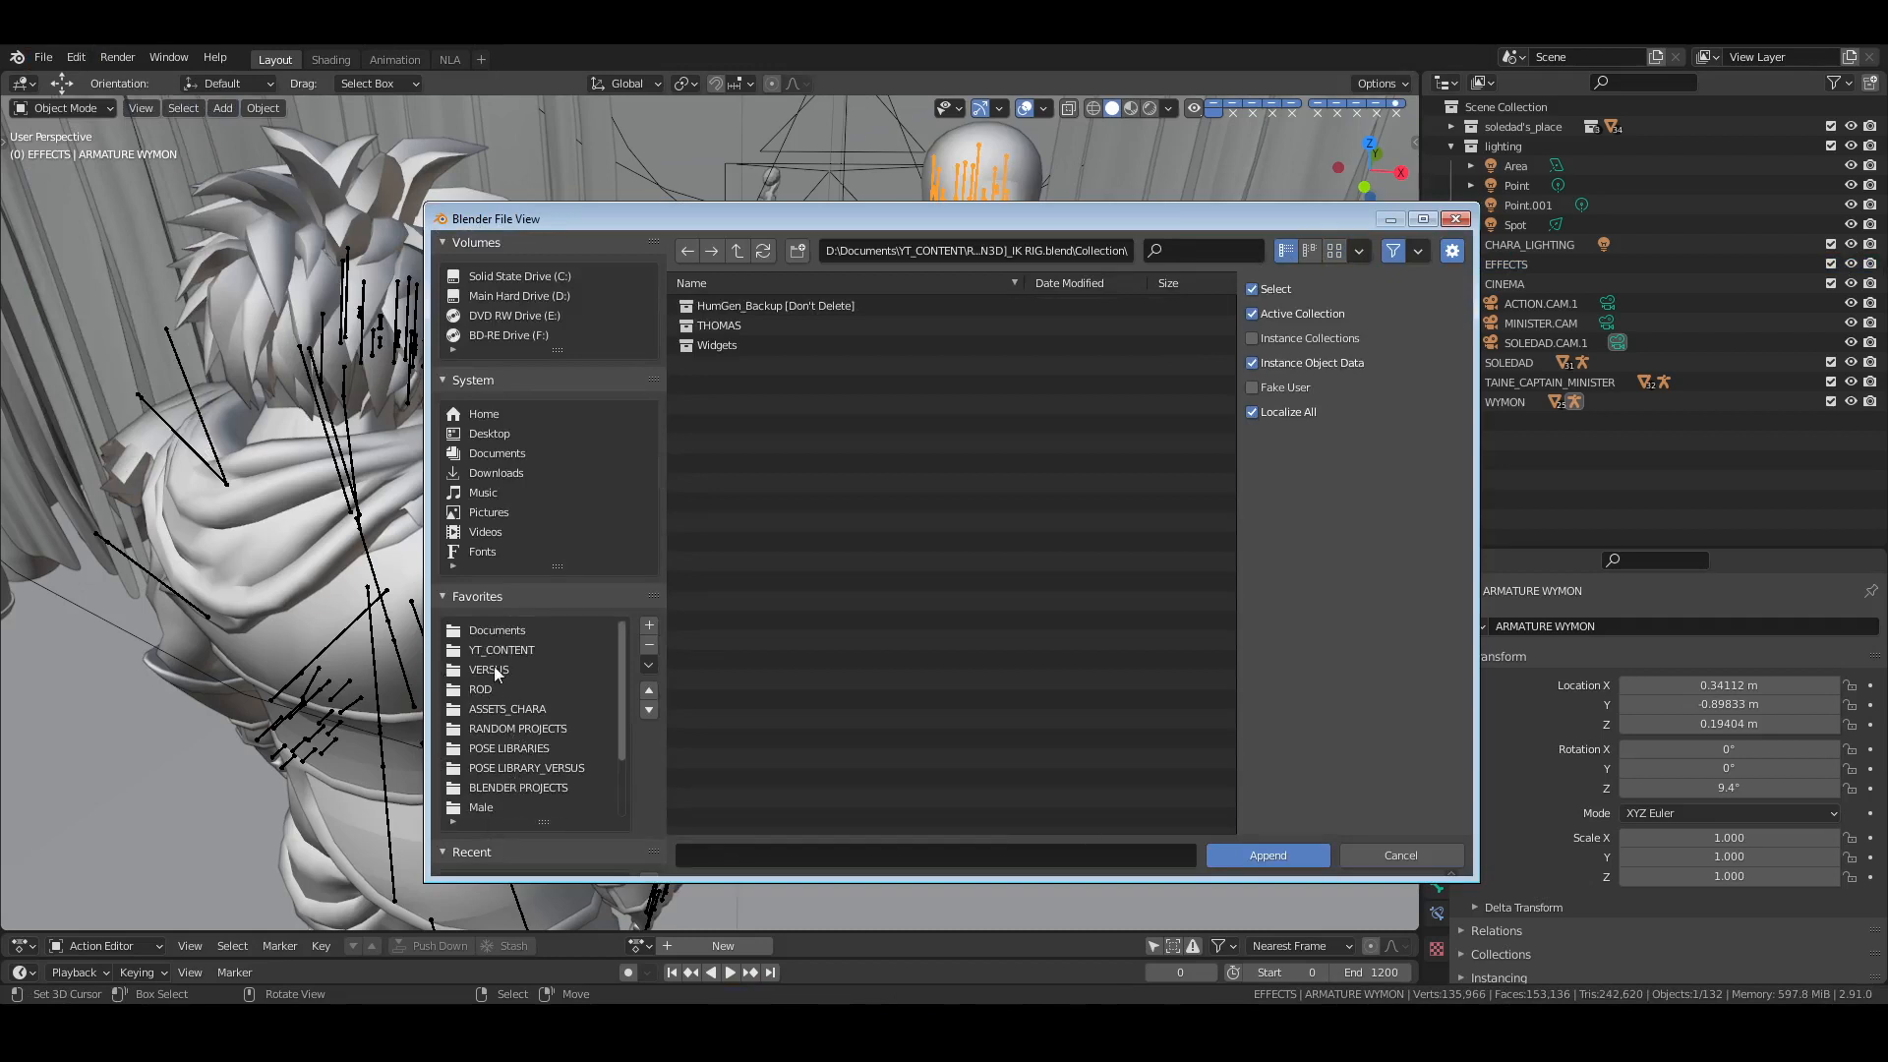
left_click(493, 667)
double_click(734, 718)
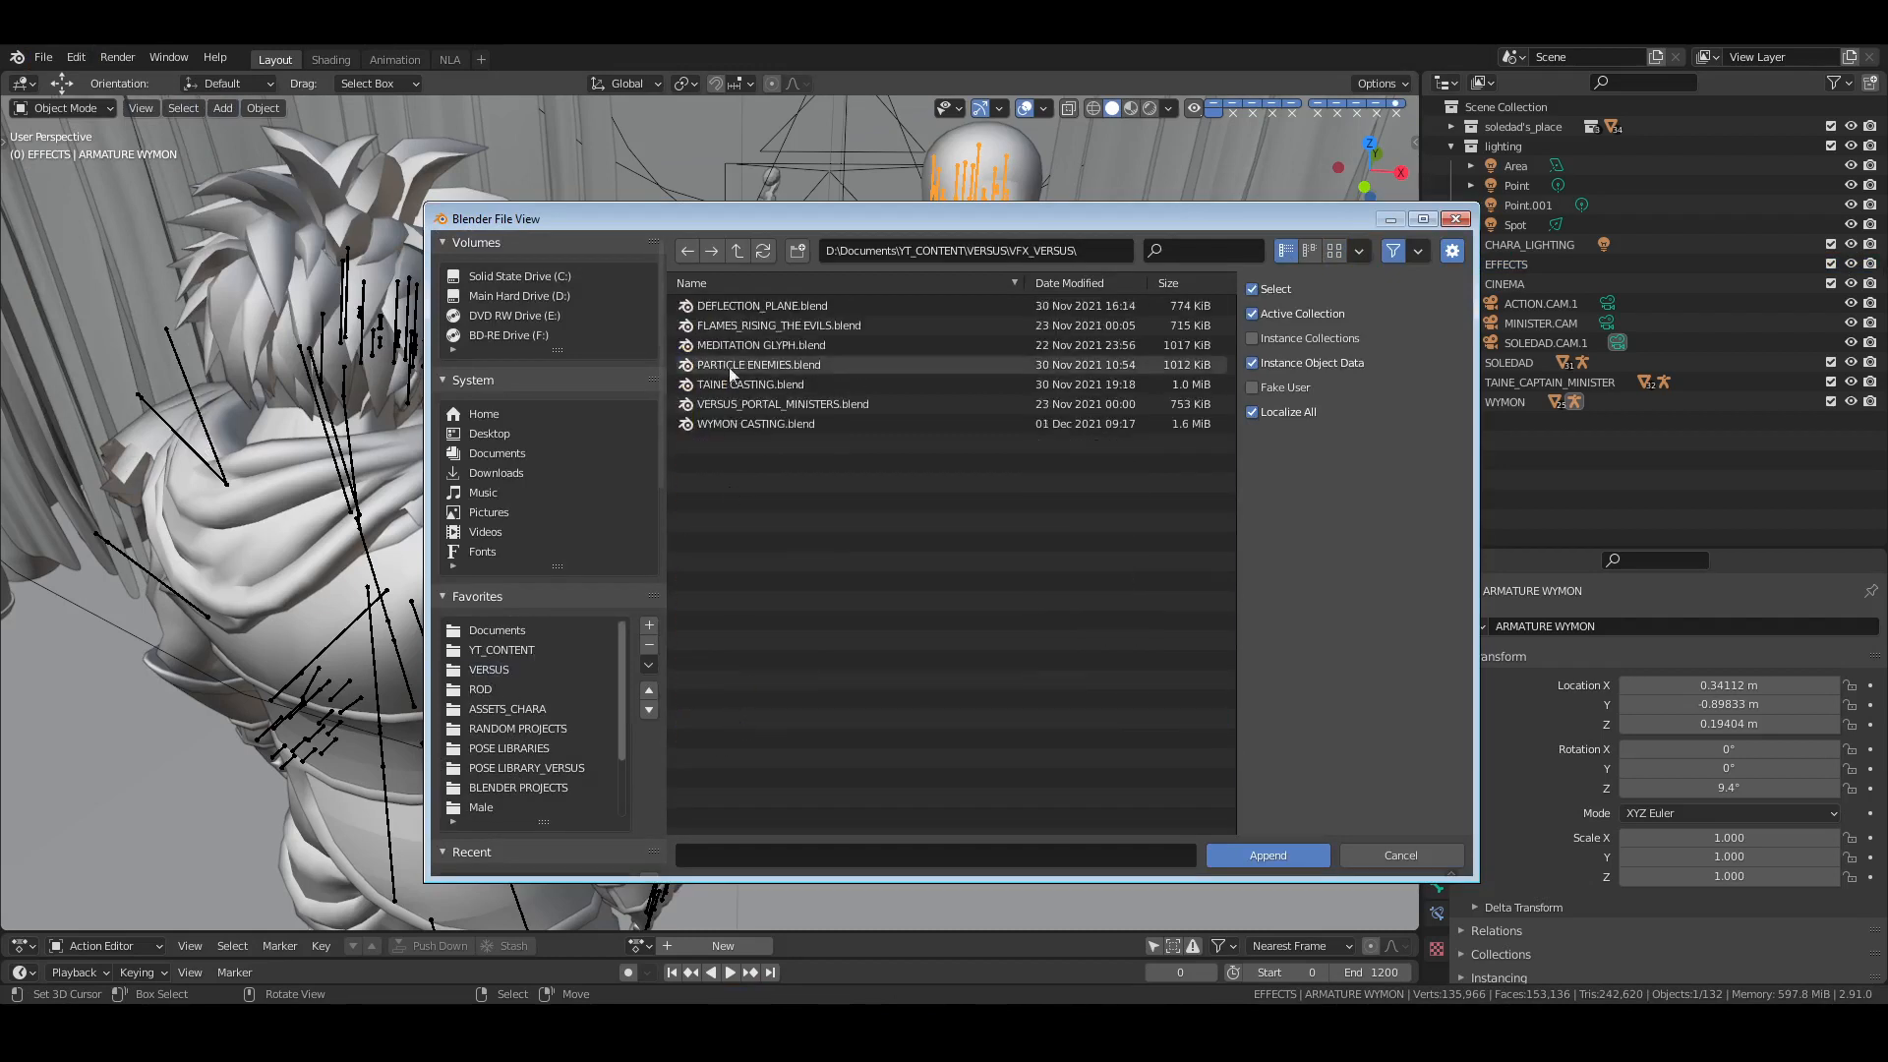
left_click(770, 403)
double_click(770, 403)
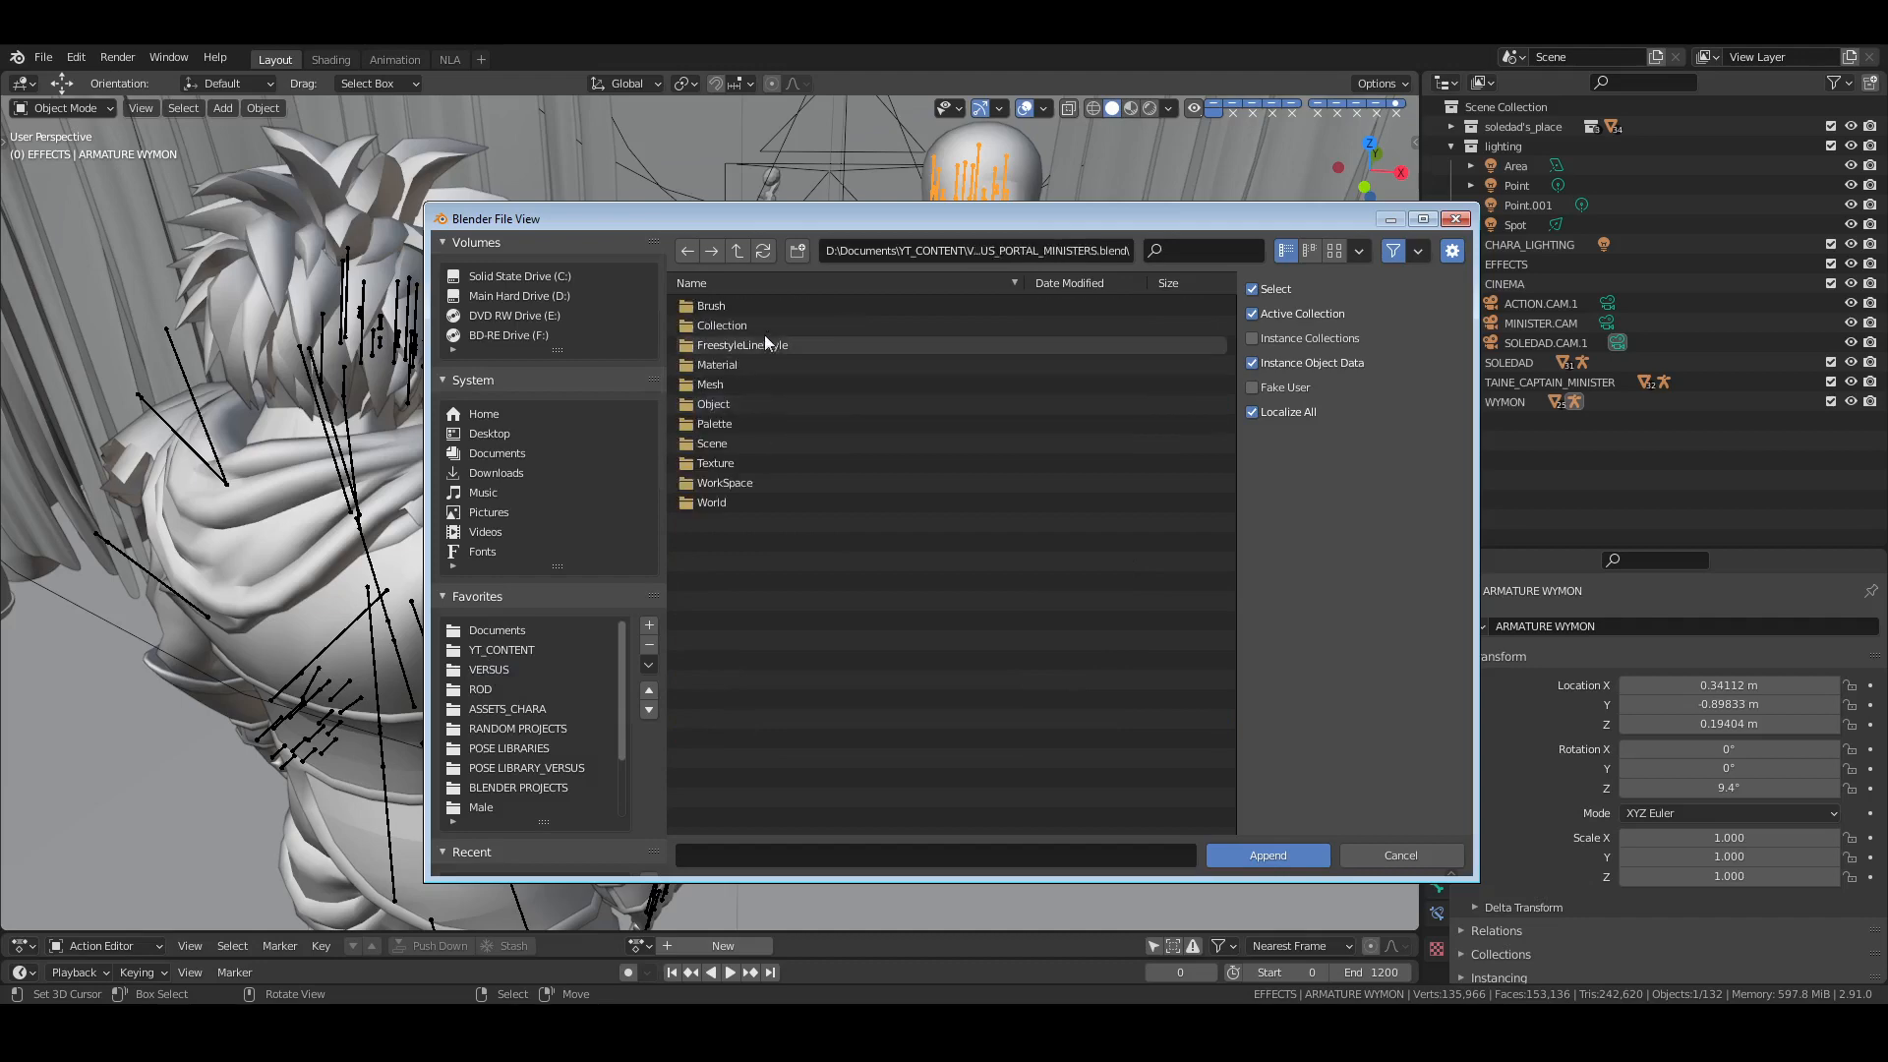
double_click(729, 329)
left_click(735, 304)
left_click(1254, 852)
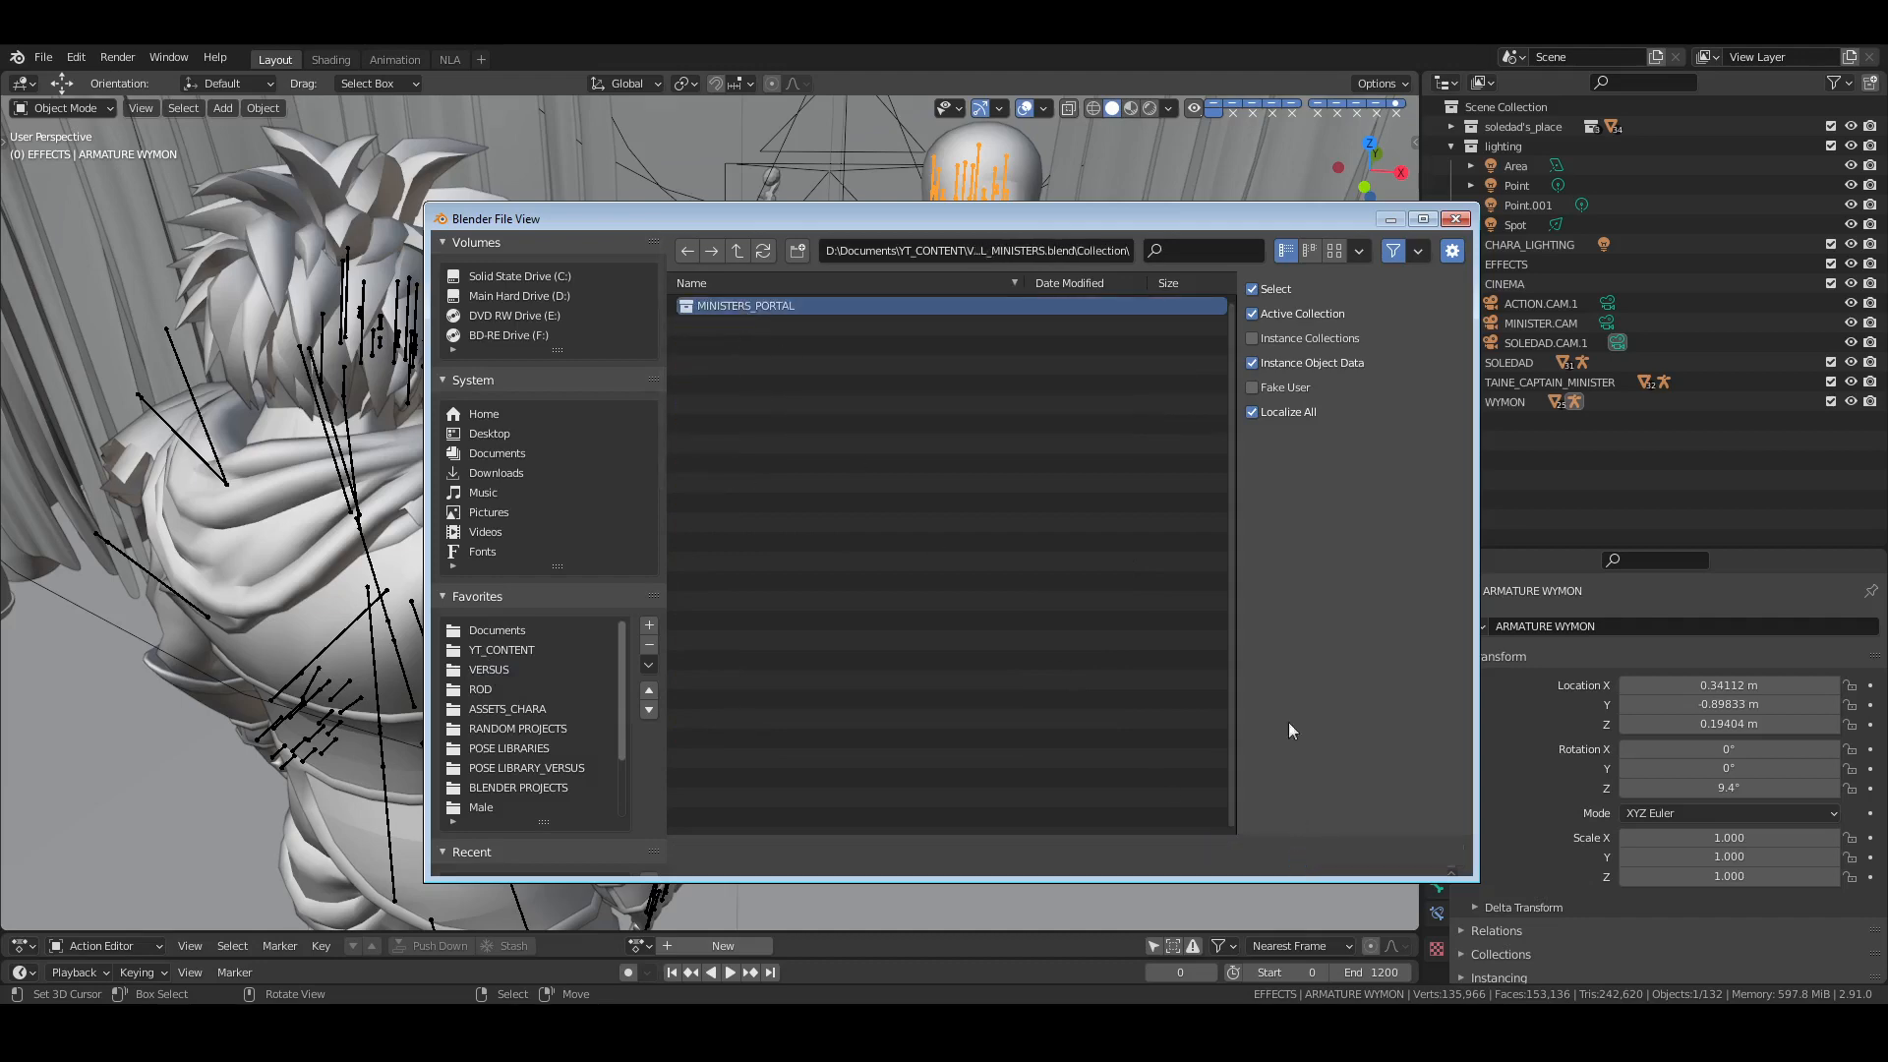
Select PORTAL and PORTAL.BURST and scale them to about 0.669 in X and Y, leaving Z locked
left_click(1541, 307)
left_click(1551, 323, "ctrl")
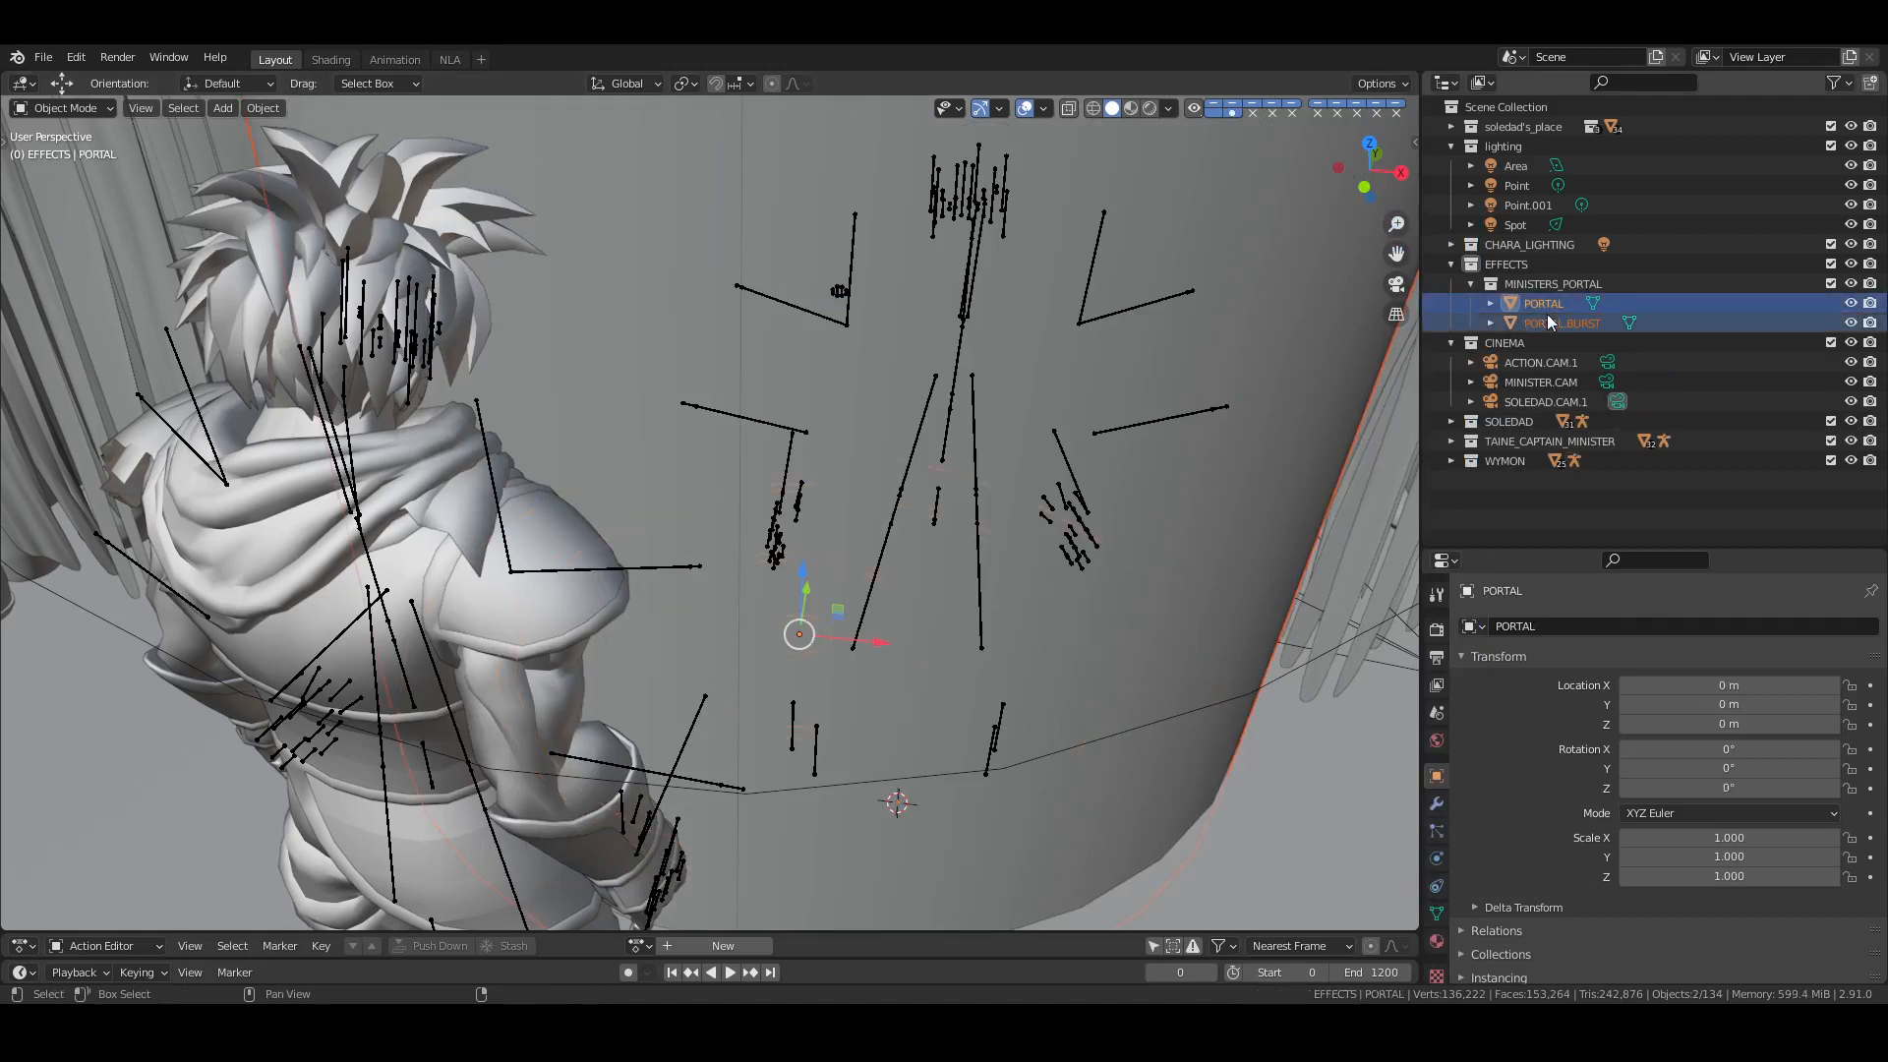
key("s")
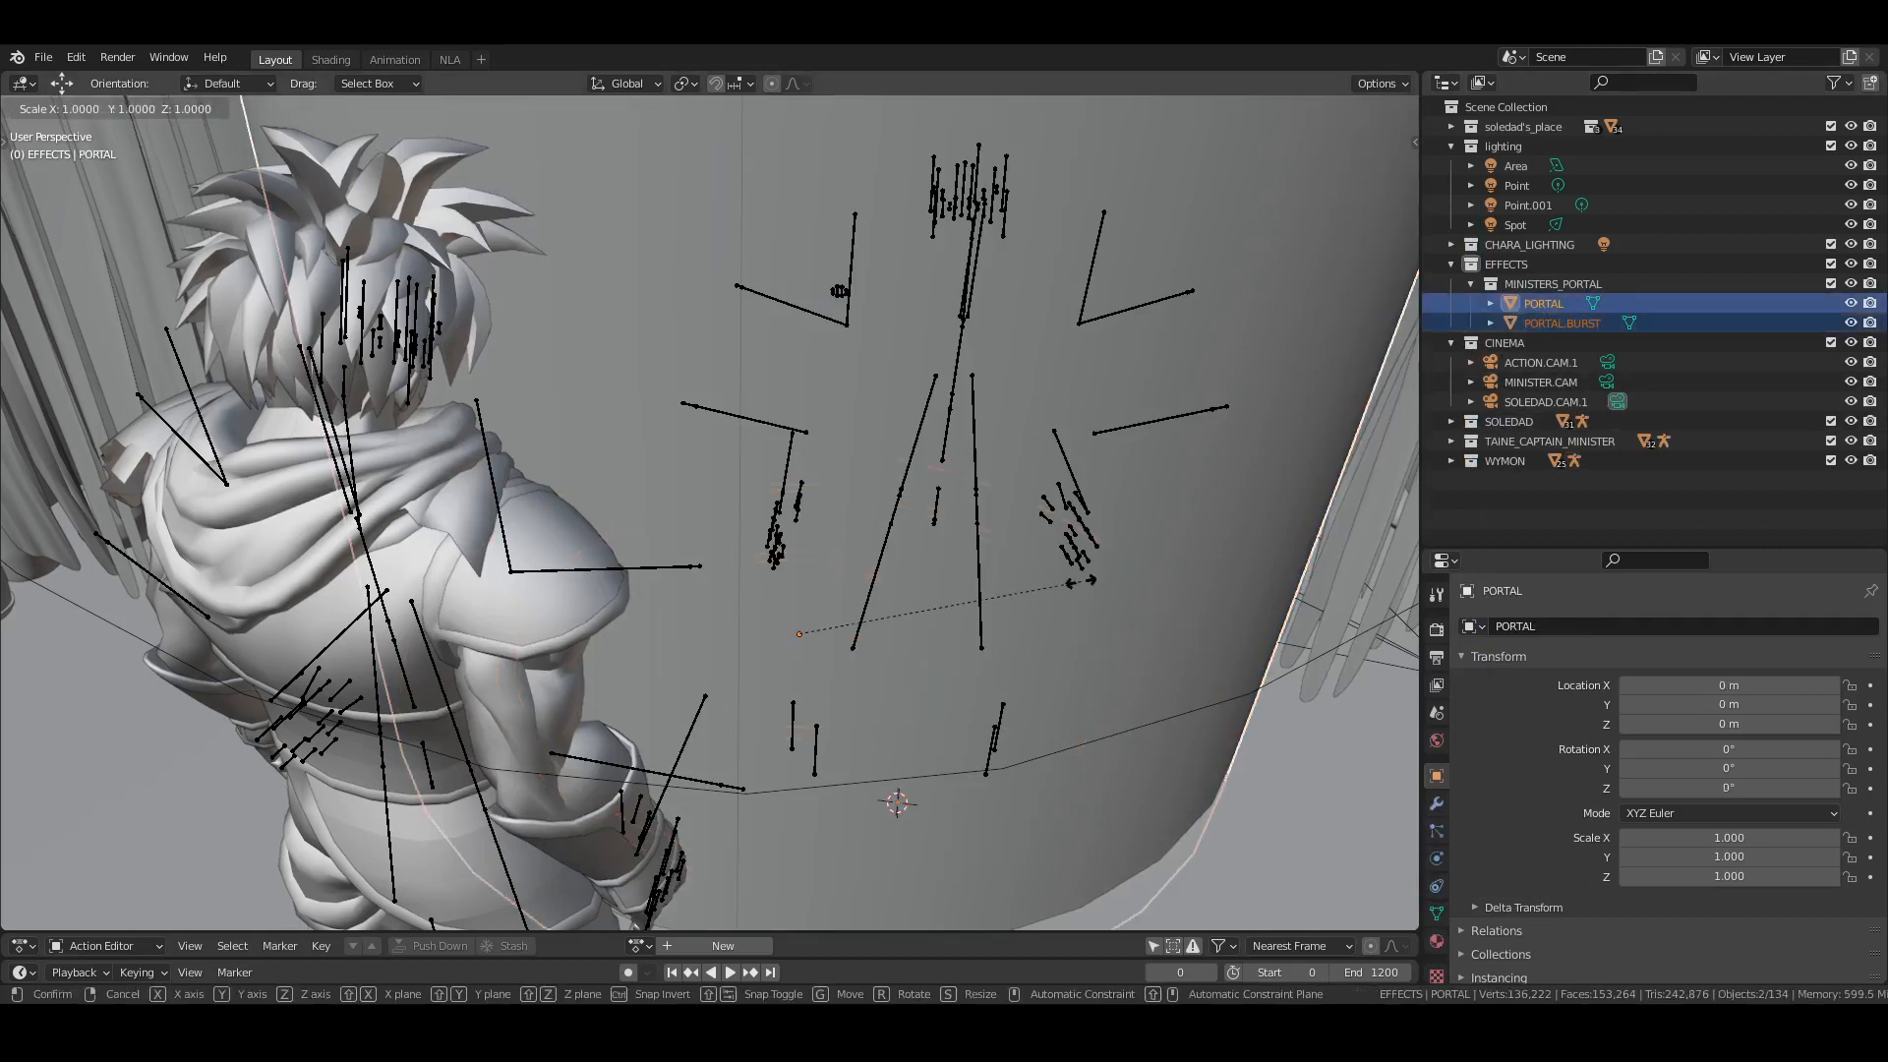
key("shift+z")
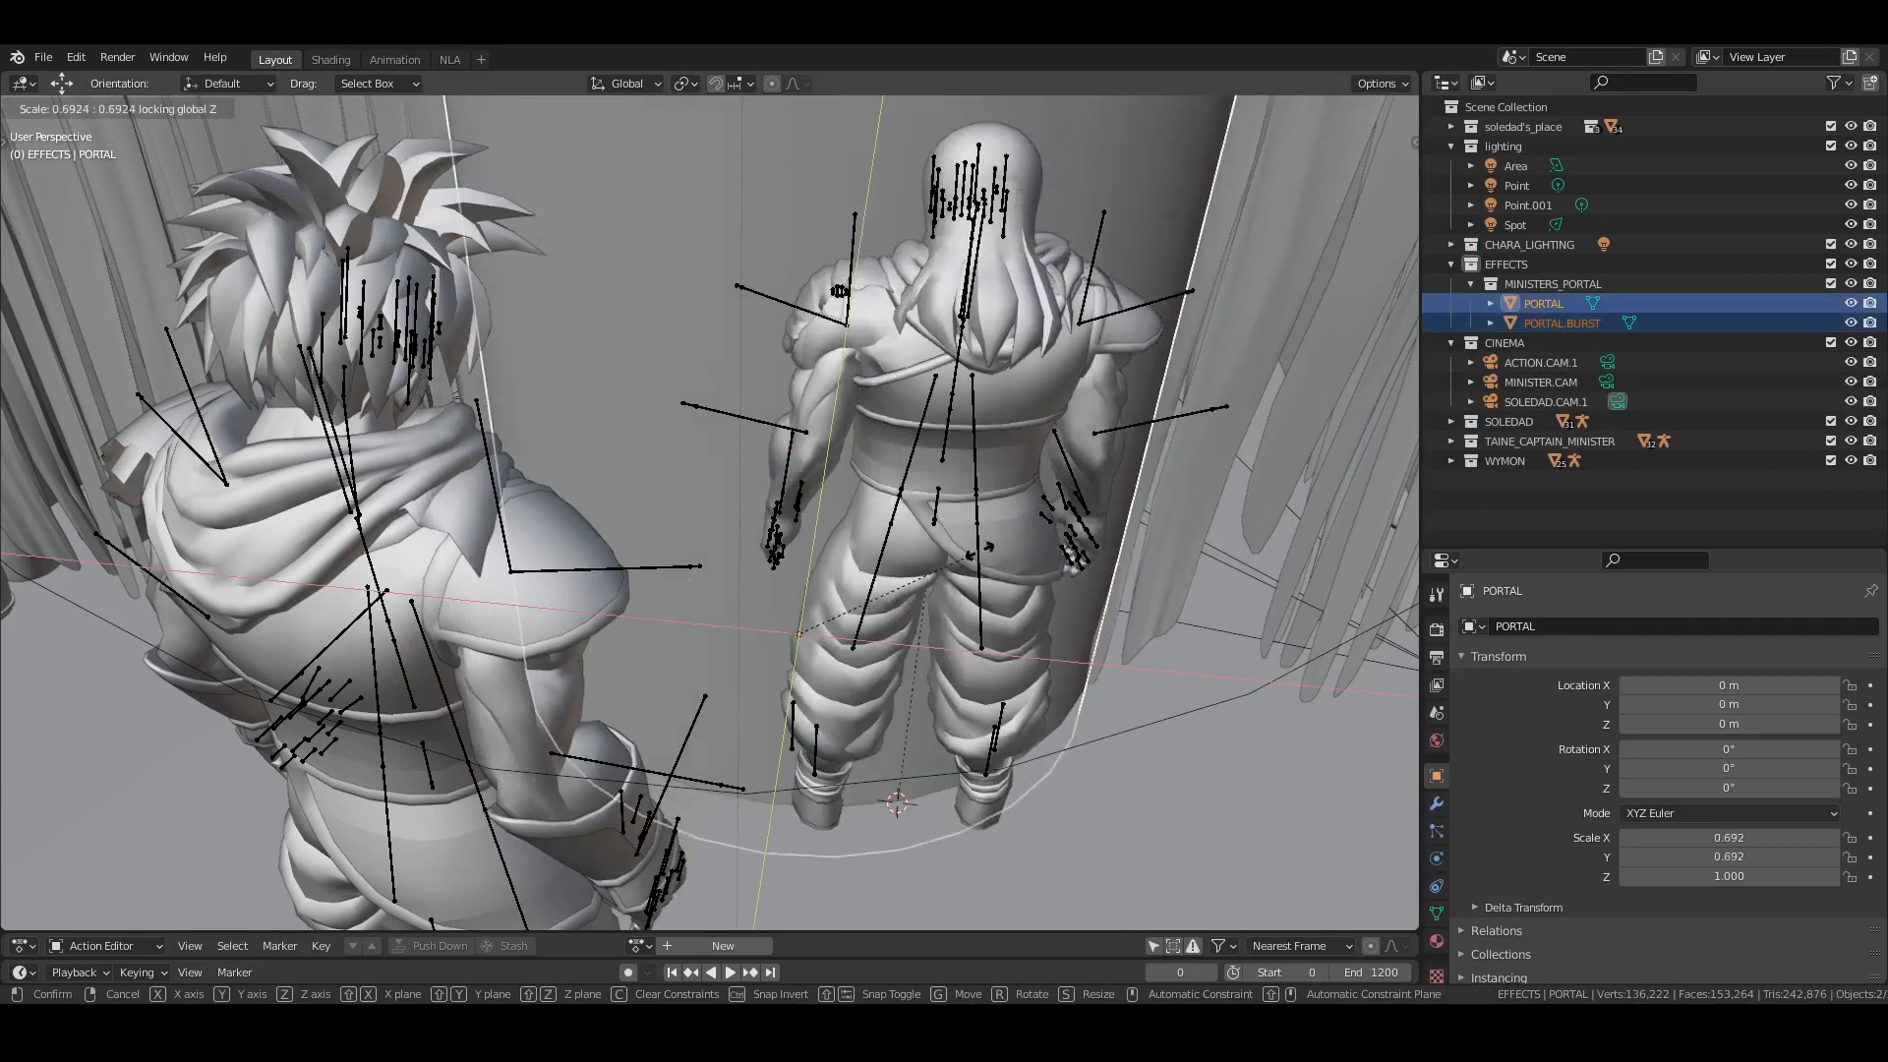
left_click(967, 549)
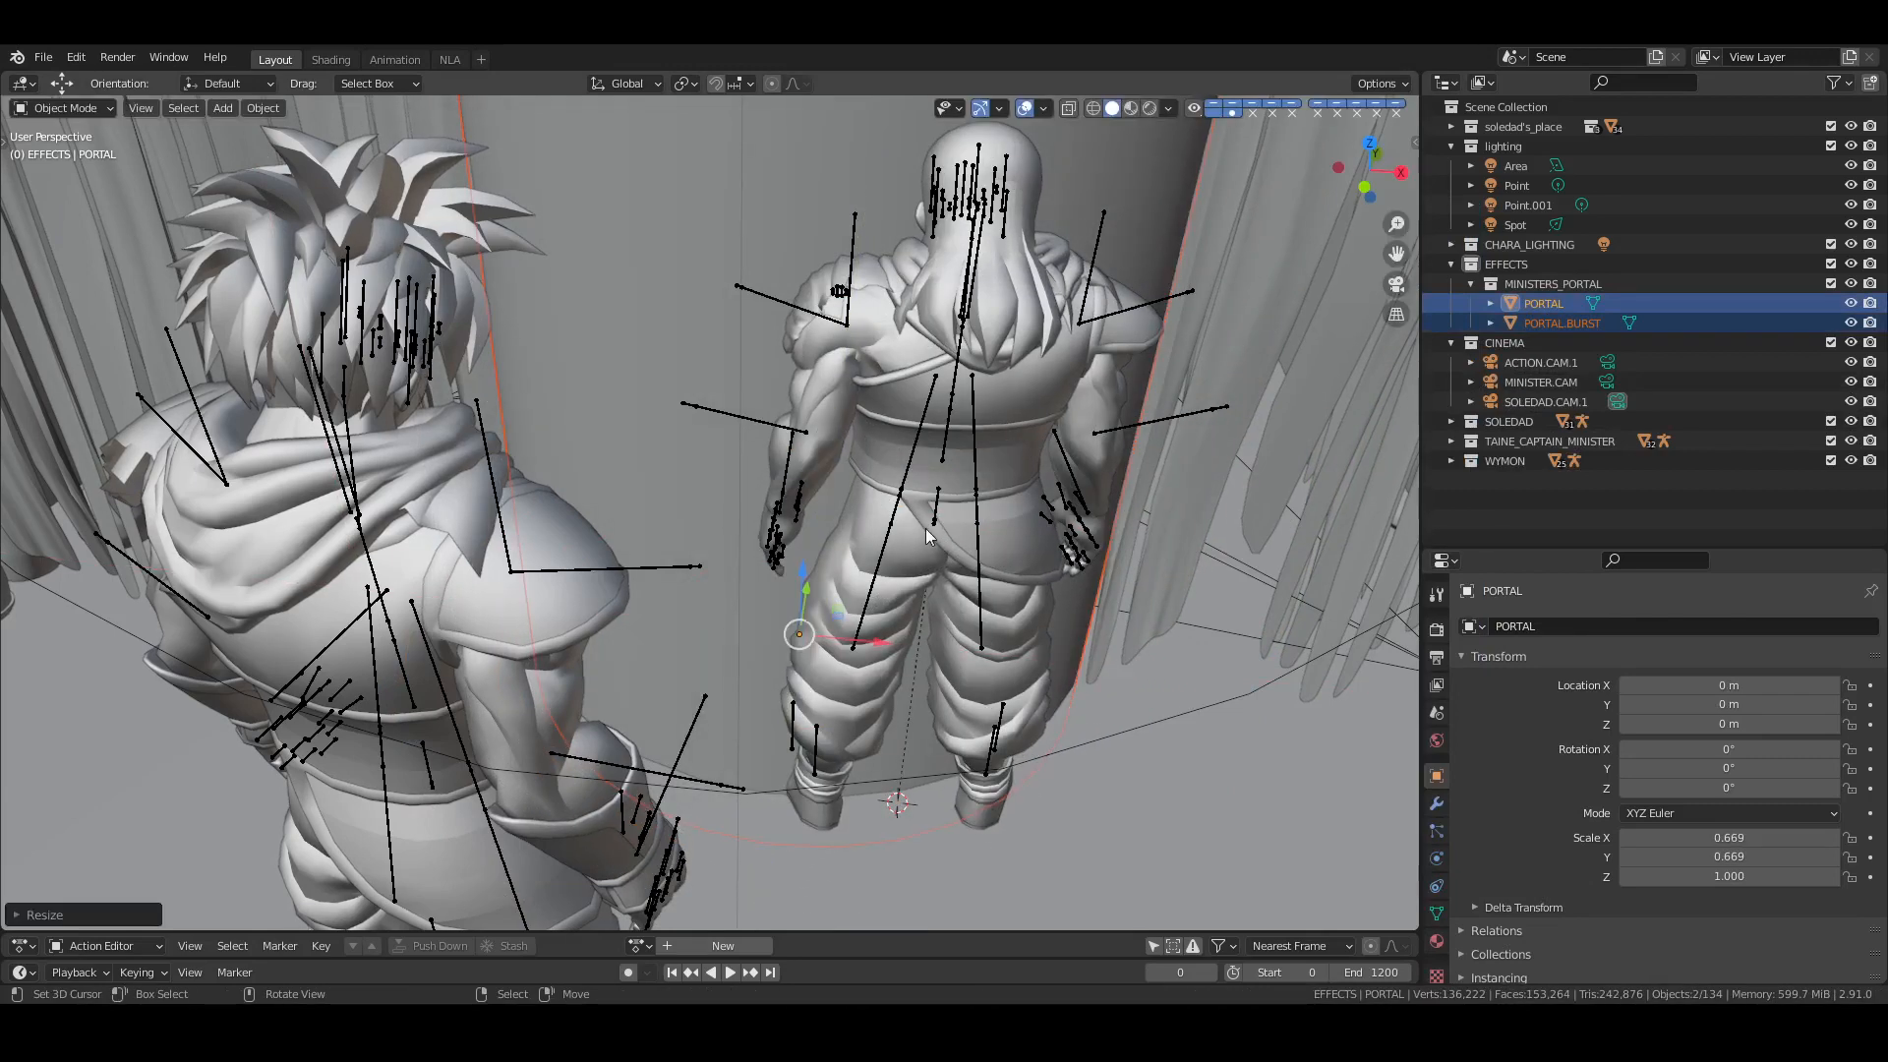
In a front wireframe view, snap both portal objects to the 3D cursor at Wymon's feet and raise them to about 0.21 m in Z
key("KP_1")
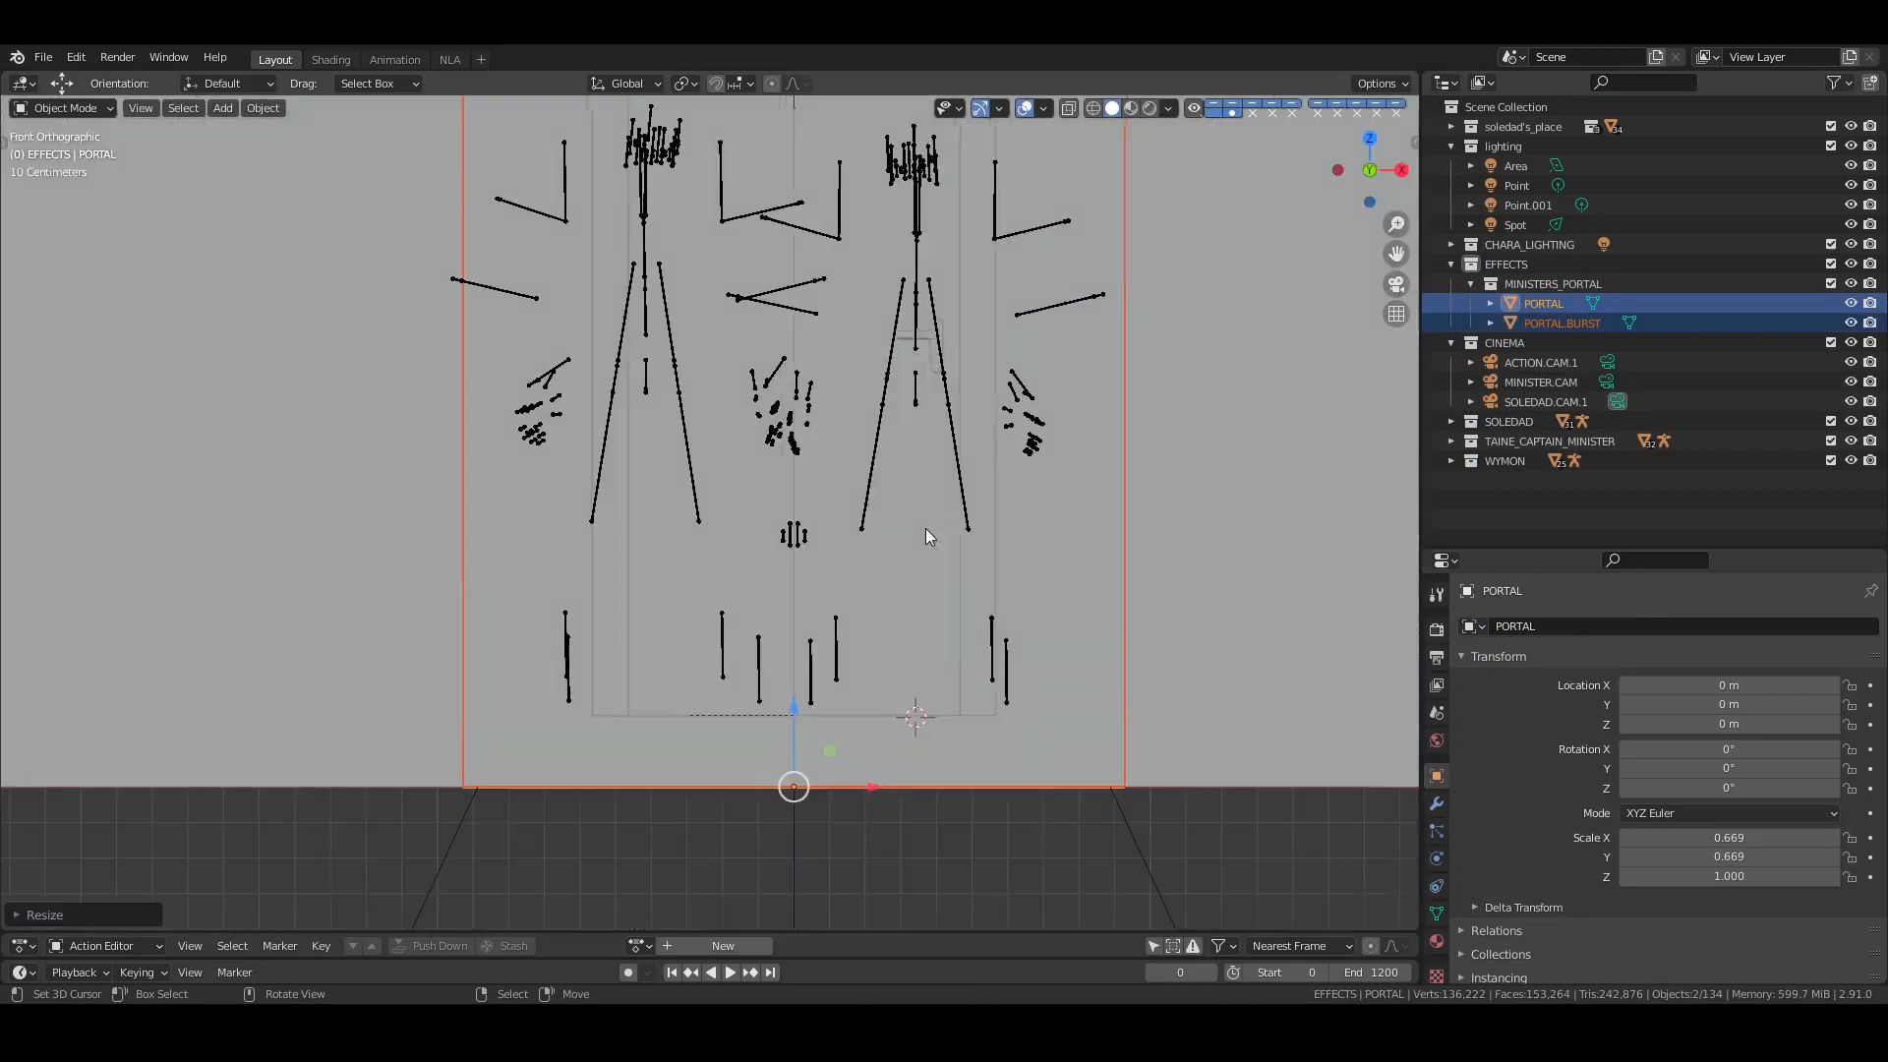
key("shift+z")
scroll(918, 525, "down", 1)
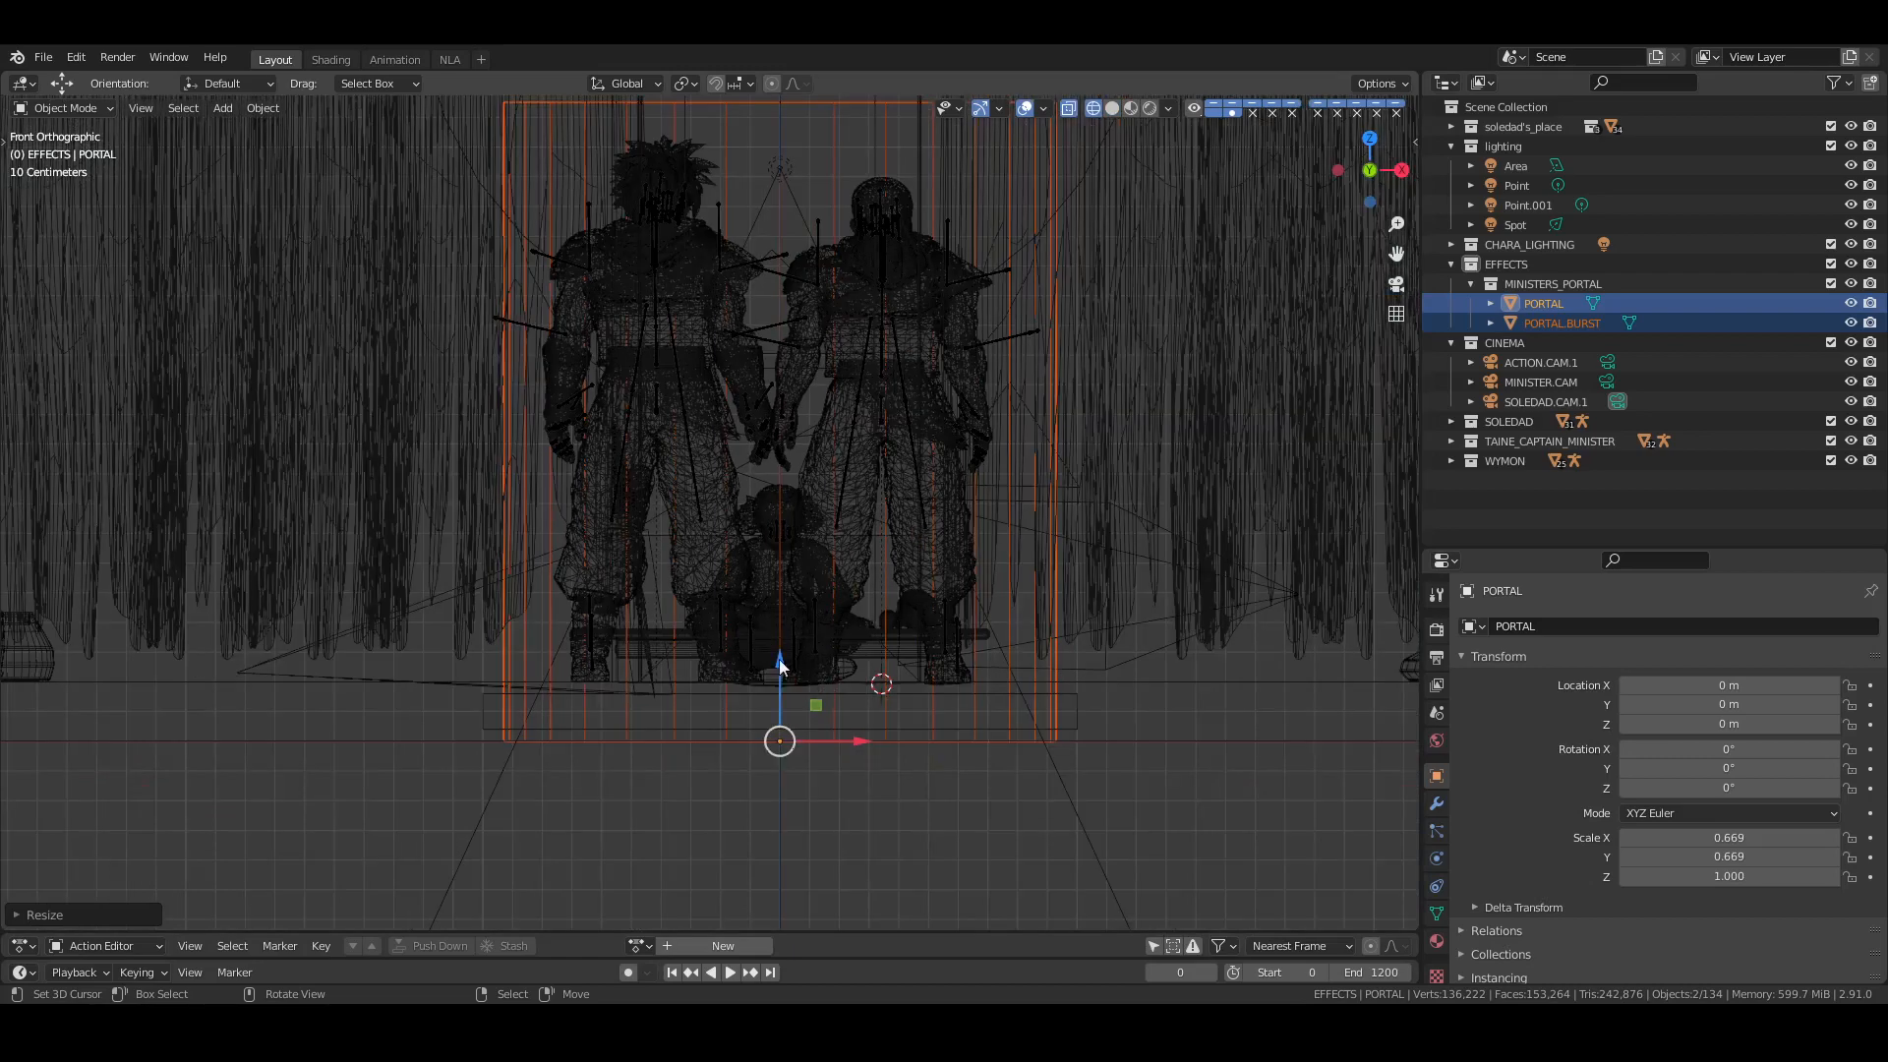
left_click_drag(779, 659, 782, 564)
left_click_drag(853, 682, 948, 681)
key("shift+s")
key("8")
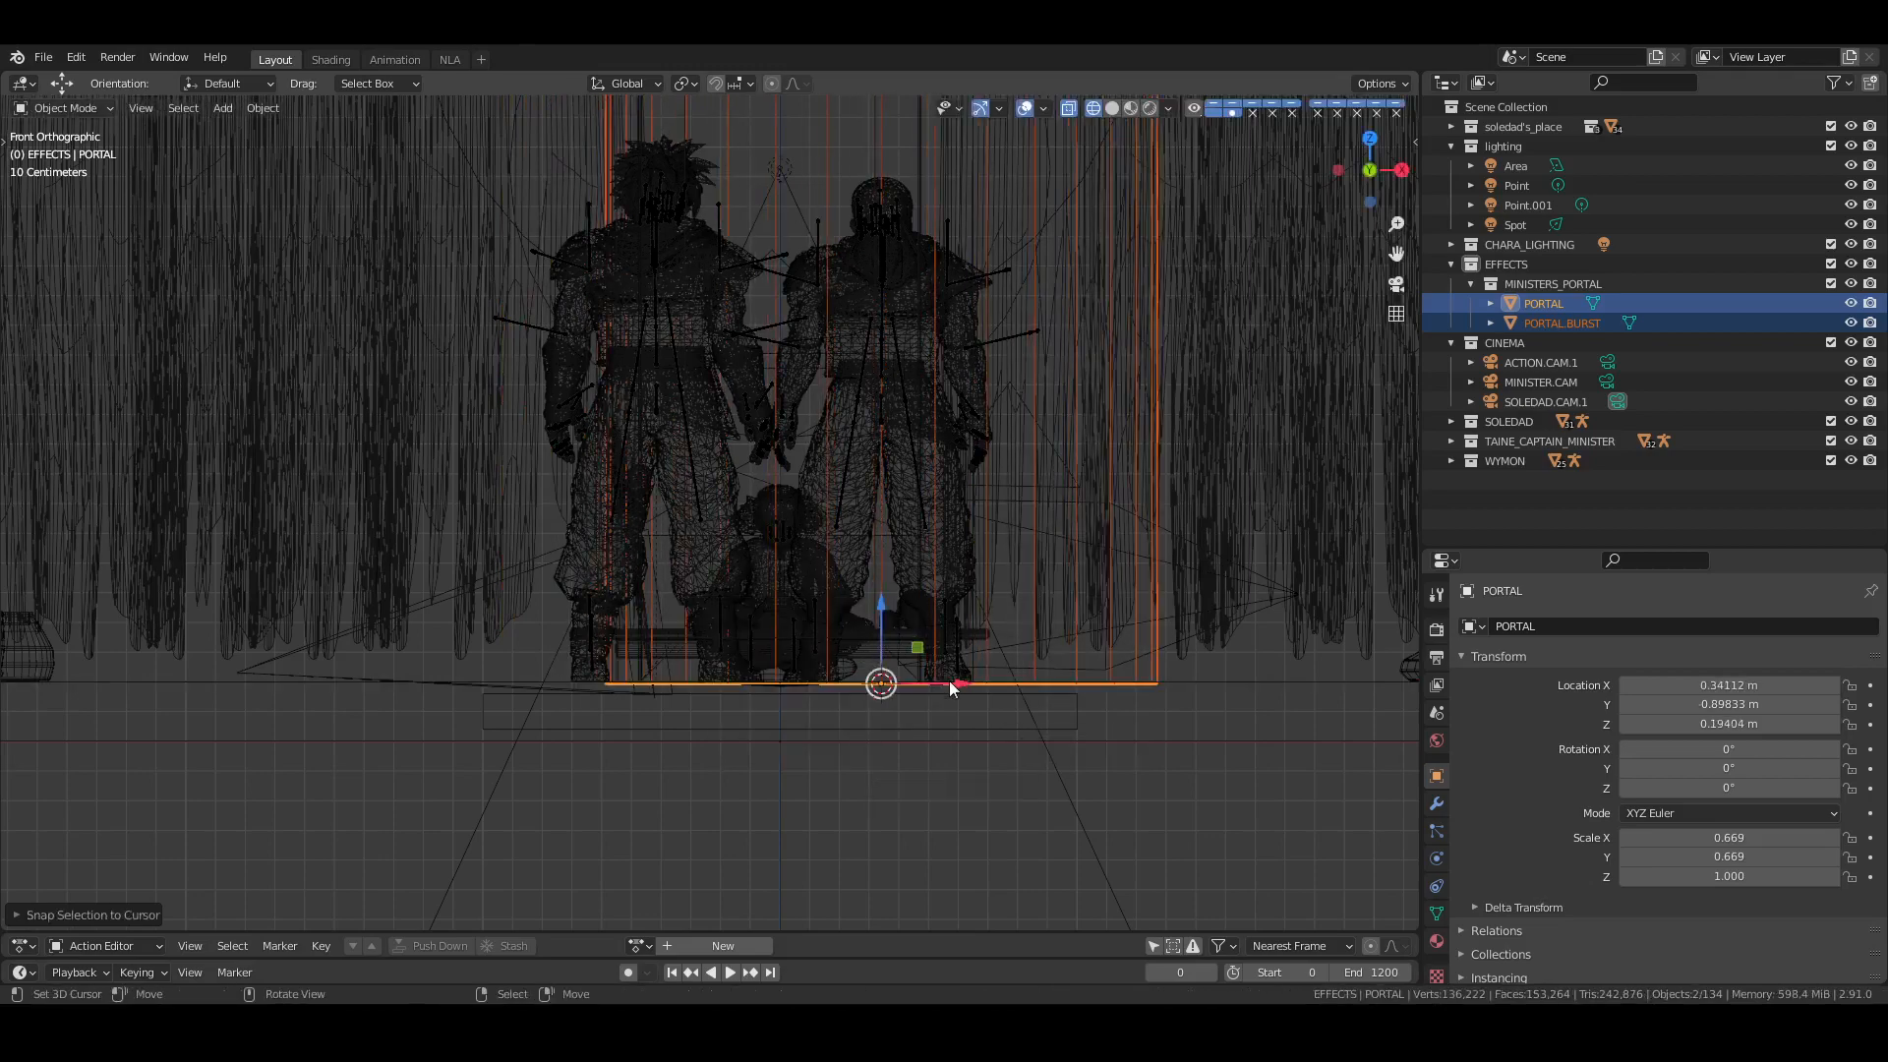
left_click_drag(881, 600, 881, 593)
Scale both portal objects down around Wymon to about 0.568 in X and Y, keeping Z locked
middle_click_drag(1017, 390, 976, 693)
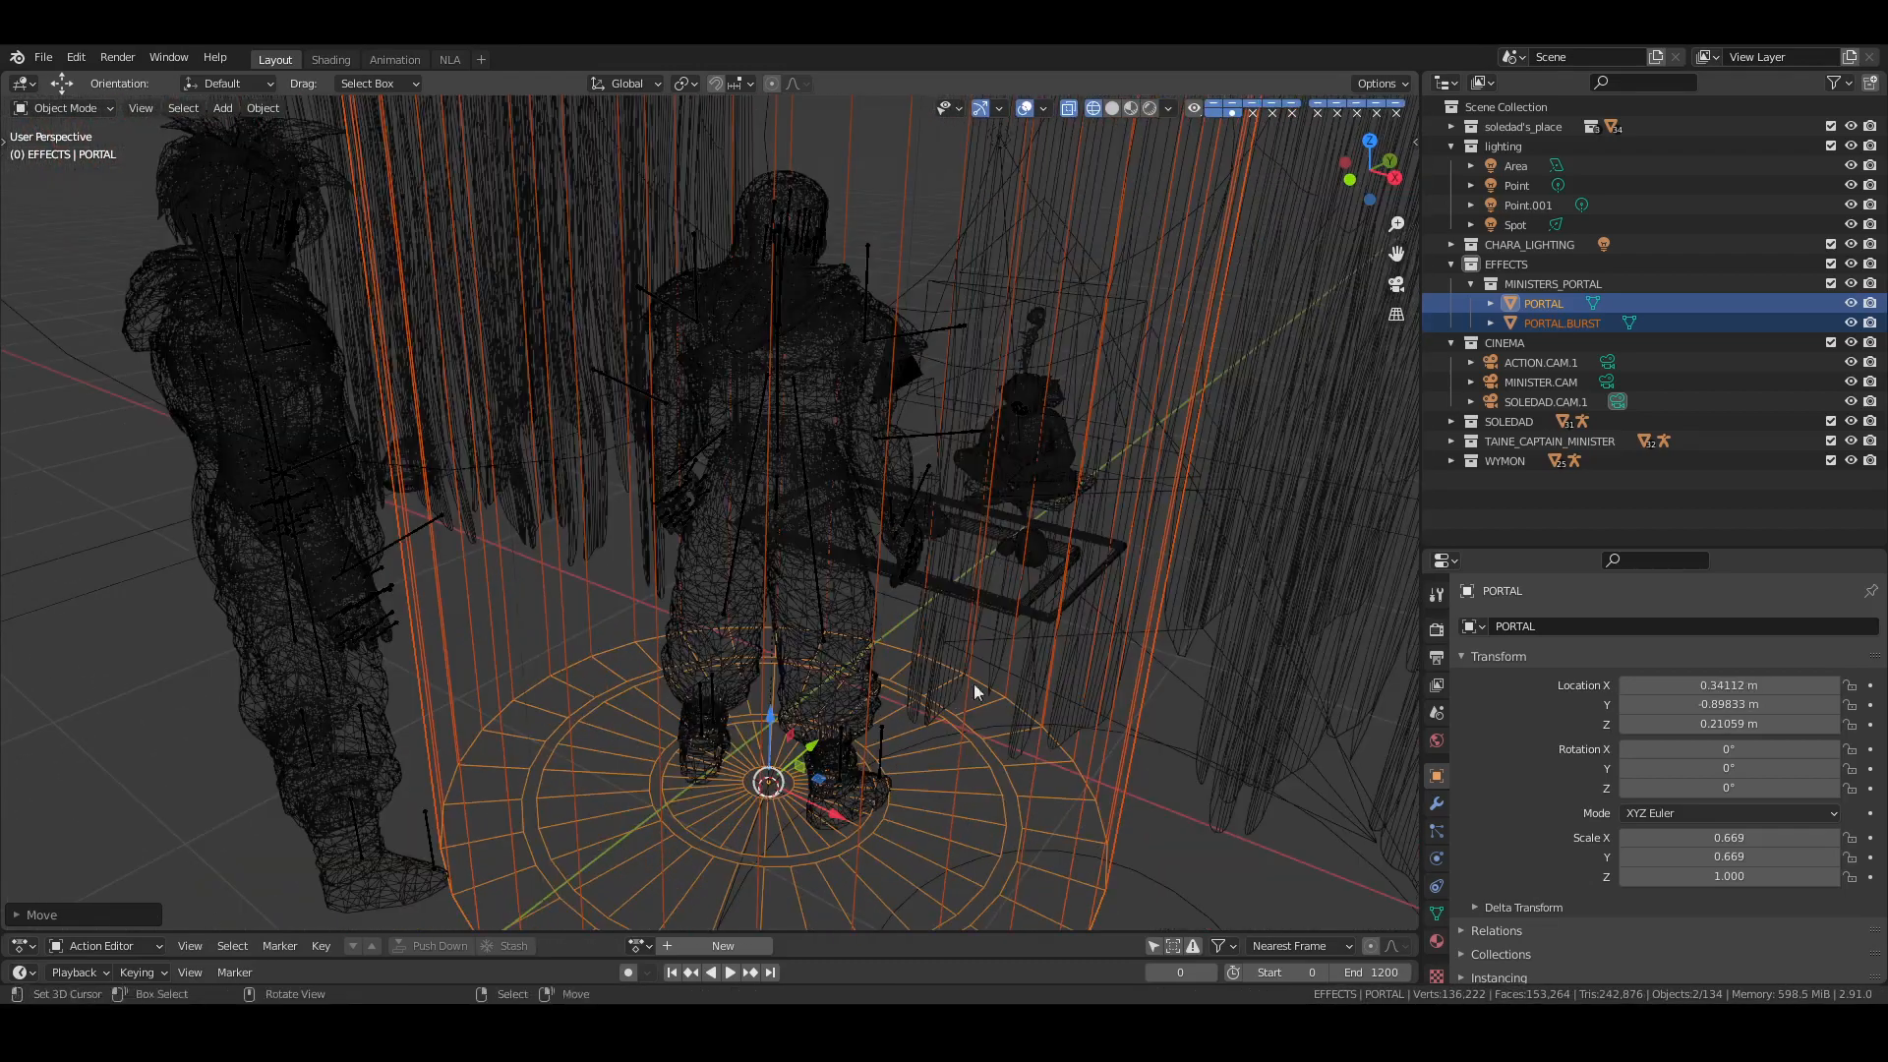
key("s")
key("shift+z")
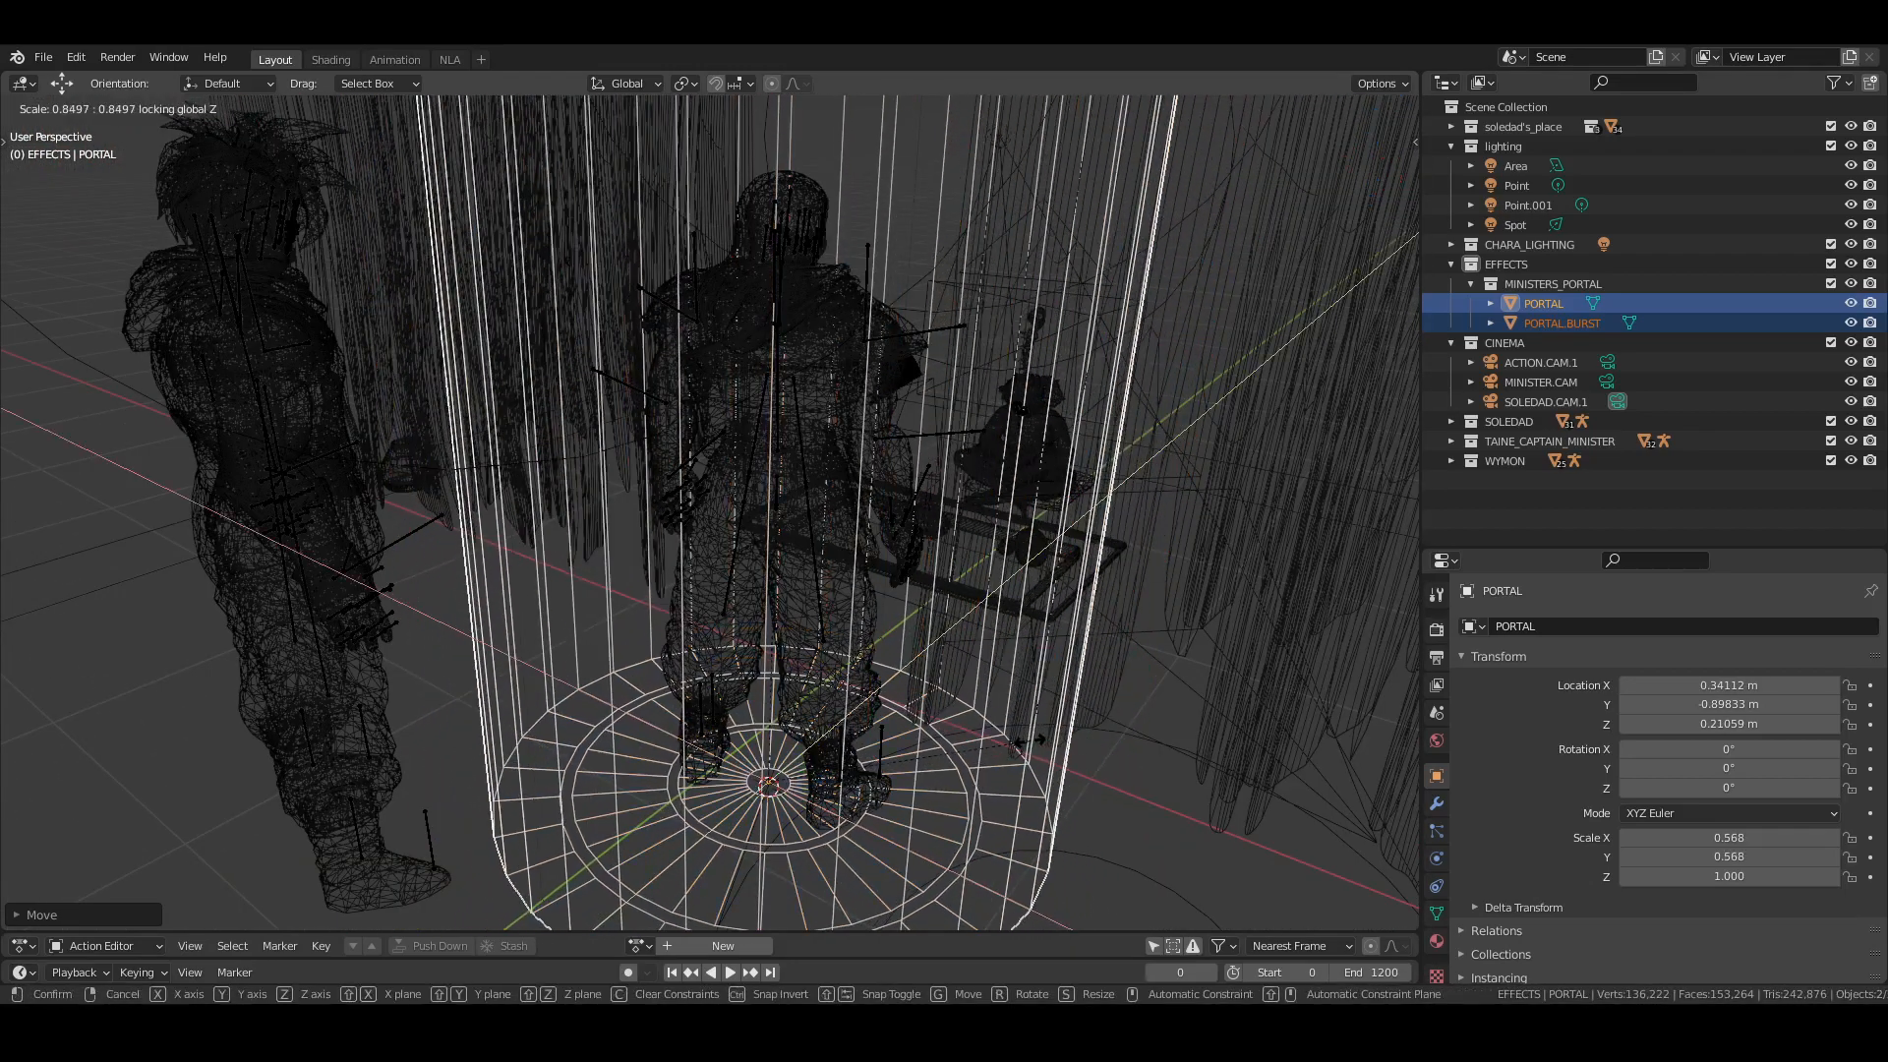
left_click(1029, 740)
scroll(989, 708, "up", 2)
Return the viewport to solid shading, deselect the portal objects and save the file
key("z")
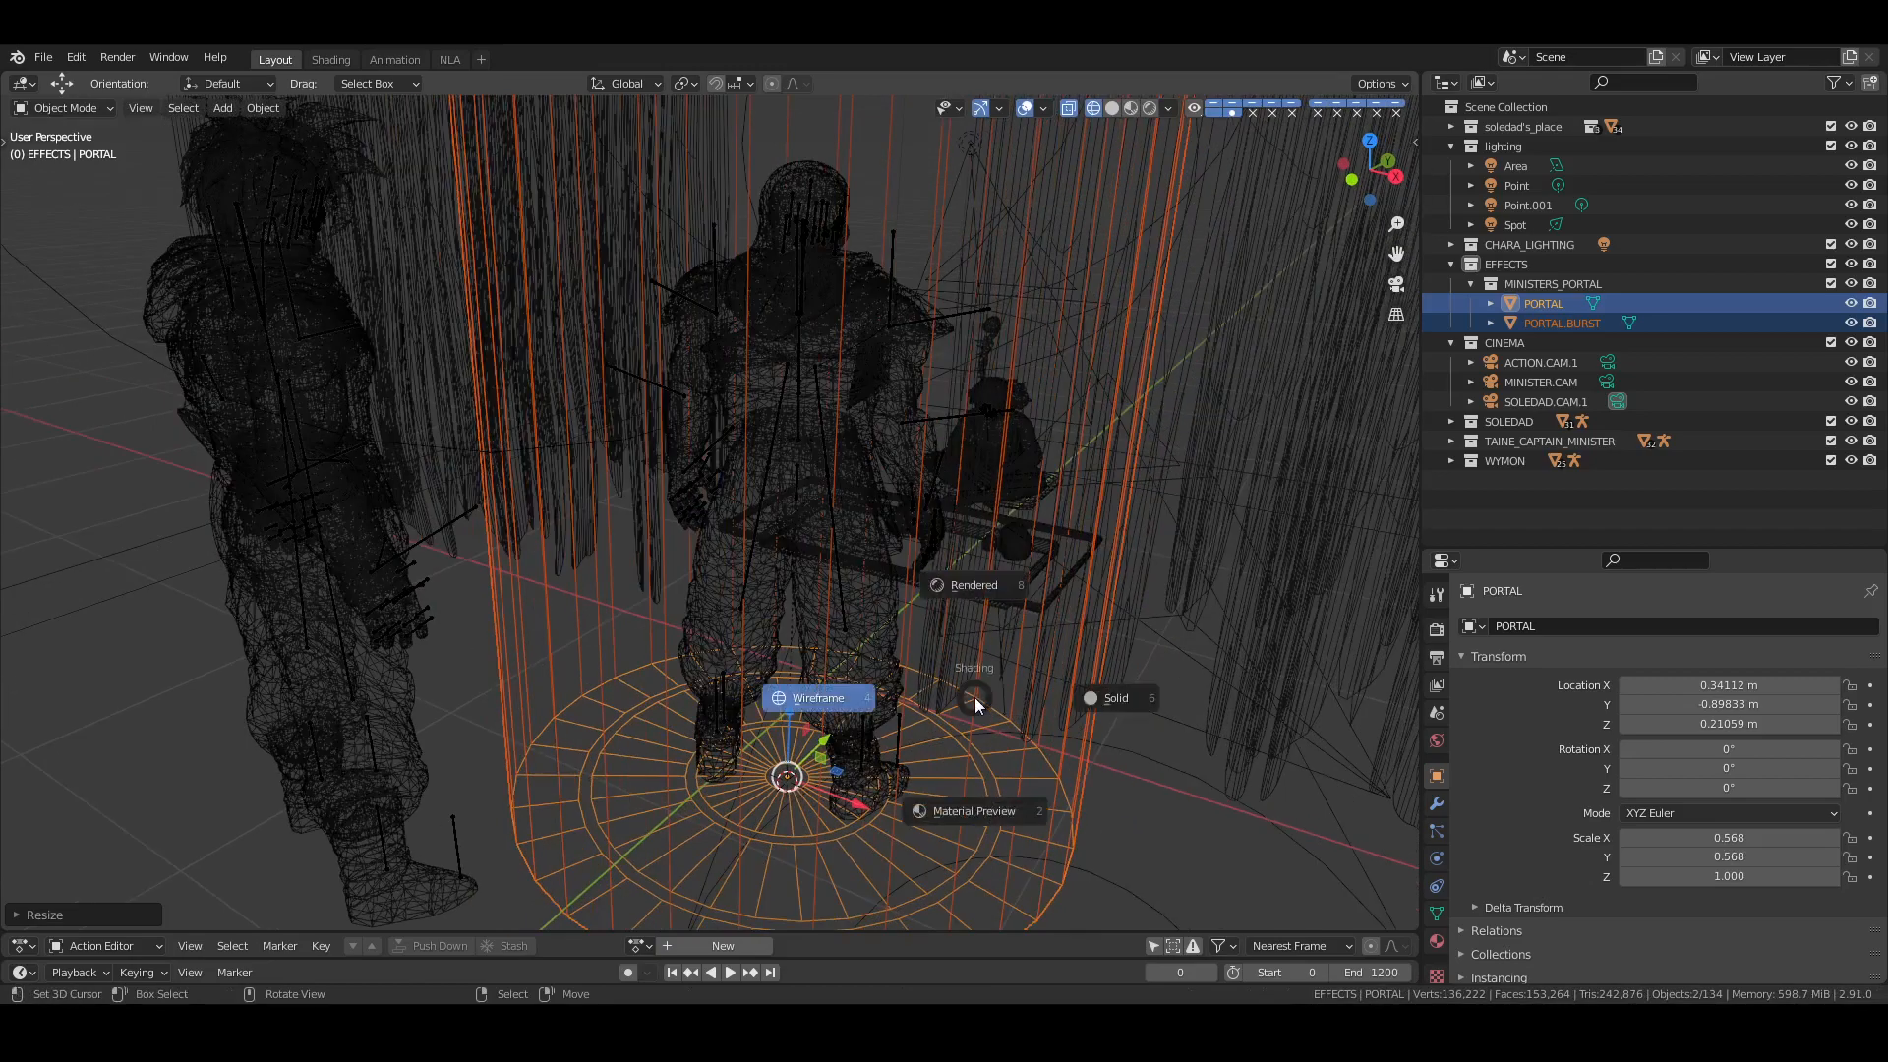
key("6")
middle_click_drag(975, 698, 913, 717)
key("alt+a")
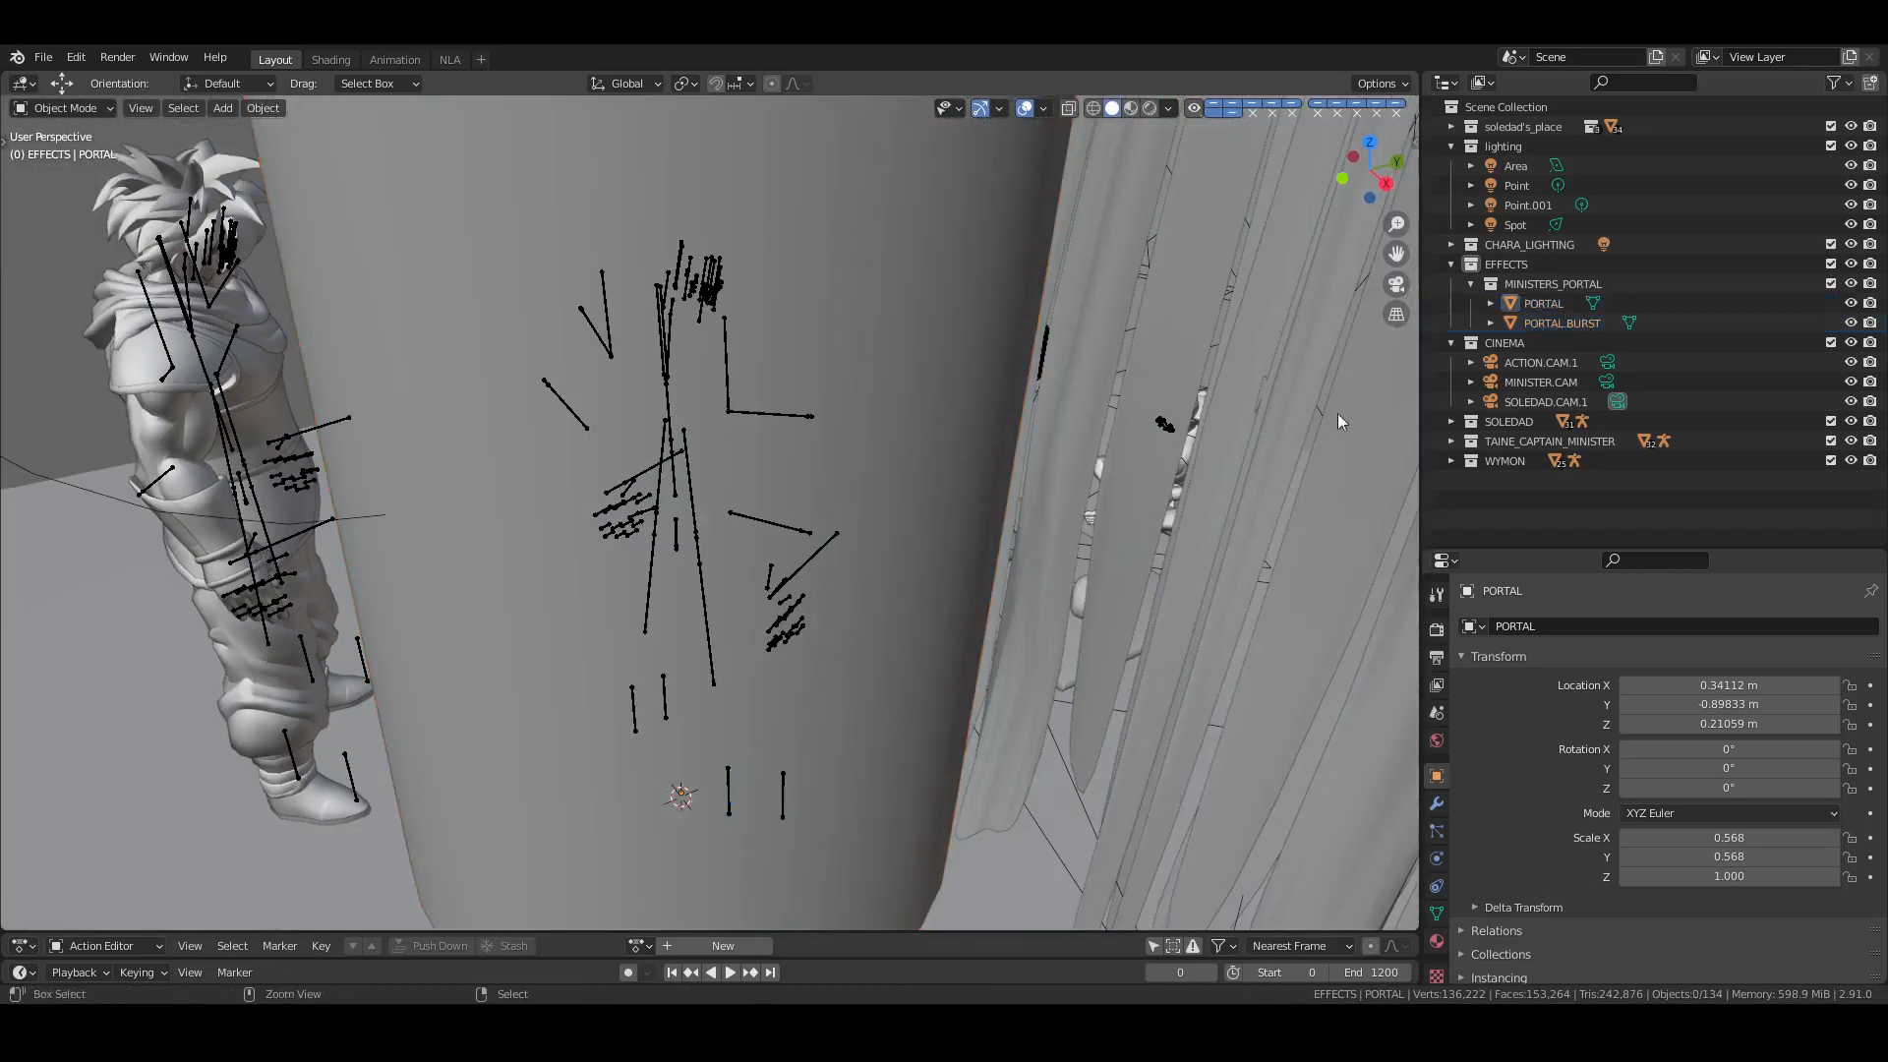
key("ctrl+s")
Locate the SOLEDADS building in the soledad's_place collection and hide it in the viewport
left_click(1452, 126)
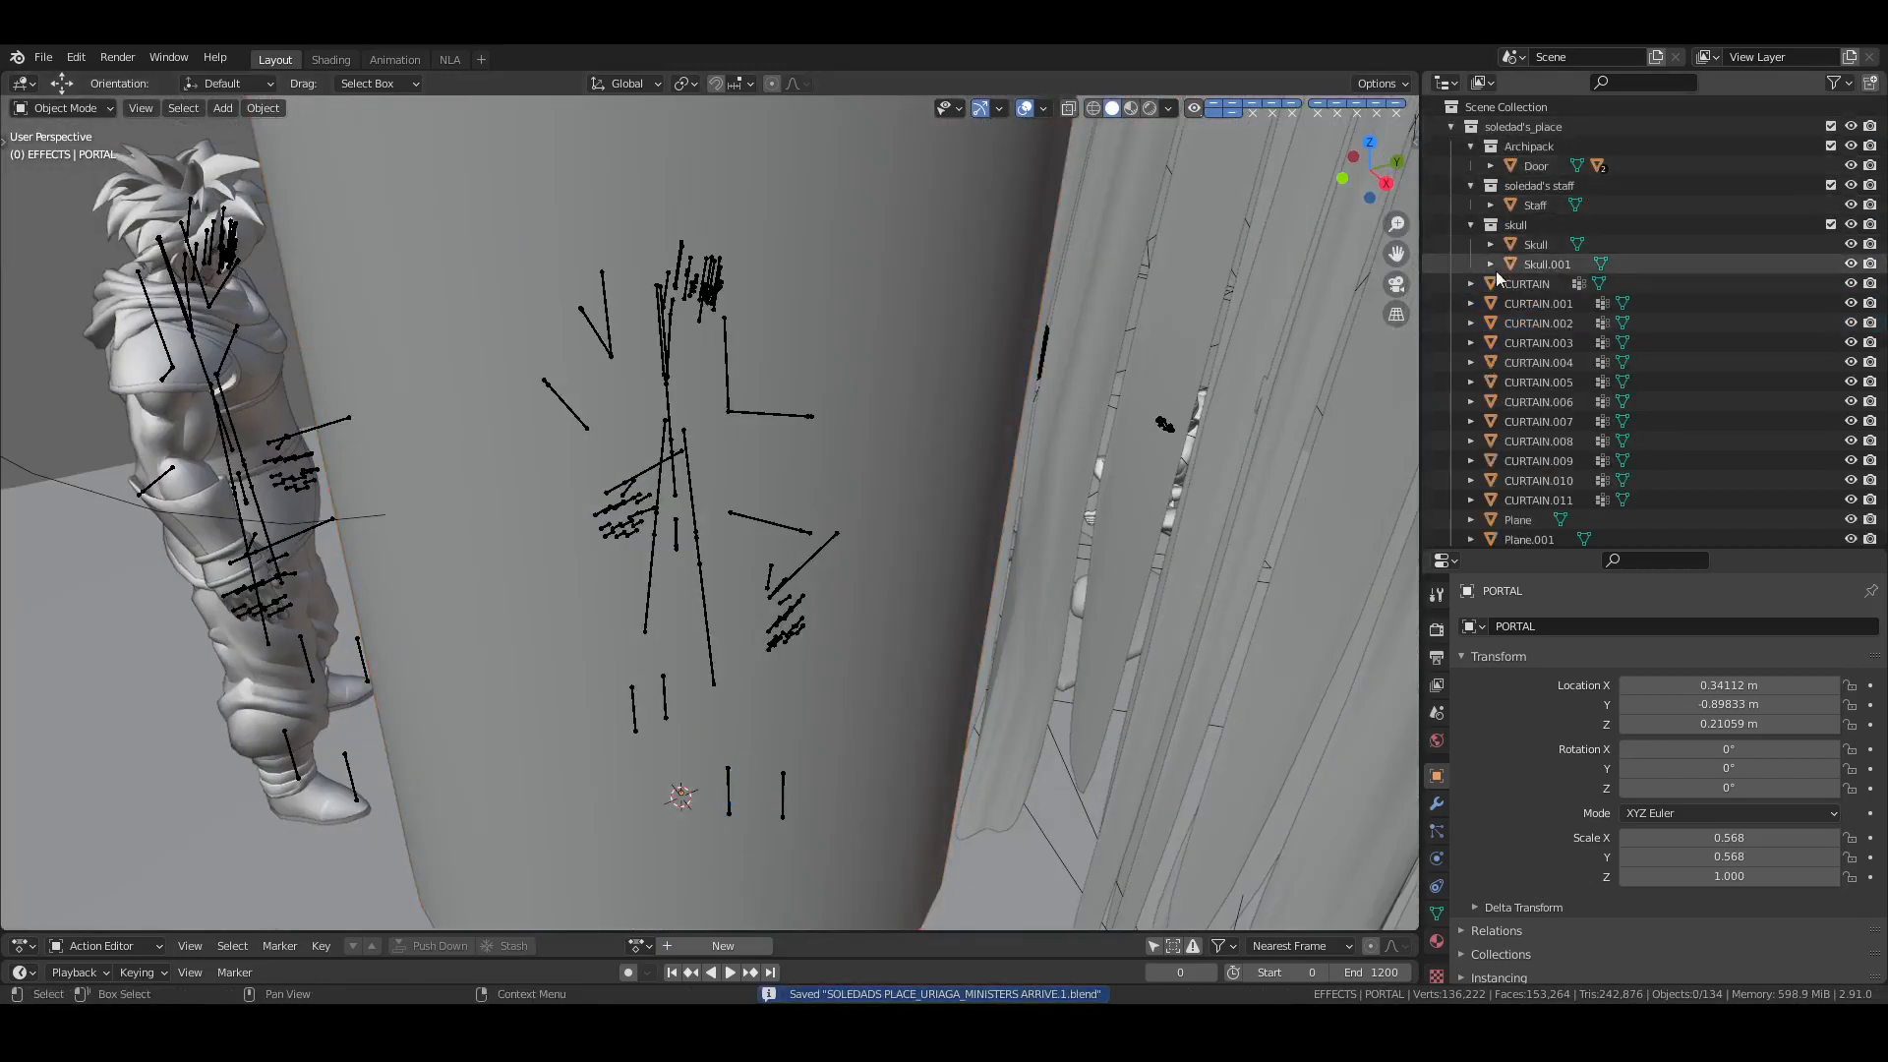
left_click(1470, 225)
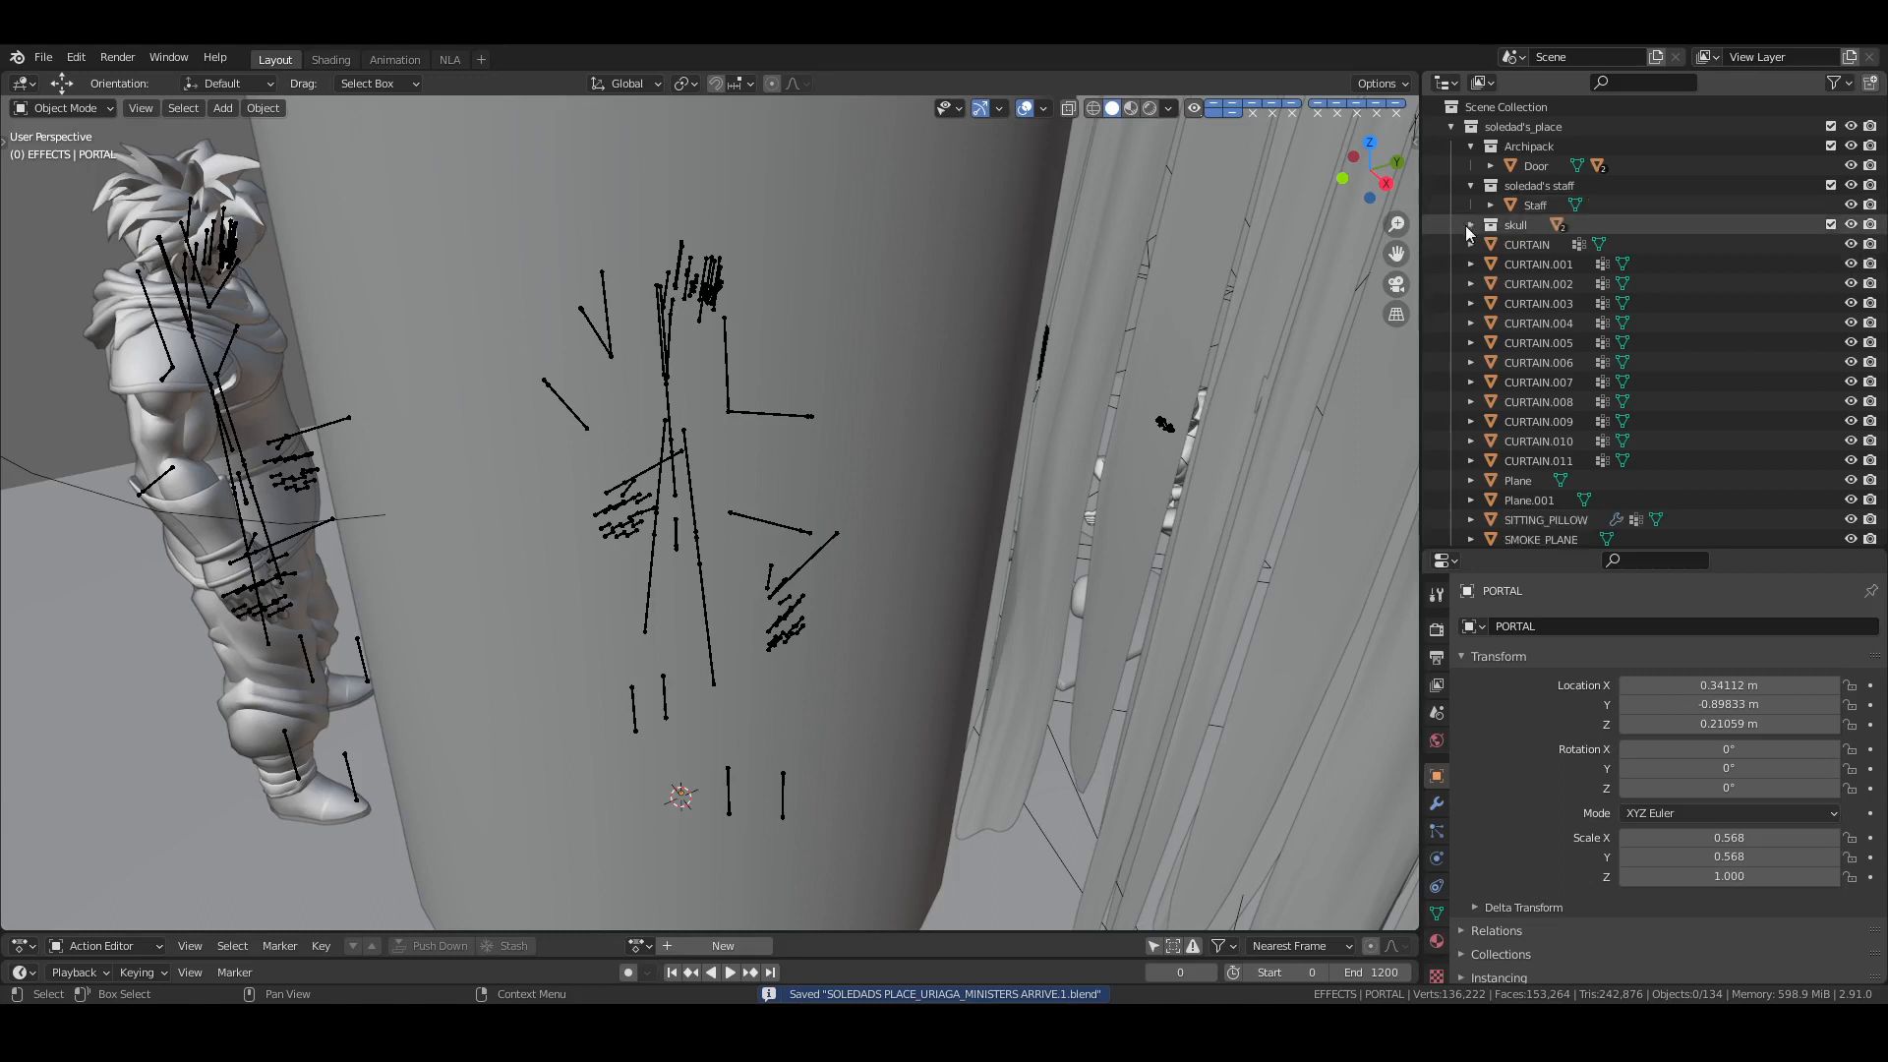
scroll(1535, 391, "down", 2)
scroll(1532, 391, "up", 2)
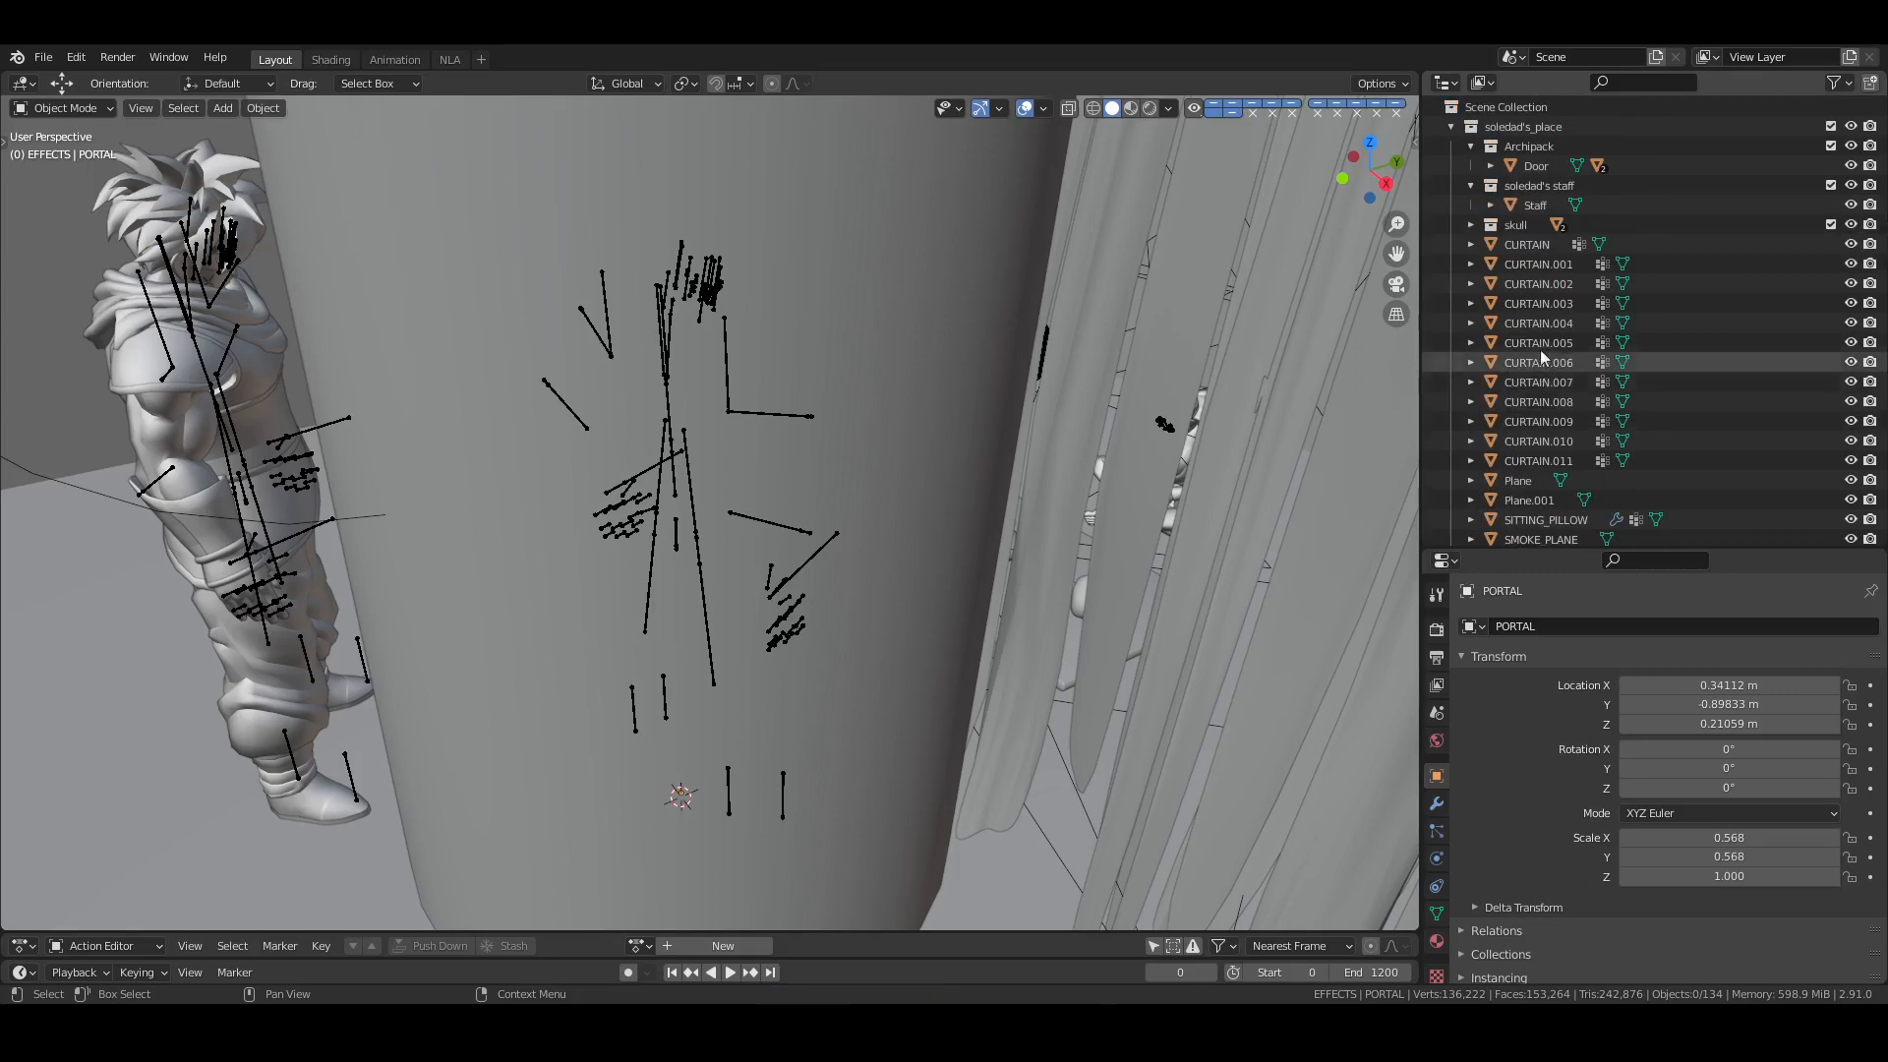
scroll(1115, 419, "down", 10)
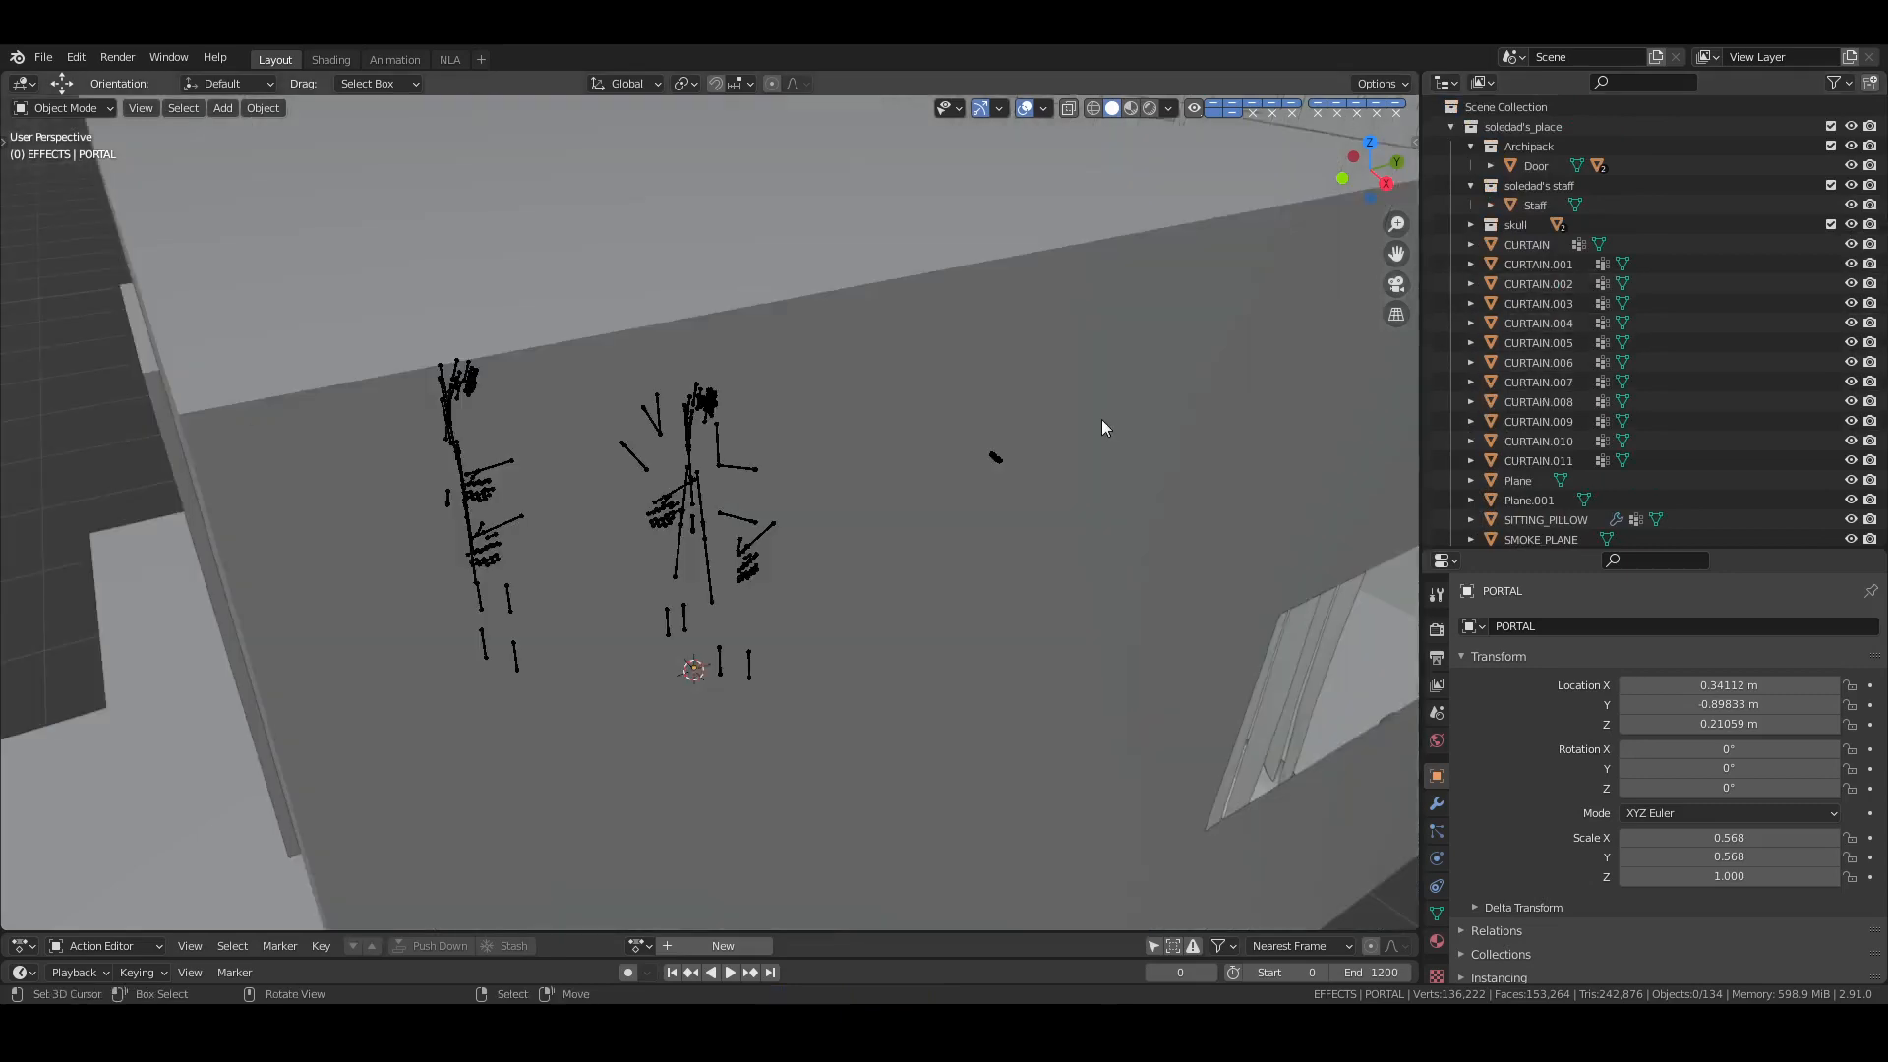
left_click(1066, 430)
key("KP_Decimal")
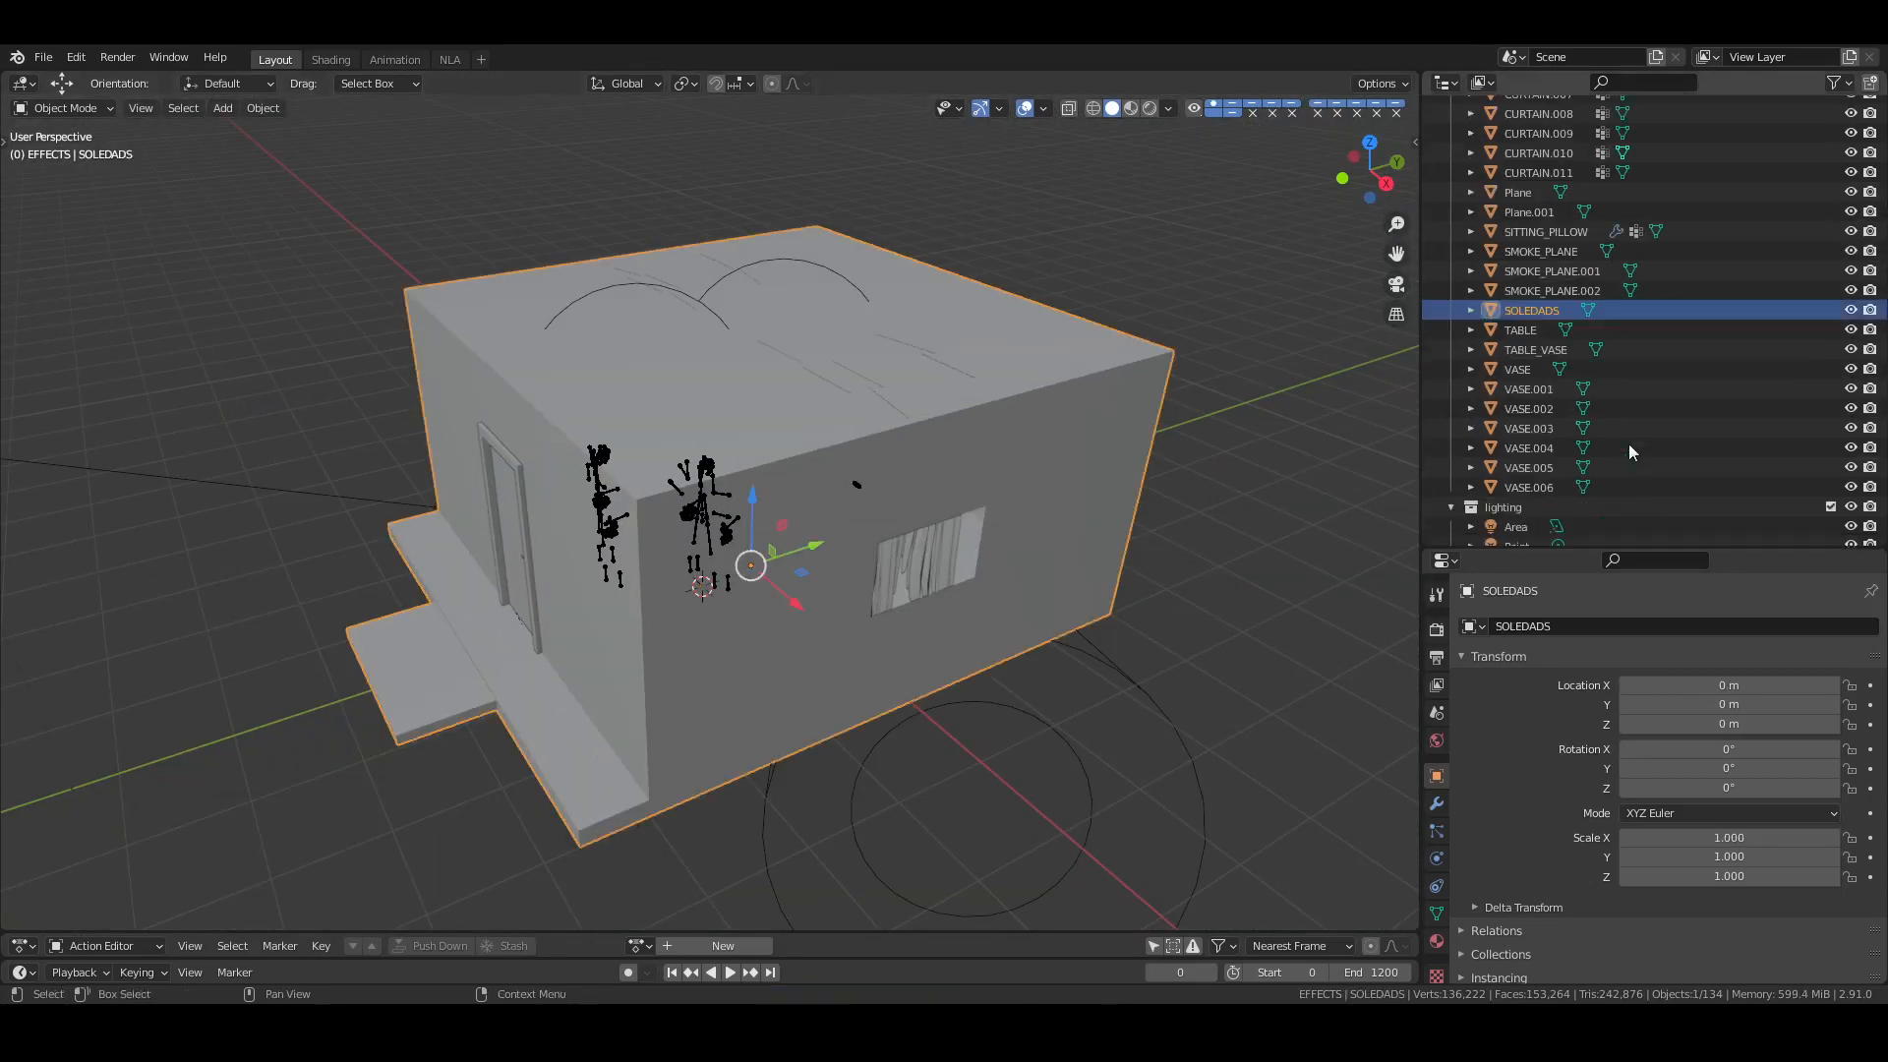
left_click(1849, 311)
Collapse the soledad's_place collection and save the file
scroll(816, 541, "up", 8)
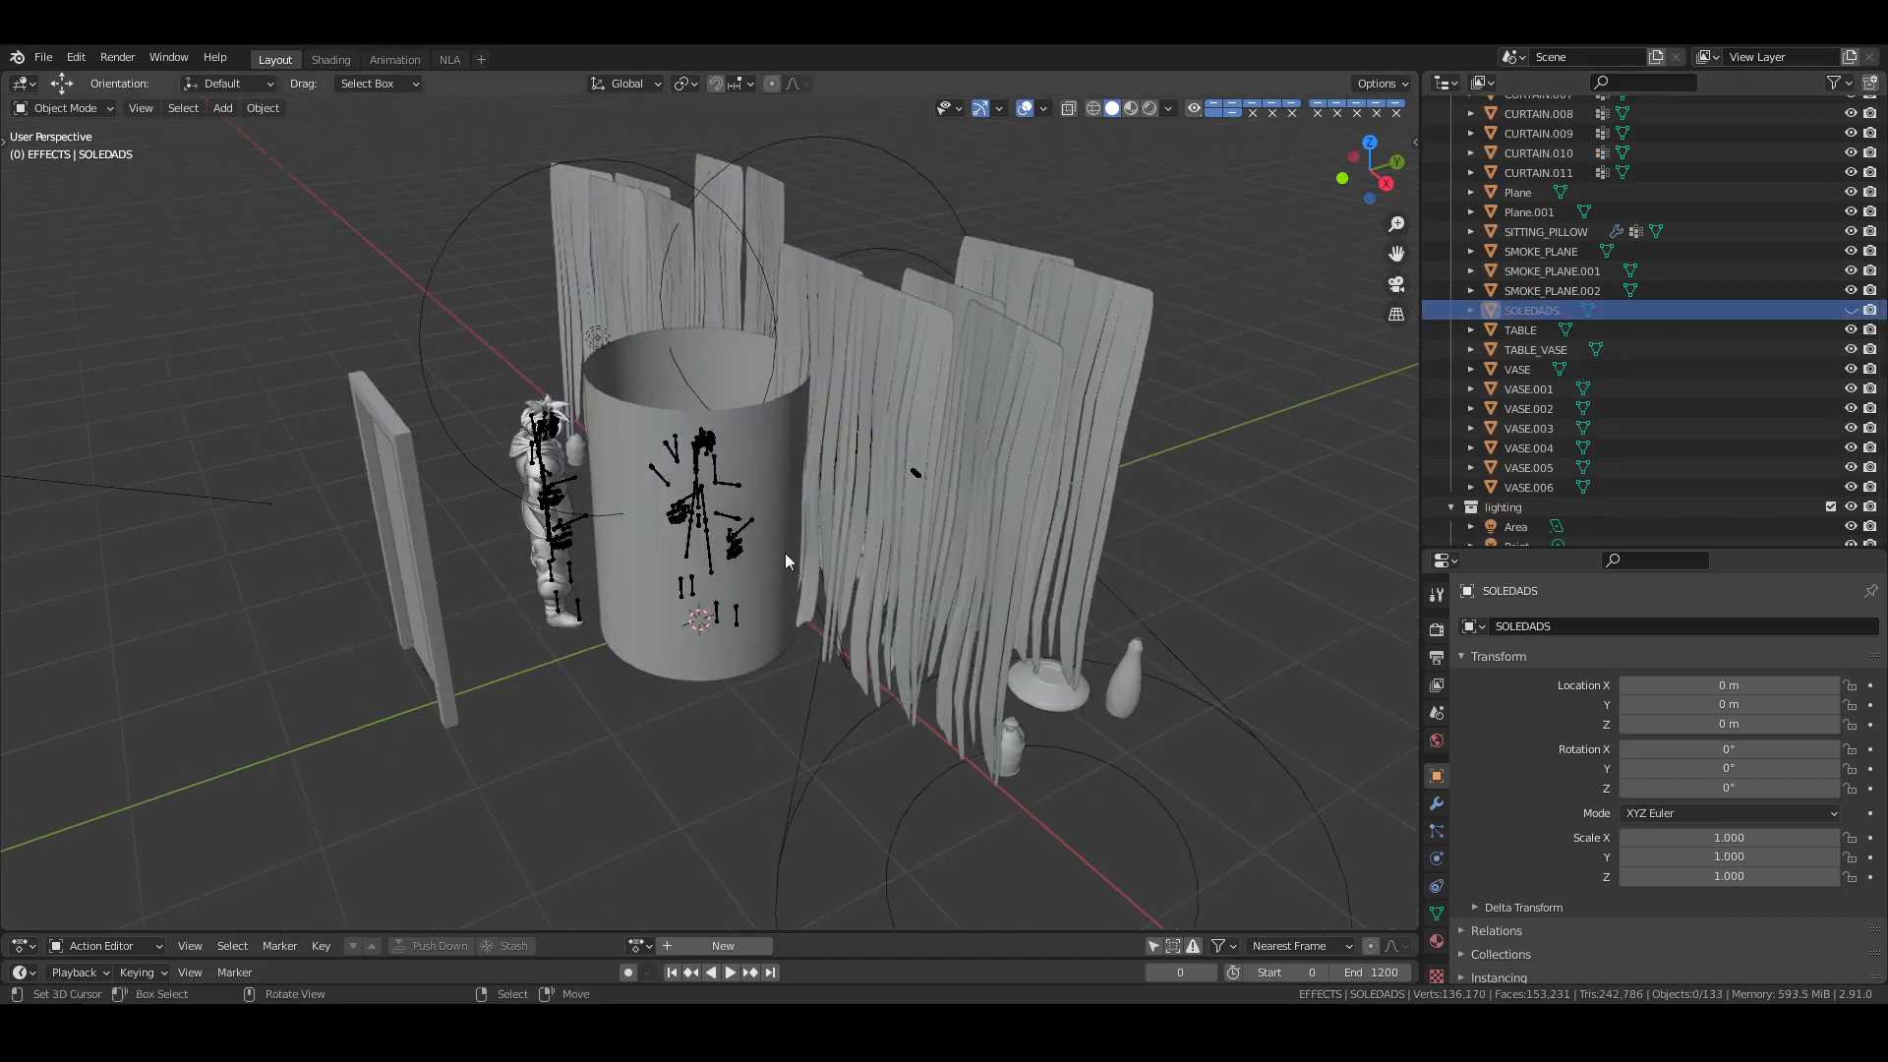
scroll(816, 540, "down", 6)
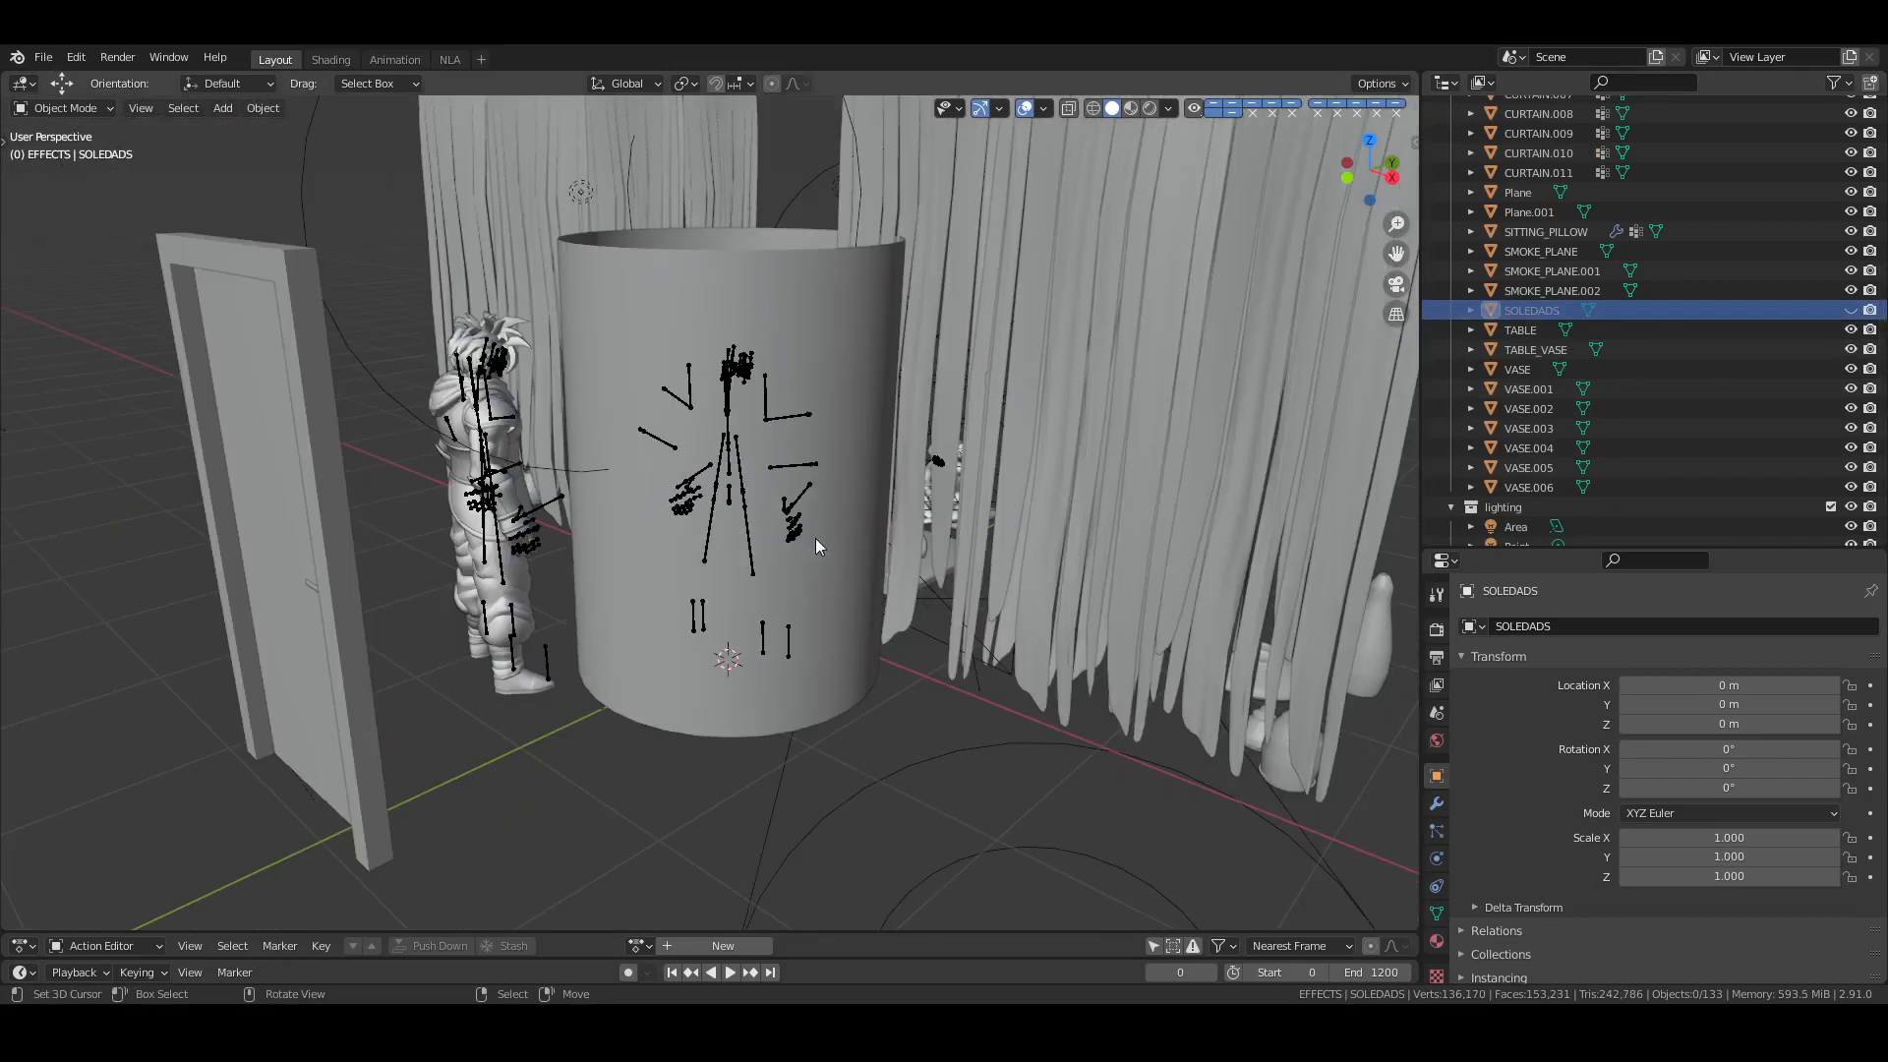
scroll(1562, 275, "up", 8)
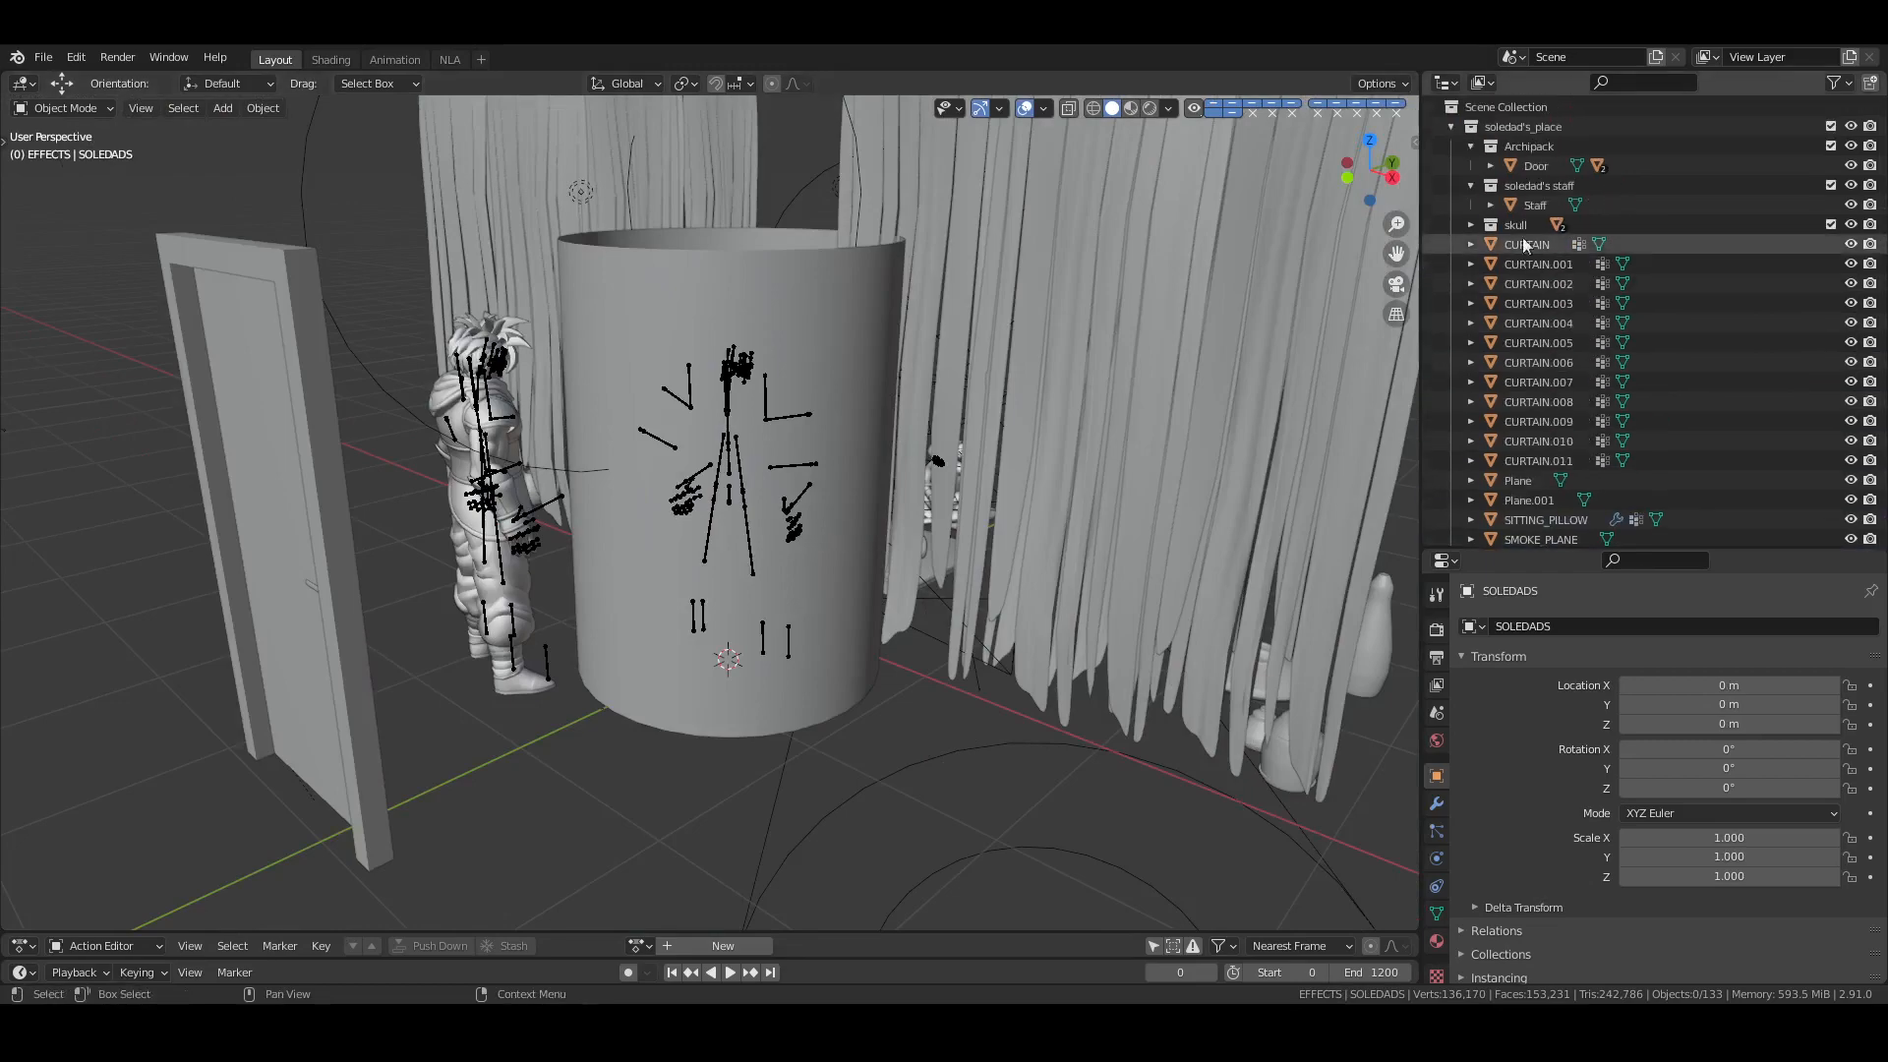
left_click(1451, 128)
middle_click_drag(974, 497, 700, 531)
key("ctrl+s")
left_click(727, 289)
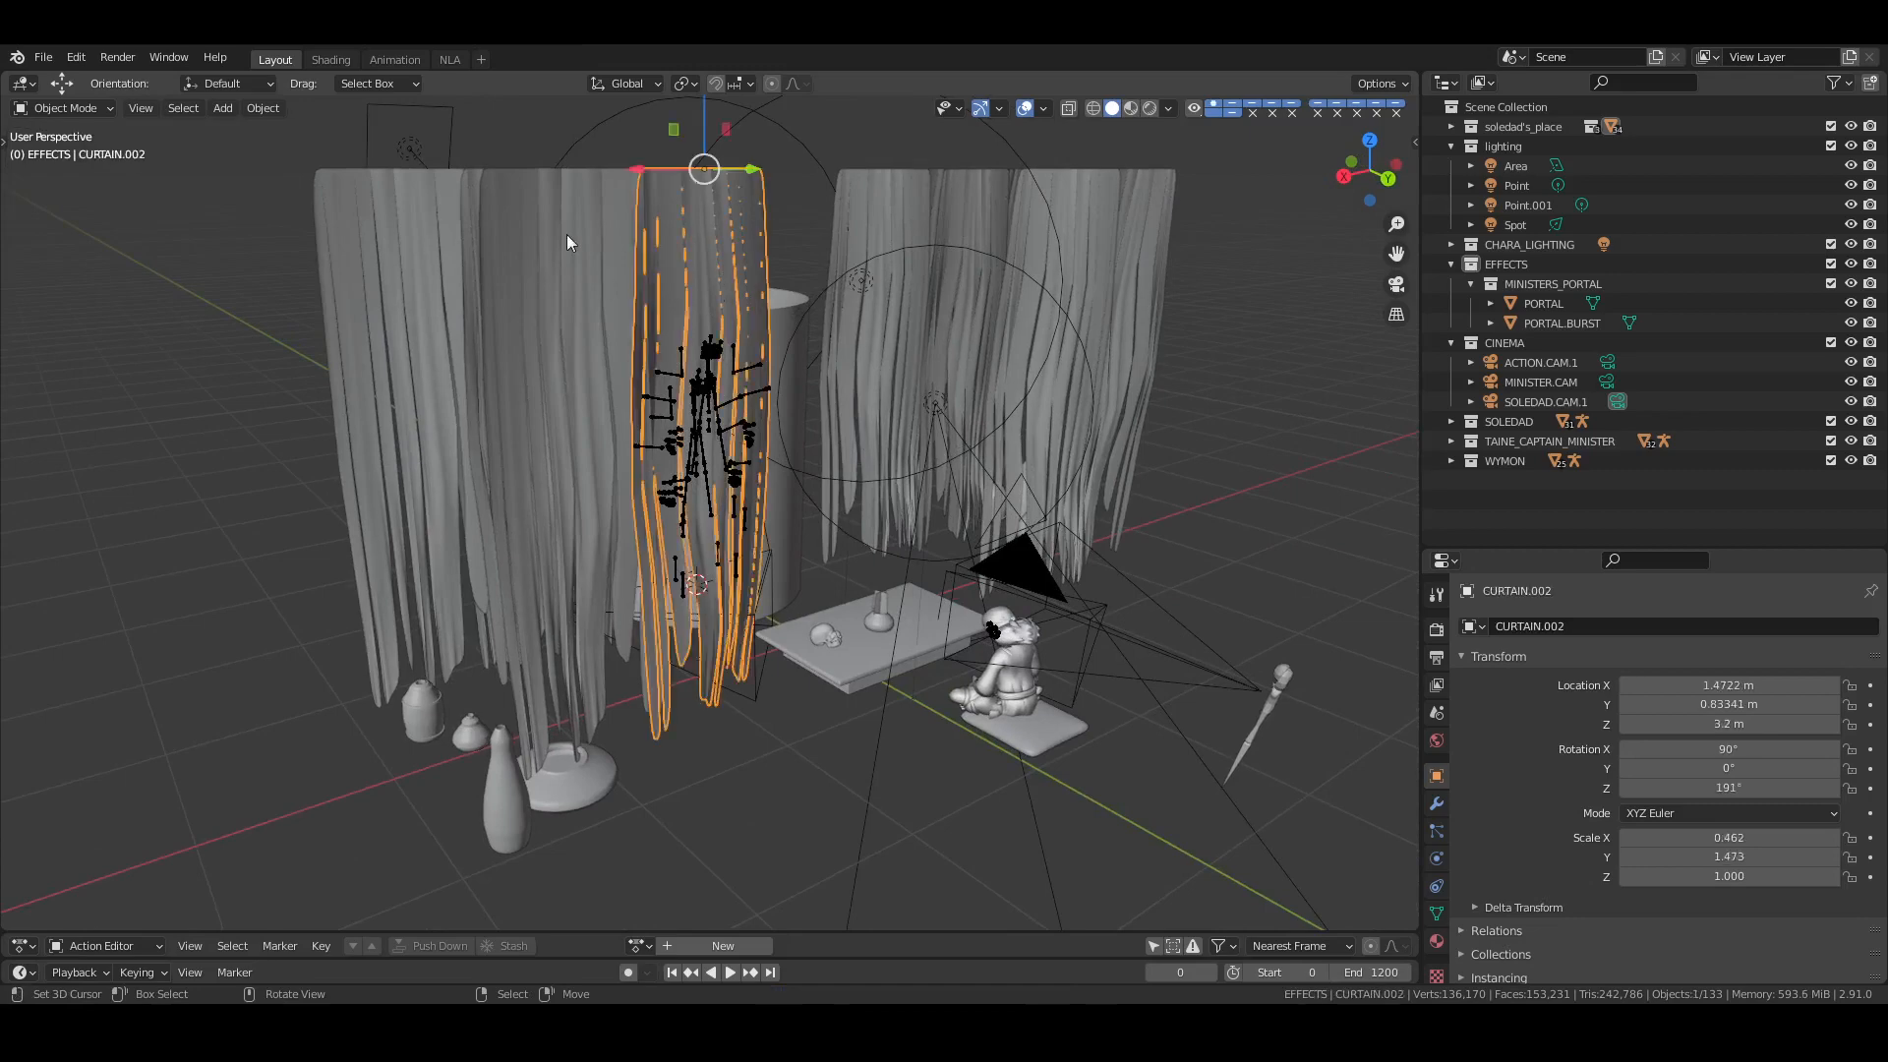
key("g")
key("Escape")
left_click(557, 245)
left_click(388, 242)
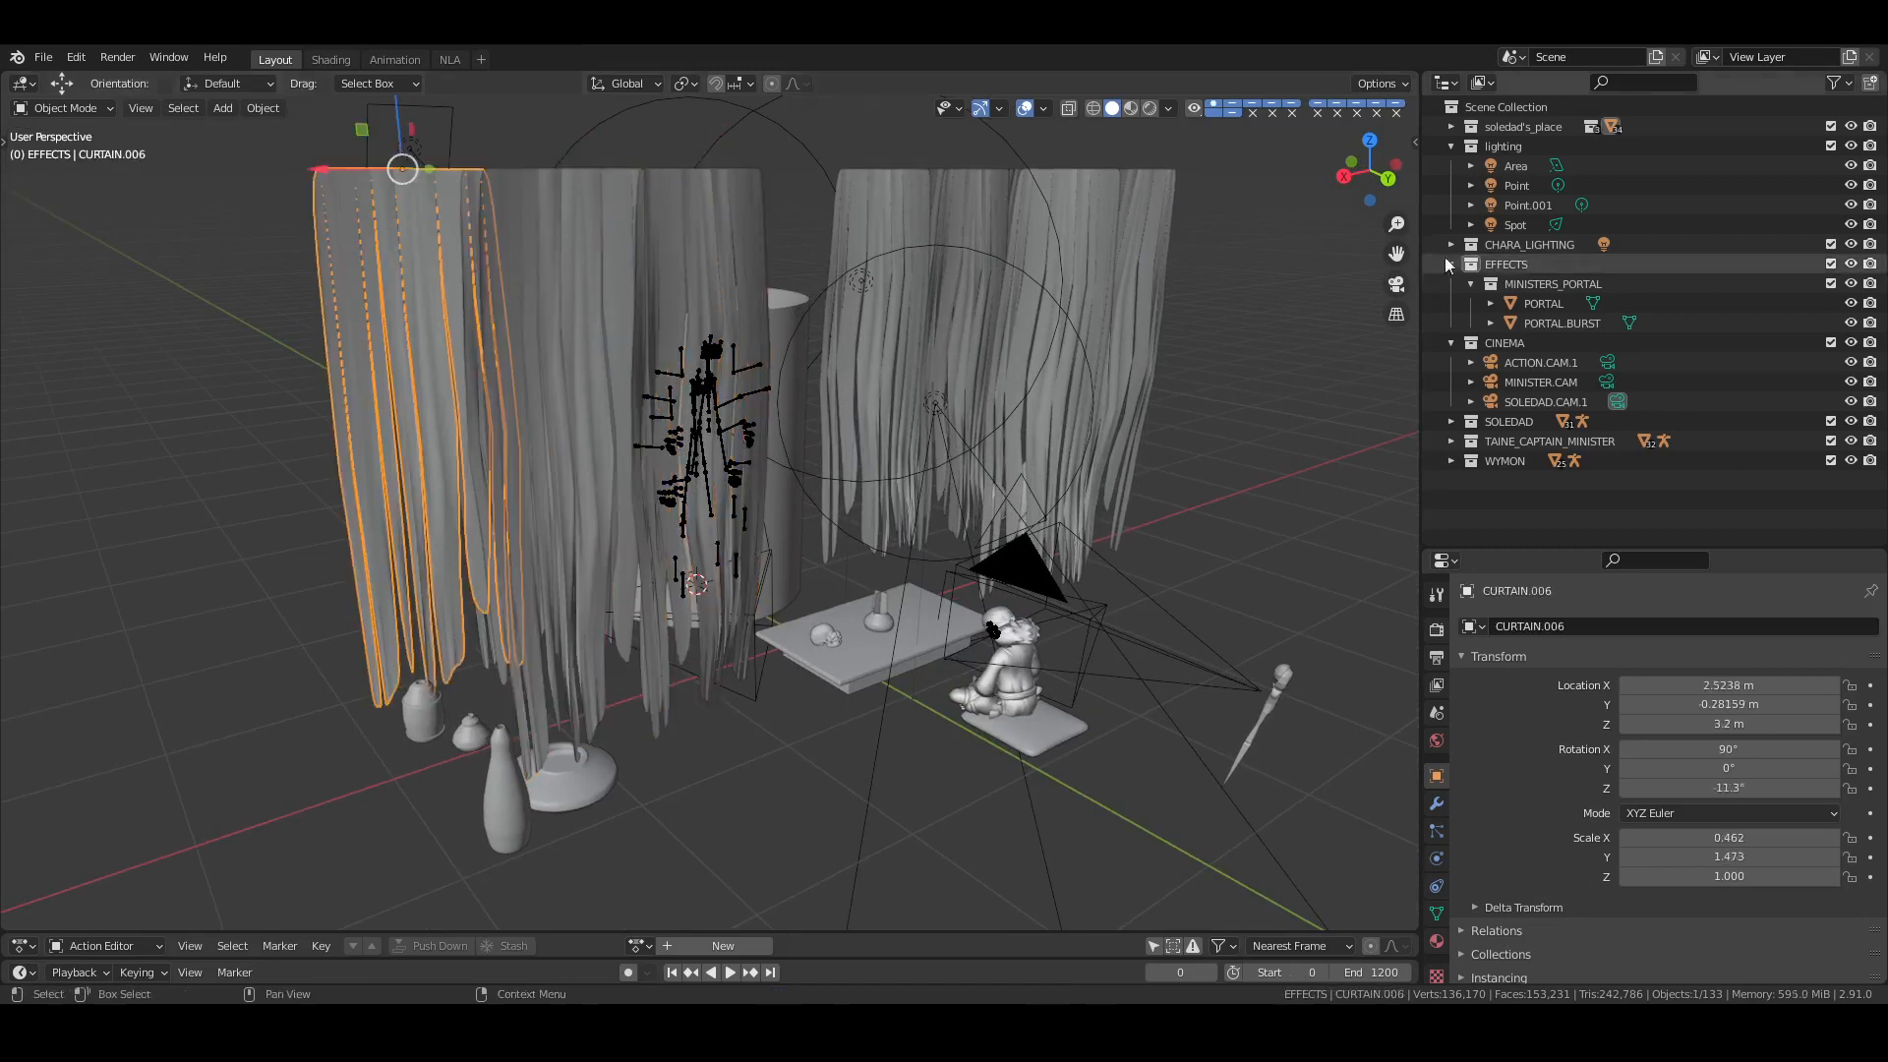
Select all curtain objects from CURTAIN to CURTAIN.011 in the soledad's_place collection, deselect them and save the file
left_click(1451, 125)
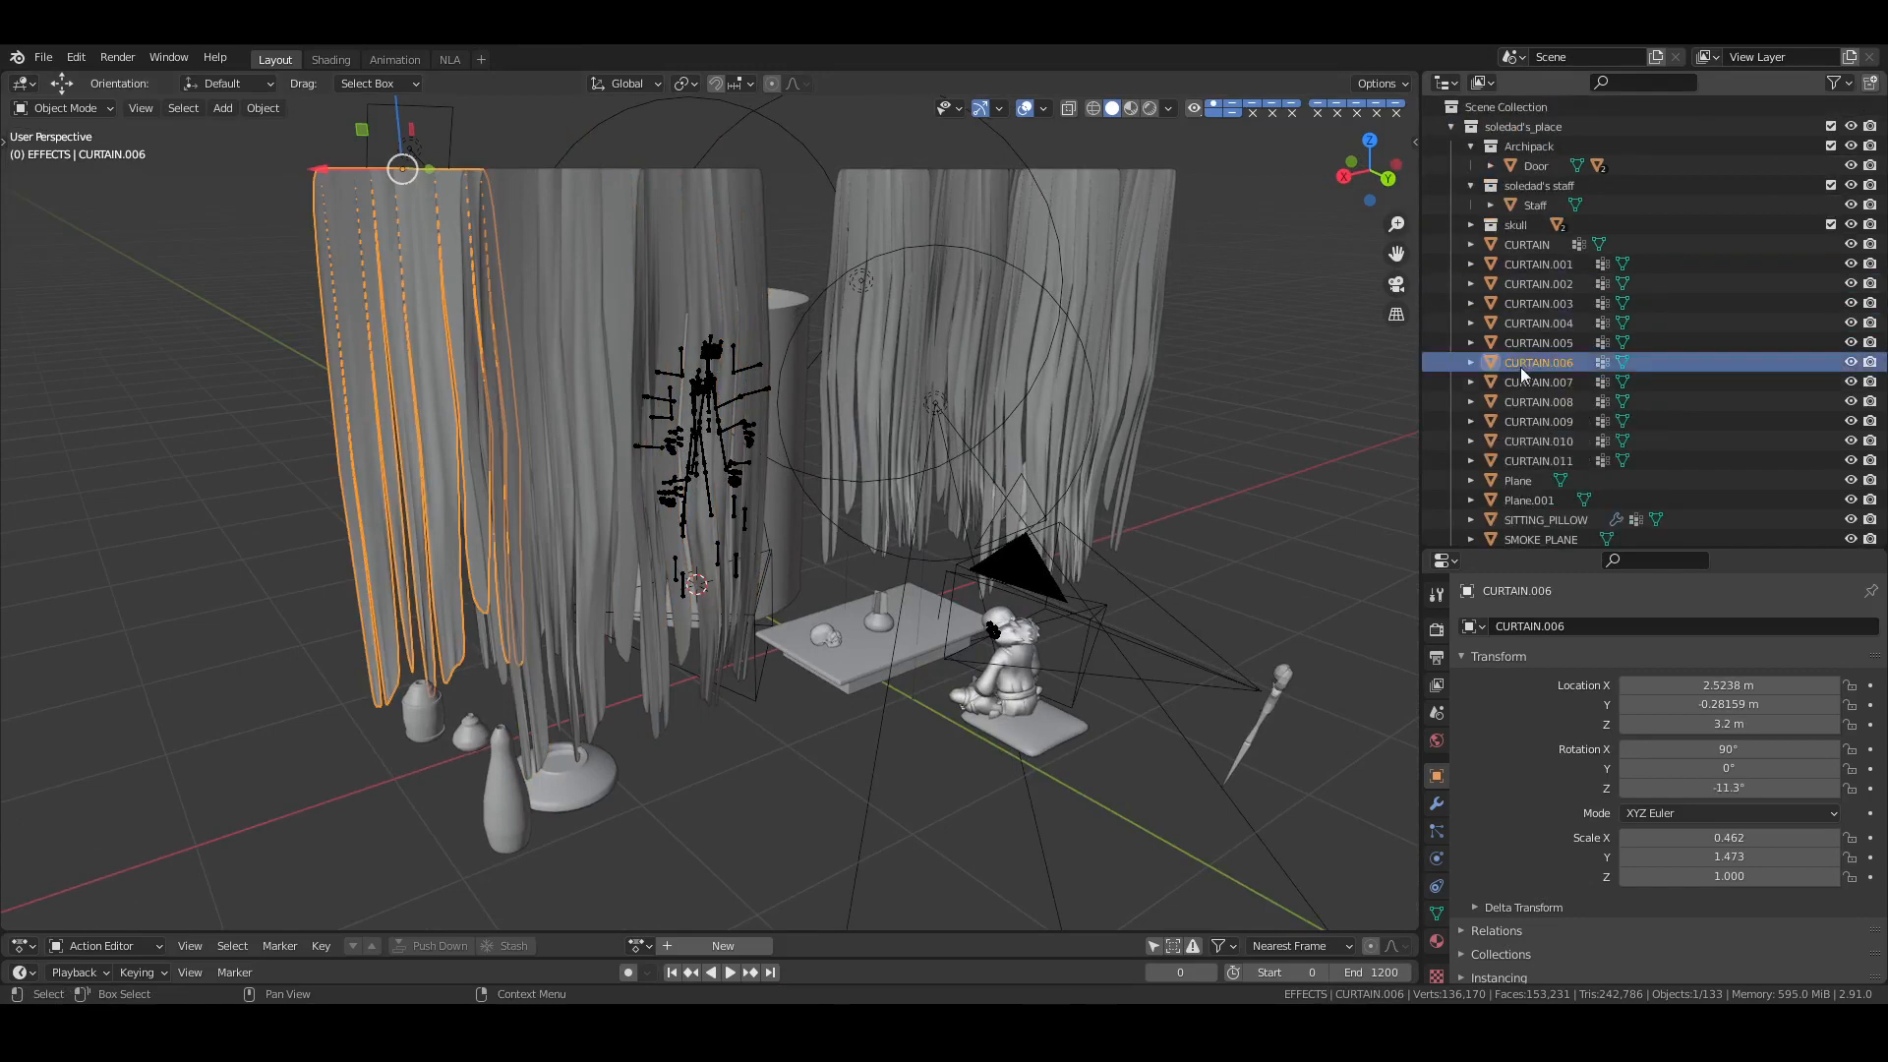
left_click(1526, 244)
left_click(1536, 460, "shift")
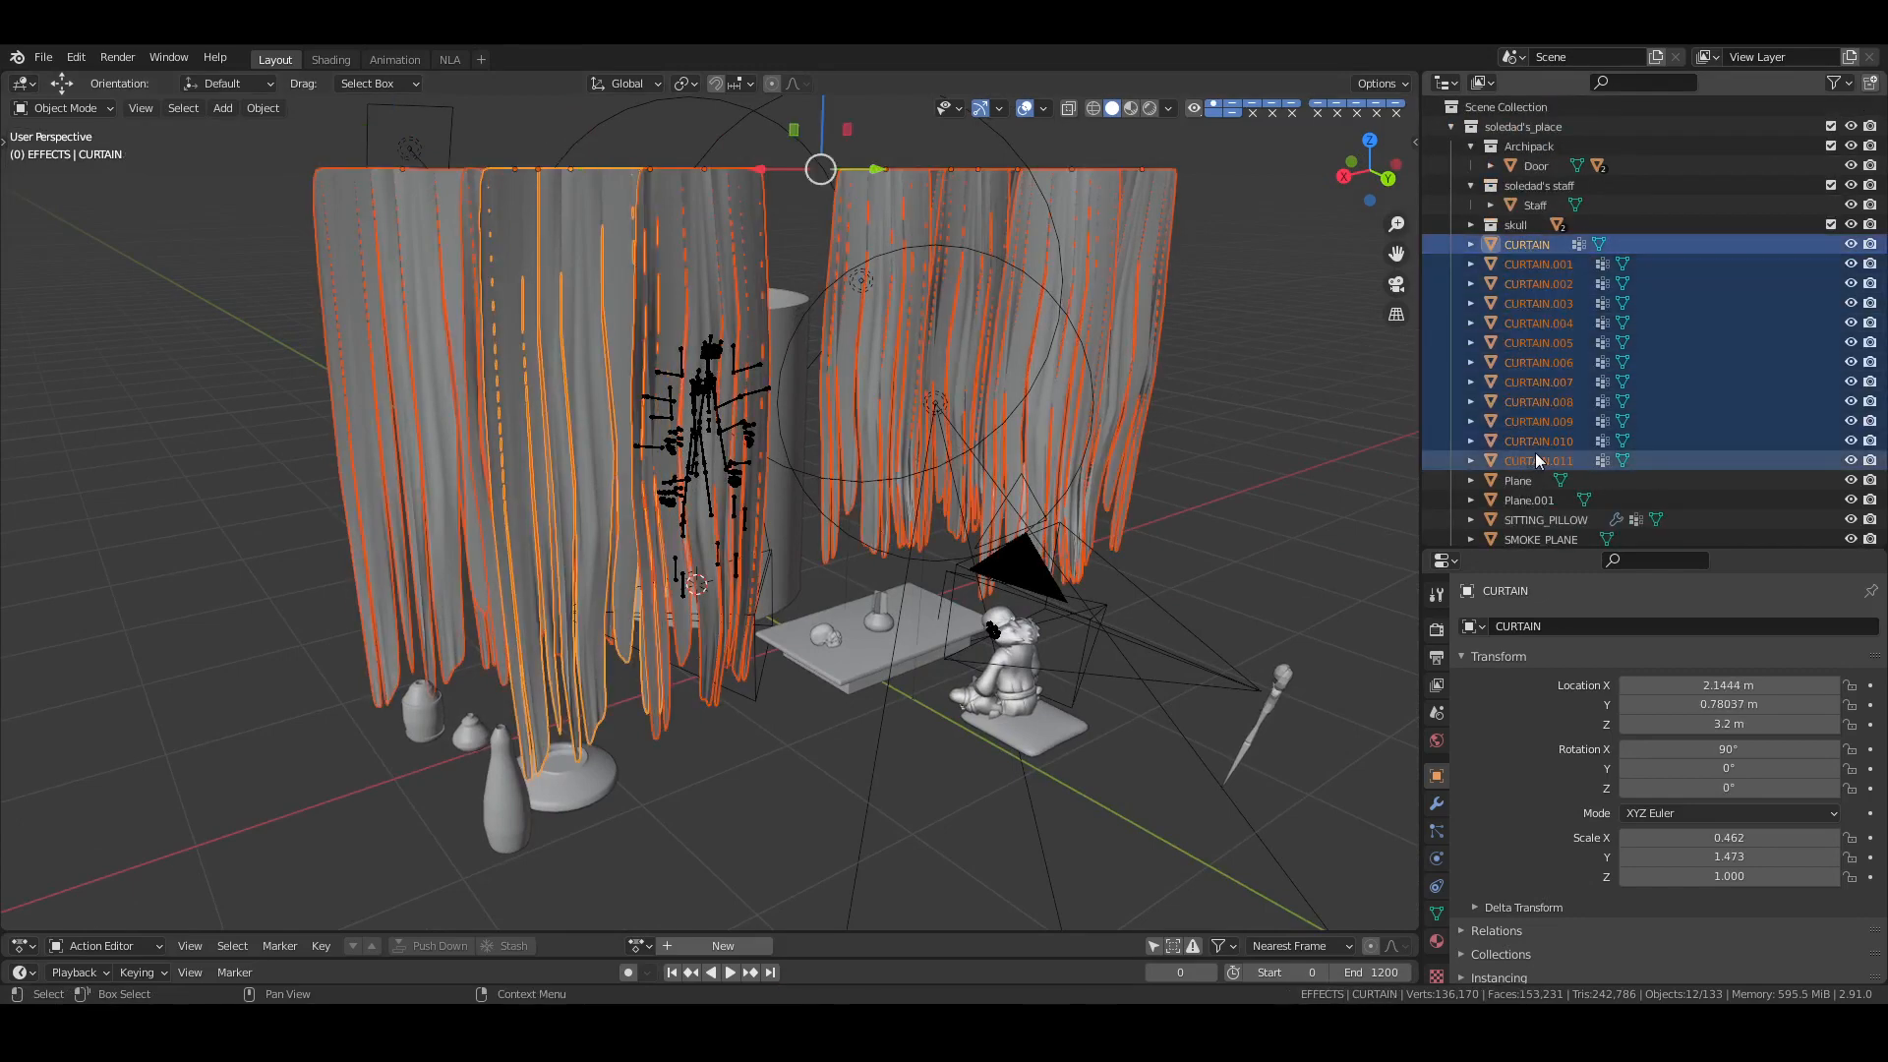
key("alt+a")
key("ctrl+s")
Unhide the SOLEDADS building and check the interior around the curtains and through the active camera
middle_click_drag(983, 486, 835, 421)
scroll(1849, 457, "down", 5)
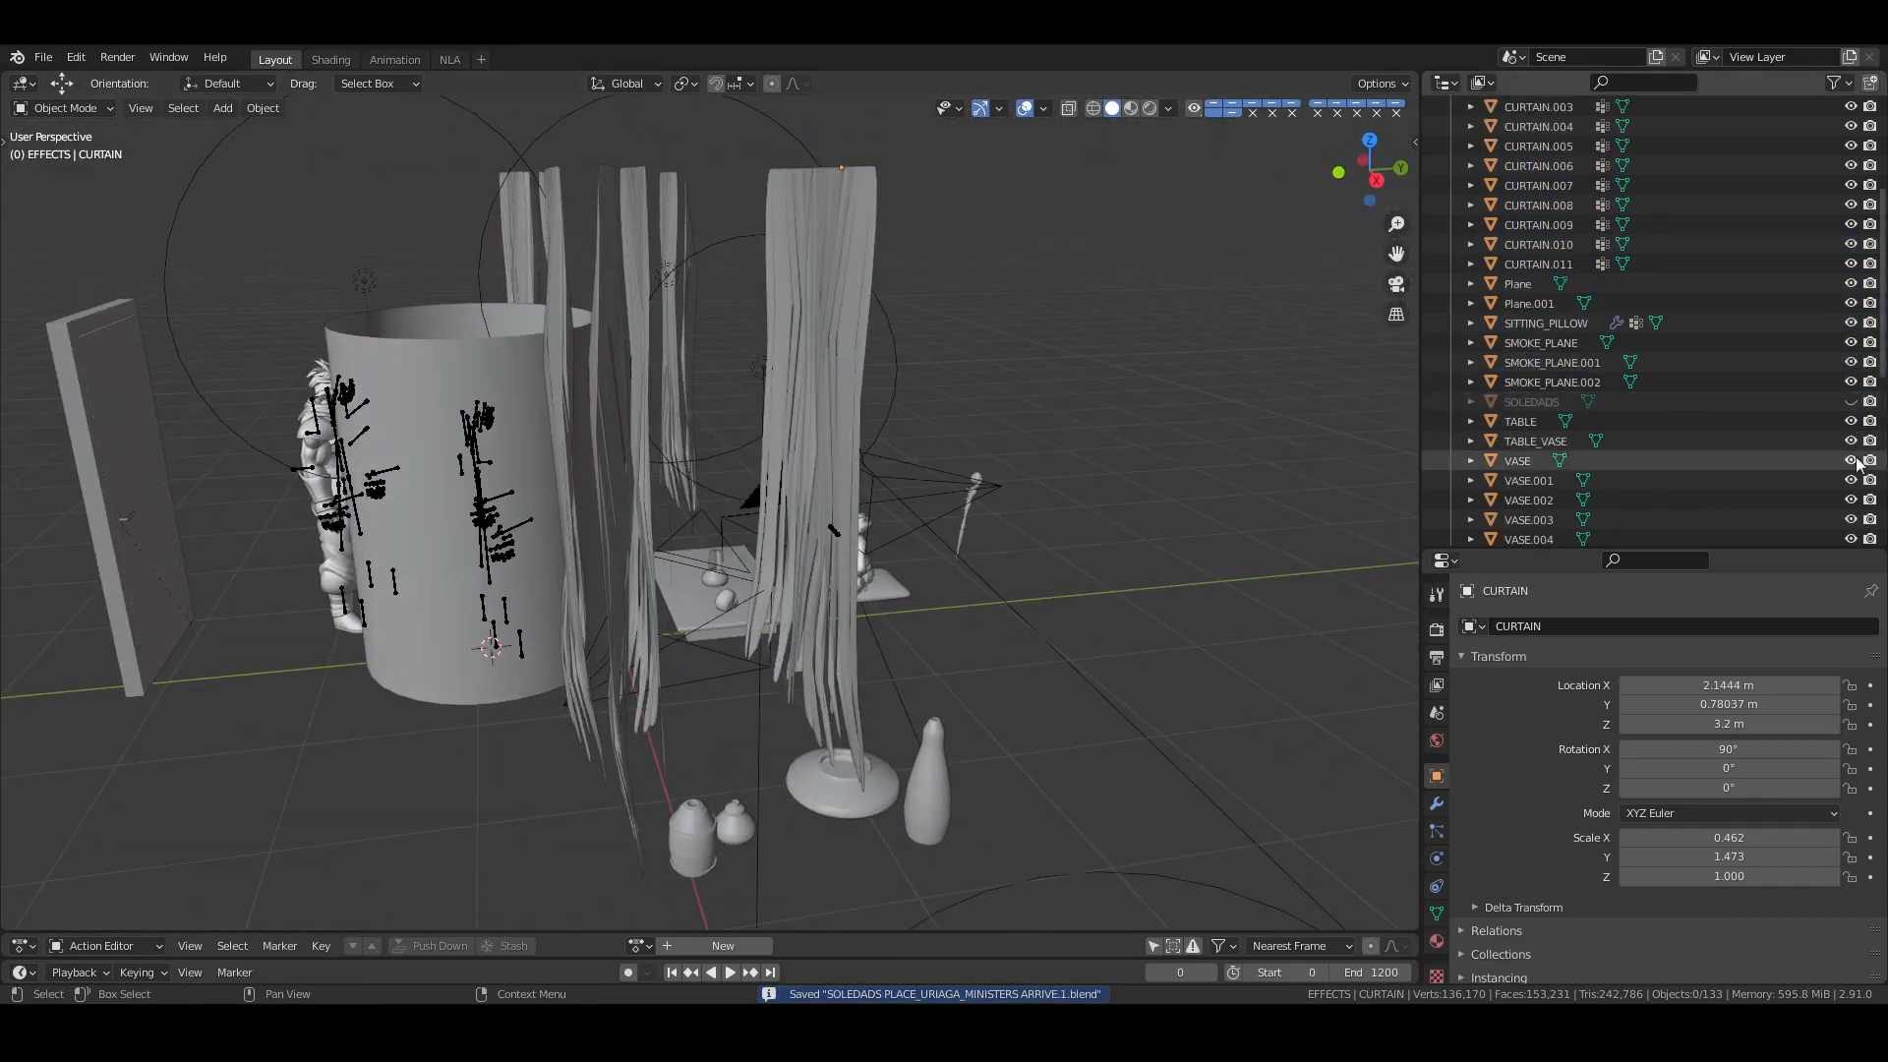
left_click(1850, 401)
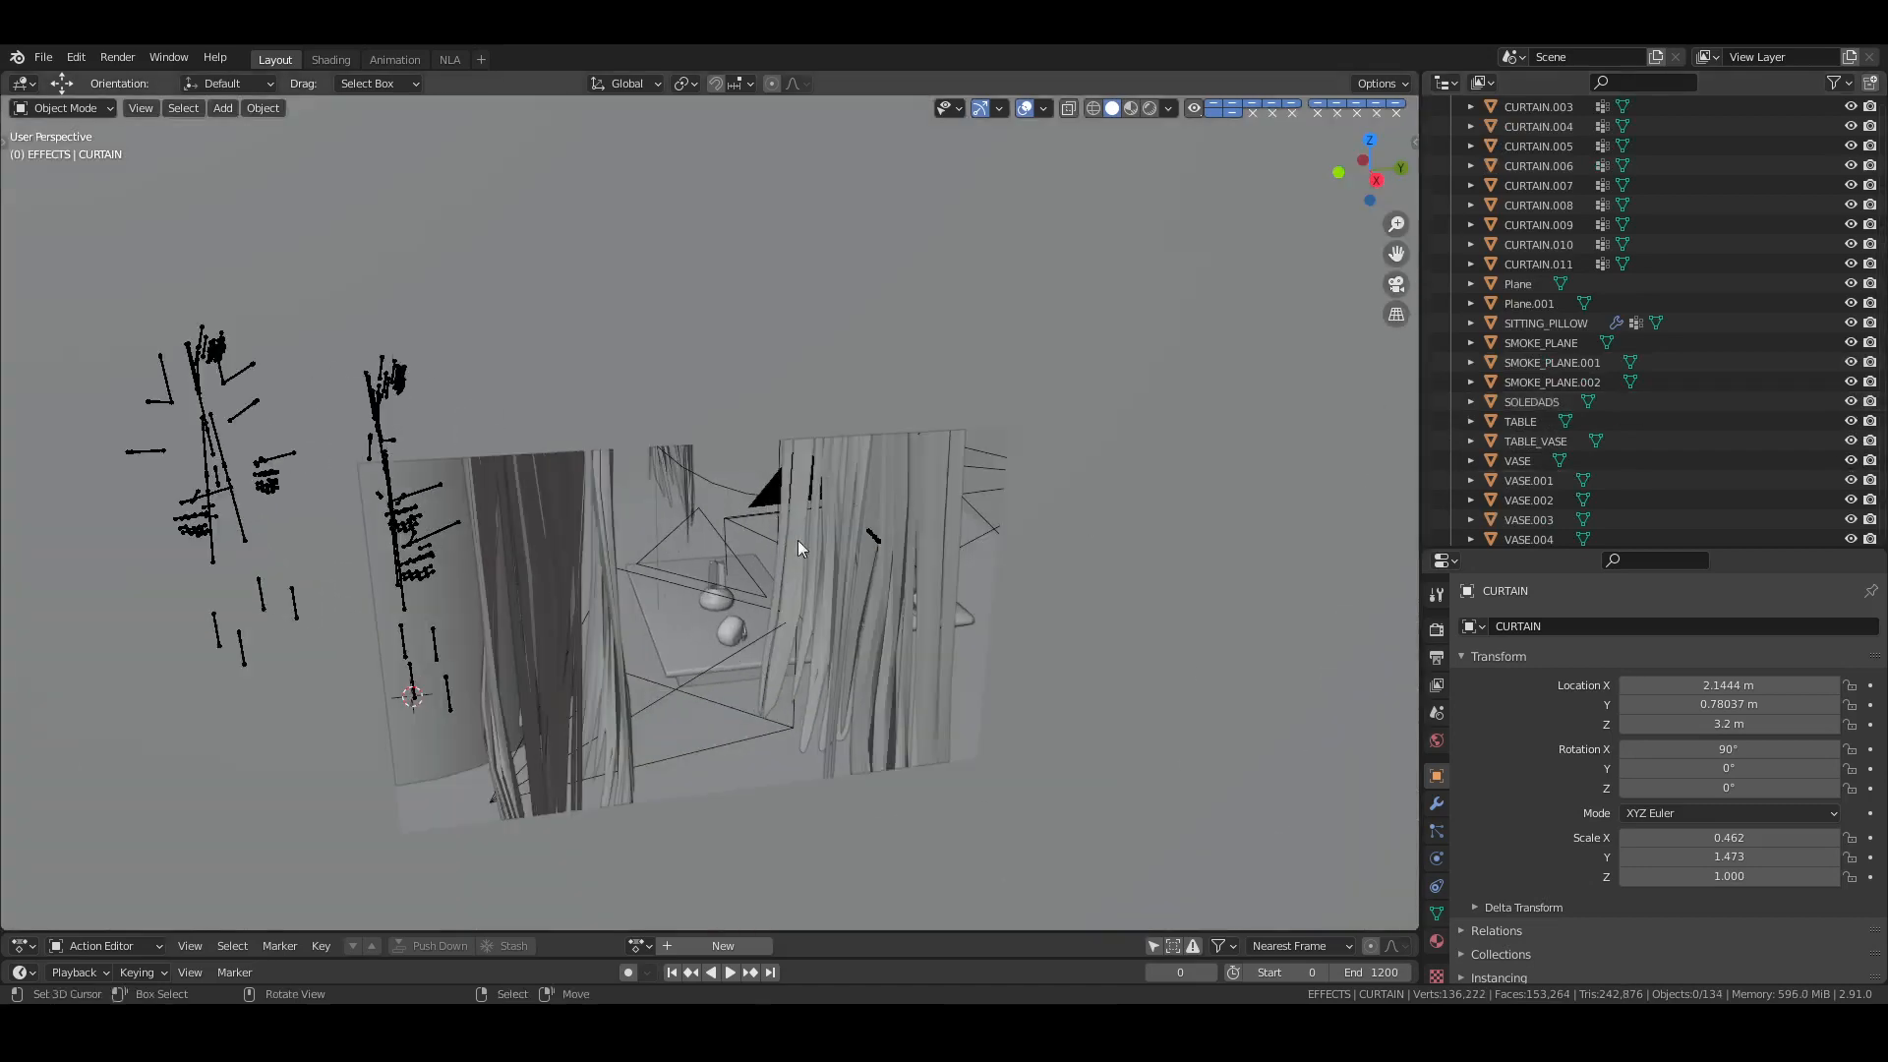
scroll(798, 540, "up", 3)
middle_click_drag(700, 641, 834, 837)
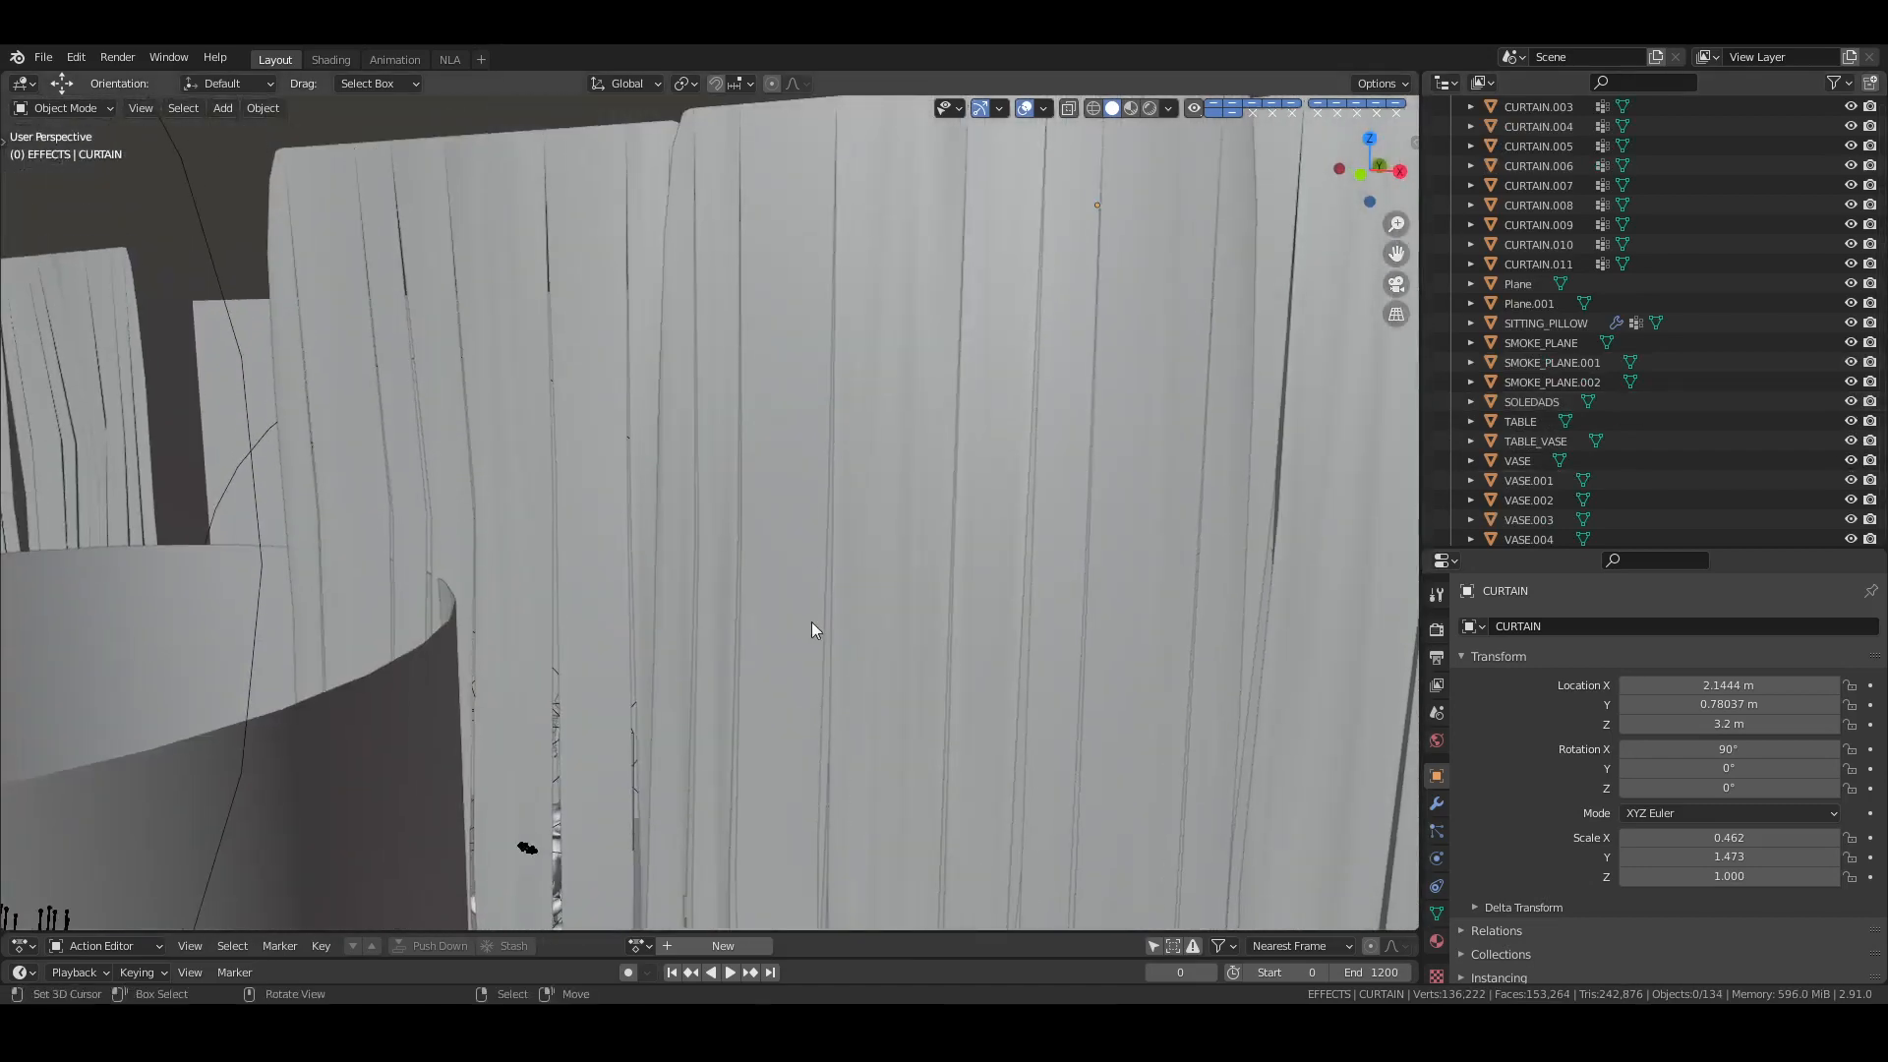
middle_click_drag(811, 610, 819, 484, "shift")
middle_click_drag(758, 726, 887, 612, "shift")
key("KP_0")
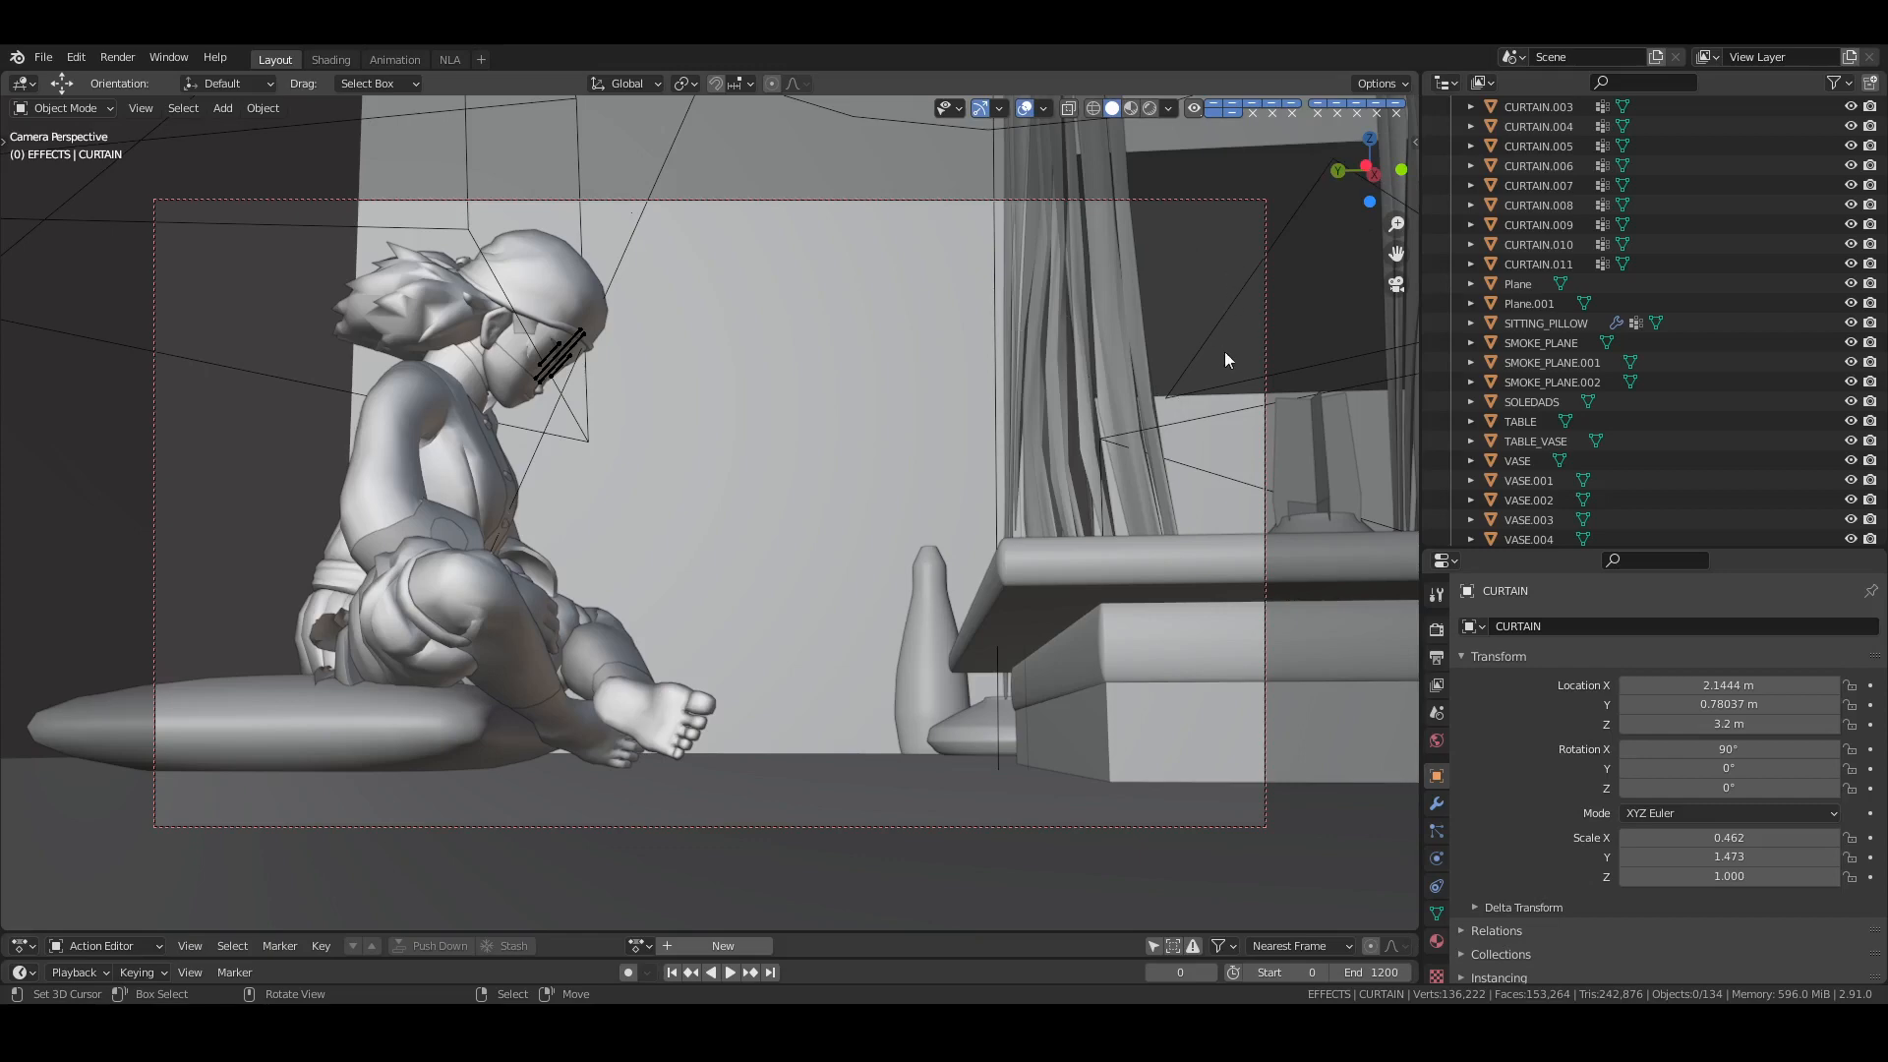
key("KP_0")
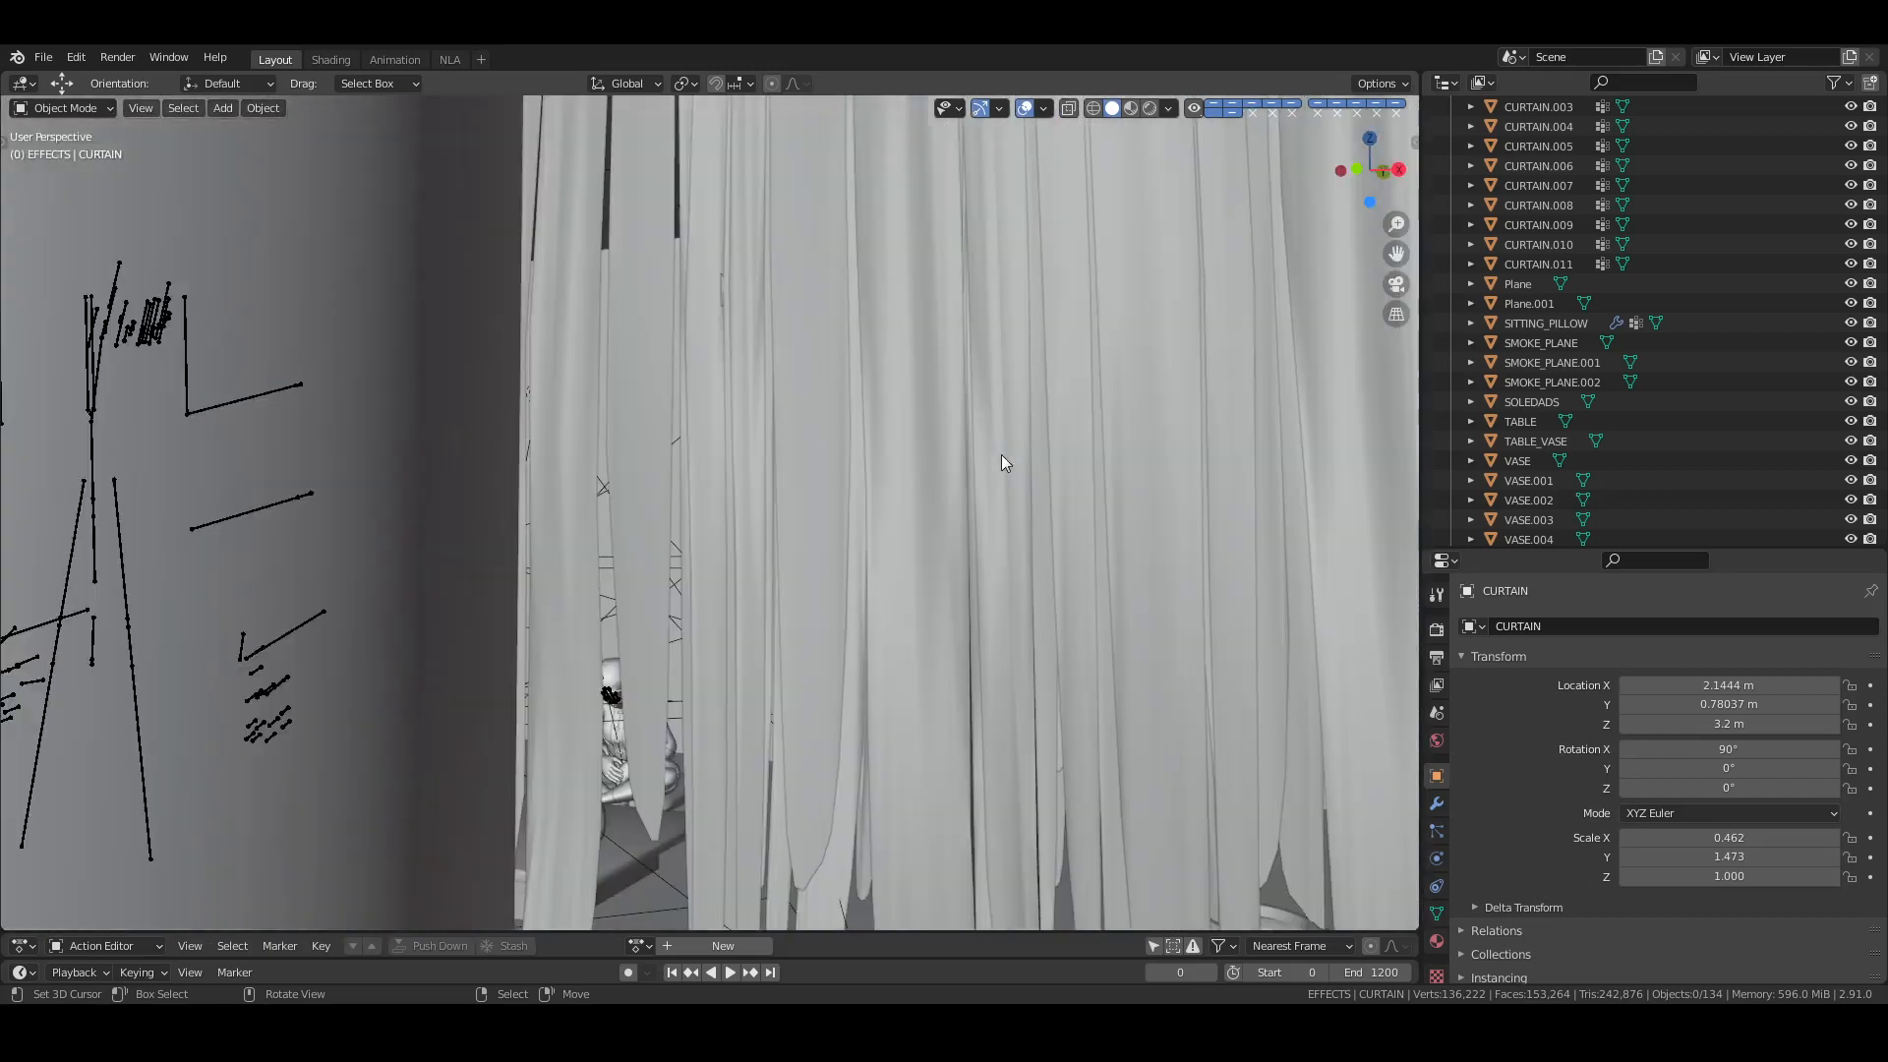
middle_click_drag(1001, 454, 787, 609)
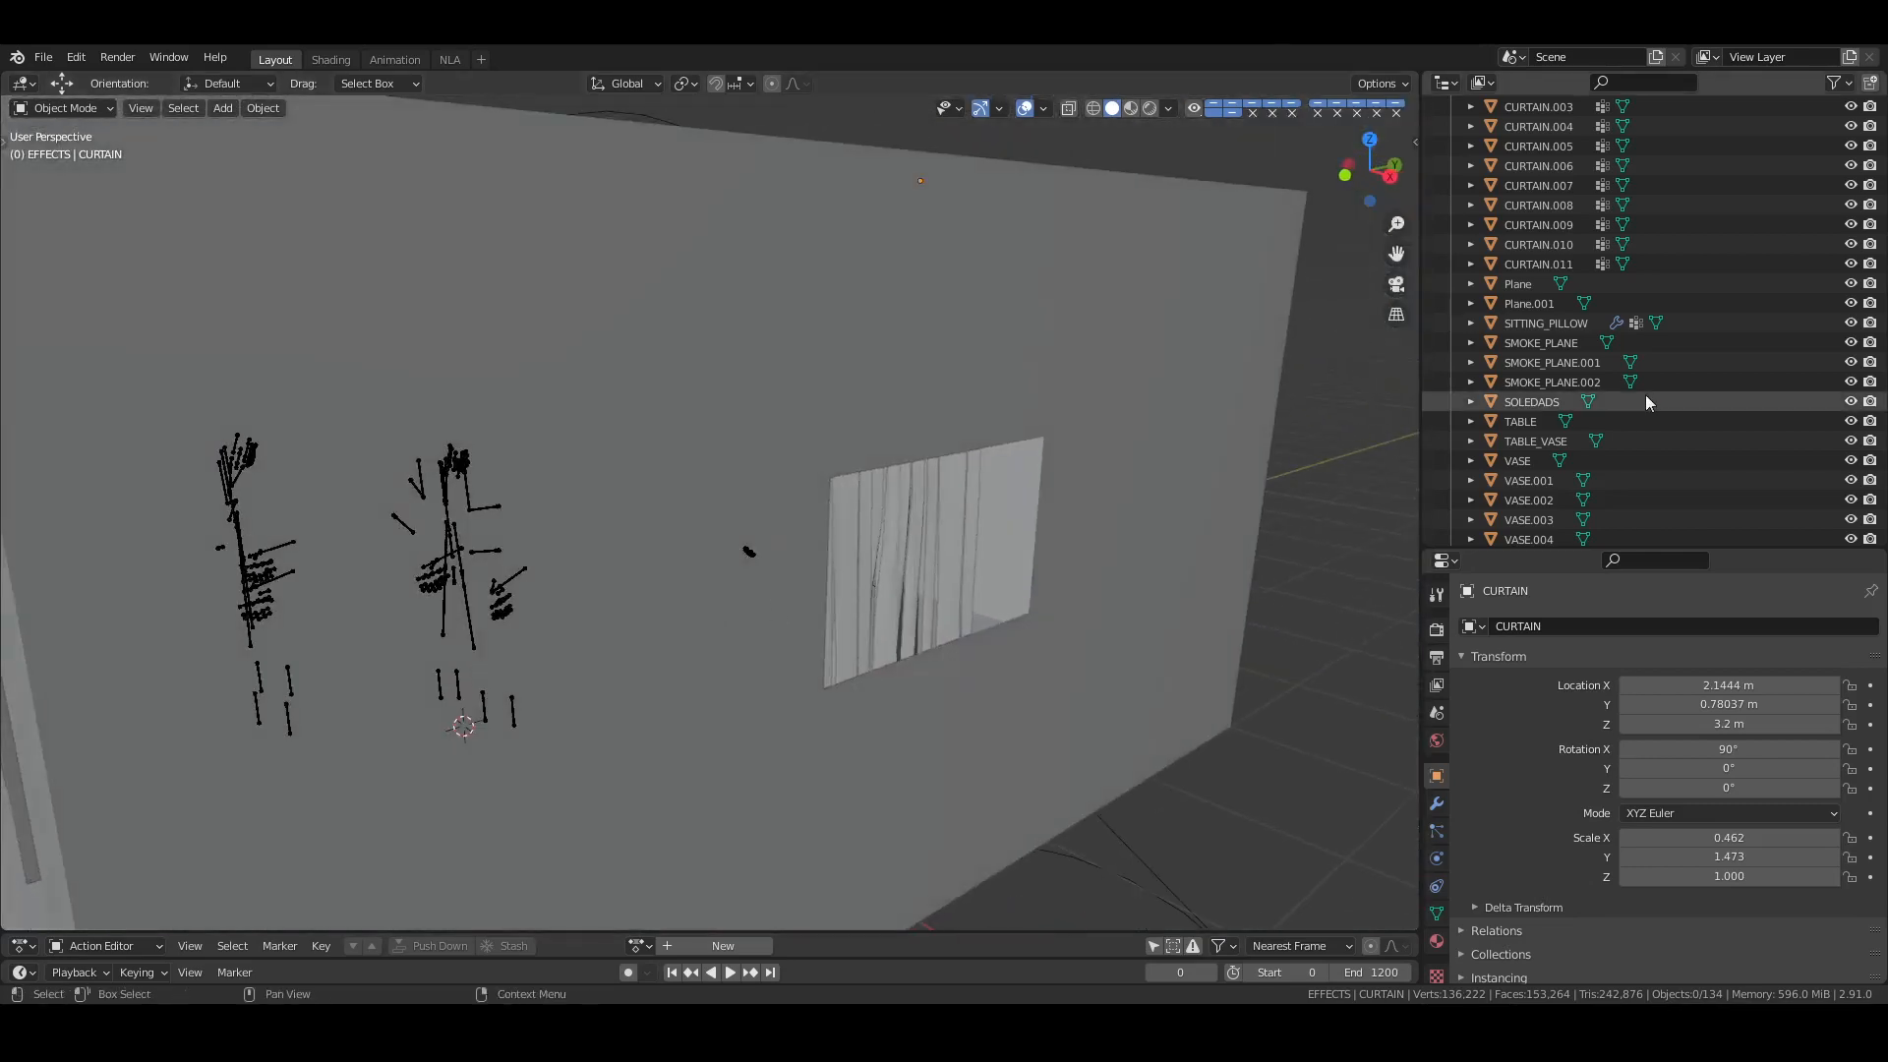
Hide the SOLEDADS building in the viewport and collapse the soledad's_place collection
left_click(1850, 402)
middle_click_drag(560, 531, 838, 706)
scroll(1544, 302, "up", 6)
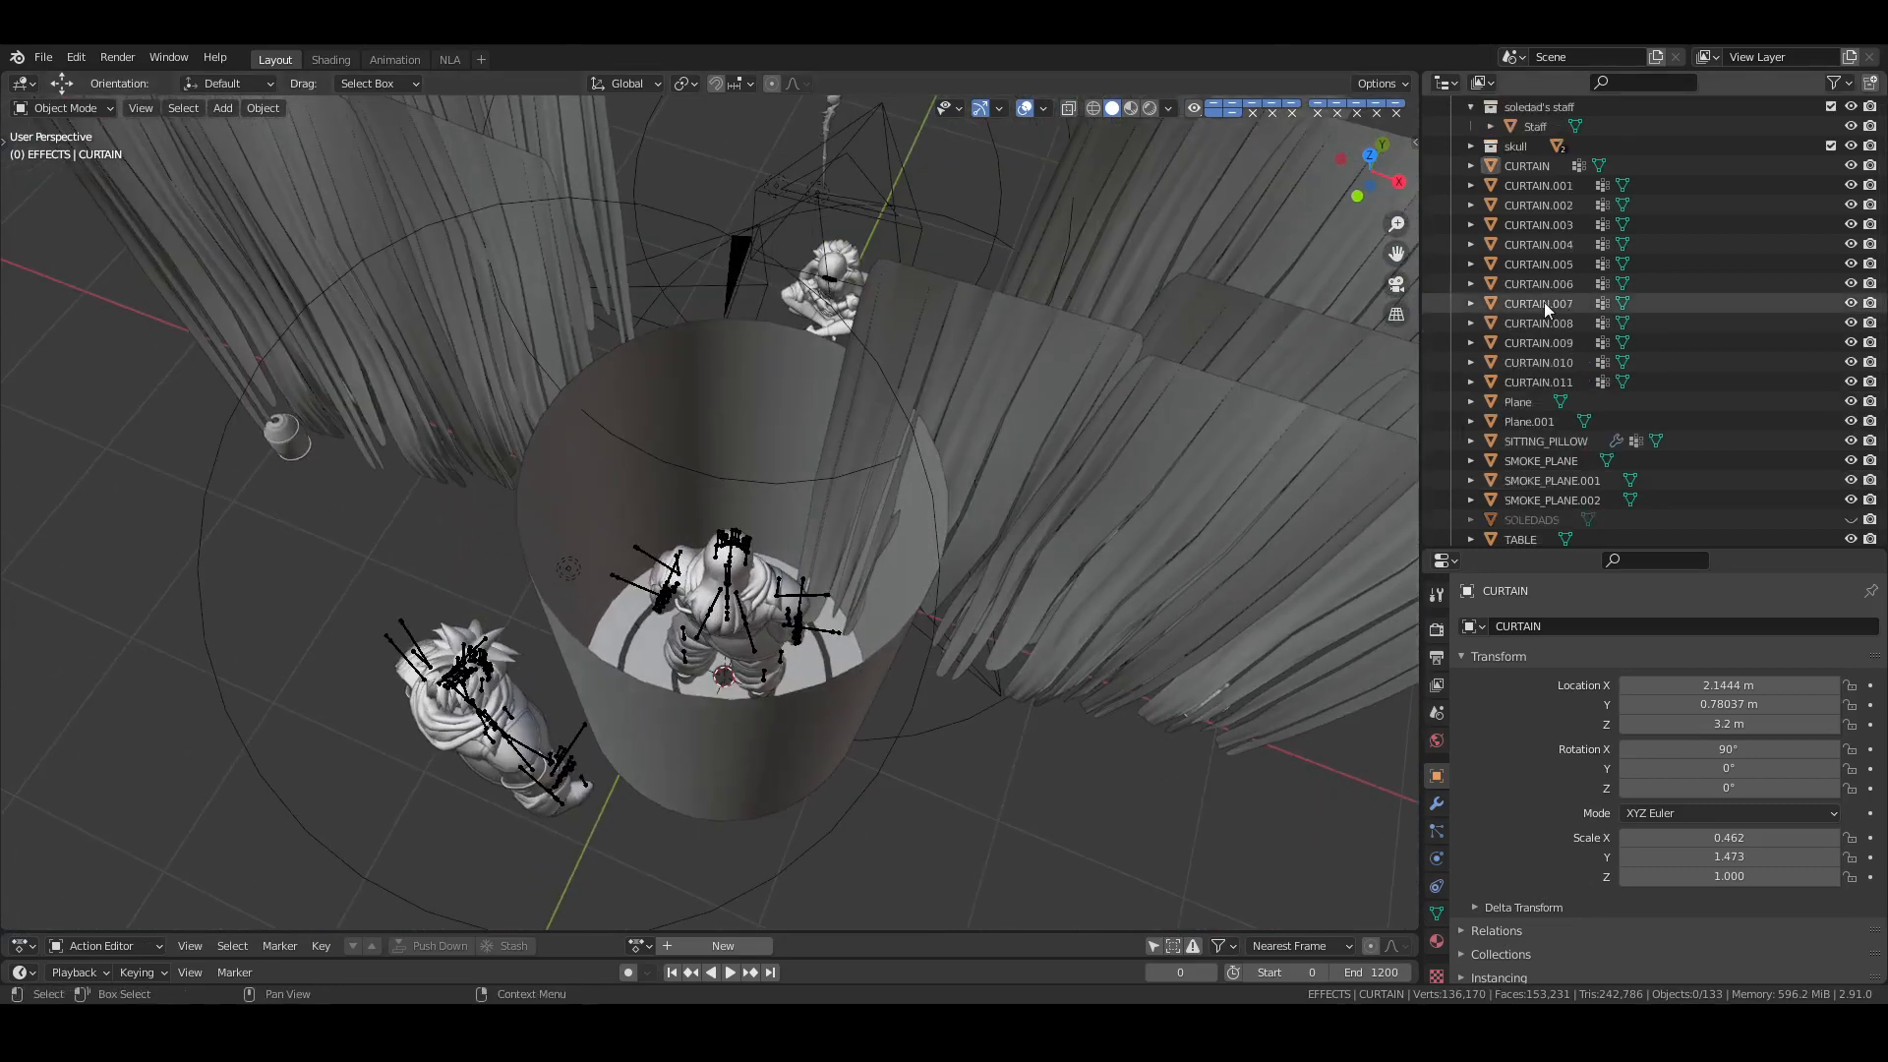
left_click(1453, 126)
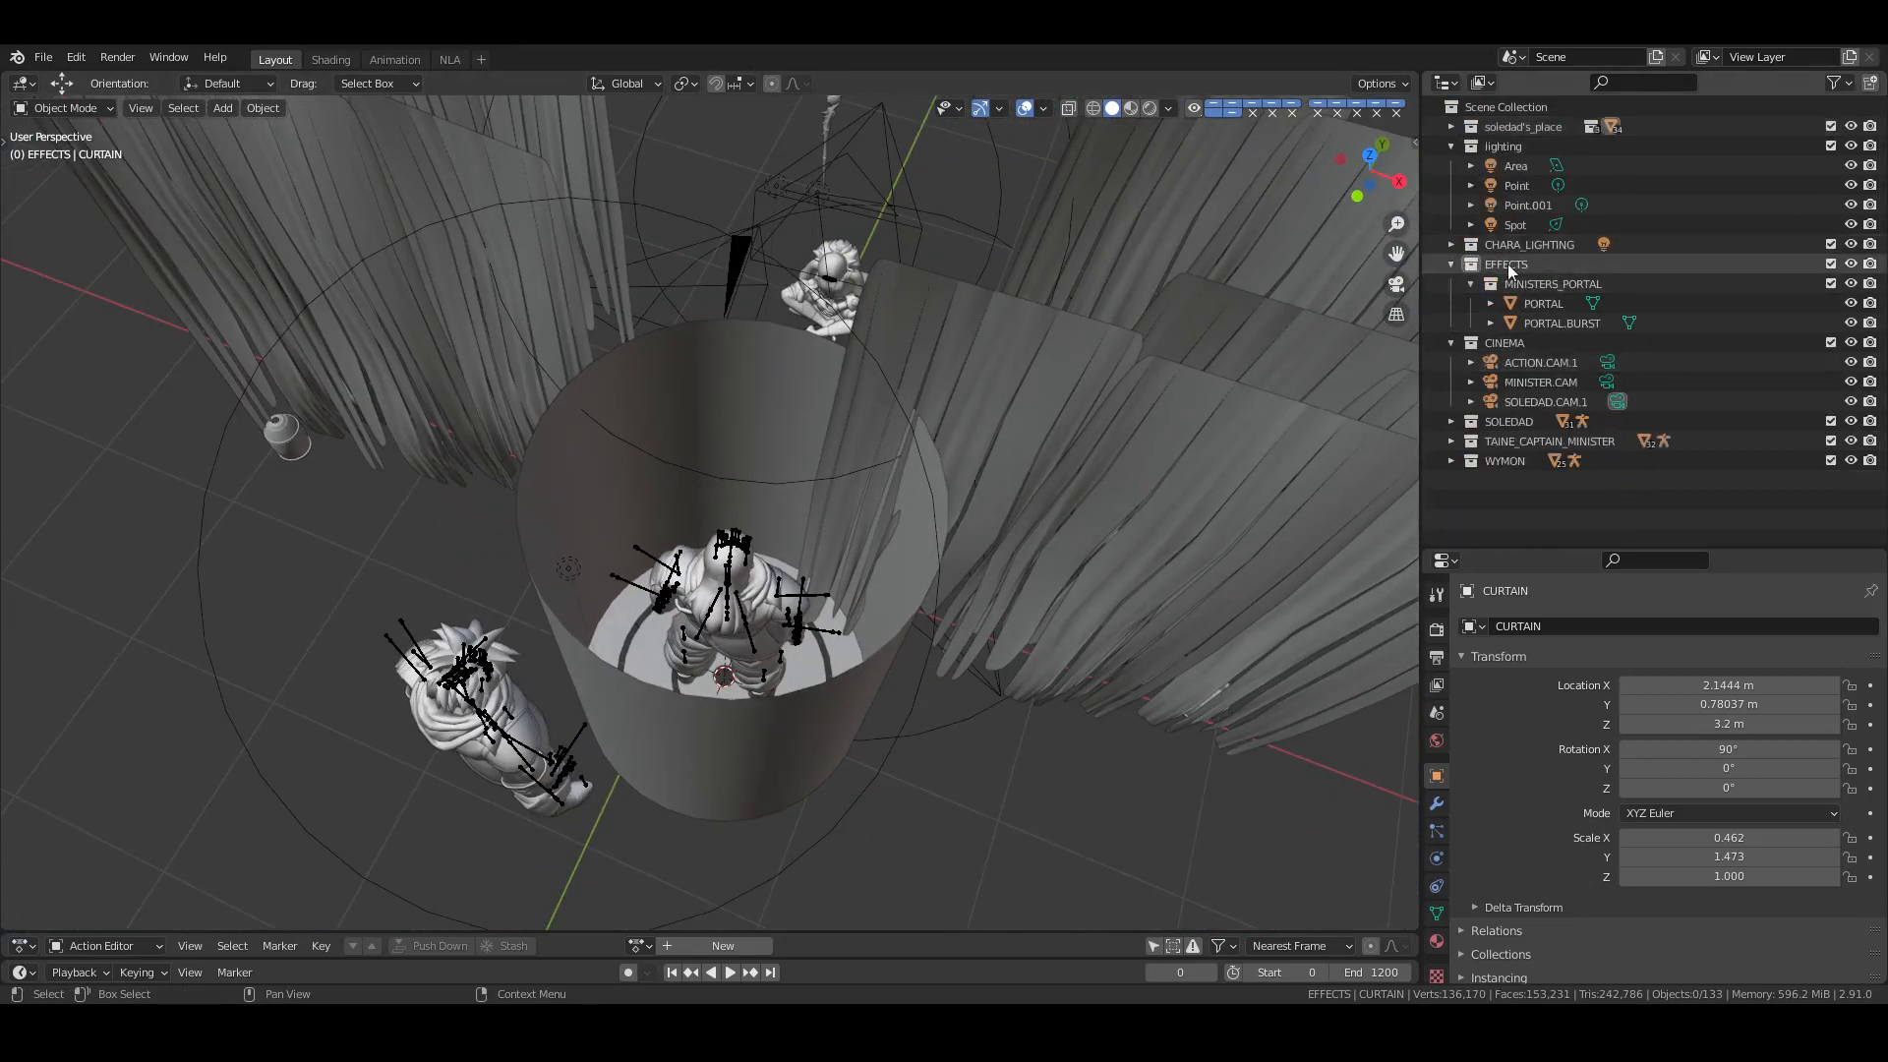
Select PORTAL and PORTAL.BURST and duplicate them in place
left_click(1546, 304)
left_click(1548, 322, "ctrl")
key("shift+d")
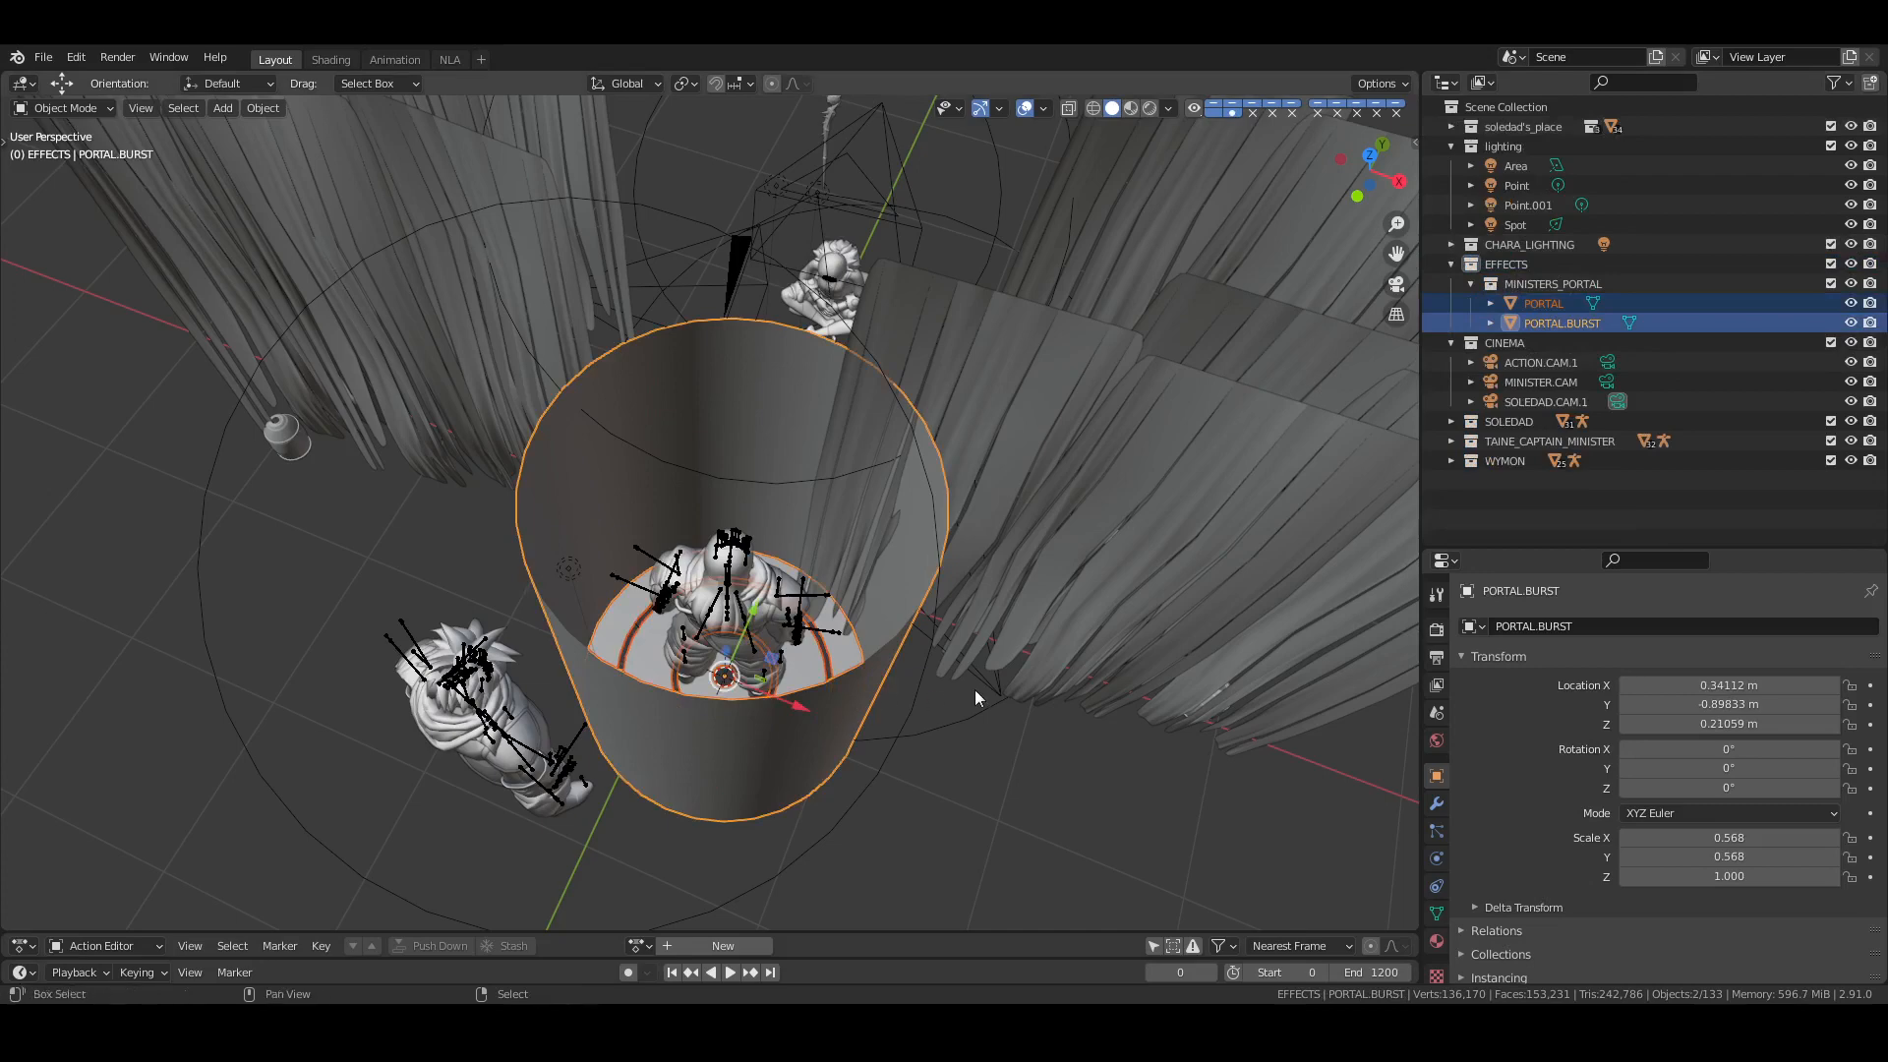
right_click(976, 689)
In front view, exclude the soledad's_place collection and move the duplicated portal objects along X to about -0.42 m, in line with Taine
key("KP_1")
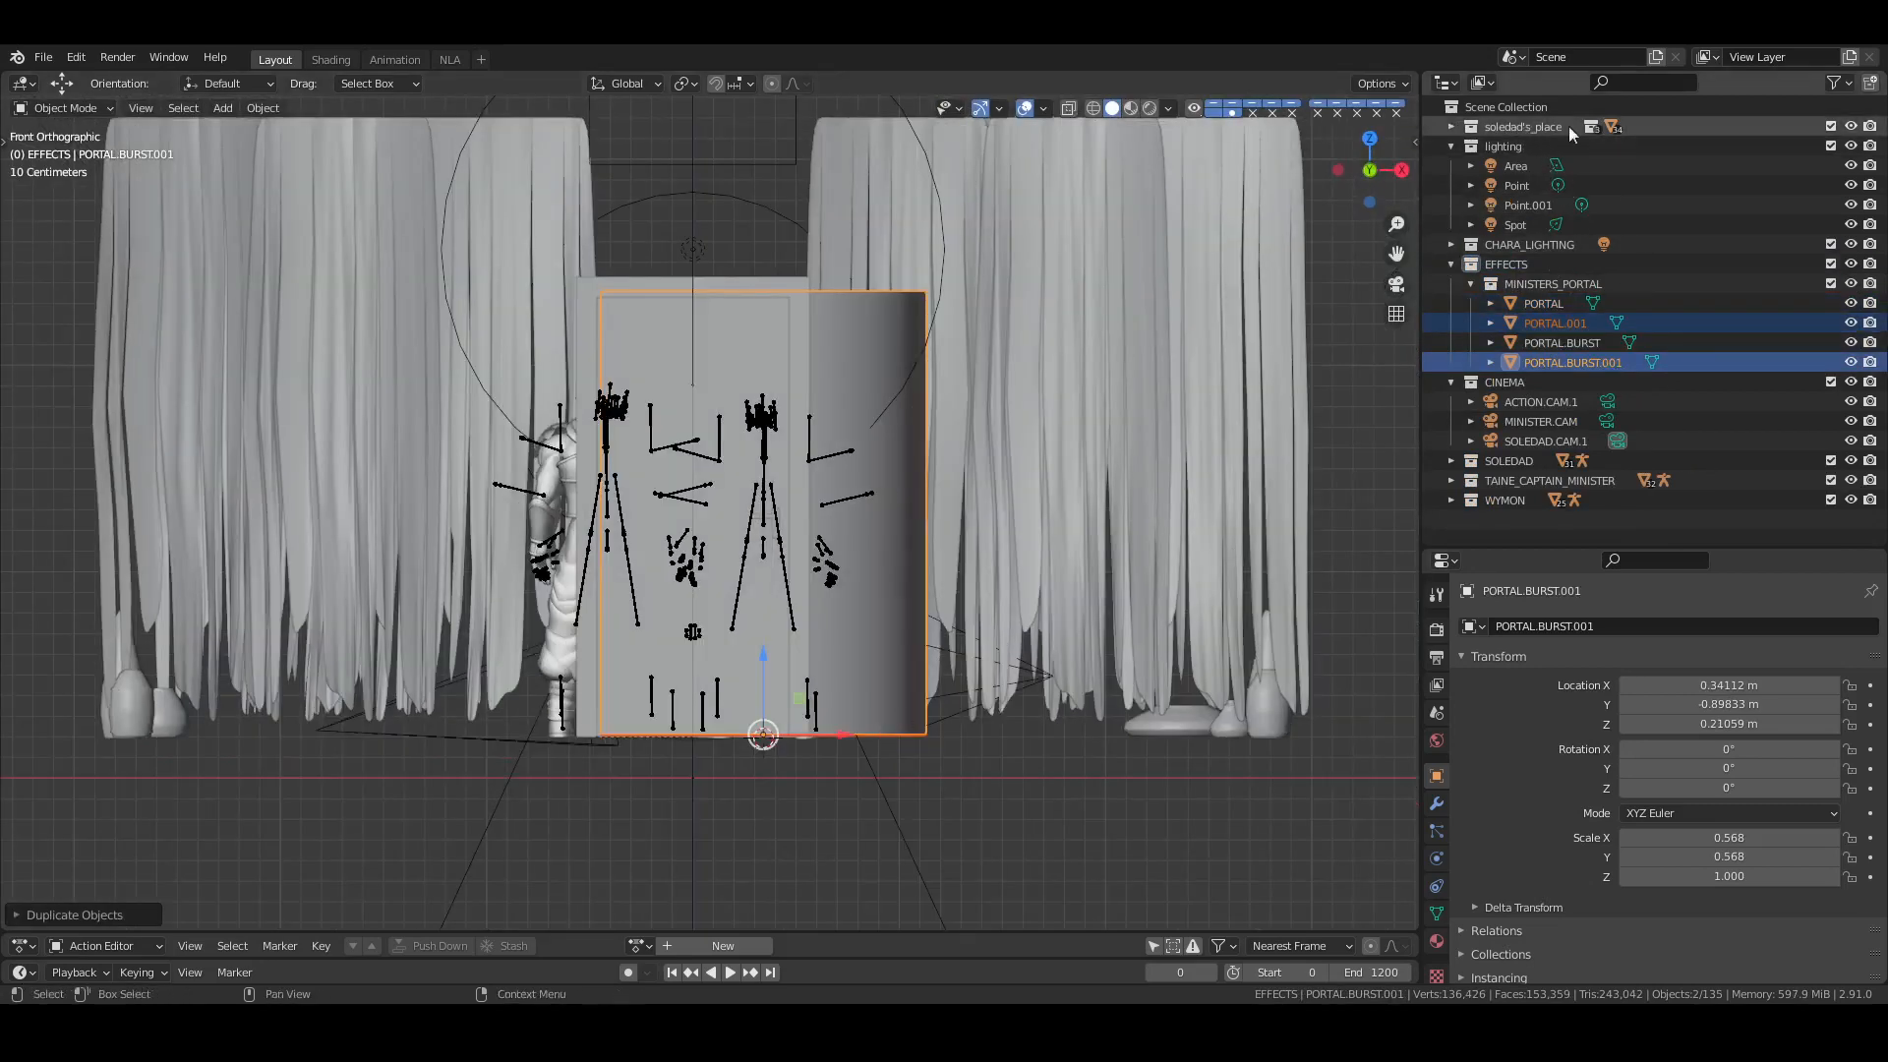
left_click(1831, 127)
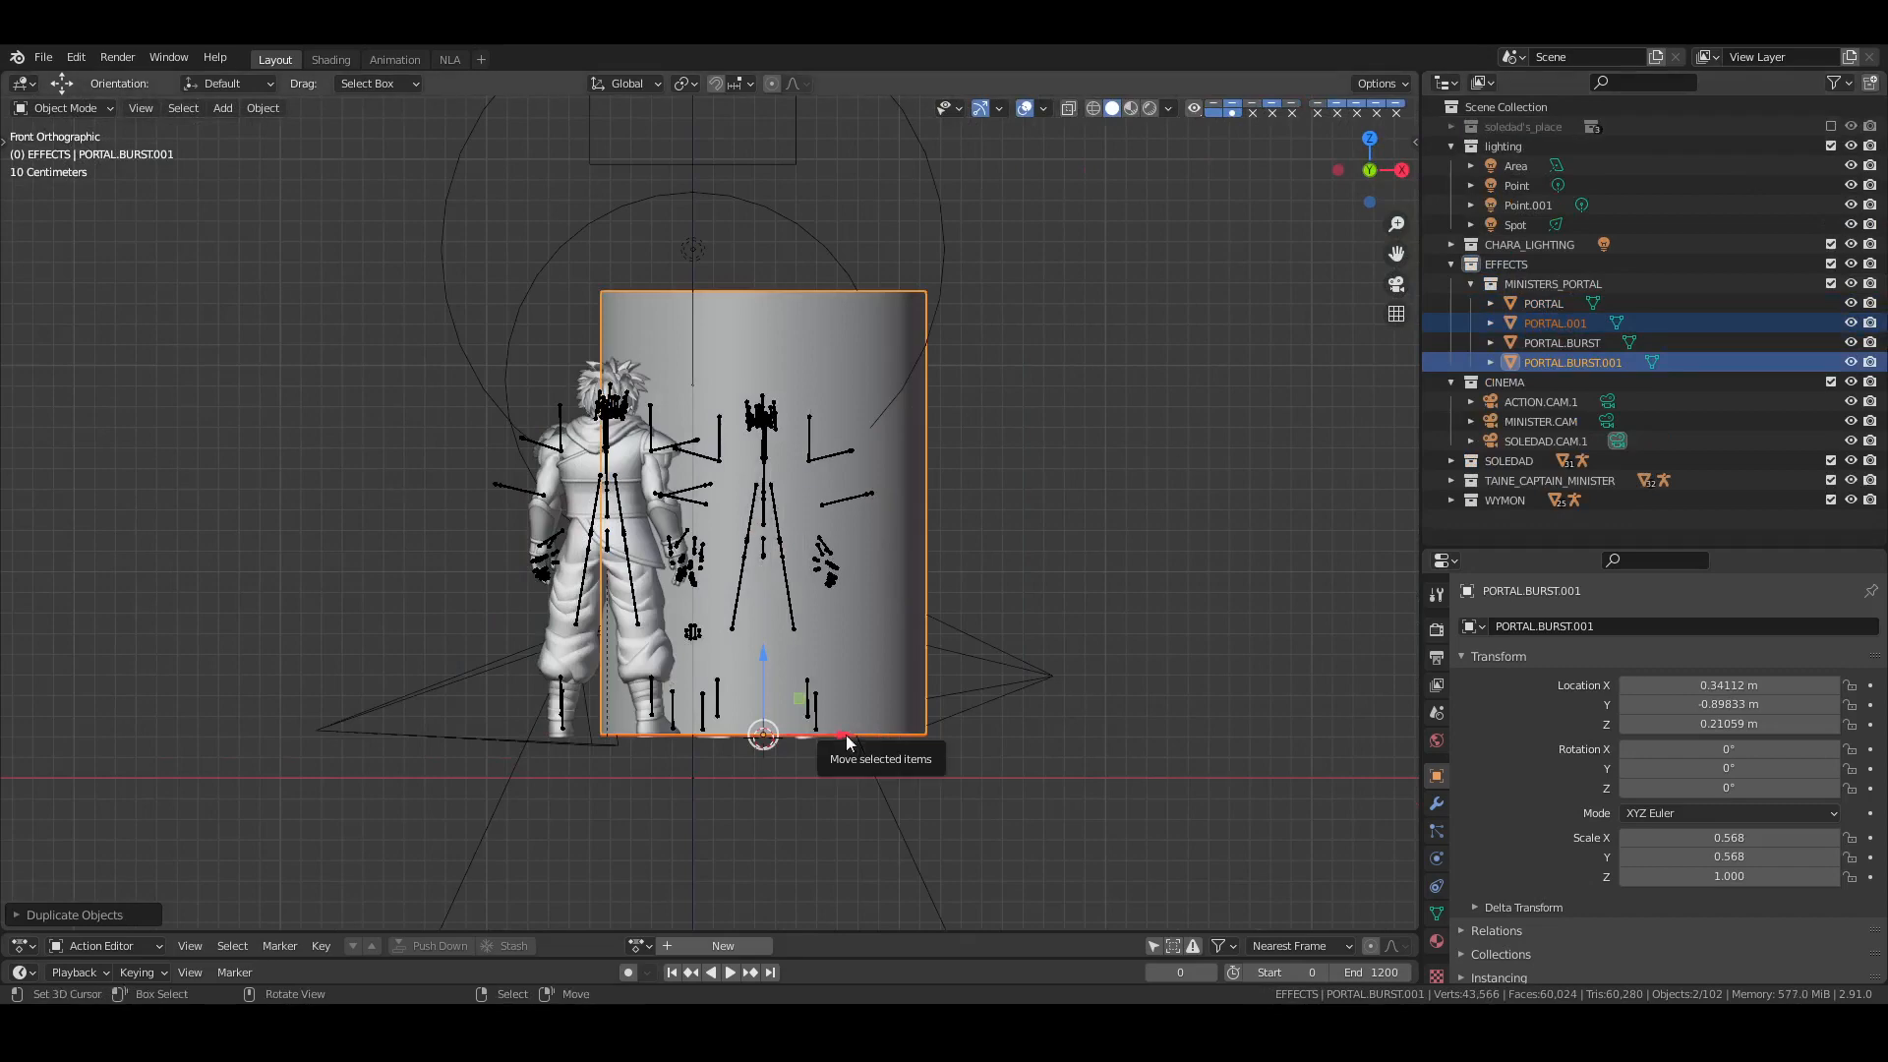
key("g")
key("x")
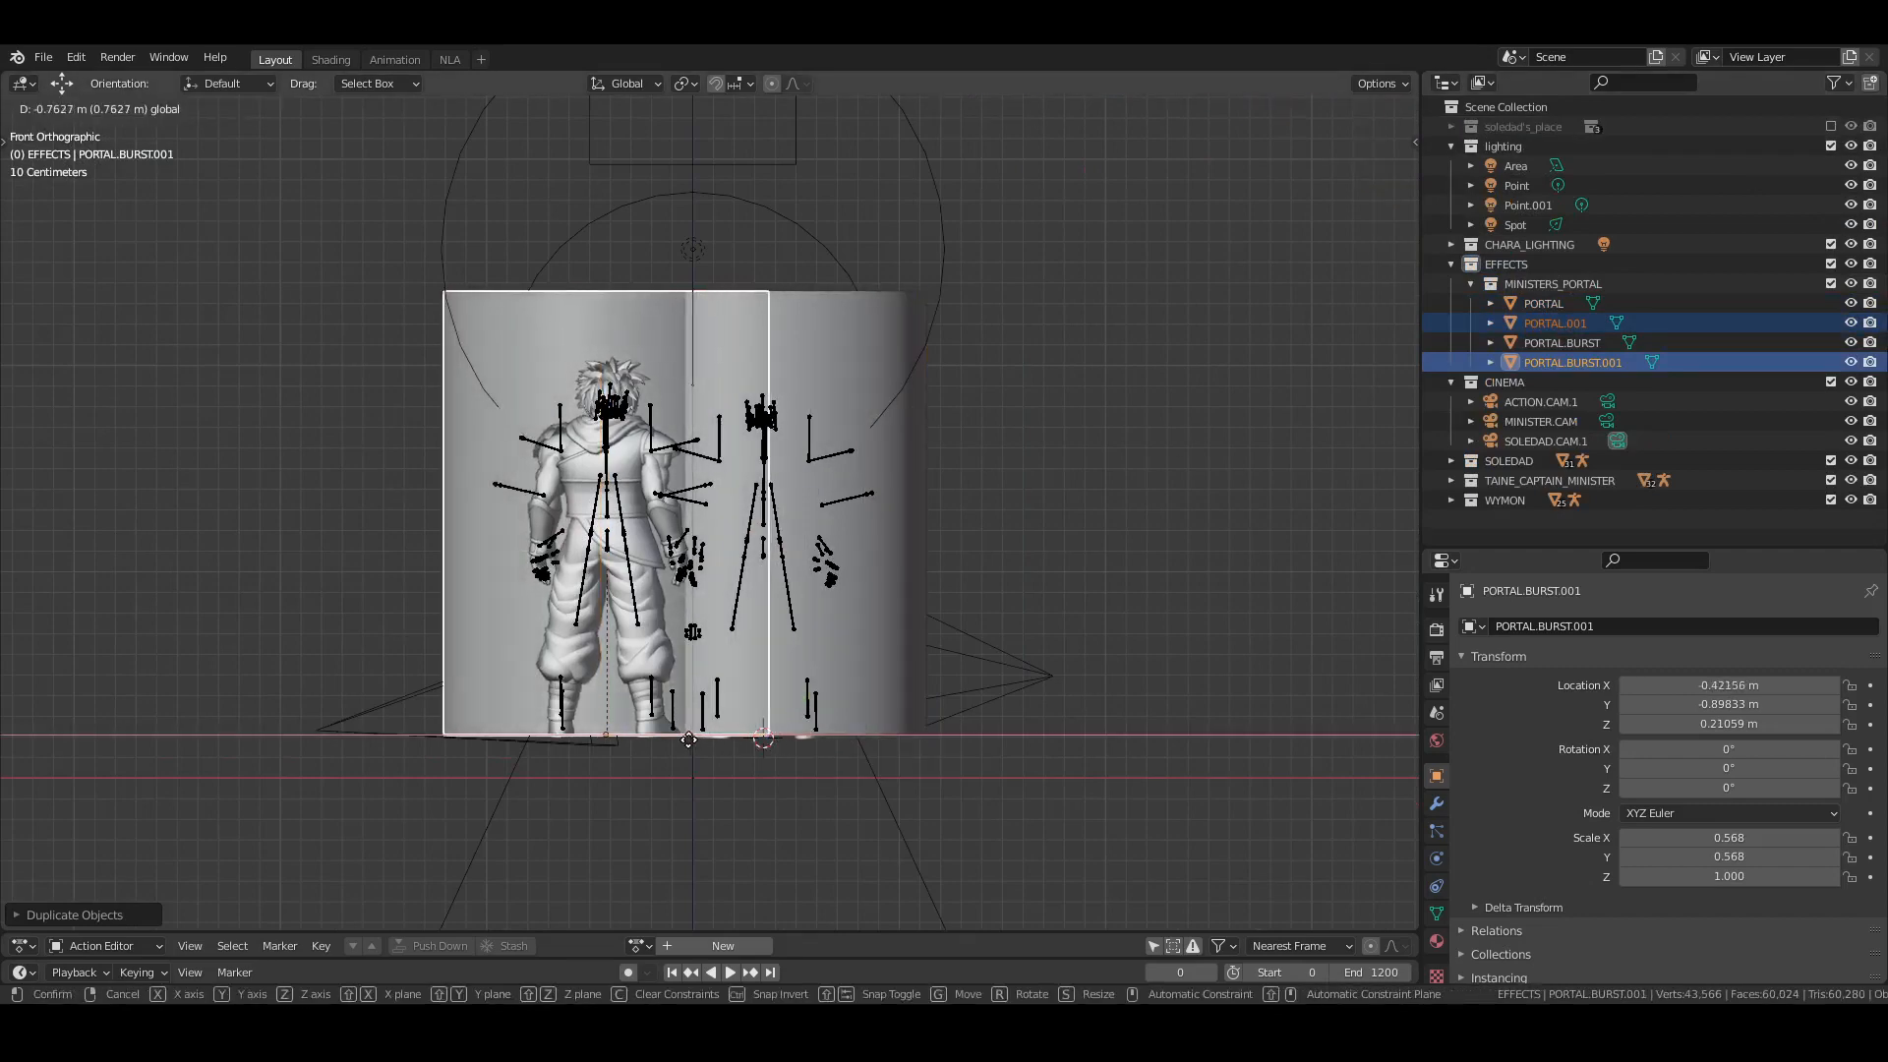
left_click(687, 739)
In top view, move the duplicated portal objects along Y to about -1.83 m so they surround Taine
key("KP_7")
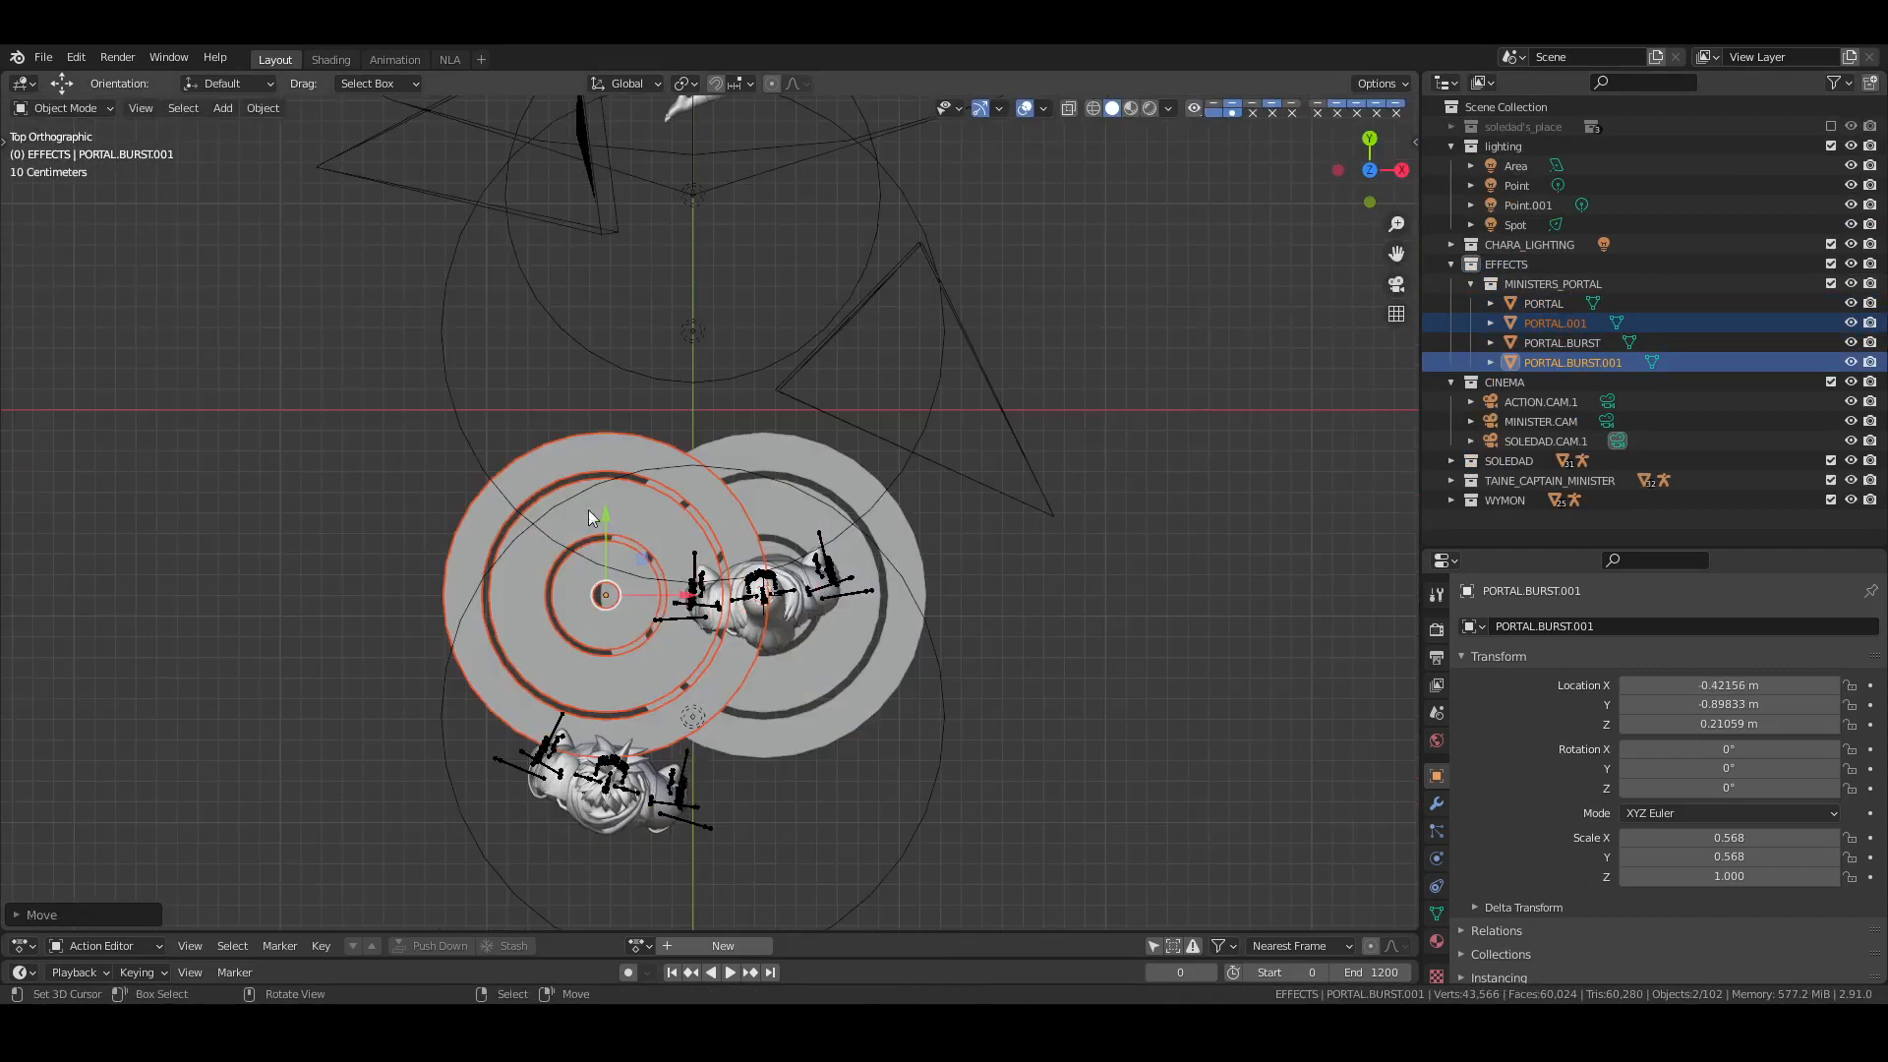
key("g")
key("y")
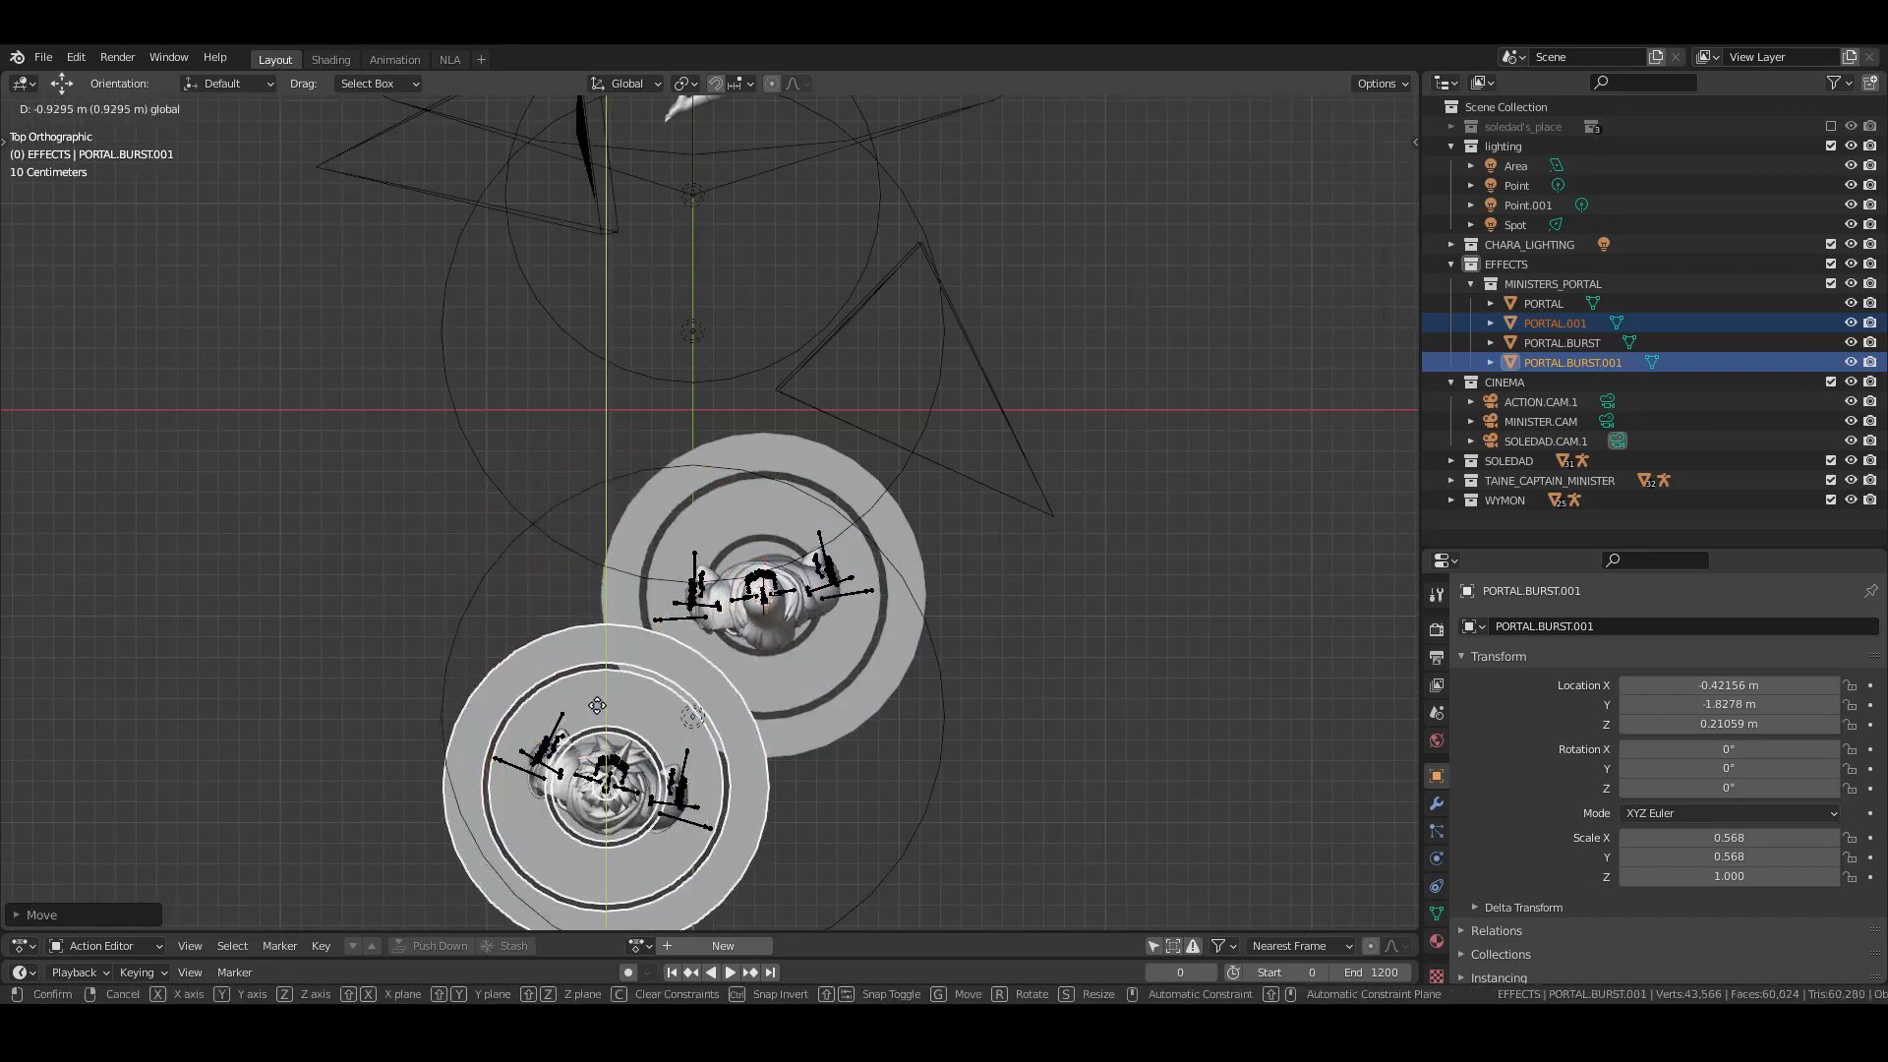
left_click(597, 705)
middle_click_drag(598, 705, 678, 740)
Place the 3D cursor at Taine's armature origin and snap PORTAL.001 and PORTAL.BURST.001 to it
left_click(599, 561)
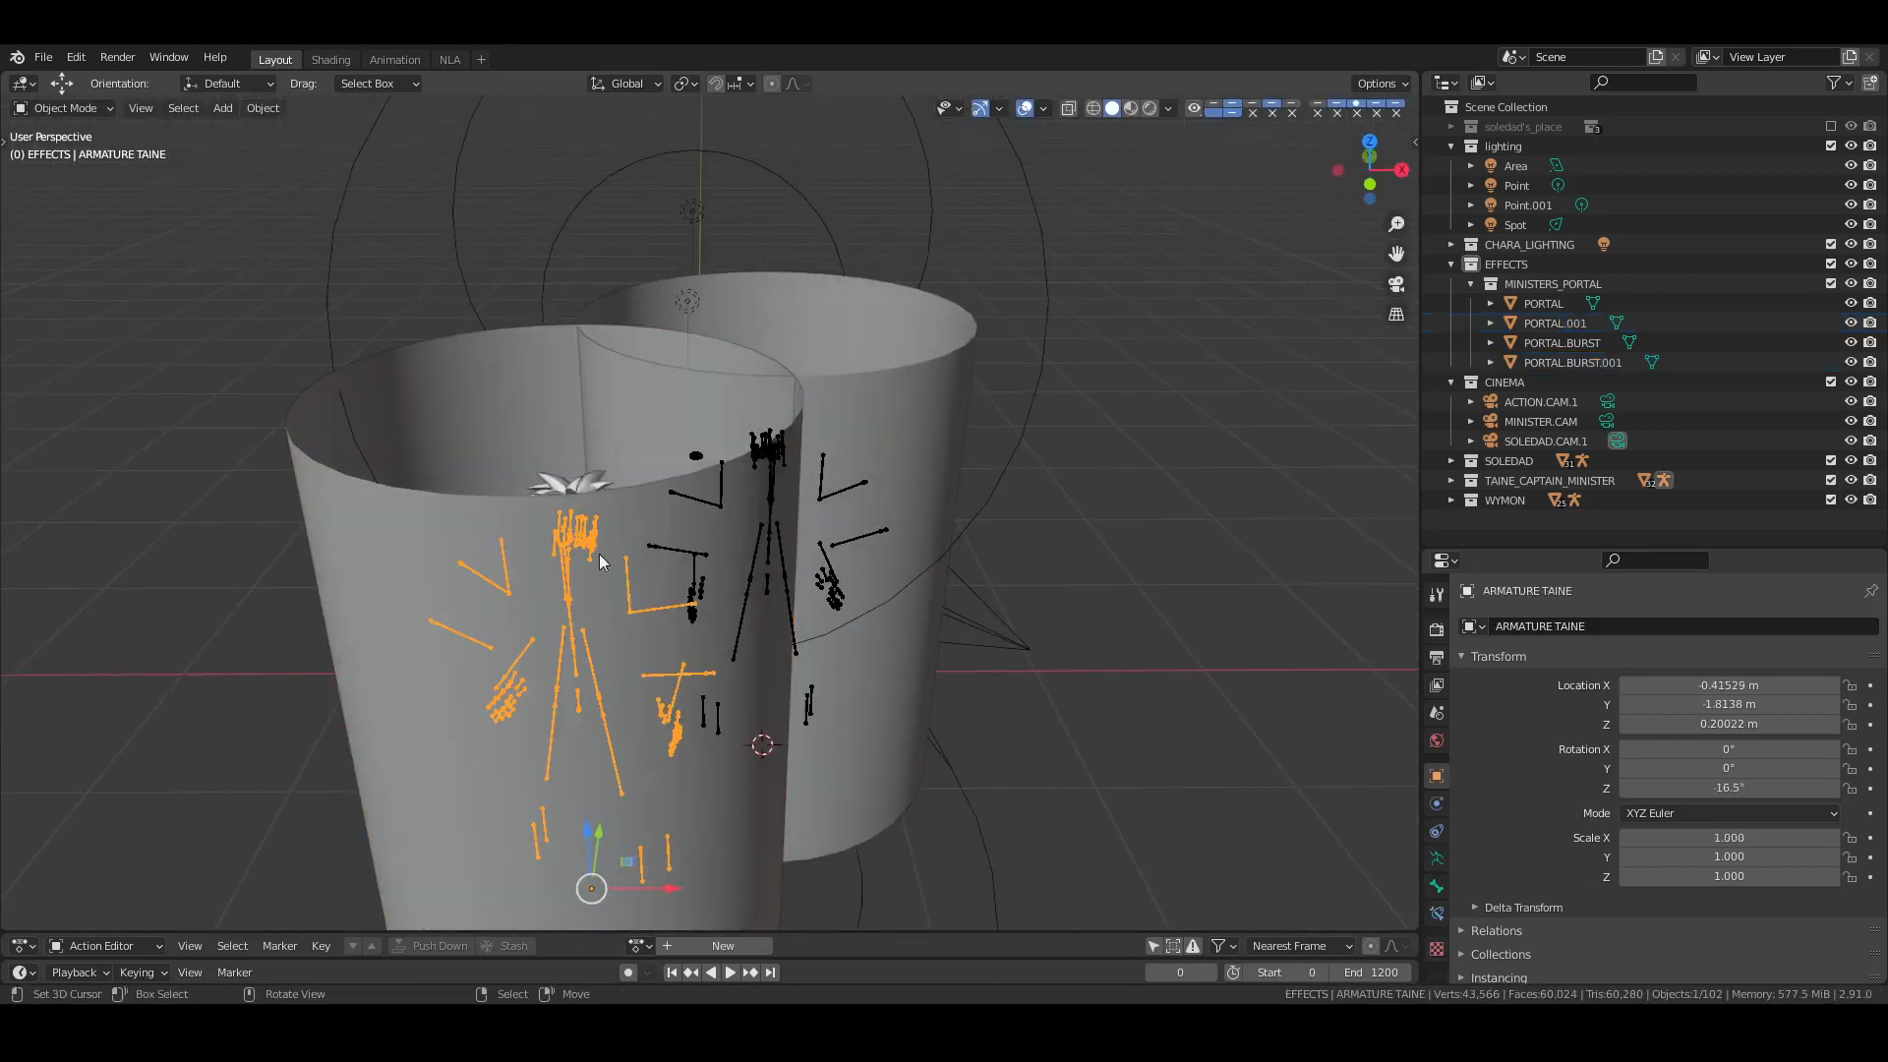
left_click(1559, 327)
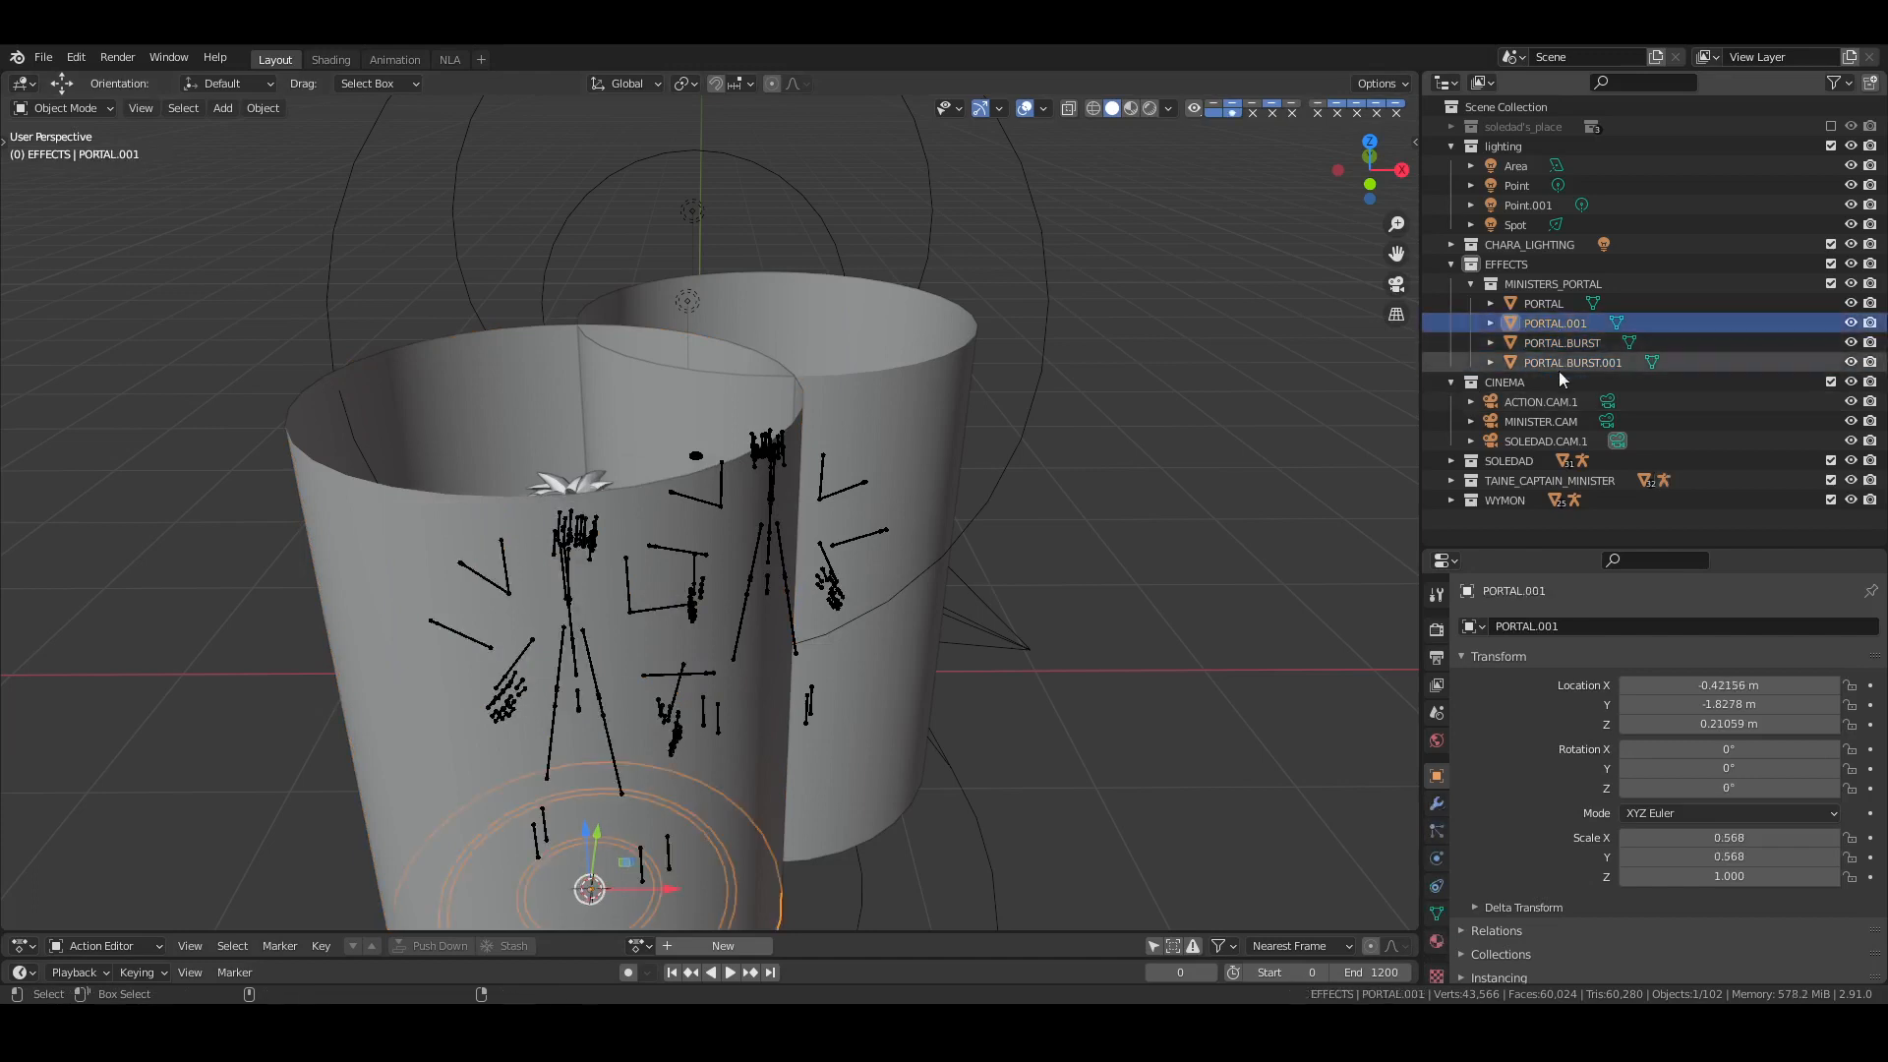
left_click(1559, 368, "ctrl")
key("shift+s")
key("8")
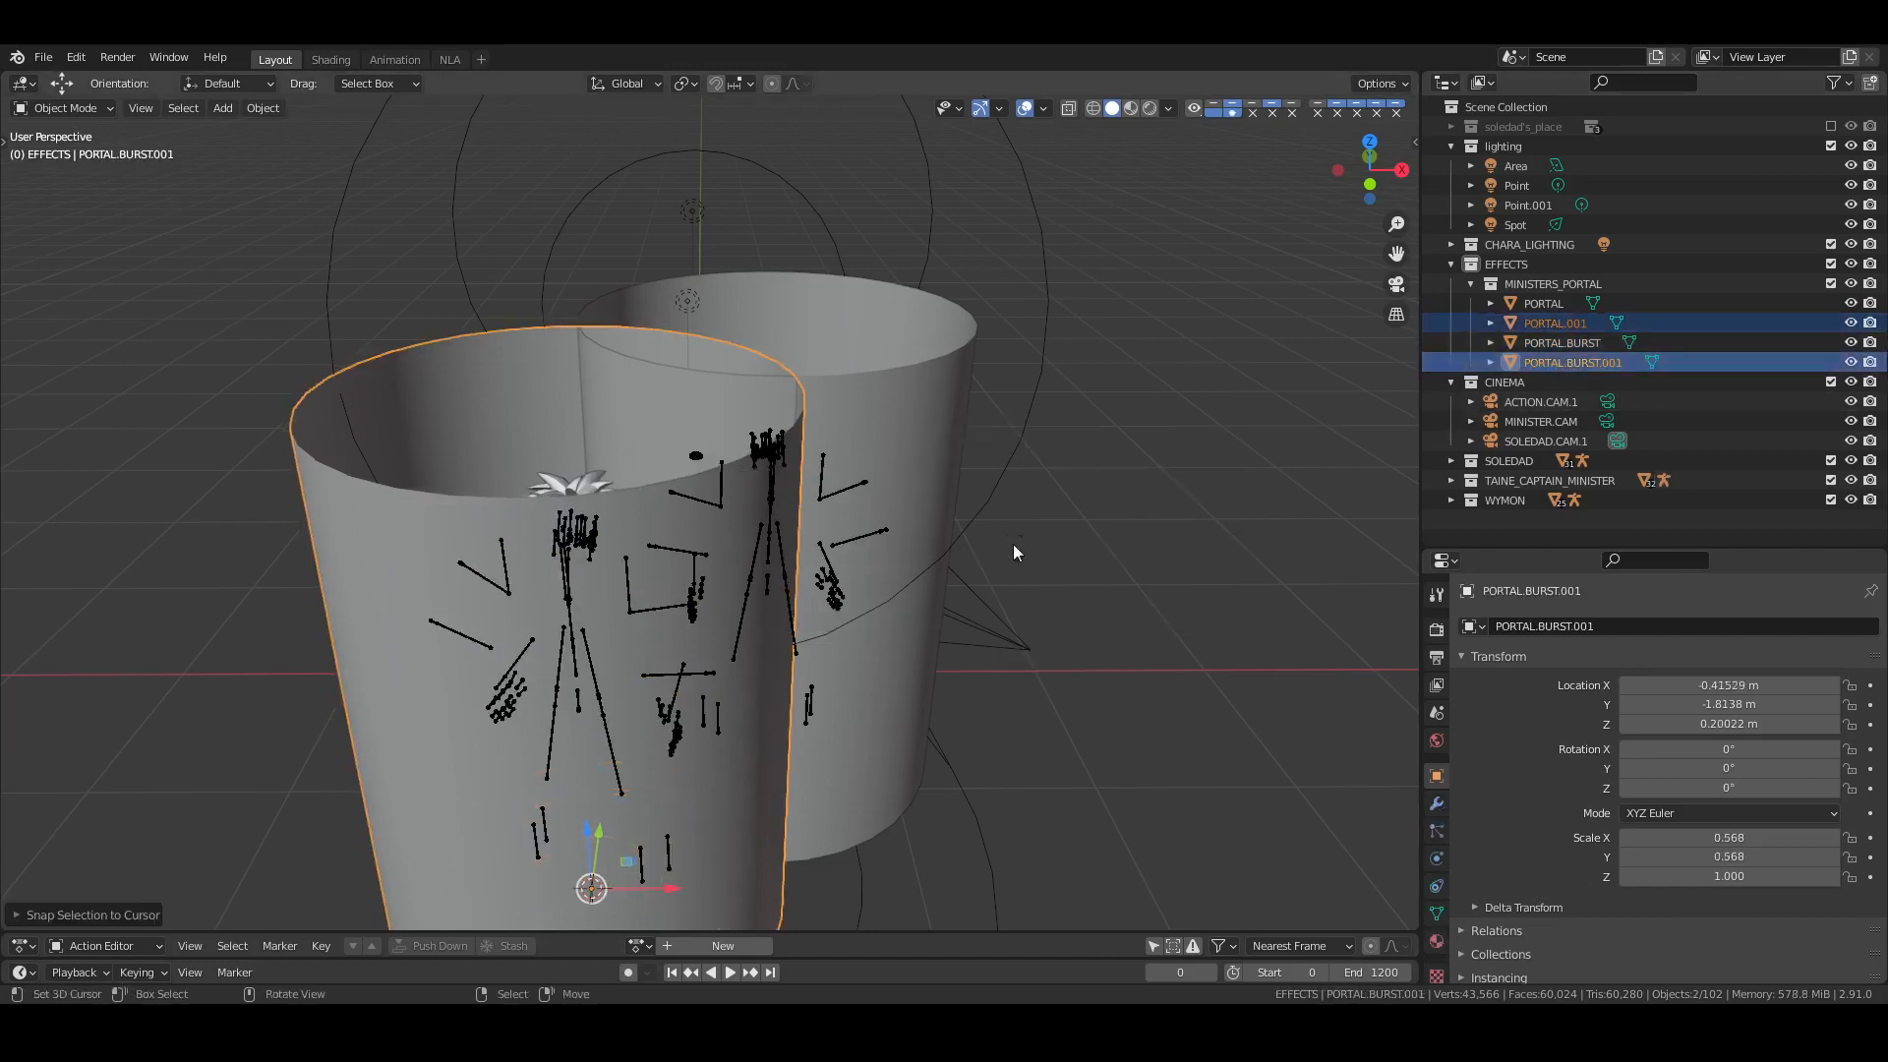
In front view, raise Taine's portal objects to about 0.216 m in Z, deselect them and save the file
key("KP_1")
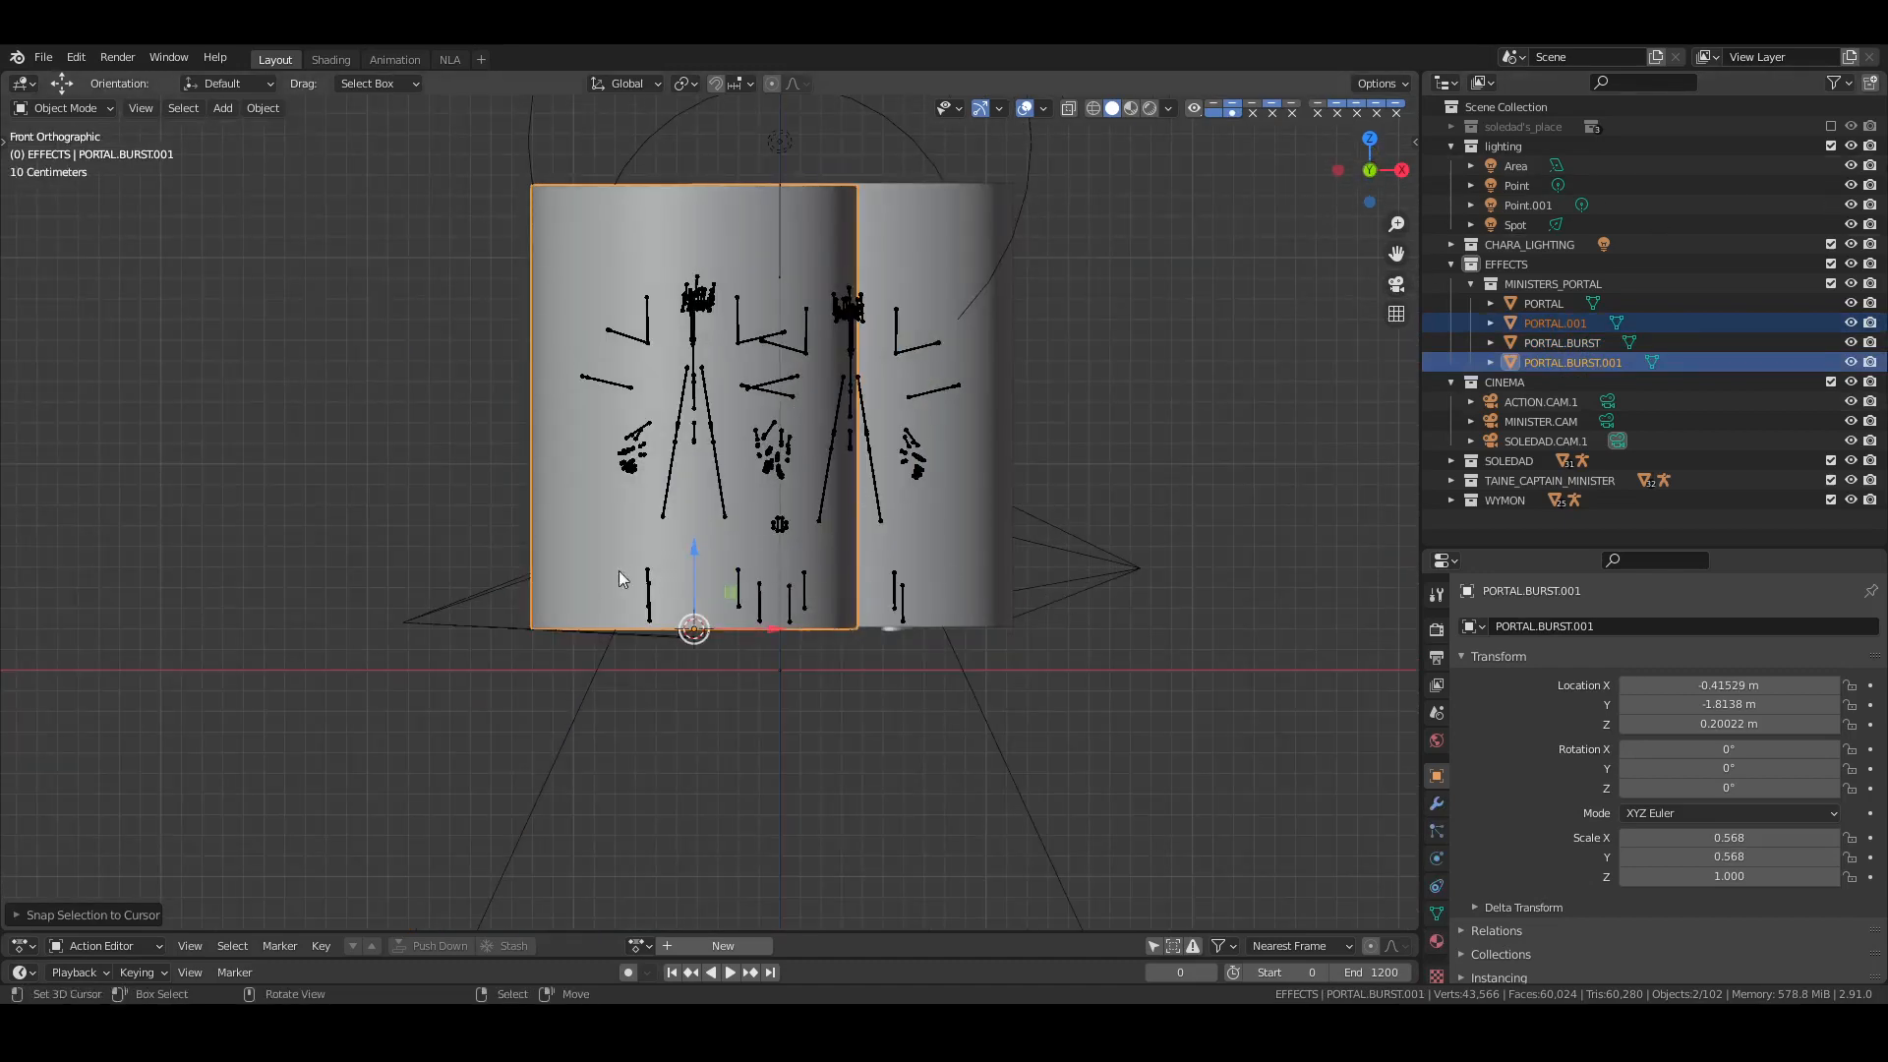
left_click_drag(688, 556, 695, 515)
middle_click_drag(985, 563, 922, 574)
key("alt+a")
key("ctrl+s")
Scale PORTAL and PORTAL.BURST around Wymon down to about 0.442 in X and Y, keeping Z locked
middle_click_drag(932, 403, 912, 816, "shift")
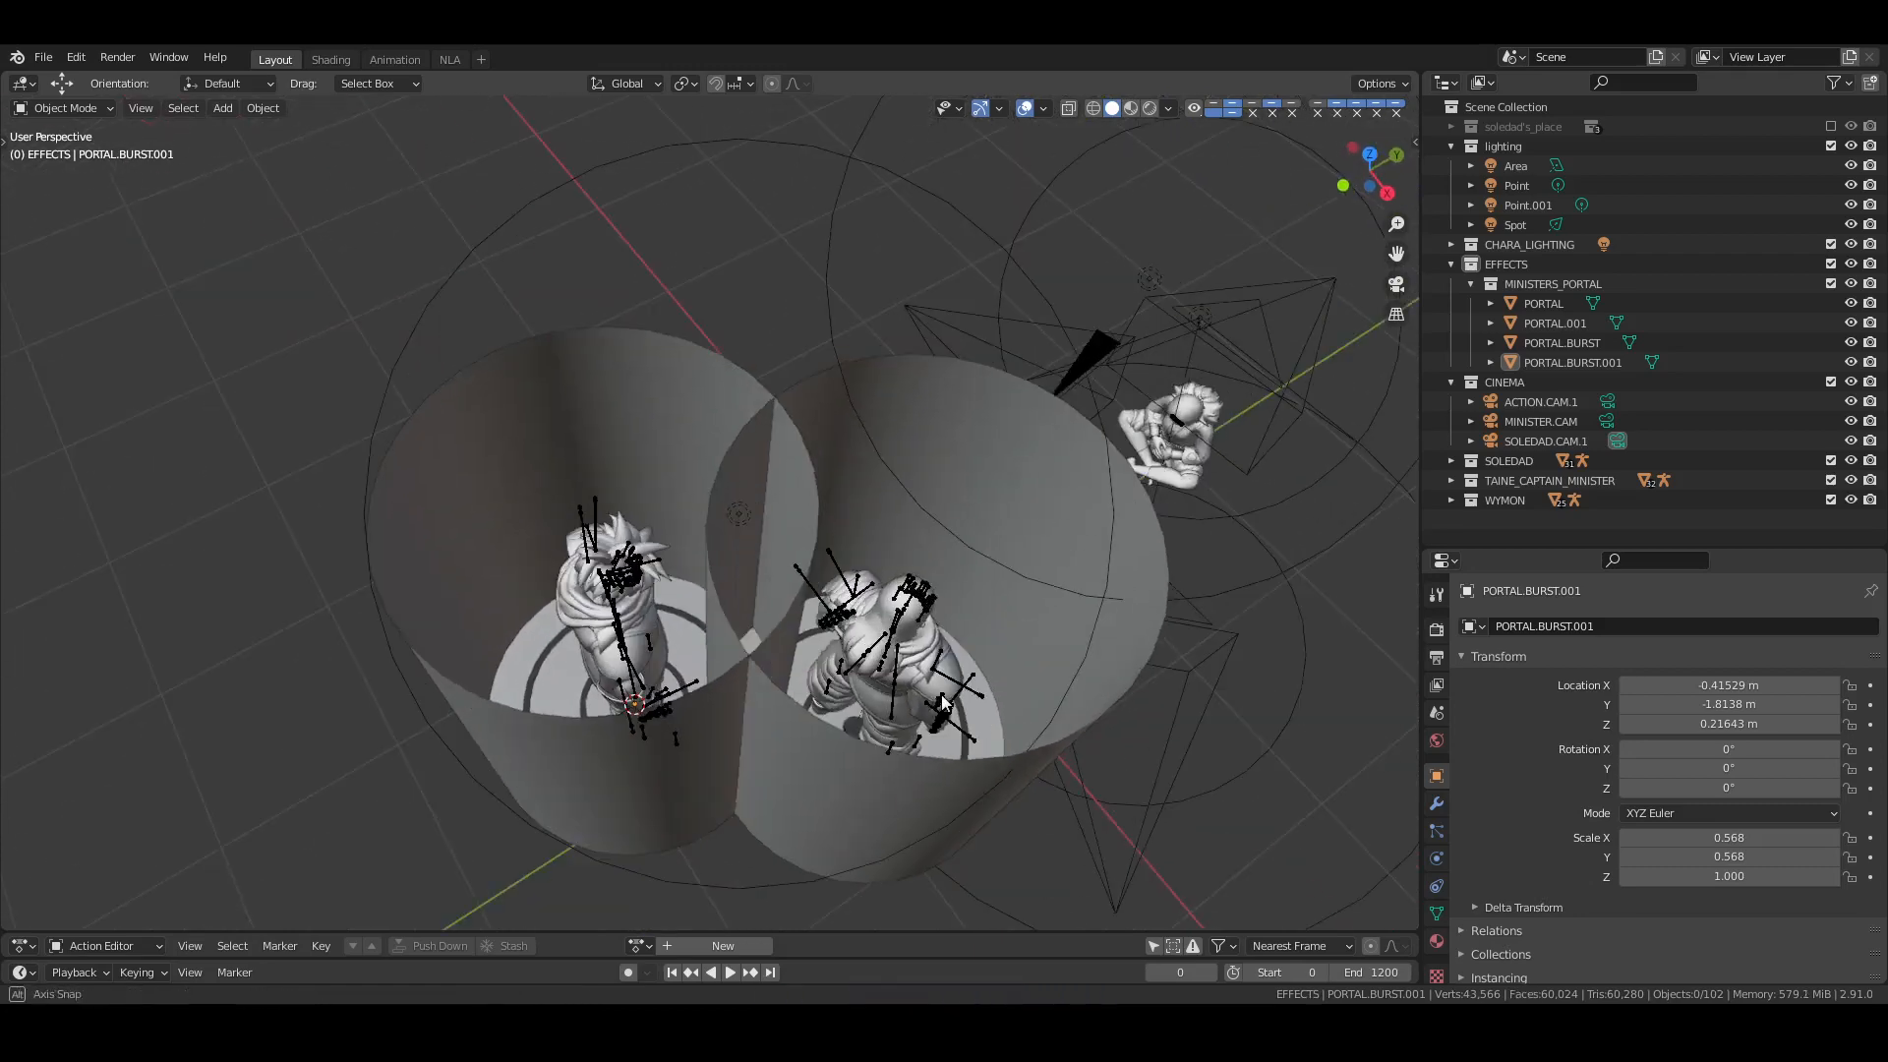
left_click(1543, 304)
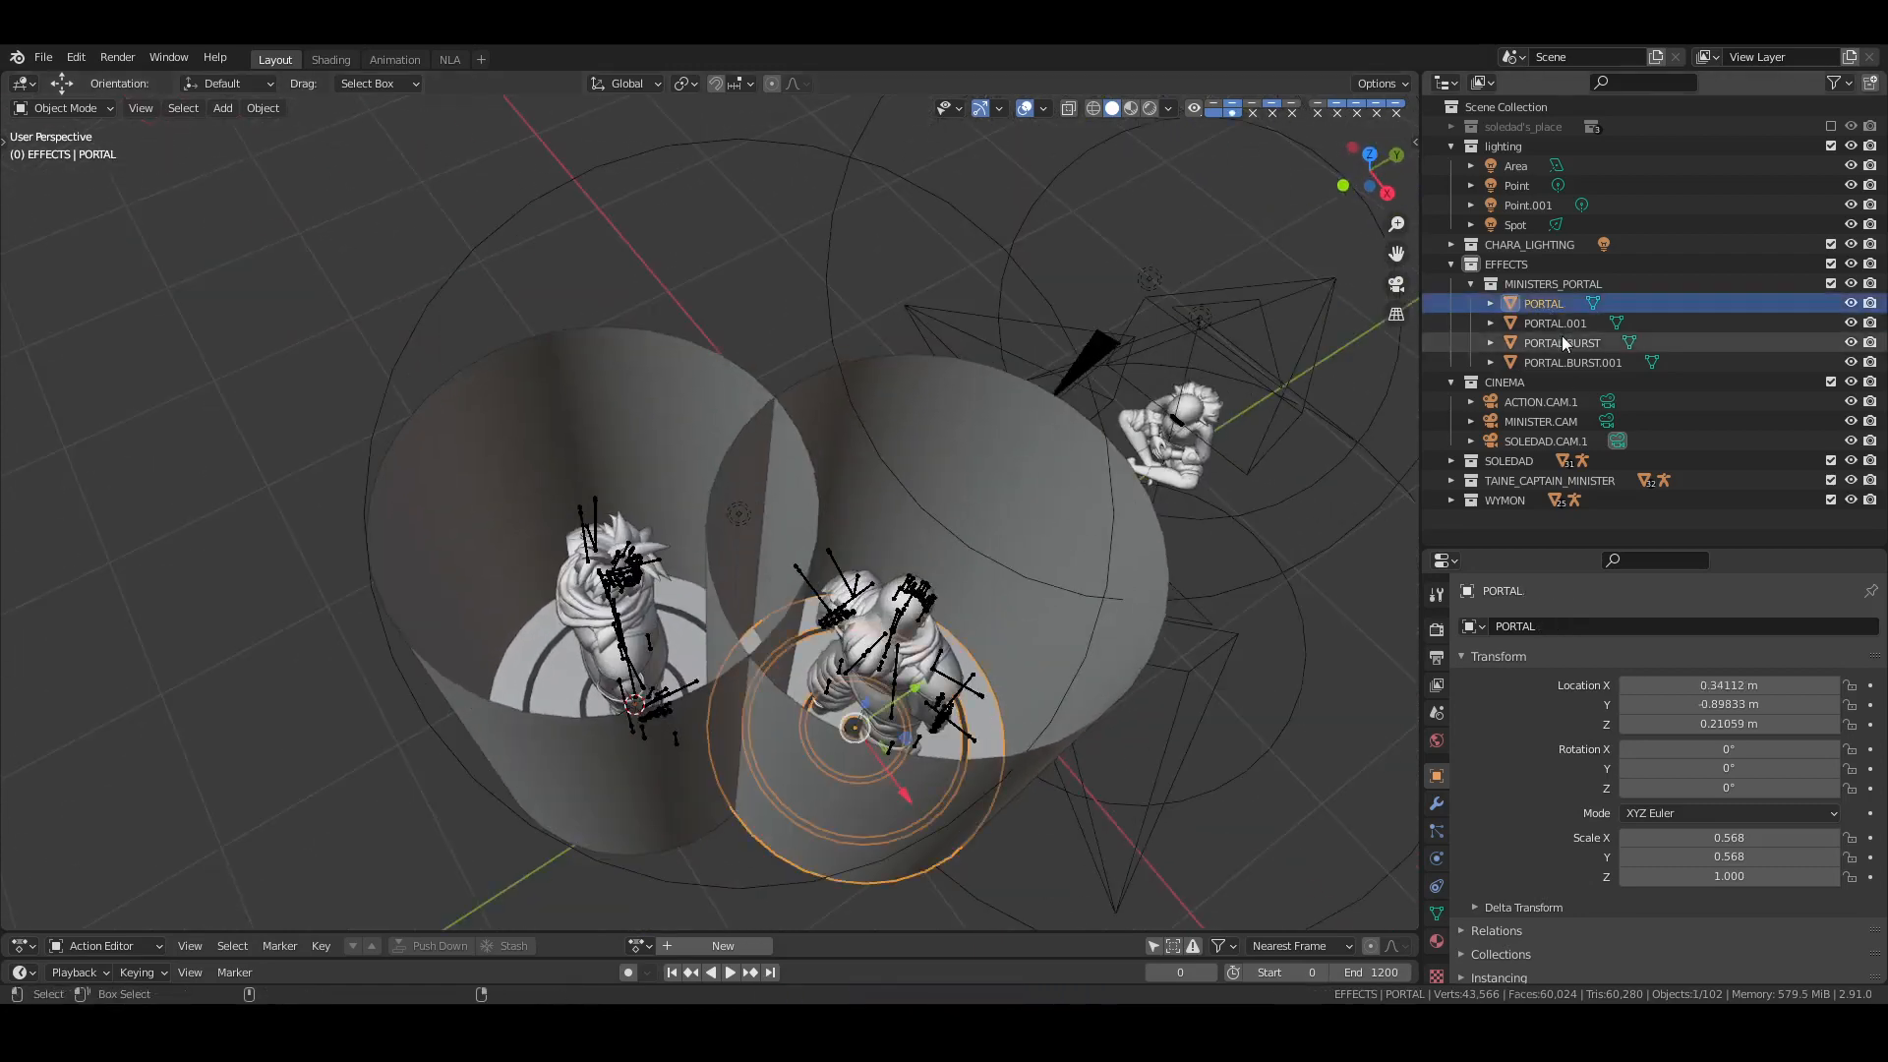
left_click(1561, 342, "ctrl")
key("s")
key("shift+z")
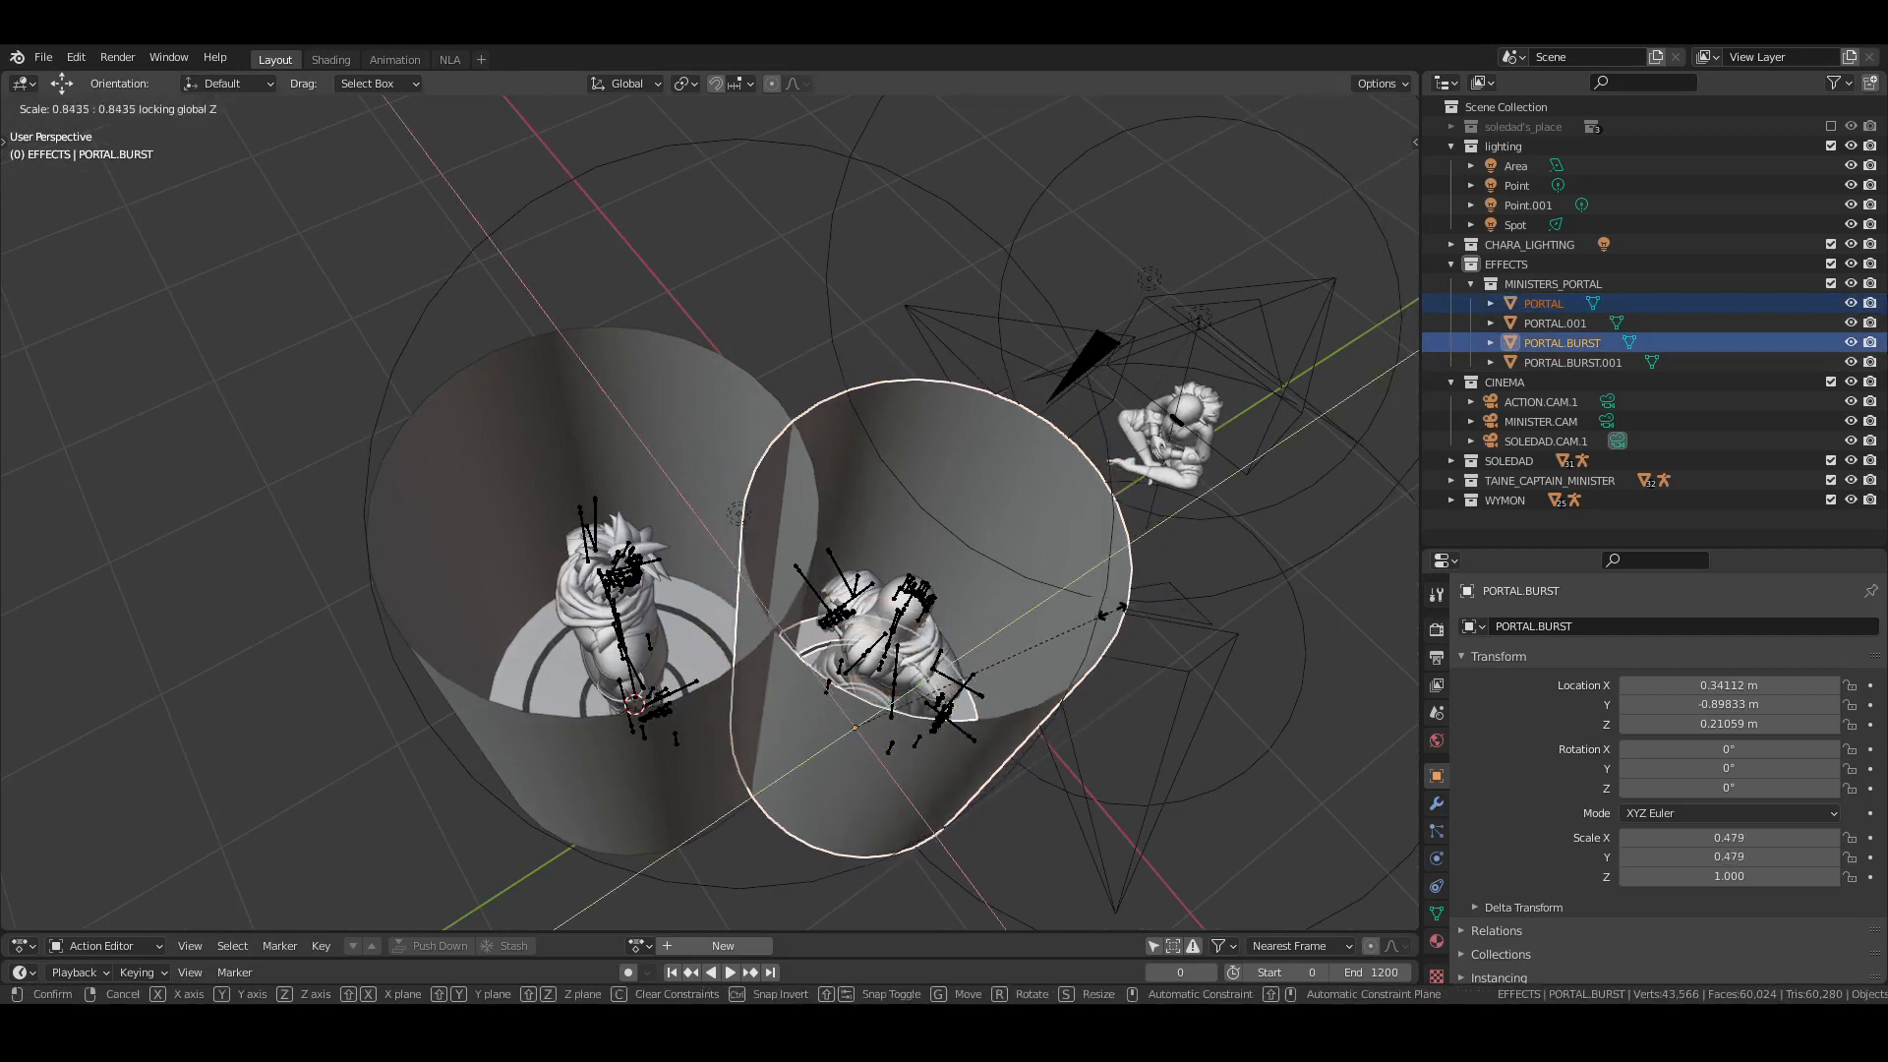
key("Return")
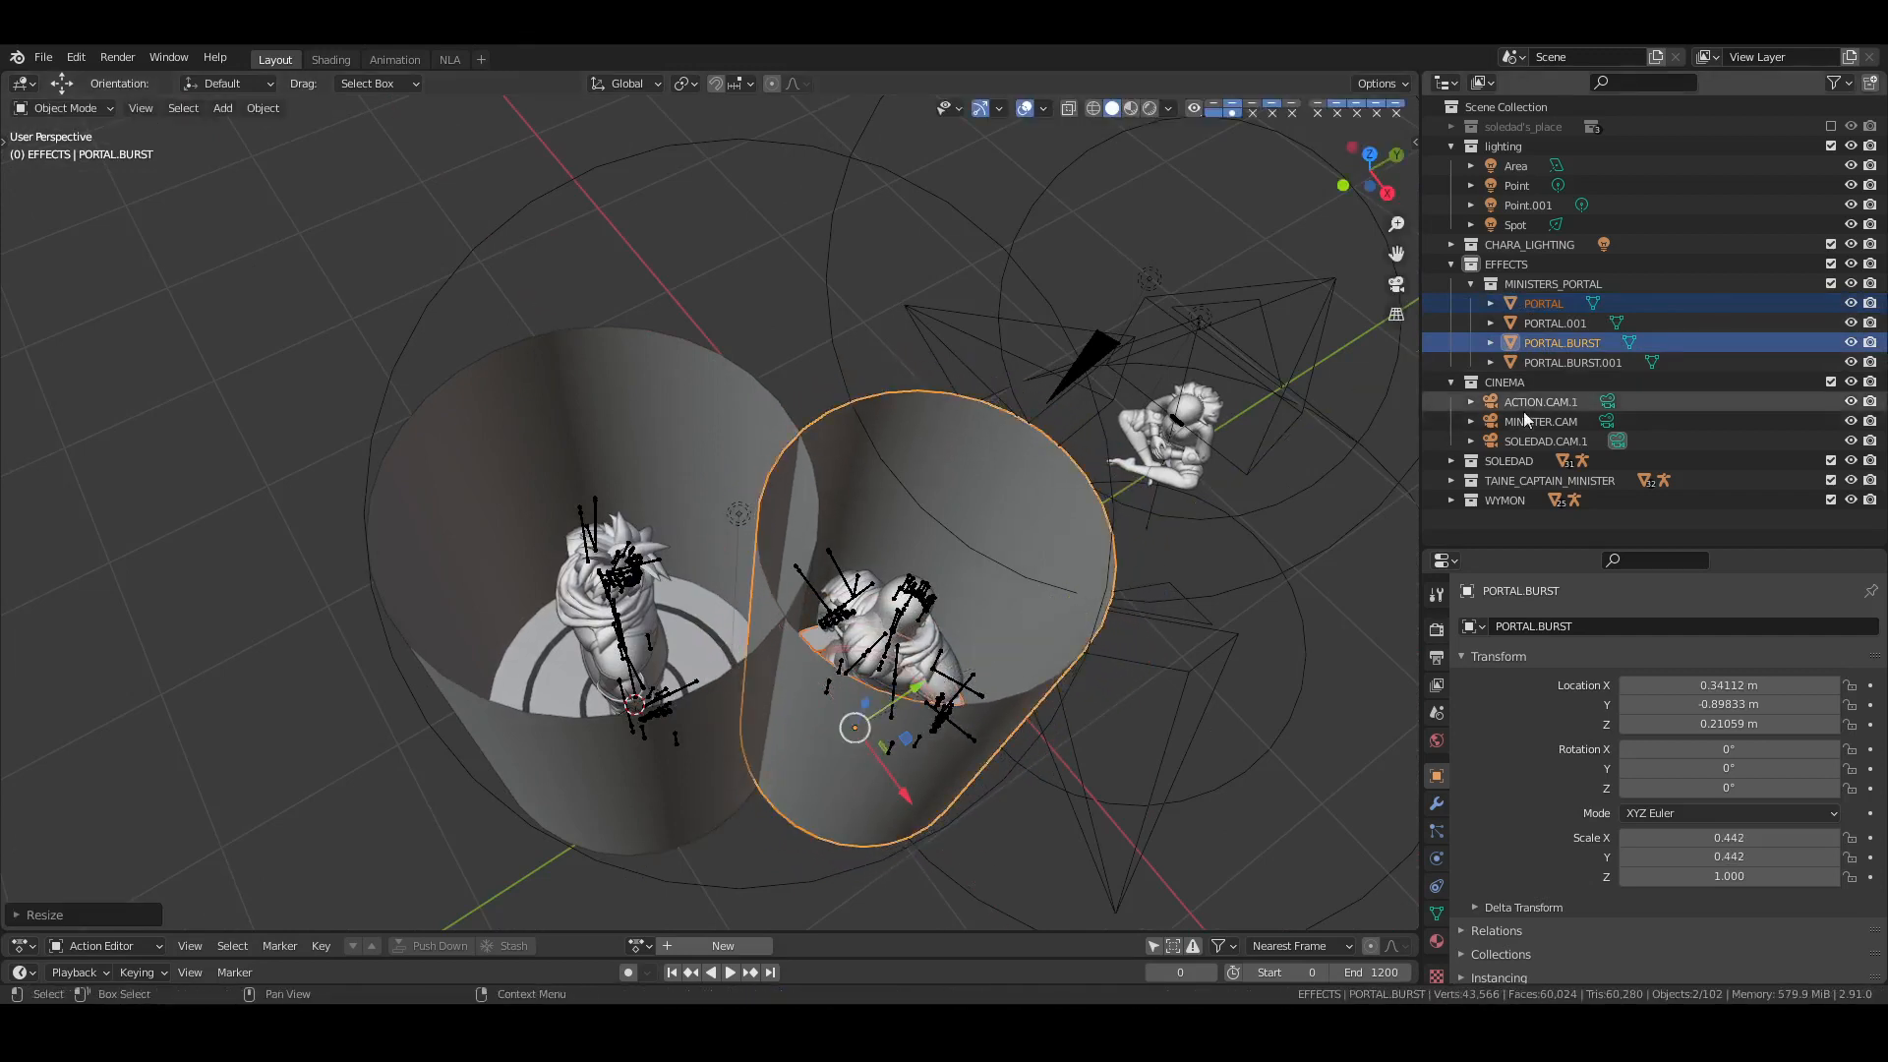
Scale PORTAL.001 and PORTAL.BURST.001 around Taine to about 0.445 in X and Y with Z locked, deselect them and save the file
left_click(1555, 323)
left_click(1571, 362, "ctrl")
key("s")
key("shift+z")
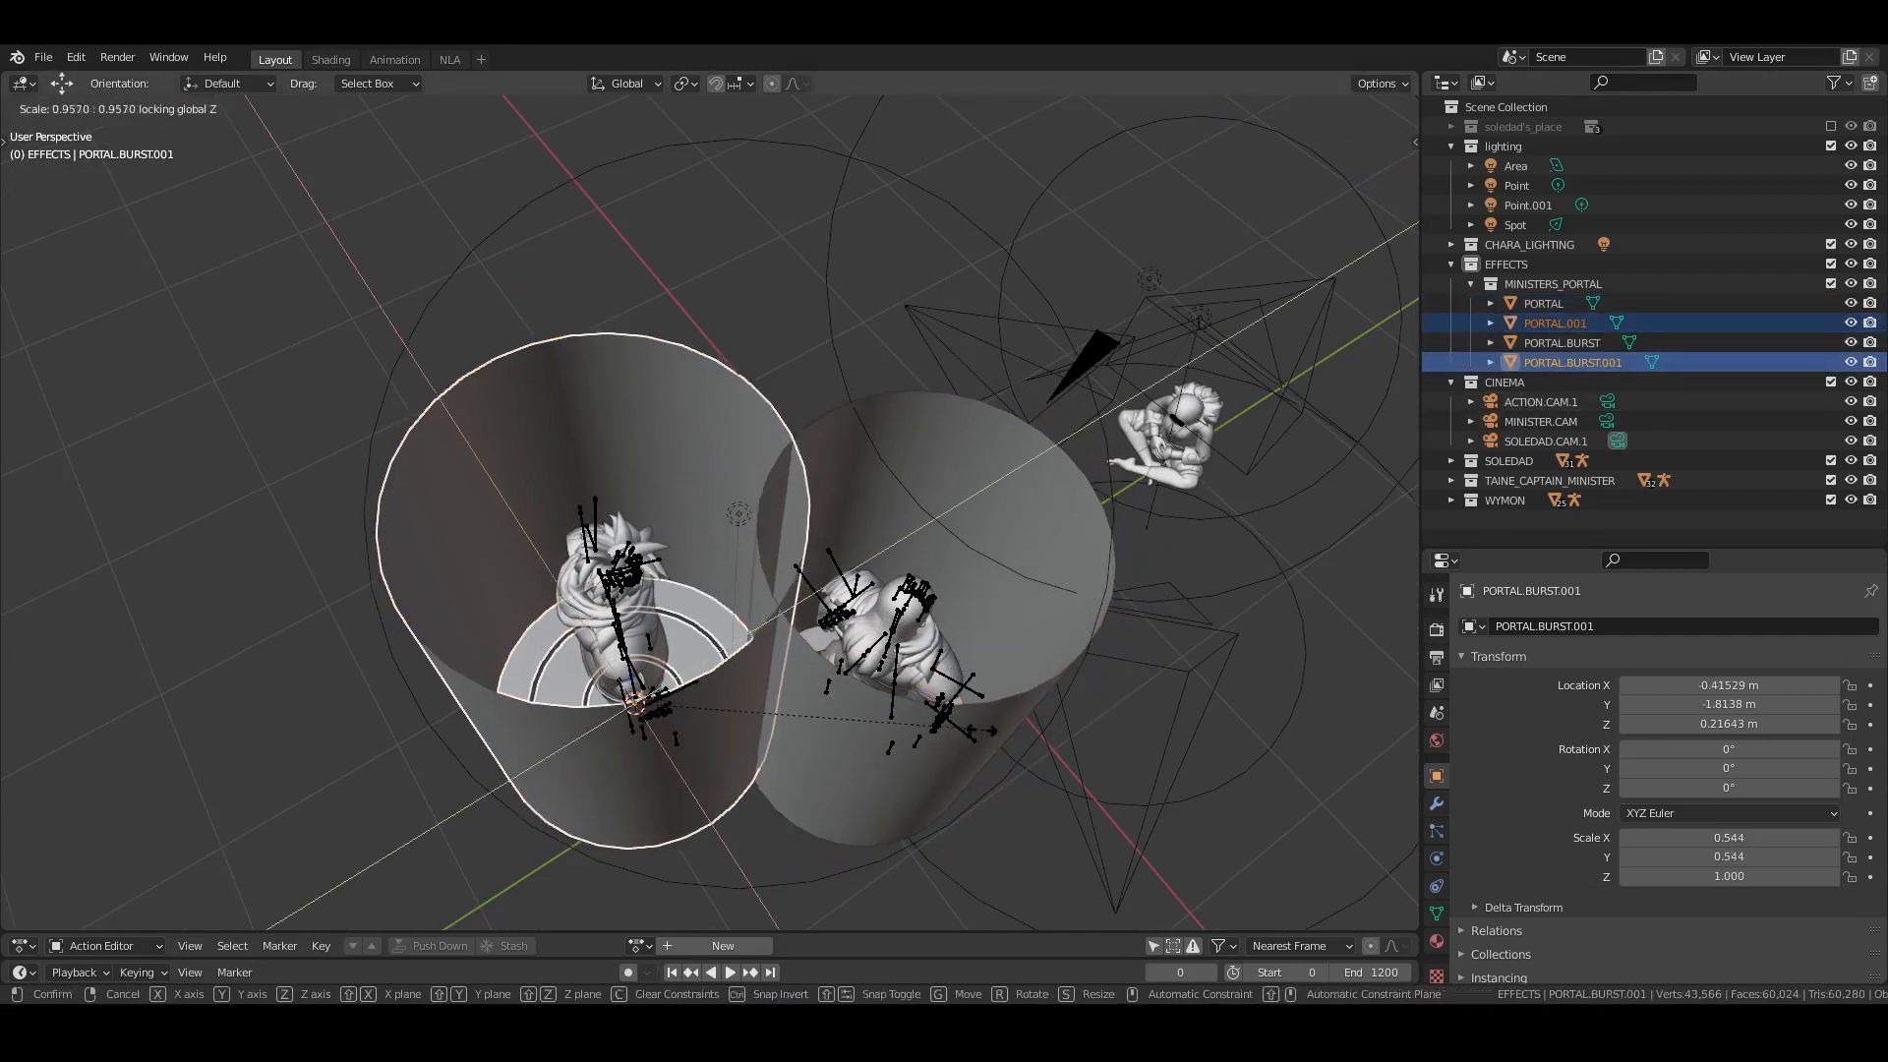
left_click(909, 729)
middle_click_drag(910, 729, 961, 683)
left_click(1013, 762)
key("ctrl+s")
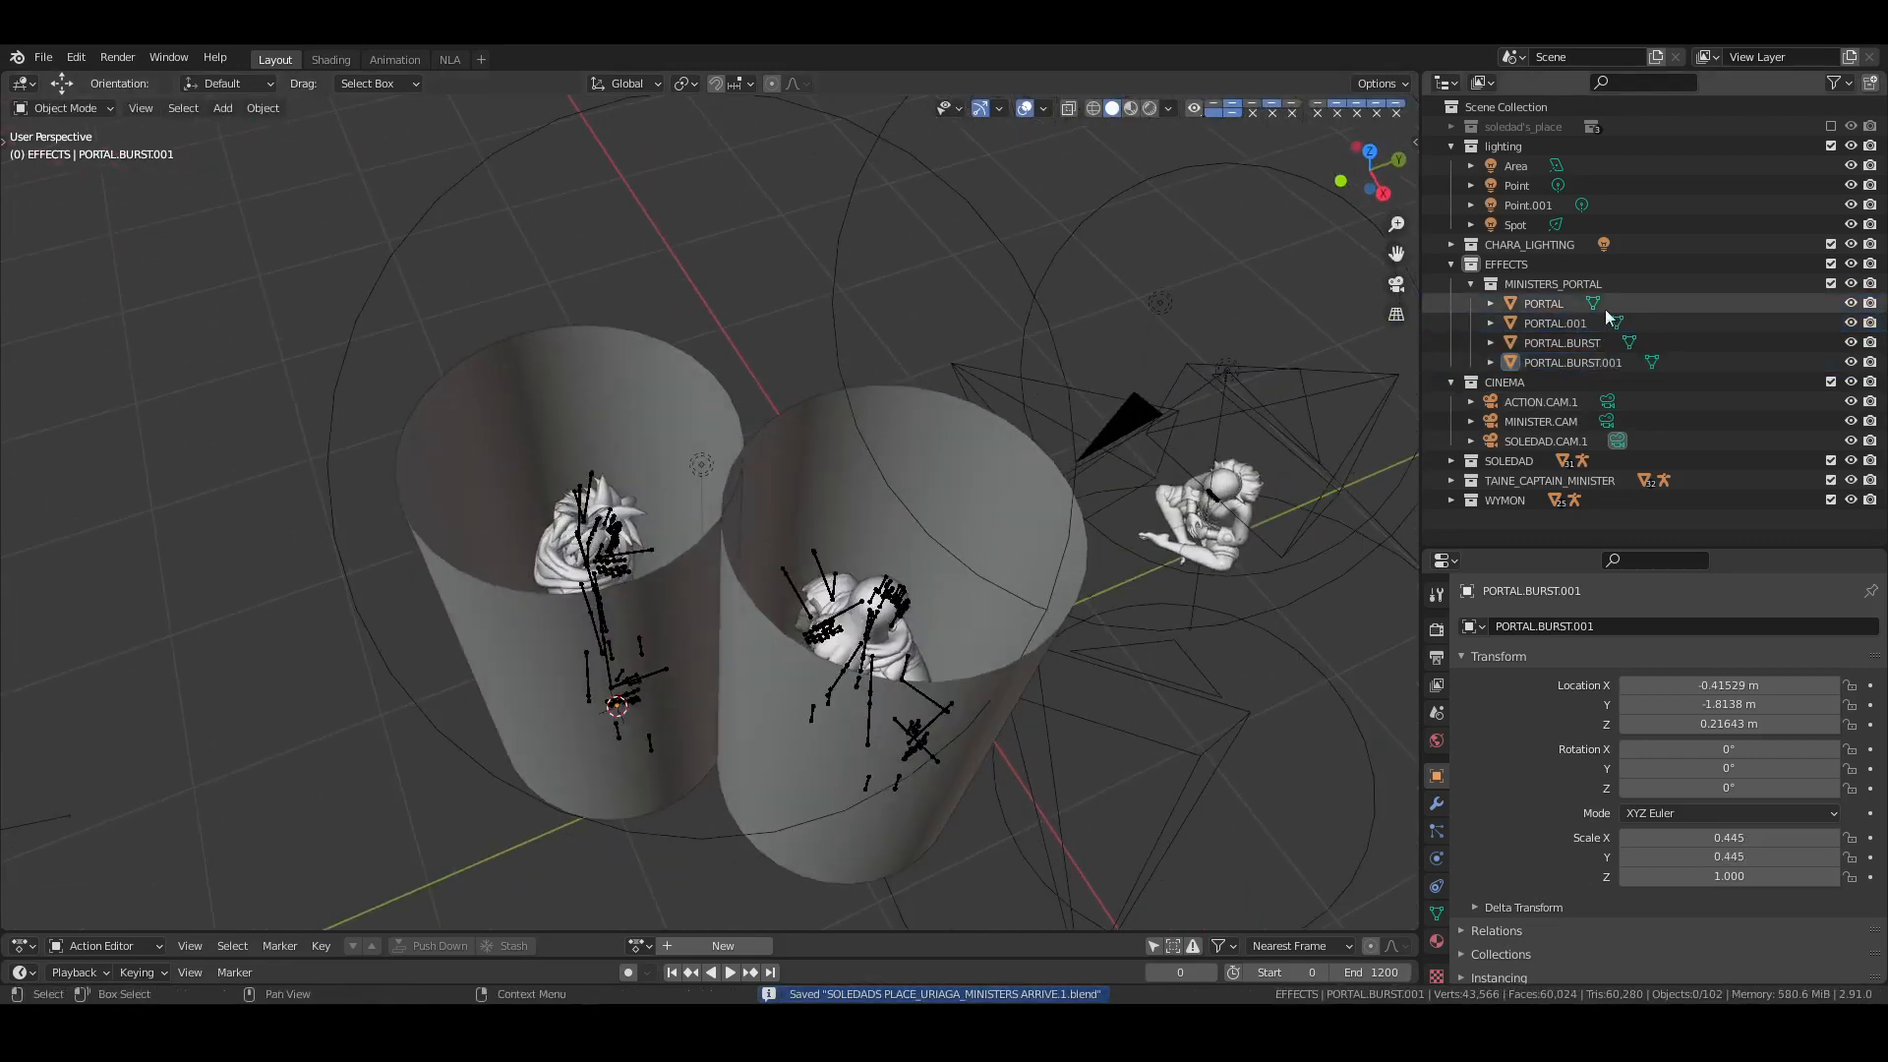
Add a new collection inside MINISTERS_PORTAL and rename the parent collection WYMON_PORTAL
right_click(1527, 282)
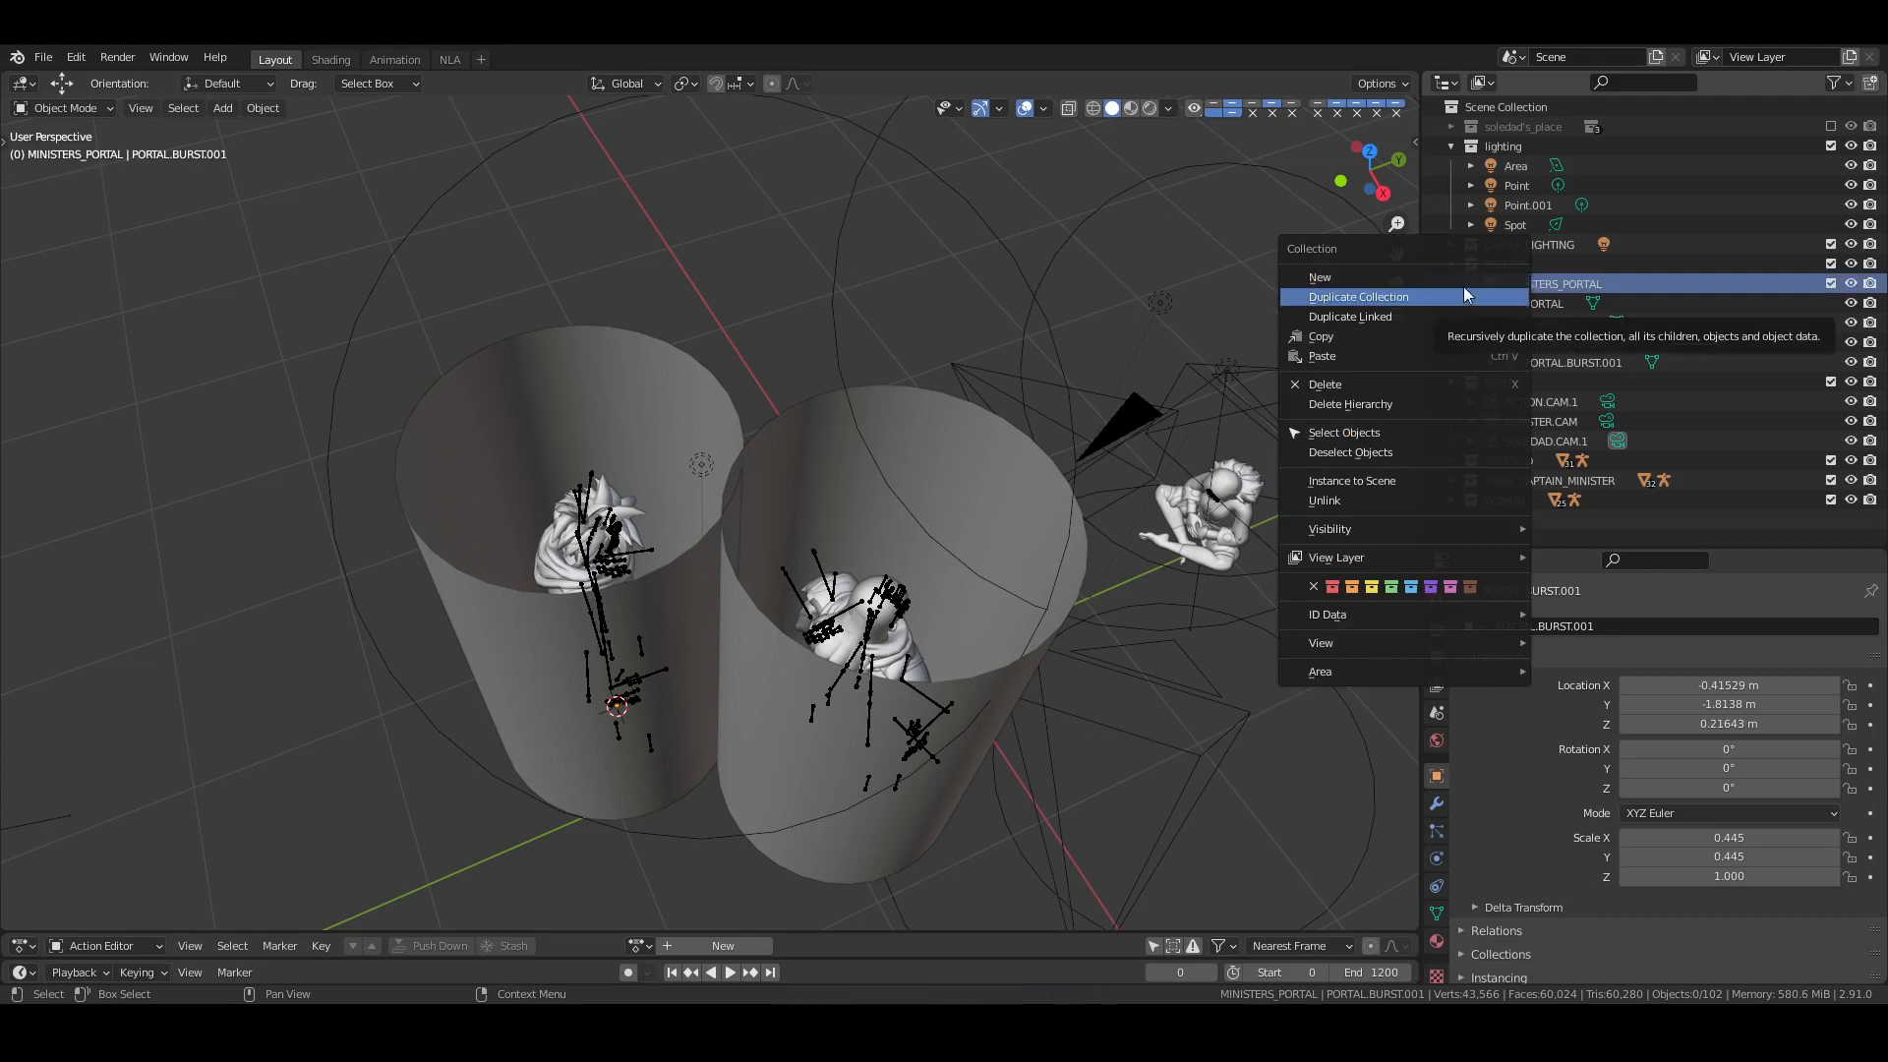
left_click(1463, 286)
double_click(1561, 277)
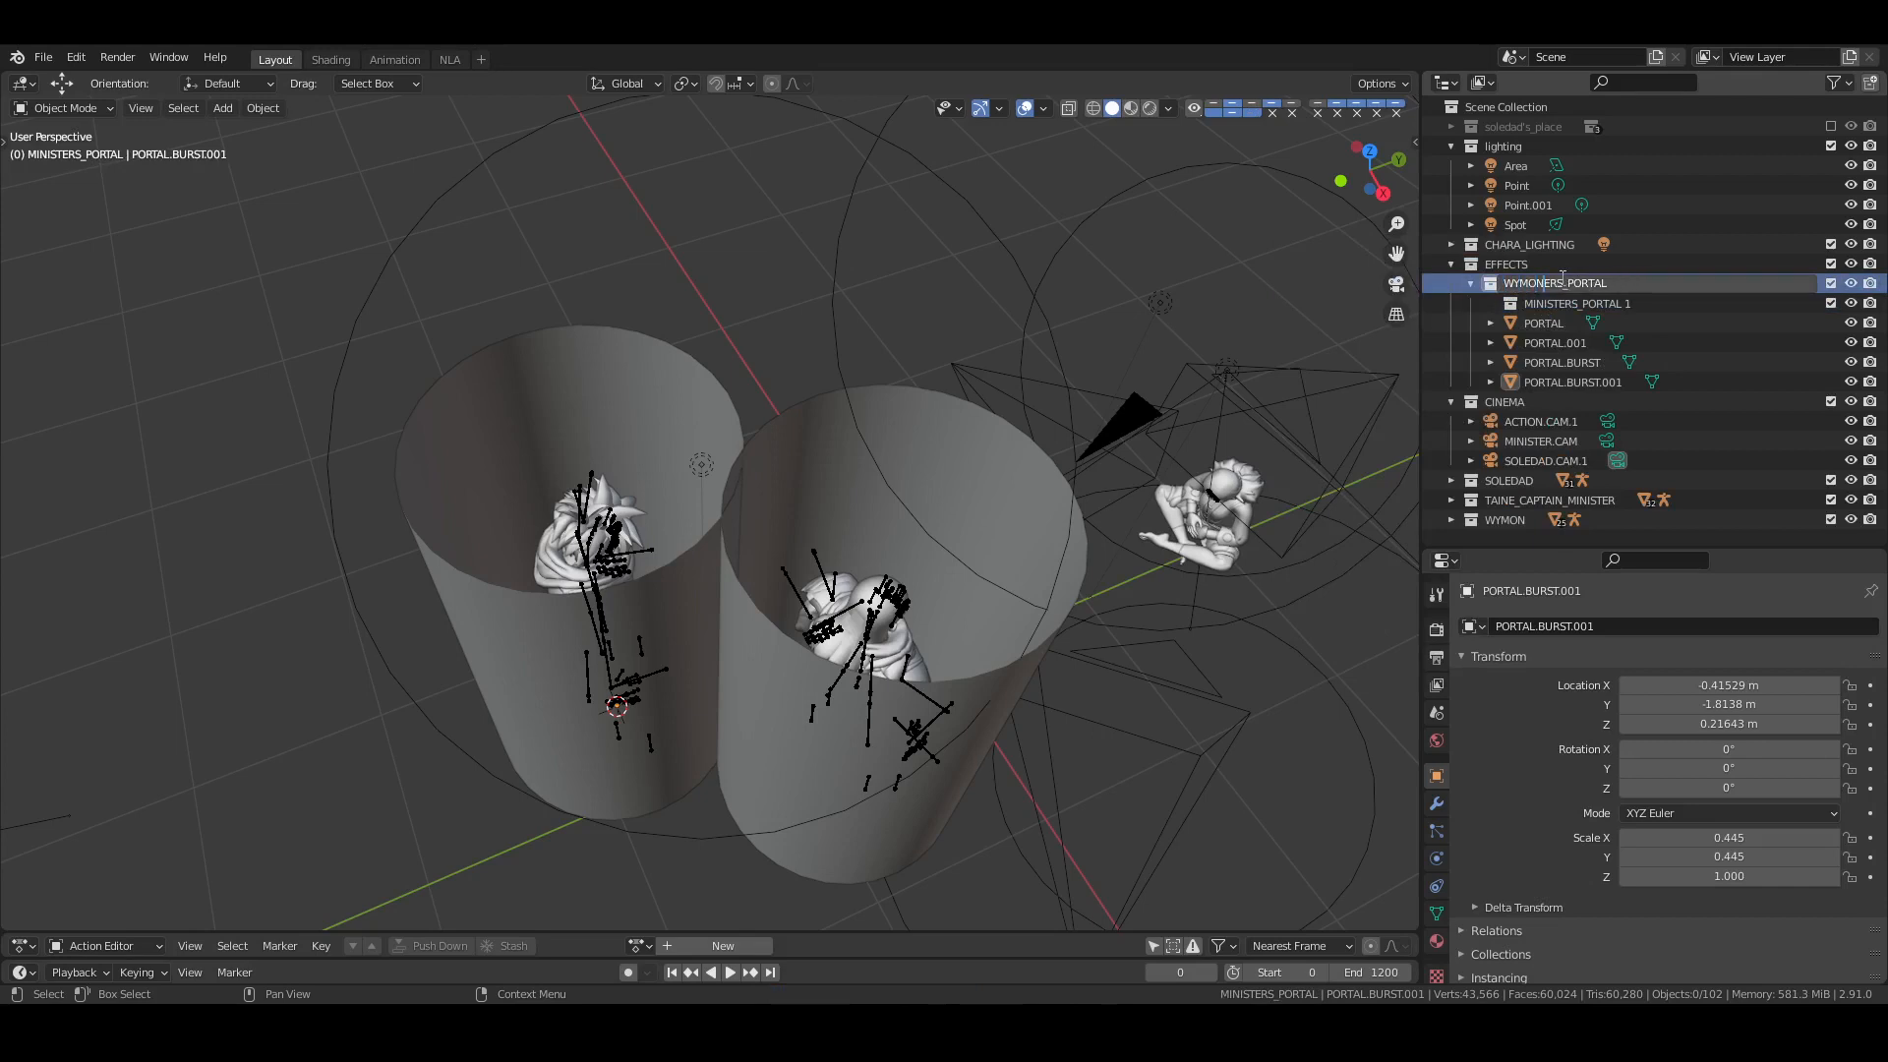
key("BackSpace")
key("Return")
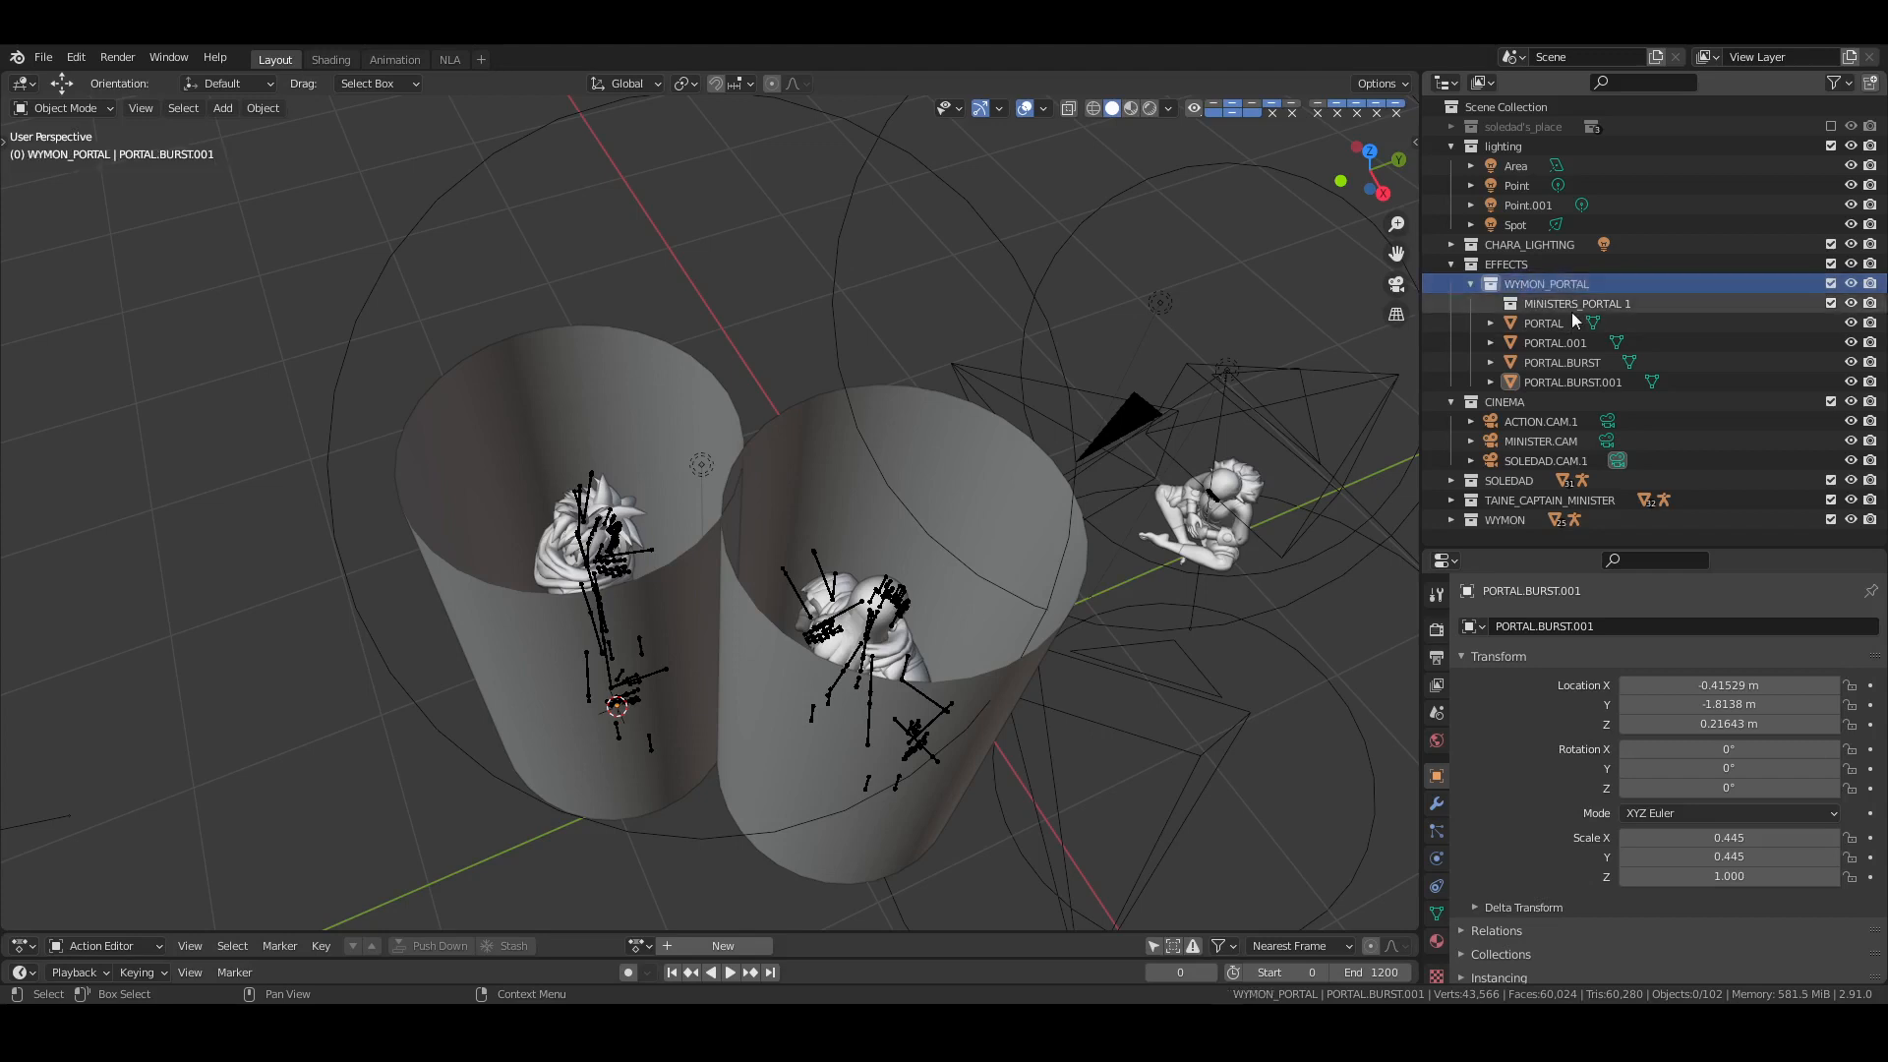
Move the new empty portal collection directly under EFFECTS, rename it TAINE_PORTAL 1 and save the file
left_click_drag(1566, 304, 1525, 276)
double_click(1541, 286)
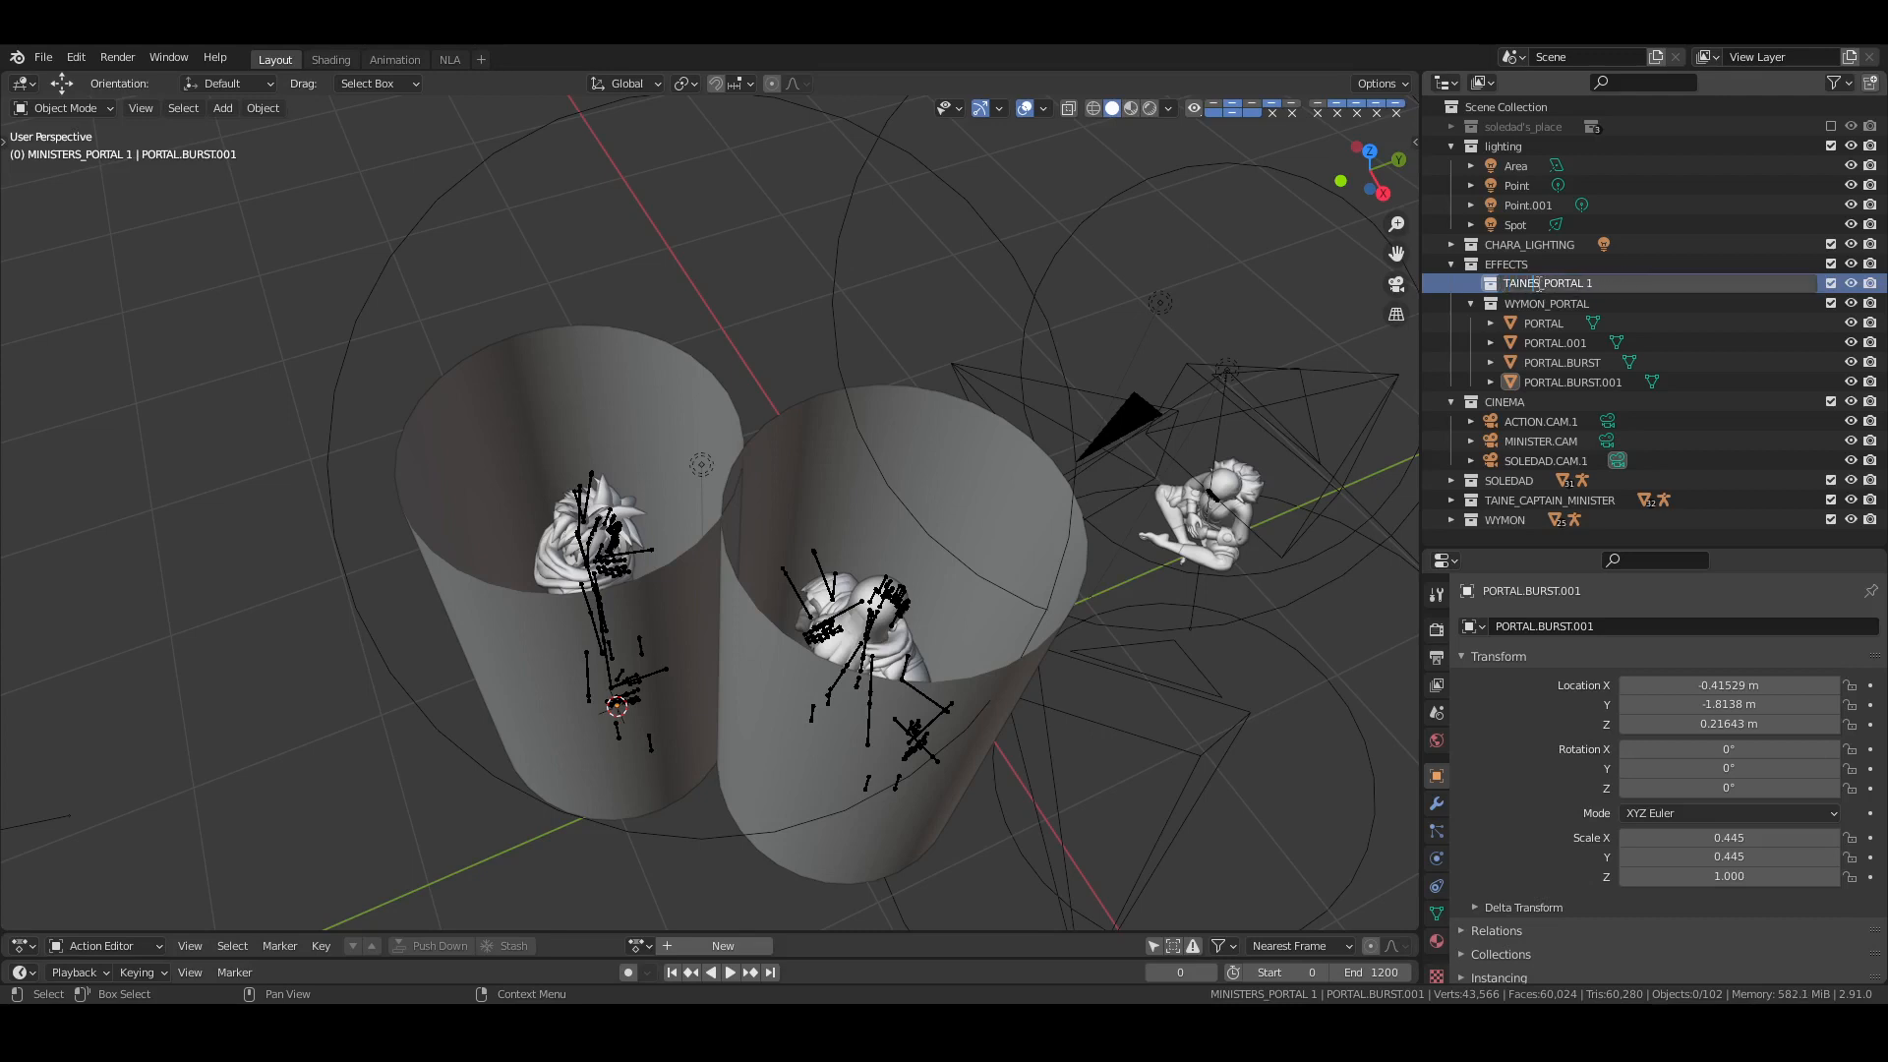
type("TAINES")
key("Return")
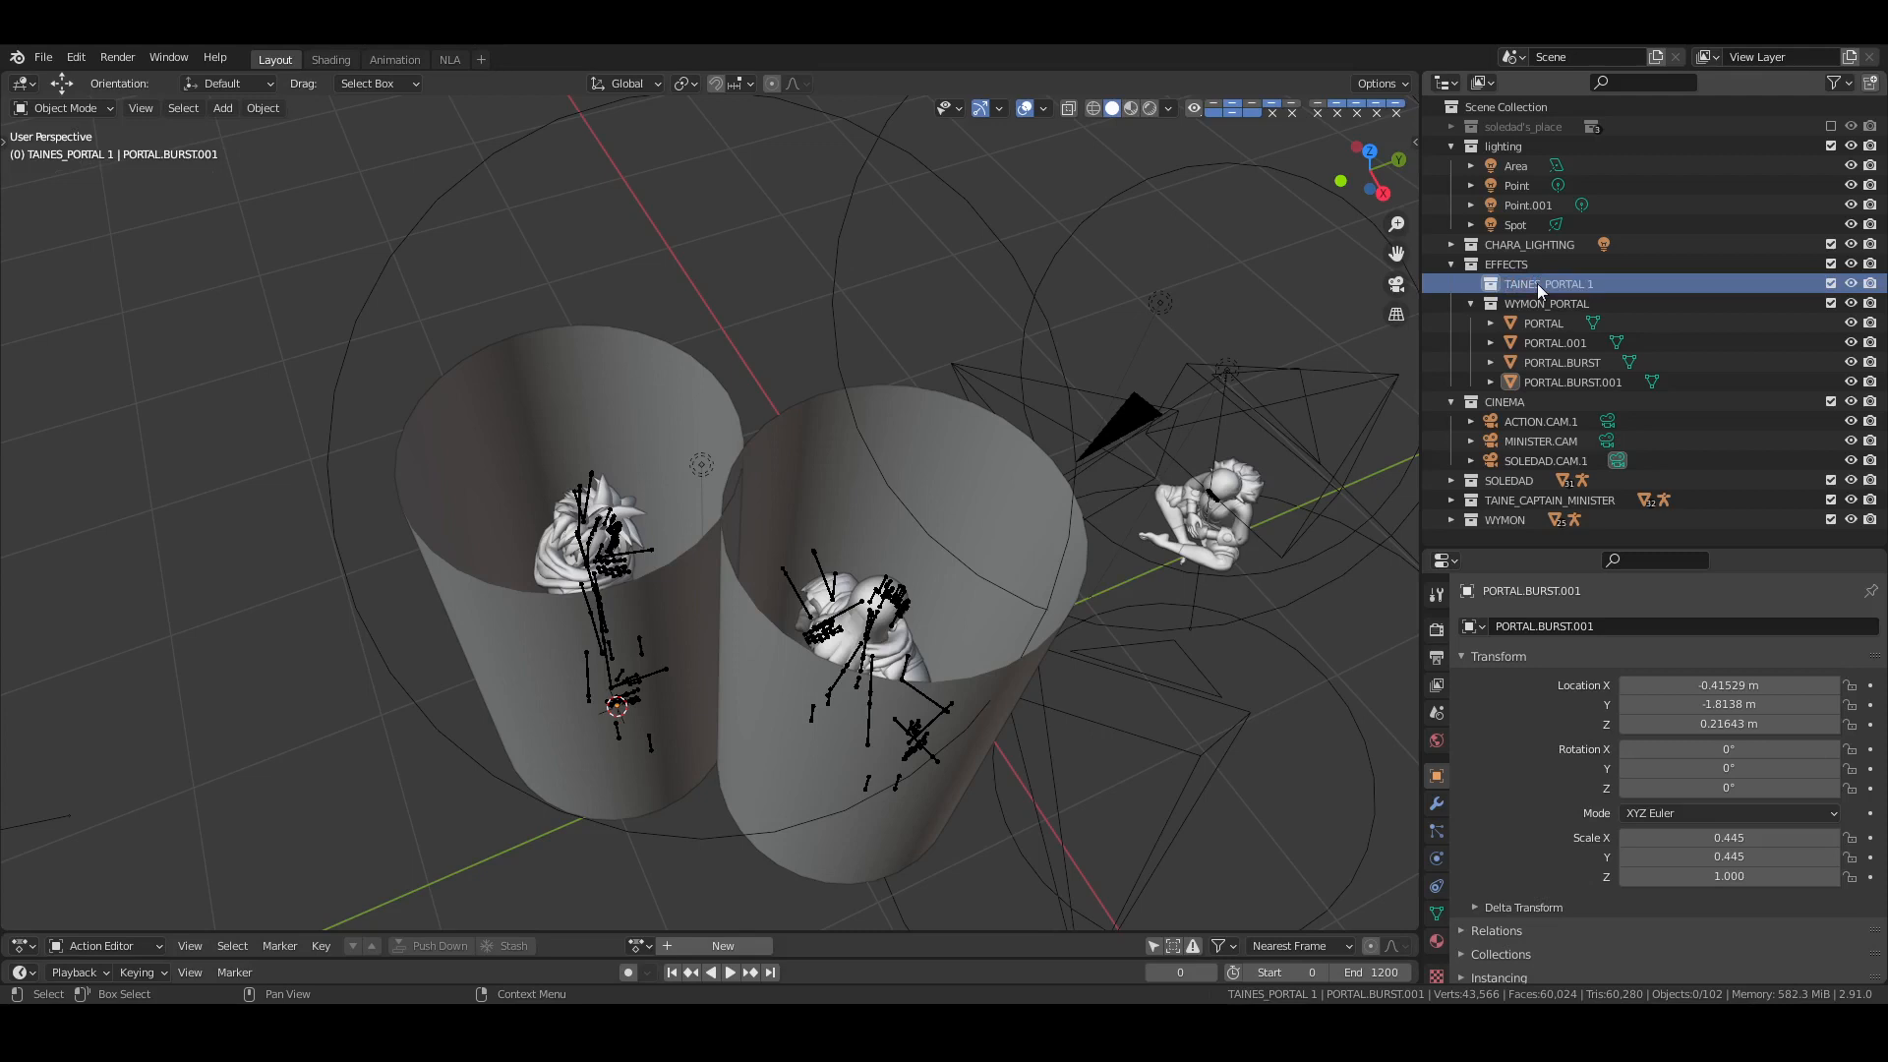
double_click(1536, 283)
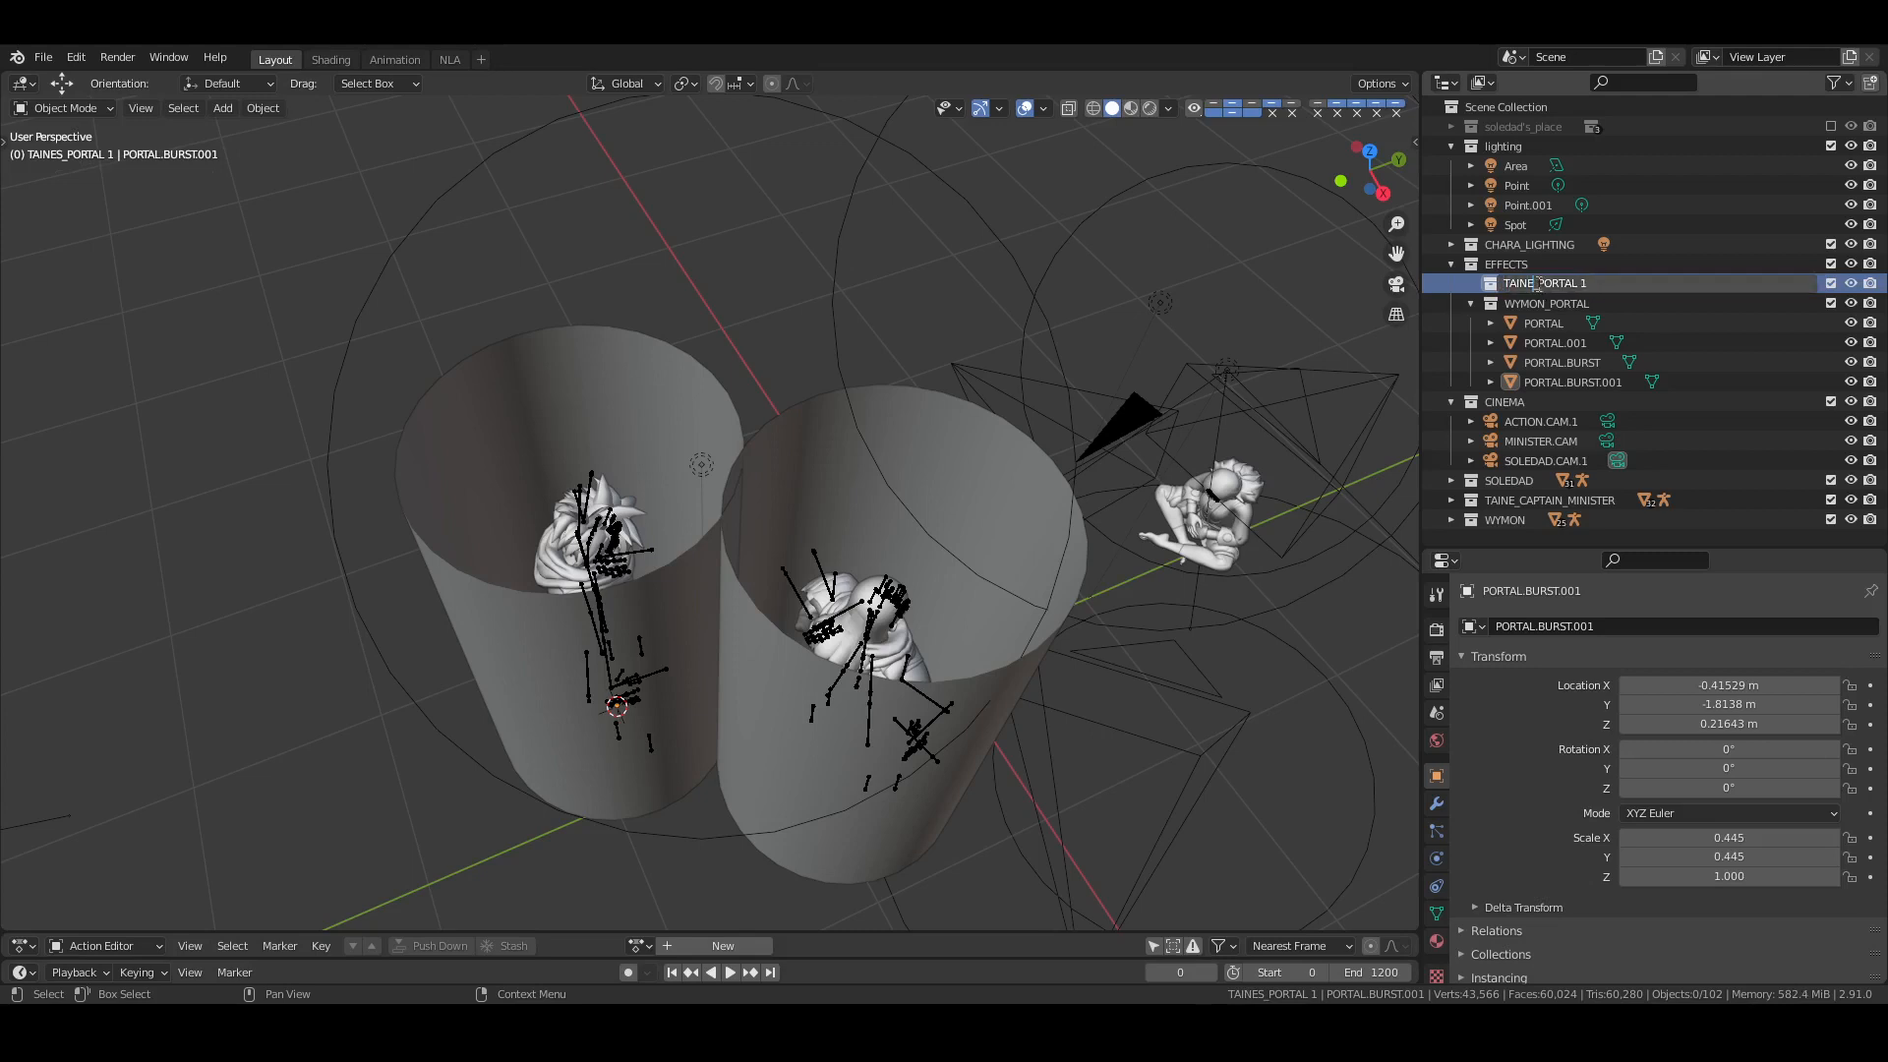
key("Return")
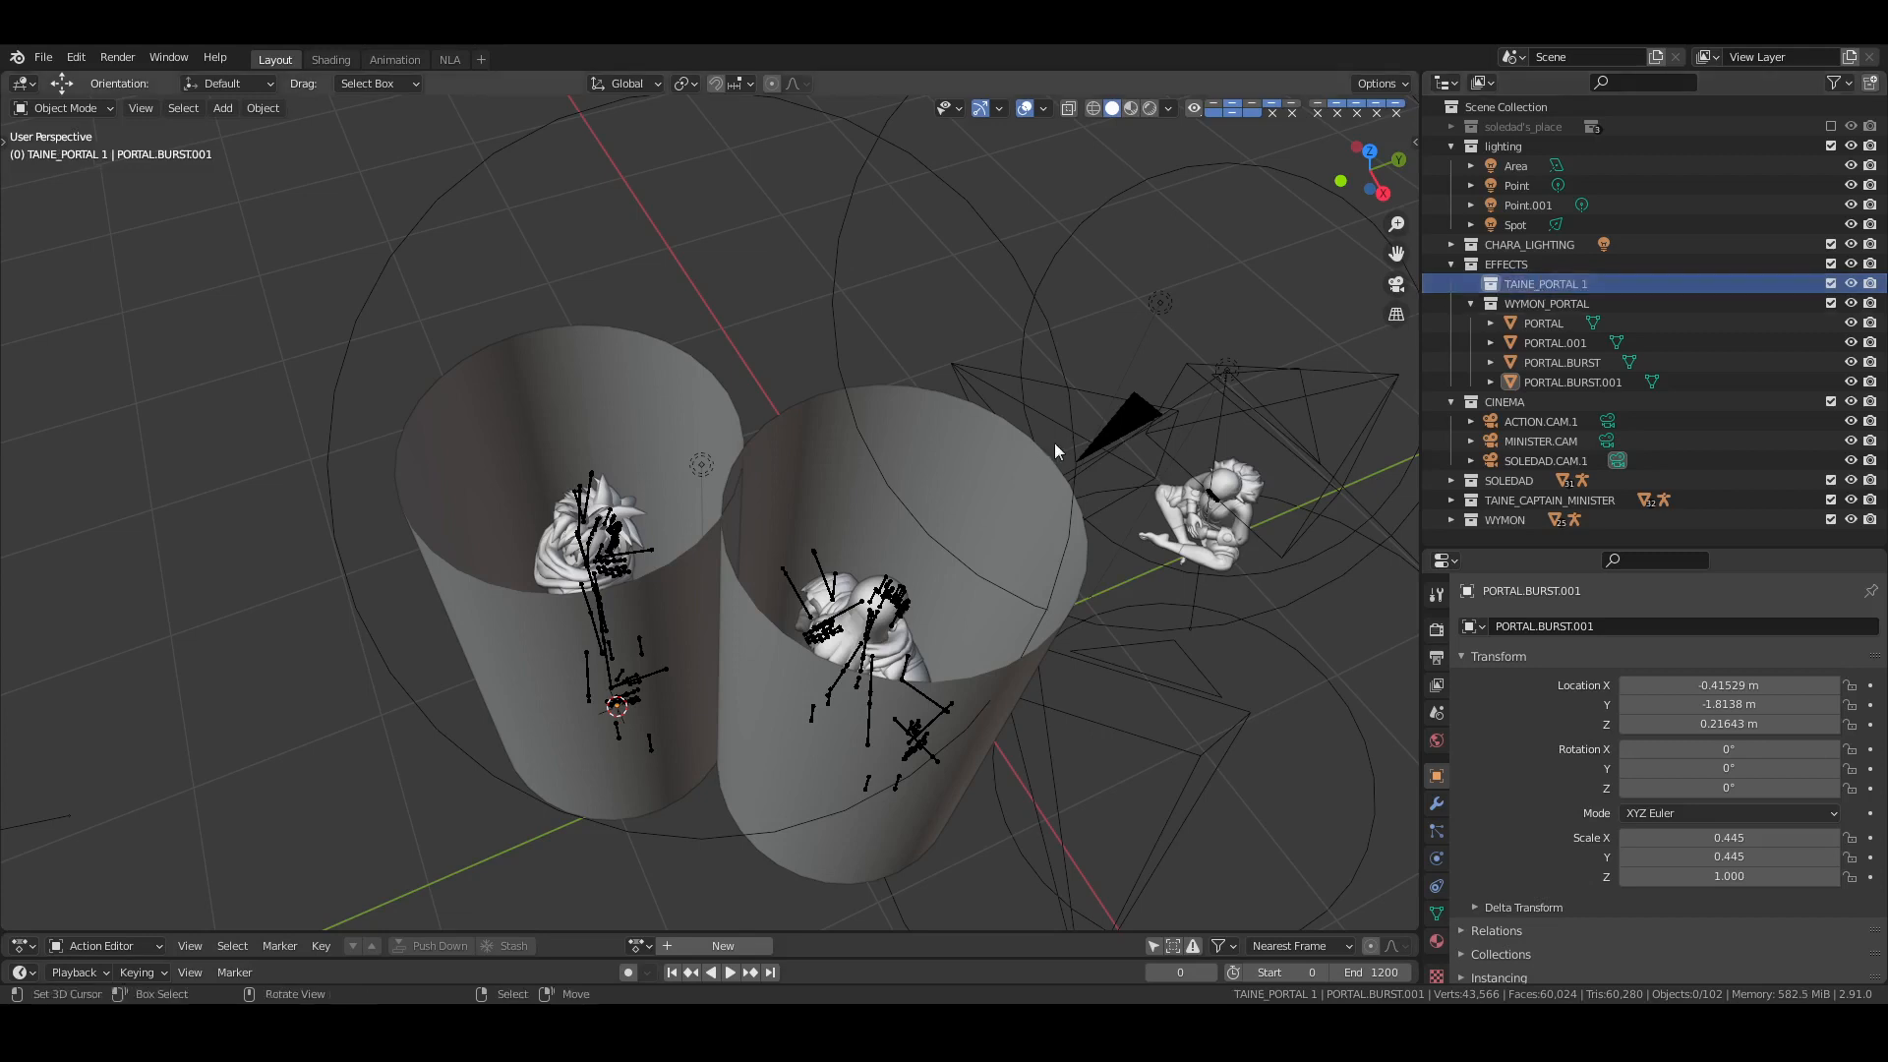
key("ctrl+s")
Move PORTAL.001 and PORTAL.BURST.001 into the TAINE_PORTAL 1 collection, deselect them and save the file
left_click(1562, 342)
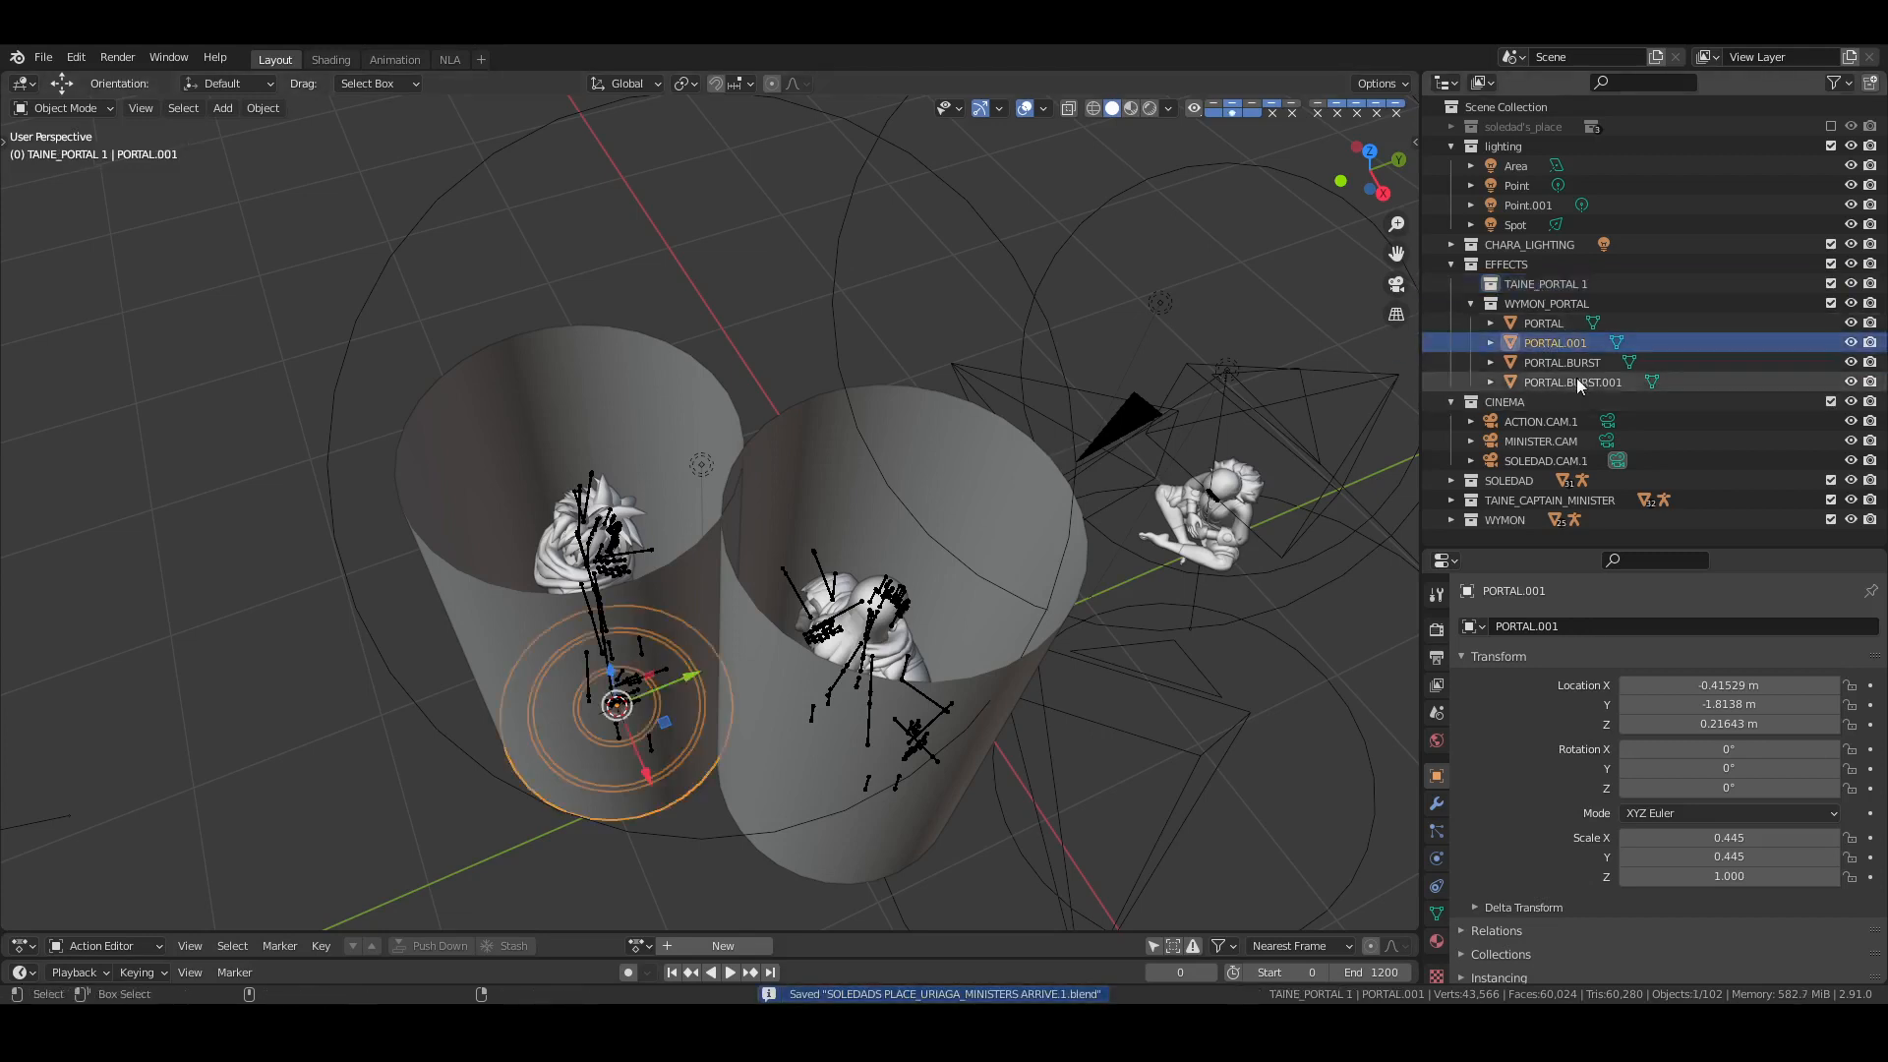
left_click(1575, 381, "ctrl")
left_click_drag(1565, 350, 1576, 285)
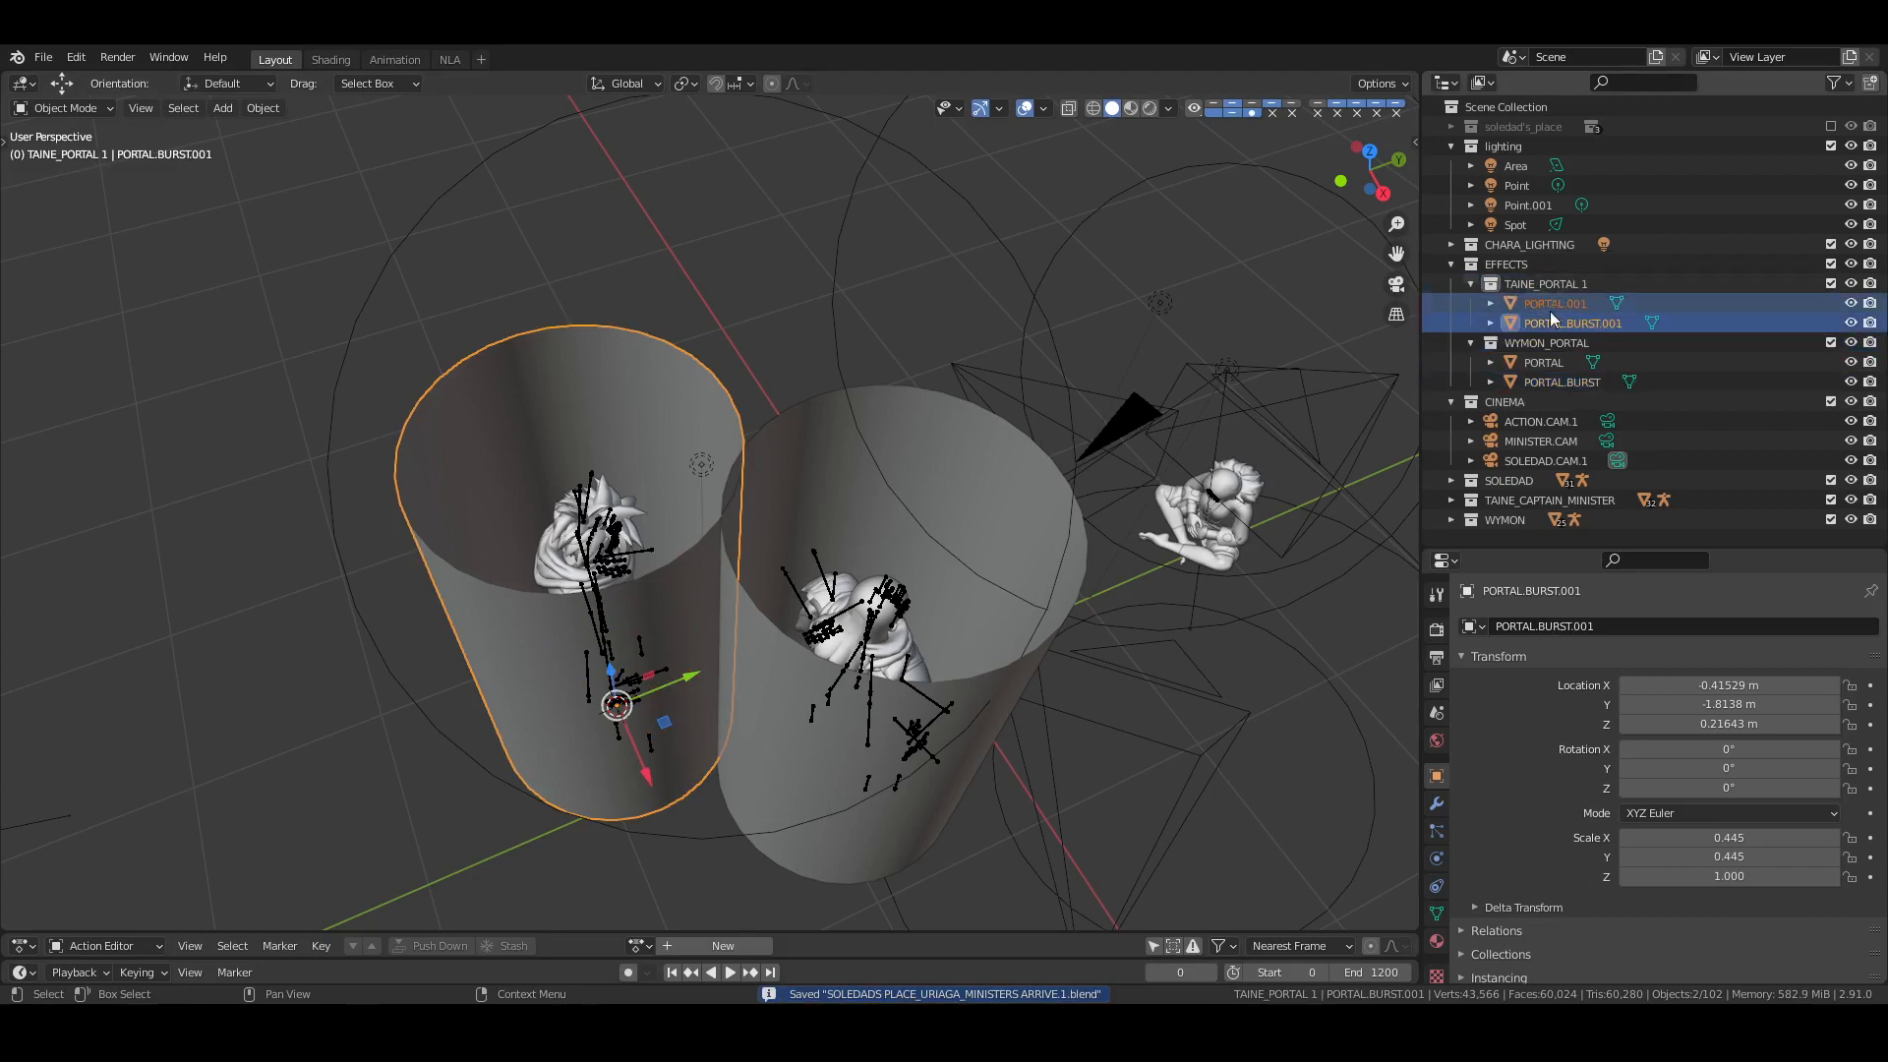
key("alt+a")
key("ctrl+s")
Re-enable the soledad's_place collection, hide its SOLEDADS object in the viewport and save the file
middle_click_drag(1009, 617, 732, 519)
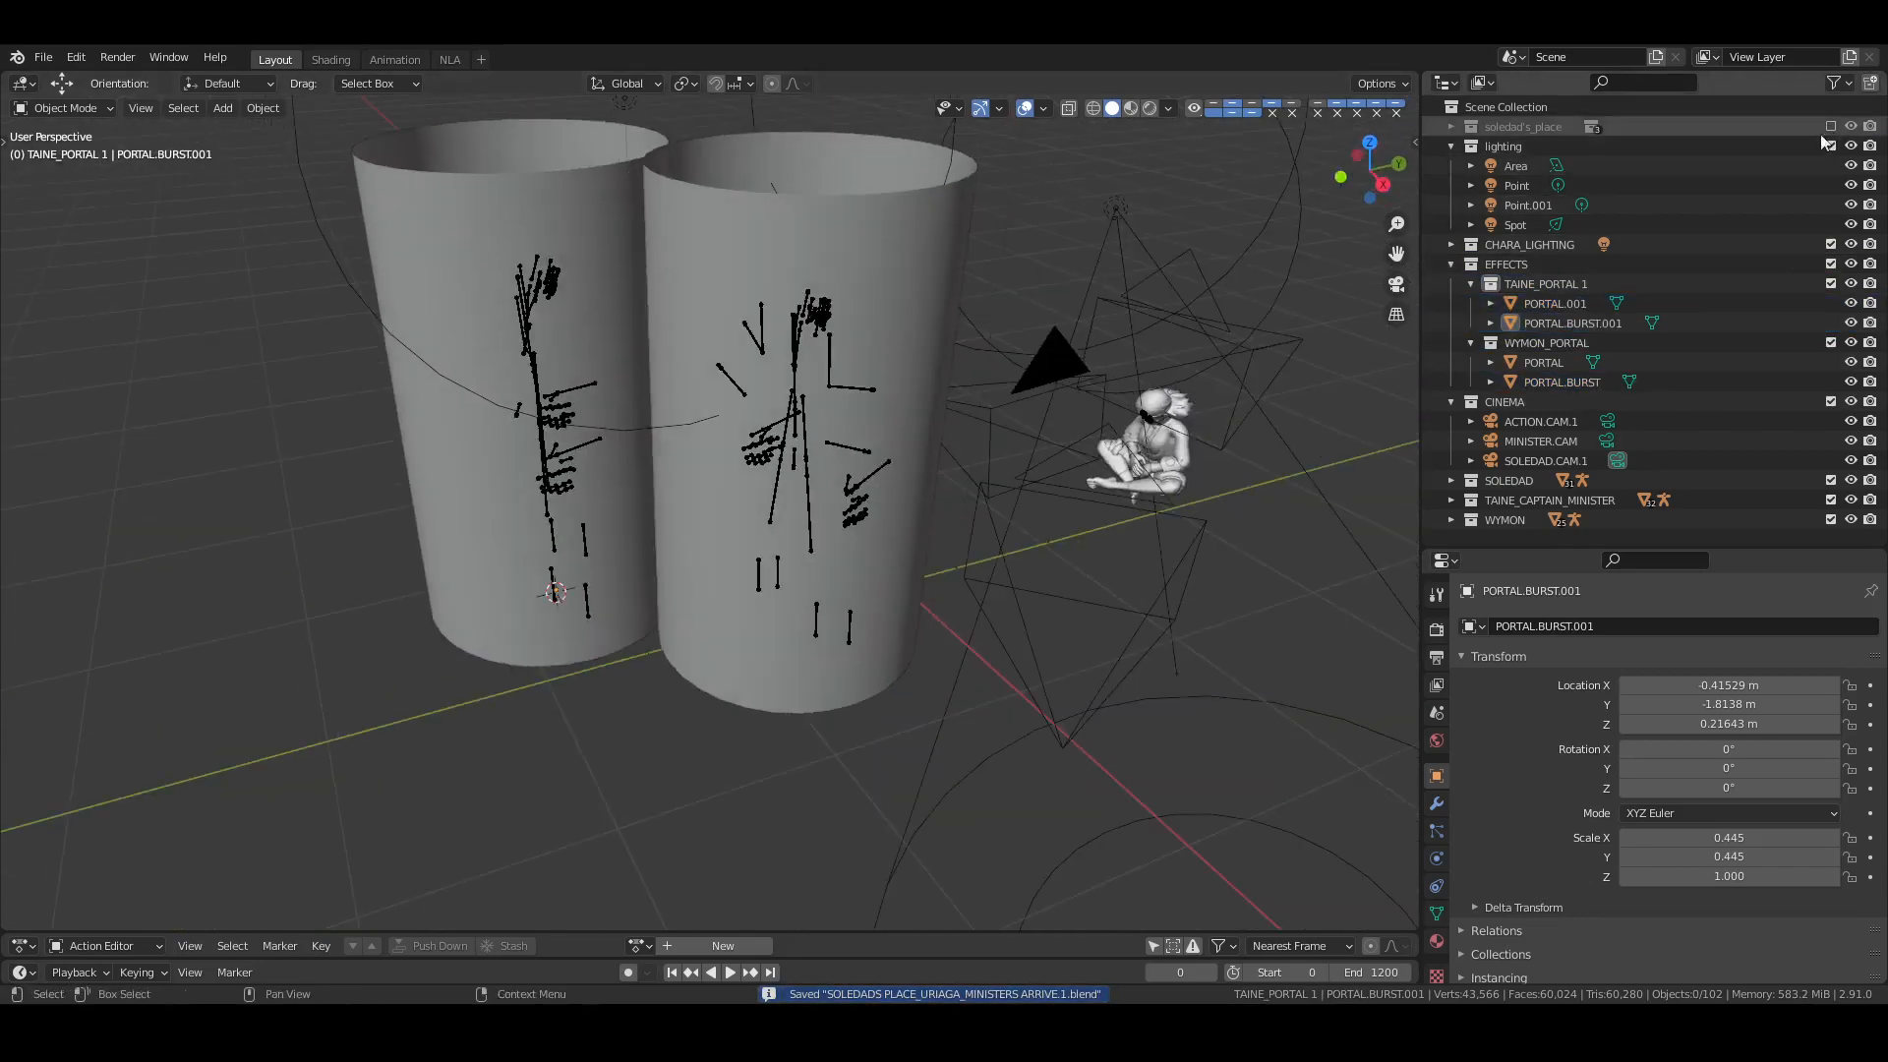
left_click(1831, 127)
left_click(1451, 127)
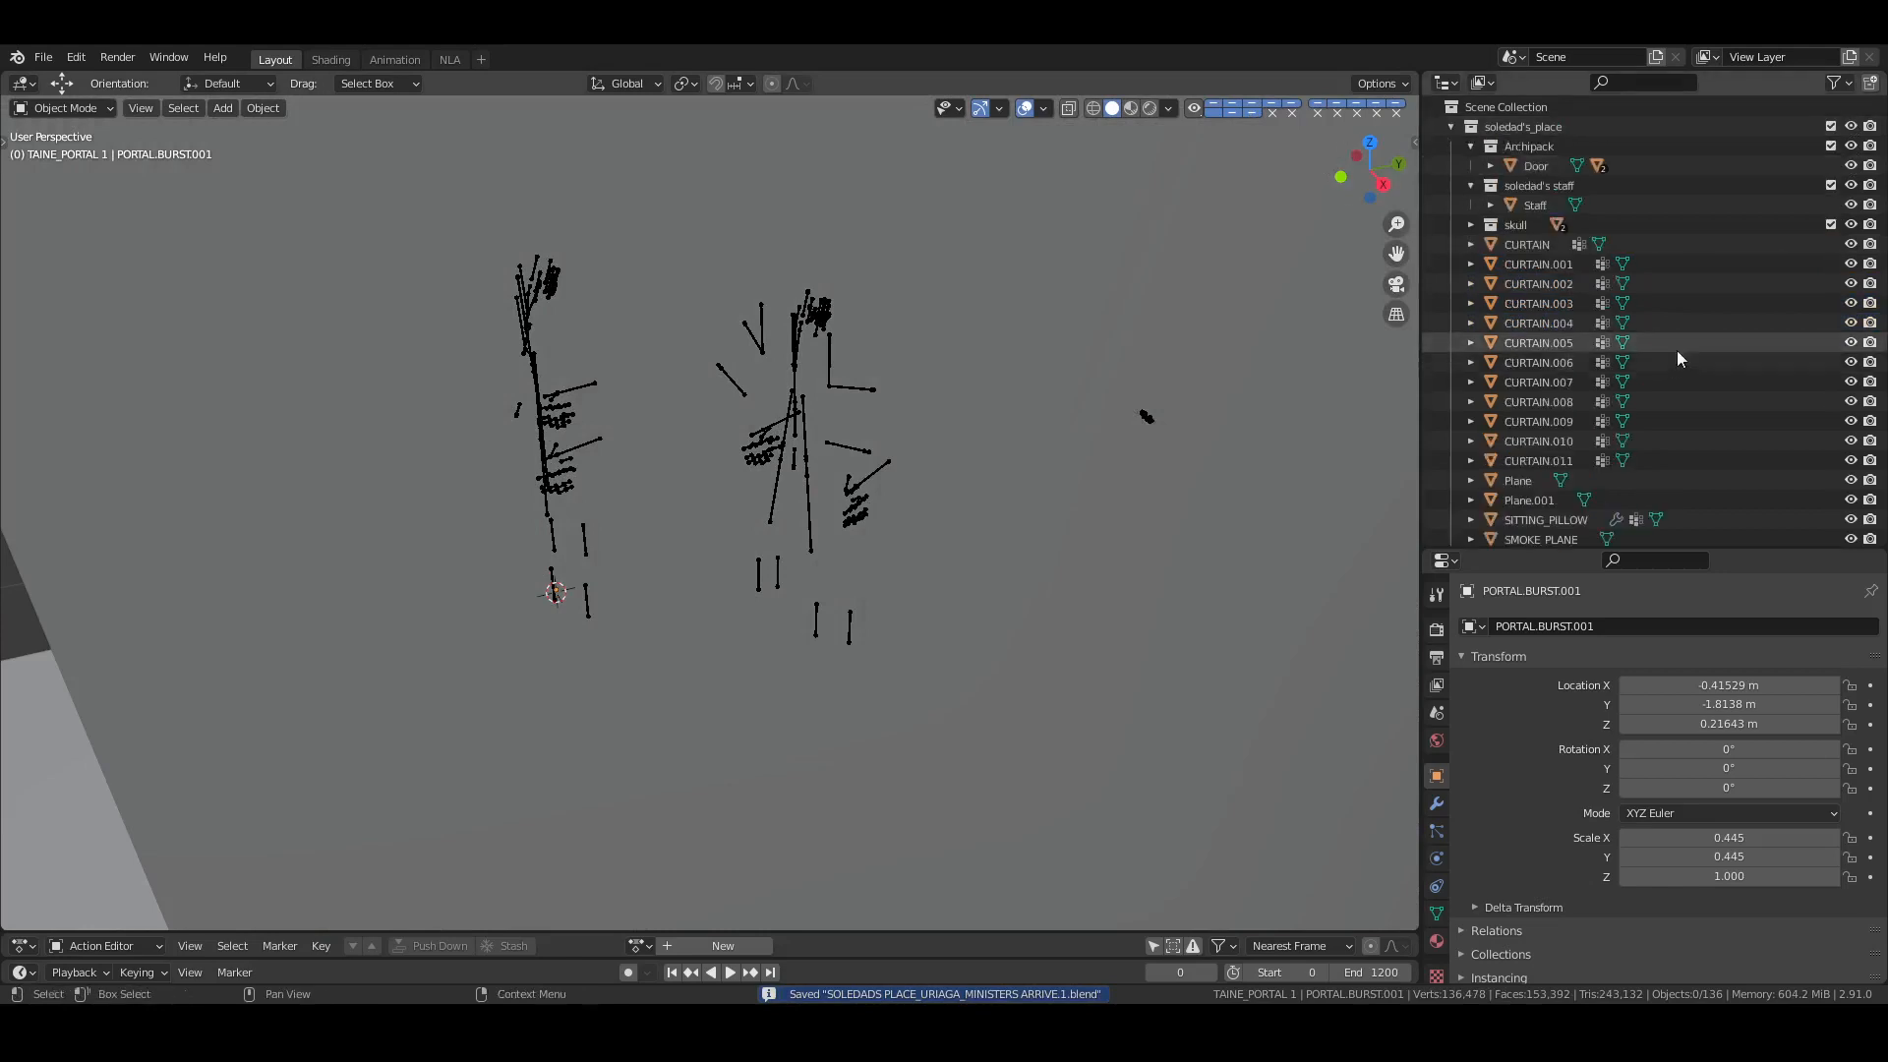
scroll(1679, 348, "down", 5)
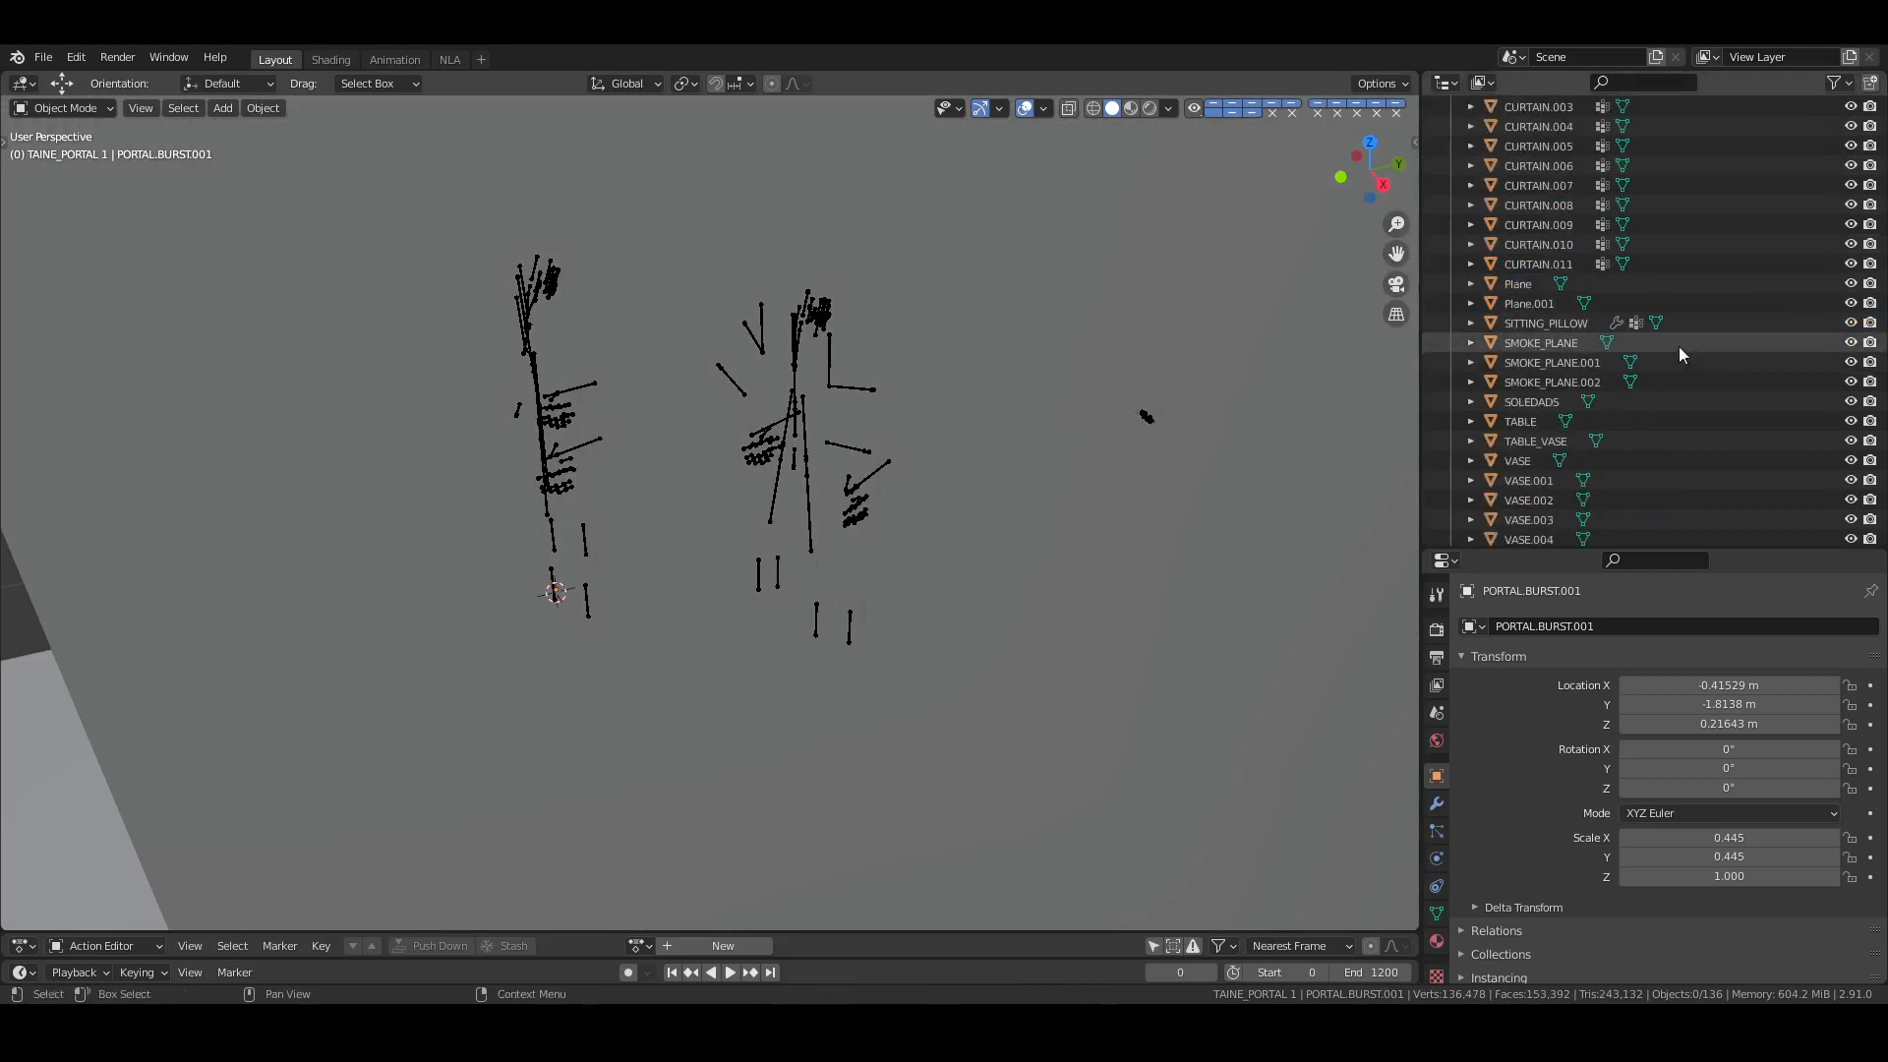
left_click(1850, 401)
scroll(1563, 196, "up", 5)
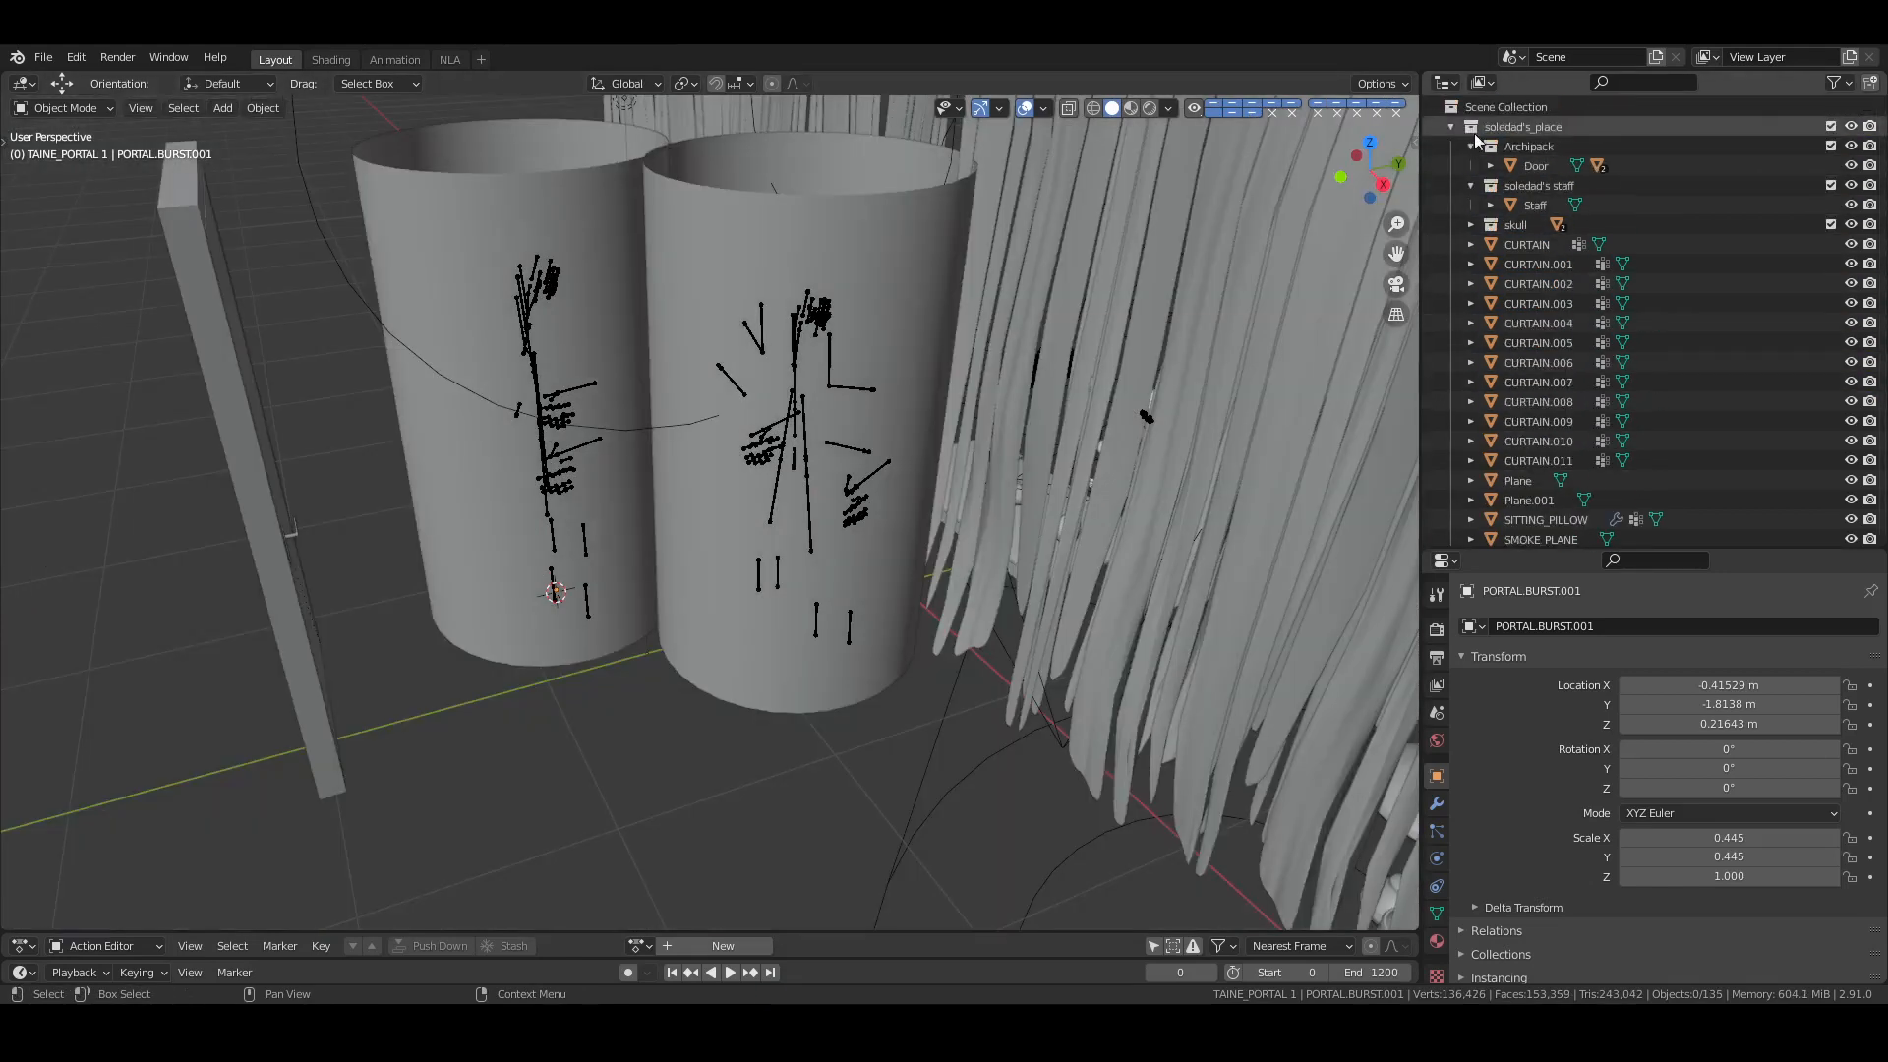
left_click(1452, 127)
key("ctrl+s")
middle_click_drag(934, 357, 565, 472)
middle_click_drag(504, 462, 883, 593, "shift")
key("ctrl+s")
In the Animation workspace, make ACTION.CAM.1 the active camera and bind it to a marker at frame 0
left_click(395, 59)
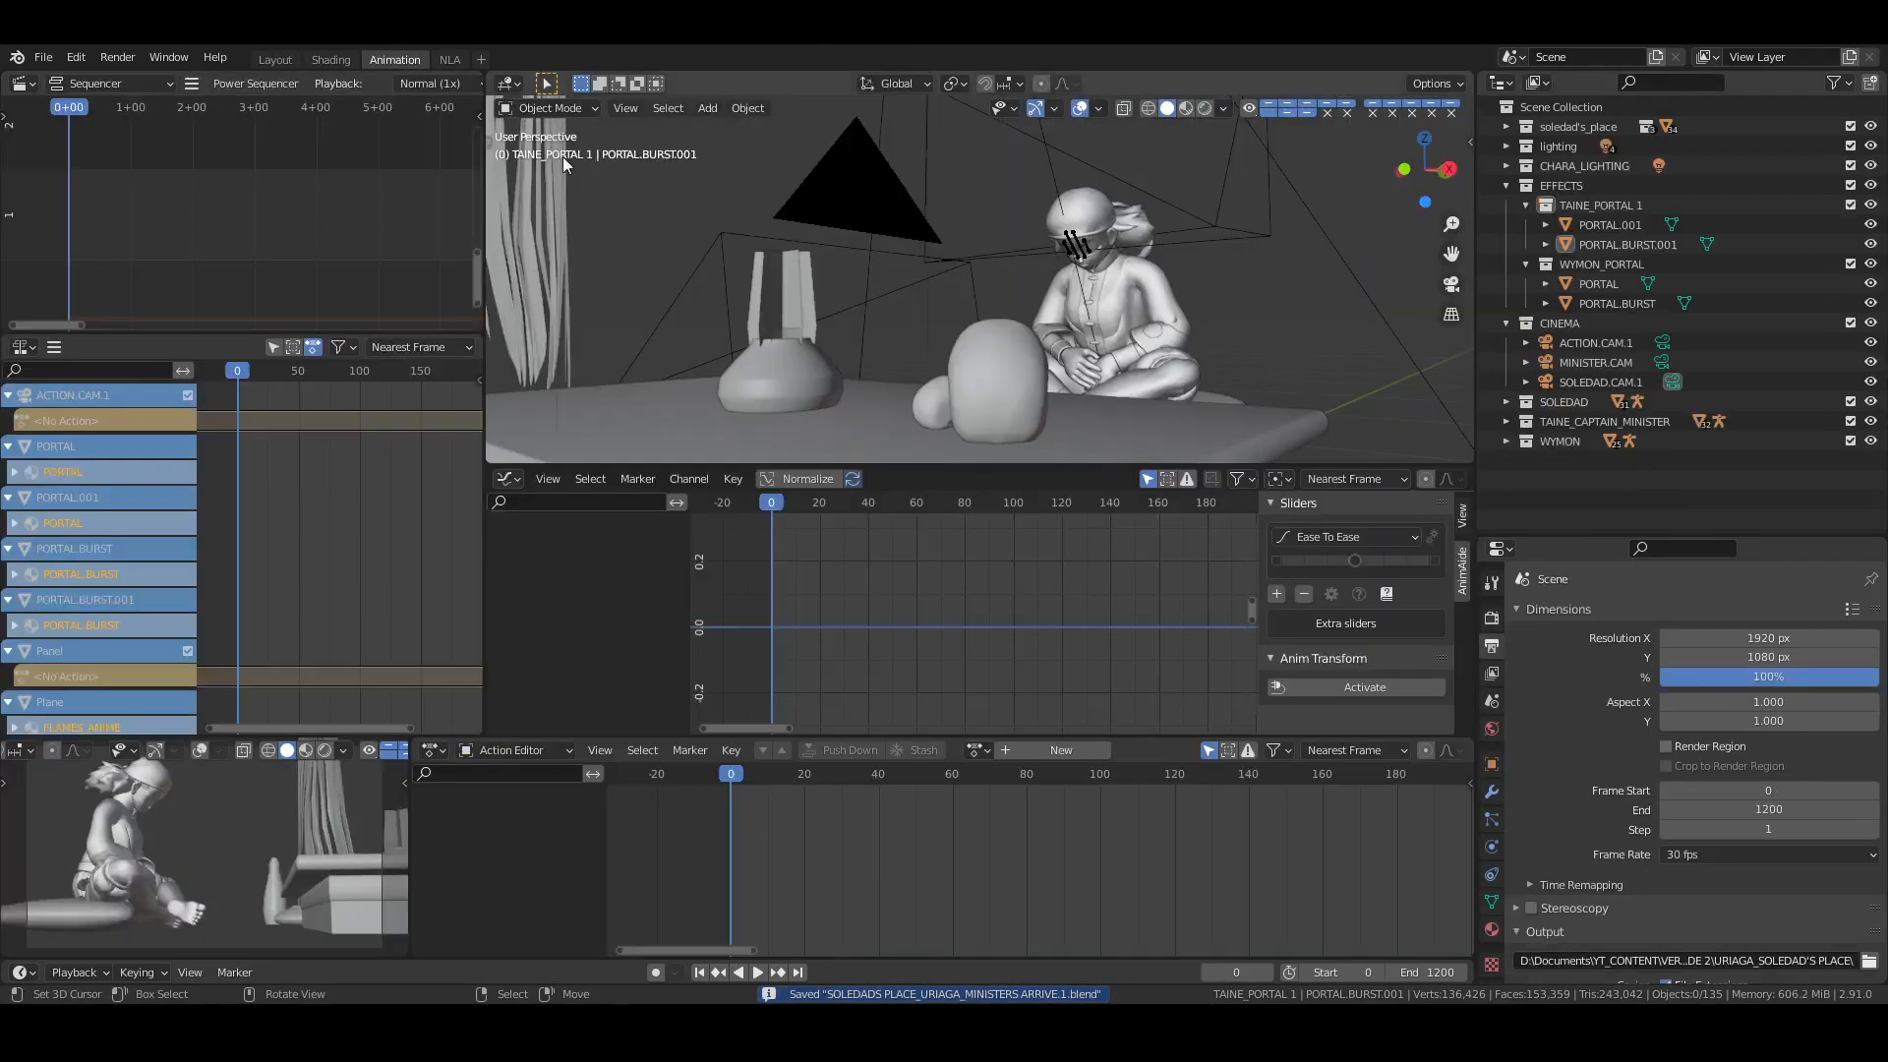
key("KP_0")
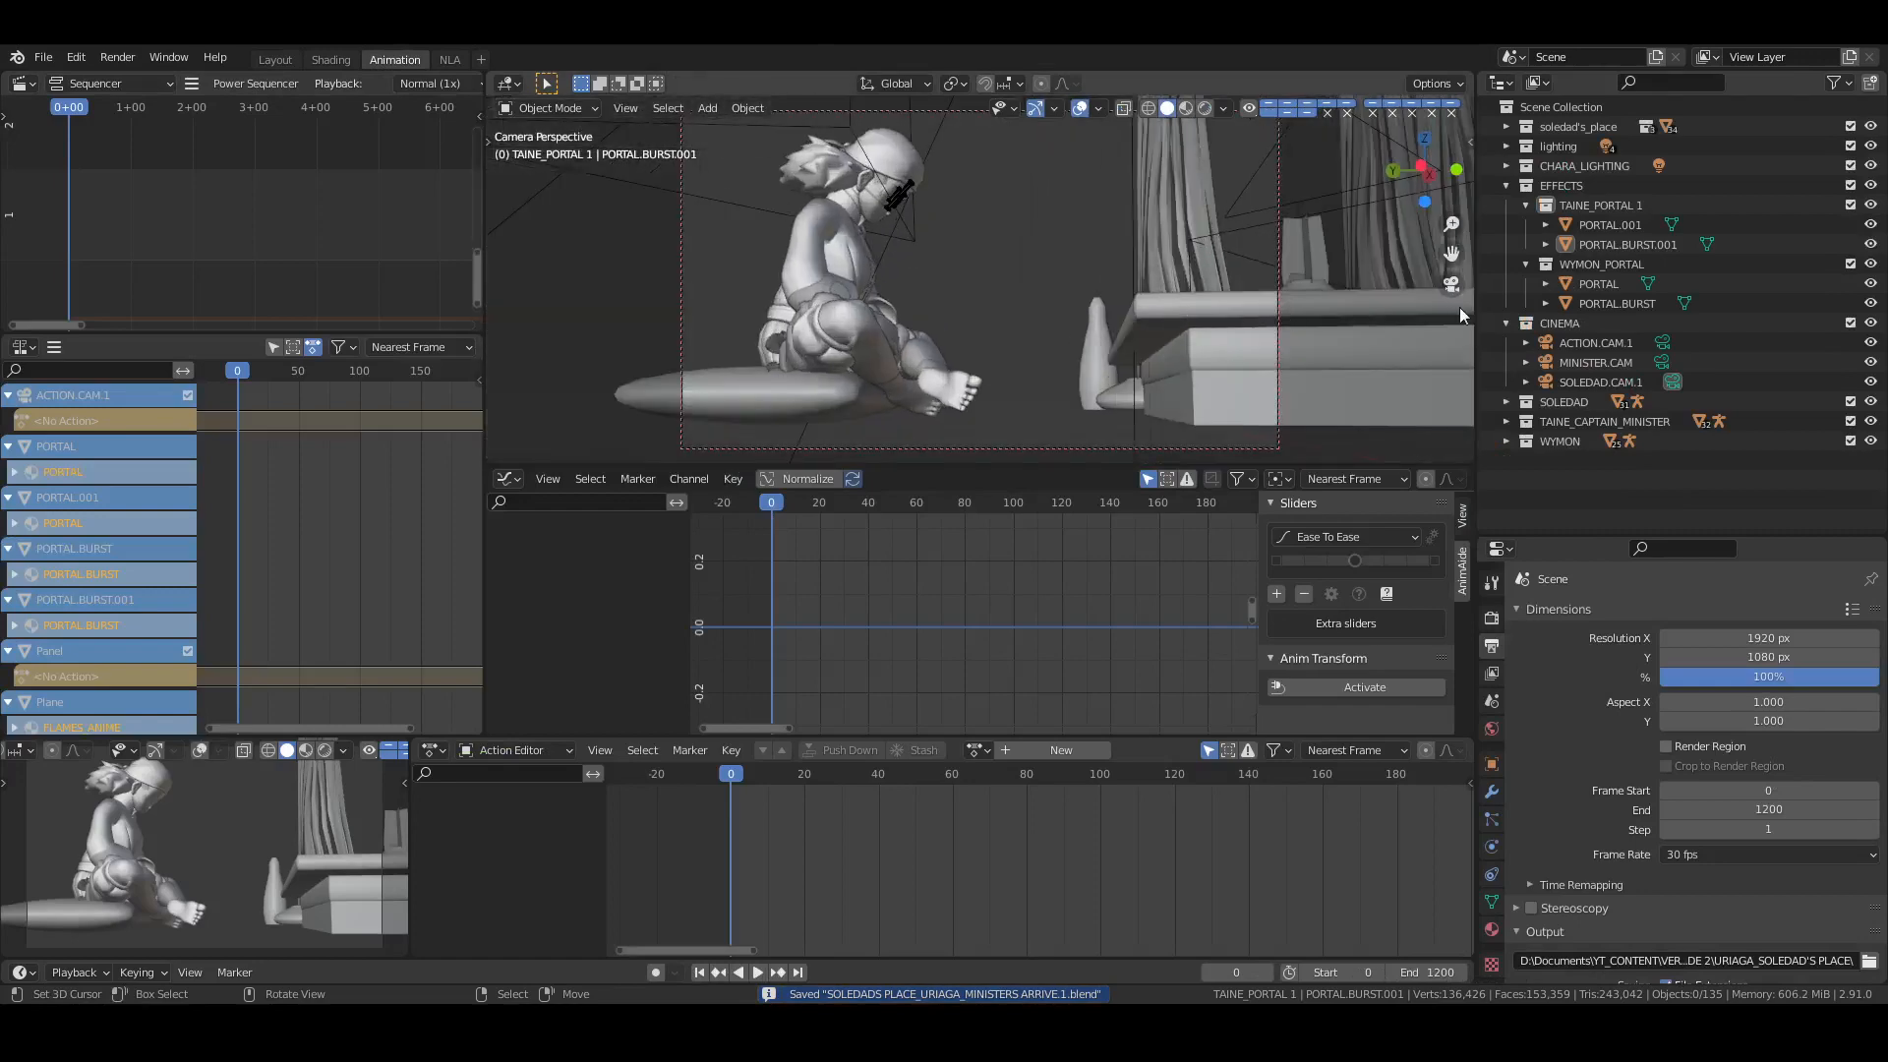
left_click(1601, 382)
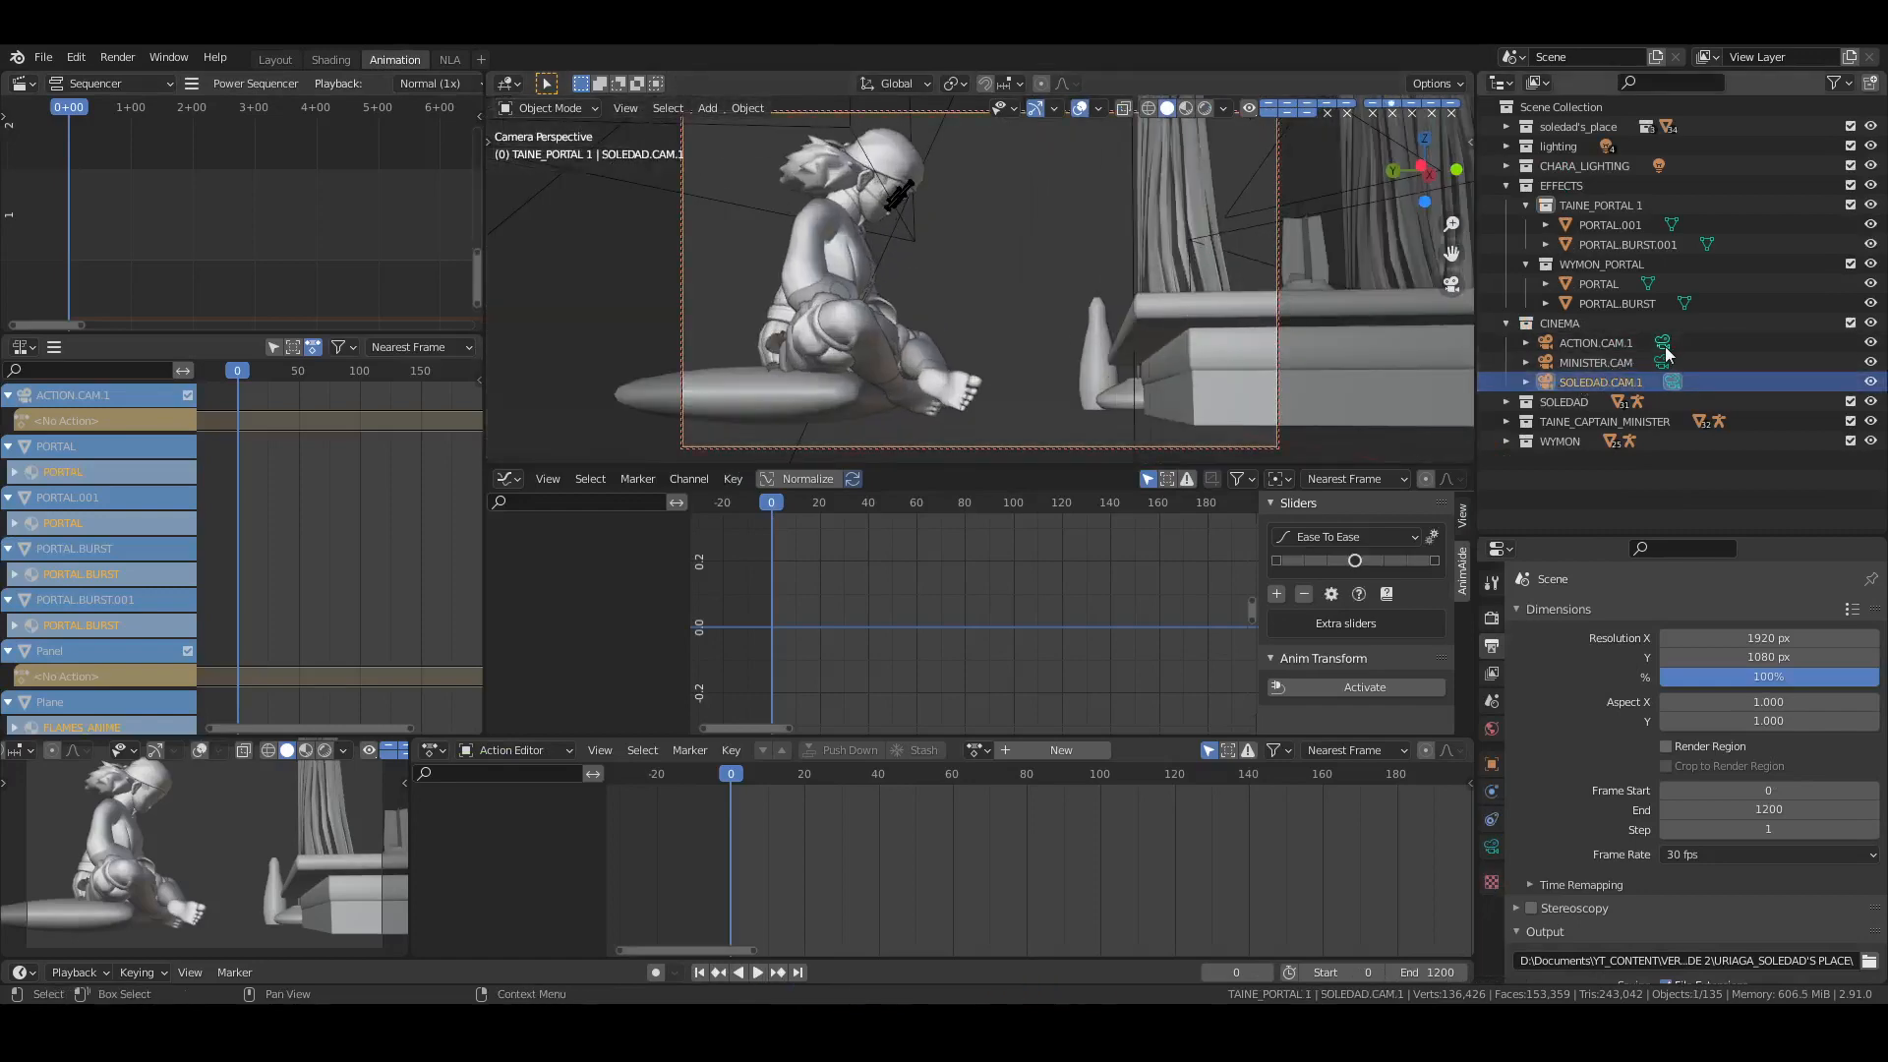
left_click(1662, 344)
left_click(1623, 343)
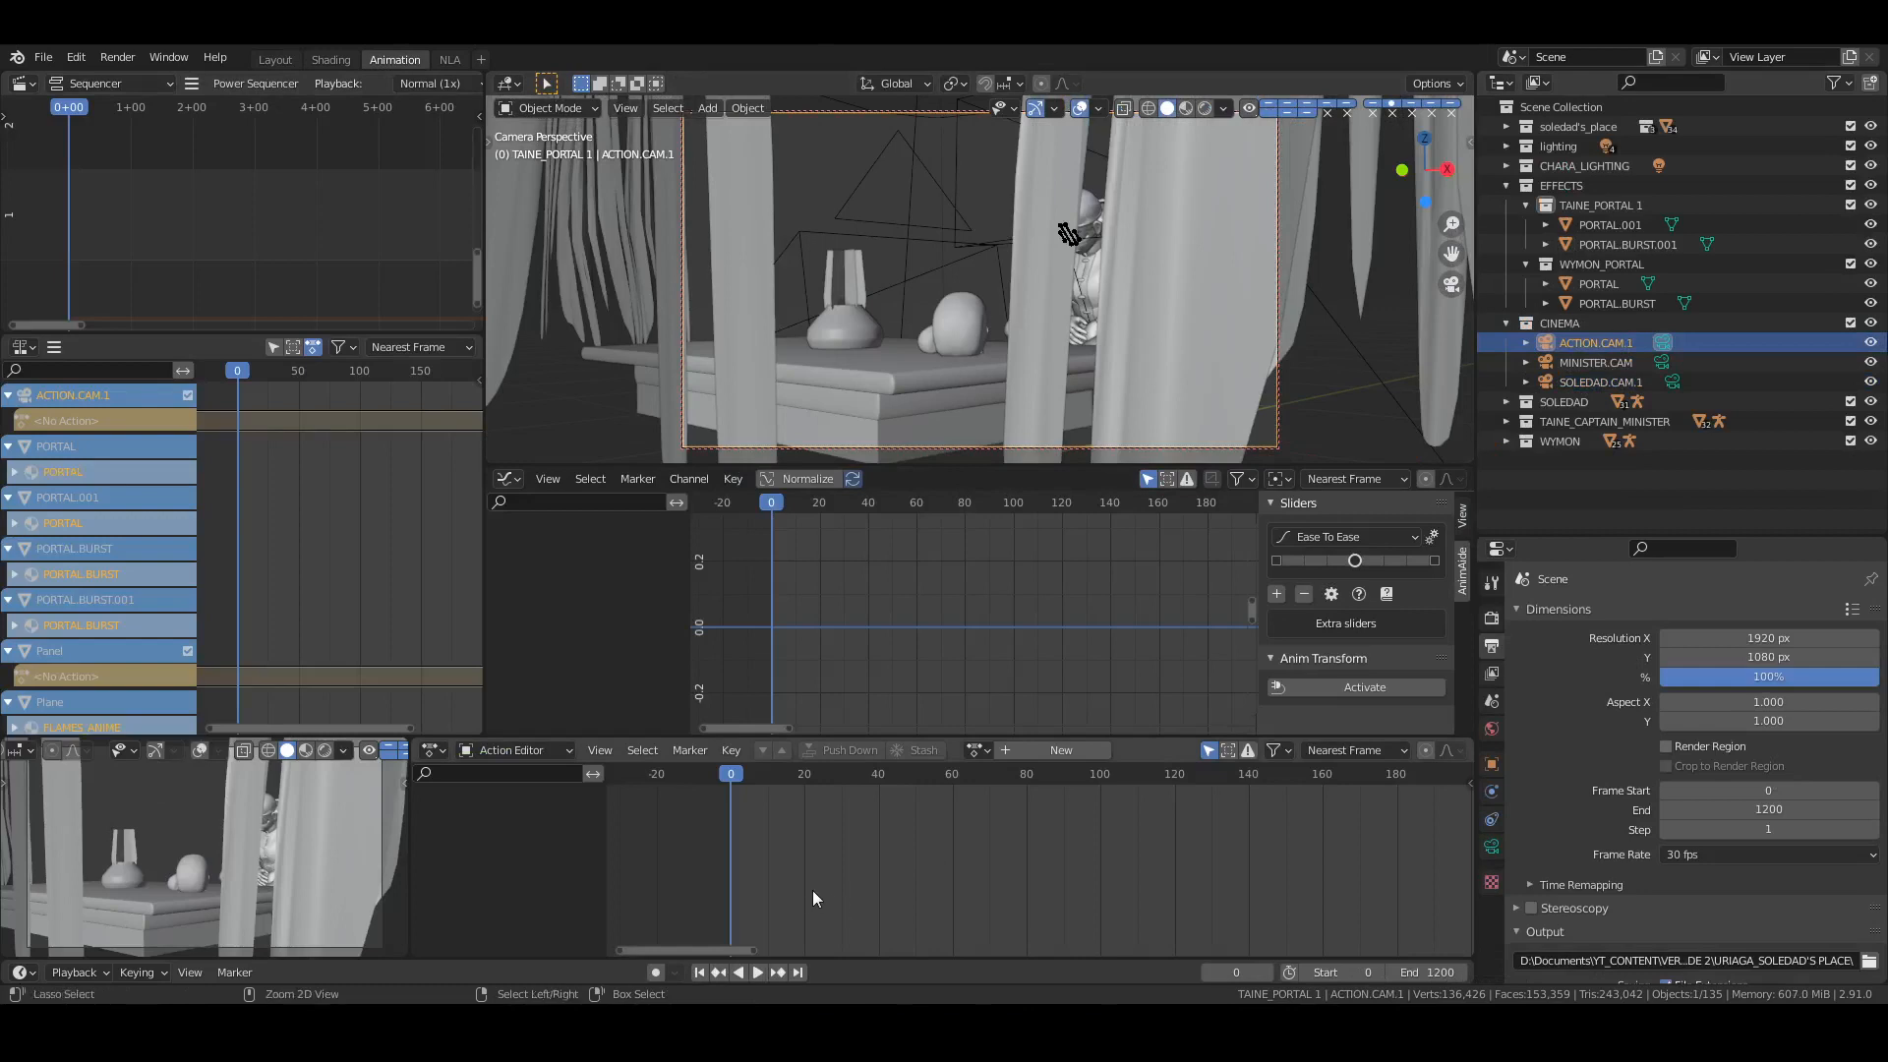
key("ctrl+b")
middle_click_drag(906, 856, 897, 872)
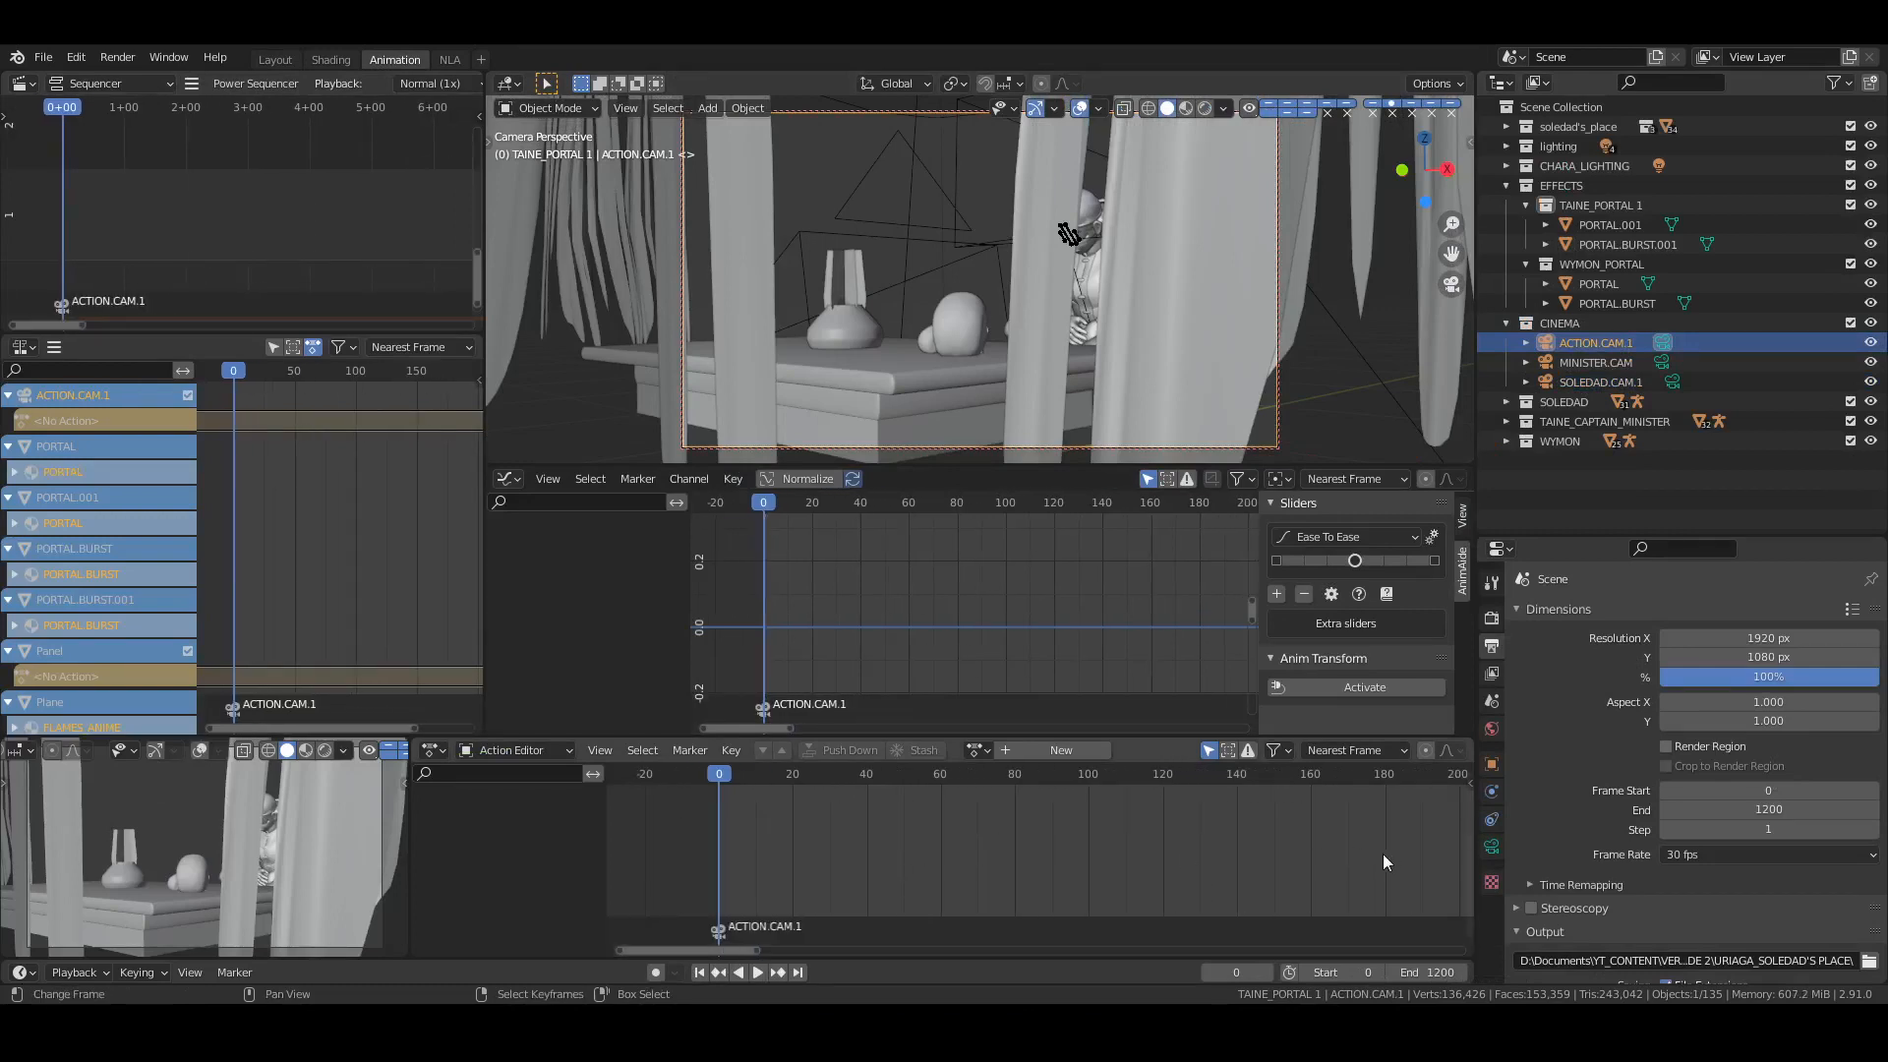
Save the file and keyframe ACTION.CAM.1's location and rotation at frame 0
left_click(1491, 766)
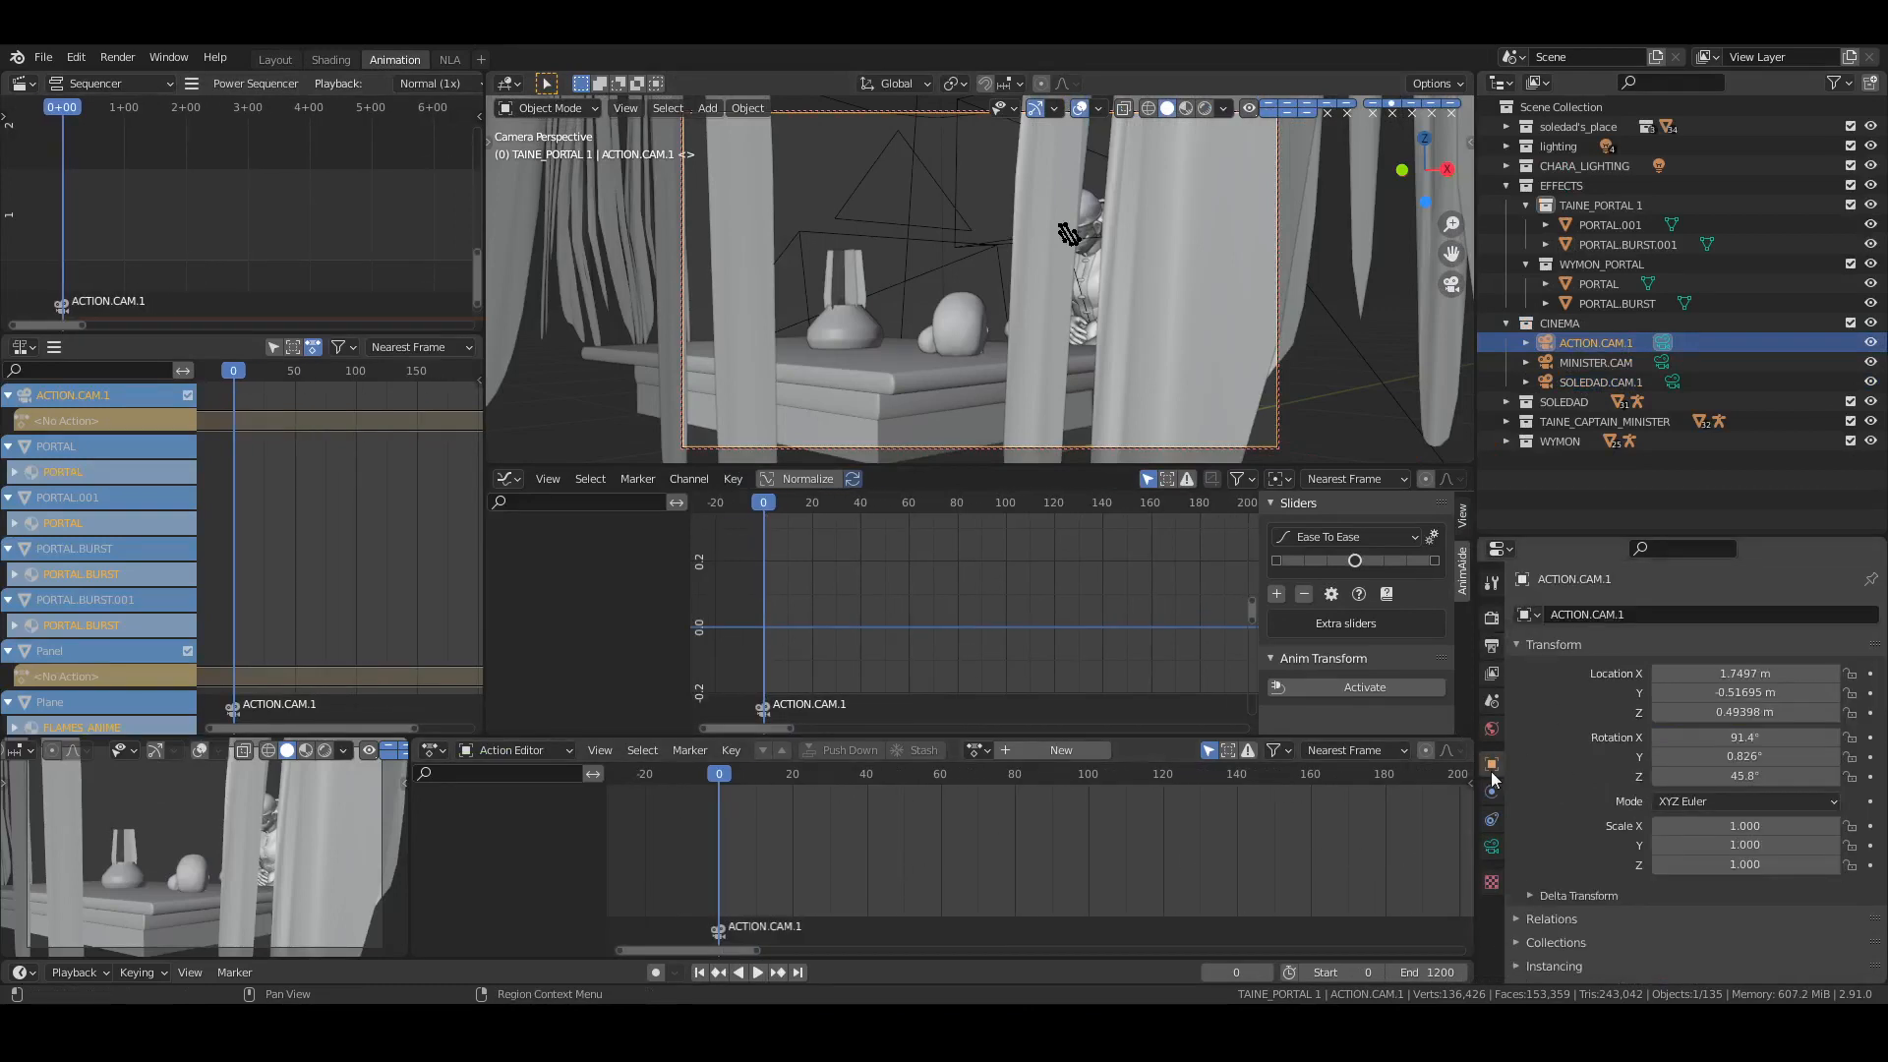
key("ctrl+s")
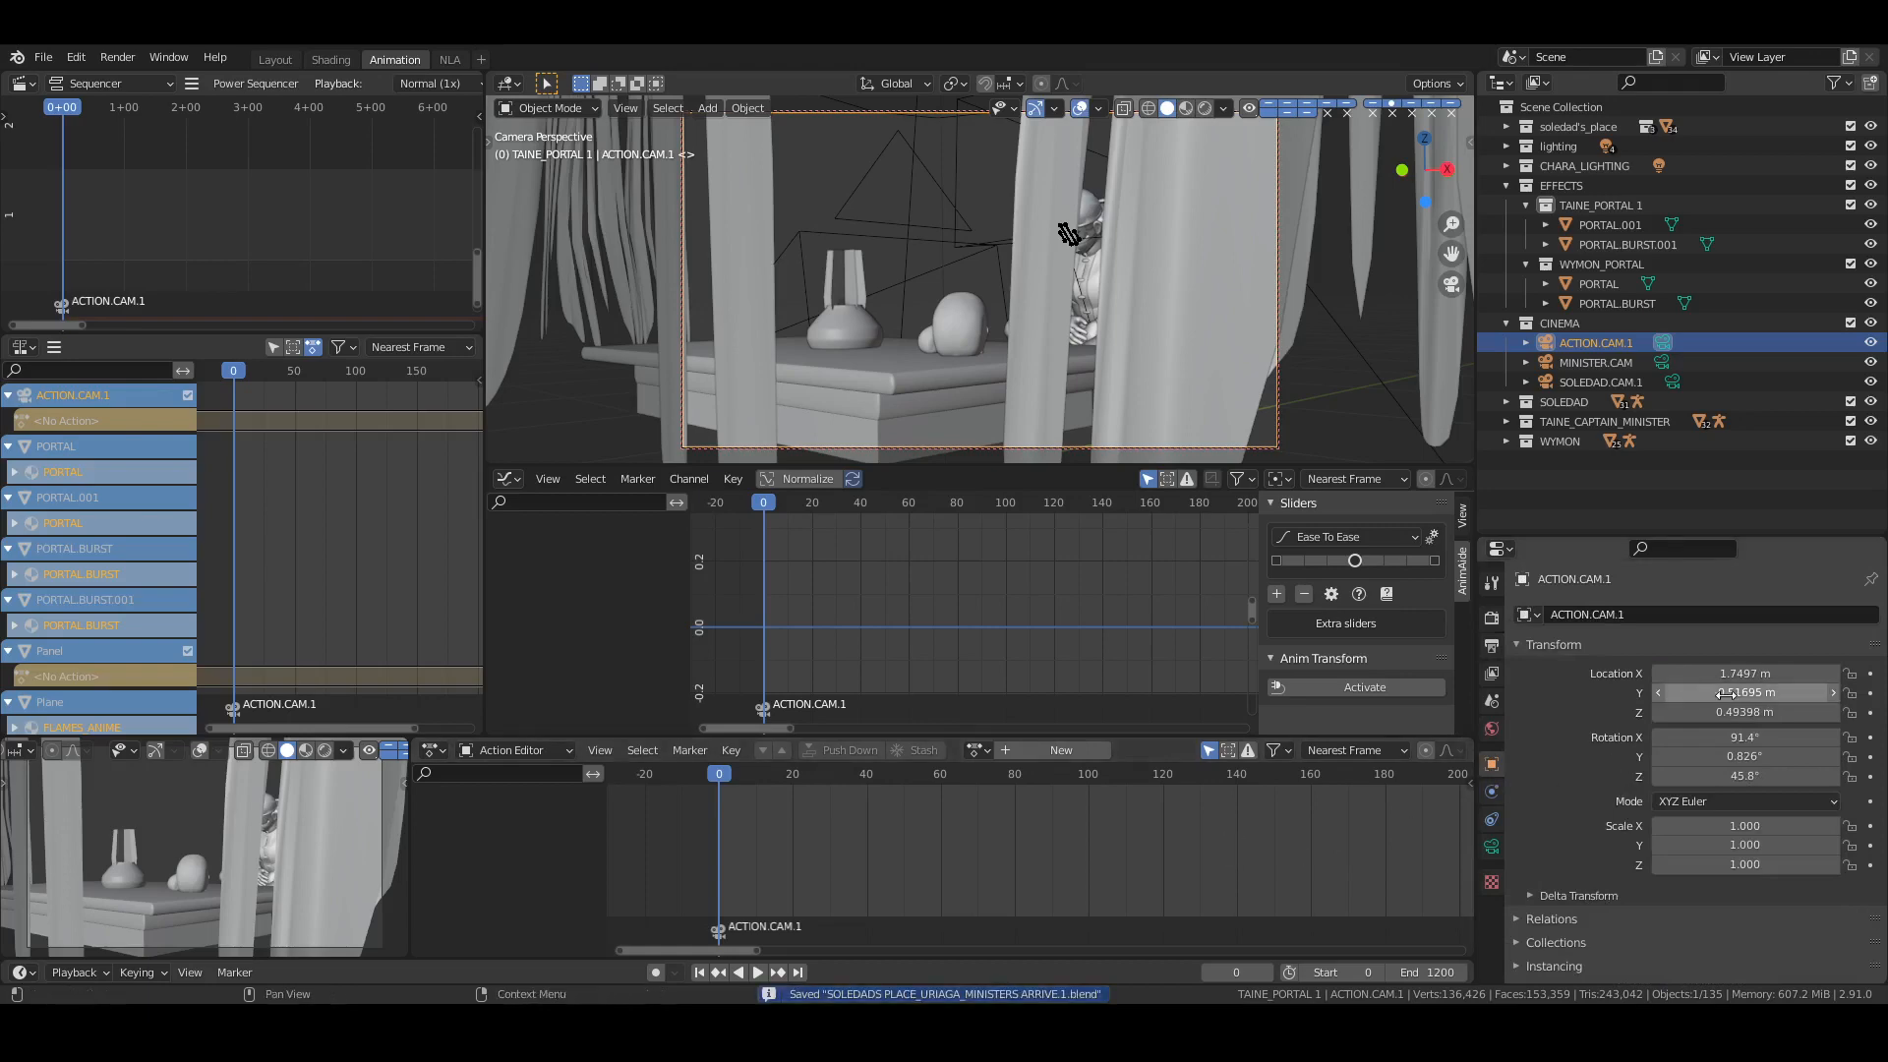
key("i")
key("i")
left_click(978, 342)
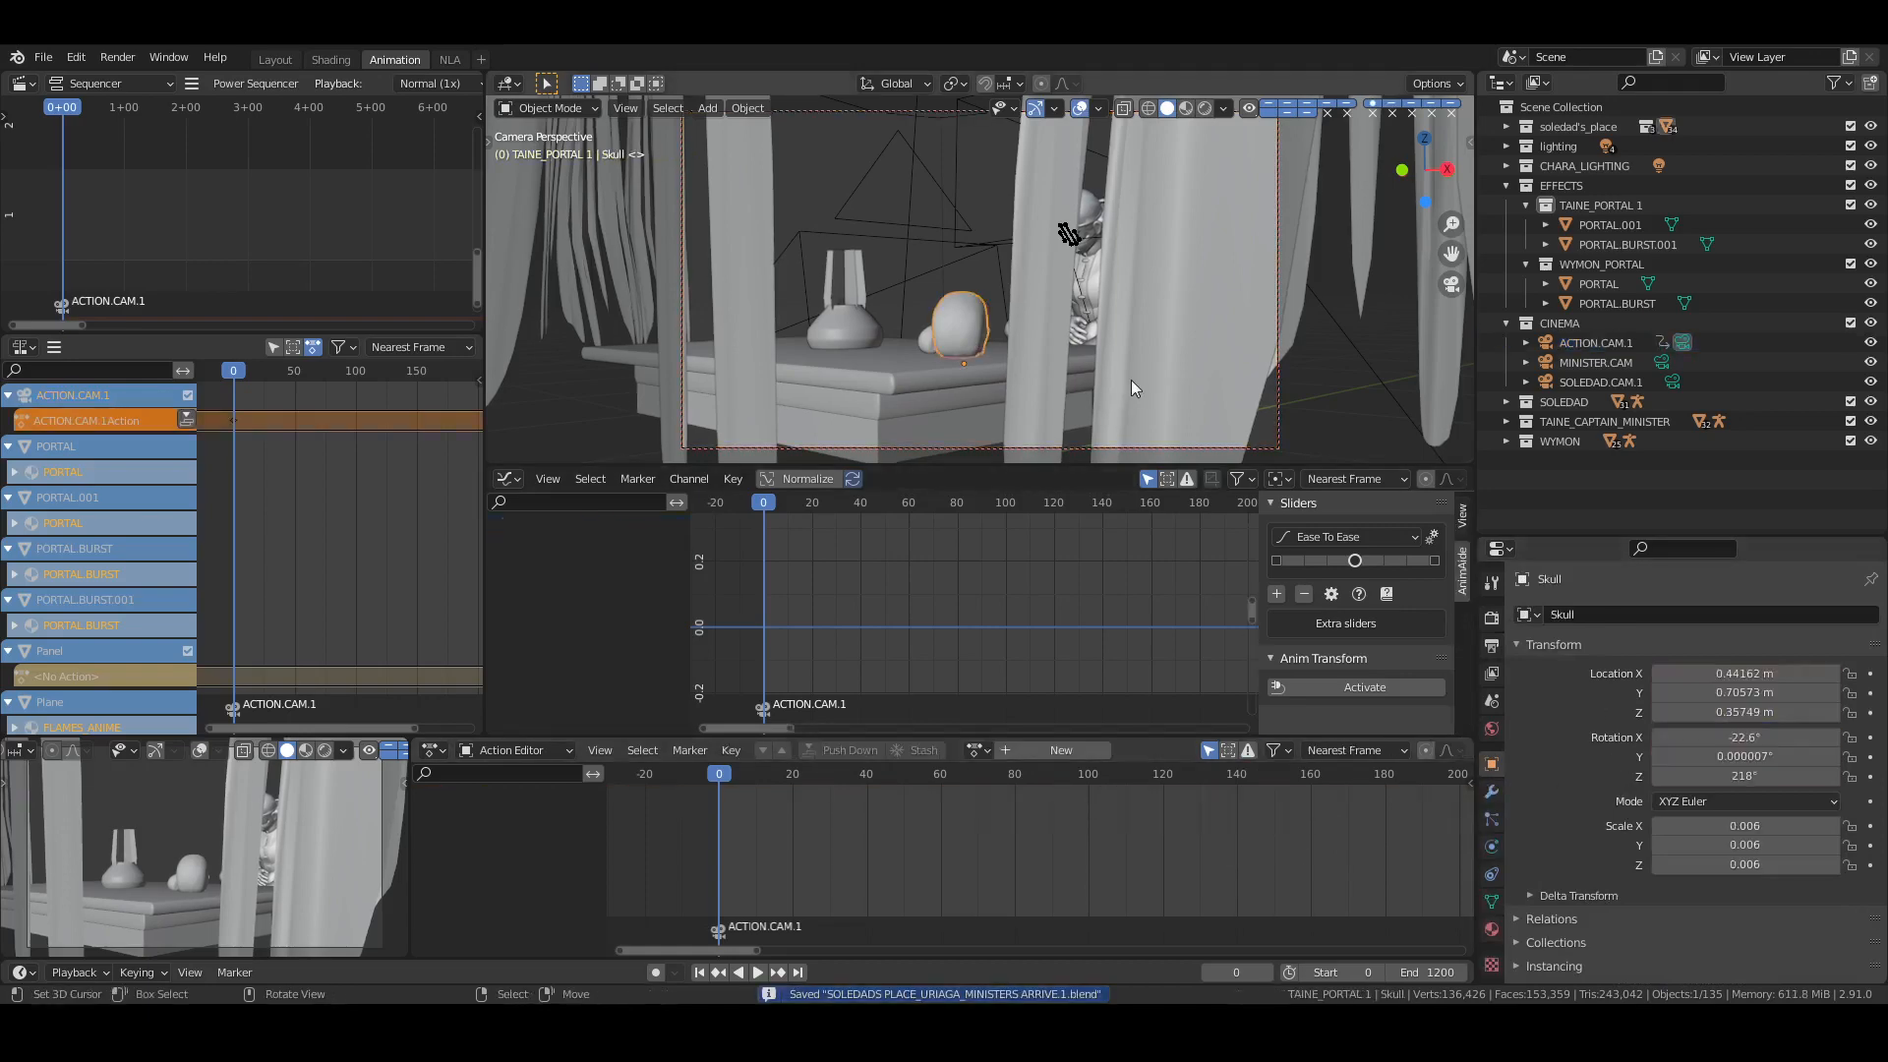
key("KP_Decimal")
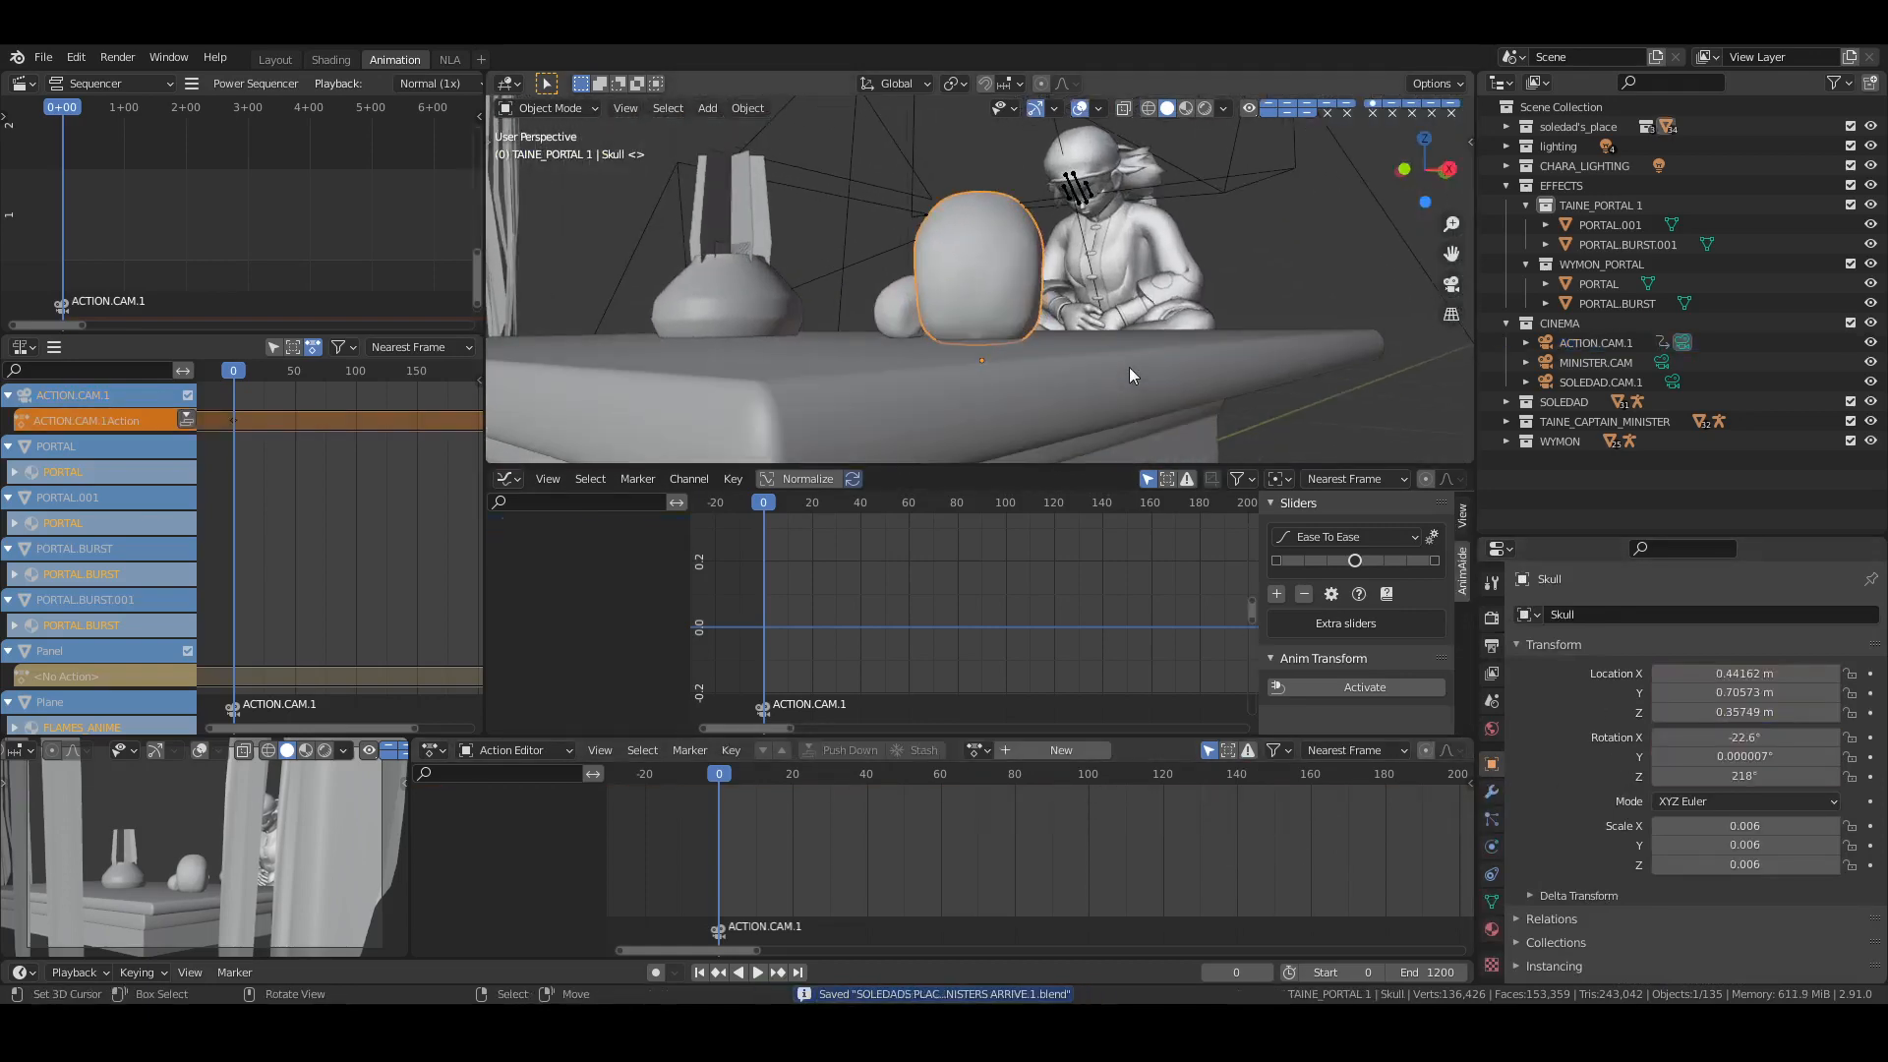
key("alt+a")
key("KP_0")
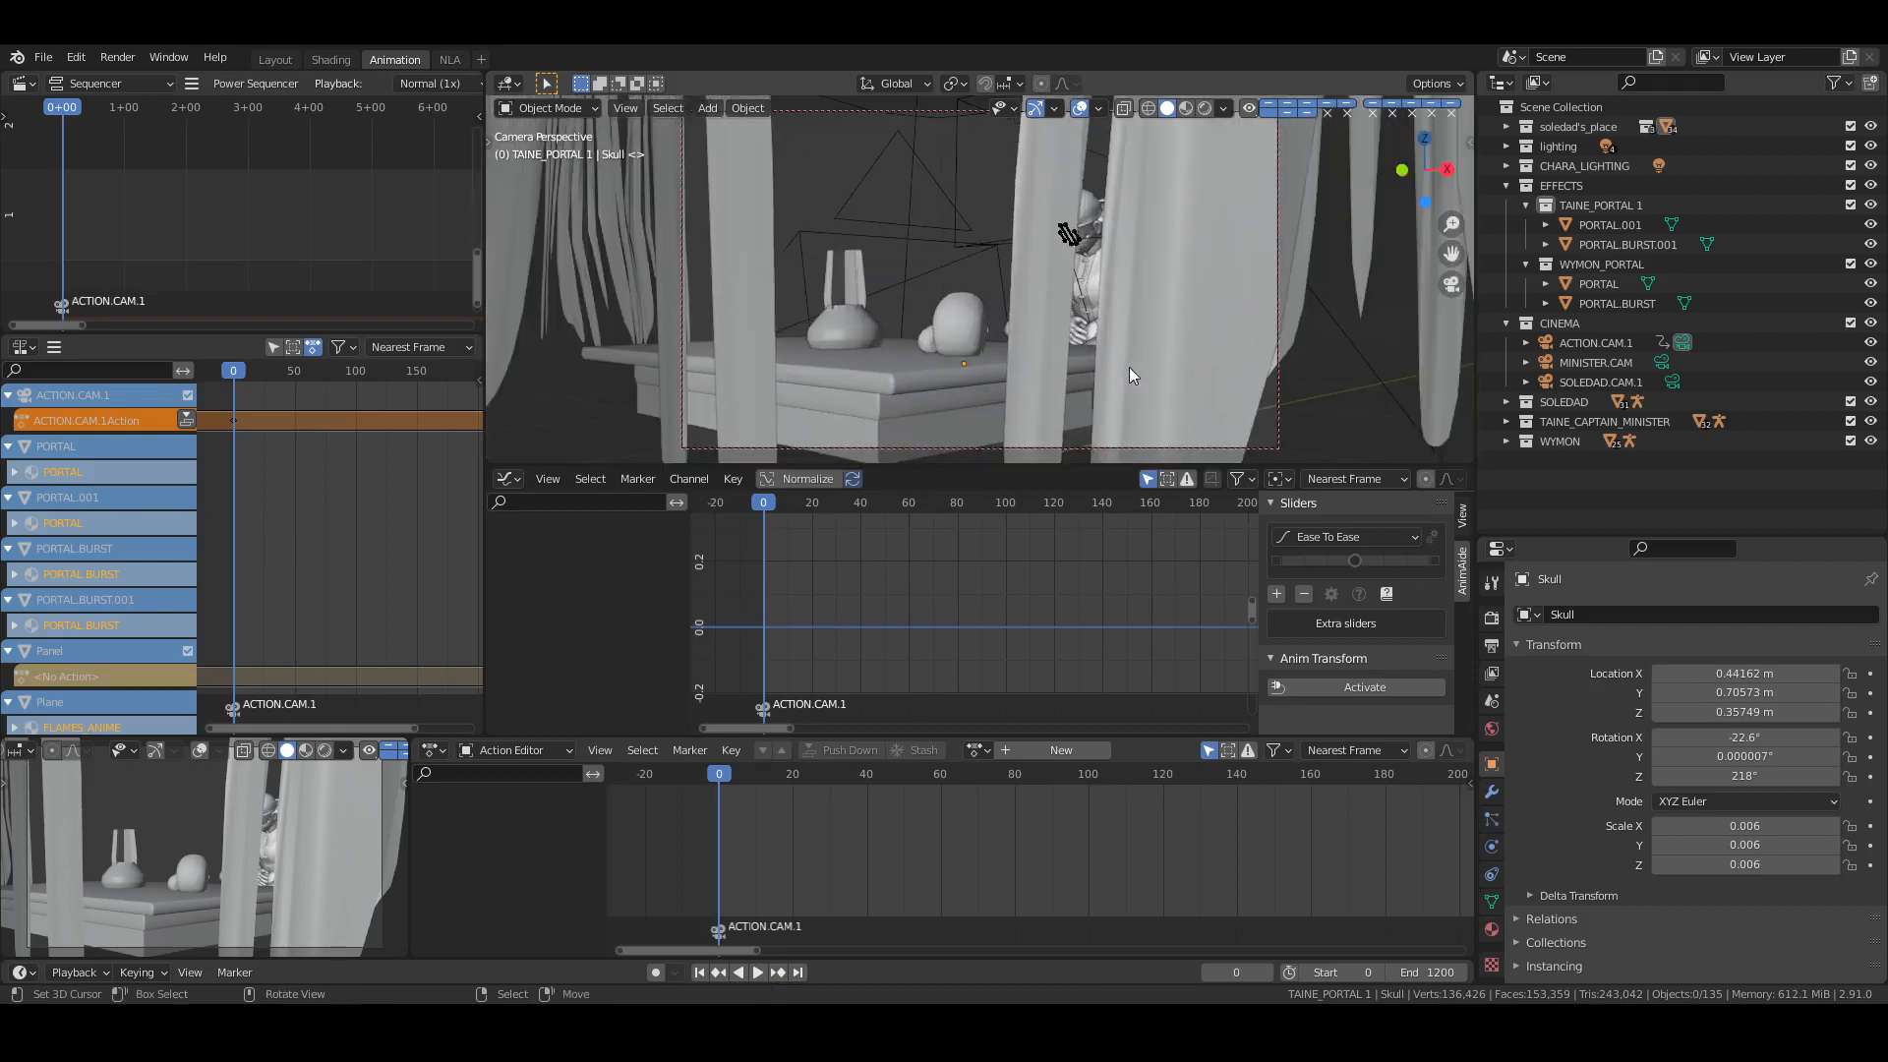
At frame 75, move ACTION.CAM.1 along X to about 1.617 m, enable auto keying and keyframe its location and rotation
left_click(1599, 350)
key("ctrl+s")
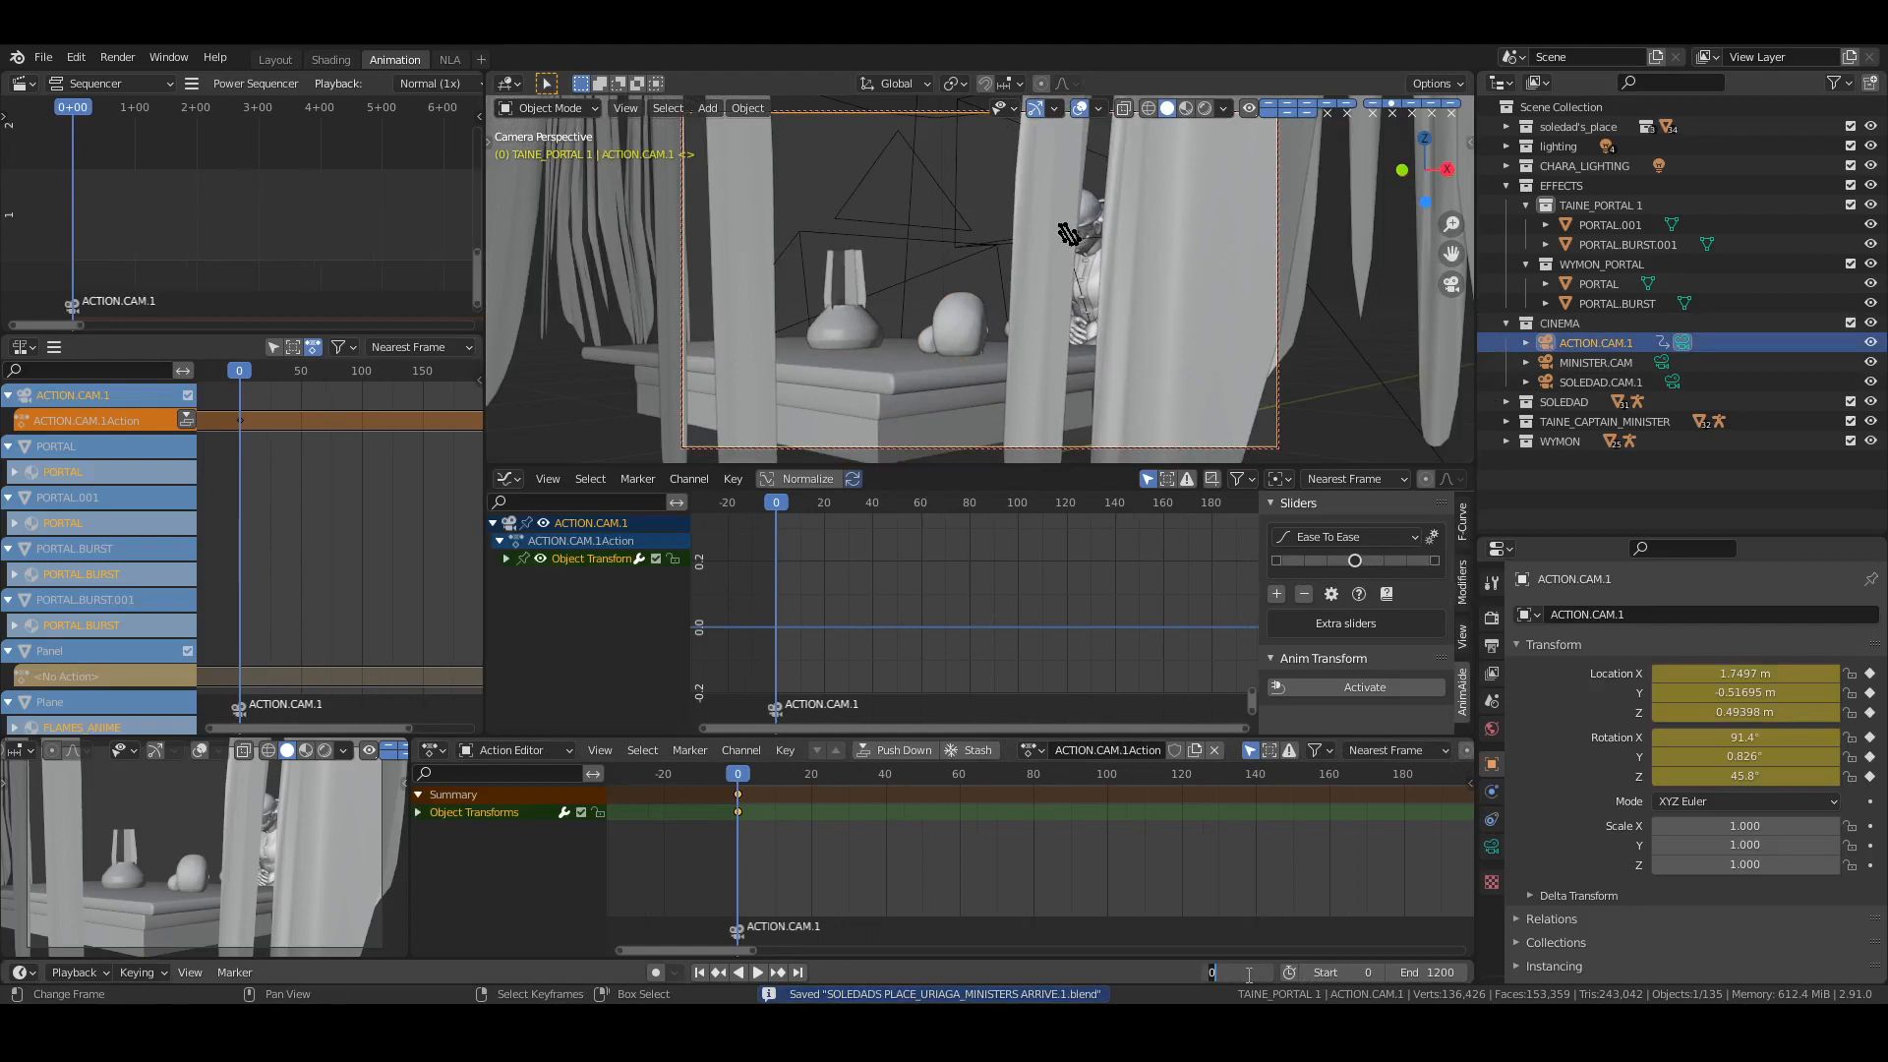
left_click(1250, 979)
type("75")
key("Return")
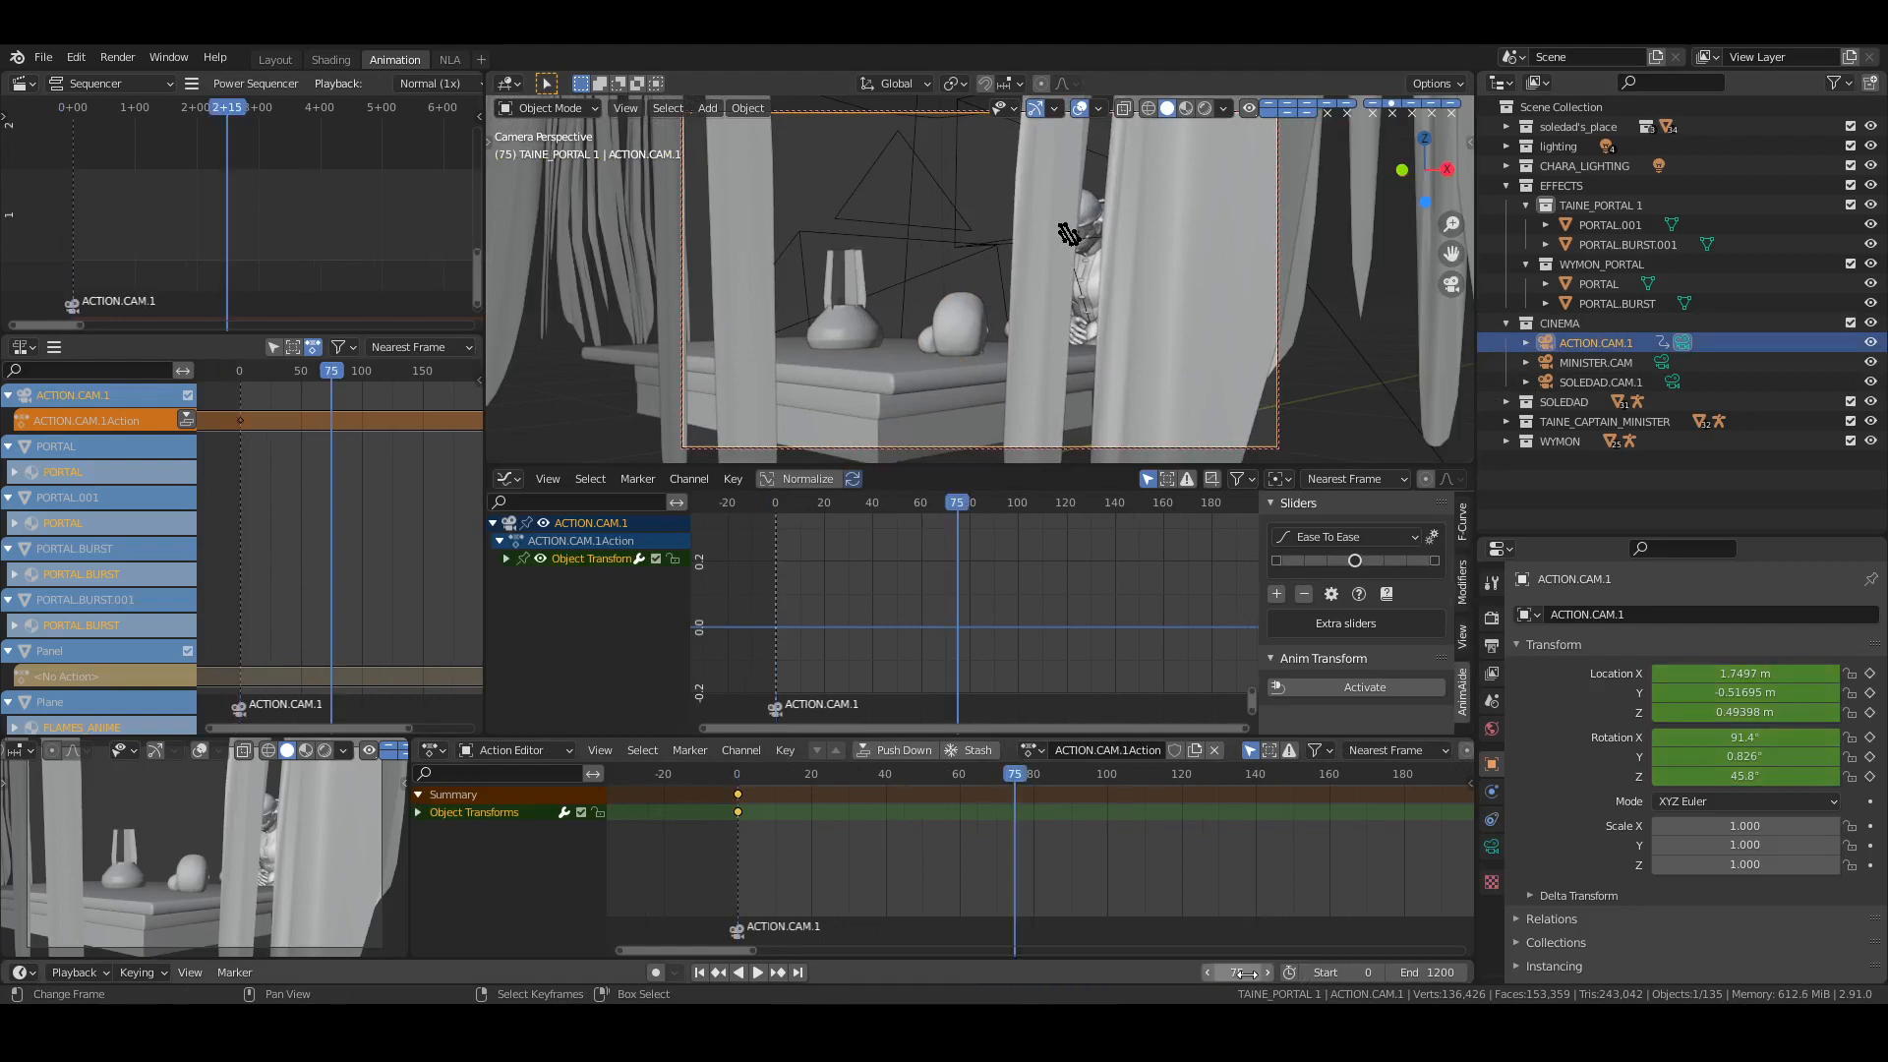
key("g")
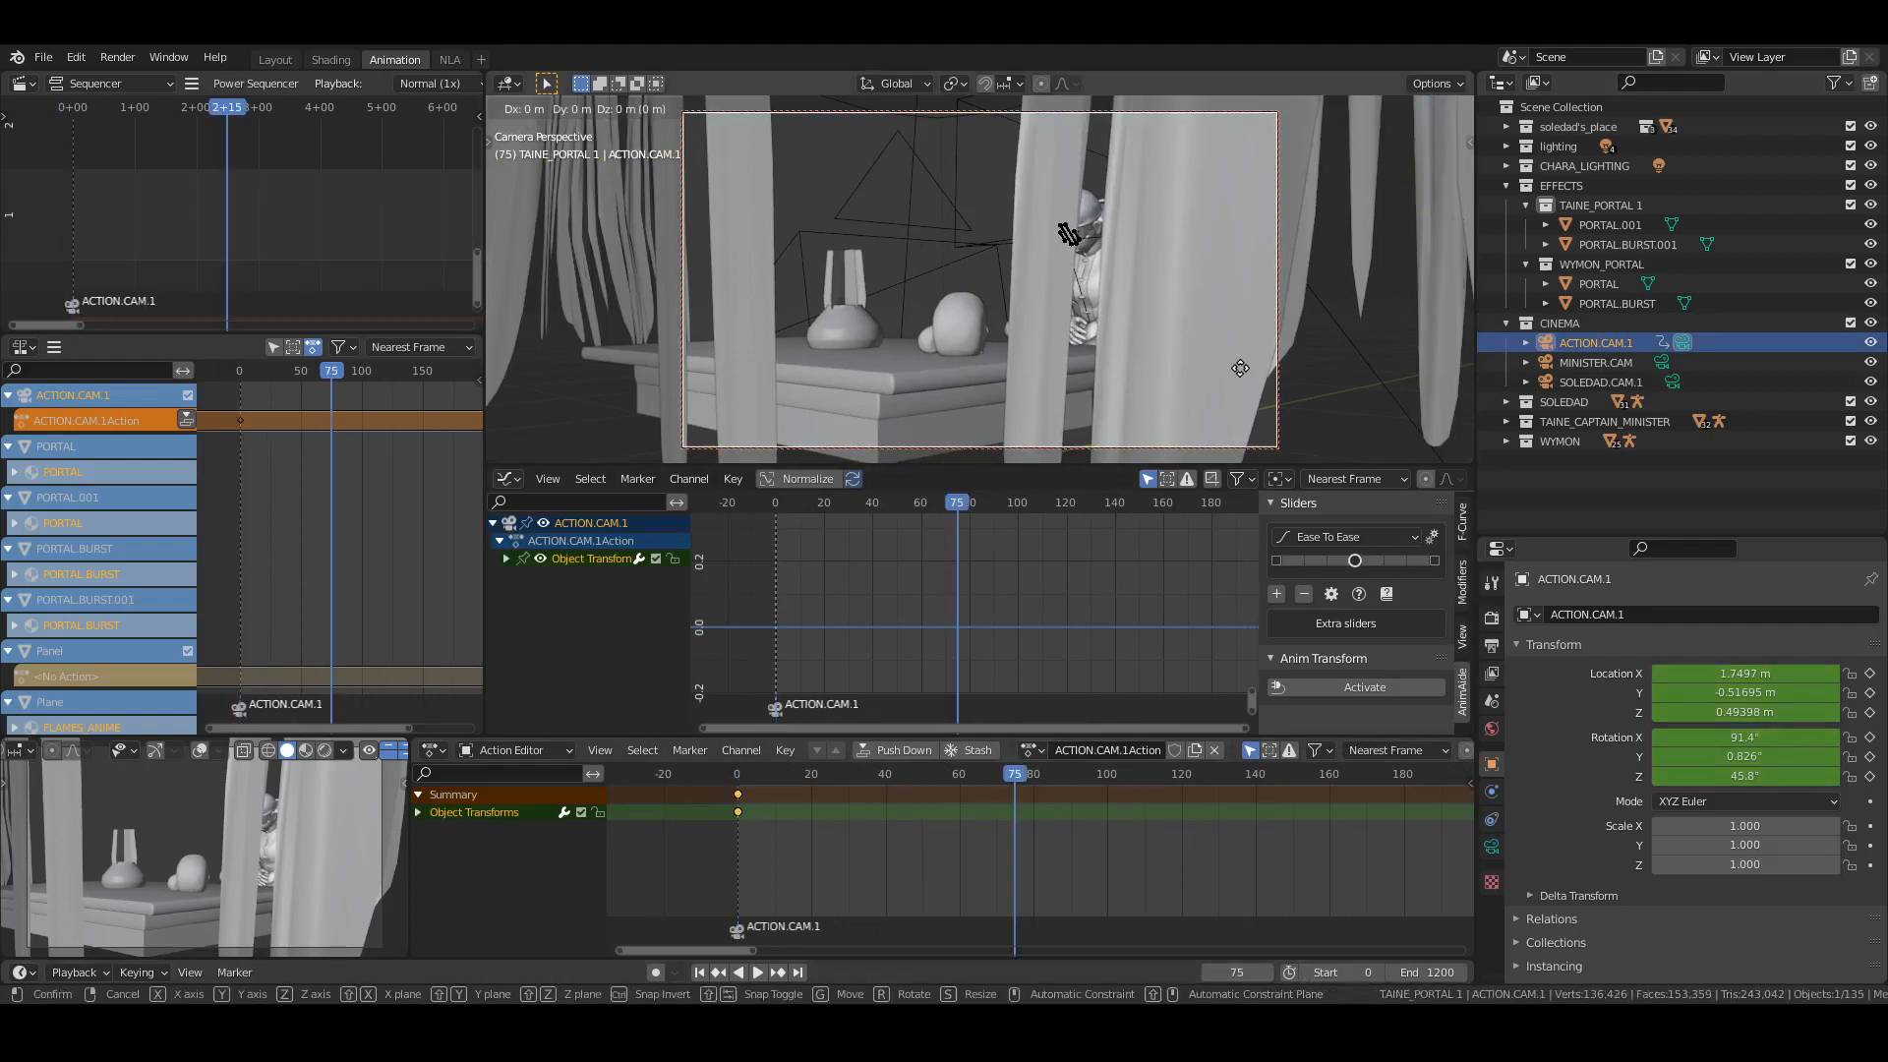
key("x")
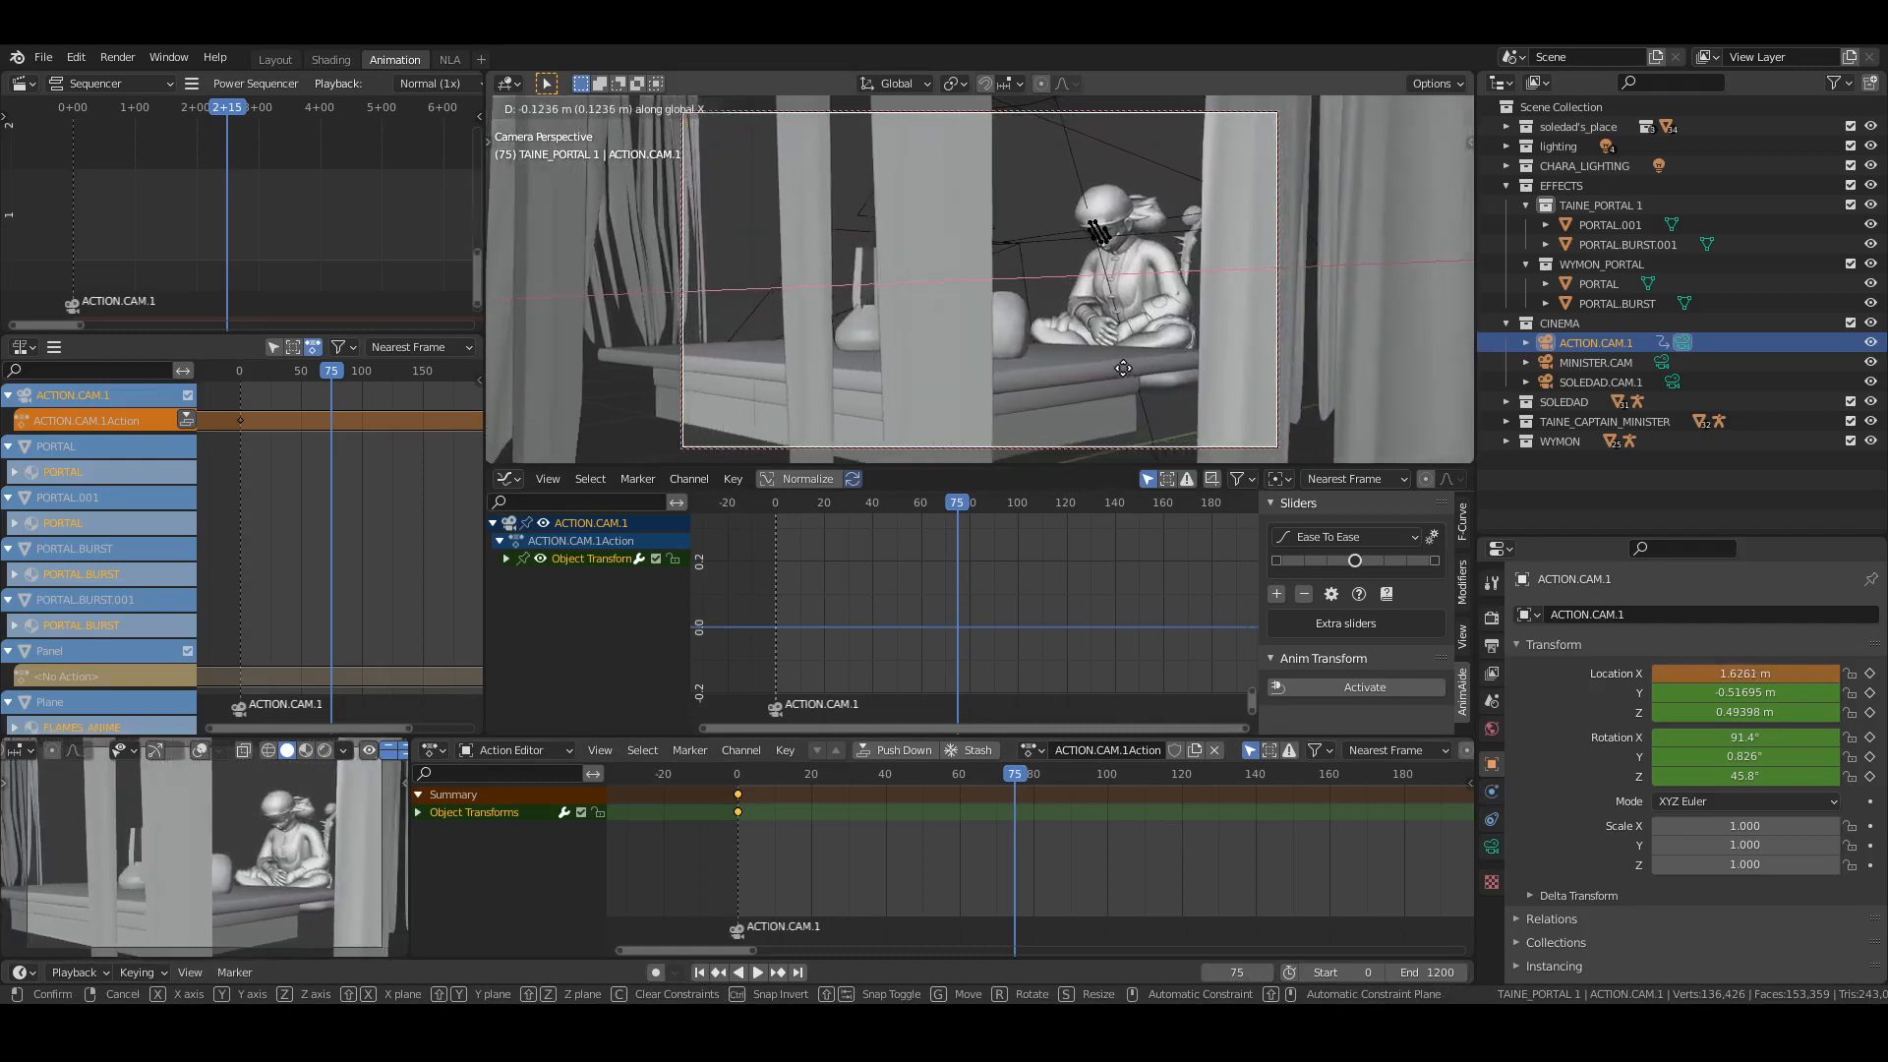
left_click(1003, 872)
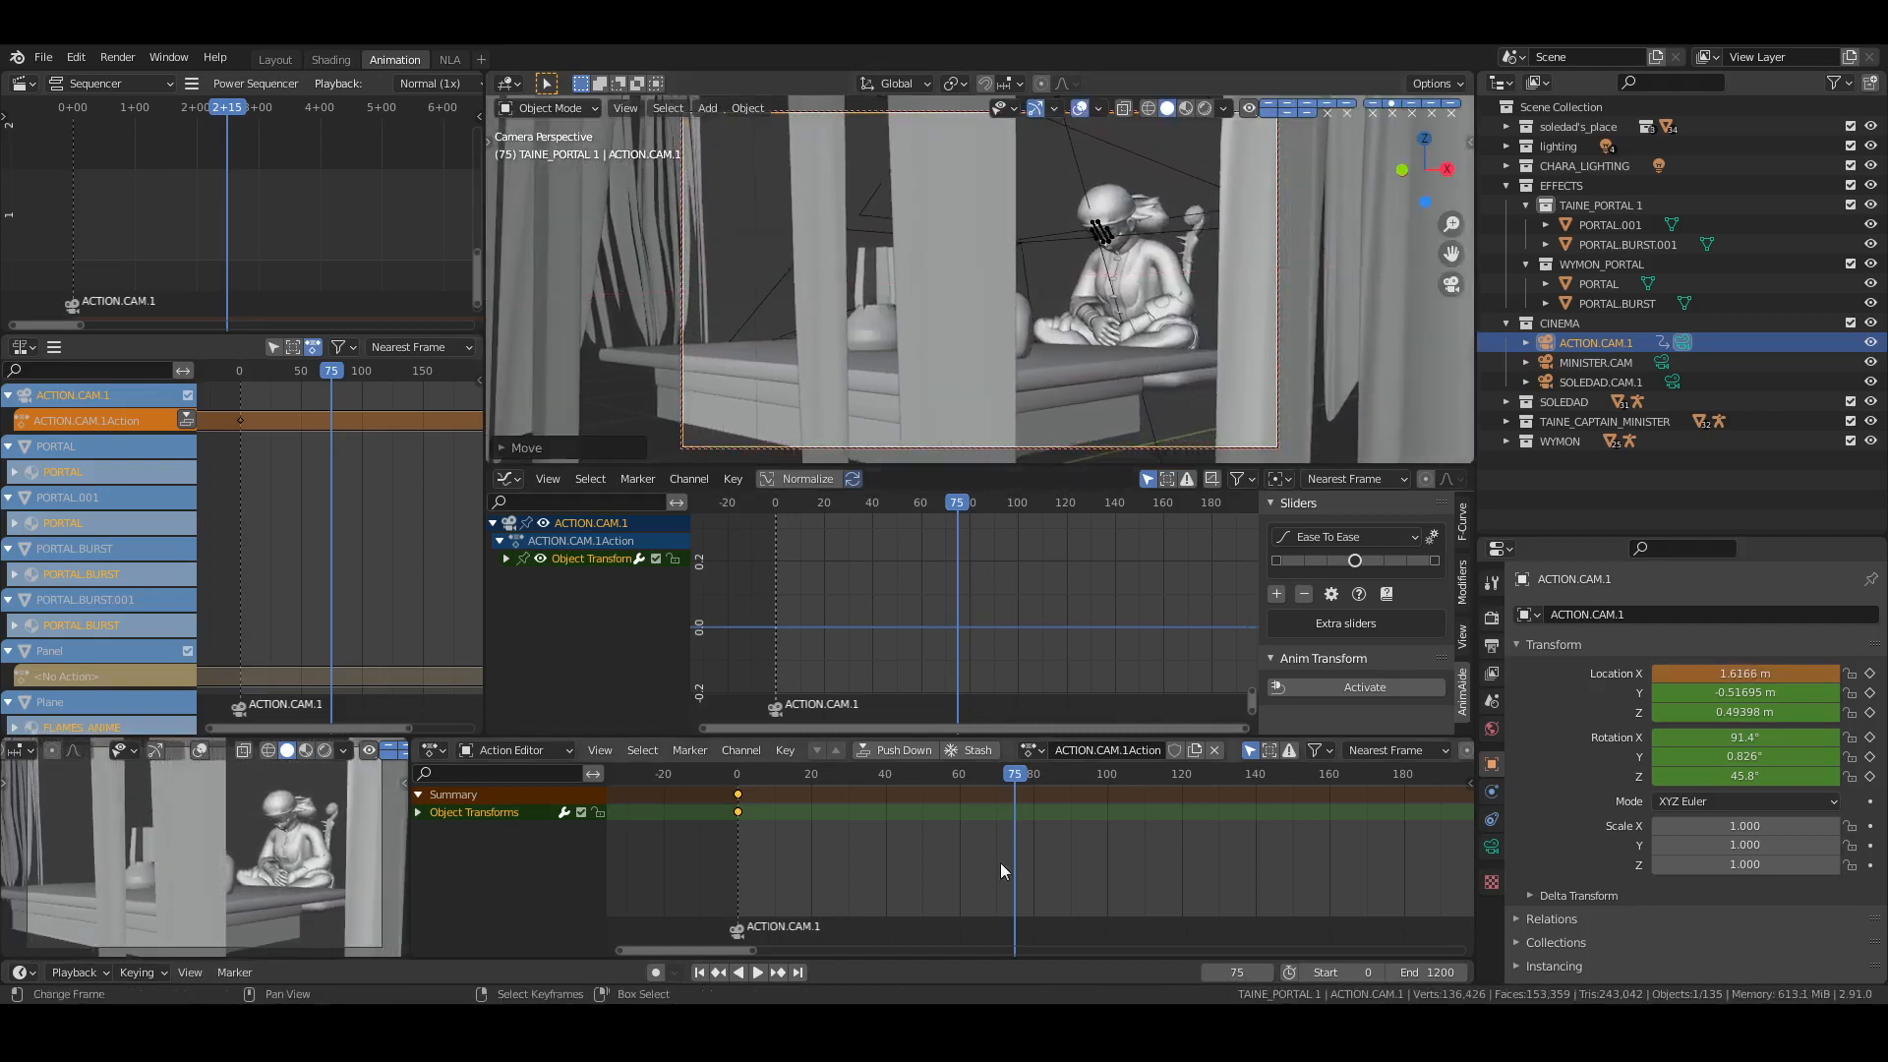
left_click(655, 971)
key("i")
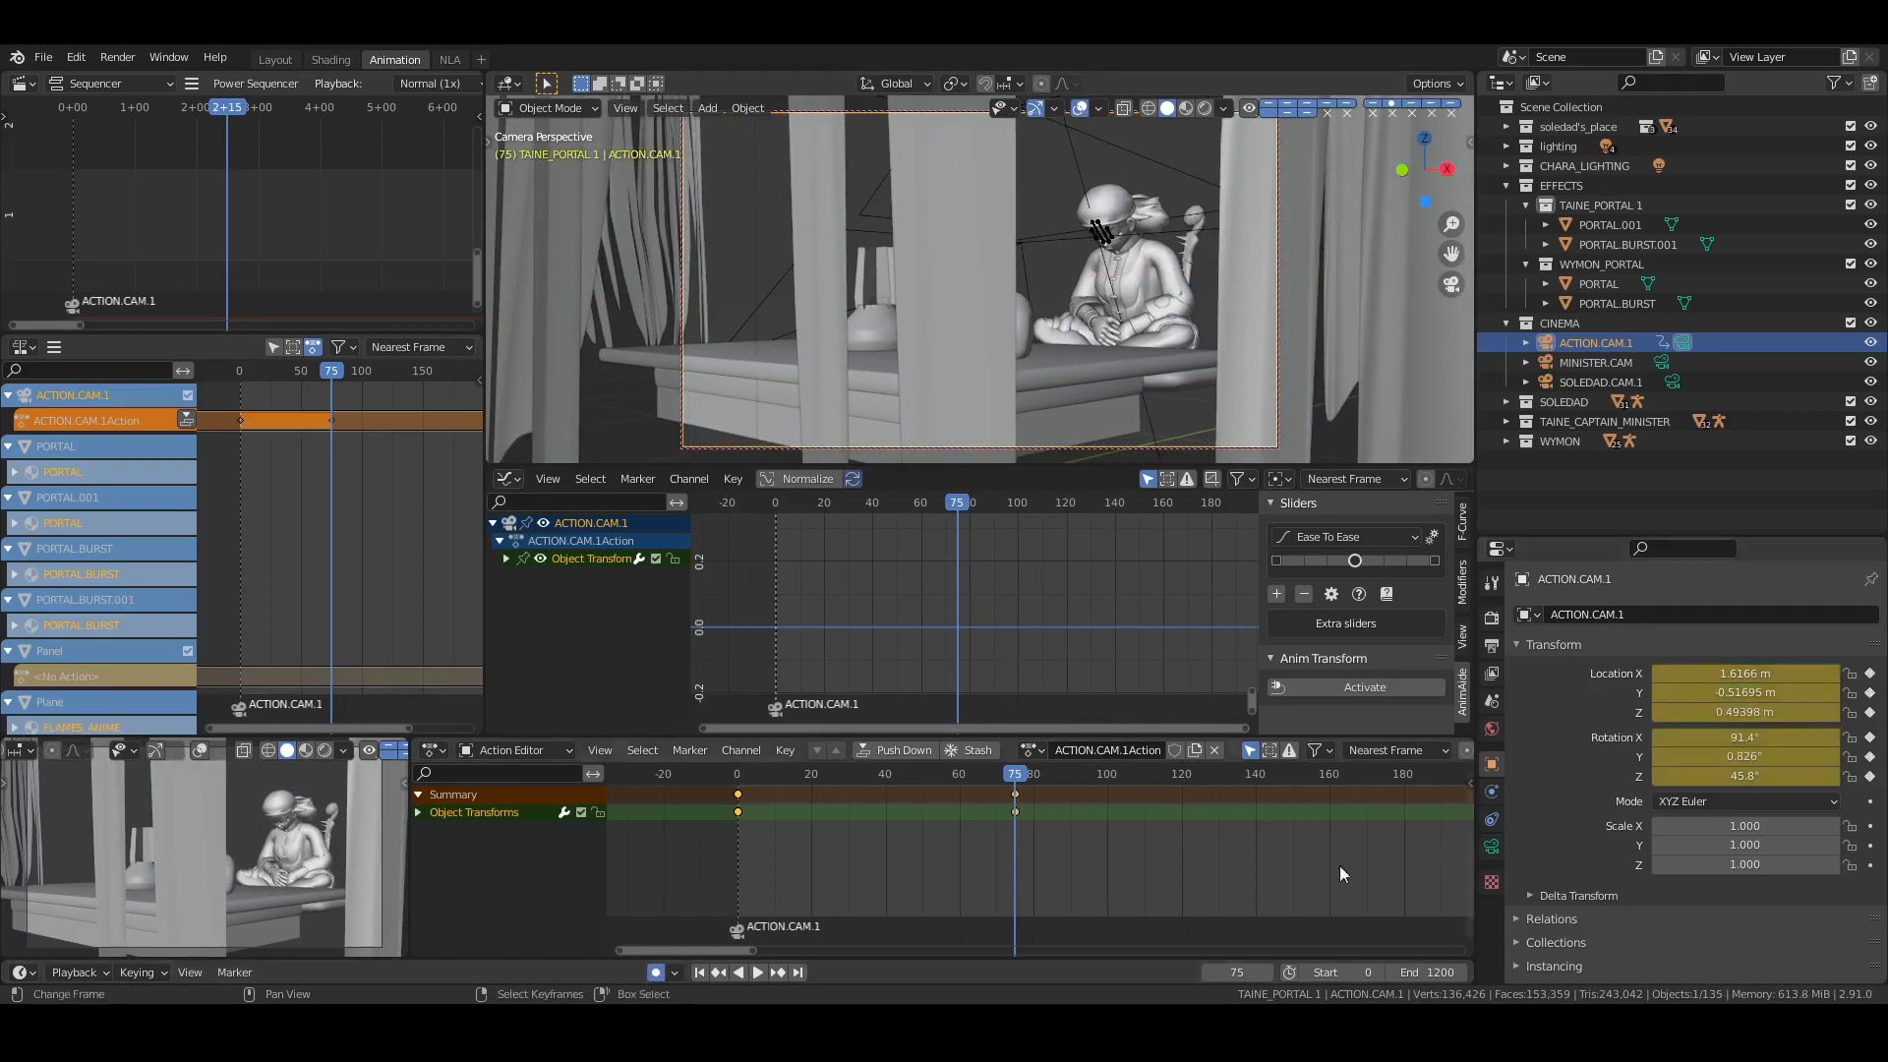
Save the file and change the interpolation mode of ACTION.CAM.1's keyframes
key("ctrl+s")
key("t")
left_click(539, 881)
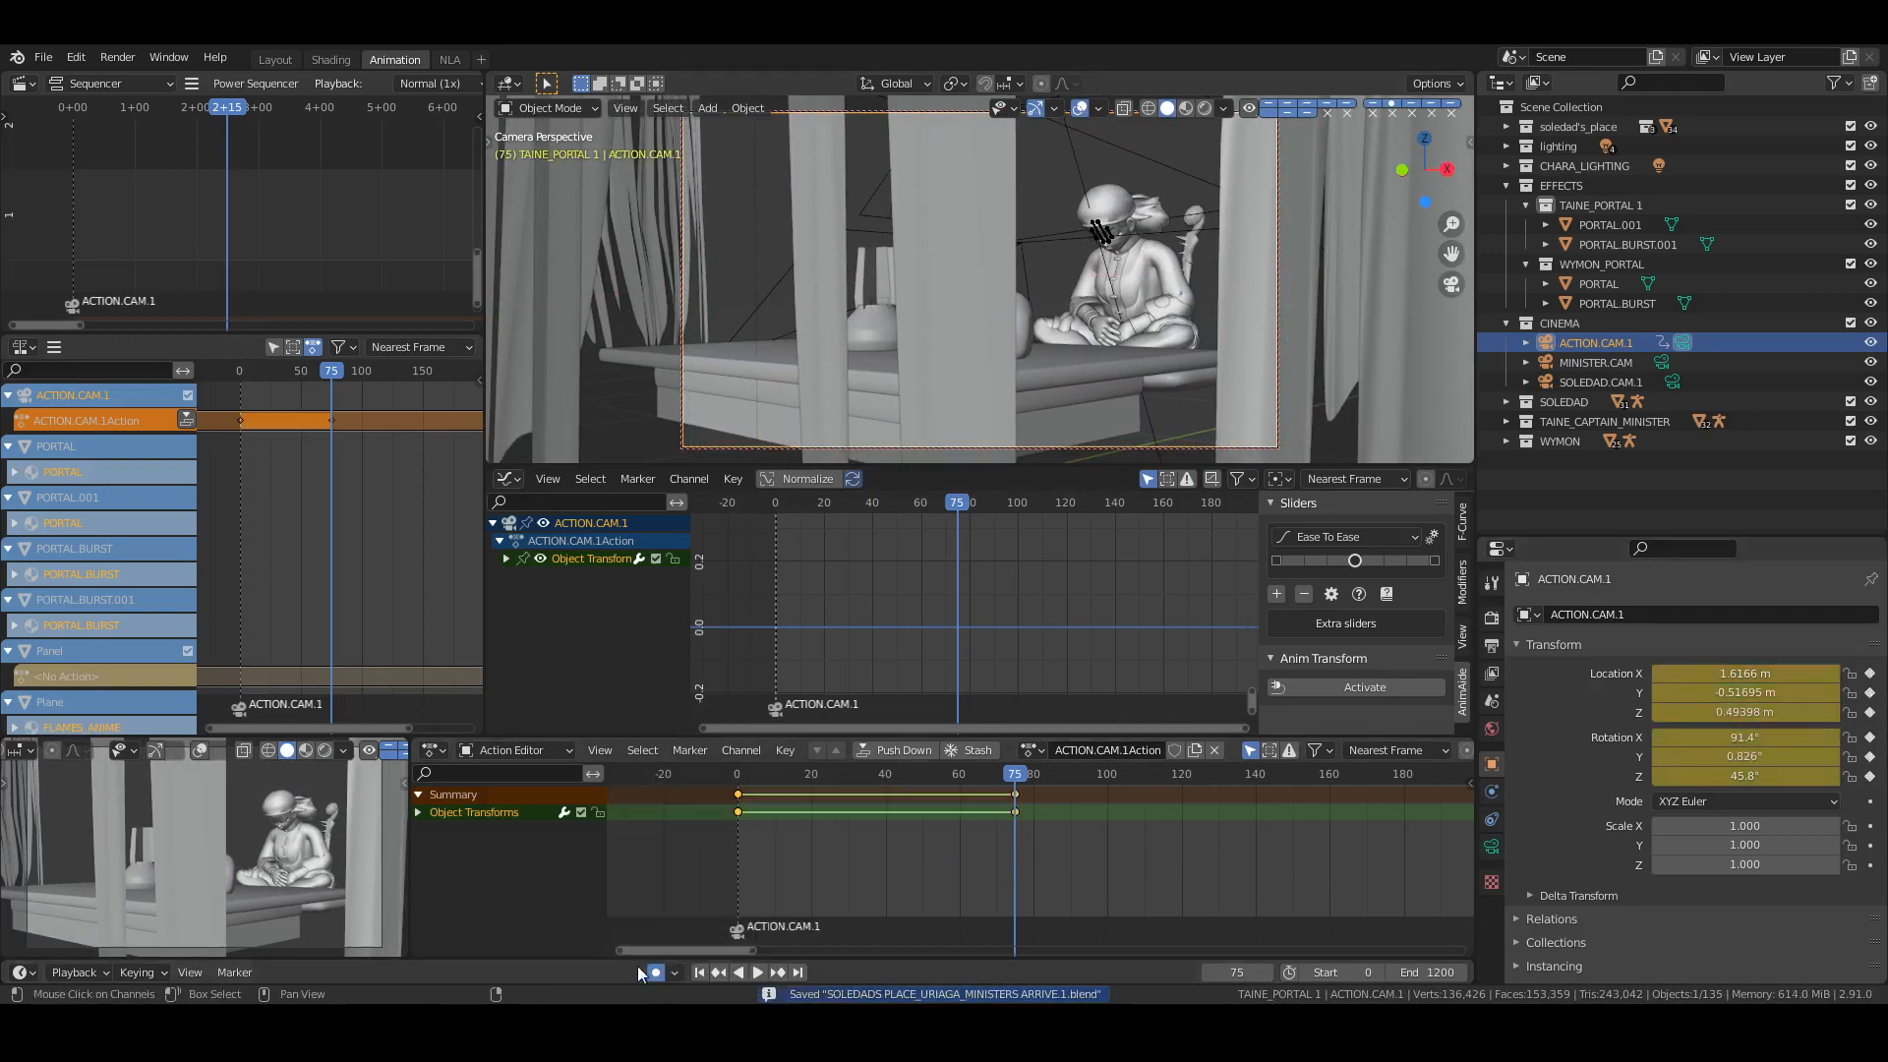
Play back the ACTION.CAM.1 move from frame 0 and return to frame 75
left_click(699, 971)
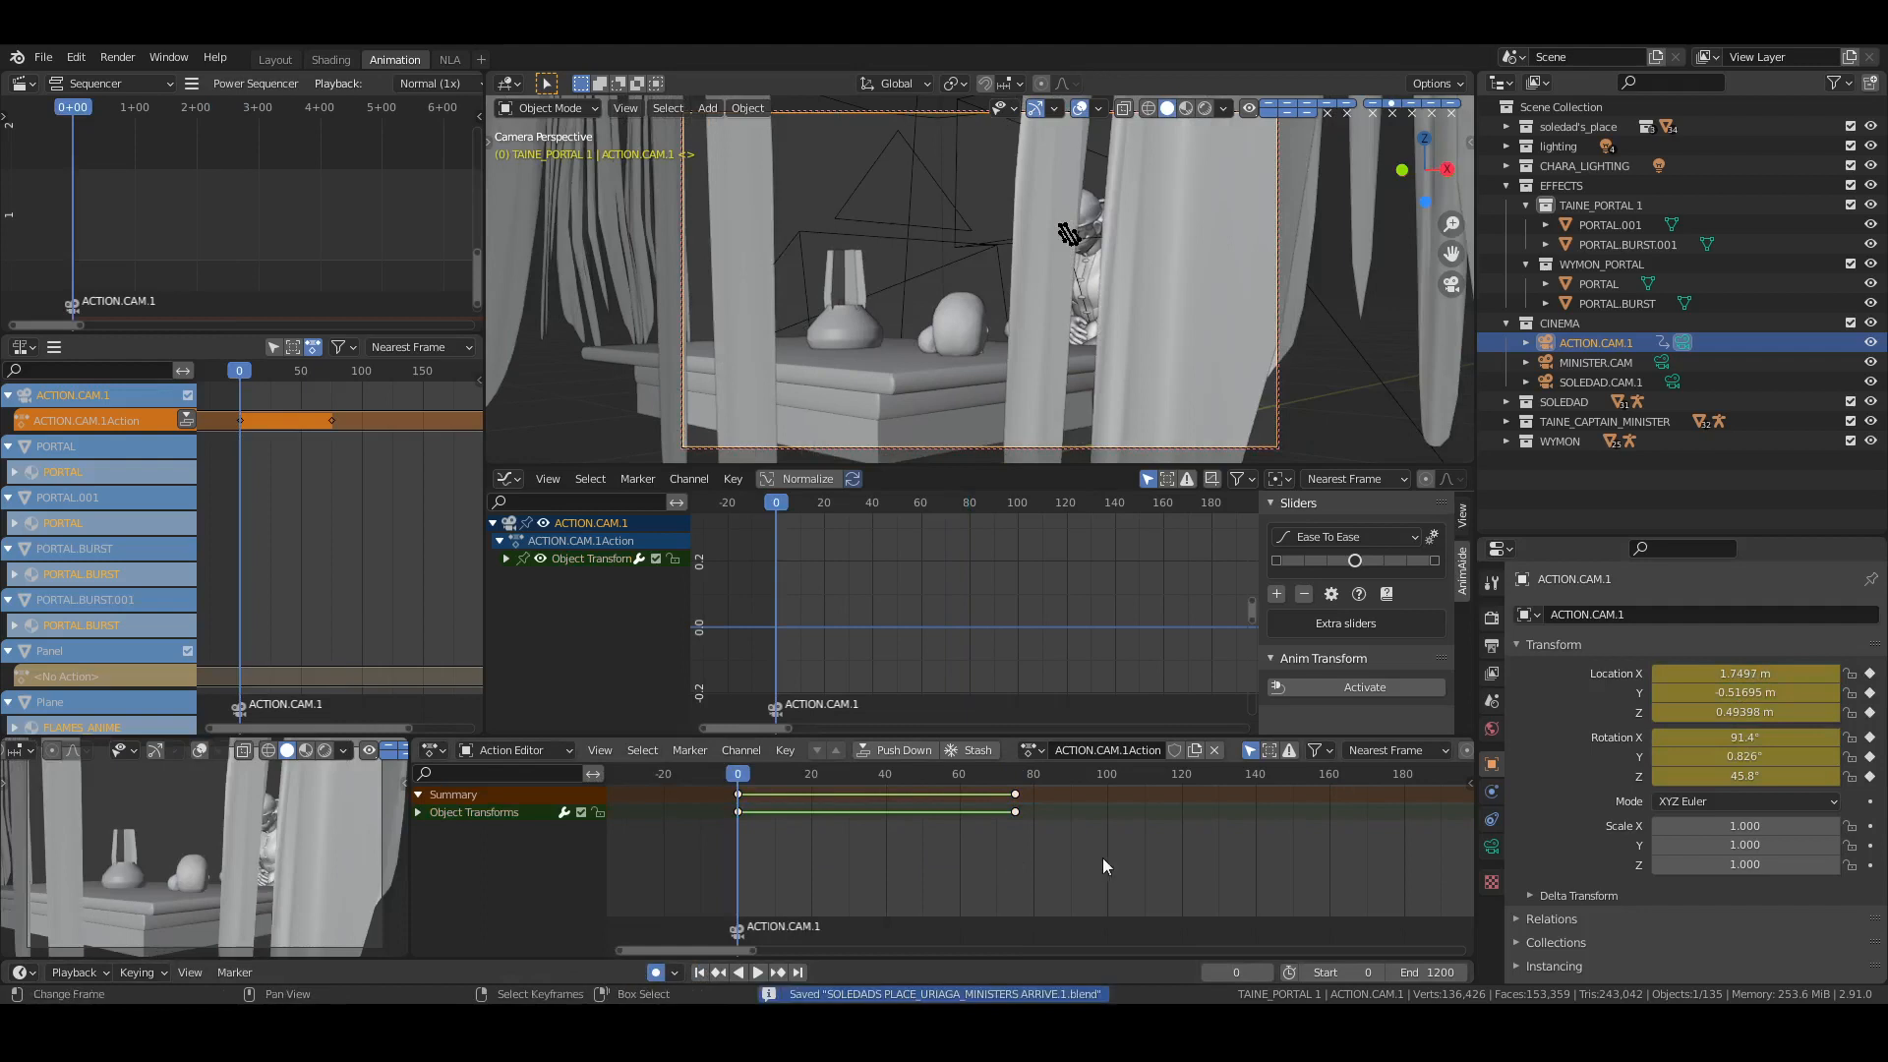
key("space")
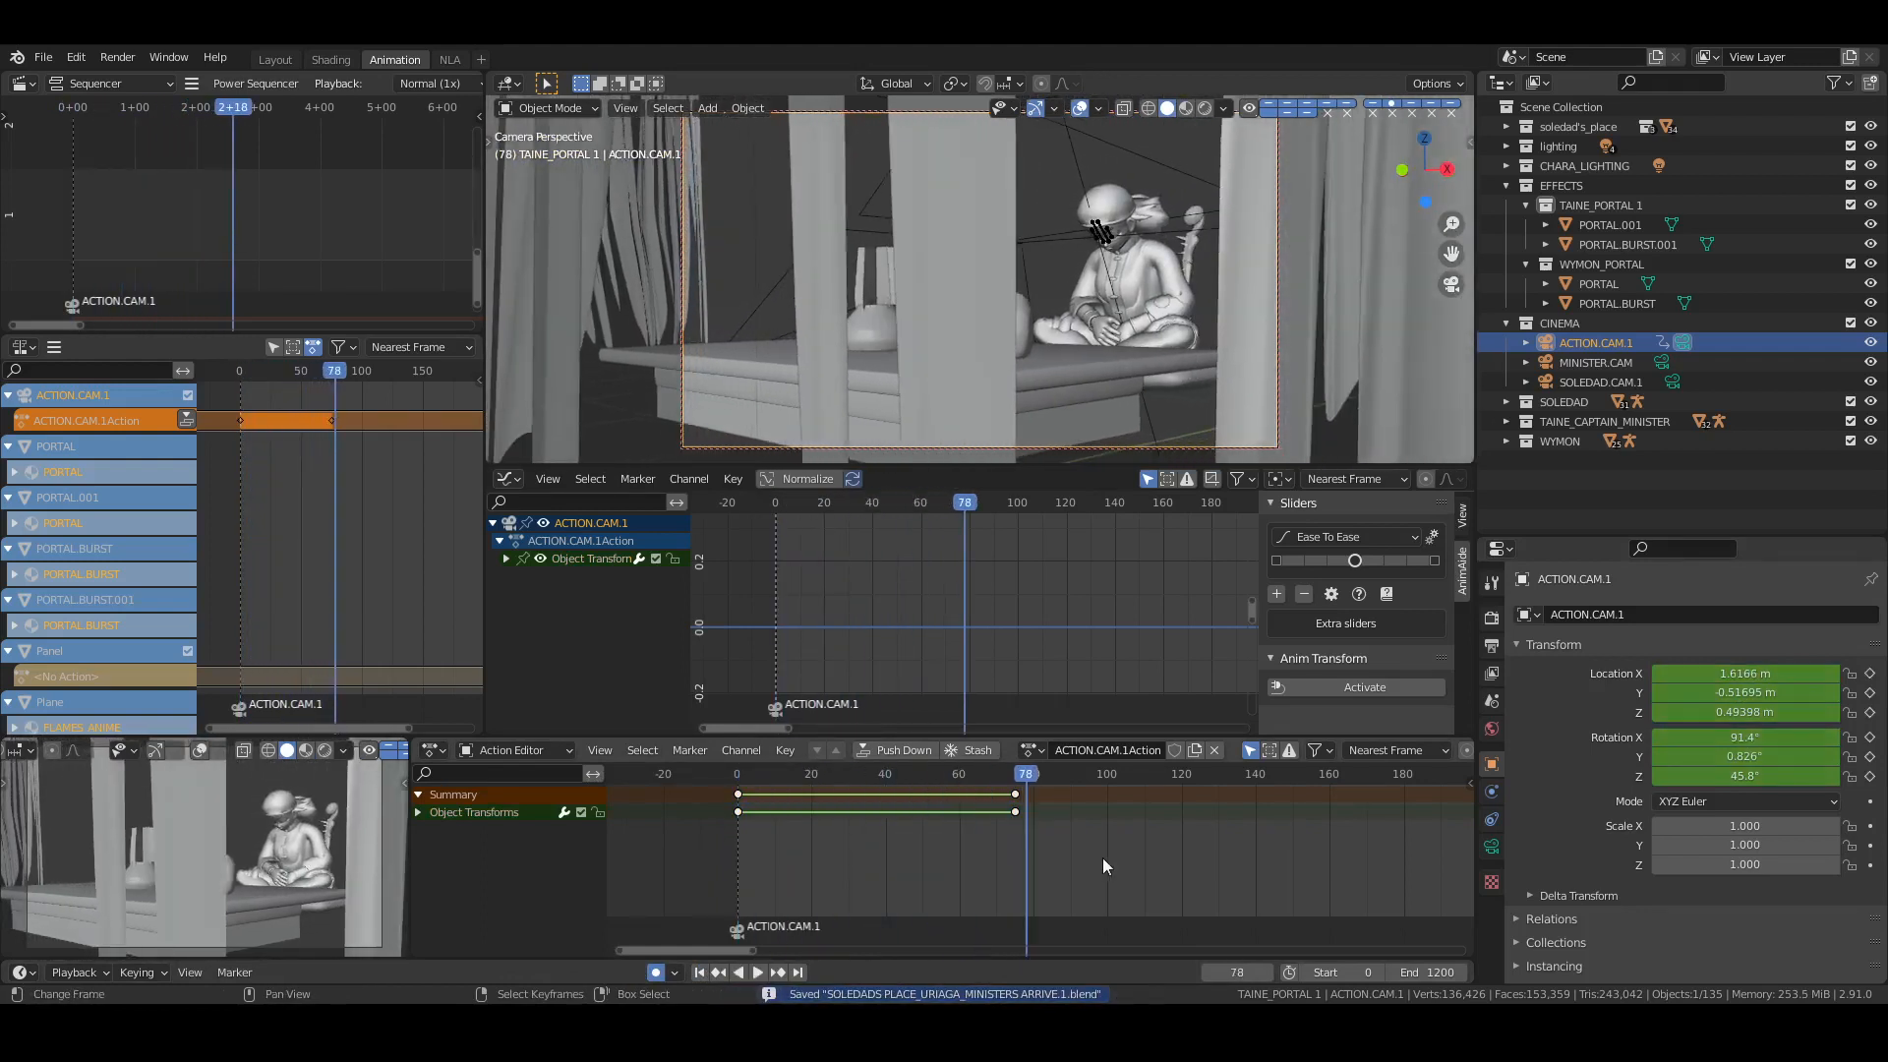
key("space")
key("Left")
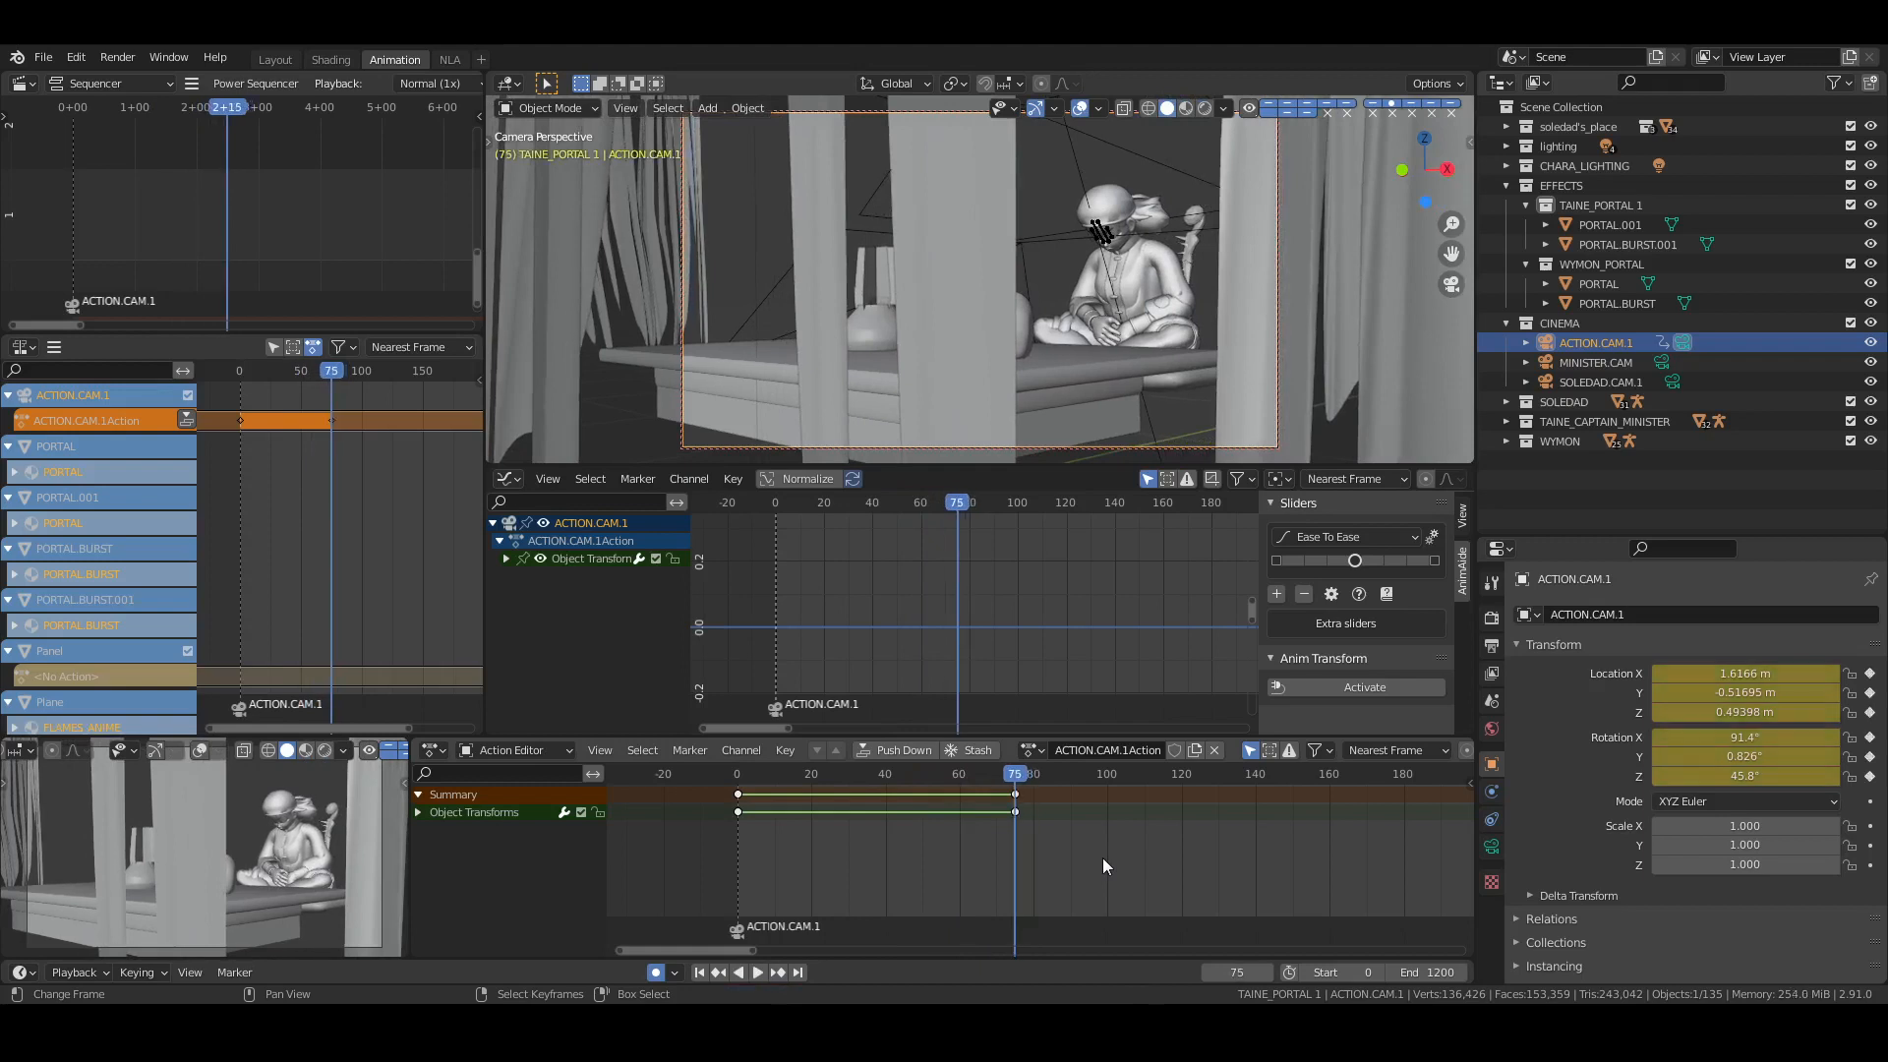
At frame 76, bind SOLEDAD.CAM.1 as the active camera with a marker and keyframe its location and rotation
key("Right")
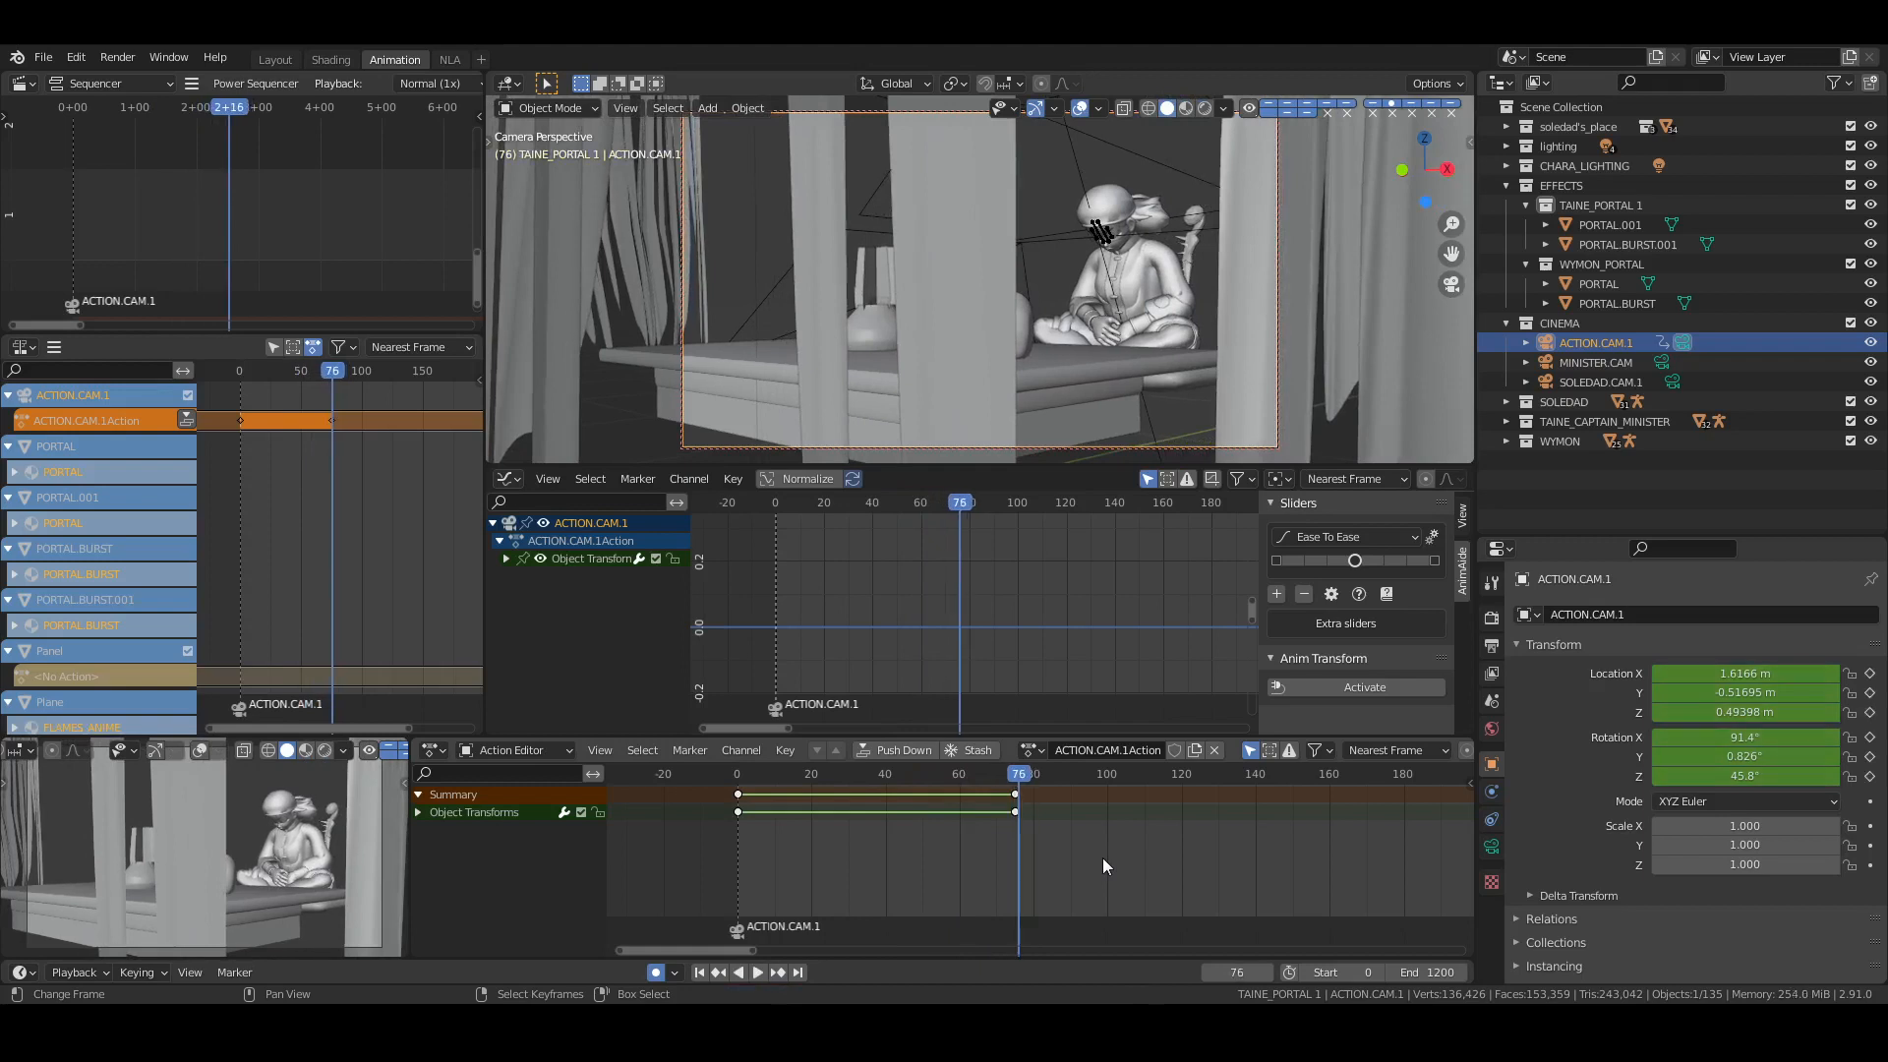
left_click(1671, 381)
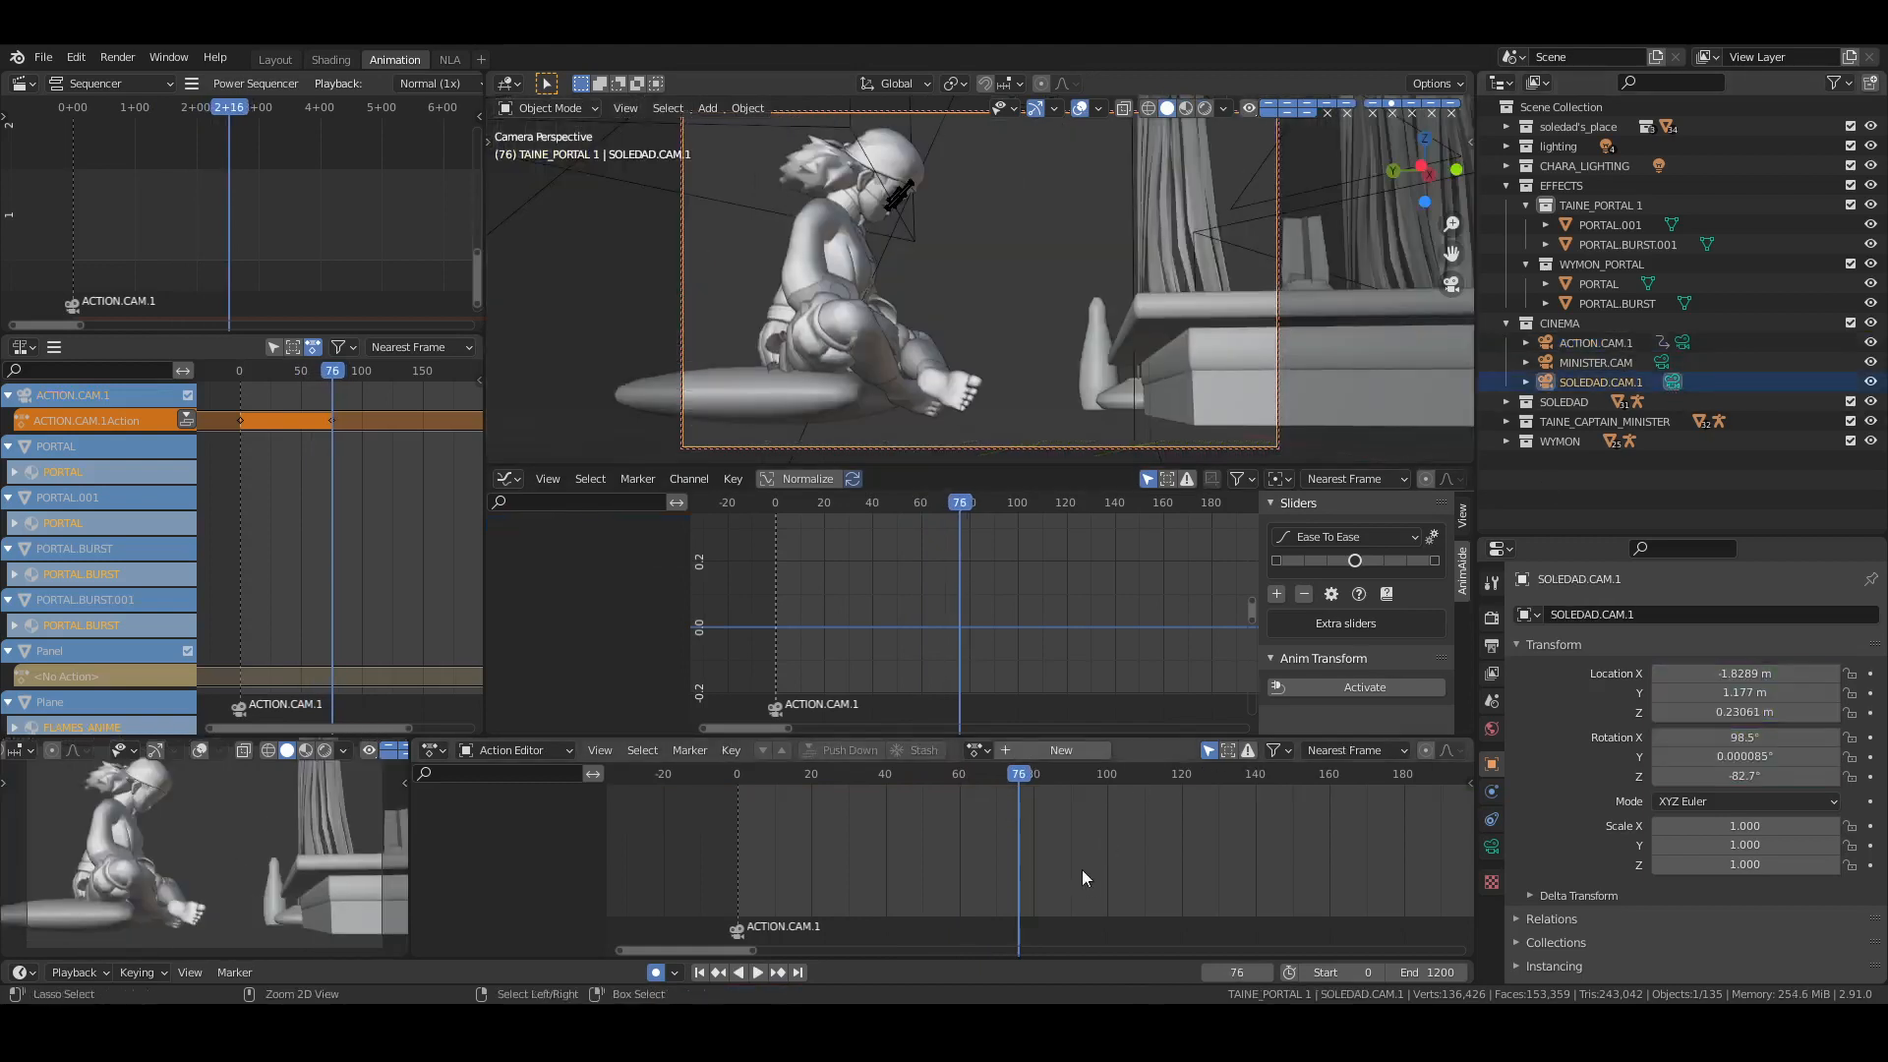
key("ctrl+b")
key("i")
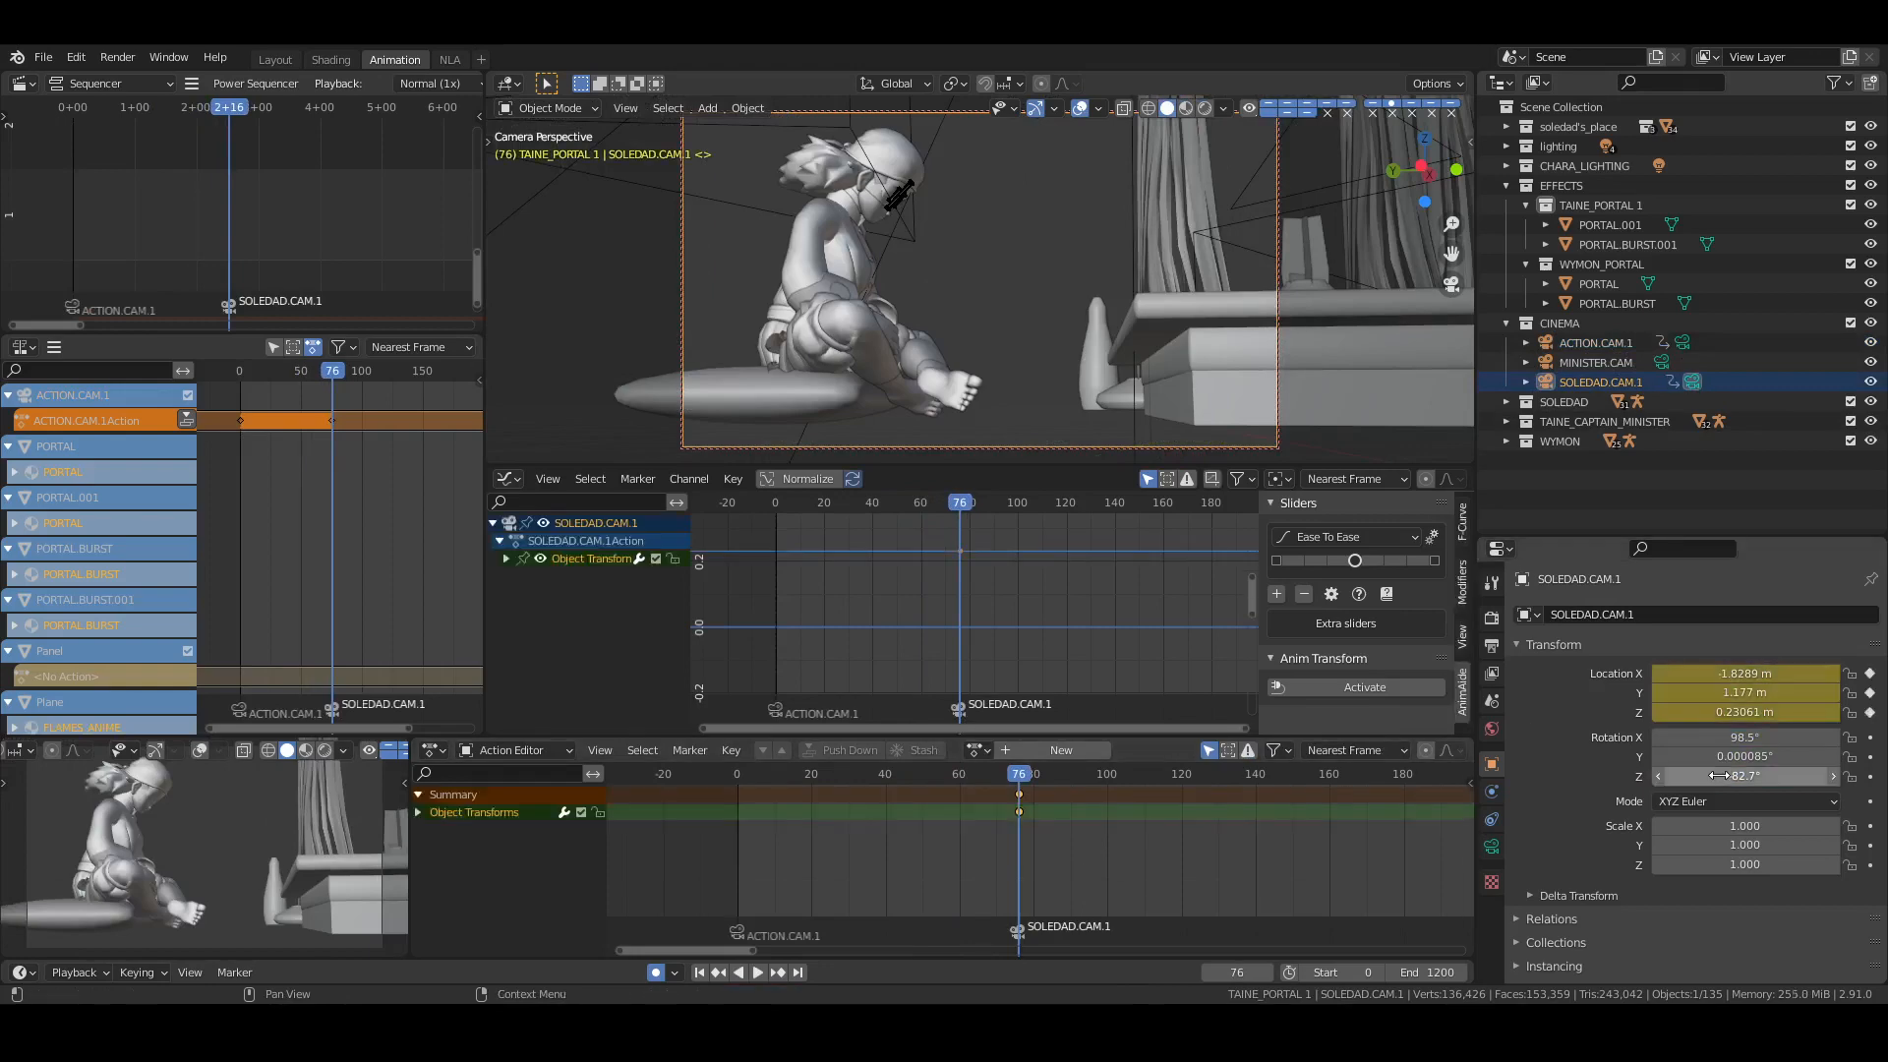
key("i")
left_click(889, 141)
key("KP_Decimal")
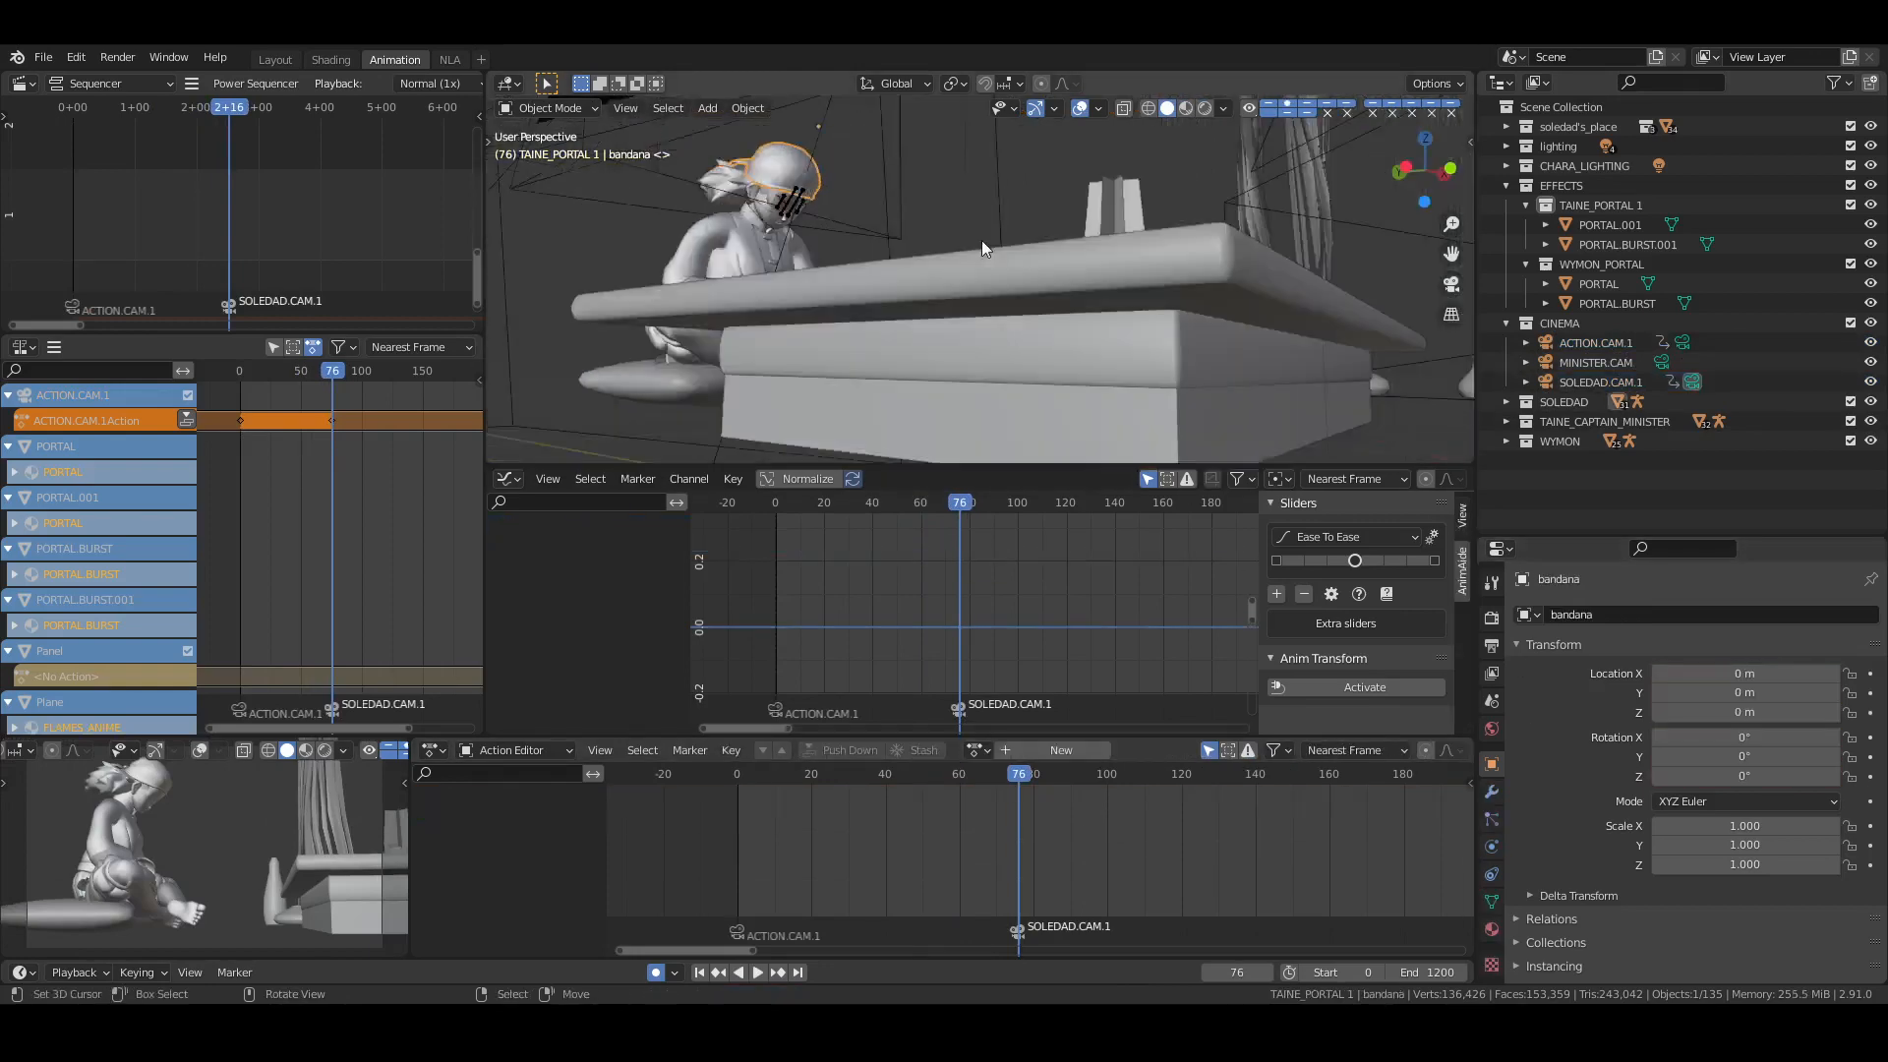
key("KP_0")
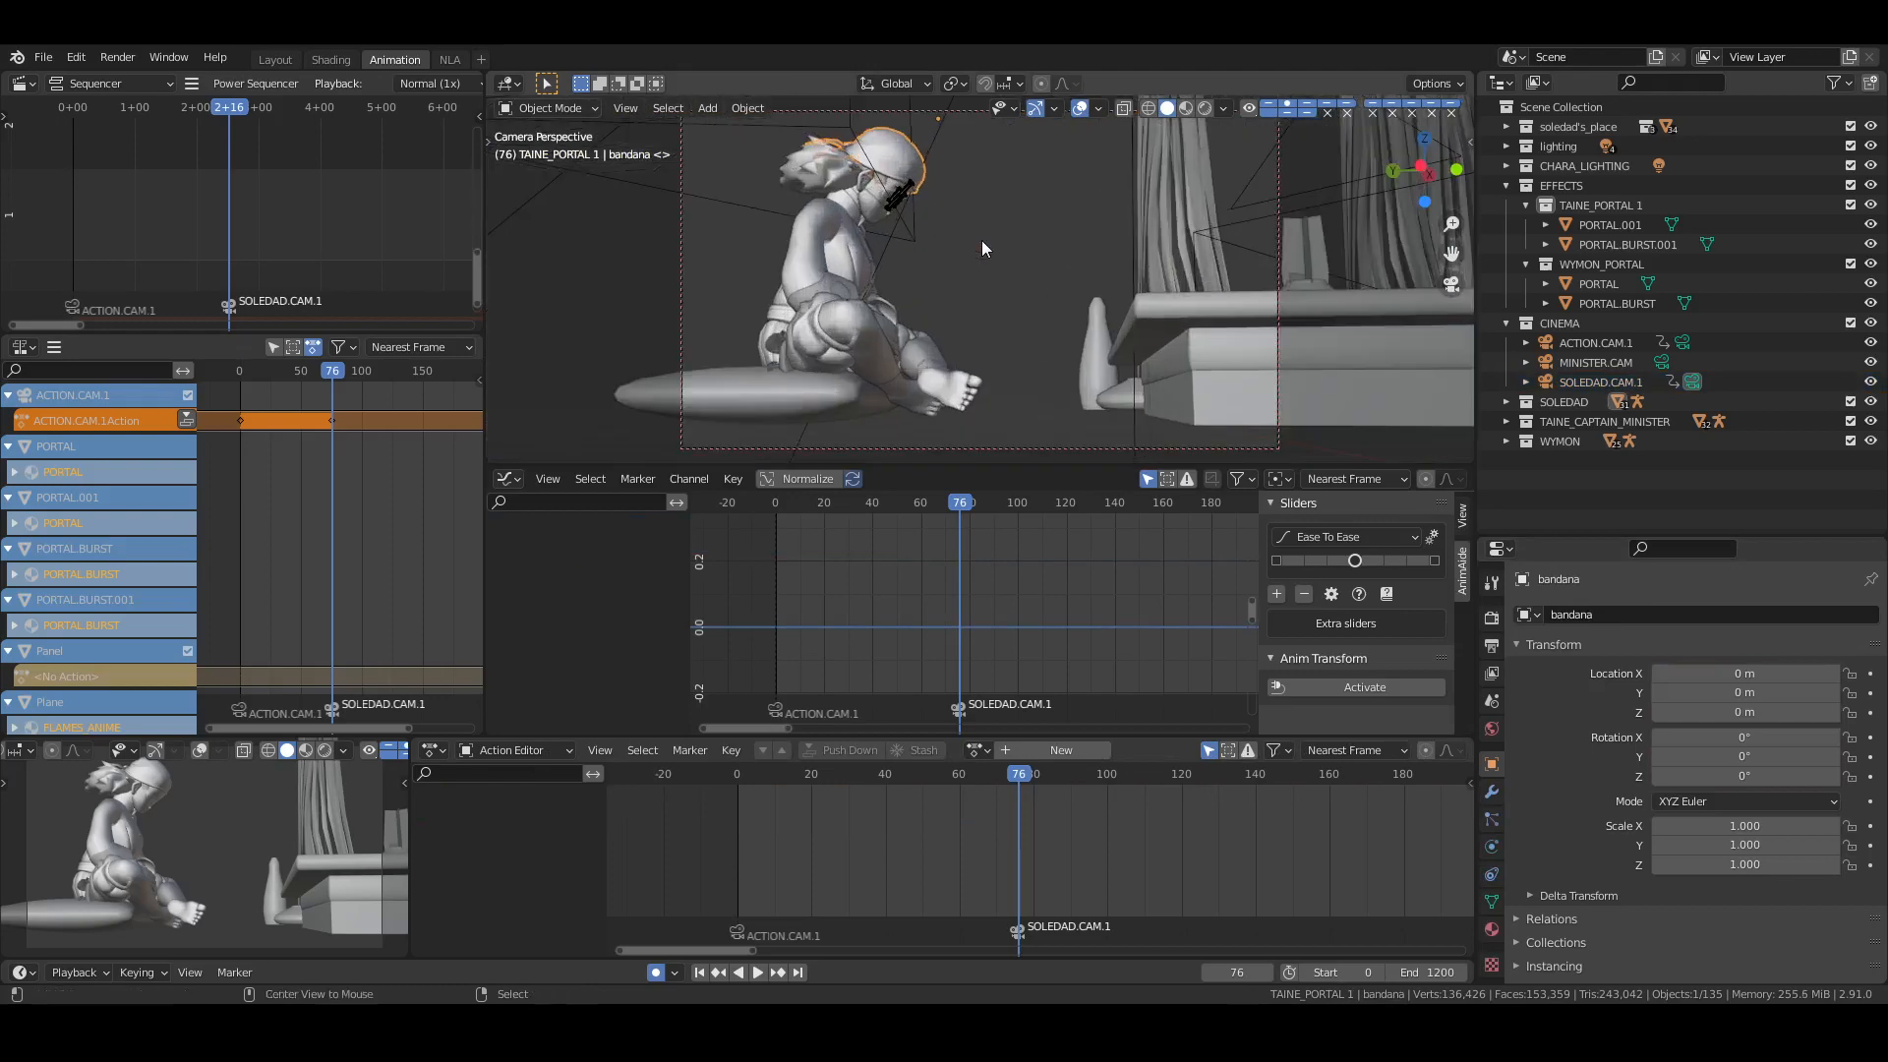
left_click(981, 240)
left_click(1599, 381)
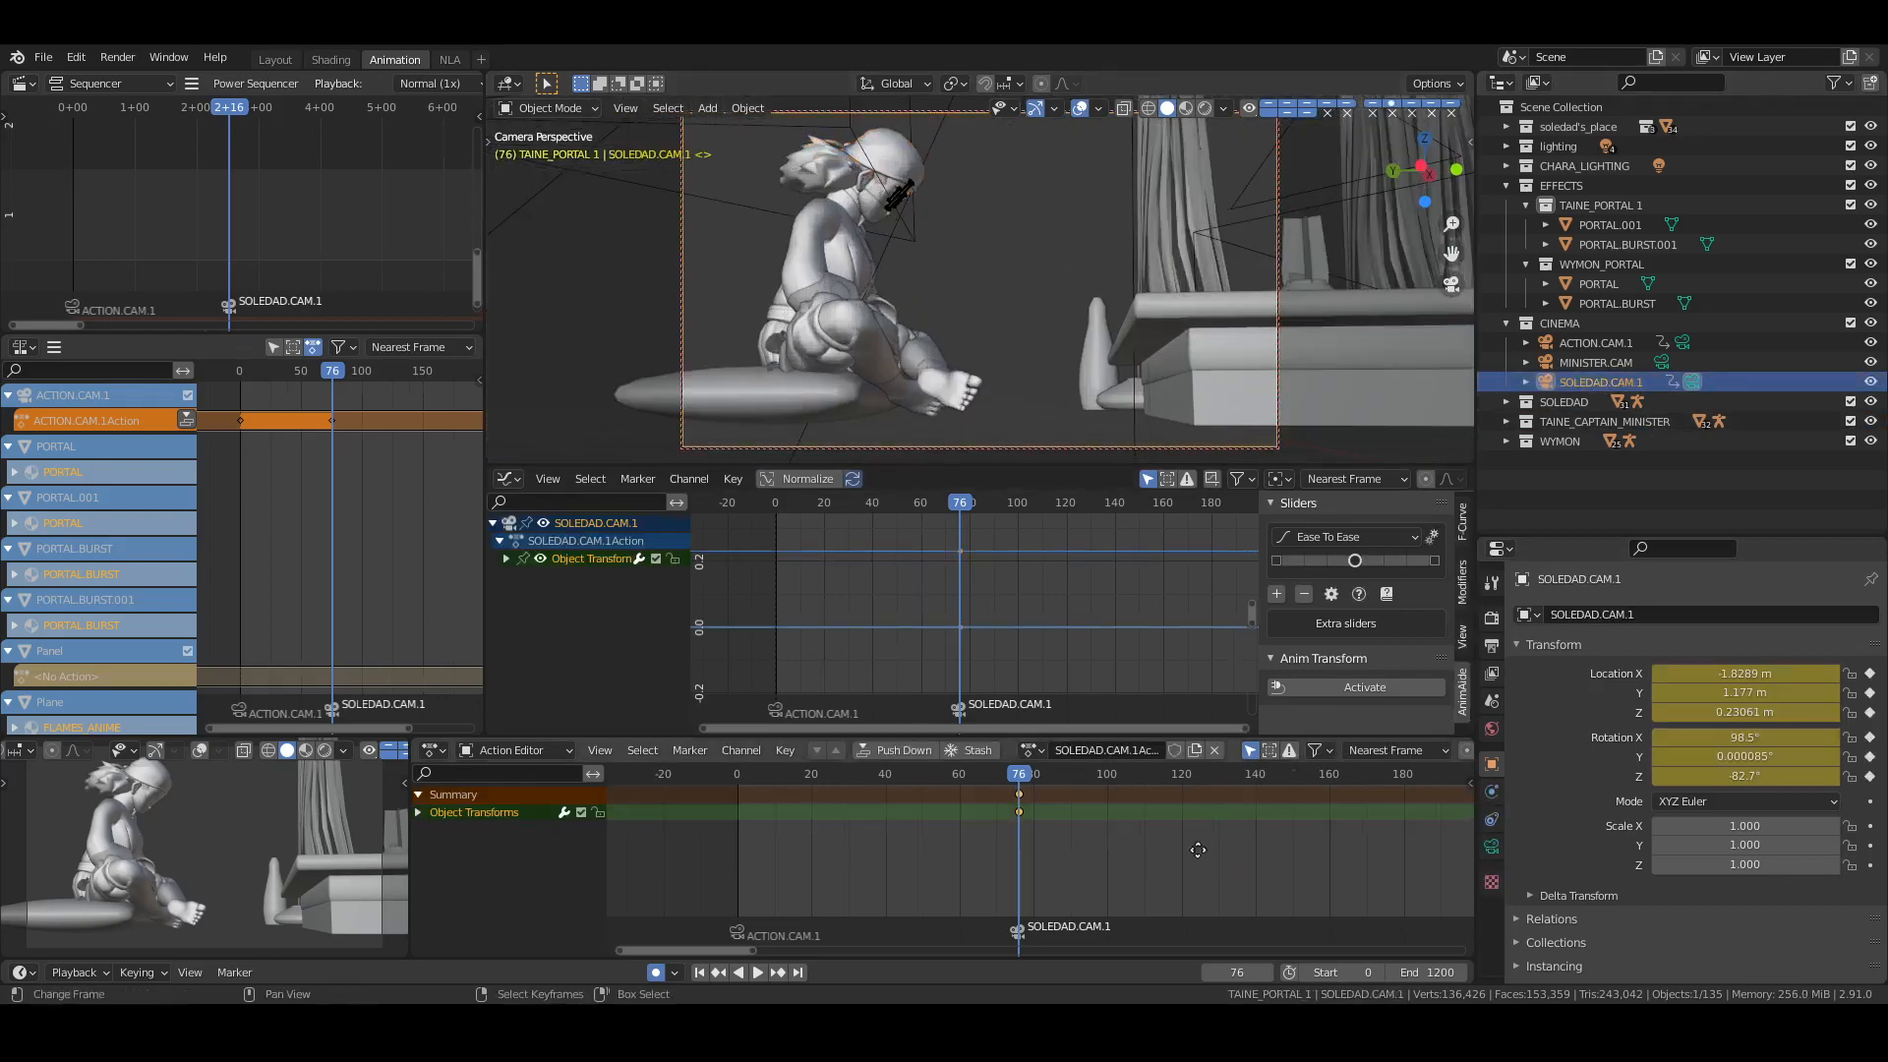
Save the file and, at frame 151, move SOLEDAD.CAM.1 to X -1.5789 m, Y 1.337 m, Z 0.32561 m, keyframing location and rotation
key("KP_Decimal")
key("ctrl+s")
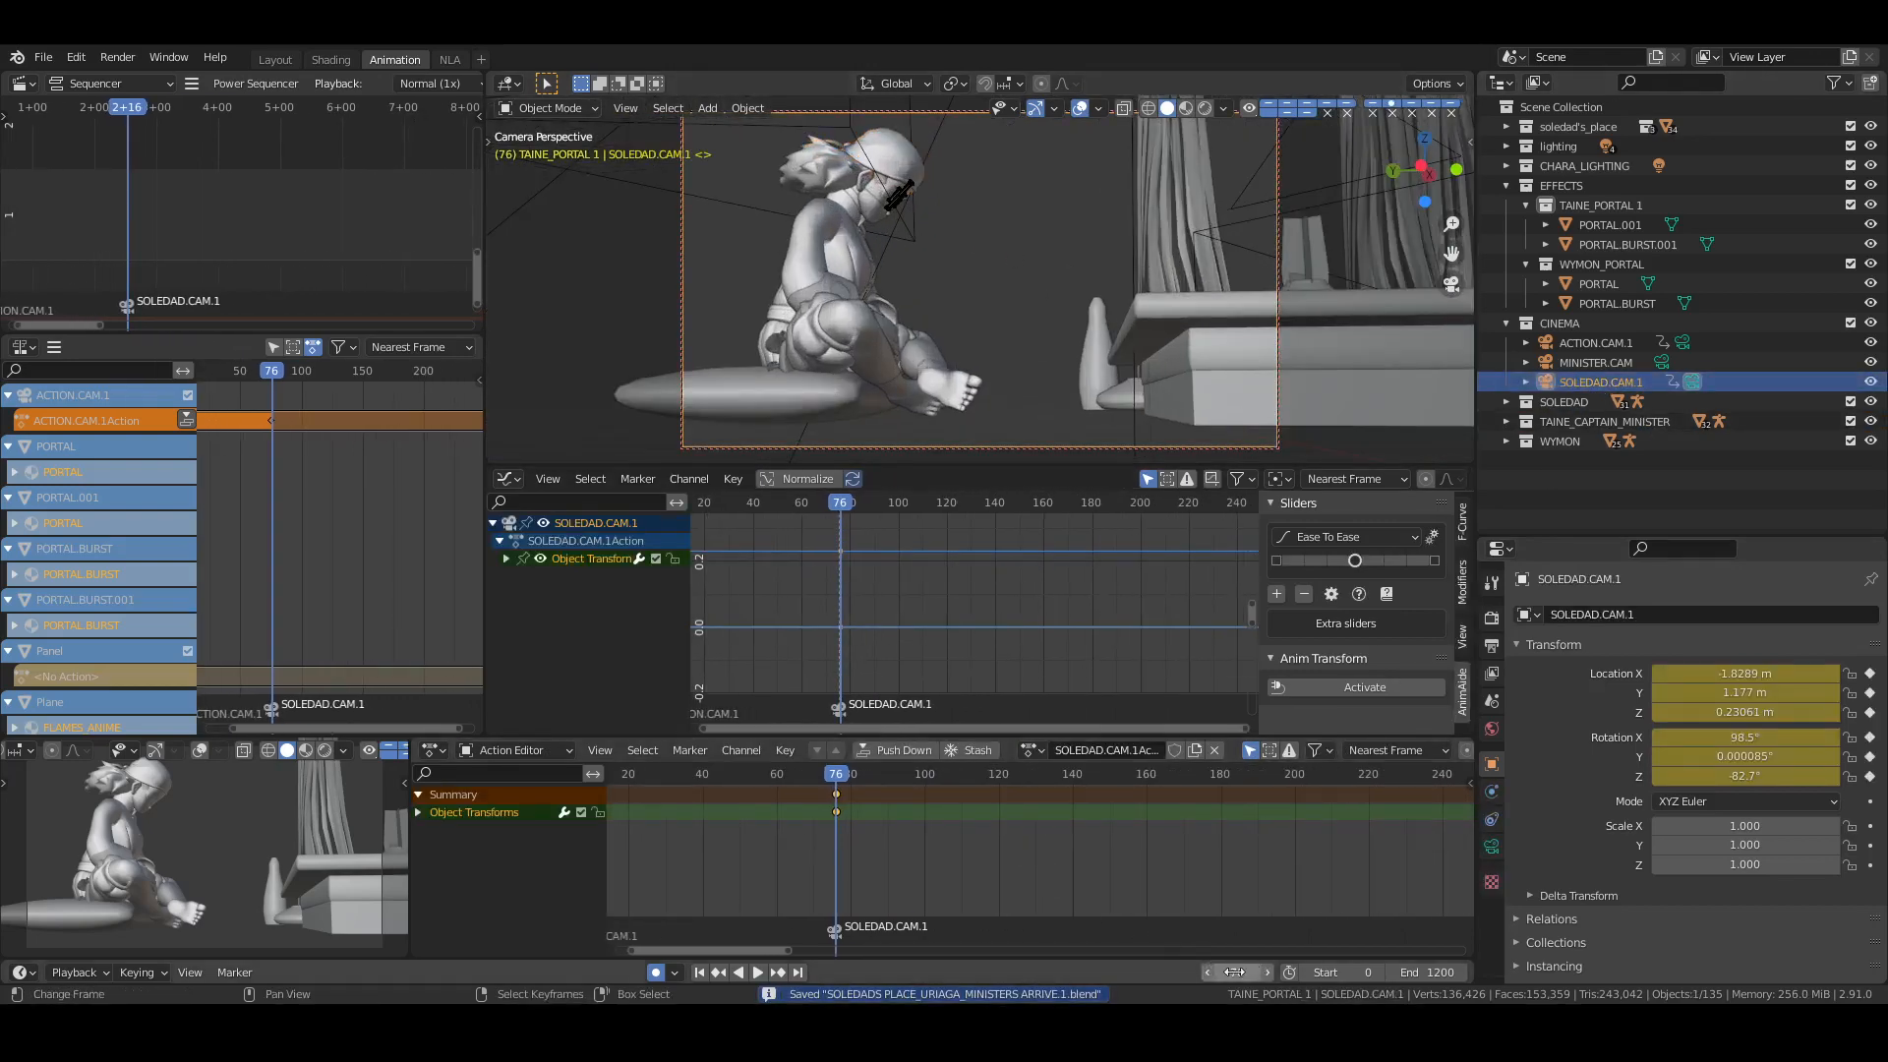
type("5")
key("Return")
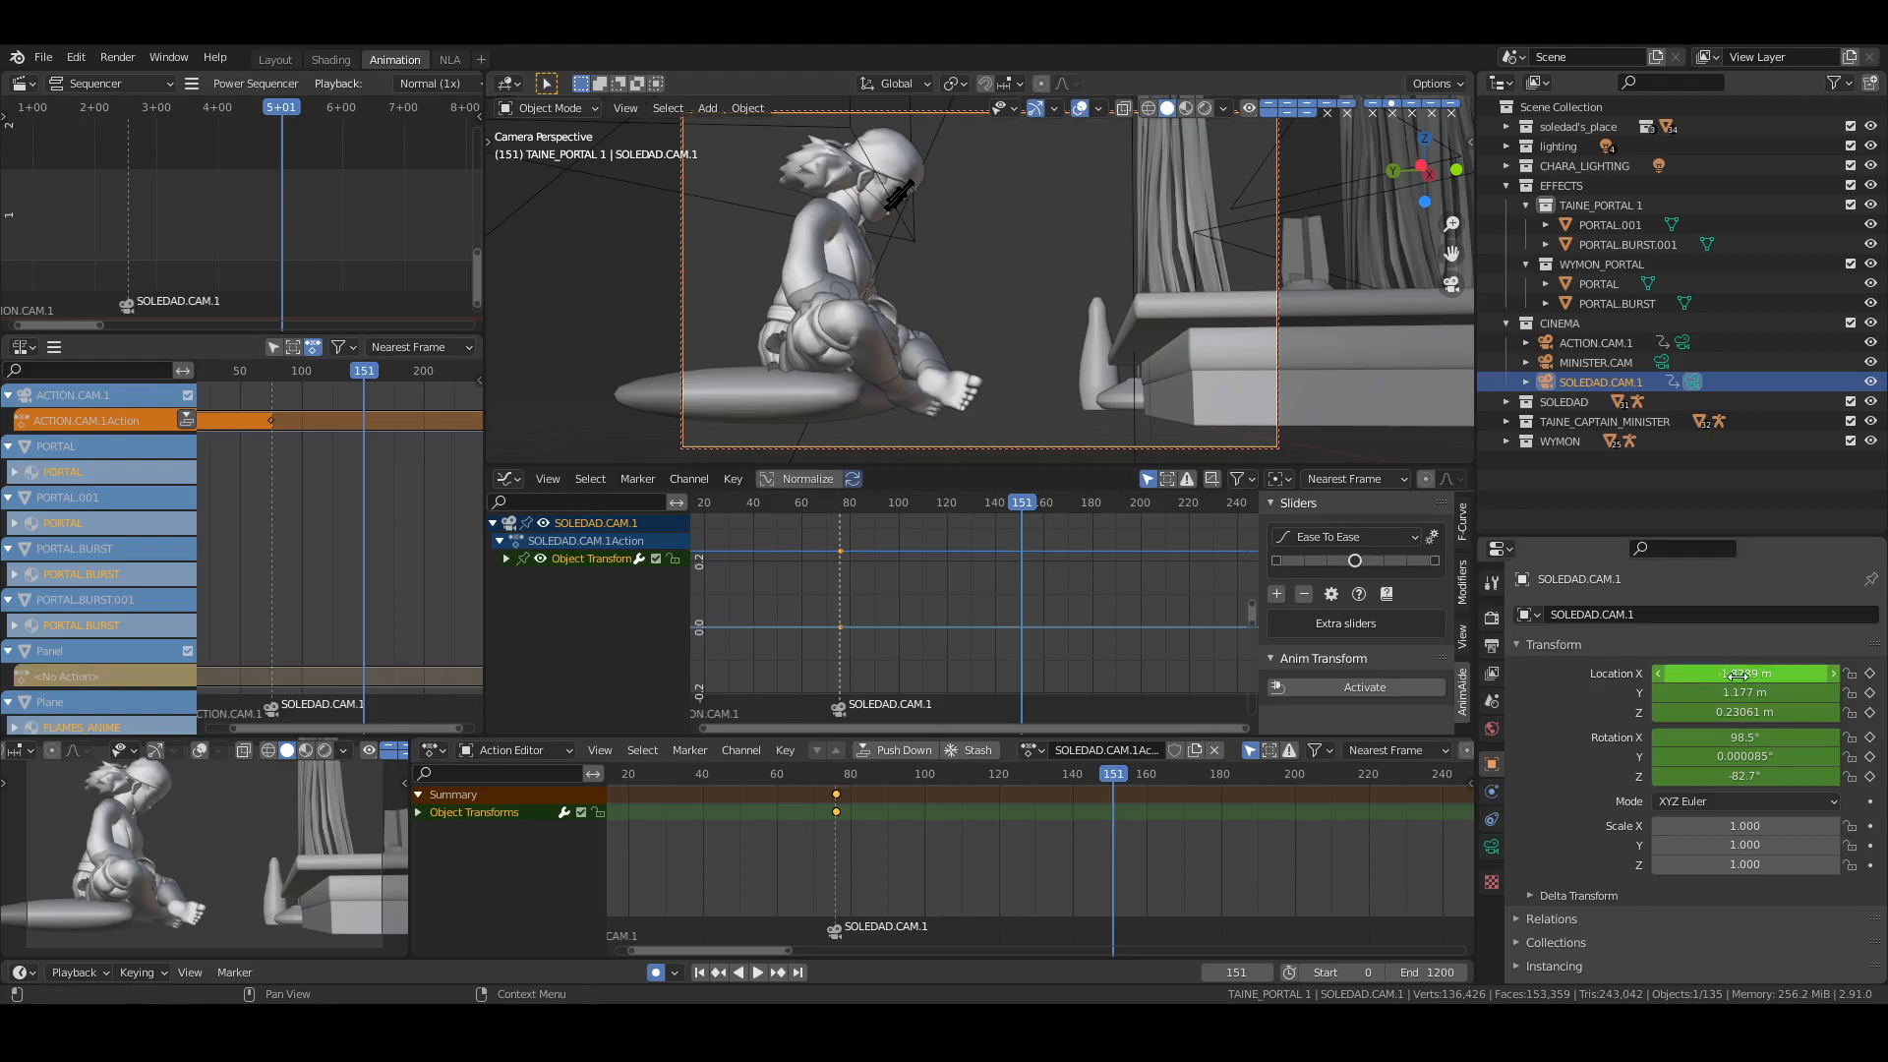
left_click_drag(1744, 673, 1752, 712)
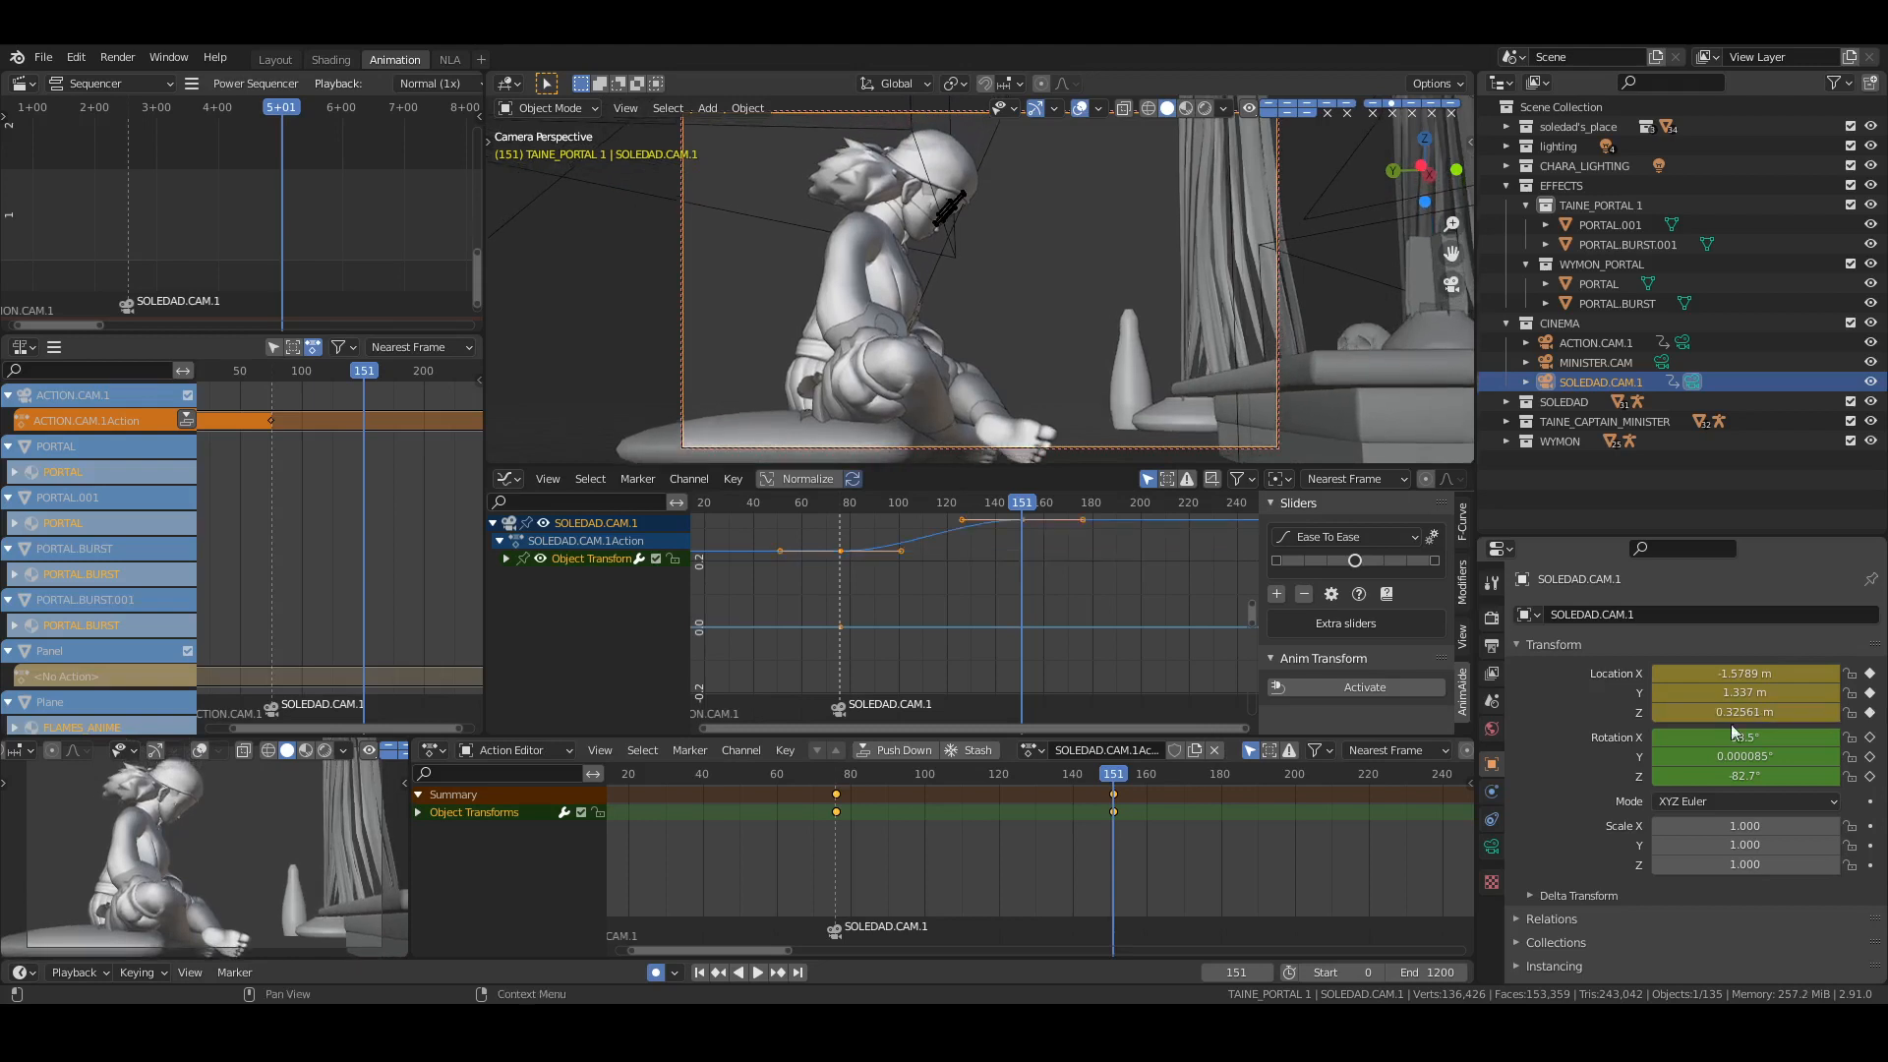
key("i")
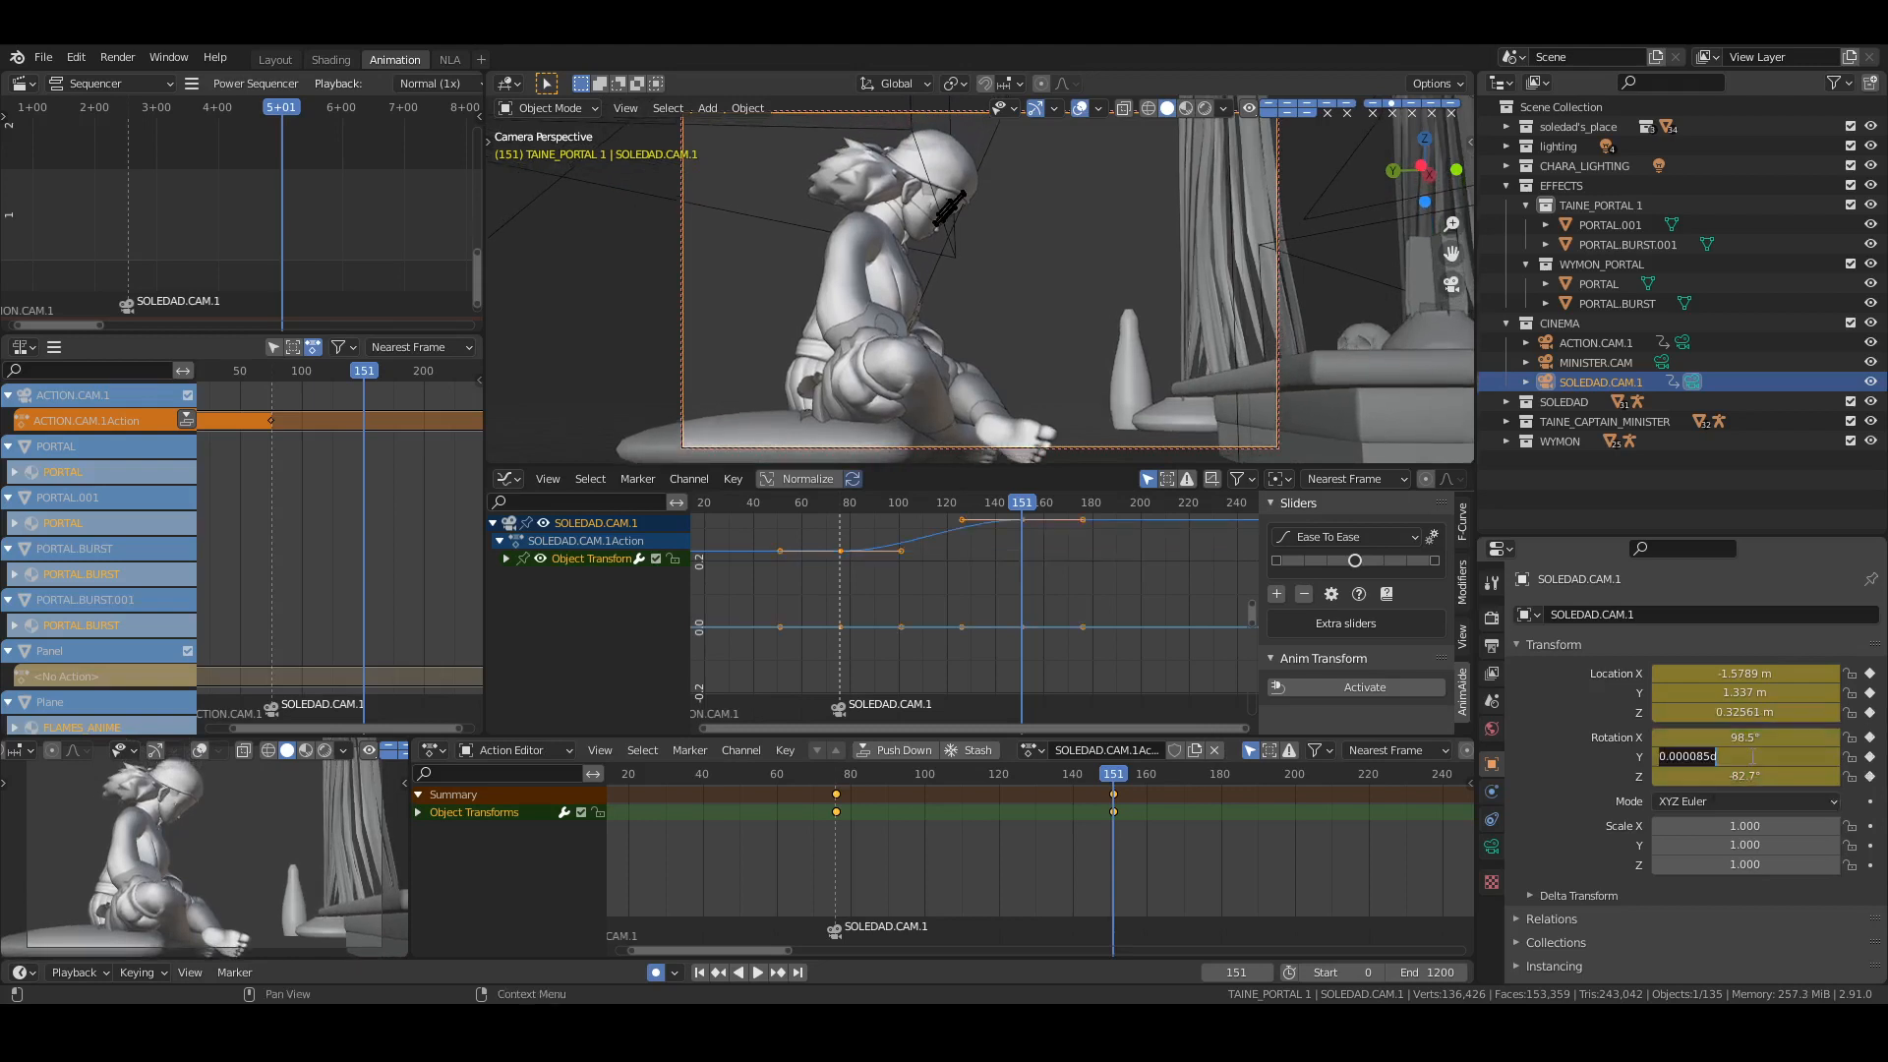
Change the interpolation of SOLEDAD.CAM.1's keyframes to Linear
key("t")
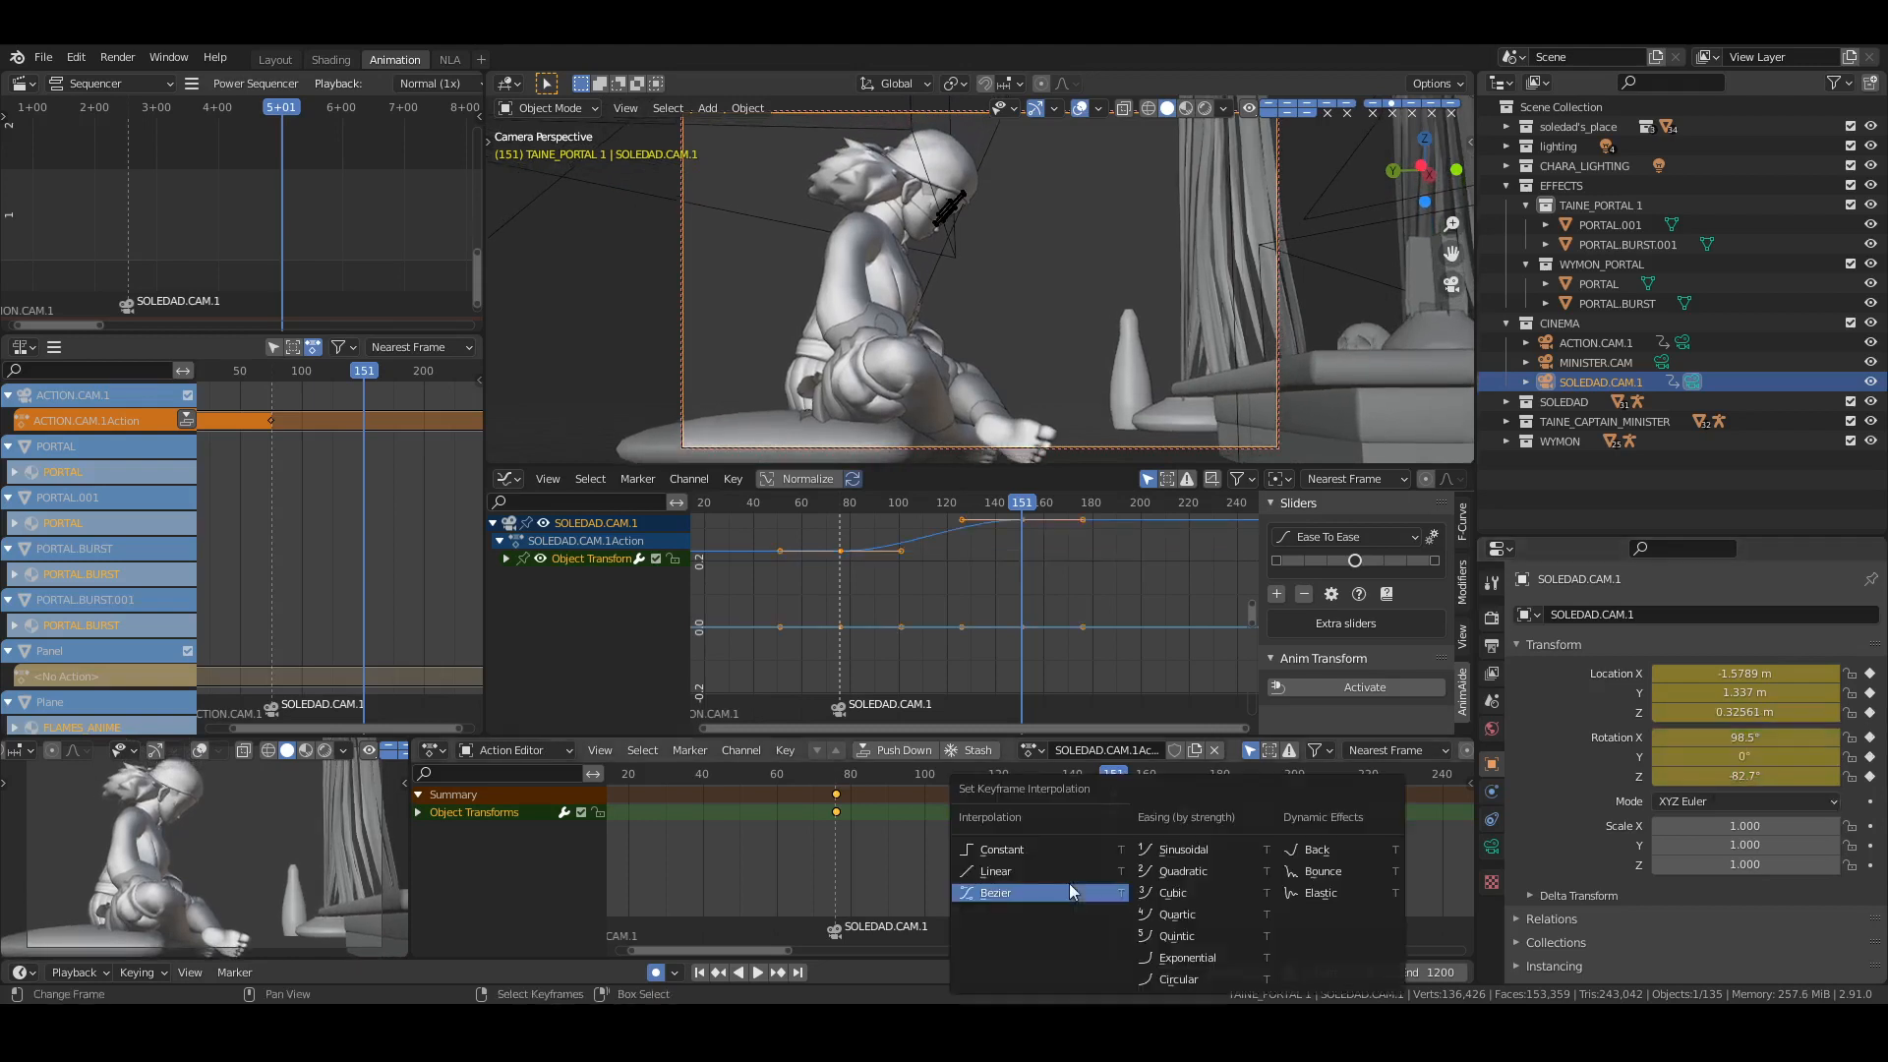
left_click(964, 872)
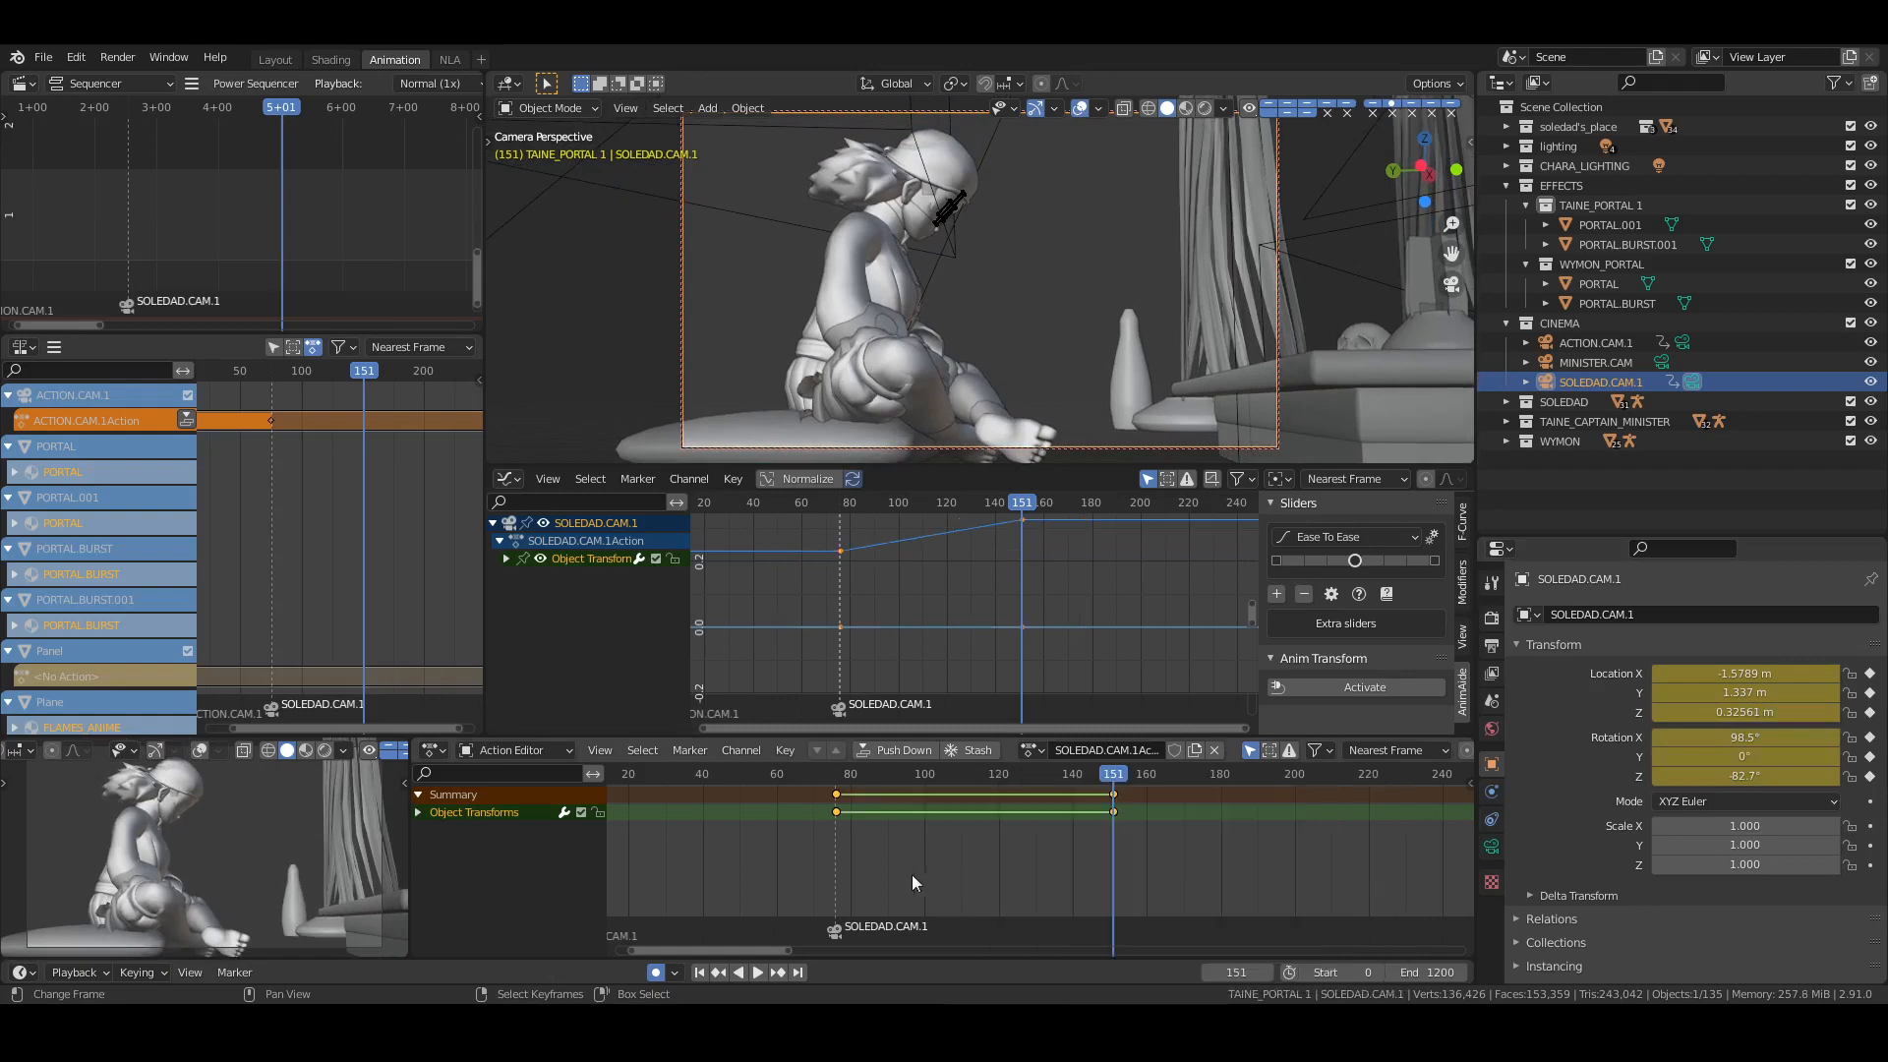
left_click(835, 843)
Save the file and play back both camera moves from frame 0 to review the cut to SOLEDAD.CAM.1
left_click(699, 972)
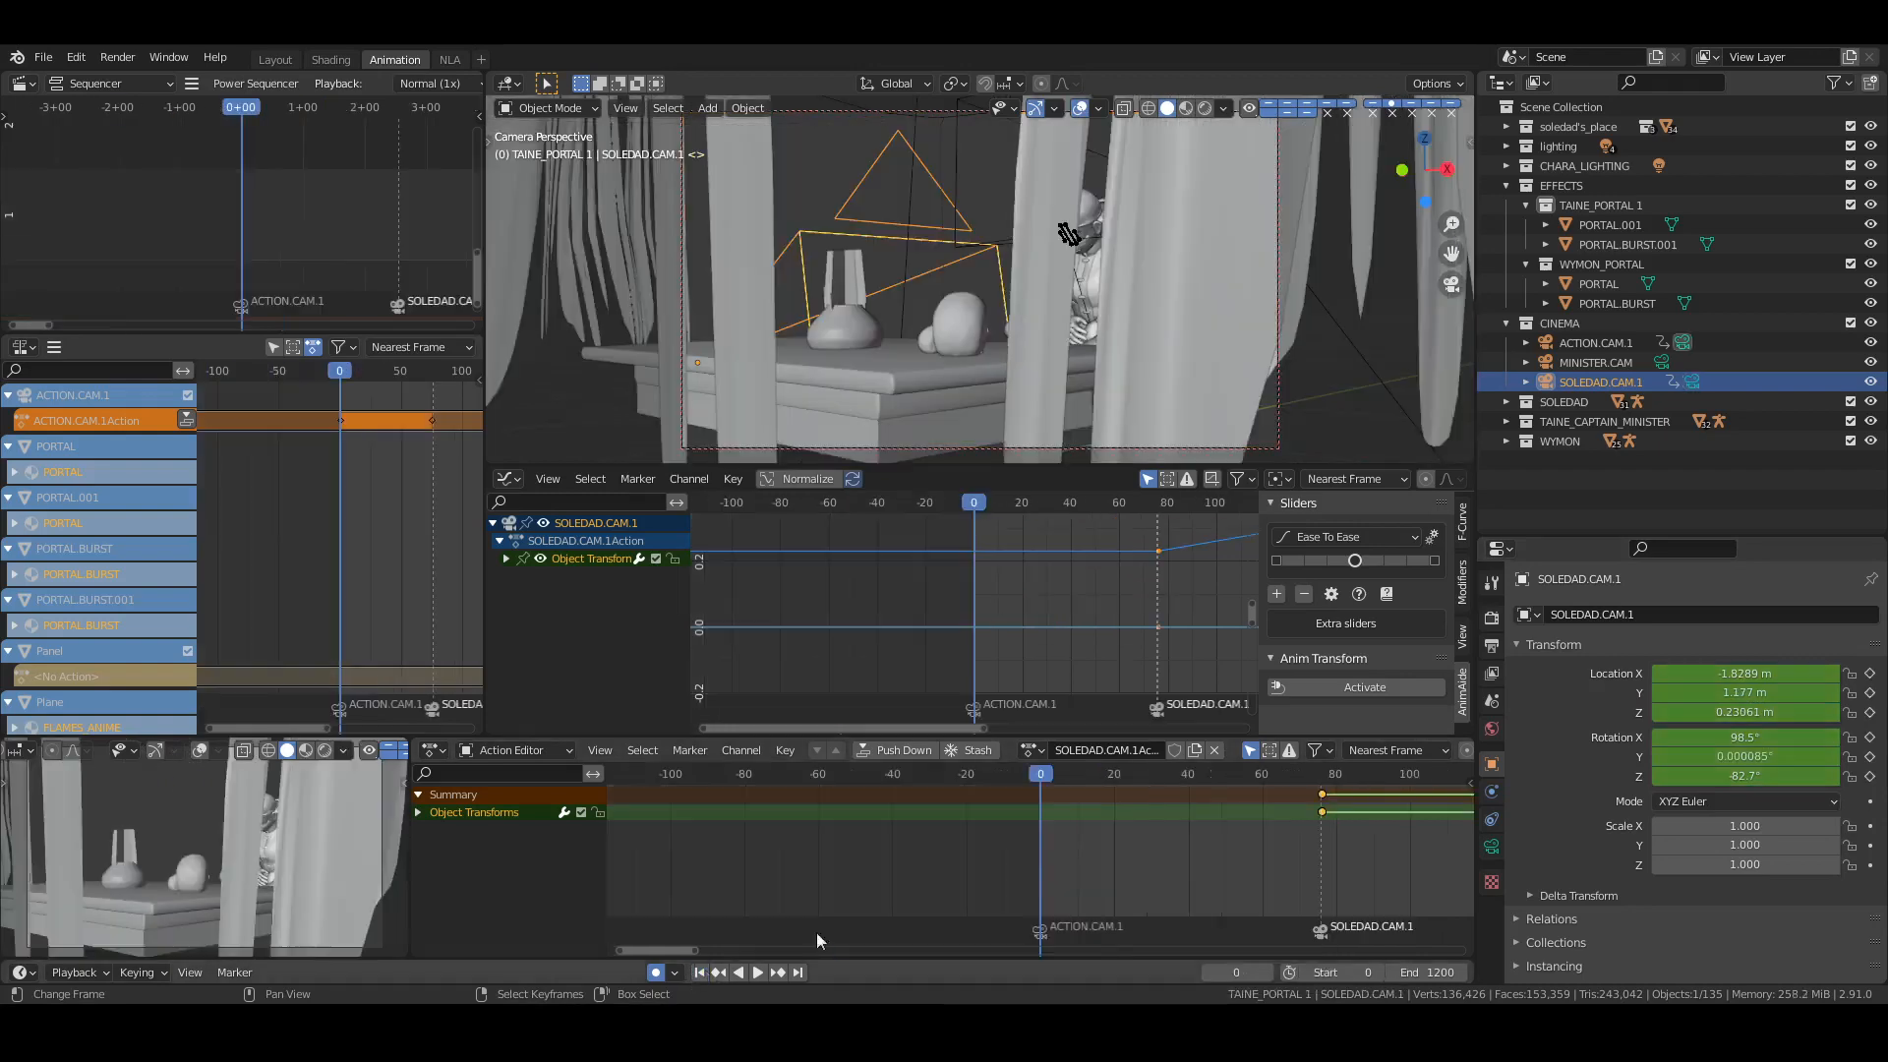
key("ctrl+s")
key("space")
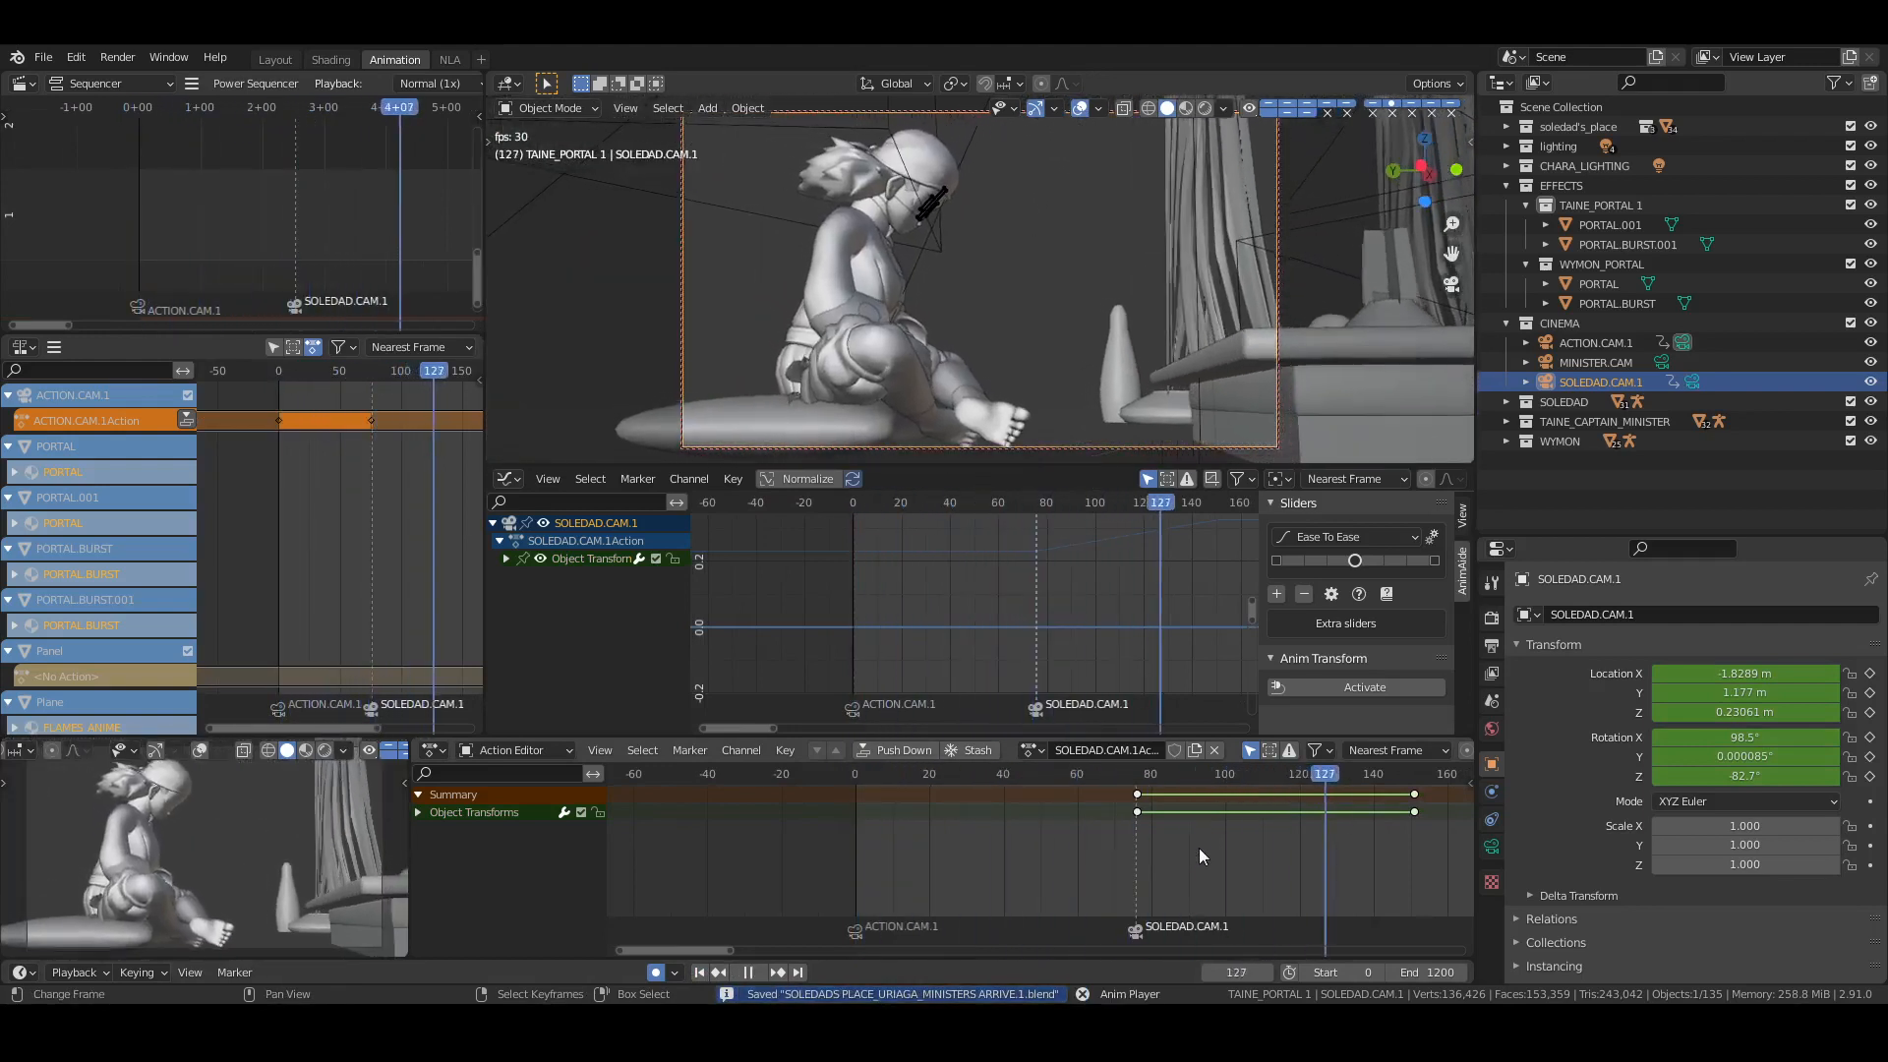
key("space")
key("Left")
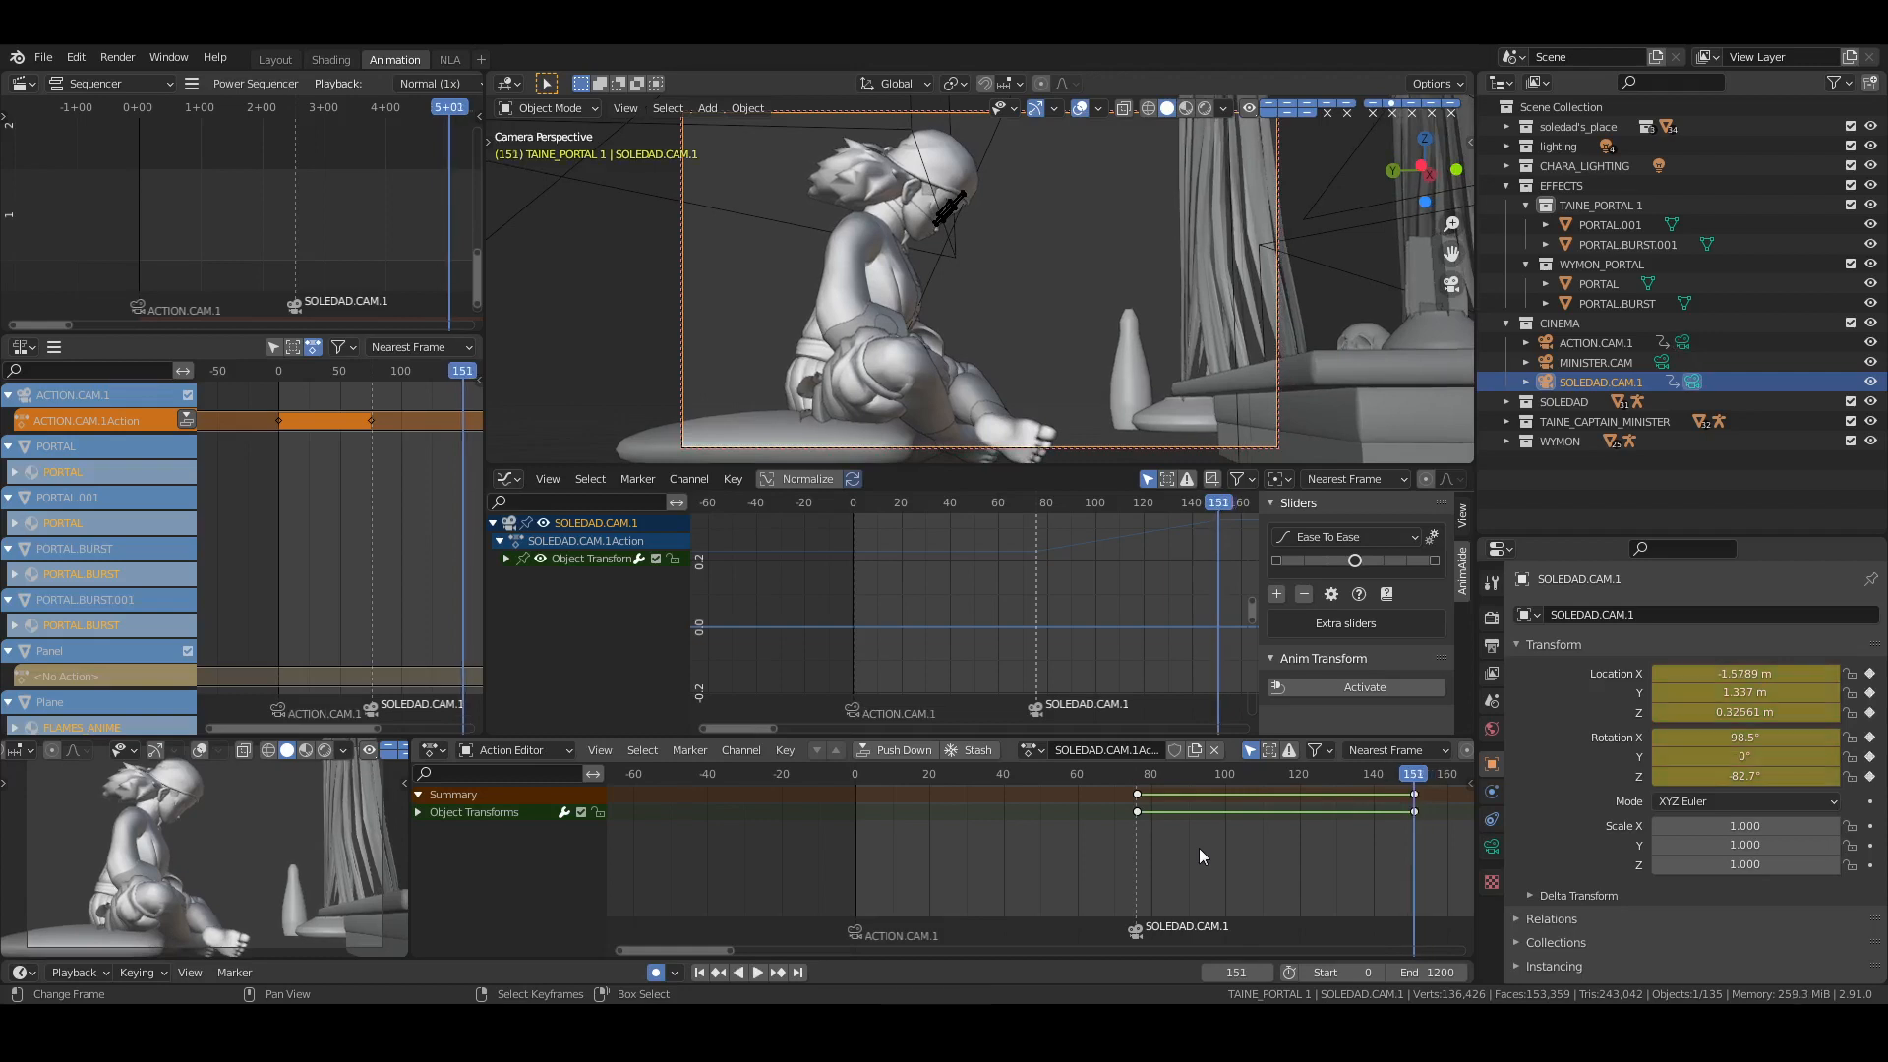
key("Left")
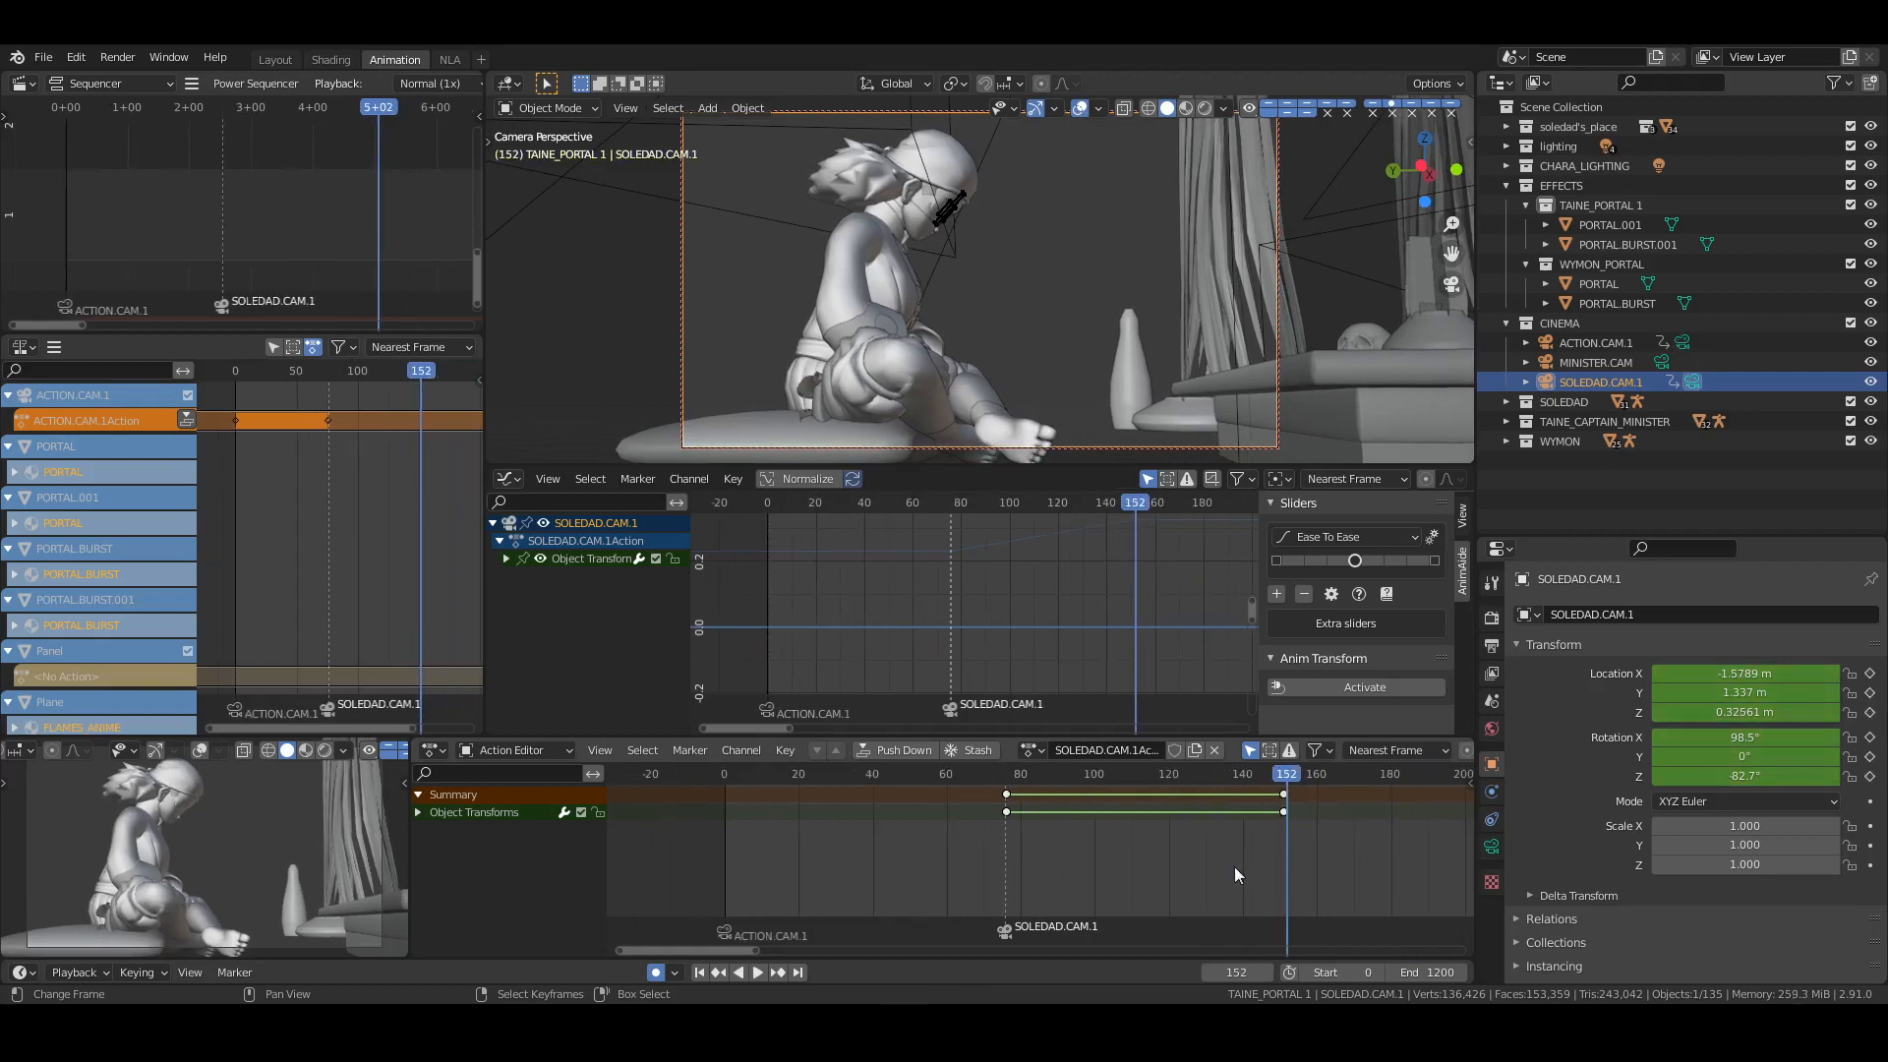
Save the file and set the scene's end frame to 151
key("ctrl+s")
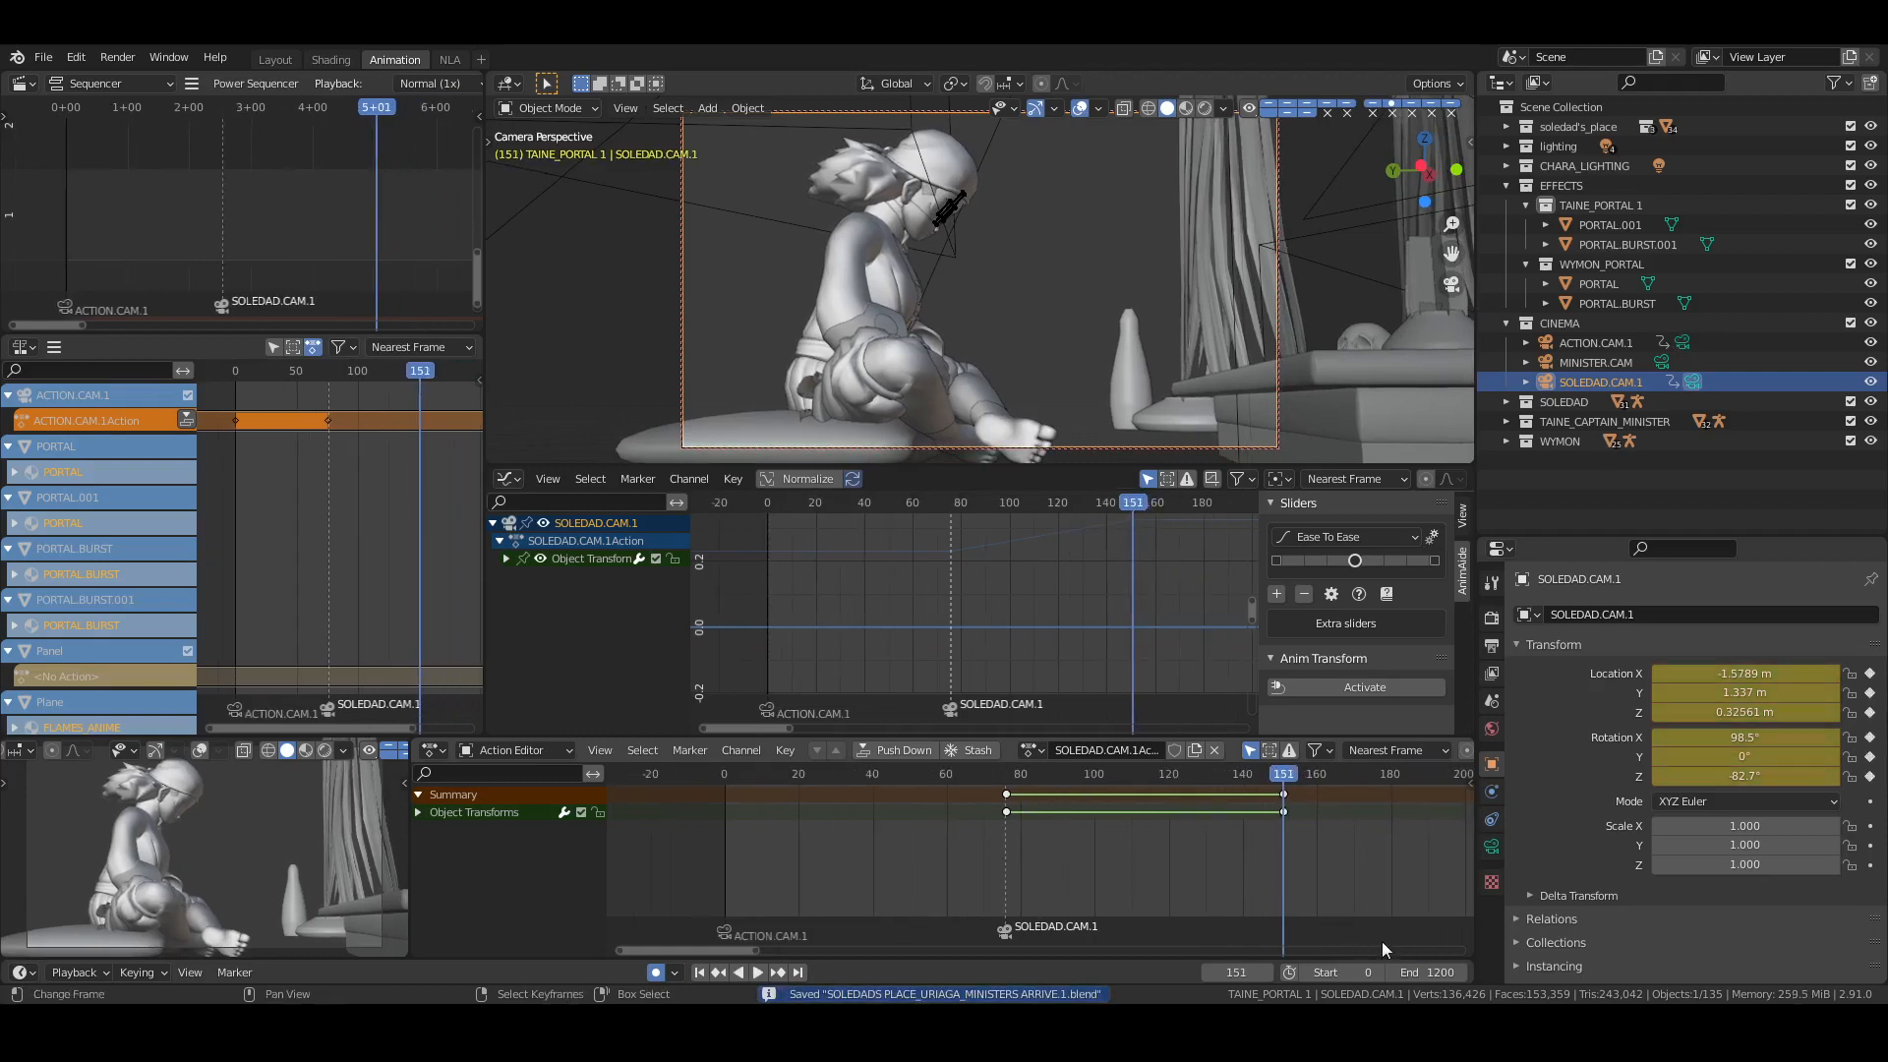
left_click(1429, 971)
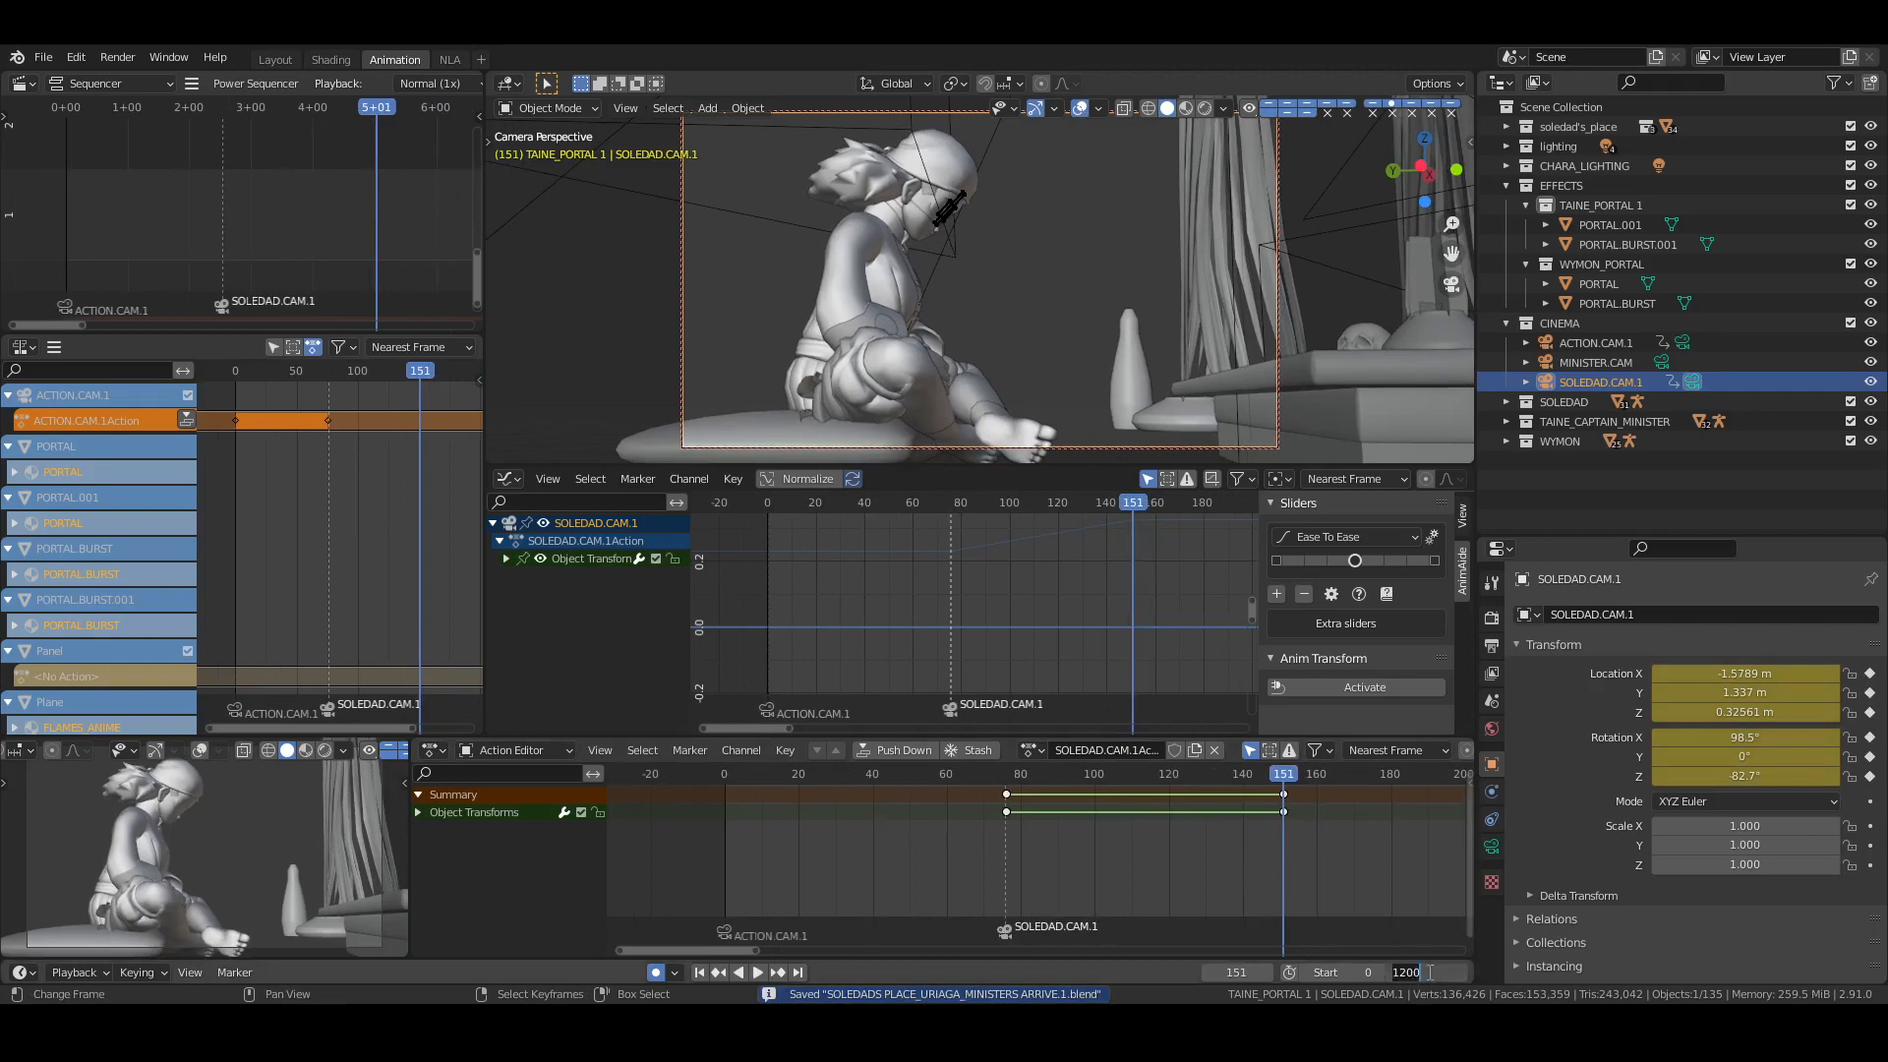
type("151")
key("Return")
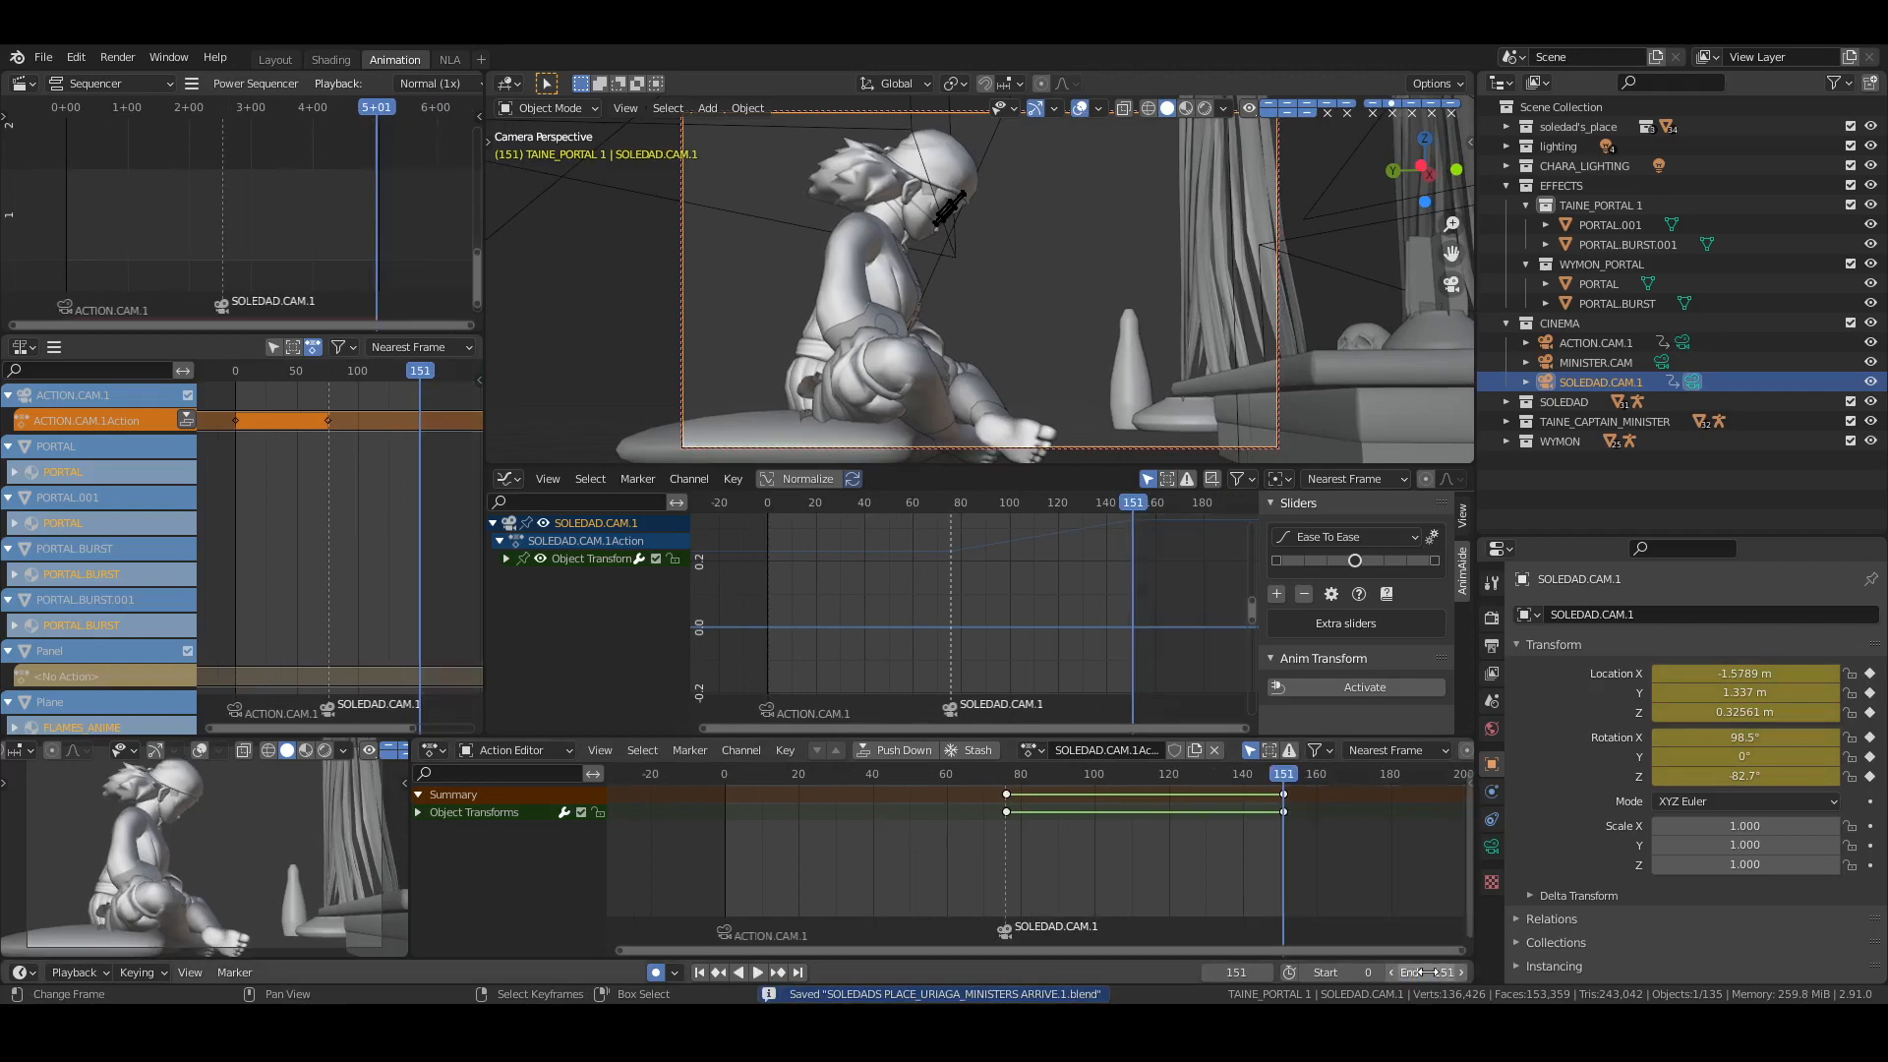
Push the ACTION.CAM.1 and SOLEDAD.CAM.1 actions down into NLA strips and save the file
left_click(448, 60)
middle_click_drag(439, 256, 464, 254)
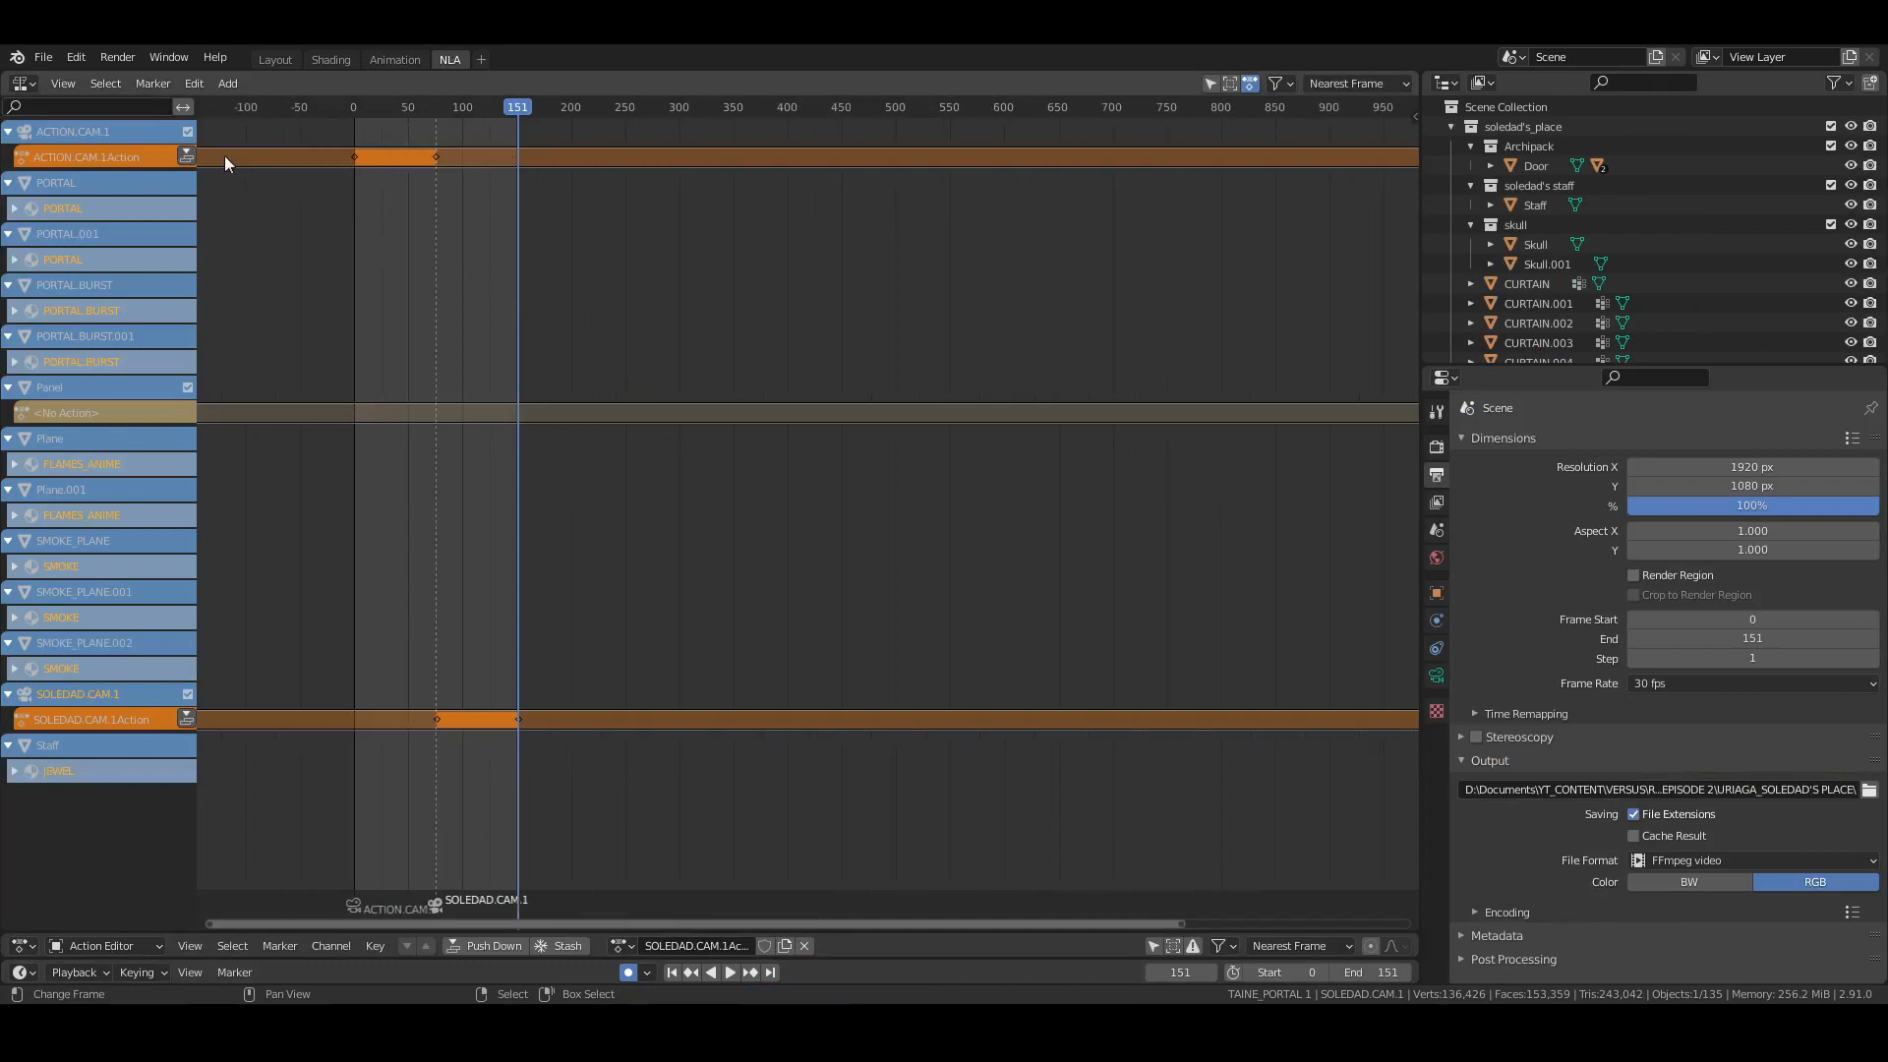
left_click(186, 155)
left_click(185, 744)
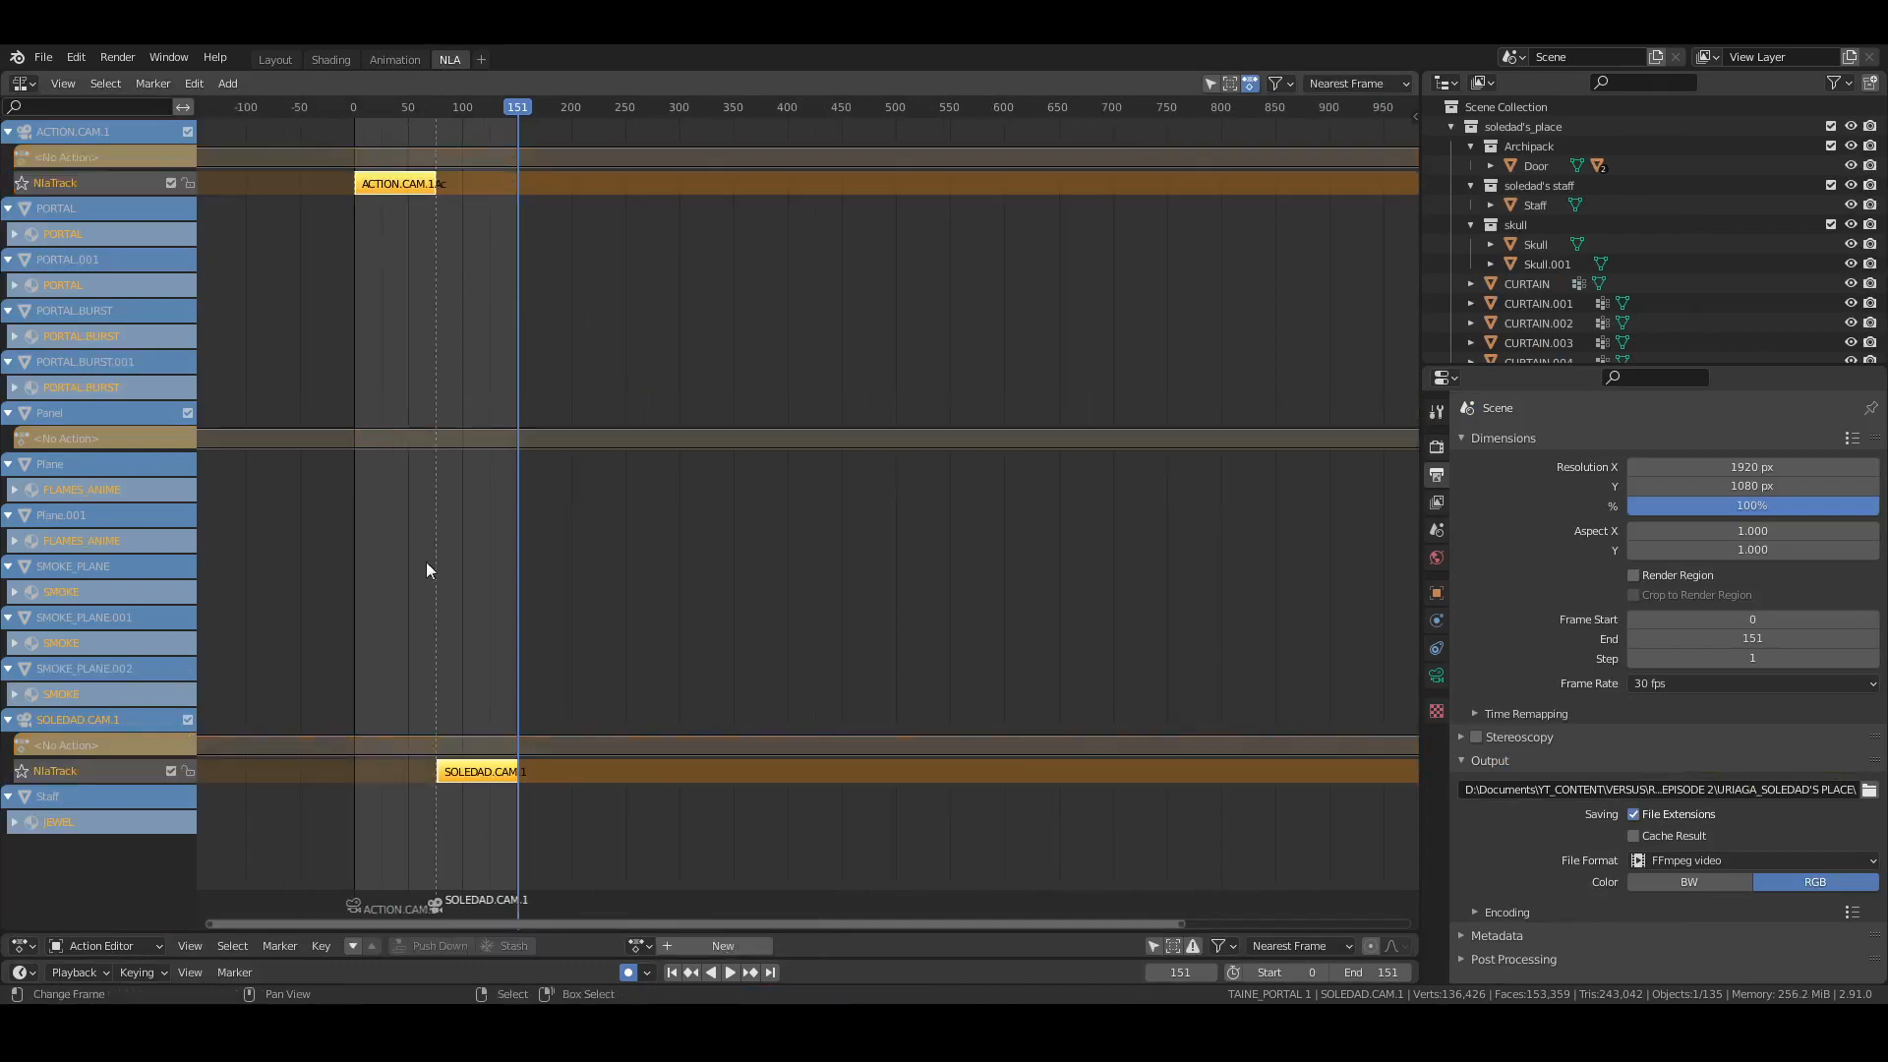
left_click(426, 563)
key("ctrl+s")
In the Layout workspace, unhide the enclosing walls in the soledad's_place collection, look through the active camera and save the file
left_click(285, 60)
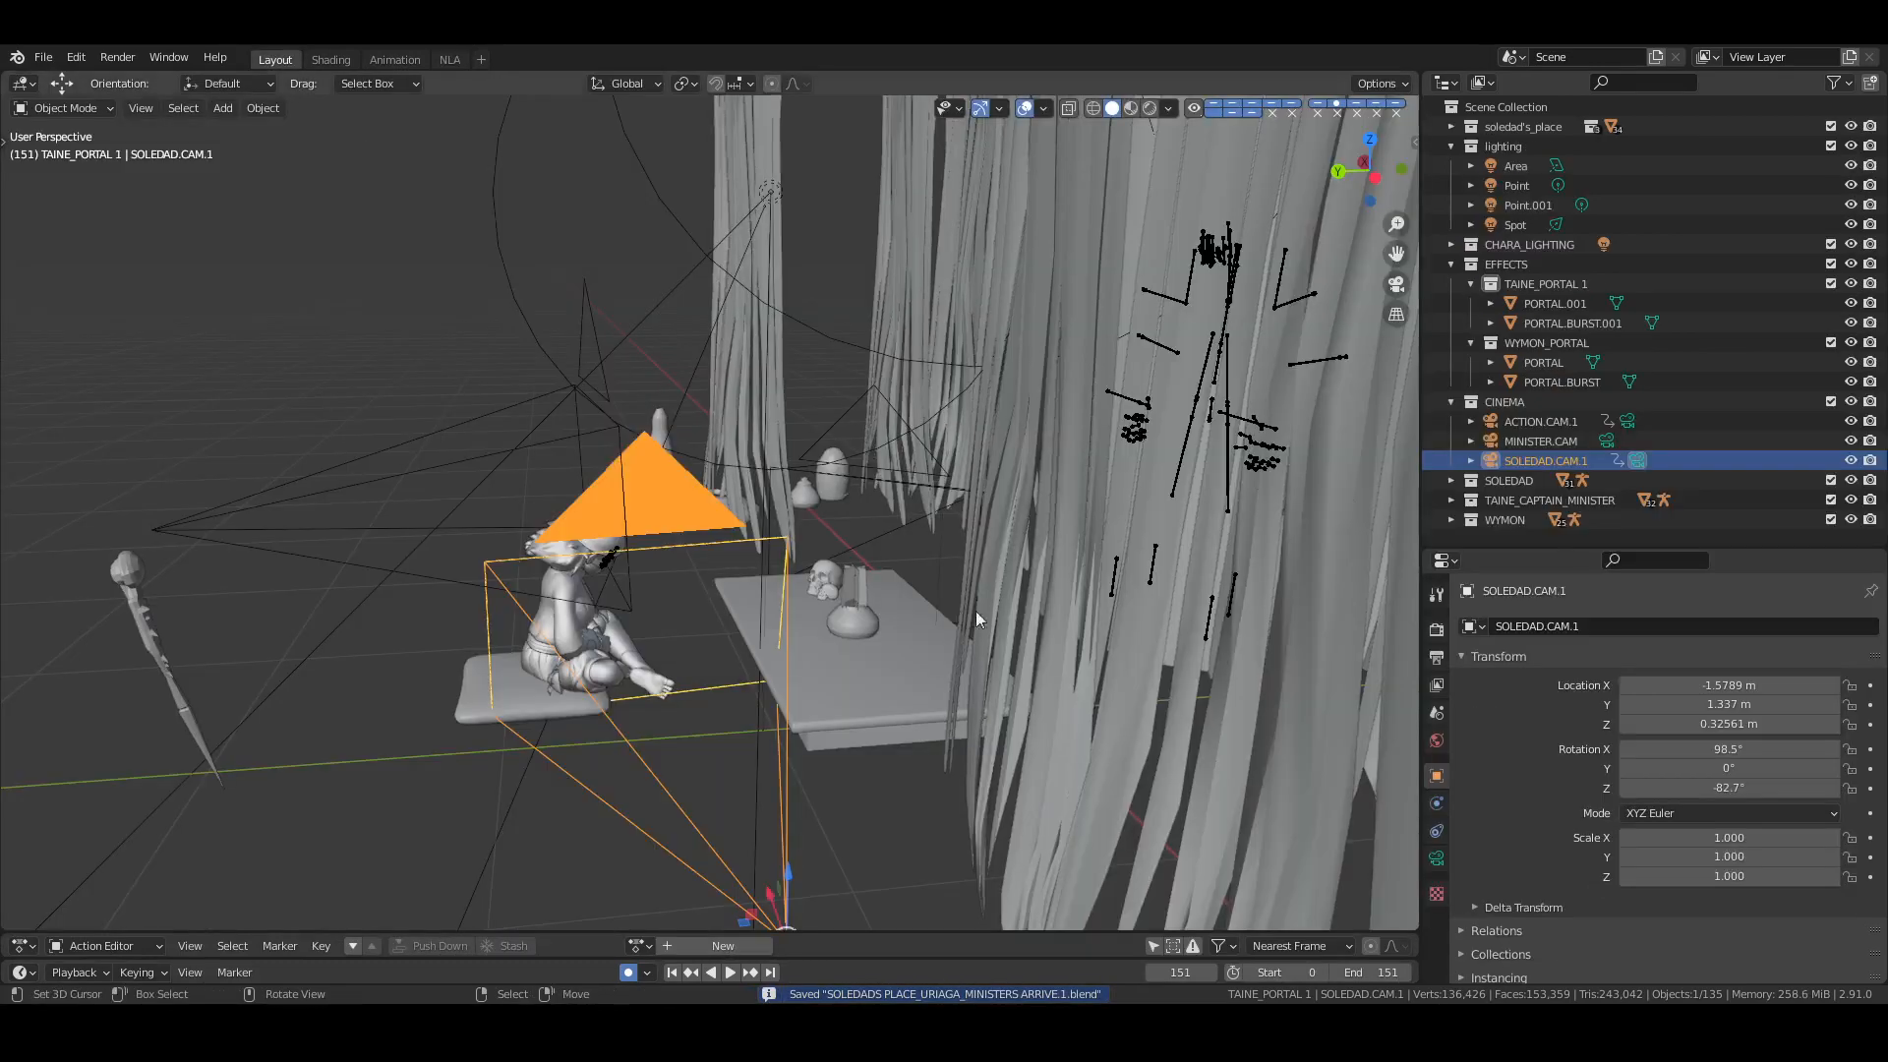
key("alt+a")
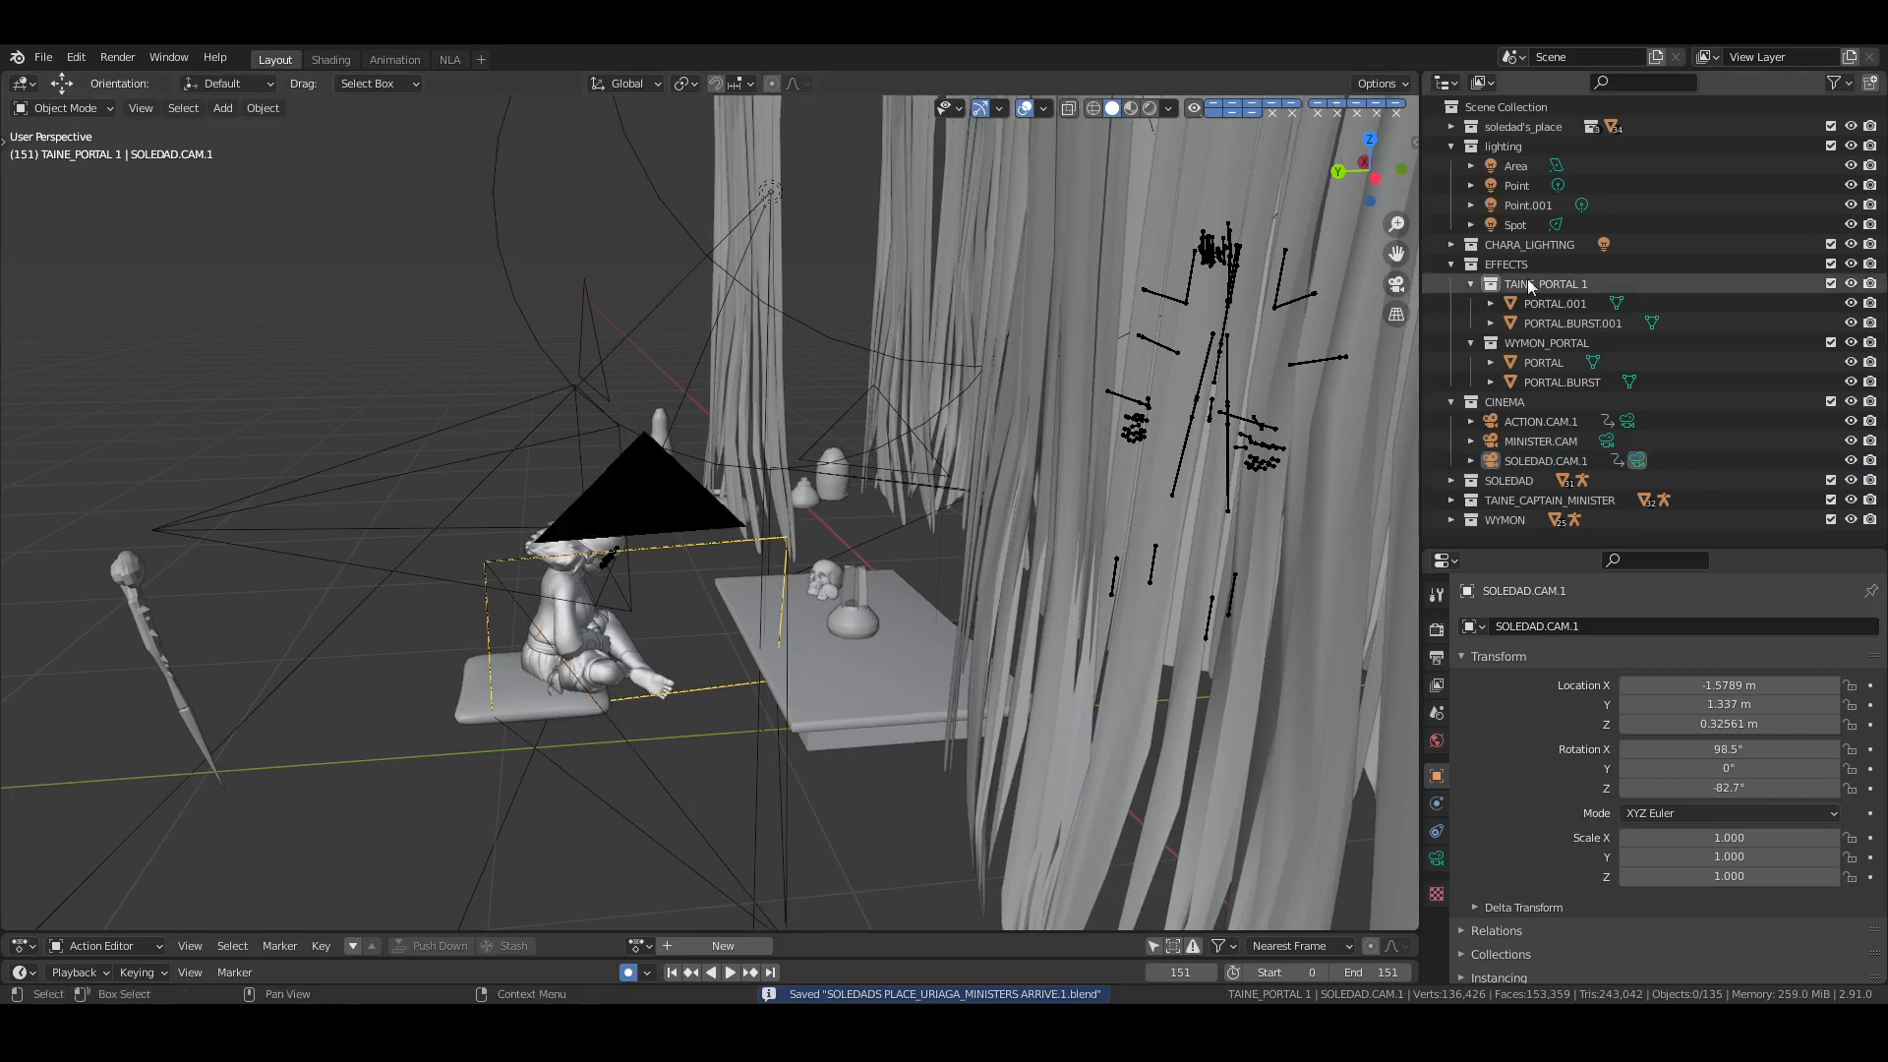
left_click(1453, 108)
left_click(1452, 126)
scroll(1729, 352, "down", 2)
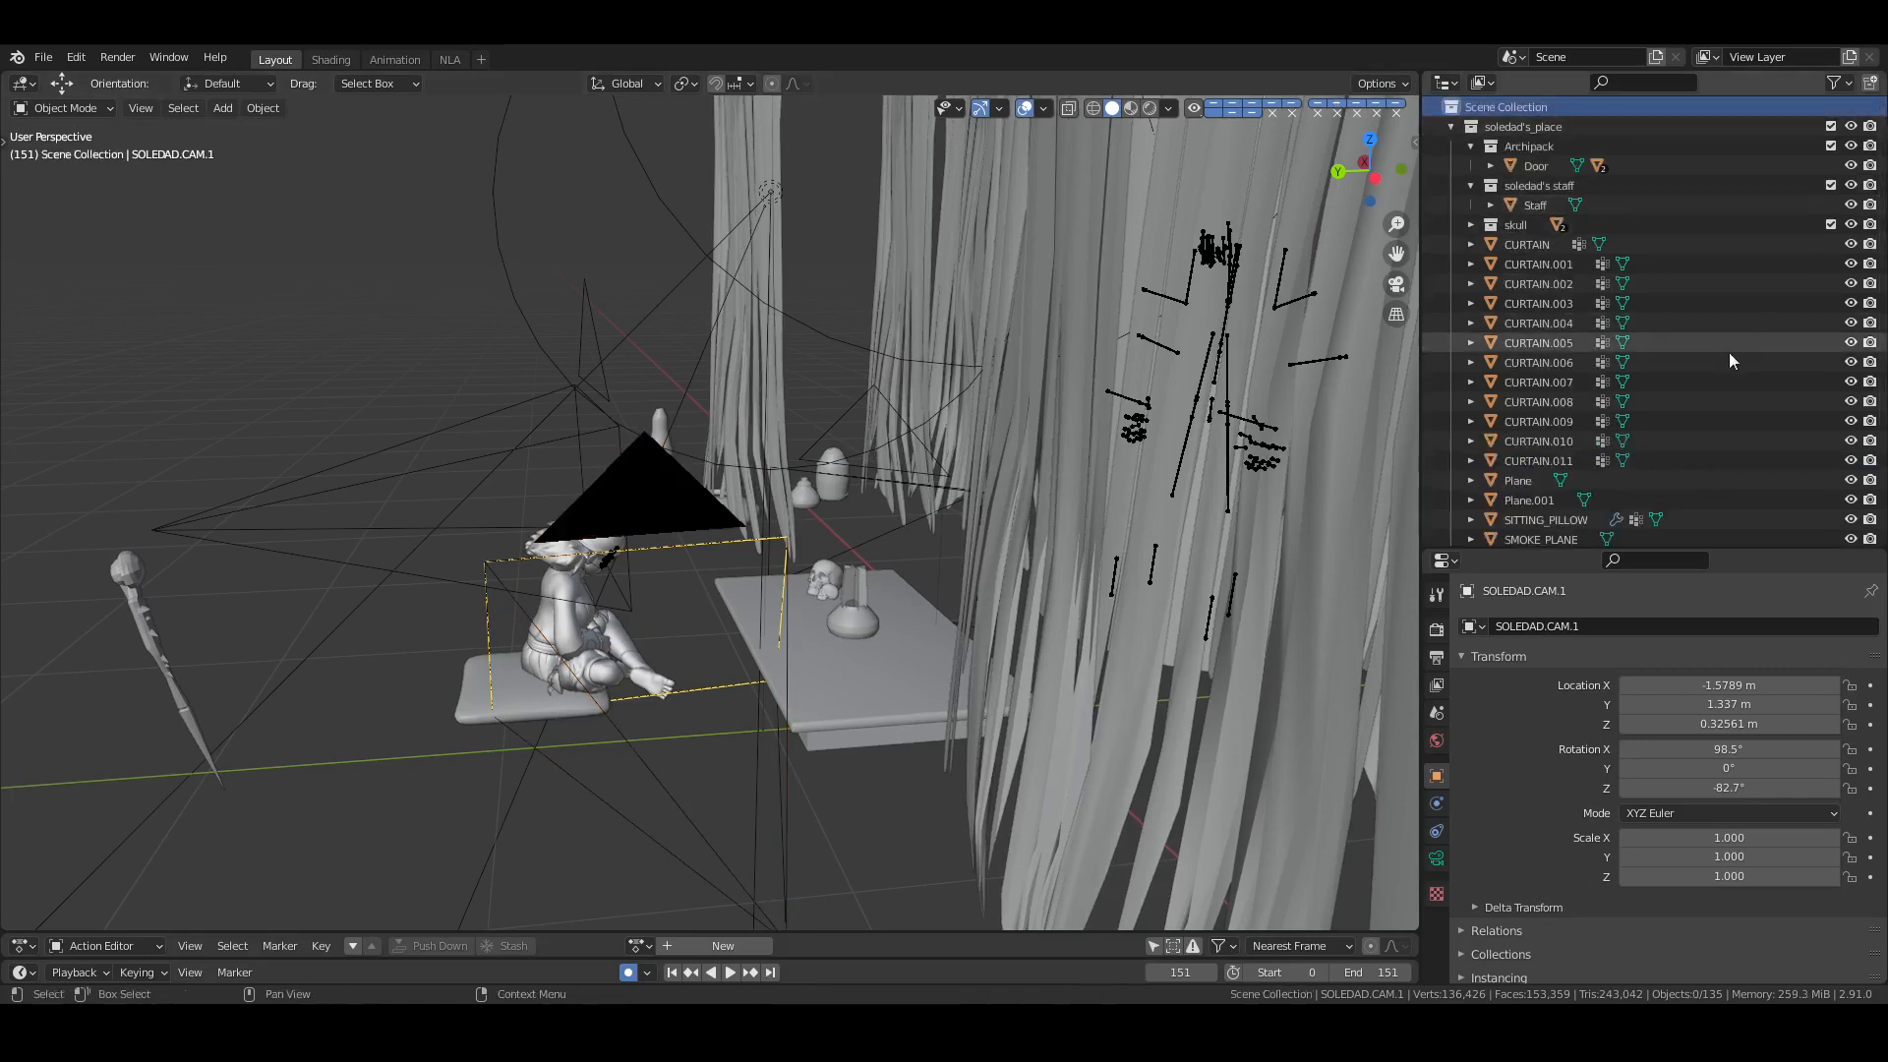
left_click(1850, 521)
scroll(1602, 345, "up", 2)
left_click(1451, 127)
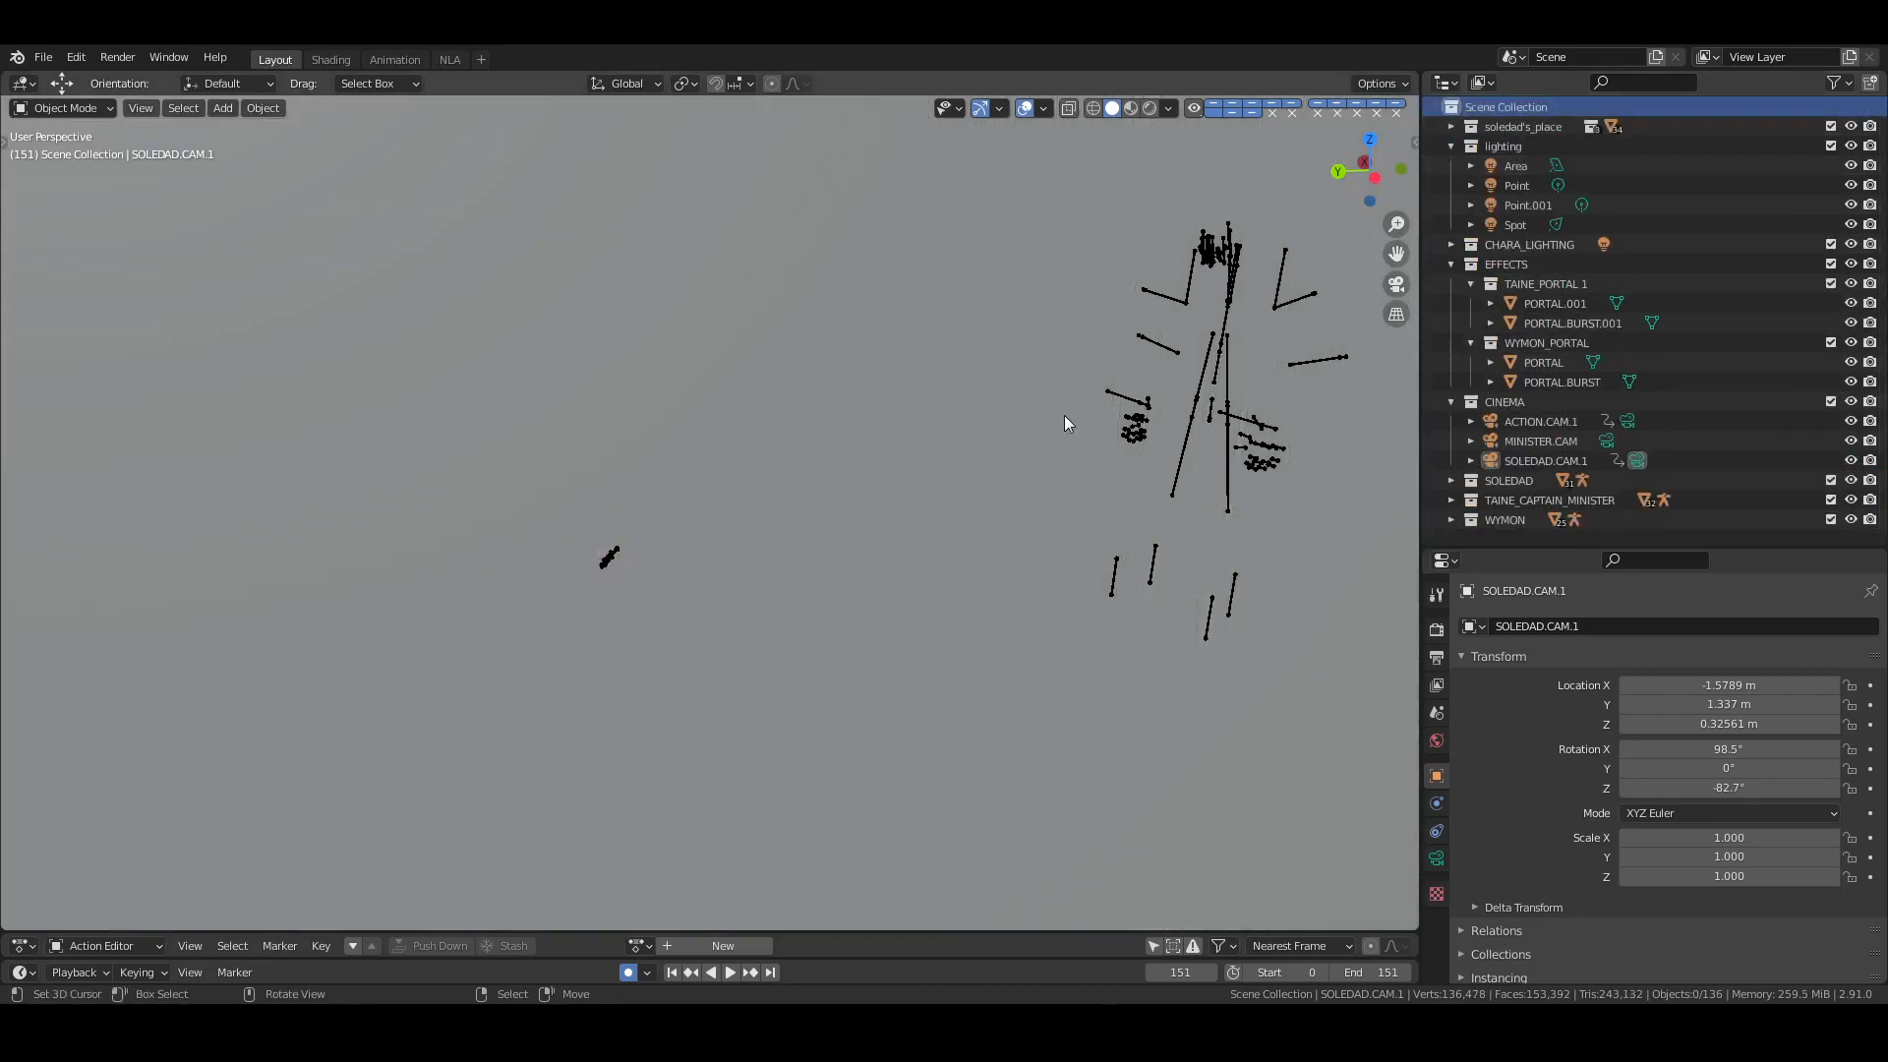
key("KP_0")
key("ctrl+s")
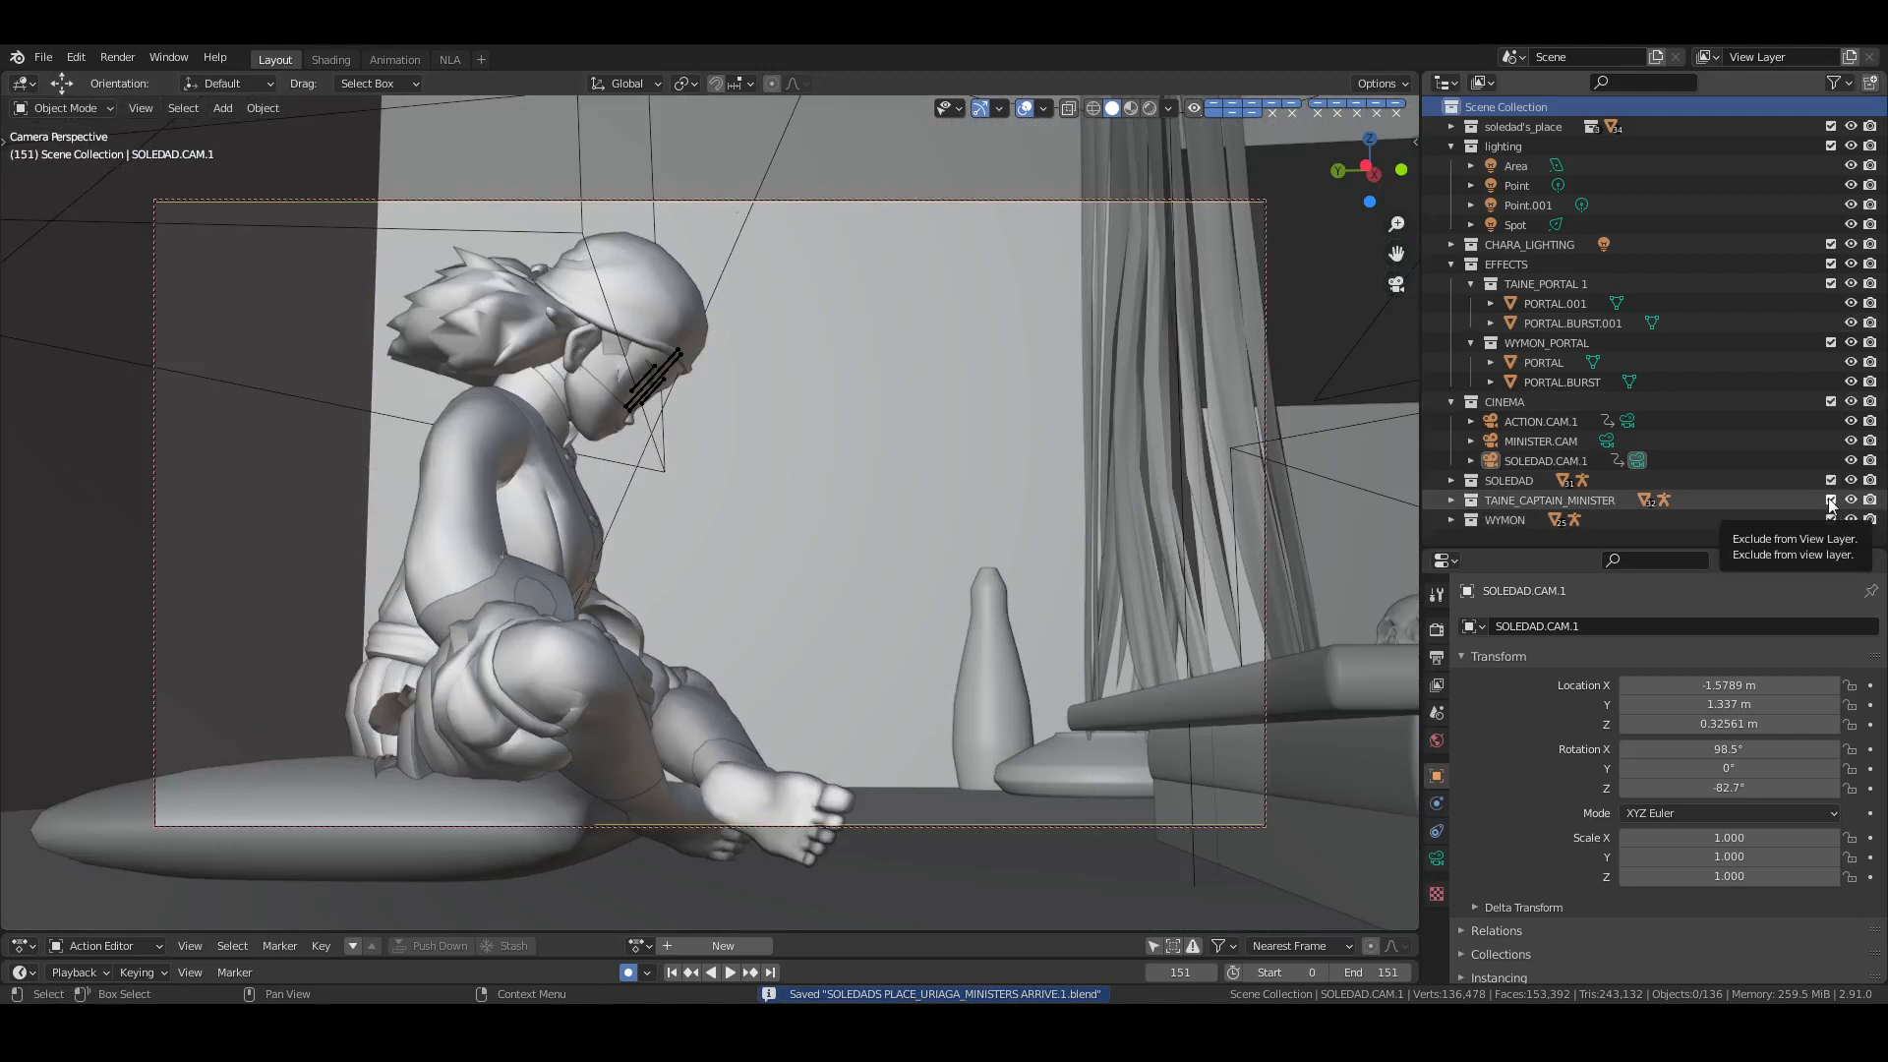
Exclude the TAINE_CAPTAIN_MINISTER and WYMON collections from the view layer and collapse the lighting and EFFECTS collections
left_click_drag(1829, 504, 1830, 519)
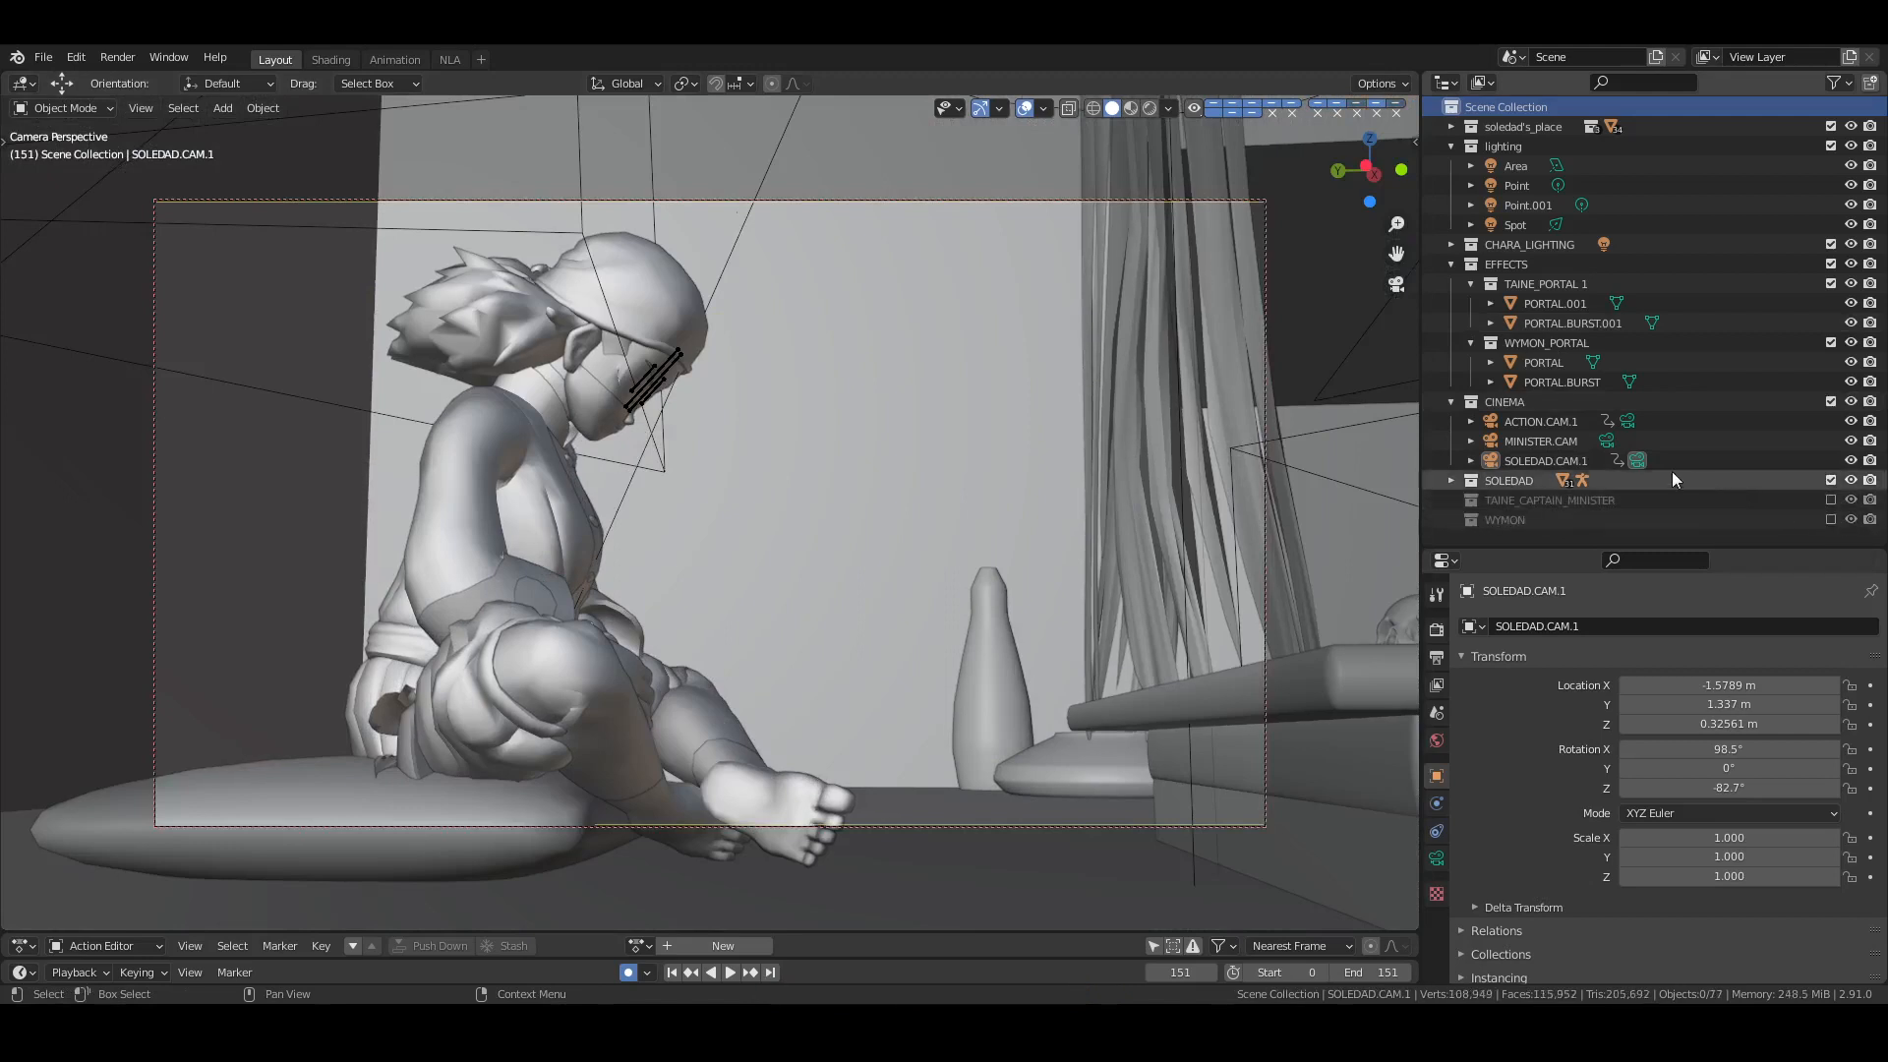
left_click(1450, 146)
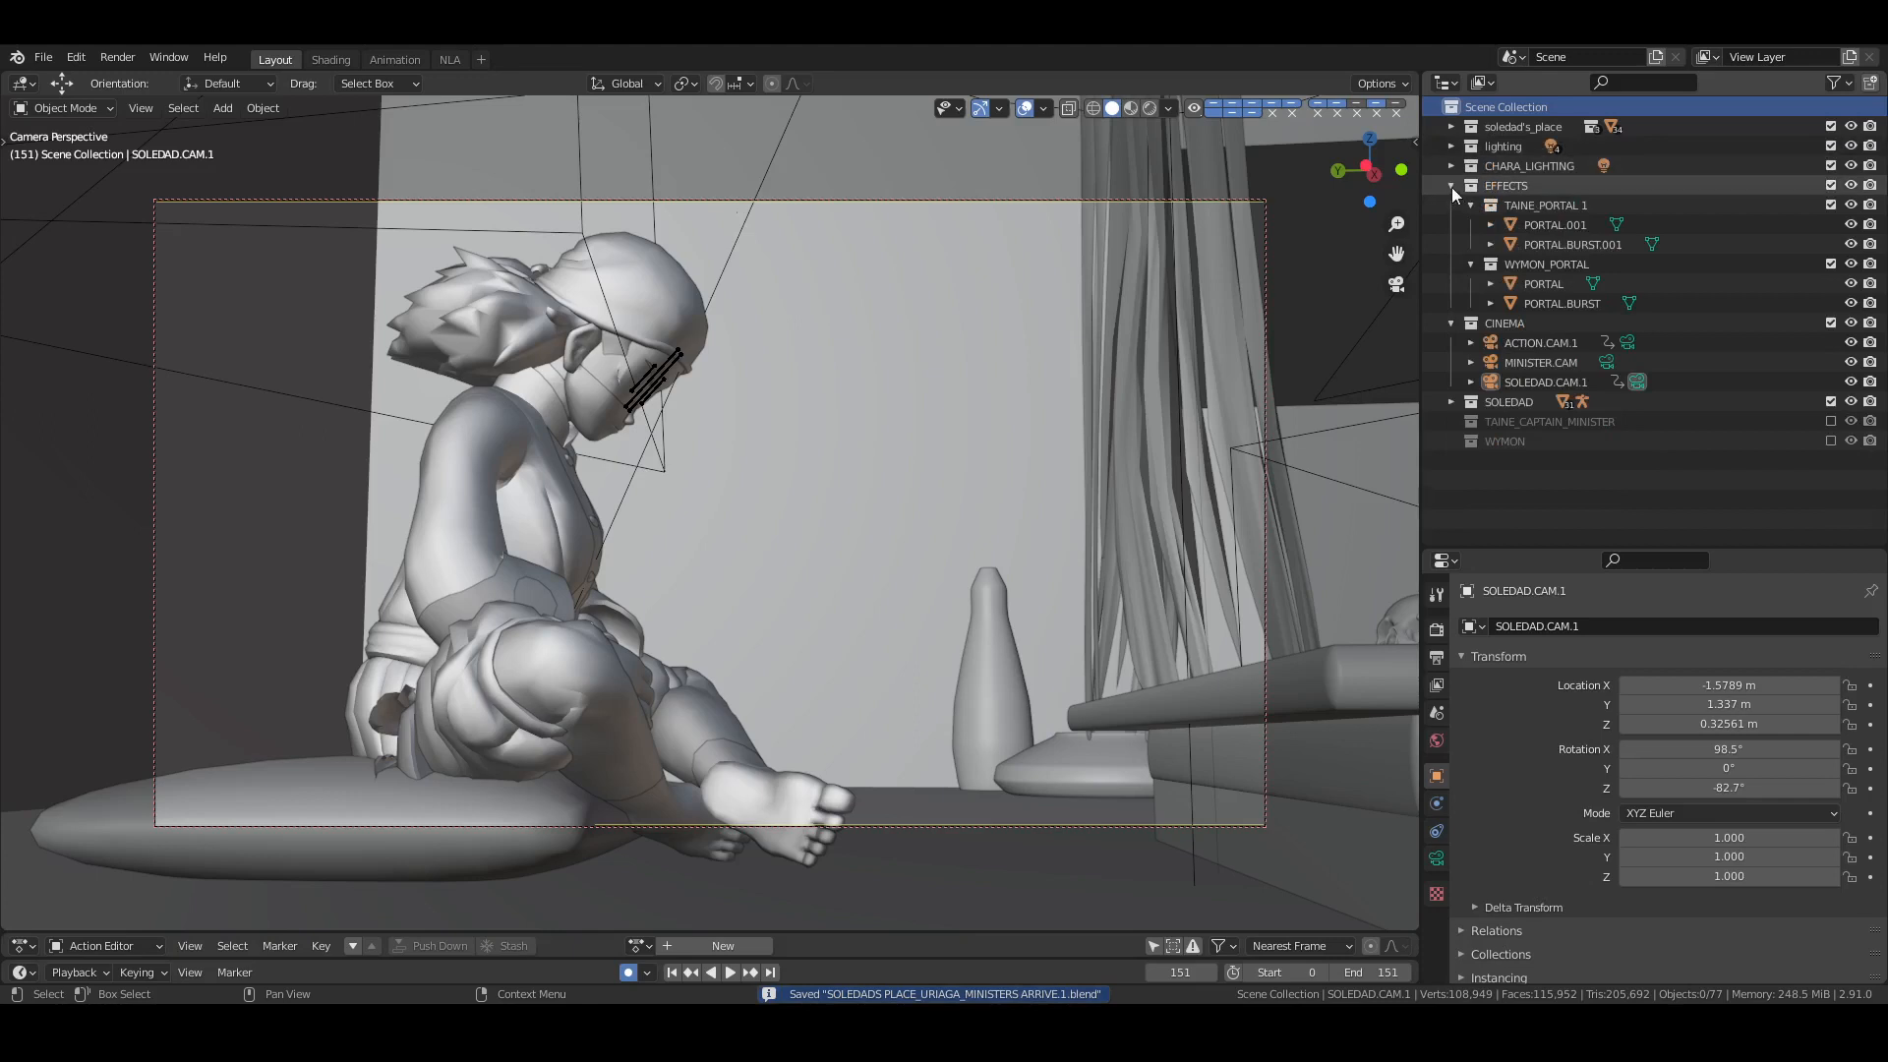
left_click(1451, 187)
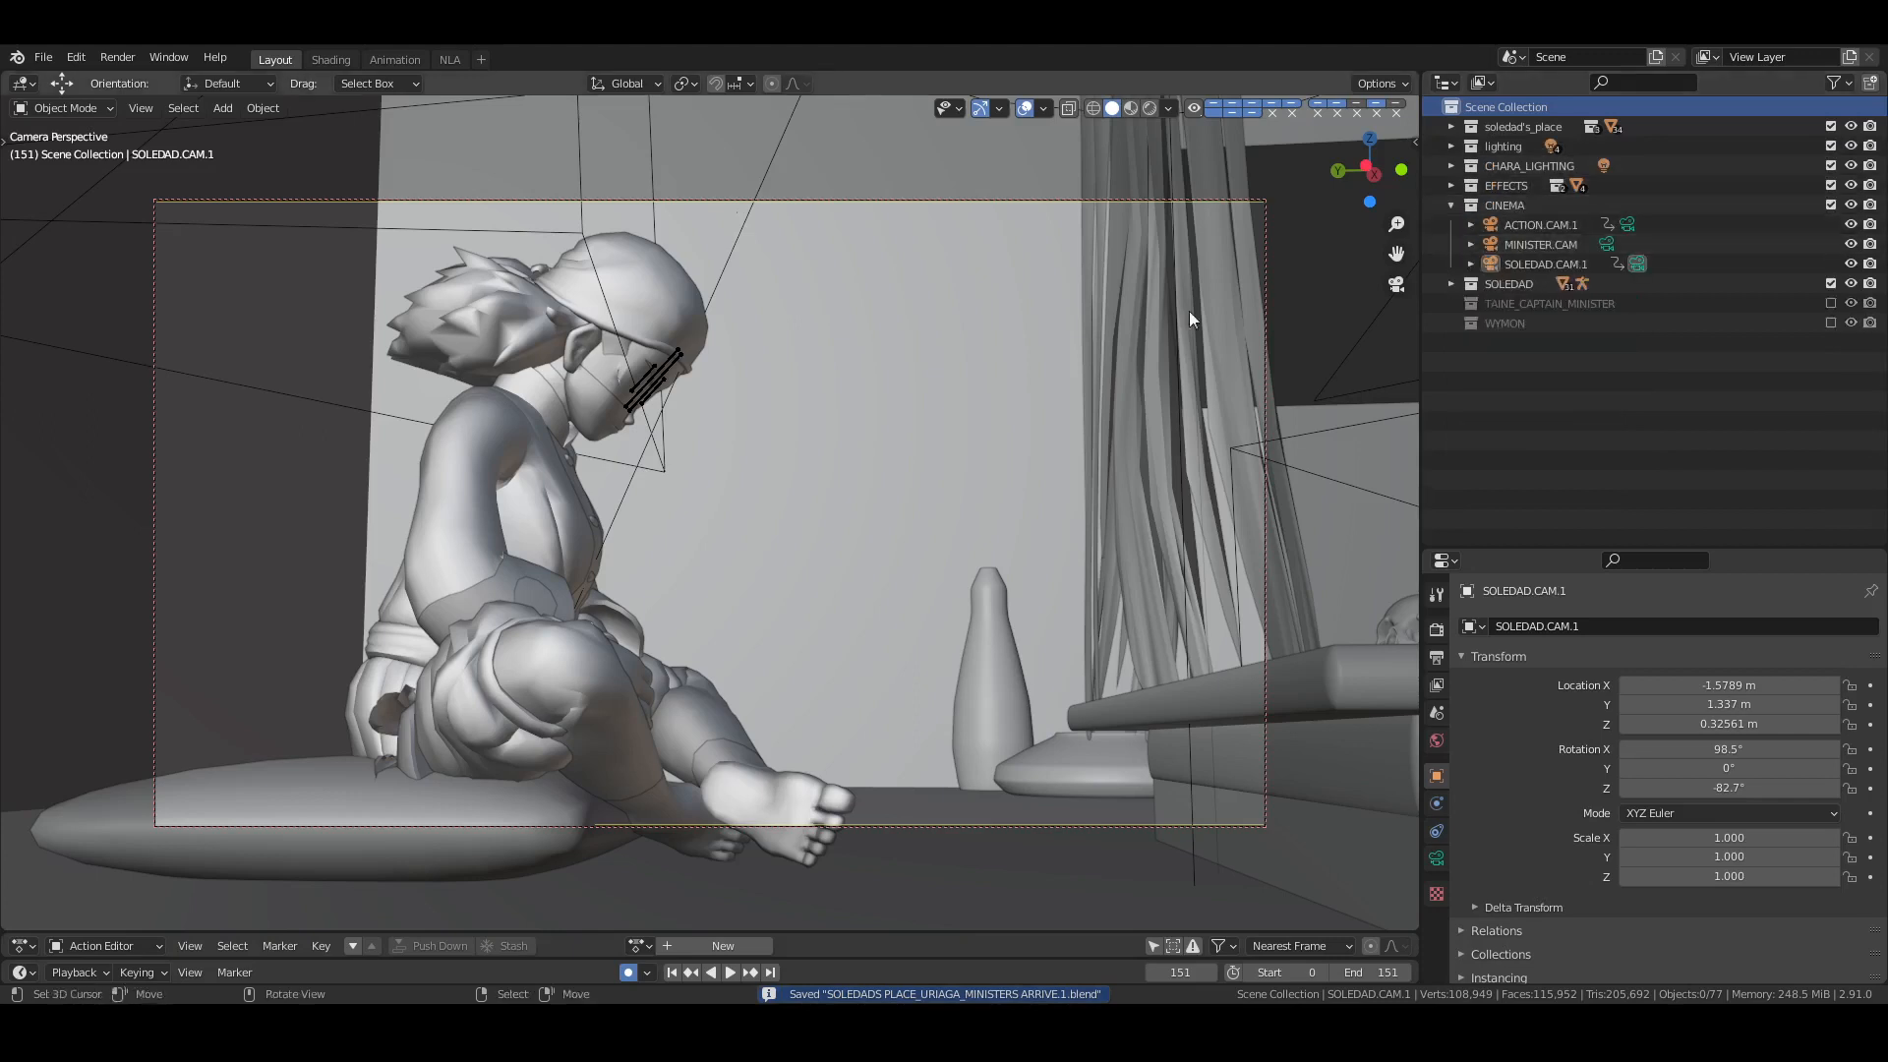
Turn off the viewport overlays, switch to rendered shading, return to frame 0 and save the file
left_click(1026, 109)
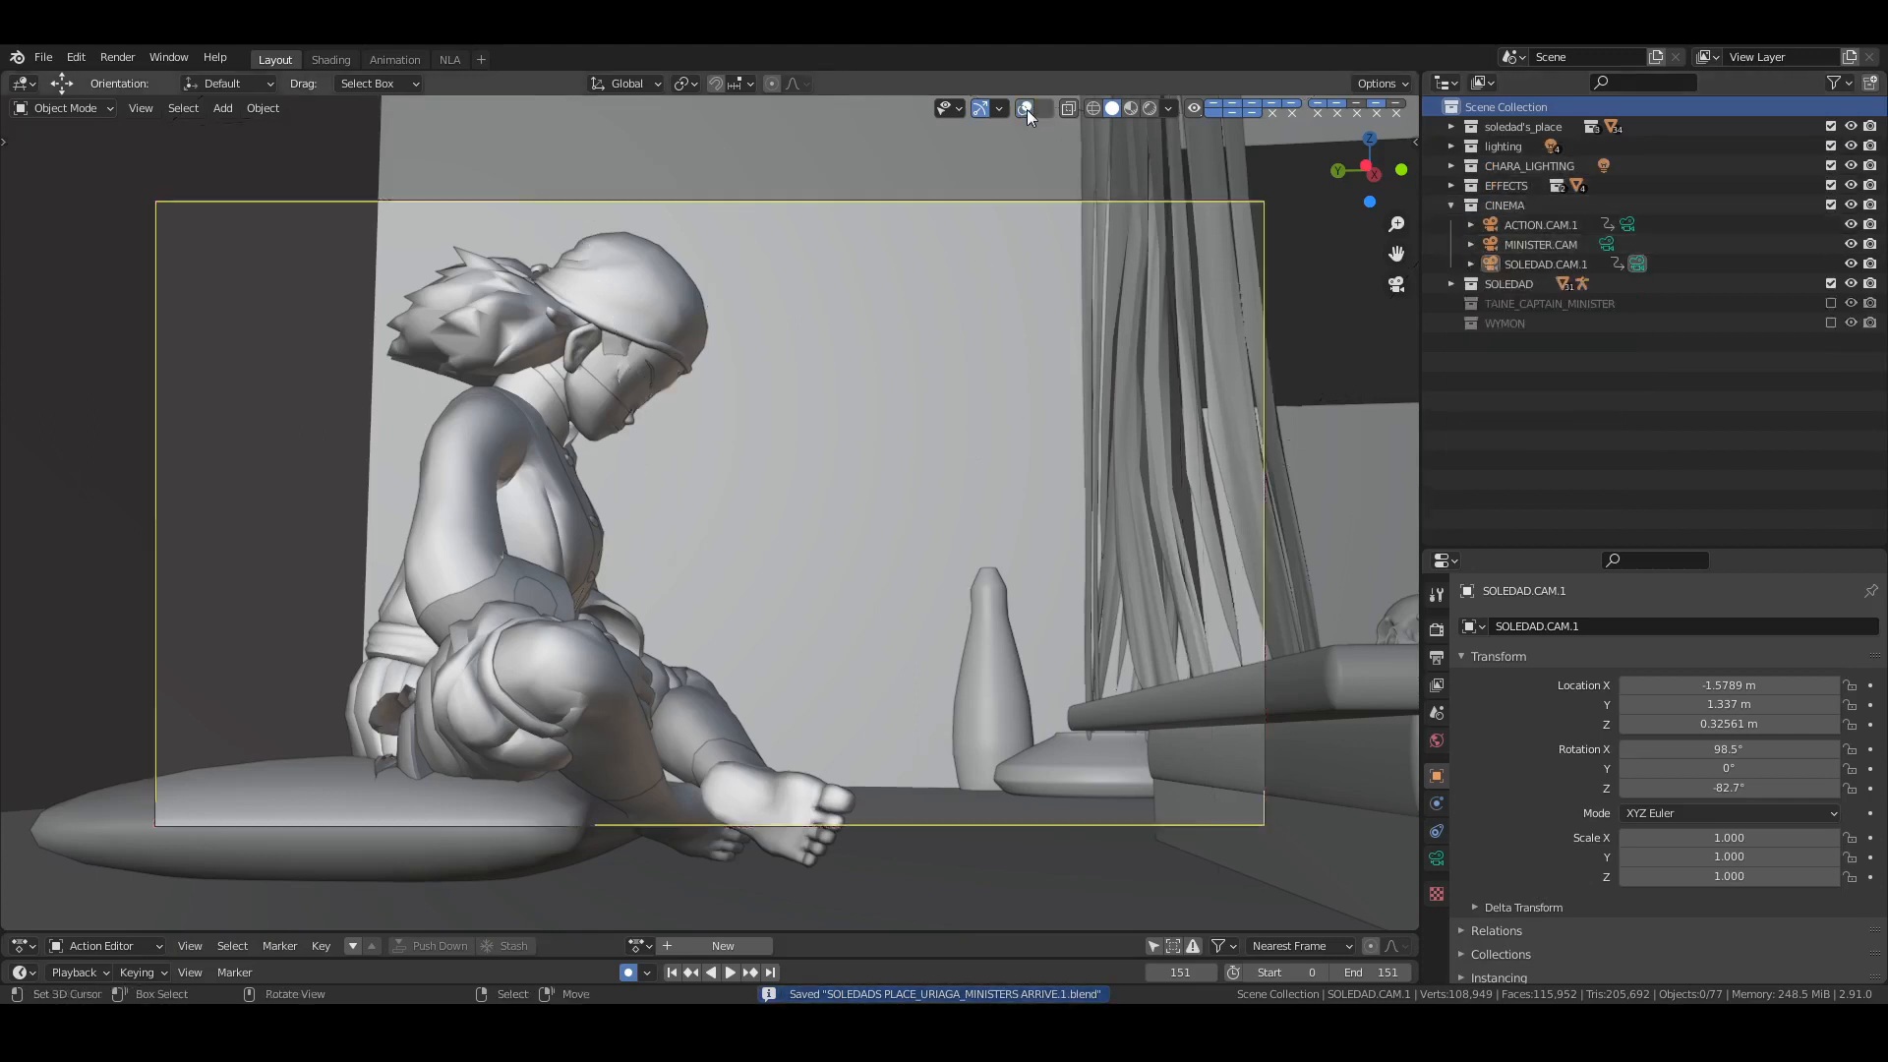
left_click(1148, 109)
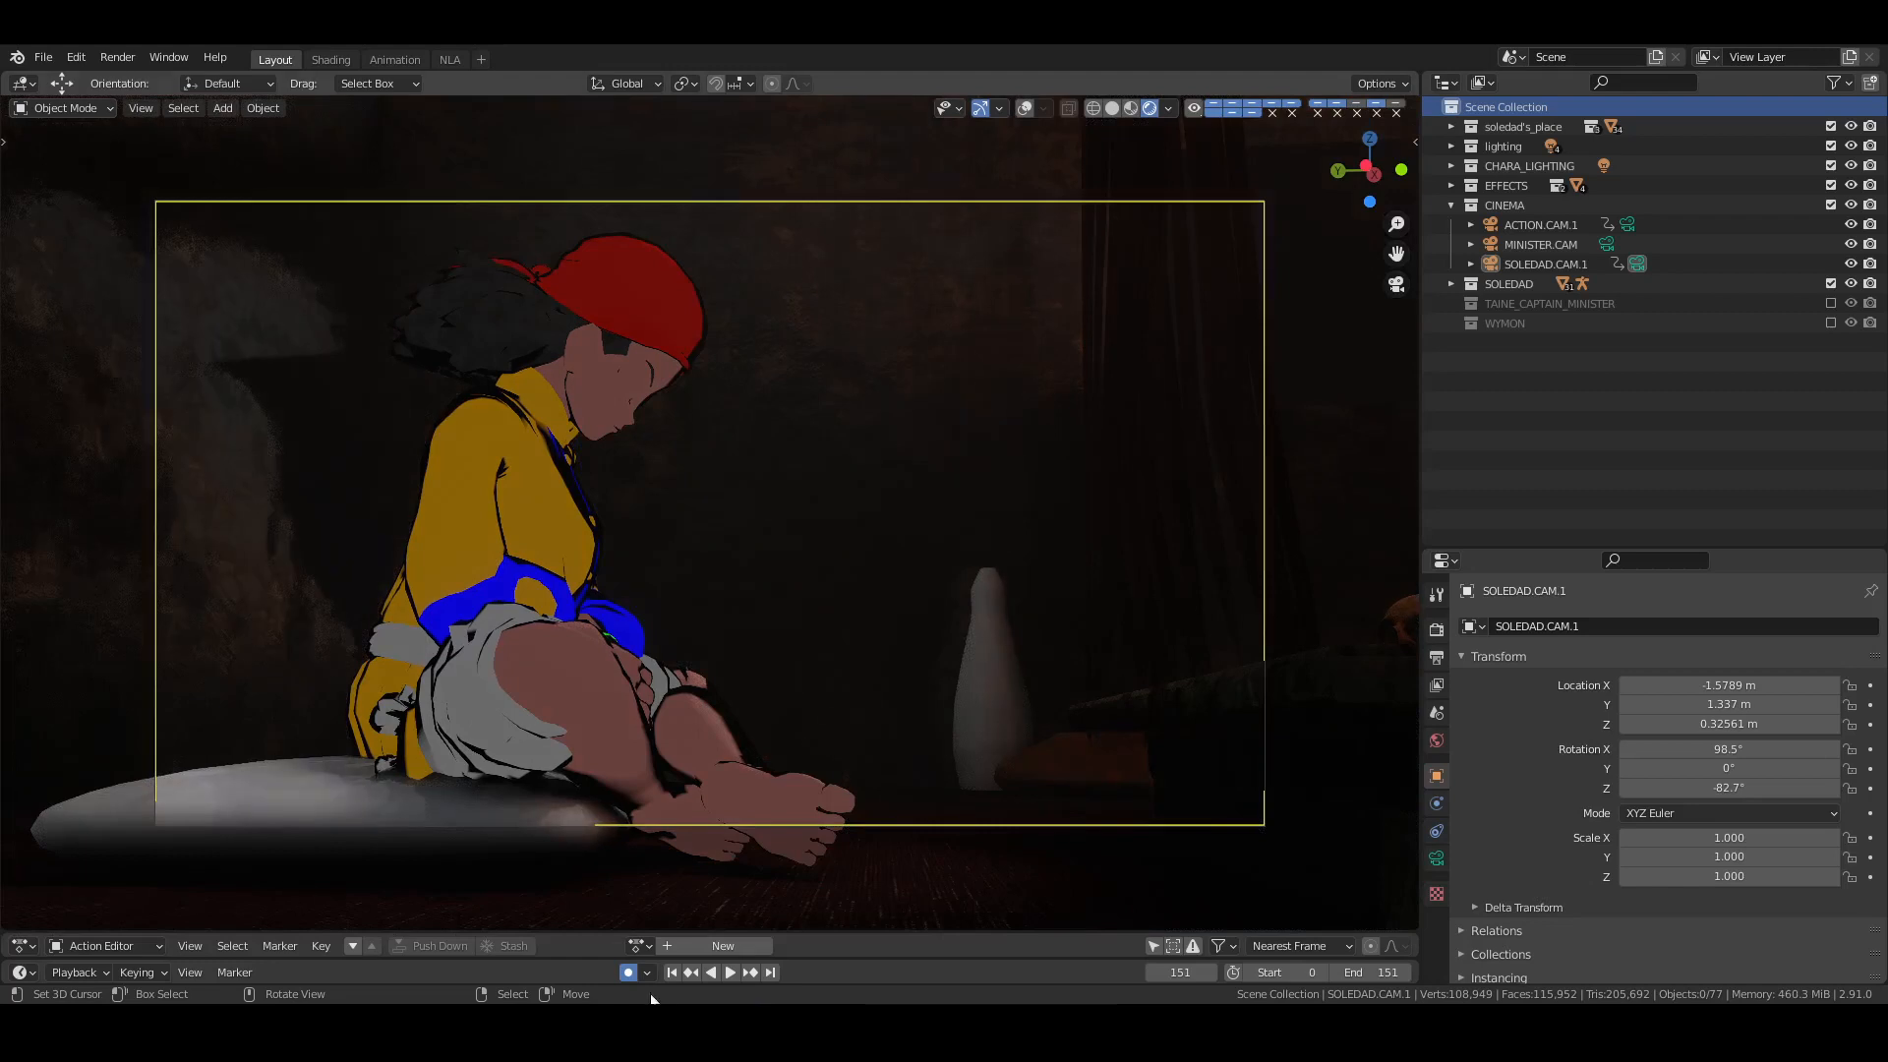
left_click(673, 972)
key("ctrl+s")
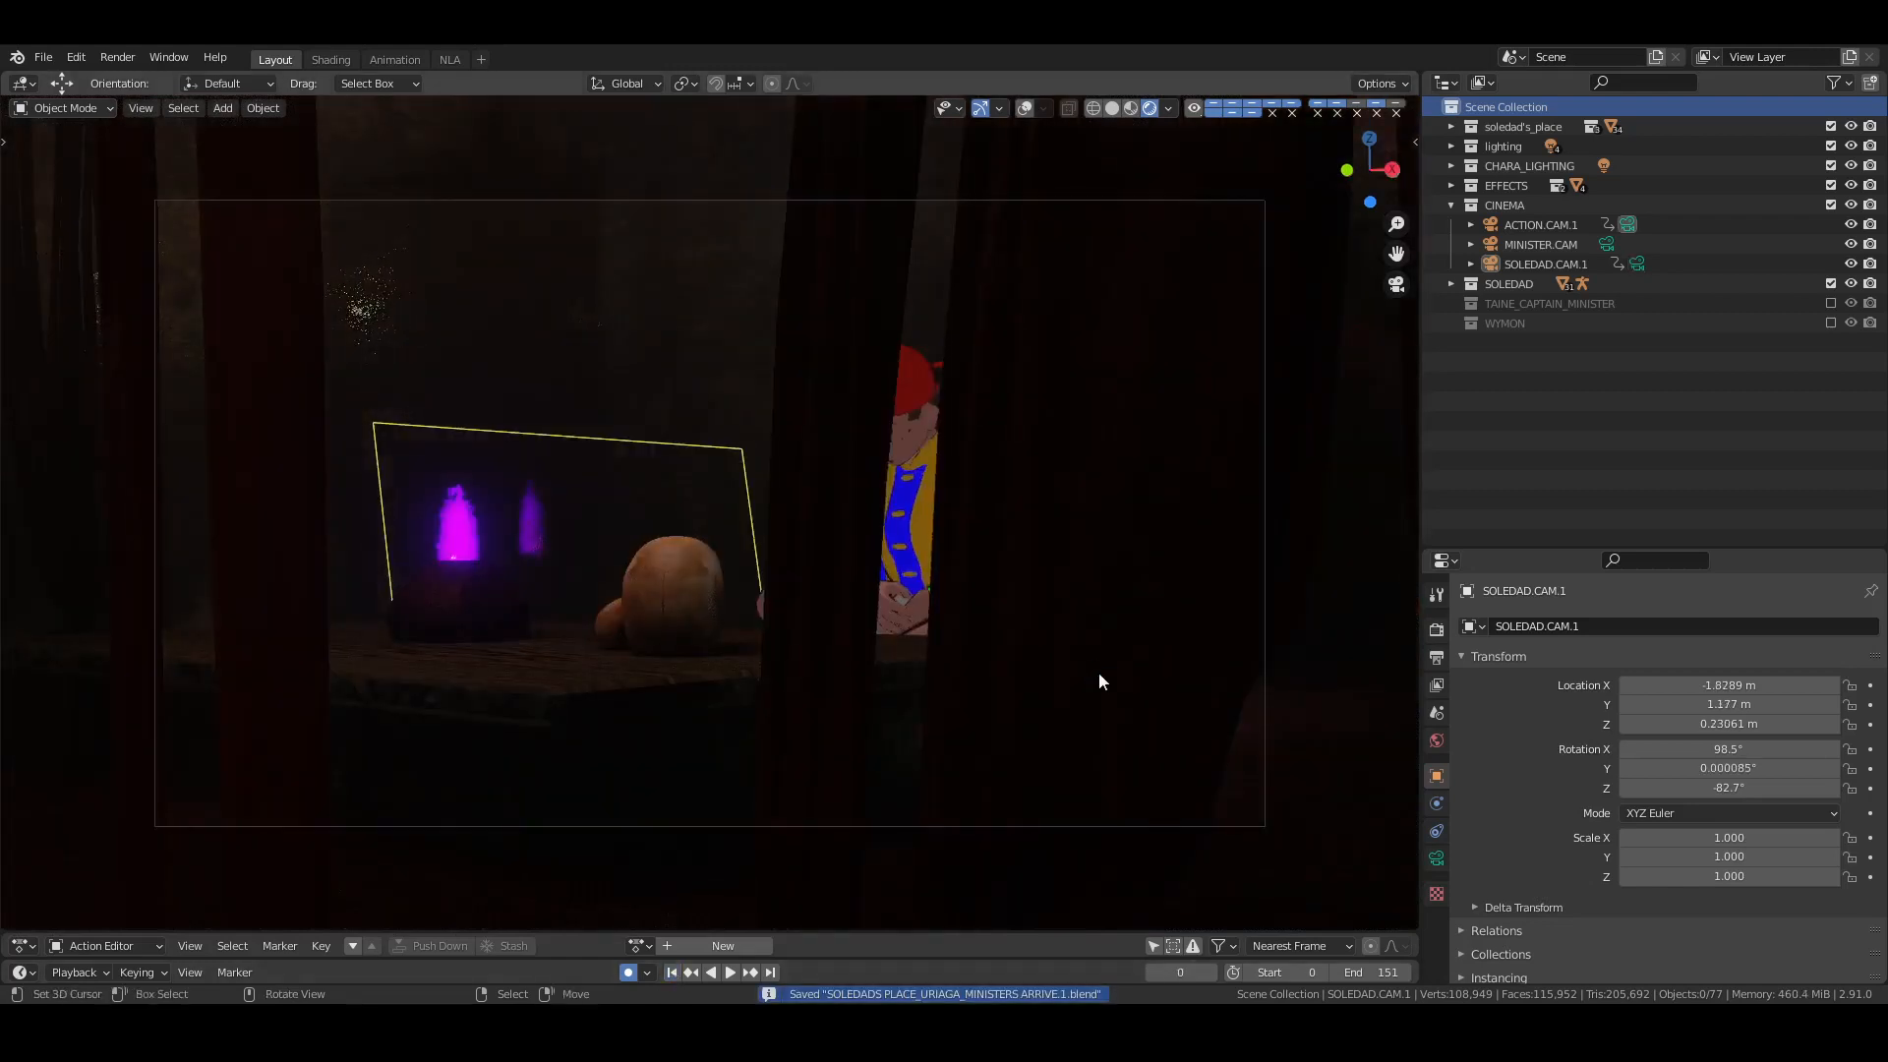
Play back the camera sequence in rendered shading and return to frame 0
key("space")
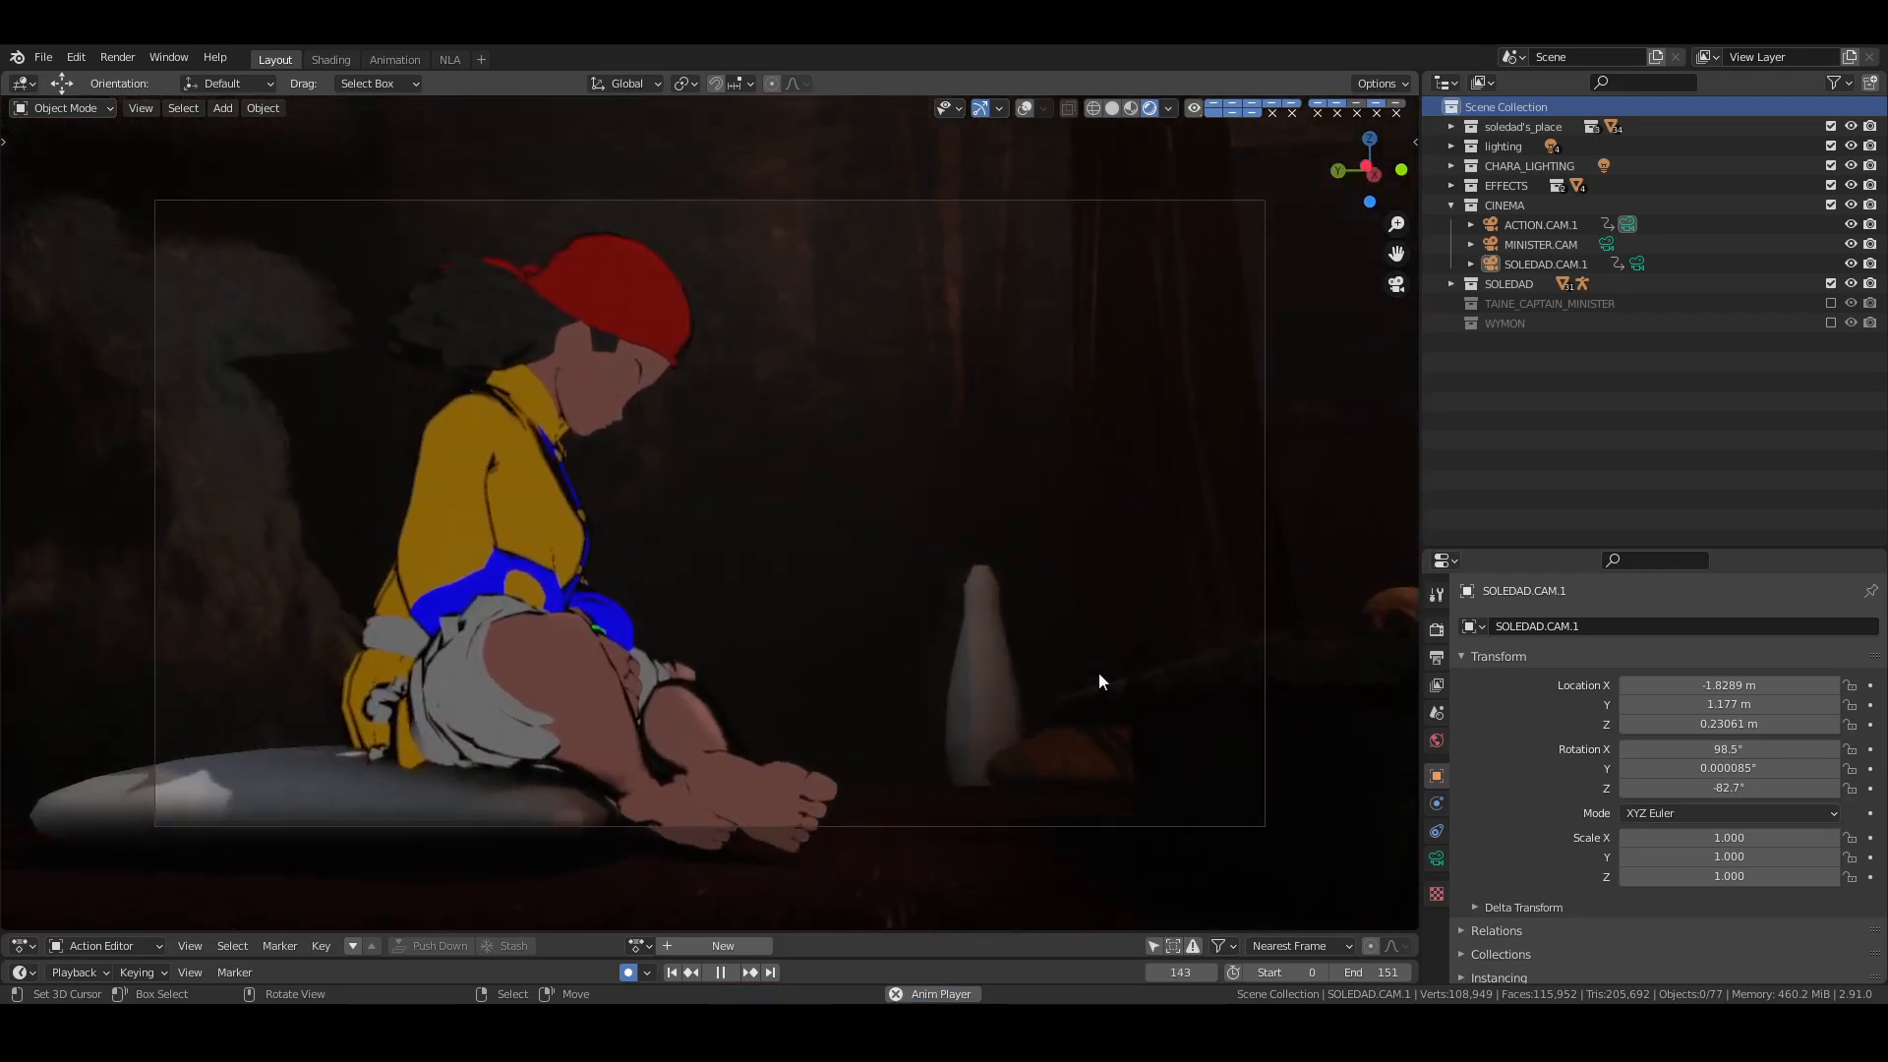
key("space")
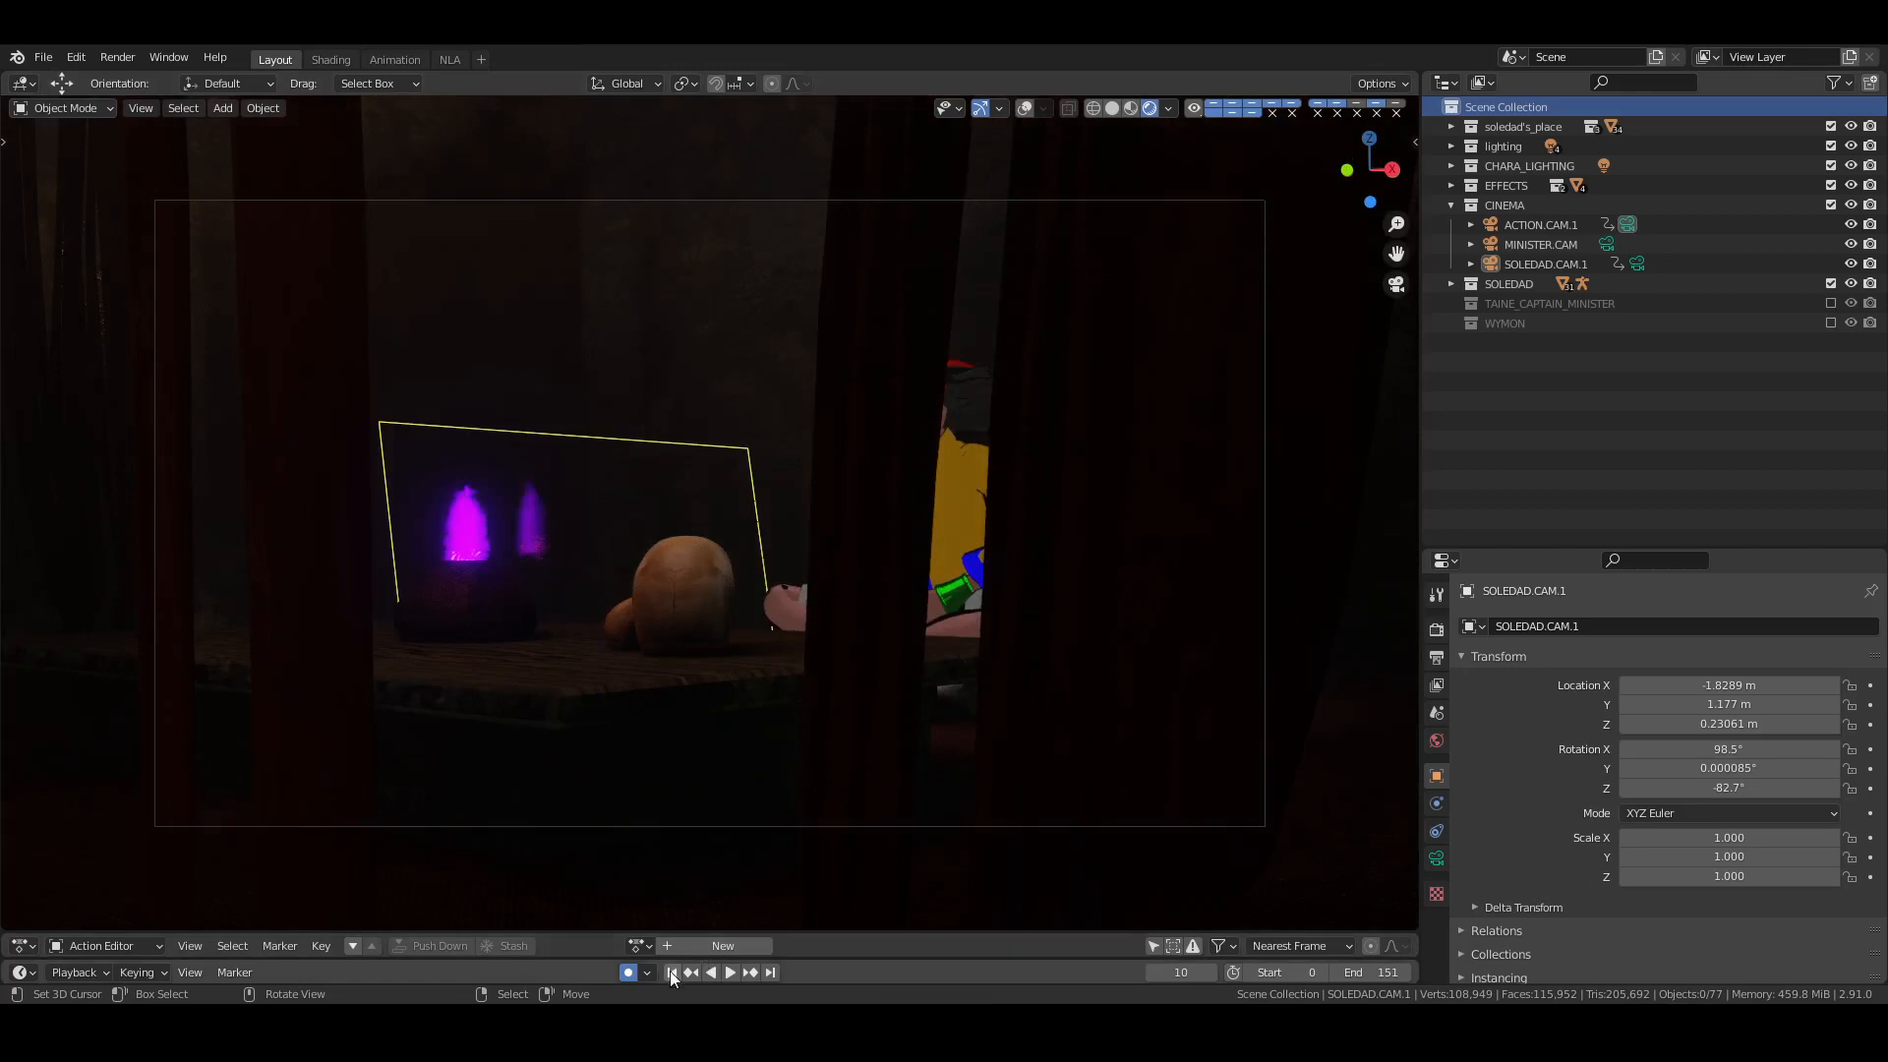
left_click(672, 971)
Save the file, and save a new version as SOLEDADS PLACE_URIAGA_MINISTERS ARRIVE.2.blend
key("ctrl+s")
left_click(44, 56)
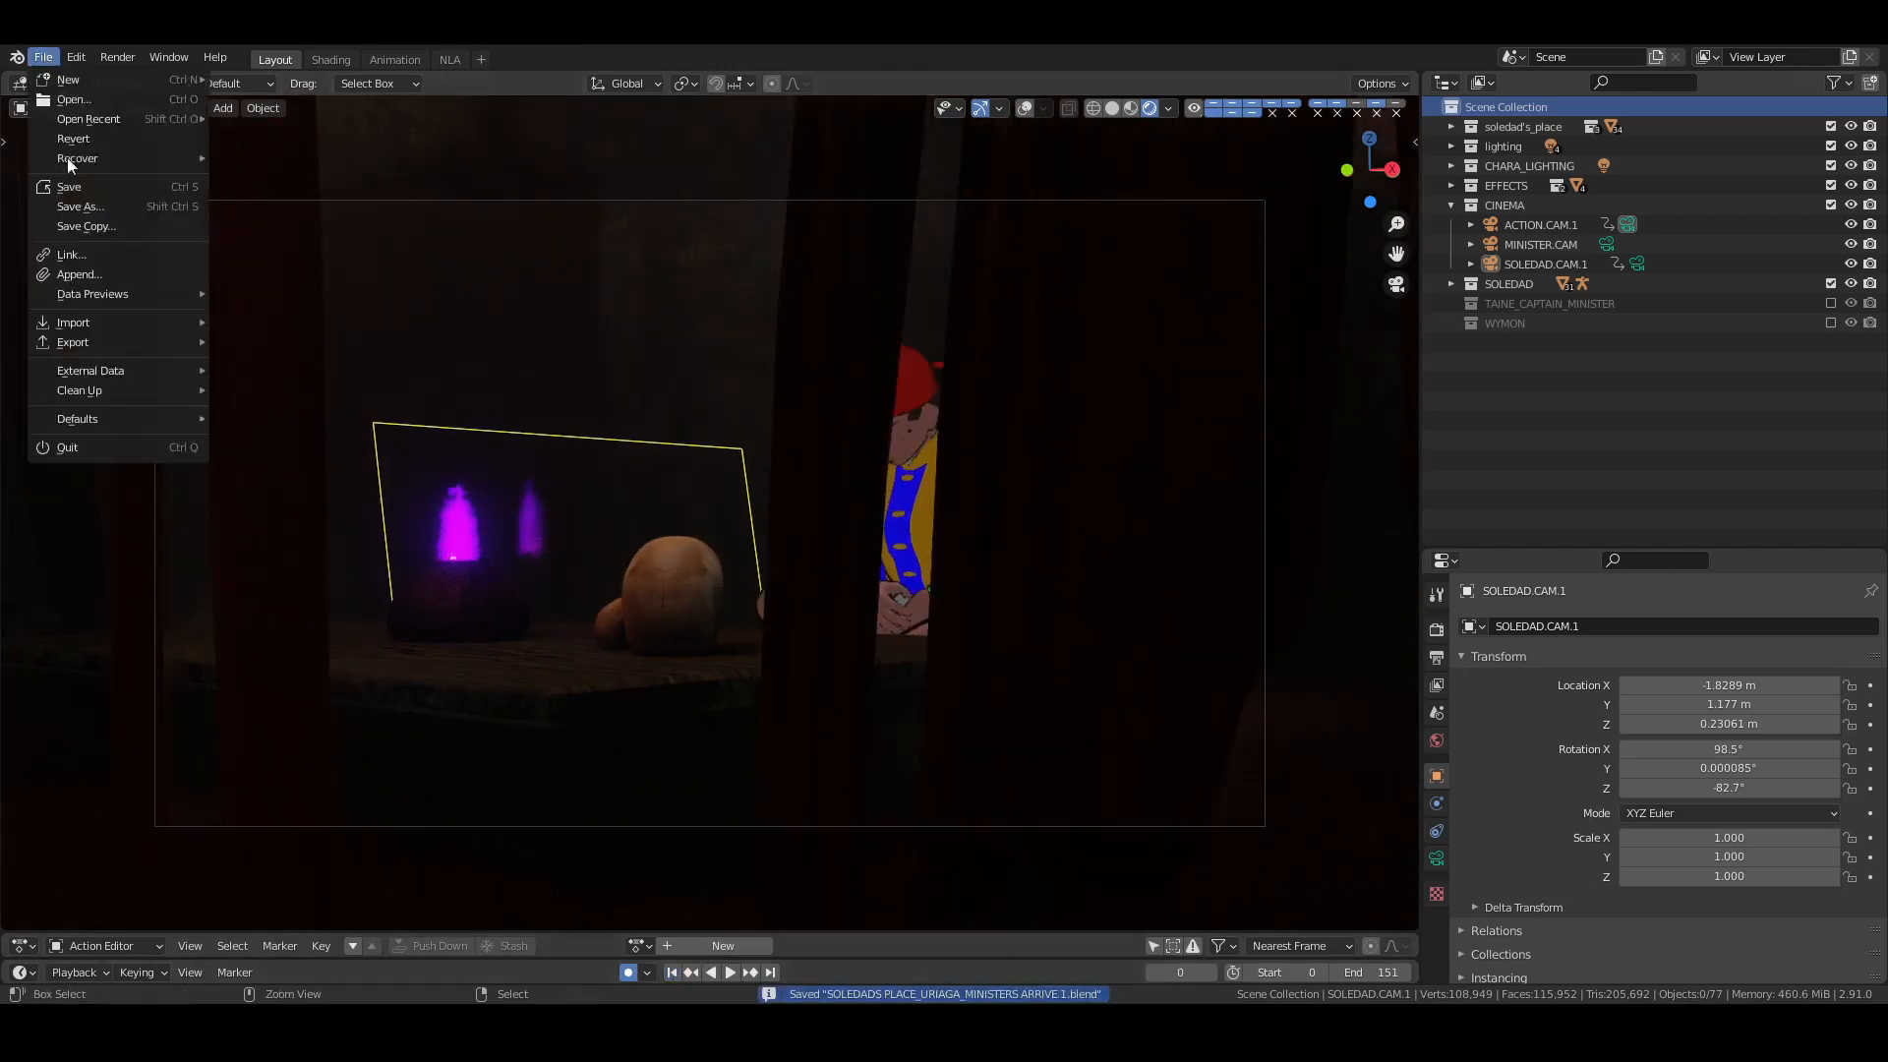
left_click(87, 207)
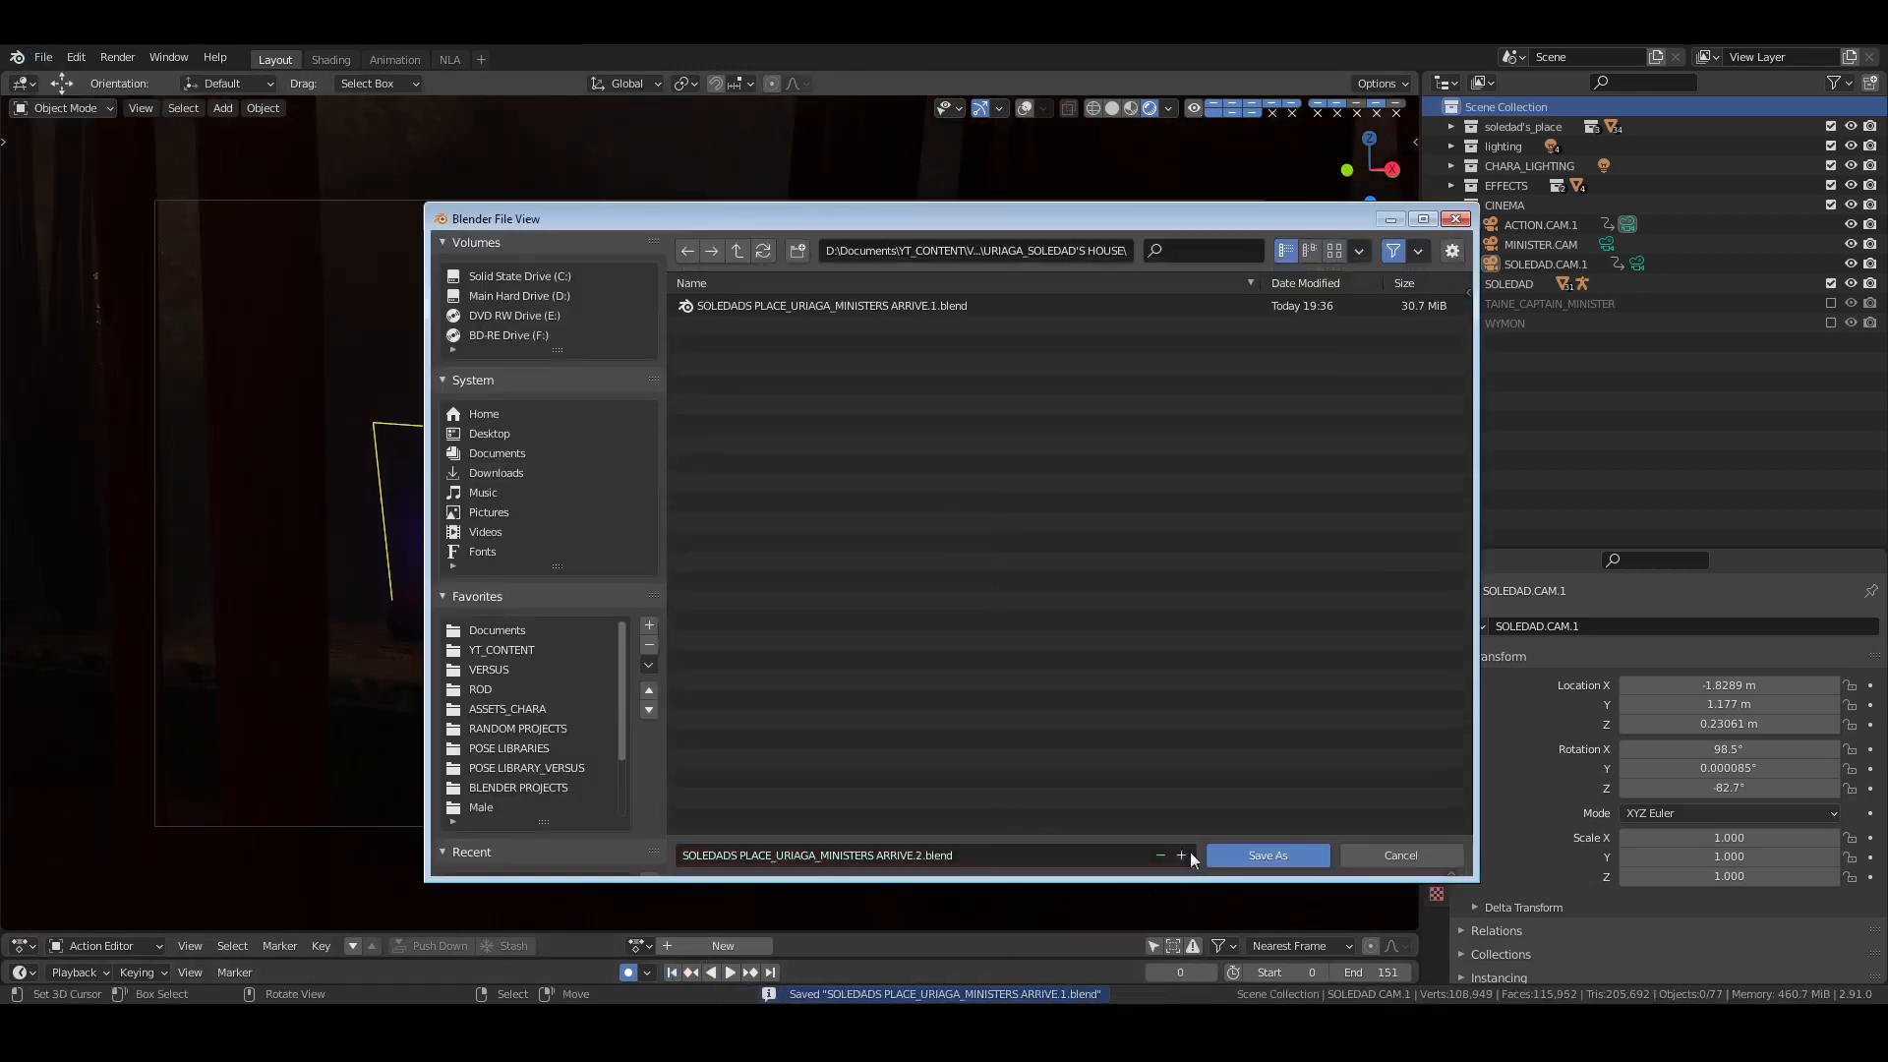
left_click(1266, 857)
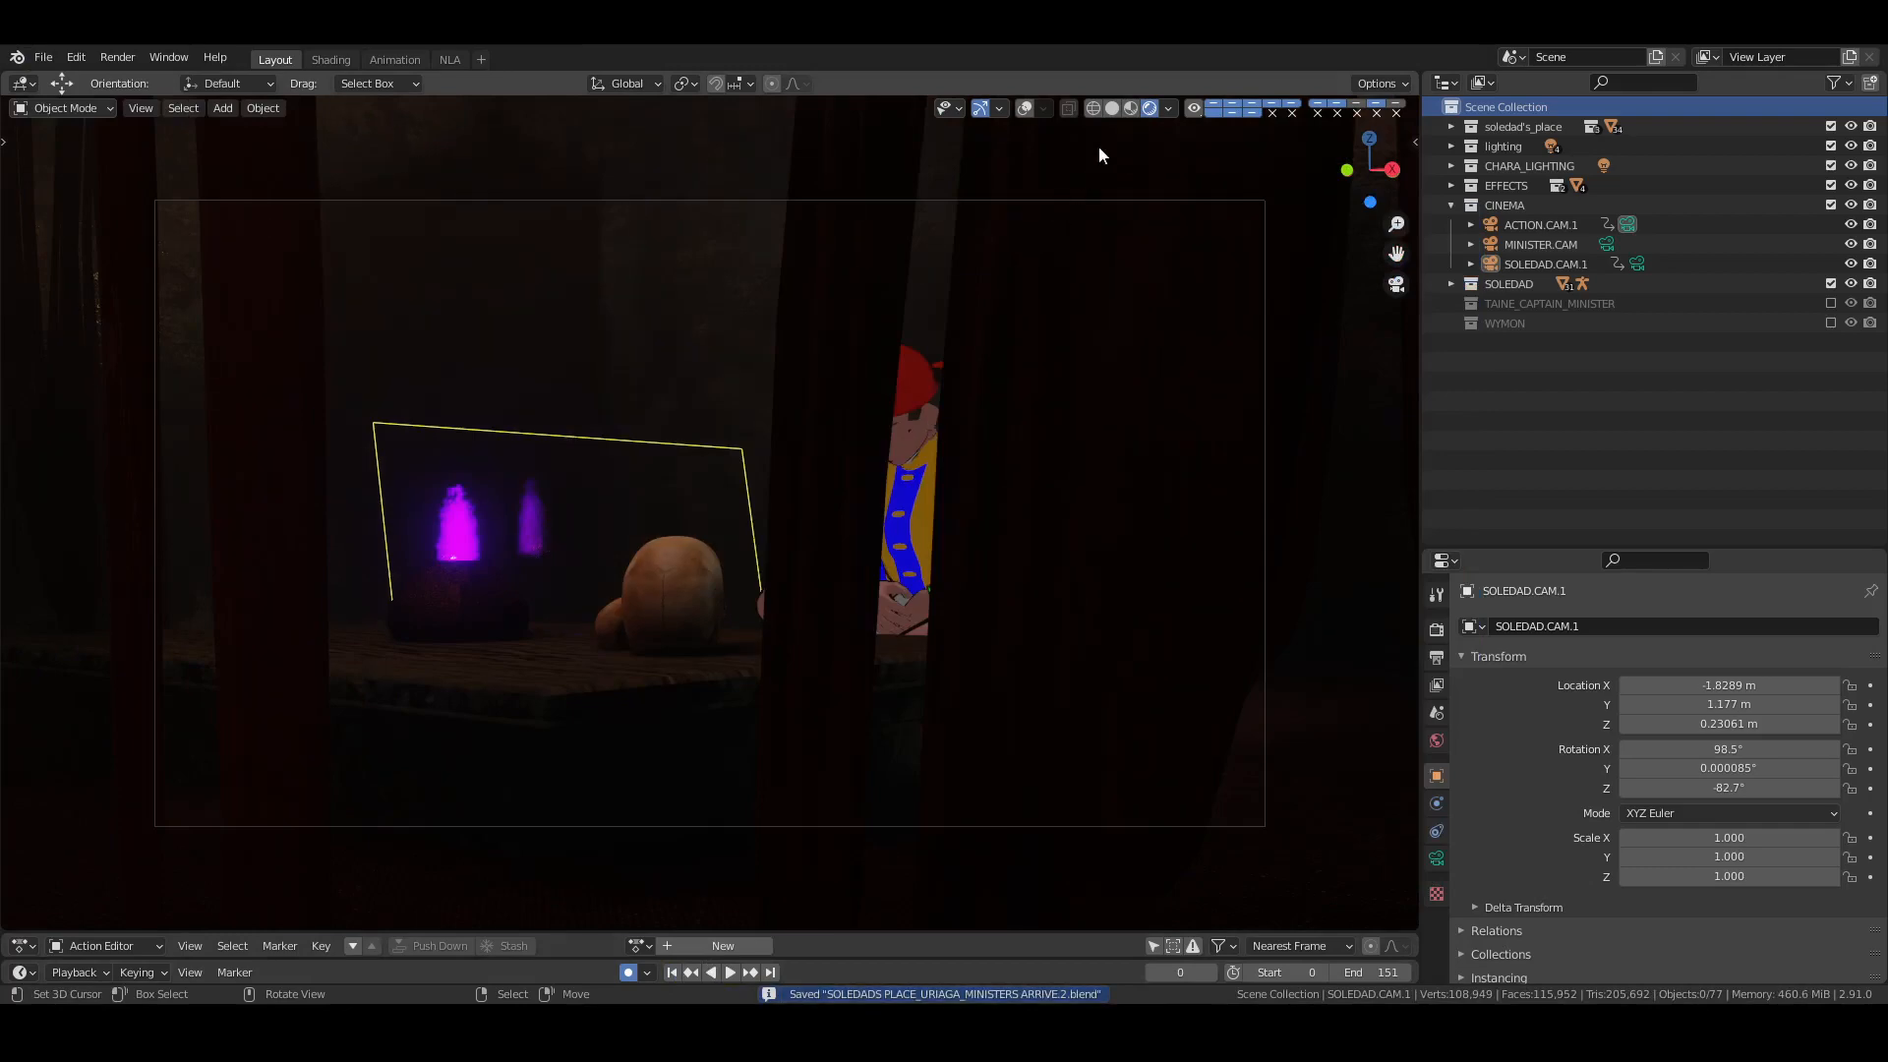
Switch the viewport to solid shading and delete the ACTION.CAM.1 NLA track in the Animation workspace
left_click(1111, 109)
left_click(396, 59)
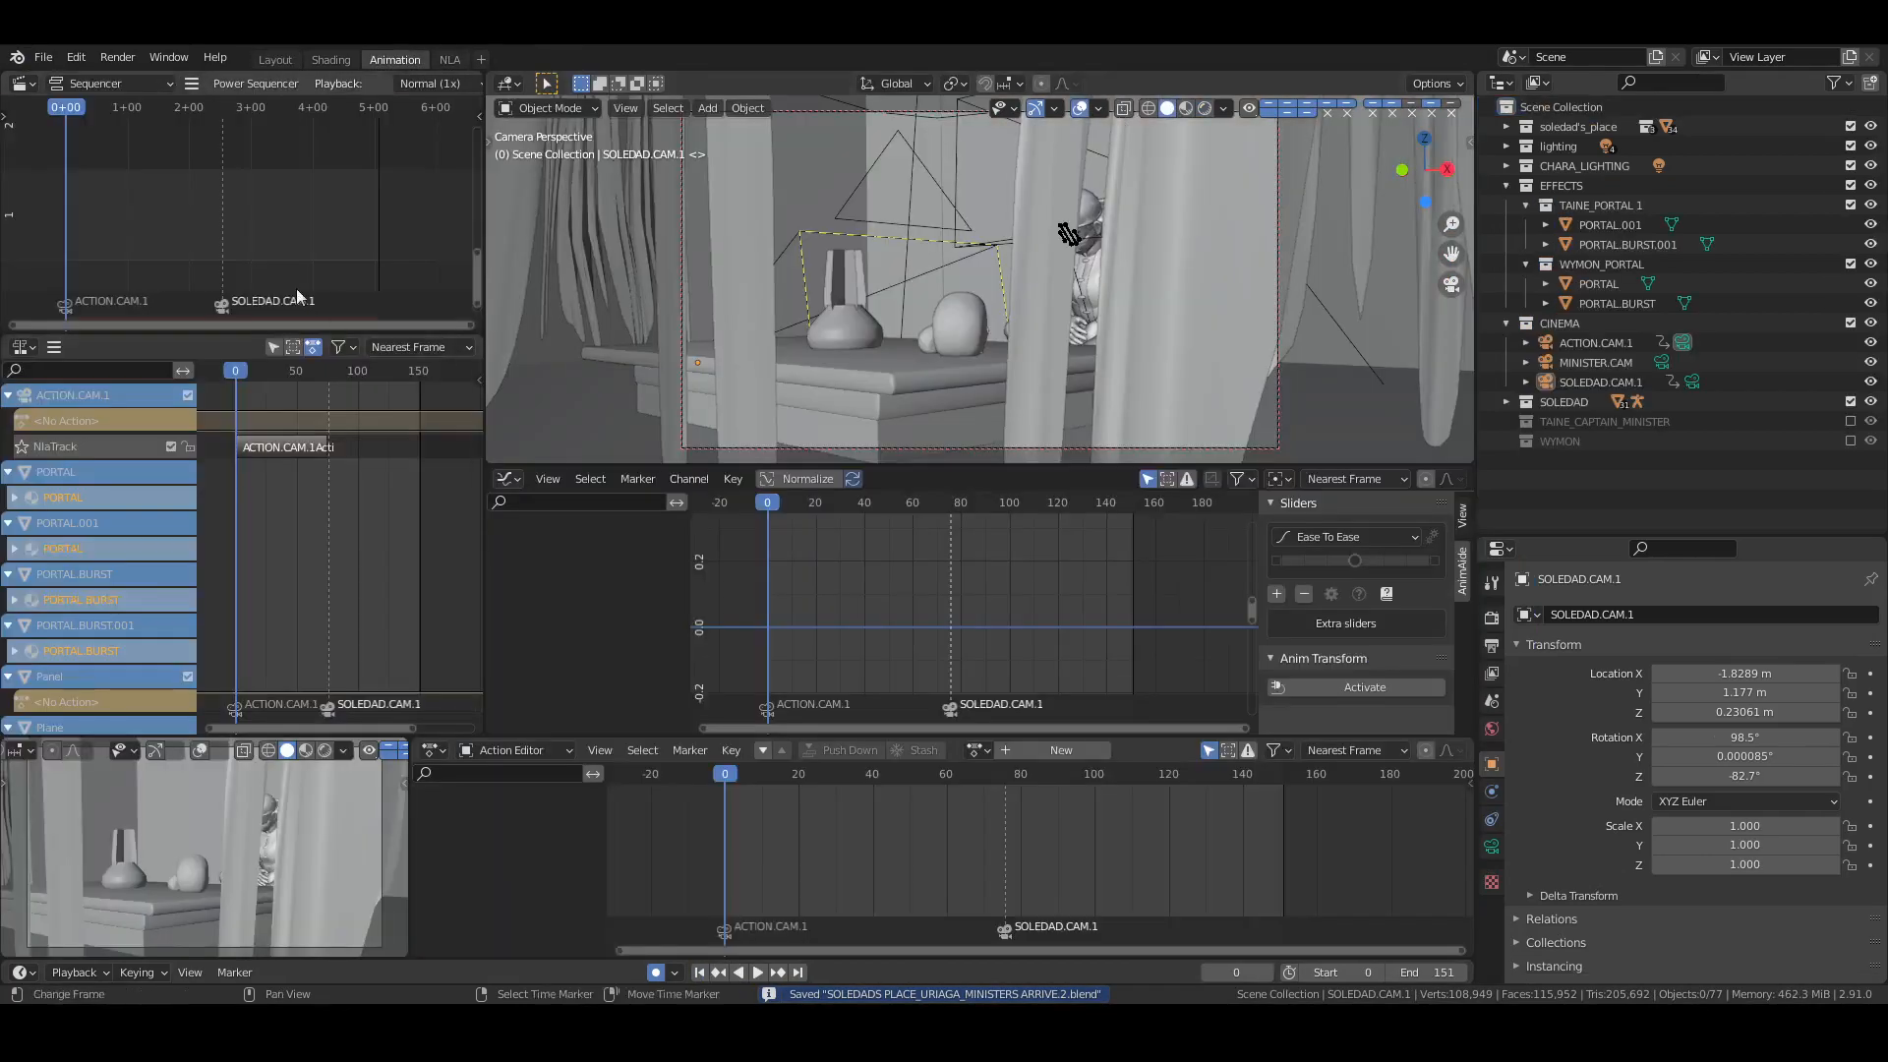
key("x")
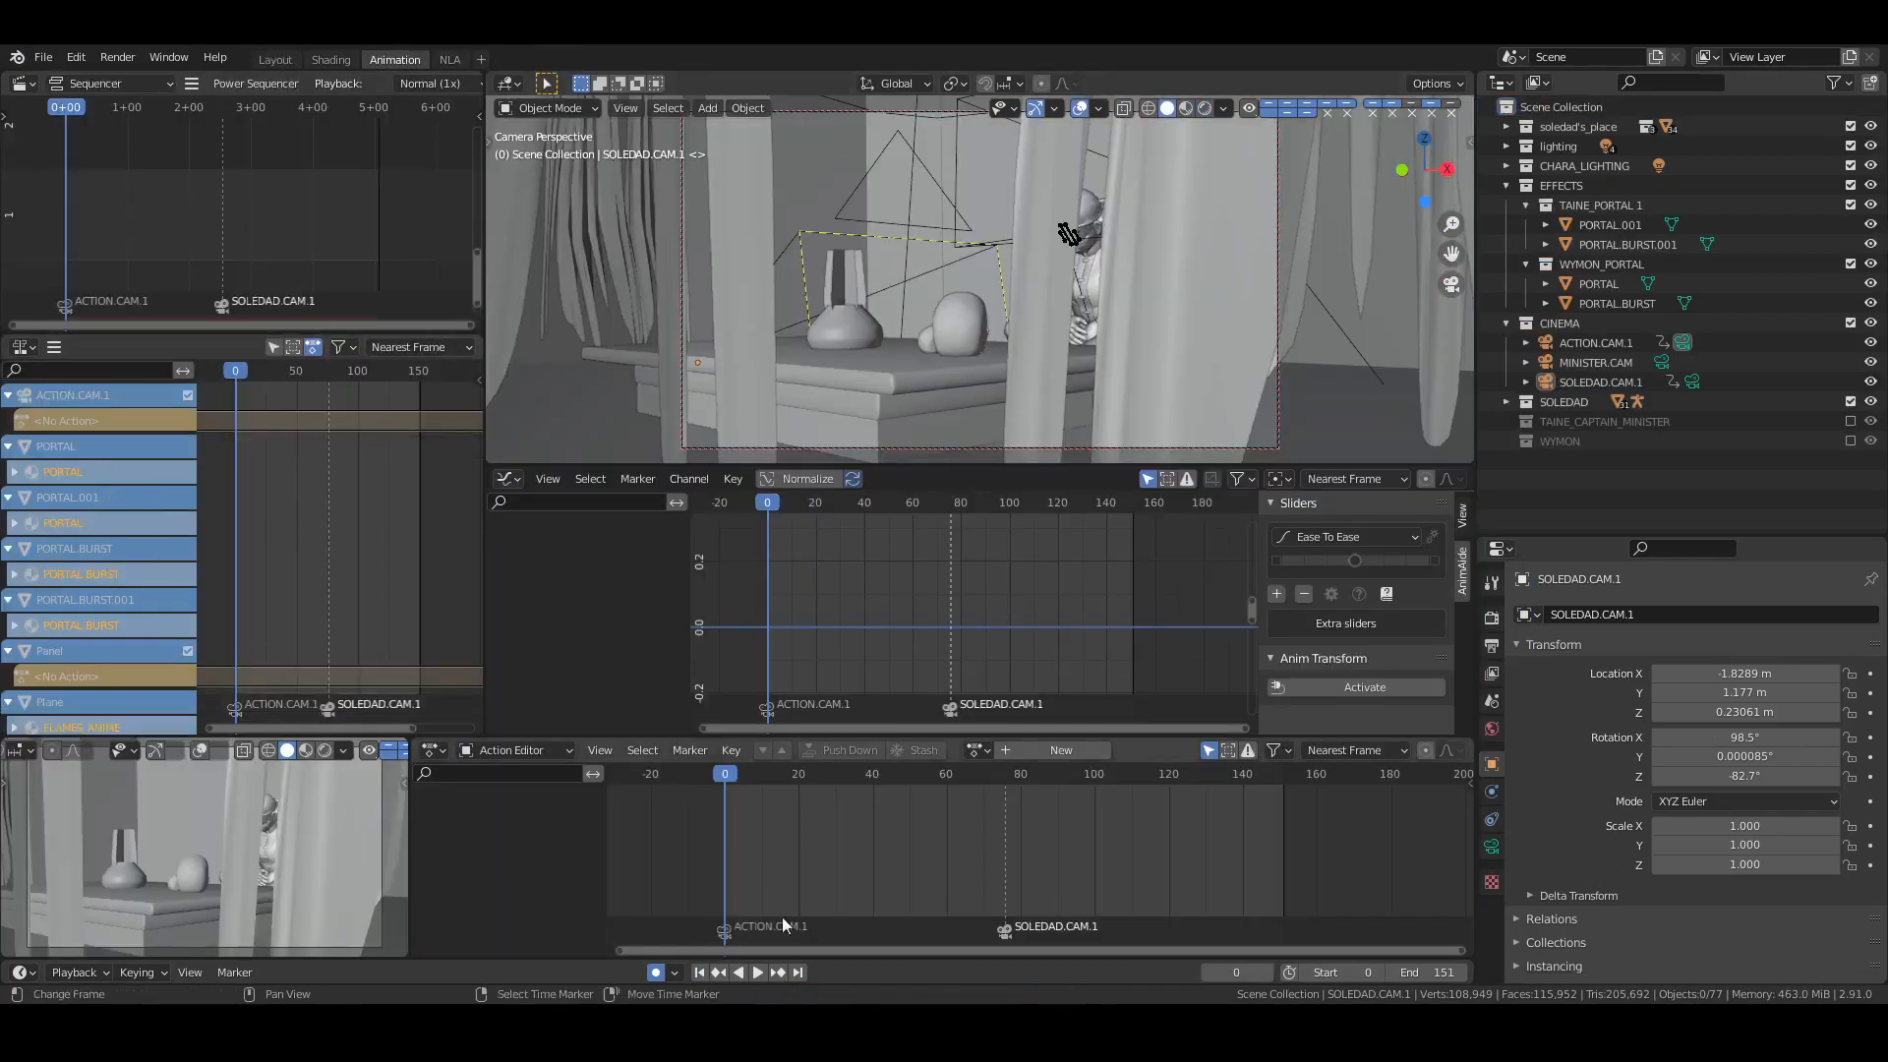
With frame 151 current, delete the ACTION.CAM.1 and SOLEDAD.CAM.1 timeline markers, save the file and return to frame 0
key("a")
key("x")
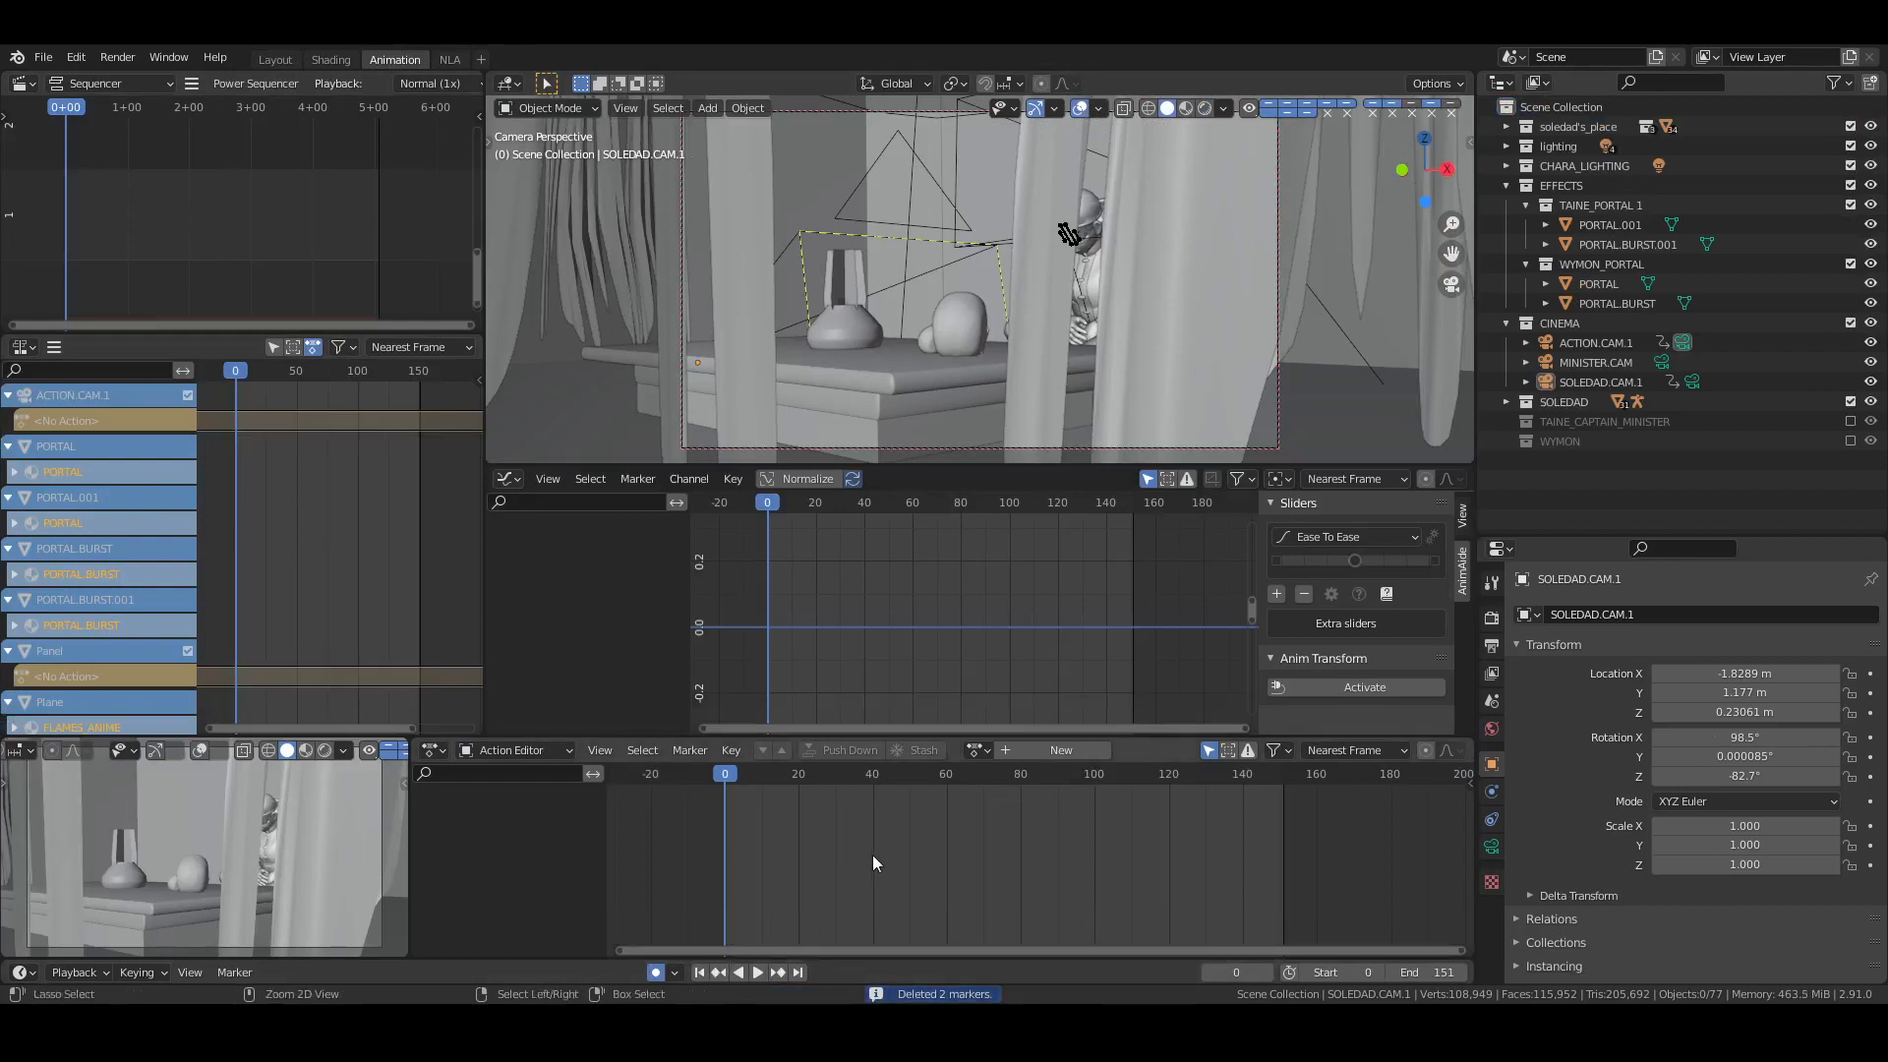
key("ctrl+z")
left_click(797, 971)
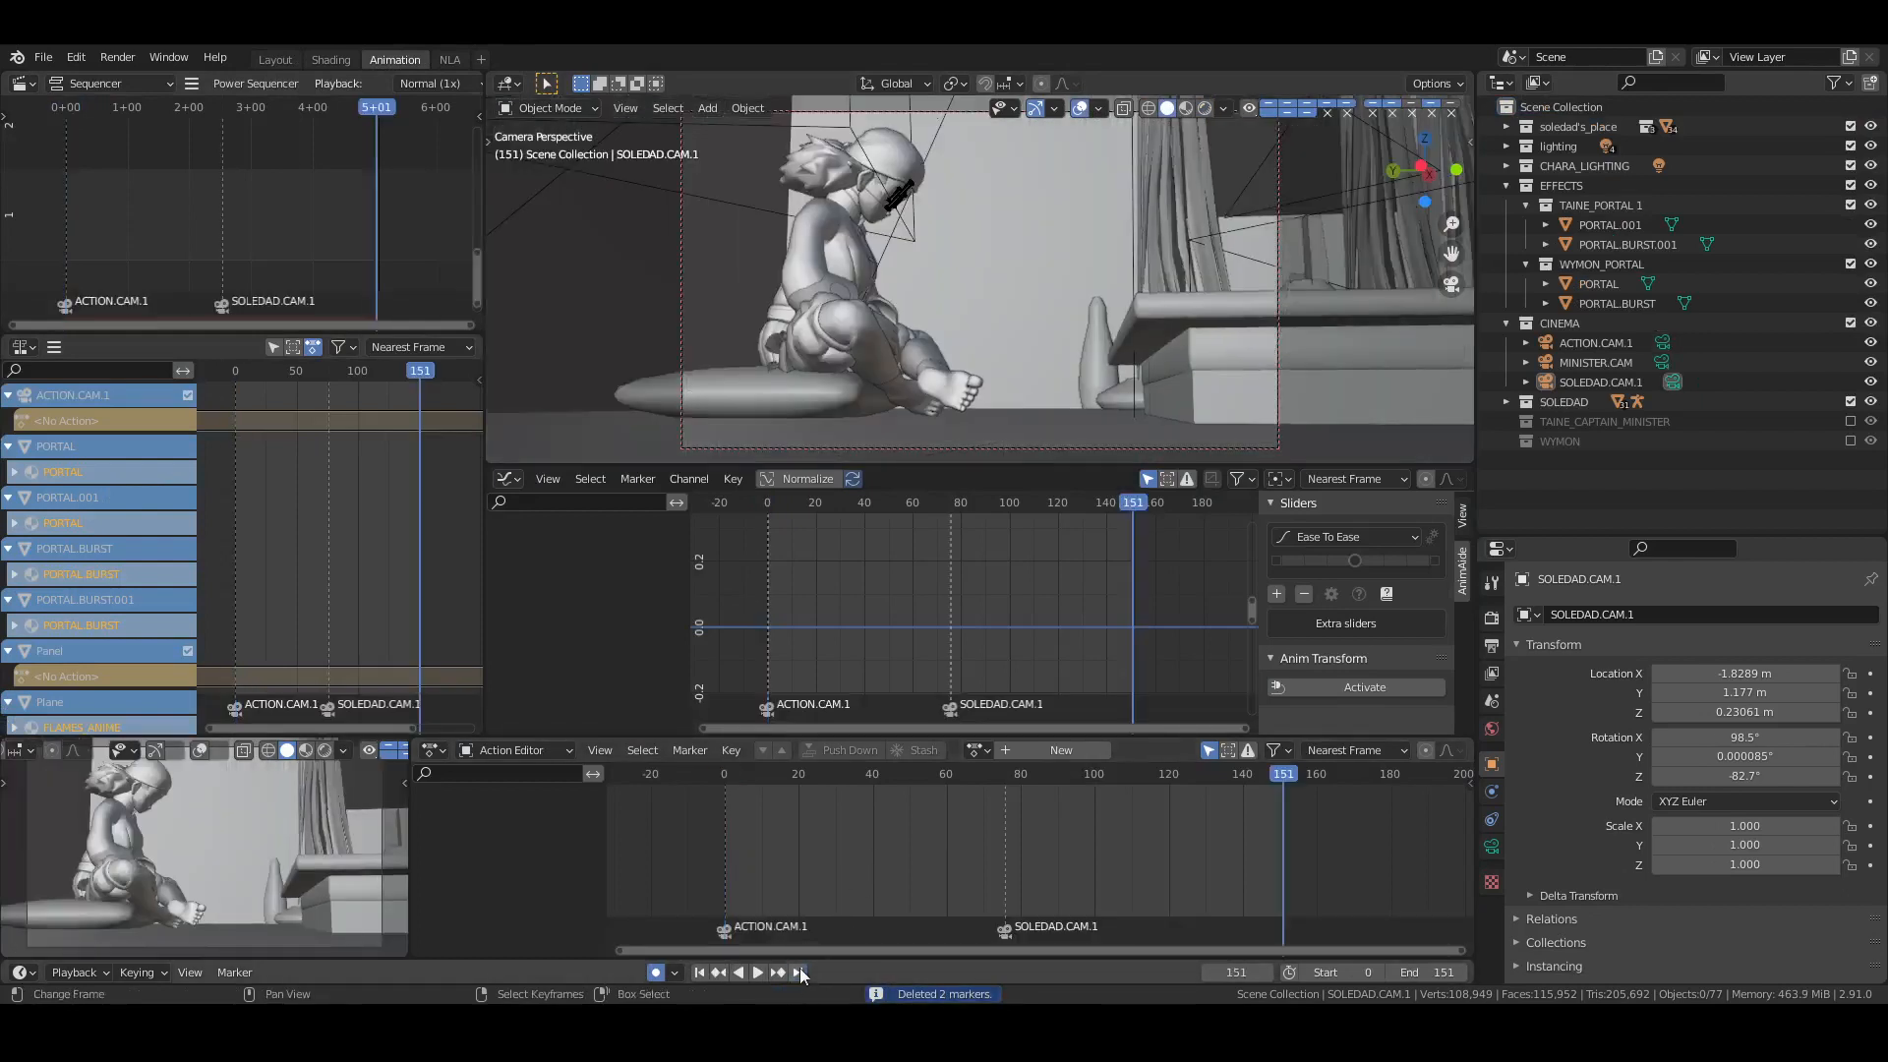
key("Delete")
key("ctrl+s")
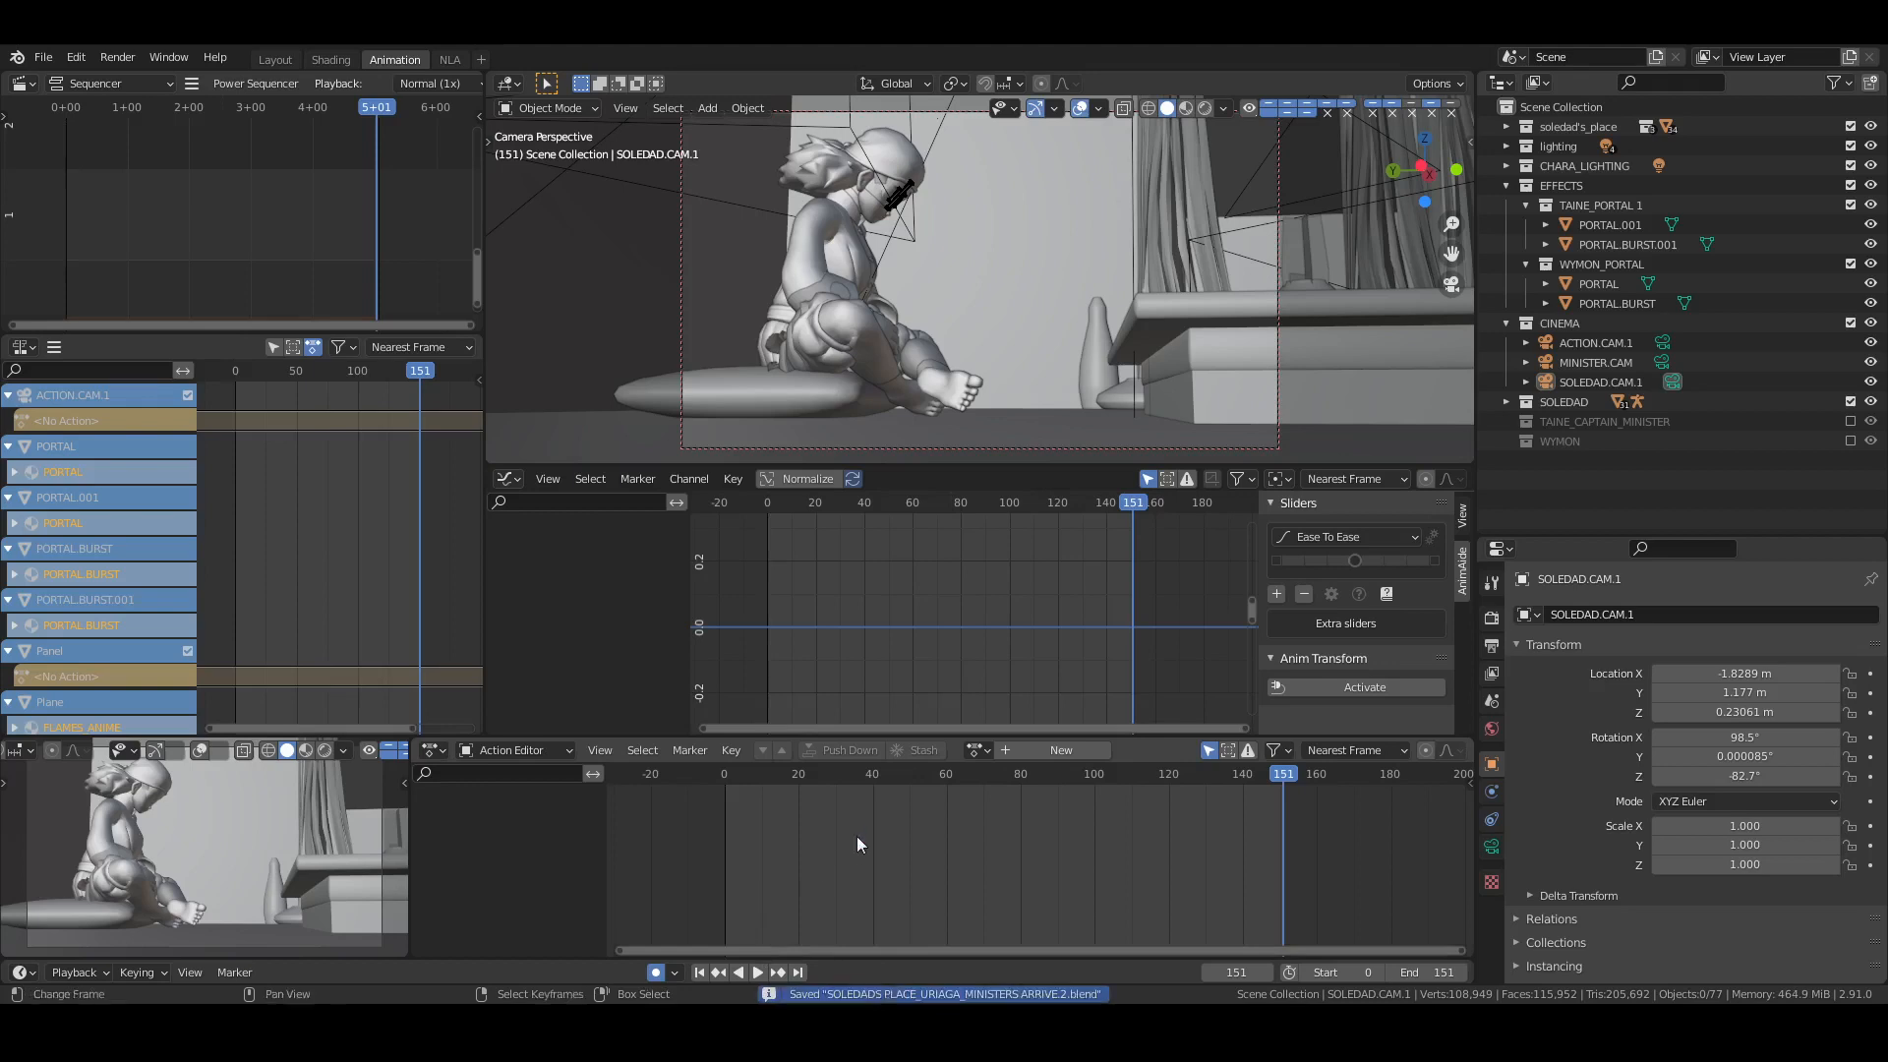
left_click(700, 971)
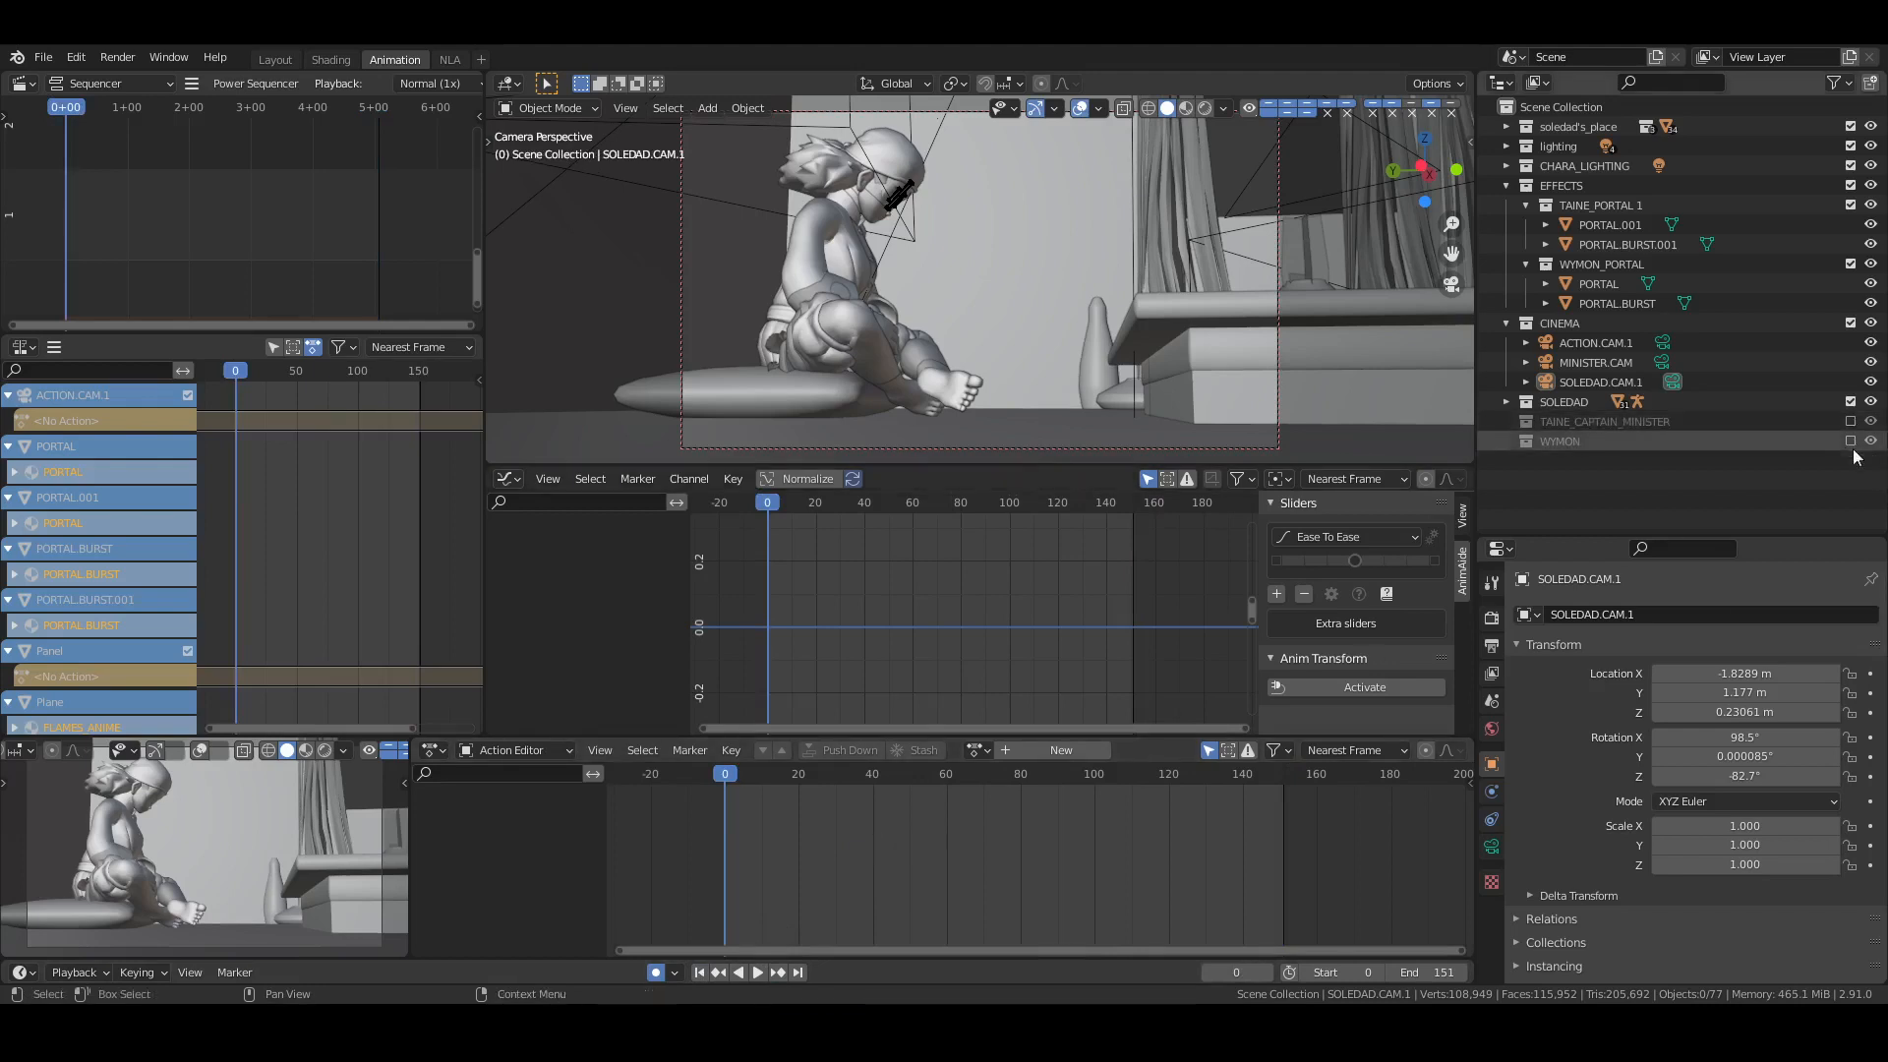
Re-enable the TAINE_CAPTAIN_MINISTER and WYMON collections, and show the Dope Sheet with PORTAL.001 and PORTAL.BURST.001 selected
left_click_drag(1850, 422, 1851, 442)
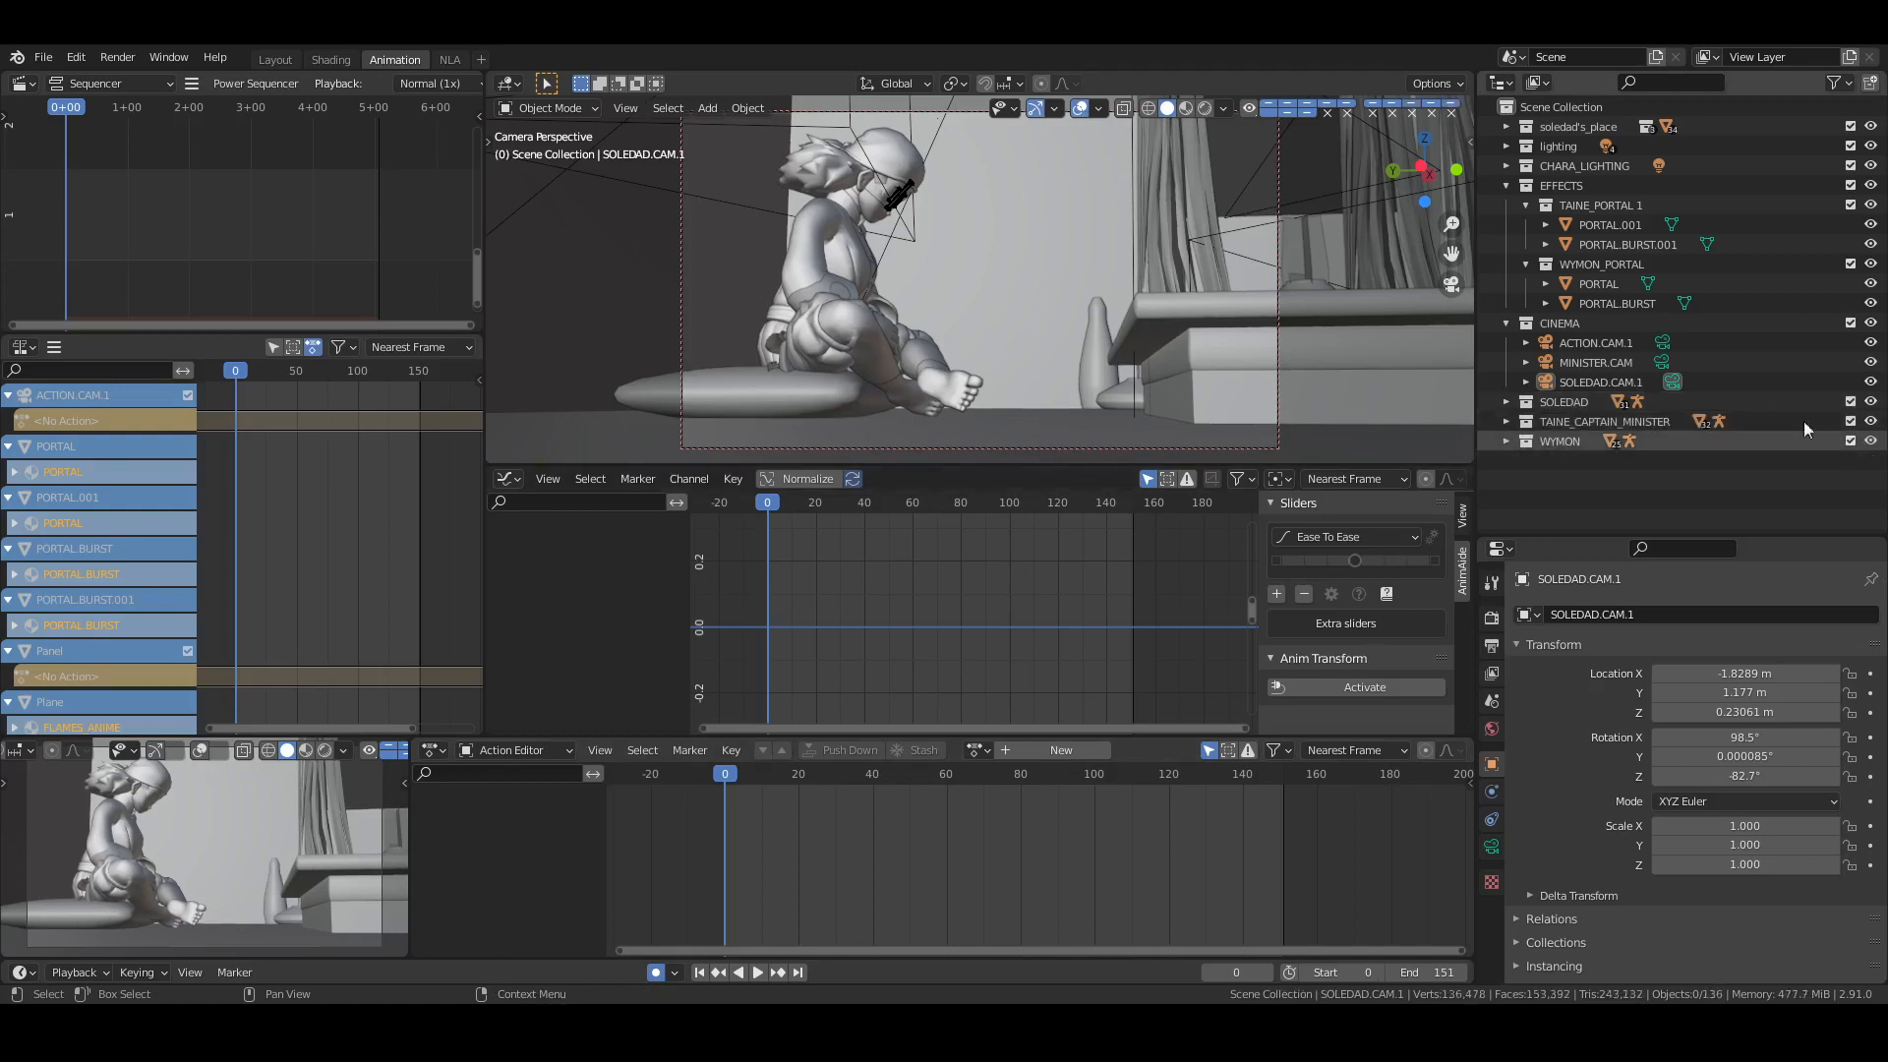
left_click(1610, 225)
left_click(1610, 246, "ctrl")
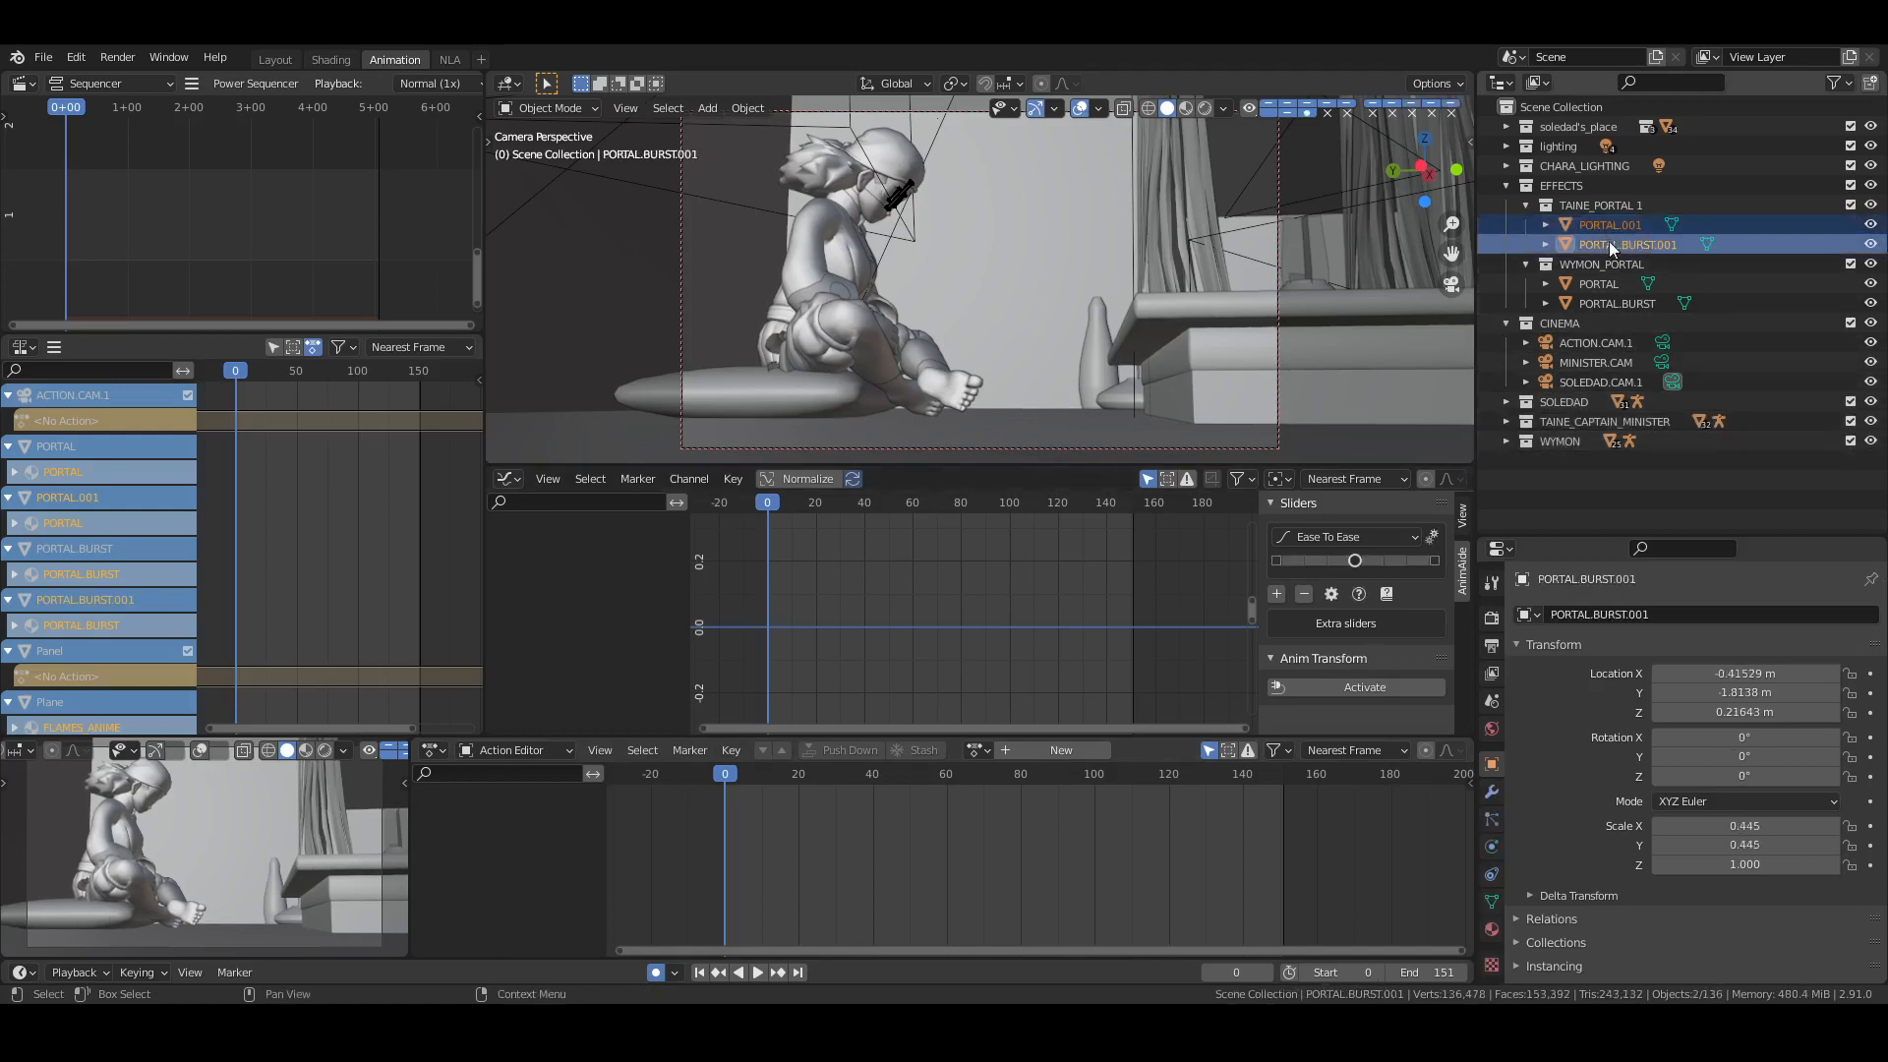
left_click(536, 751)
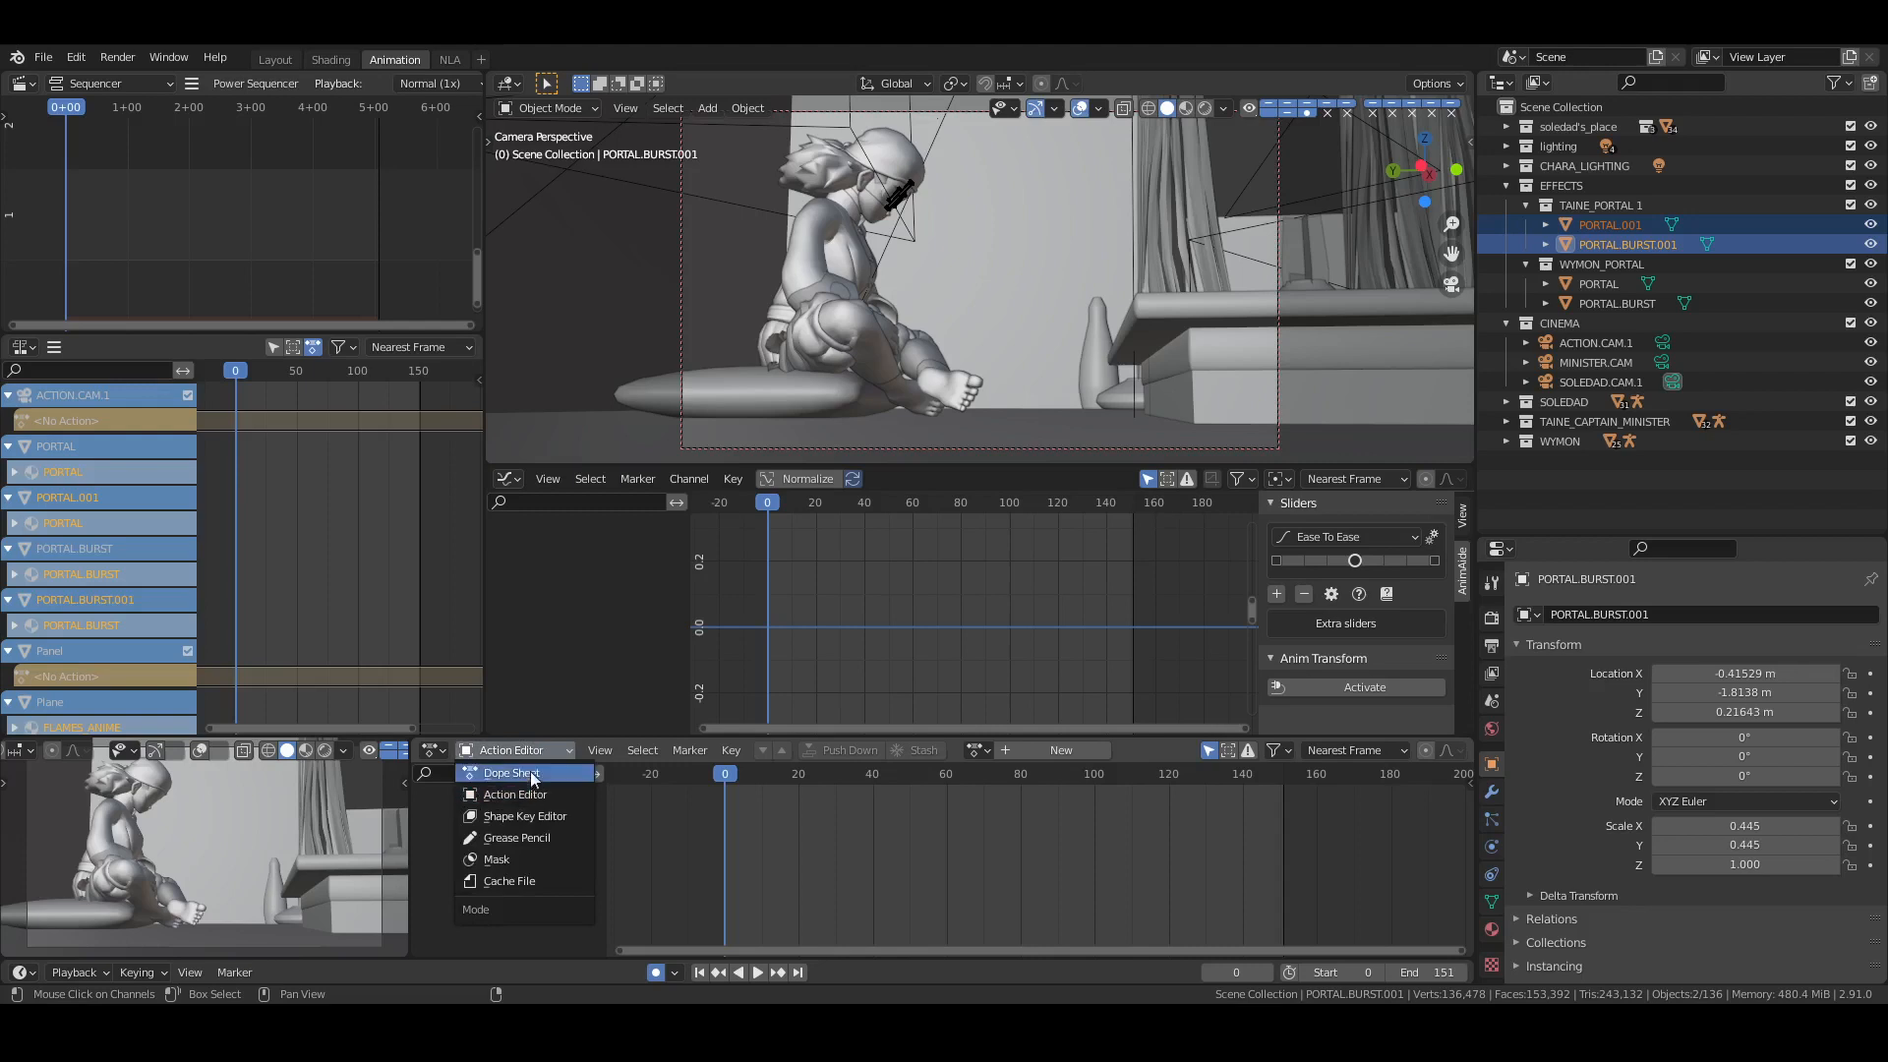
left_click(511, 774)
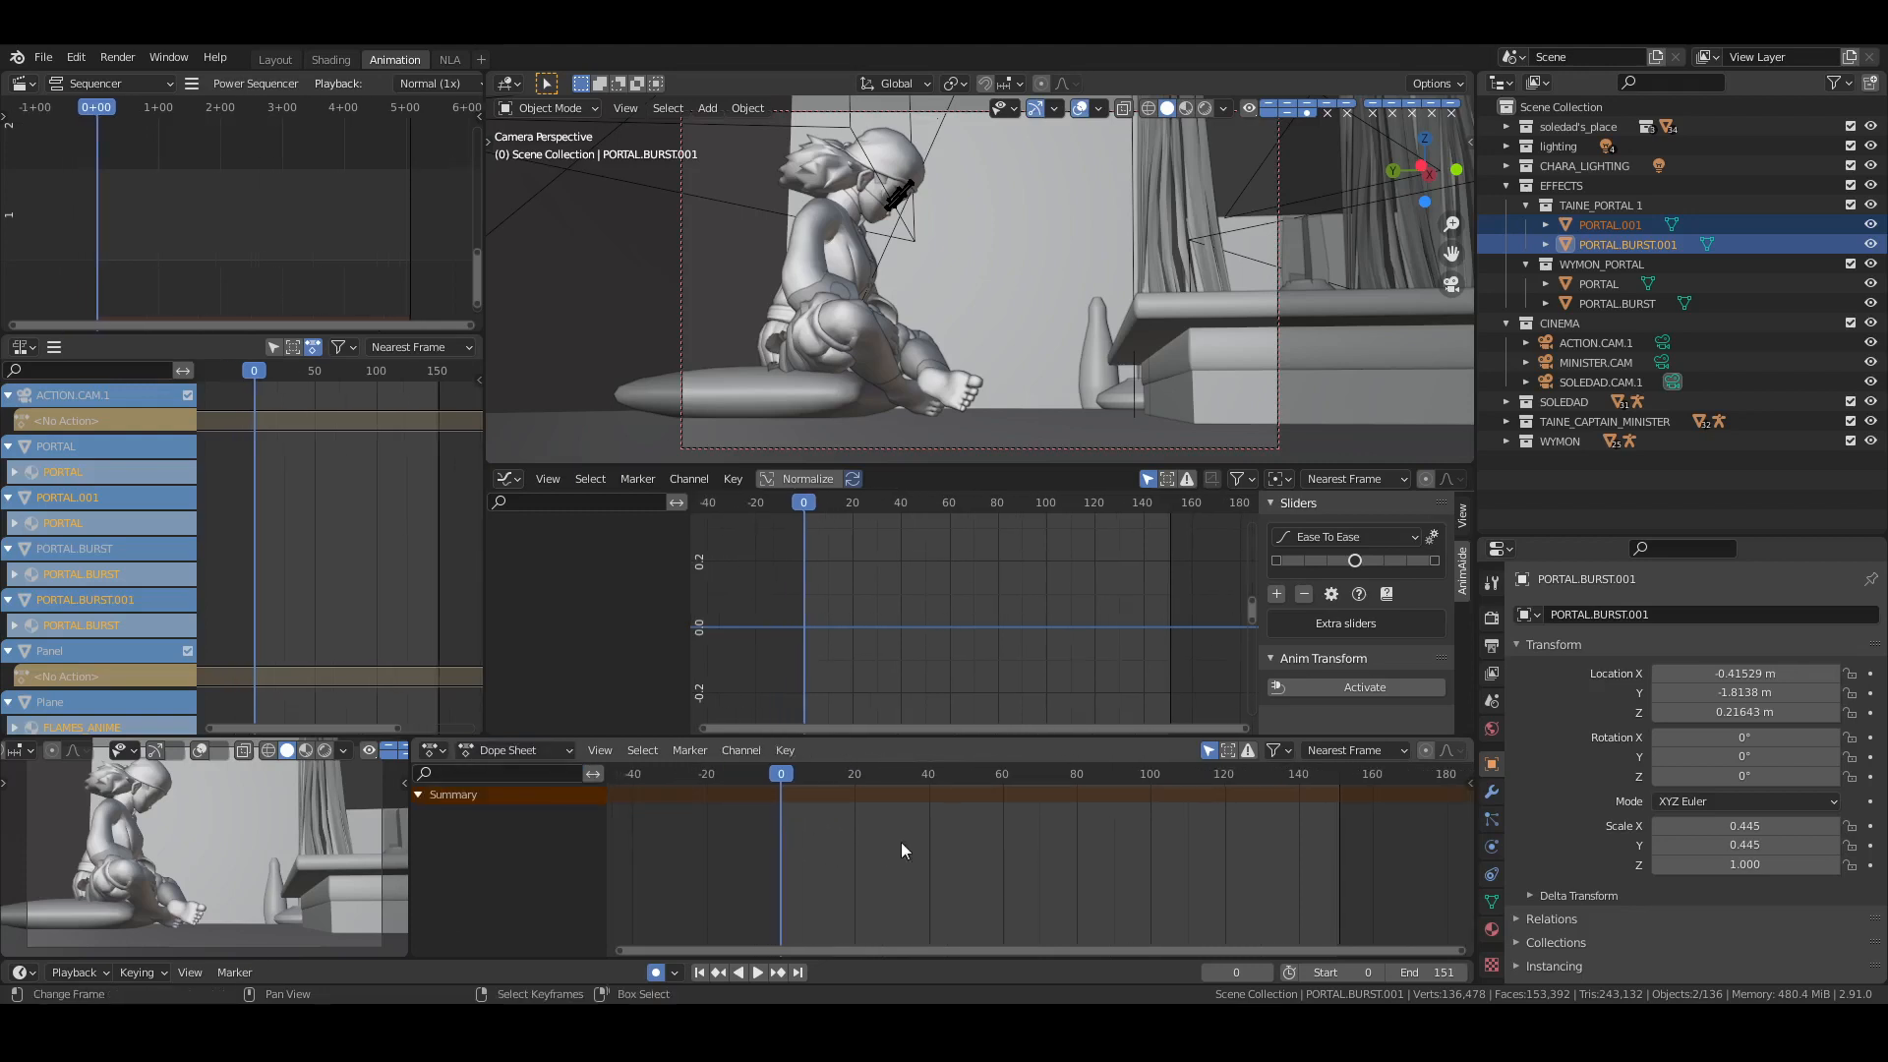
Turn the small camera preview area into a Shader Editor and hide its sidebar
middle_click_drag(13, 757, 133, 763)
left_click(23, 751)
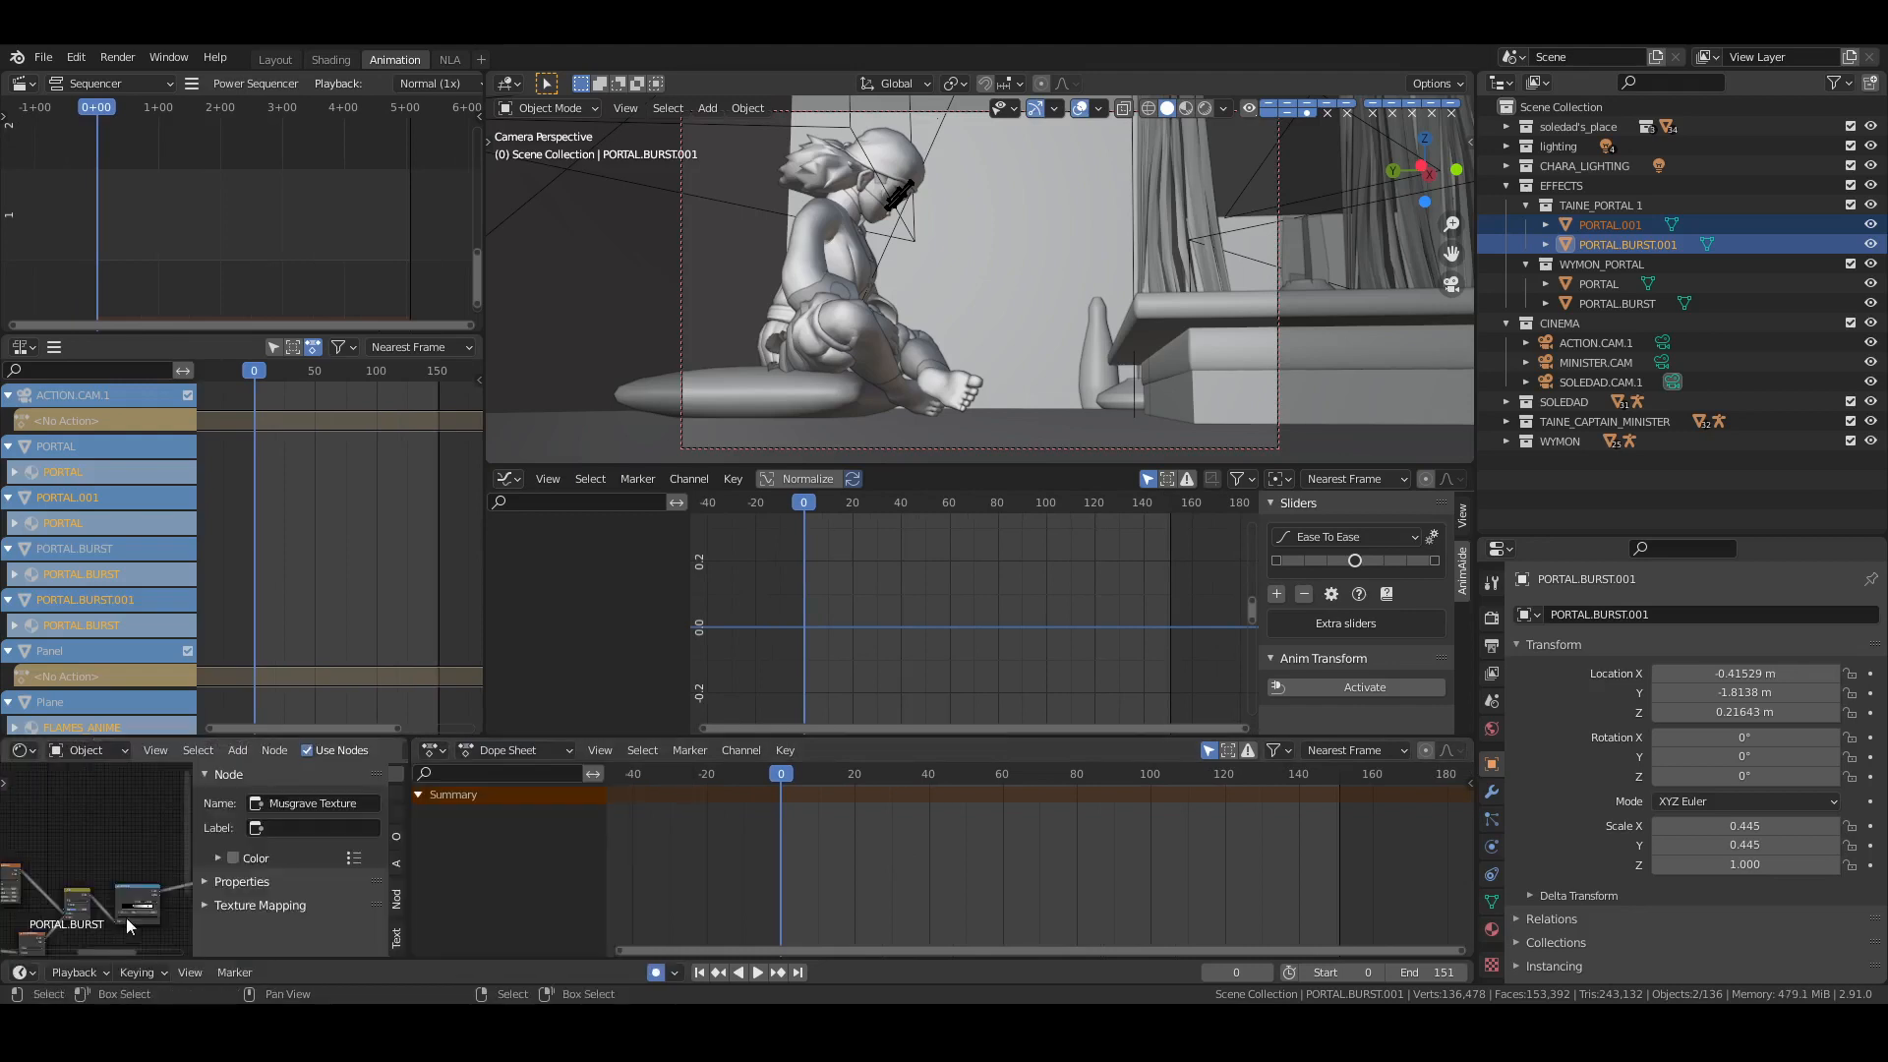
key("n")
Set the black stop of the ColorRamp in the PORTAL.BURST material to position 0.833 and save the file
middle_click_drag(142, 865, 137, 783)
scroll(305, 813, "up", 4)
scroll(304, 812, "up", 6)
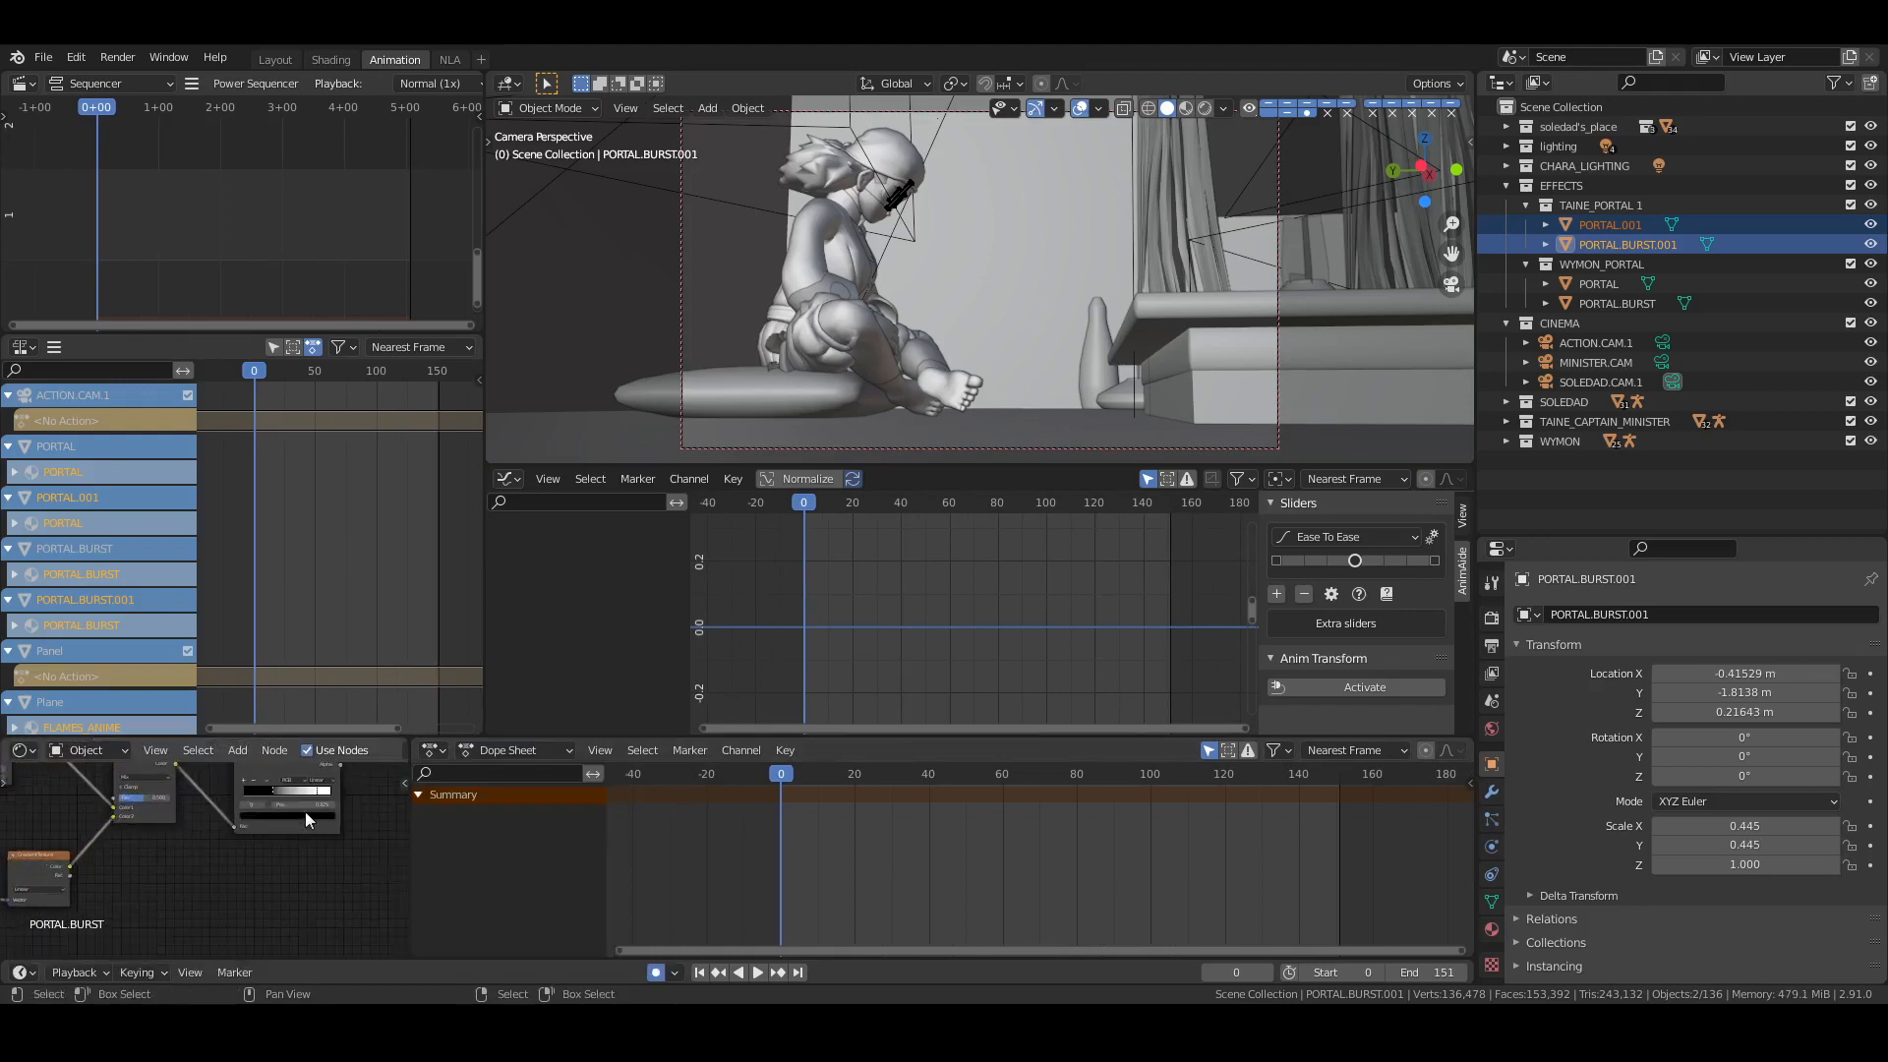
middle_click_drag(244, 861, 207, 850)
scroll(198, 905, "down", 2)
left_click(272, 846)
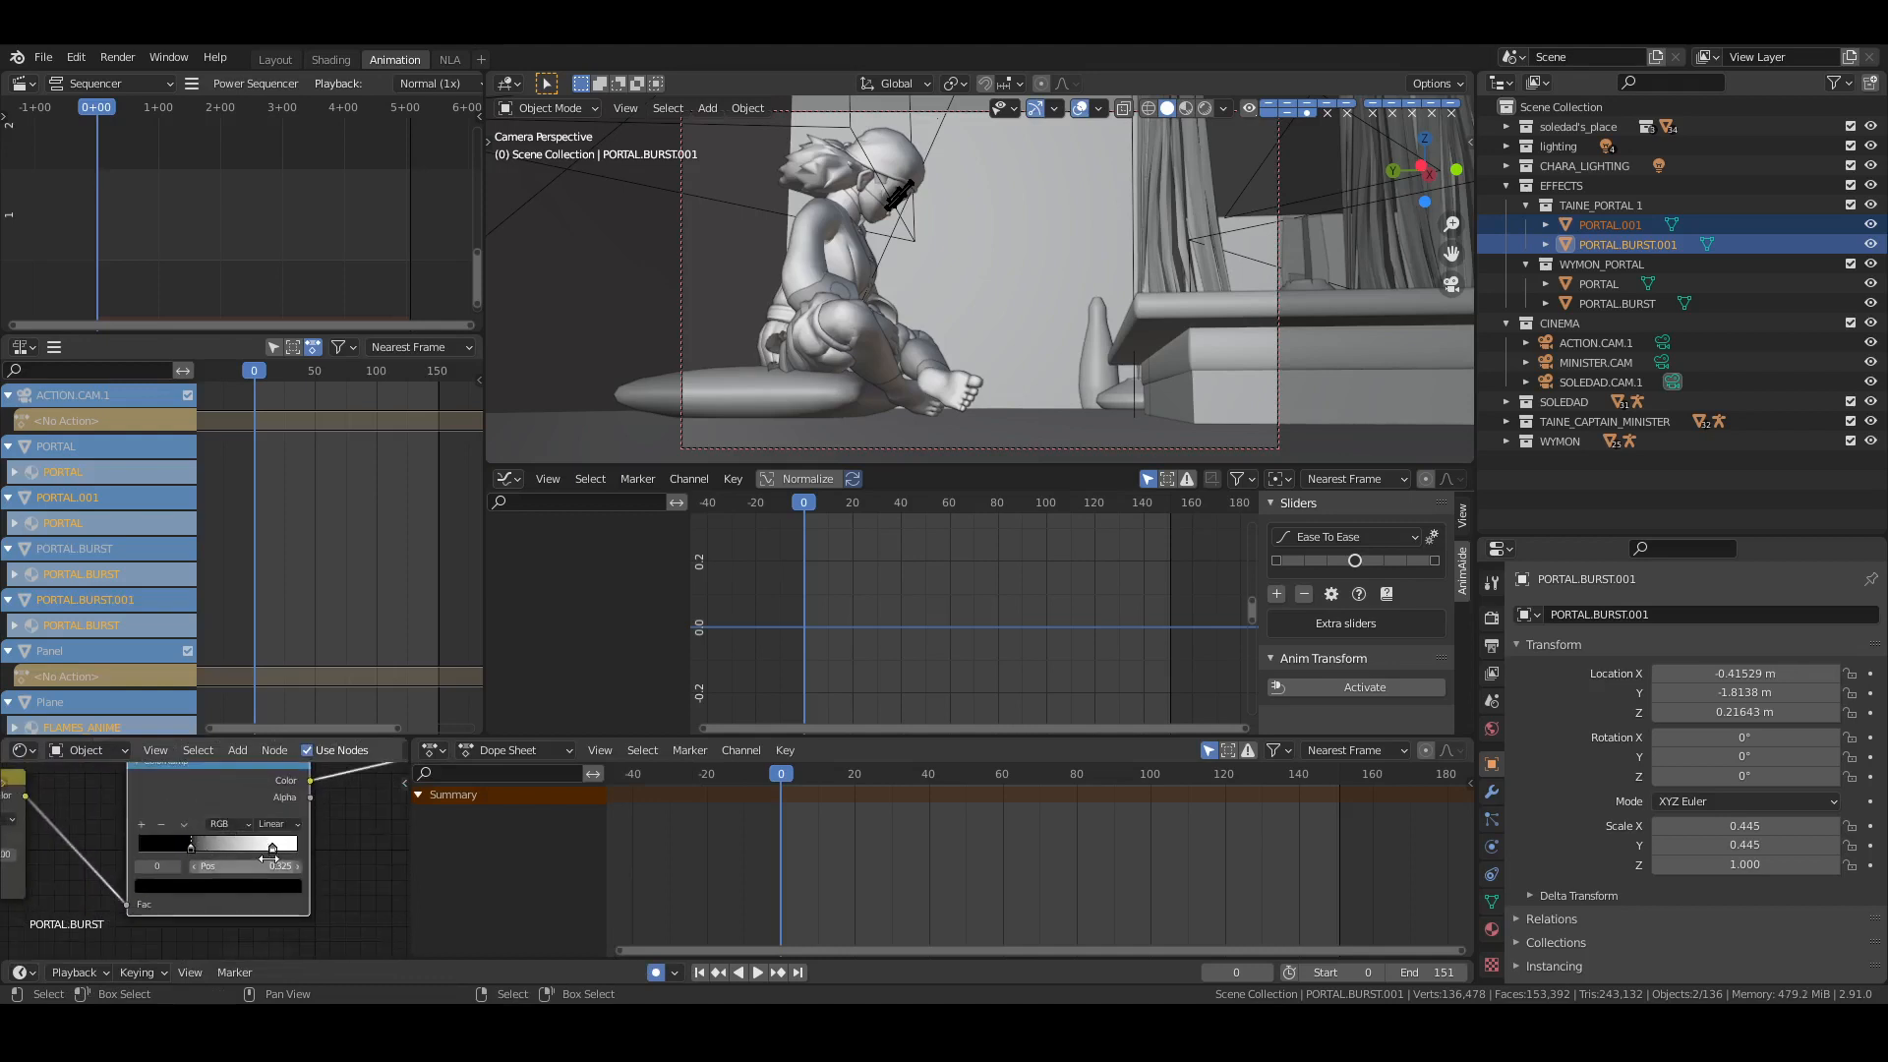
double_click(271, 865)
type(".833")
key("Return")
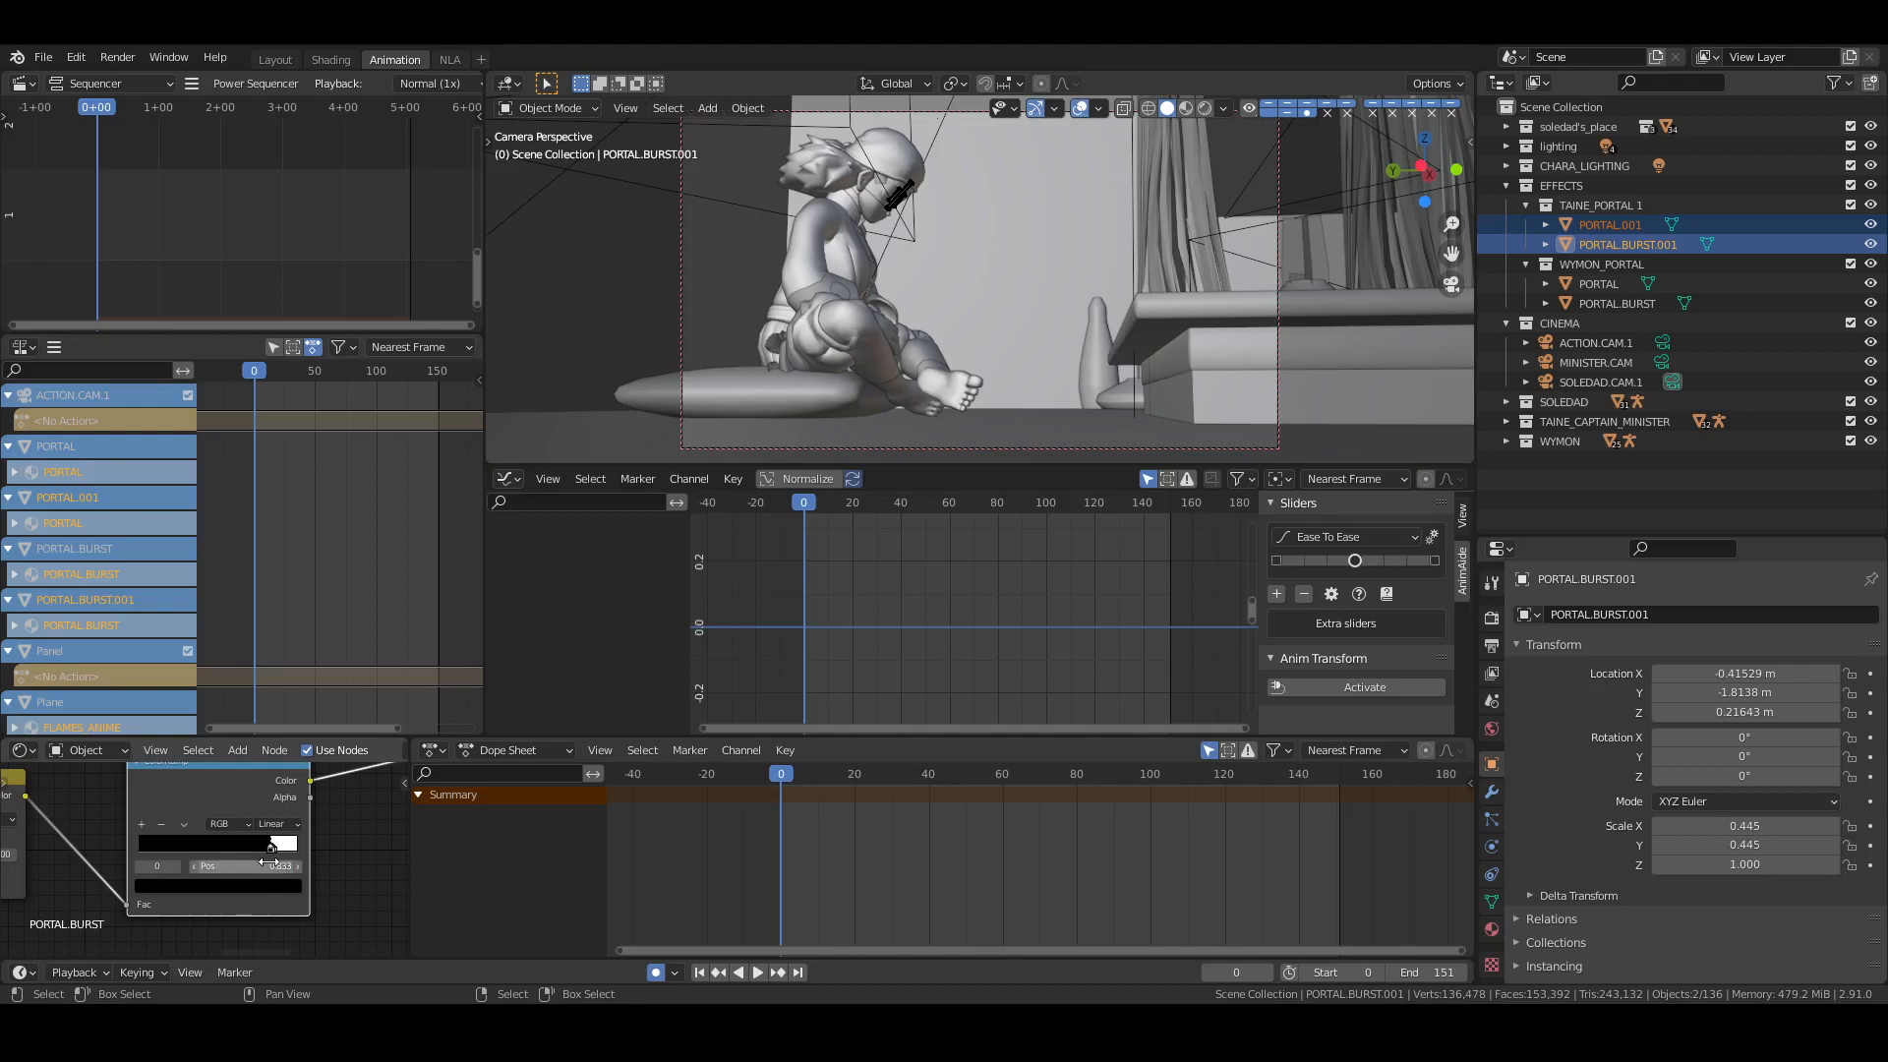
mouse_move(252, 795)
middle_mouse_down()
mouse_move(268, 805)
mouse_move(228, 790)
middle_mouse_up()
scroll(251, 786, "up", 1)
key("ctrl+s")
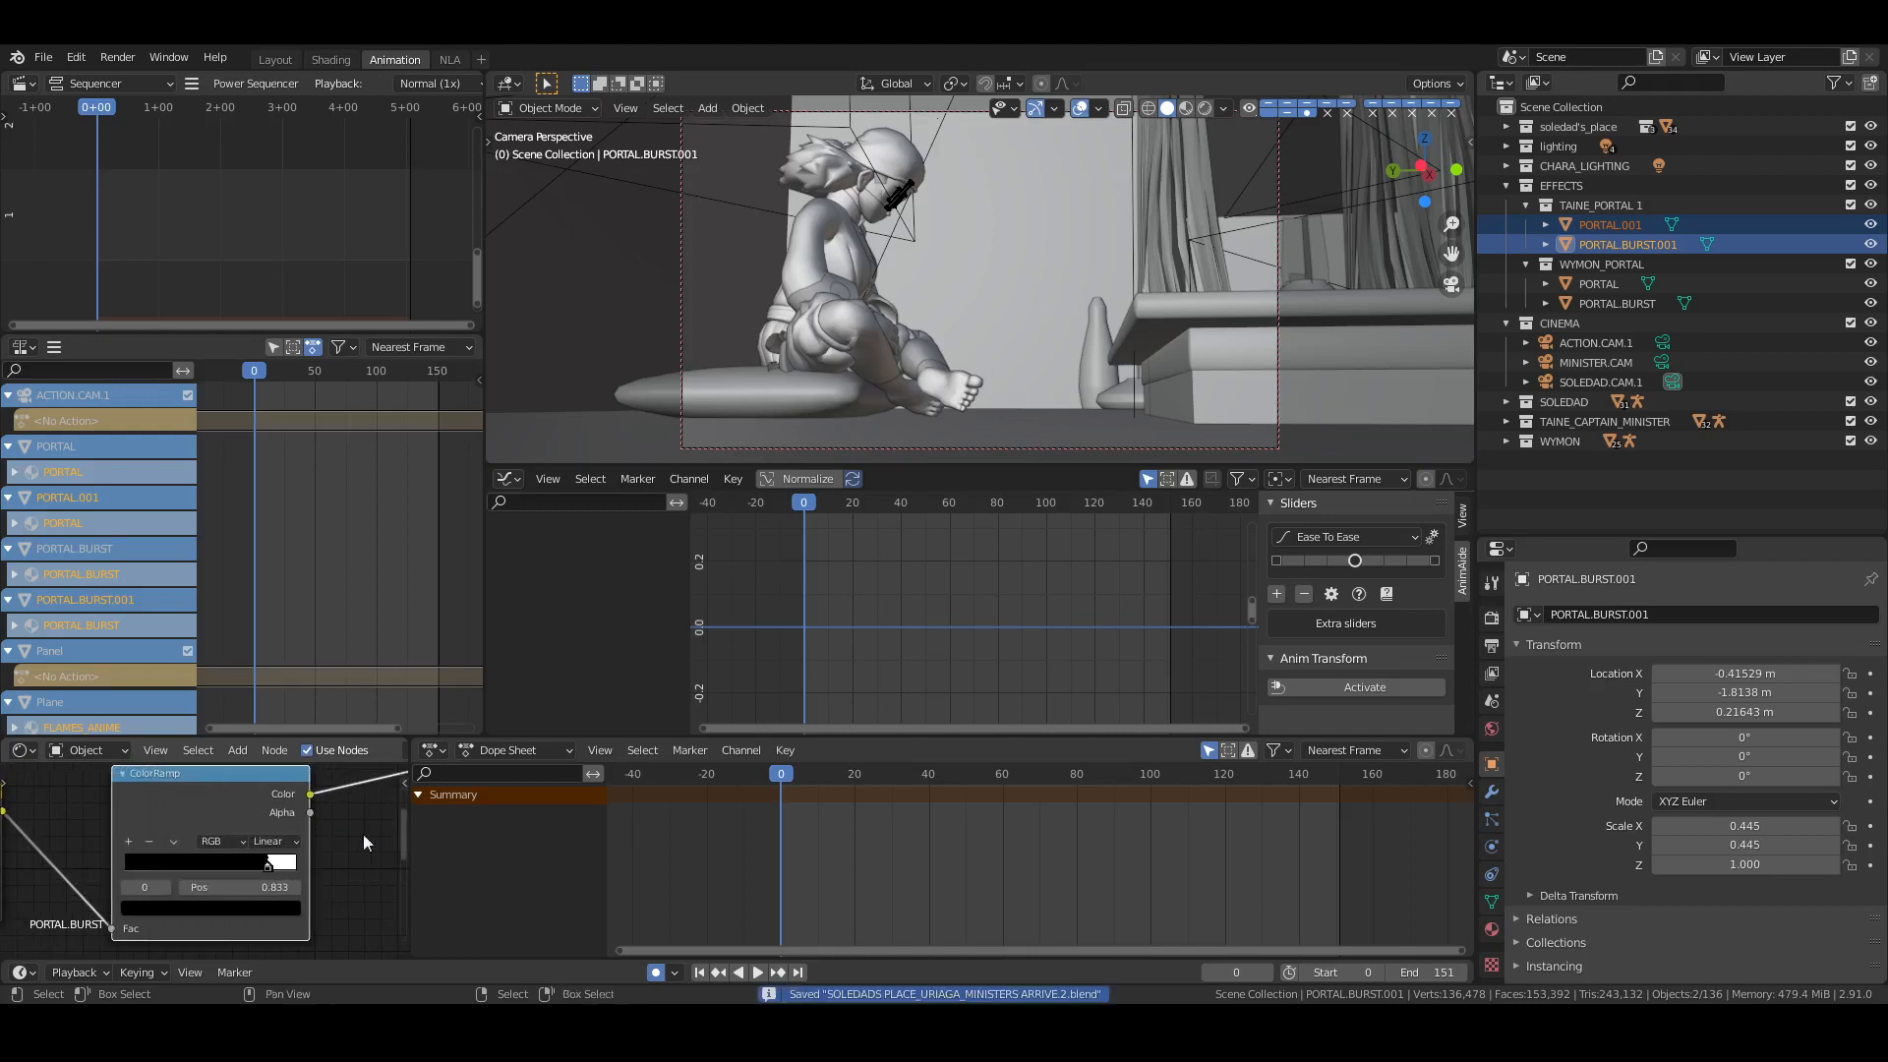
Check the Taine and Wymon portal objects one by one, ending on PORTAL.BURST, and save the file
left_click(1590, 242)
left_click(1603, 226)
left_click(1609, 244)
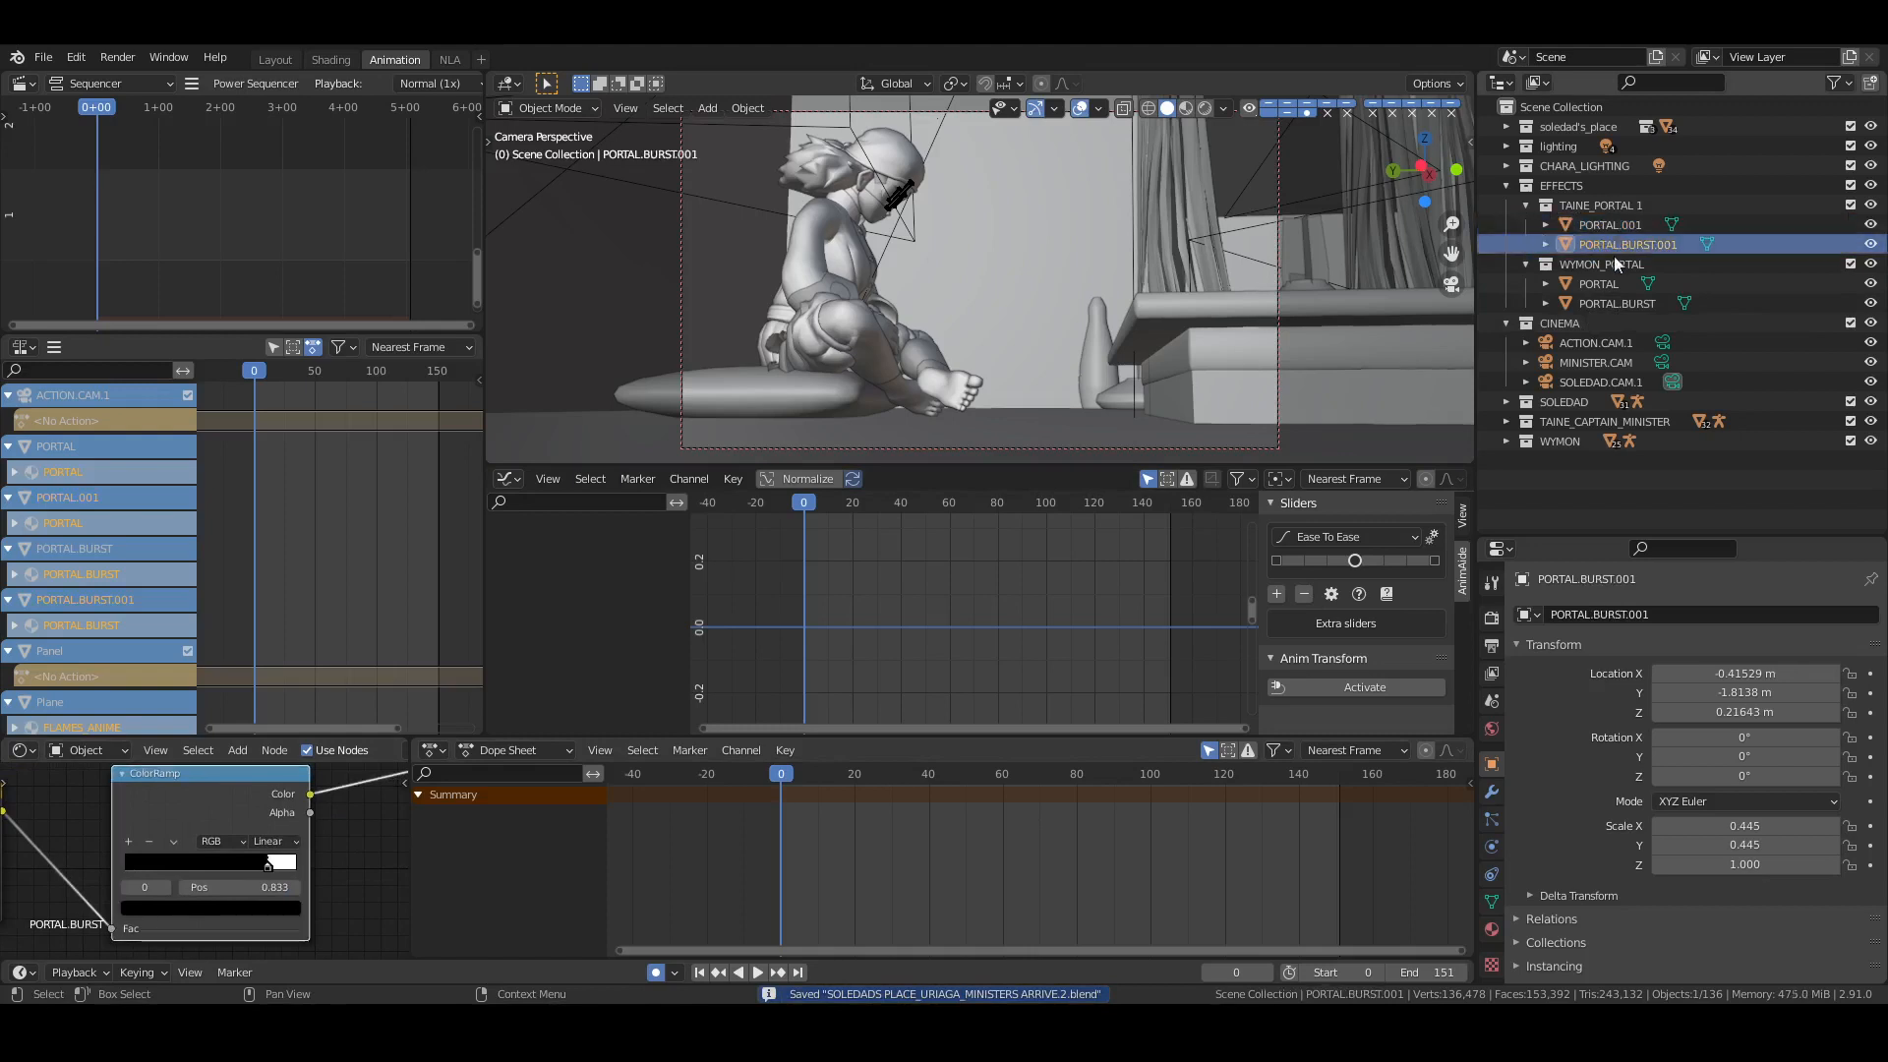
left_click(1613, 282)
left_click(1613, 301)
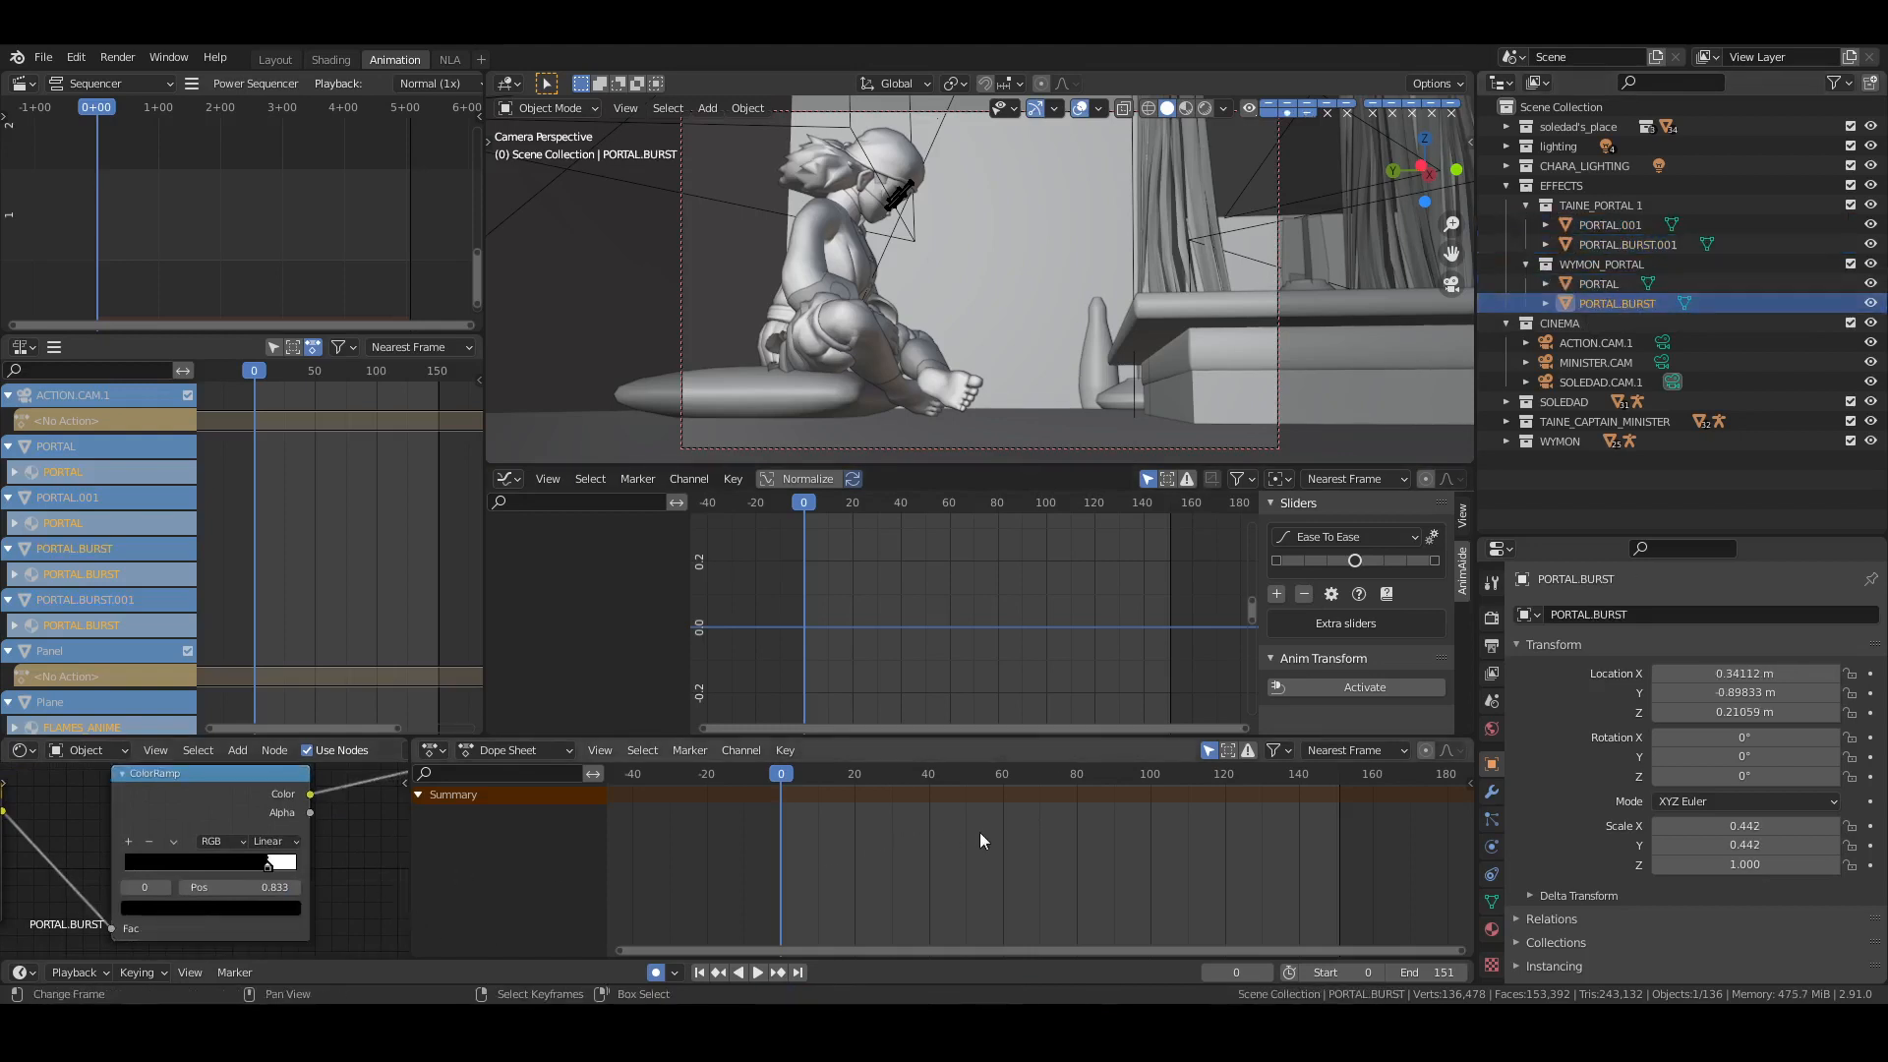
key("ctrl+s")
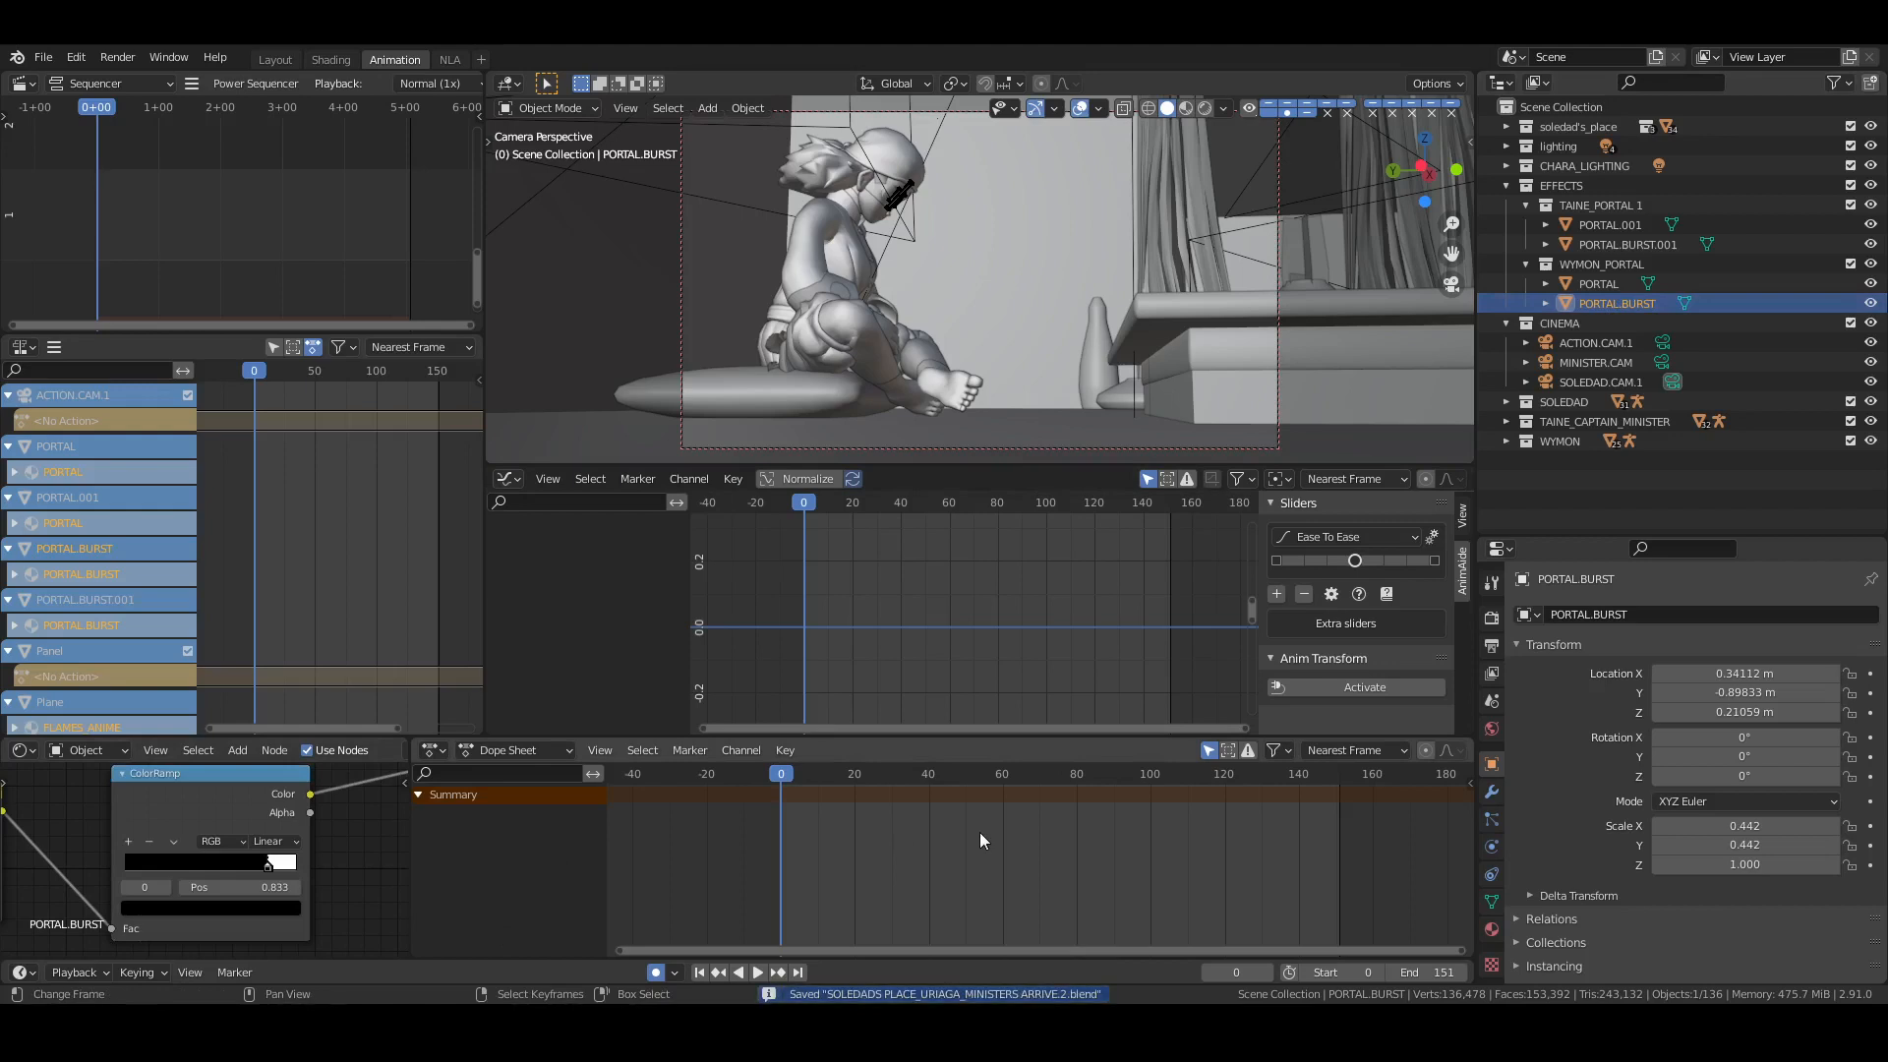
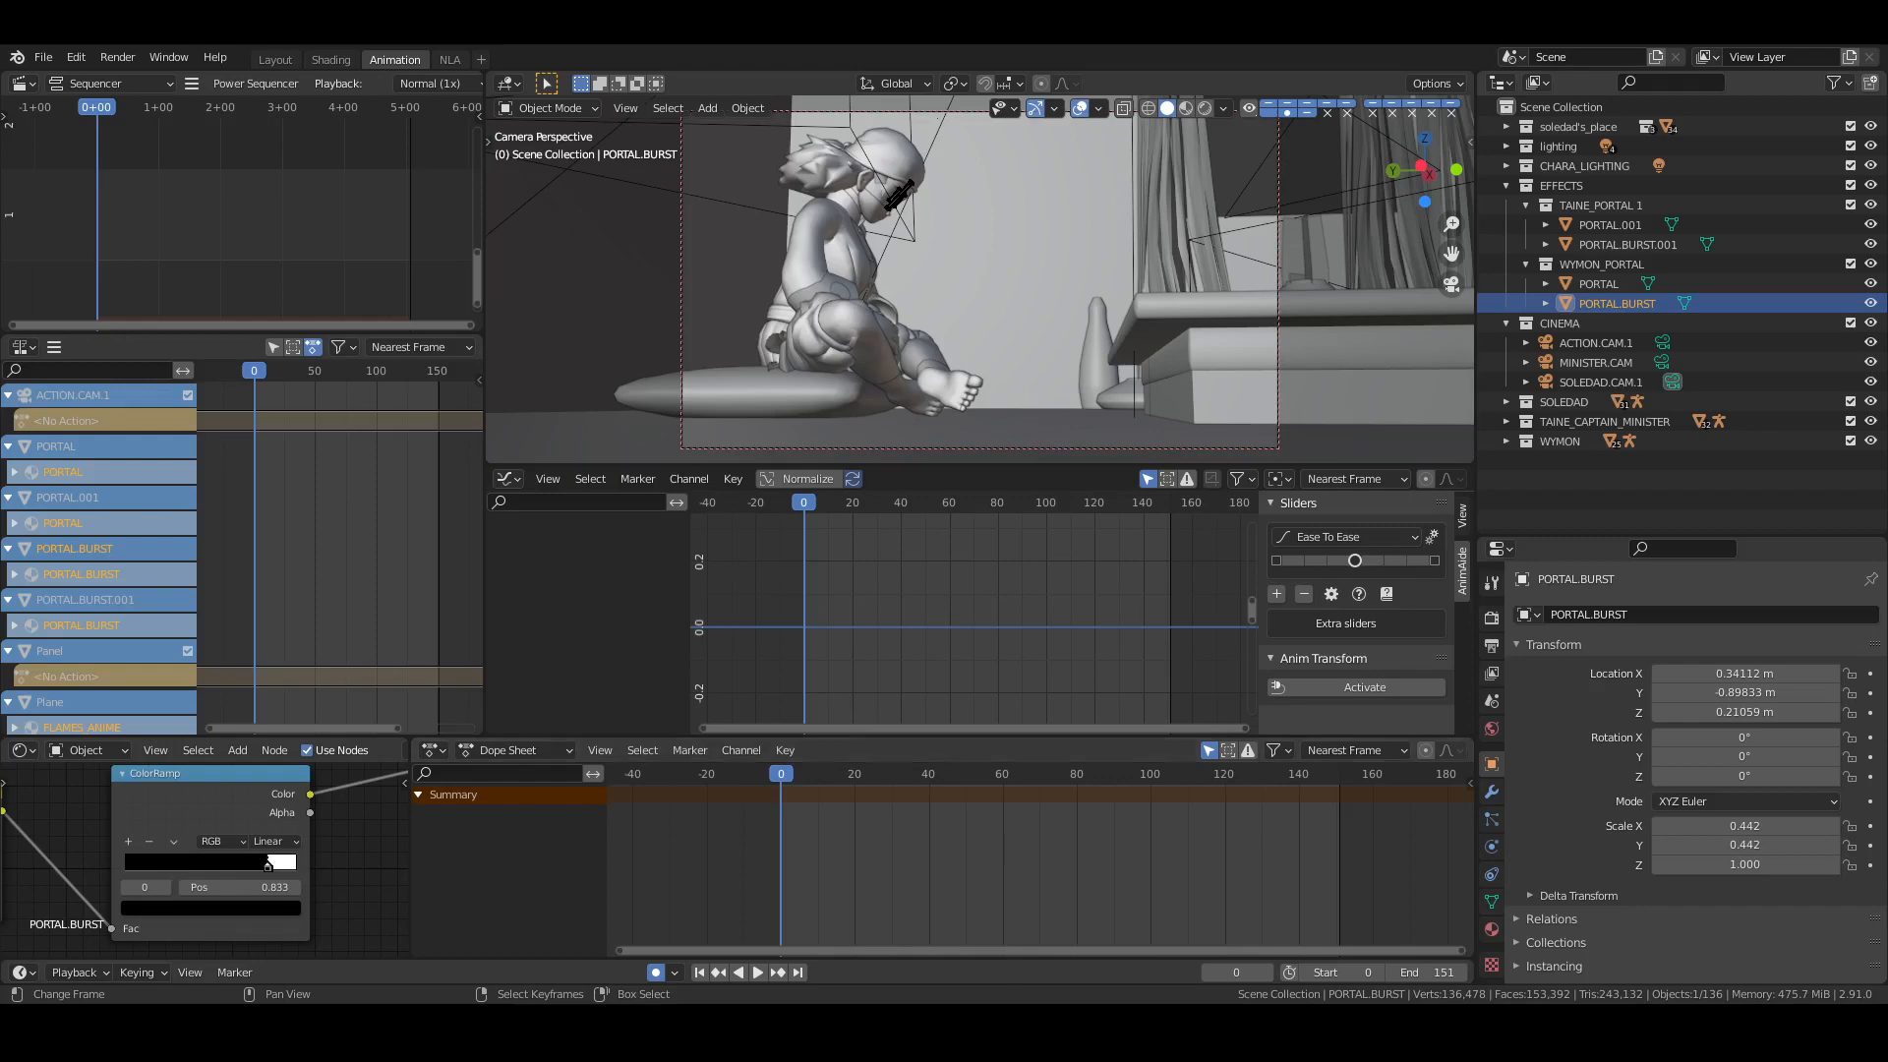
Return the timeline to frame 0 and save the file
left_click(1027, 1023)
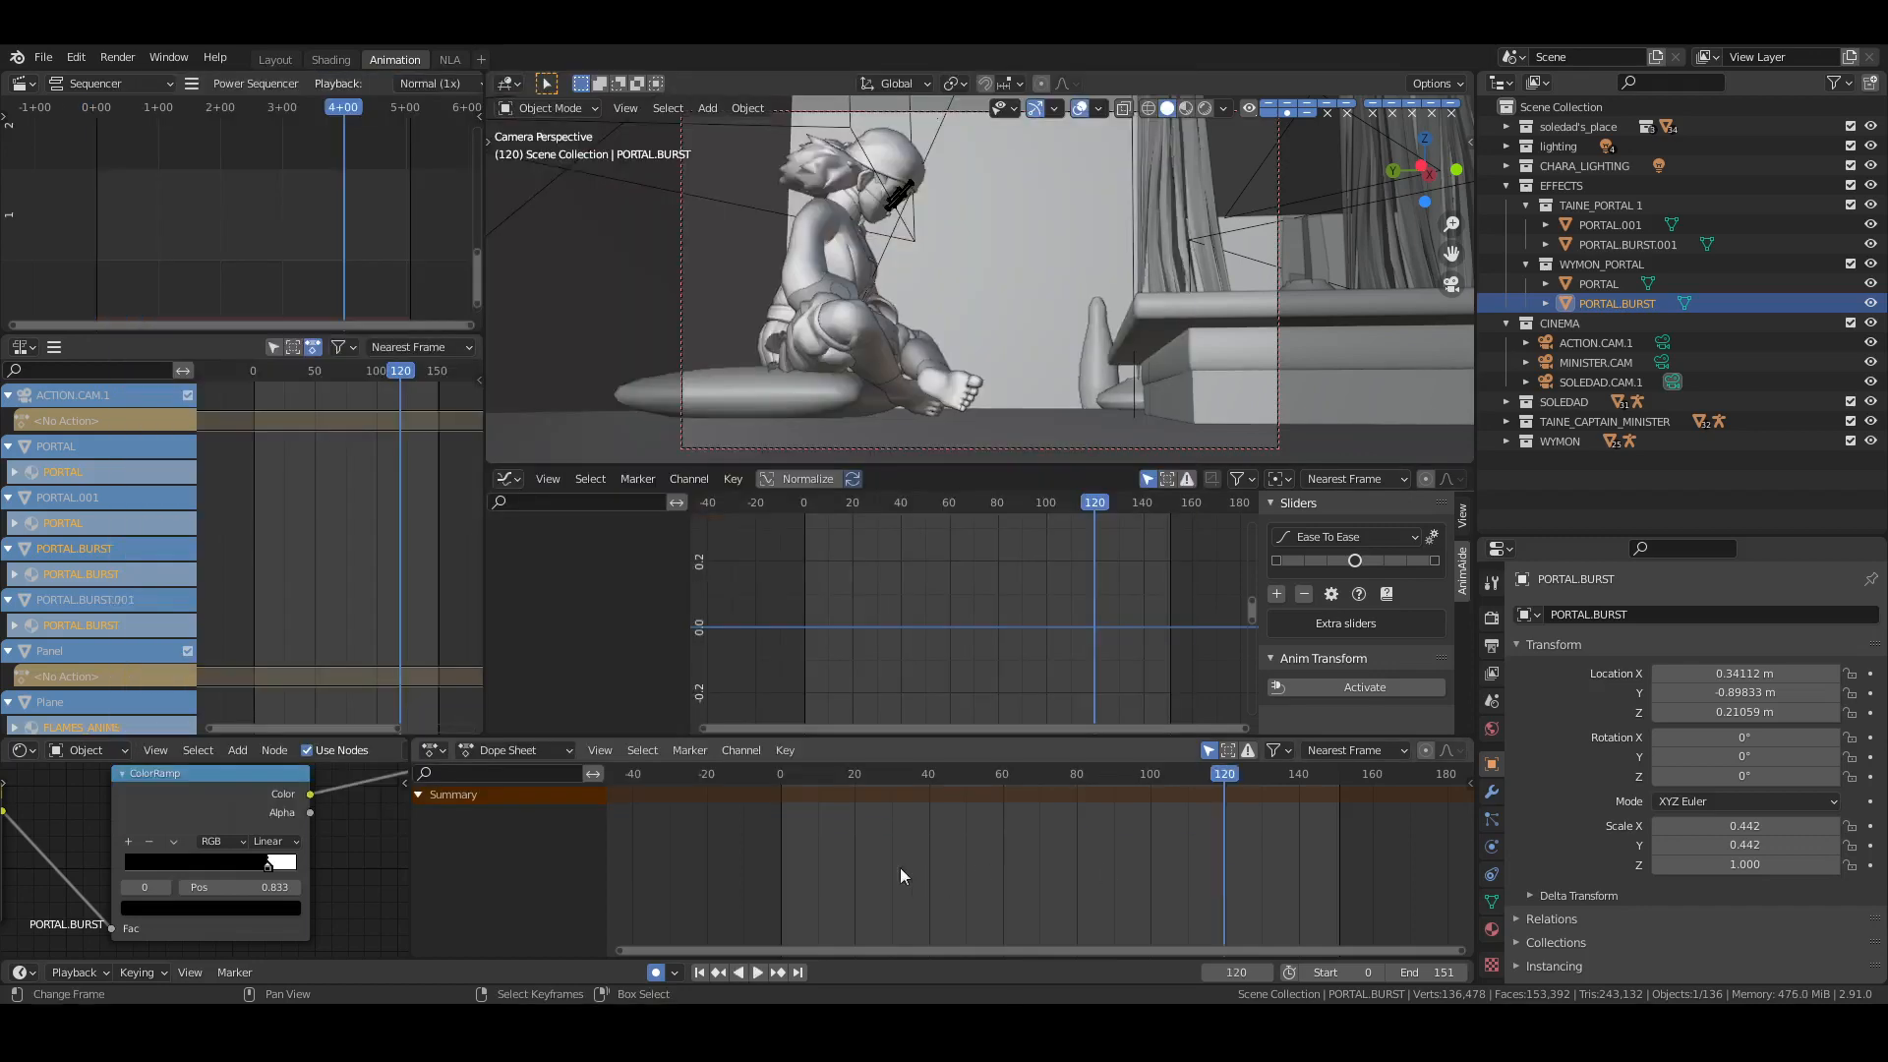
left_click(699, 972)
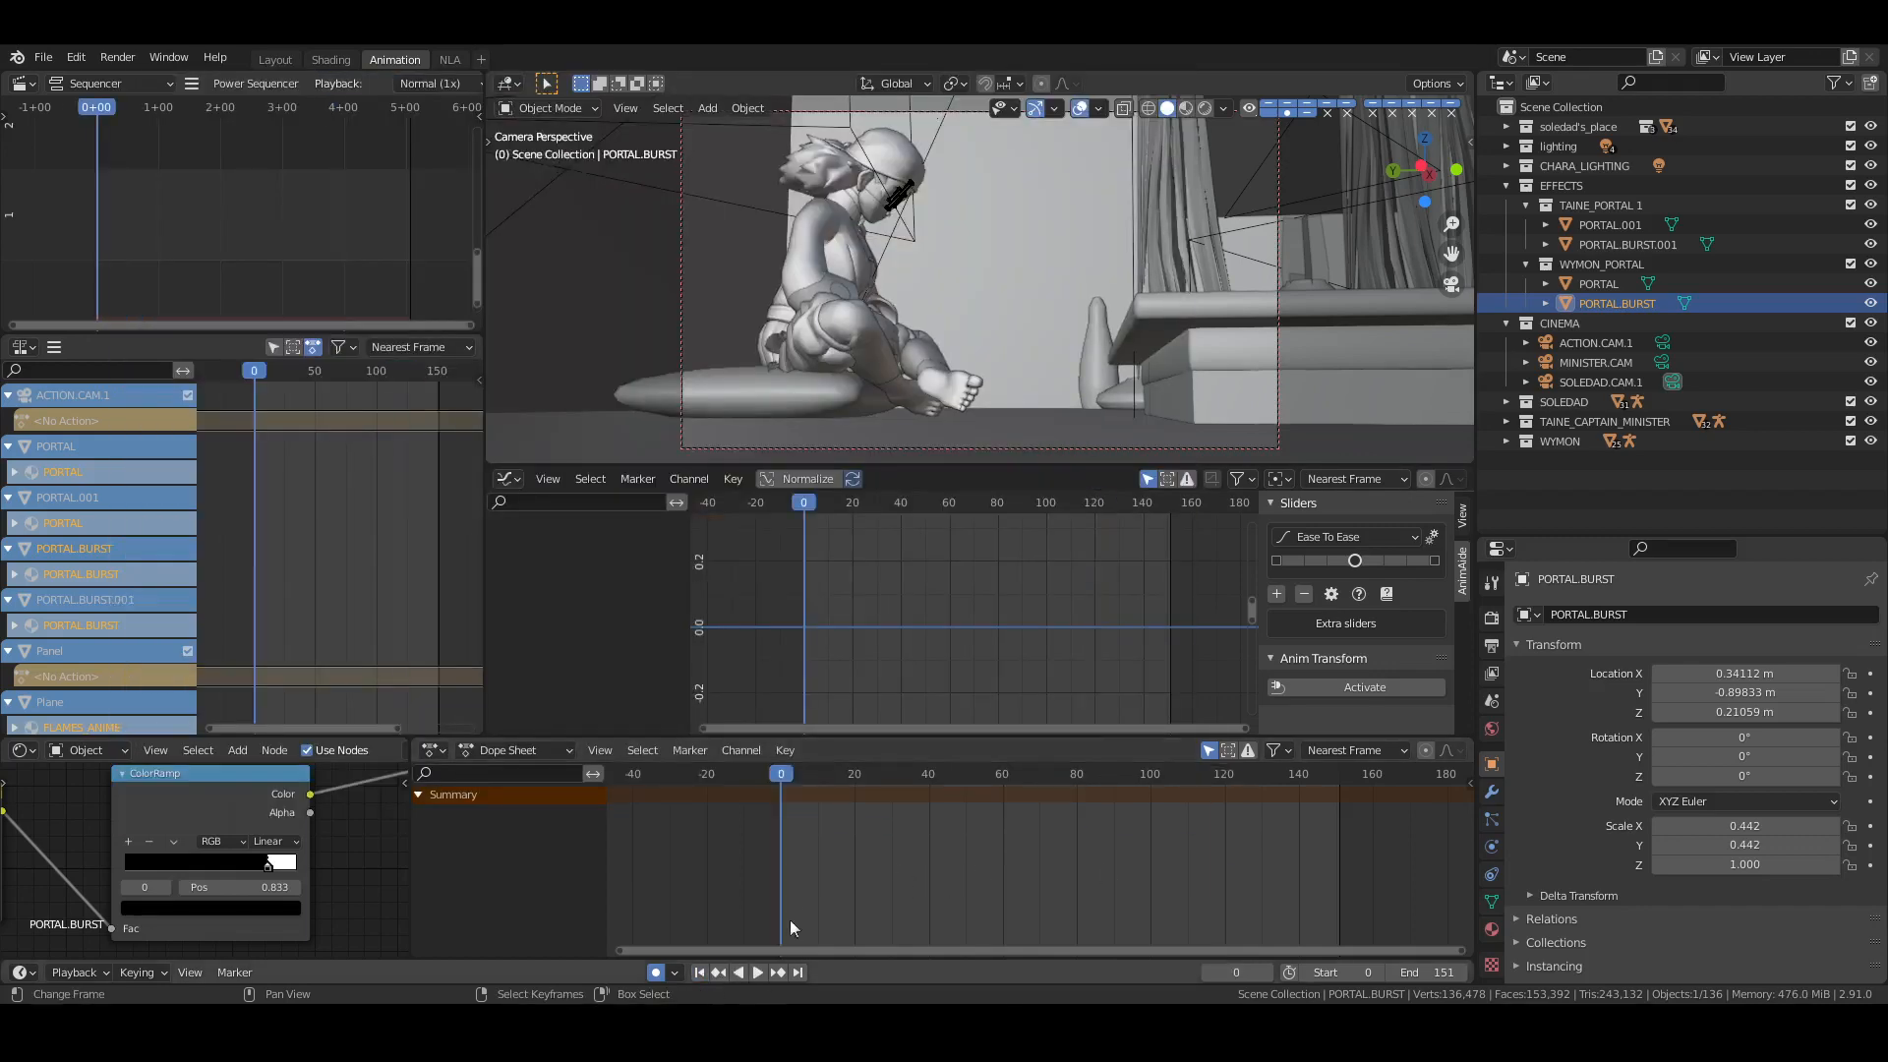
key("ctrl+s")
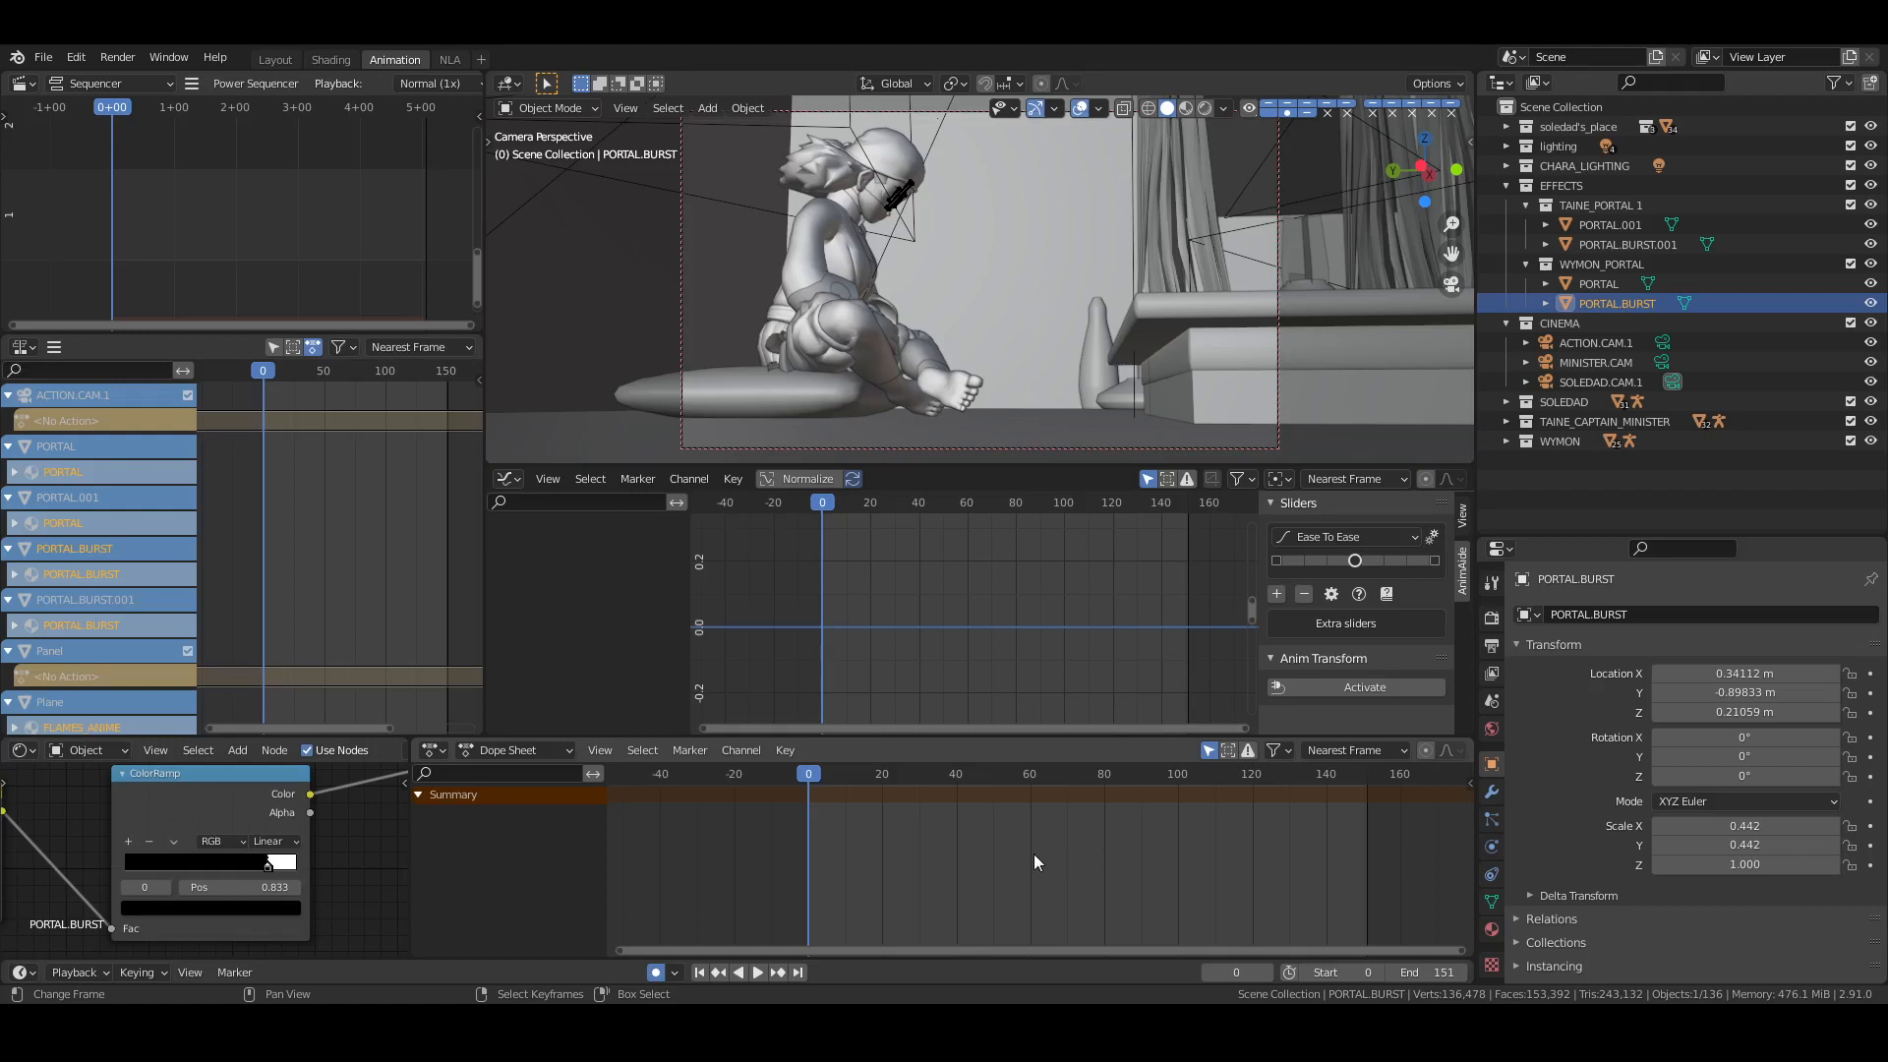
key("ctrl+s")
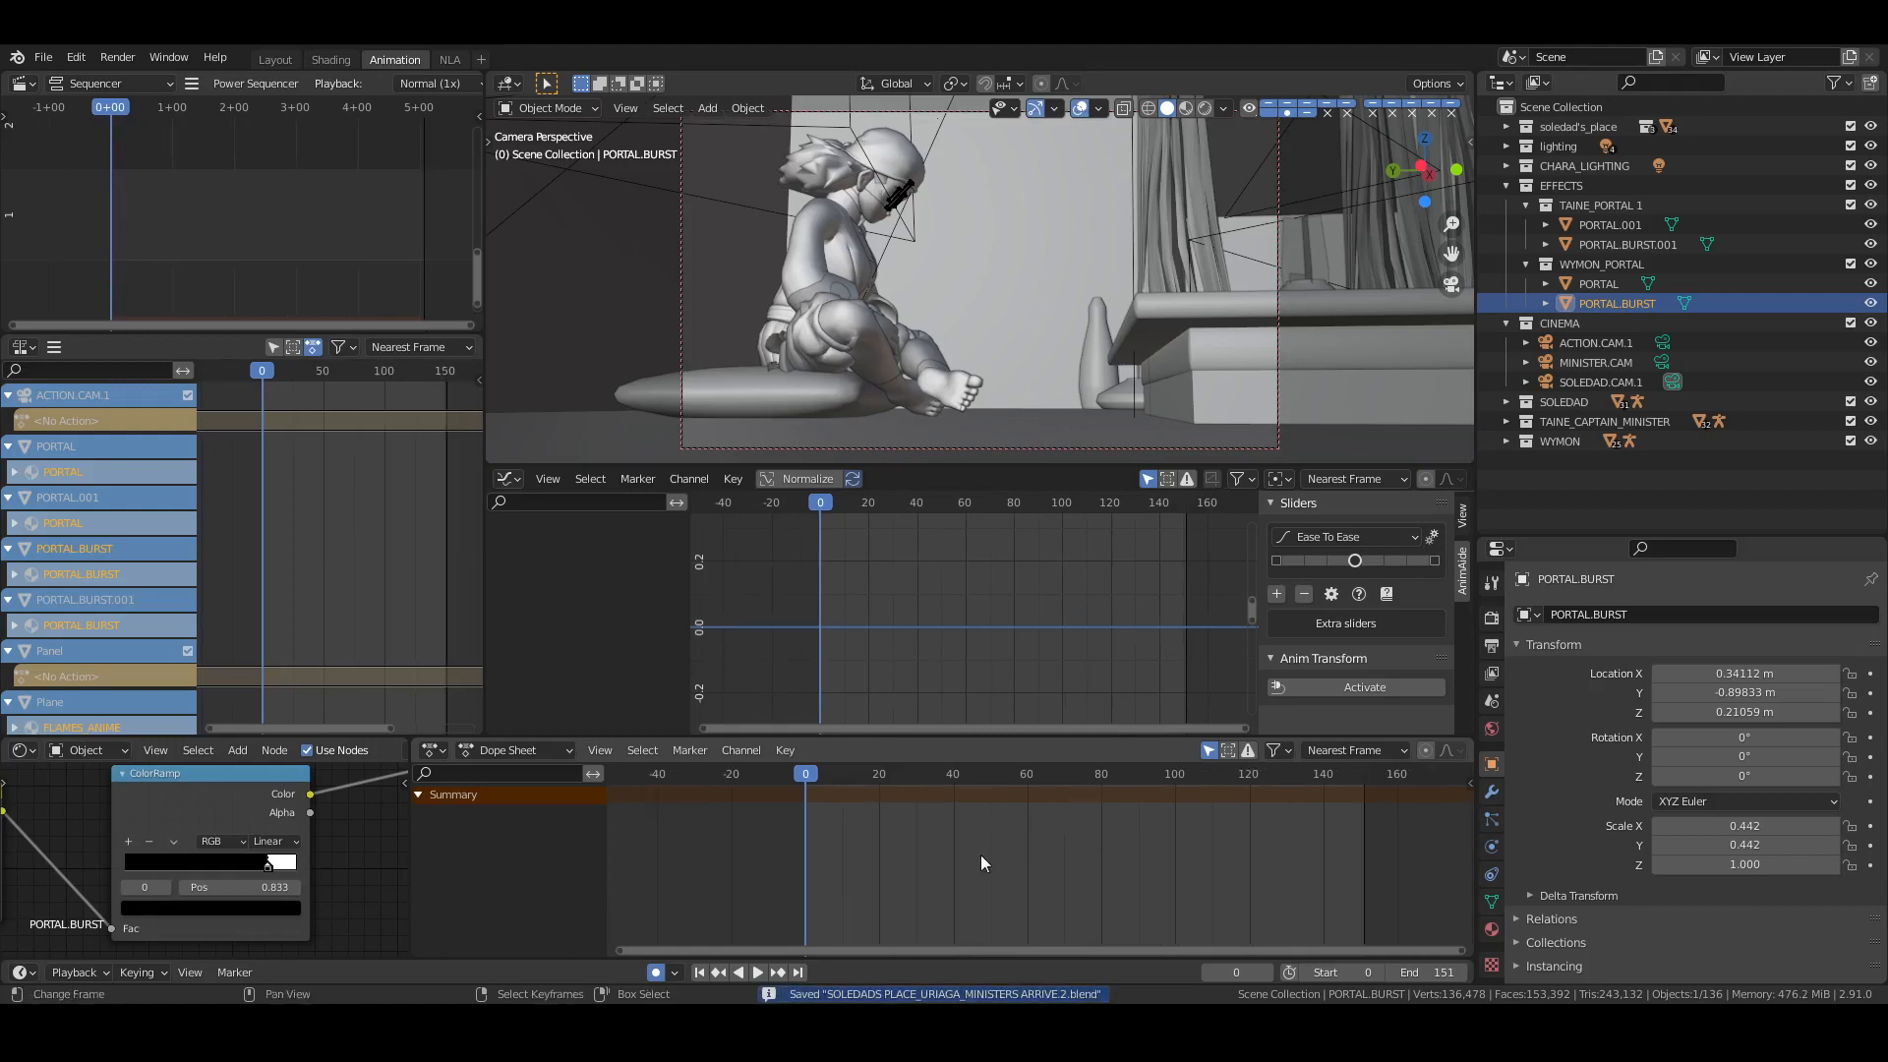
mouse_move(1064, 868)
middle_mouse_down()
mouse_move(1022, 876)
mouse_move(1042, 885)
middle_mouse_up()
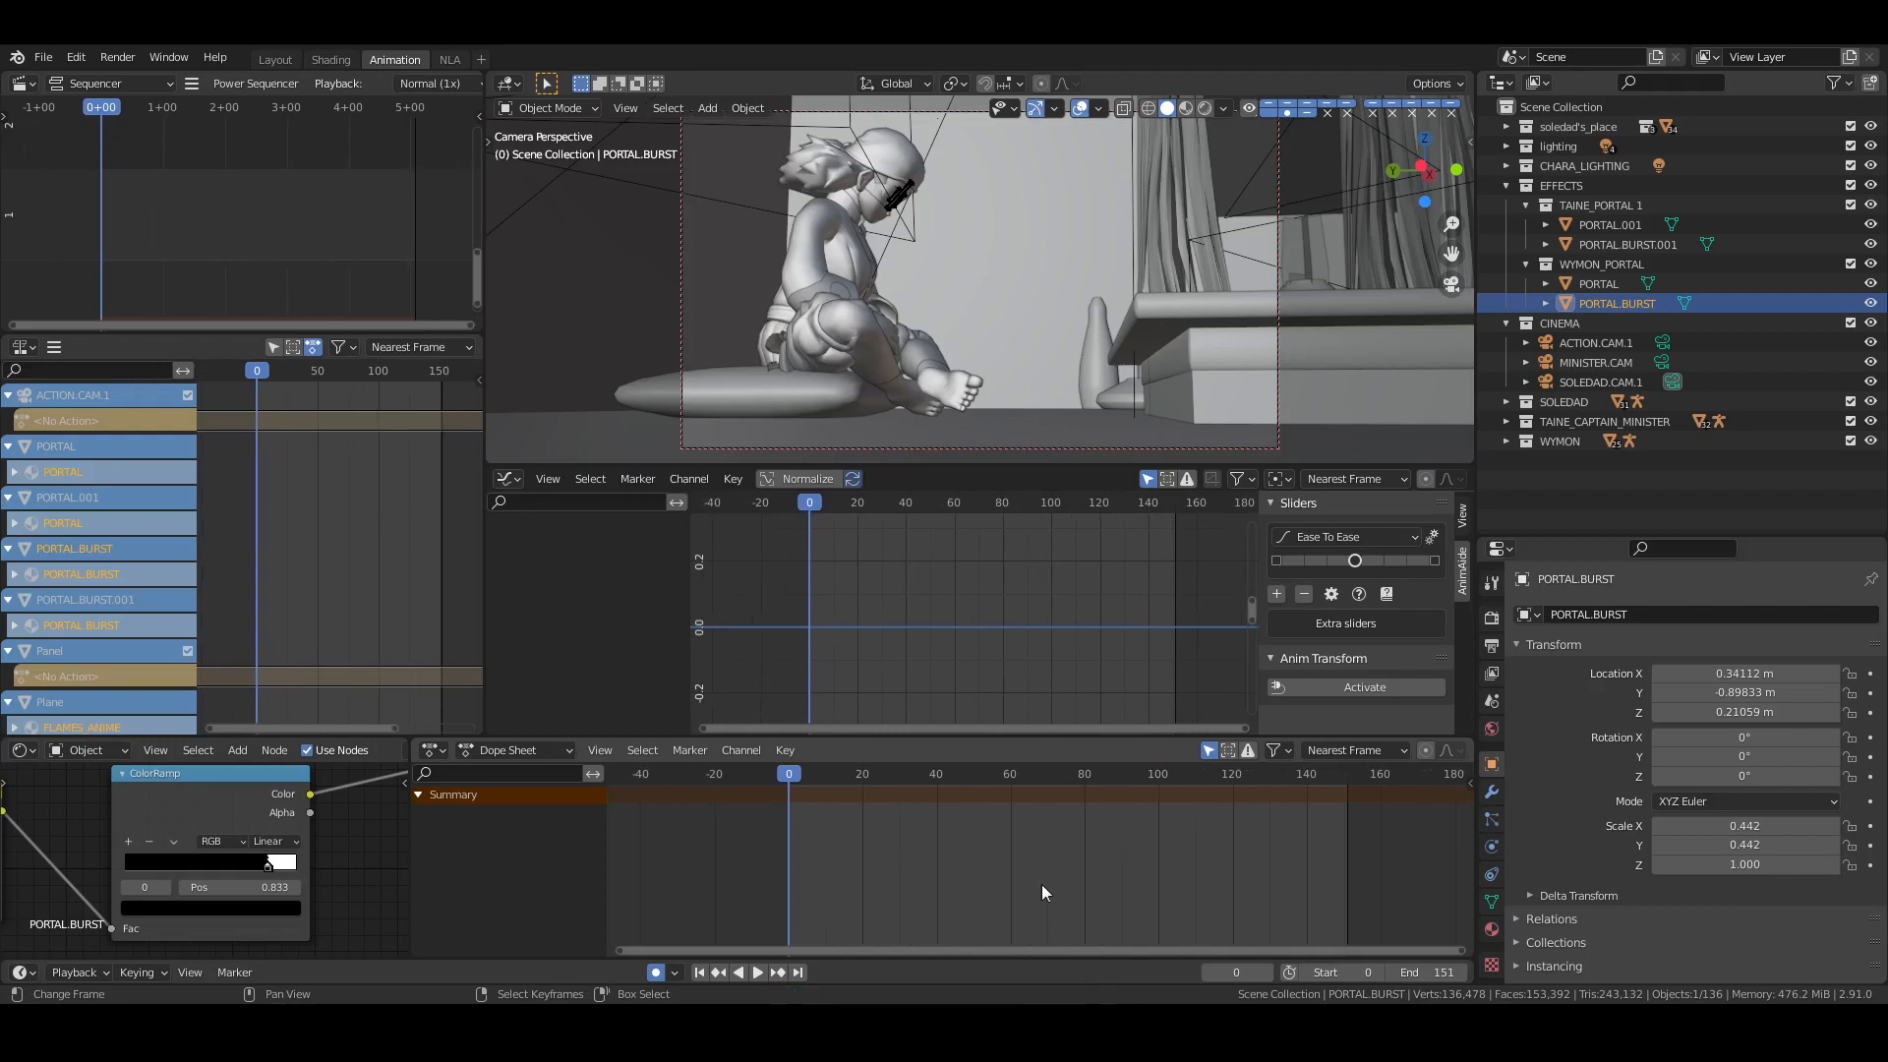
Make MINISTER.CAM the active camera, bind it to a marker at frame 0 and save the file
left_click(1663, 363)
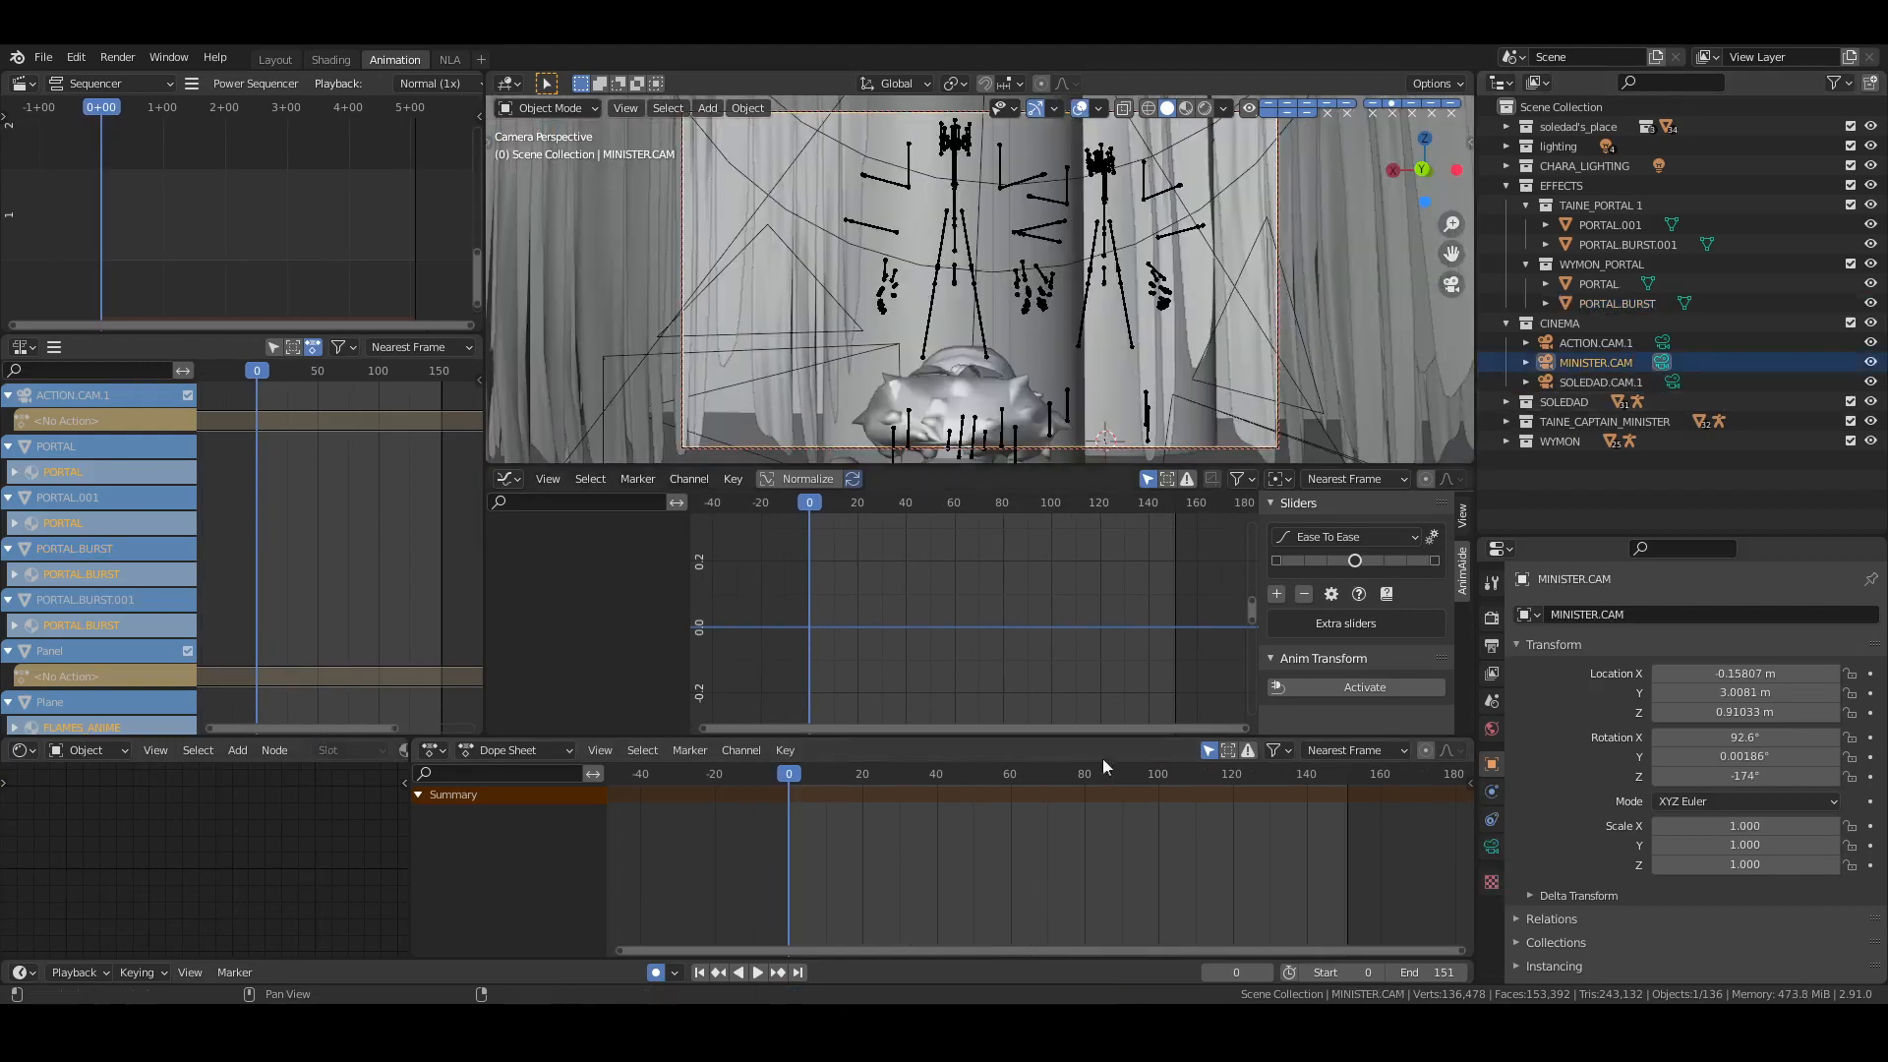
key("ctrl+b")
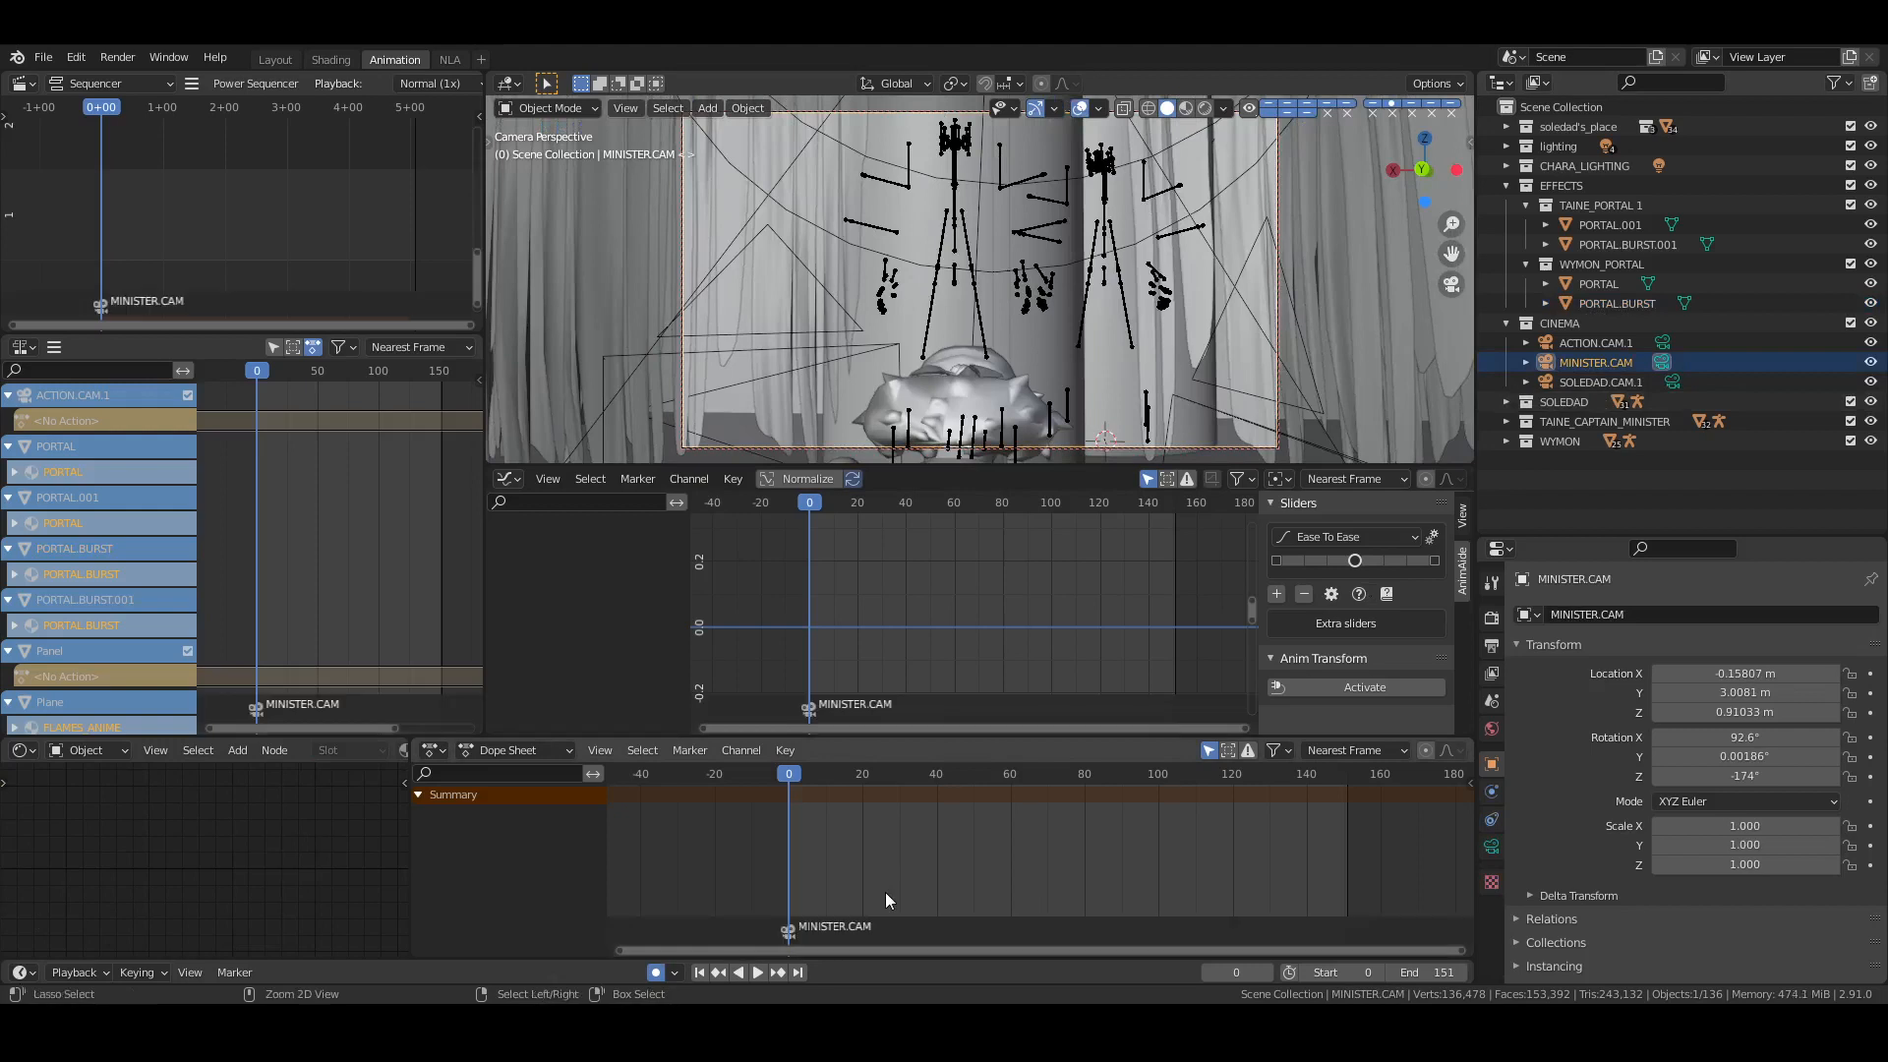
key("ctrl+s")
Keyframe MINISTER.CAM's location and rotation at frame 0, switch the Dope Sheet to the Action Editor and save
key("i")
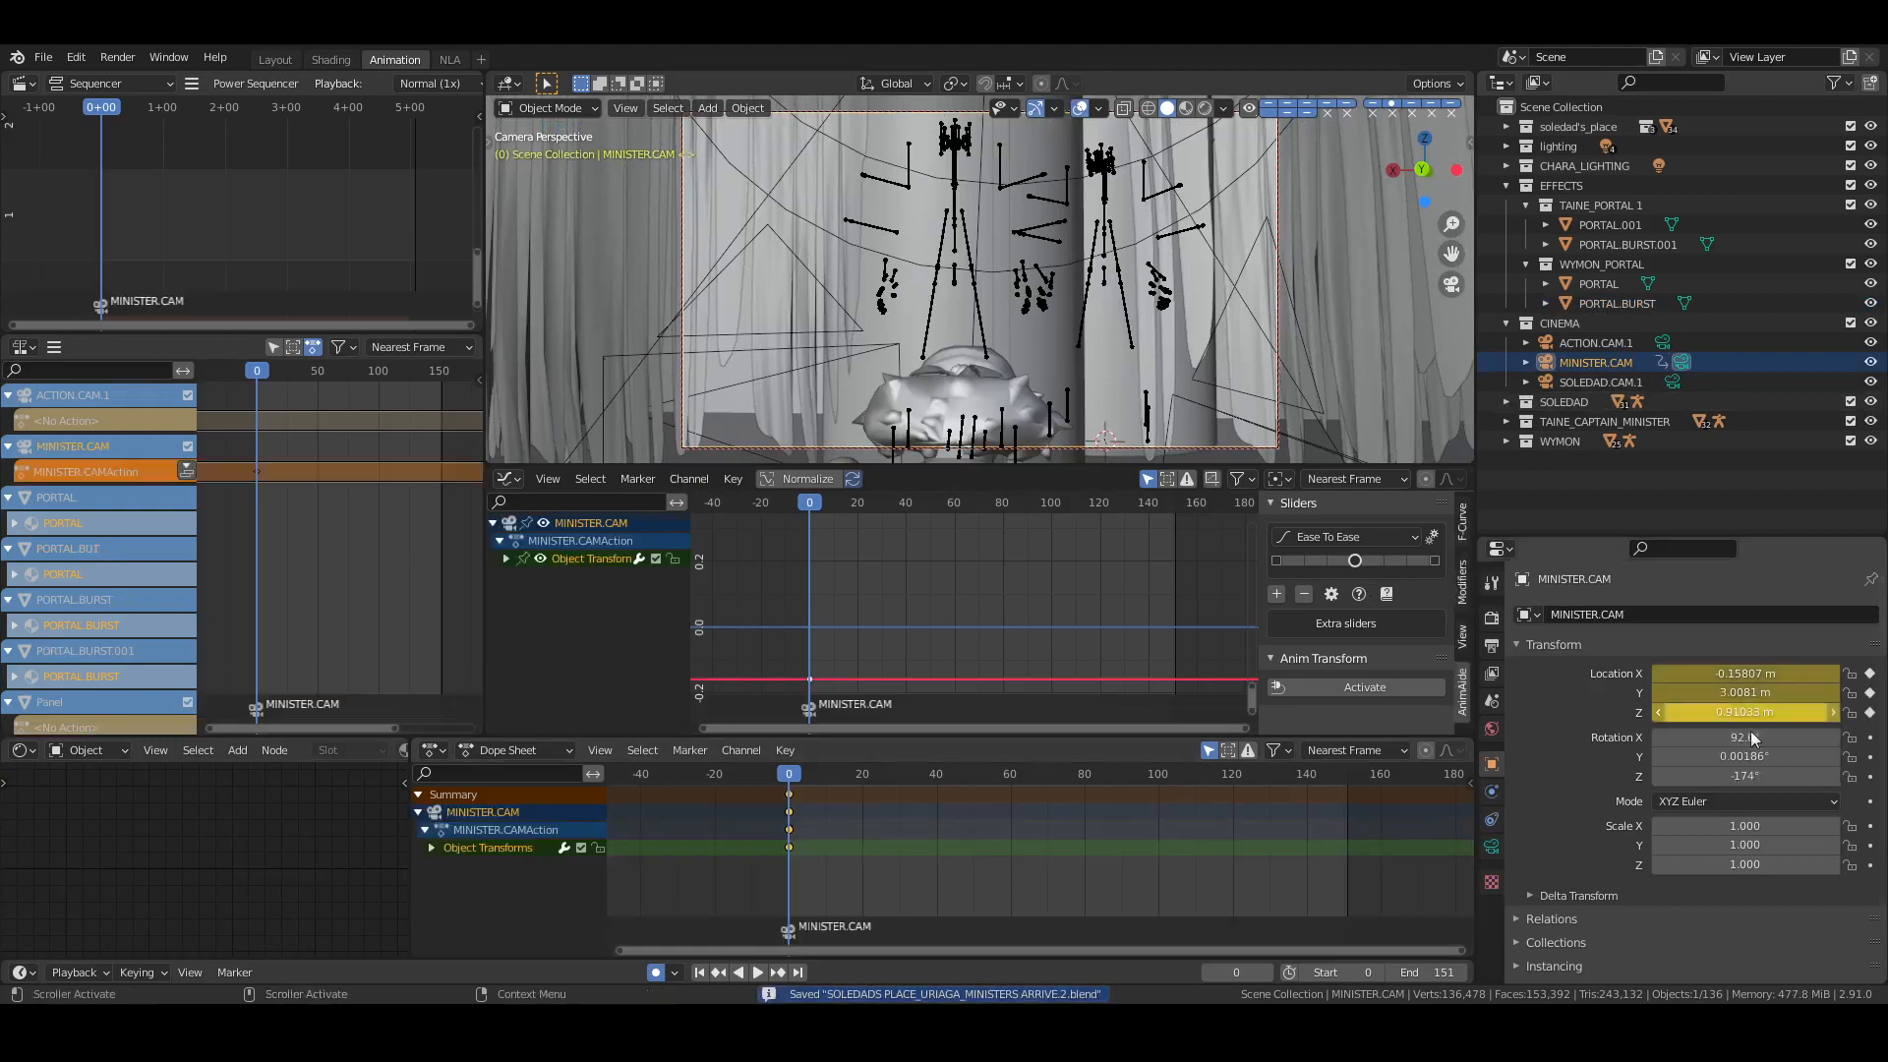
key("i")
middle_click_drag(906, 866, 922, 870)
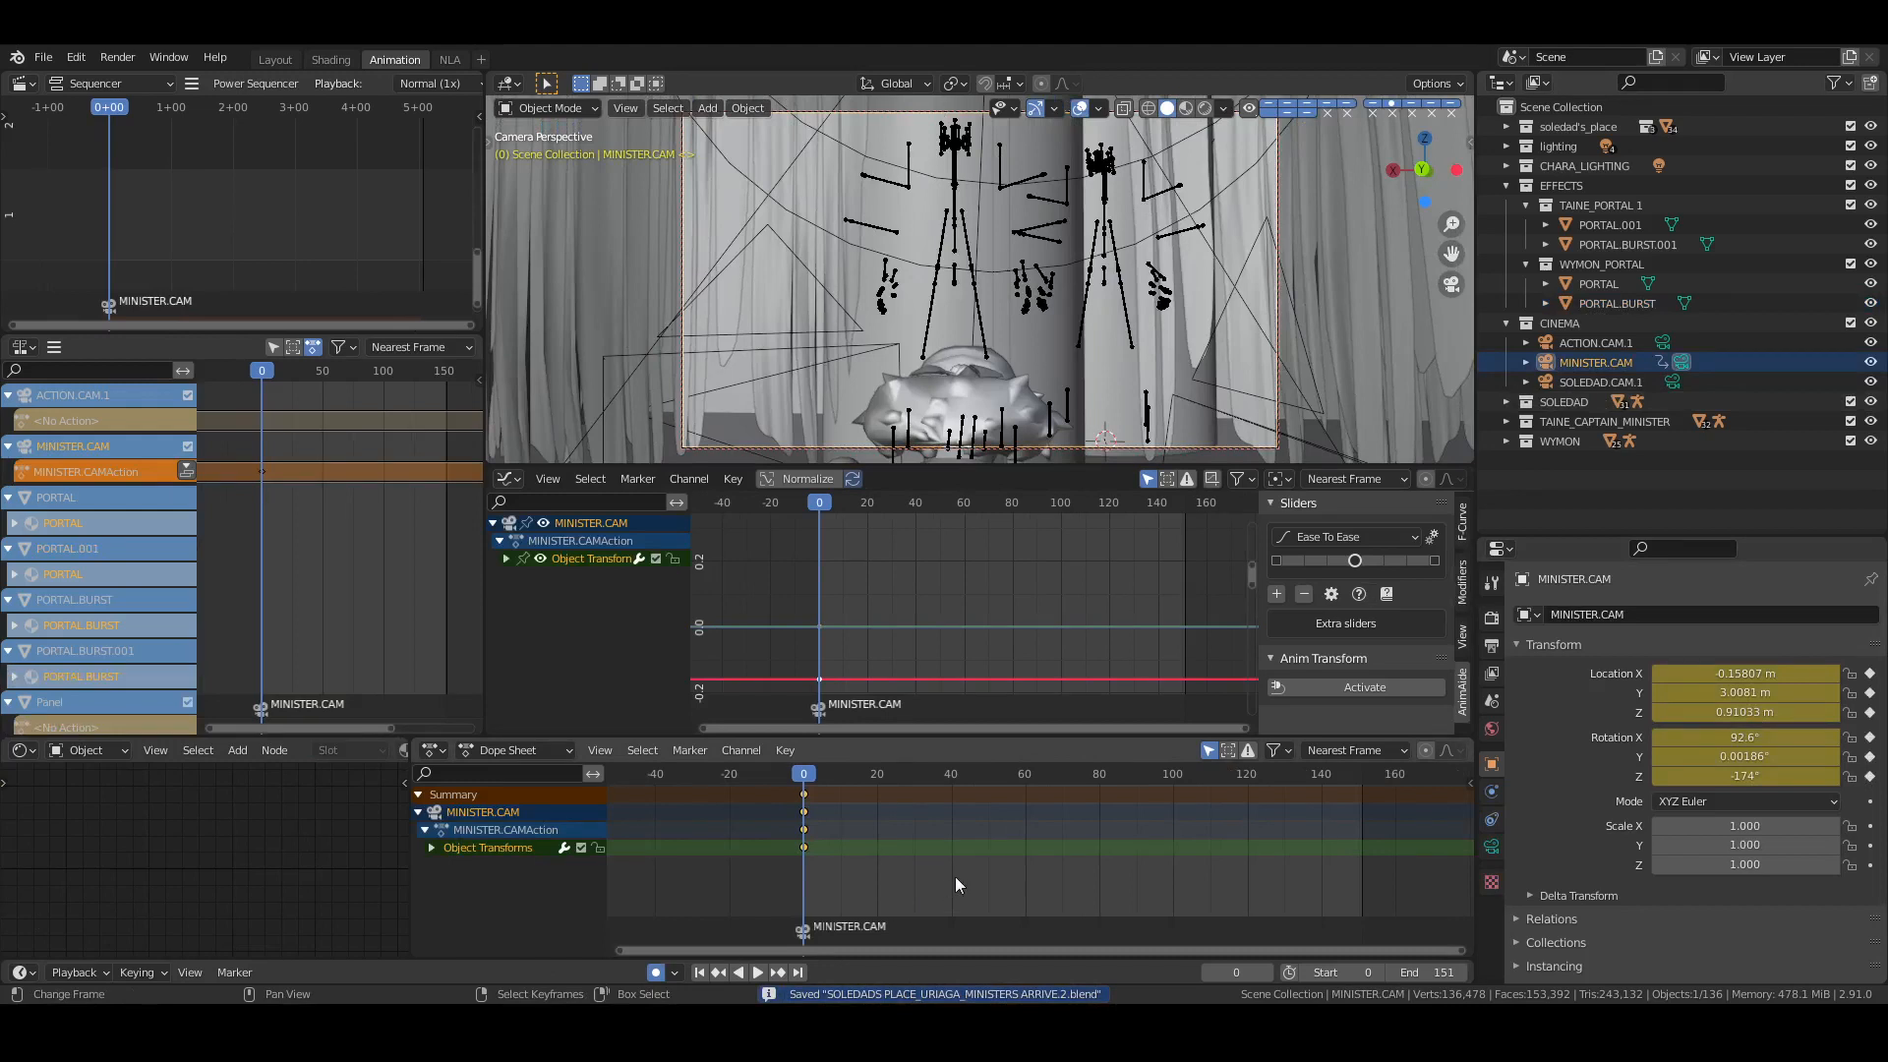
left_click(511, 750)
left_click(516, 793)
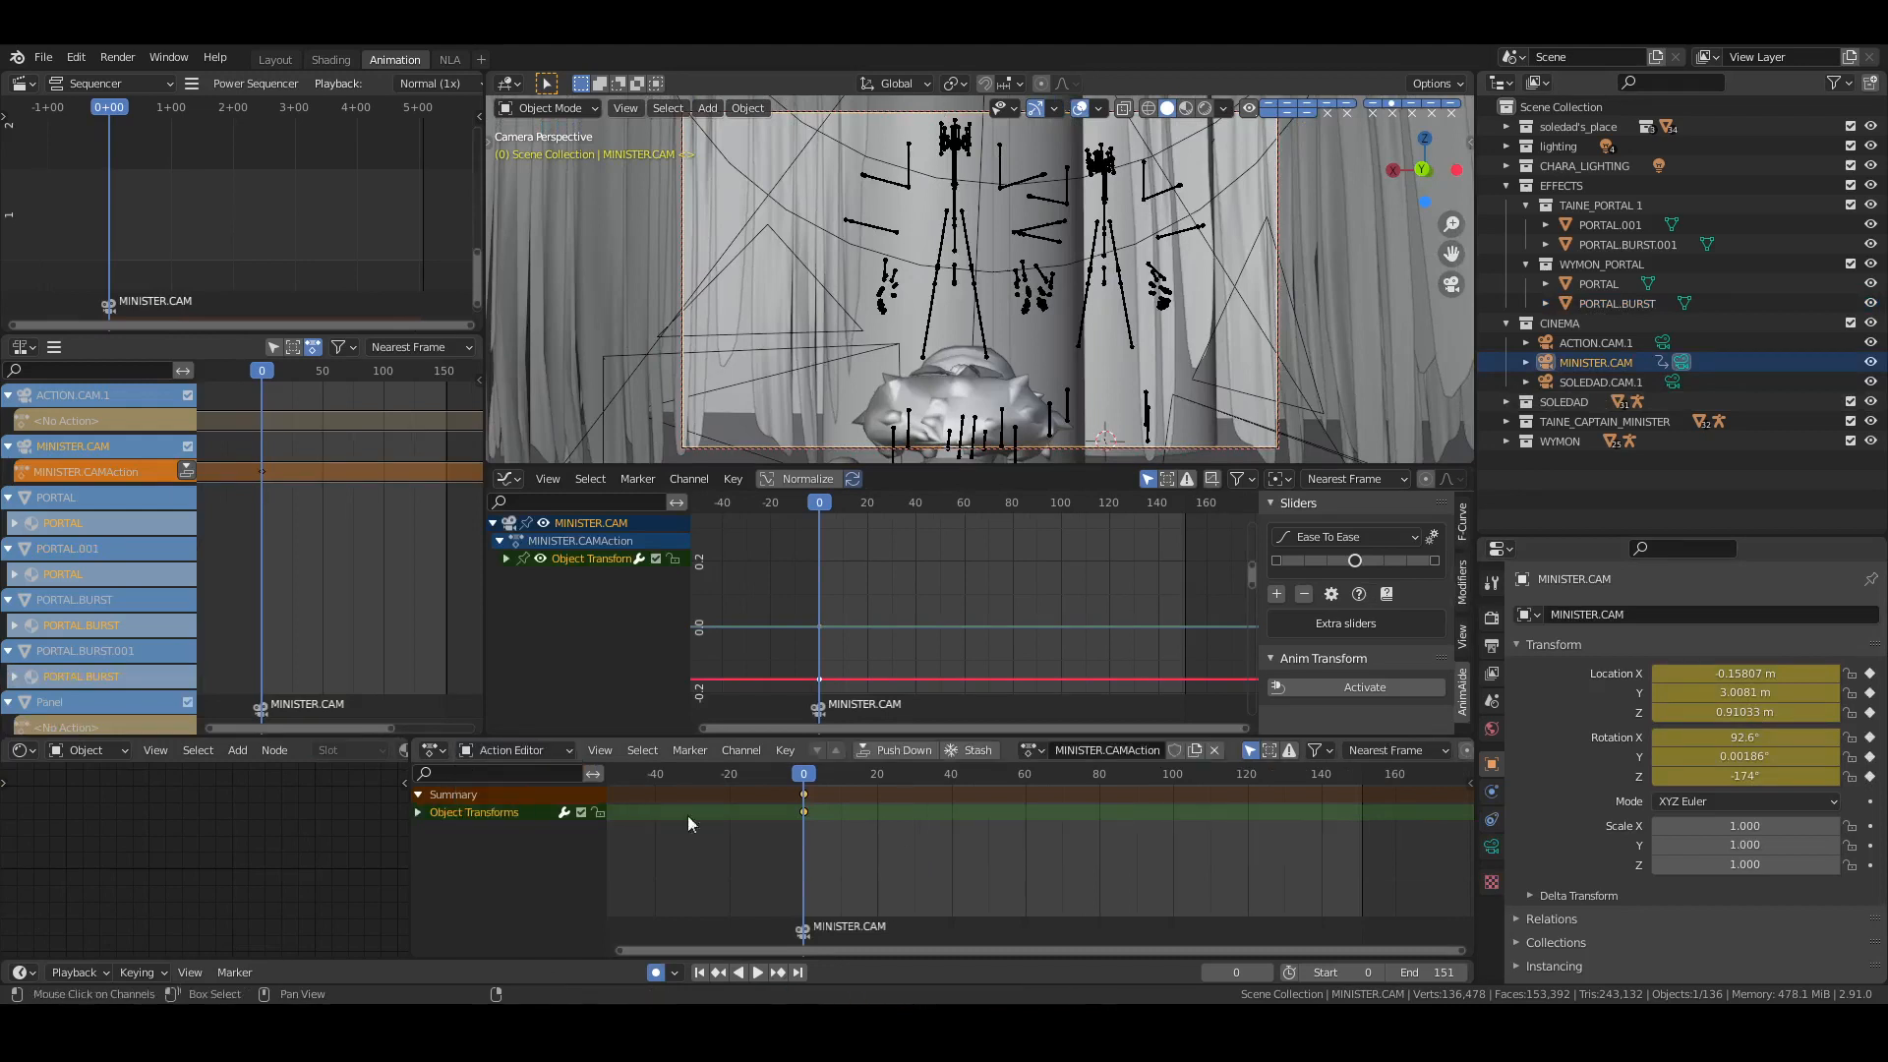
middle_click_drag(877, 828, 870, 828)
scroll(870, 828, "up", 2)
key("ctrl+s")
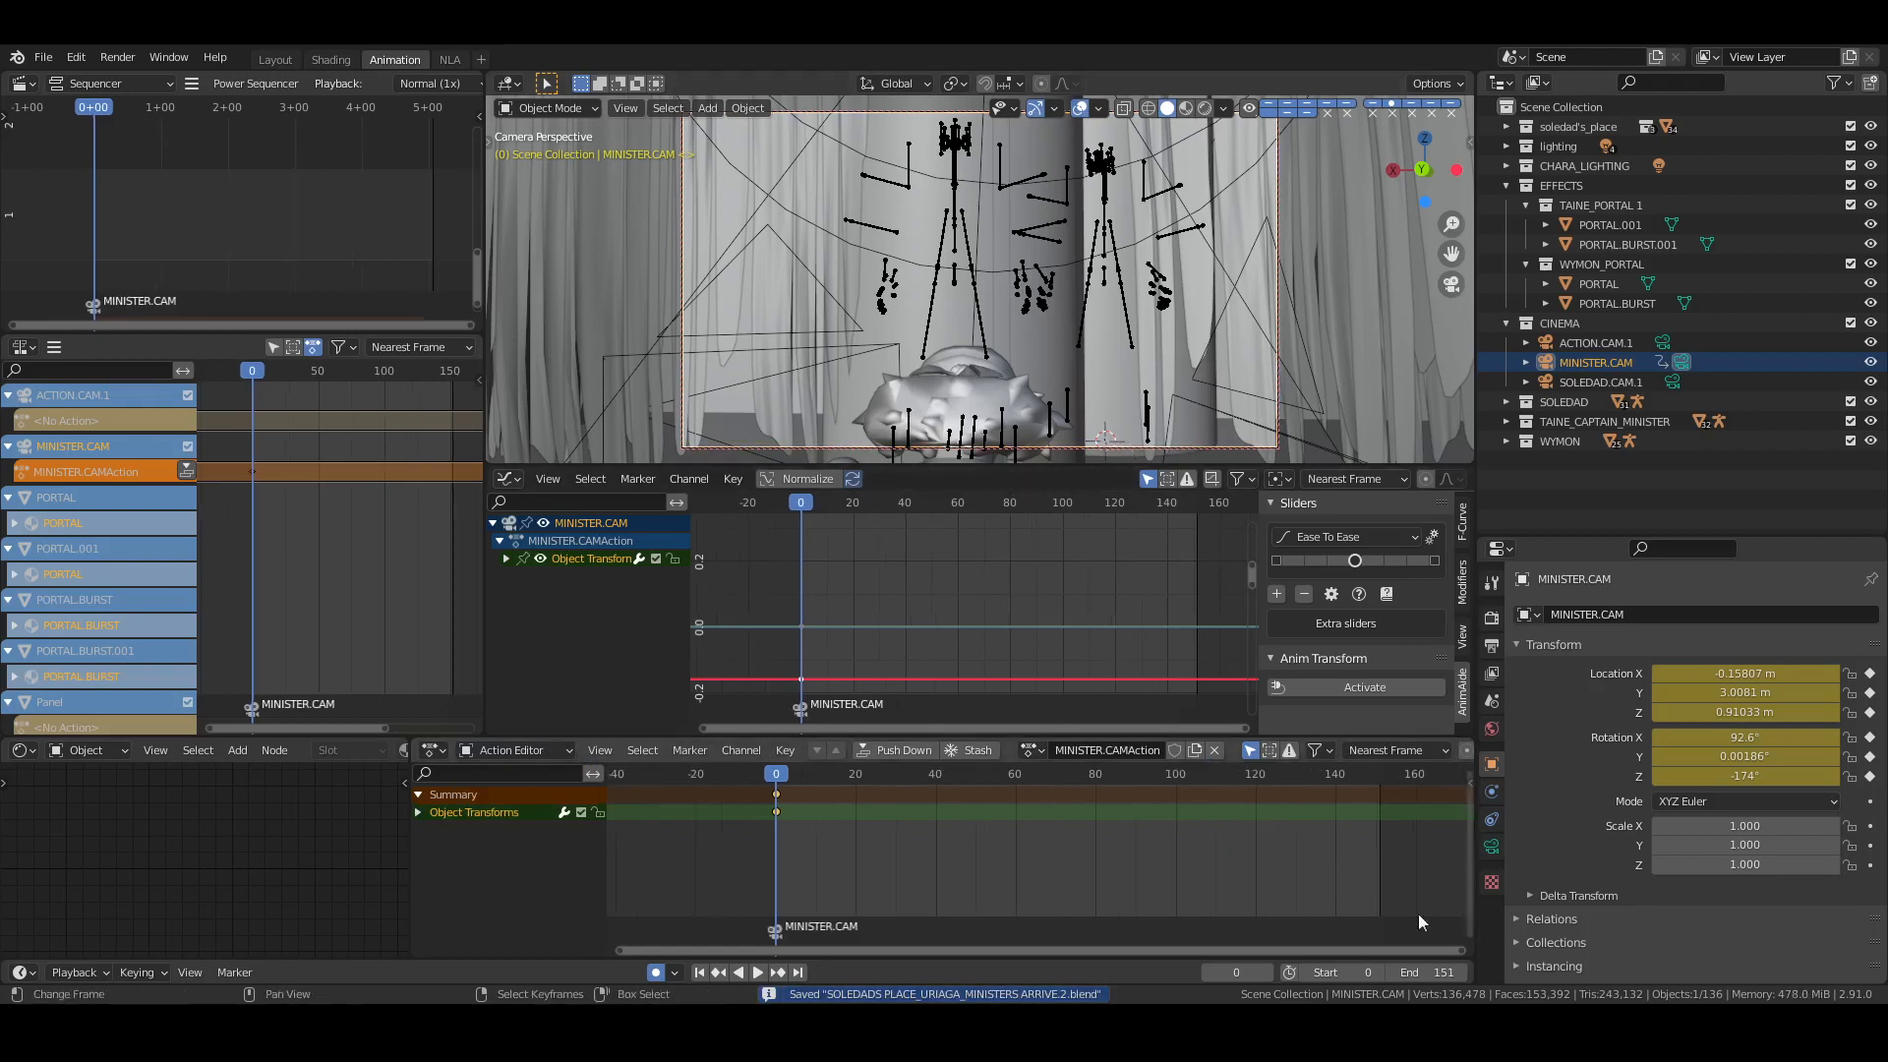
Set the scene's end frame to 1200 and save the file
left_click(1425, 972)
type("1200")
key("Return")
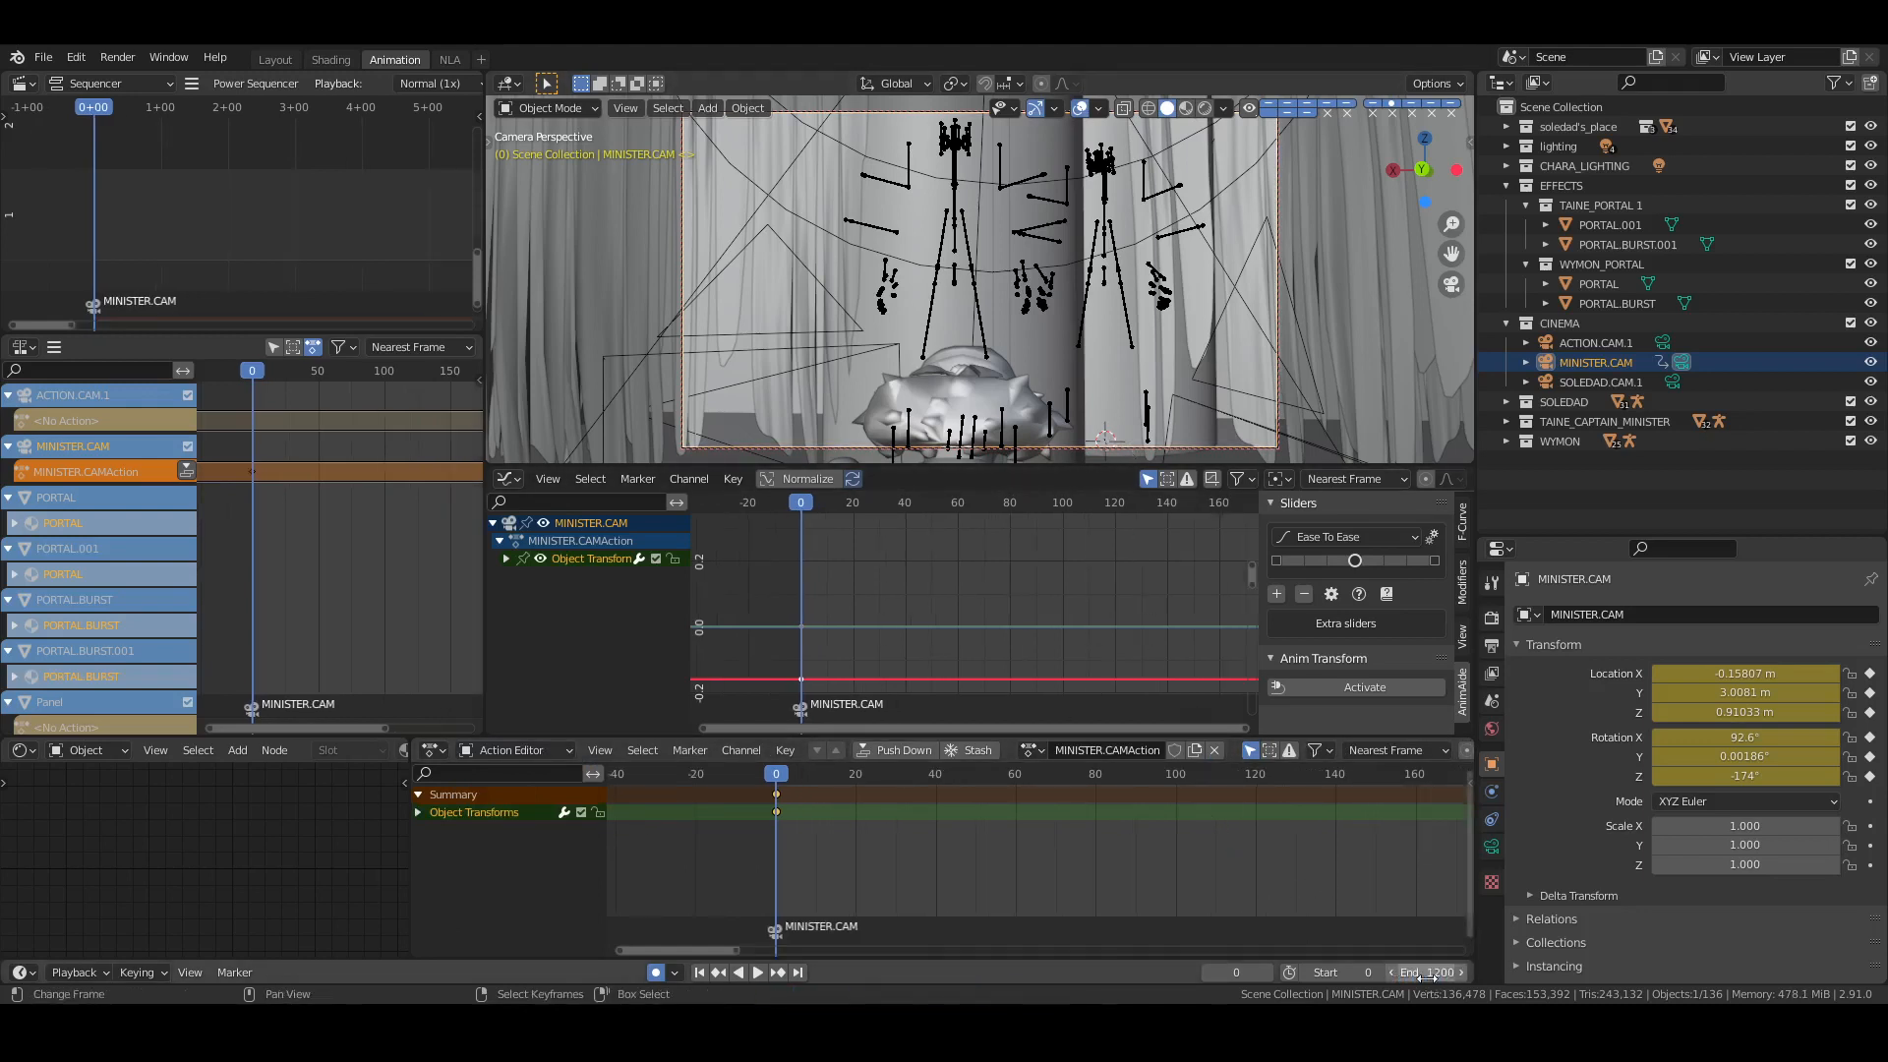
middle_click_drag(1082, 834, 1110, 835)
key("ctrl+s")
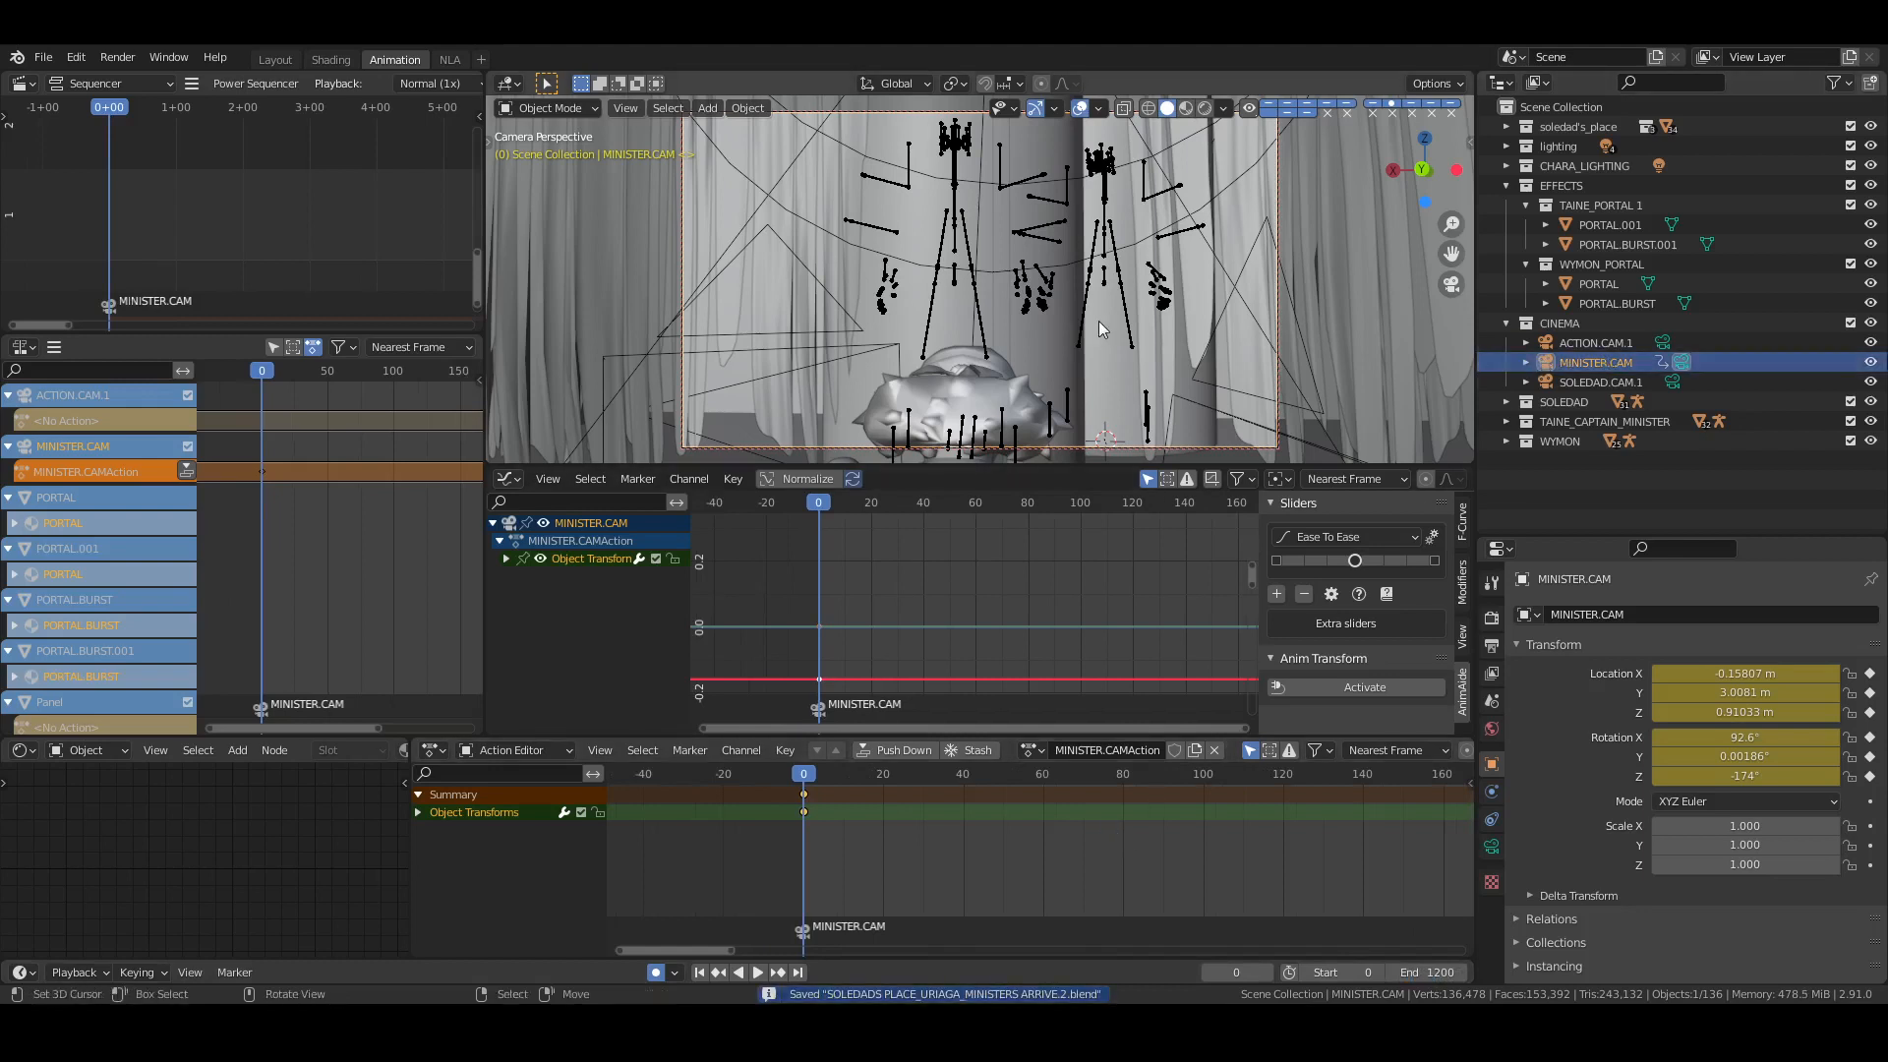
Move MINISTER.CAM along the X axis at frame 0 to a location X of -0.19407 m
key("g")
key("x")
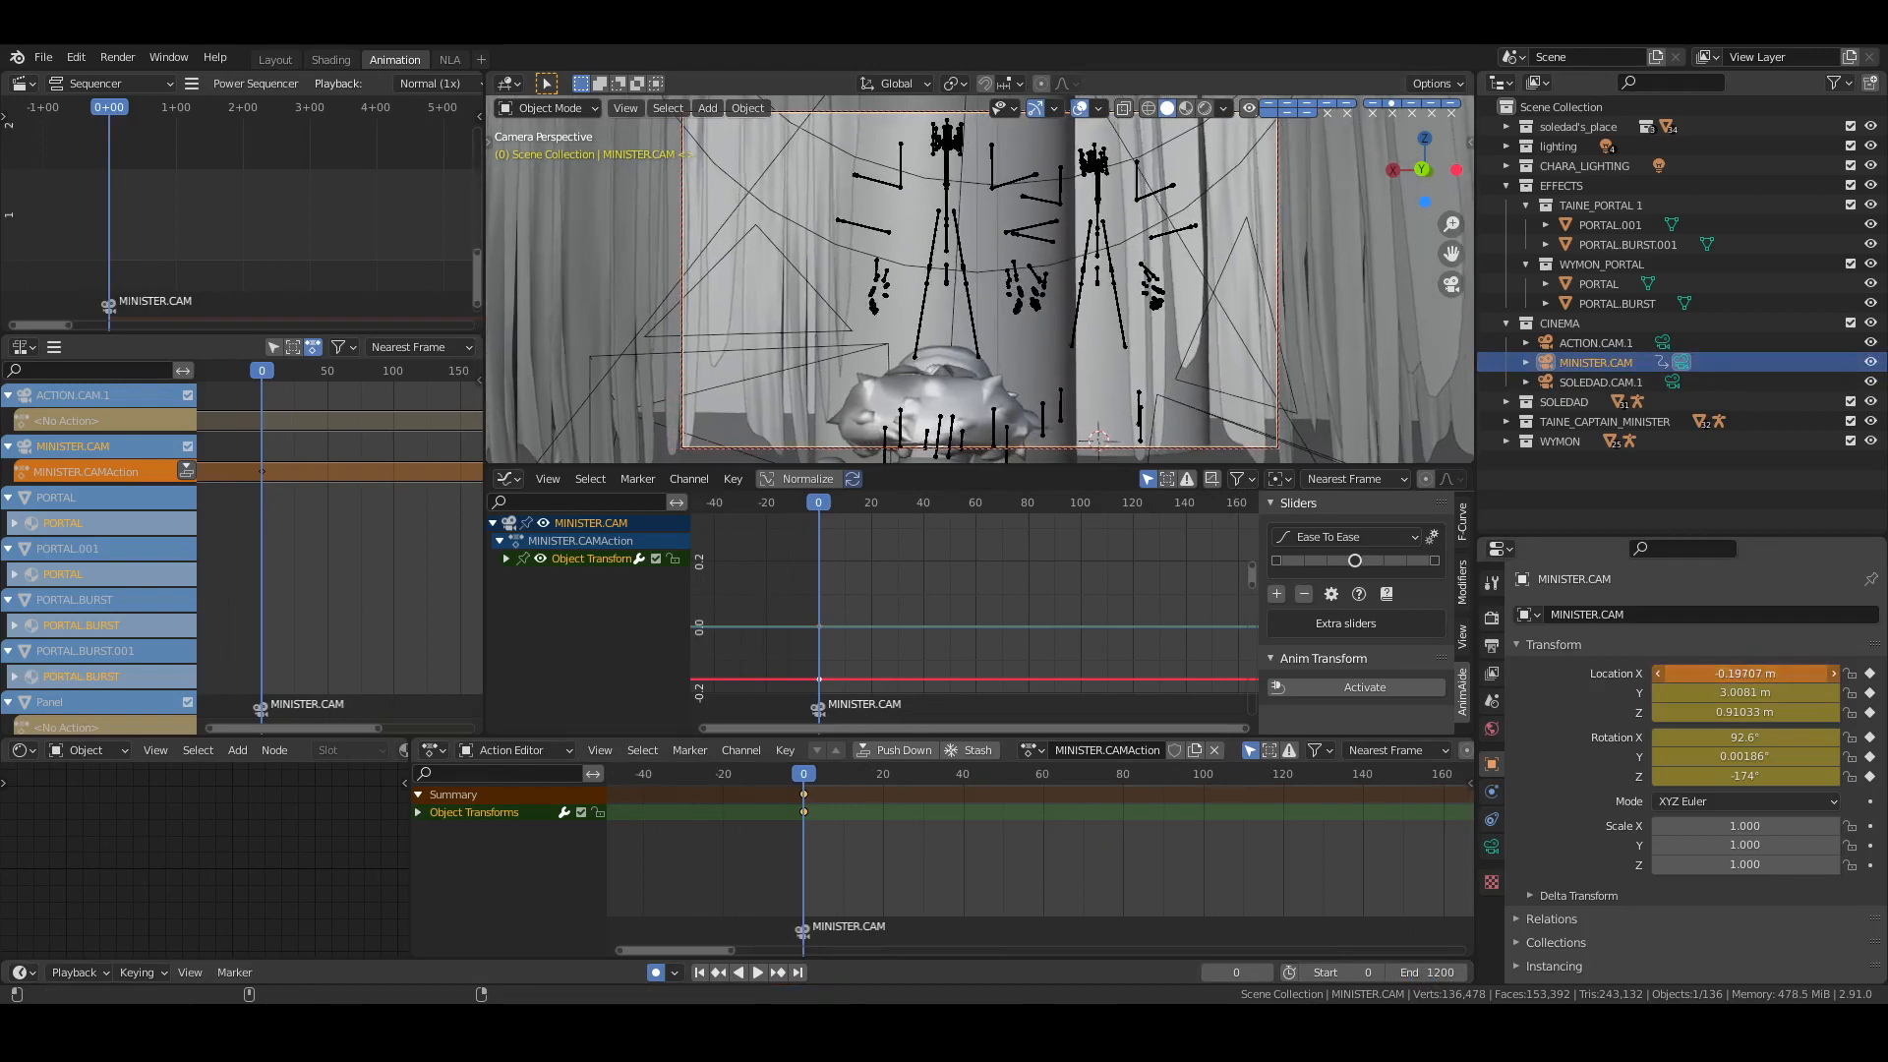
left_click_drag(1745, 674, 1750, 674)
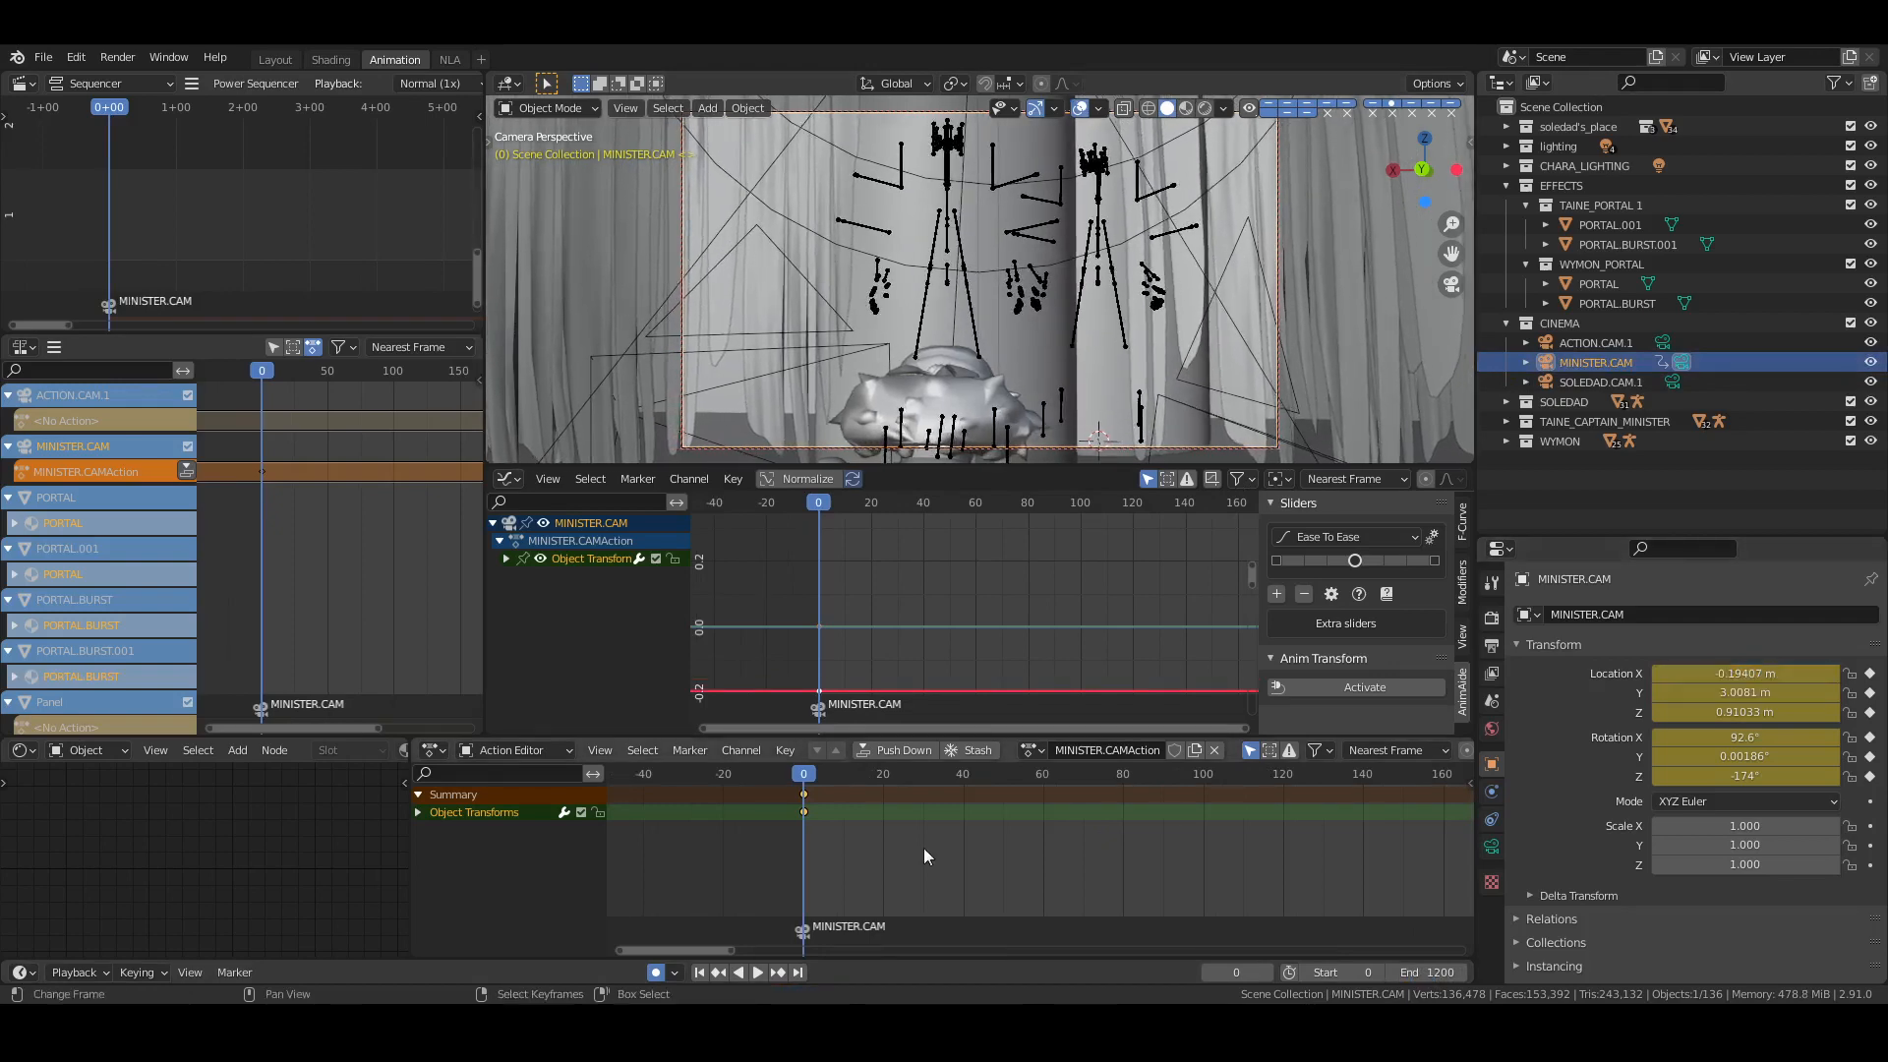
Go to frame 60, save the file and keyframe MINISTER.CAM's location and rotation there
left_click(1236, 971)
type("60")
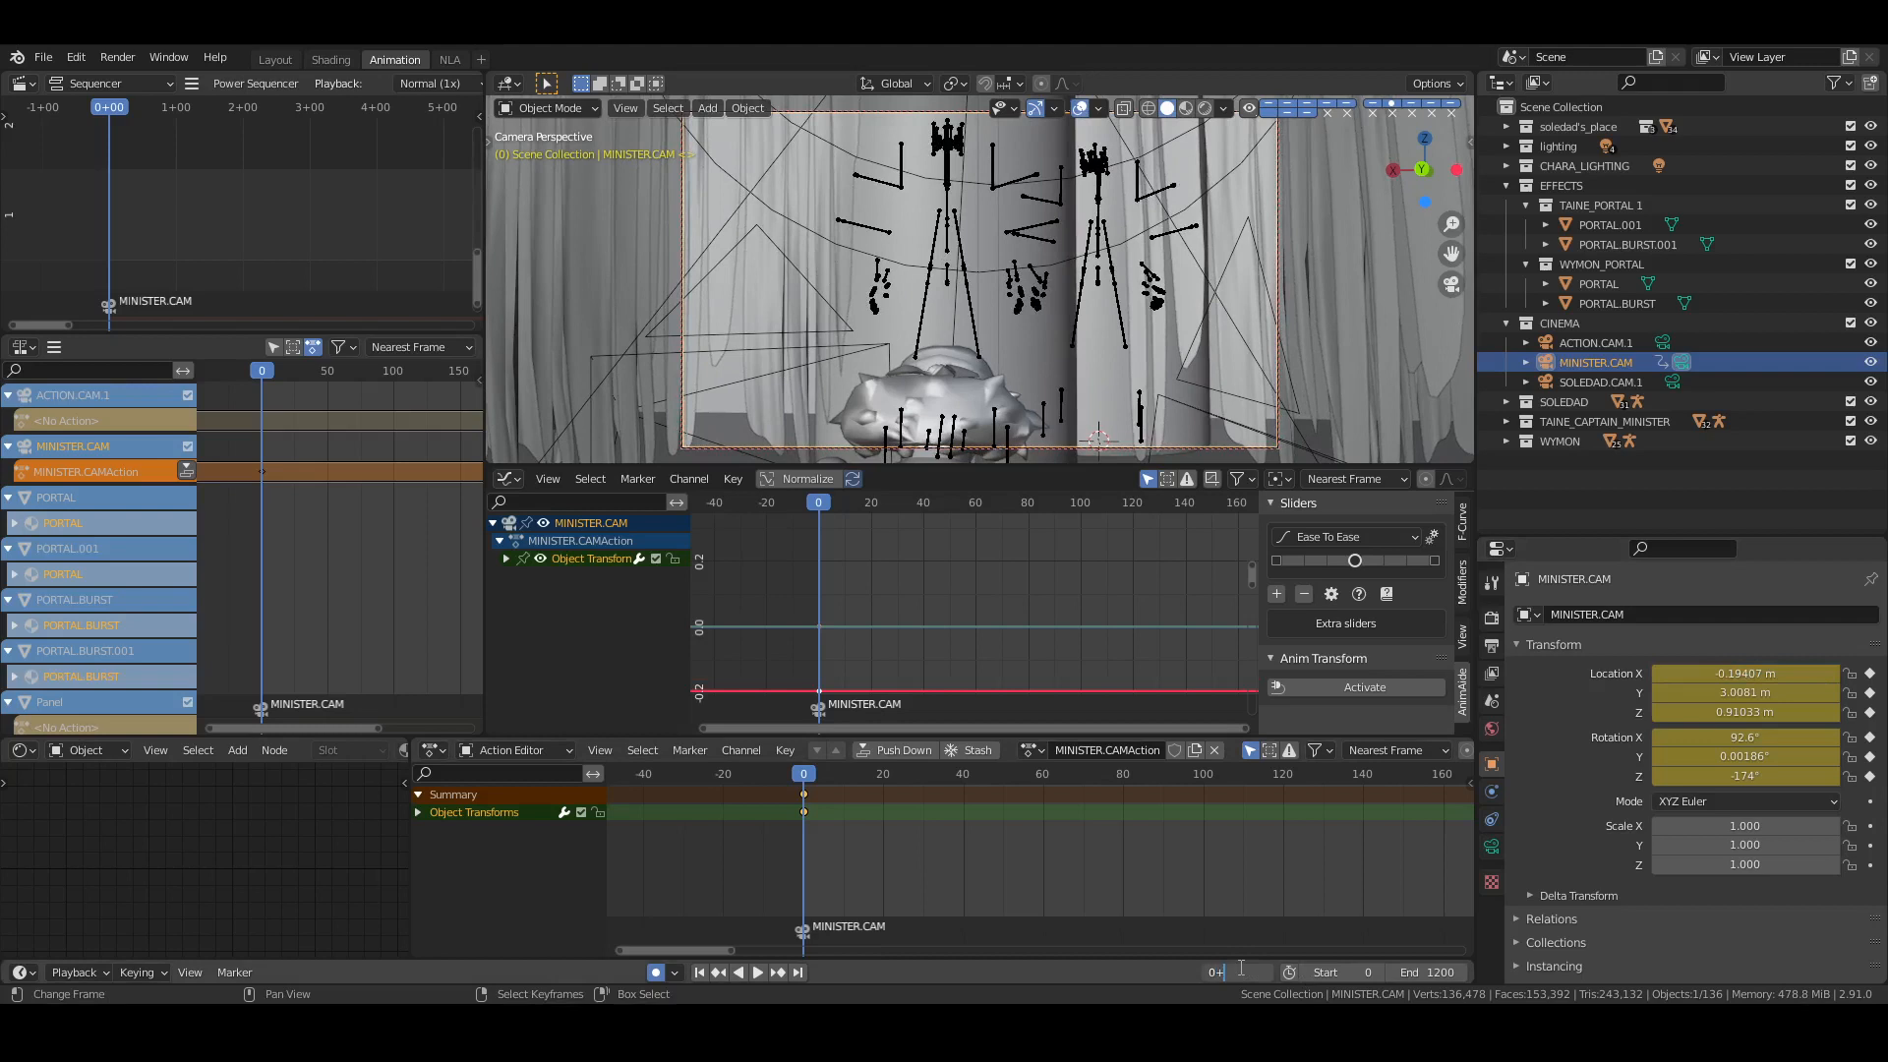
key("Return")
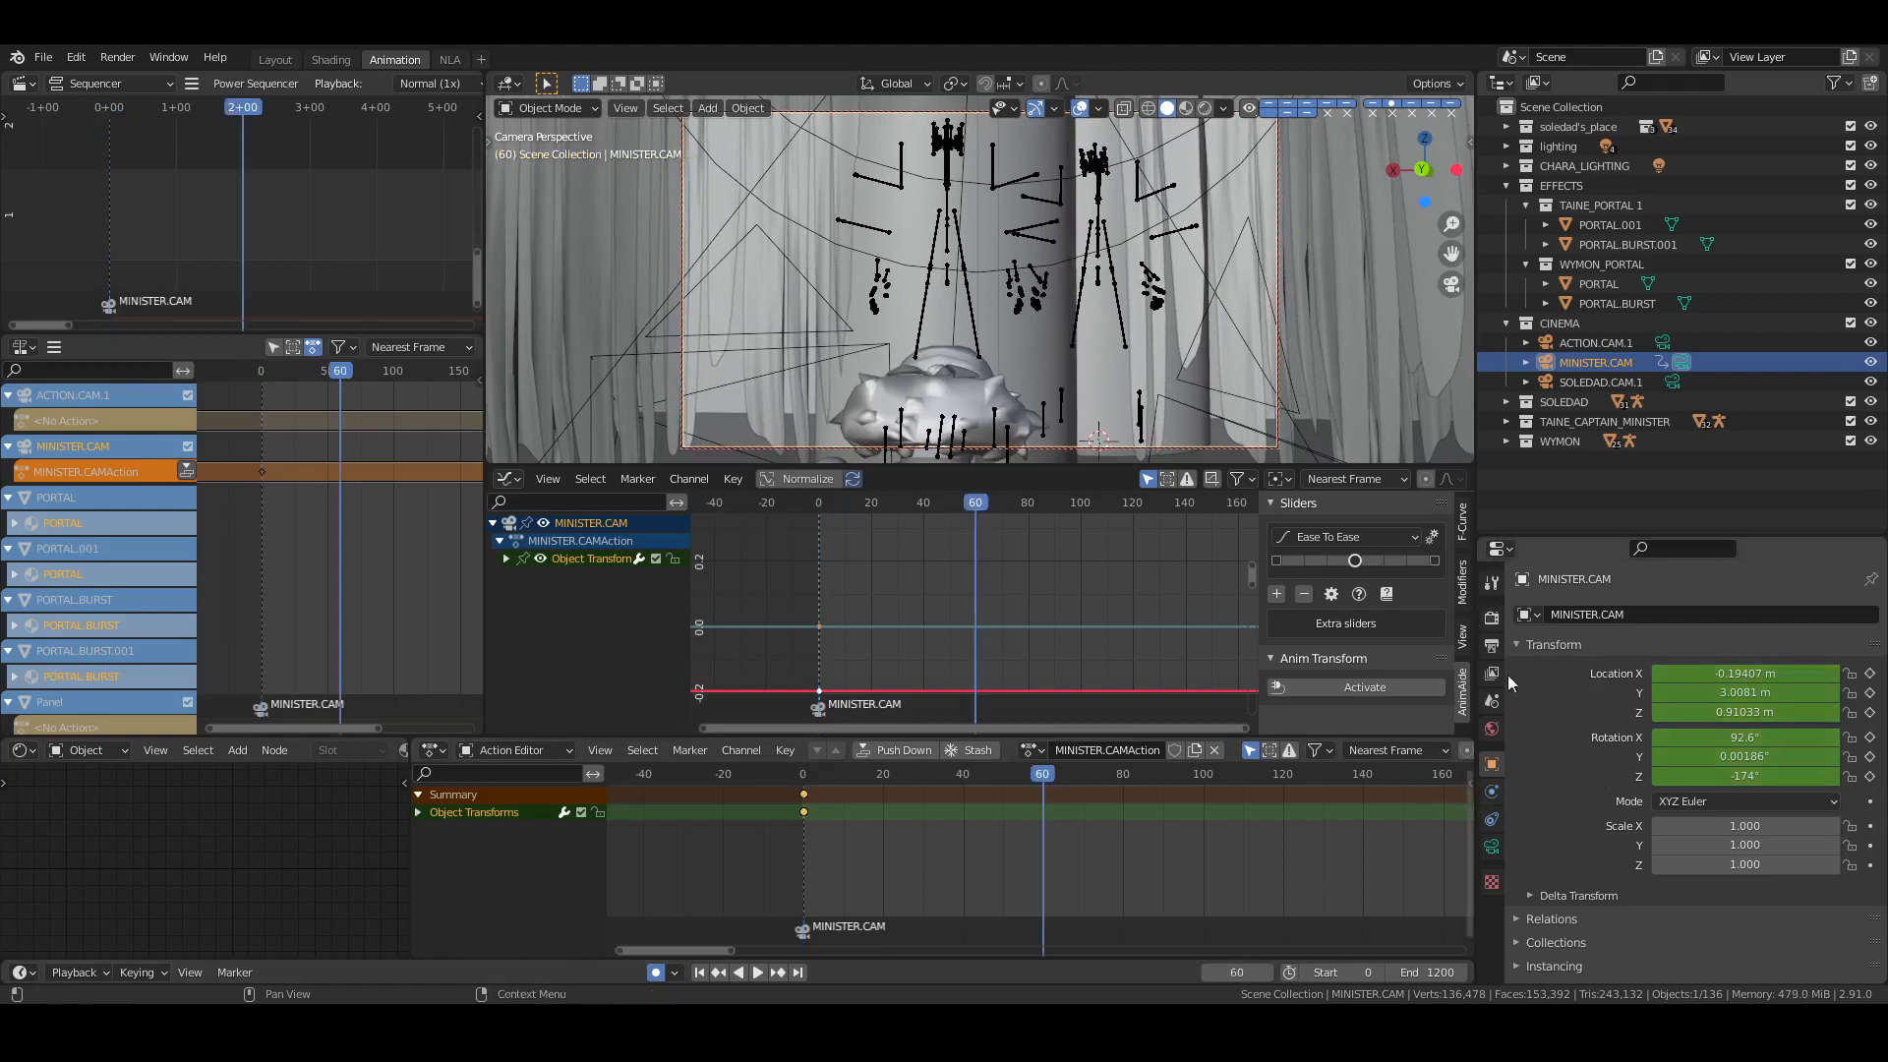
left_click(1492, 645)
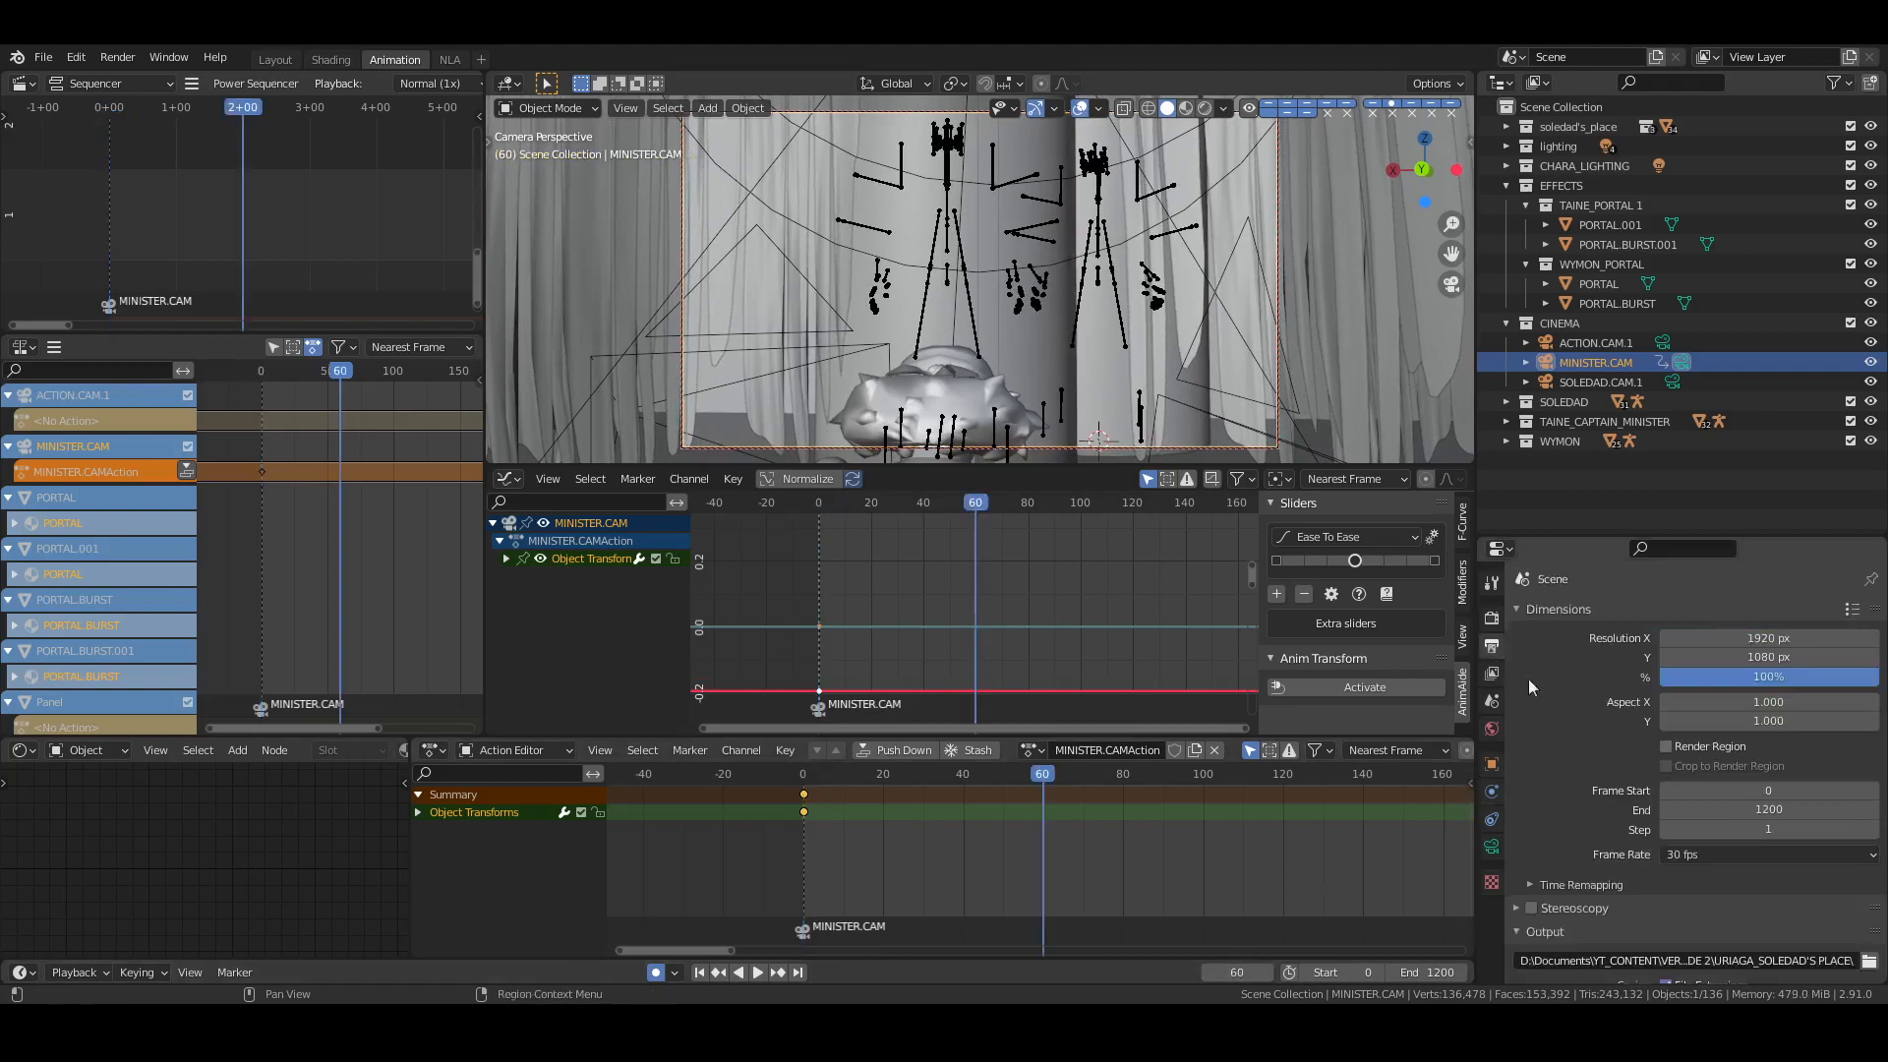
left_click(1491, 846)
left_click(1492, 764)
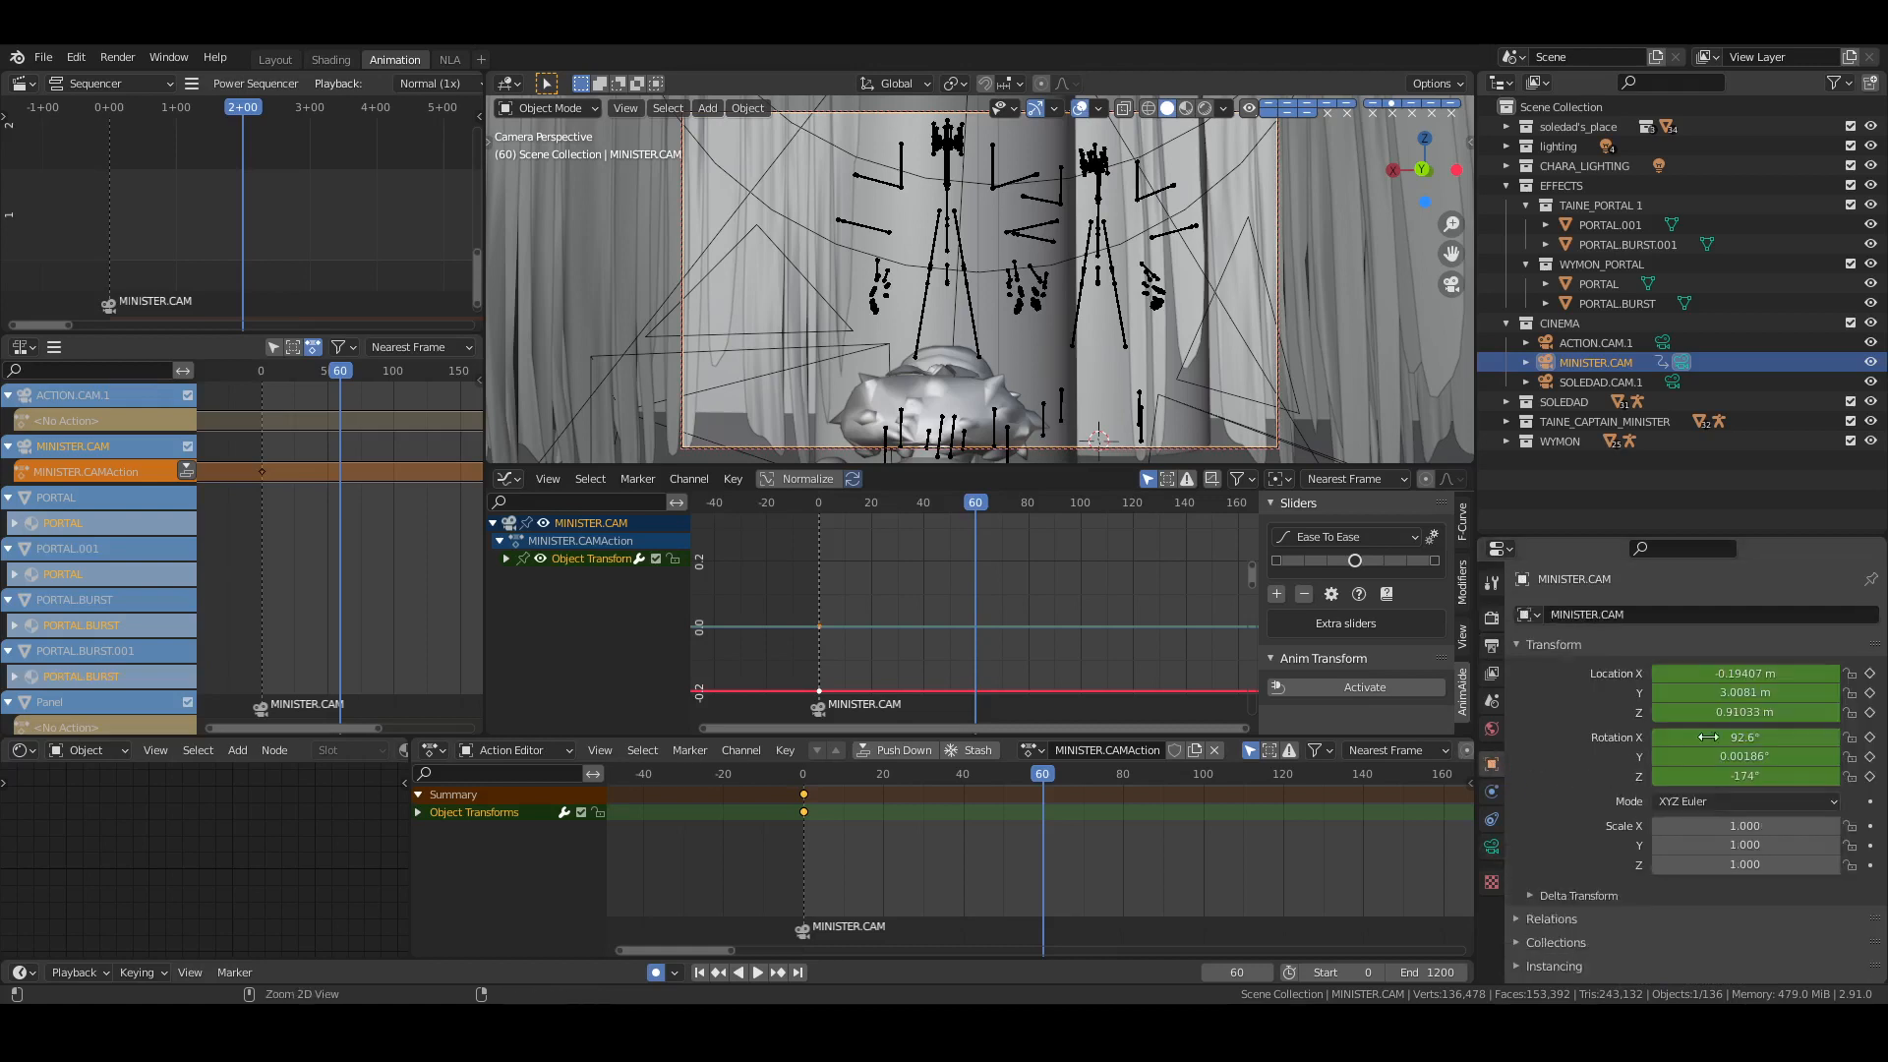
key("ctrl+s")
key("i")
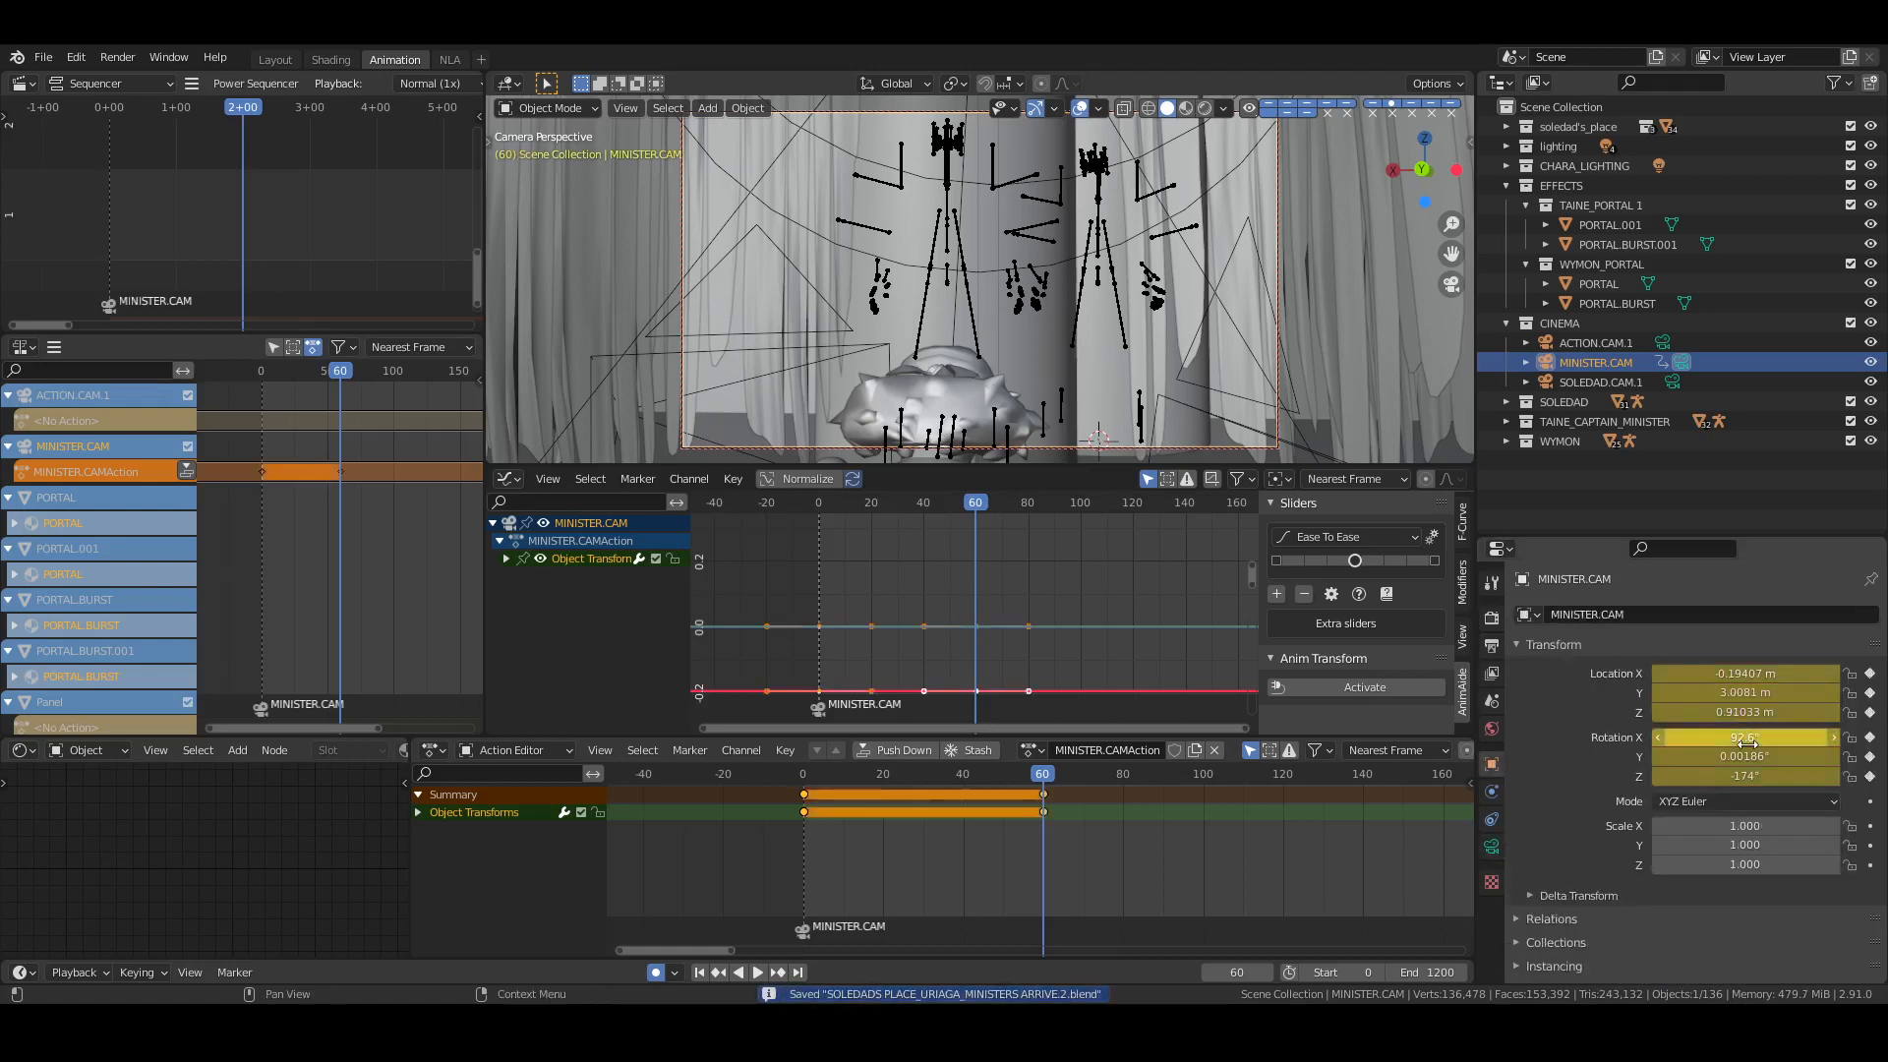
Set MINISTER.CAM's location at frame 60 to X -0.17807, Y 2.5881 and Z 0.92833 m and make the keyframe interpolation linear
mouse_move(1738, 694)
left_mouse_down()
mouse_move(1670, 693)
mouse_move(1756, 692)
mouse_move(1684, 692)
mouse_move(1748, 674)
left_mouse_up()
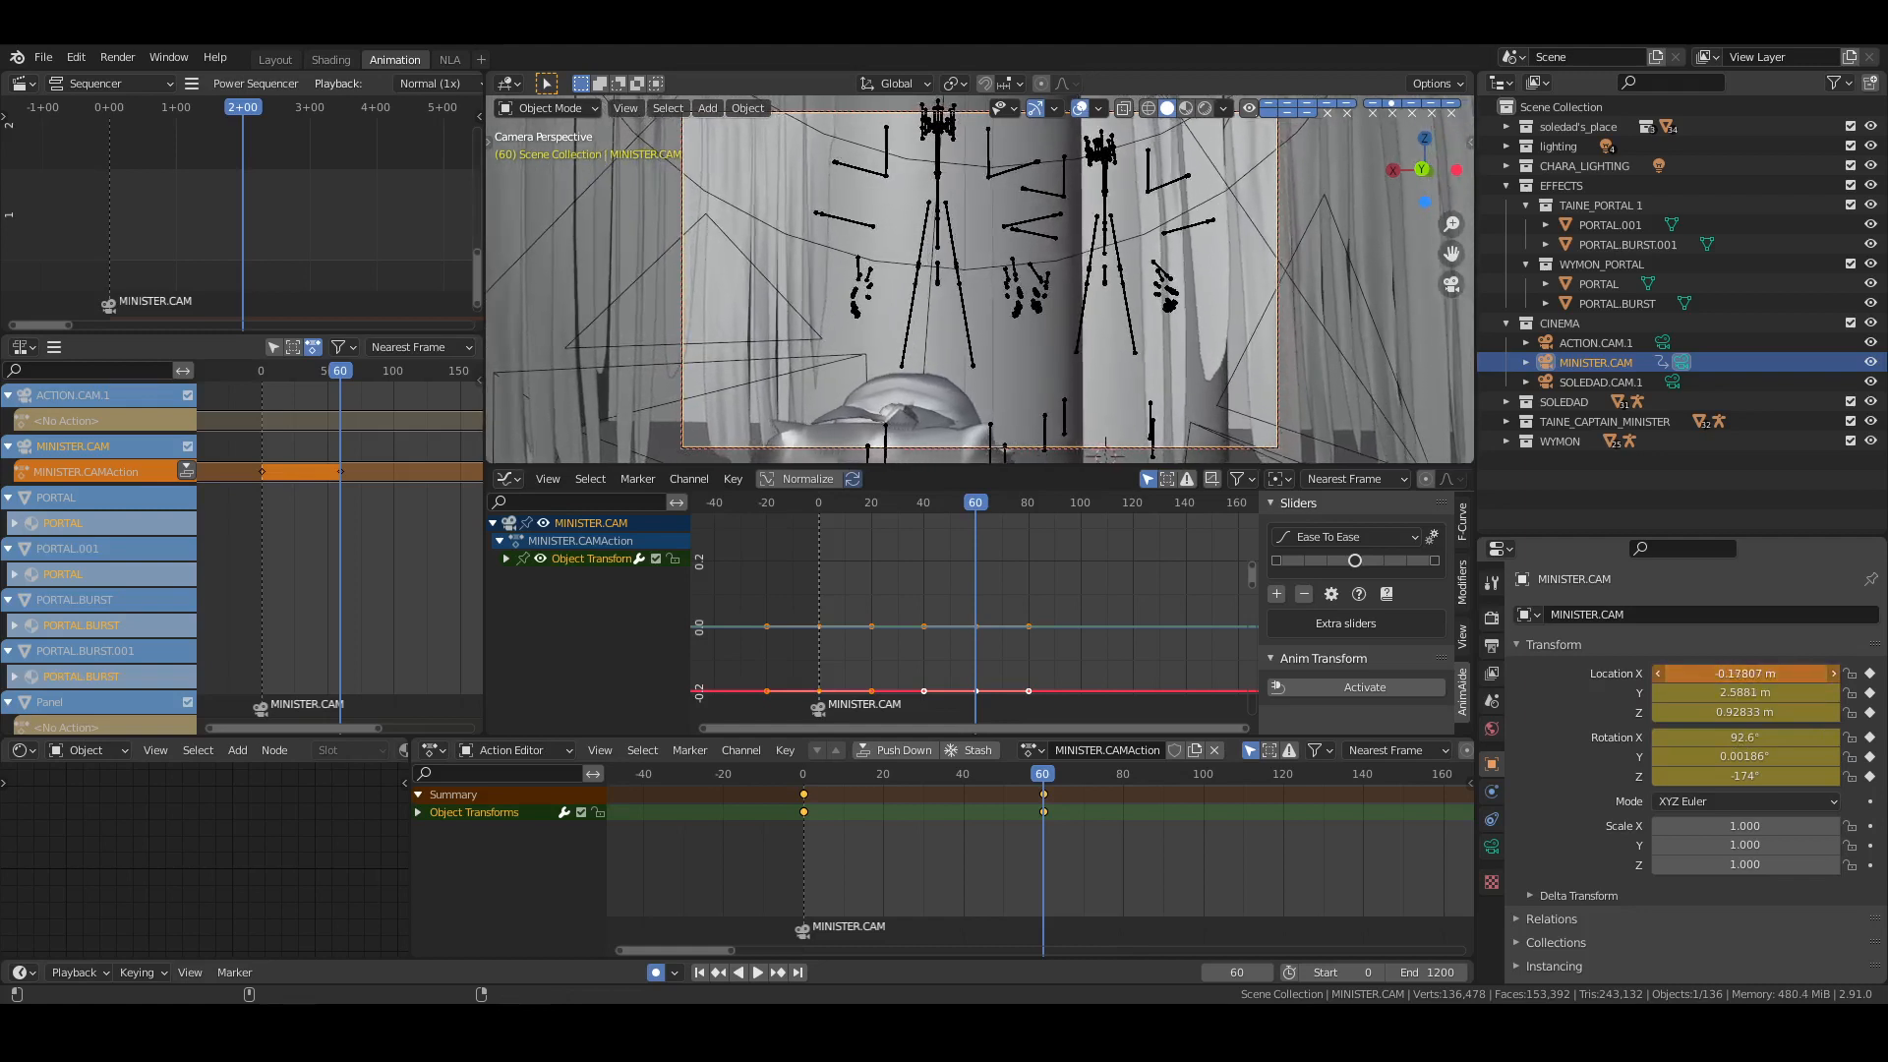
key("t")
left_click(1040, 830)
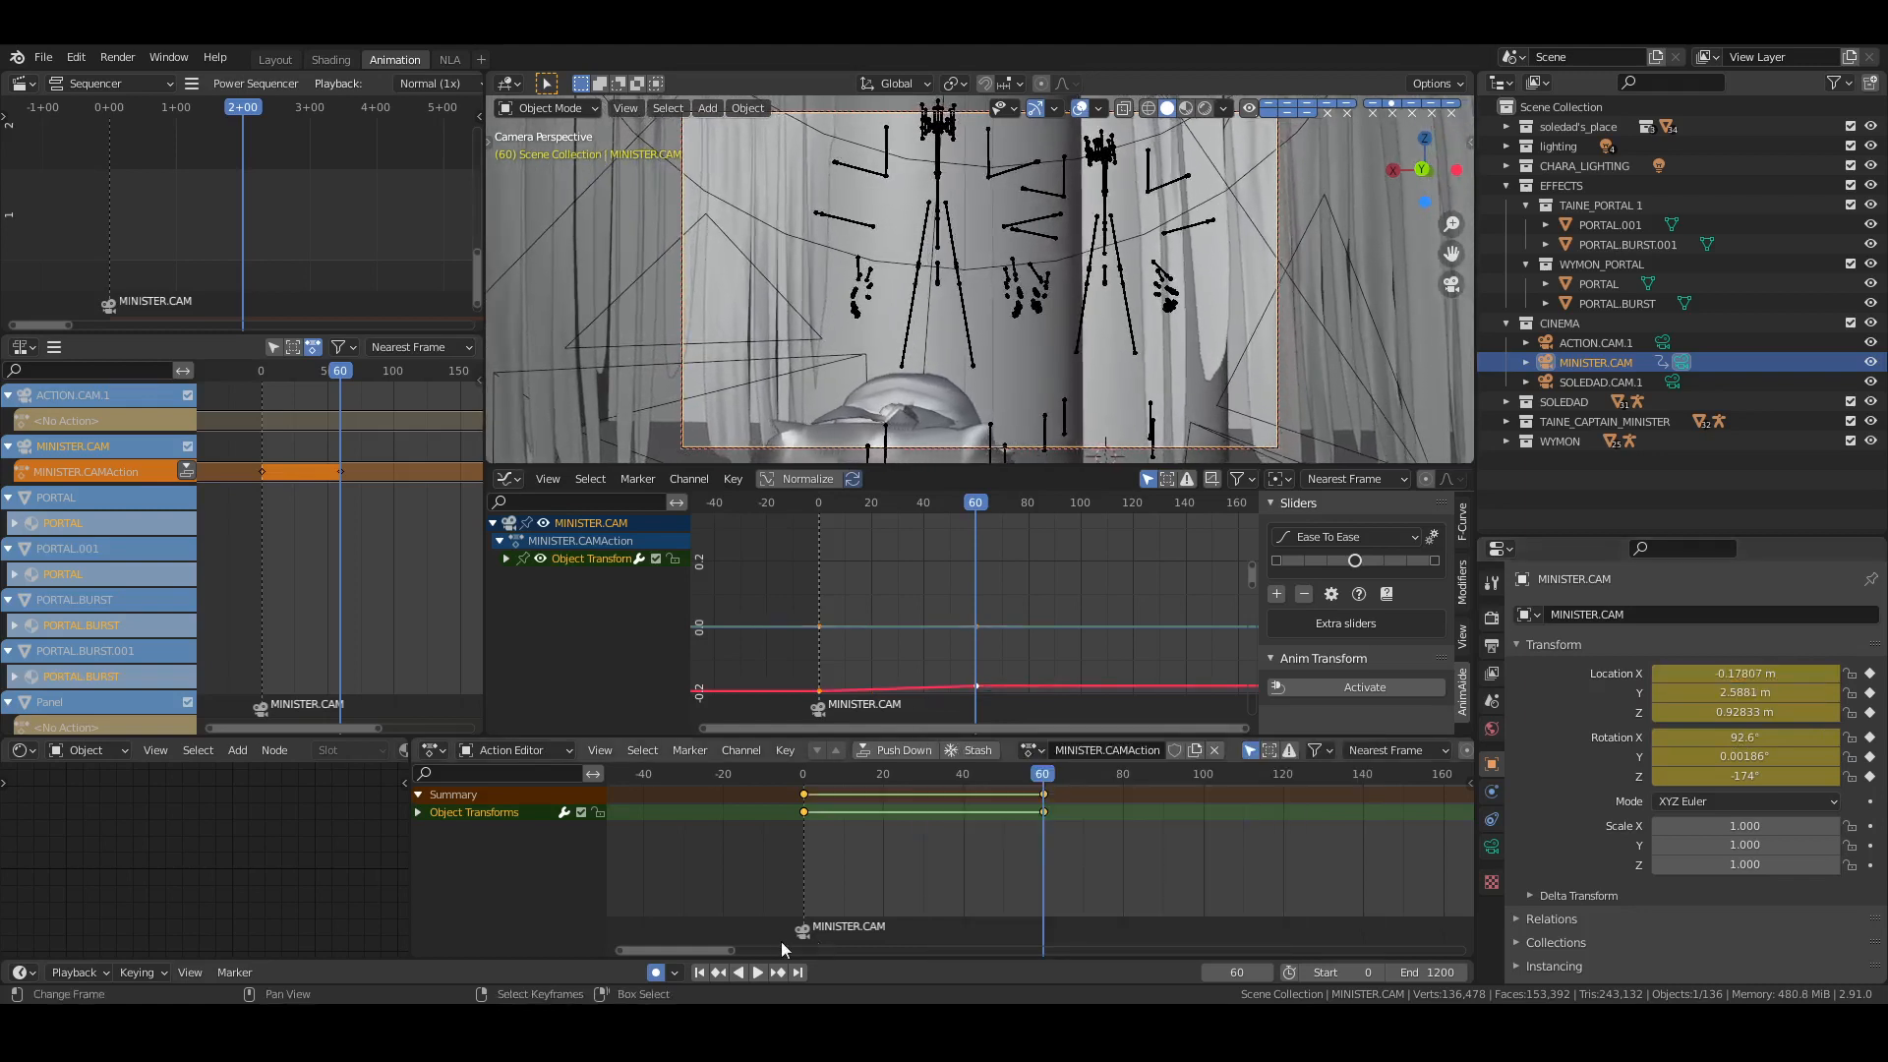
Save the file, hide the viewport overlays, play the camera move from frame 0, and save again at frame 30
left_click(716, 972)
key("ctrl+s")
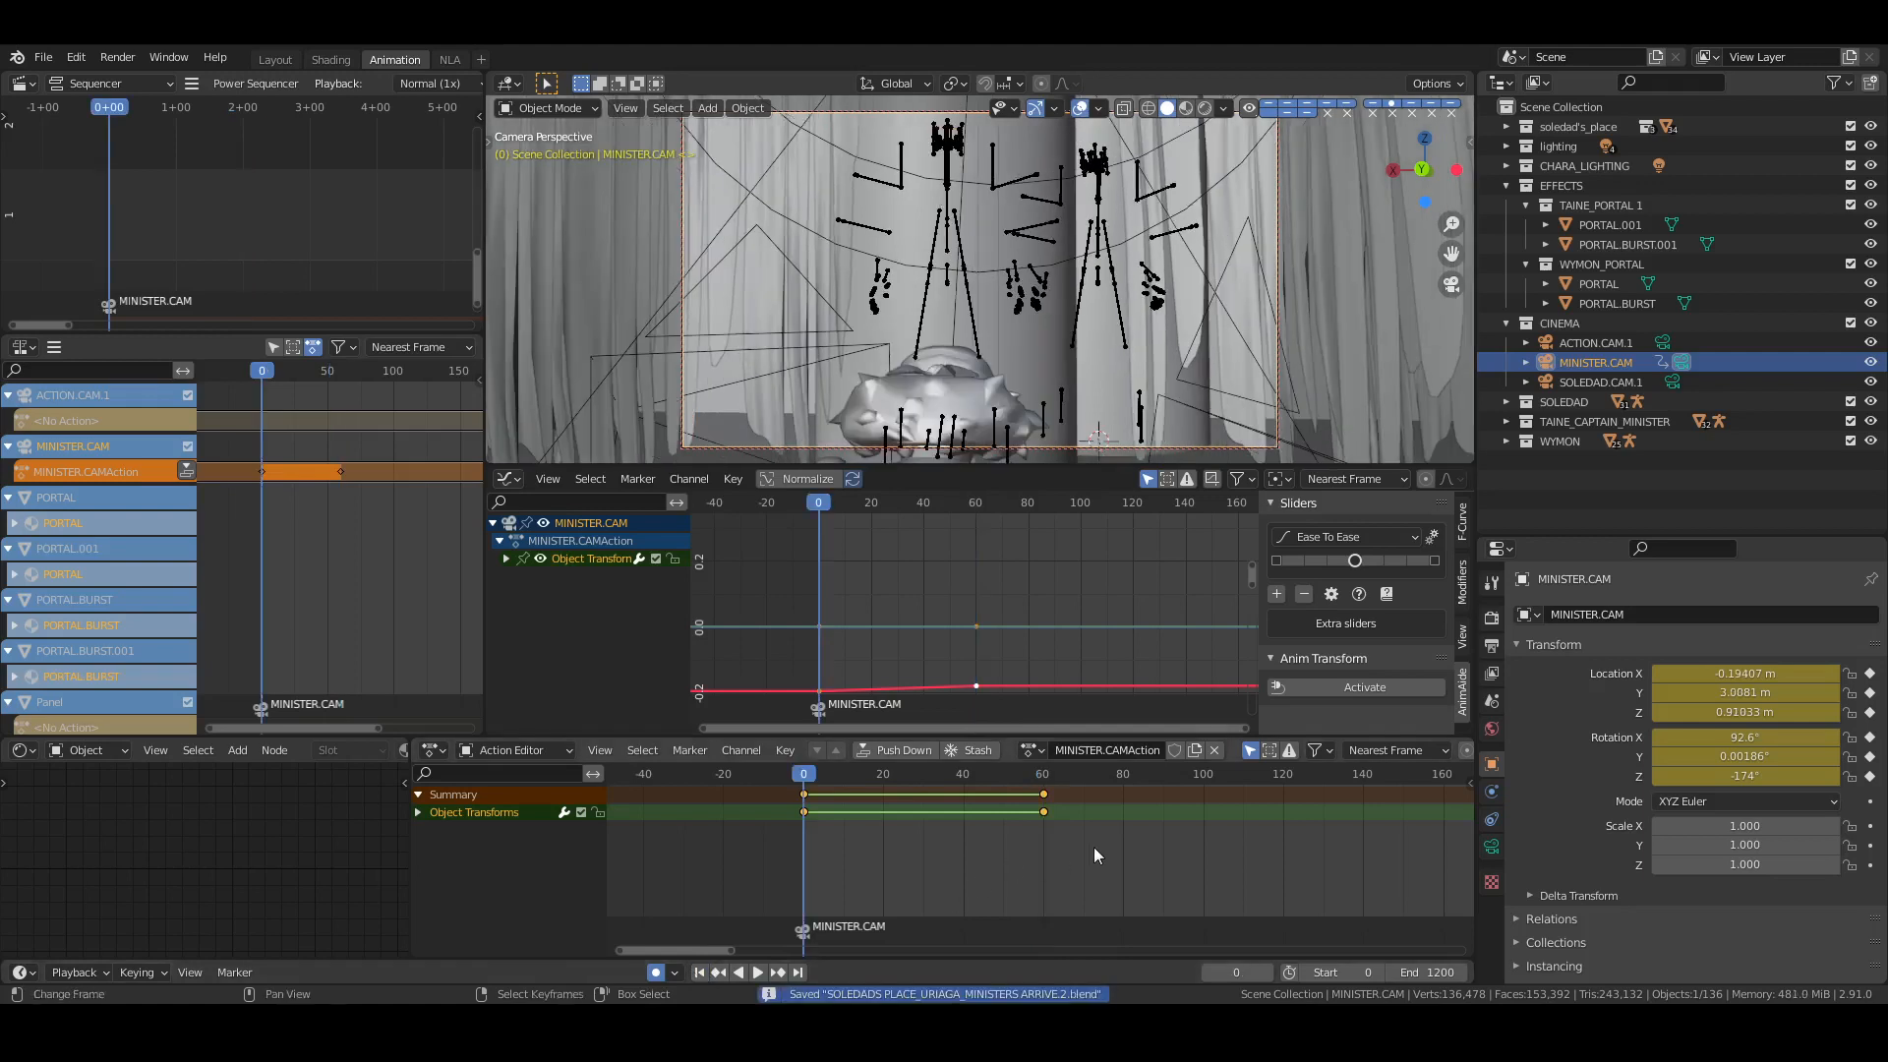
left_click(1081, 109)
key("space")
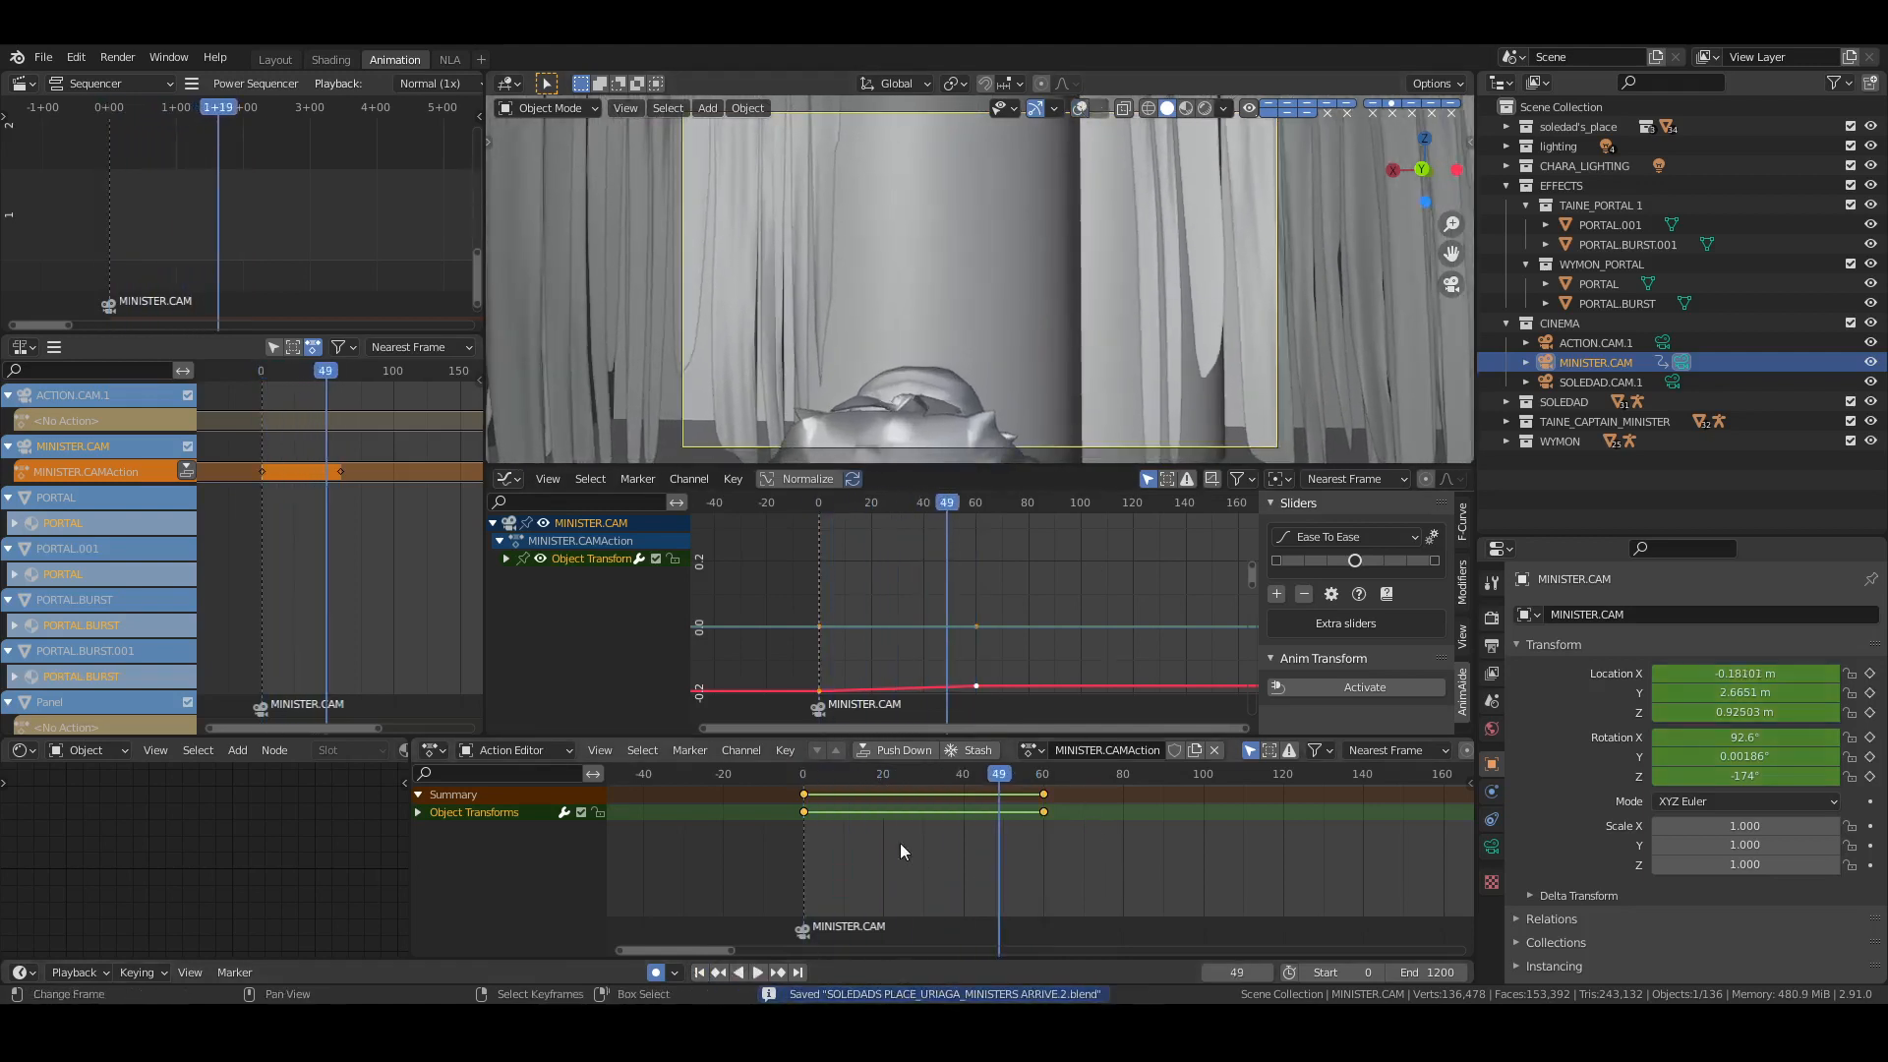
left_click_drag(934, 840, 925, 840)
key("ctrl+s")
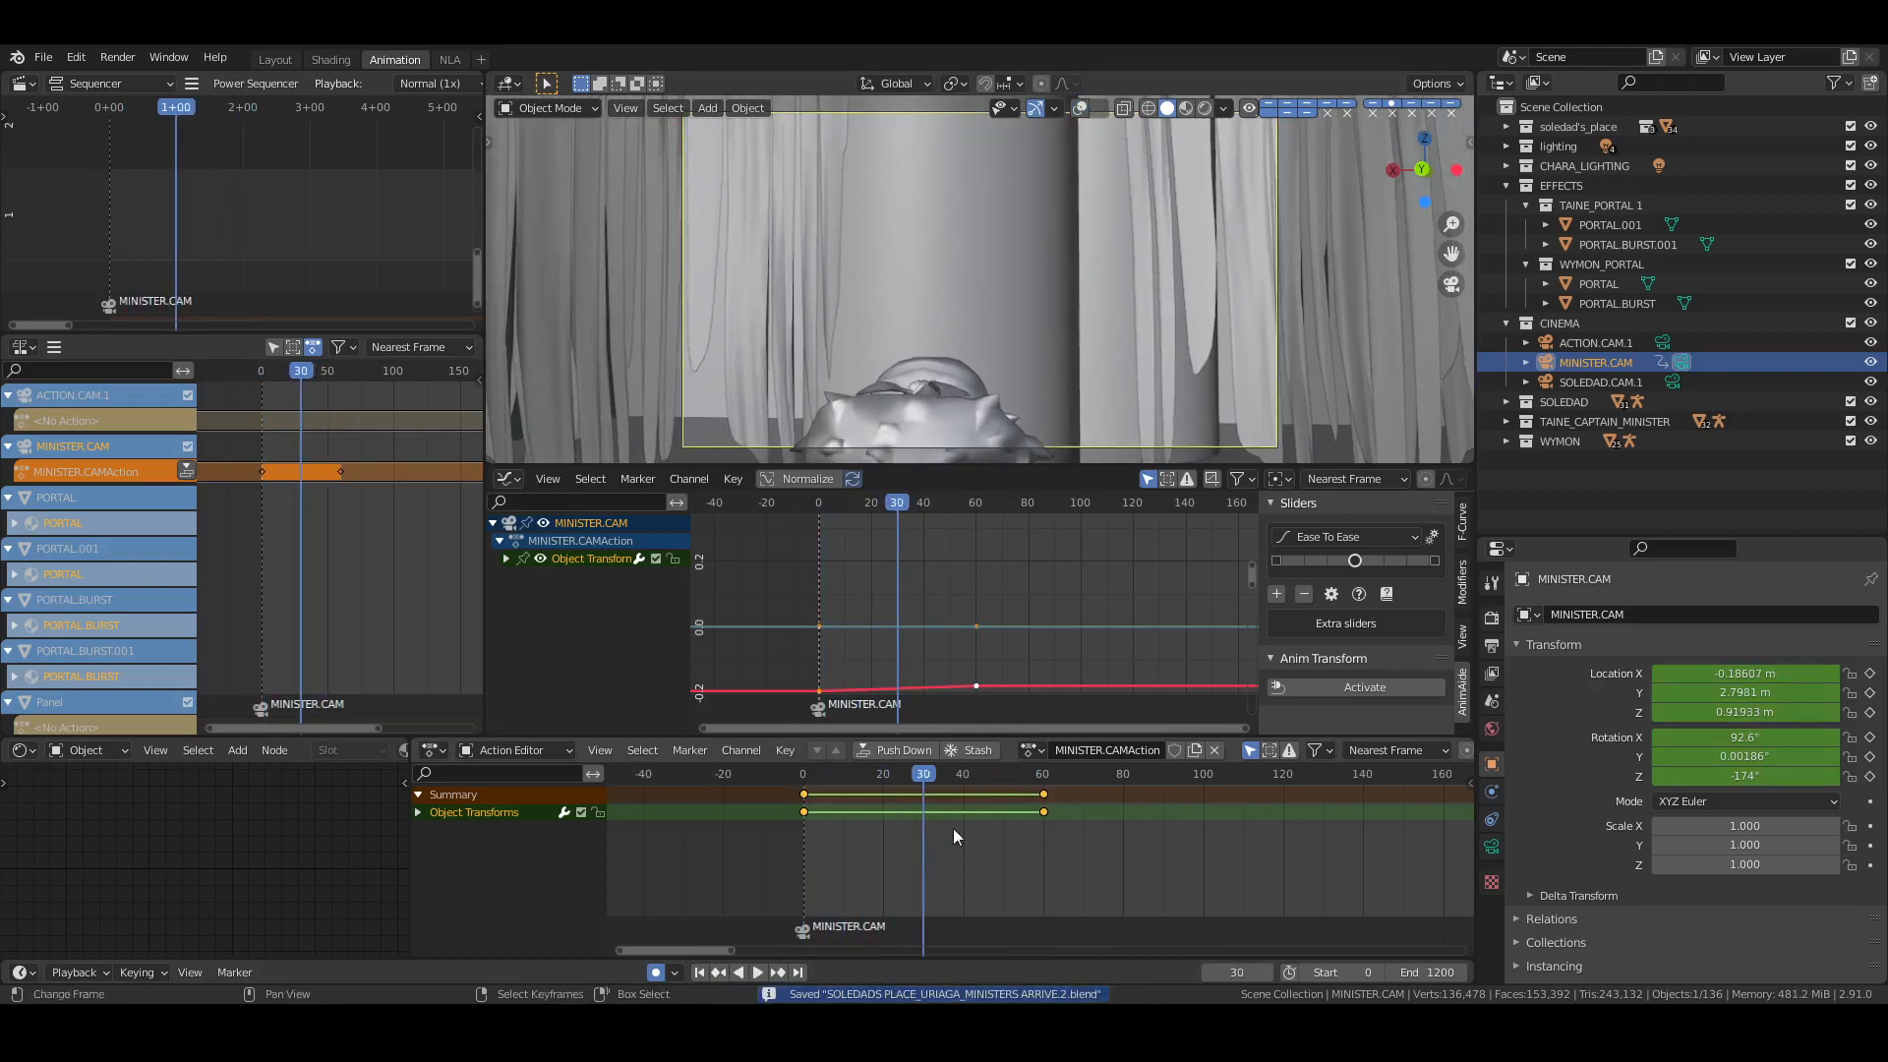
Select PORTAL.001, show the viewport in Material Preview shading and switch the Action Editor back to the Dope Sheet
left_click(1608, 224)
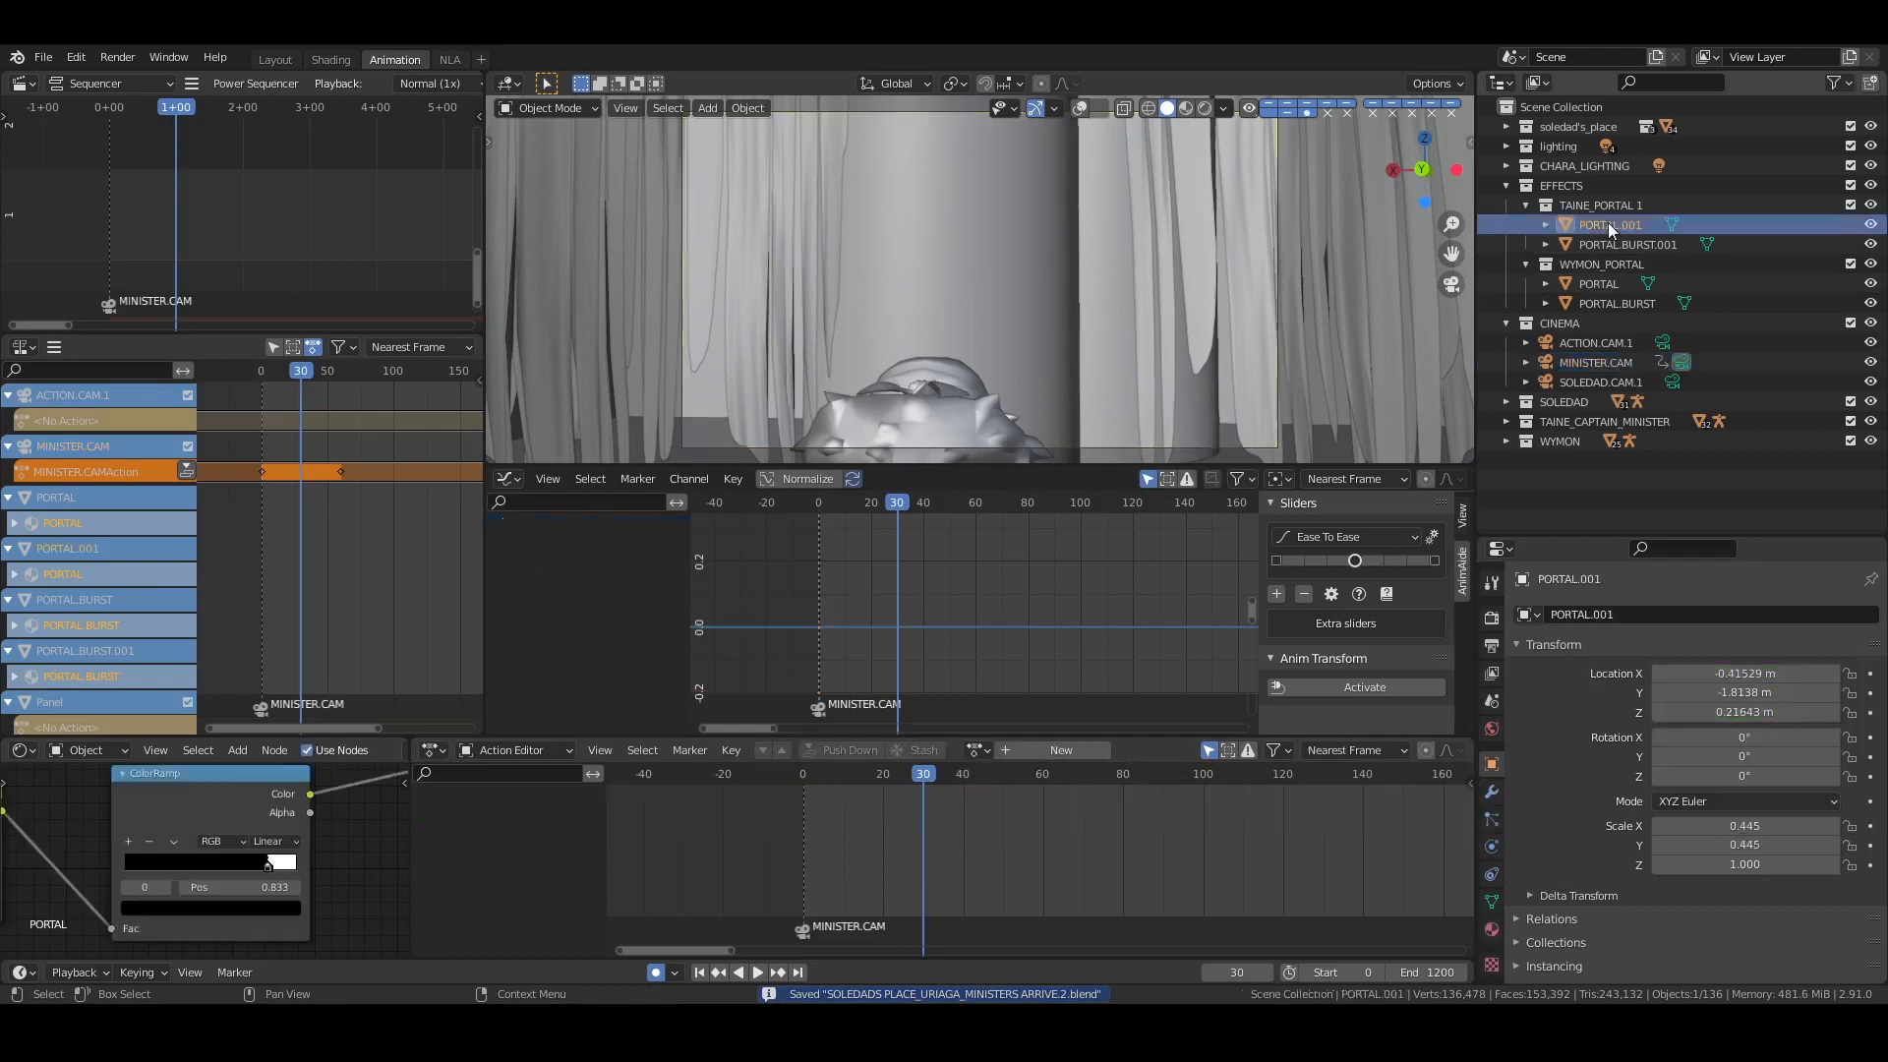
left_click(1190, 107)
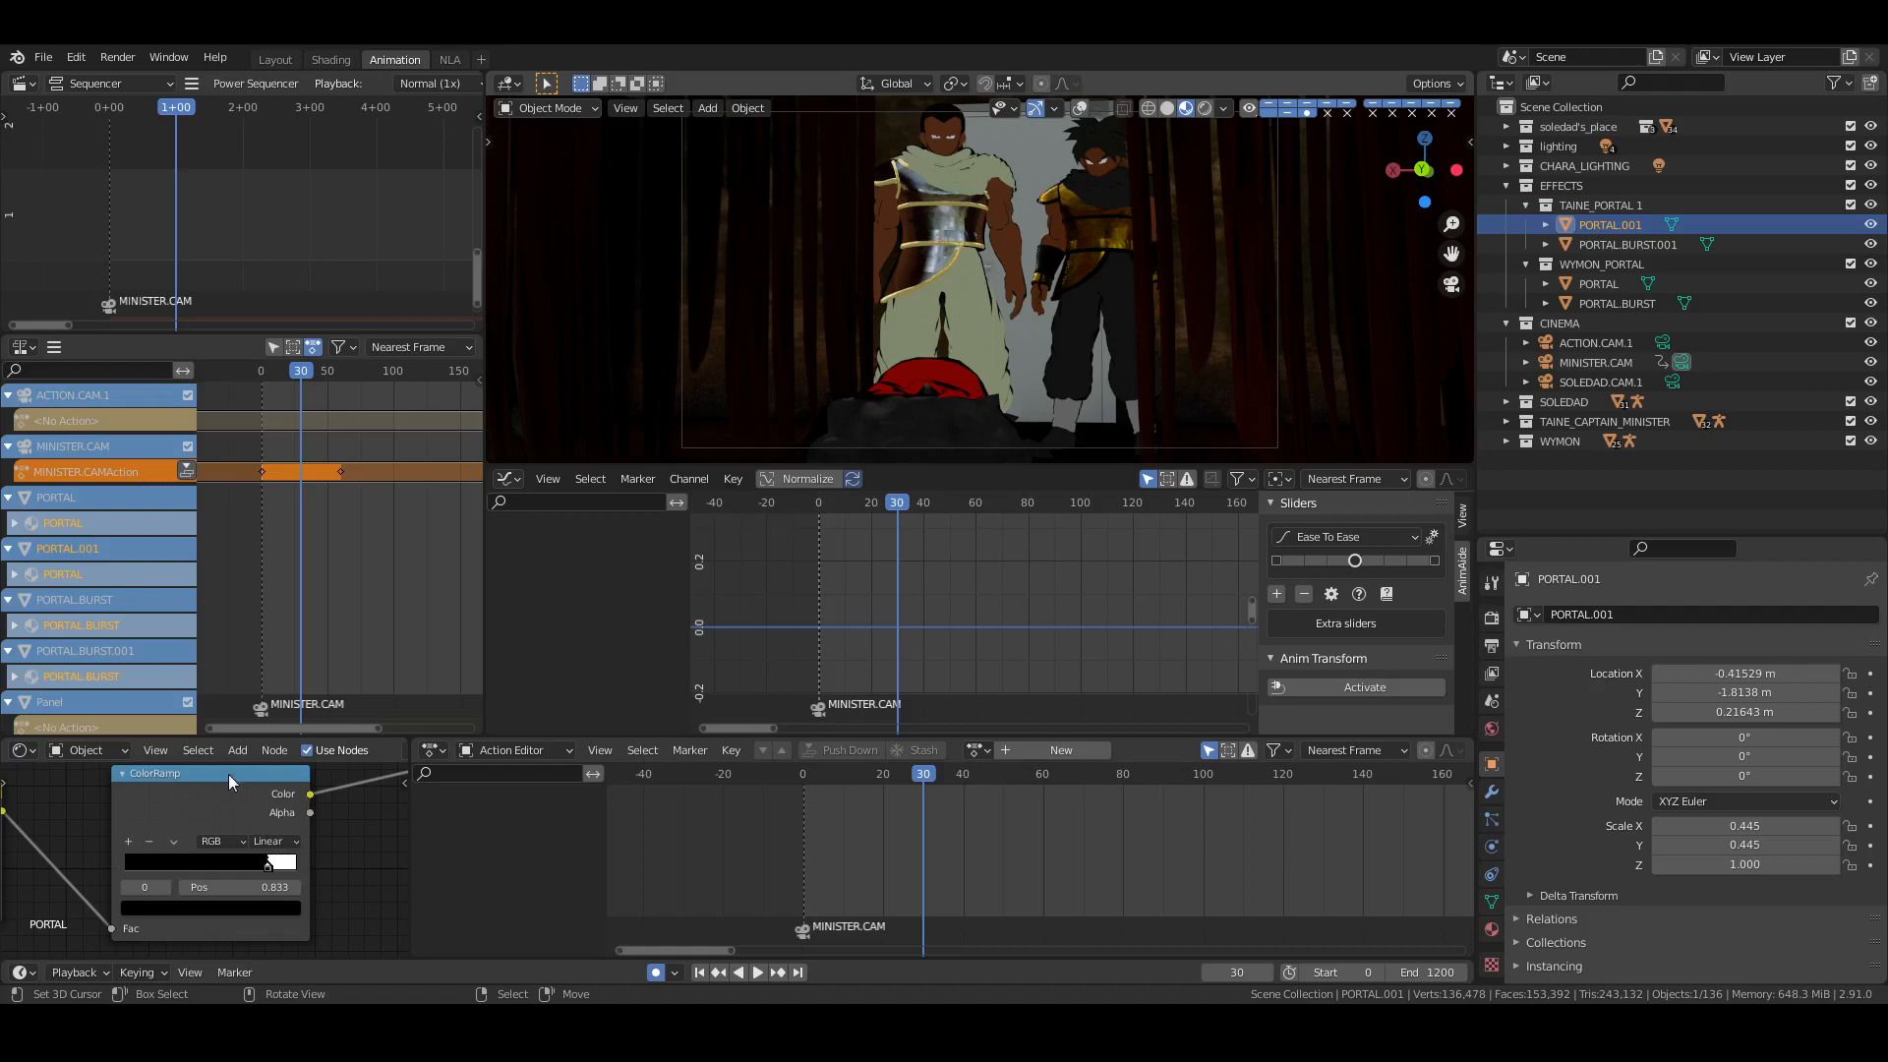
left_click(539, 750)
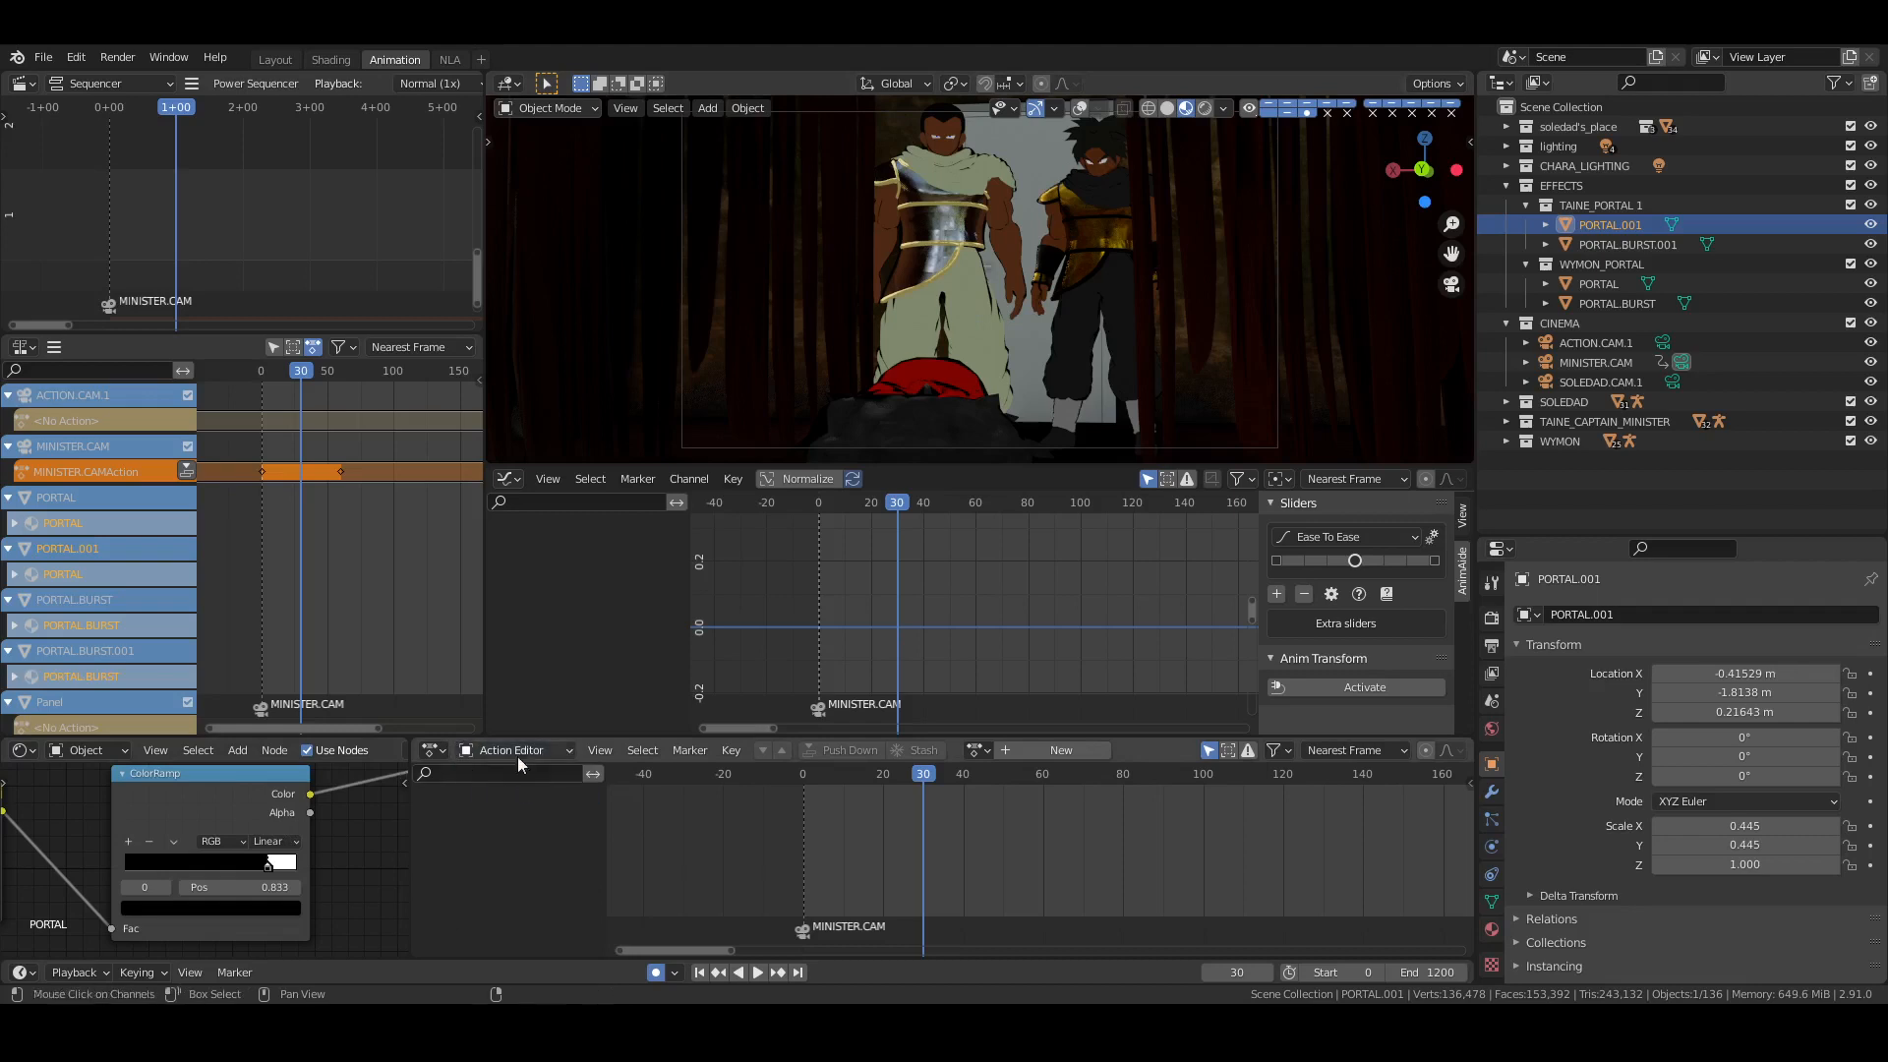
left_click(509, 773)
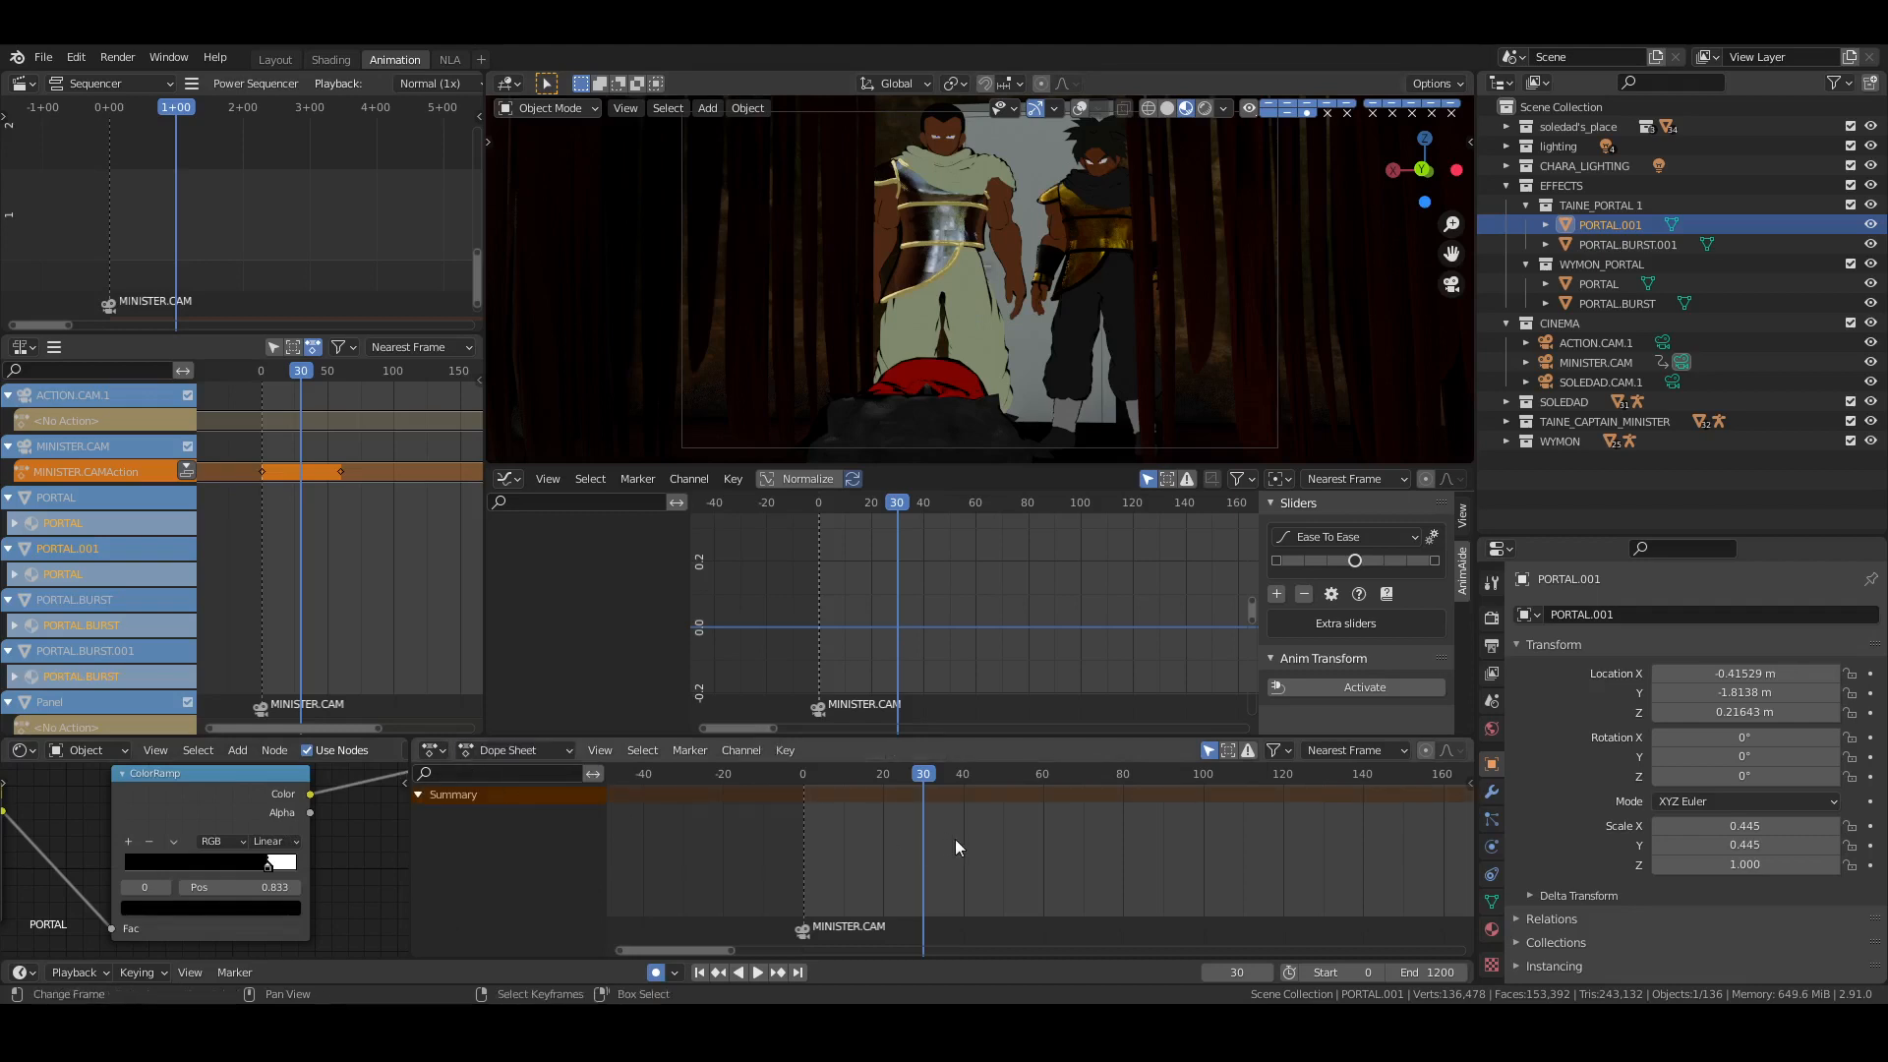
Keyframe the ColorRamp stop position of PORTAL.BURST.001 at 0.833 on frame 30 and expand its material channel
left_click(239, 795)
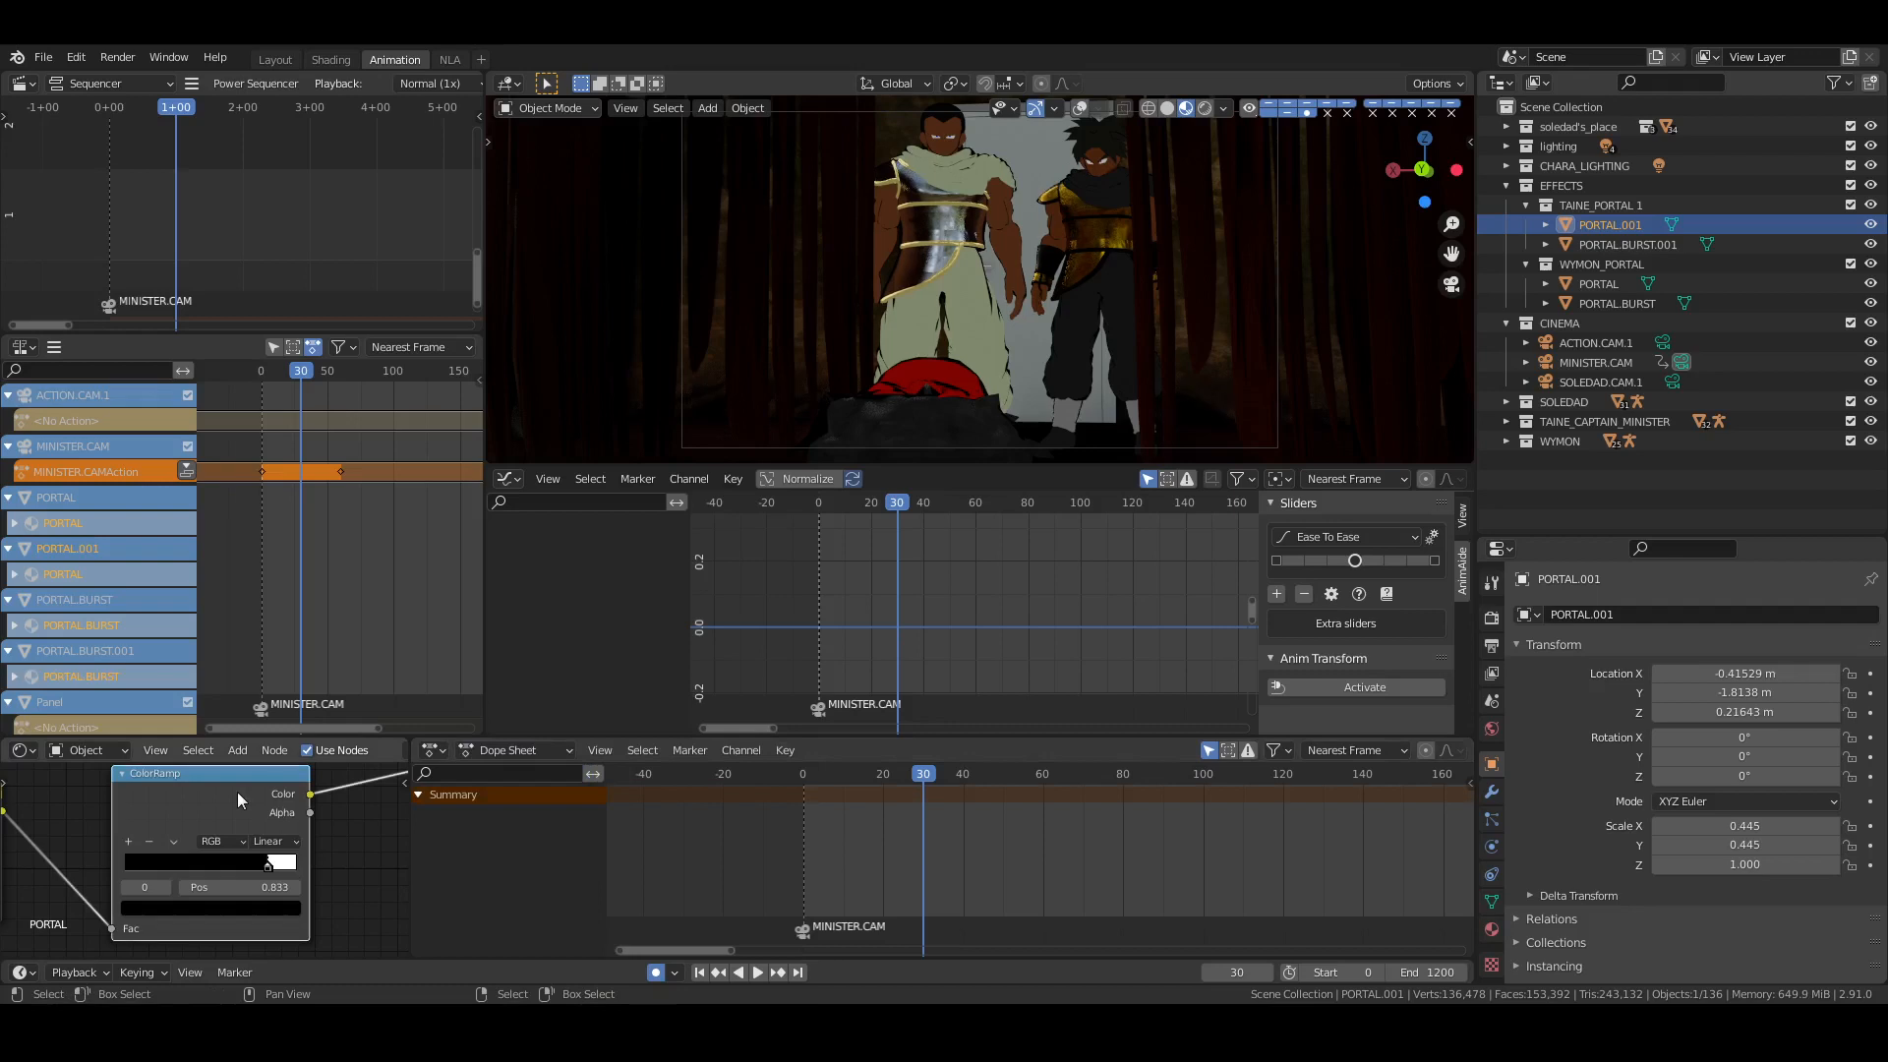
left_click(1615, 246)
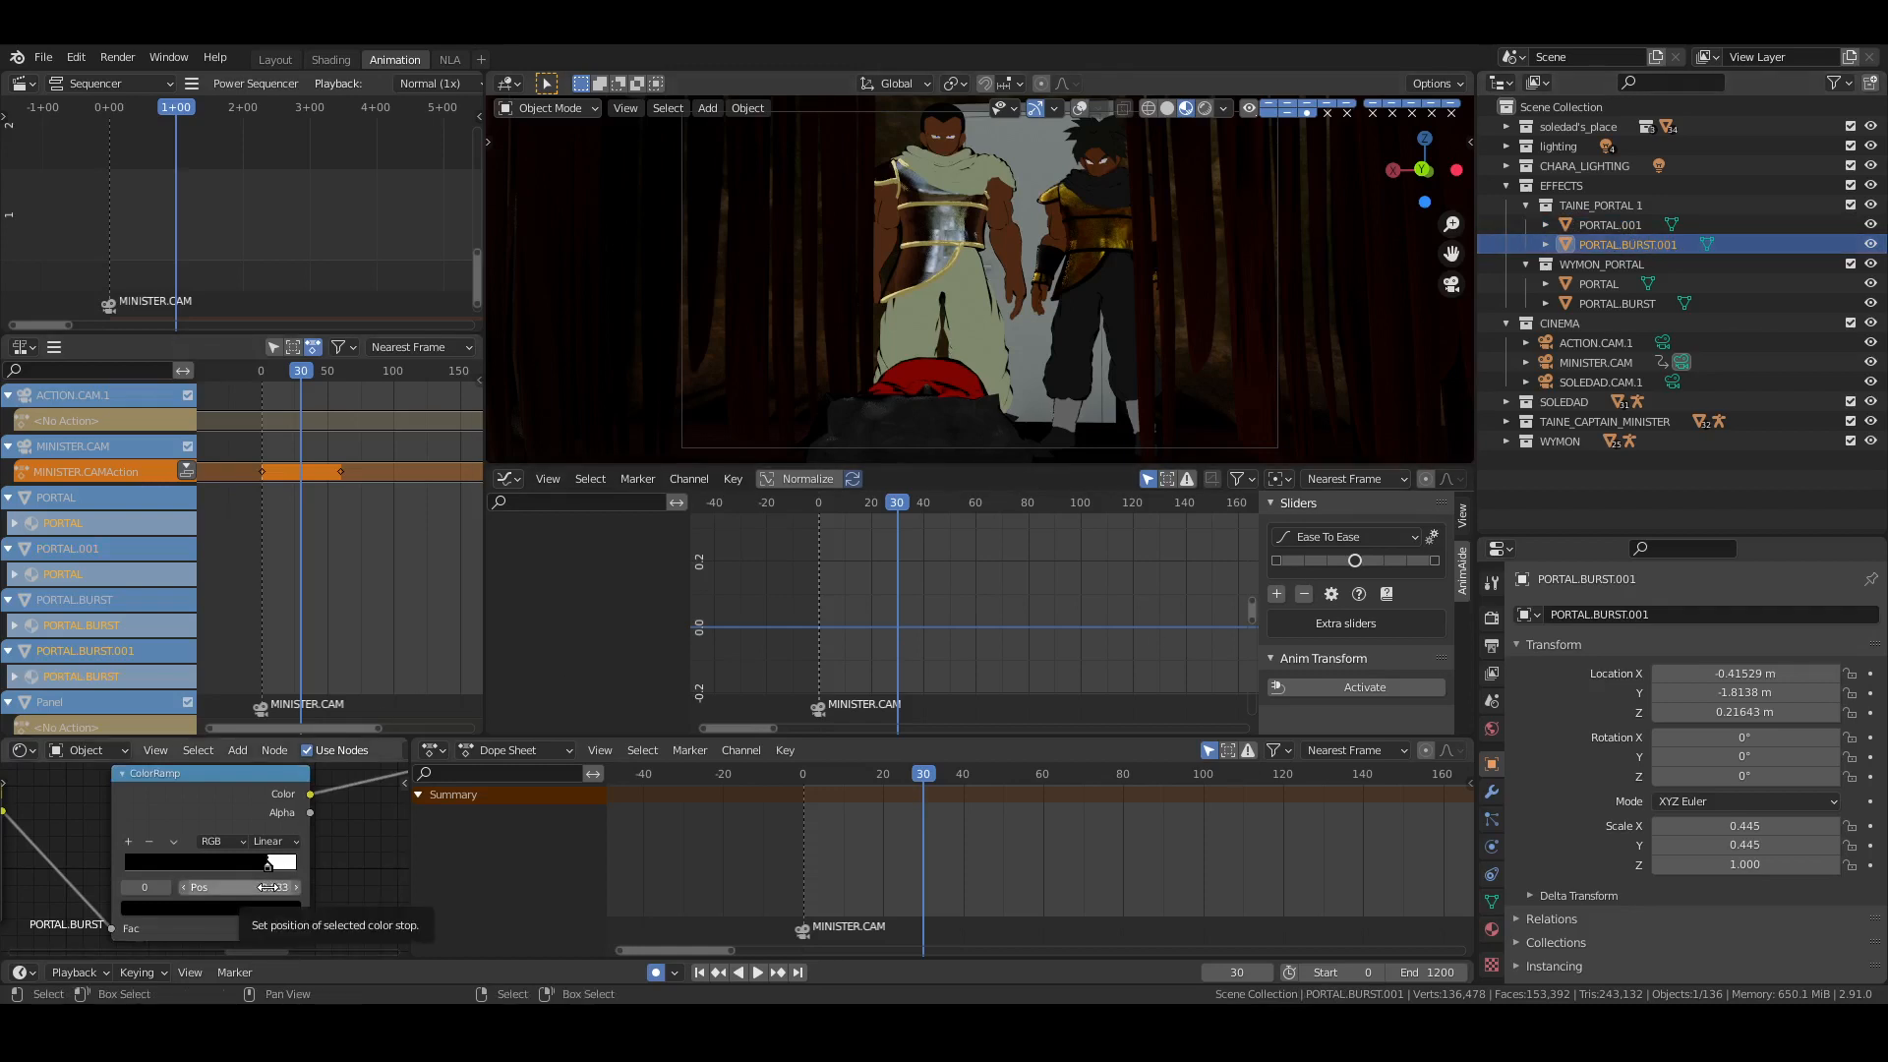
key("i")
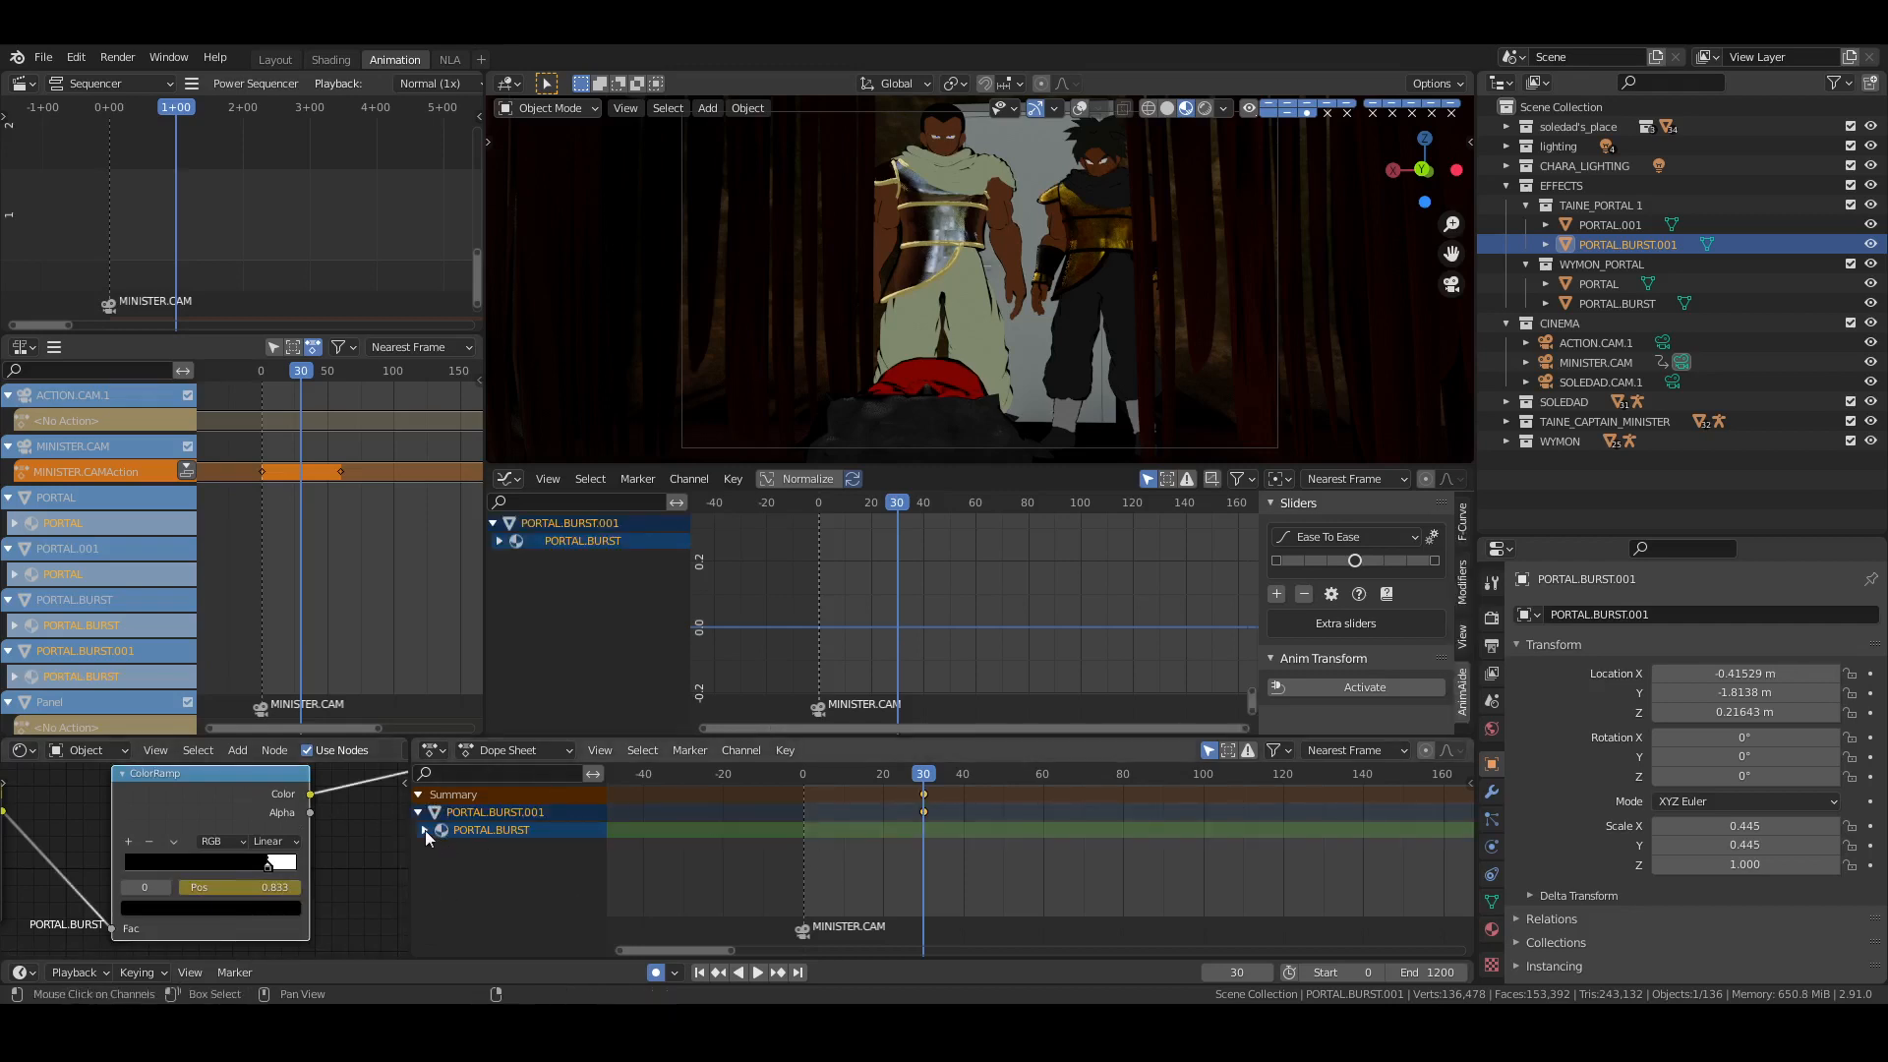
left_click(425, 830)
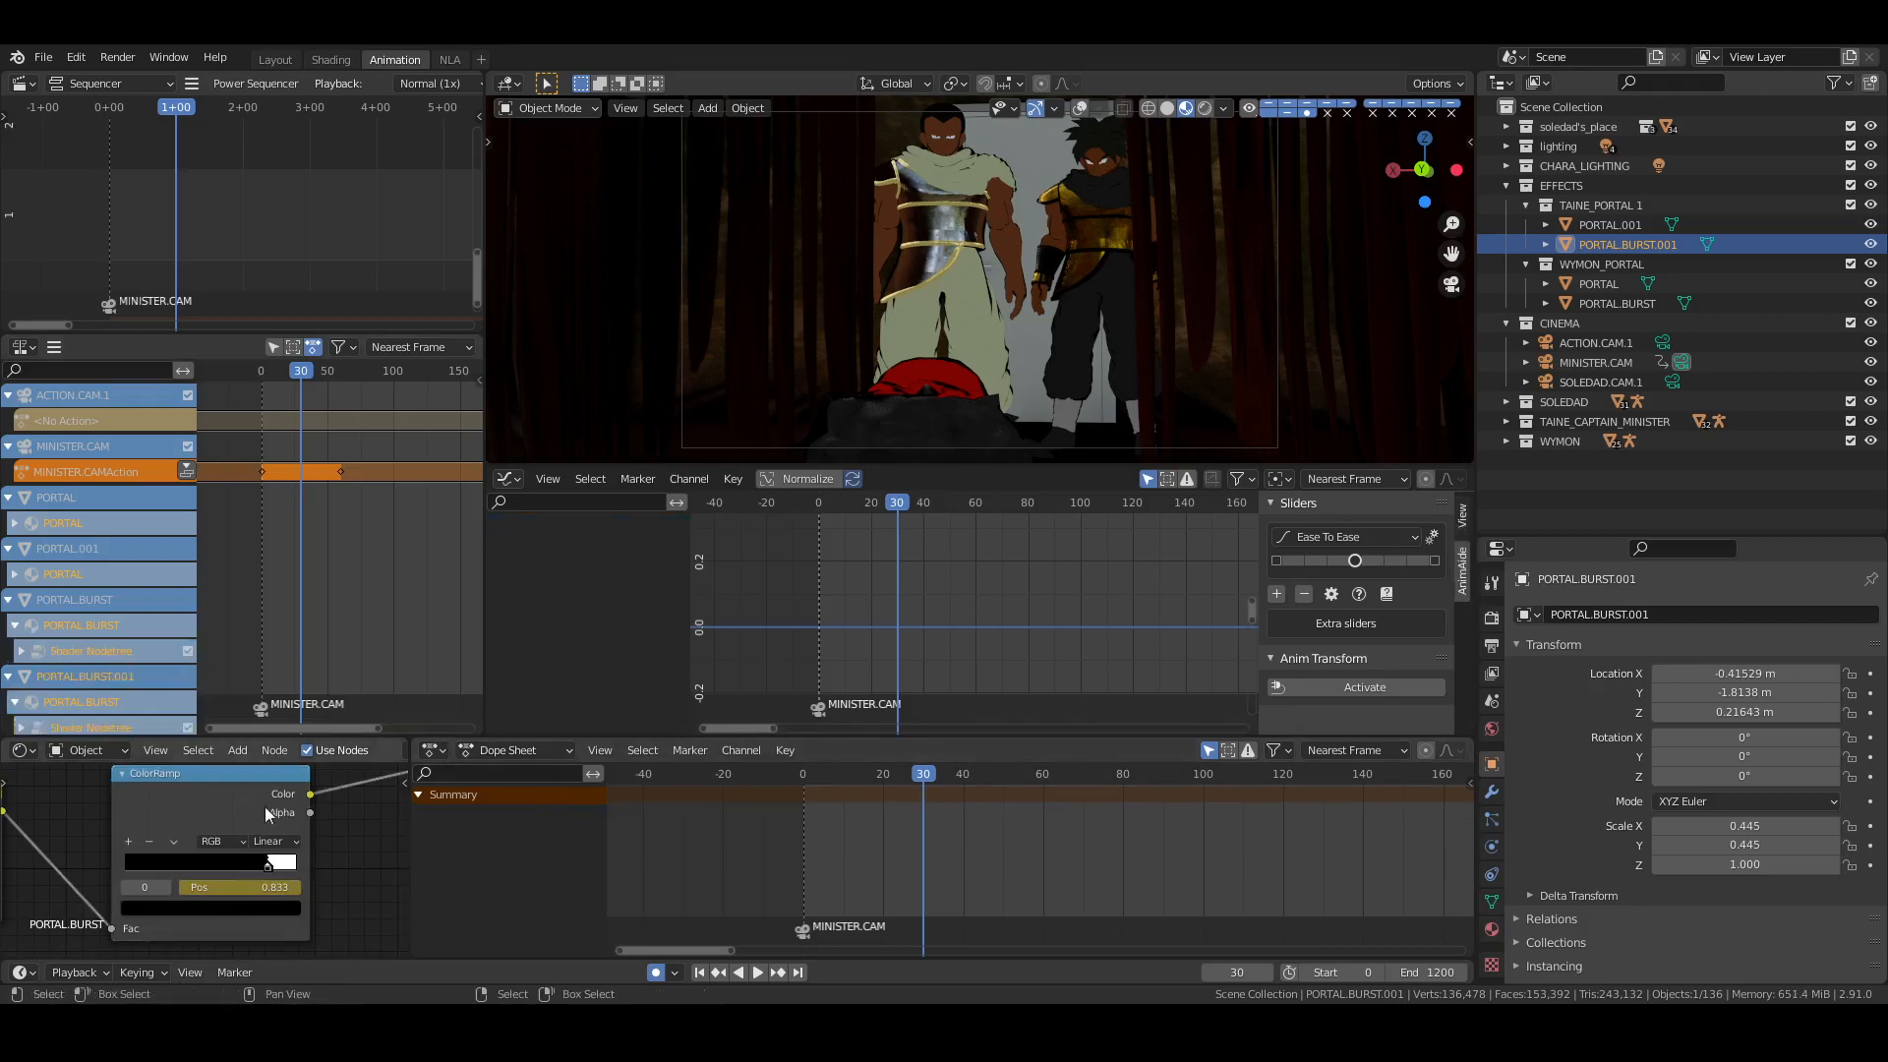
left_click(239, 798)
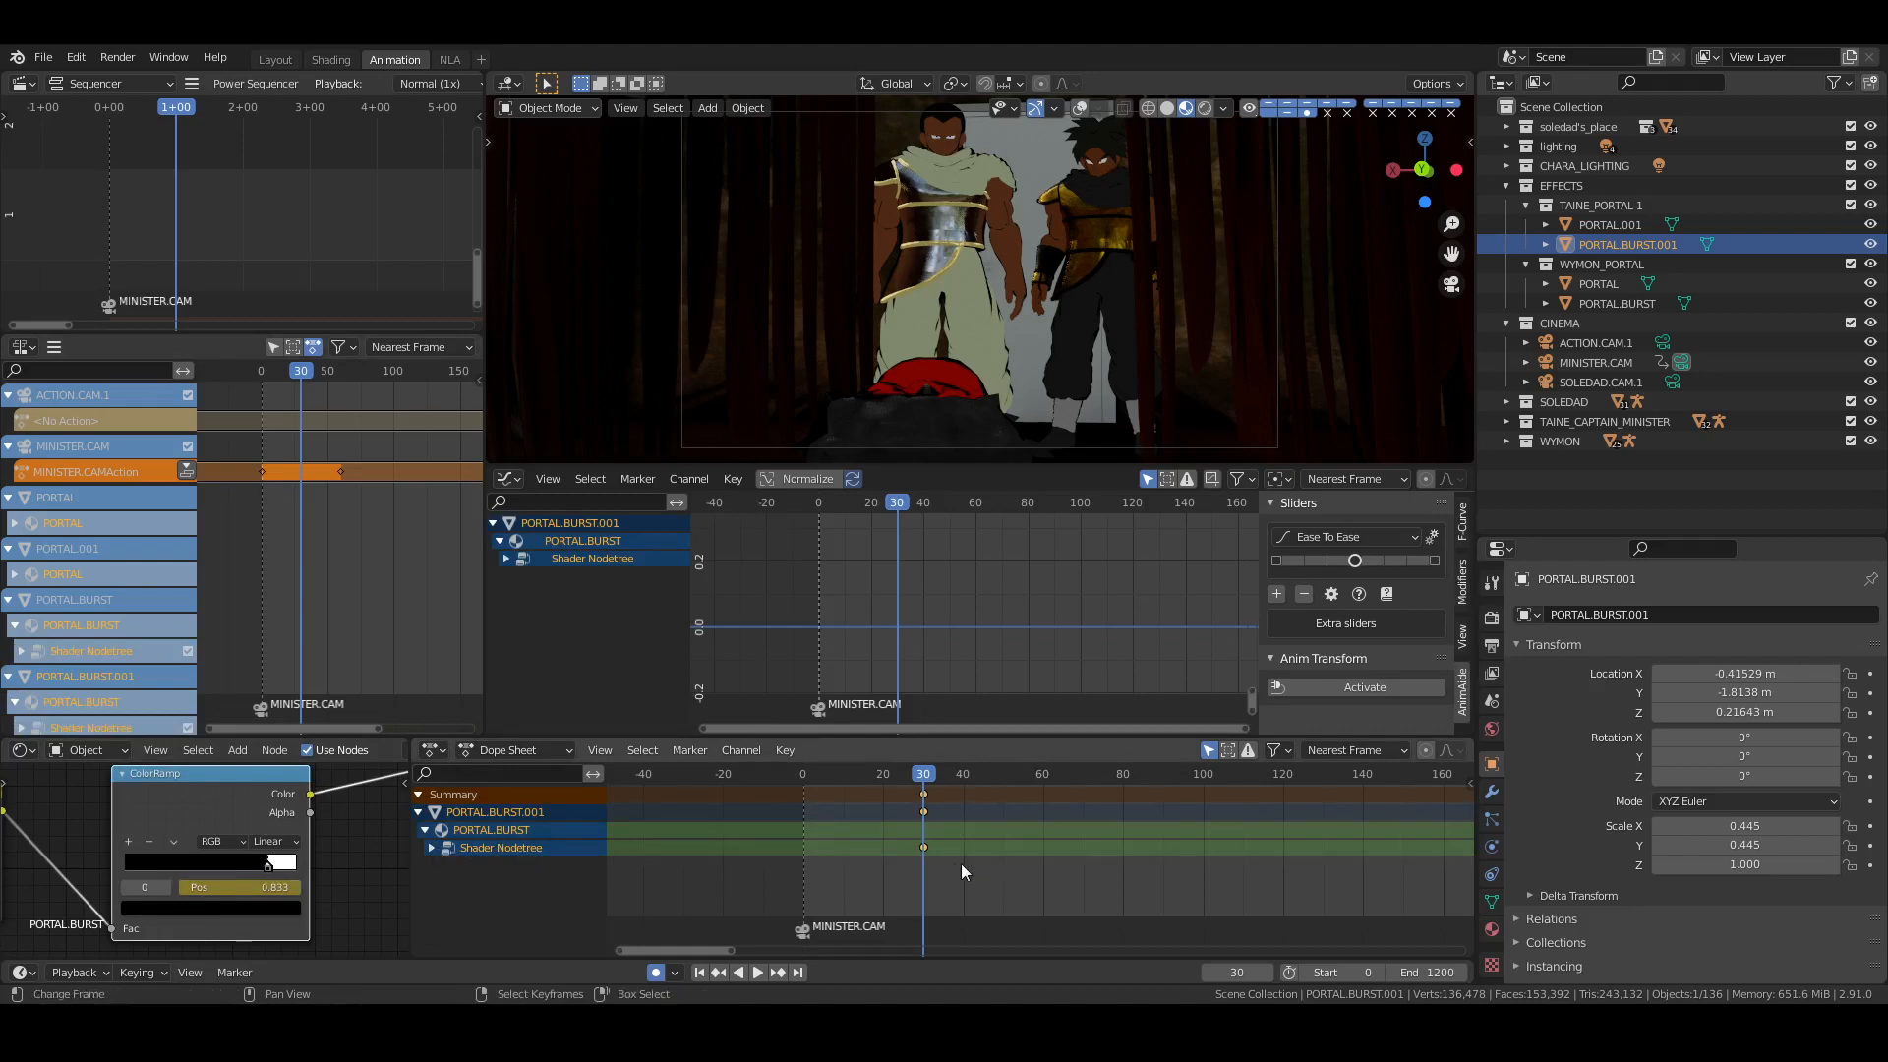
left_click(1241, 972)
type("50")
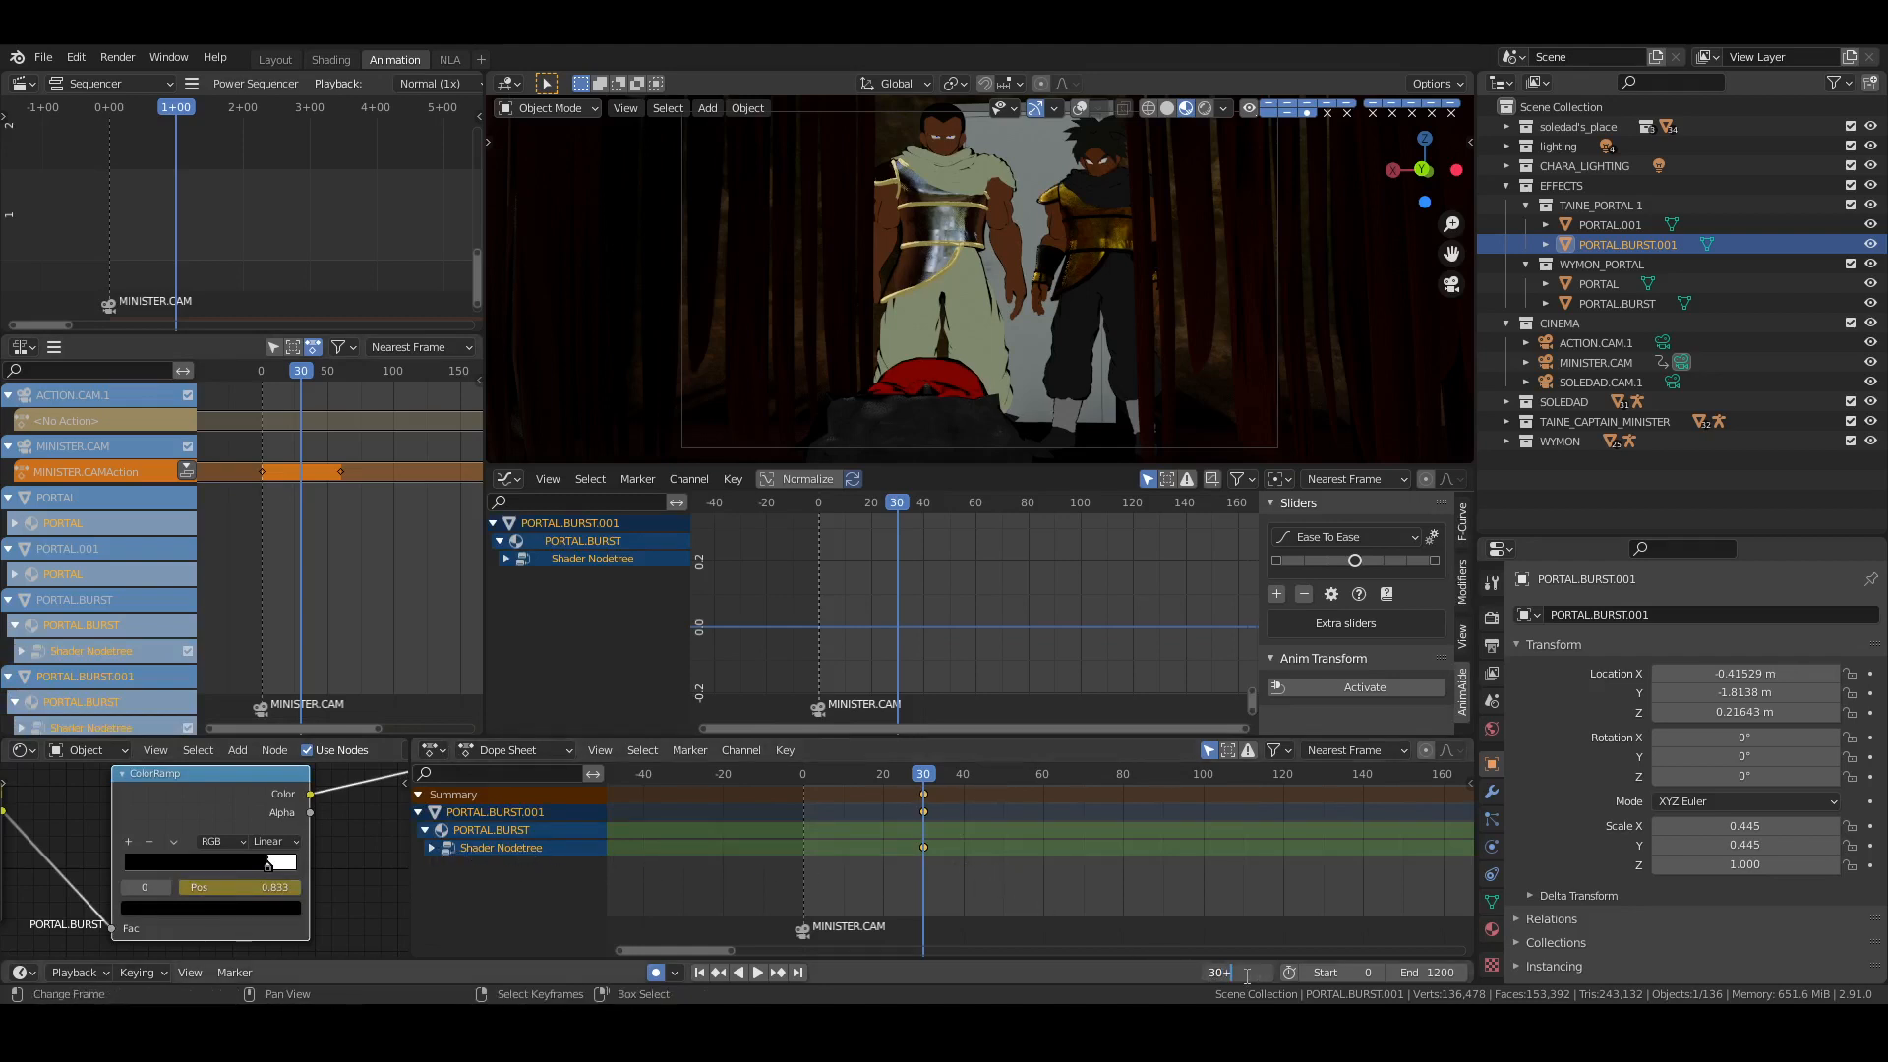
key("Return")
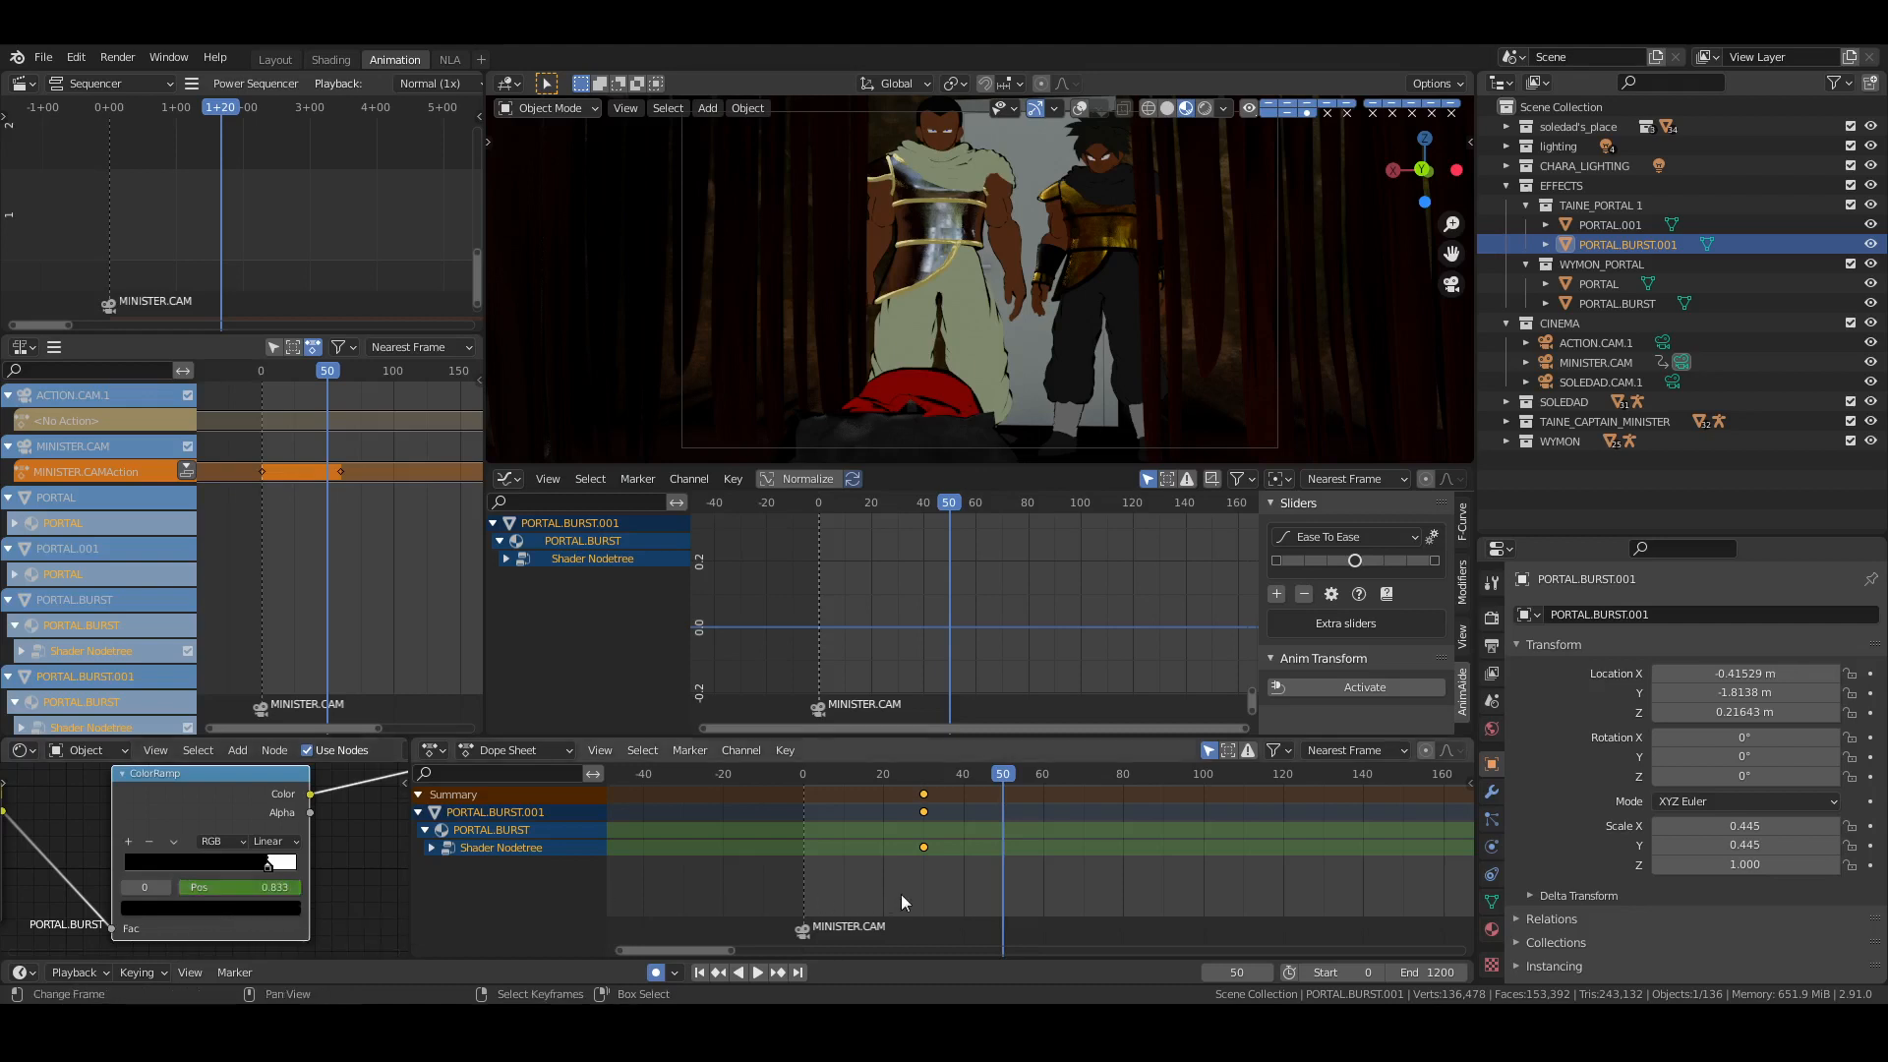
left_click(924, 875)
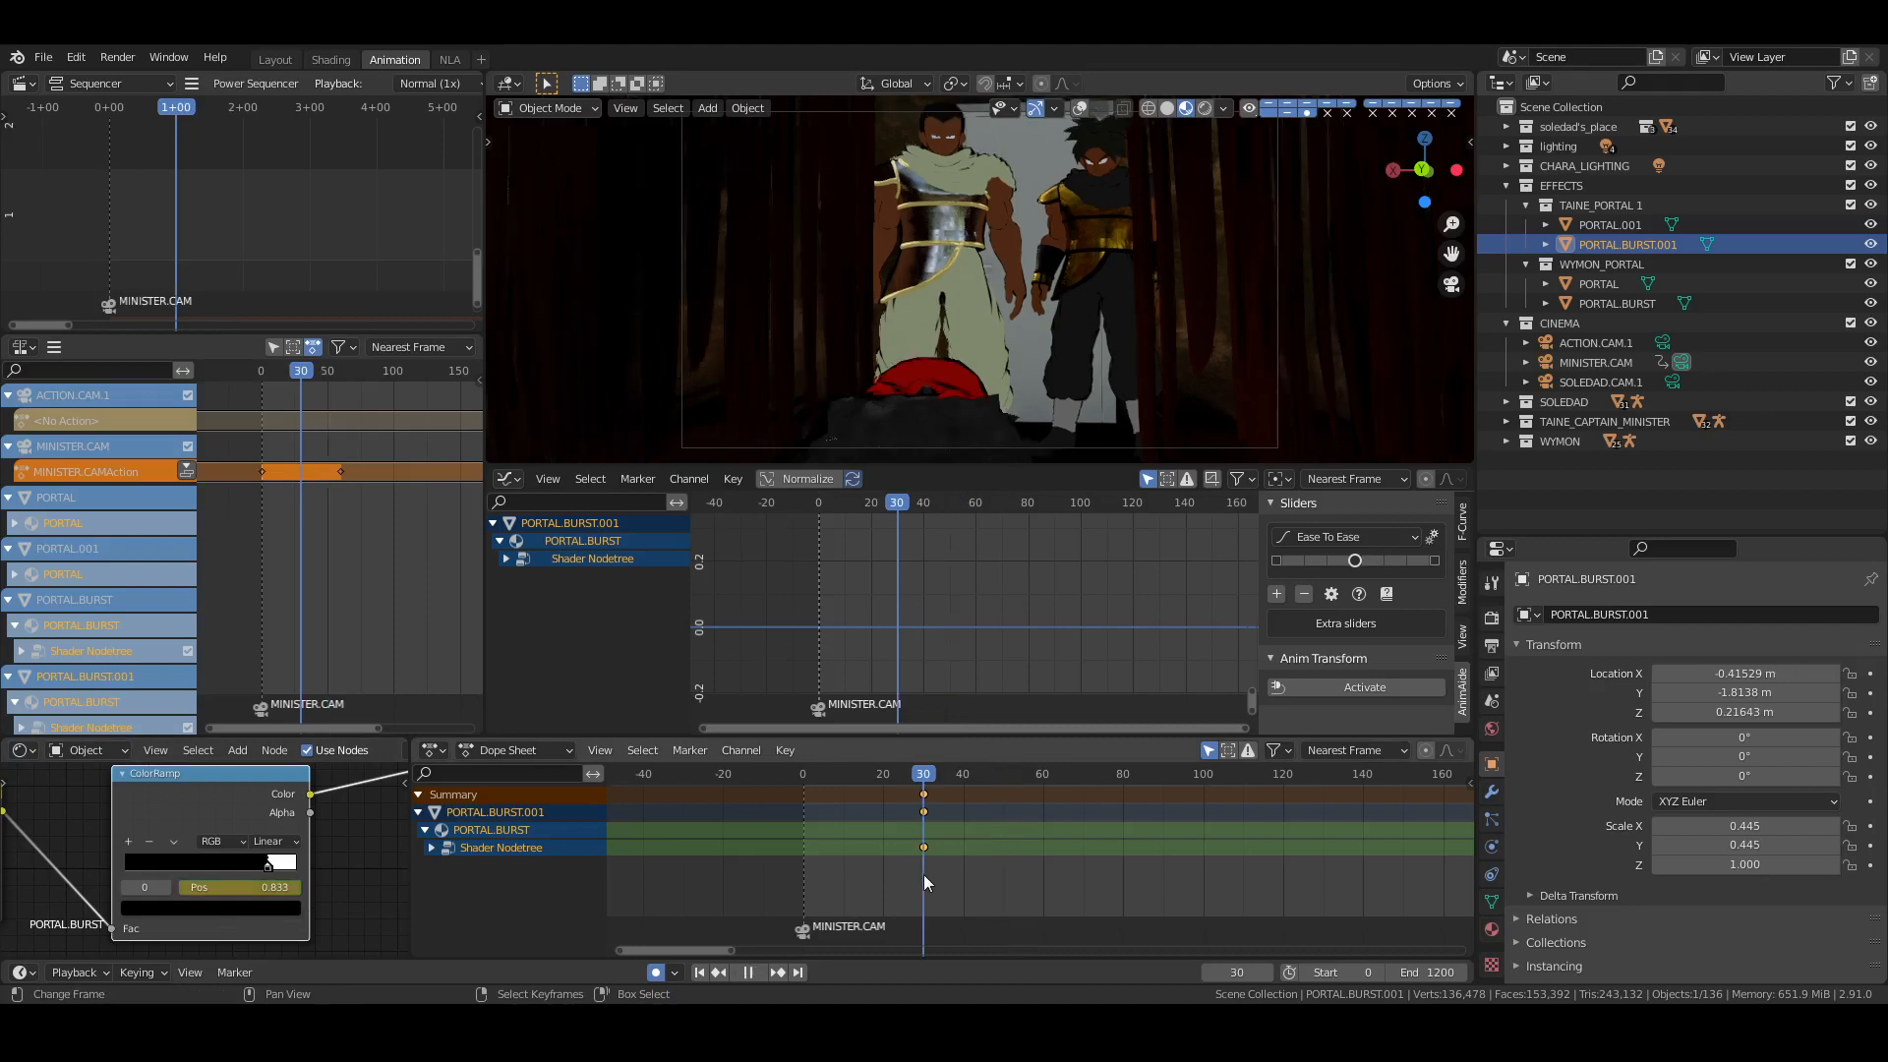
Advance to frame 35, set PORTAL.BURST.001's ColorRamp stop position to 0.325 and keyframe it
key("Right")
key("Right")
key("Right")
key("Right")
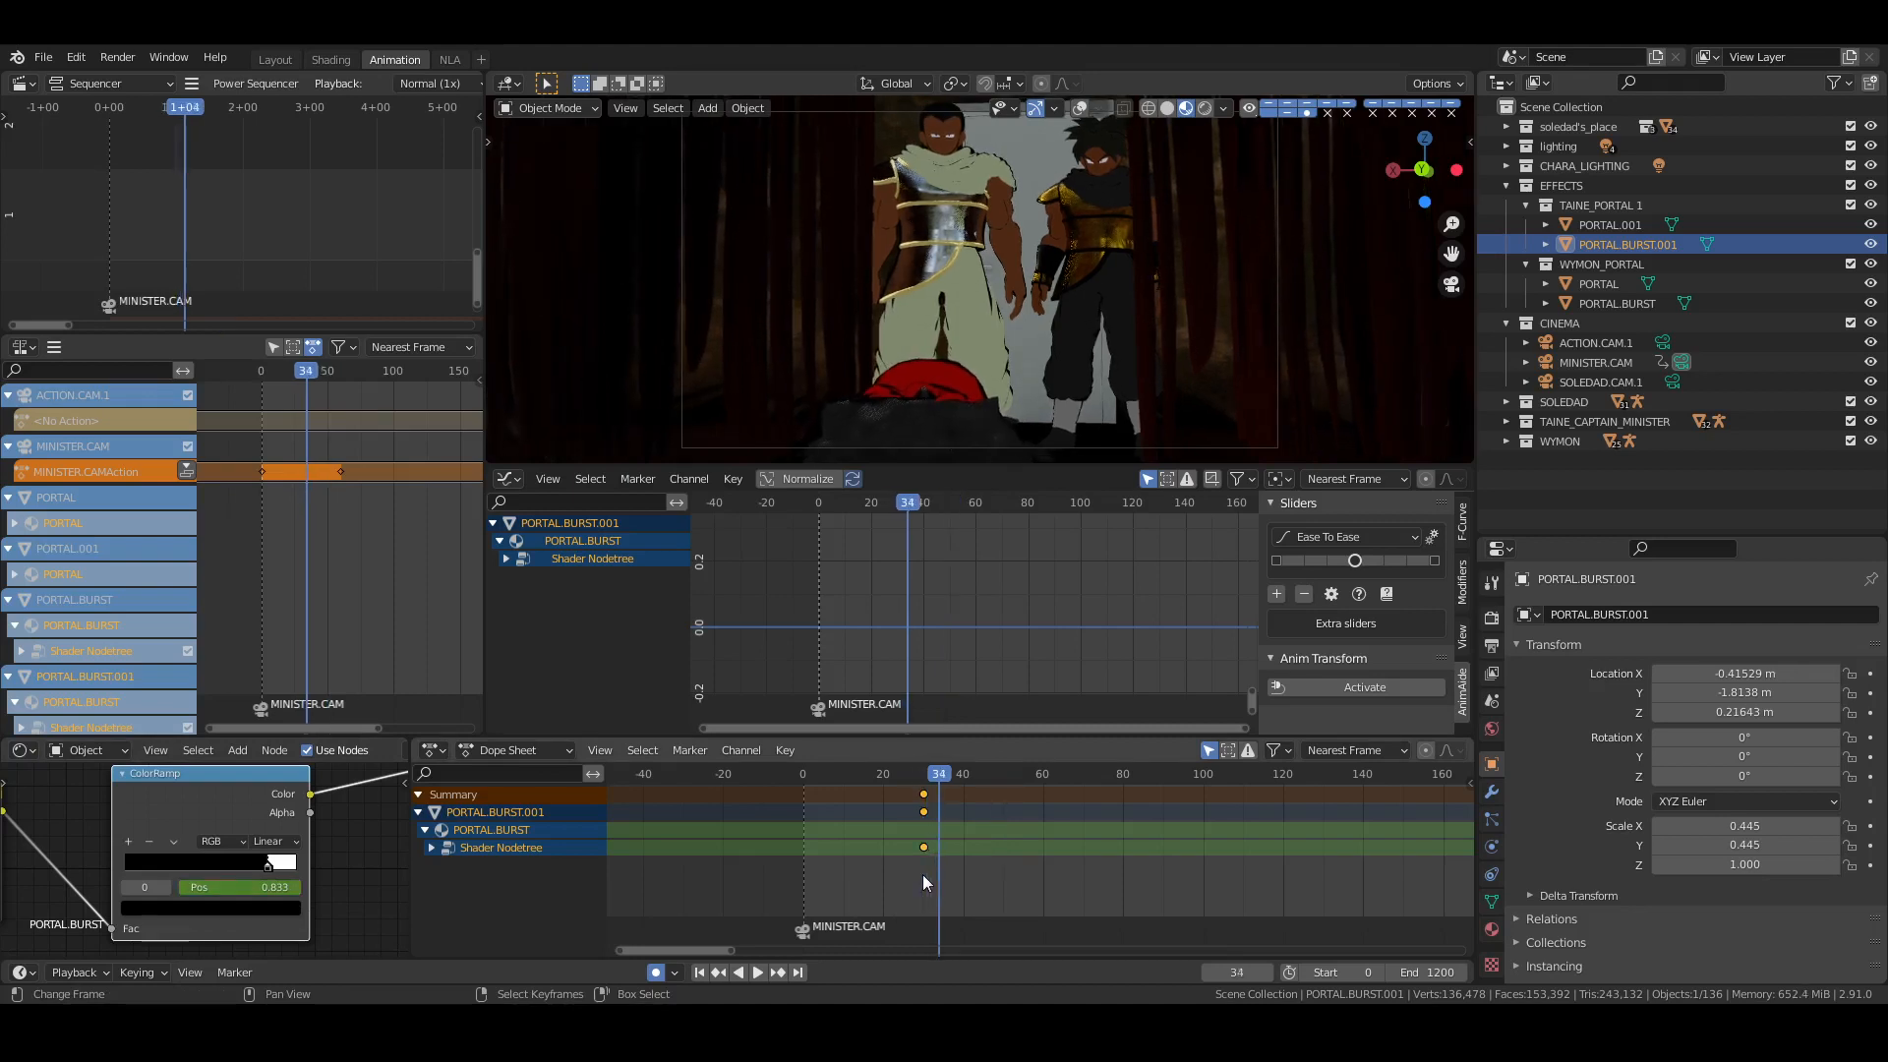
left_click(268, 882)
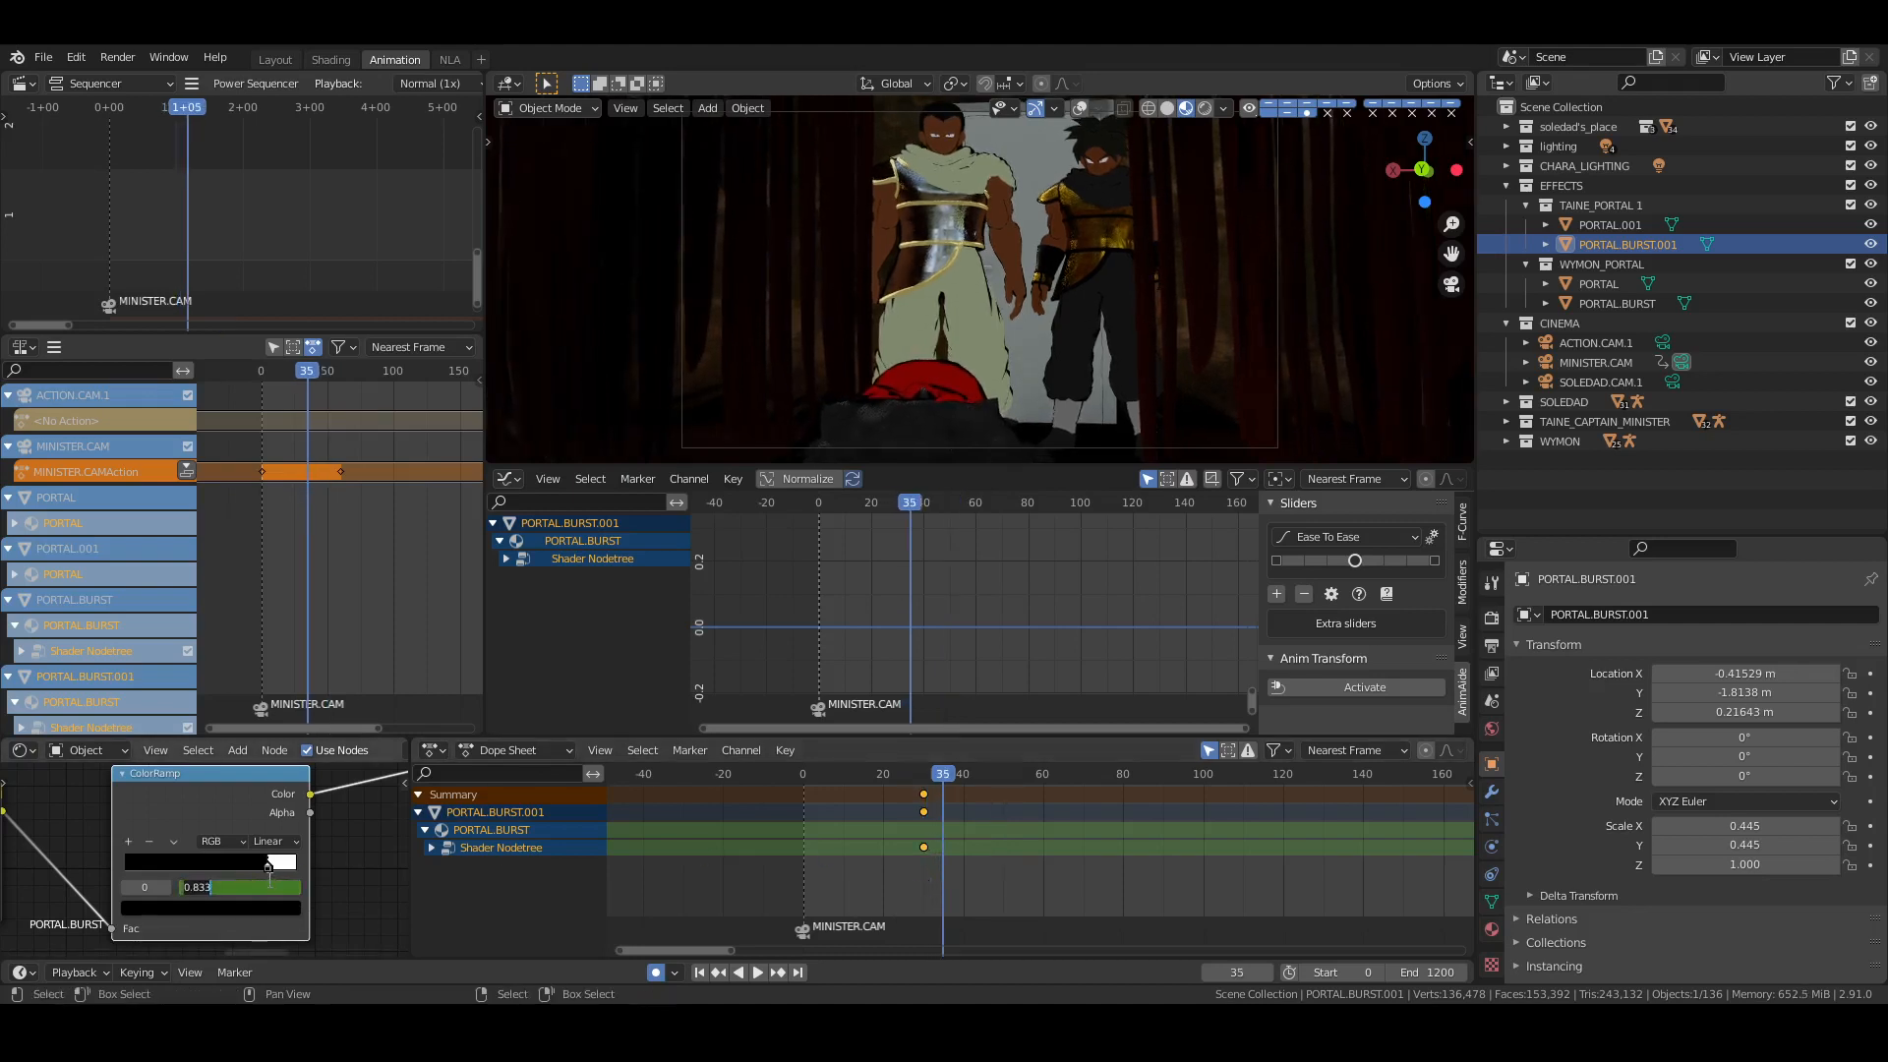
type(".352")
key("Return")
key("i")
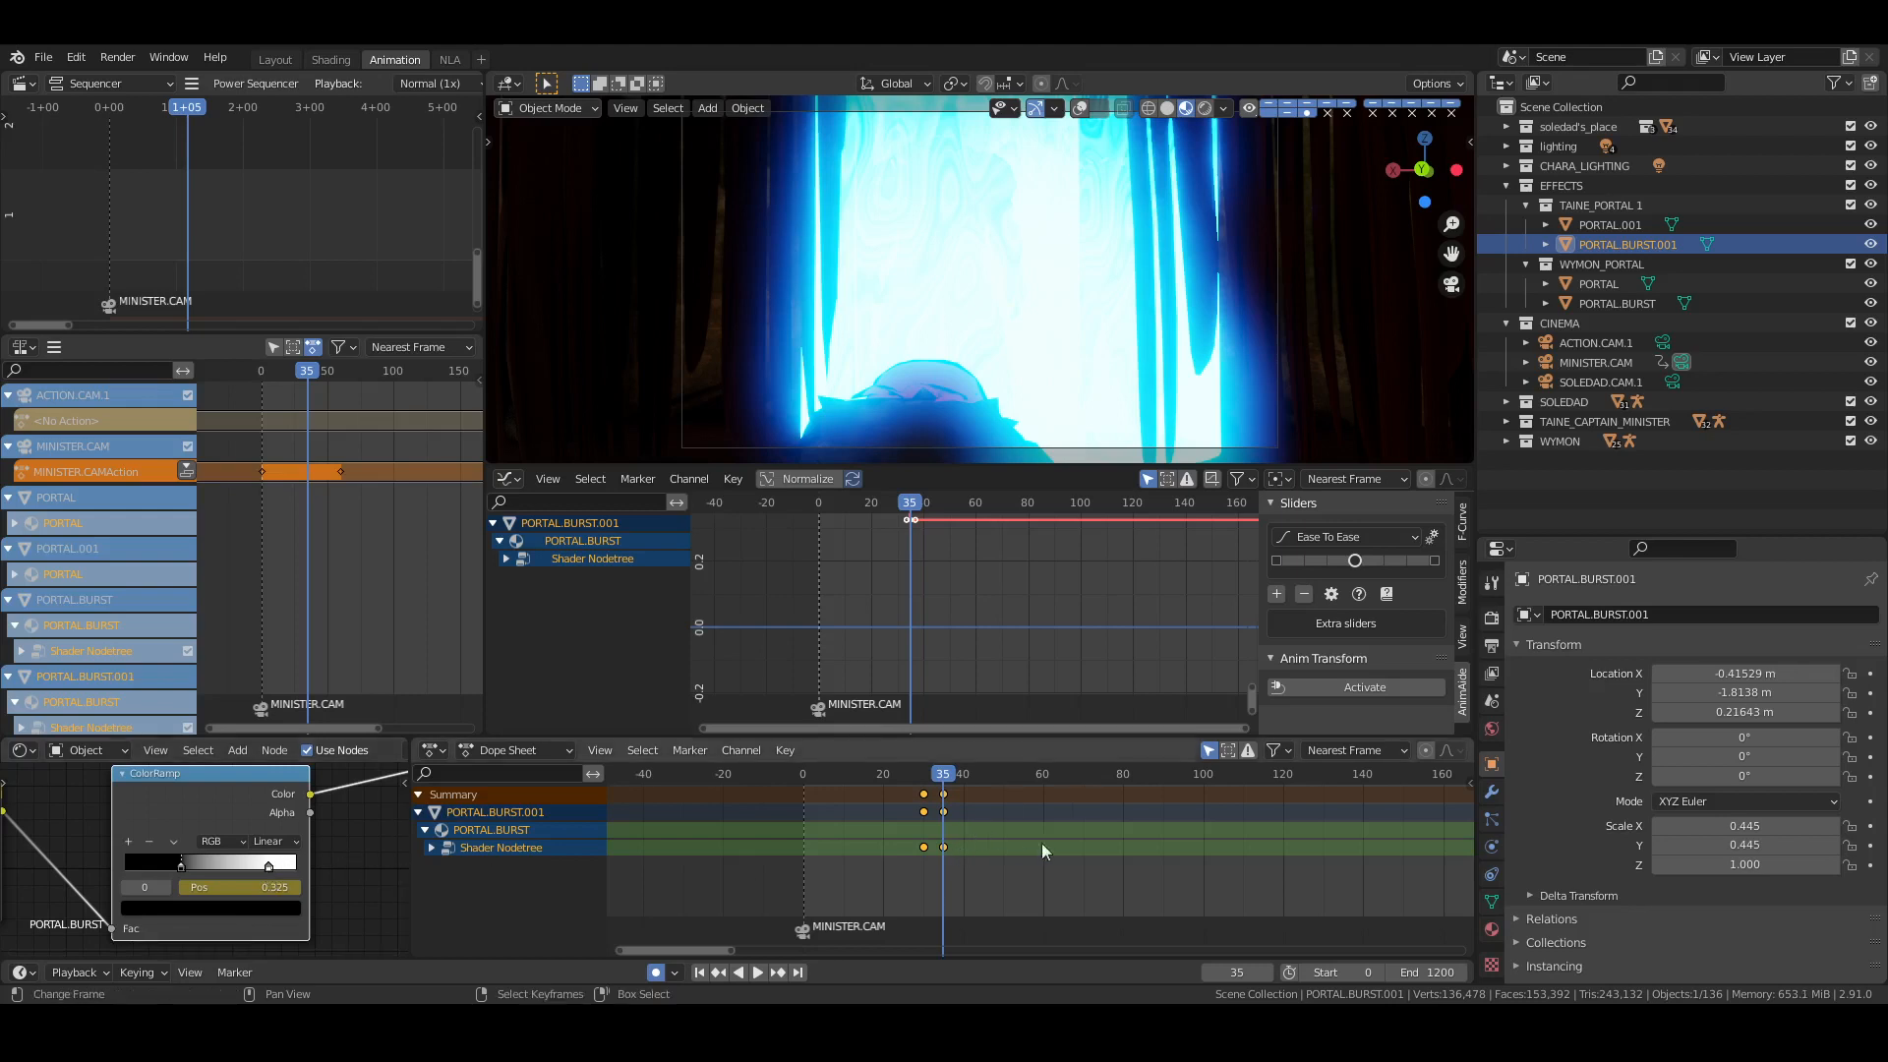
Compare the material on PORTAL.BURST, and make the shared PORTAL.BURST material on PORTAL.BURST.001 a single-user copy
left_click(1612, 307)
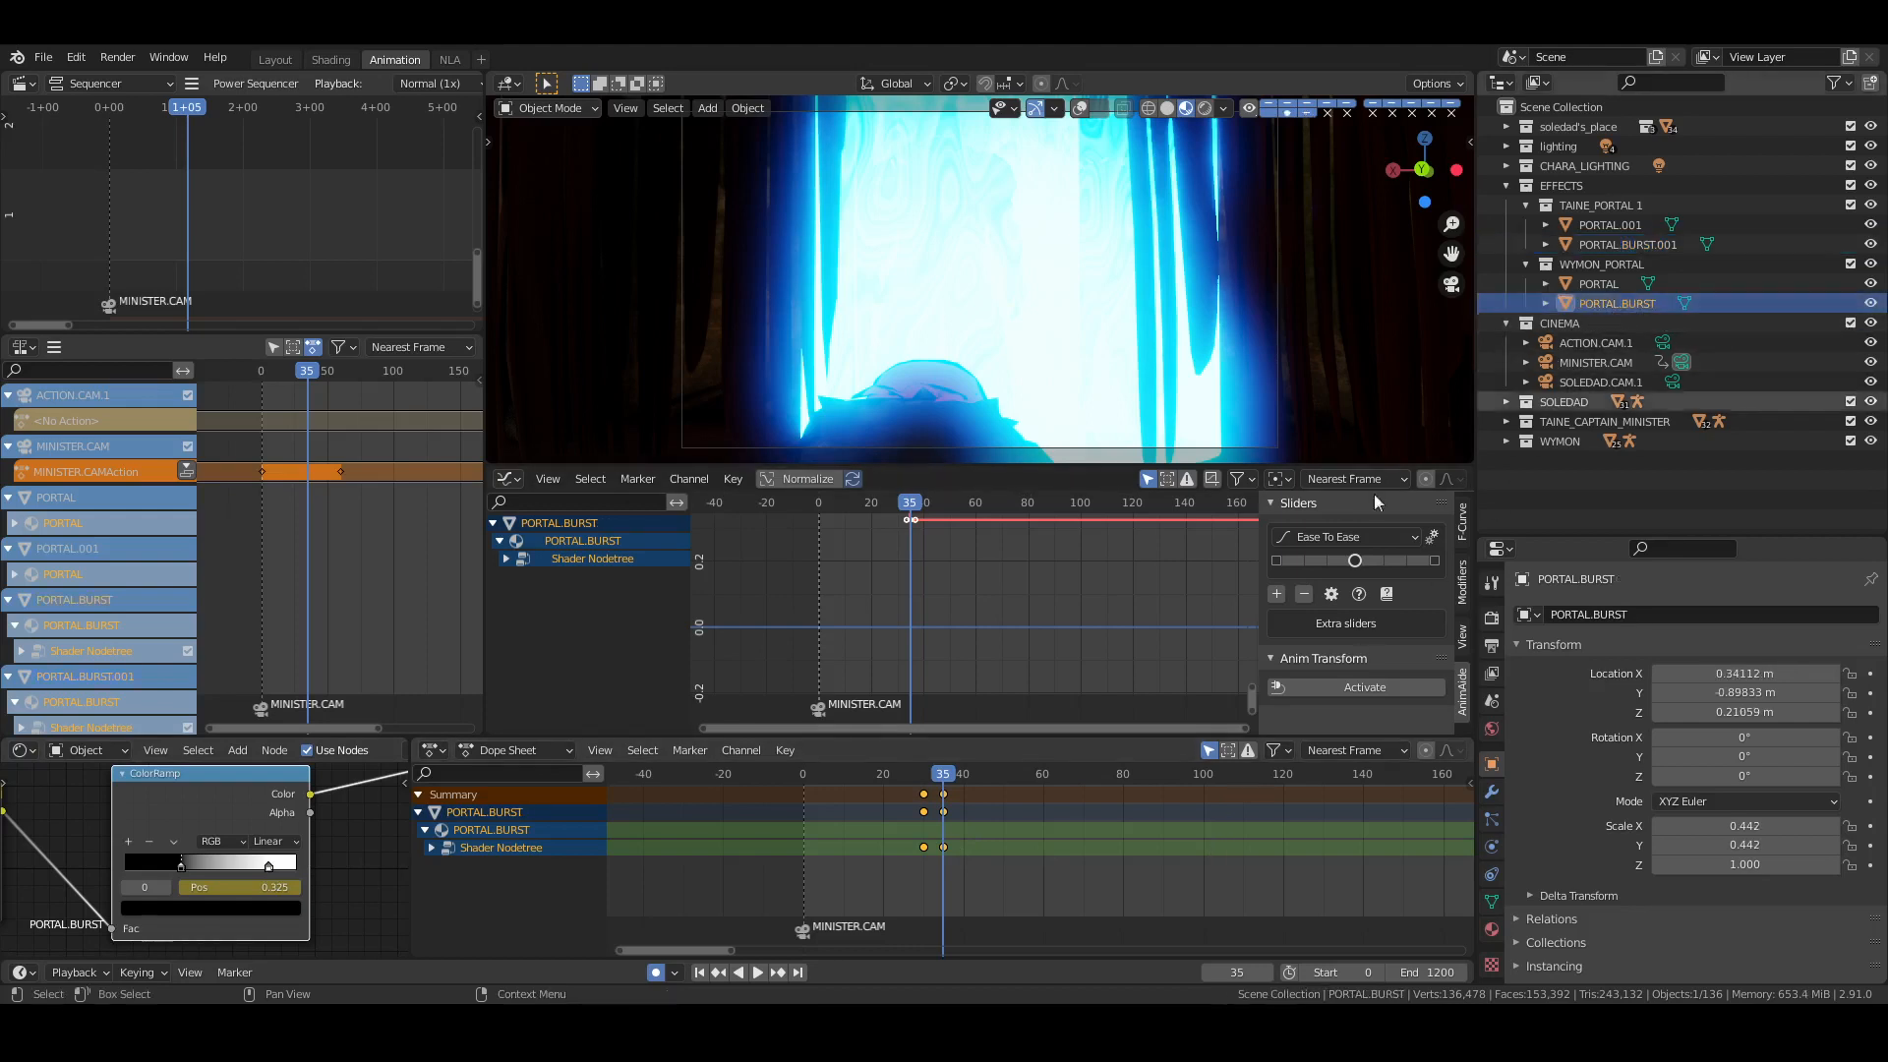
left_click(1621, 246)
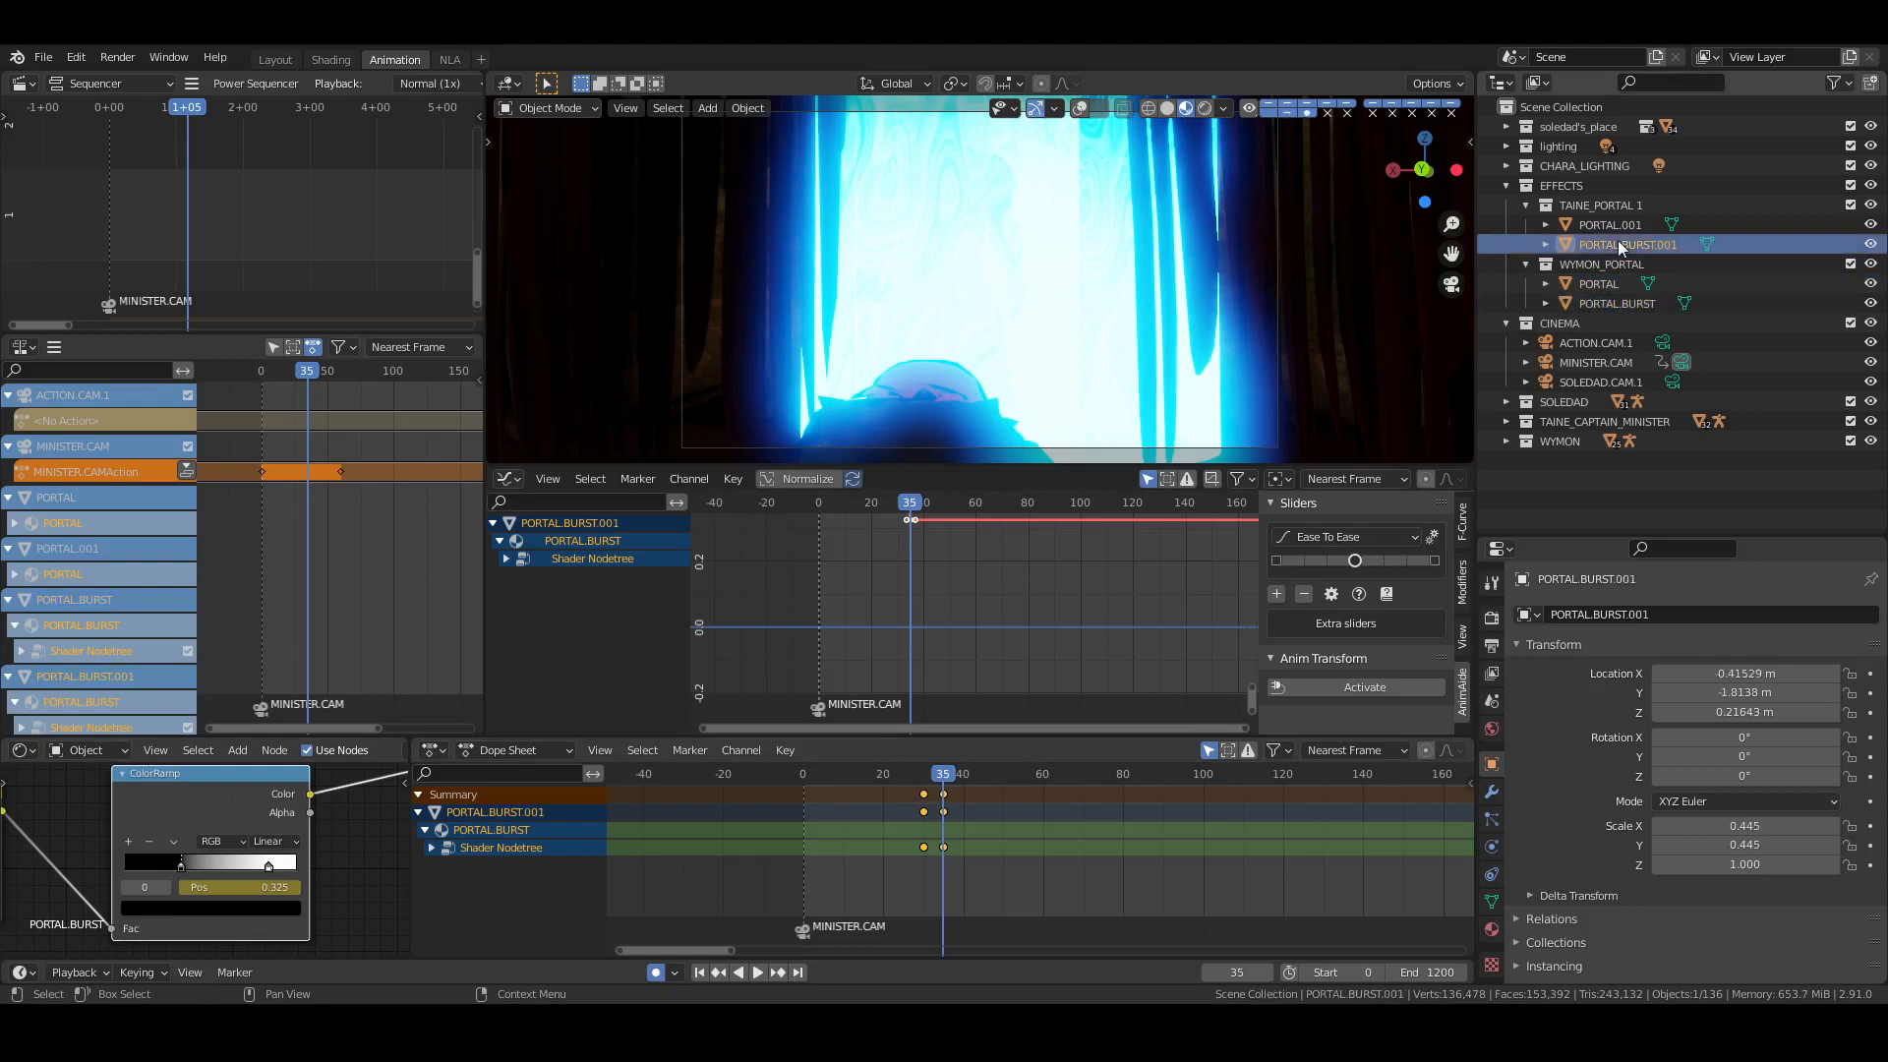
scroll(126, 751, "down", 5)
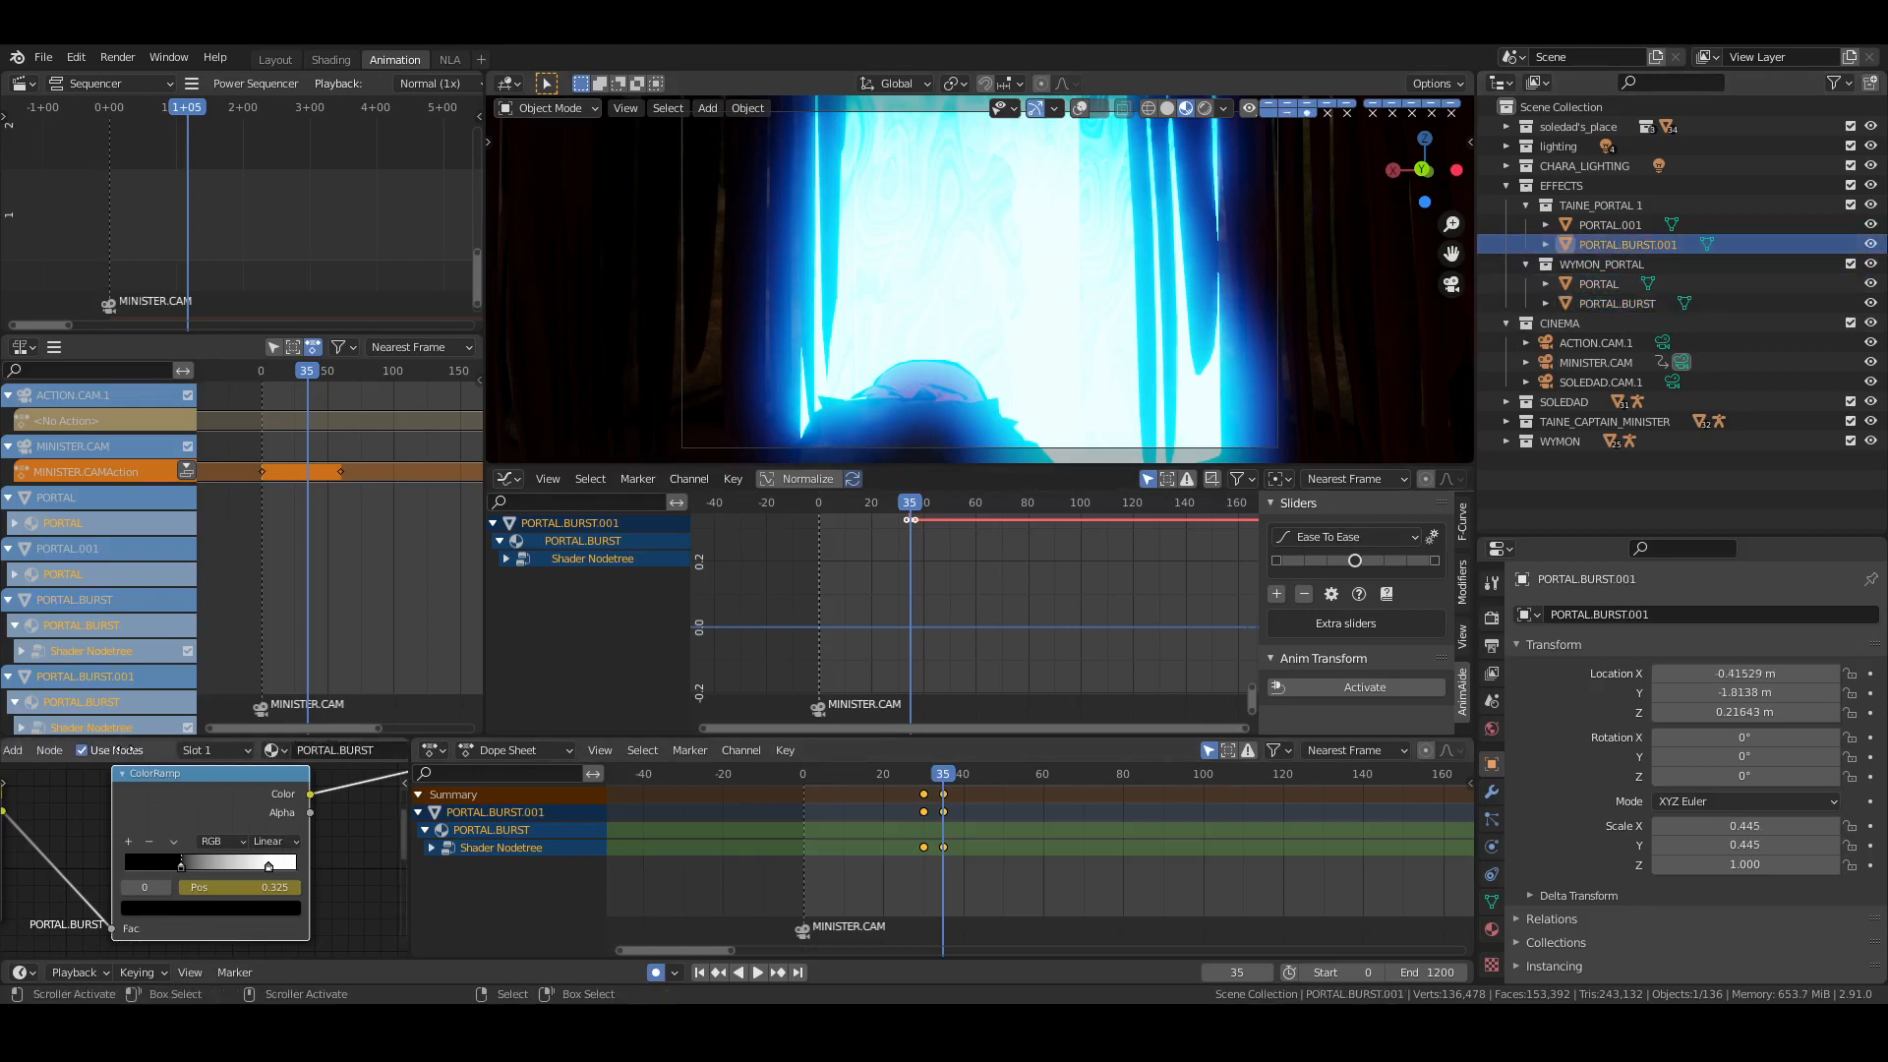
scroll(126, 751, "down", 3)
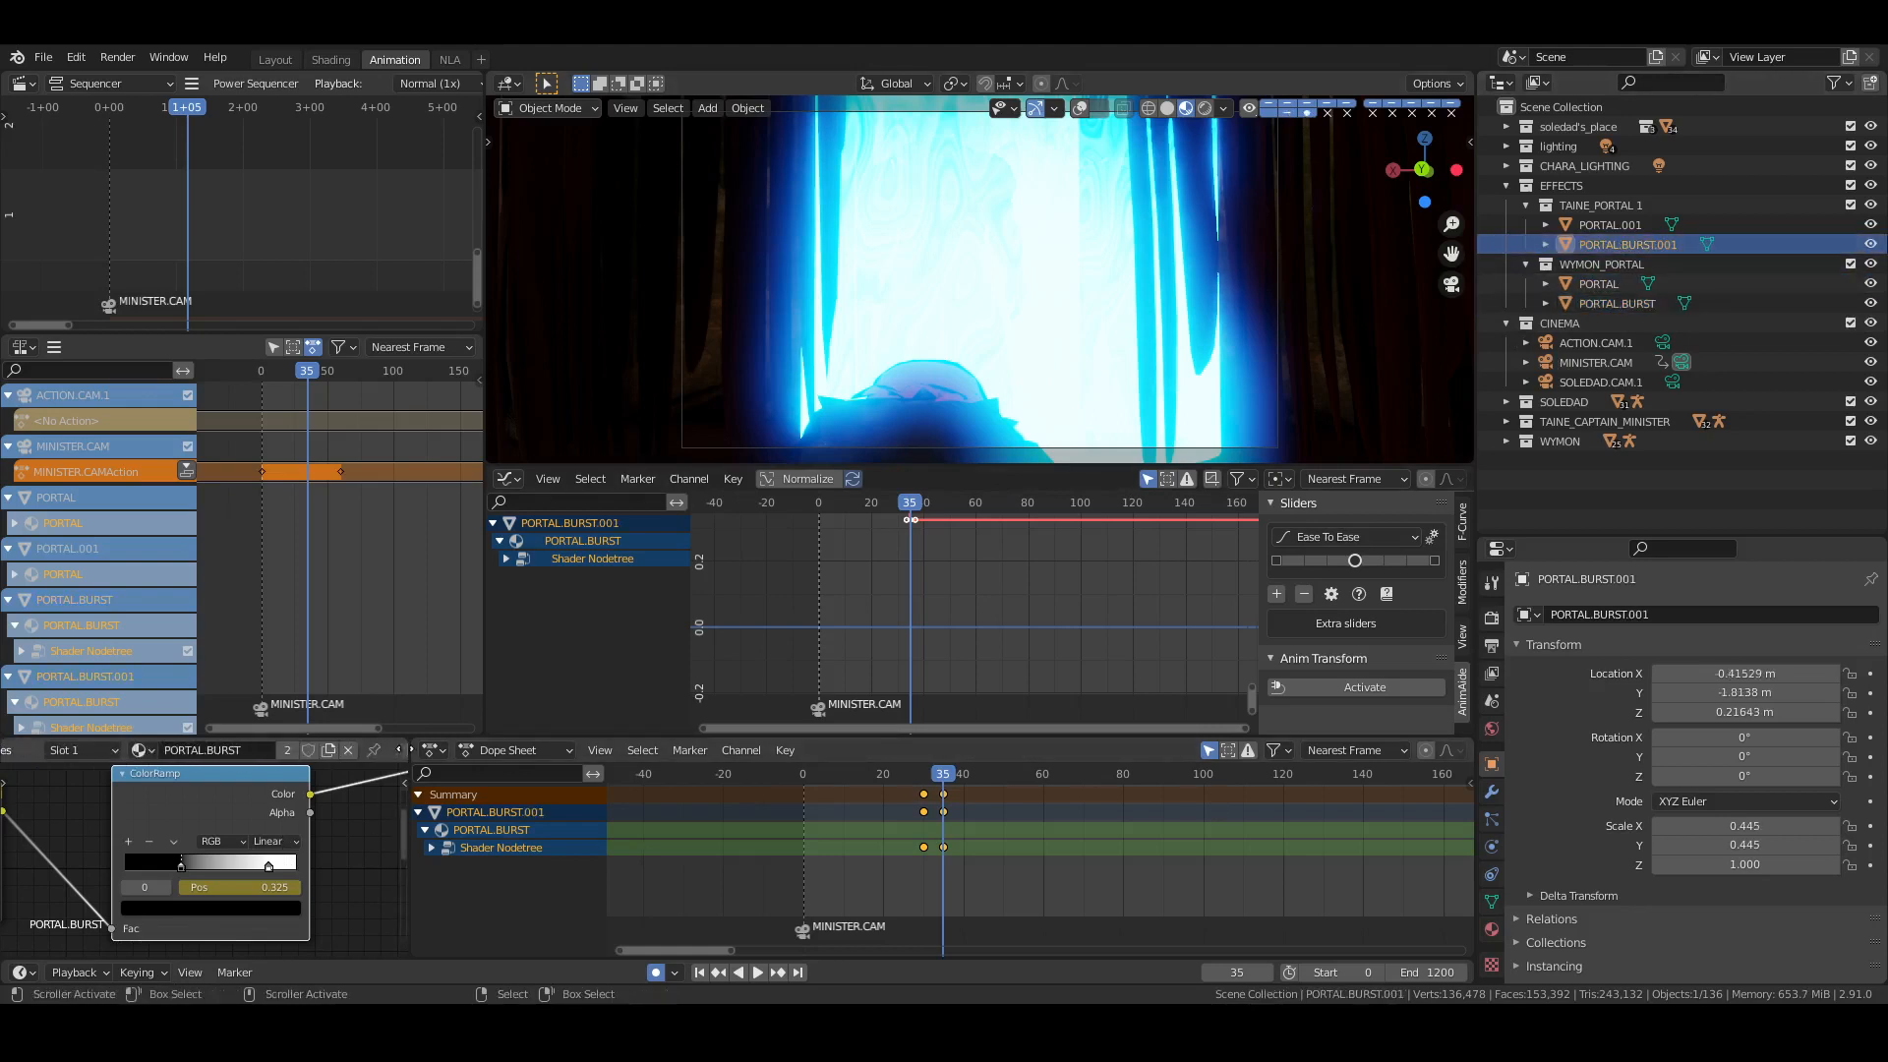
left_click(287, 751)
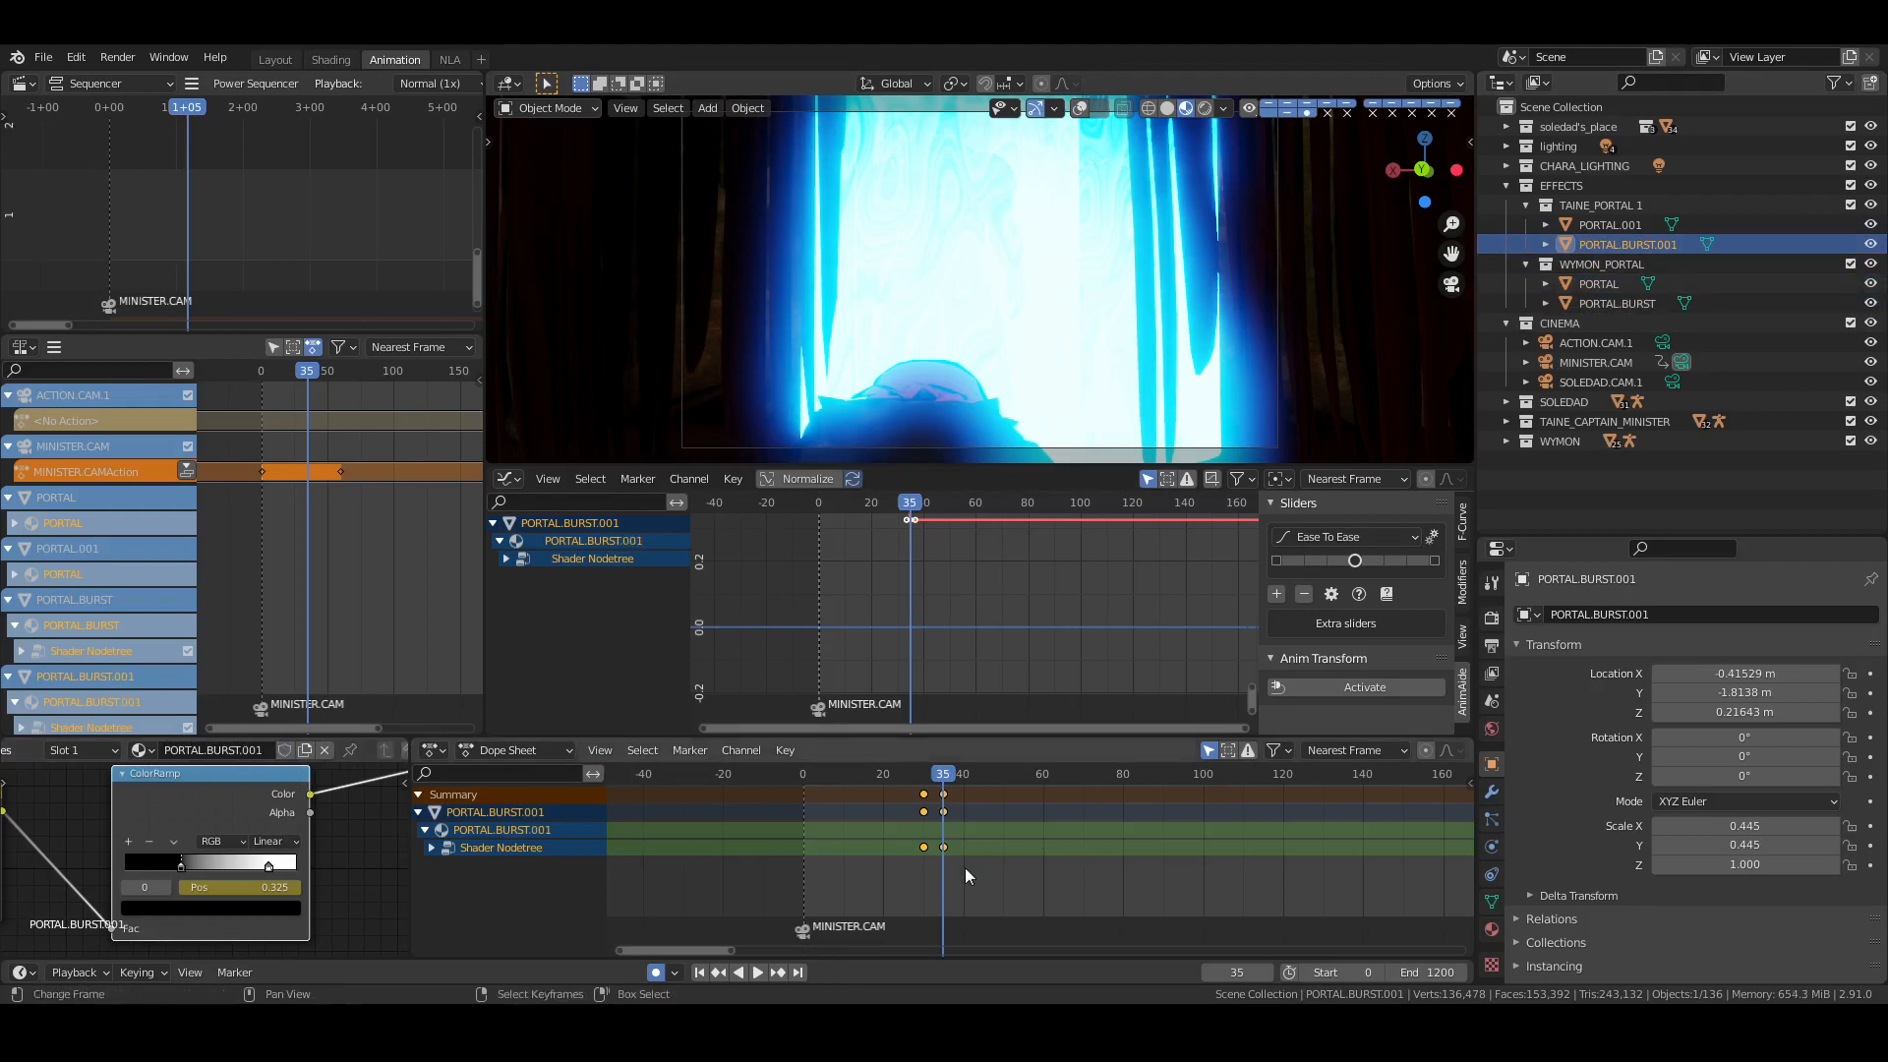
Shift both PORTAL.BURST.001 ColorRamp keyframes 5 frames later to frames 35 and 40, and scrub the timeline to check the burst
key("a")
key("g")
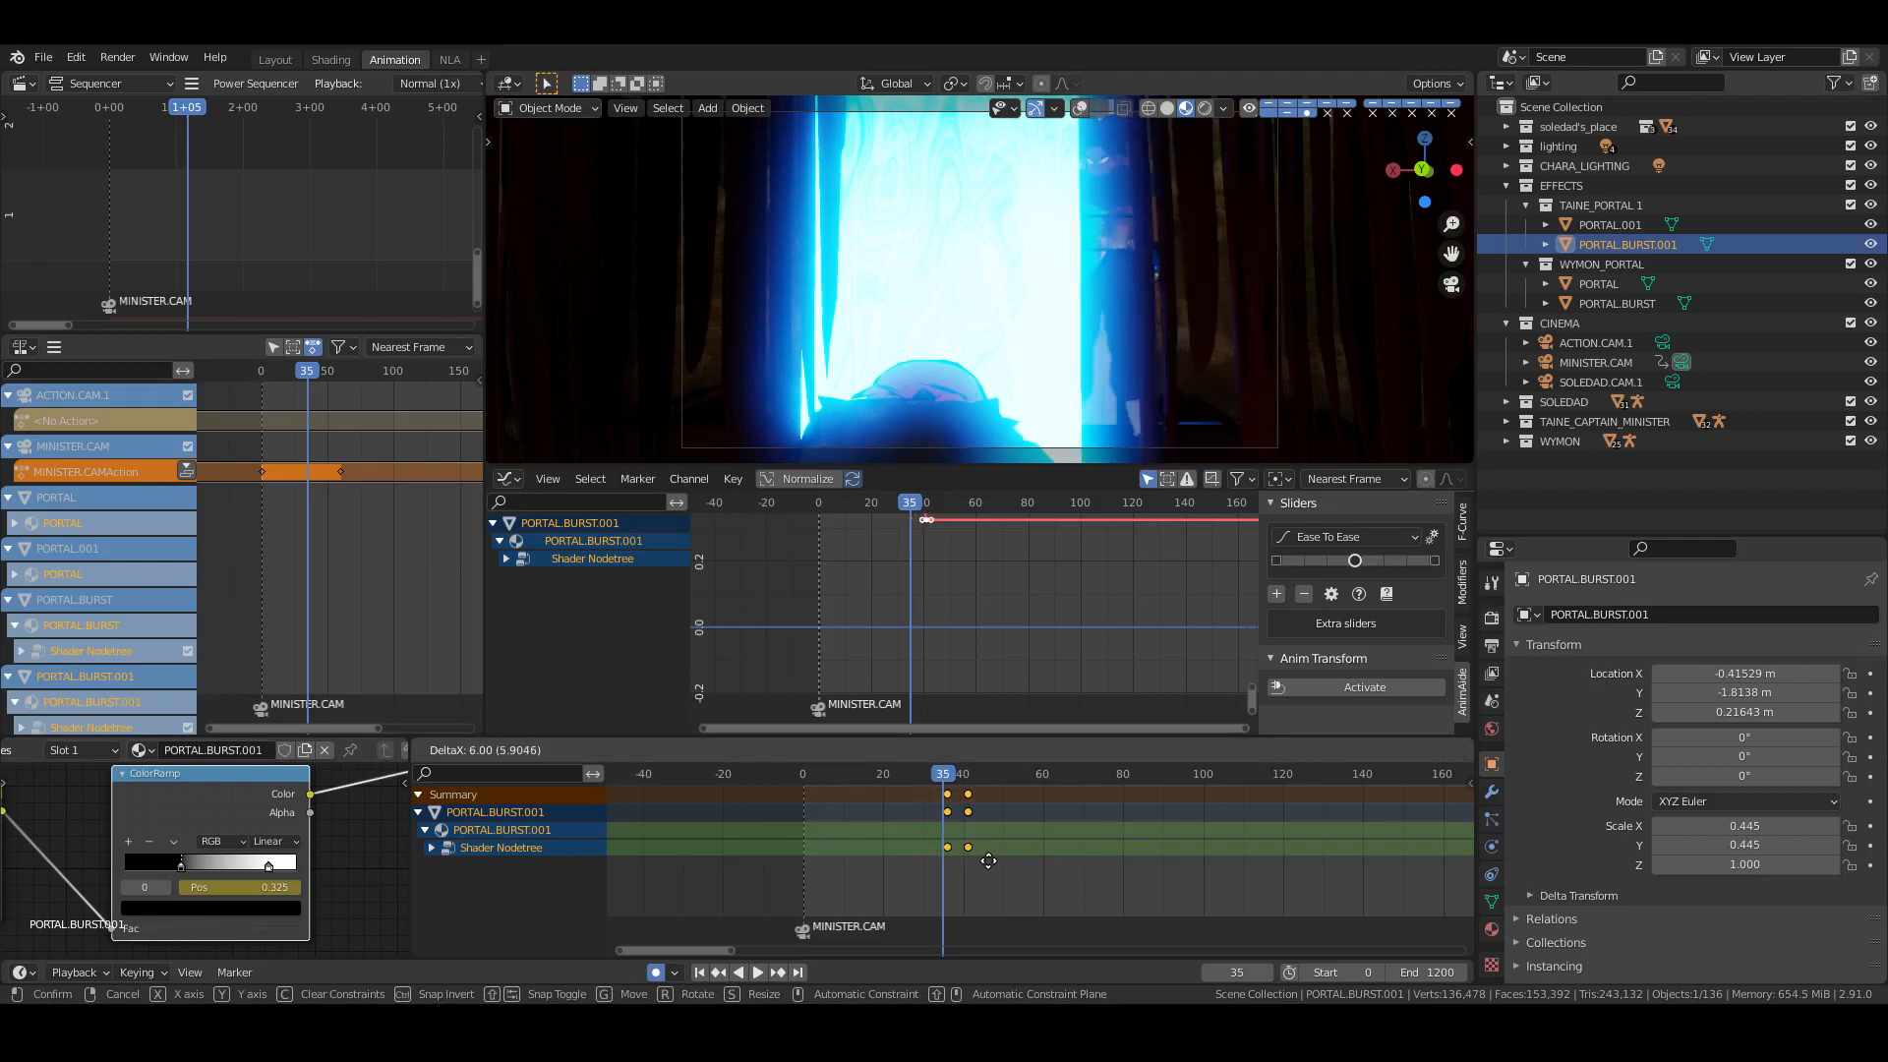
left_click(985, 860)
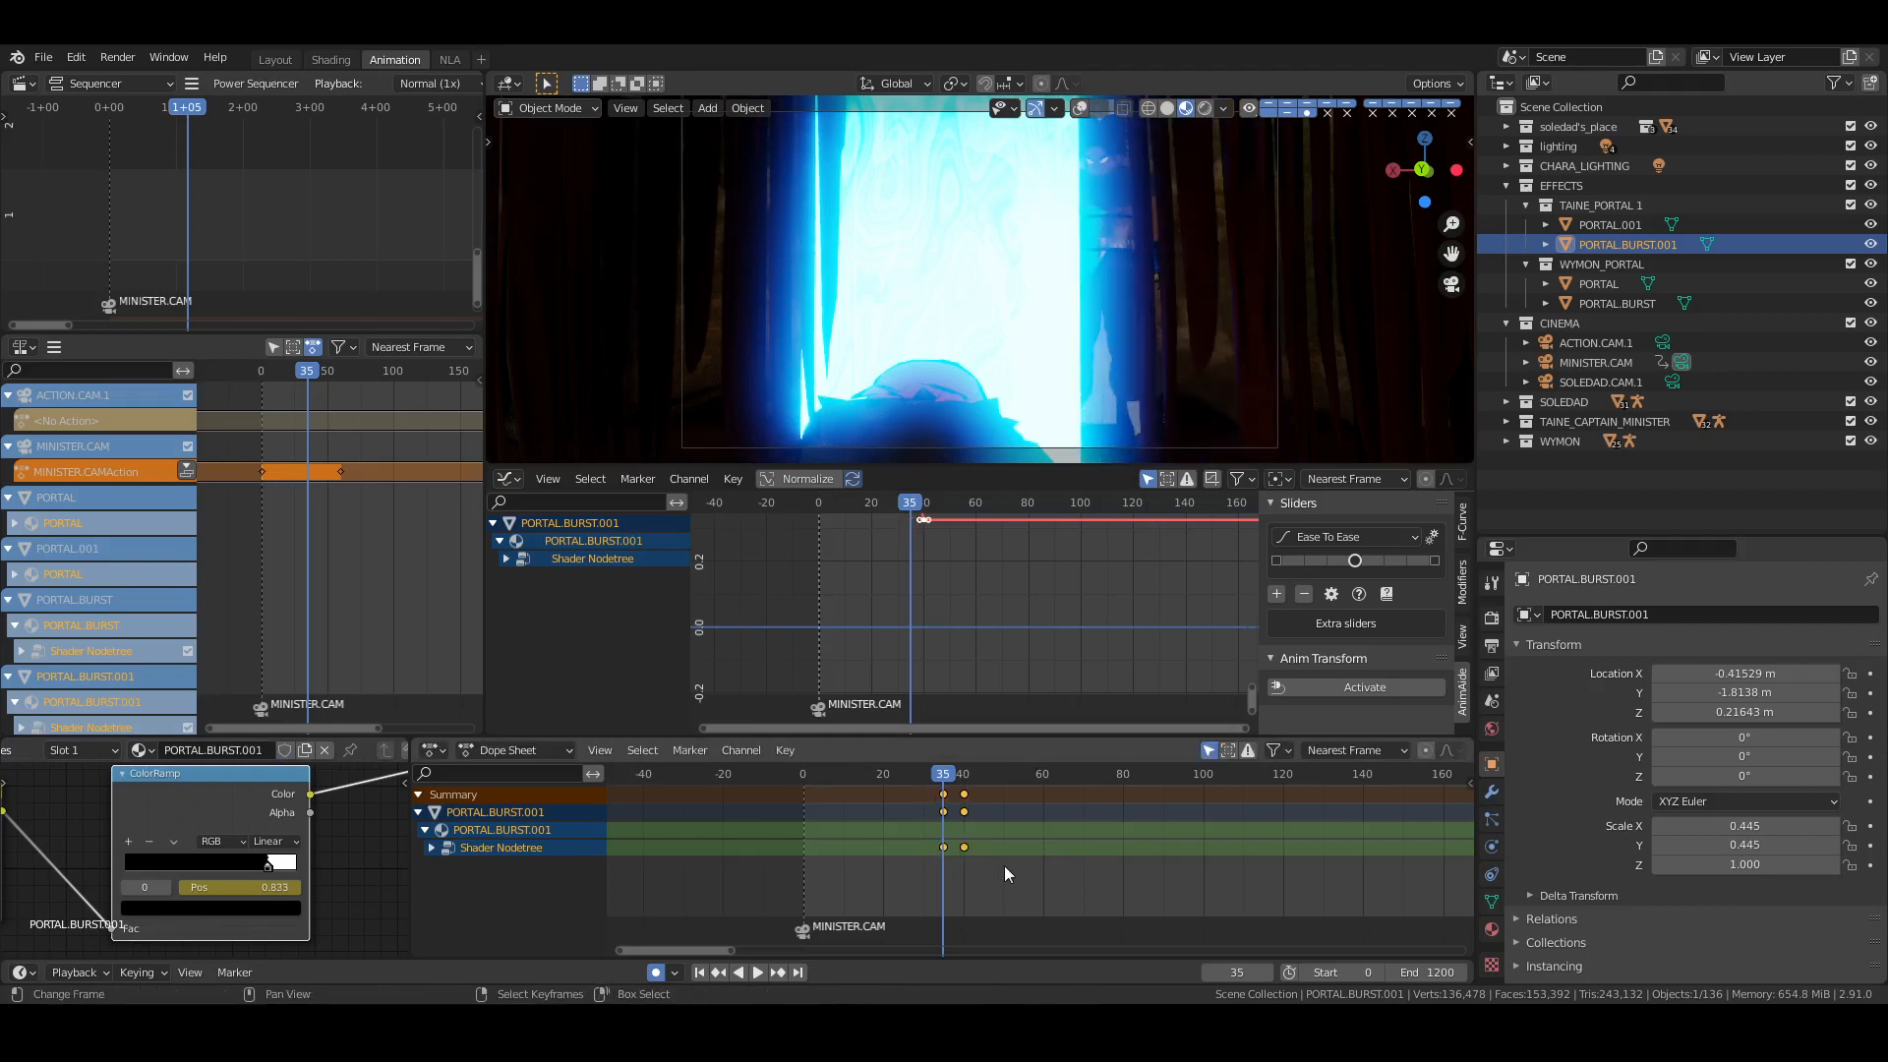
left_click(1005, 865)
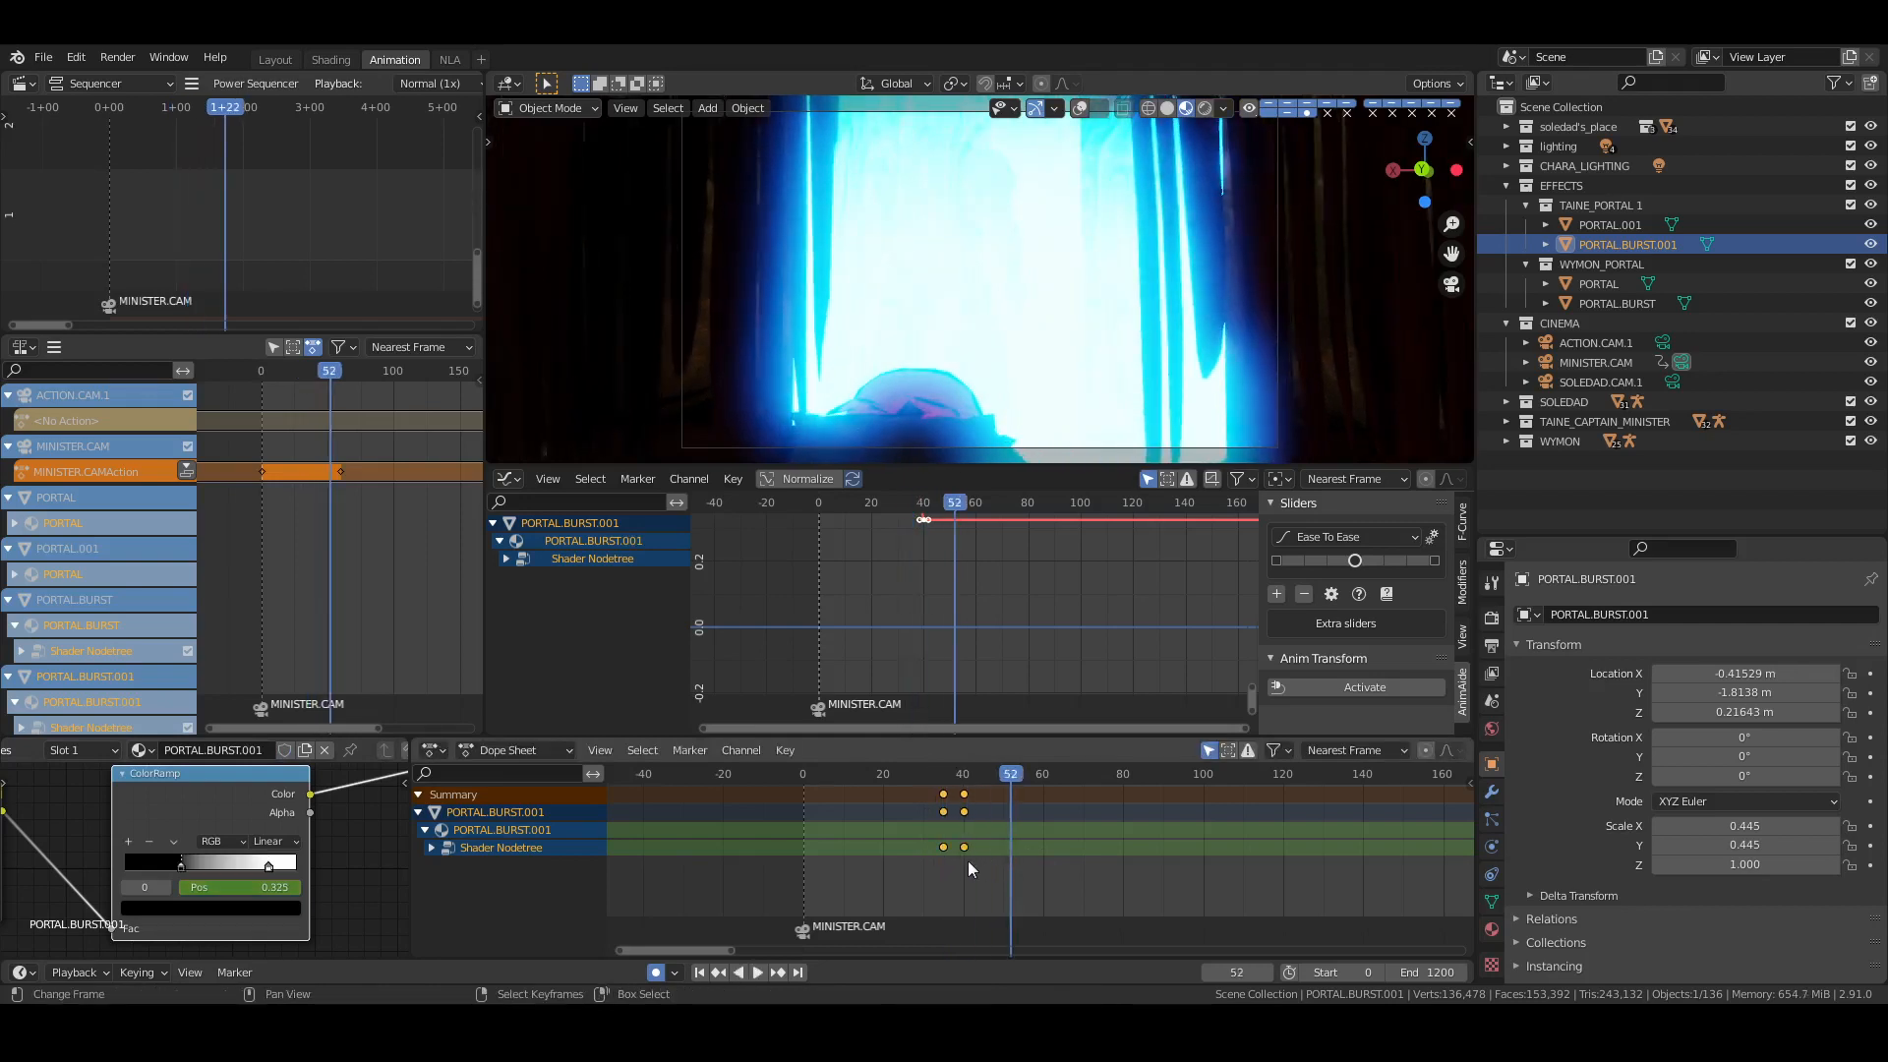
Keyframe PORTAL.BURST.001's ColorRamp stop position at 0.325 on frame 60
left_click(963, 860)
left_click(1237, 971)
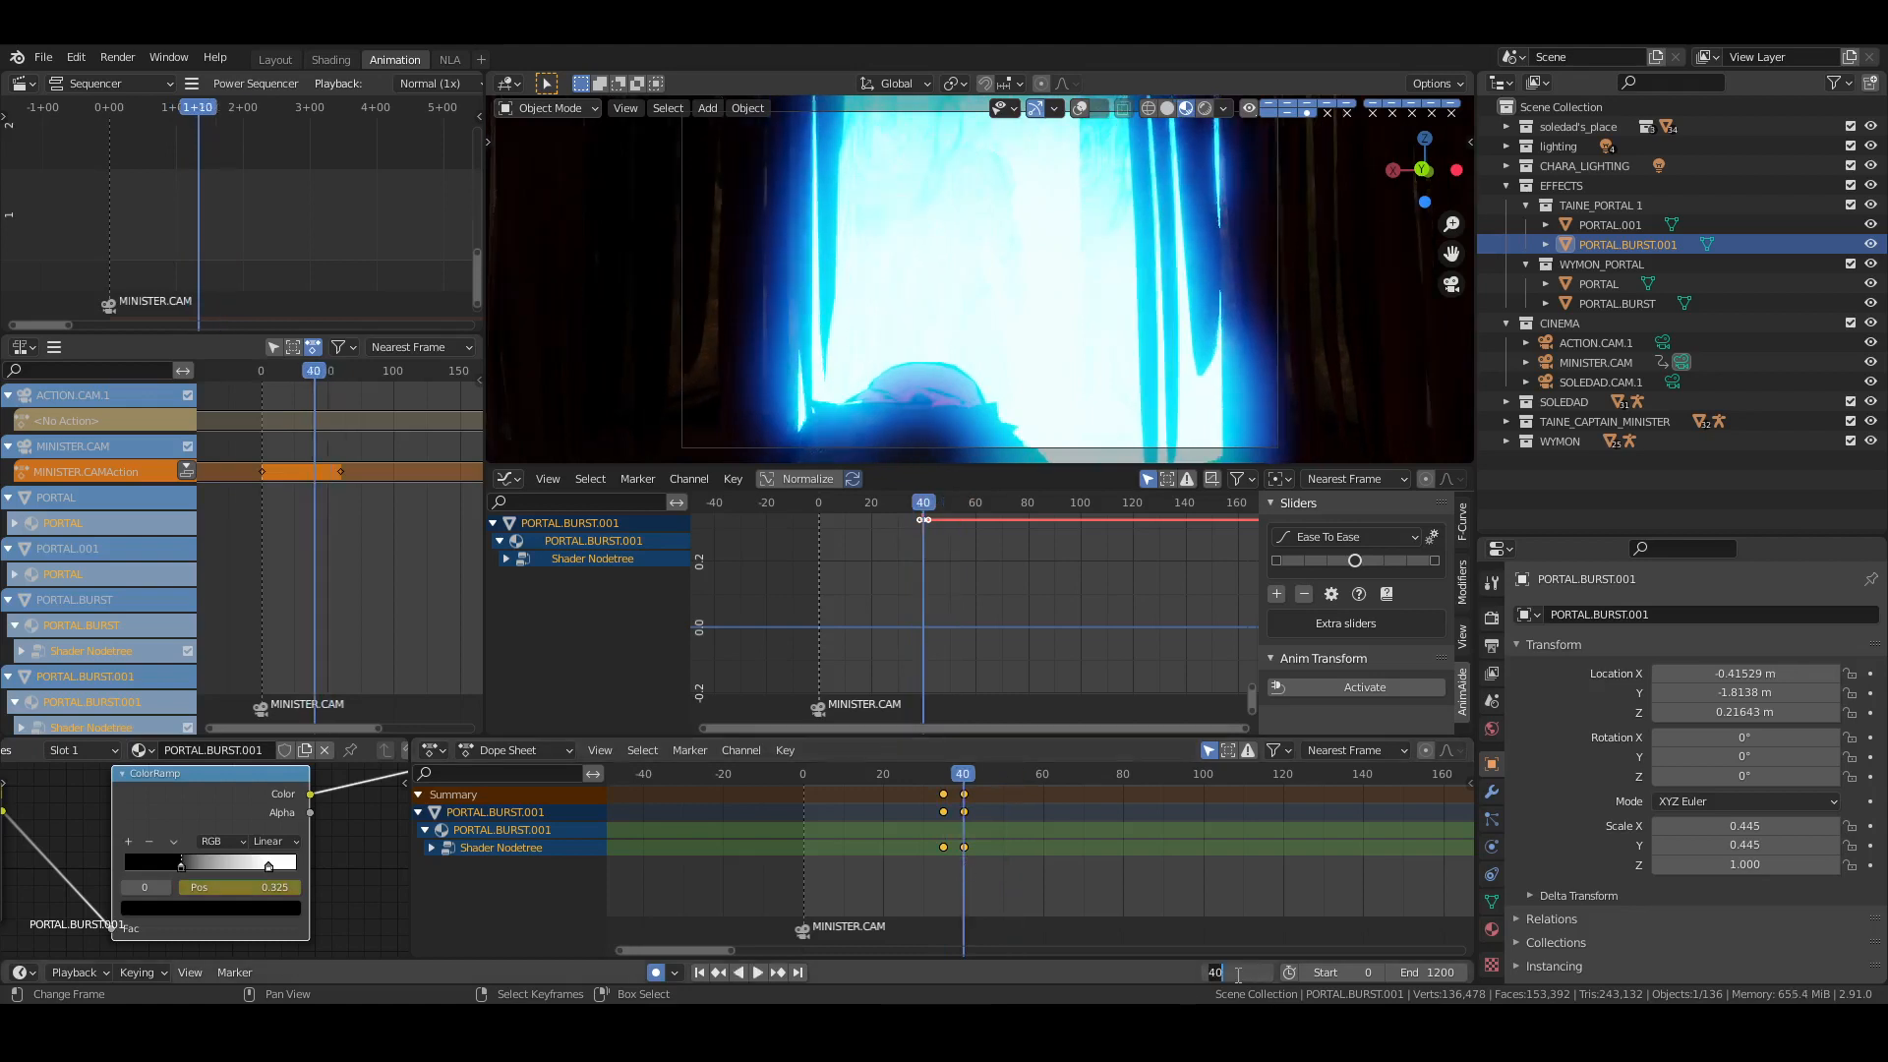
type("60")
key("Return")
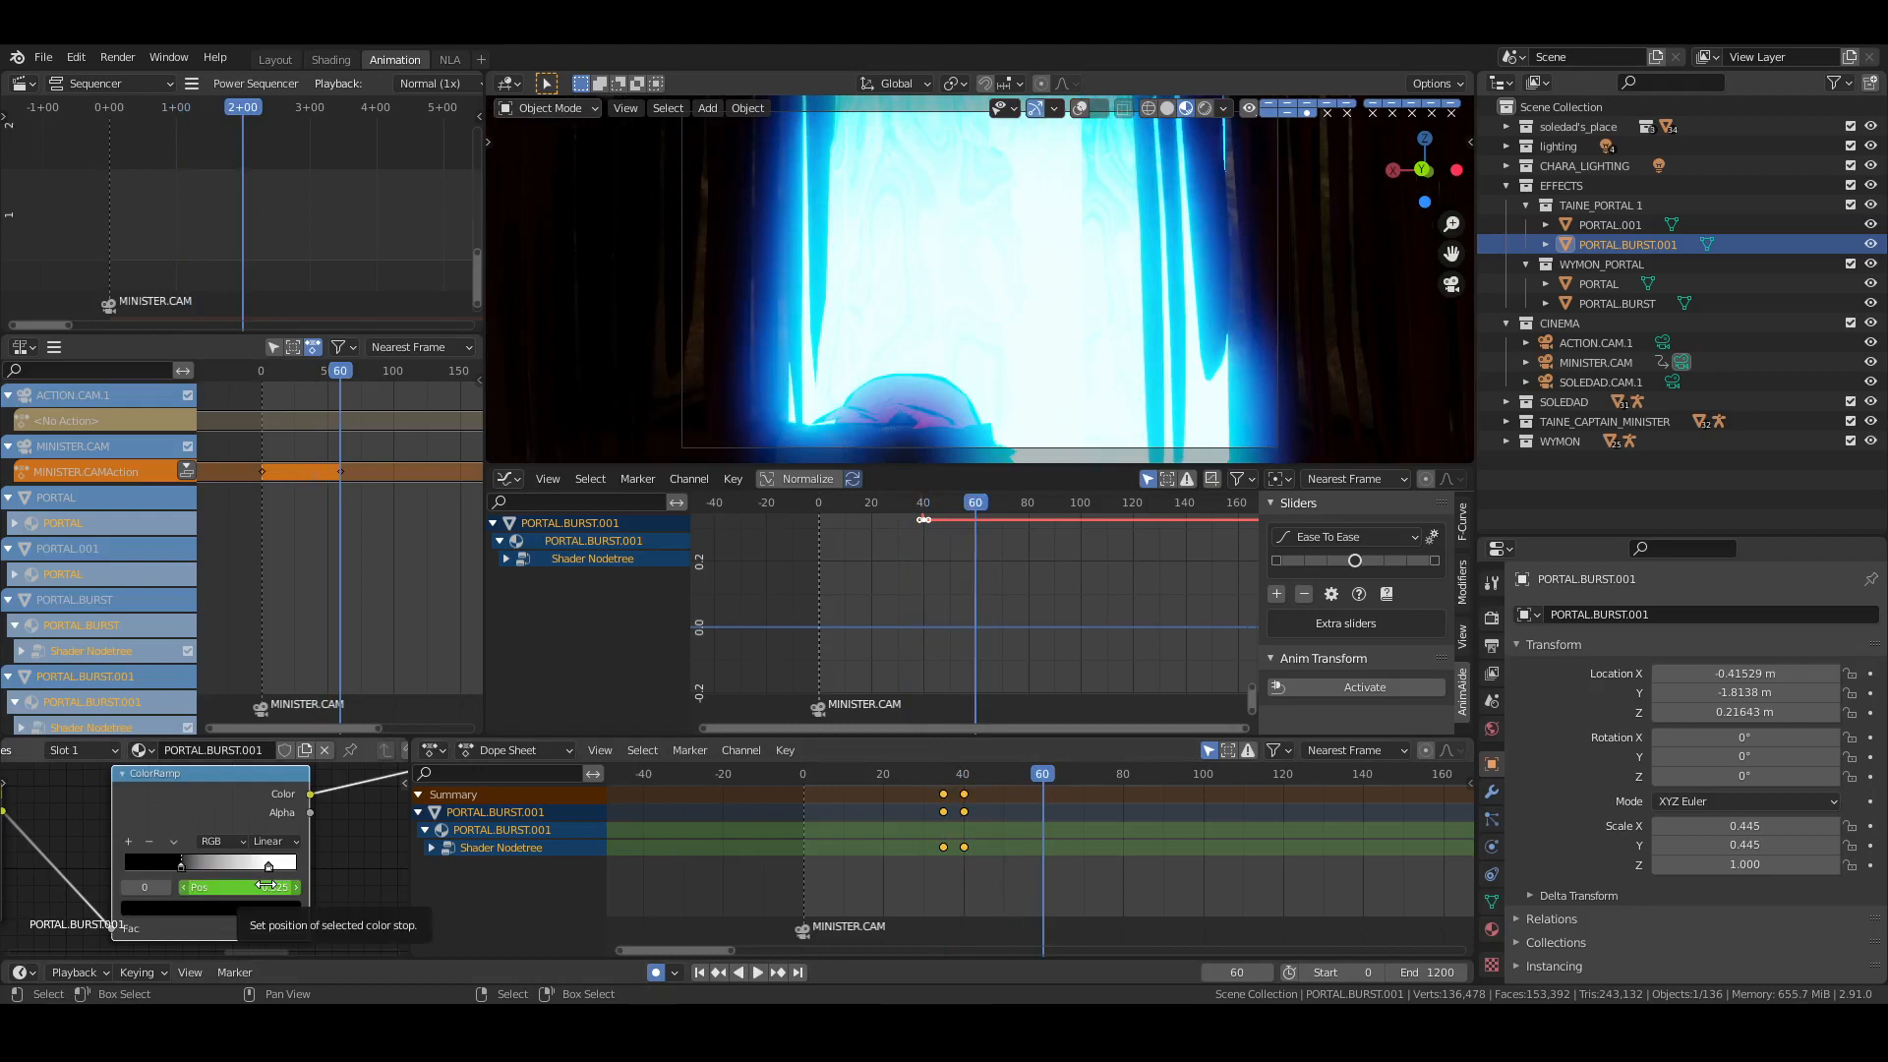
key("i")
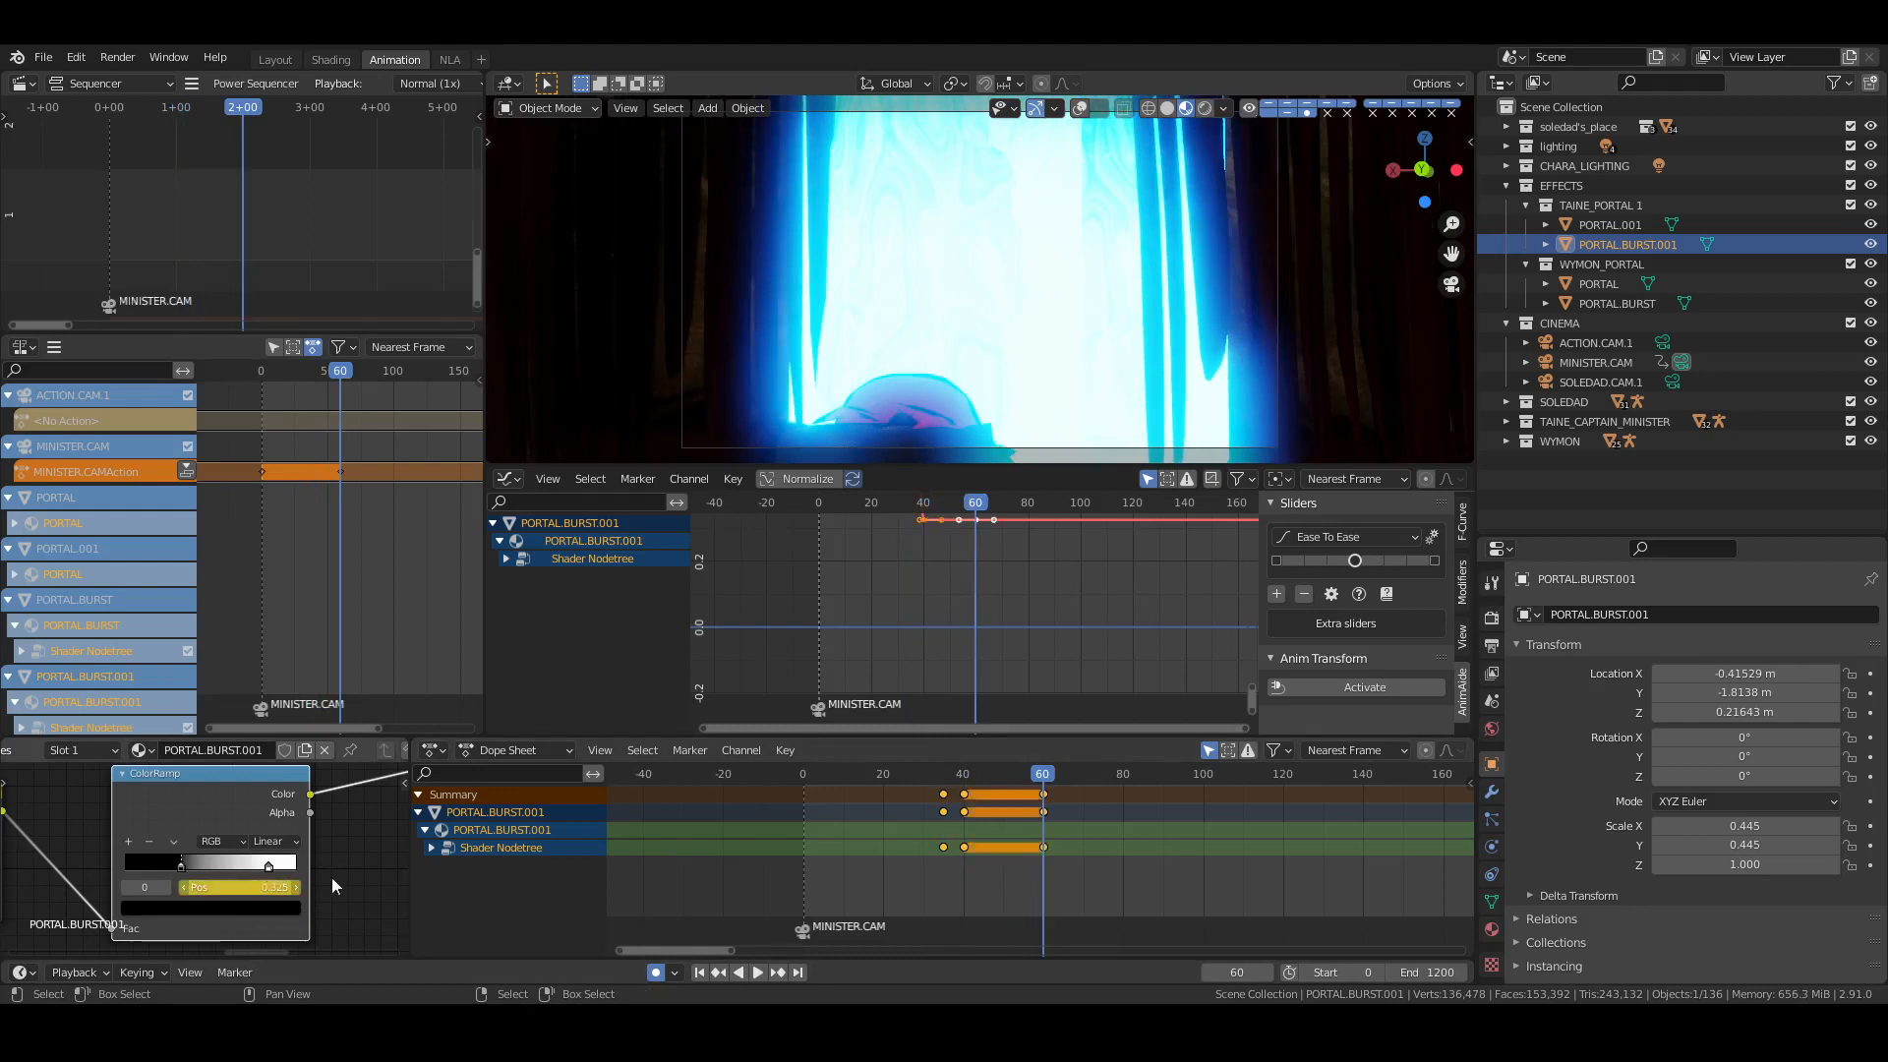
On PORTAL.BURST, keyframe the ColorRamp stop position at 0.325 on frame 60, and set it to 0.833 on frame 62
left_click(1636, 304)
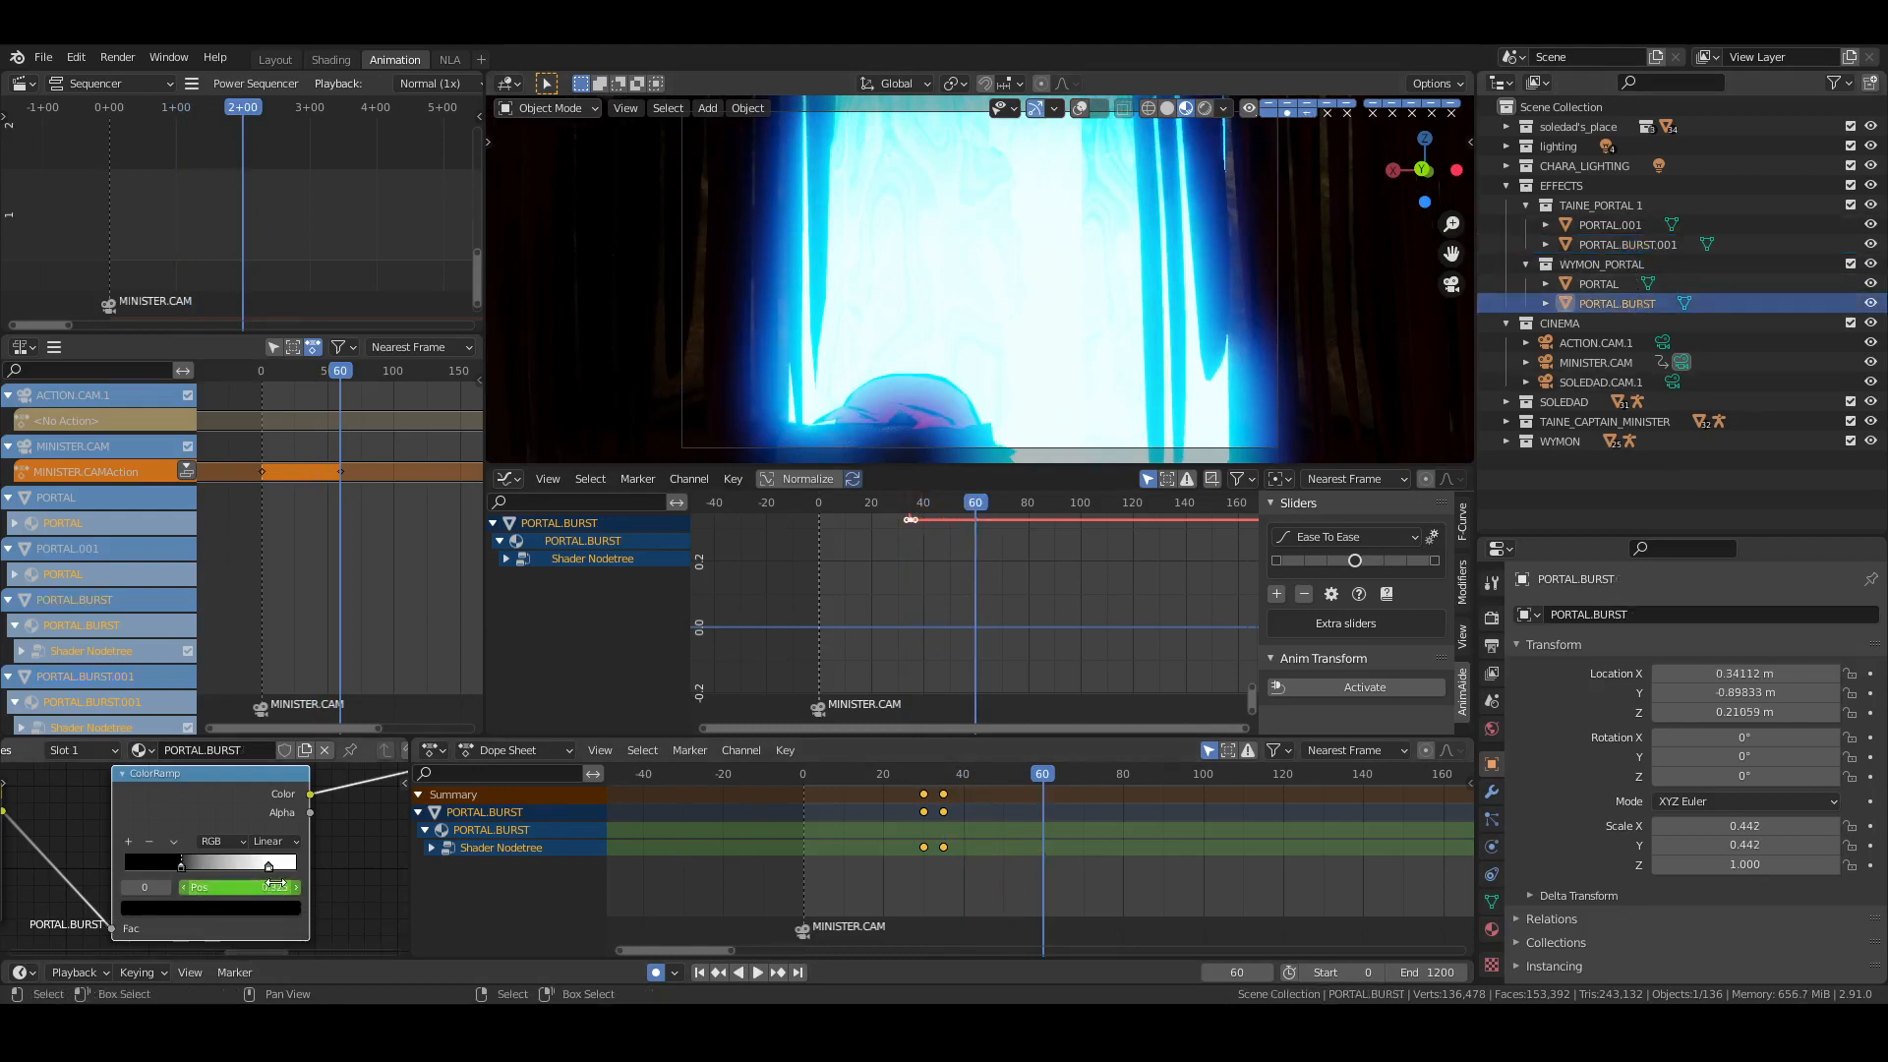
key("i")
key("Right")
key("Right")
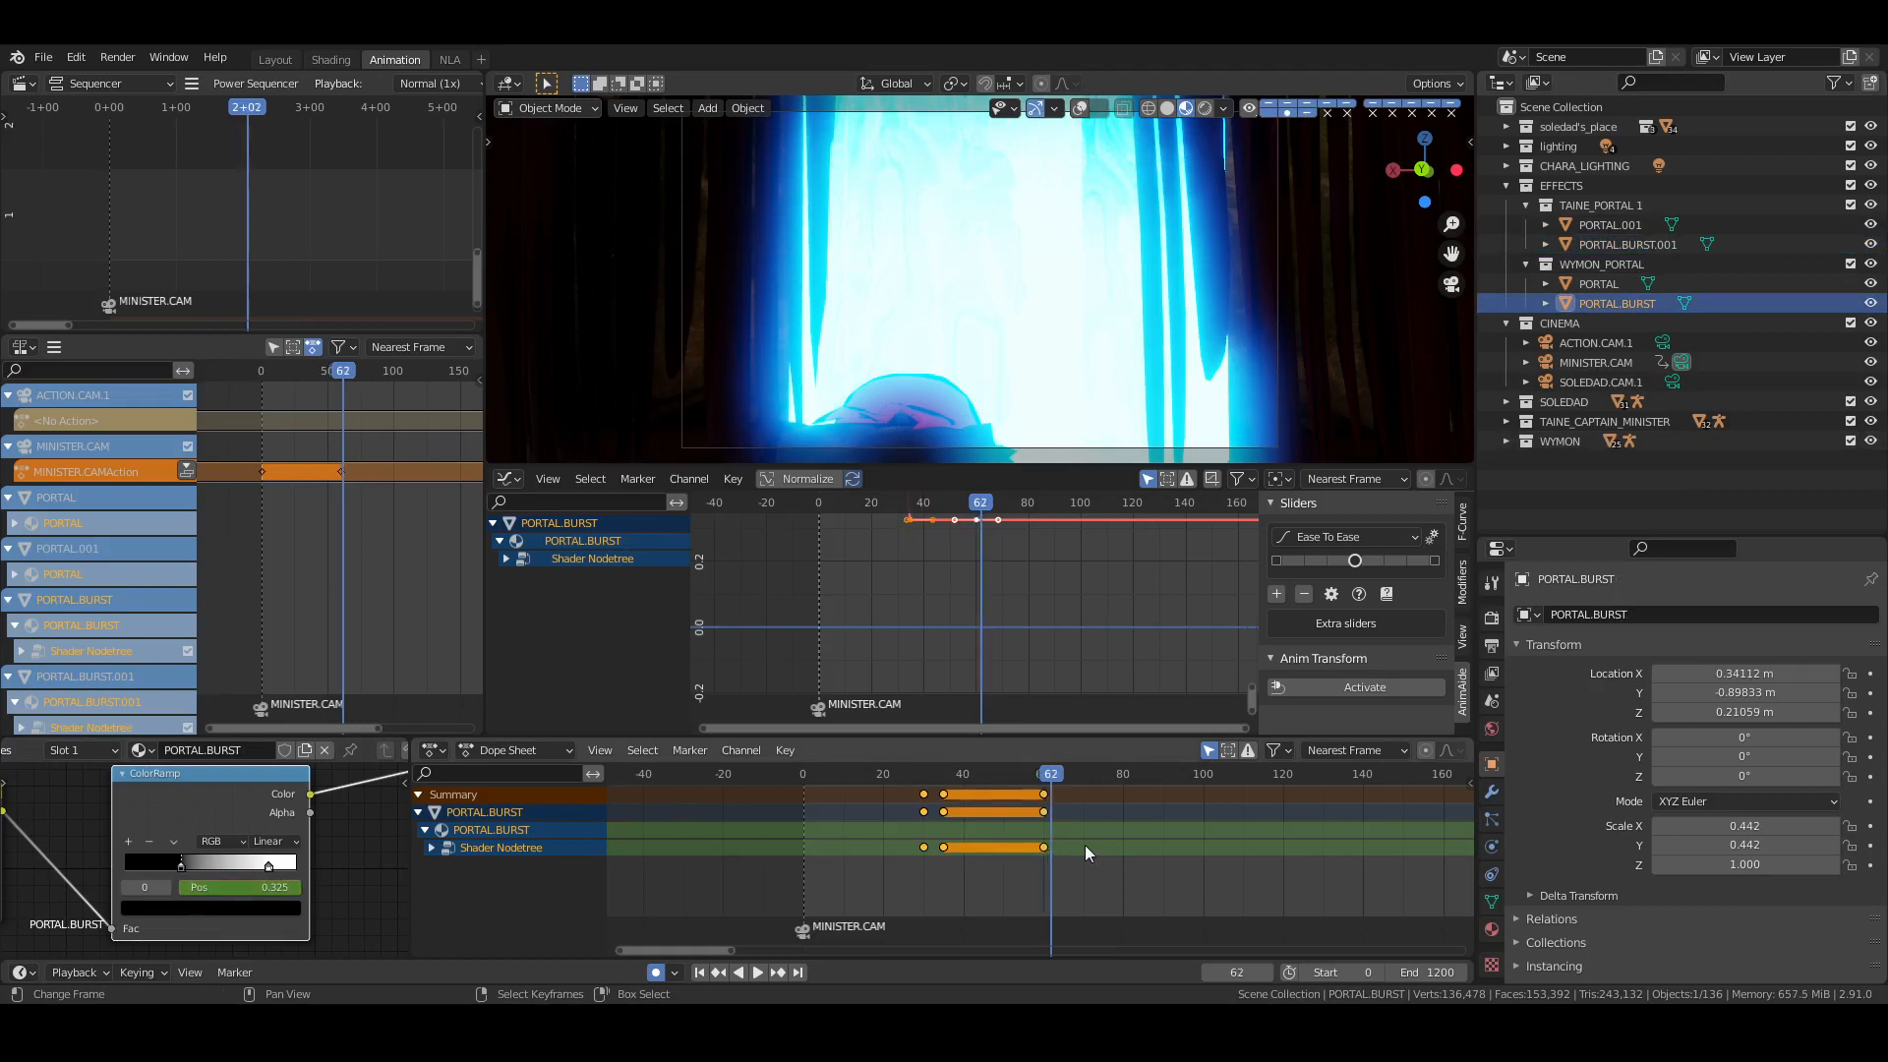
left_click(247, 887)
type("0.833")
key("Return")
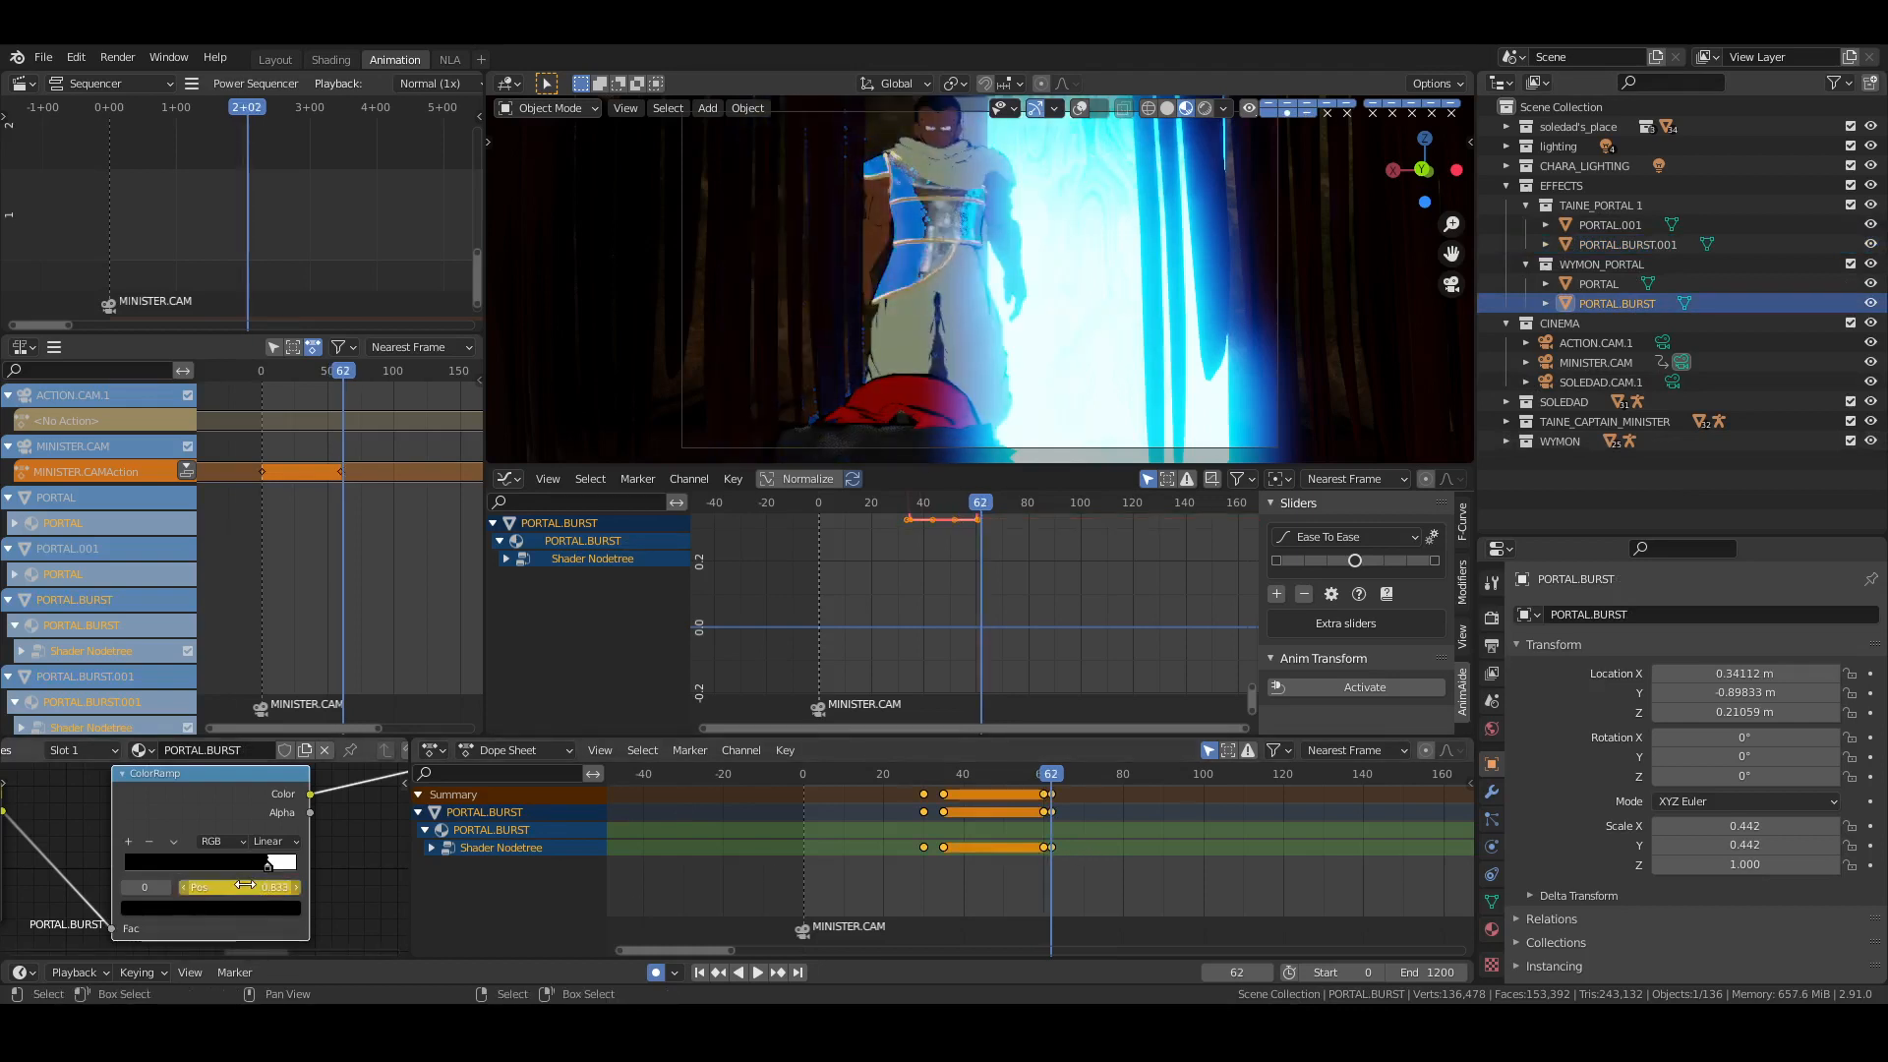
Move PORTAL.BURST.001's last keyframe to frame 62, and set its ColorRamp stop position to 0.833 on frame 64
left_click(1628, 244)
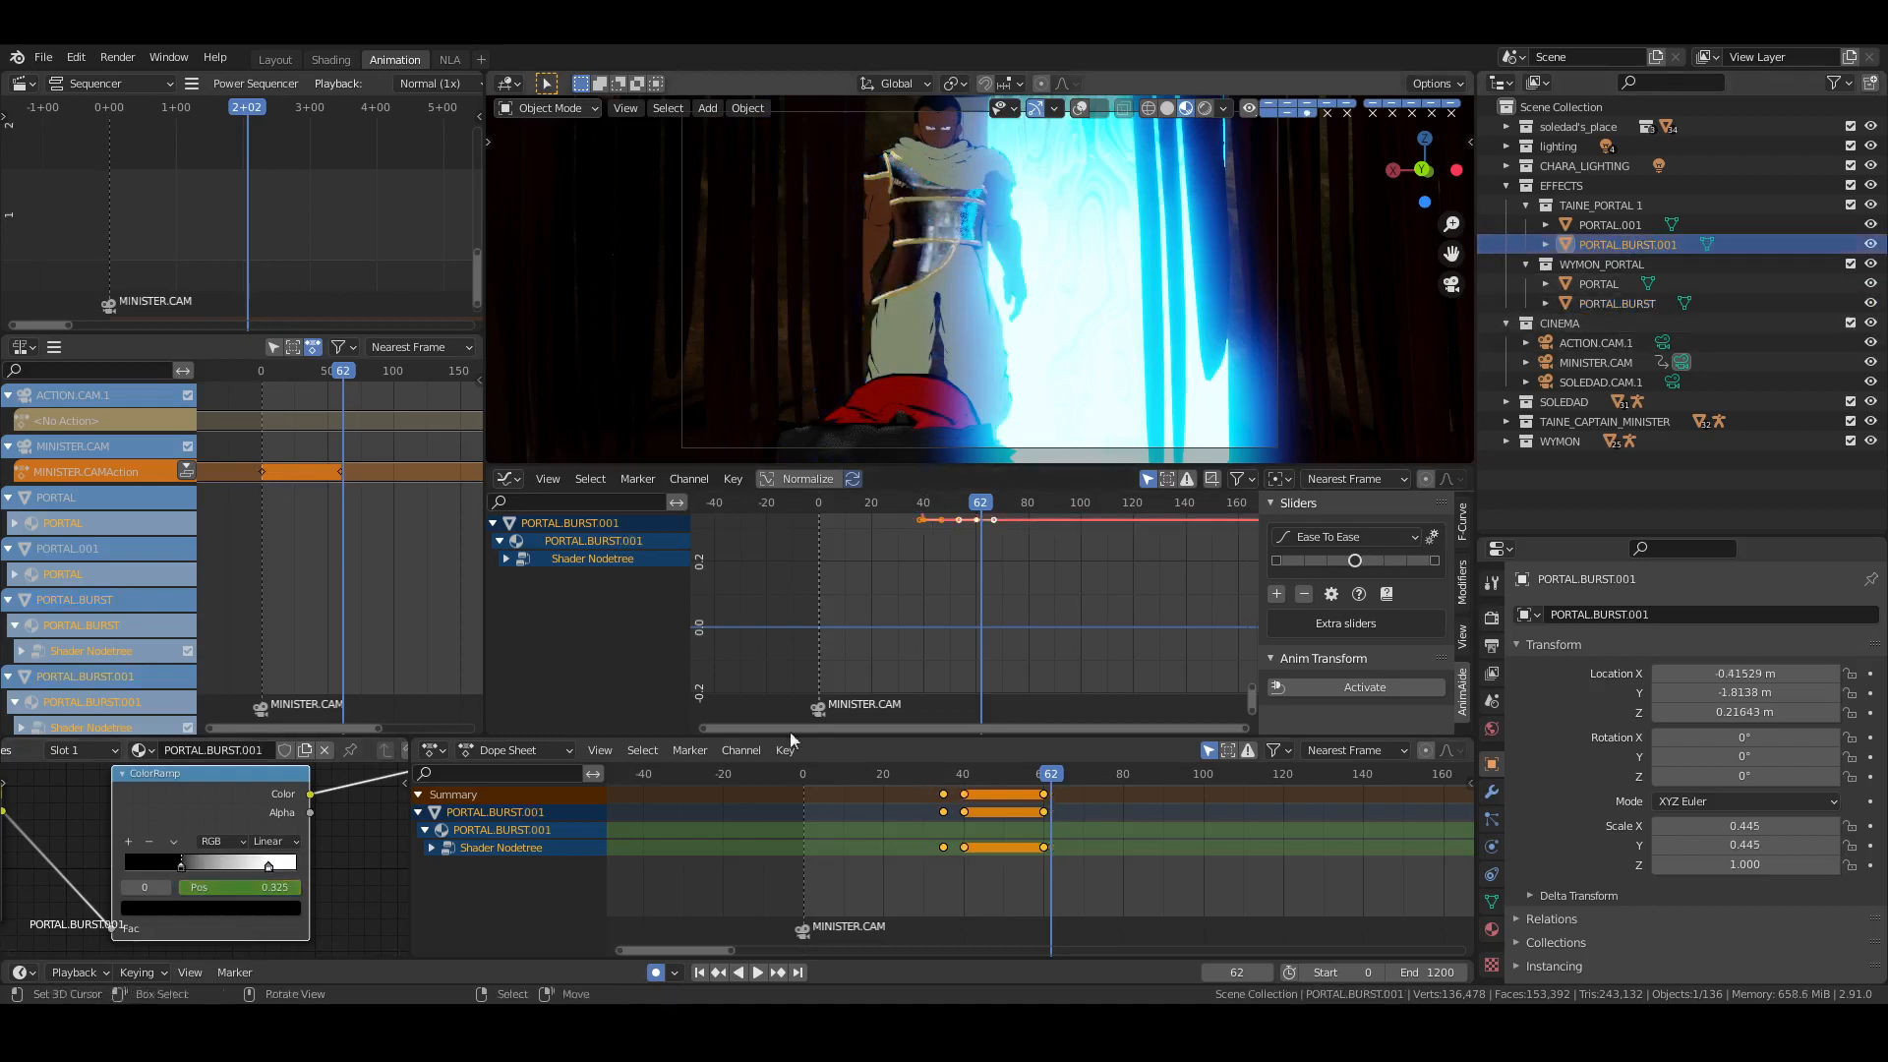
left_click(1024, 788)
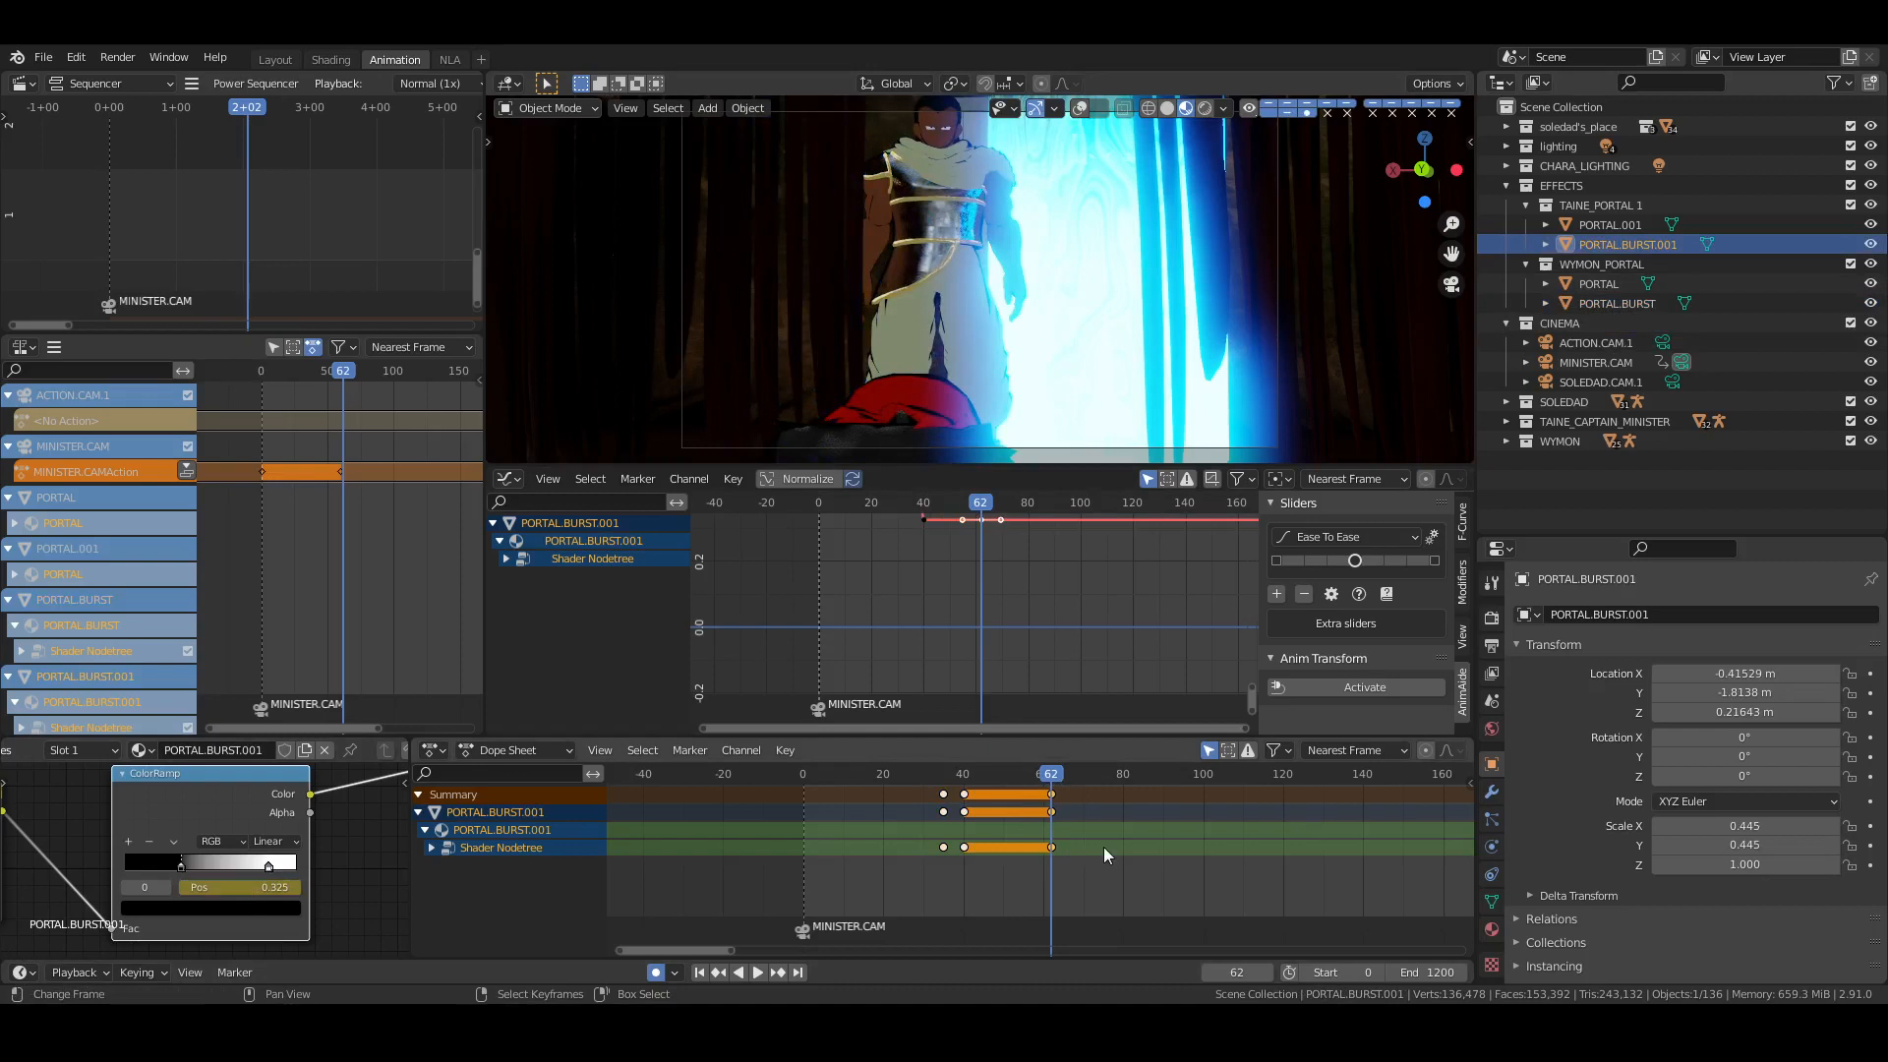
key("Right")
key("Right")
left_click(265, 892)
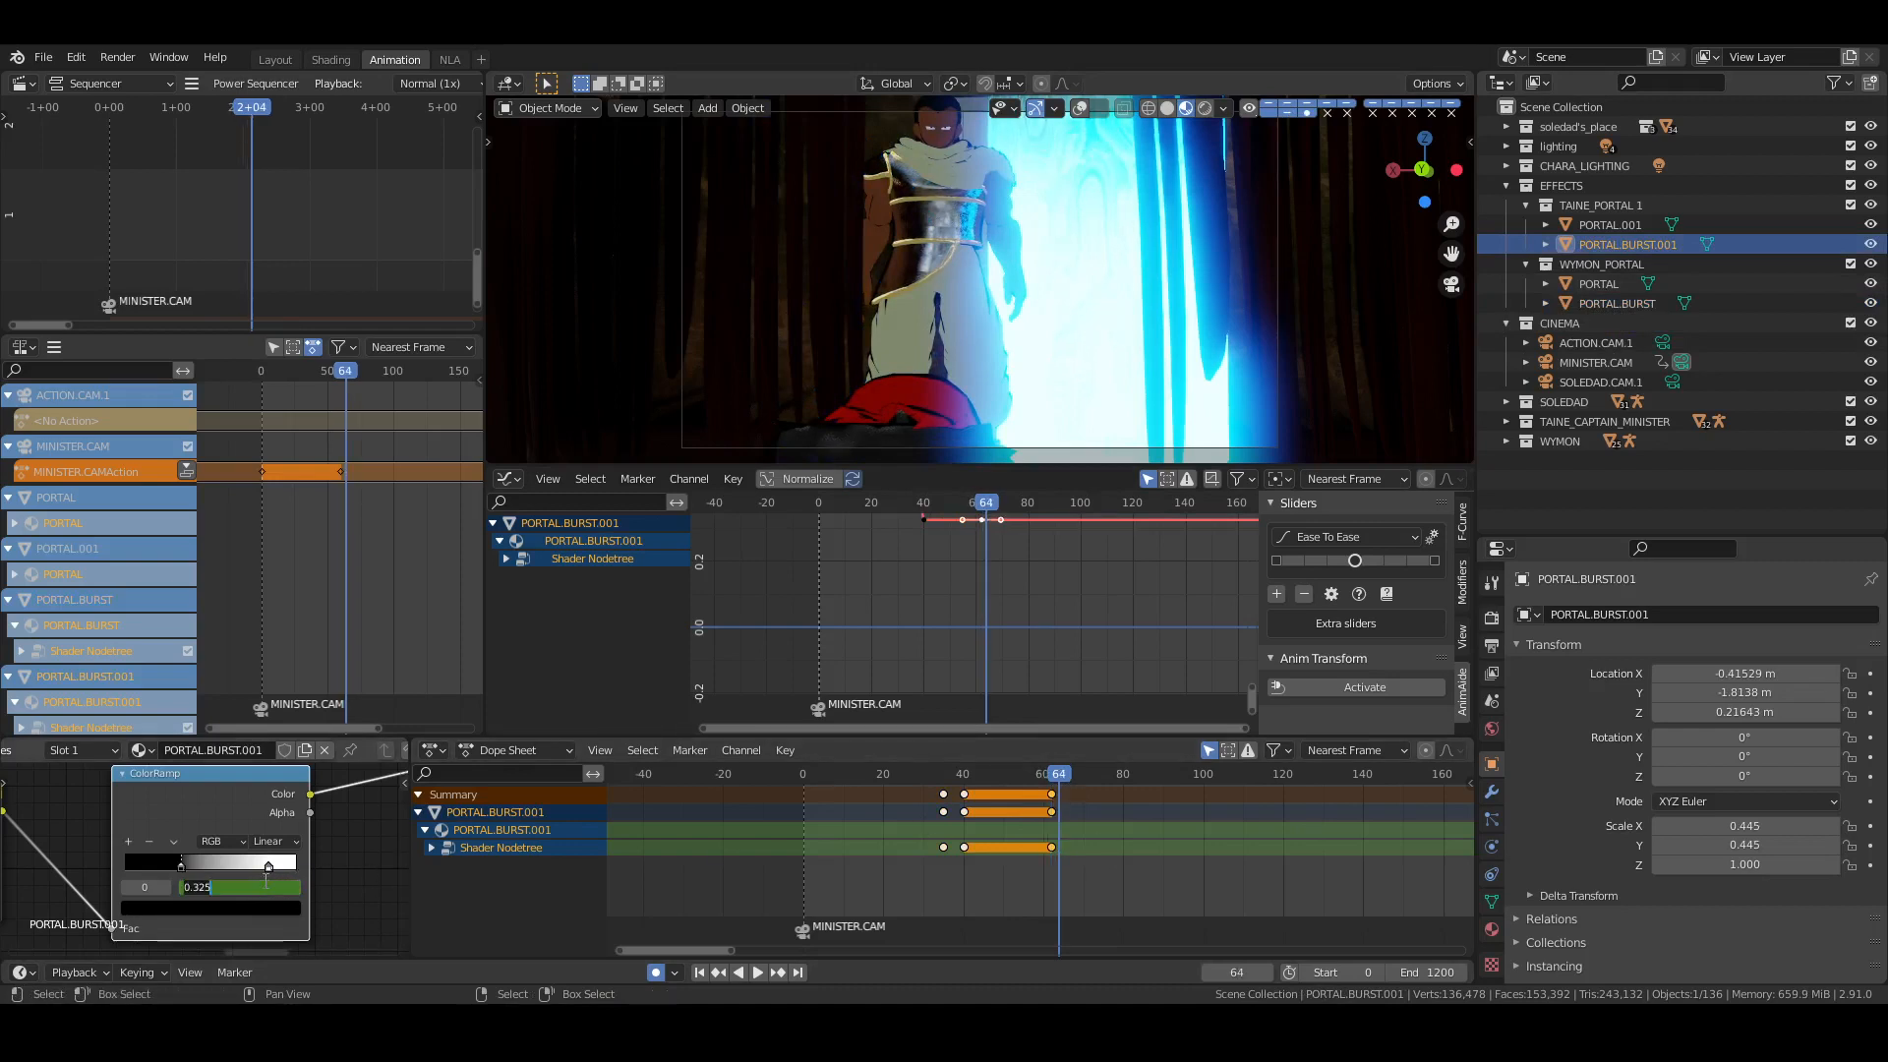
type("0.833")
key("Return")
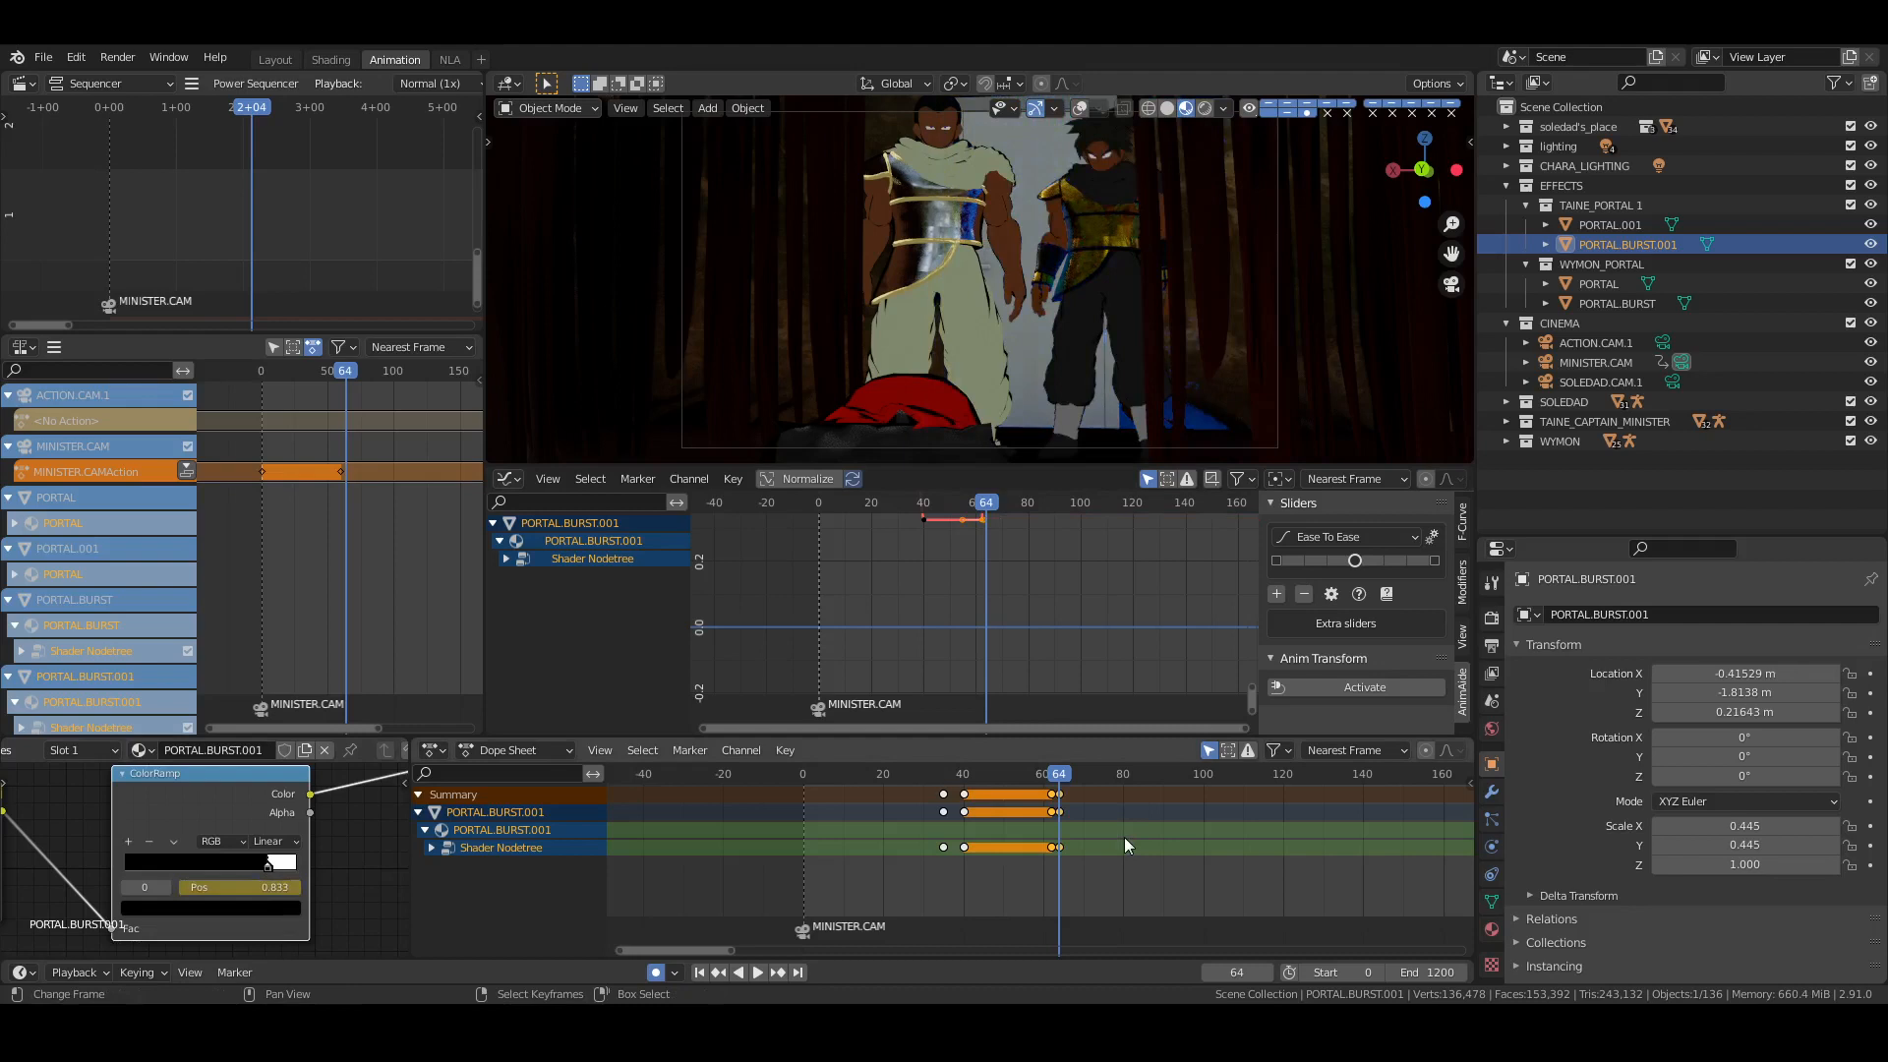
Play the burst animation backwards to check it, park the playhead on frame 40 and turn on the viewport overlays
key("shift+ctrl+space")
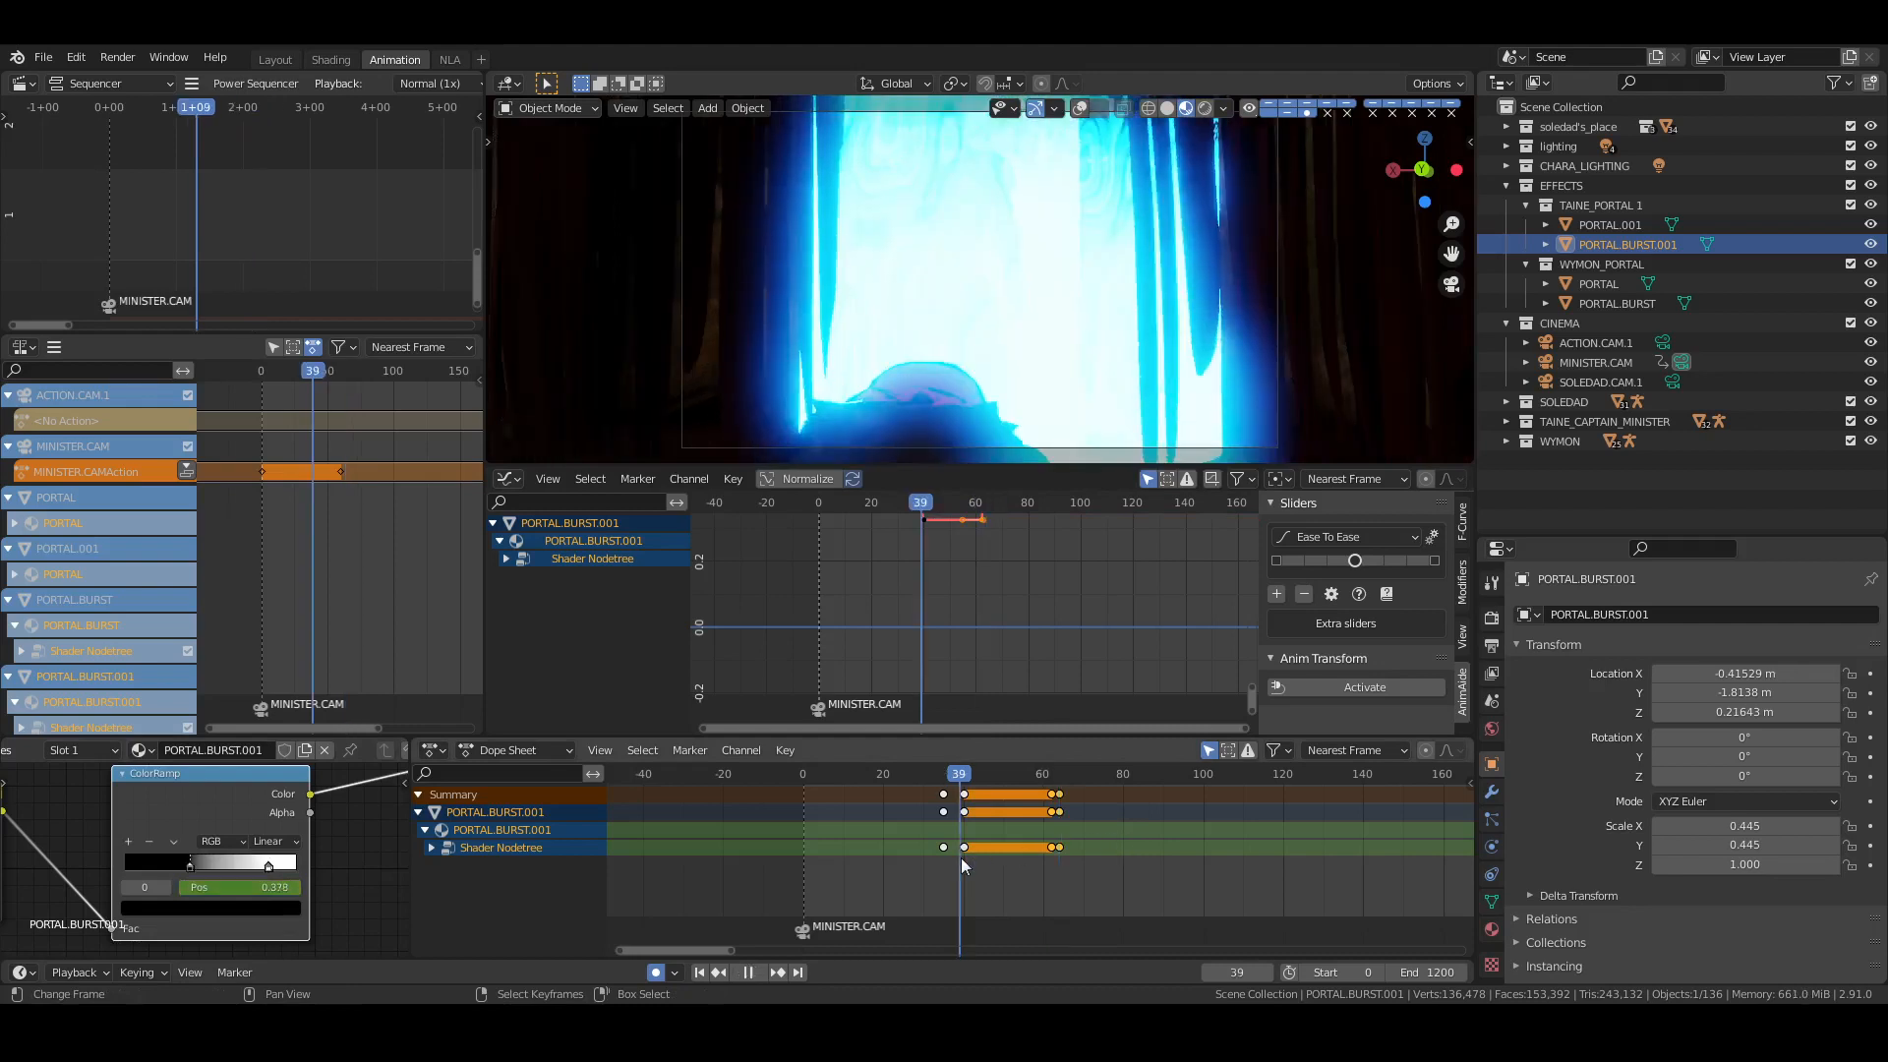
left_click_drag(940, 857, 963, 858)
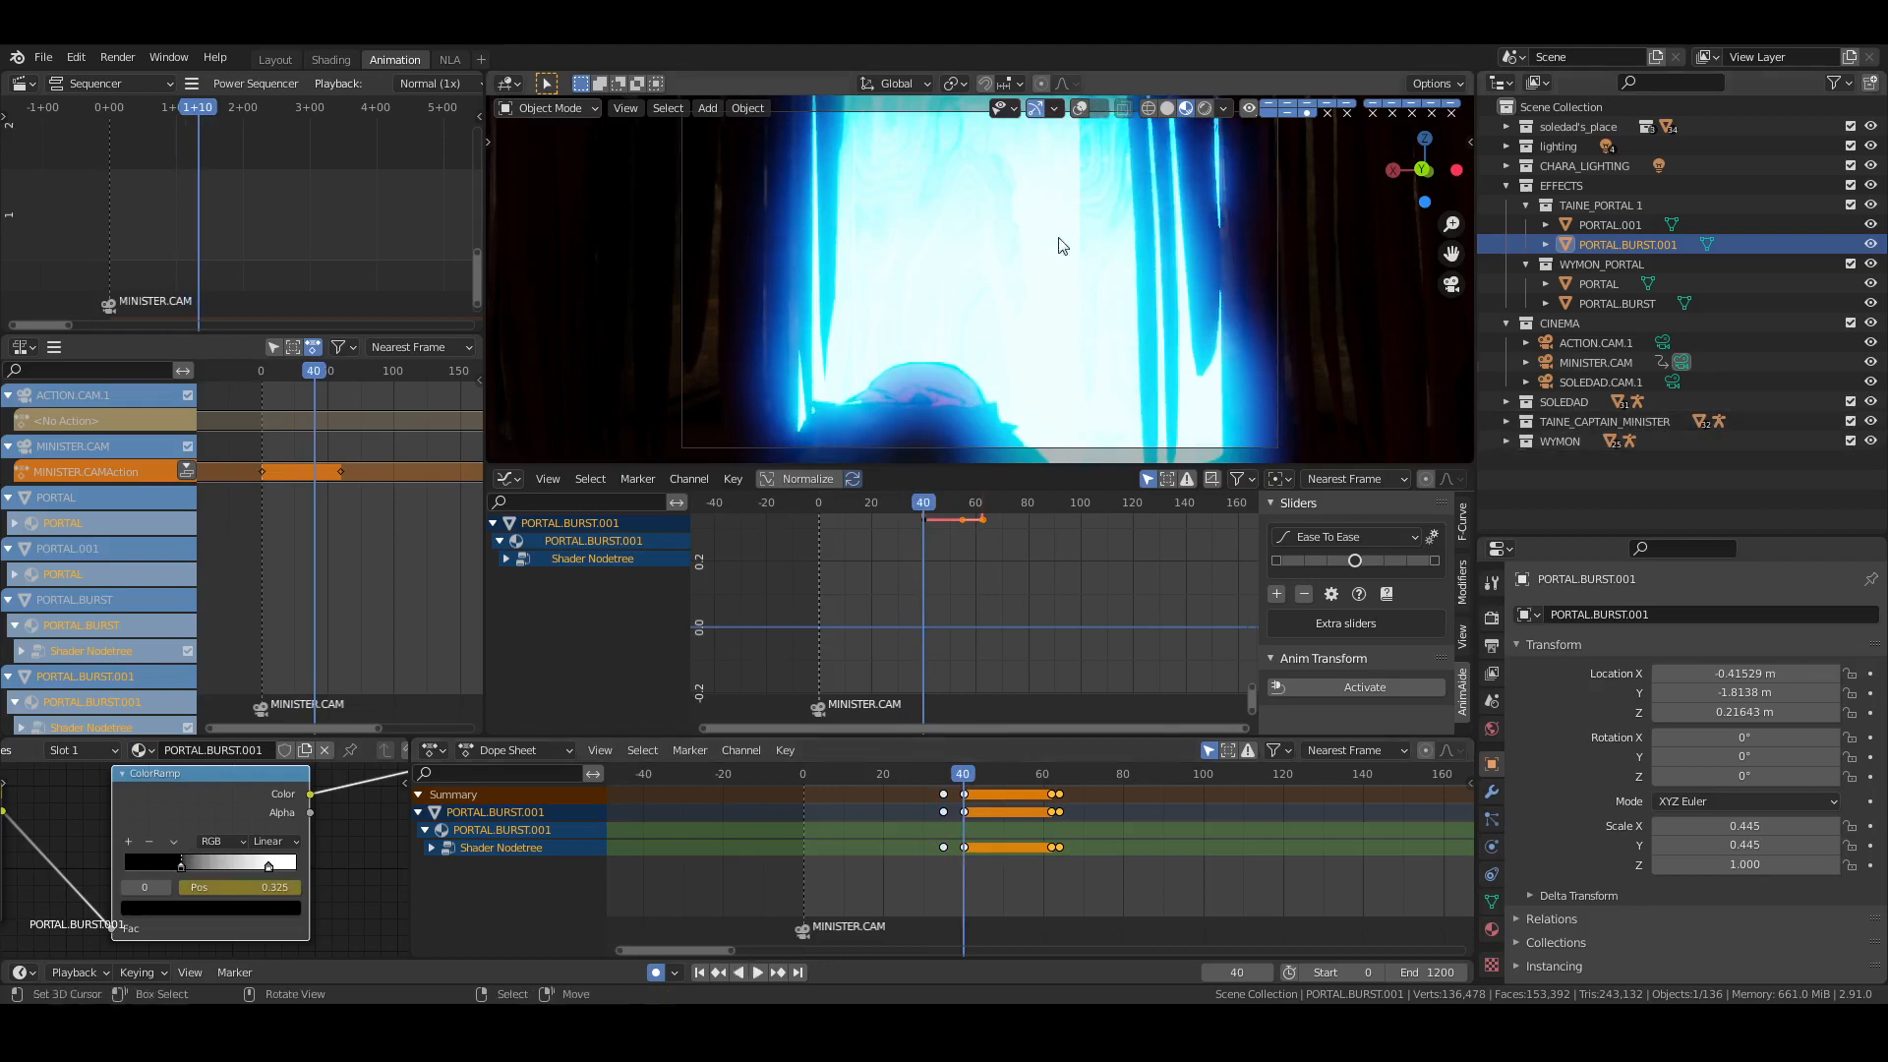
left_click(1079, 107)
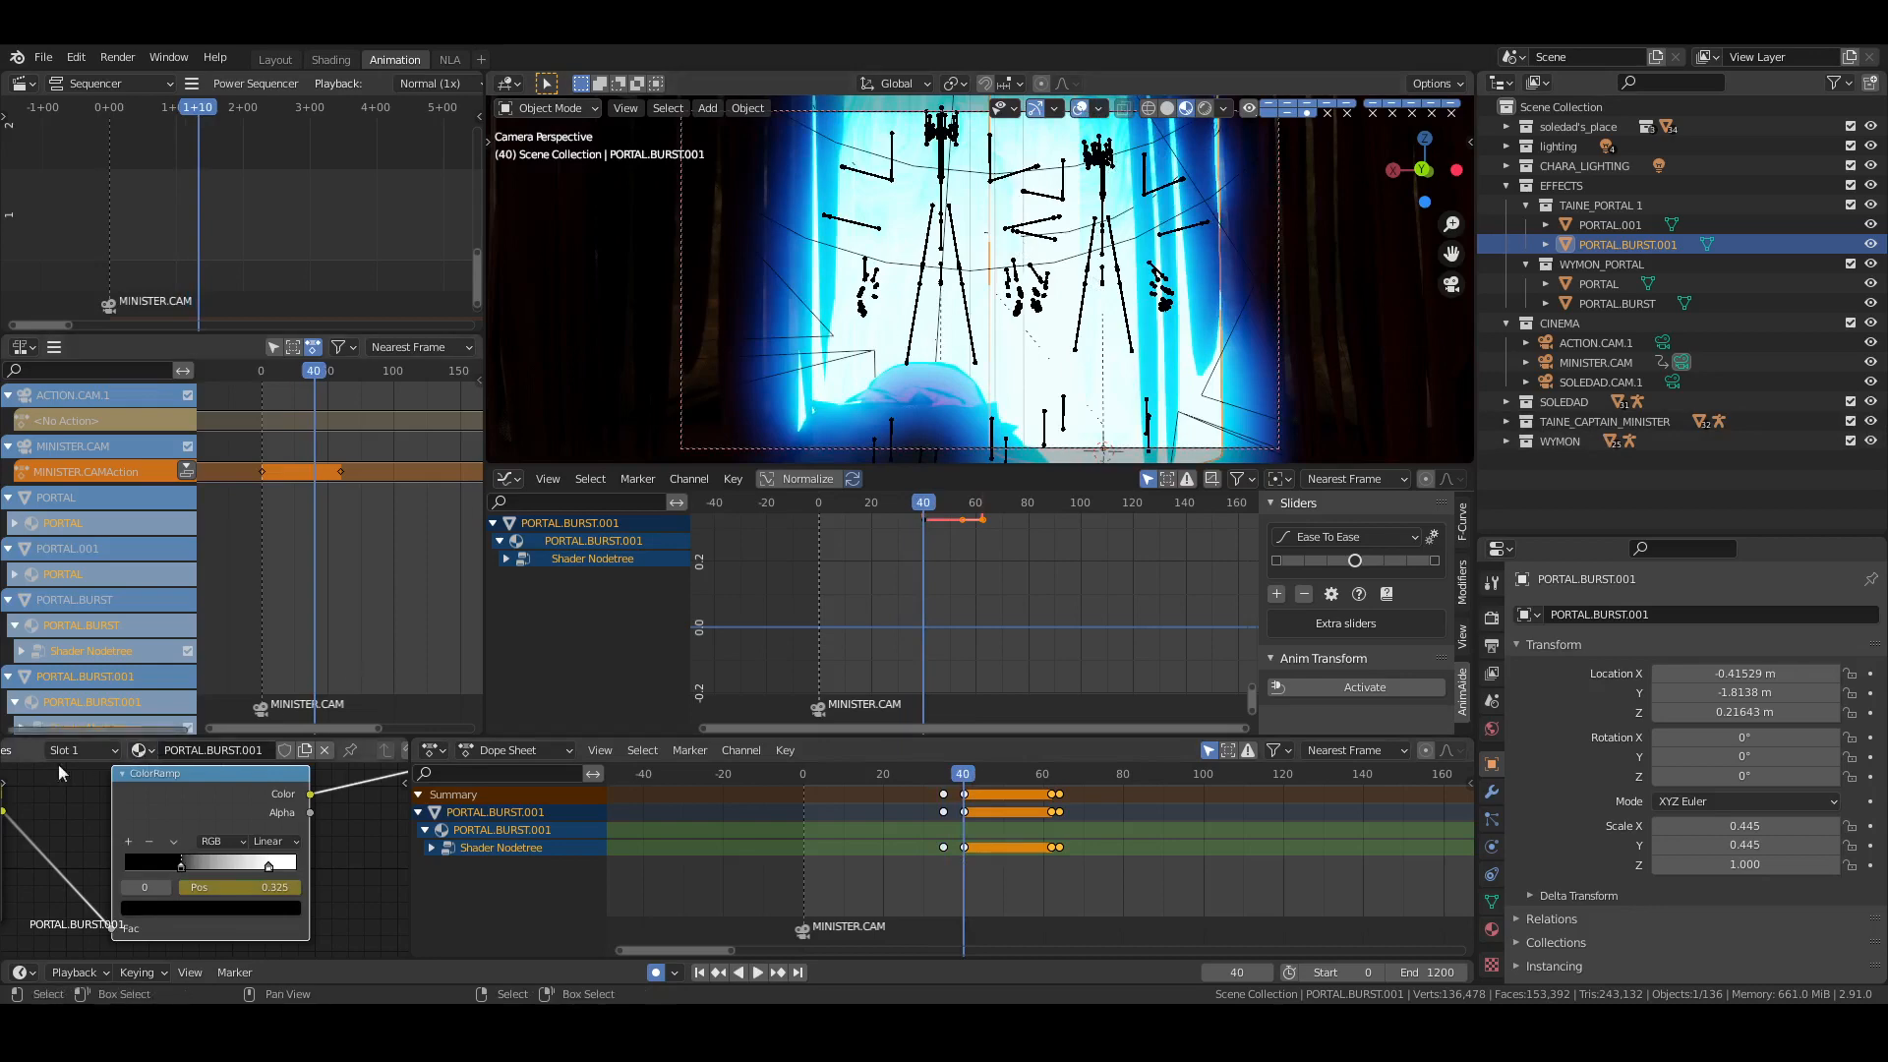
Replace the shader editor below the timeline channels with a second 3D viewport
middle_click_drag(29, 747, 254, 763)
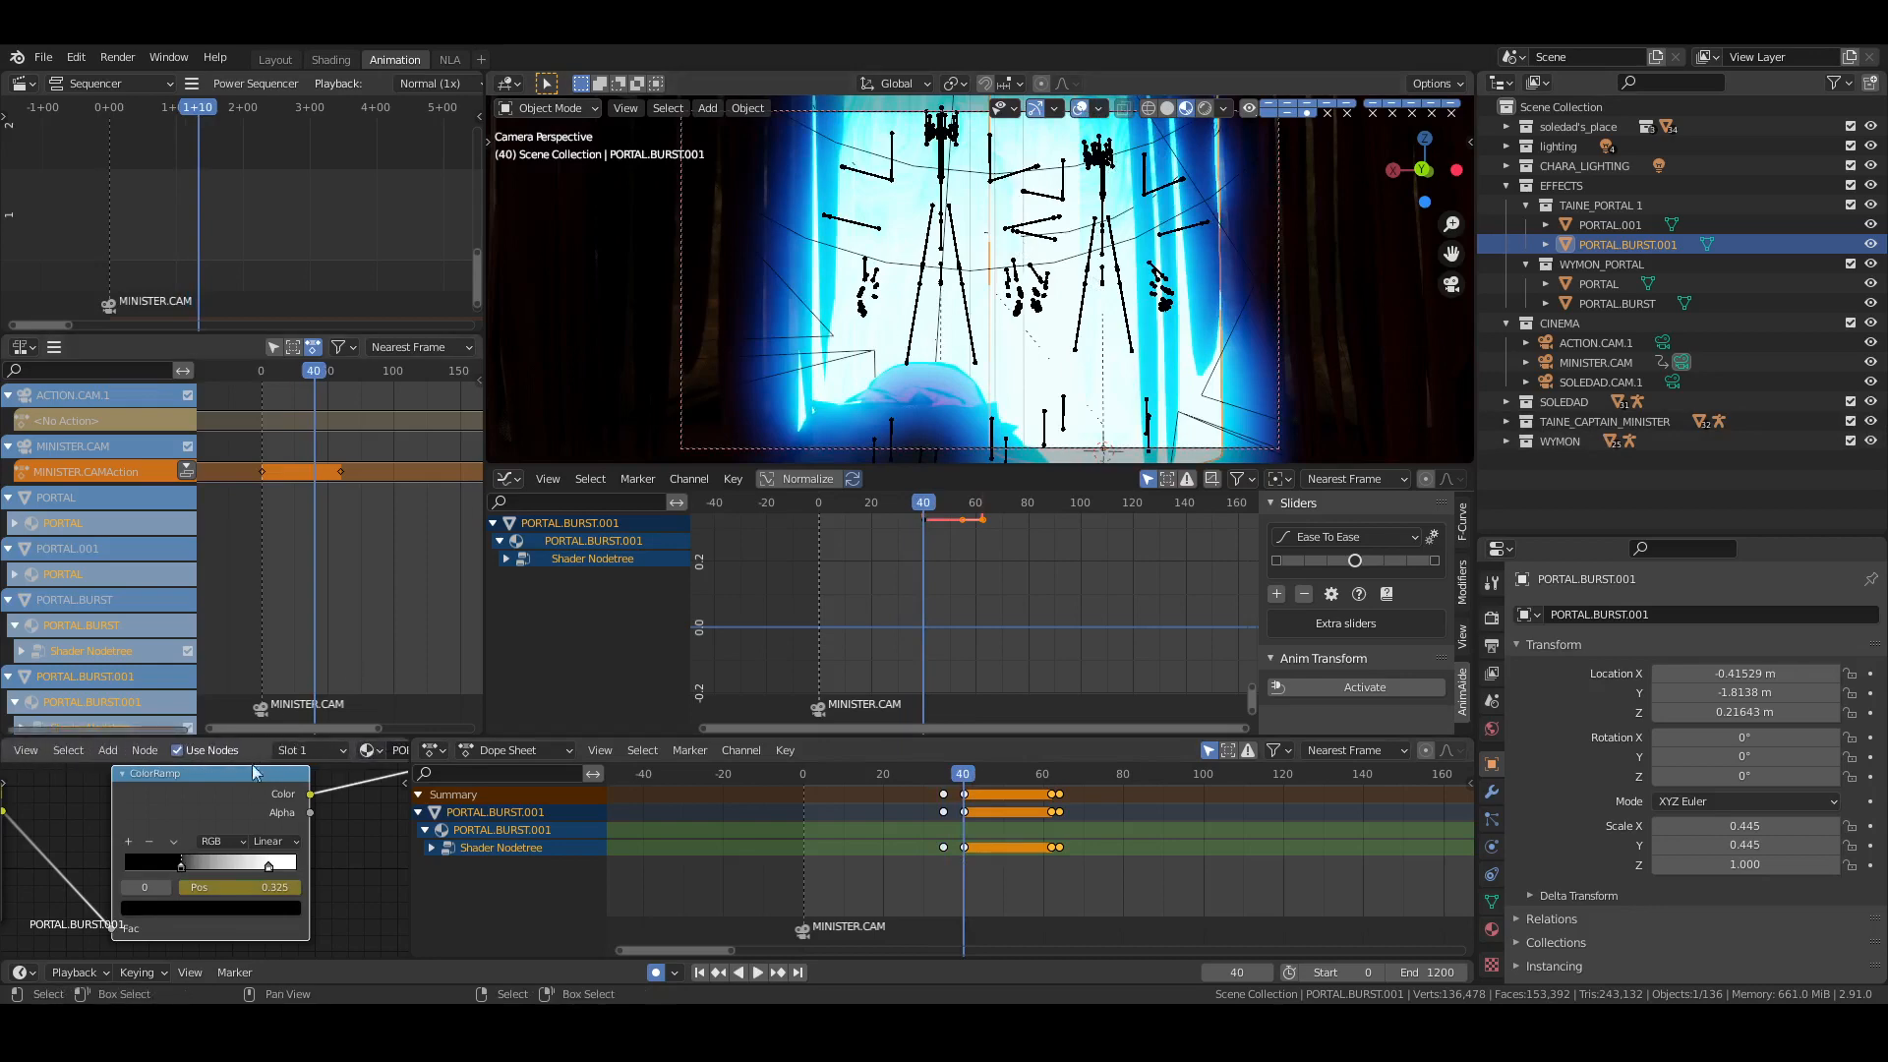
middle_click_drag(67, 749, 219, 751)
left_click(33, 747)
left_click(82, 826)
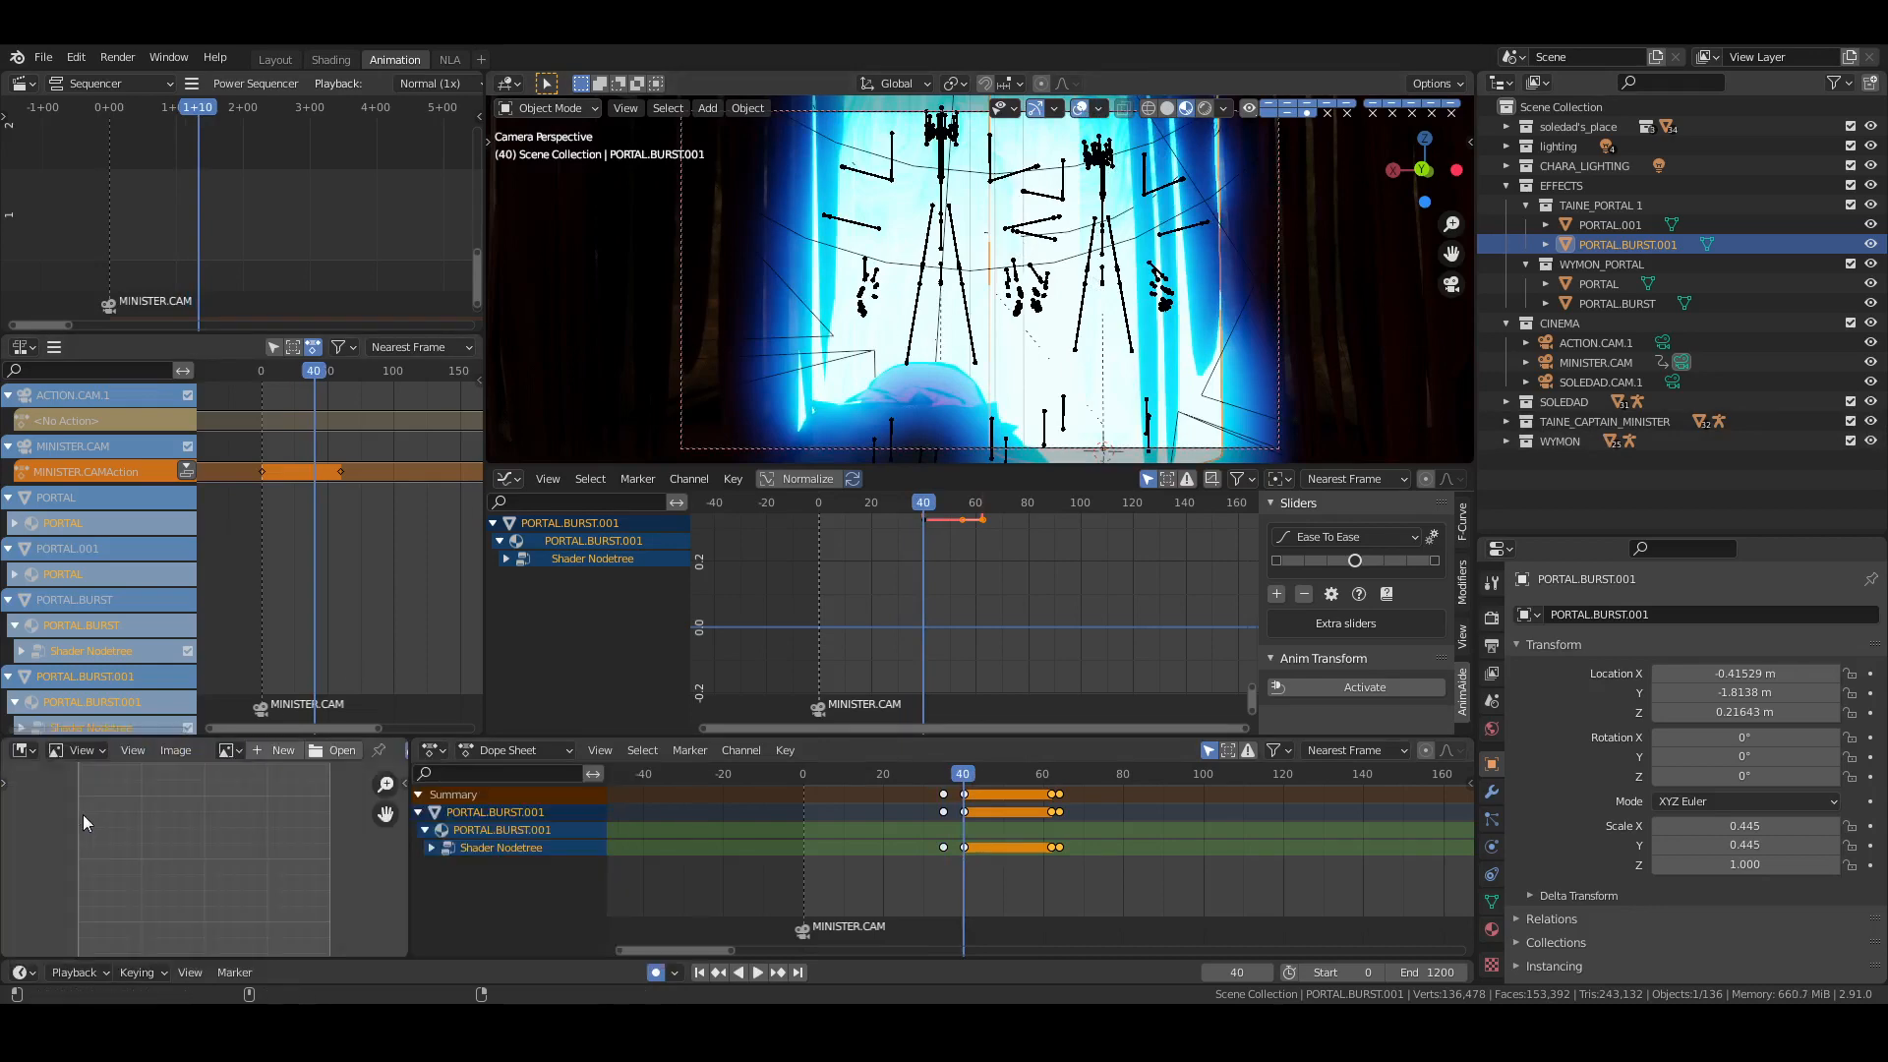
left_click(28, 750)
left_click(59, 810)
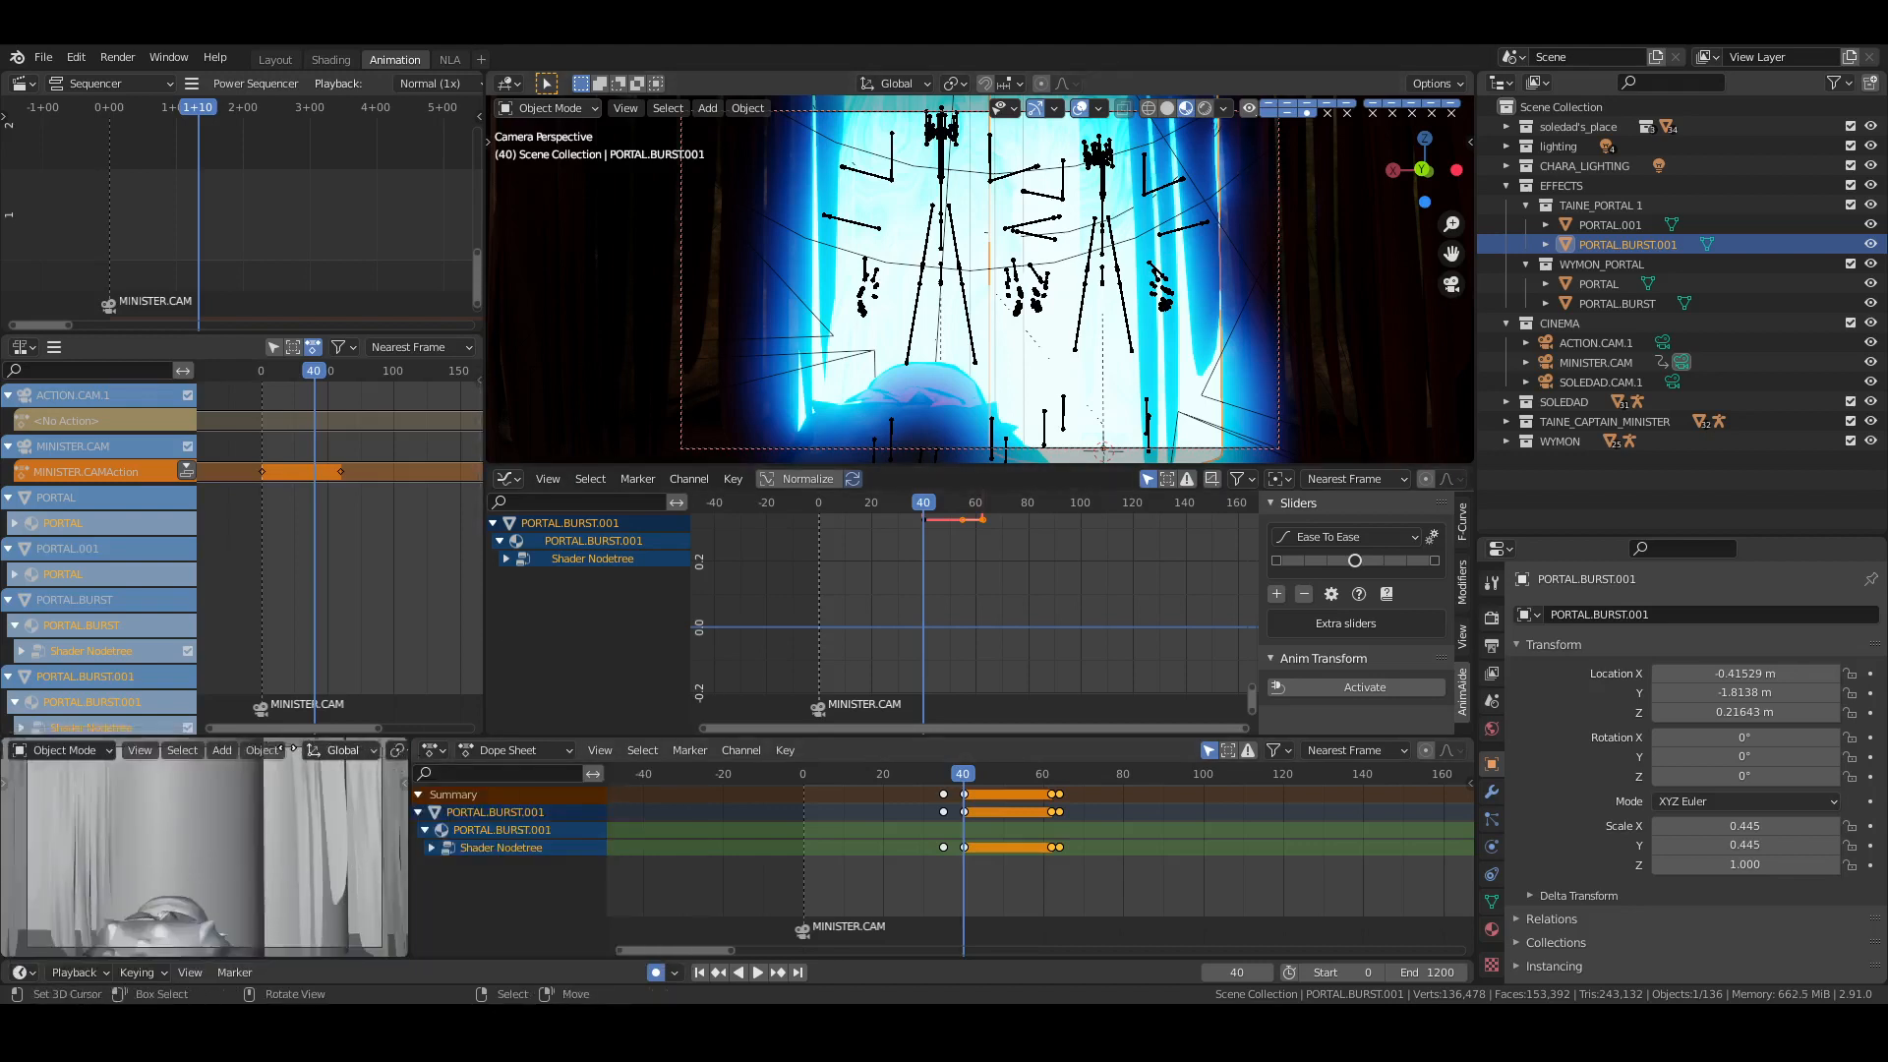
Set the new small viewport to Material Preview shading and the main viewport to Solid shading, and save the file
scroll(233, 755, "down", 5)
scroll(374, 751, "down", 6)
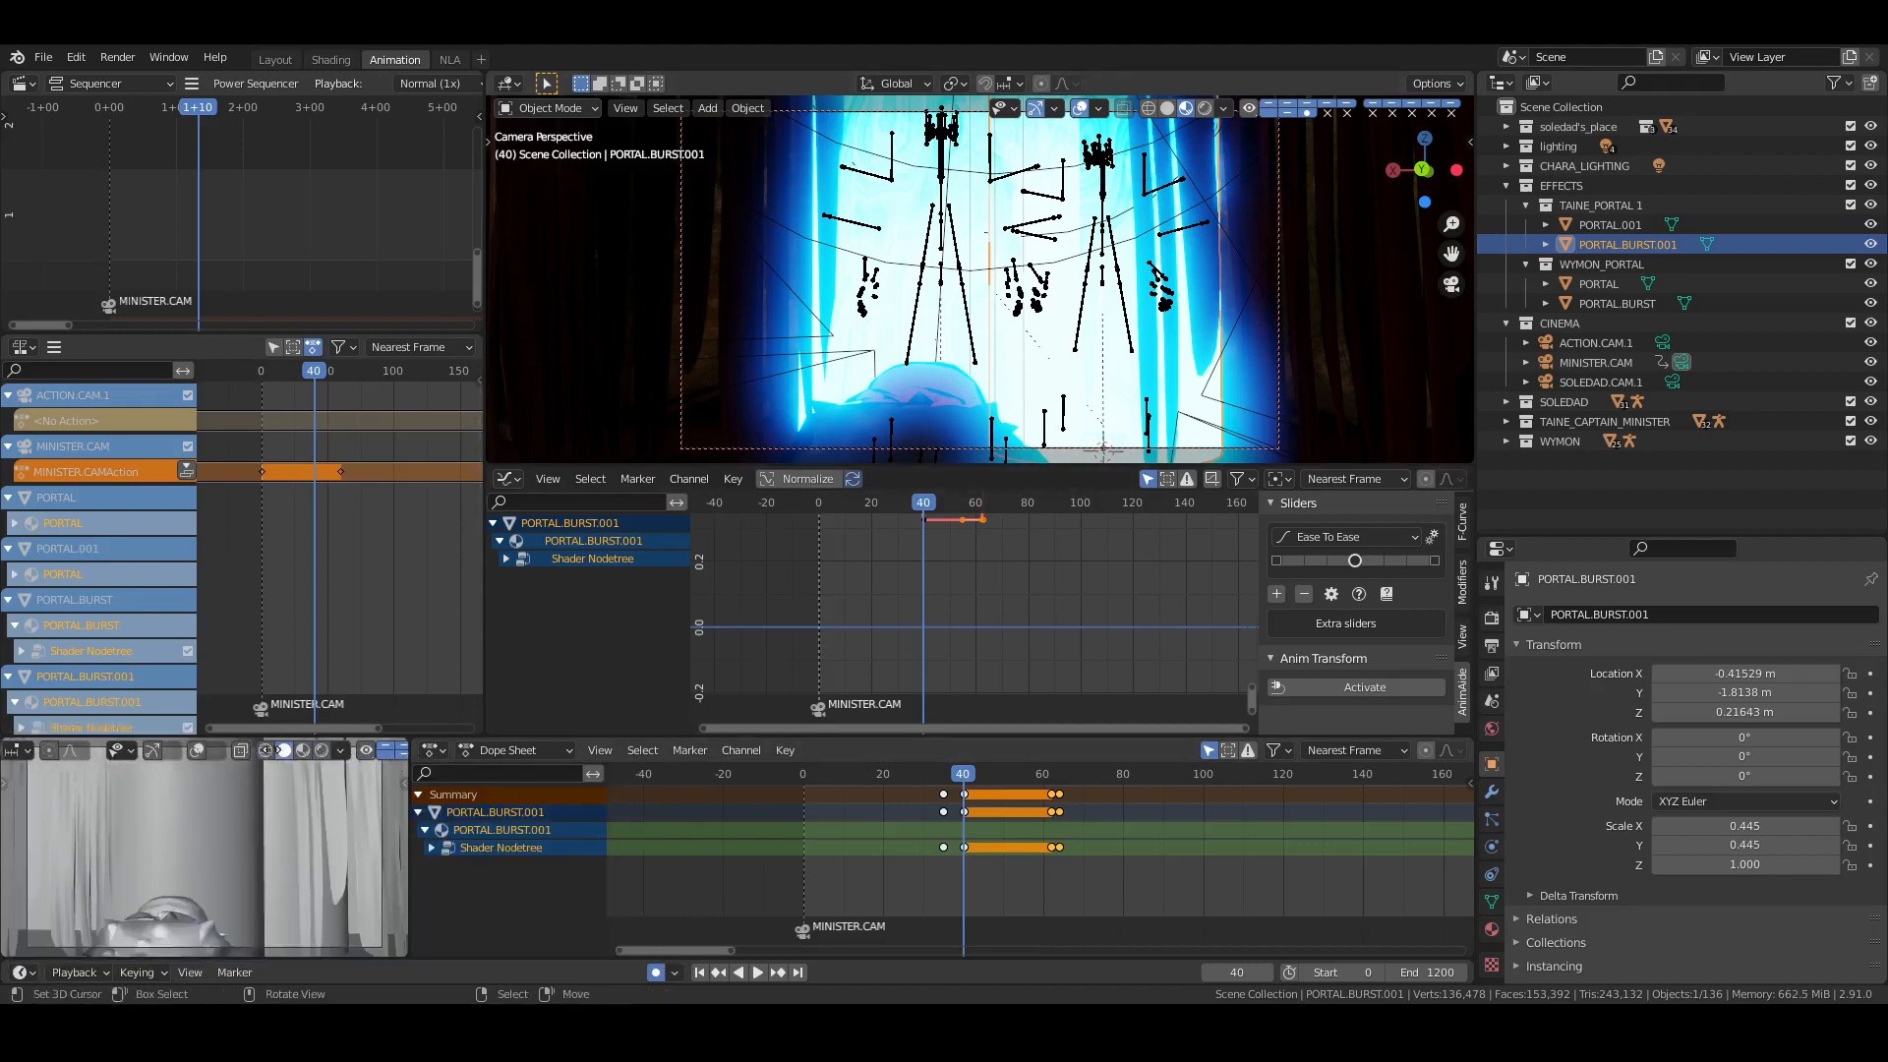
left_click(291, 750)
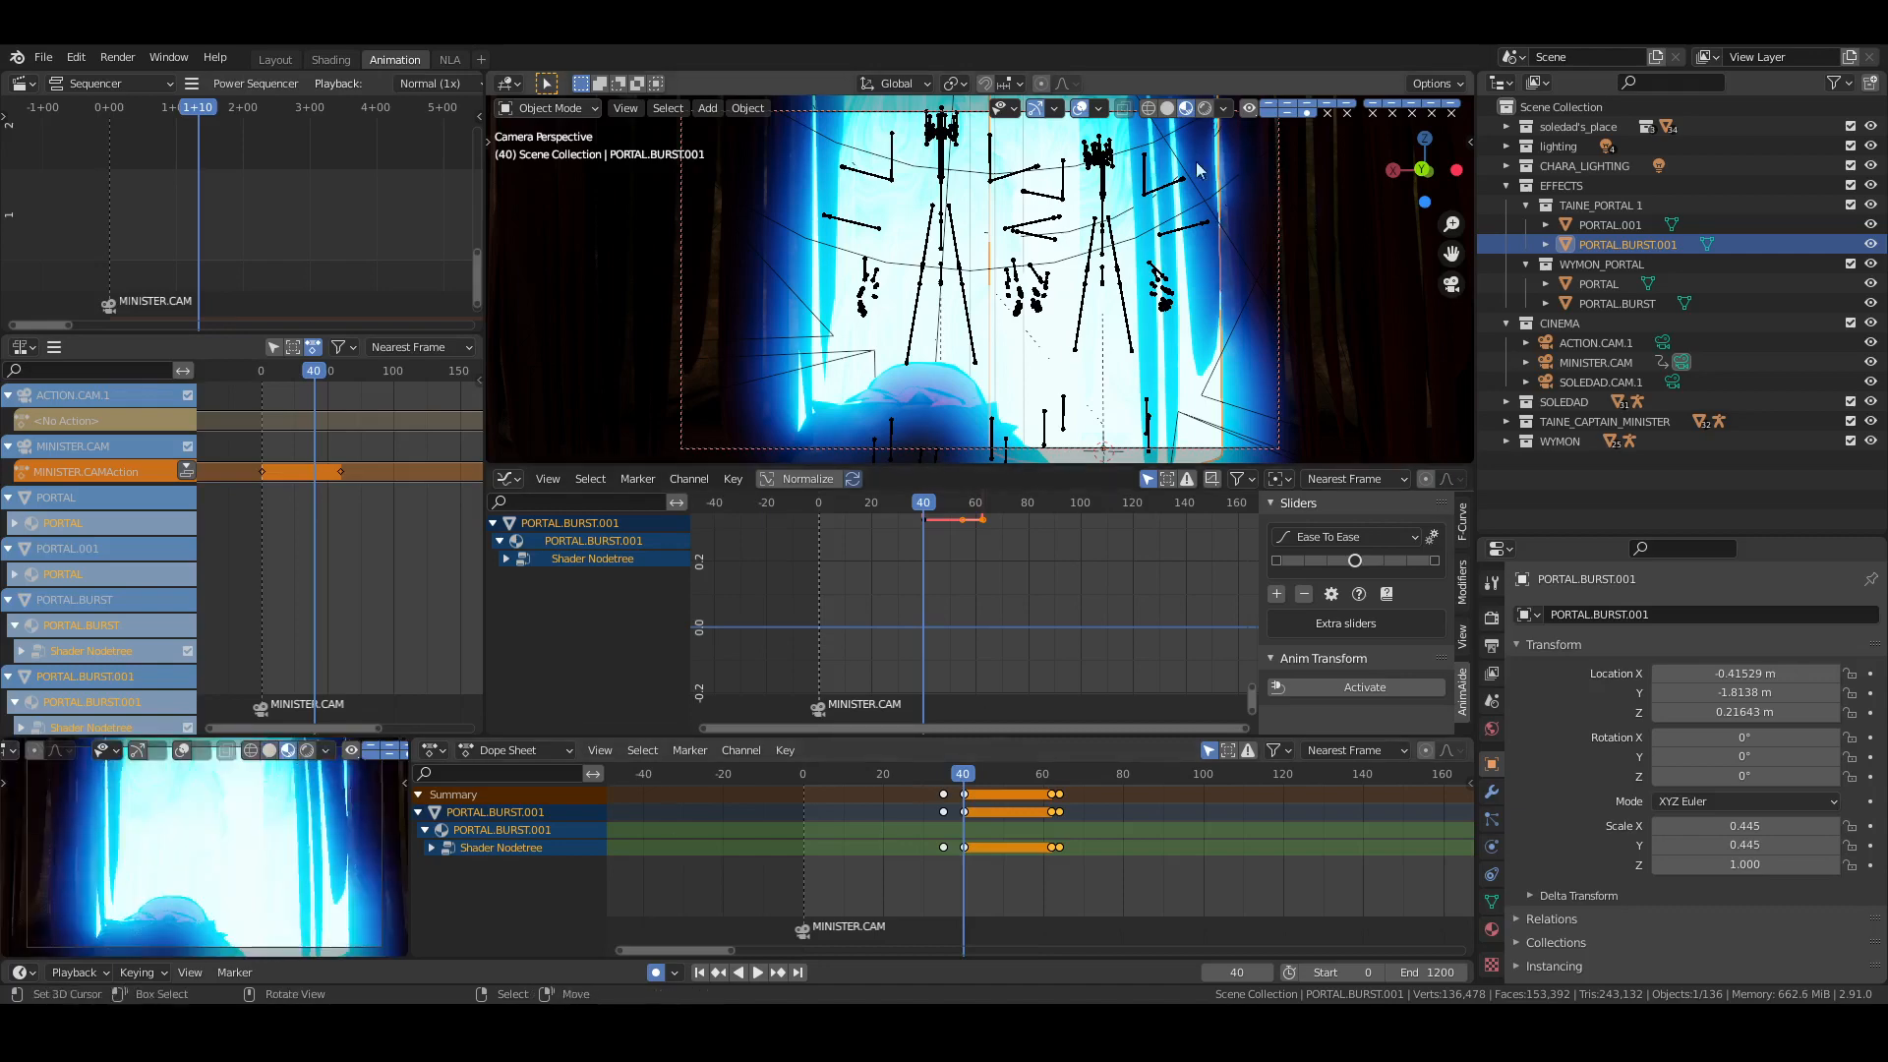
left_click(1167, 108)
key("ctrl+s")
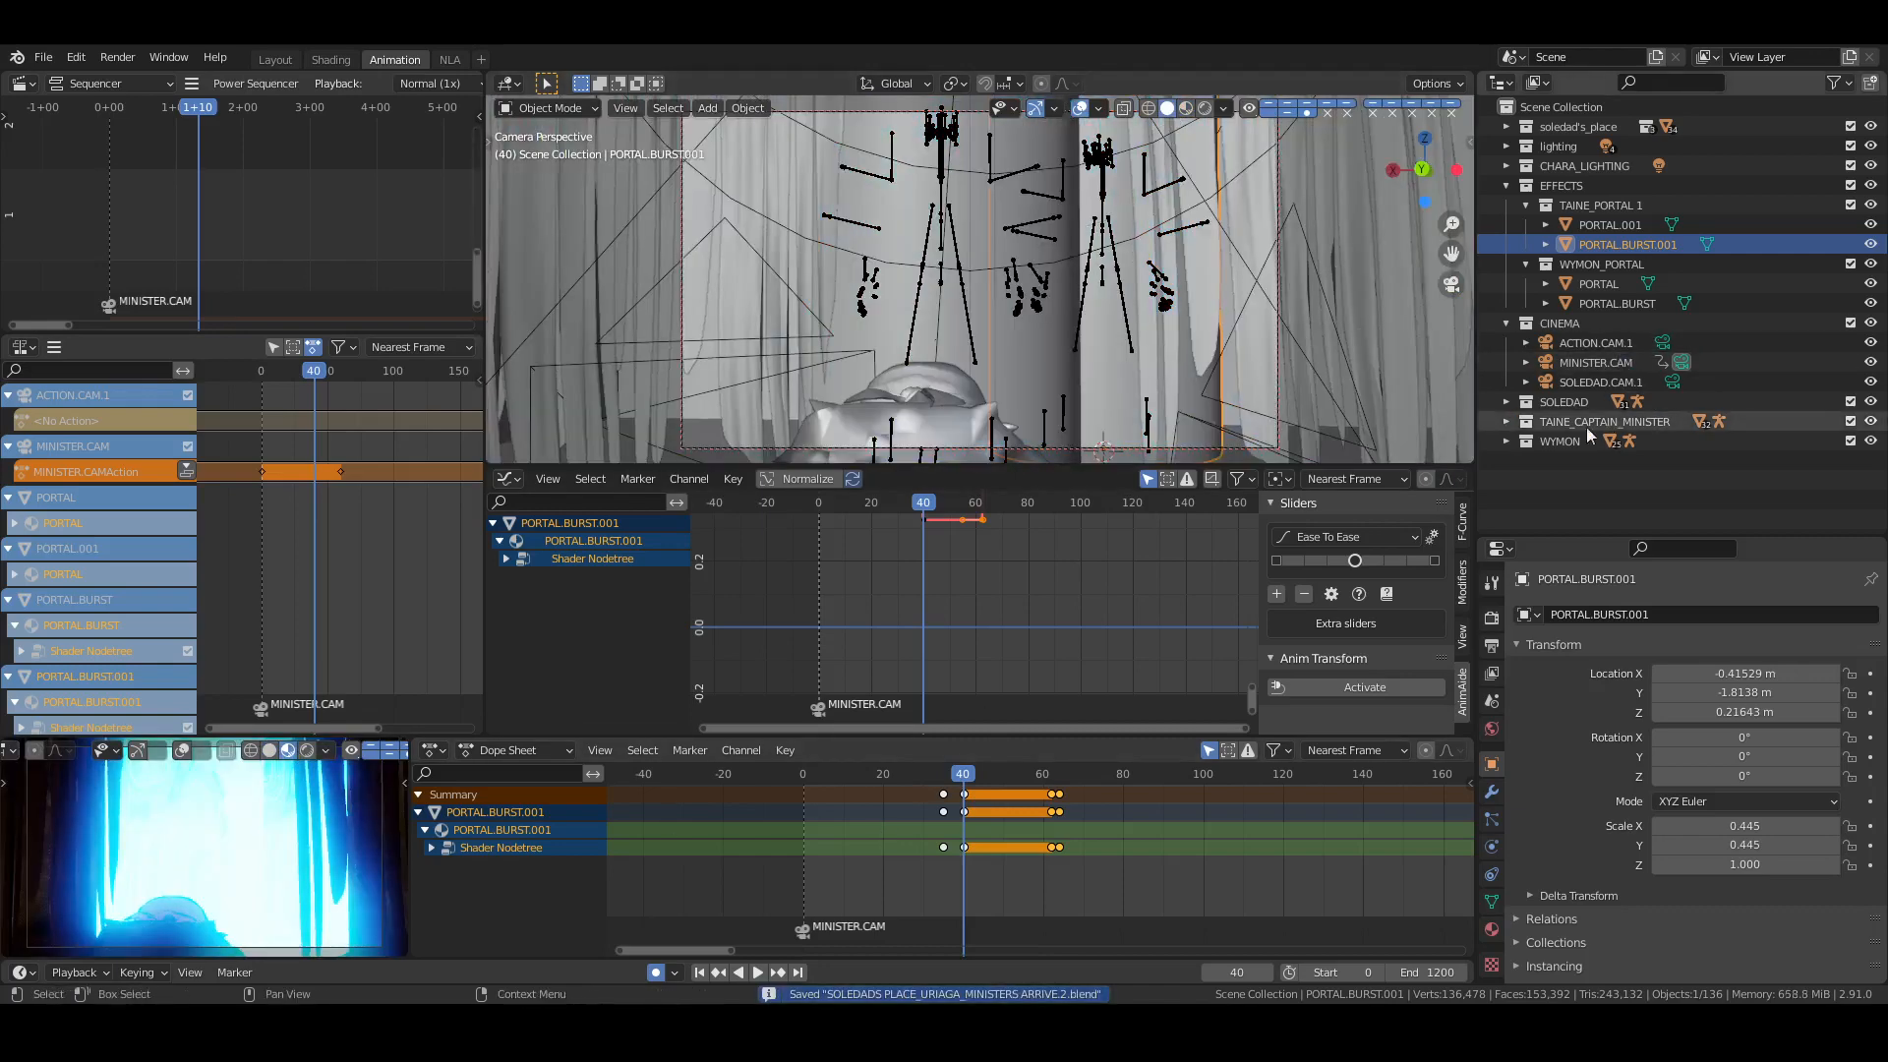
Switch ARMATURE TAINE from the TAINE_CAPTAIN_MINISTER collection to Pose Mode, and save the file
left_click(1505, 423)
left_click(1579, 438)
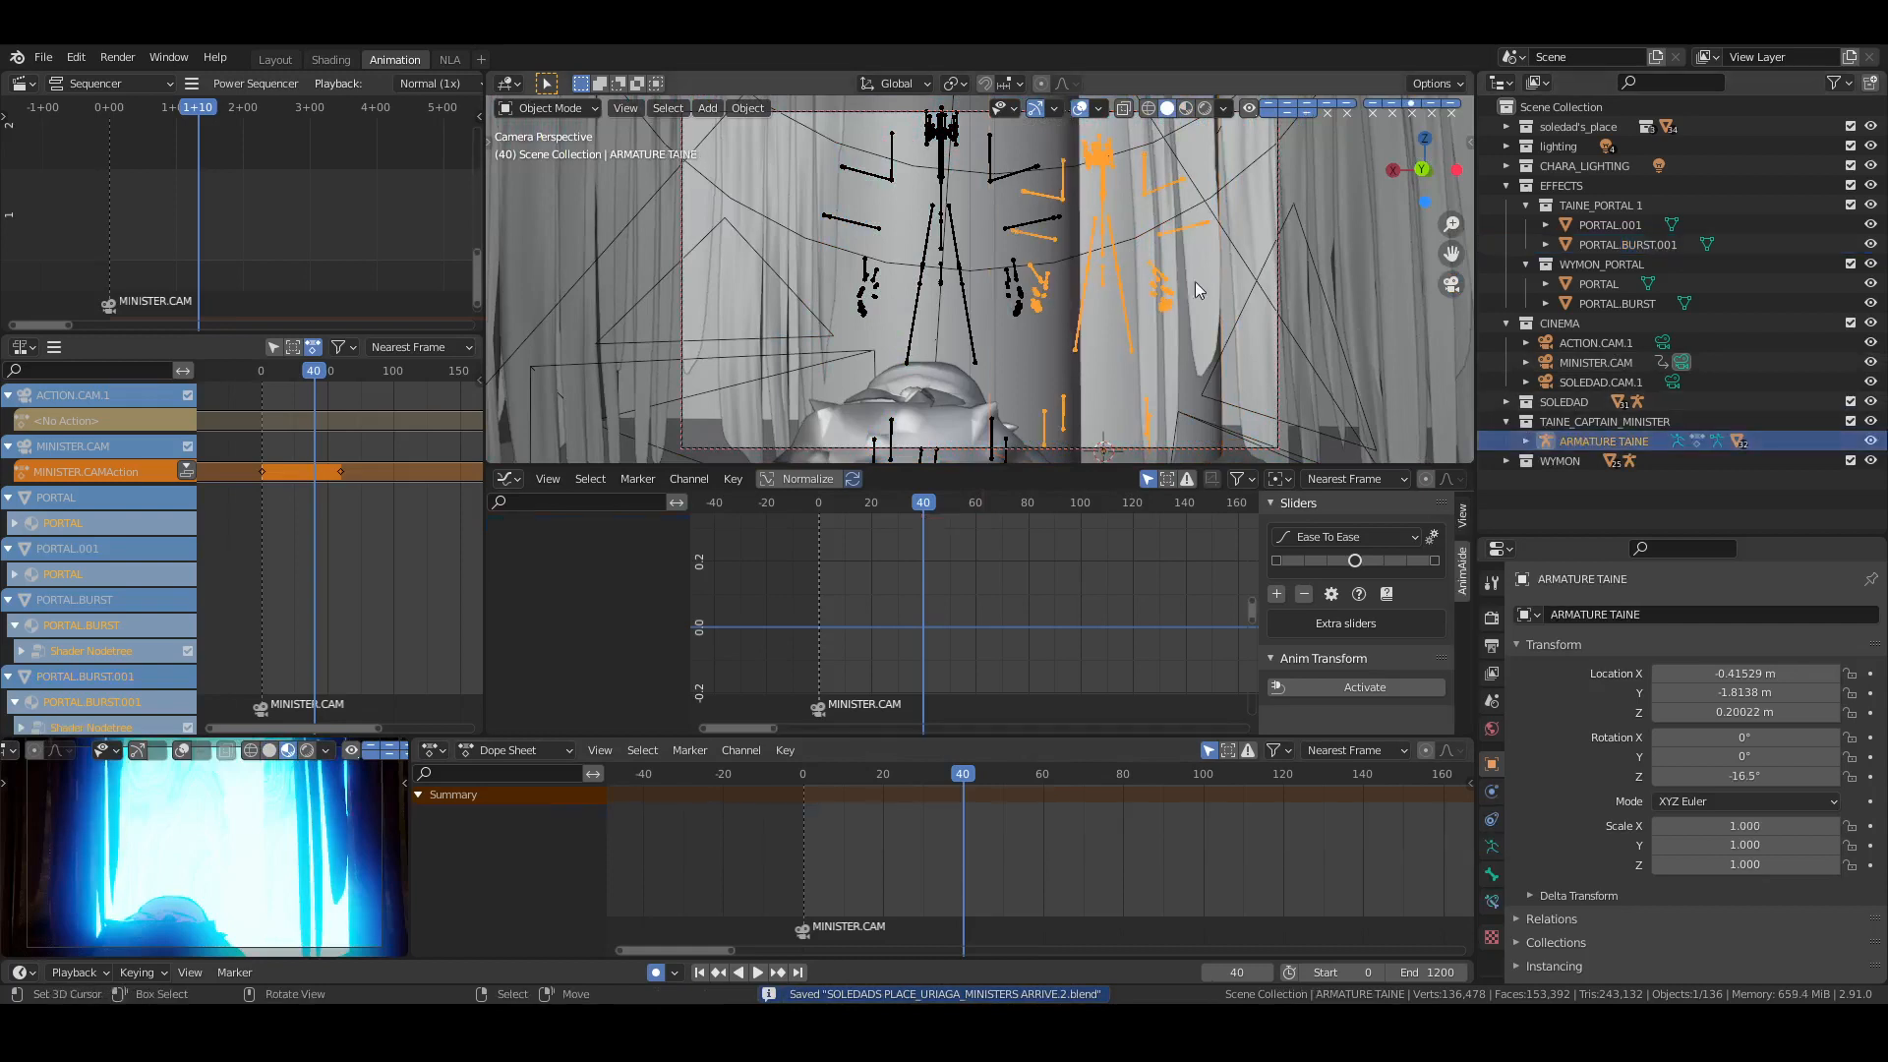
key("ctrl+Tab")
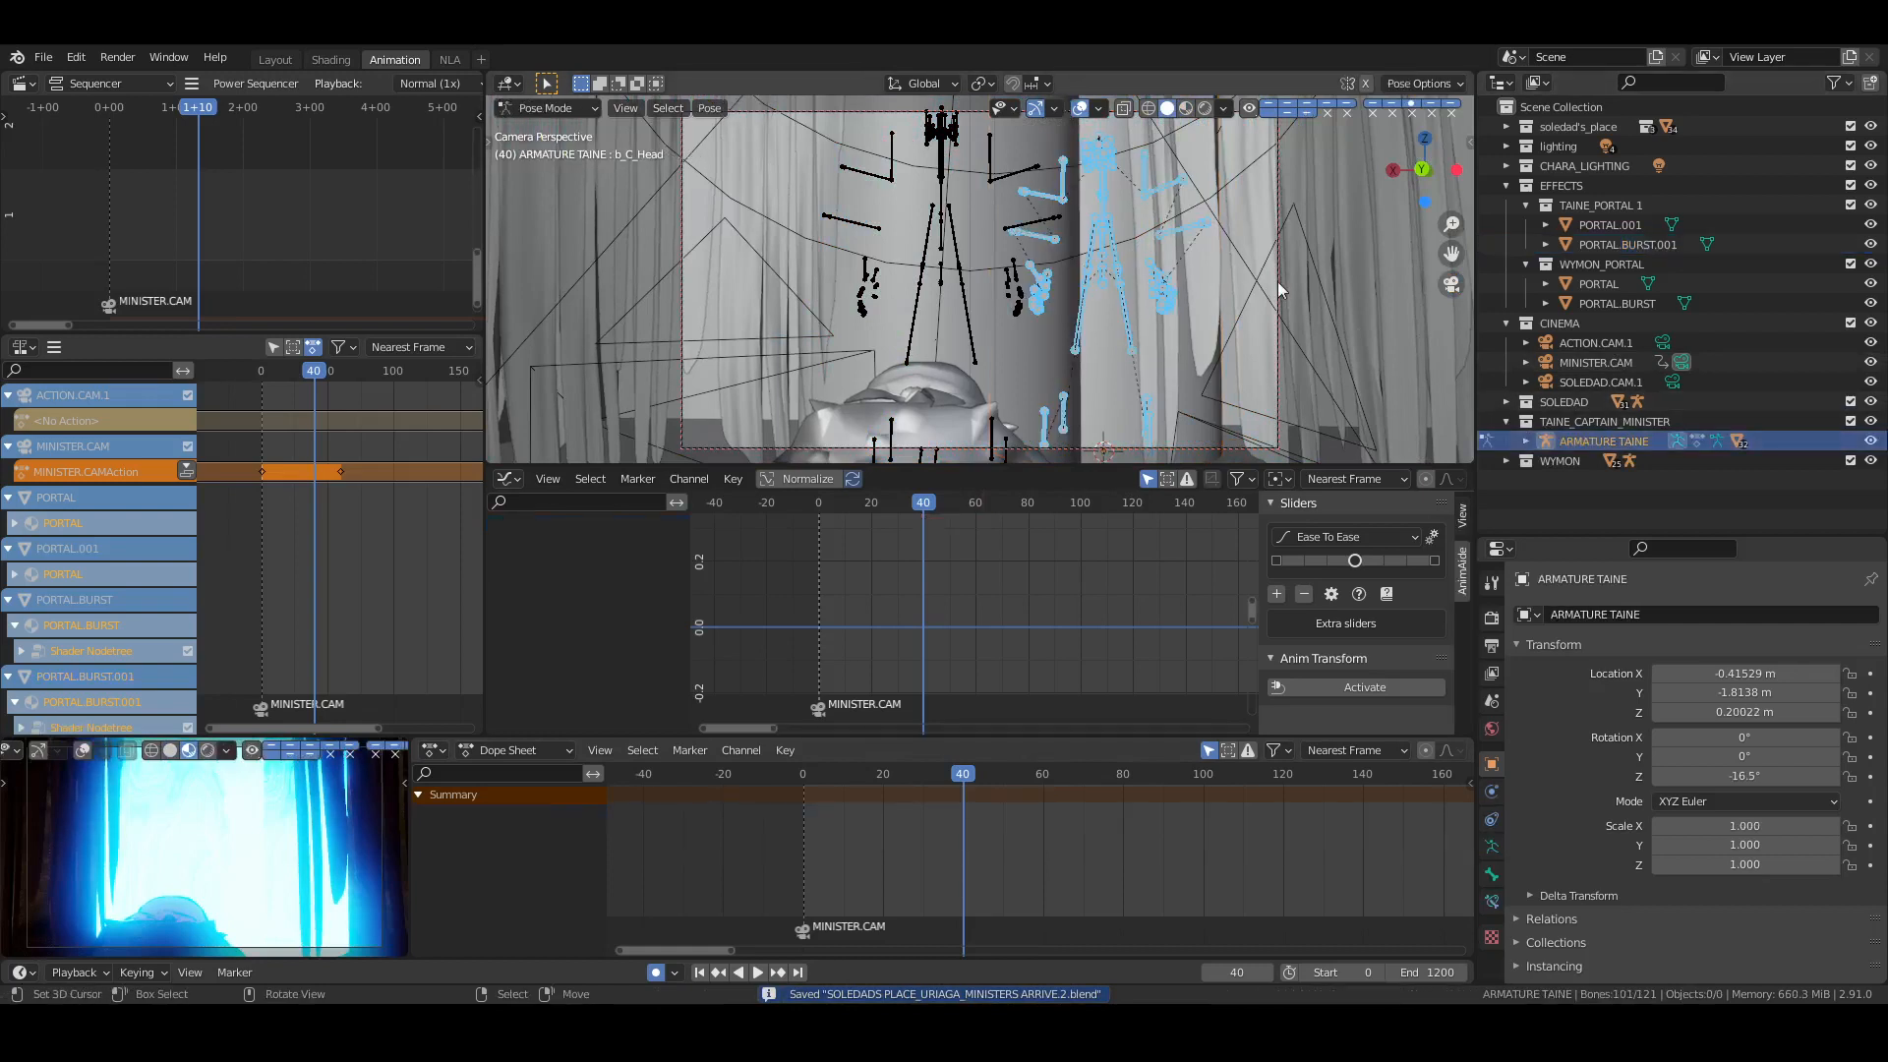
key("i")
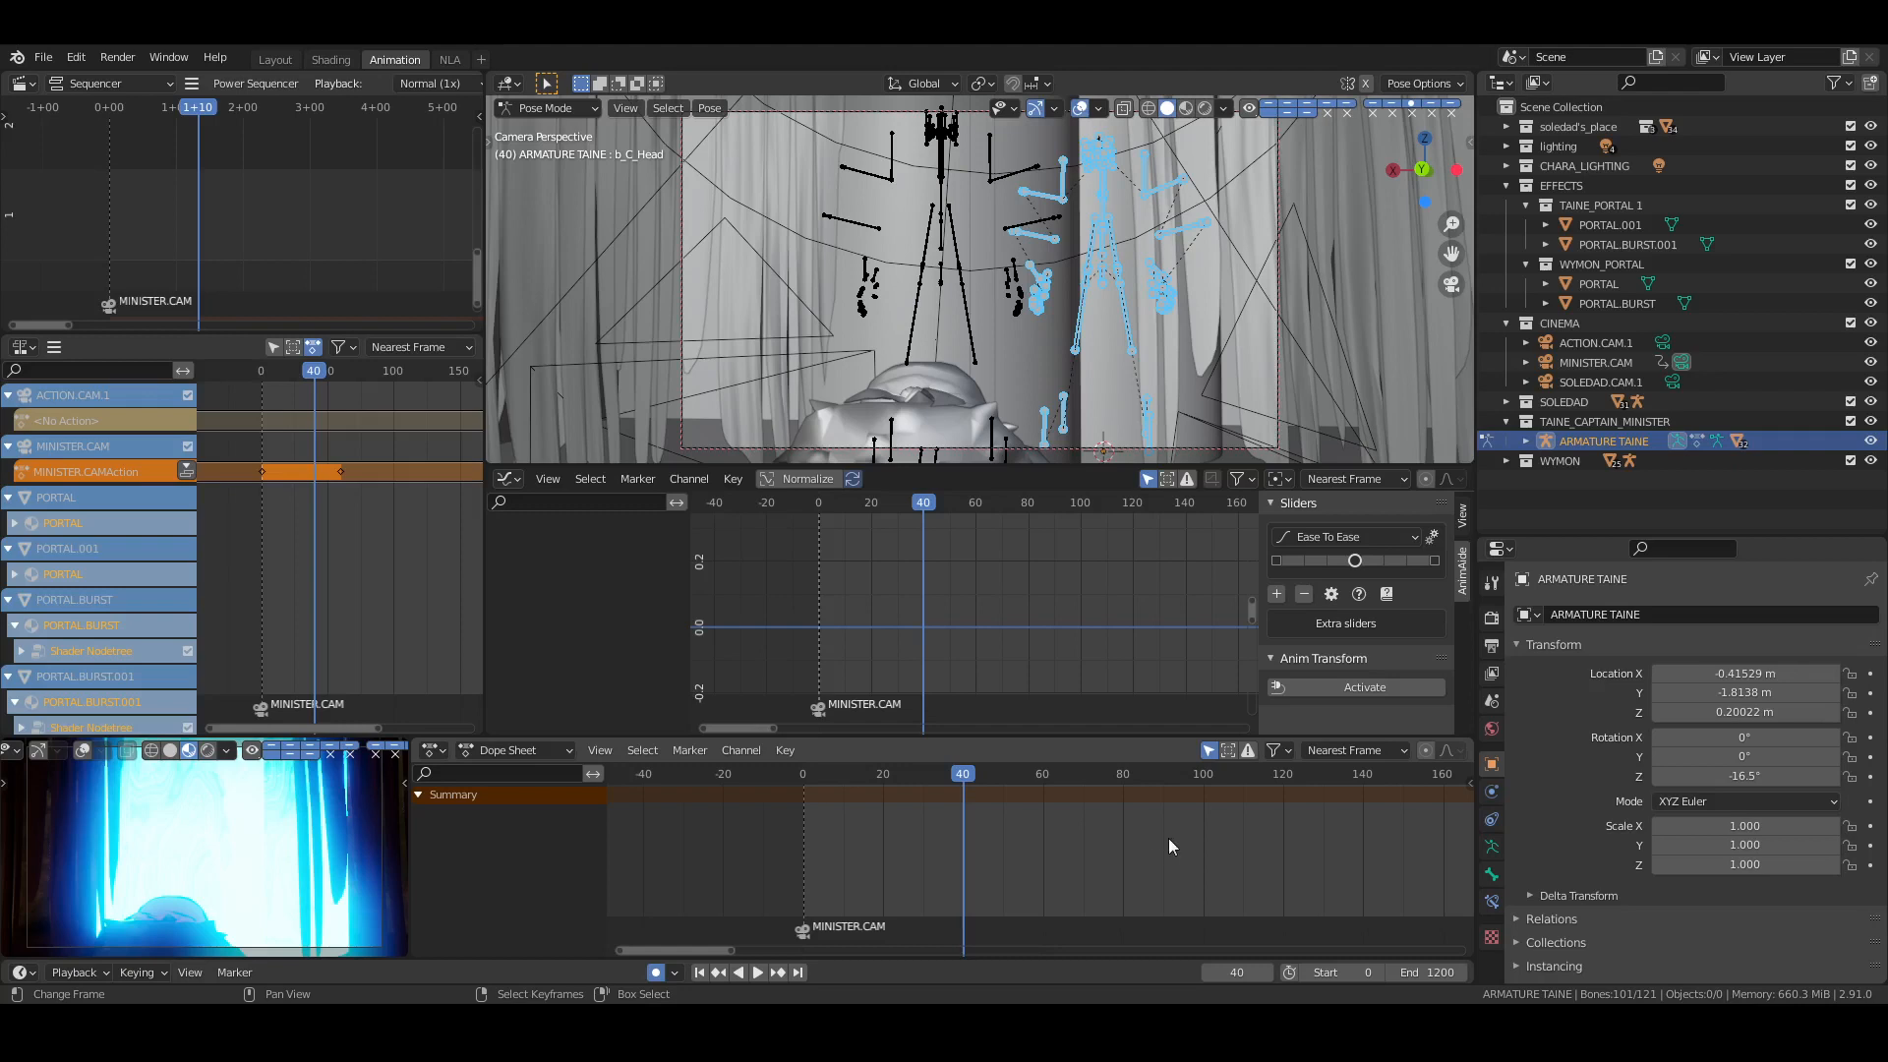
middle_click_drag(1216, 848, 1154, 856)
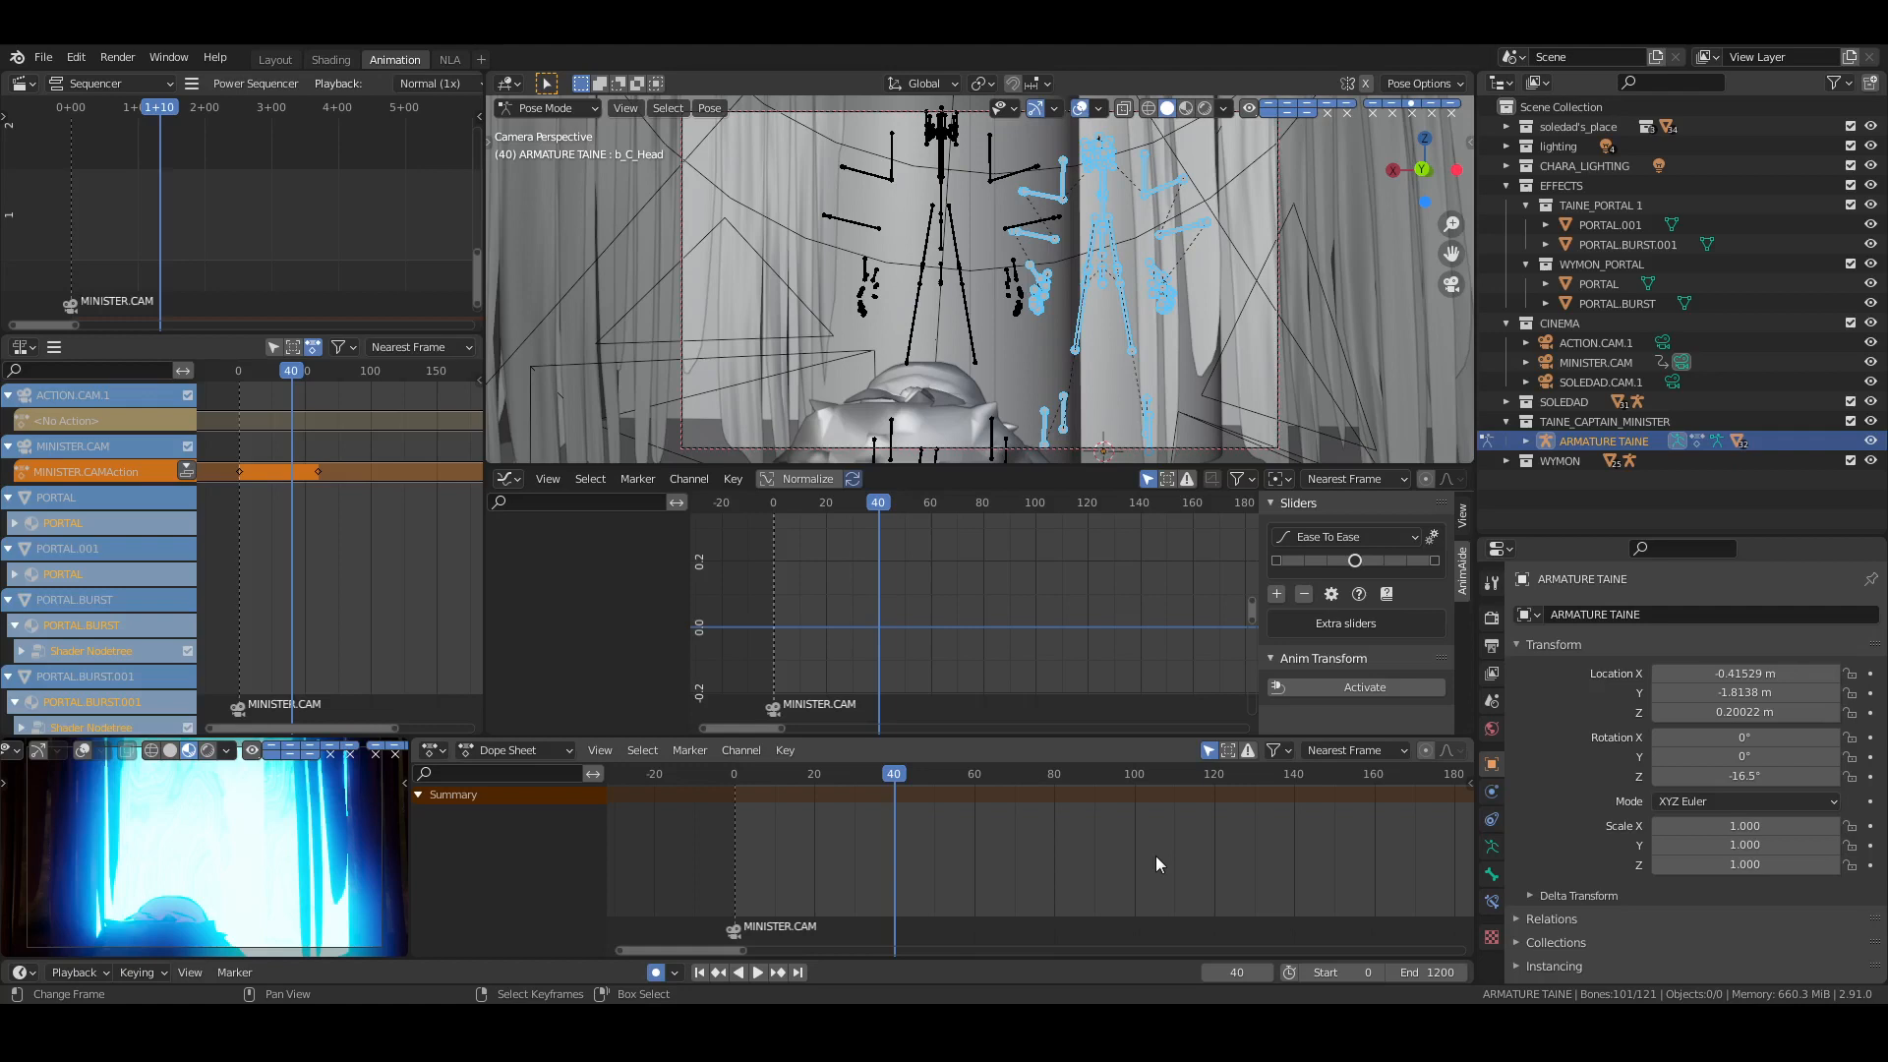
key("ctrl+s")
Insert keyframes on all selected bones of ARMATURE TAINE on frame 40
left_click(1336, 536)
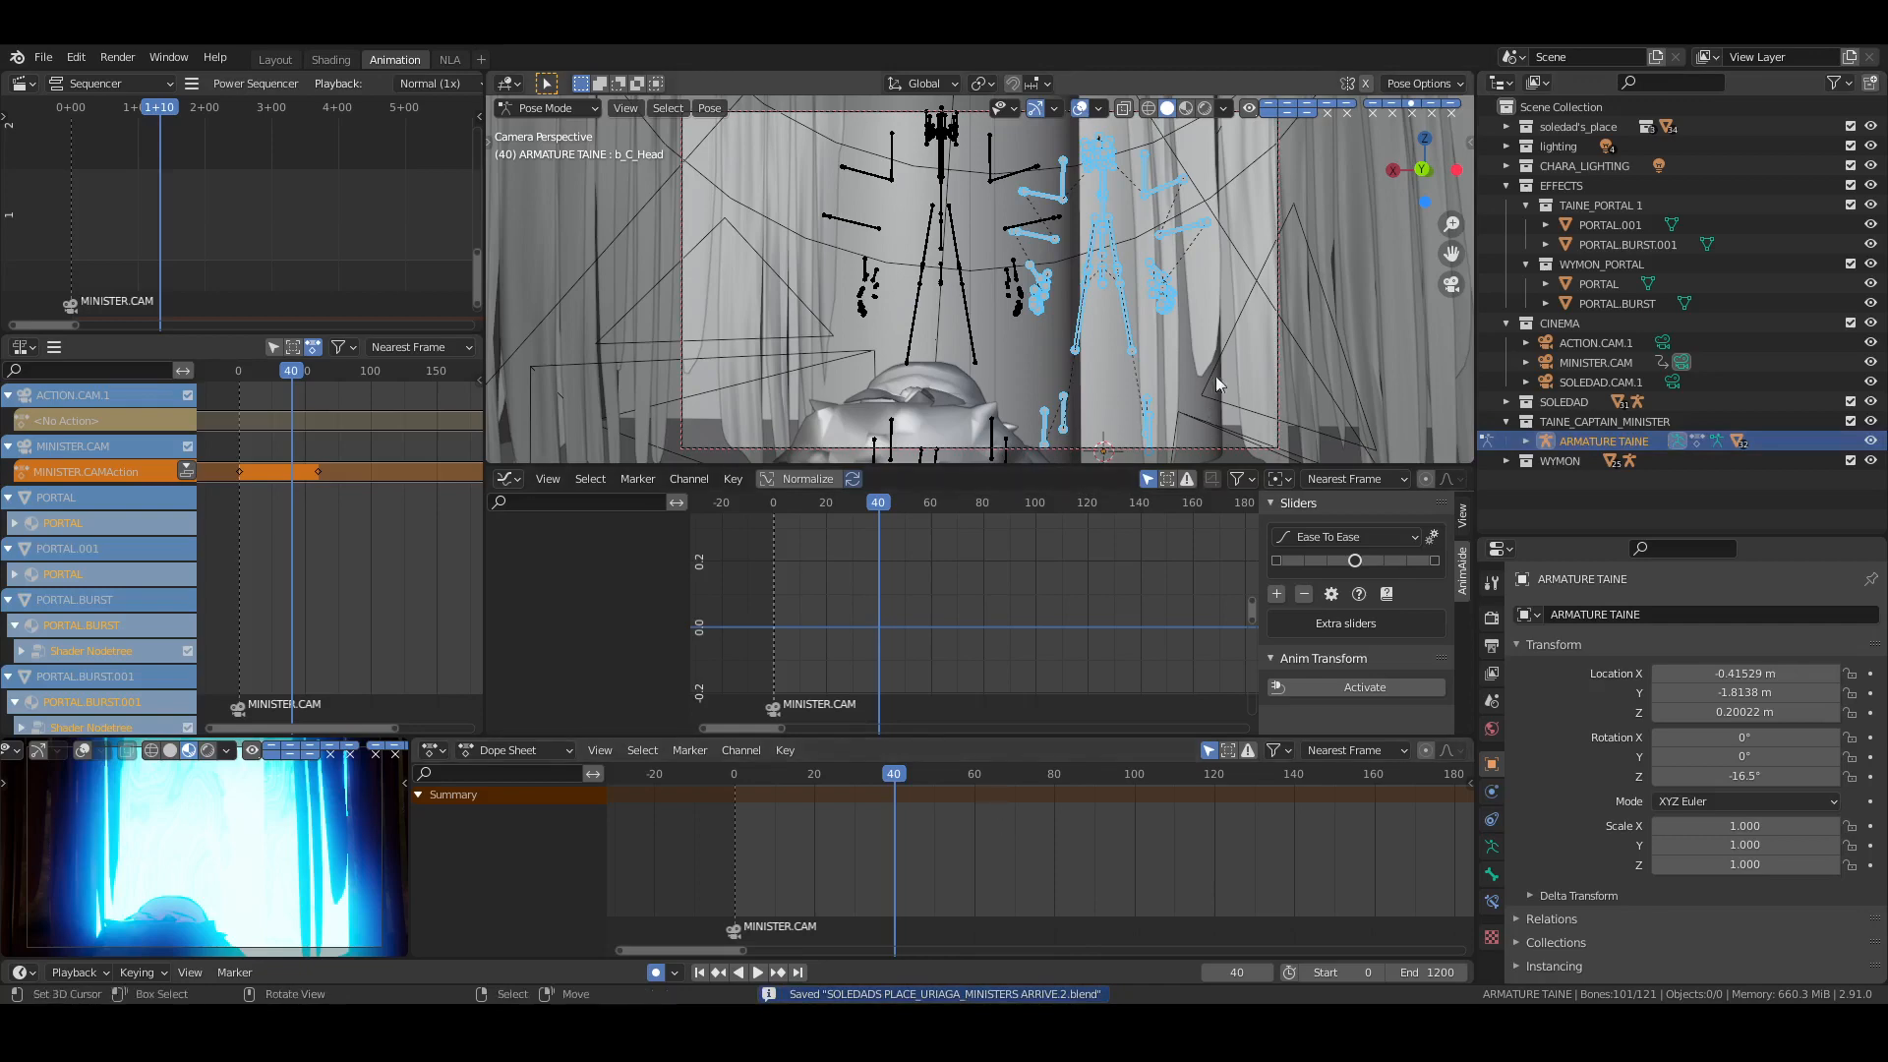
key("i")
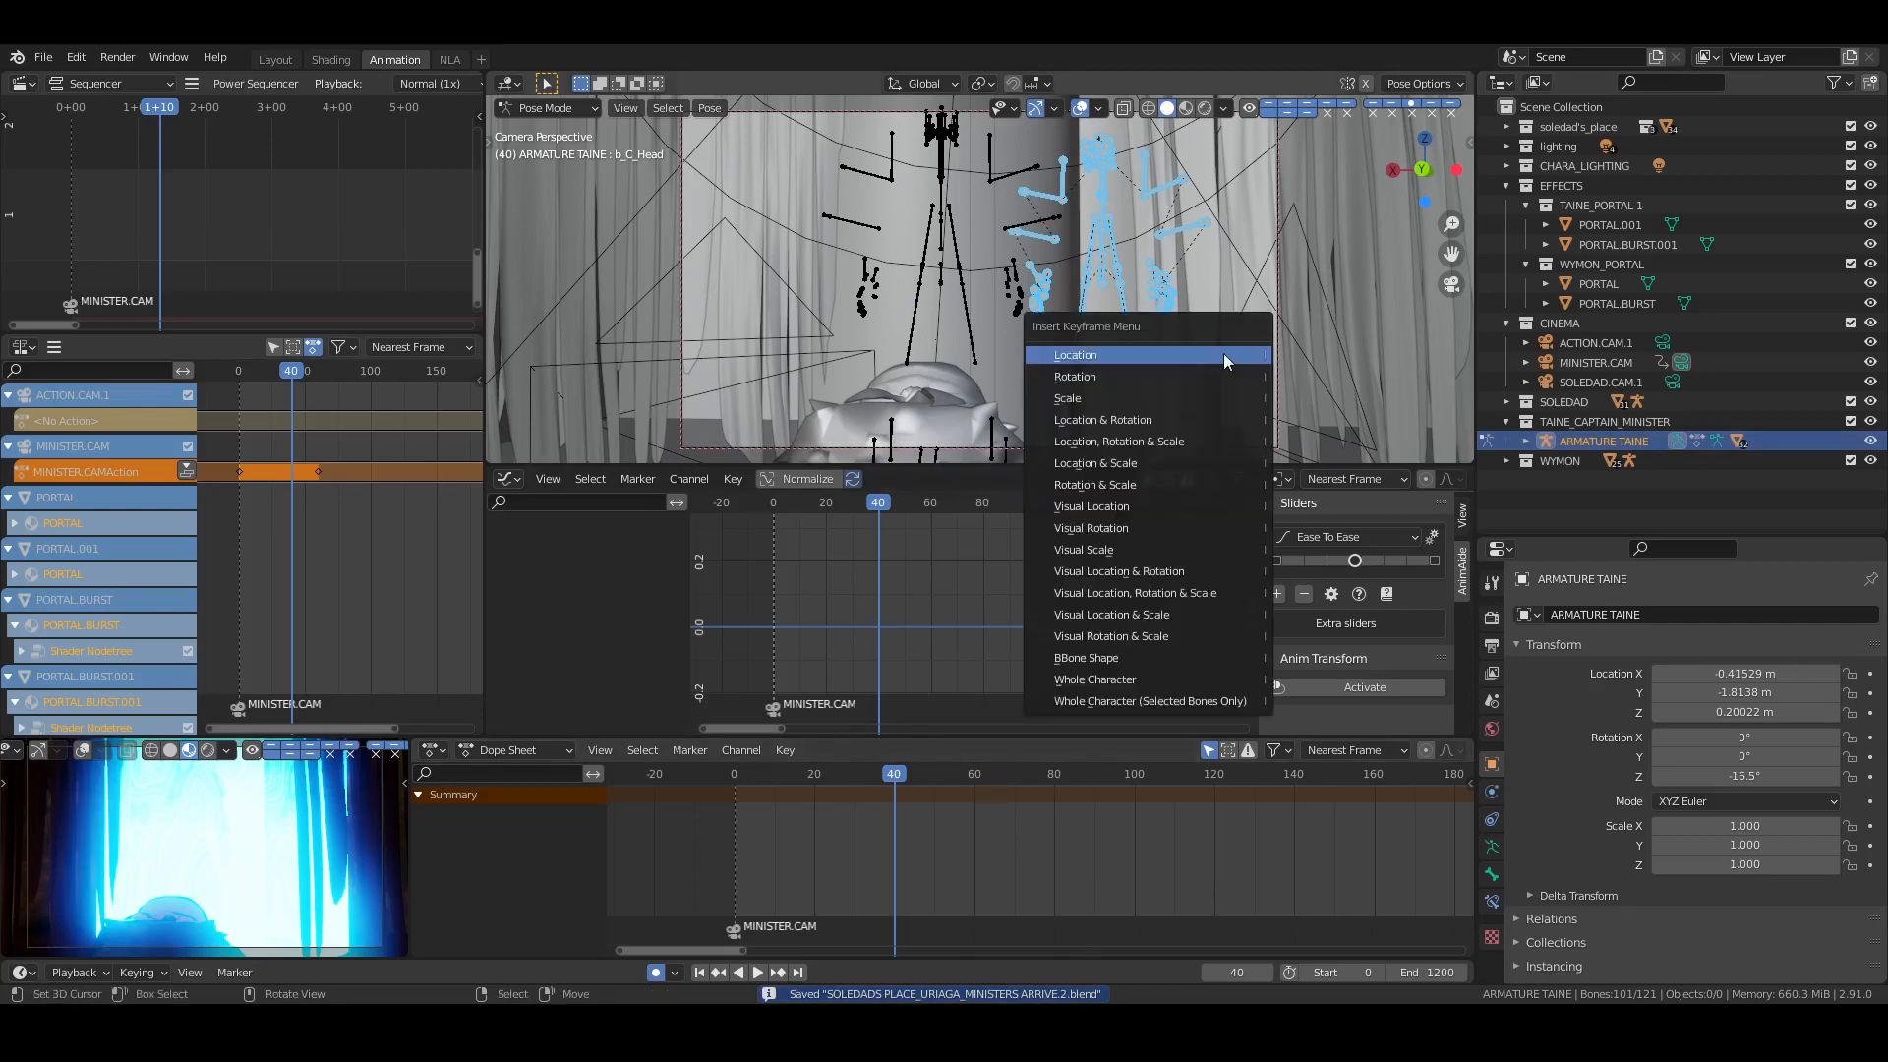
left_click(1183, 409)
Expand ARMATURE TAINE's pose bones in the outliner, go to frame 39 and select only the b_C_Base bone
left_click(1526, 440)
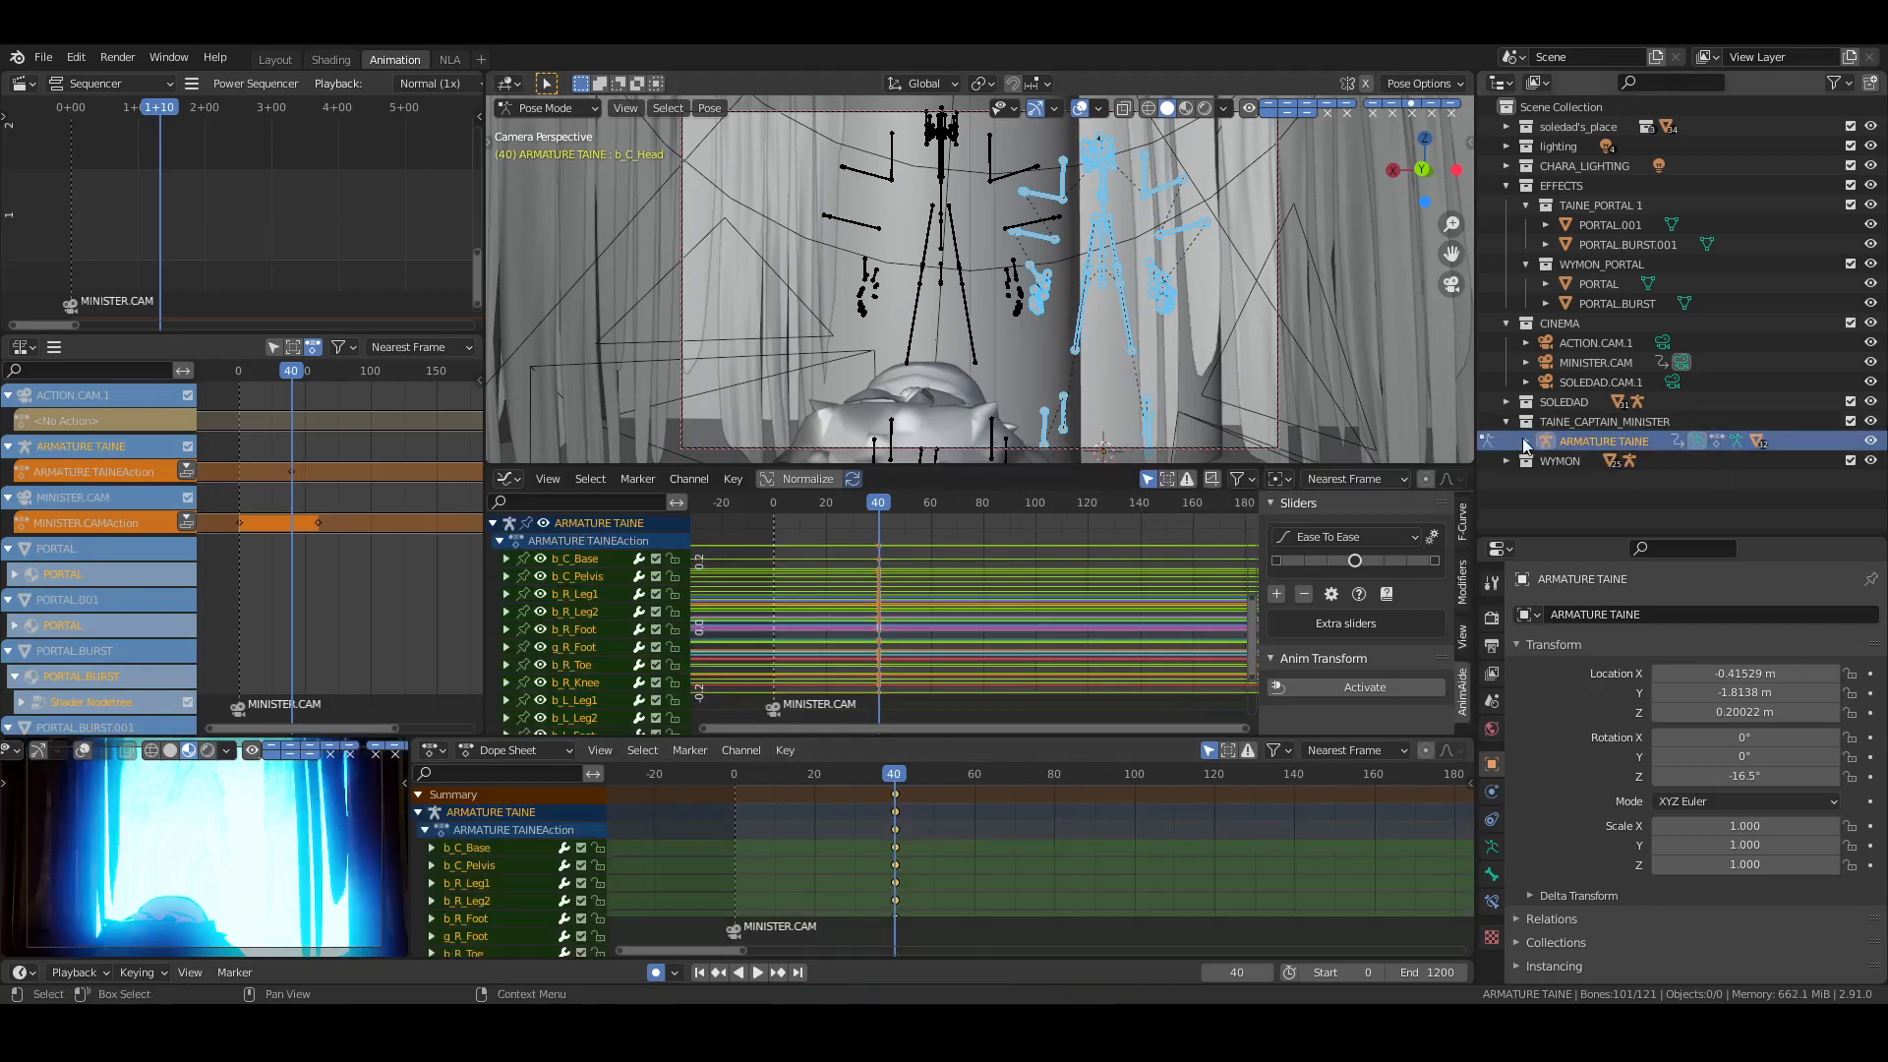
left_click(1546, 500)
scroll(1601, 381, "down", 5)
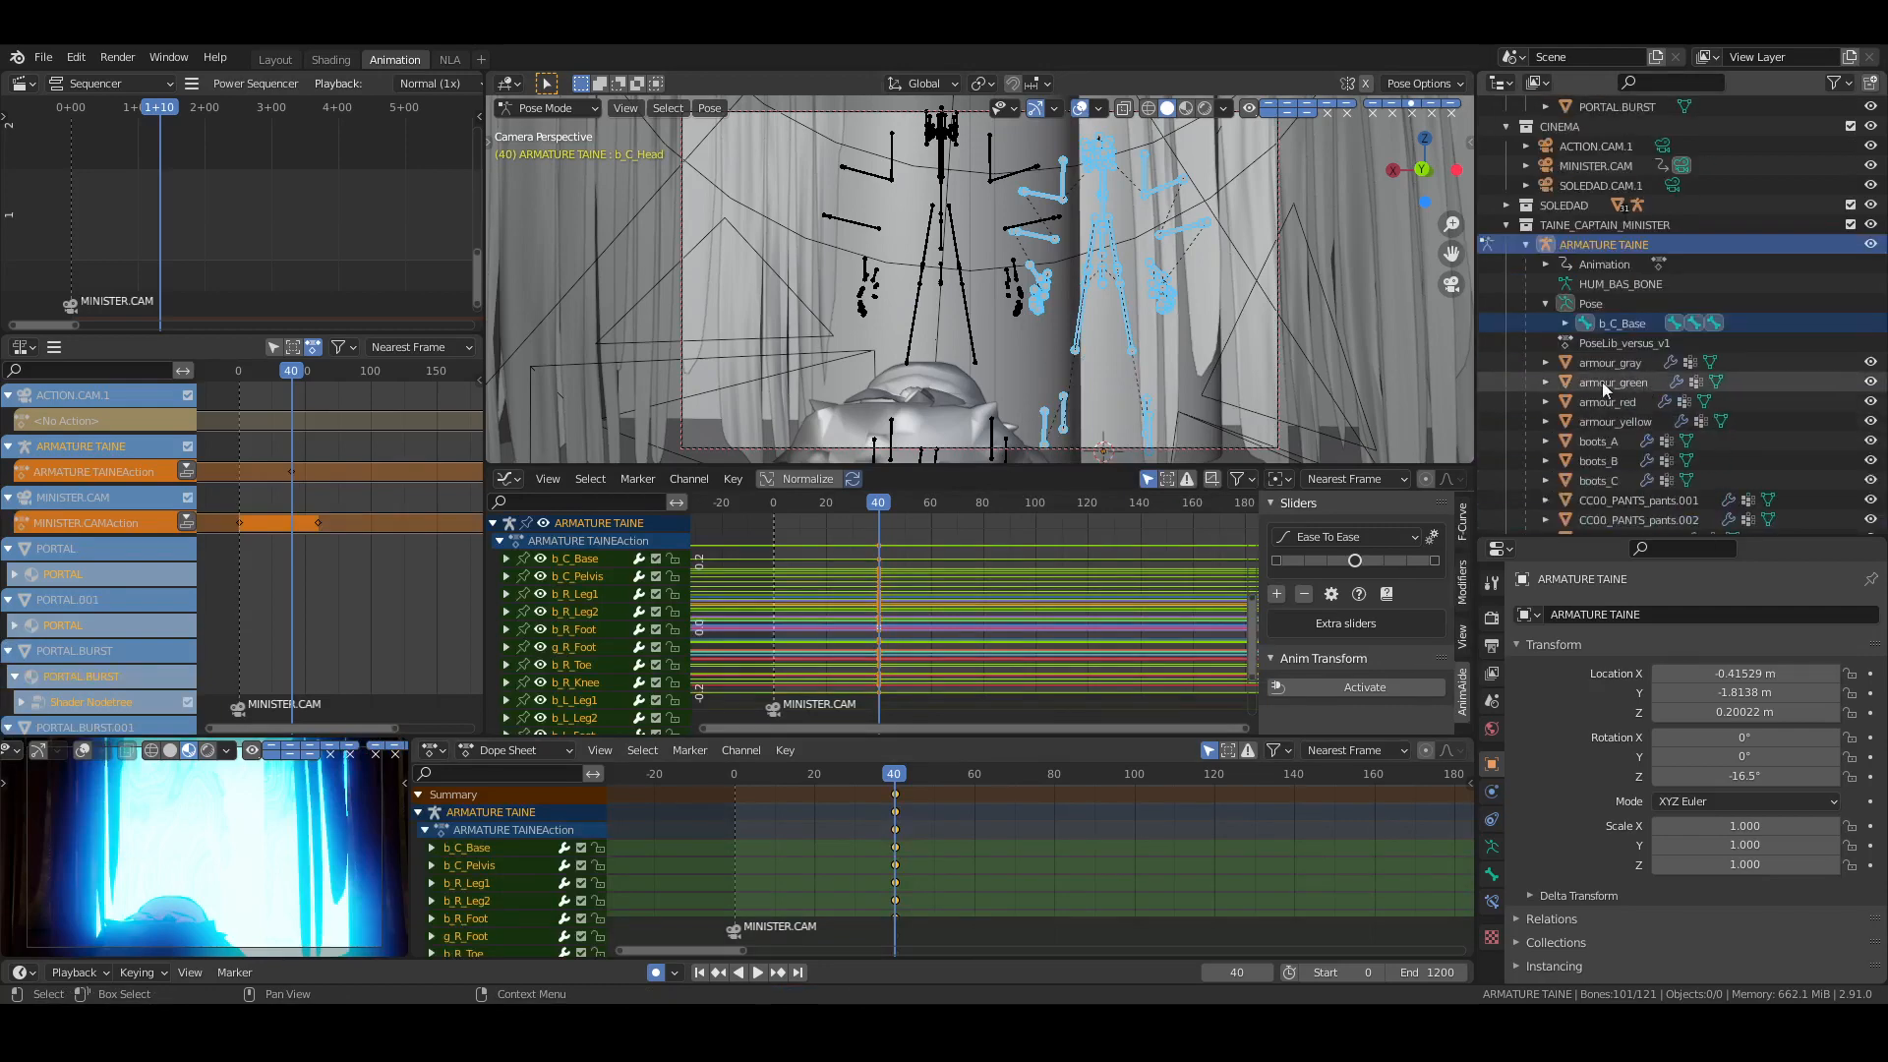
left_click(1624, 320)
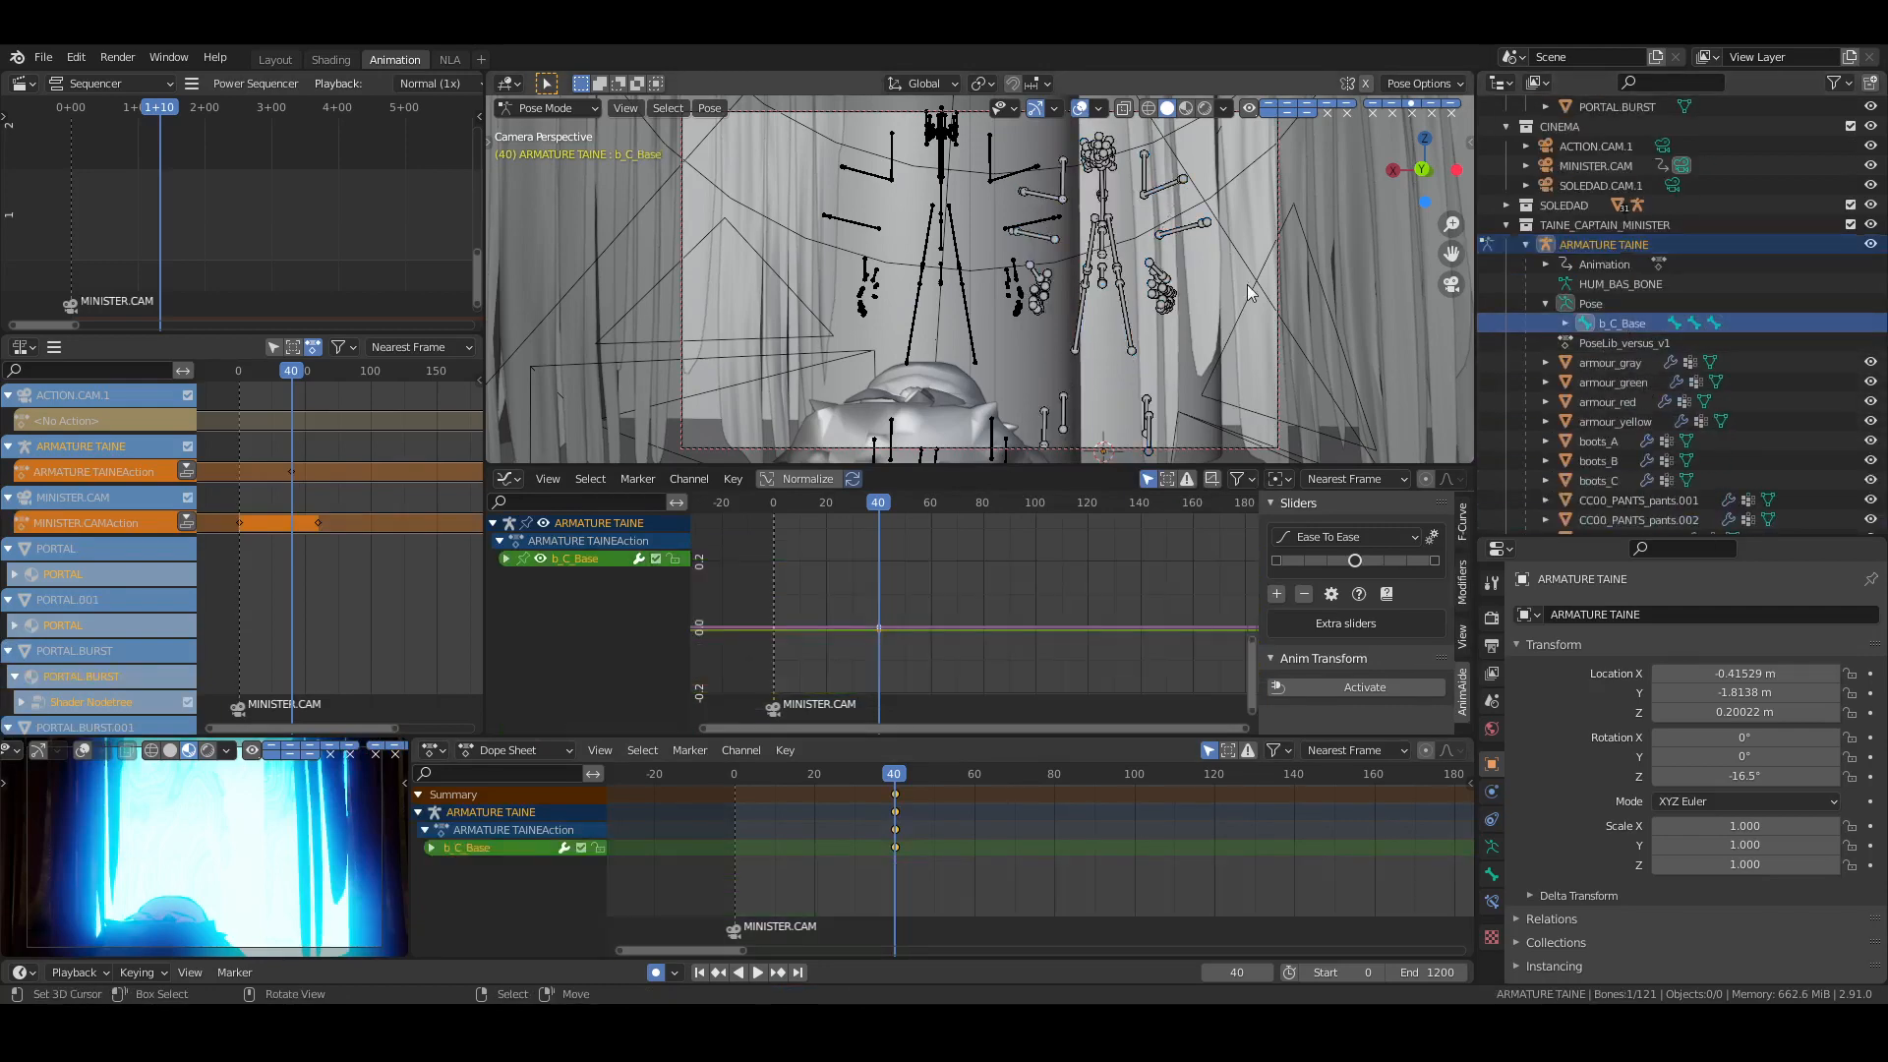
key("a")
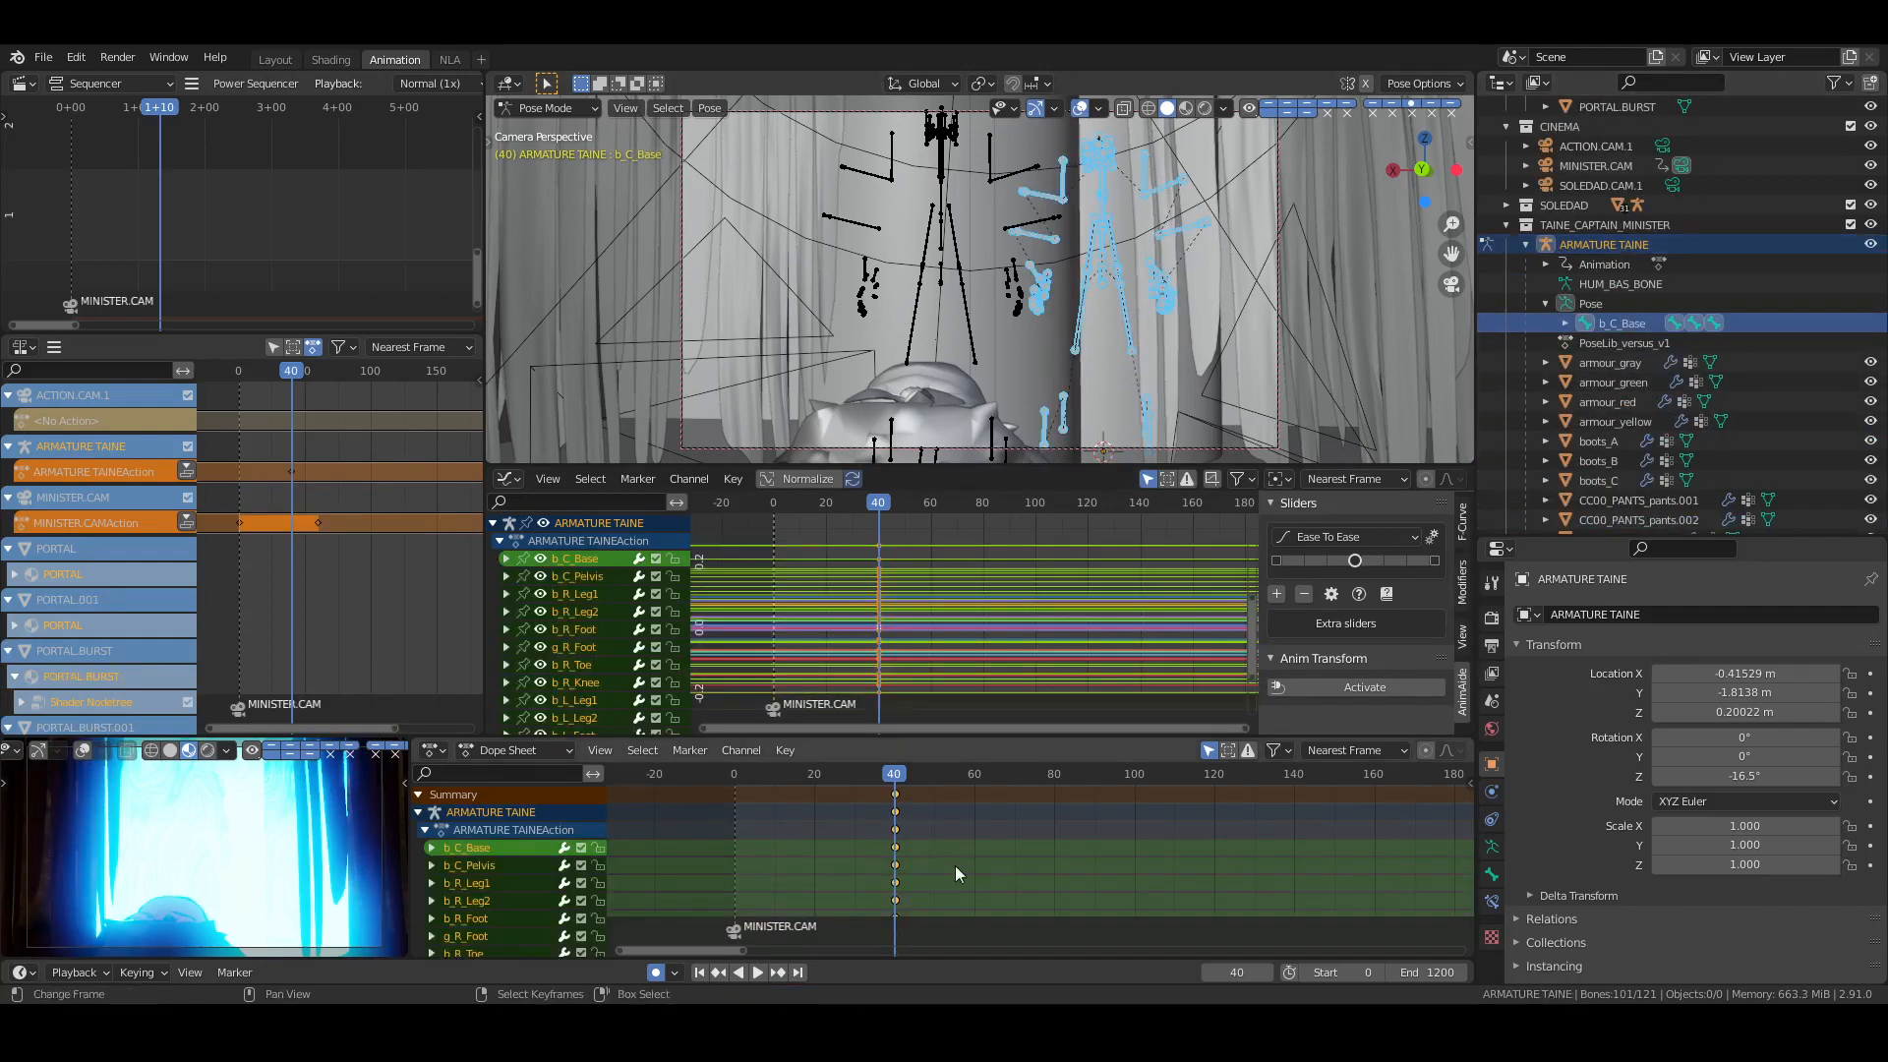
key("Left")
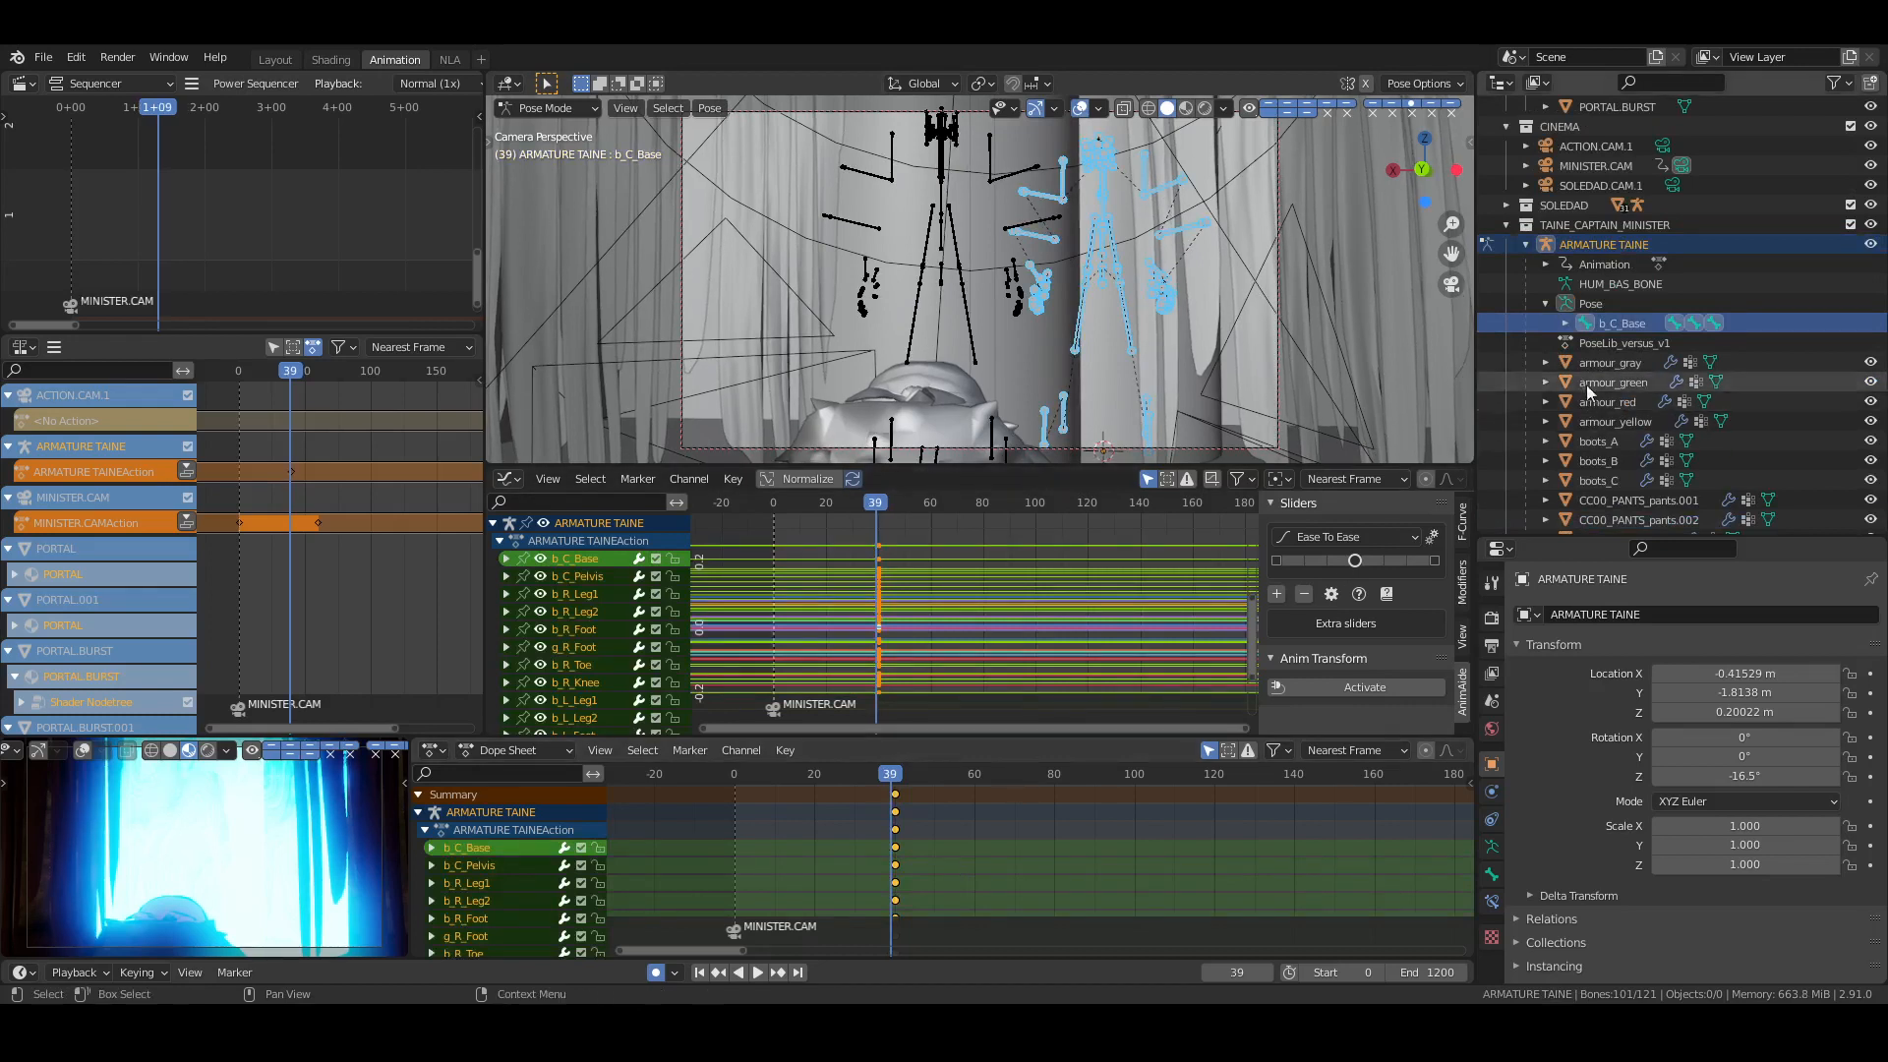
left_click(1612, 324)
Leave the camera view, return to Object Mode and hide the SOLEDADS building around the characters
key("KP_0")
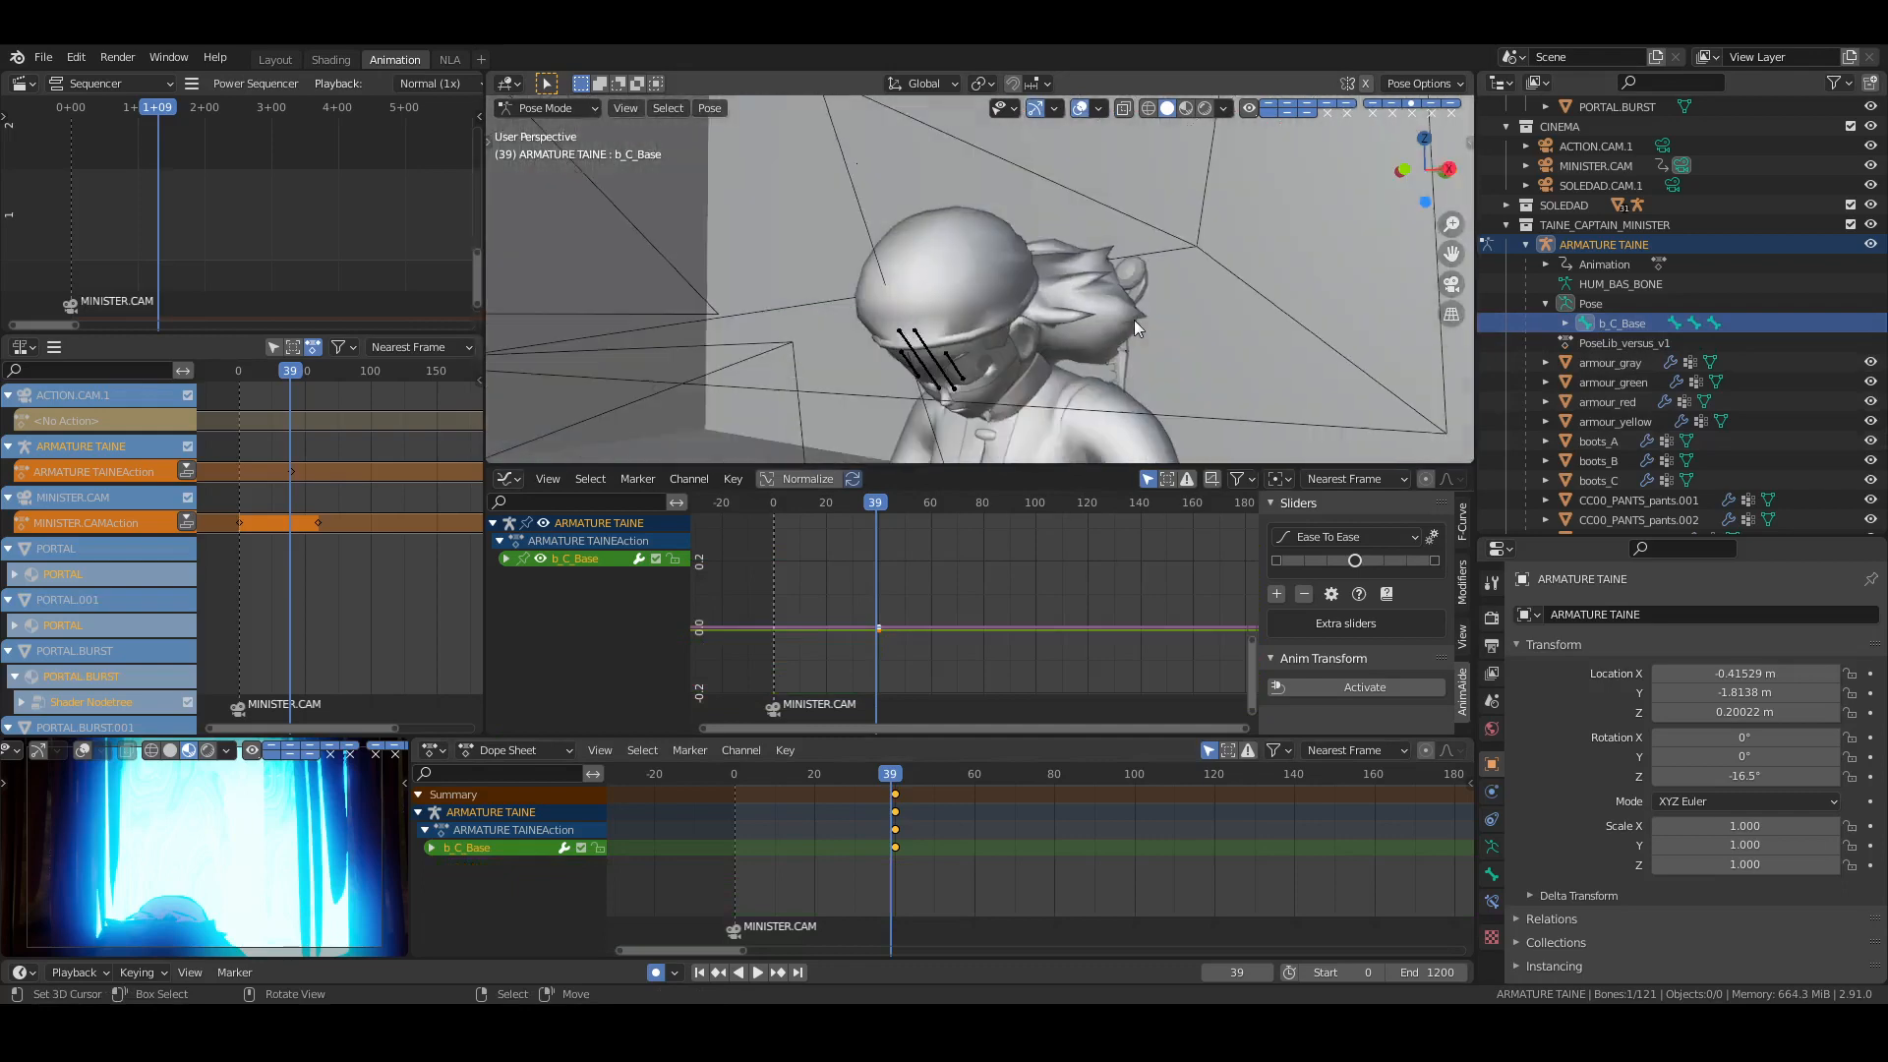
key("ctrl+z")
key("KP_Decimal")
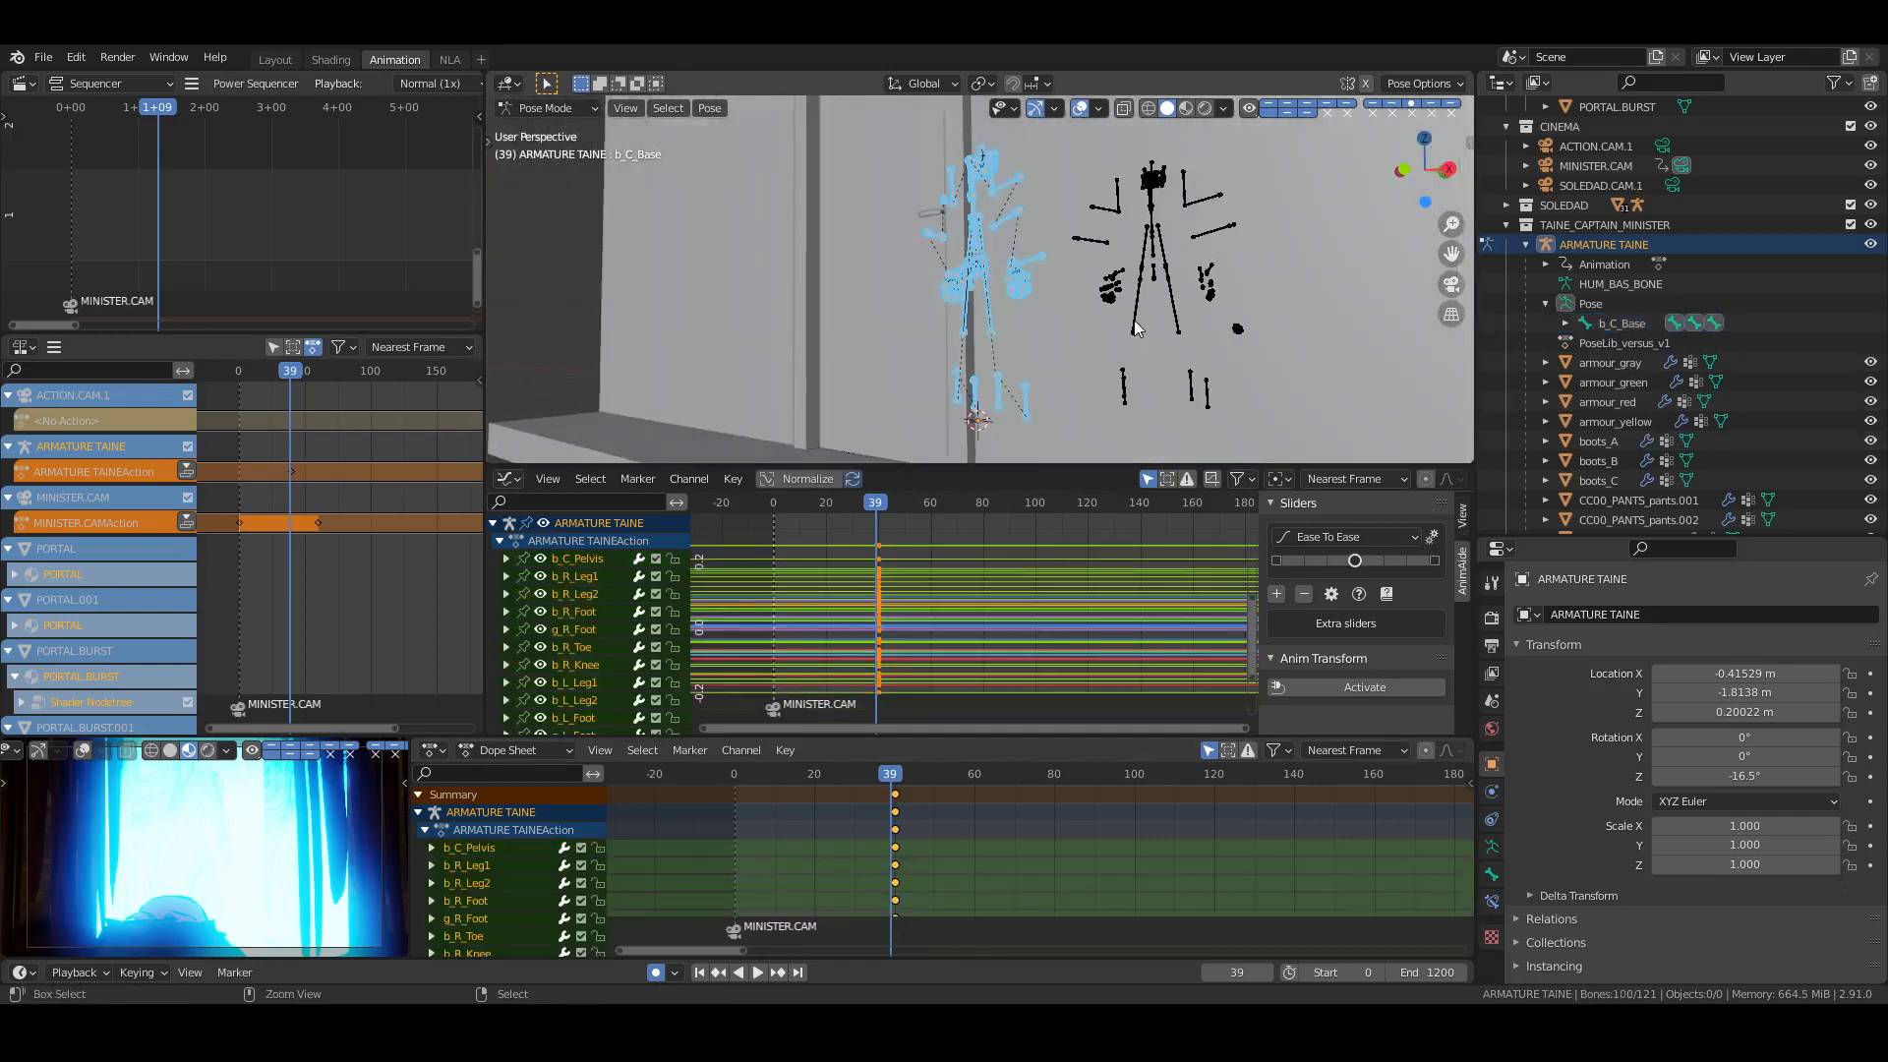
key("ctrl+shift+z")
middle_click_drag(1142, 295, 1060, 285)
scroll(1058, 279, "down", 6)
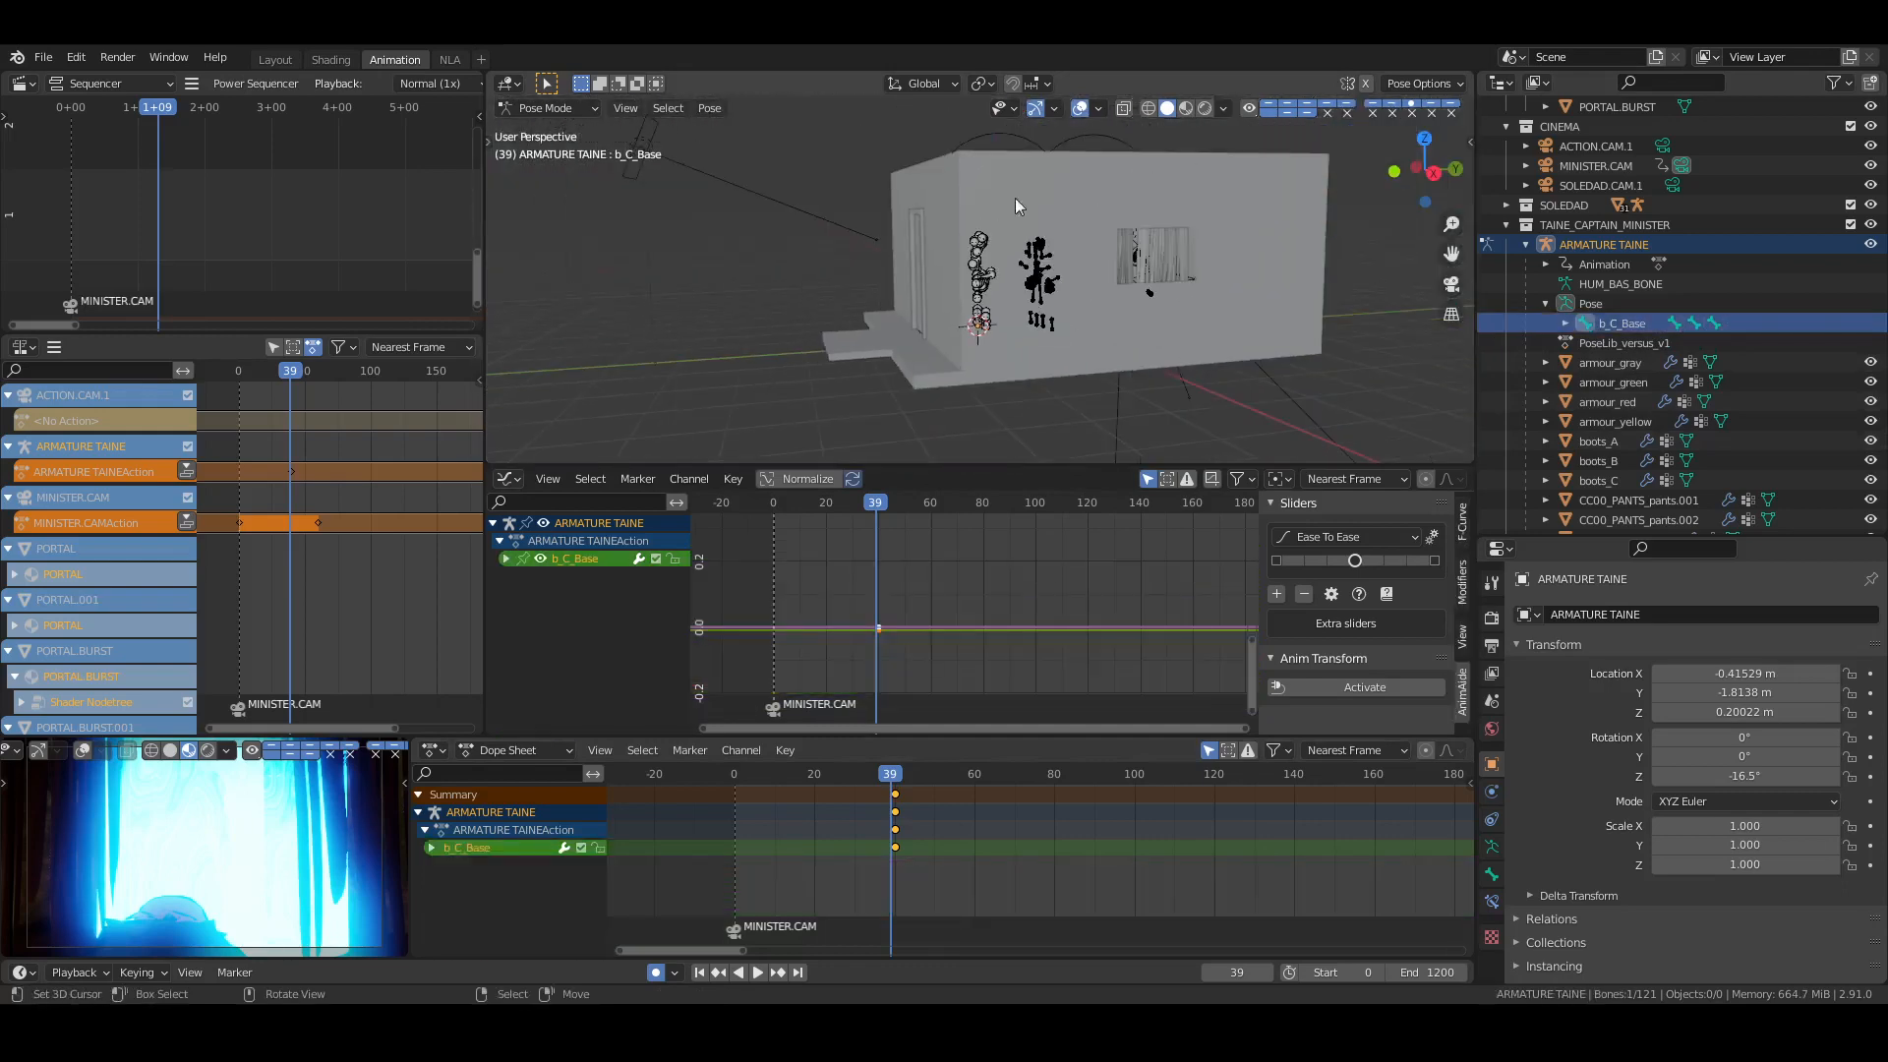
key("ctrl+Tab")
right_click(1055, 173)
key("h")
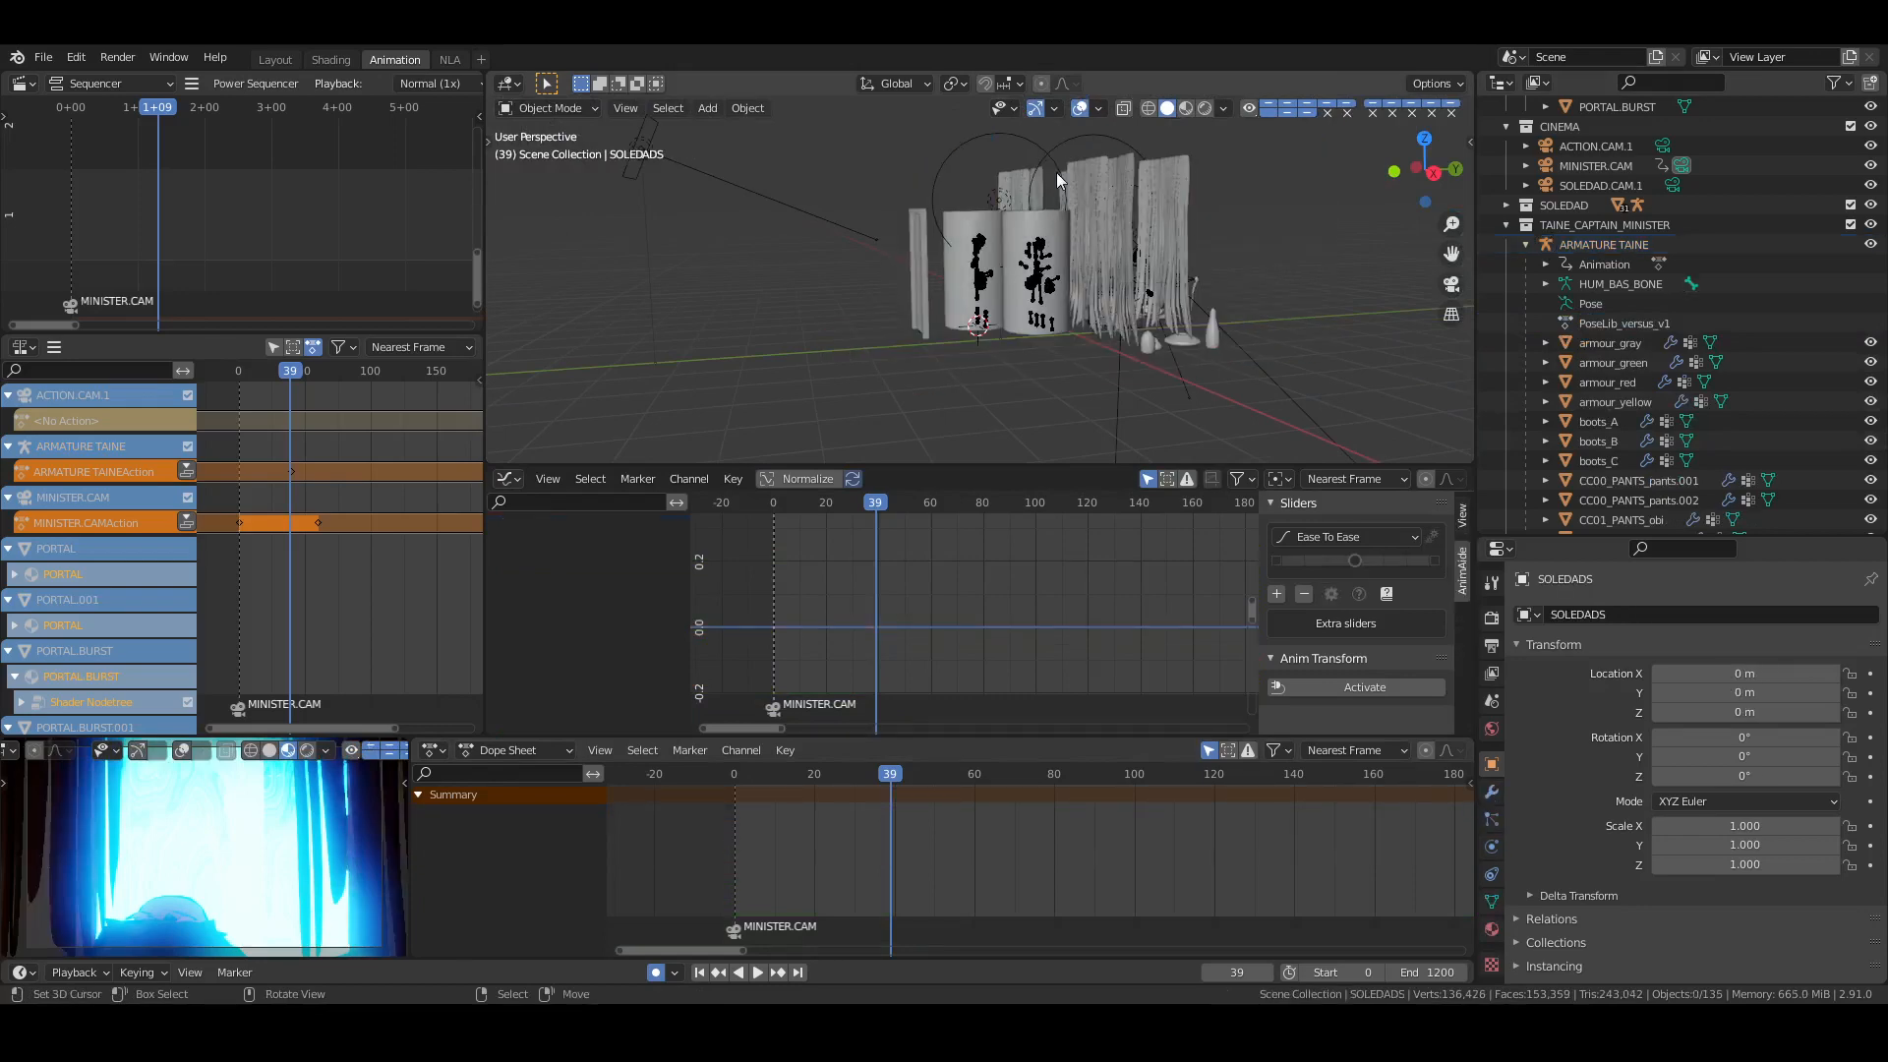
Put ARMATURE TAINE in Pose Mode, select only its b_C_Base bone and activate the Move tool
scroll(1030, 199, "up", 4)
right_click(985, 217)
scroll(1052, 228, "up", 3)
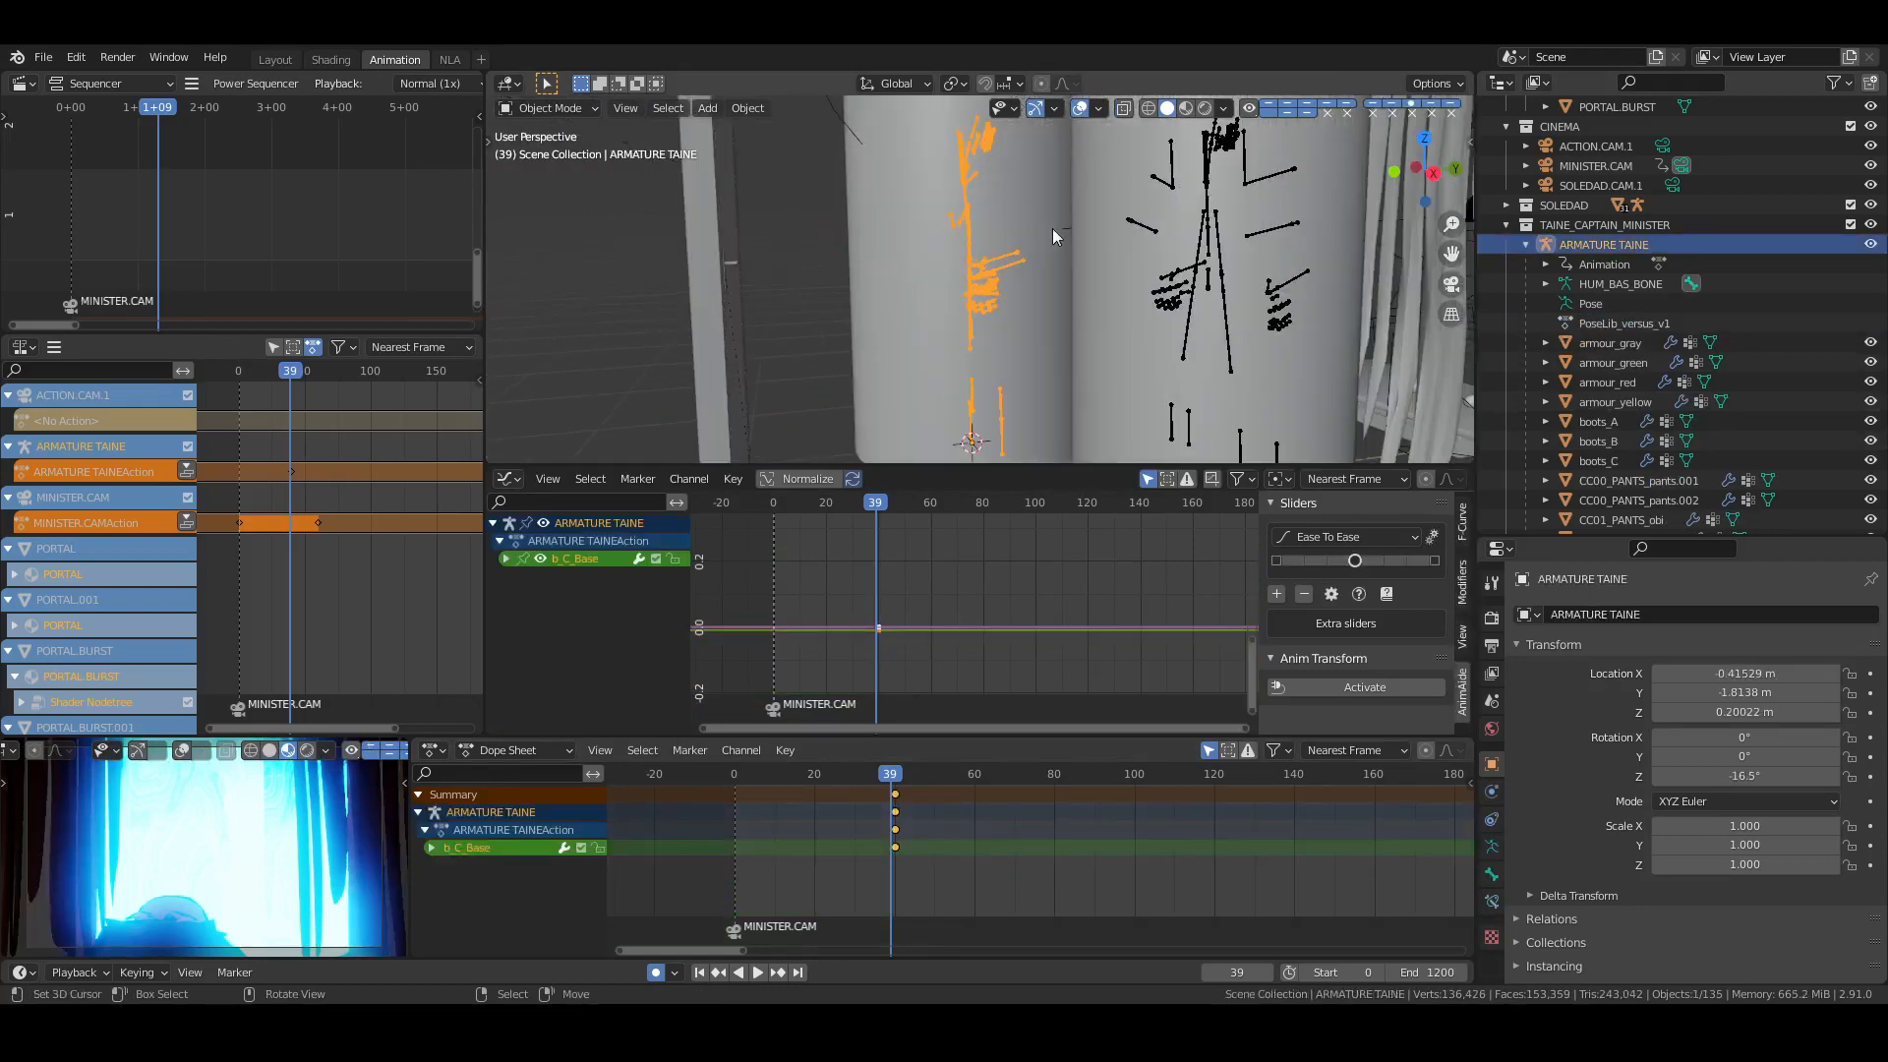
key("ctrl+Tab")
middle_click_drag(1117, 340, 1103, 208, "shift")
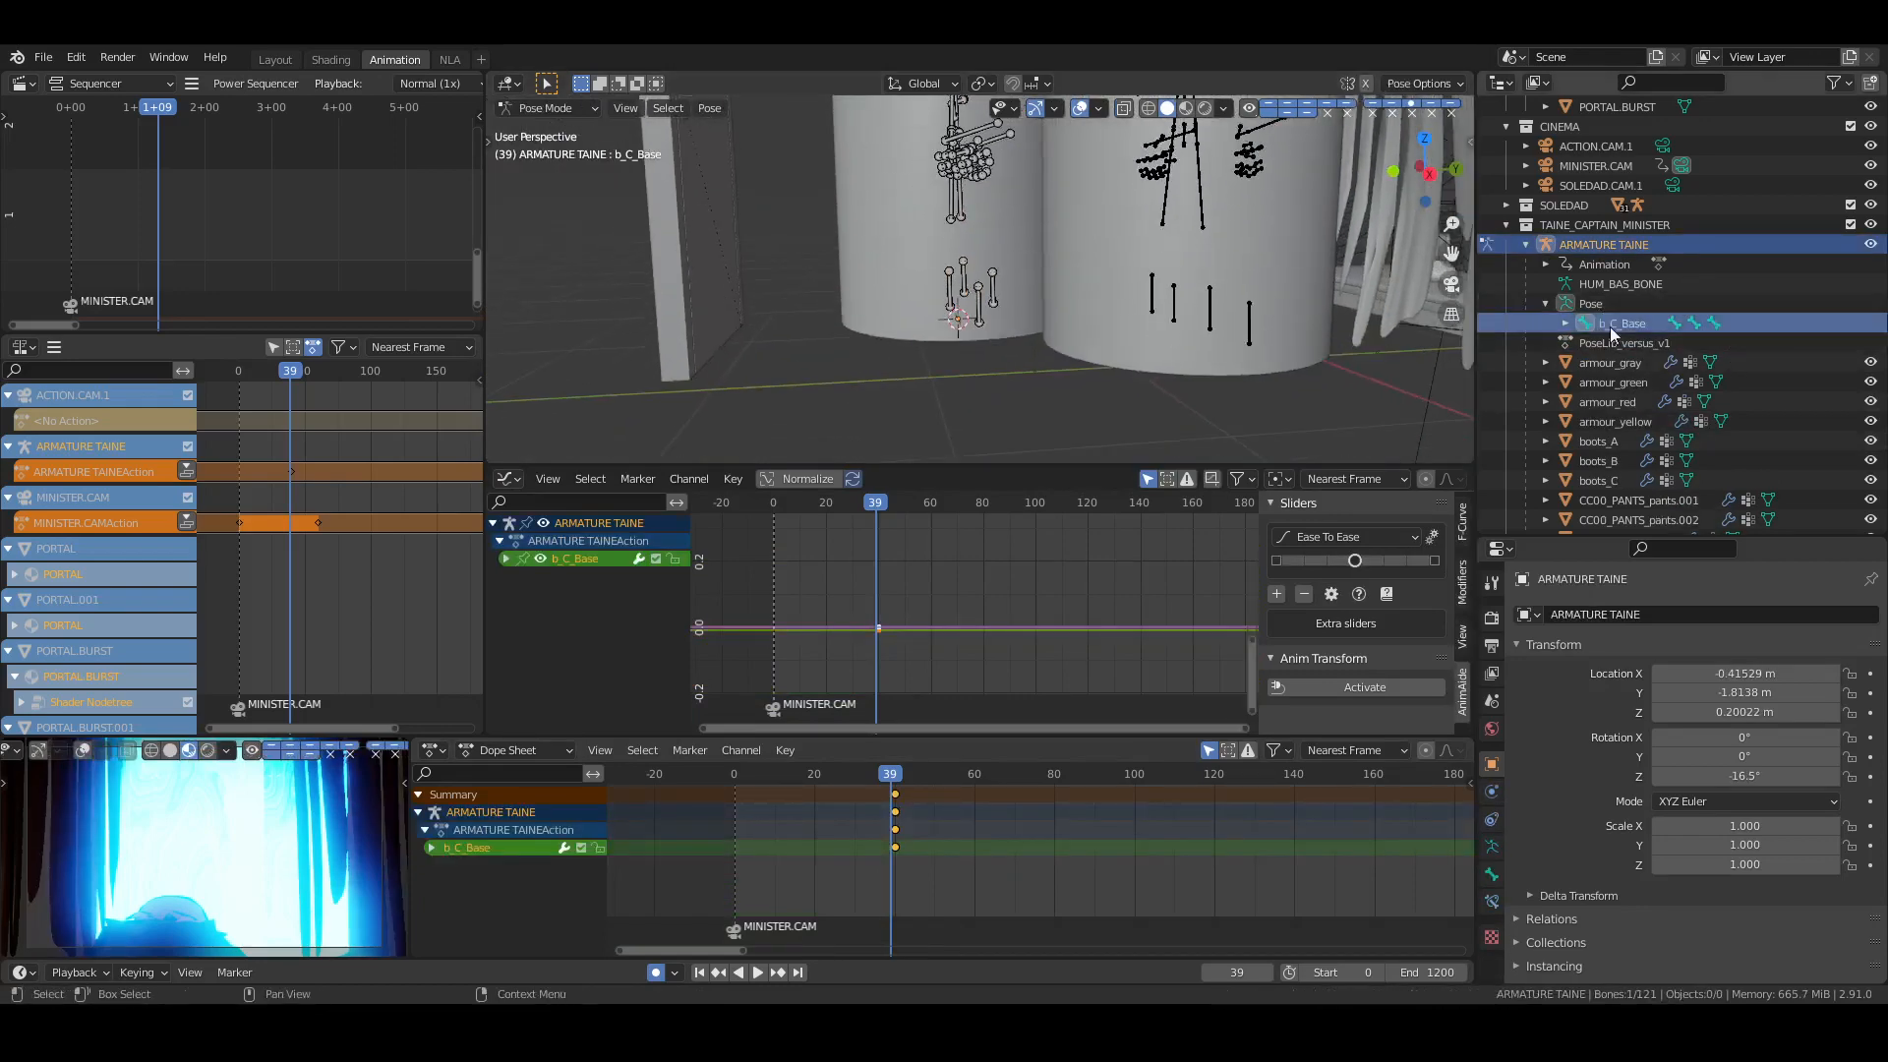
left_click(1644, 321)
key("shift+space")
key("g")
scroll(995, 363, "down", 2)
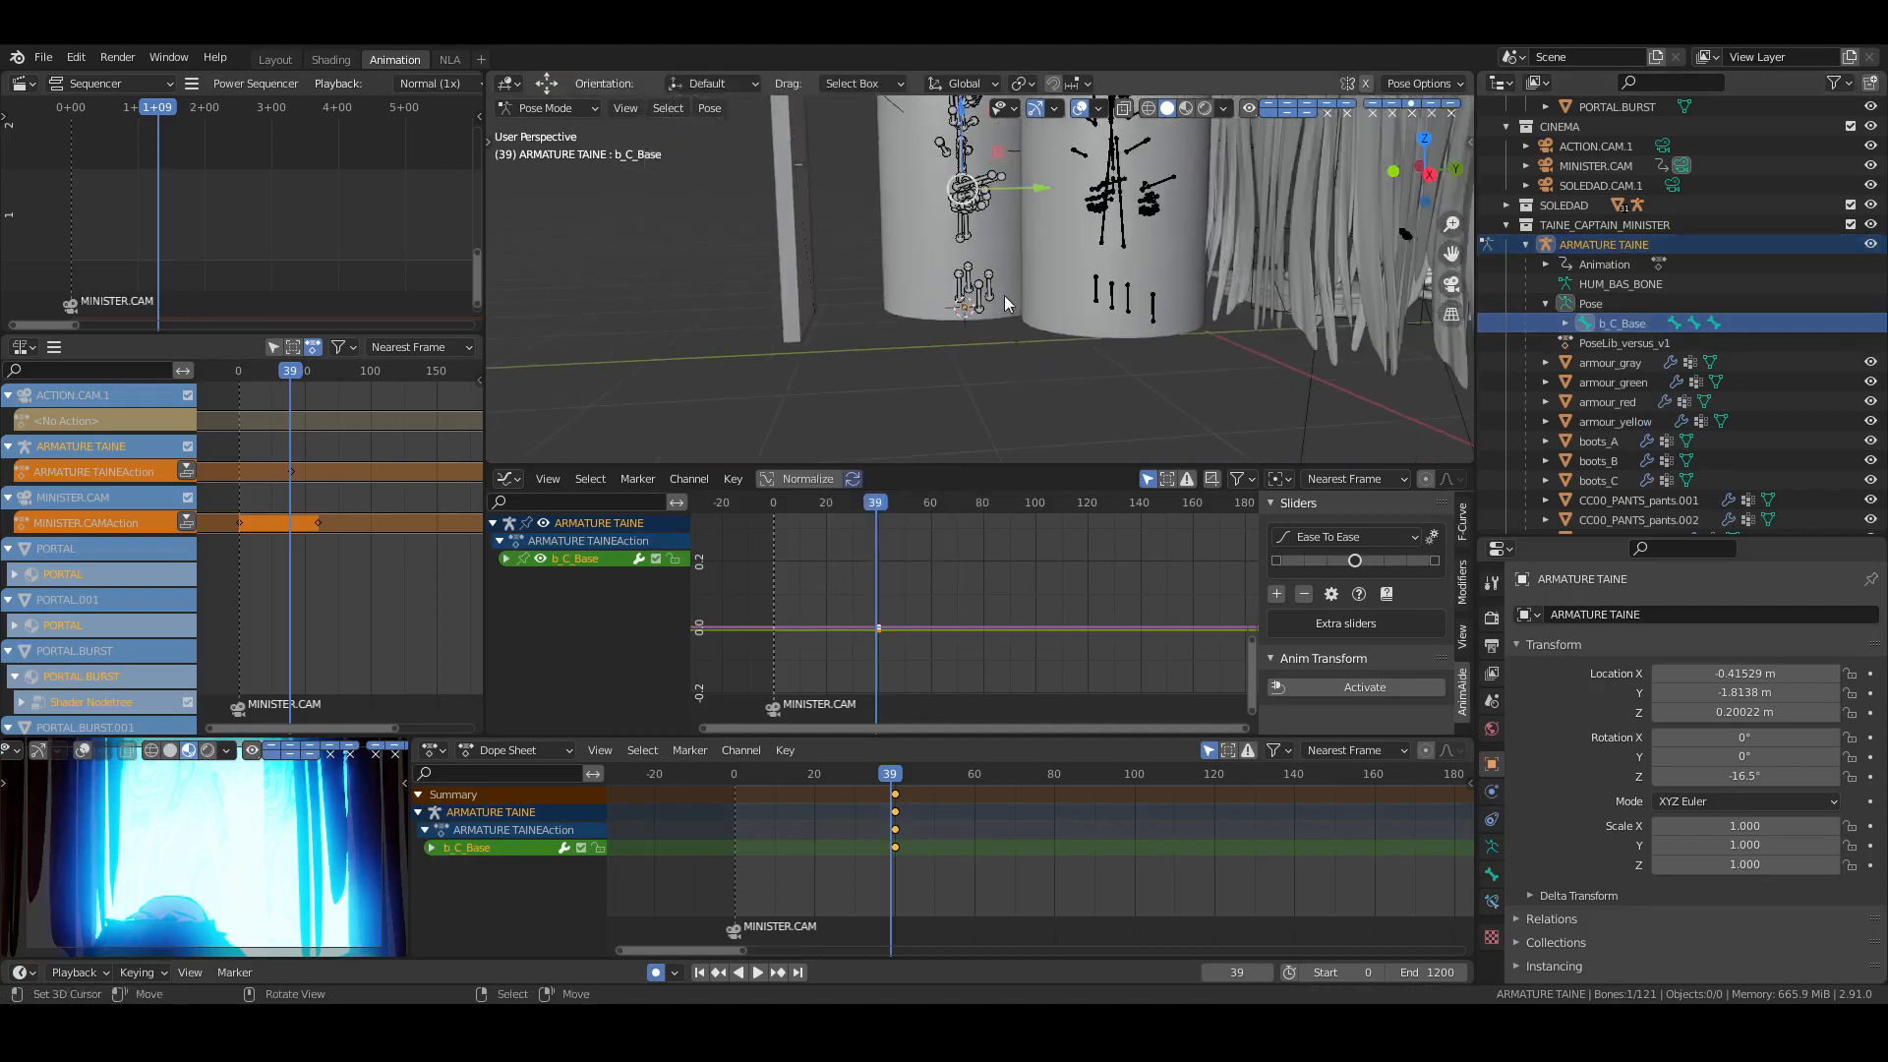
In the right orthographic view, move Taine's b_C_Base bone straight down on frame 39 so the character sits well below the floor
middle_click_drag(1019, 323, 1037, 325)
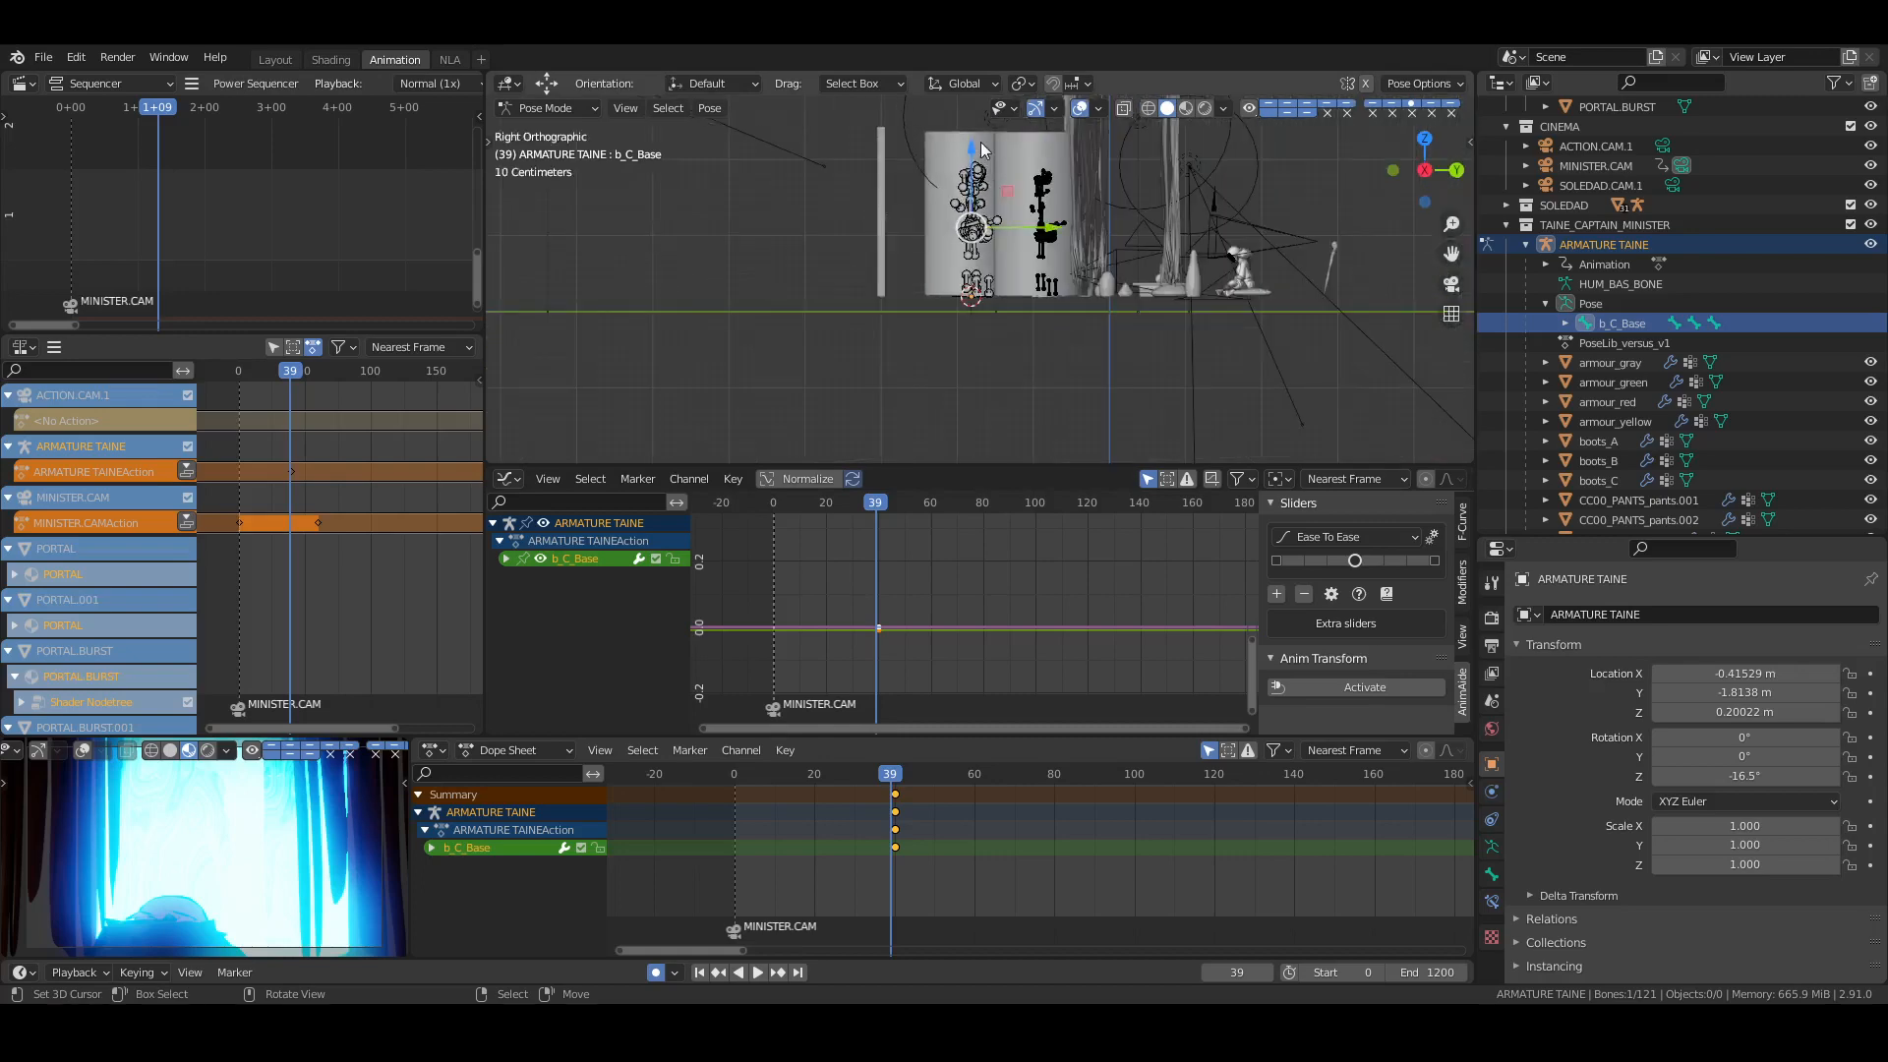
left_click_drag(970, 151, 971, 398)
key("ctrl+z")
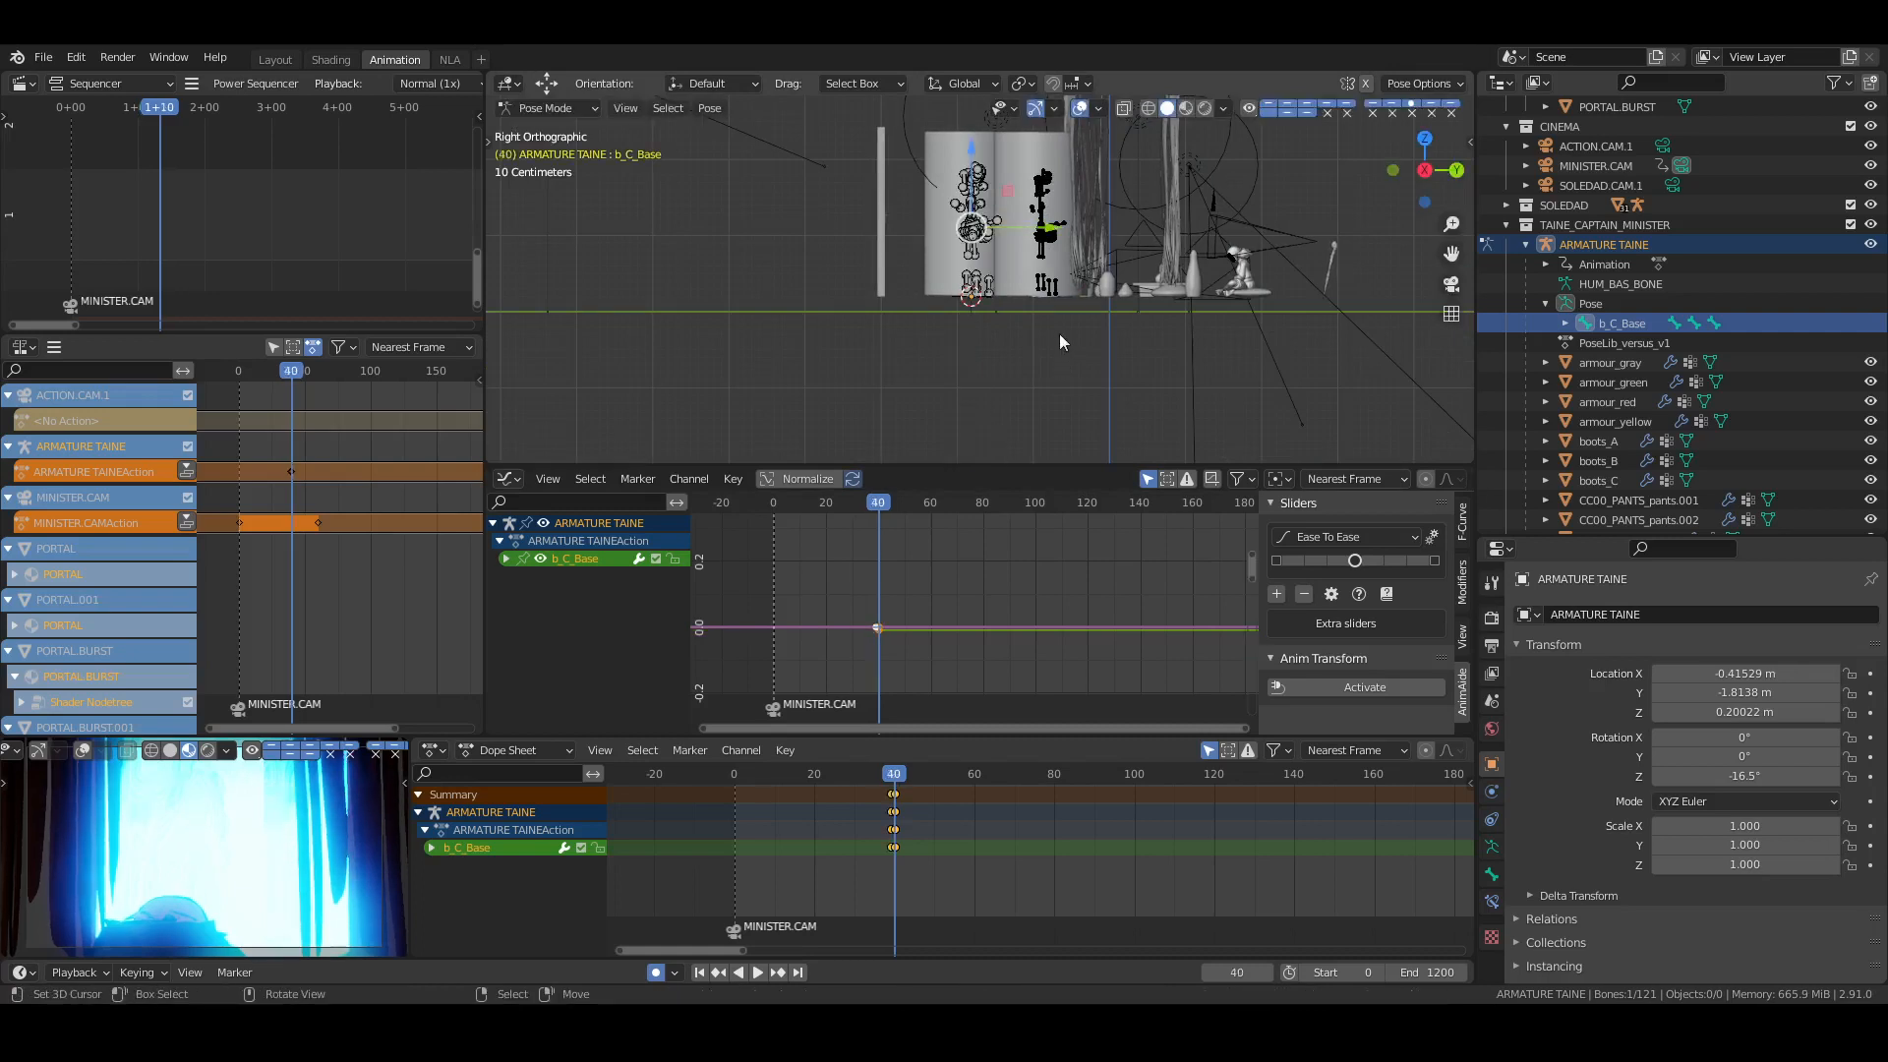
key("ctrl+shift+z")
Leave Taine's Pose Mode, select ARMATURE WYMON and switch it to Pose Mode
key("ctrl+Tab")
left_click(1048, 195)
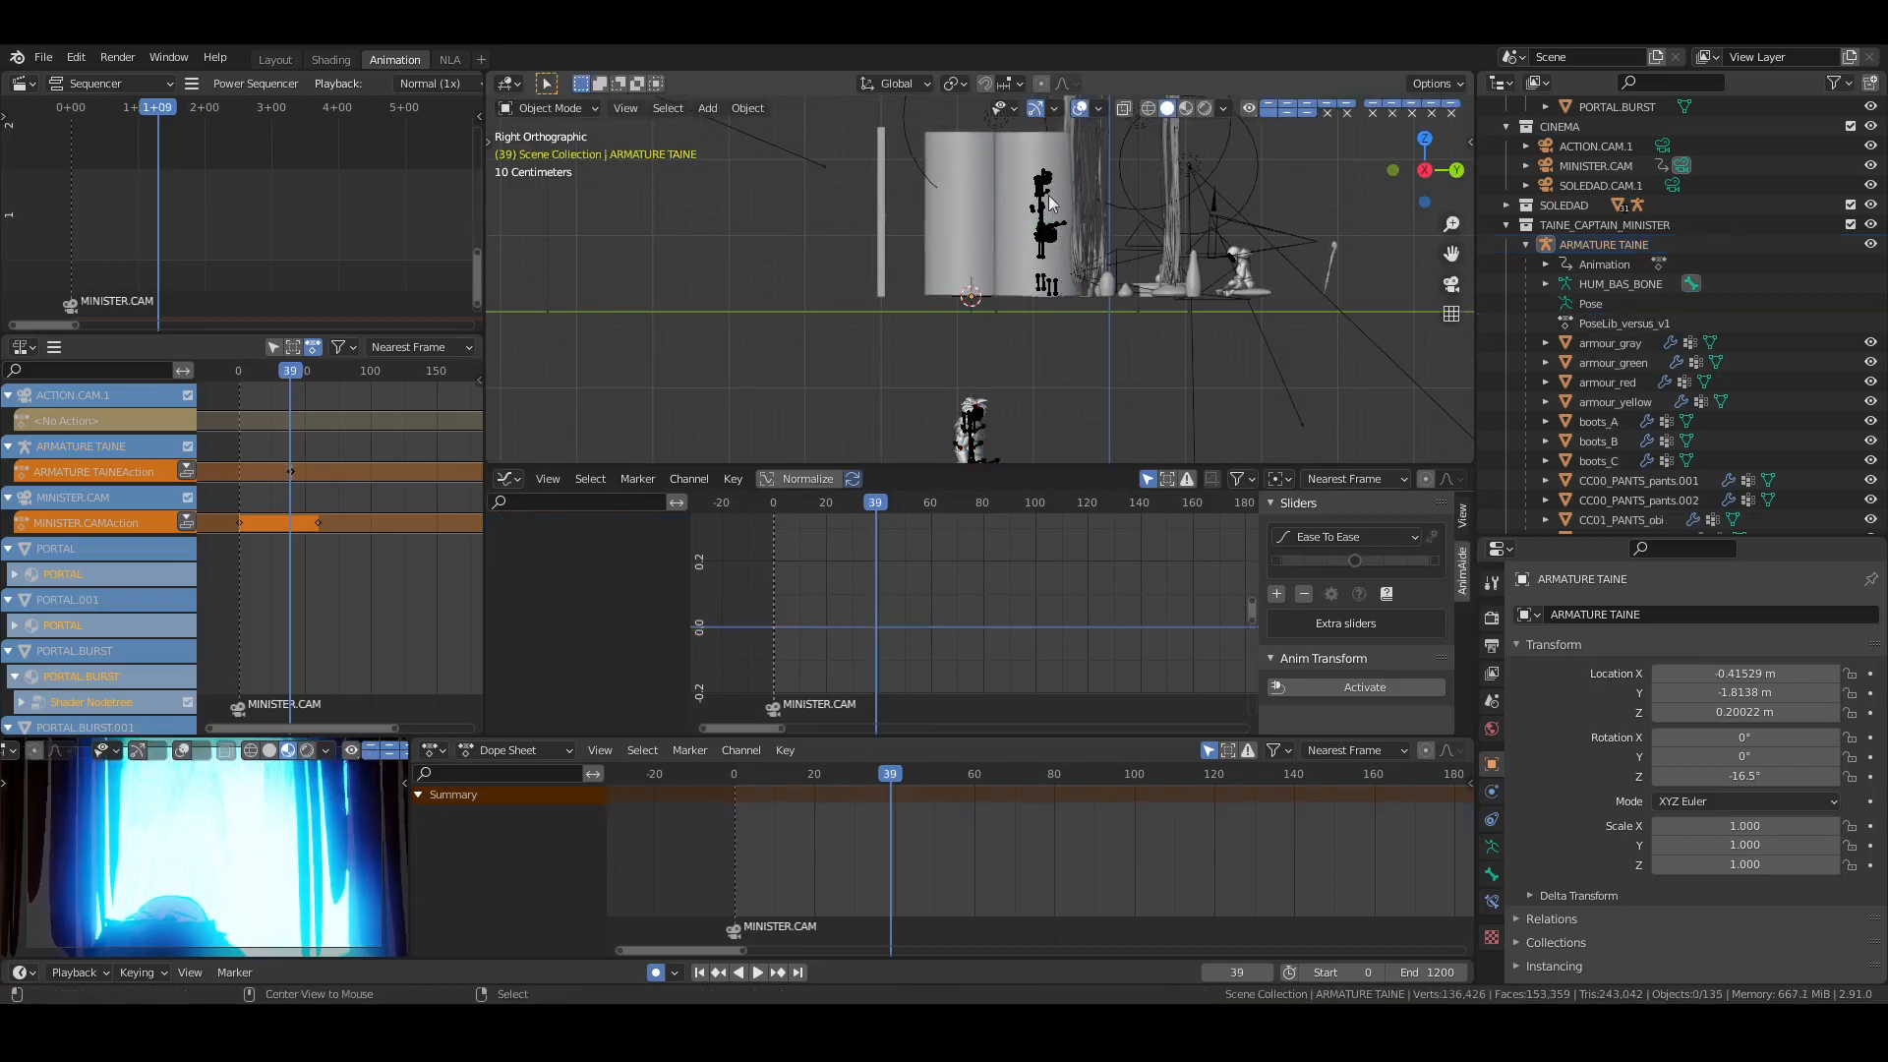
left_click(1065, 231)
key("ctrl+Tab")
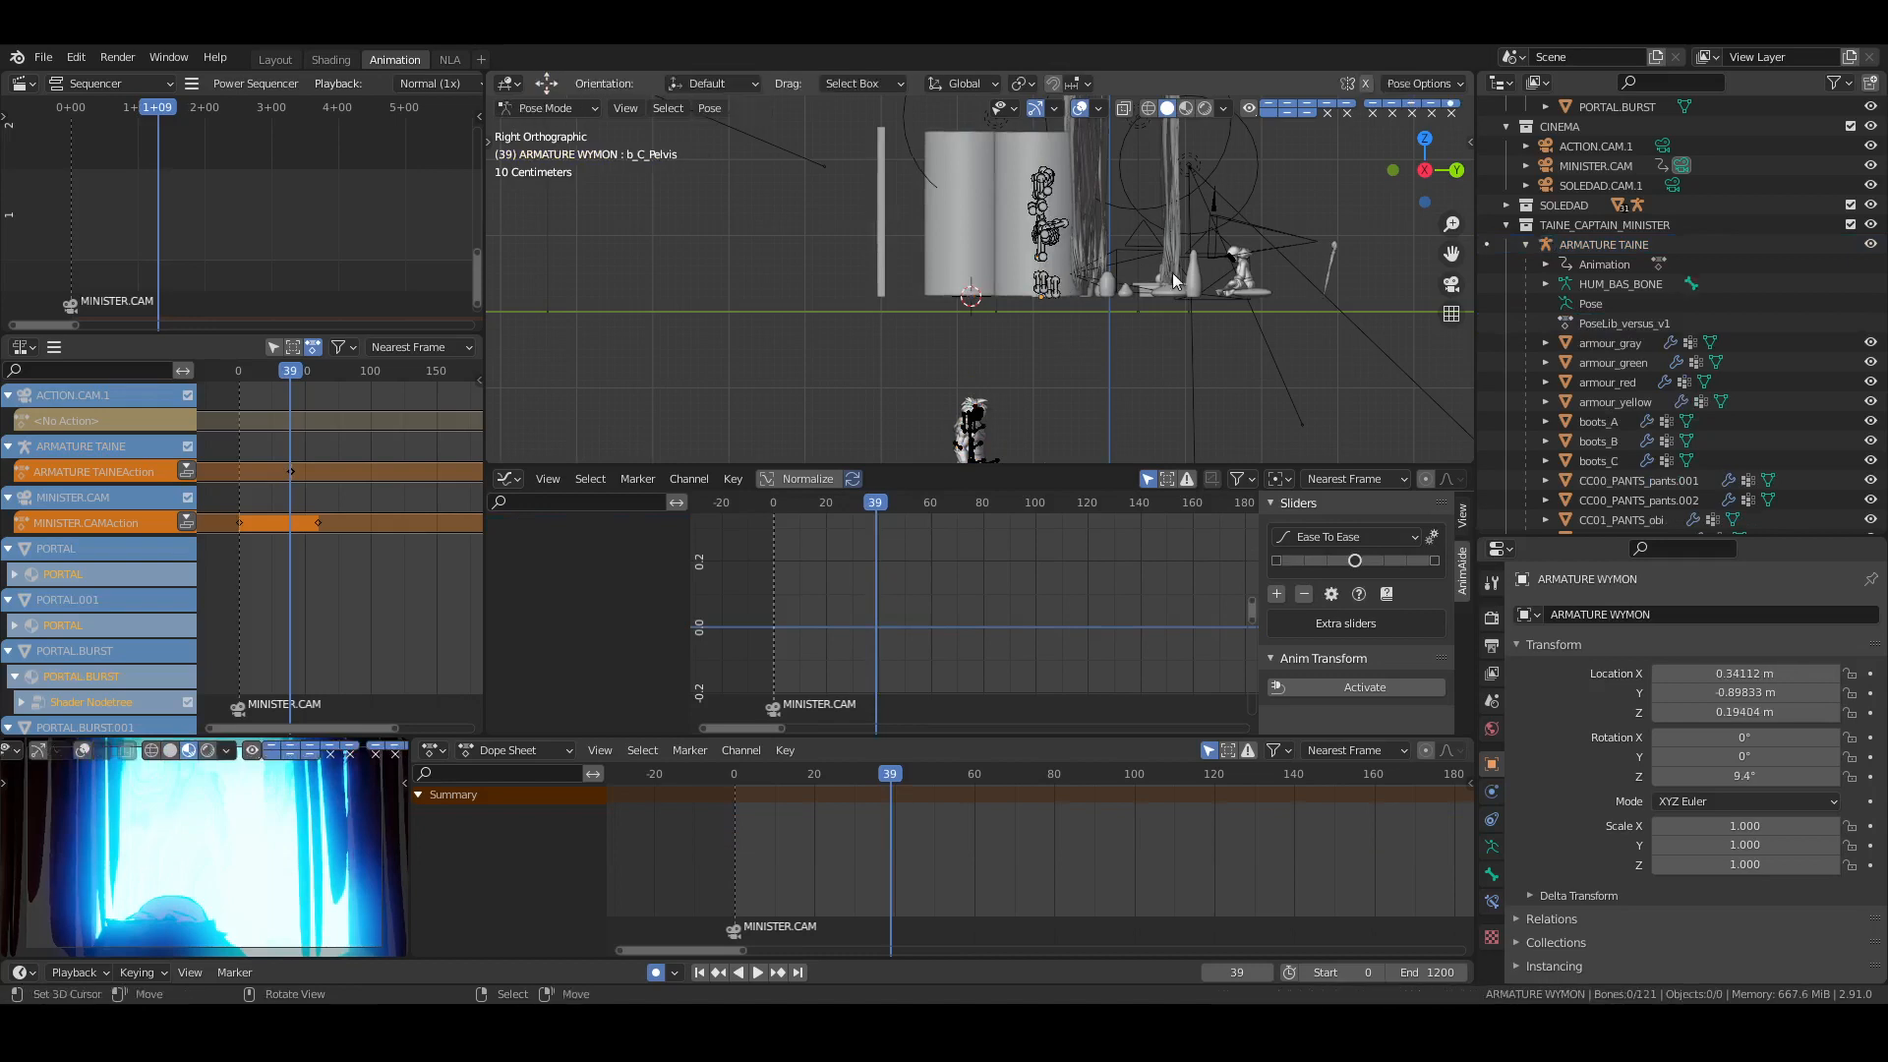
Insert Location & Rotation keyframes on all bones of ARMATURE WYMON at frame 40
key("Right")
key("a")
key("i")
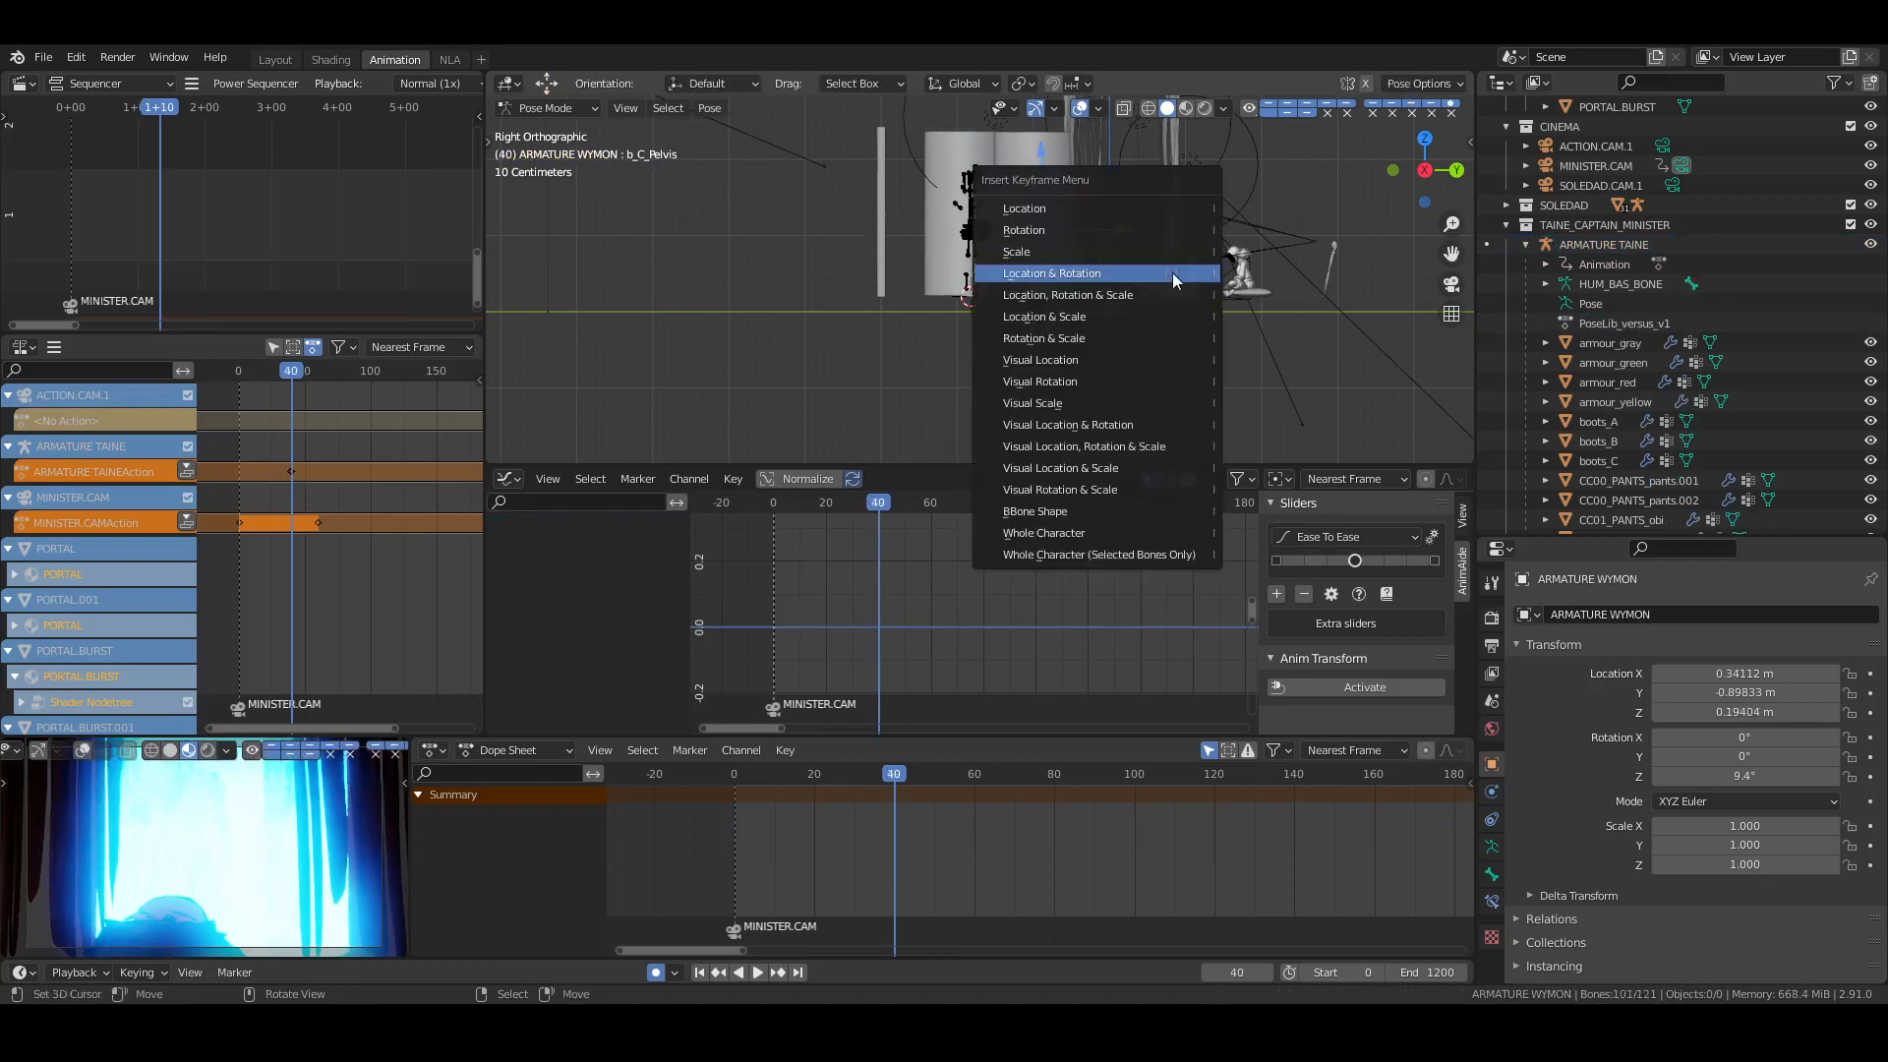
left_click(1172, 273)
Expand the WYMON collection down to the armature's pose bones in the outliner, select only b_C_Base, and save the file
left_click(1505, 225)
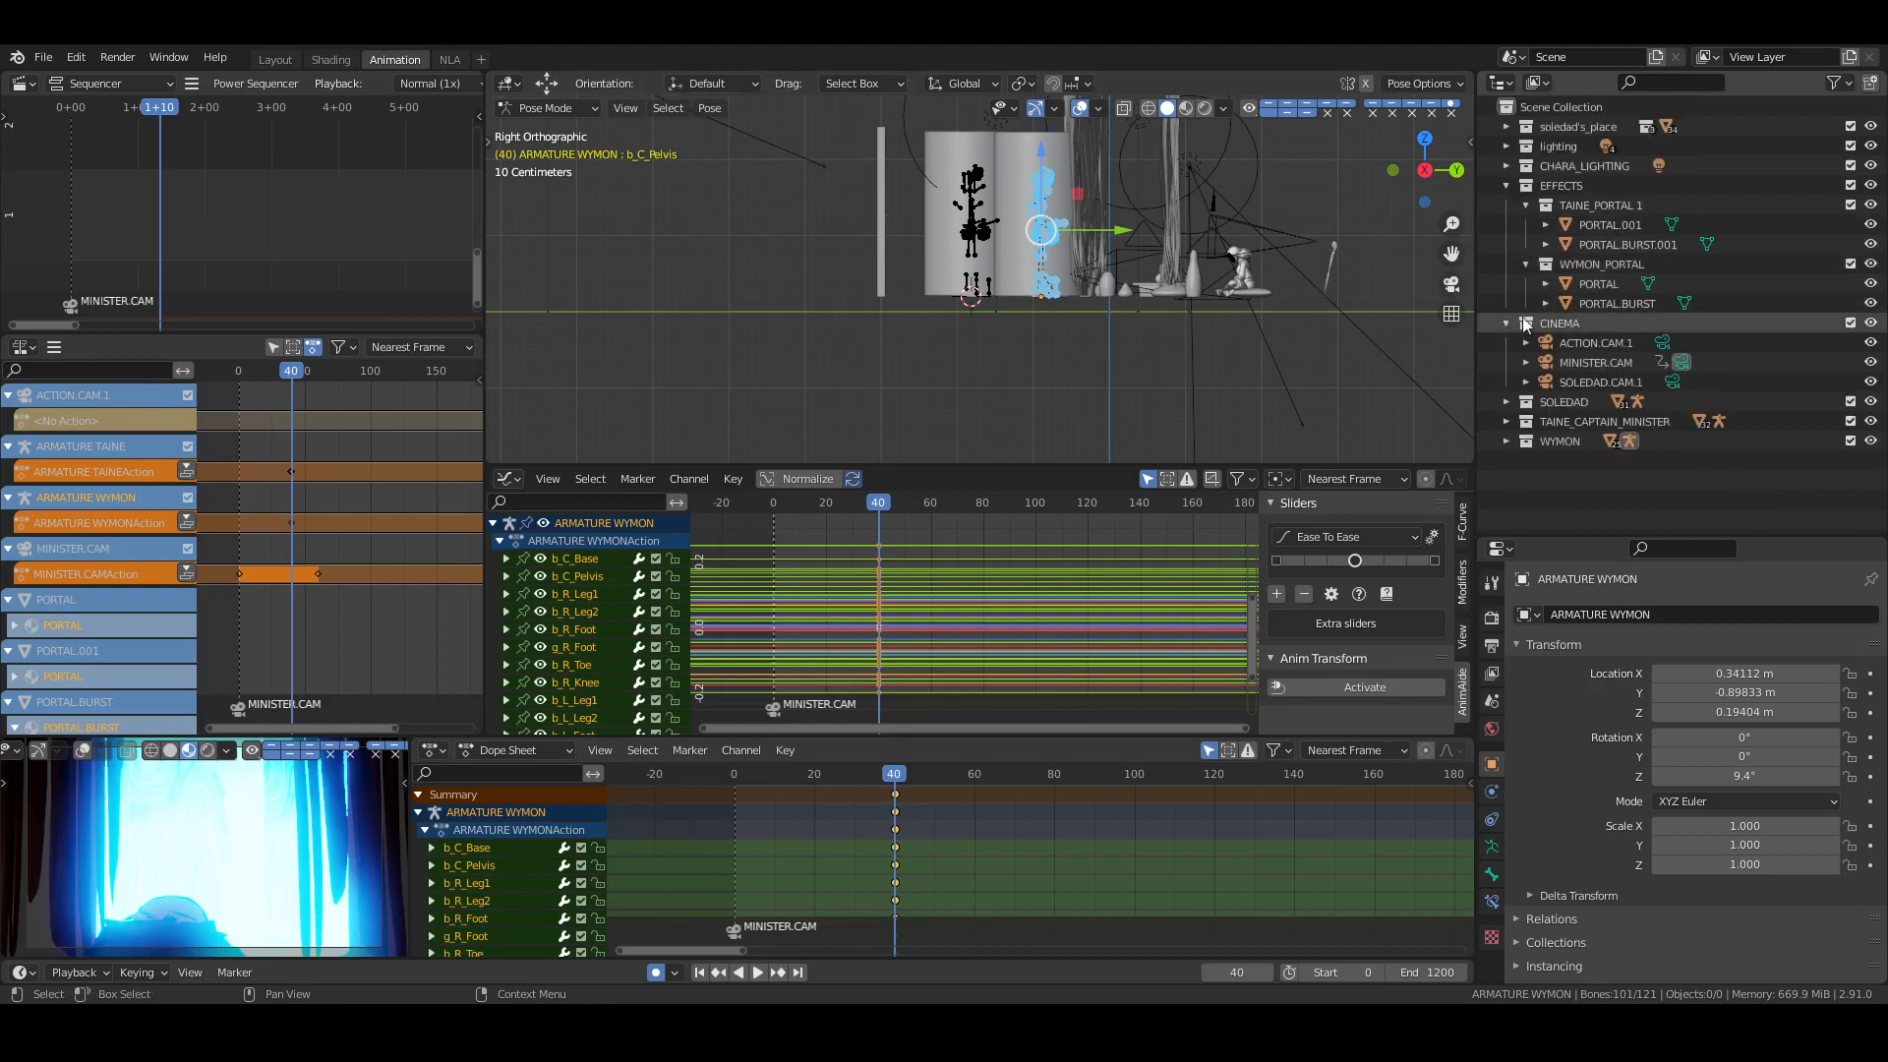
left_click(1506, 440)
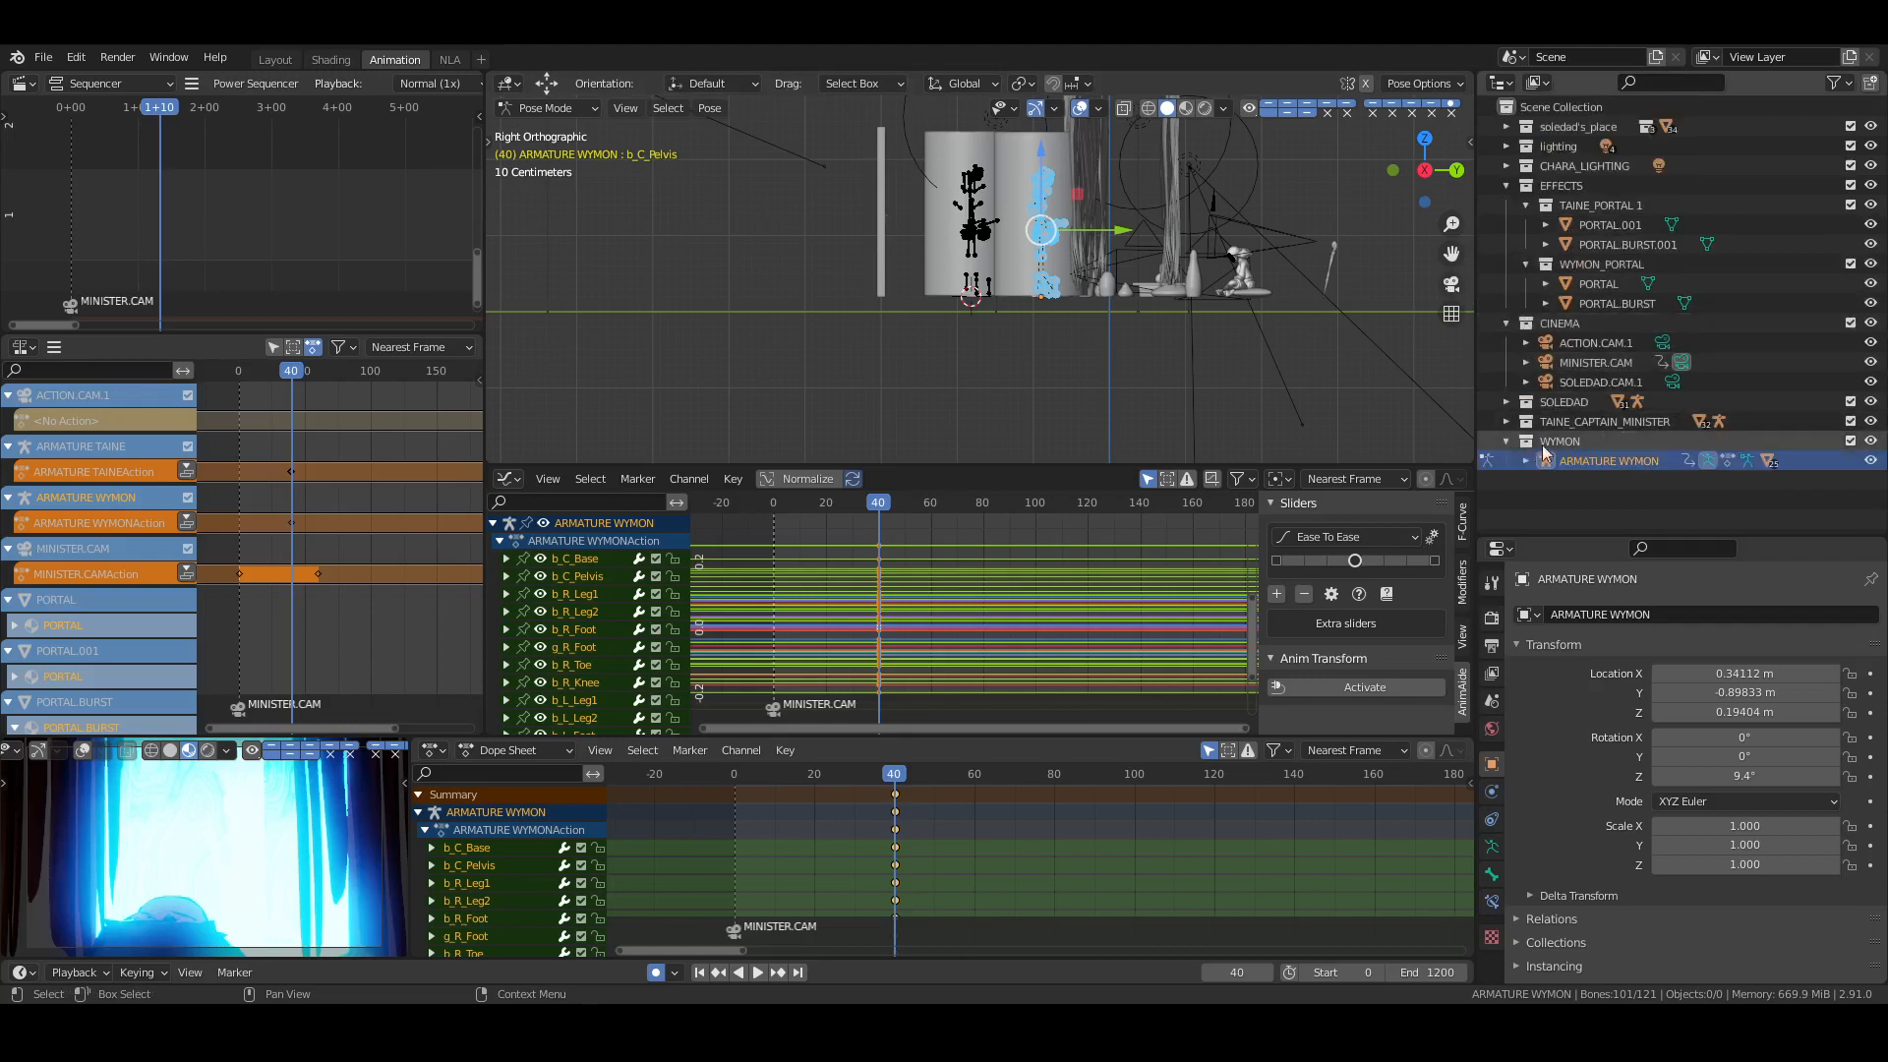
left_click(1525, 461)
scroll(1573, 422, "down", 4)
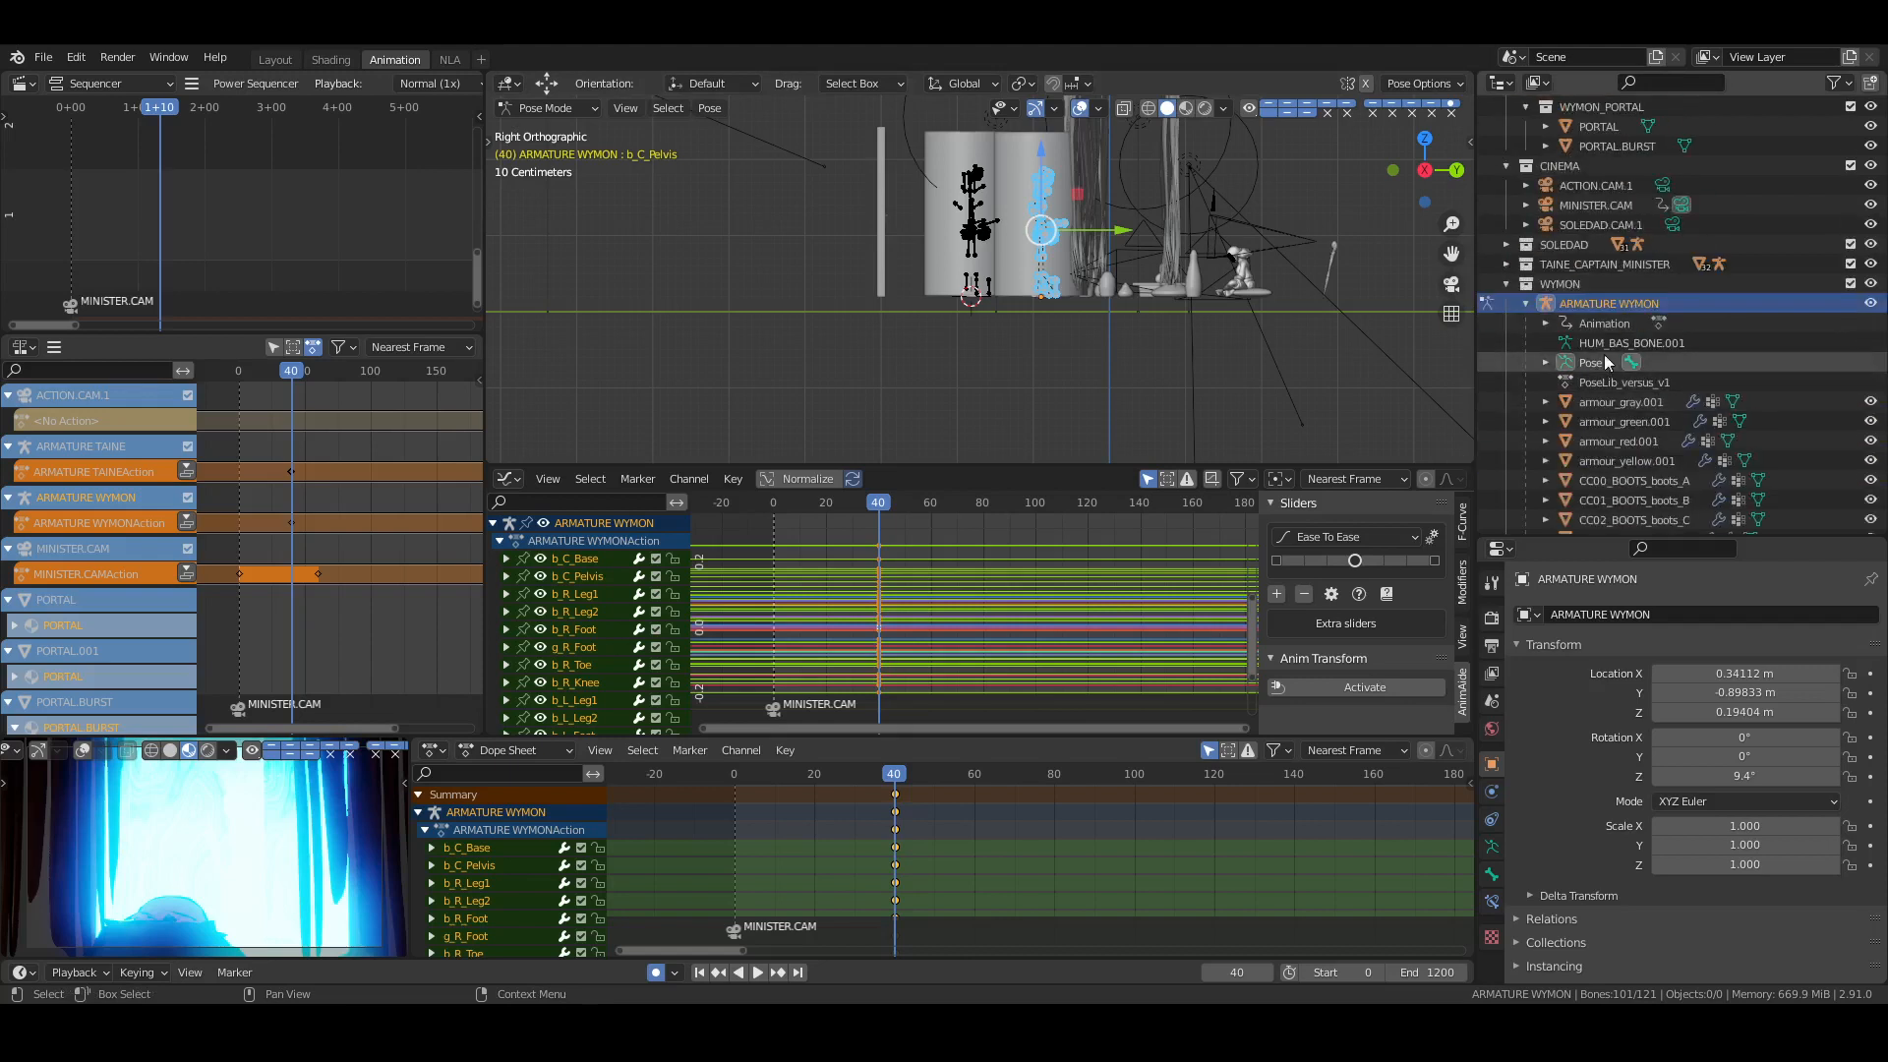
left_click(1545, 362)
left_click(1605, 381)
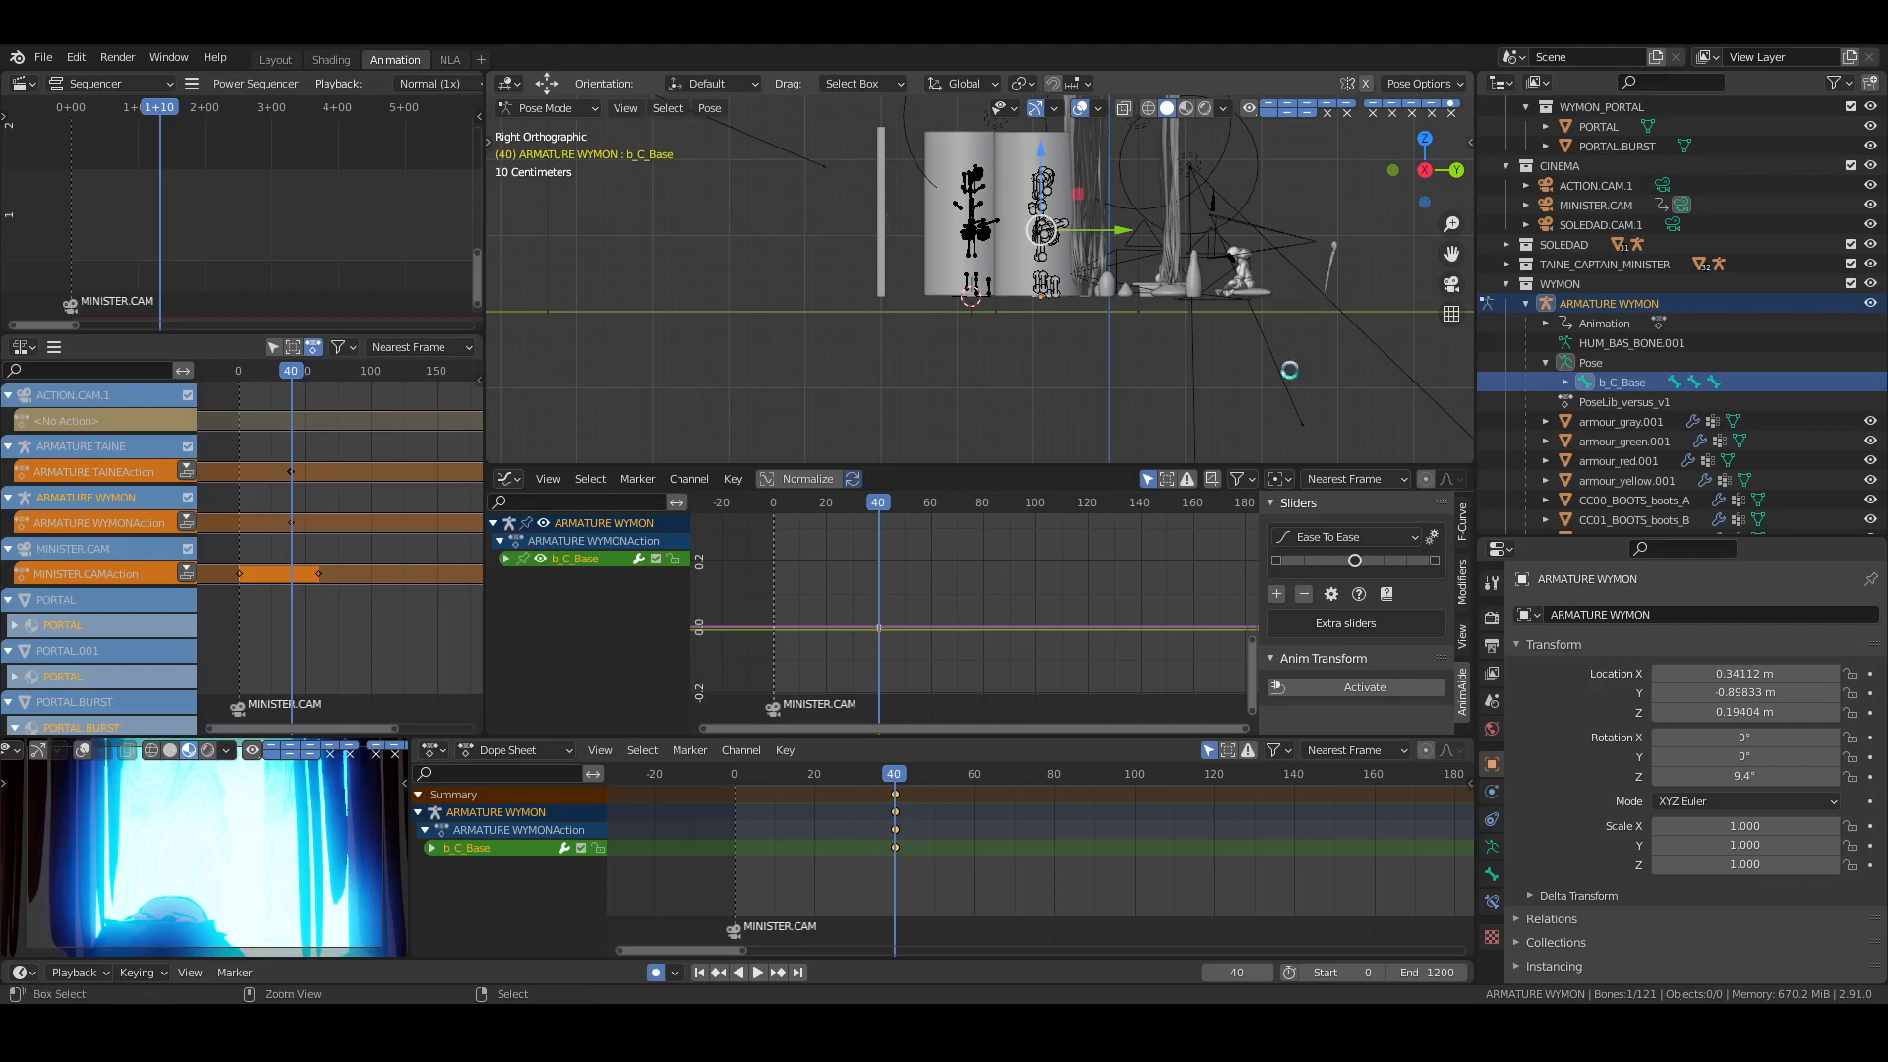
key("ctrl+s")
On frame 39, move Wymon's b_C_Base bone about 3 m straight down along Z below the floor, and check frame 40
key("Left")
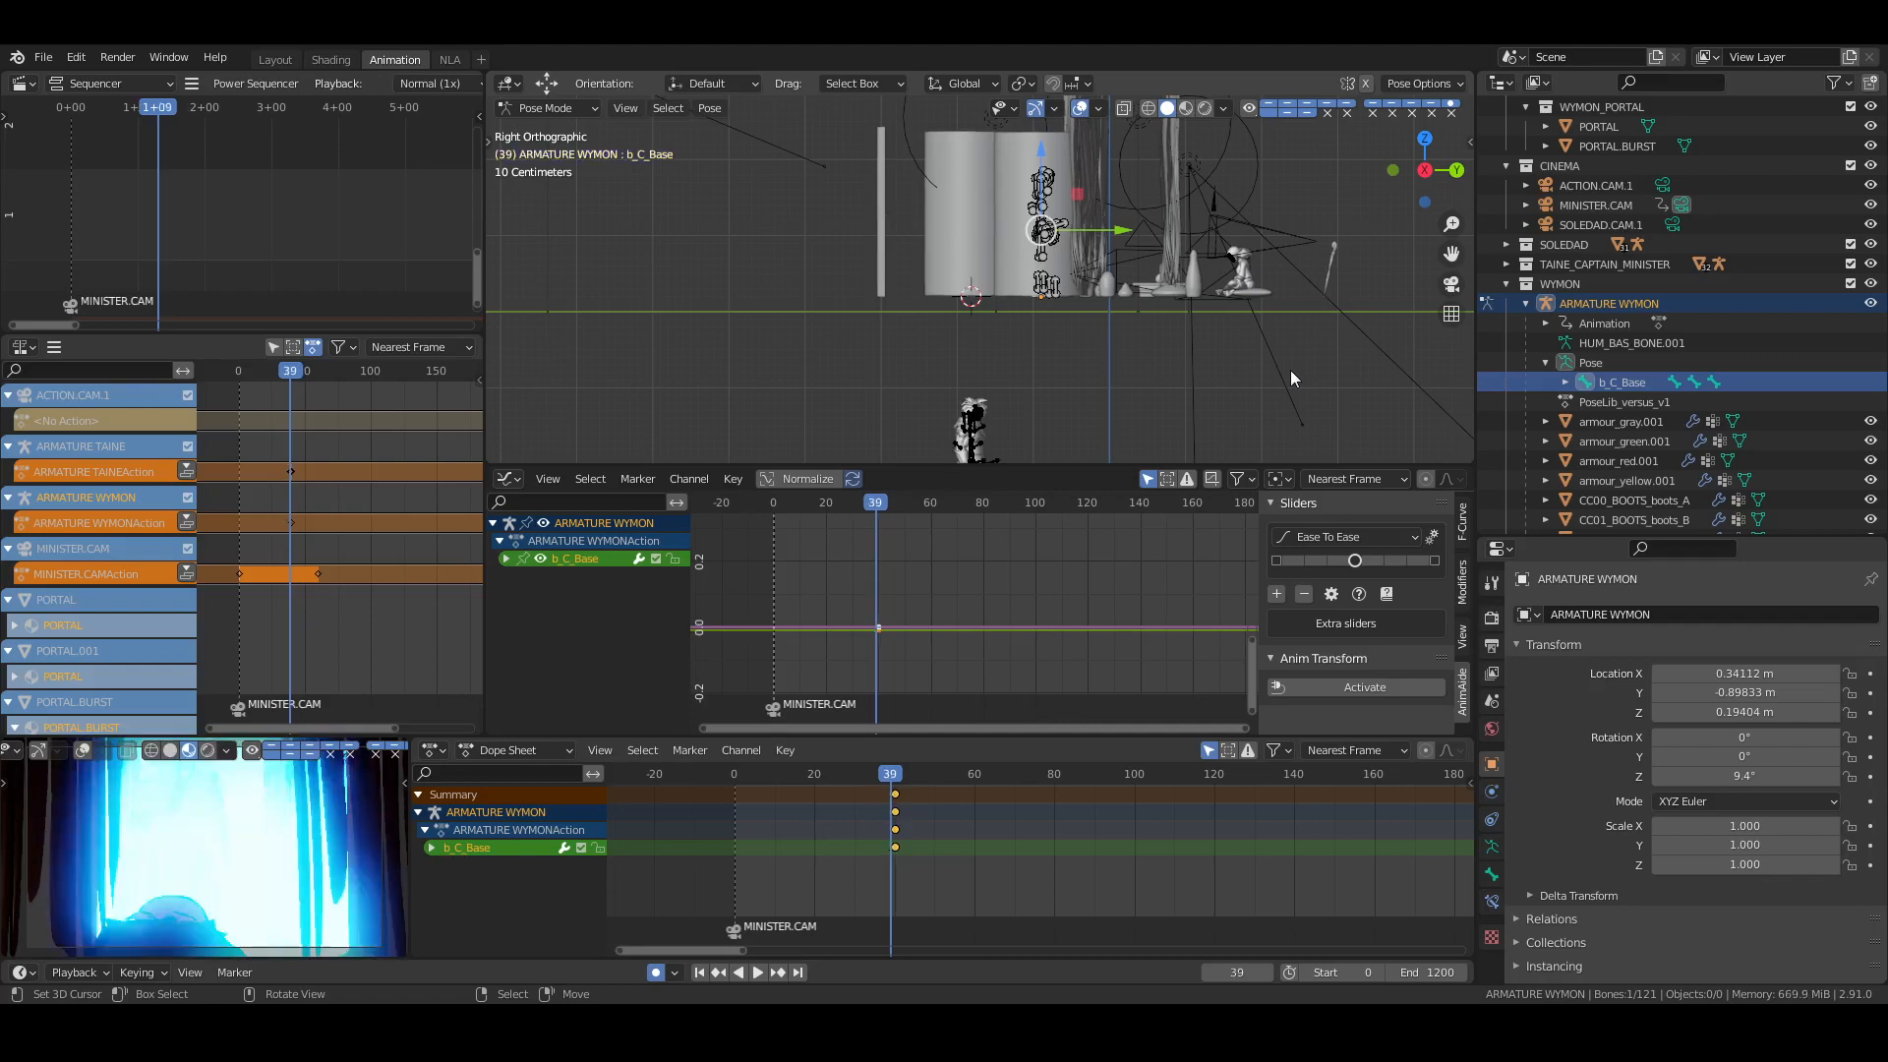
key("g")
key("z")
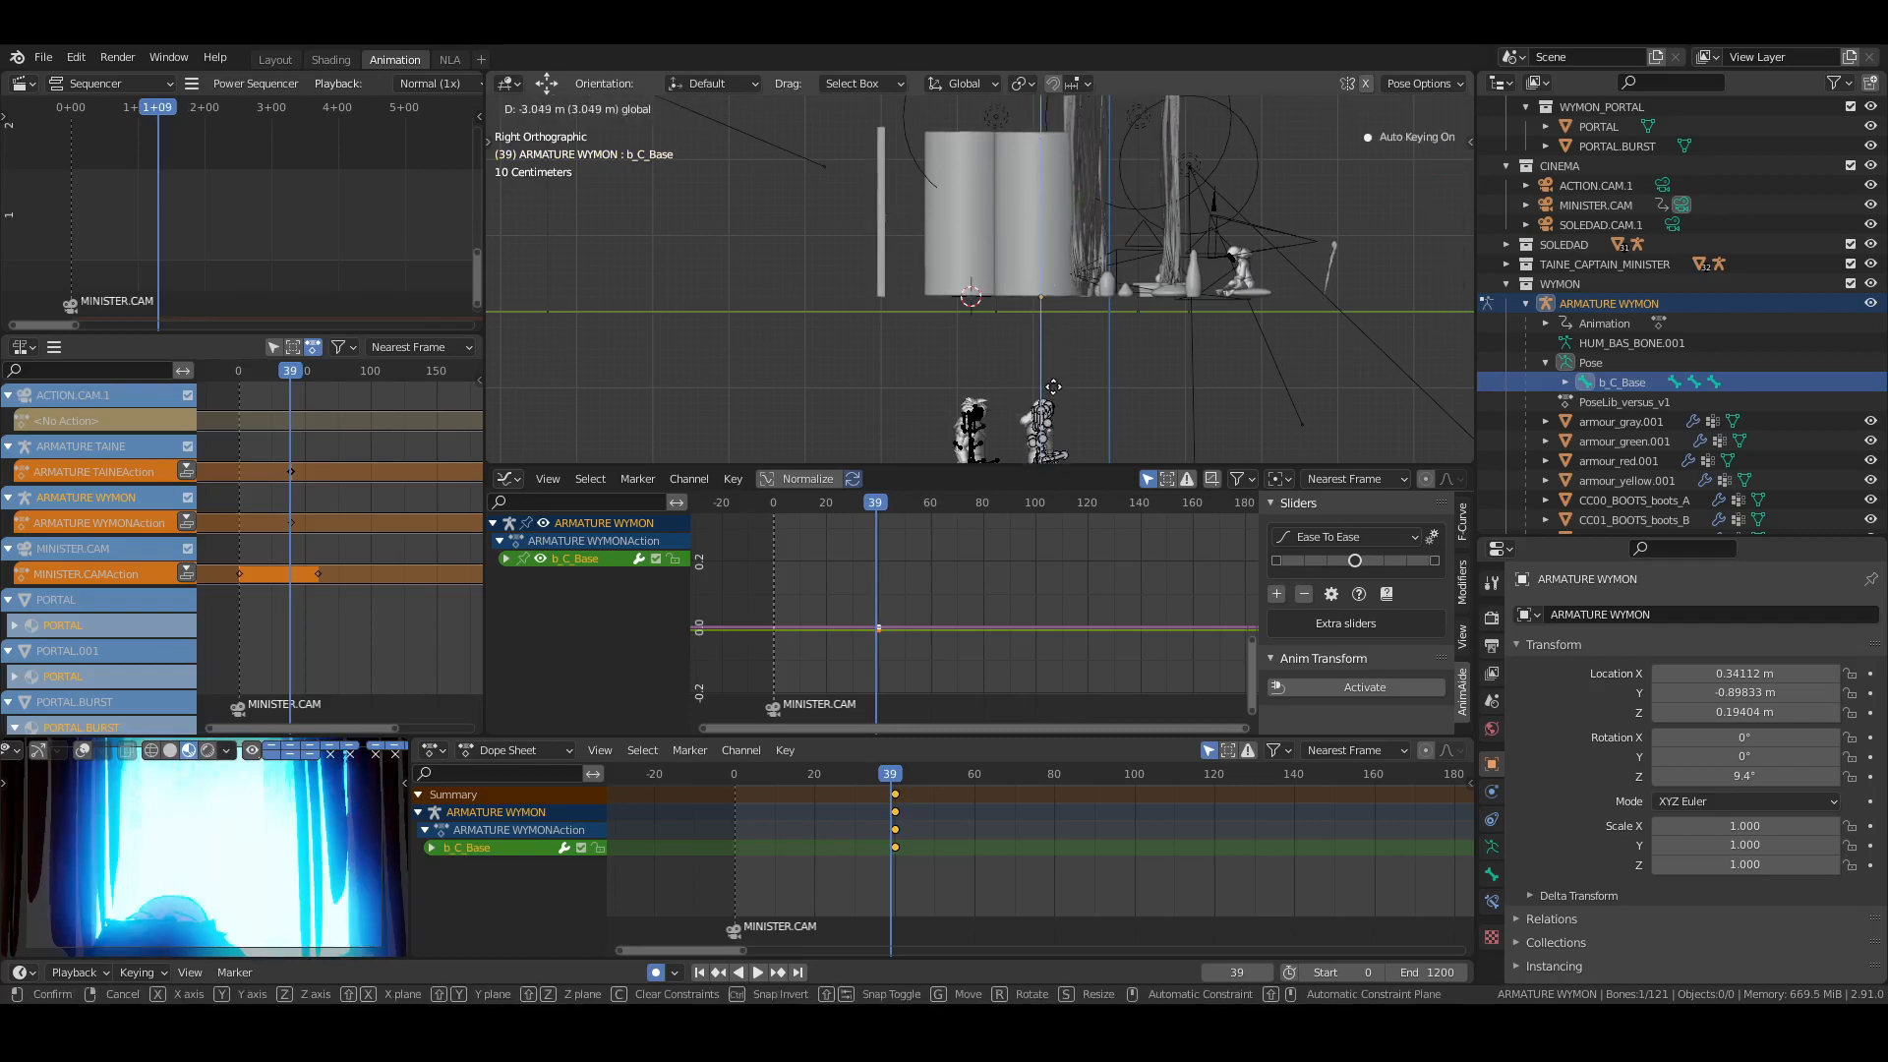
left_click(1138, 411)
key("Right")
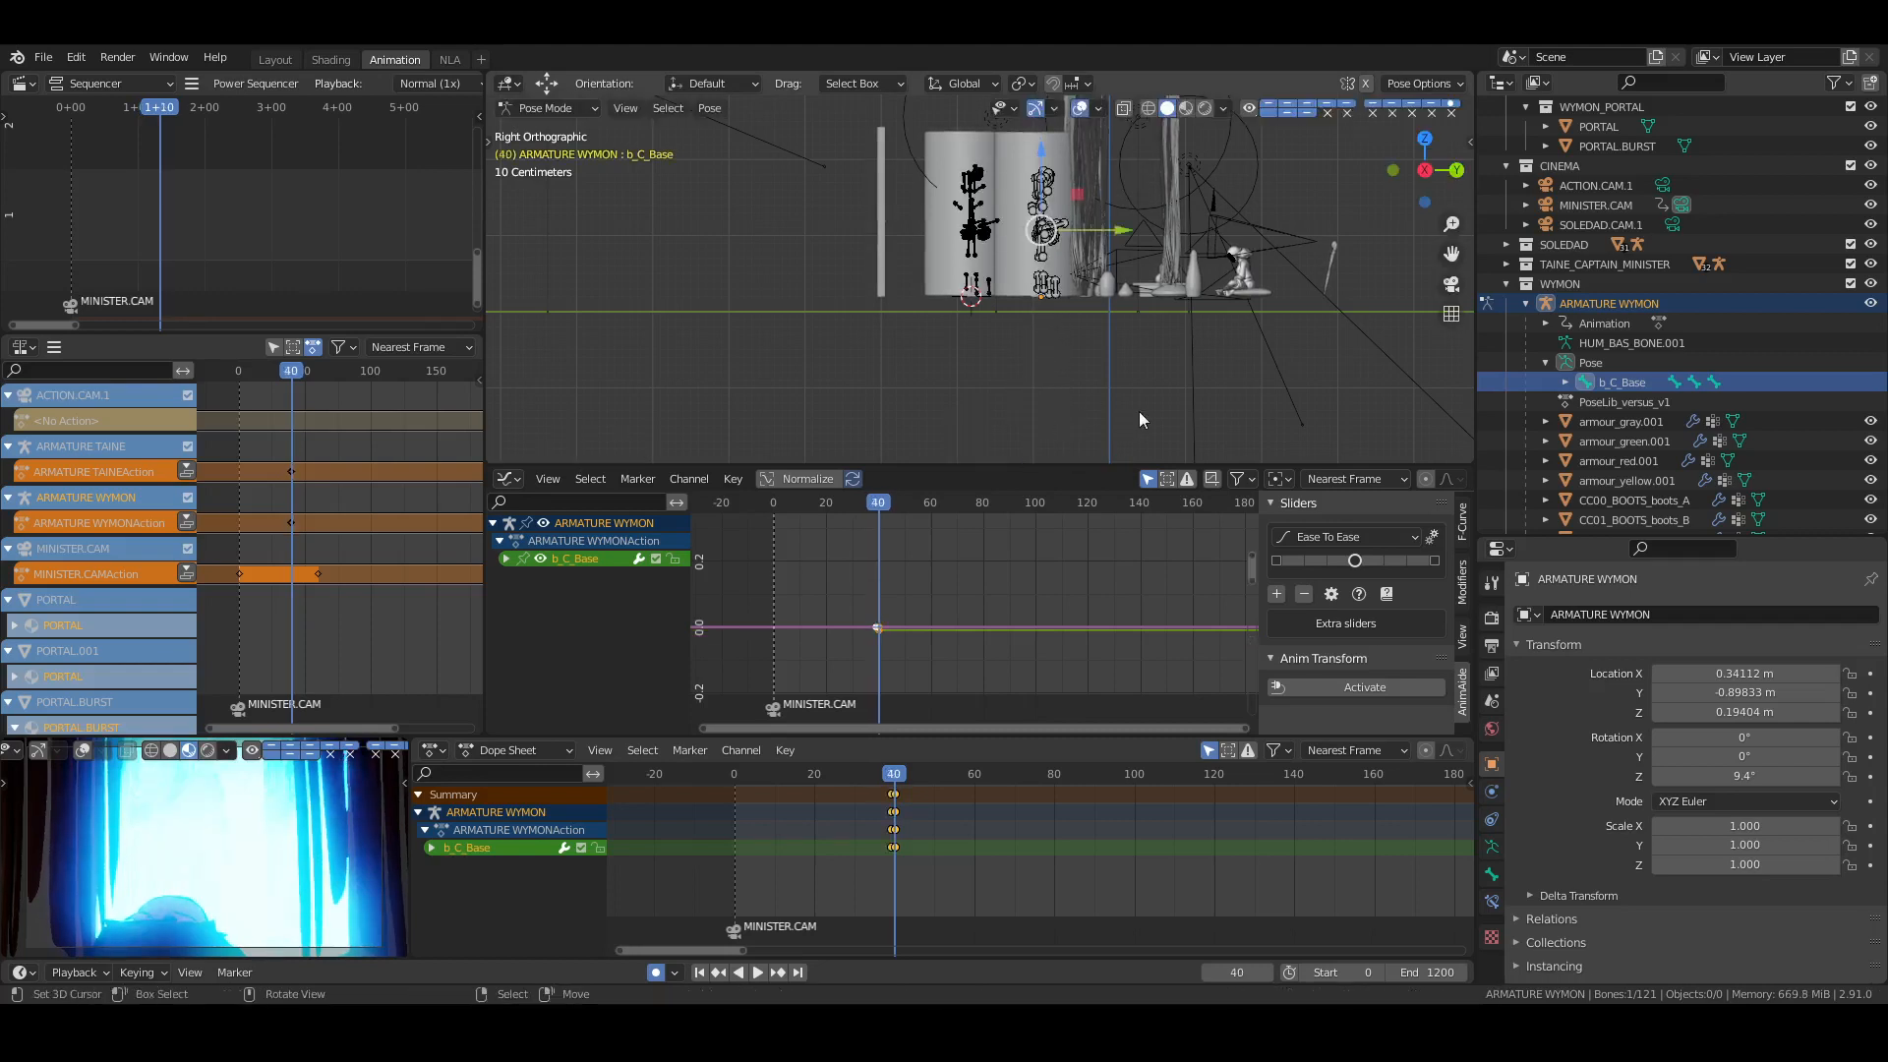
Deselect Wymon's bones, return to Object Mode with nothing selected, and save the file
key("alt+a")
key("ctrl+Tab")
key("alt+a")
key("ctrl+s")
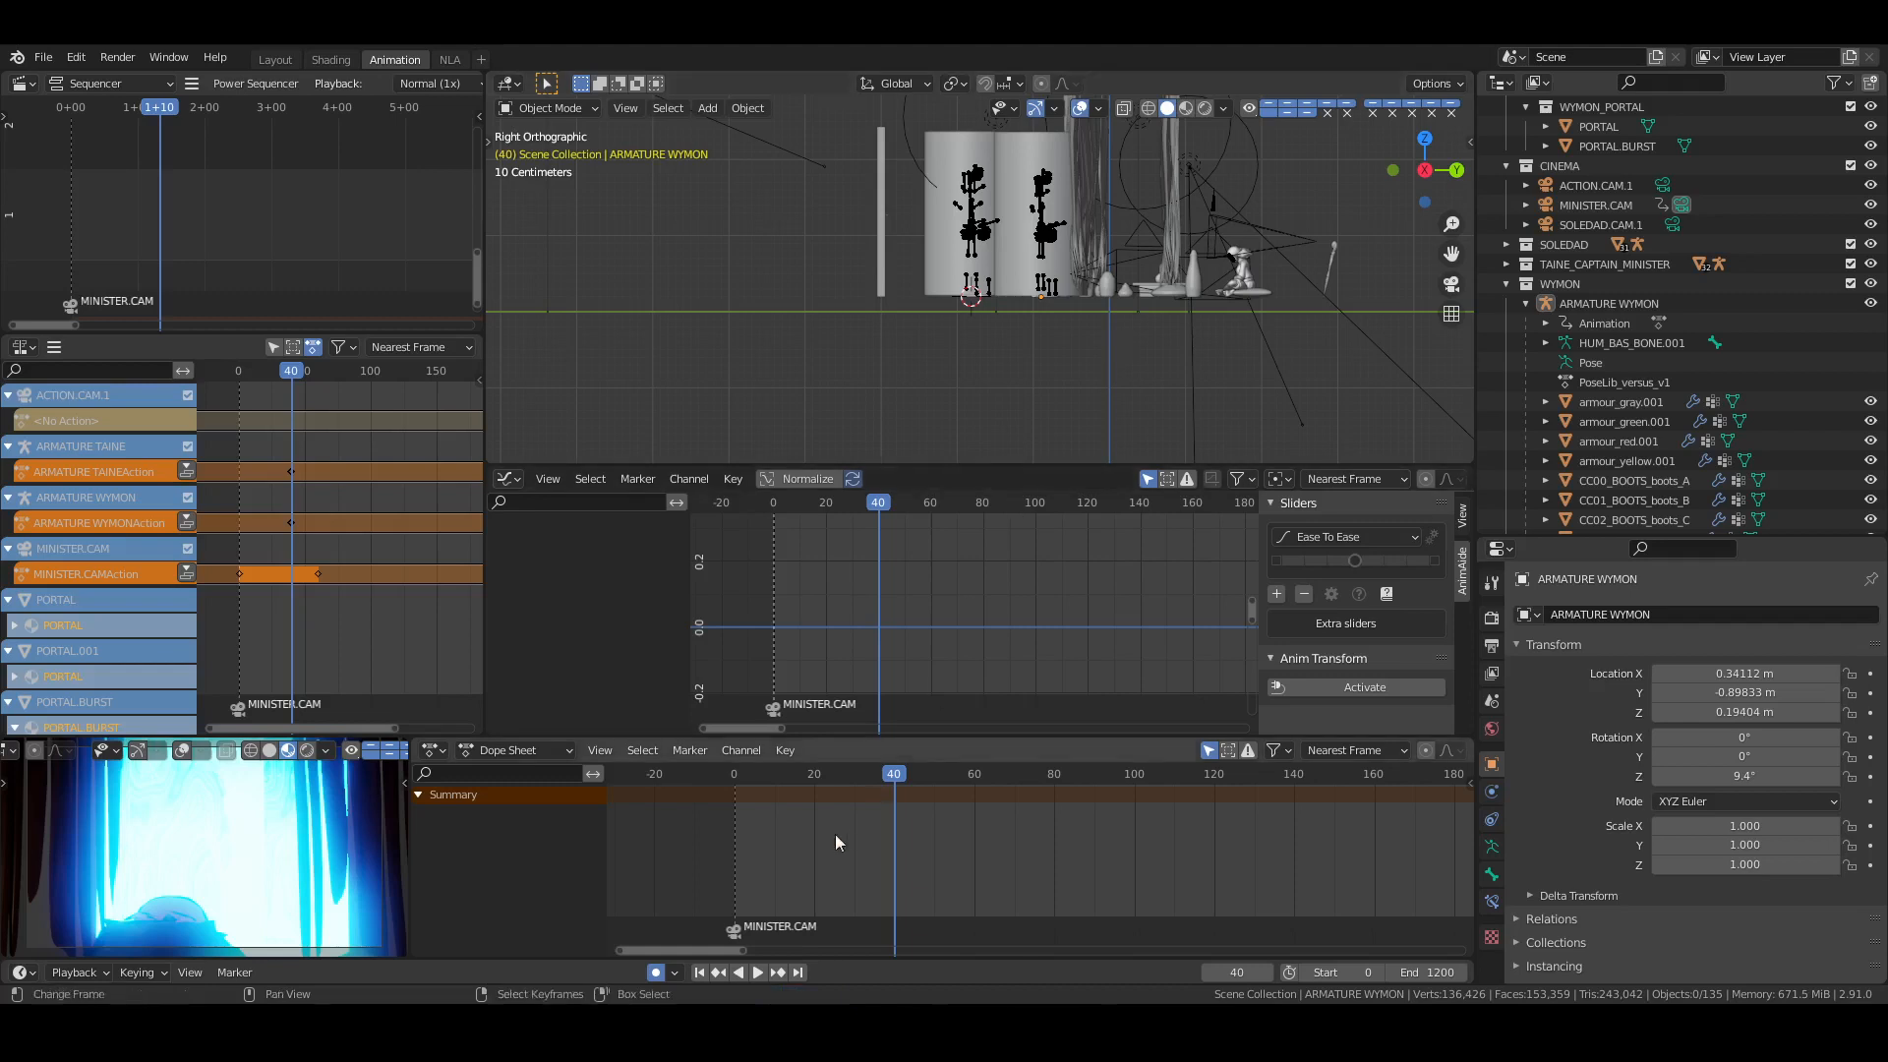
Play the animation from frame 0 to check both characters' arrival, return to frame 0 and save the file
key("shift+Left")
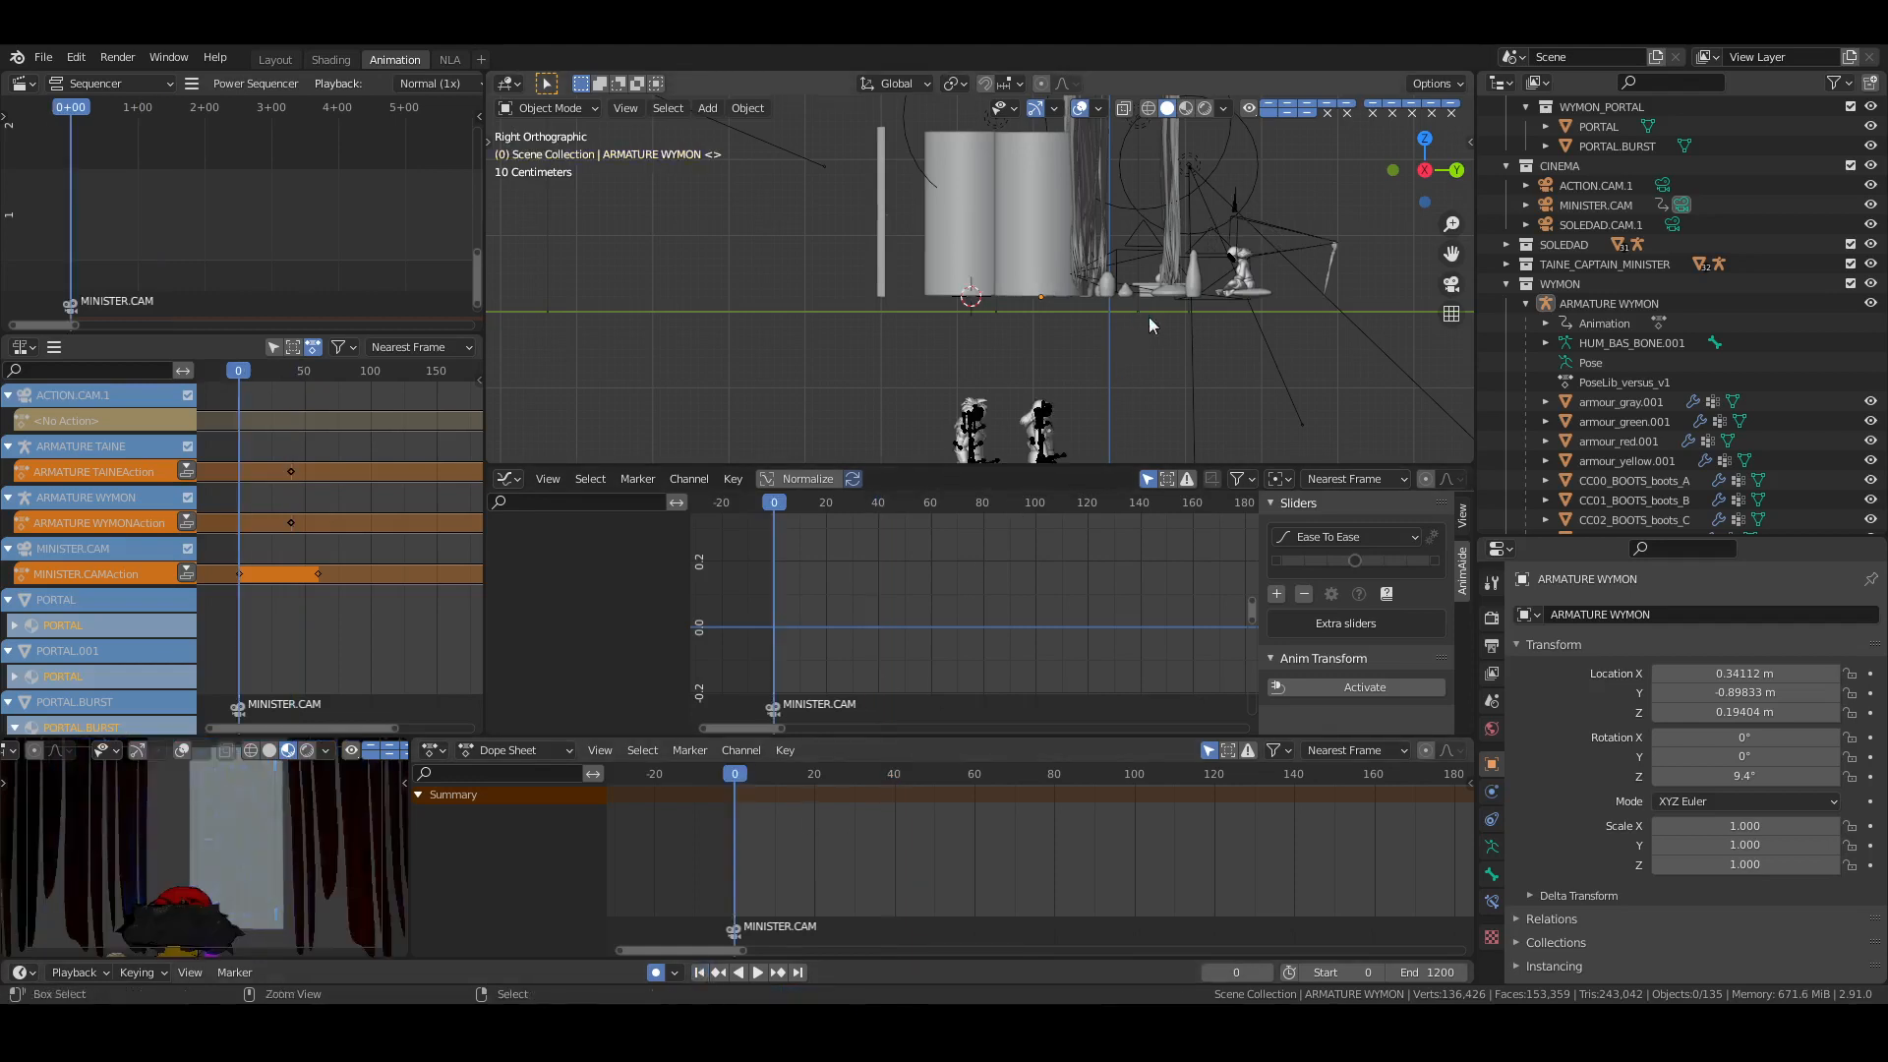
key("ctrl+s")
key("space")
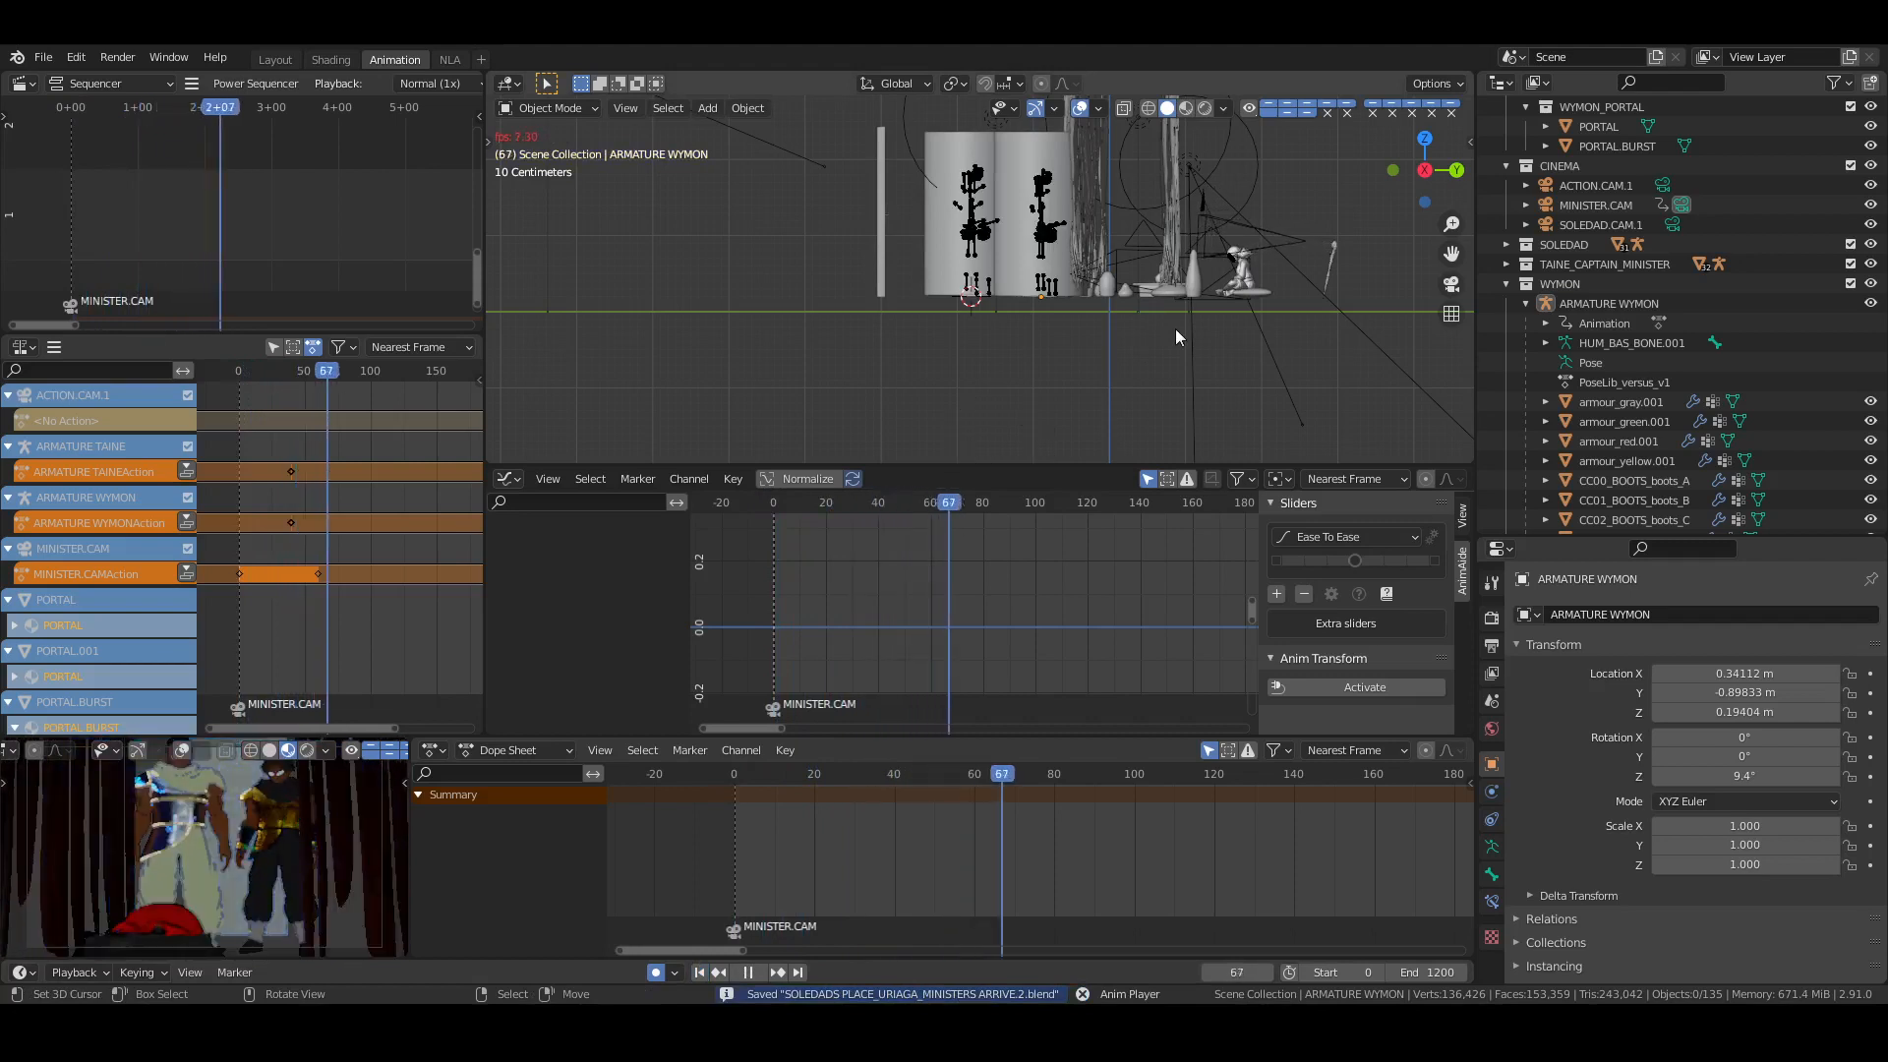
key("space")
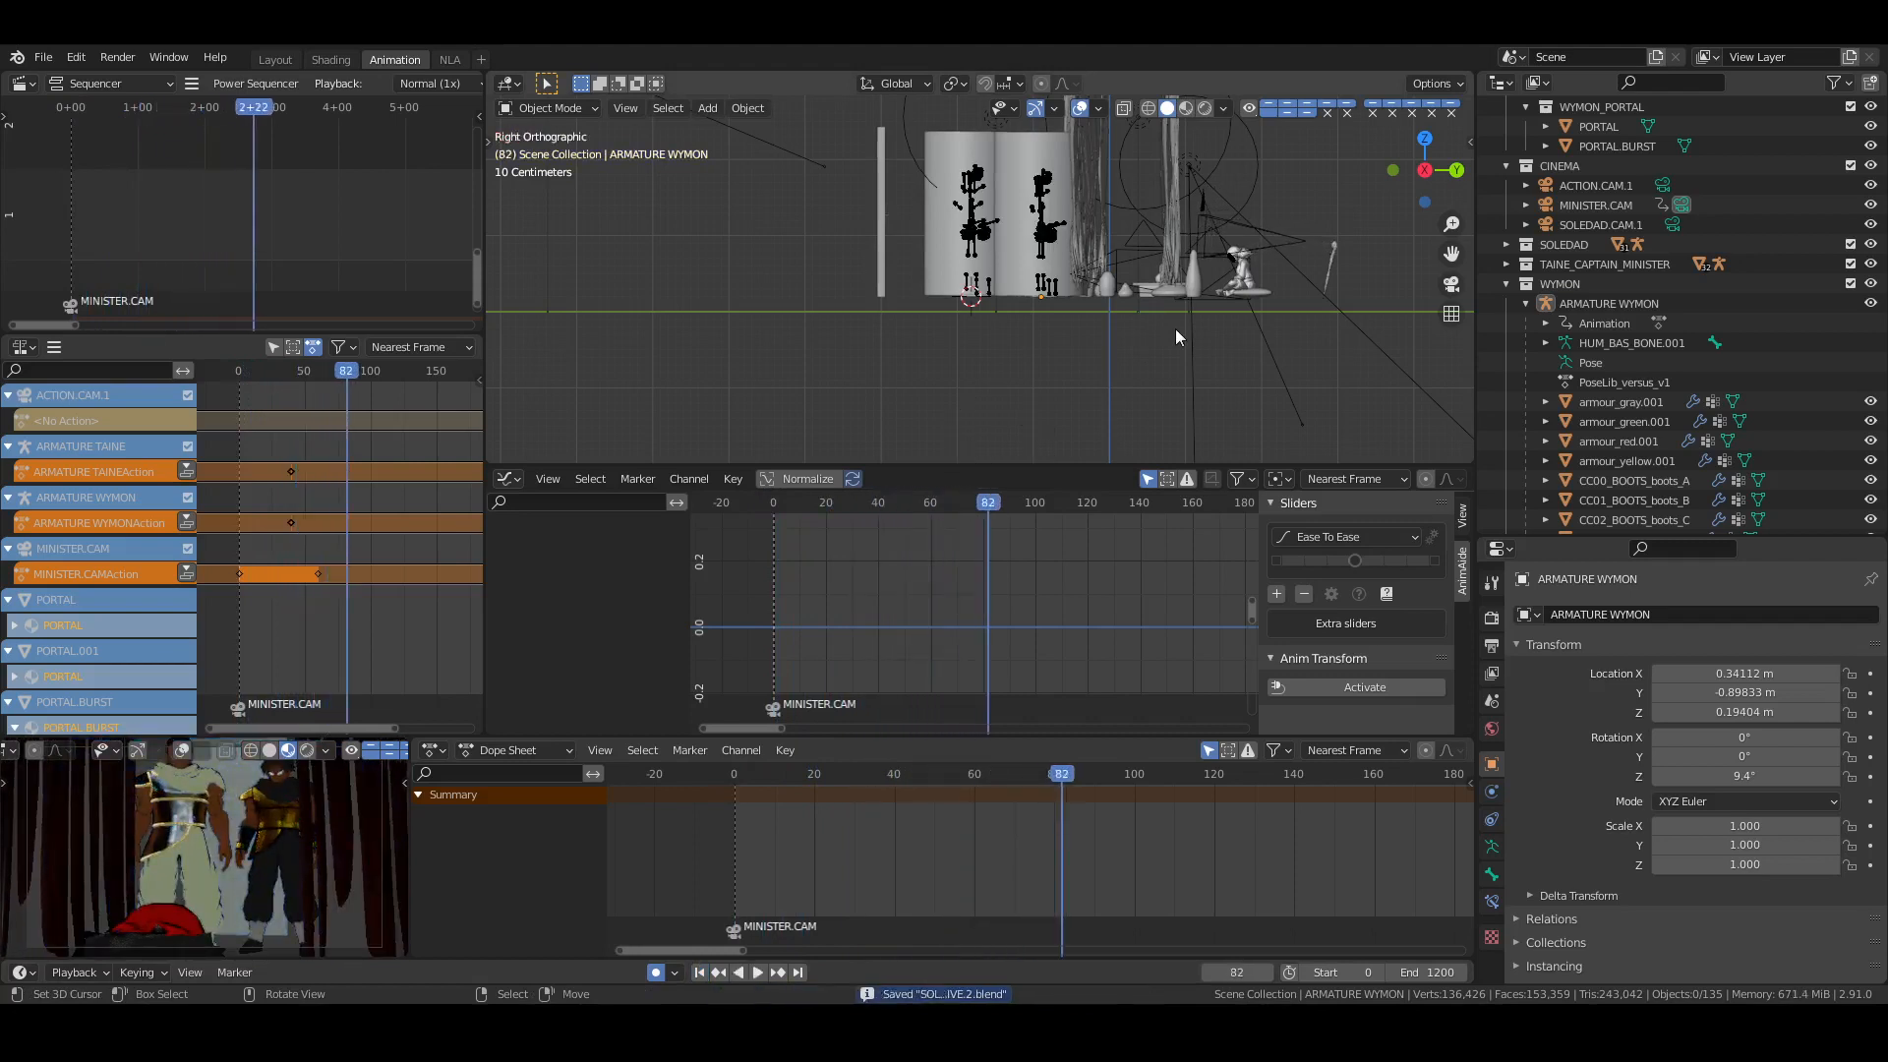
left_click(699, 972)
key("ctrl+s")
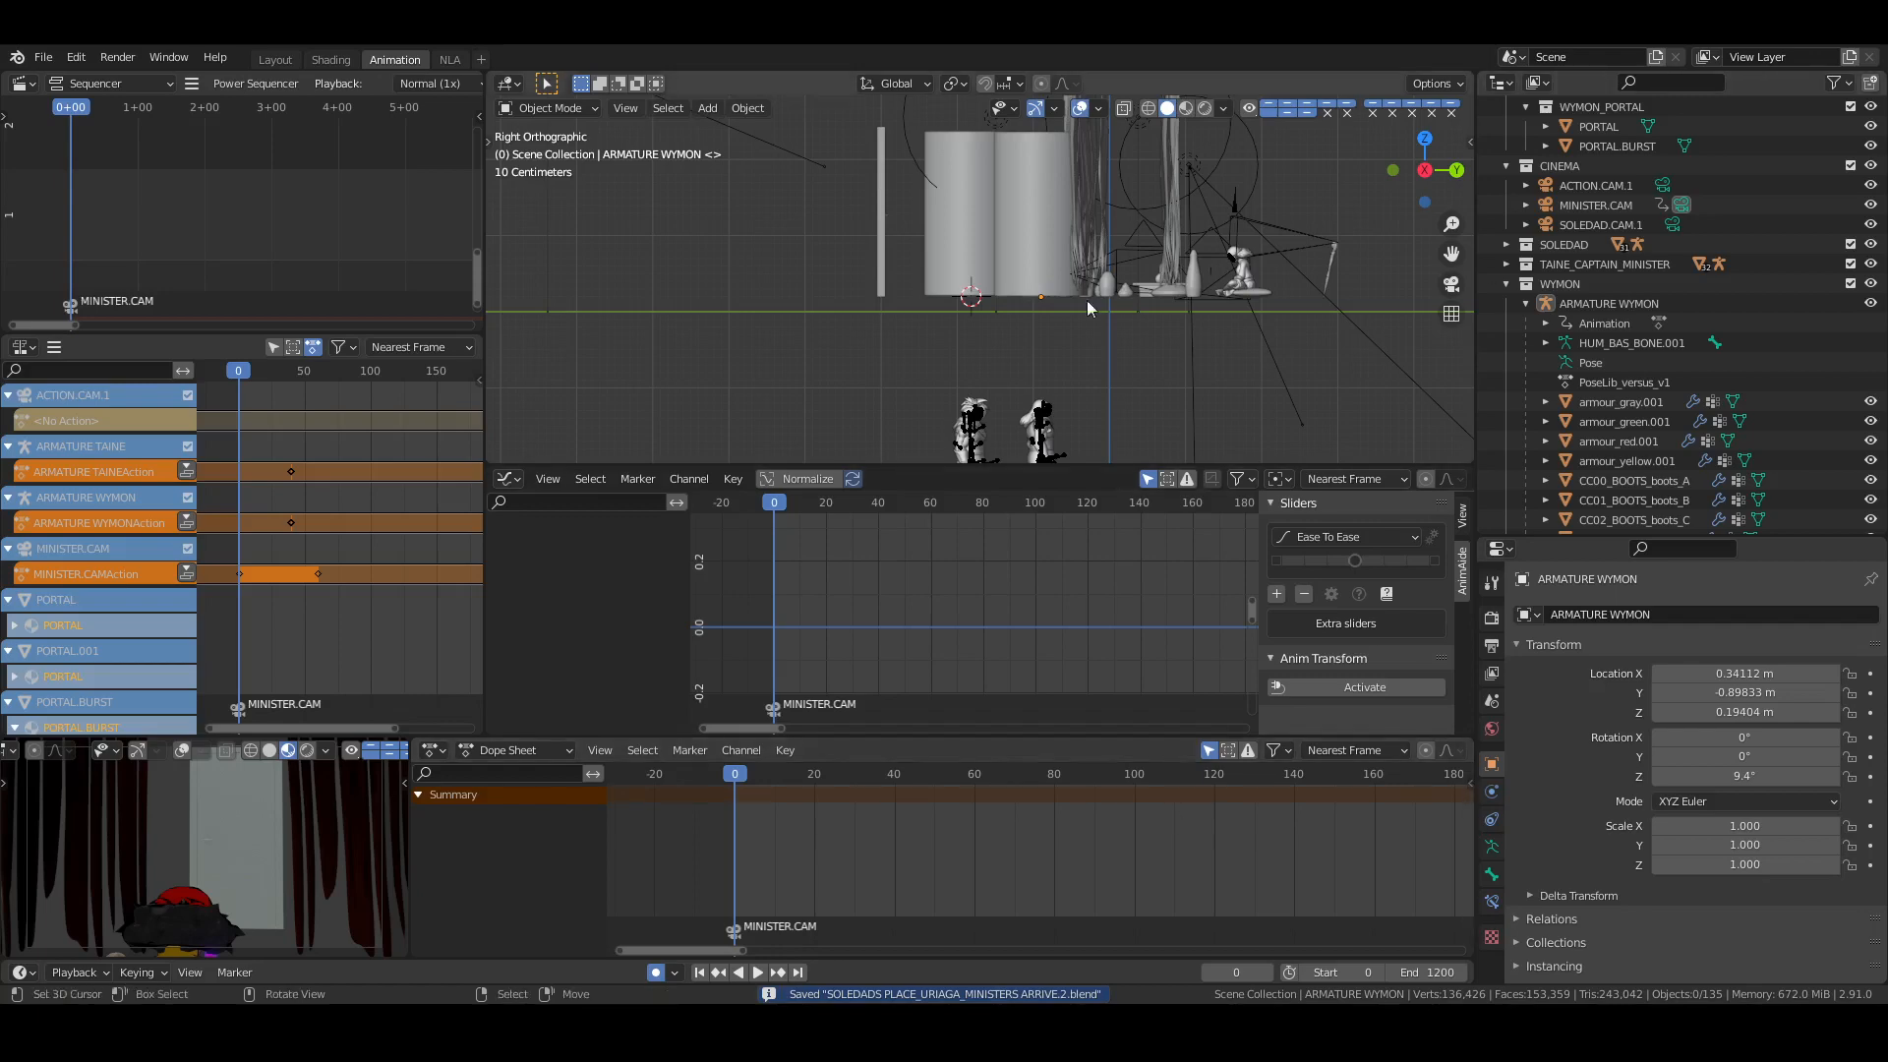
Look through the scene camera and show the Layout workspace's viewport in Rendered shading
key("KP_0")
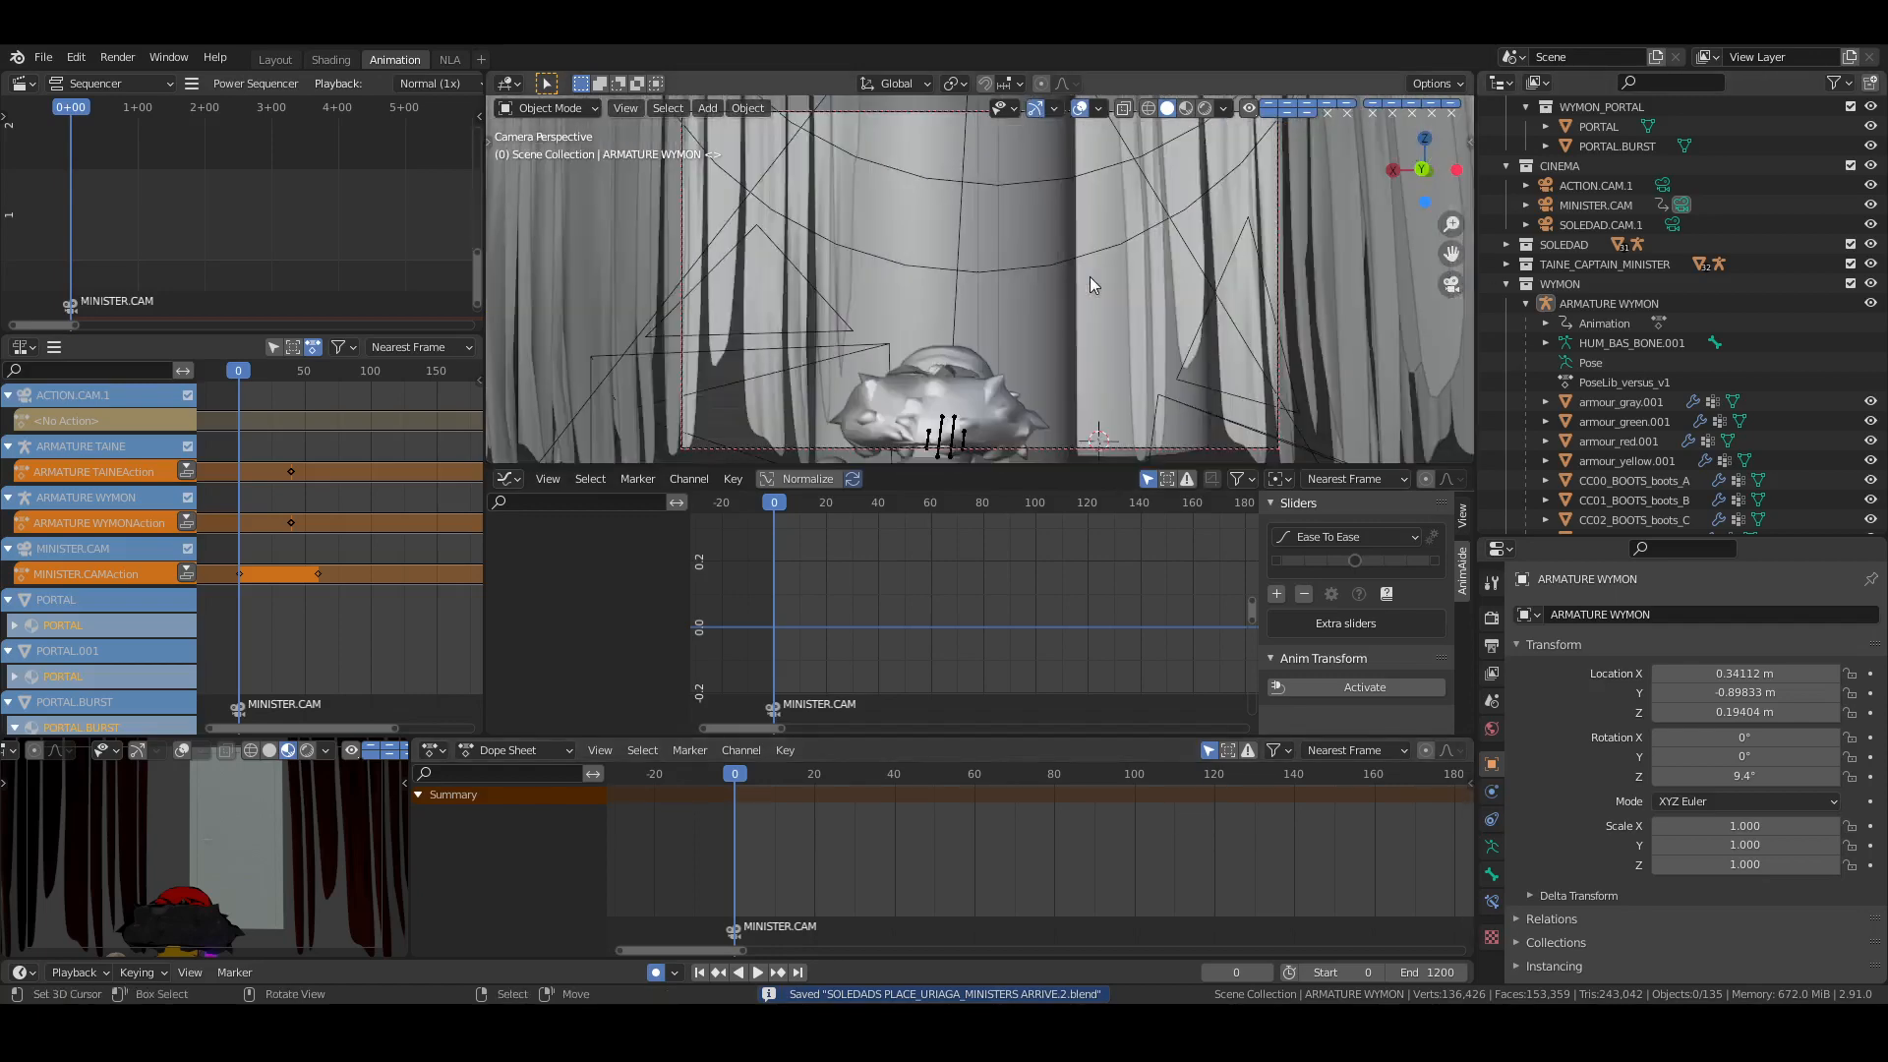
left_click(278, 58)
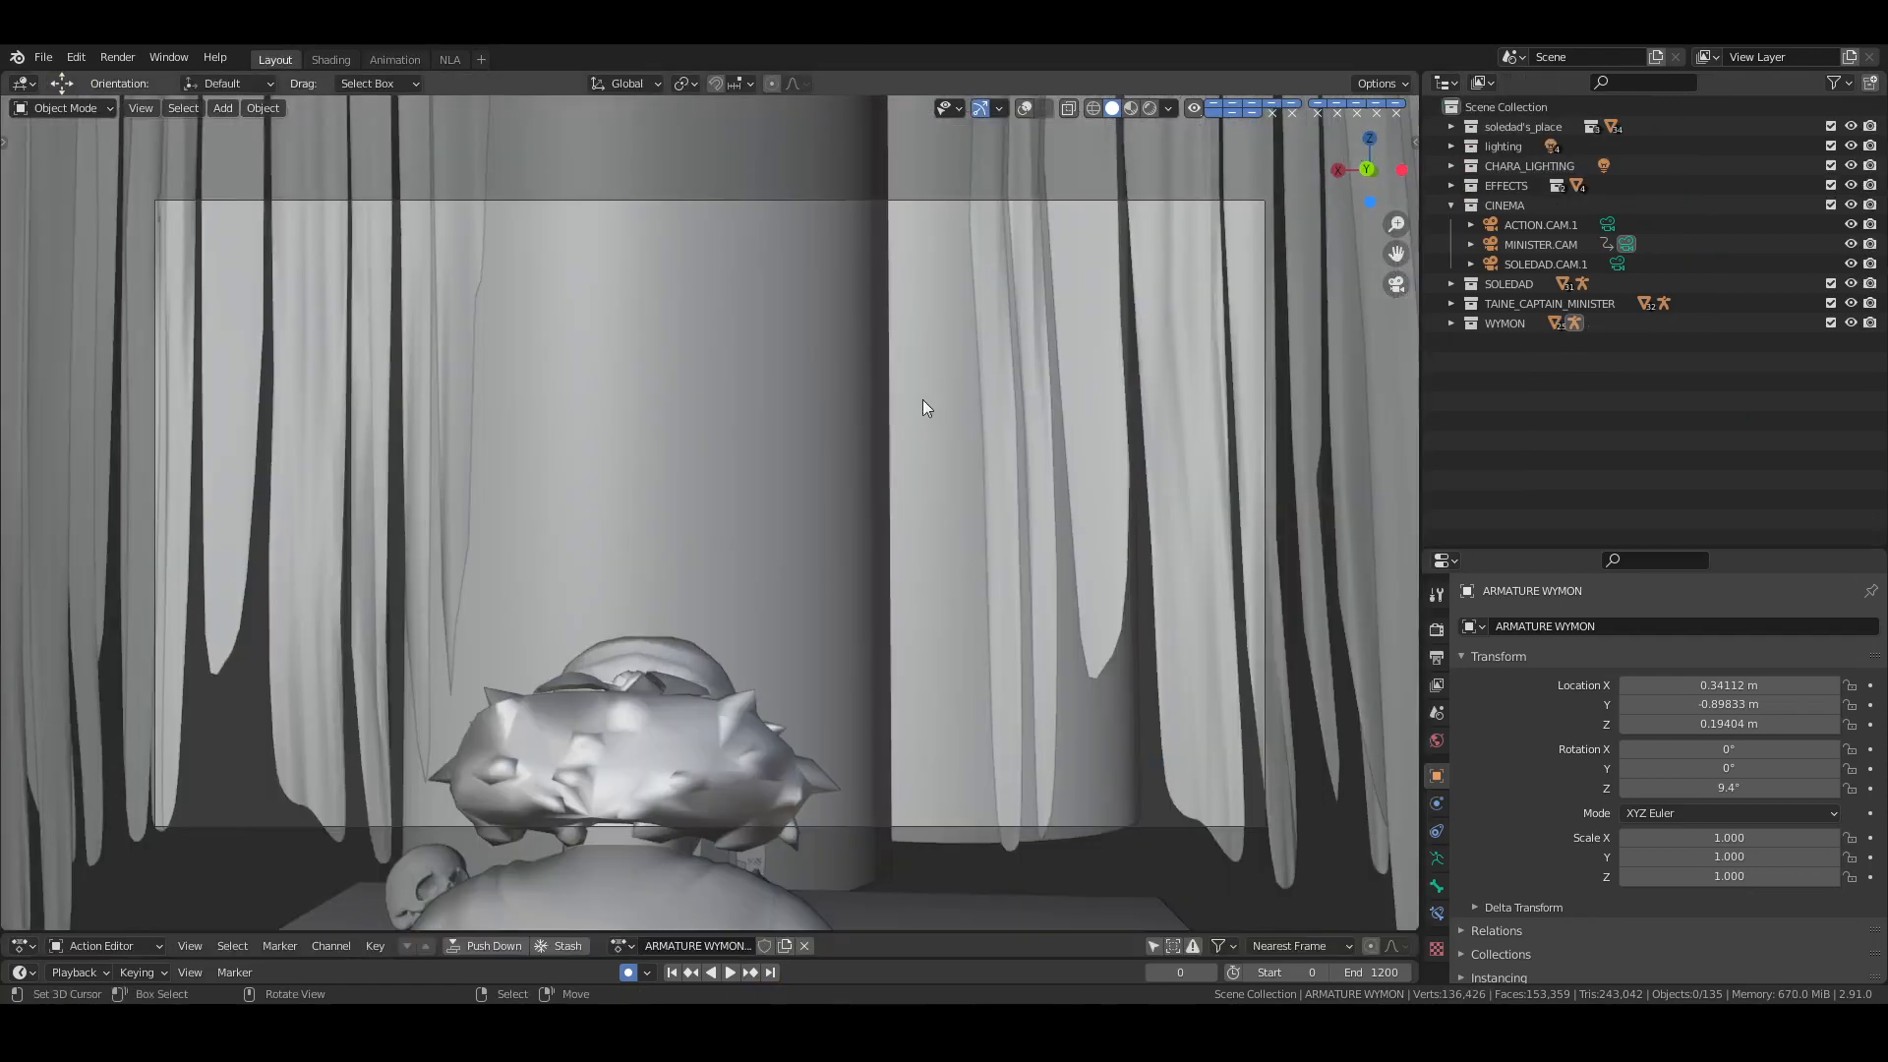
left_click(1150, 108)
Unhide the SOLEDADS building in the soledad's_place collection, save the file and collapse the collection
left_click(1451, 125)
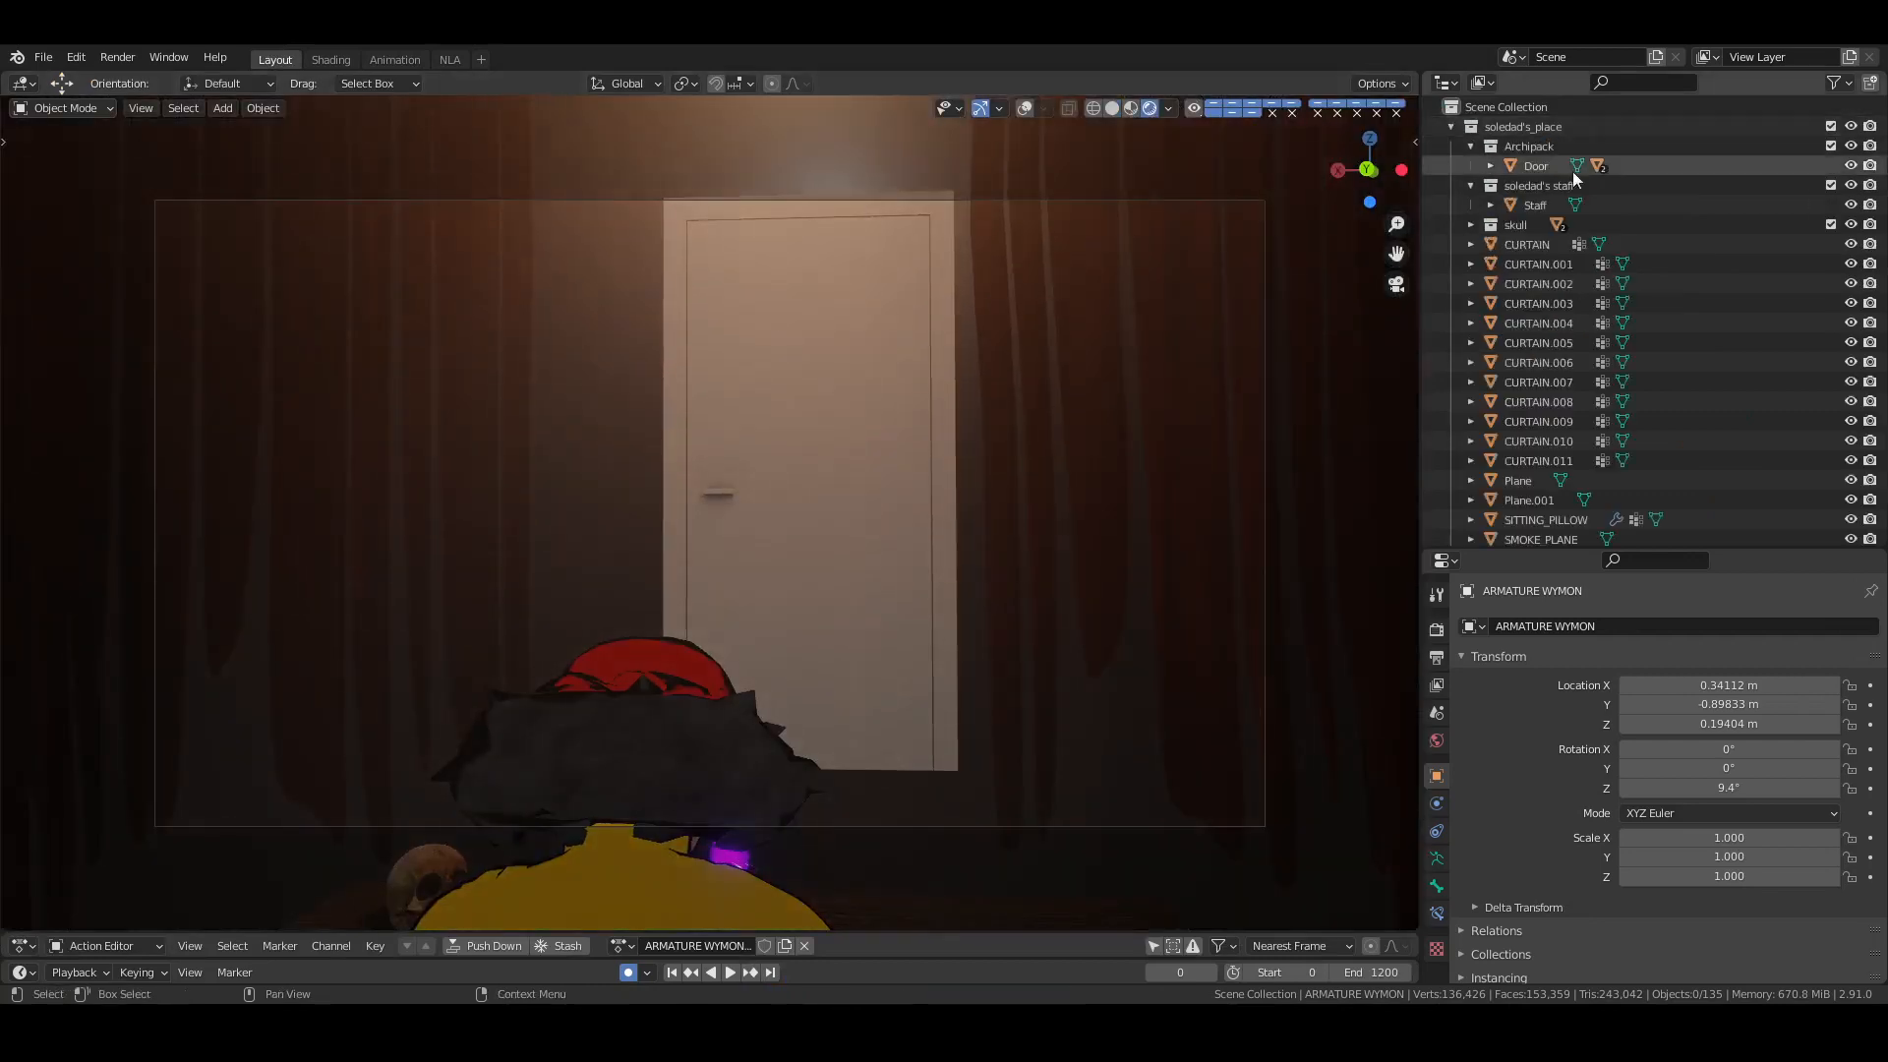
scroll(1837, 439, "down", 5)
left_click(1849, 440)
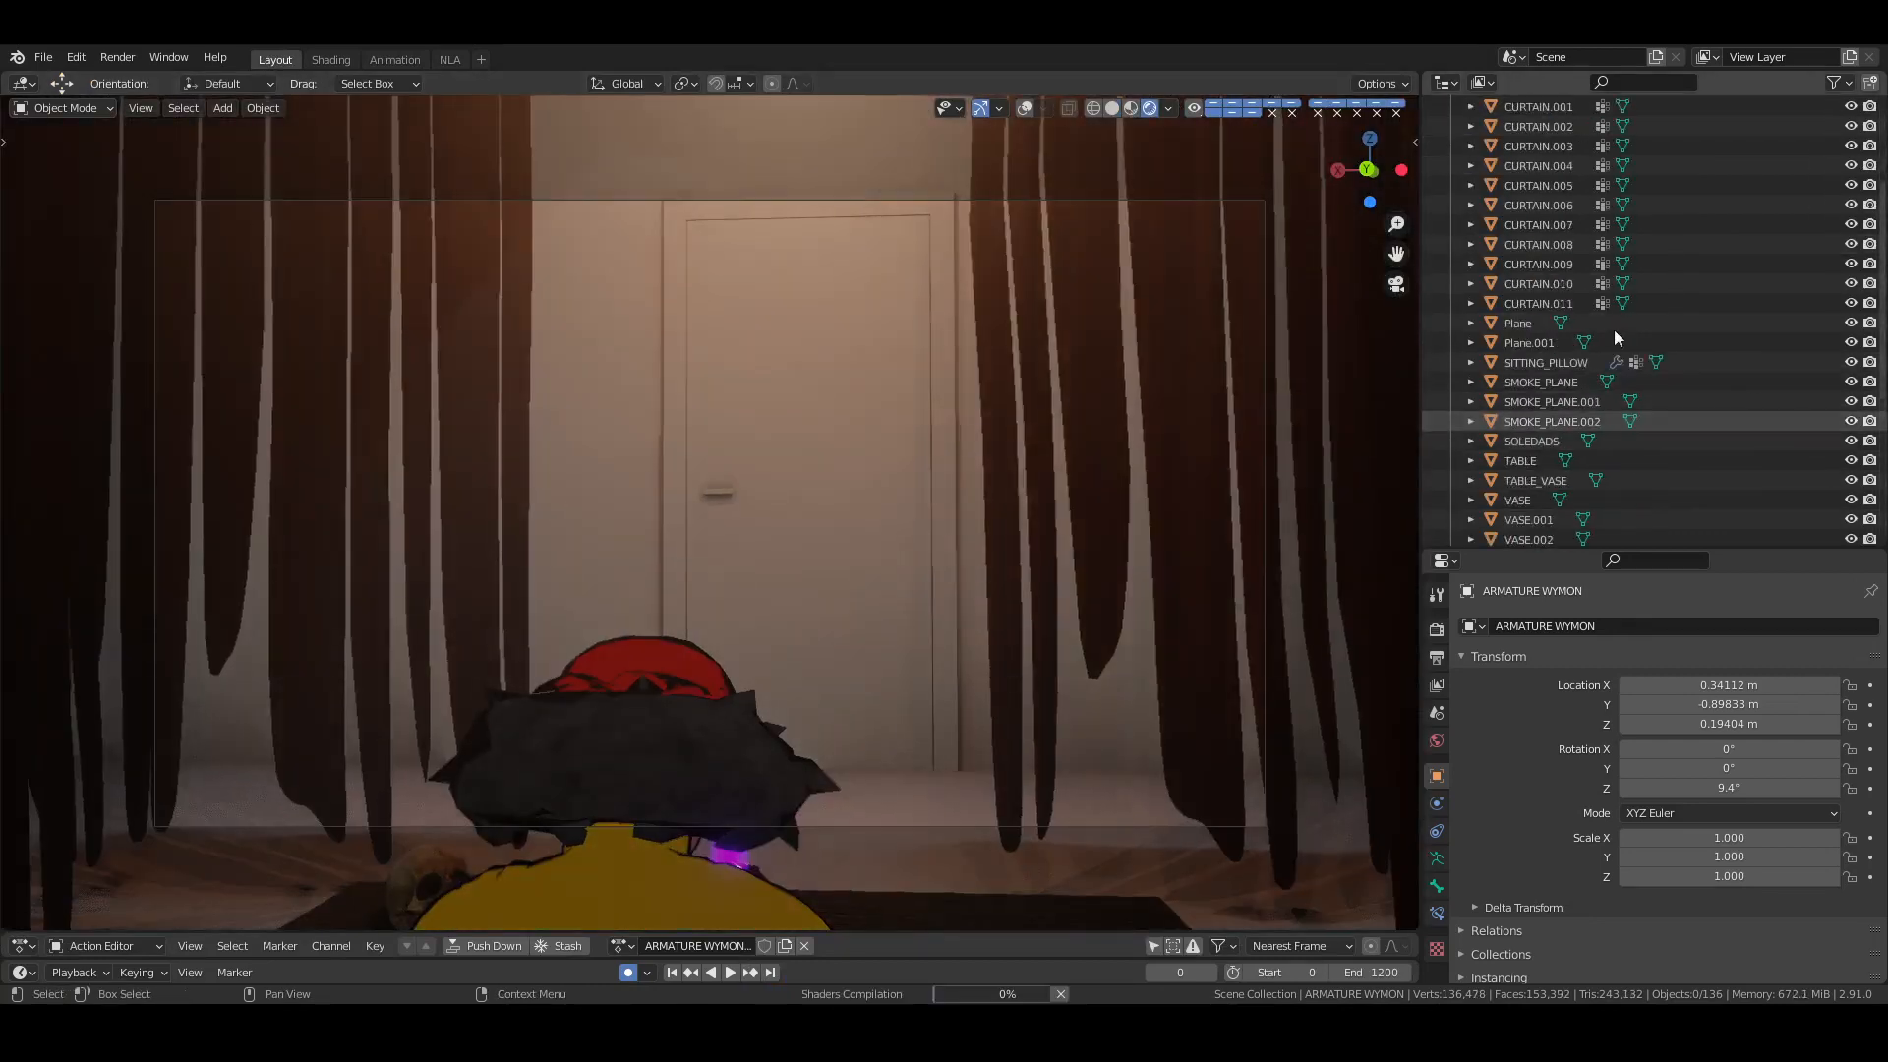
scroll(1602, 310, "up", 4)
key("ctrl+s")
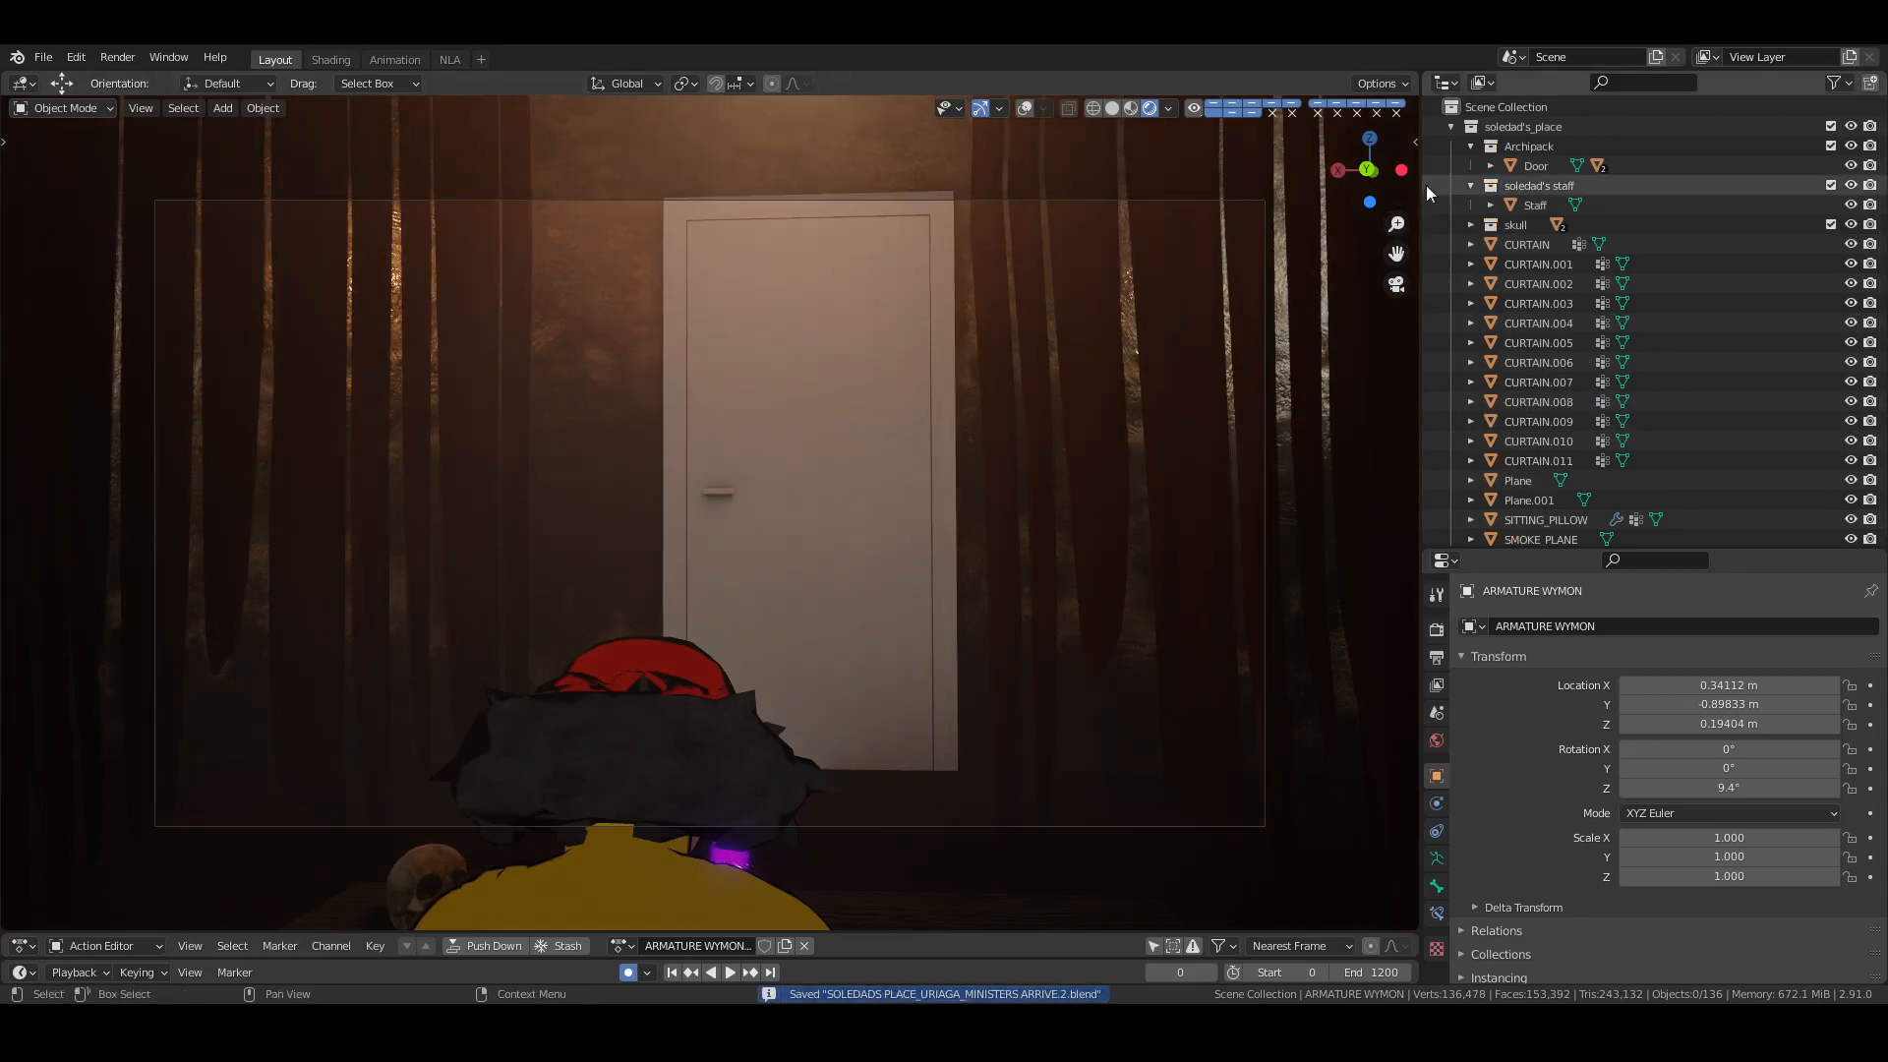
left_click(1449, 127)
Play the rendered camera shot to review the ministers' arrival, and go back to the Animation workspace
key("space")
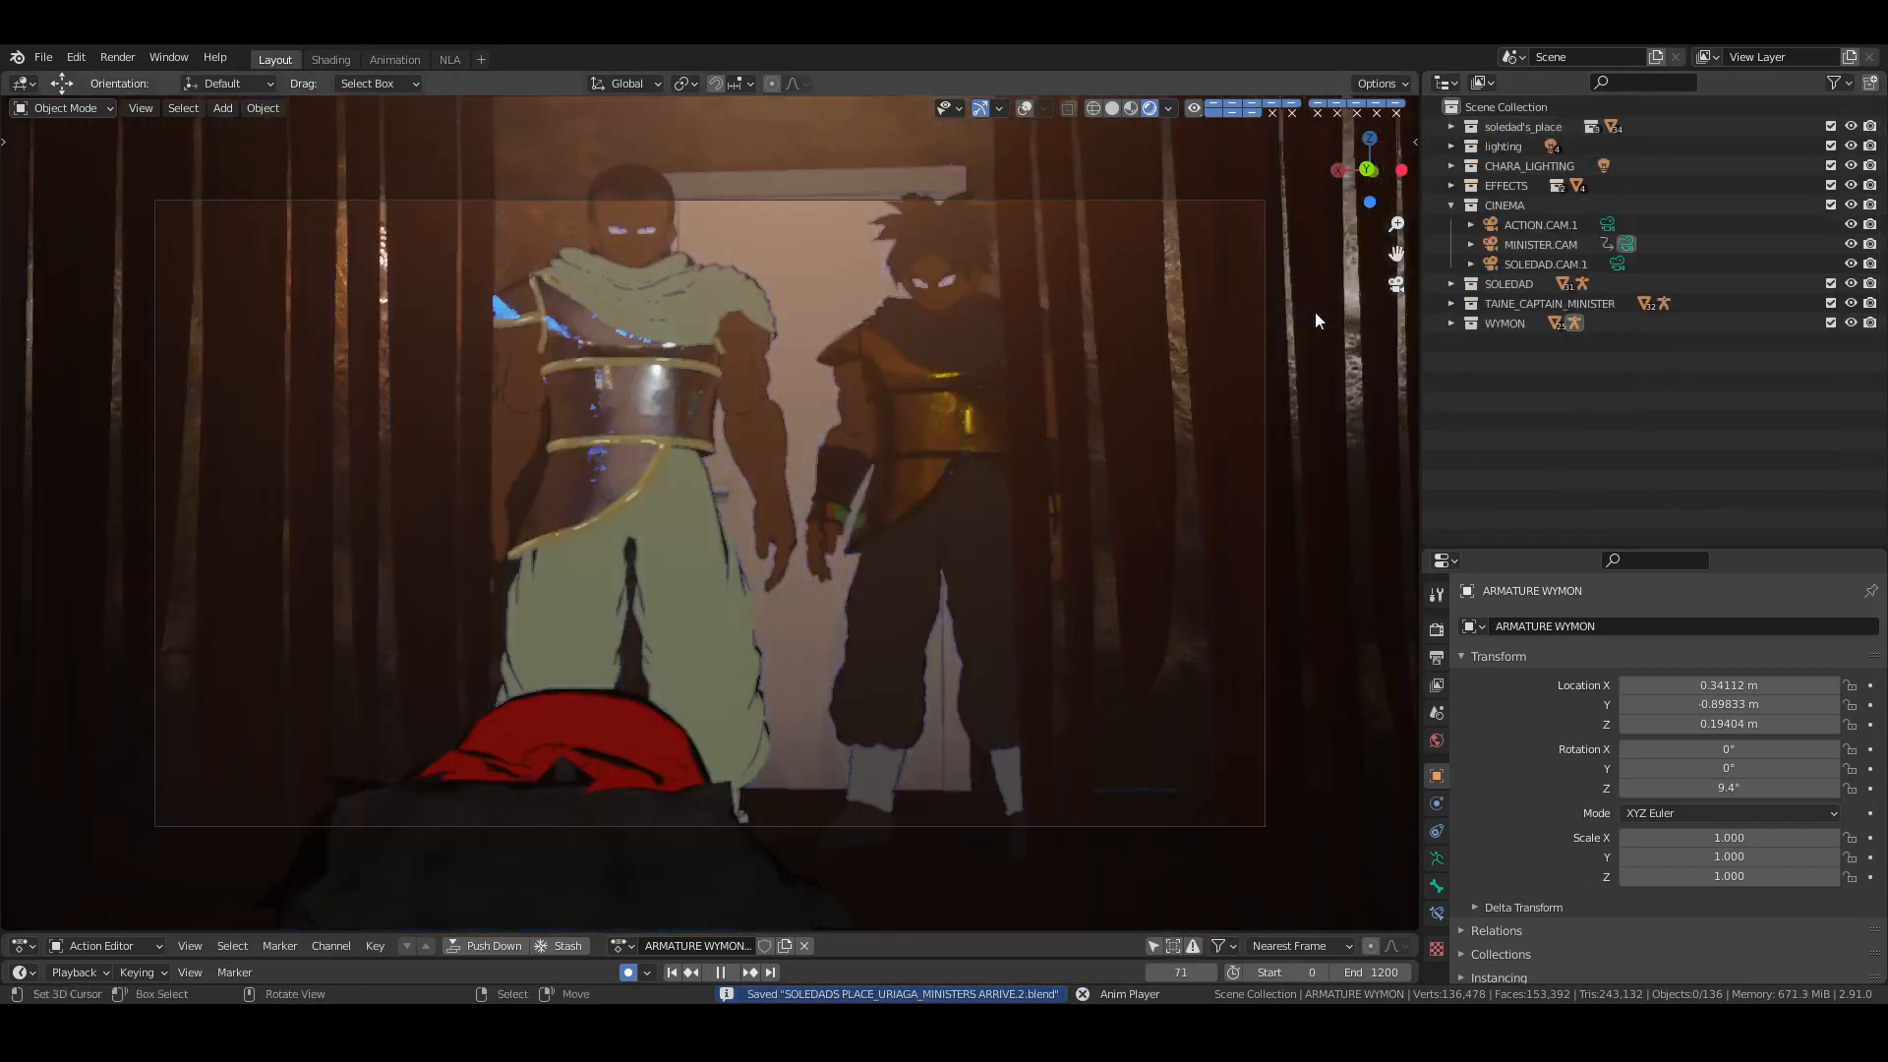
key("space")
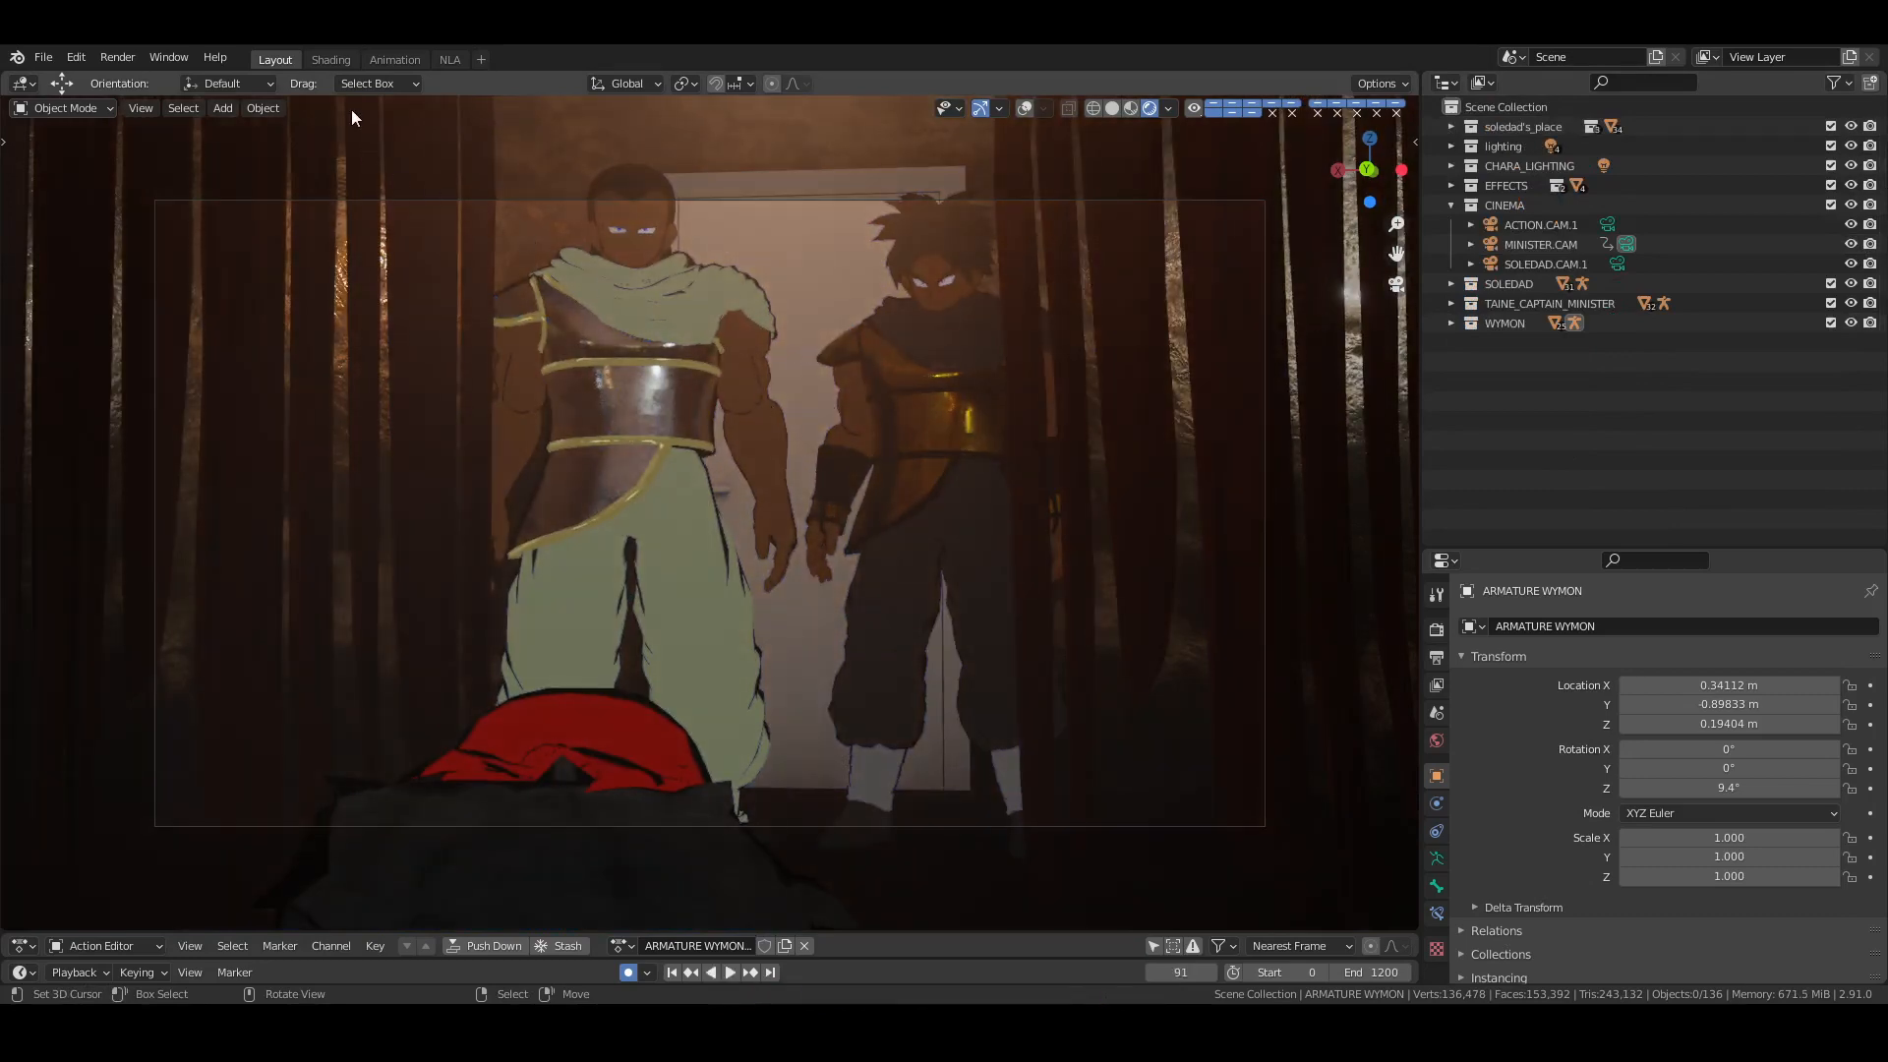
left_click(399, 57)
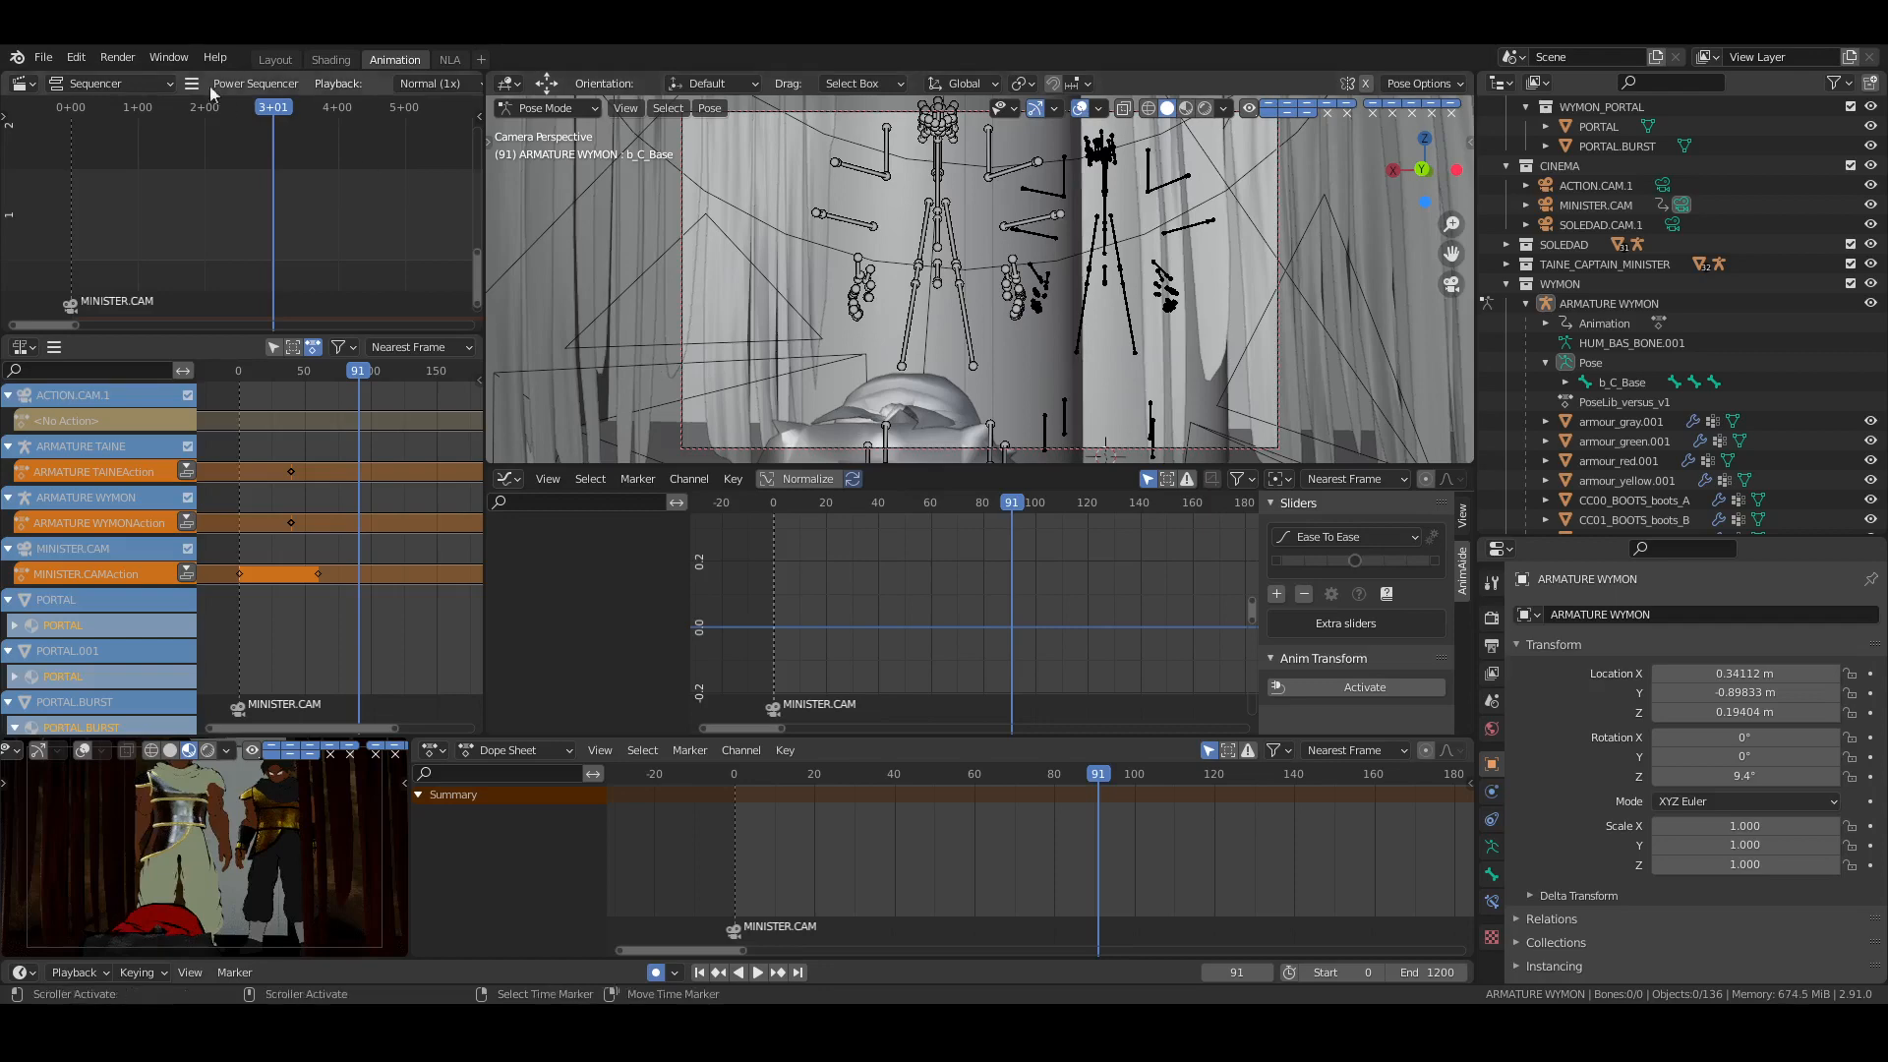
Show the Layout workspace viewport in solid shading and hide the SOLEDADS mesh of the soledad's_place collection
left_click(275, 59)
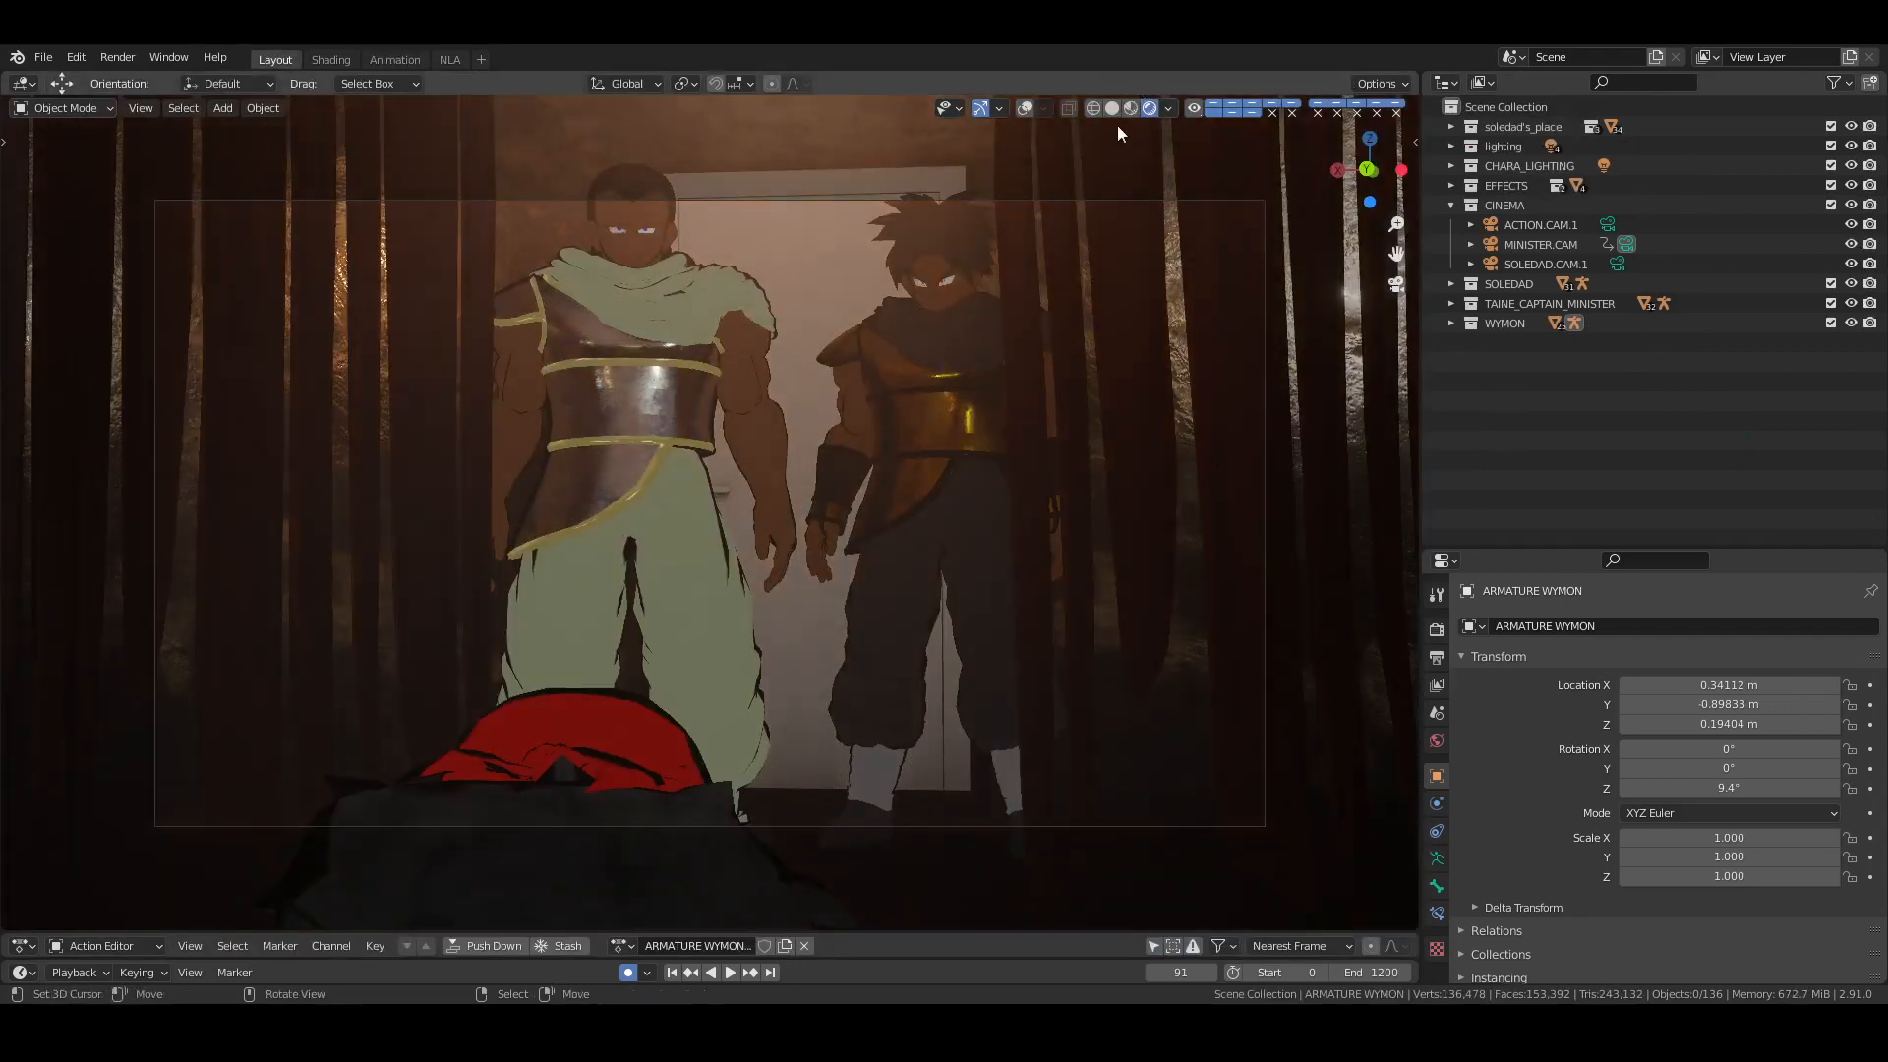
left_click(1112, 108)
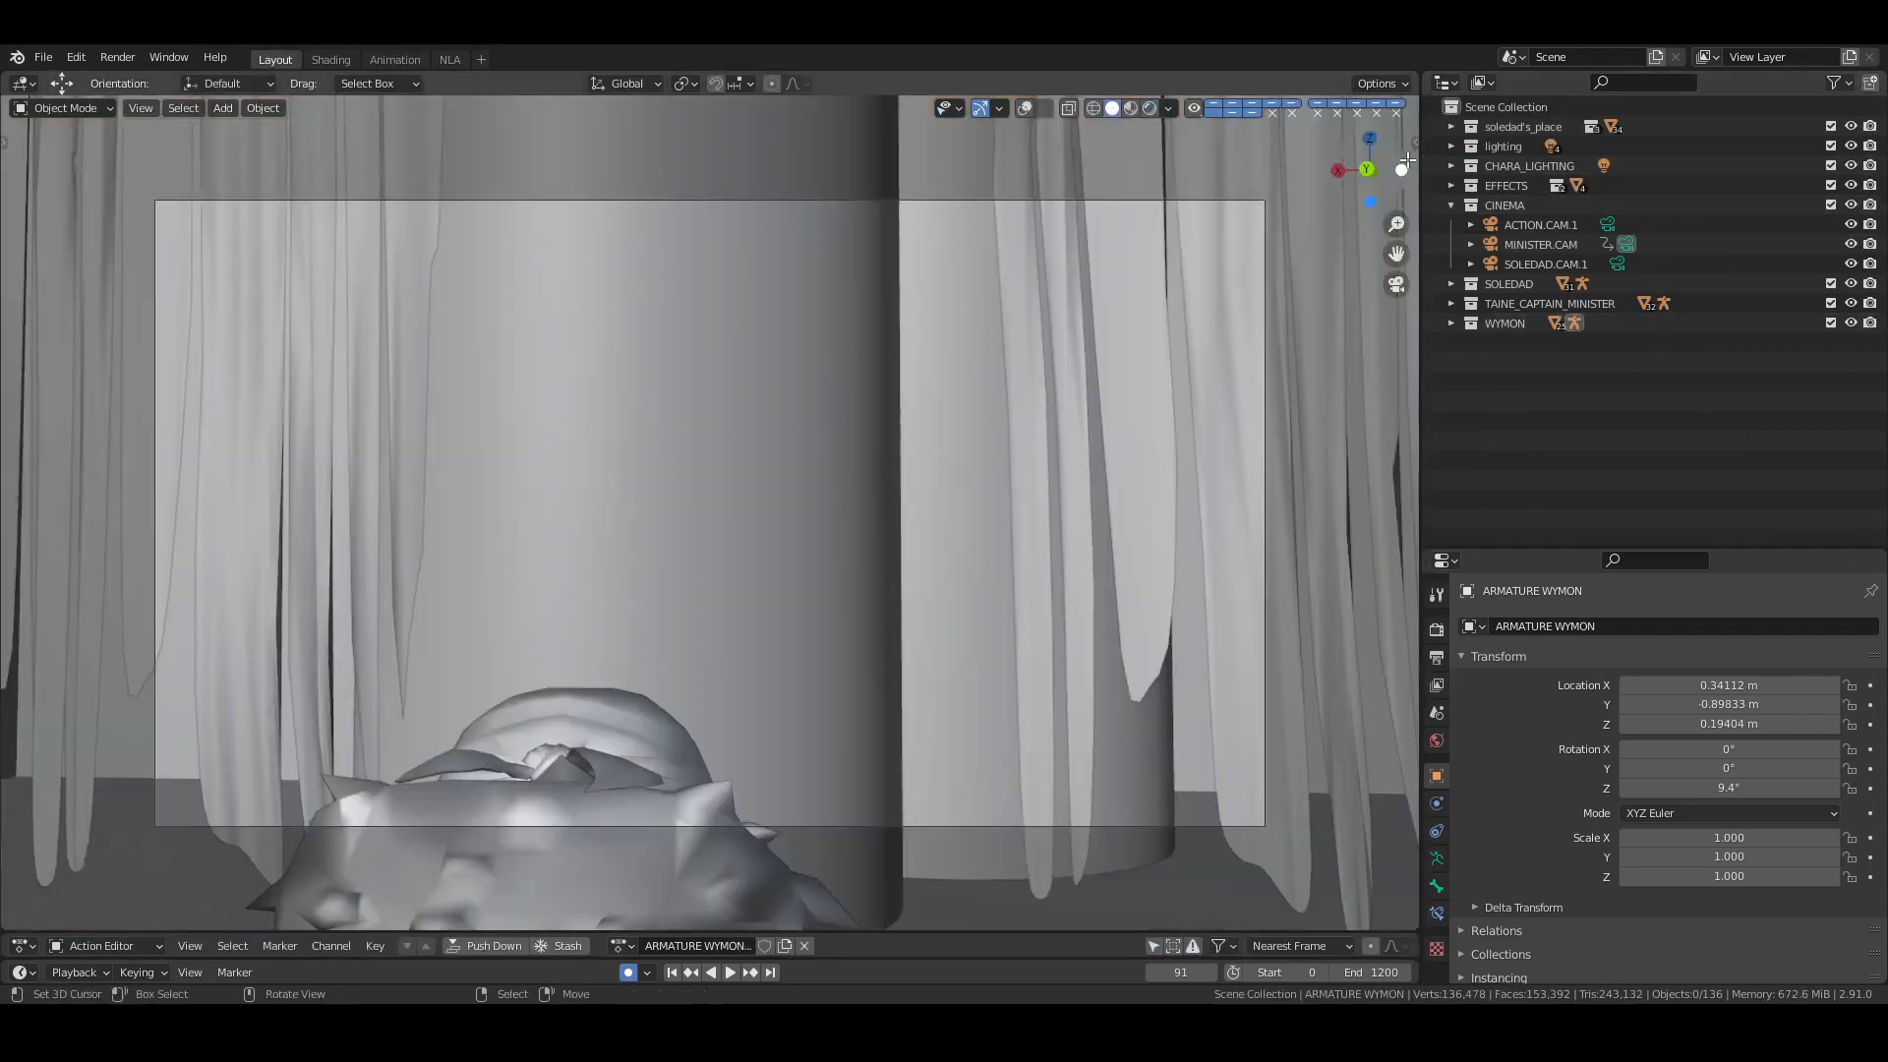
left_click(1453, 127)
scroll(1772, 407, "down", 6)
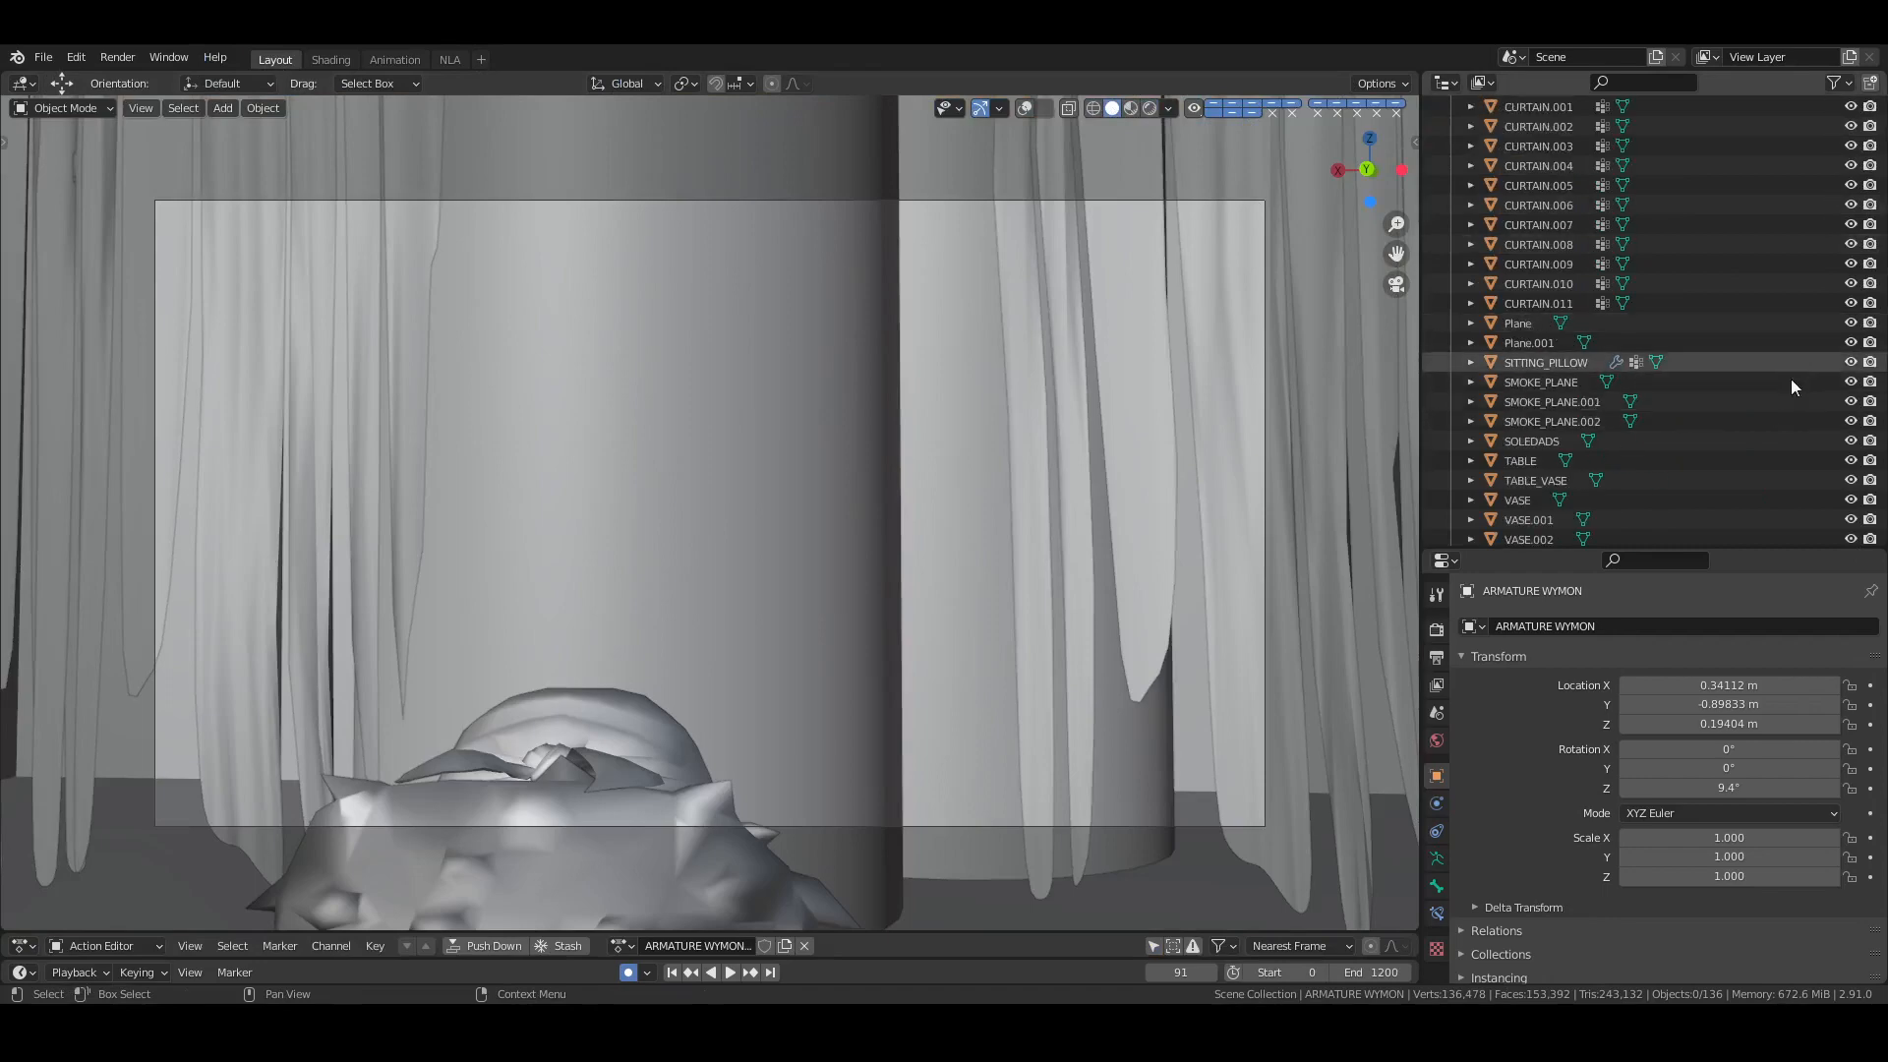
left_click(1851, 440)
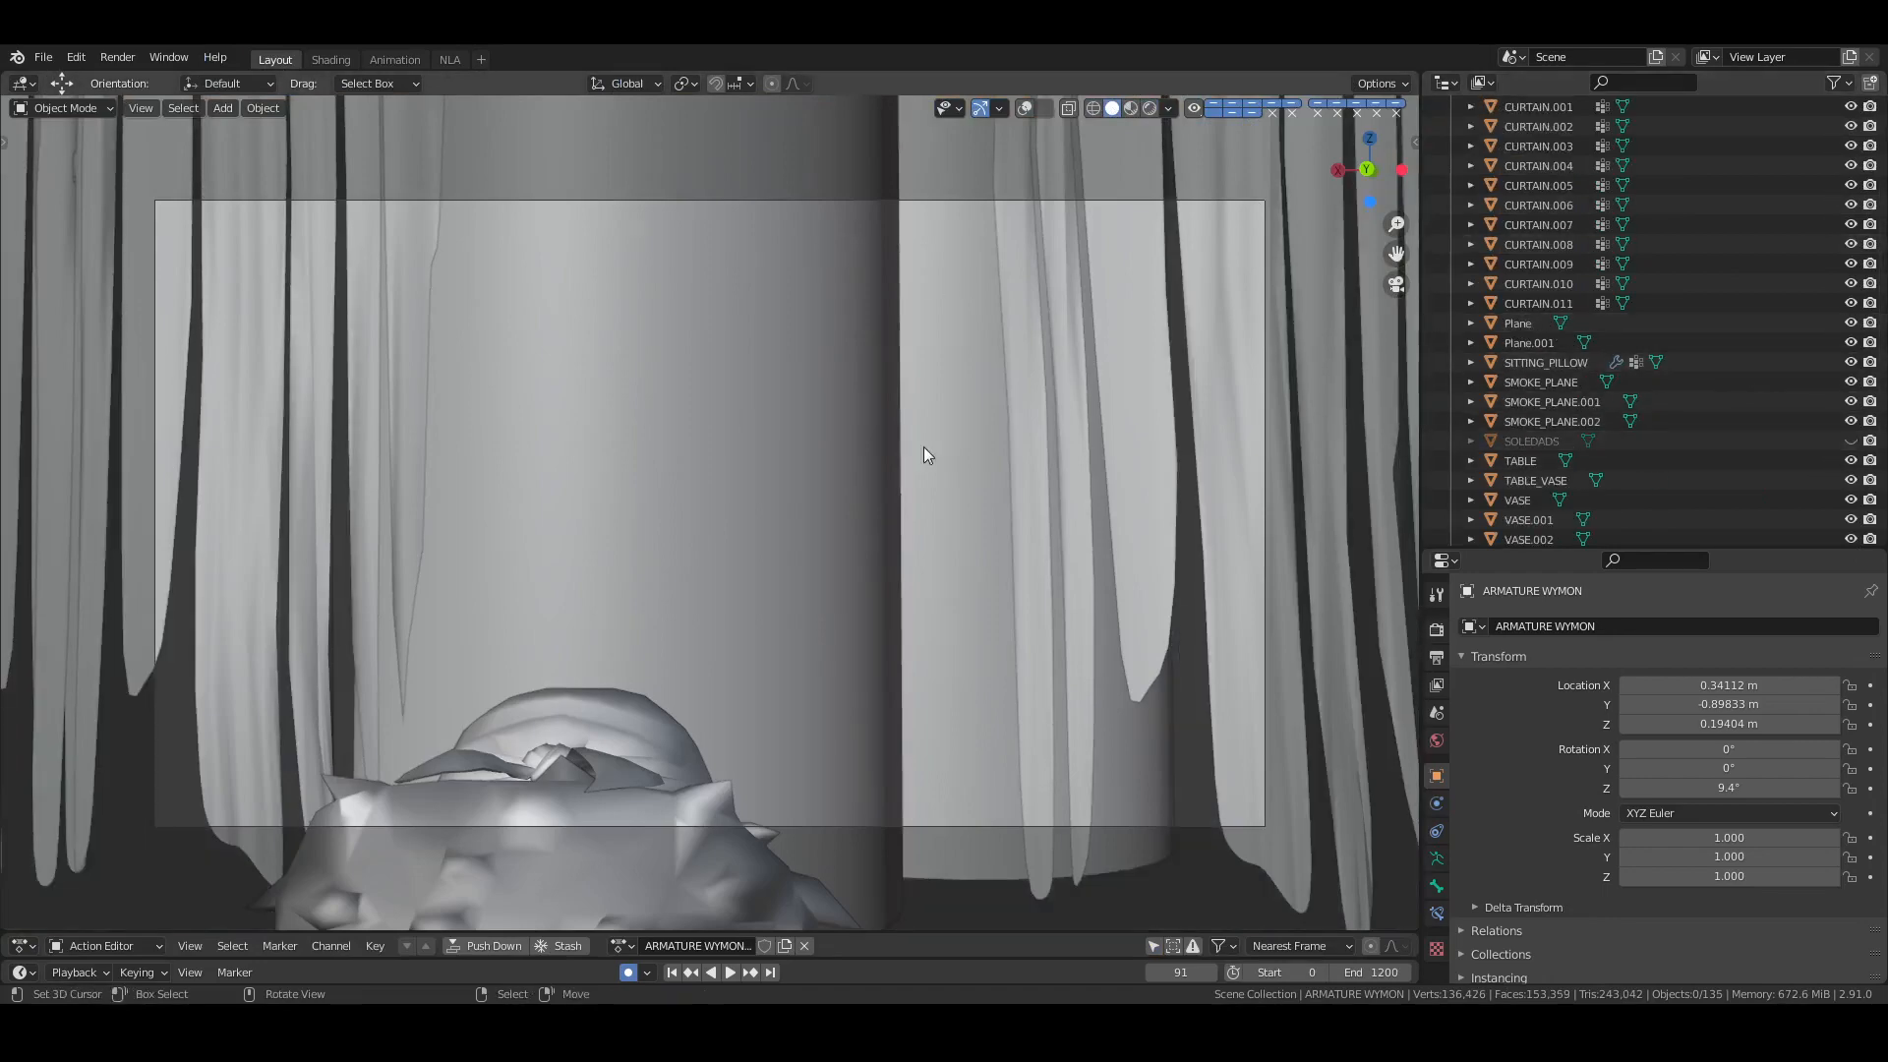
Return to the Animation workspace, view the Wymon armature from the side, and save the file
left_click(399, 60)
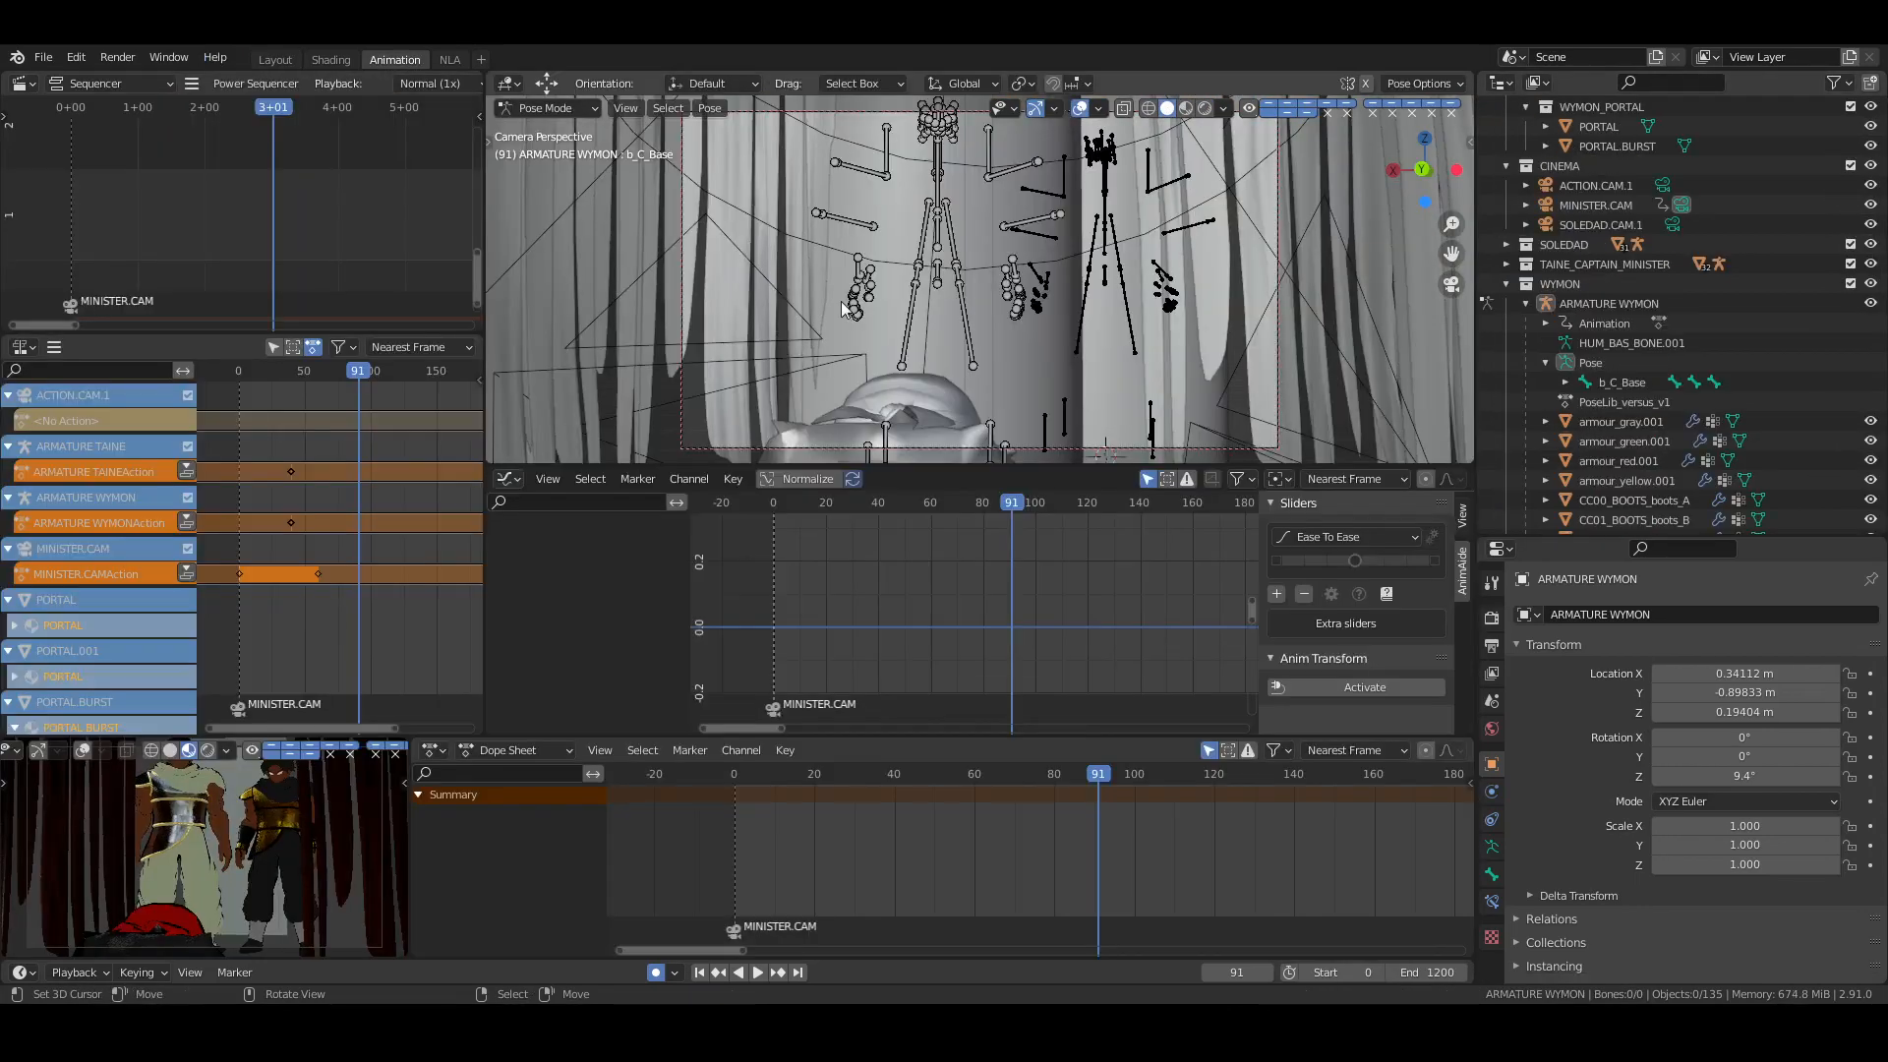
key("KP_3")
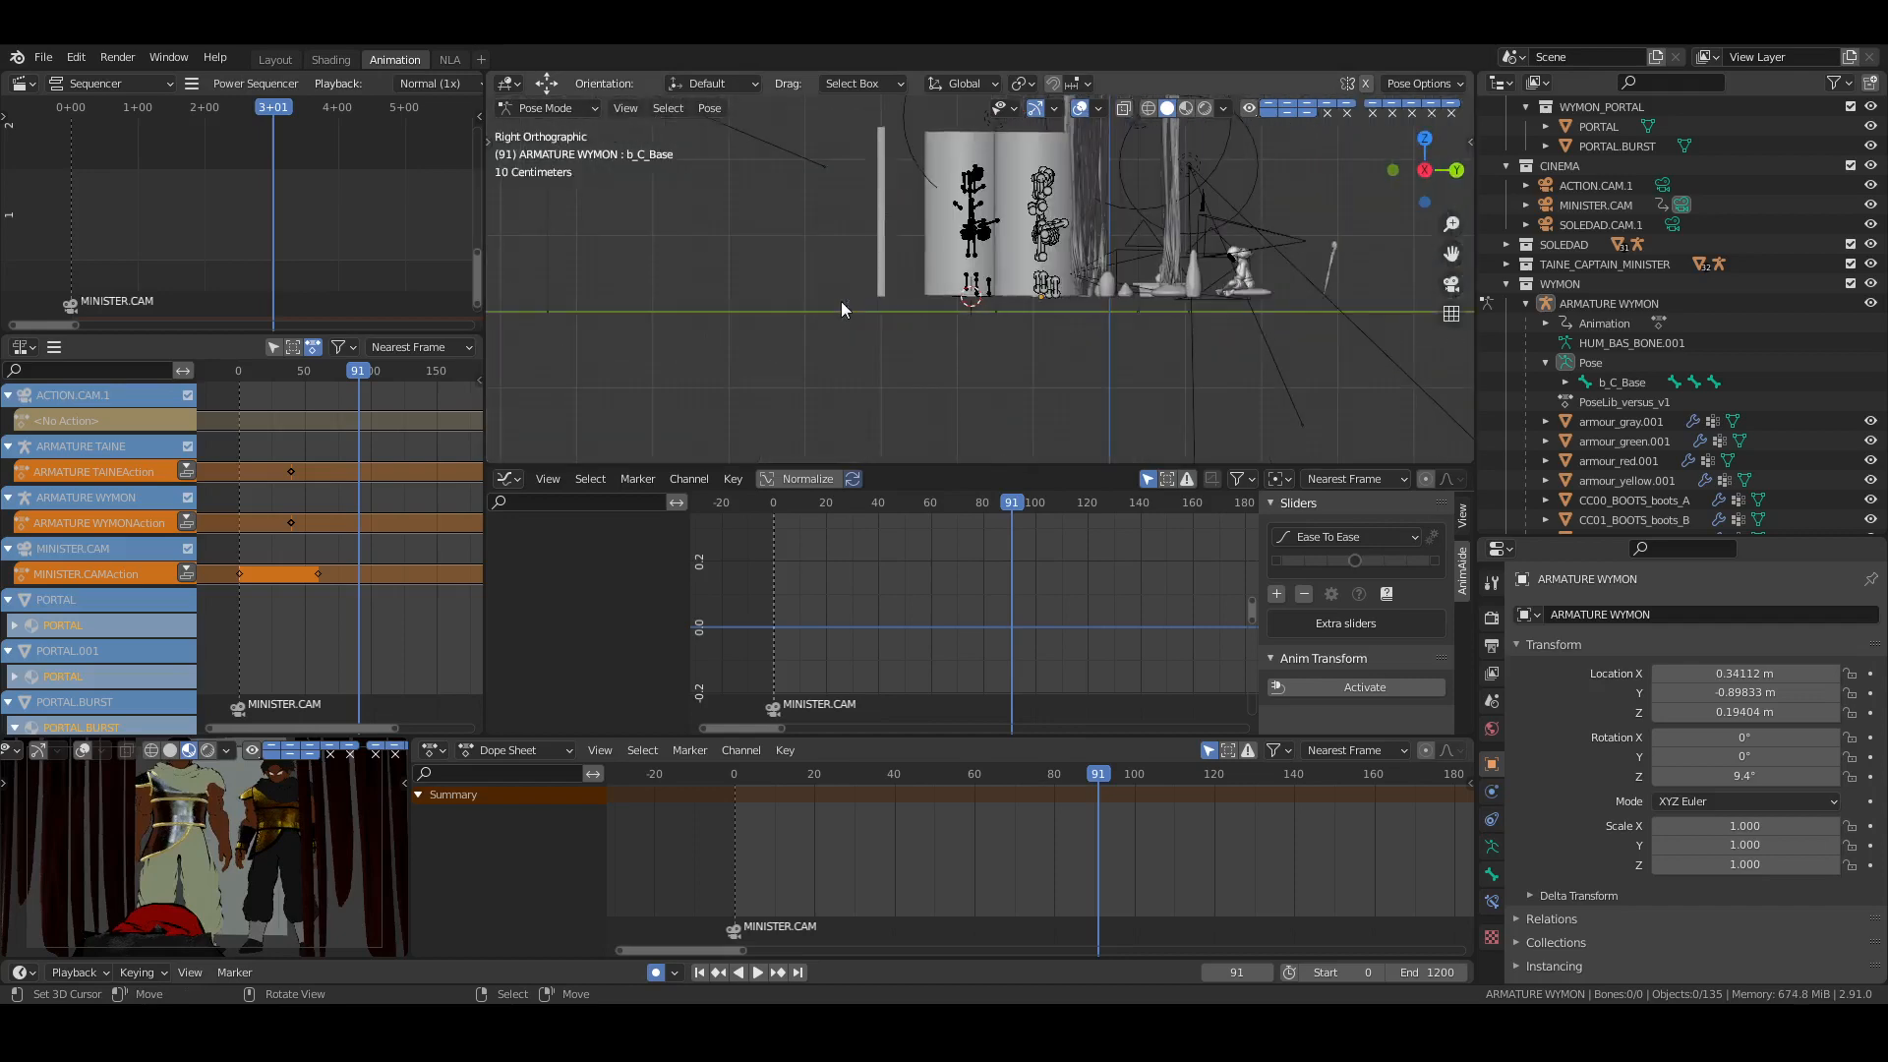
scroll(841, 300, "up", 8)
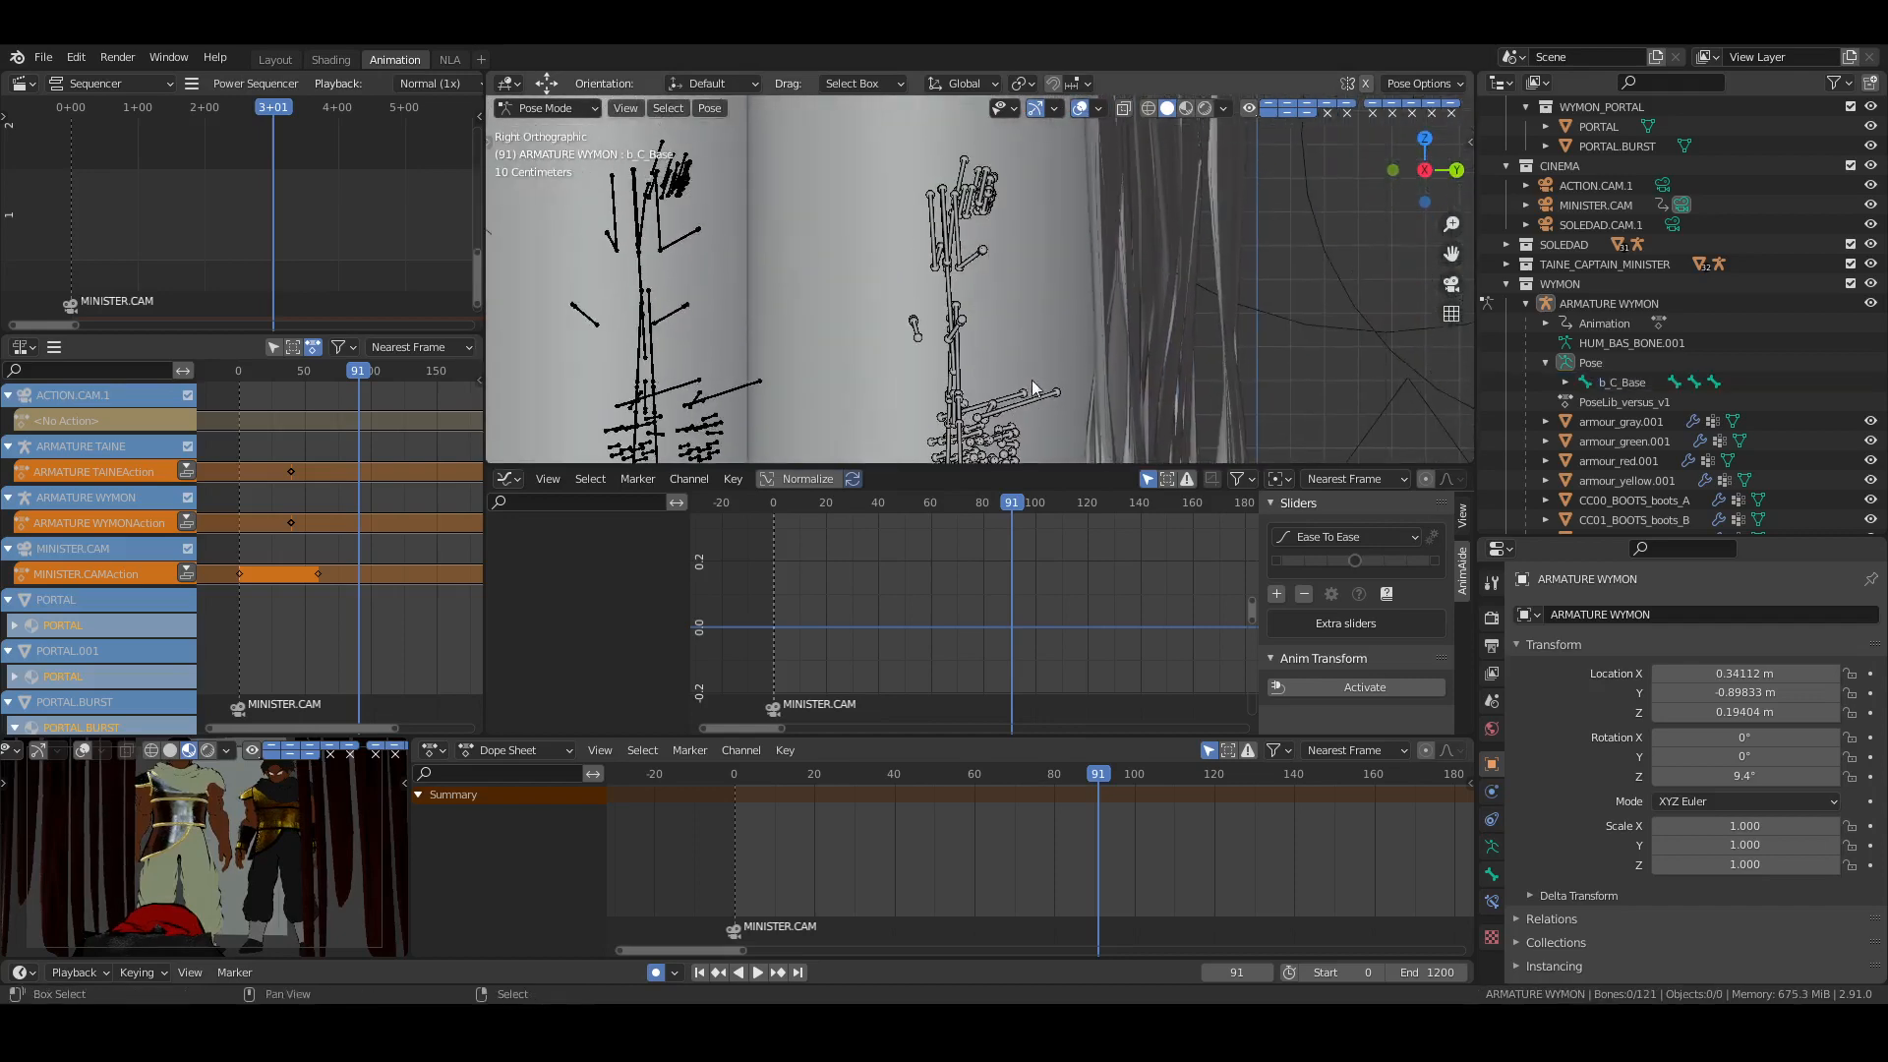
middle_click_drag(1031, 379, 969, 325)
key("ctrl+s")
Exclude the EFFECTS collection from the view layer to uncover both characters, and save the file
scroll(1551, 261, "up", 4)
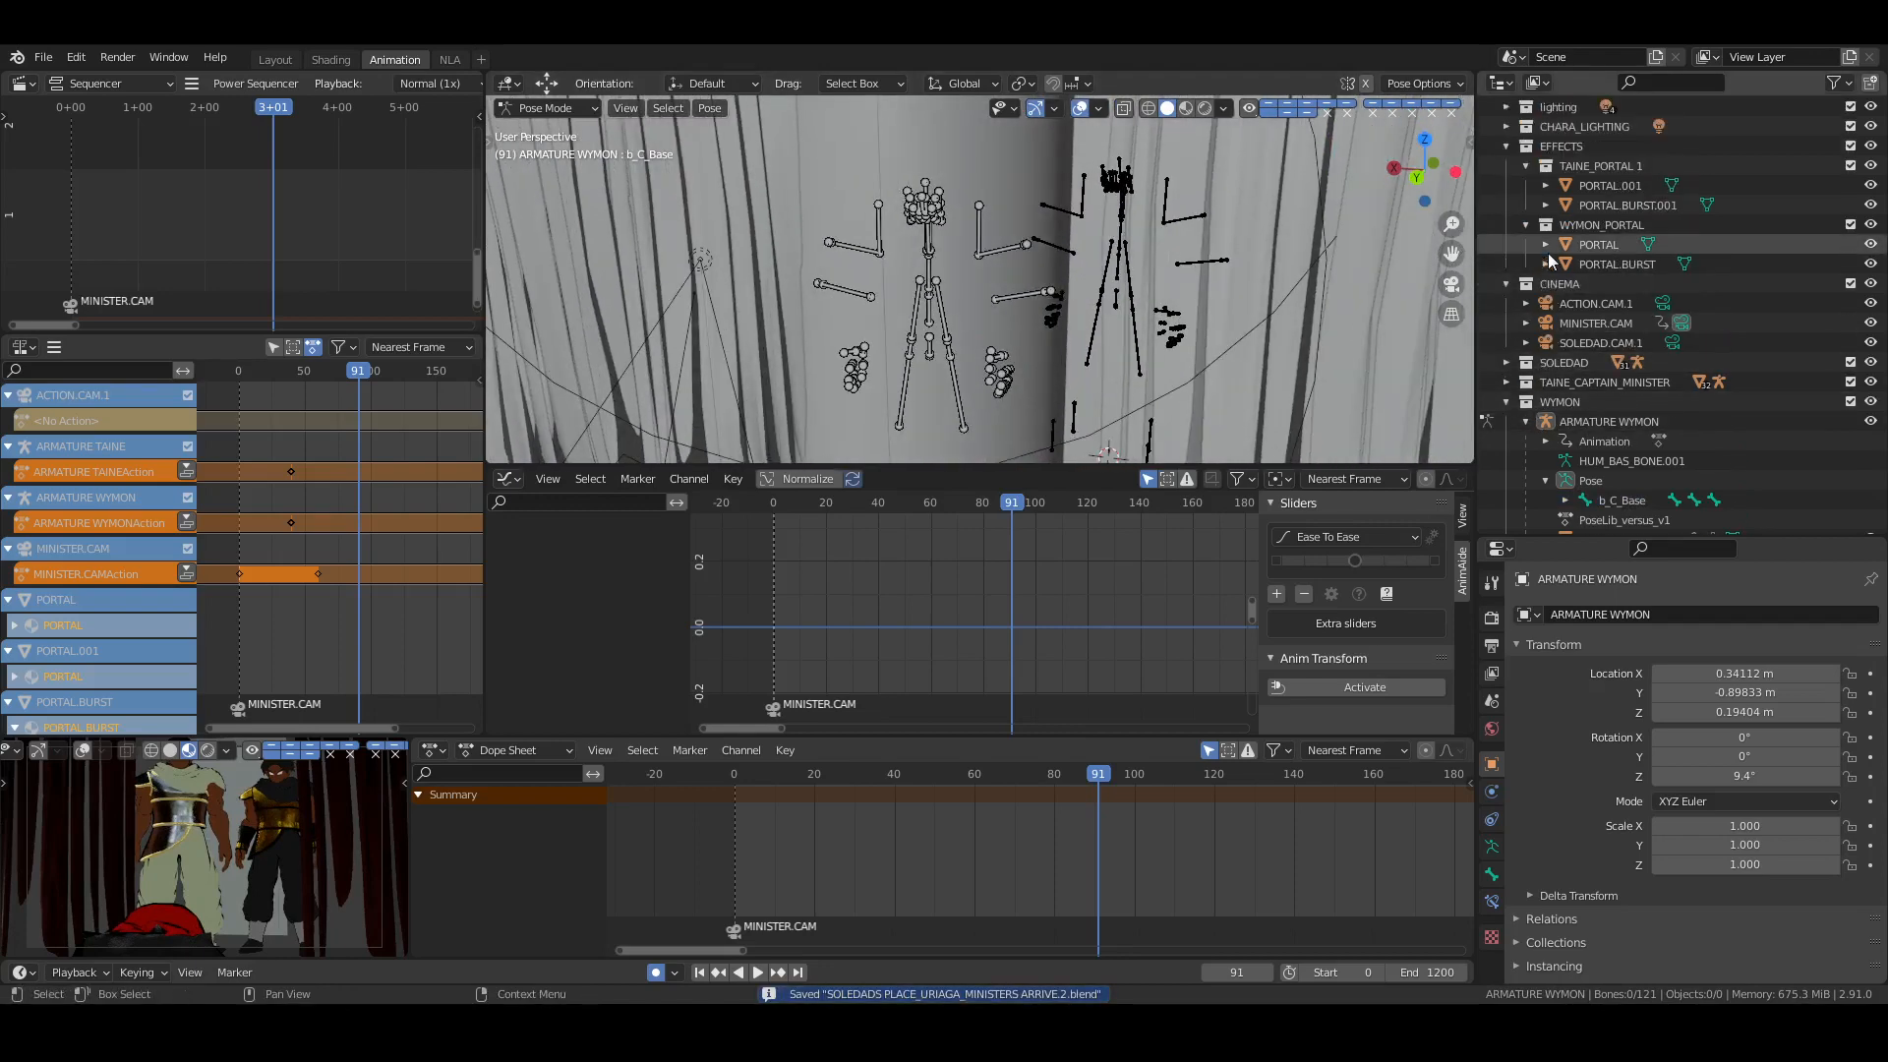
scroll(1551, 251, "up", 2)
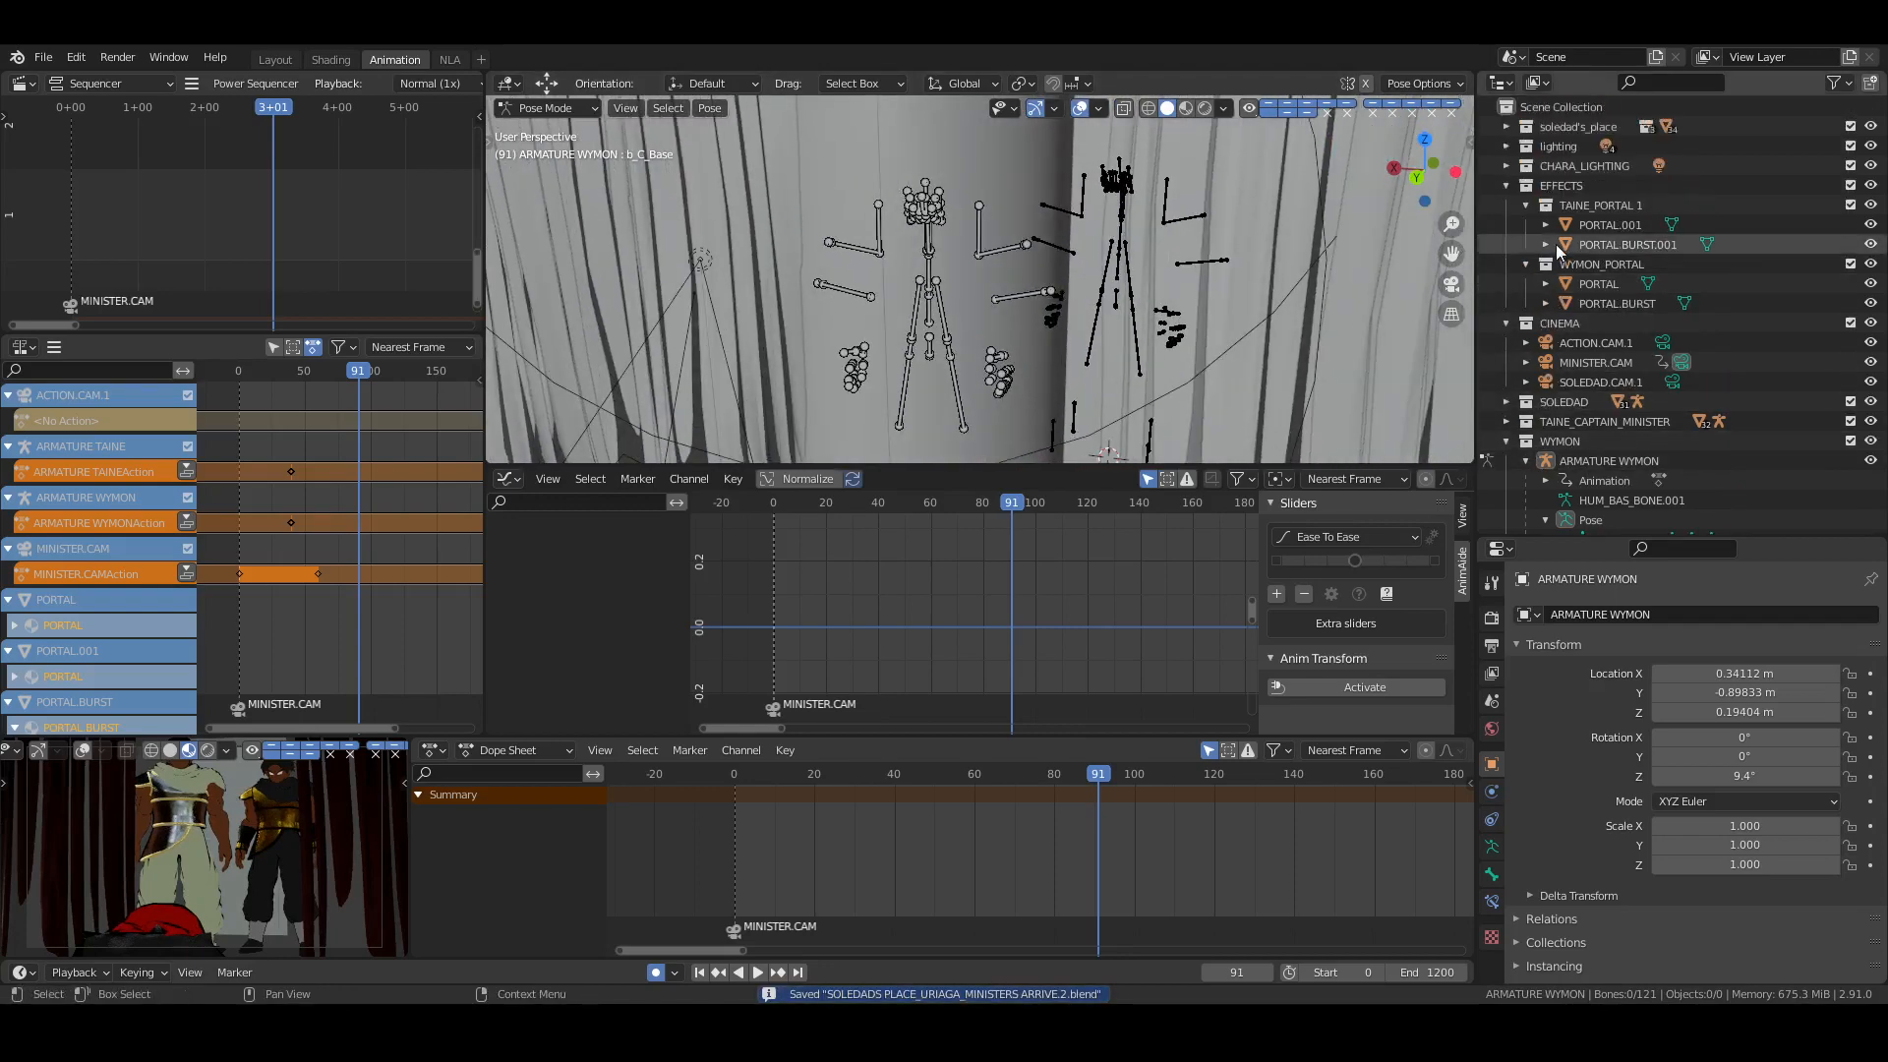
left_click(1850, 185)
scroll(1171, 285, "down", 2)
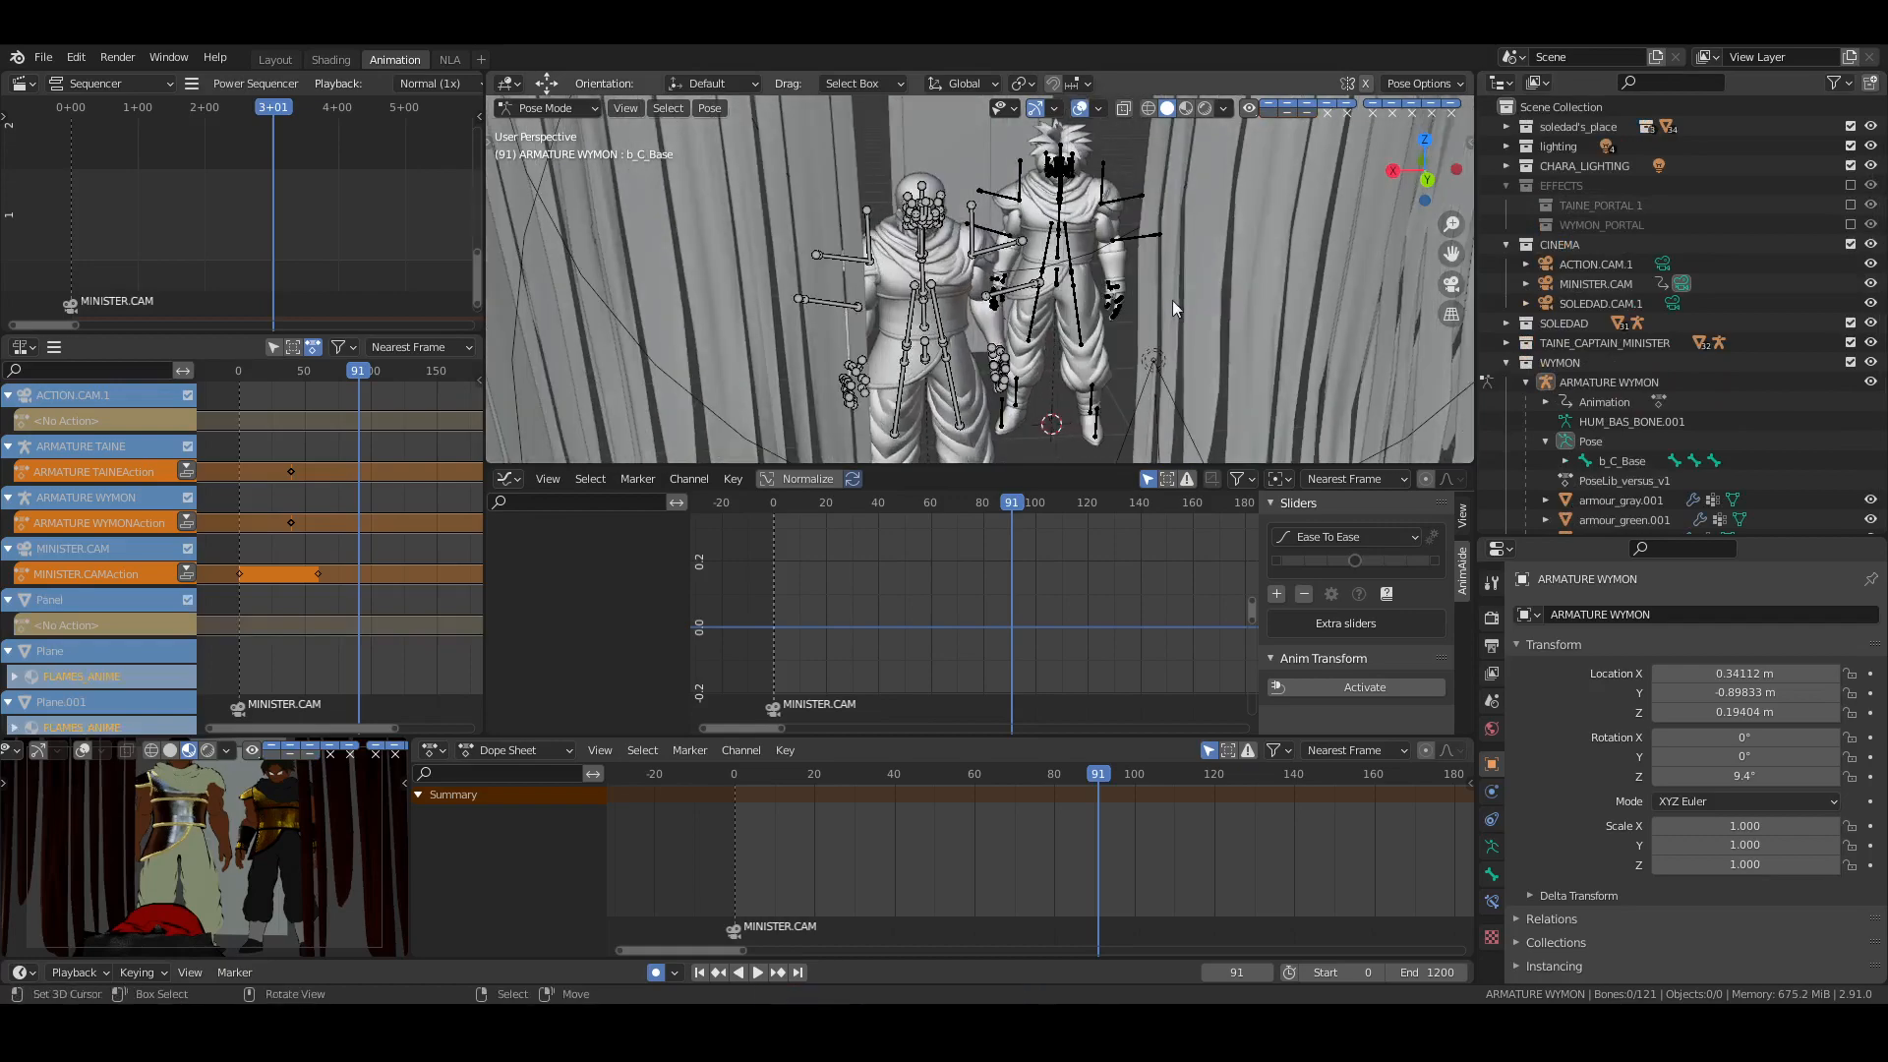
scroll(1178, 331, "down", 3)
key("ctrl+s")
scroll(1178, 331, "up", 4)
middle_click_drag(1178, 330, 987, 299)
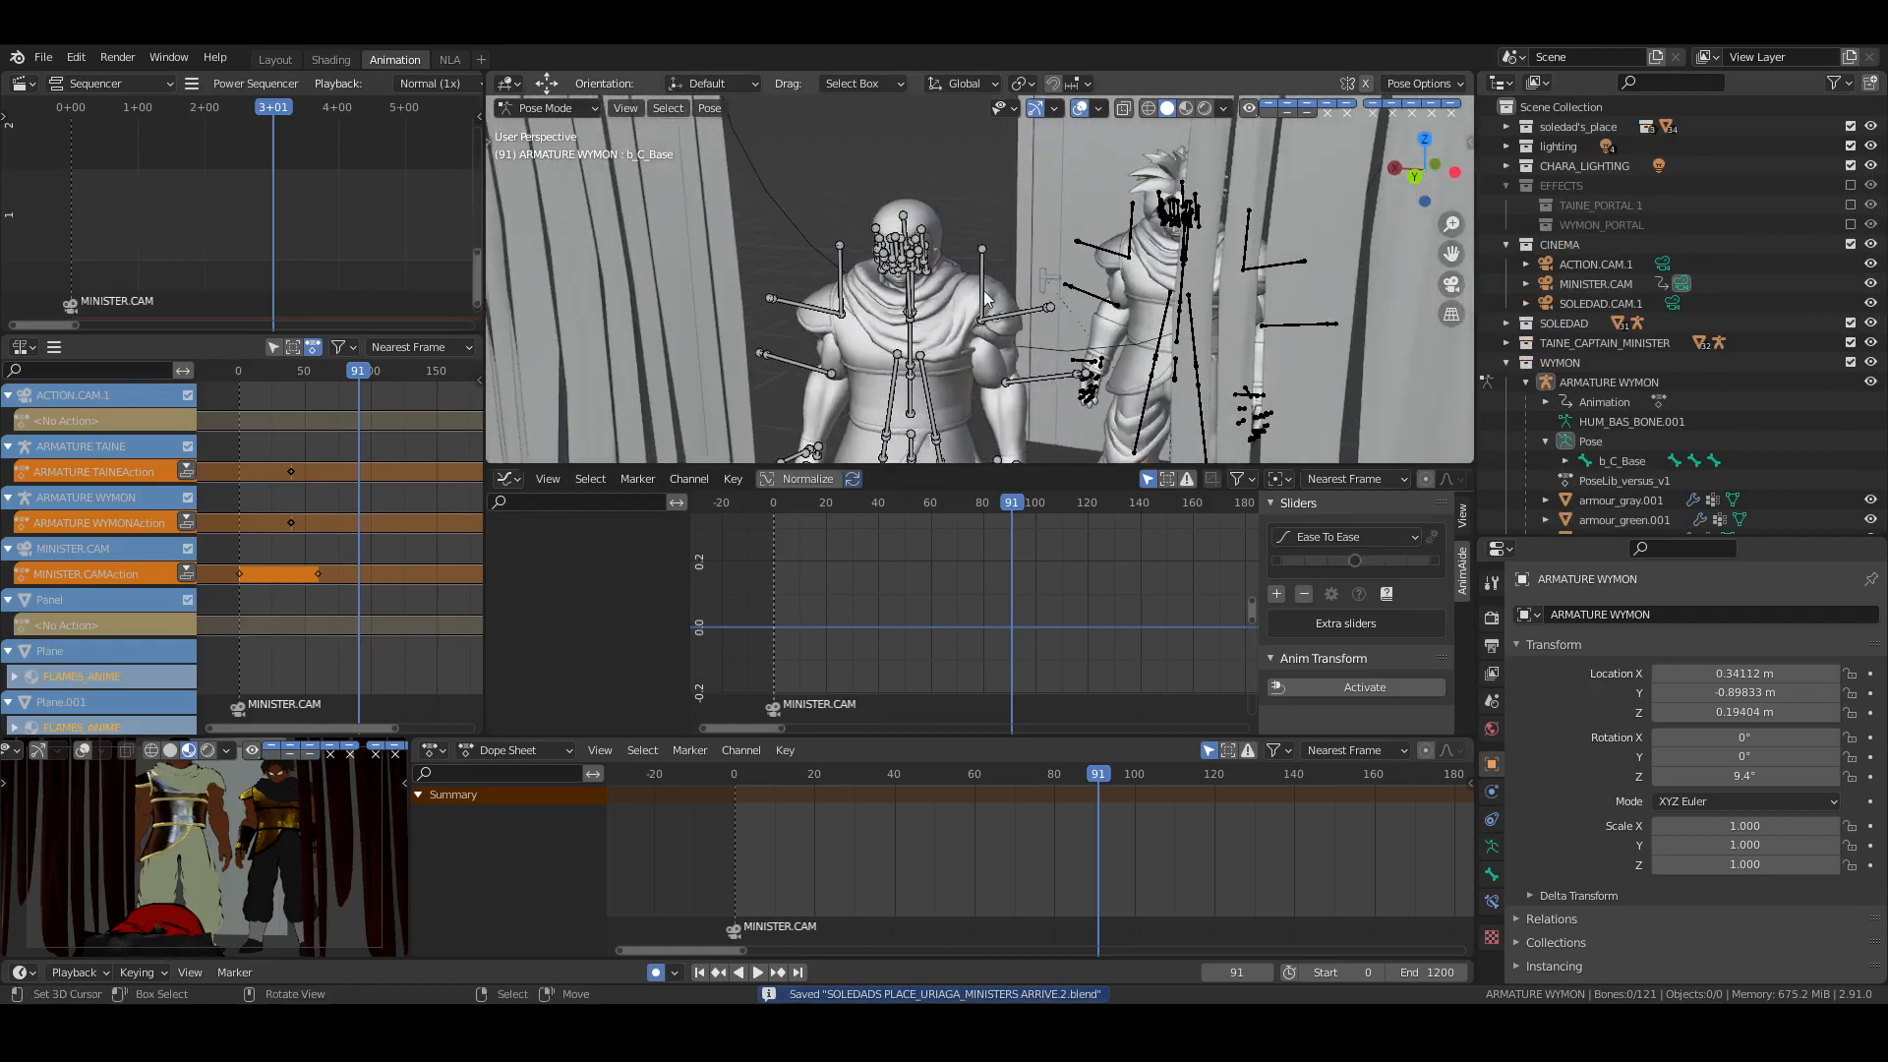
With all Wymon bones selected, show their keyframes in the Action Editor at frame 40 and save the file
key("a")
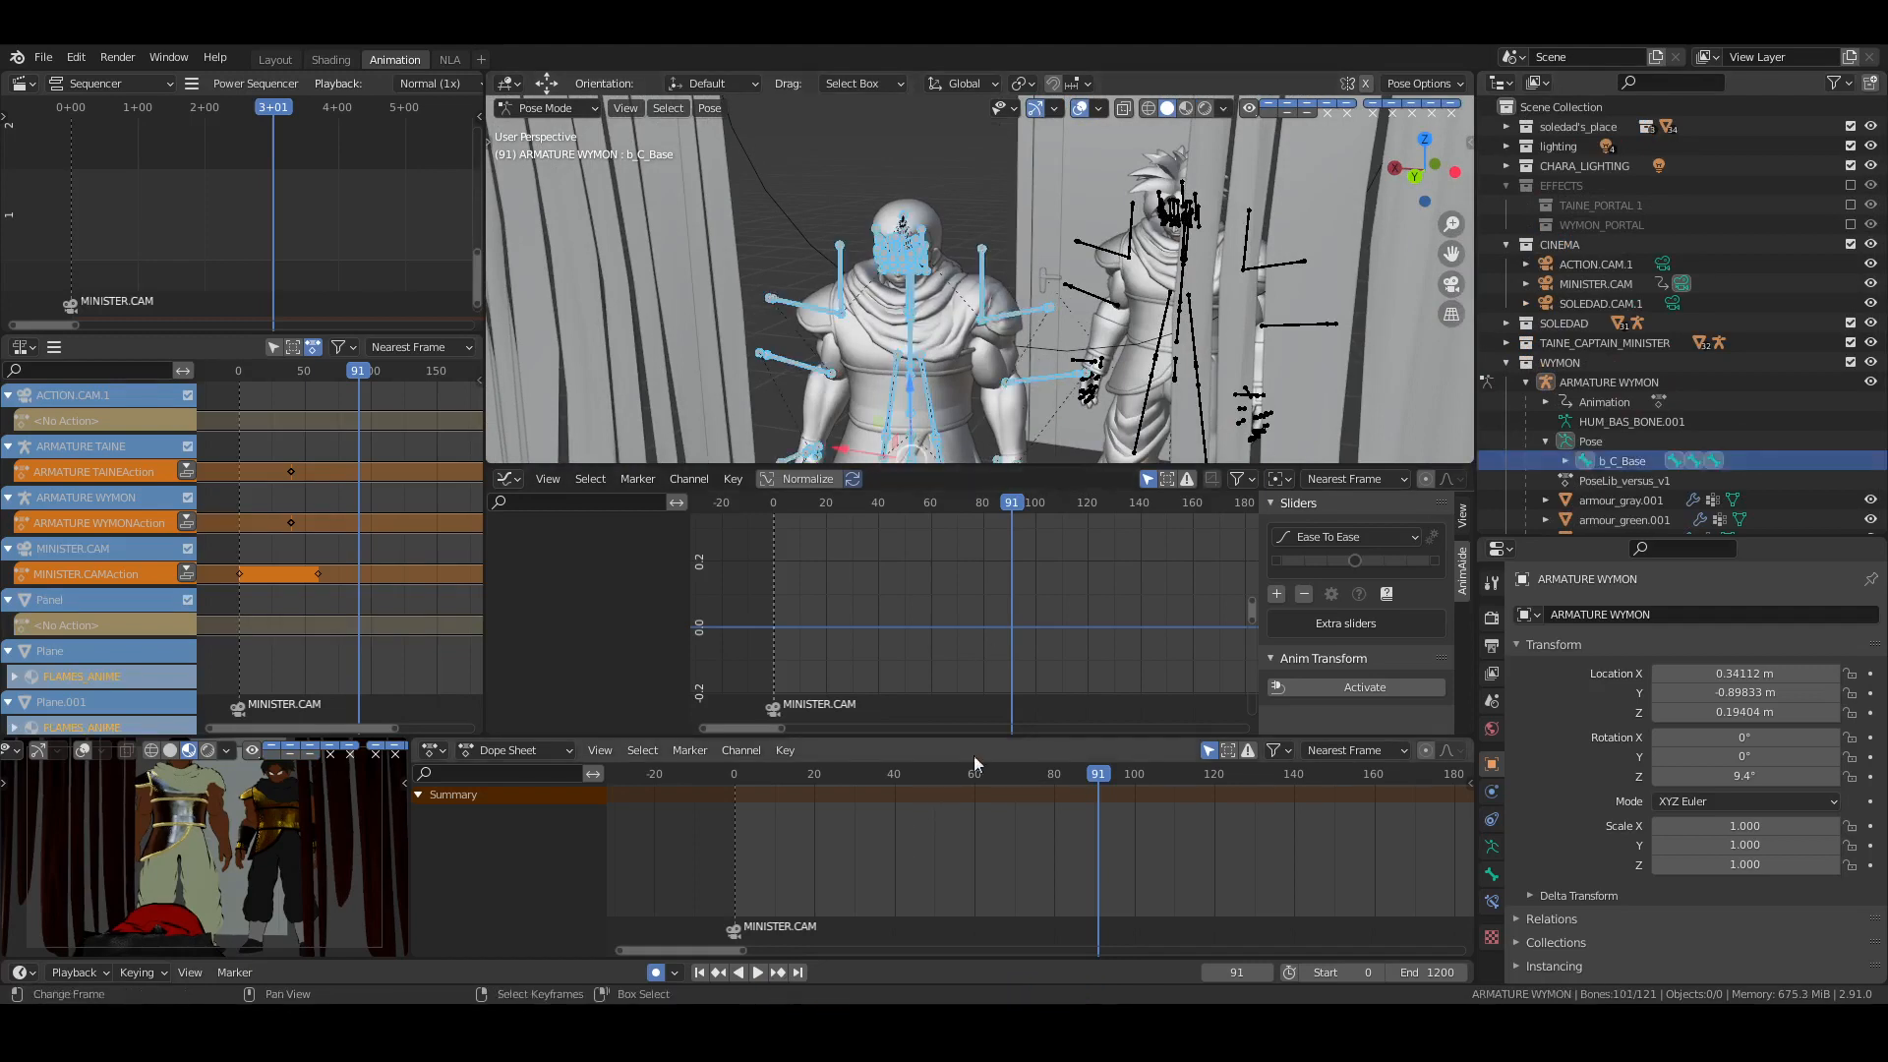
left_click(519, 750)
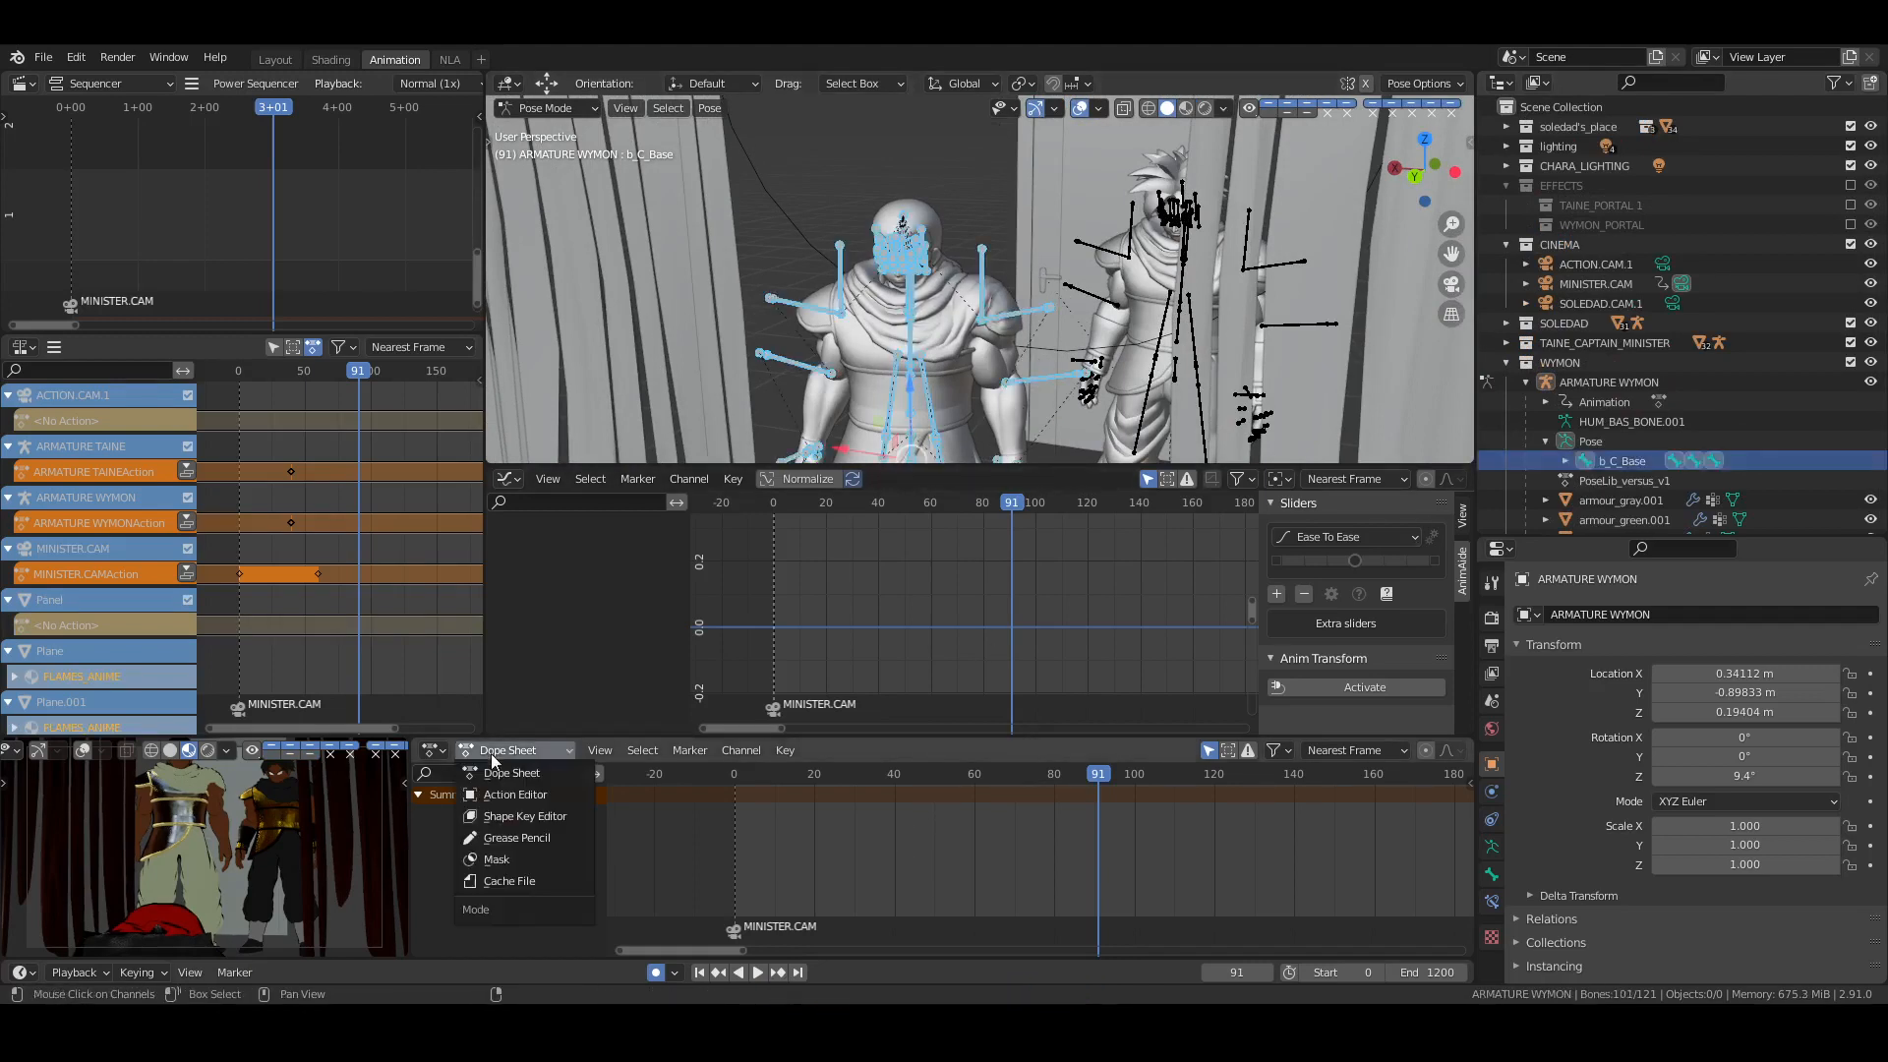
left_click(521, 795)
left_click_drag(892, 776, 891, 779)
key("Right")
key("ctrl+s")
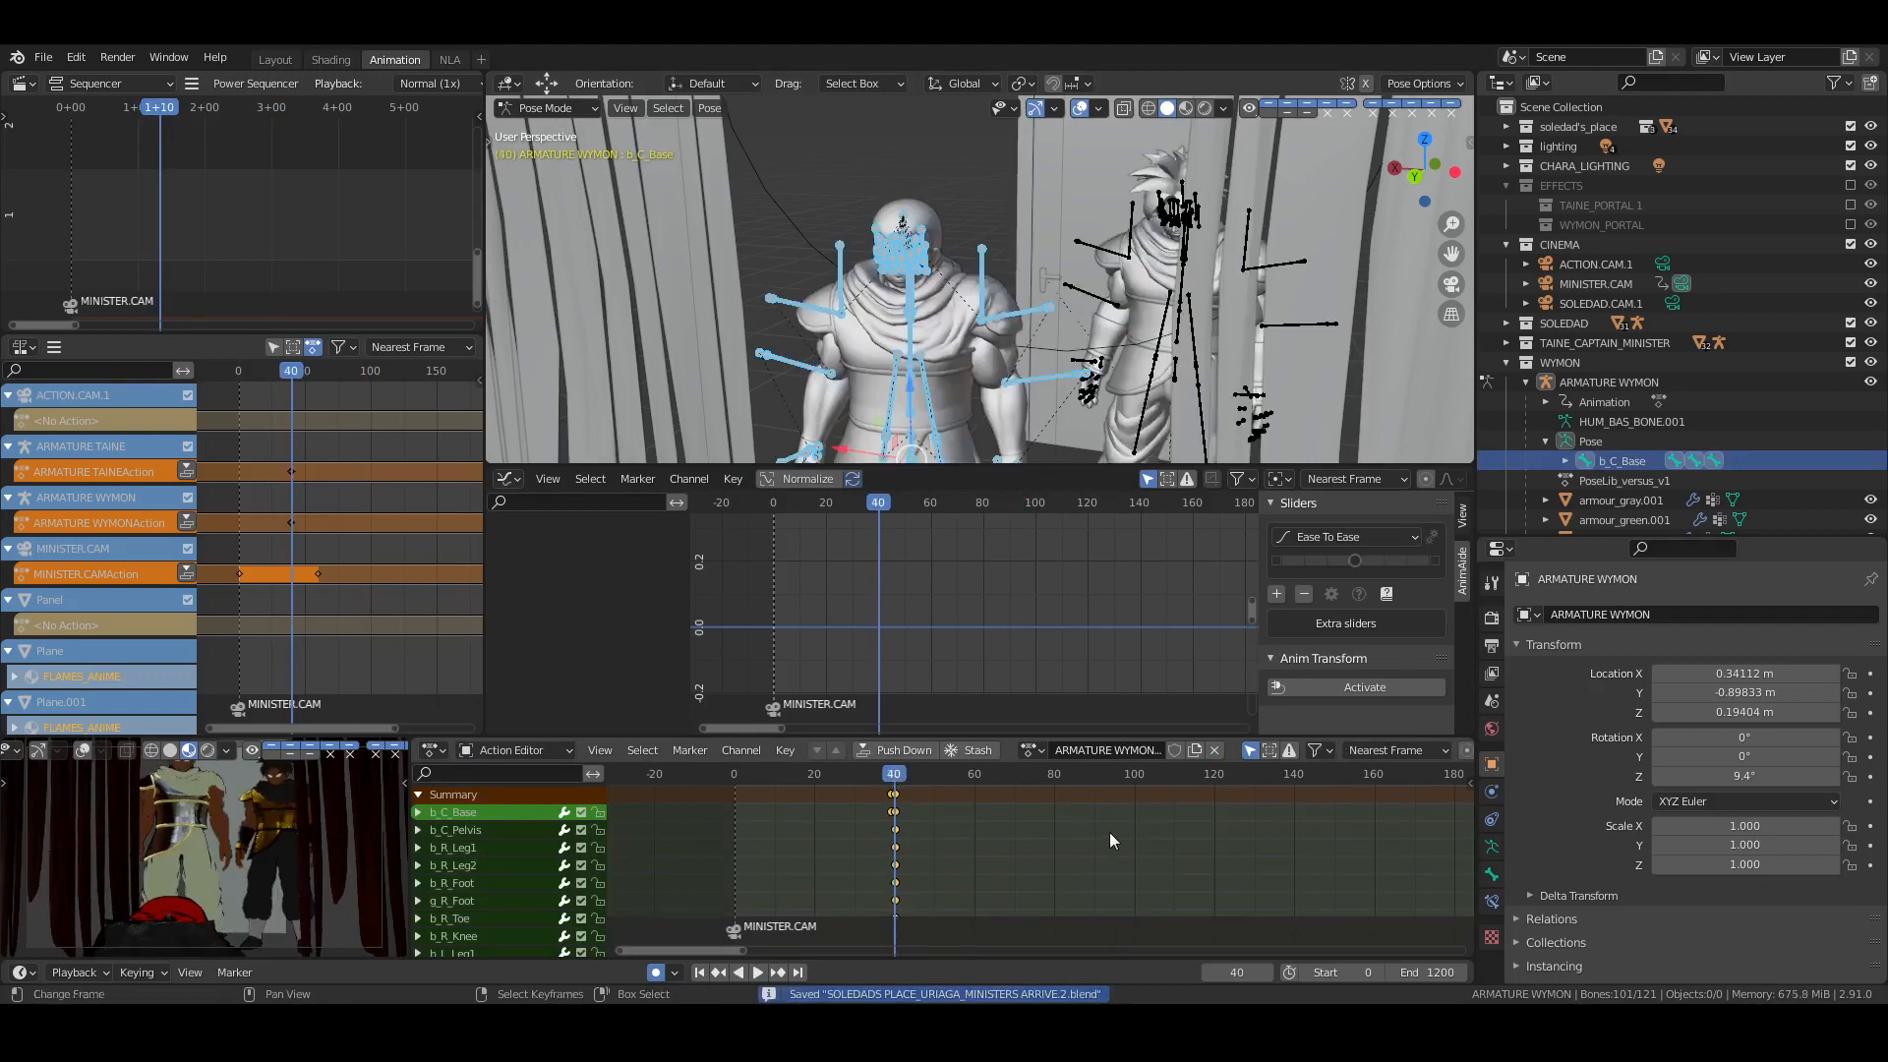
Expand the b_C_Base bone hierarchy, collapse its leg and shoulder branches, and deselect all bones
middle_click_drag(1097, 831, 1034, 817)
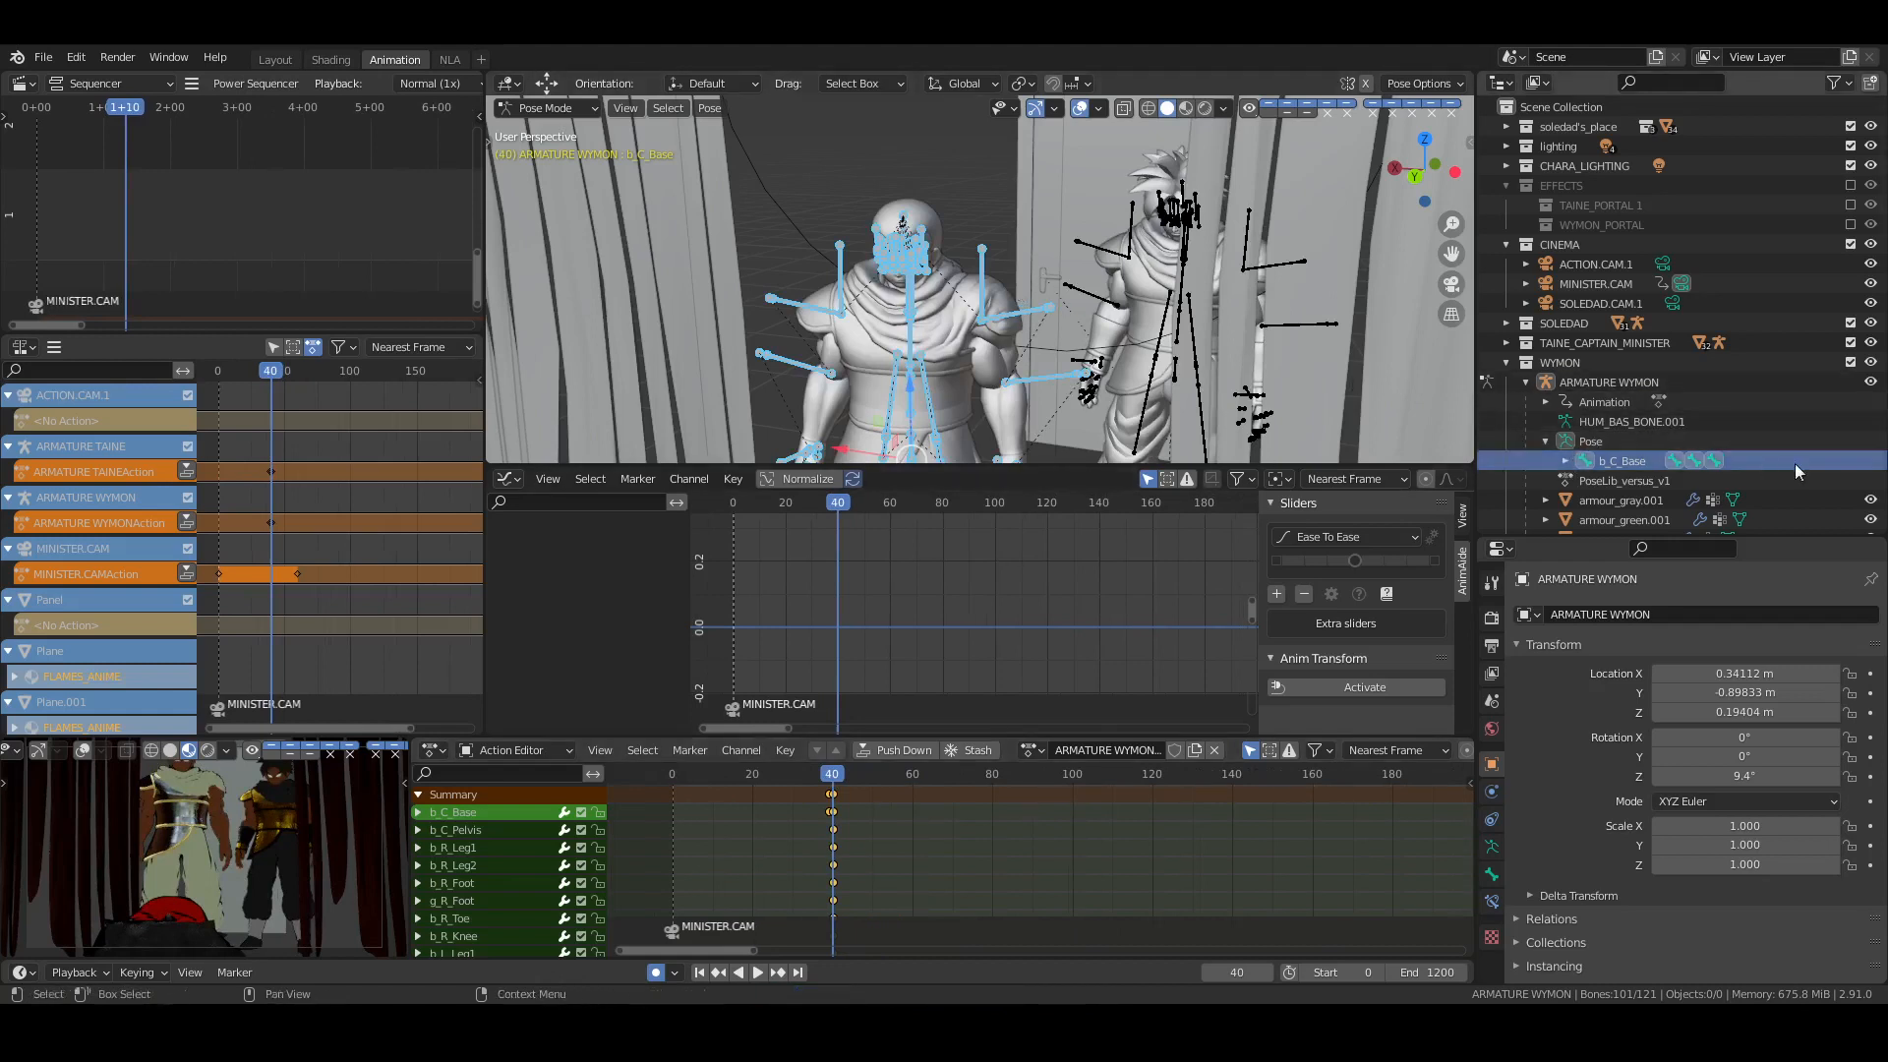
scroll(1796, 463, "down", 5)
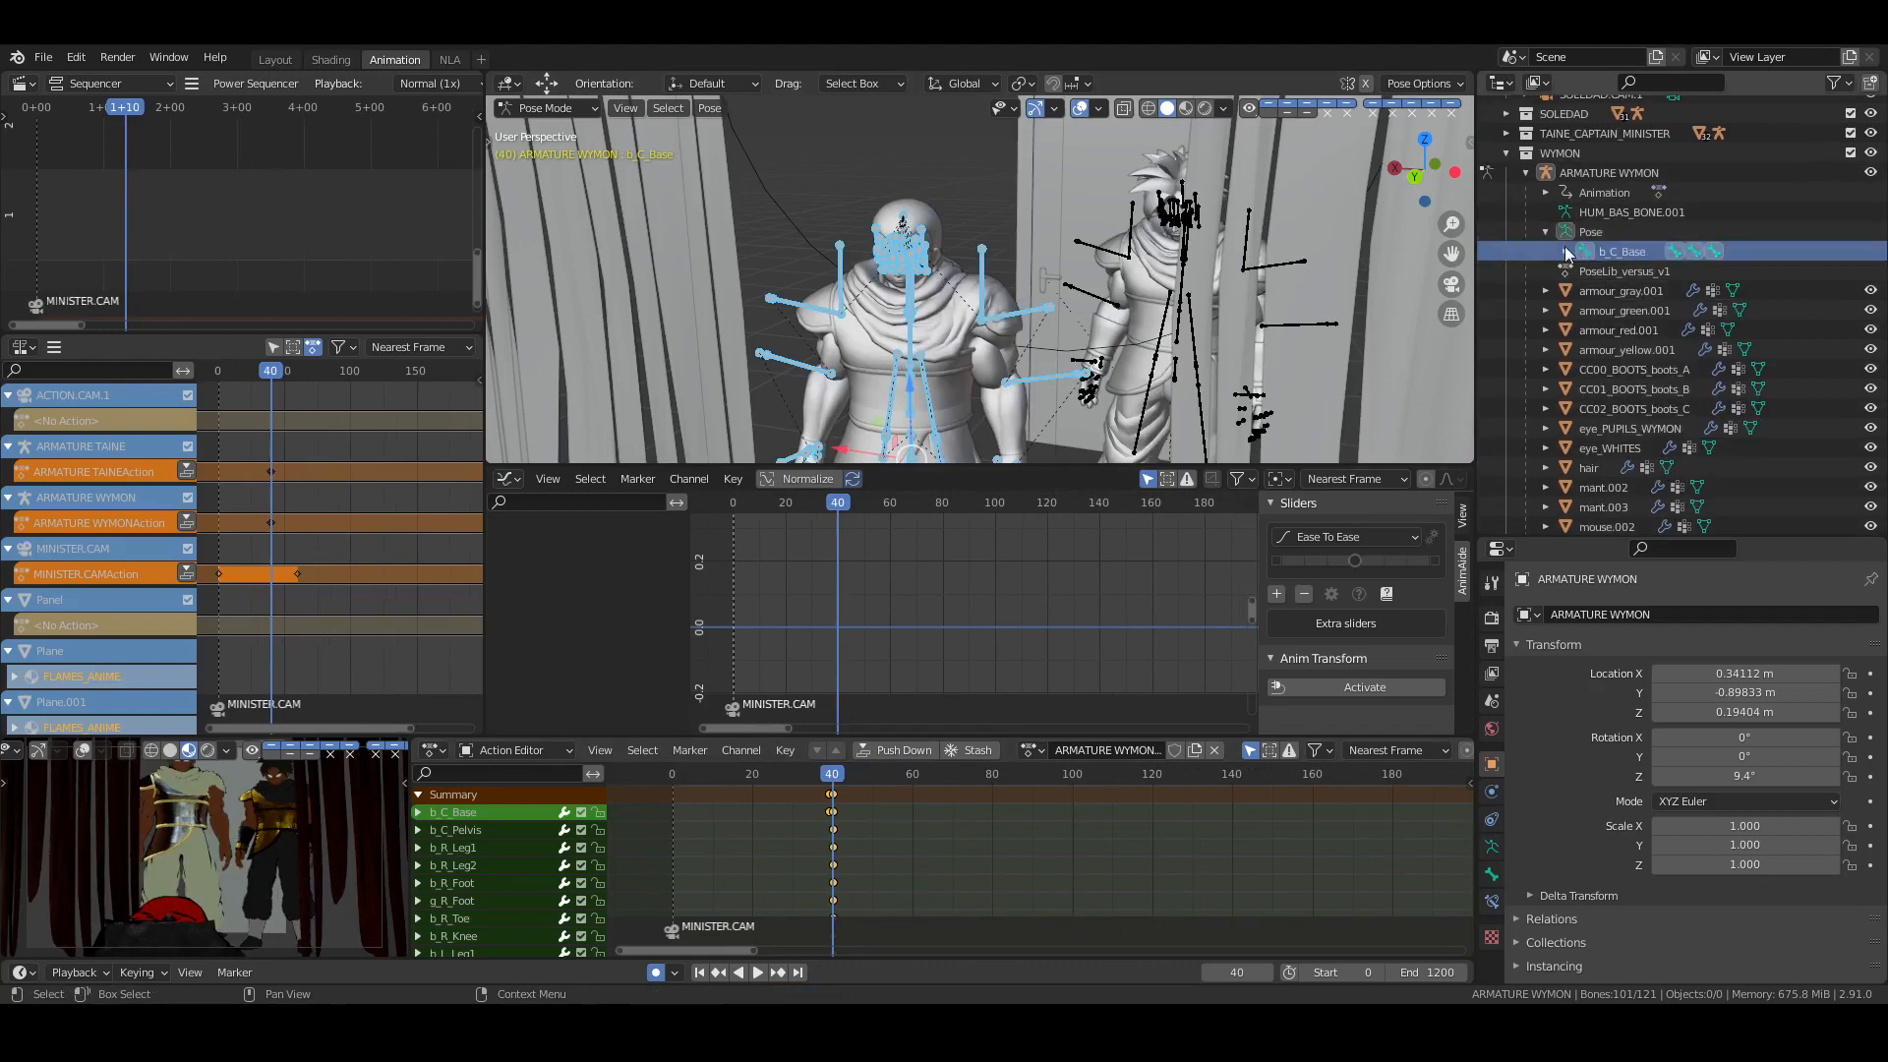
left_click(1568, 252, "shift")
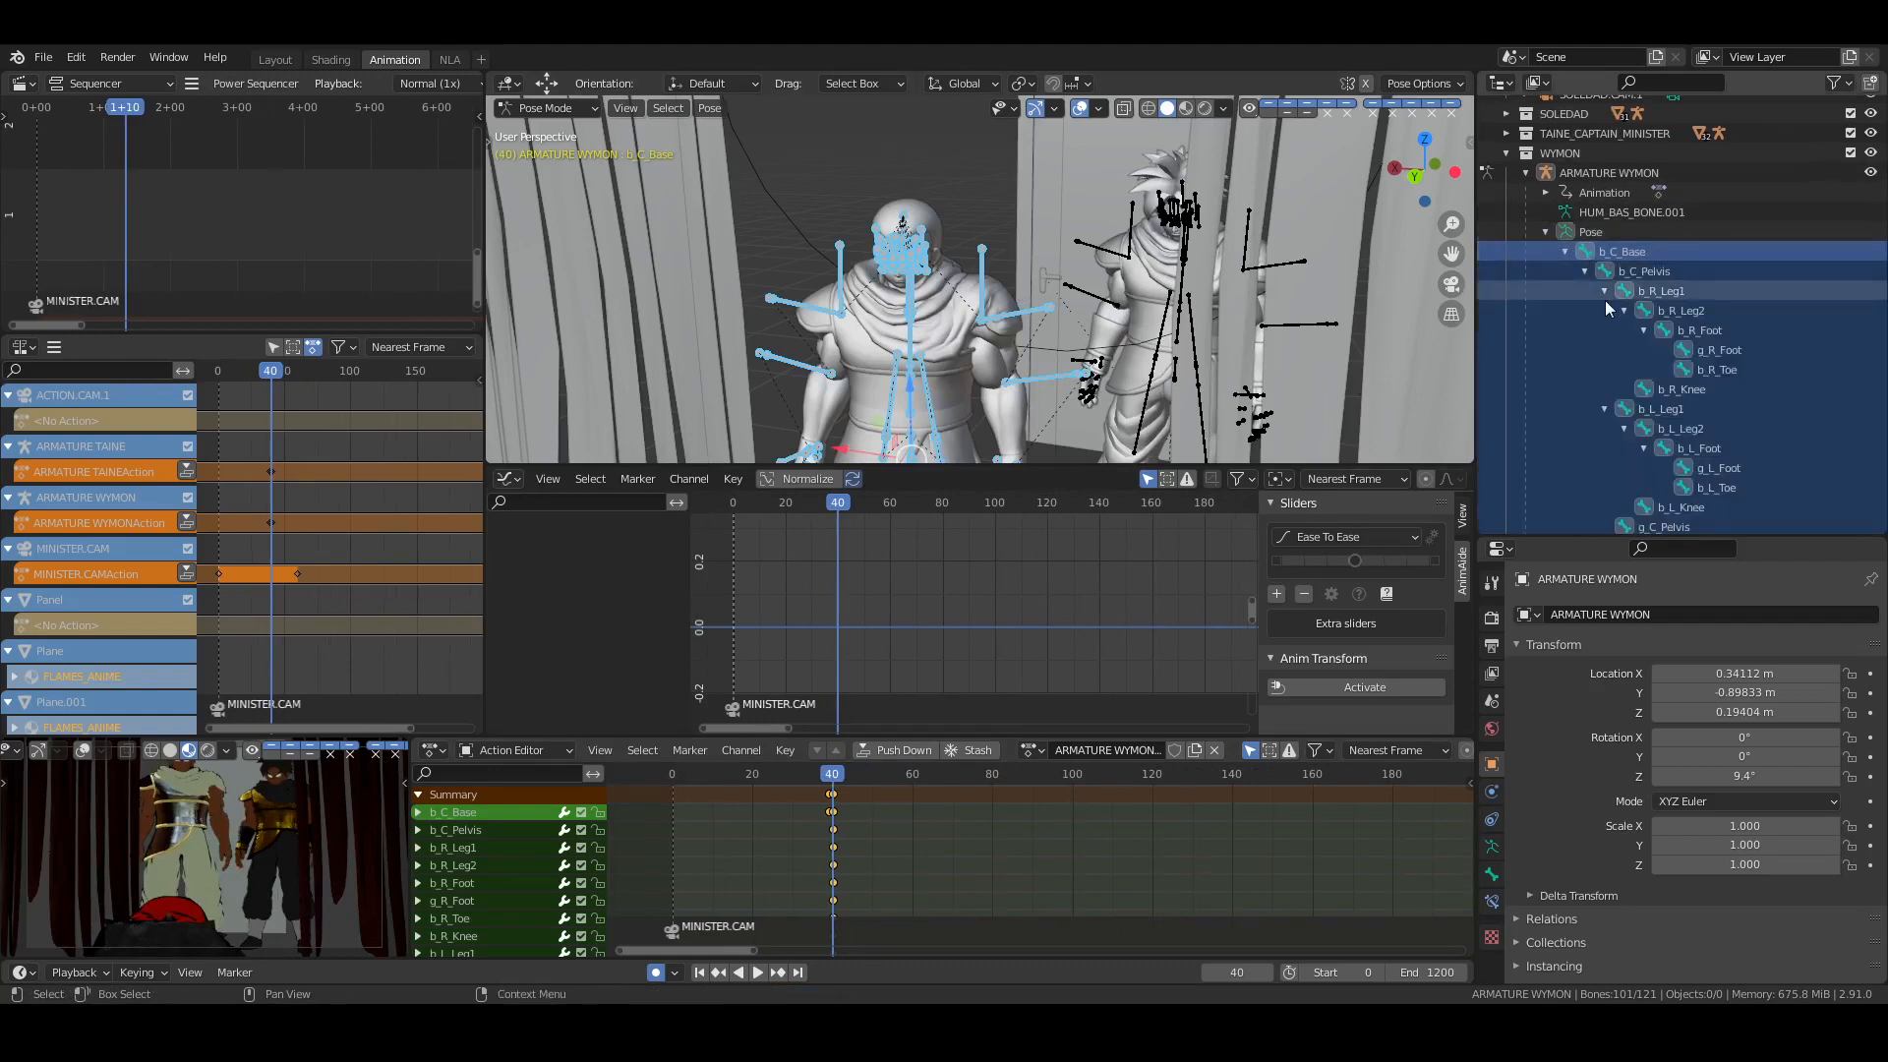
left_click(1605, 293)
left_click(1603, 309)
scroll(1685, 399, "down", 1)
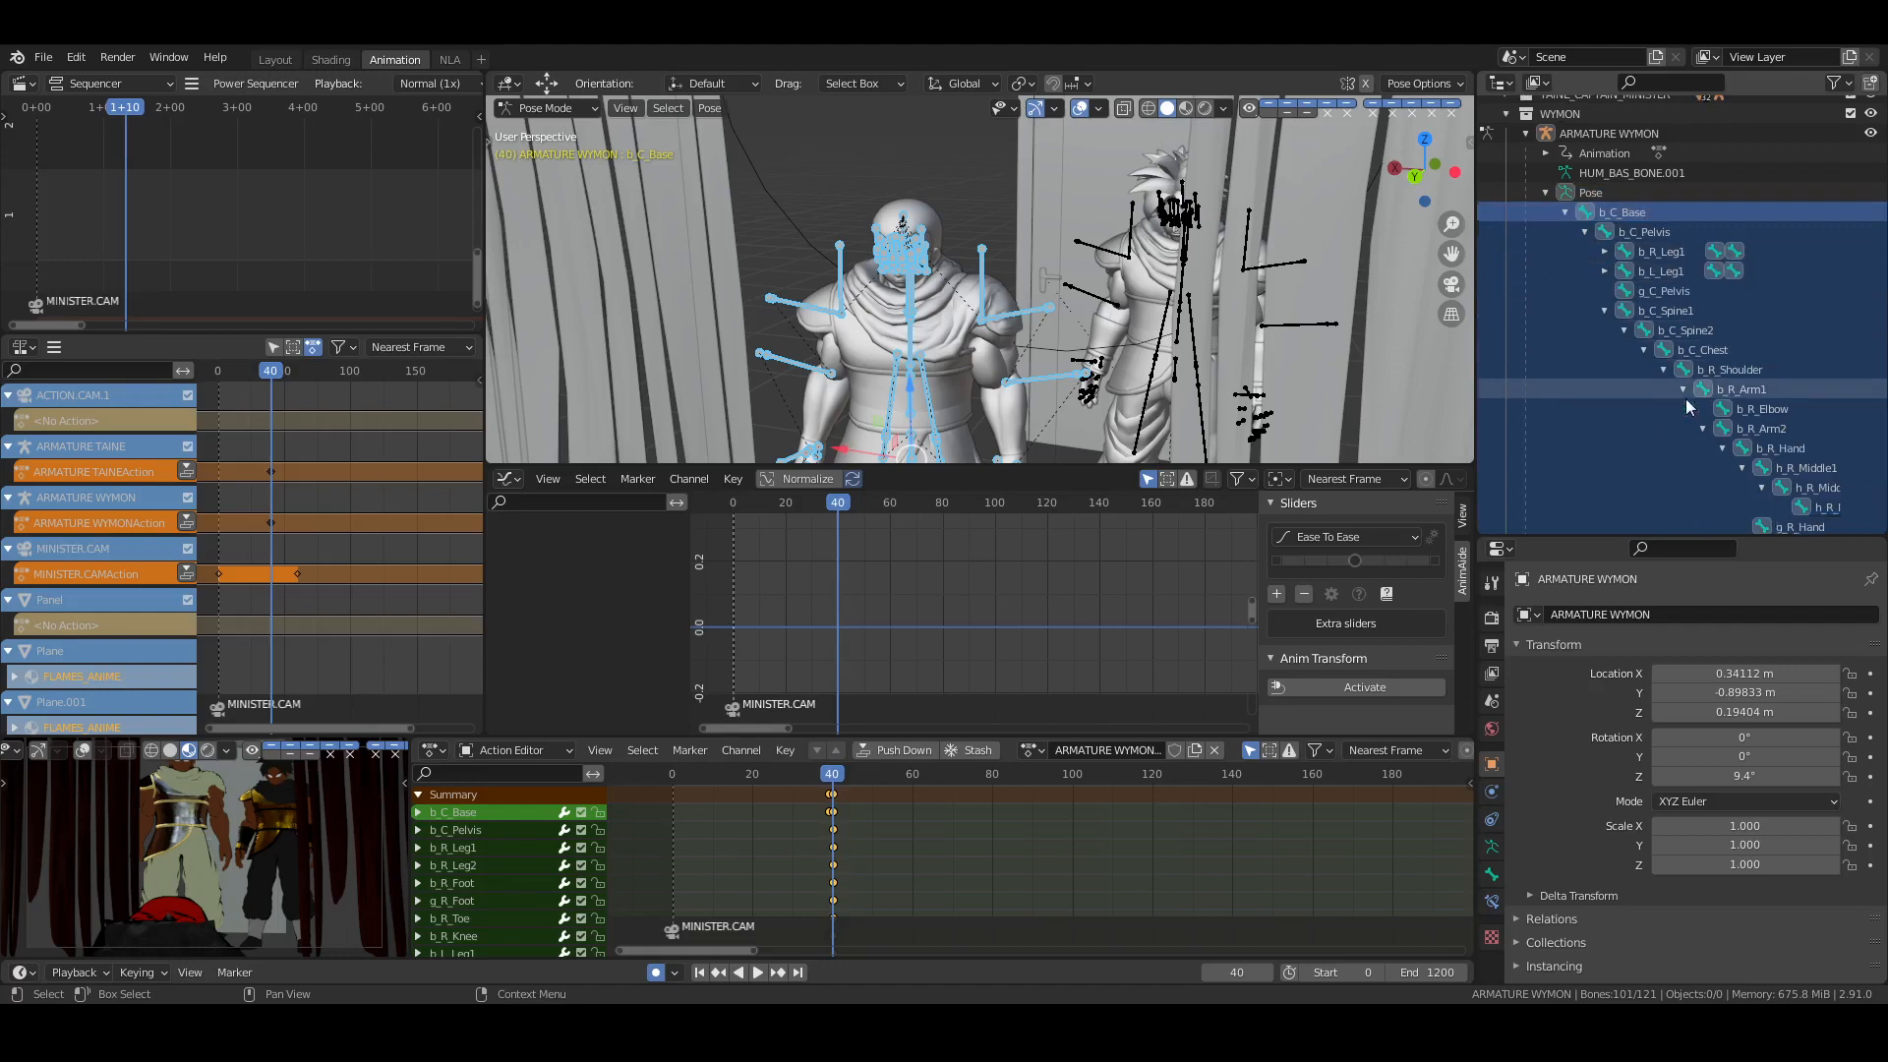
left_click(1662, 371)
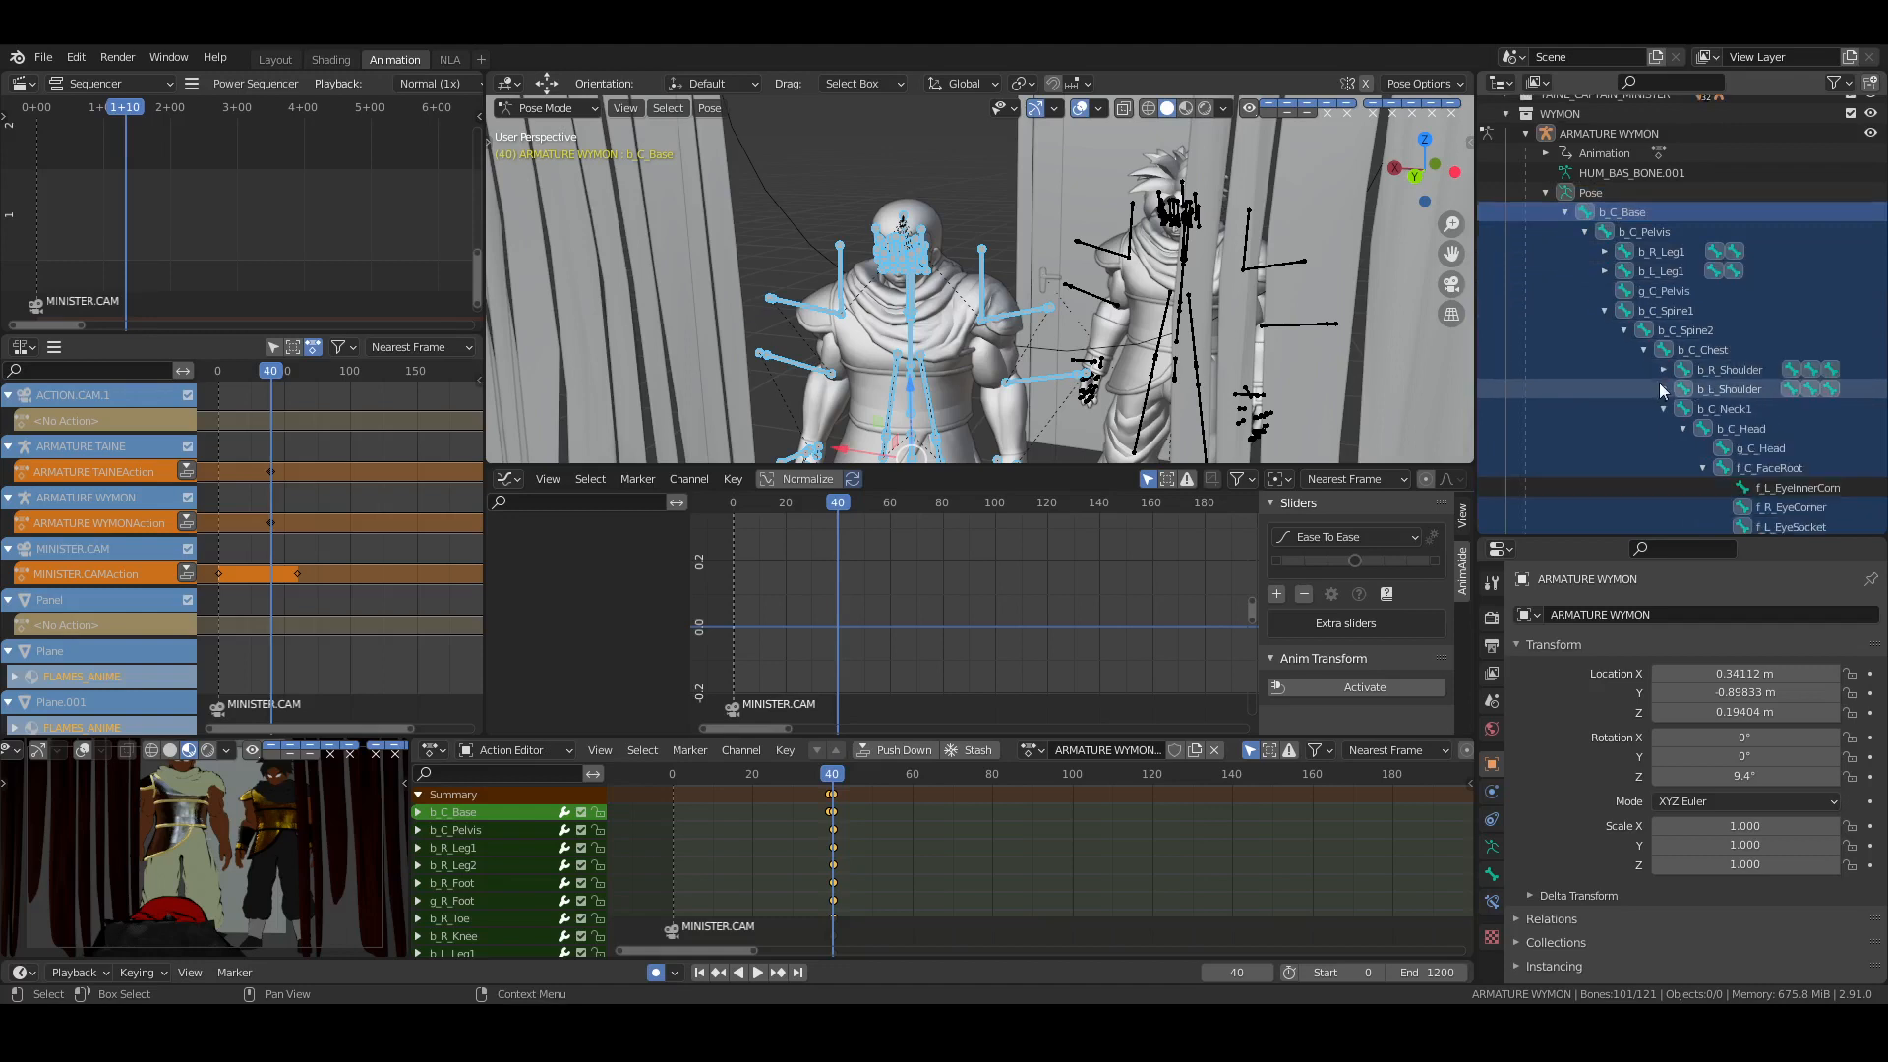
key("alt+a")
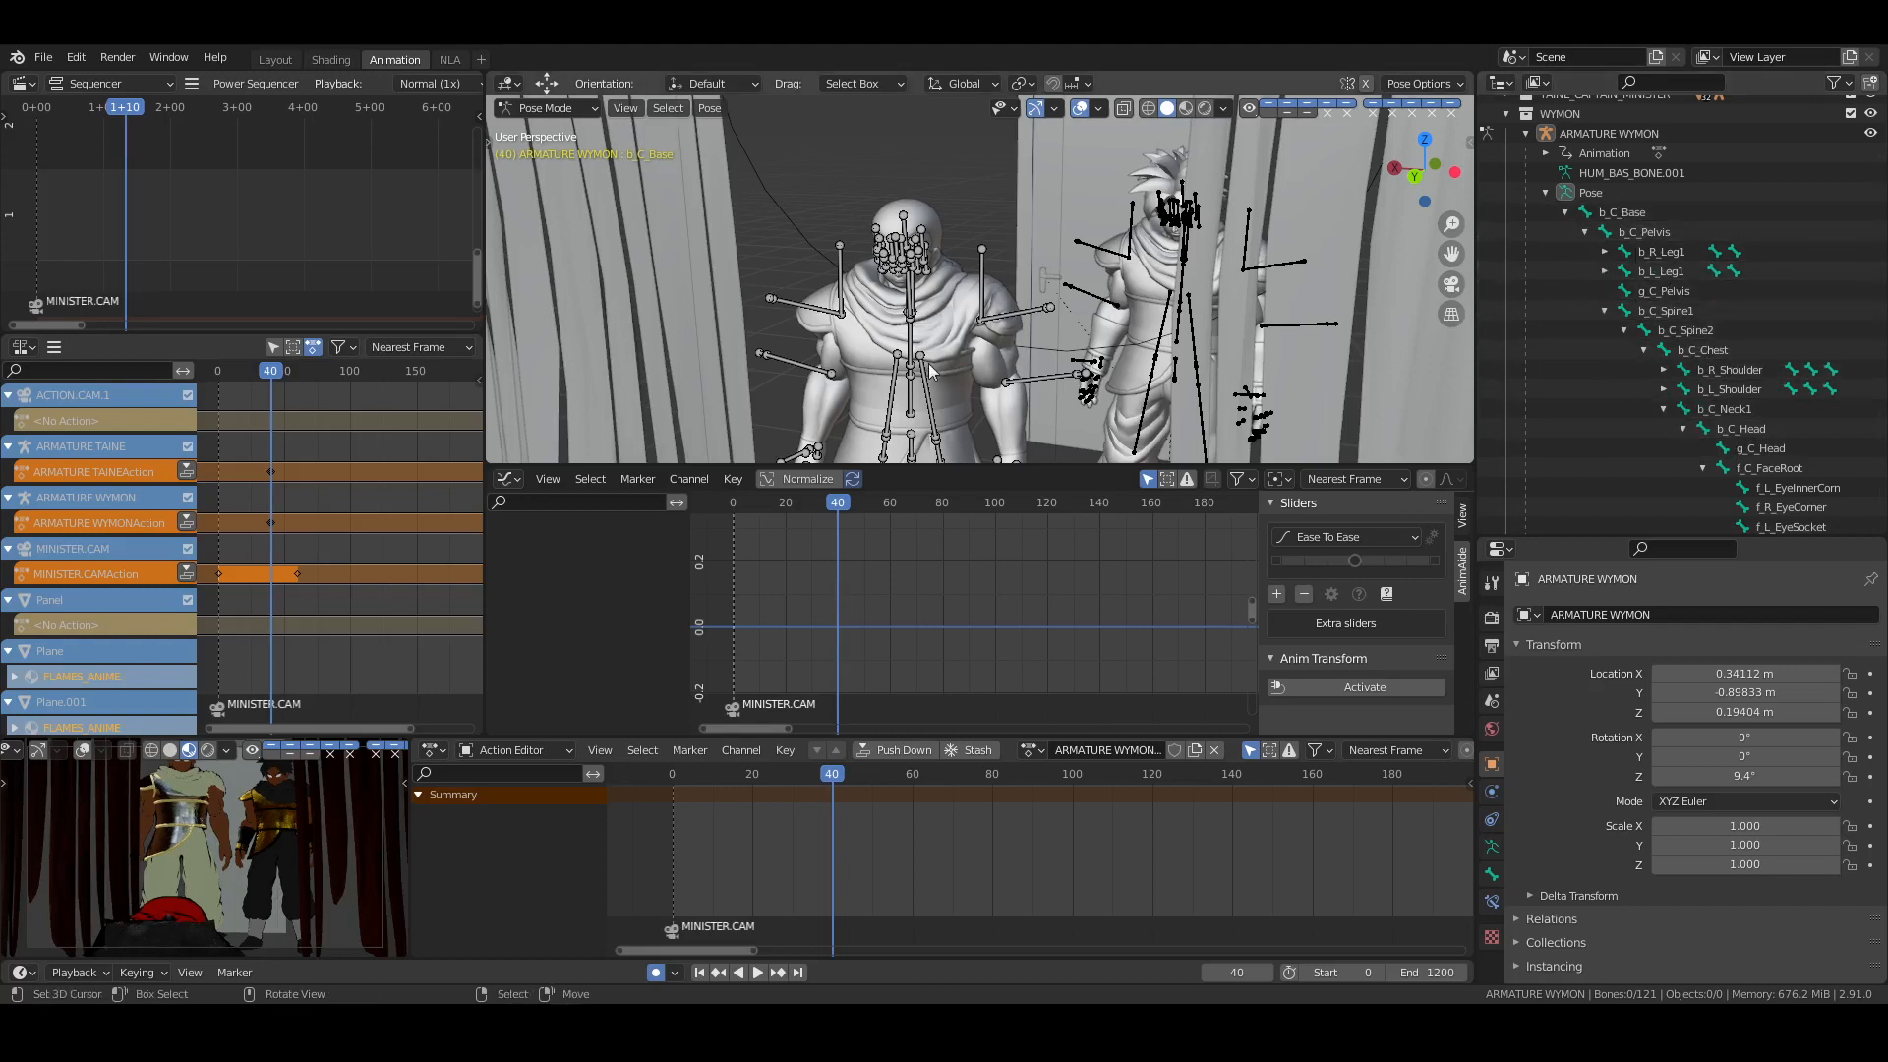
Rotate the b_C_Neck1 bone about the global X axis by about -2.65°
middle_click_drag(1067, 378, 1091, 351, "shift")
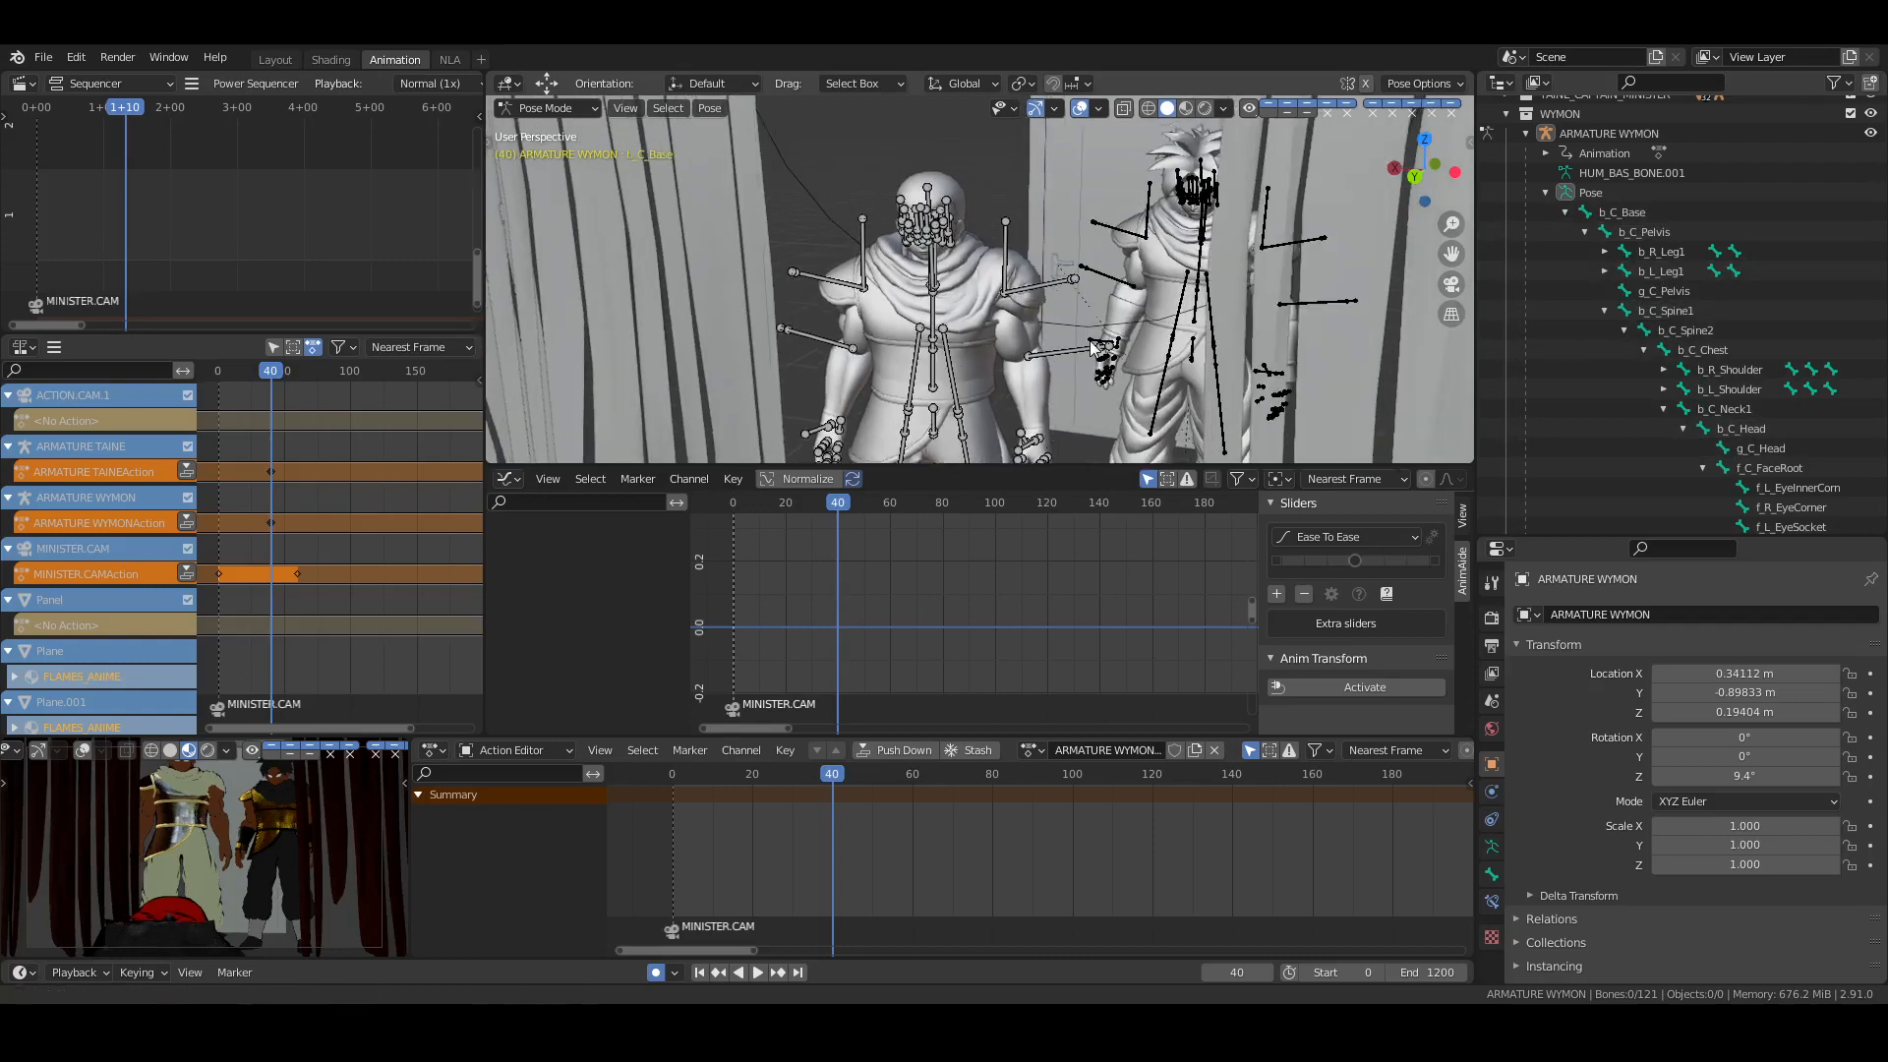
left_click(1680, 405)
key("KP_Decimal")
scroll(1073, 340, "down", 3)
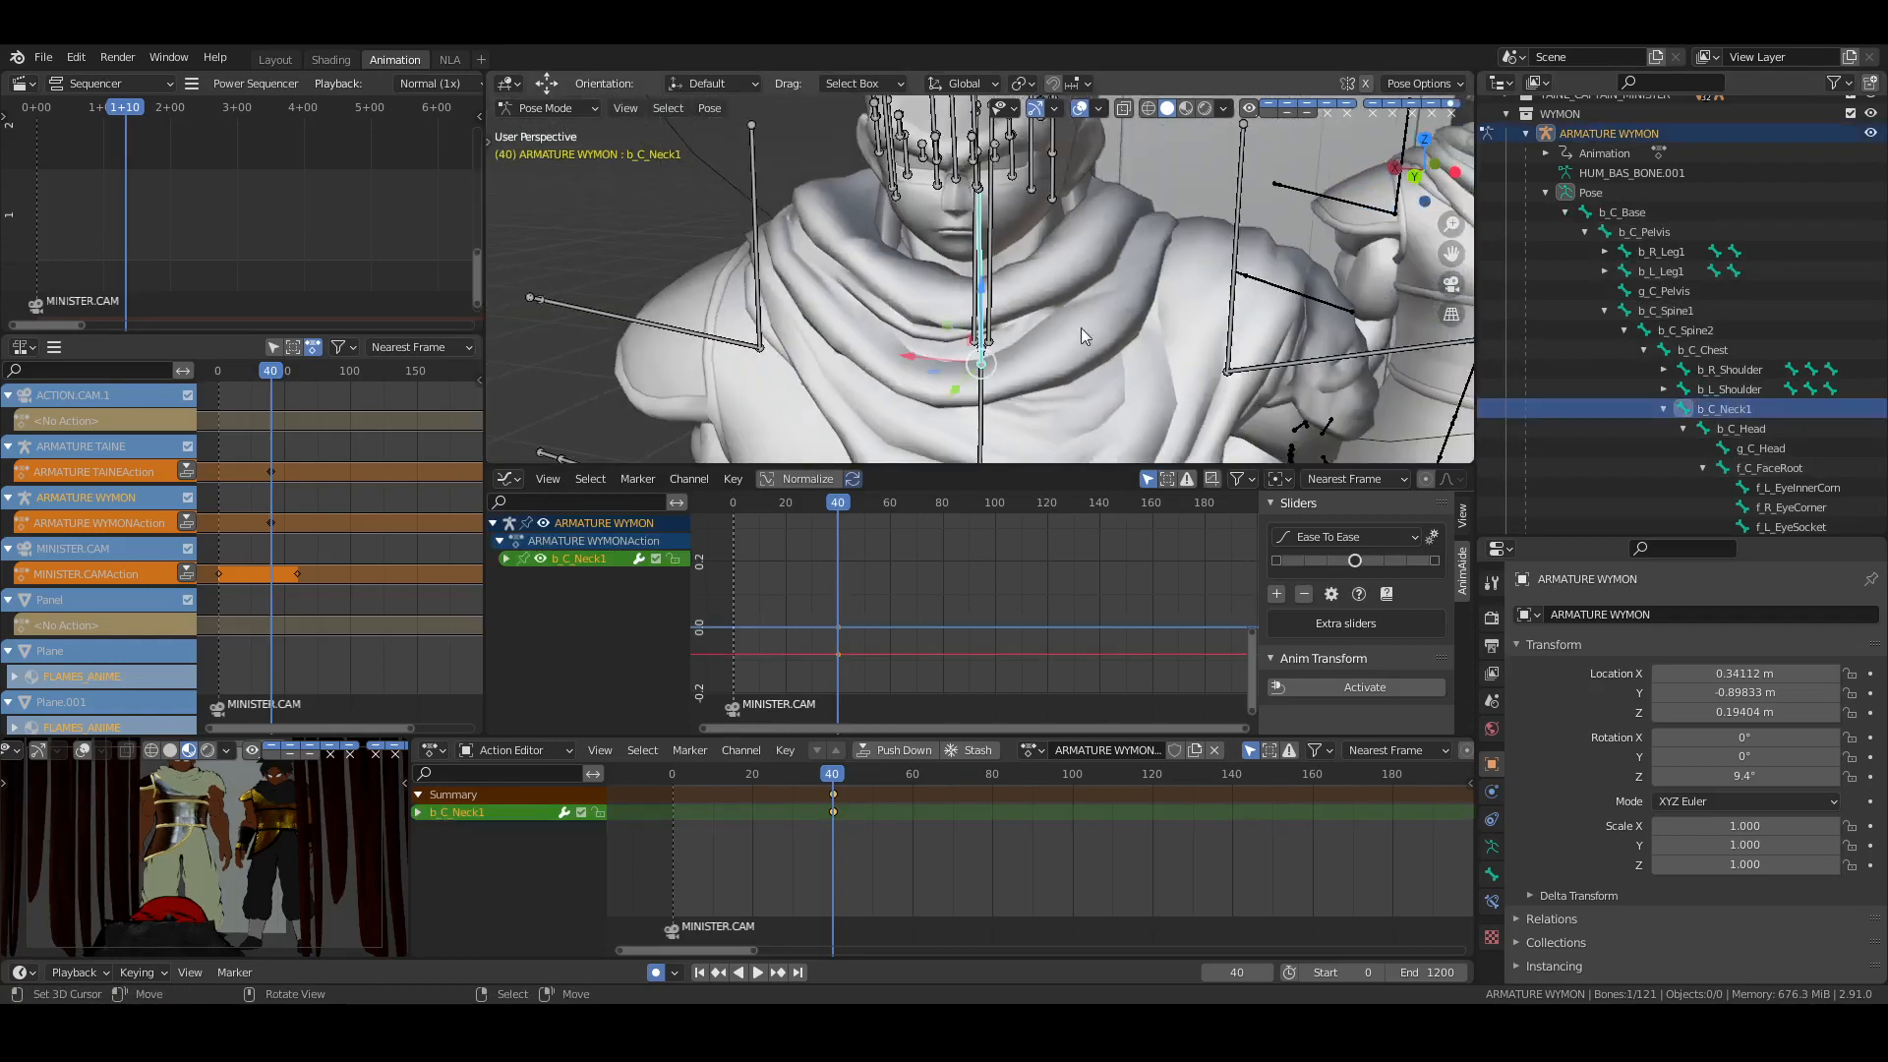
middle_click_drag(1082, 327, 995, 306)
key("shift+space")
key("r")
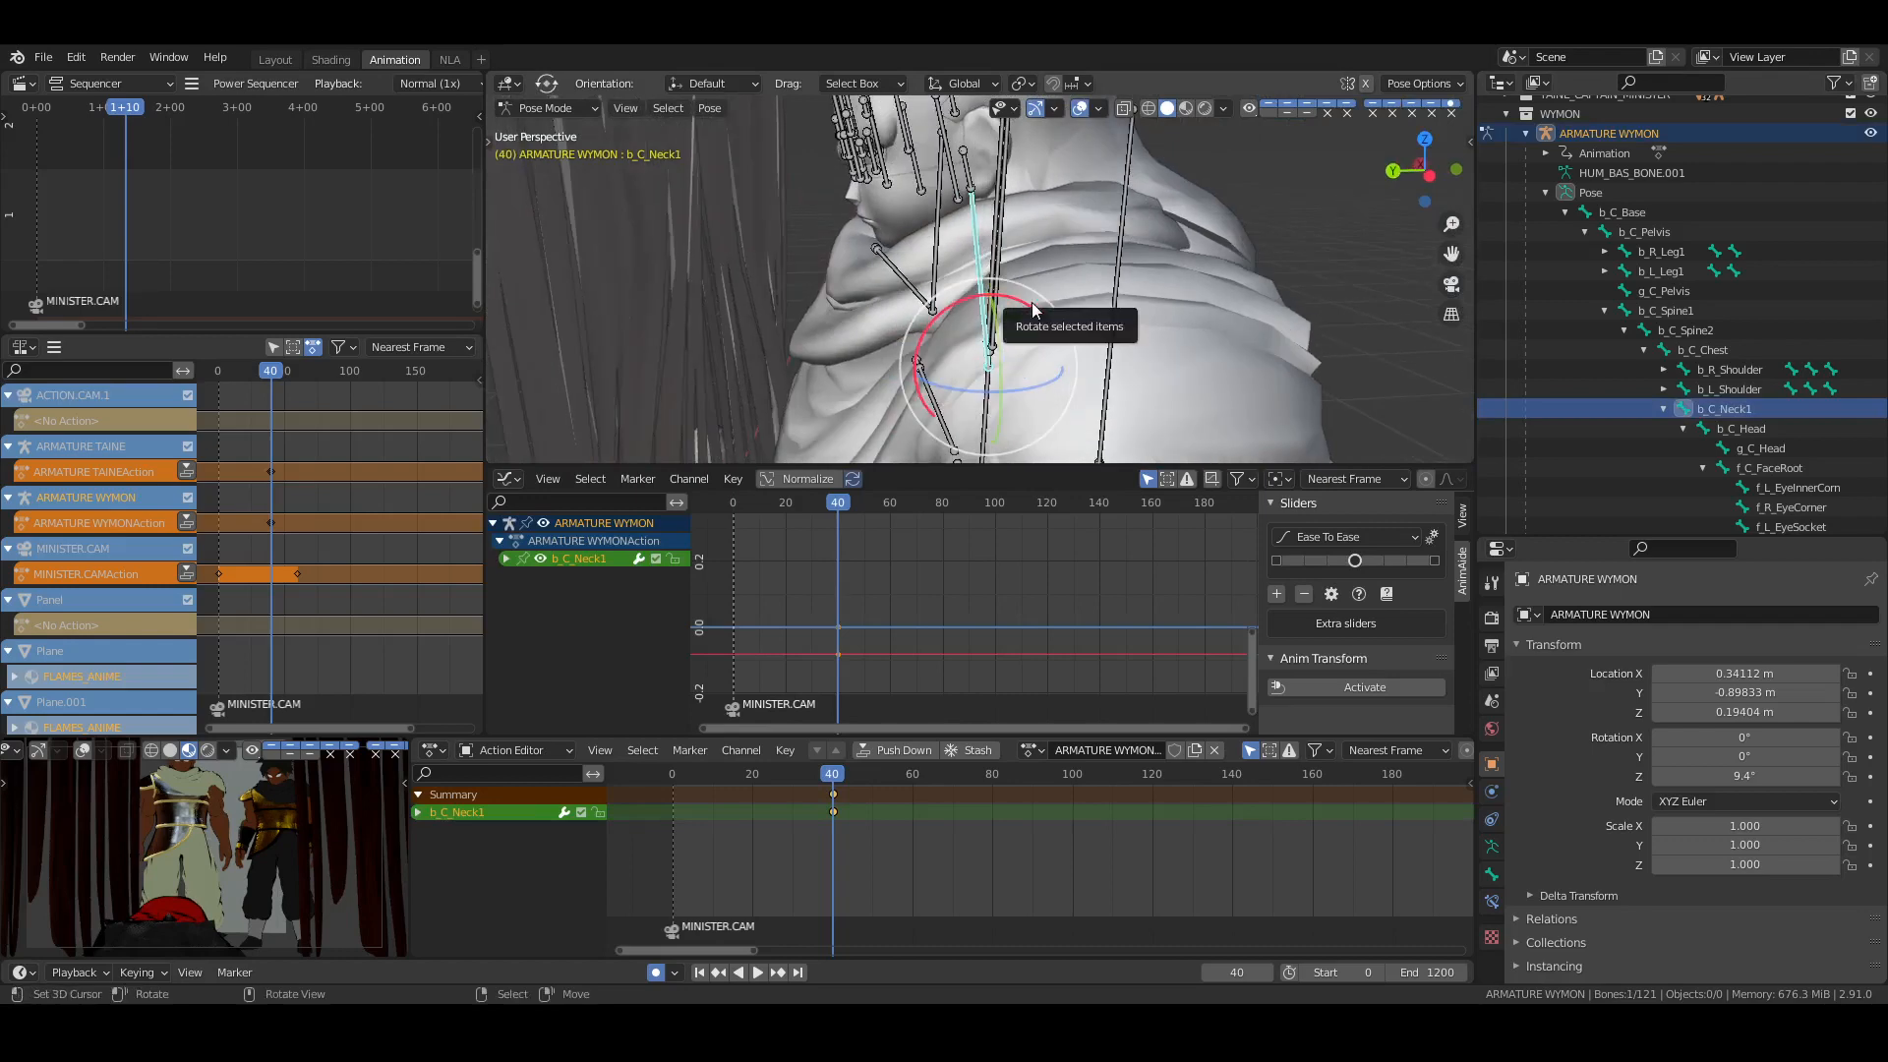
scroll(1032, 311, "up", 3)
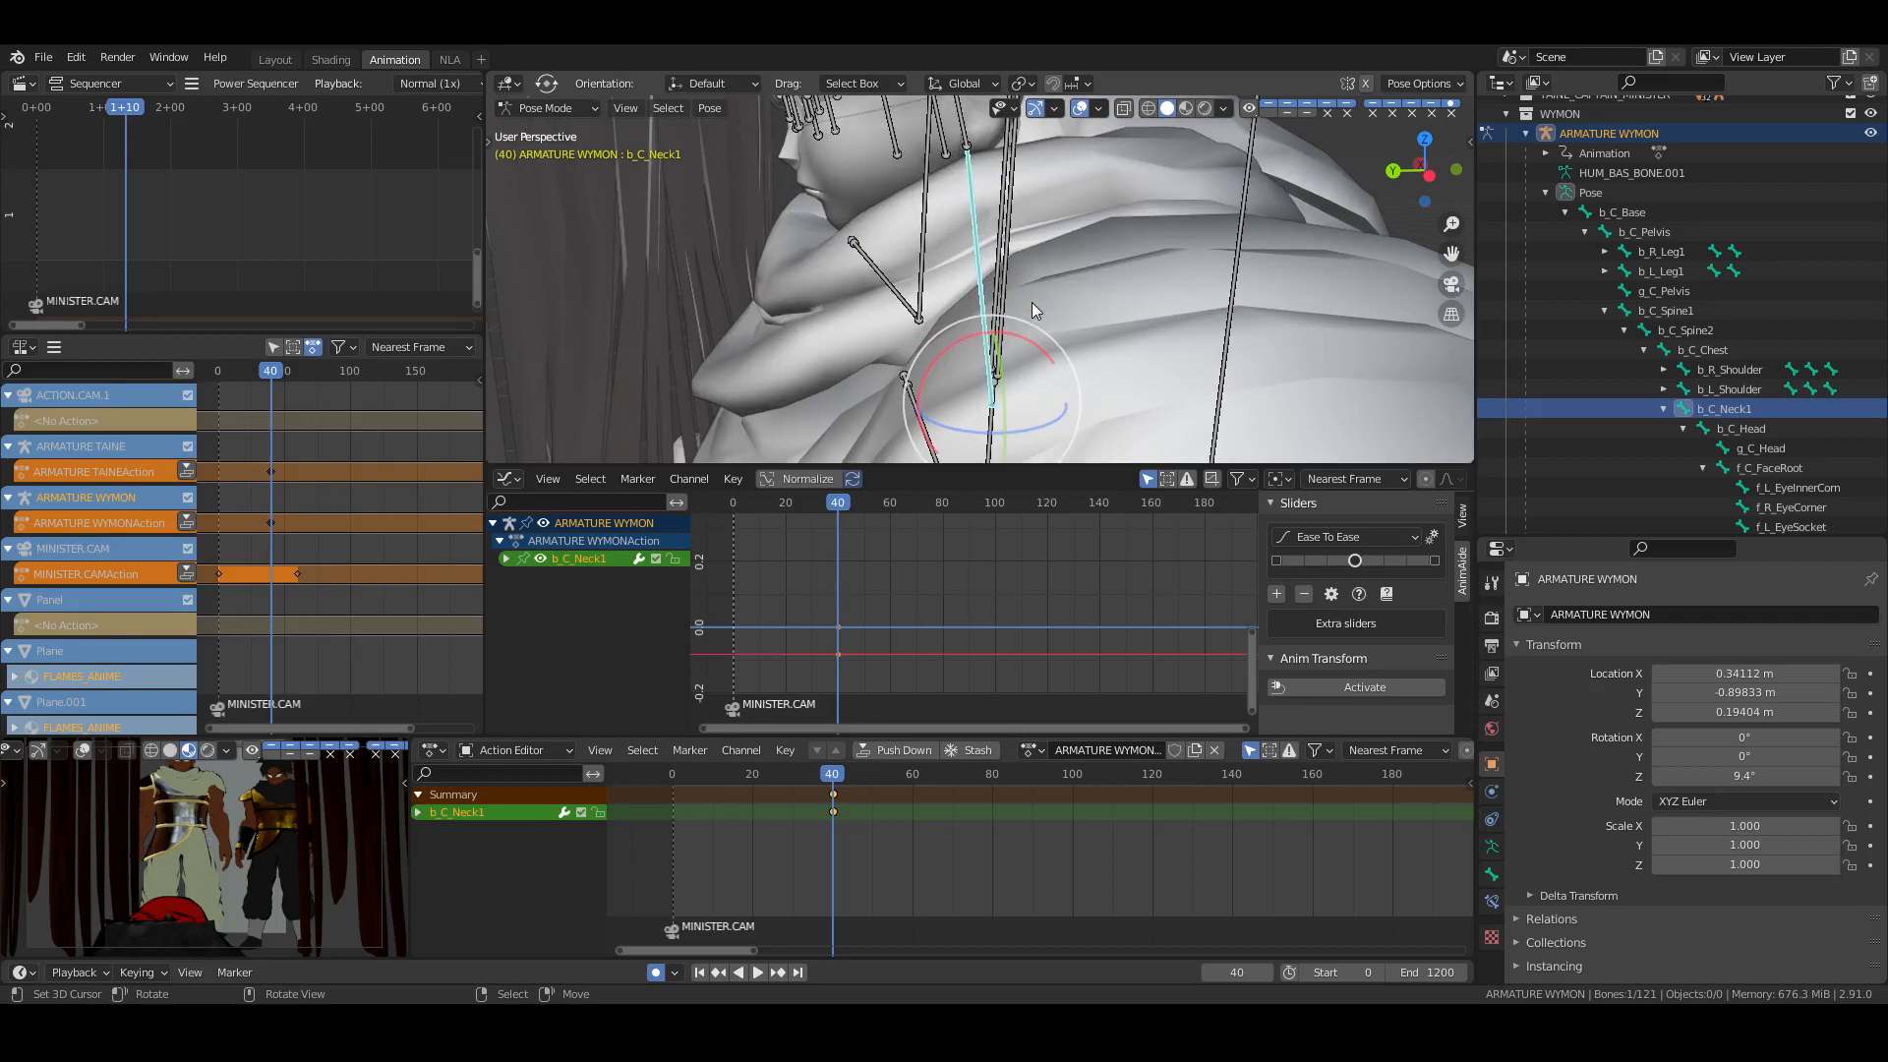
middle_click_drag(1180, 338, 1104, 309)
key("r")
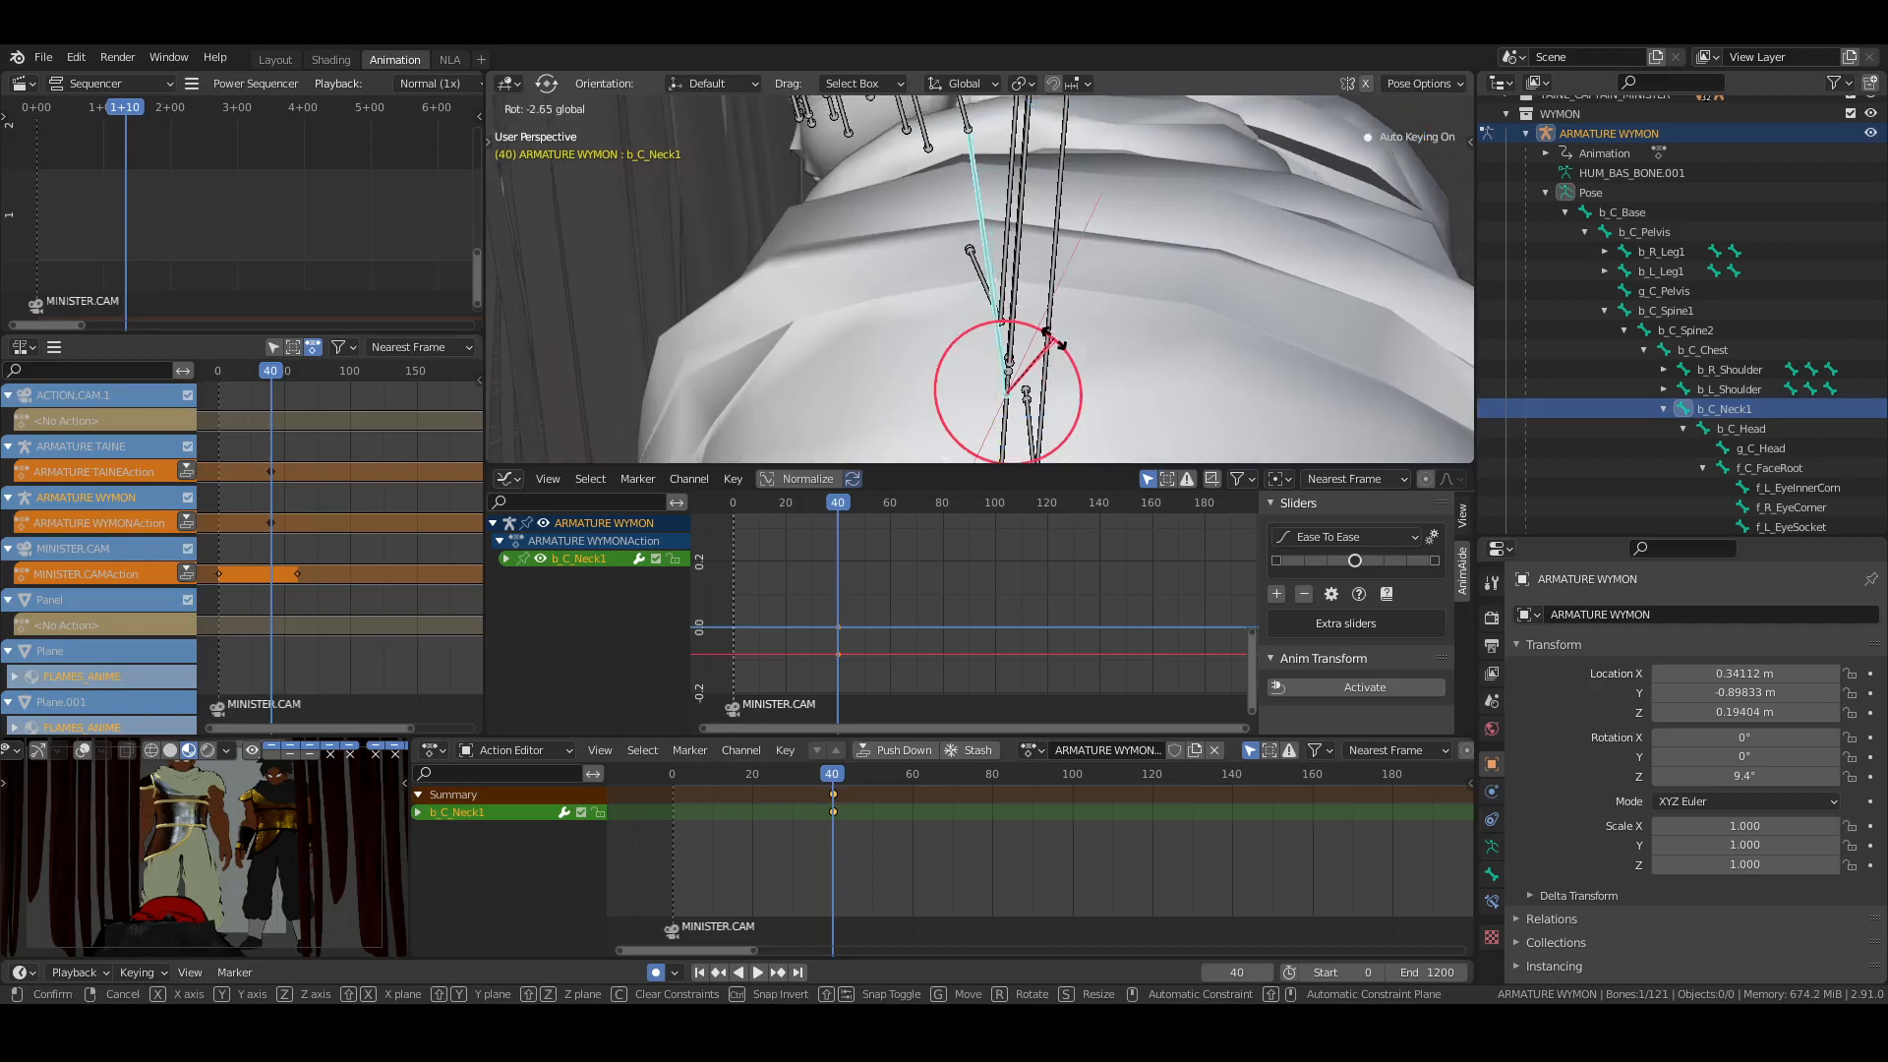
left_click(1058, 341)
Rotate the b_C_Head bone to tilt Wymon's head forward
middle_click_drag(1058, 342, 1011, 267)
left_click(1628, 429)
key("r")
left_click(1088, 249)
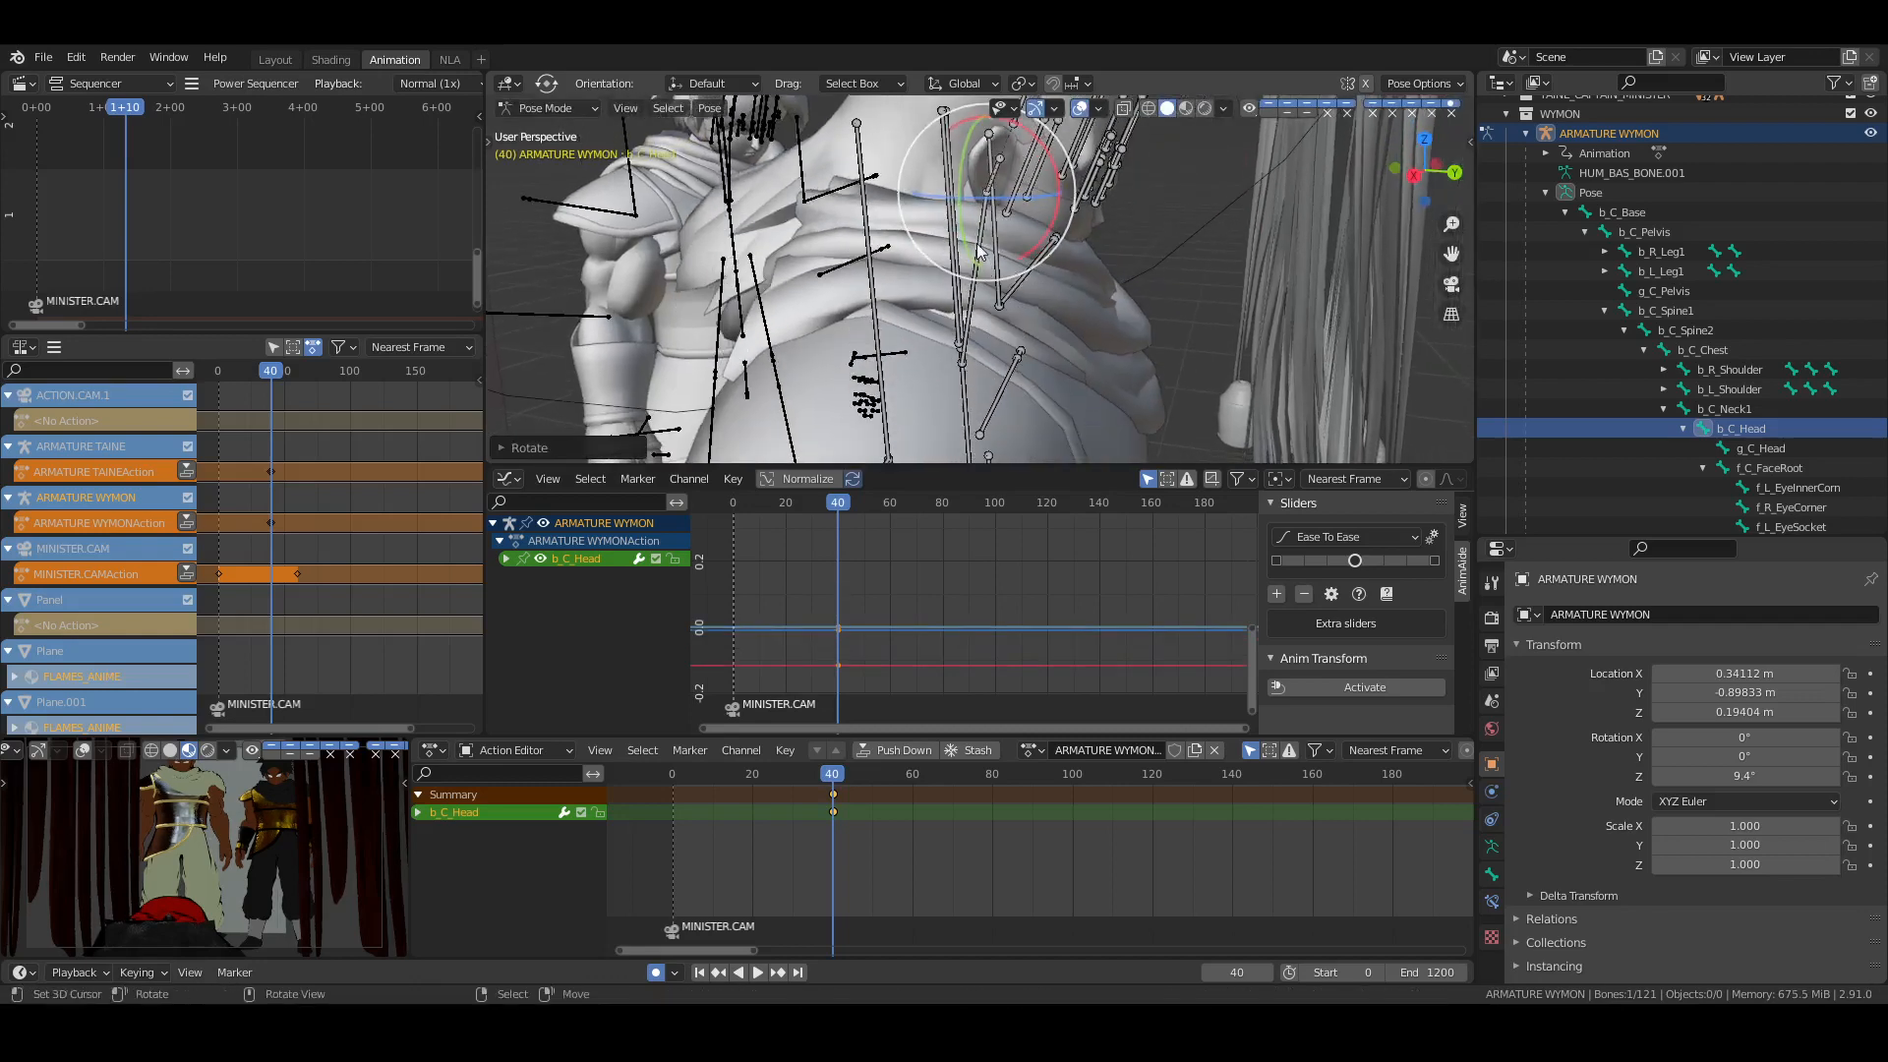
Fine-tune the forward tilt of the b_C_Neck1 bone and its child b_C_Head
key("bracketleft")
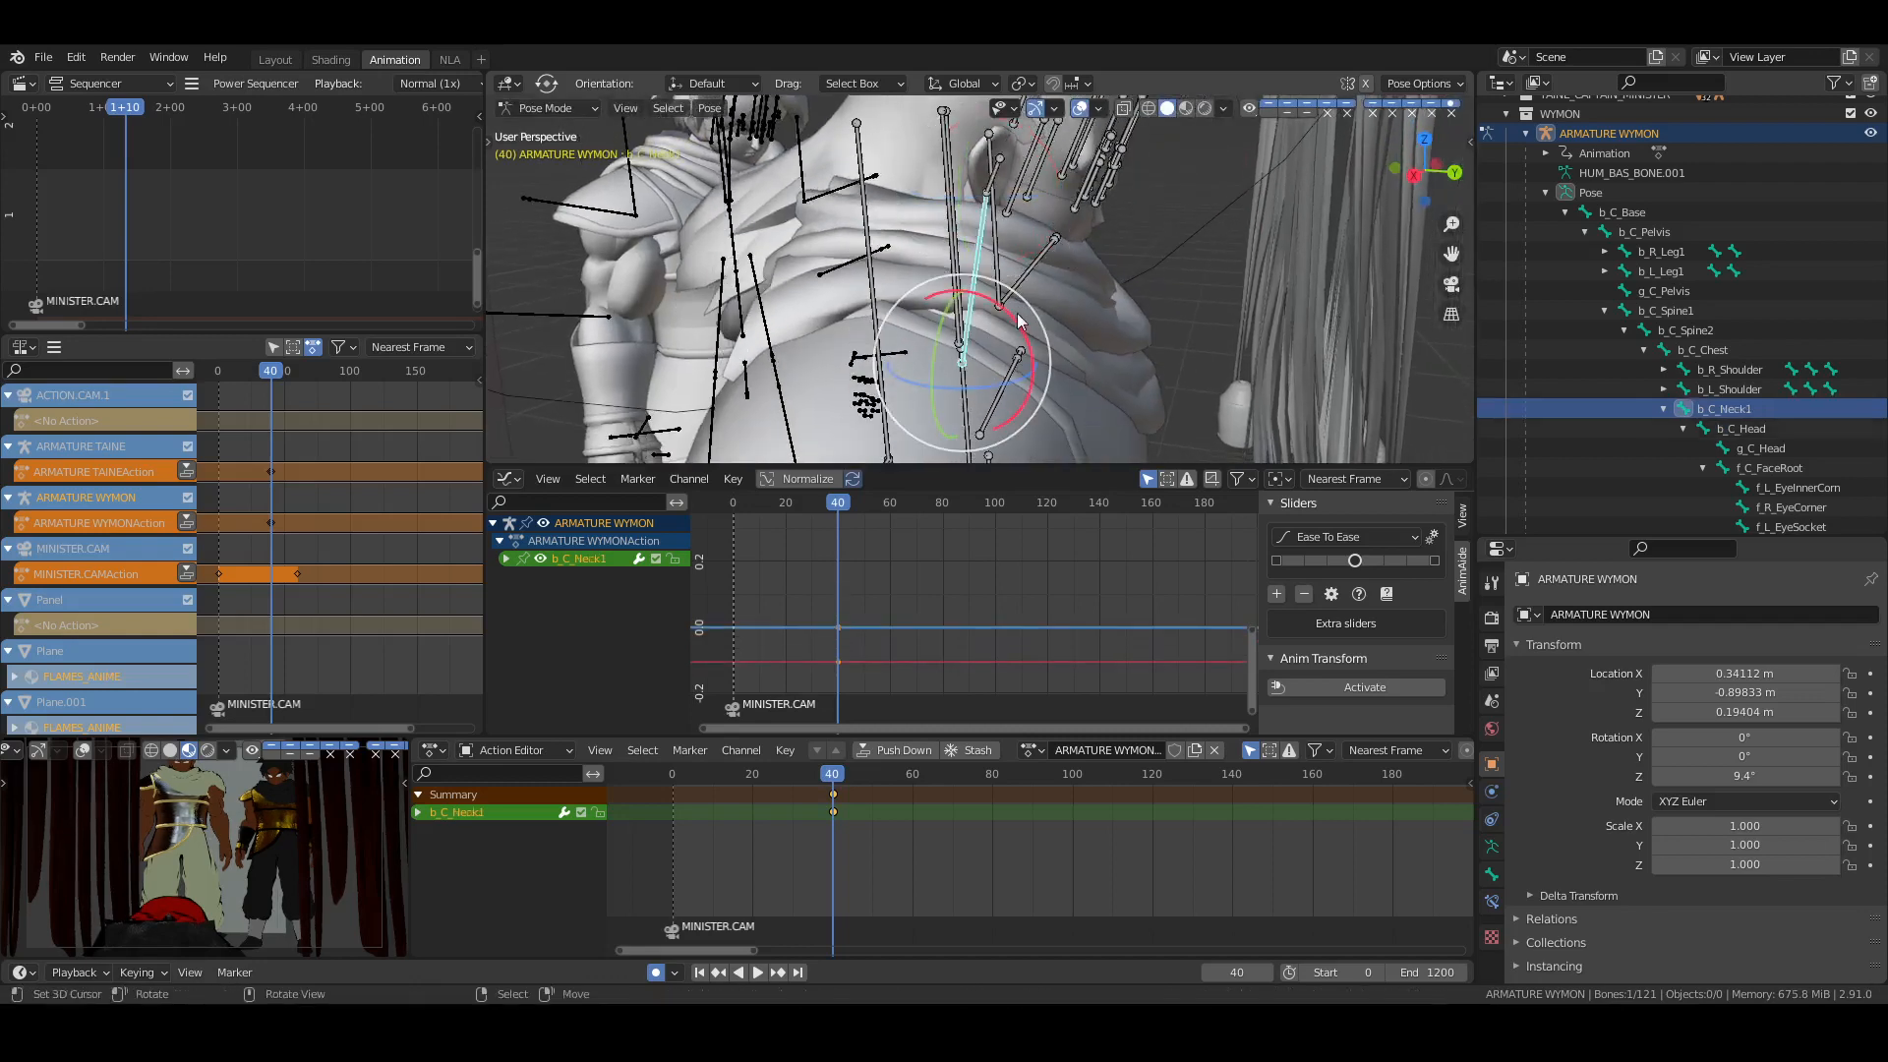
left_click_drag(1019, 313, 1026, 319)
key("bracketright")
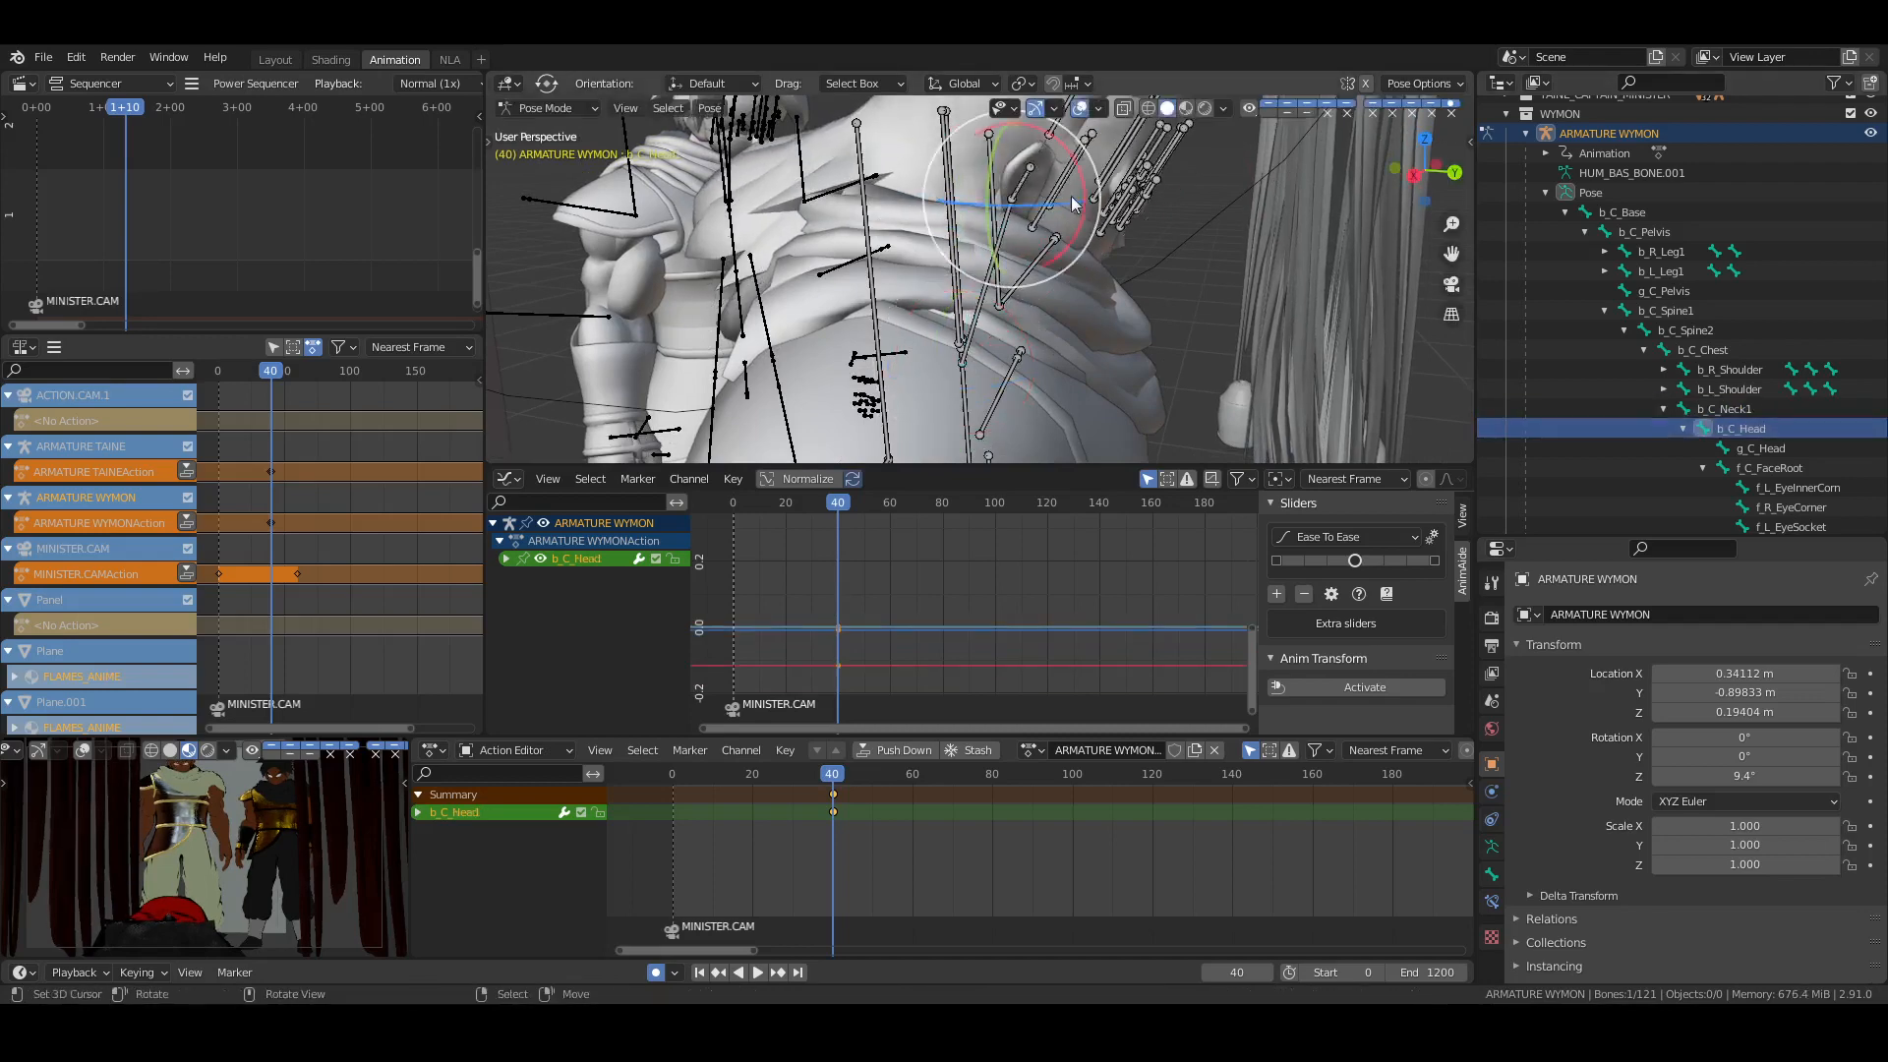
left_click_drag(1084, 176, 1091, 192)
Rework the b_C_Head rotation about the global X axis so that Wymon's face points downward
middle_click_drag(1209, 297, 1069, 286)
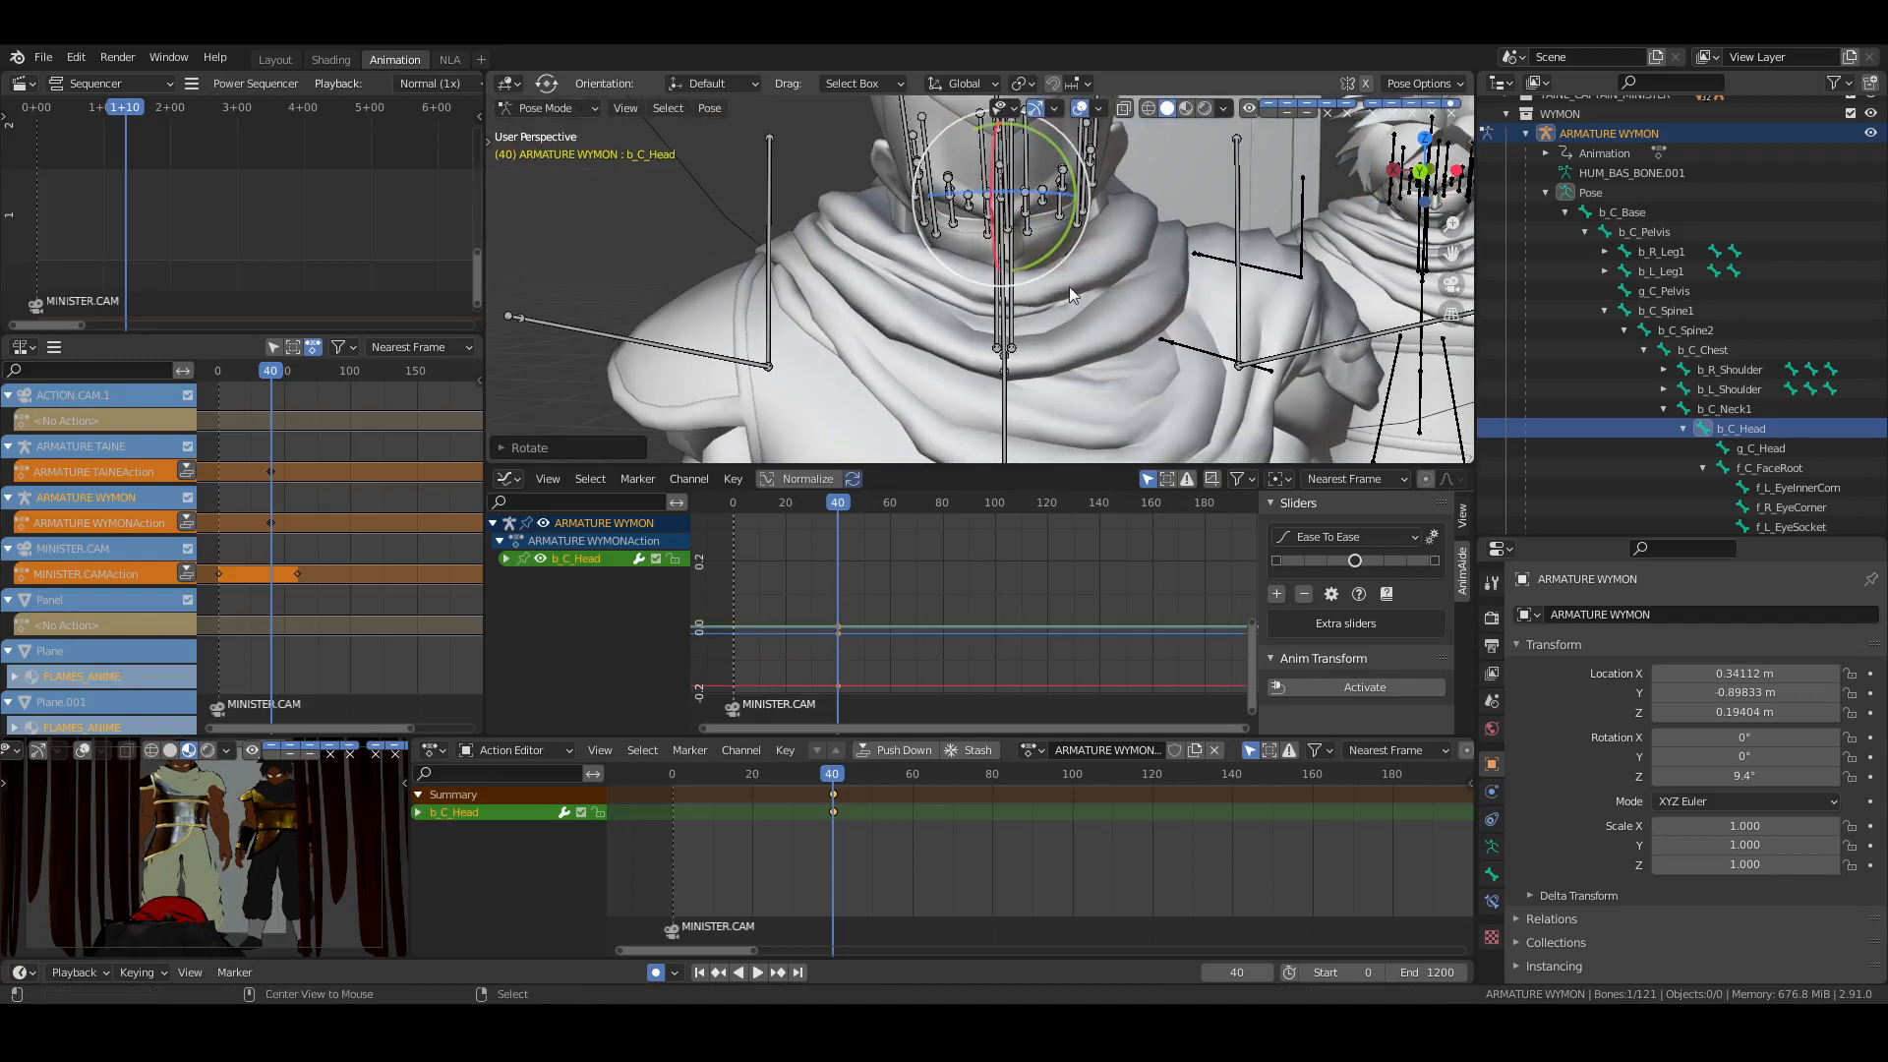
middle_click_drag(1152, 233, 932, 282)
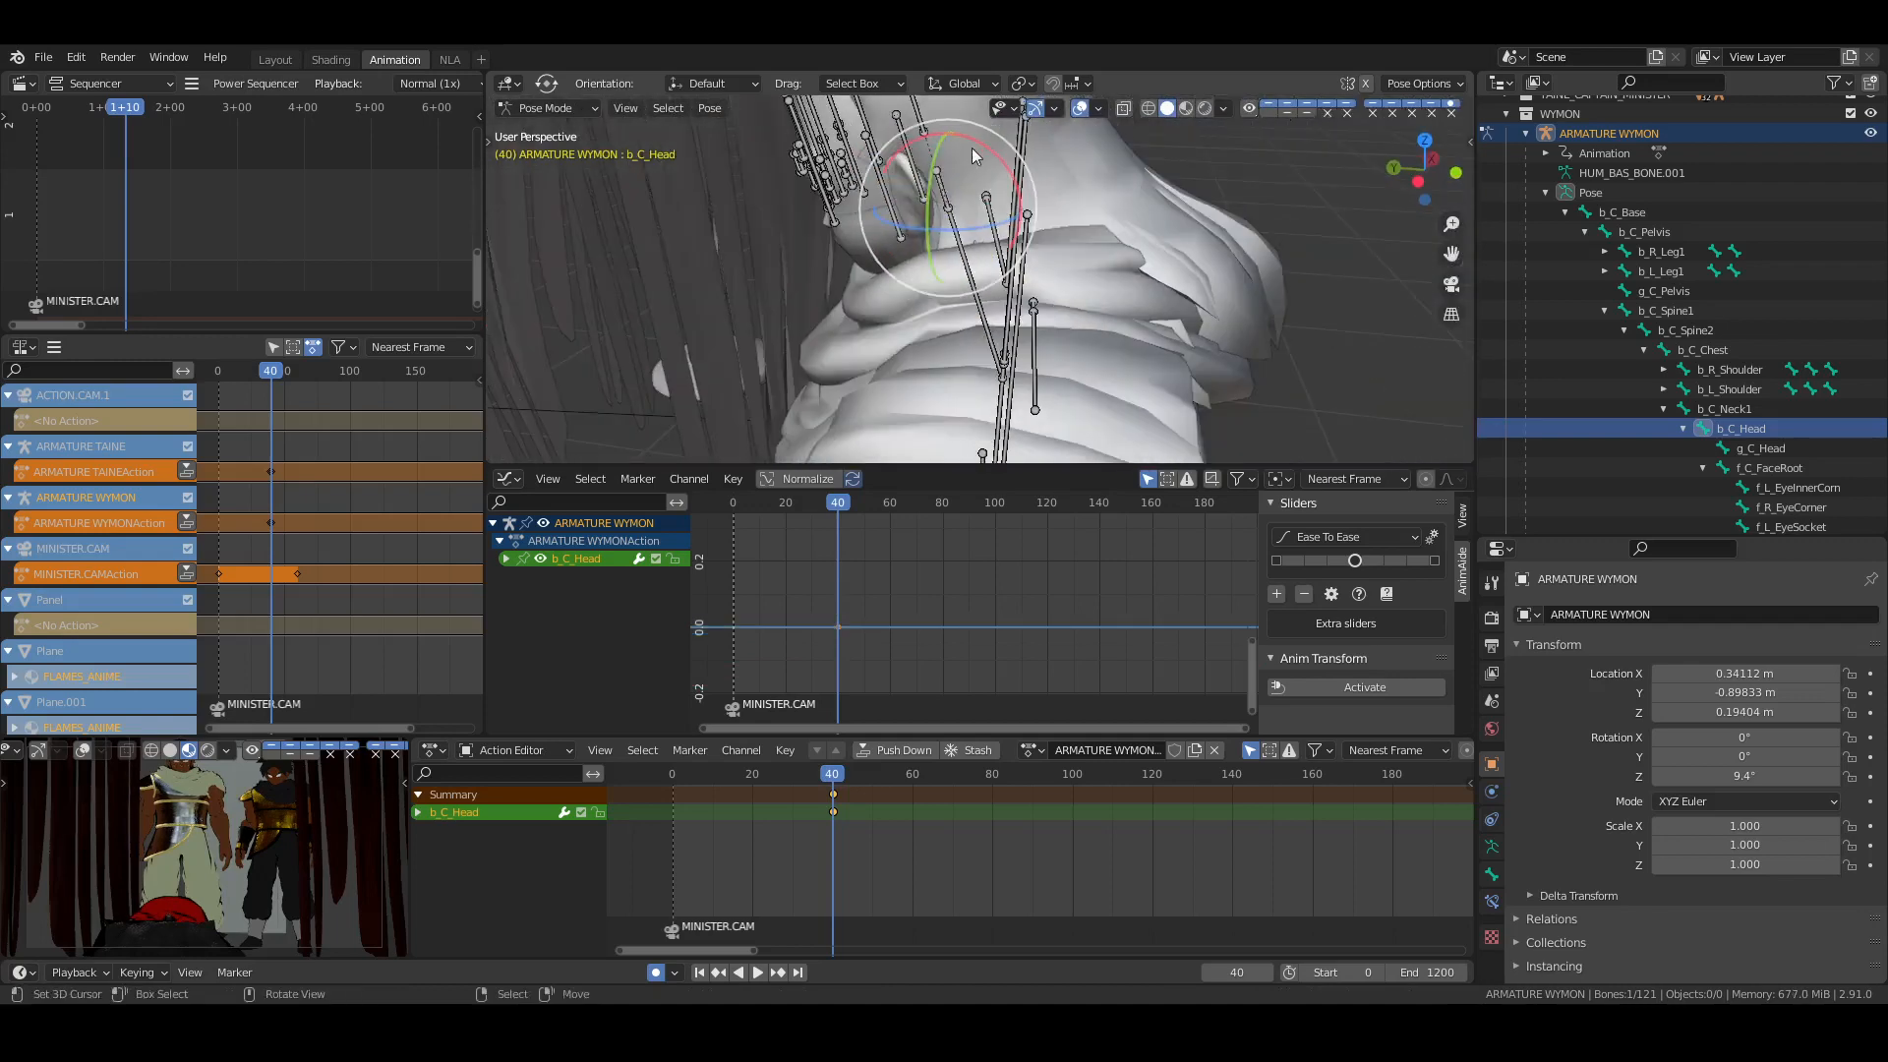
left_click_drag(974, 146, 765, 291)
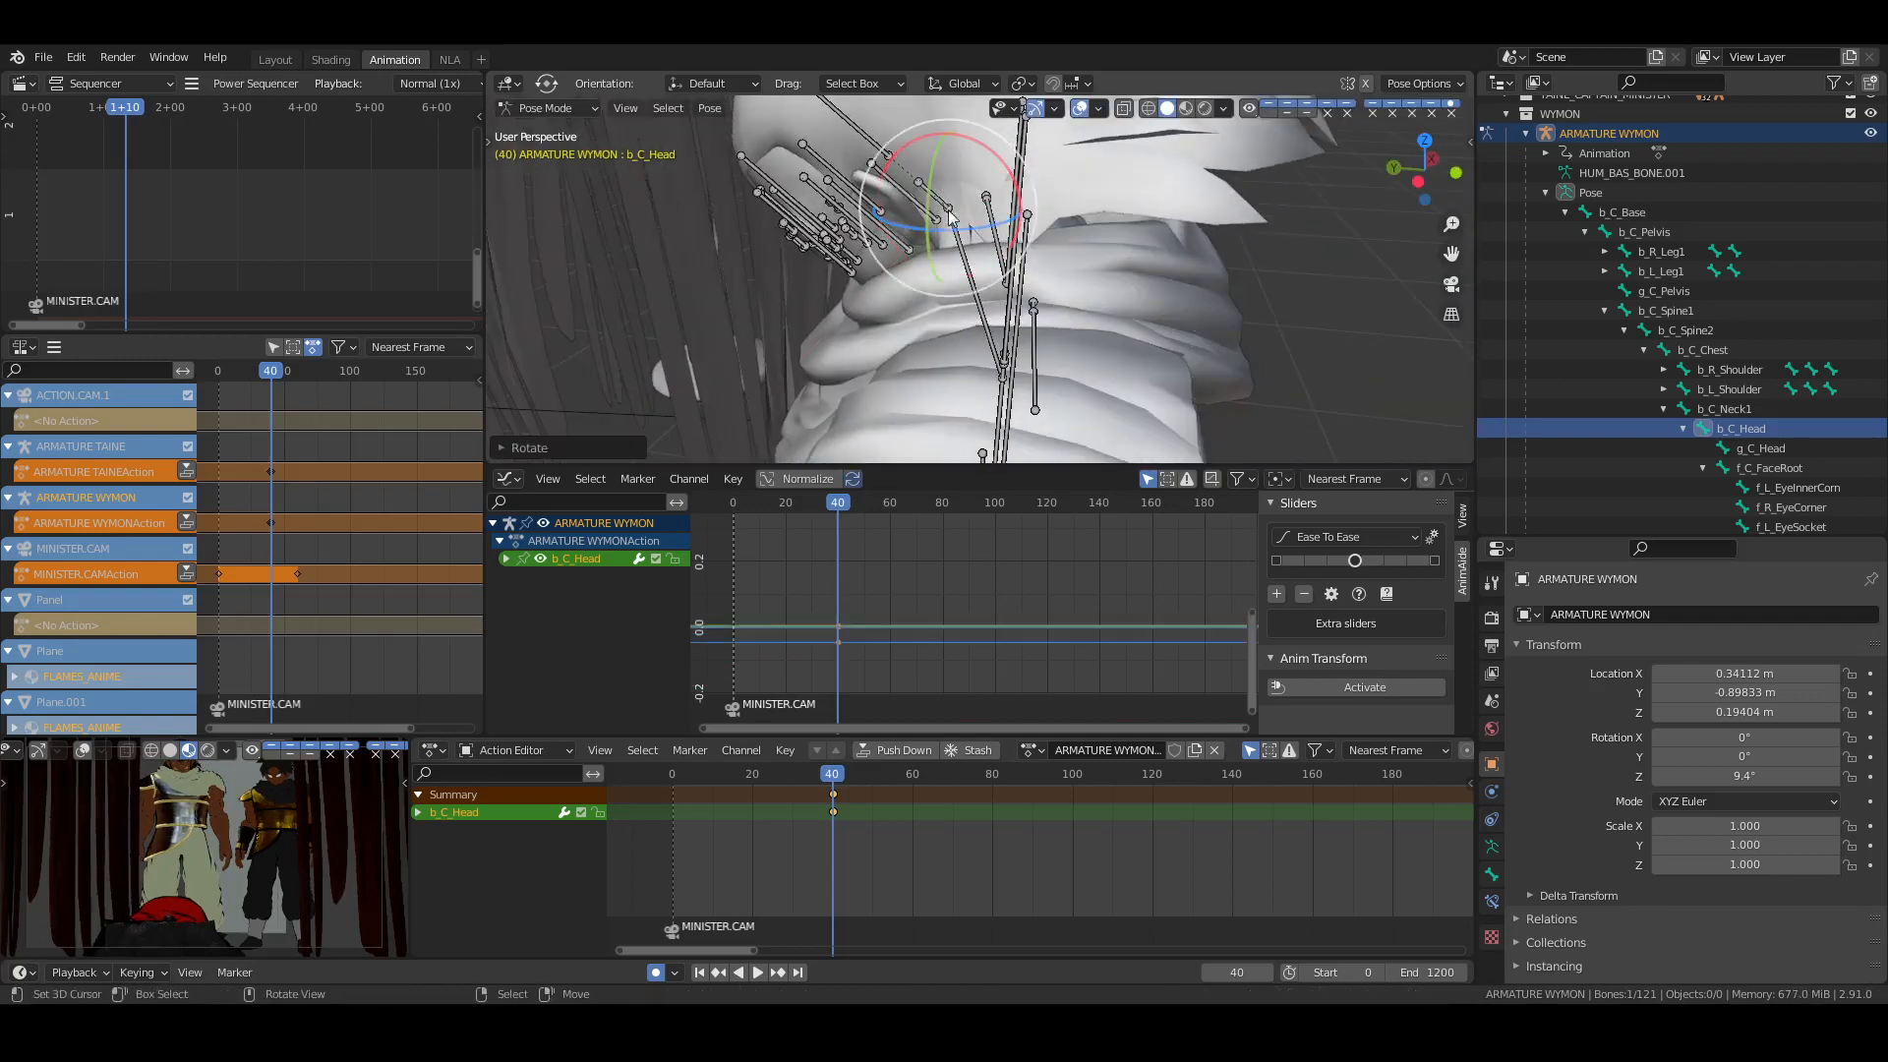
left_click_drag(965, 143, 977, 157)
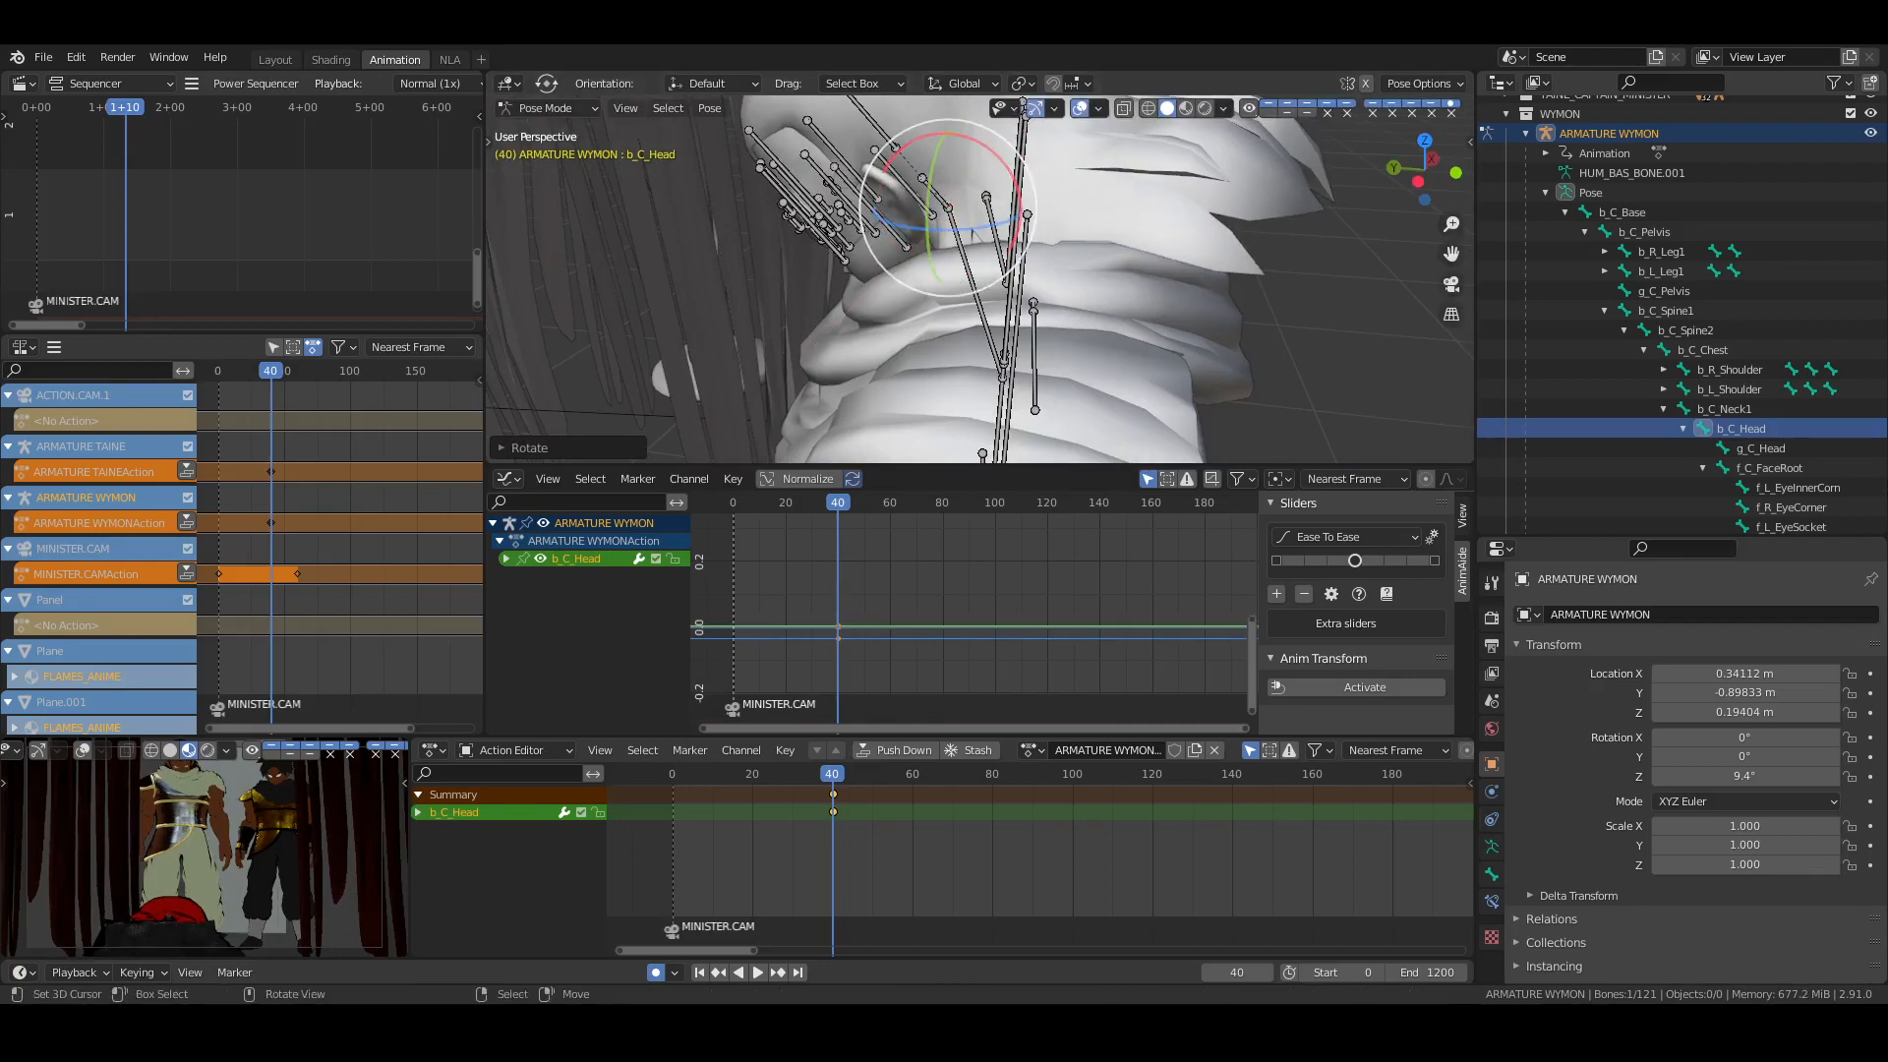
Readjust the b_C_Neck1 bone's rotation to match the lowered head, deselect it, and save the file
left_click(1704, 407)
middle_click_drag(1148, 351, 1052, 269)
left_click_drag(1052, 269, 928, 274)
middle_click_drag(928, 273, 1024, 282)
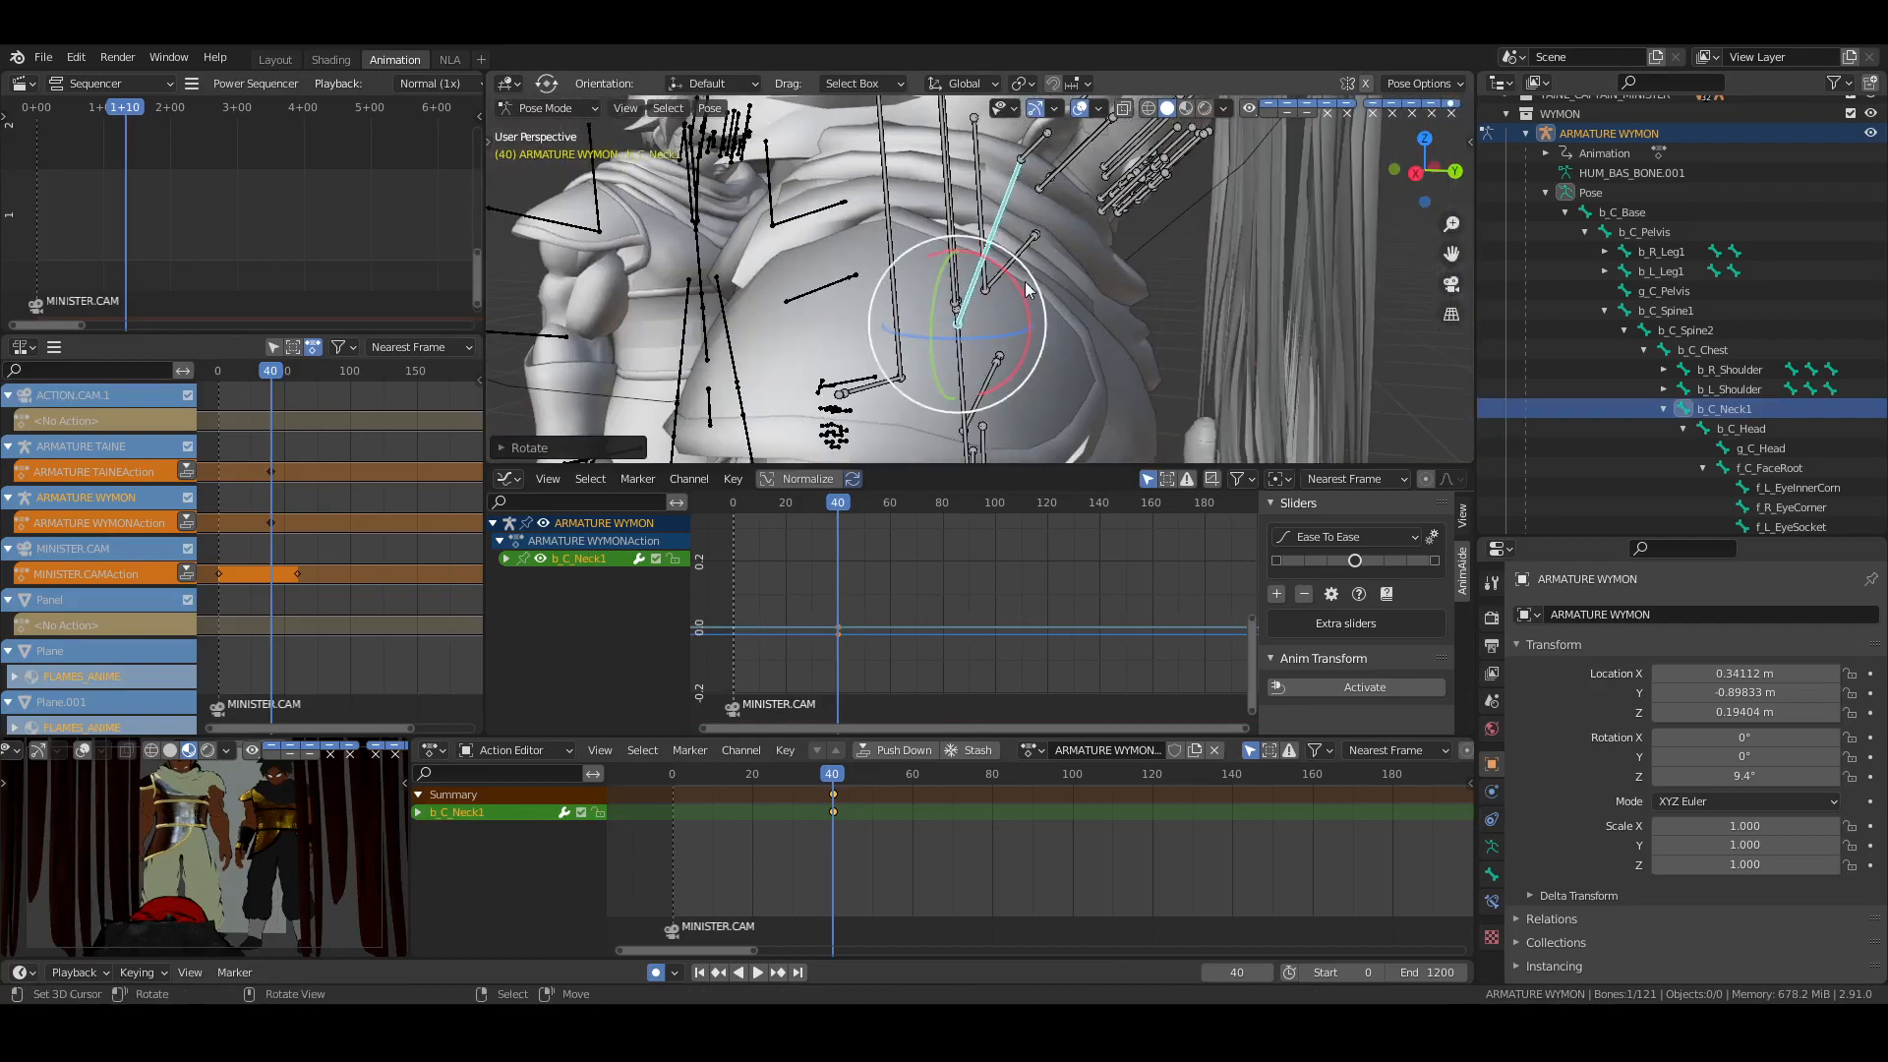
left_click_drag(1013, 281, 1050, 266)
left_click(1050, 266)
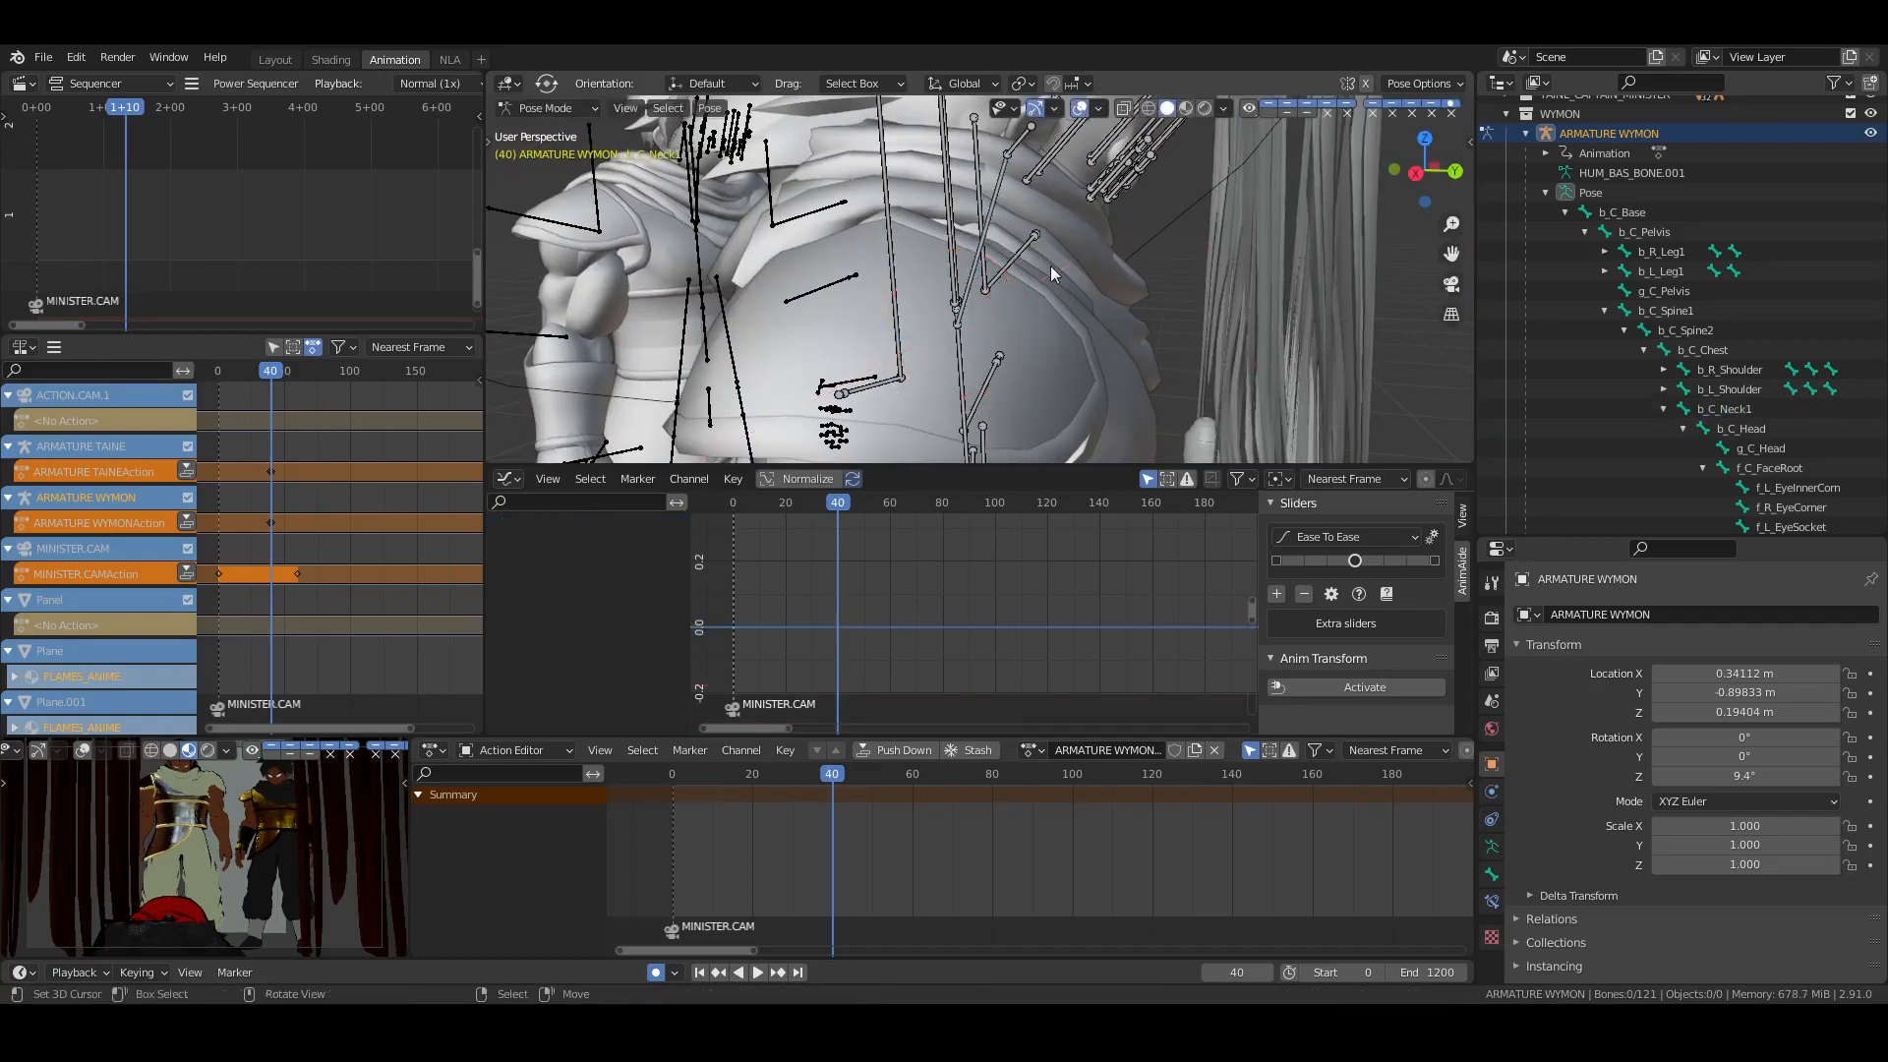
mouse_move(1050, 265)
middle_mouse_down()
mouse_move(1088, 257)
mouse_move(1047, 285)
middle_mouse_up()
key("ctrl+s")
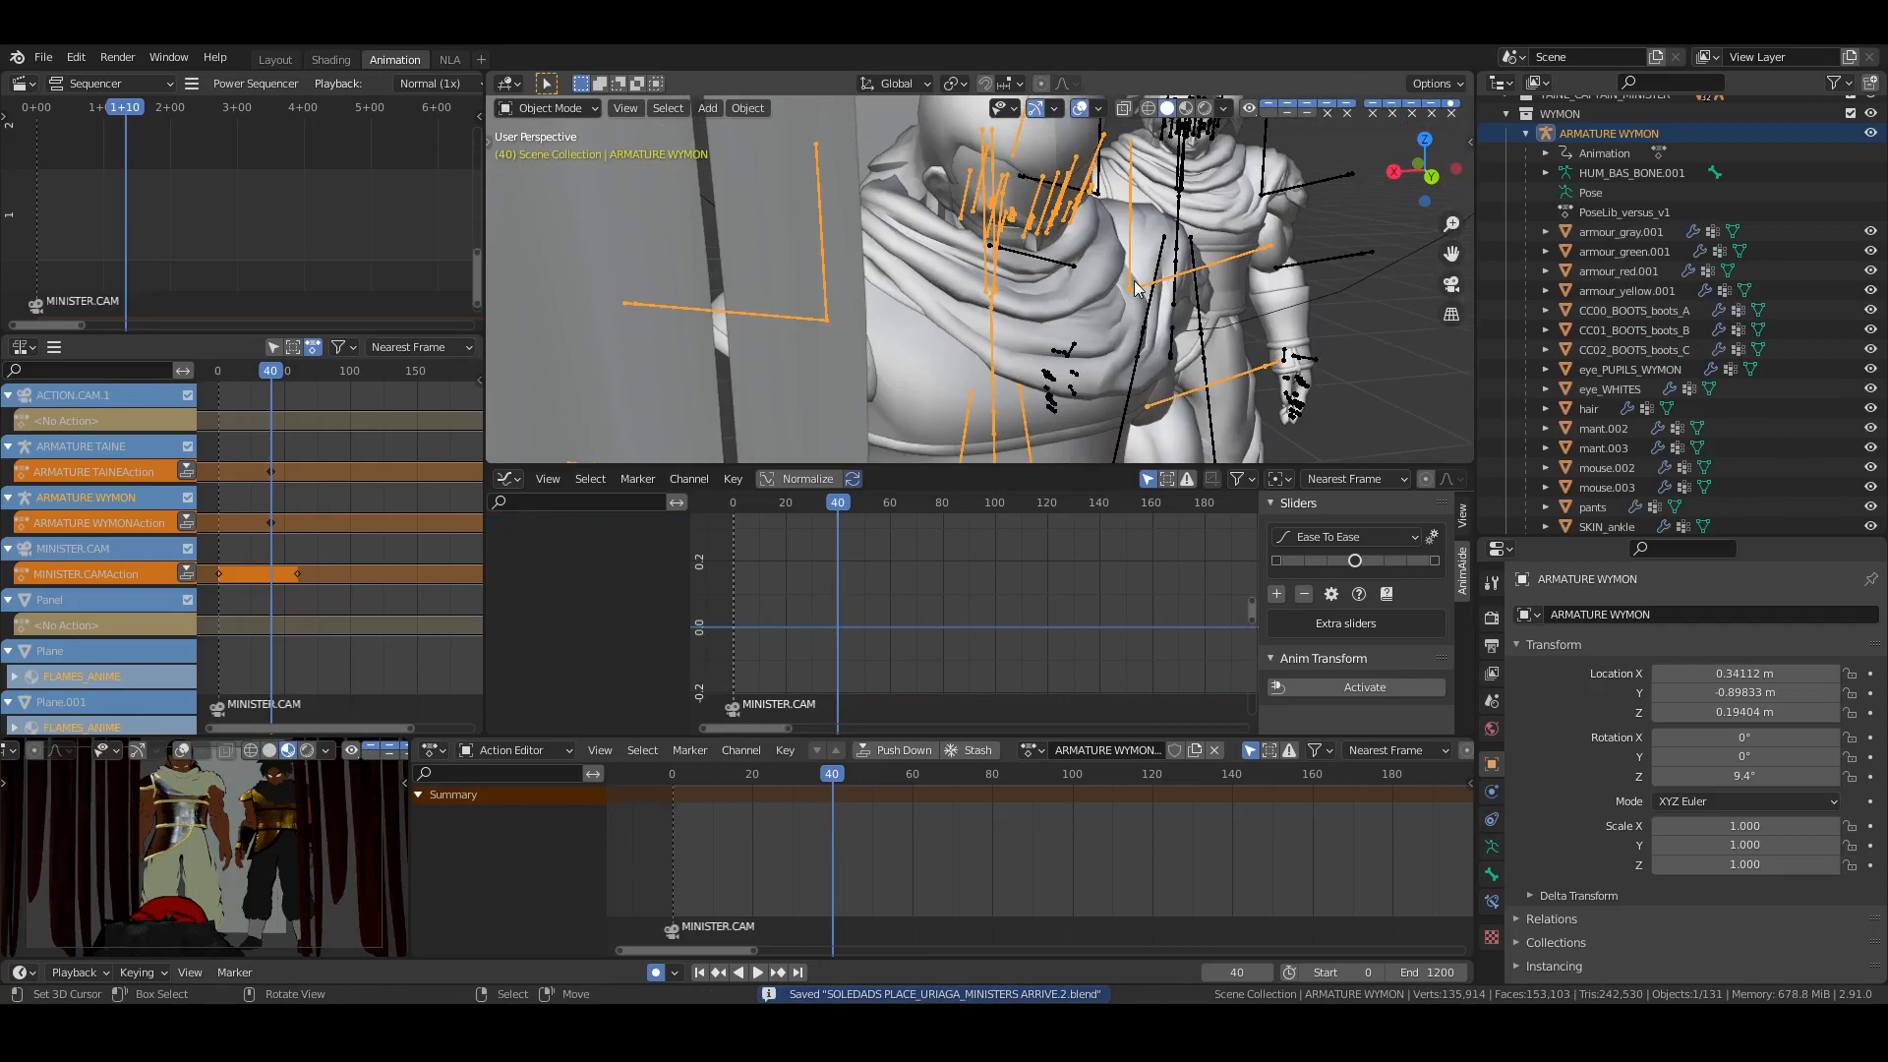
key("ctrl+Tab")
left_click(1736, 411)
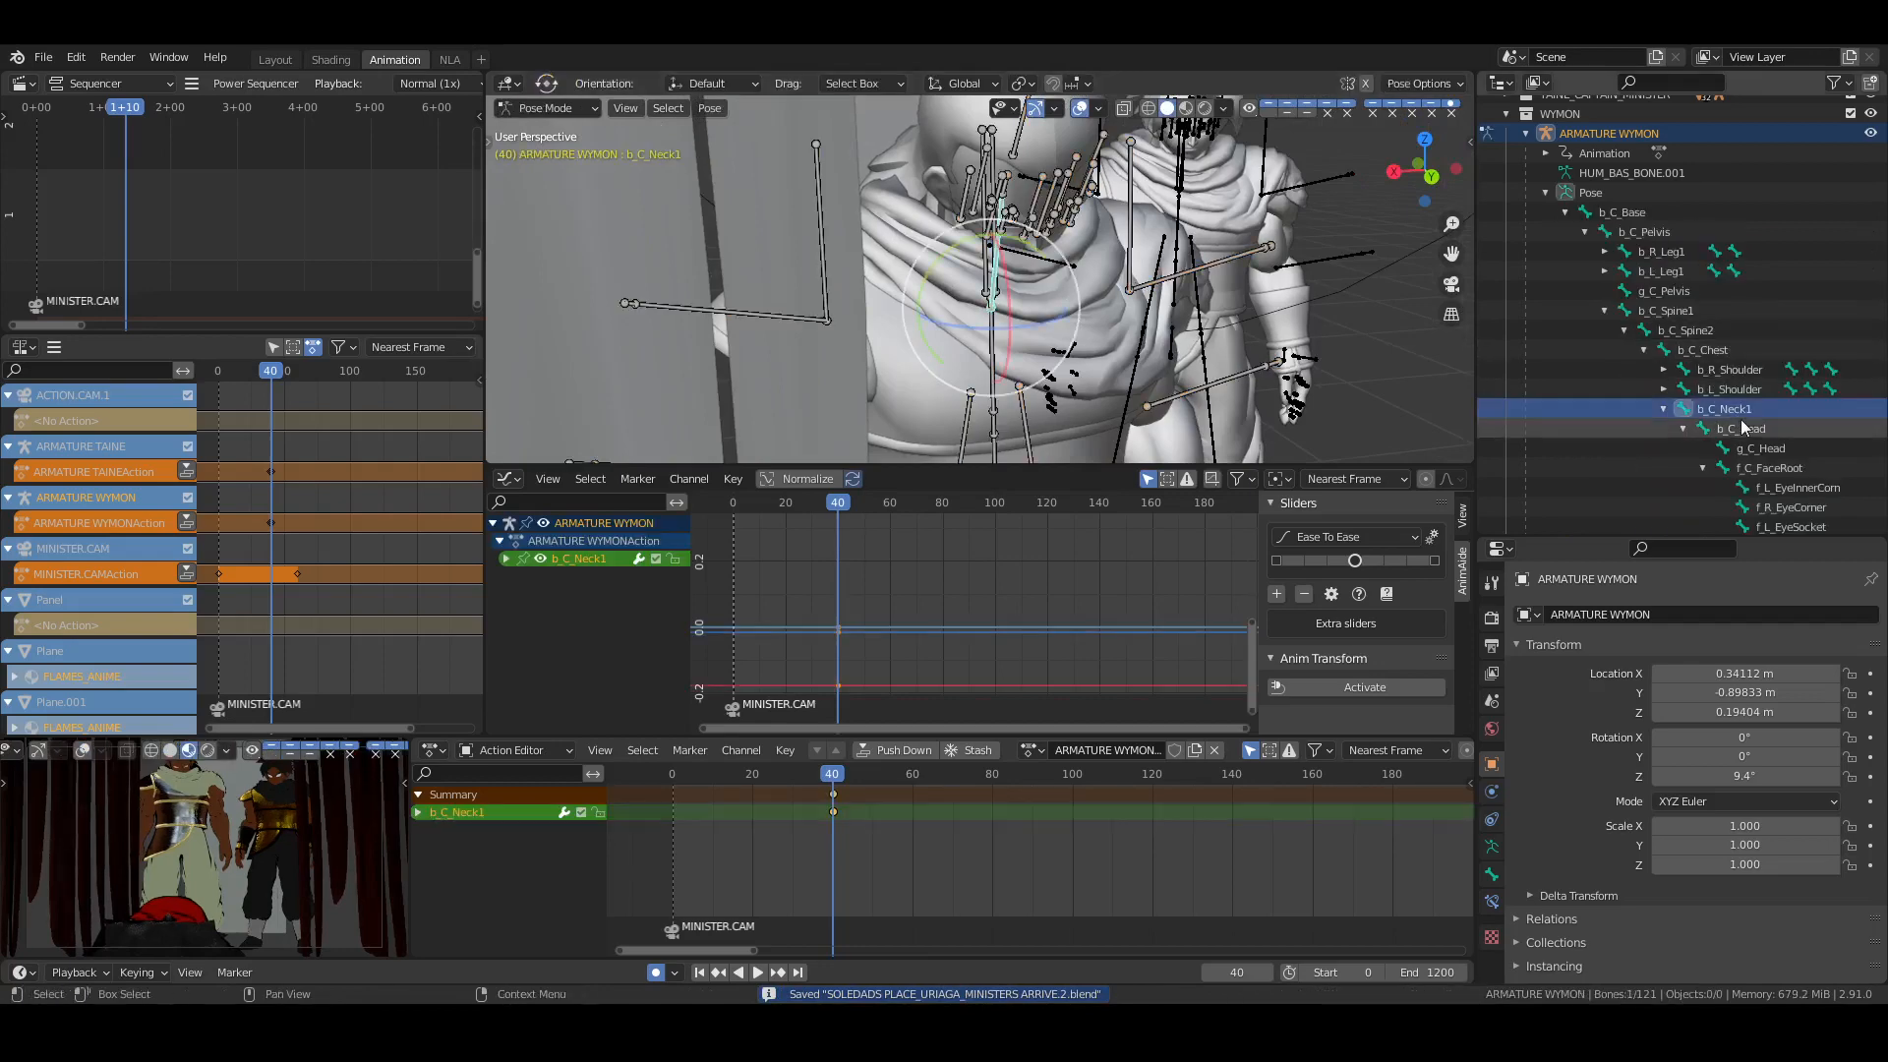
left_click(1746, 435, "ctrl")
key("alt+a")
middle_click_drag(1225, 338, 1176, 299)
key("ctrl+Tab")
middle_click_drag(1032, 246, 1107, 297)
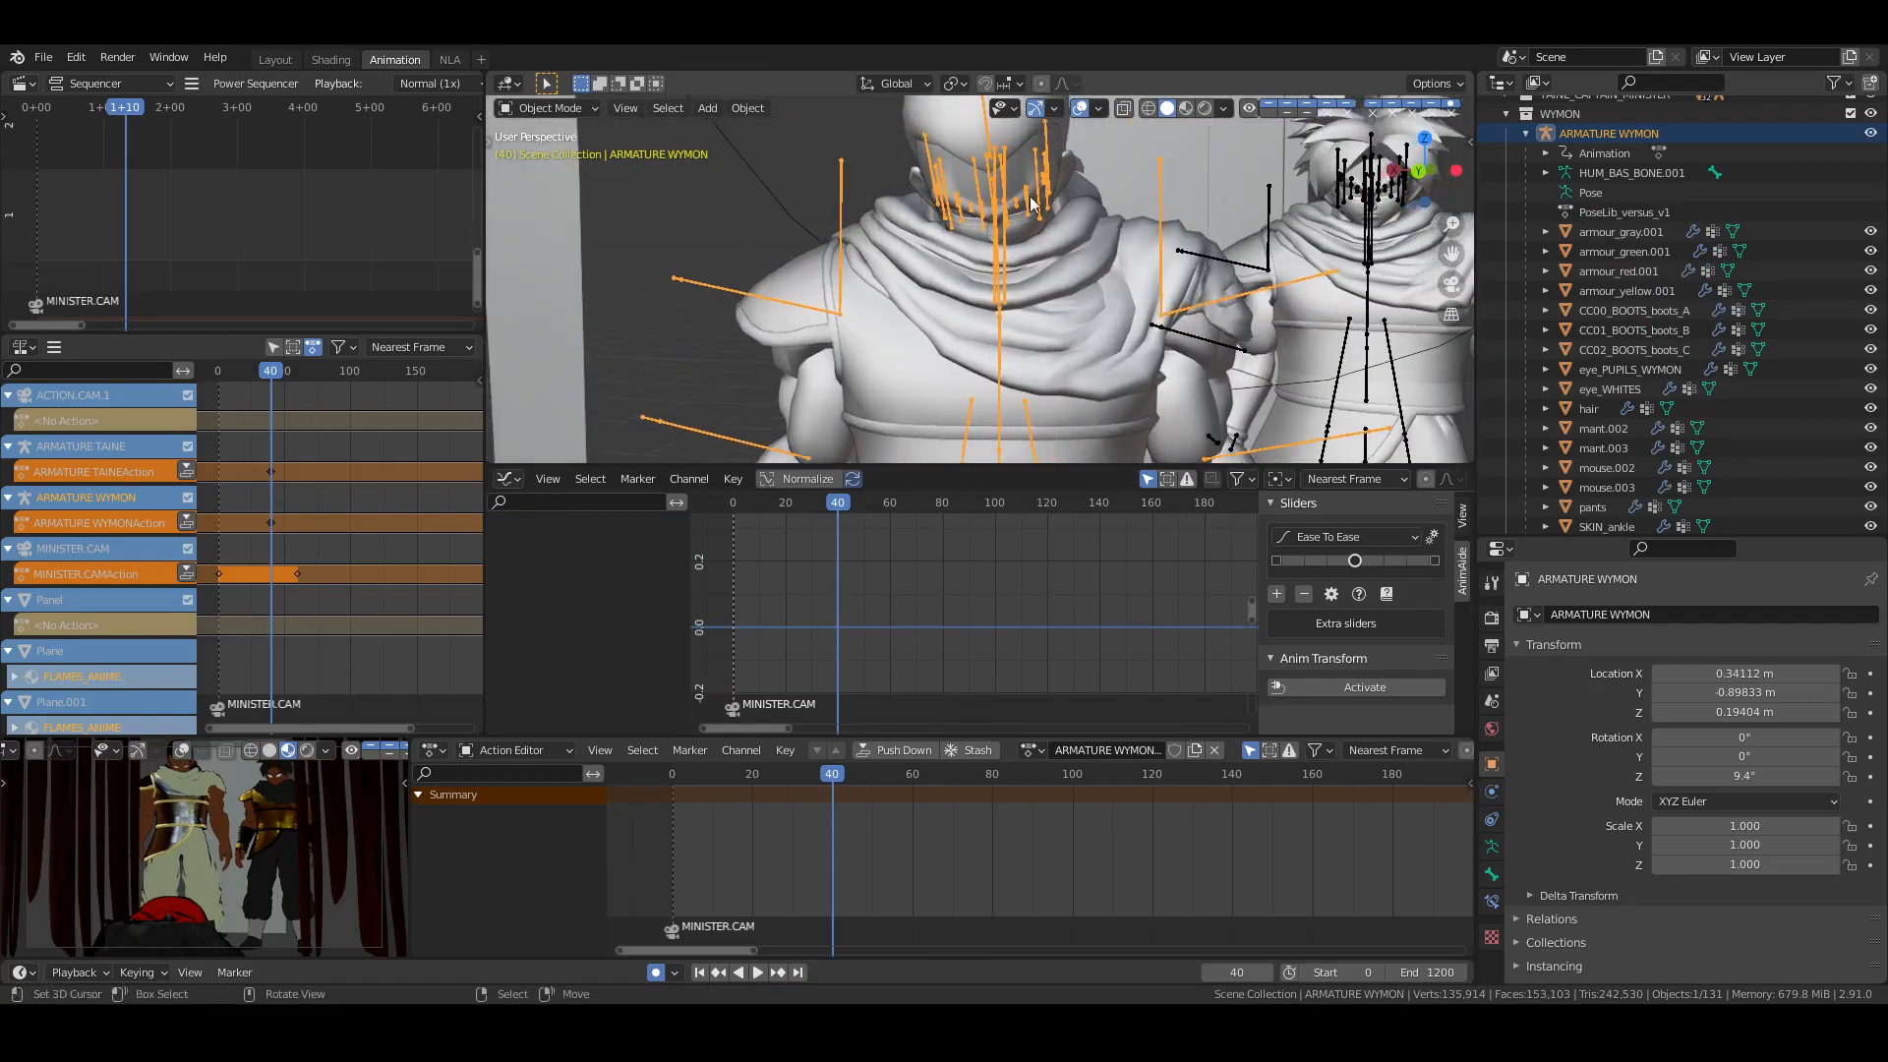
Set the transform orientation to Local and clear the rotation of Wymon's b_C_Head bone in Pose Mode
key("ctrl+Tab")
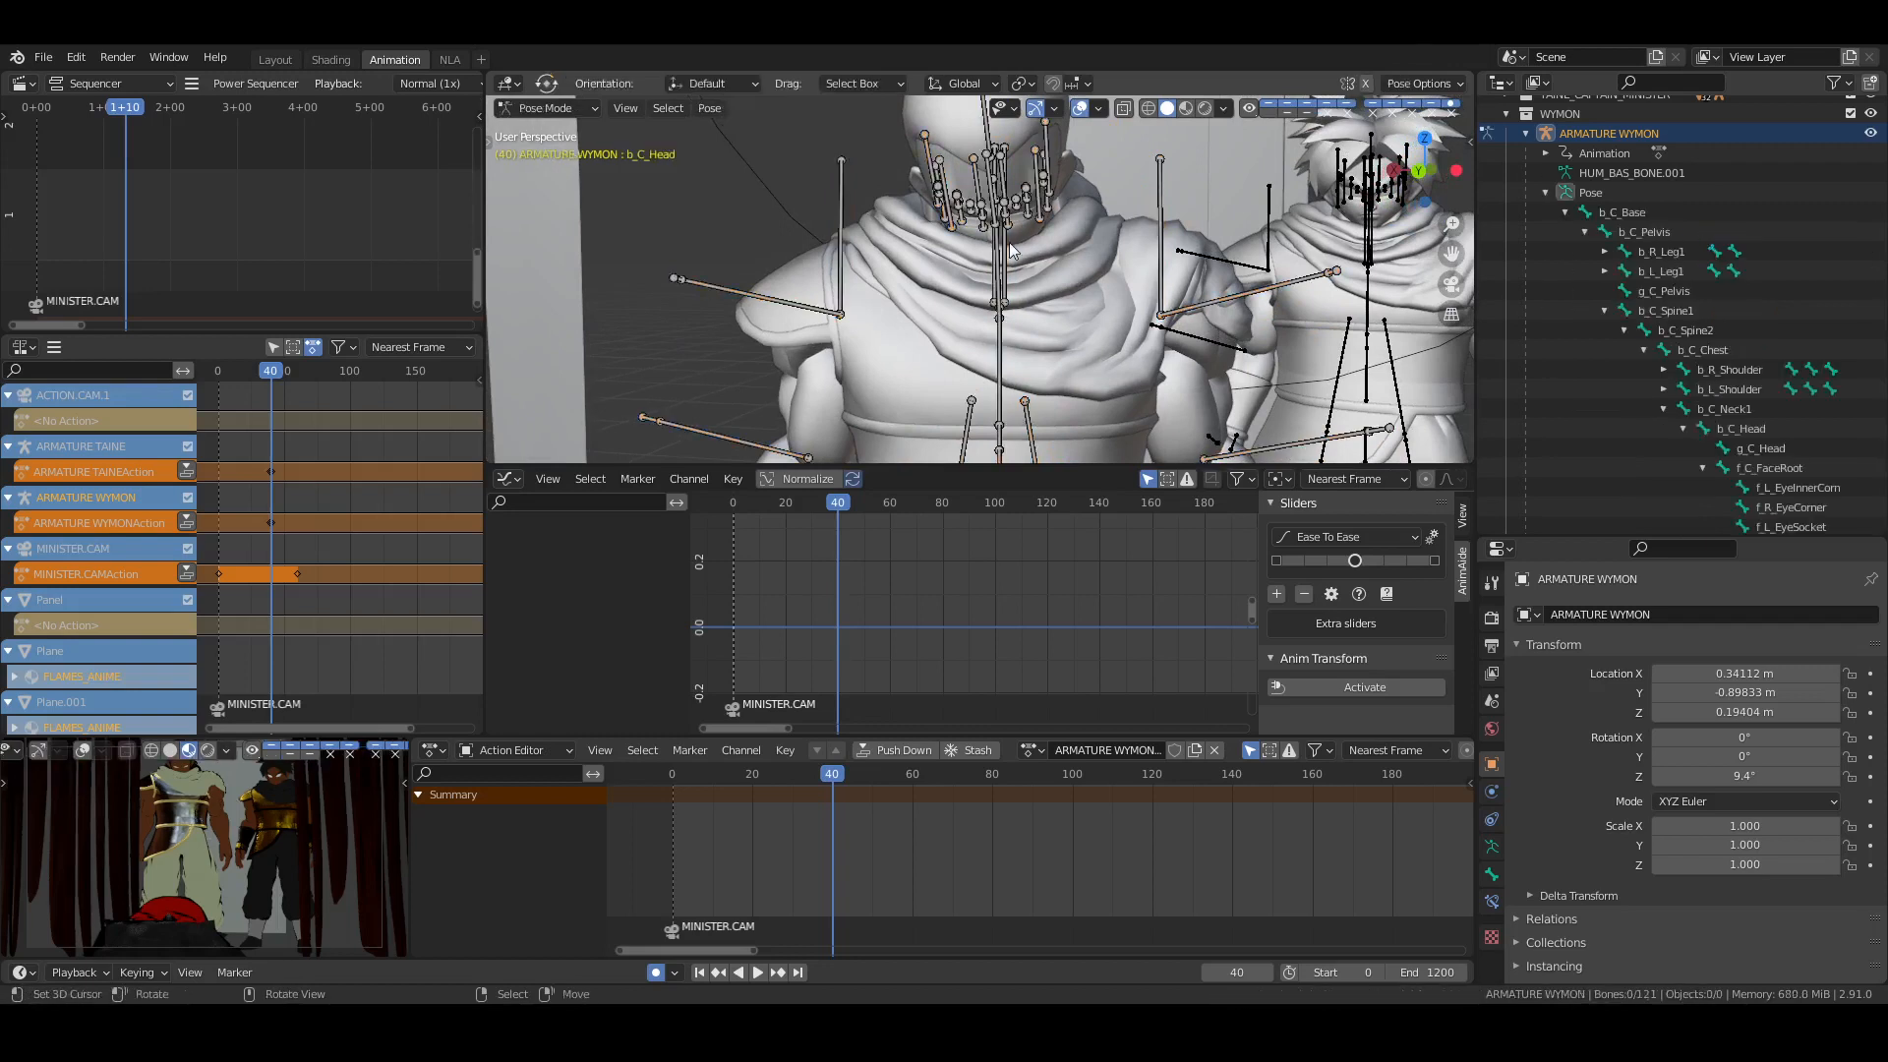
left_click(1750, 429)
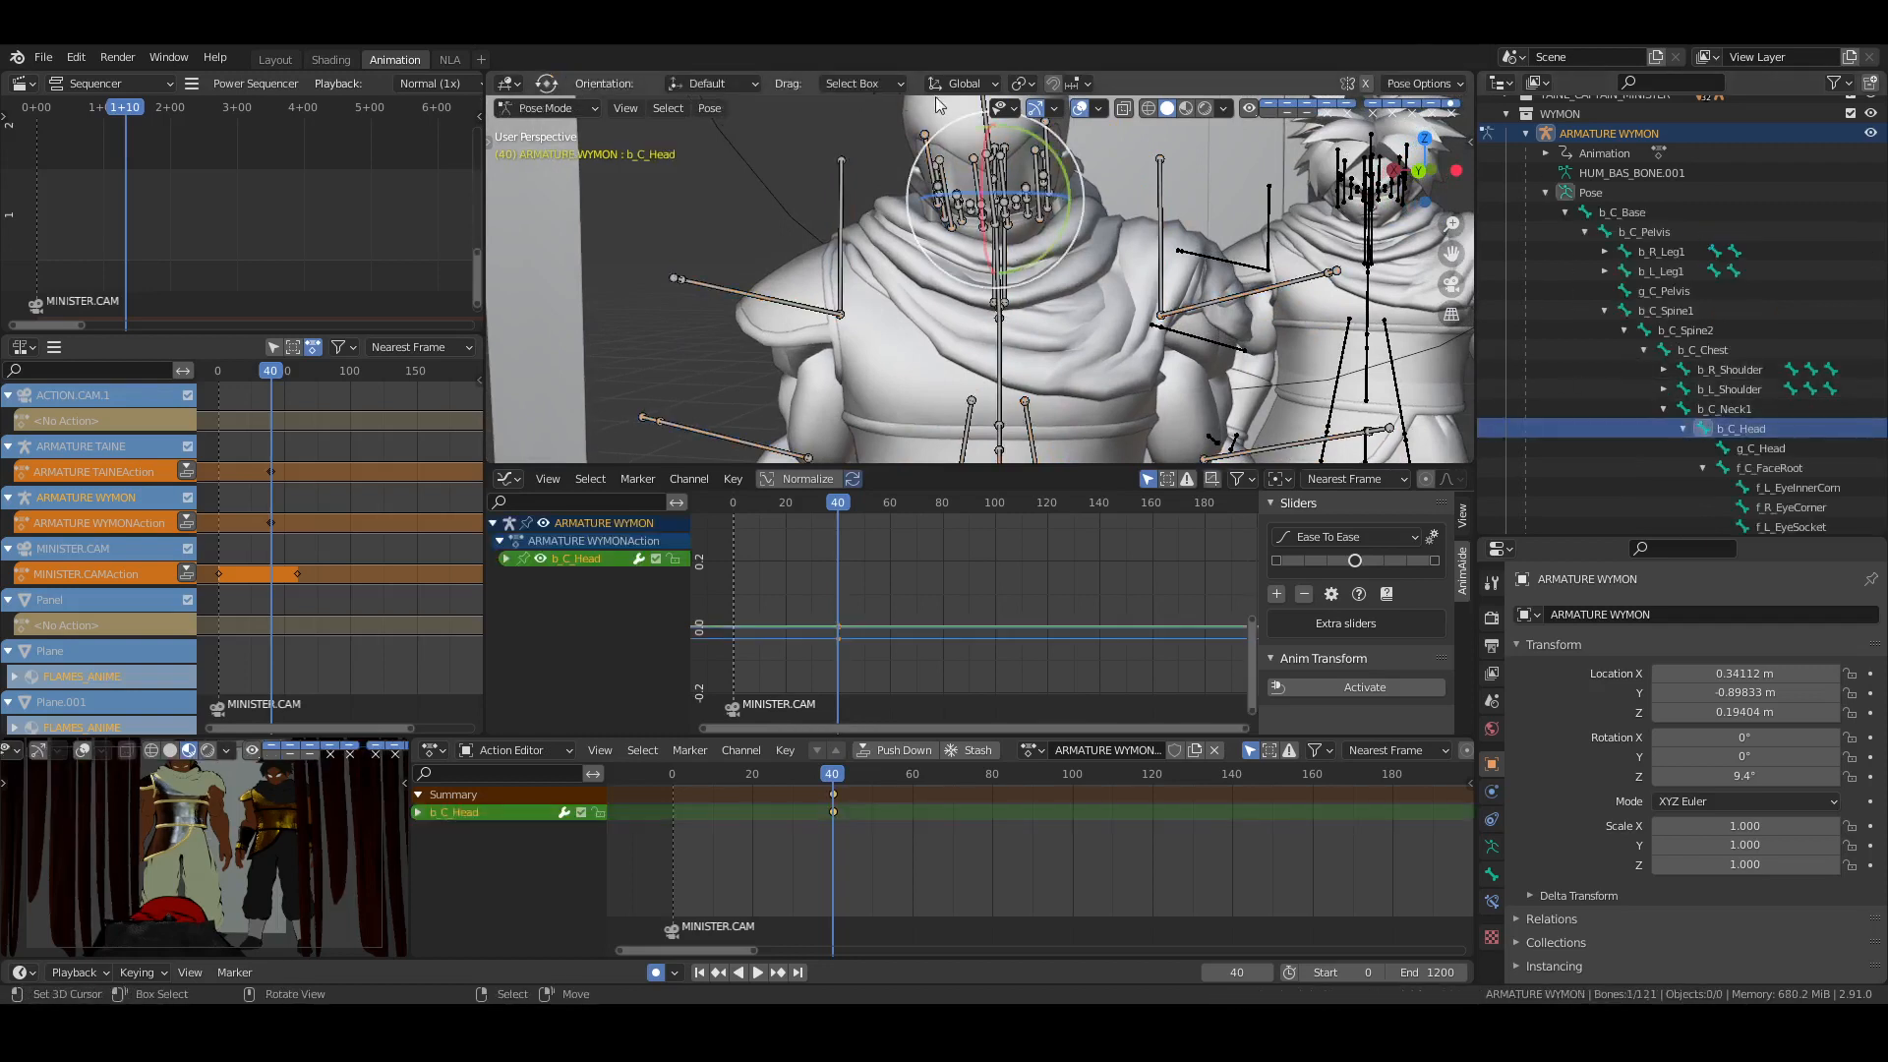
left_click(964, 85)
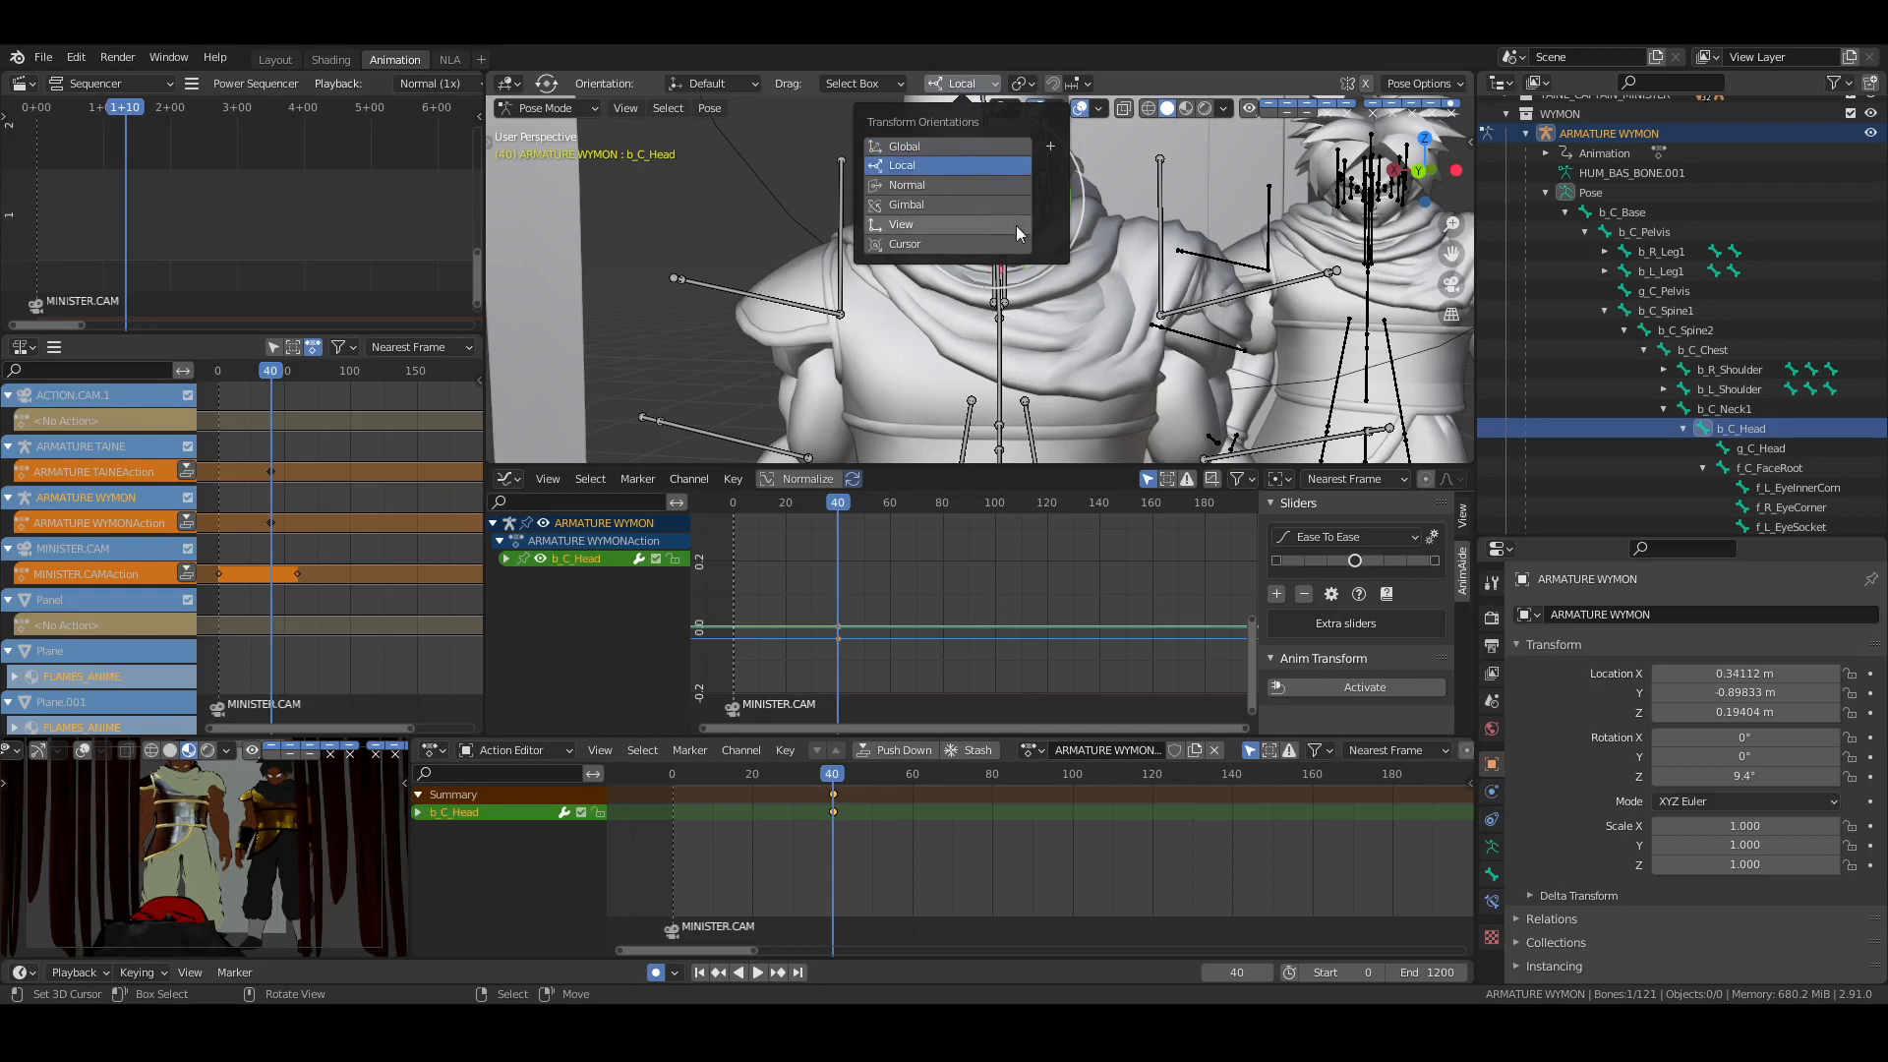
left_click(958, 164)
key("alt+r")
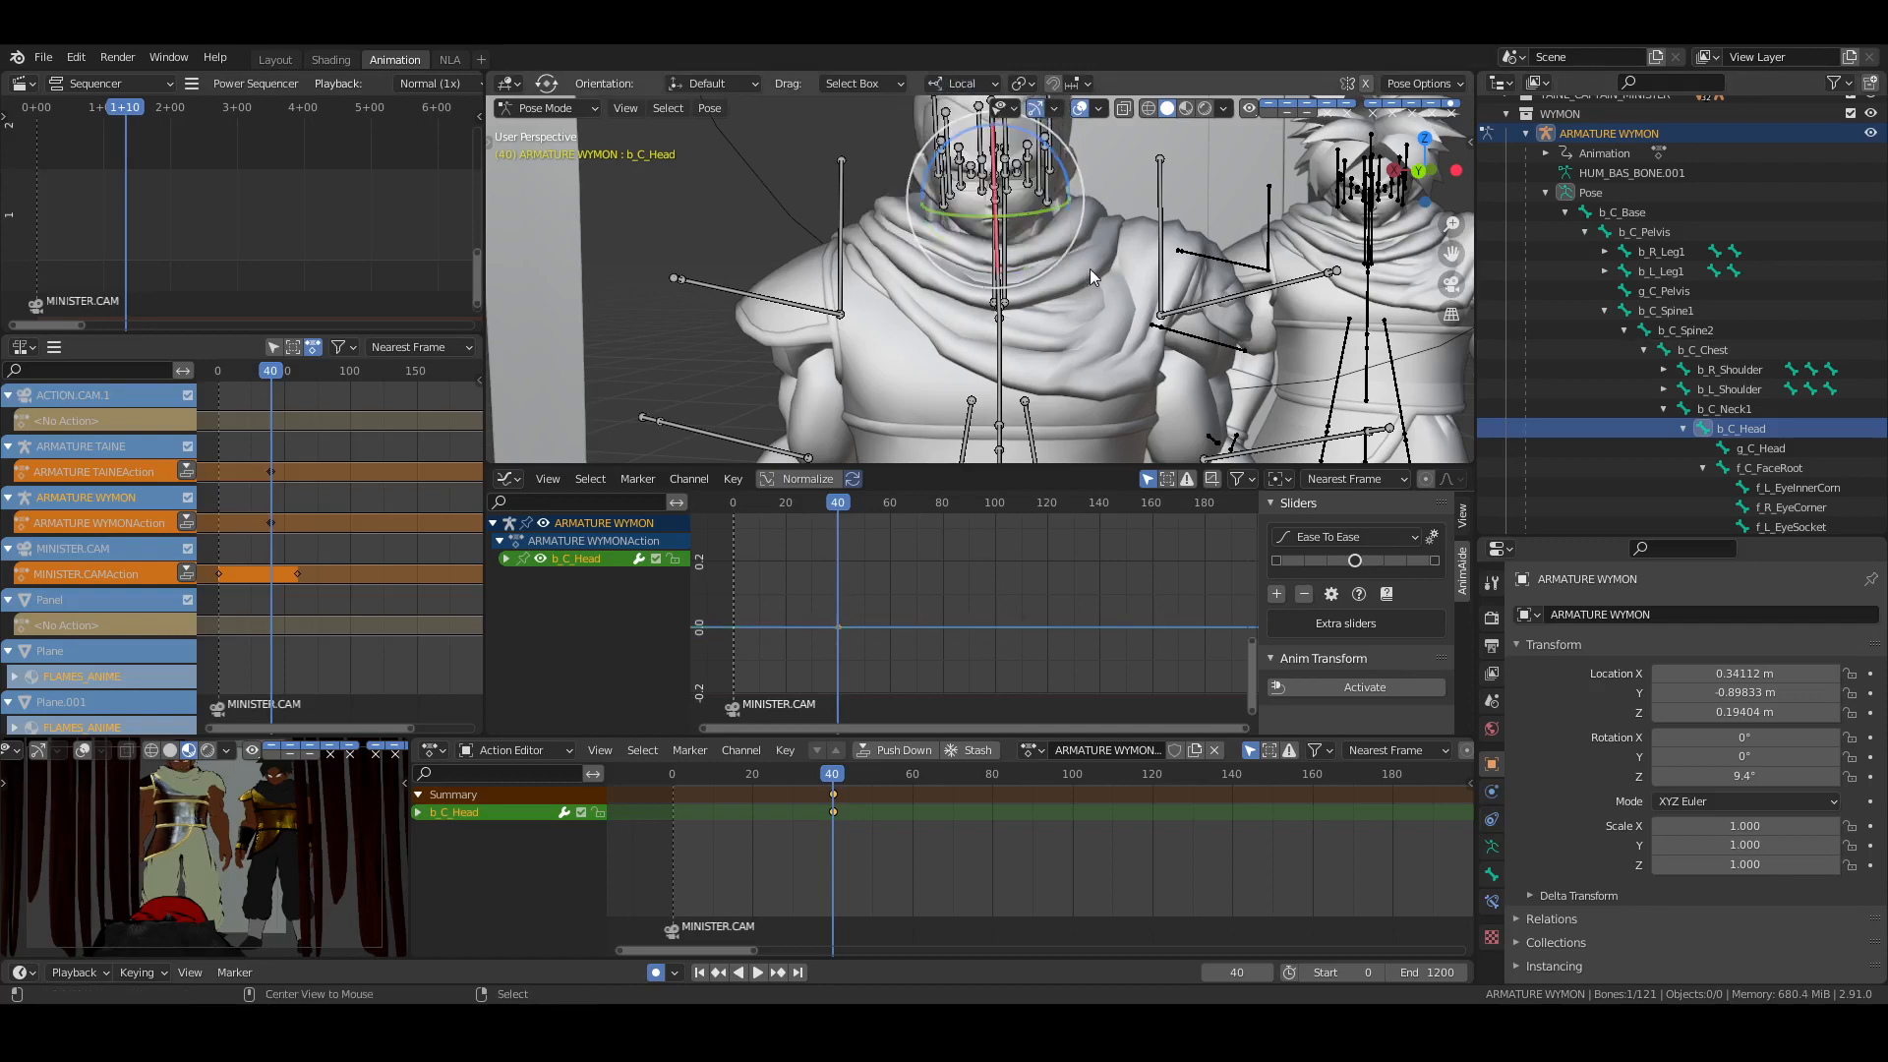
Tilt Wymon's b_C_Head bone forward about its local X axis so his face points downward
middle_click_drag(1189, 240, 1013, 209)
left_click_drag(1047, 167, 1034, 179)
middle_click_drag(1037, 186, 927, 245)
middle_click_drag(1005, 123, 1040, 215)
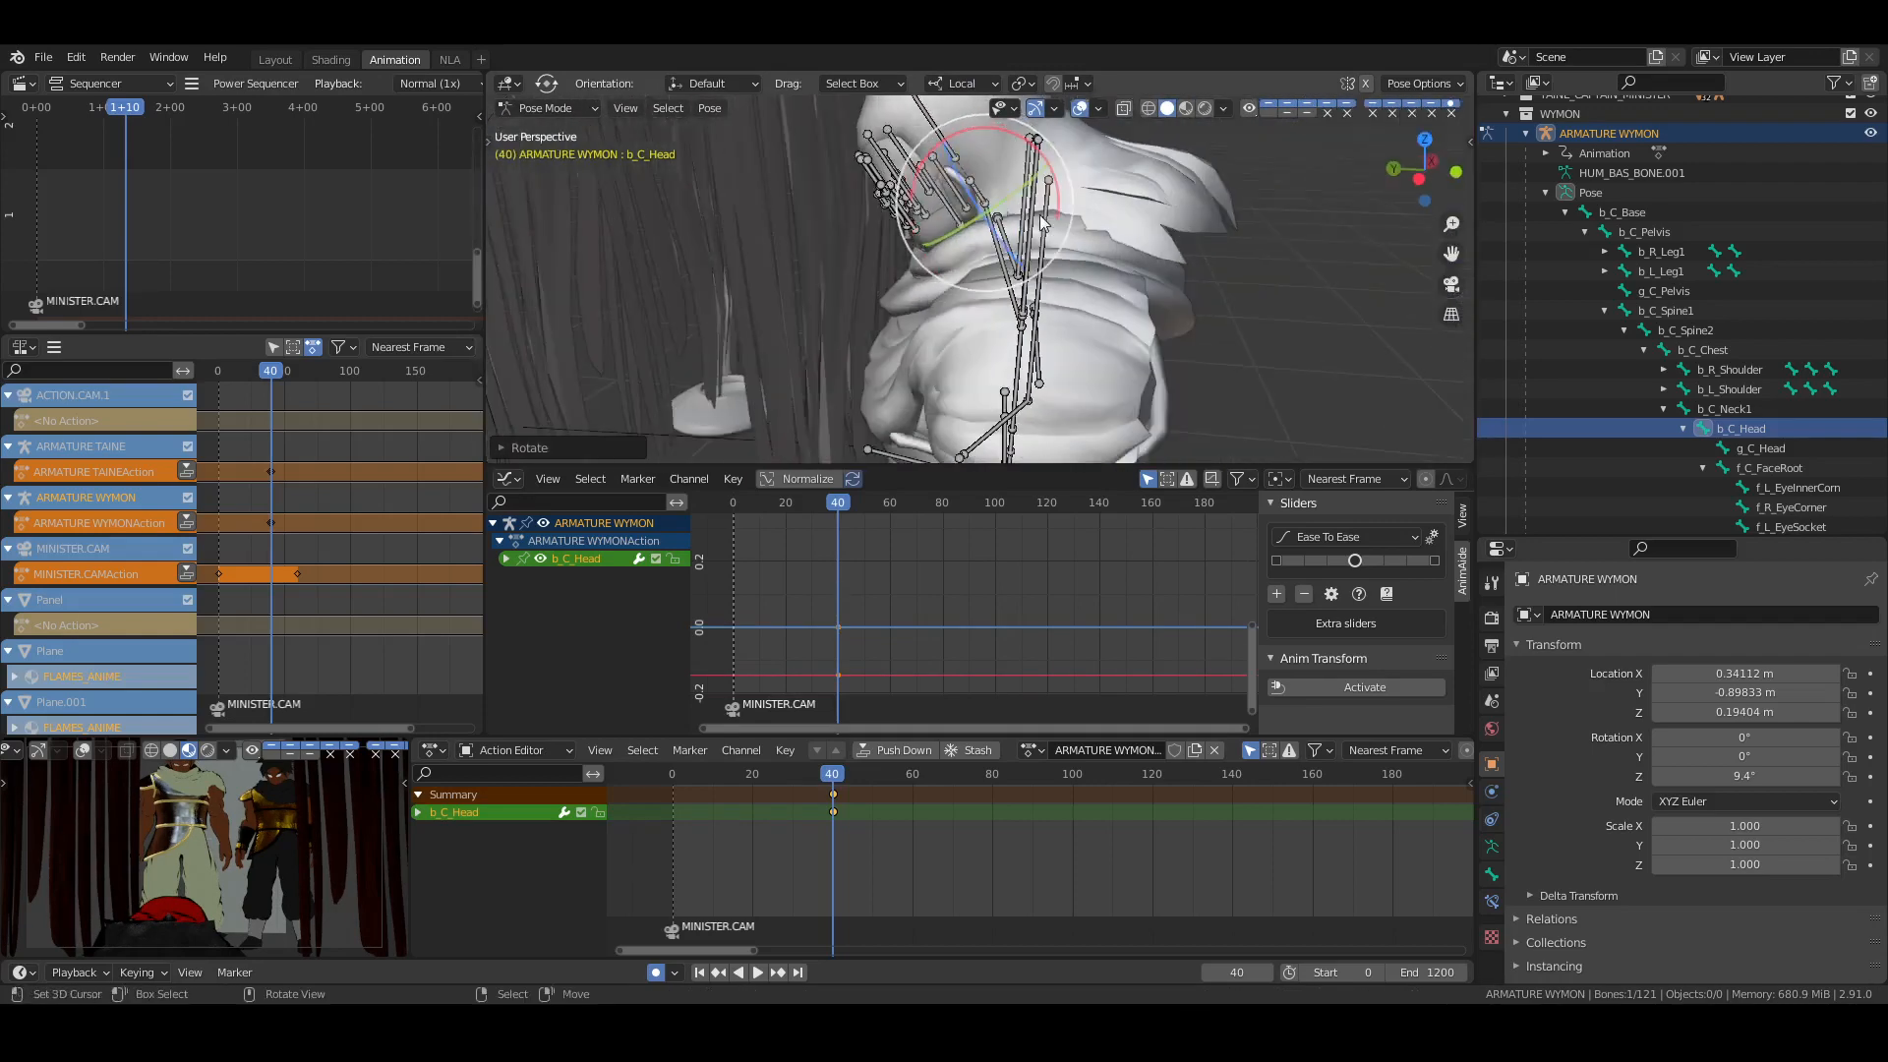
left_click_drag(1024, 136, 1014, 137)
middle_click_drag(931, 287, 1211, 352)
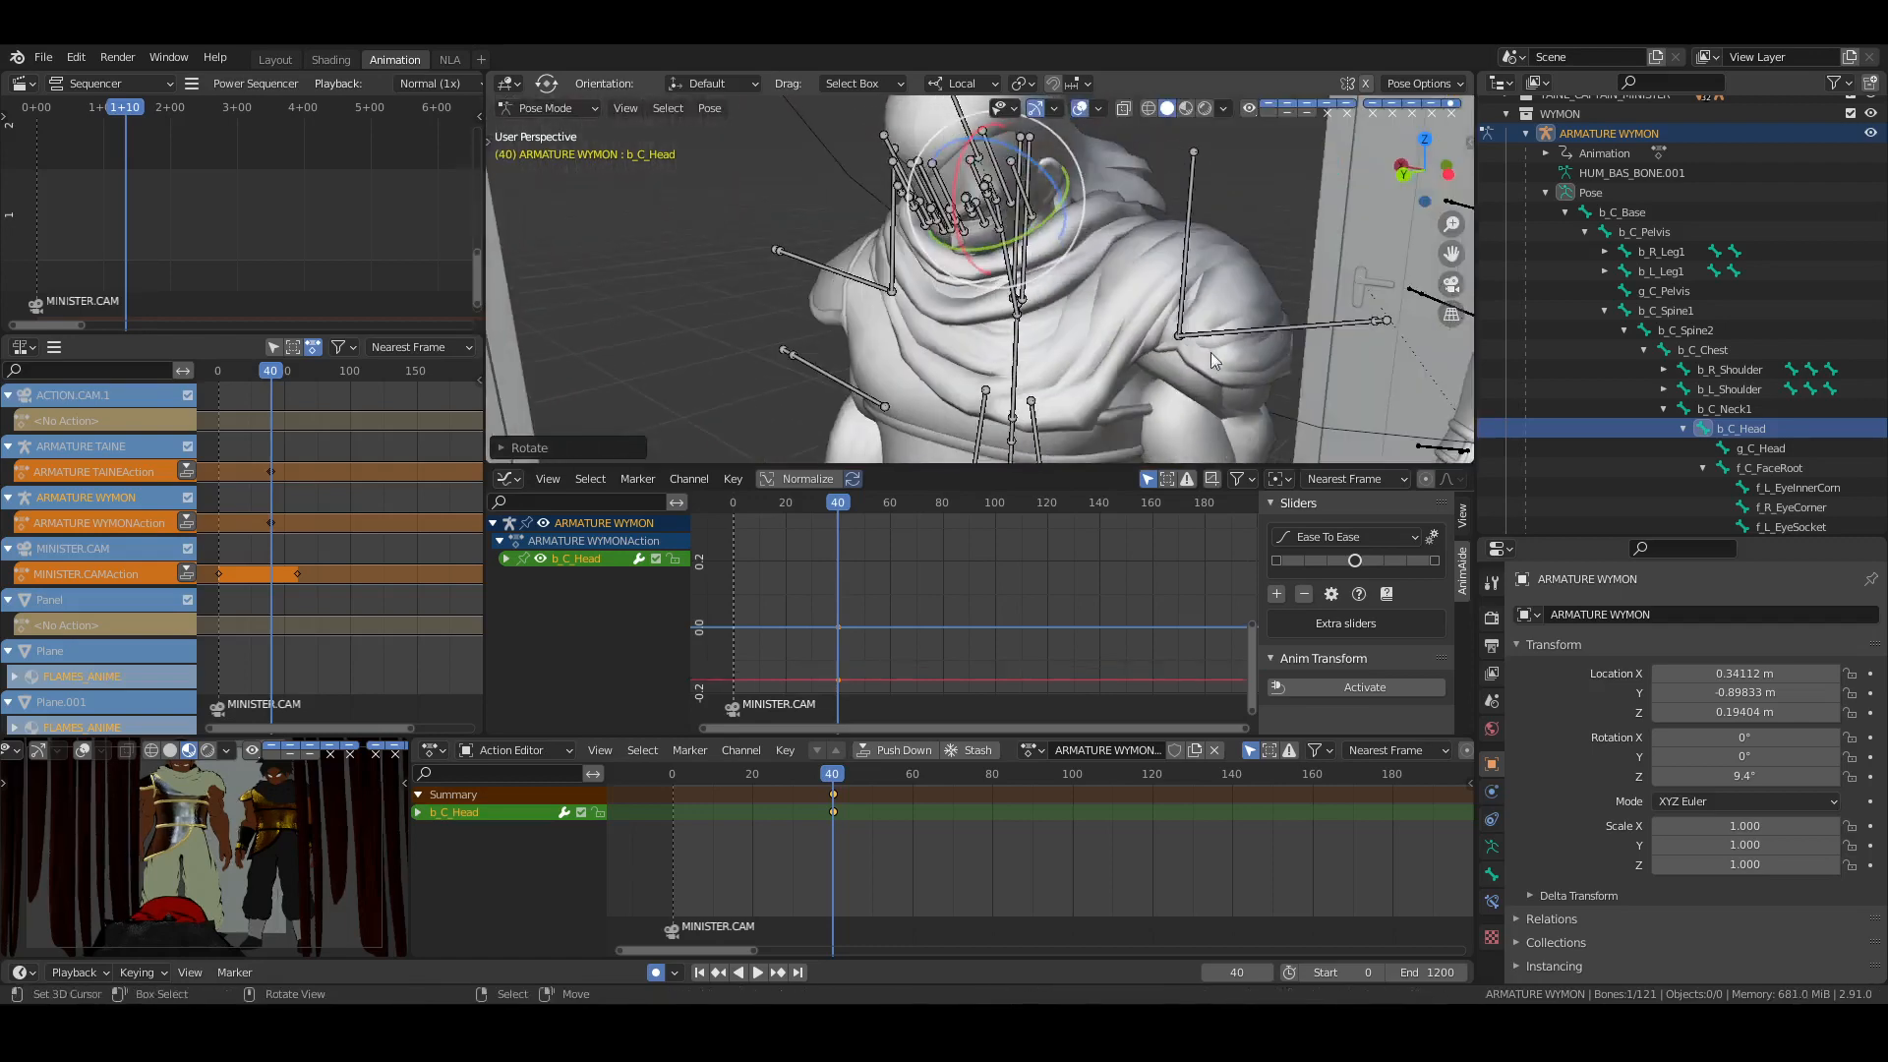
Readjust Wymon's b_C_Neck1 rotation about its local X axis, deselect it, and return to Object Mode
left_click(1732, 409)
key("KP_Decimal")
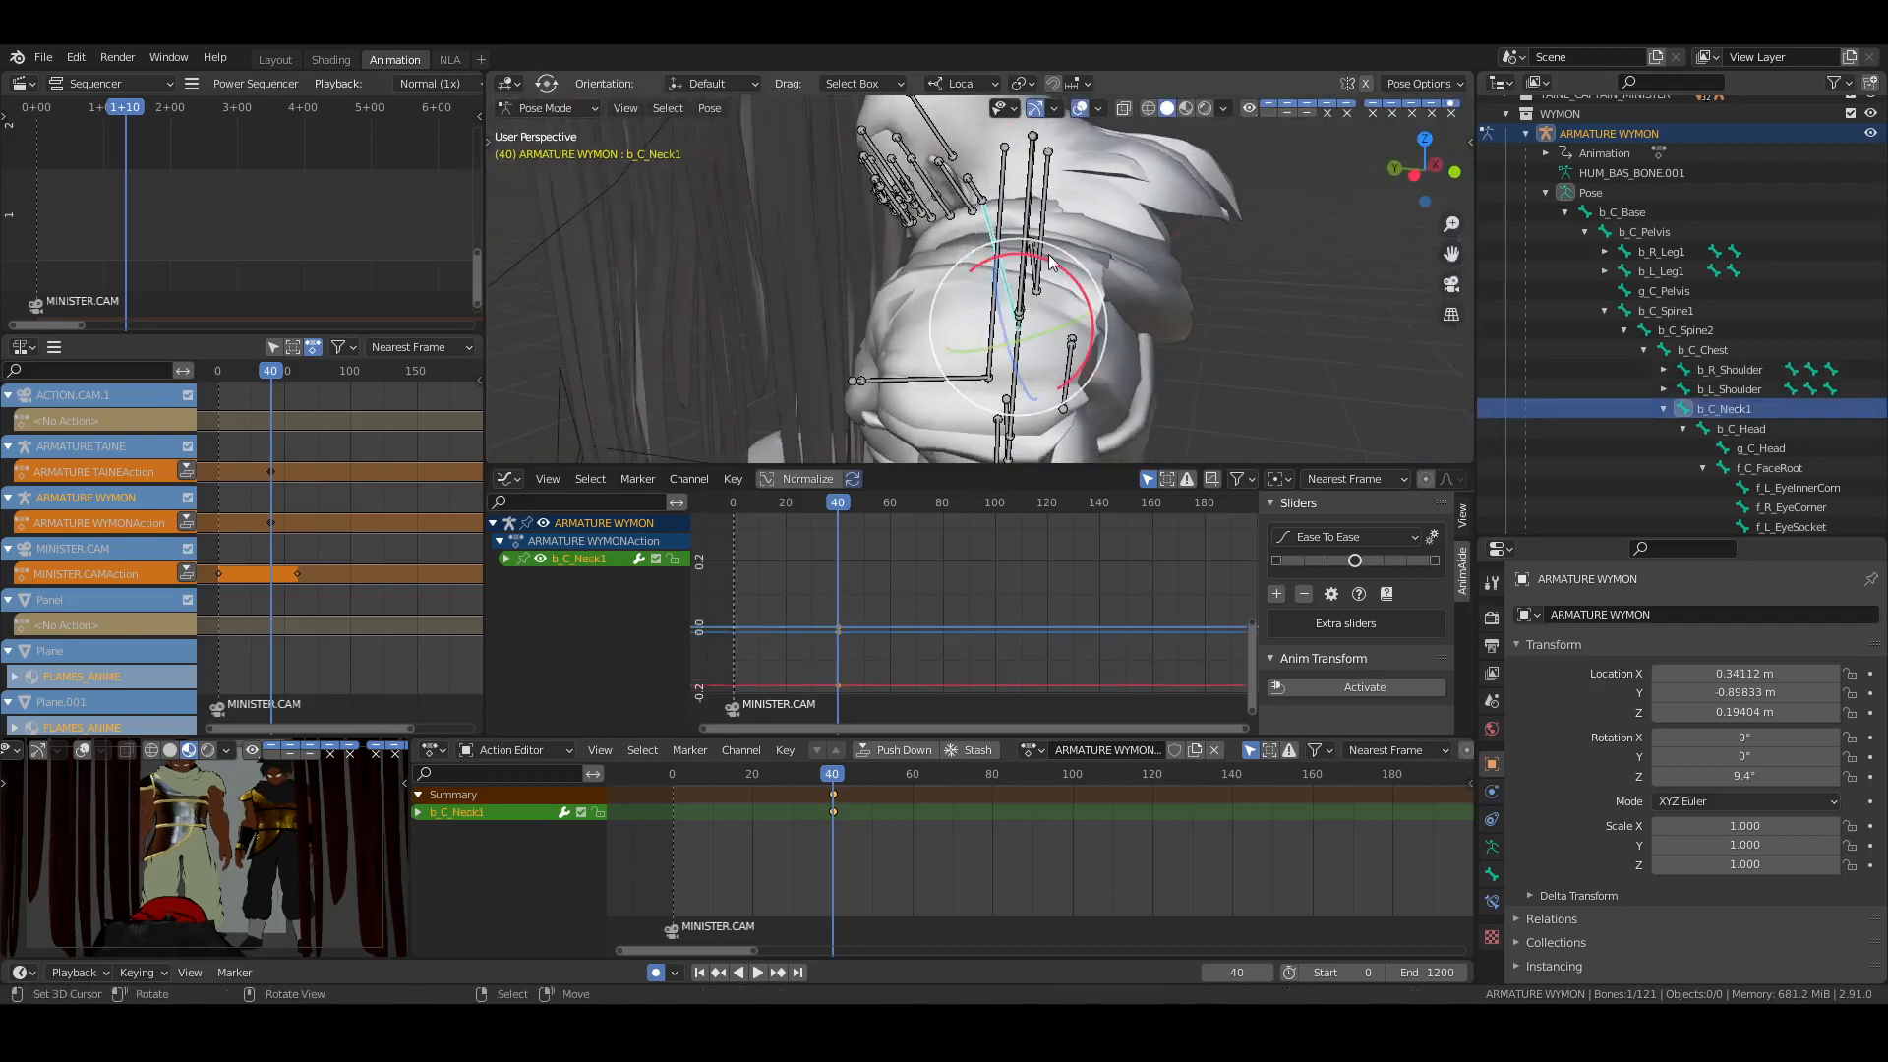
left_click_drag(1053, 276, 1039, 230)
middle_click_drag(1038, 230, 1182, 254)
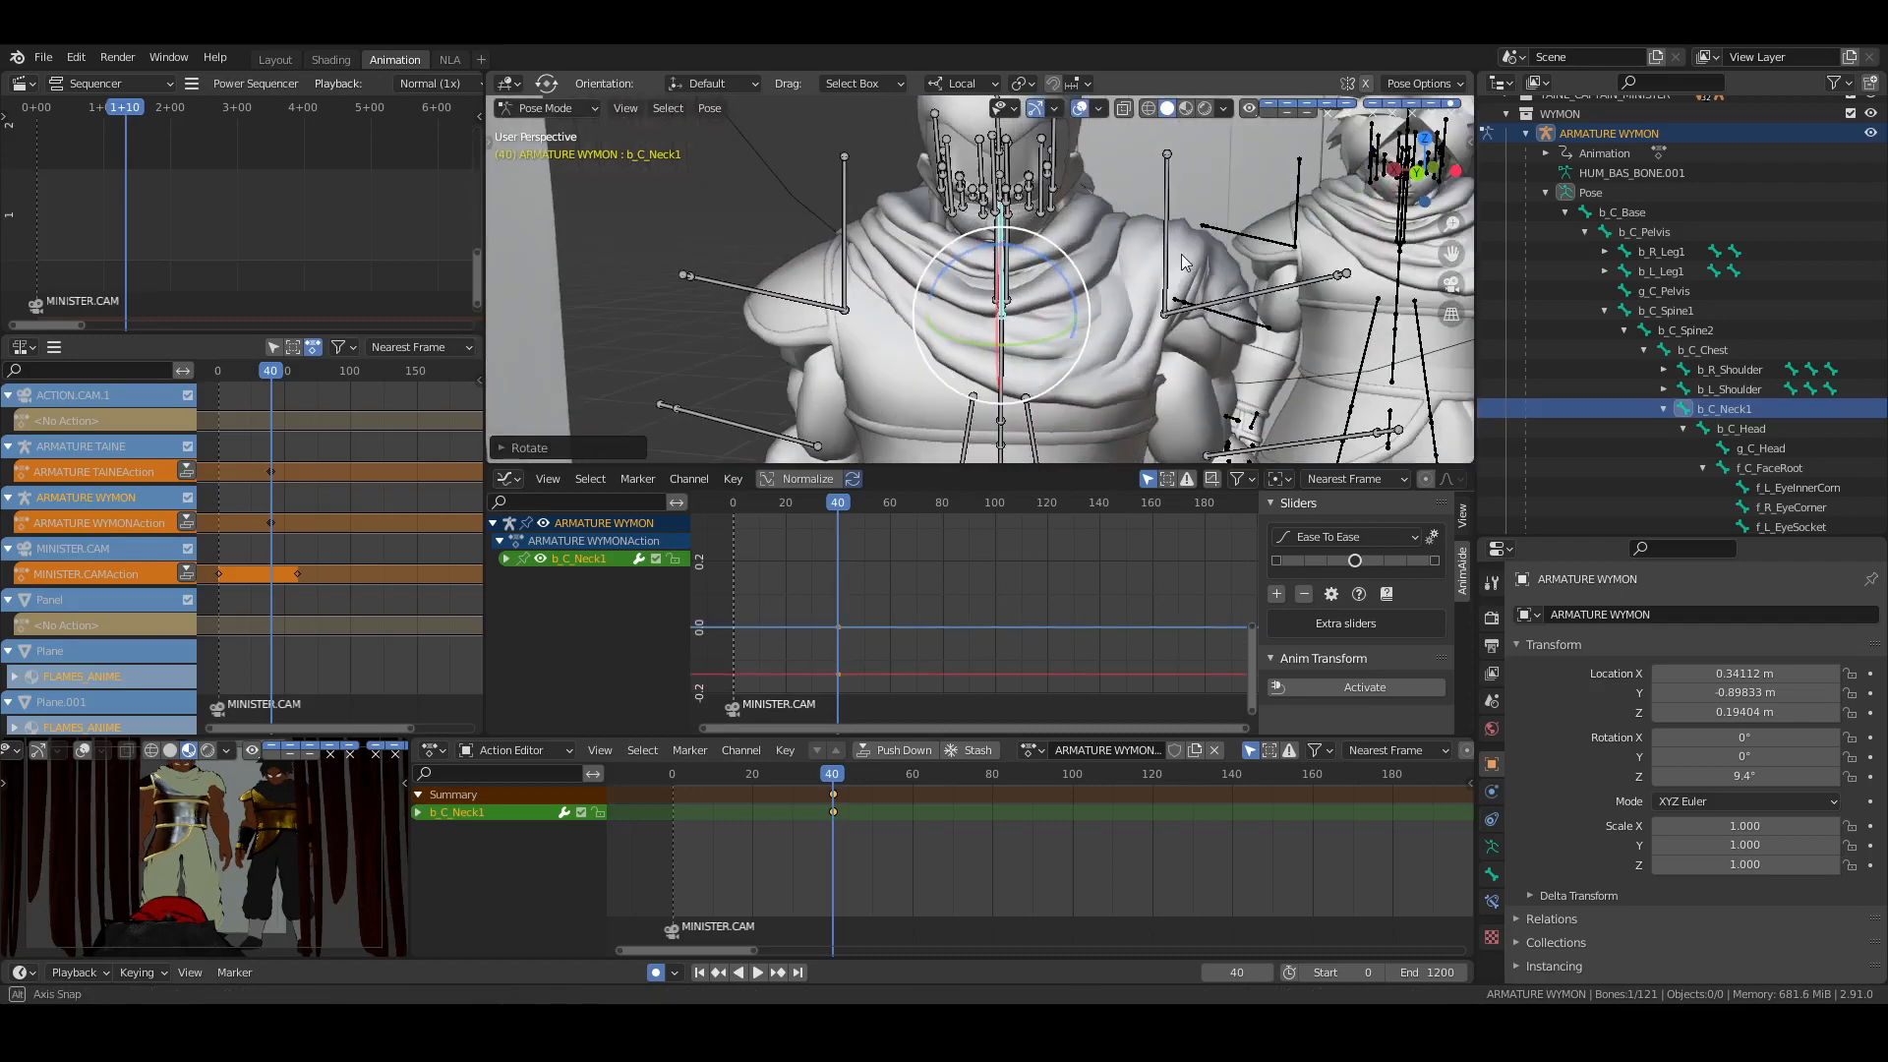
key("alt+a")
scroll(1181, 254, "down", 2)
key("ctrl+Tab")
middle_click_drag(1317, 255, 1248, 248, "shift")
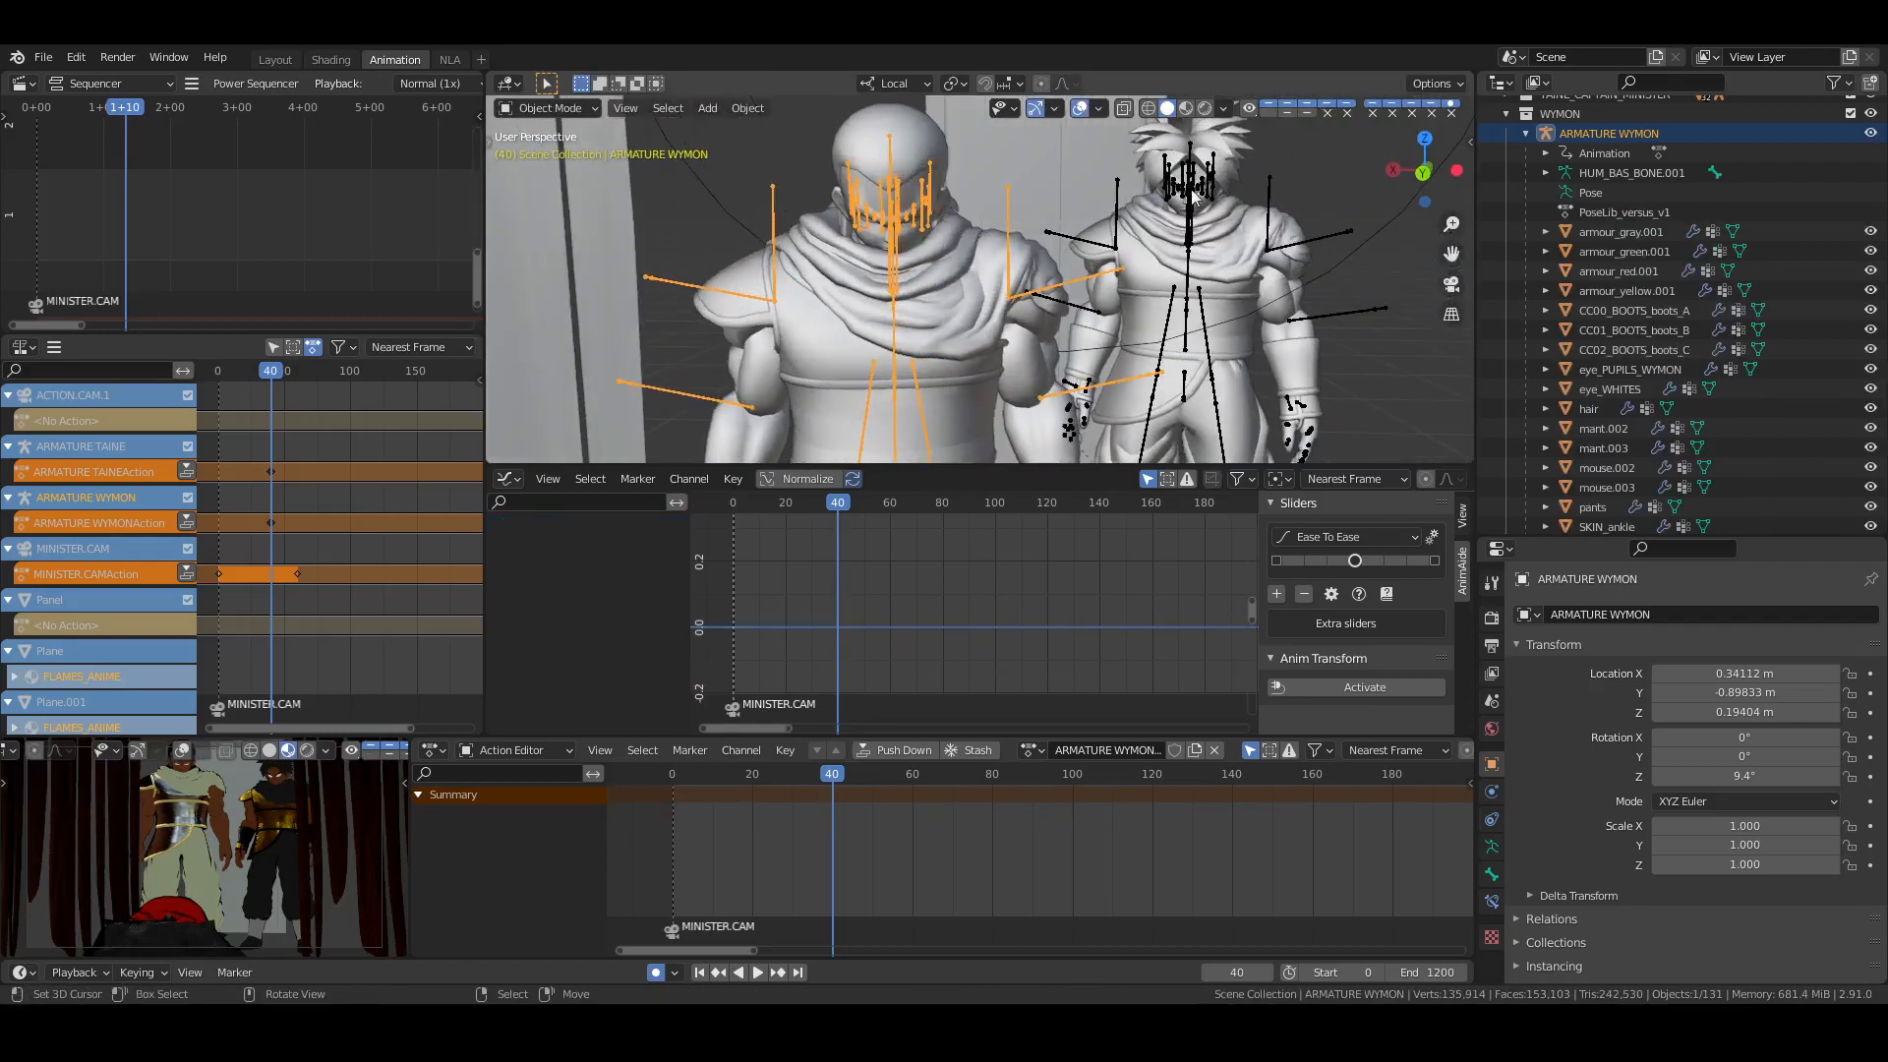
Select ARMATURE TAINE, enter Pose Mode, and deselect all of its bones
left_click(1198, 202)
key("ctrl+Tab")
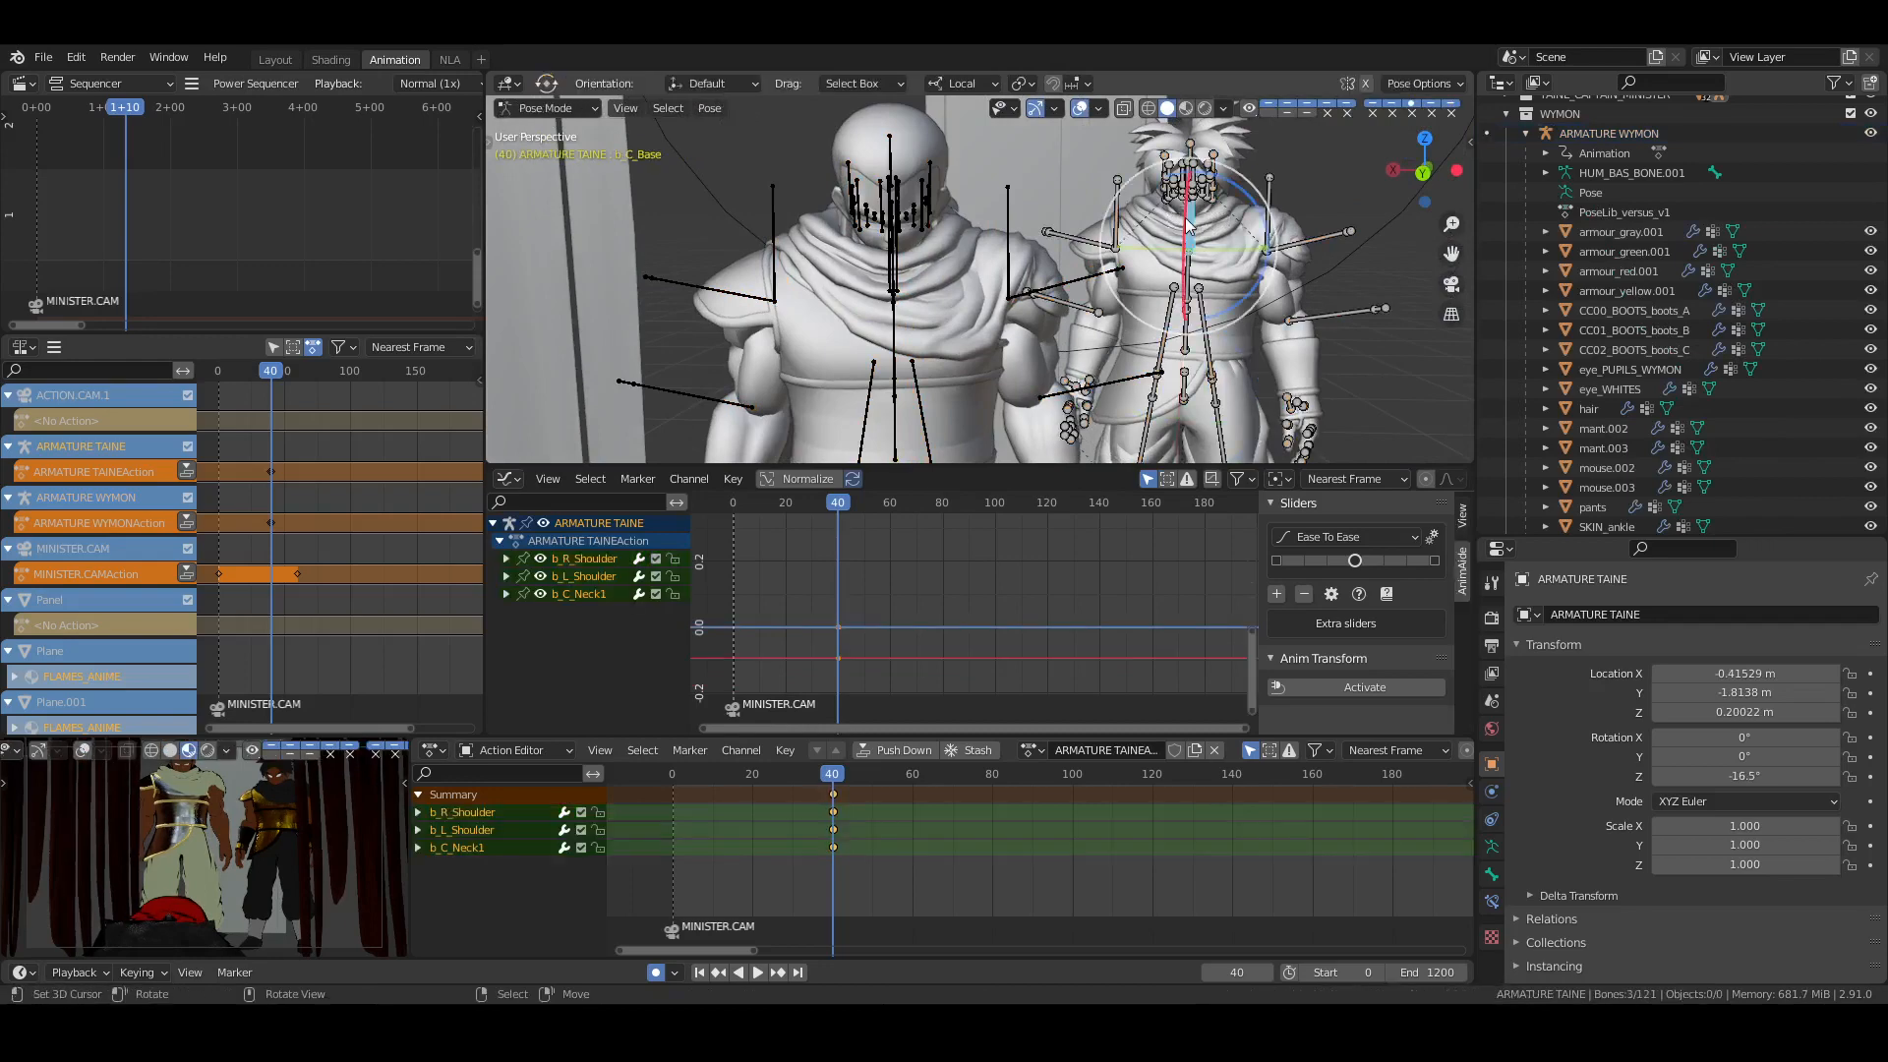
scroll(1183, 216, "up", 3)
scroll(1184, 217, "up", 2)
key("alt+a")
scroll(1121, 227, "up", 3)
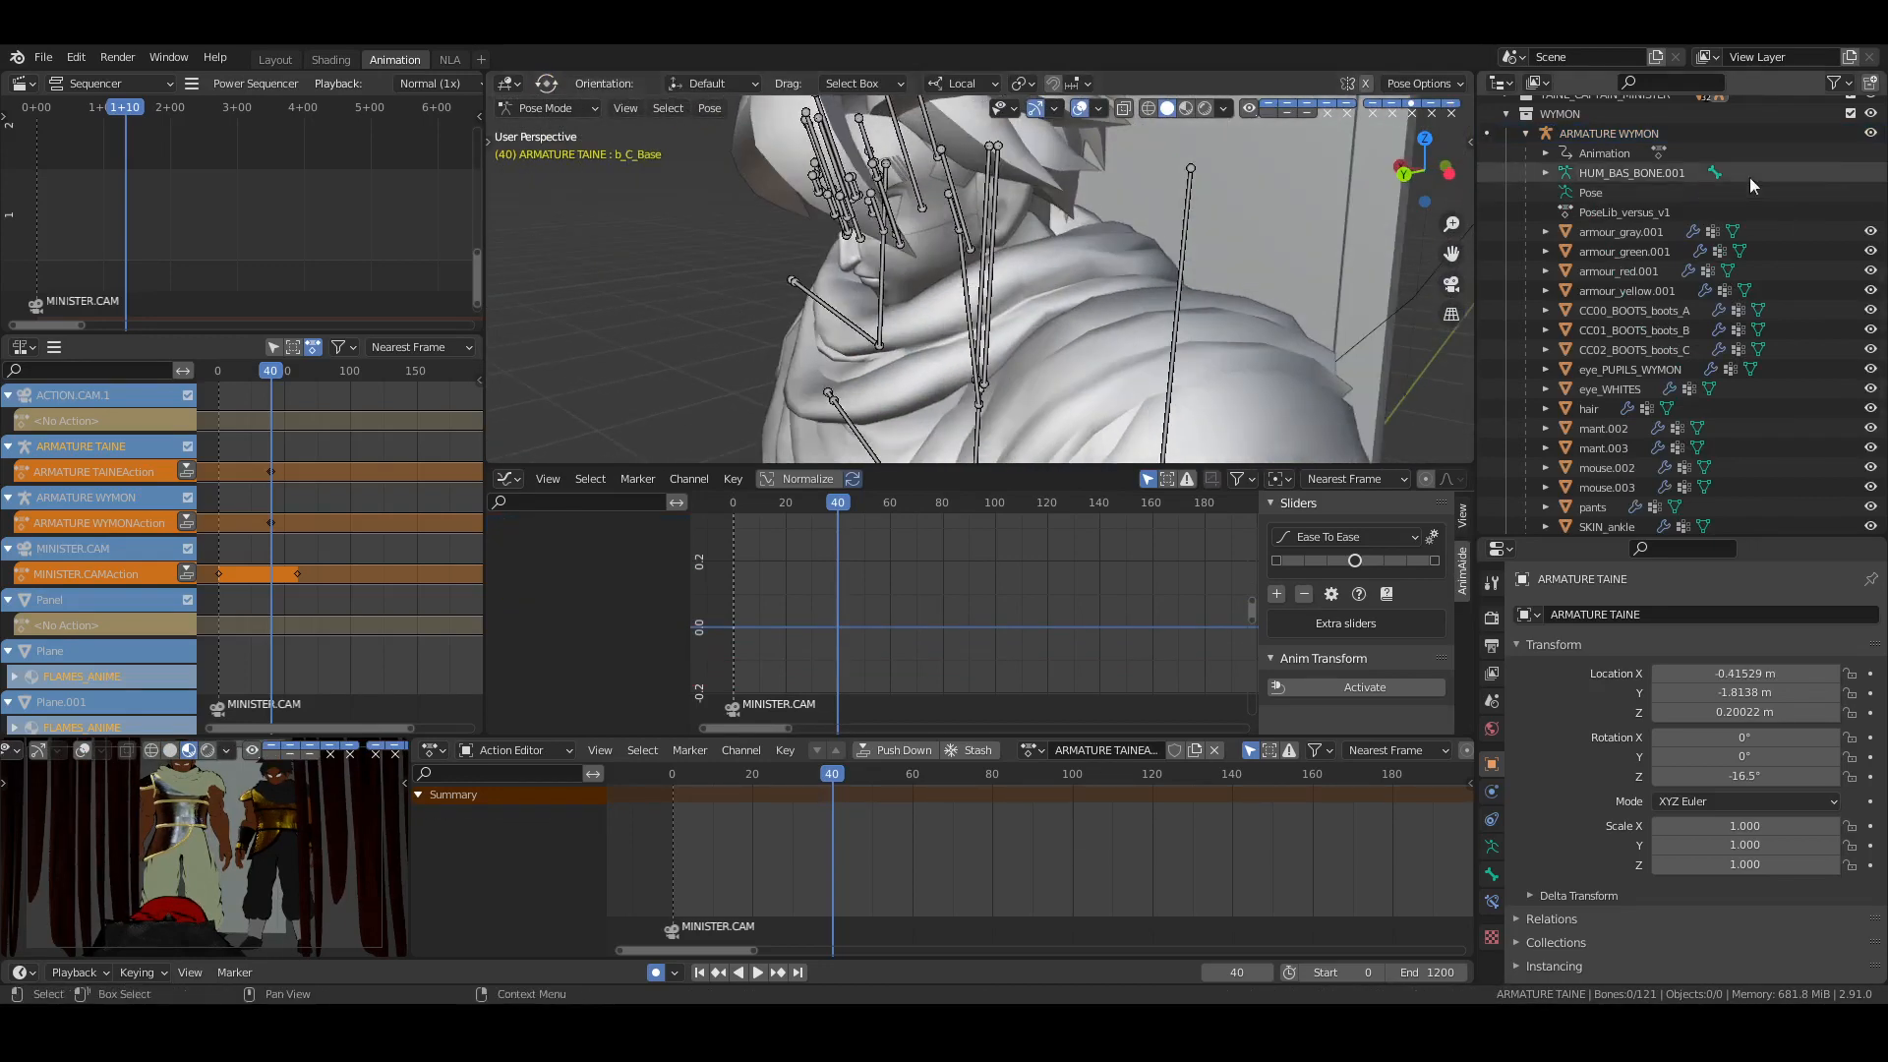
Expand the TAINE_CAPTAIN_MINISTER bone hierarchy down to b_C_Neck1 and b_C_Head with both shoulder branches collapsed, and save the file
scroll(1503, 222, "up", 2)
left_click(1505, 193)
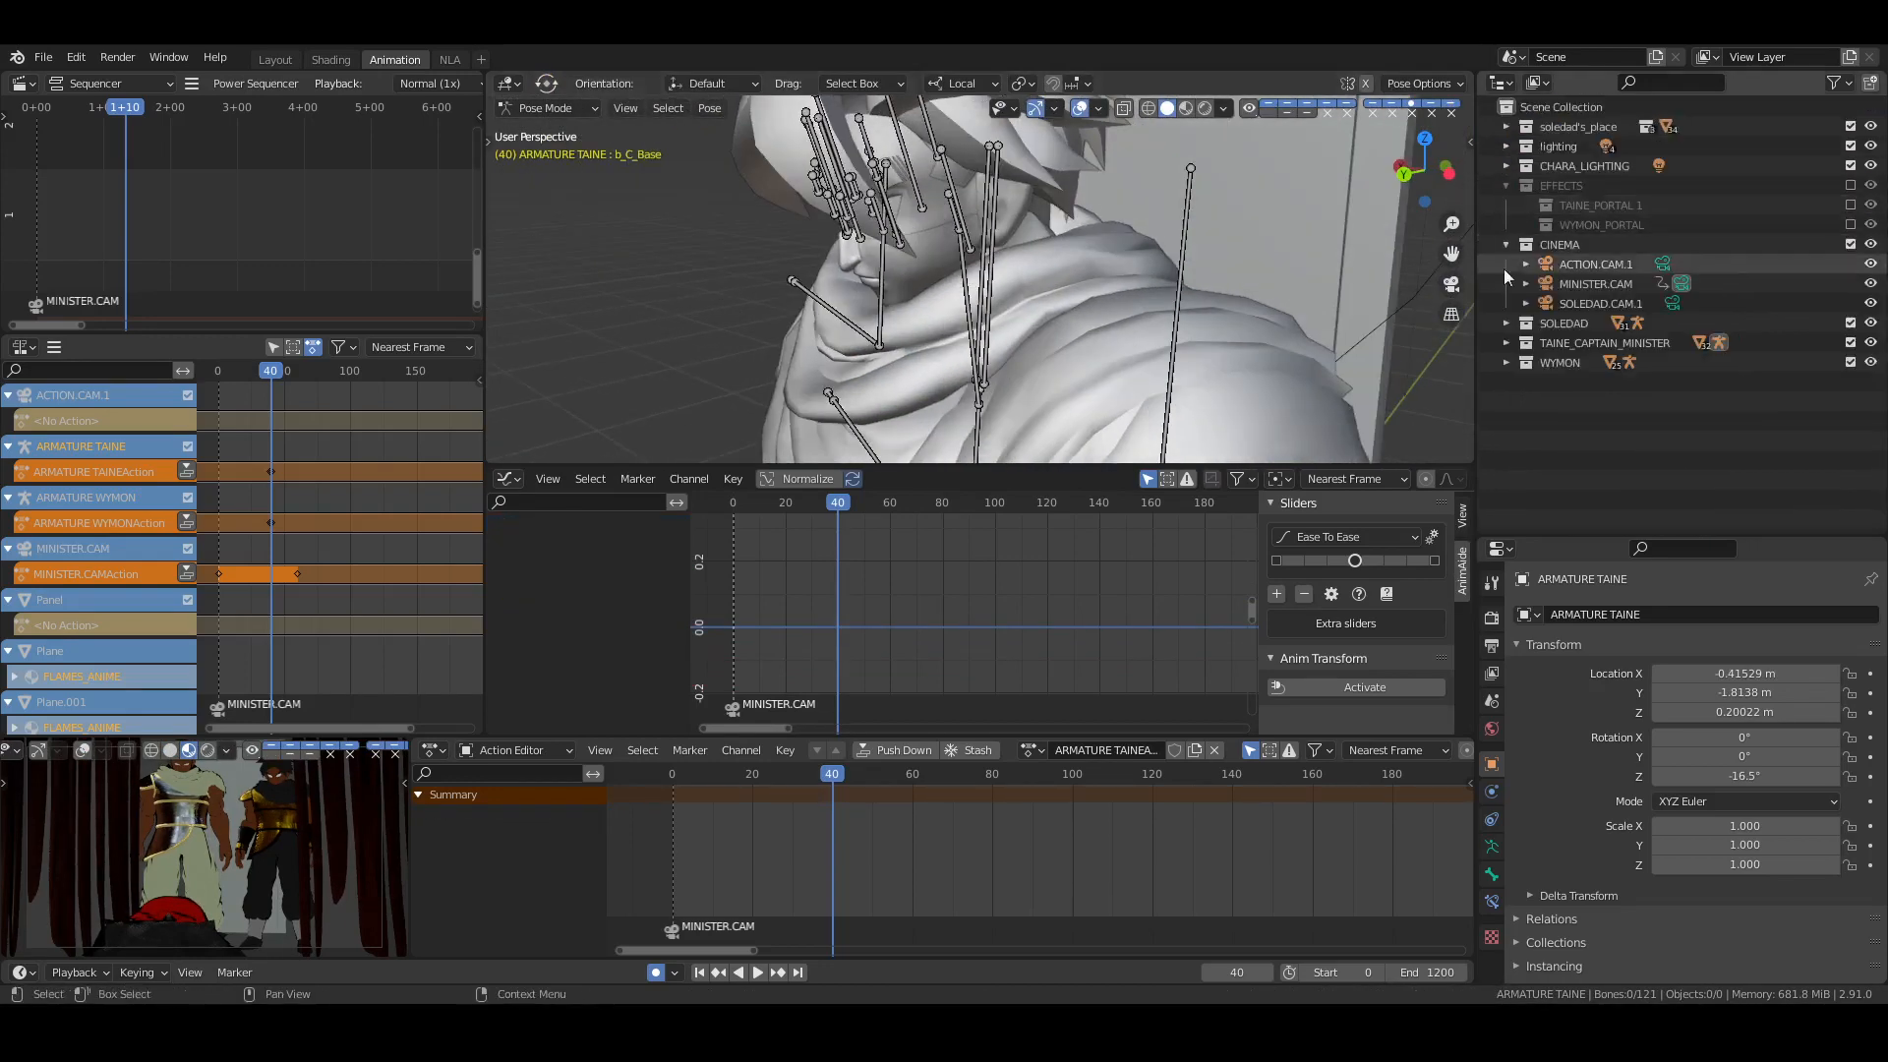
left_click(1505, 342)
scroll(1509, 344, "down", 3)
left_click(1564, 323, "shift")
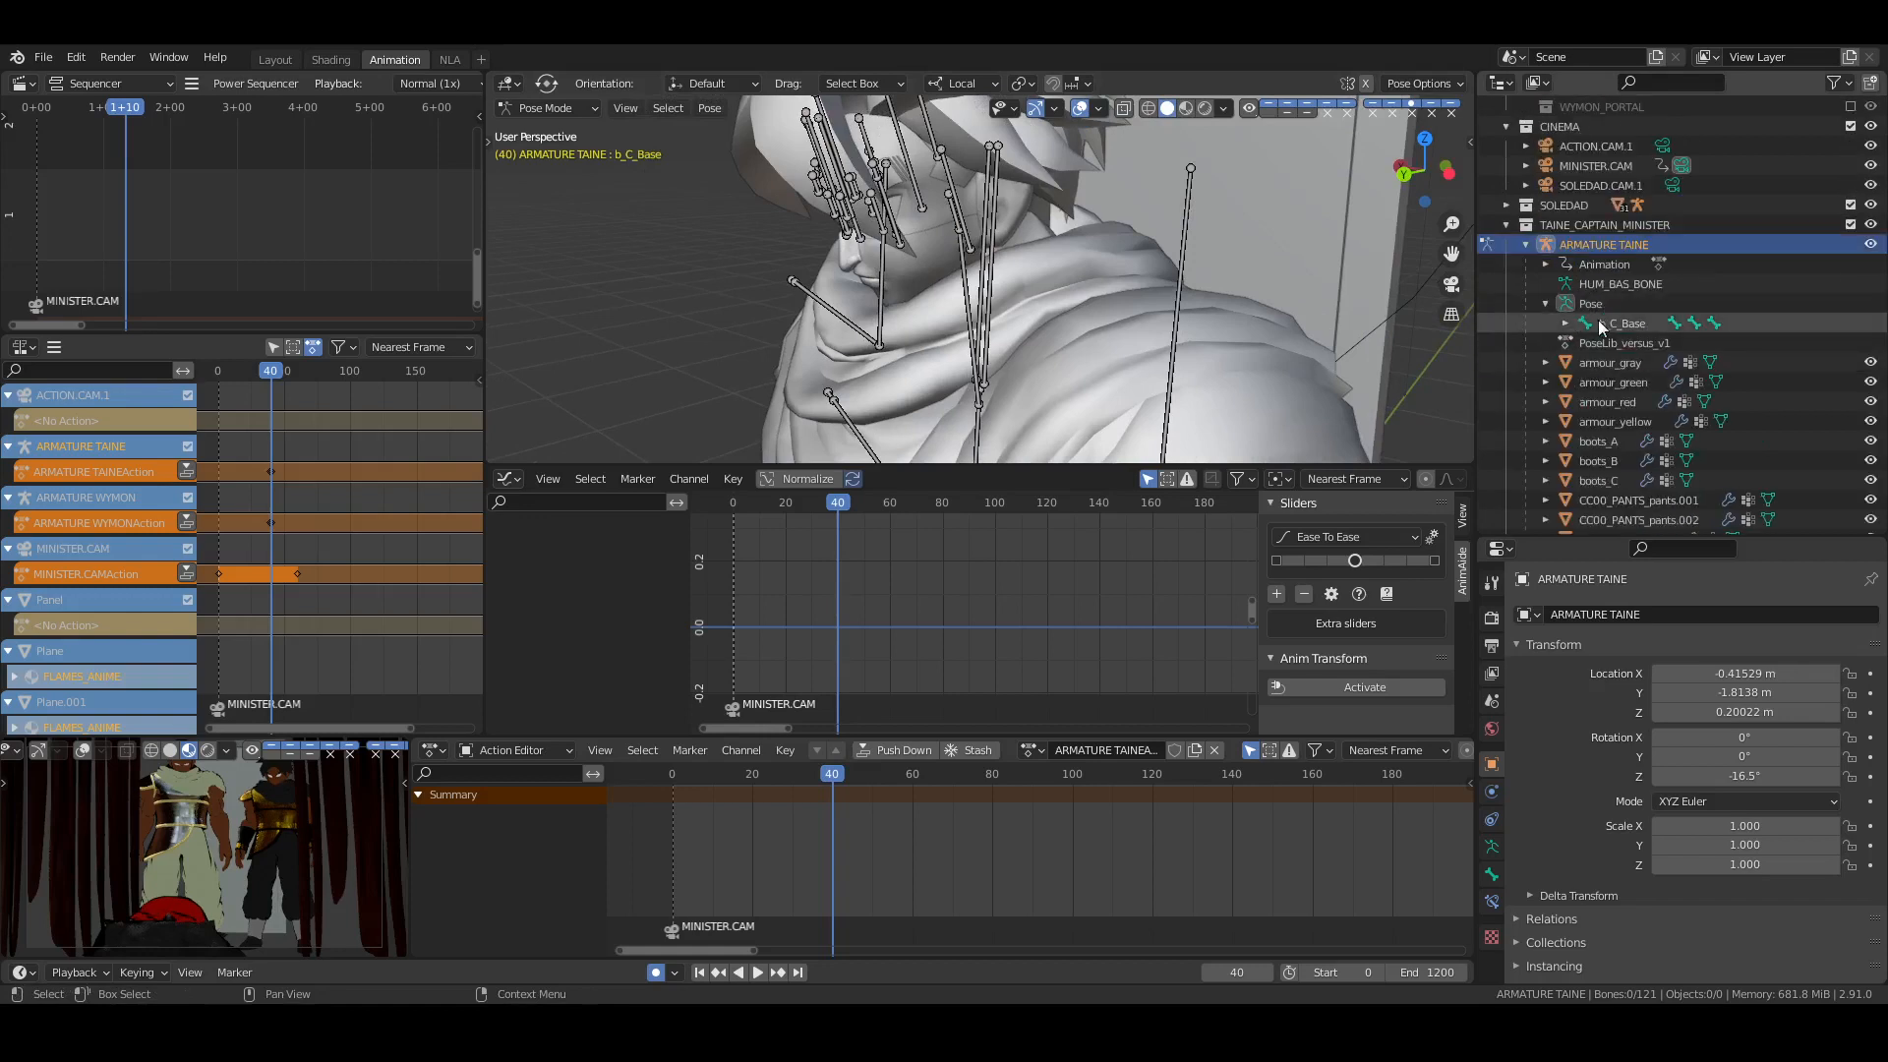
left_click(1603, 362)
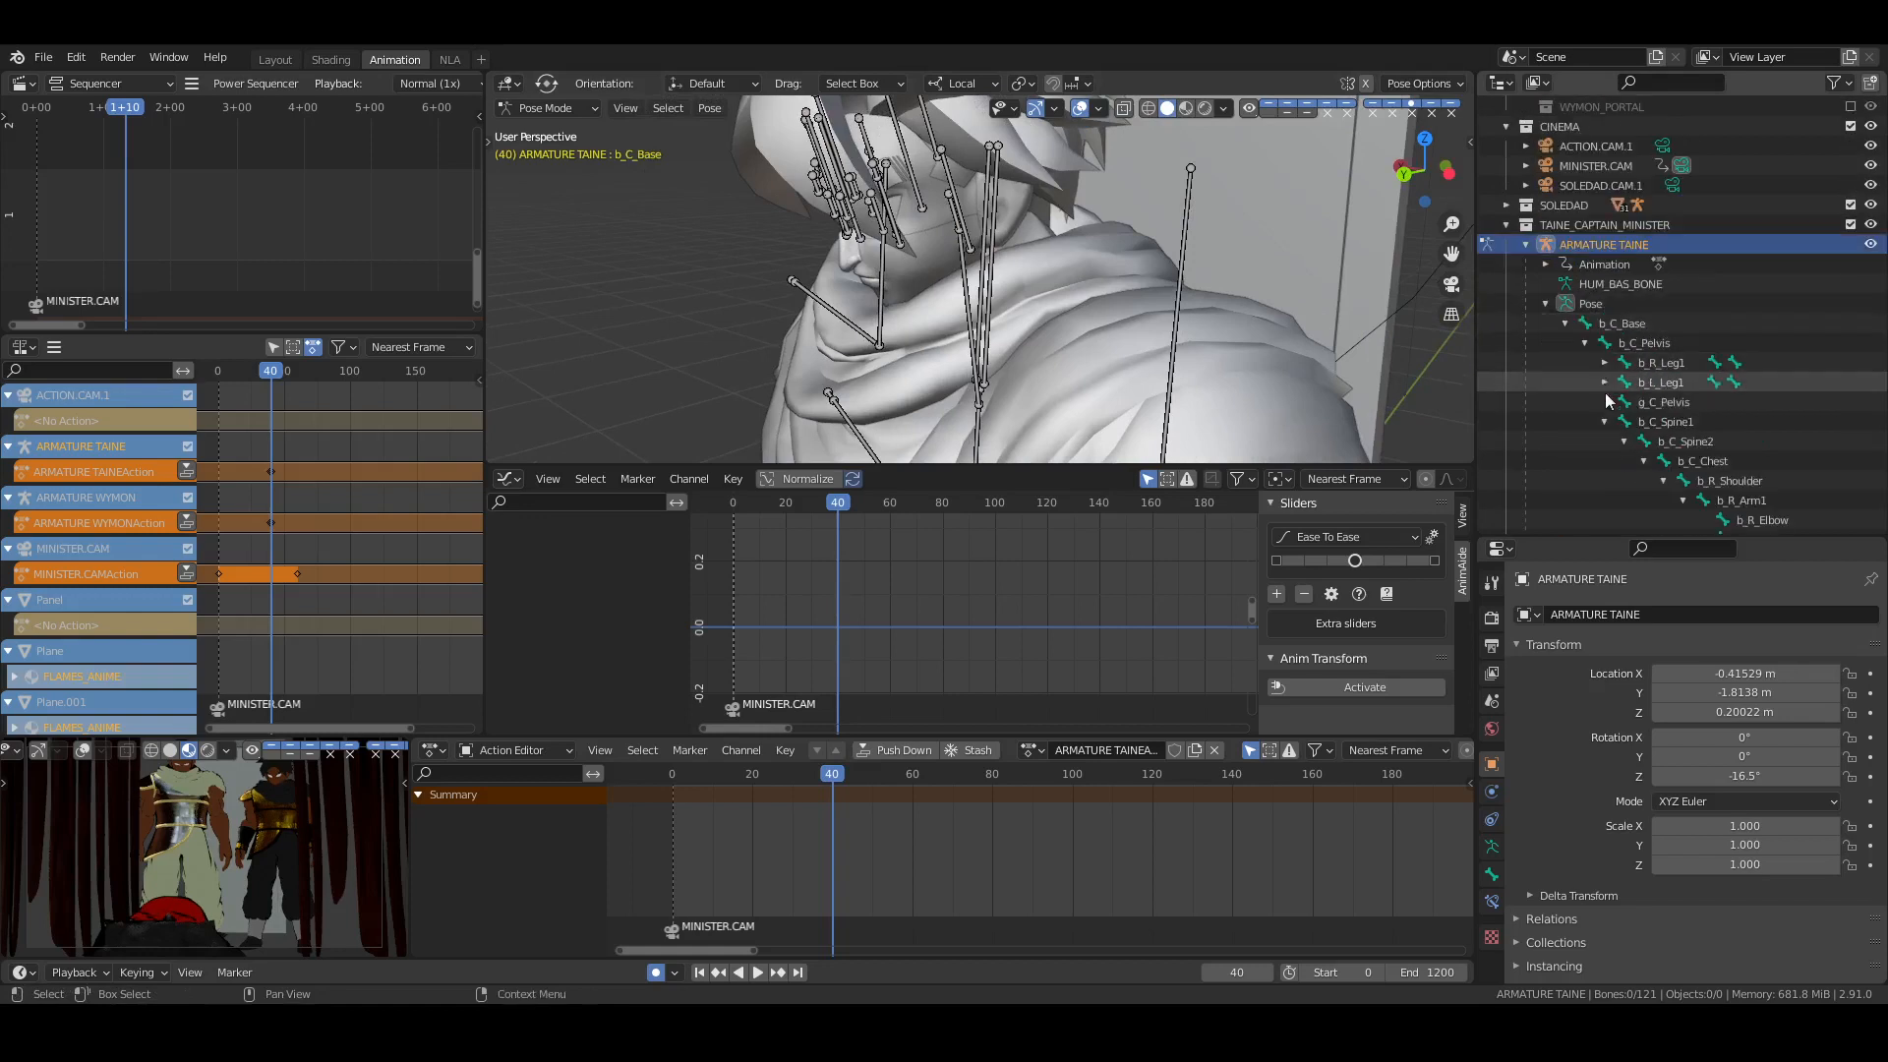
left_click(1604, 382)
scroll(1642, 421, "down", 3)
left_click(1663, 362)
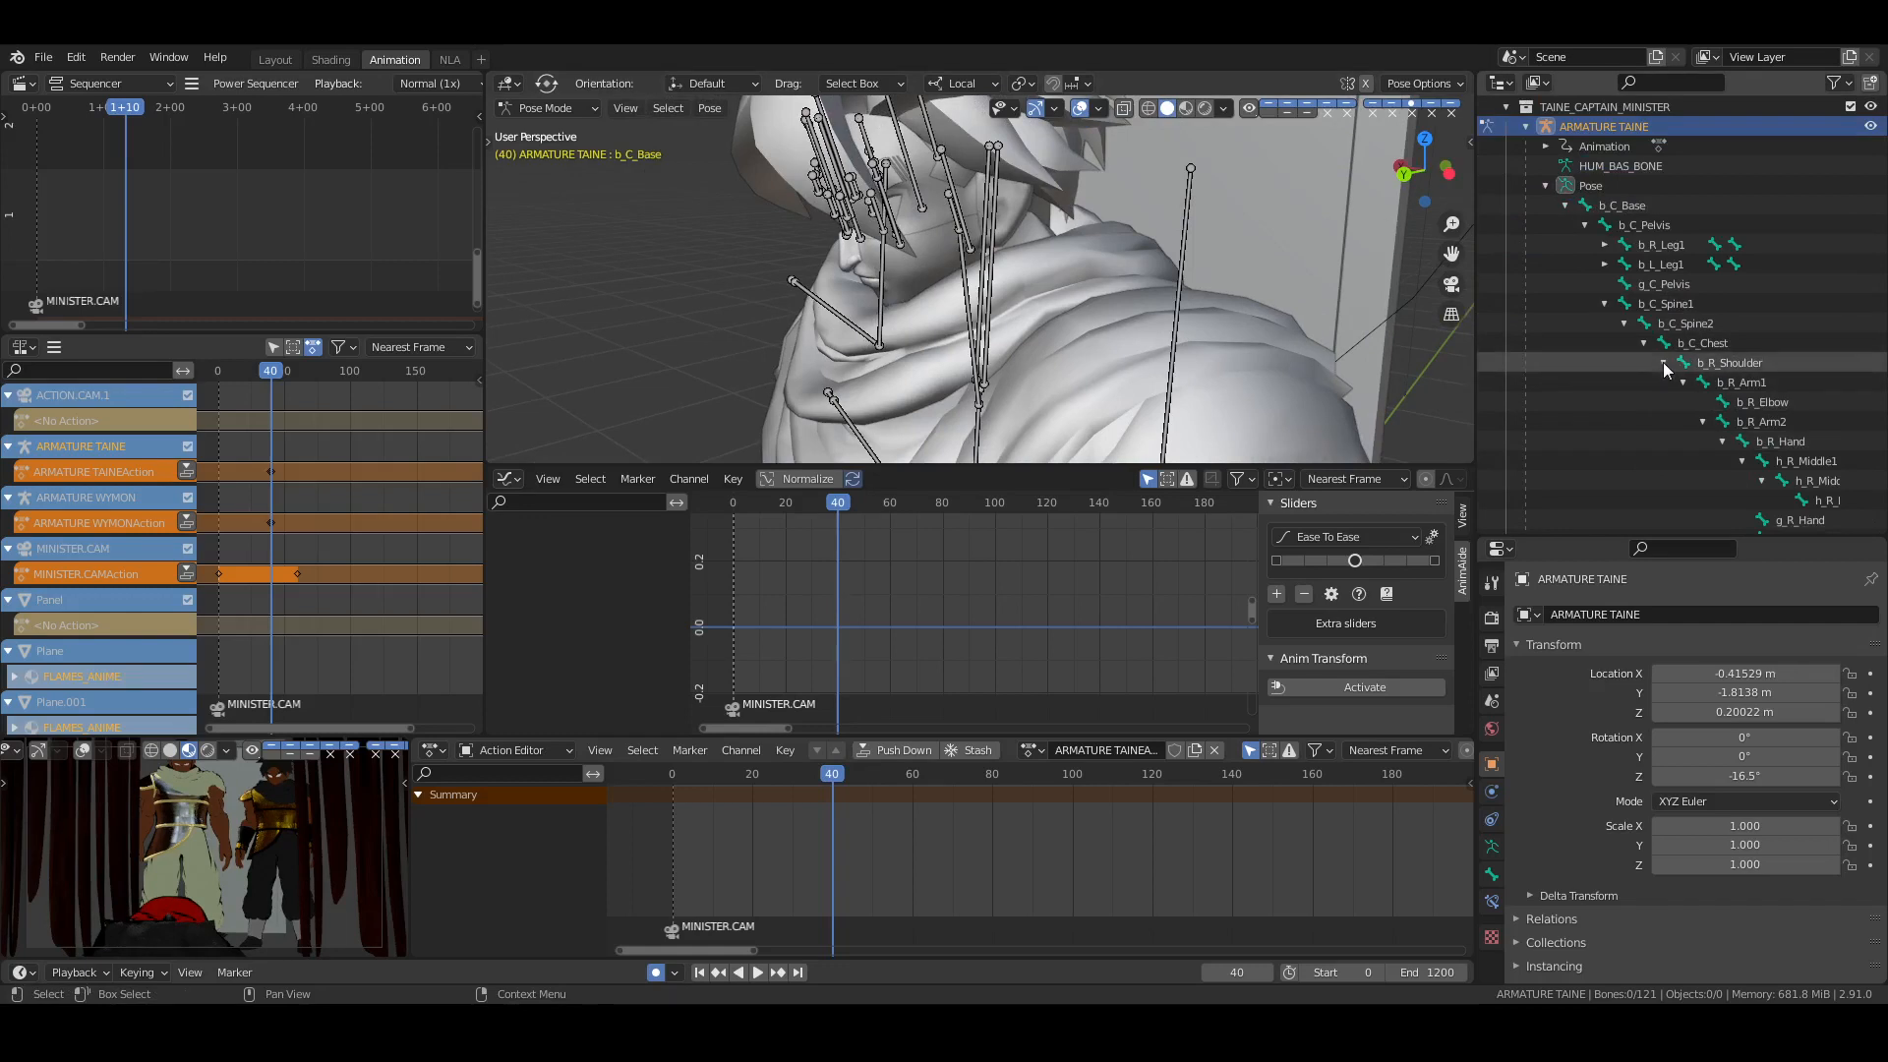
left_click(1664, 383)
key("ctrl+s")
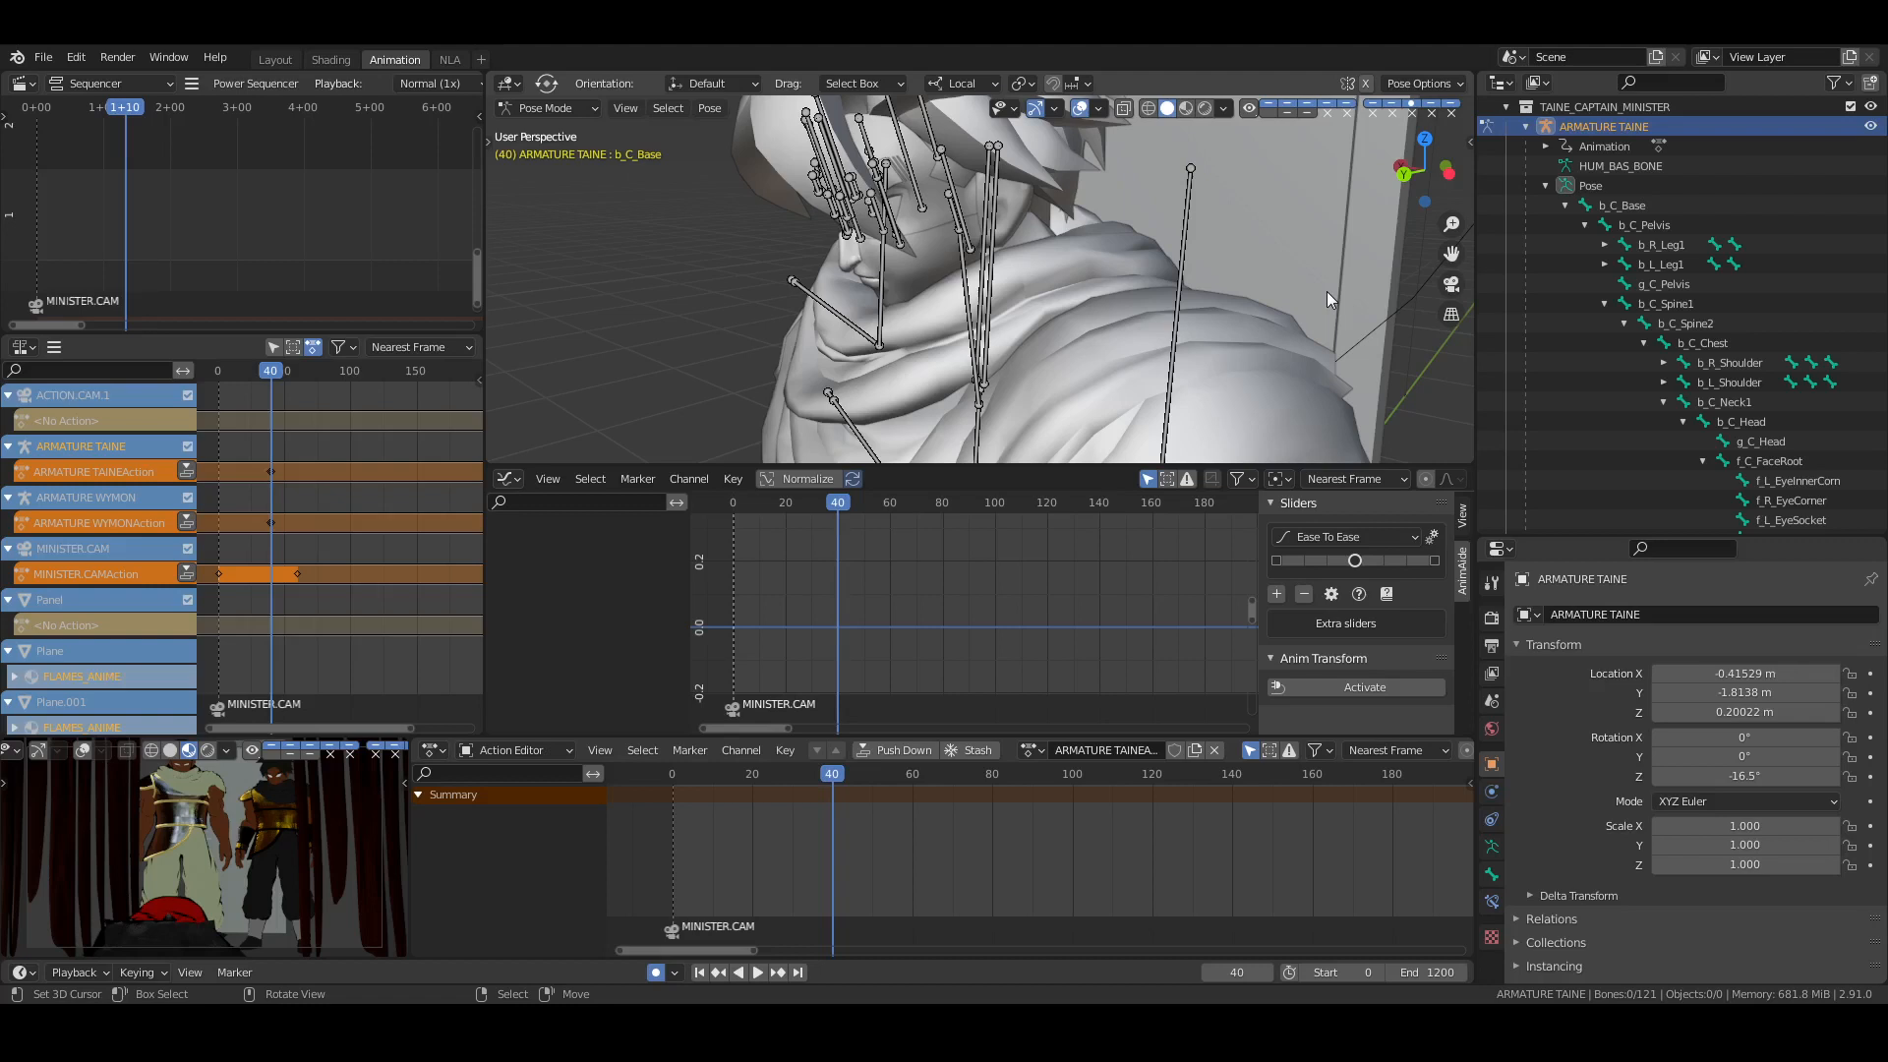
key("ctrl+s")
Rotate Taine's b_C_Neck1 bone about -4° around its local X axis
left_click(1728, 401)
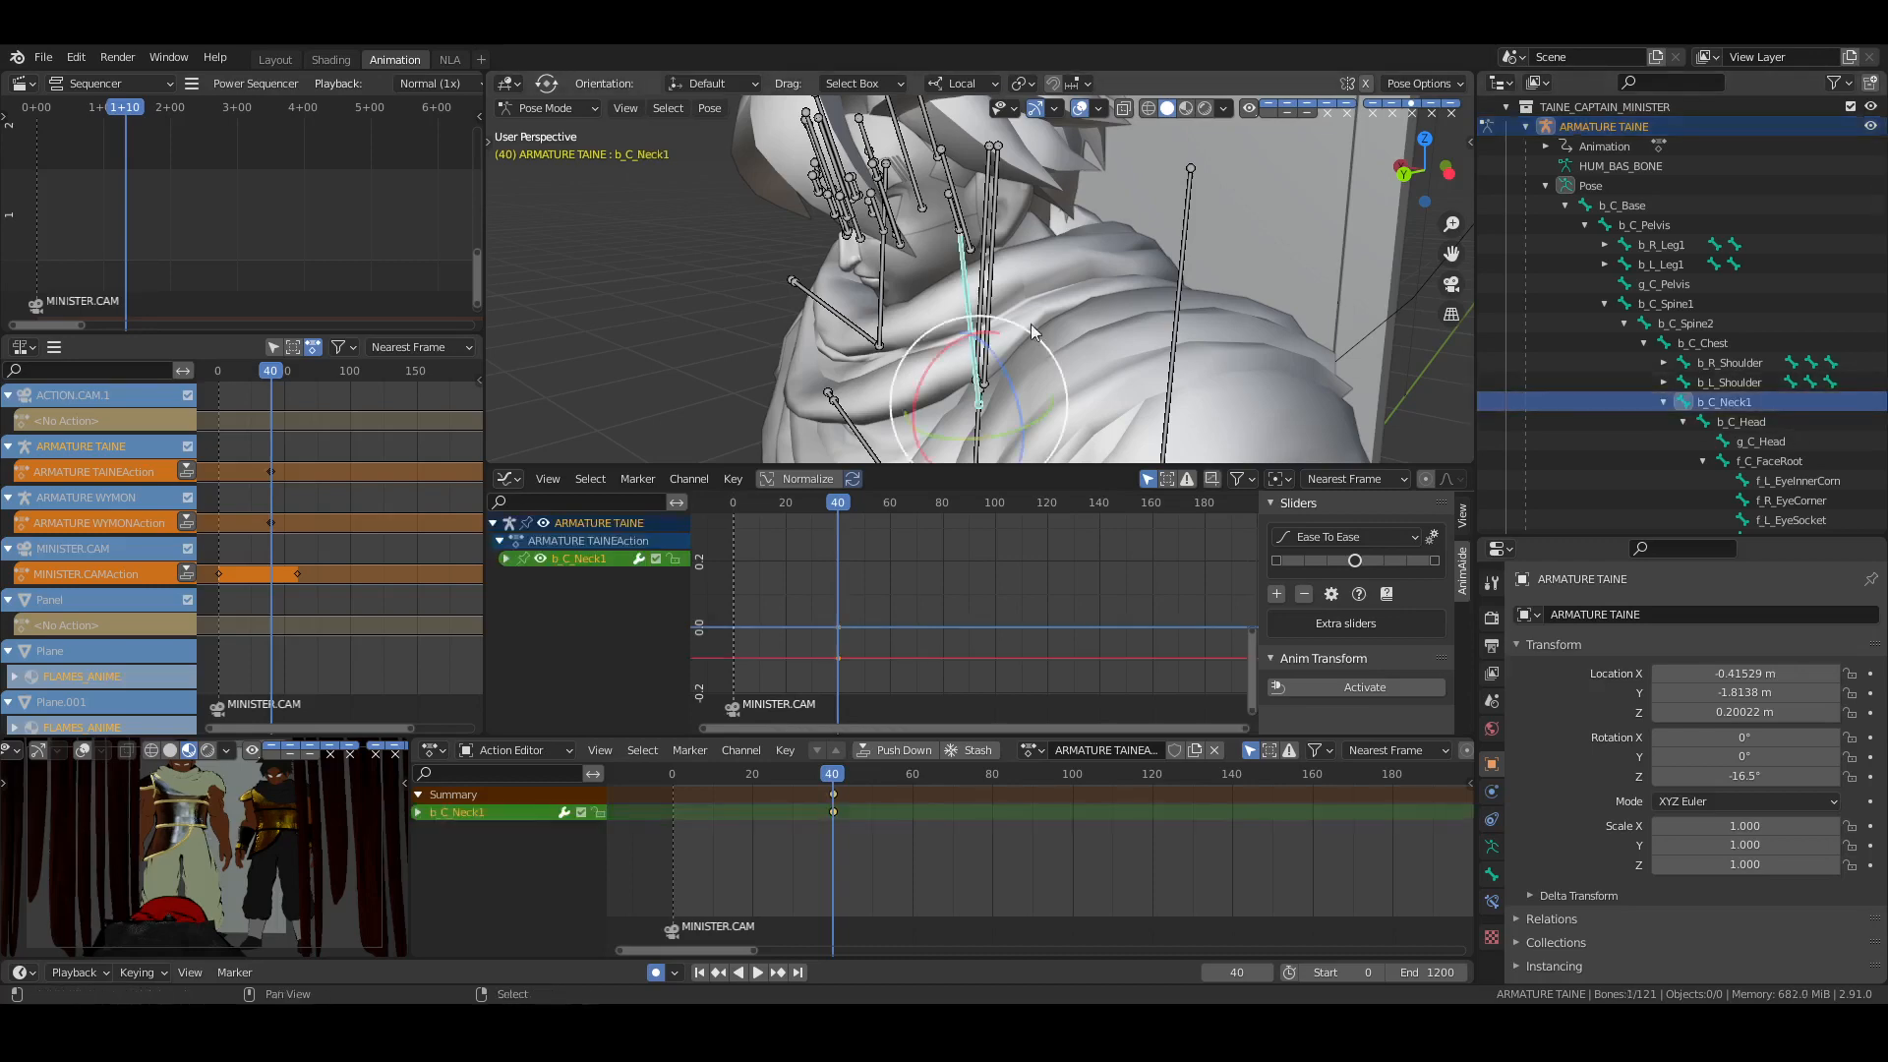
middle_click_drag(1130, 285, 1082, 300)
key("r")
key("x")
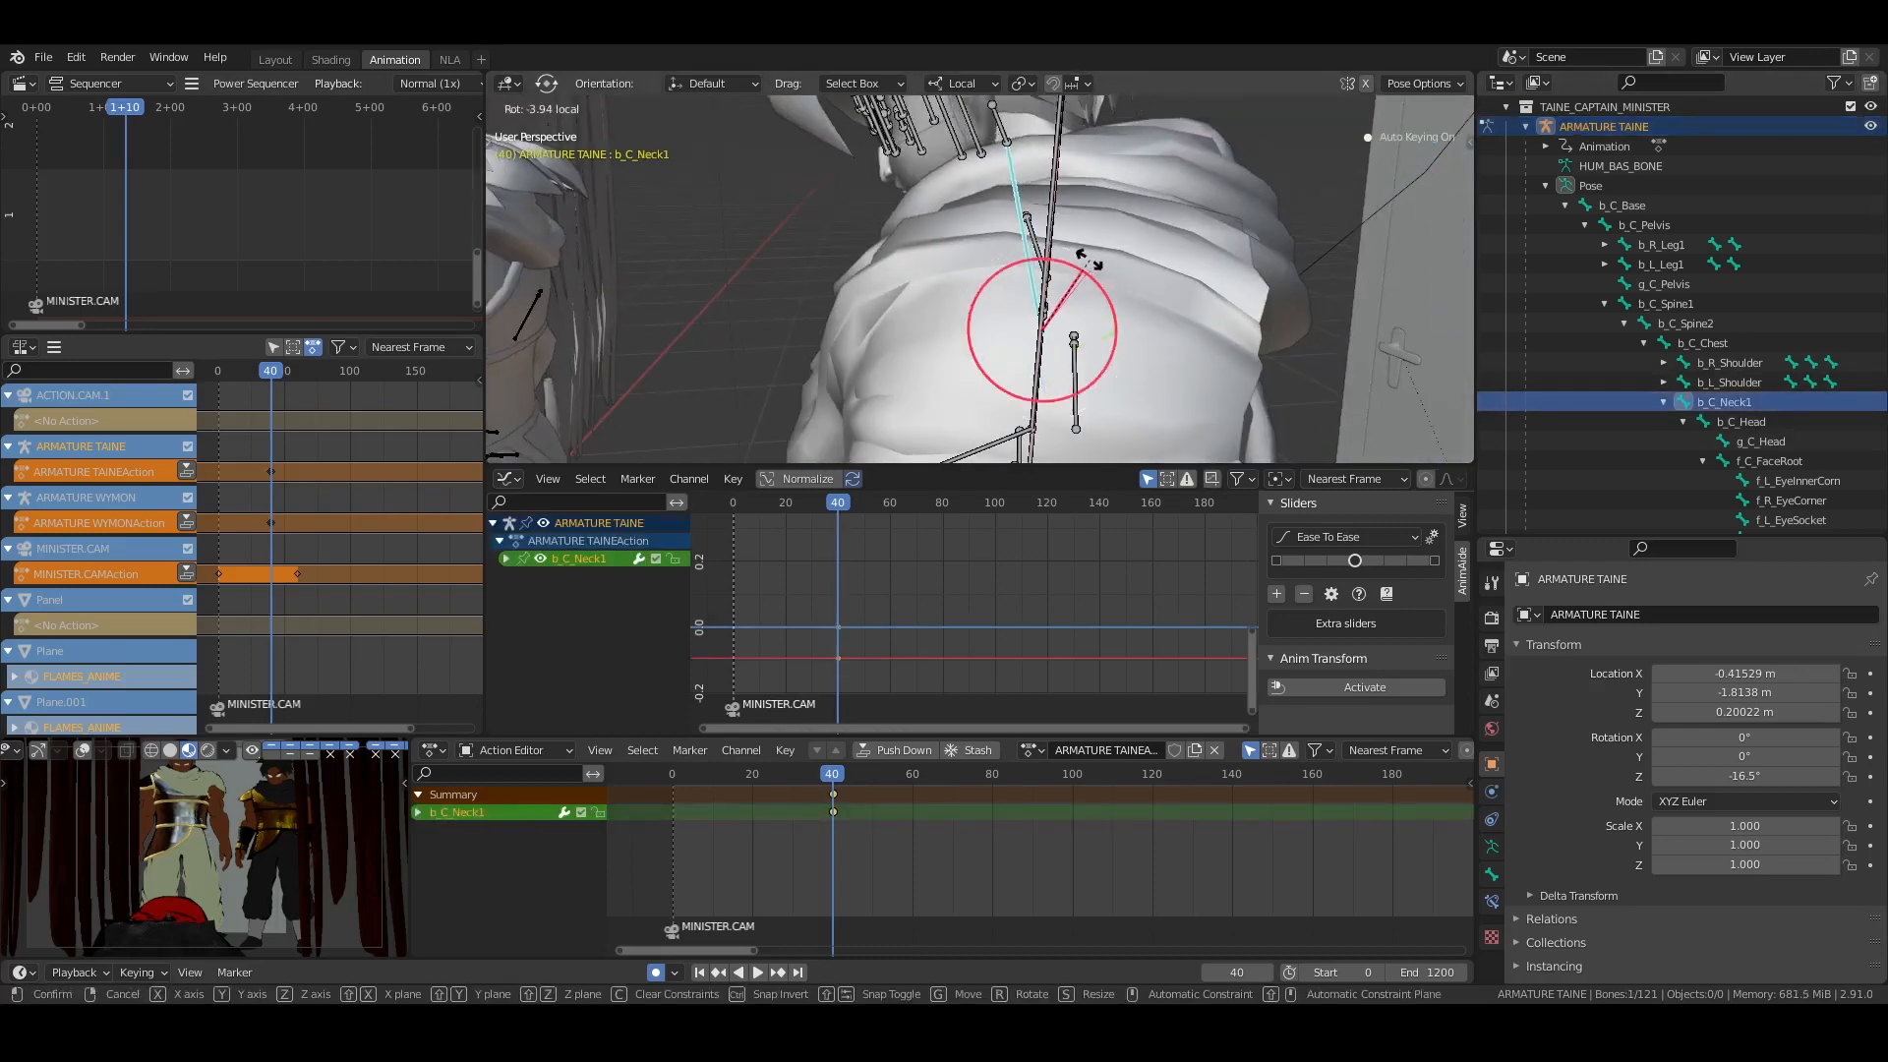
left_click_drag(1087, 259, 1088, 260)
Tilt Taine's b_C_Head bone forward about its local X axis so he looks down, deselect it, and save the file
left_click(1739, 424)
middle_click_drag(1067, 177, 1077, 369, "shift")
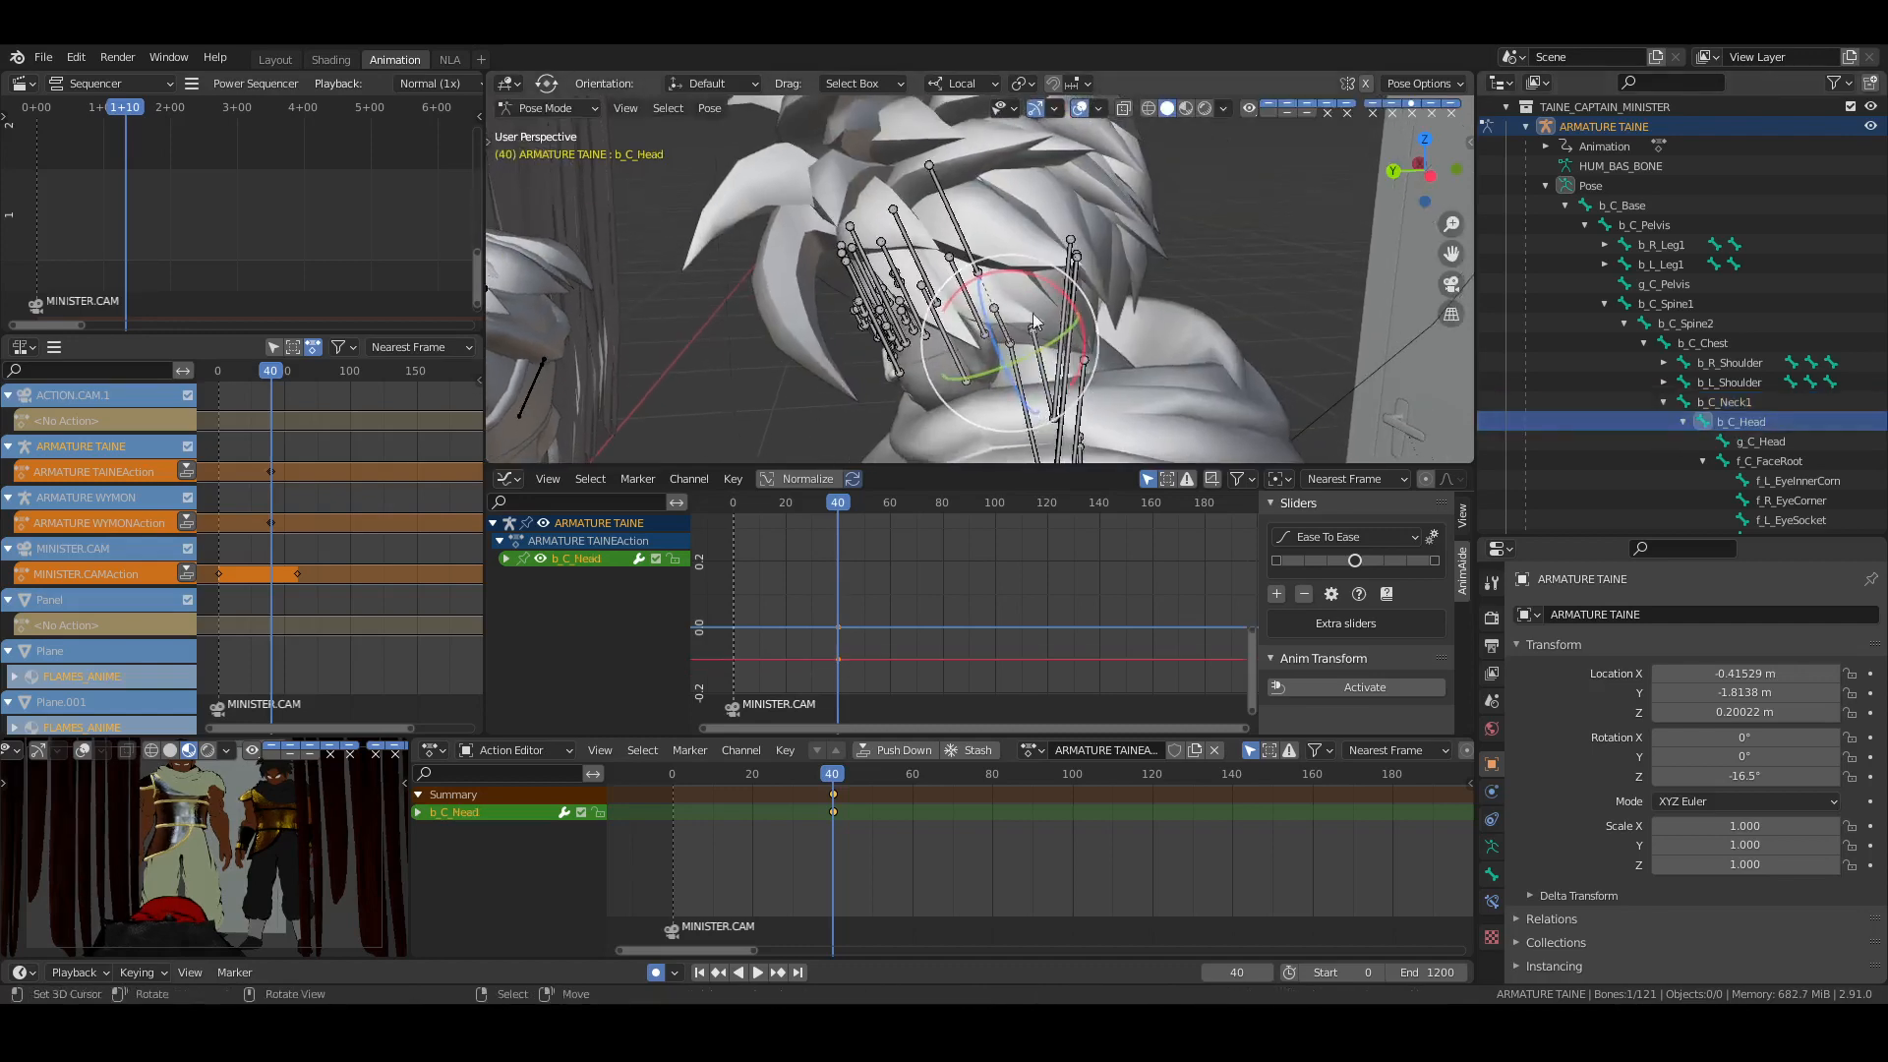
left_click_drag(1040, 278, 1019, 266)
middle_click_drag(984, 340, 1081, 305)
right_click(1119, 362)
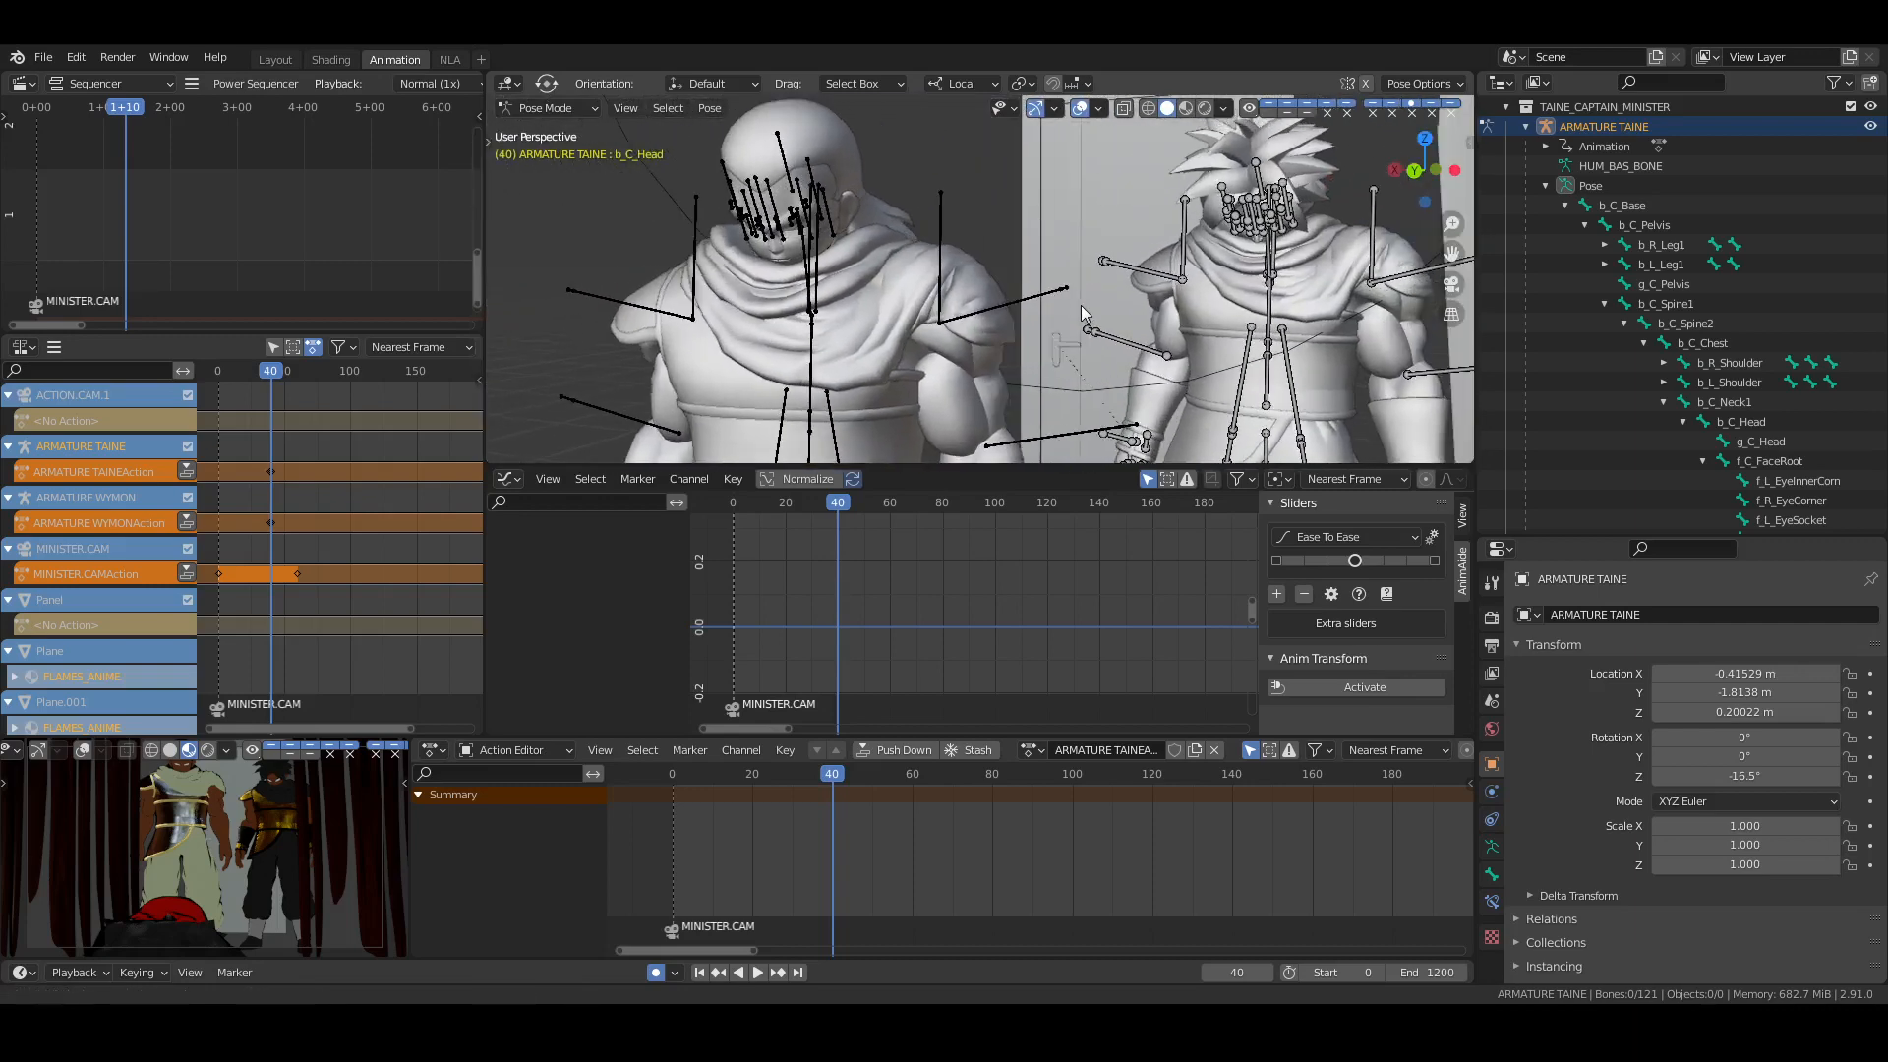
key("ctrl+s")
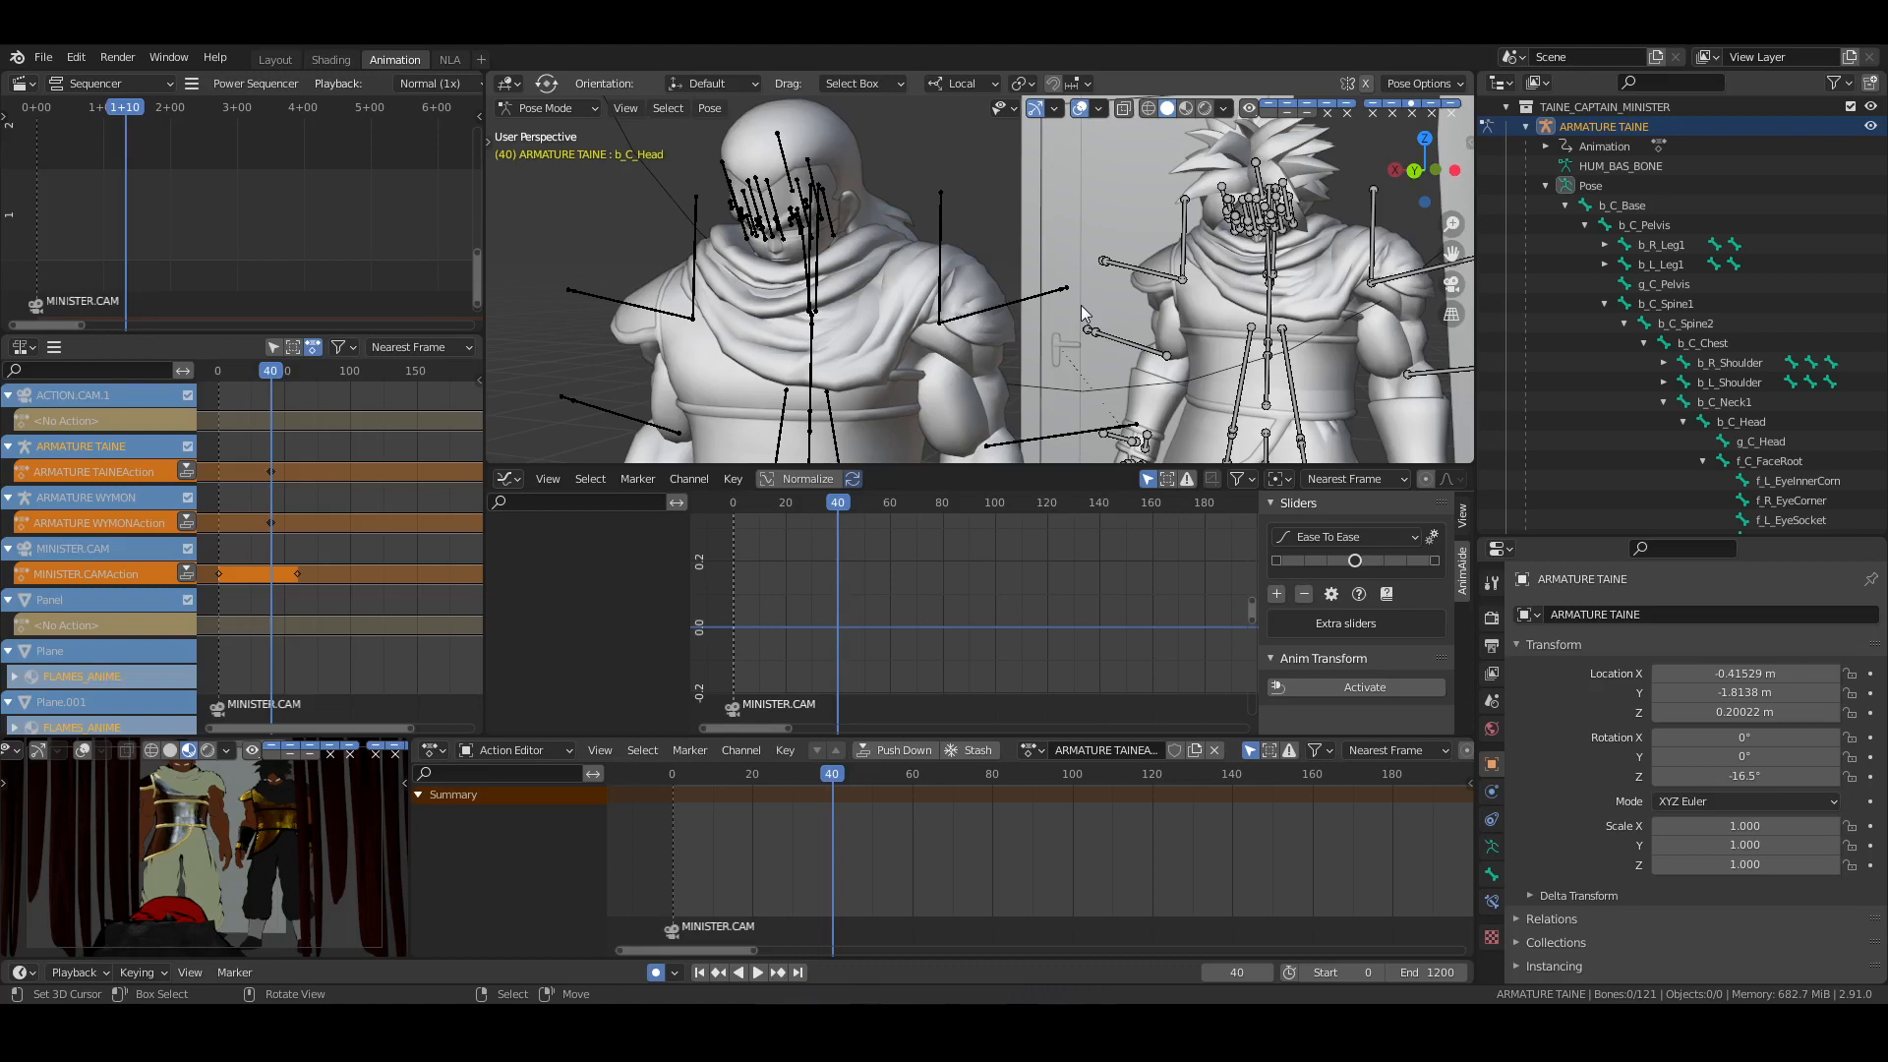
Review ARMATURE WYMON's bone keyframes around frame 40 and play the shot from near its start
key("ctrl+Tab")
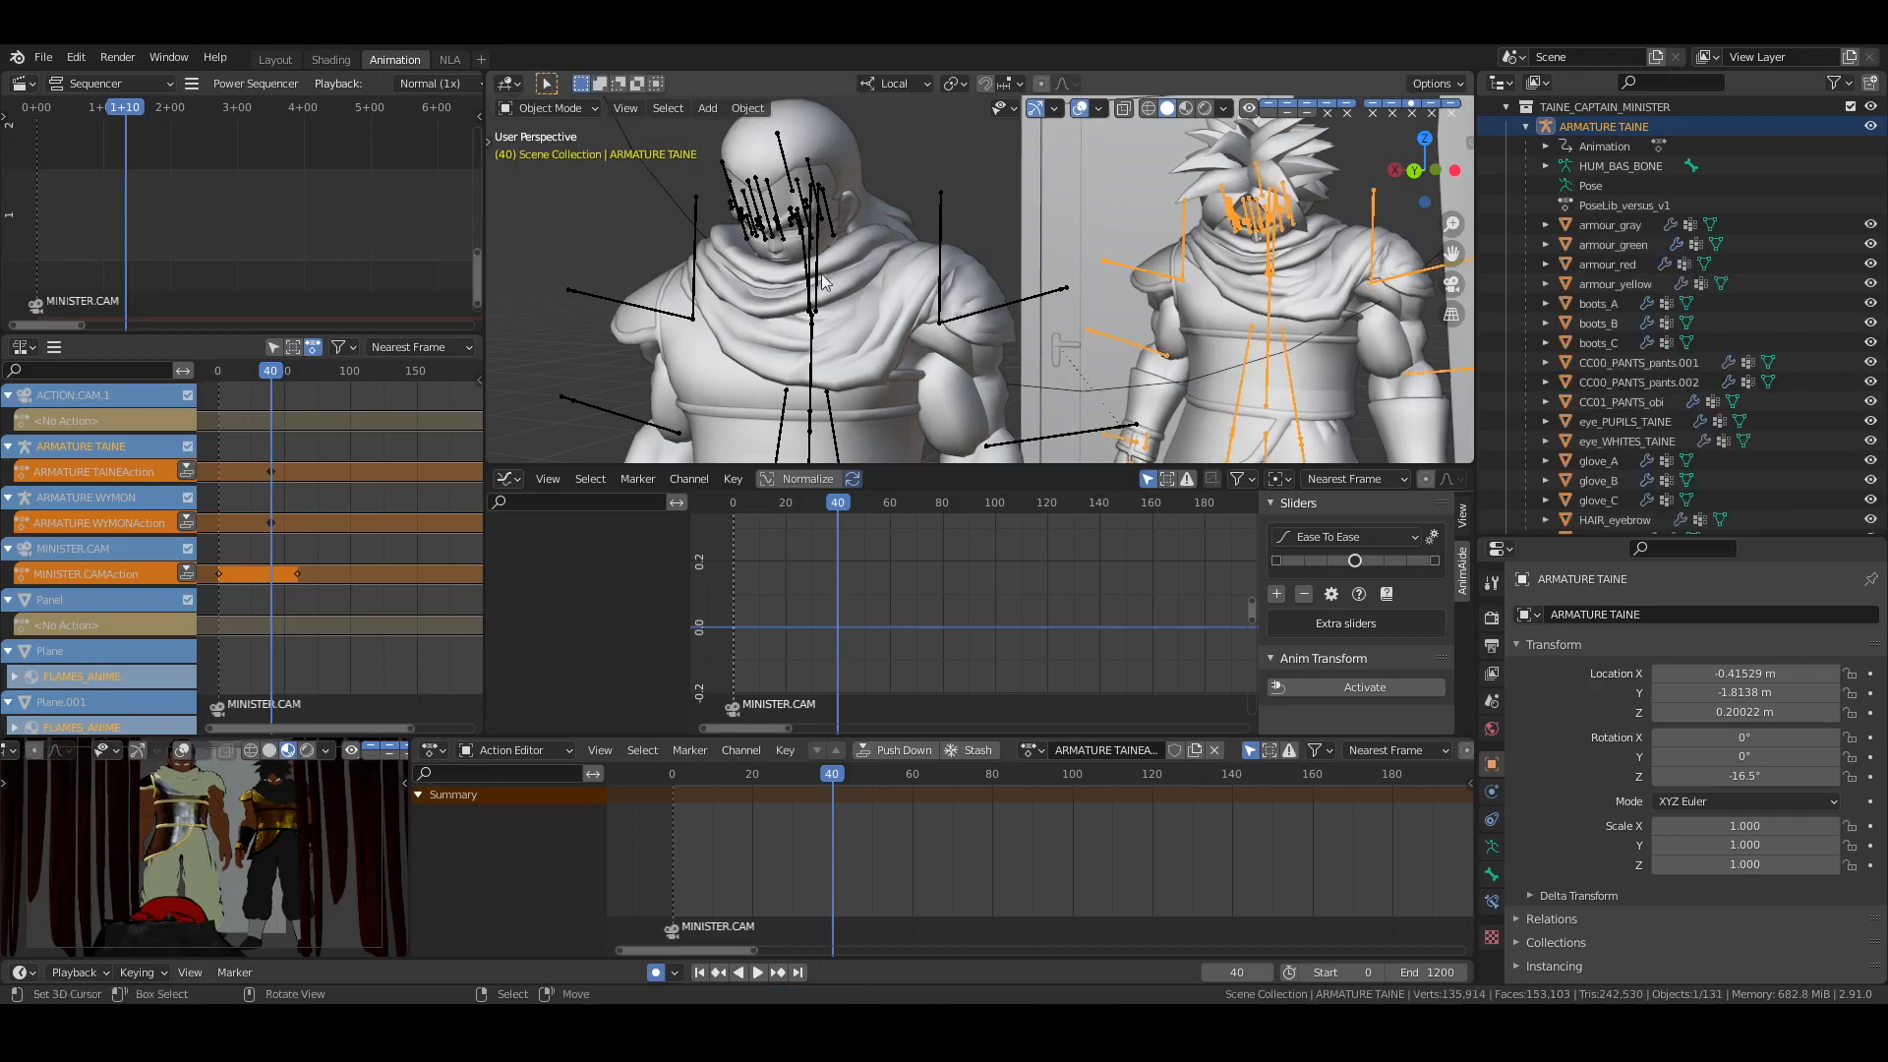
left_click(812, 232)
key("ctrl+Tab")
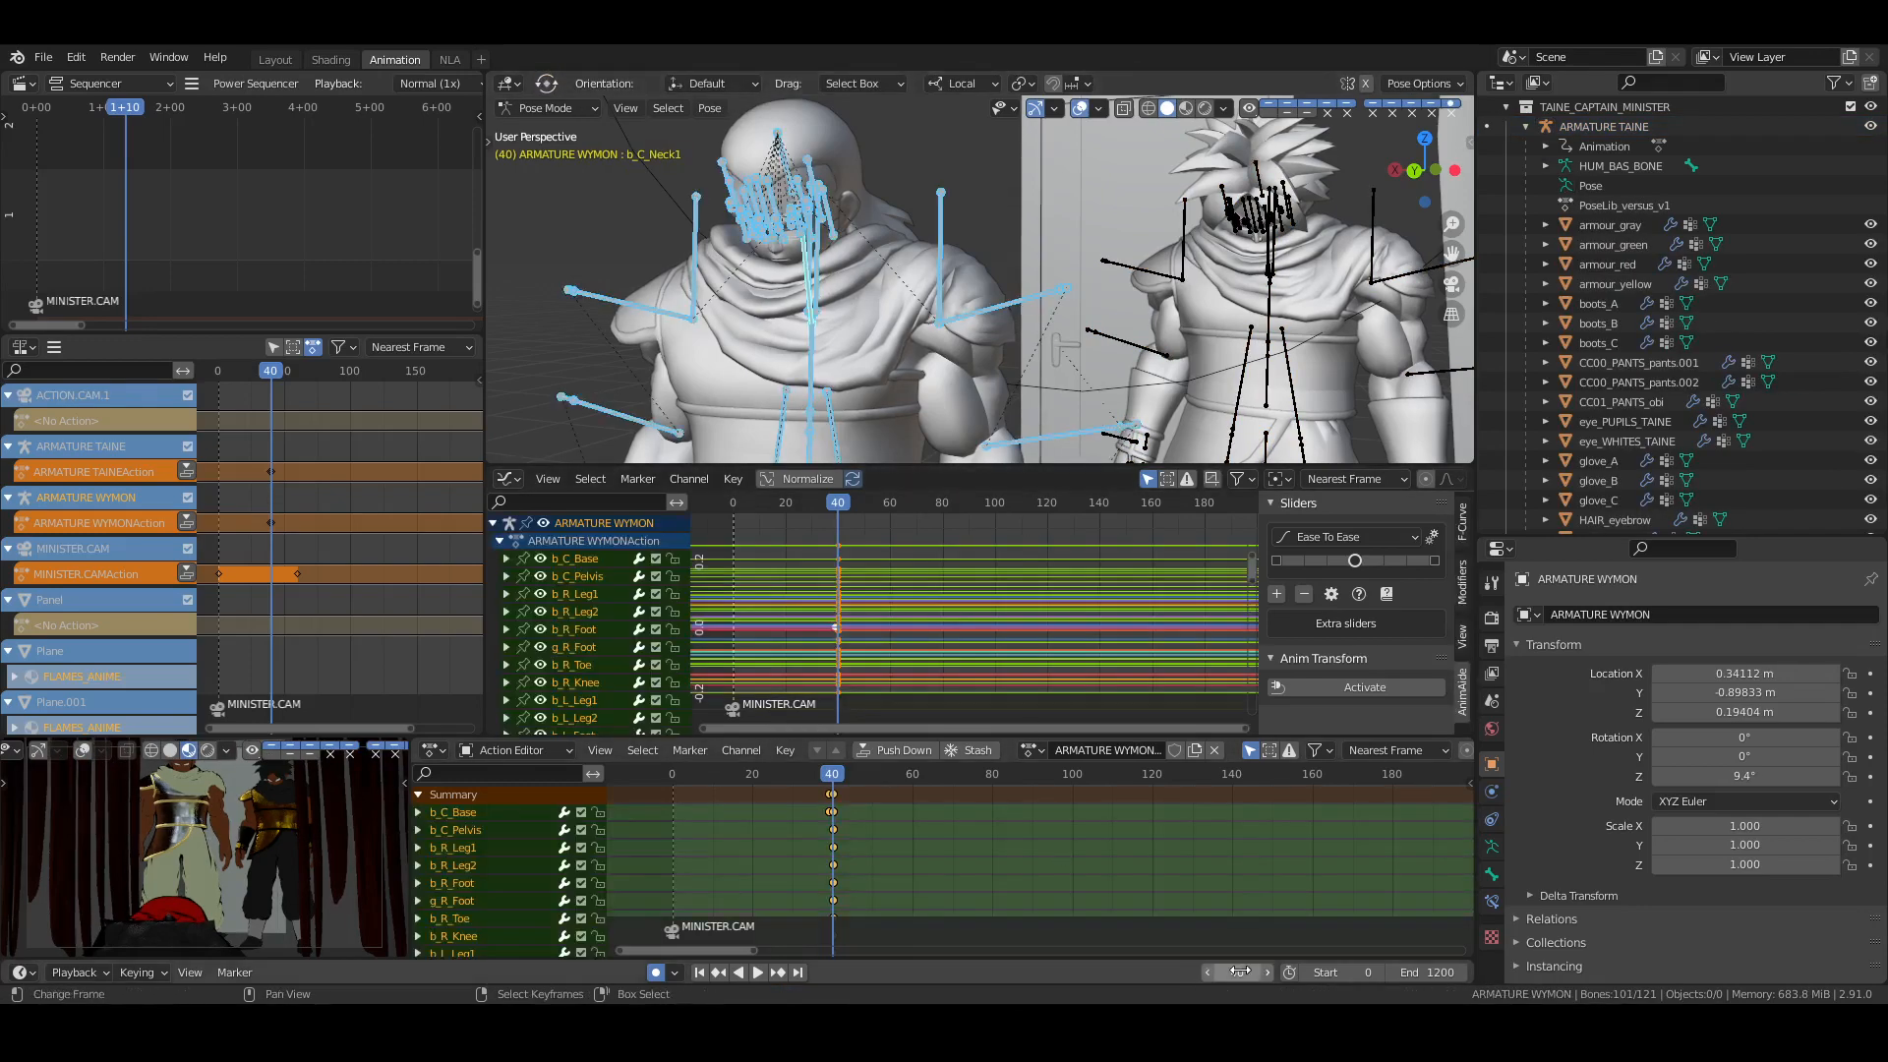
key("alt+a")
key("ctrl+Tab")
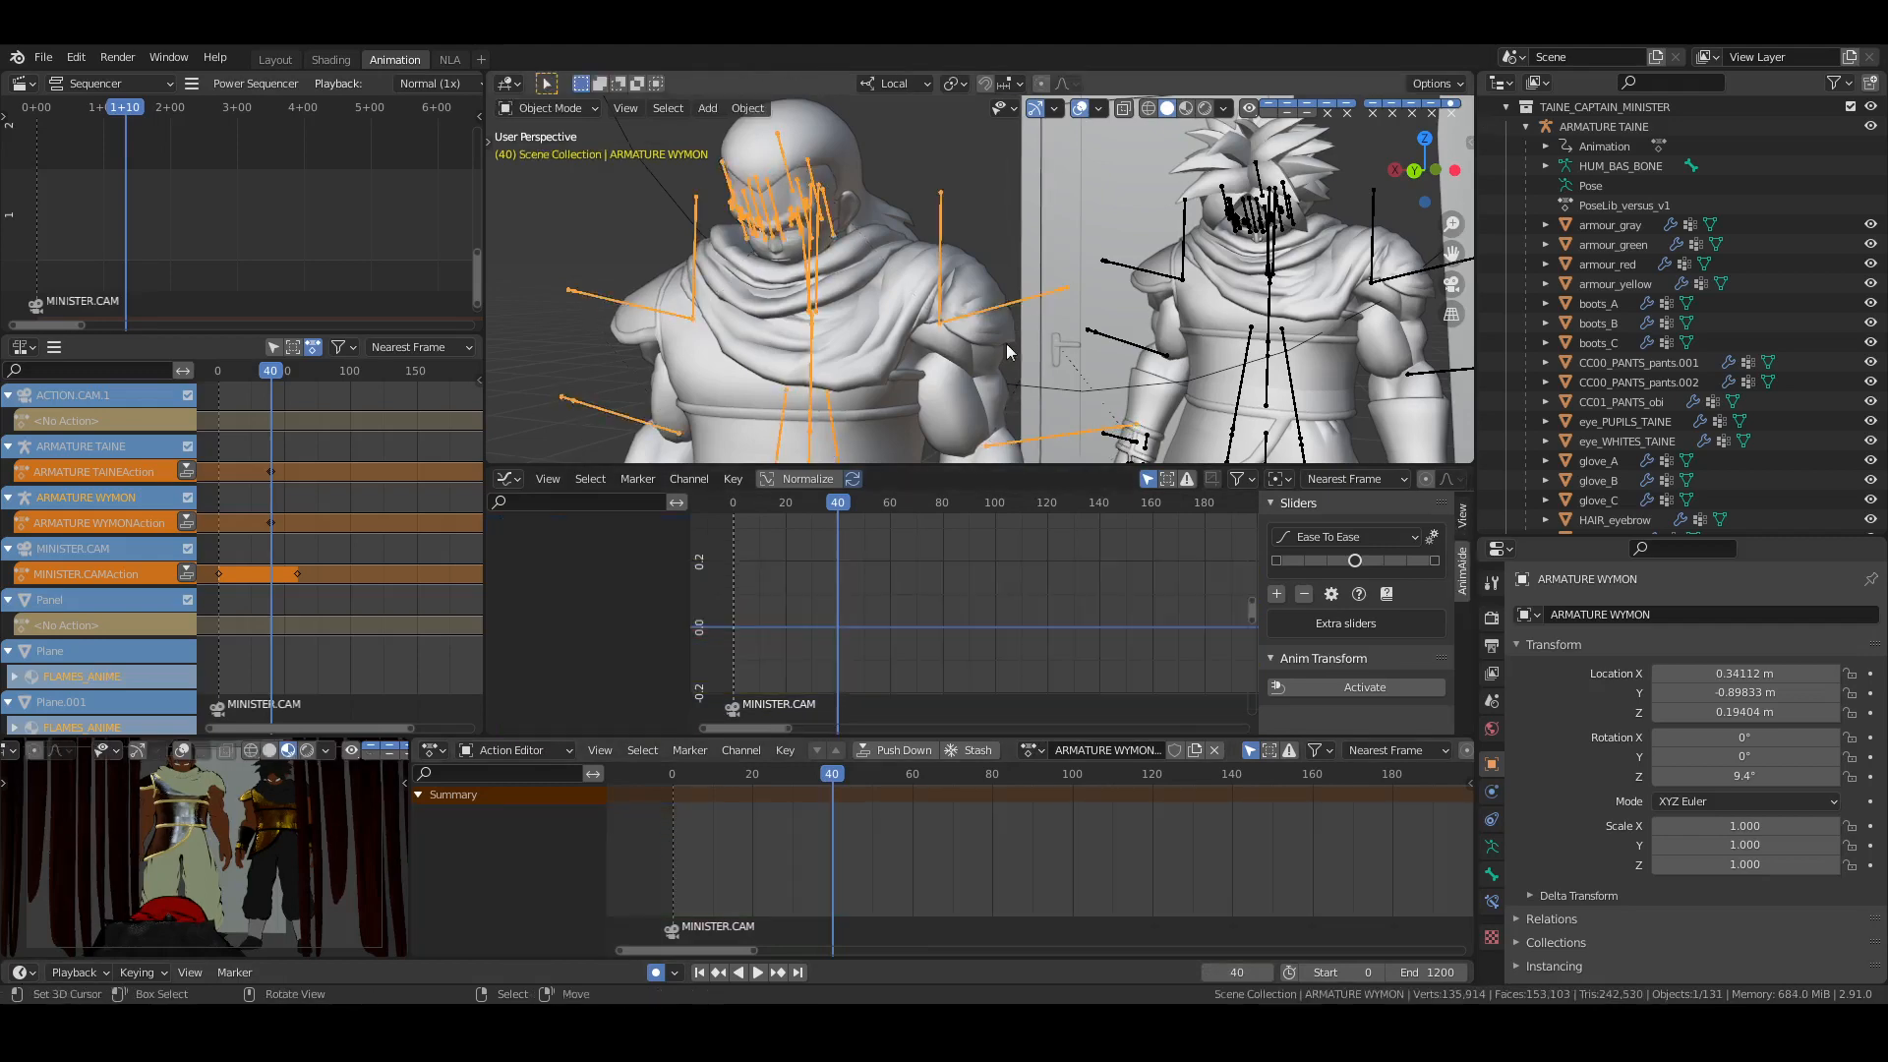
left_click(685, 859)
key("space")
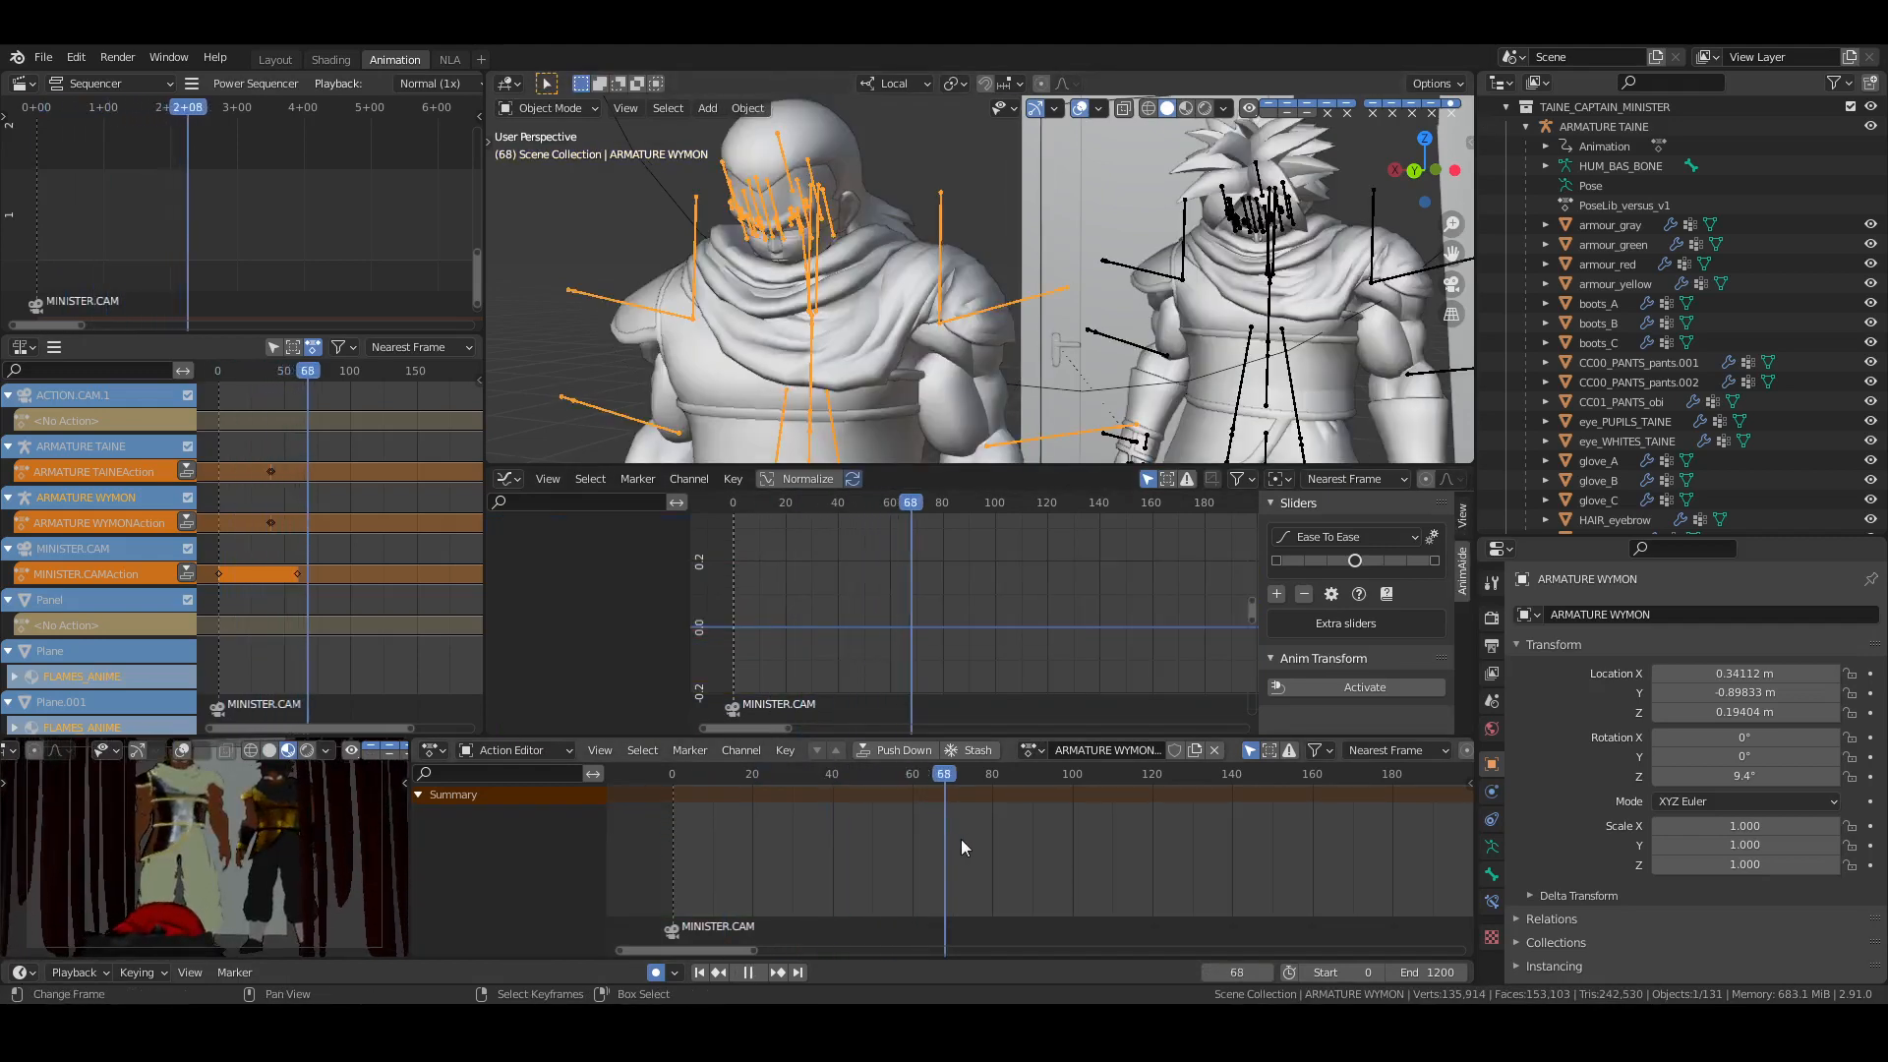
Go to frame 60 and insert a keyframe for all of Wymon's bones to hold the pose
mouse_move(936, 841)
left_mouse_down()
mouse_move(846, 841)
mouse_move(928, 841)
mouse_move(913, 840)
left_mouse_up()
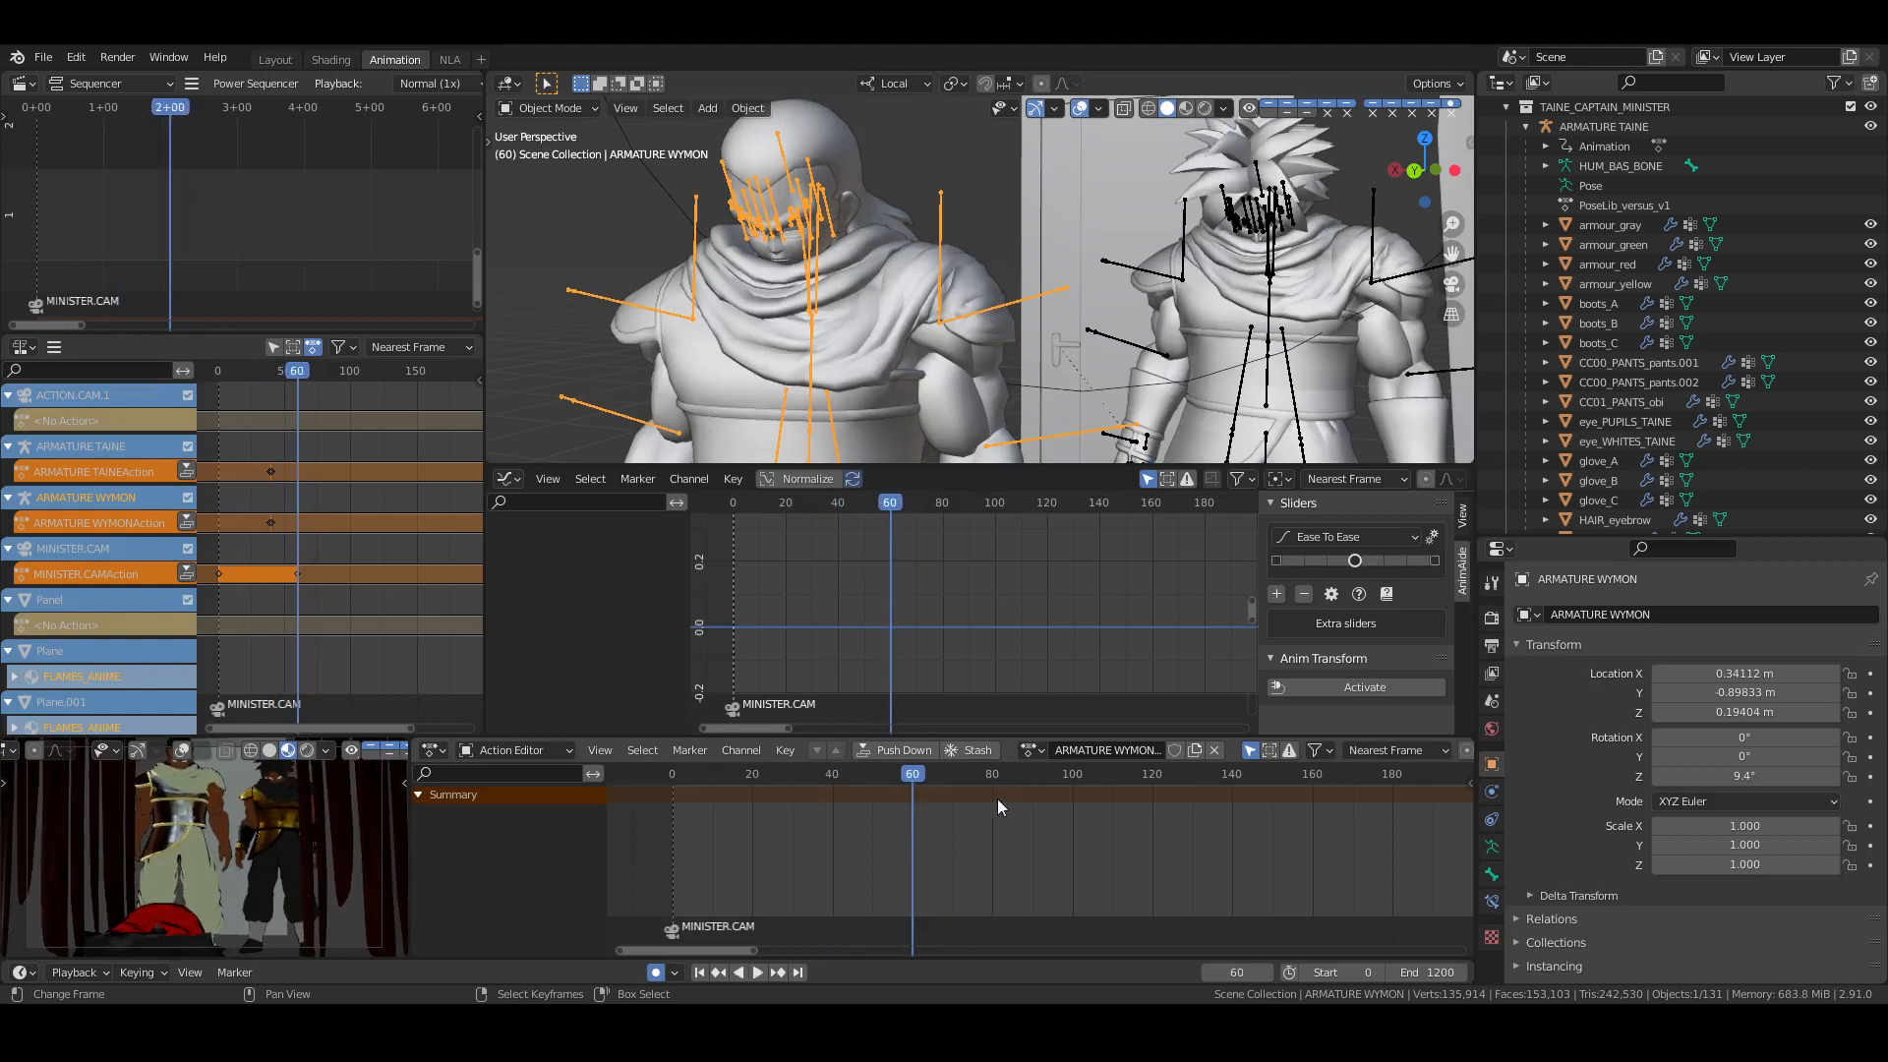
key("ctrl+Tab")
key("a")
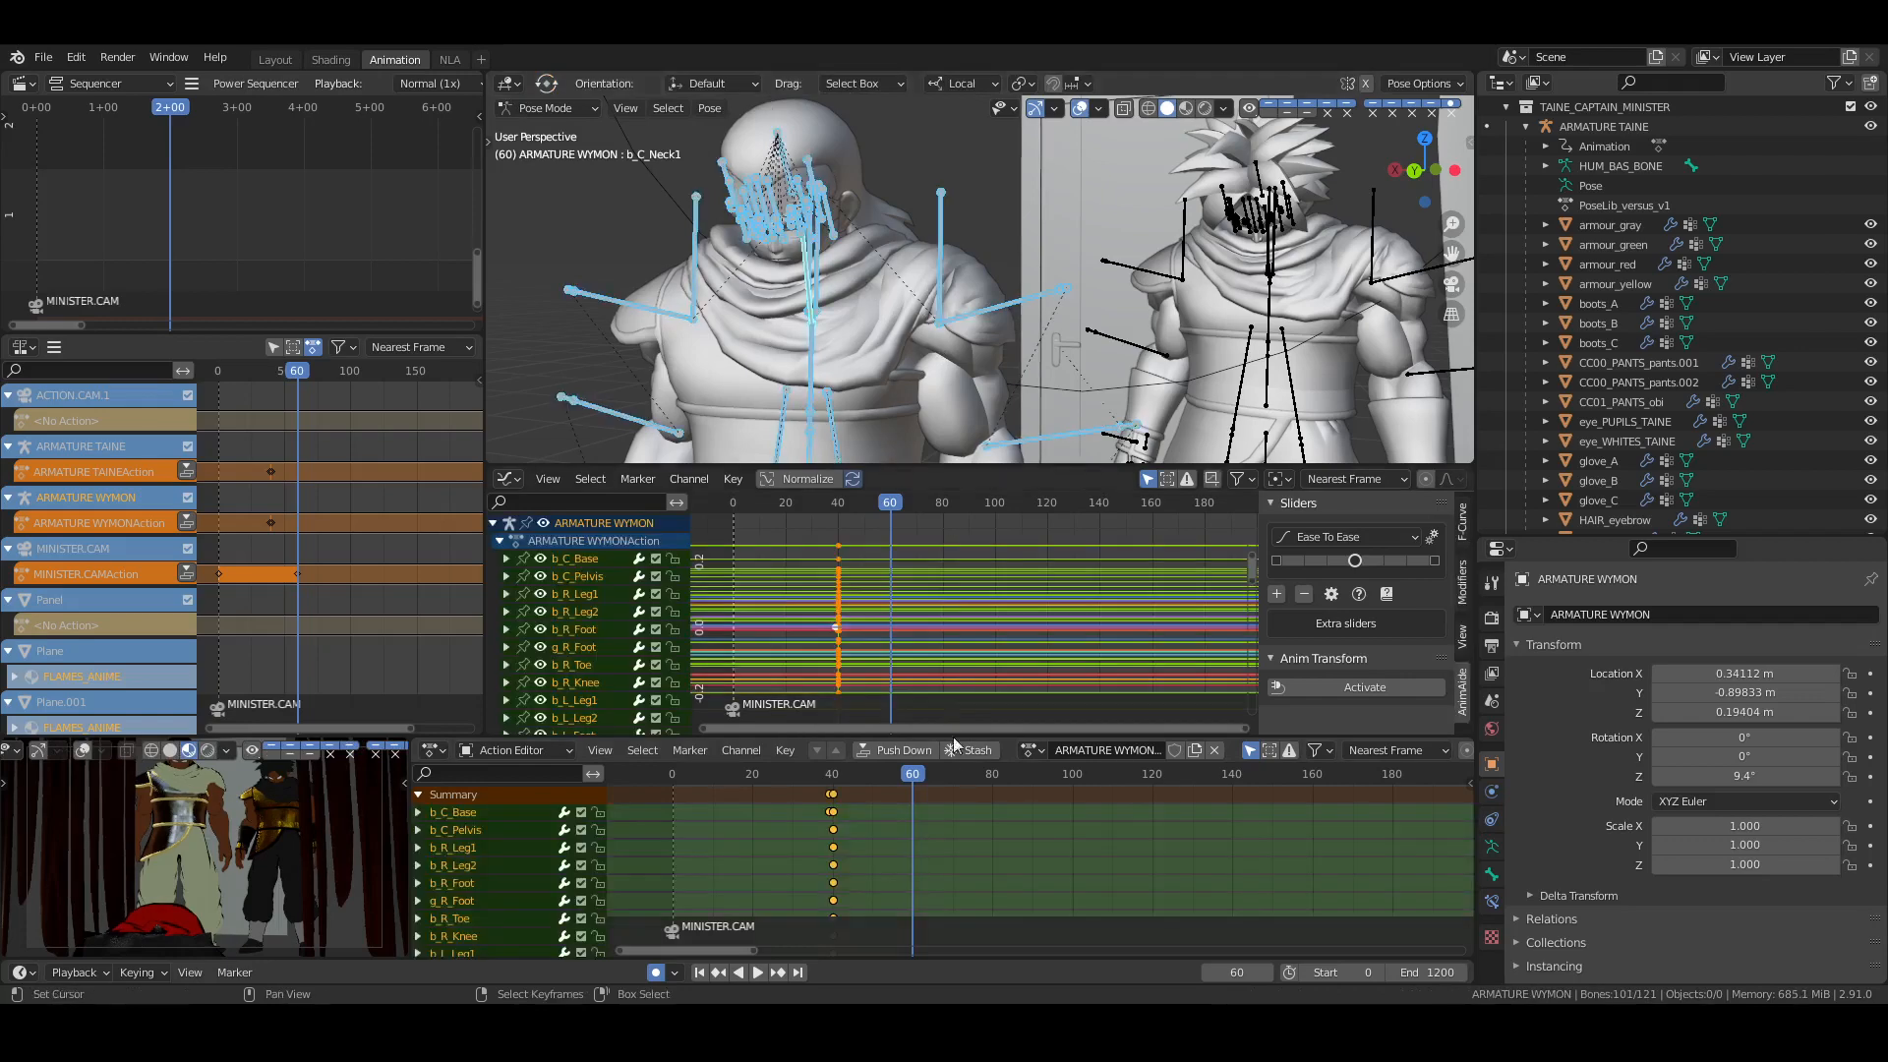
key("i")
left_click(1109, 348)
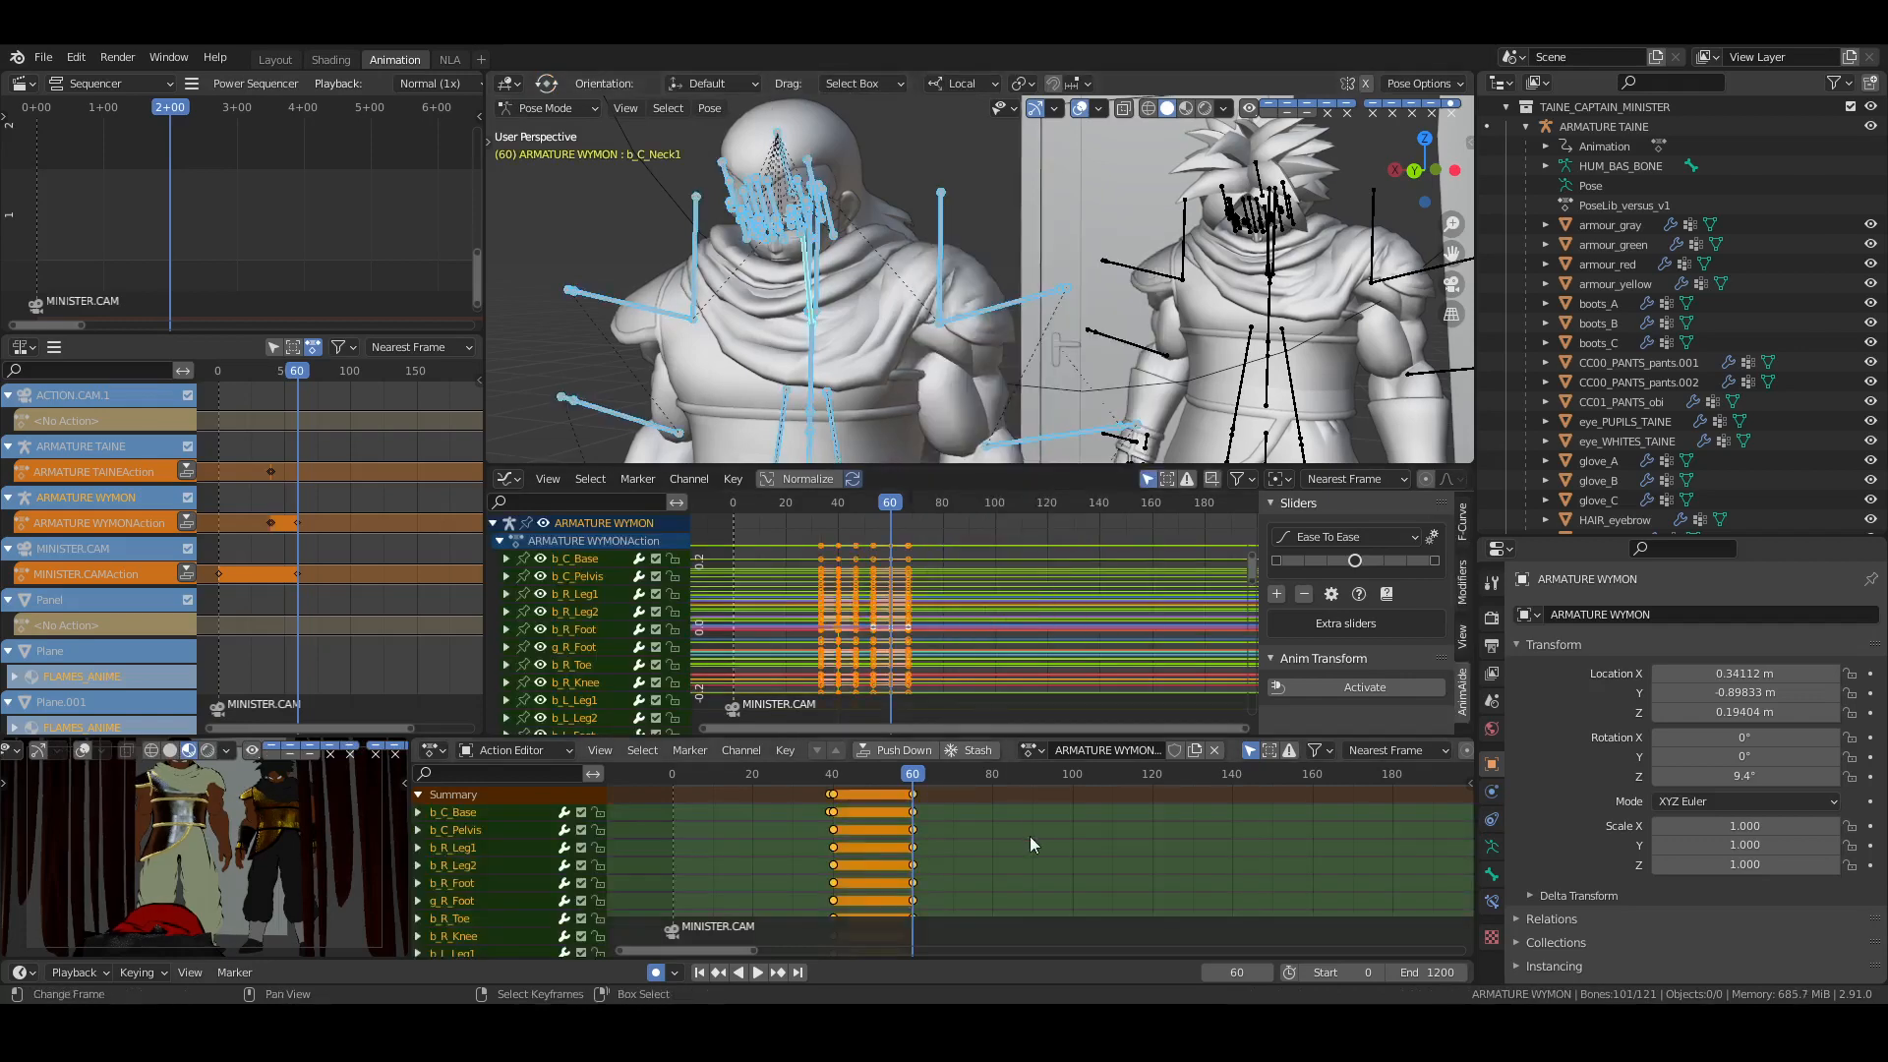
left_click(1029, 836)
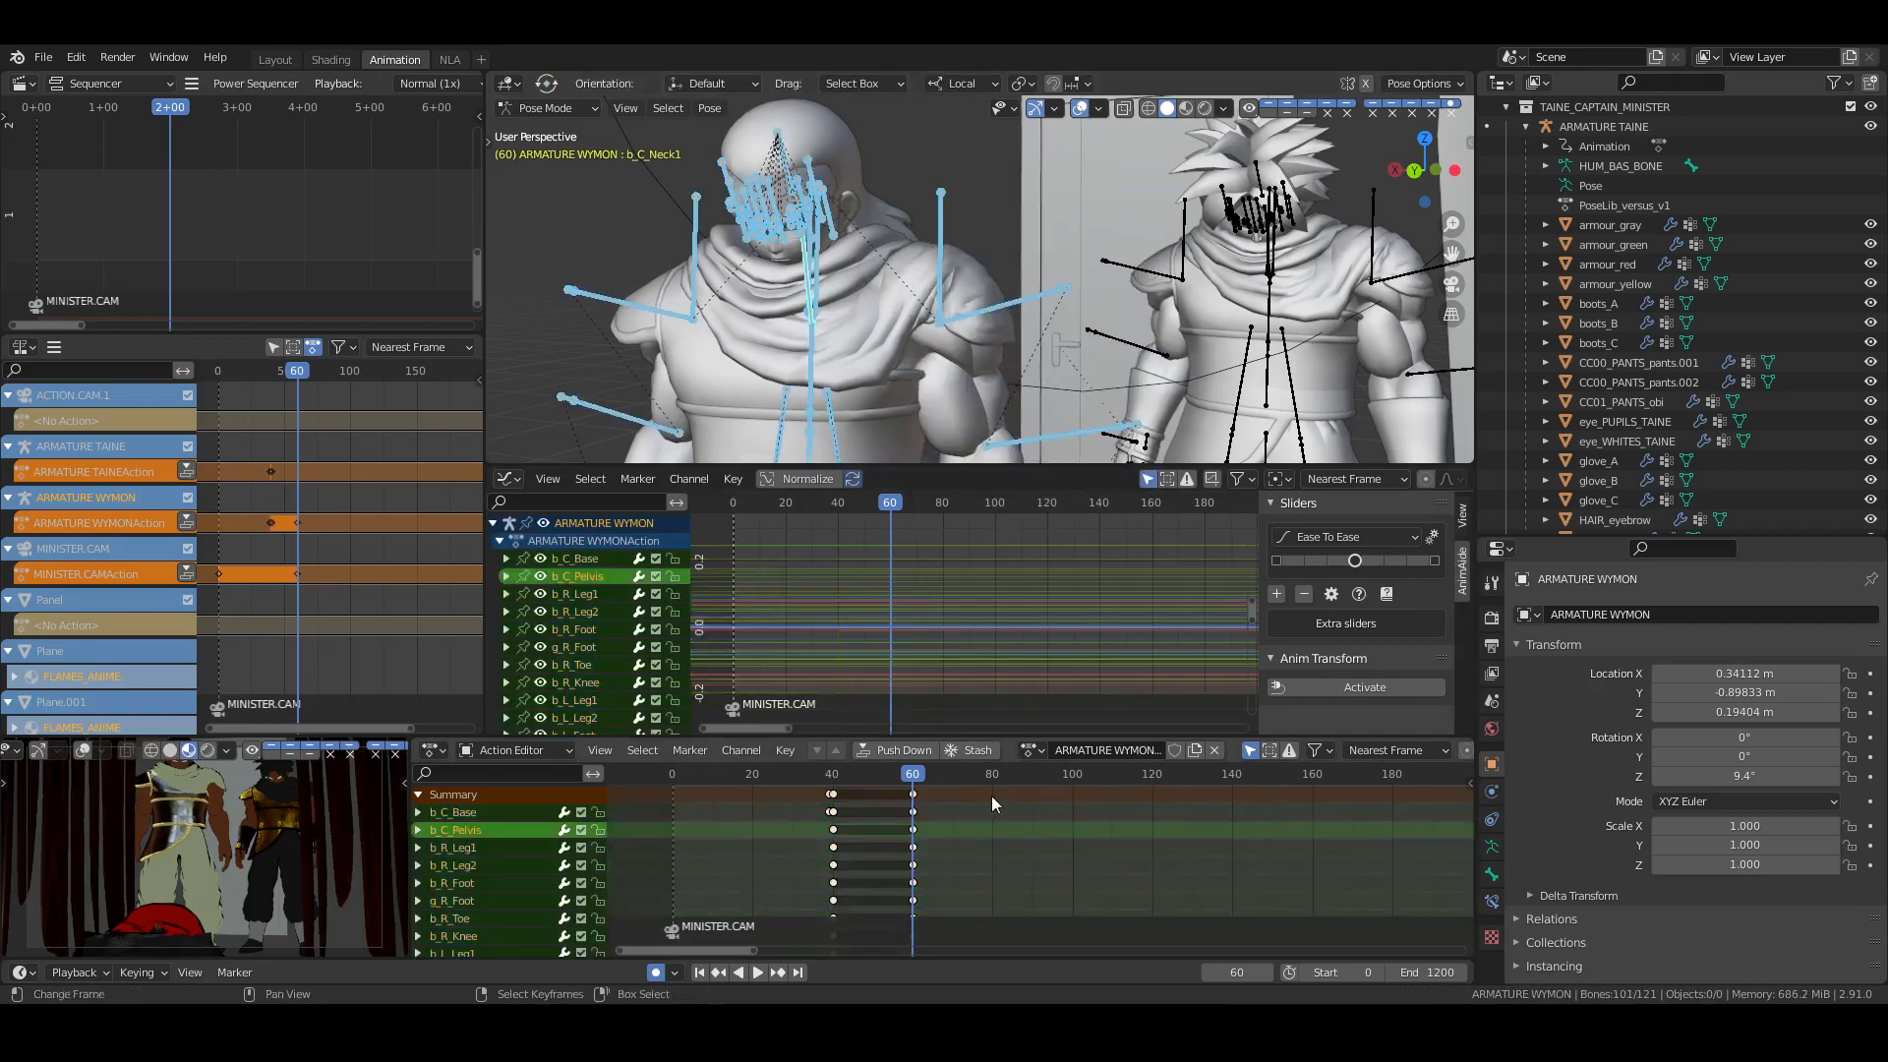
Go to frame 80, collapse the TAINE_CAPTAIN_MINISTER collection and select only Wymon's b_C_Neck1 bone
left_click(991, 795)
scroll(1625, 209, "up", 3)
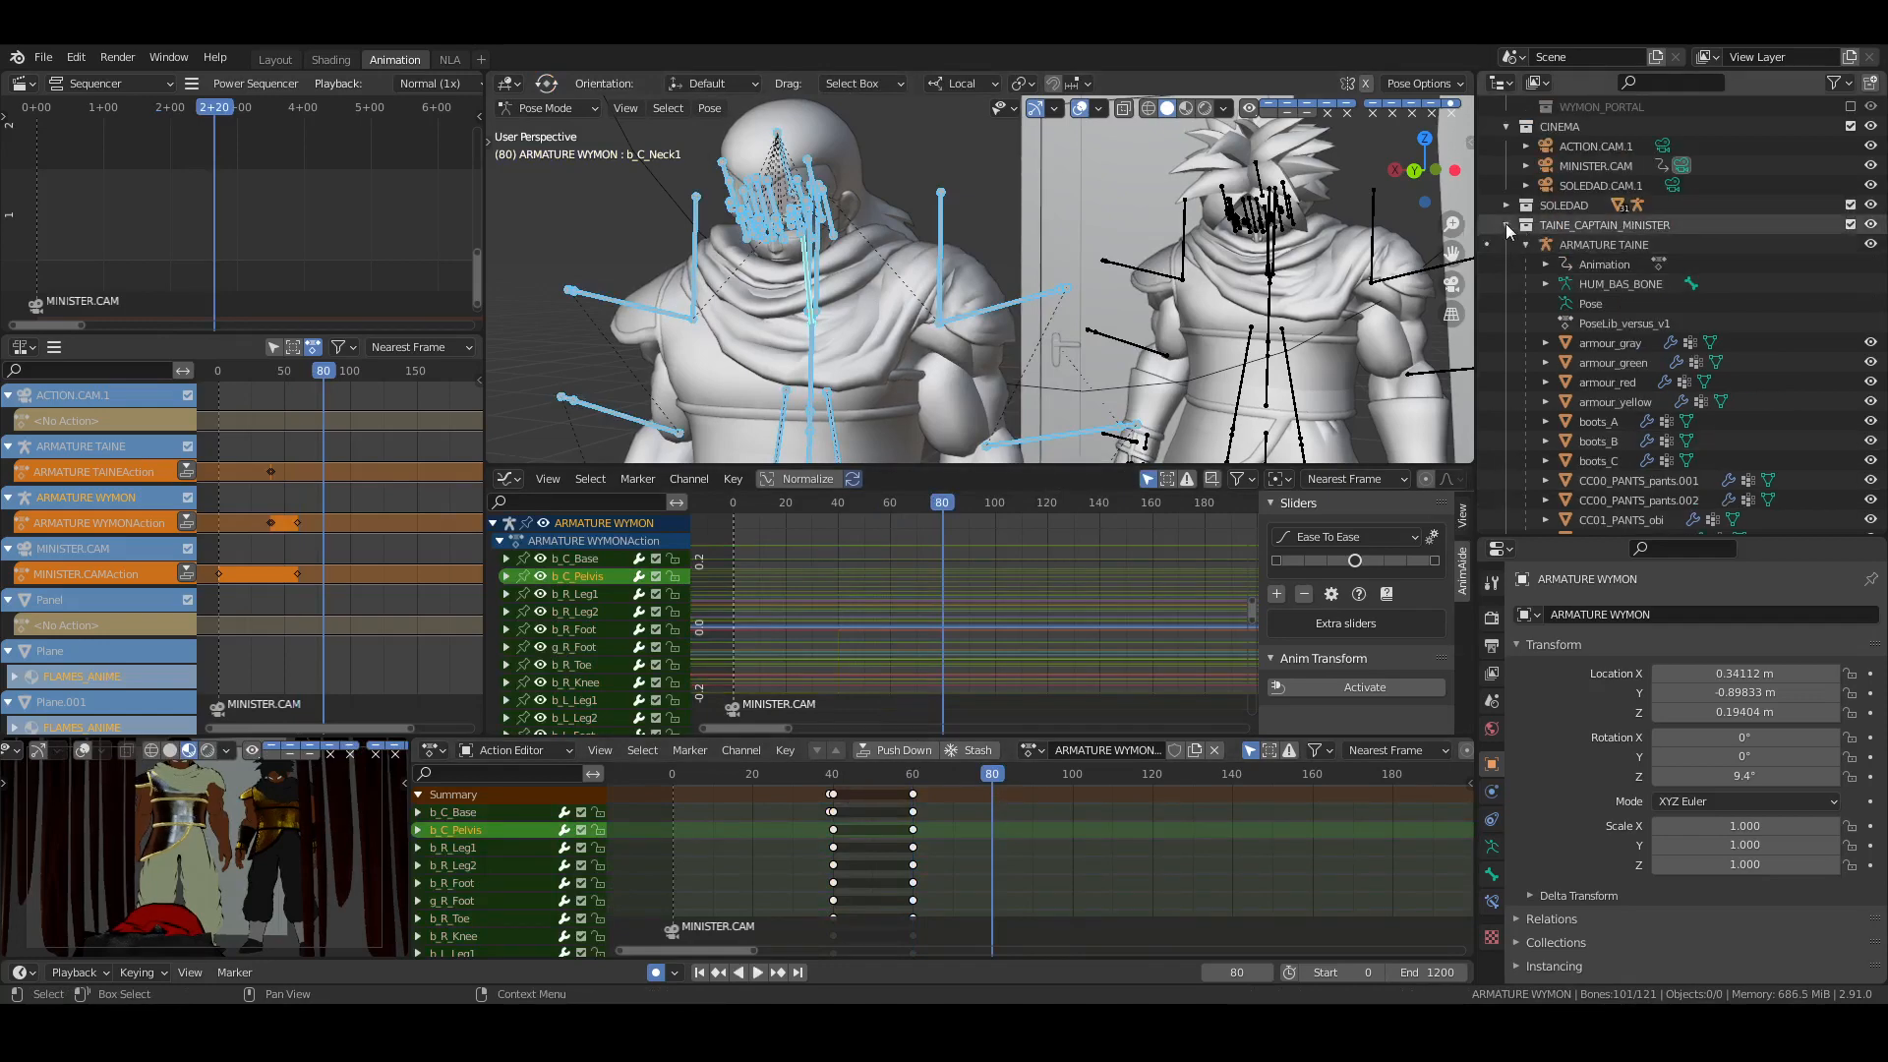
left_click(1507, 224)
key("period")
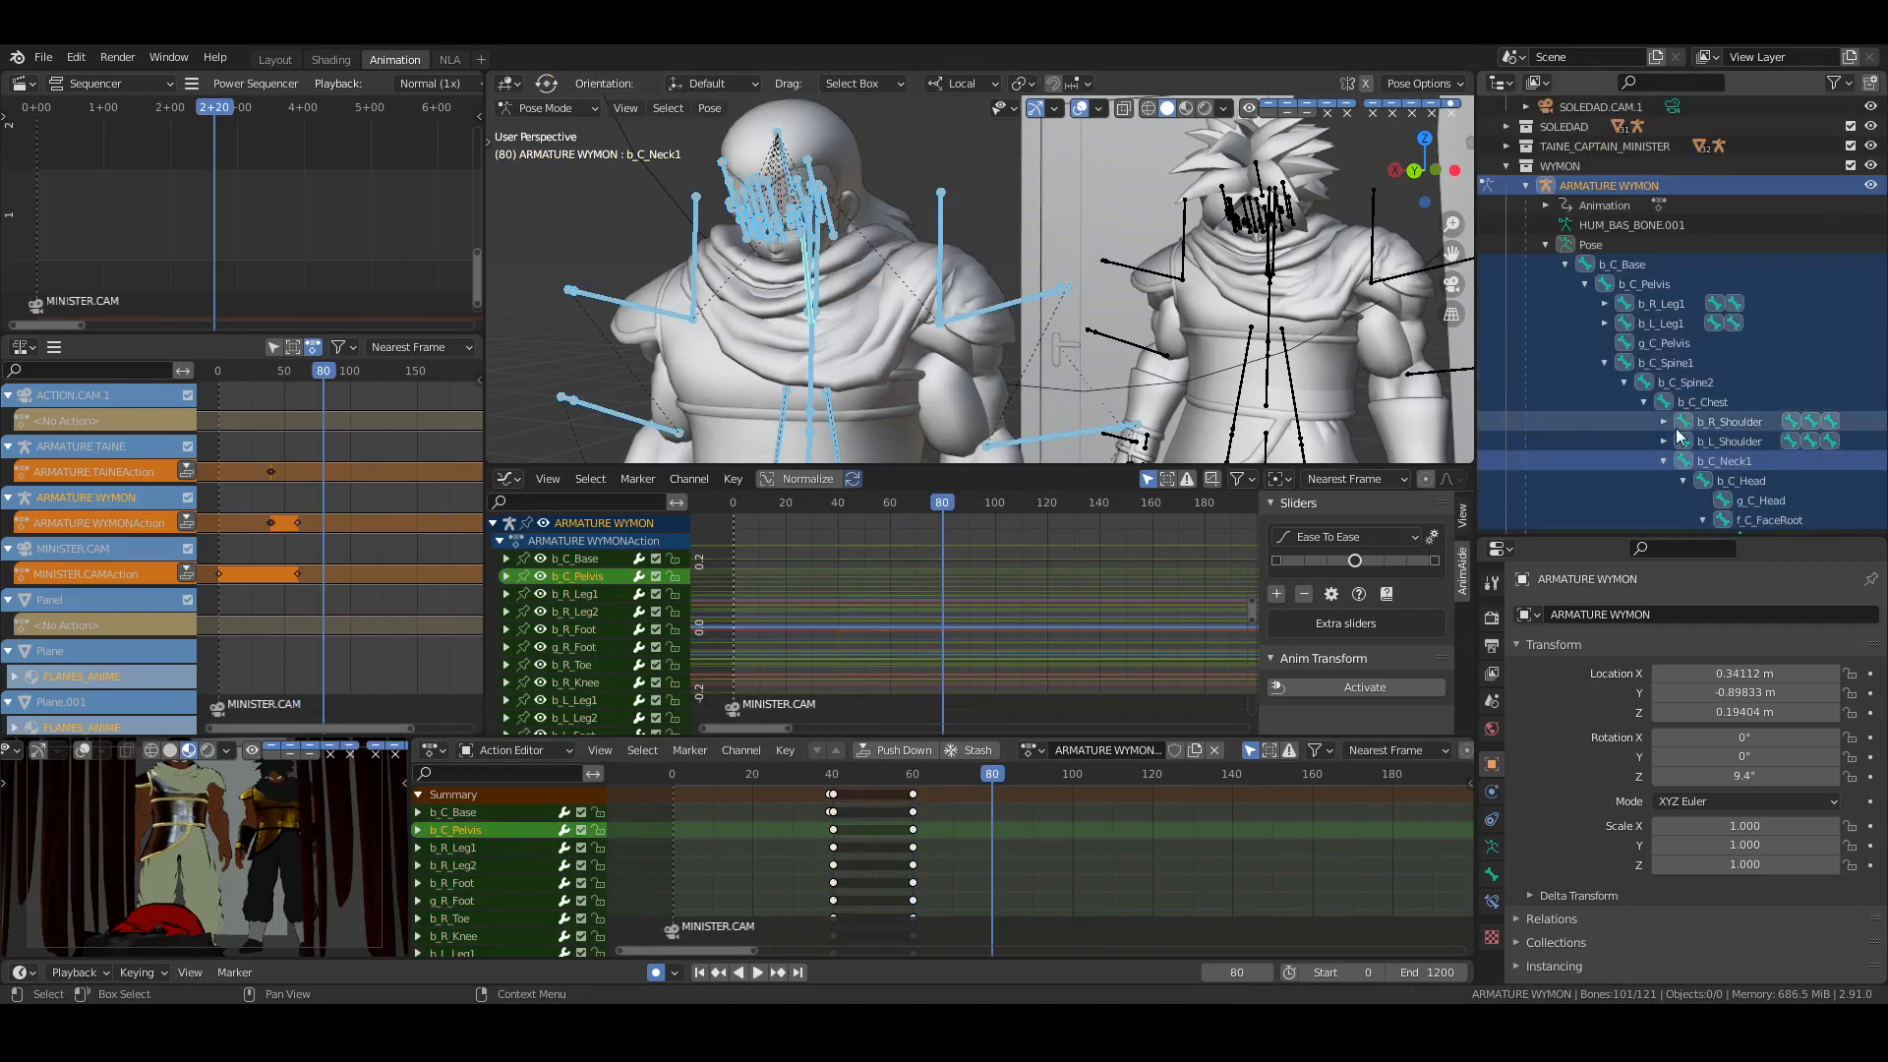
left_click(1732, 462)
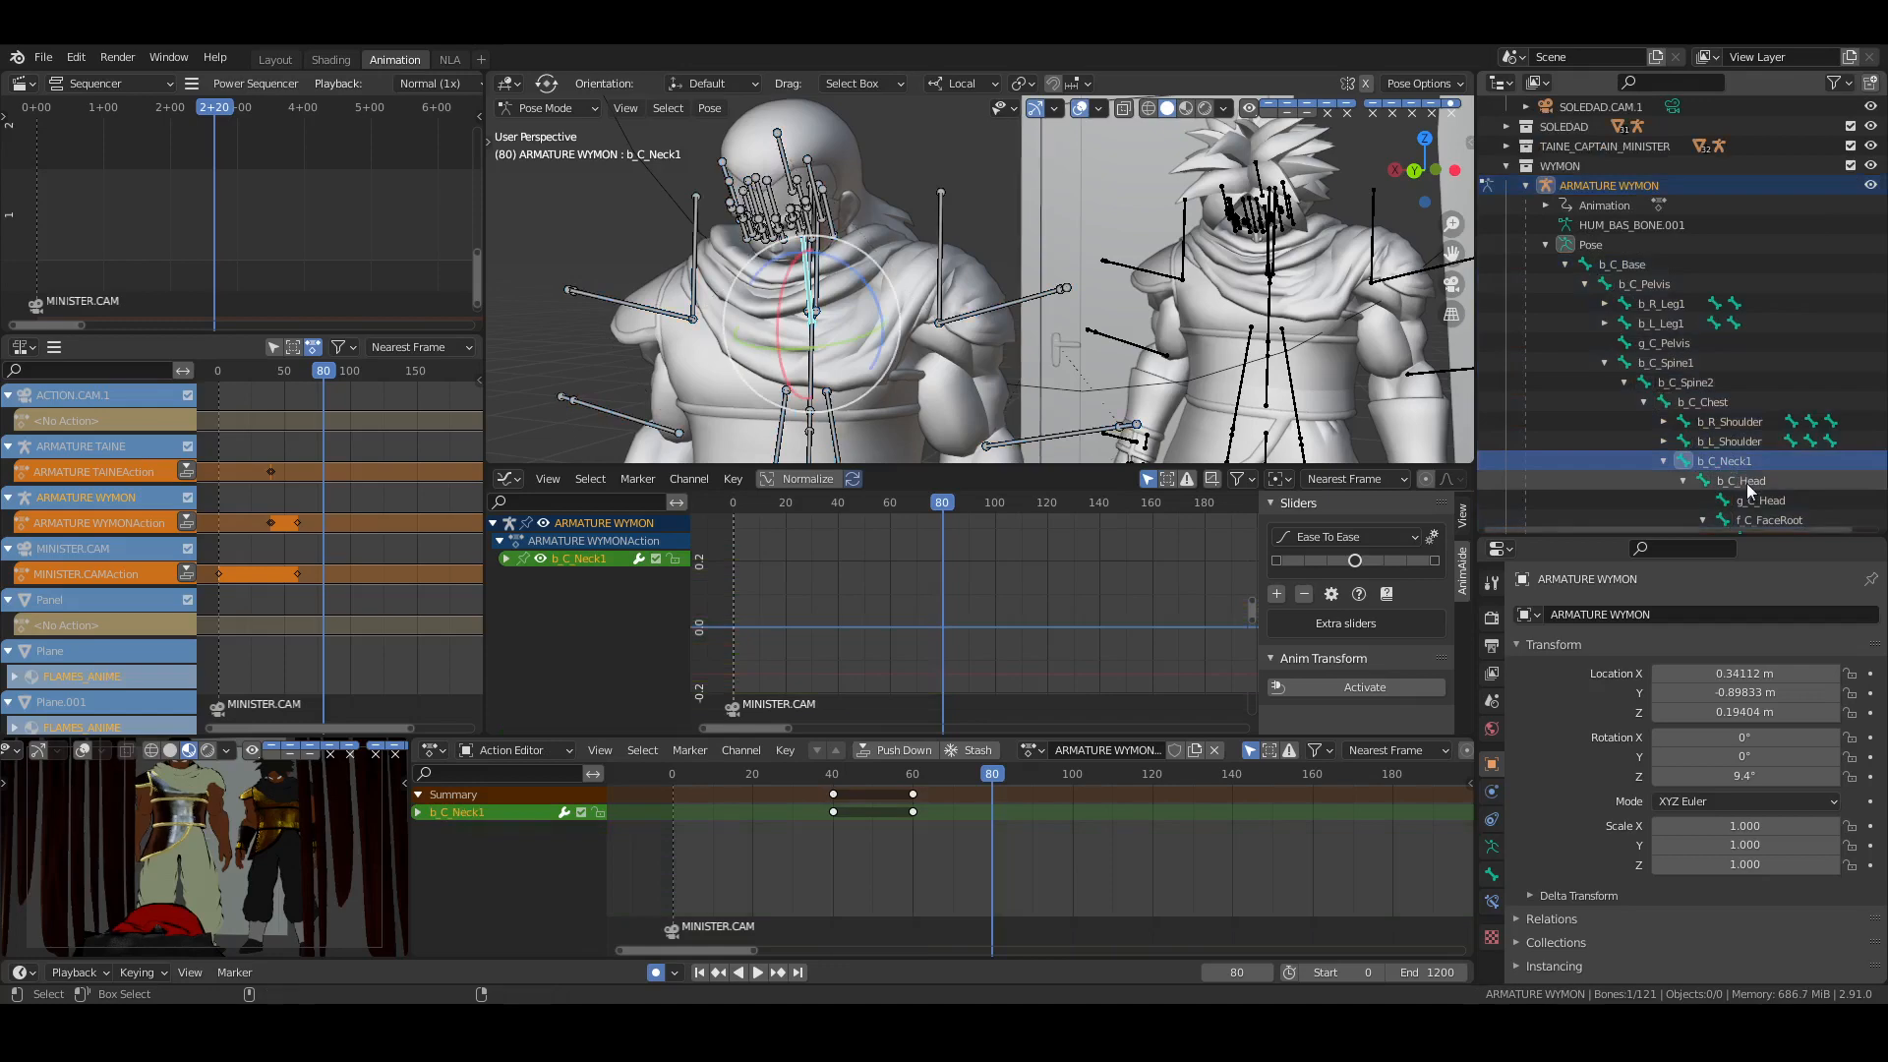
left_click(1746, 483, "ctrl")
left_click(1745, 466)
middle_click_drag(969, 211, 1066, 186)
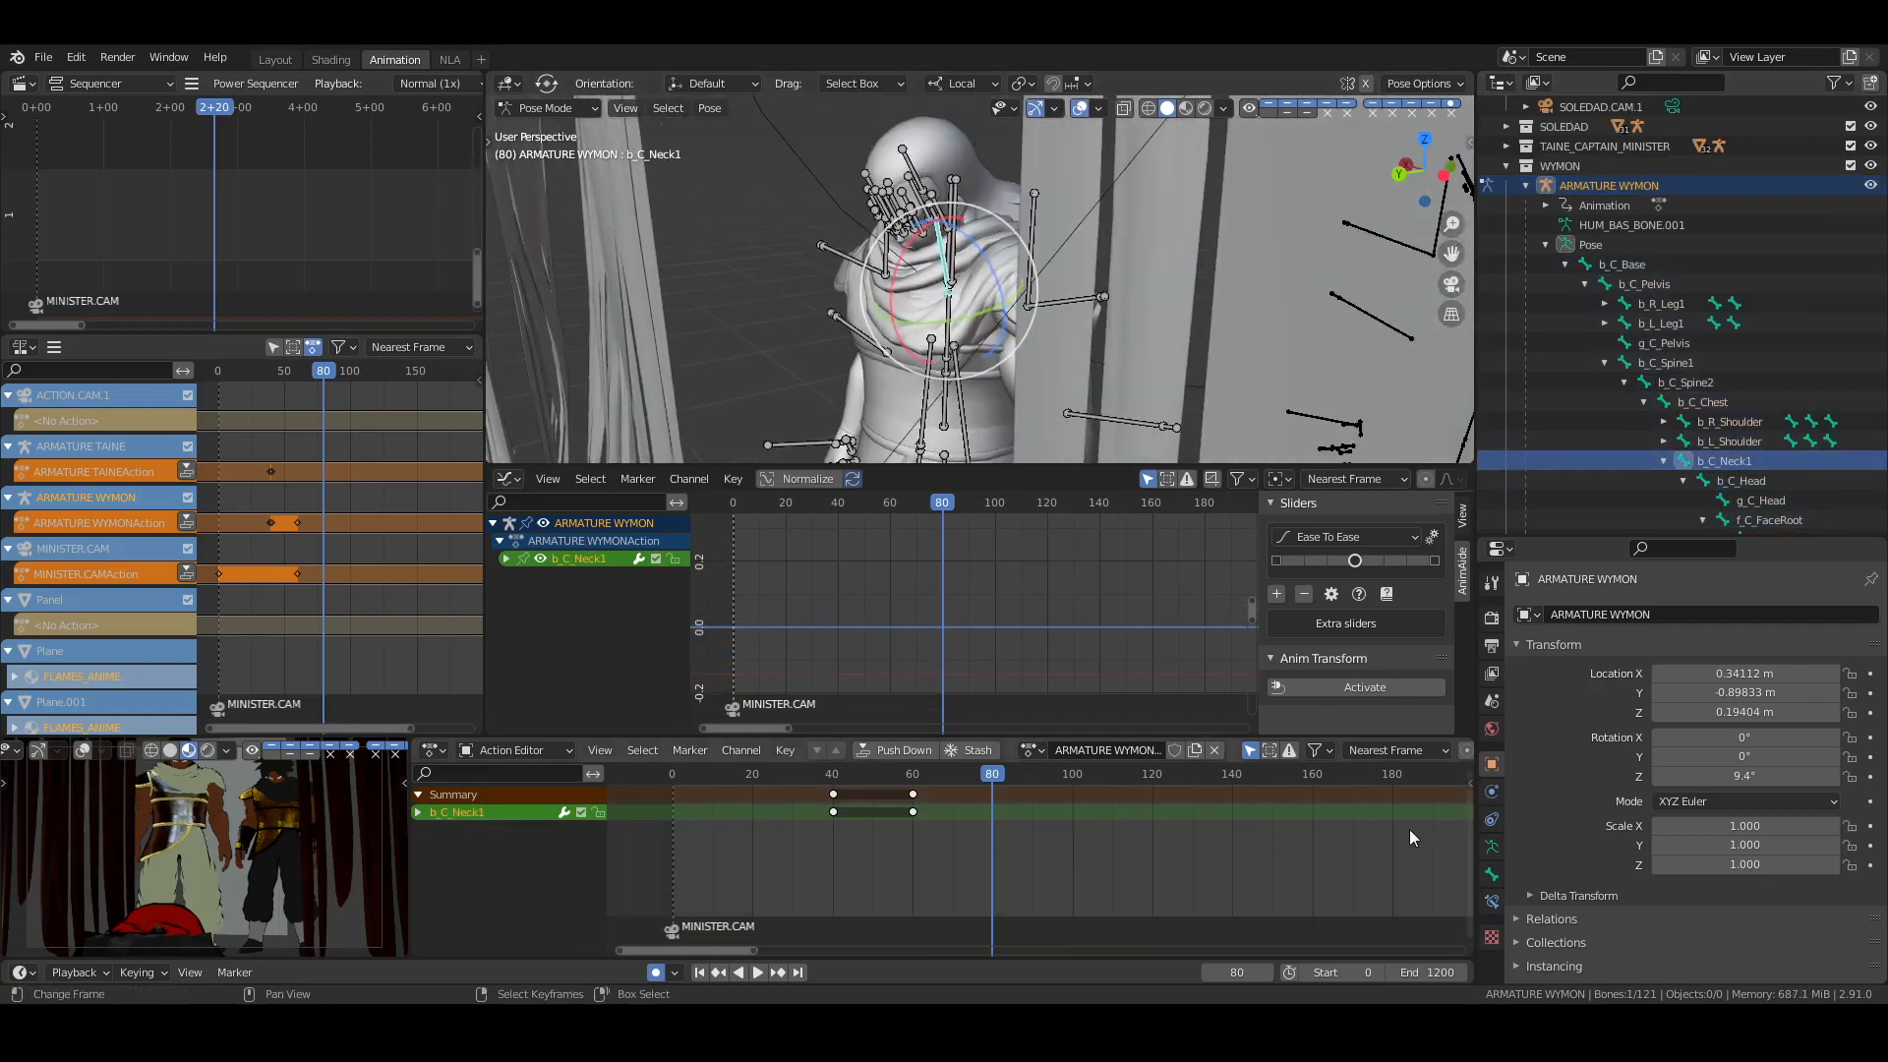
Bring up the Pose Library settings of Wymon's armature, save the file and check which pose libraries are available
left_click(1492, 847)
left_click(1531, 841)
scroll(1563, 786, "down", 4)
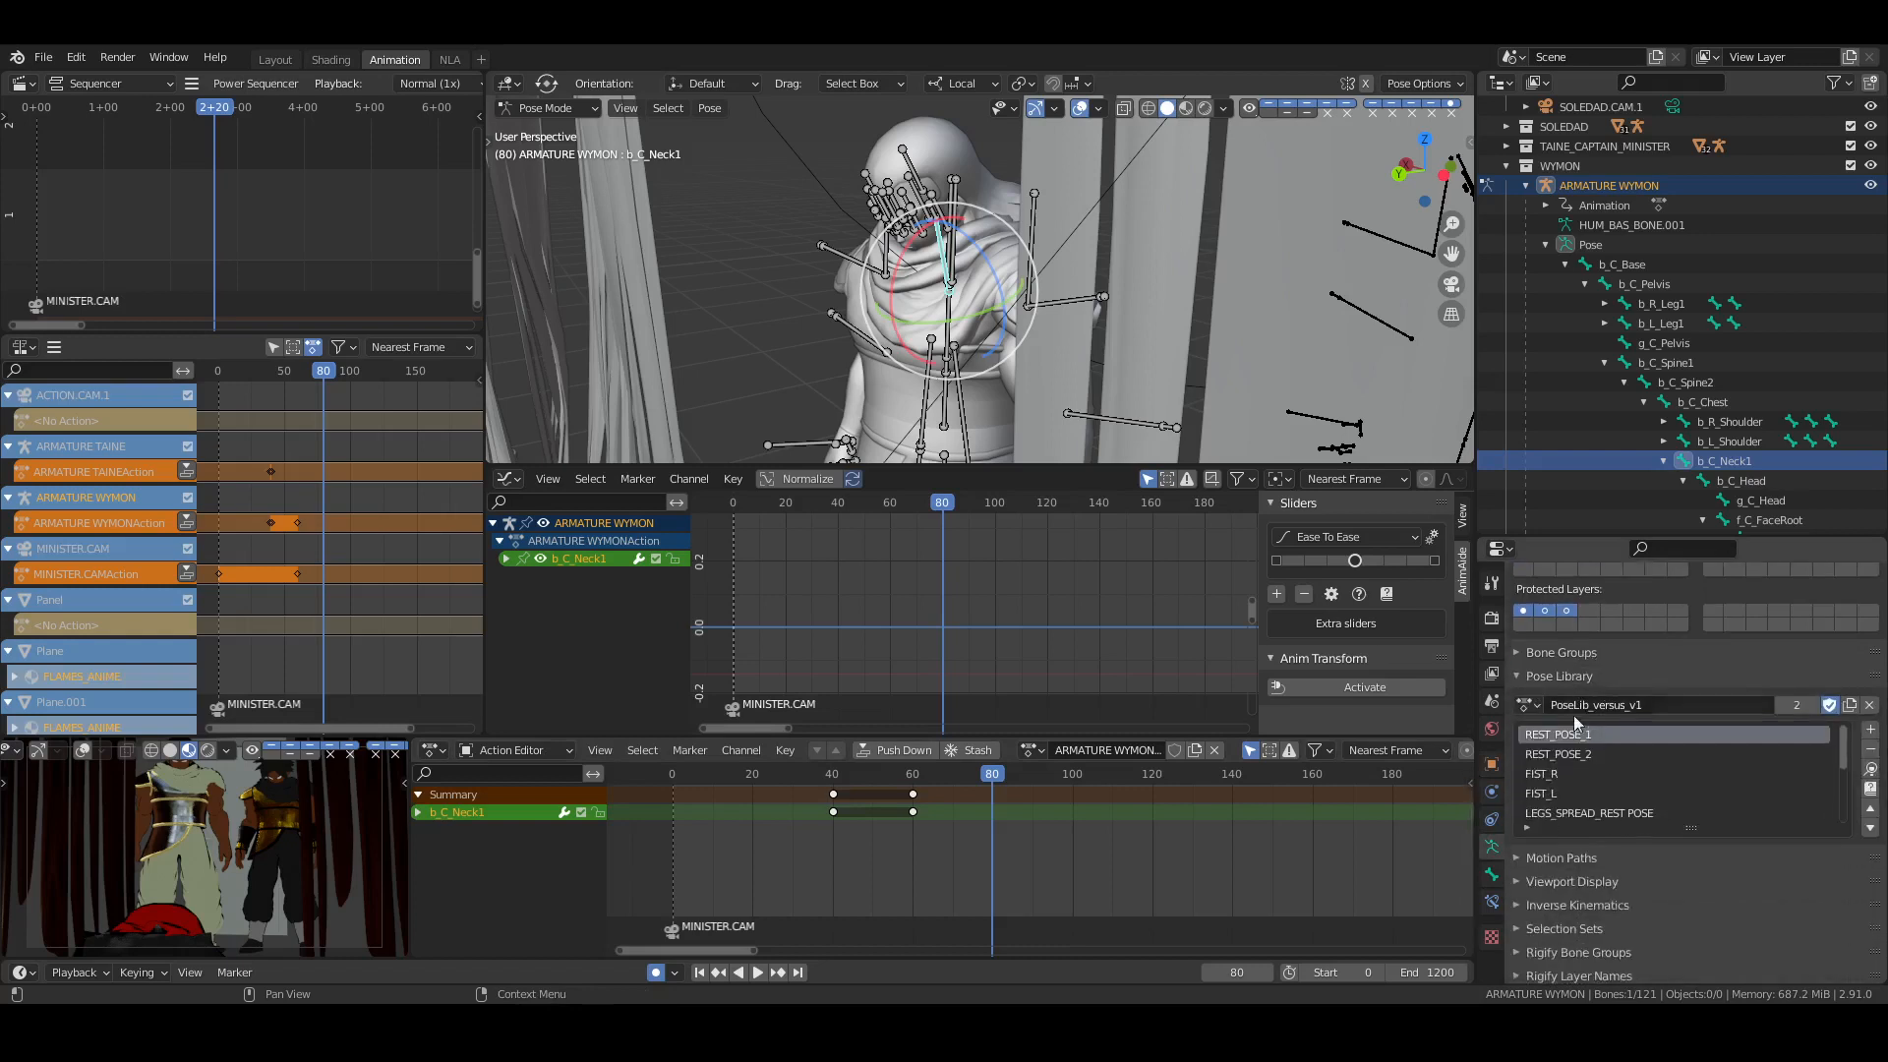
key("ctrl+s")
left_click(1531, 701)
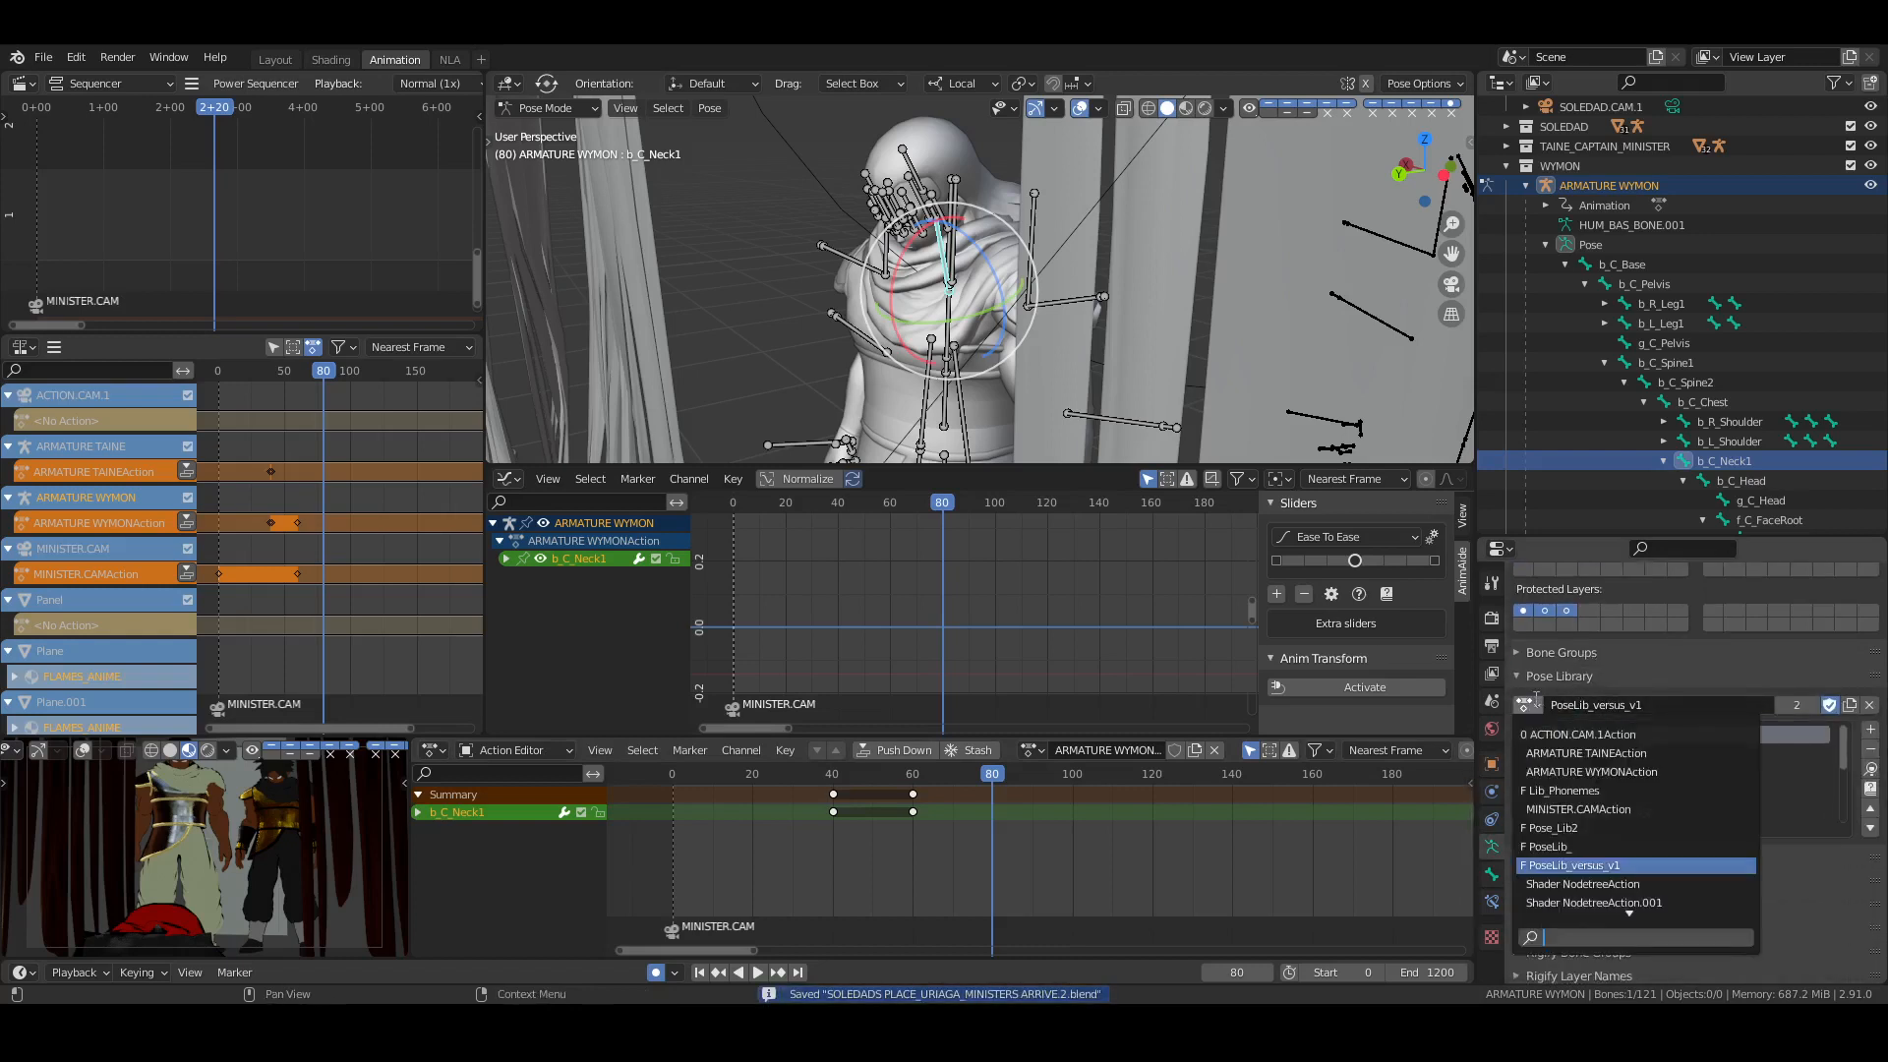
Append the PoseLib.1 and PoseLib.2_HAND GESTURES actions from POSE LIBRARY 1.blend in the POSE_LIBRARY_VERSUS folder
left_click(43, 57)
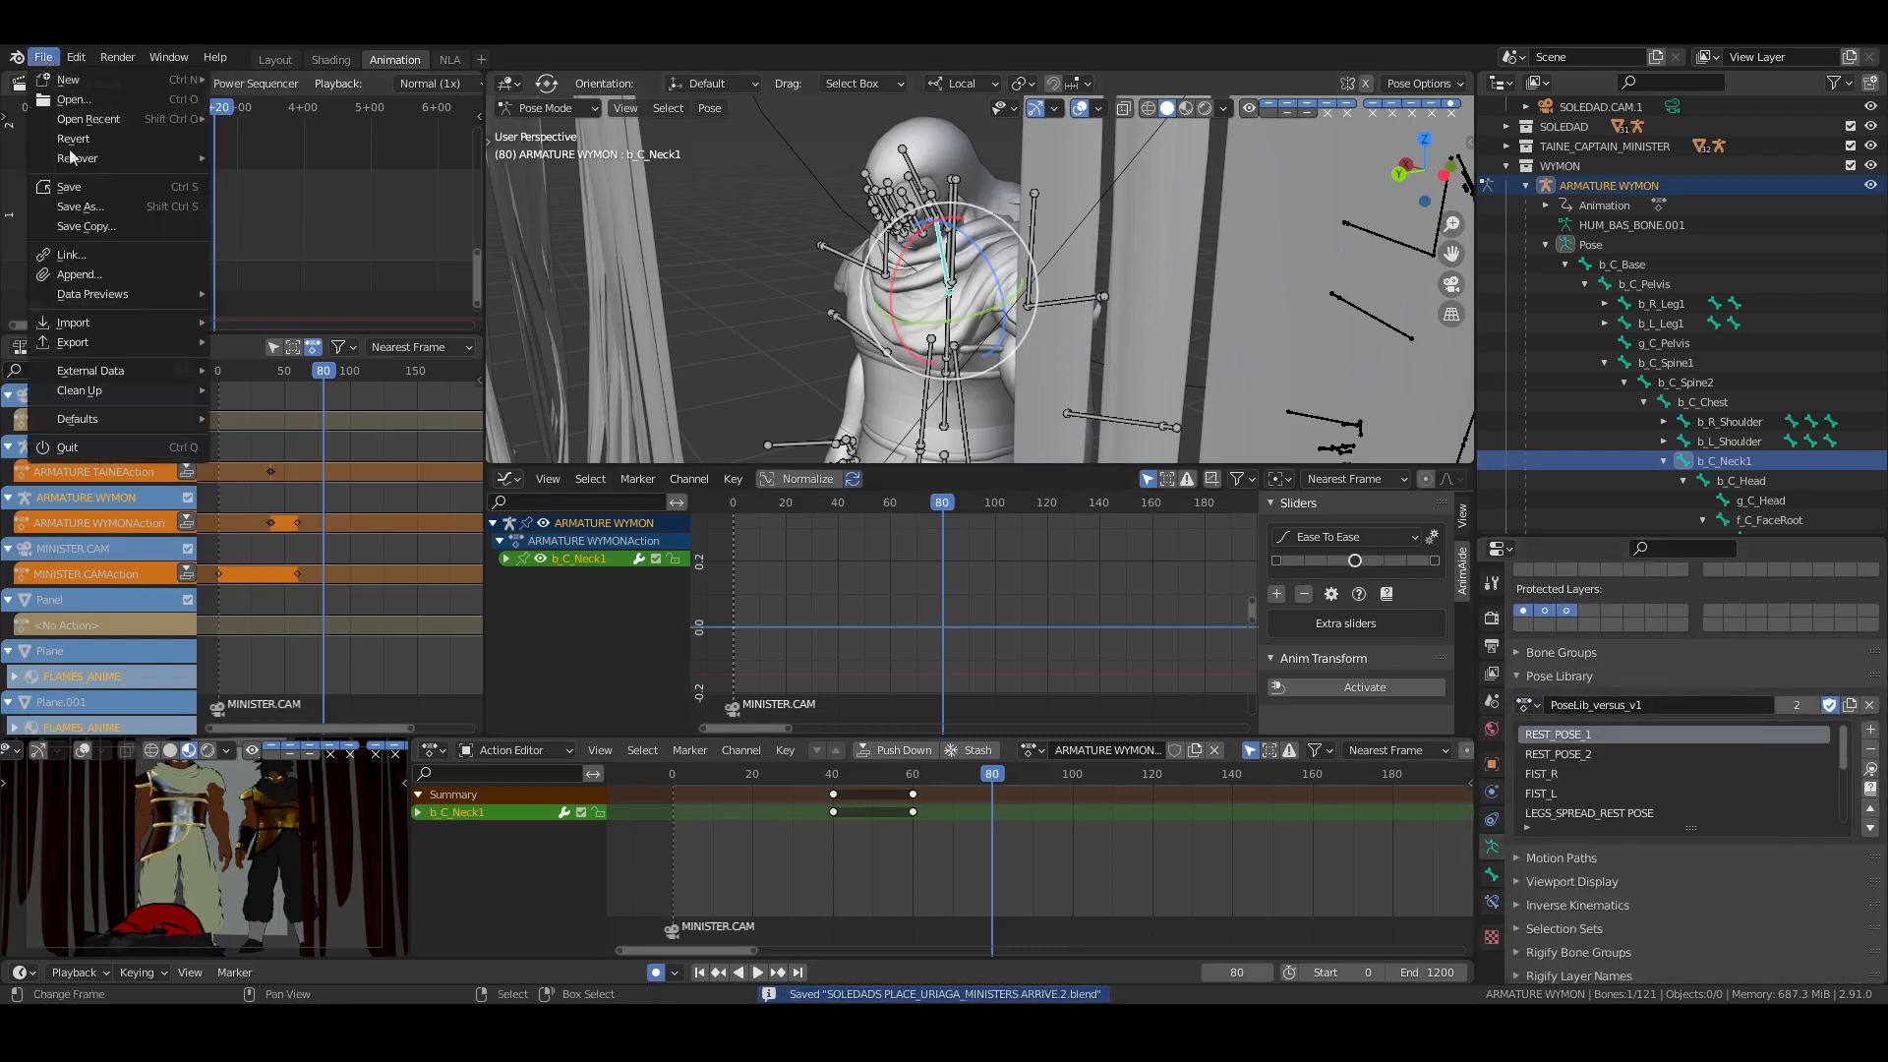
left_click(79, 274)
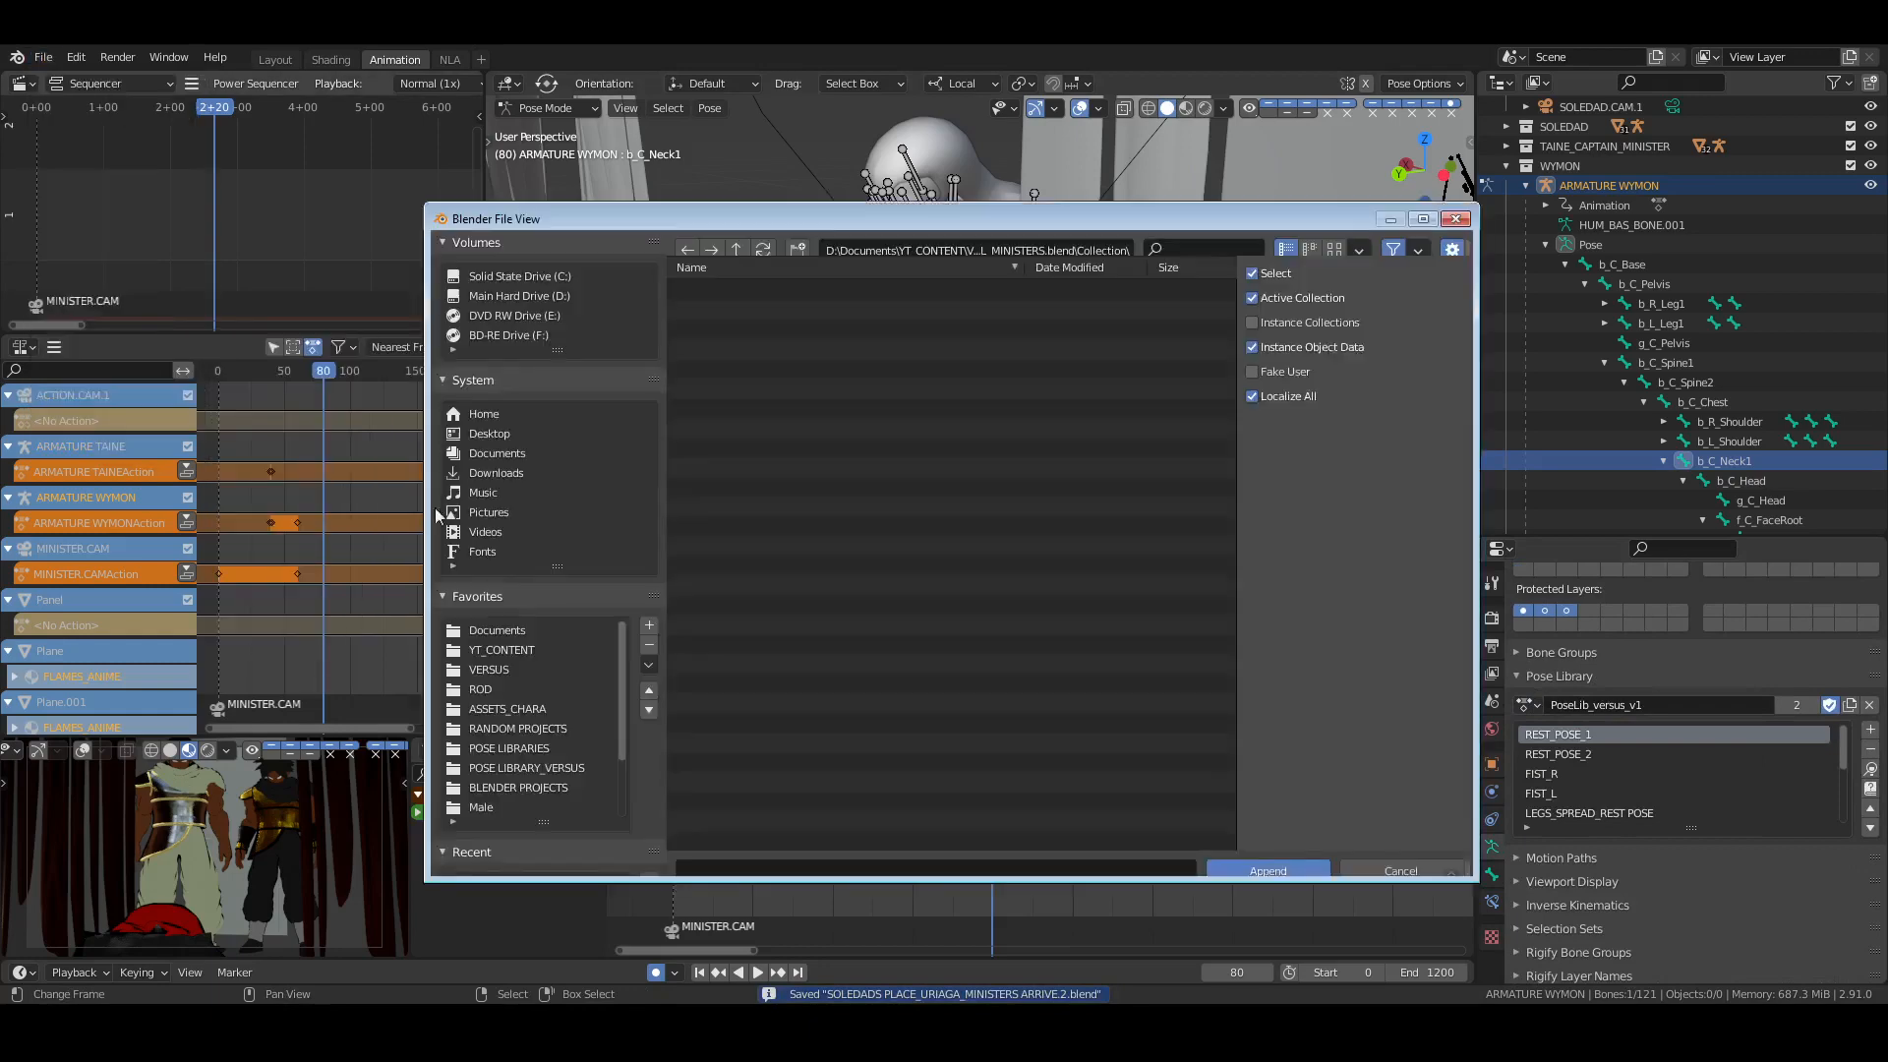
left_click(557, 765)
double_click(751, 307)
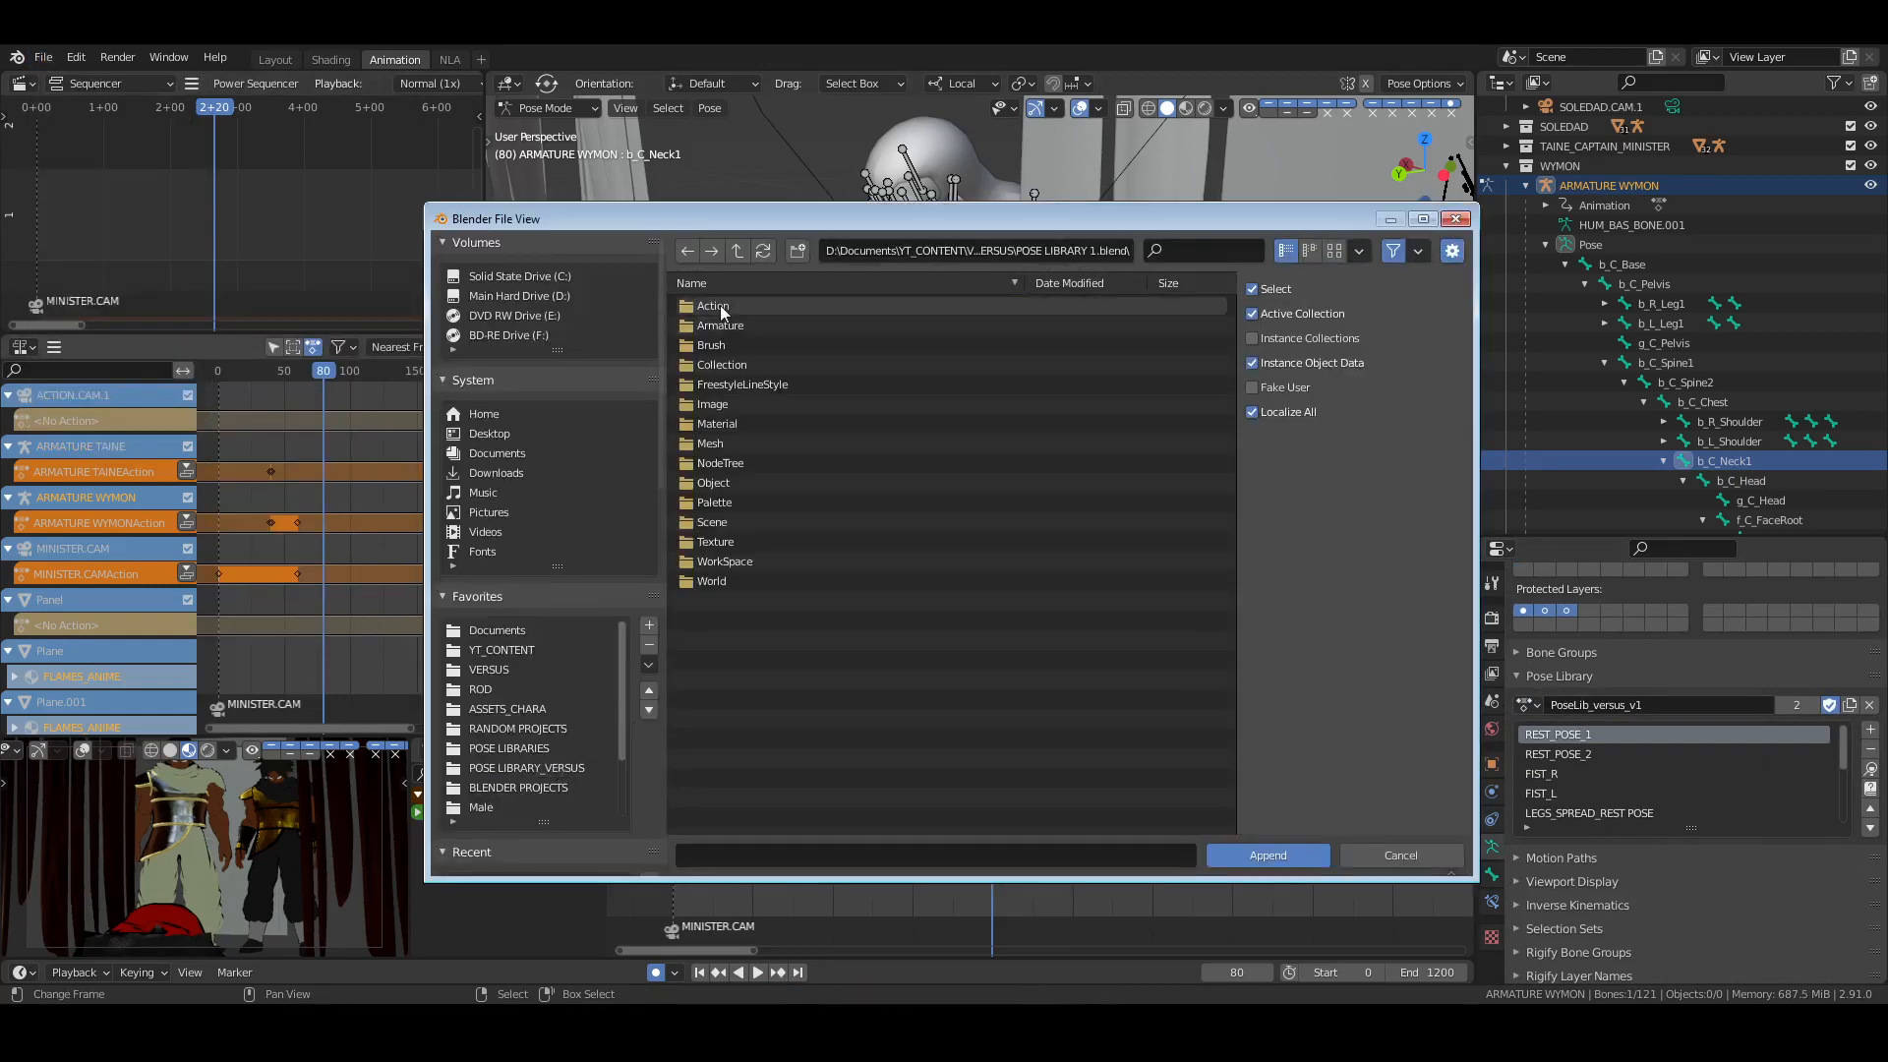
double_click(720, 305)
left_click_drag(718, 356, 740, 312)
left_click(1310, 852)
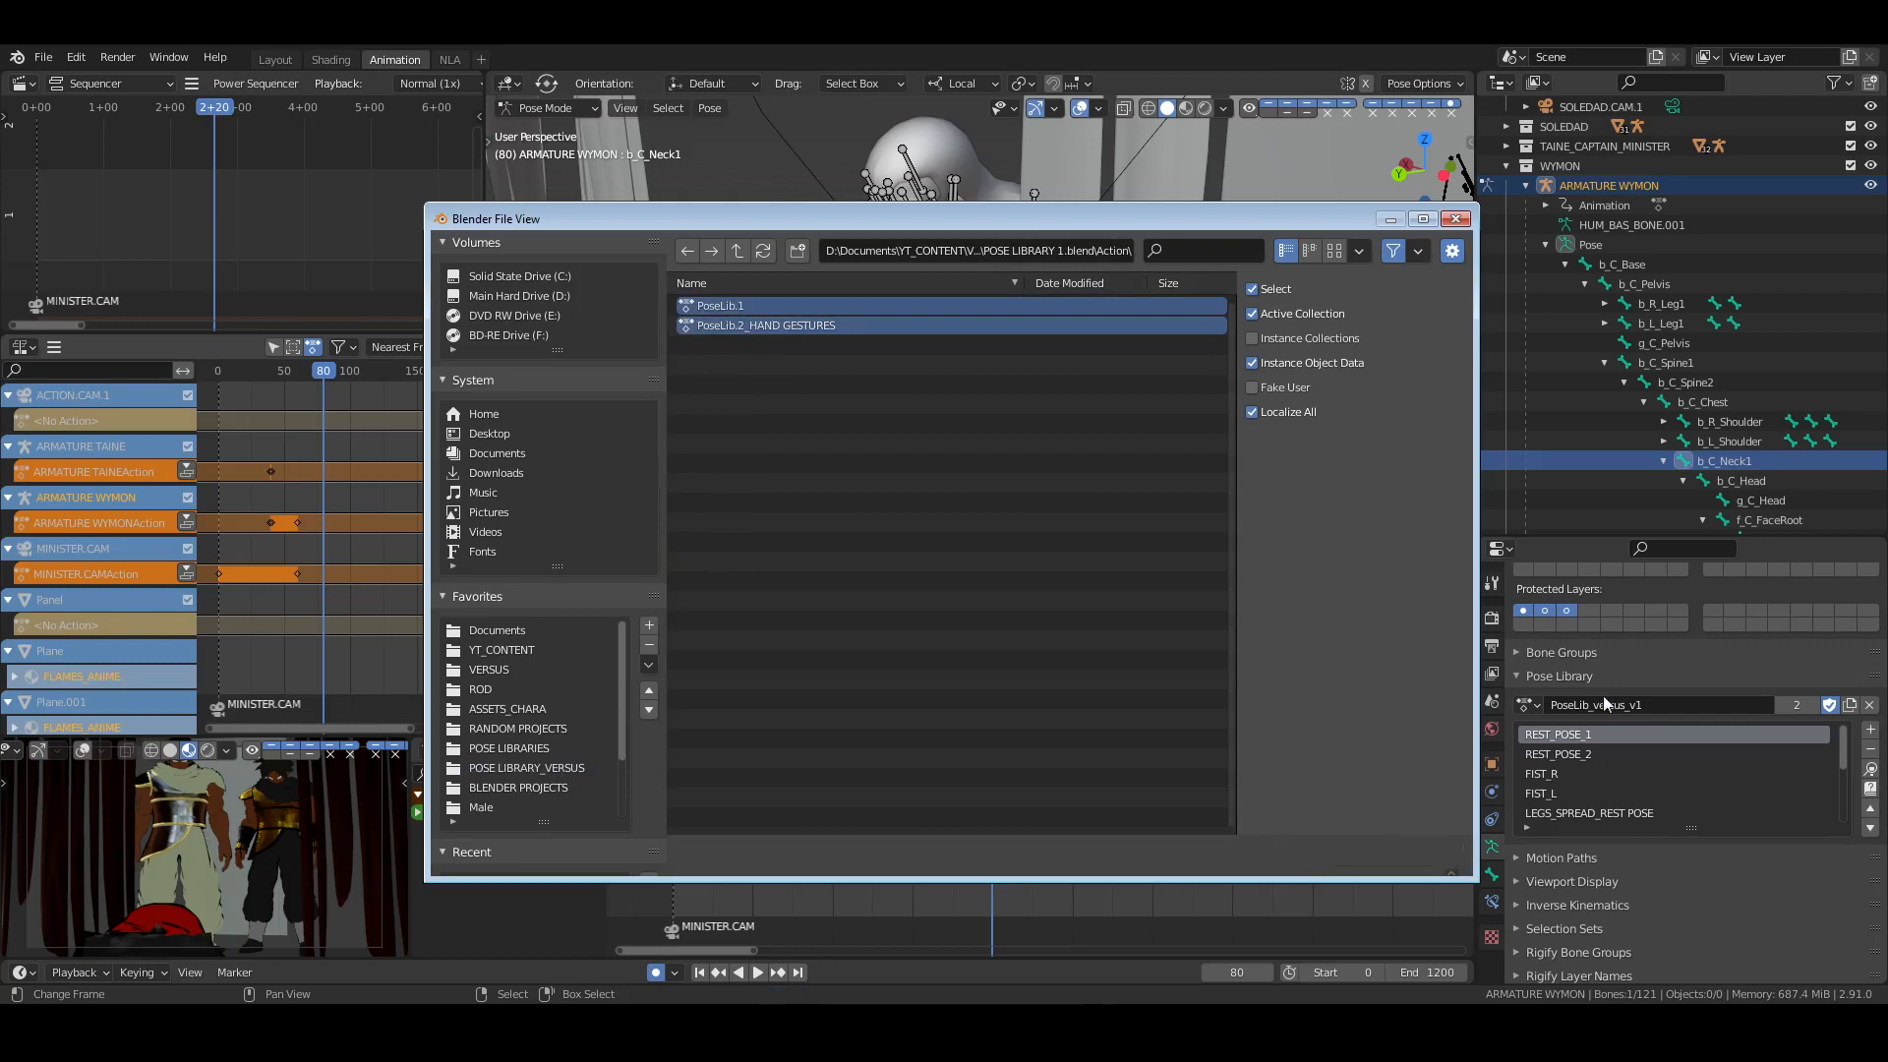
Give the PoseLib.1 and PoseLib.2_HAND GESTURES pose libraries a fake user each and save the file
left_click(1527, 705)
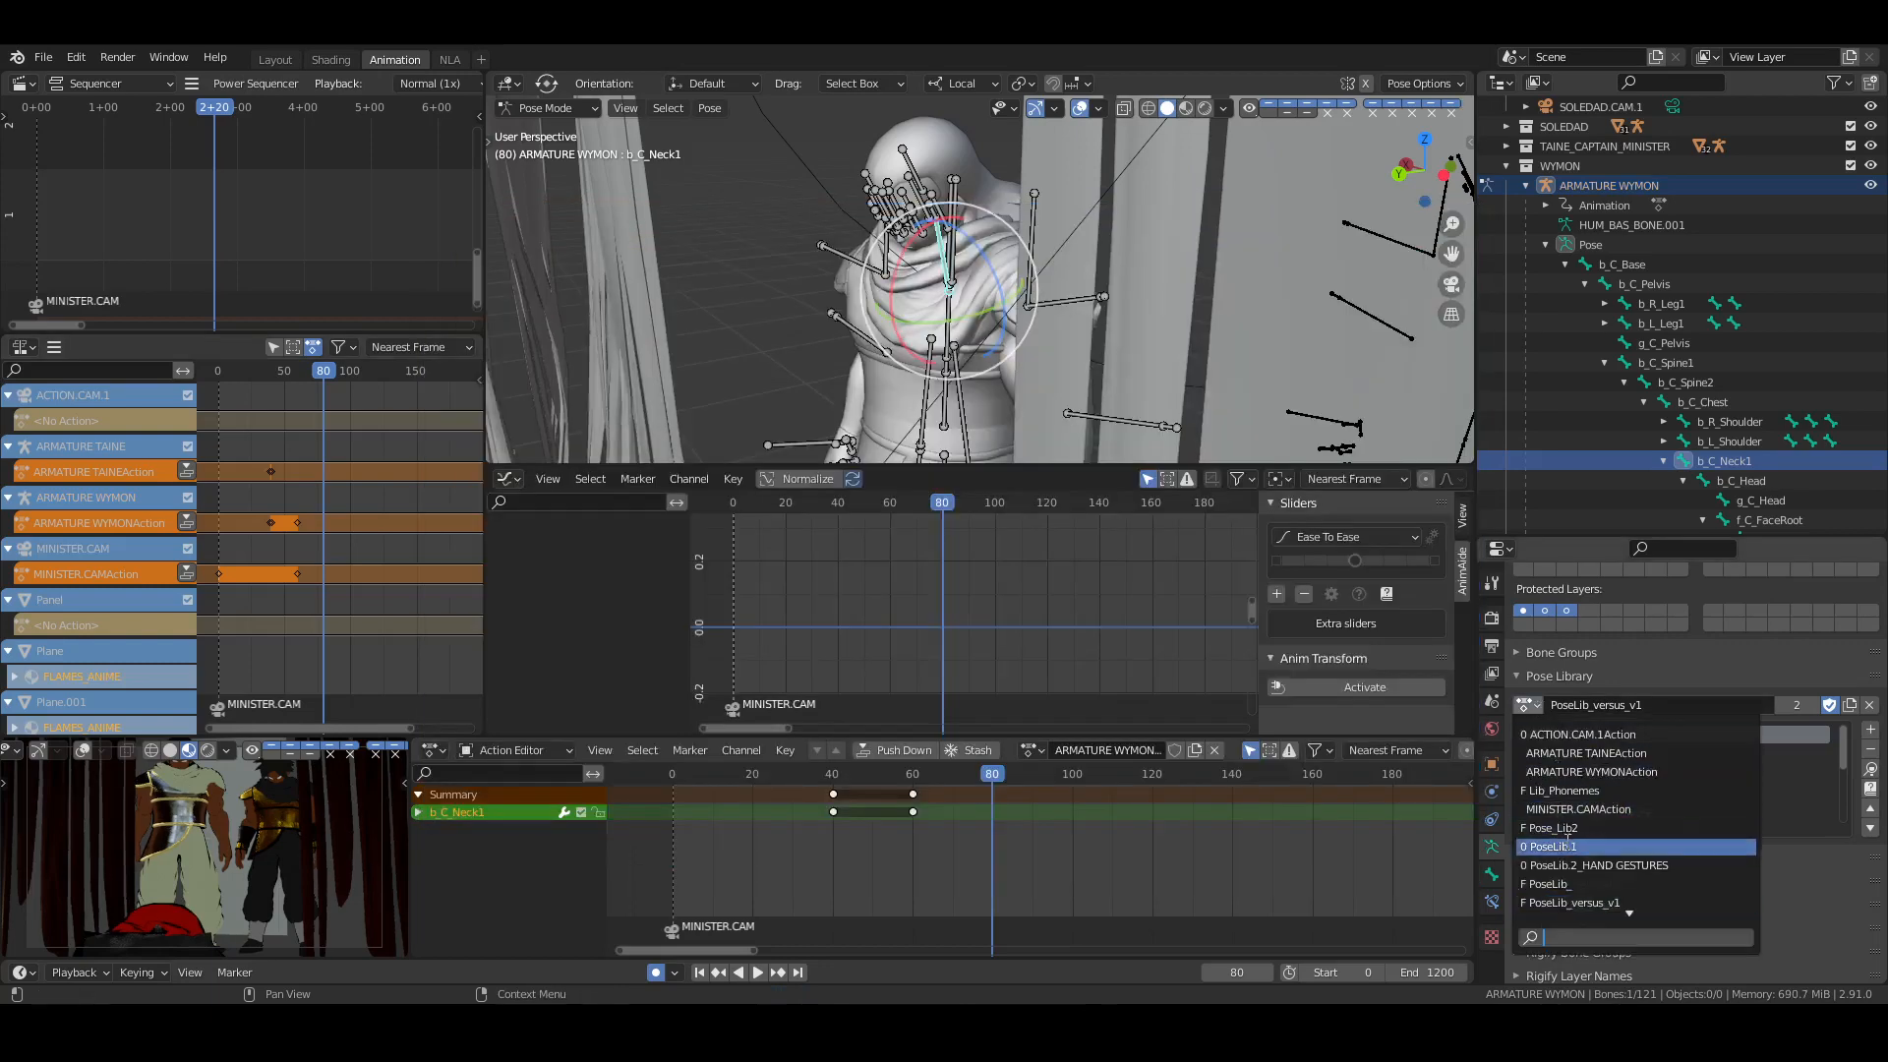
left_click(1567, 844)
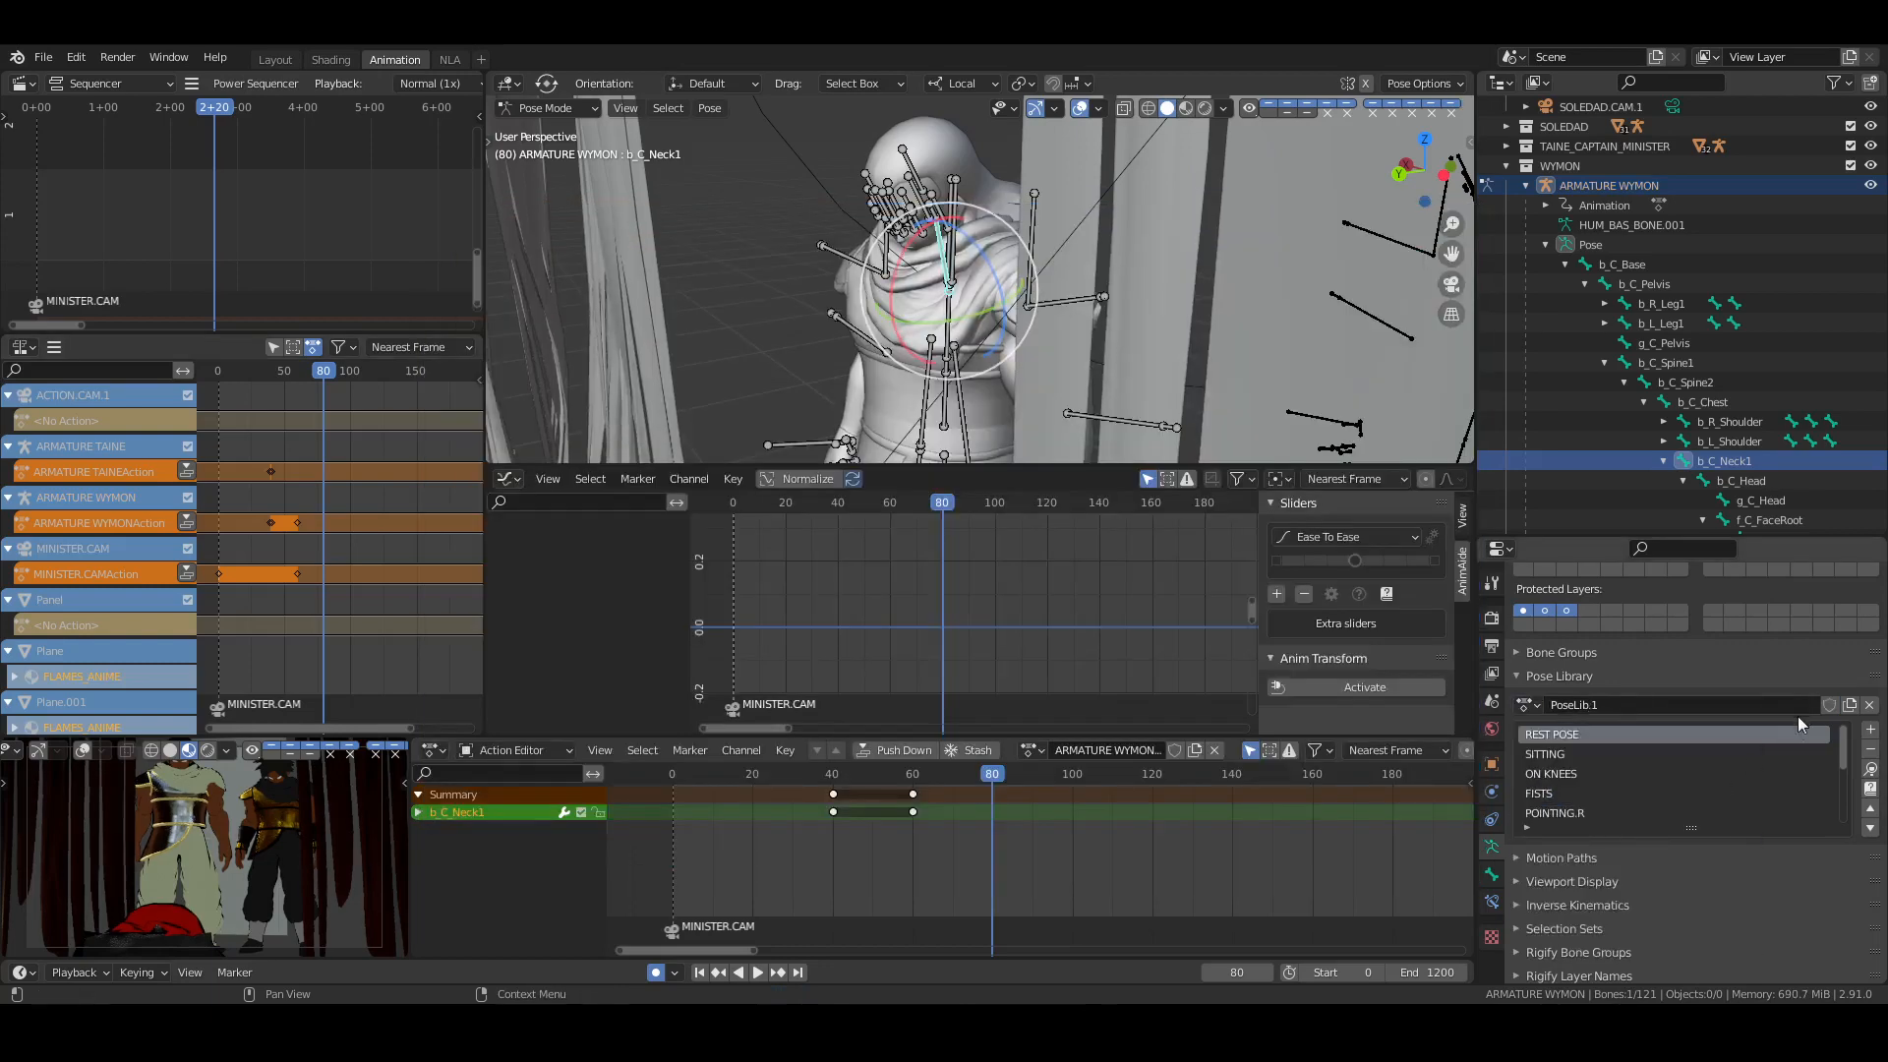
left_click(1527, 707)
left_click(1557, 866)
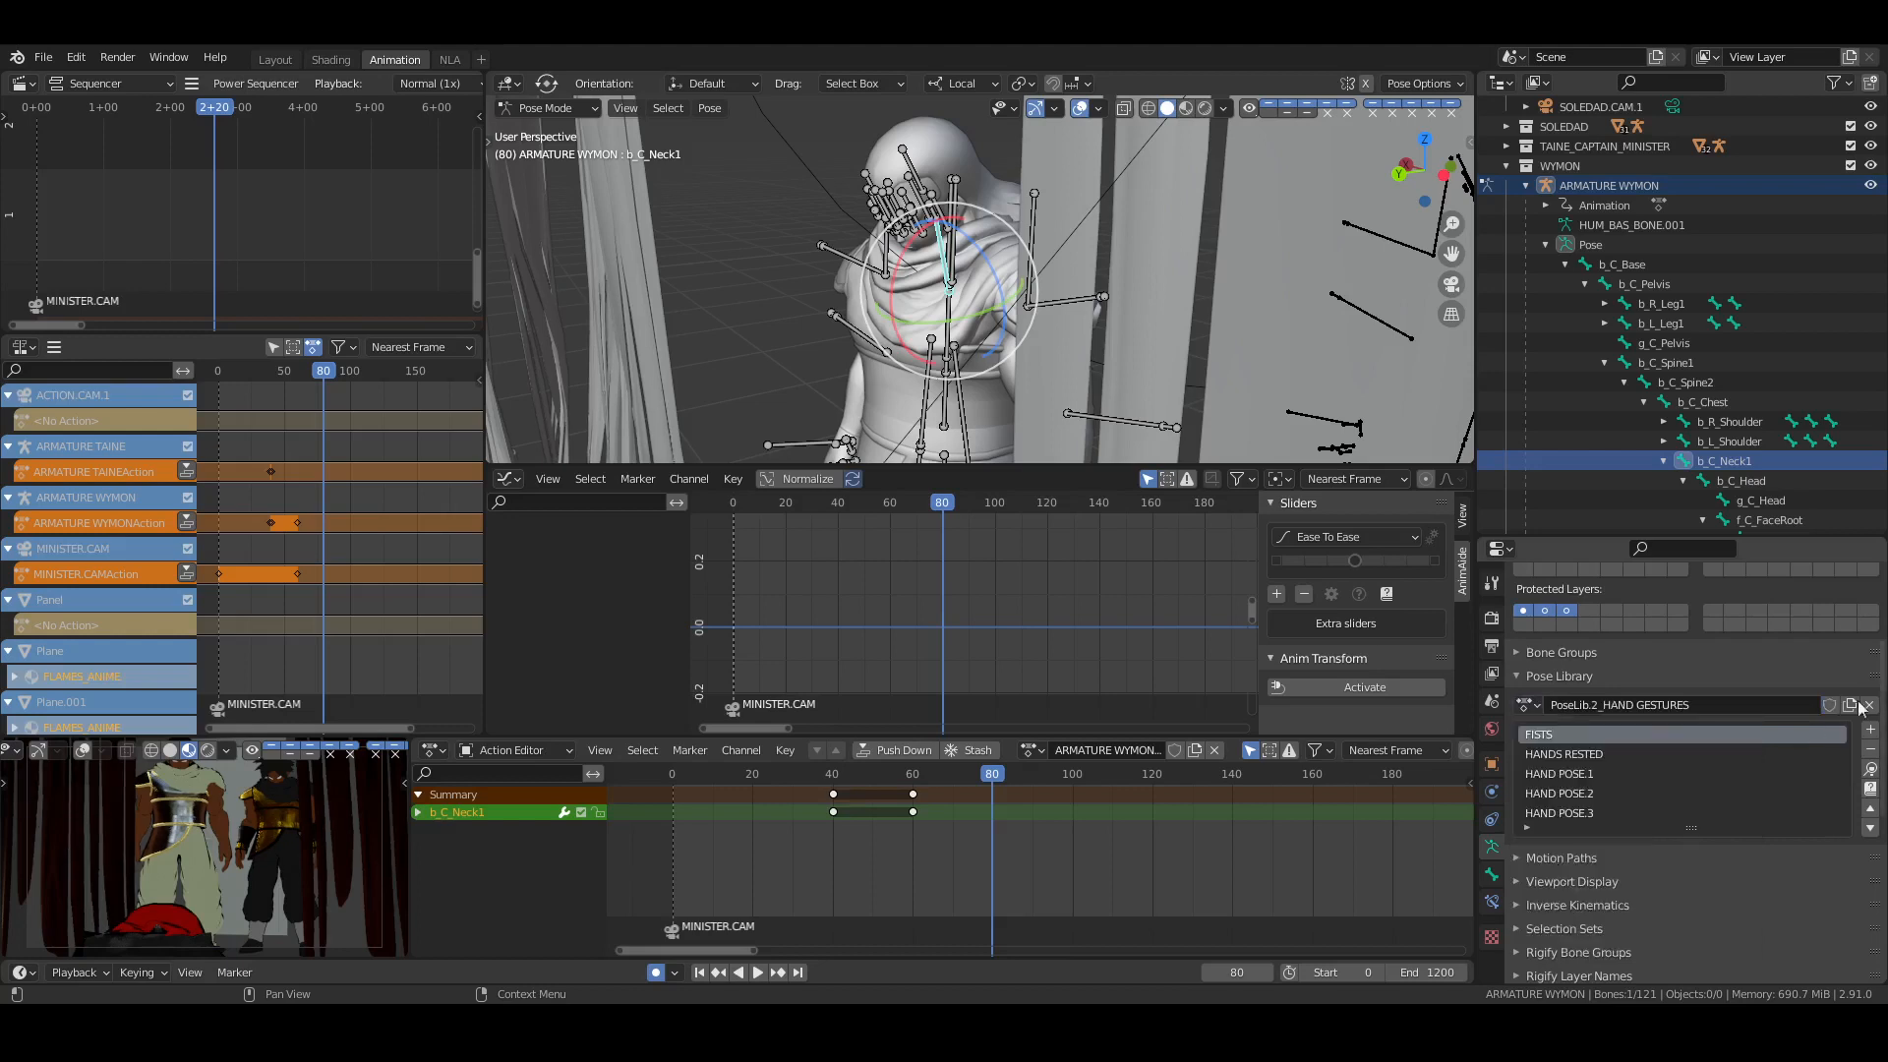
key("ctrl+s")
Set Wymon's pose library to PoseLib.1 and apply its REST POSE to the b_C_Neck1 and b_C_Head bones at frame 80
left_click(1529, 706)
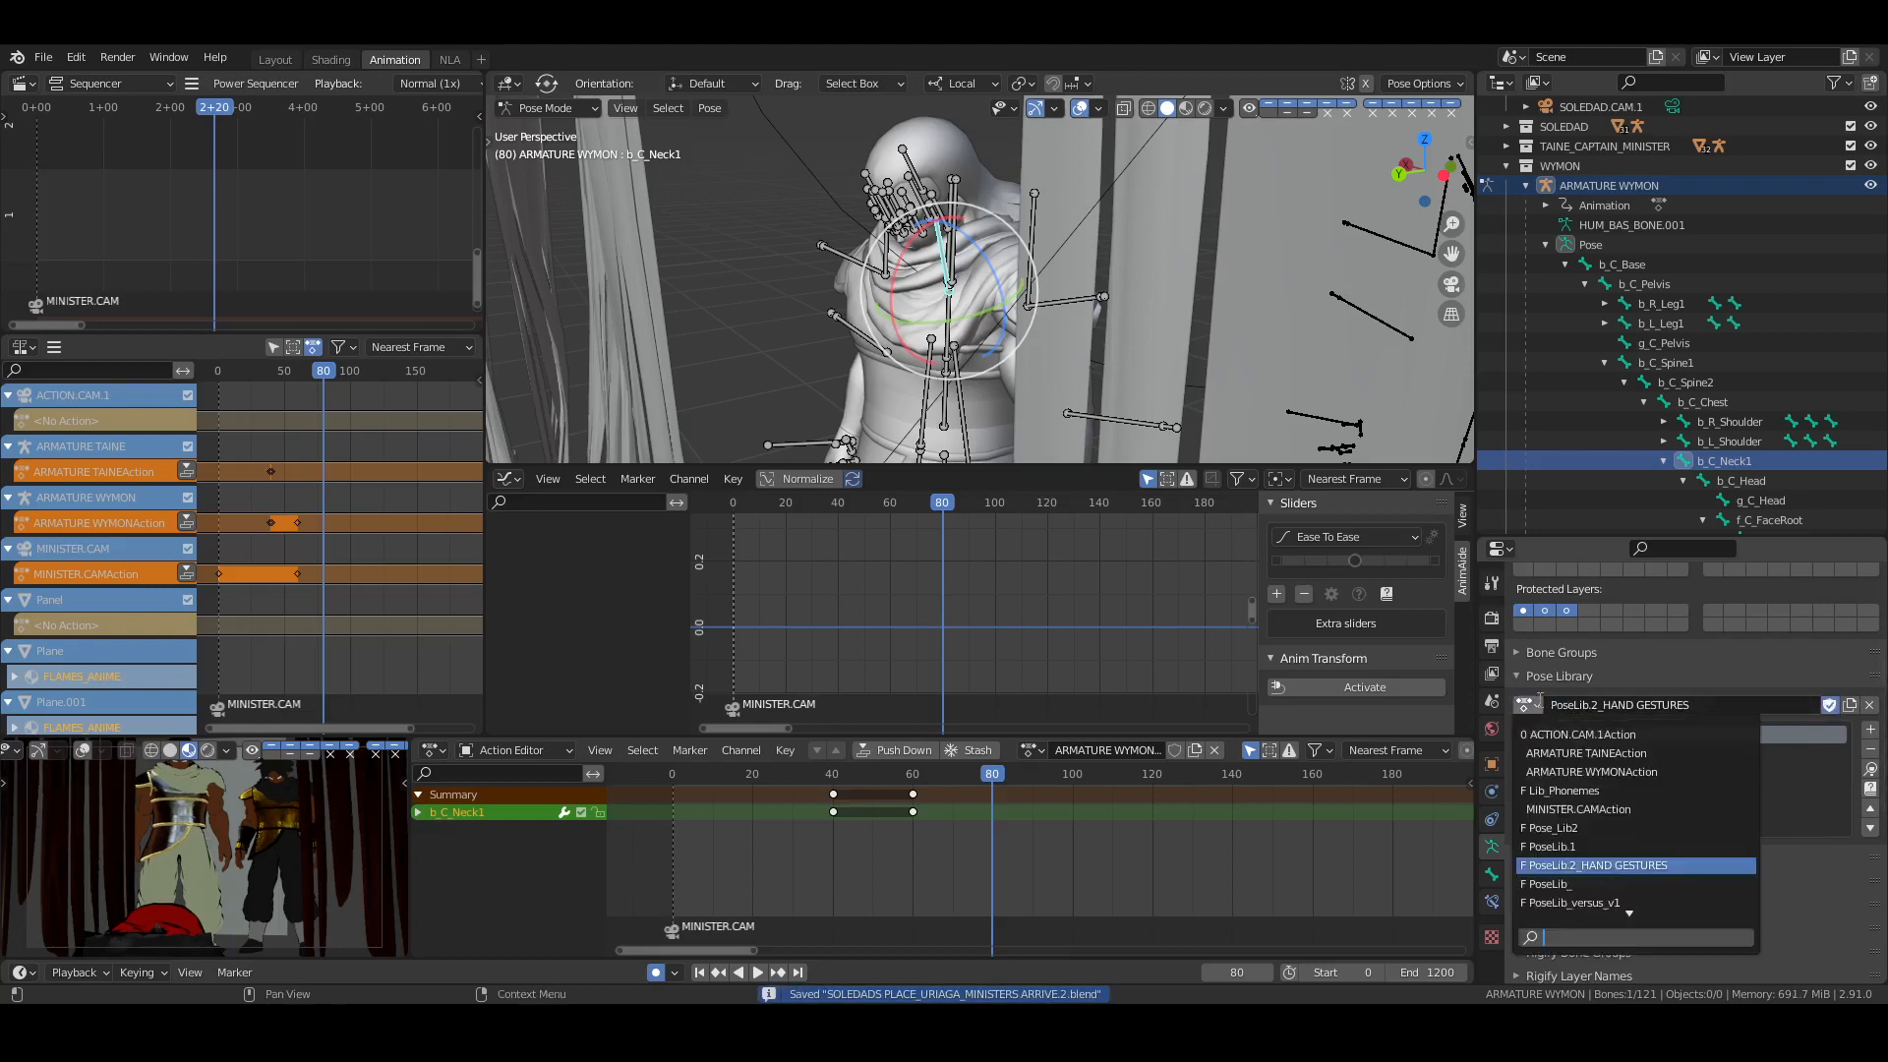
left_click(1591, 902)
left_click(1527, 705)
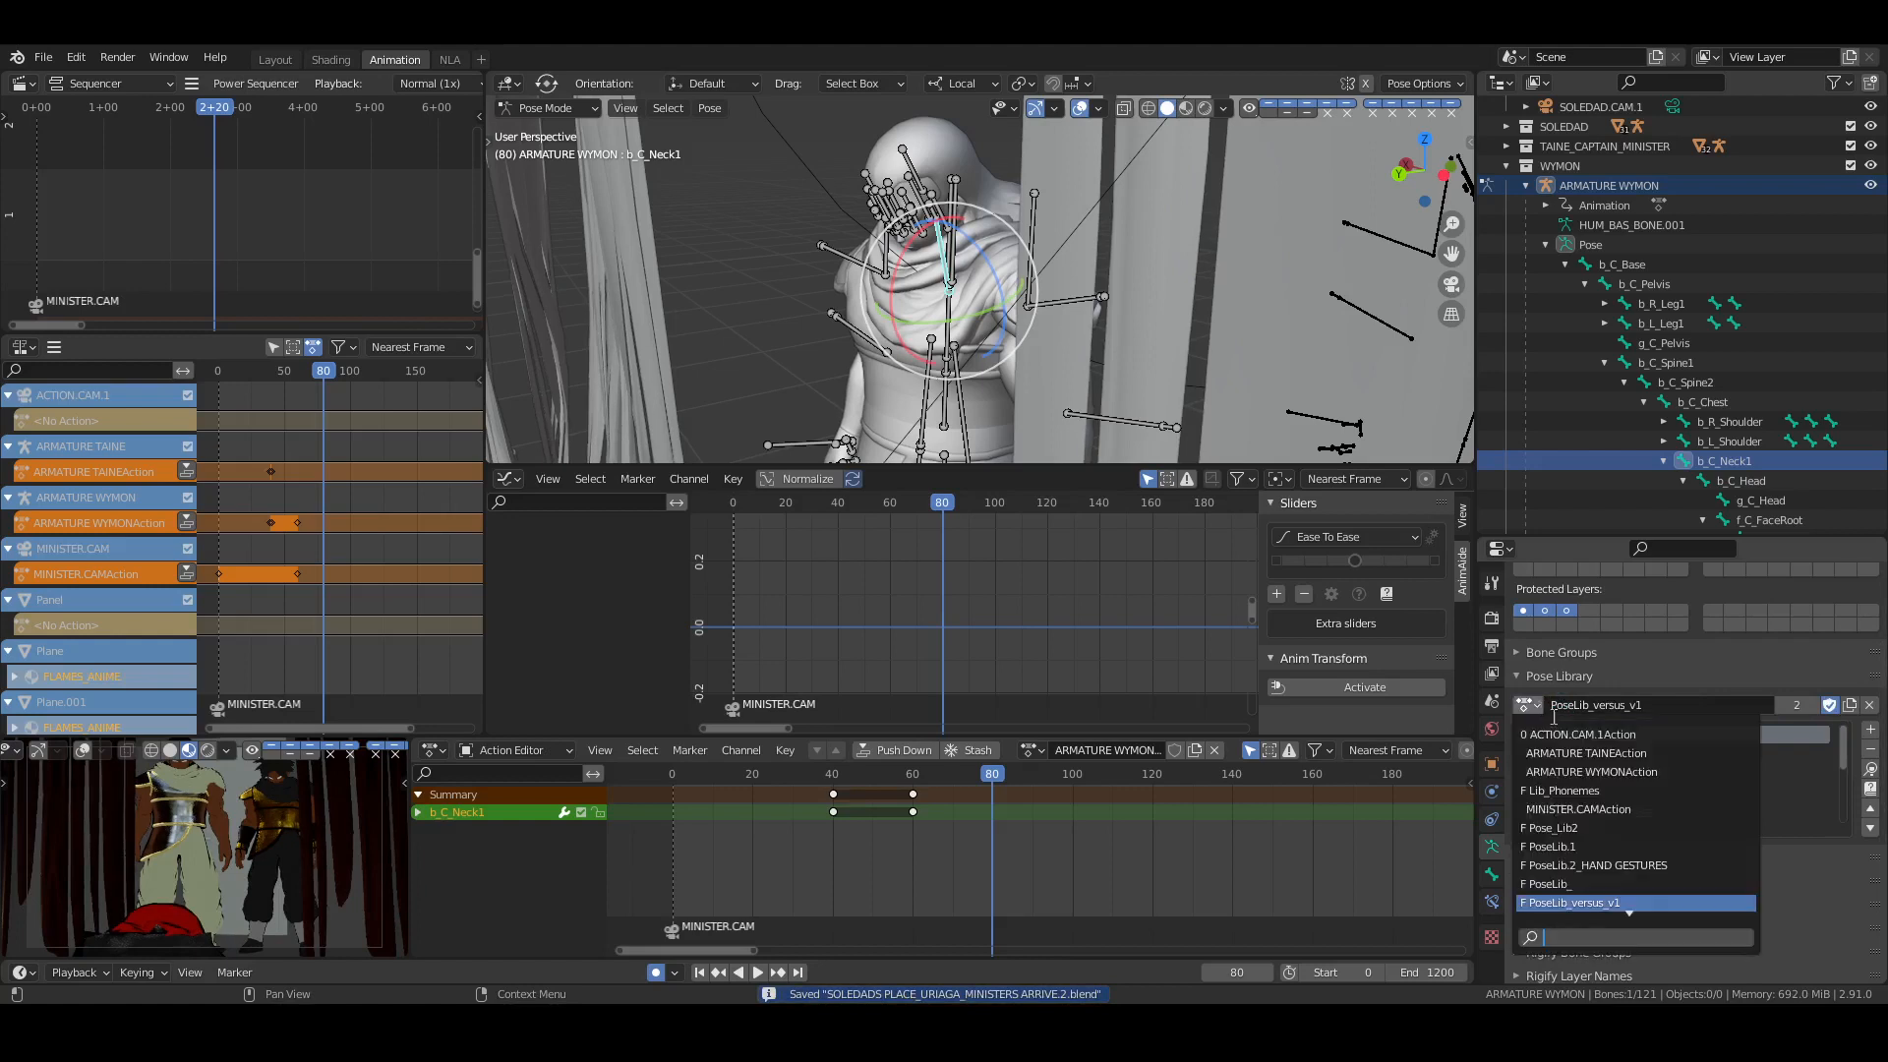
left_click(1592, 847)
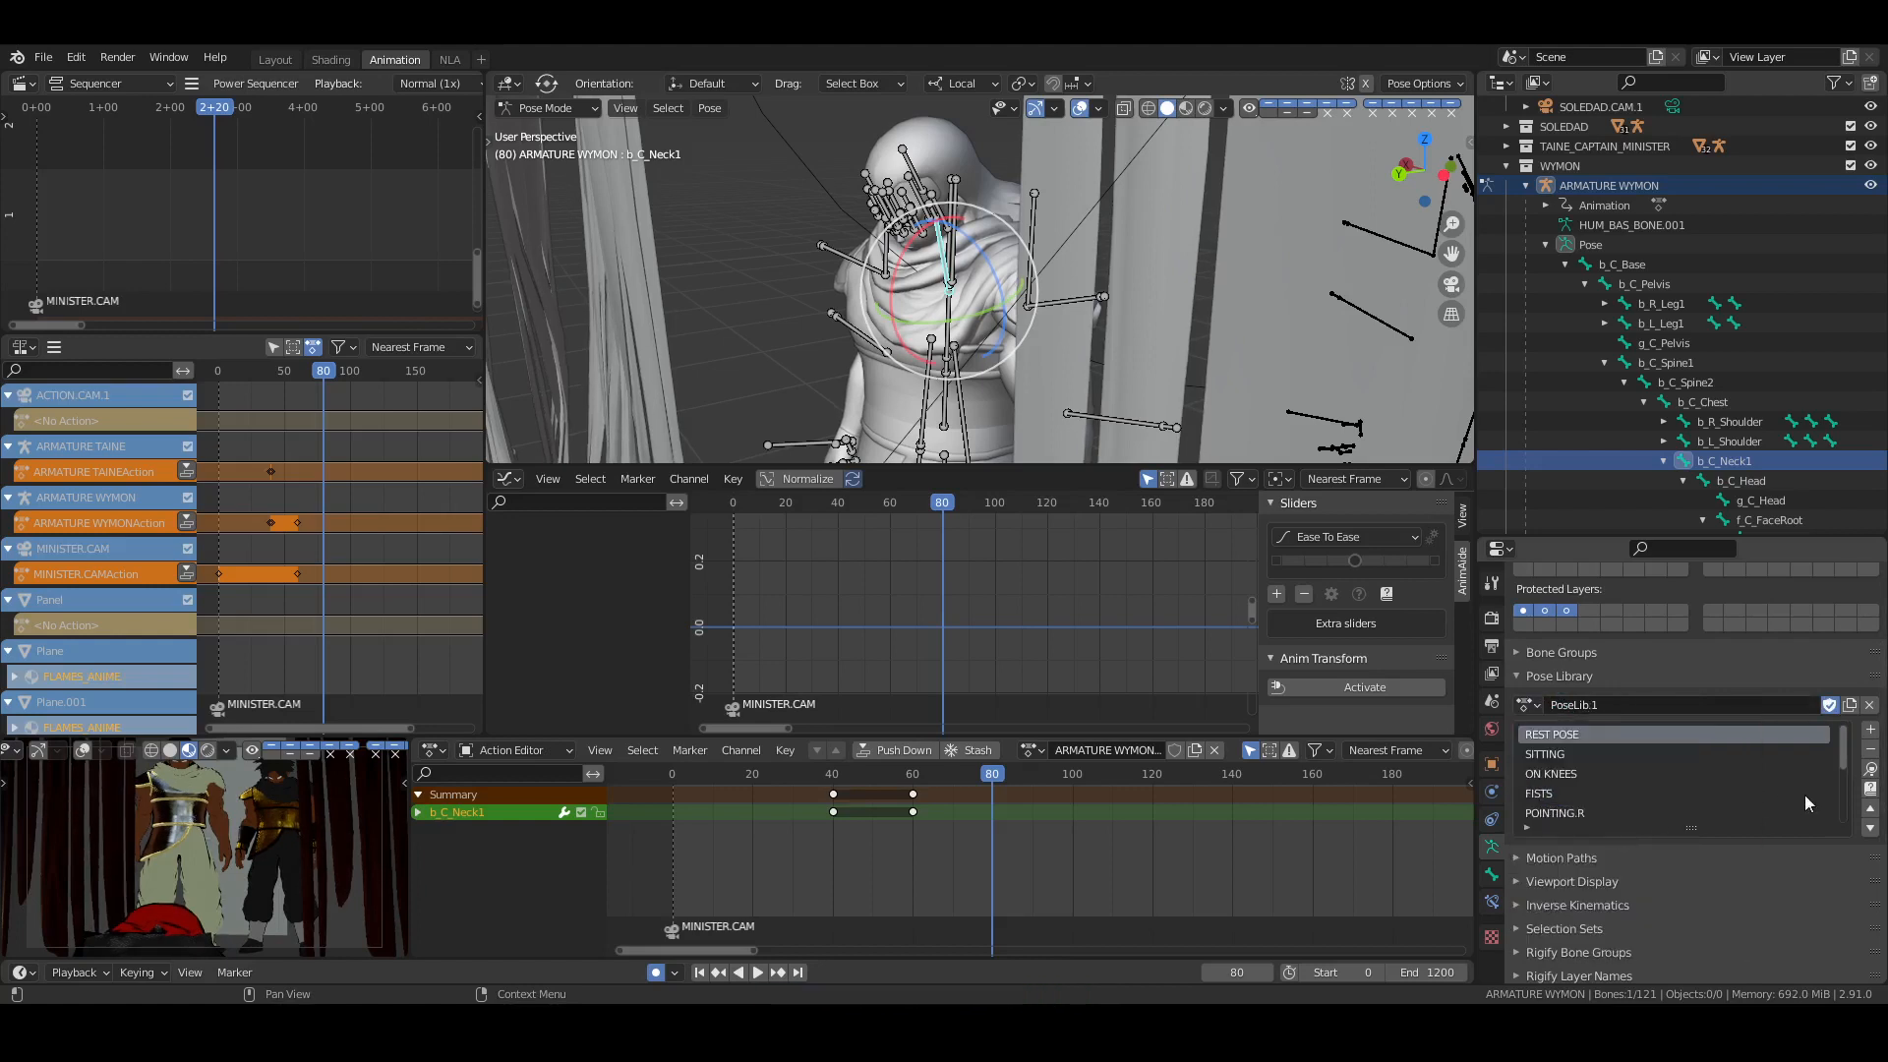
left_click(1748, 483, "ctrl")
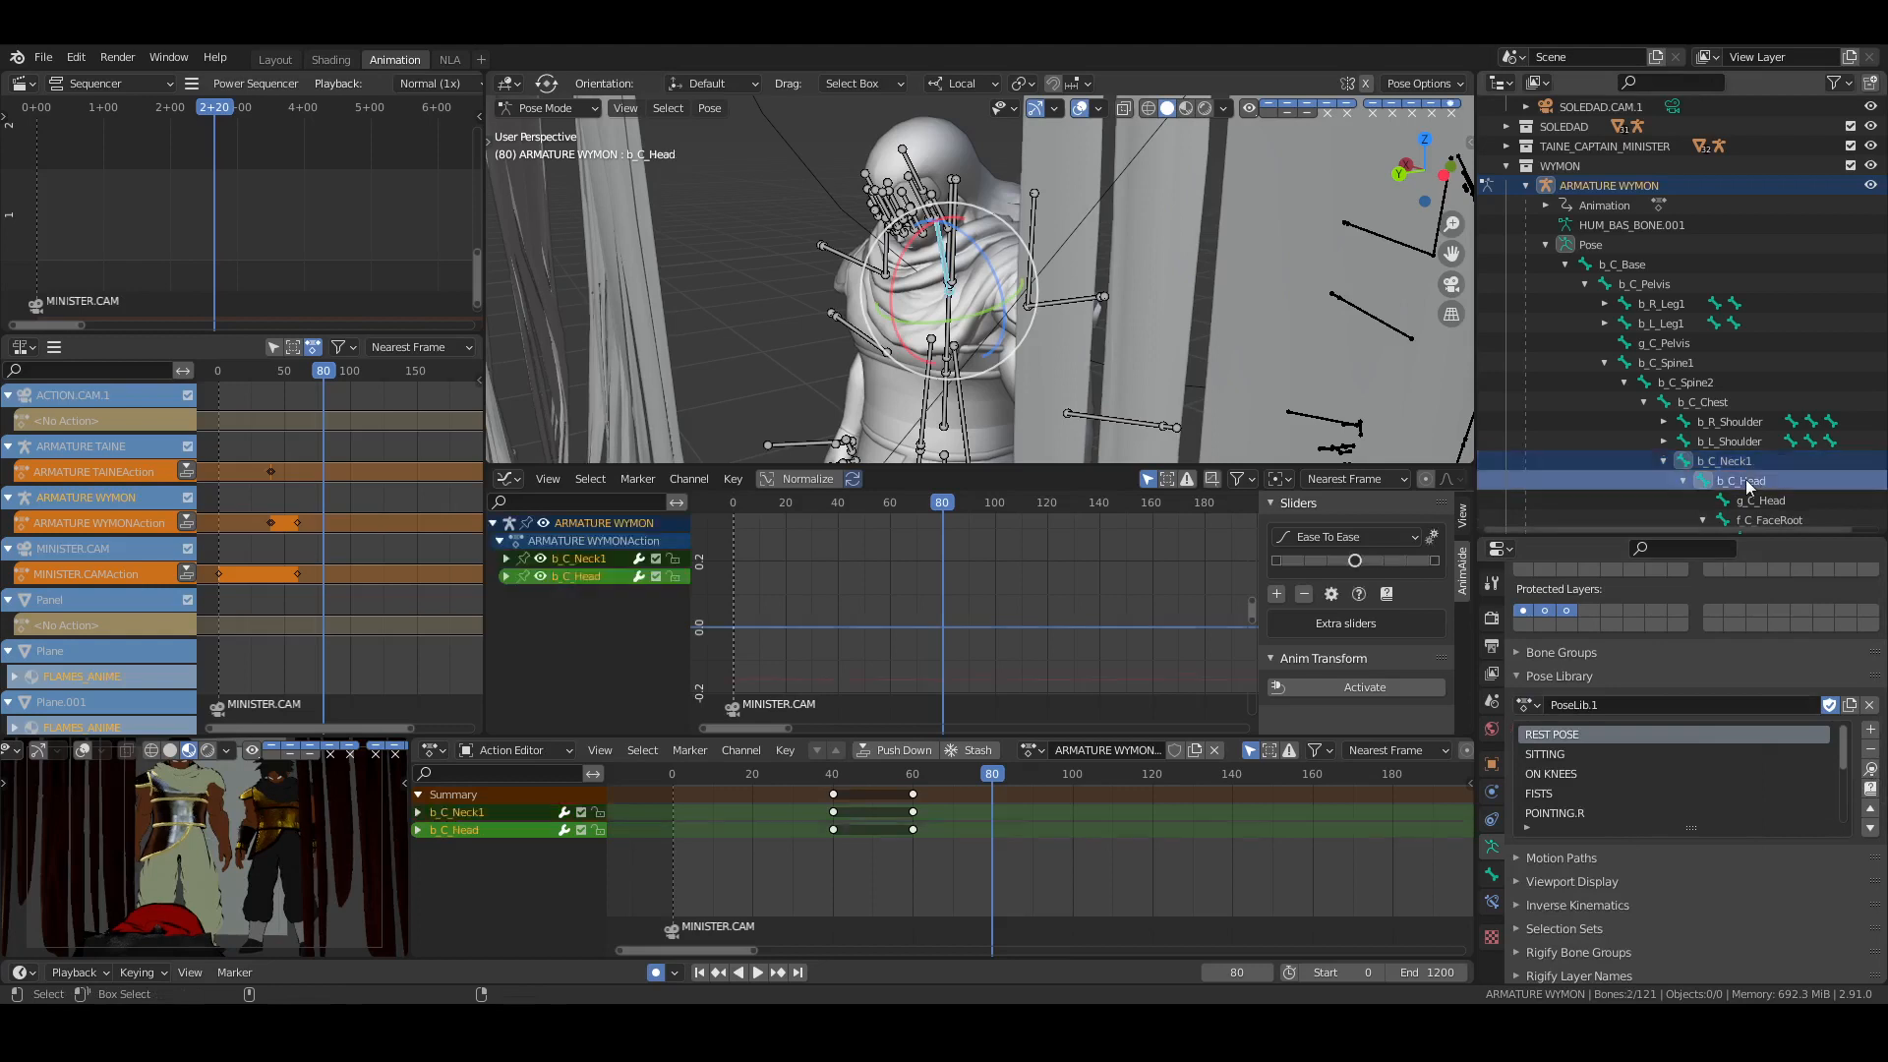
left_click(1872, 772)
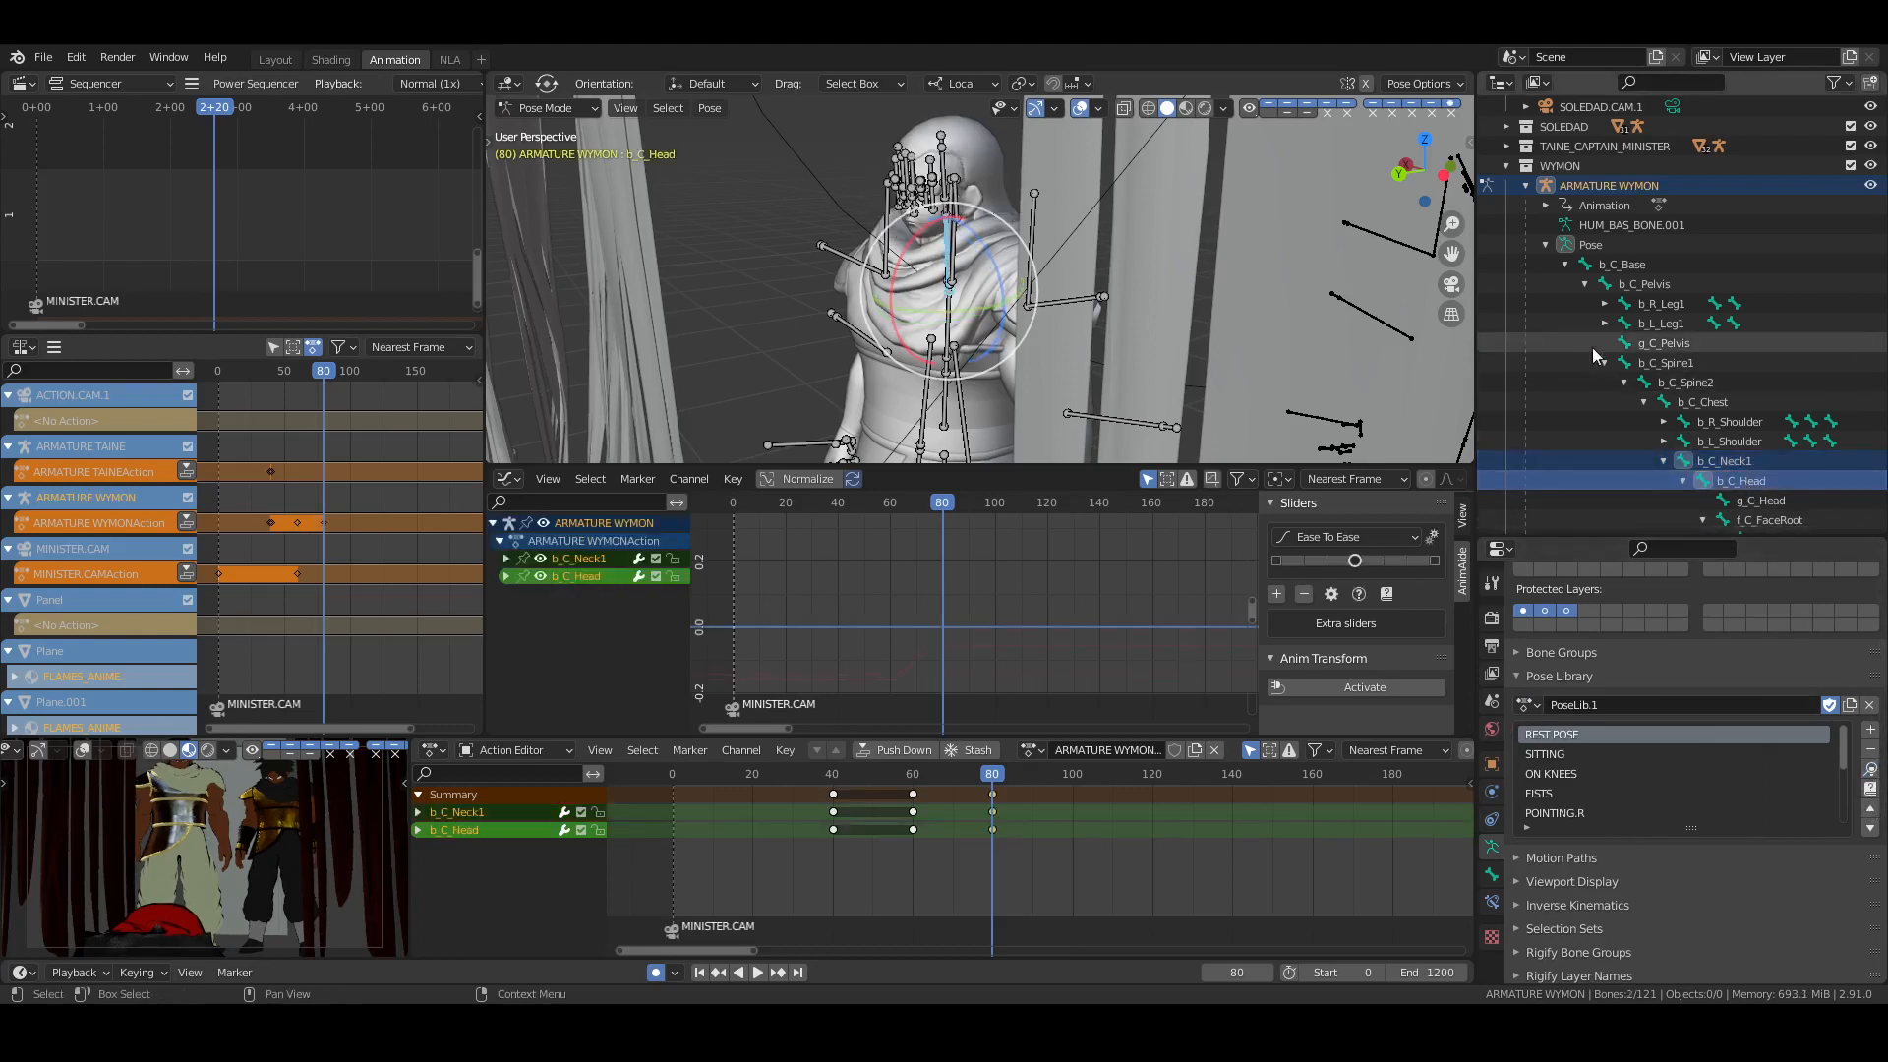
Rotate Wymon's b_C_Neck1 bone slightly forward around its local X axis at frame 80
left_click(1741, 478)
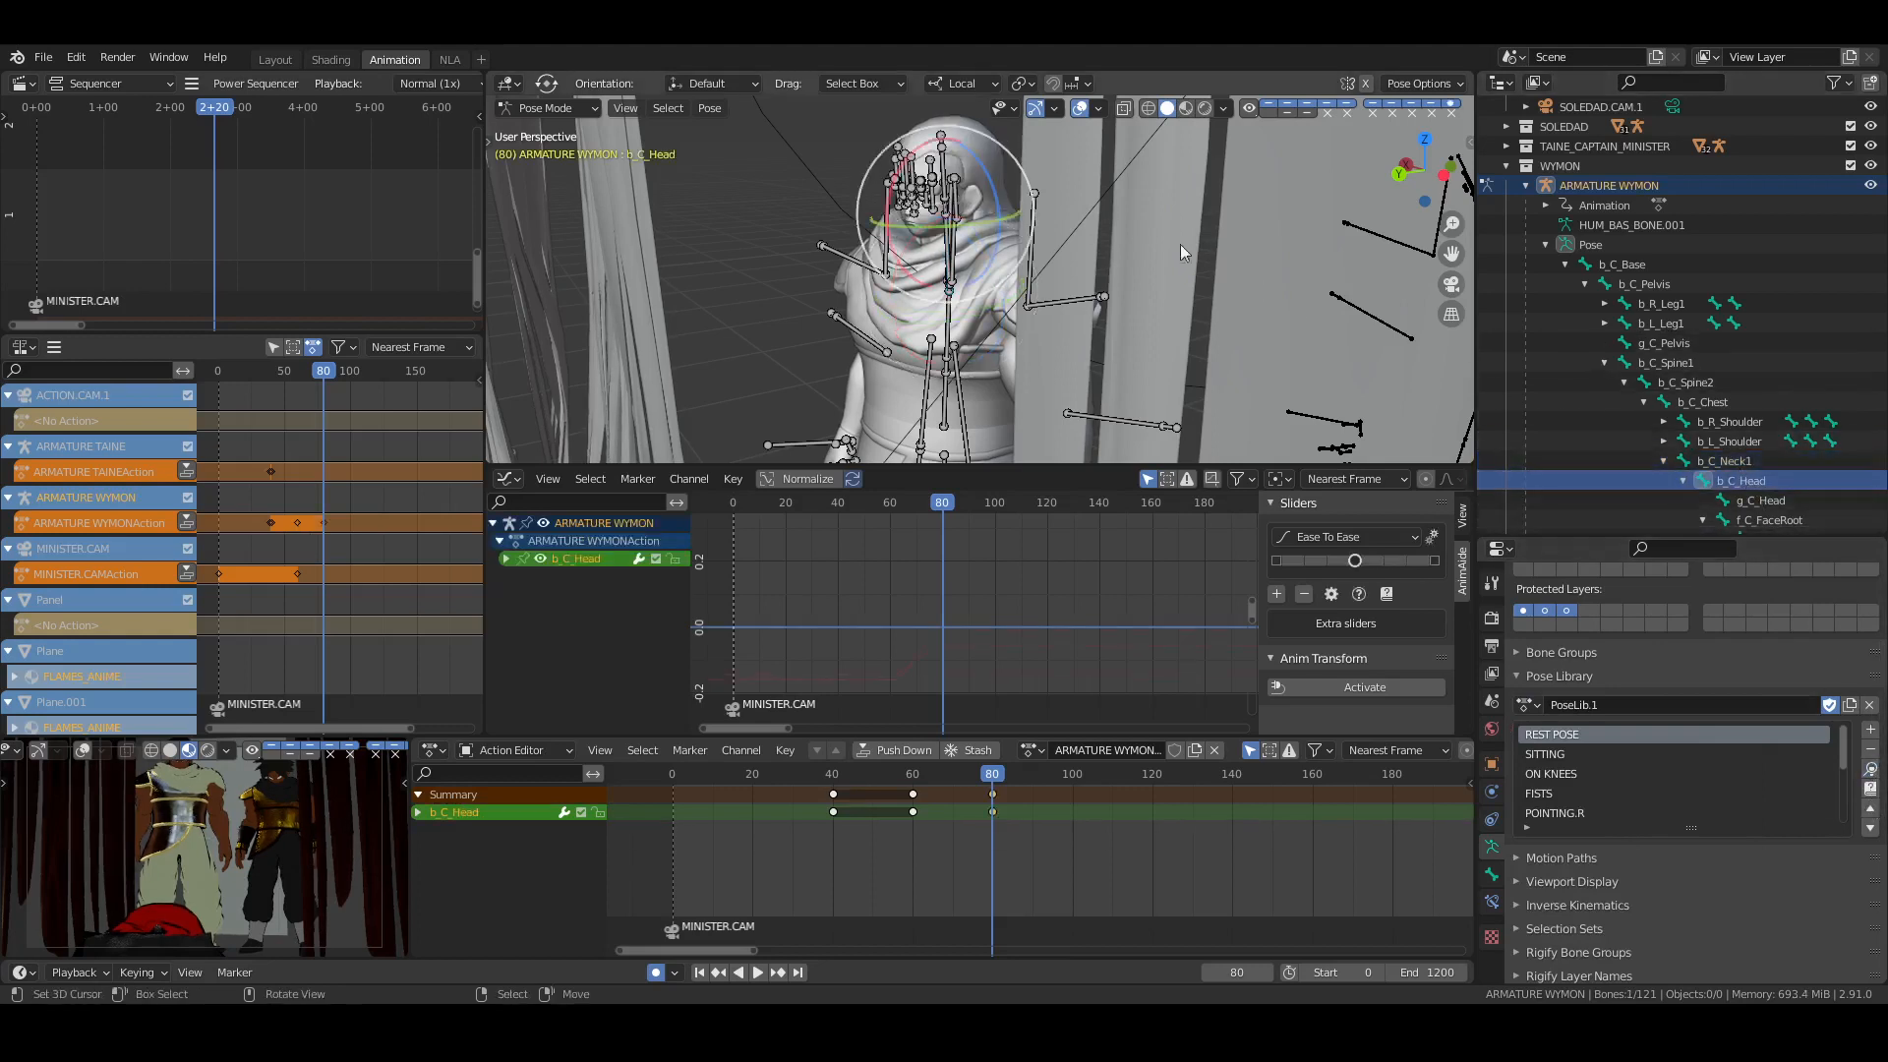
left_click(1747, 465)
key("KP_Decimal")
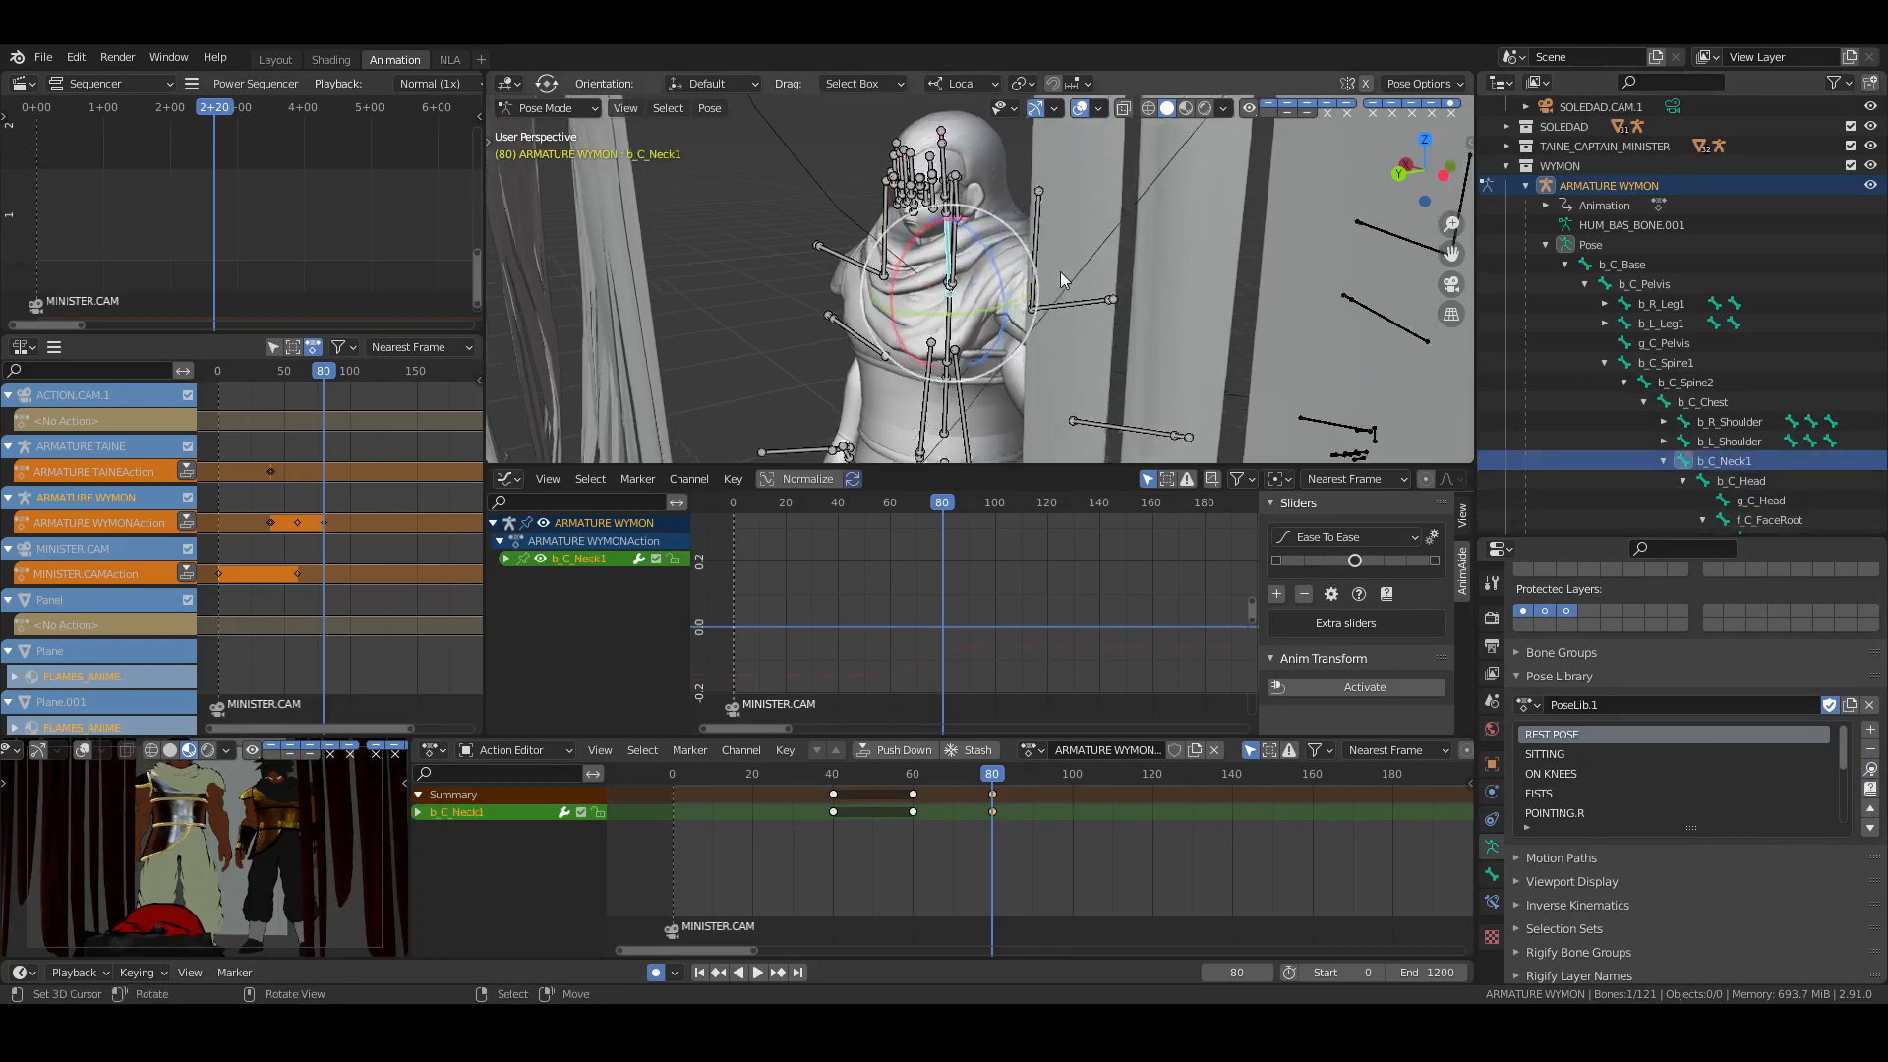
middle_click_drag(1184, 263, 1064, 302)
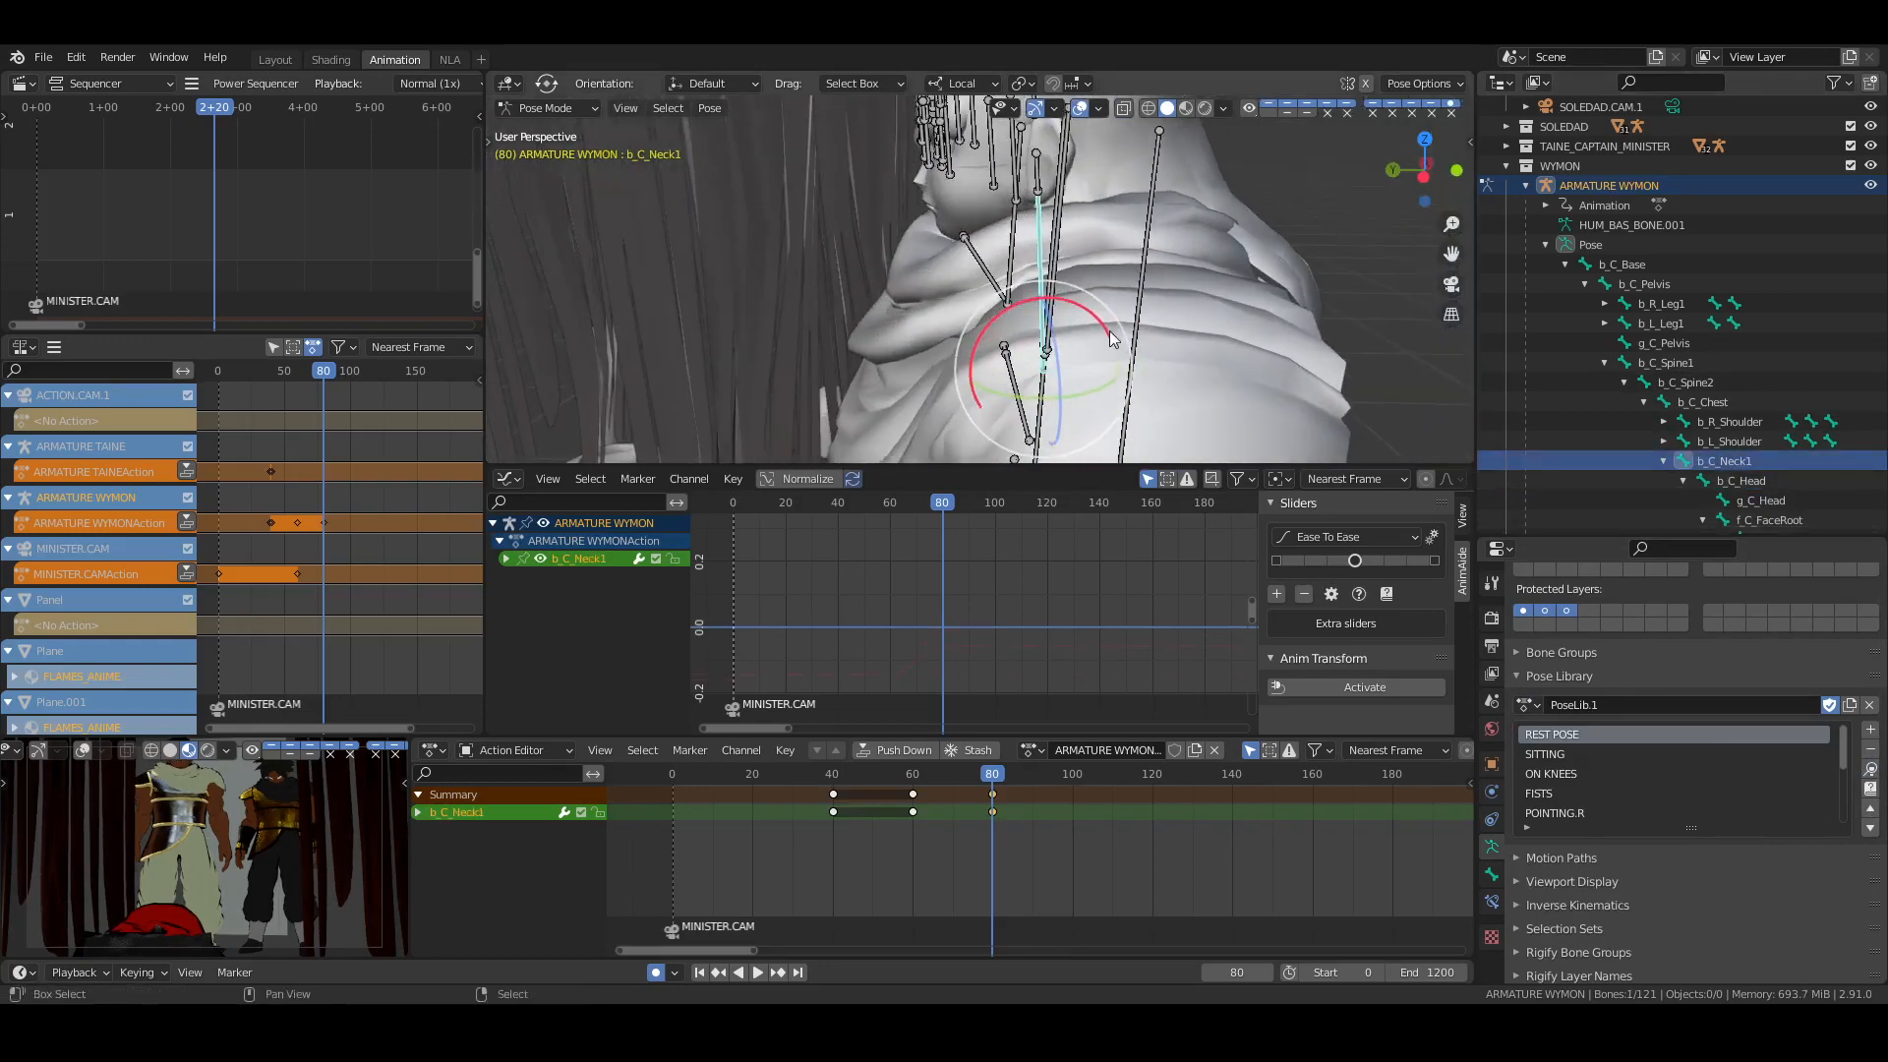
key("r")
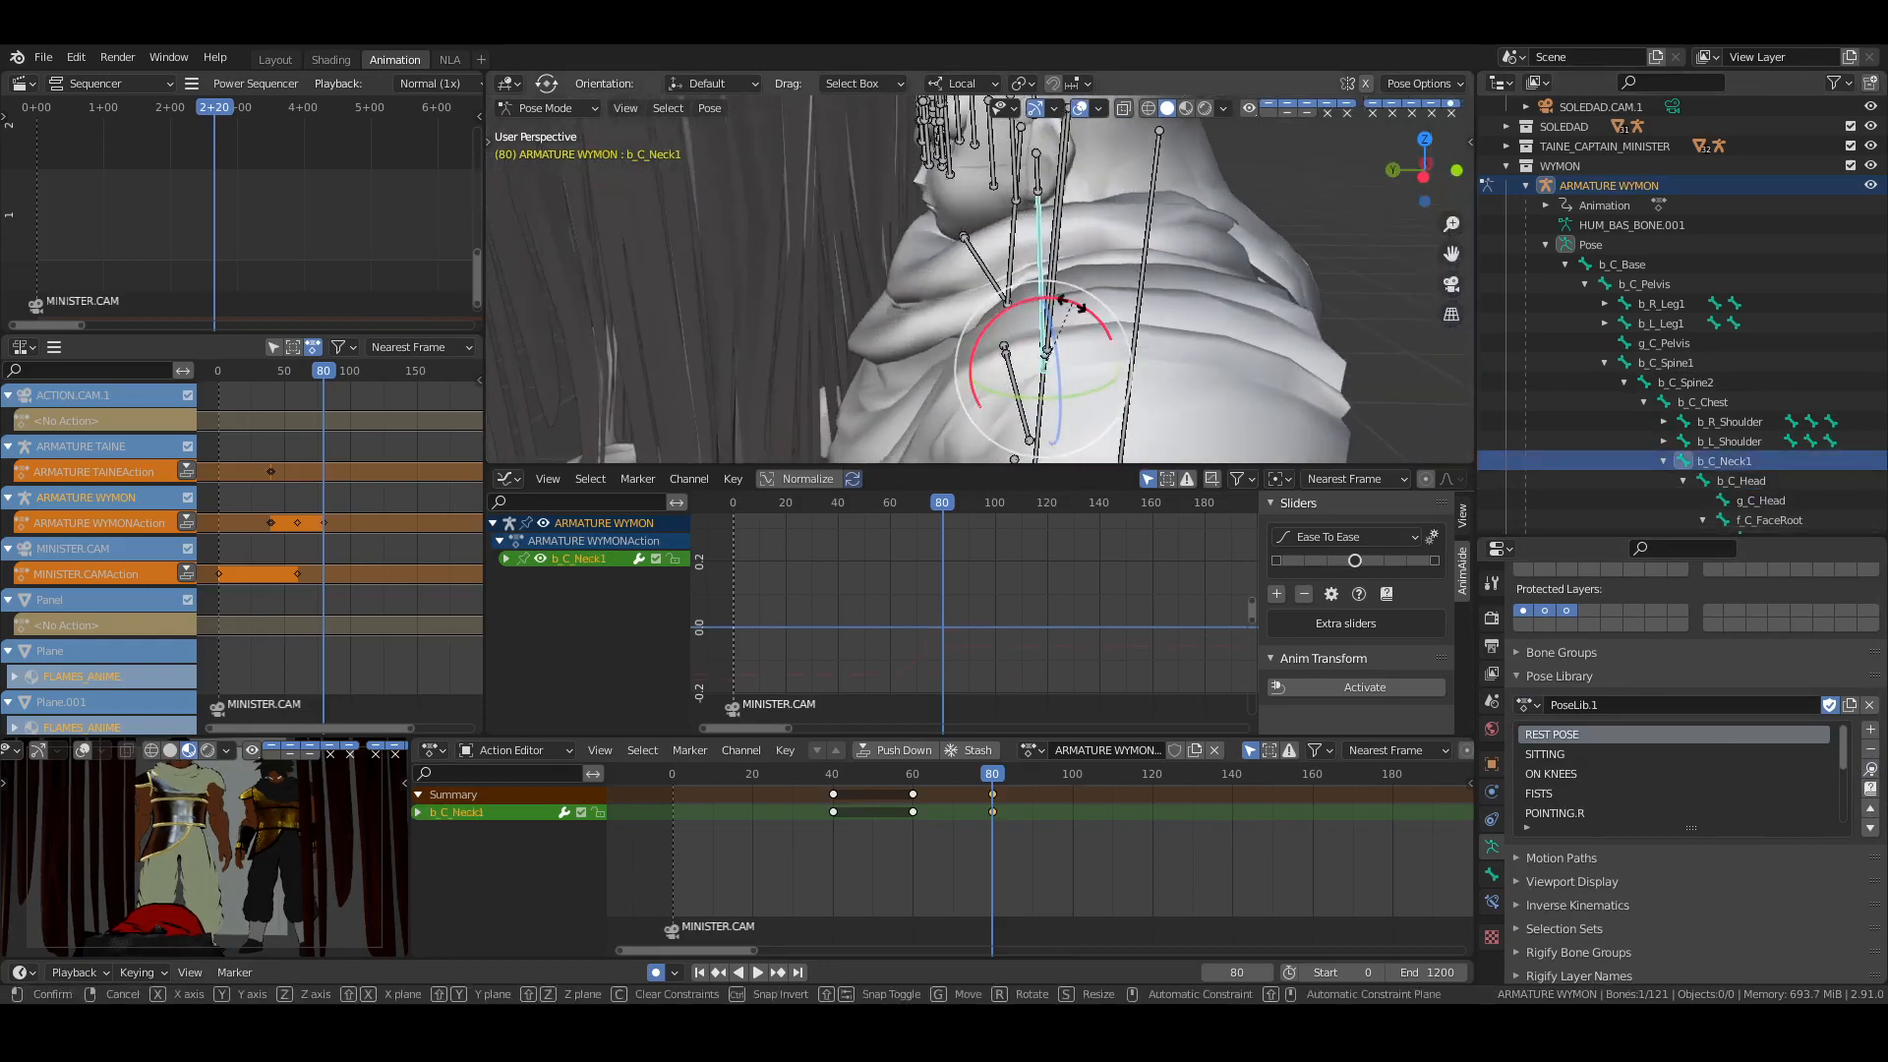
key("x")
key("x")
left_click(1070, 298)
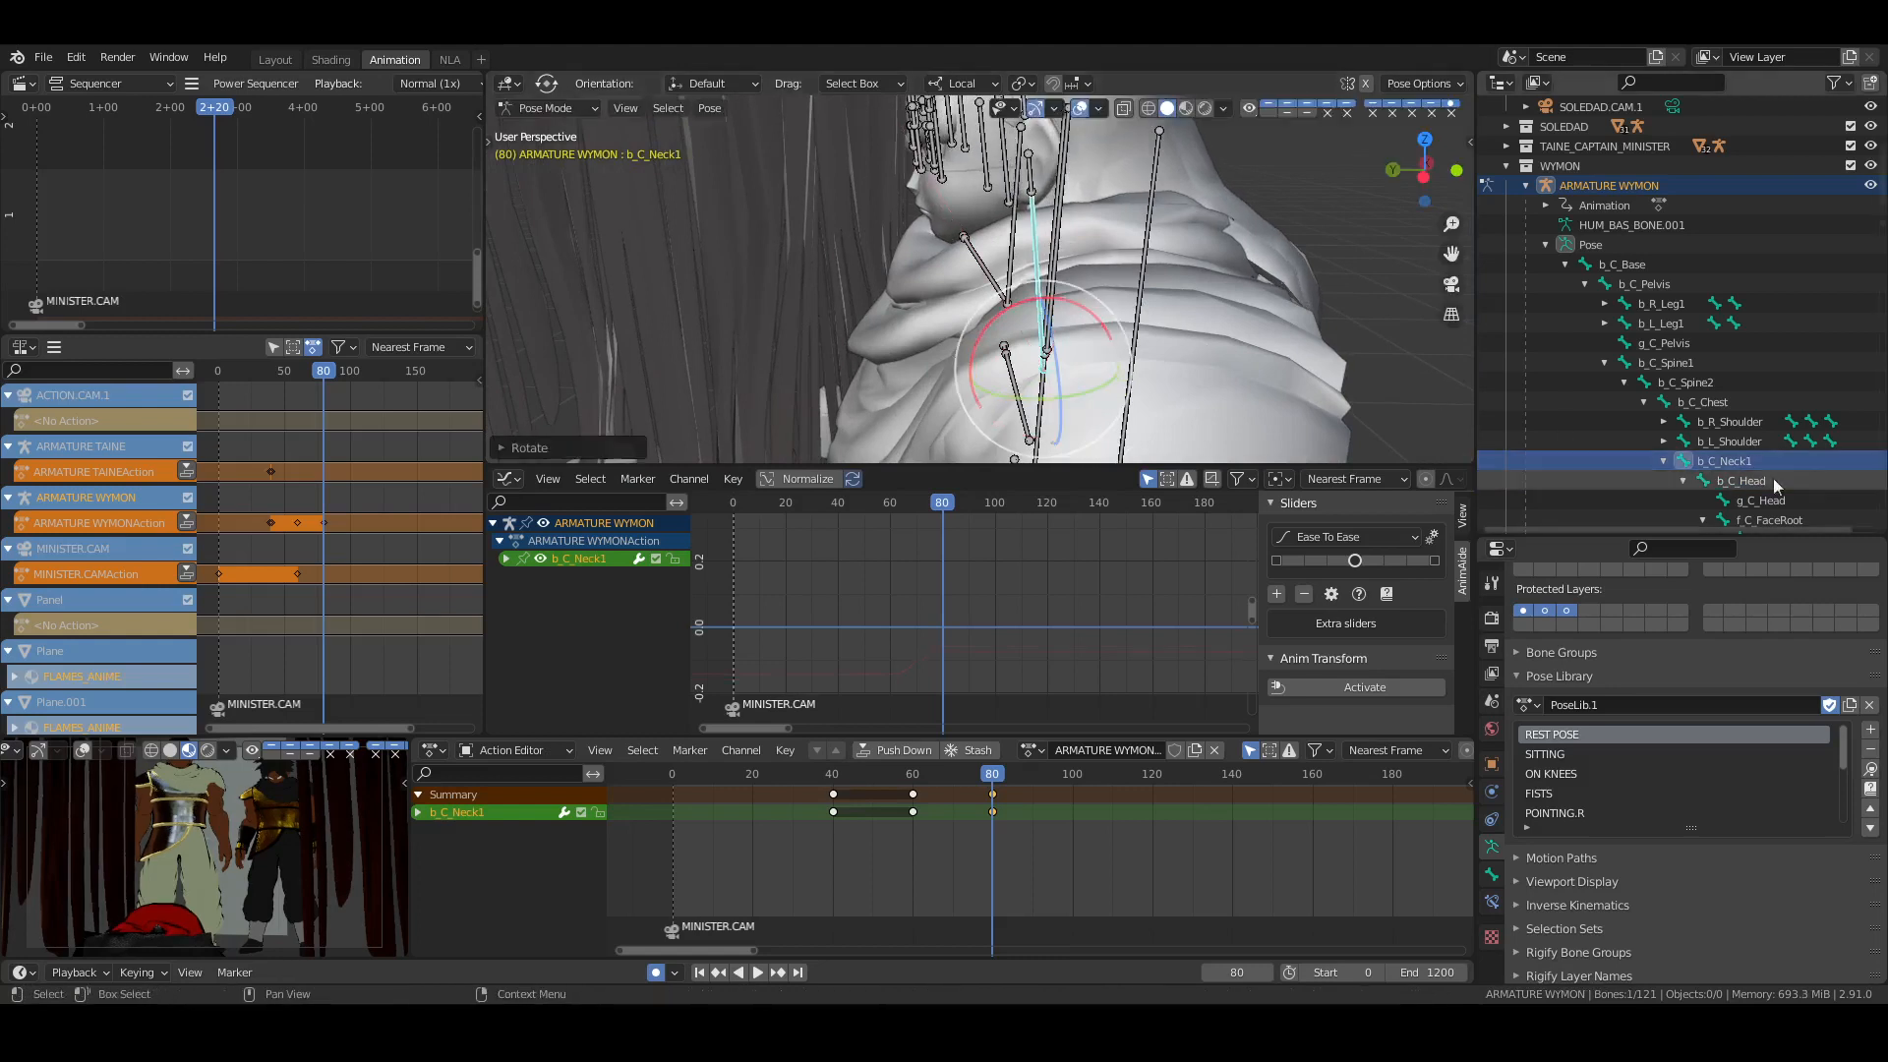
Tilt Wymon's b_C_Head bone forward around its local X axis at frame 80
left_click(1748, 480)
key("r")
key("x")
key("x")
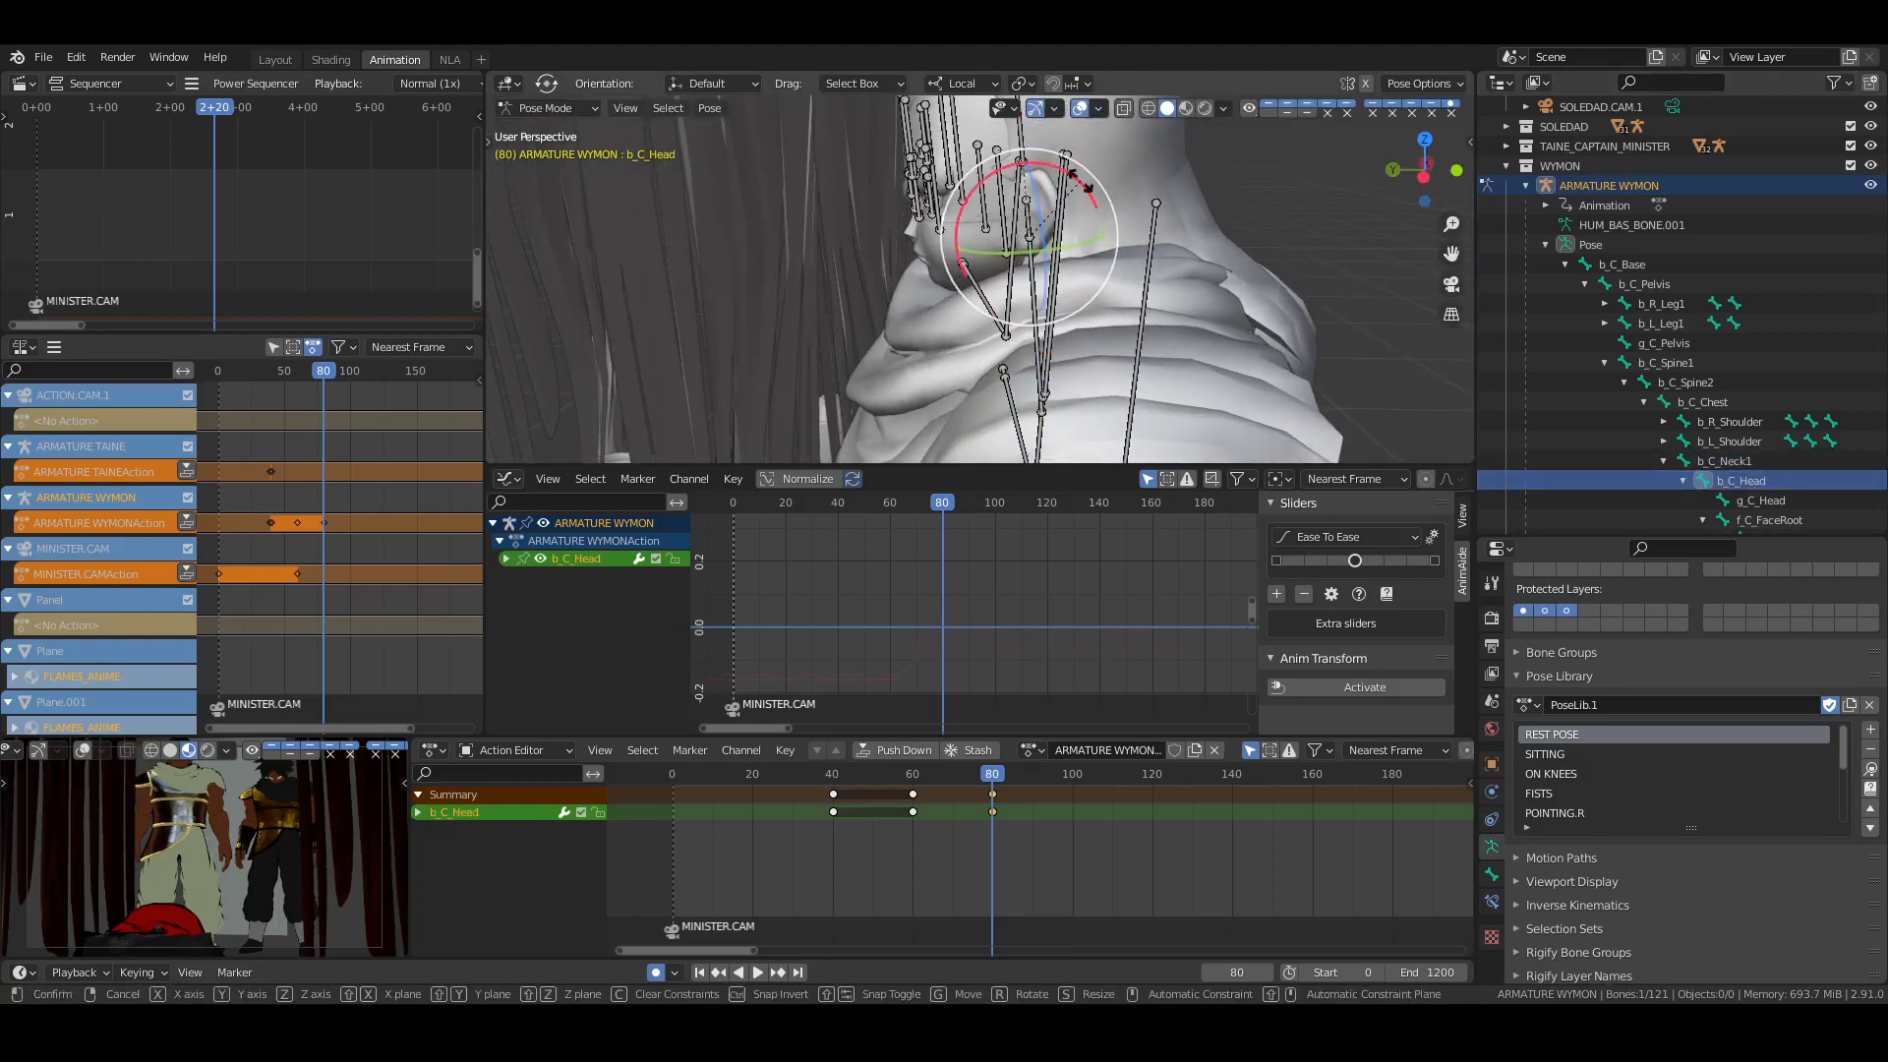
left_click(1085, 164)
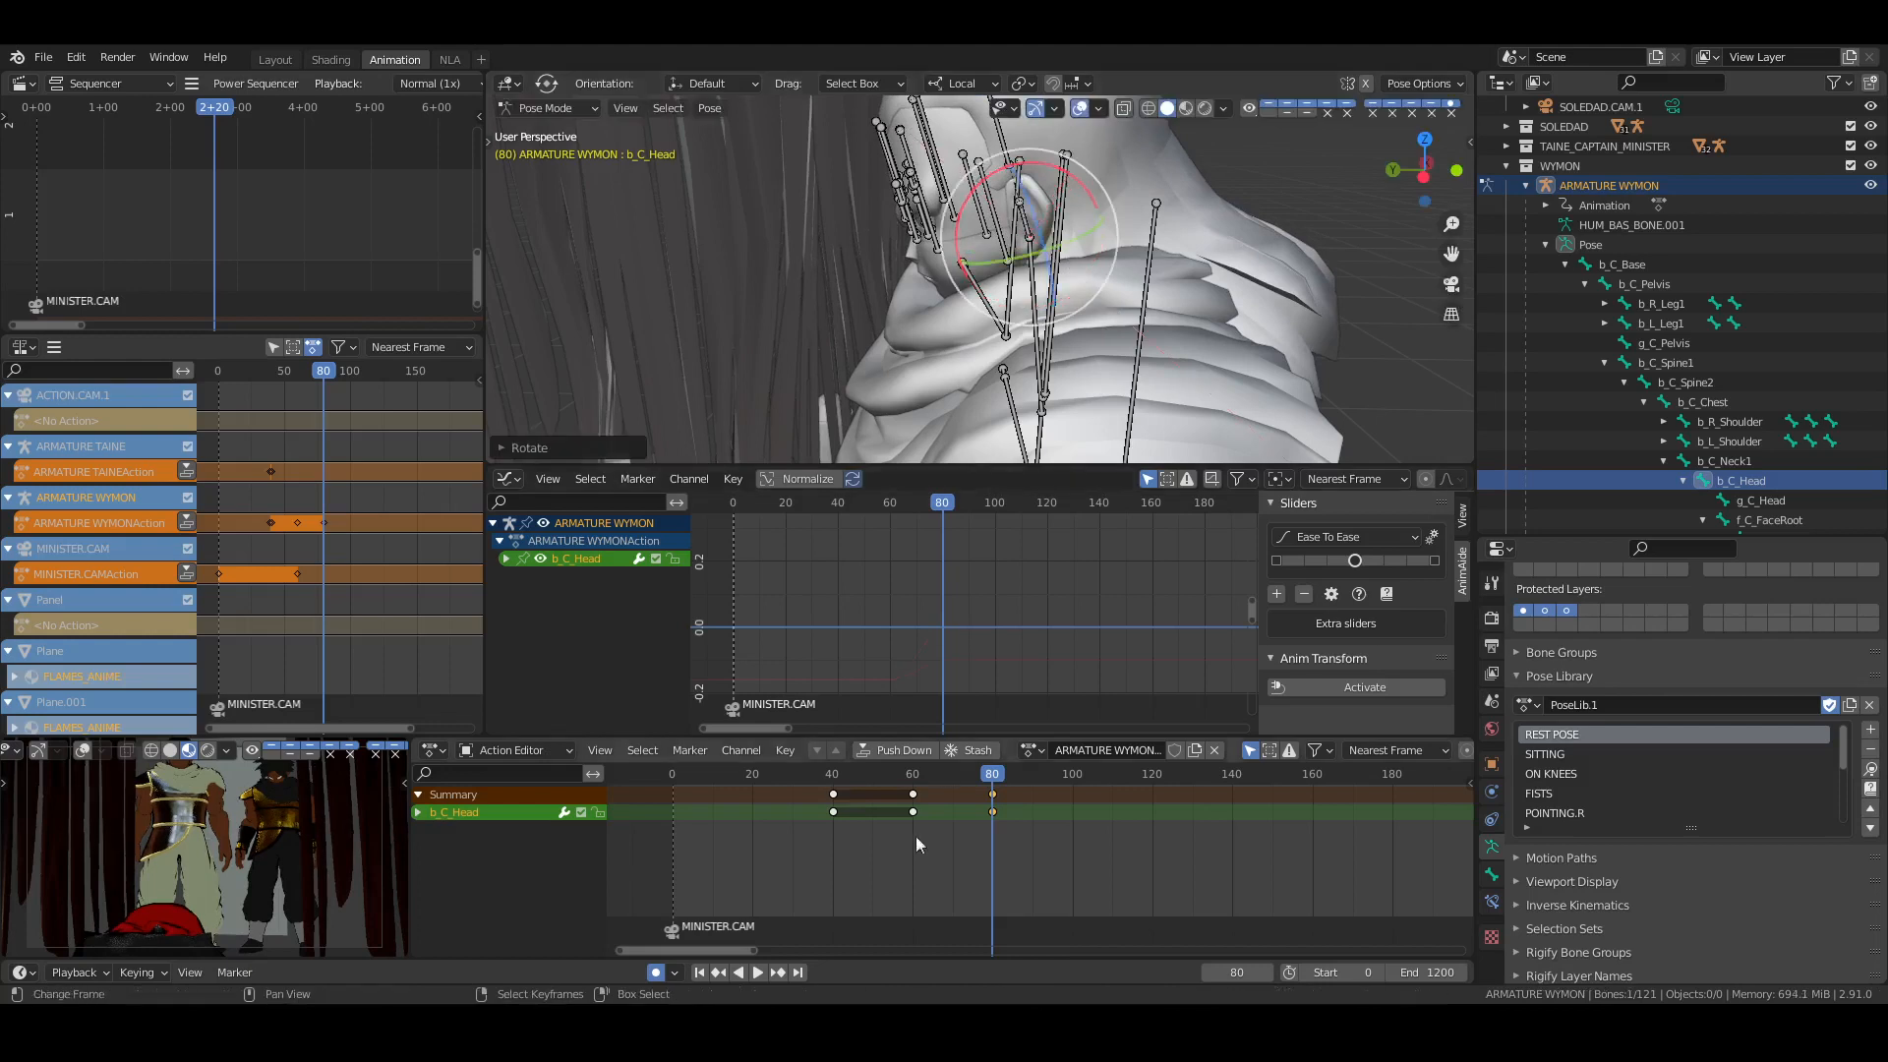
Play the shot briefly to check Wymon's head motion, reframe the rendered preview and save the file
key("space")
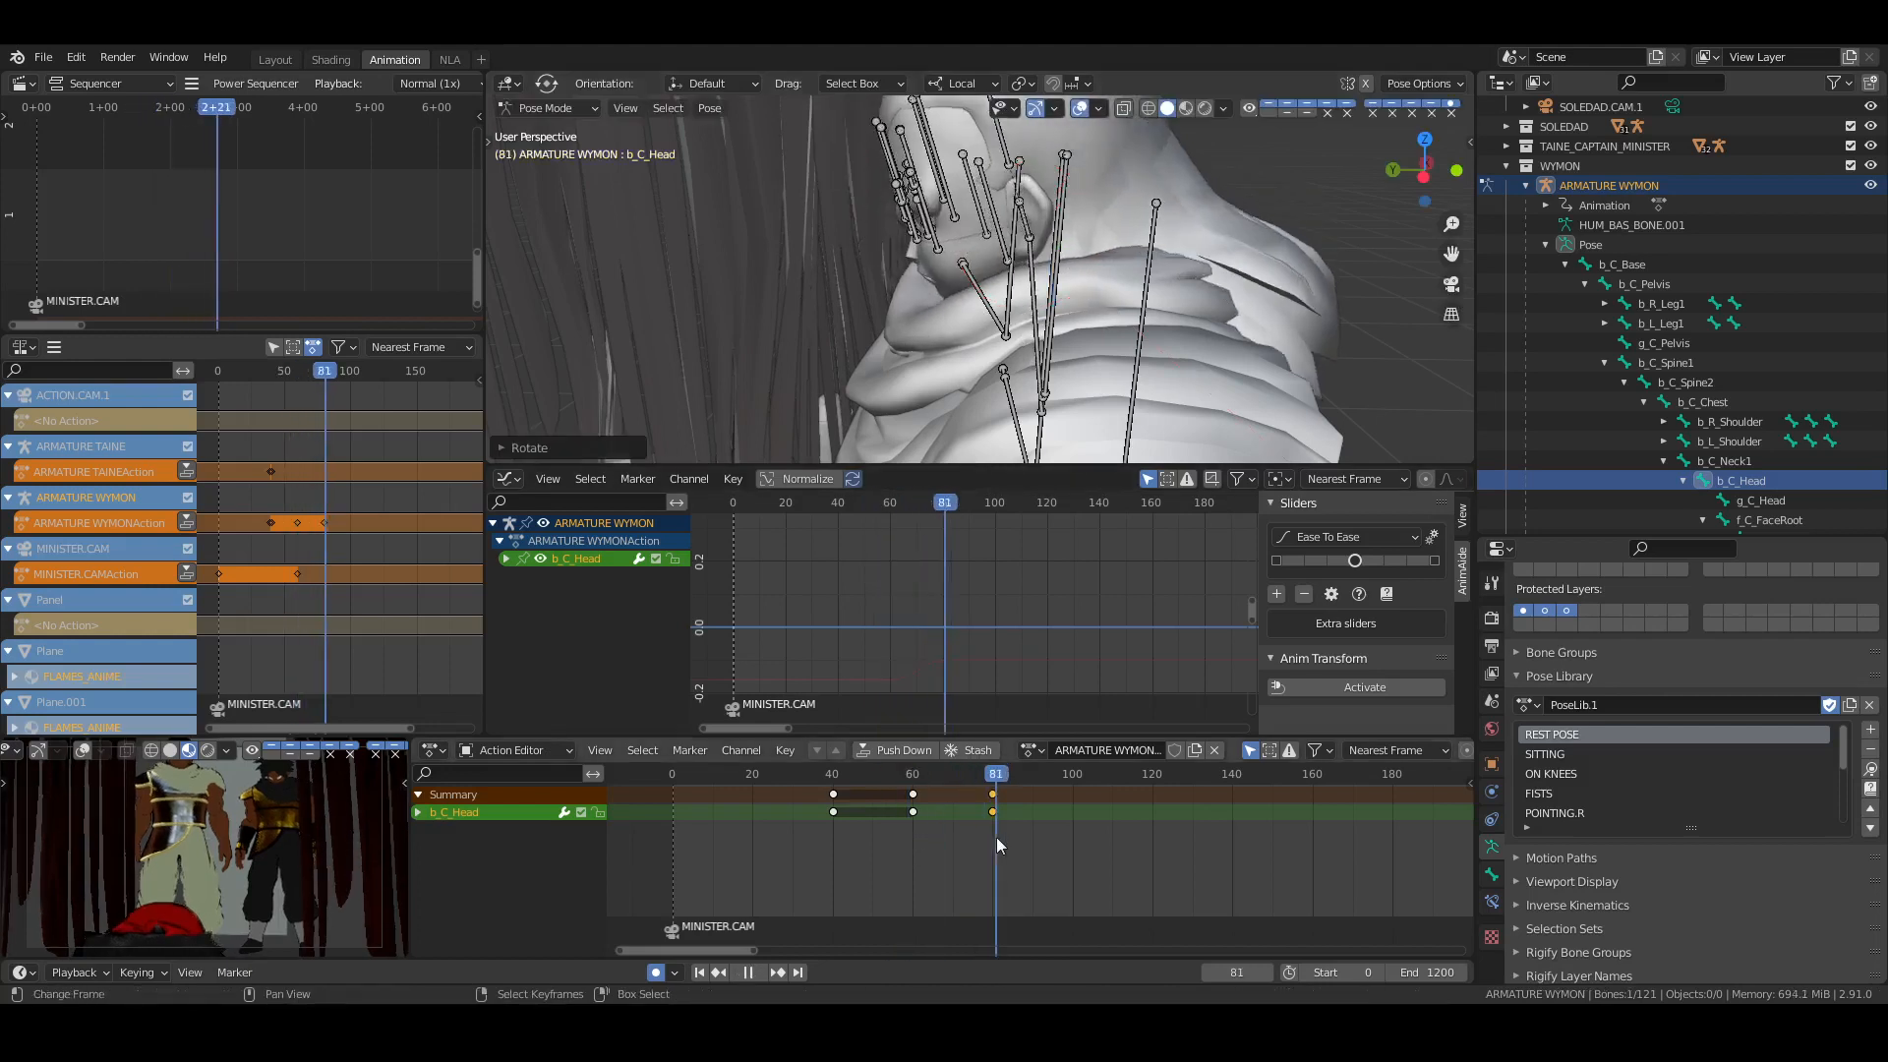
key("Escape")
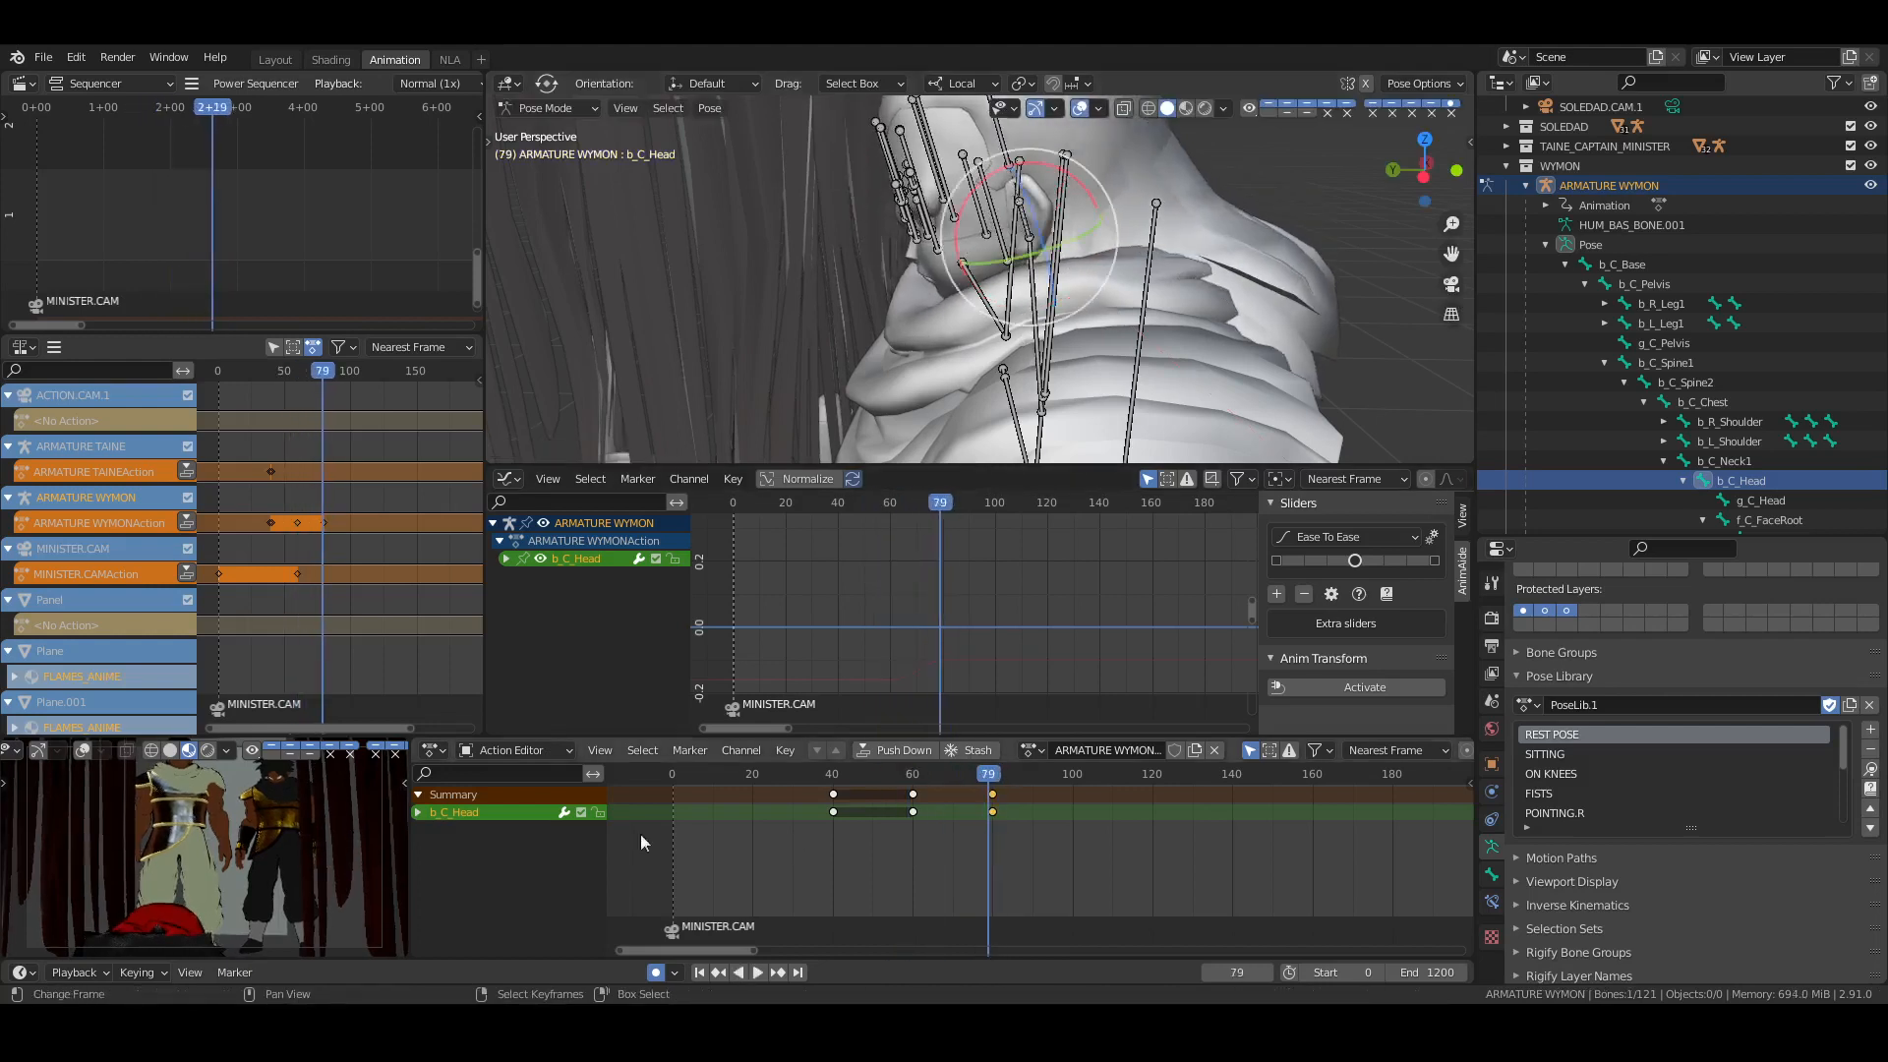
middle_click_drag(264, 807, 264, 812, "shift")
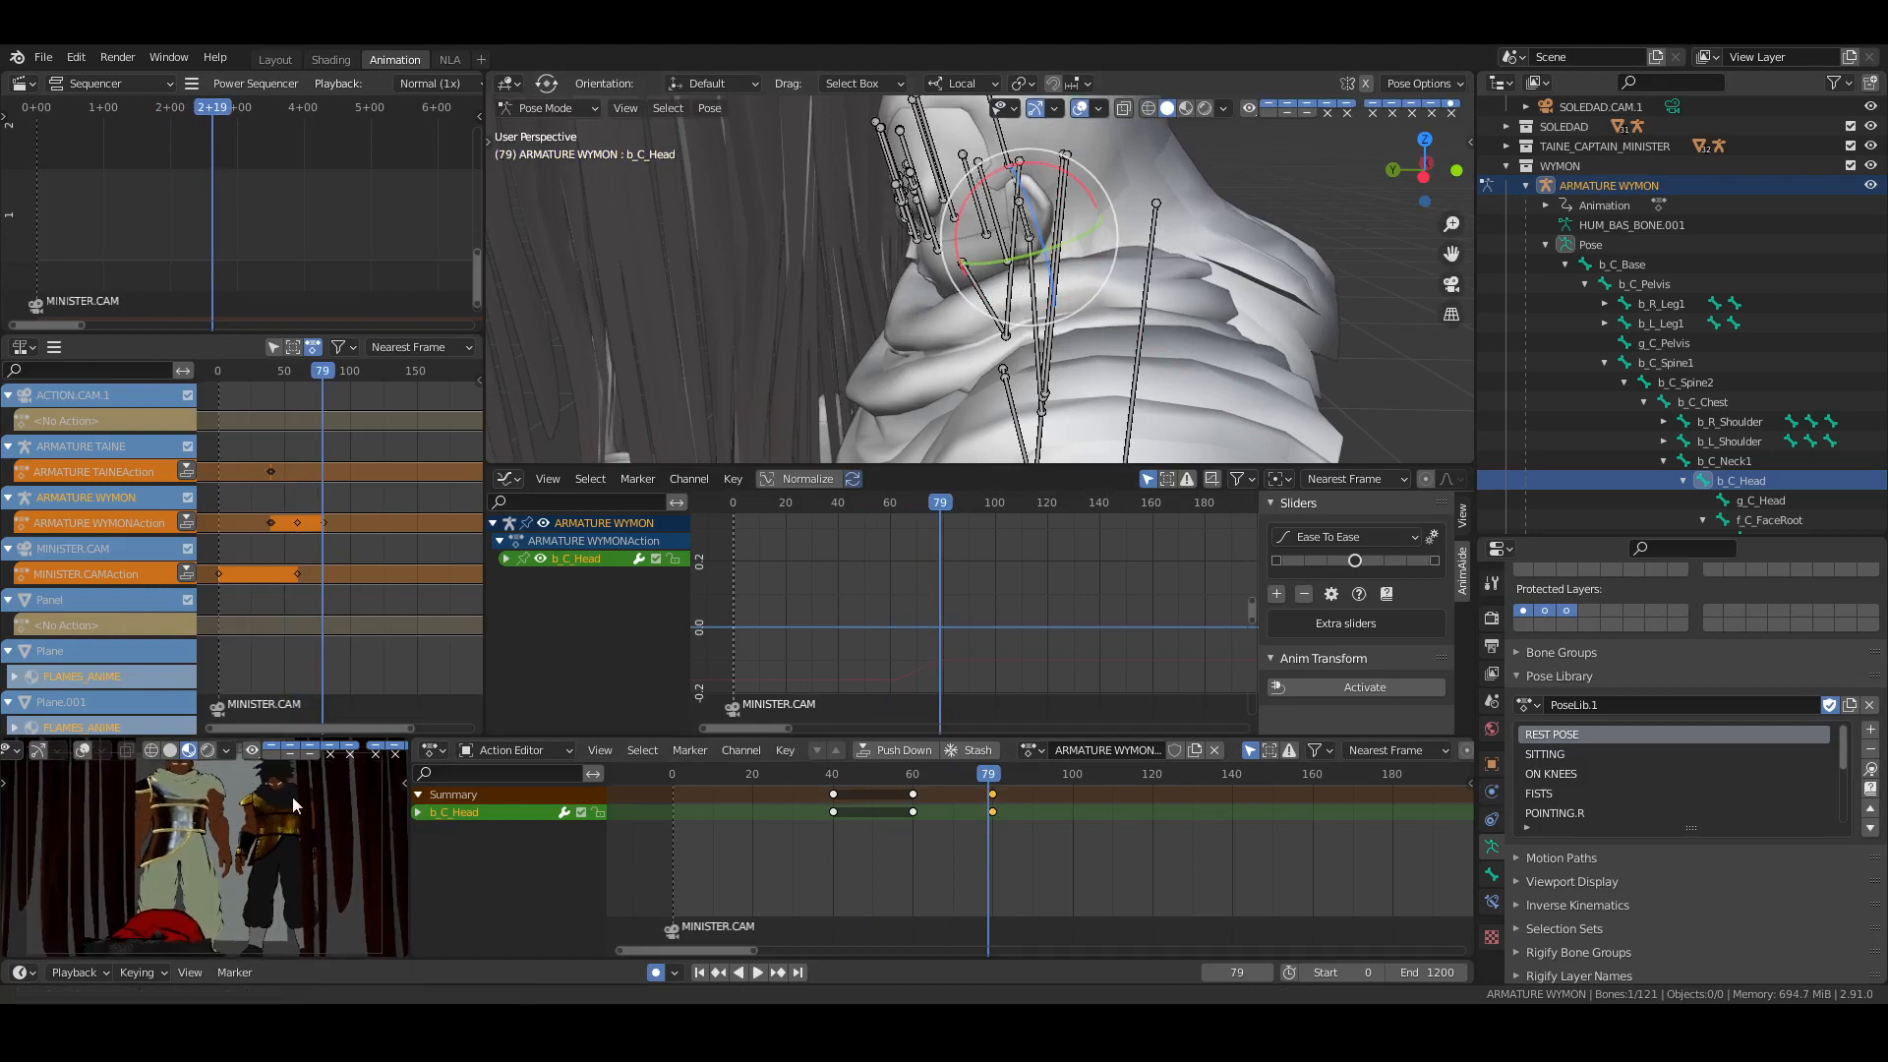
key("ctrl+s")
Roll Wymon's b_C_Head bone slightly around its local Z axis at frame 80 and shift its keyframe about 2 frames later
middle_click_drag(1018, 386, 991, 291)
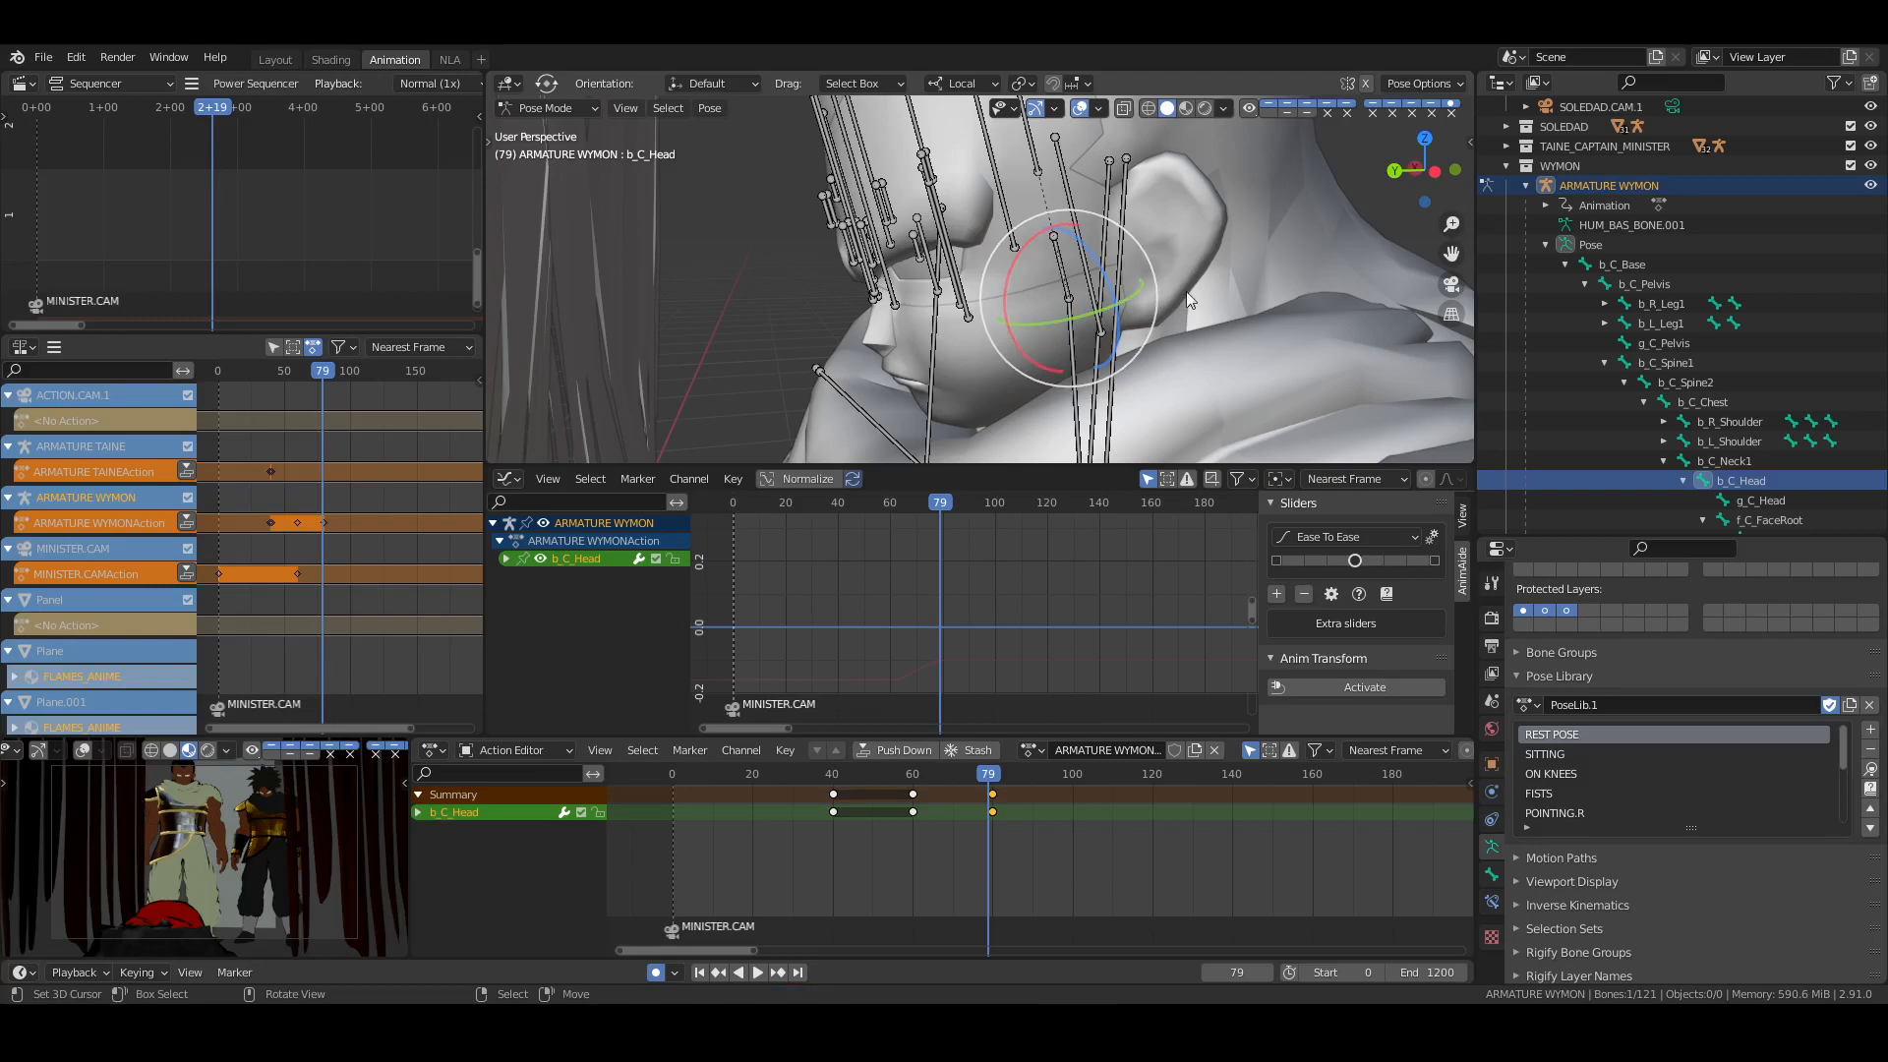
mouse_move(1185, 291)
middle_mouse_down()
mouse_move(1123, 281)
mouse_move(1141, 314)
mouse_move(1159, 309)
middle_mouse_up()
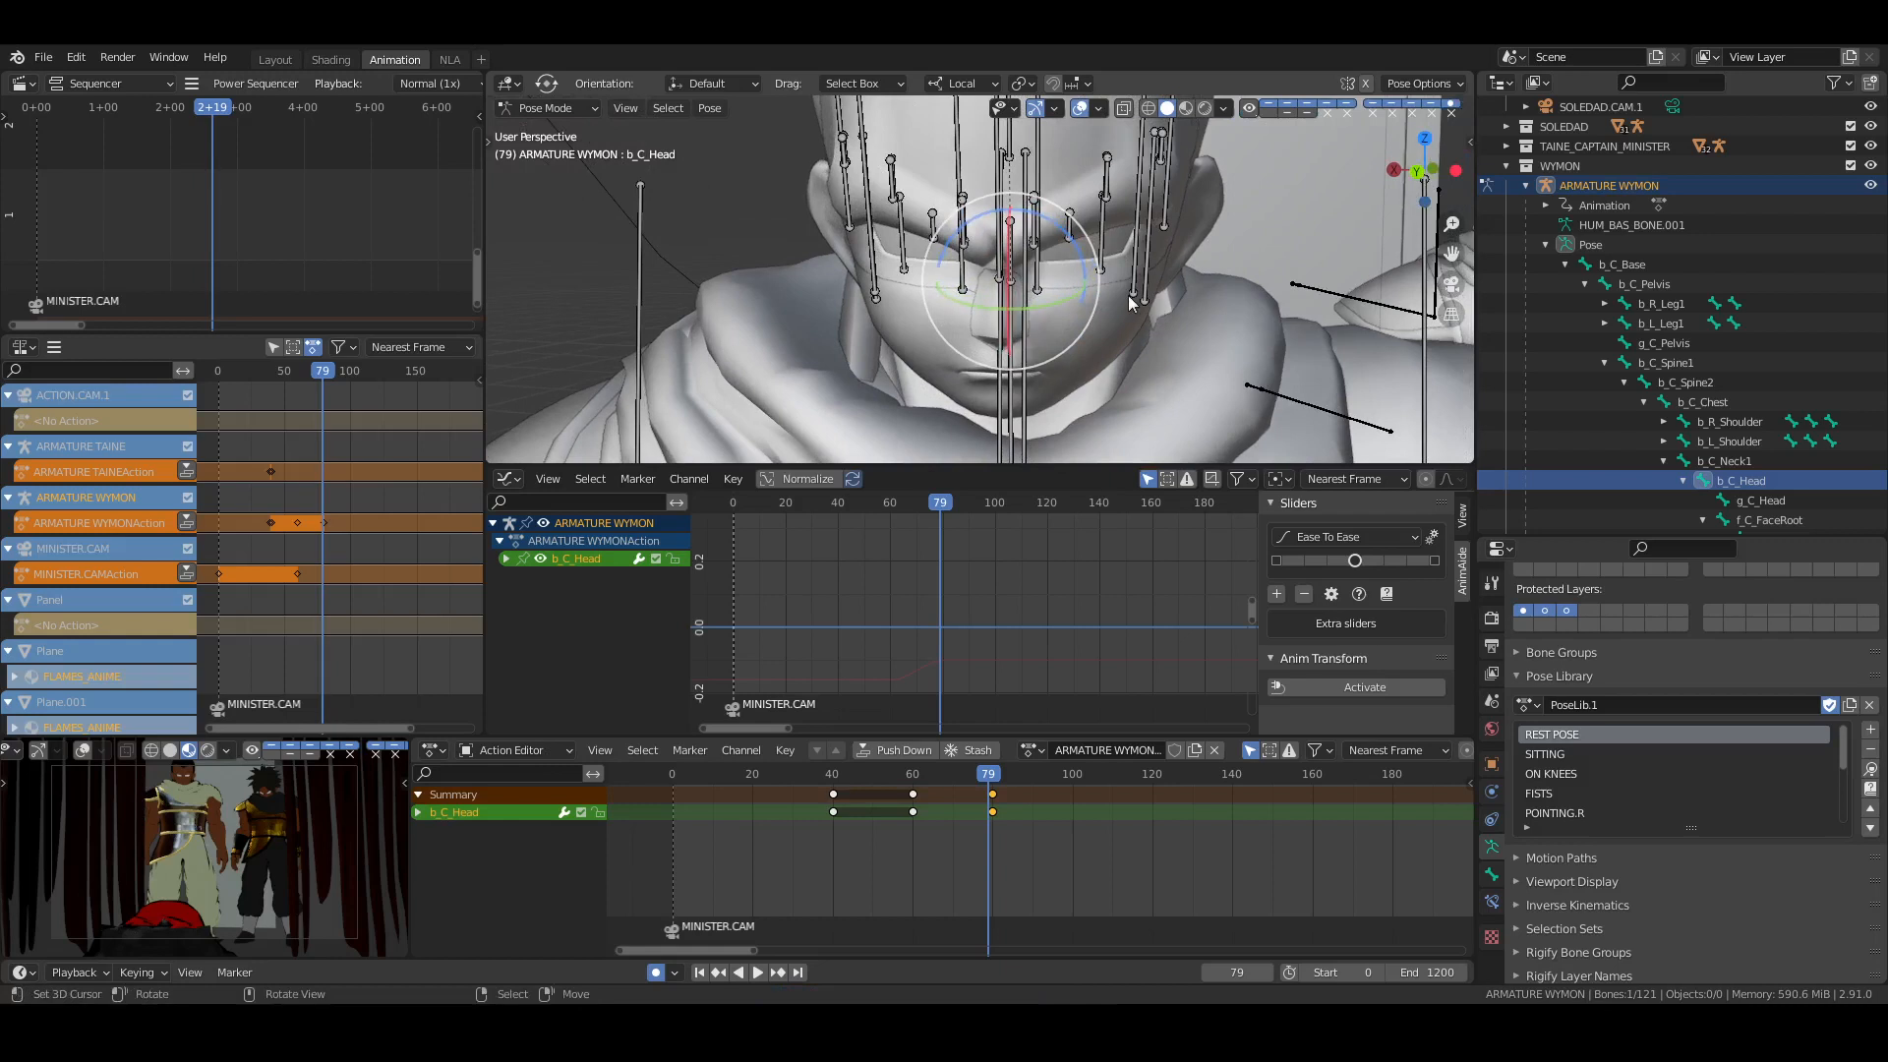
key("Right")
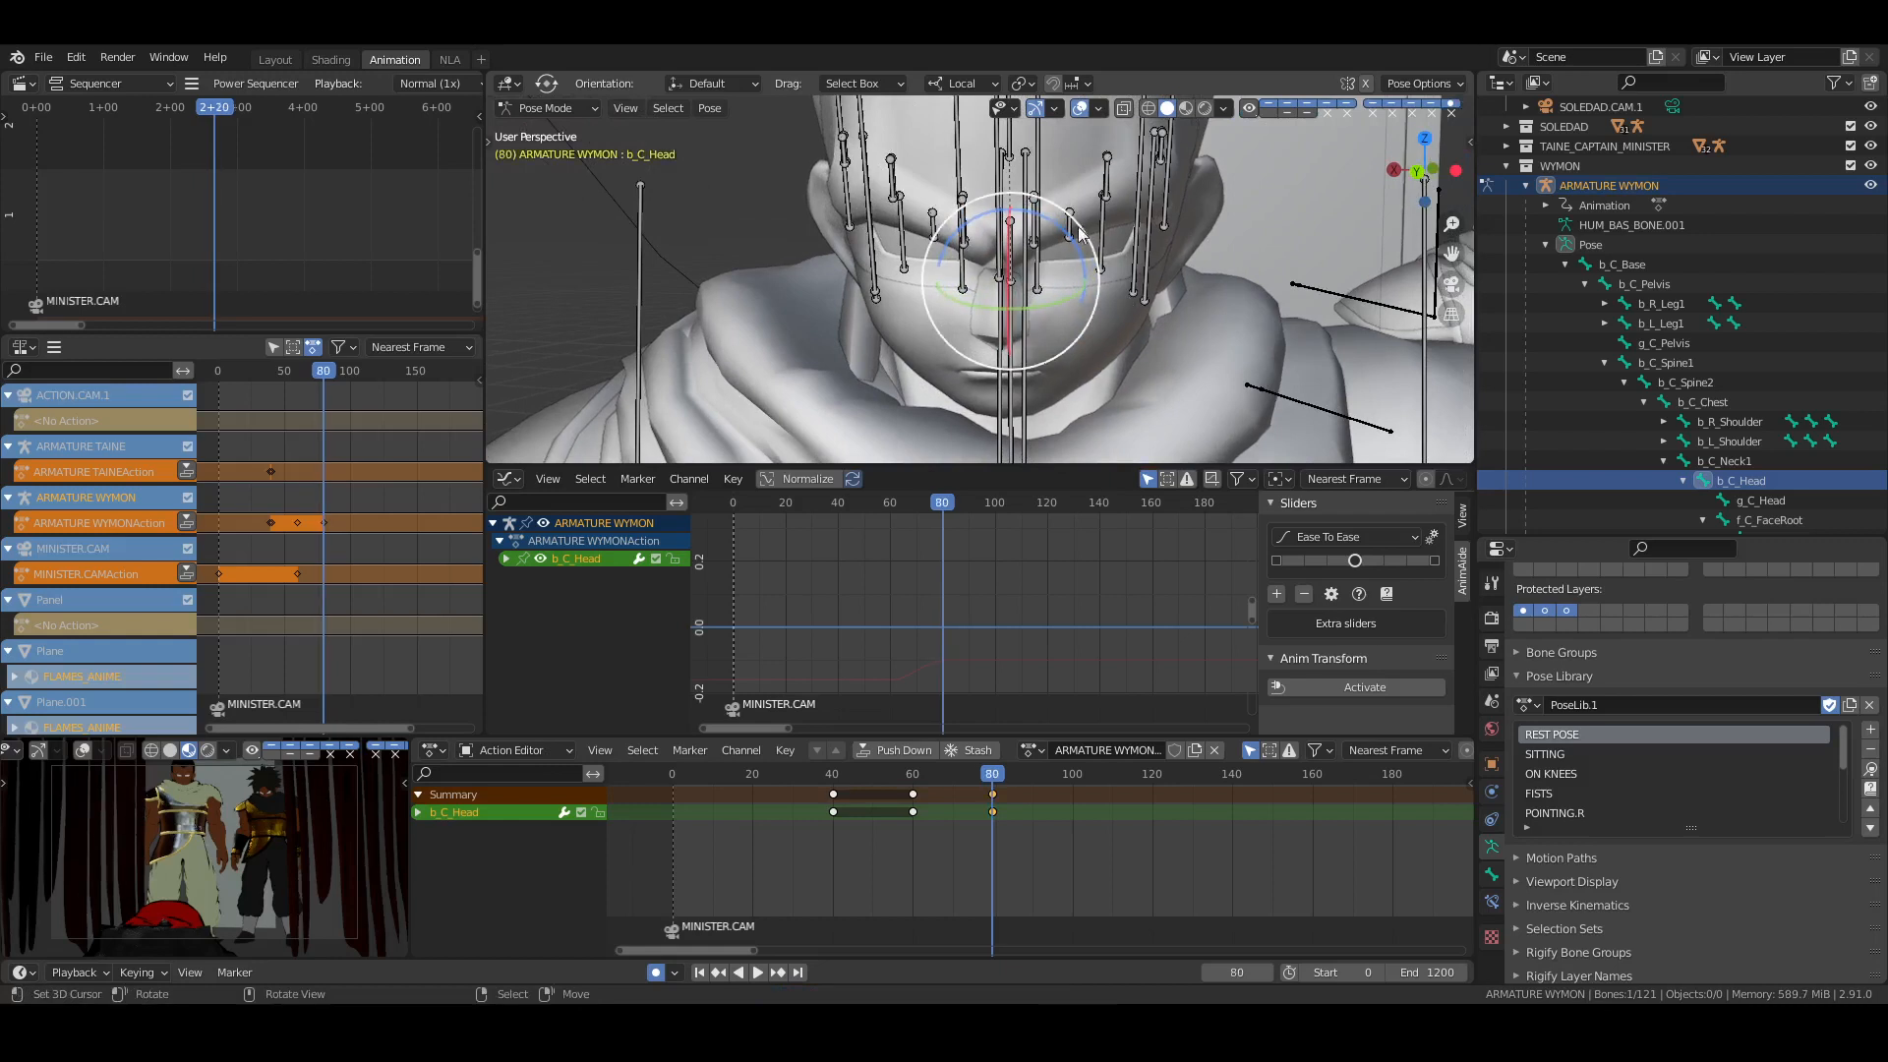
left_click_drag(1065, 236, 1147, 287)
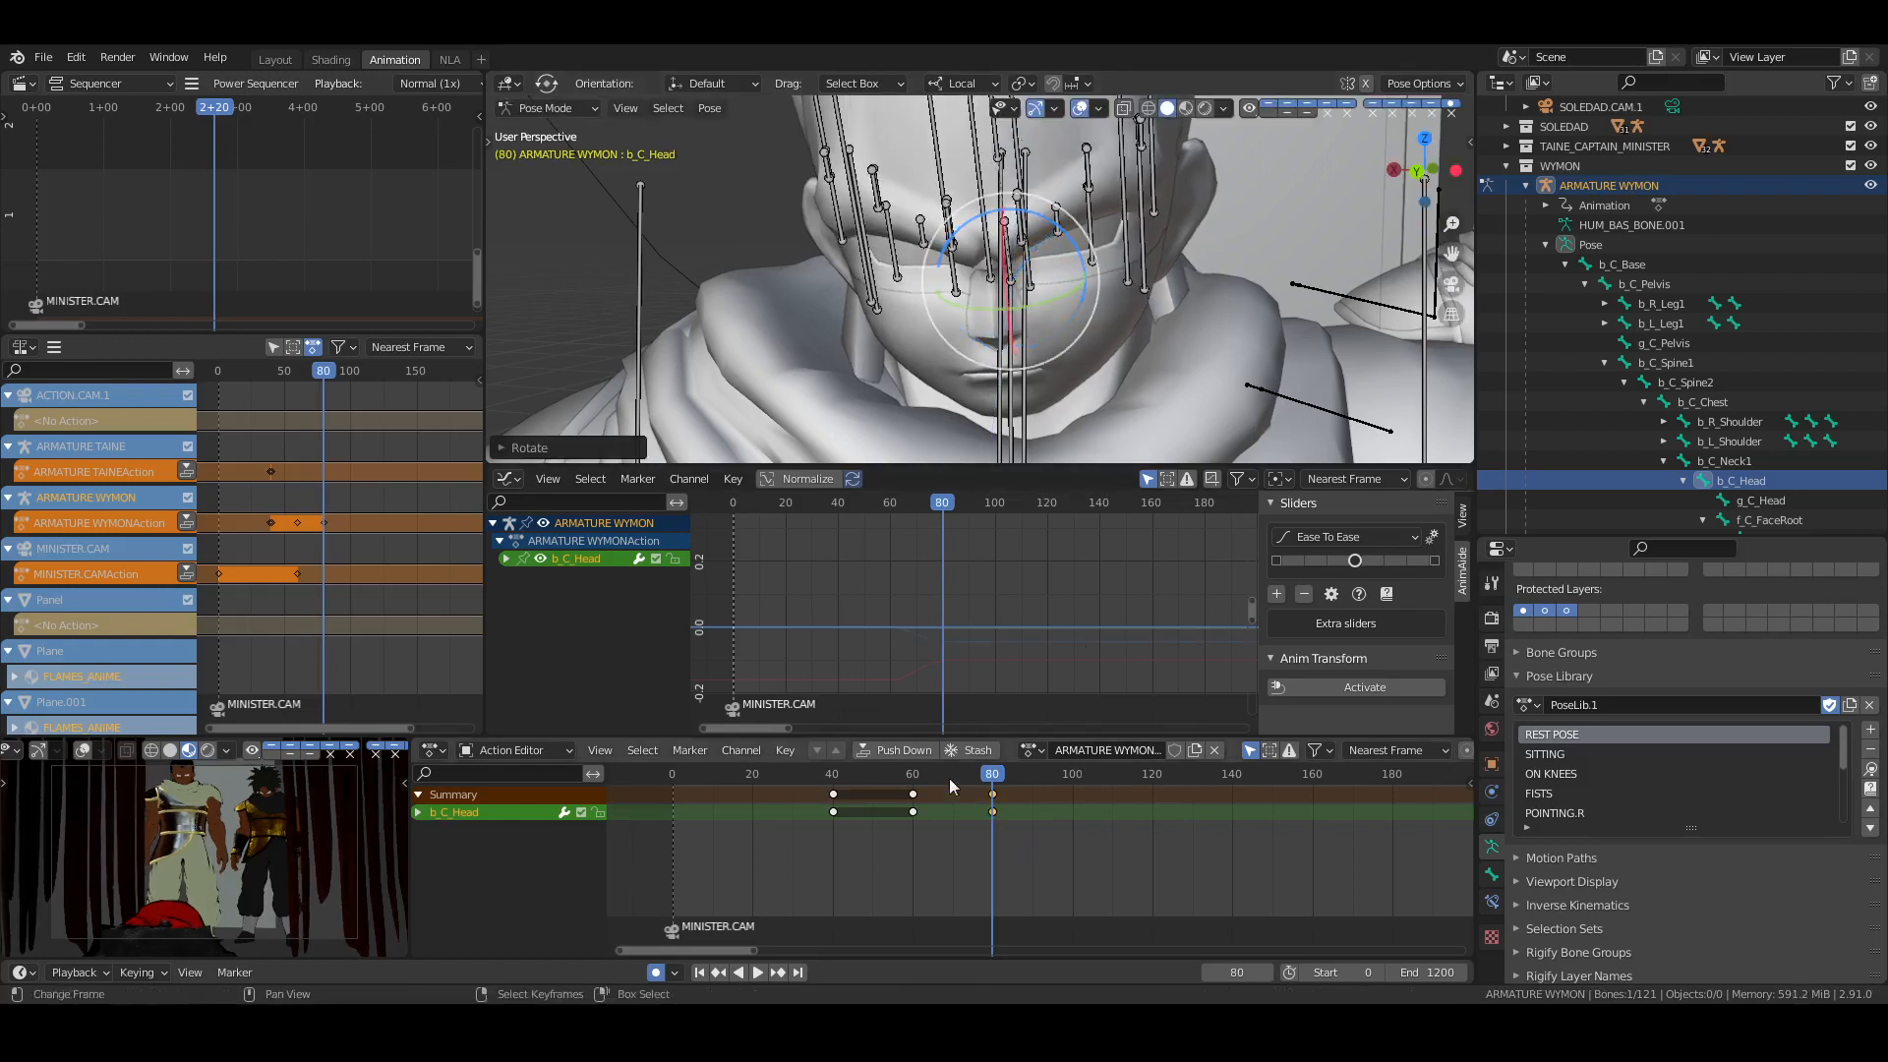
key("g")
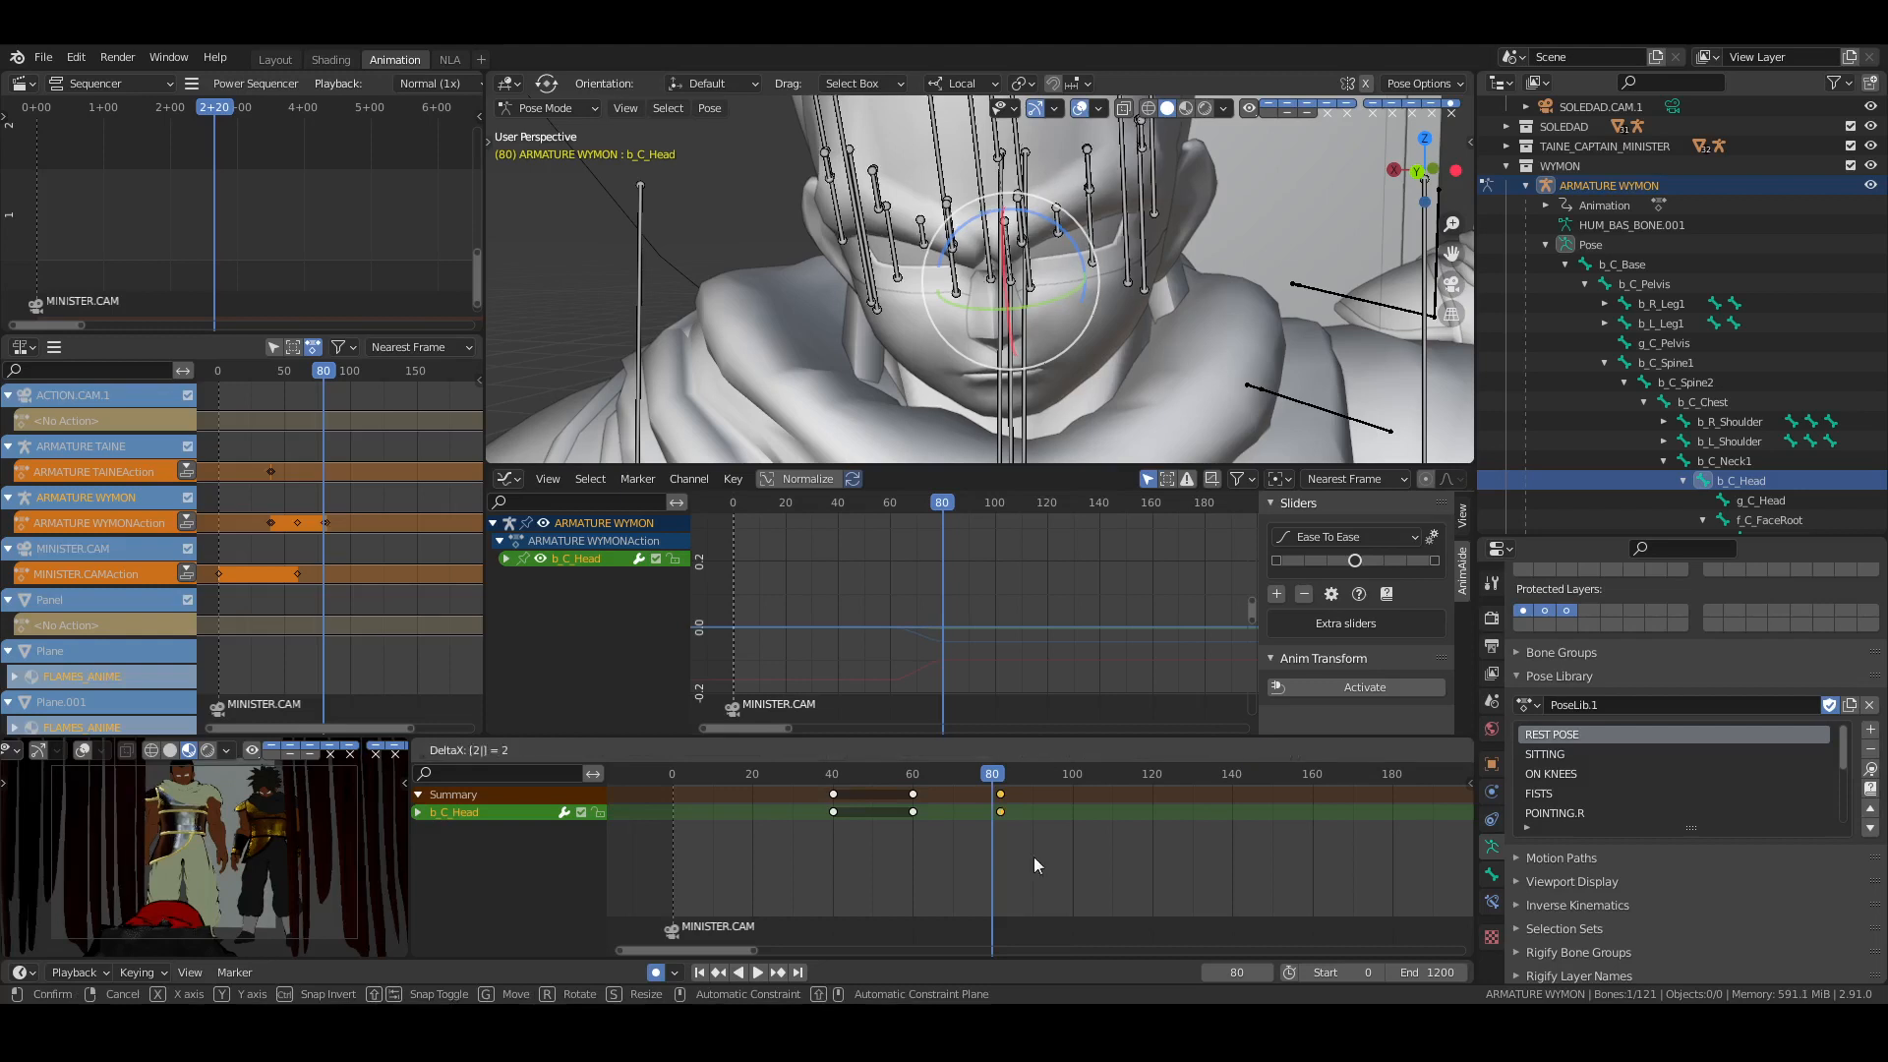
left_click(1039, 861)
Rotate Wymon's b_C_Neck1 bone slightly around its local Z axis at frame 102
left_click(1715, 460)
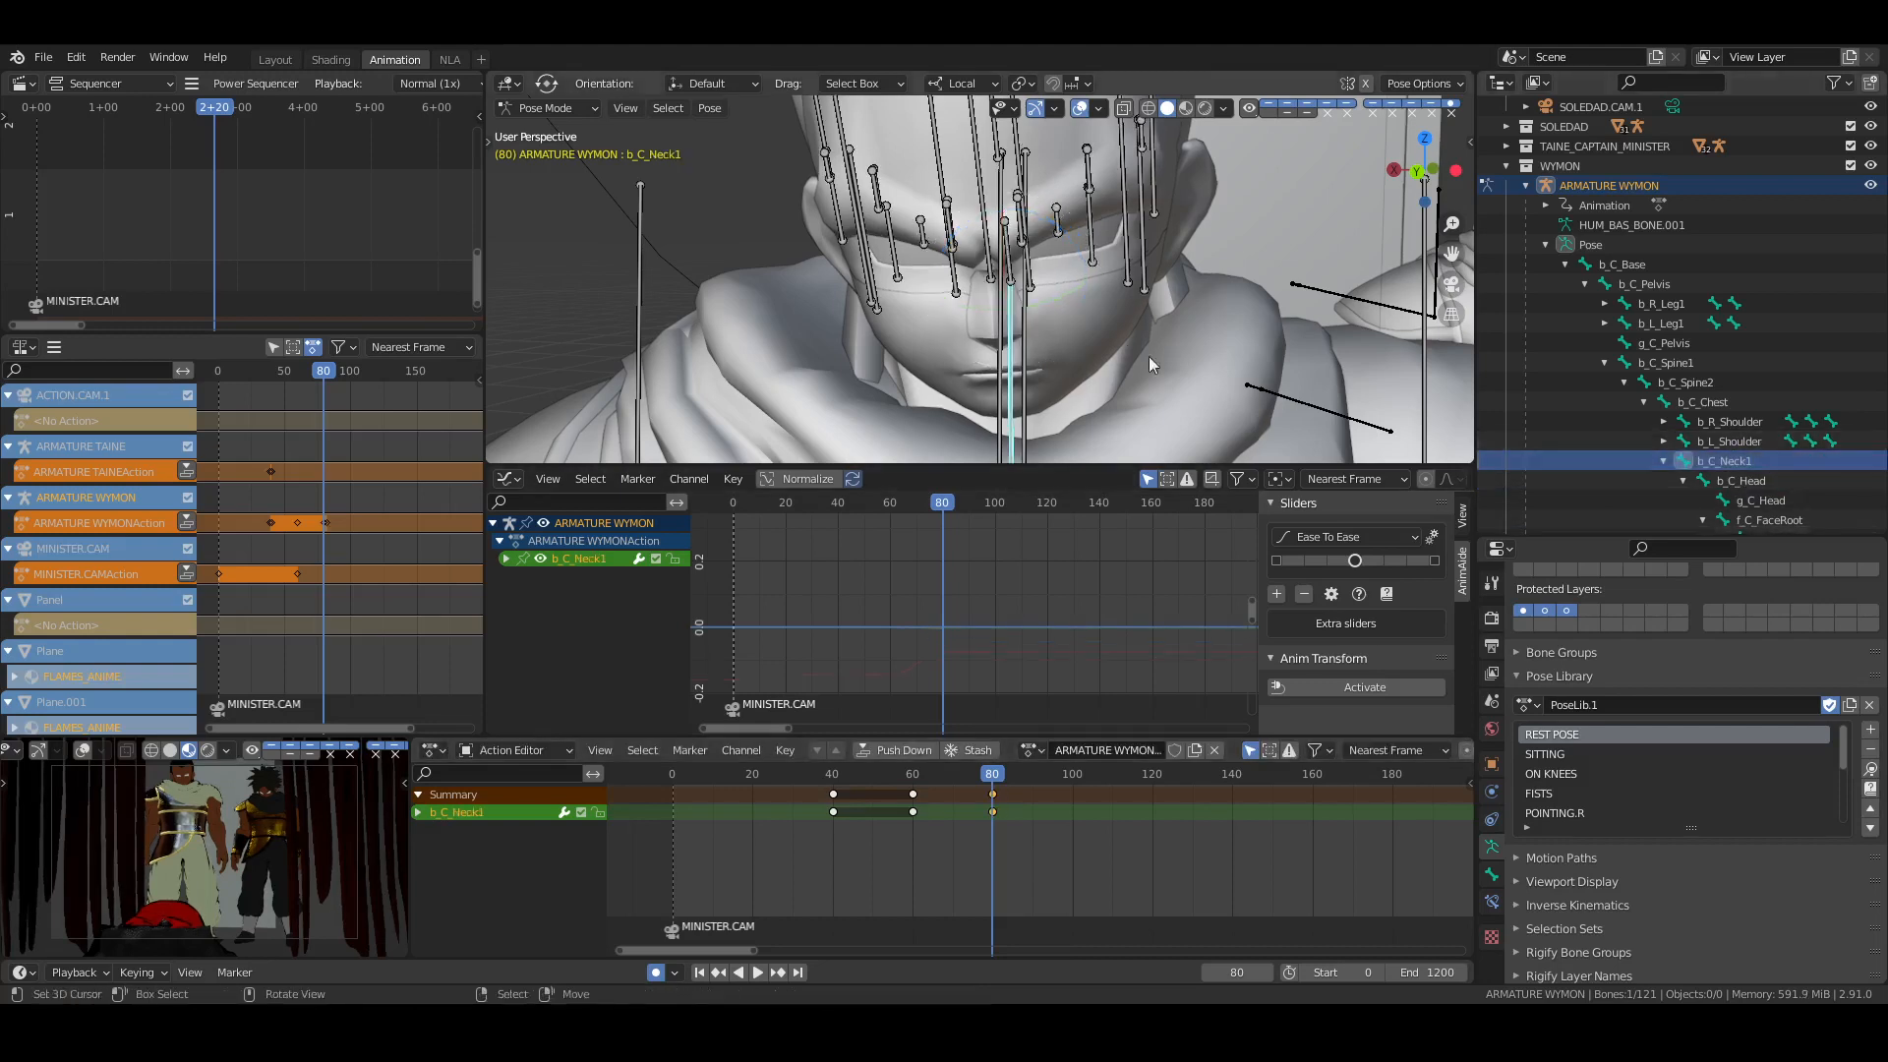
left_click(1072, 805)
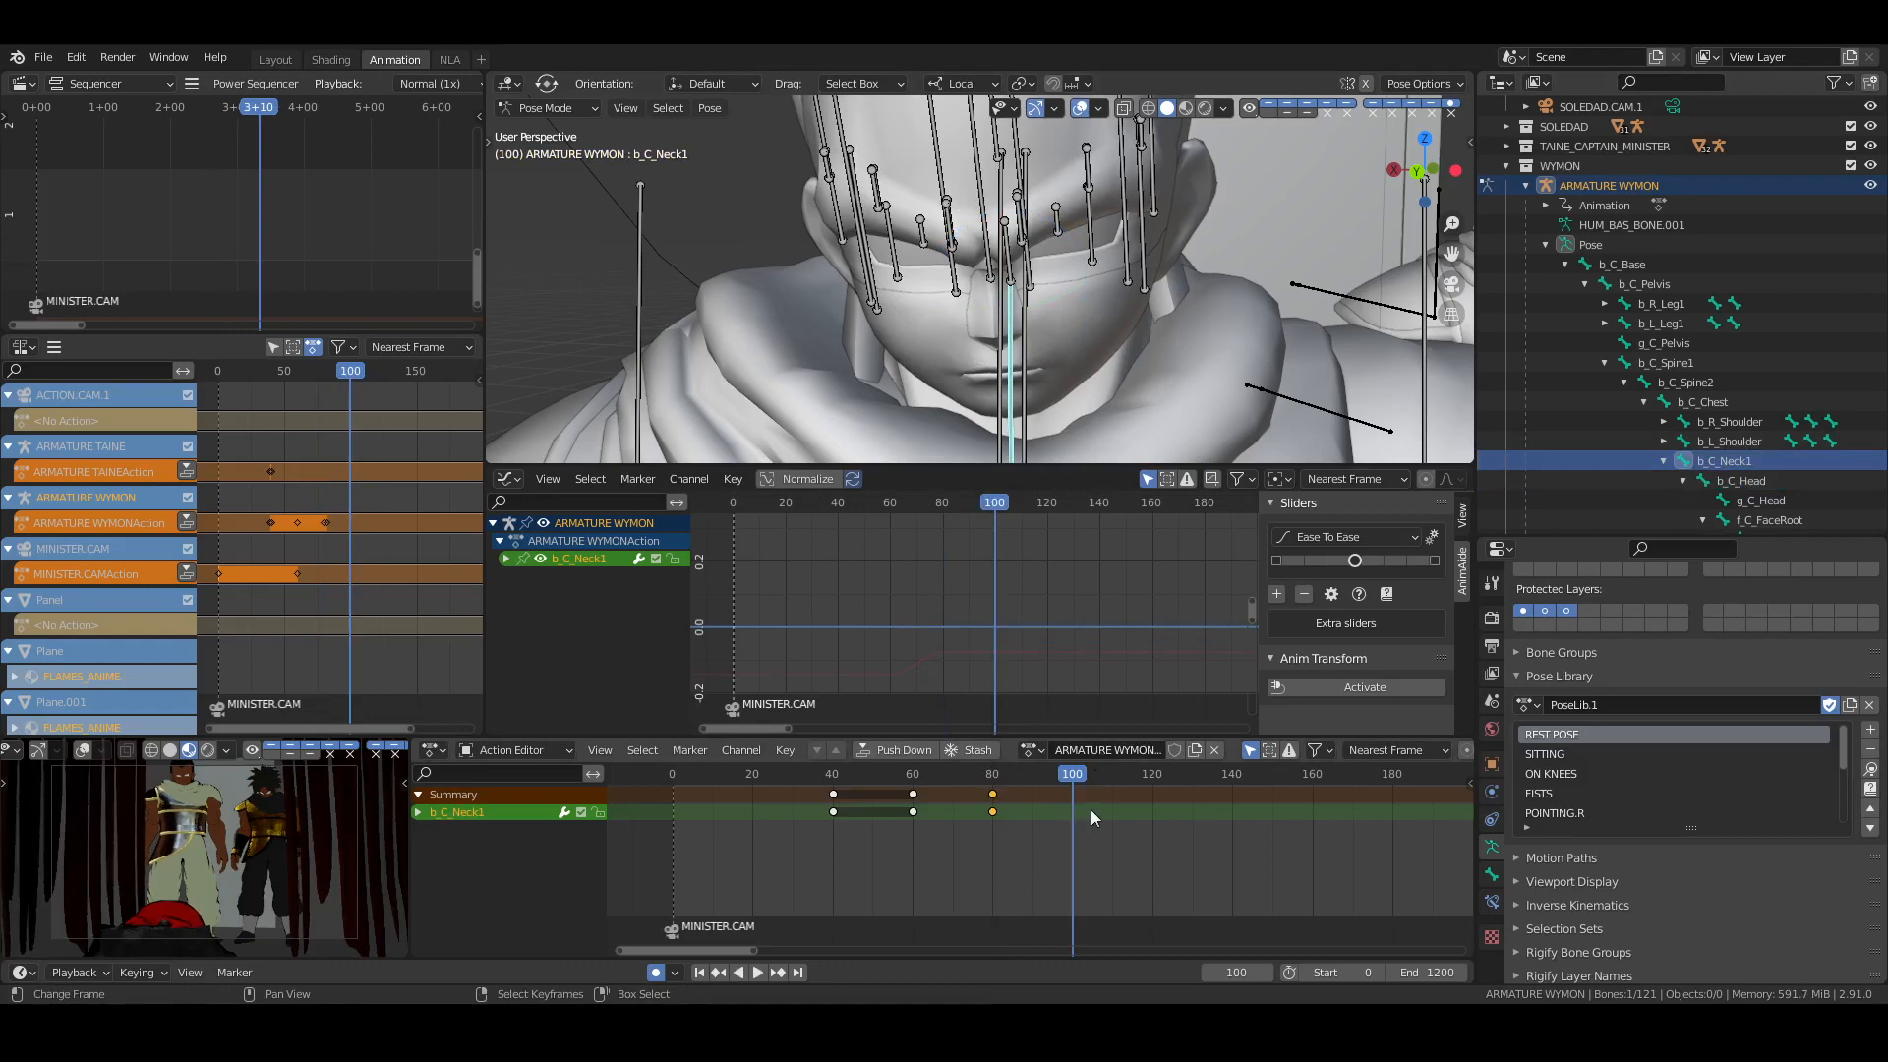
key("Right")
key("Right")
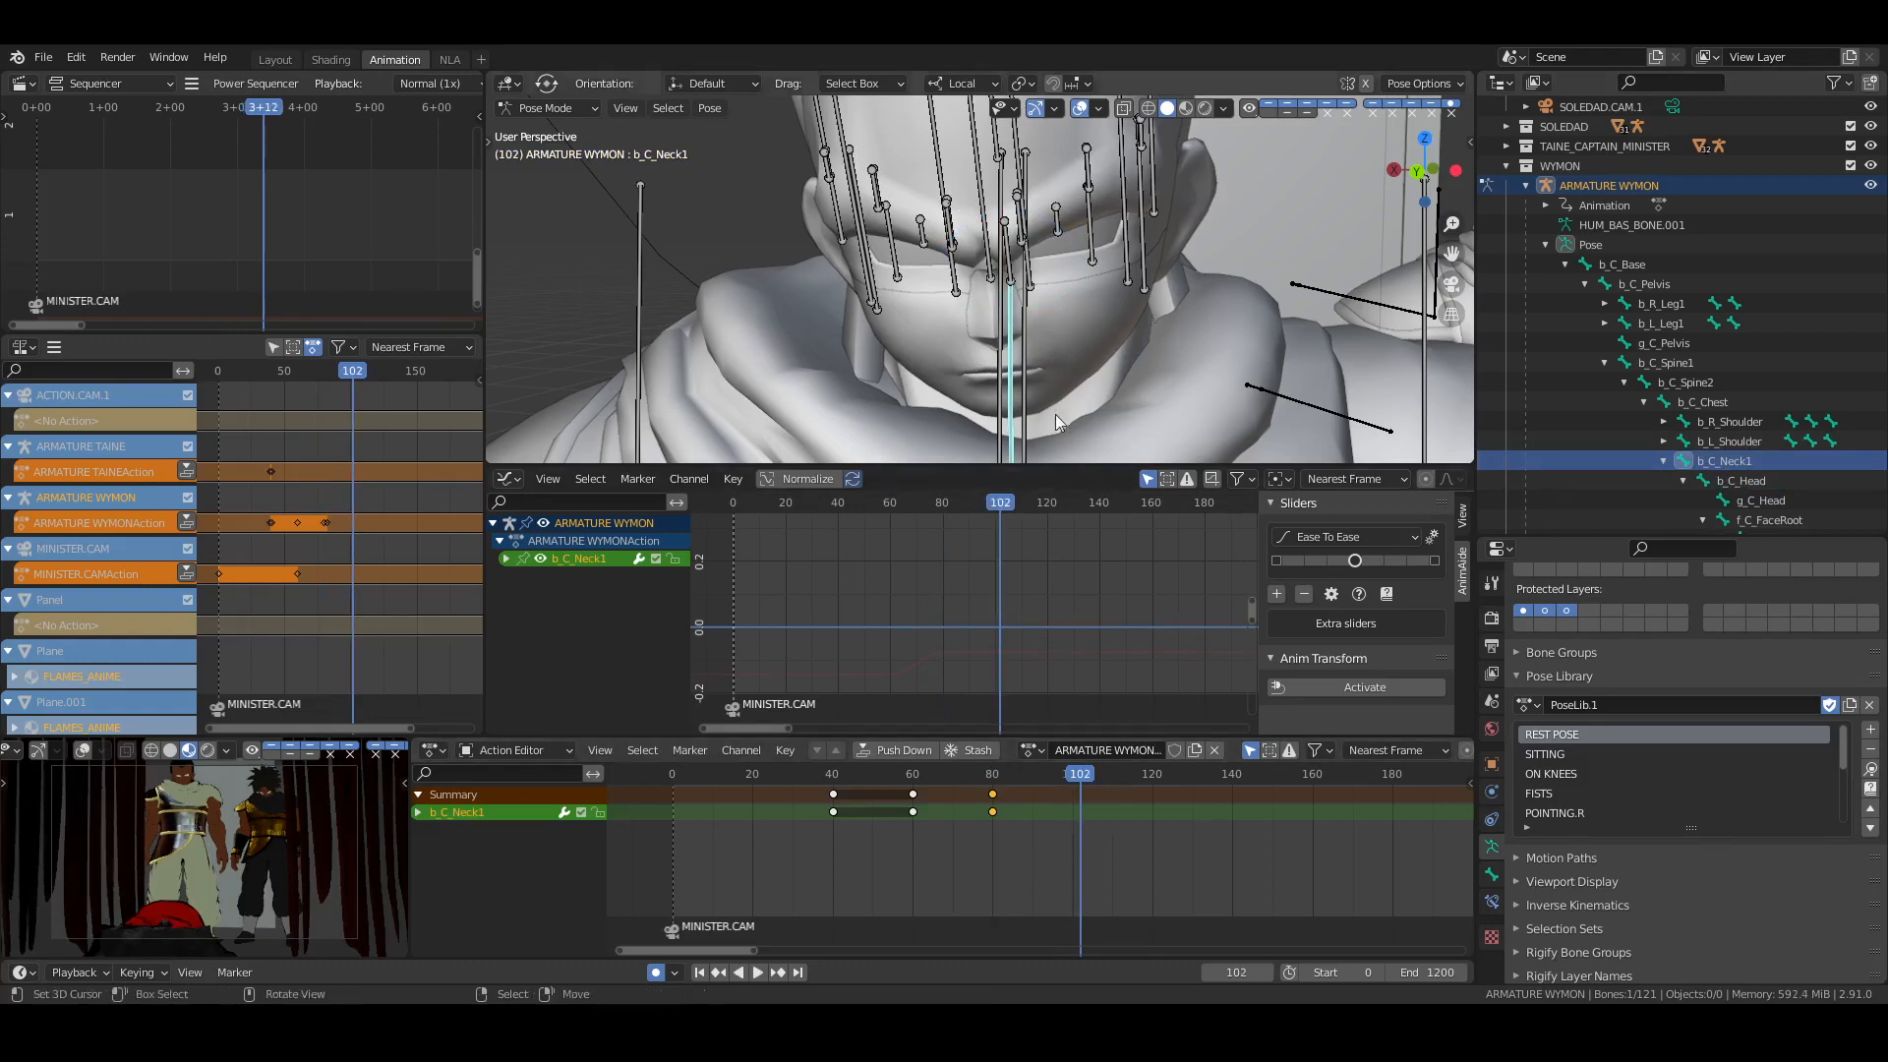
scroll(1111, 356, "down", 2)
middle_click_drag(1121, 394, 1139, 211, "shift")
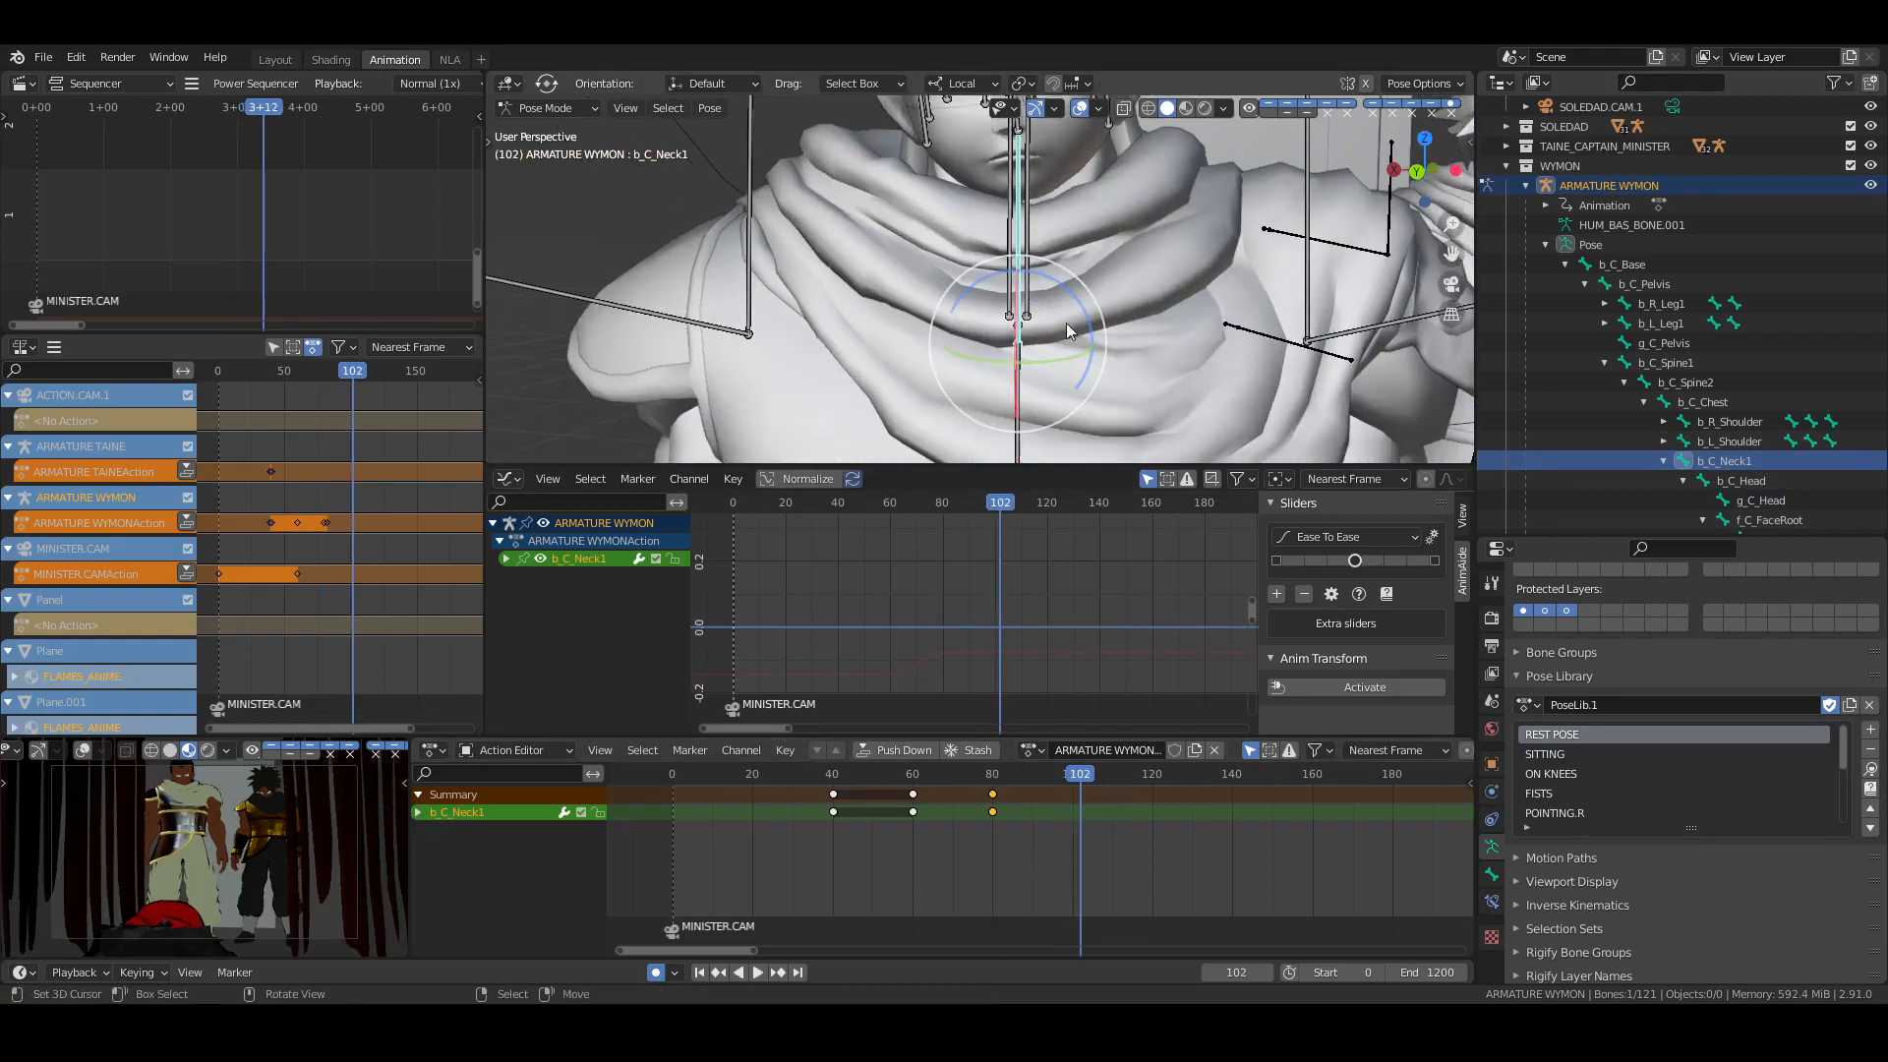
key("r")
key("r")
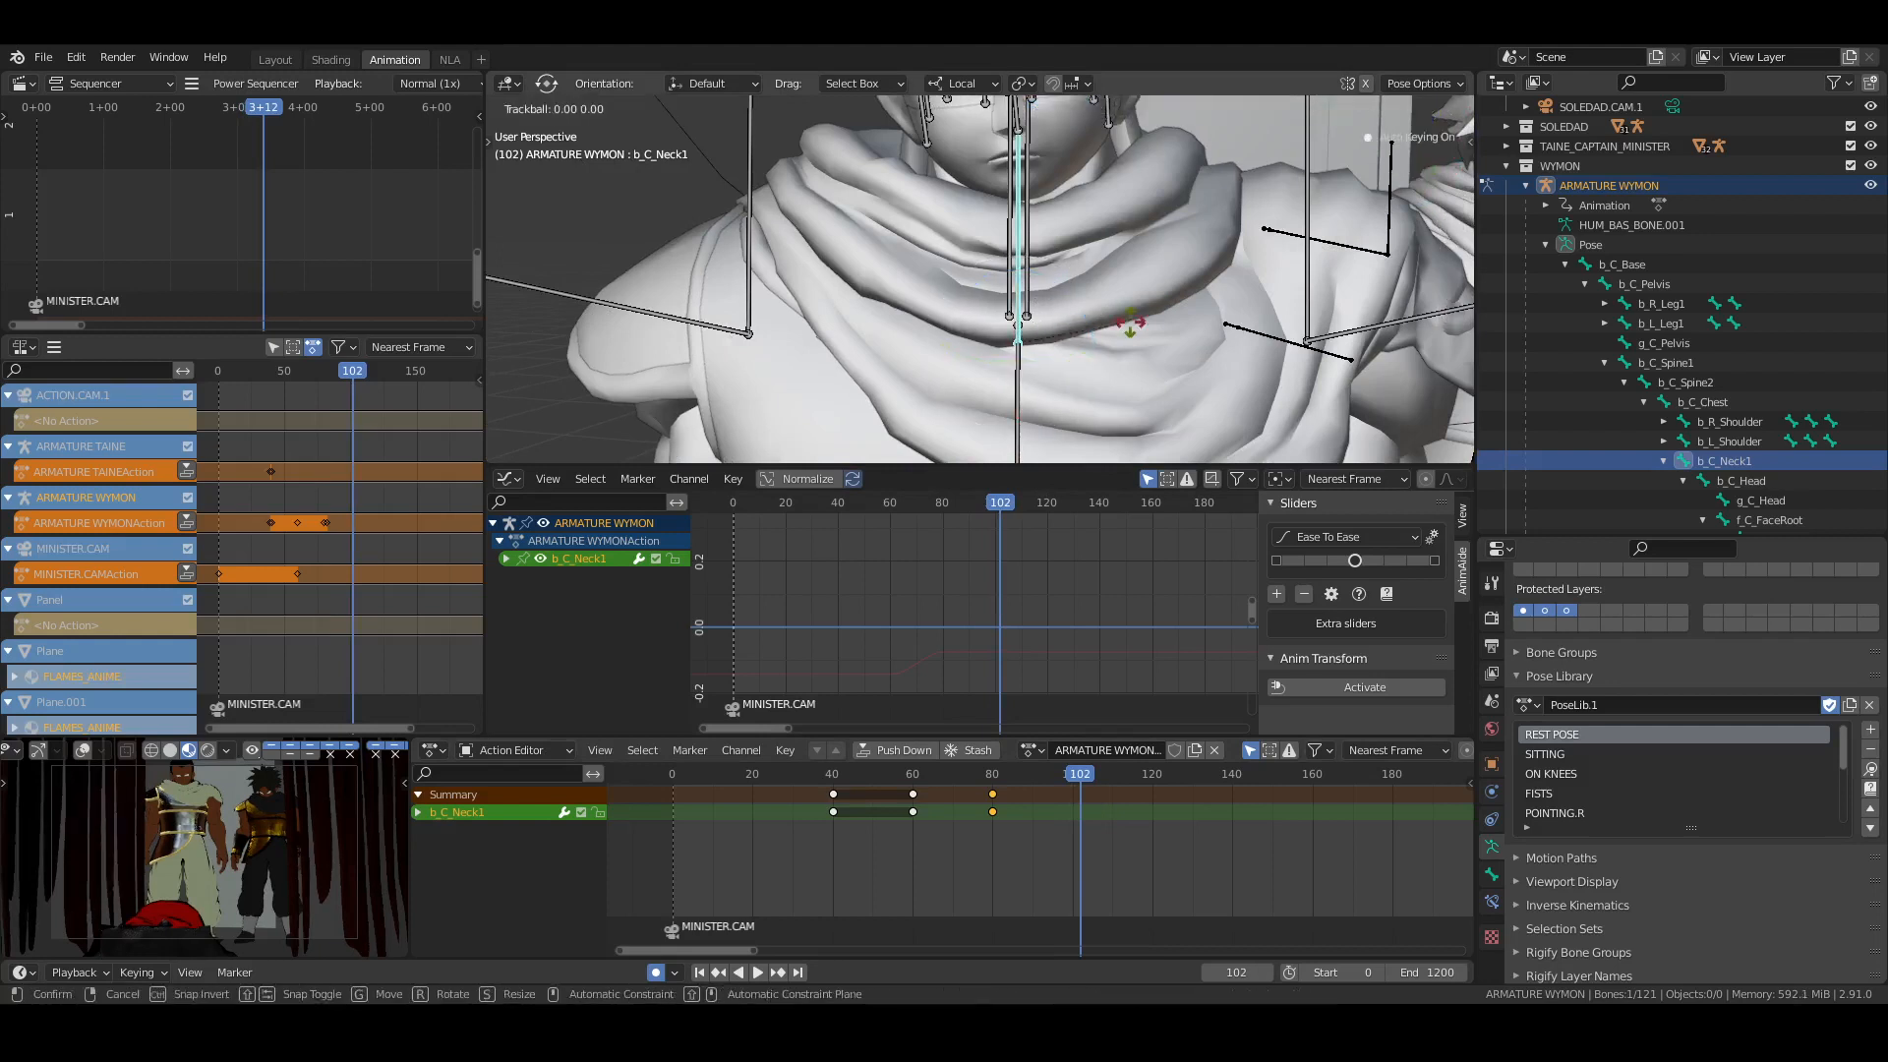
left_click(1090, 328)
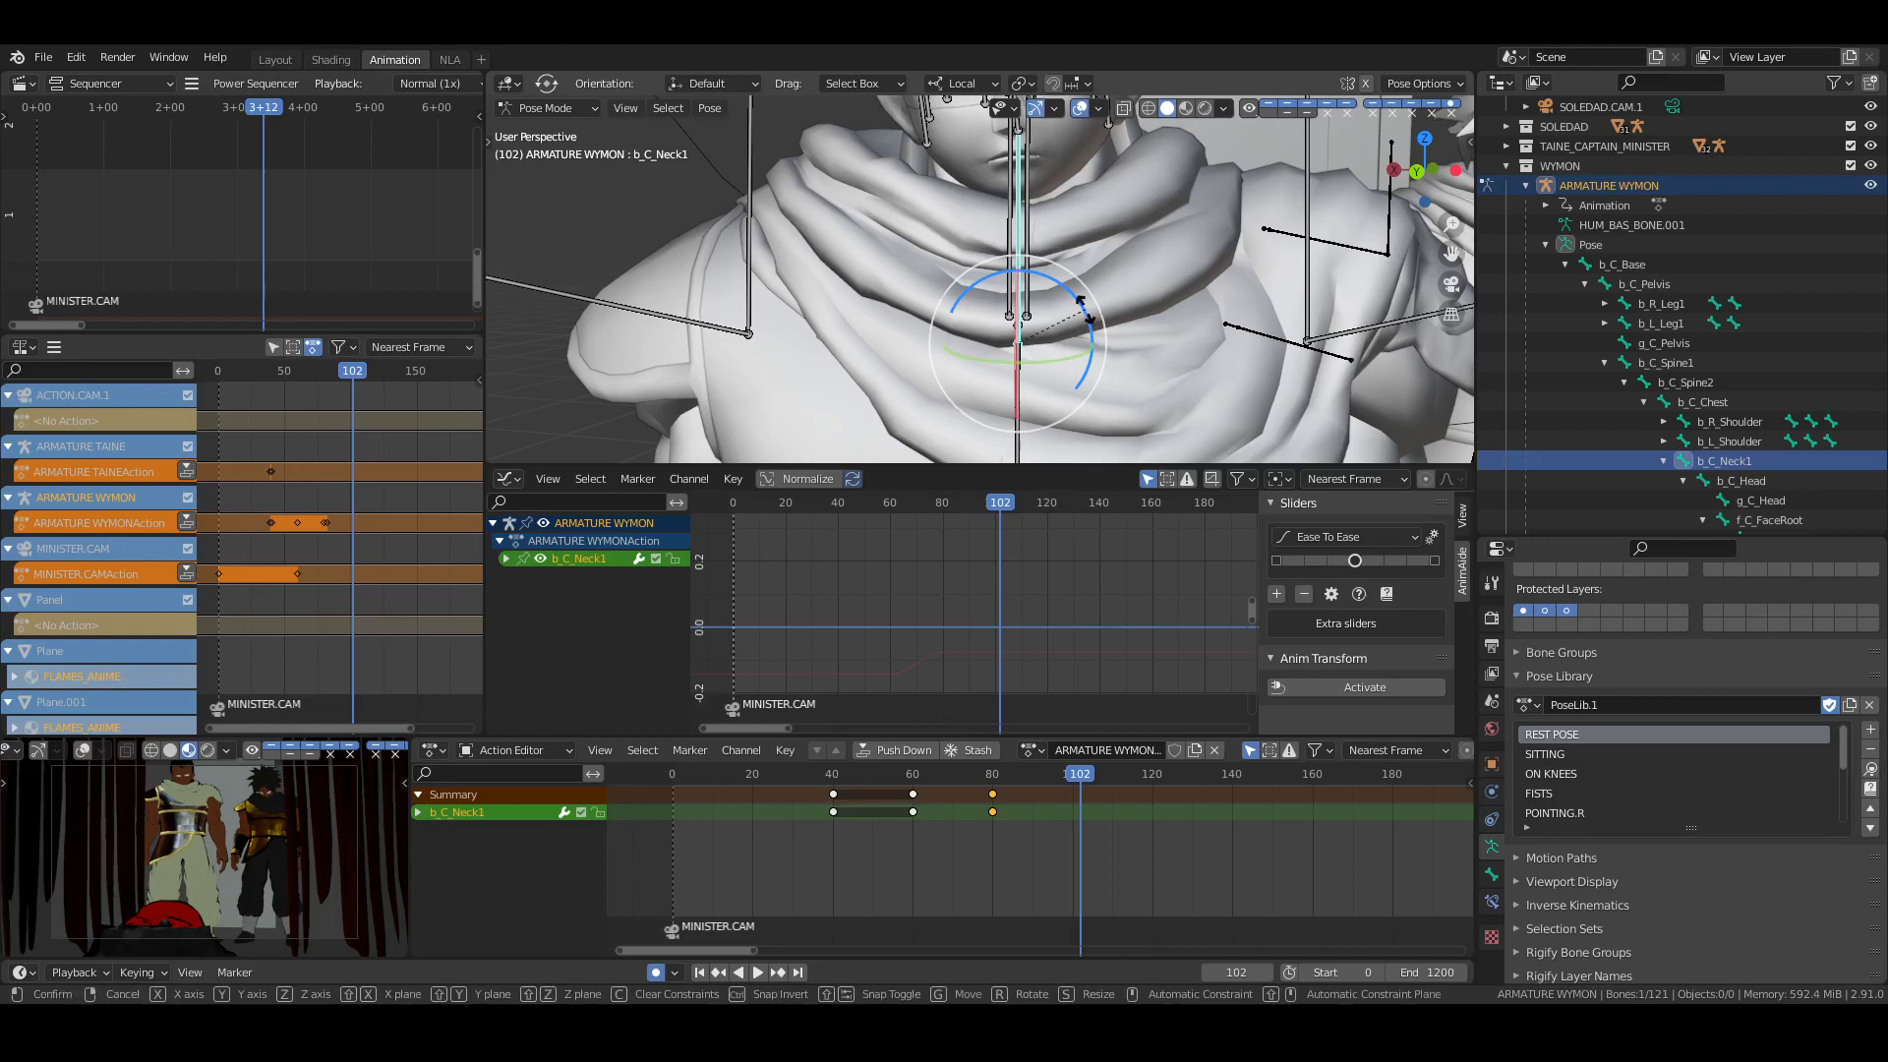
left_click_drag(1089, 317, 1075, 269)
Save the file and rotate Wymon's b_C_Head bone slightly at frame 105
left_click(1740, 481)
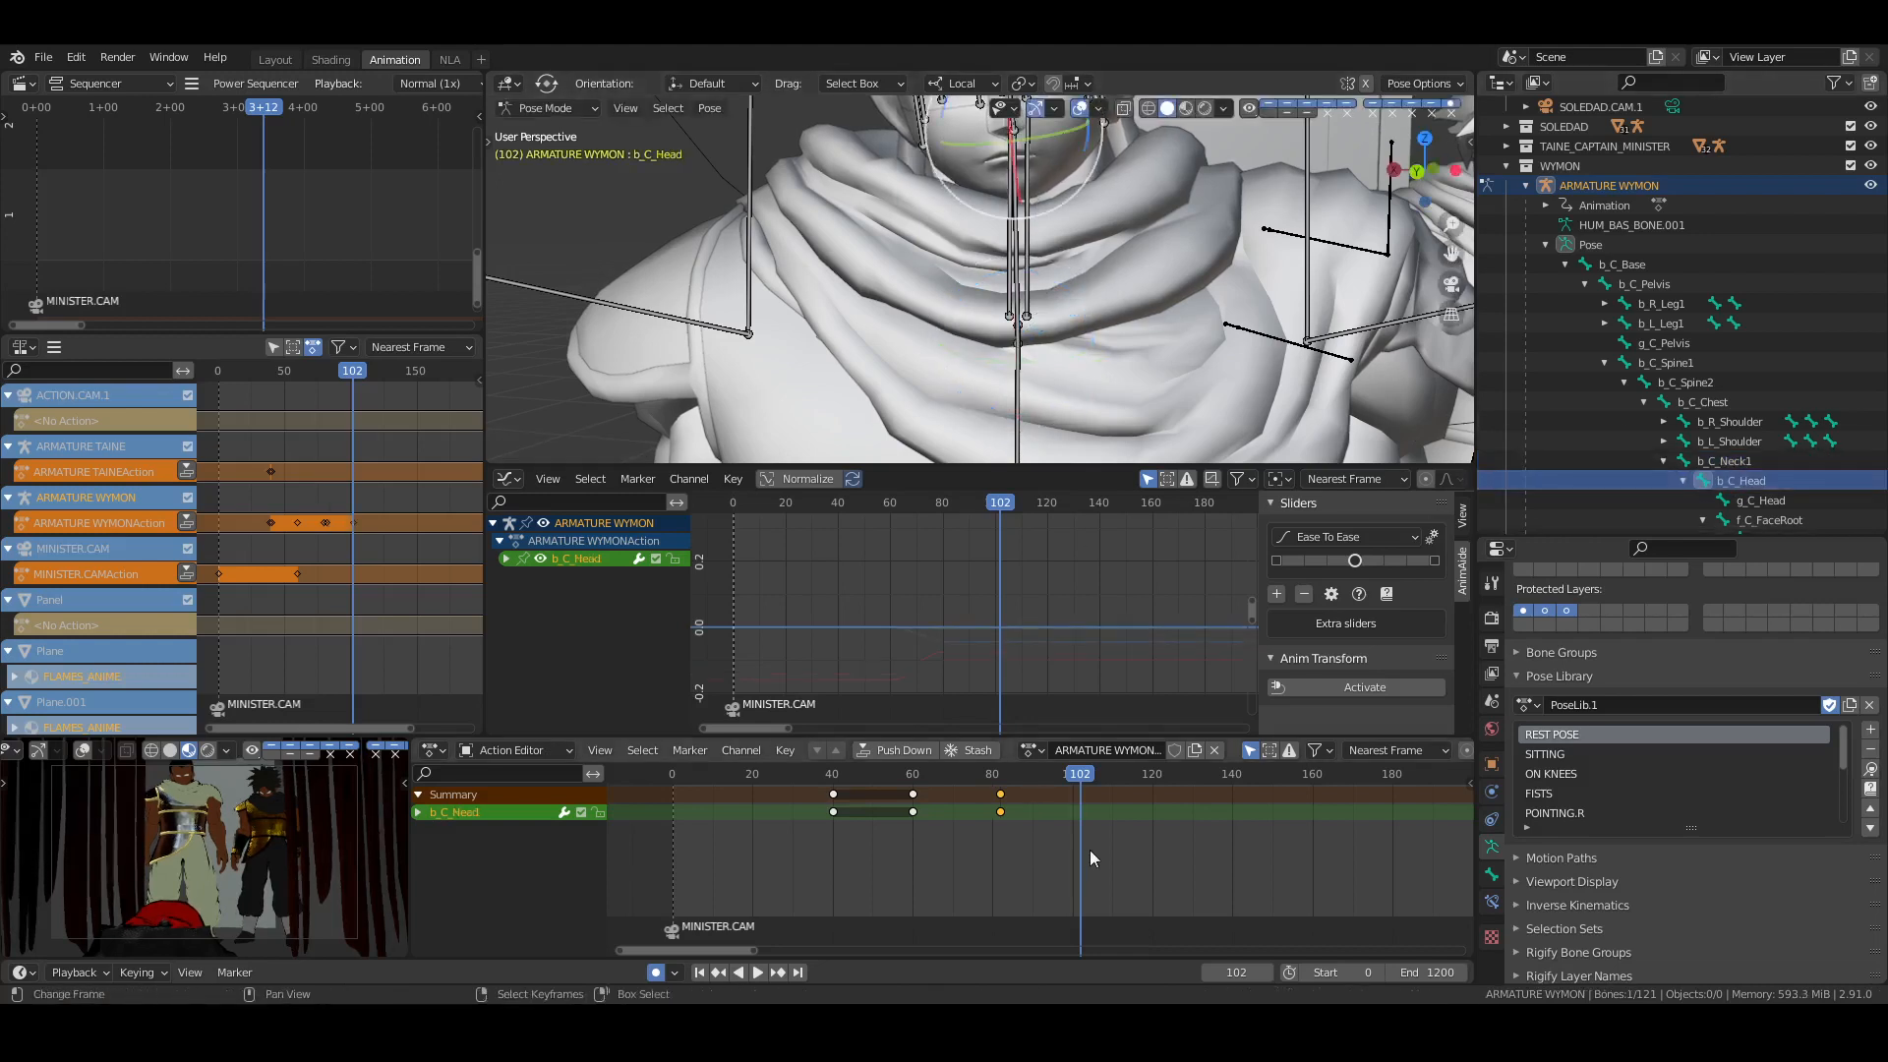
key("Right")
key("Right")
key("Right")
key("Right")
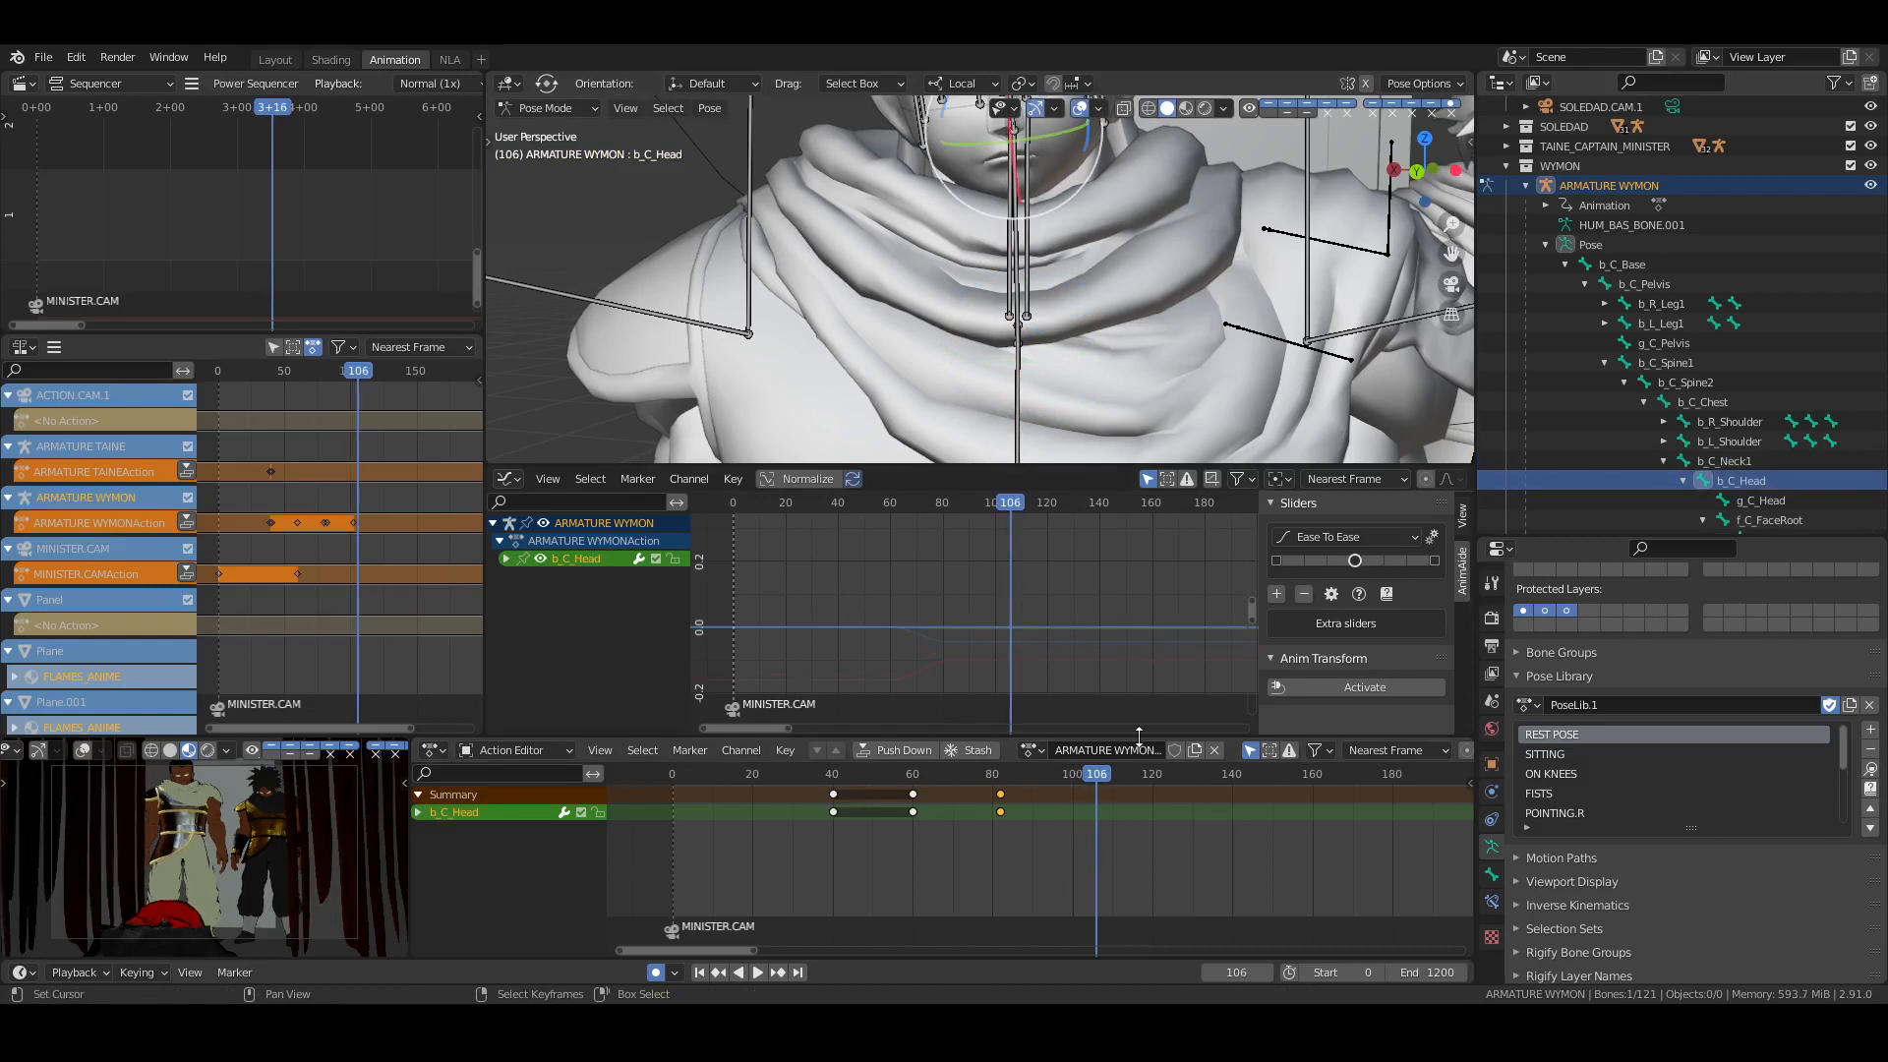
key("Left")
key("ctrl+s")
scroll(1176, 348, "down", 3)
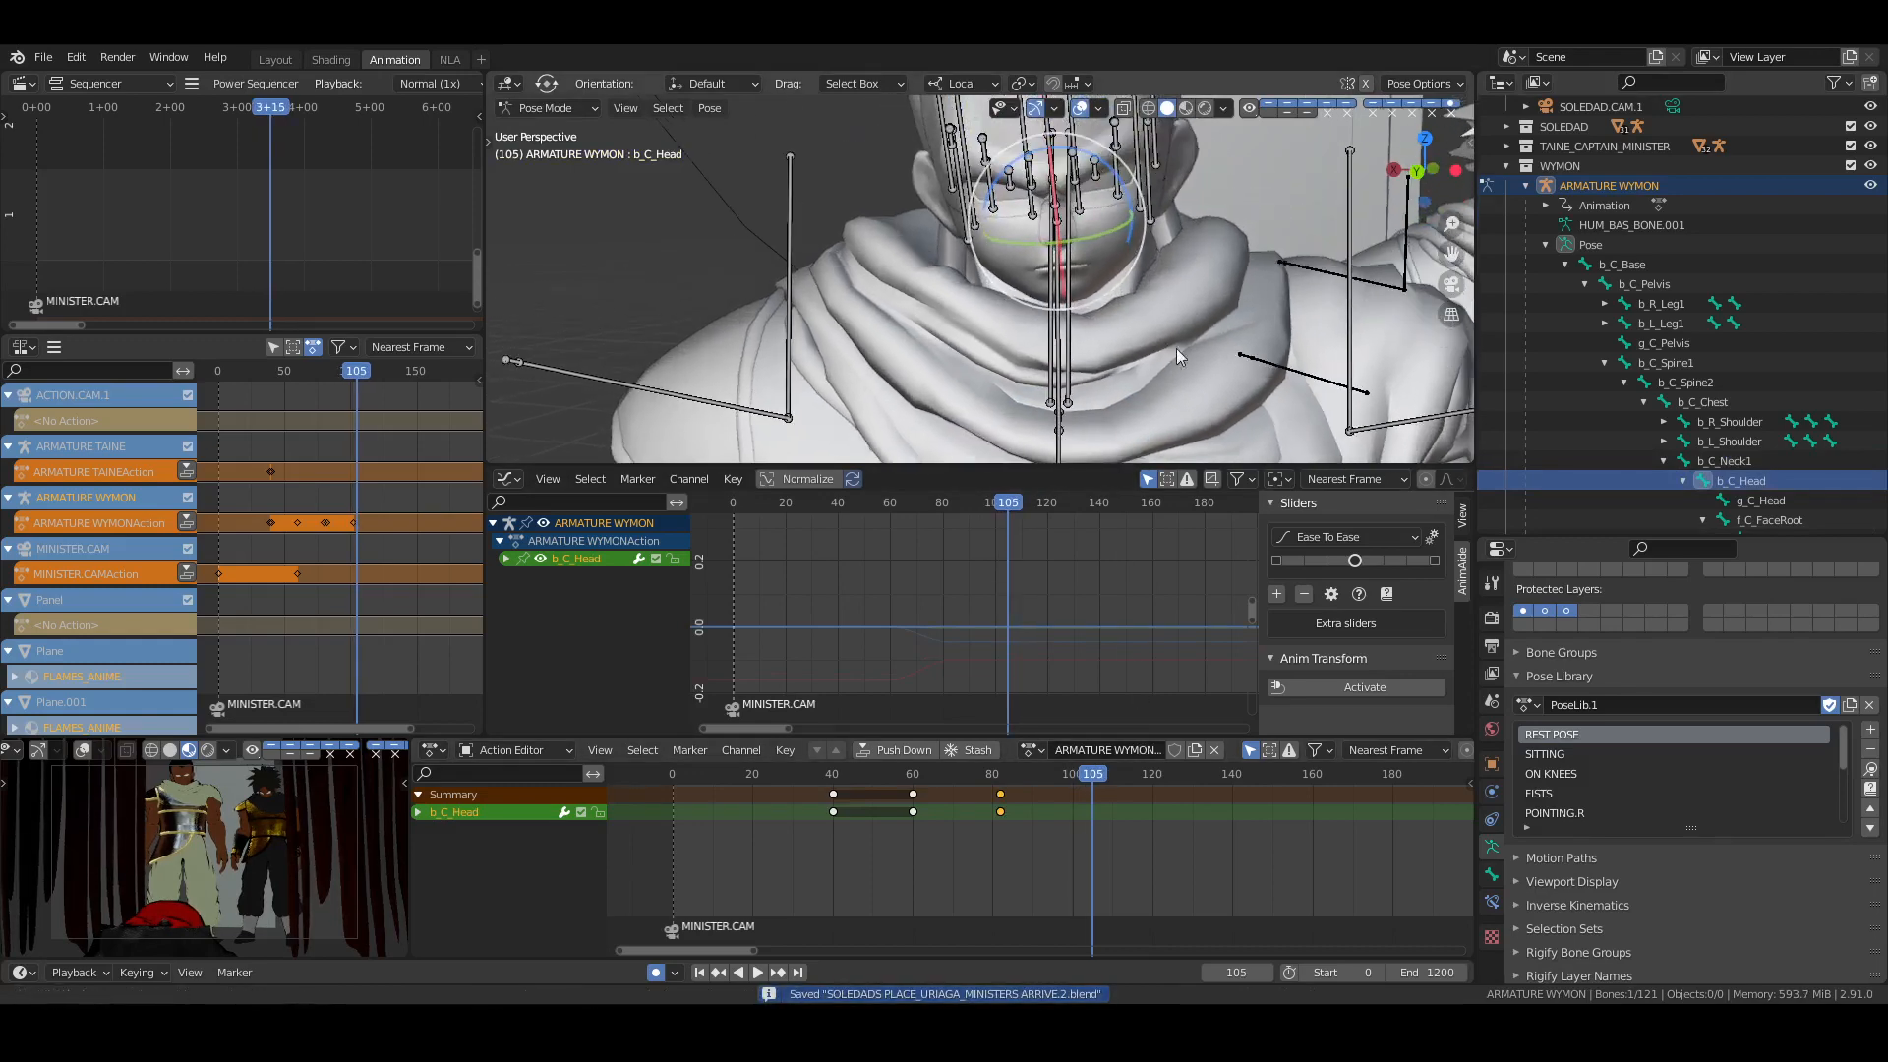
key("r")
key("r")
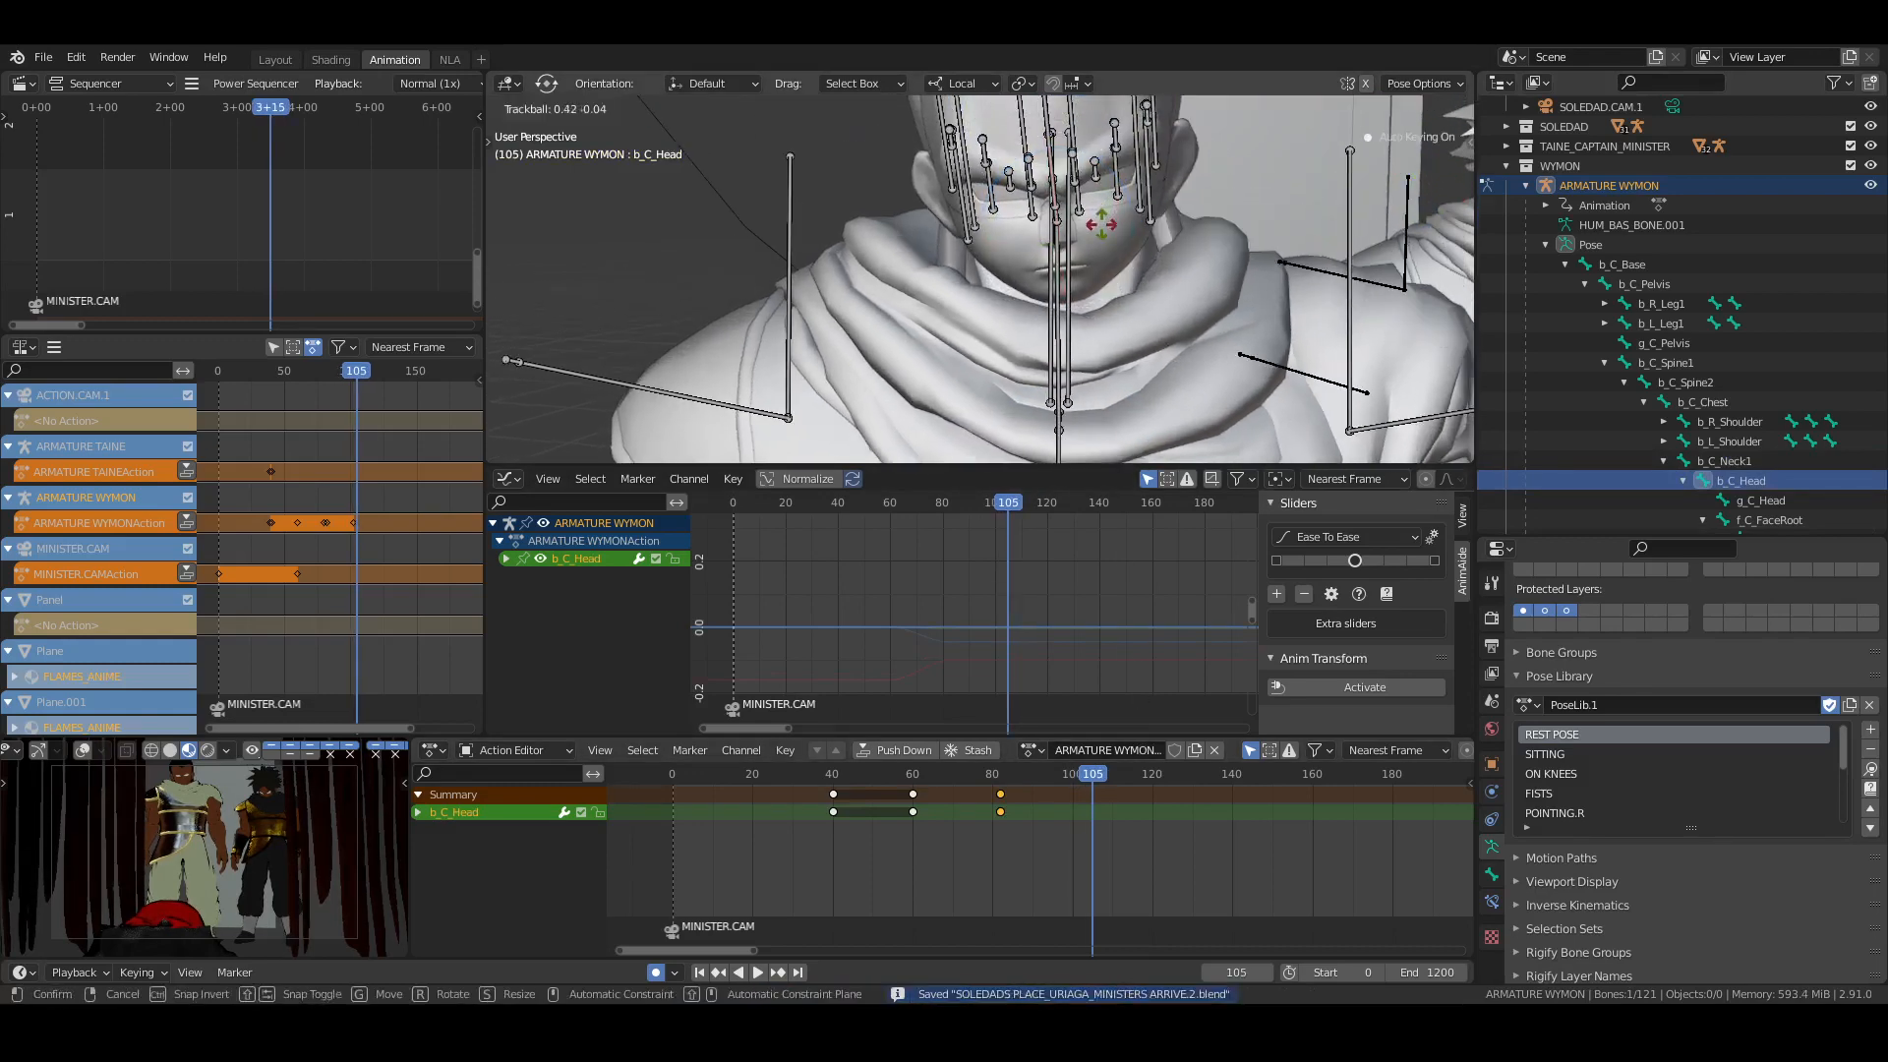
left_click(1101, 225)
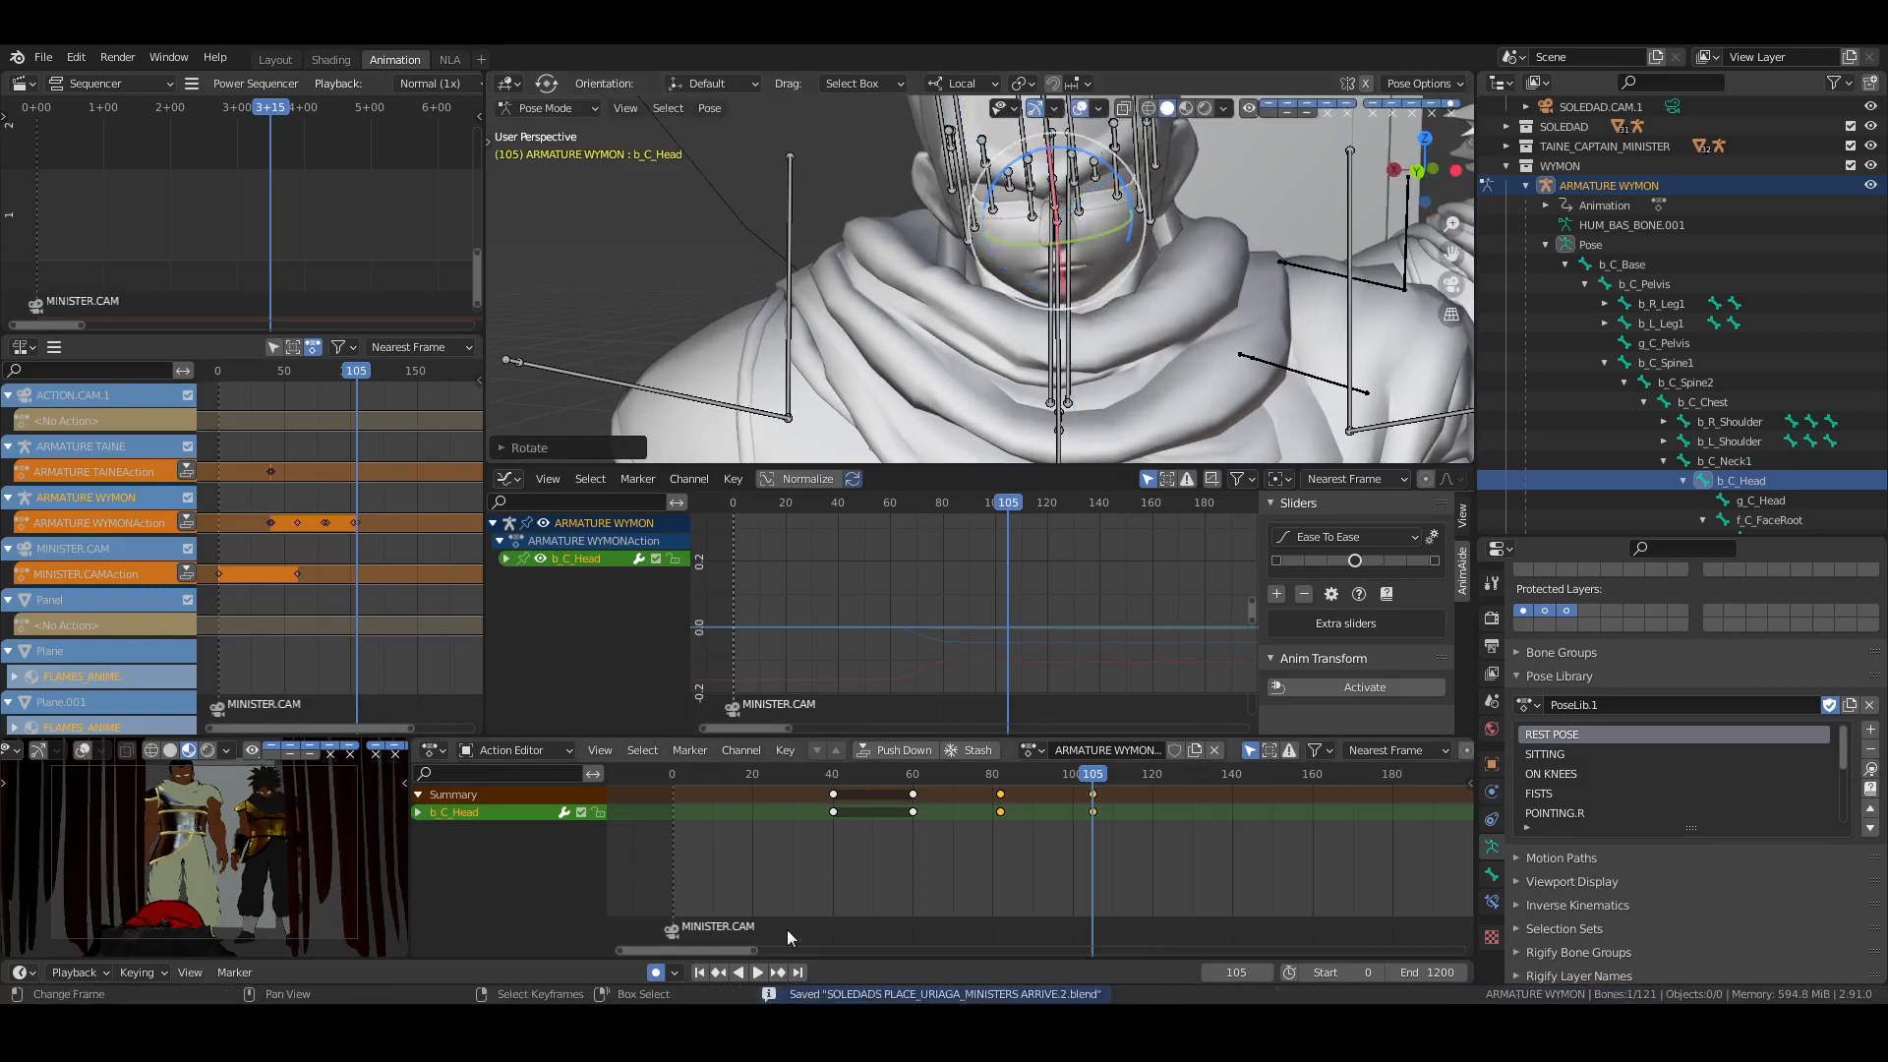
Play the shot from frame 34 to about frame 115 to check Wymon's head motion
left_click(809, 824)
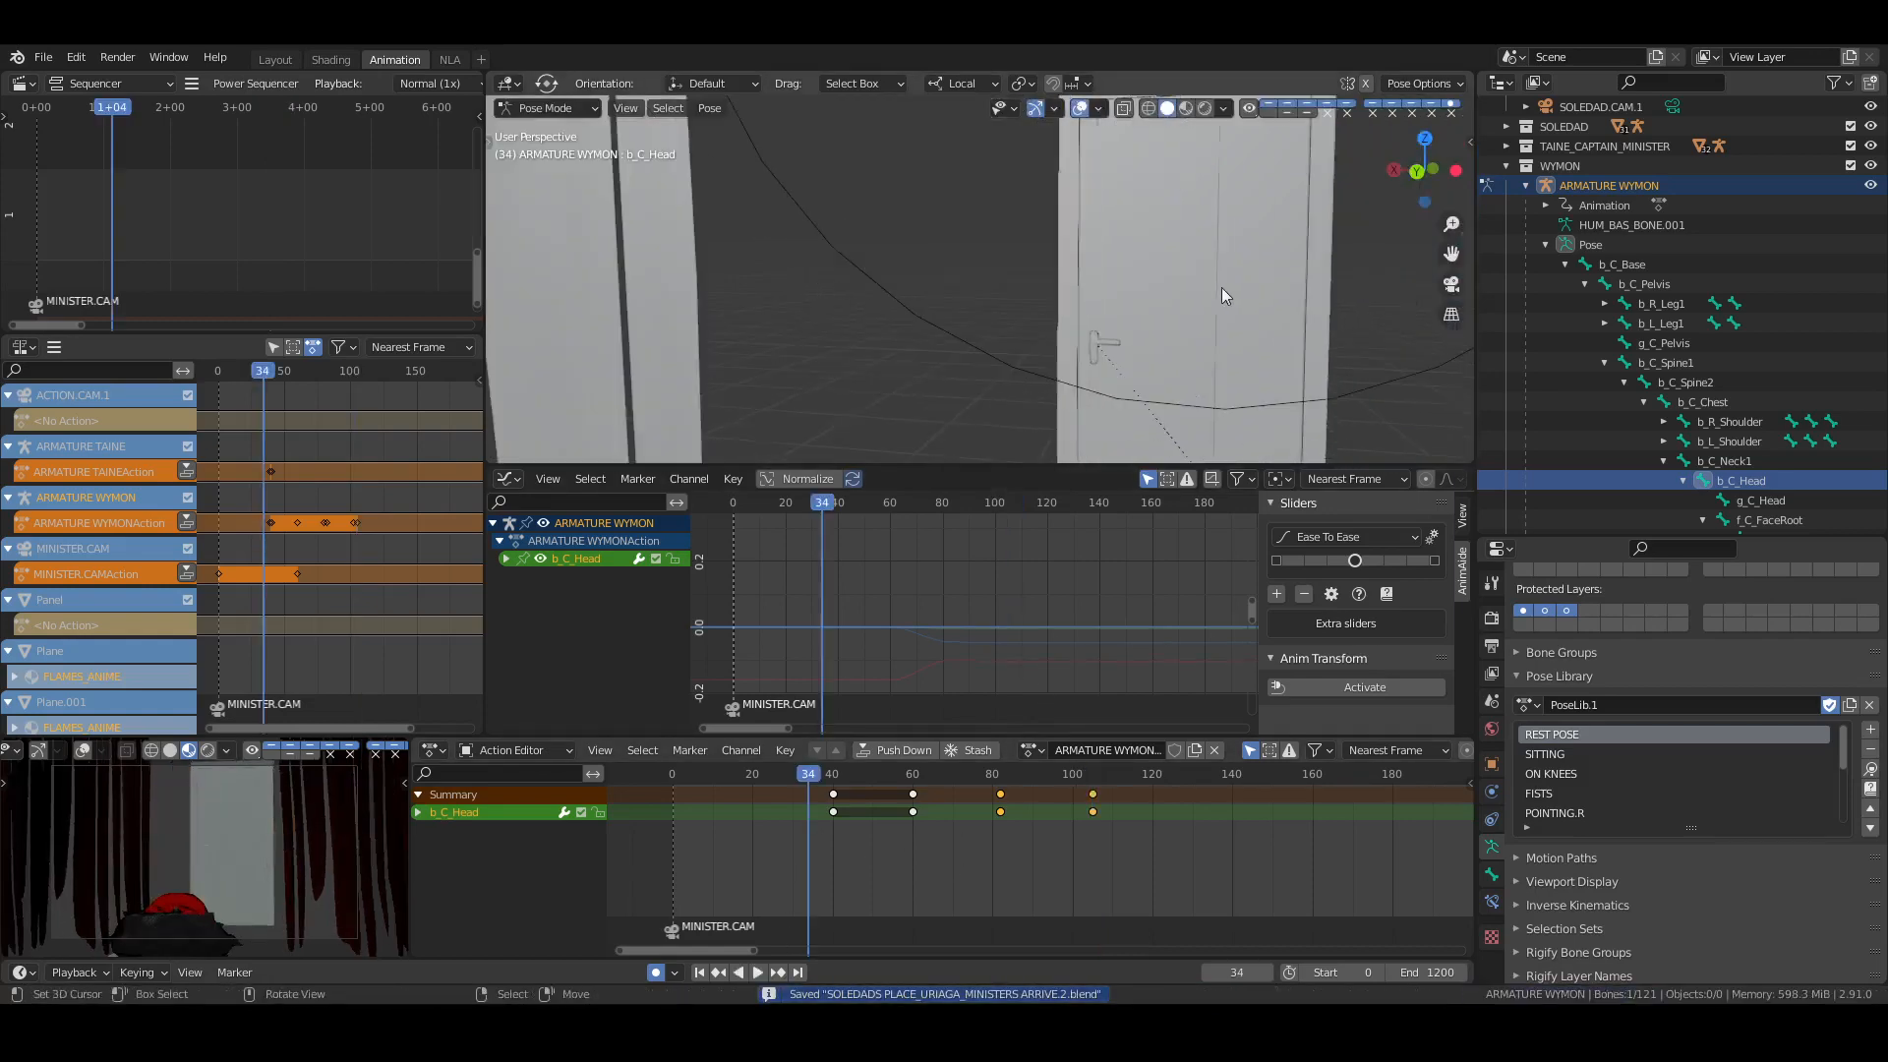
key("space")
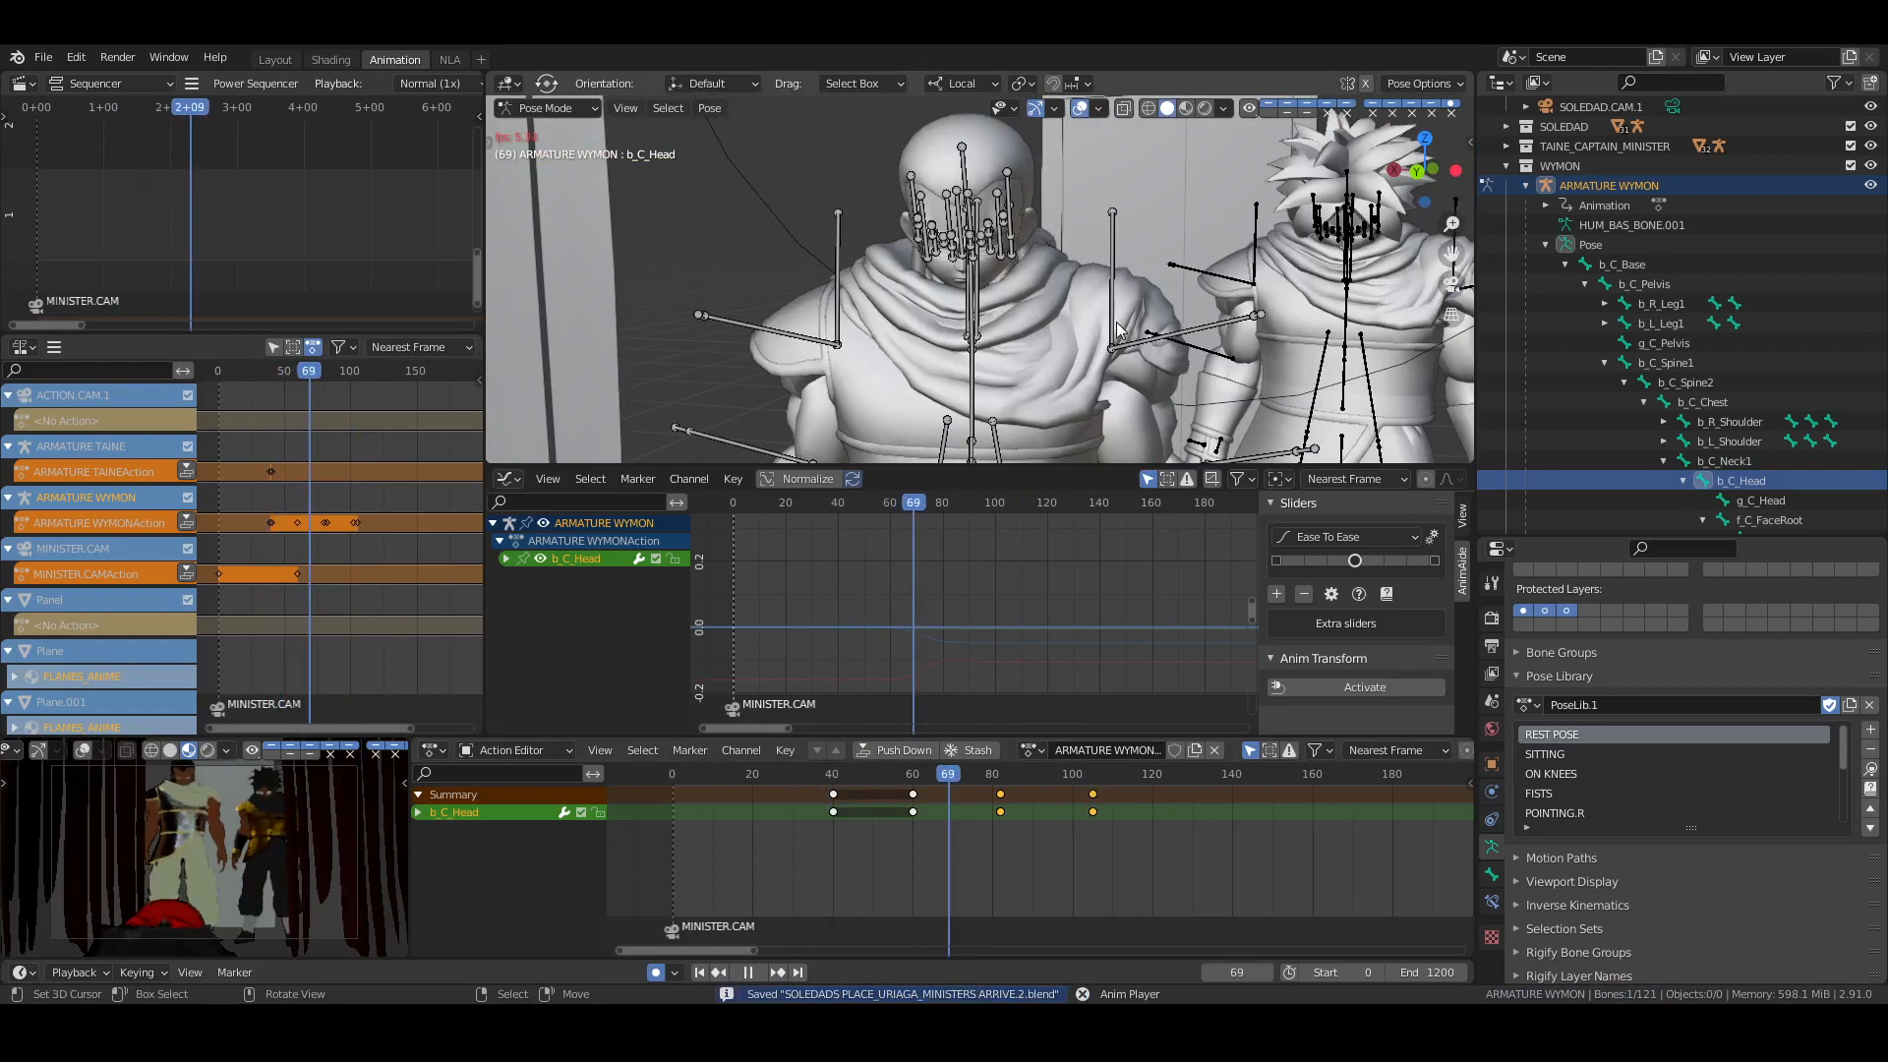
key("space")
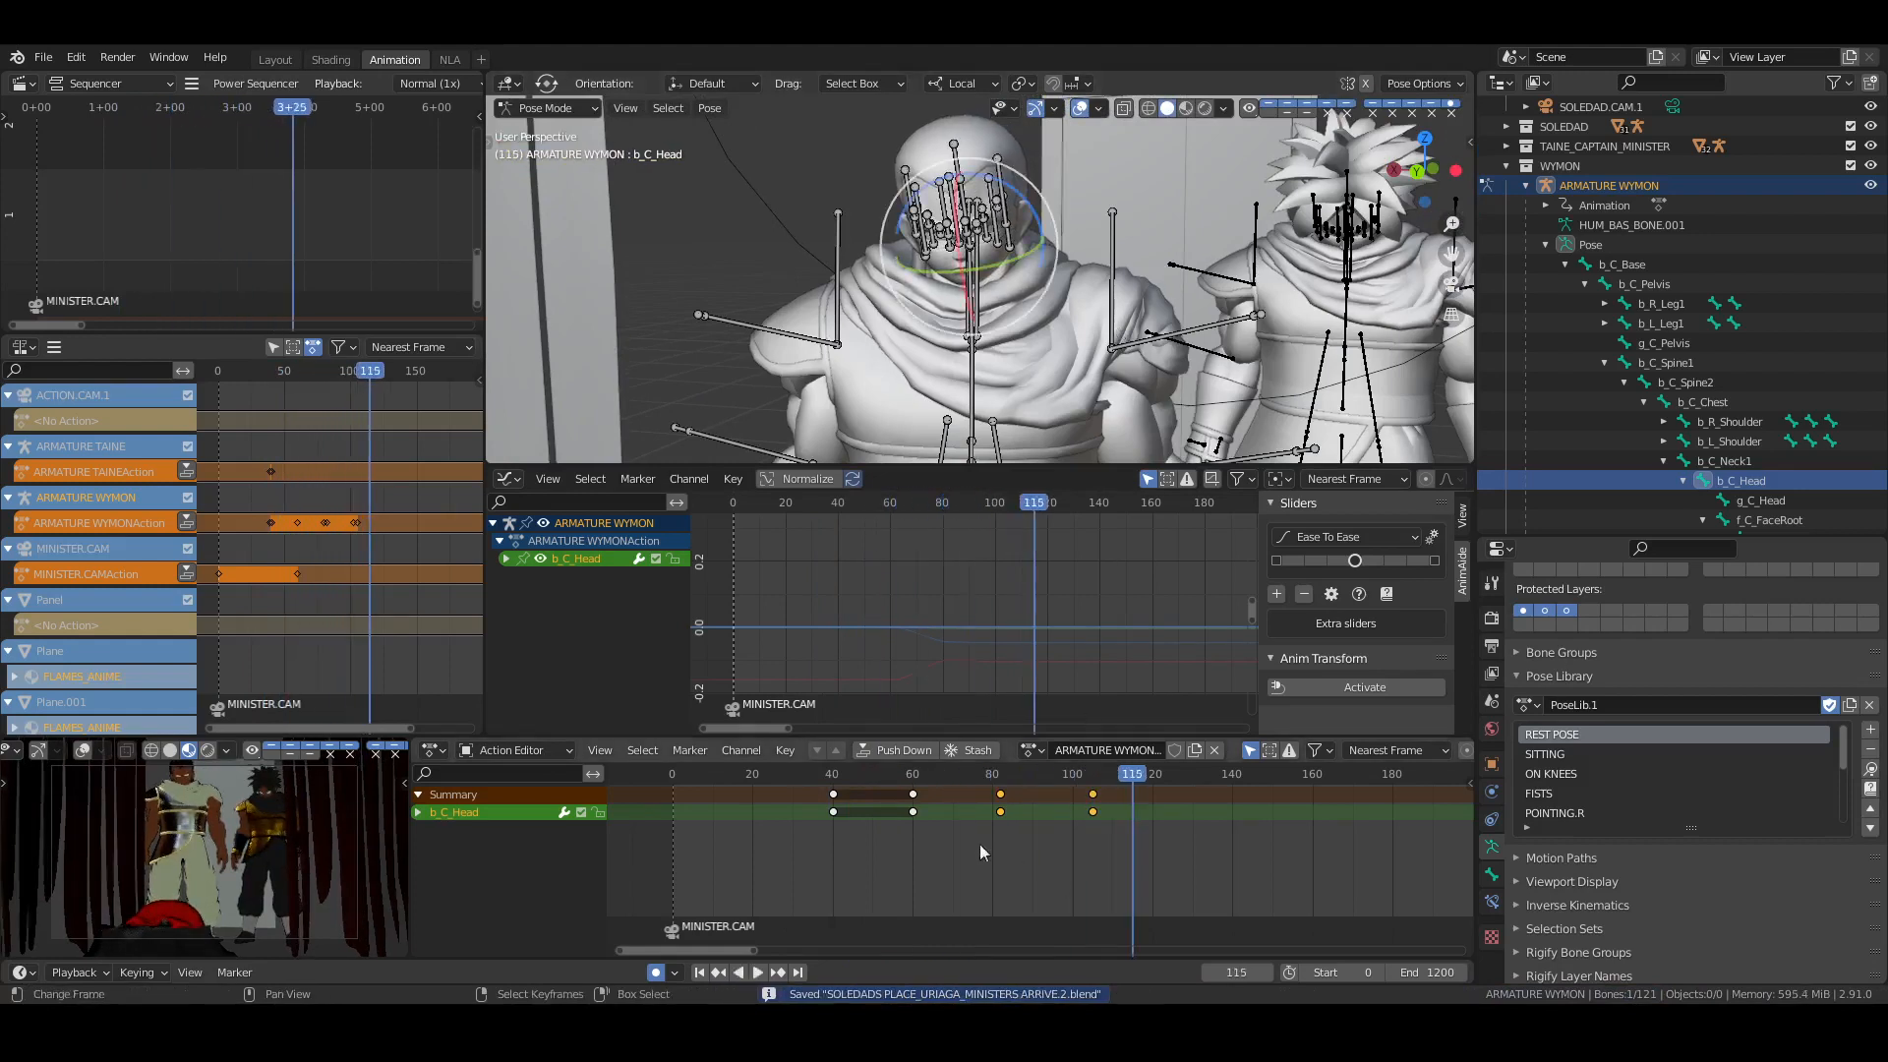
Insert a keyframe for Wymon's b_C_Chest bone at frame 82
mouse_move(979, 844)
left_mouse_down()
mouse_move(1073, 845)
mouse_move(983, 834)
left_mouse_up()
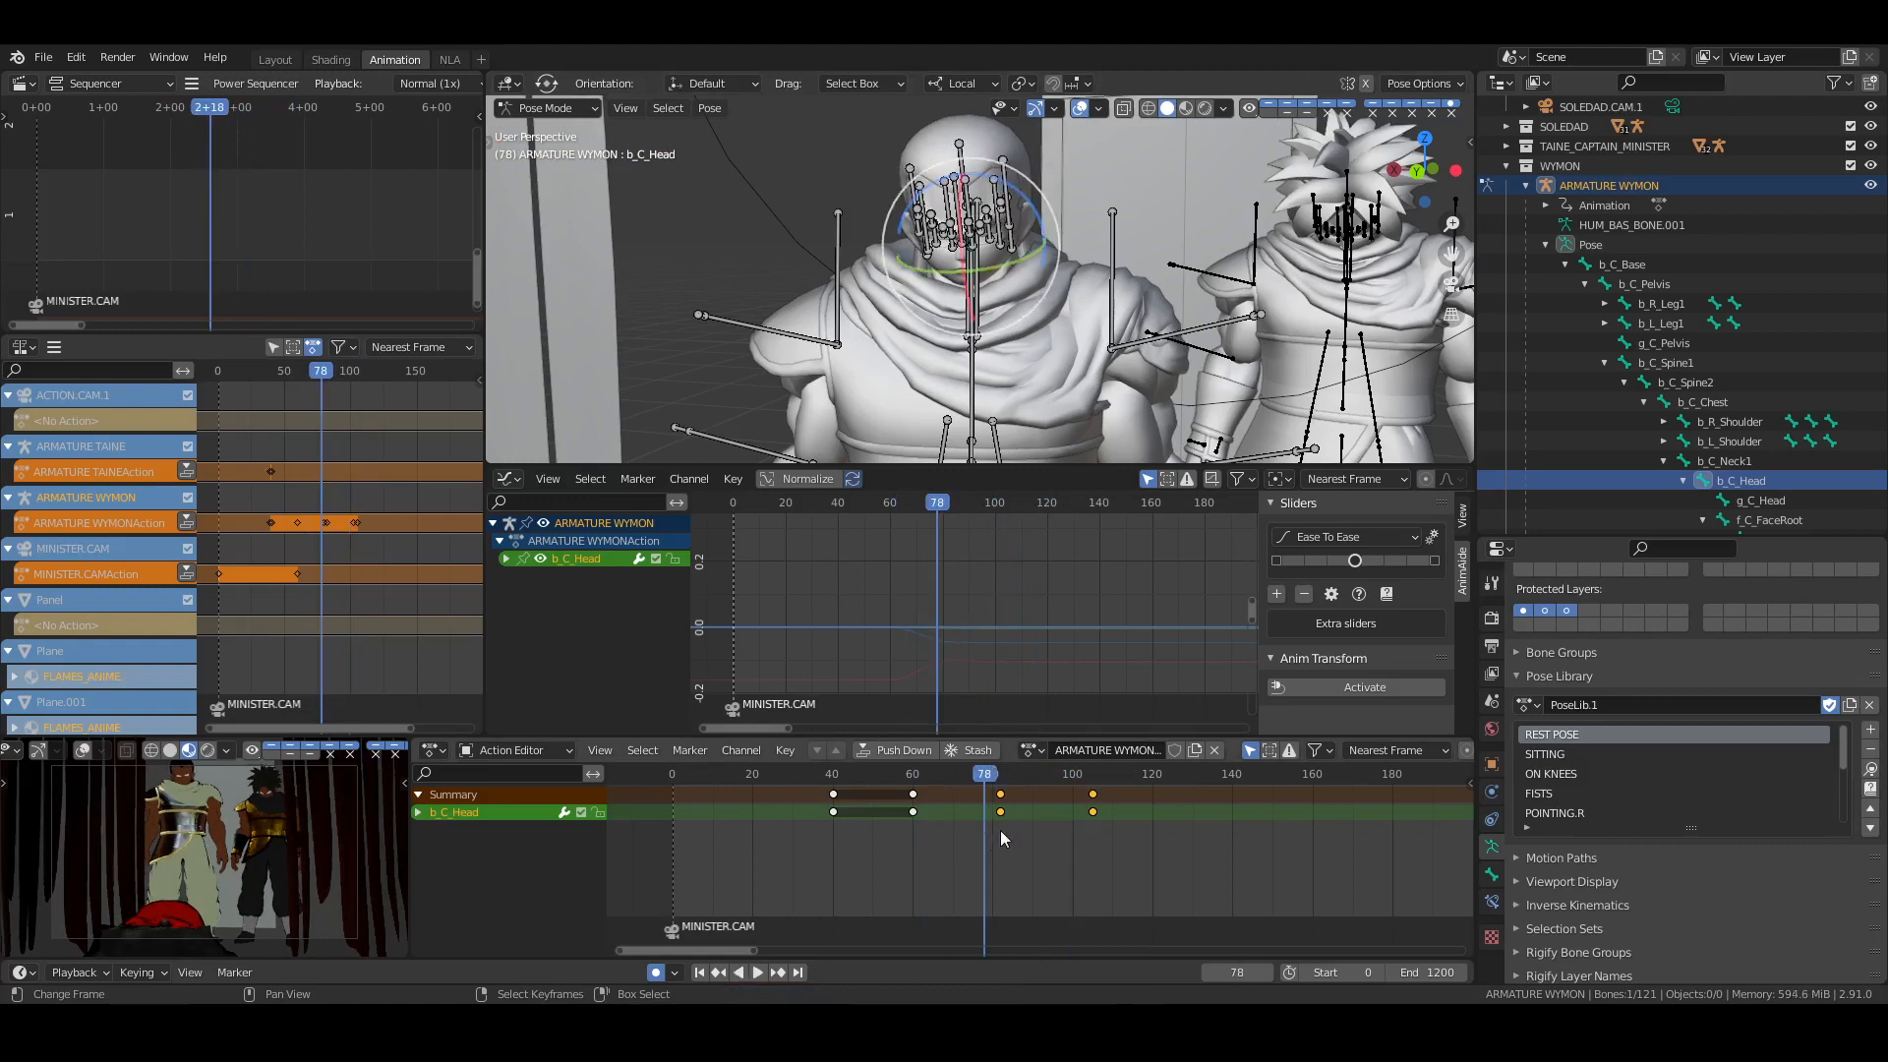
left_click(1000, 830)
left_click(1719, 403)
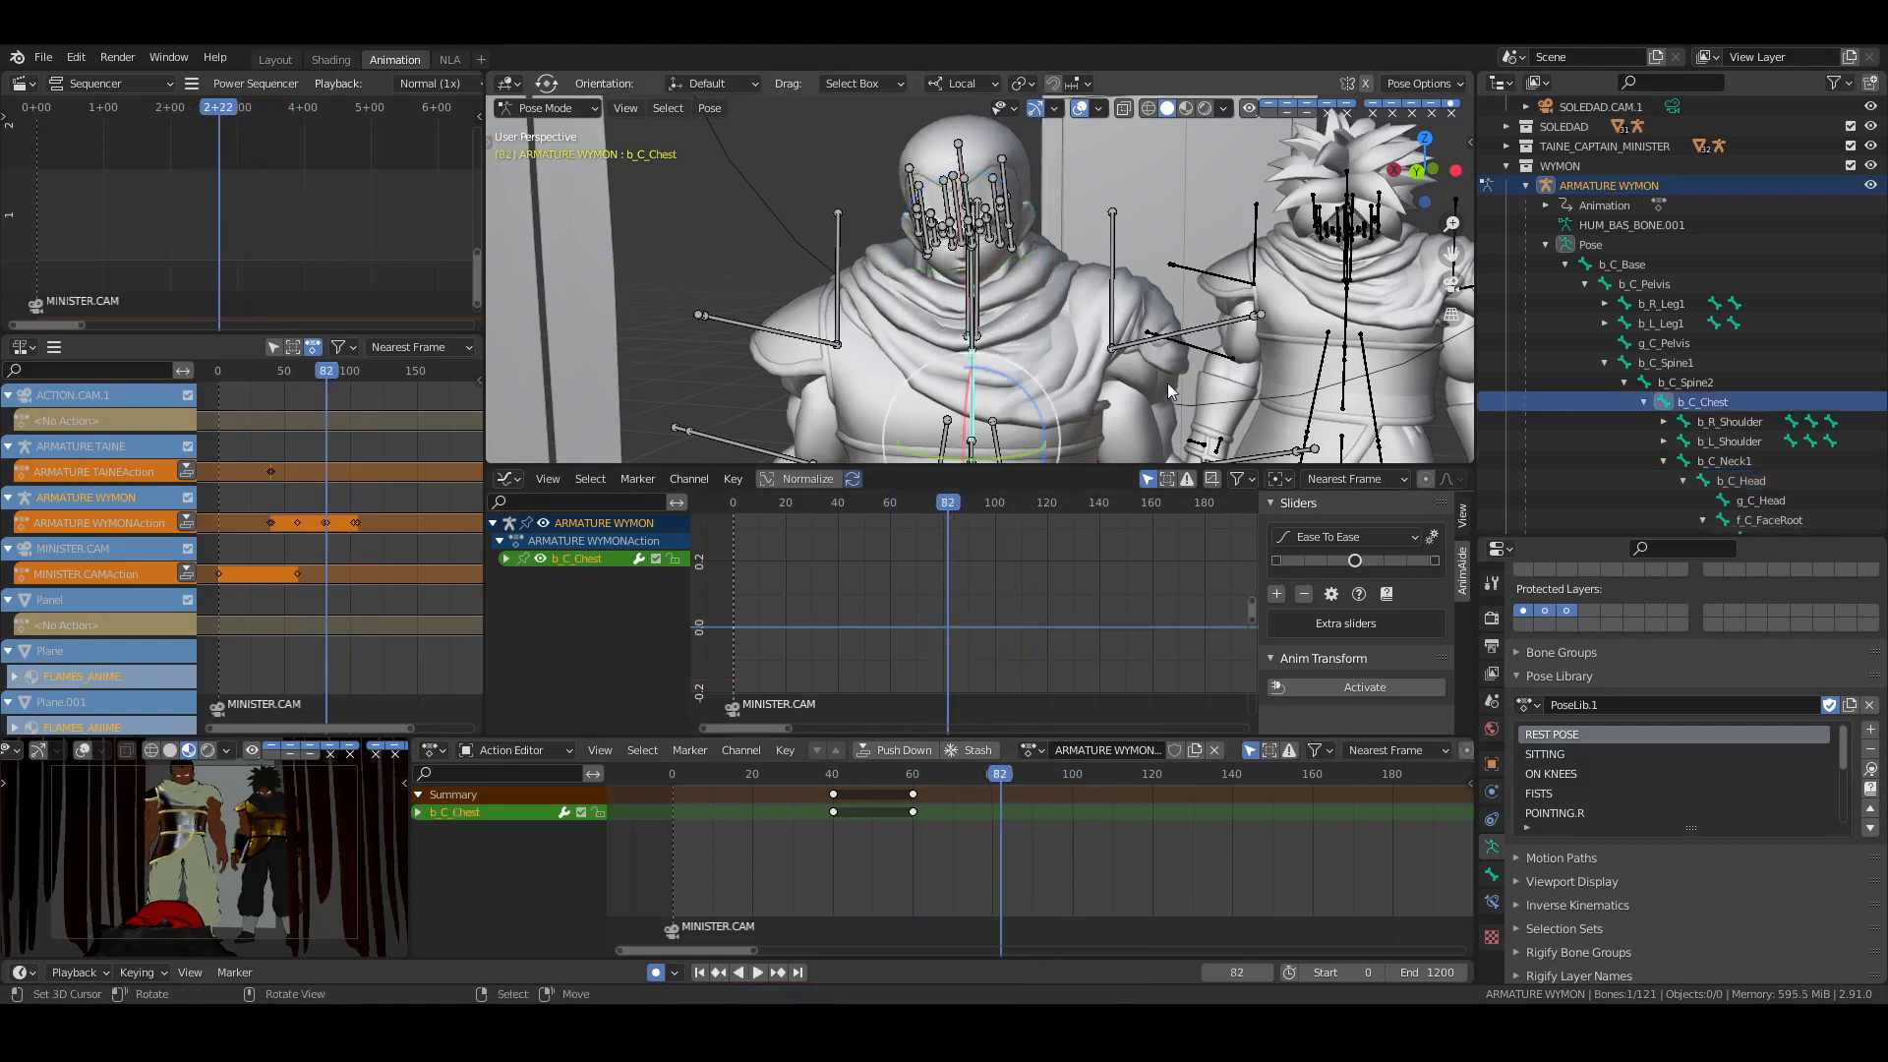
key("i")
left_click(1166, 381)
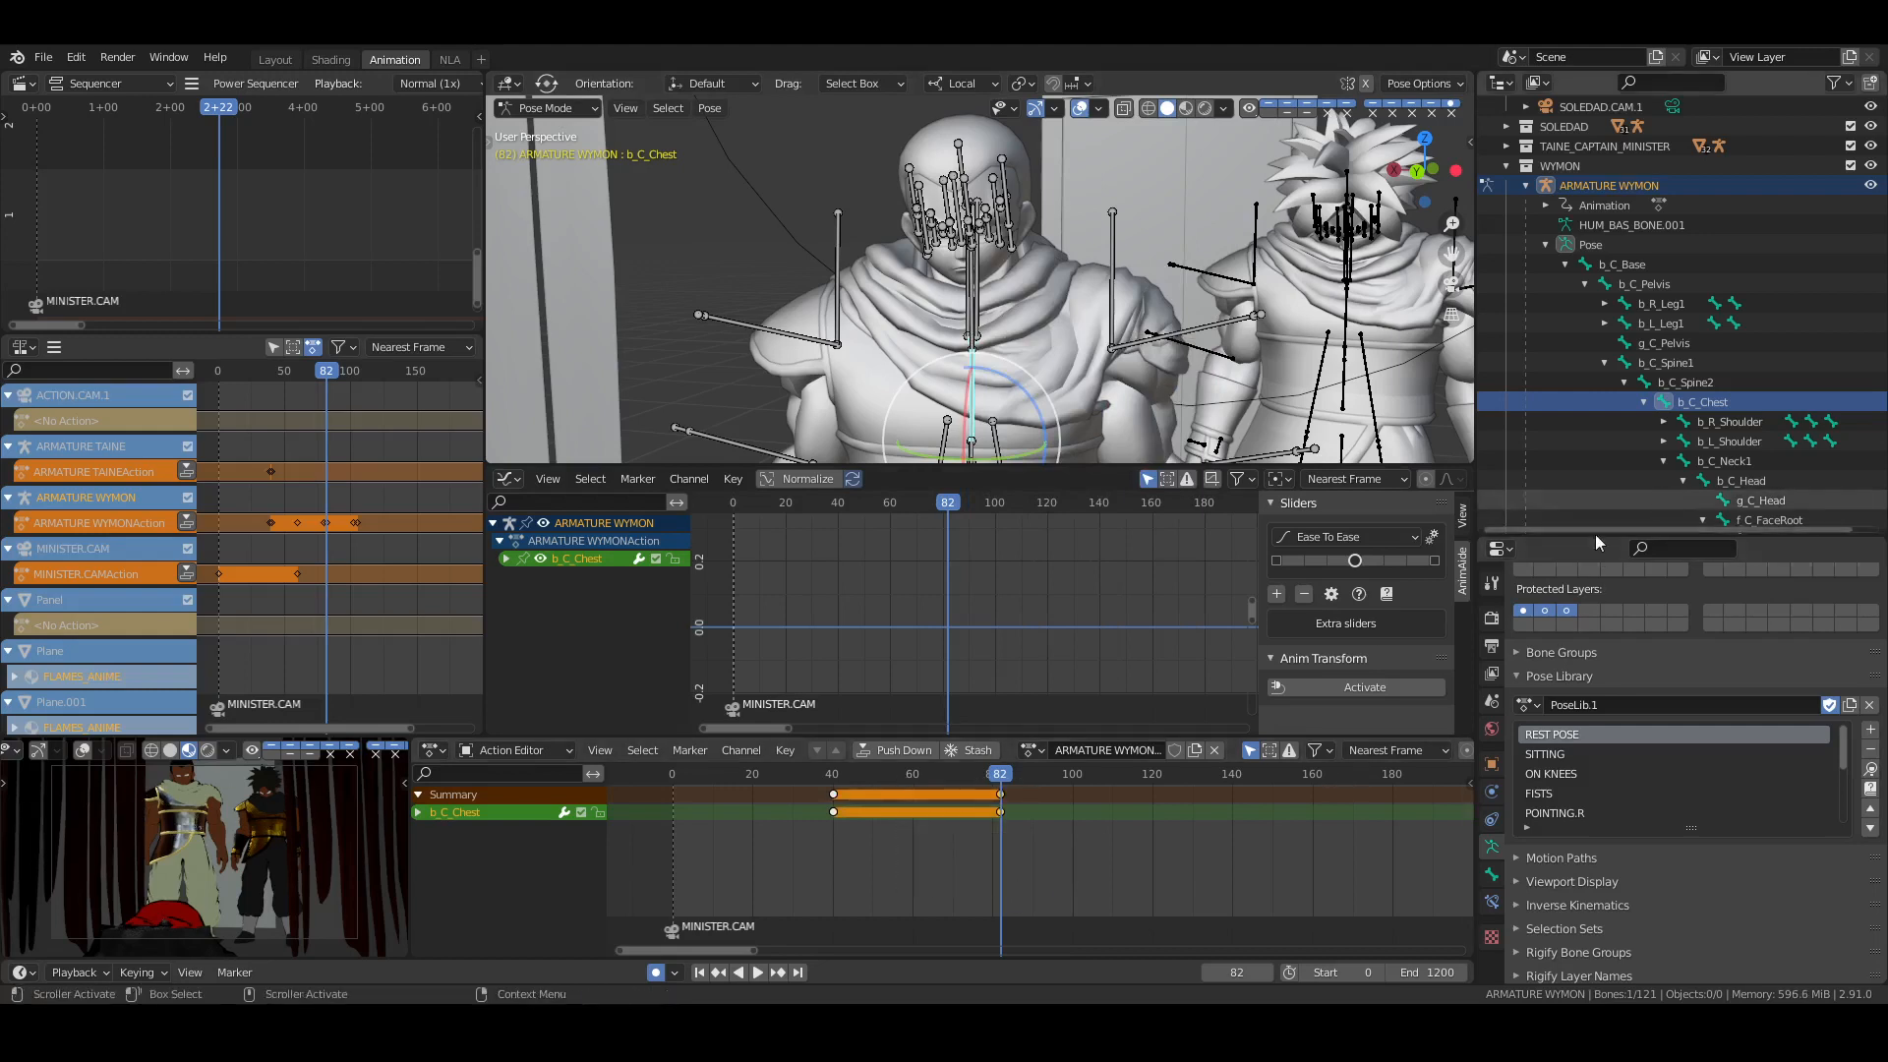
Rotate Wymon's b_C_Chest bone slightly at frame 102, in line with the second b_C_Neck1 rotation key
left_click(1727, 462)
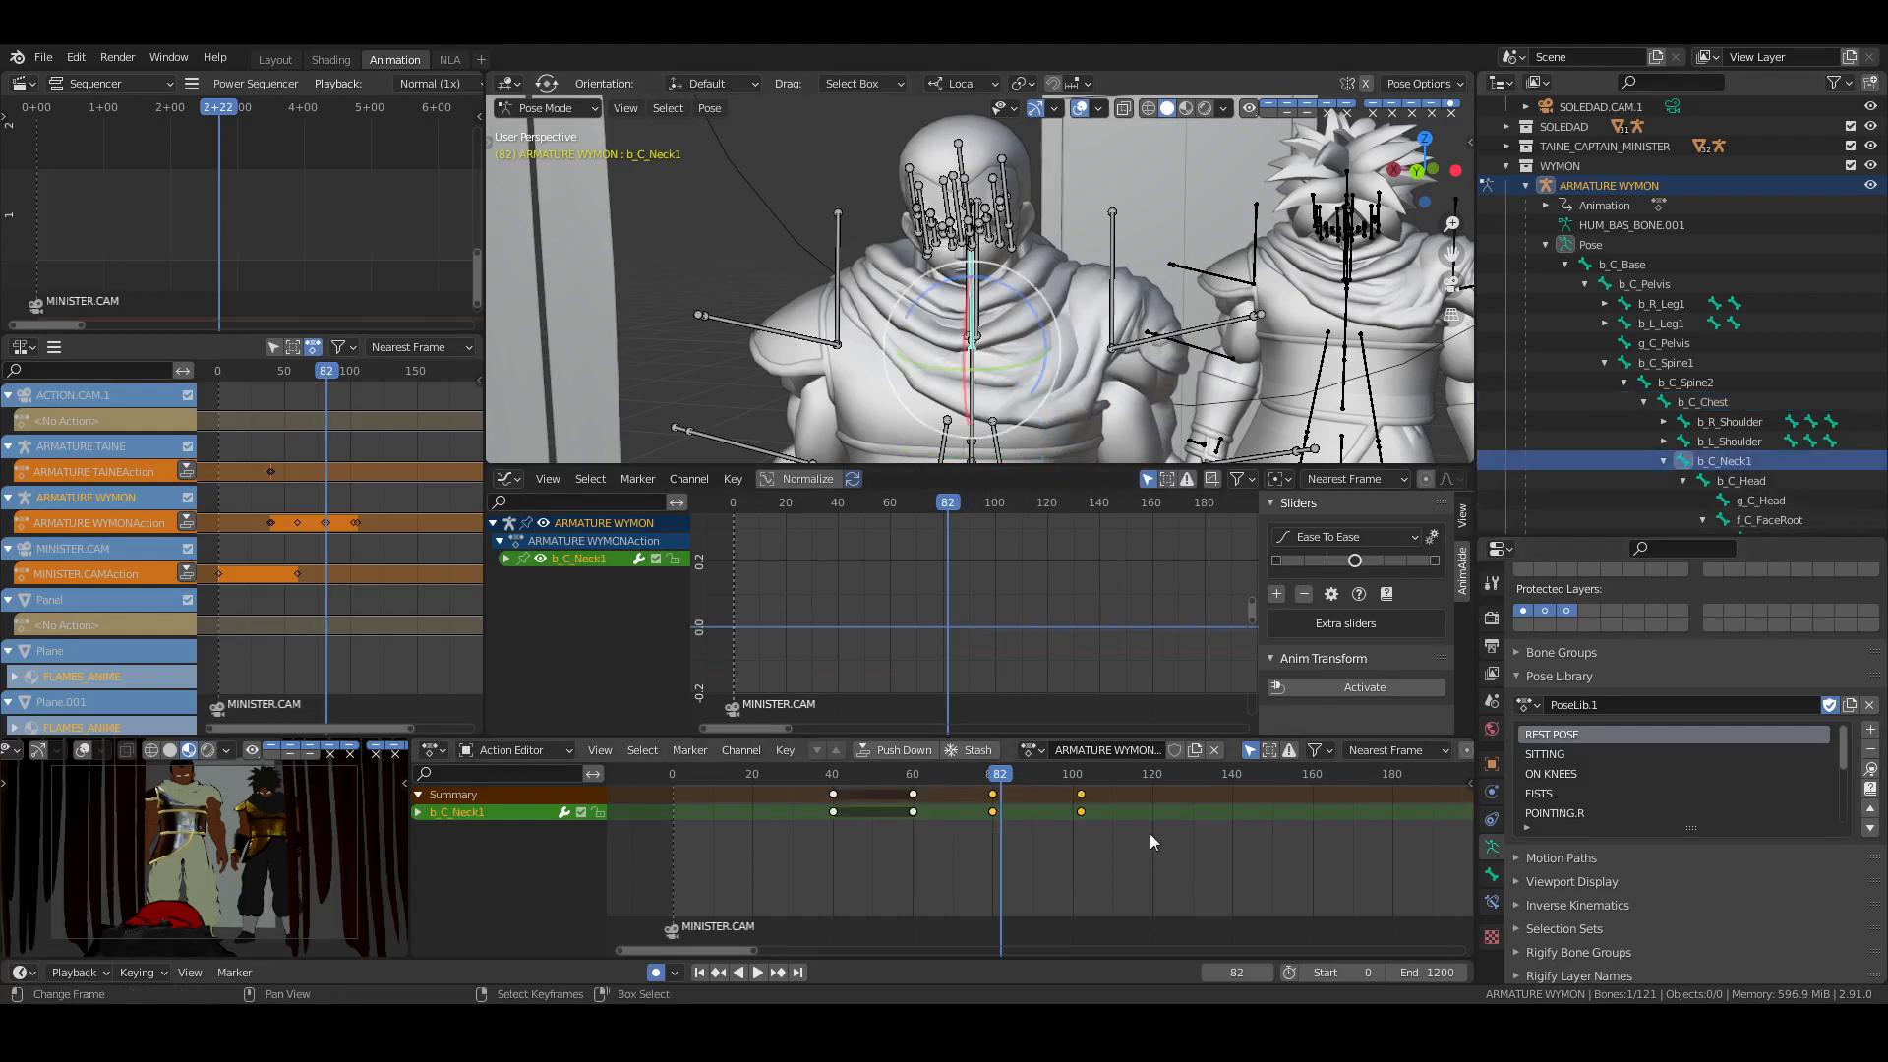
left_click(1082, 823)
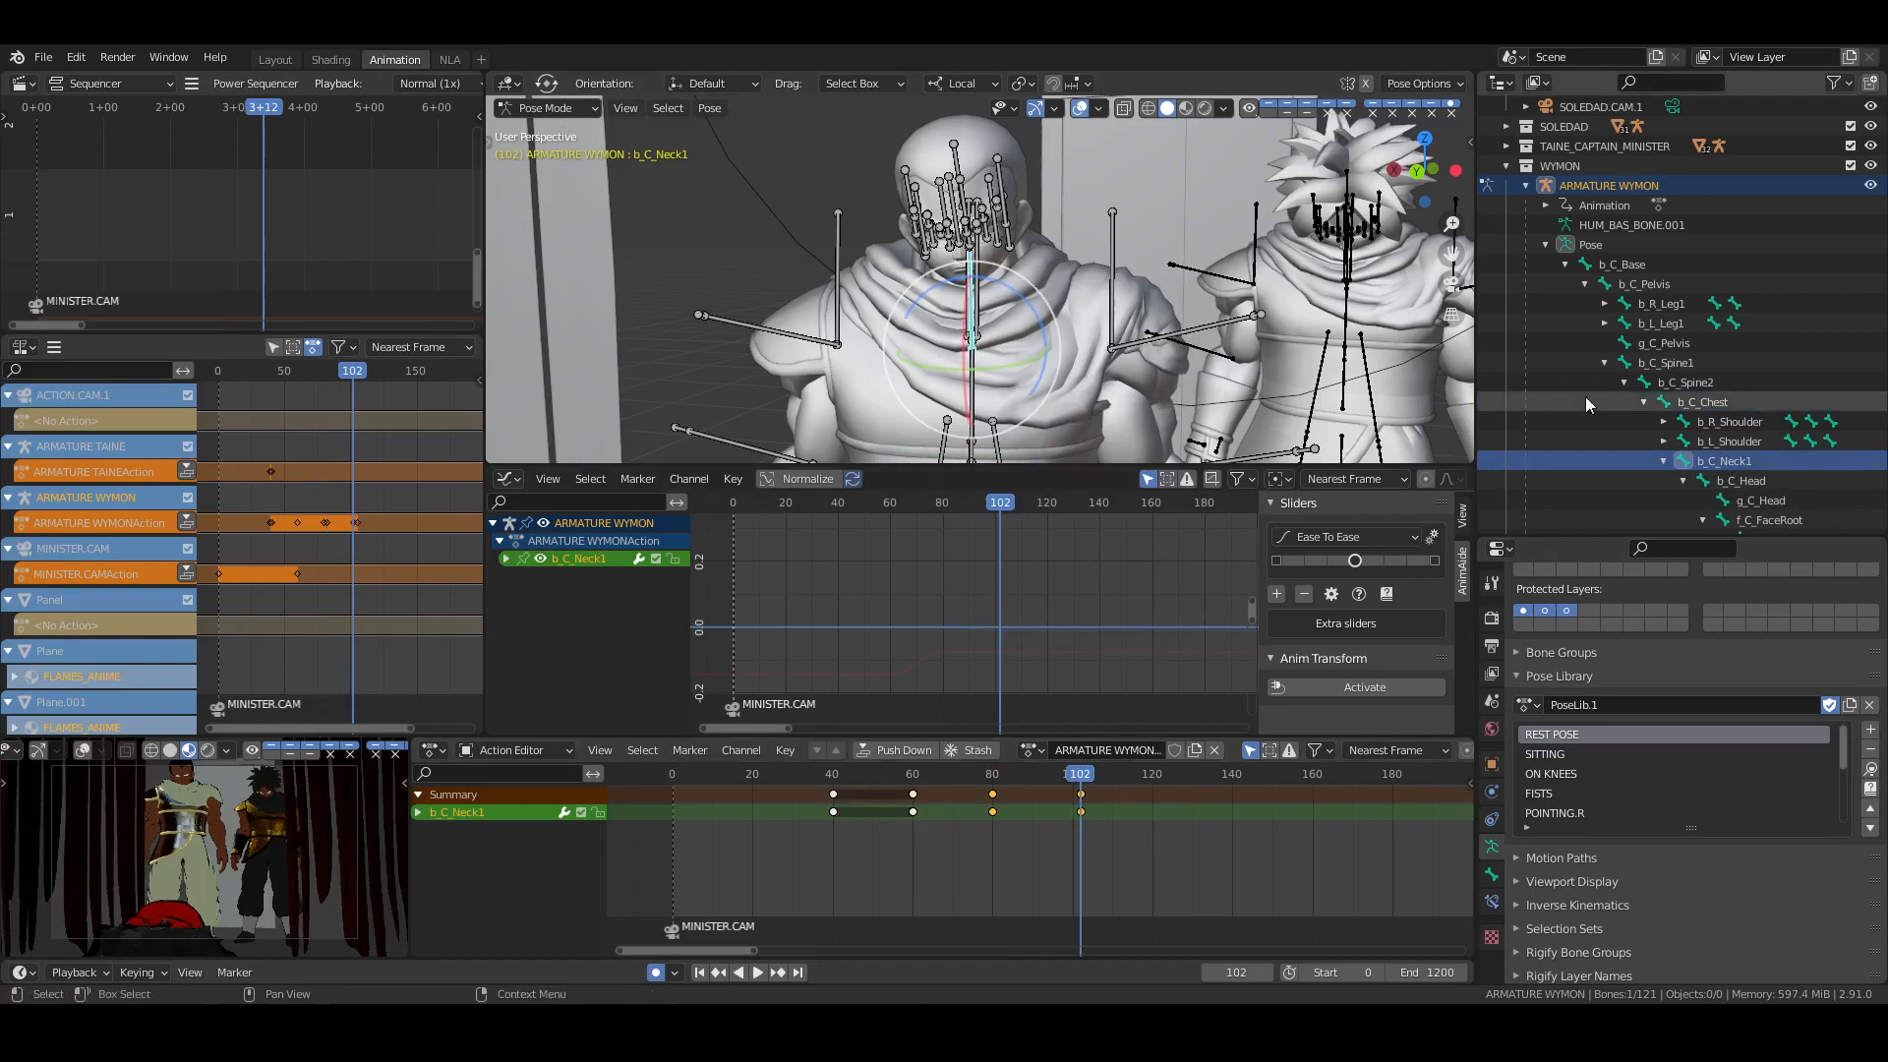
left_click(1713, 402)
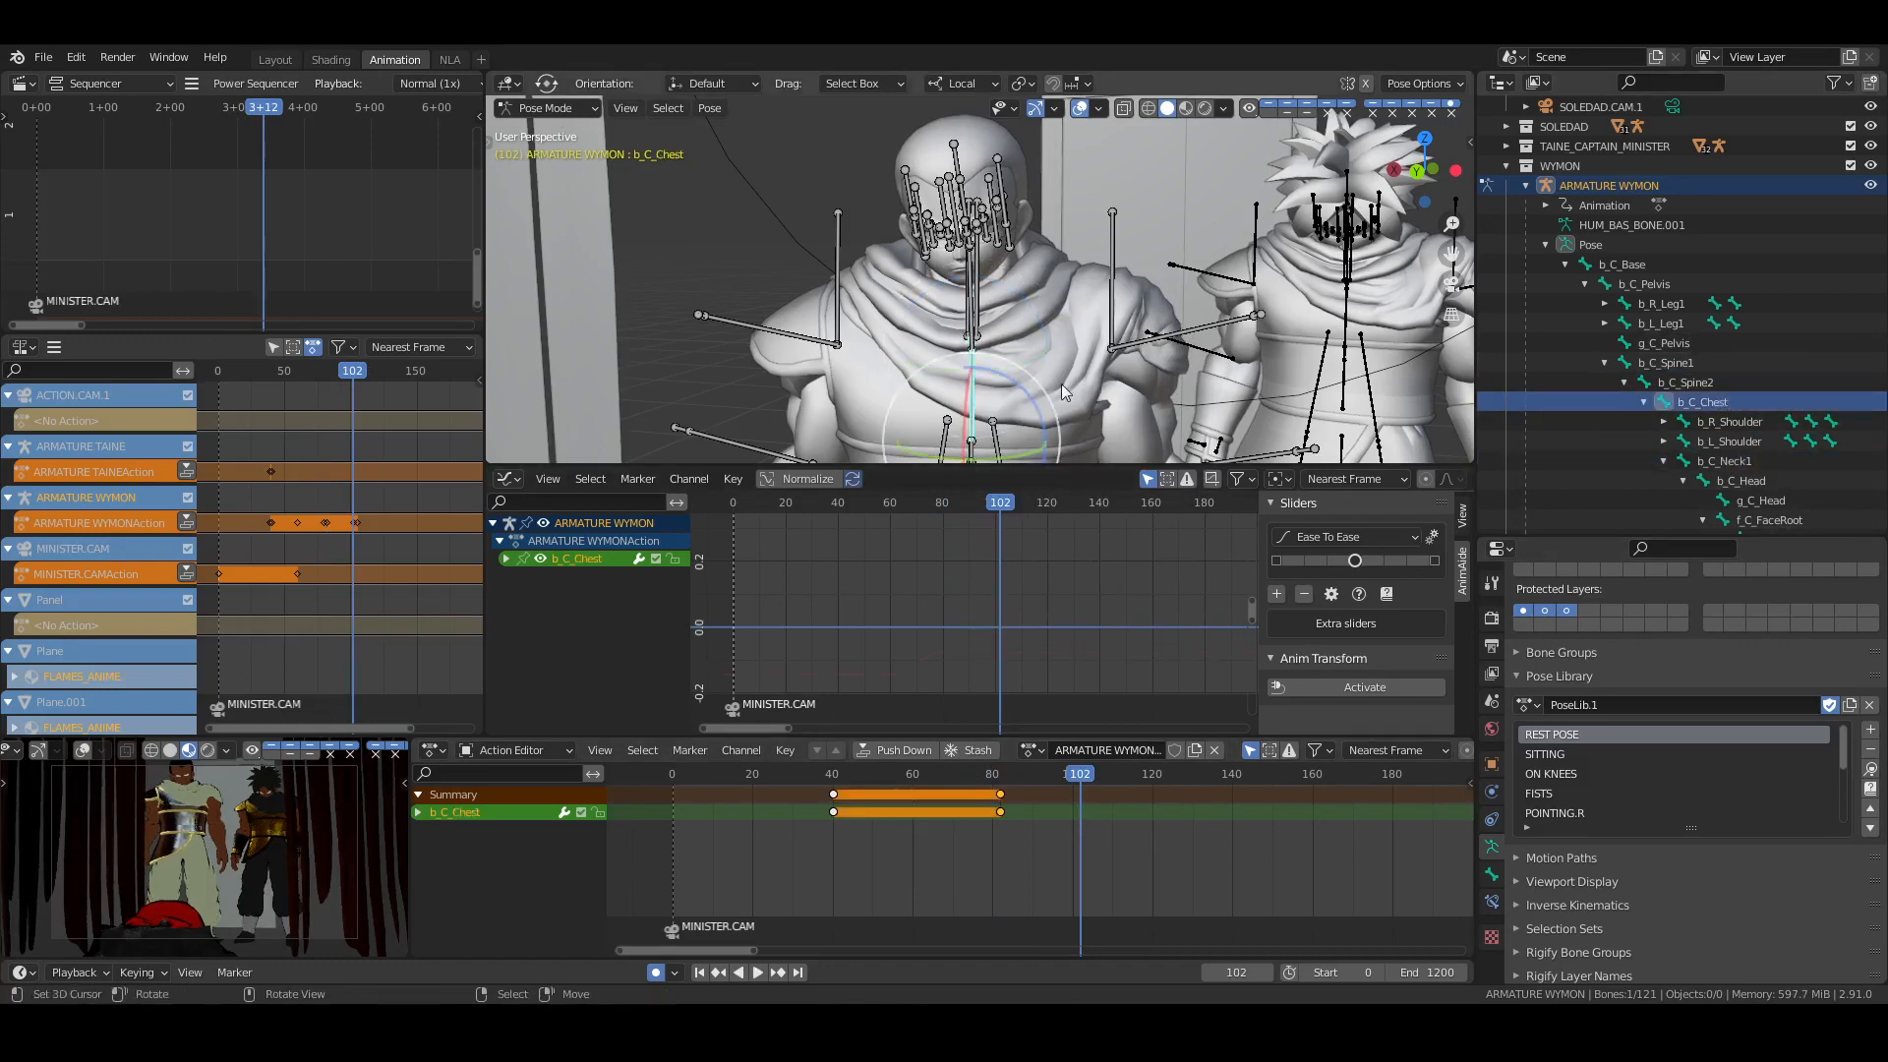
middle_click_drag(1060, 384, 944, 349)
key("r")
key("r")
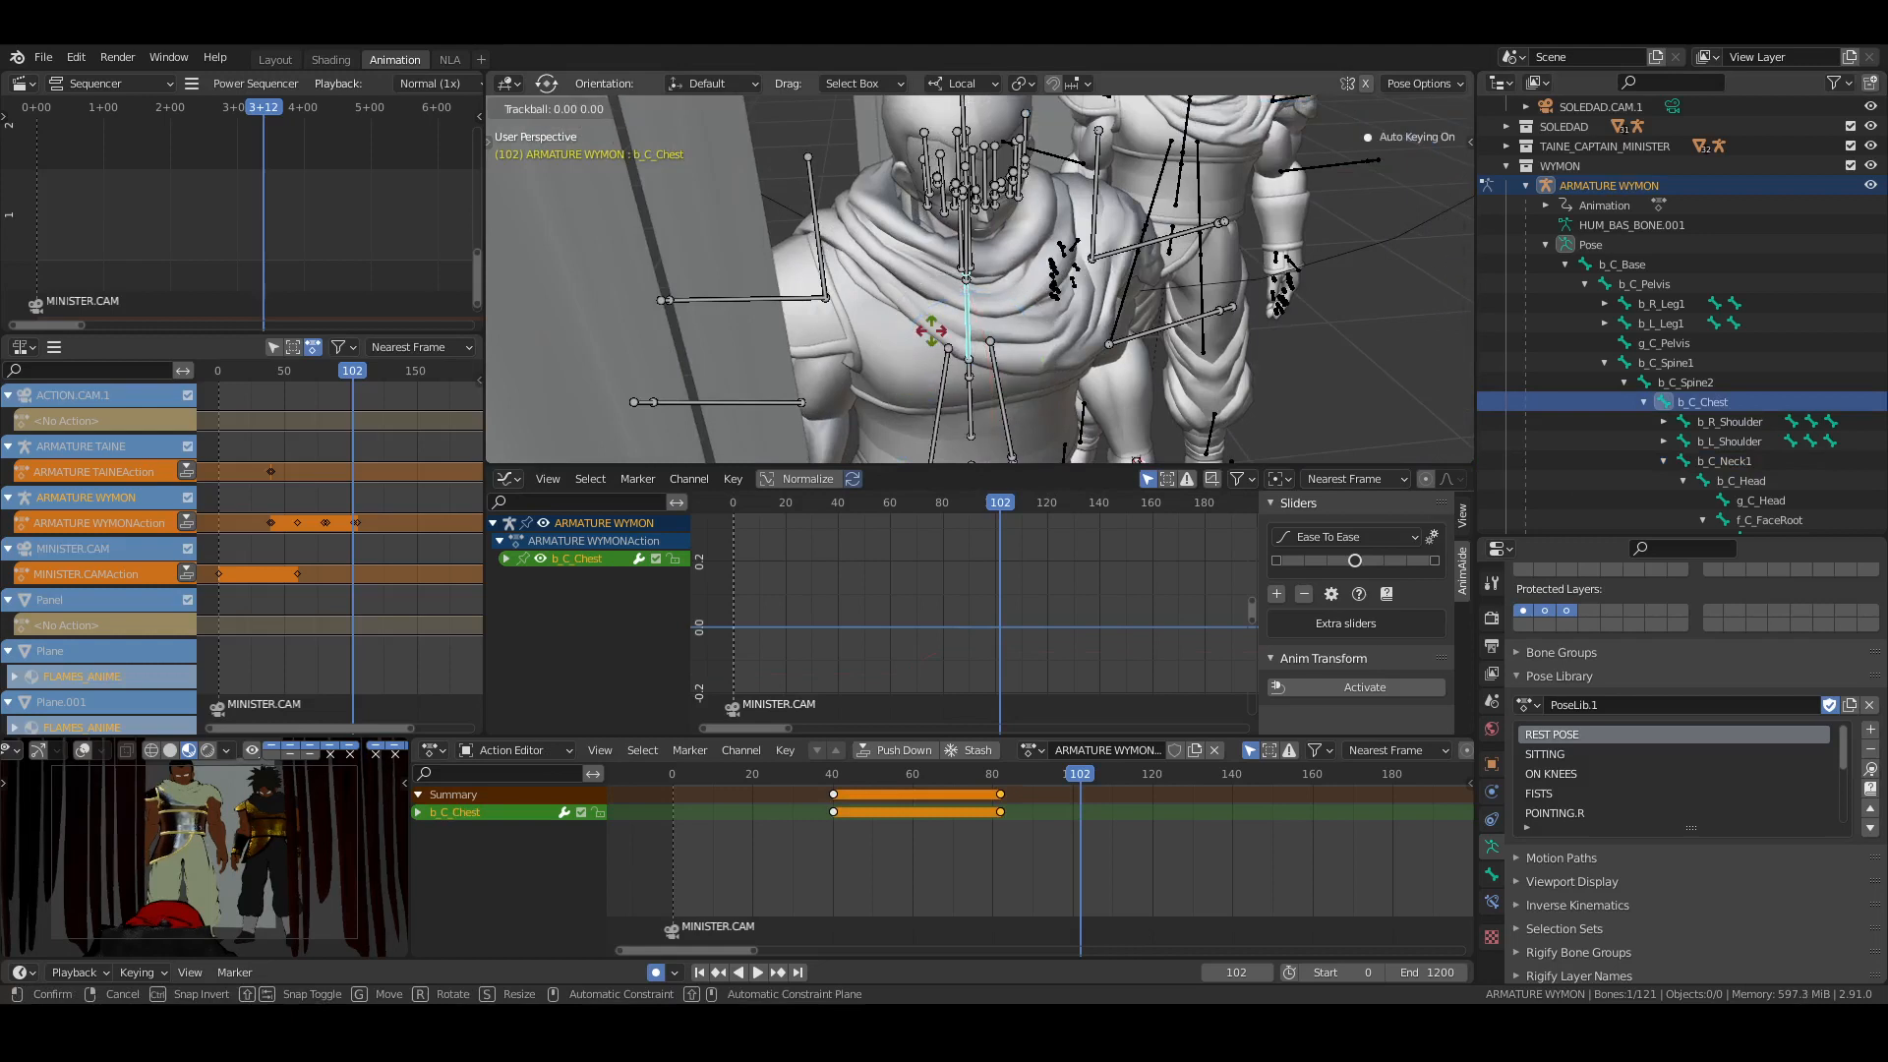
left_click(931, 333)
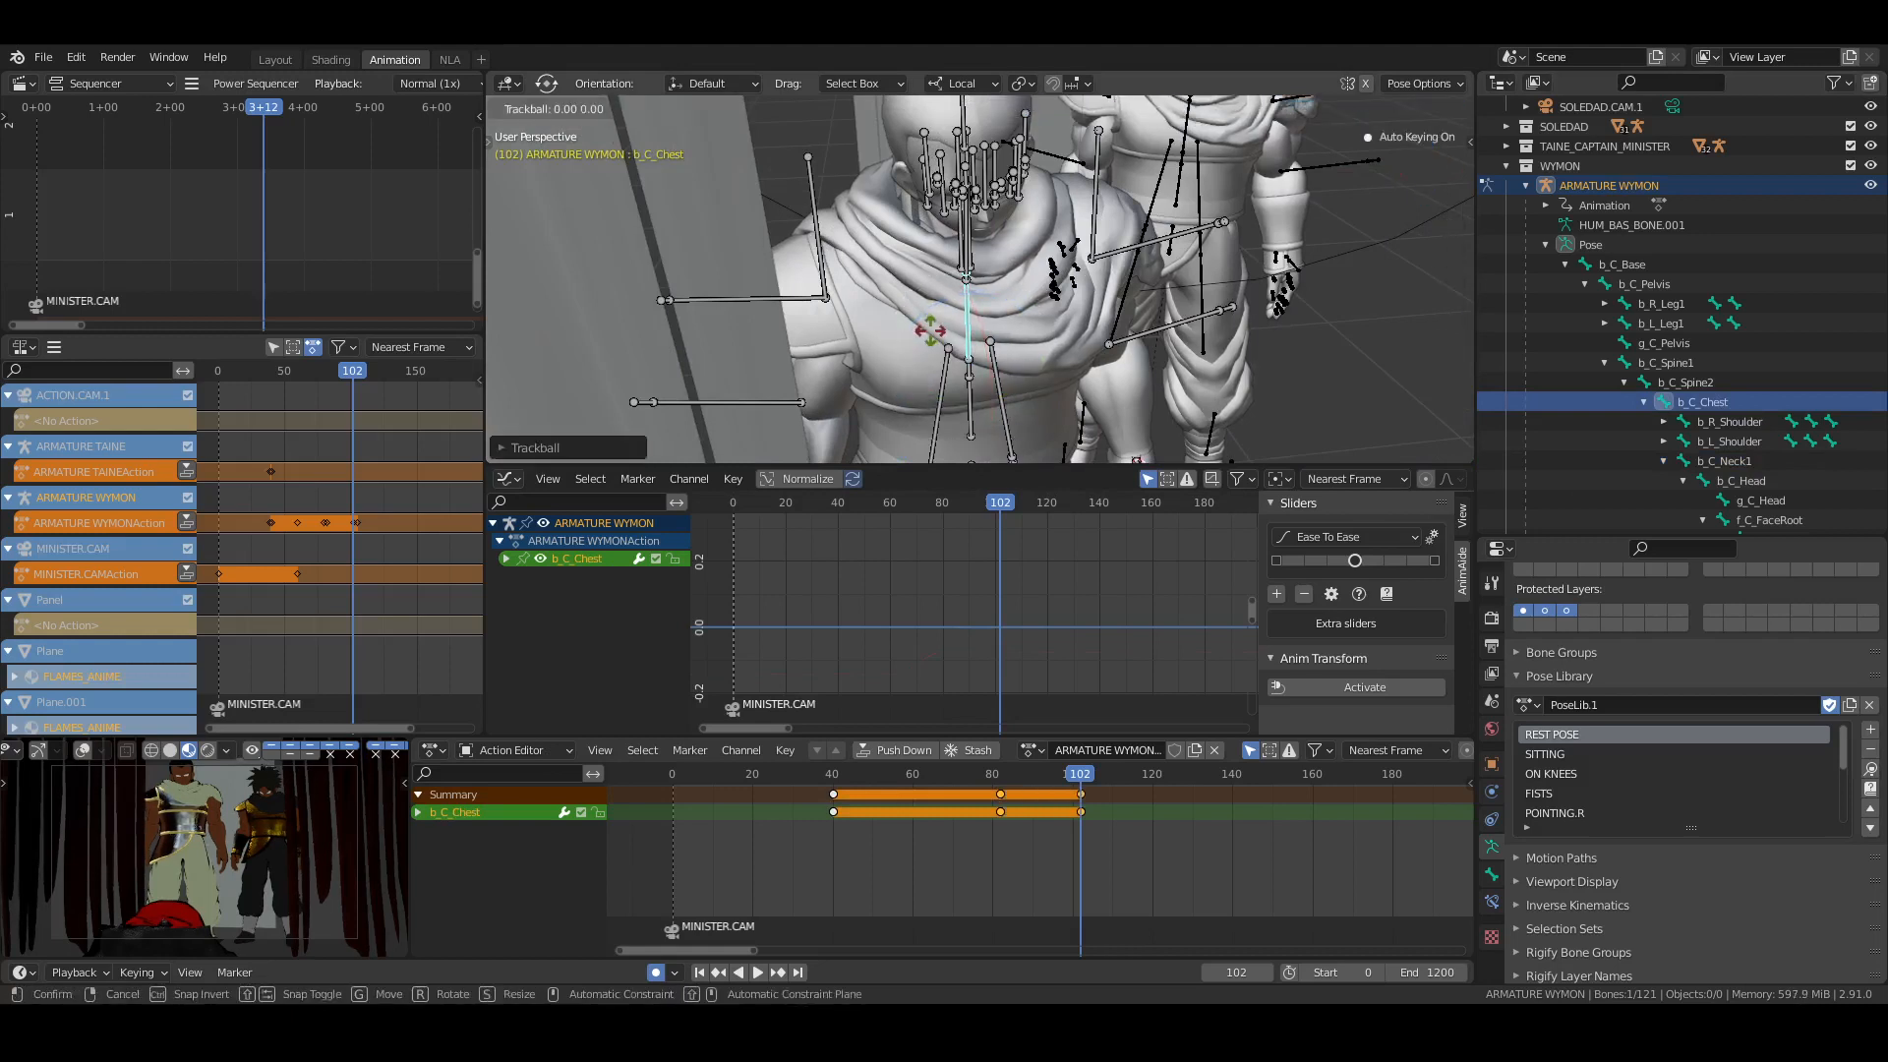
left_click(877, 329)
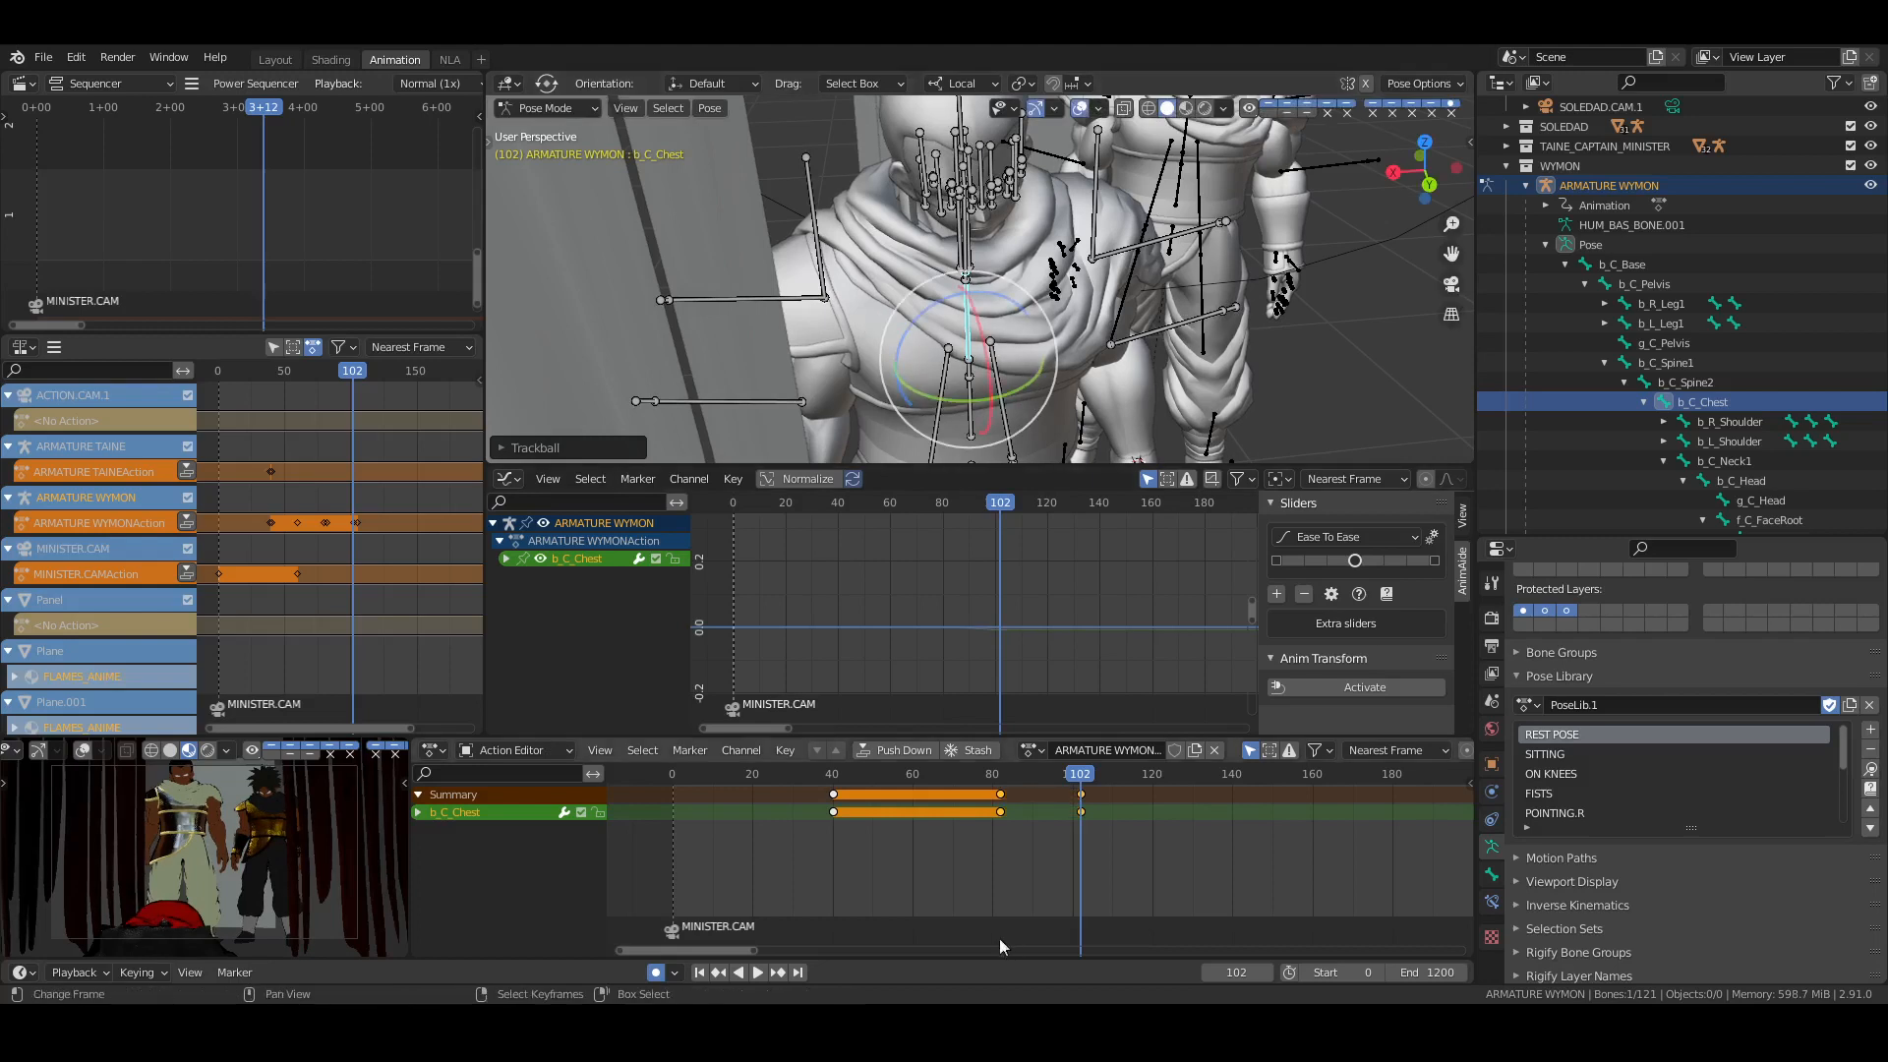
Move Wymon's b_C_Chest keyframe at frame 82 about 6 frames earlier and save the file
key("g")
left_click(1024, 877)
left_click(878, 862)
right_click(976, 862)
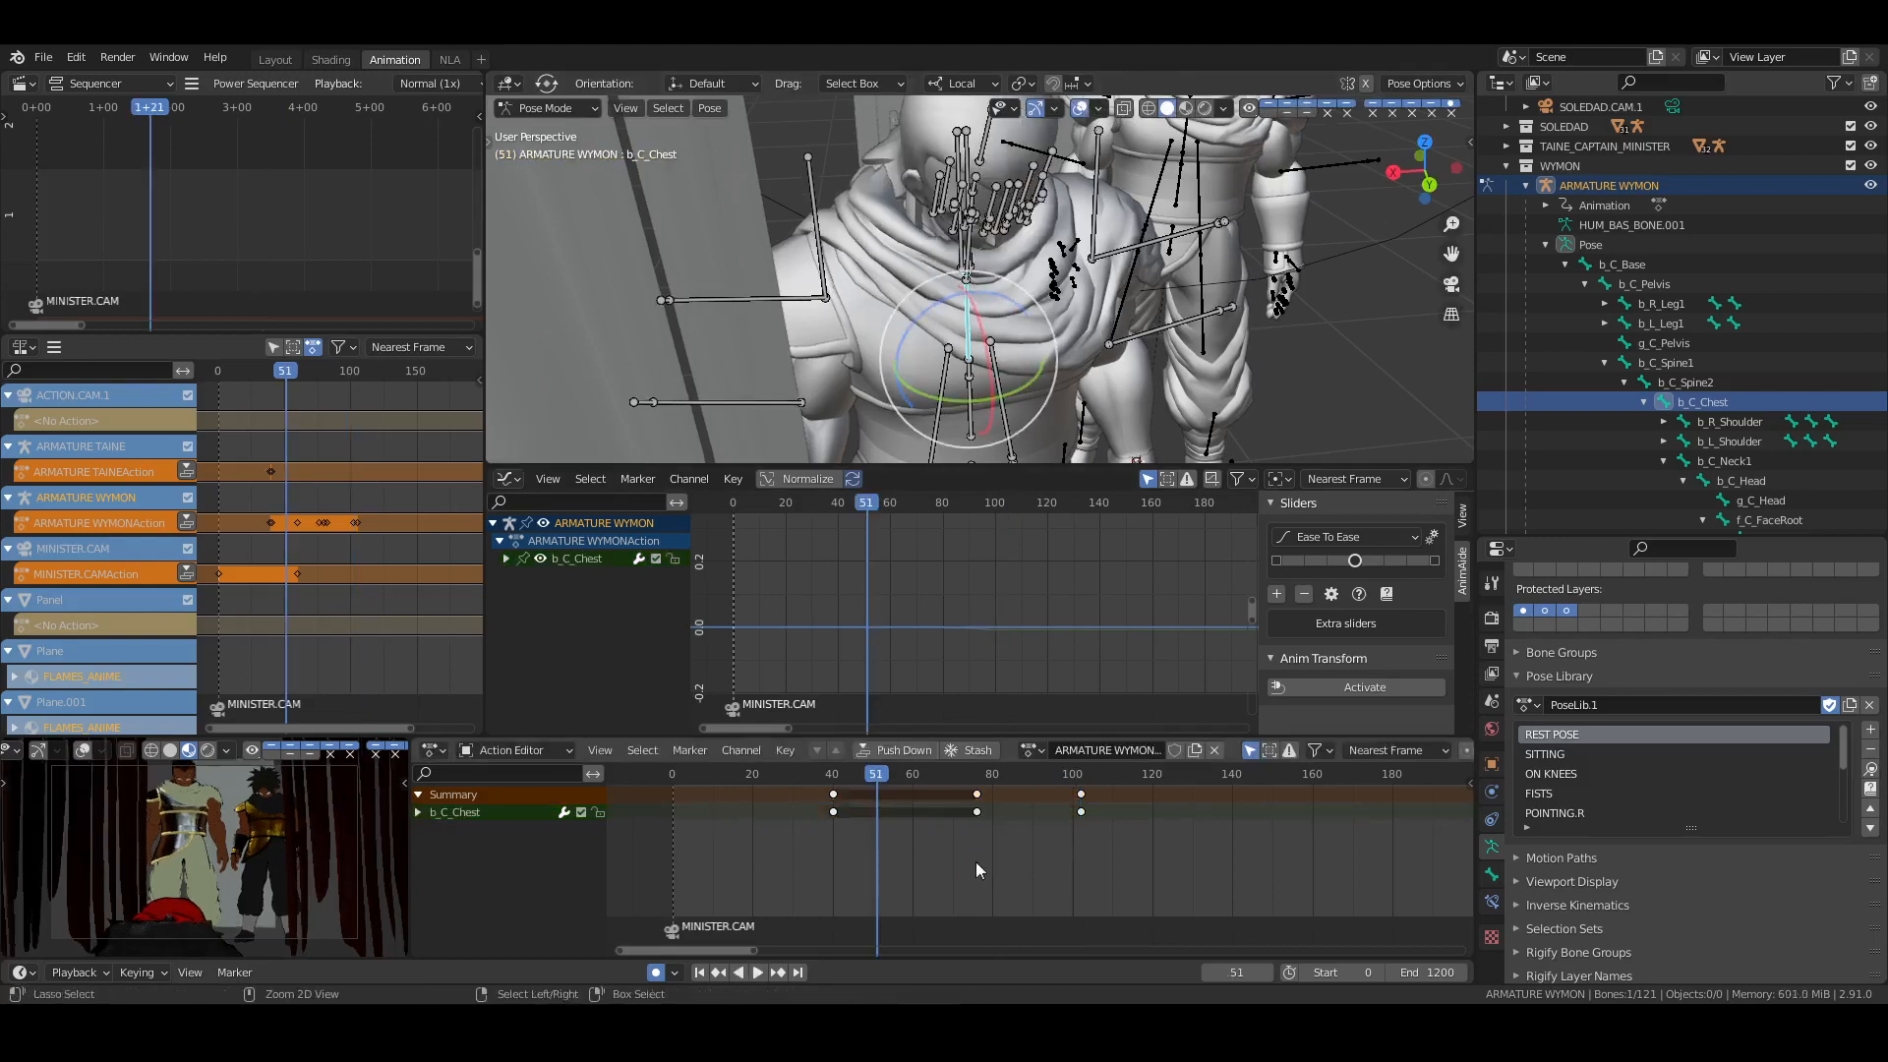
key("ctrl+s")
Play the shot from frame 51 and scrub to frame 103 to check Wymon's chest motion
key("space")
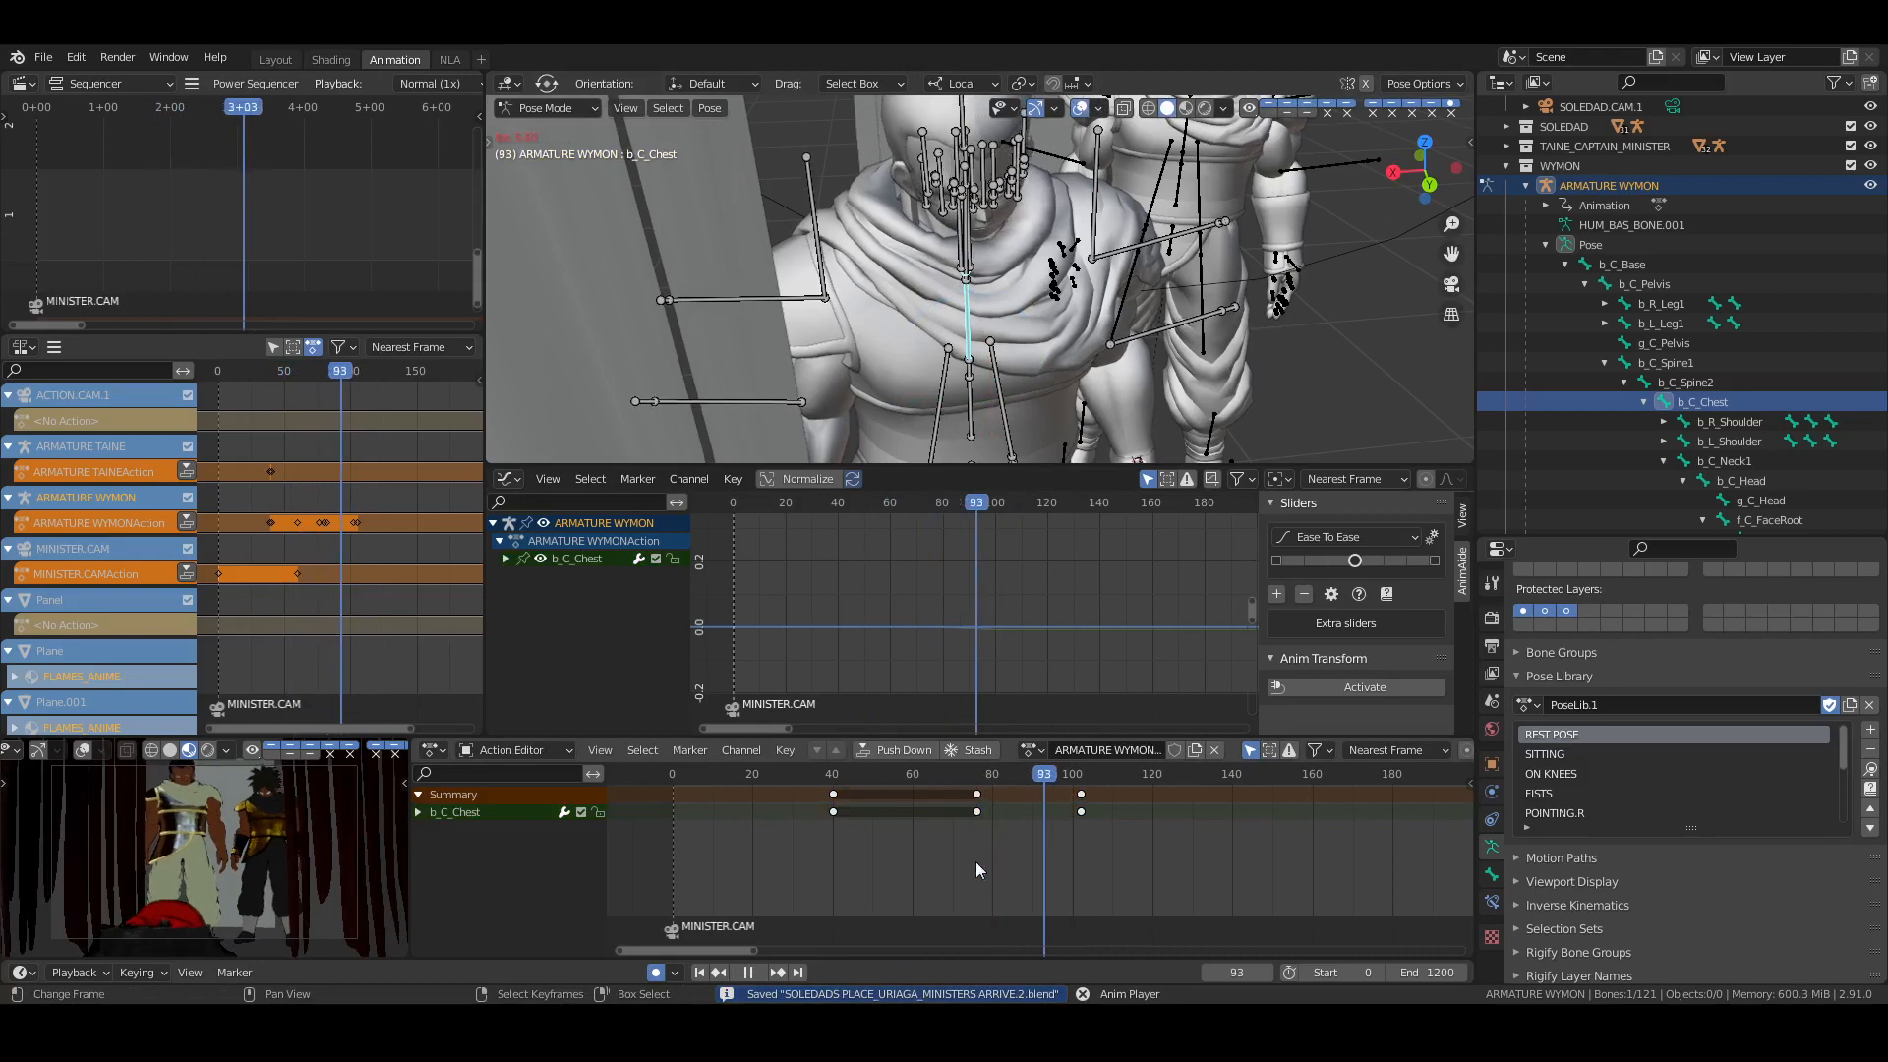
key("space")
left_click_drag(1027, 862, 1085, 861)
middle_click_drag(1108, 858, 1008, 848)
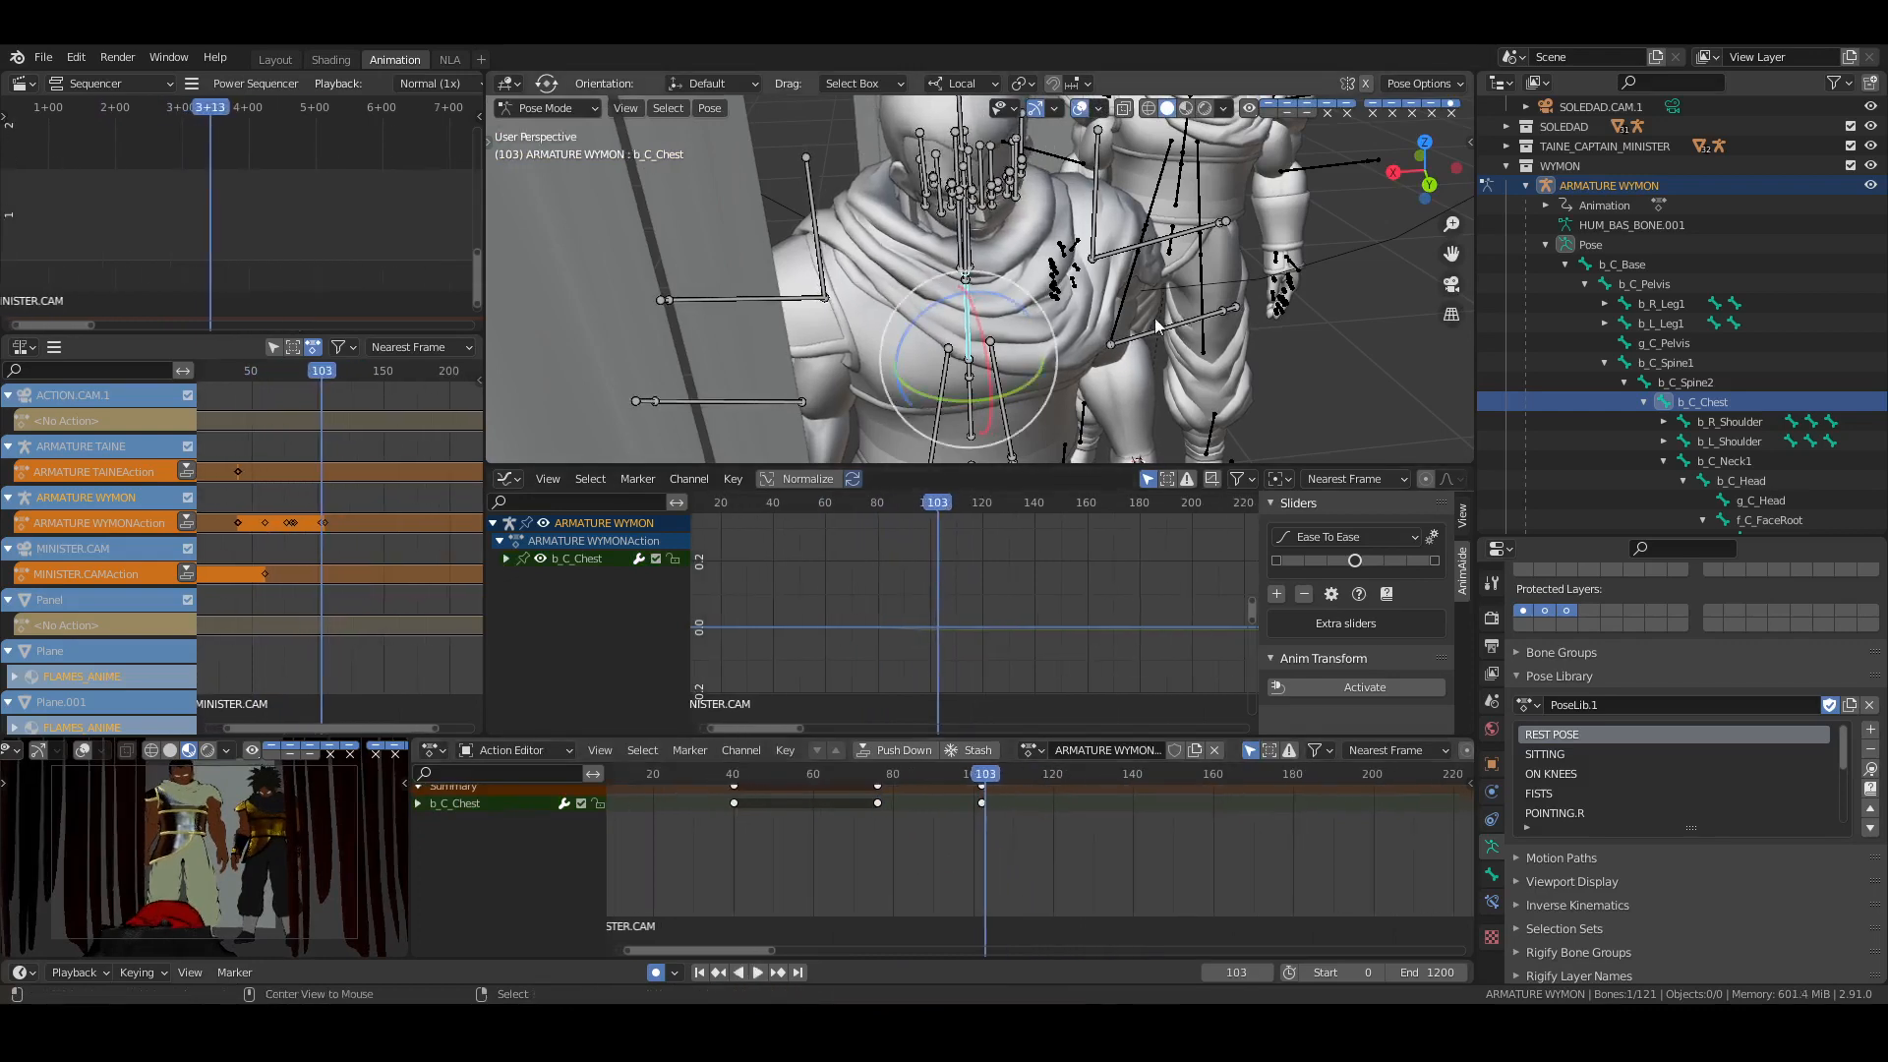
Leave Pose Mode on Wymon's armature, enter it on Taine's armature, and frame Taine's neck area with no bones selected
key("alt+a")
key("ctrl+Tab")
middle_click_drag(1278, 327, 1219, 273)
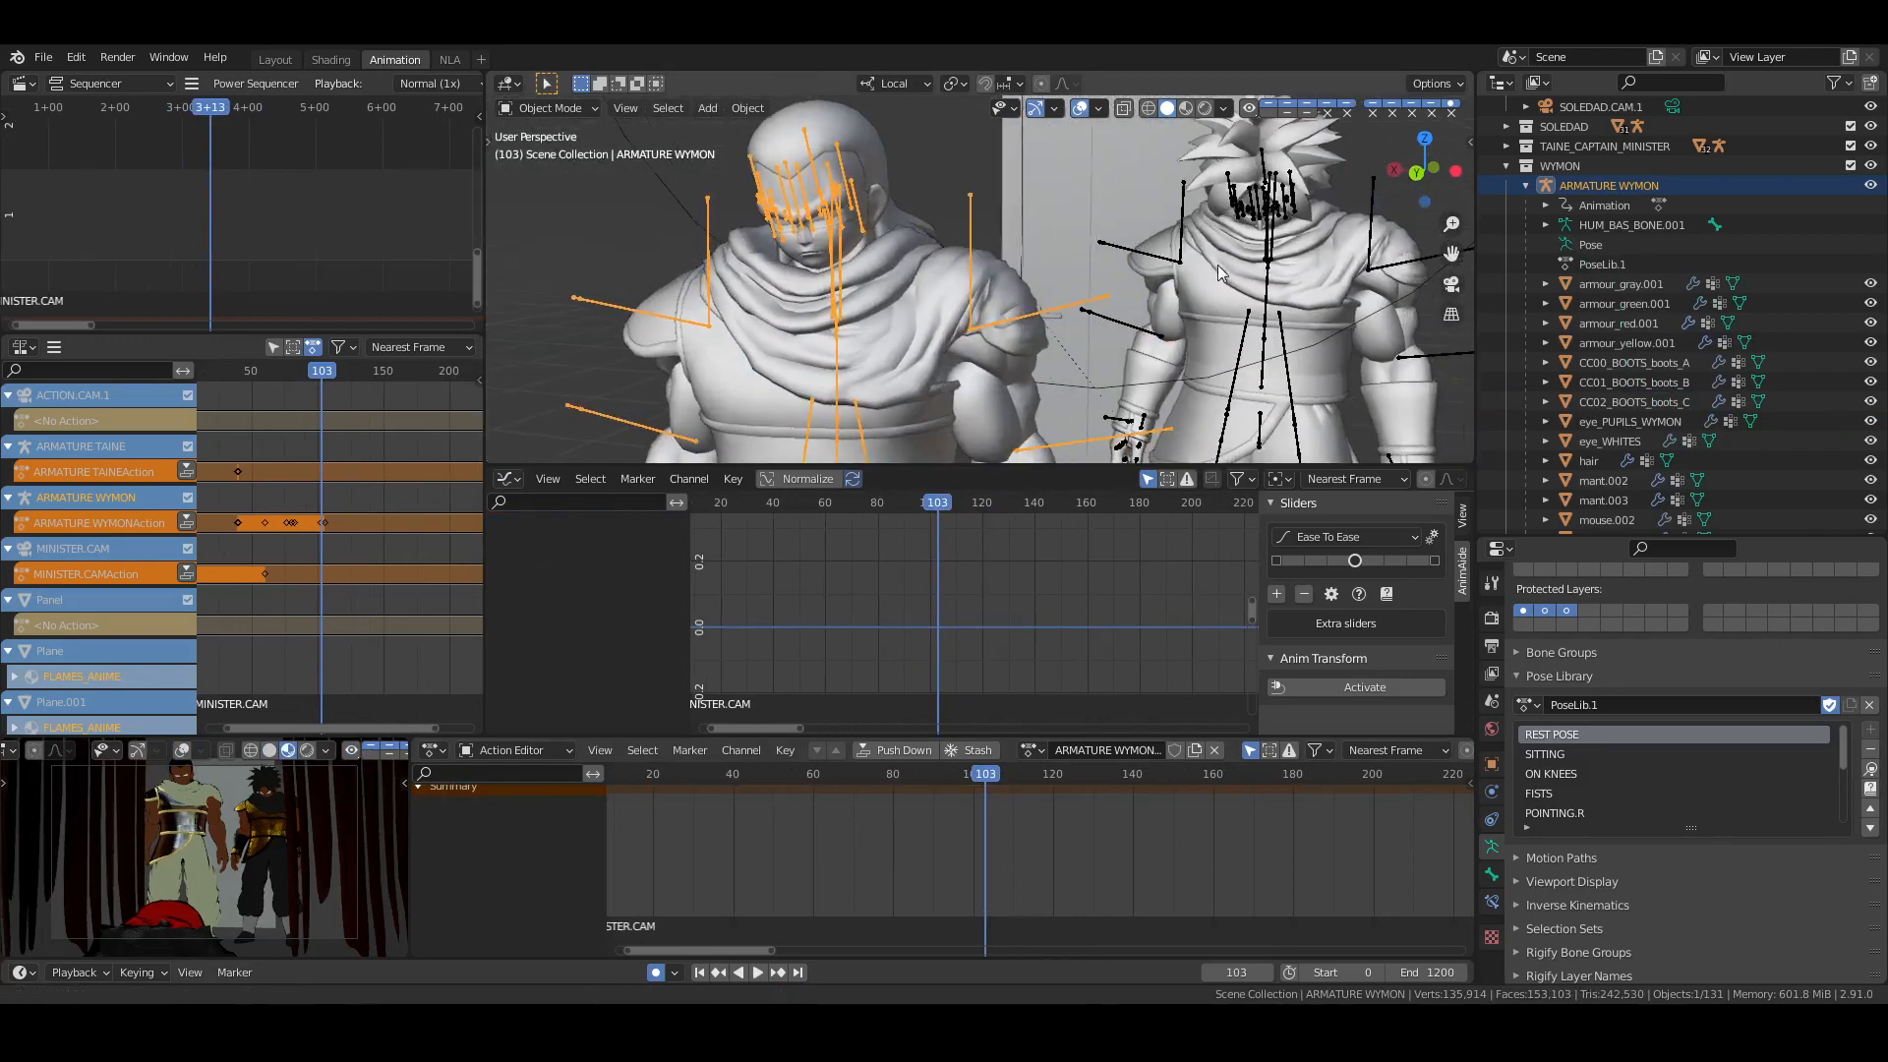
right_click(1265, 220)
key("ctrl+Tab")
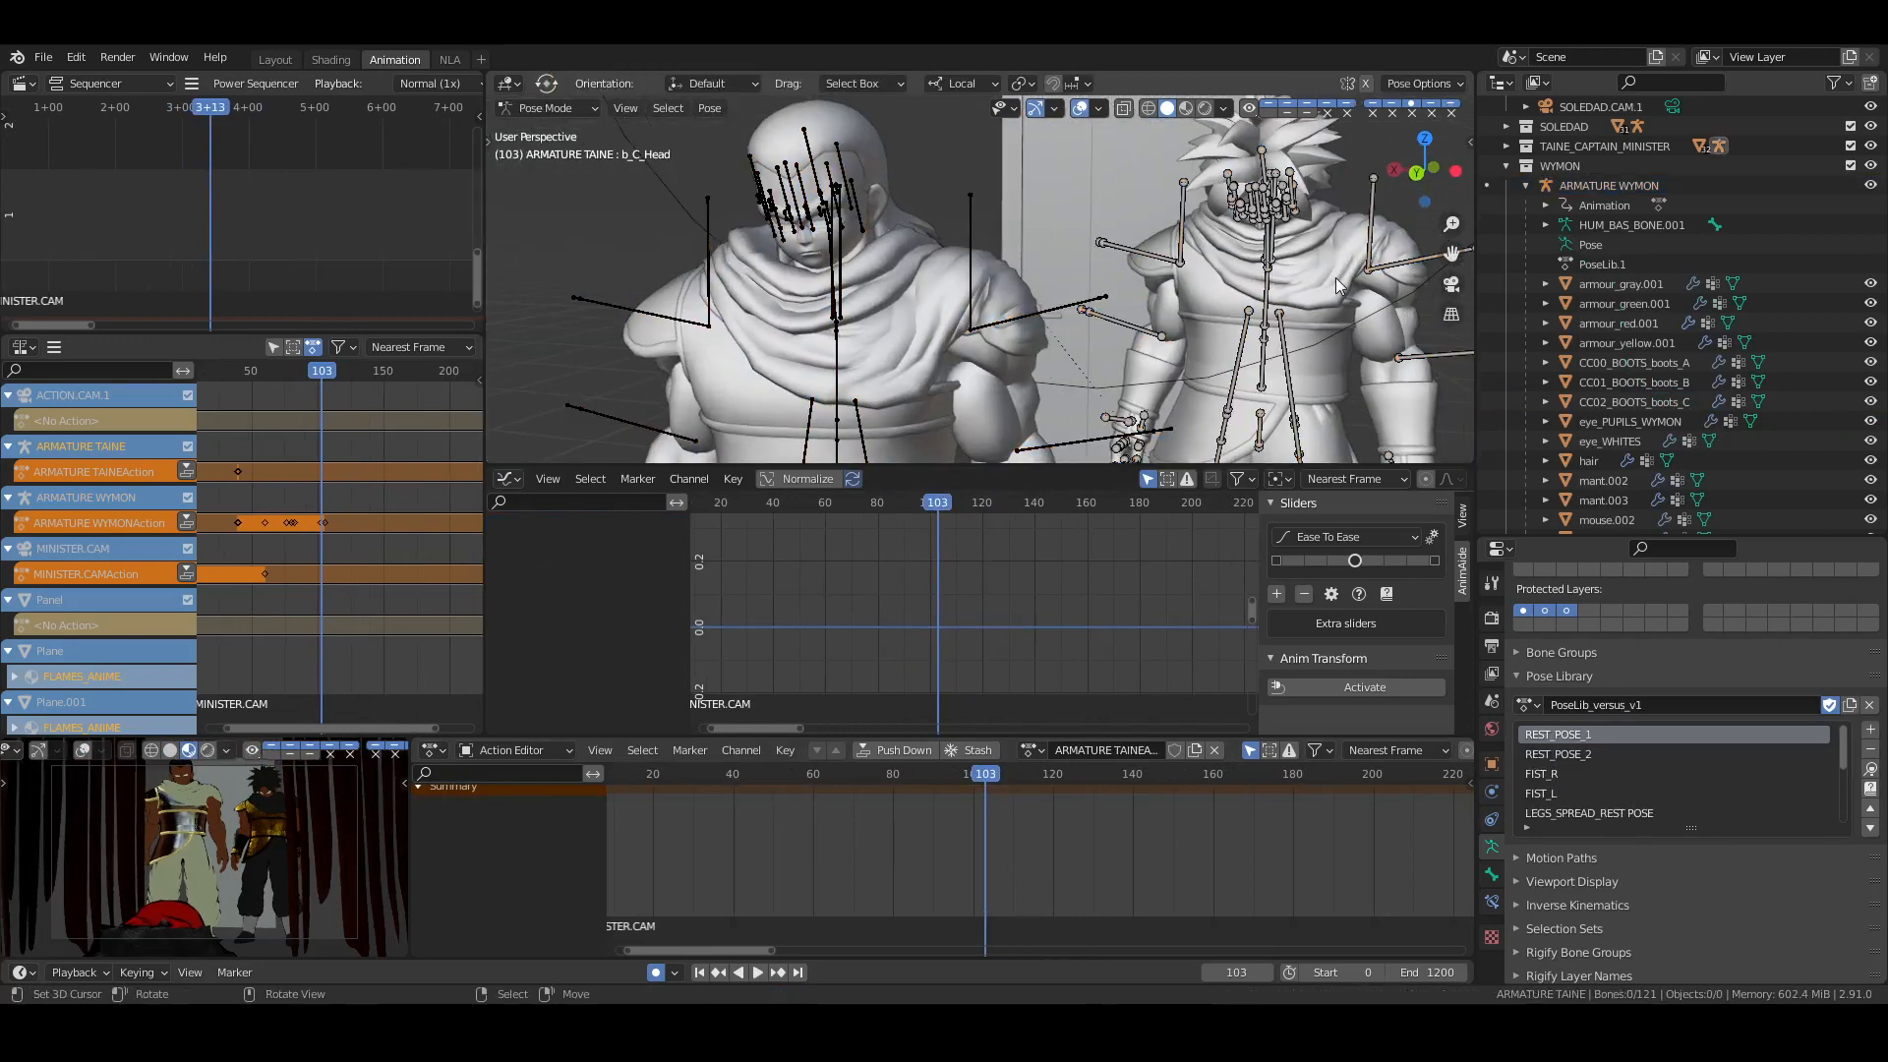
right_click(1311, 244)
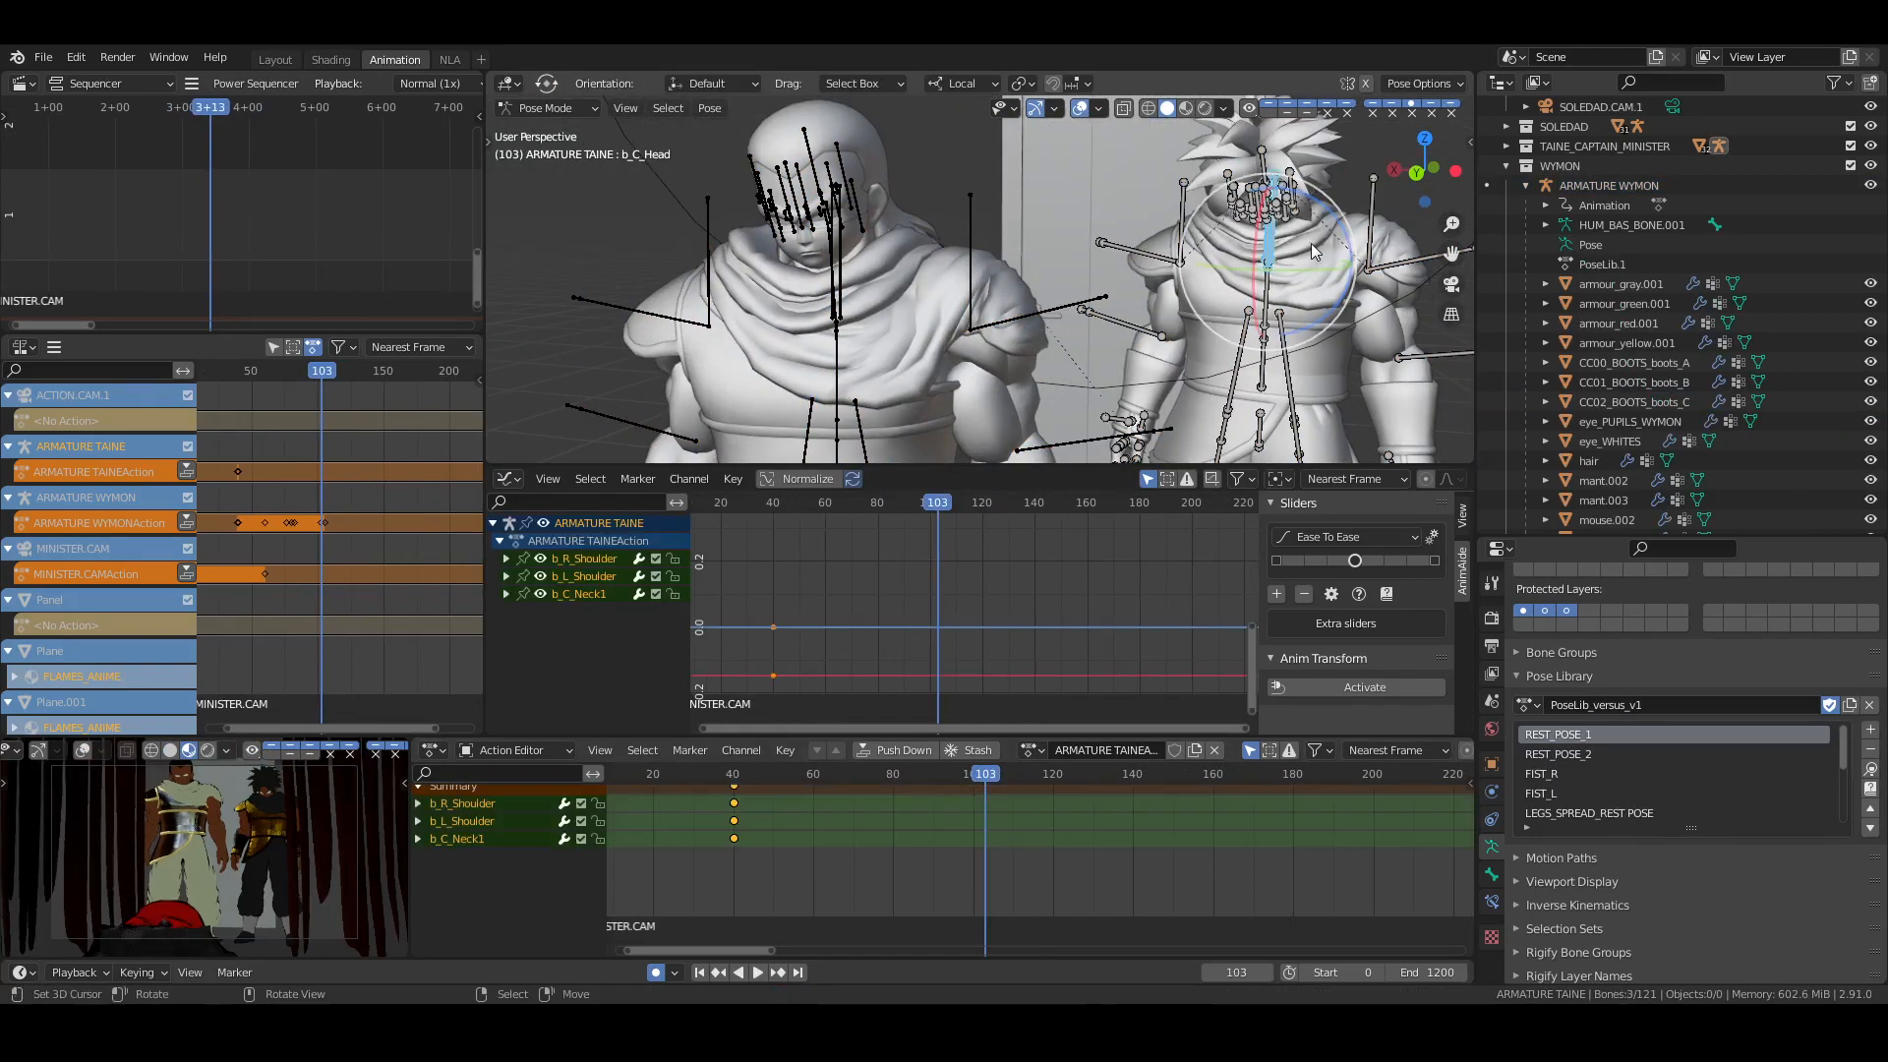
key("KP_Decimal")
key("alt+a")
Insert keyframes for Taine's b_C_Neck1 and b_C_Head bones at frame 60, holding their existing pose
left_click(1506, 165)
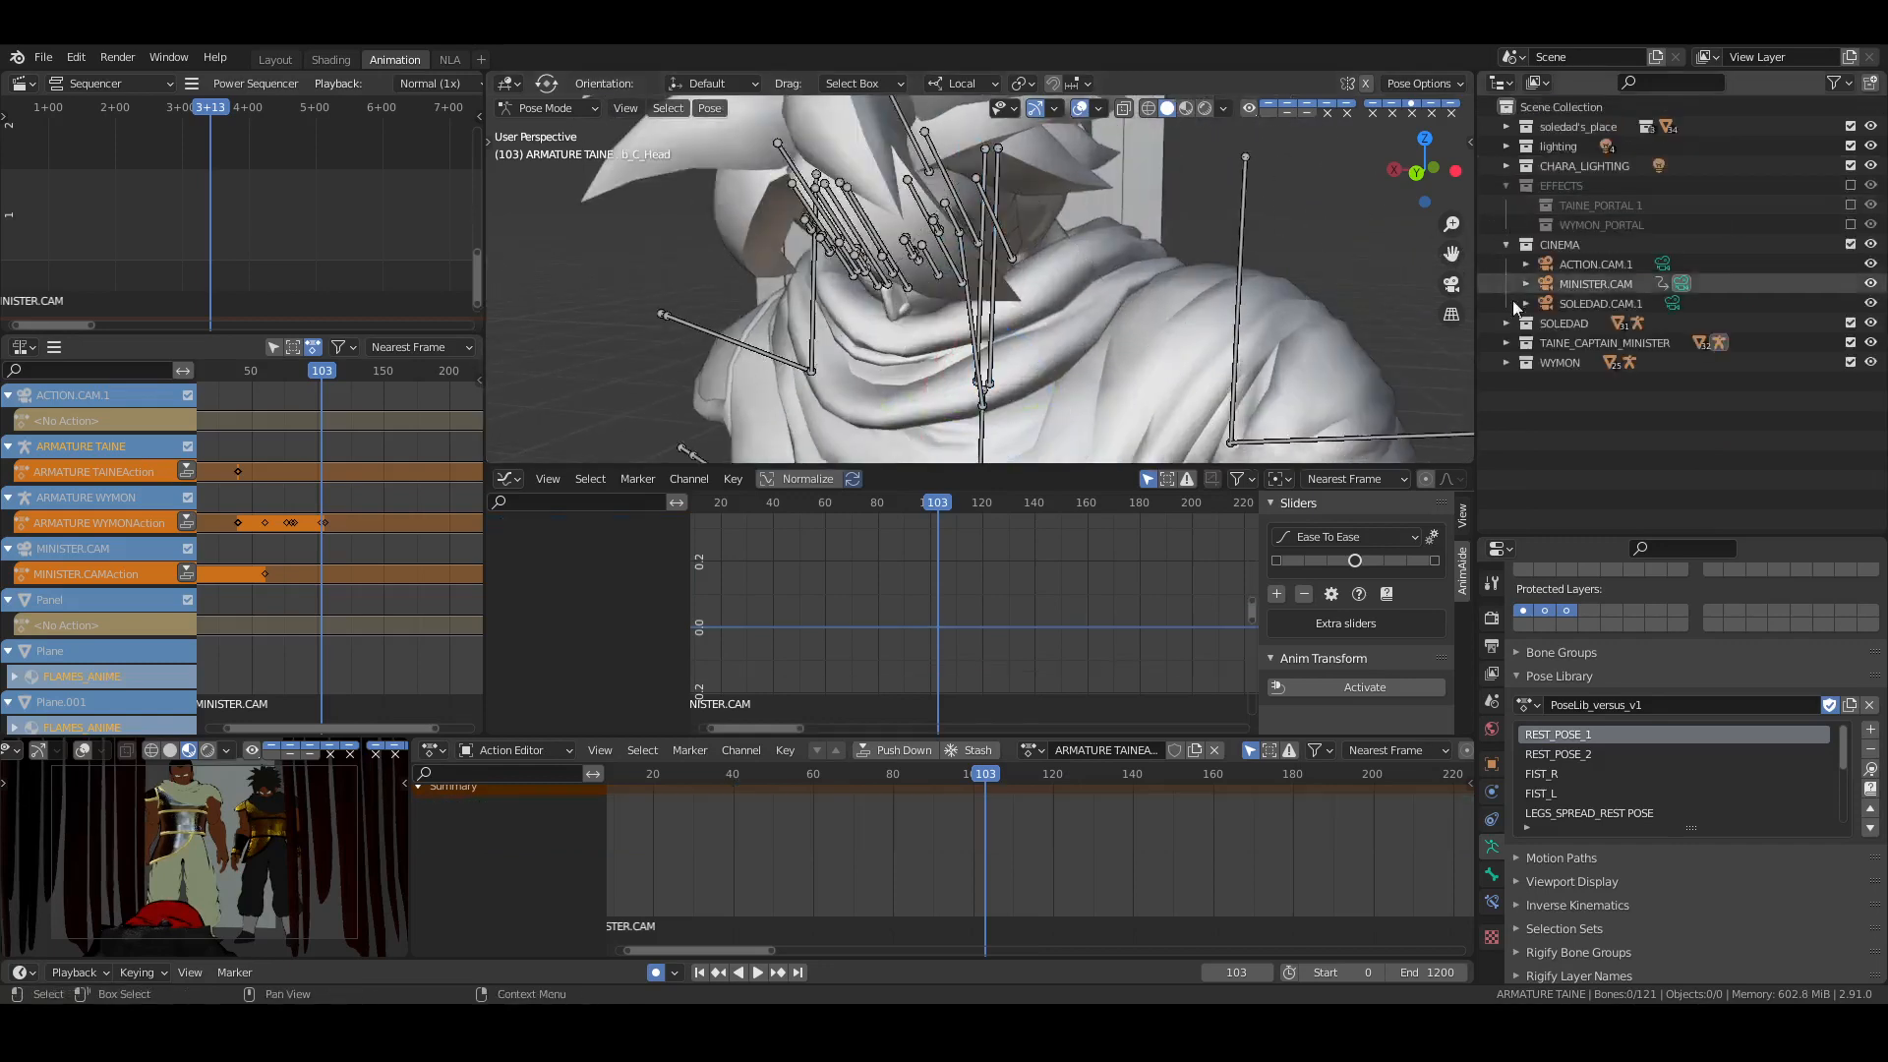
left_click(1505, 342)
scroll(1596, 421, "down", 6)
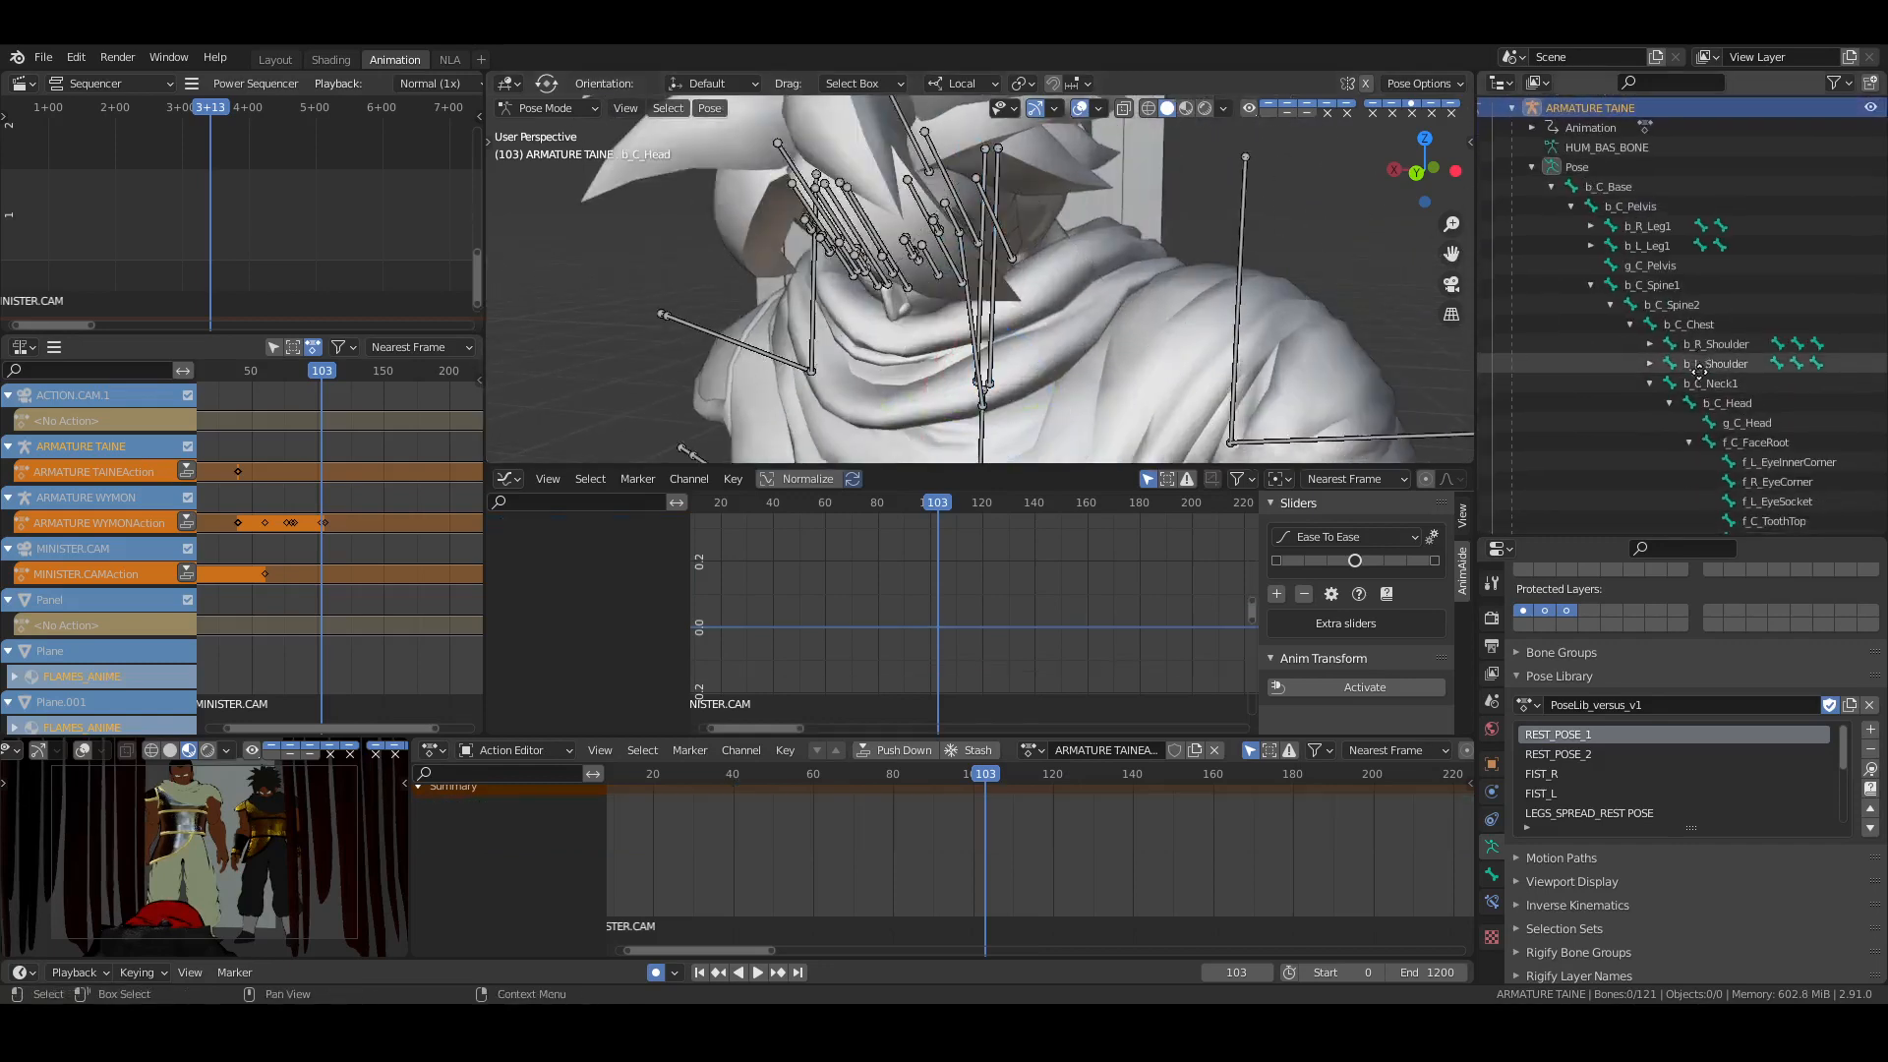
left_click(1713, 384)
left_click(1732, 405, "ctrl")
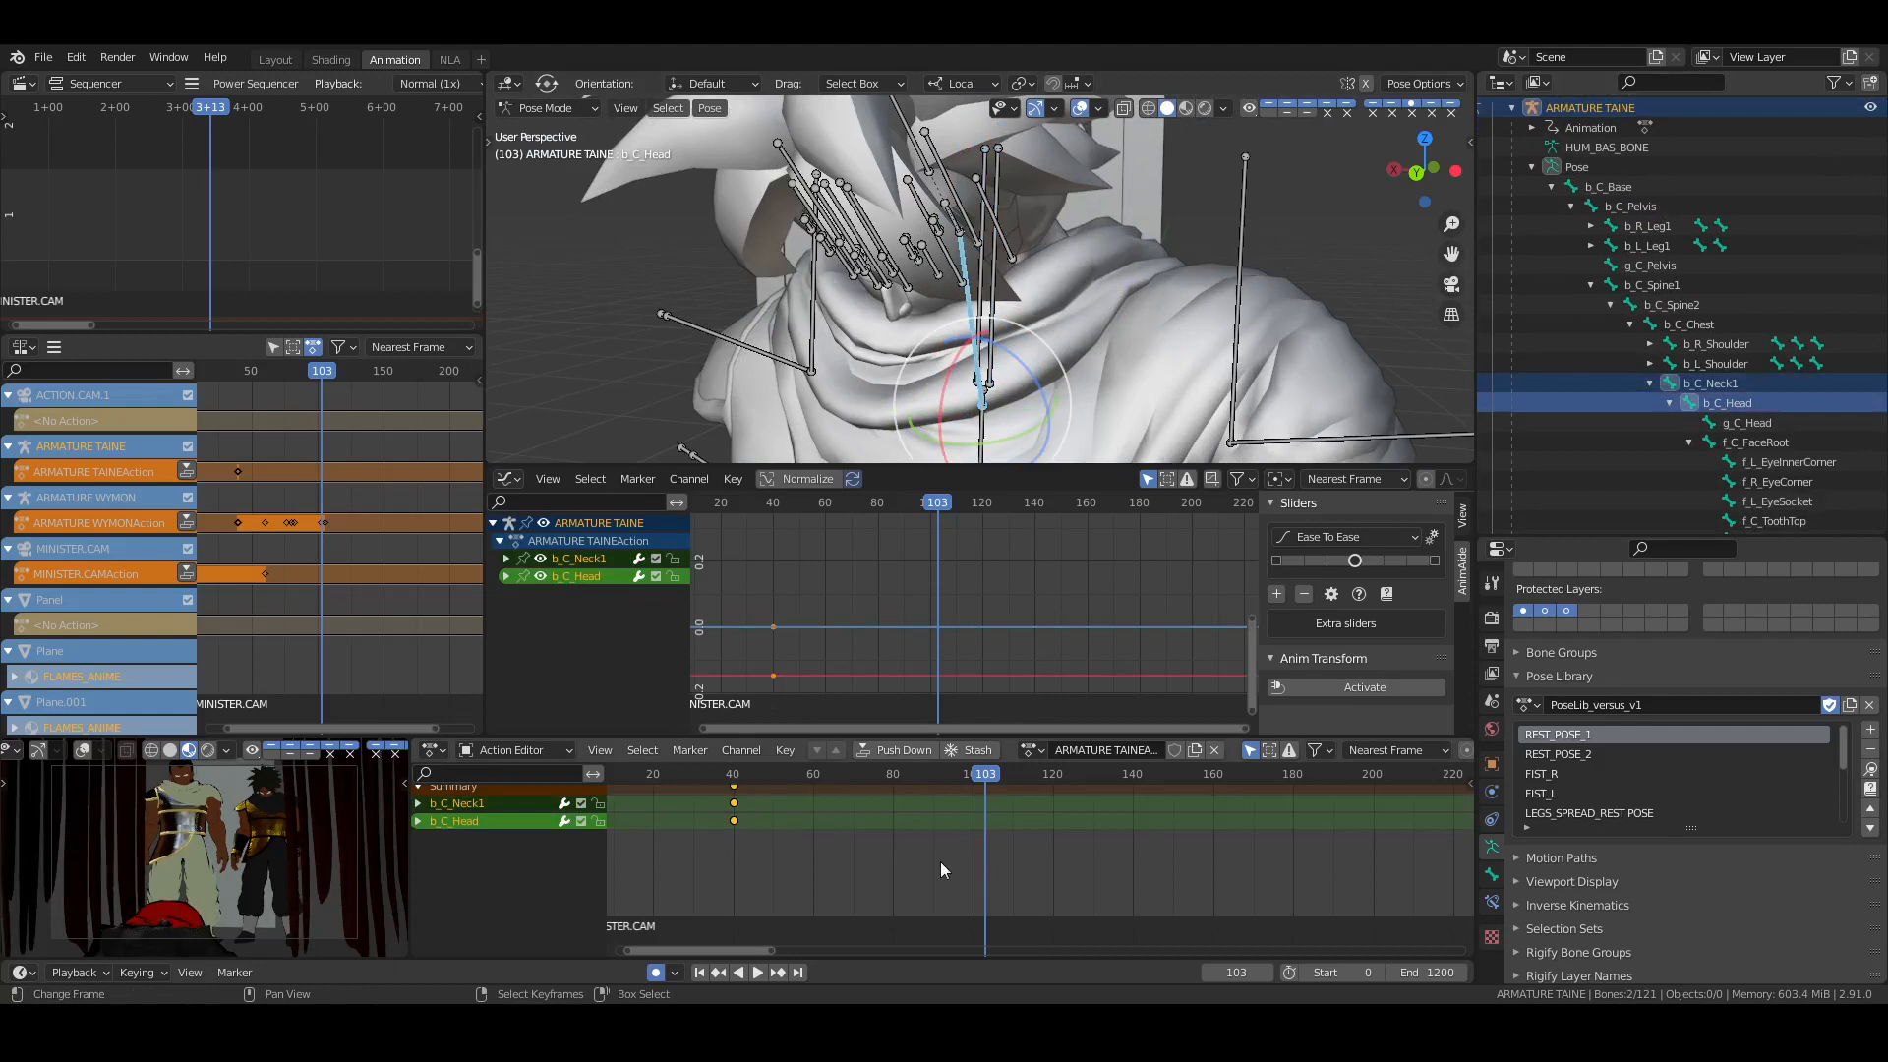
left_click(817, 812)
middle_click_drag(908, 825, 959, 834)
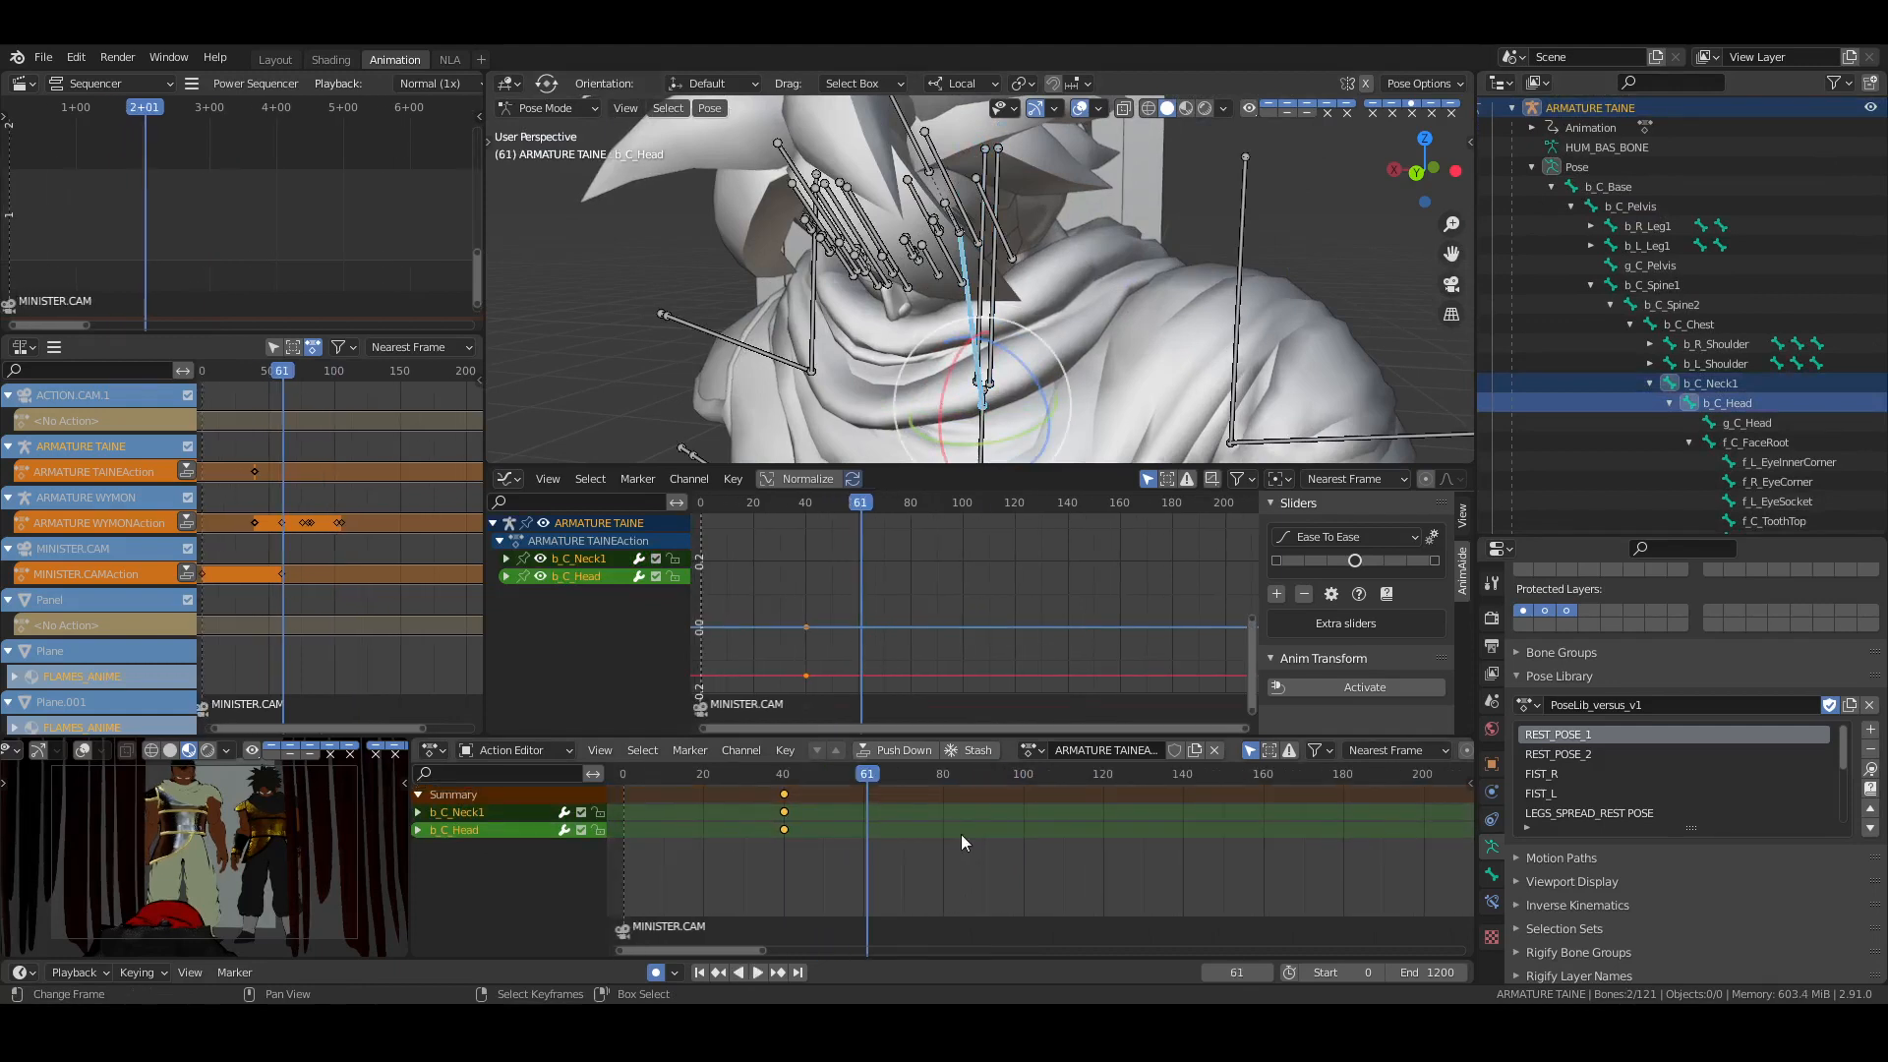
key("Left")
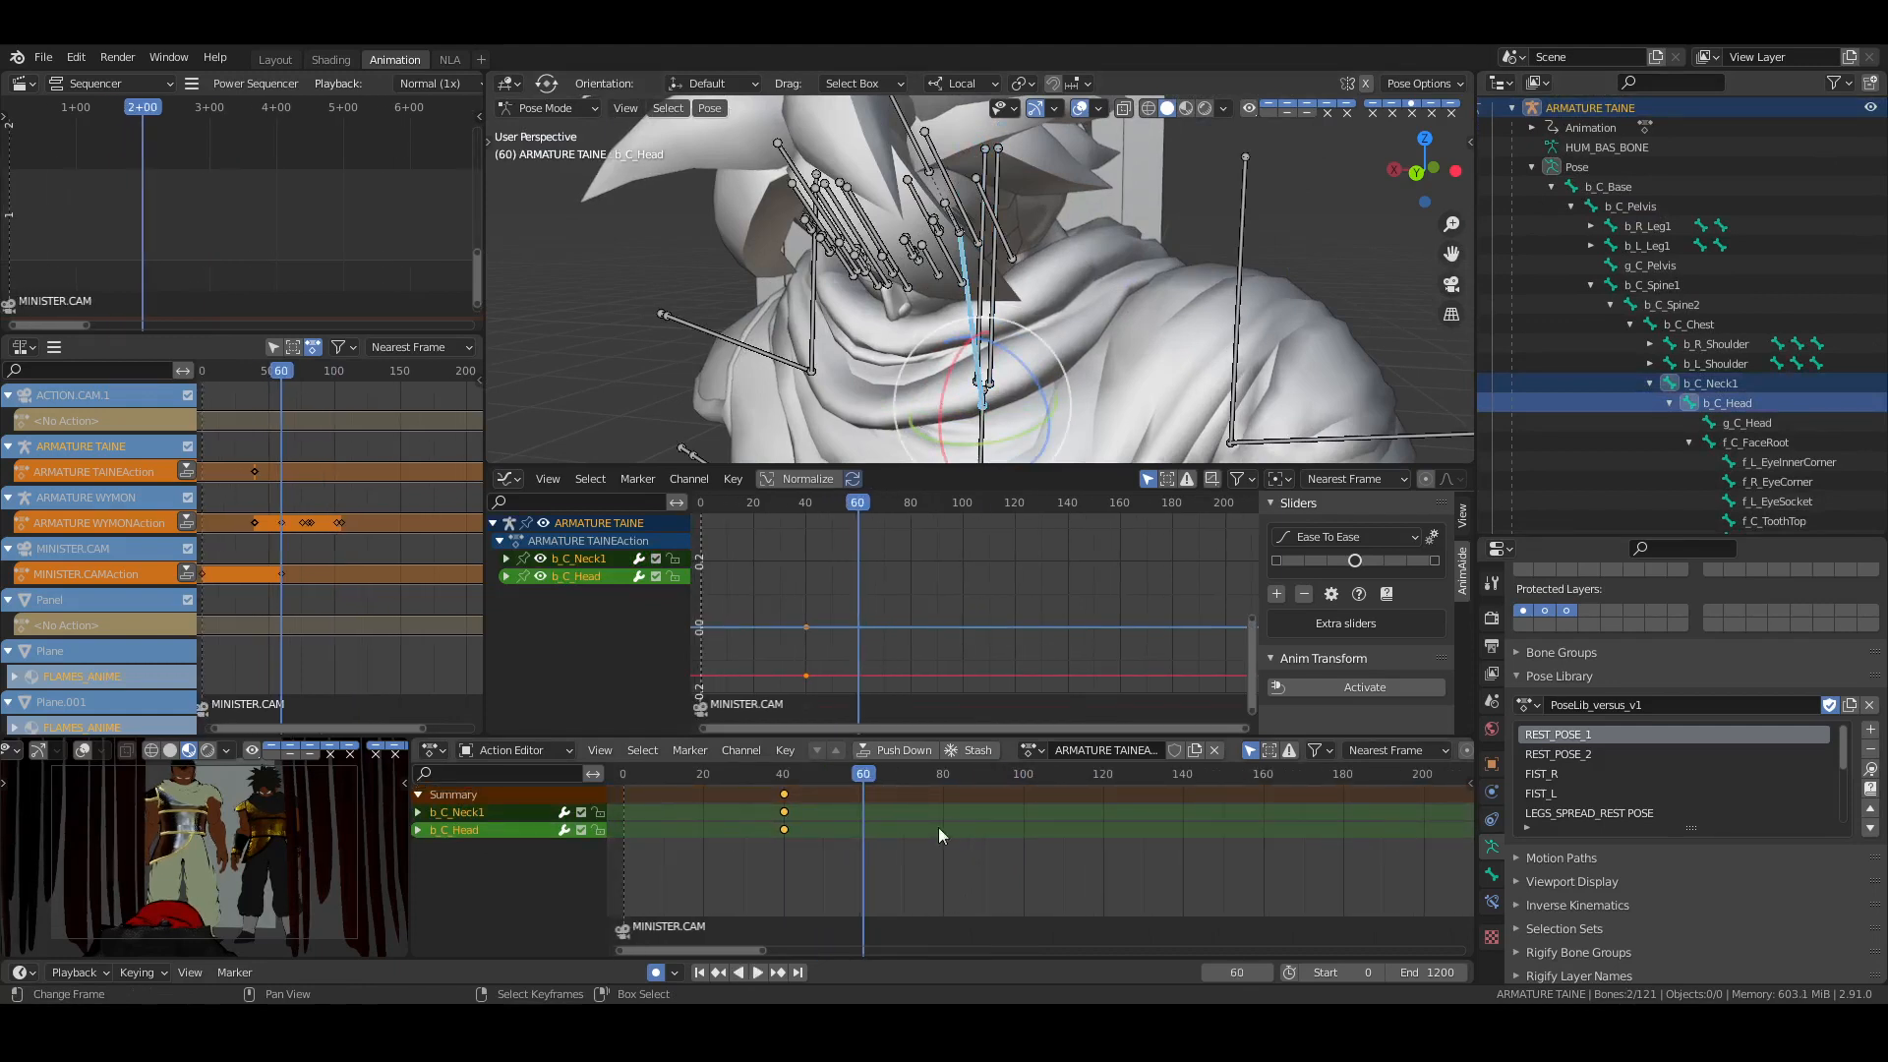
key("i")
left_click(1219, 352)
Add Taine's b_C_Chest bone to the neck and head selection and insert keyframes at frame 60, holding the existing pose
left_click(1701, 325, "ctrl")
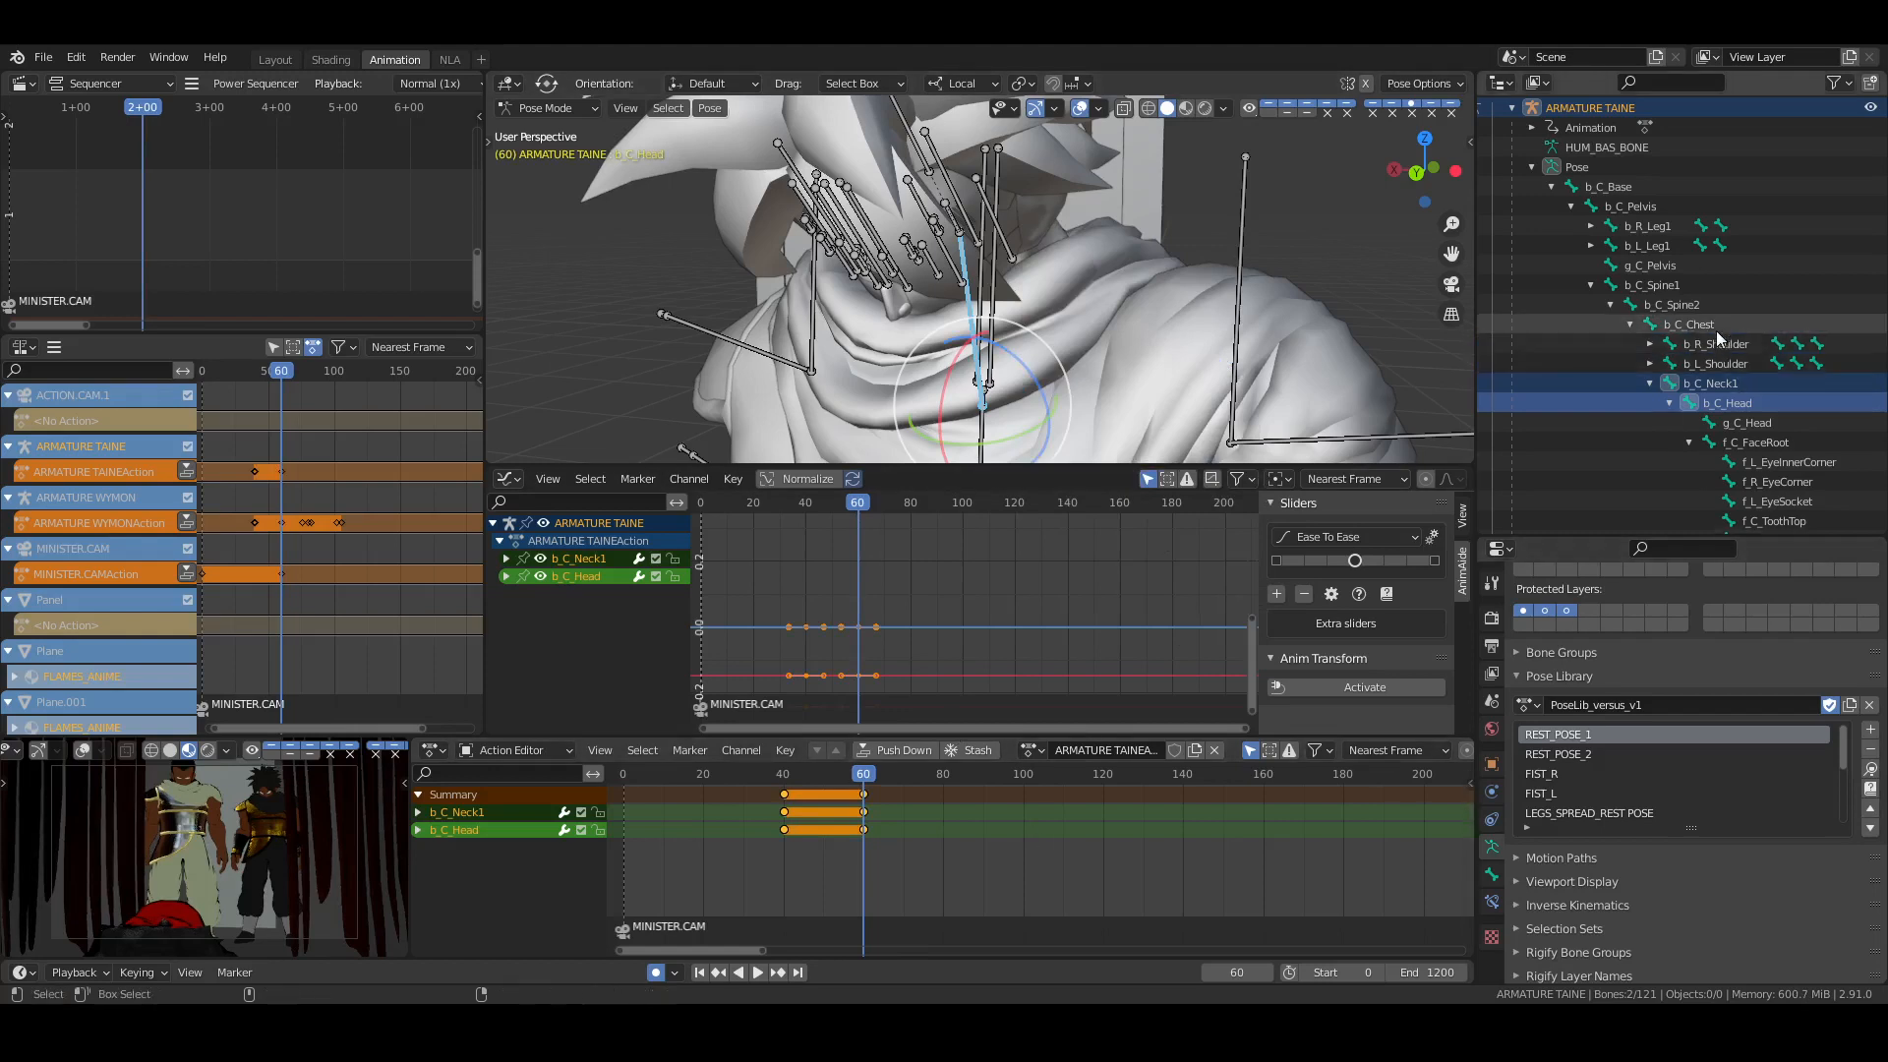
key("i")
left_click(1219, 345)
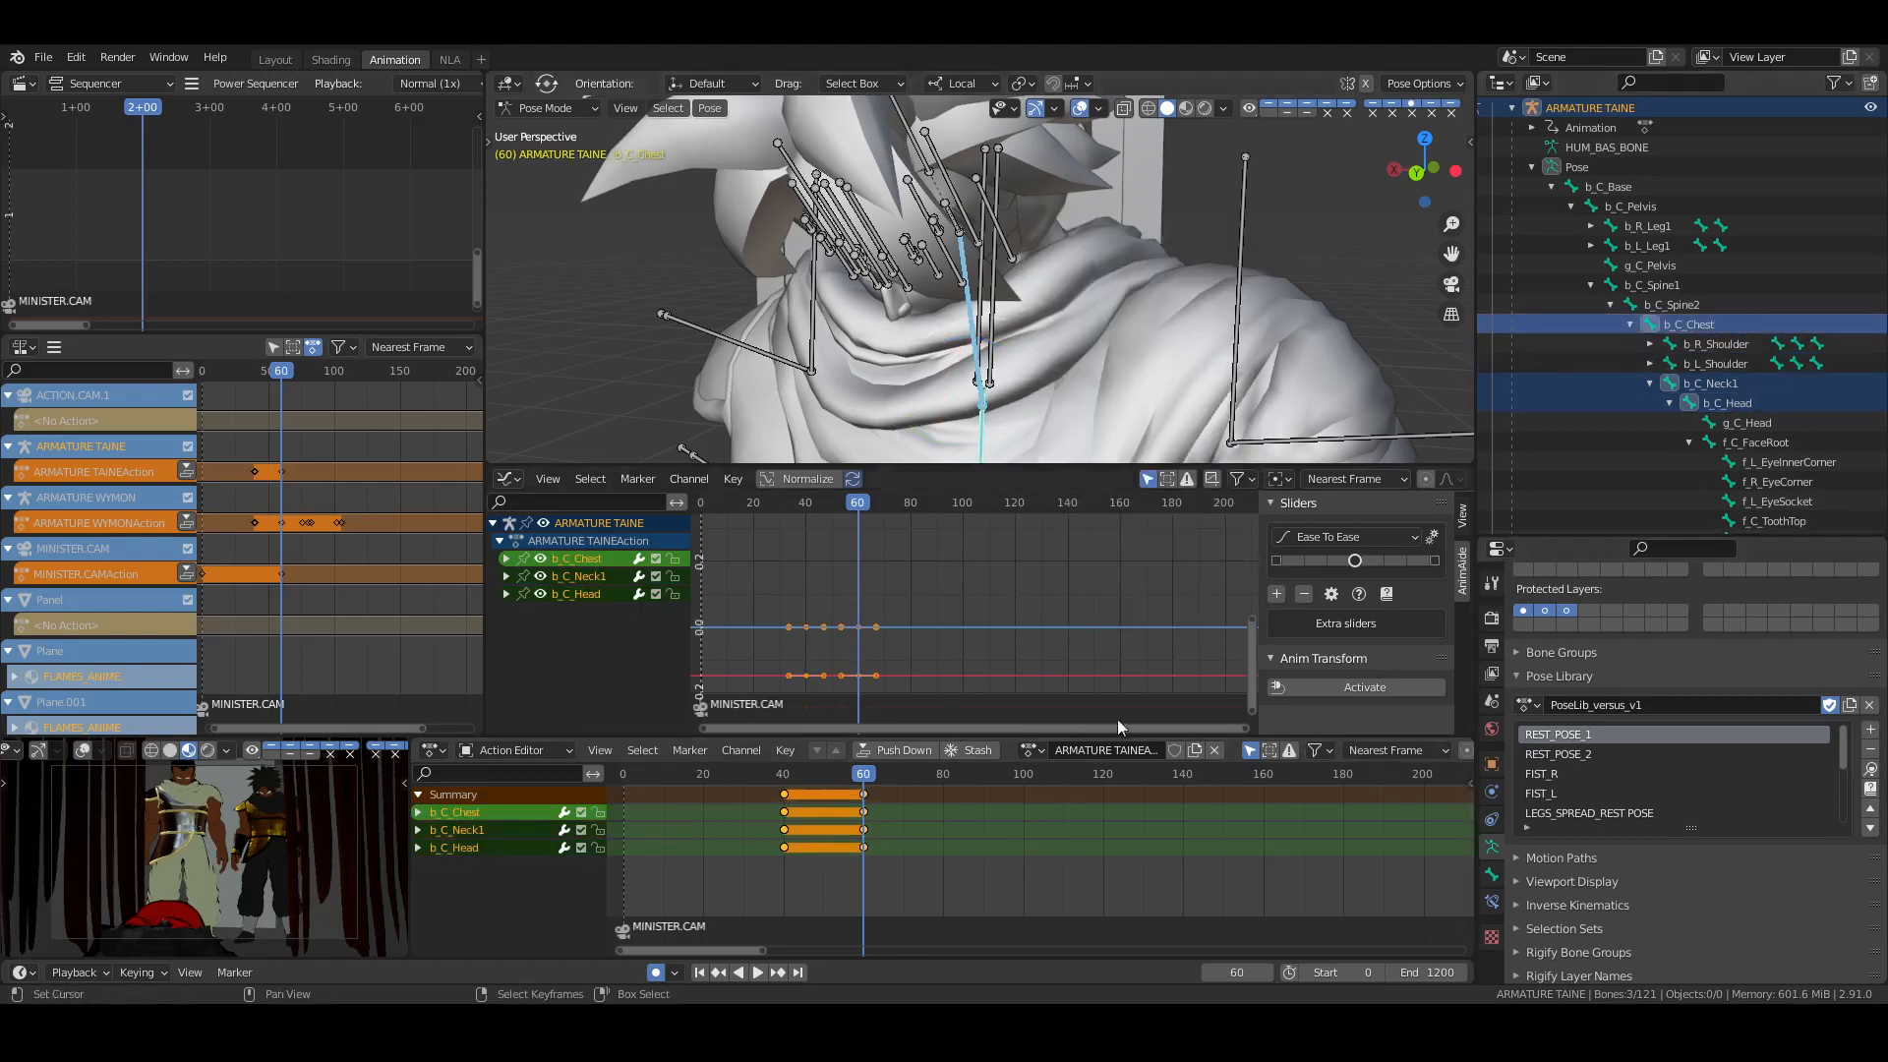
left_click(1072, 851)
At frame 80, rotate Taine's b_C_Neck1 and b_C_Head bones together so his head turns toward the front
left_click(942, 823)
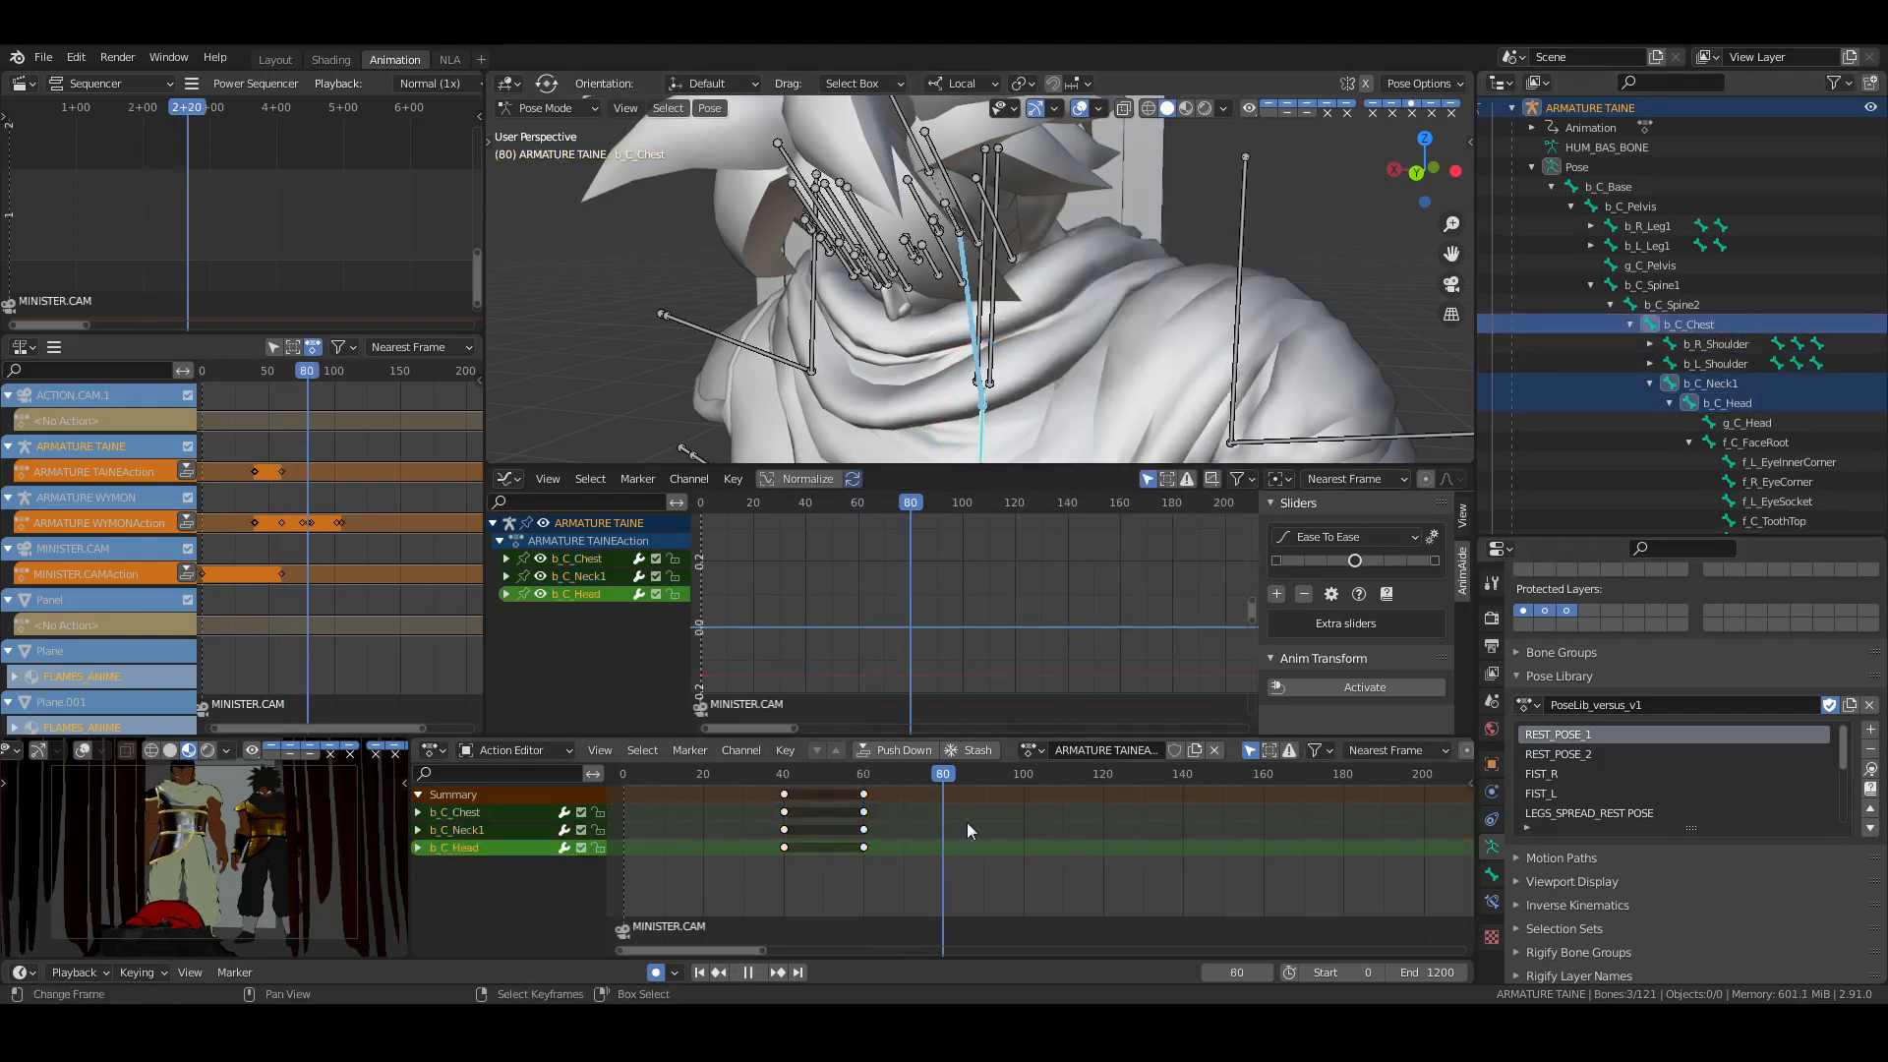
left_click(1729, 391)
left_click(1728, 397, "ctrl")
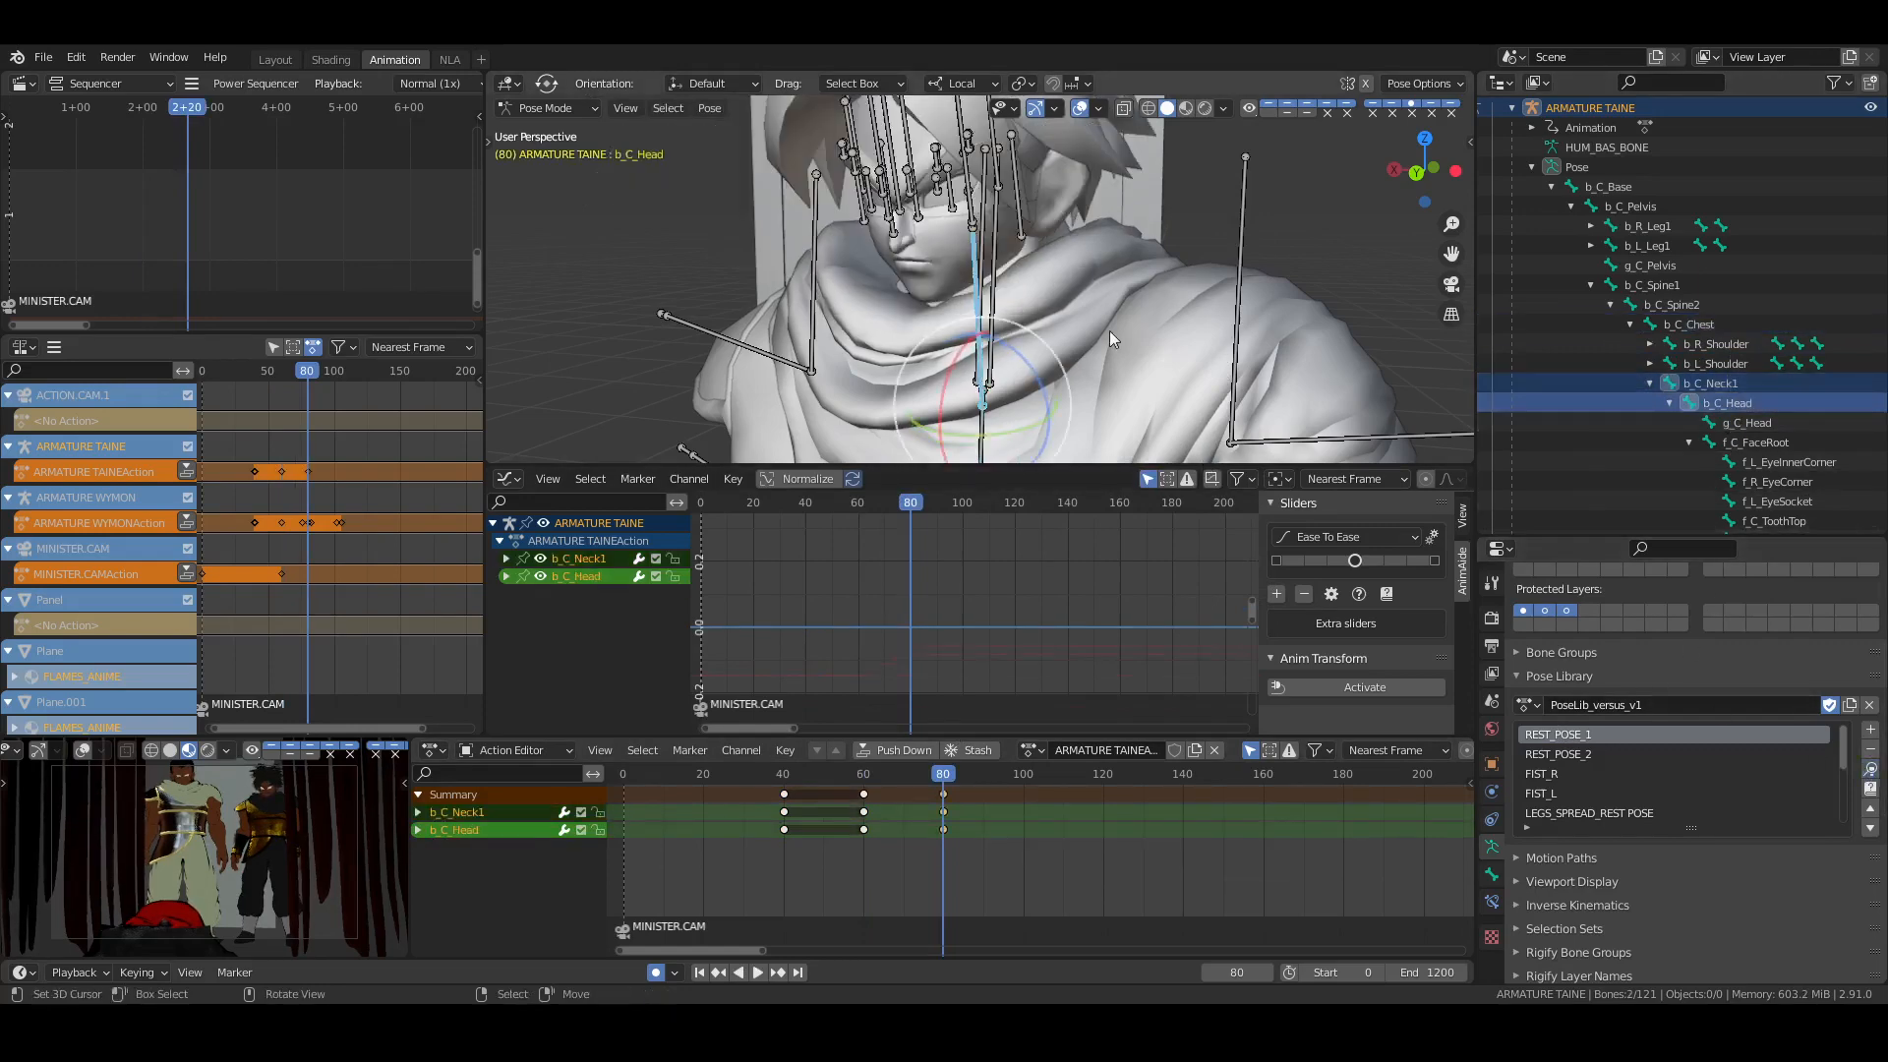
middle_click_drag(1105, 330, 1006, 380)
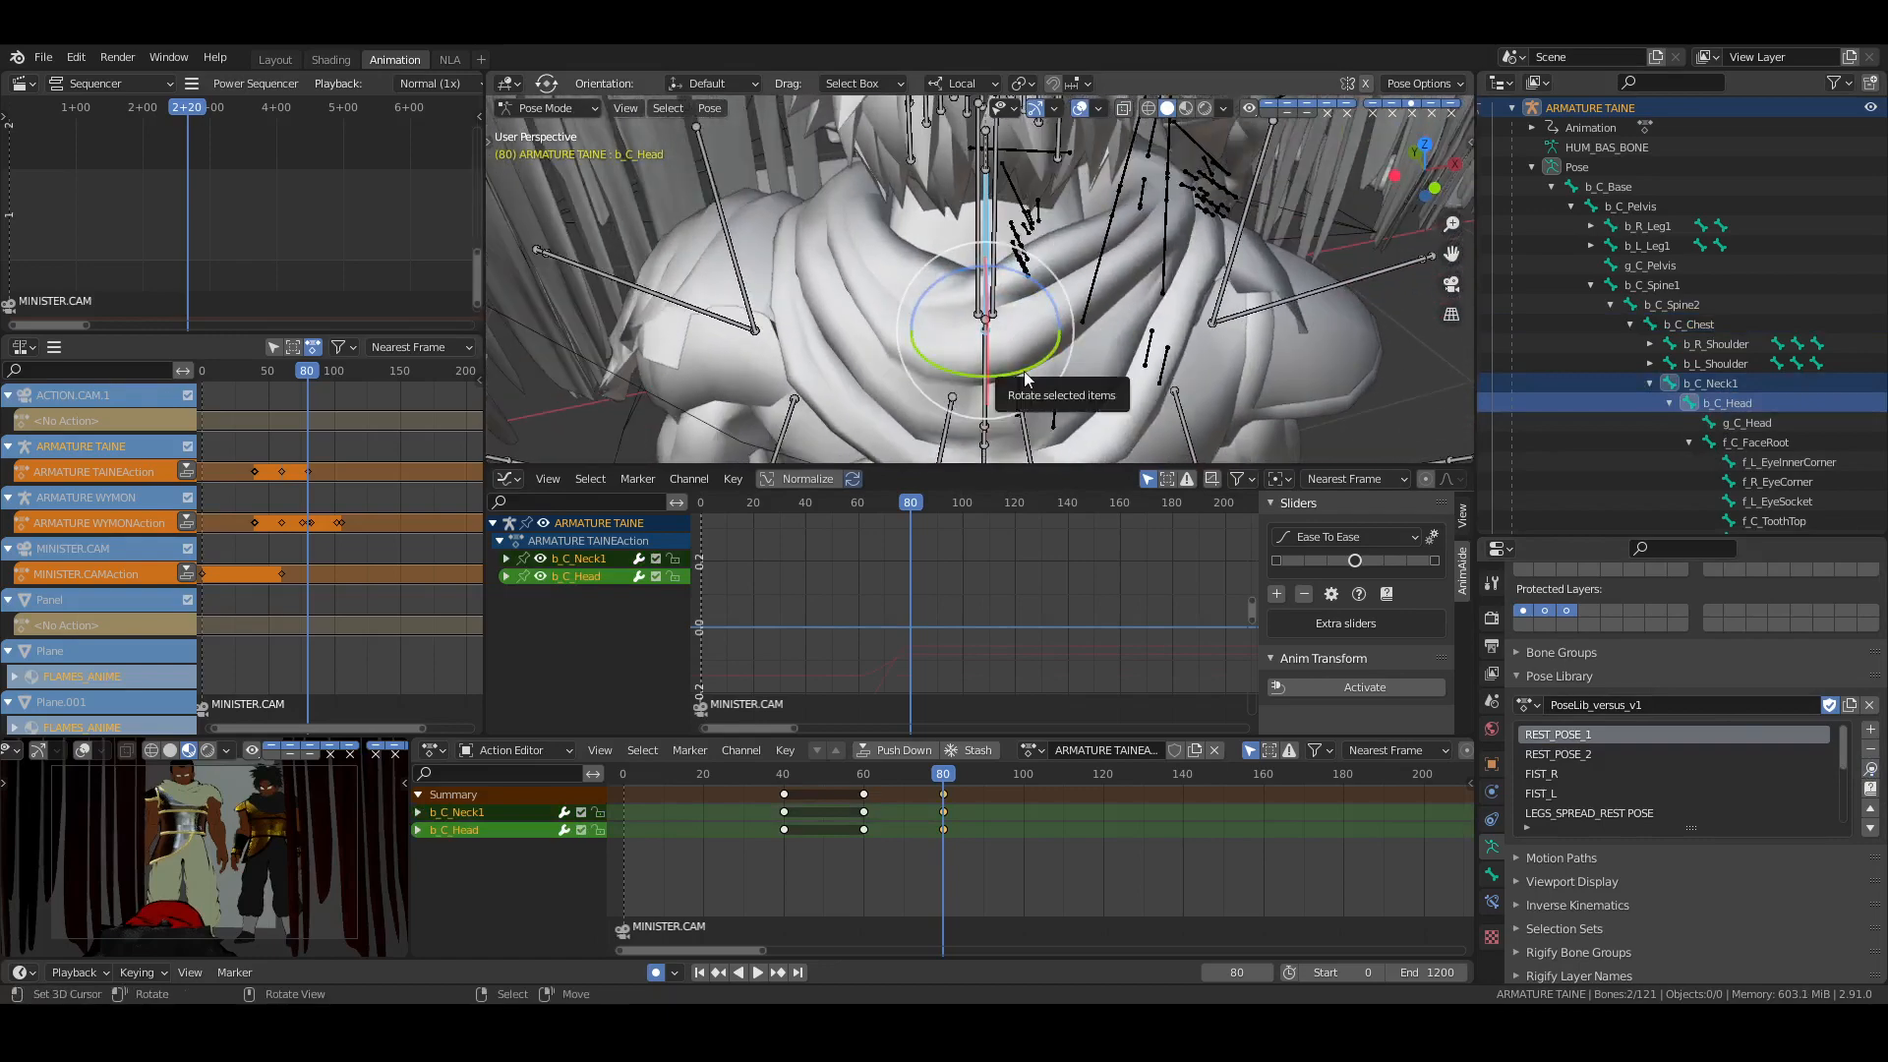
left_click_drag(1024, 371, 1088, 417)
middle_click_drag(857, 240, 1082, 236)
Tilt Taine's b_C_Neck1 and b_C_Head bones individually at frame 80, clear the bone selection and save the file
left_click(1711, 384)
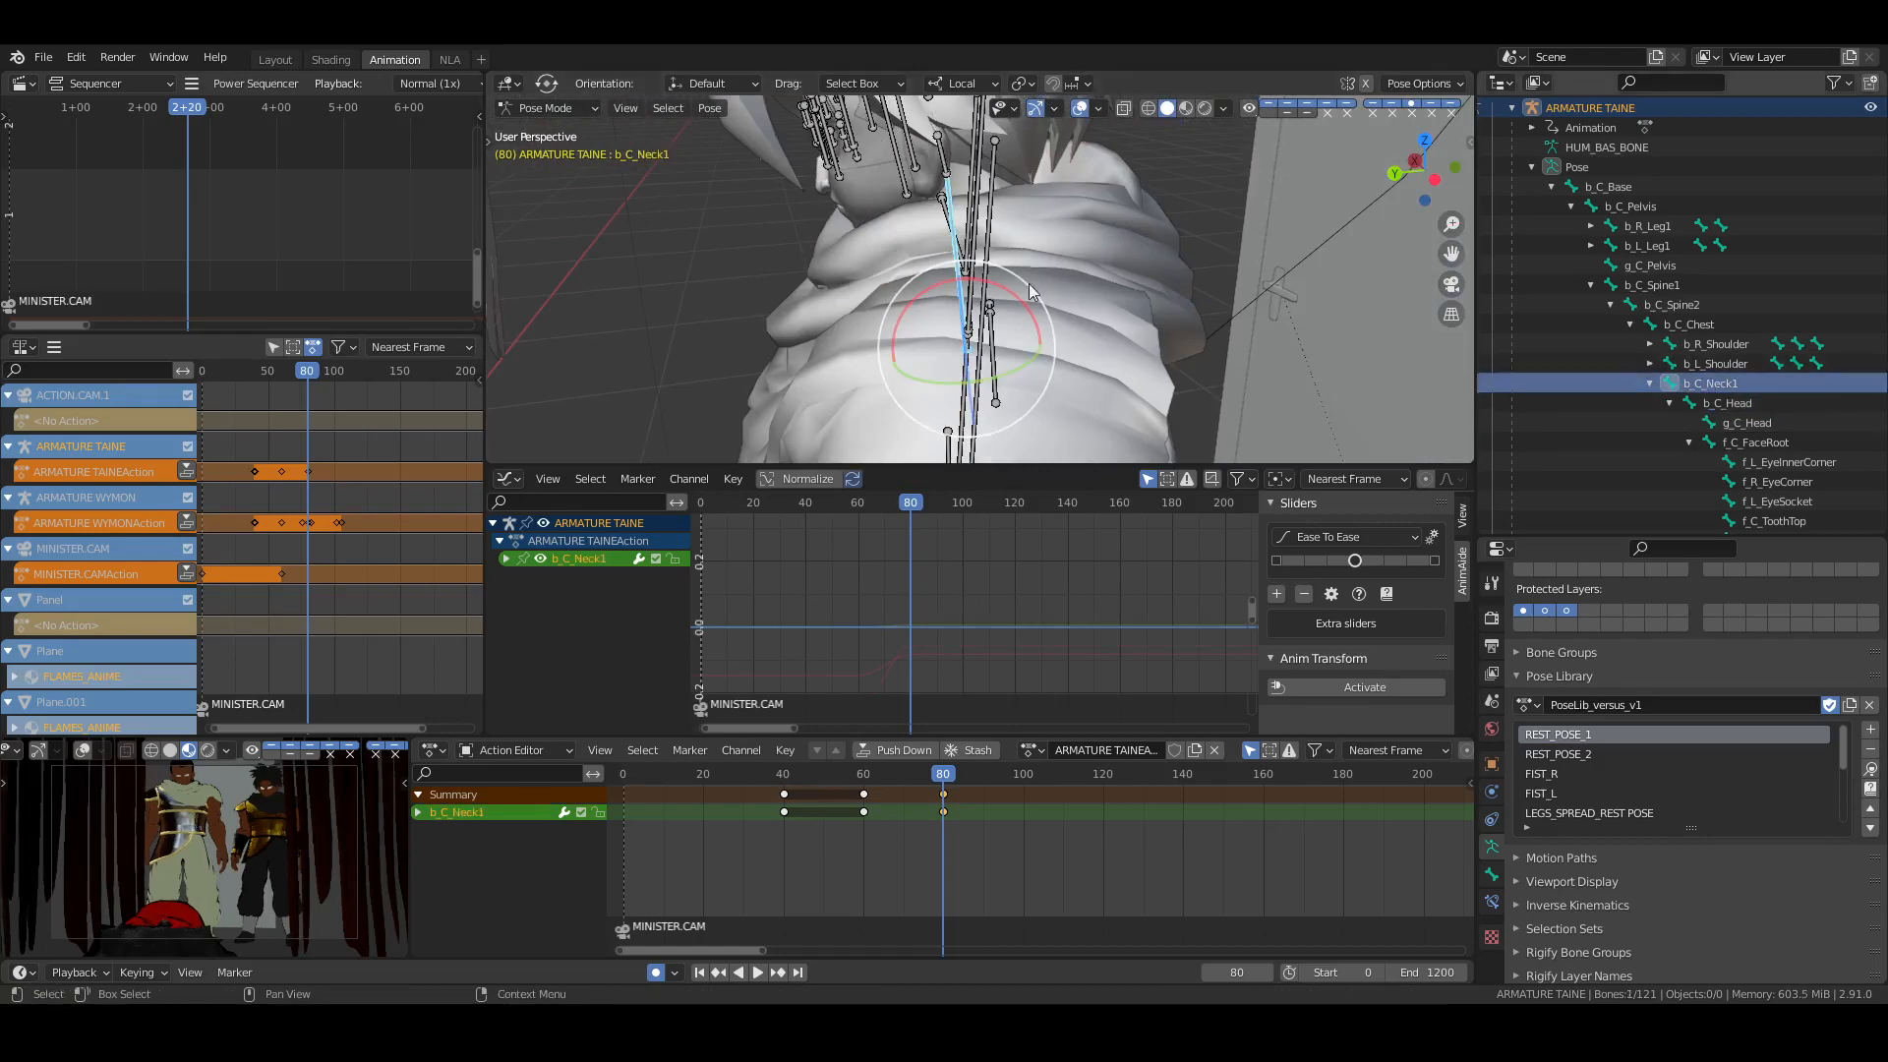
middle_click_drag(981, 271, 1028, 302)
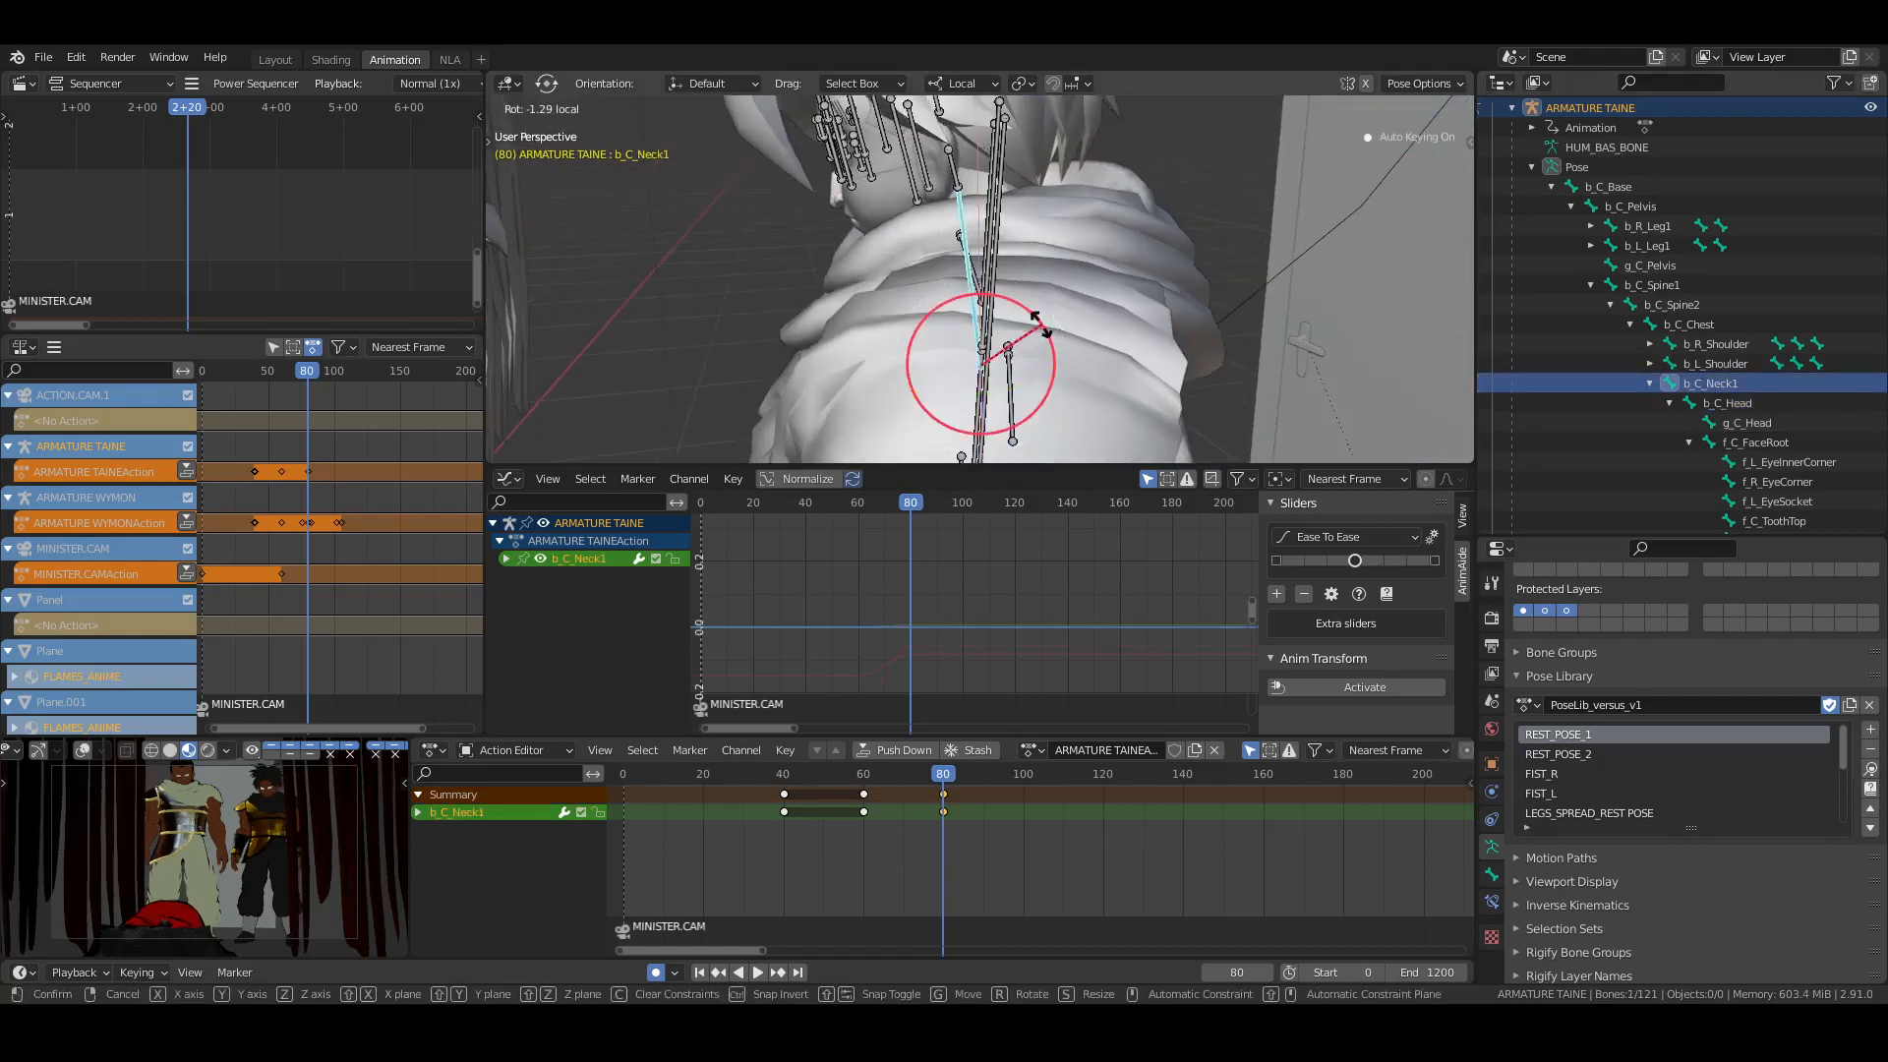
left_click(934, 186)
middle_click_drag(934, 187, 1013, 196)
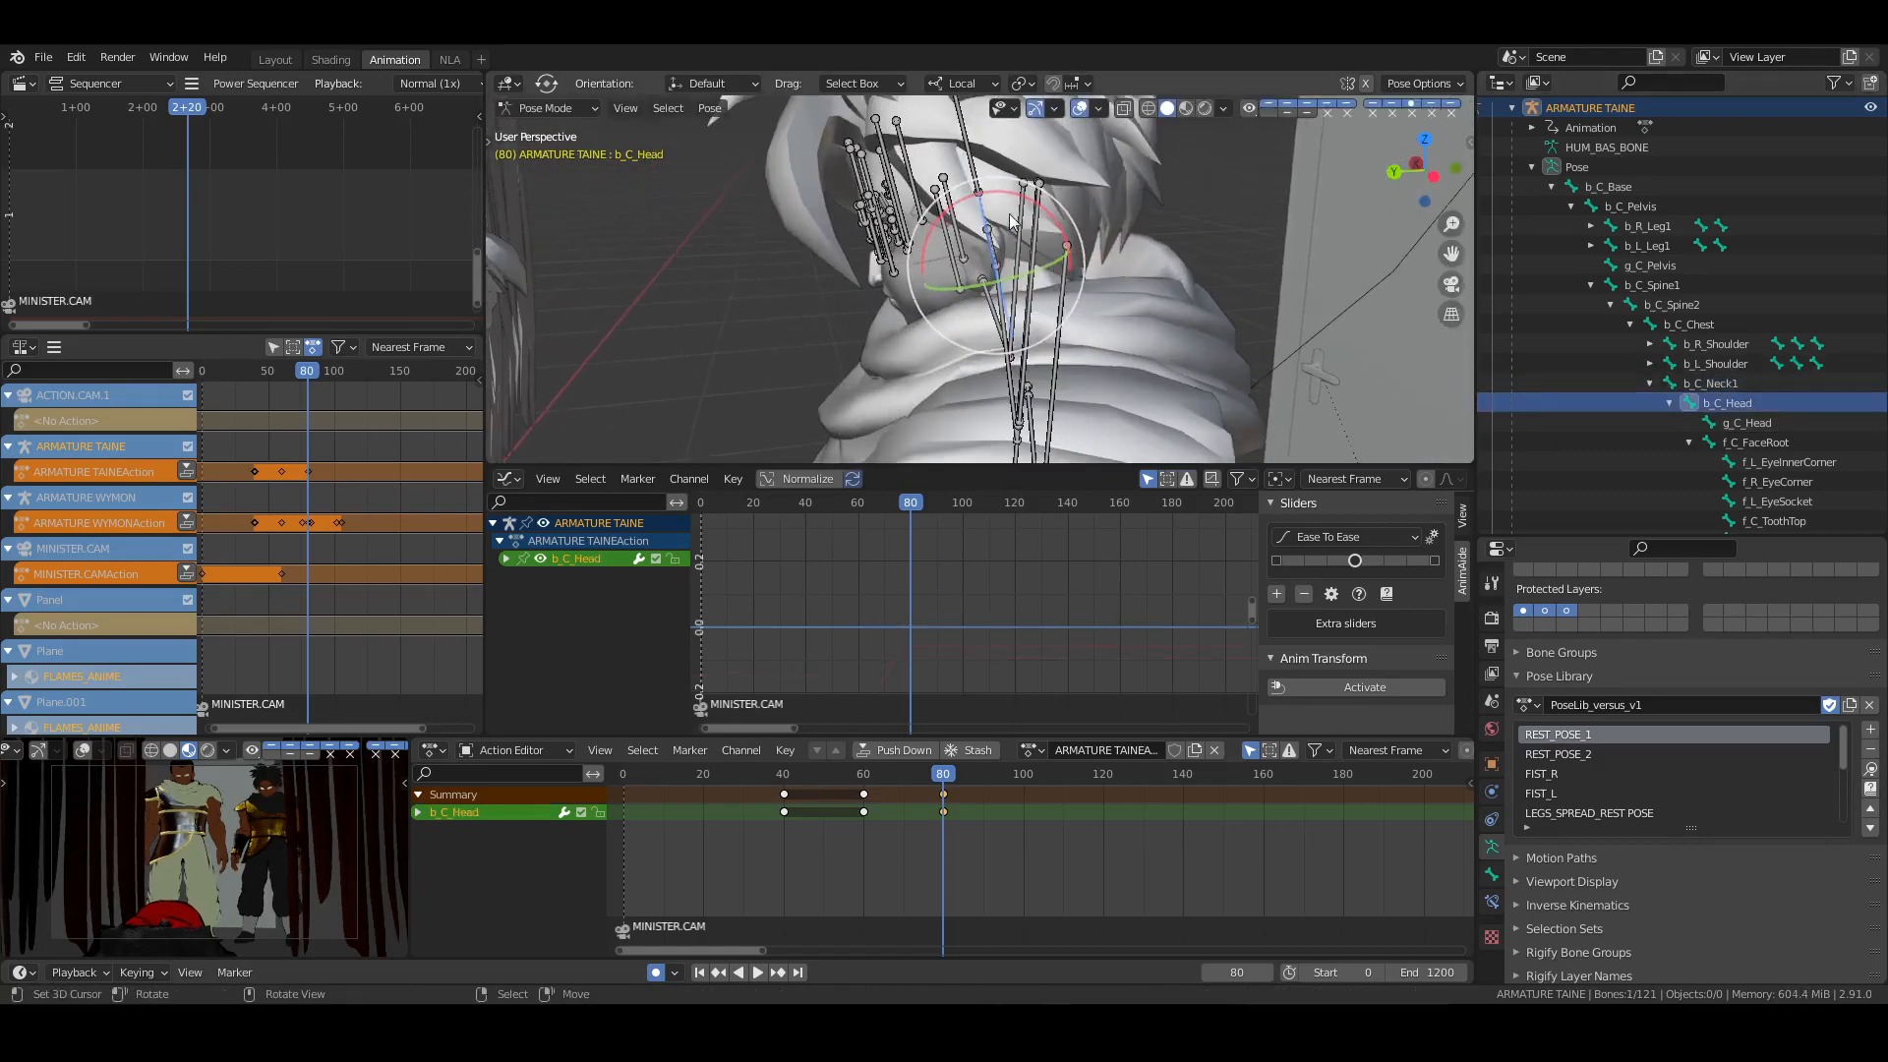
key("r")
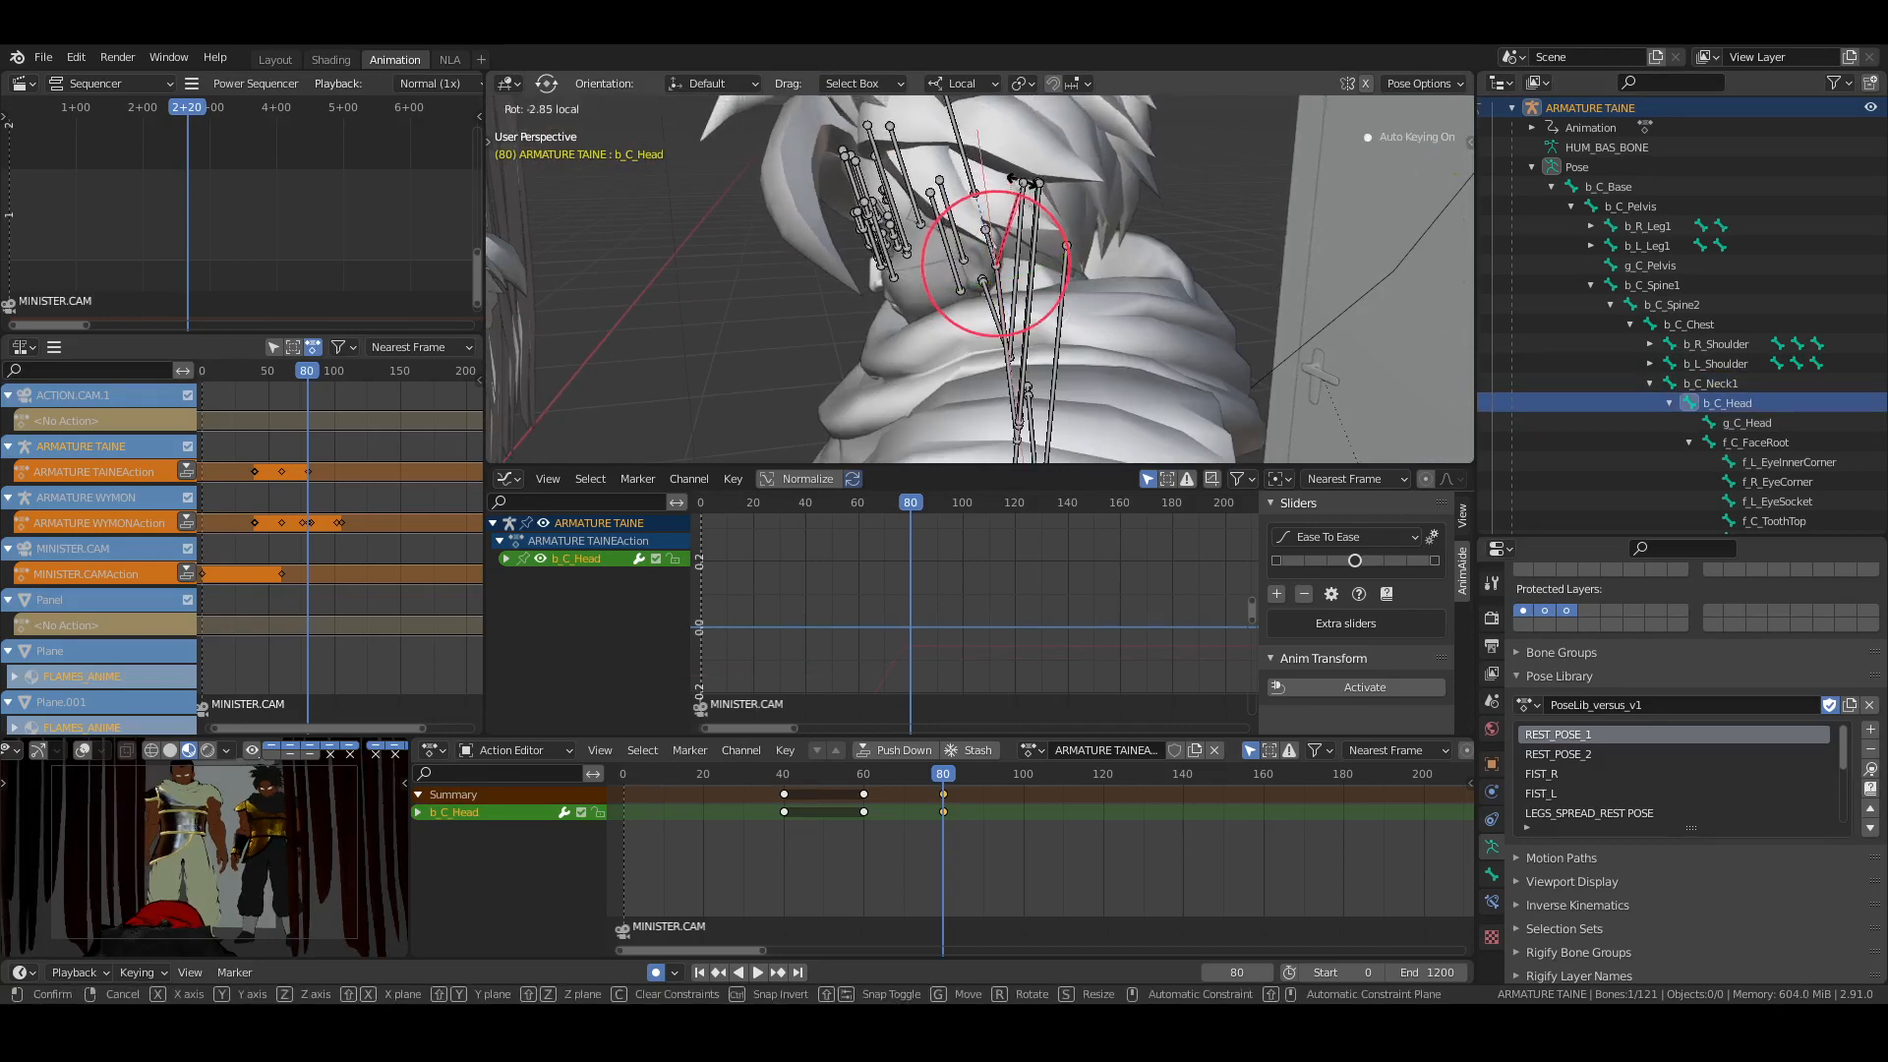
left_click(817, 310)
middle_click_drag(817, 310, 1170, 304)
key("alt+a")
key("ctrl+s")
Insert Location & Rotation keyframes for all of Taine's bones at frame 80 and save the file
scroll(1090, 291, "down", 5)
scroll(1148, 332, "down", 2)
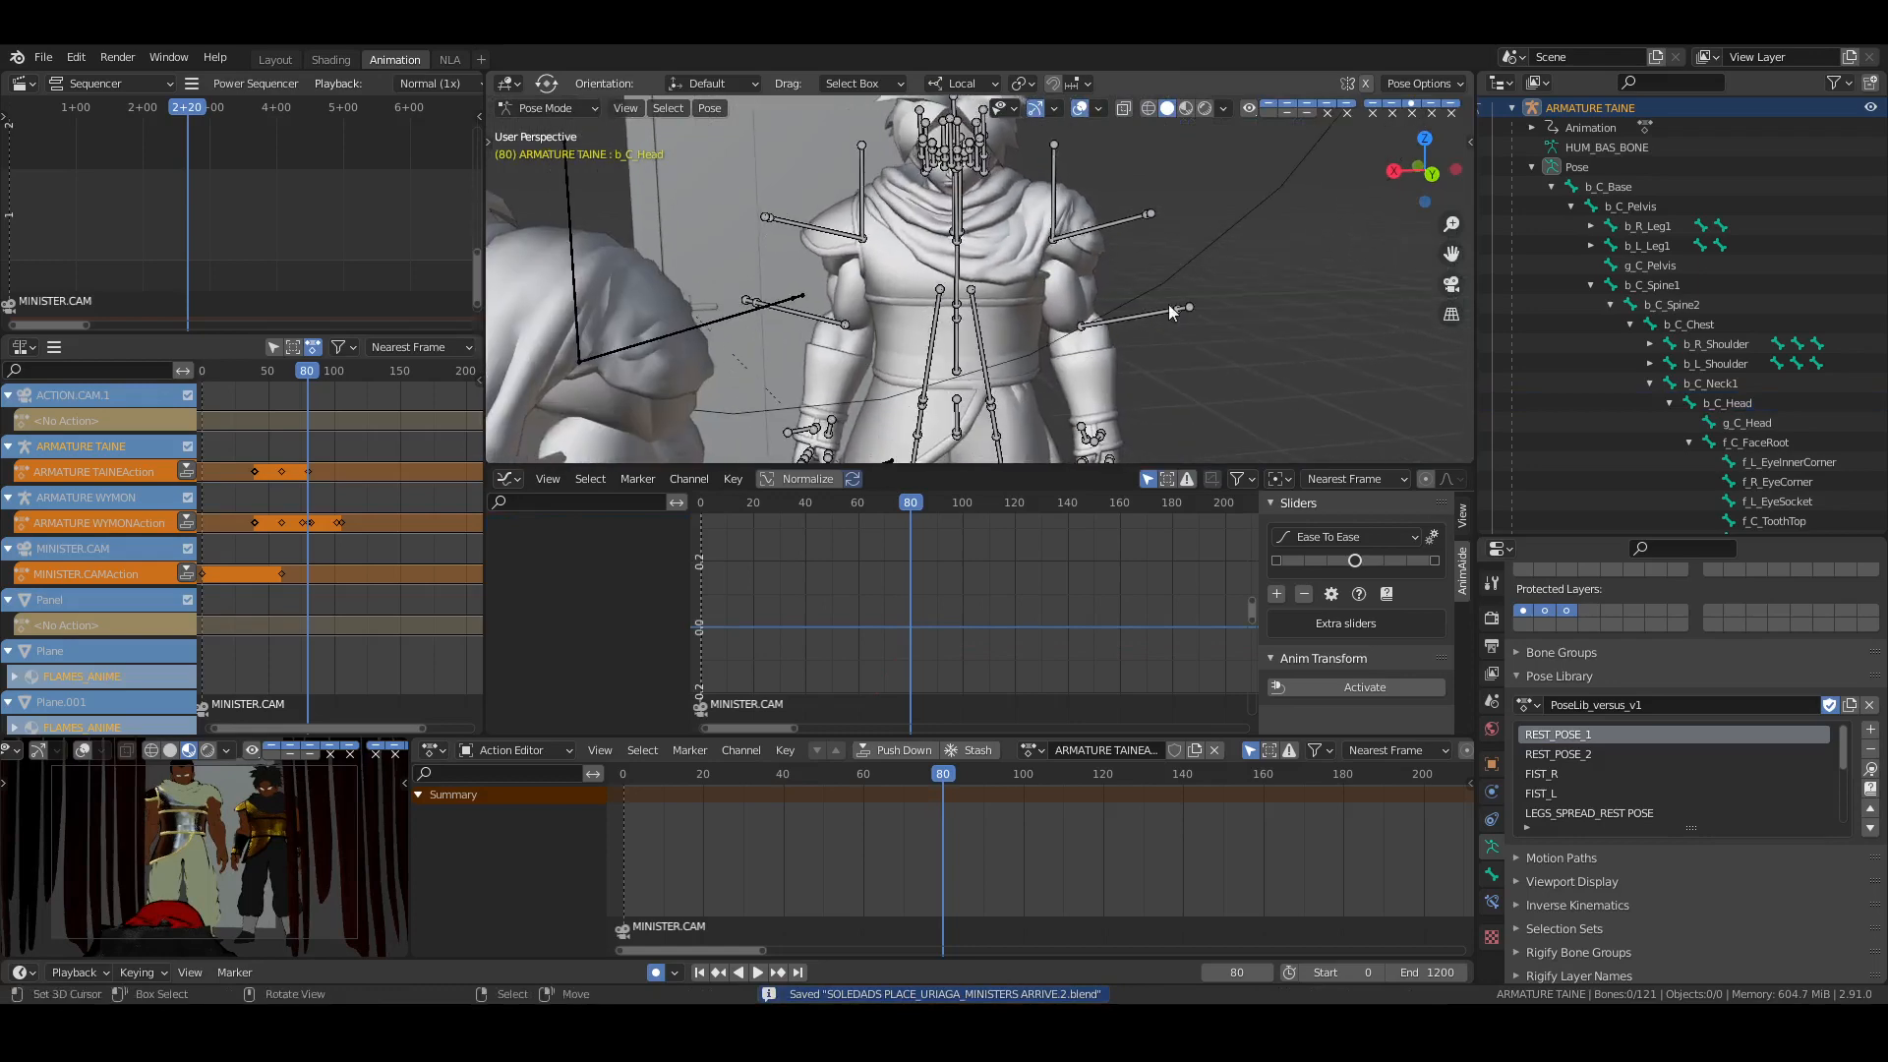
key("a")
key("i")
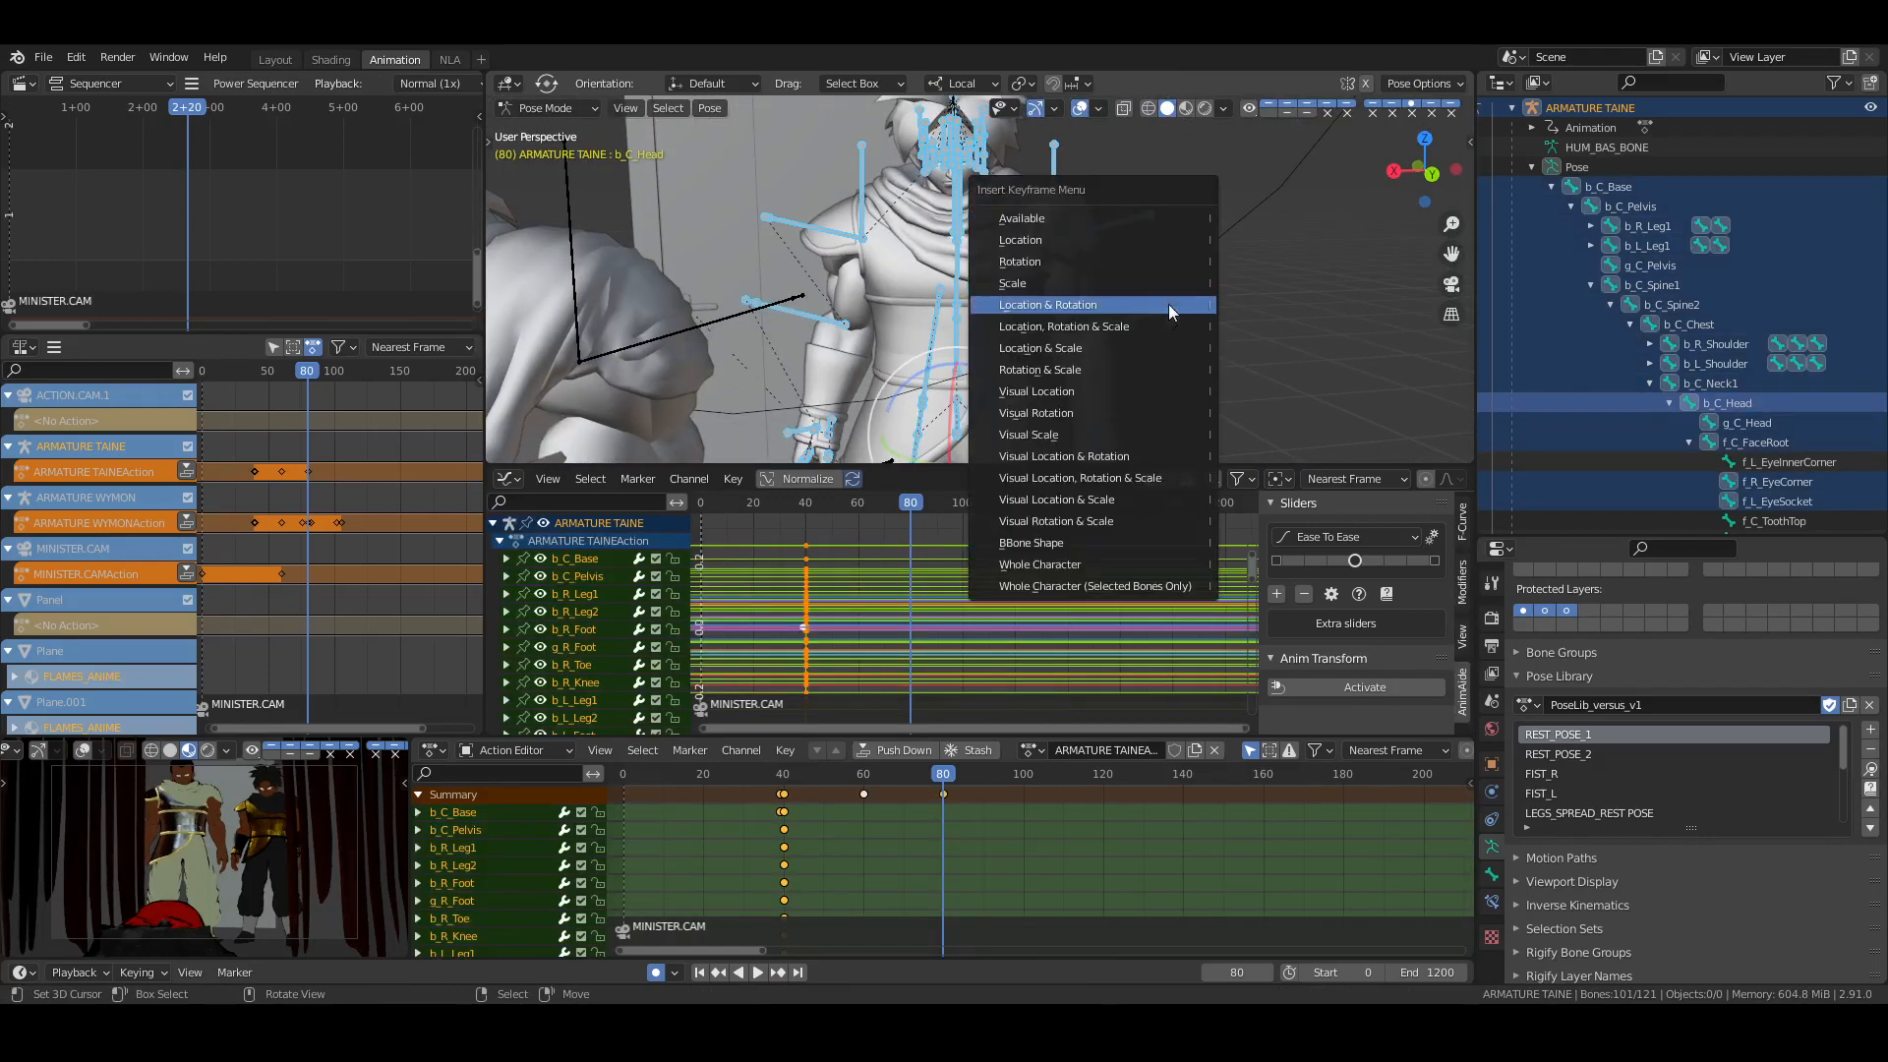
left_click(1168, 304)
left_click(1074, 834)
key("ctrl+s")
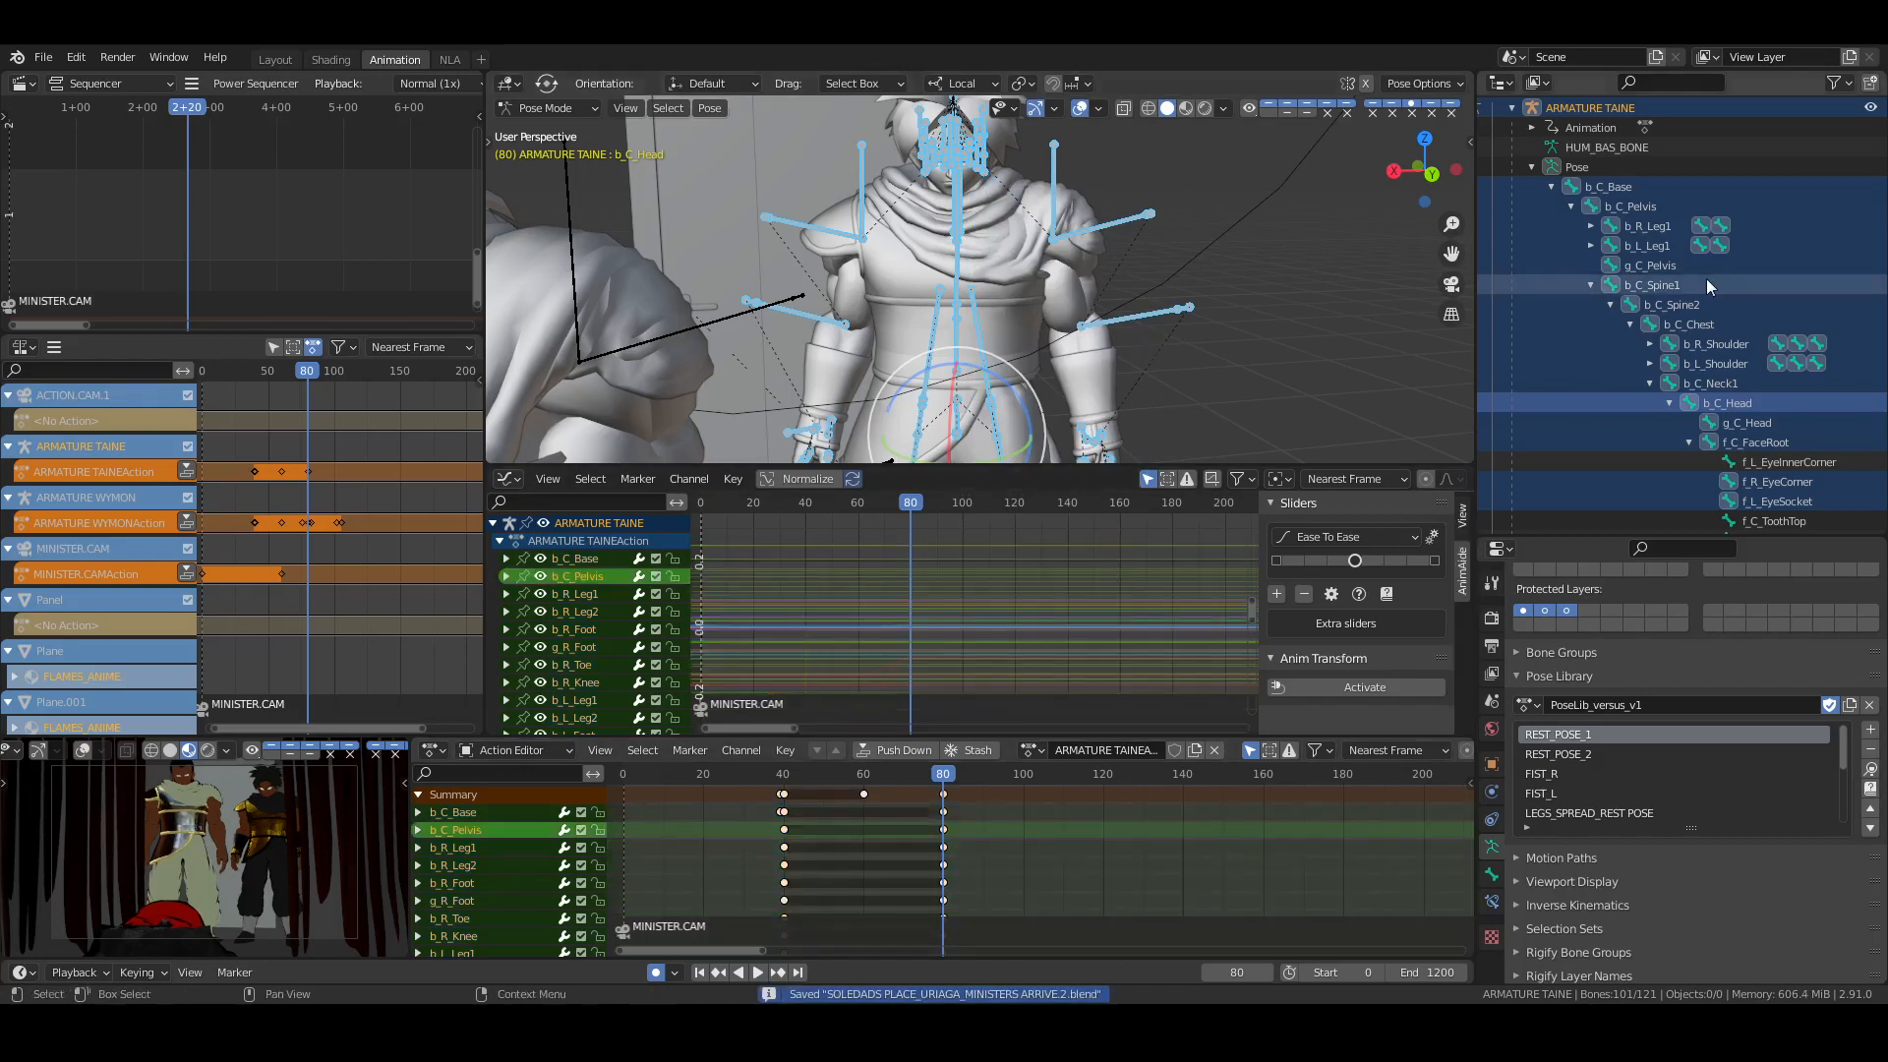
Select only Taine's arm, elbow, hand and finger bones on both sides, plus b_R_Shoulder and b_L_Shoulder
middle_click_drag(1106, 271, 1100, 256, "shift")
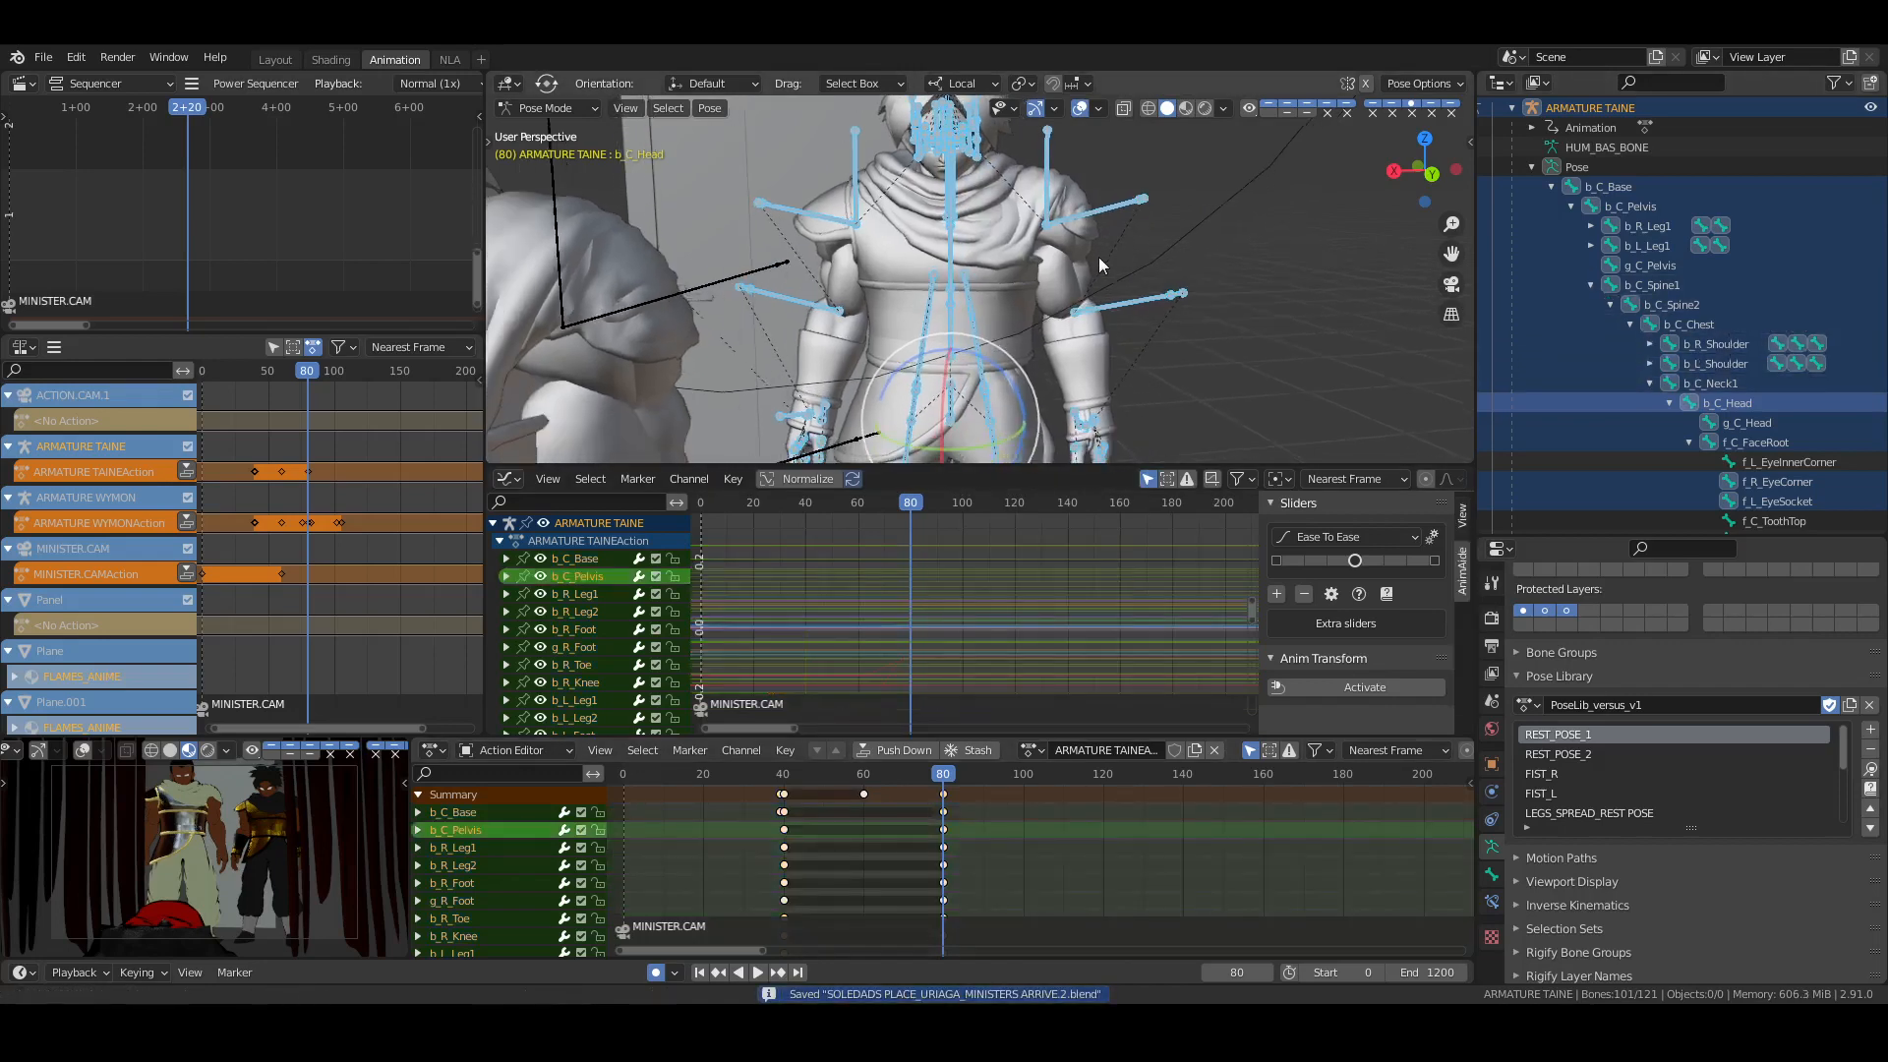
left_click_drag(1087, 204, 1185, 317)
left_click_drag(842, 218, 770, 332, "shift")
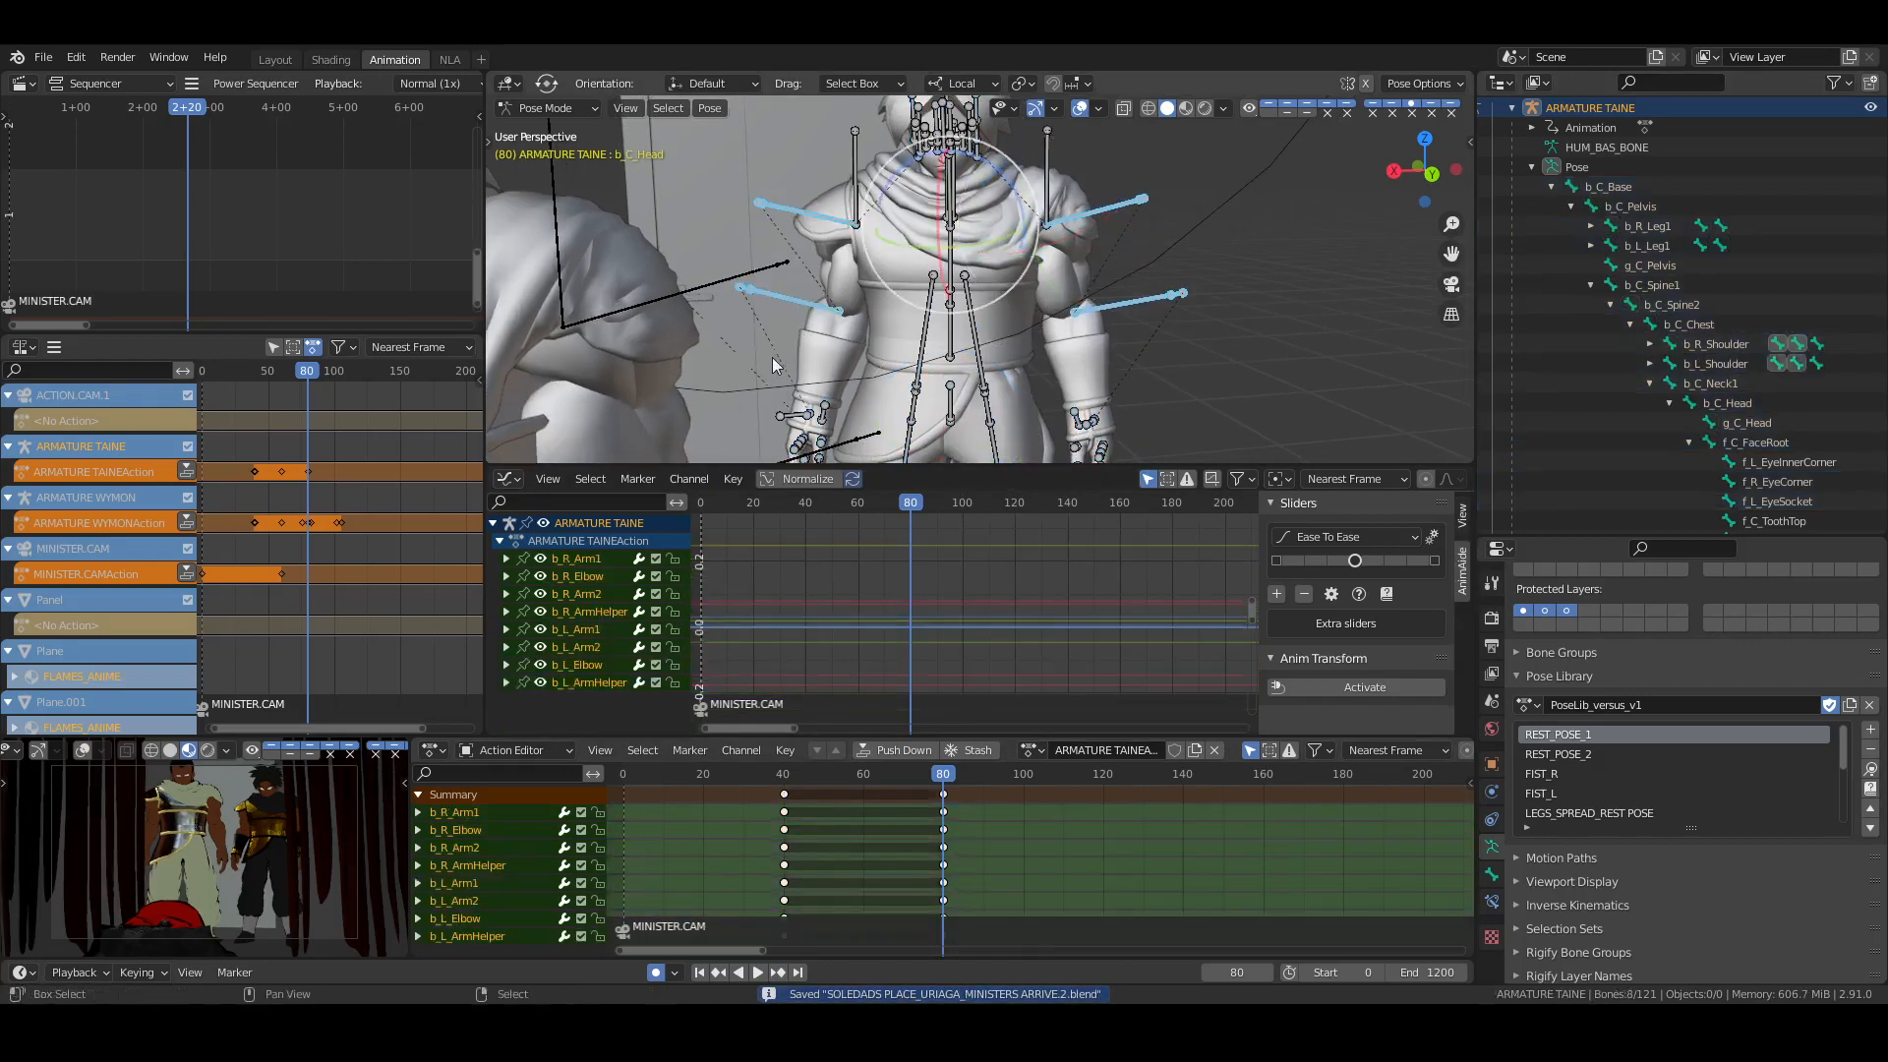
middle_click_drag(769, 349, 814, 279, "shift")
left_click_drag(812, 276, 883, 445, "shift")
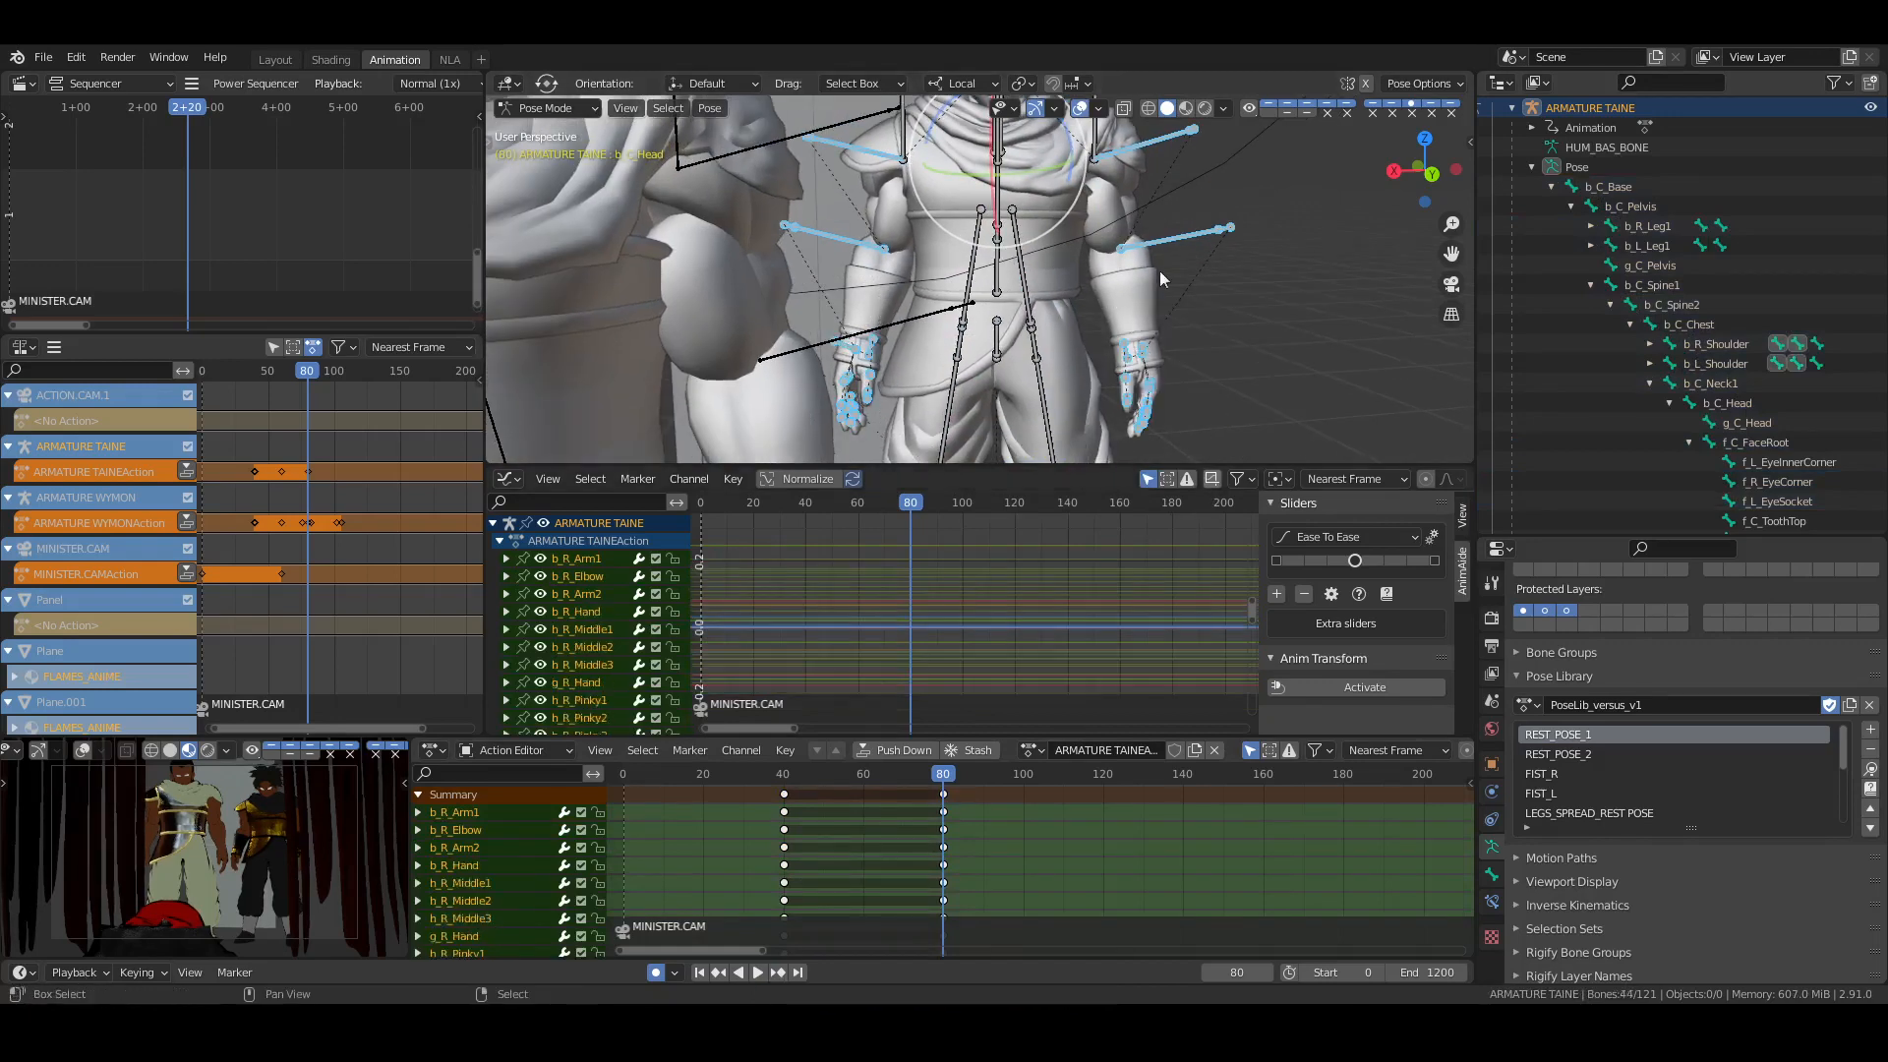
middle_click_drag(1159, 270, 1098, 372, "shift")
left_click(1708, 343, "ctrl")
left_click(1708, 364, "ctrl")
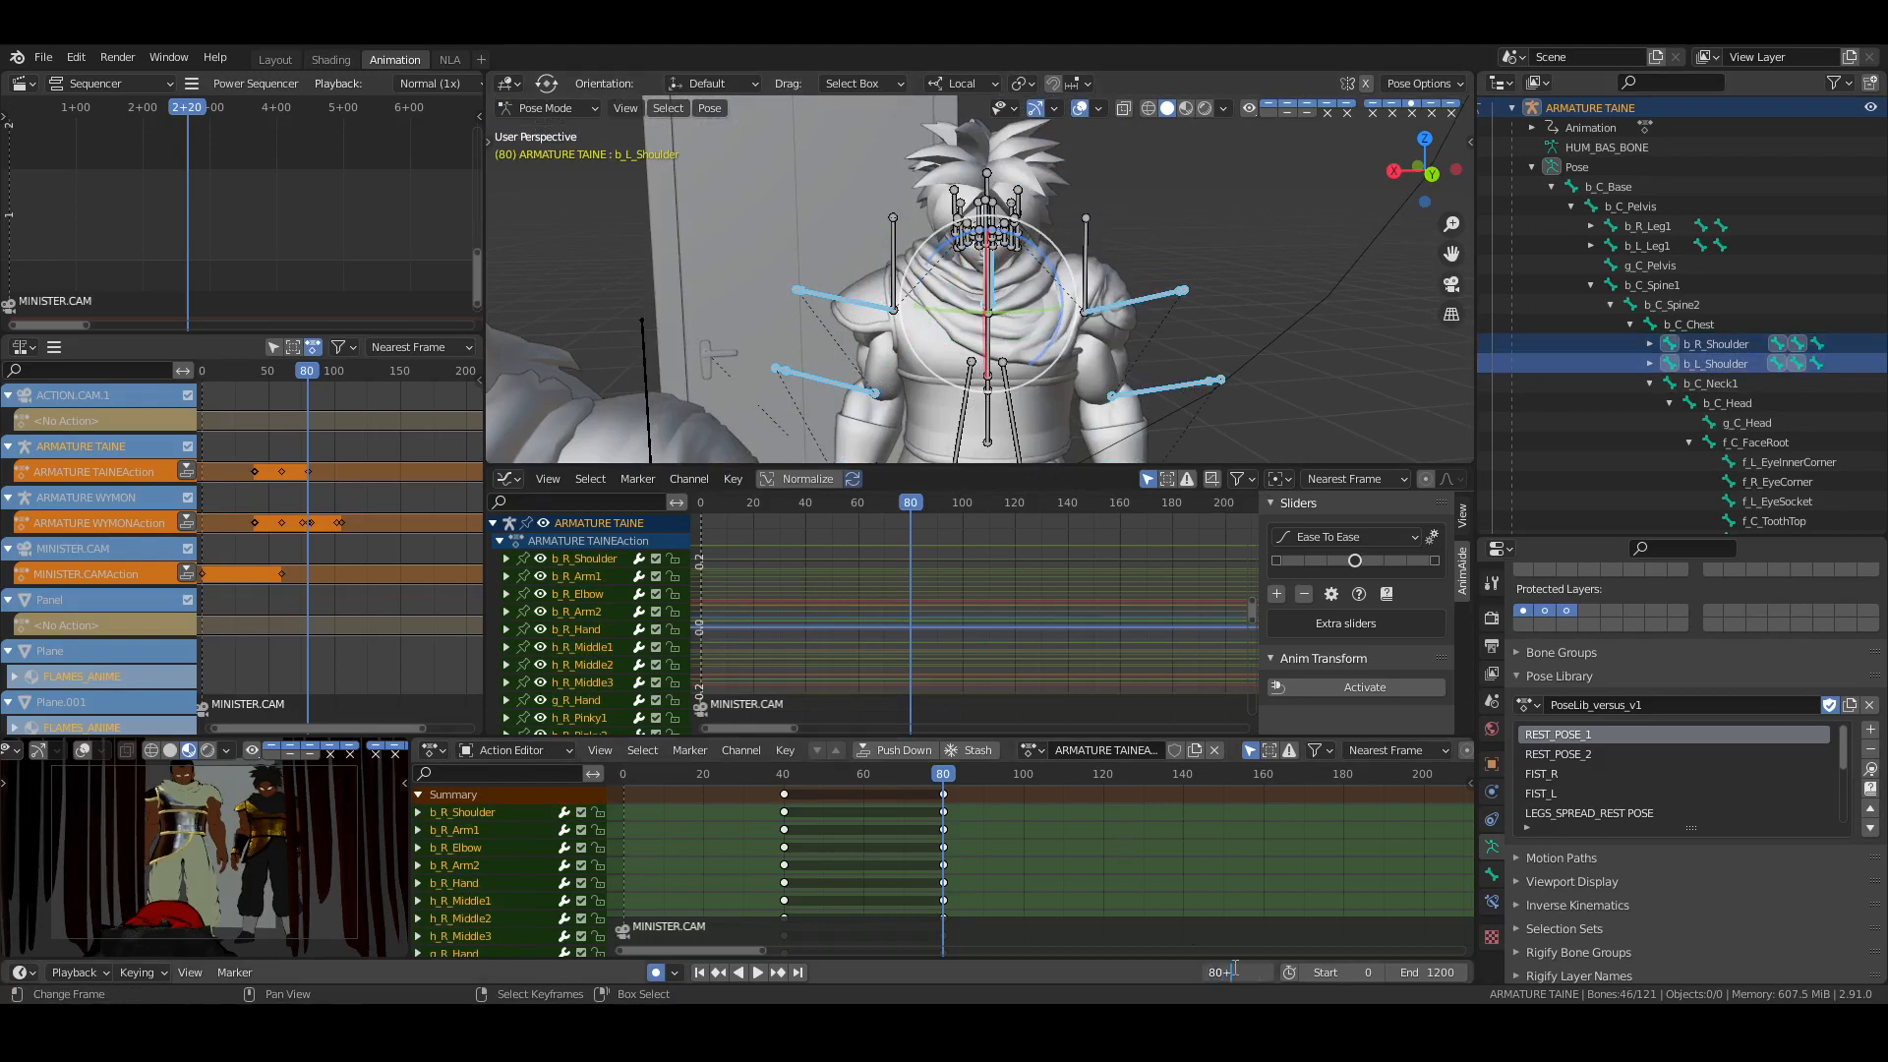
Advance 24 frames to frame 104 and apply ARMS_CROSSED_POSE_1 from the pose library to the selected arm bones
type("24")
key("Return")
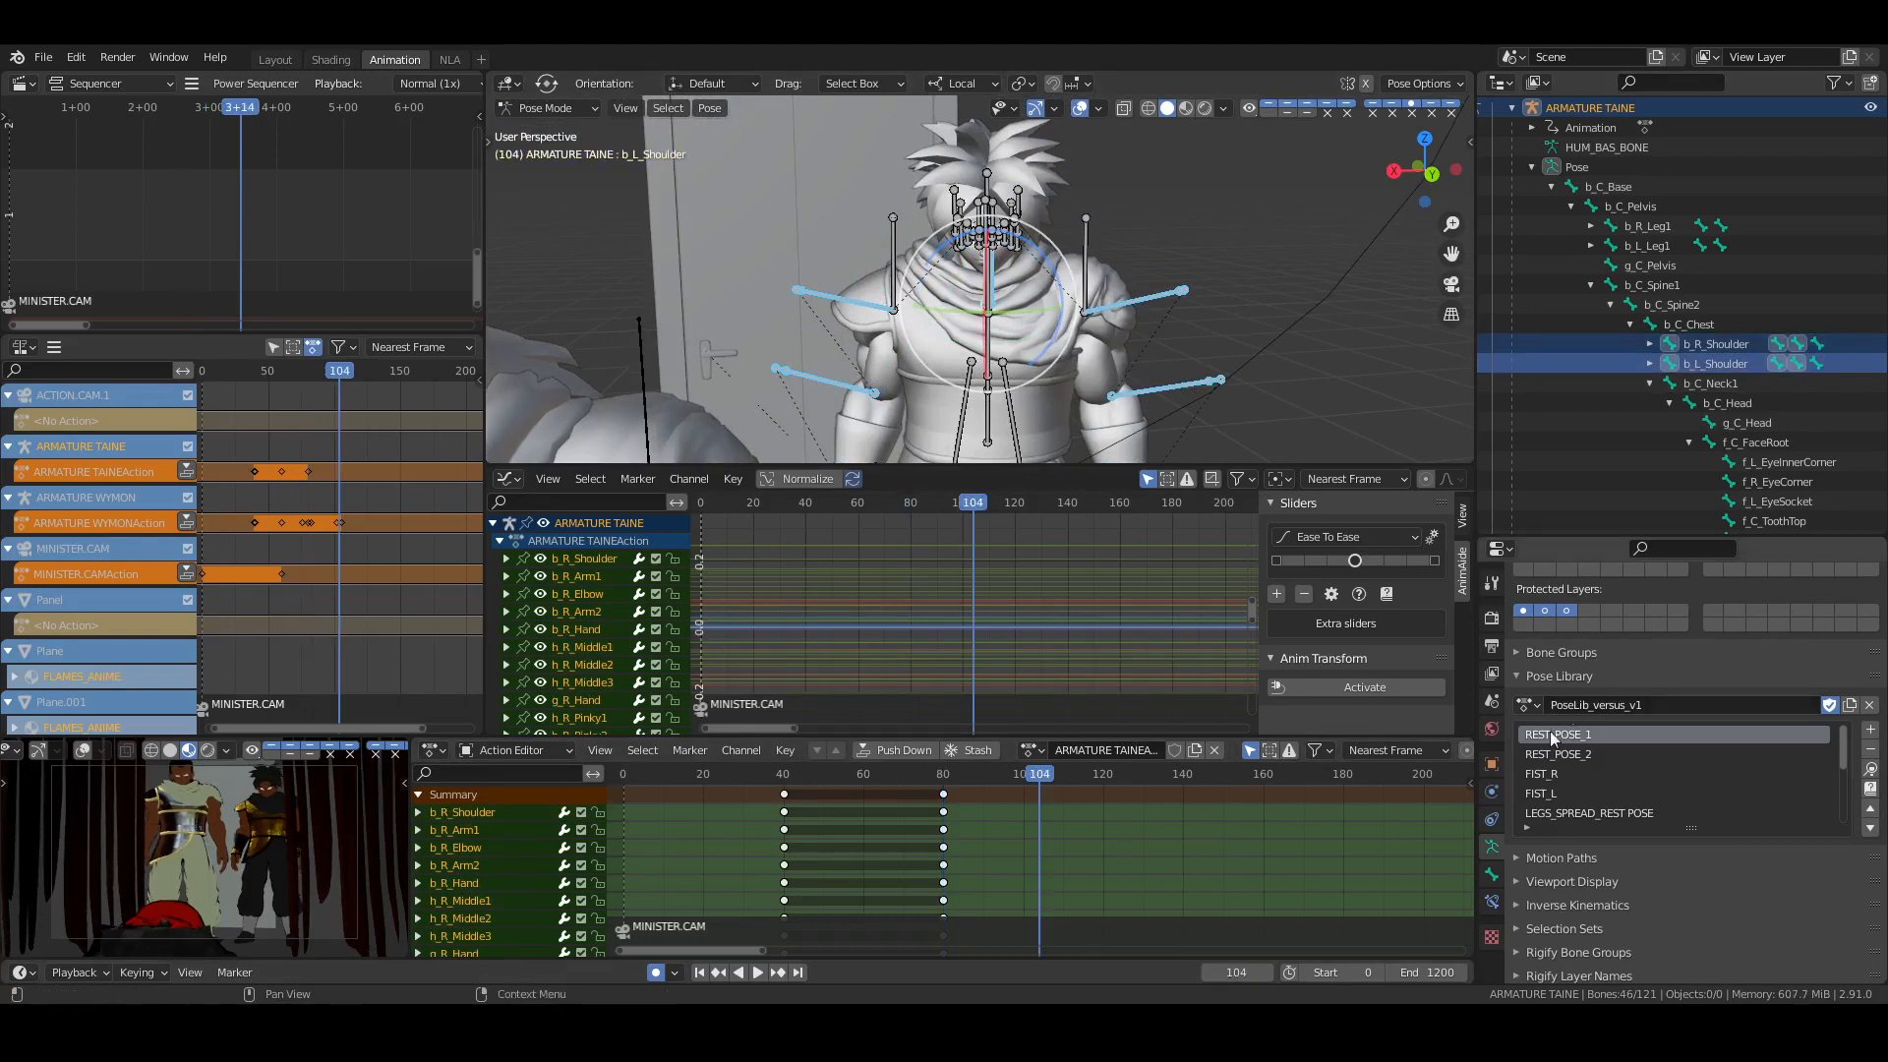
scroll(1596, 773, "down", 5)
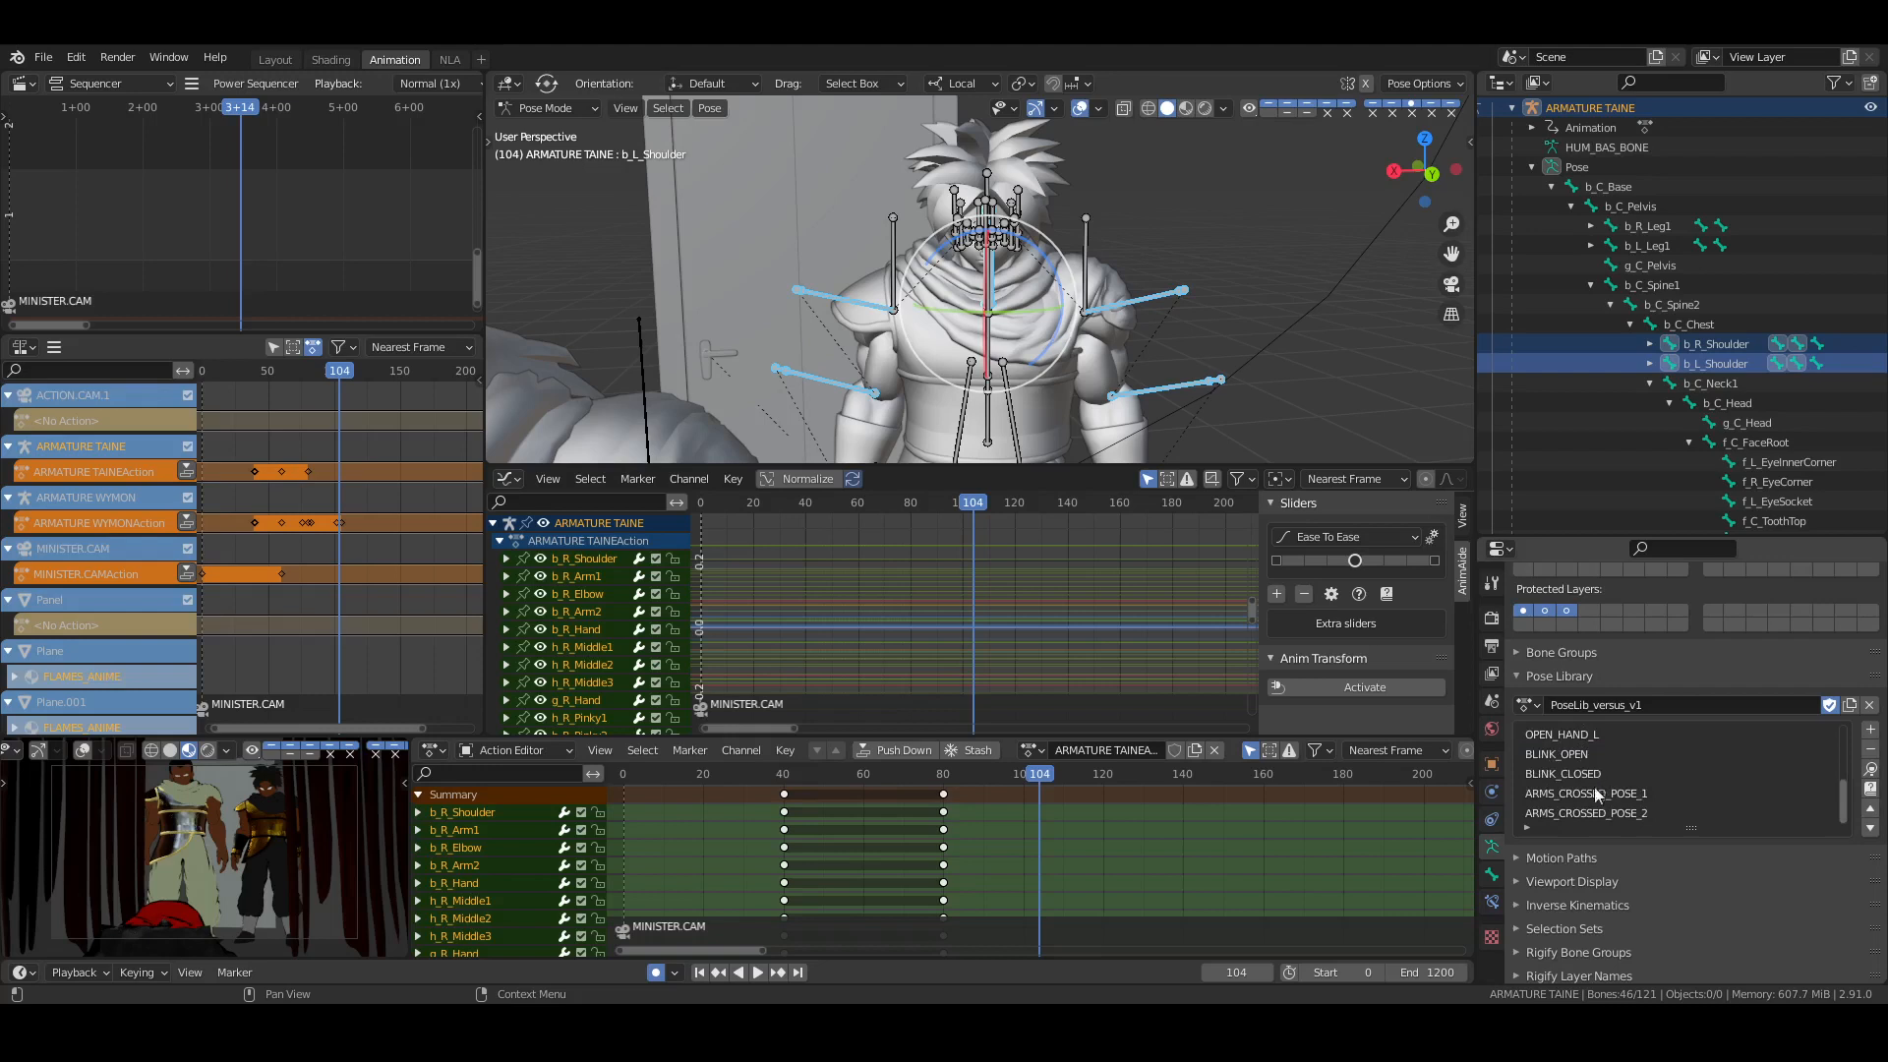
left_click(1594, 792)
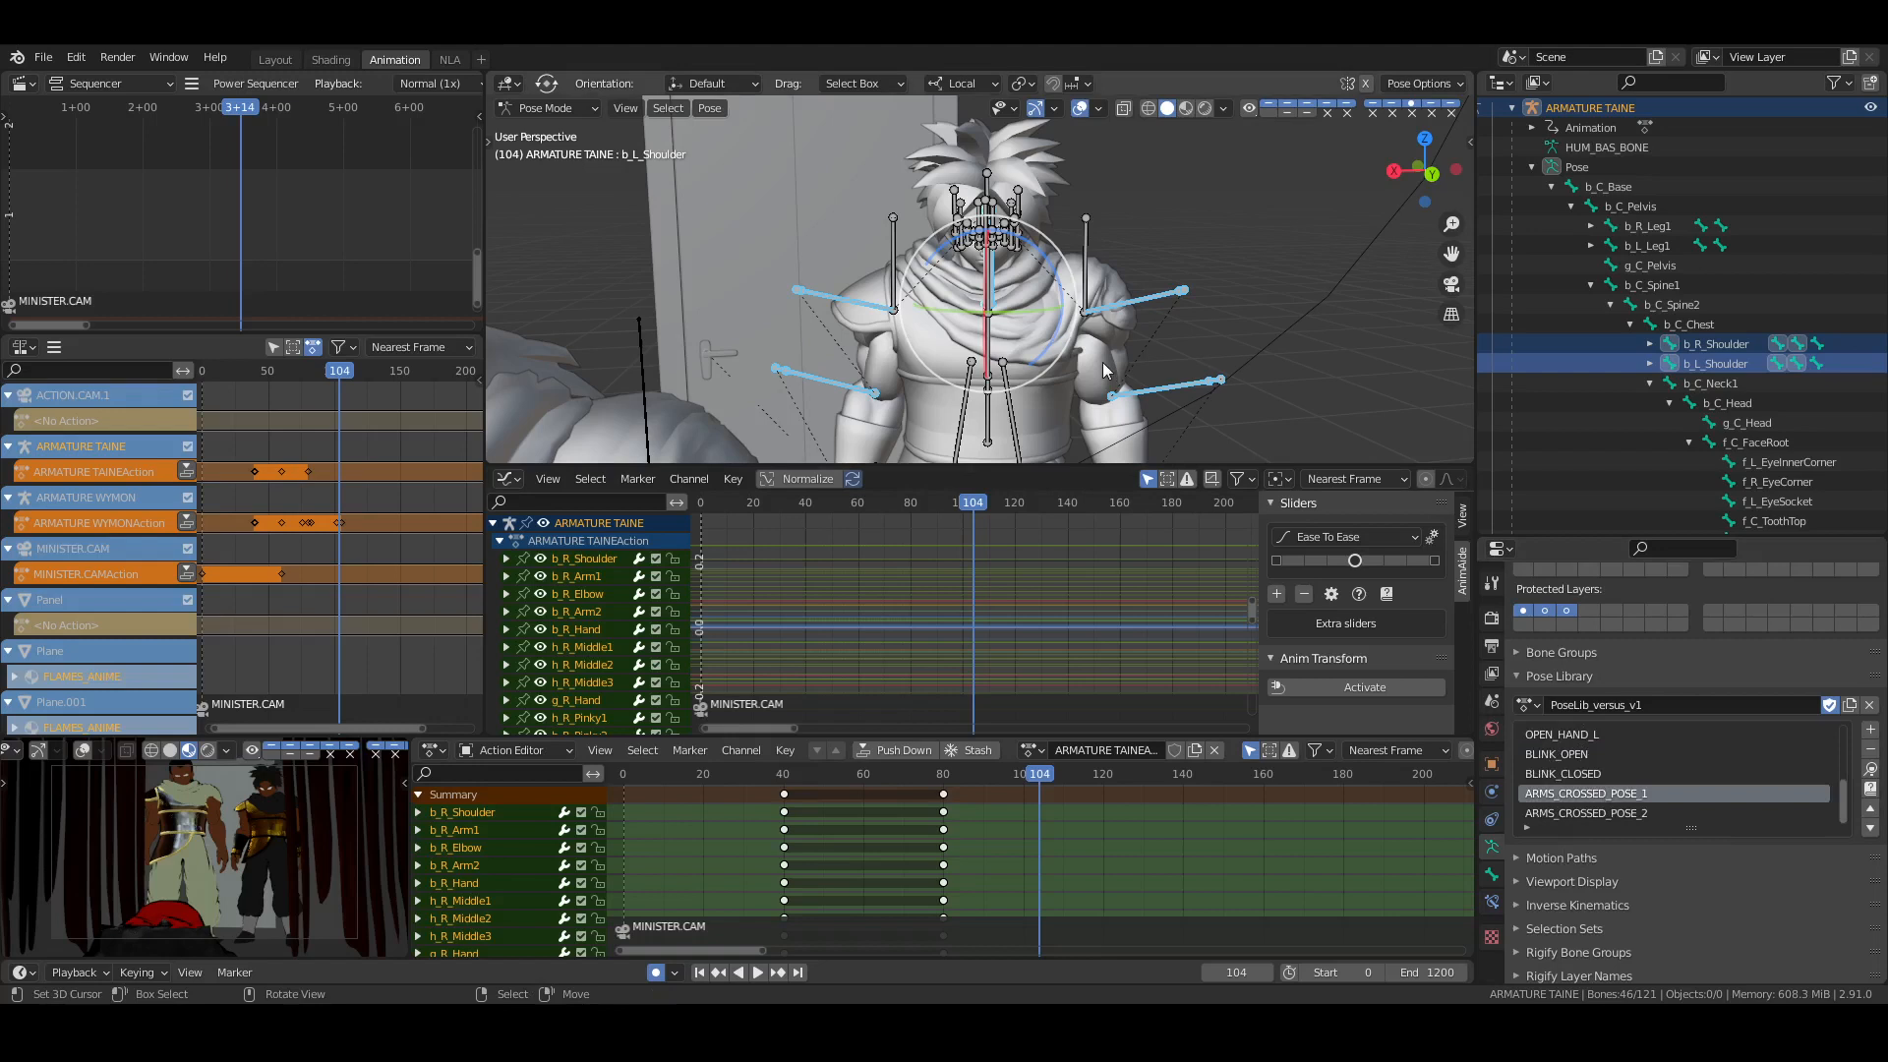
left_click(1870, 771)
Rotate Taine's b_R_Elbow and b_R_Arm2 bones slightly at frame 104 to refine the right forearm in the crossed-arms pose
scroll(1117, 305, "up", 4)
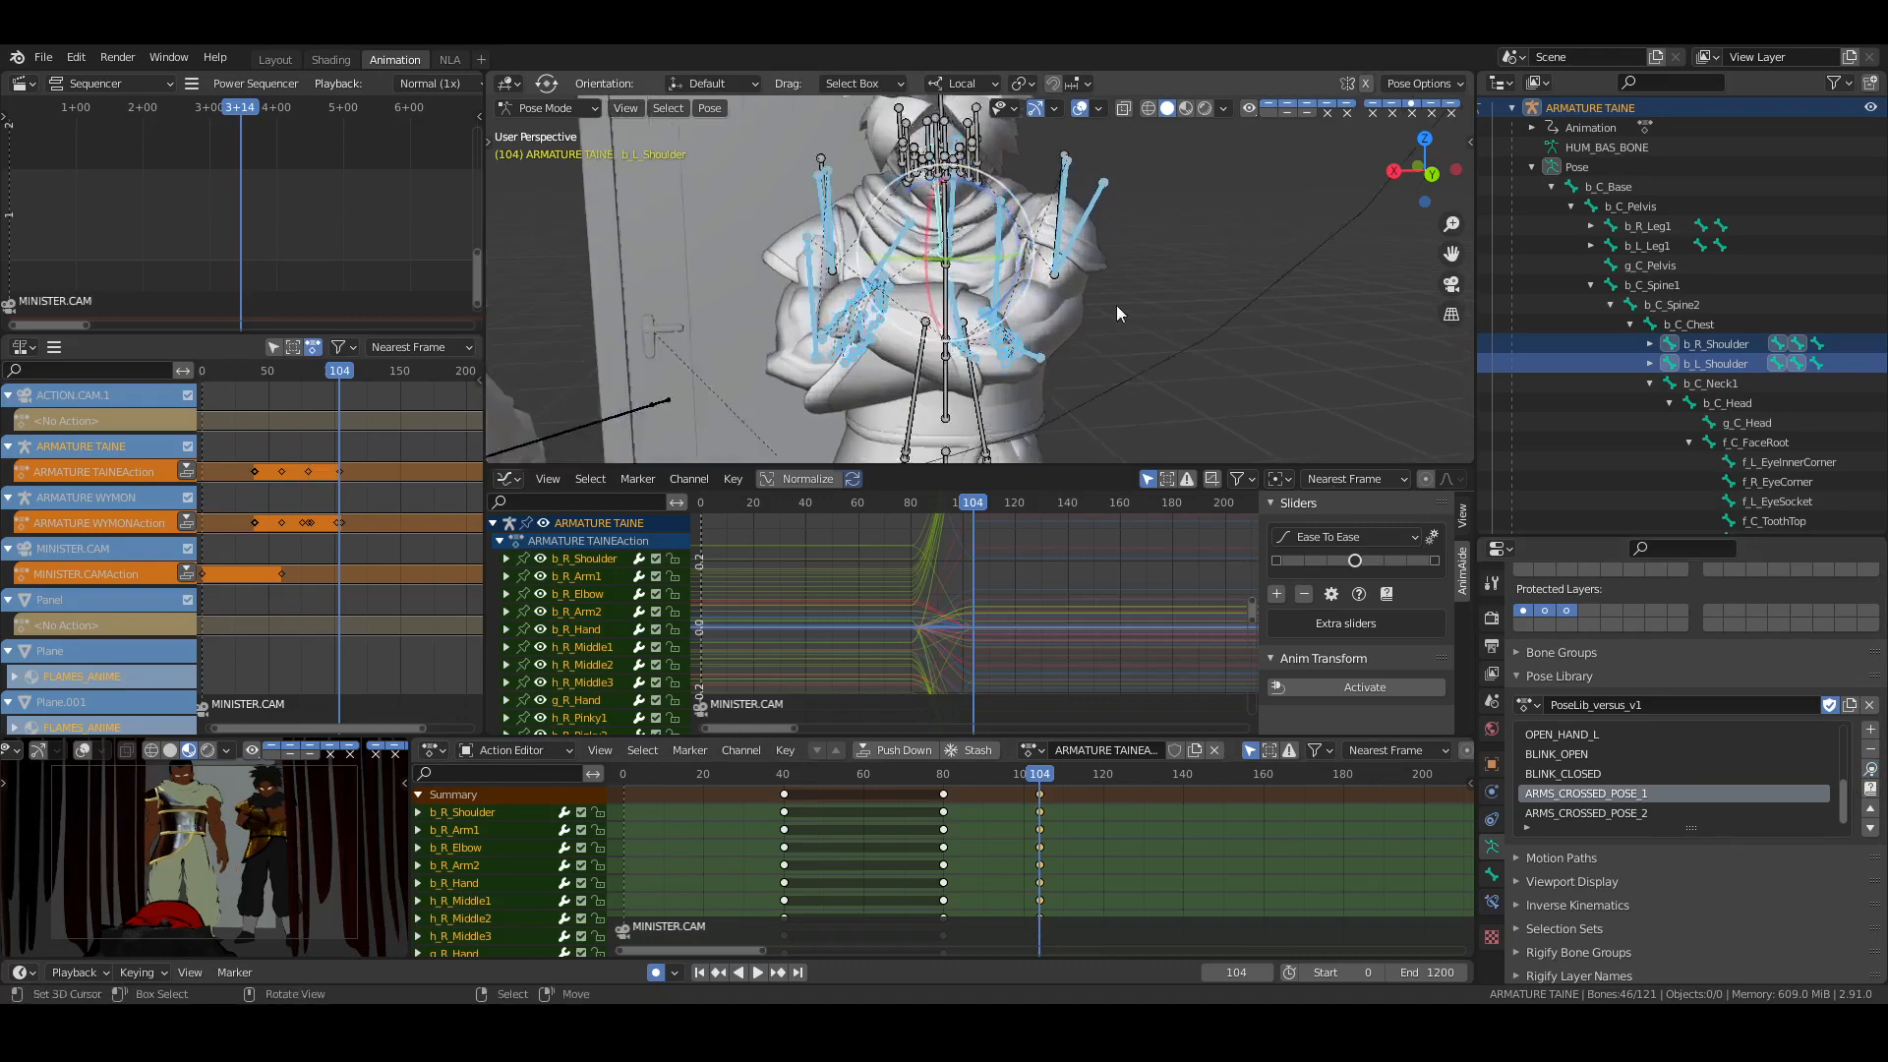
middle_click_drag(1076, 334, 1112, 304)
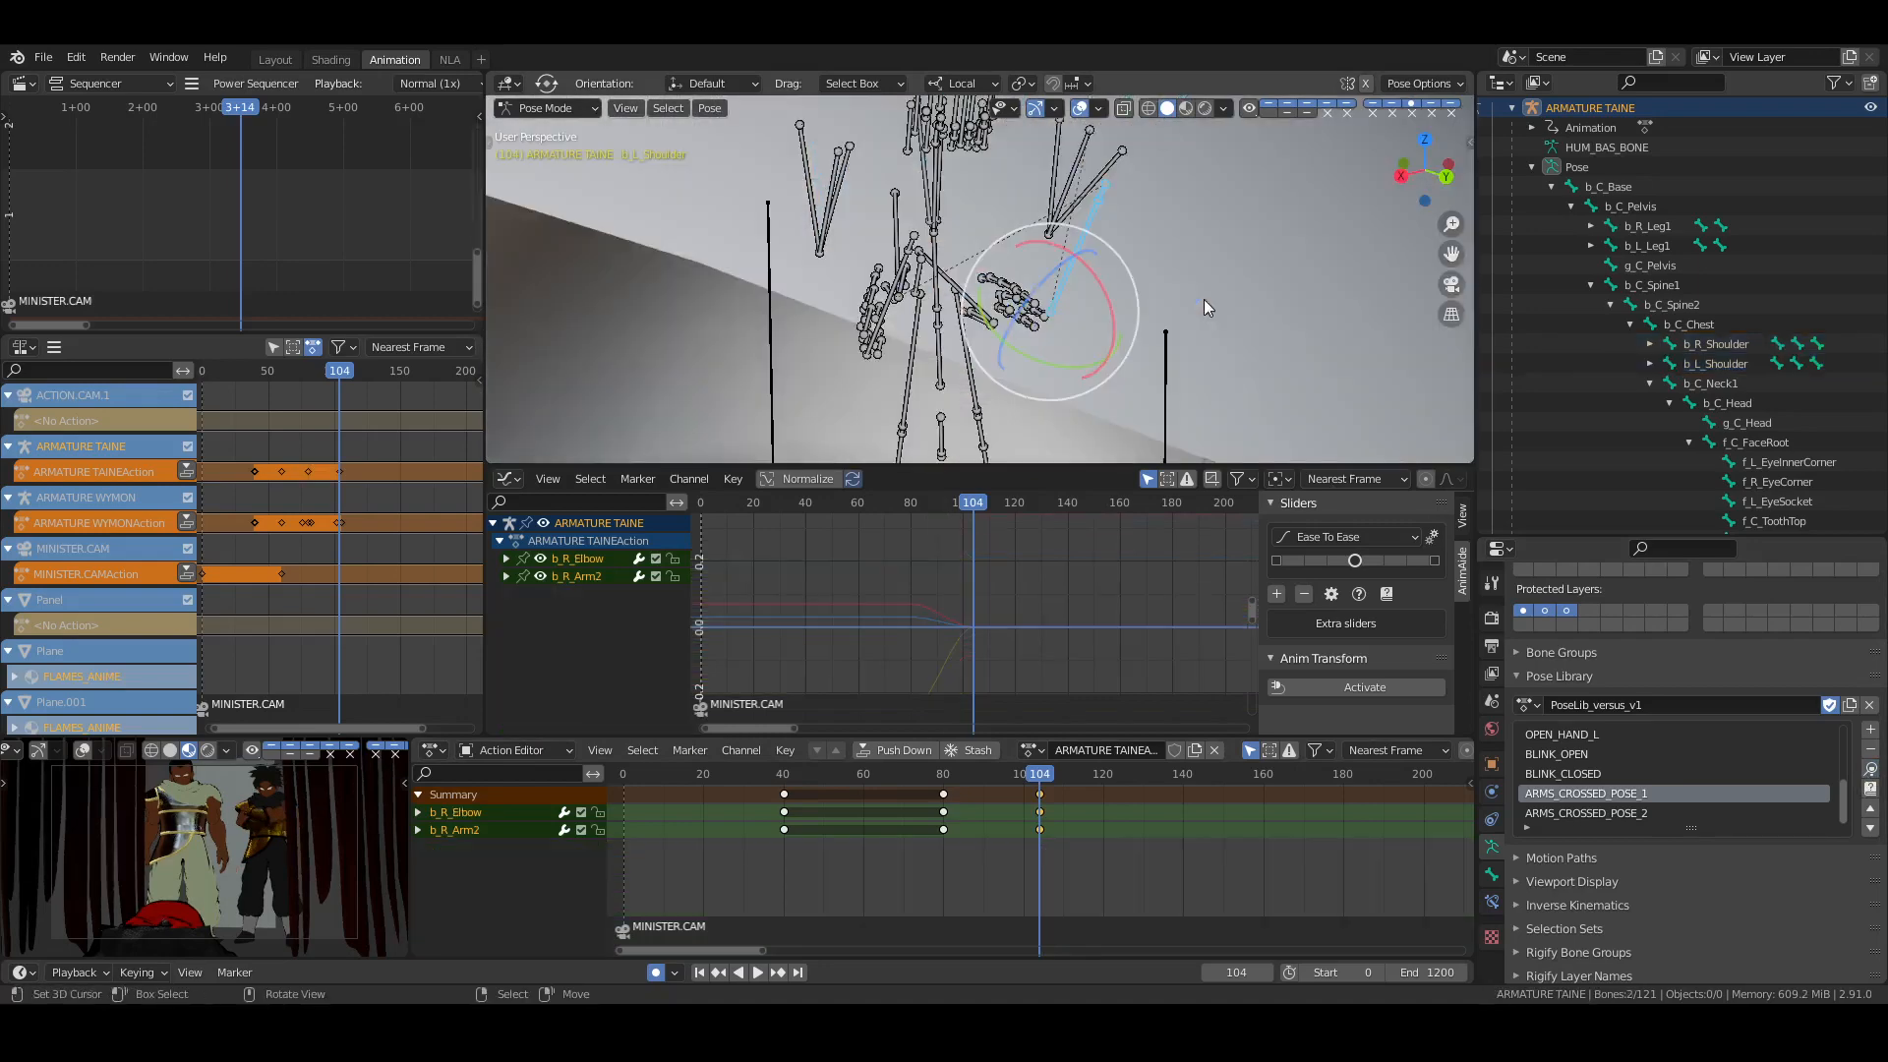
middle_click_drag(1204, 299, 1146, 300)
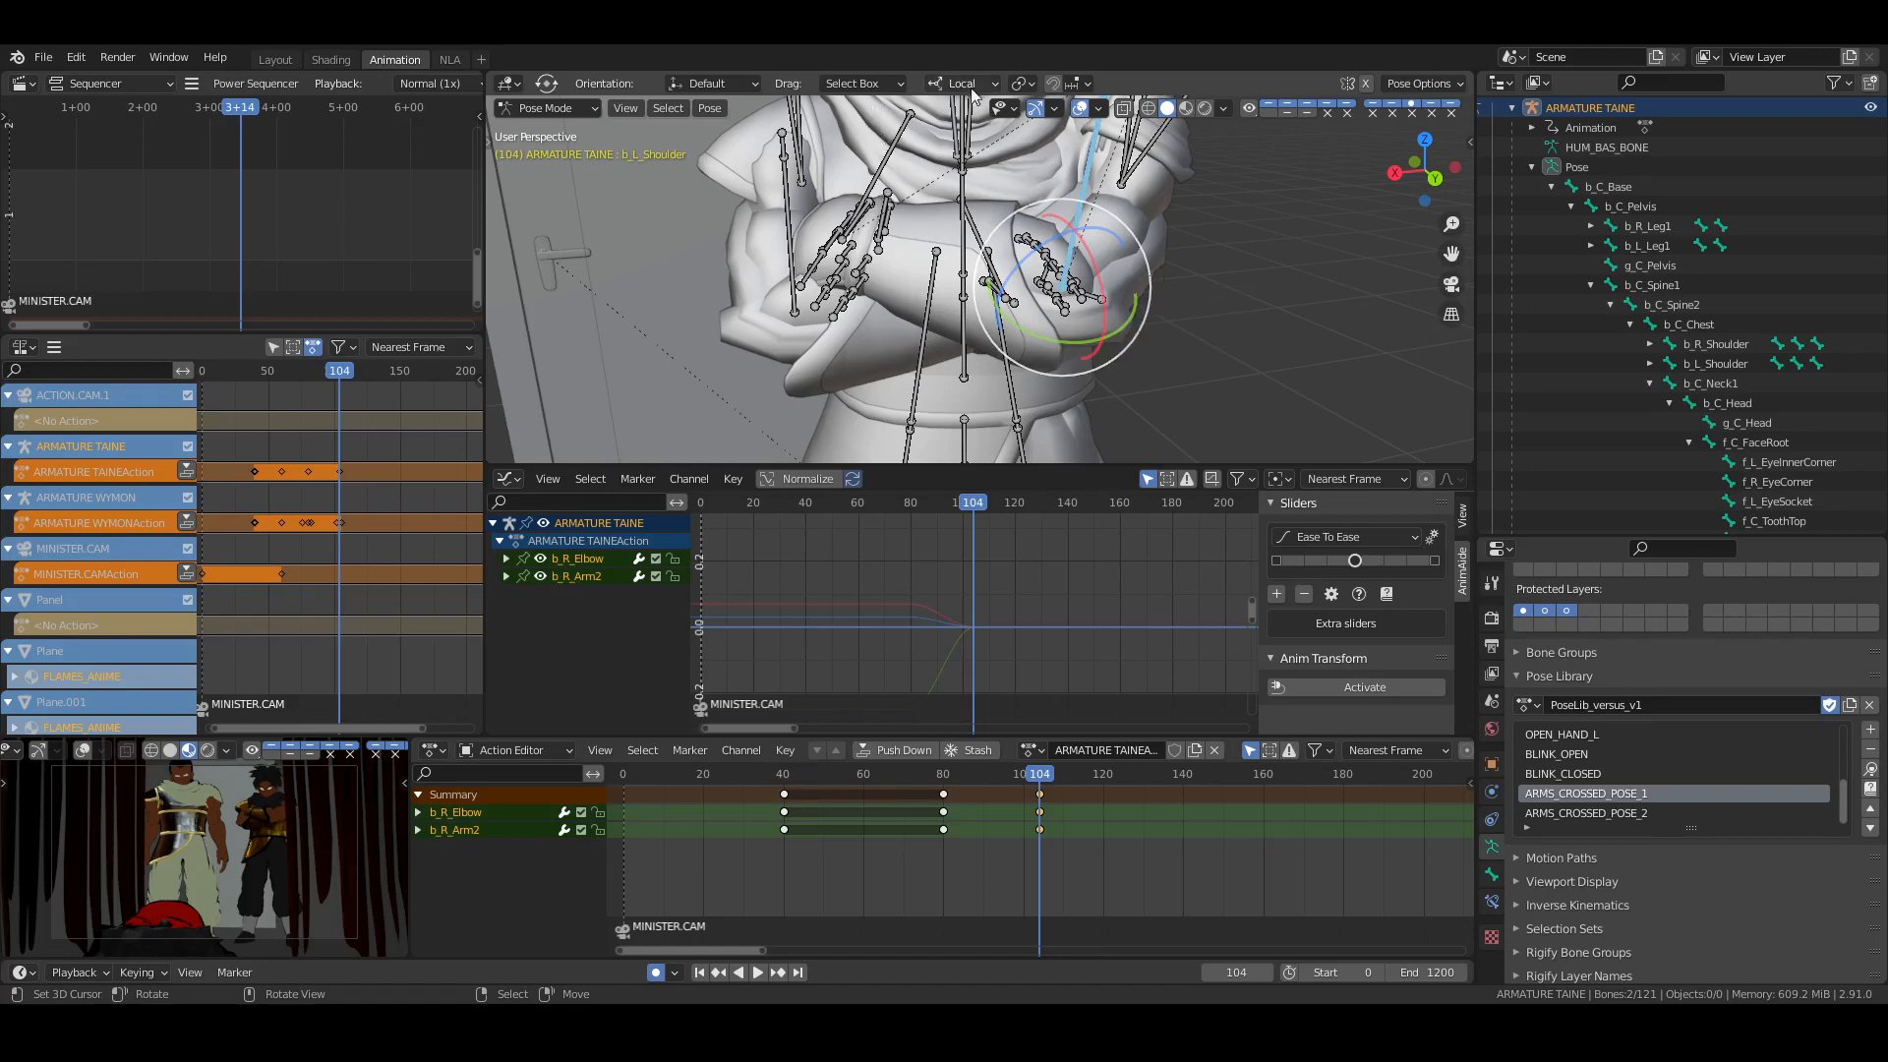
middle_click_drag(1184, 293, 1142, 279)
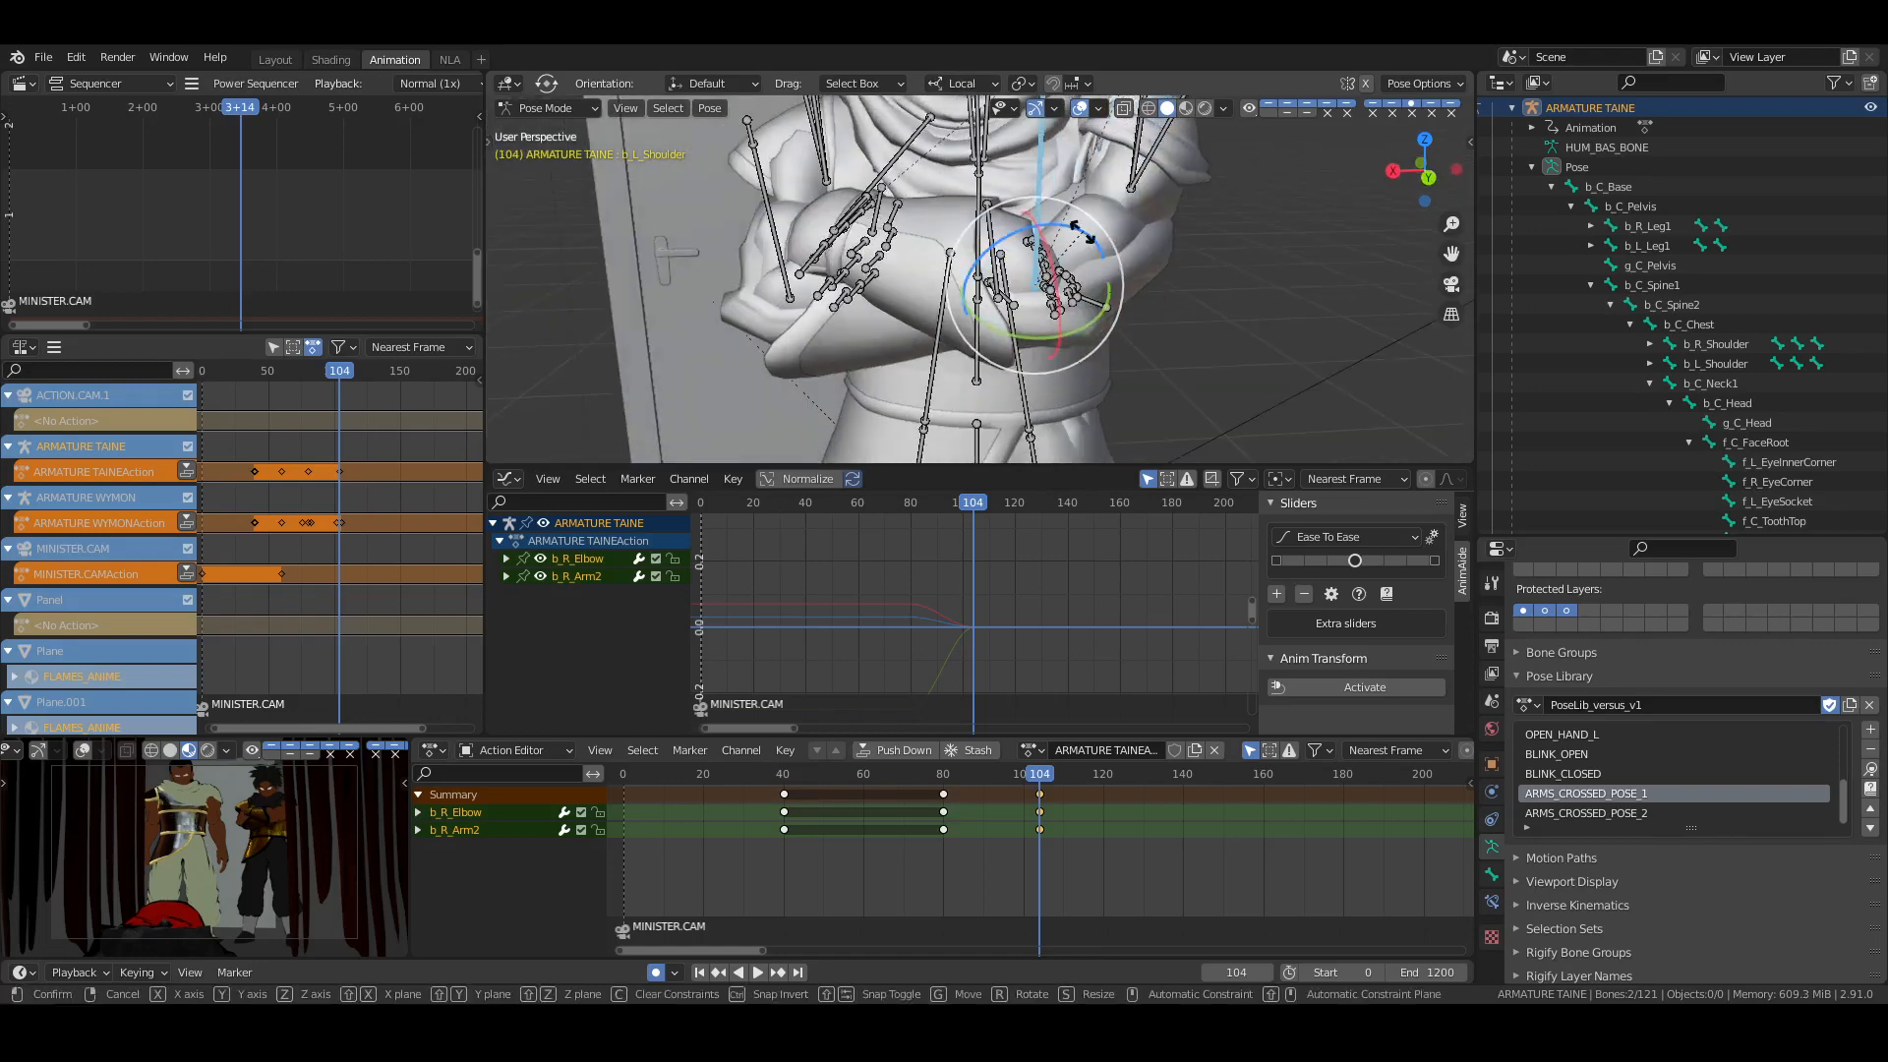
left_click_drag(1088, 237, 1102, 250)
middle_click_drag(1105, 288, 1157, 294)
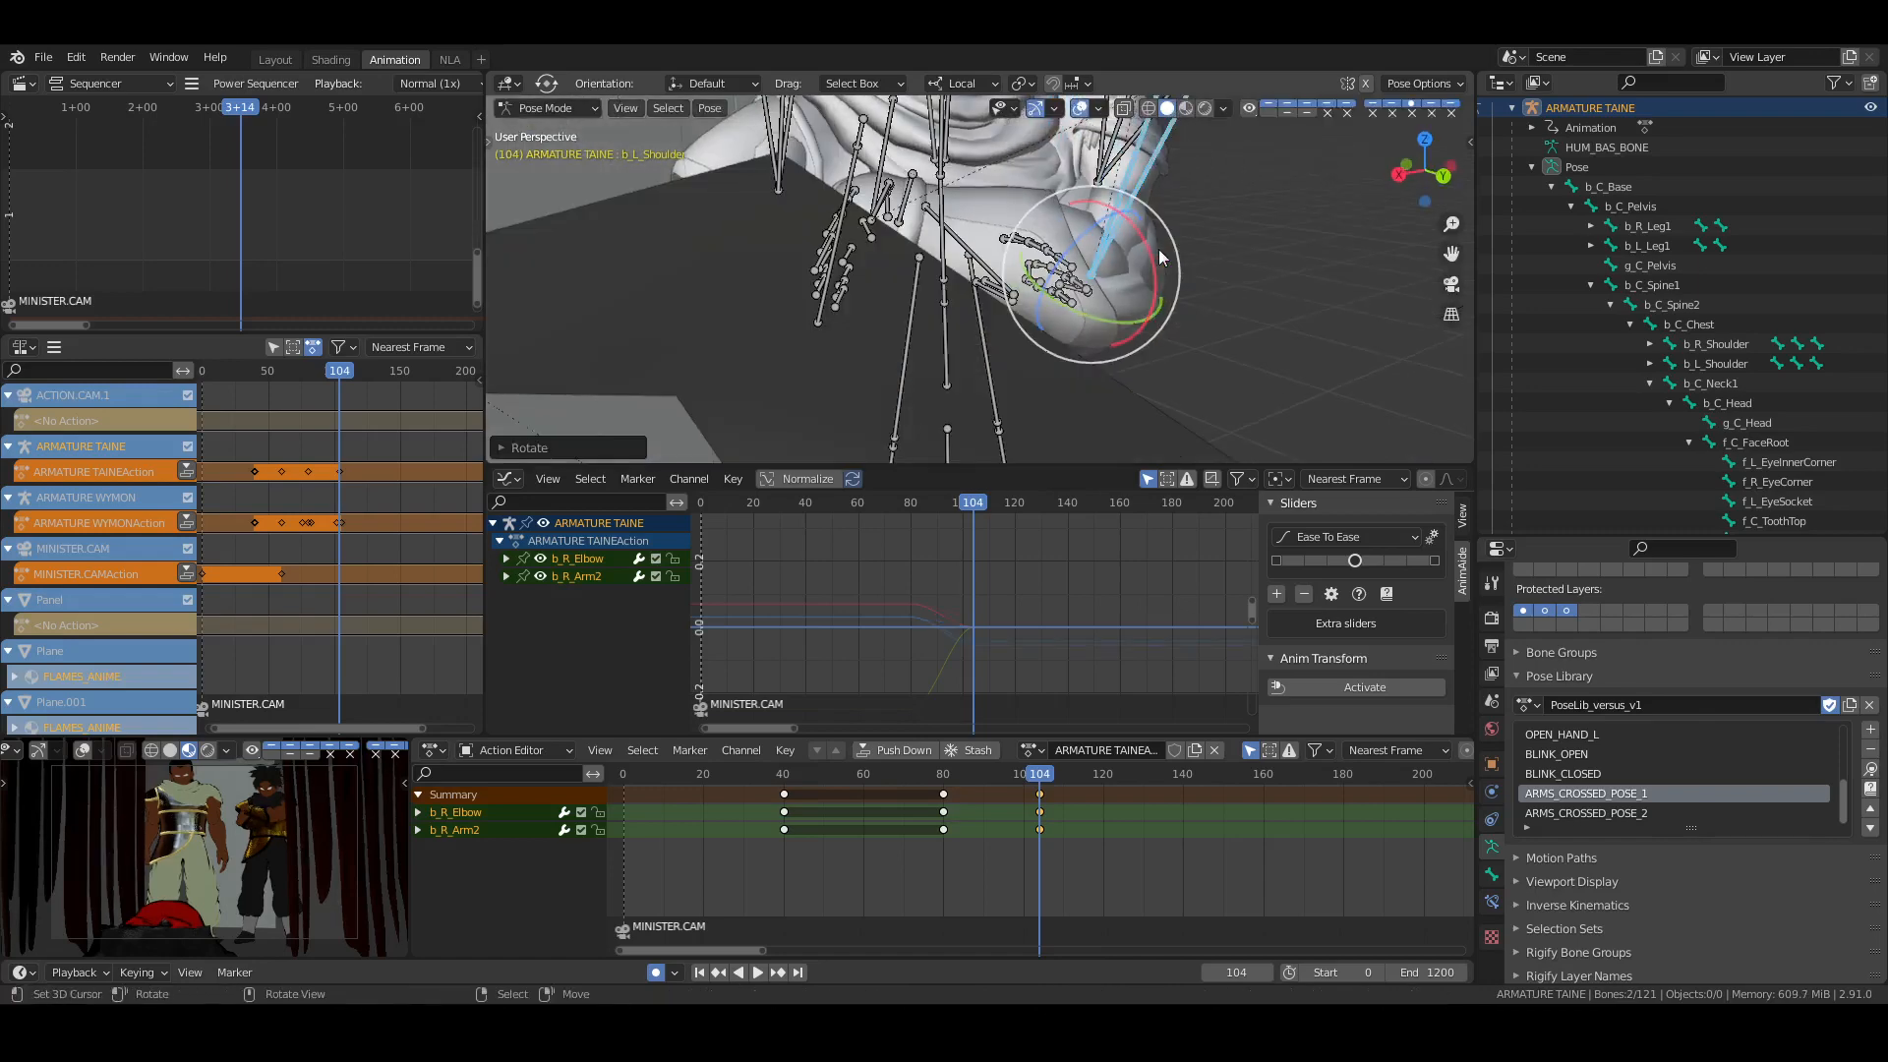
left_click_drag(1161, 257, 1146, 258)
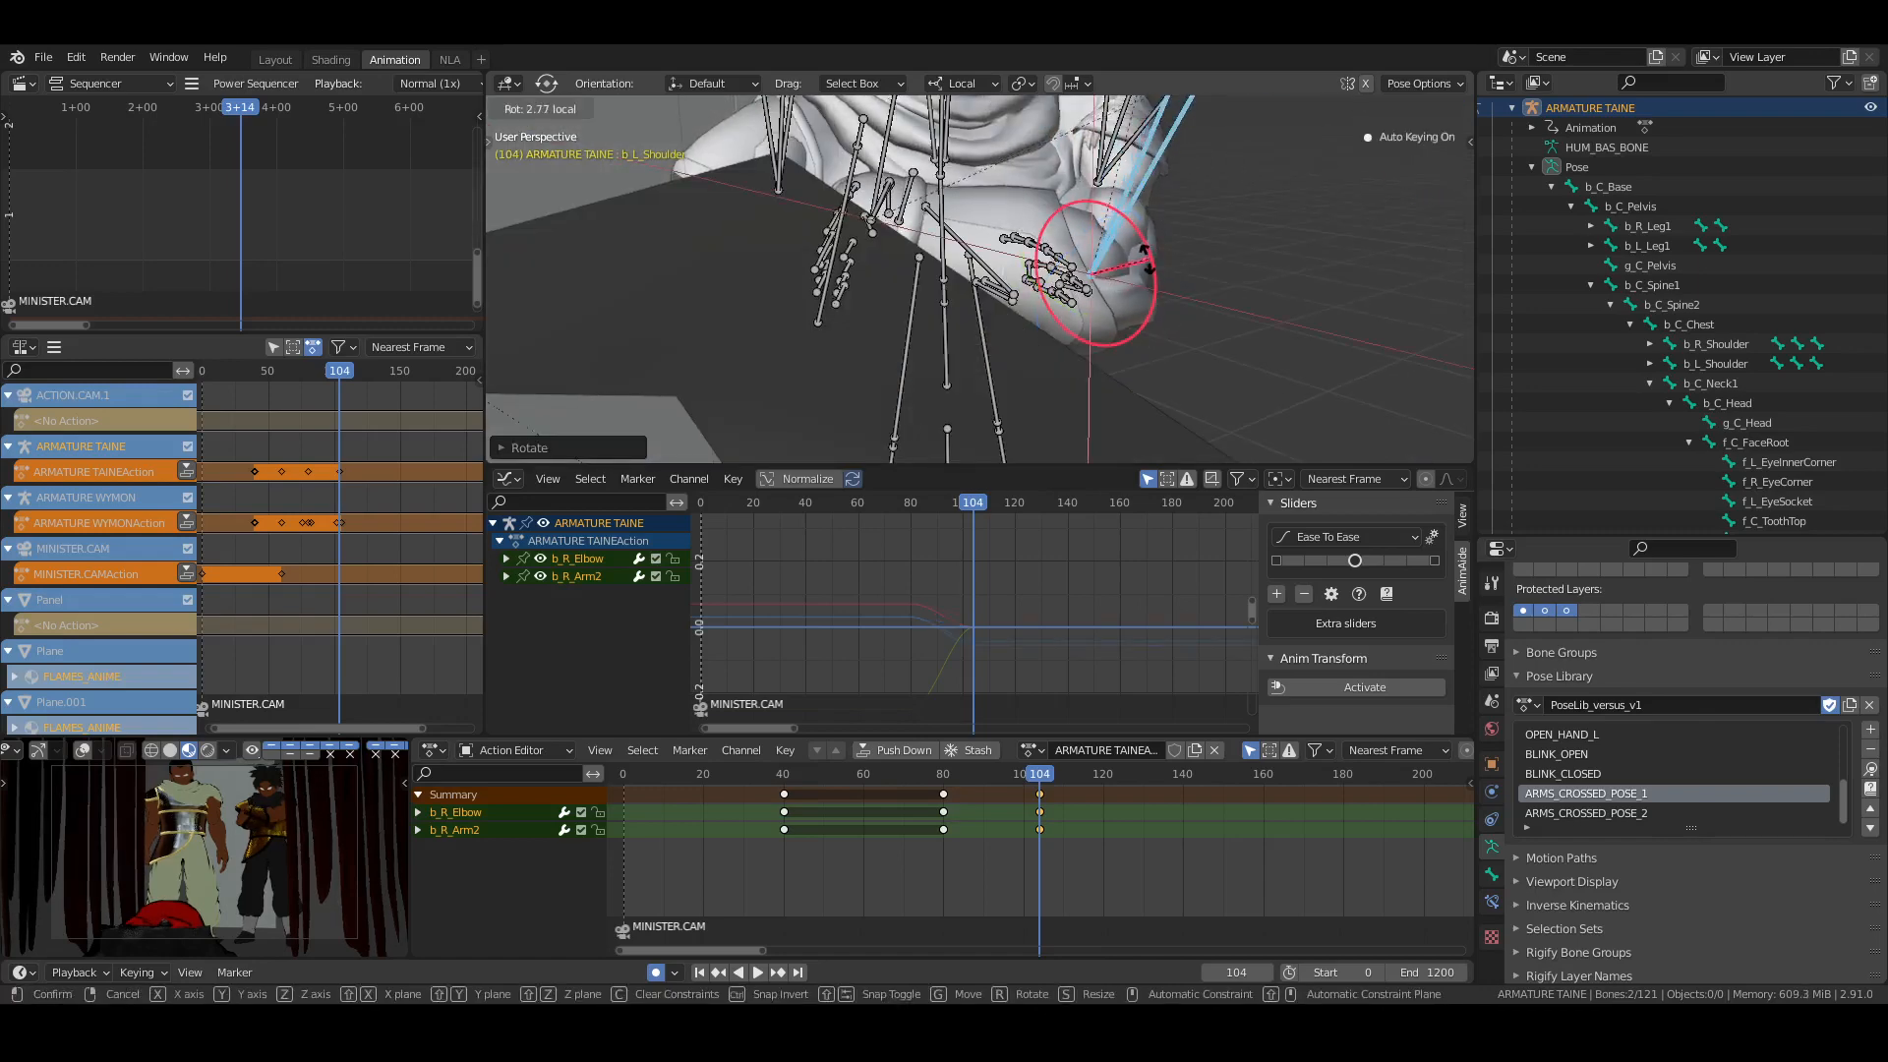
middle_click_drag(1211, 270, 1170, 413)
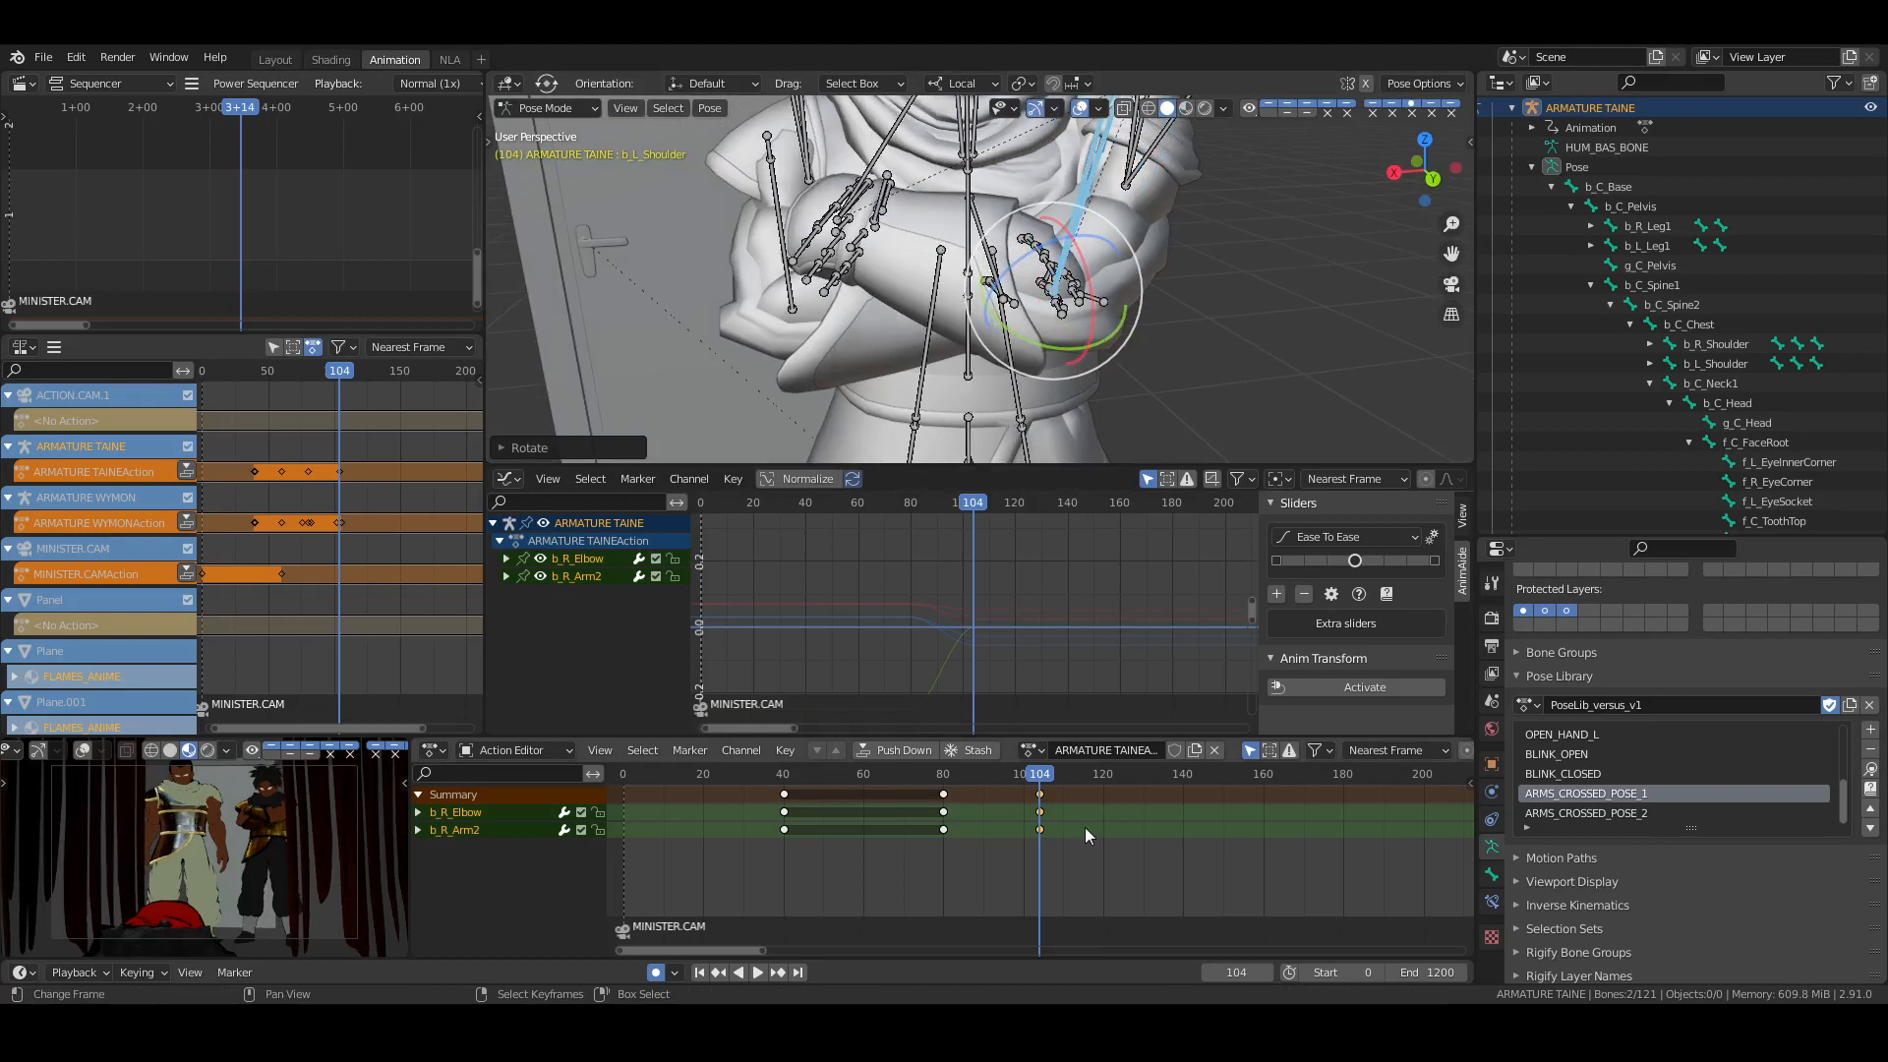
Expand the b_R_Shoulder bone hierarchy and rotate Taine's b_R_Hand bone slightly at frame 104
left_click(1649, 346)
left_click(1777, 427)
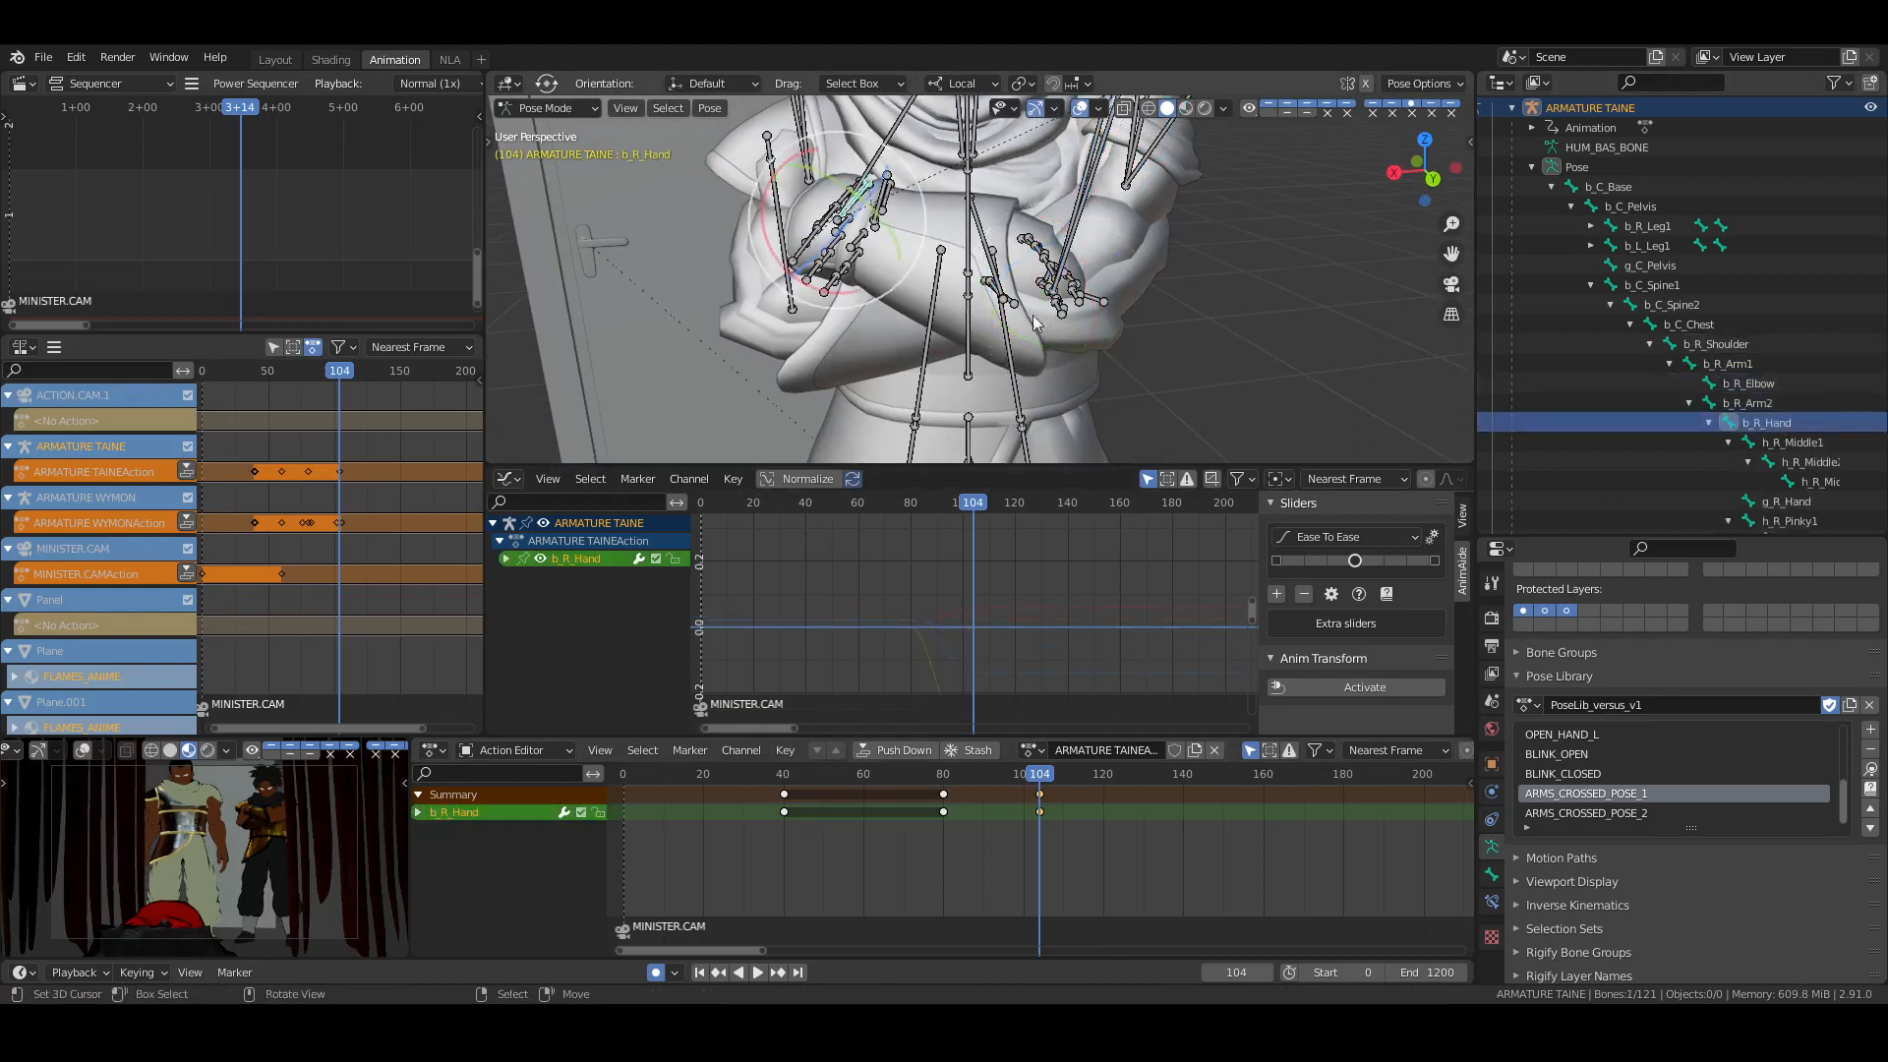
middle_click_drag(810, 259, 859, 230)
left_click_drag(866, 197, 870, 202)
middle_click_drag(870, 202, 1166, 209)
Reselect b_R_Elbow and b_R_Arm2 and adjust their rotation at frame 104 with a trackball turn and local-axis rotations
left_click(1160, 209)
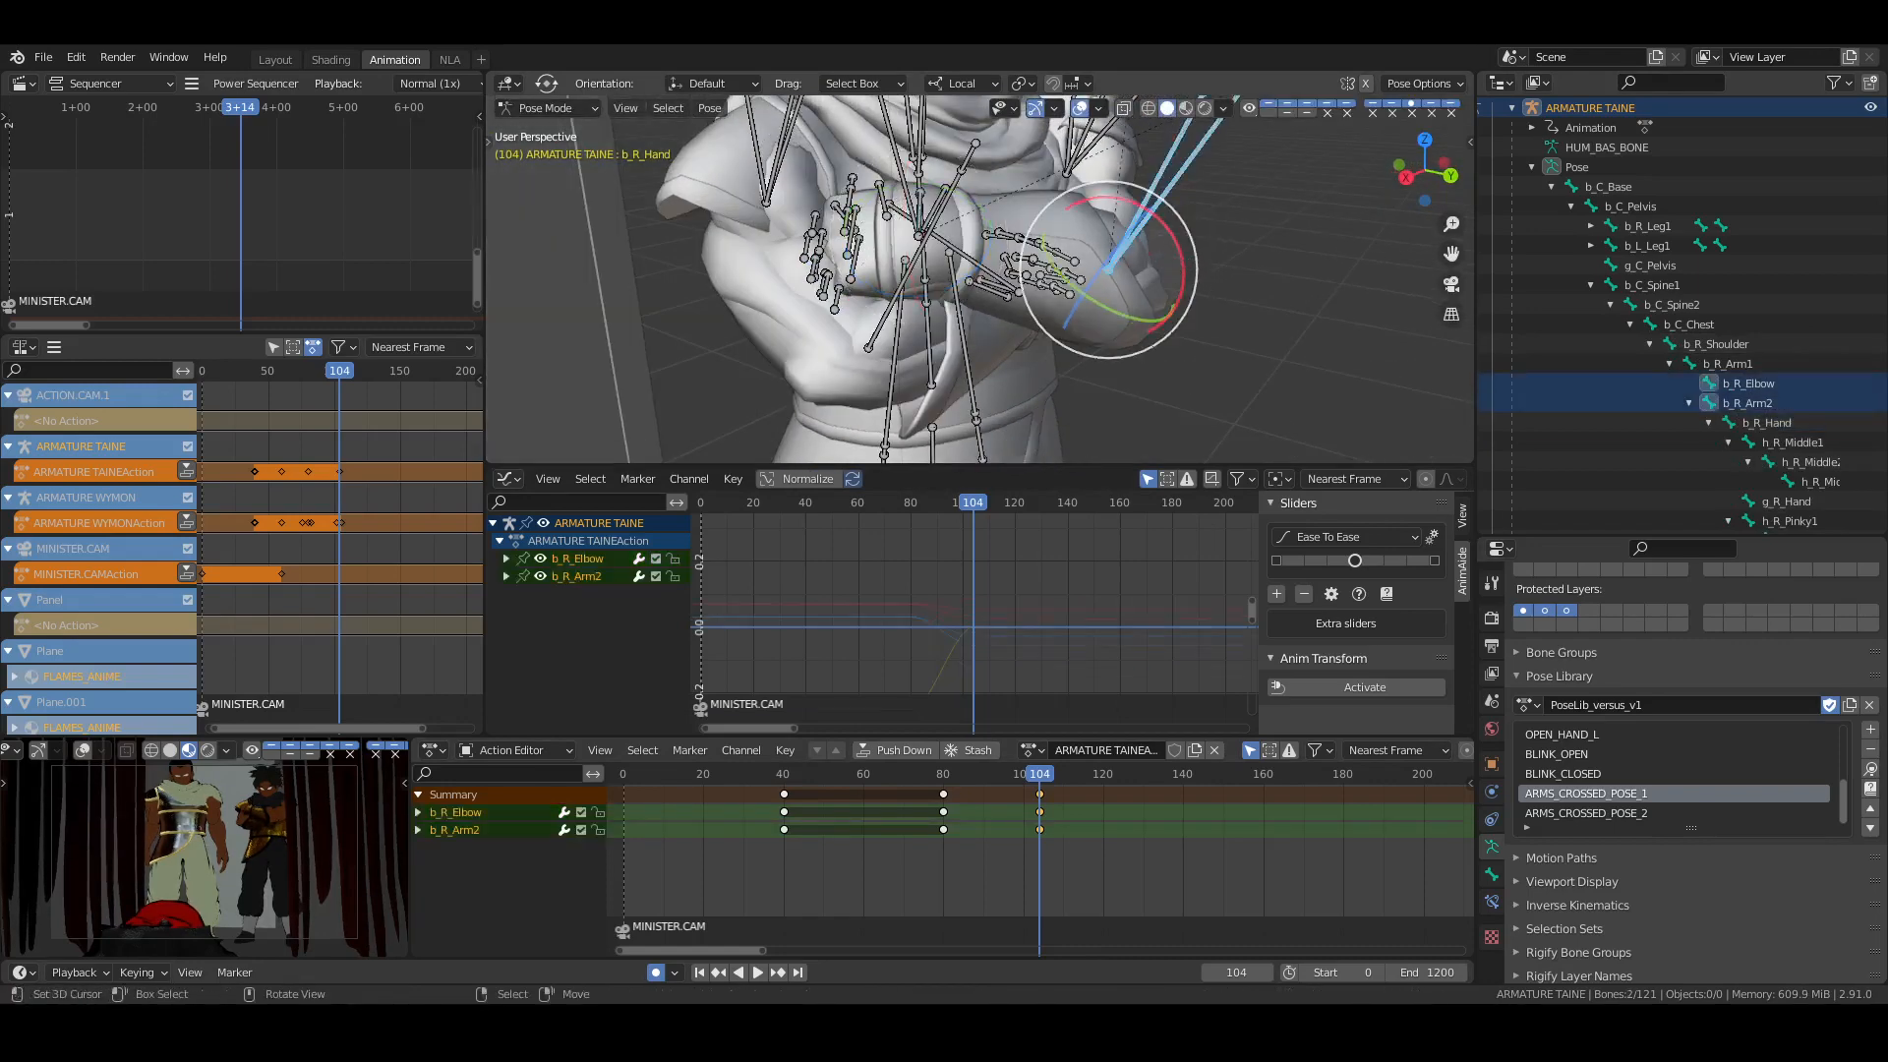
left_click_drag(1154, 230, 1116, 201)
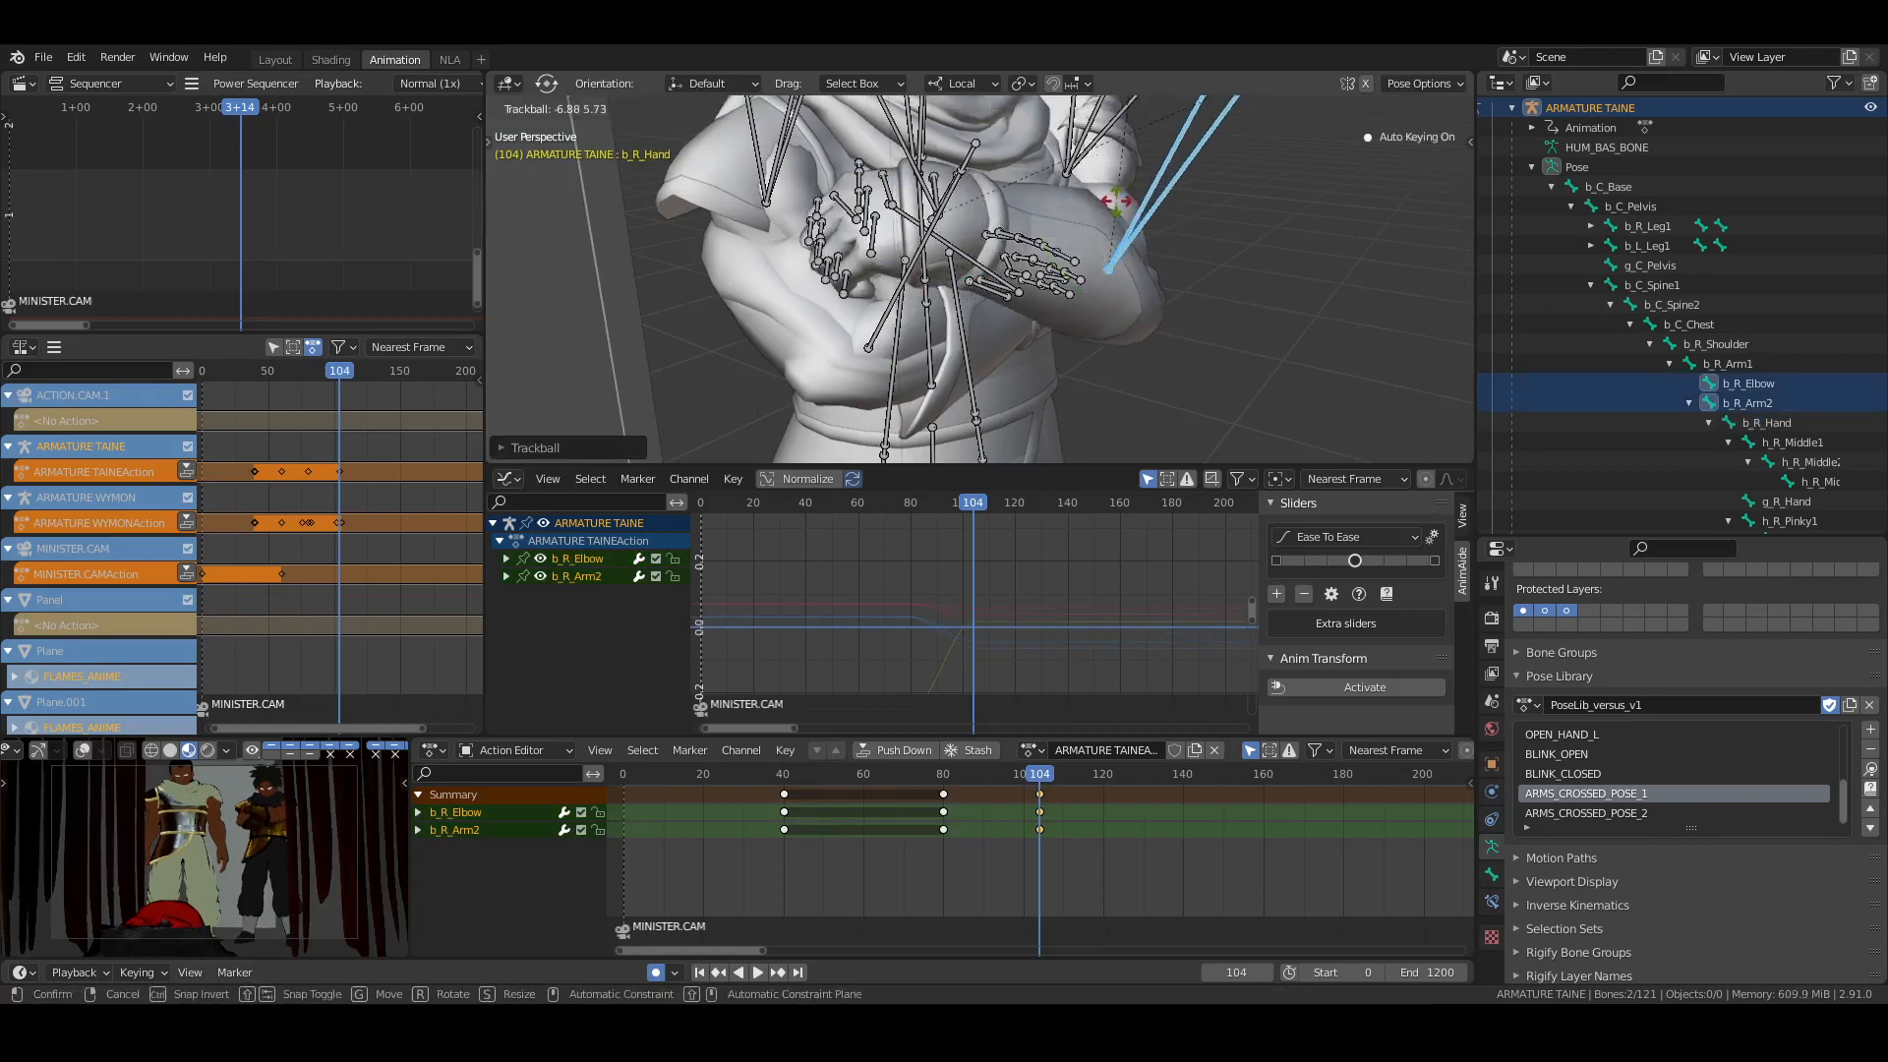
left_click(1121, 208)
middle_click_drag(1206, 315, 1089, 397)
left_click_drag(1063, 380, 1093, 360)
middle_click_drag(1100, 331, 1111, 326)
left_click_drag(1145, 276, 1109, 250)
left_click(1116, 254)
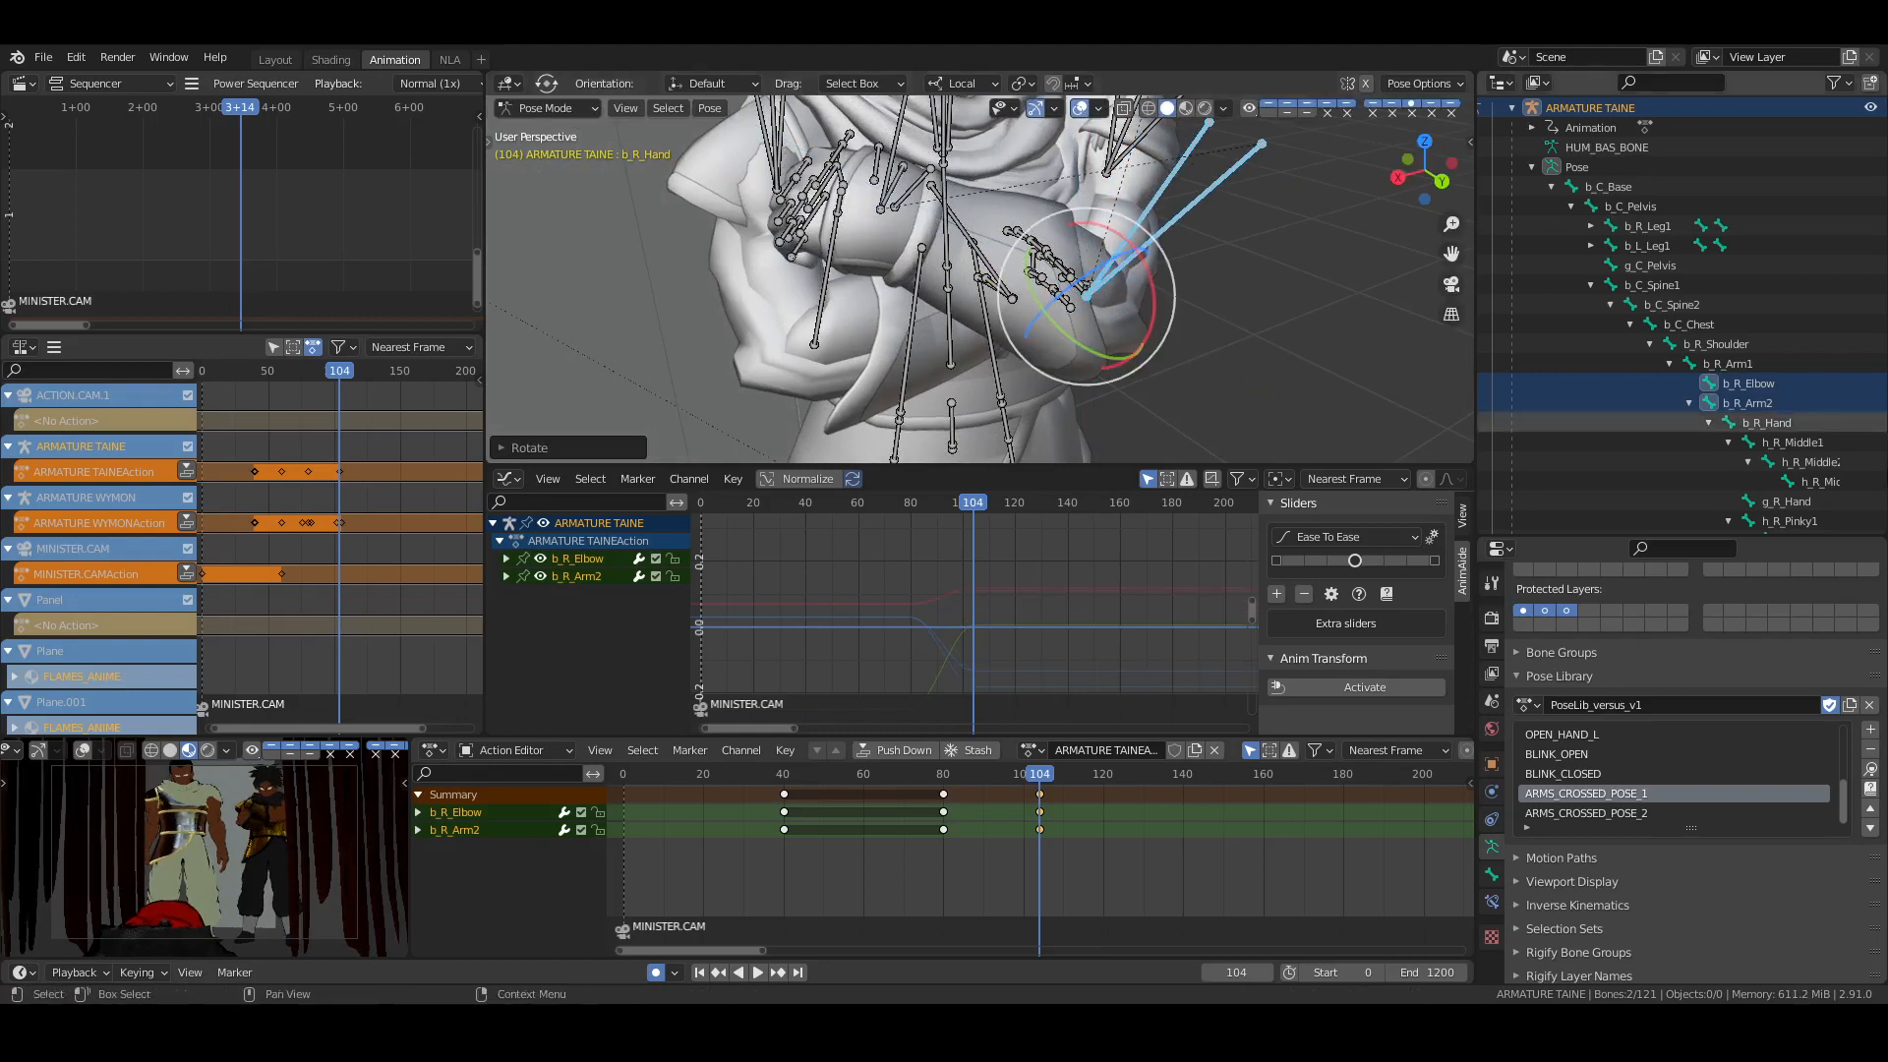
Rotate Taine's b_R_Hand bone to fit the adjusted forearm at frame 104 and save the file
left_click(914, 201)
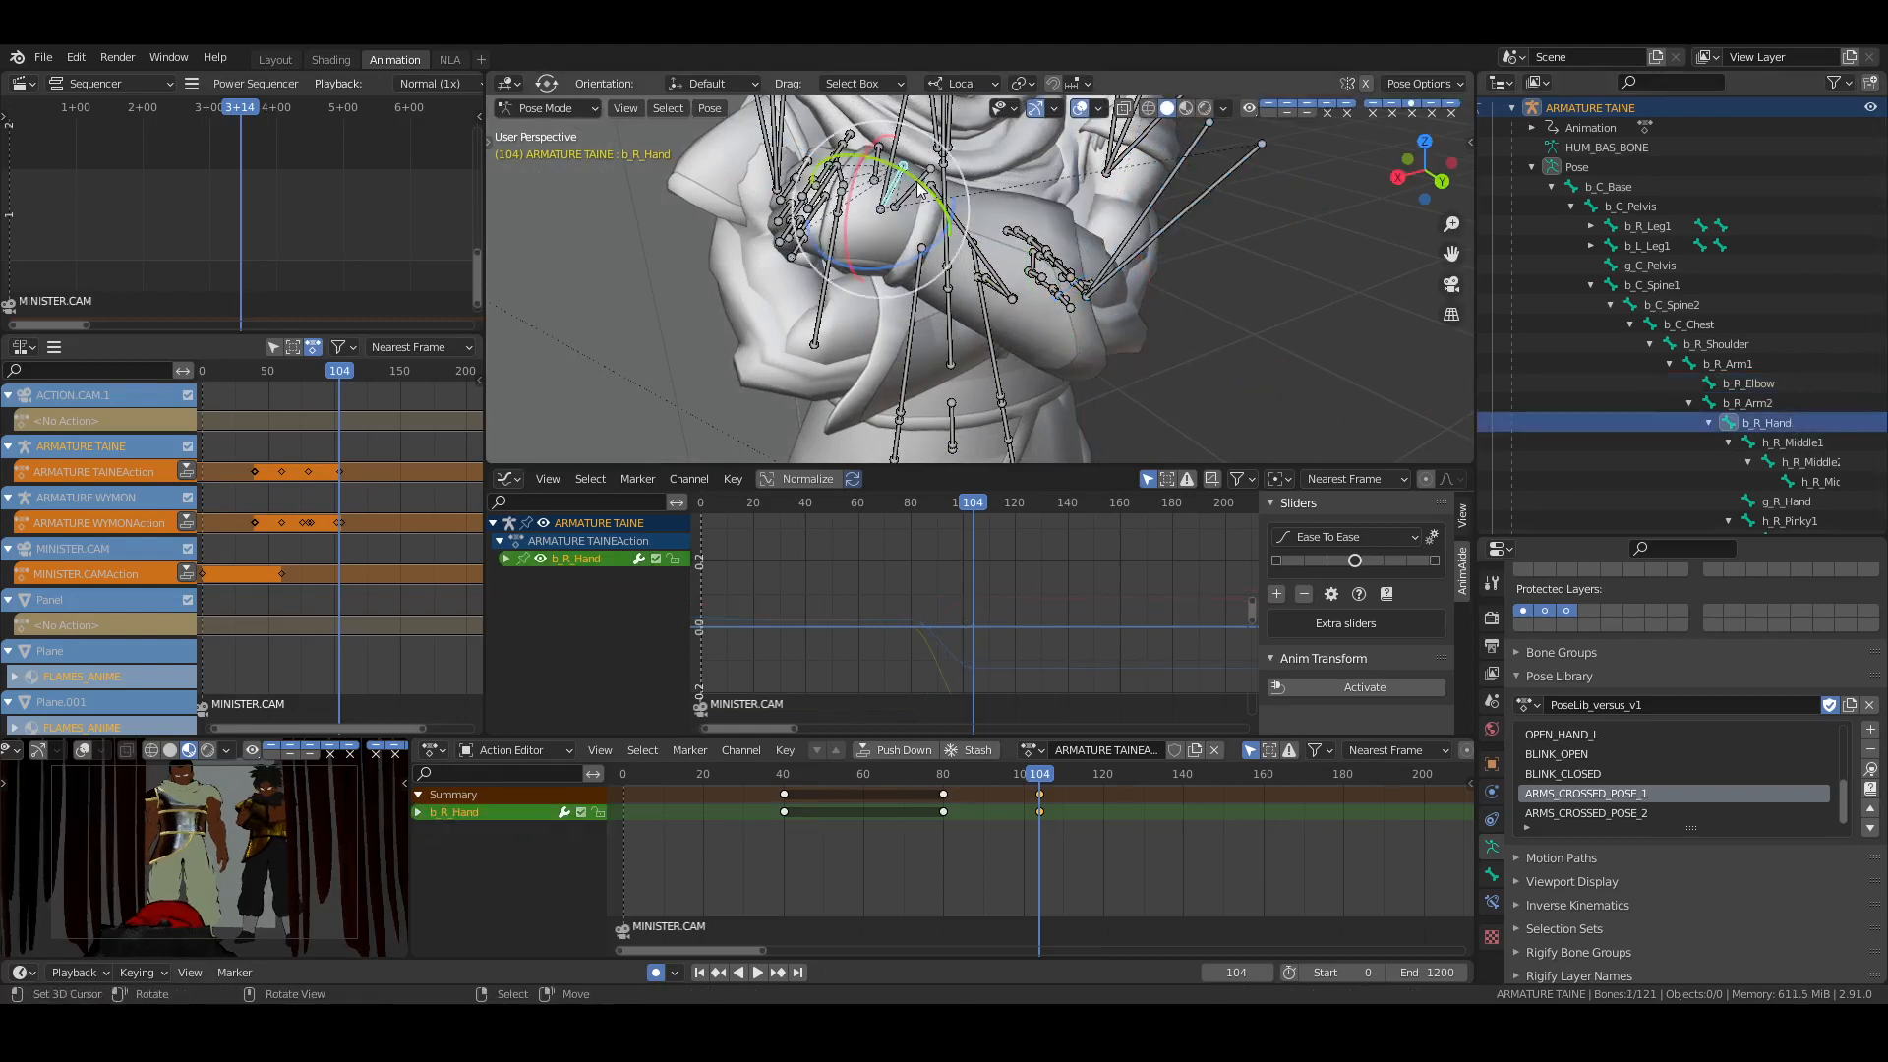
left_click_drag(915, 201, 1087, 369)
key("ctrl+s")
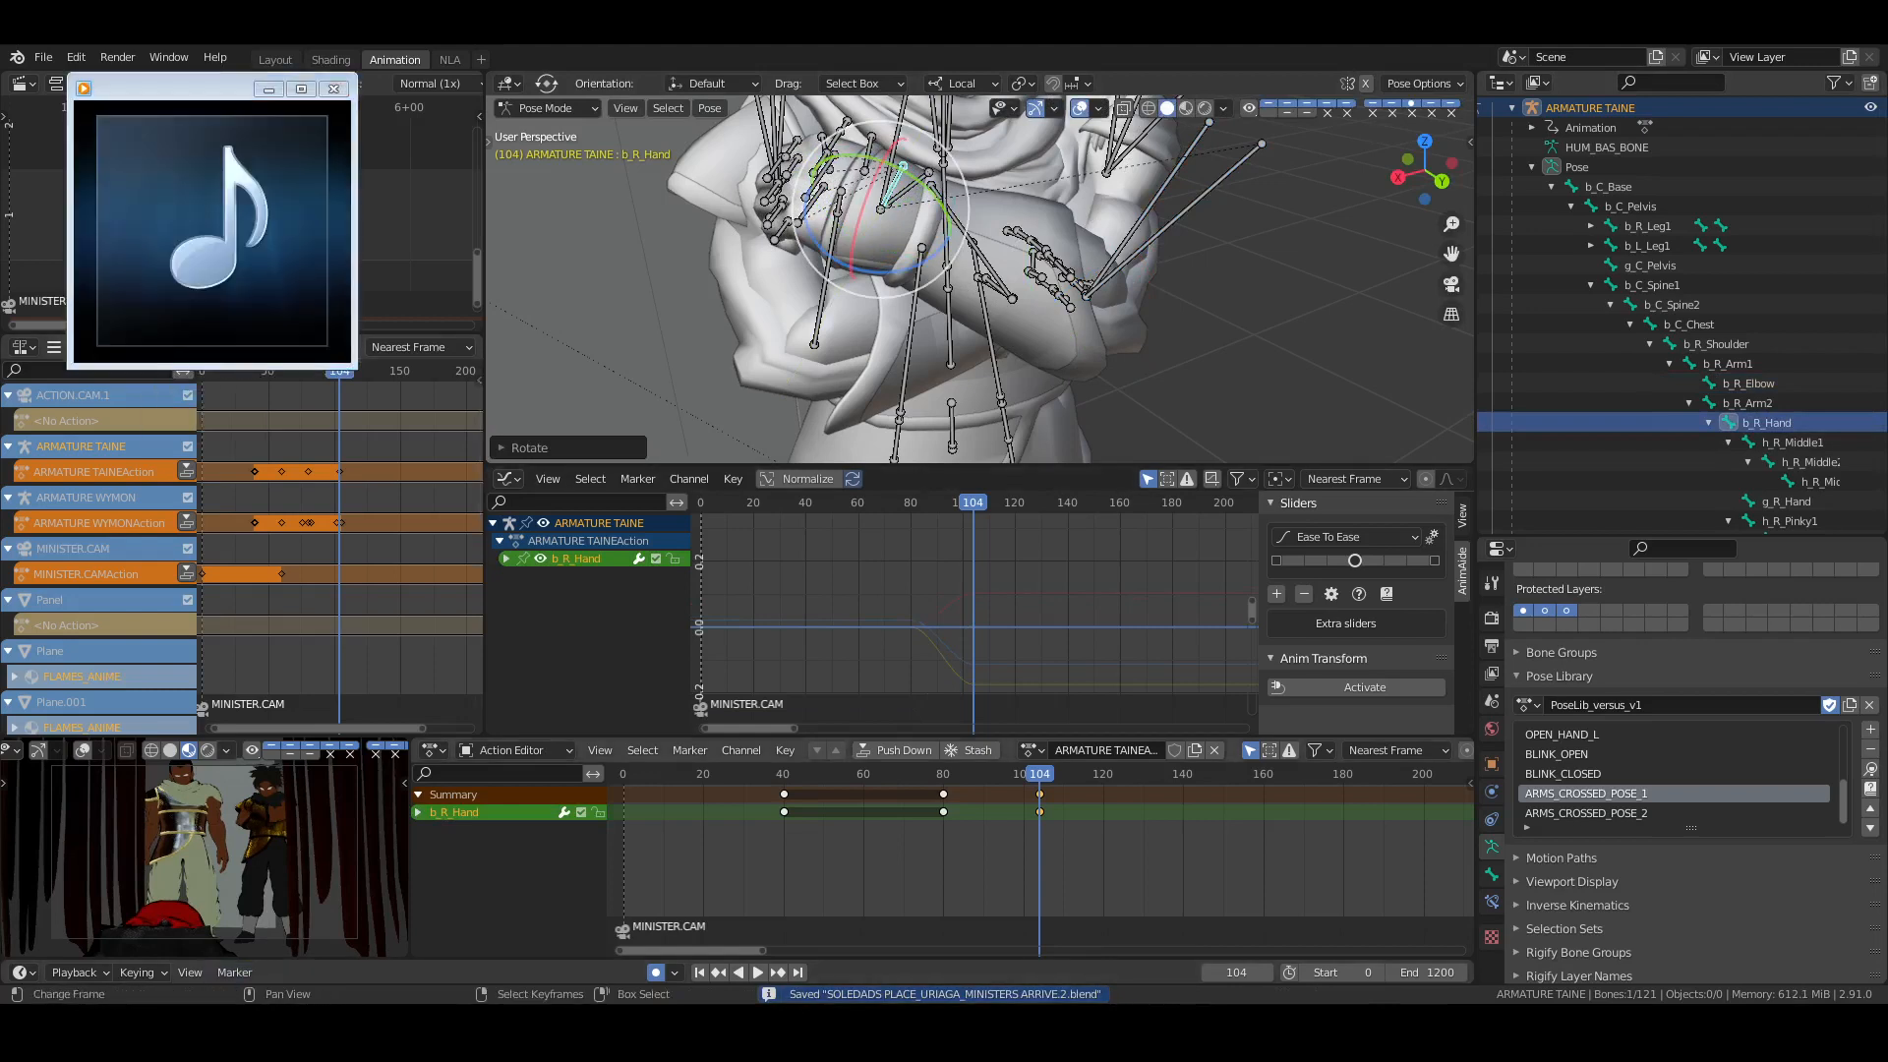
Play the shot through Taine's arm crossing up to frame 116, then return to the b_R_Hand keyframe at frame 104
middle_click_drag(1240, 869, 1195, 870)
left_click(895, 859)
key("space")
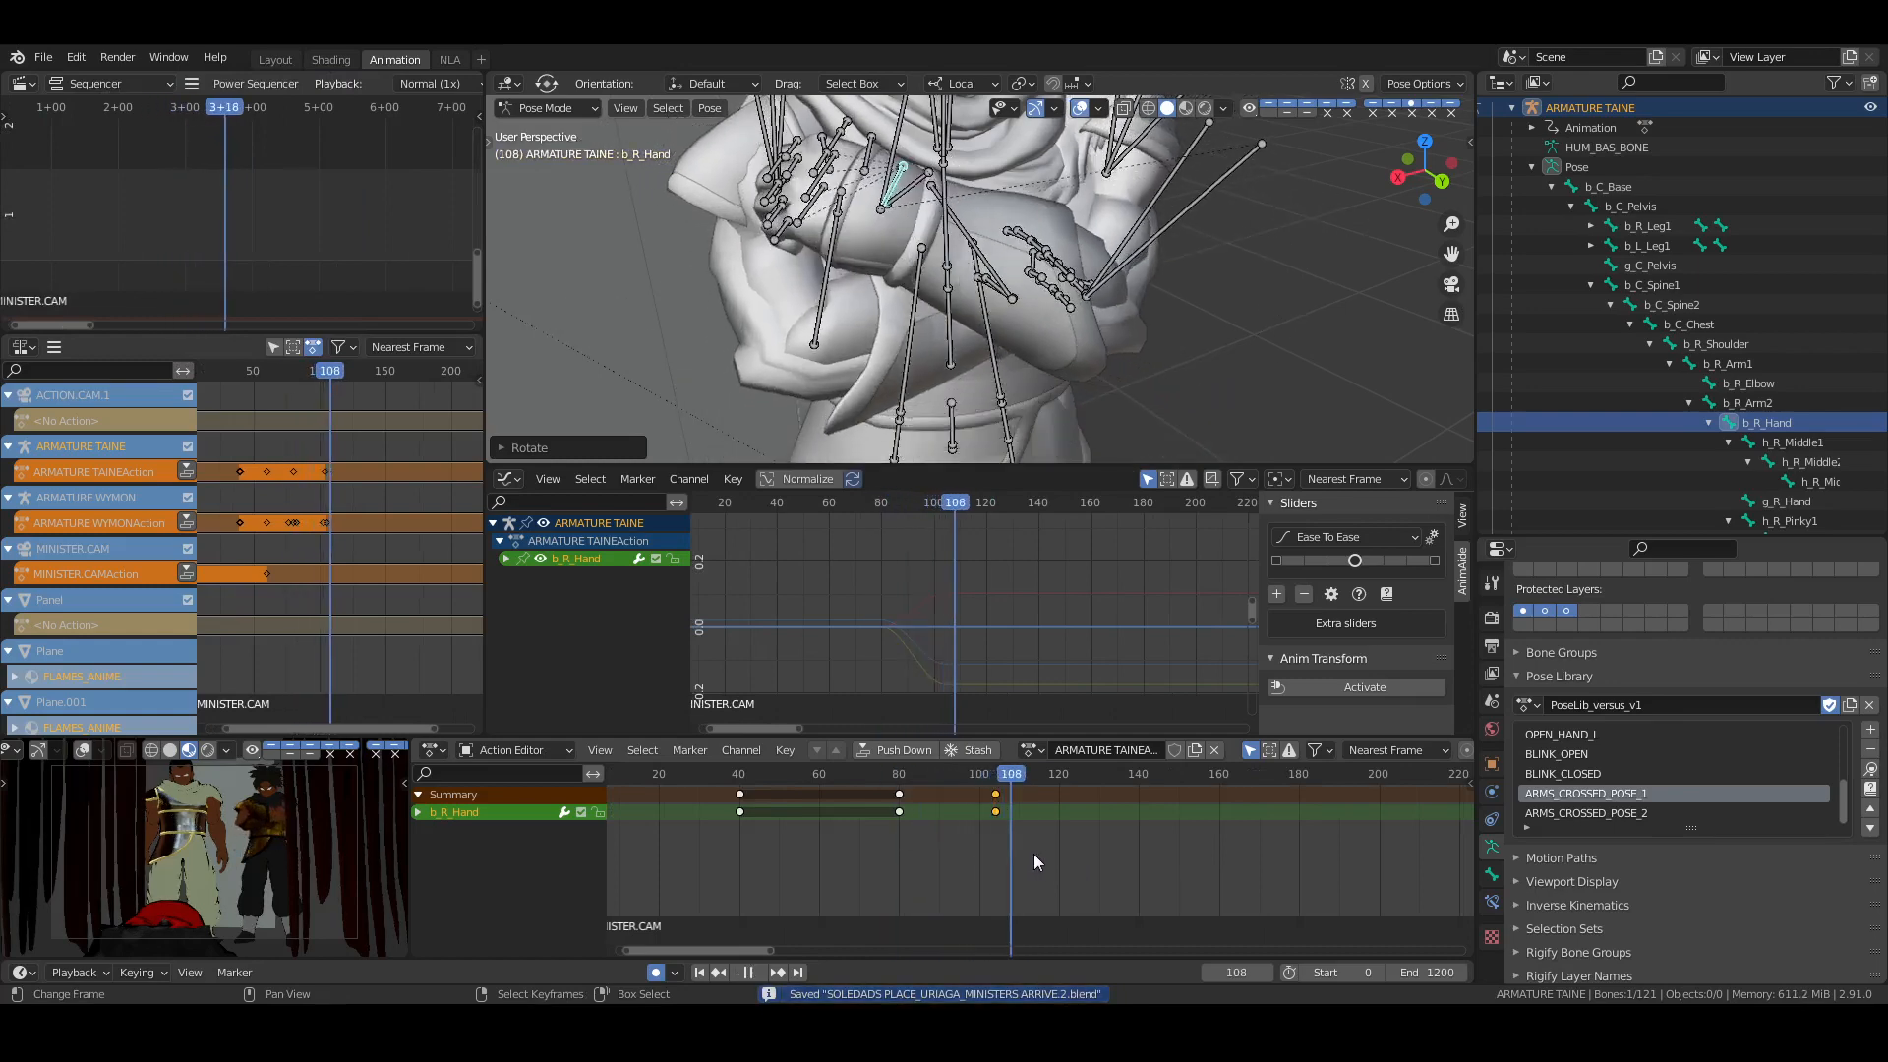
key("space")
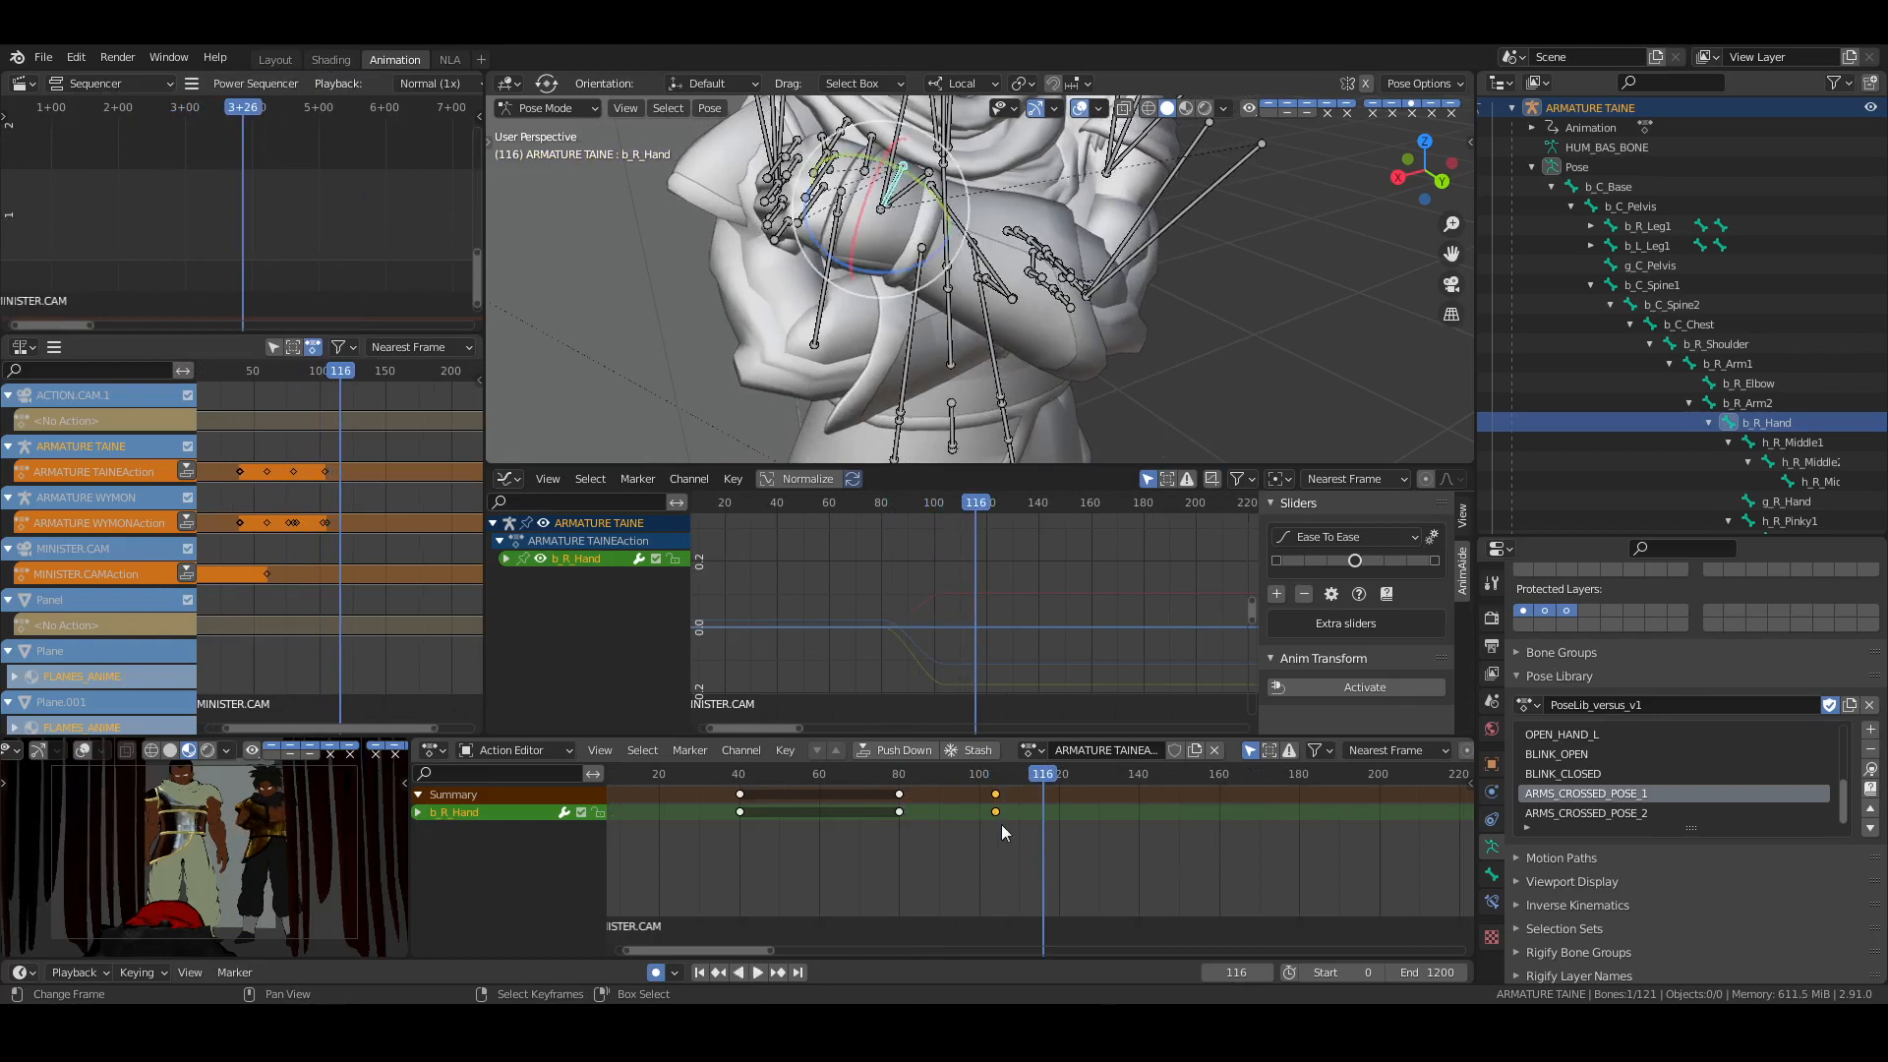
key("Down")
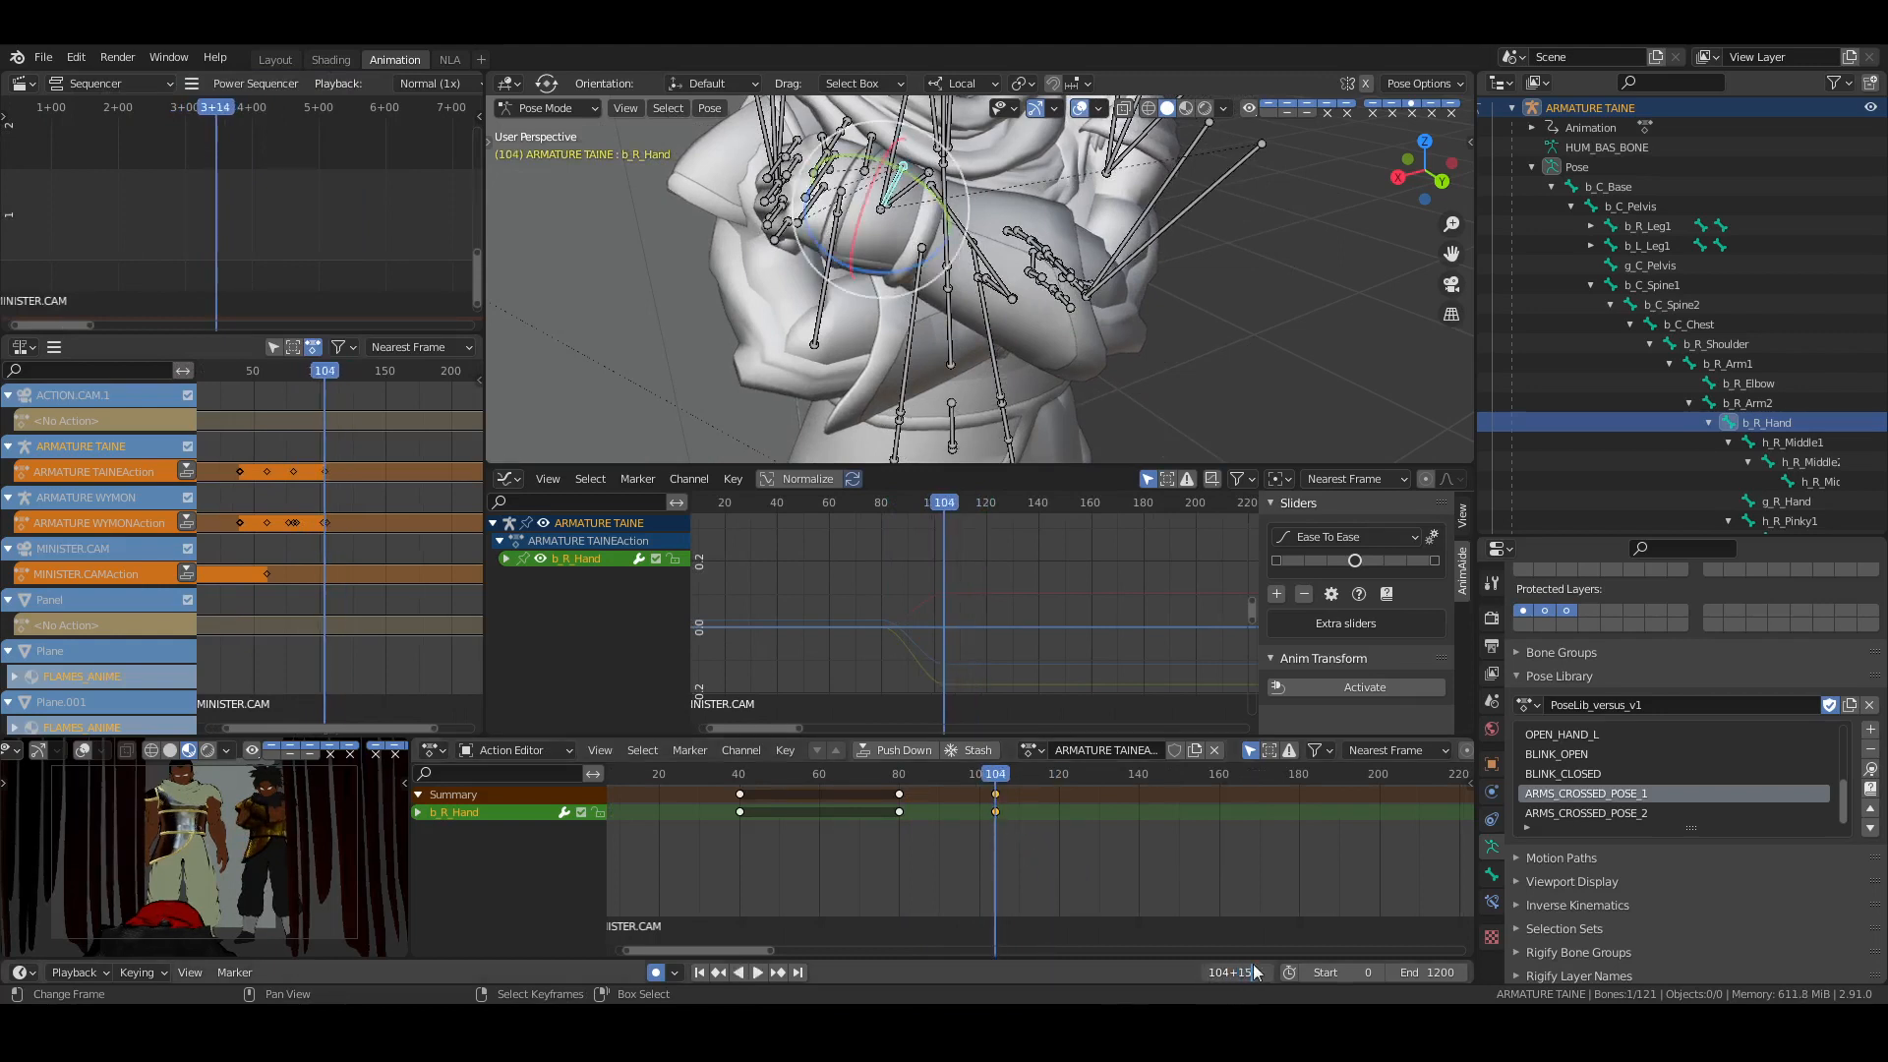
Advance 15 frames to frame 119, apply ARMS_CROSSED_POSE_1 to Taine's b_R_Elbow, b_R_Arm2 and b_R_Hand bones, and save the file
key("Return")
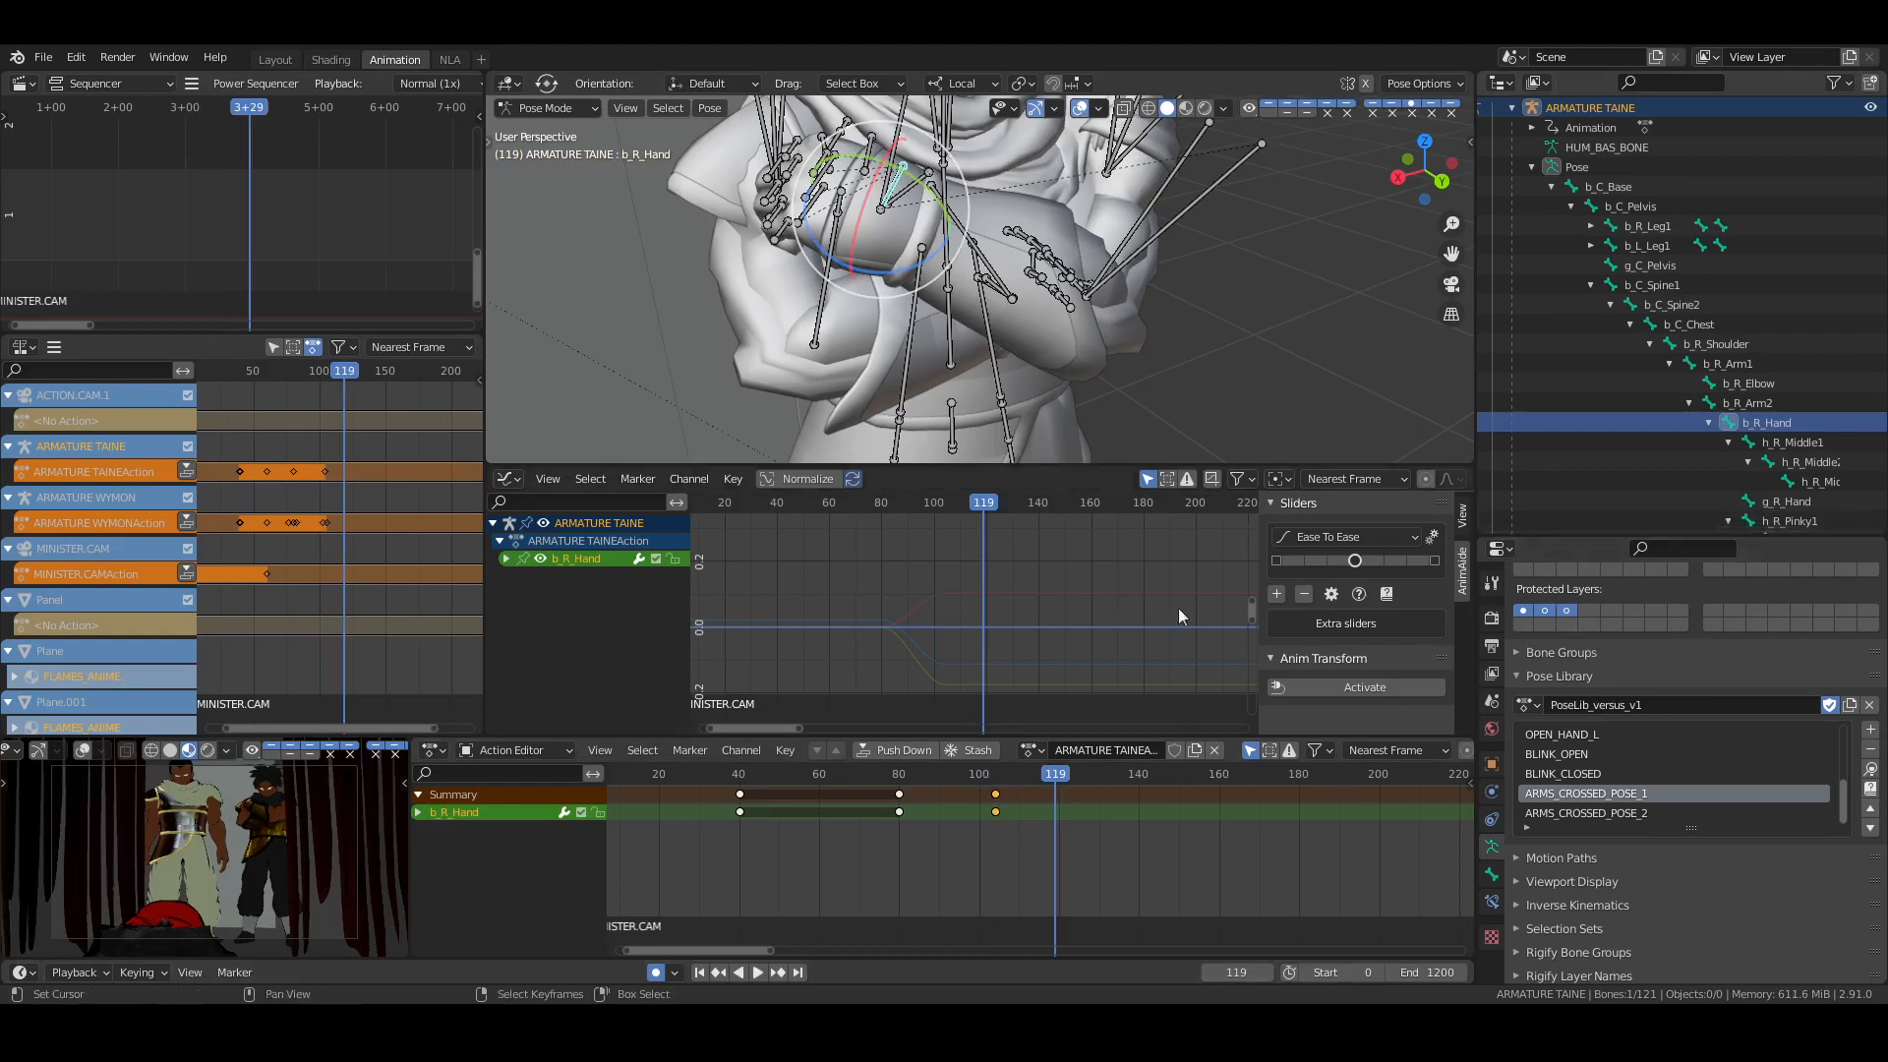
left_click_drag(1113, 234, 1221, 297, "shift")
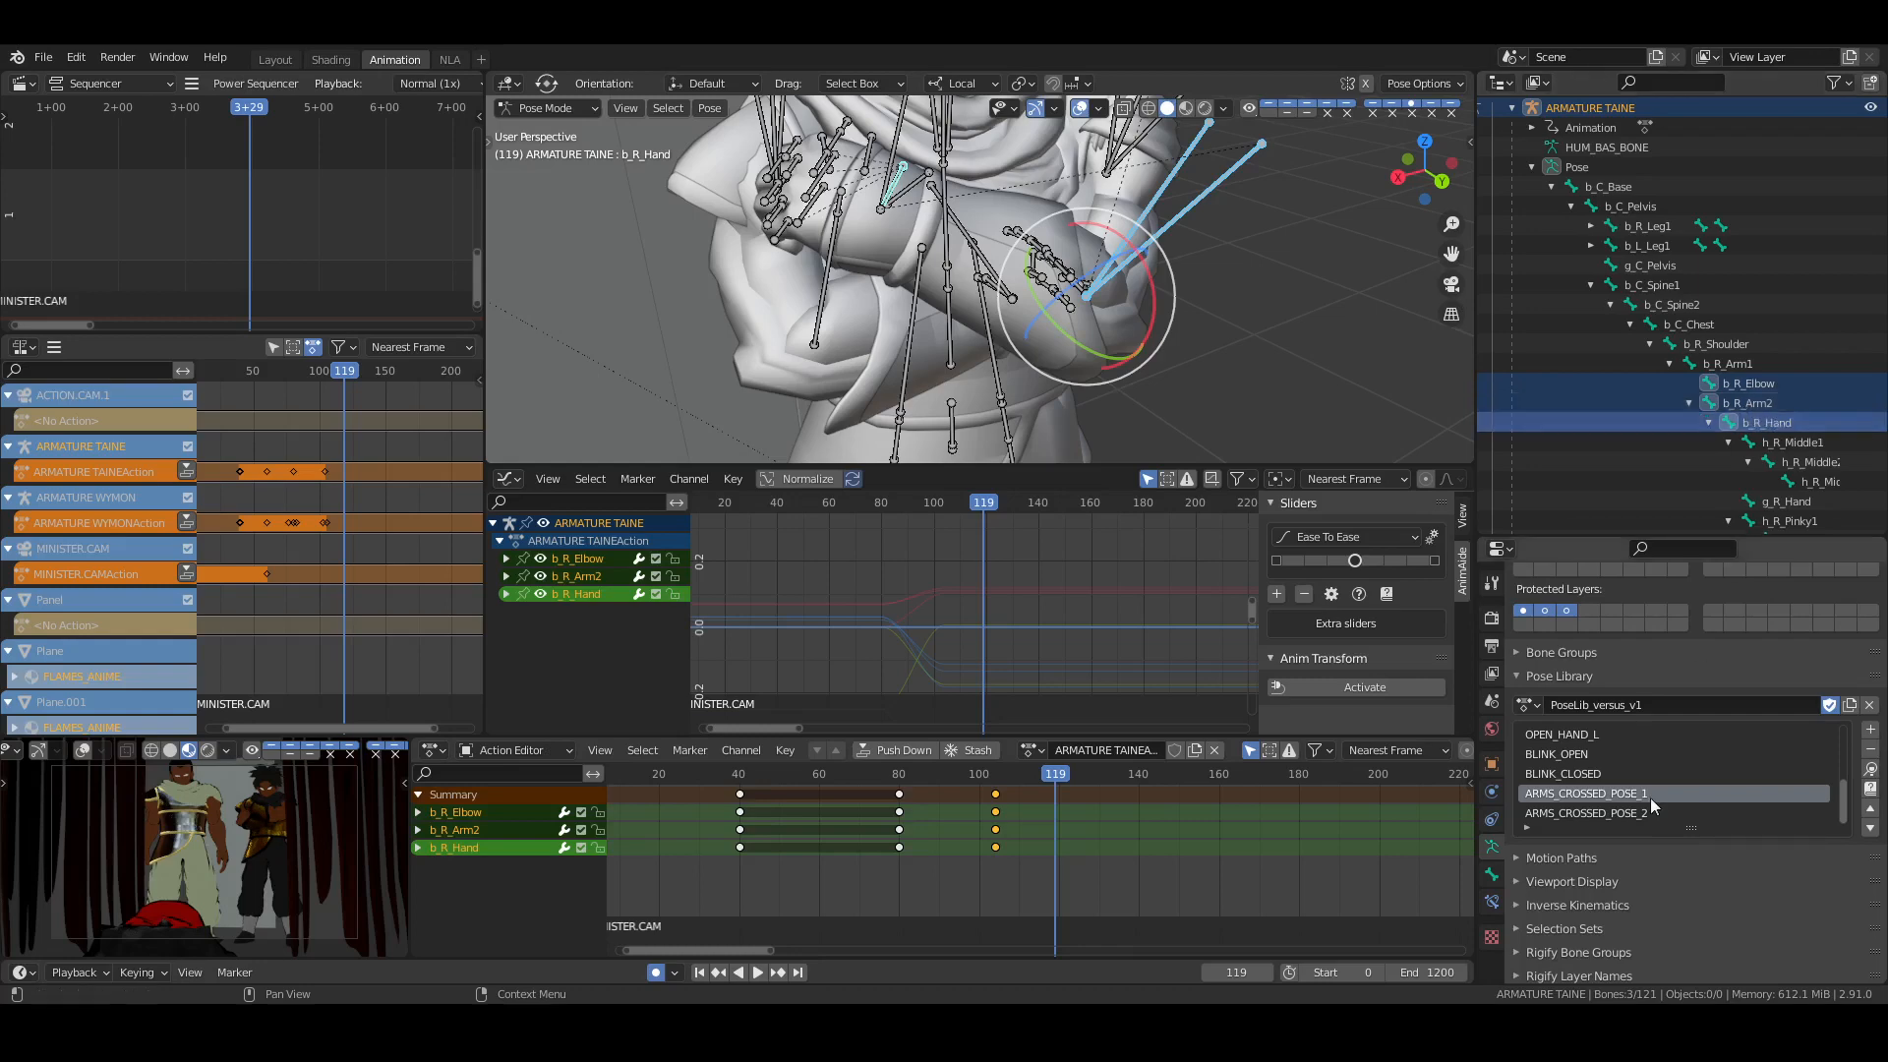
left_click(1871, 768)
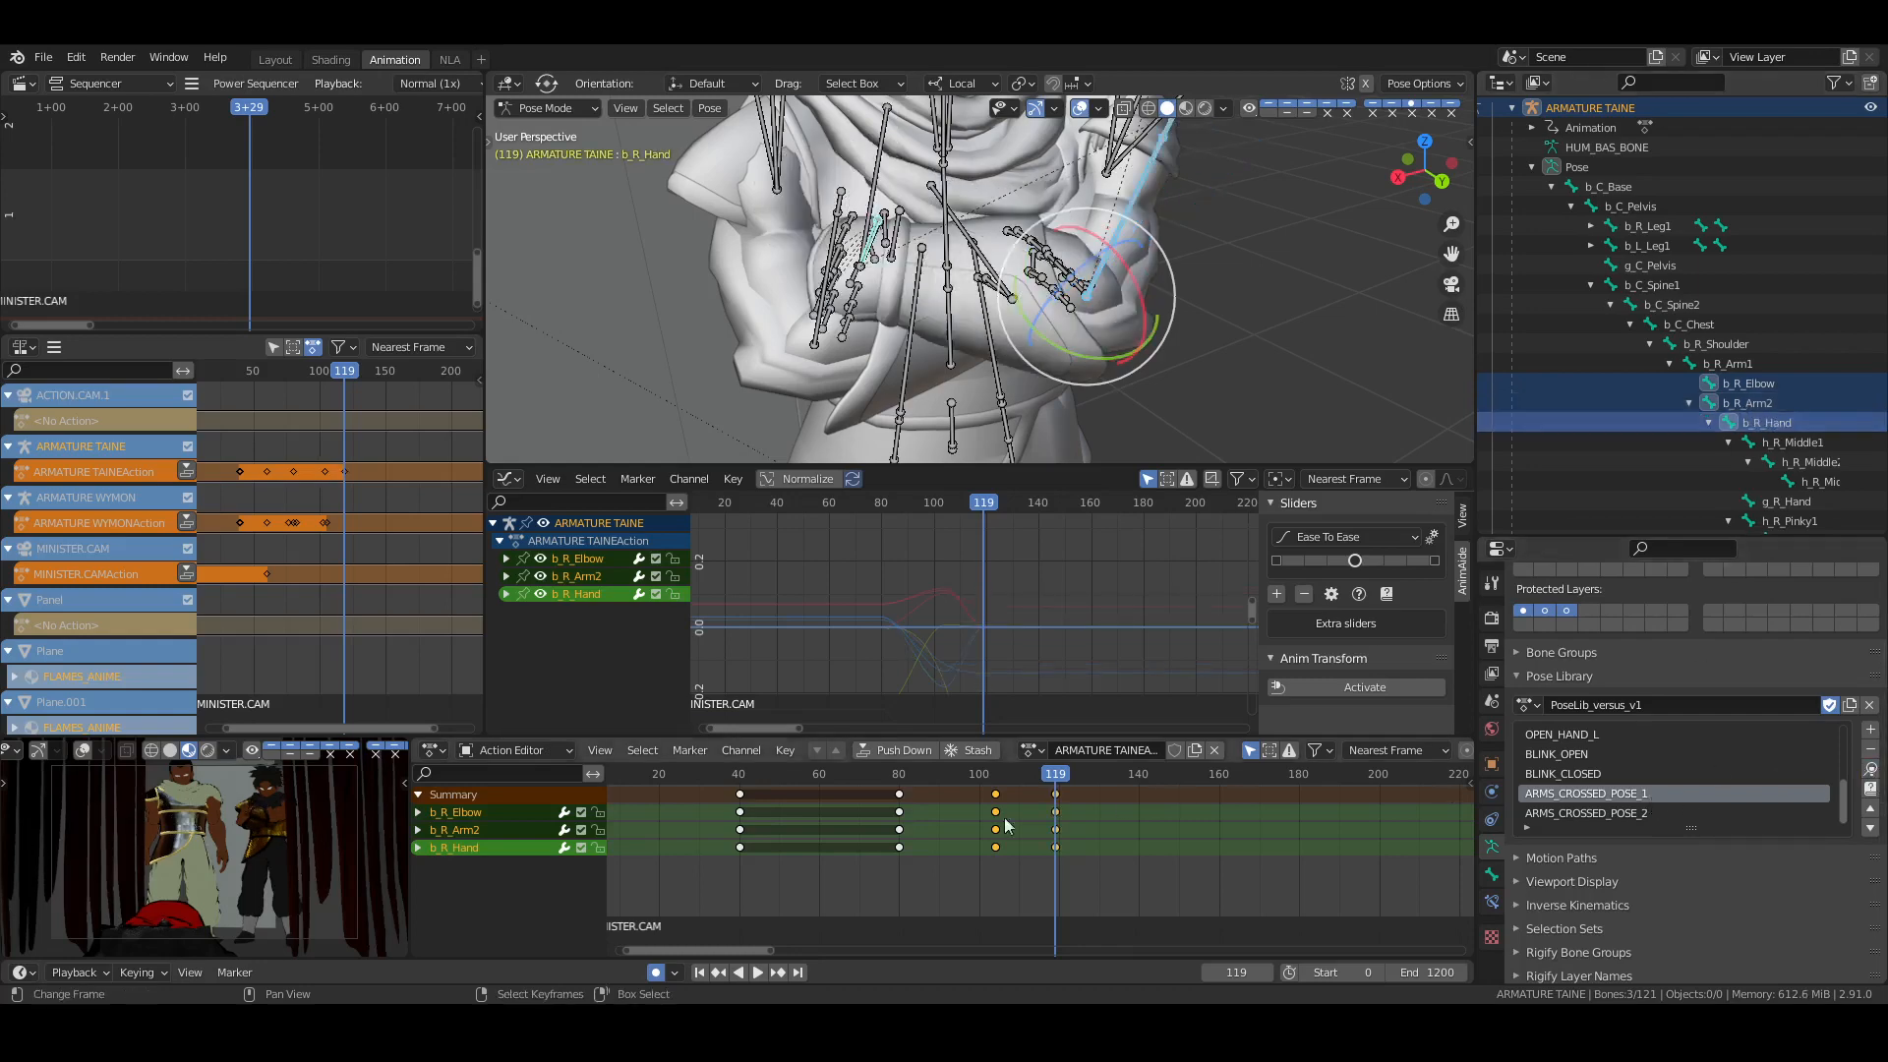
left_click(853, 879)
key("ctrl+s")
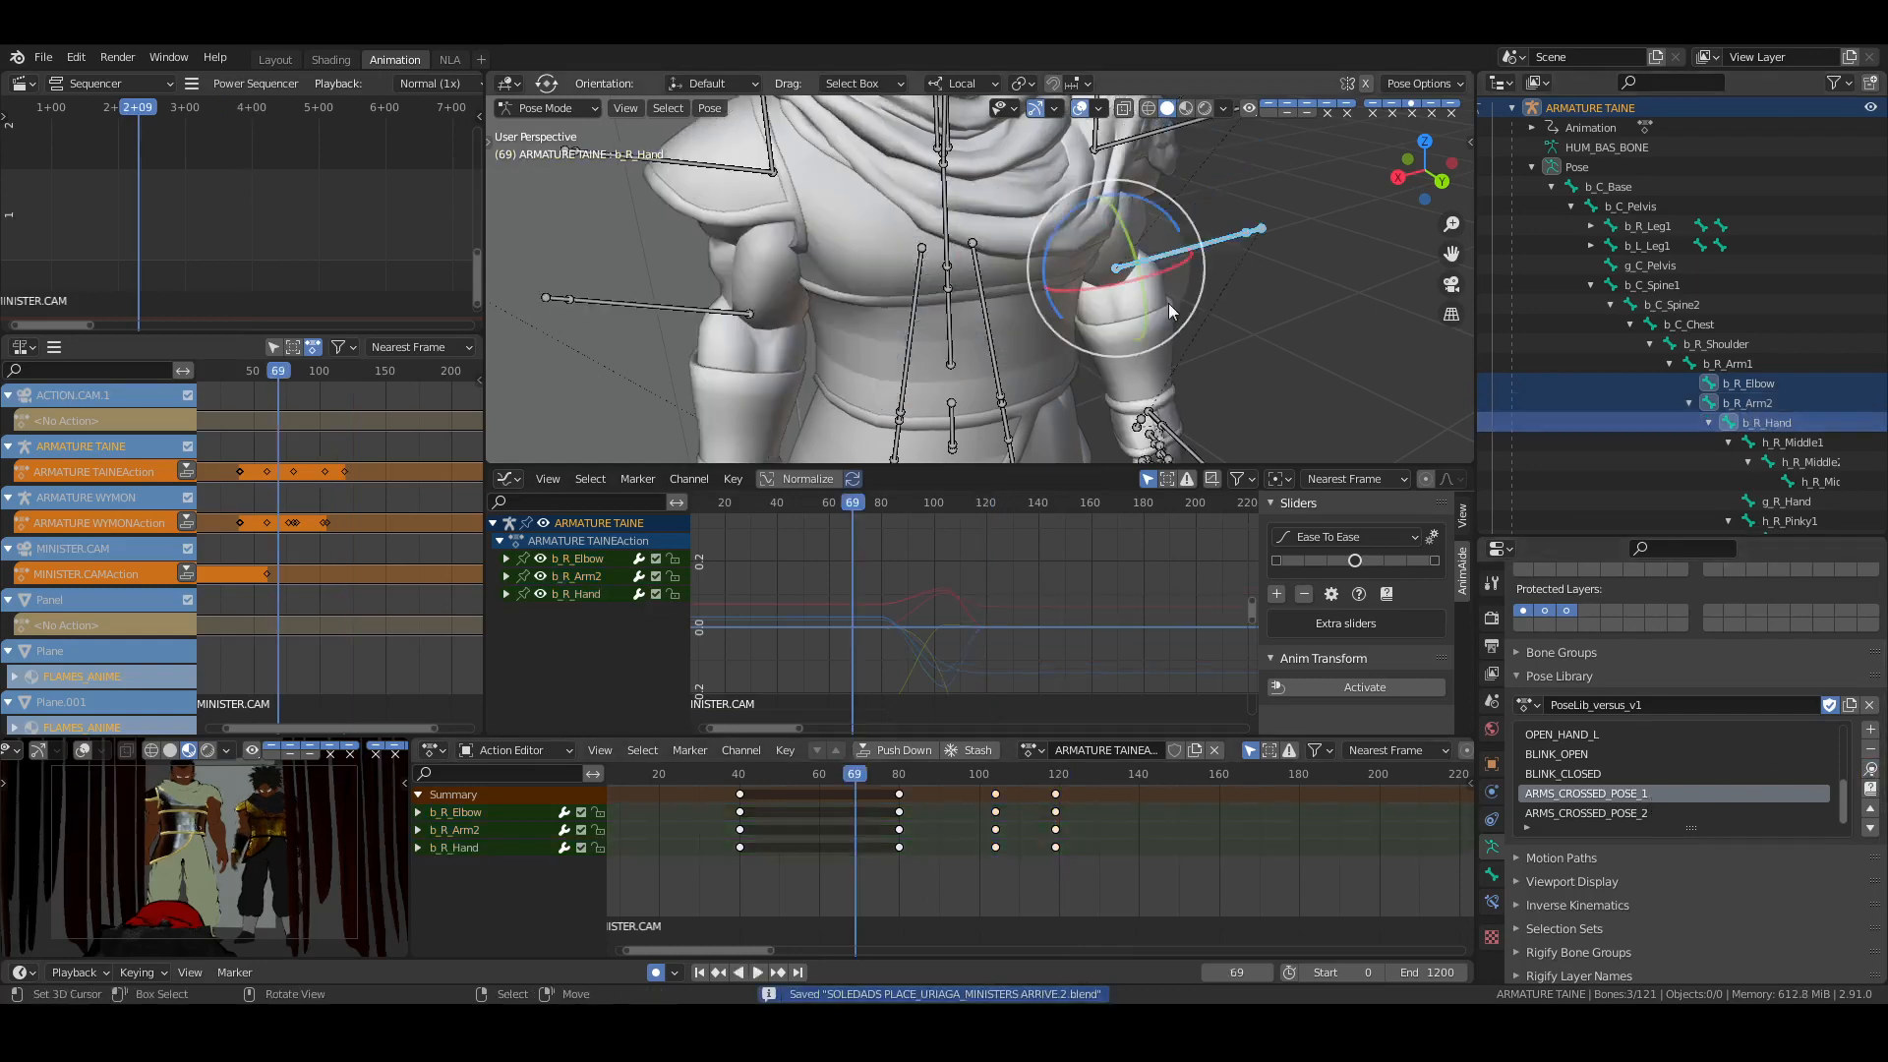
Deselect the bones and play the shot to frame 130, then replay the arm crossing around frame 100
left_click(1254, 326)
key("space")
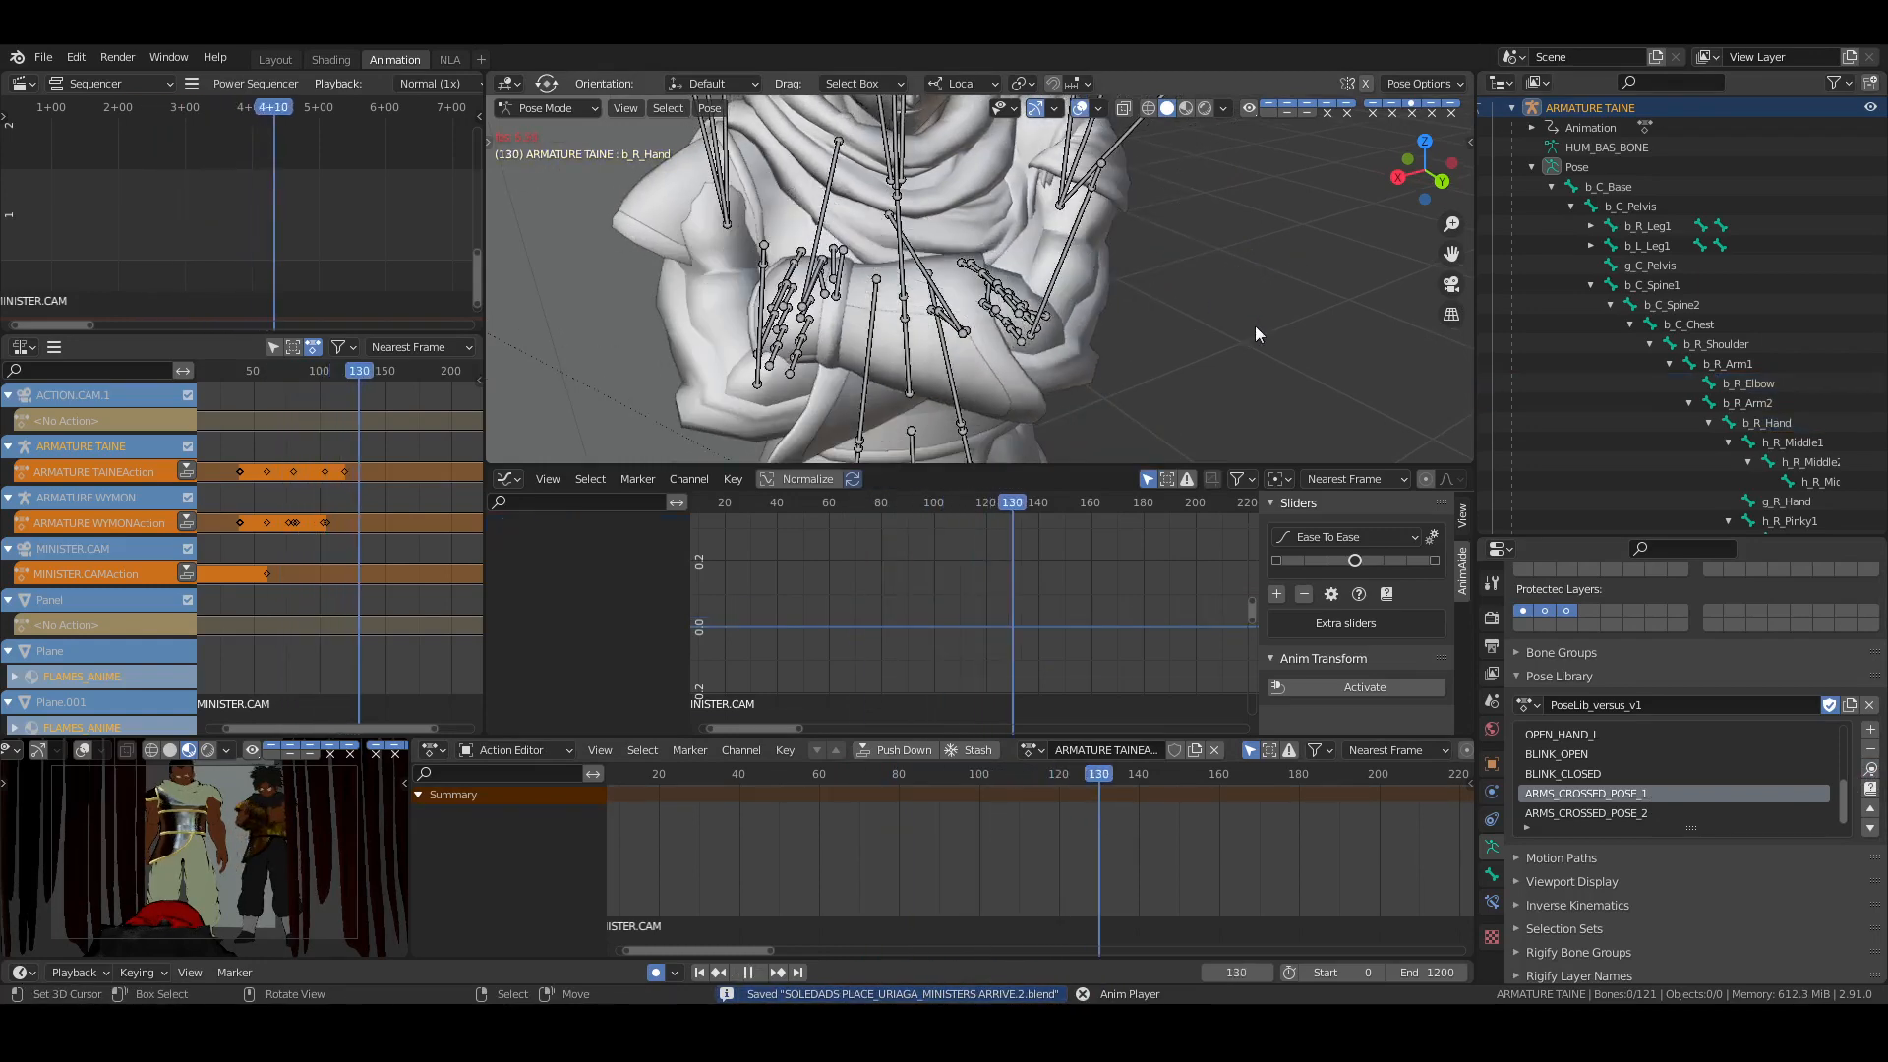
key("space")
left_click_drag(944, 861, 991, 861)
key("space")
Reselect b_R_Elbow, b_R_Arm2 and b_R_Hand, snap their frame 119 keyframes to frame 111, and save the file
left_click_drag(1134, 239, 1079, 320)
middle_click_drag(1080, 339, 1117, 323)
left_click(1777, 422, "ctrl")
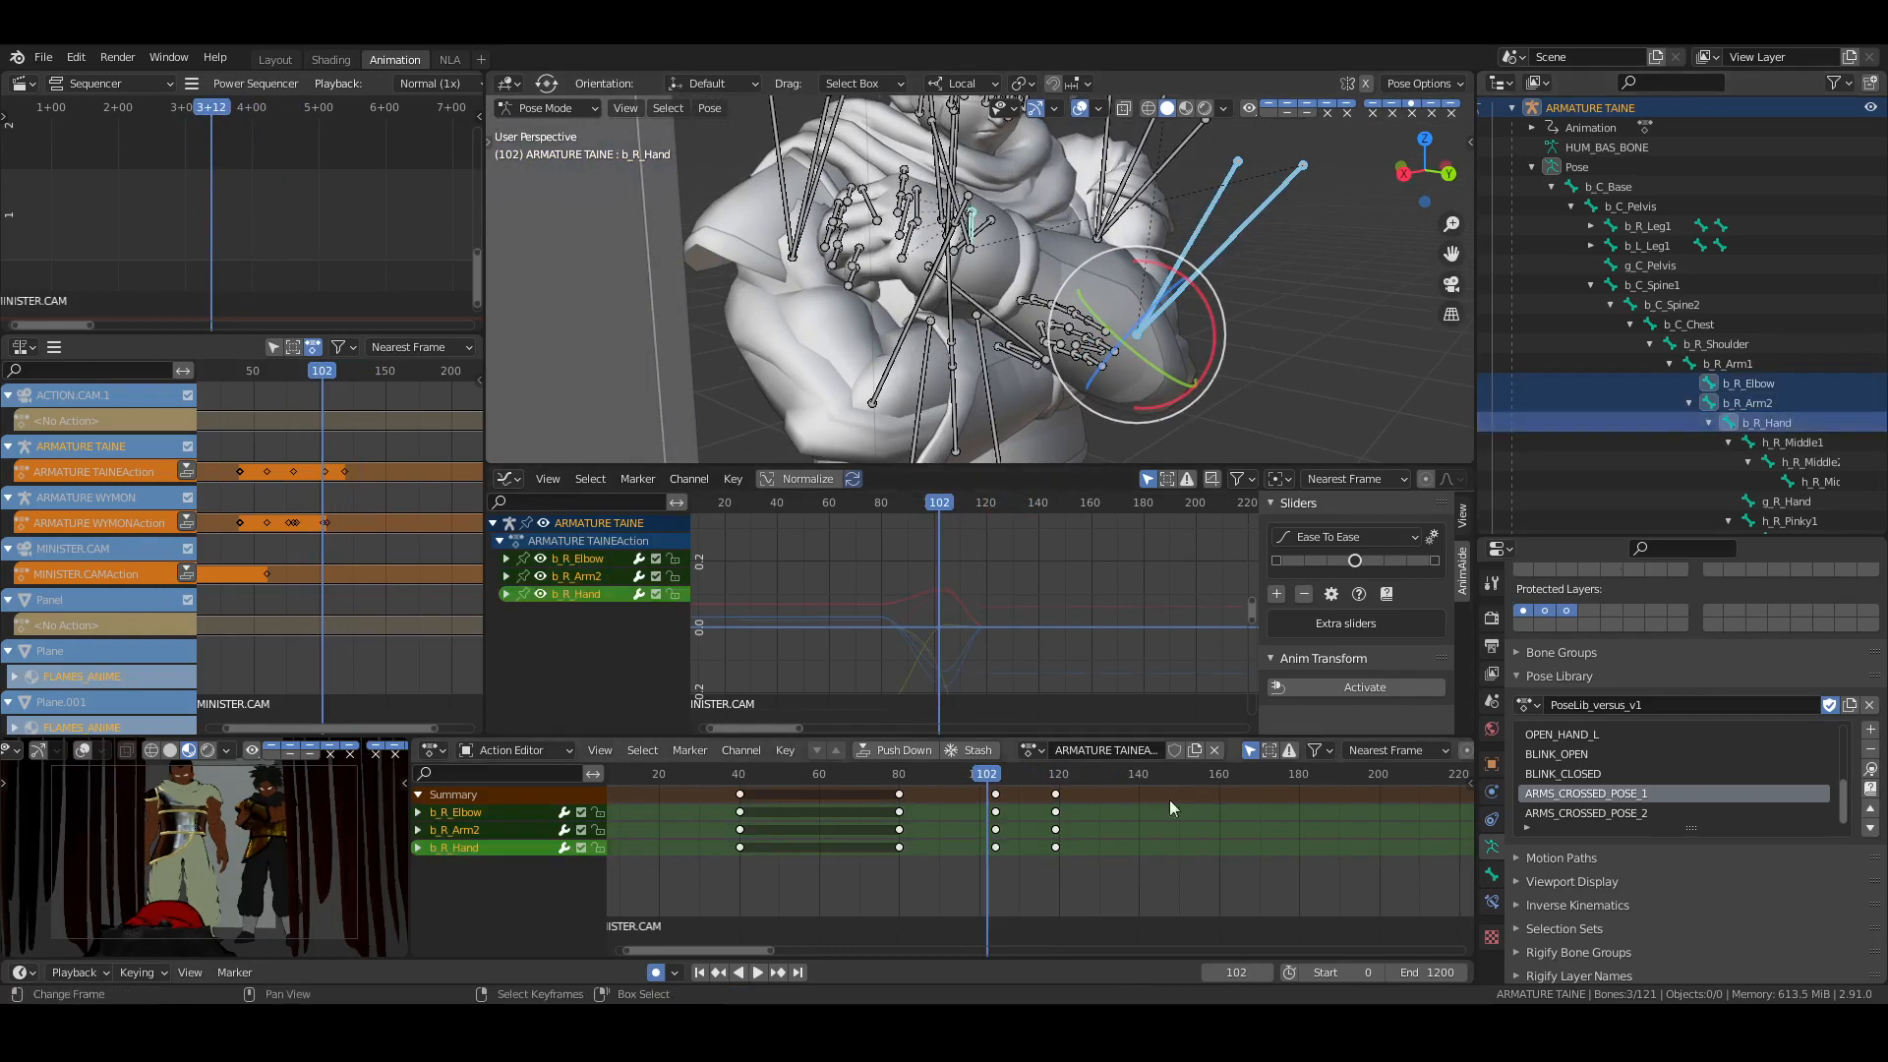
key("space")
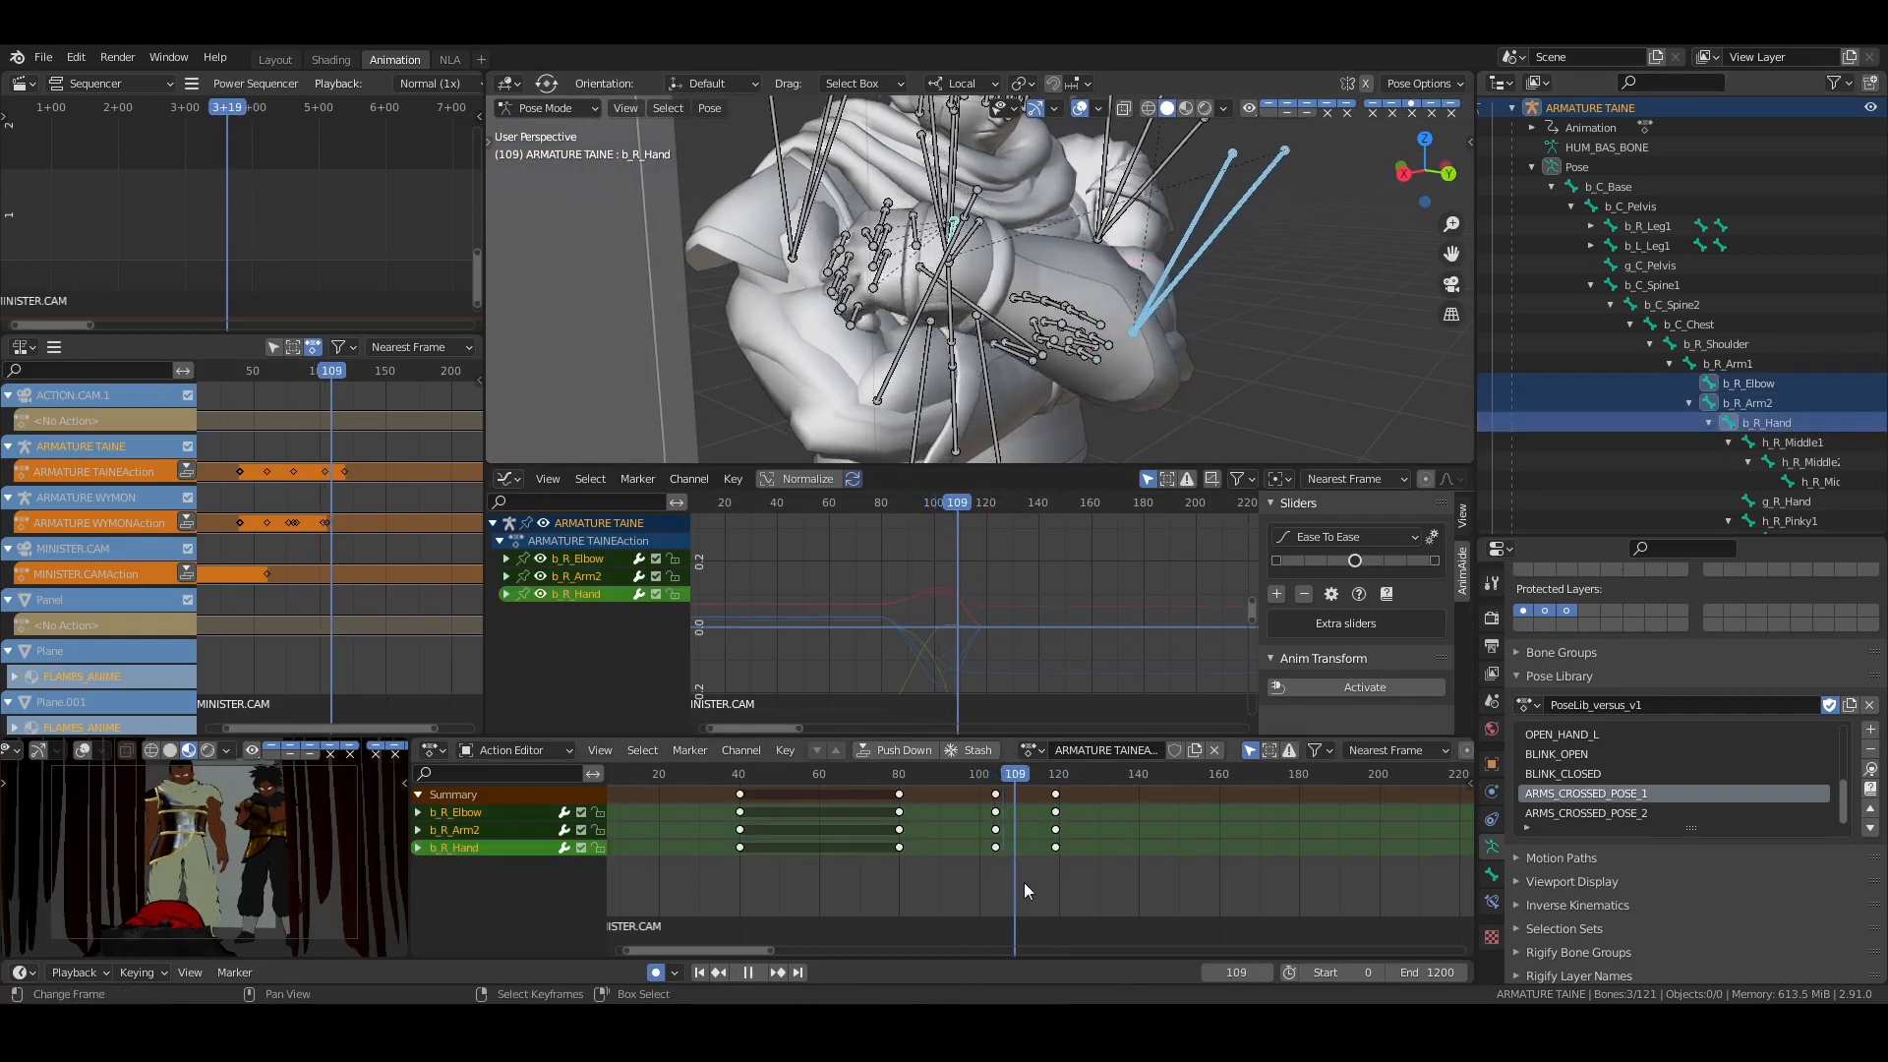
key("space")
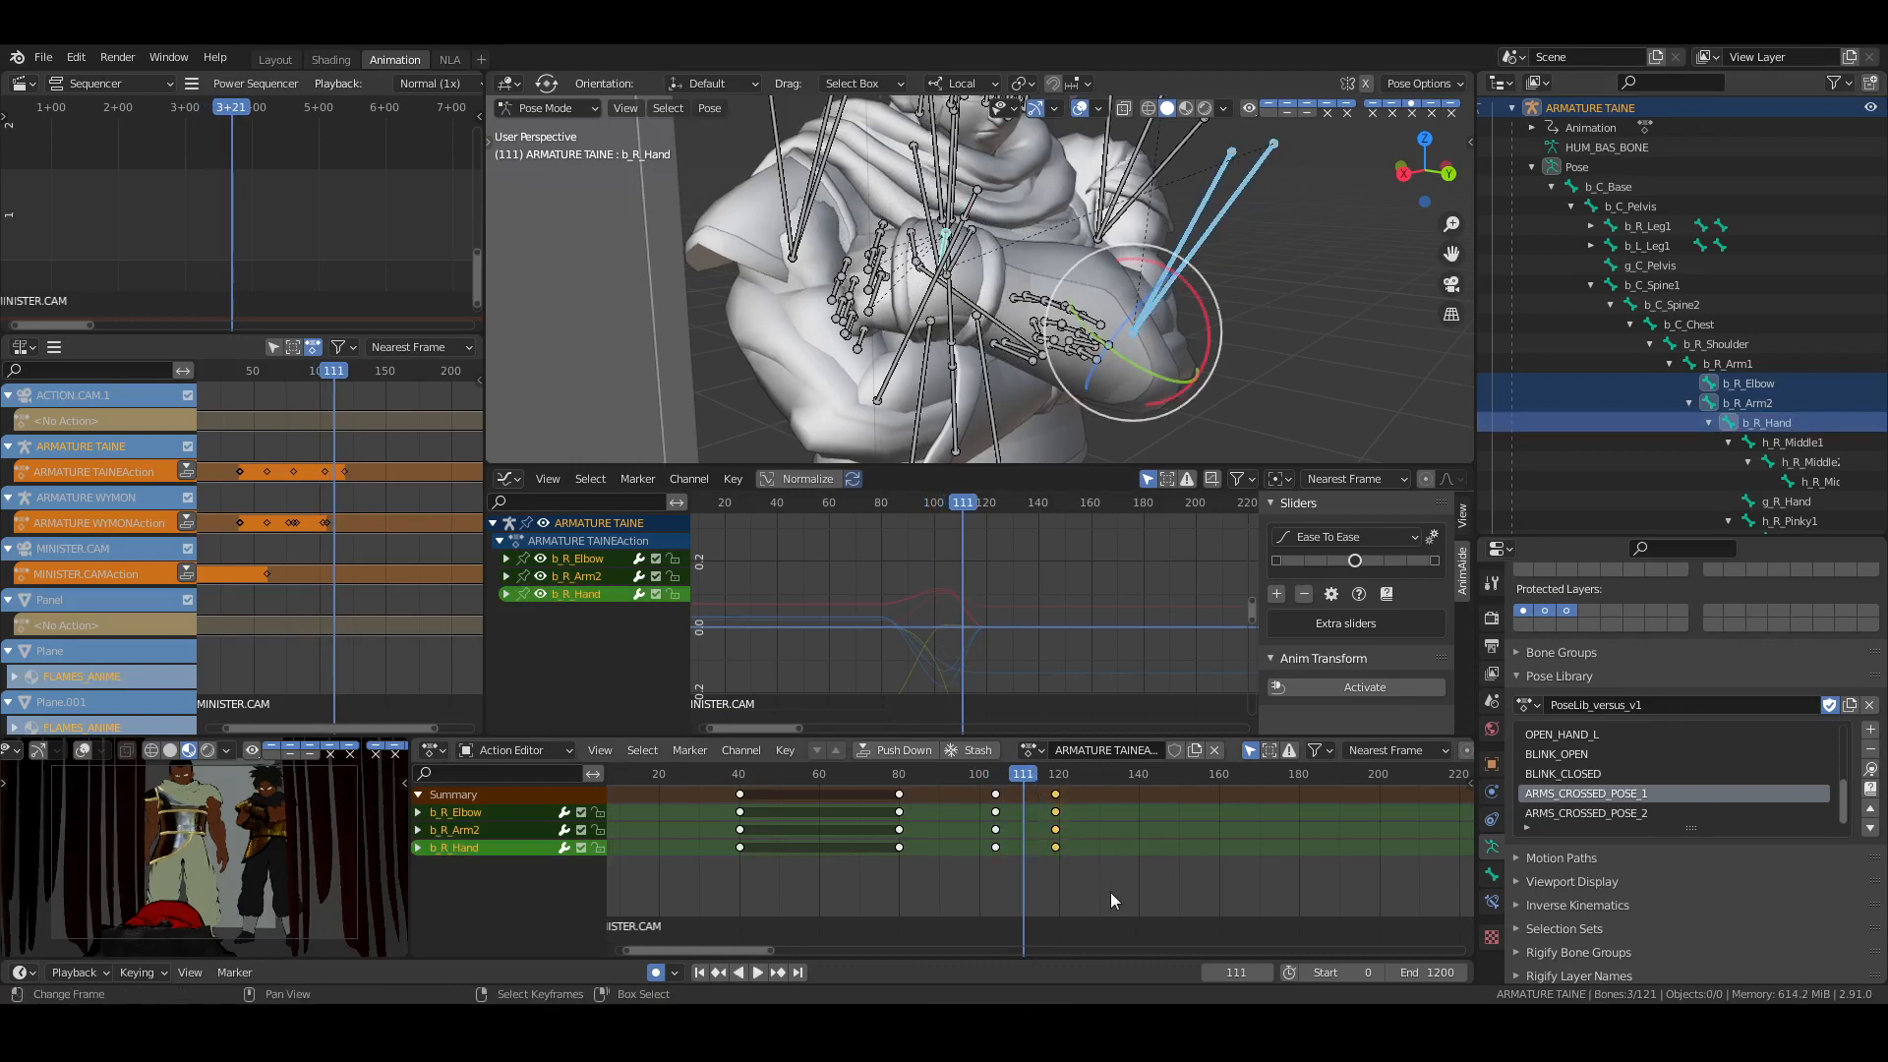
key("shift+s")
left_click(843, 873)
right_click(1111, 858)
key("ctrl+s")
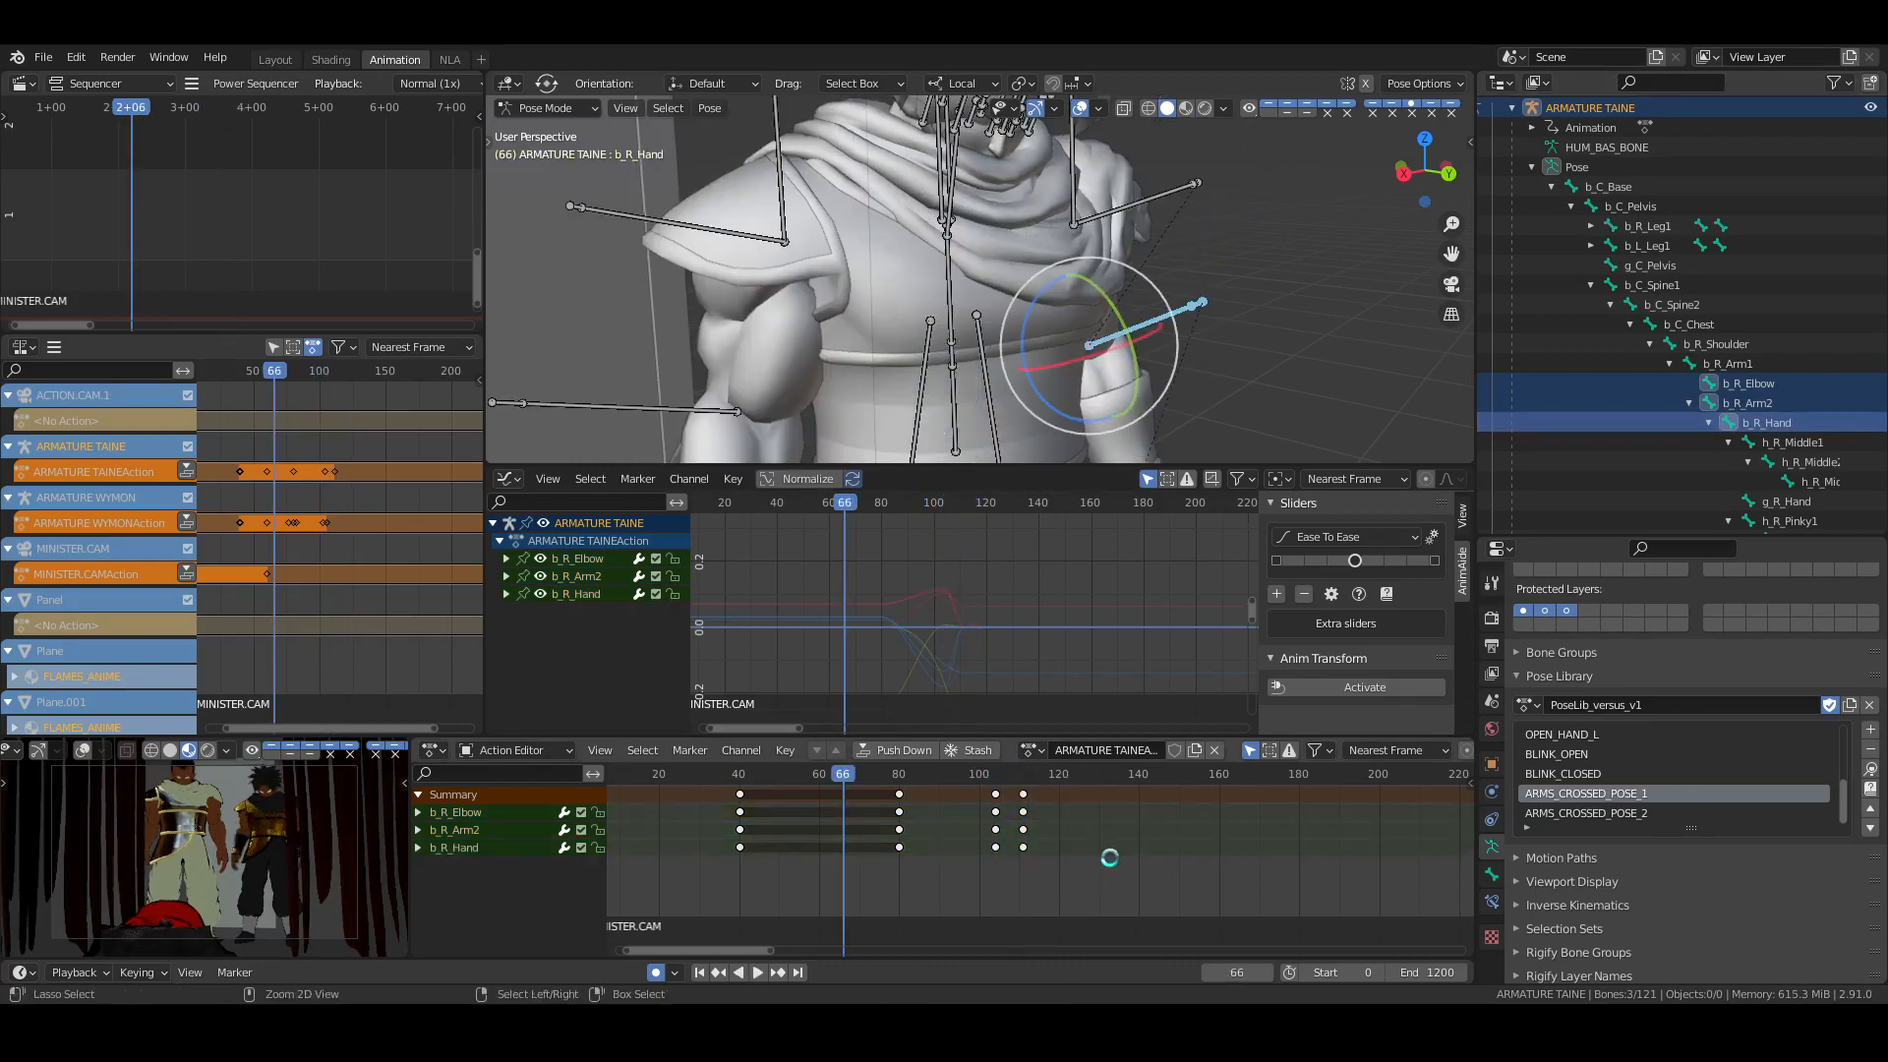
Play the arm crossing, move the right-arm keyframes at frame 111 to frame 114, and replay the motion to check the timing
key("space")
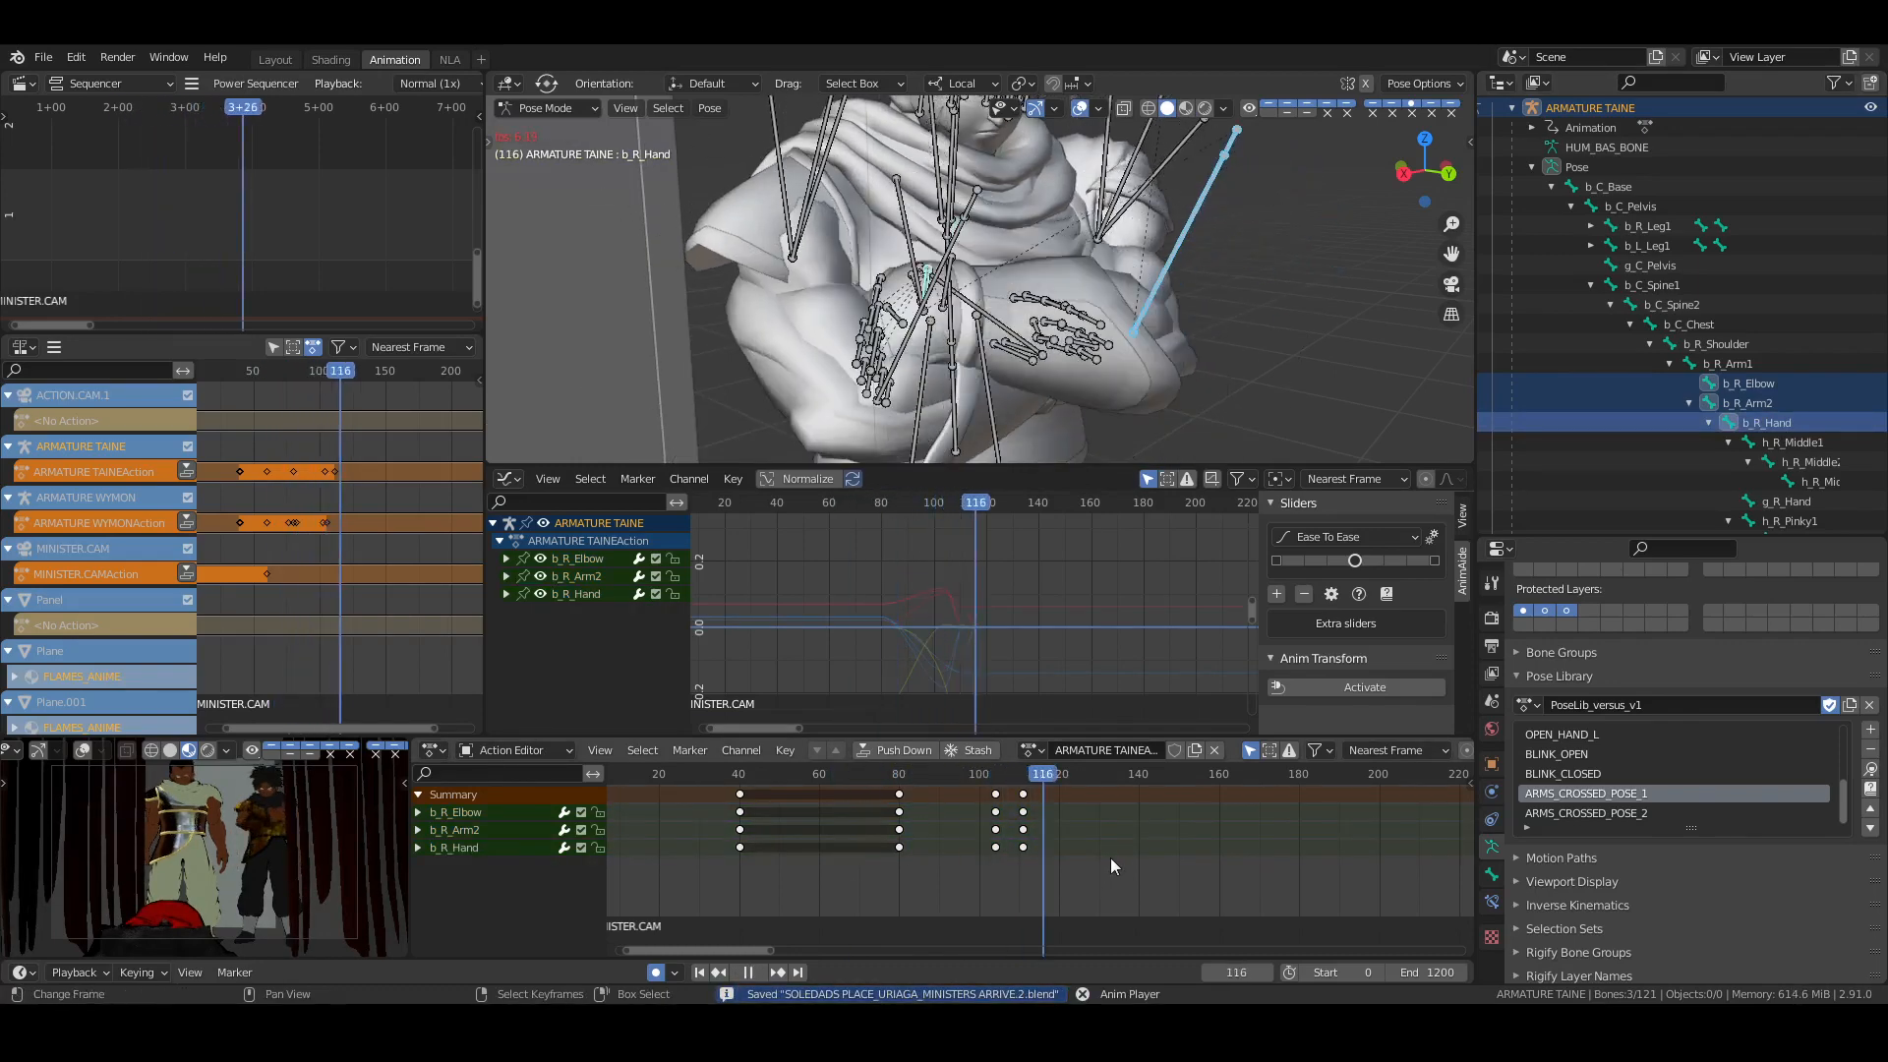
key("space")
left_click(1023, 794)
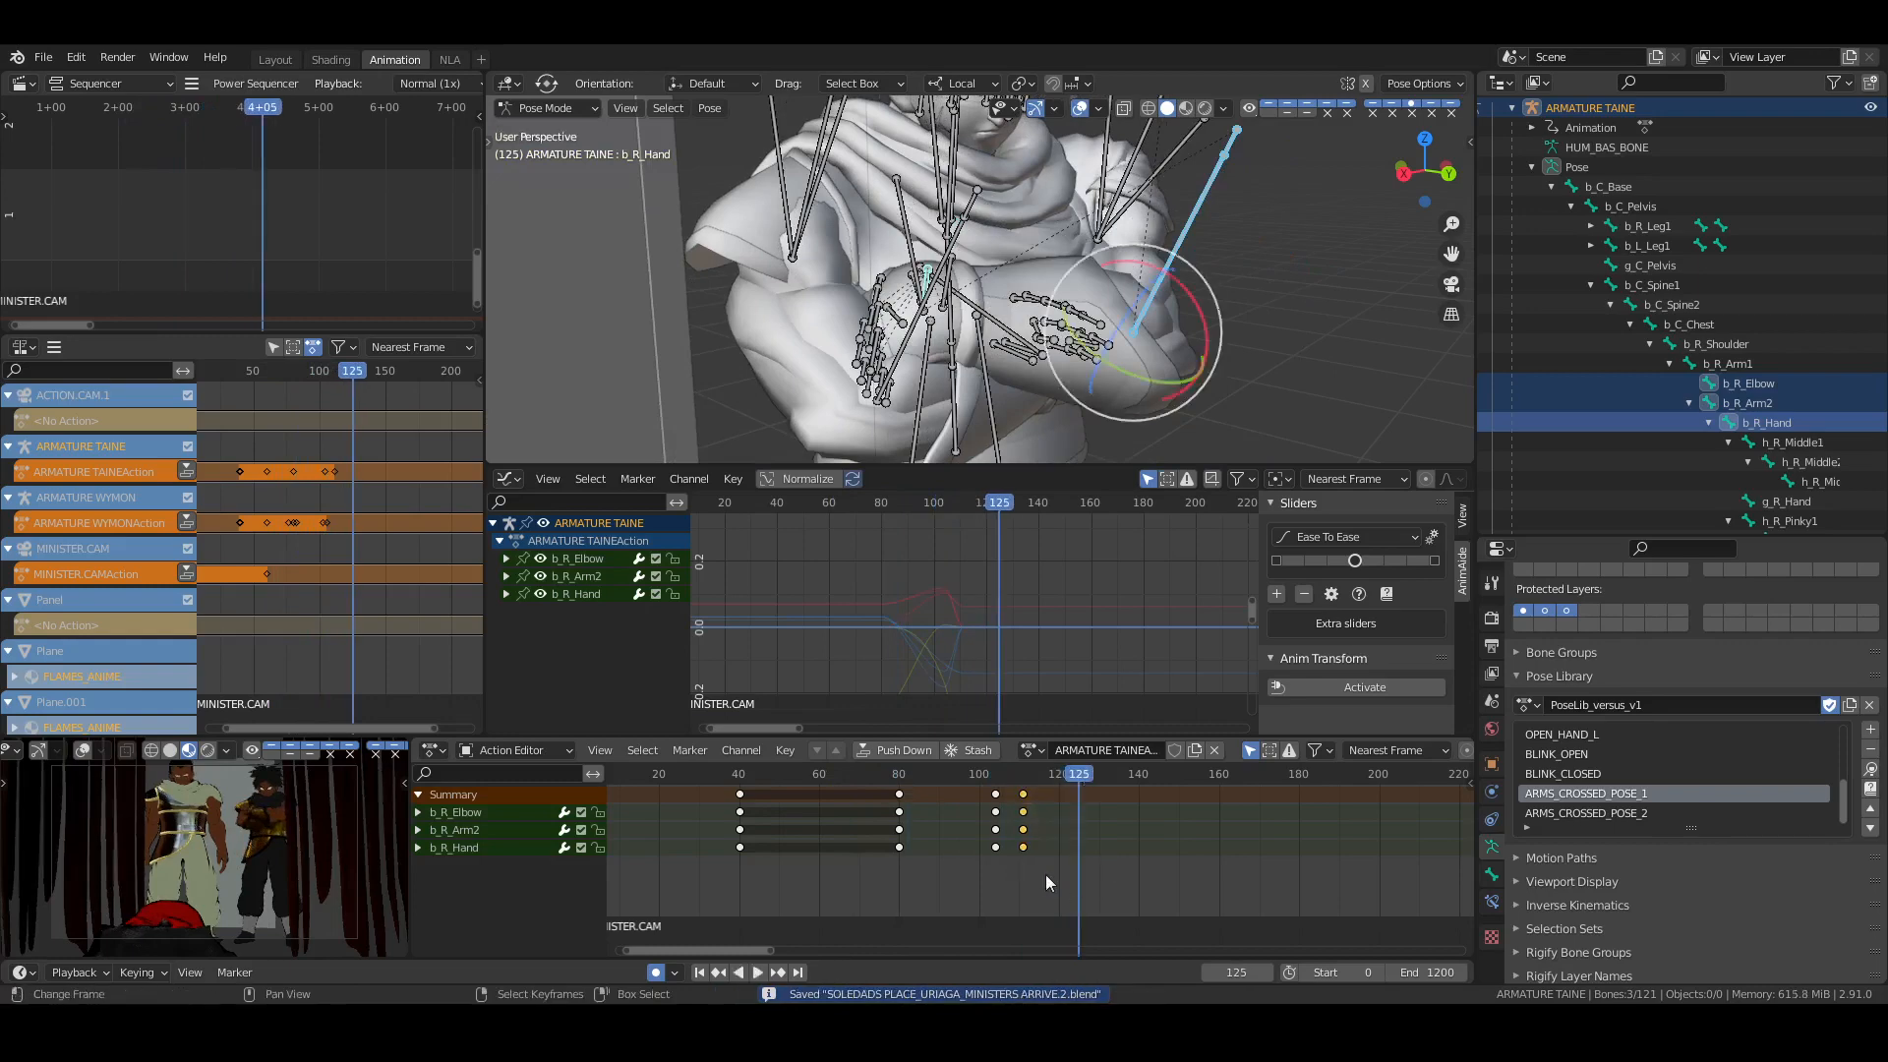
key("g")
left_click(1046, 870)
left_click(970, 864)
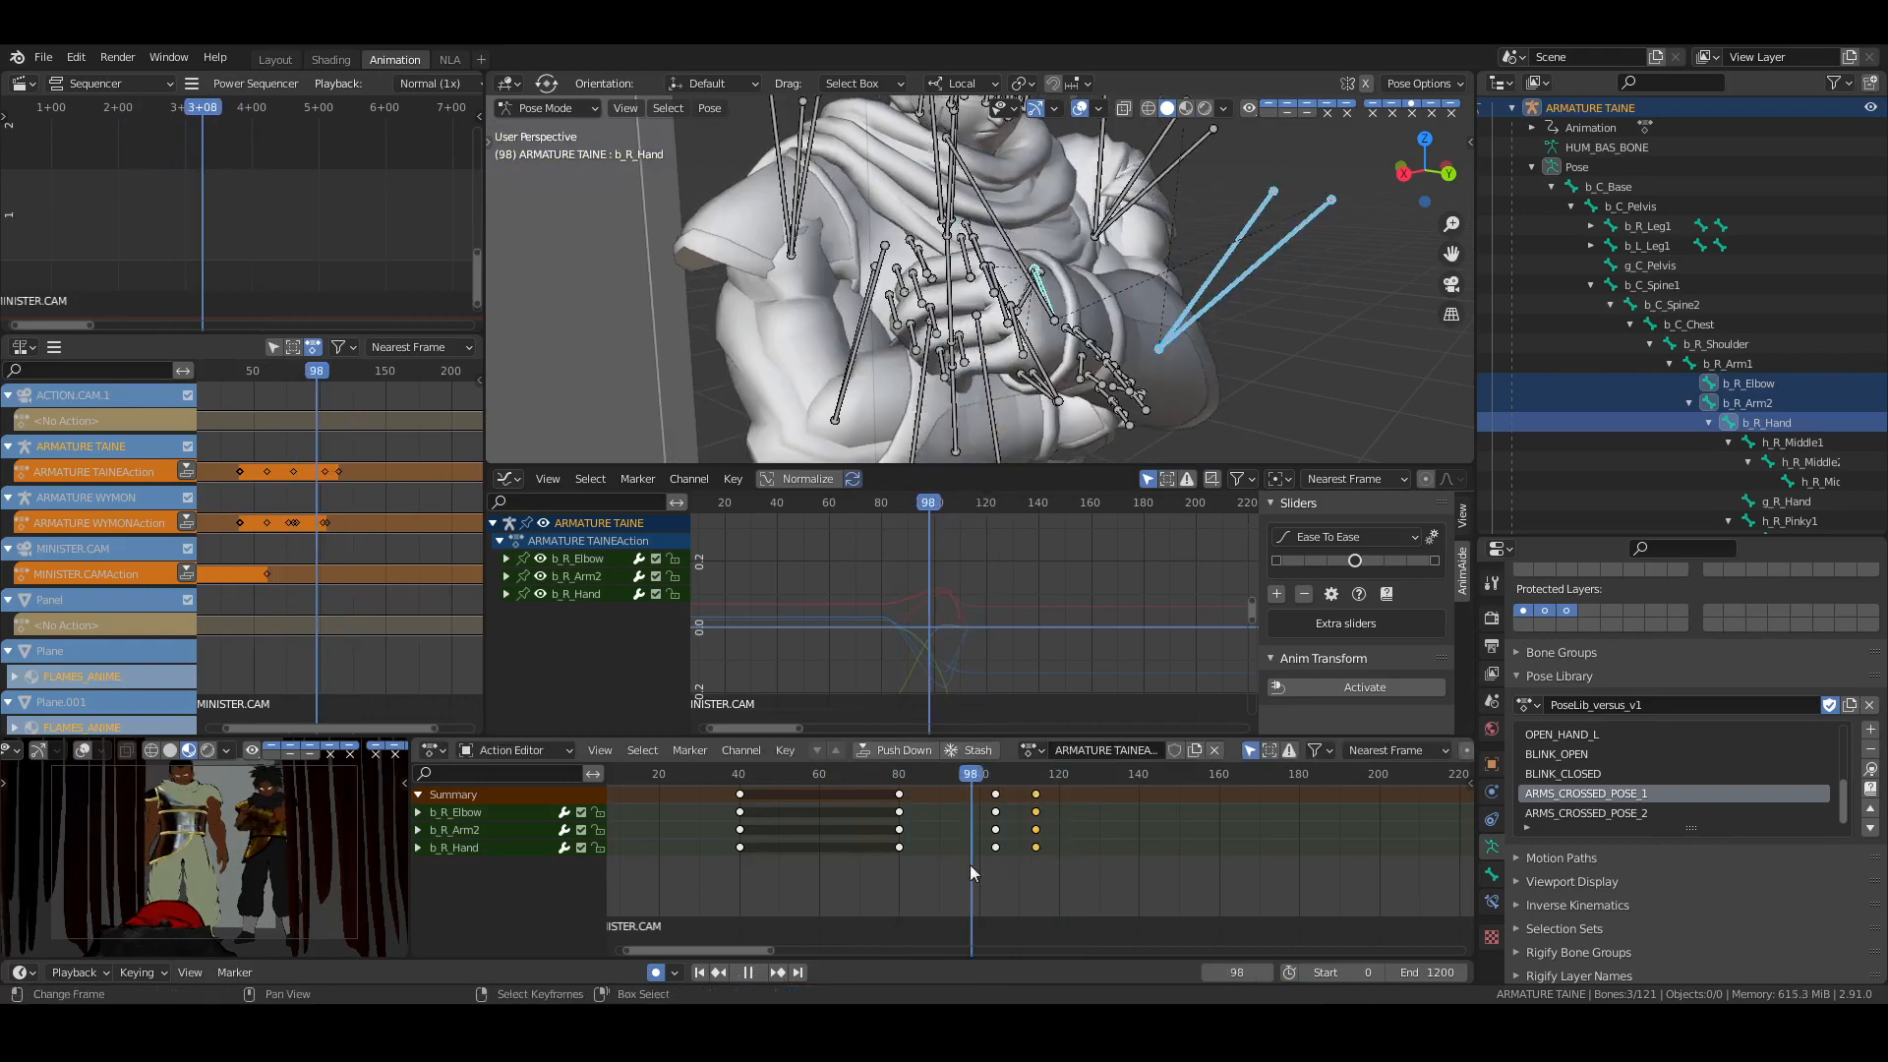
key("space")
key("space")
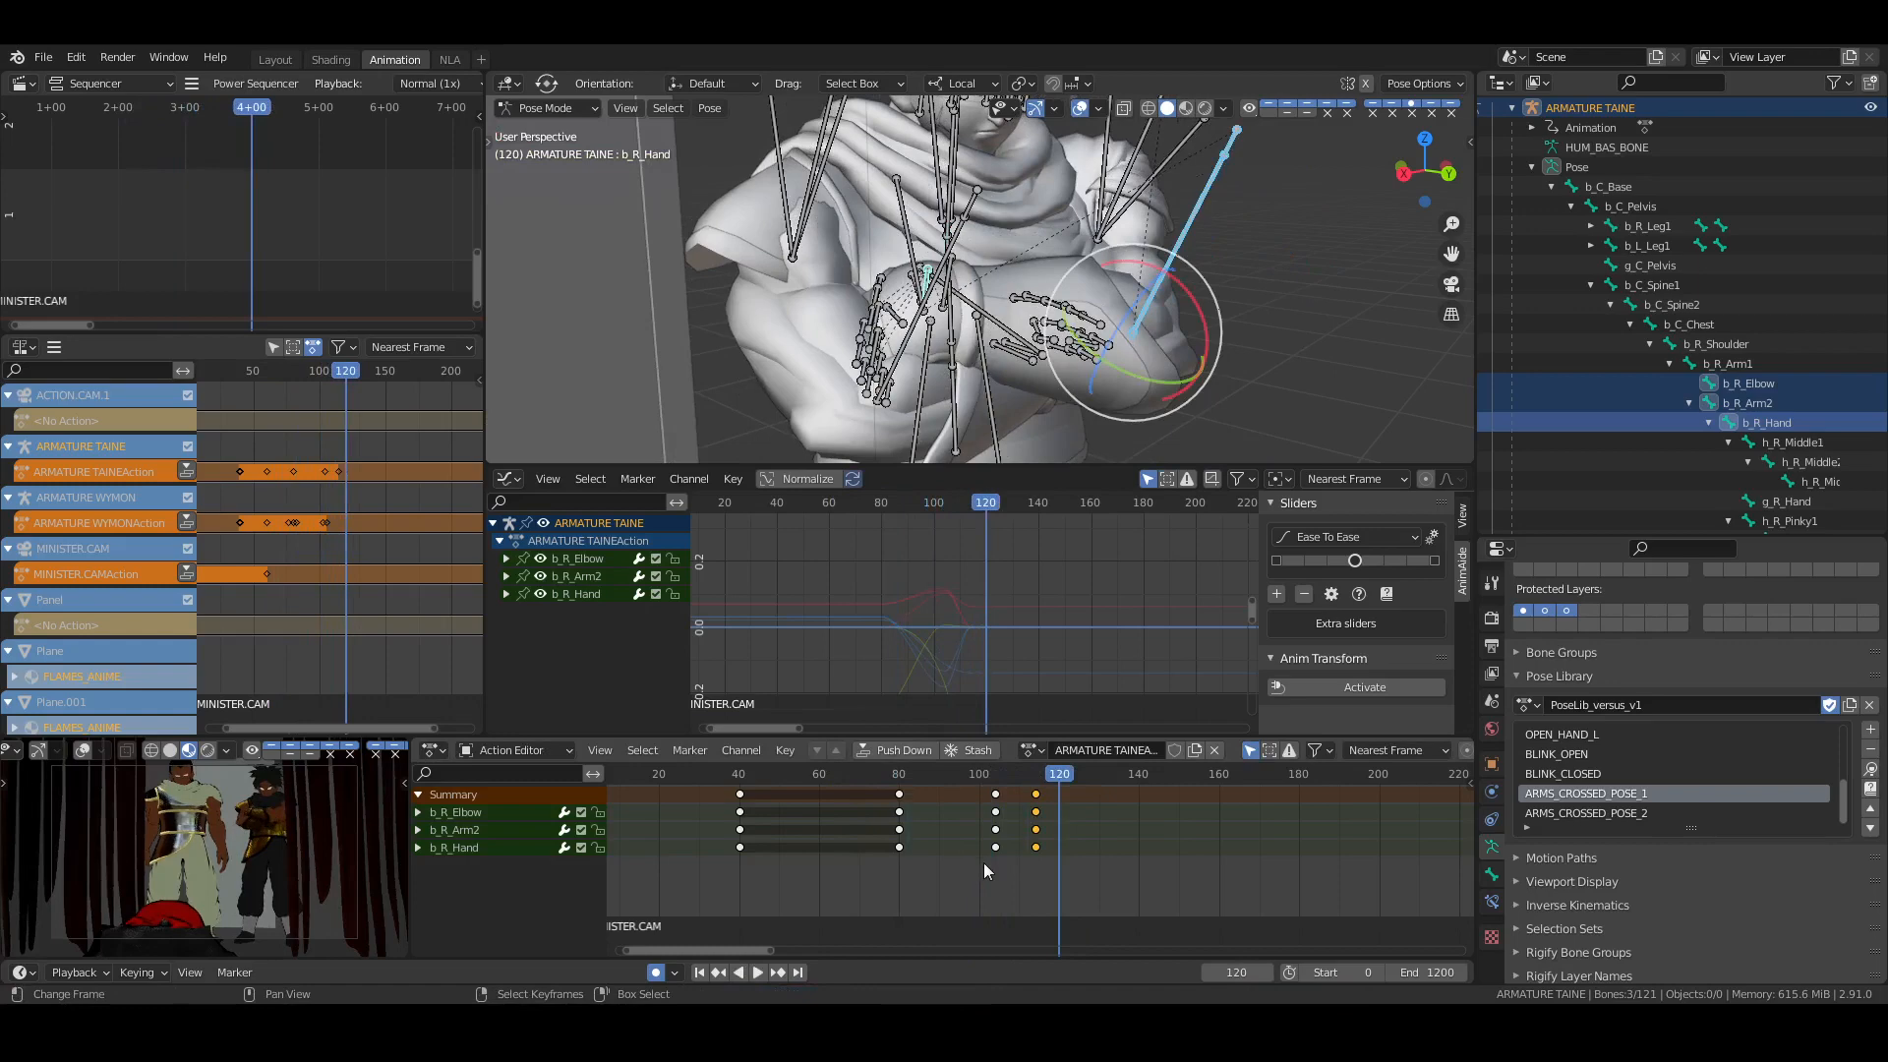
Move the right-arm keyframes at frame 104 four frames earlier to frame 100
left_click(981, 863)
right_click_drag(1020, 776, 999, 875)
left_click_drag(999, 875, 983, 870)
key("g")
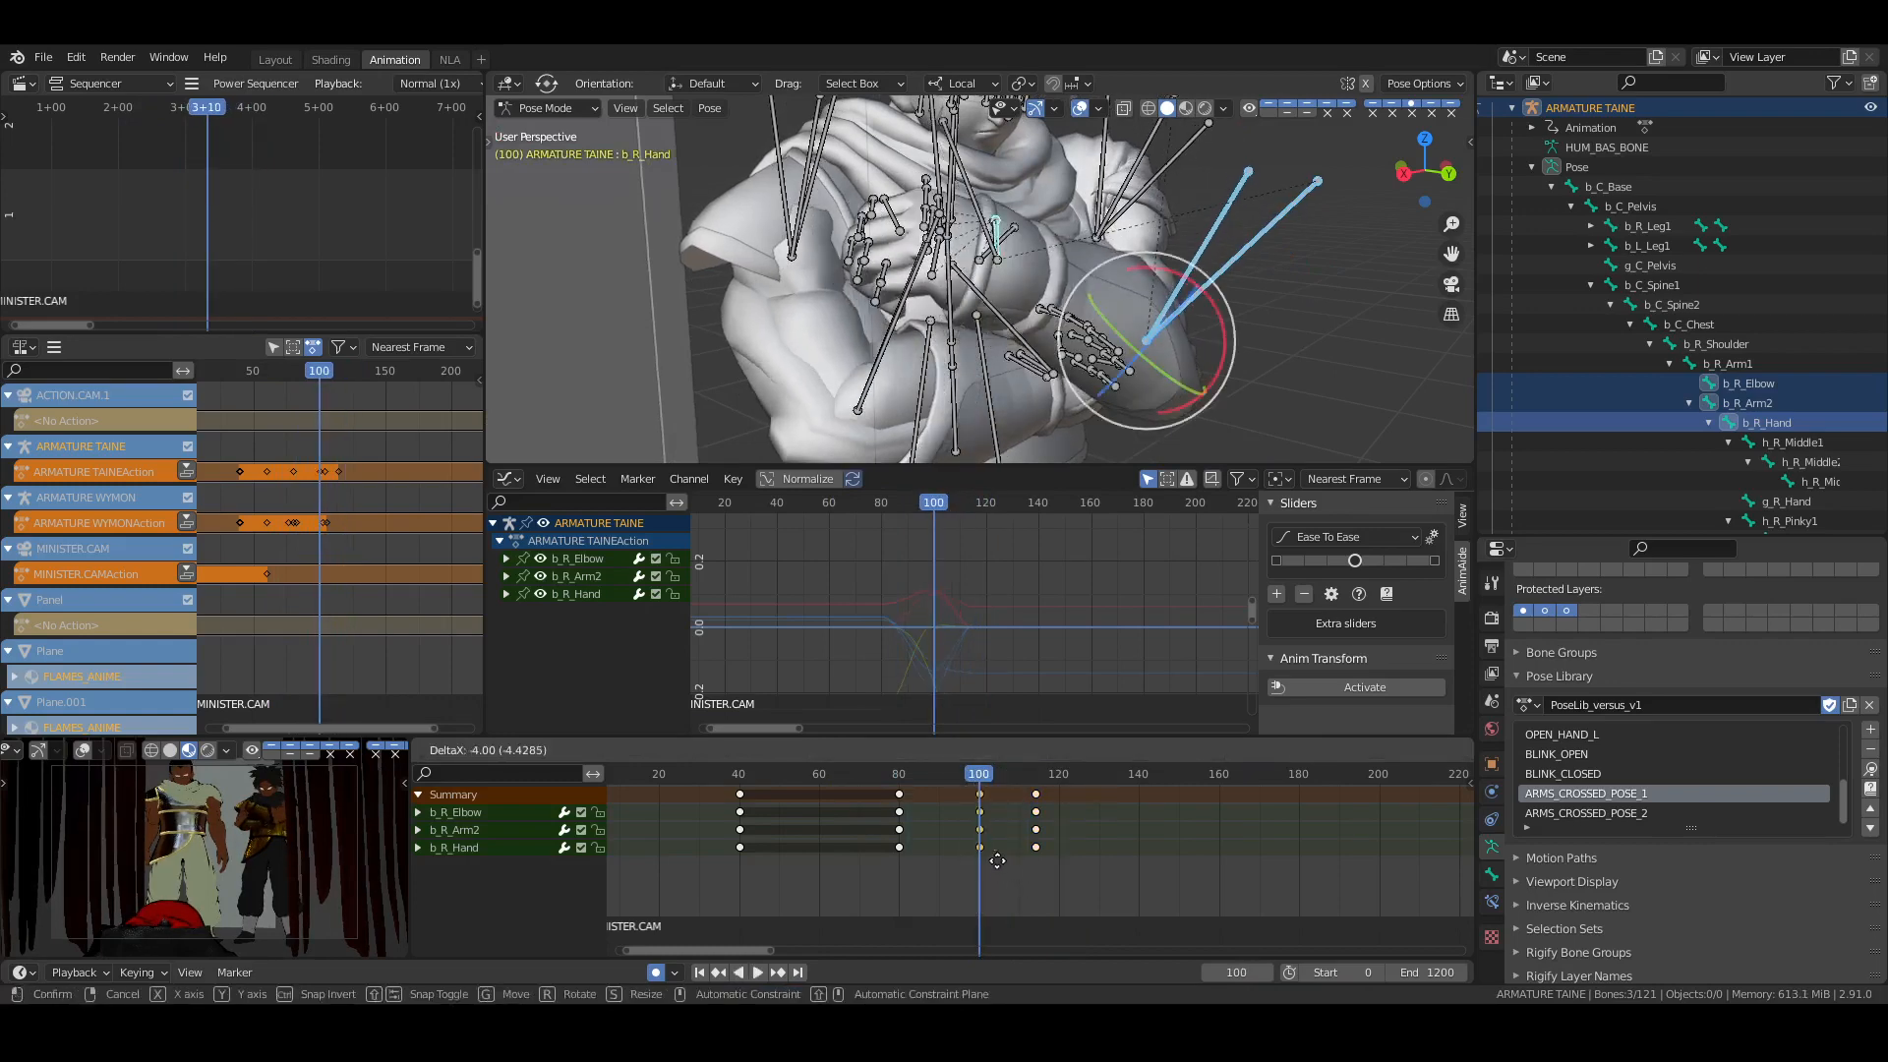
left_click(982, 861)
Save the file and play the retimed arm crossing from about frame 80 to frame 118
key("space")
left_click(894, 865)
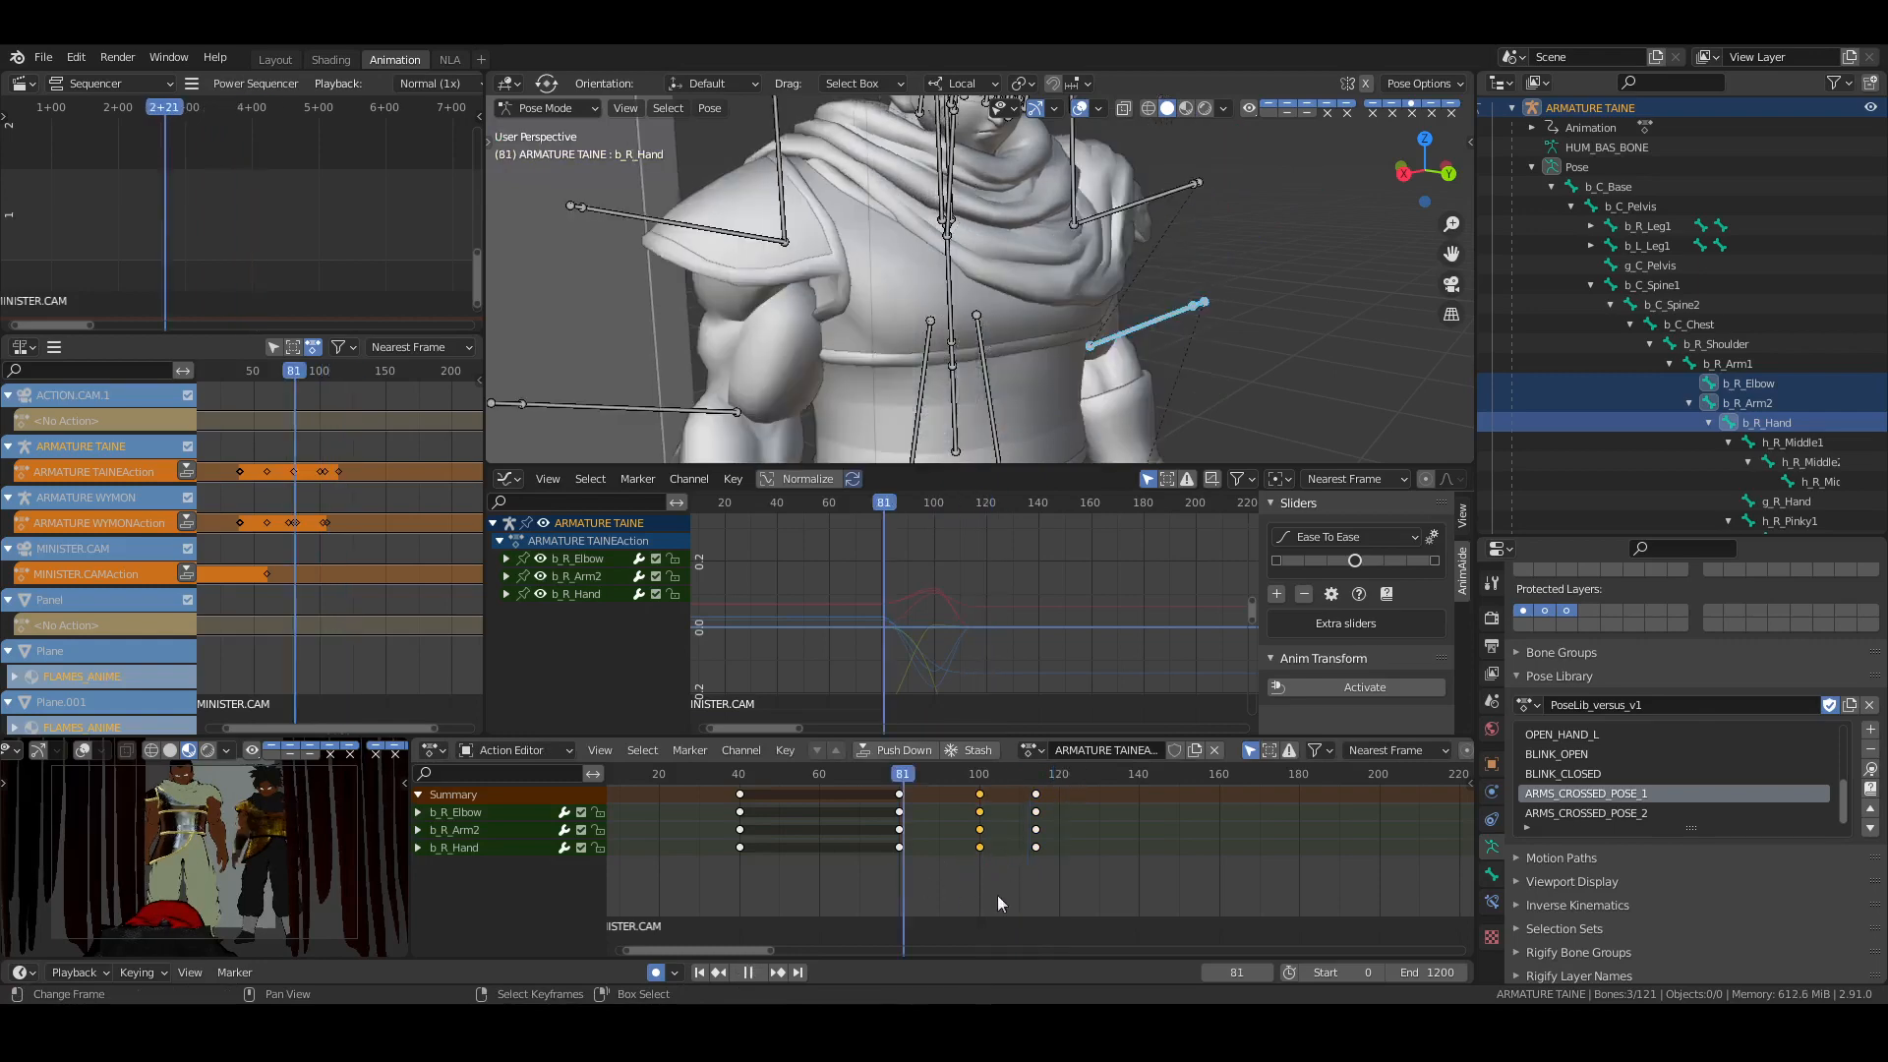
key("alt+a")
key("ctrl+s")
key("space")
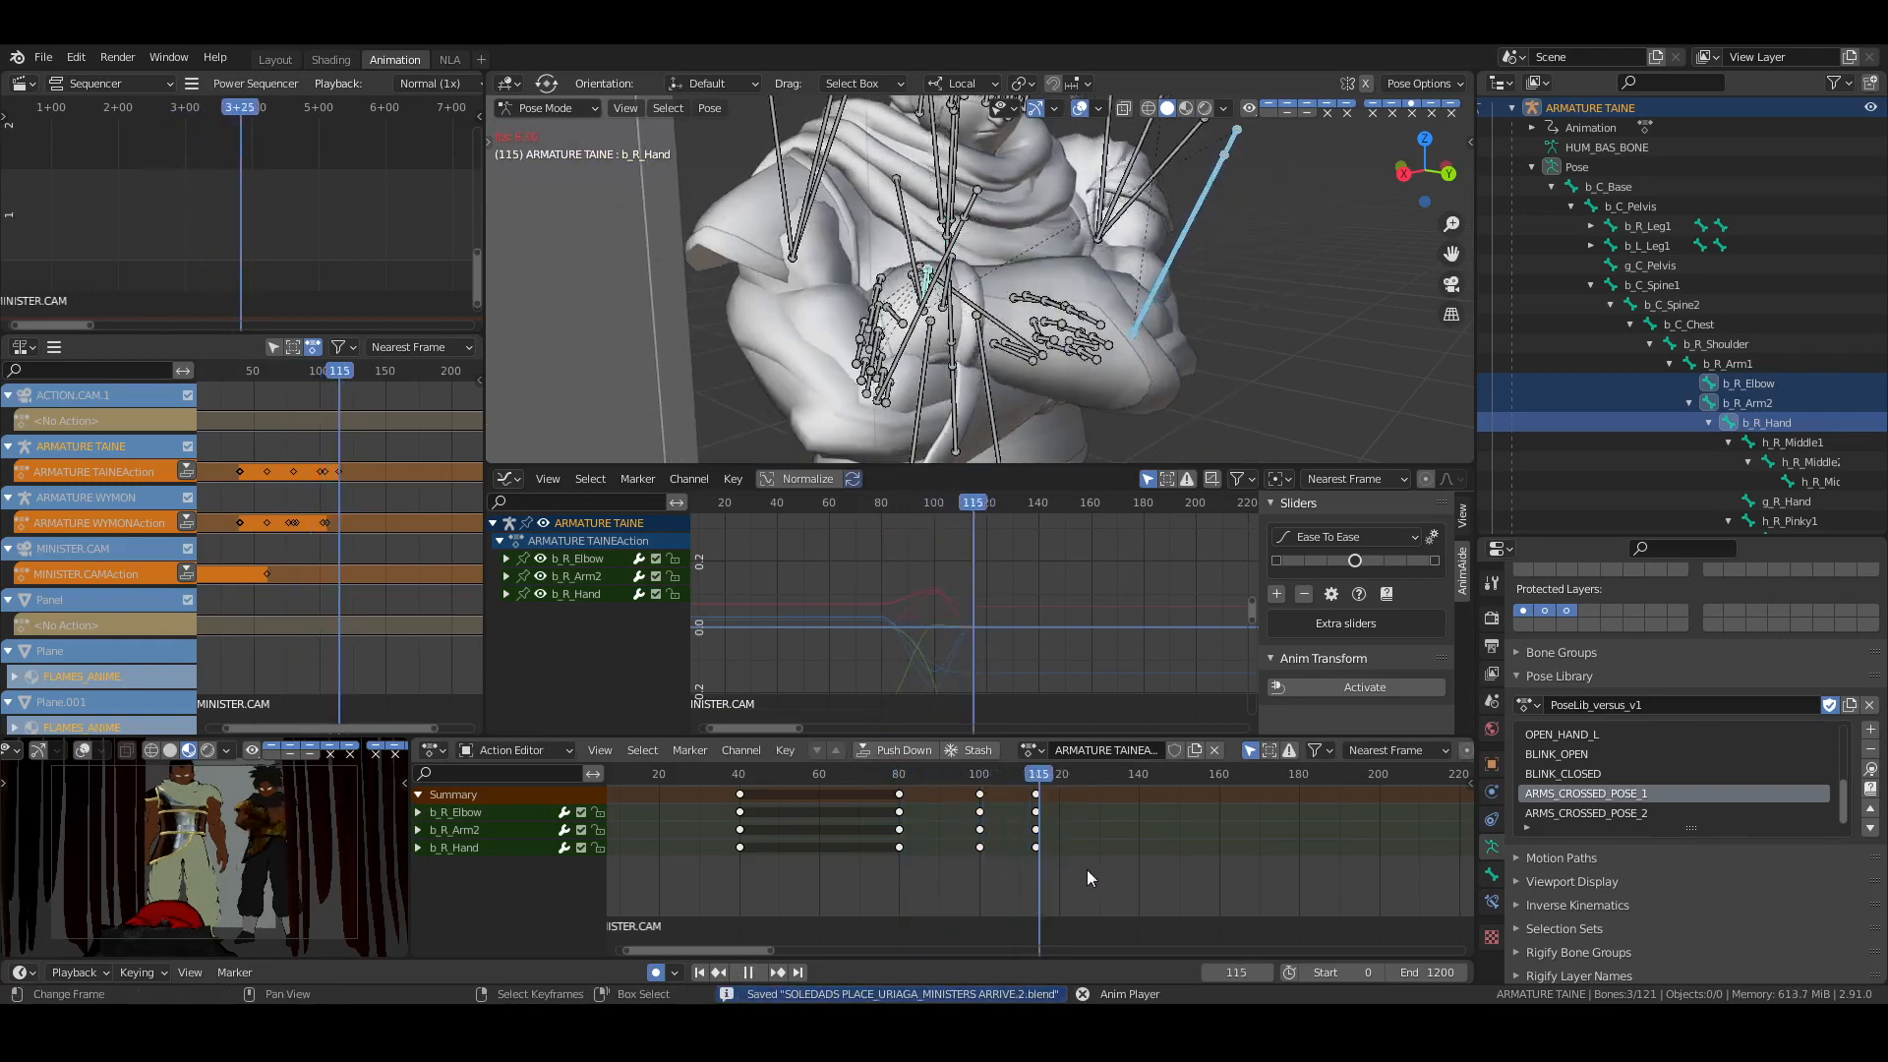
key("space")
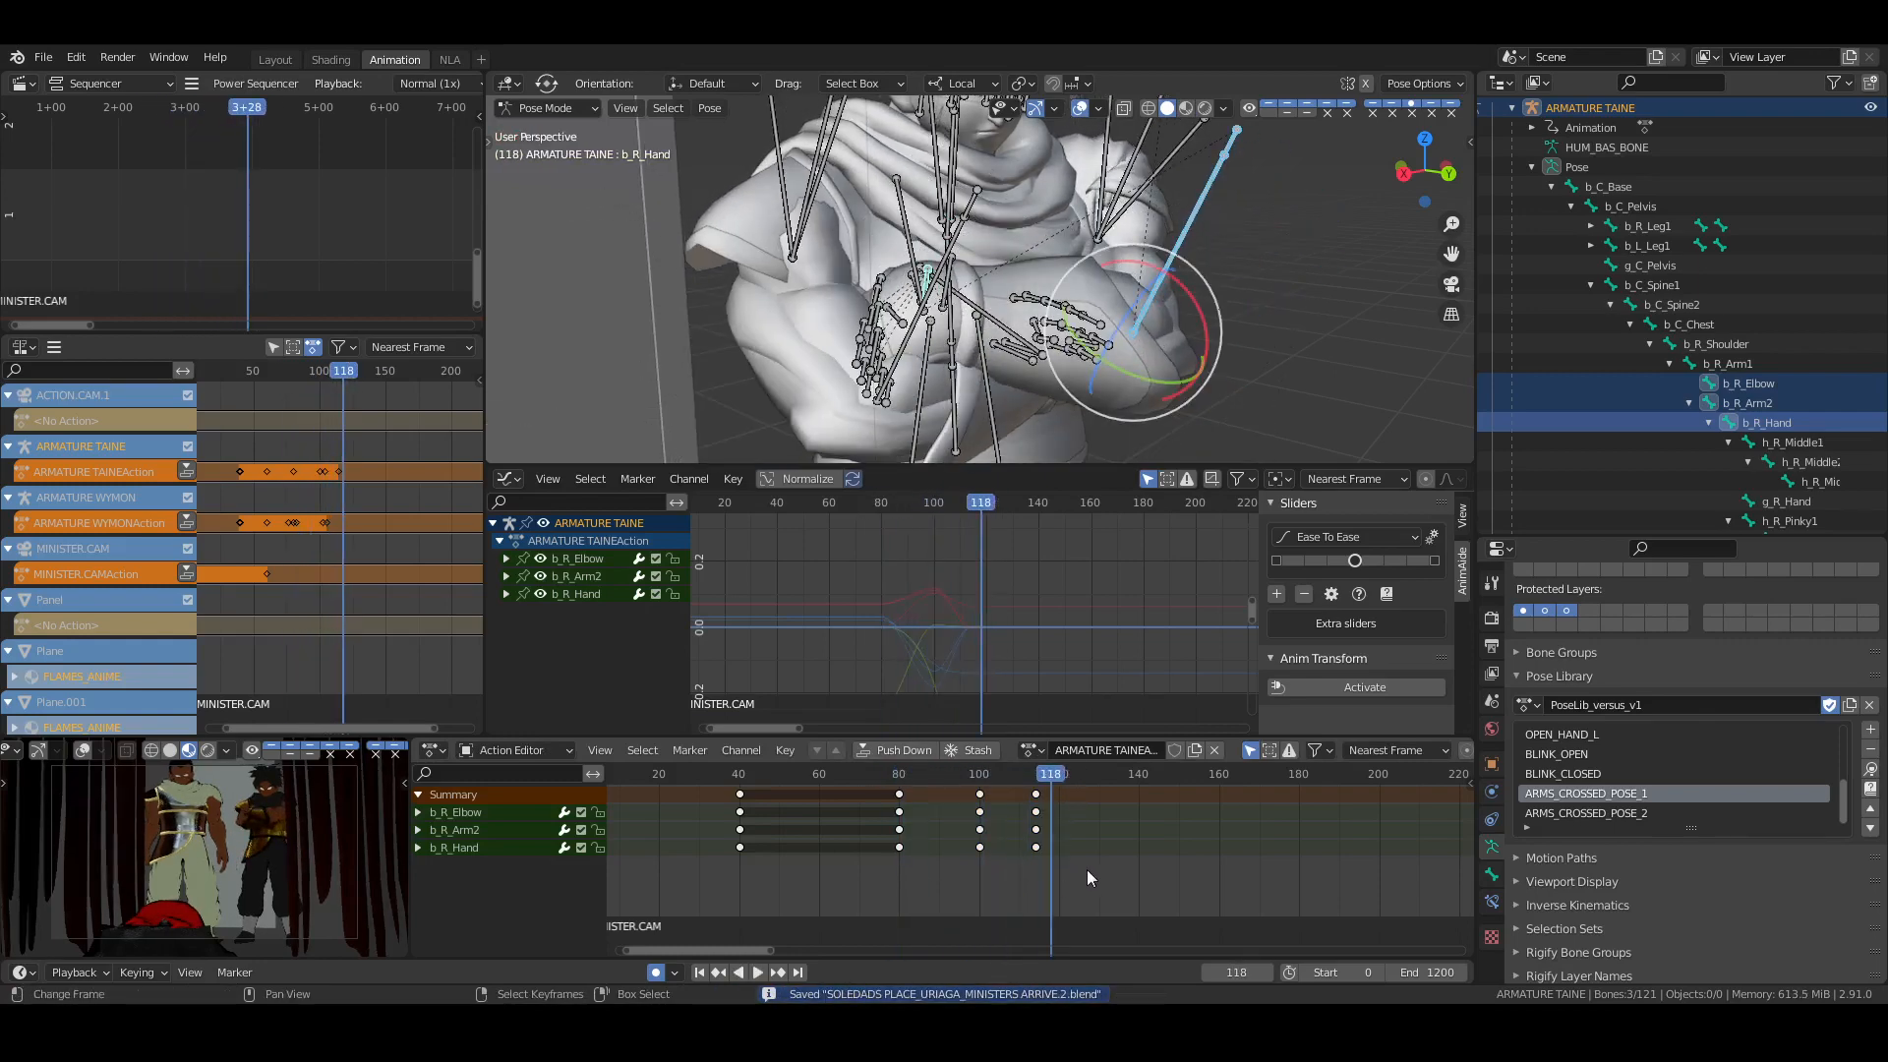
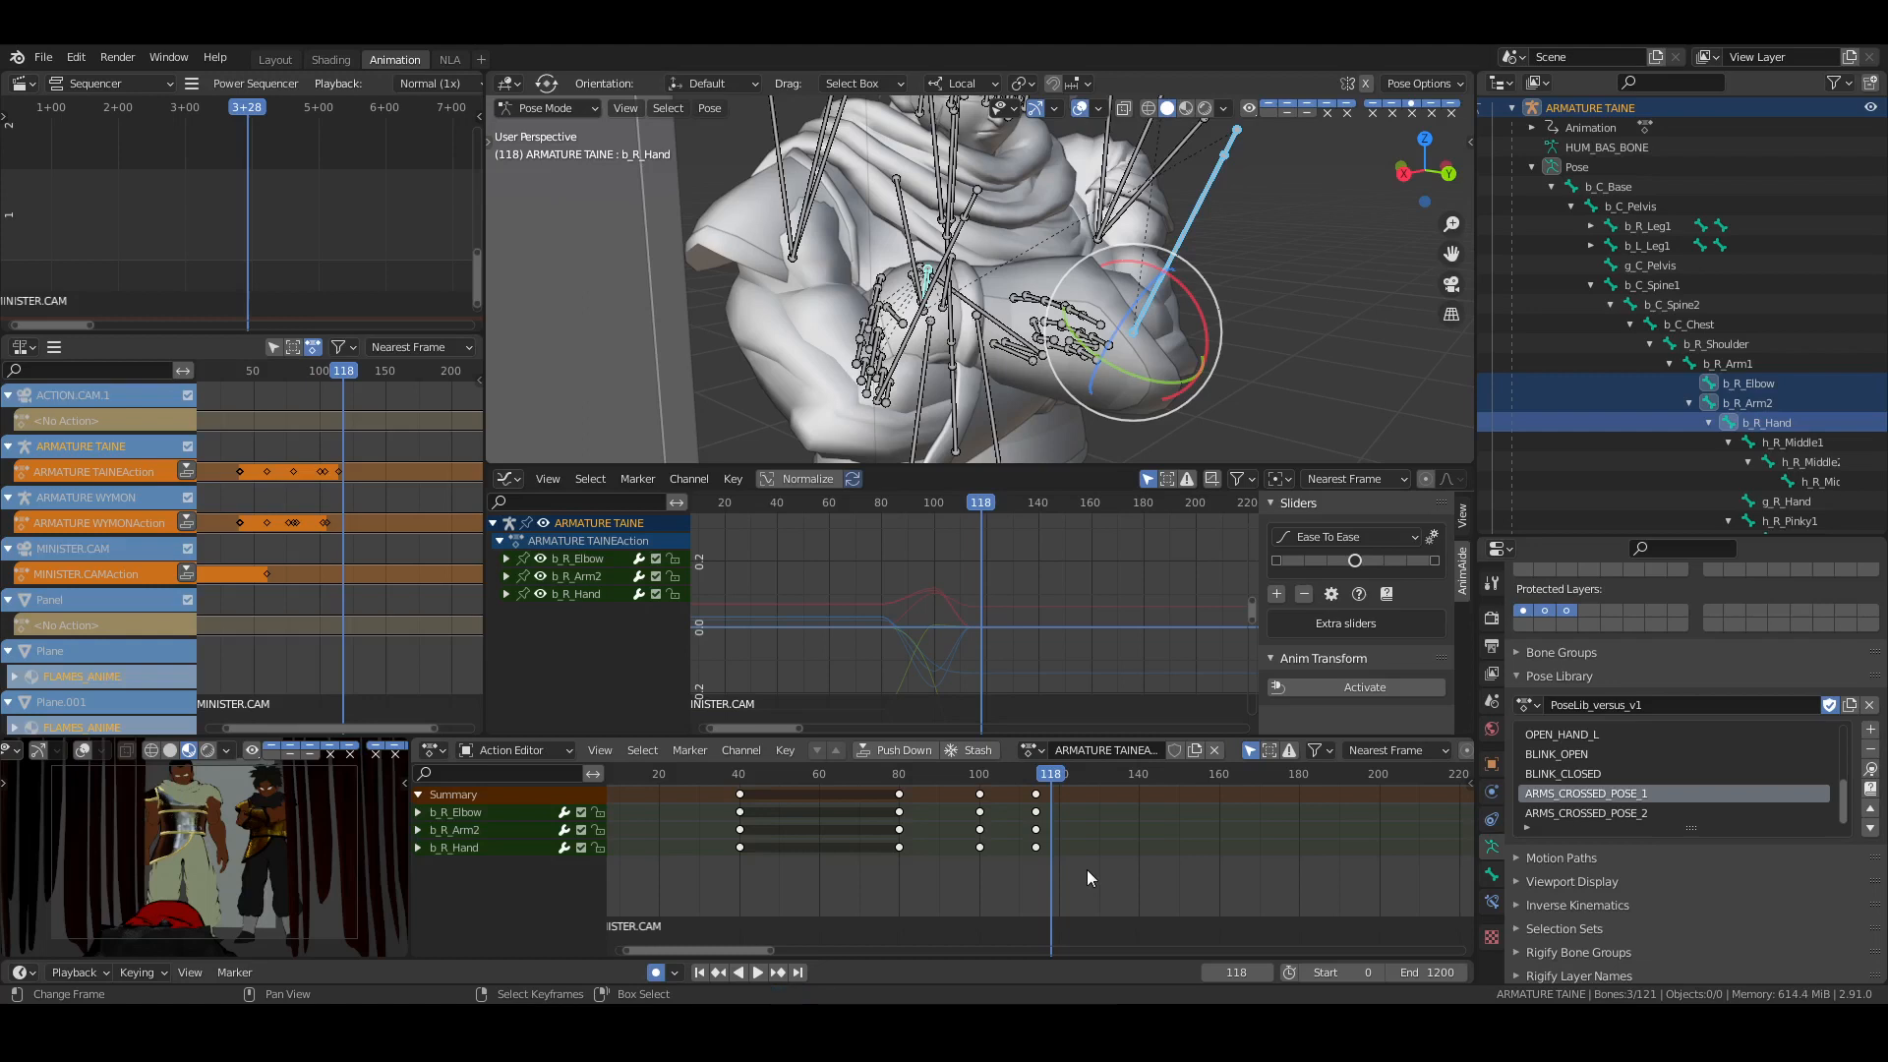
Deselect the bones, save the file, and replay Taine's arm crossing from a frontal view before returning to frame 45
left_click(1235, 374)
key("ctrl+s")
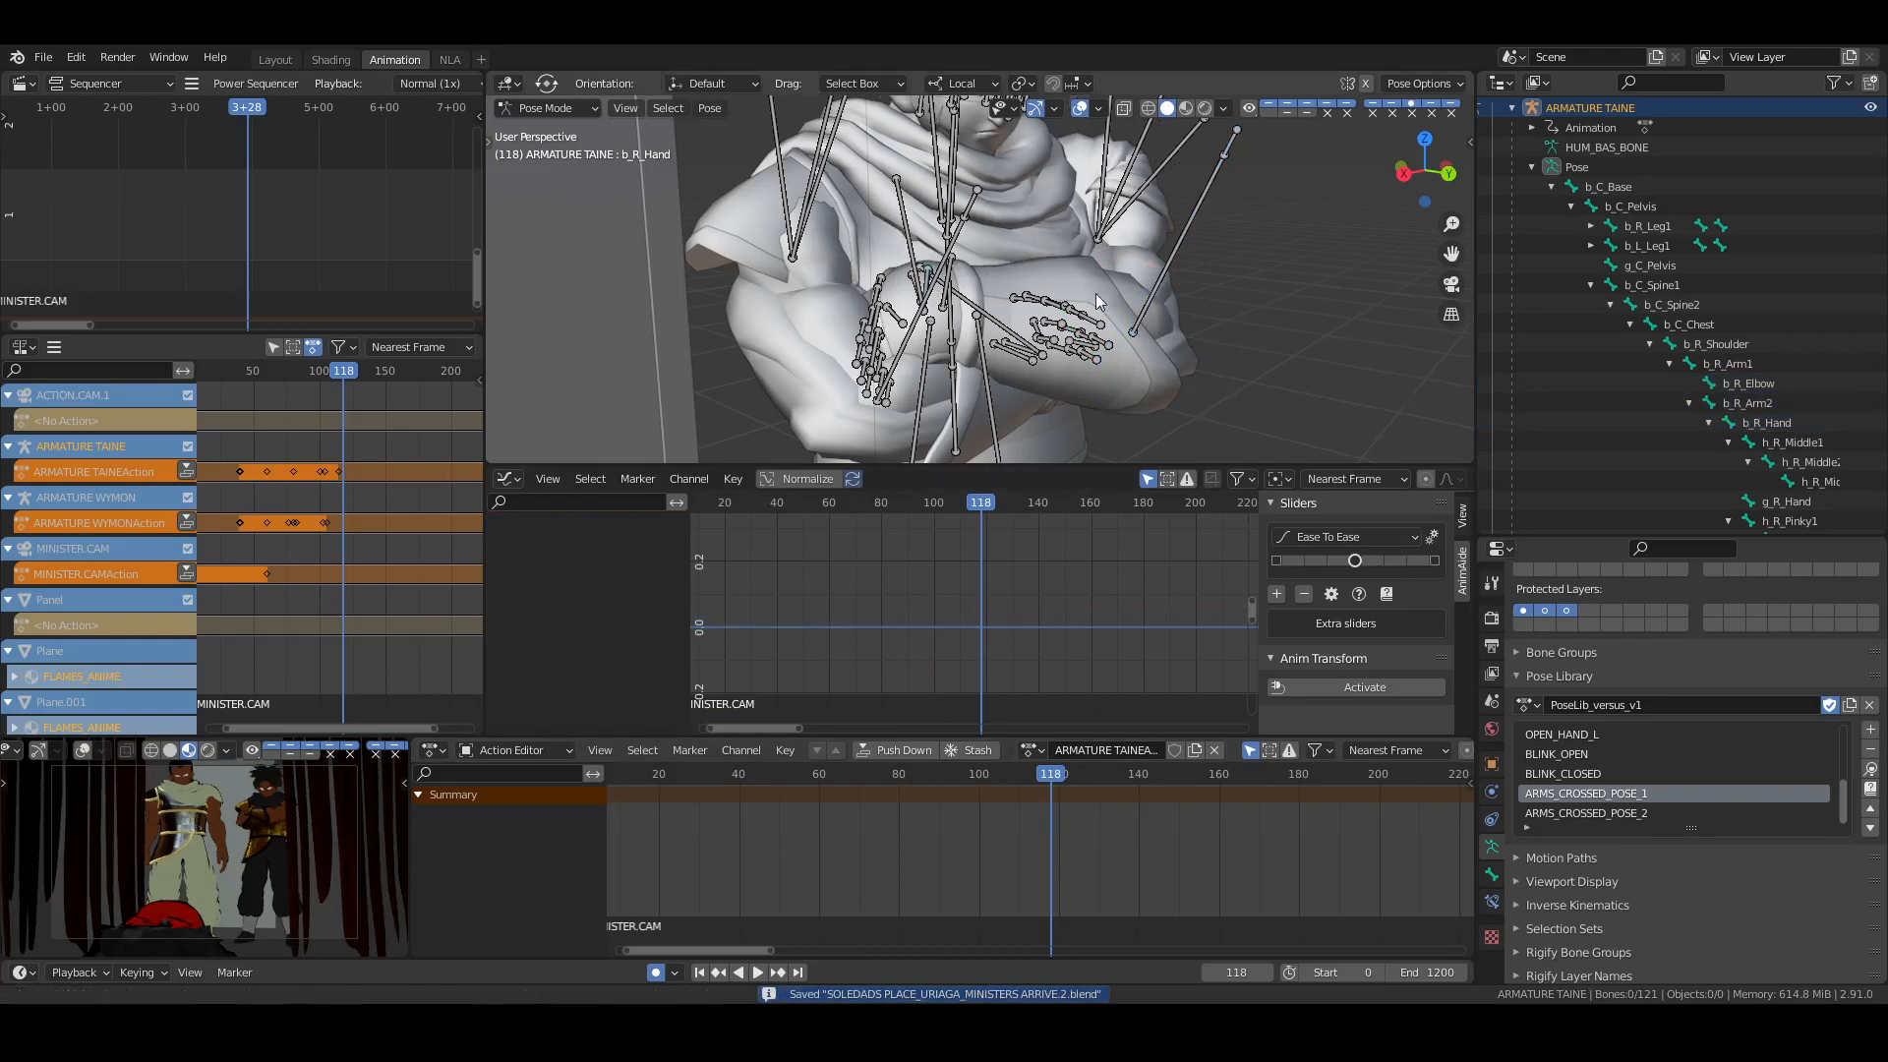
middle_click_drag(1096, 293, 1083, 333)
key("ctrl+s")
key("space")
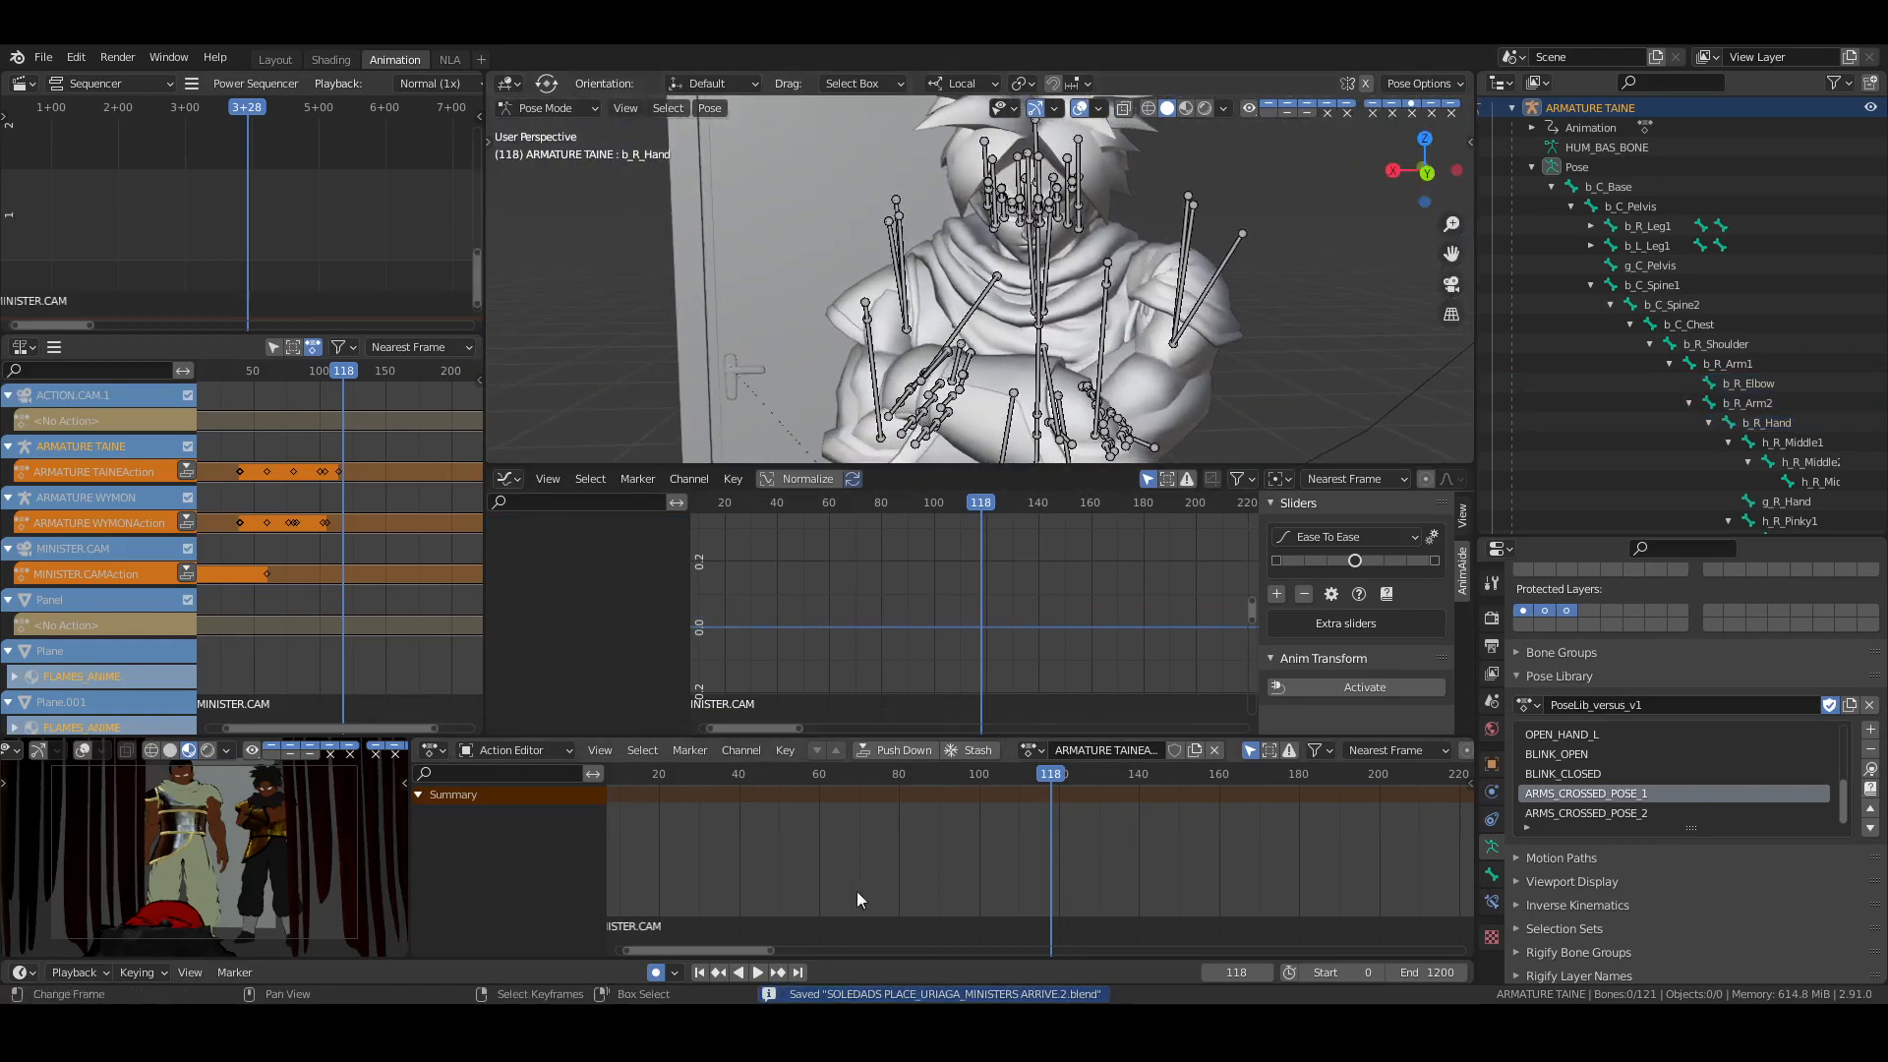
left_click(796, 824)
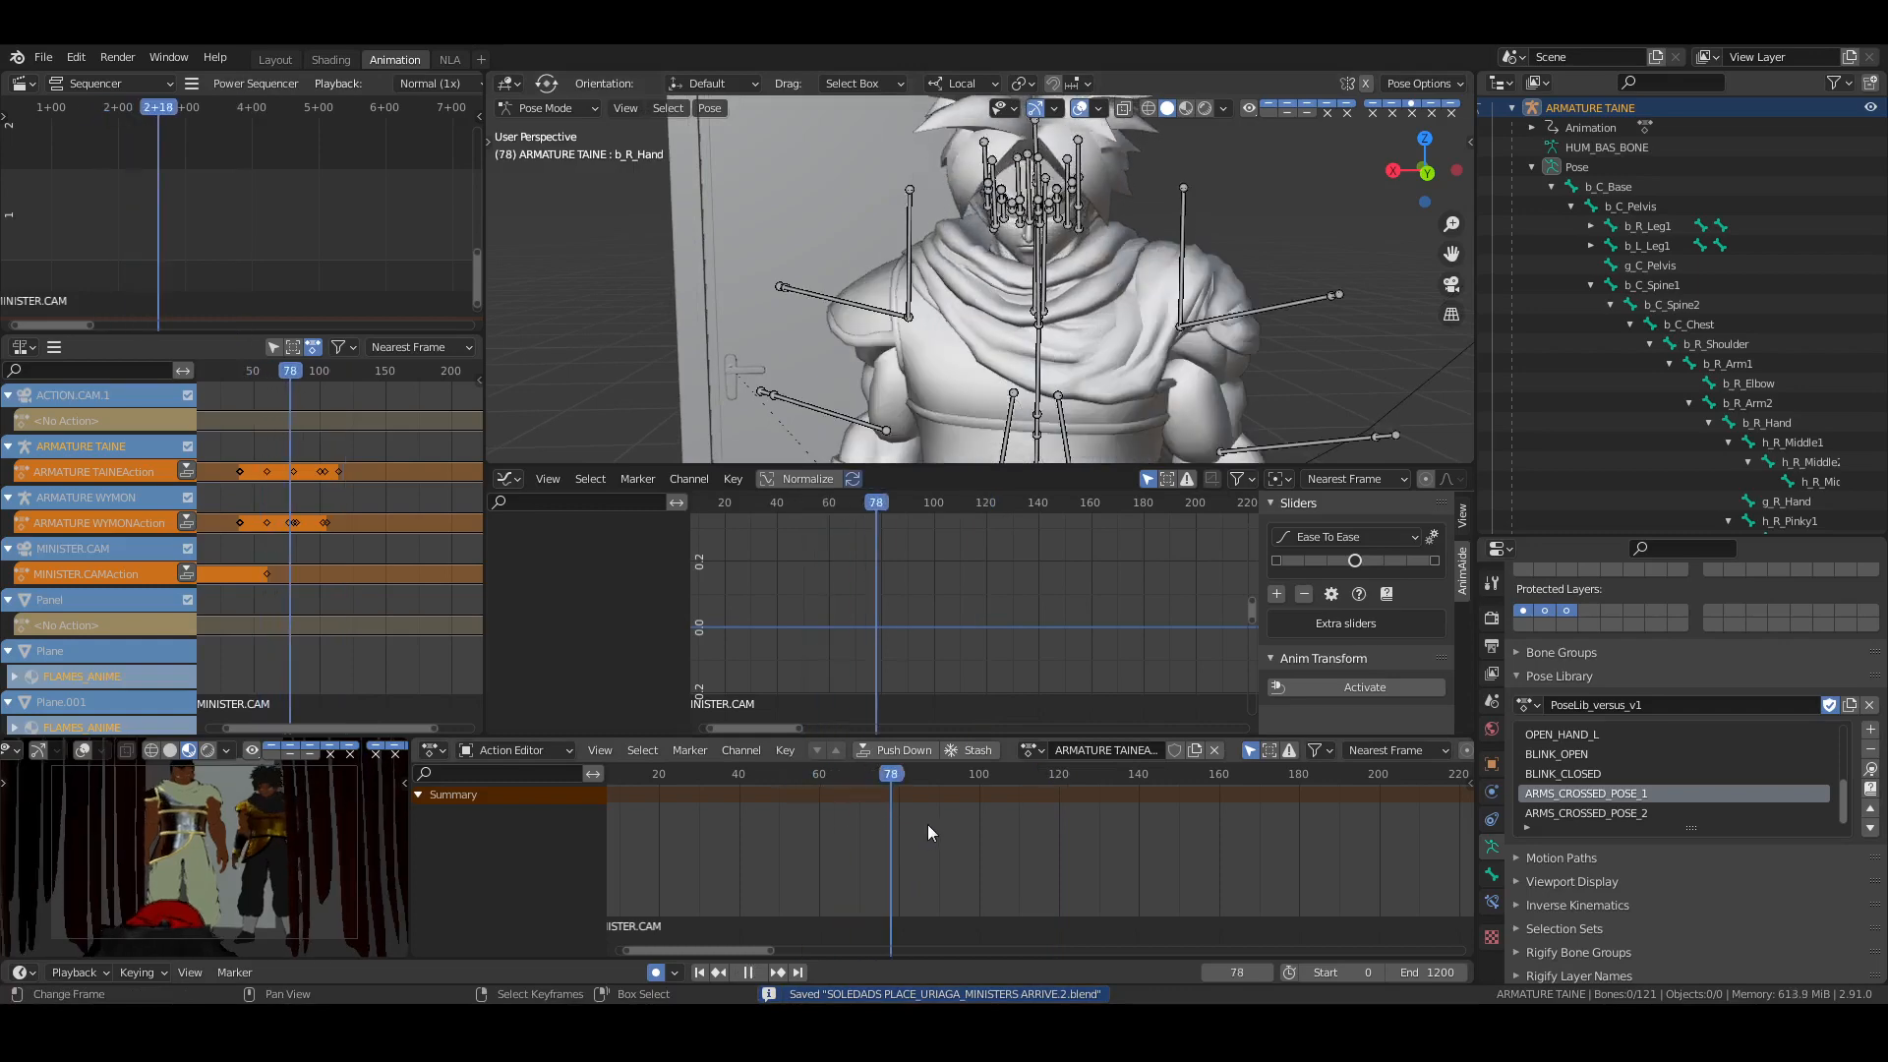
left_click(725, 829)
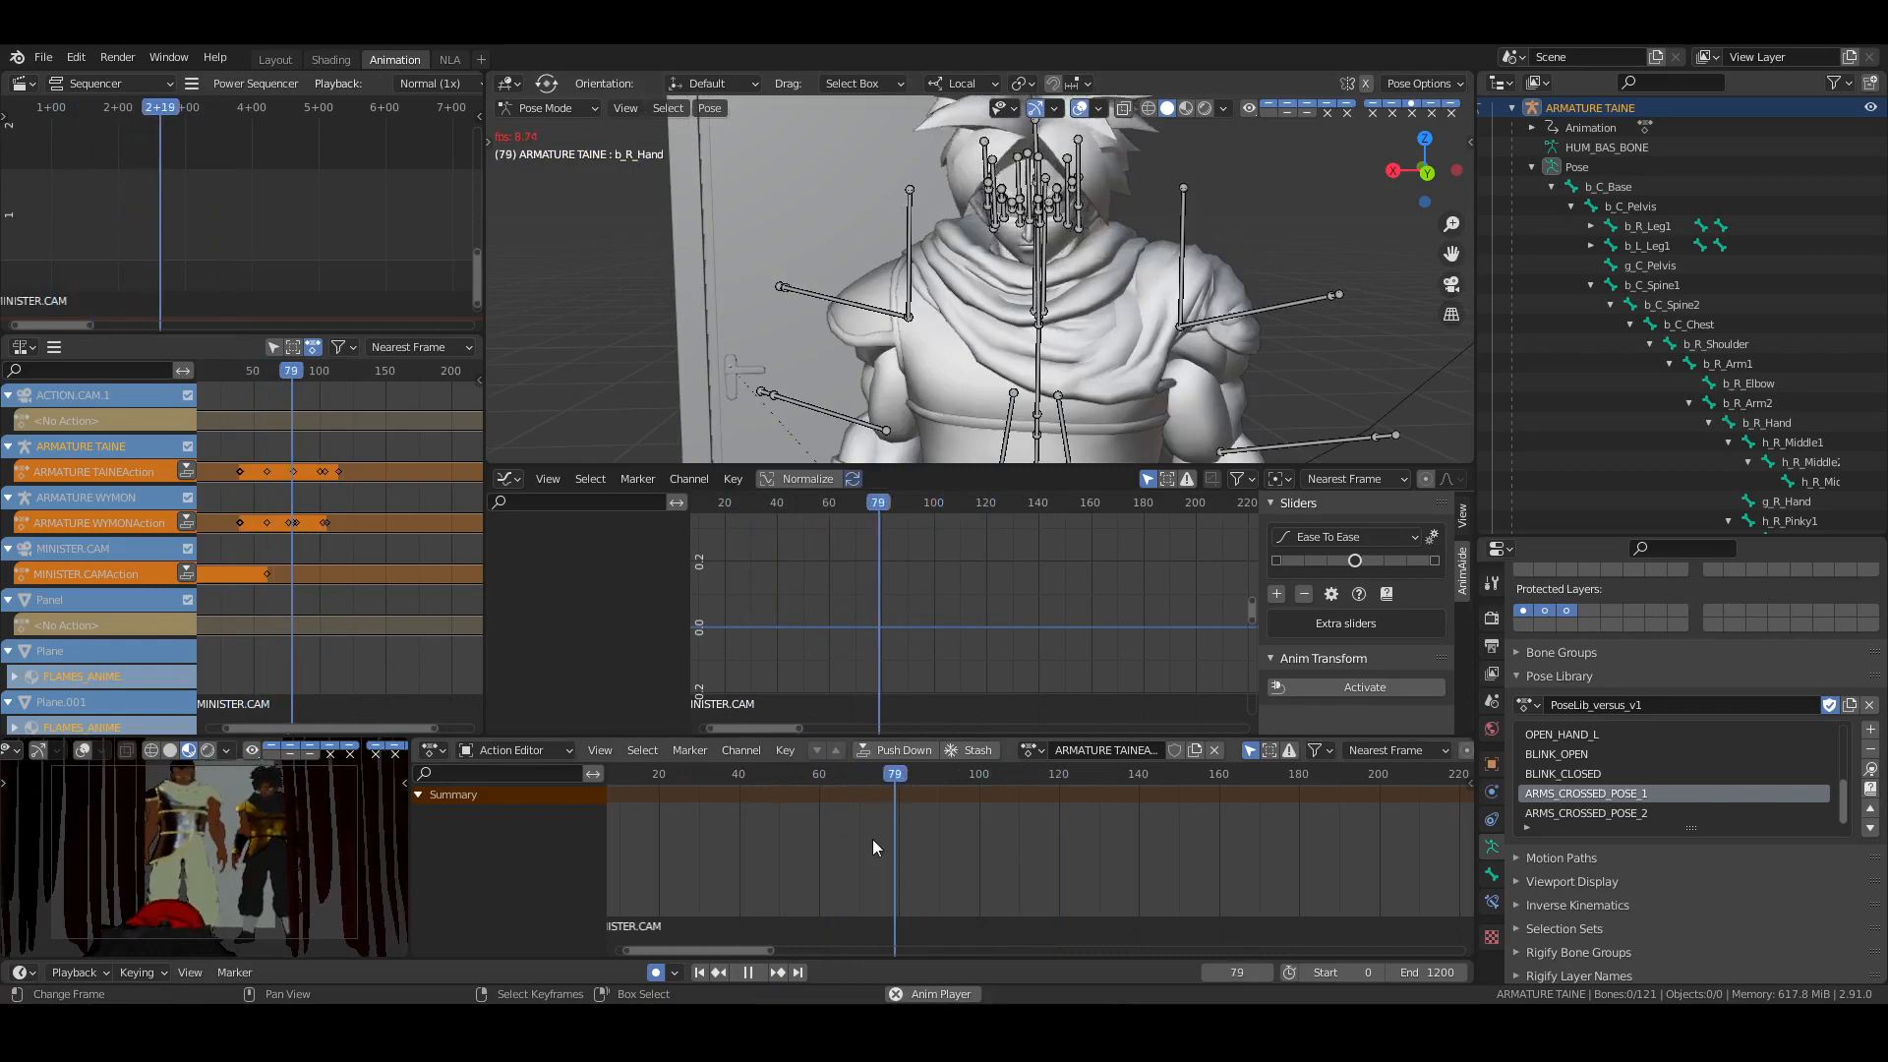
key("space")
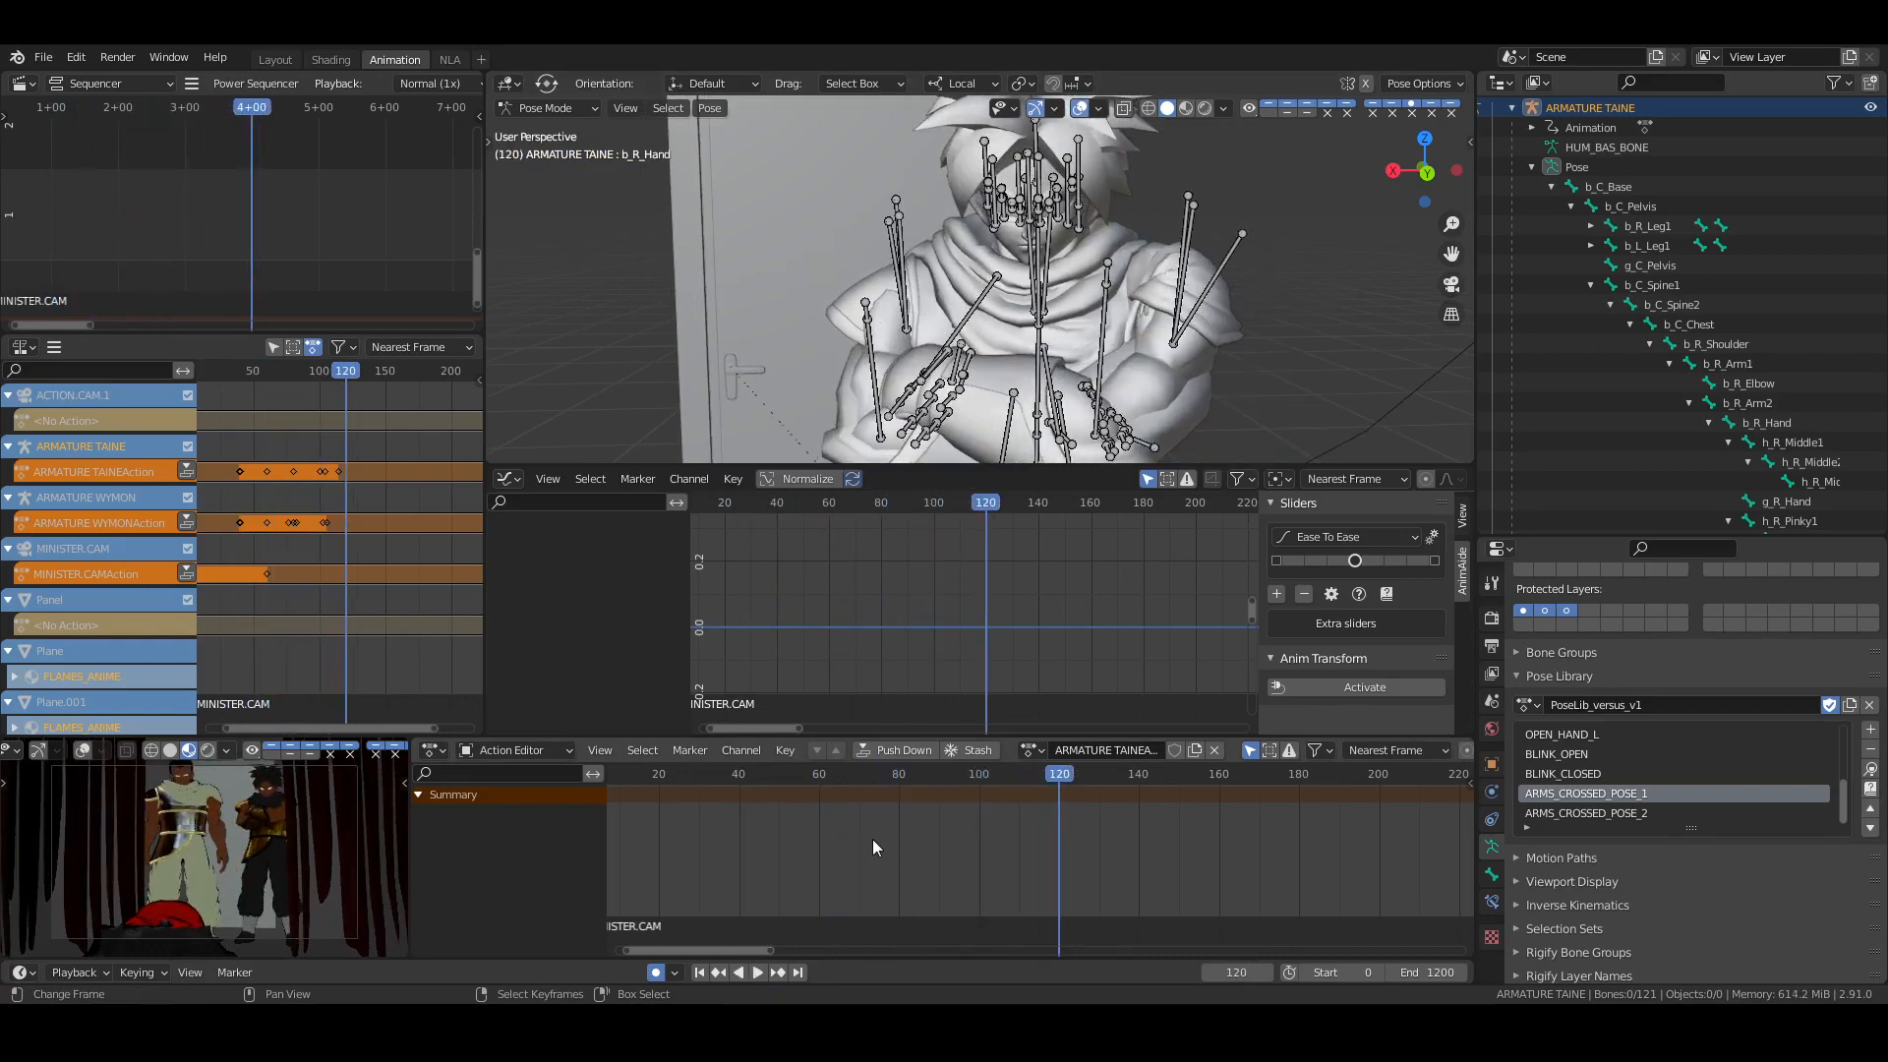
left_click(759, 845)
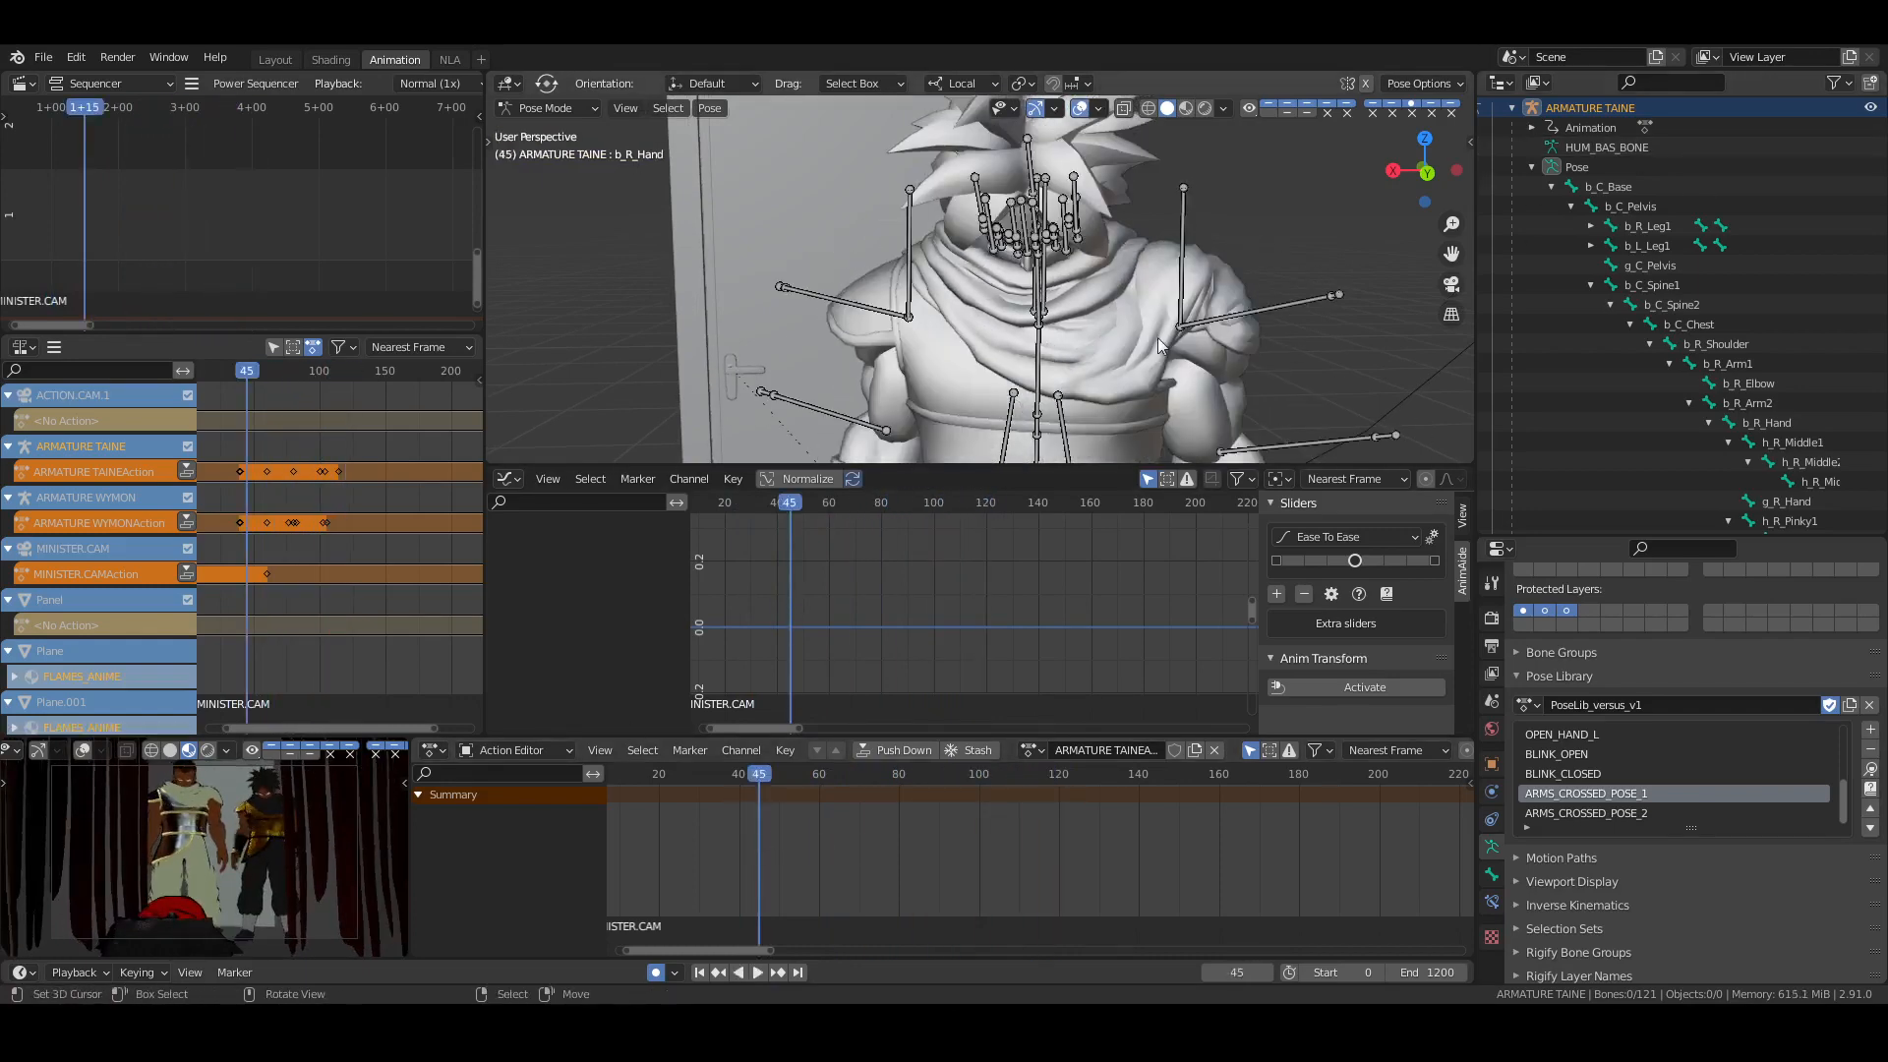
Preview the shot through the camera with overlays hidden and material shading on, playing from frame 45 to frame 131
key("KP_0")
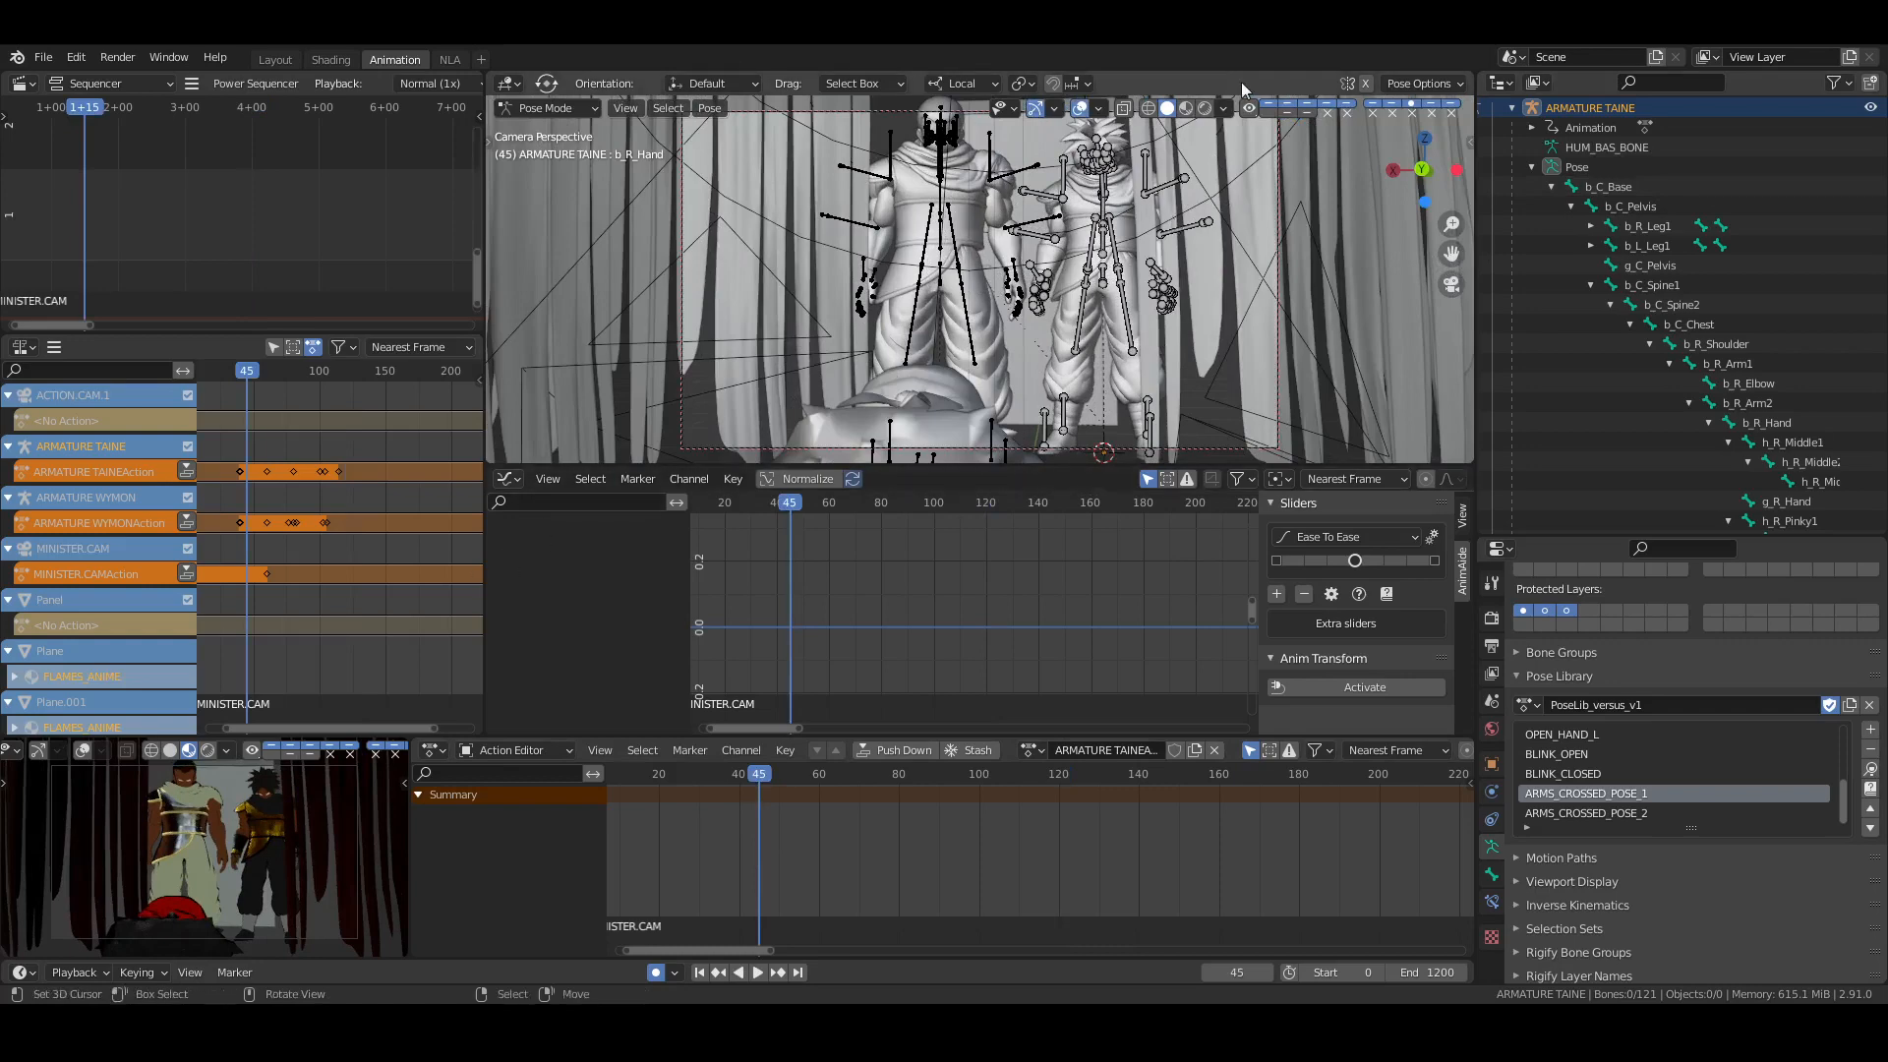
left_click(1081, 109)
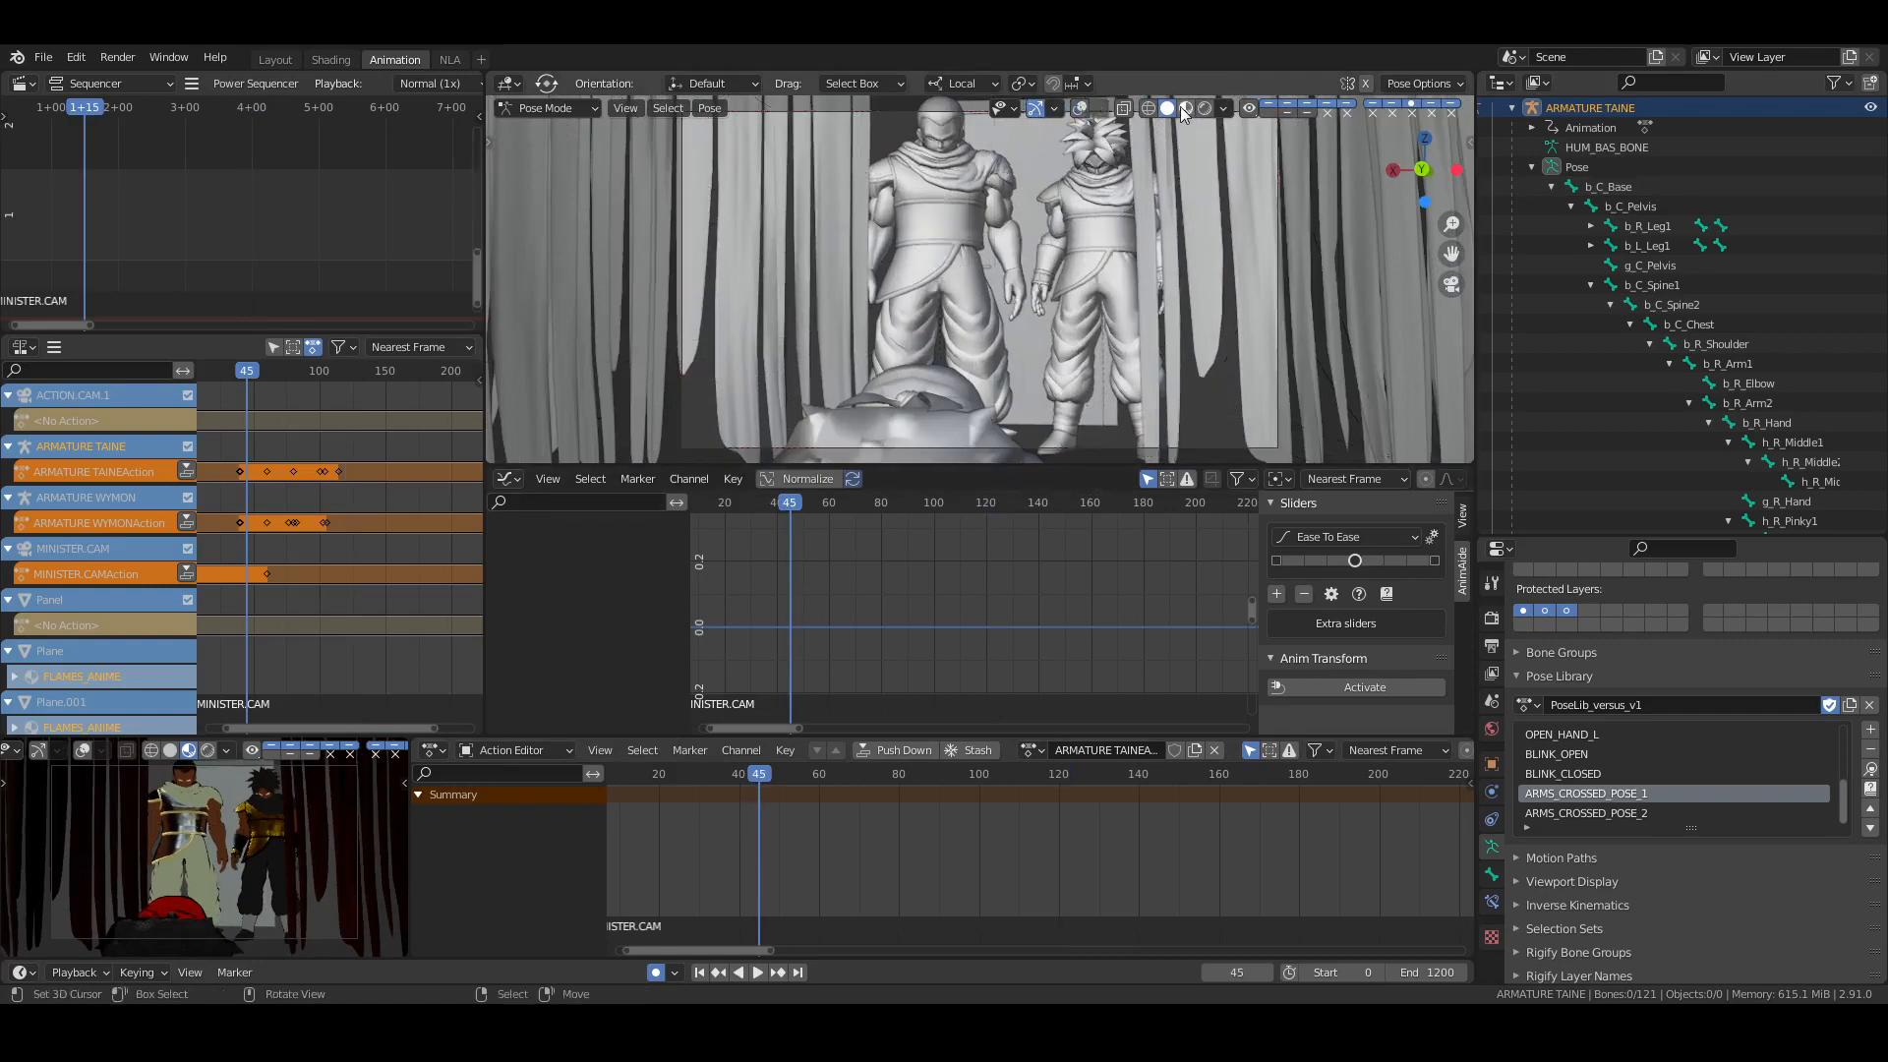
left_click(1185, 108)
key("ctrl+s")
key("space")
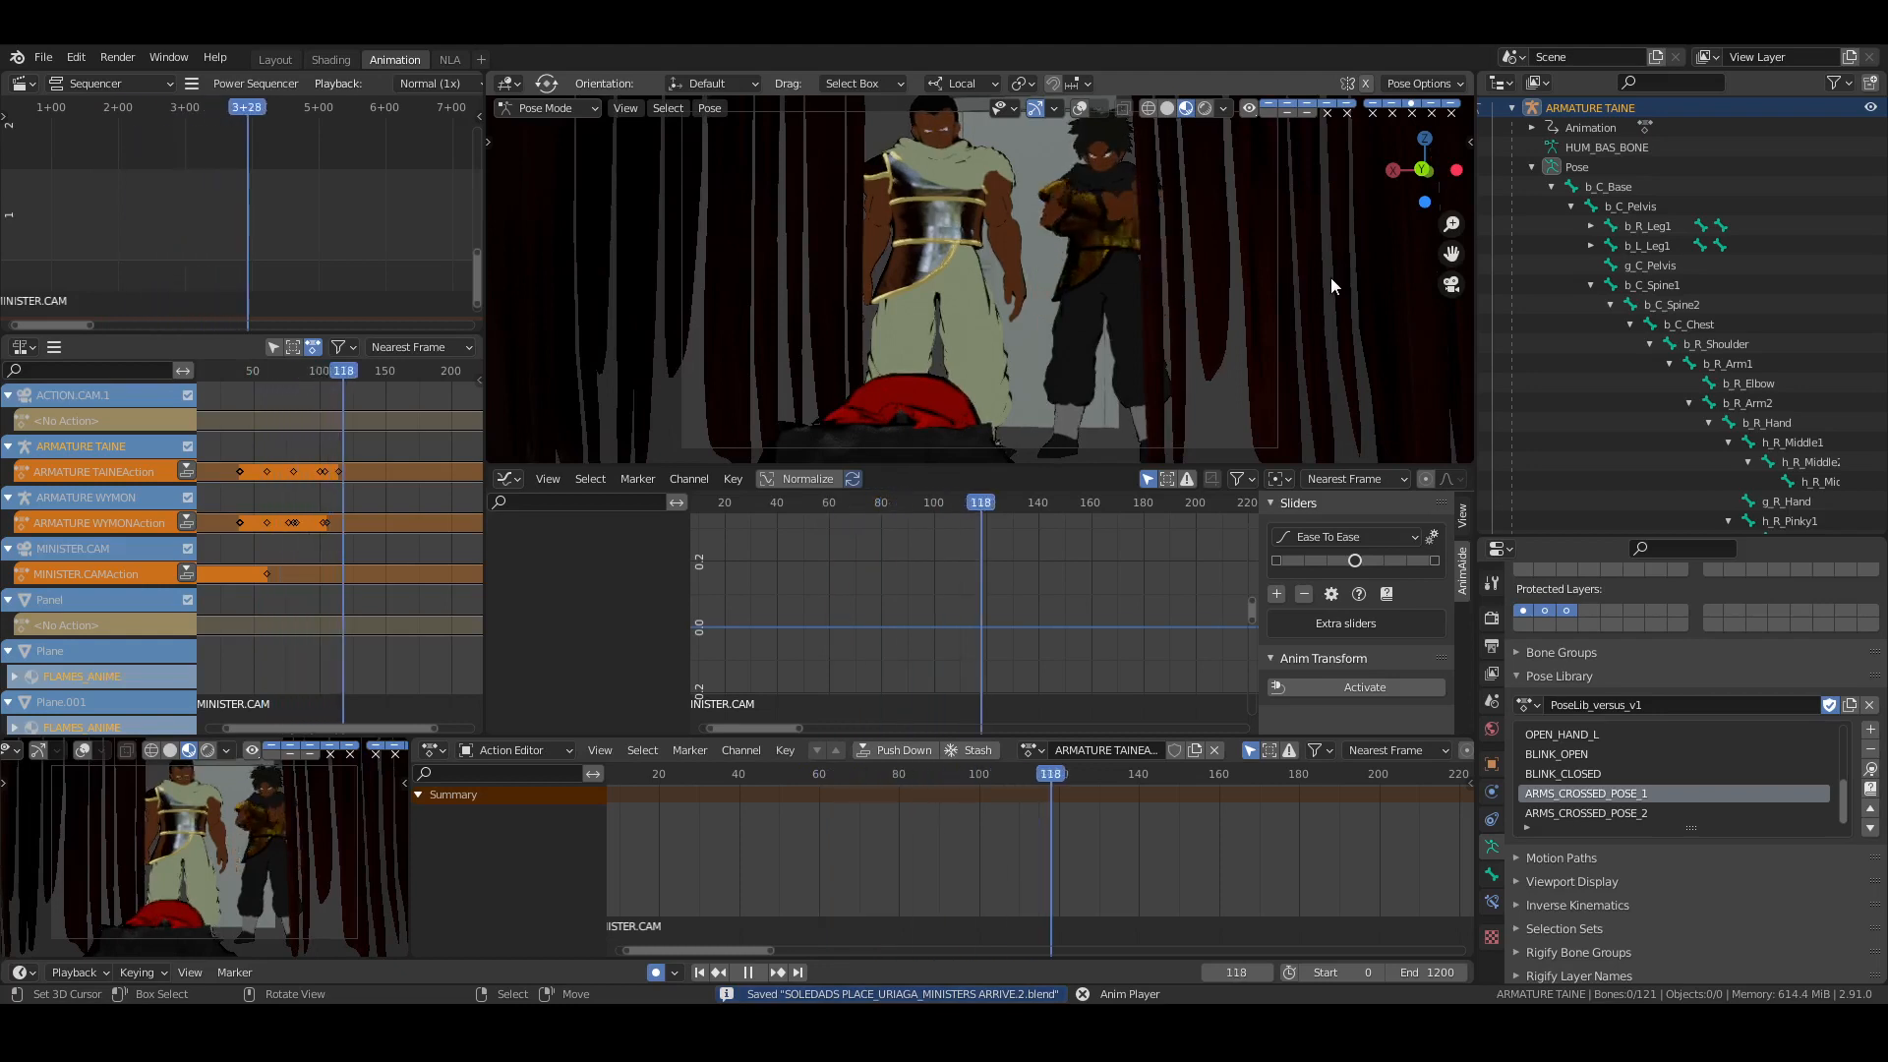
key("space")
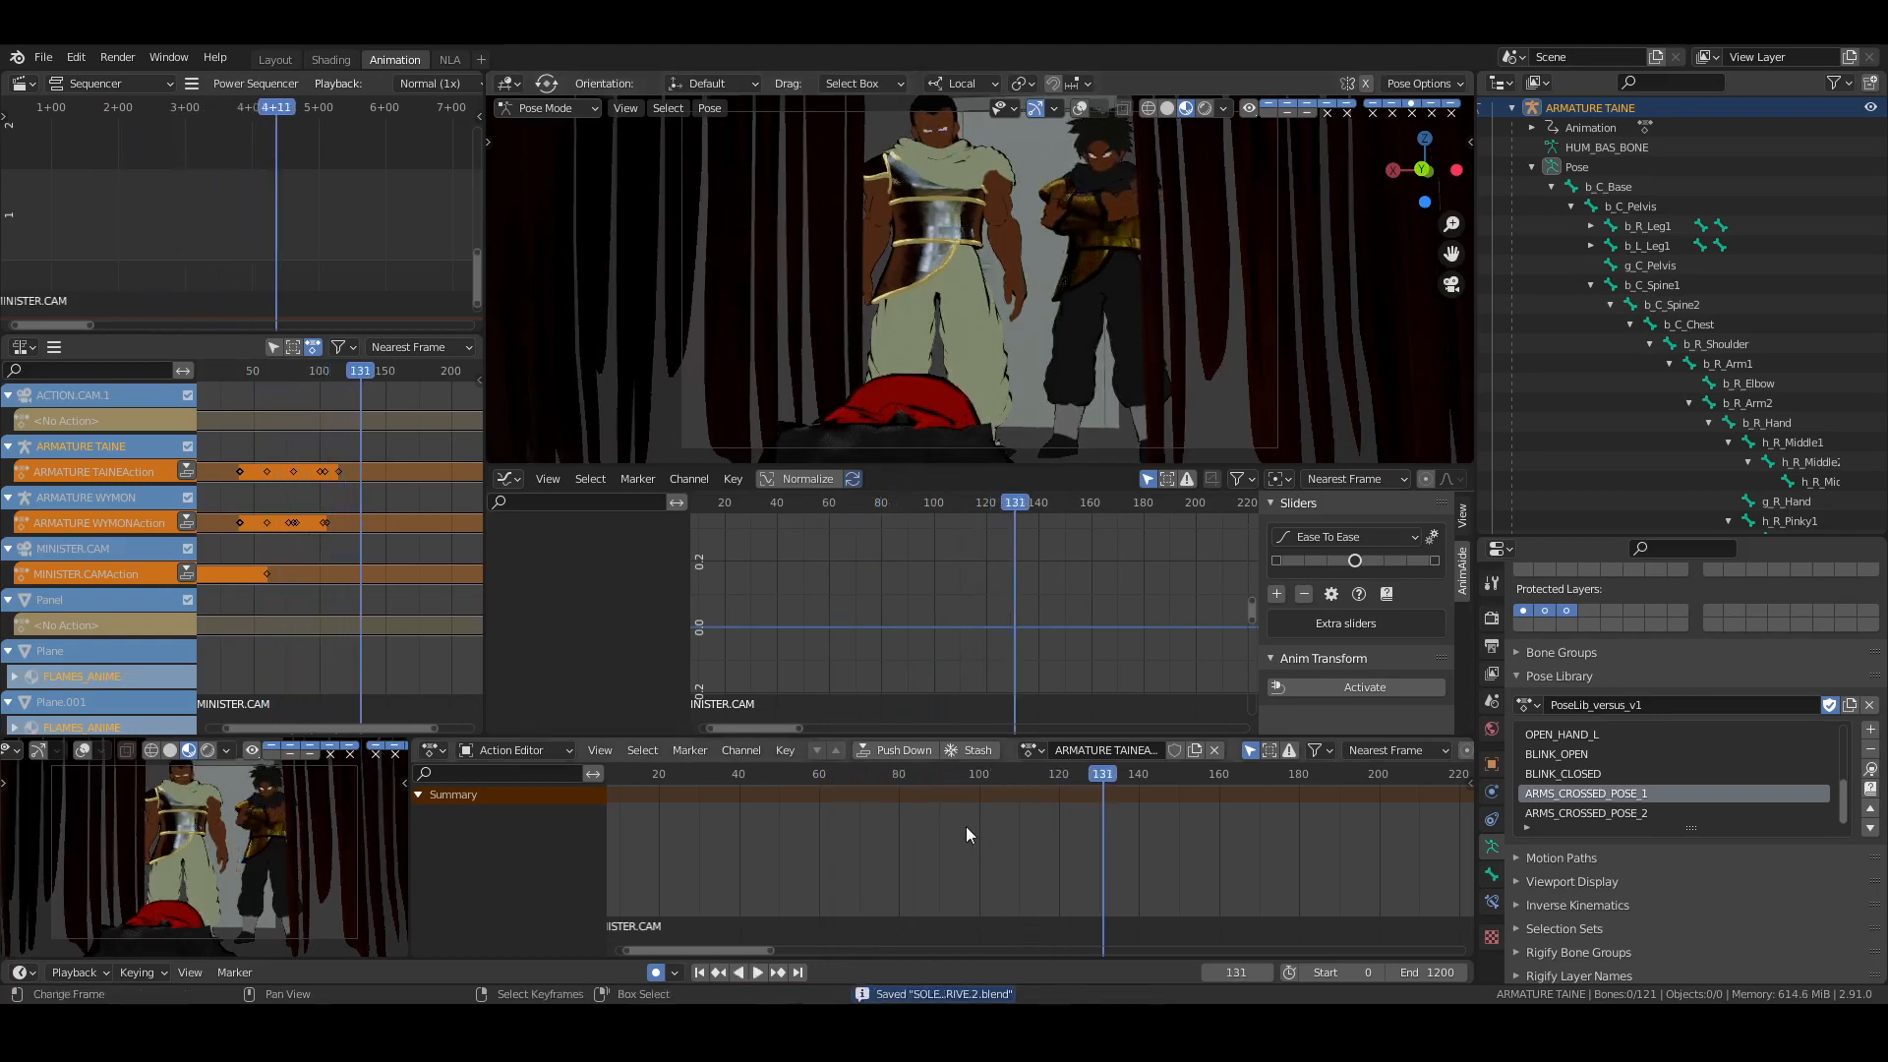
left_click(965, 826)
Restore the overlays and solid shading, leave the camera view, save the file, and move to frame 117
left_click(1079, 110)
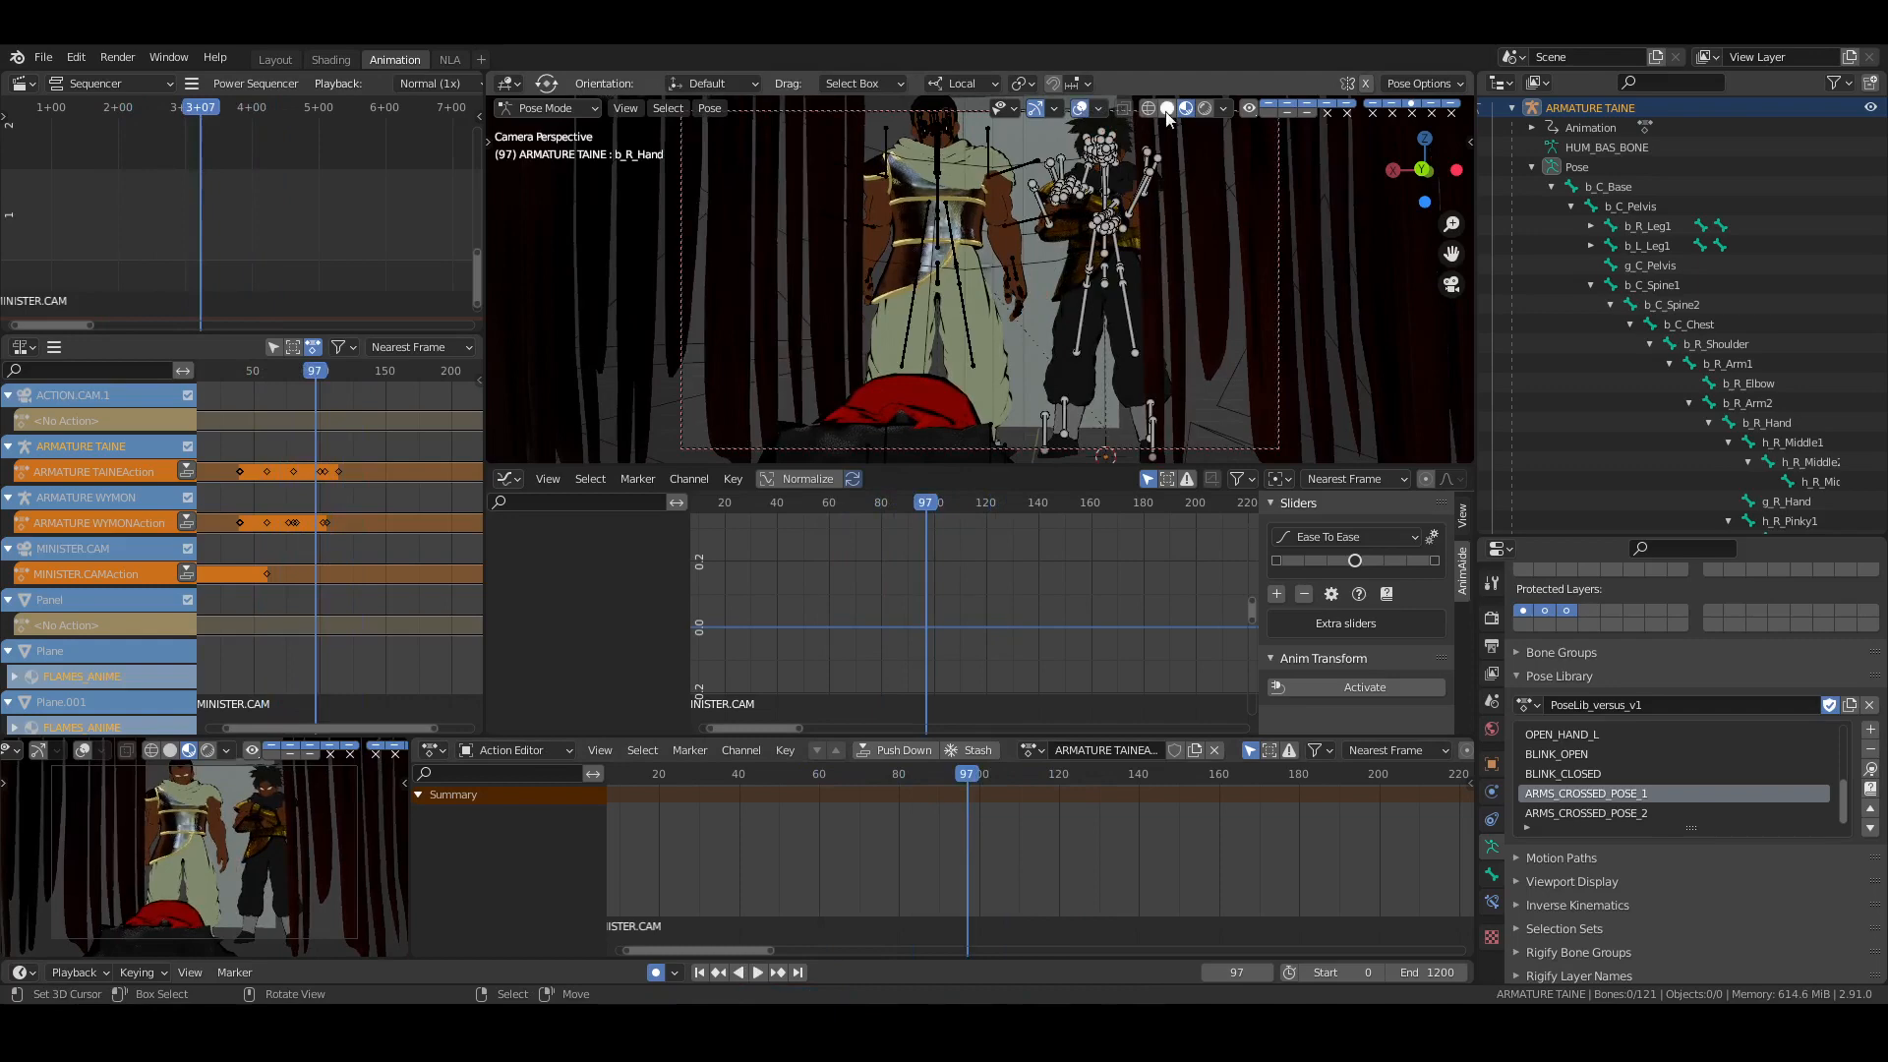
left_click(1167, 108)
key("KP_0")
key("ctrl+s")
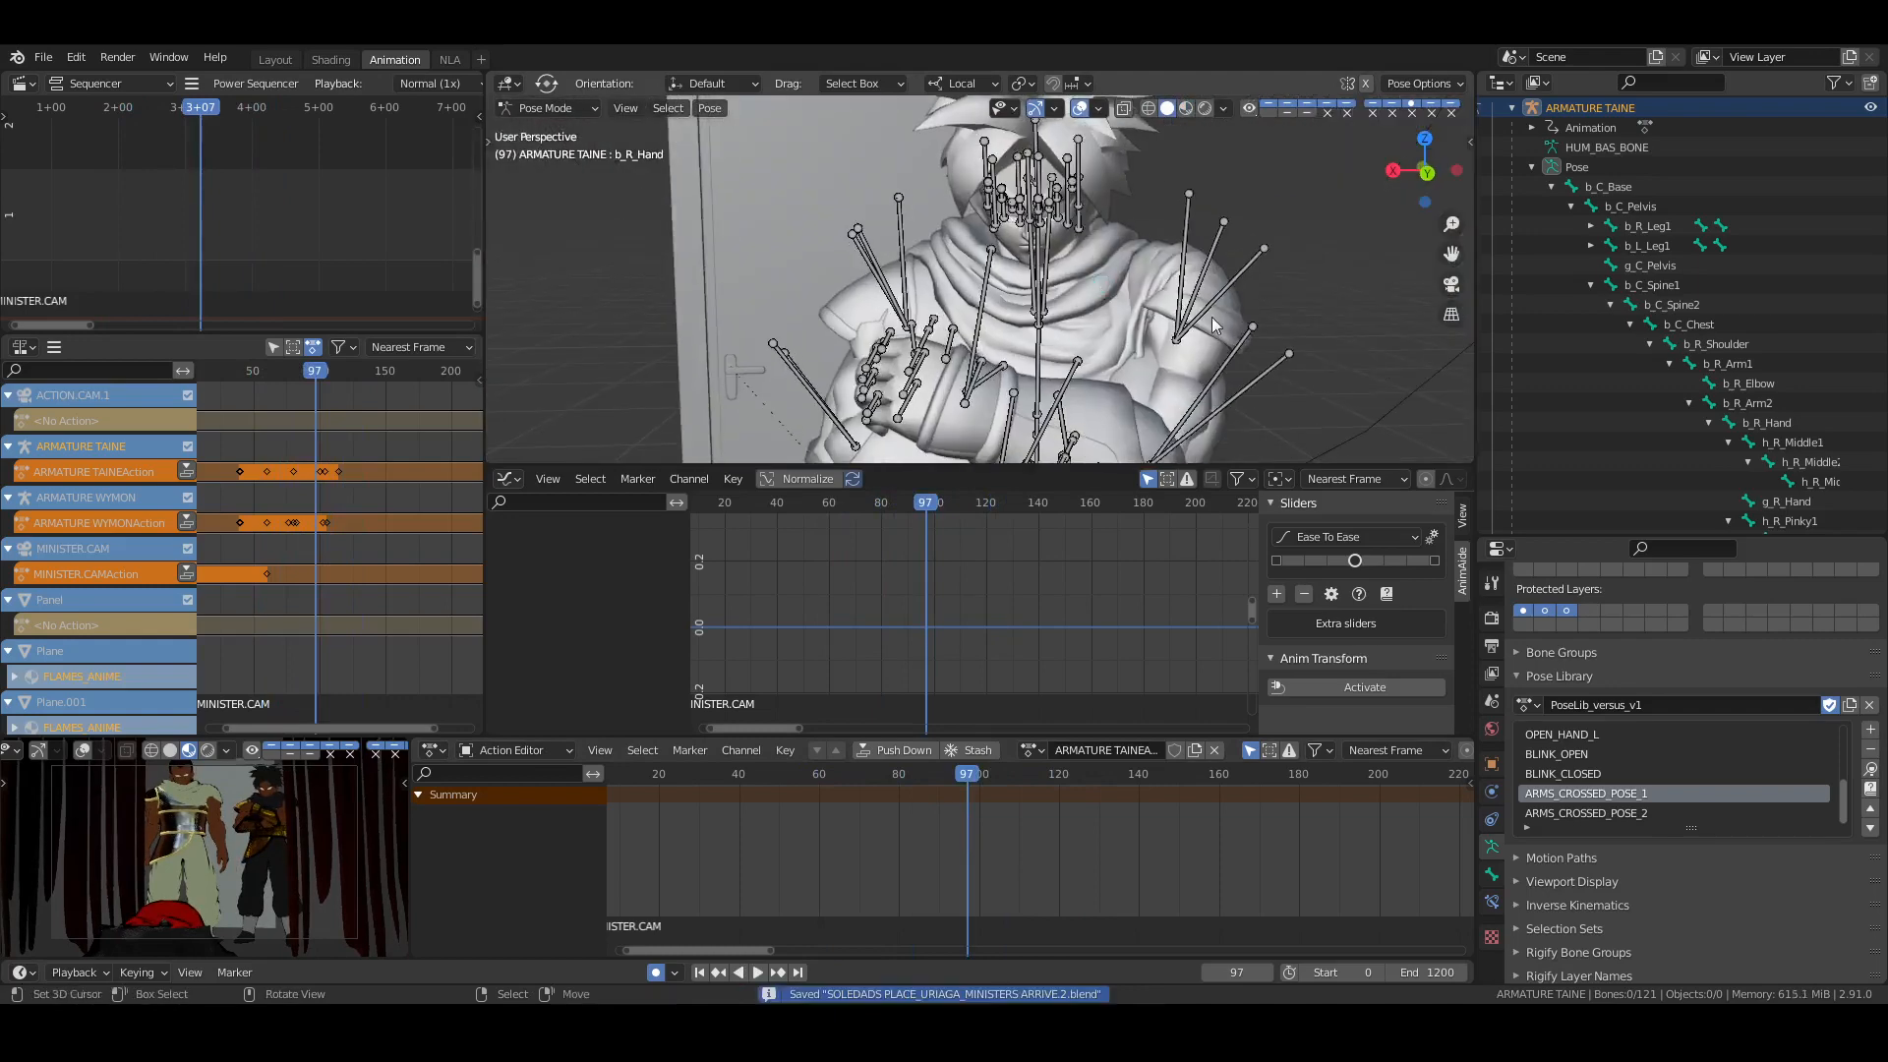
left_click(1046, 834)
key("space")
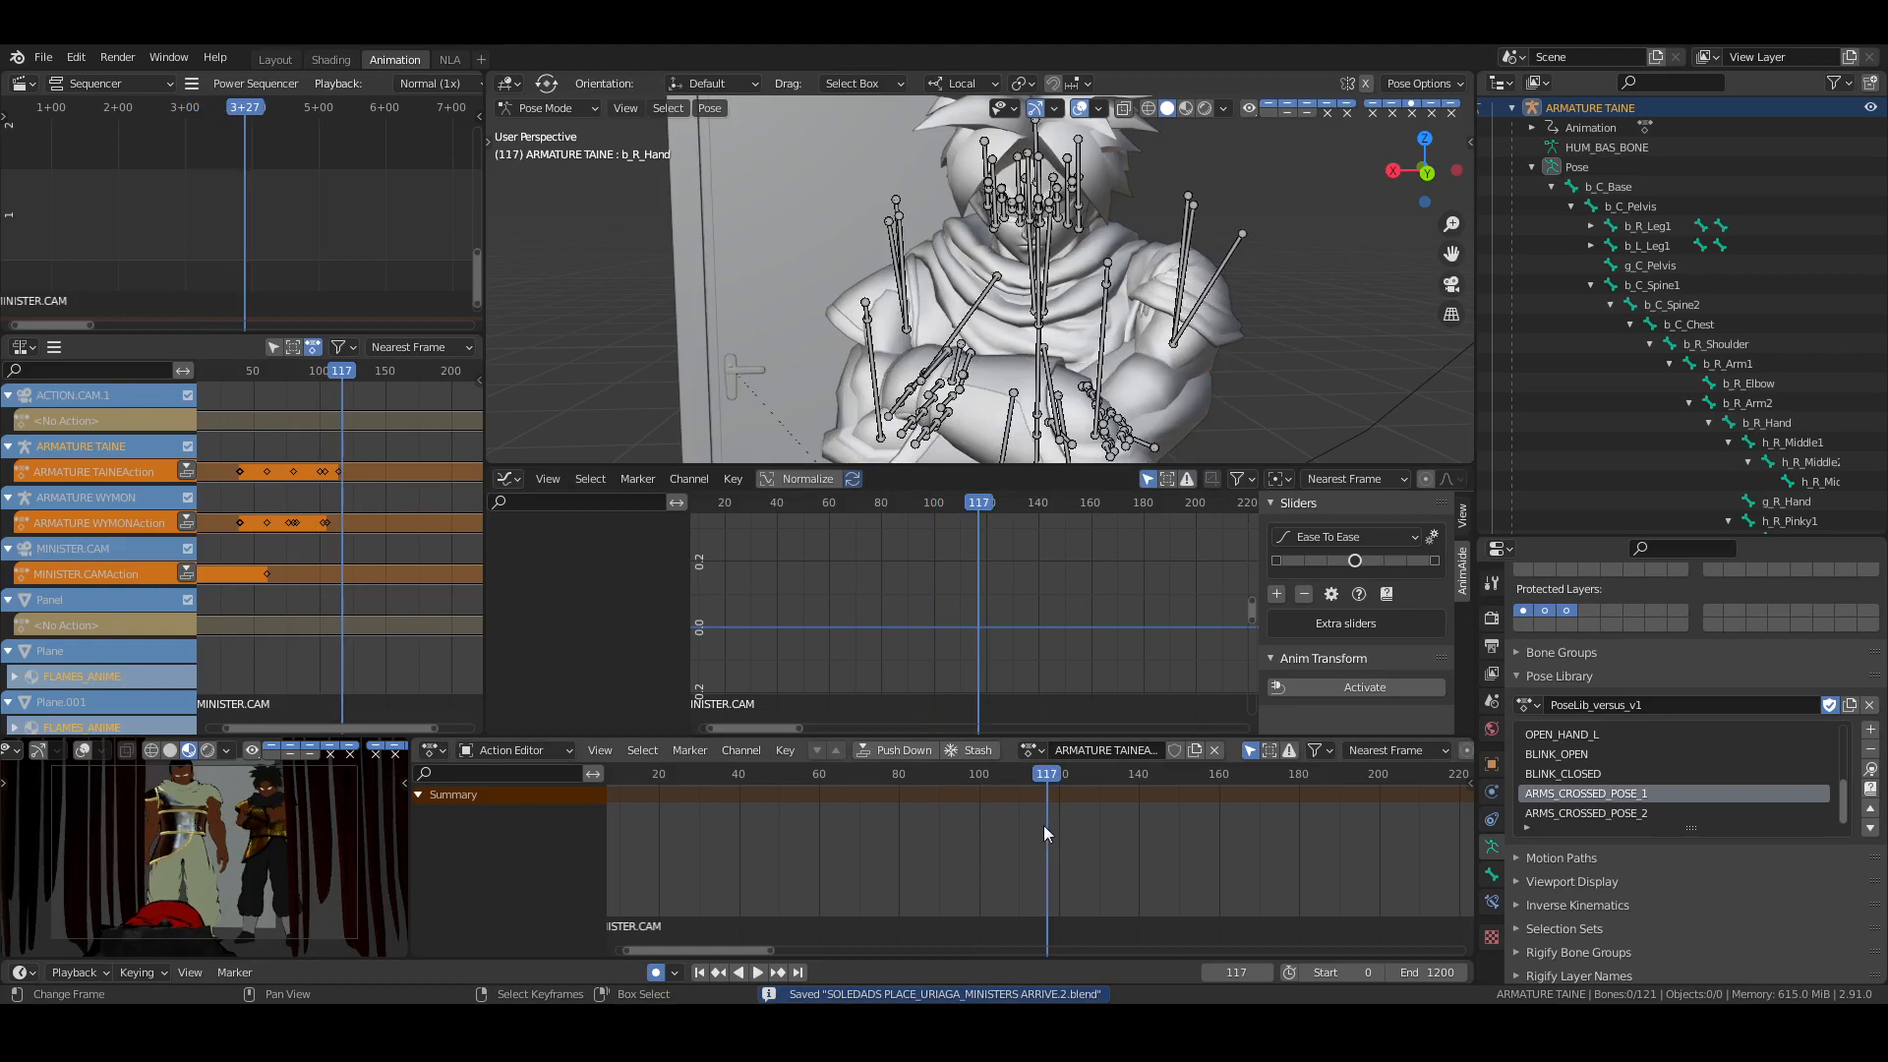
Select Taine's b_C_Chest bone and rotate it slightly with a trackball turn at frame 117
left_click(1649, 344)
left_click(1690, 325)
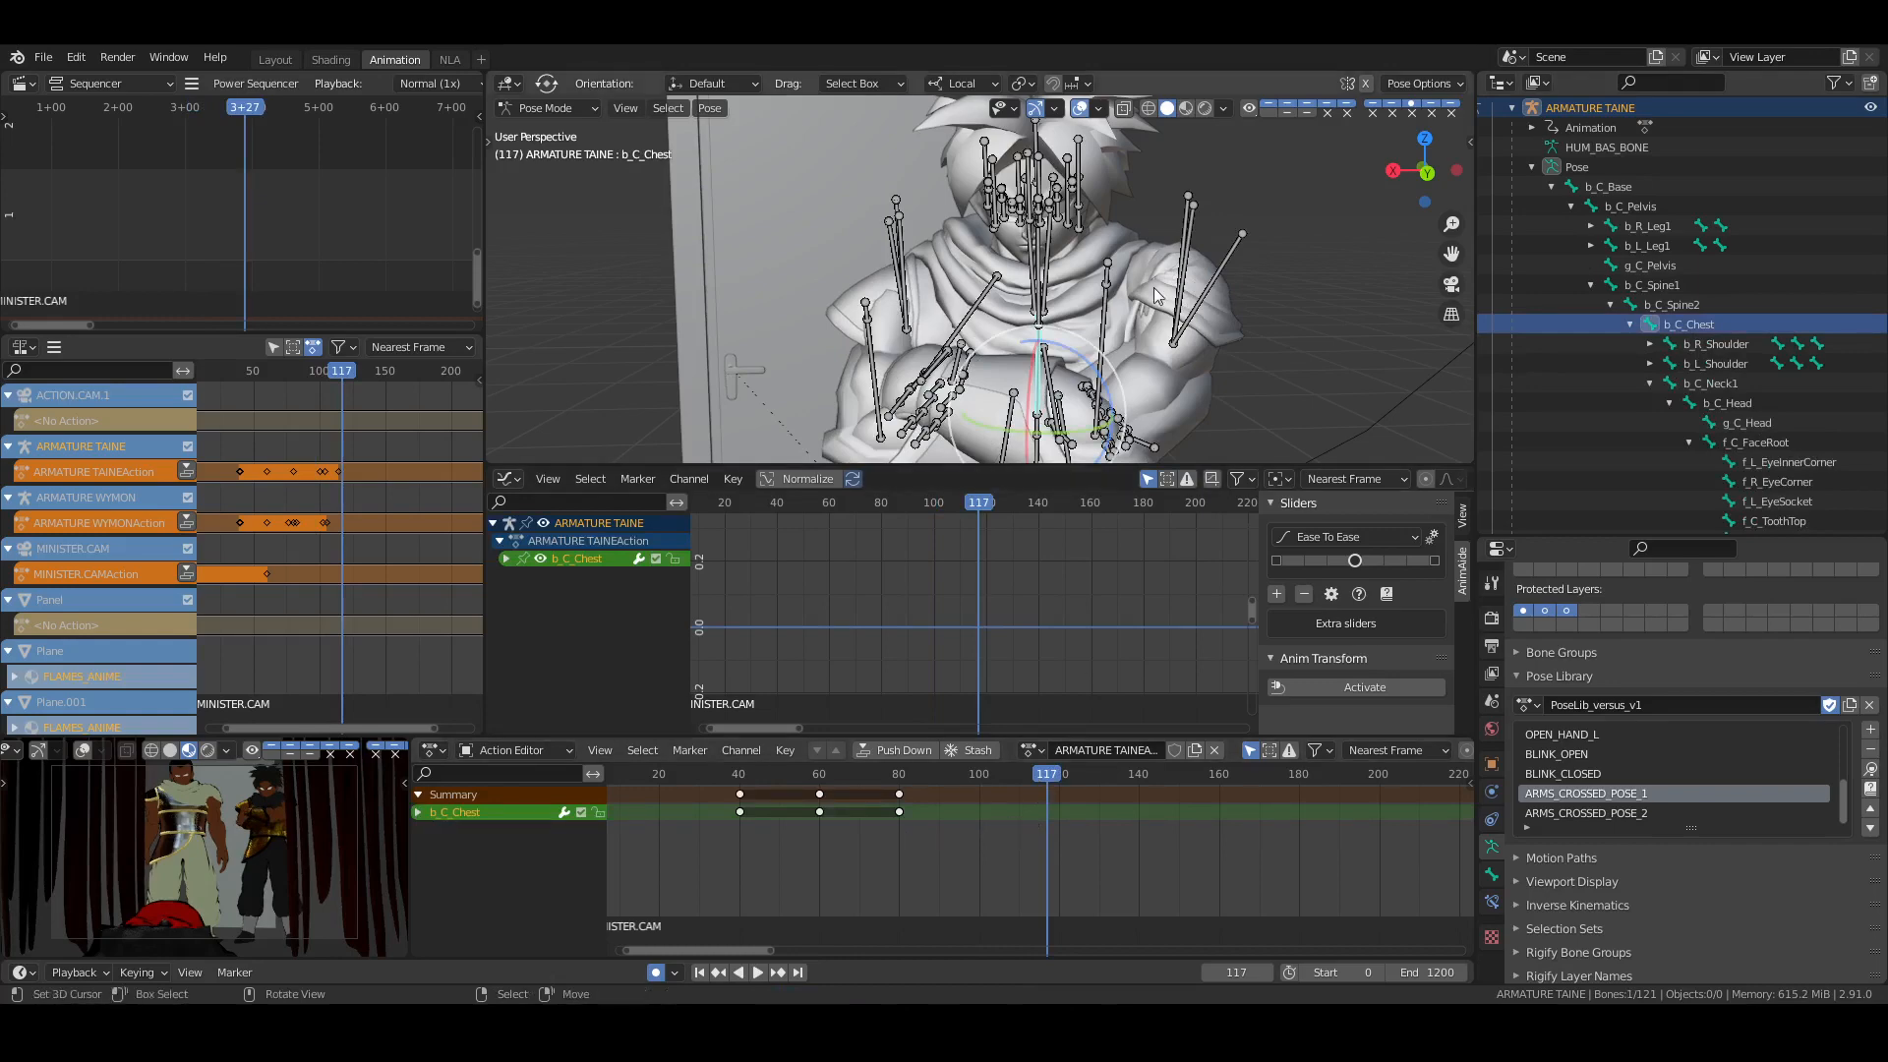
scroll(1153, 287, "down", 3)
middle_click_drag(1119, 328, 1093, 268)
left_click_drag(1093, 263, 1120, 264)
middle_click_drag(1119, 264, 1164, 351)
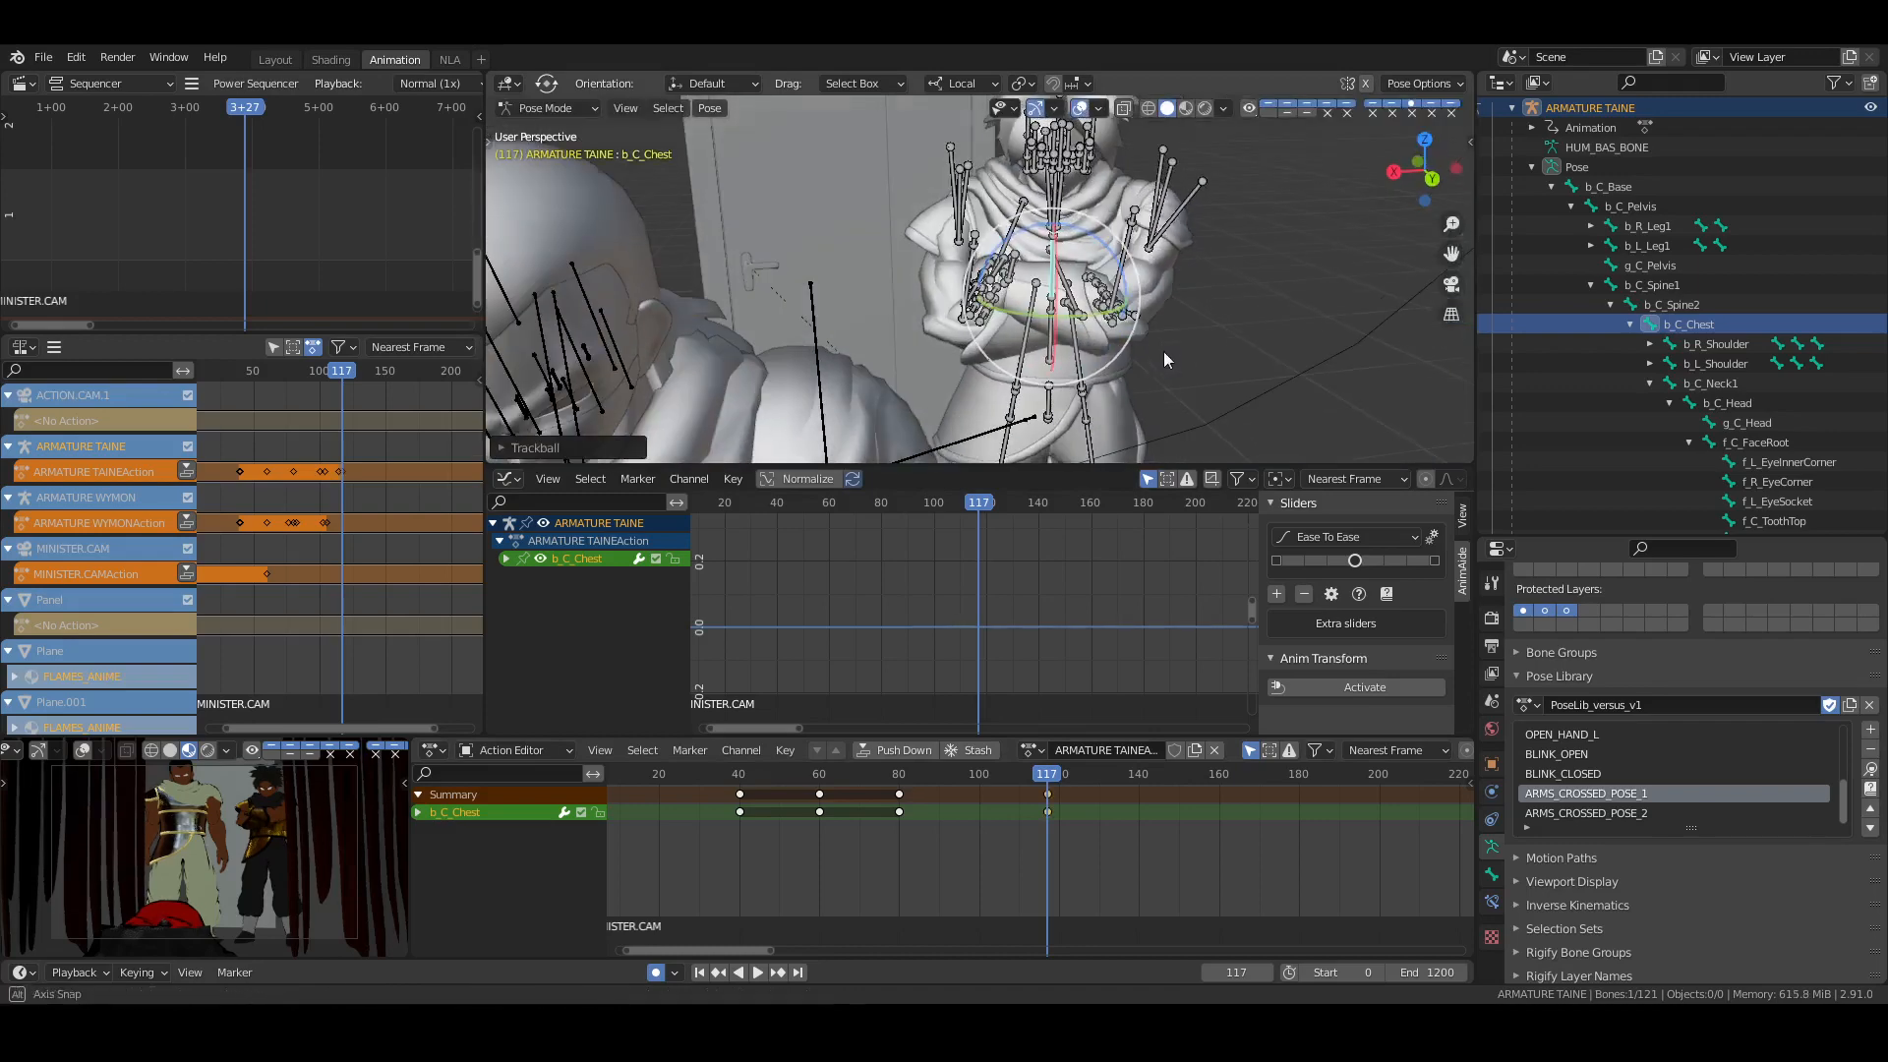
Rotate Taine's b_C_Neck1 and b_C_Head bones slightly with trackball turns at frame 117
left_click(1705, 385)
left_click_drag(1086, 214, 1010, 187)
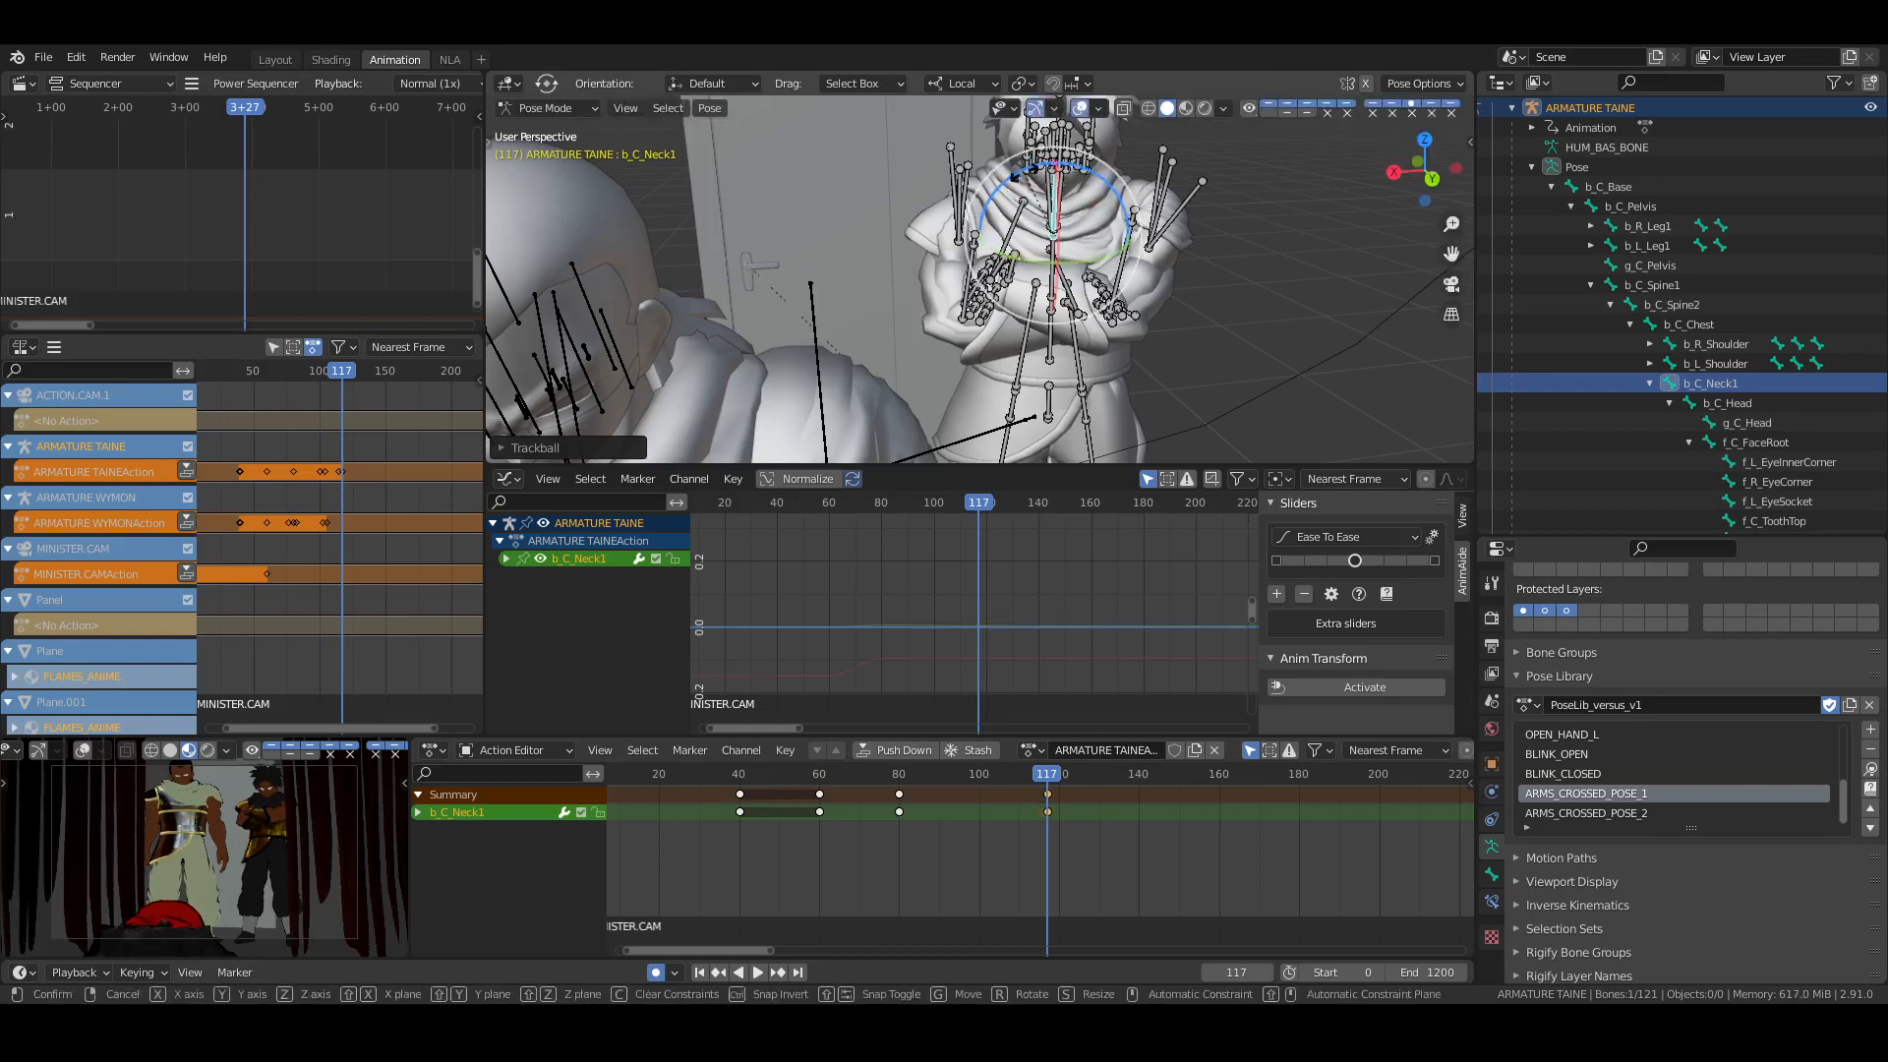
left_click(1712, 403)
key("KP_Decimal")
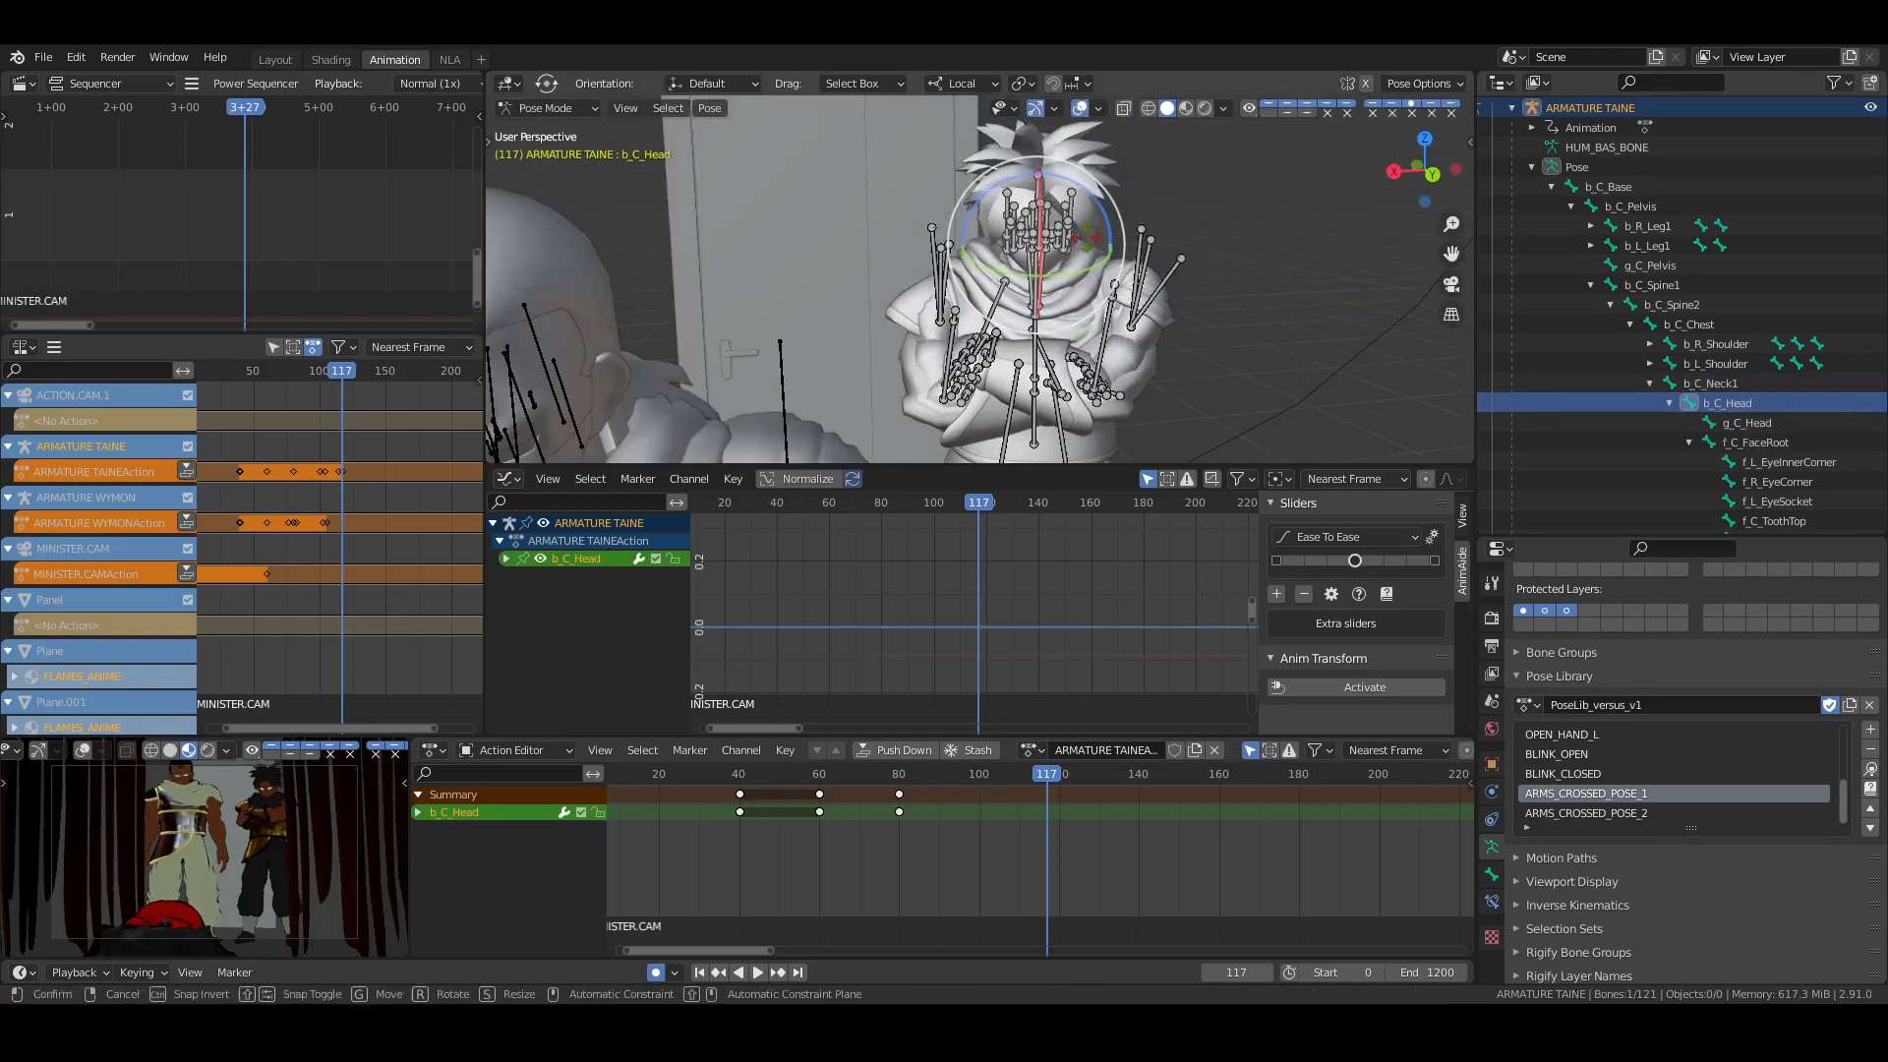
mouse_move(1080, 230)
left_mouse_down()
mouse_move(1085, 256)
mouse_move(1087, 226)
left_mouse_up()
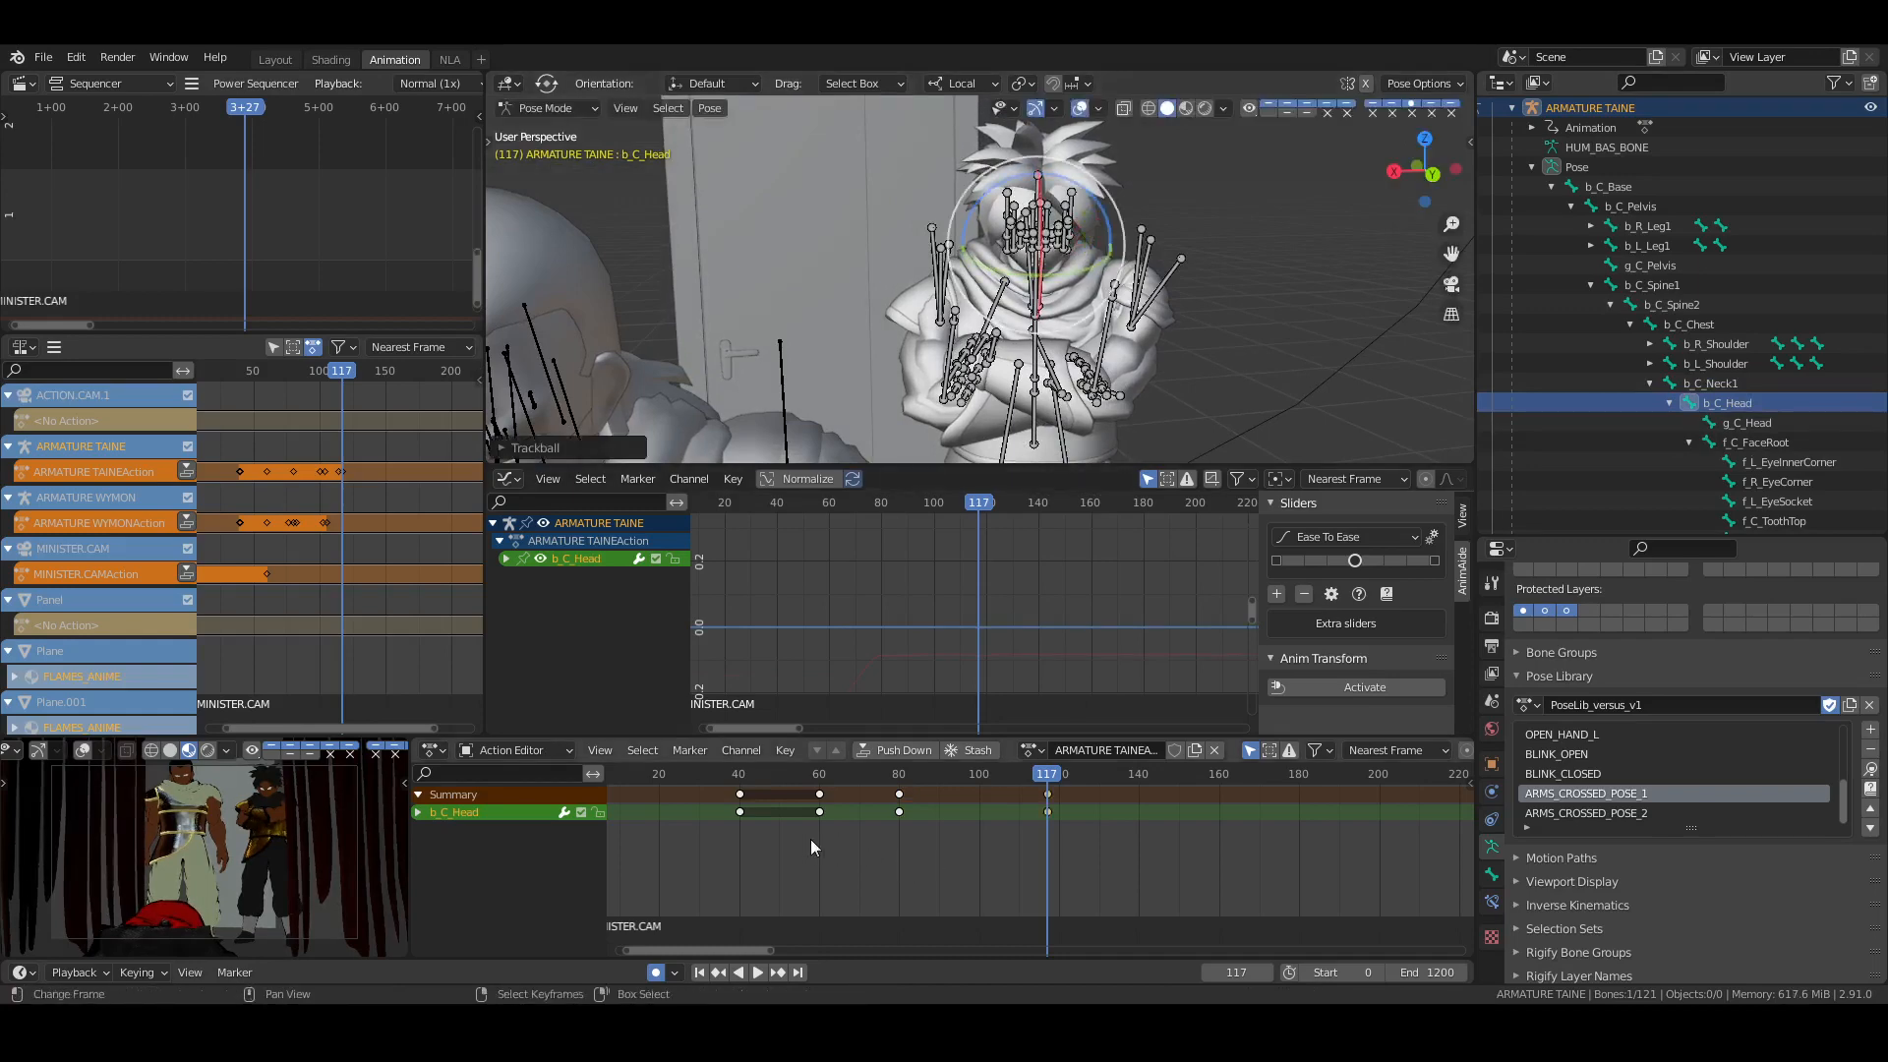
Save the file and preview the shot from frame 0 to 136 in the Layout workspace with rendered shading
left_click_drag(810, 839, 1028, 870)
key("ctrl+s")
left_click(676, 911)
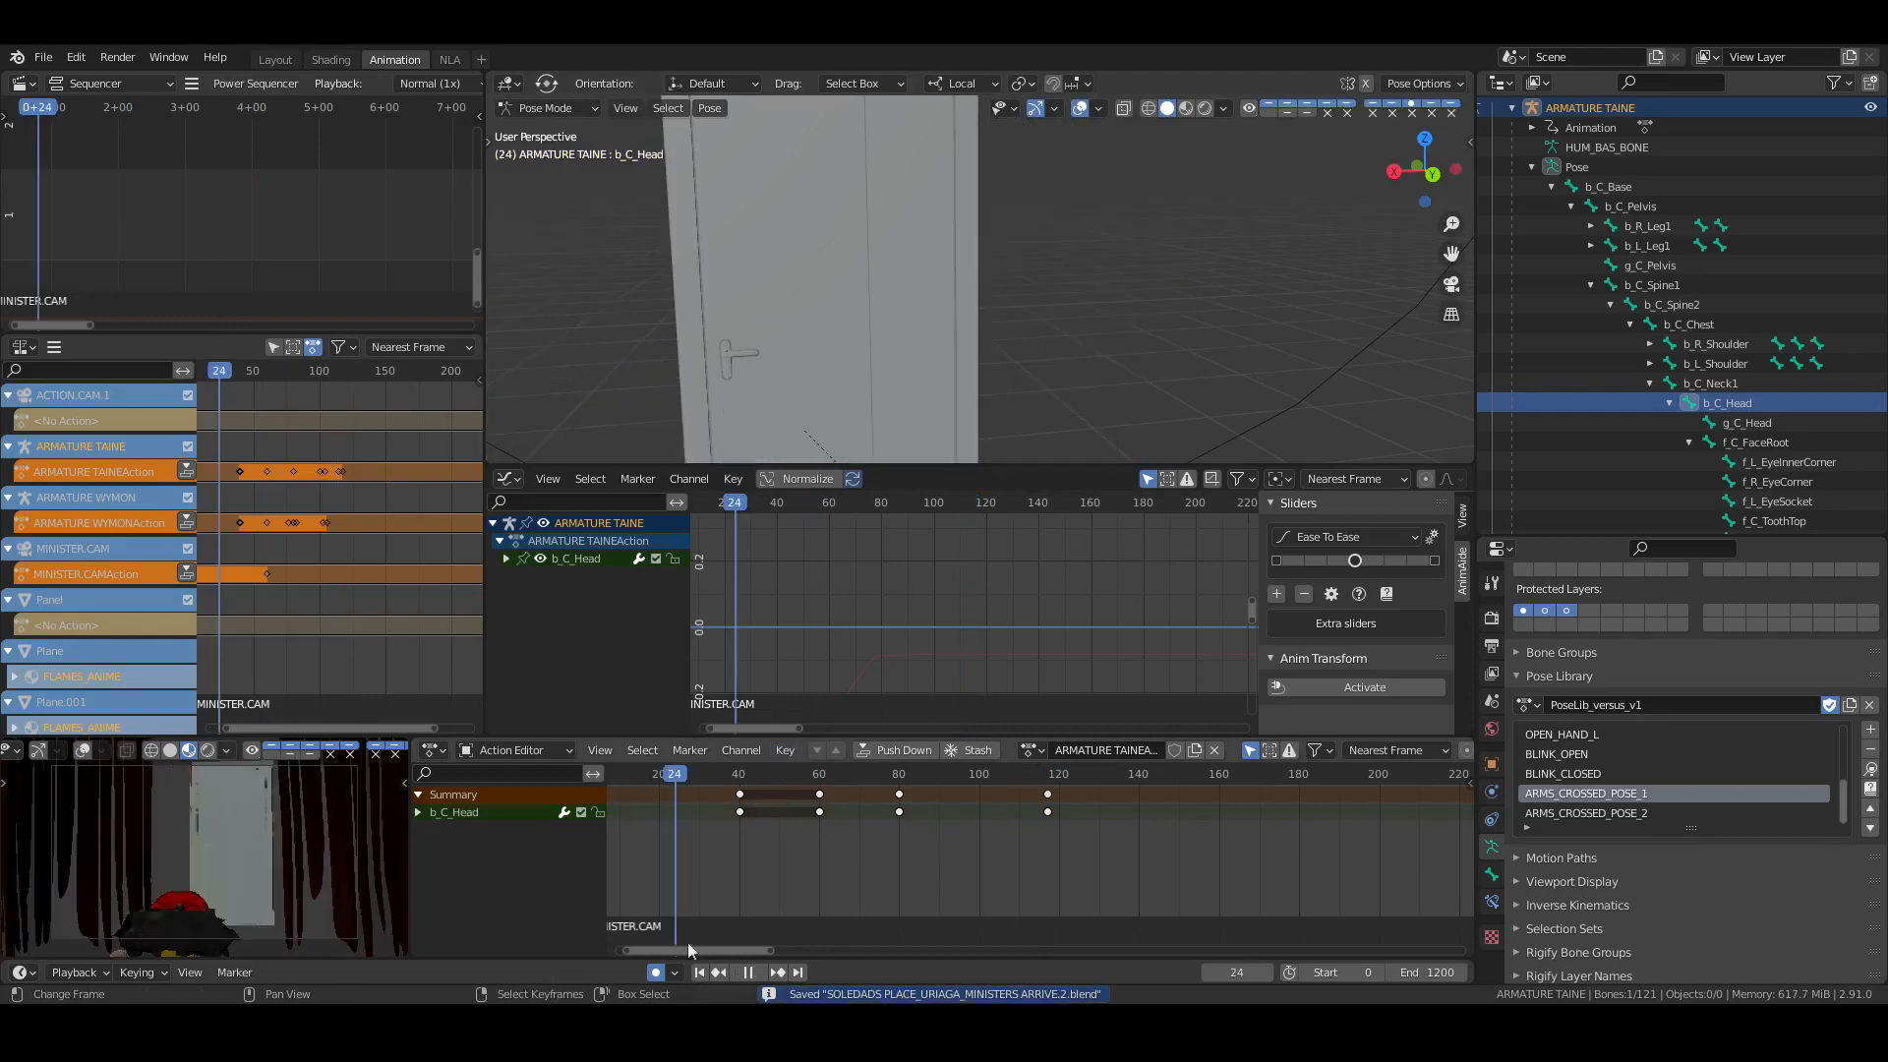
left_click(699, 972)
left_click(276, 60)
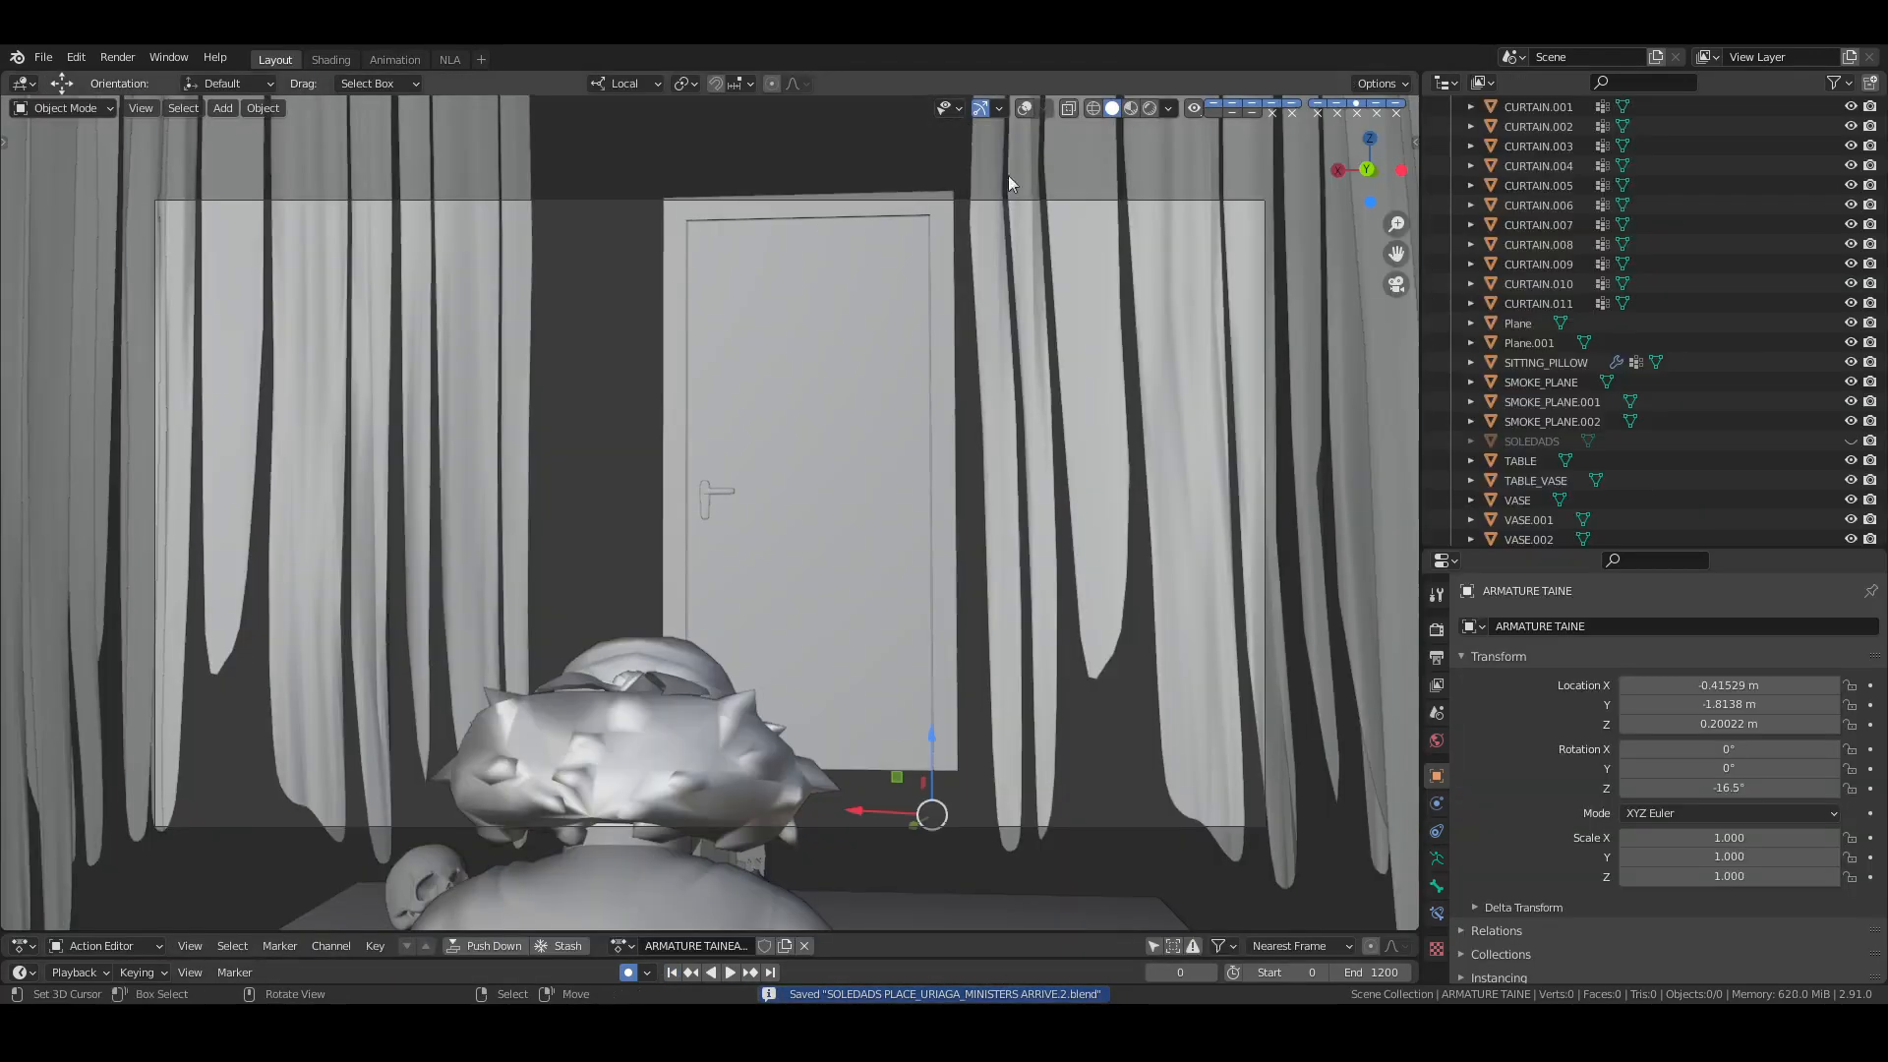
left_click(1150, 108)
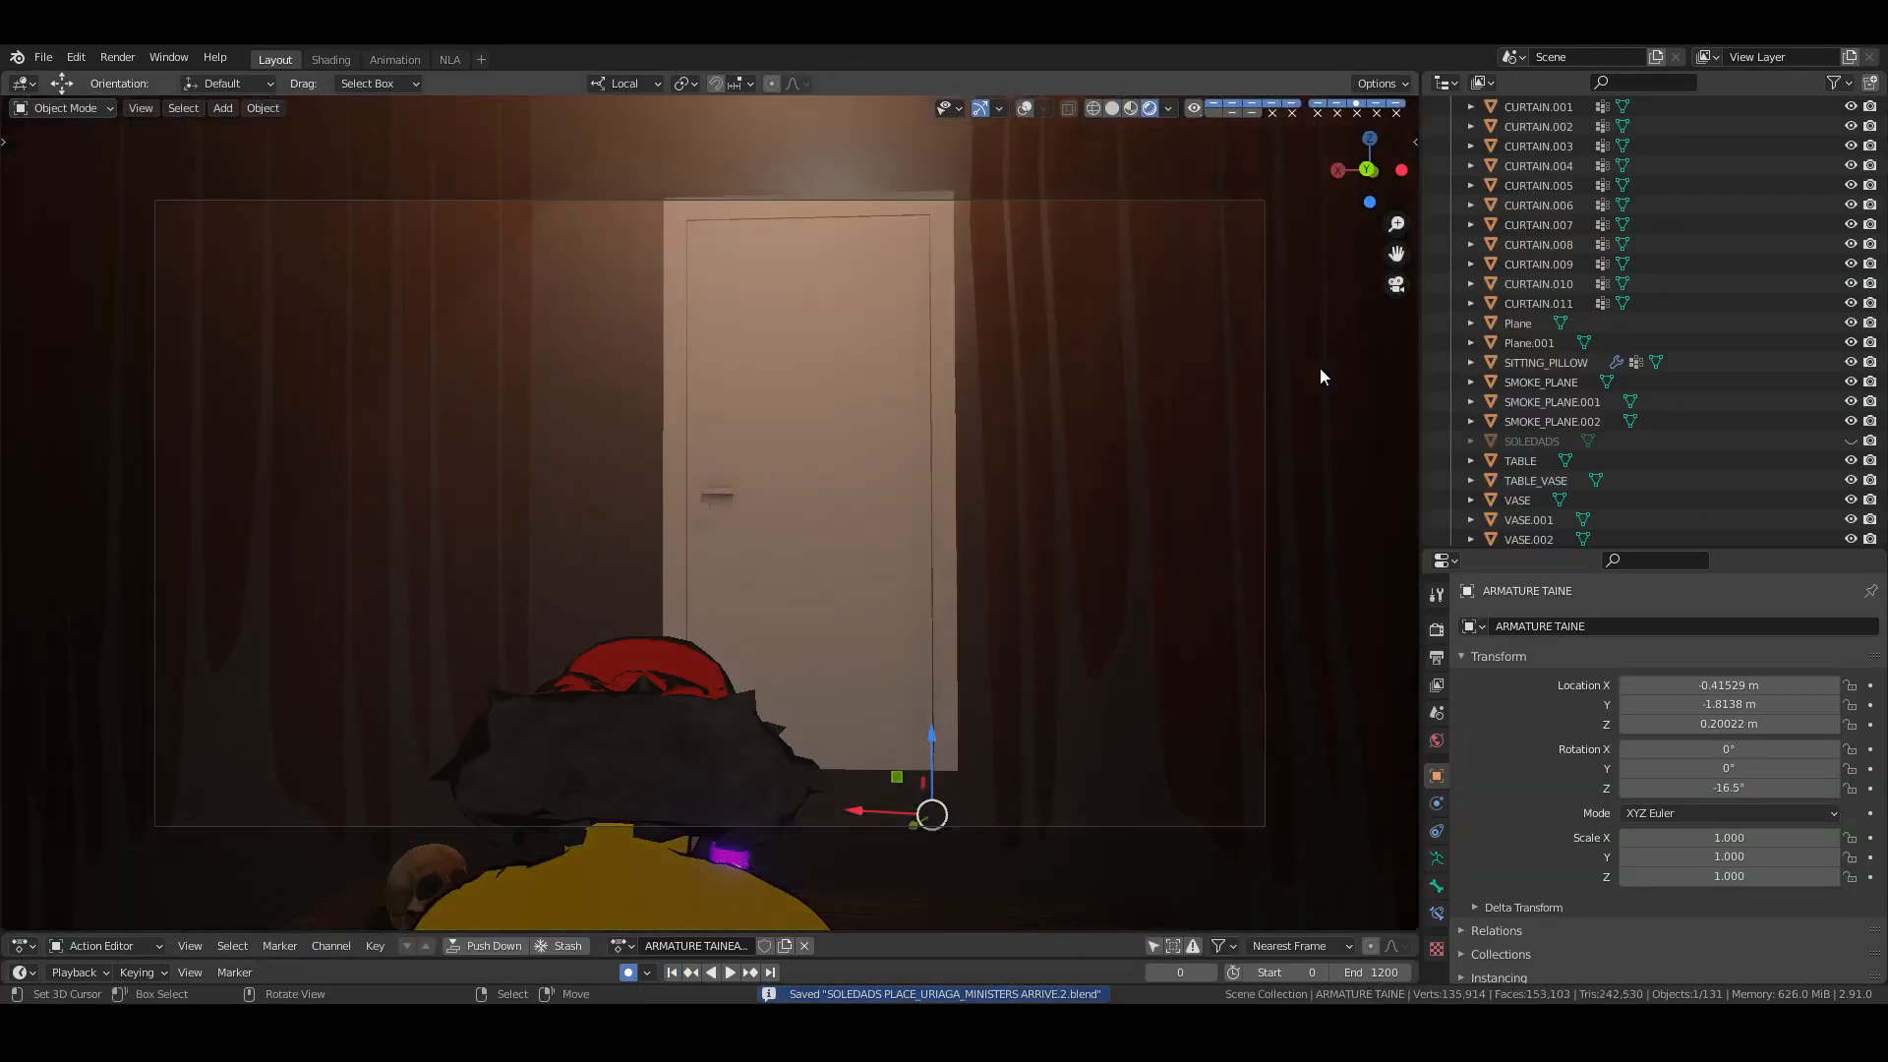
key("space")
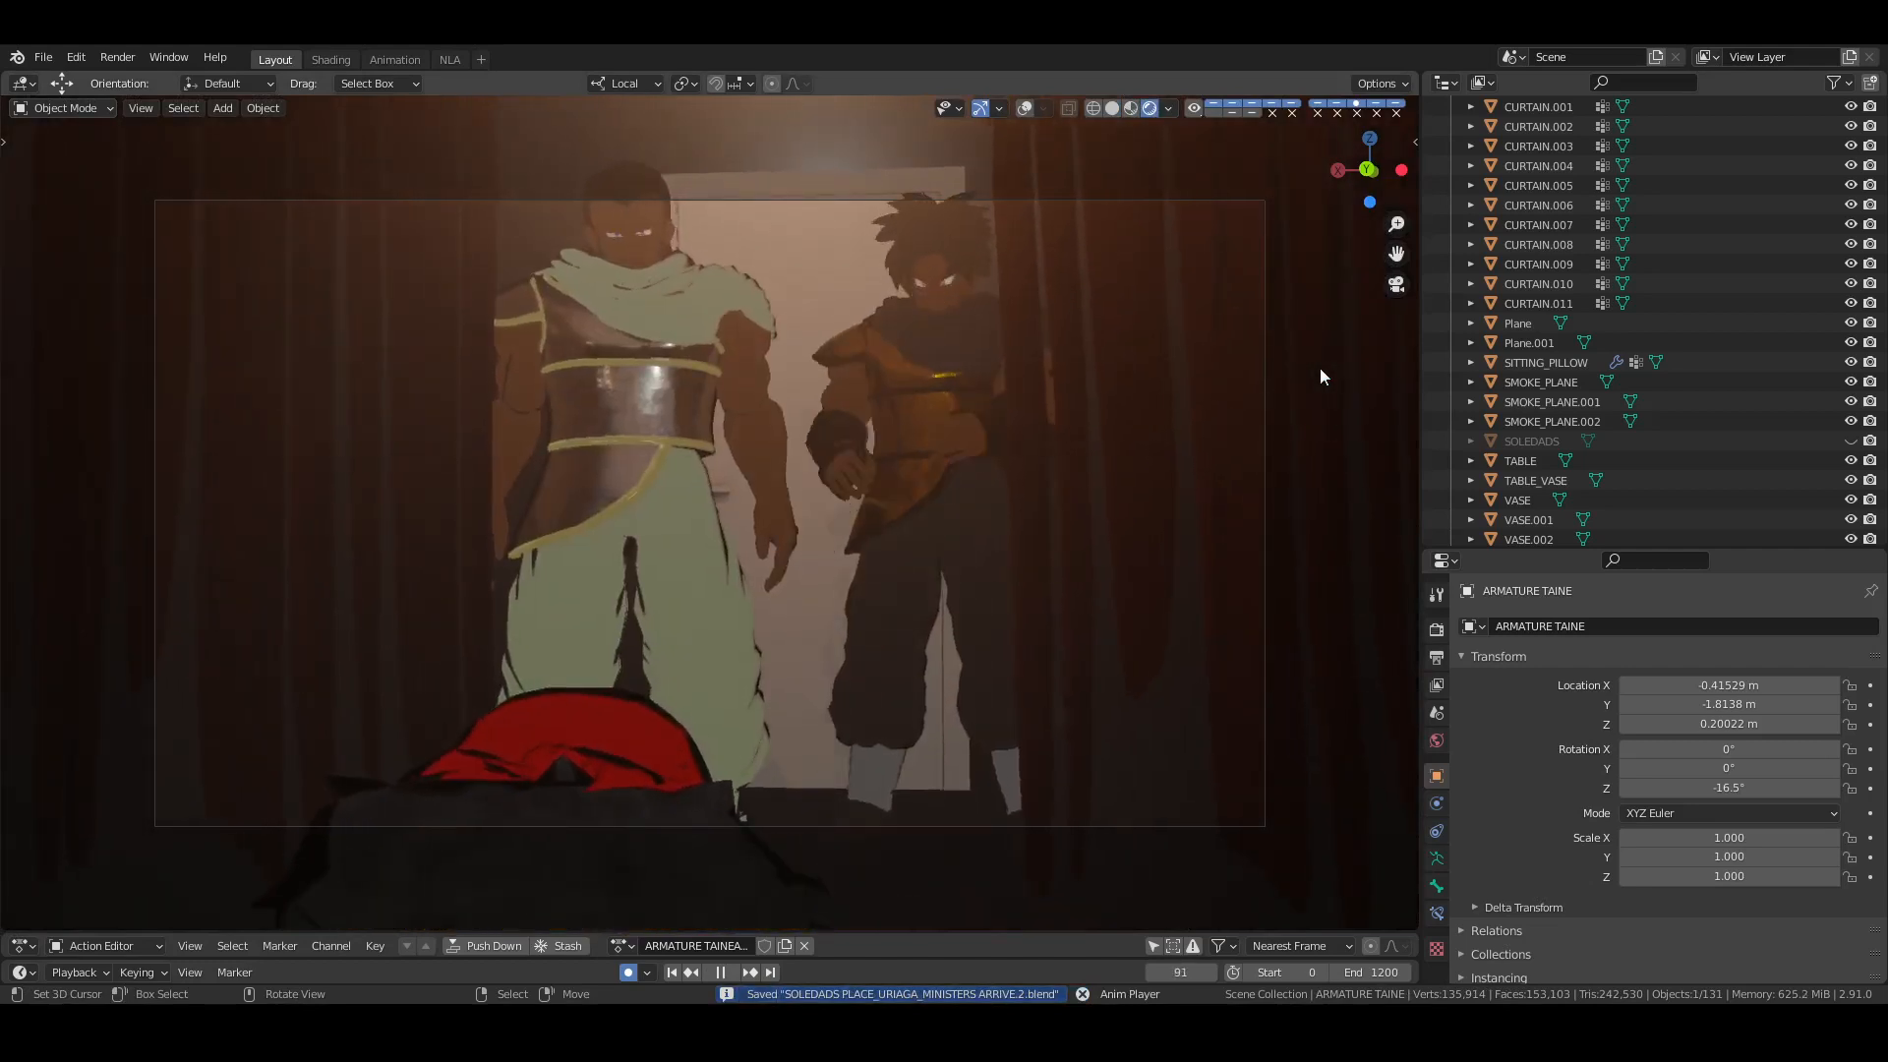
key("space")
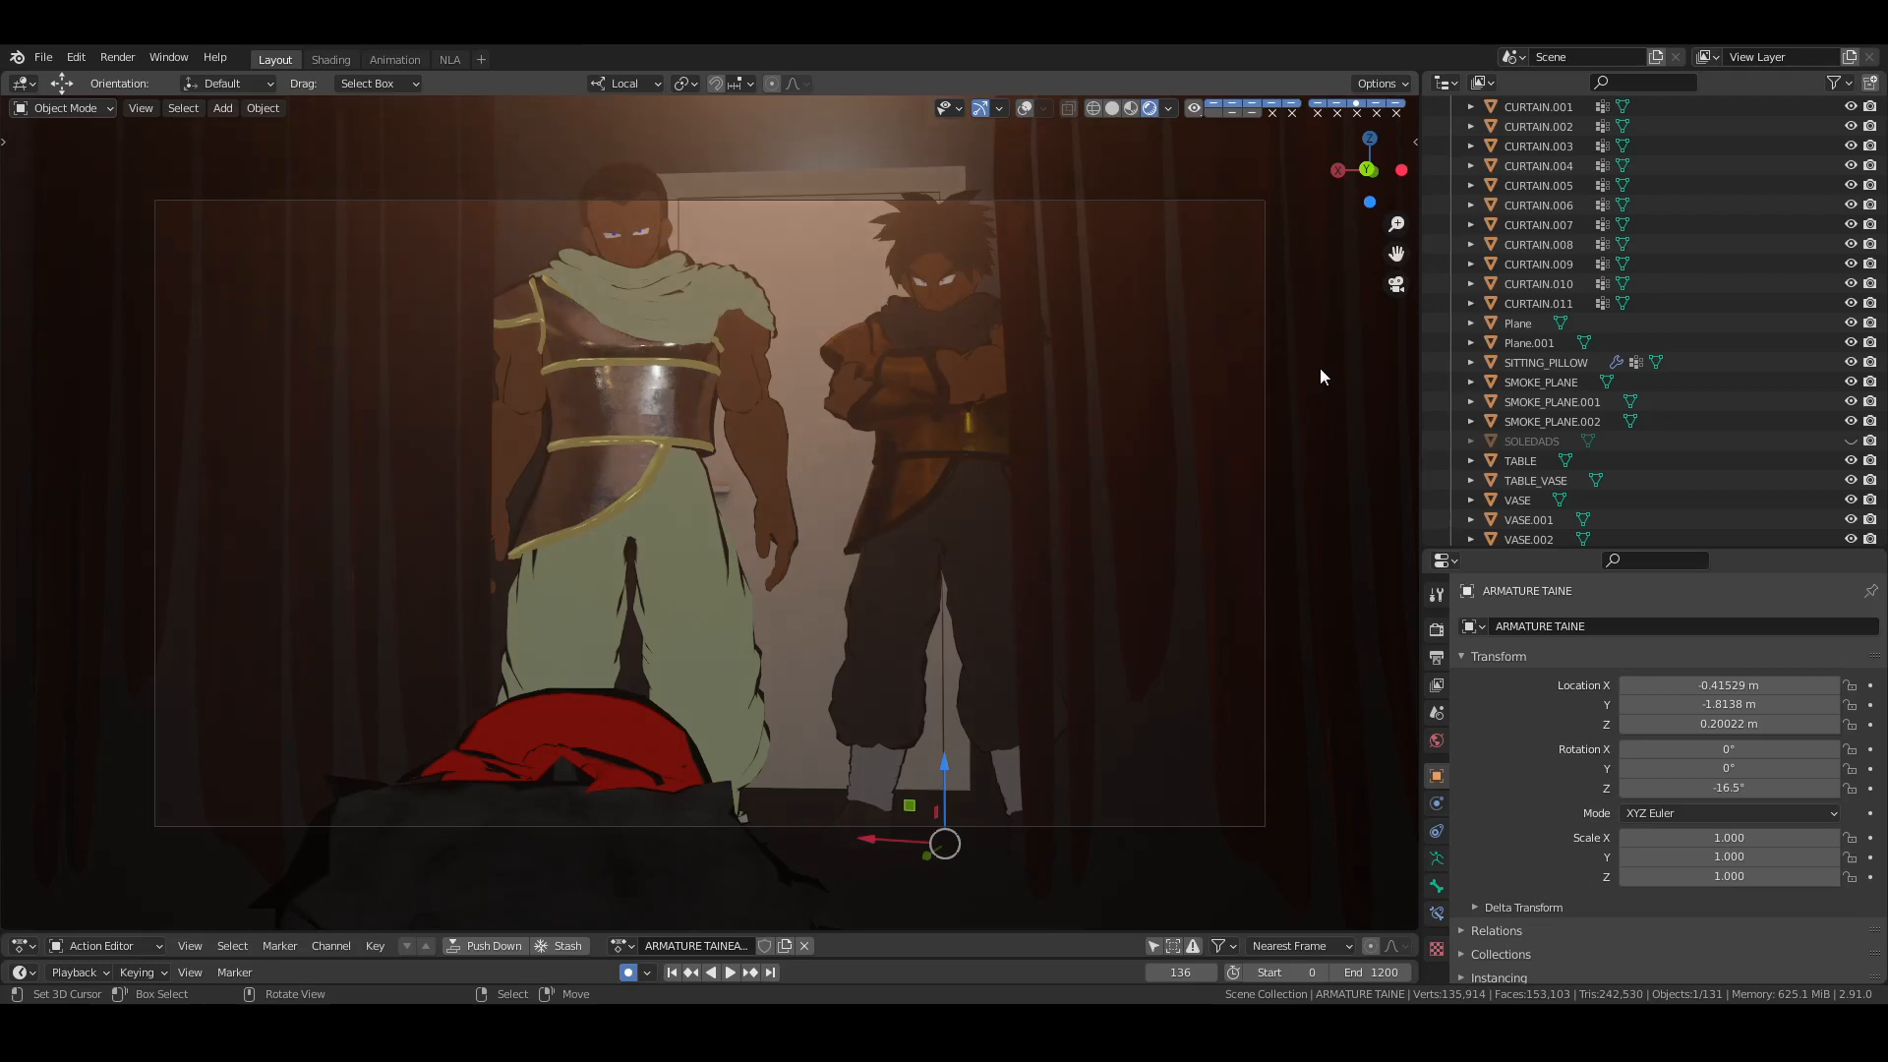
In the Animation workspace, rotate Taine's b_C_Neck1 bone about 3.6° around local Y at frame 80, using the camera view without overlays
left_click(394, 59)
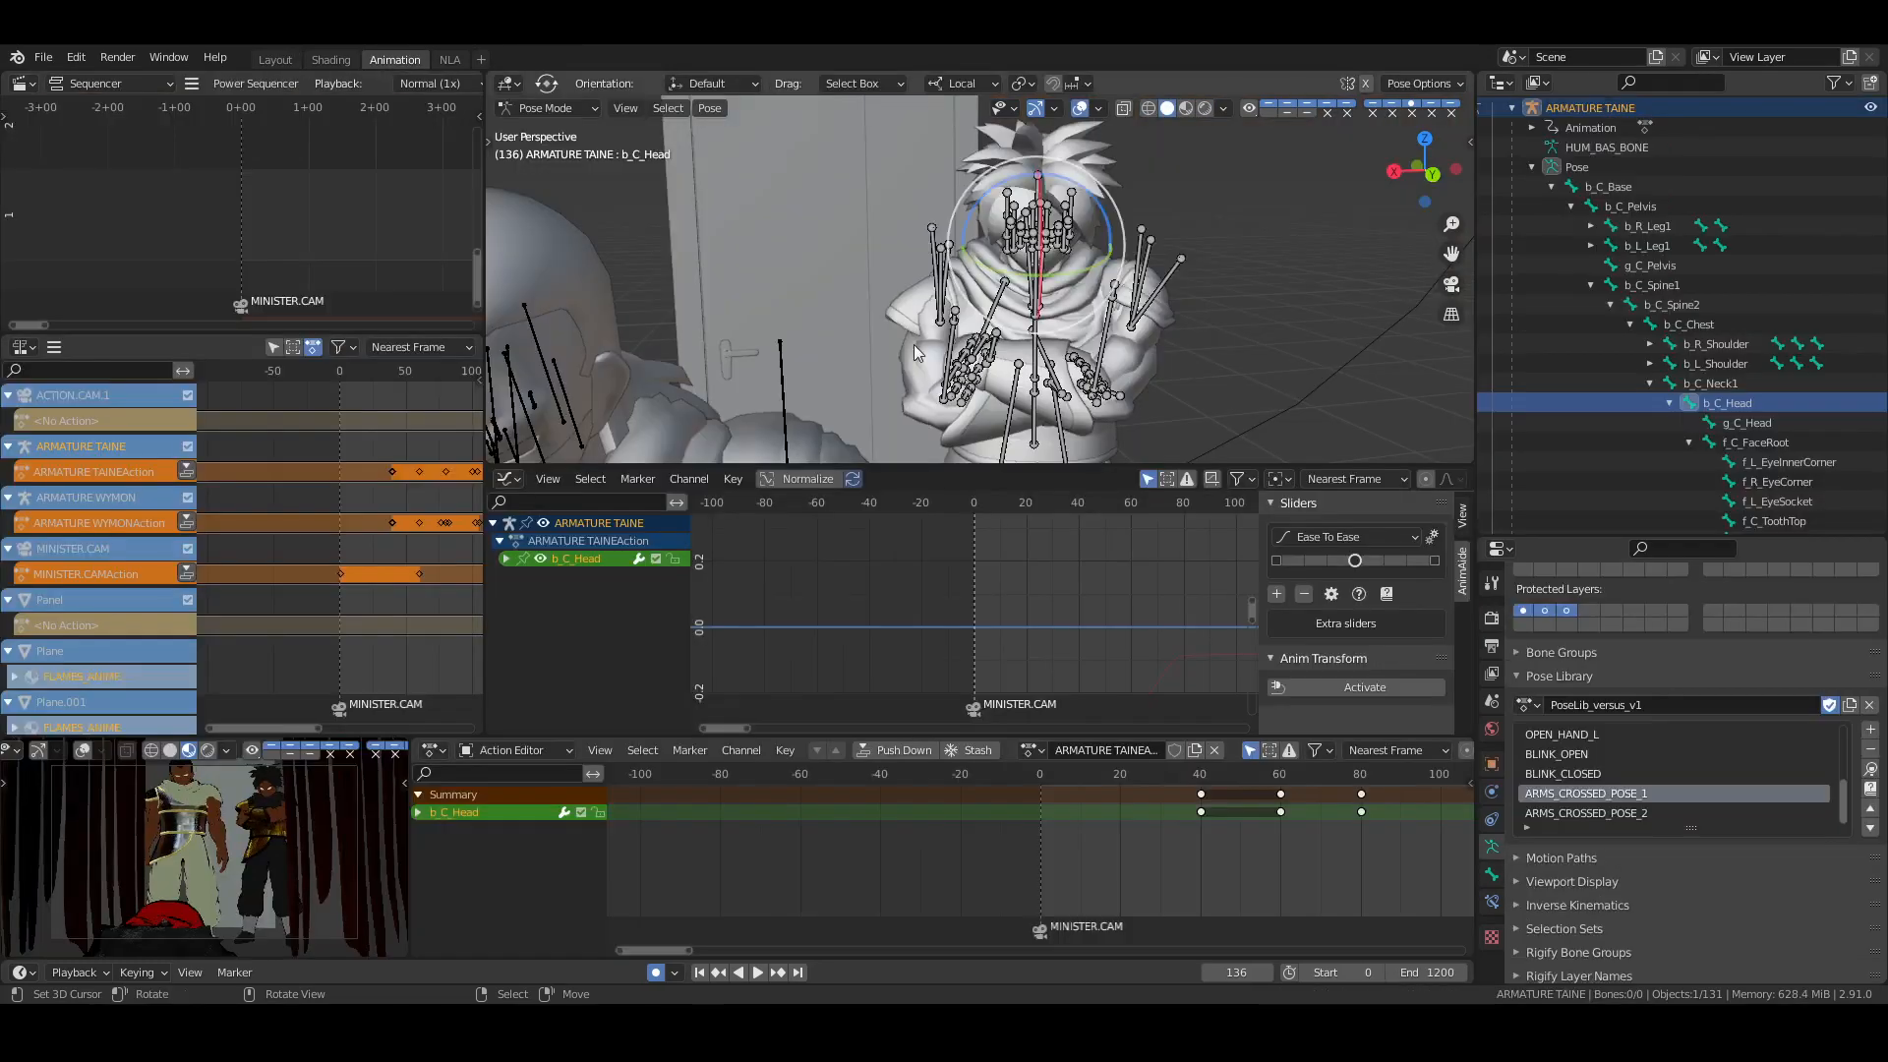
left_click(1728, 383)
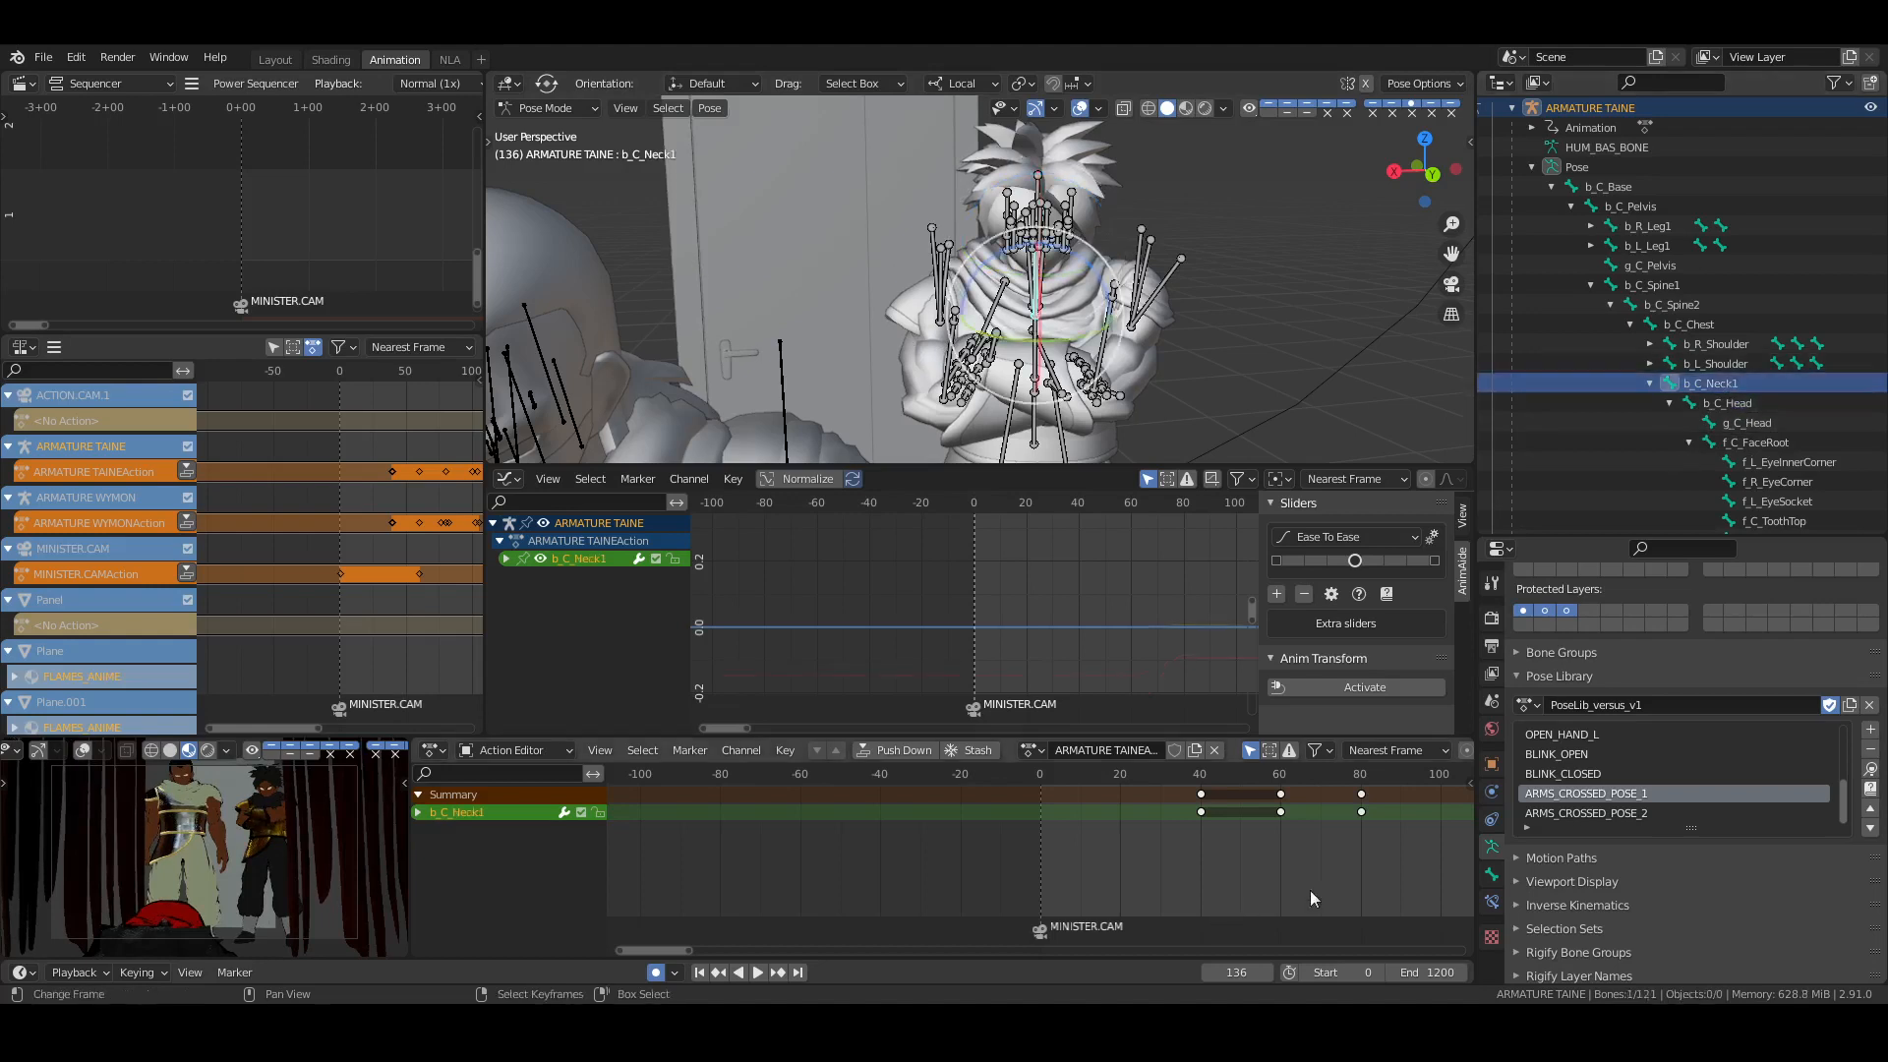
left_click(1360, 828)
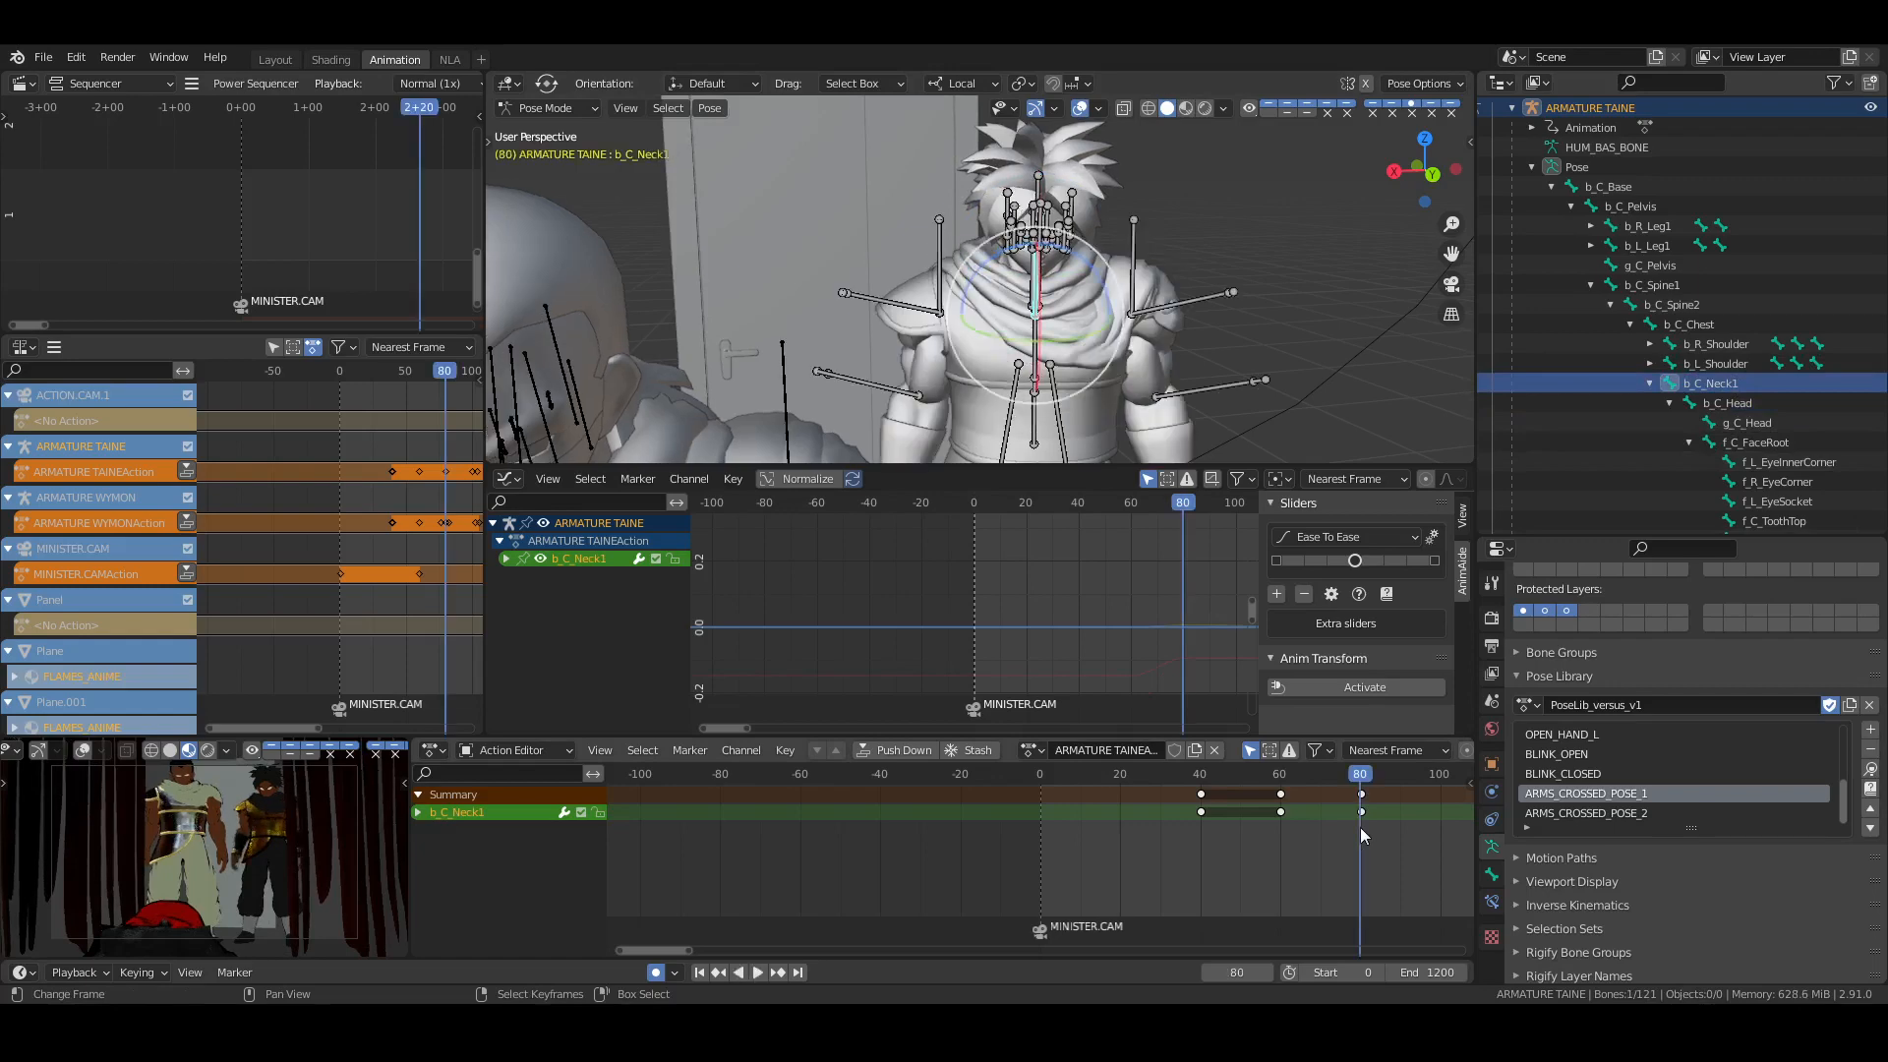
middle_click_drag(1209, 370, 1071, 352)
key("KP_0")
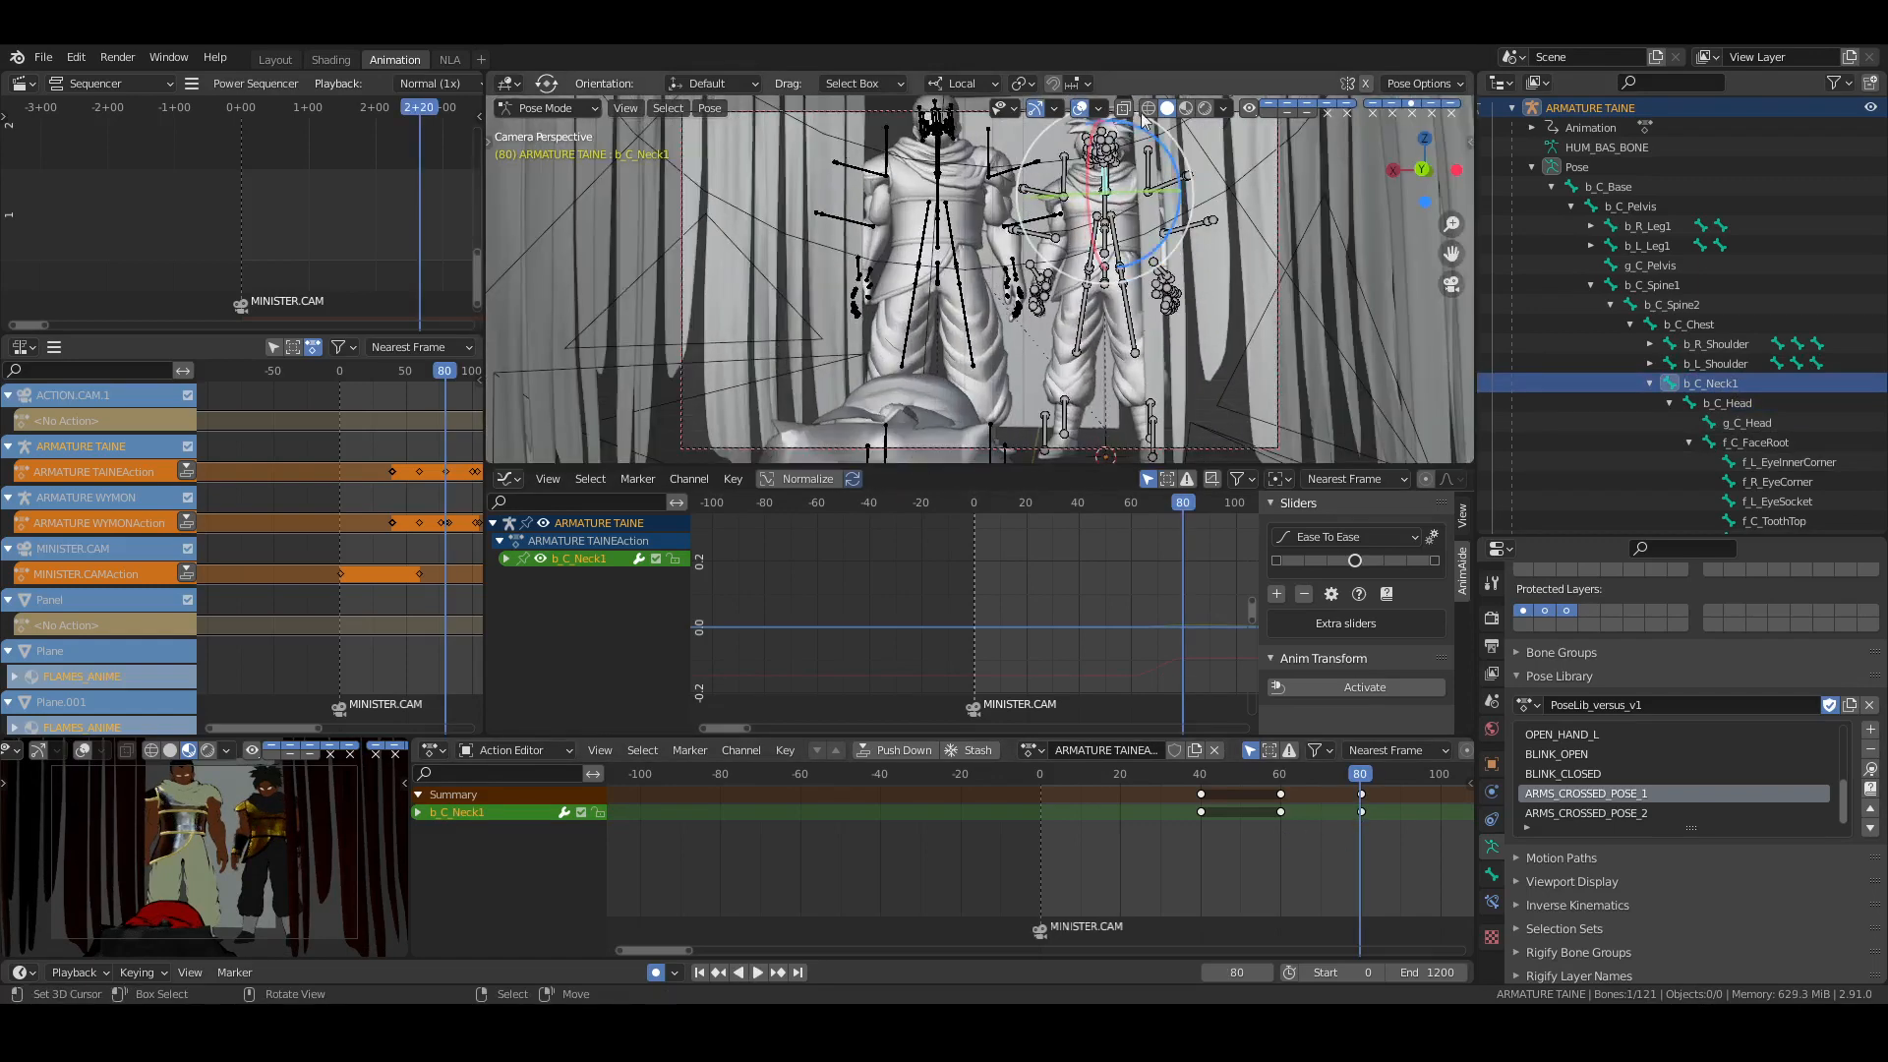
left_click(1080, 109)
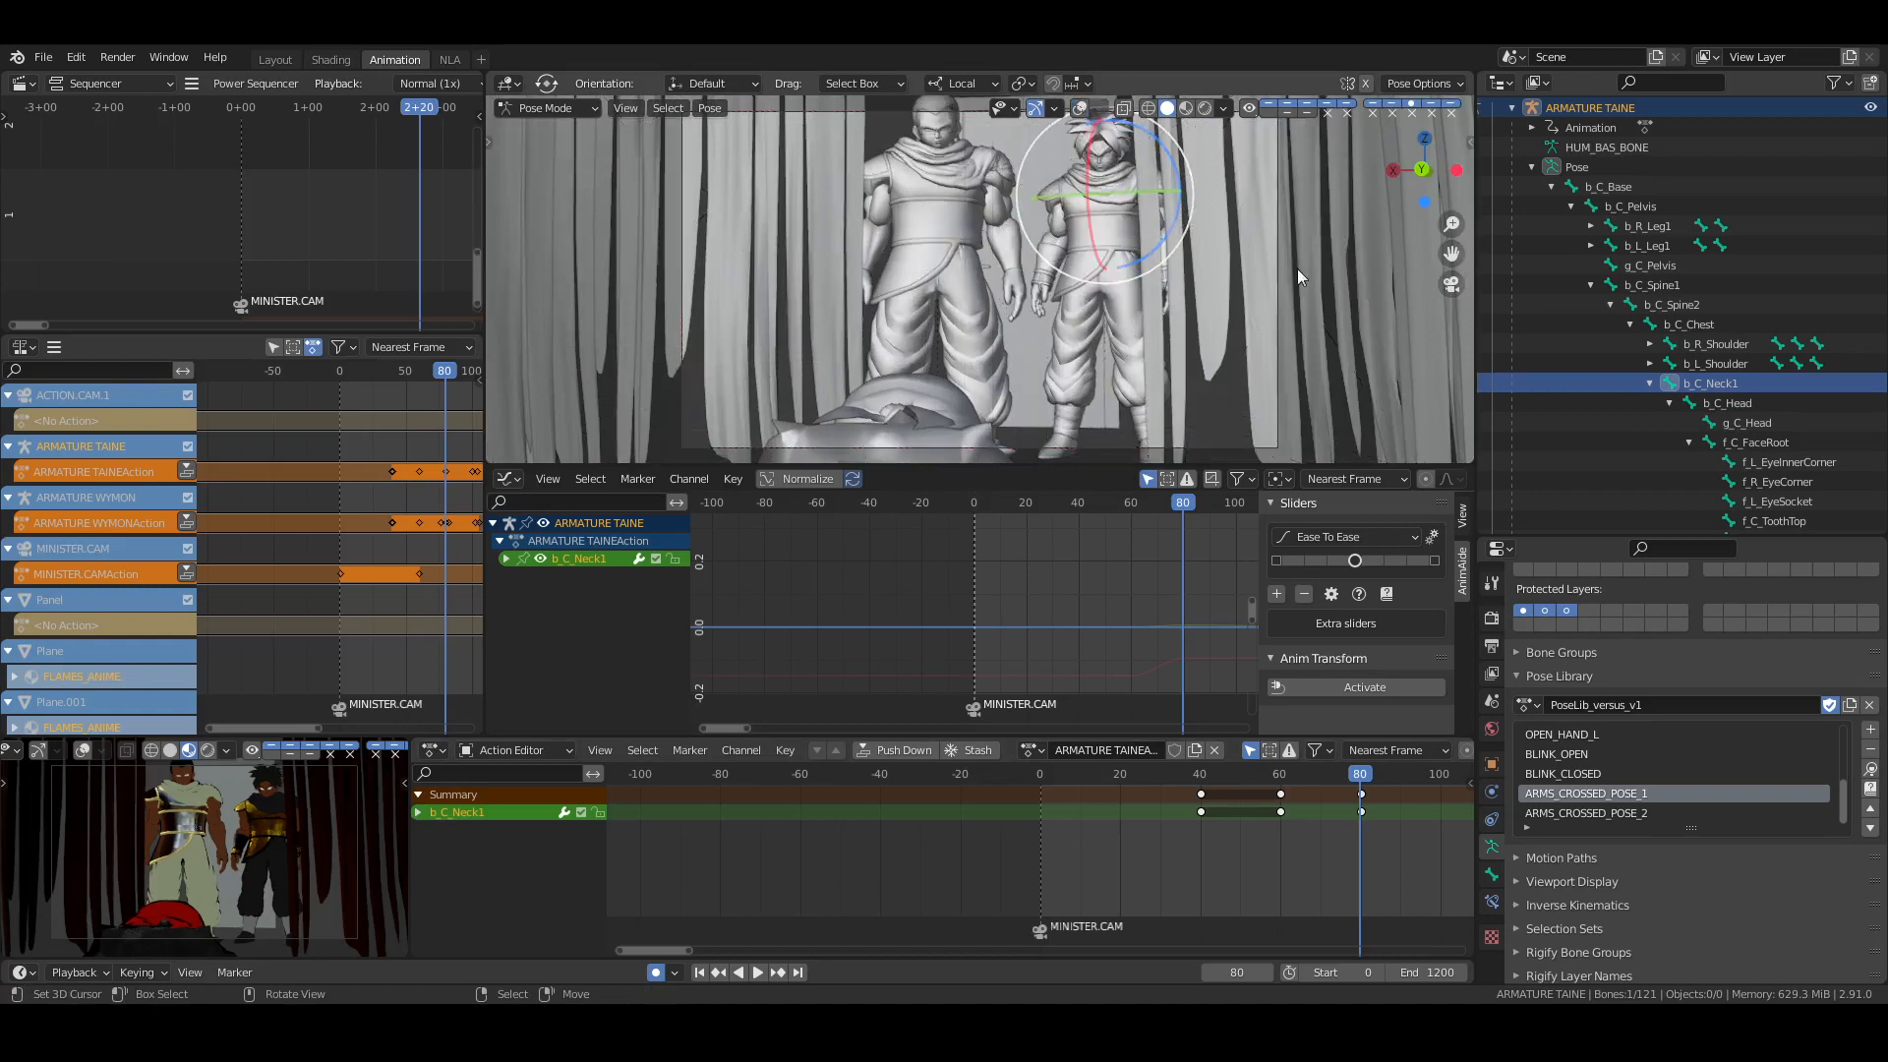
key("r")
key("y")
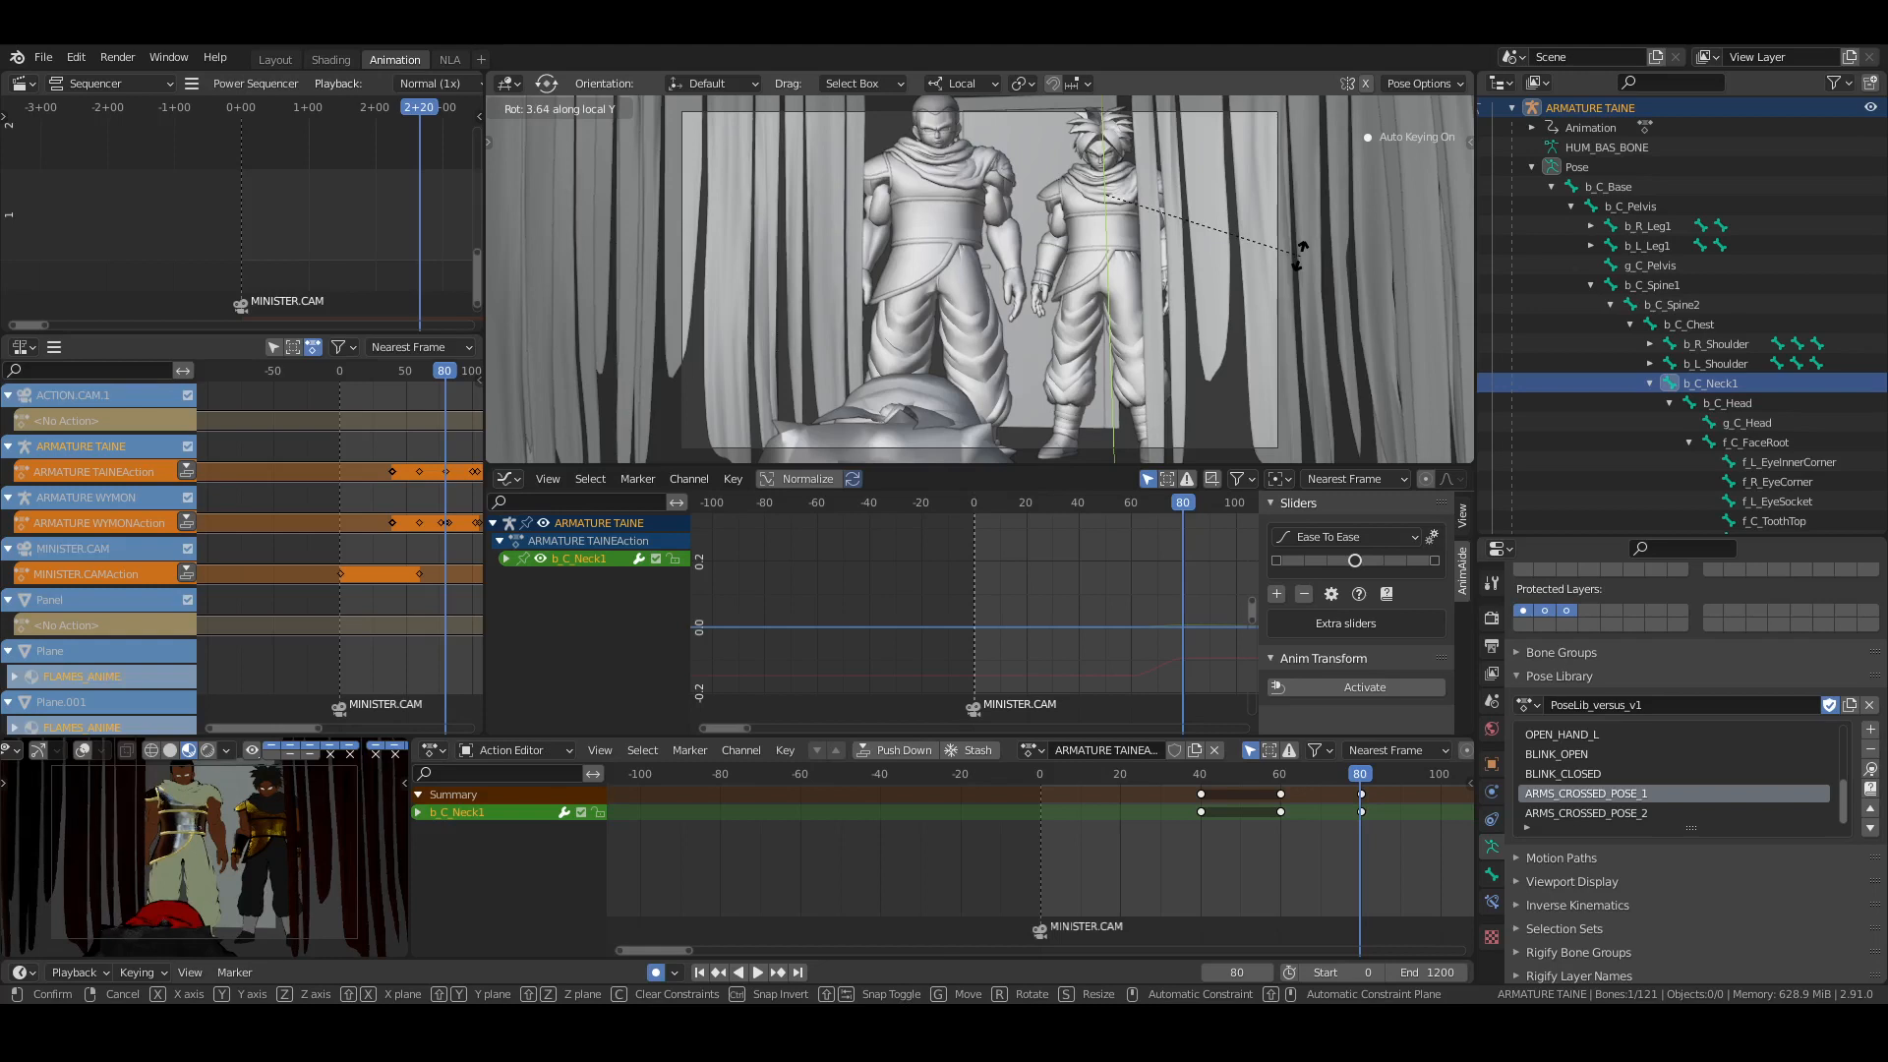
left_click(1300, 256)
Rotate Taine's b_C_Neck1 bone about 1.7° around its local Y axis at frame 117
middle_click_drag(1435, 883, 1162, 849)
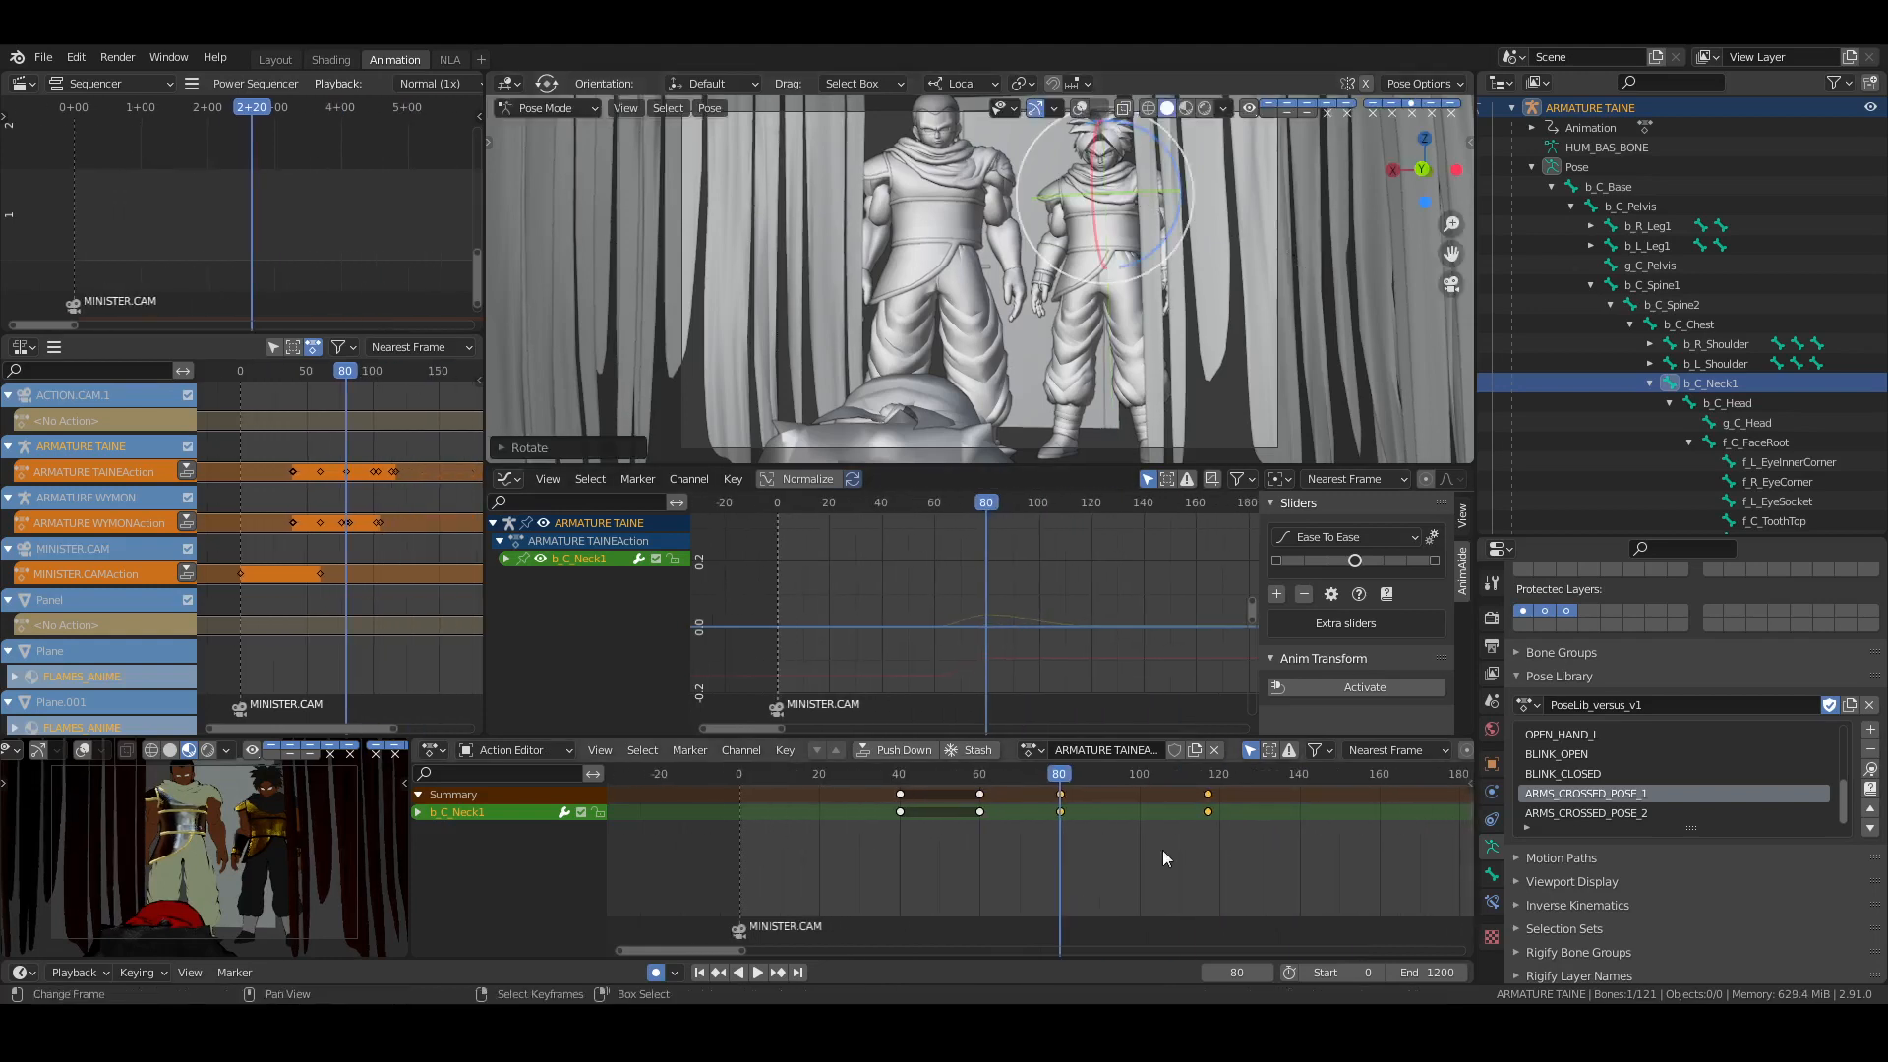
key("Up")
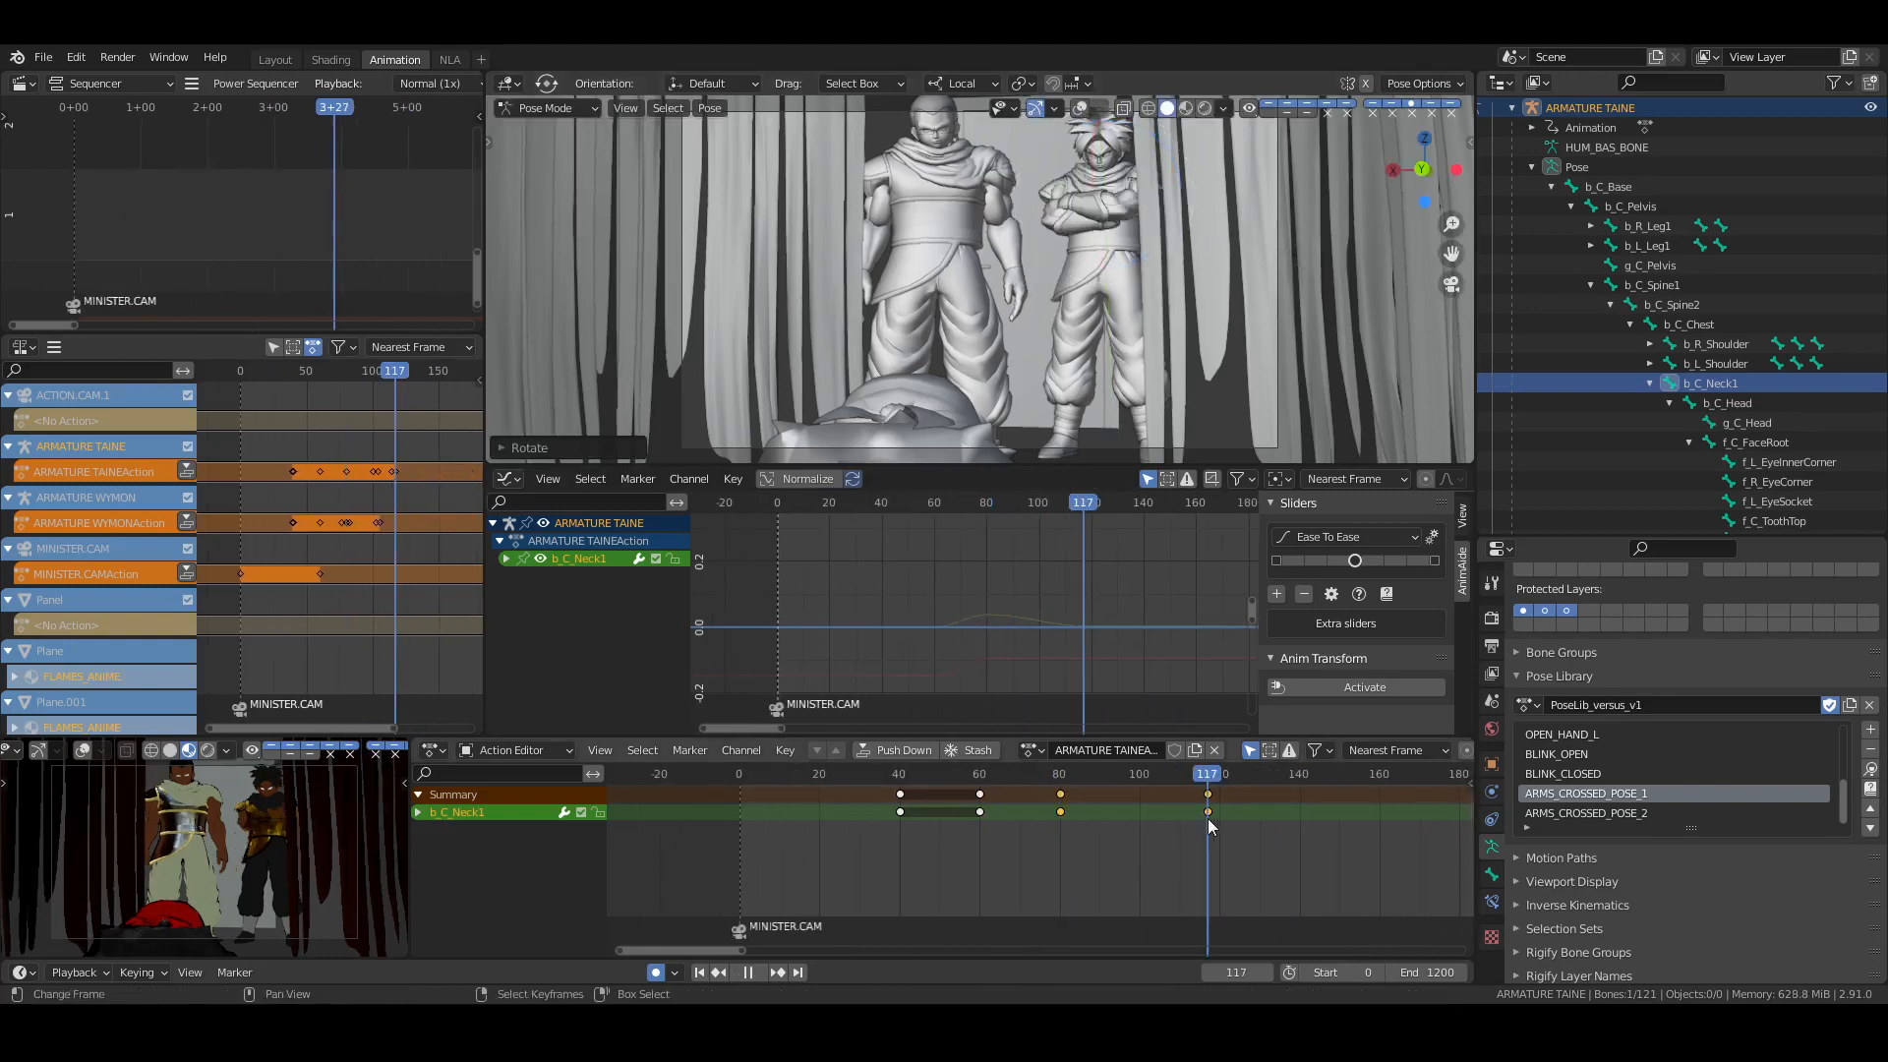
key("r")
key("y")
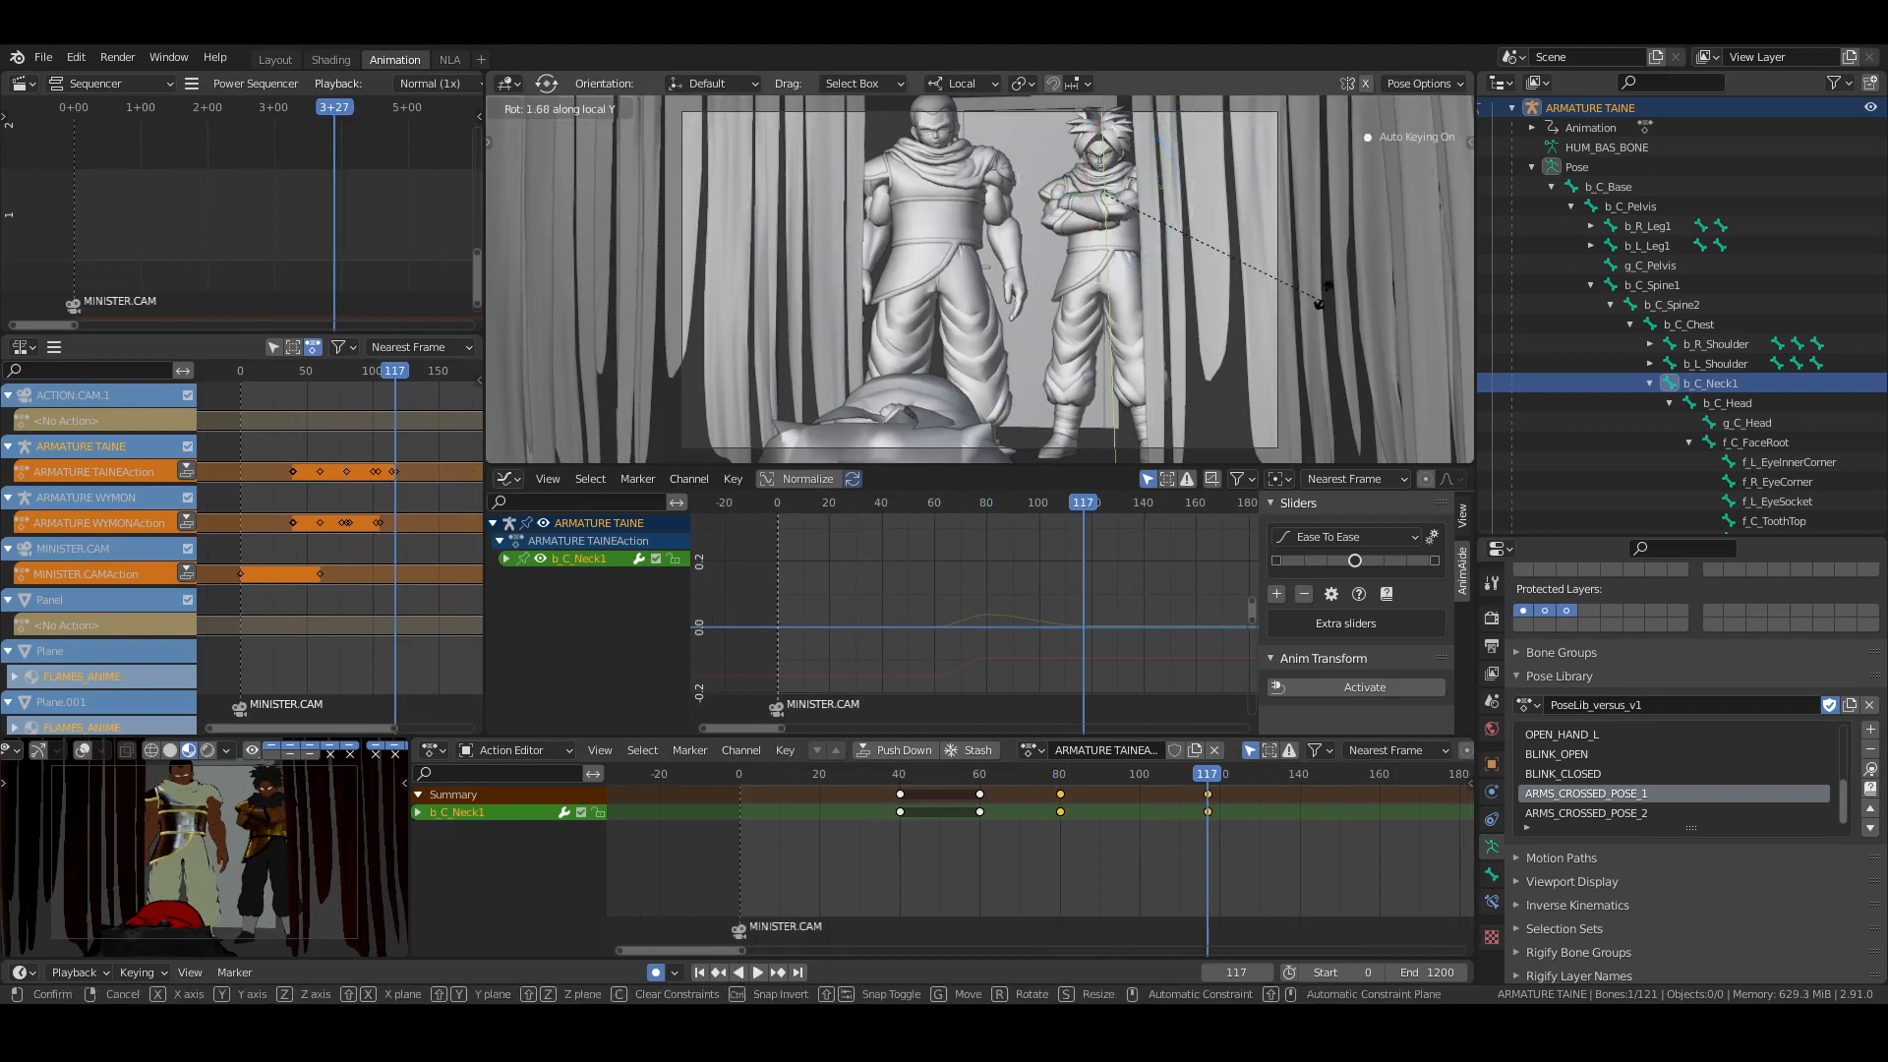
left_click(1325, 295)
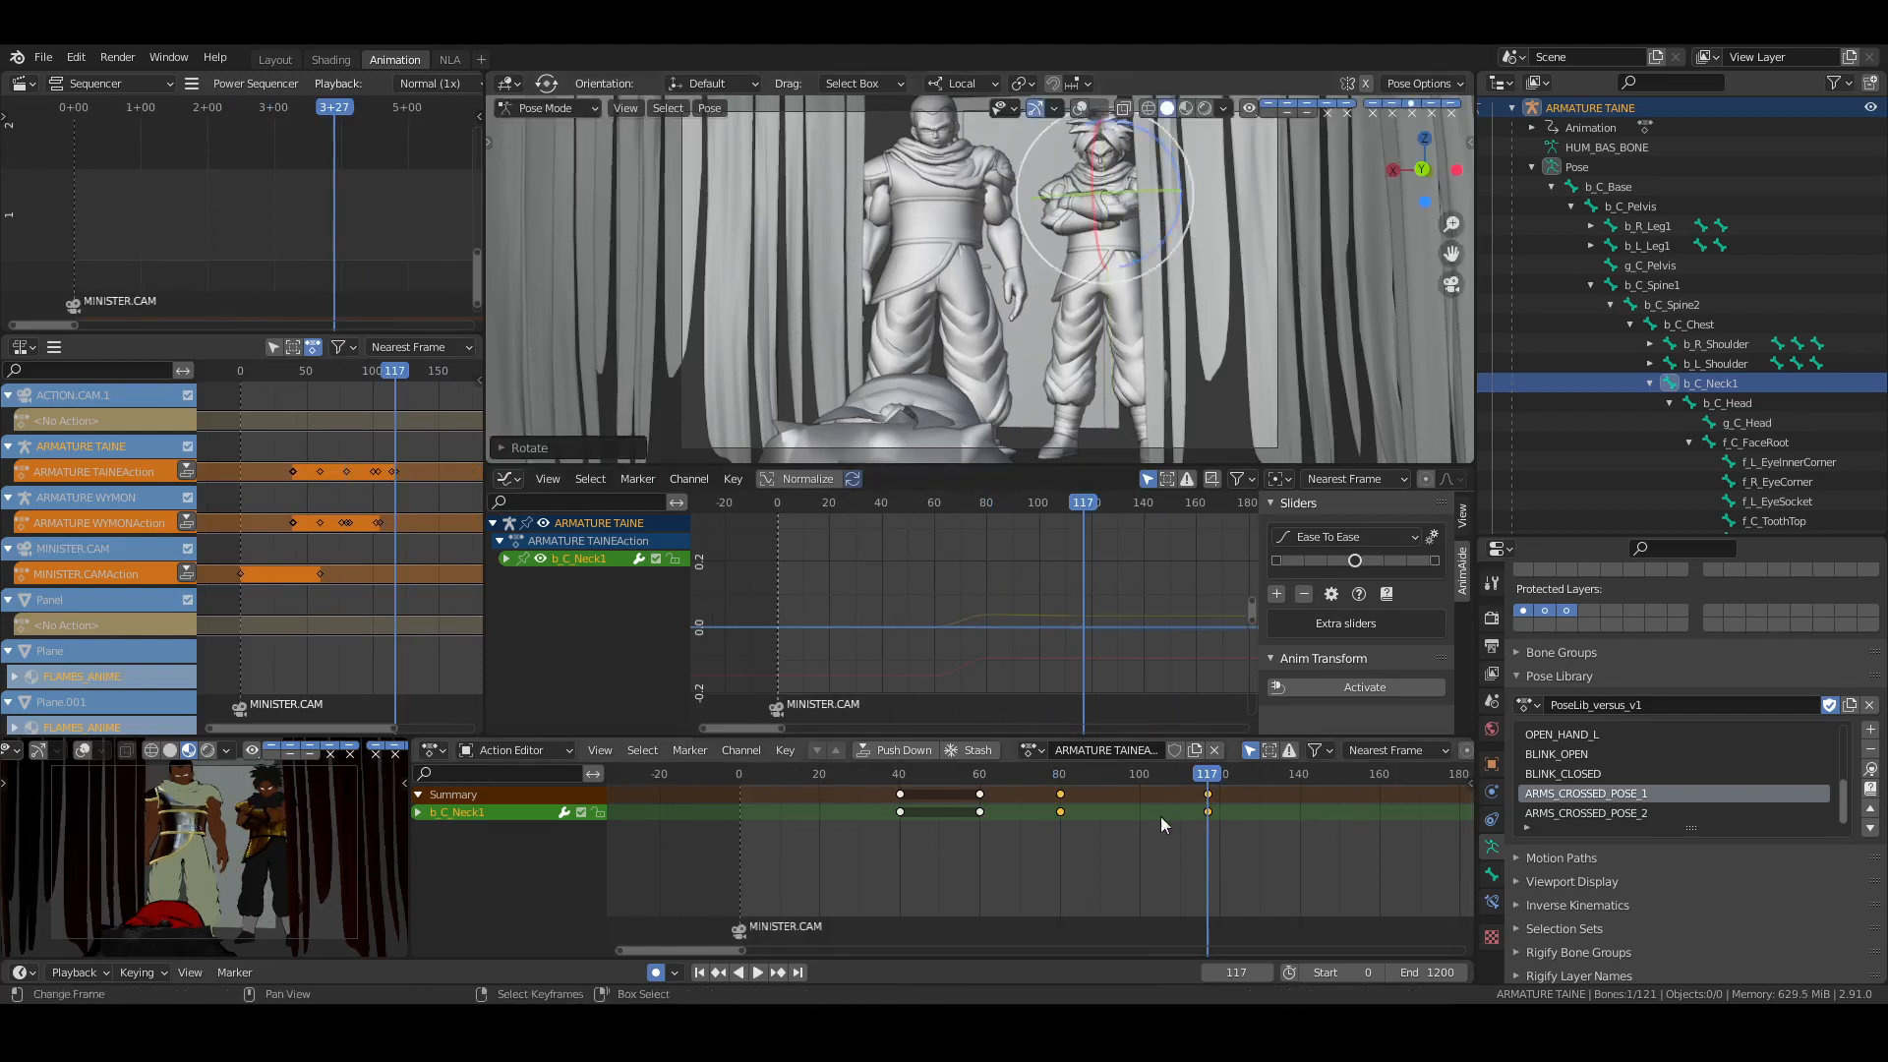
Save the file and replay Taine's neck turn and arm crossing through the camera, ending on frame 54
left_click(965, 844)
right_click(1111, 867)
key("ctrl+s")
key("space")
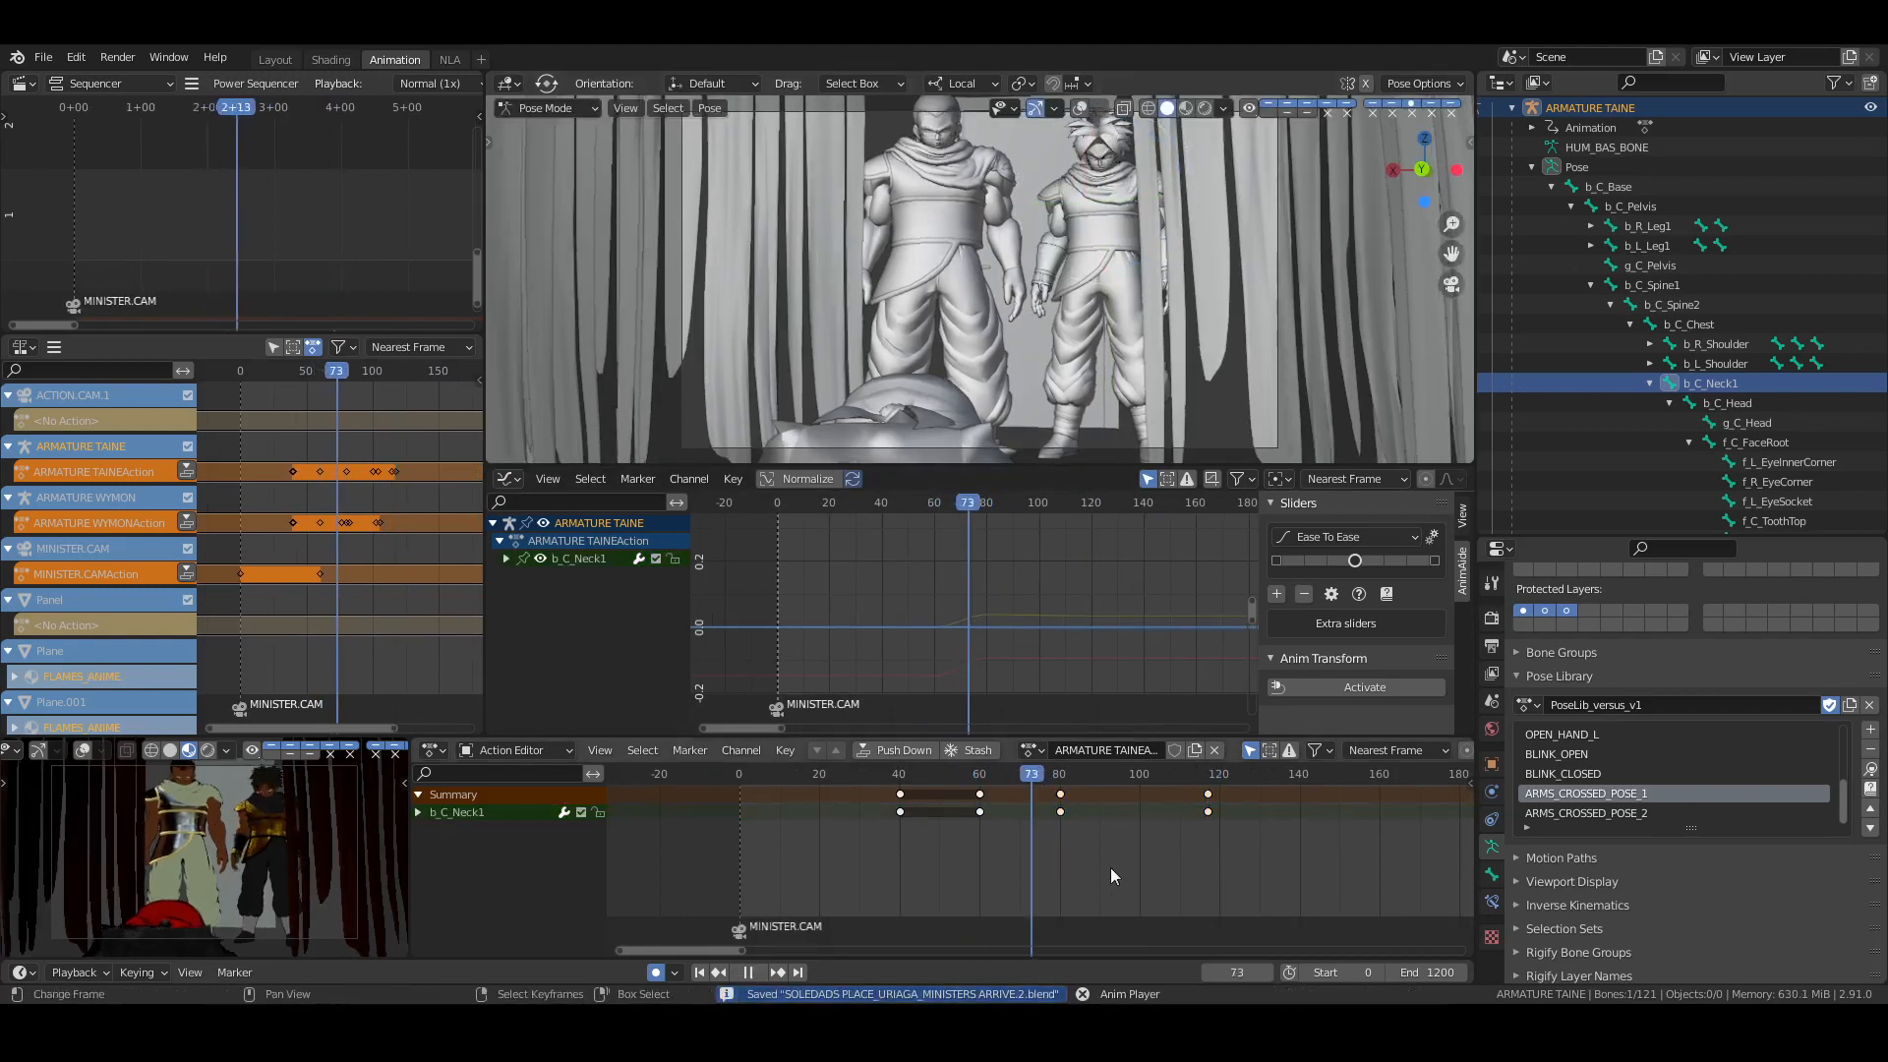
key("space")
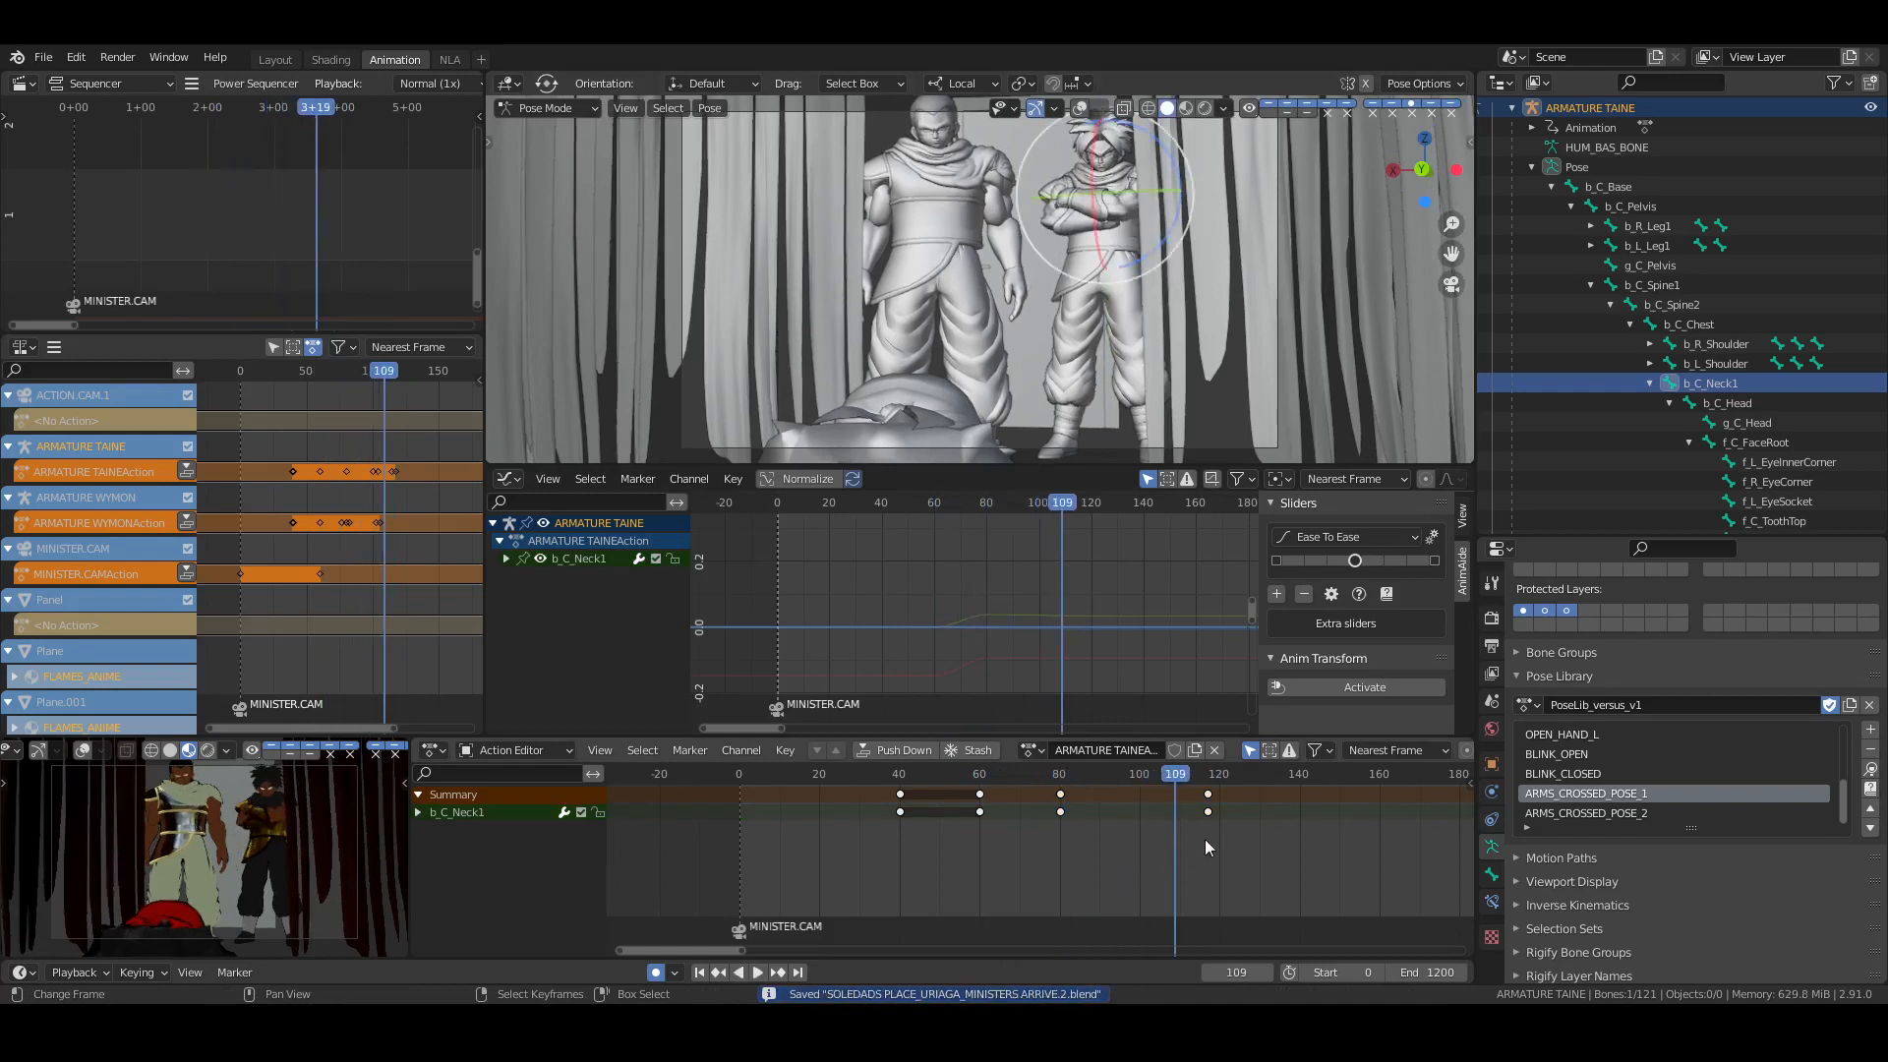
key("space")
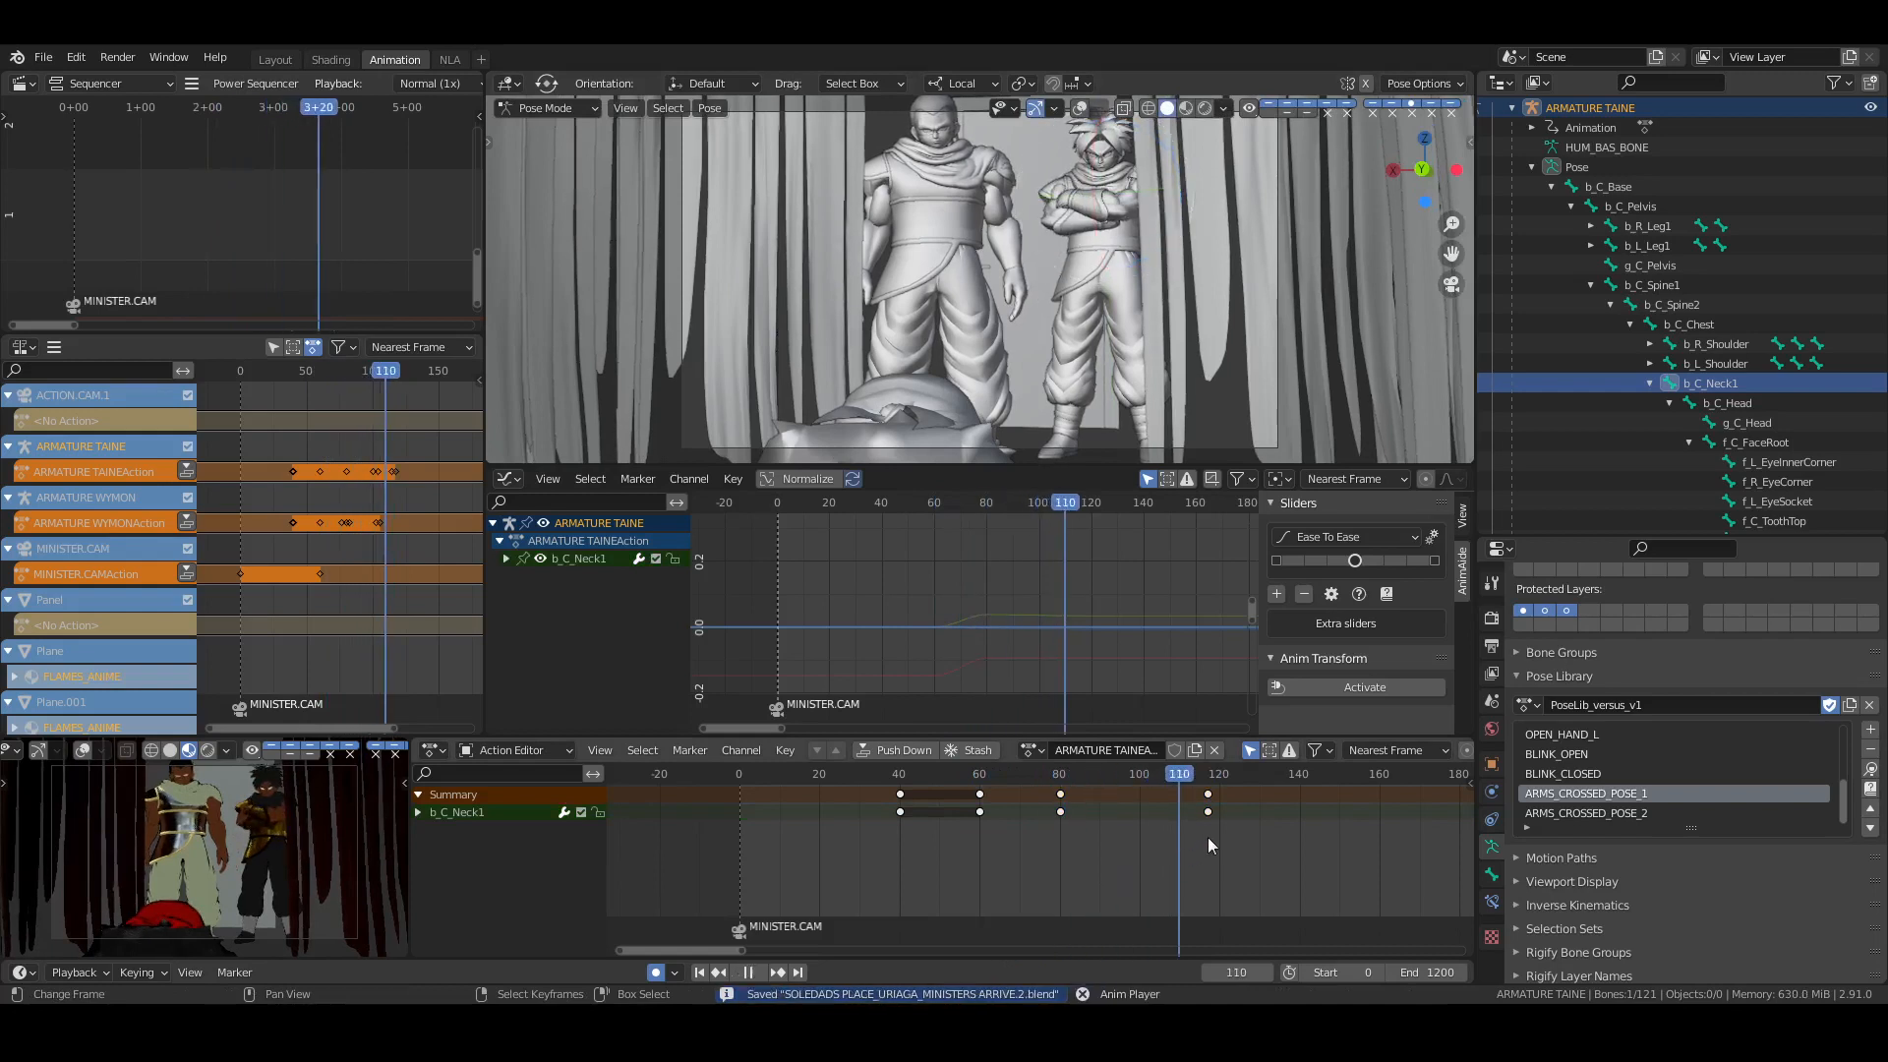
key("space")
left_click(955, 849)
key("space")
key("space")
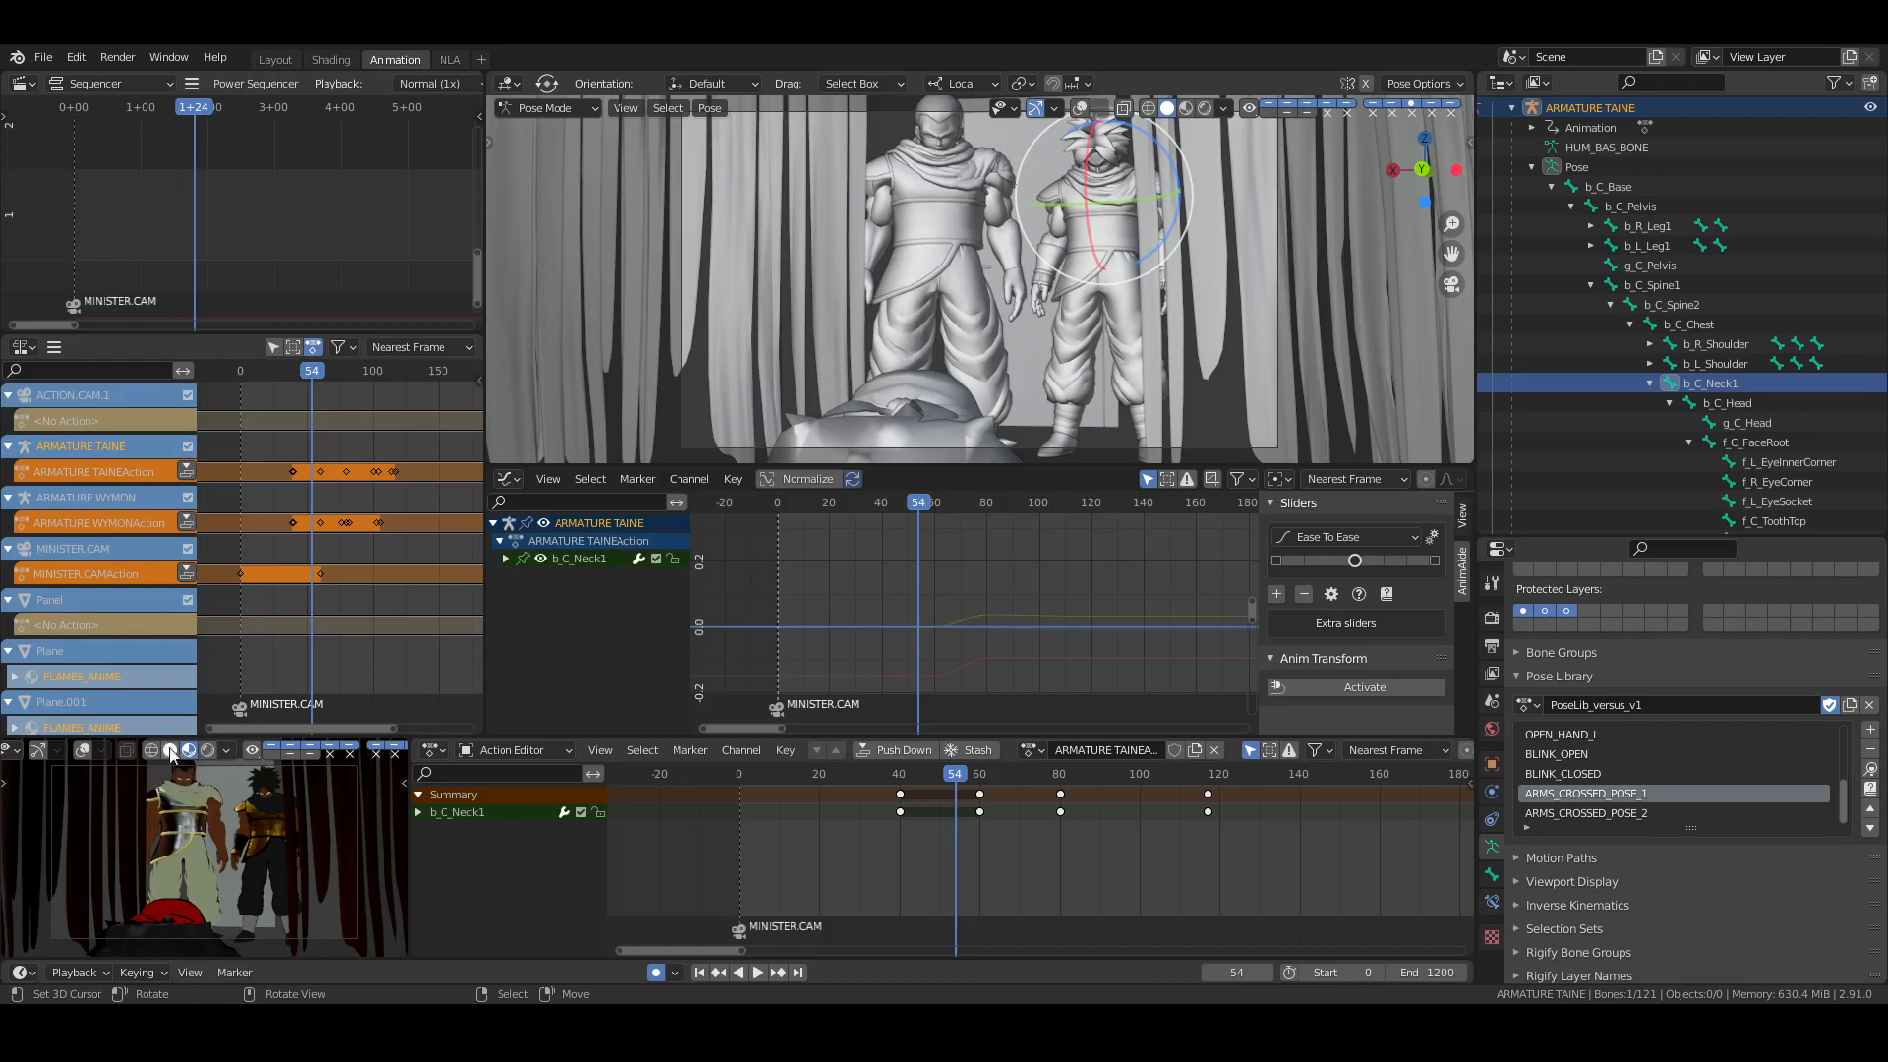
Switch the small preview viewport to solid shading, save the file, and replay Taine's arm crossing
left_click(170, 751)
key("ctrl+s")
key("space")
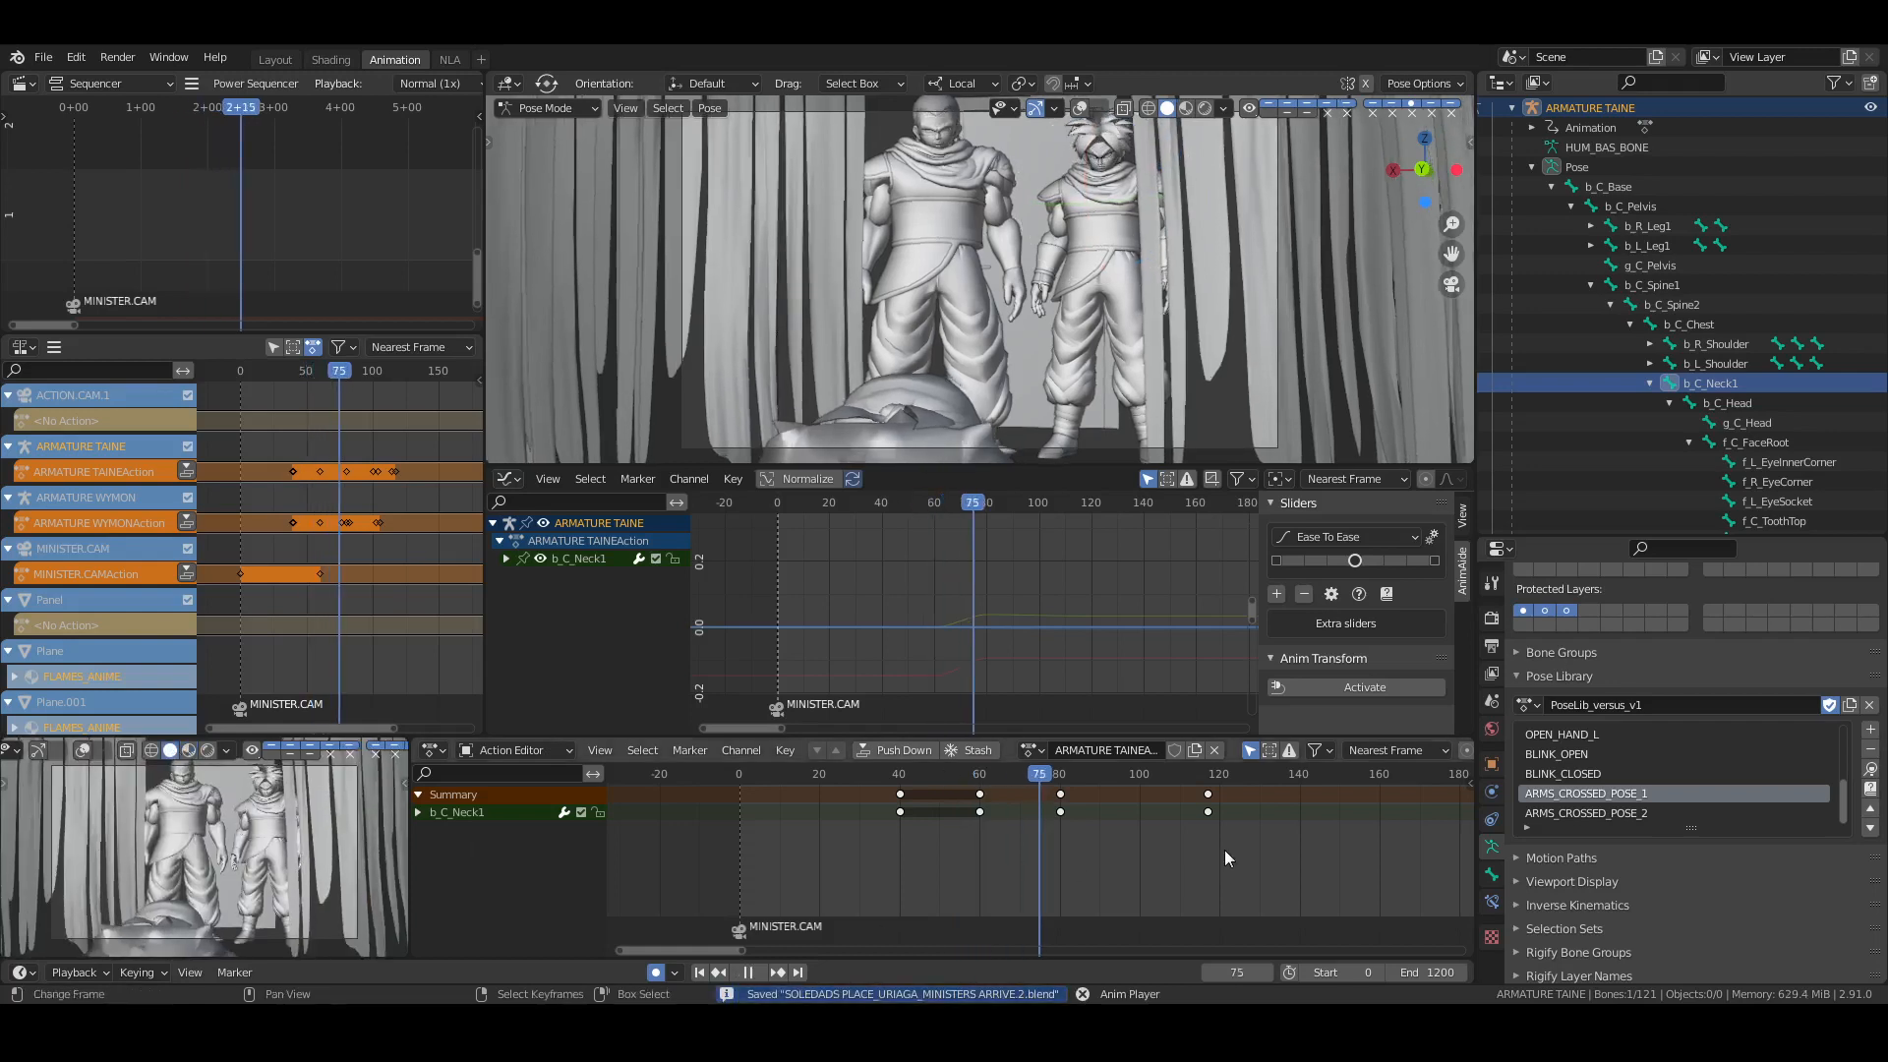
key("space")
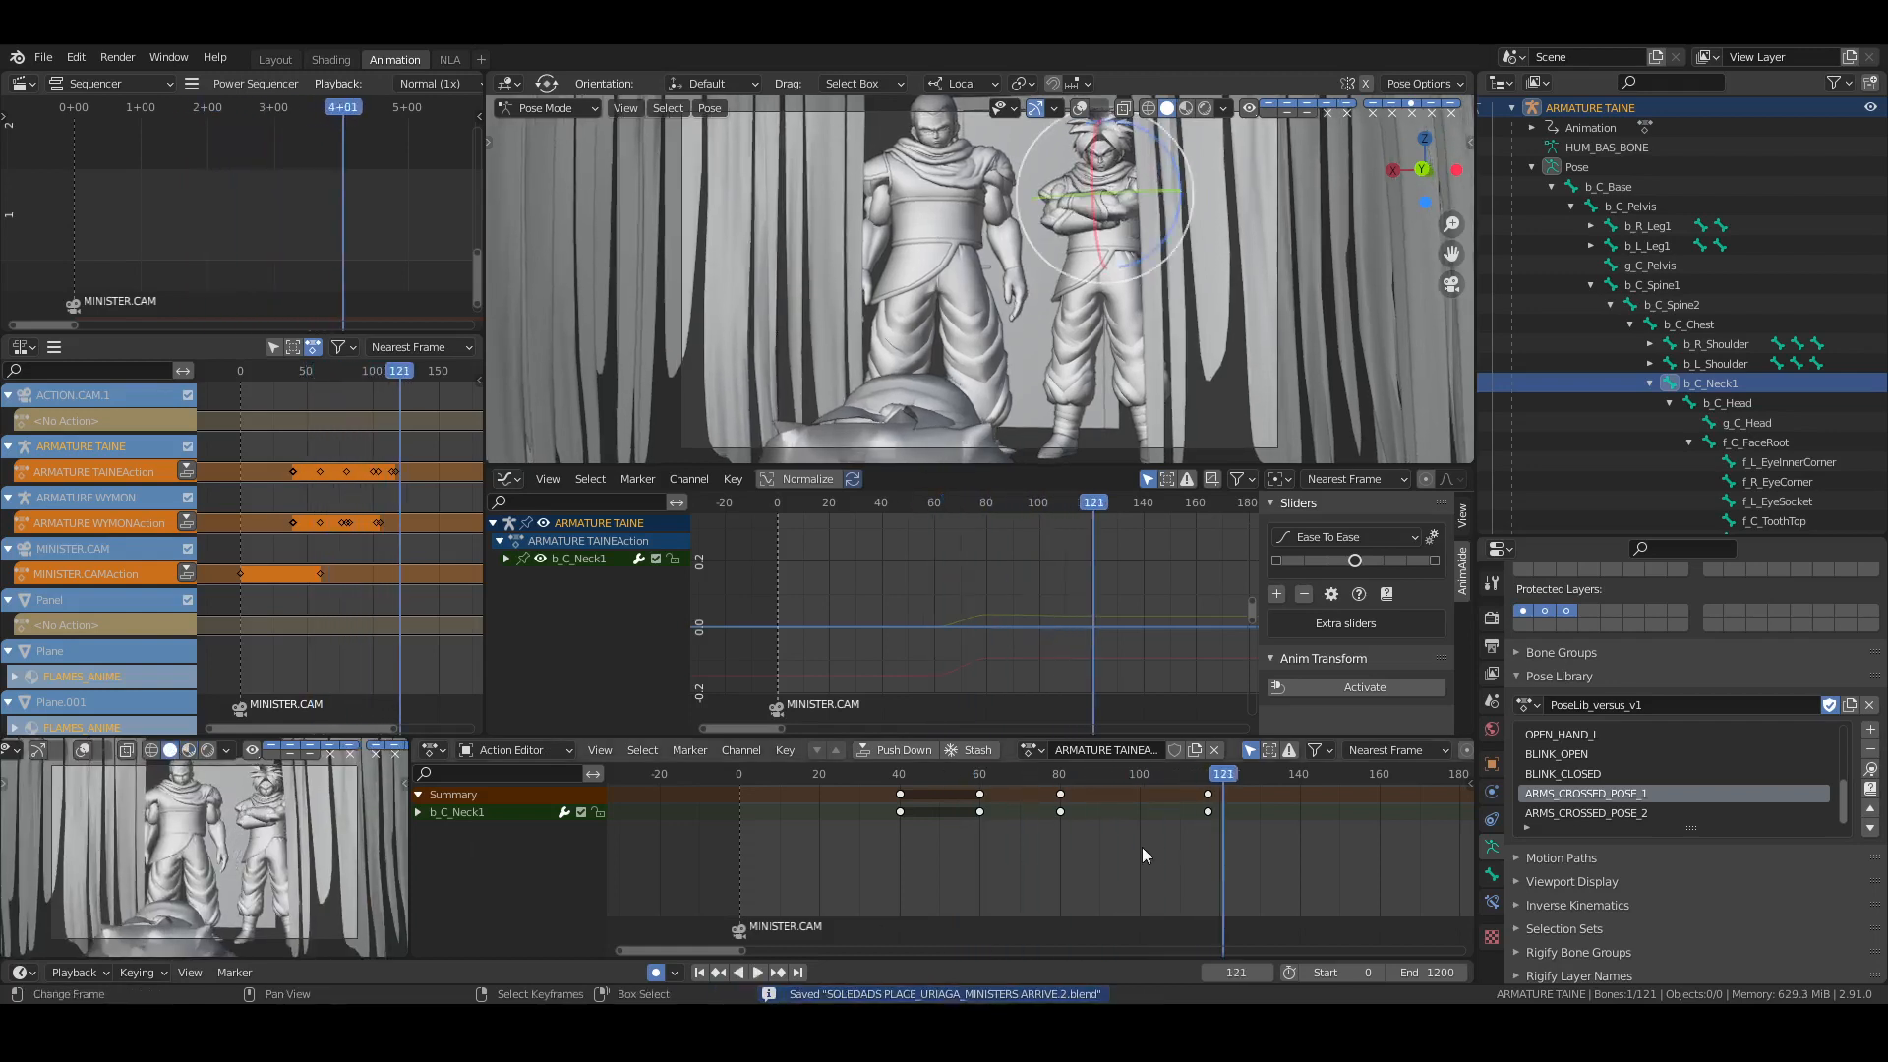
left_click_drag(1141, 855, 1190, 849)
key("space")
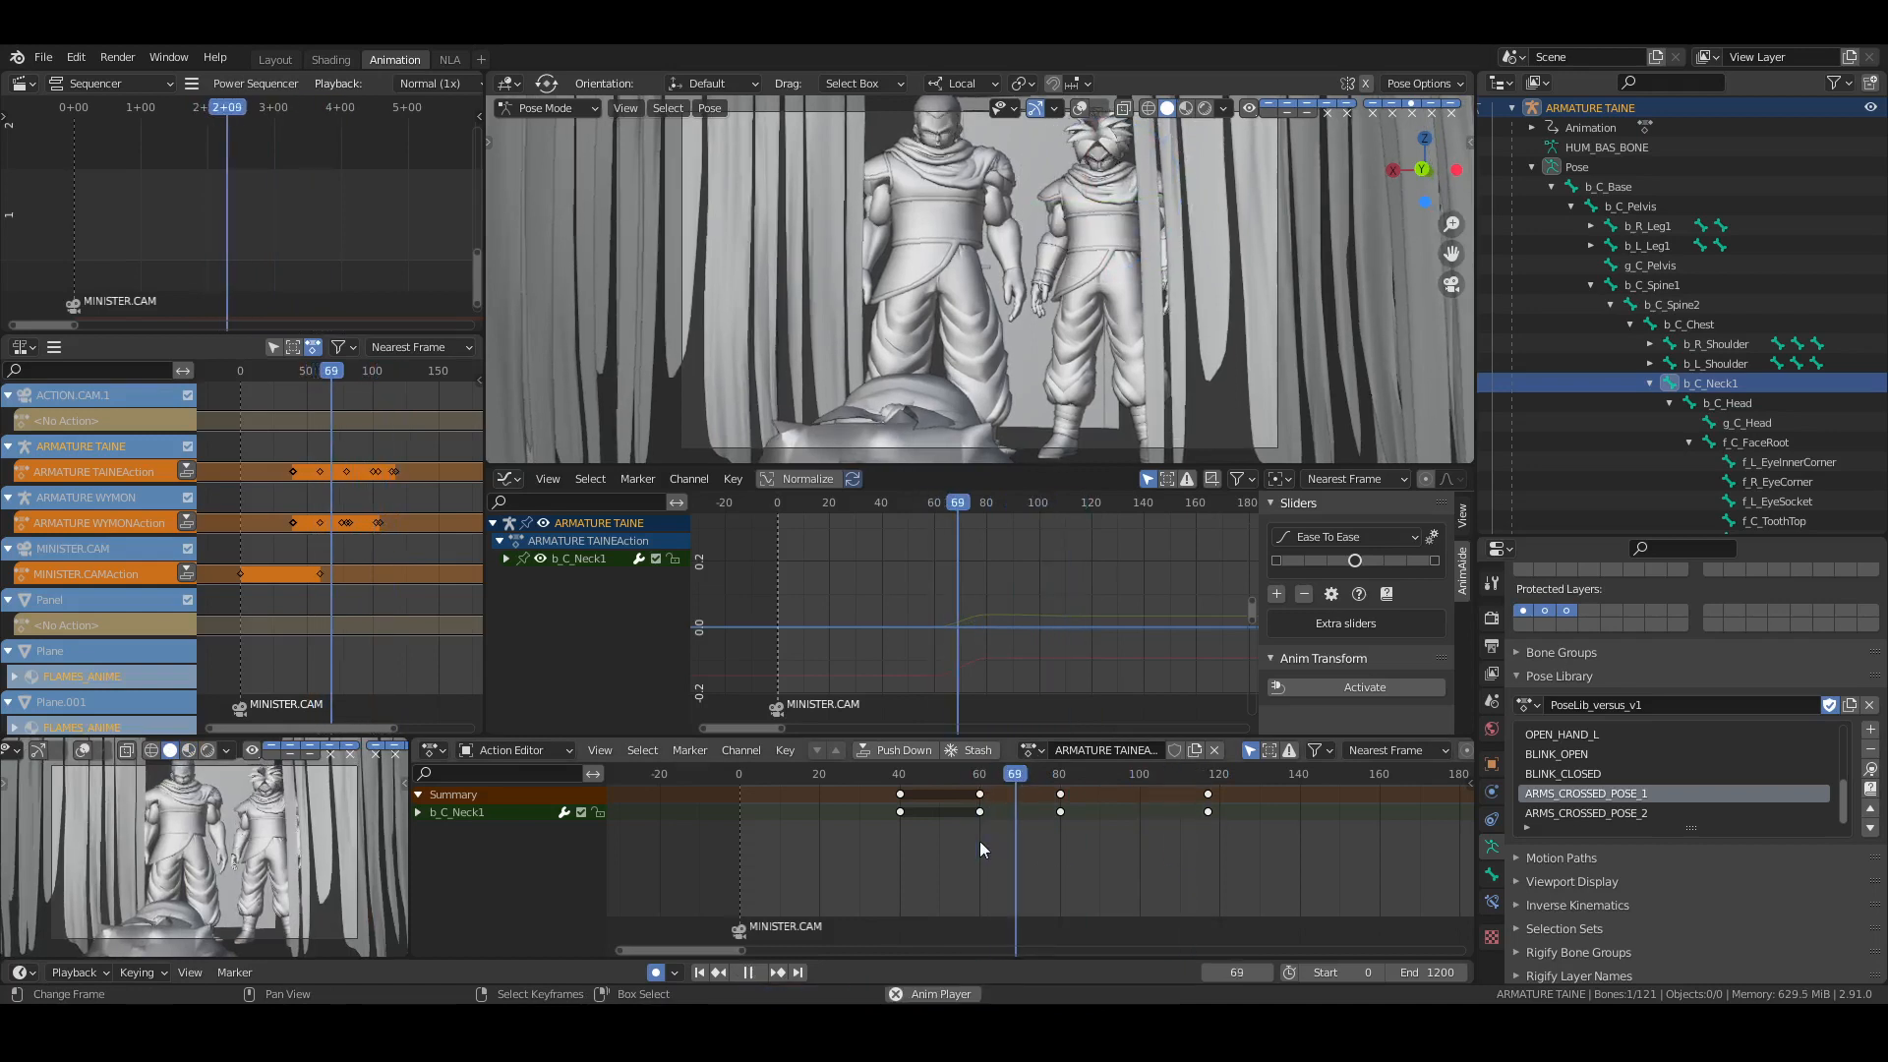
key("space")
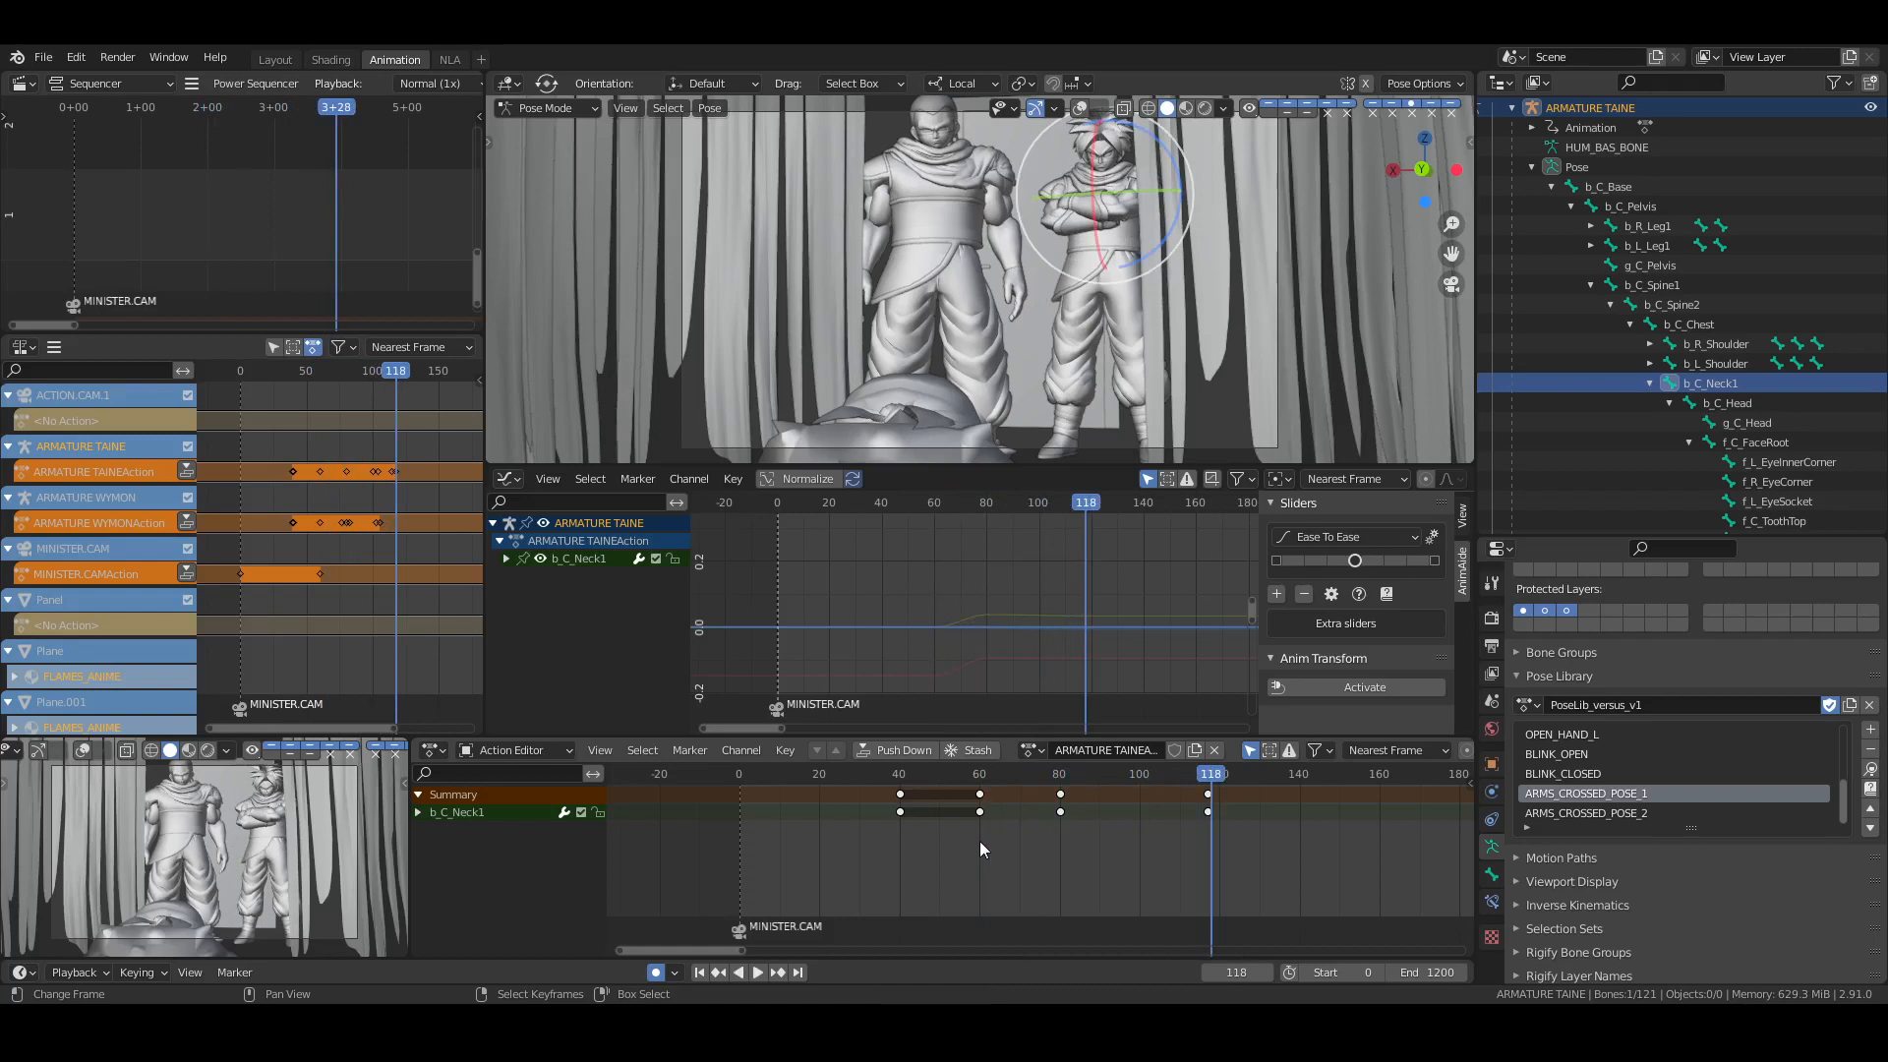
Go to frame 60, restore the overlays, and switch from posing Taine to posing Wymon's armature
left_click(979, 840)
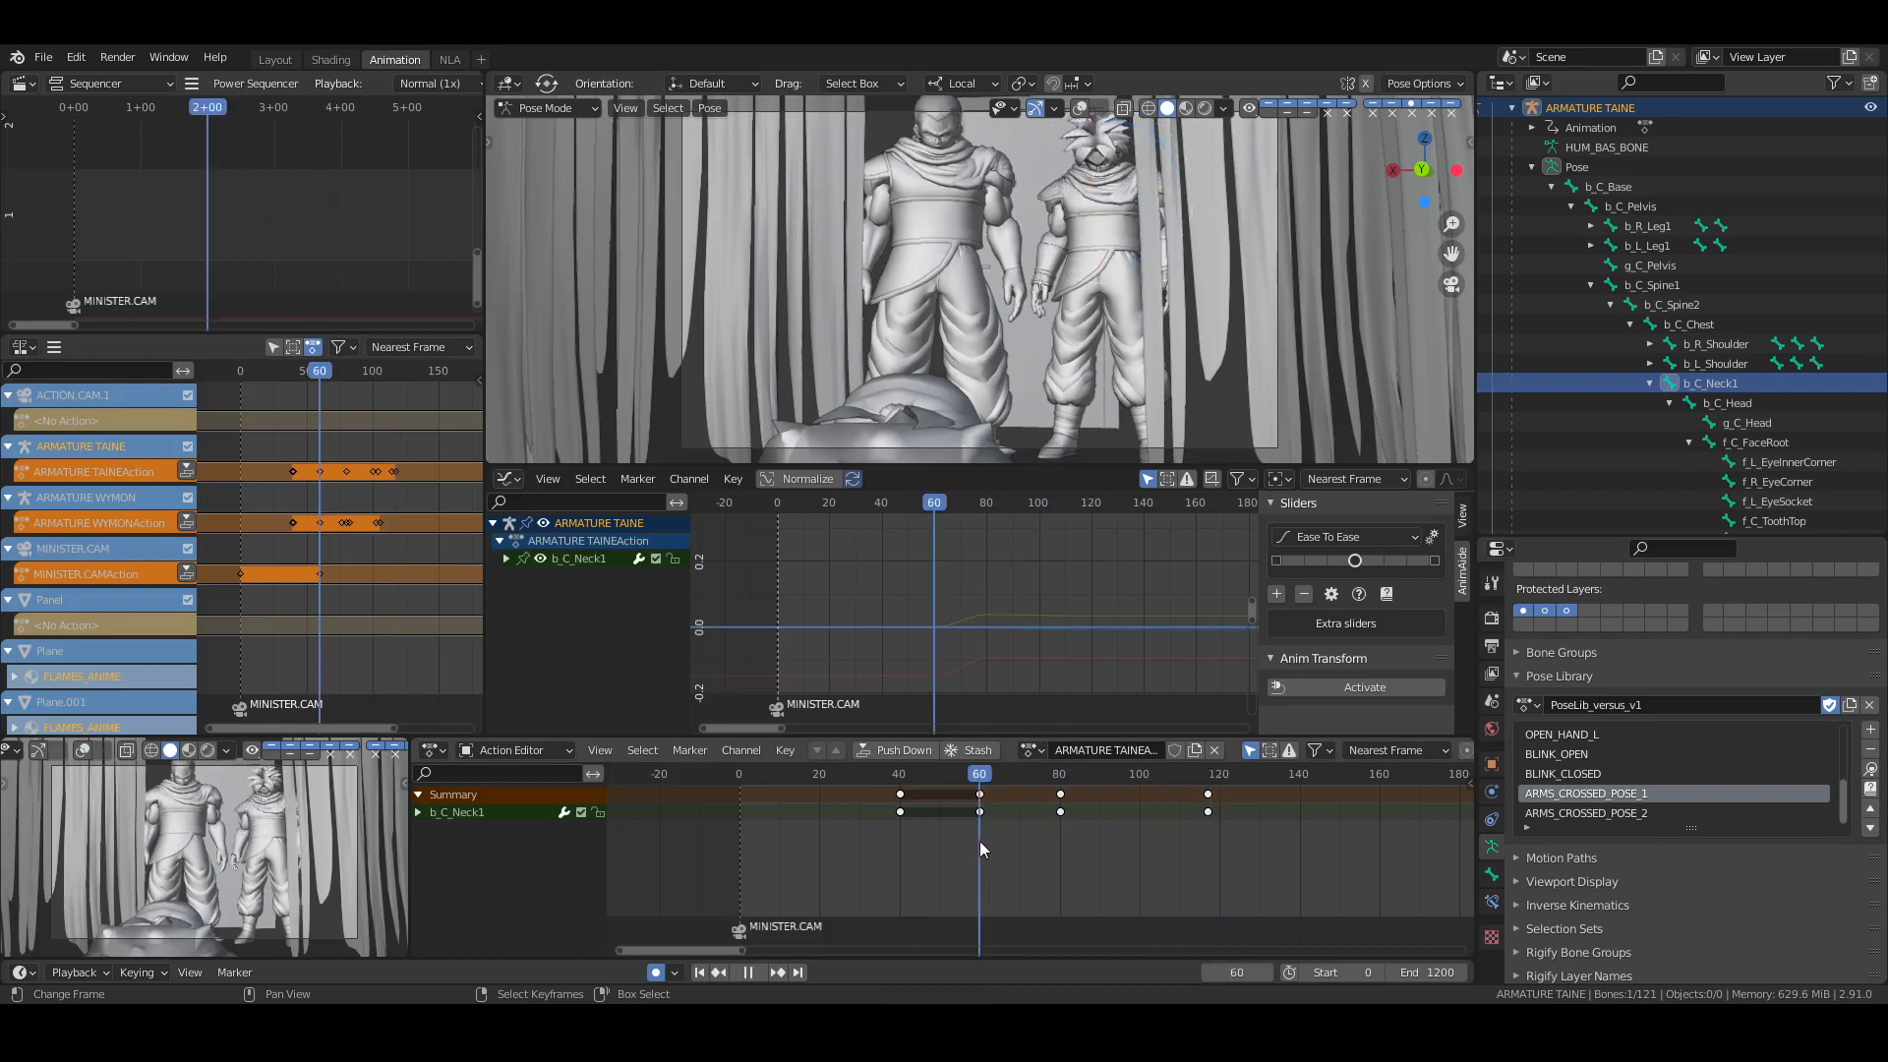
left_click(1079, 108)
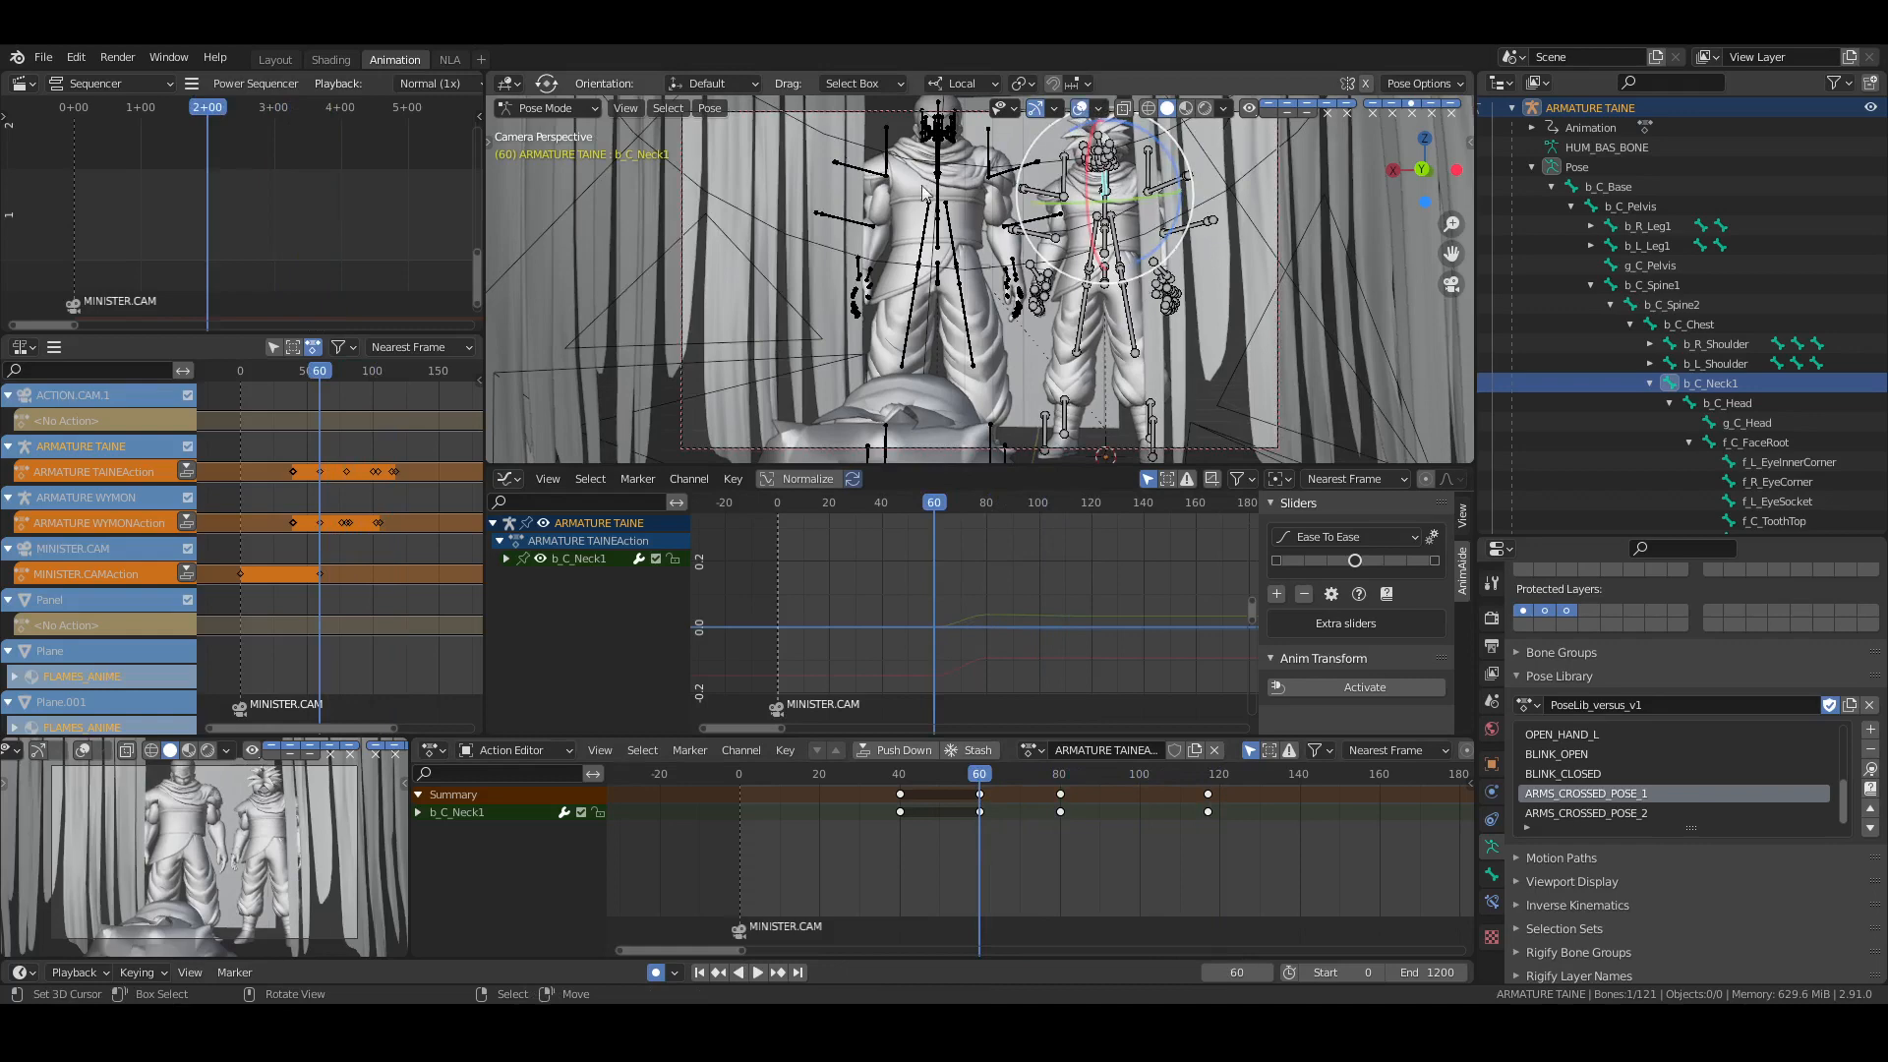
key("ctrl+Tab")
right_click(934, 140)
key("ctrl+Tab")
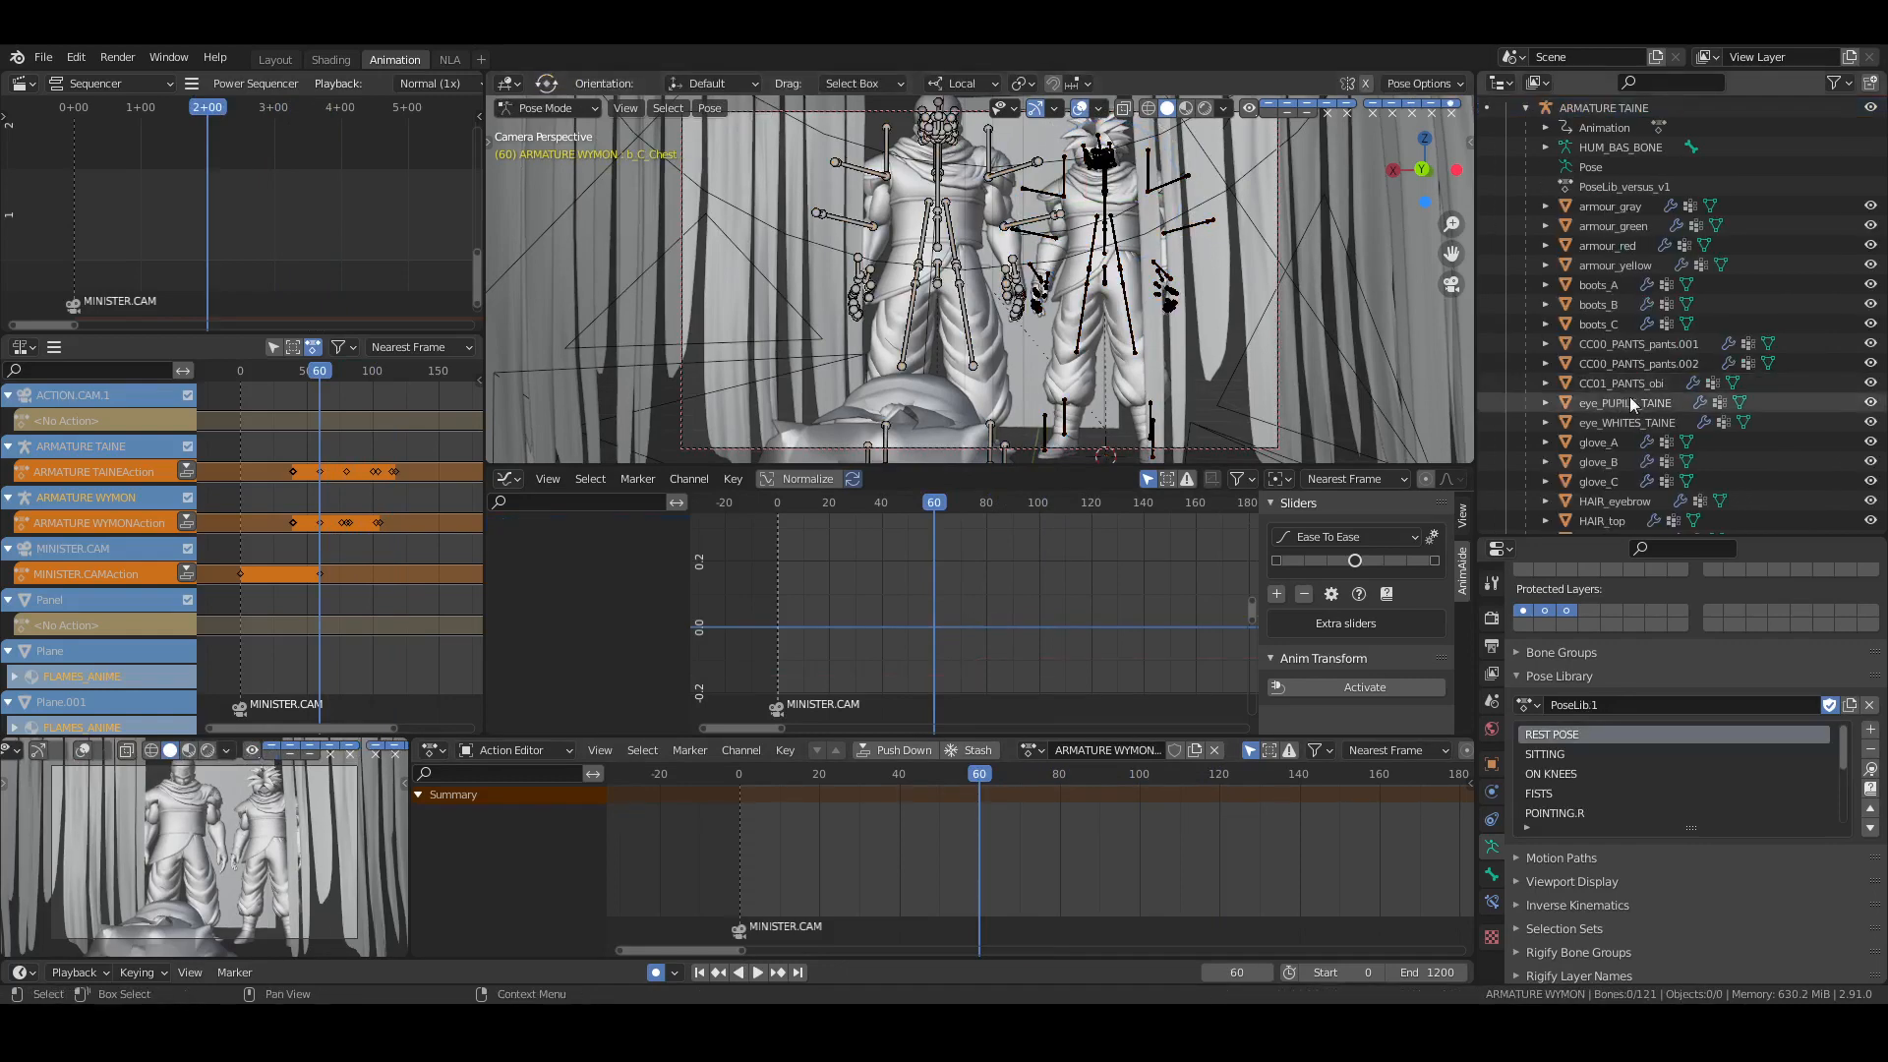
Collapse Taine's collection in the outliner and select Wymon's b_R_Shoulder and b_L_Shoulder bones together
scroll(1507, 159, "up", 2)
left_click(1507, 167)
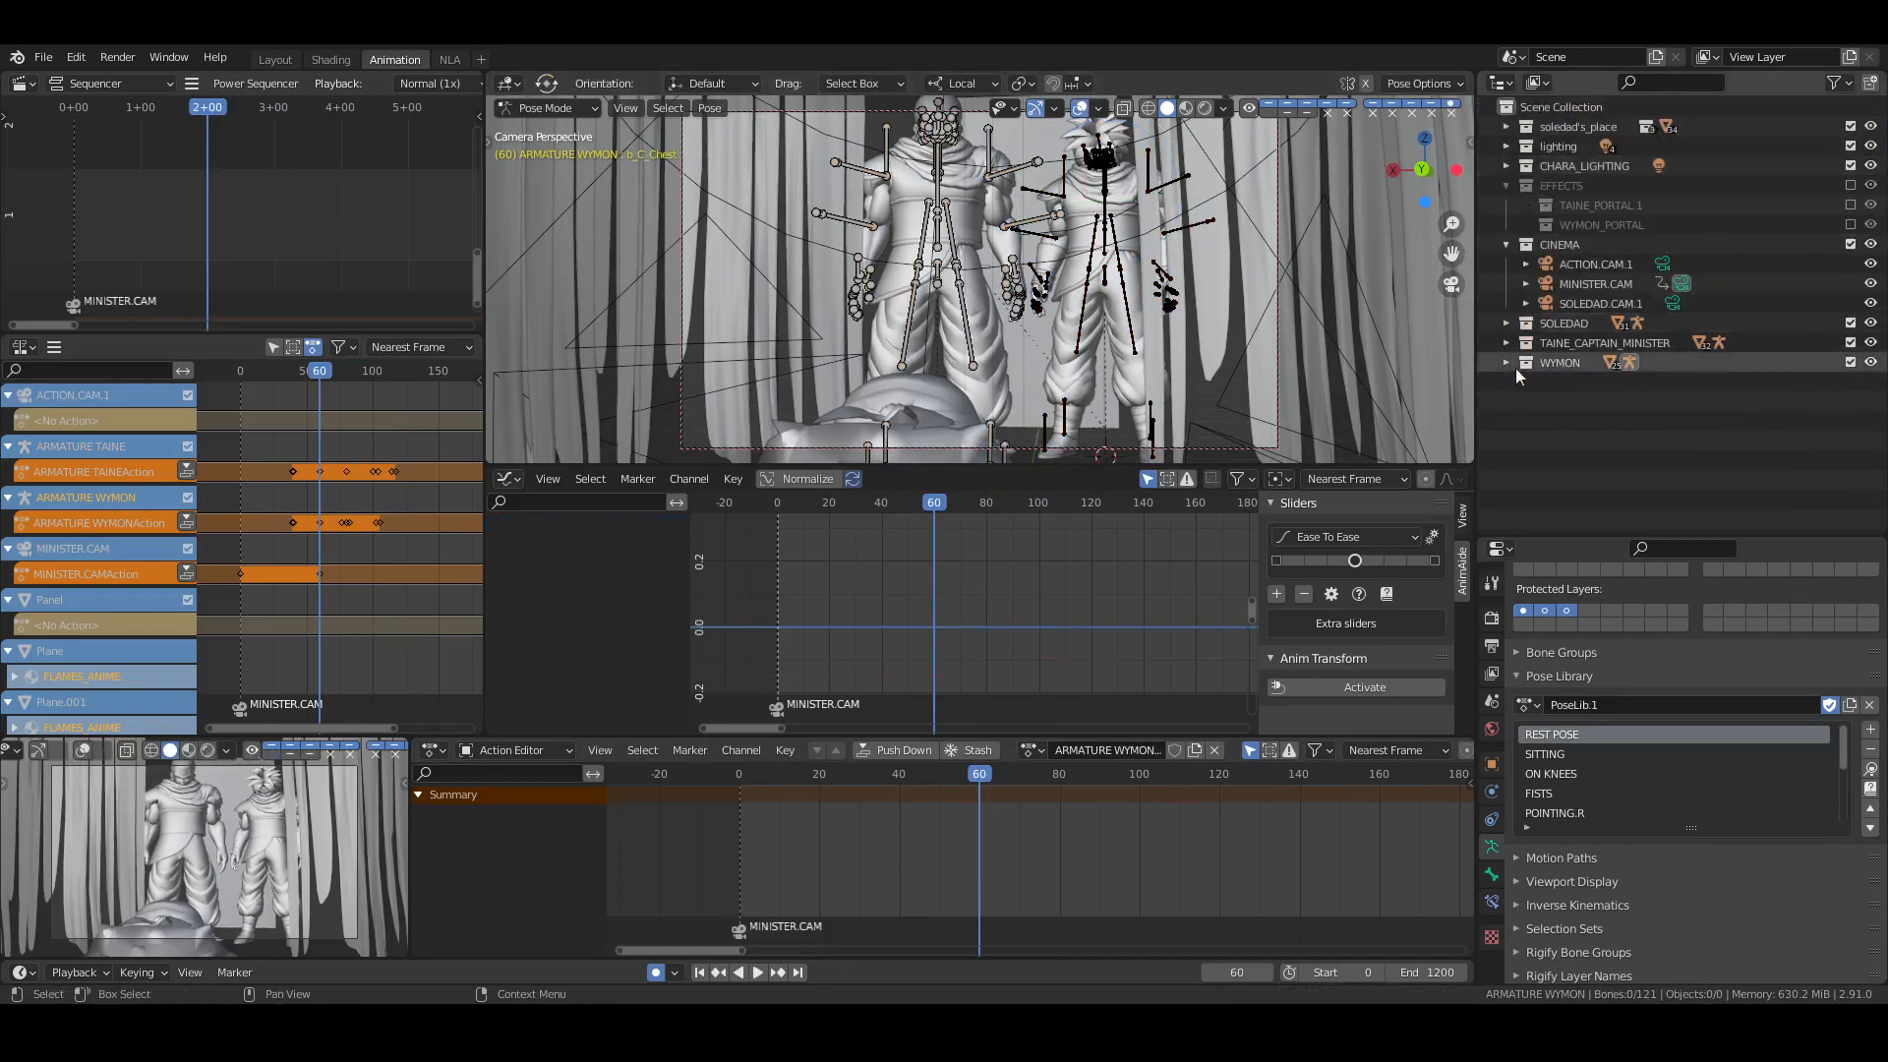
left_click(1508, 363)
scroll(1584, 389, "down", 4)
scroll(1584, 397, "down", 2)
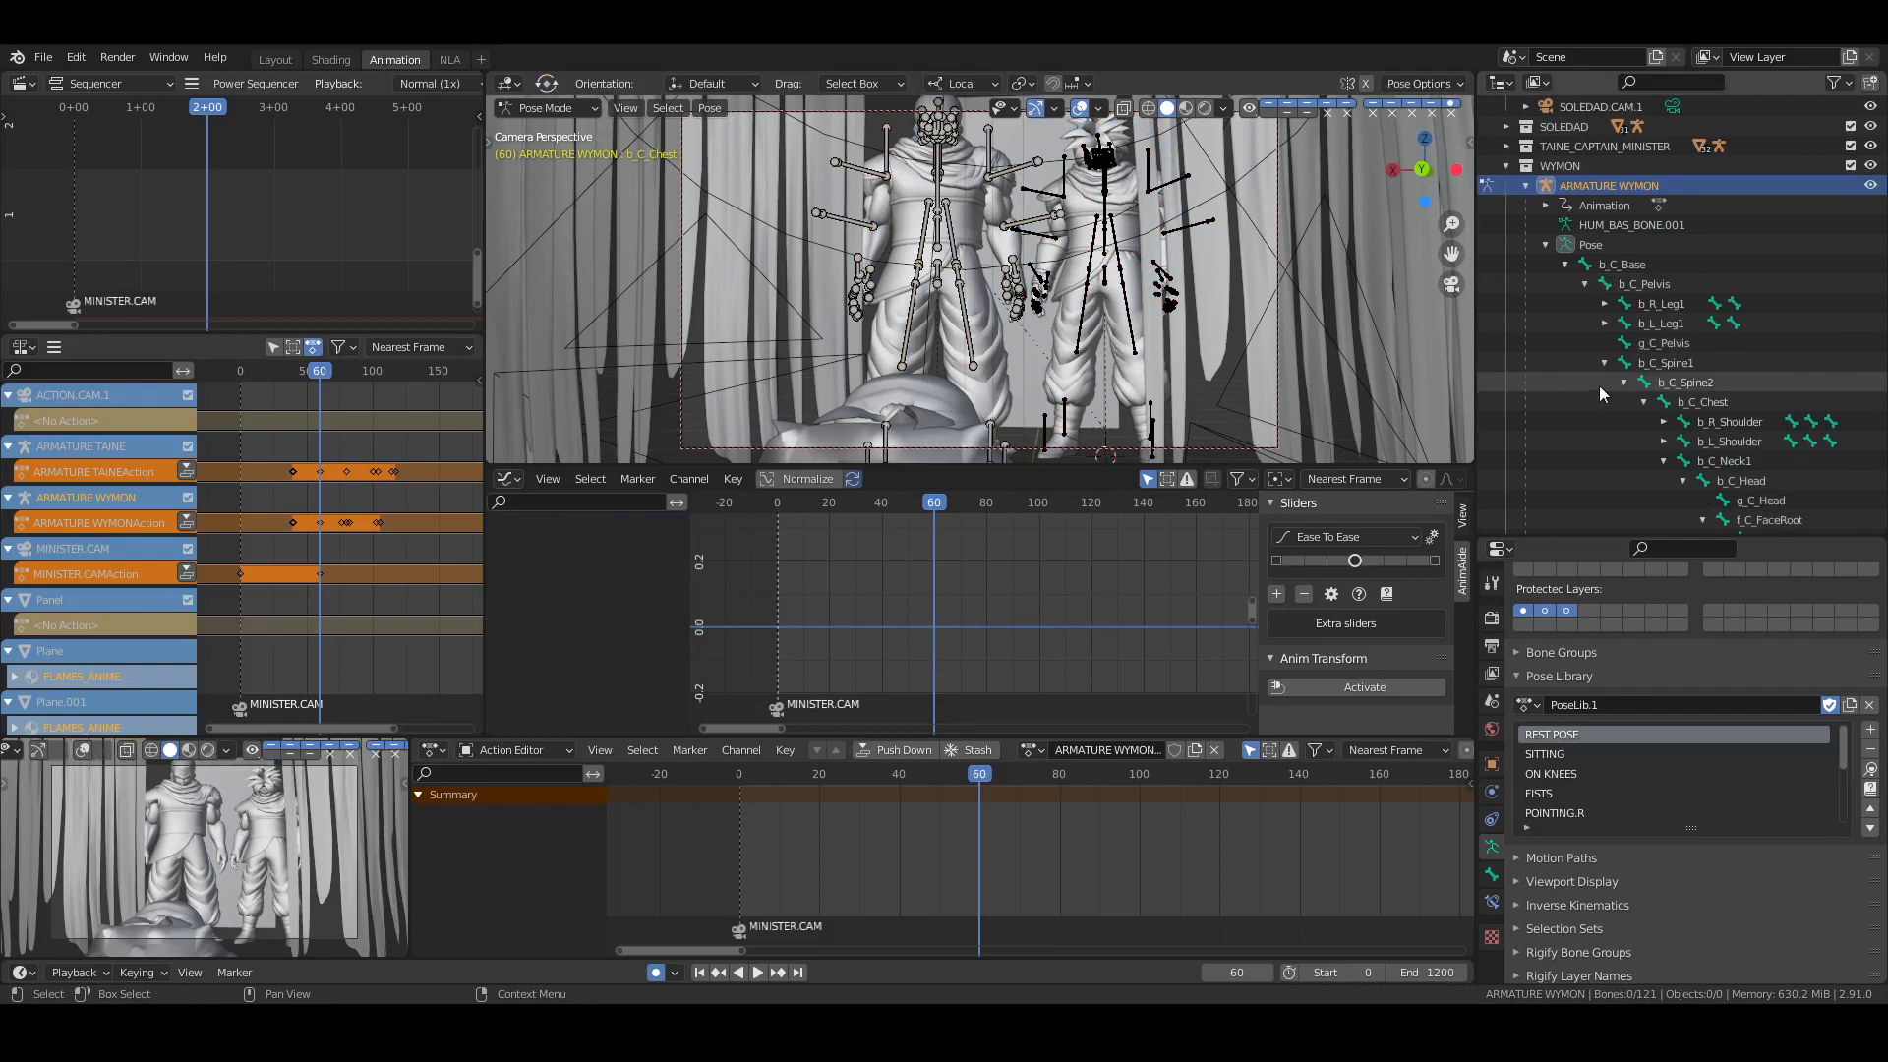
left_click(1731, 423)
left_click(1736, 445, "ctrl")
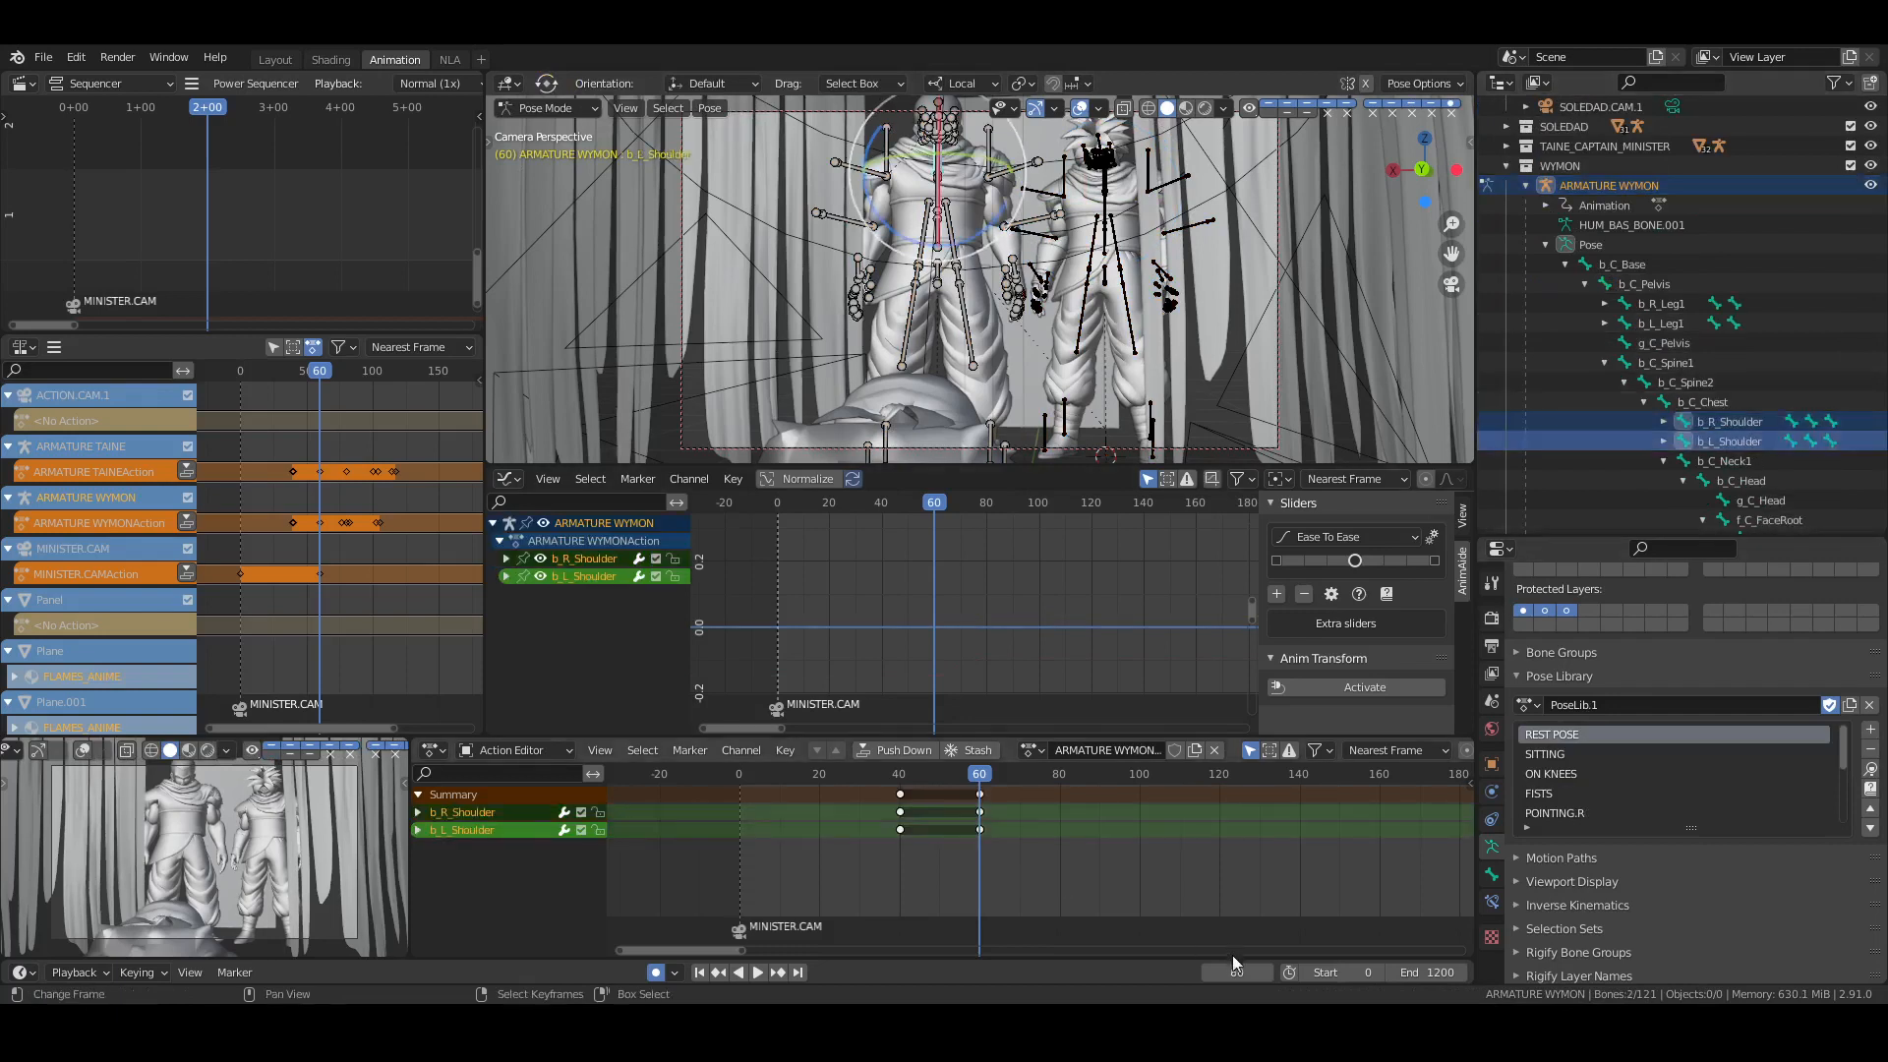
Go to frame 75 and use the Move tool to raise Wymon's selected shoulder bones about 0.014 m
key("BackSpace")
key("BackSpace")
type("75")
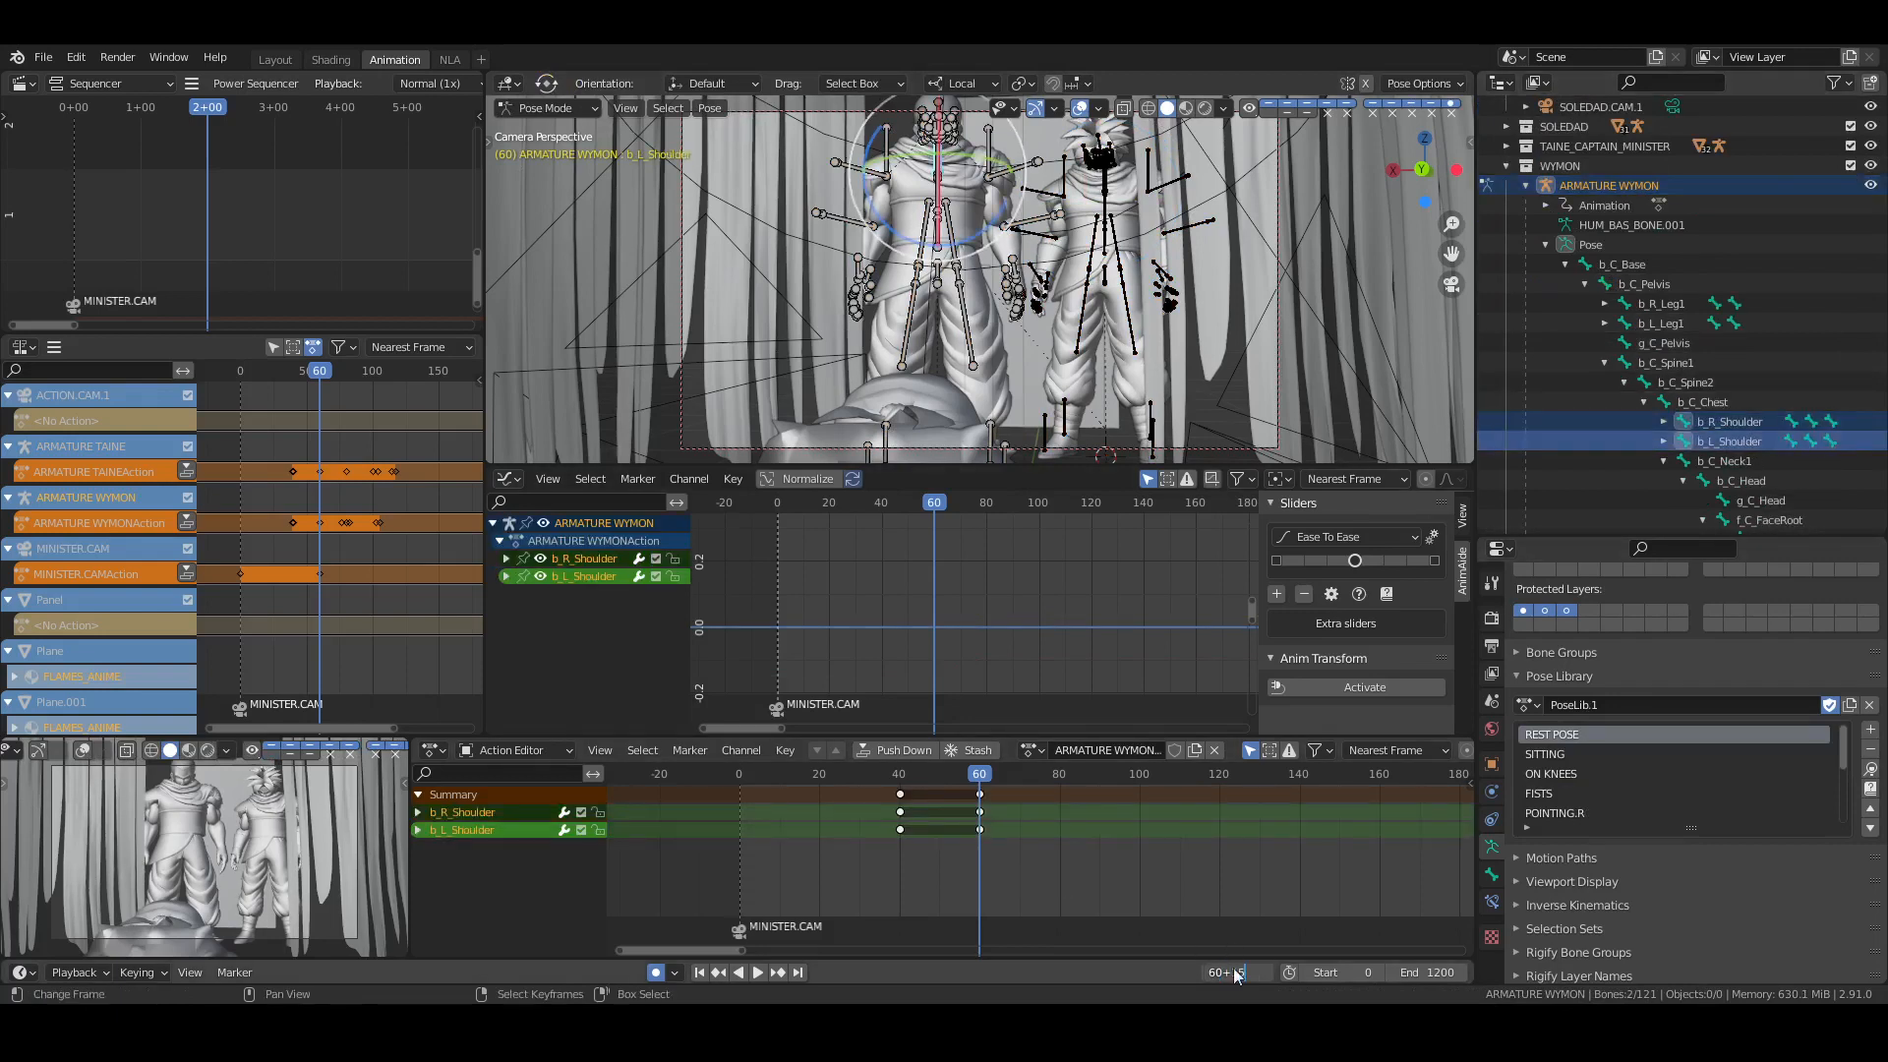
key("Return")
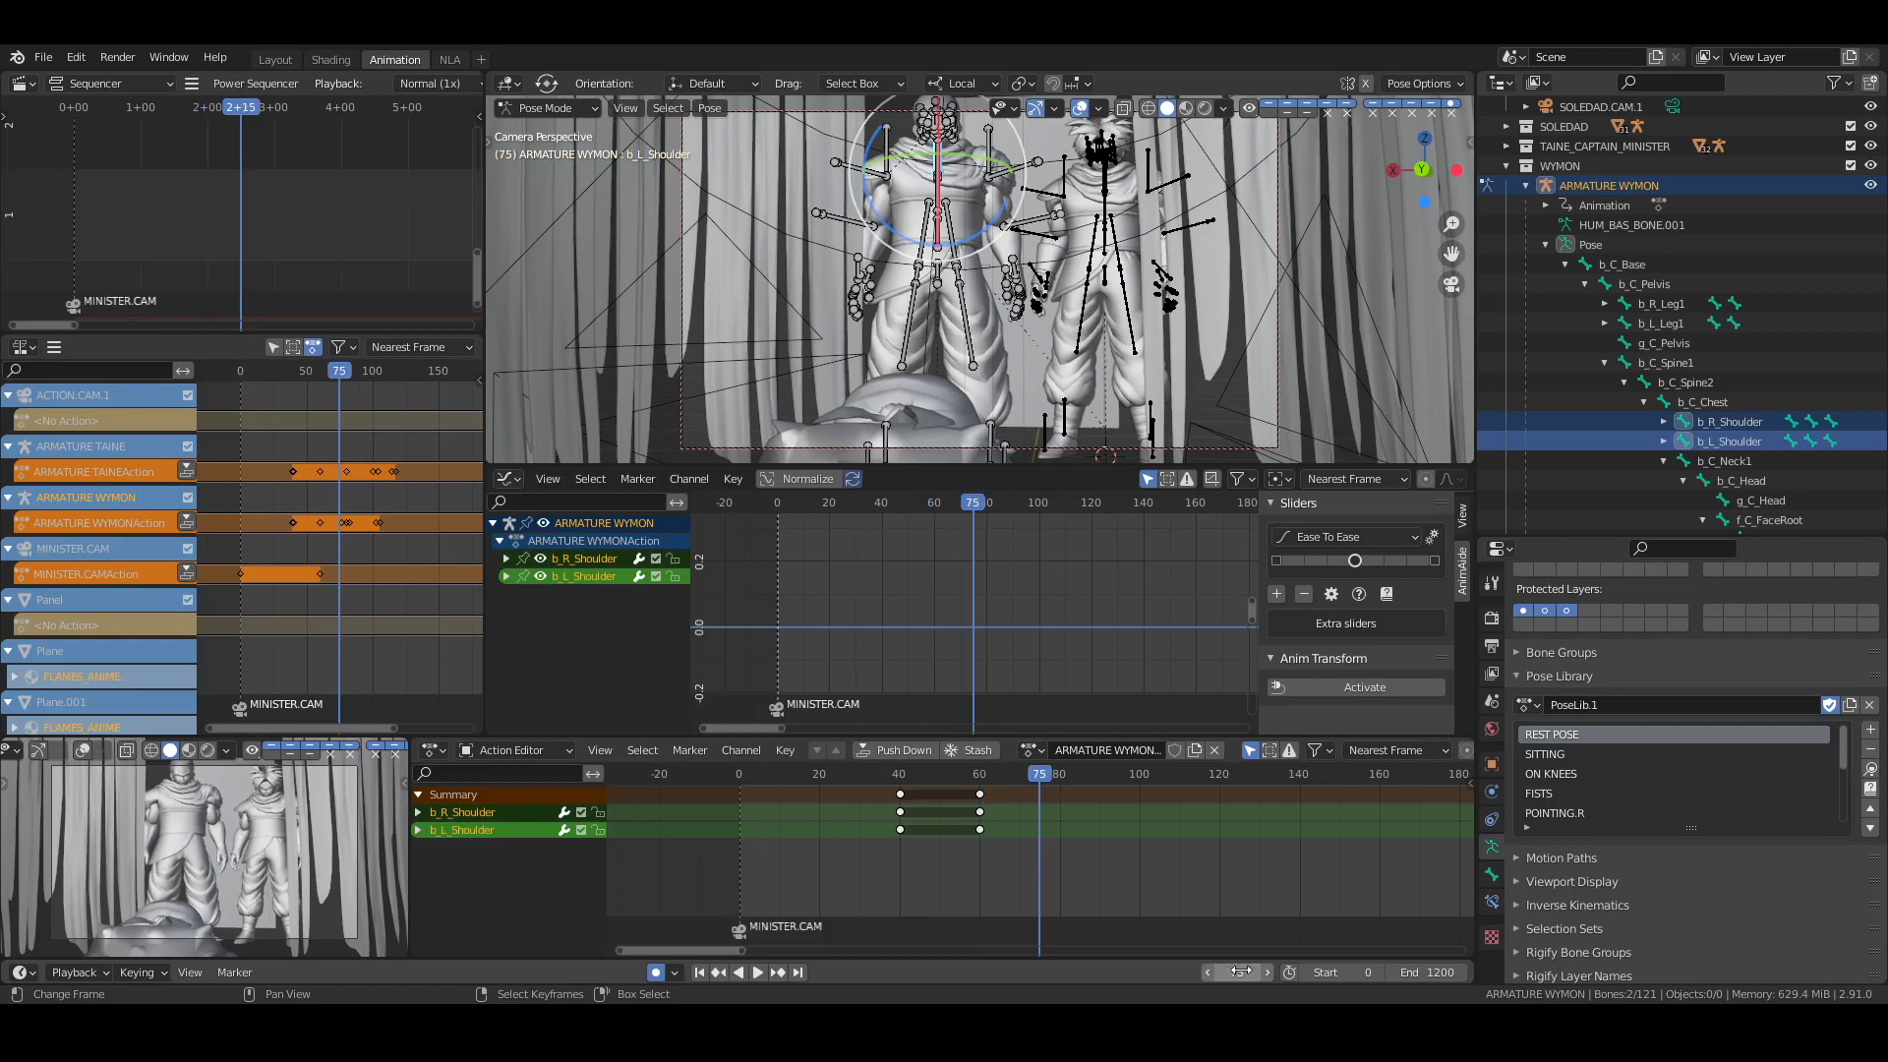
key("shift+space")
left_click(1140, 318)
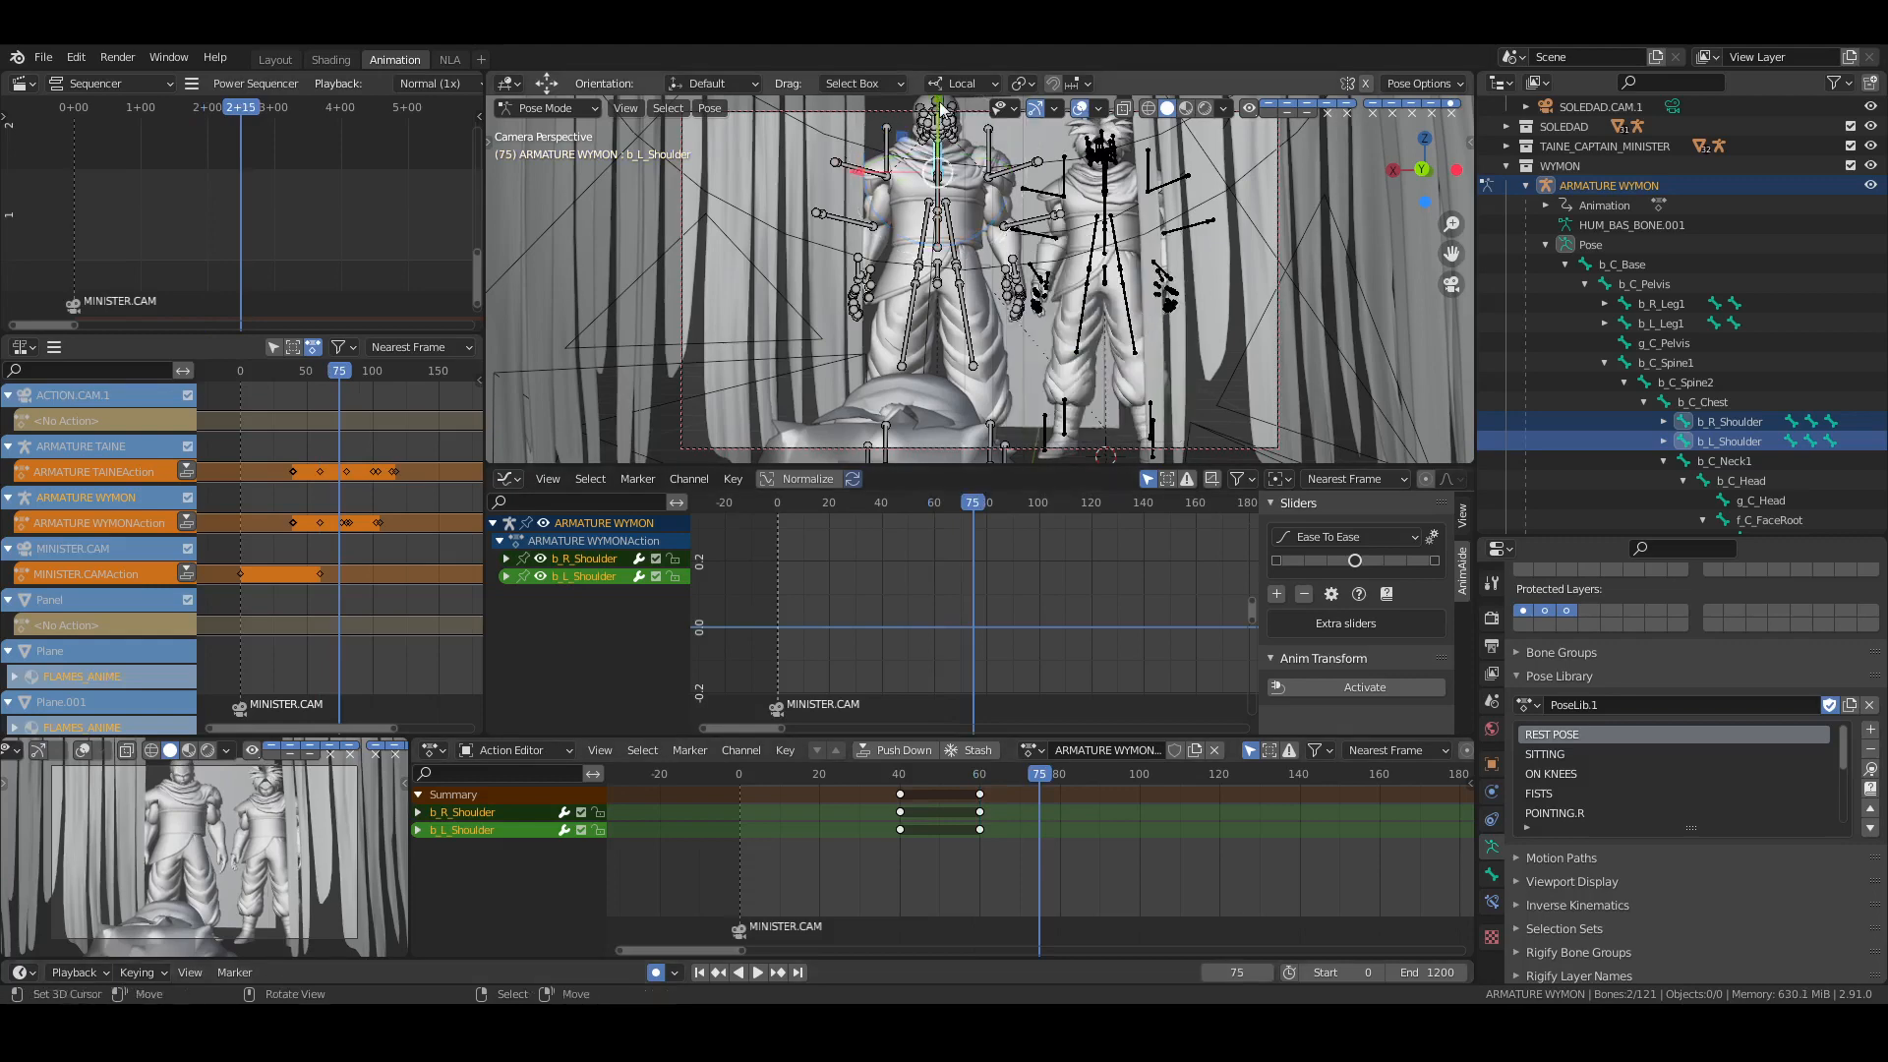
key("KP_Decimal")
scroll(1022, 290, "up", 8)
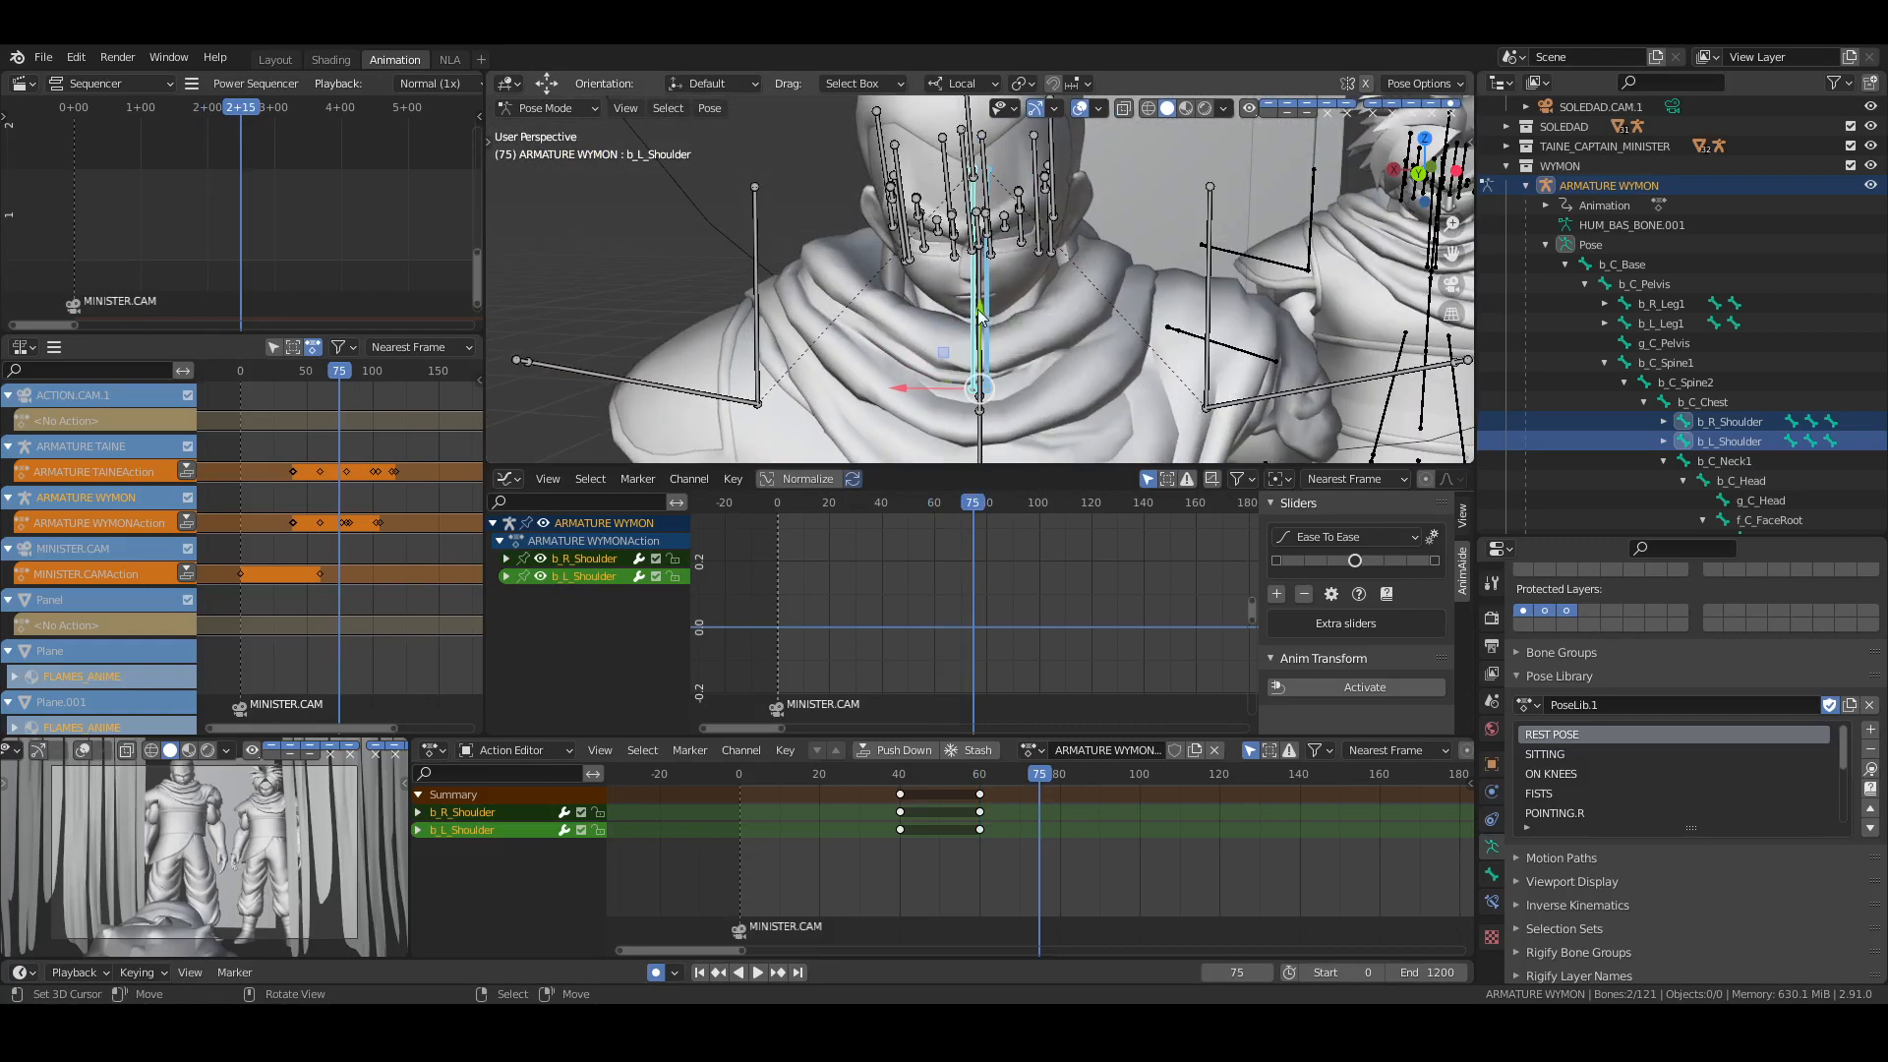
key("g")
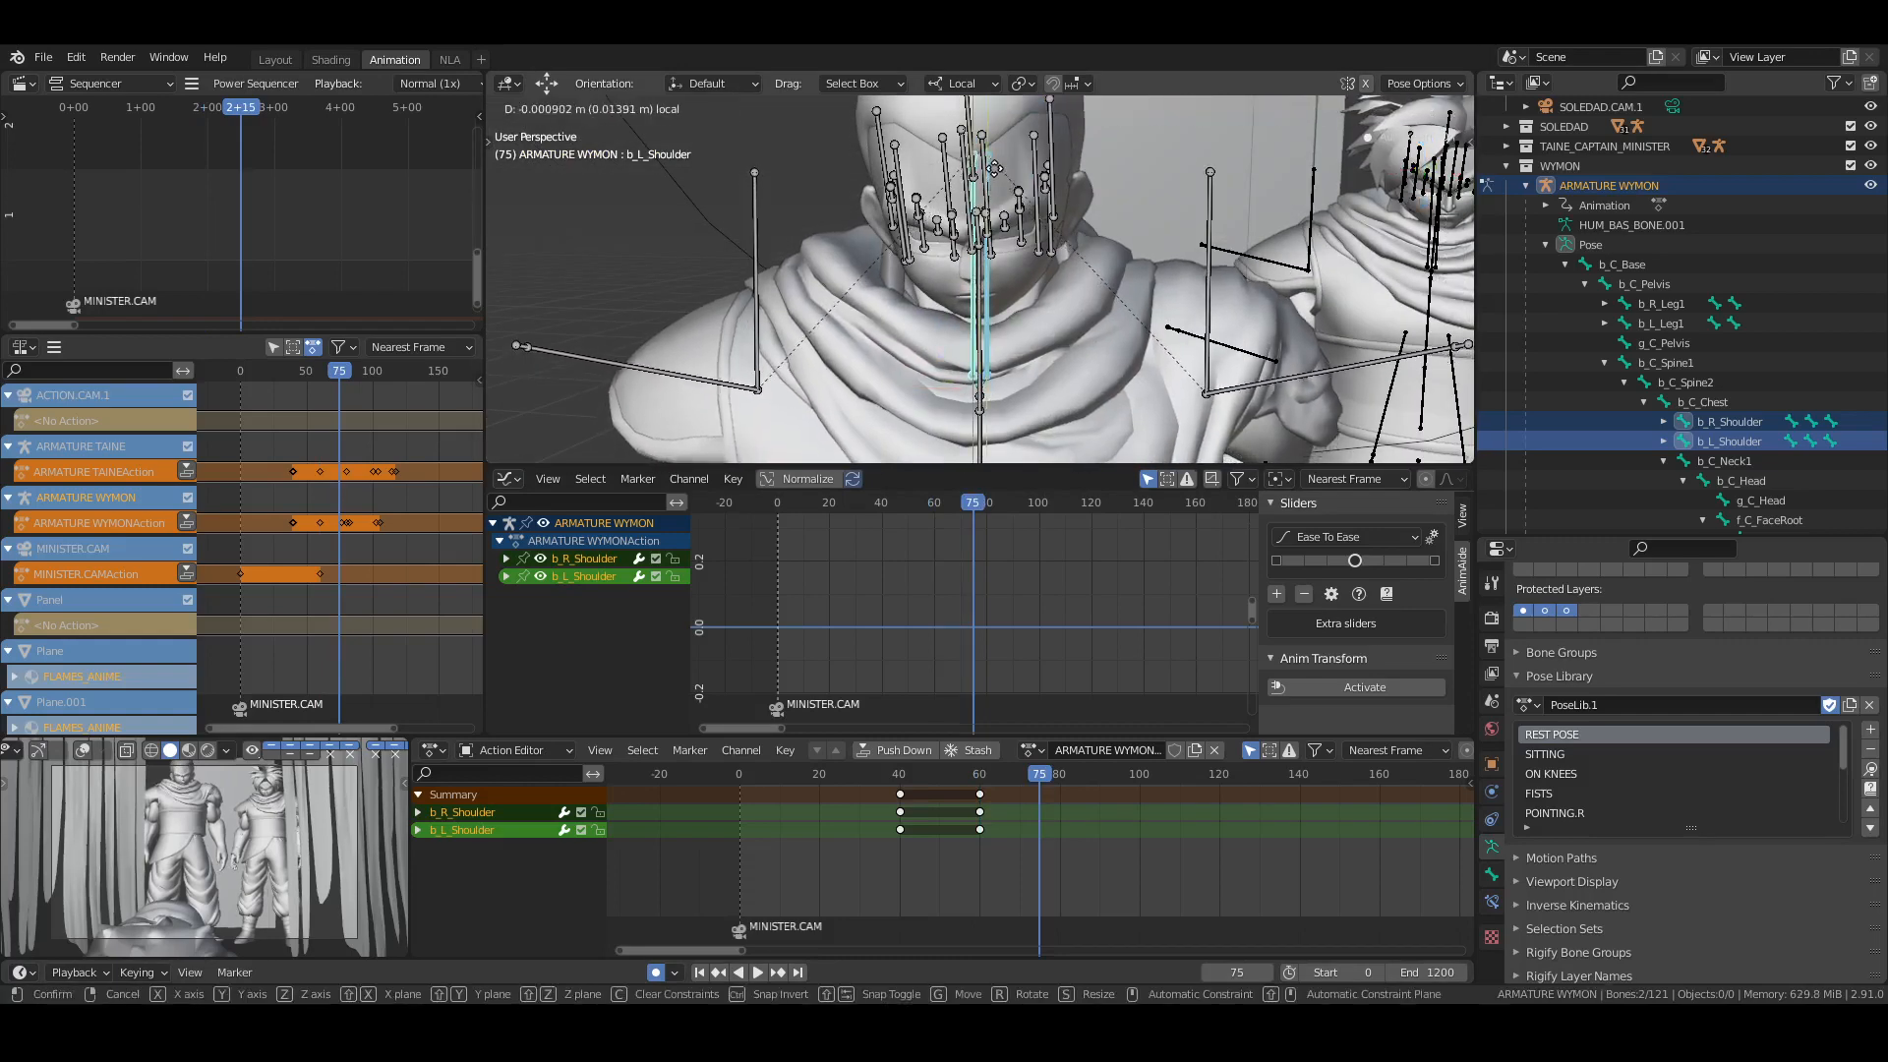
left_click(984, 253)
Advance 8 frames to frame 83 and move both of Wymon's shoulder bones by about 0.005 m
left_click(1237, 972)
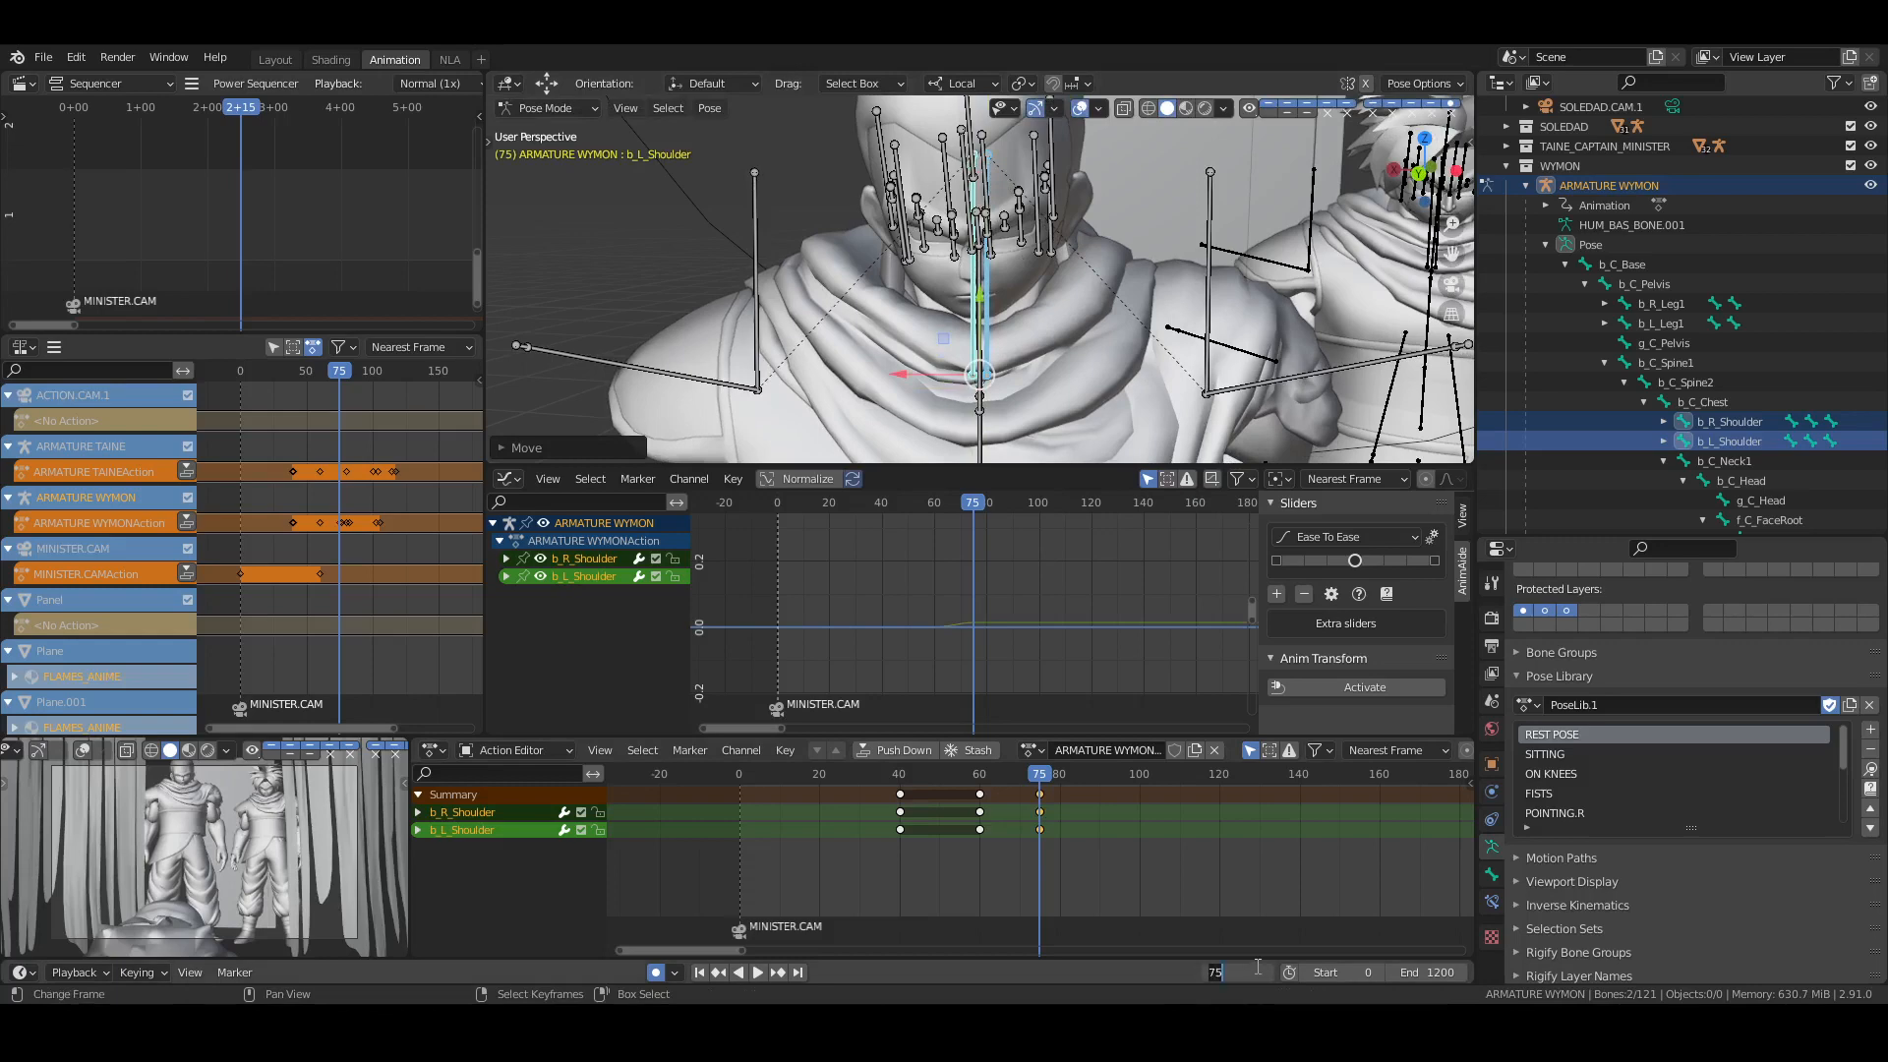
key("End")
type("+8")
key("Return")
scroll(983, 335, "down", 4)
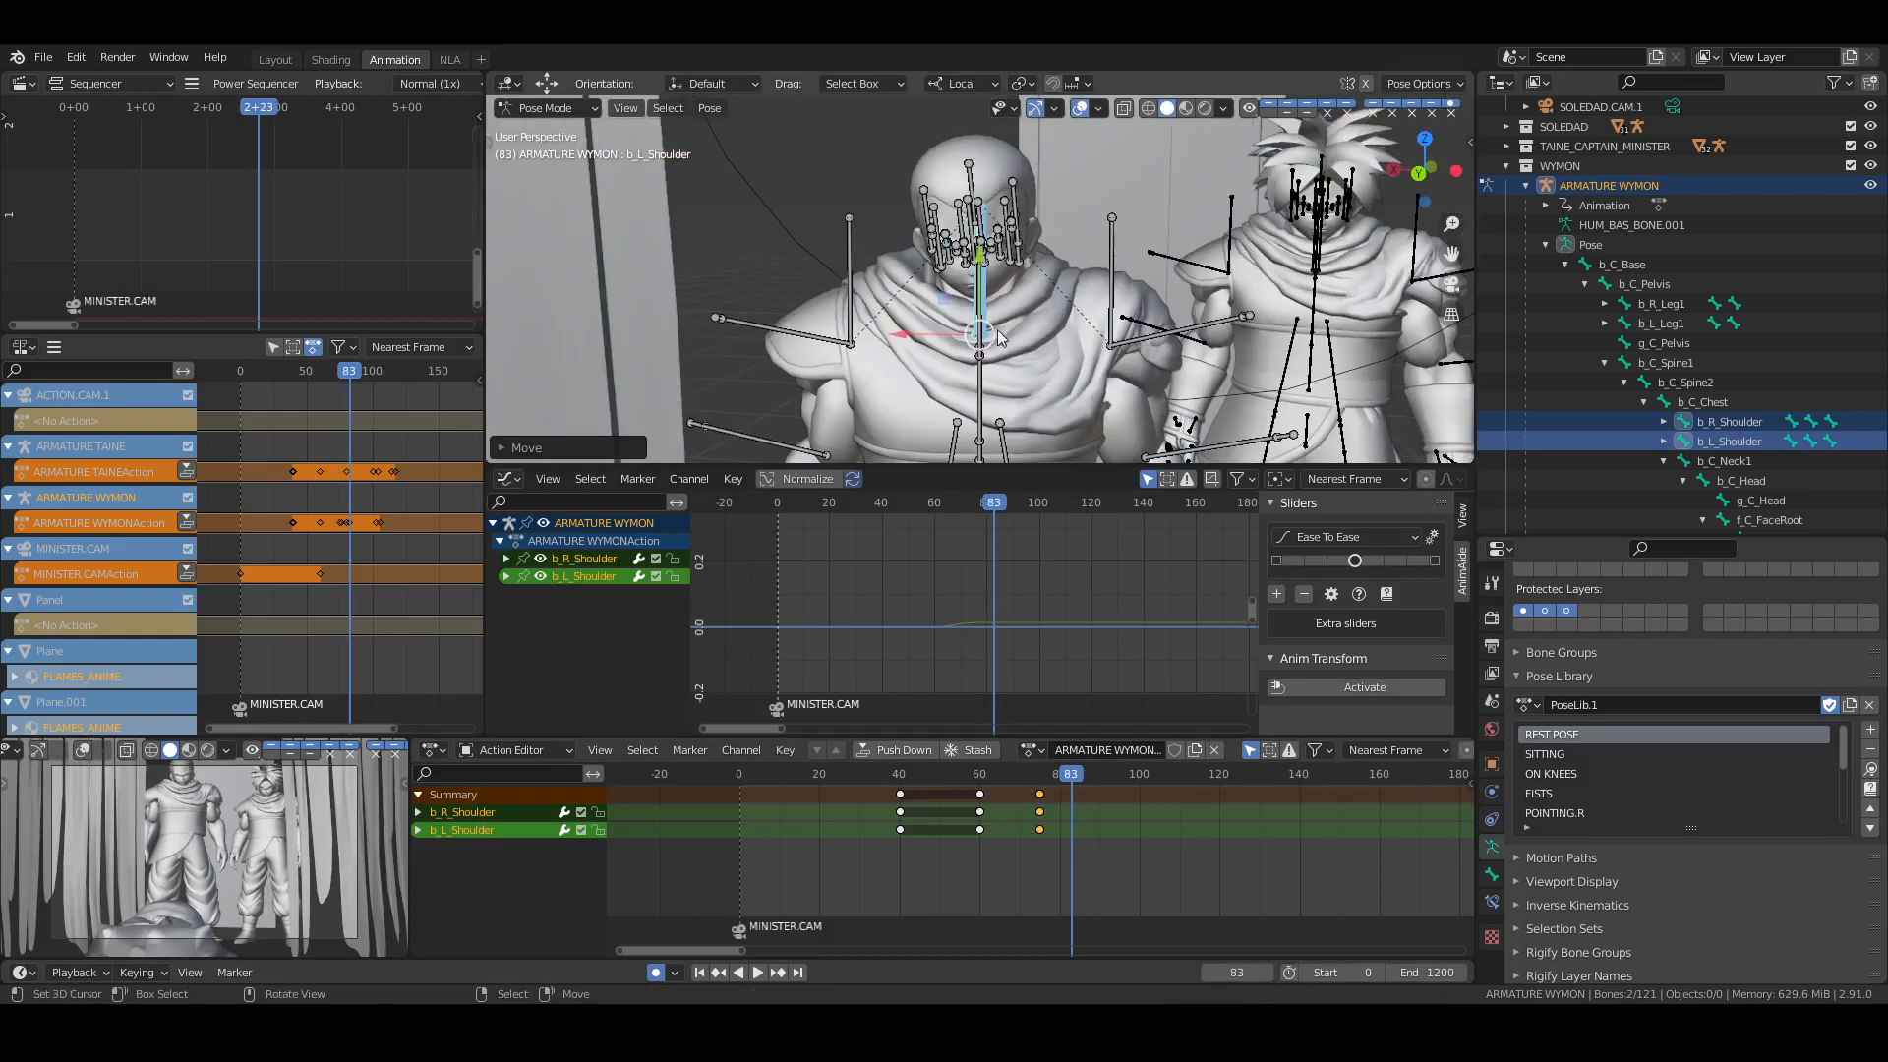
middle_click_drag(786, 319, 941, 336)
key("g")
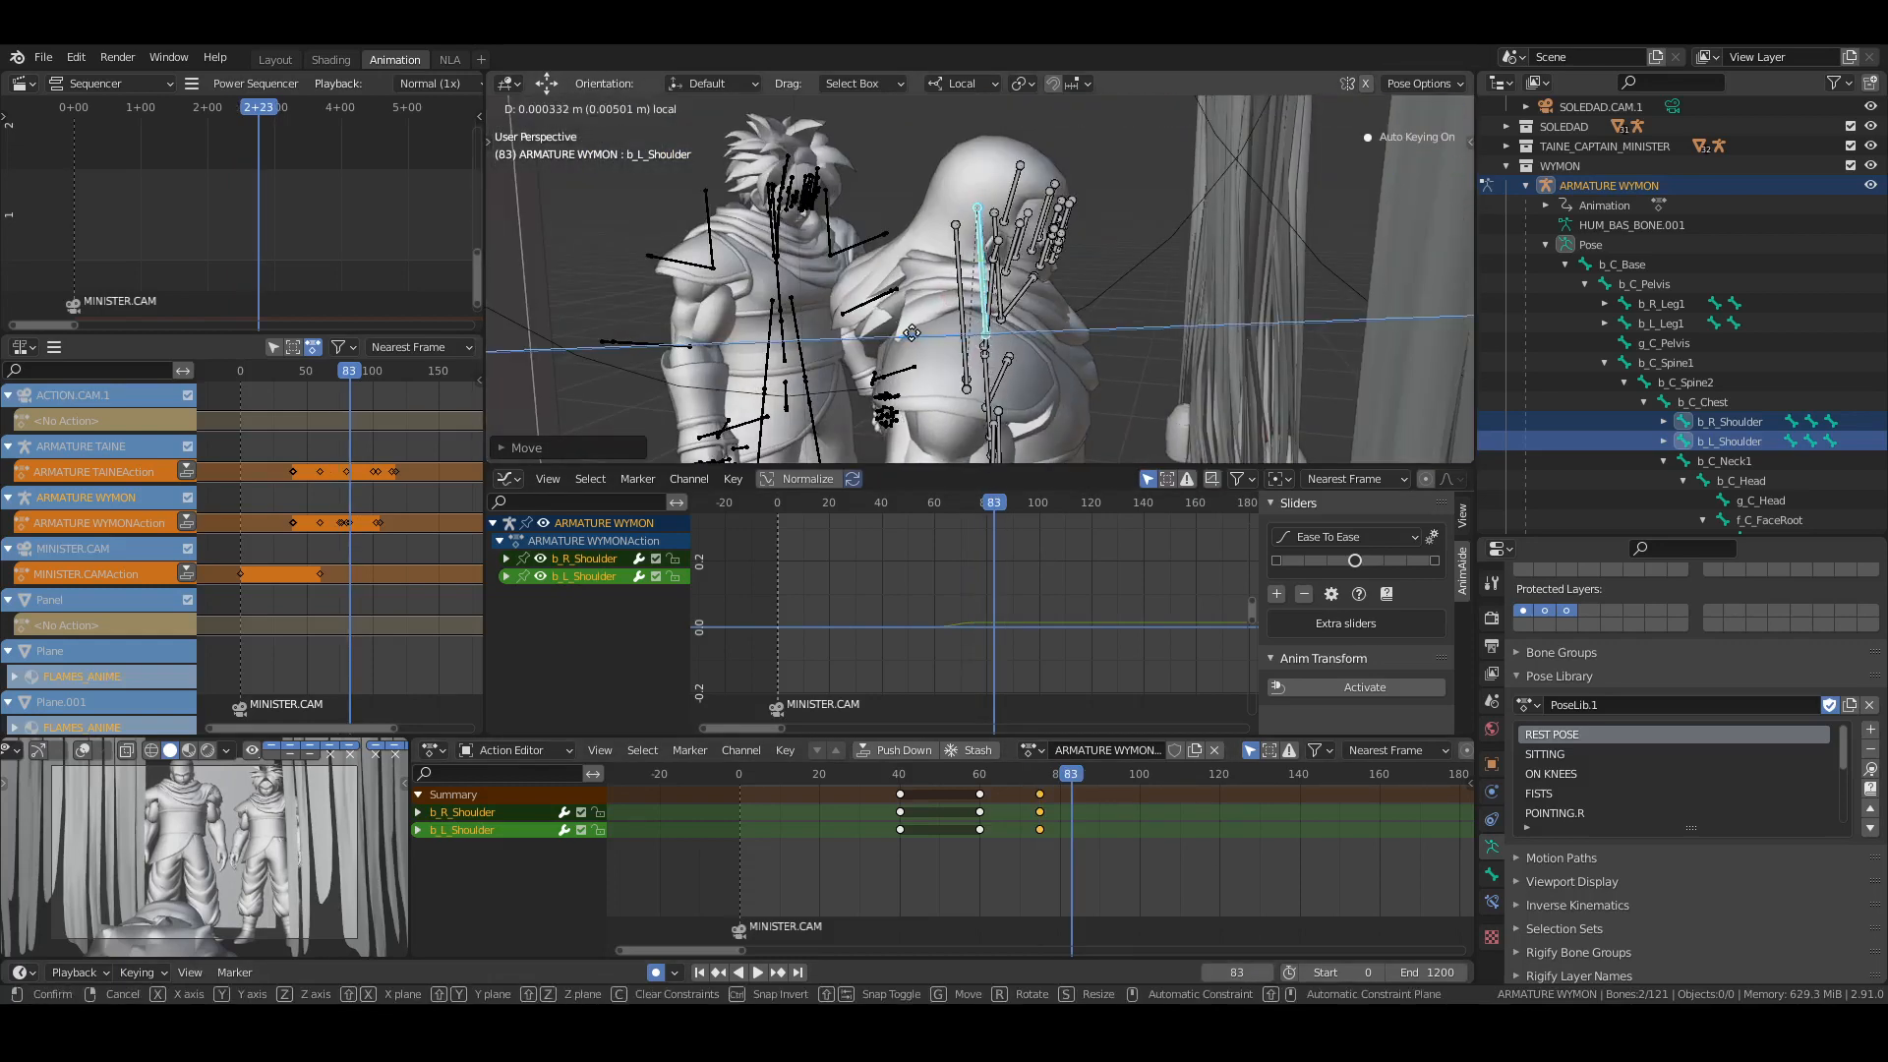
left_click(914, 334)
Advance 18 frames to frame 101, paste a copy of the shoulder bones' frame 60 keyframes there, and save the file
left_click(1239, 972)
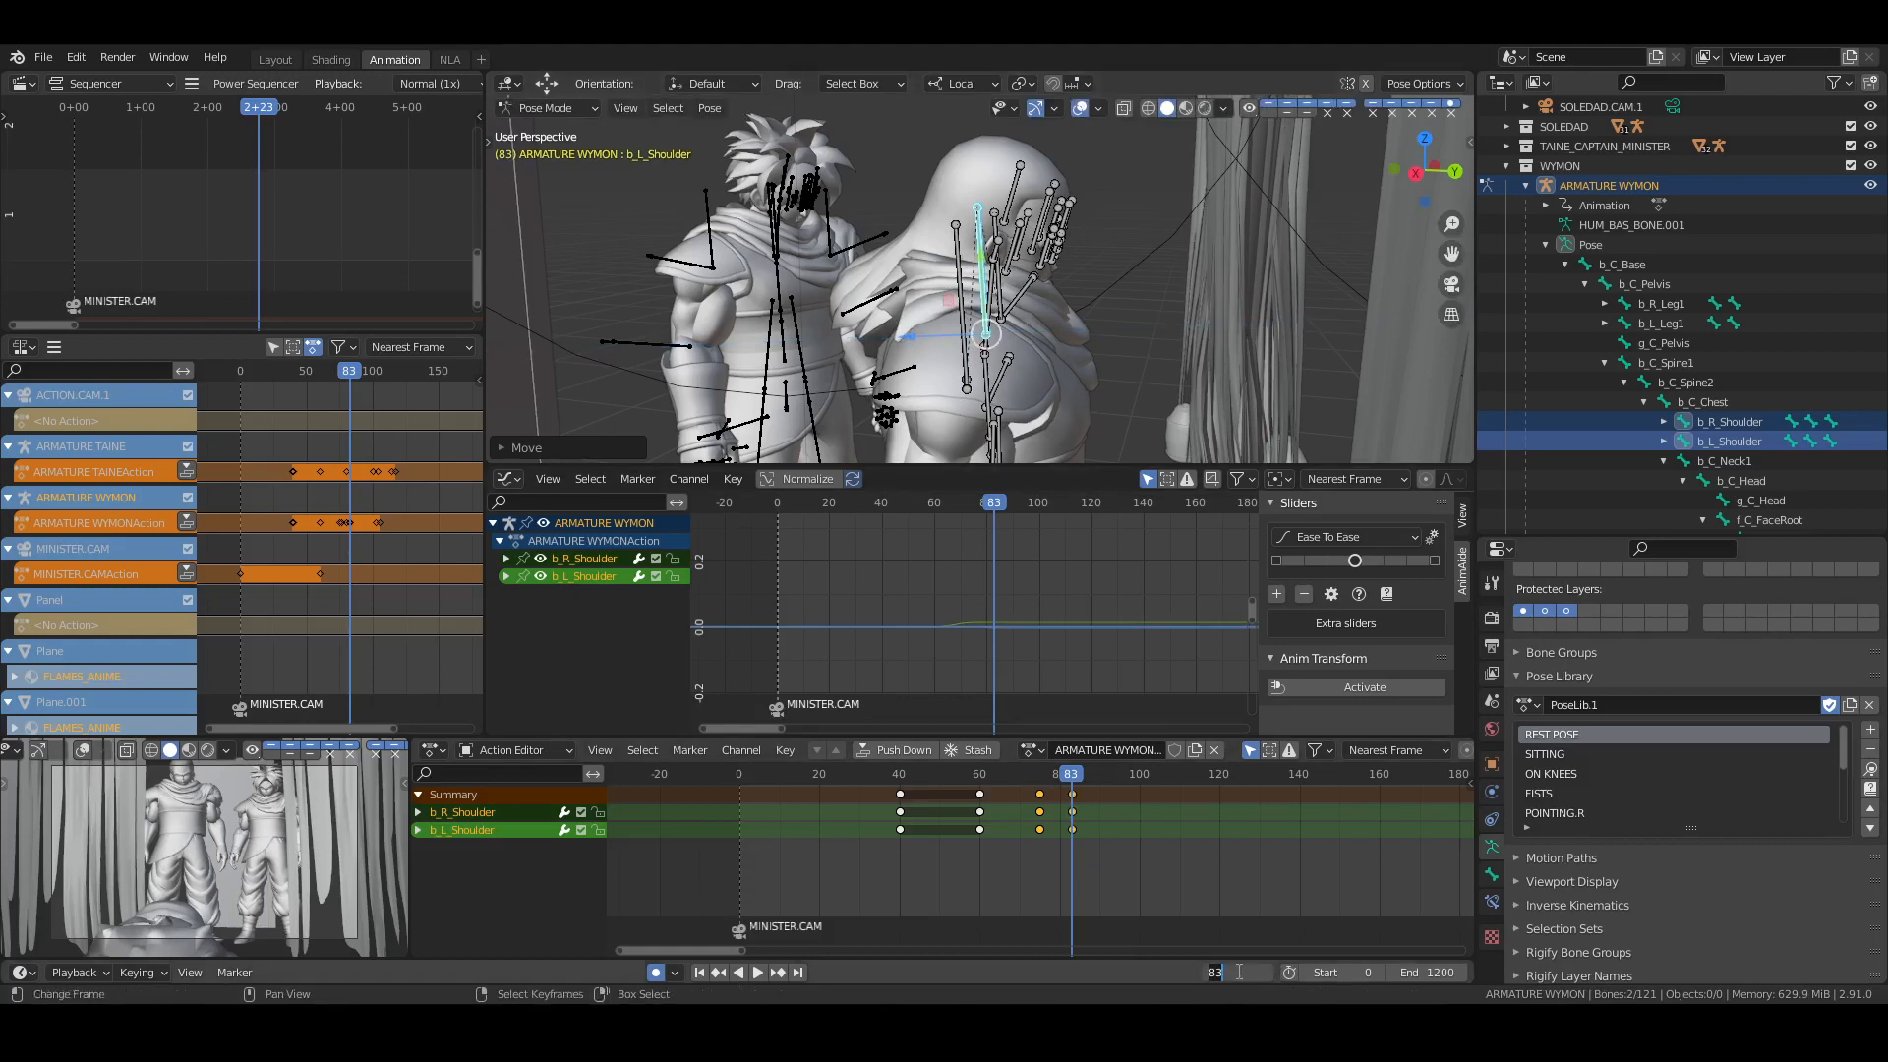
key("End")
type("+18")
key("Return")
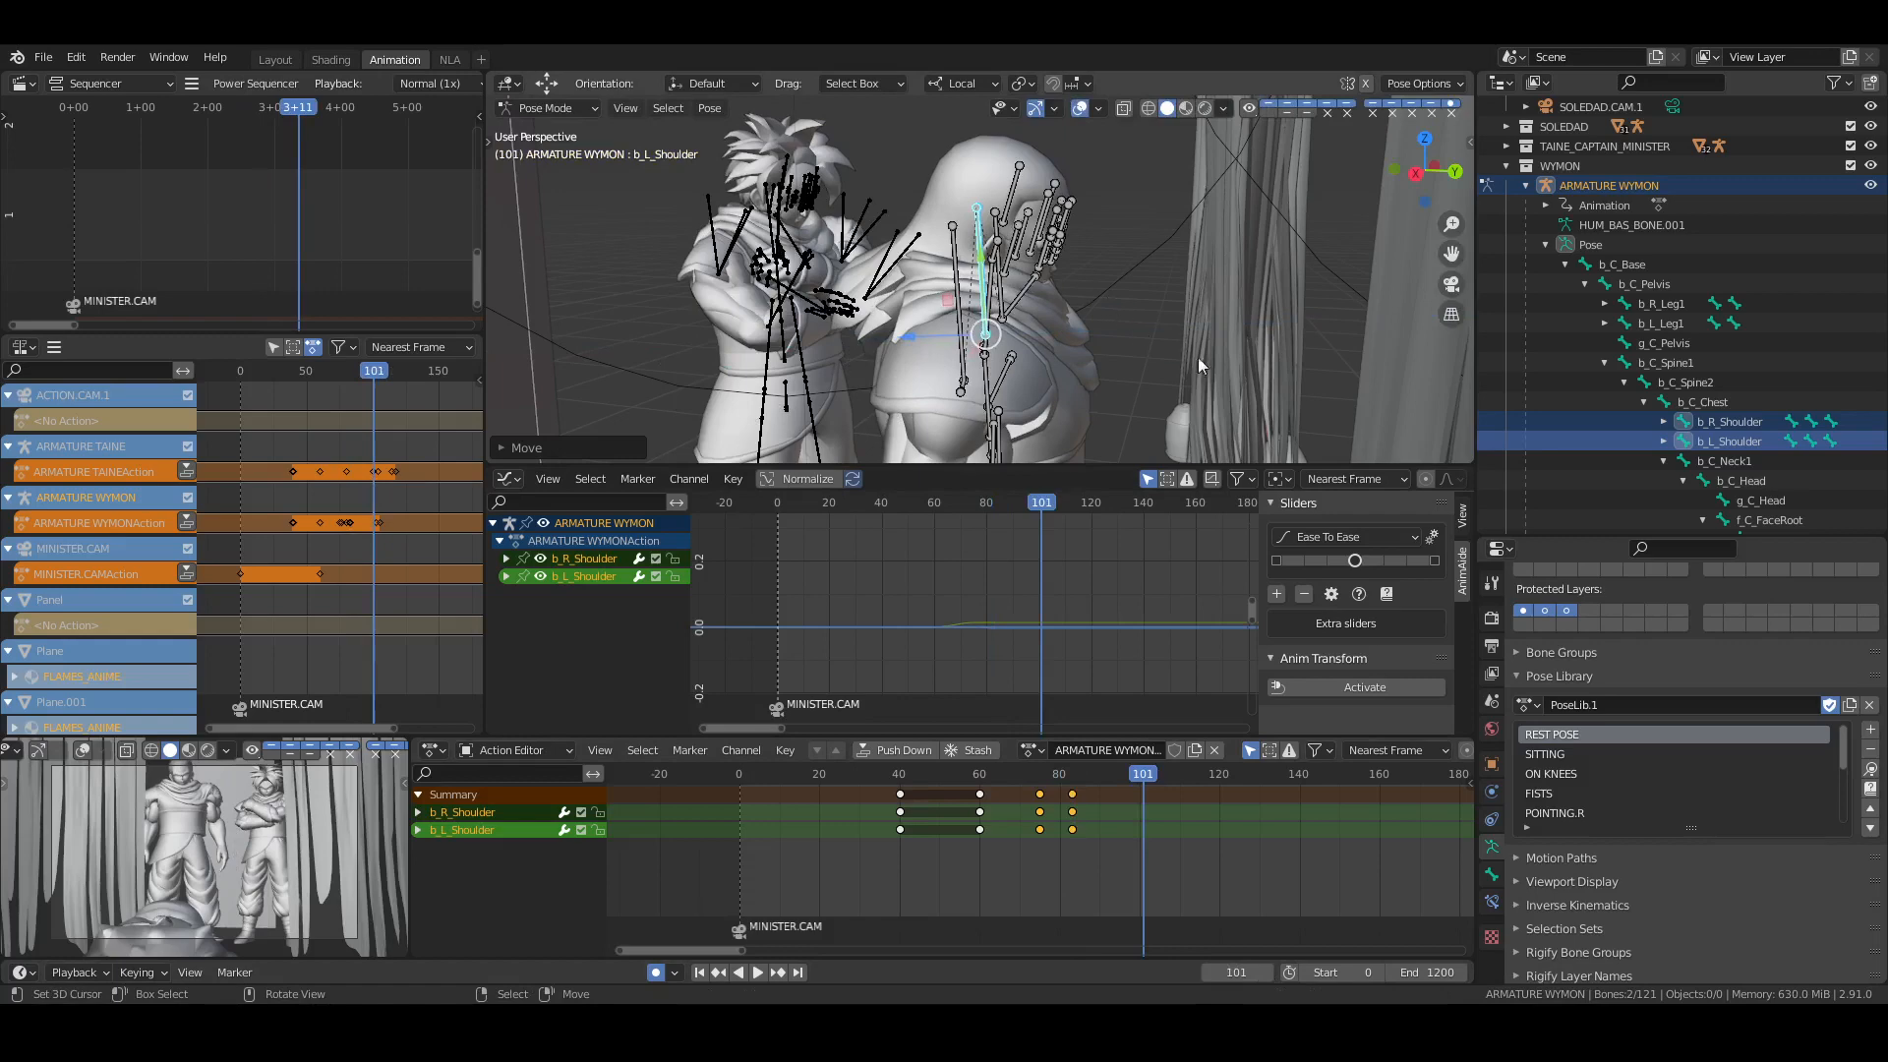
middle_click_drag(1201, 368, 1112, 387)
right_click_drag(958, 787, 1009, 870)
key("ctrl+c")
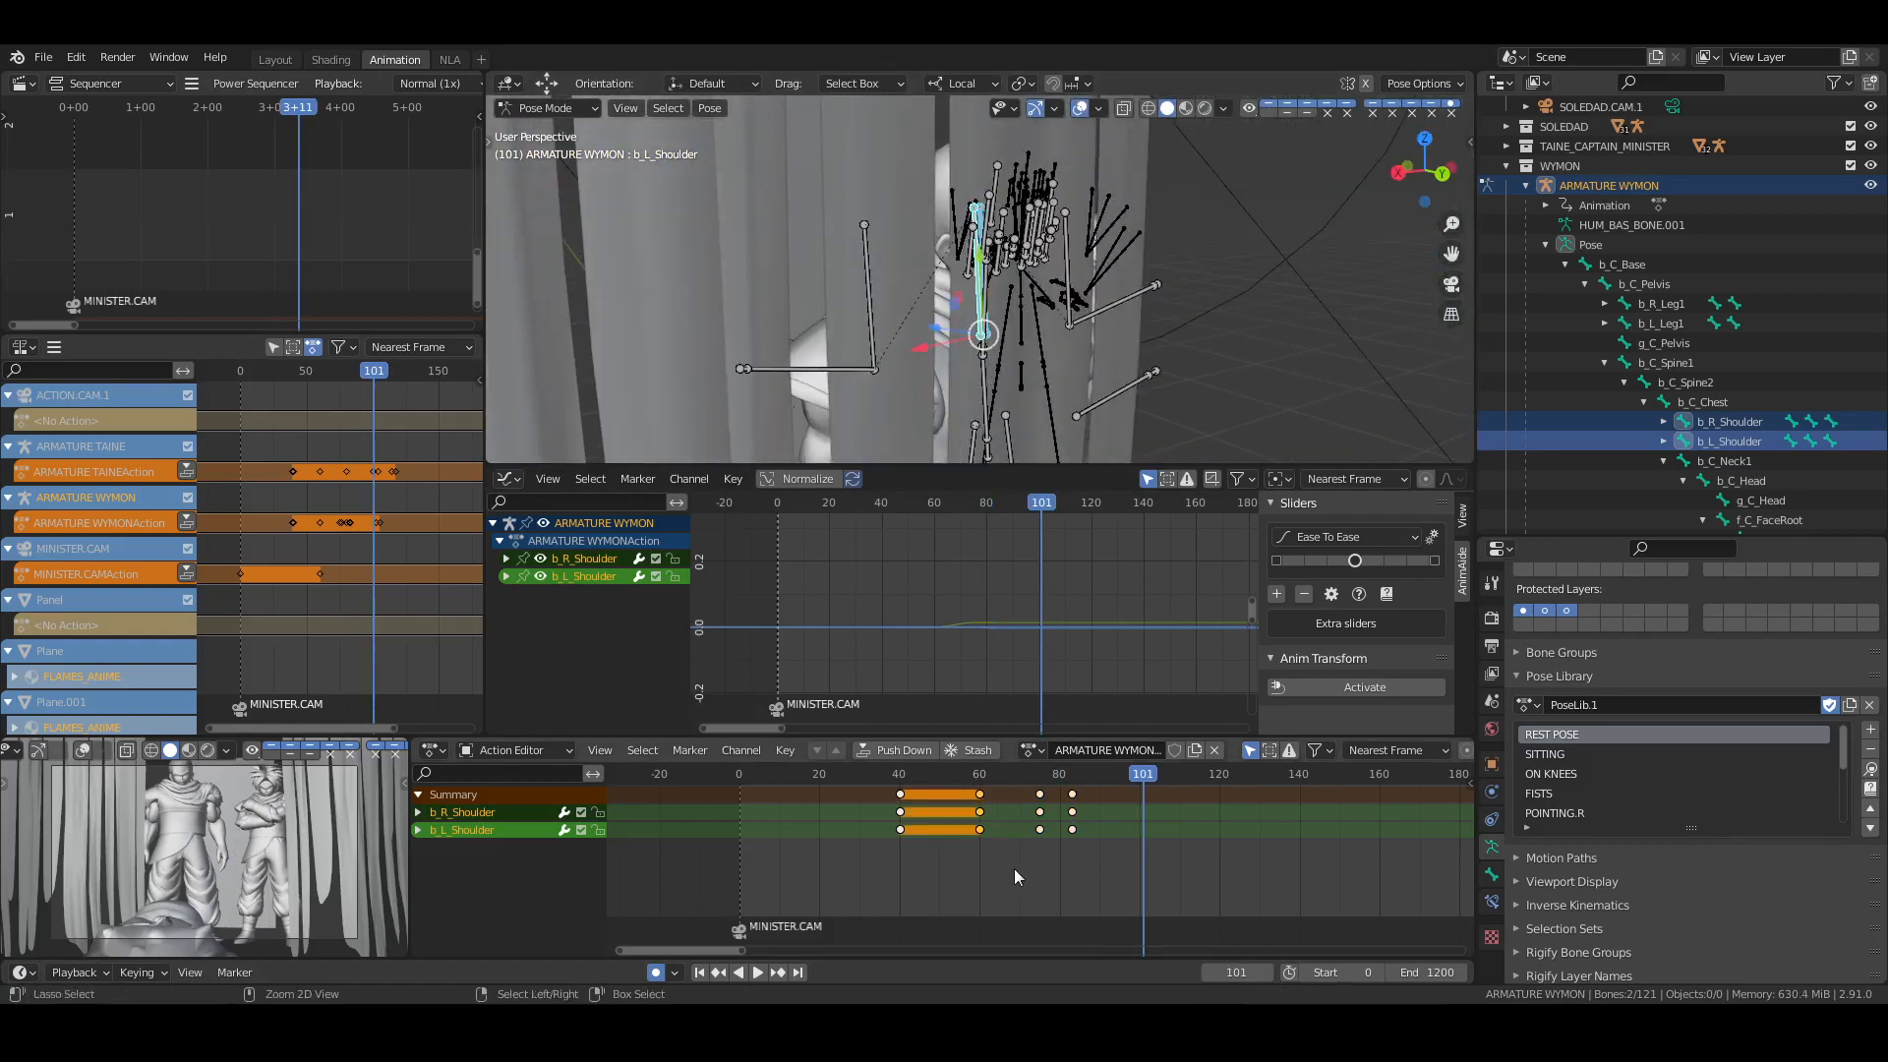
key("ctrl+v")
key("ctrl+s")
Play Wymon's shoulder motion from the start, stop at frame 56, and return to the camera view
middle_click_drag(1230, 368, 1232, 369)
key("shift+Left")
key("space")
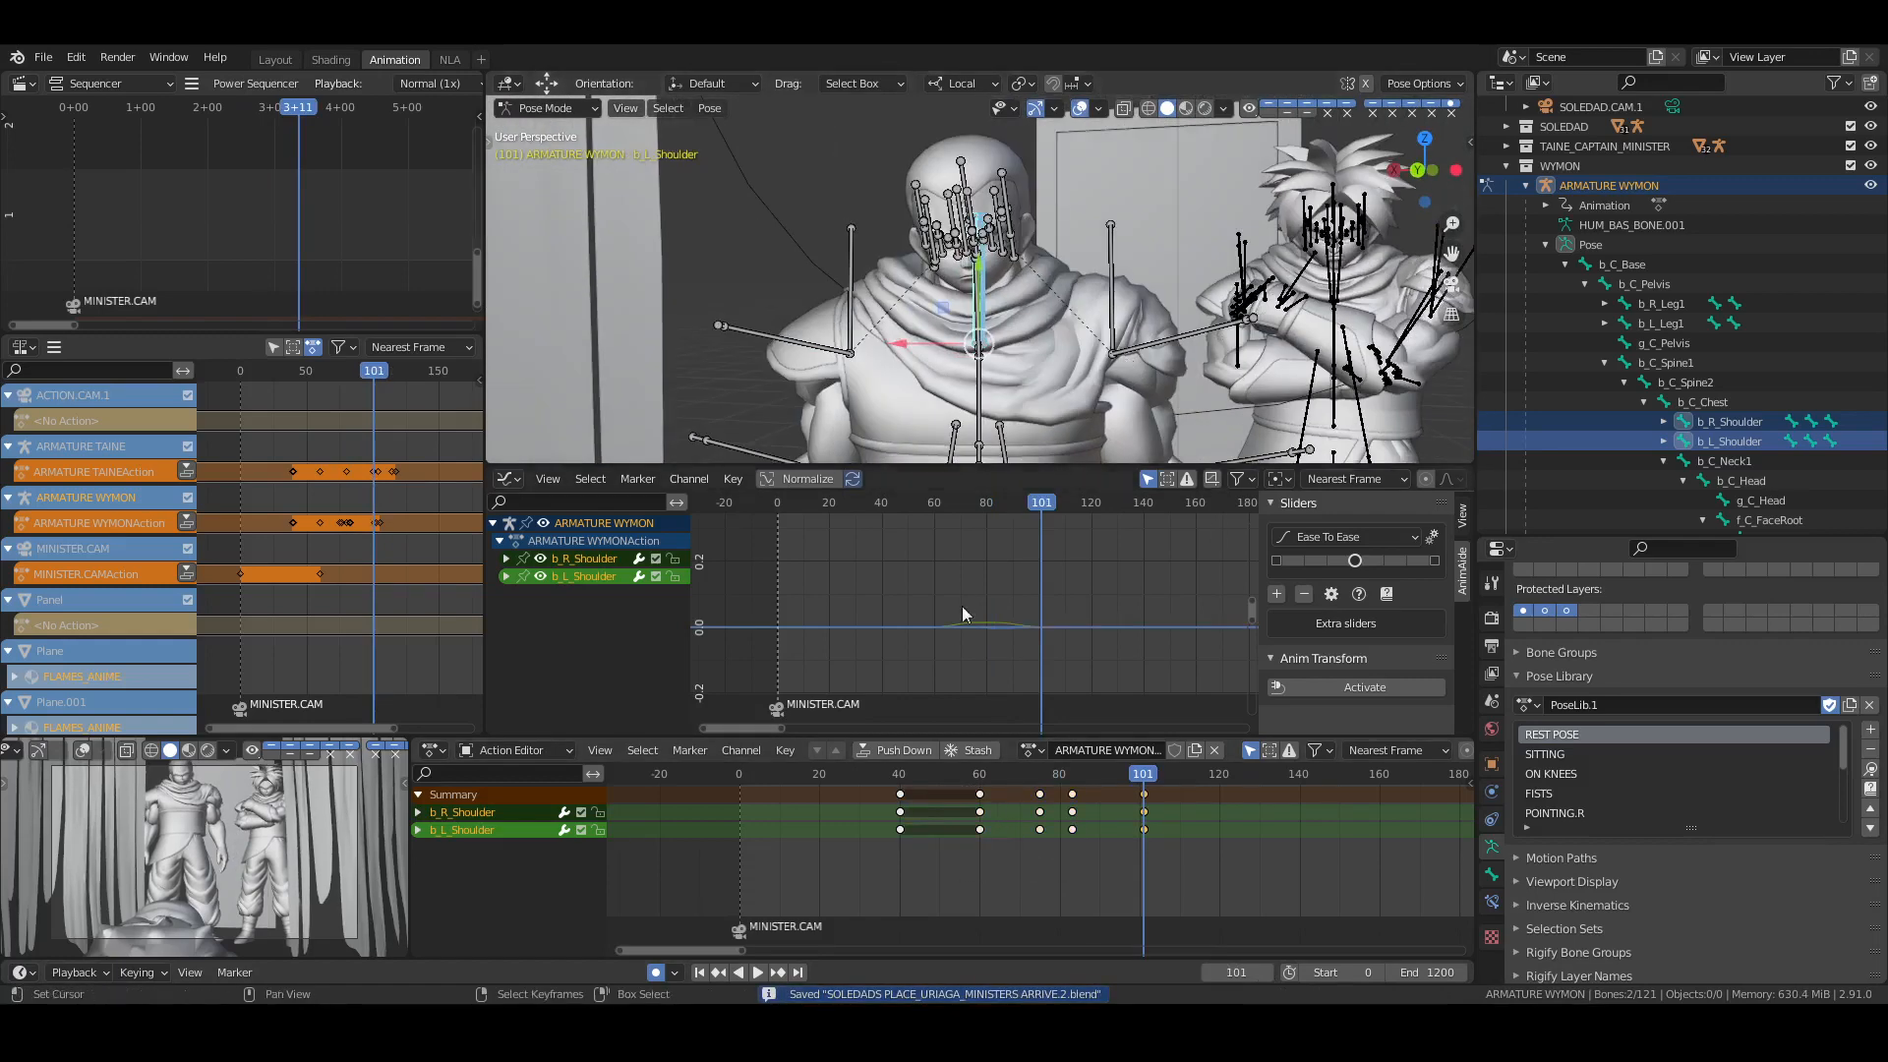
key("space")
key("KP_0")
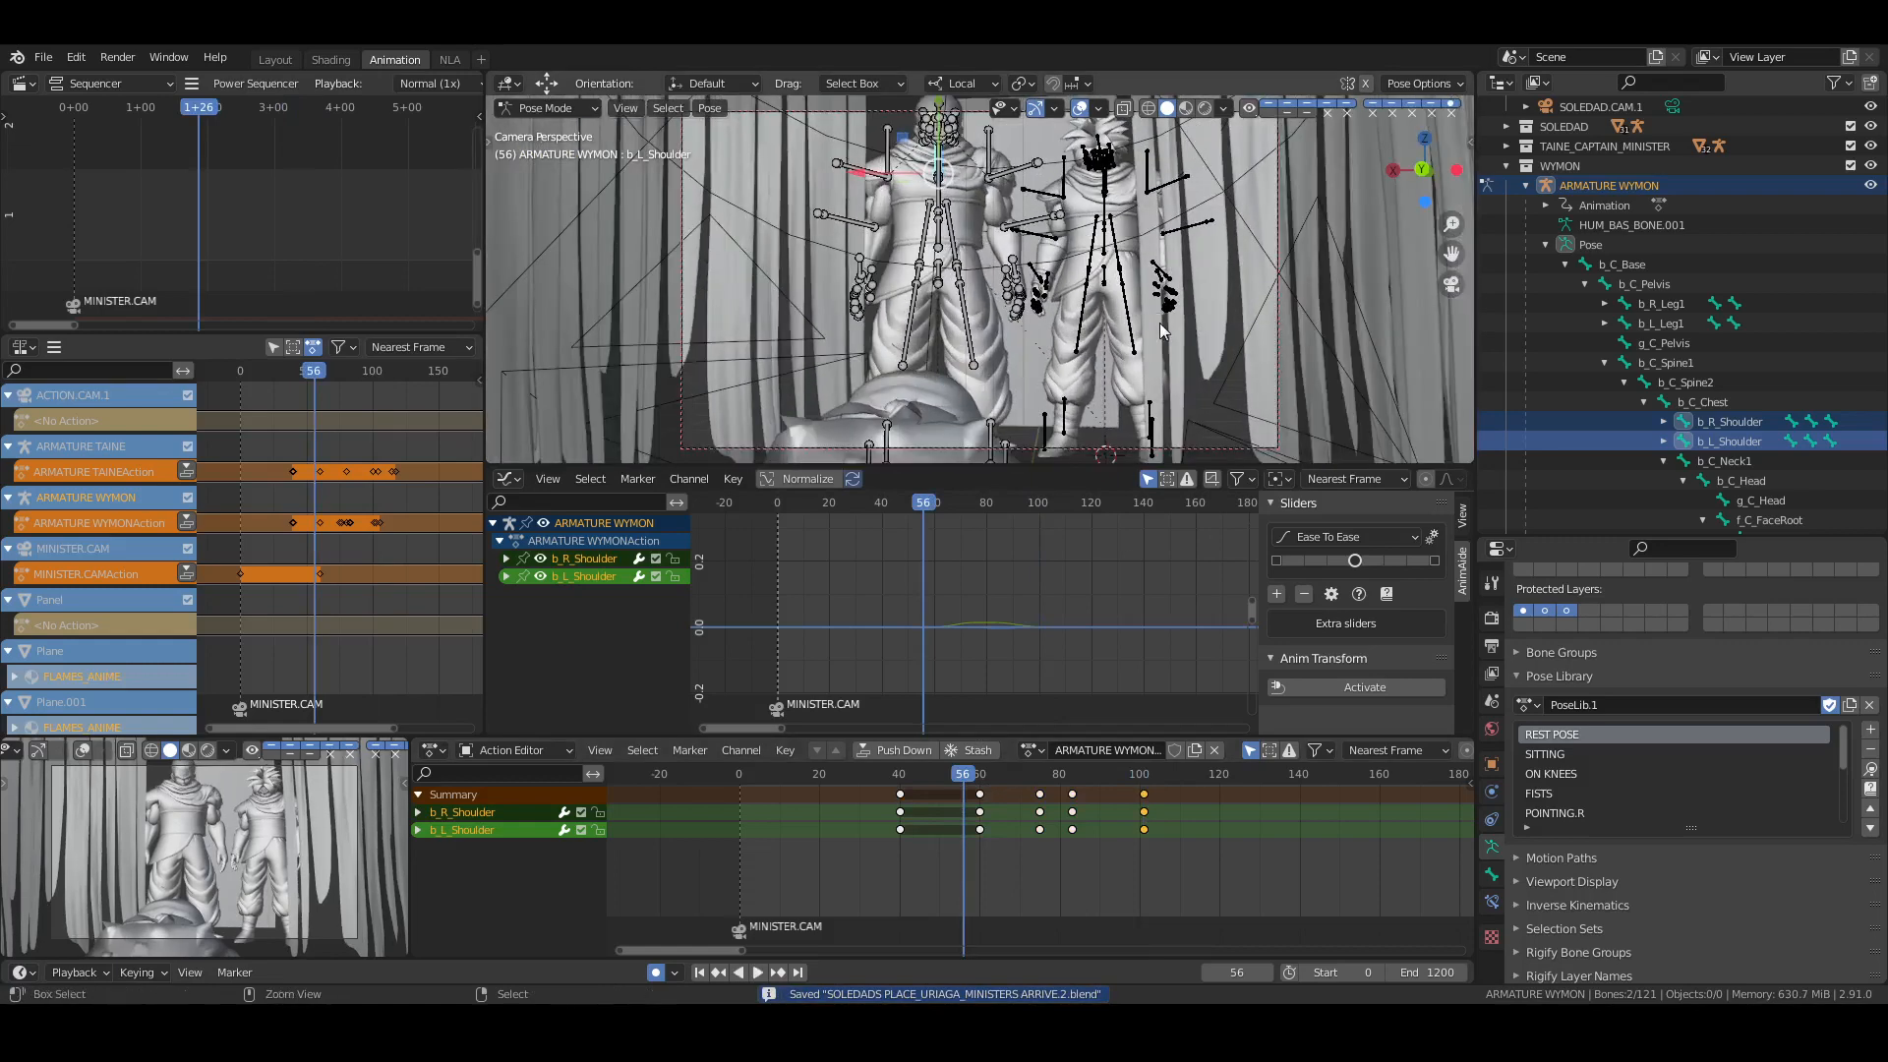
Play the rendered shot twice in the Layout workspace, saving the file before replaying it from the start
left_click(277, 61)
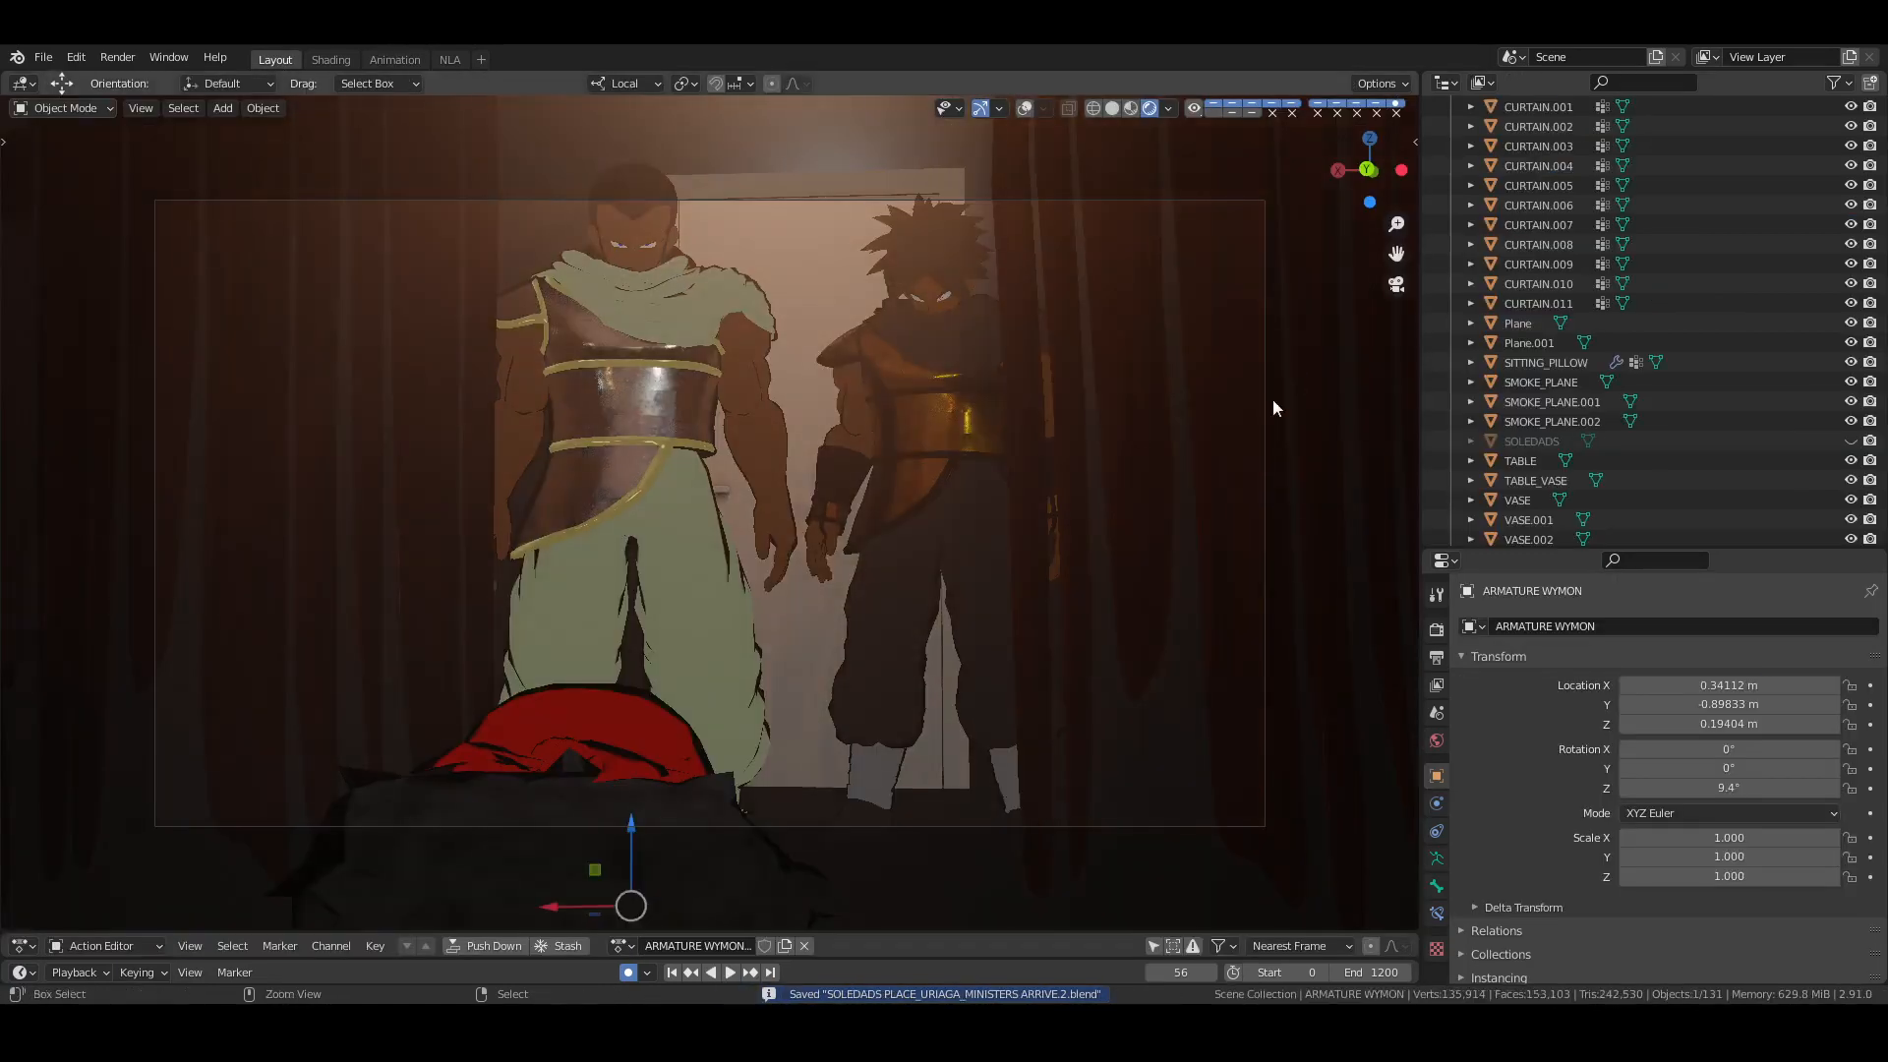
key("space")
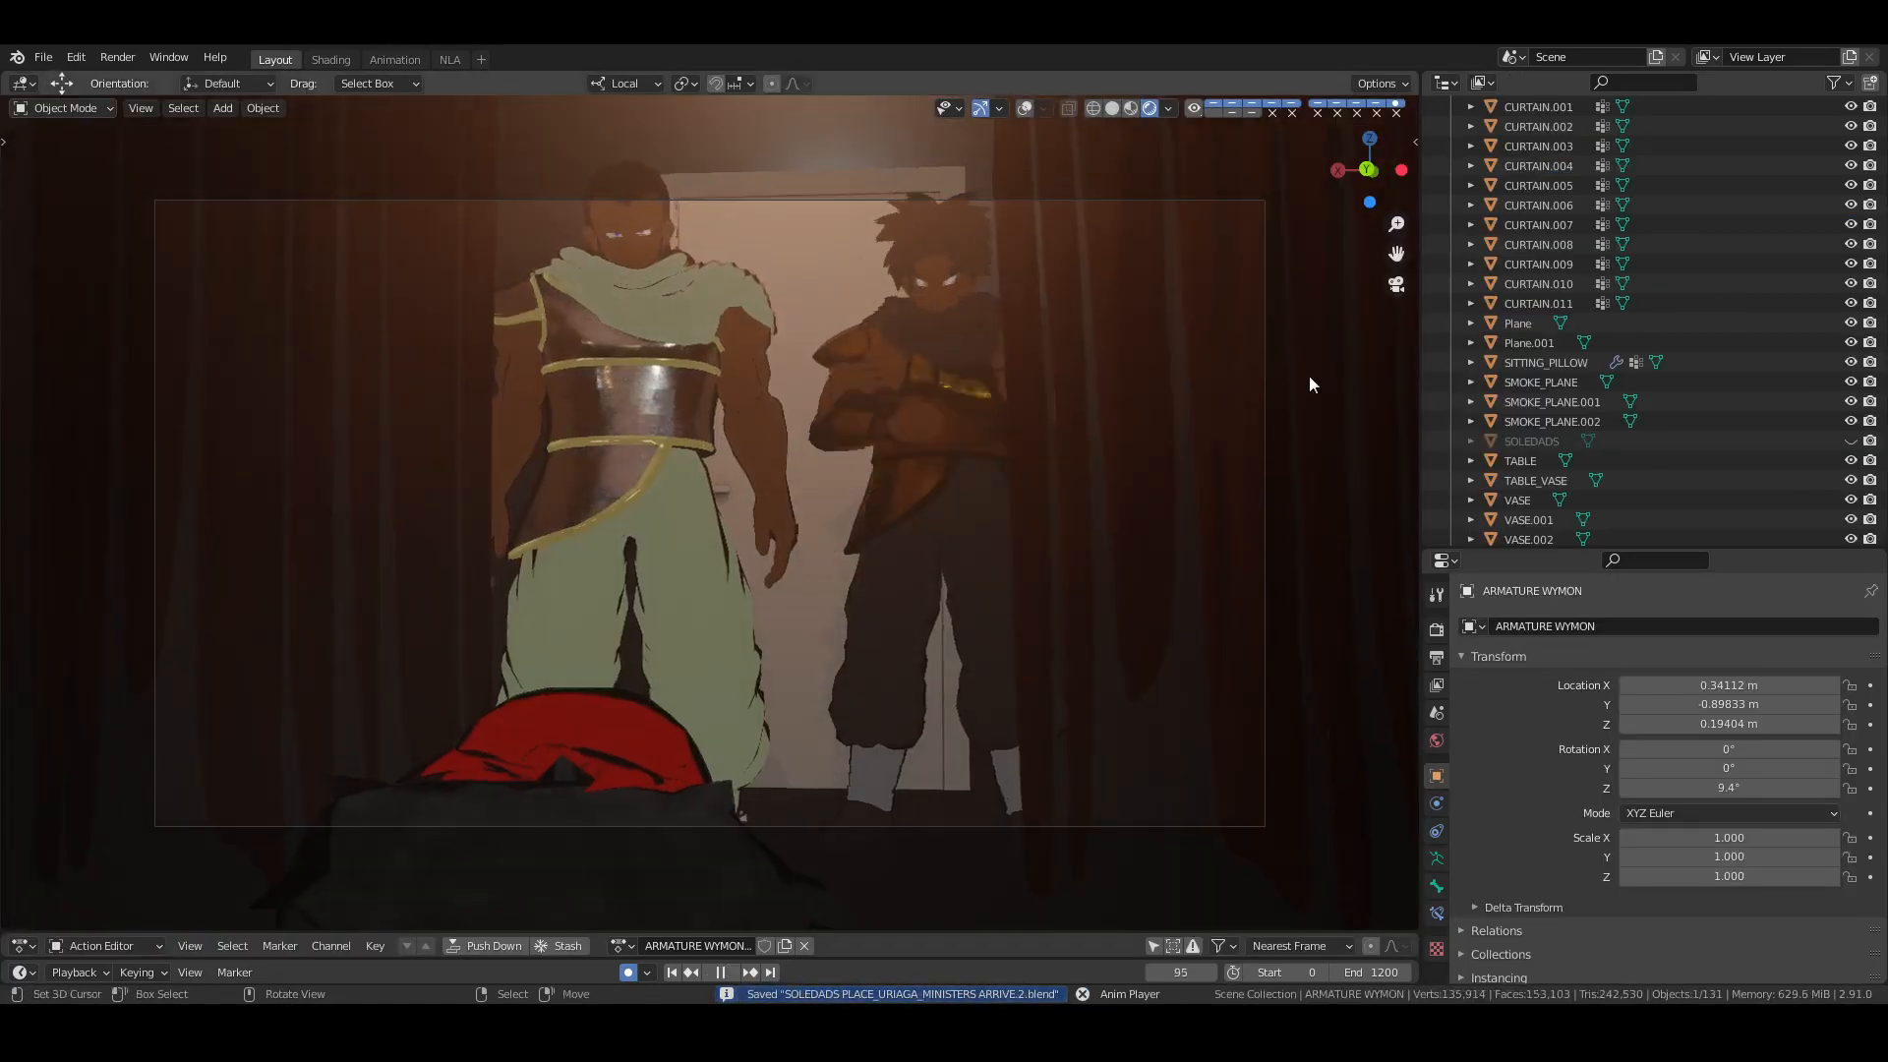
key("space")
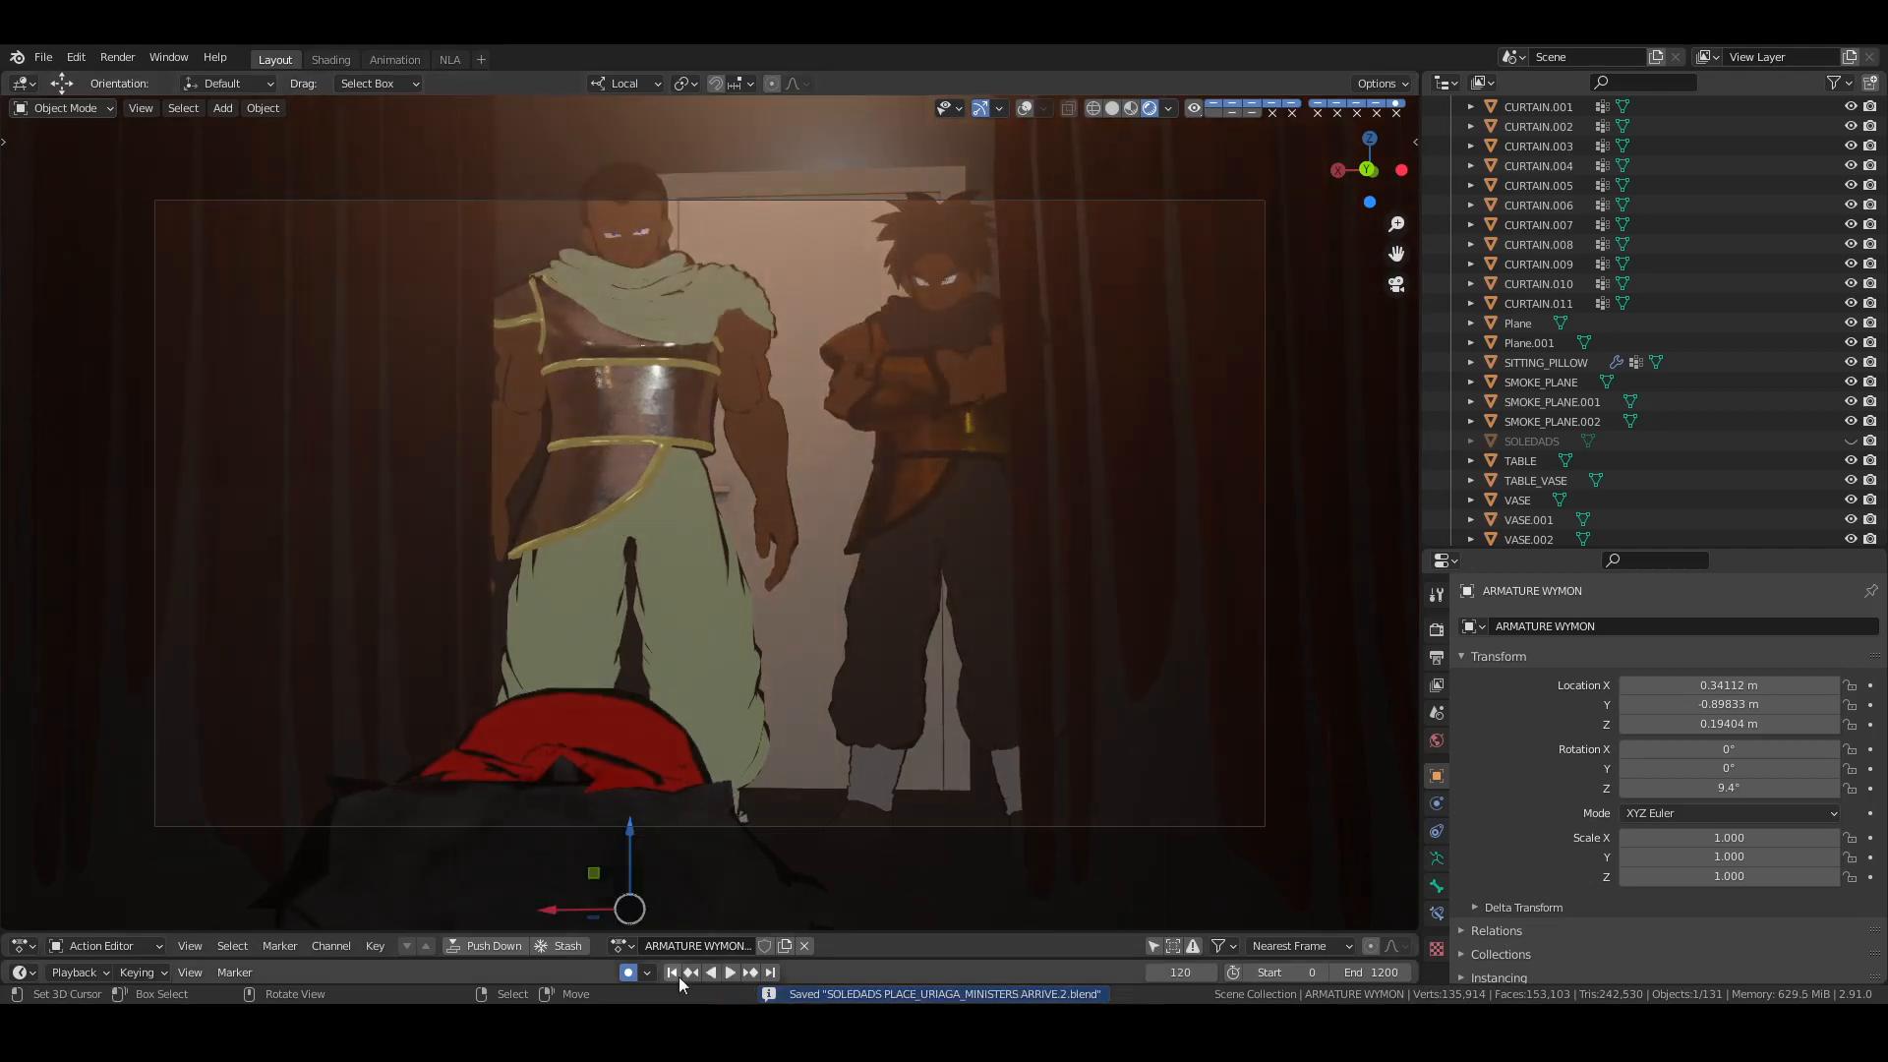
key("shift+Left")
key("ctrl+s")
key("space")
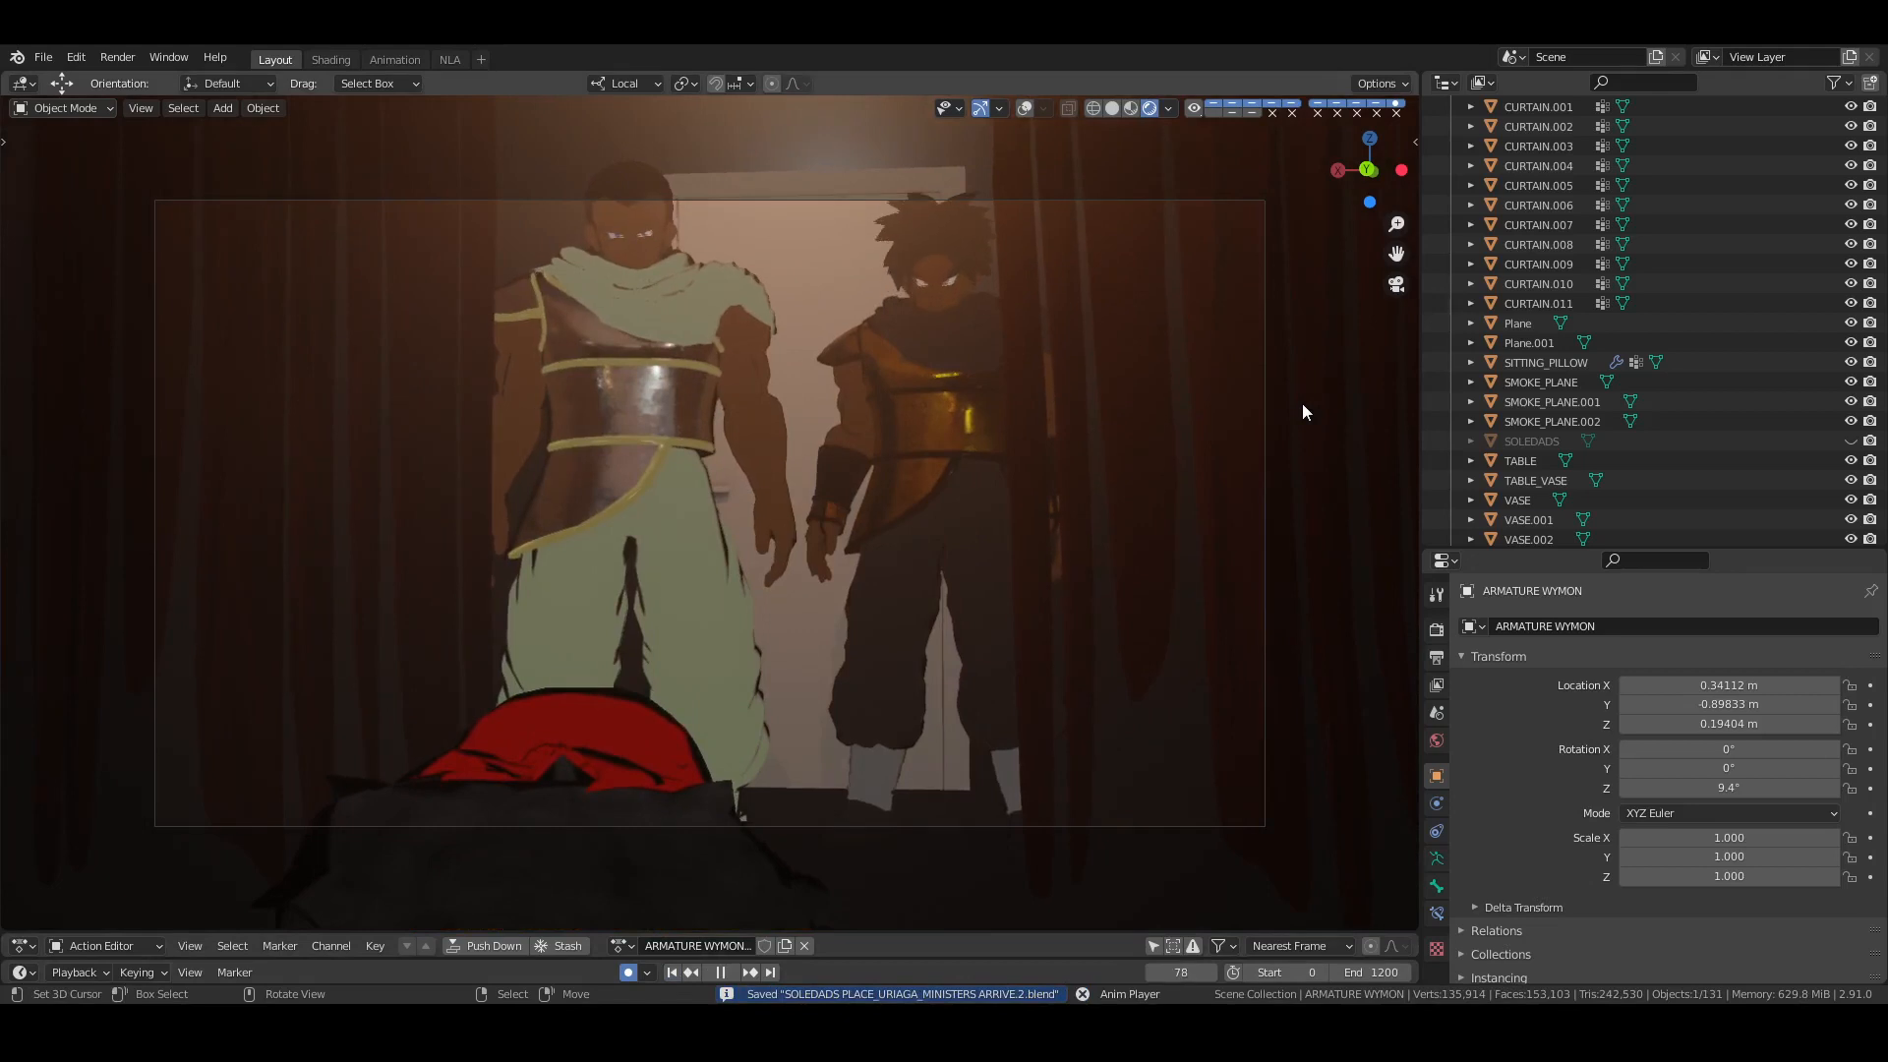
key("space")
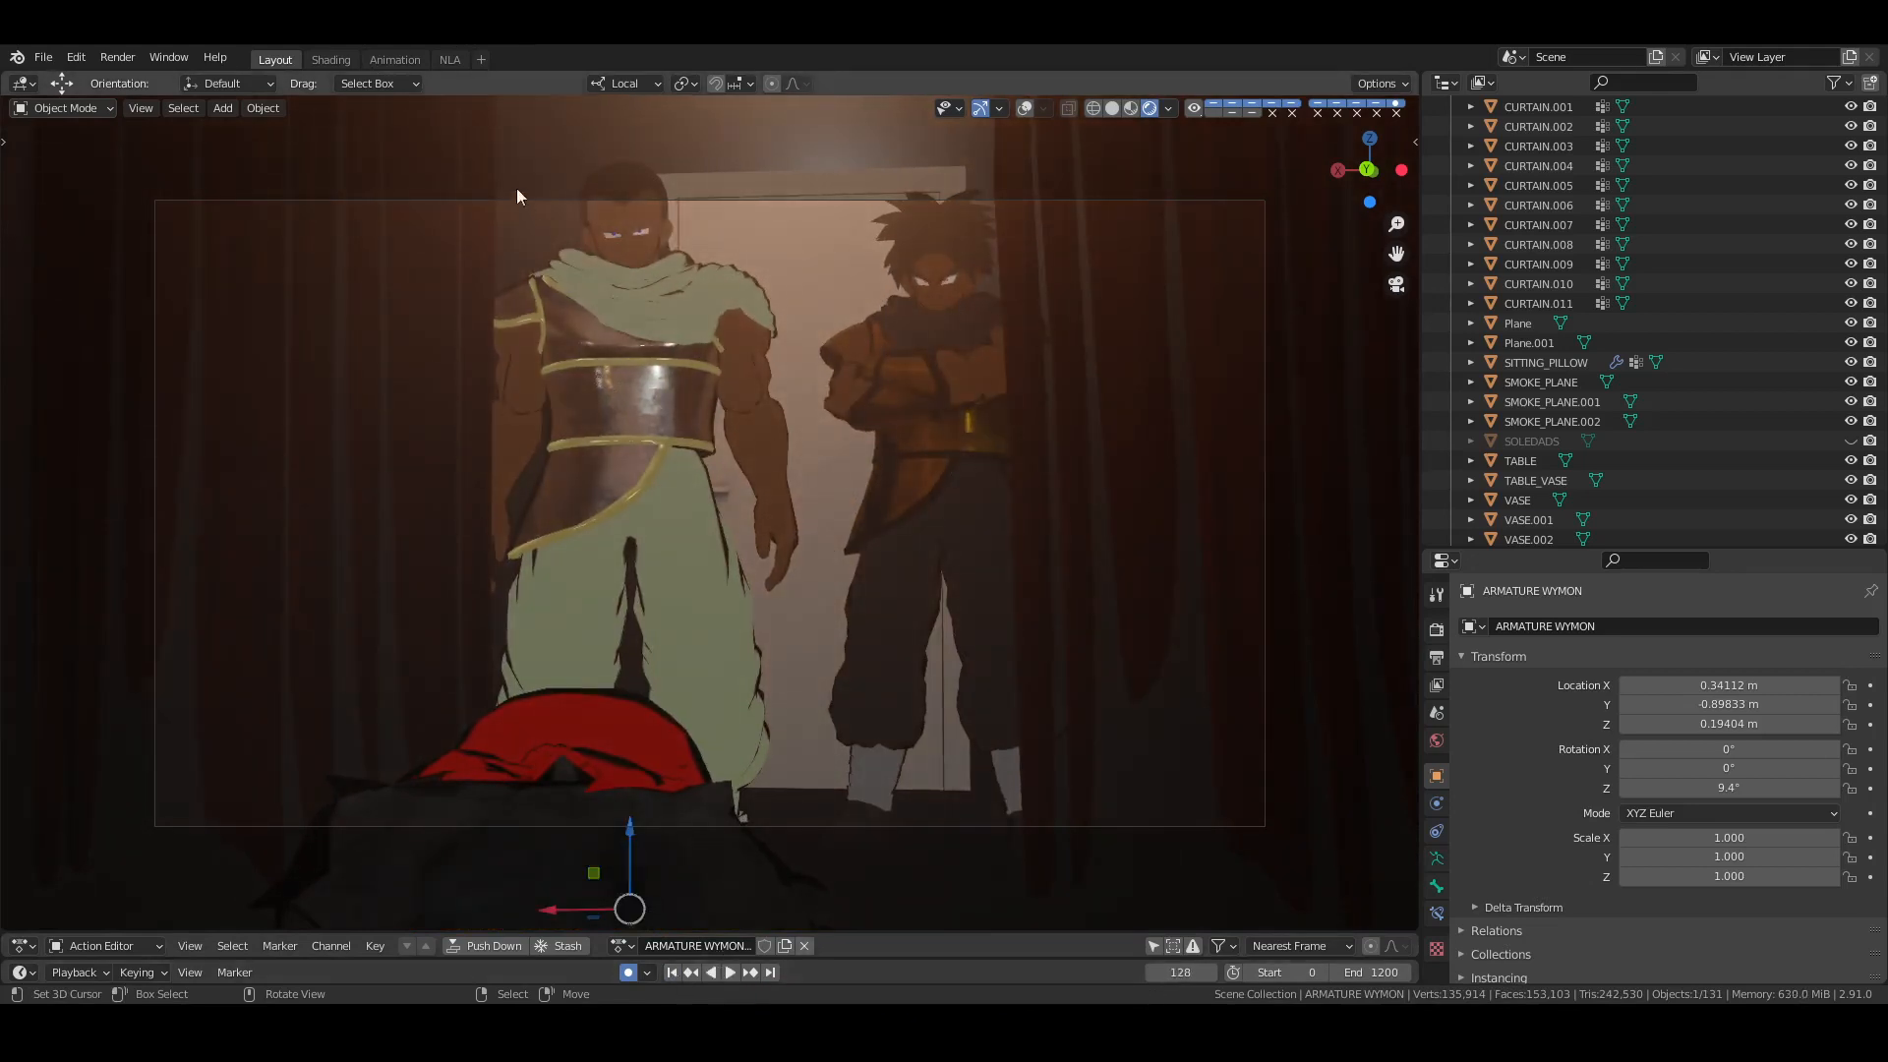
Return to the Animation workspace, deselect Wymon's bones, go to frame 93, switch to Object Mode, and save the file
left_click(407, 61)
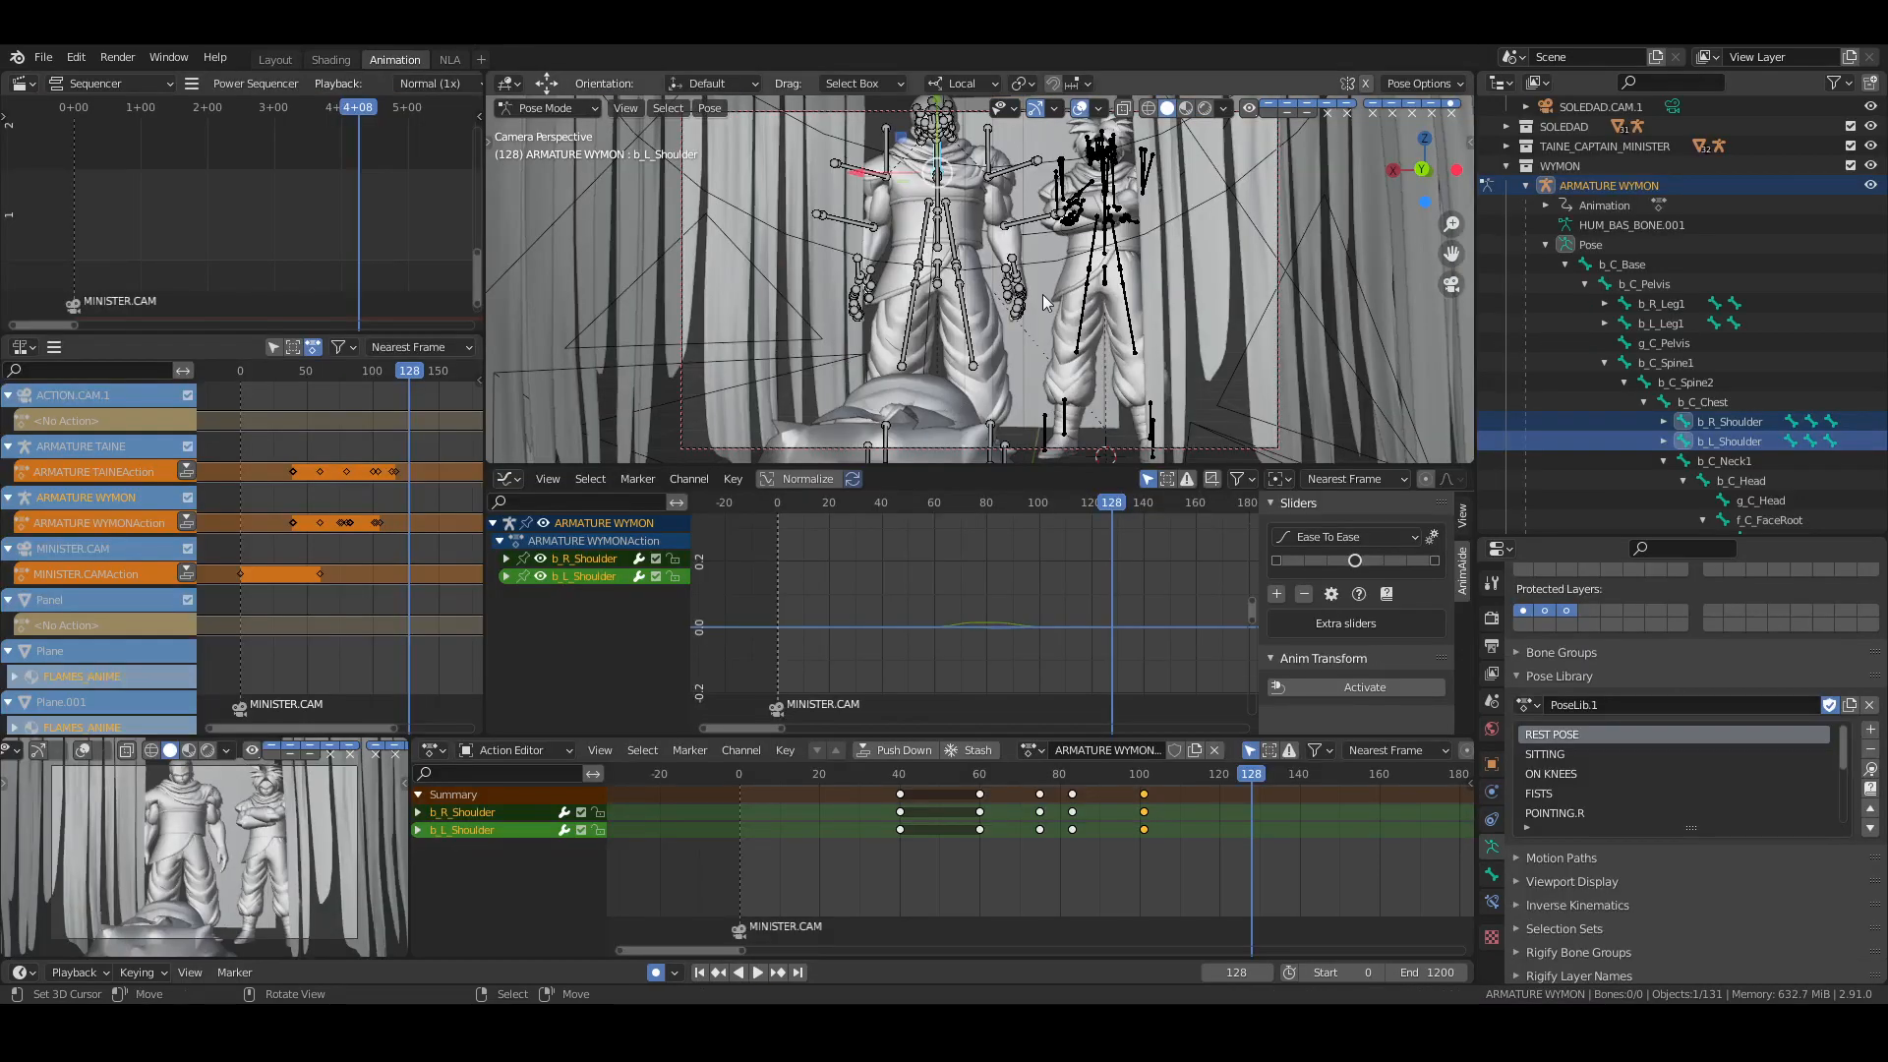
key("alt+a")
key("ctrl+s")
middle_click_drag(1042, 293, 1012, 277)
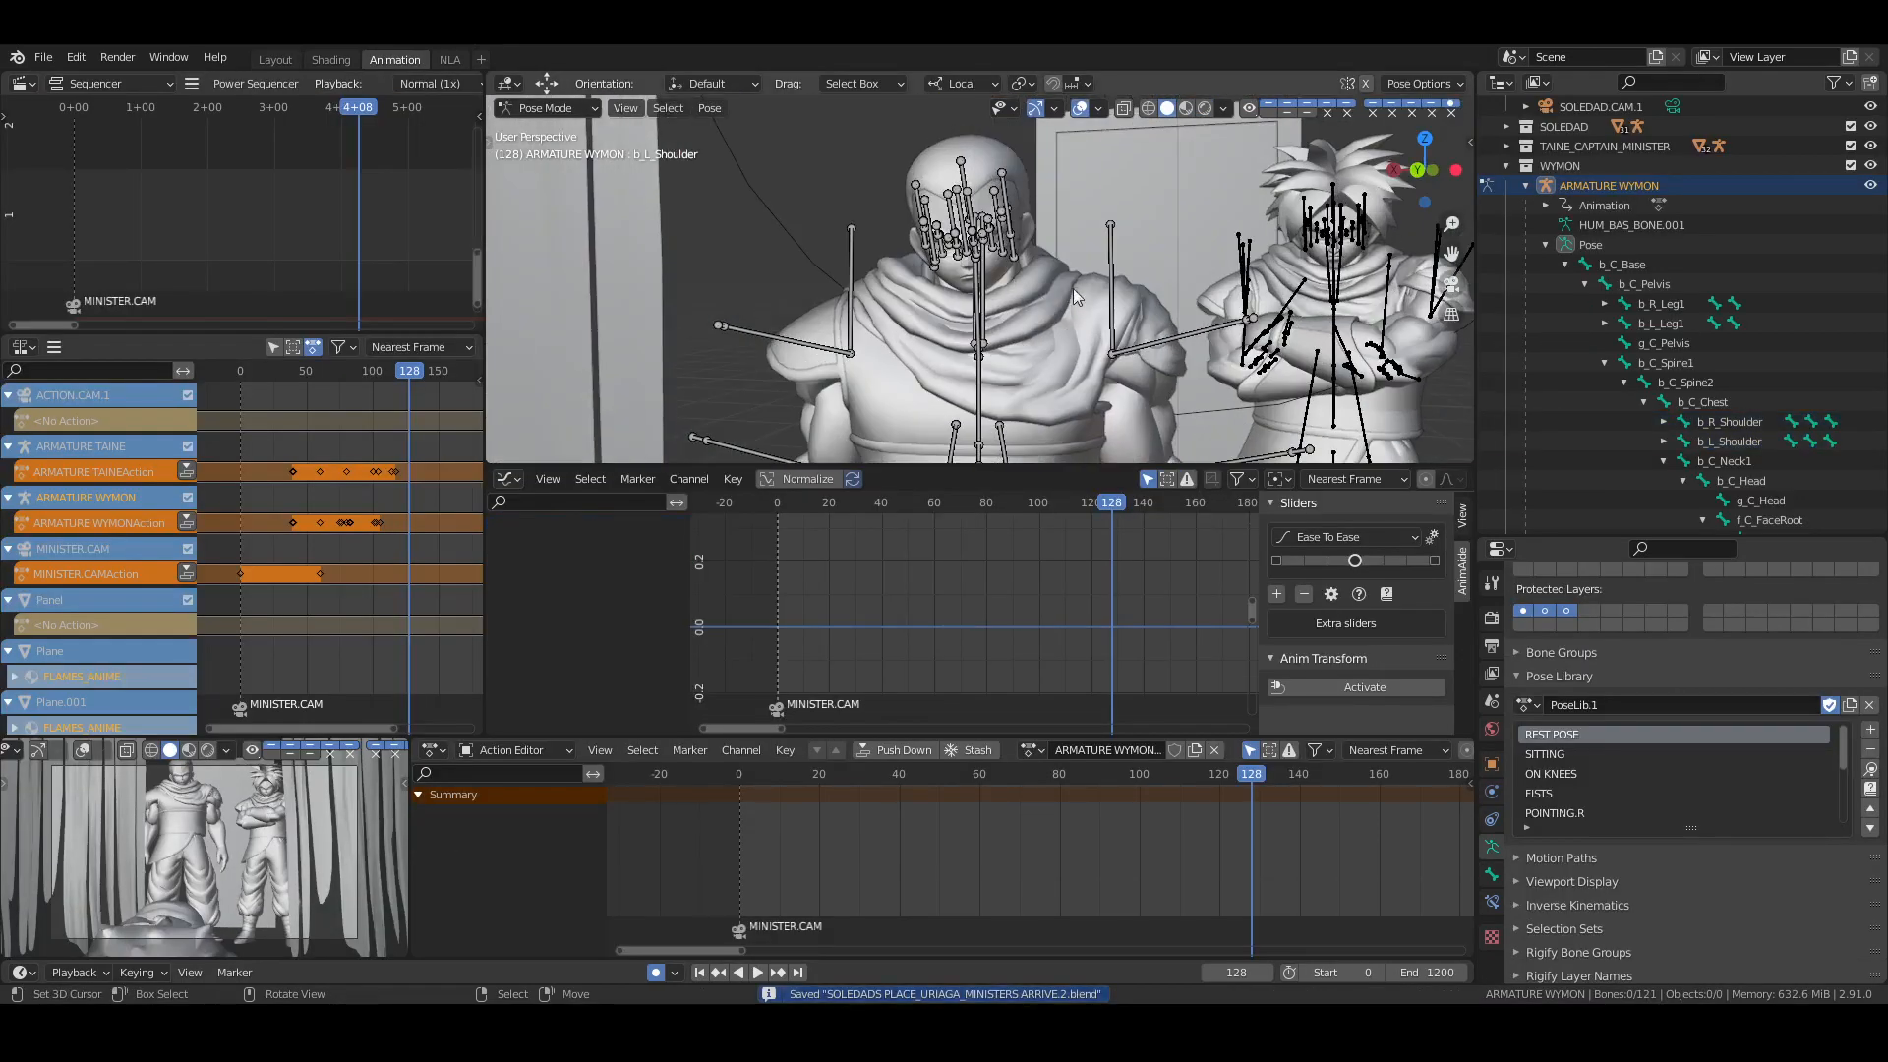
middle_click_drag(1291, 873, 1089, 841)
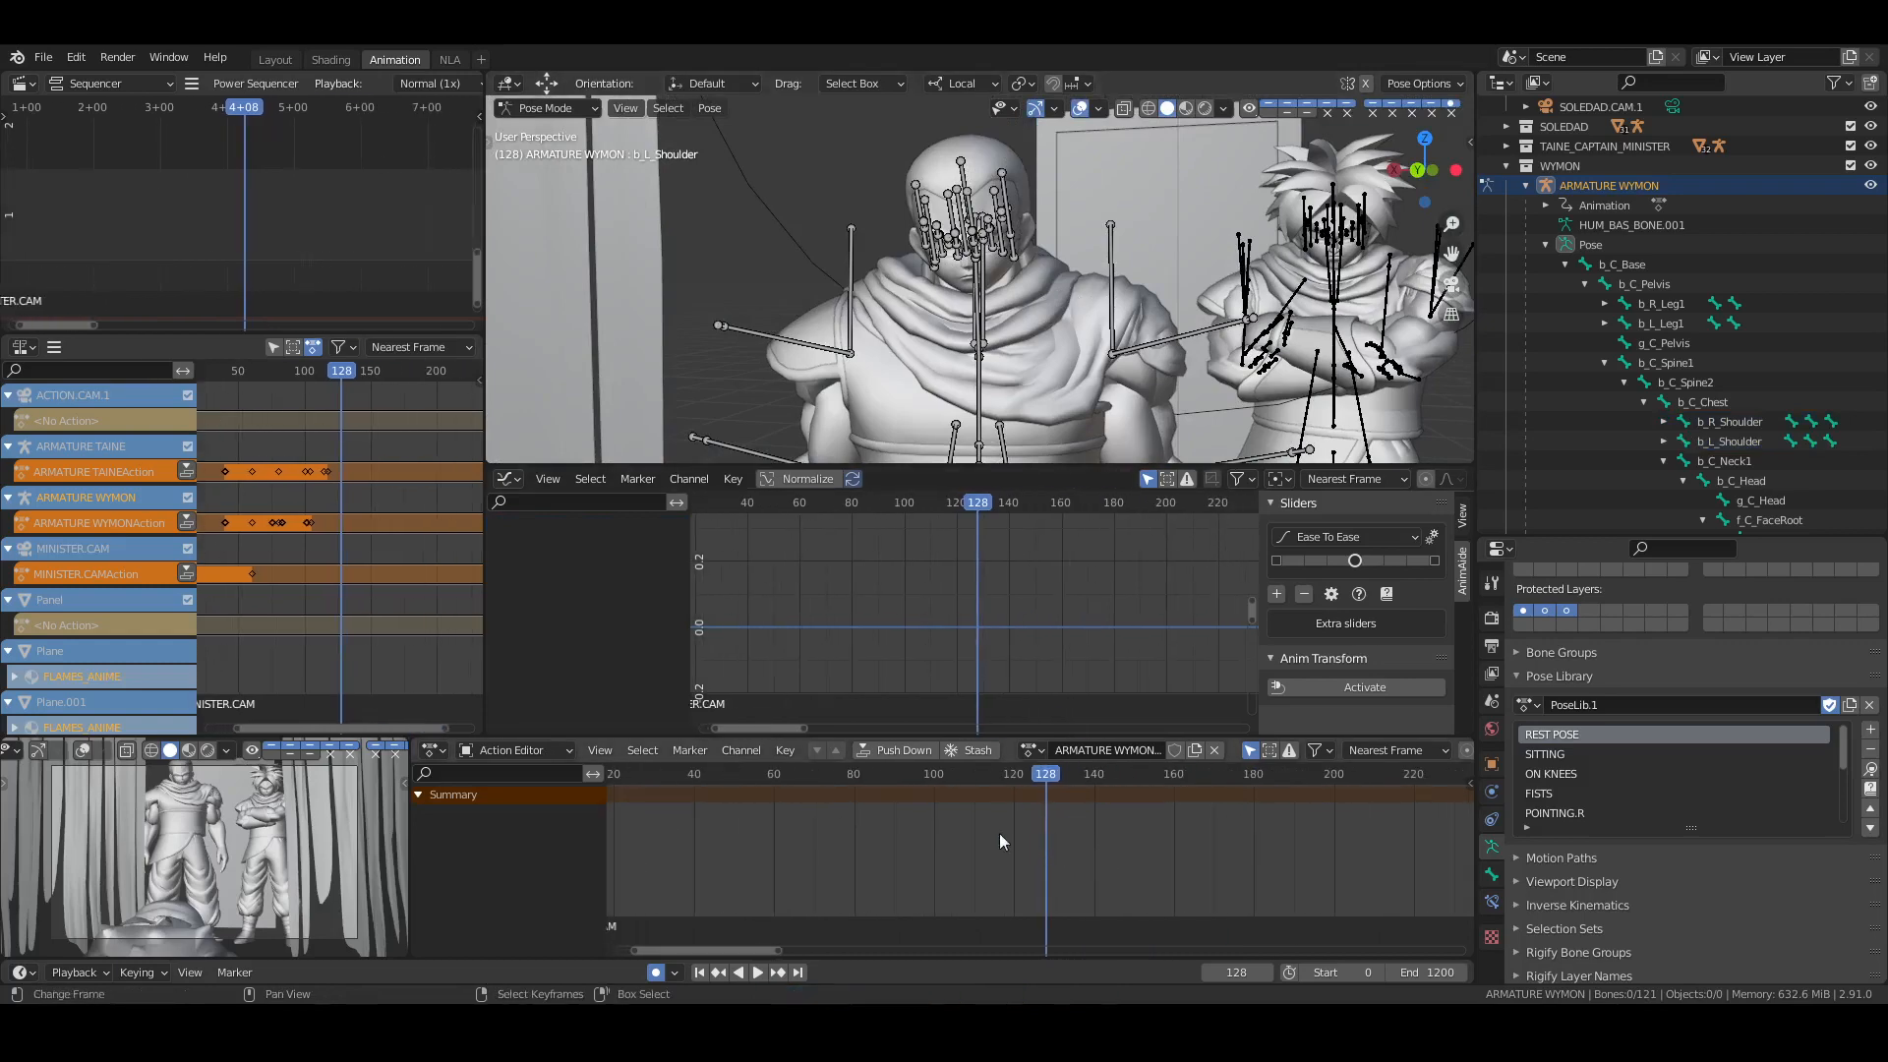
left_click_drag(999, 834, 907, 829)
key("ctrl+Tab")
key("alt+a")
key("ctrl+s")
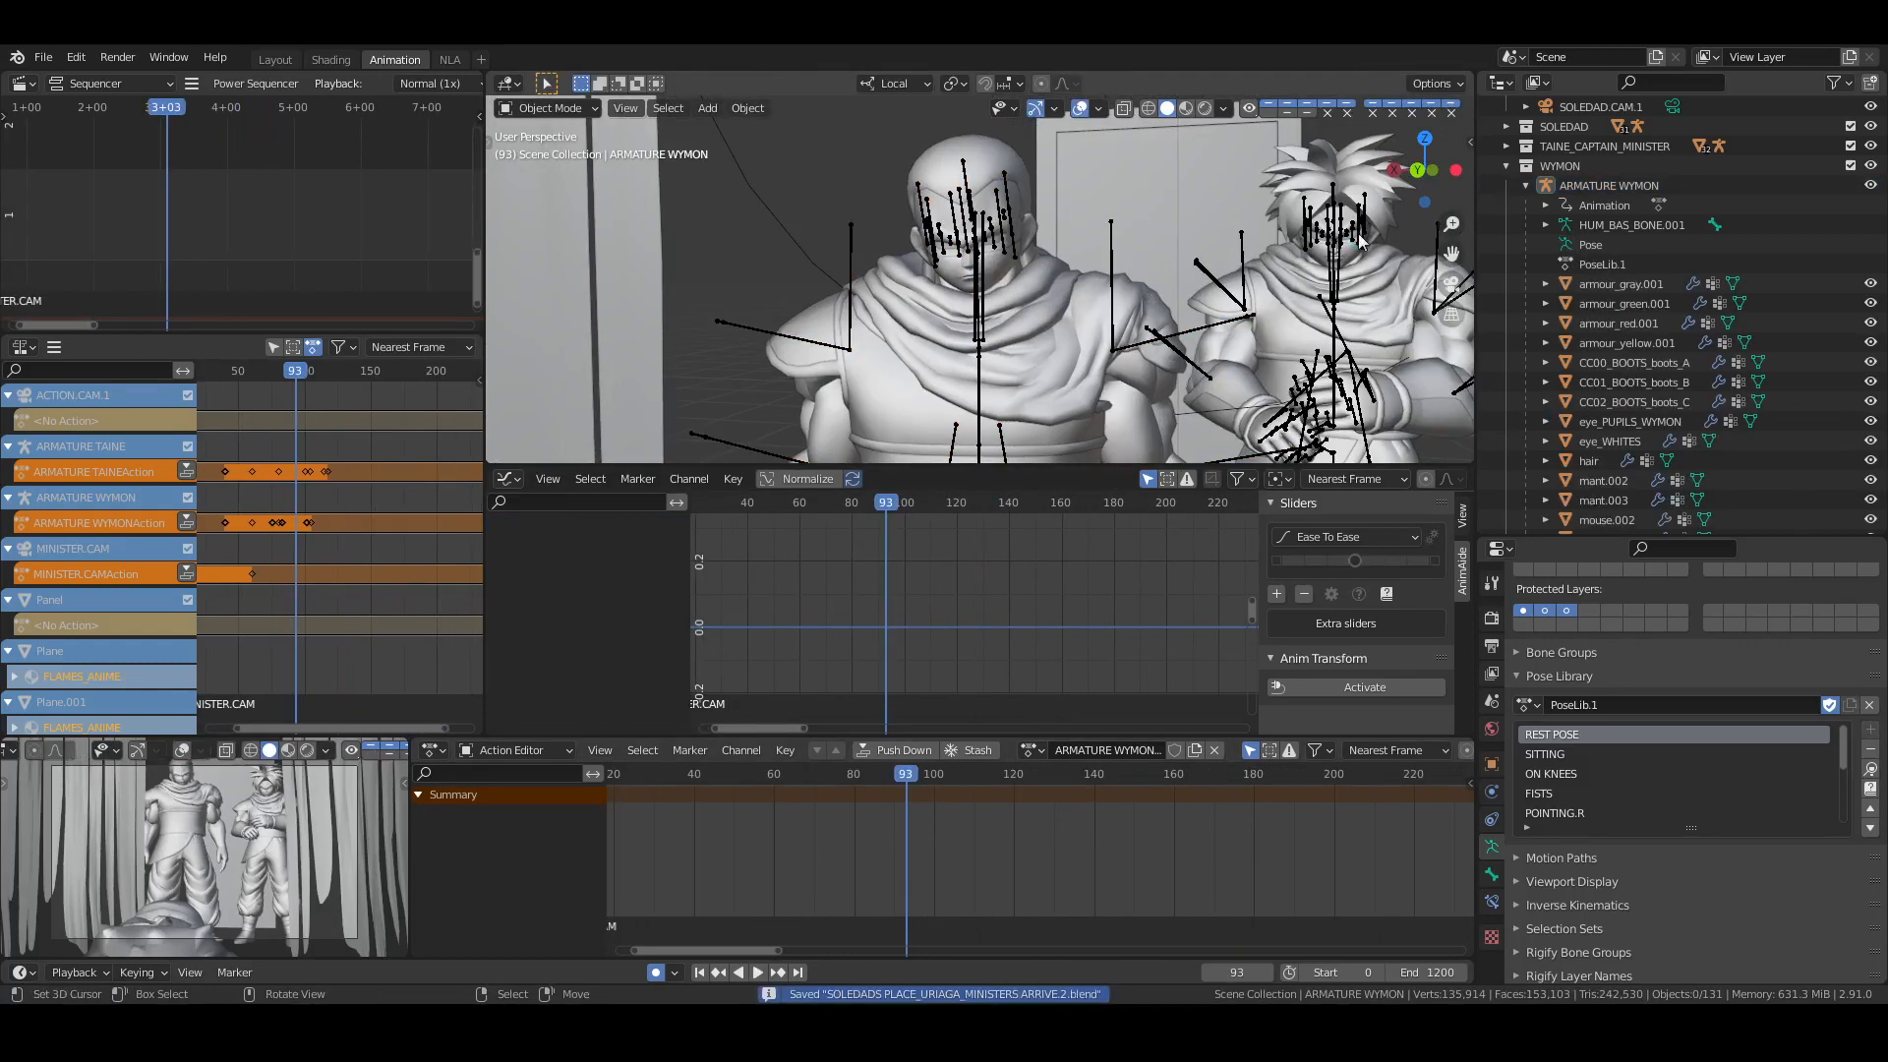
Select the eye_PUPILS_WYMON object, switch the viewport to material preview, go to frame 60, and focus on Wymon's eyes
left_click(1360, 242)
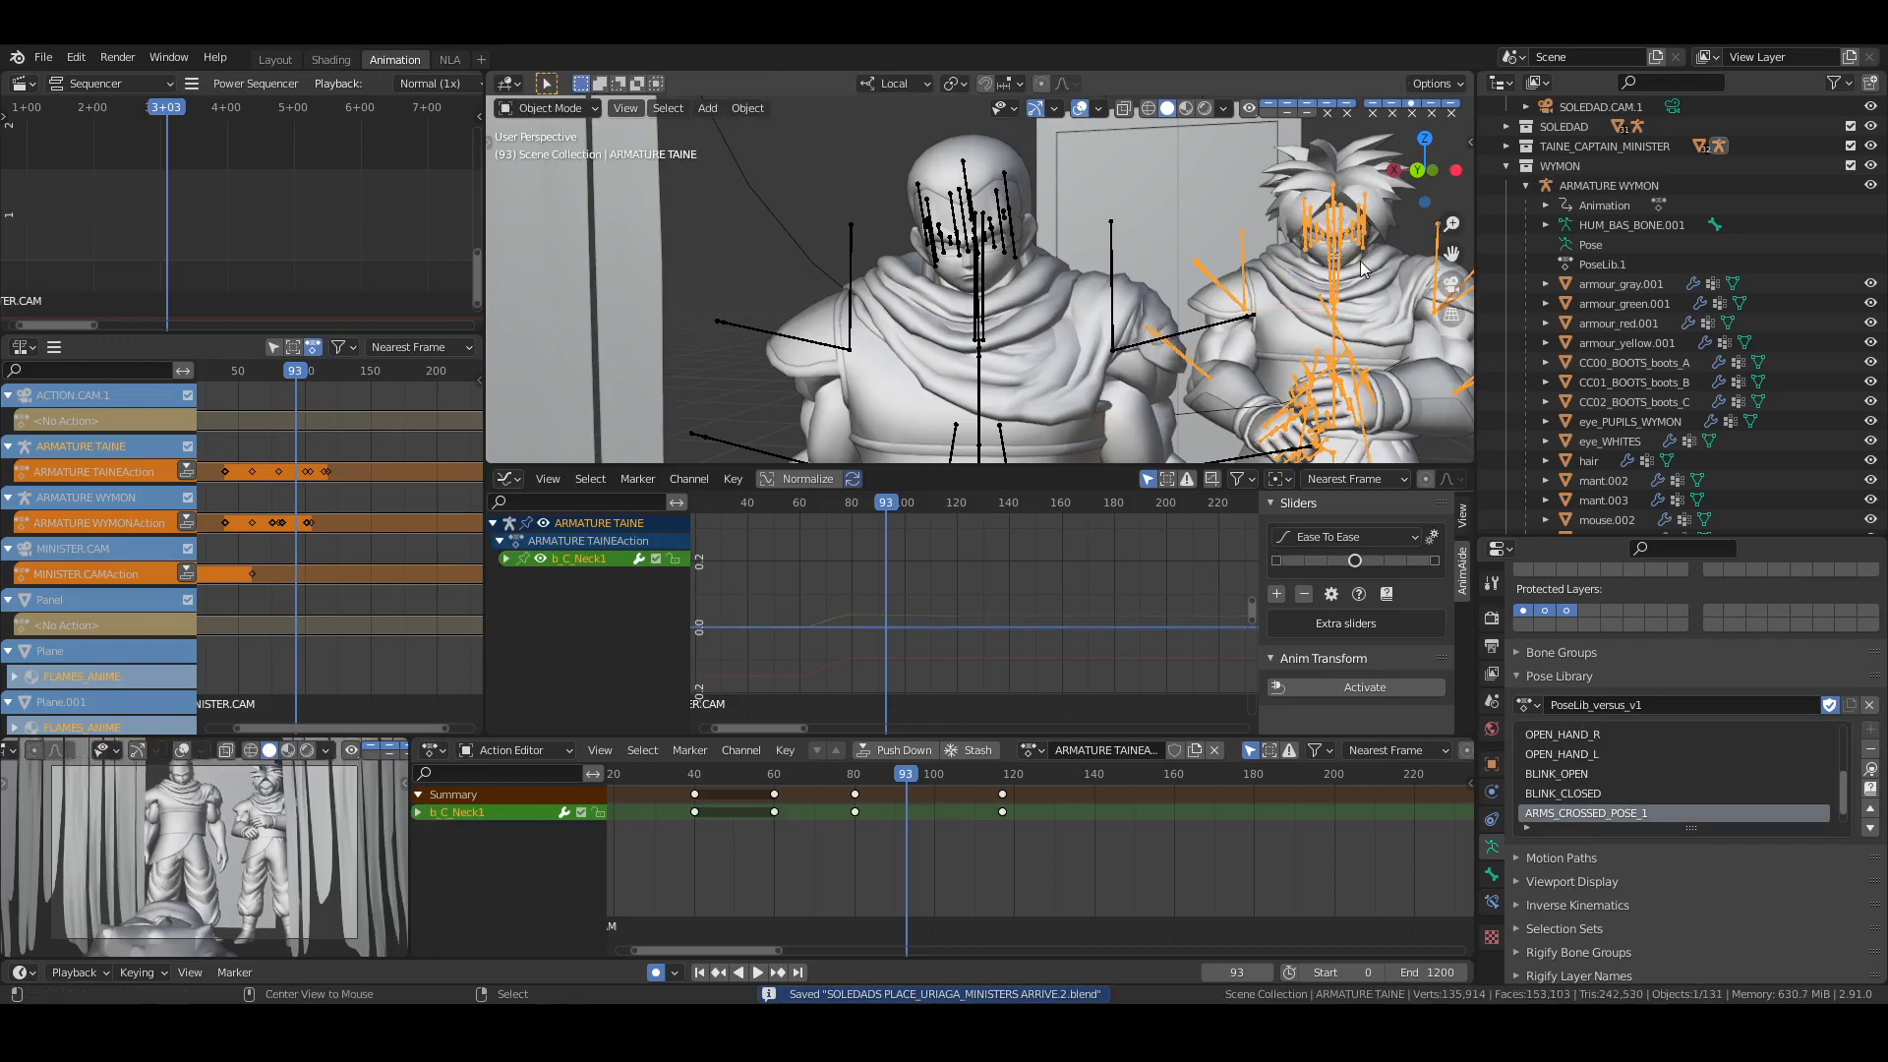
key("alt+a")
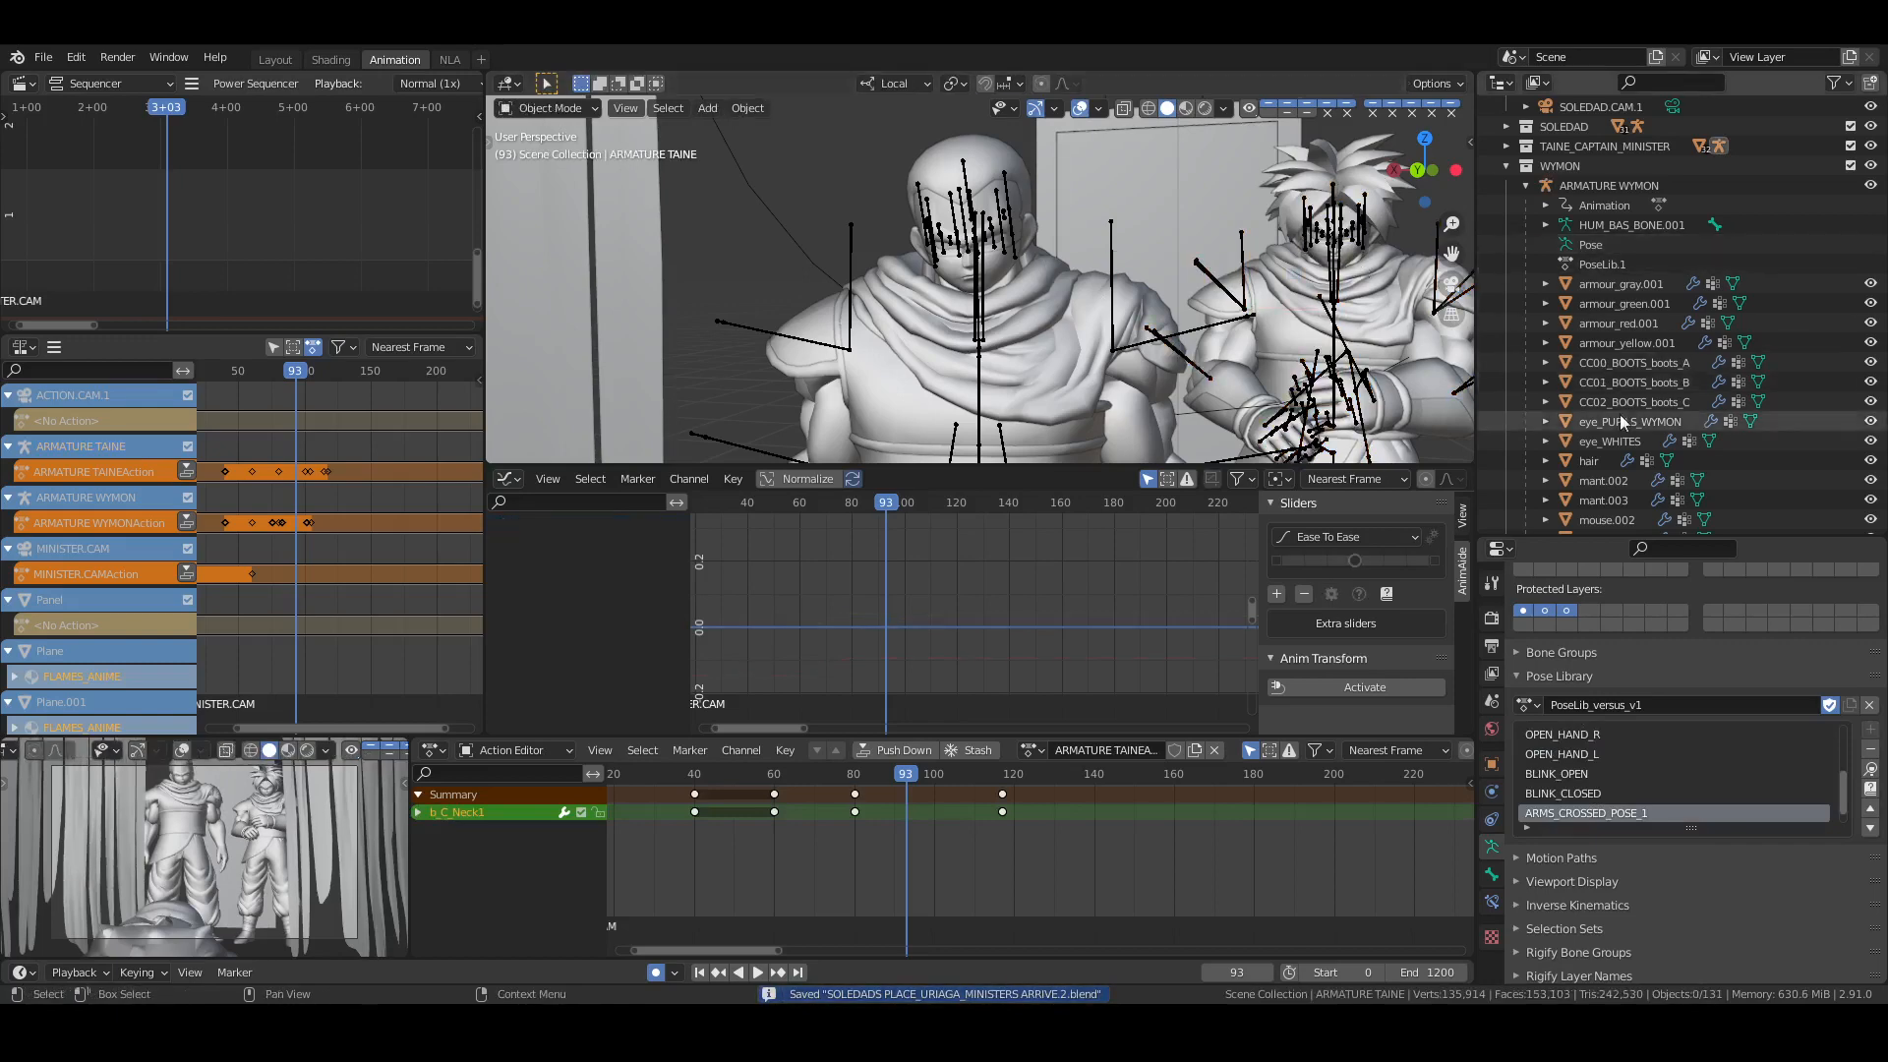
scroll(1619, 414, "down", 3)
left_click(1609, 303)
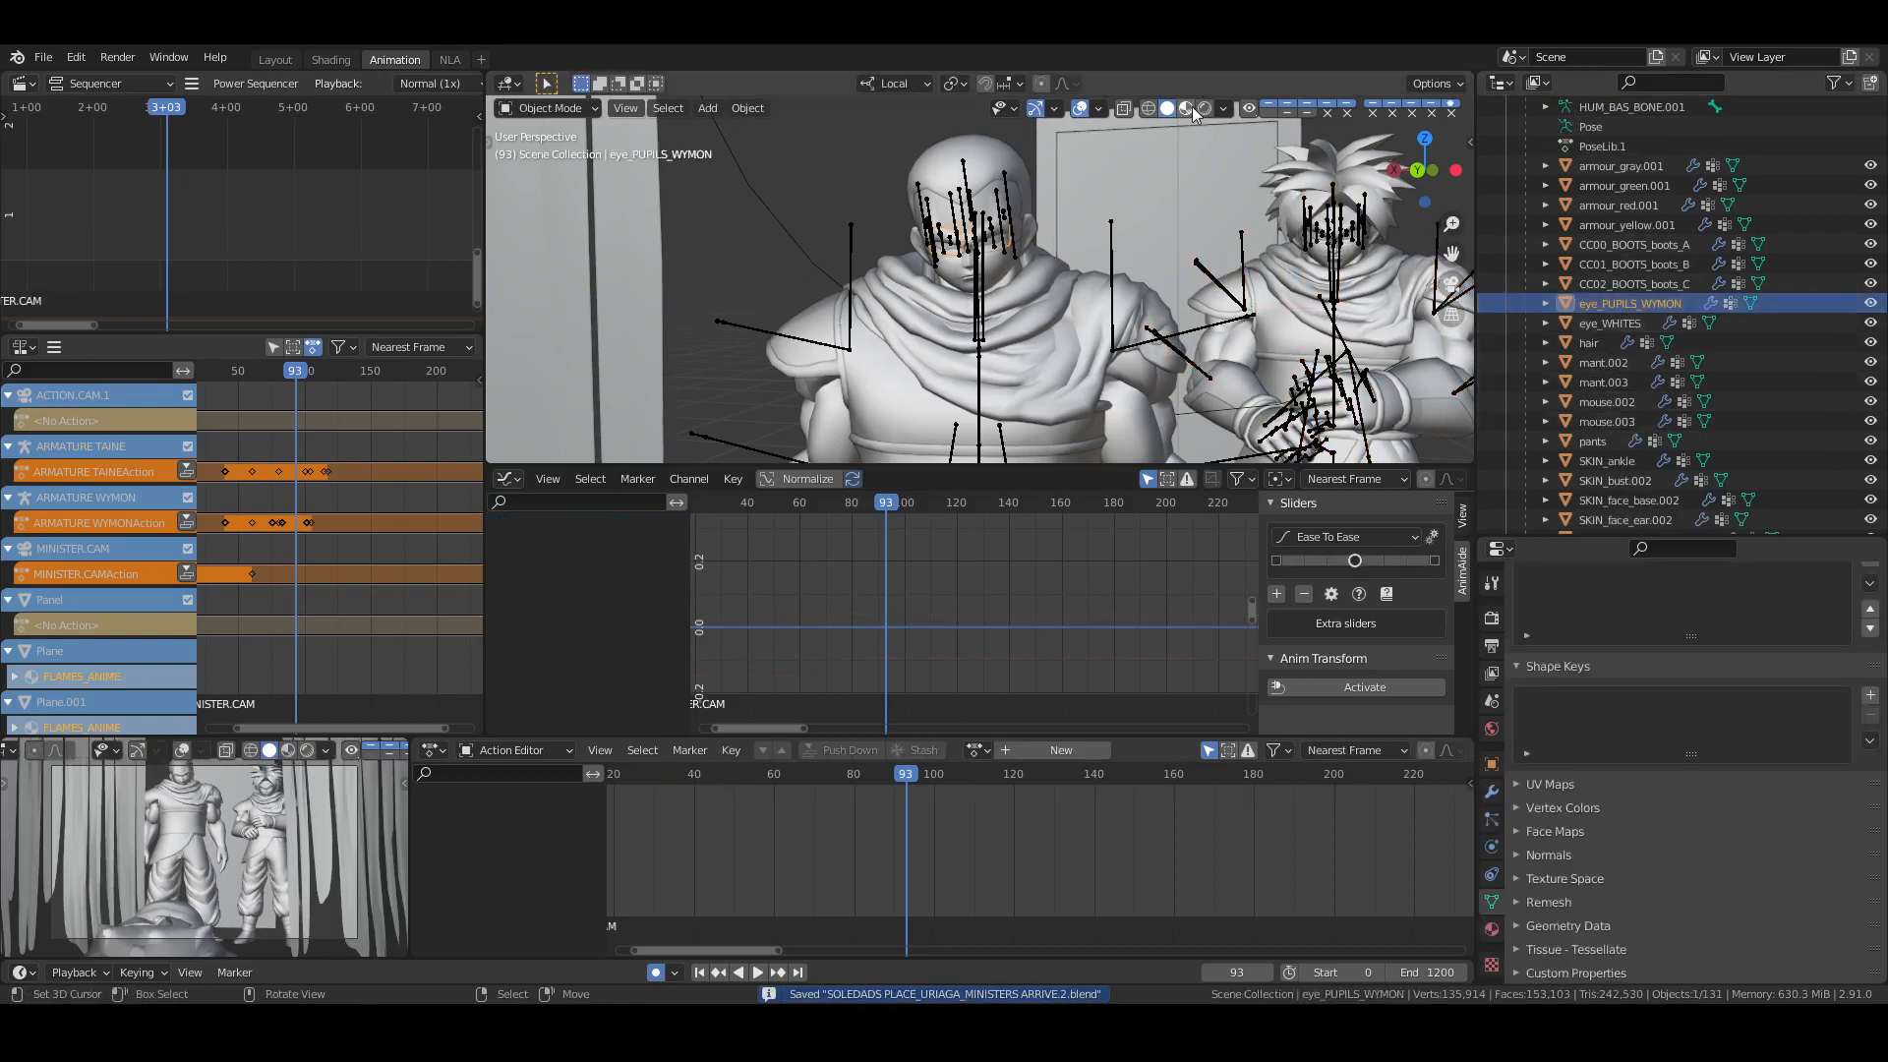
left_click(1188, 109)
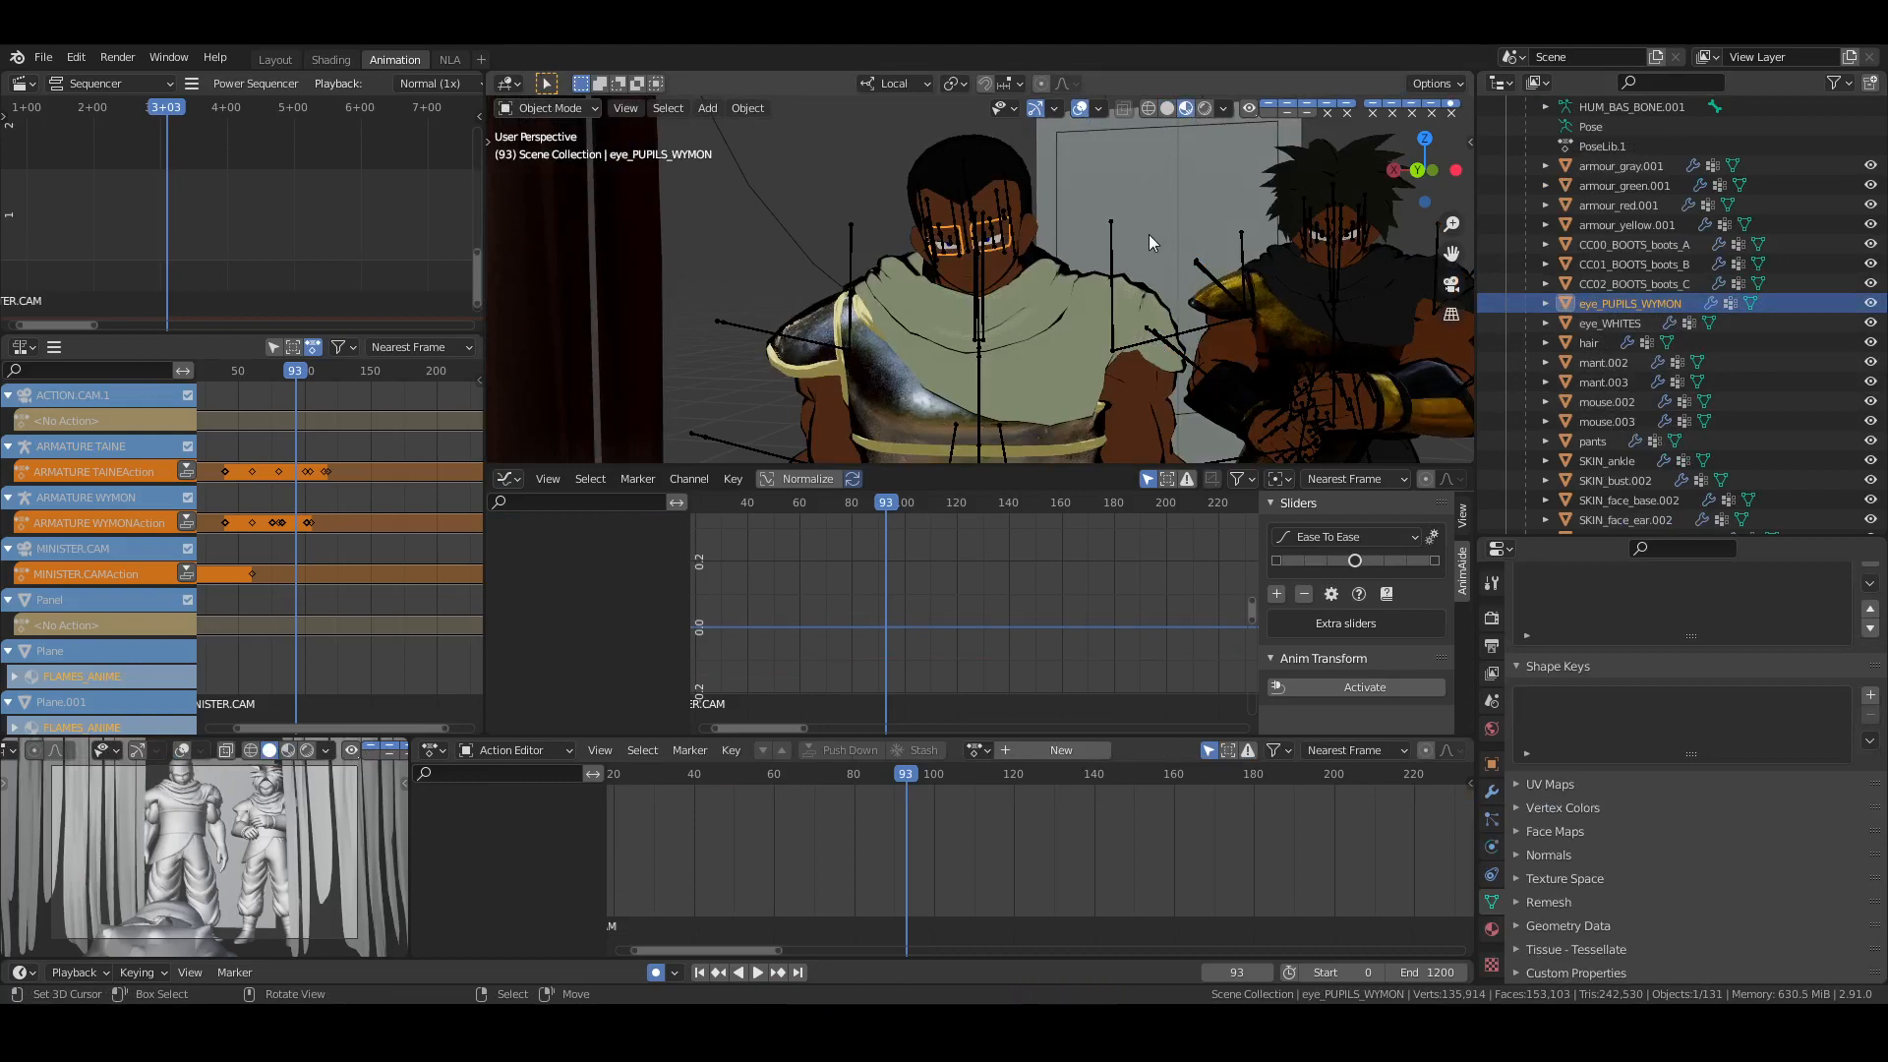
left_click_drag(817, 811, 776, 812)
key("KP_Decimal")
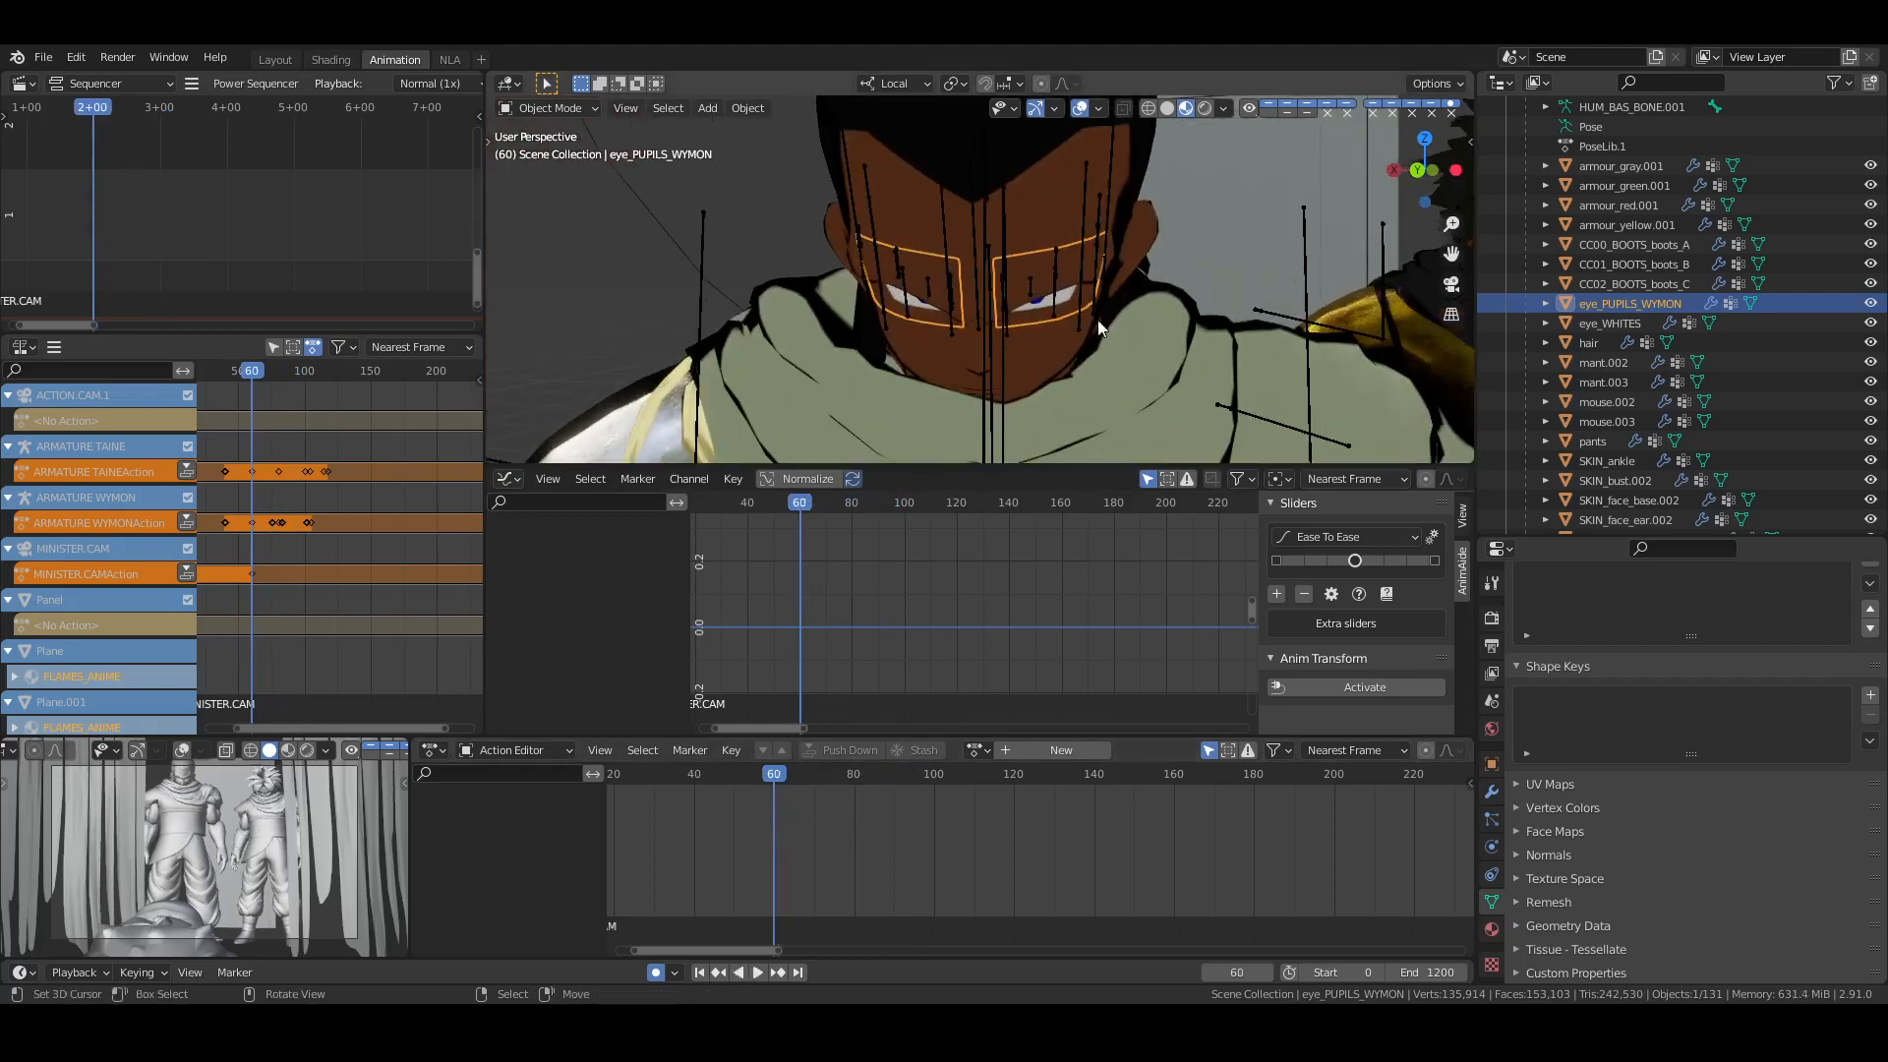
Insert a Location & Rotation keyframe on Wymon's pupils at frame 60
middle_click_drag(1158, 396, 1206, 347, "shift")
key("i")
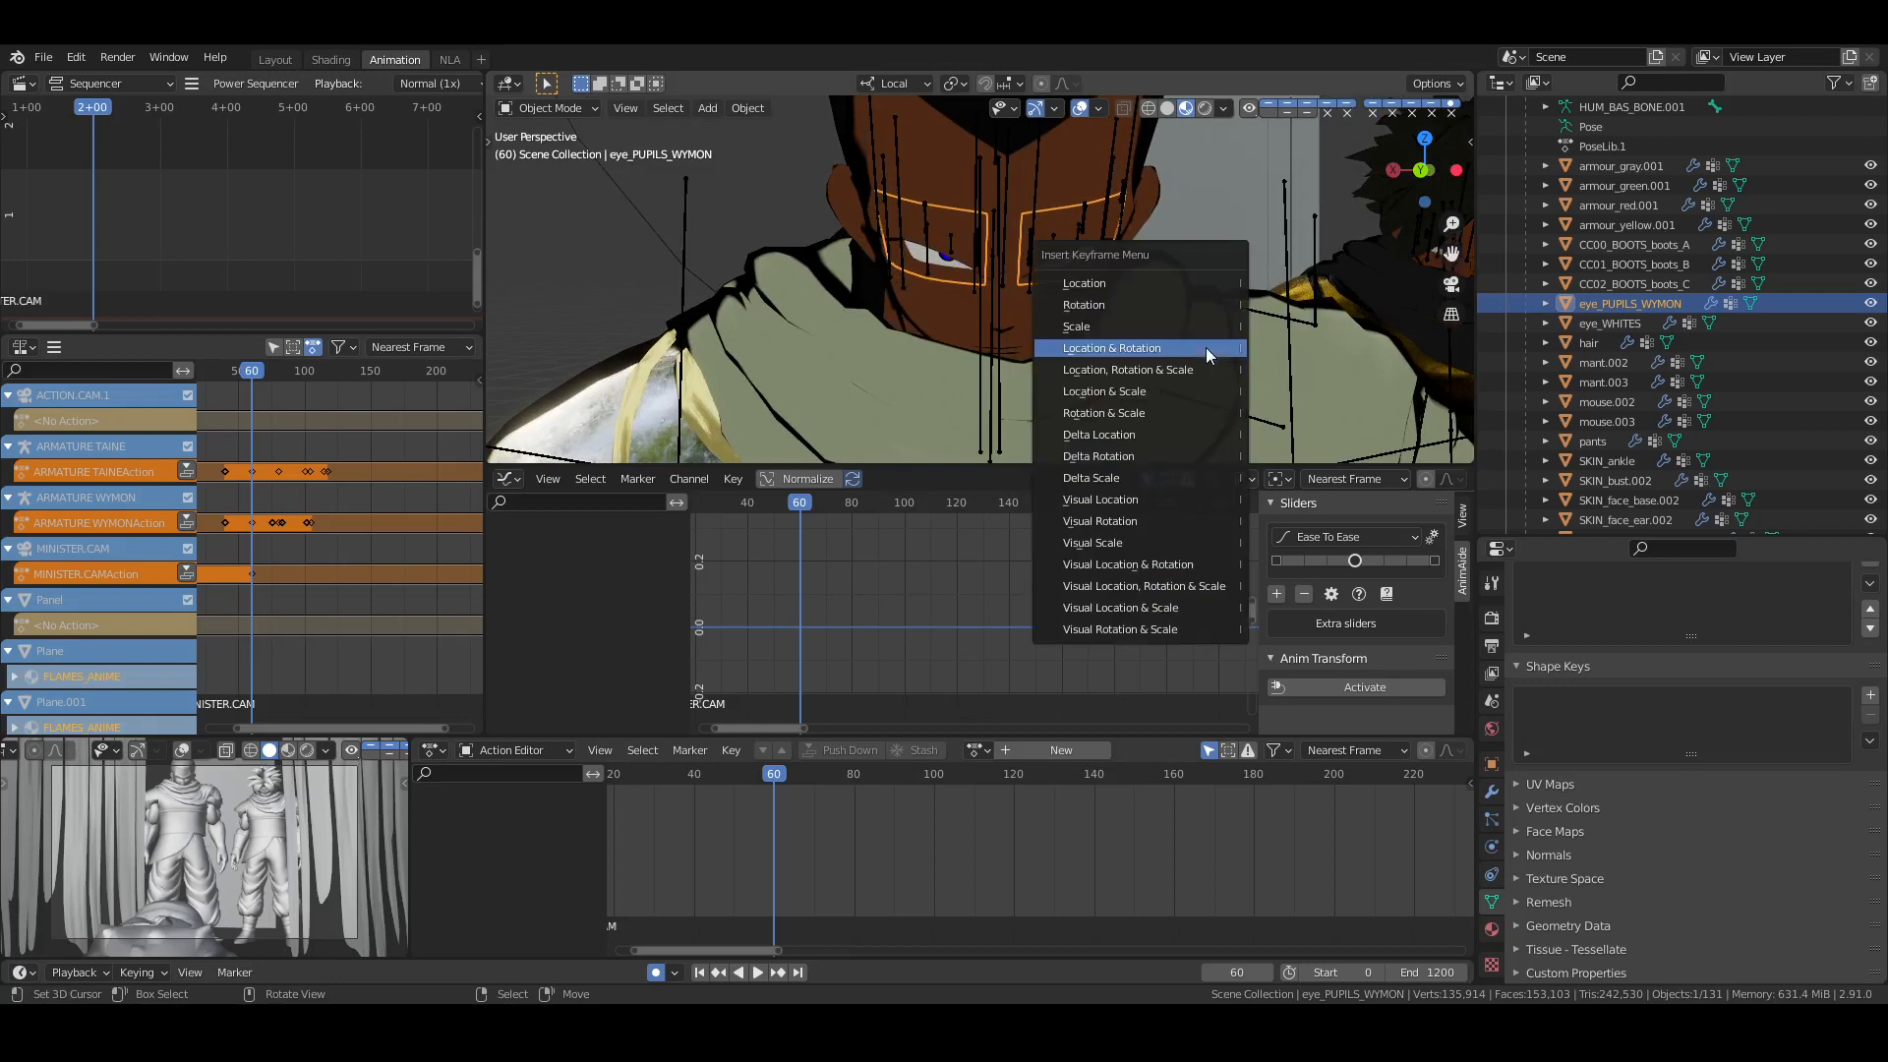
left_click(1205, 347)
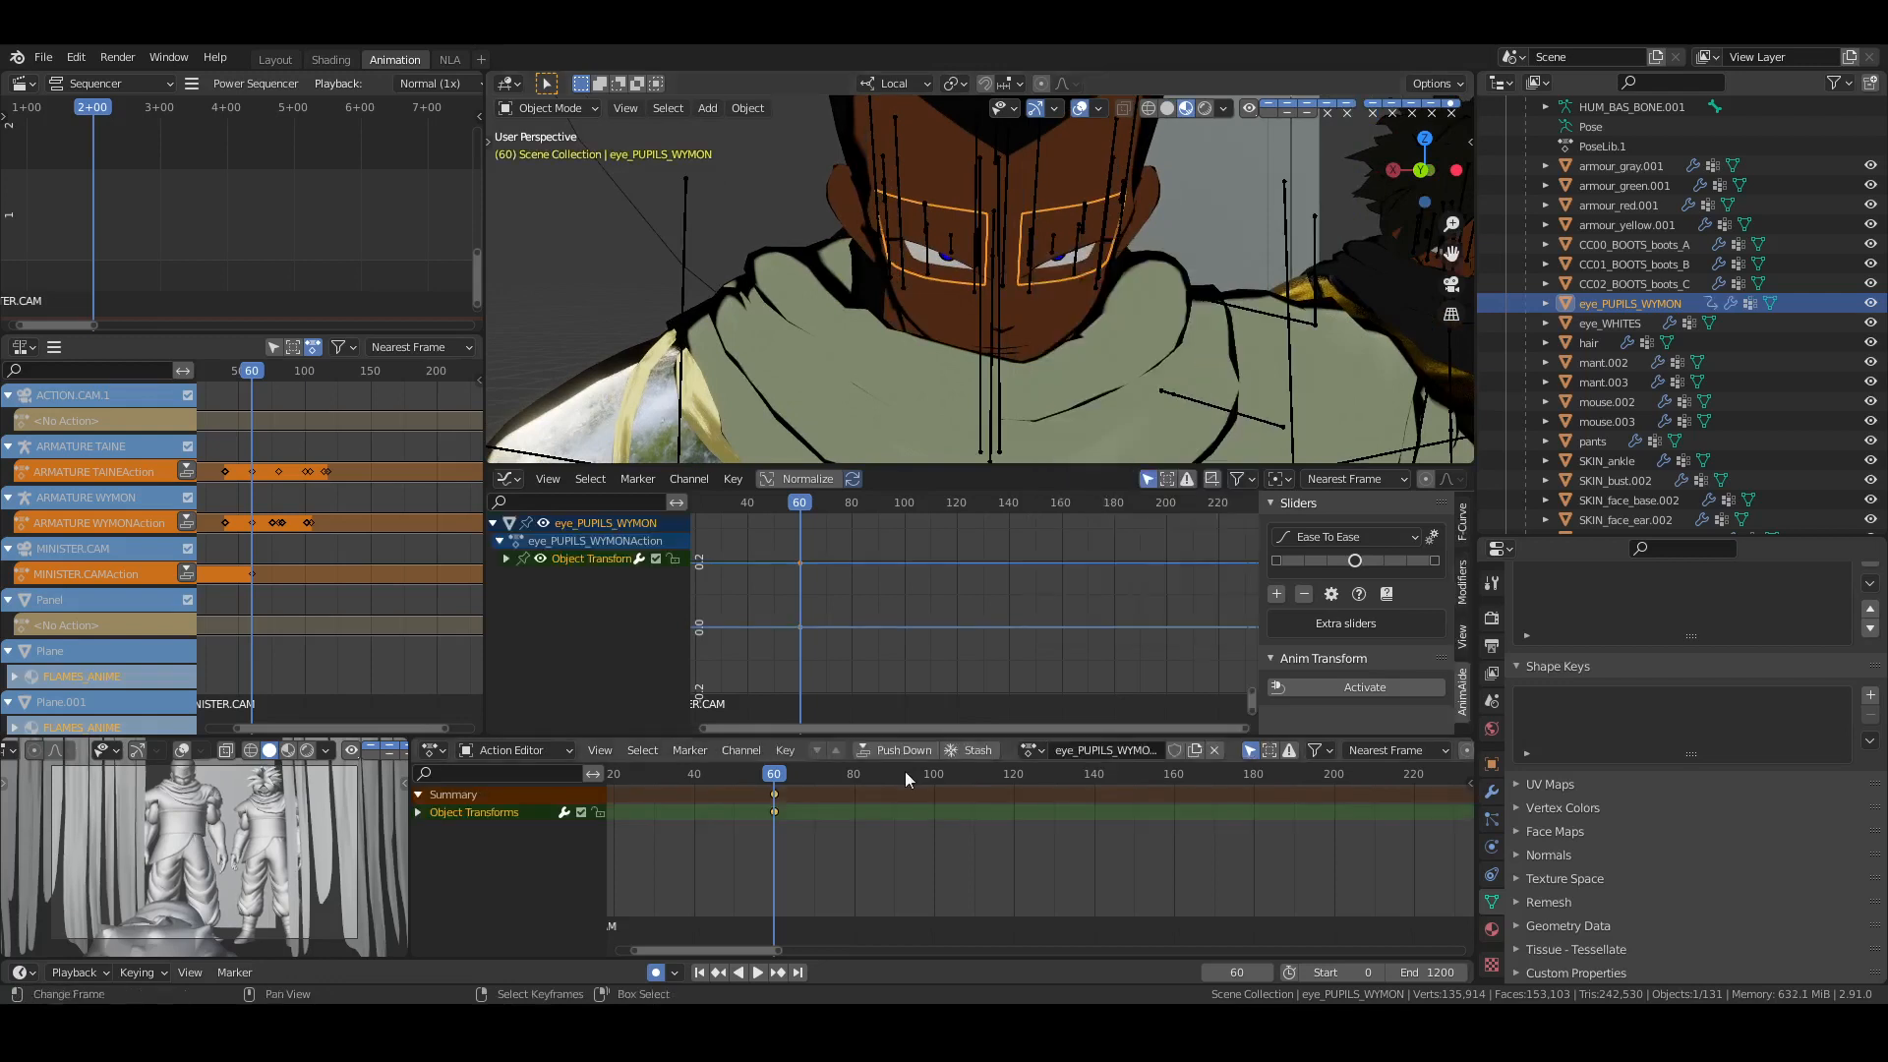
Check Wymon's pupils at frame 81, return to frame 60, and try to move them along local Y
left_click(857, 817)
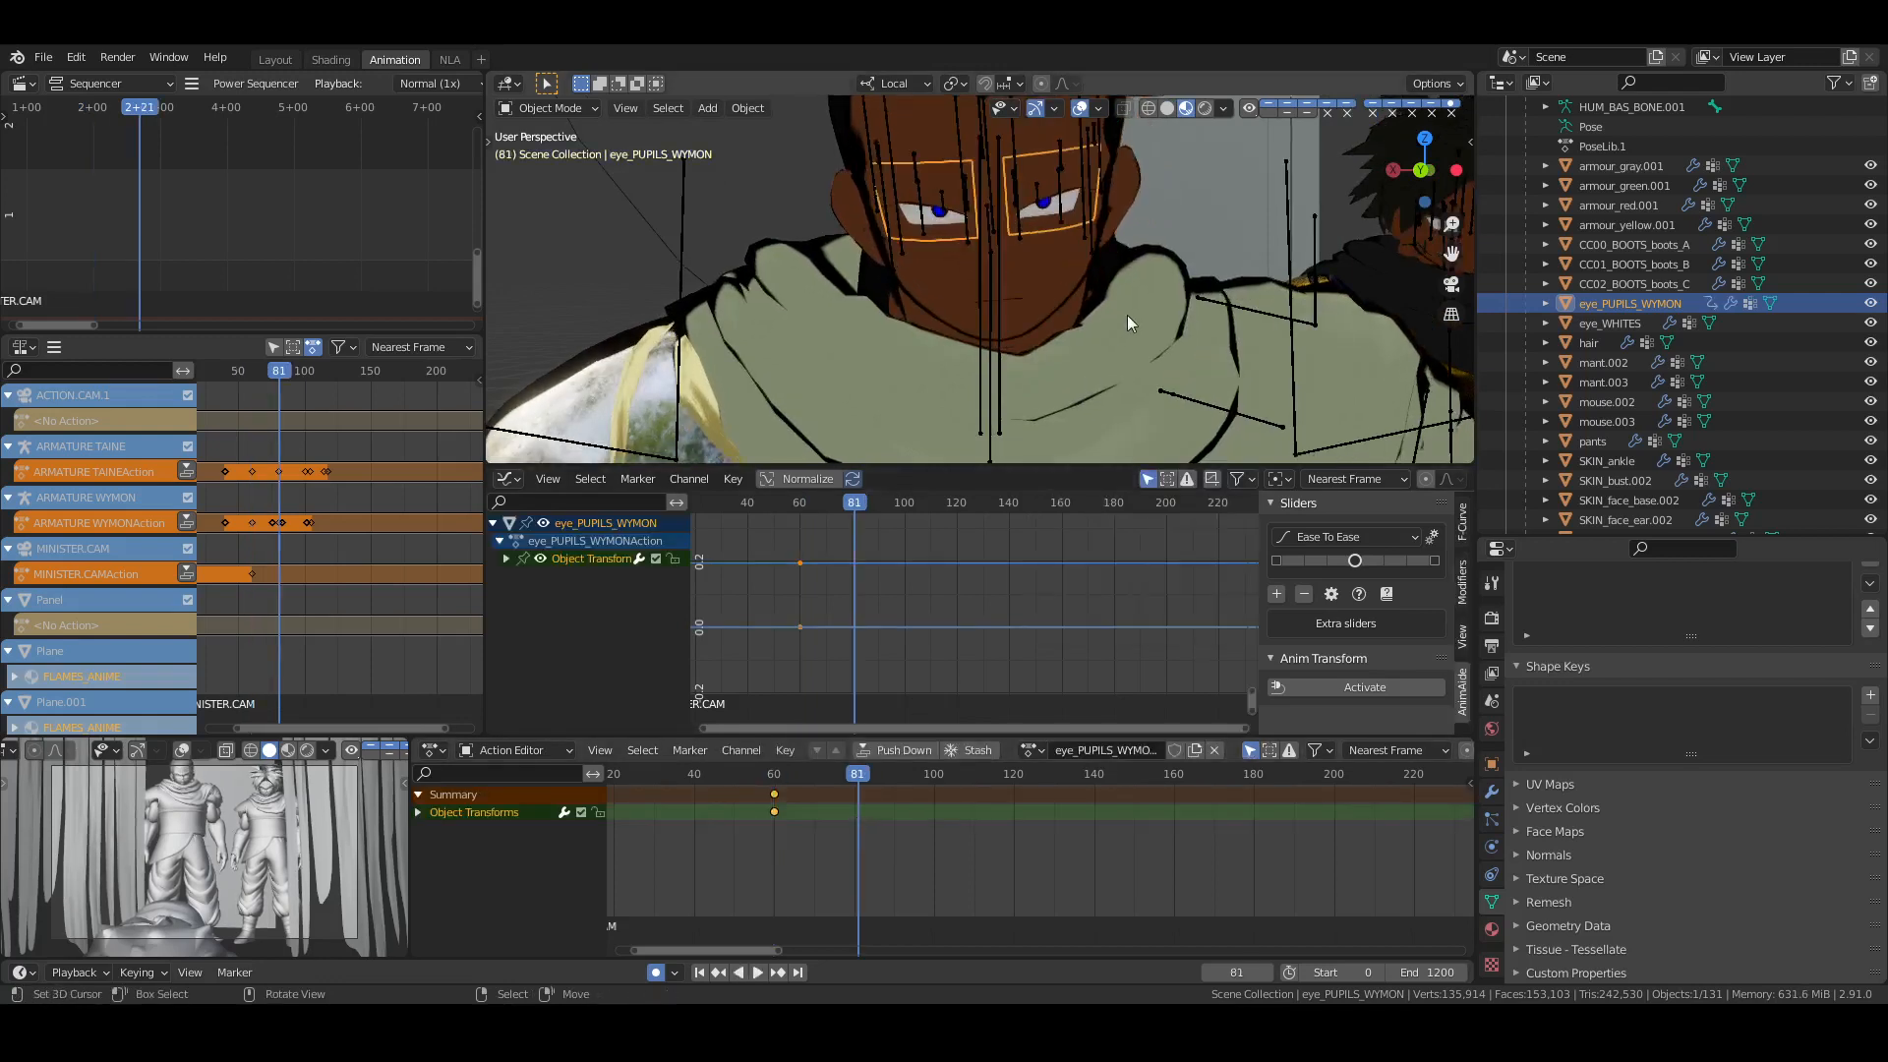
left_click(773, 840)
key("g")
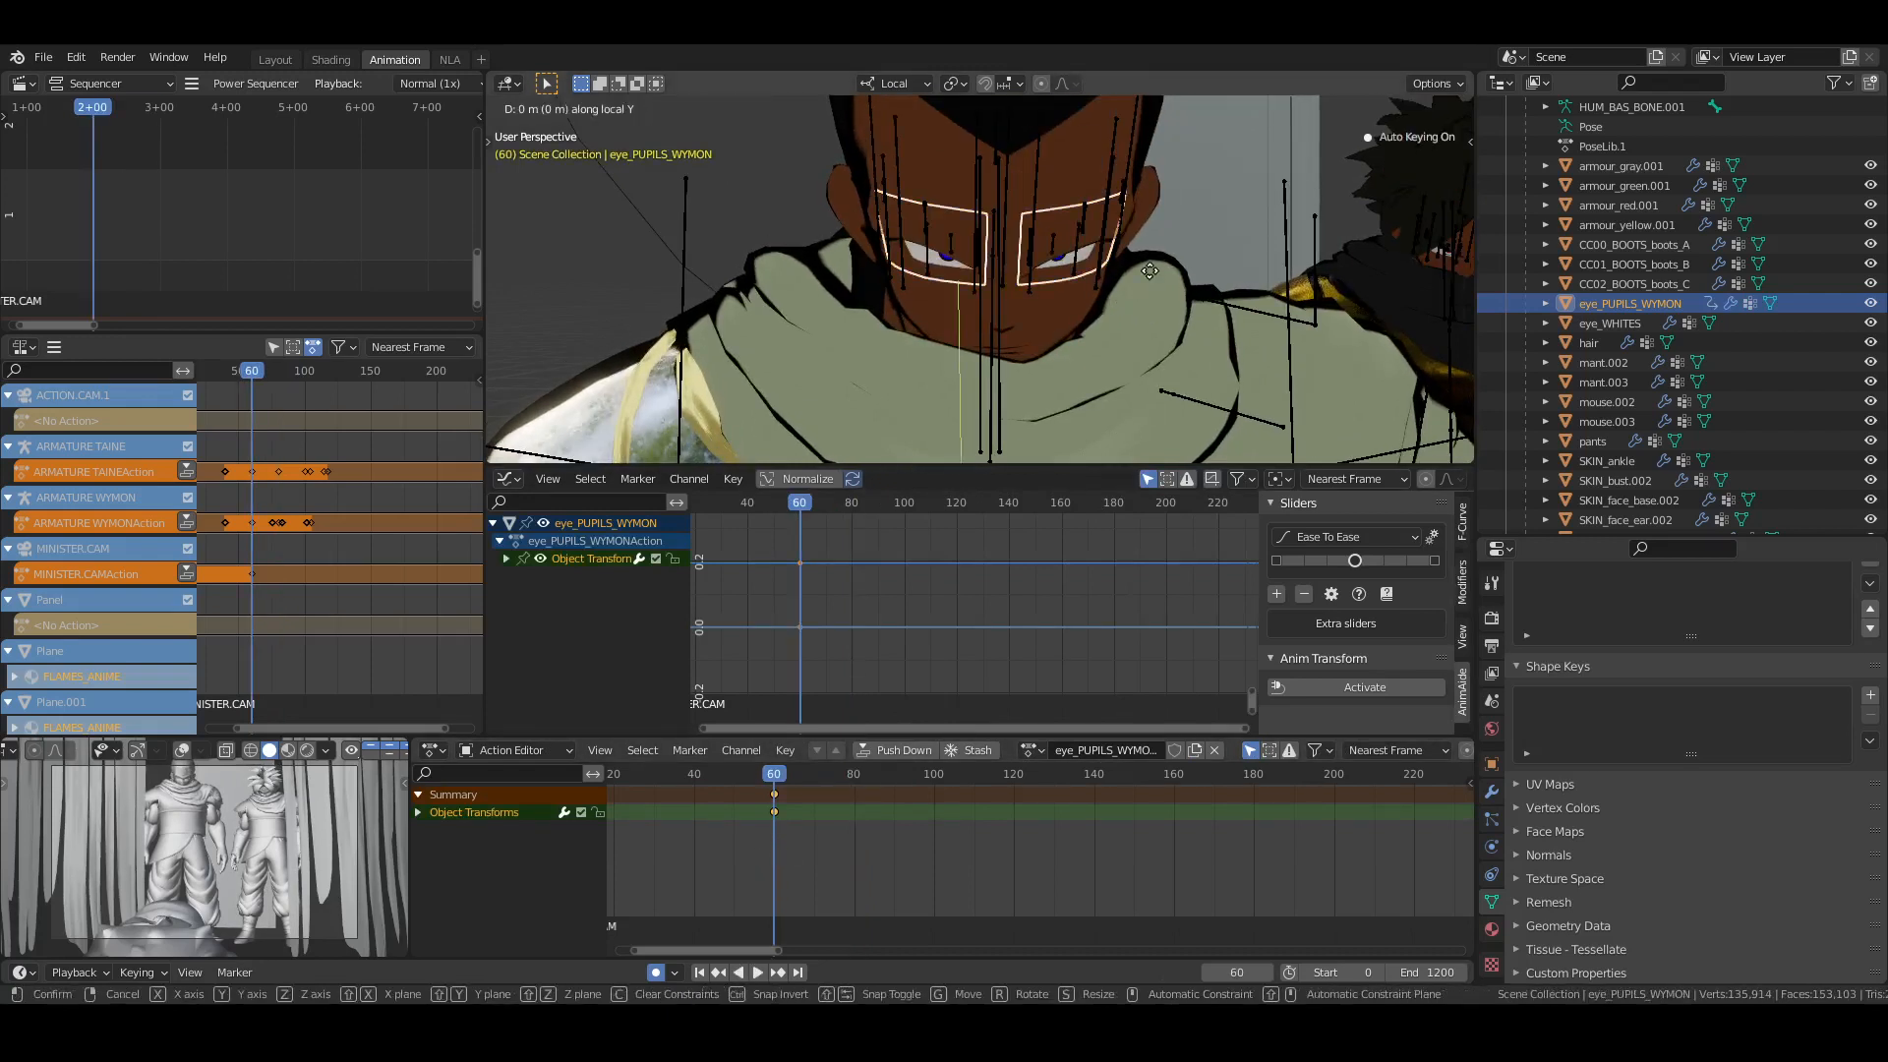
key("y")
left_click(1163, 263)
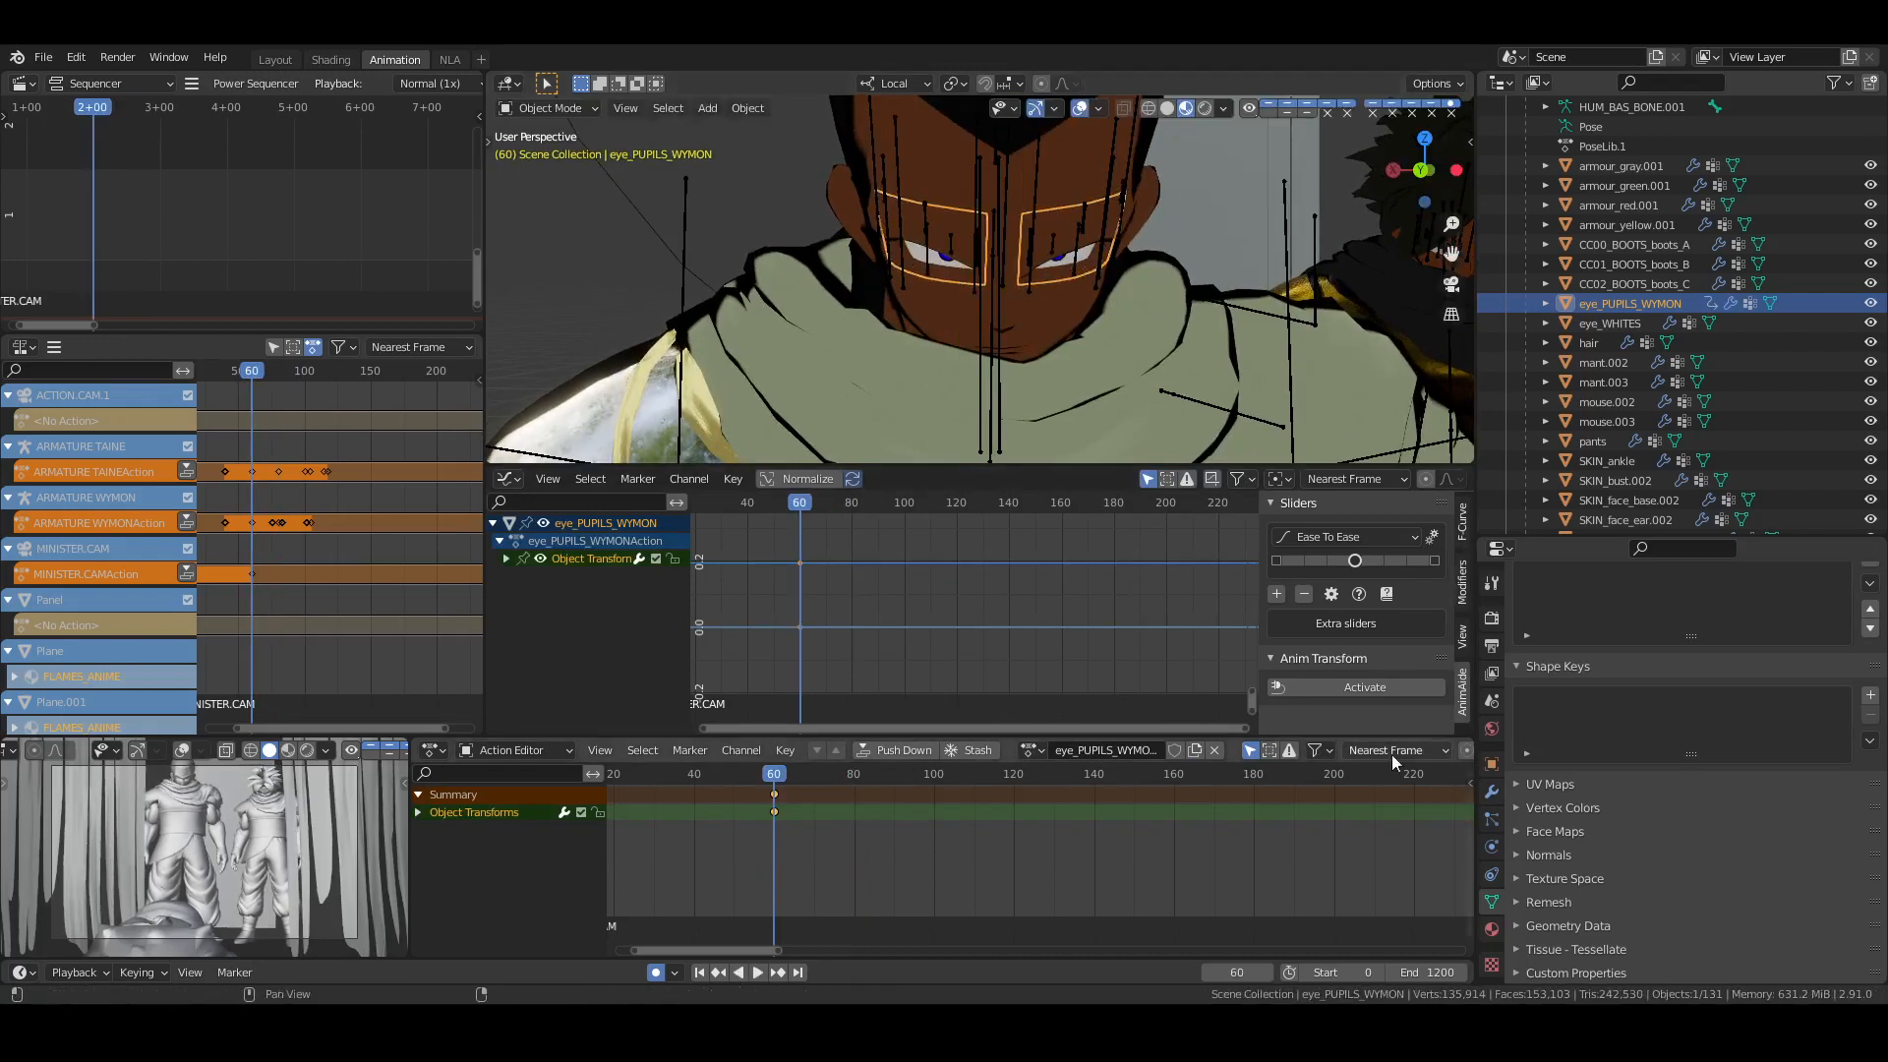
Show the pupils' object transform properties, unlink the eye_PUPILS_WYMONAction from the object, and save the file
left_click(1491, 764)
middle_click_drag(1246, 300, 1125, 326)
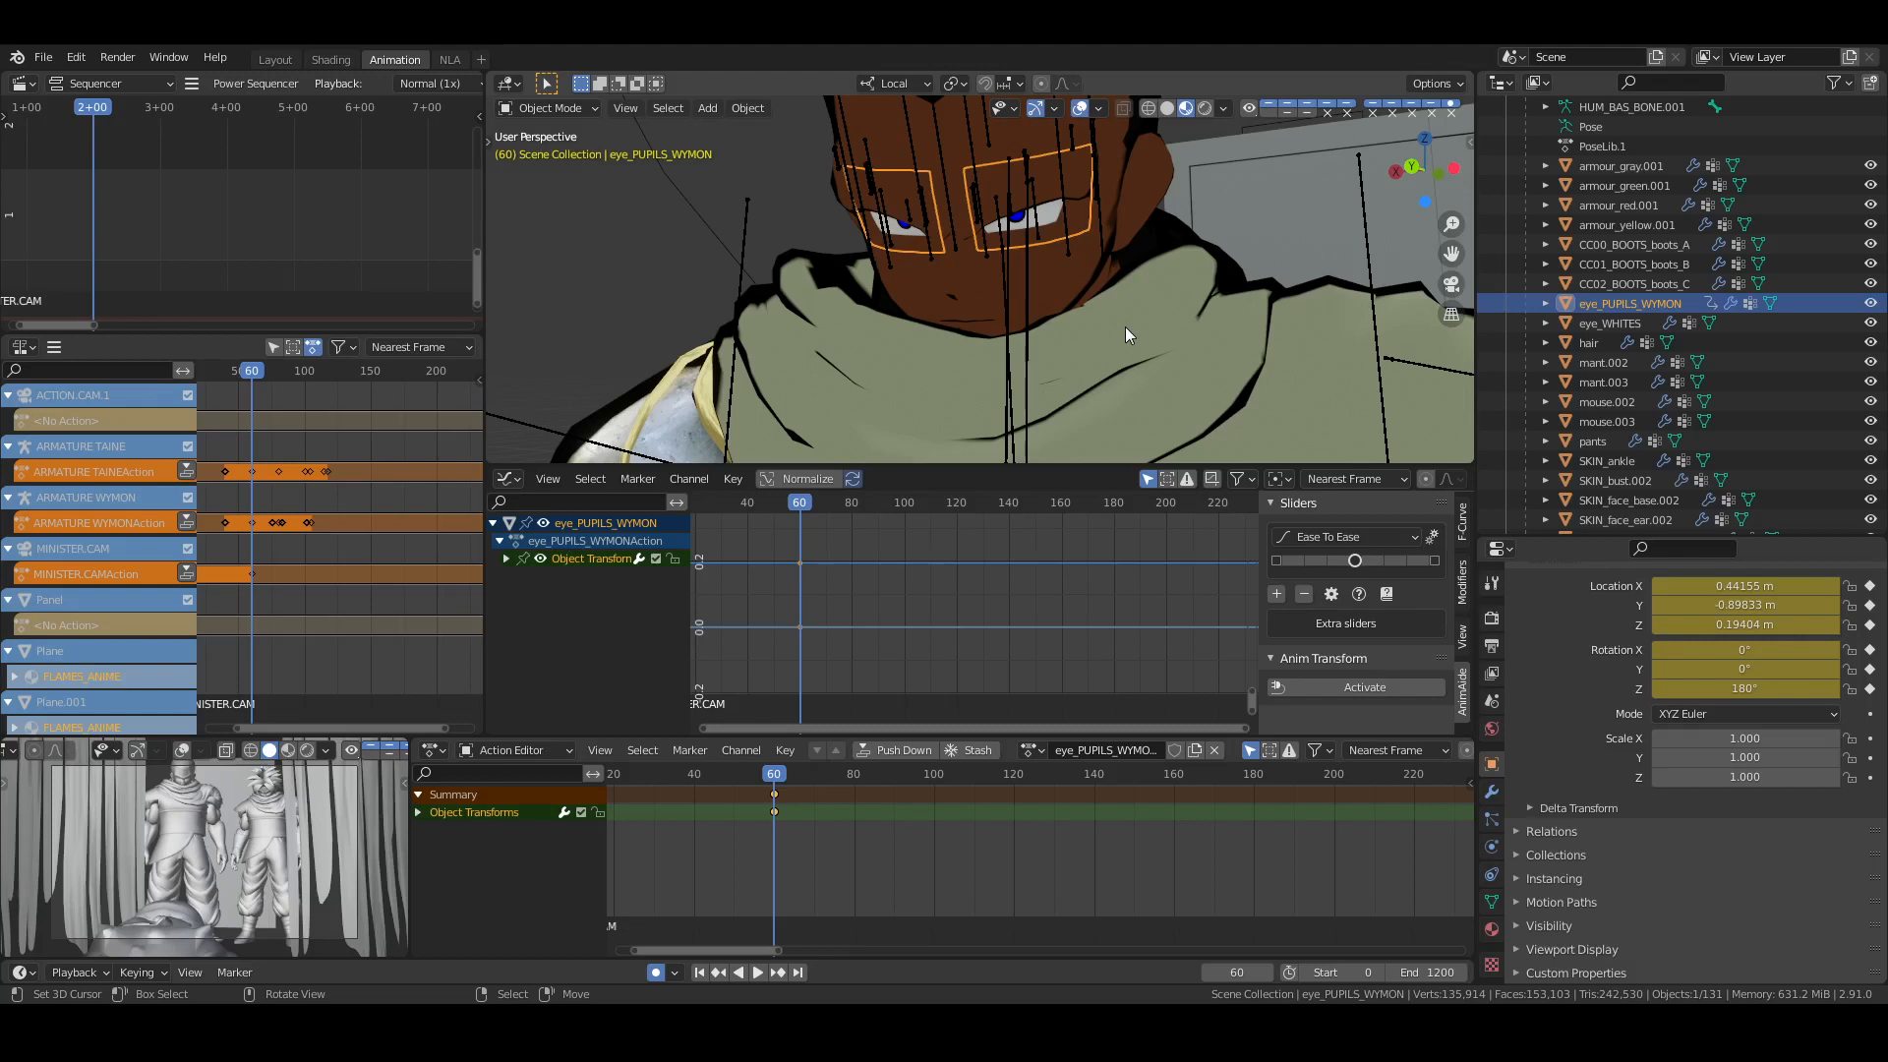
left_click(1215, 752)
key("ctrl+s")
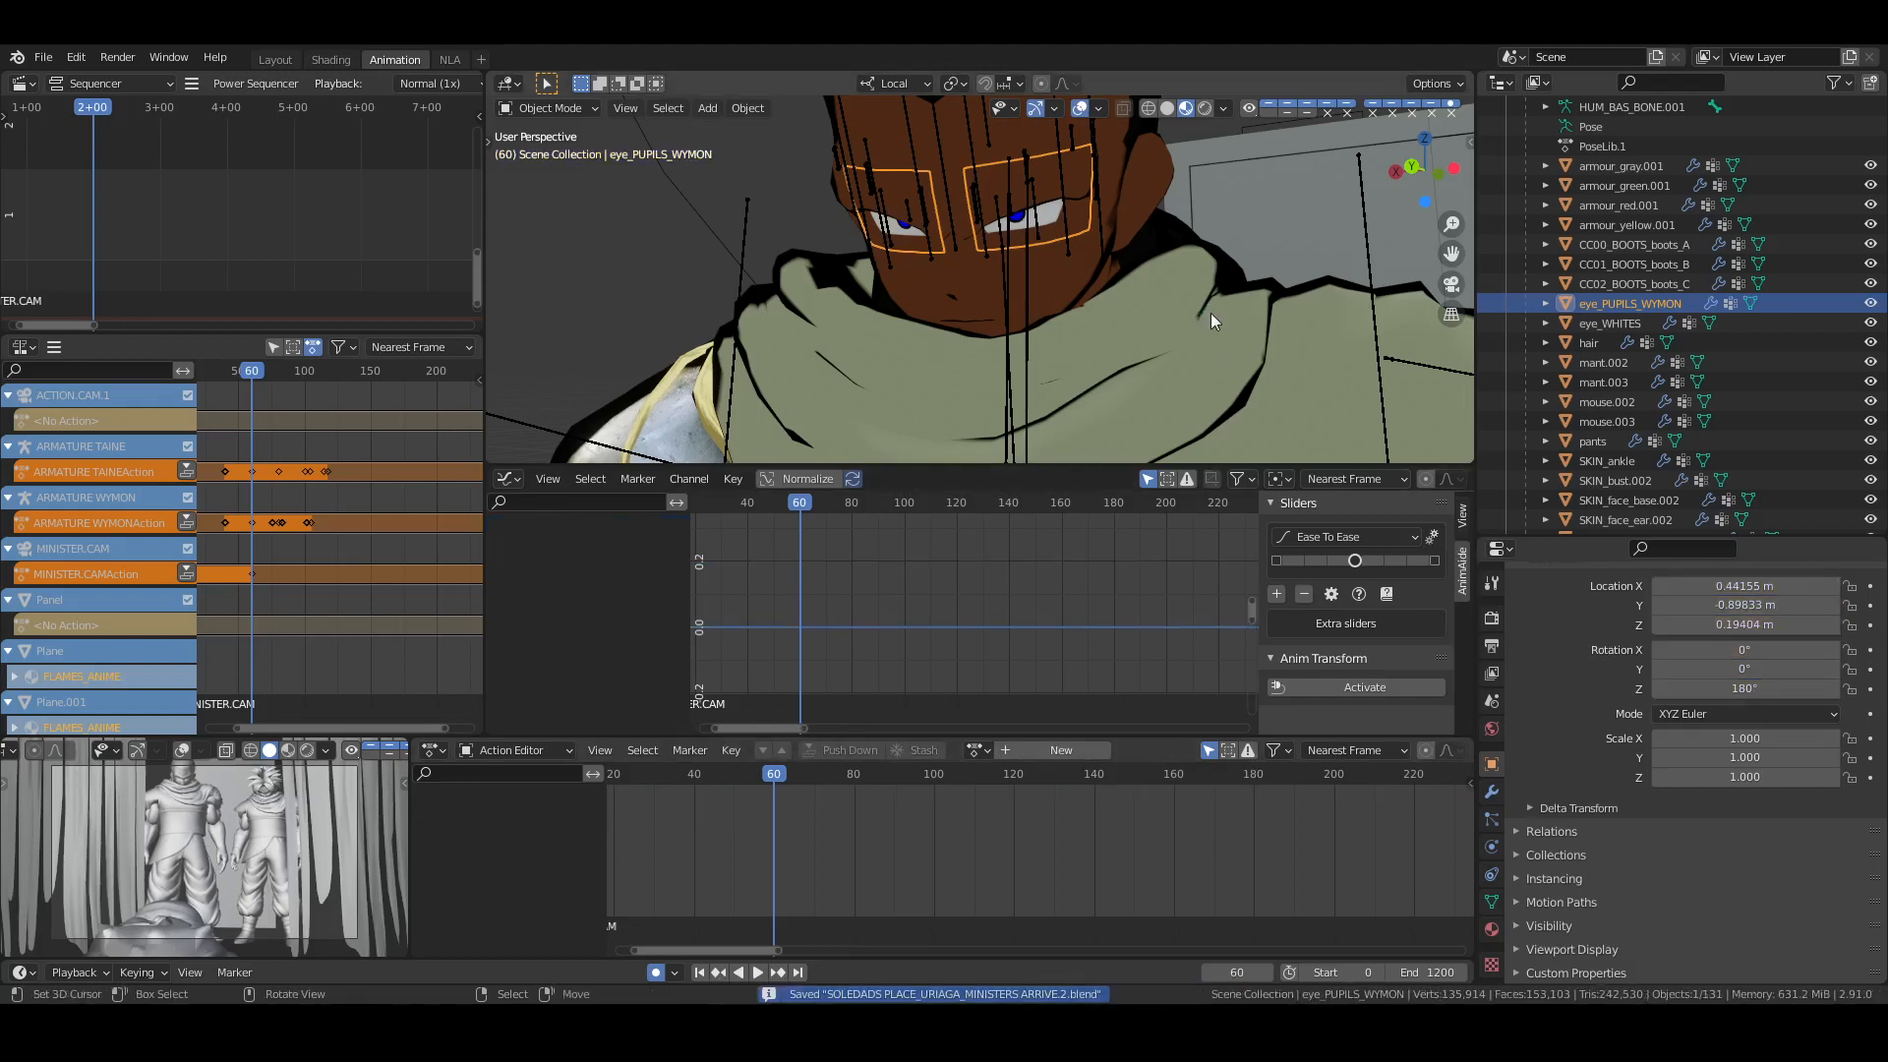
Apply the rotation of Wymon's pupils and insert a Location & Rotation keyframe at frame 60
key("ctrl+a")
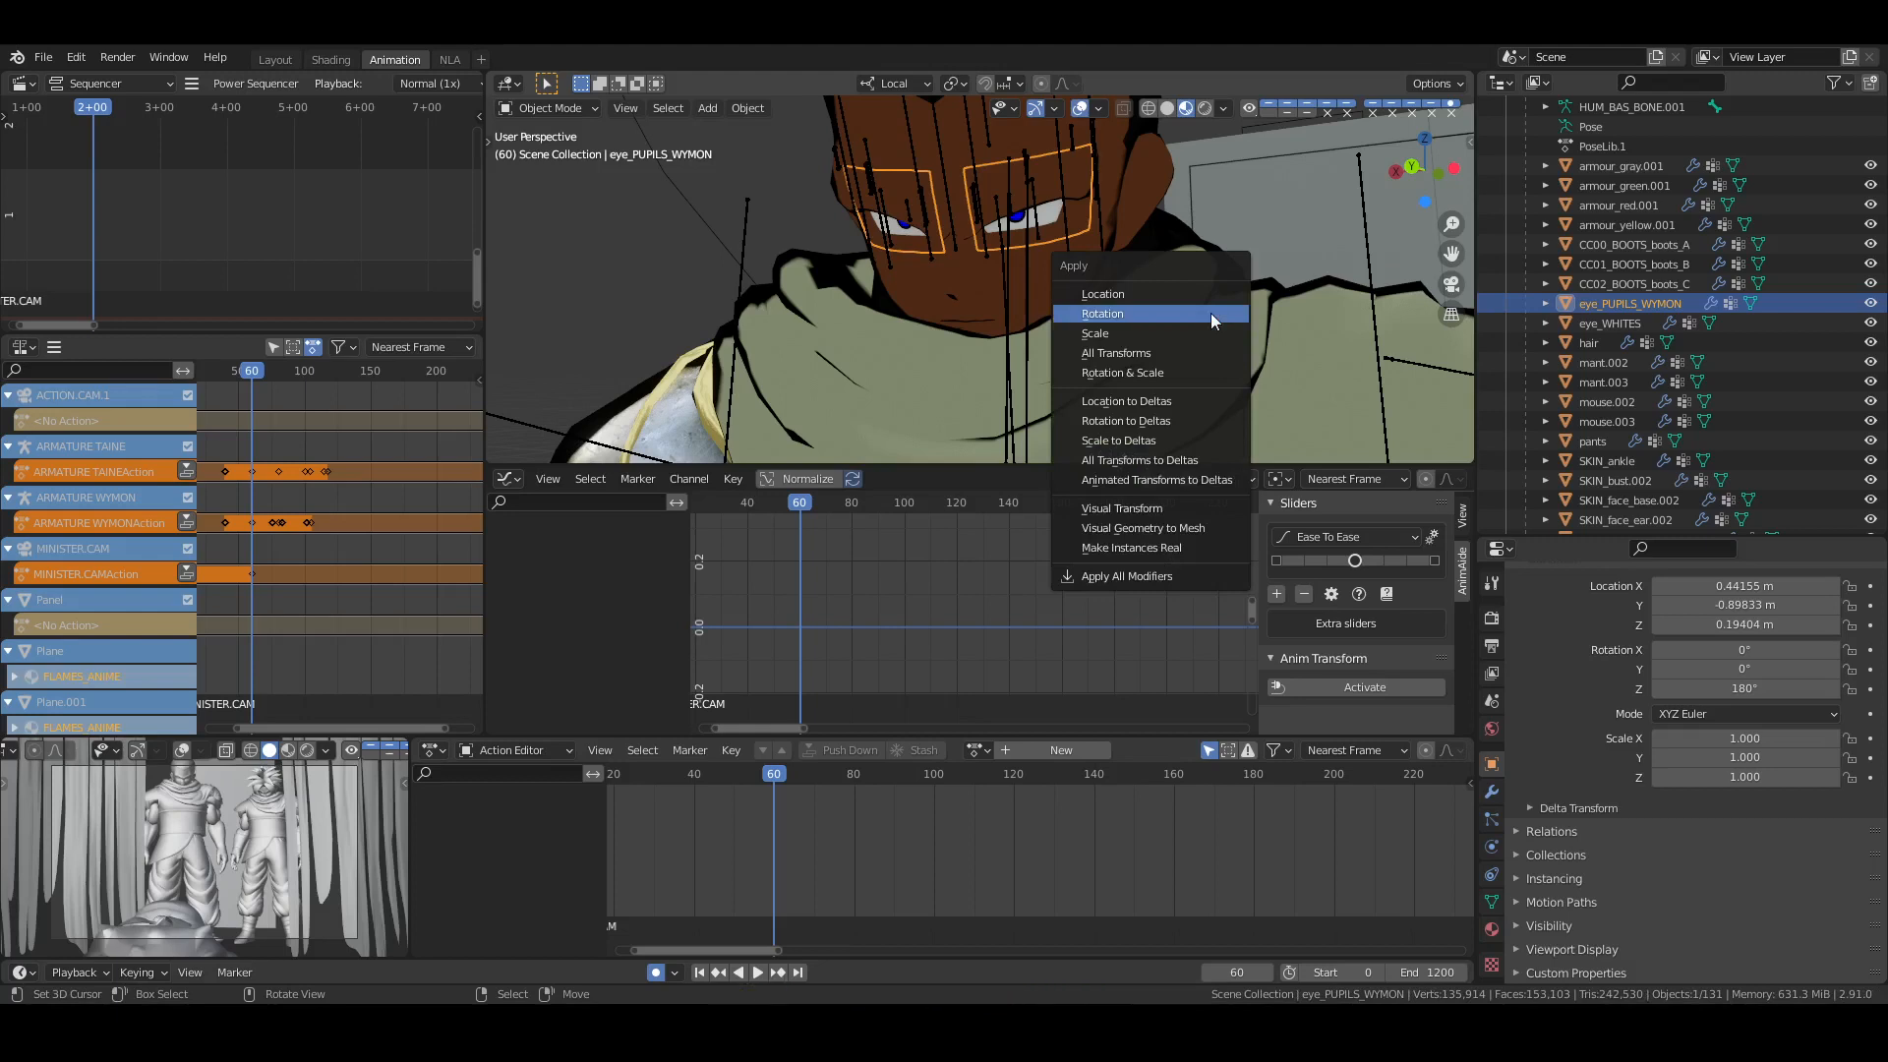
left_click(1212, 313)
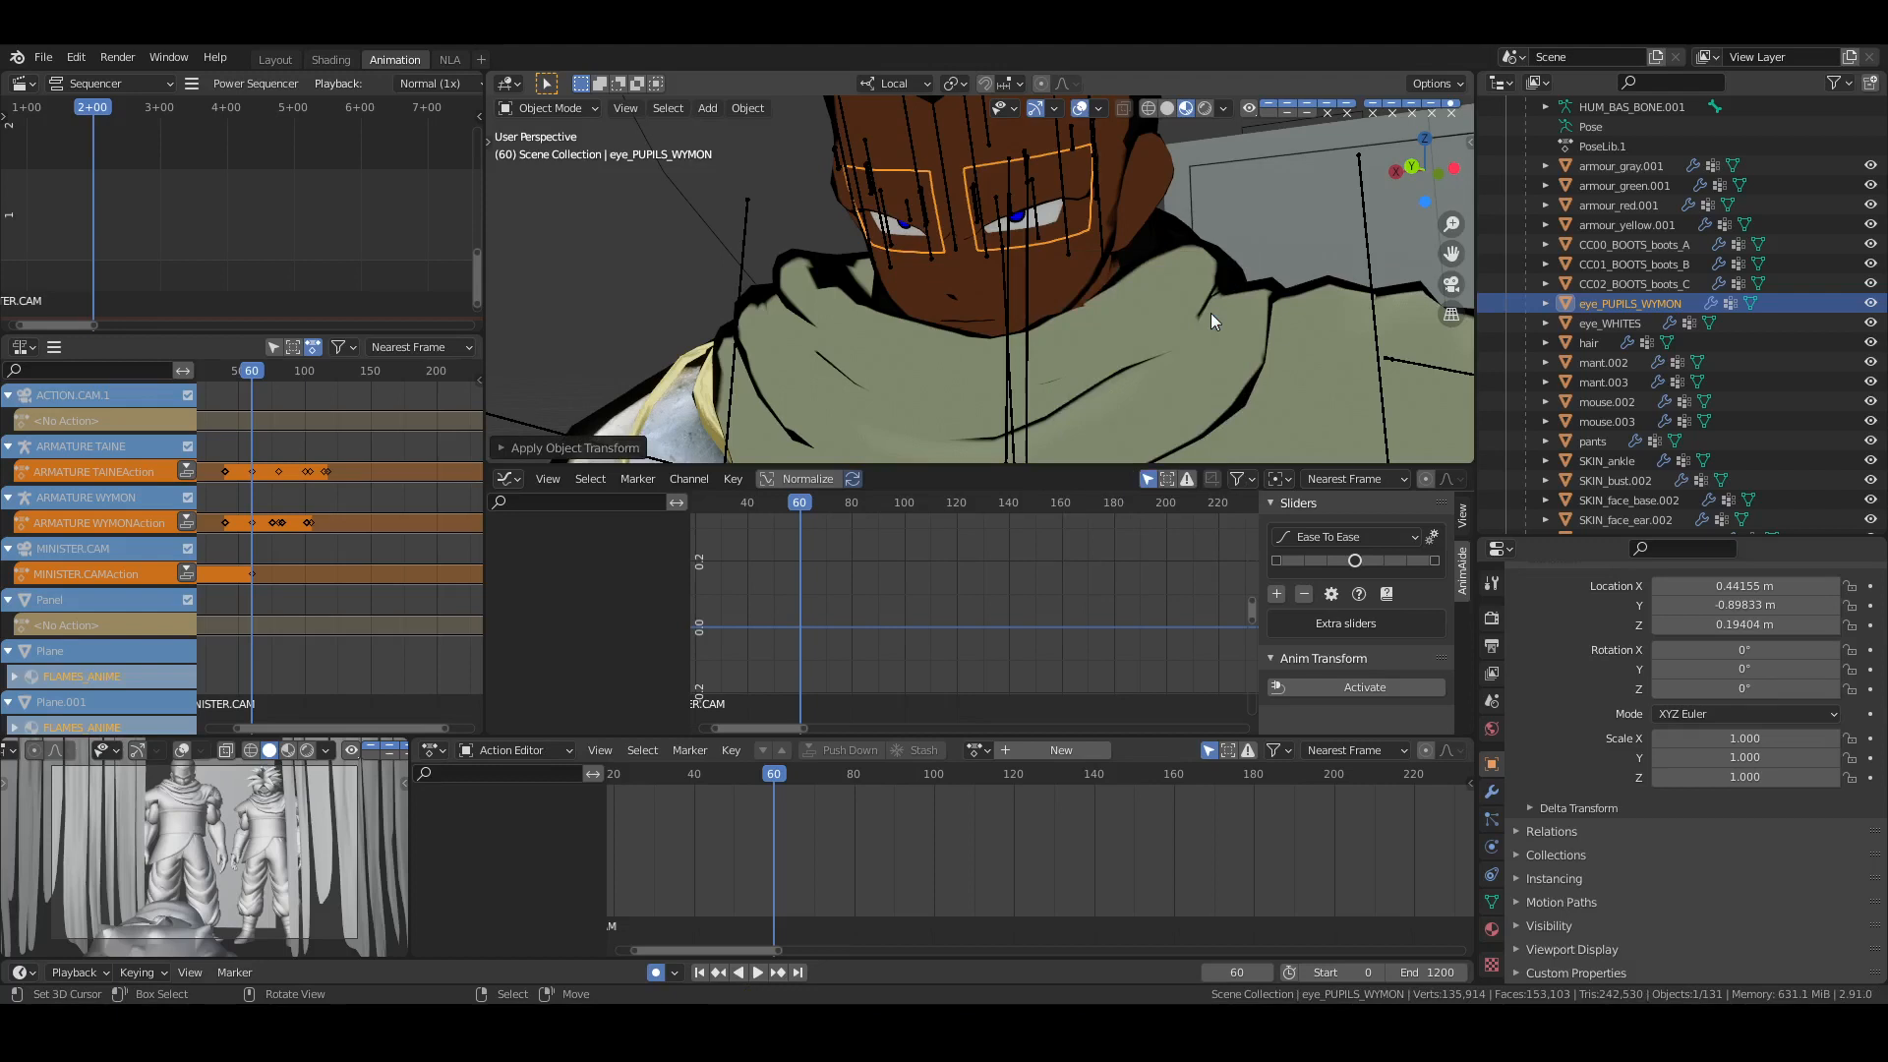
key("i")
left_click(1211, 312)
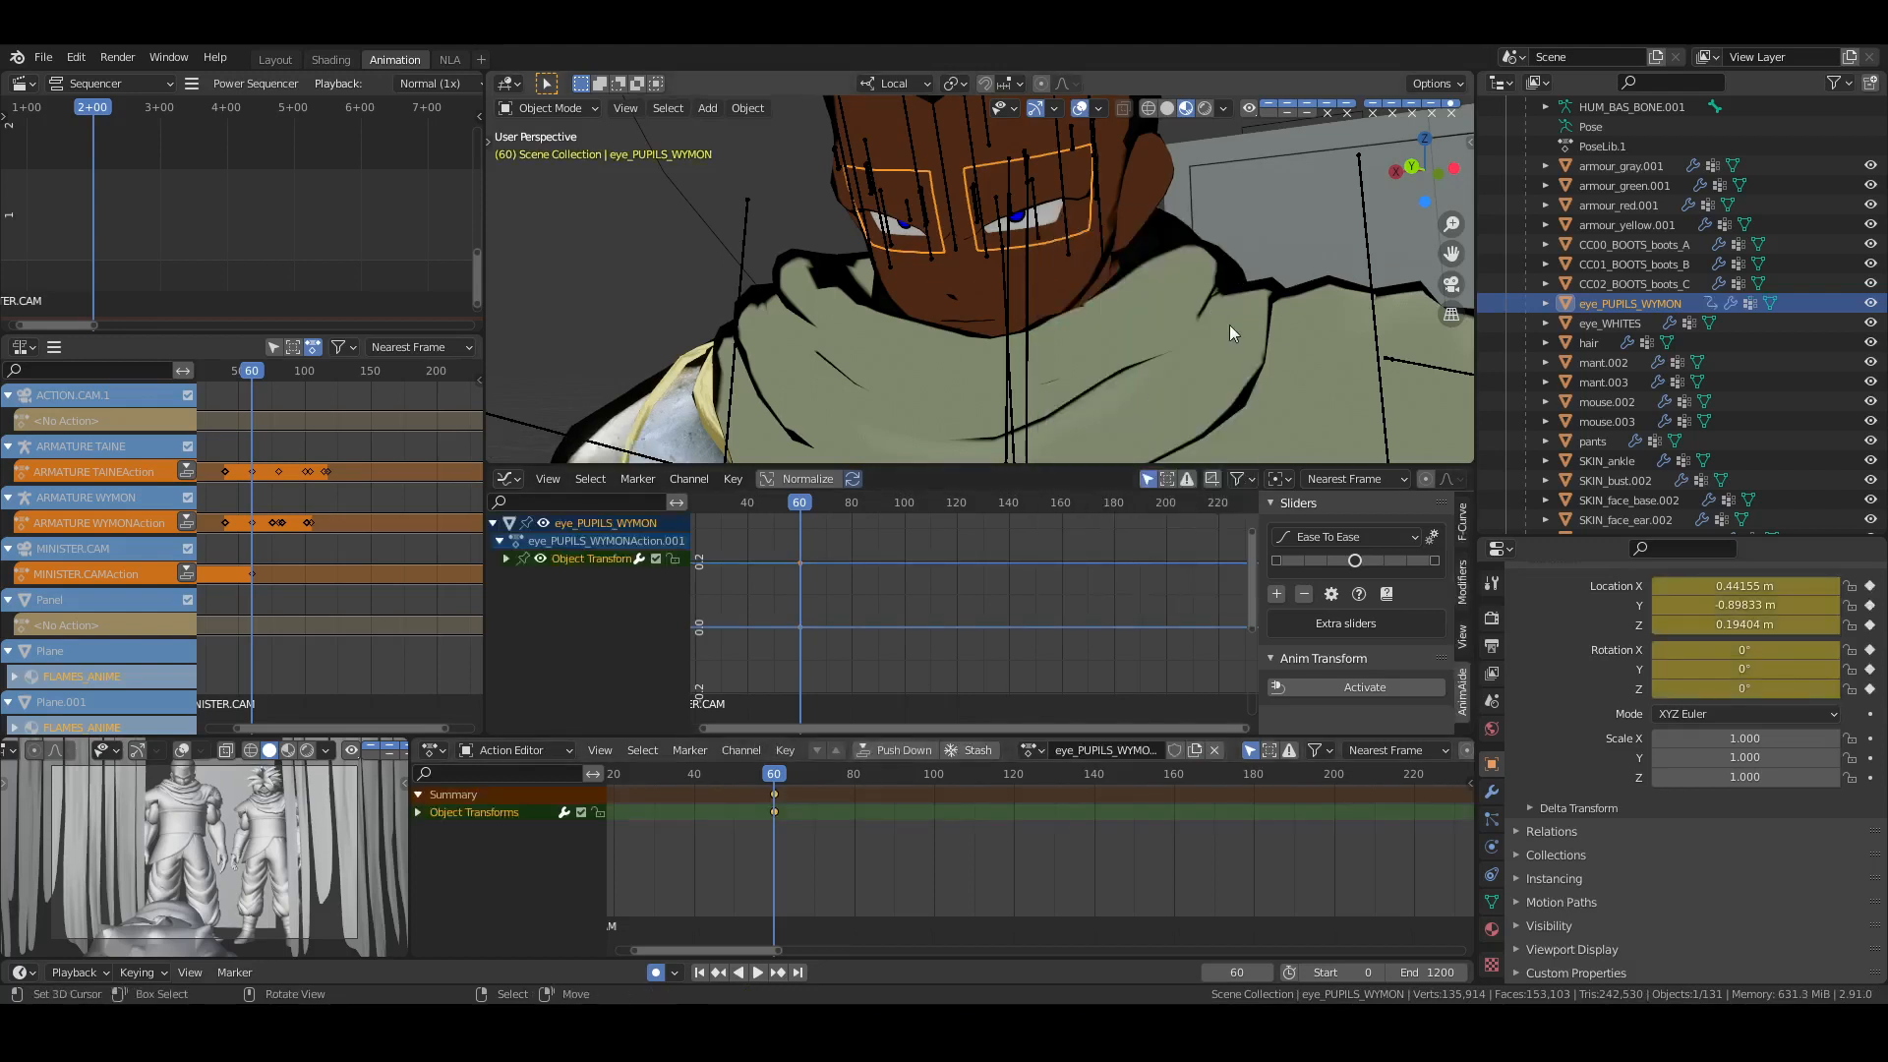
Lower Wymon's pupils about 0.009 m along local Z at frame 60, save the file, and deselect everything
key("g")
key("z")
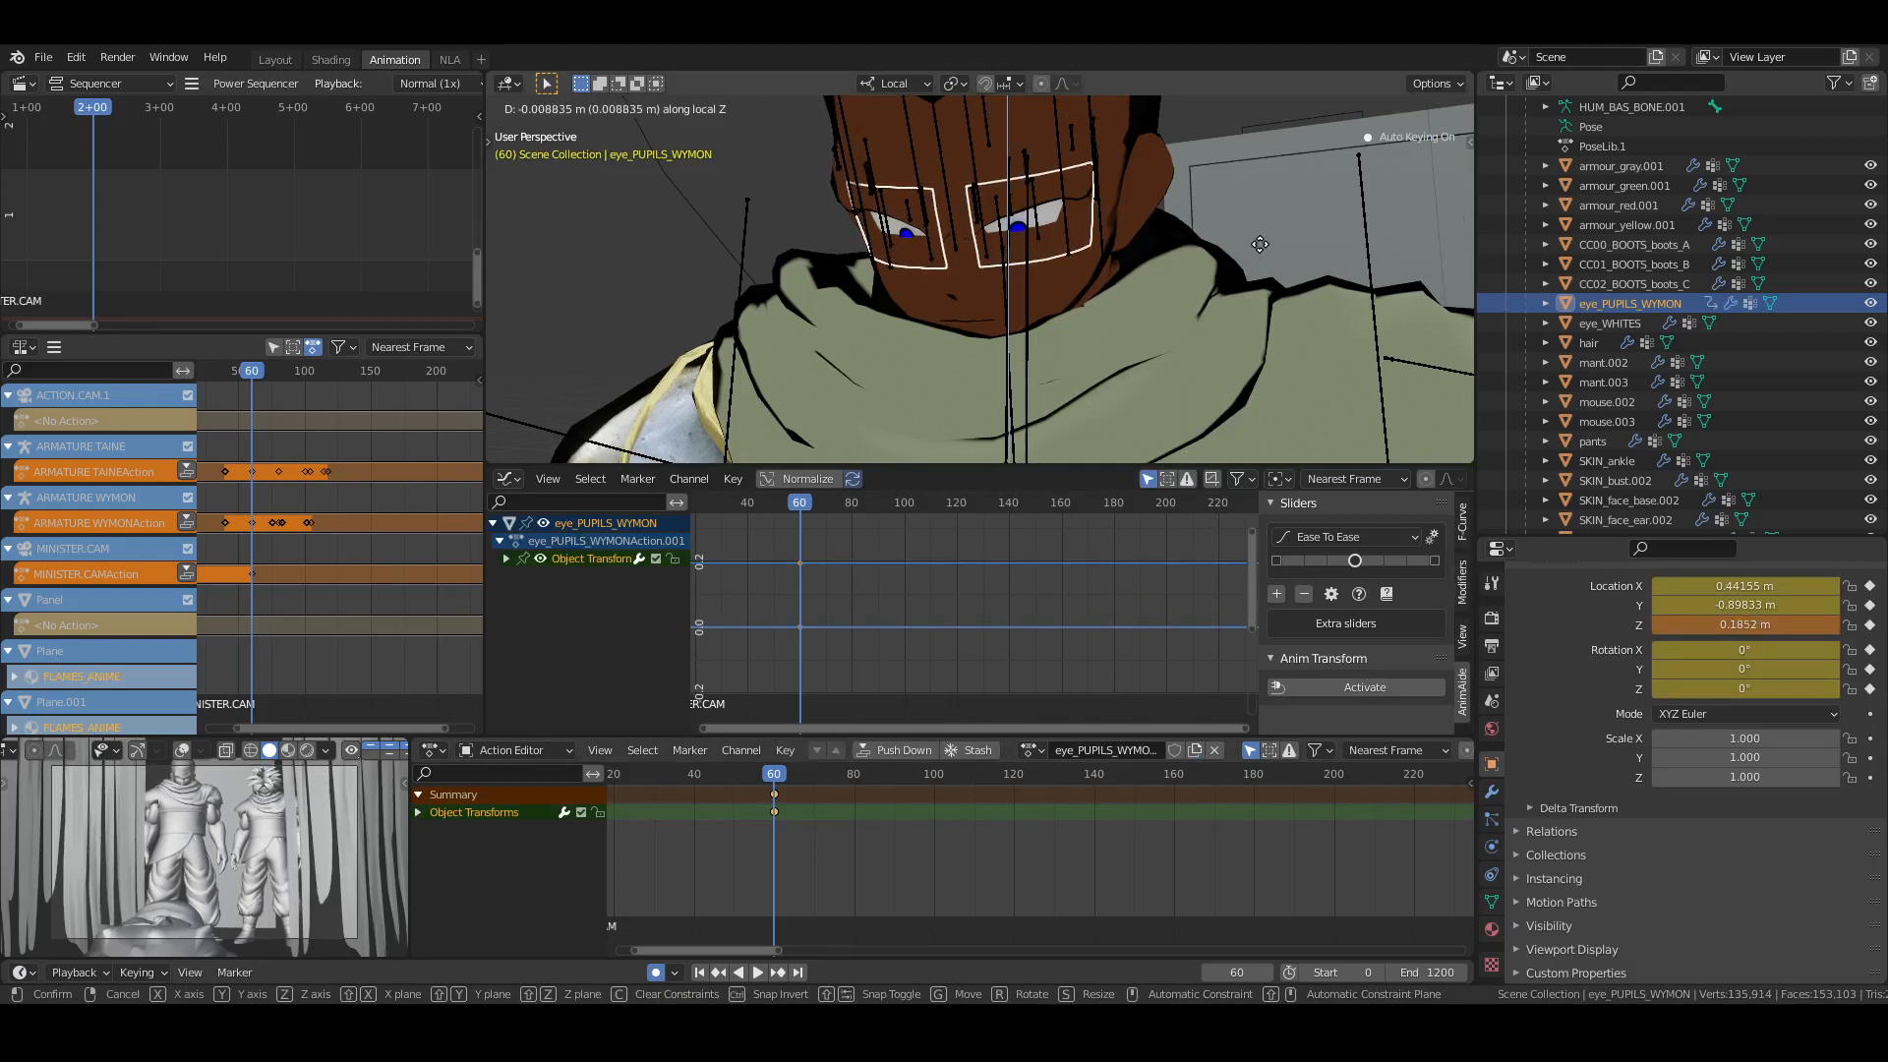
left_click(1259, 244)
key("ctrl+s")
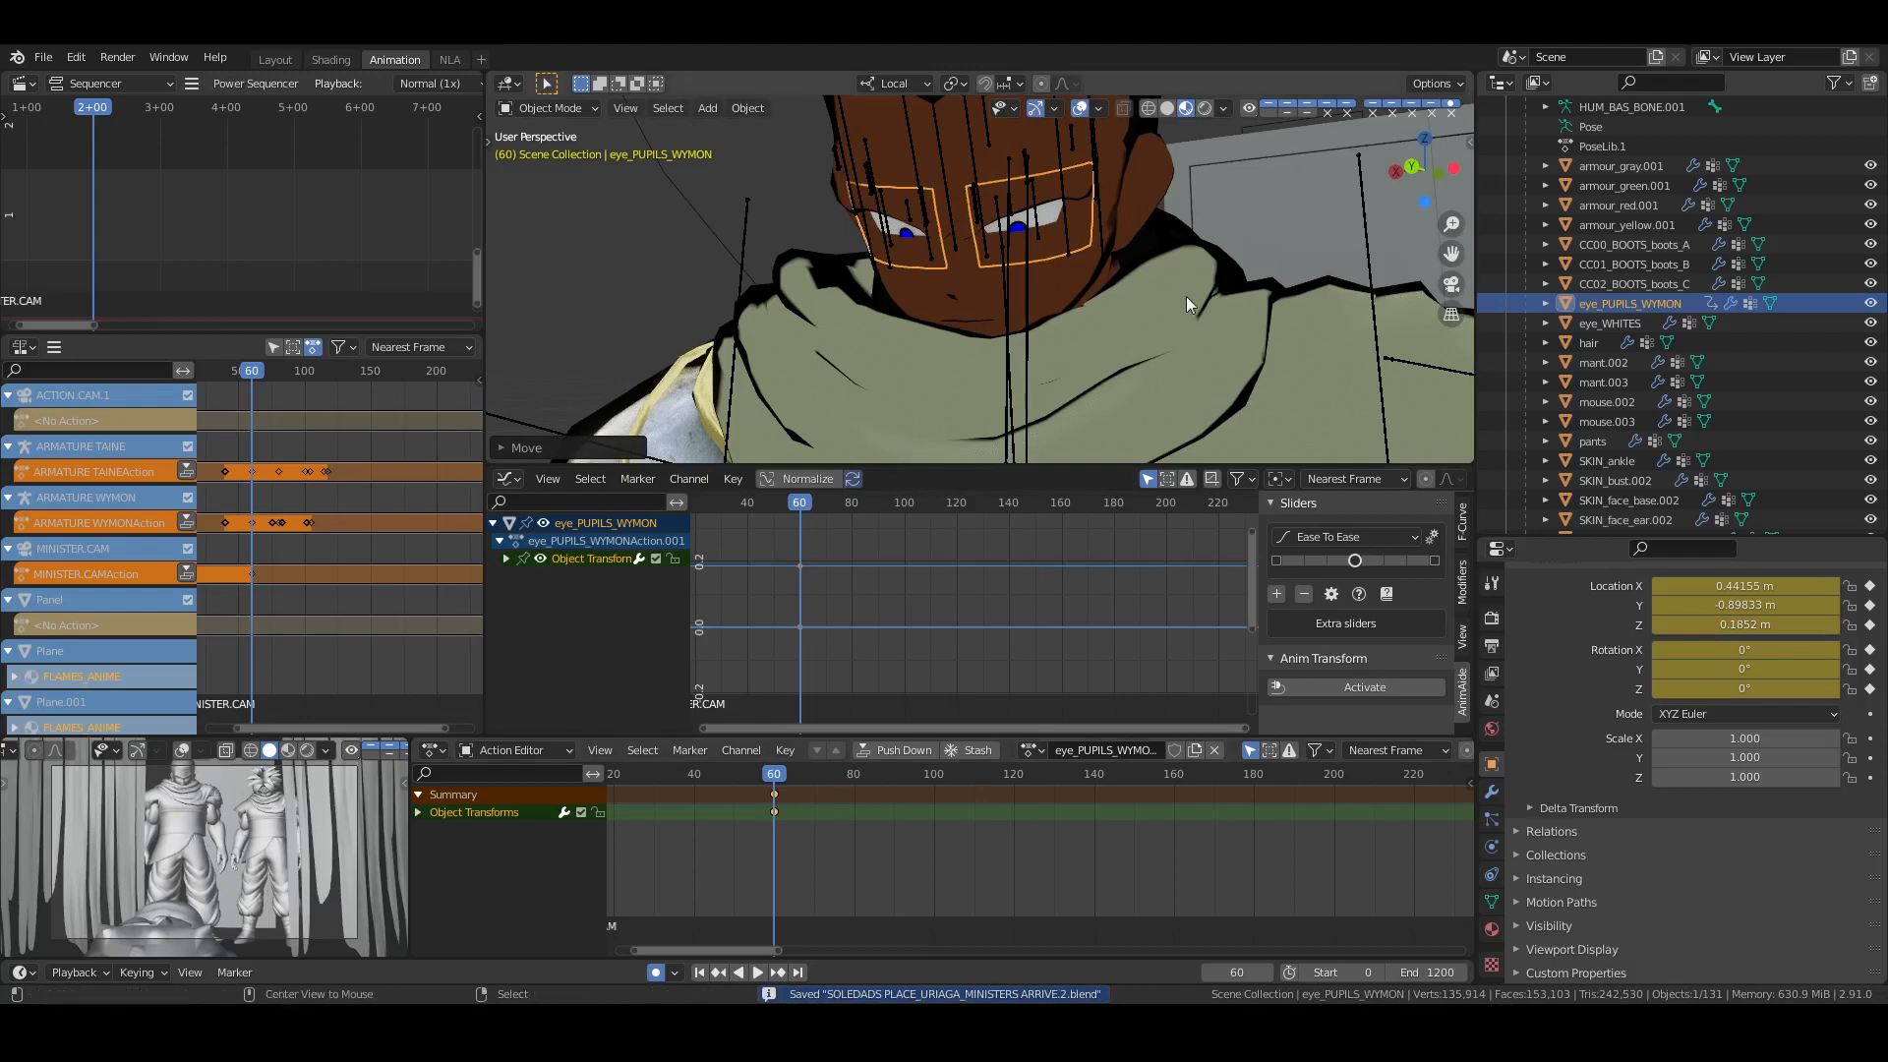
key("alt+g")
key("ctrl+z")
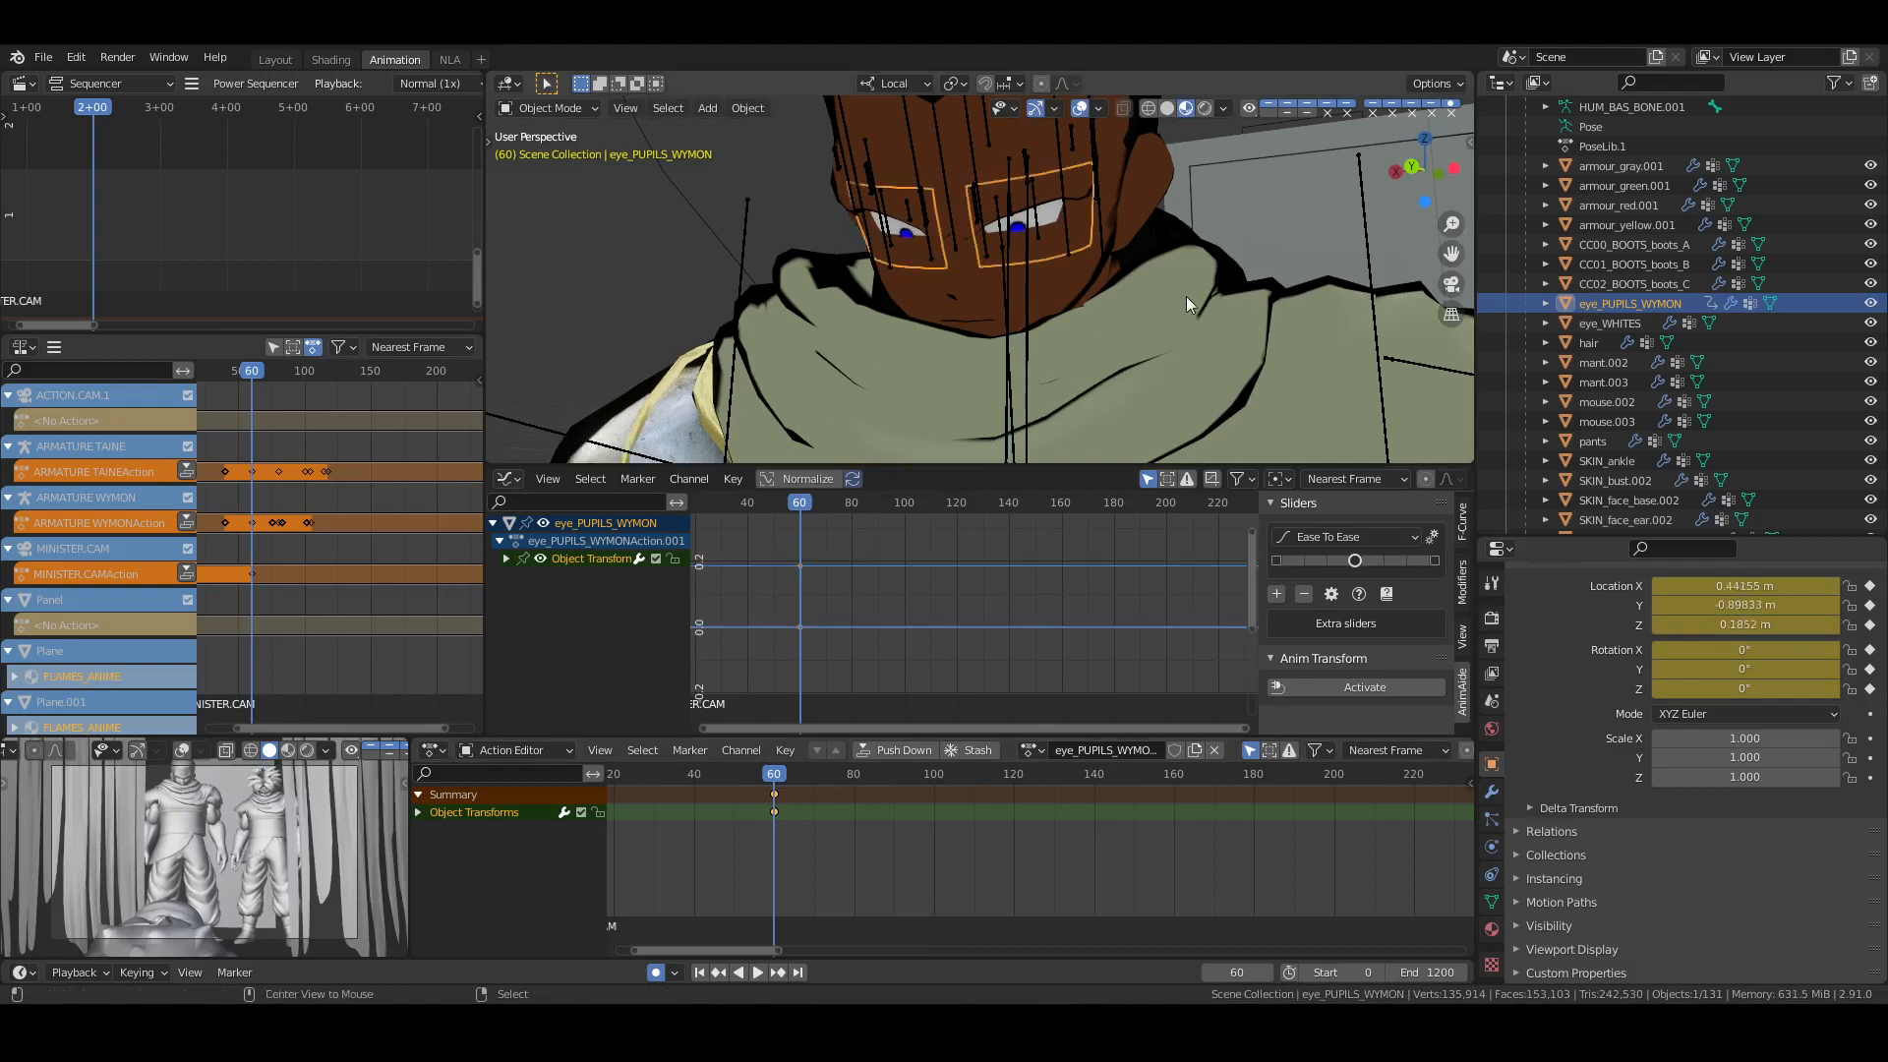
key("alt+a")
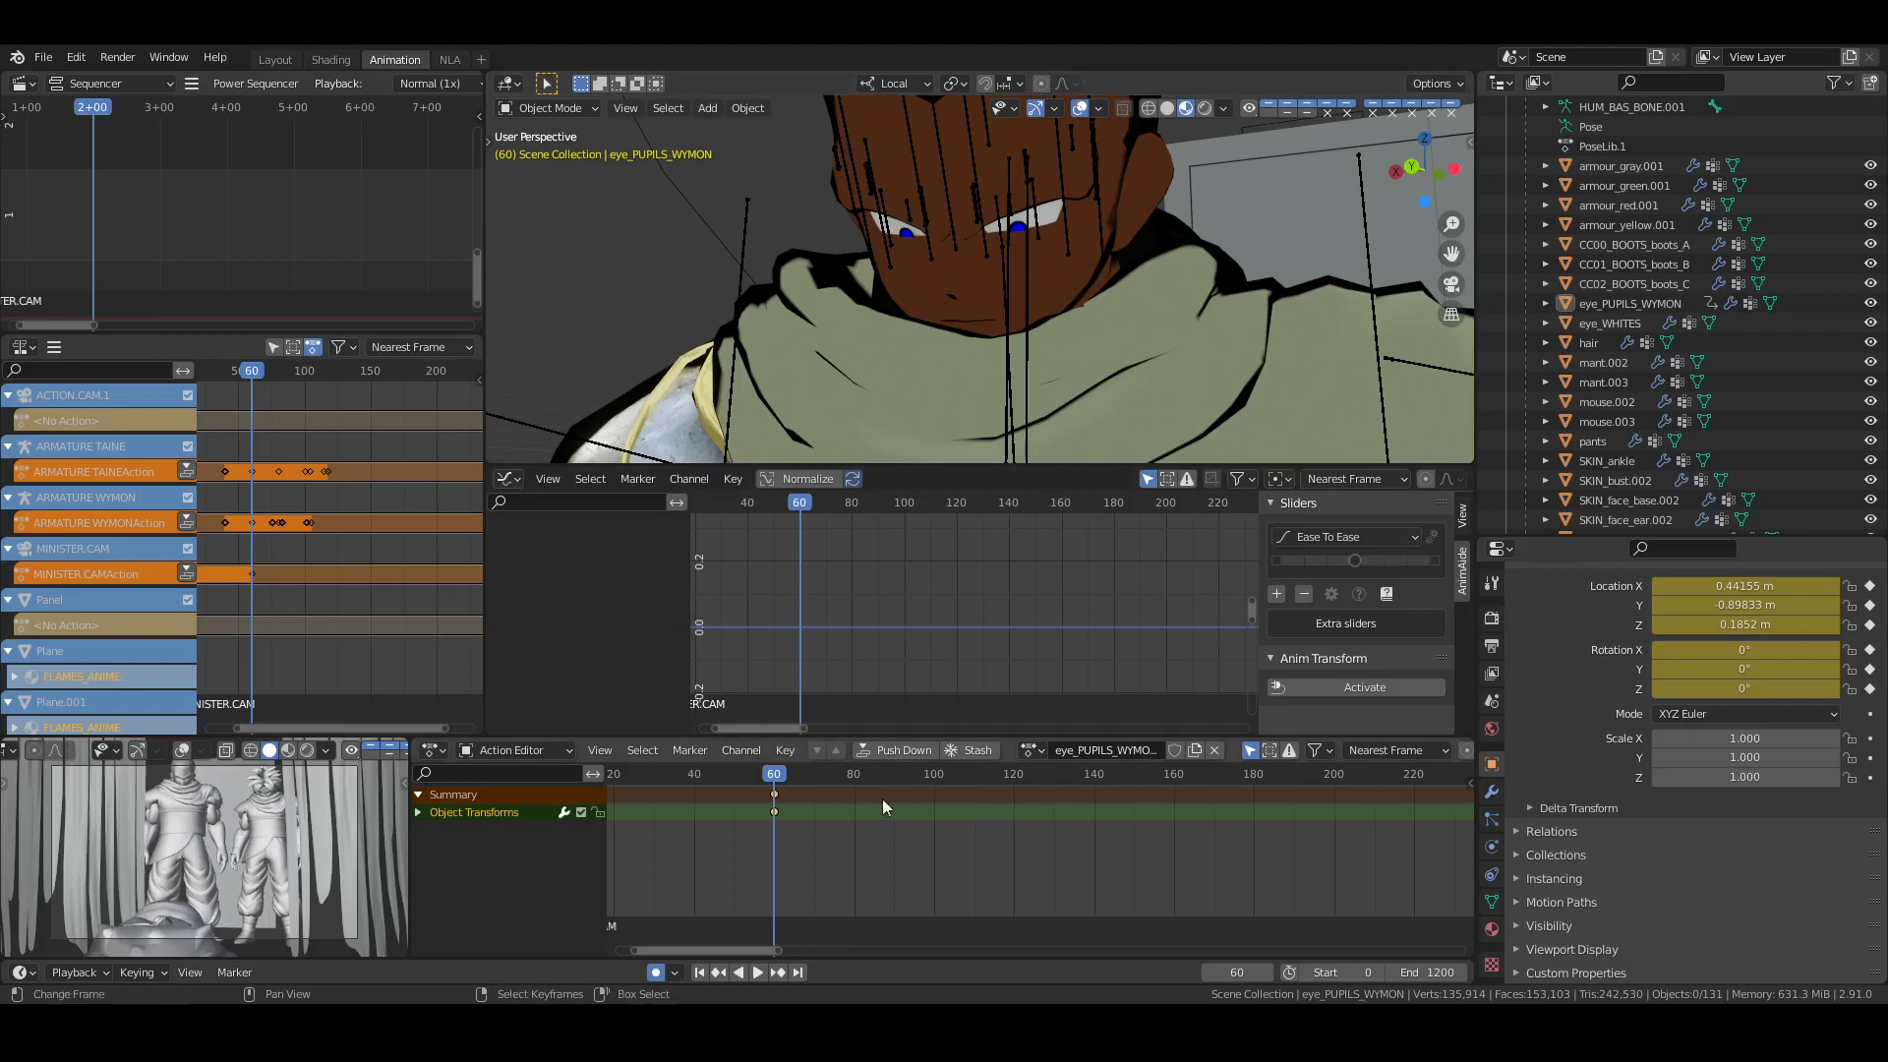
Go to frame 80 and raise eye_PUPILS_WYMON along local Z to about 0.190 m
left_click(858, 804)
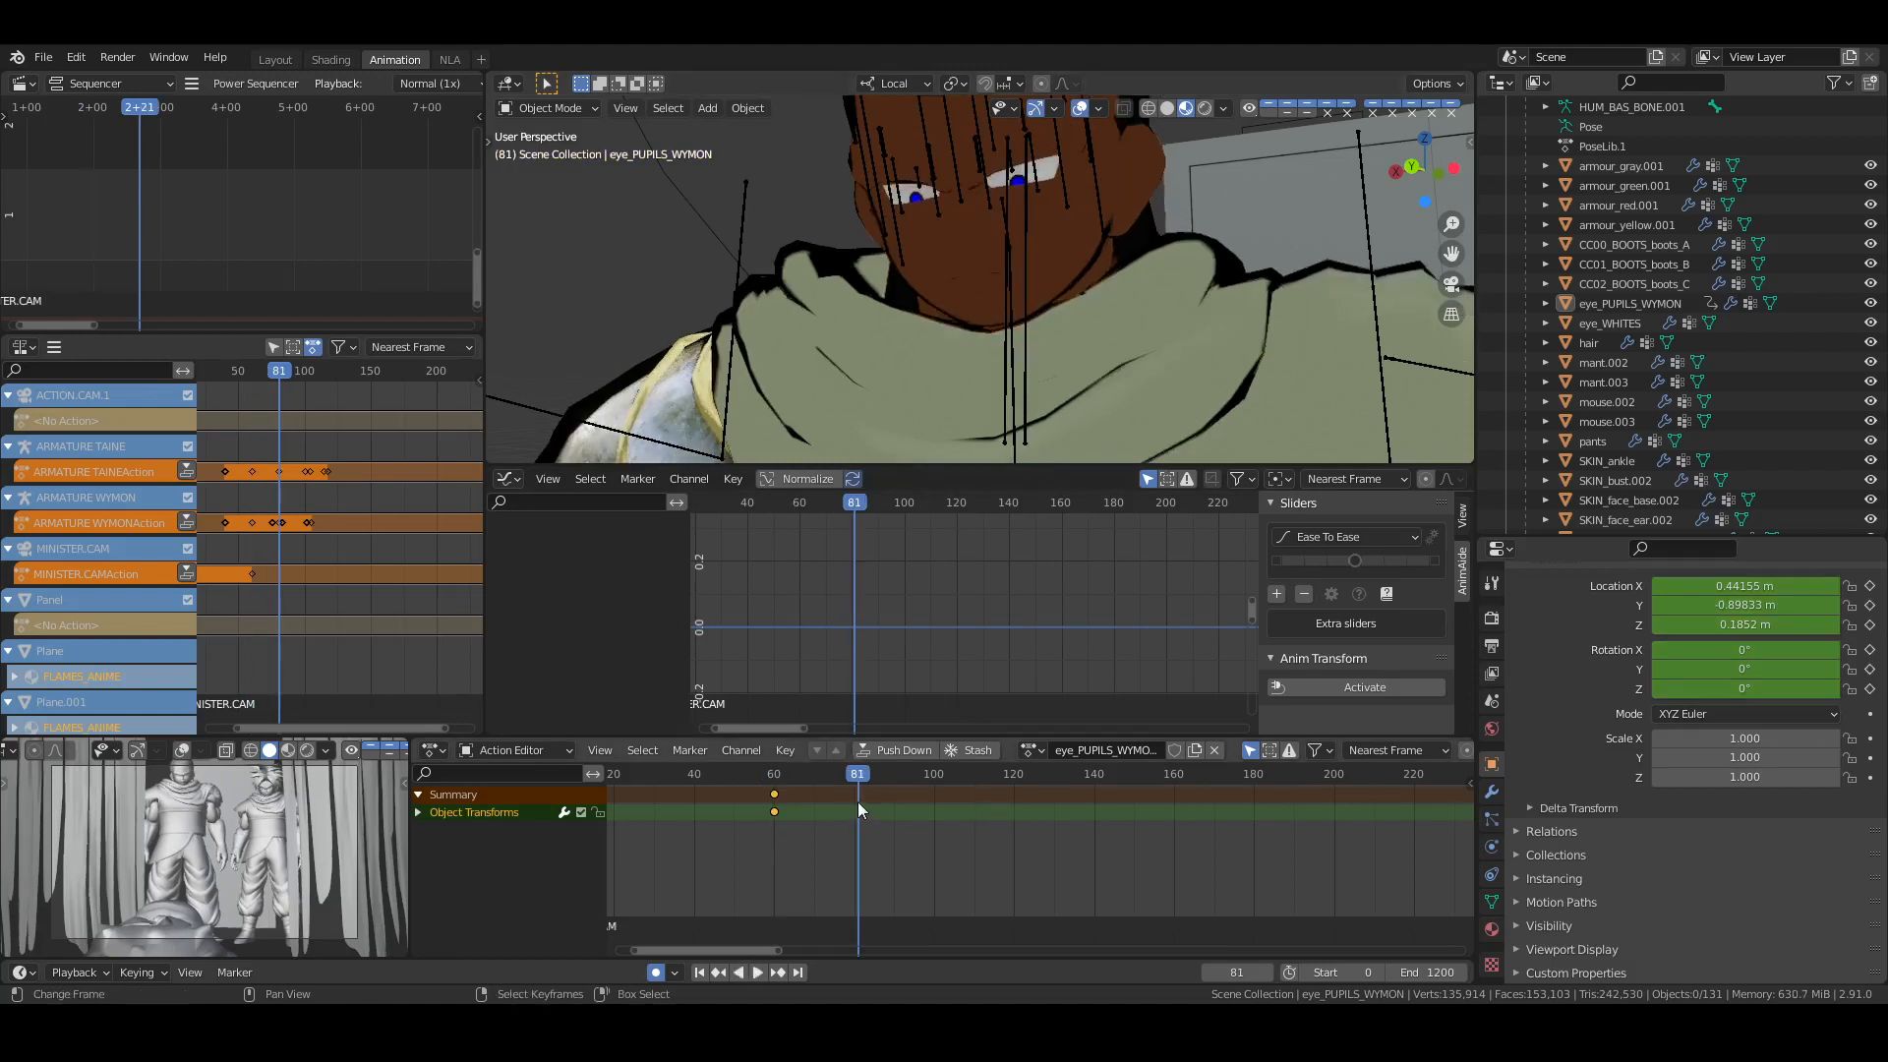
key("Left")
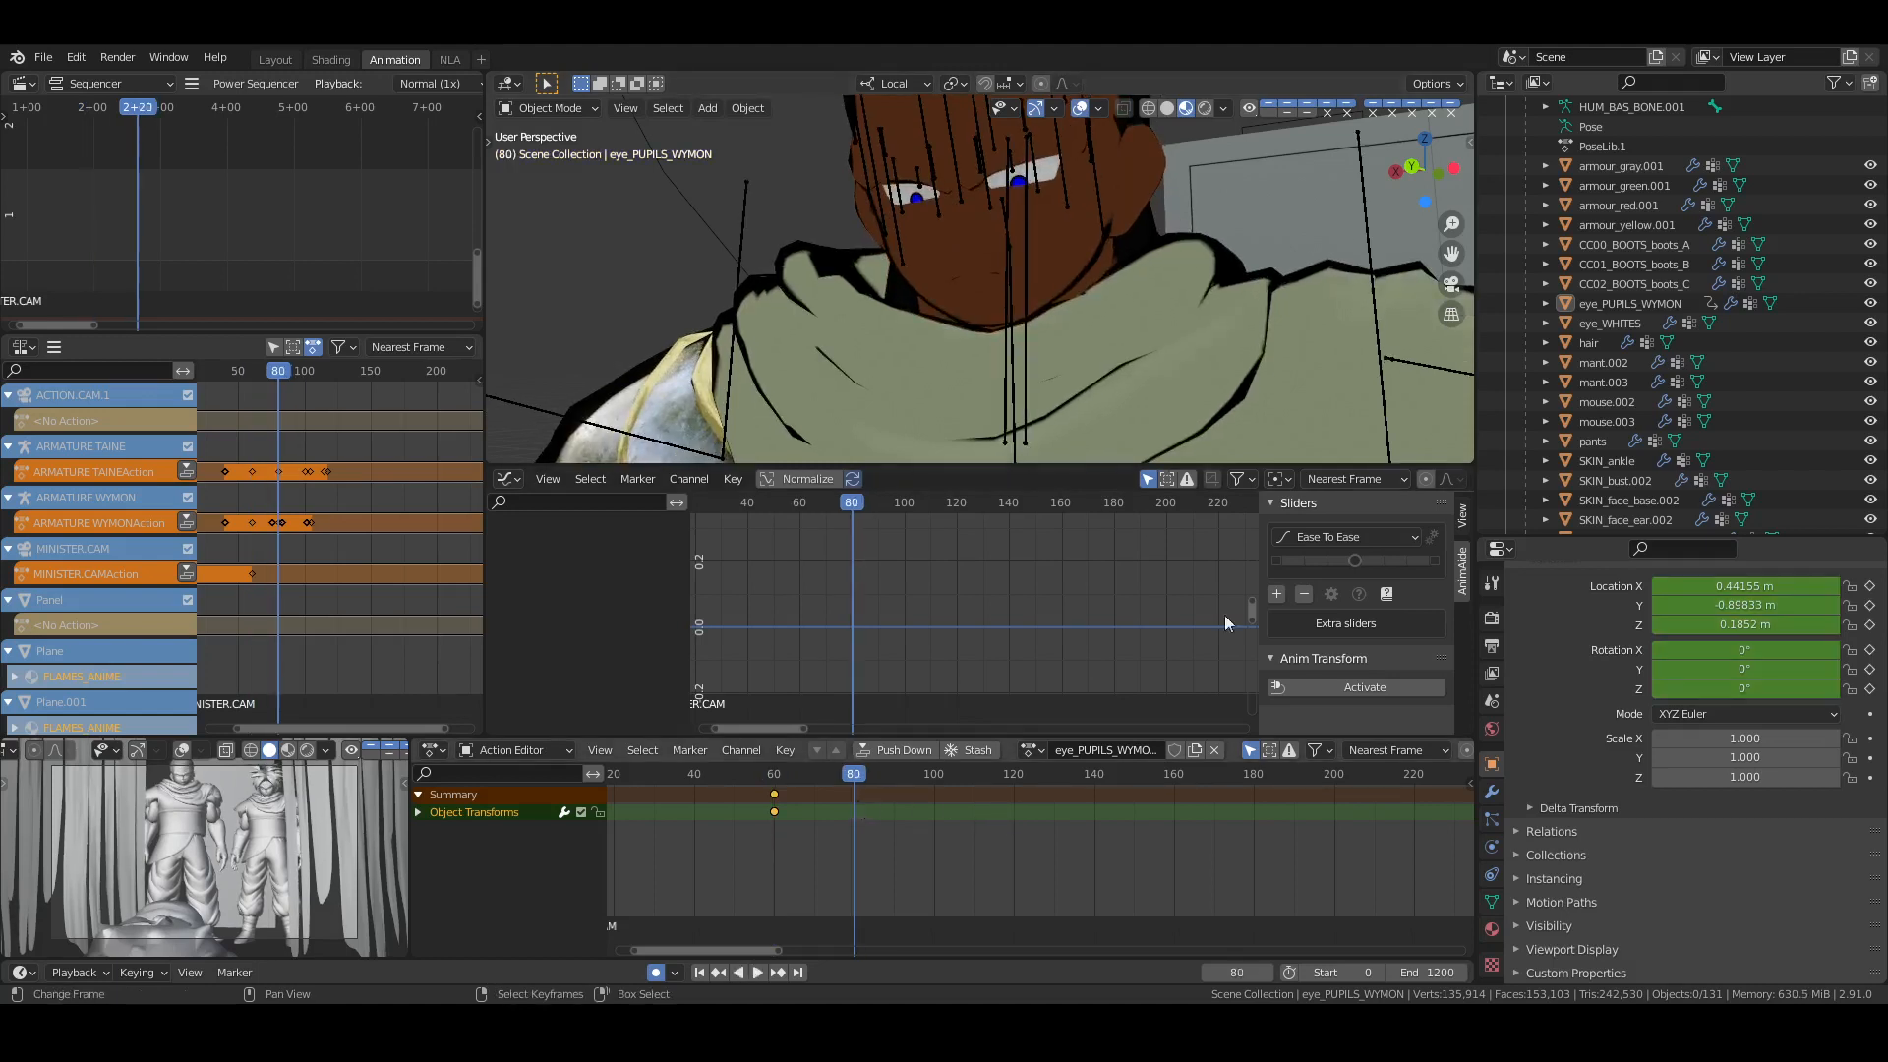
left_click(1629, 303)
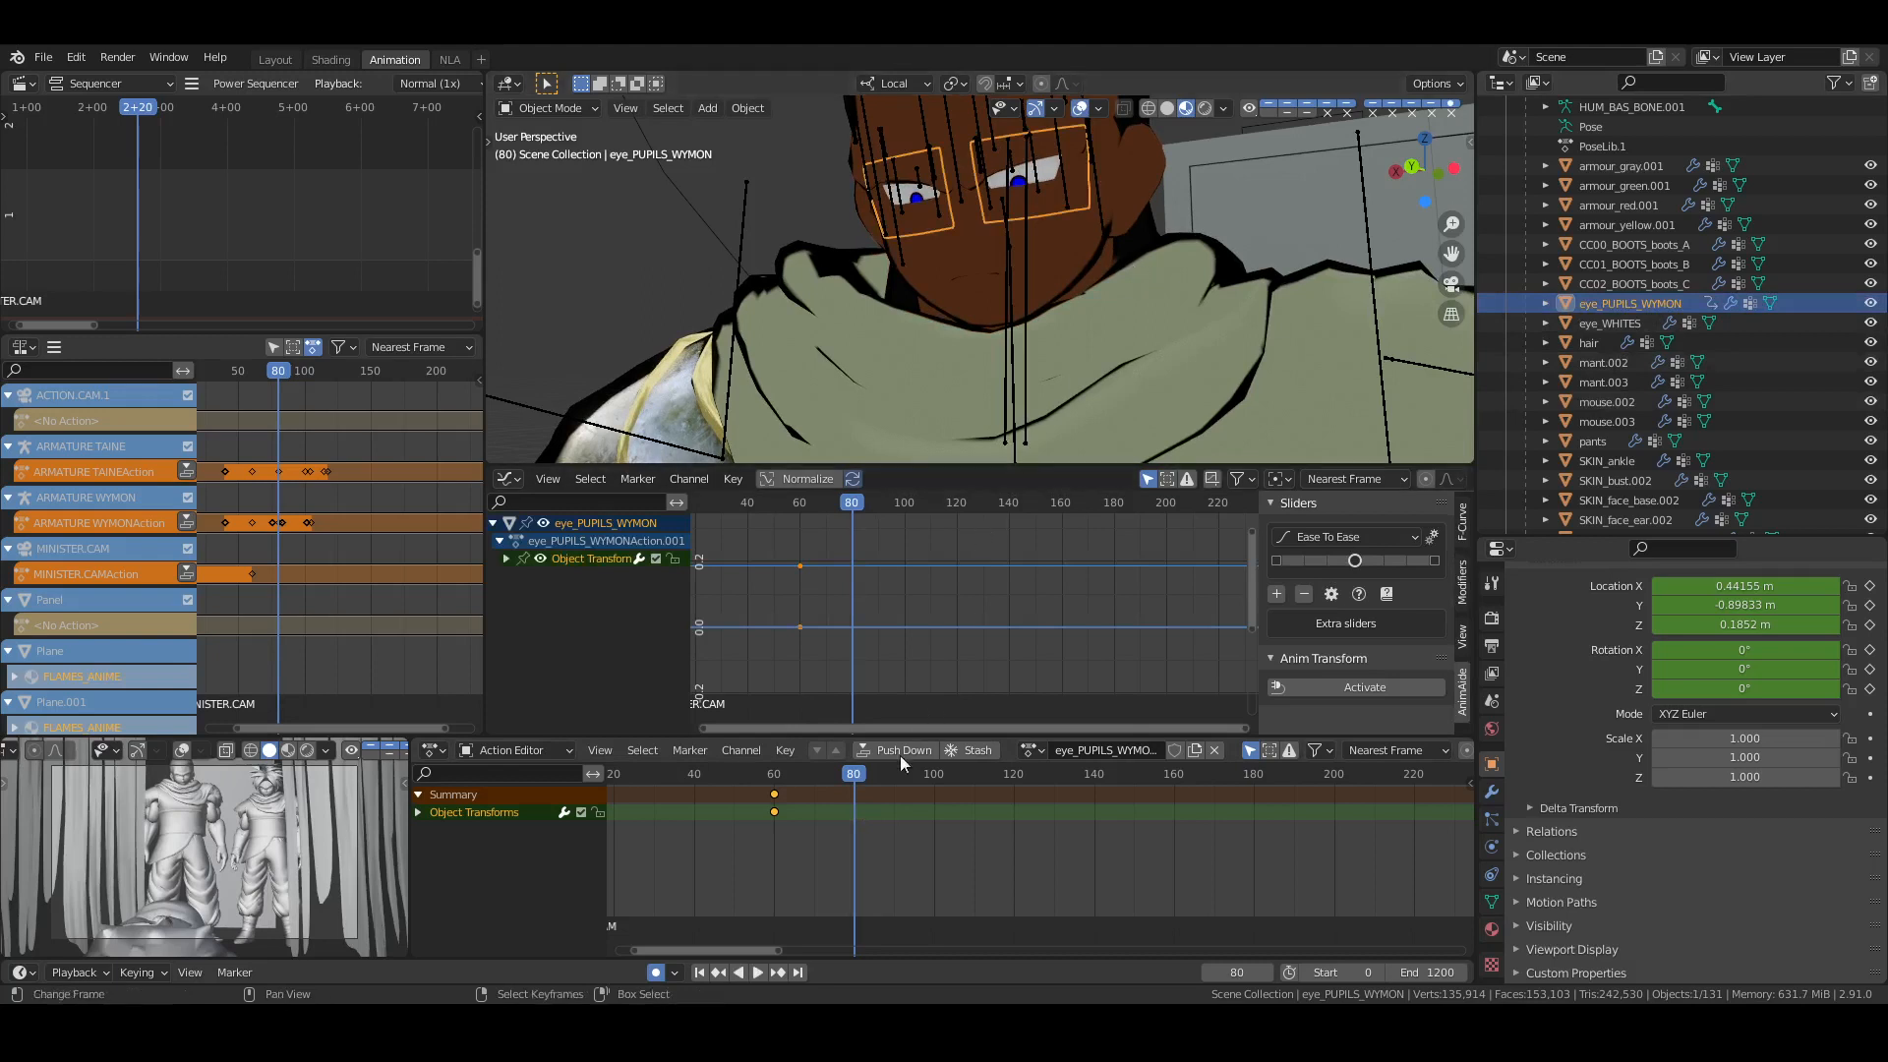
key("g")
key("z")
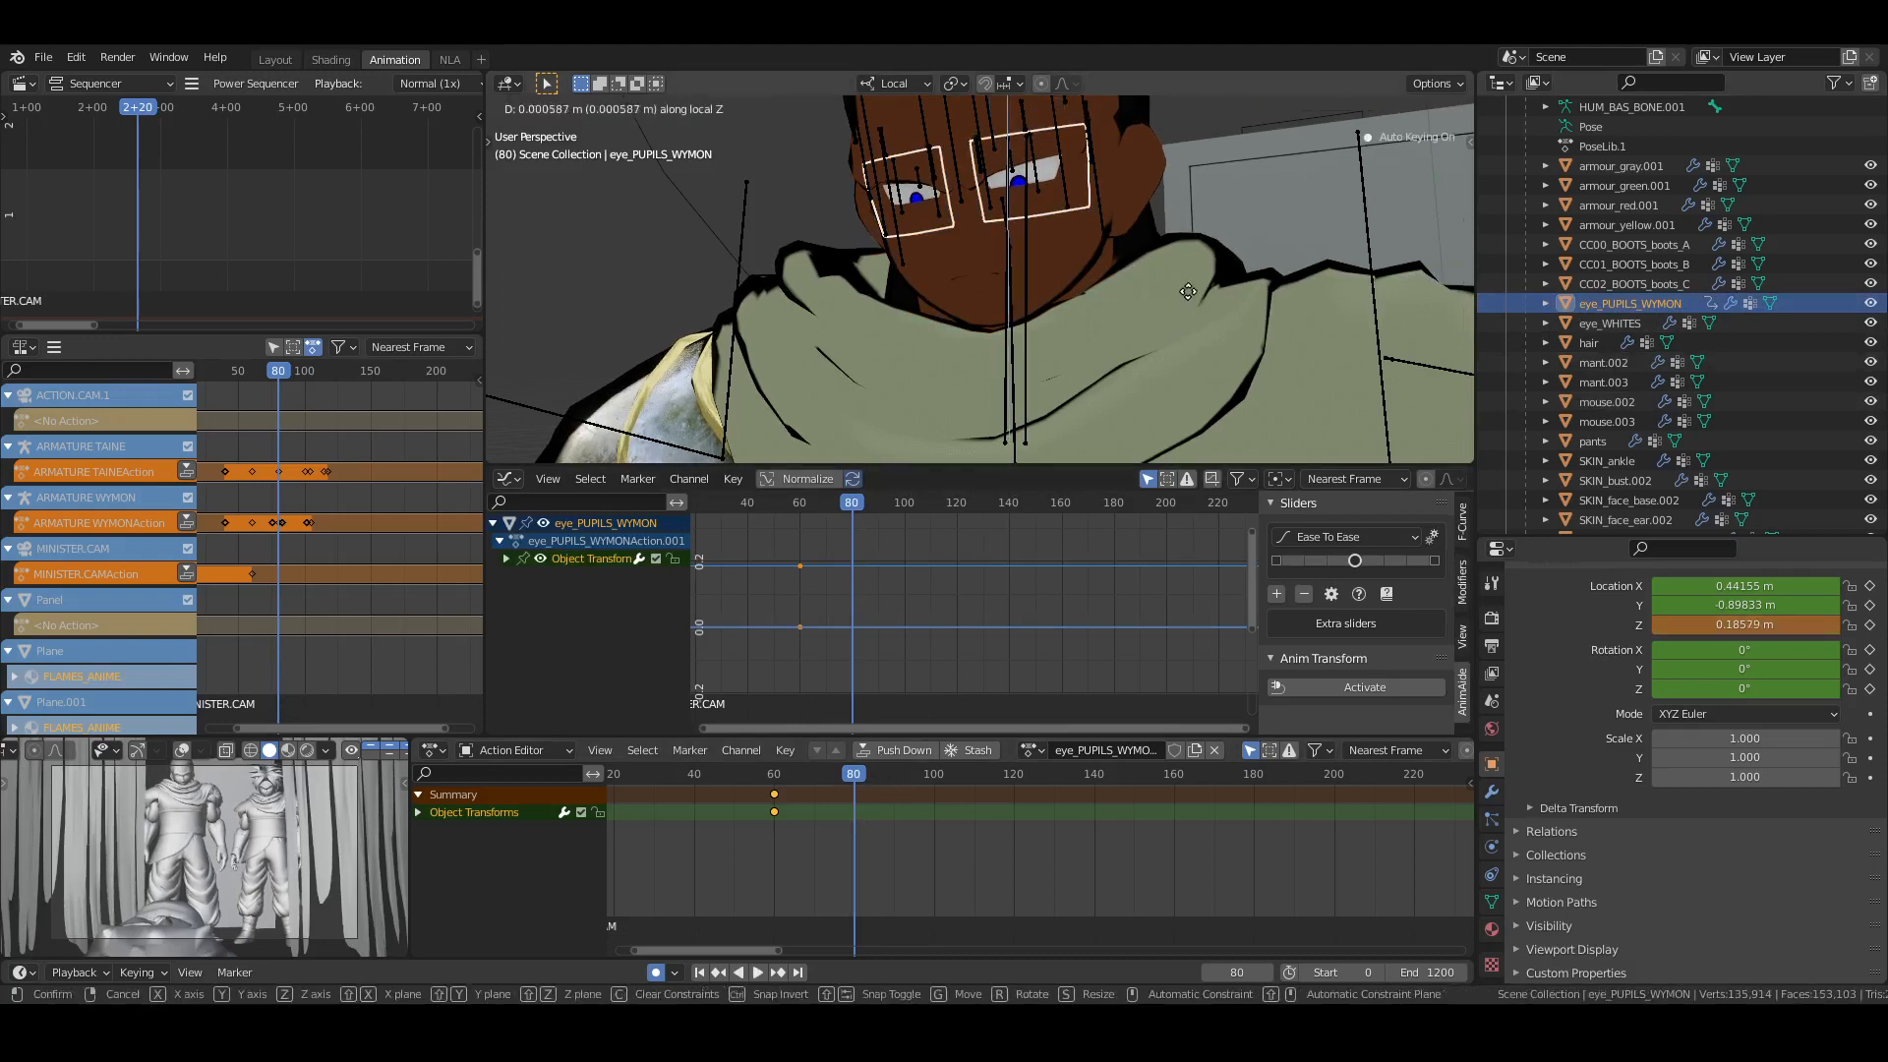
left_click(1206, 148)
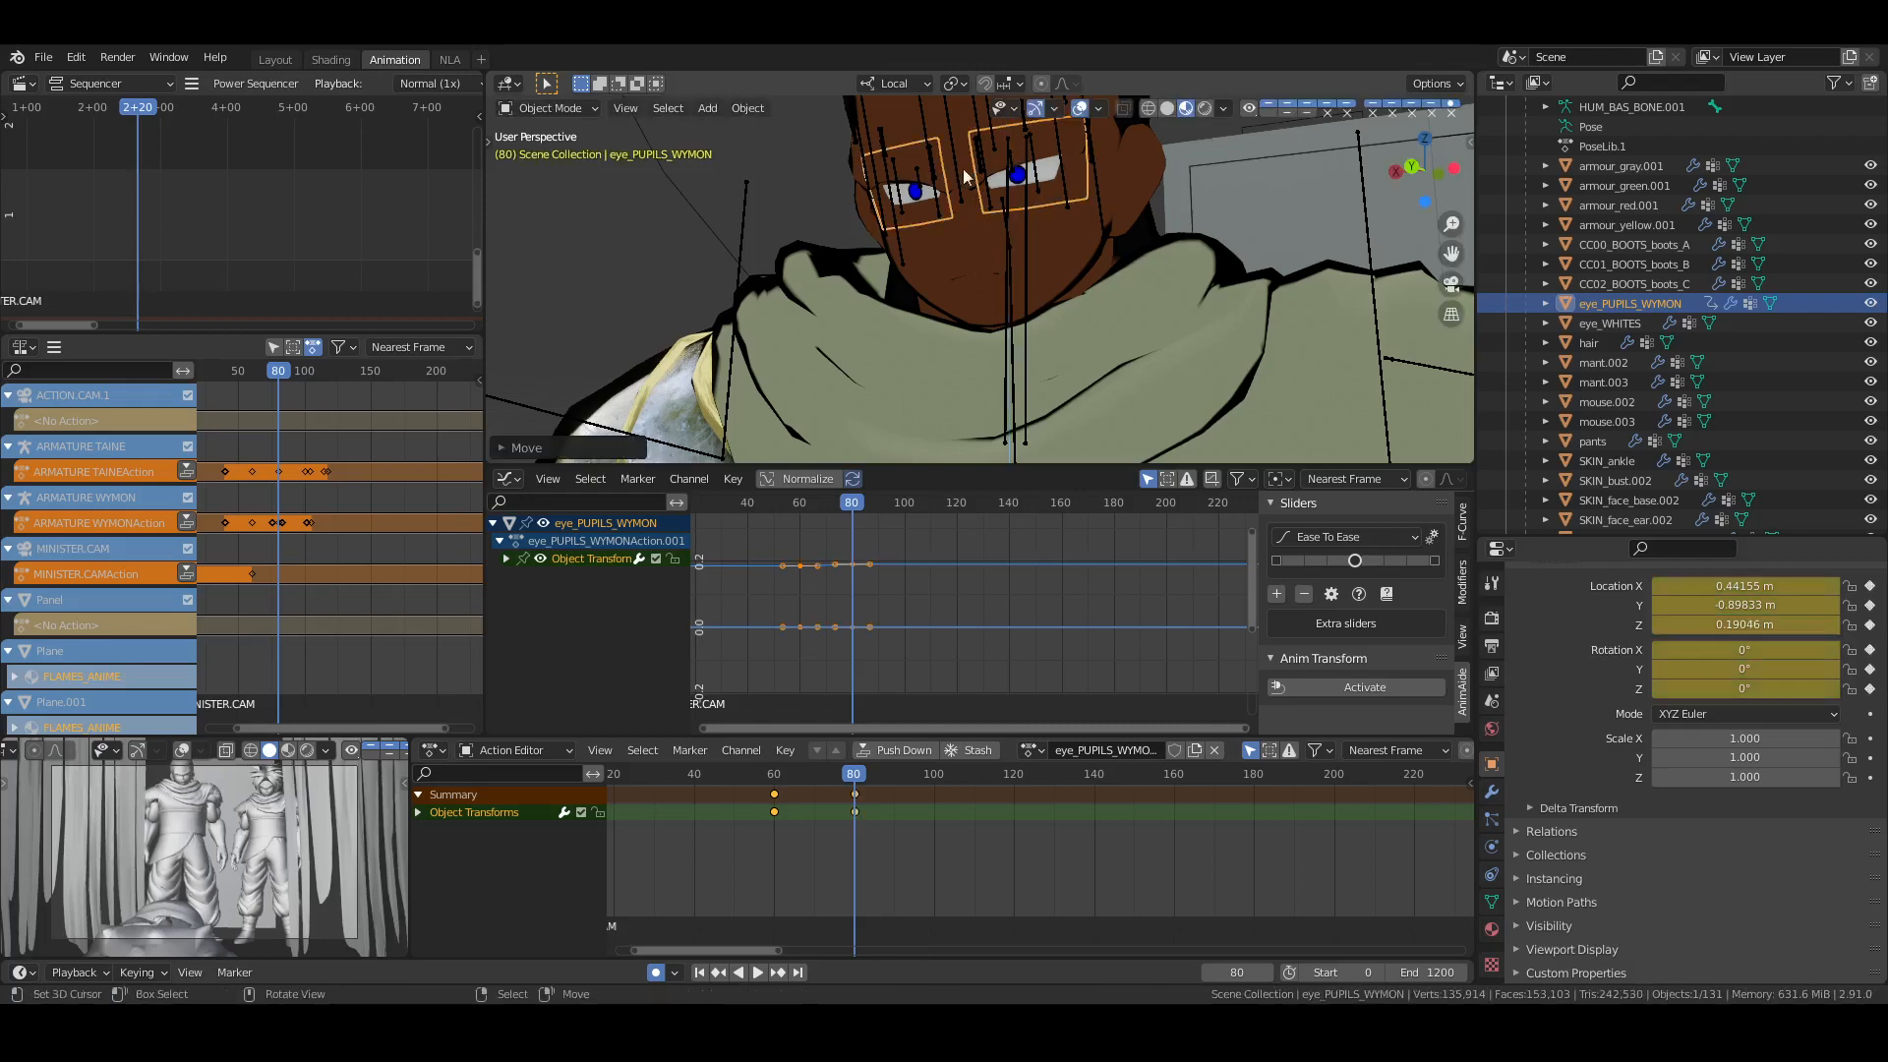
Switch to the Layout workspace, lower Wymon's pupils along local Z to about 0.189 m, and return to the Animation workspace
left_click(276, 60)
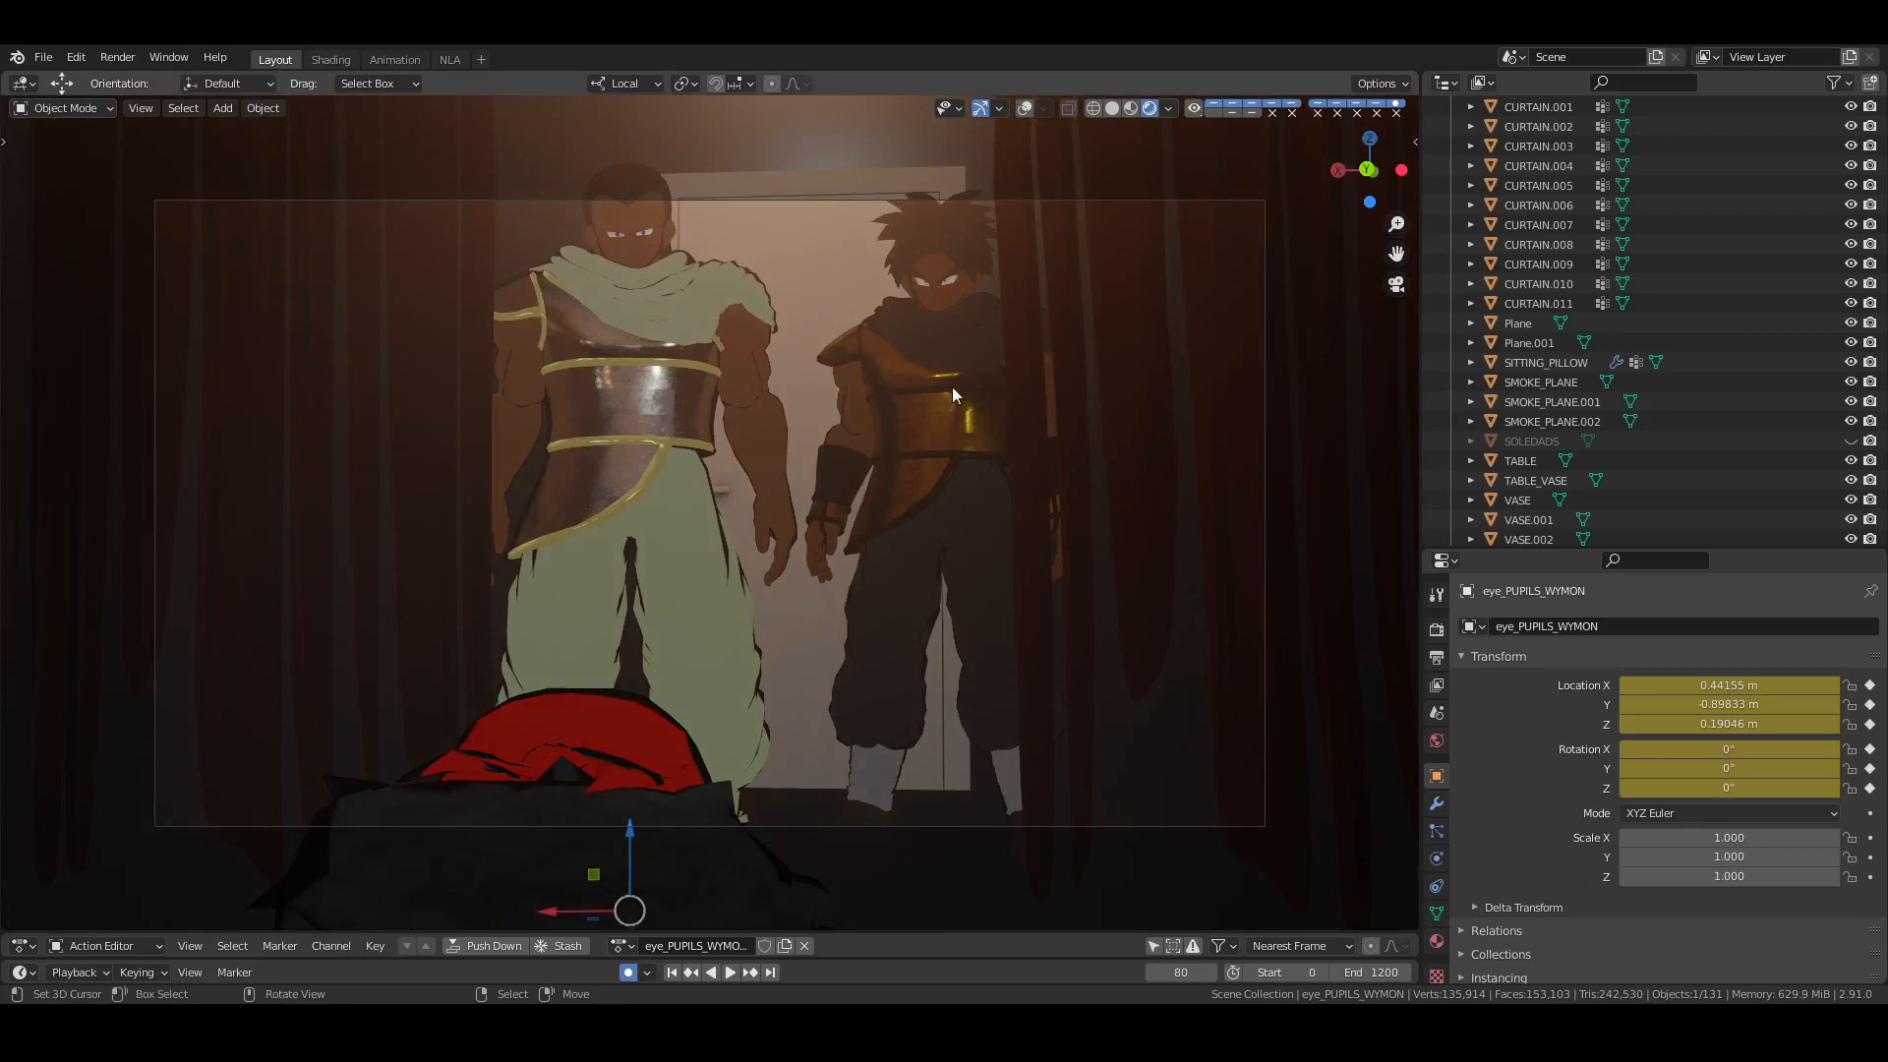
key("g")
key("z")
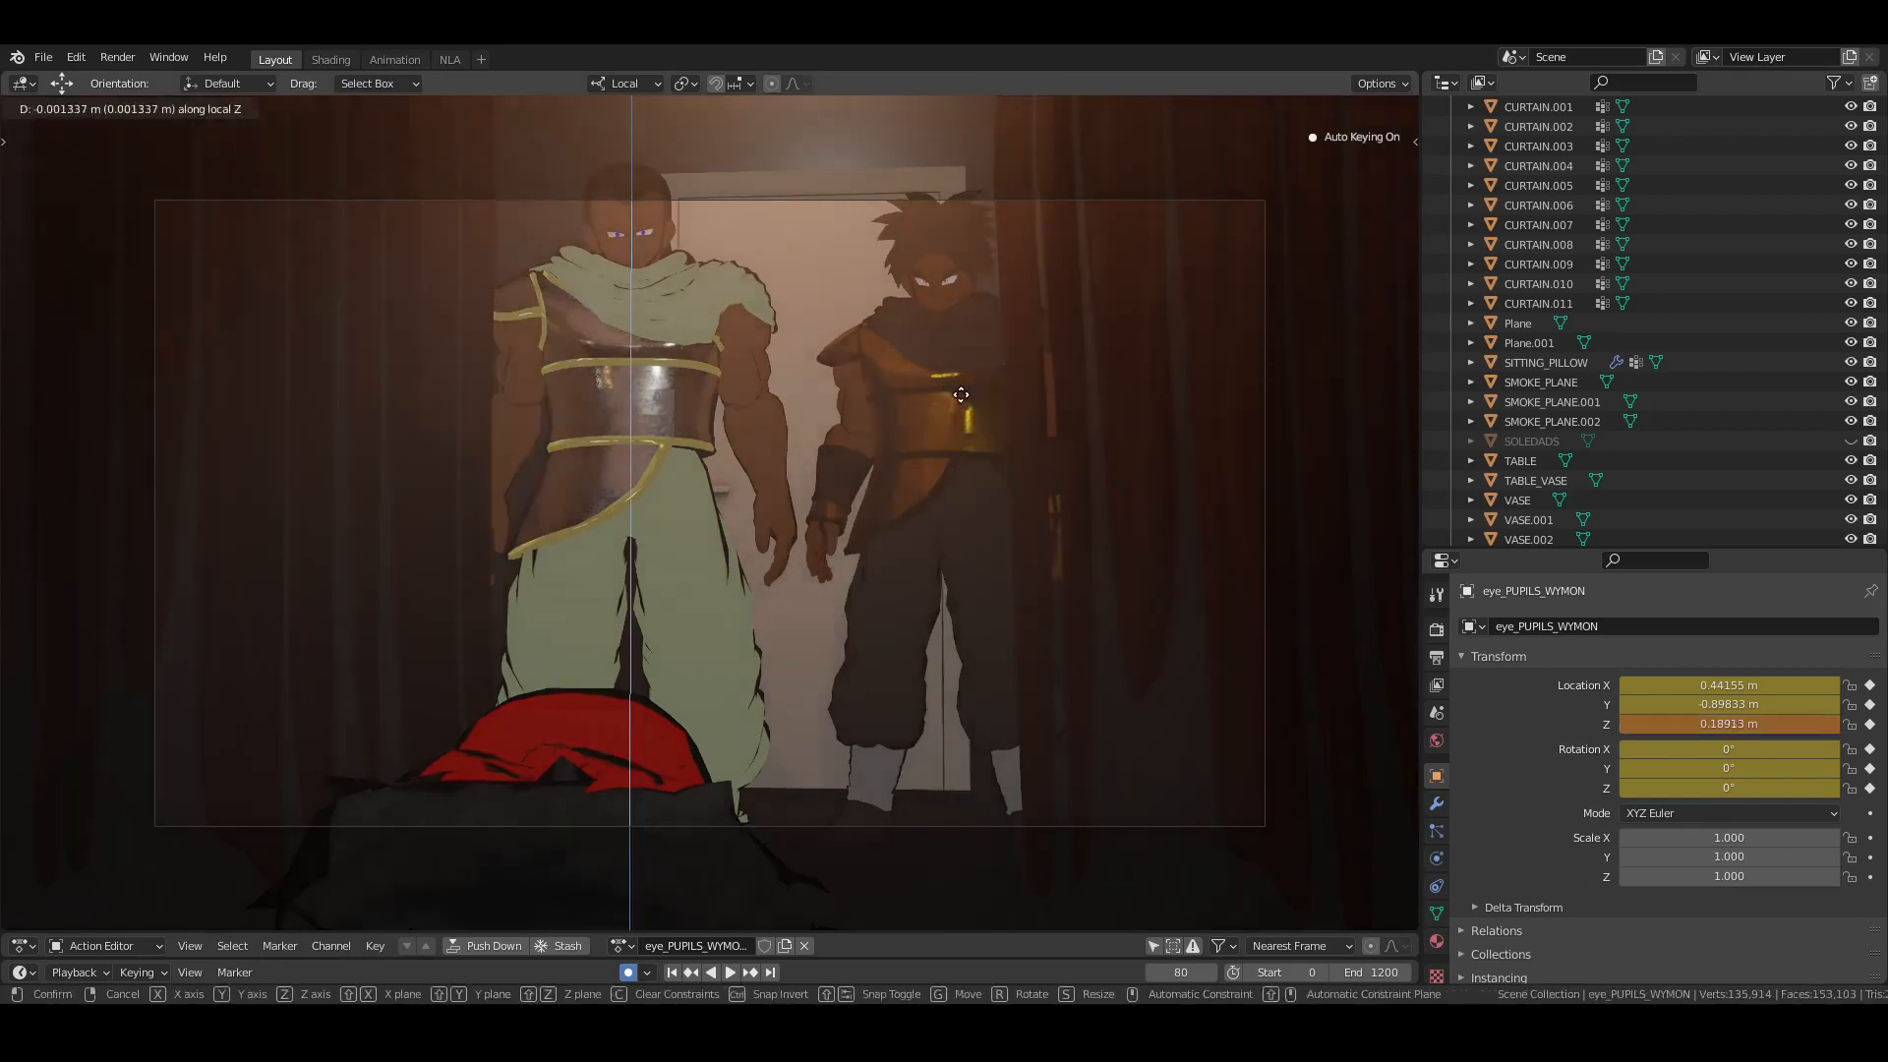
left_click(961, 394)
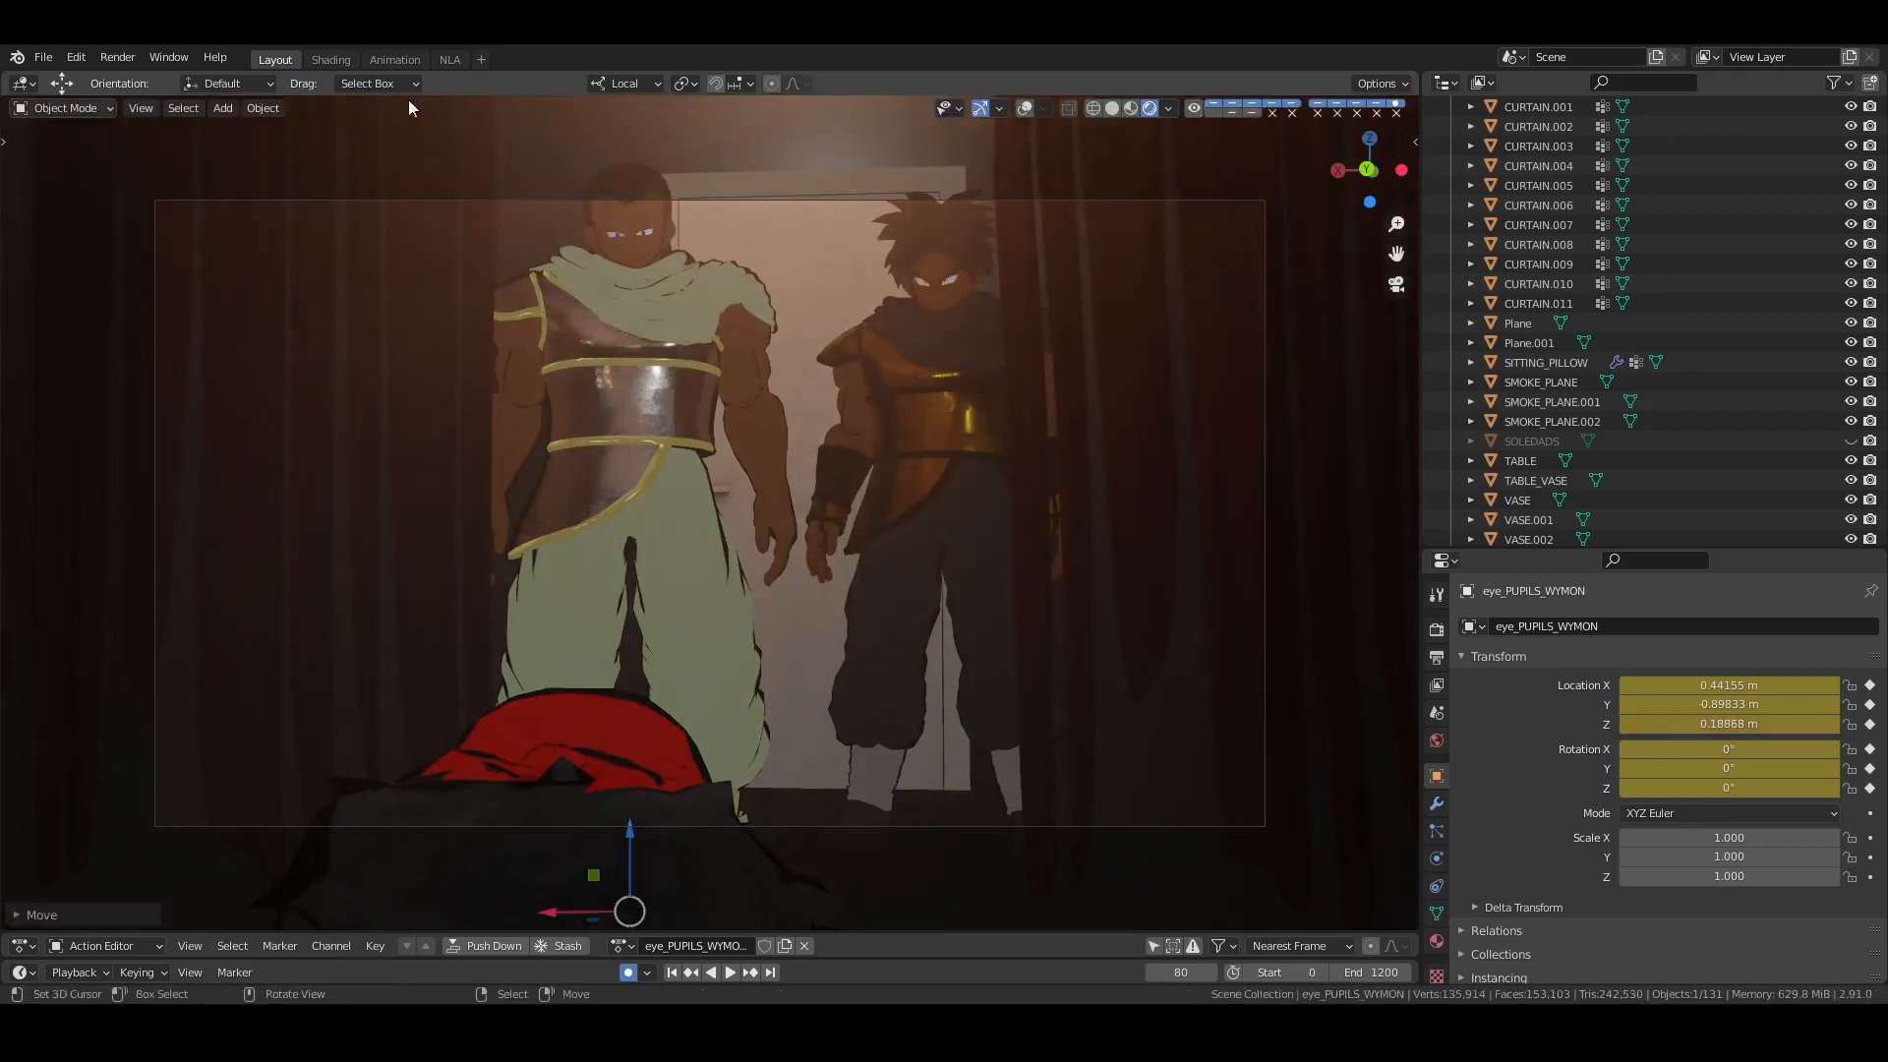
left_click(395, 59)
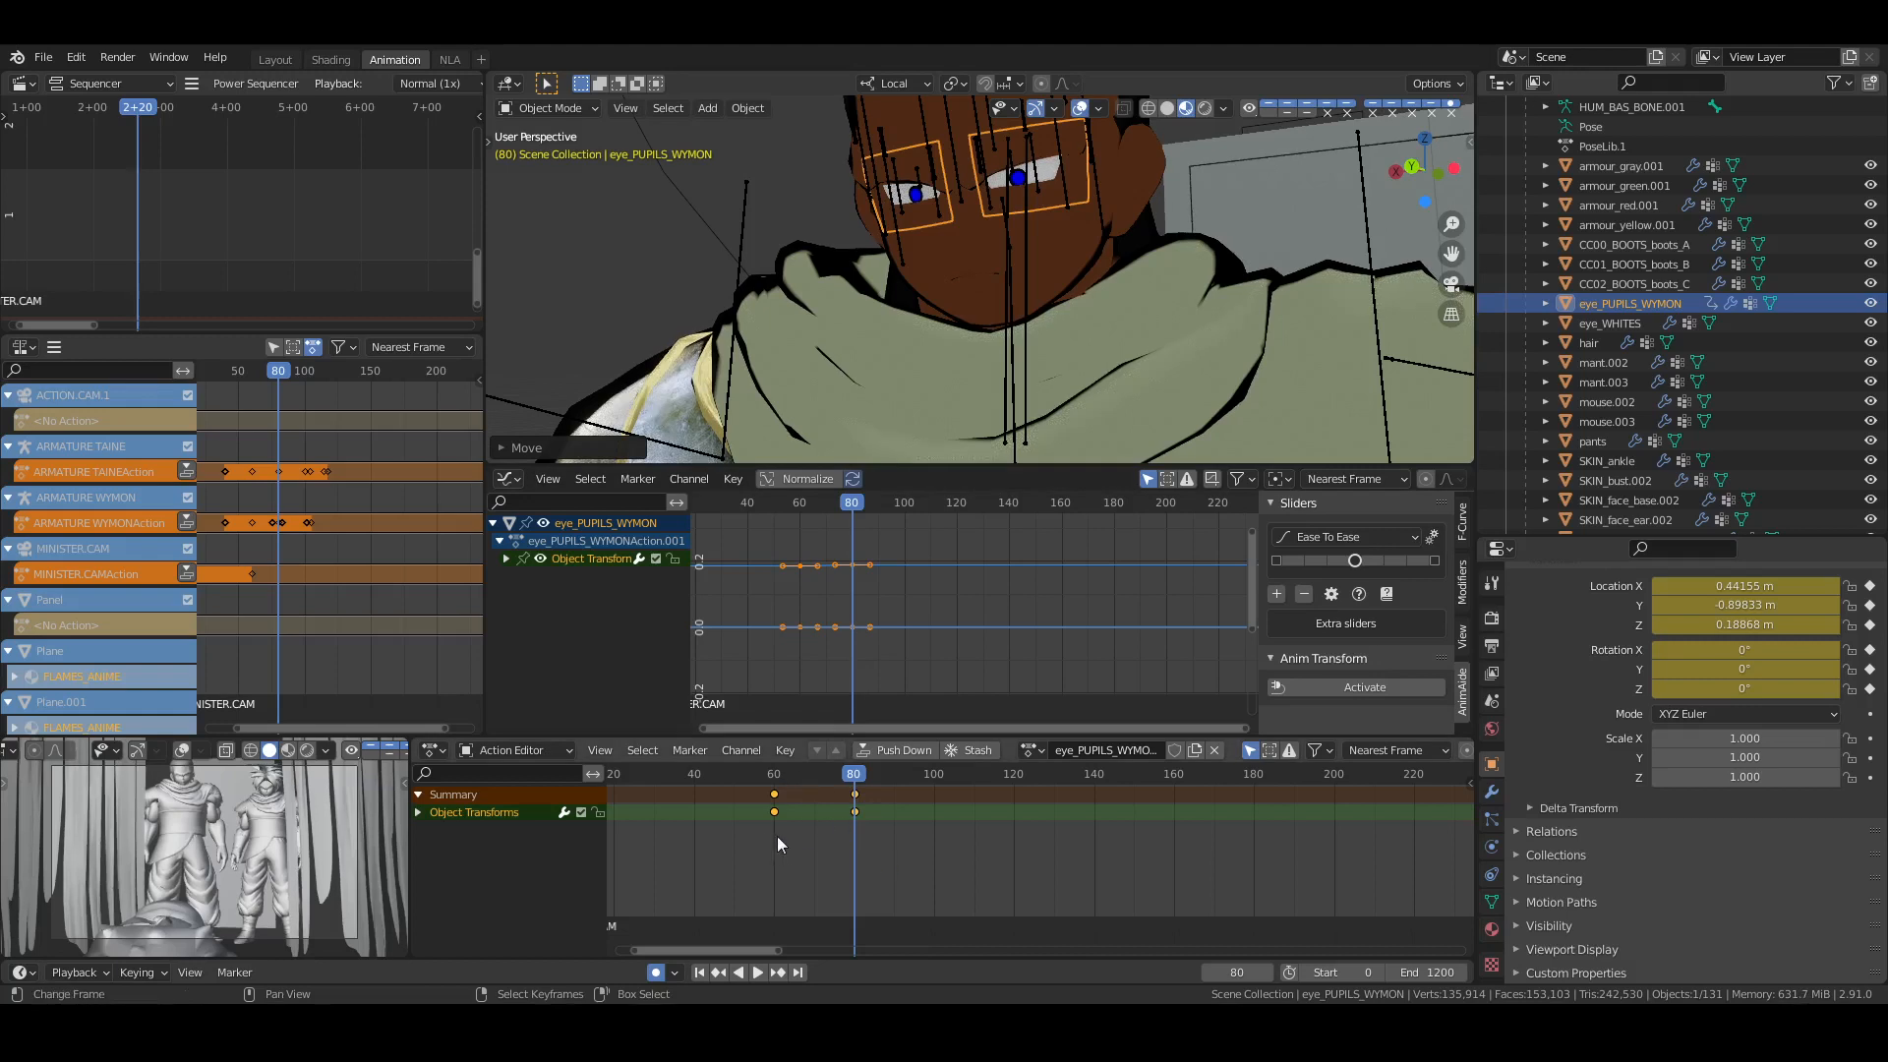
Play back Wymon's pupil motion, save the file, and stop at frame 70 with nothing selected
key("space")
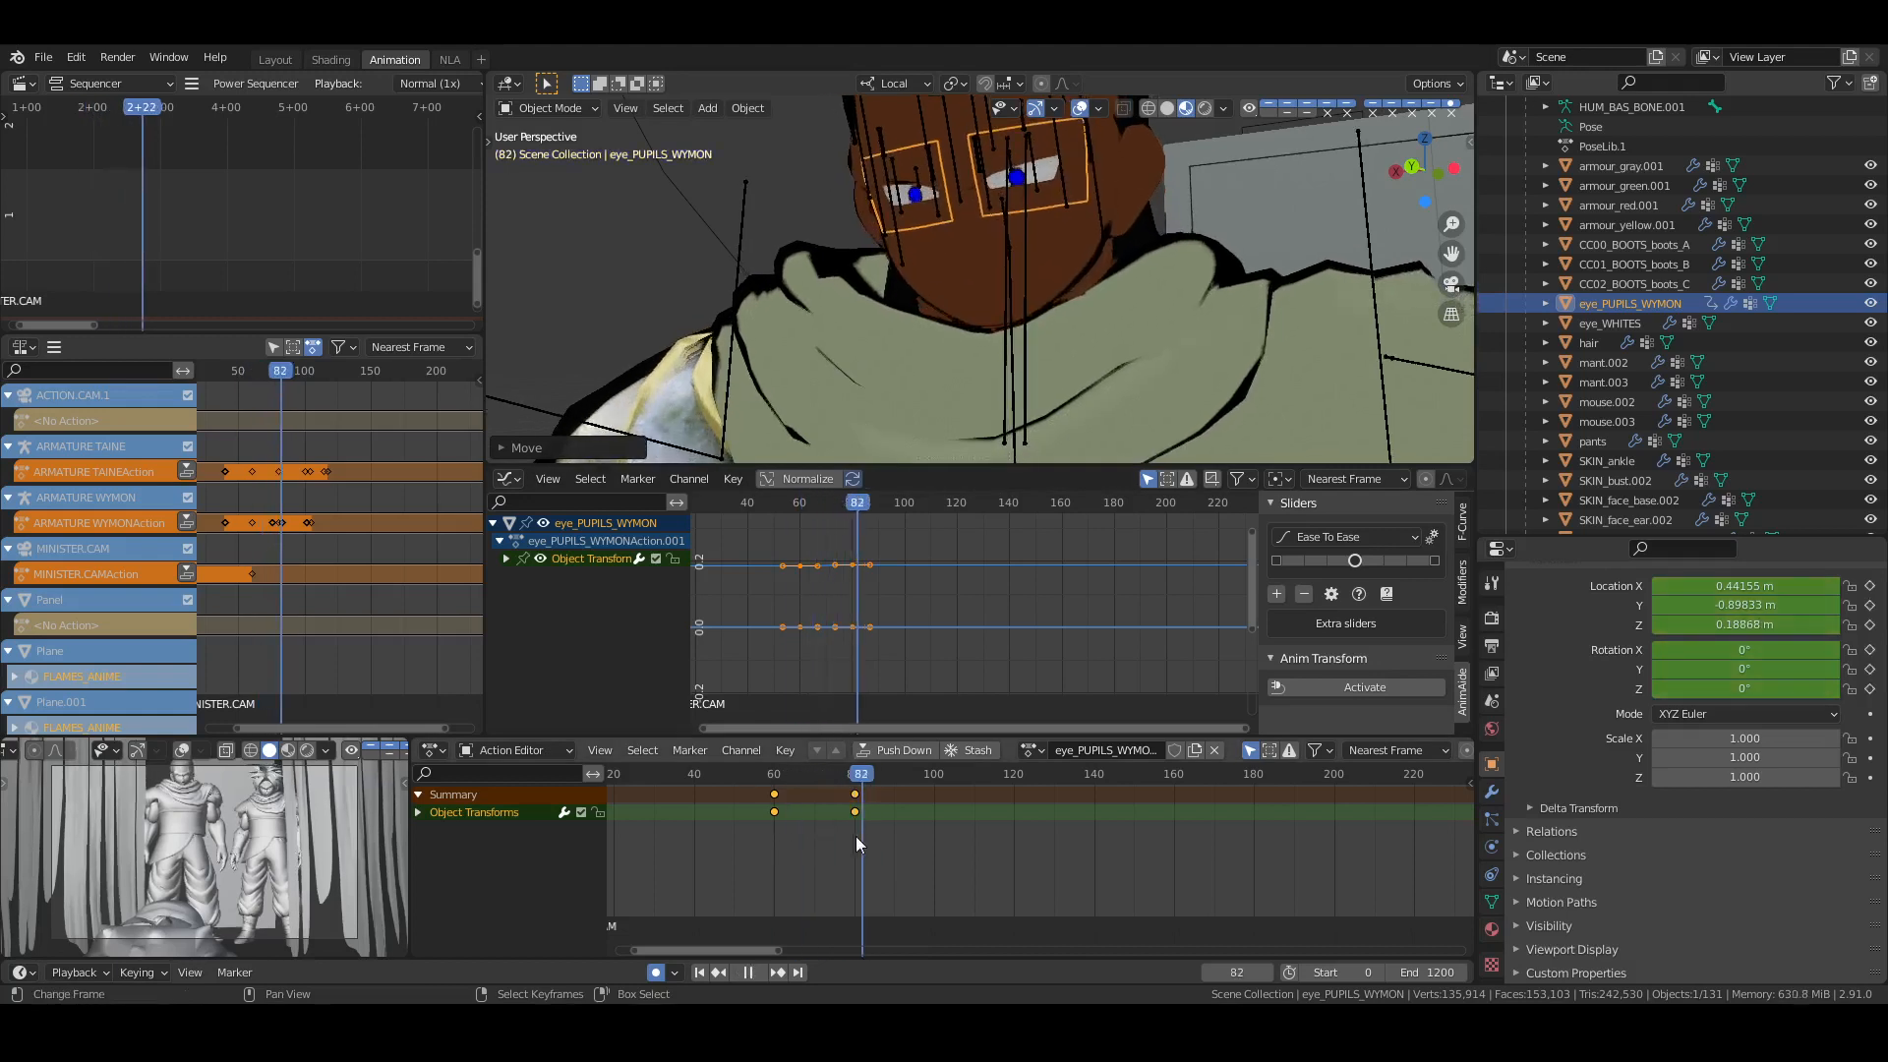
key("ctrl+s")
left_click(814, 822)
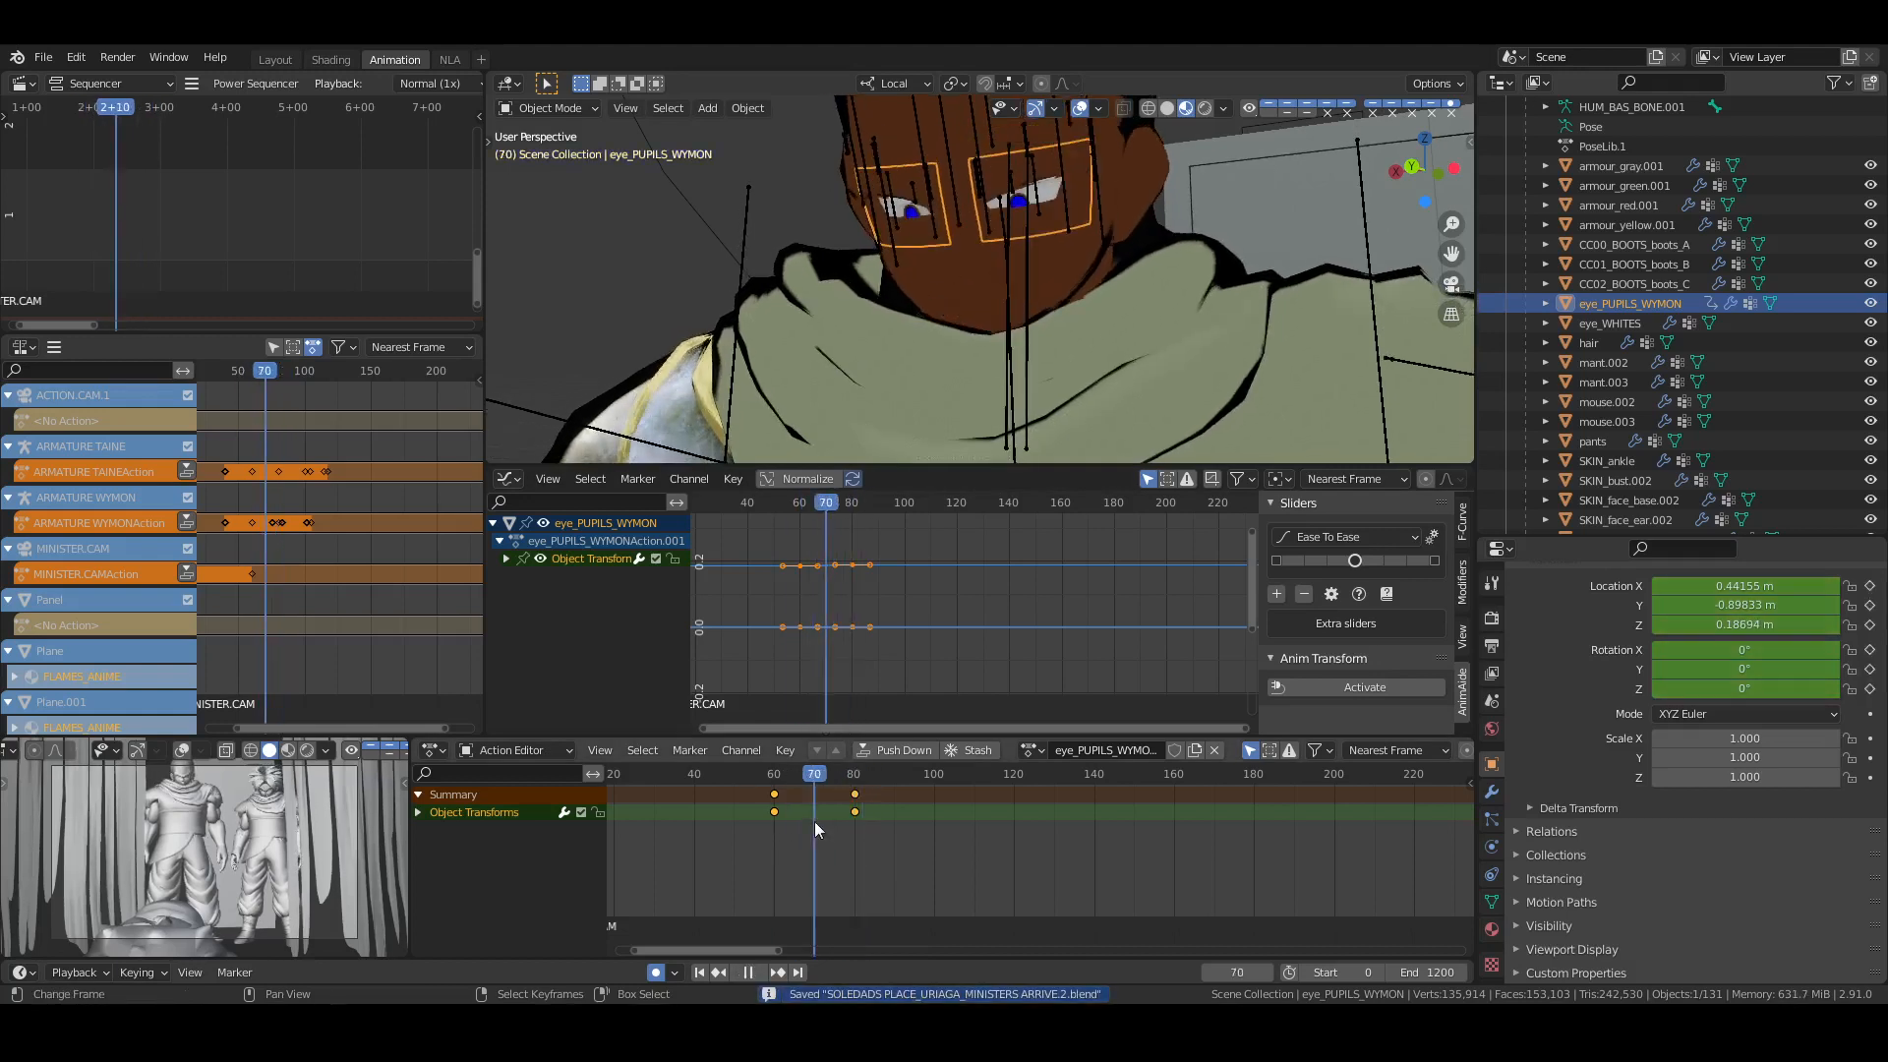
key("space")
key("alt+a")
Collapse the WYMON collection, expand TAINE_CAPTAIN_MINISTER, select eye_PUPILS_TAINE, and focus on Taine's eyes from the front
scroll(1525, 287, "up", 2)
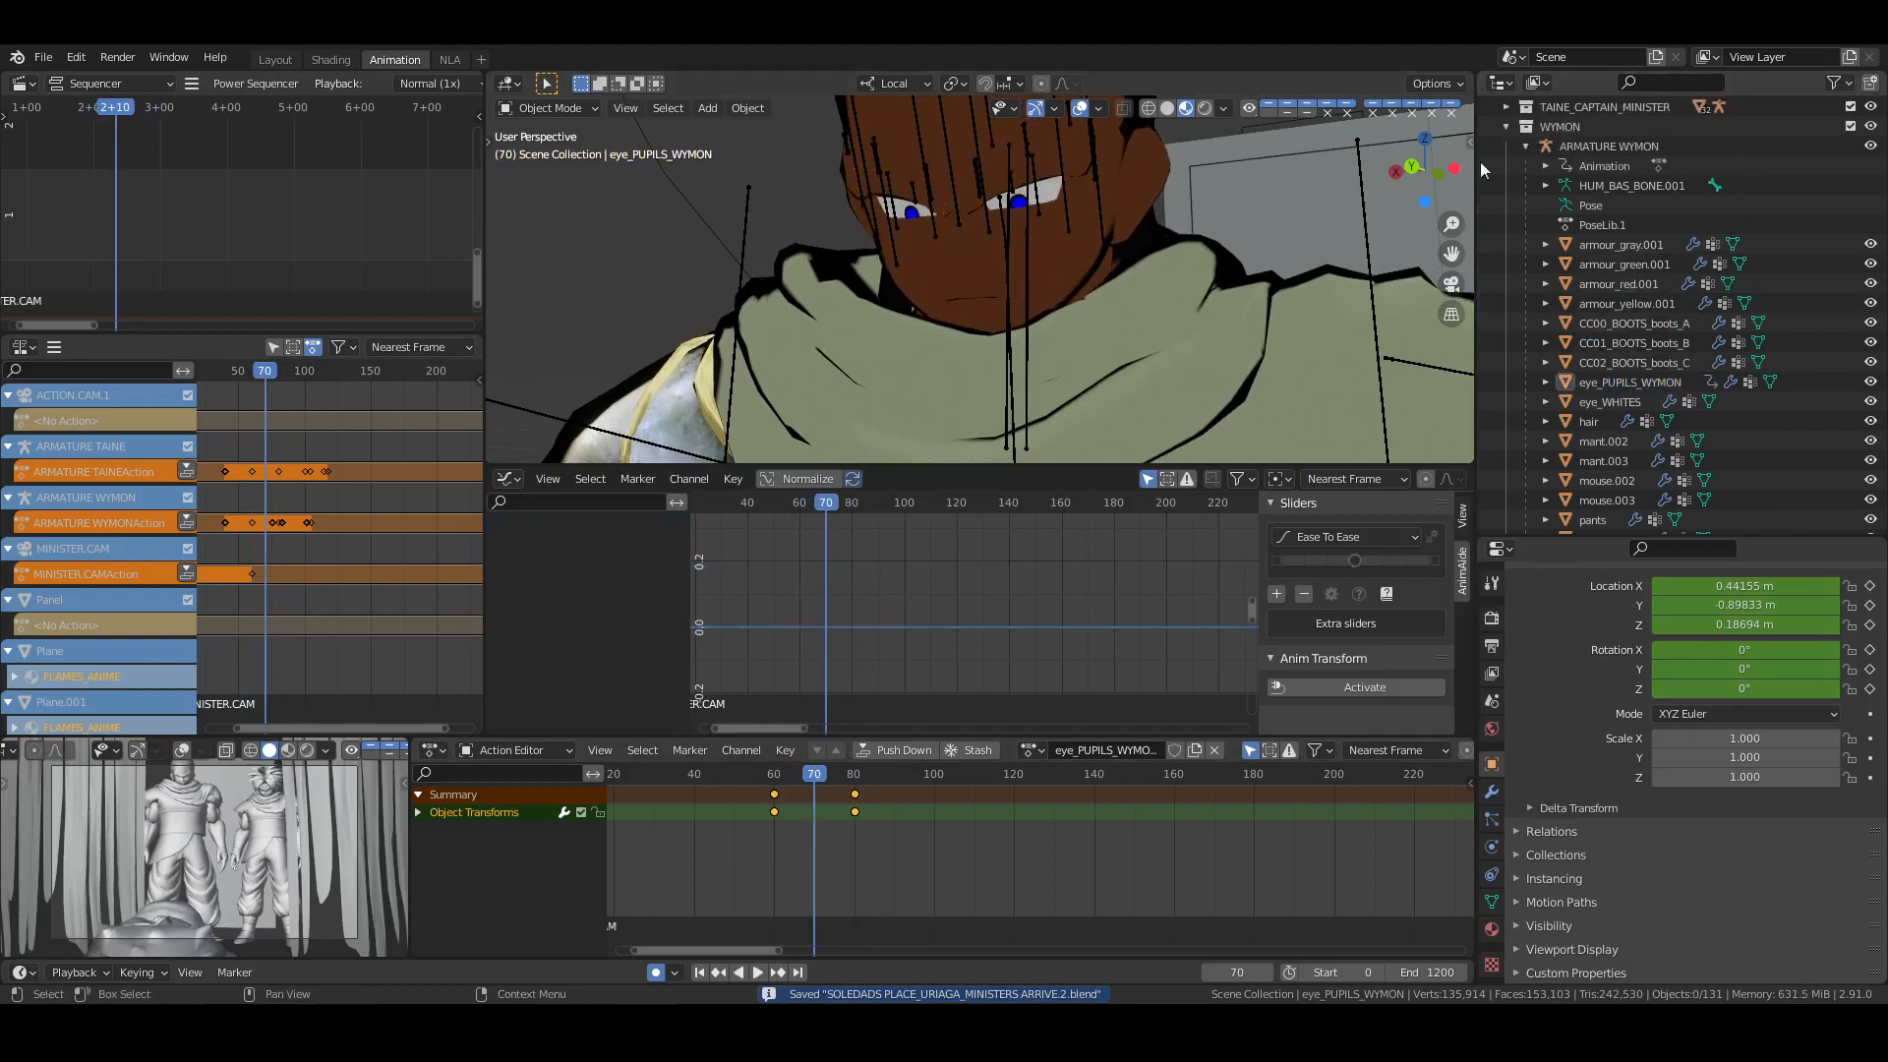
left_click(1508, 126)
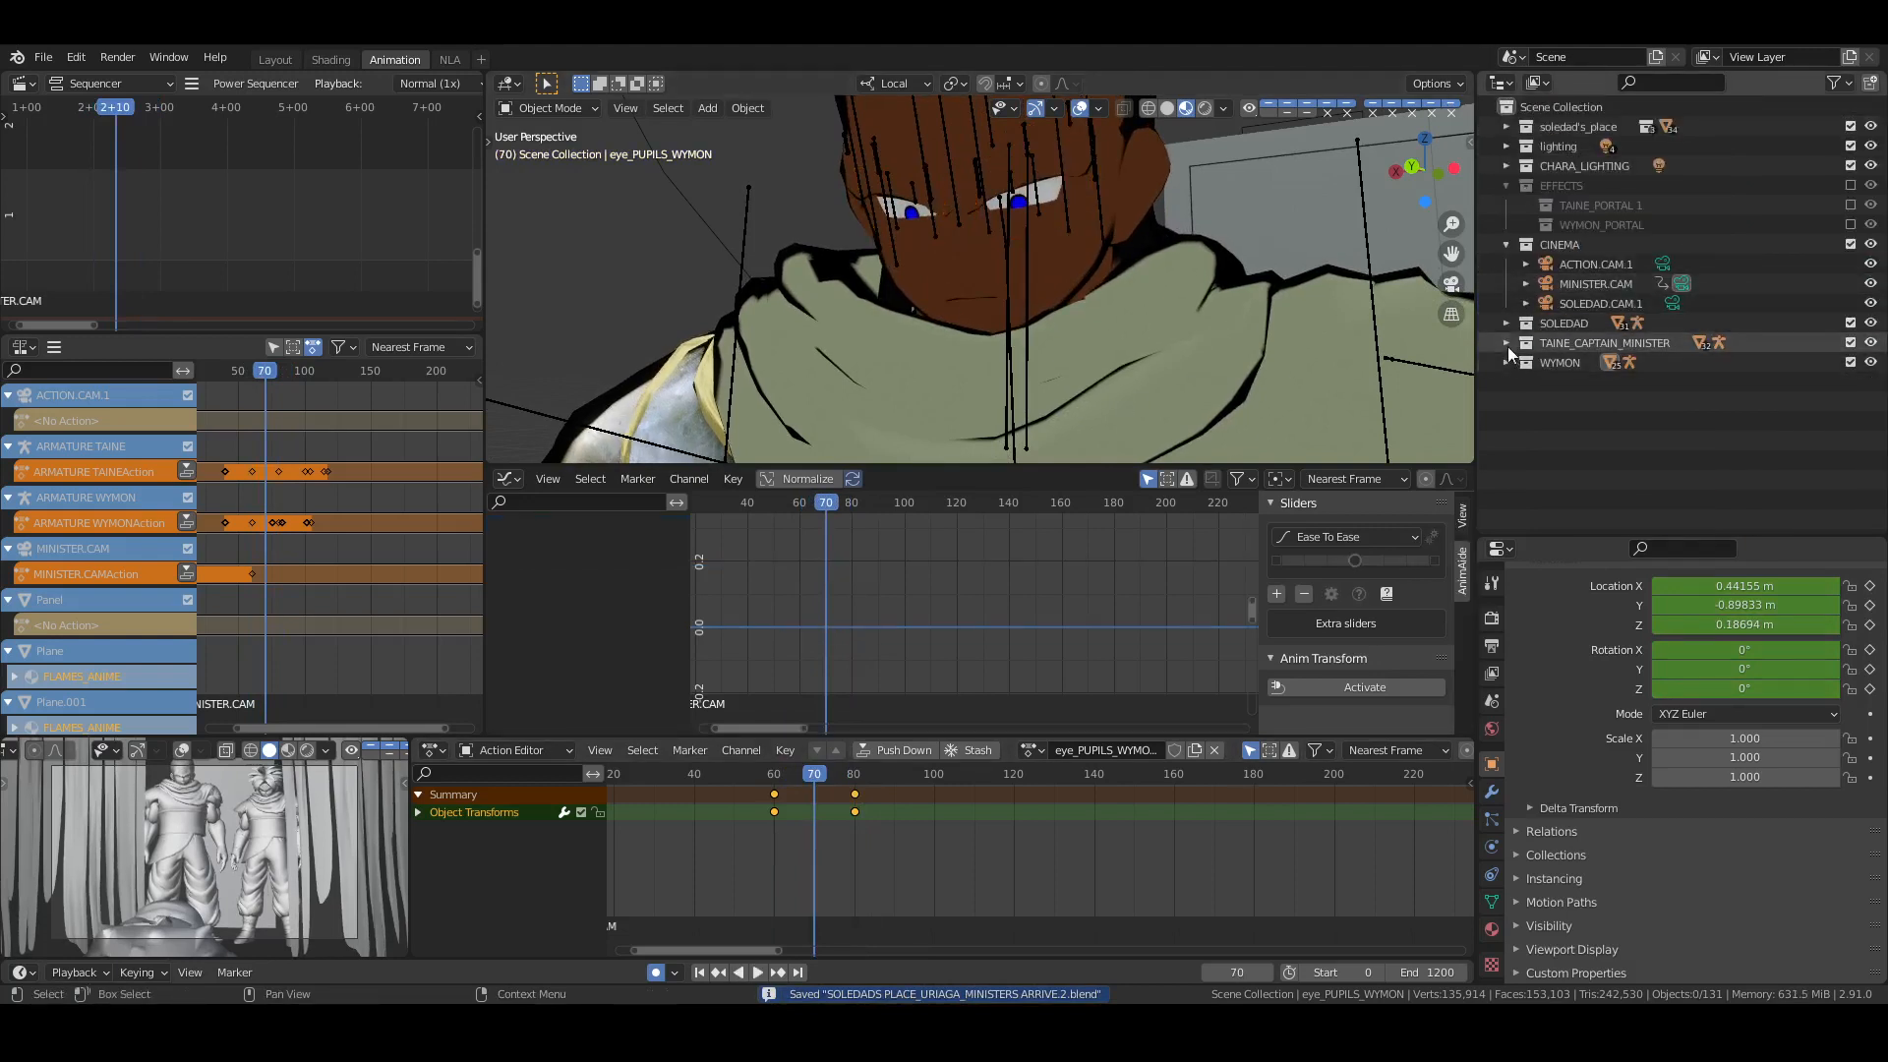
left_click(1507, 344)
scroll(1579, 376, "down", 8)
left_click(1608, 350)
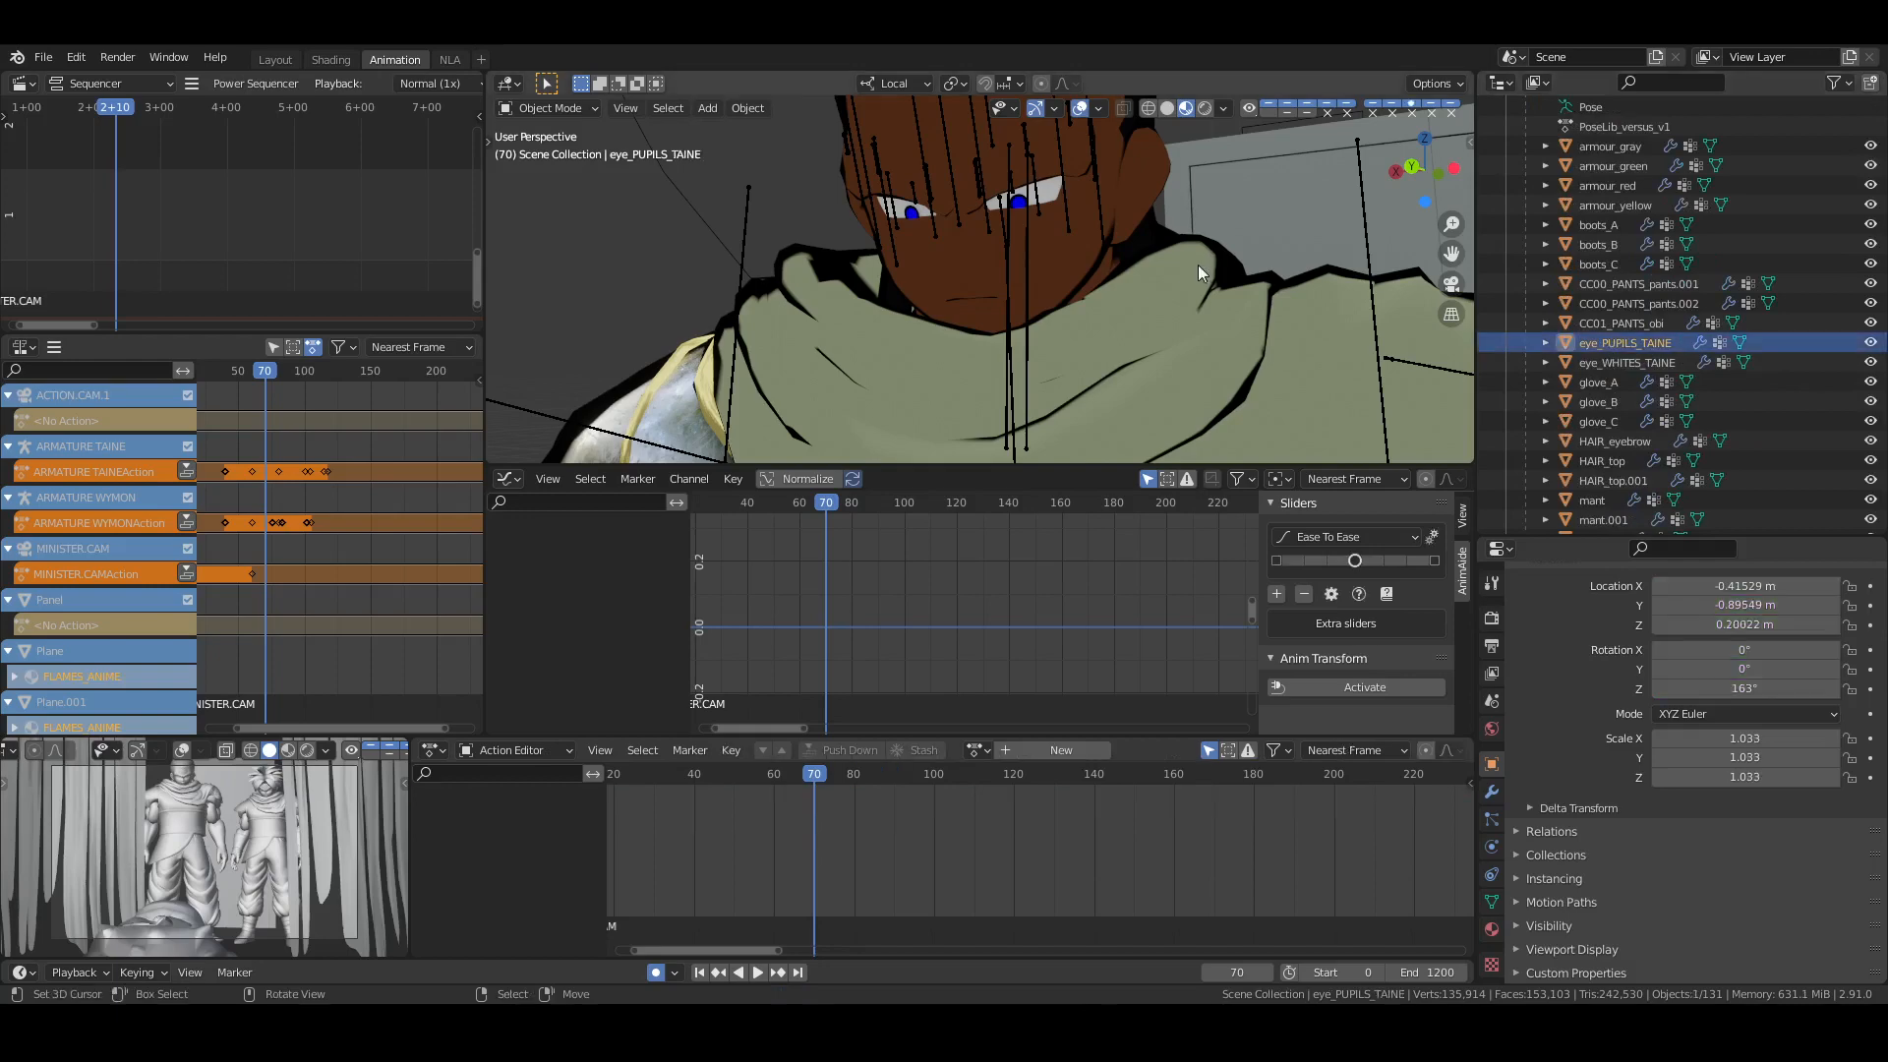
key("KP_Decimal")
middle_click_drag(986, 332, 1072, 319)
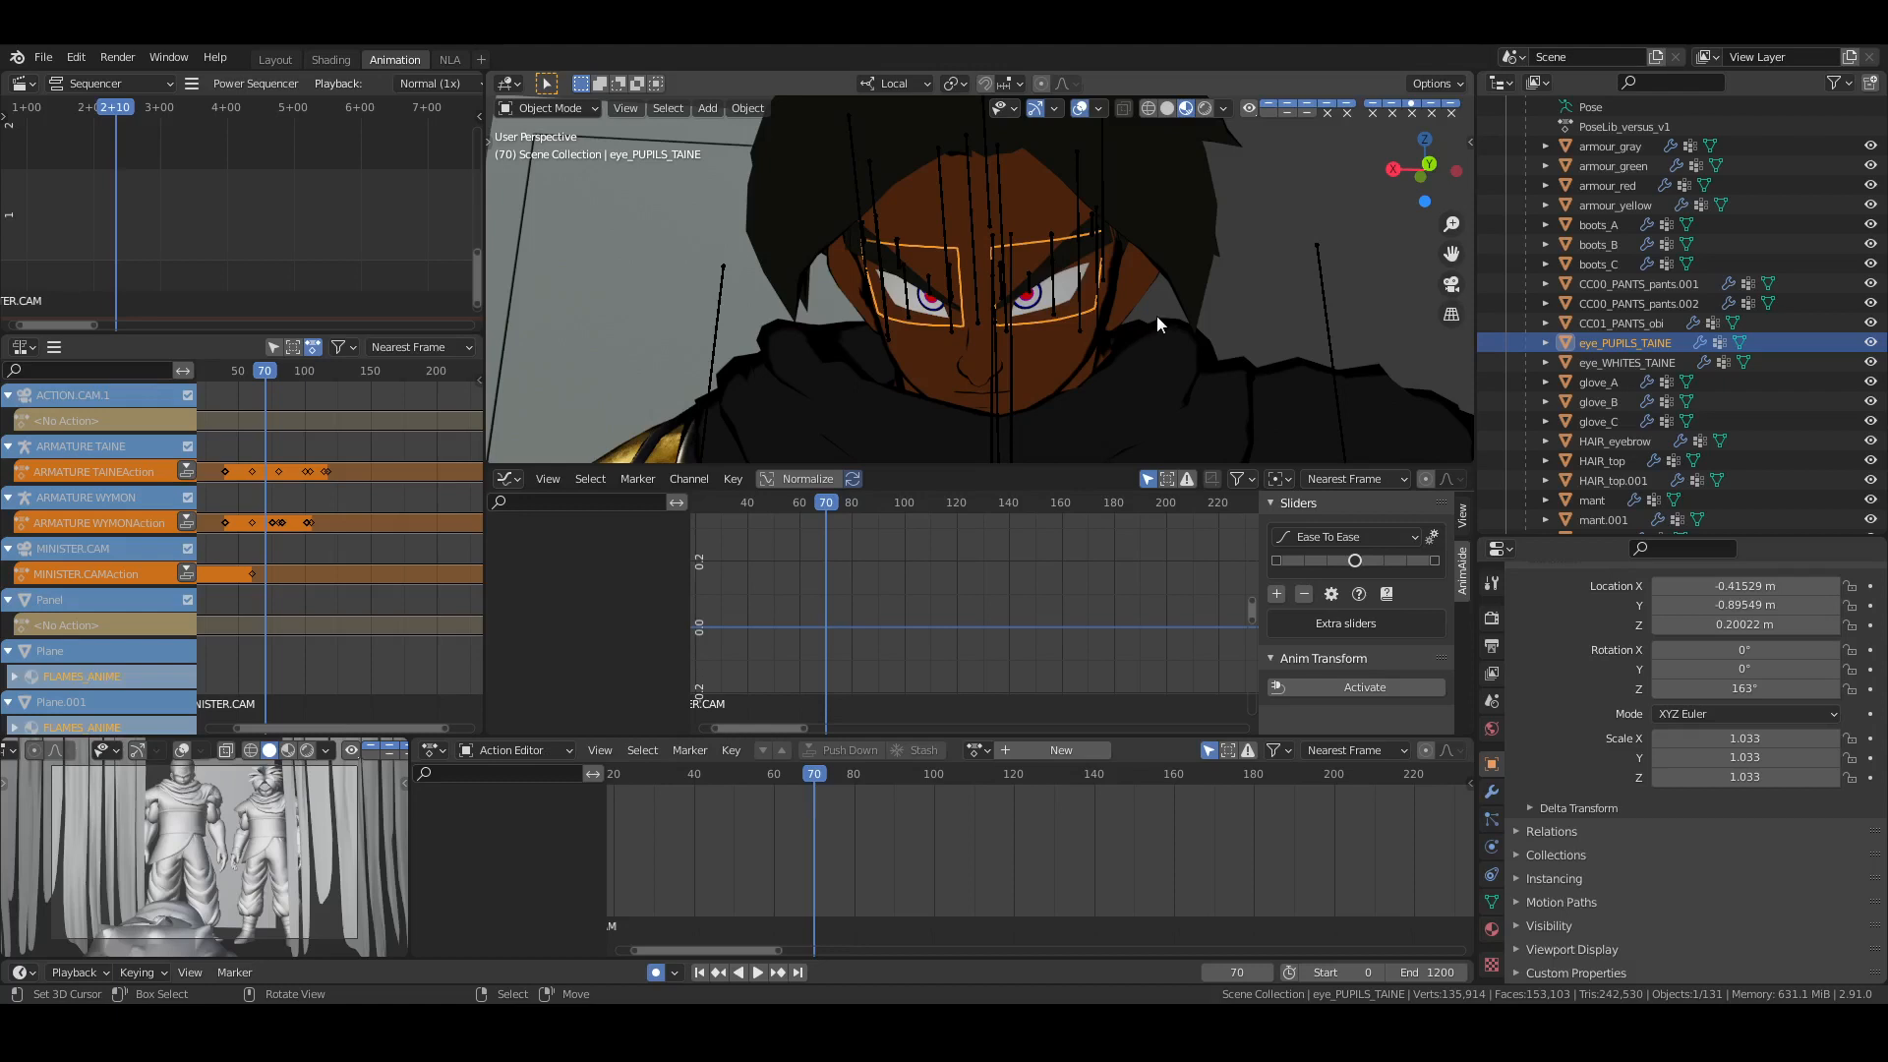
Apply the rotation of Taine's pupils and save the file
key("ctrl+a")
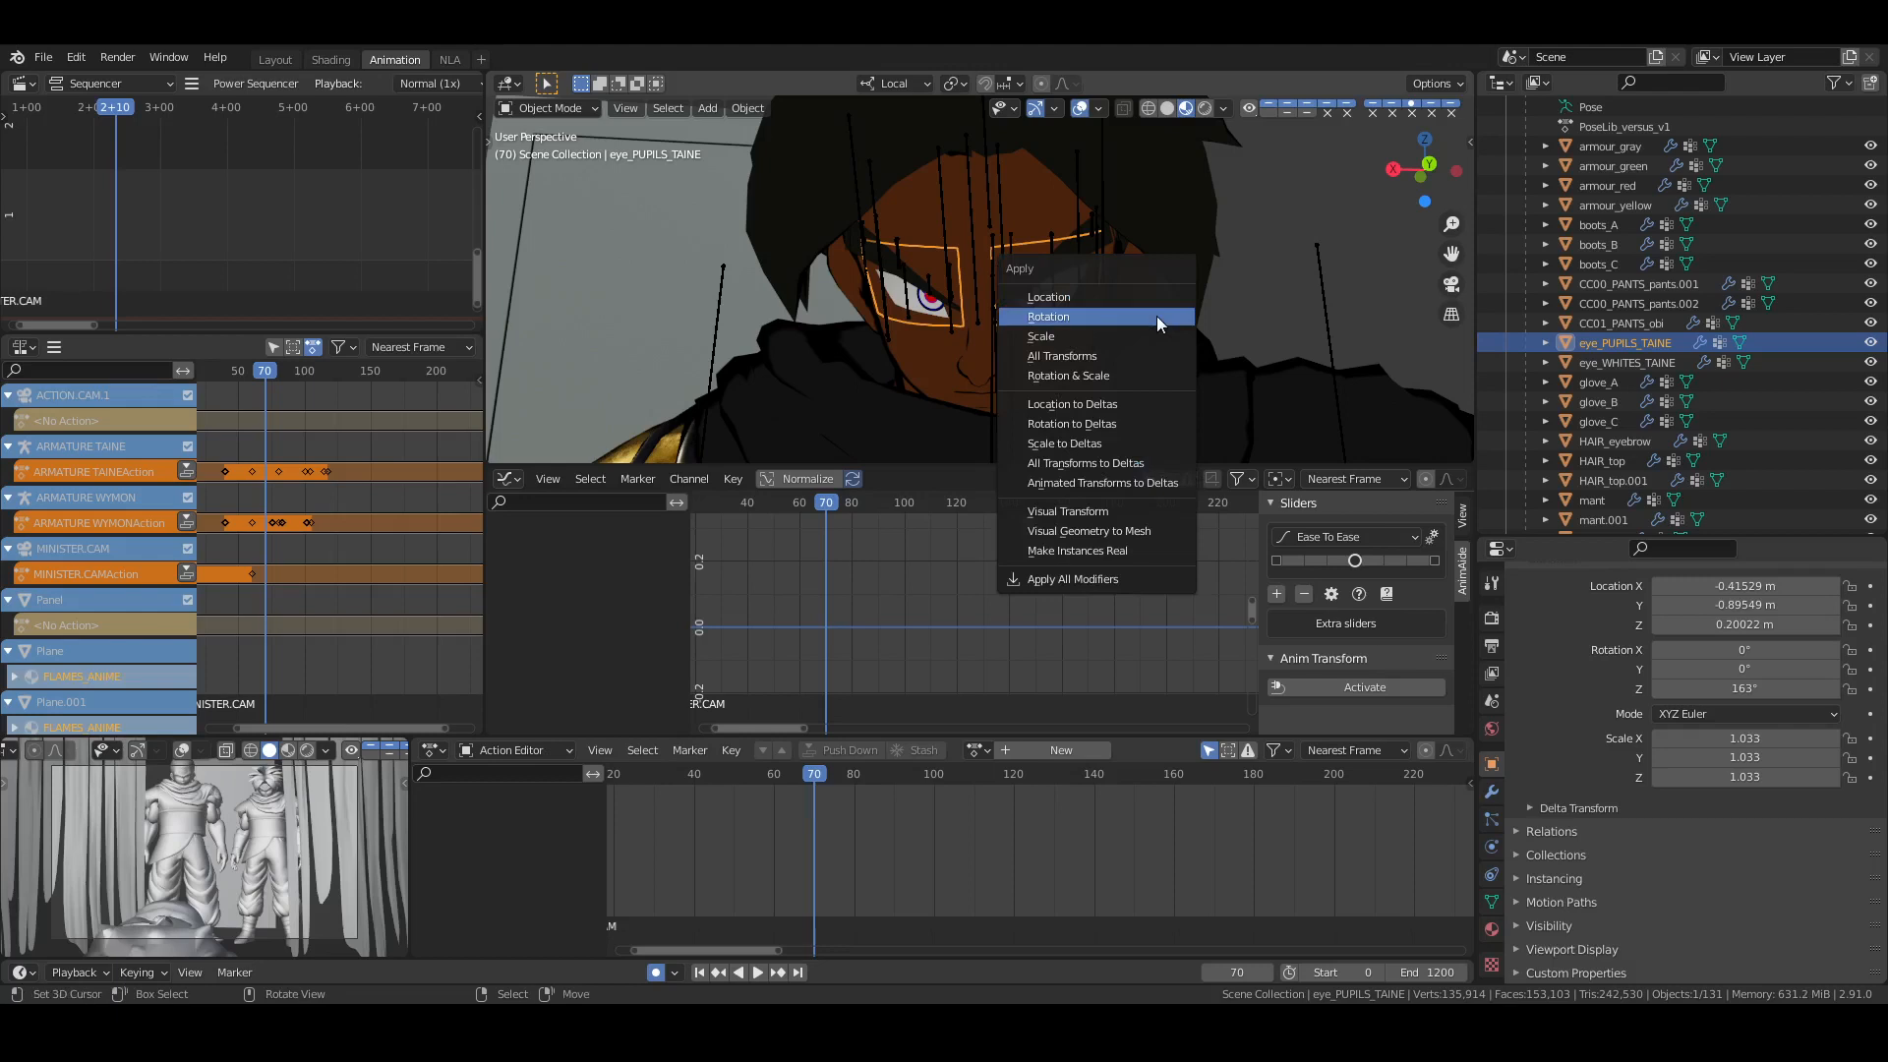
left_click(1156, 316)
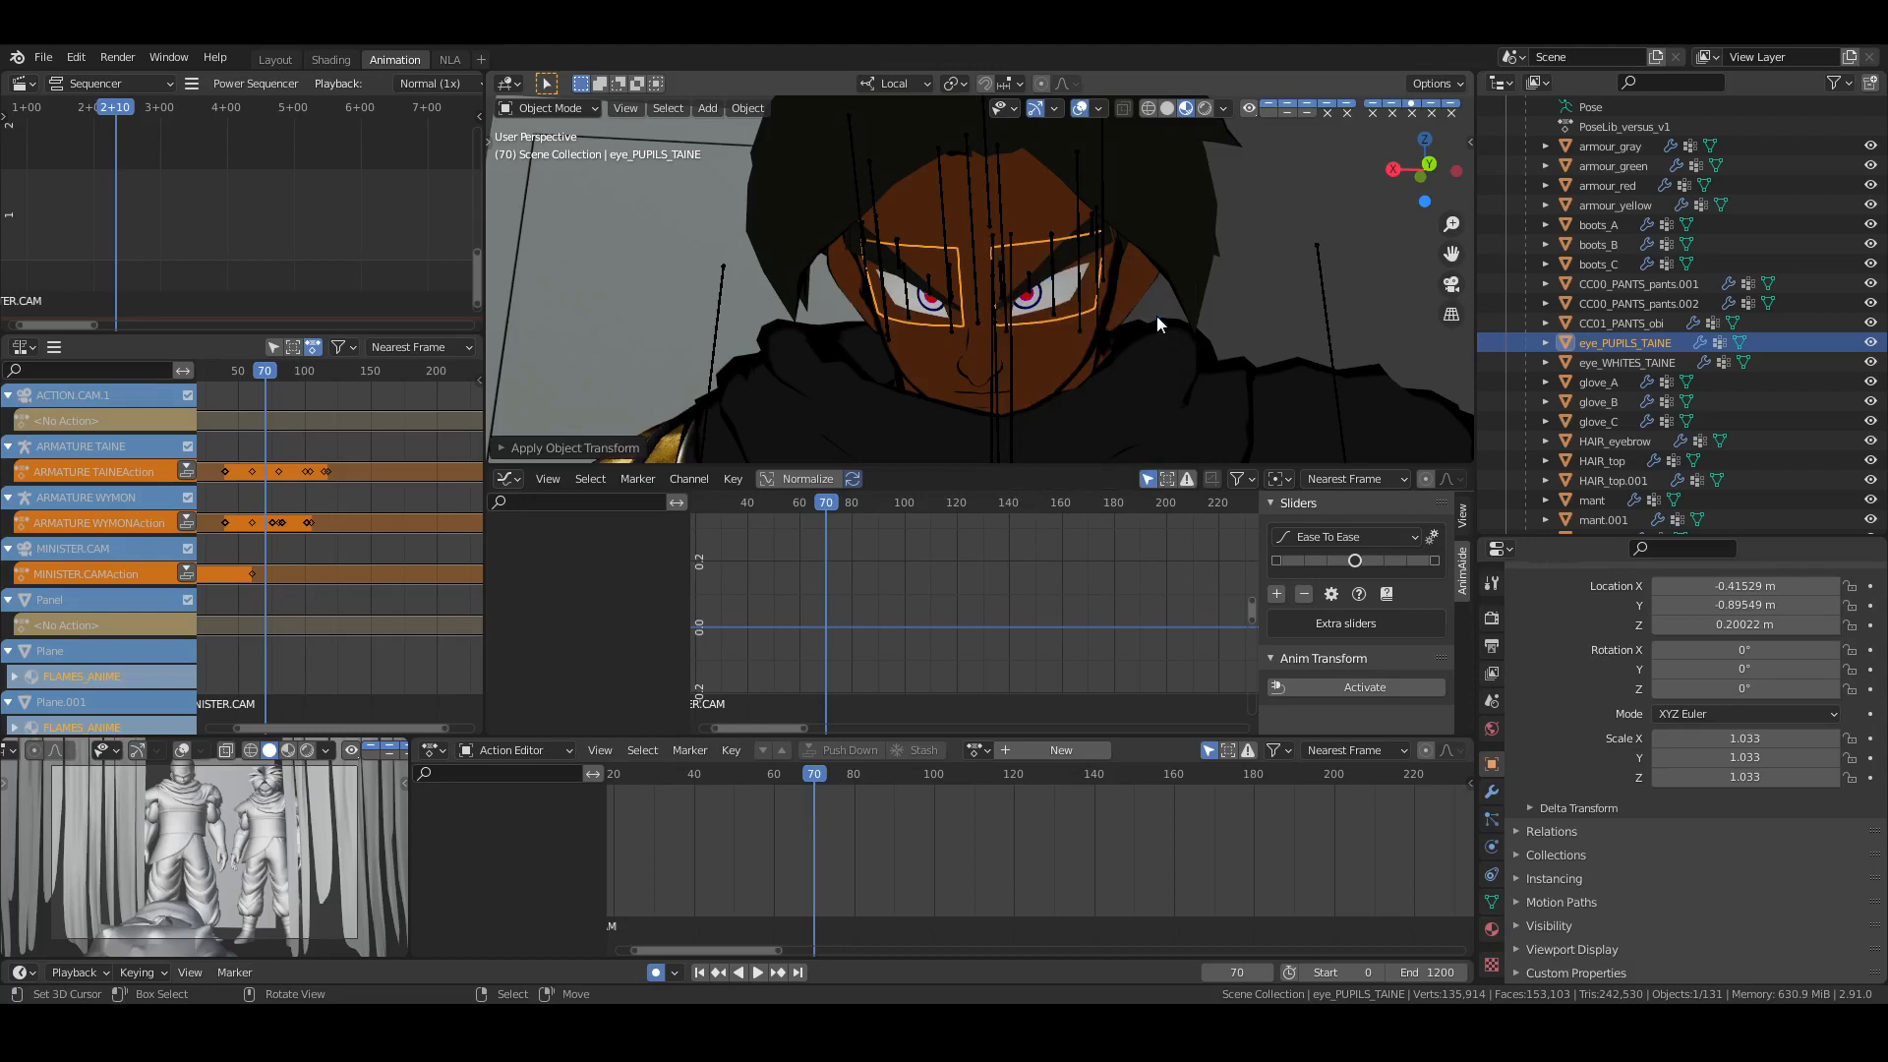
key("ctrl+s")
Open Taine's character file from the TAINE-CAPTAIN_MINISTERS folder in the VERSUS characters directory
left_click(44, 57)
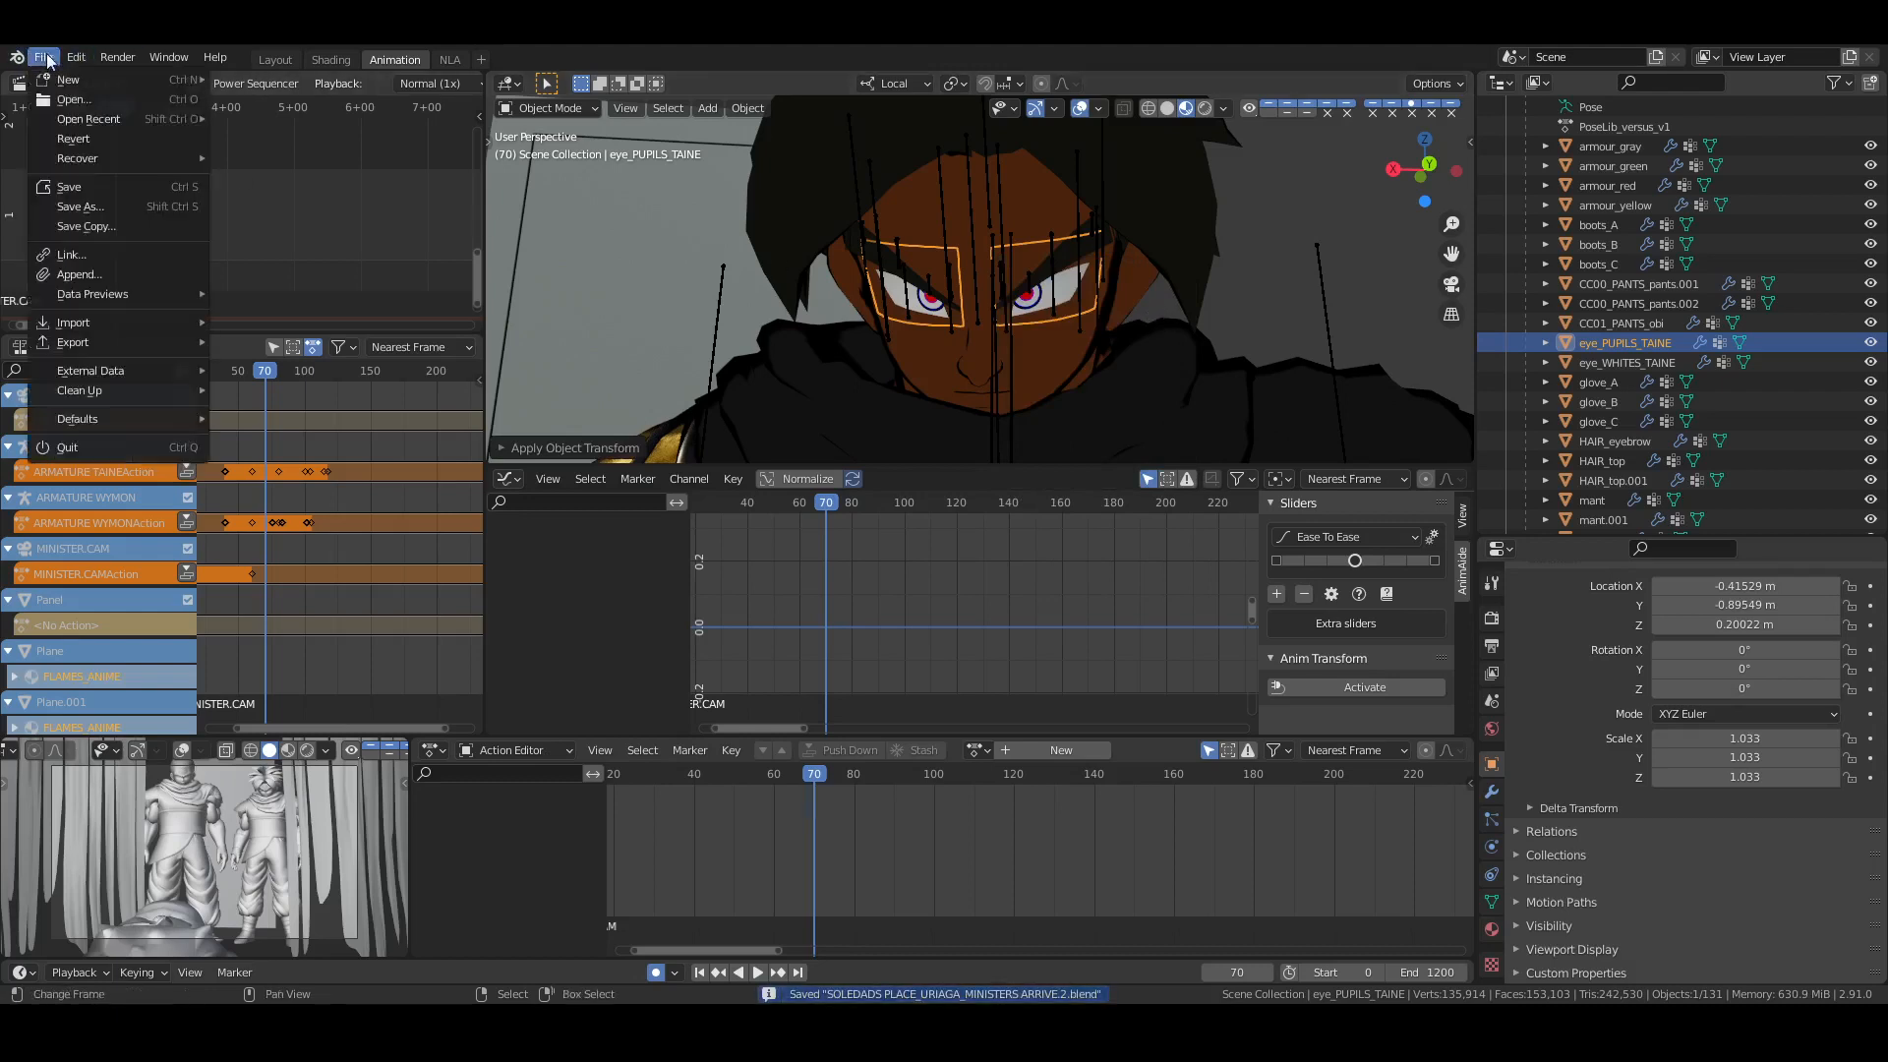
left_click(68, 100)
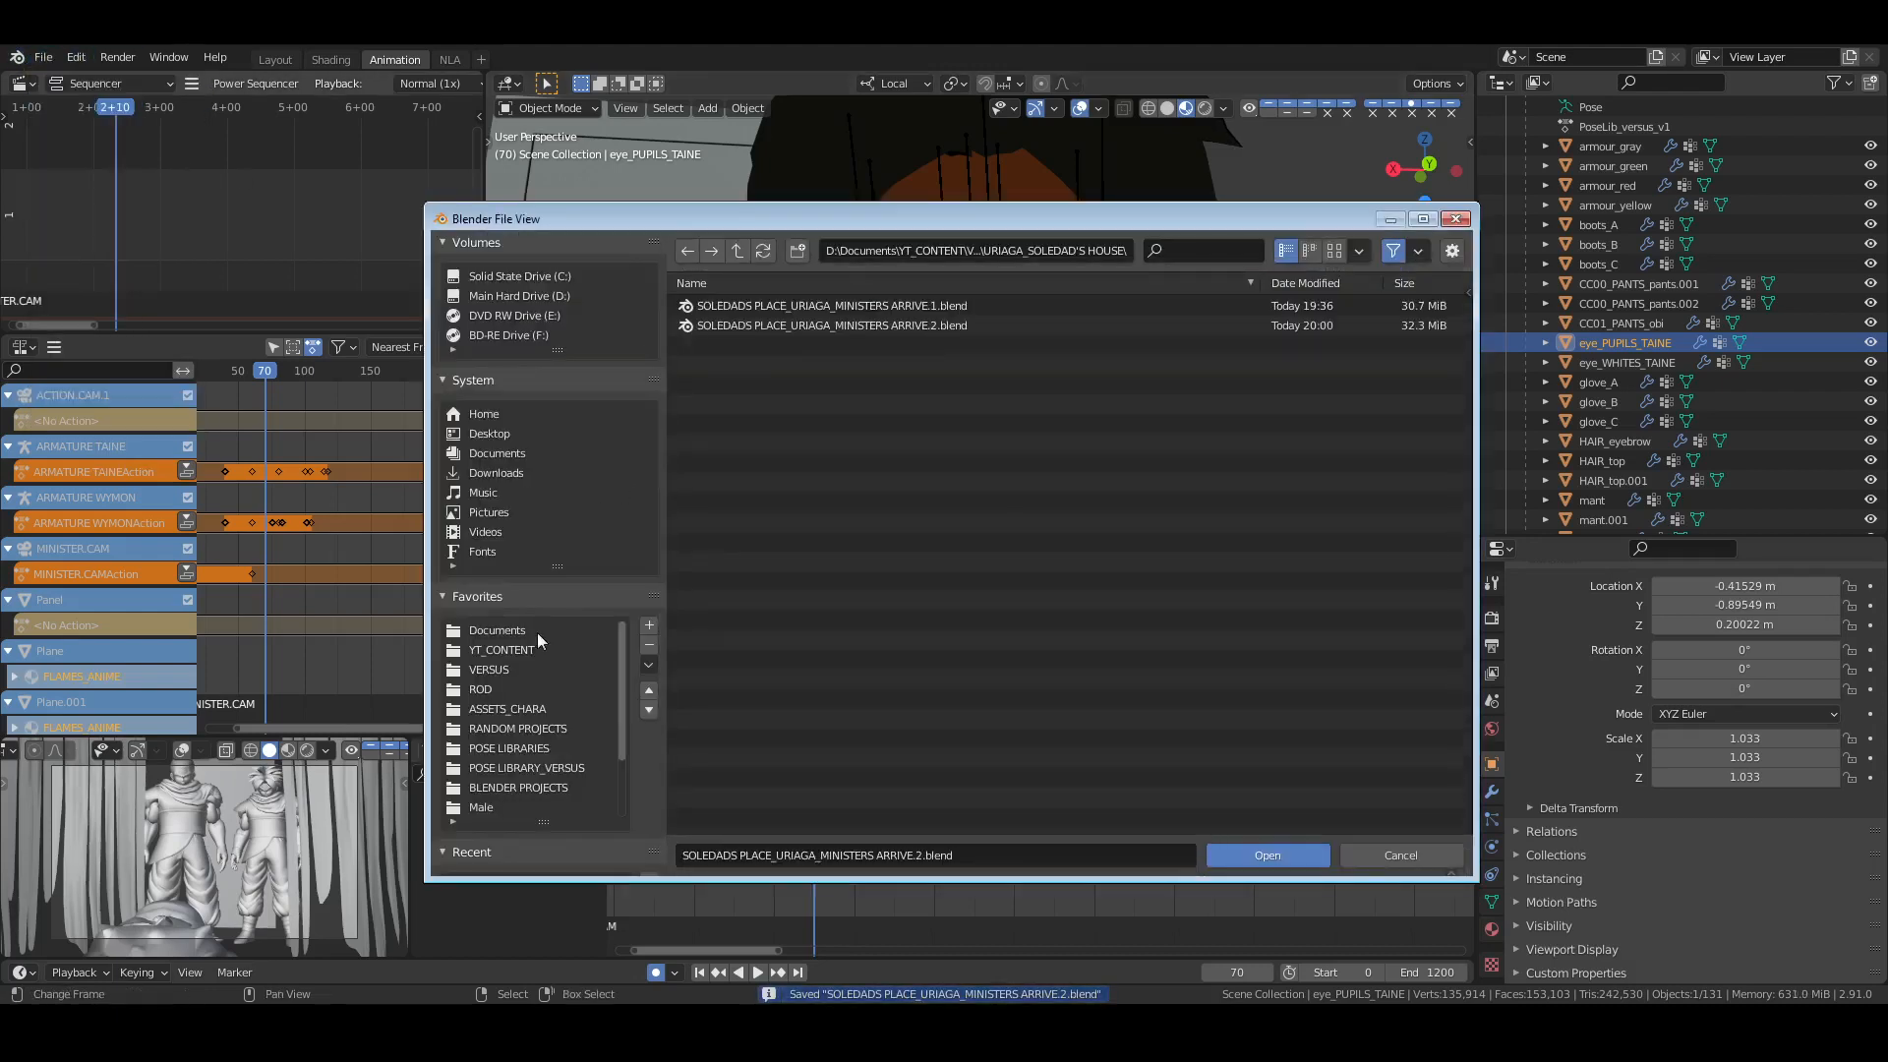
left_click(492, 670)
double_click(723, 369)
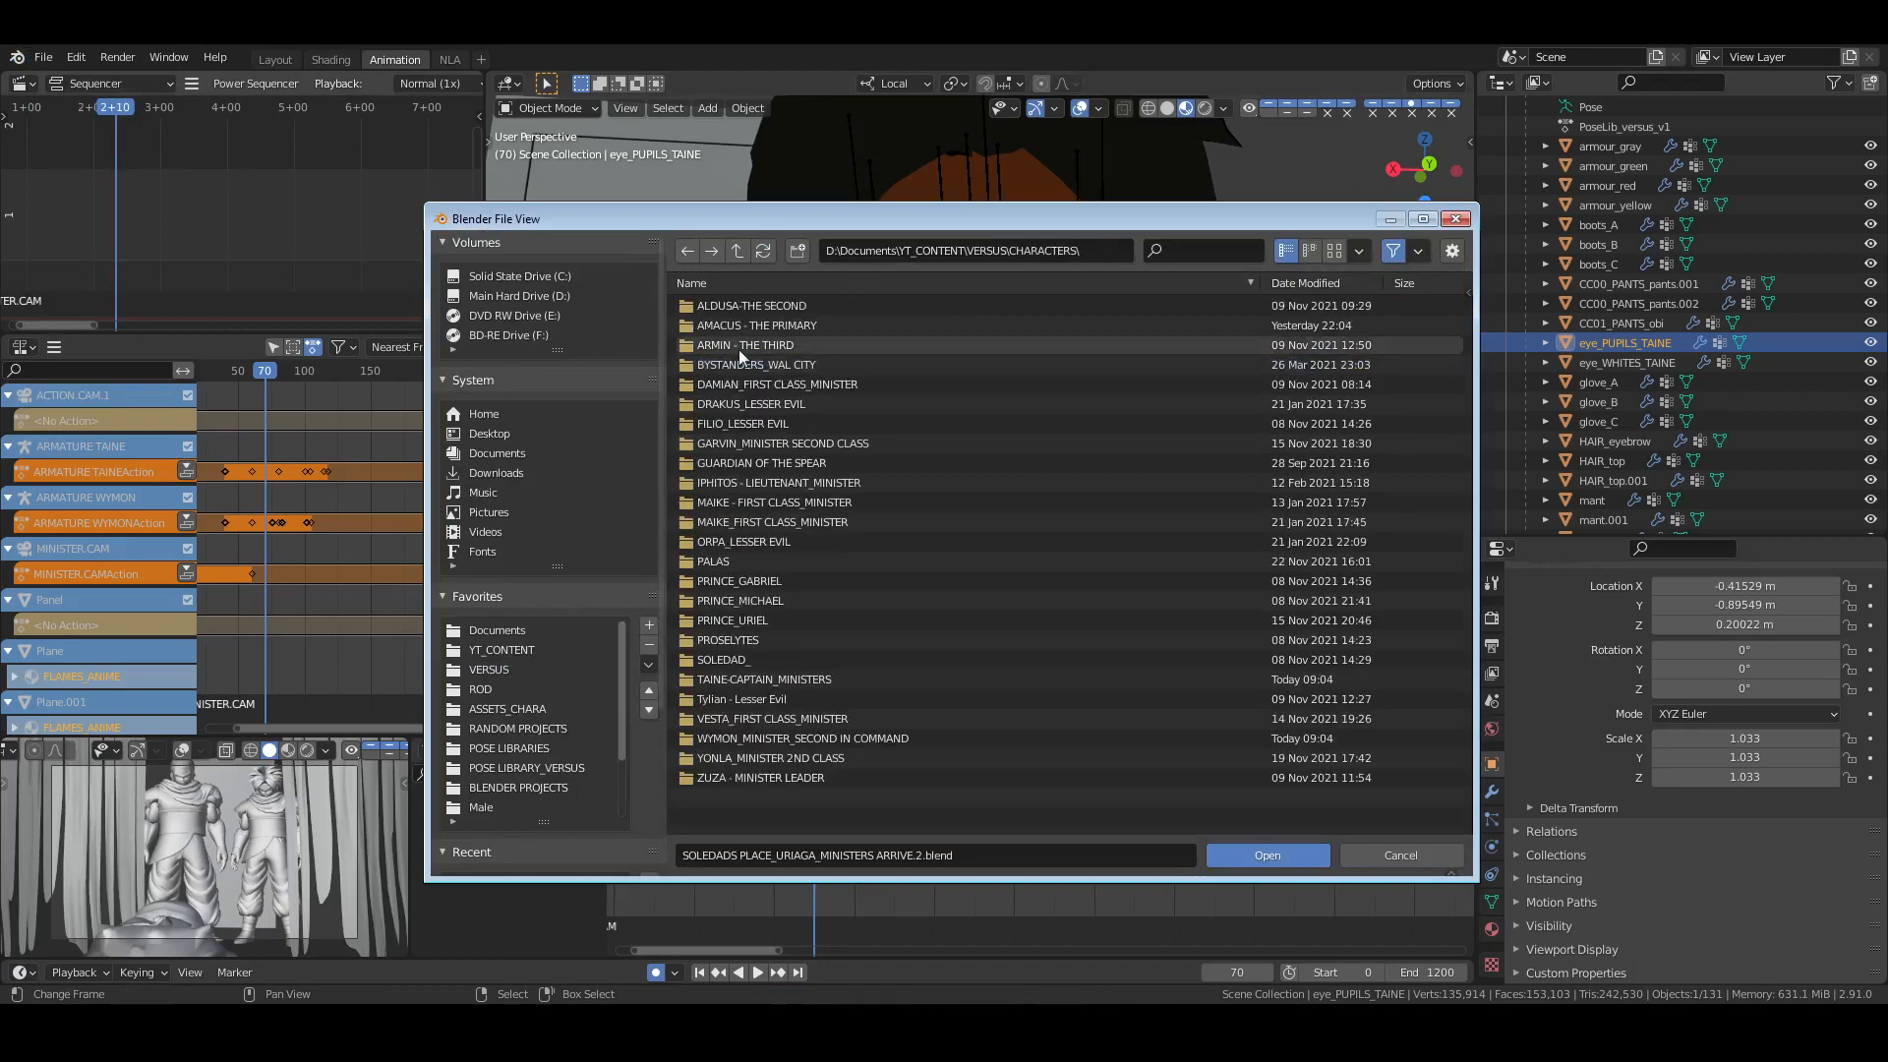
double_click(739, 680)
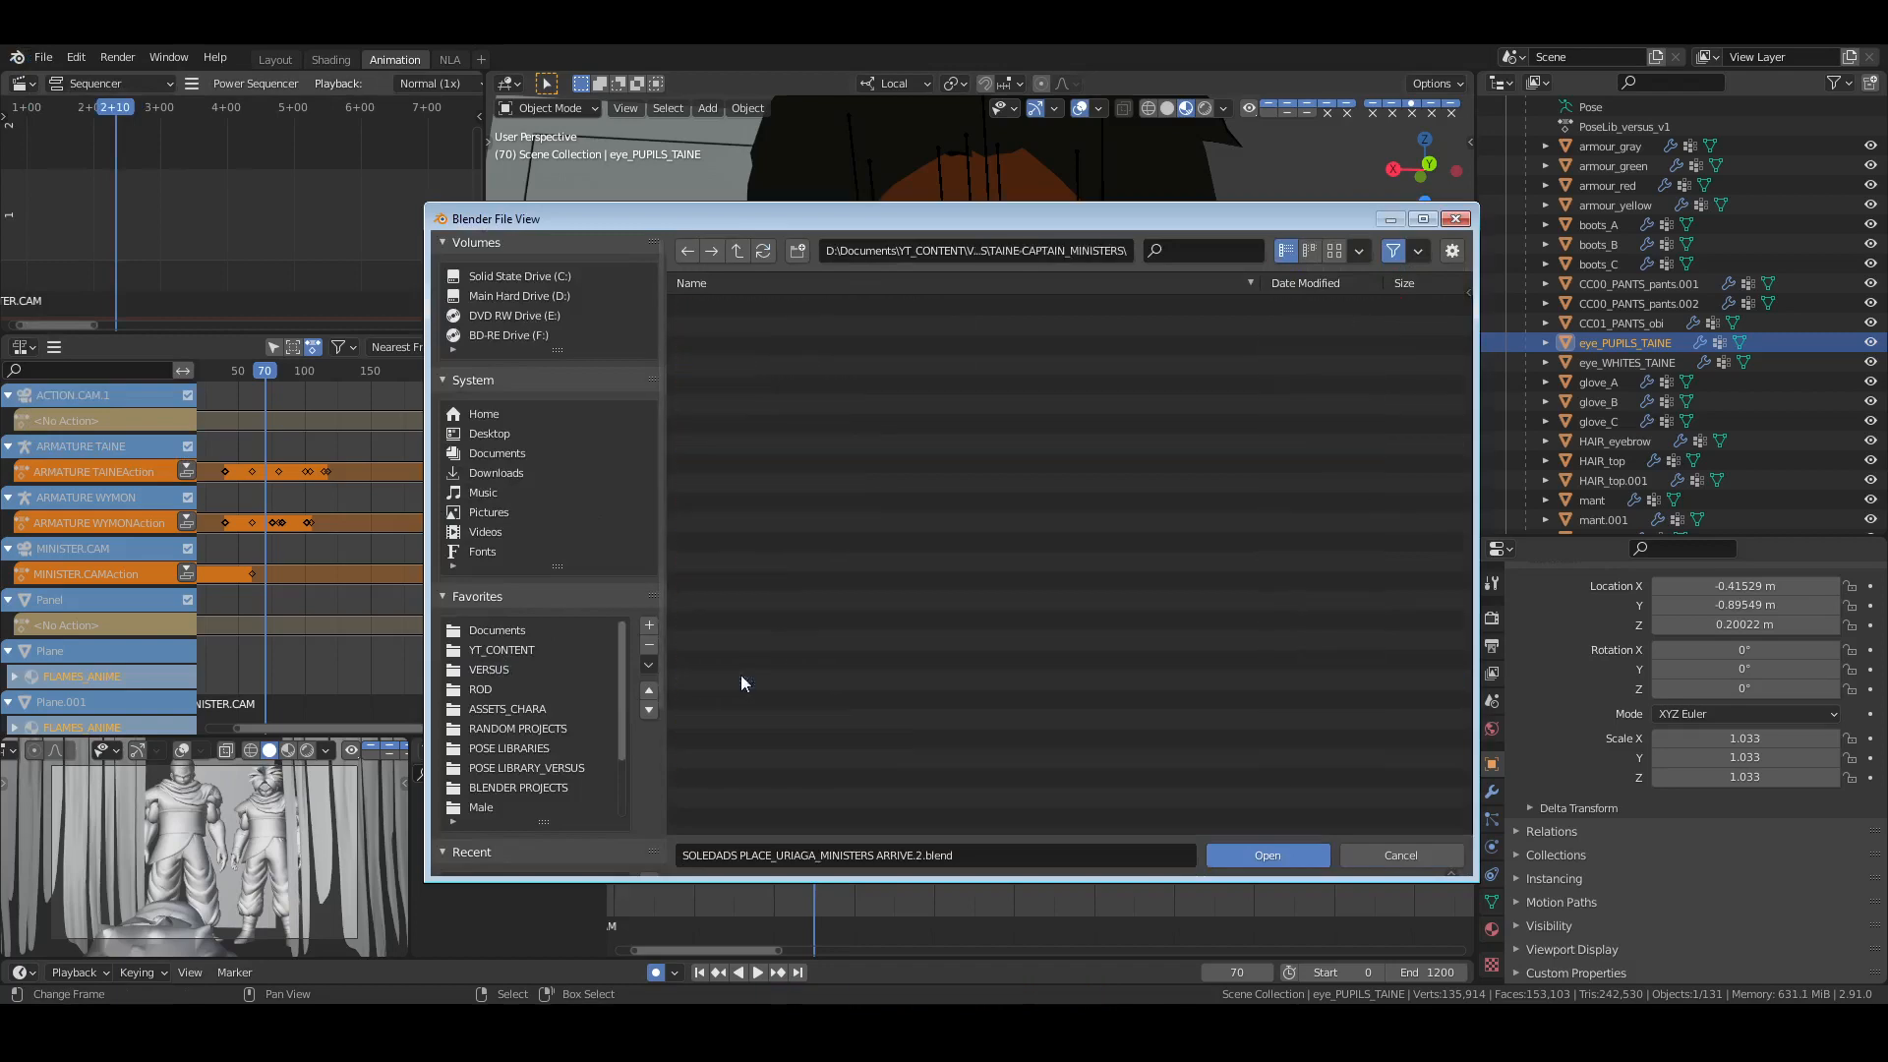
left_click(751, 303)
left_click(1278, 855)
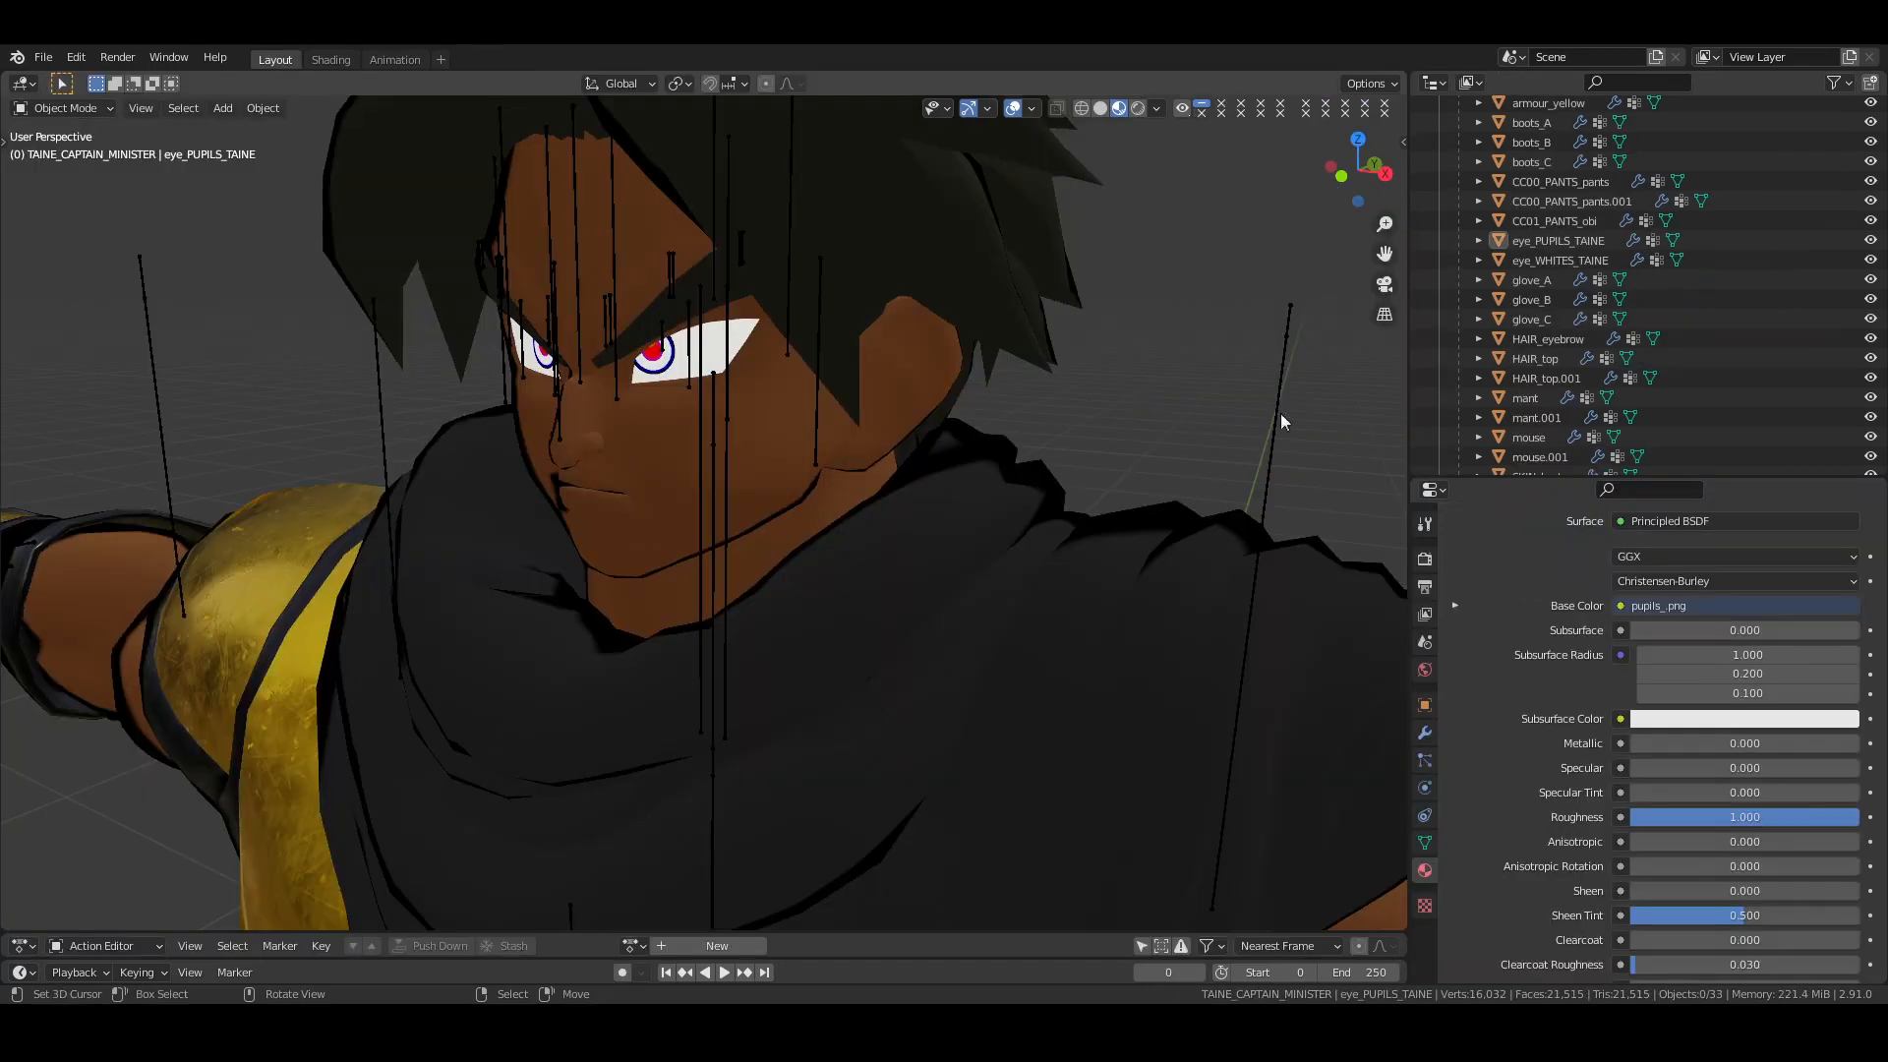
Select eye_PUPILS_TAINE and examine its object transform properties with Taine's face viewed from the front
left_click(1532, 241)
left_click(1425, 705)
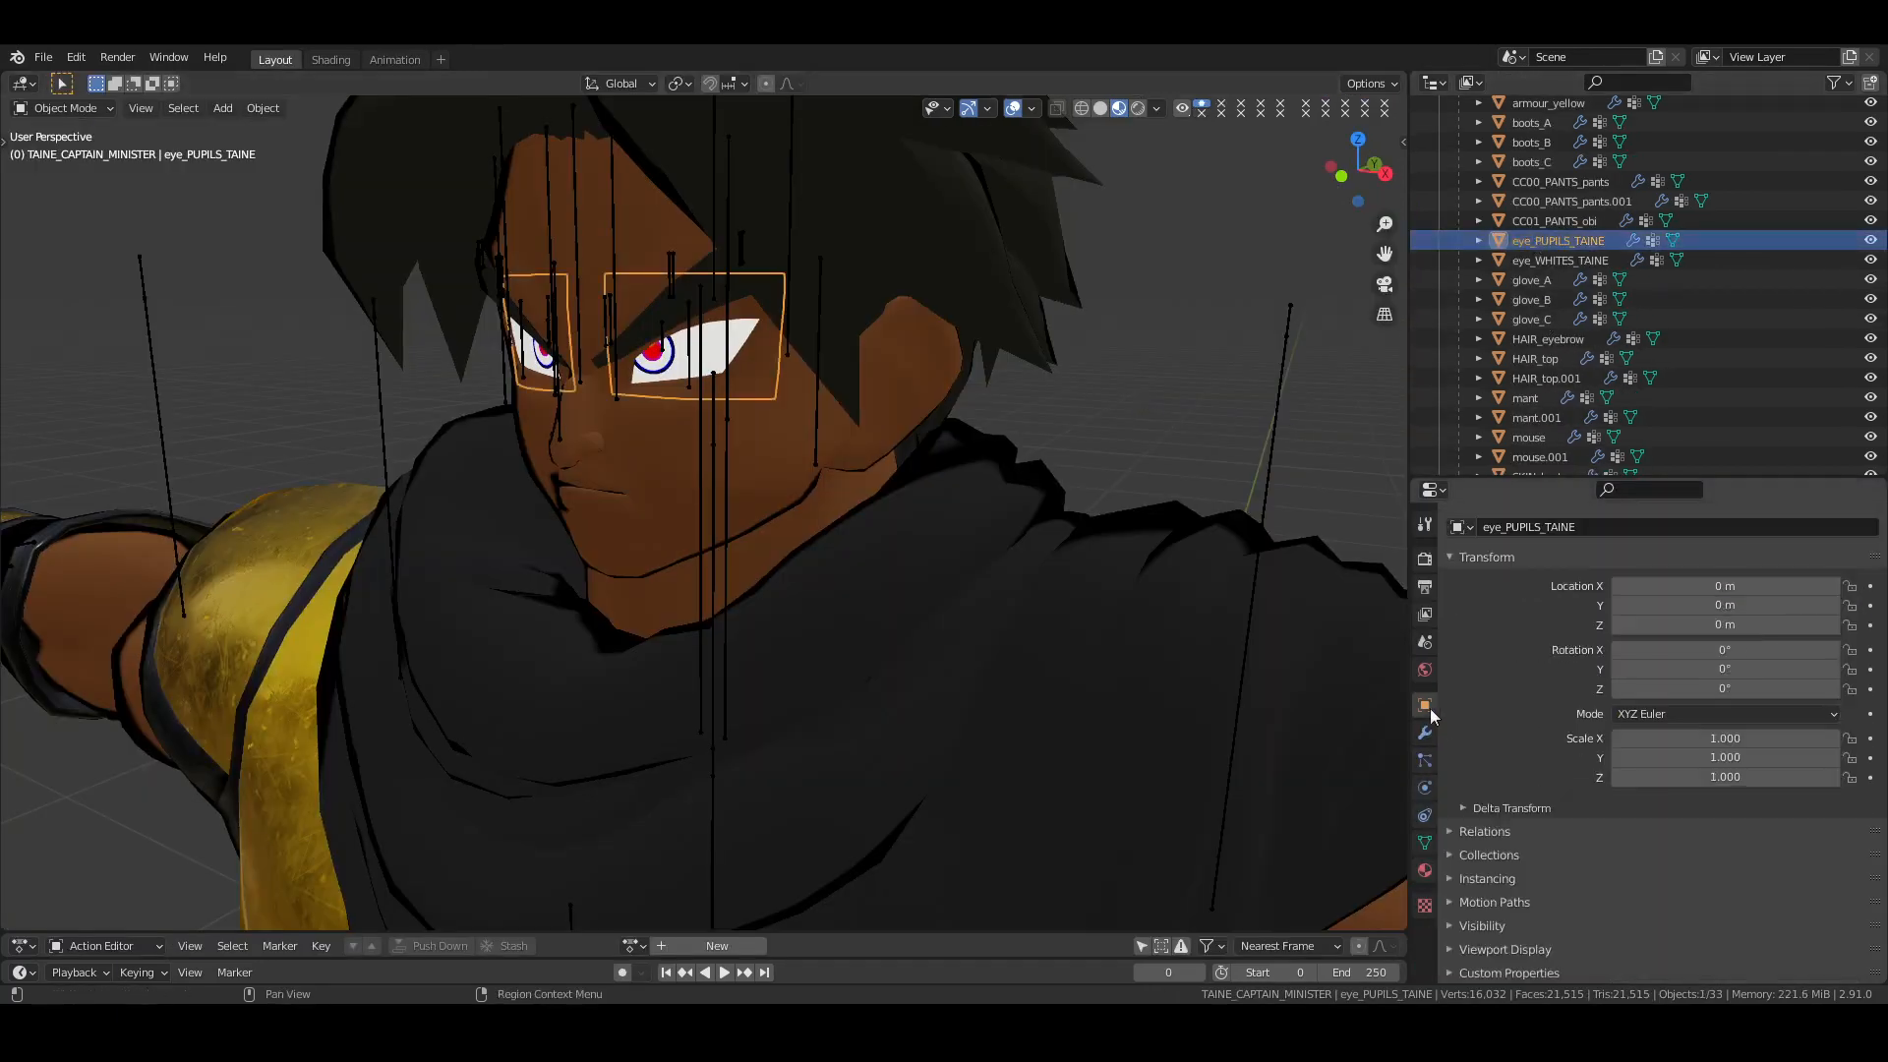
scroll(747, 501, "down", 3)
middle_click_drag(747, 501, 789, 512)
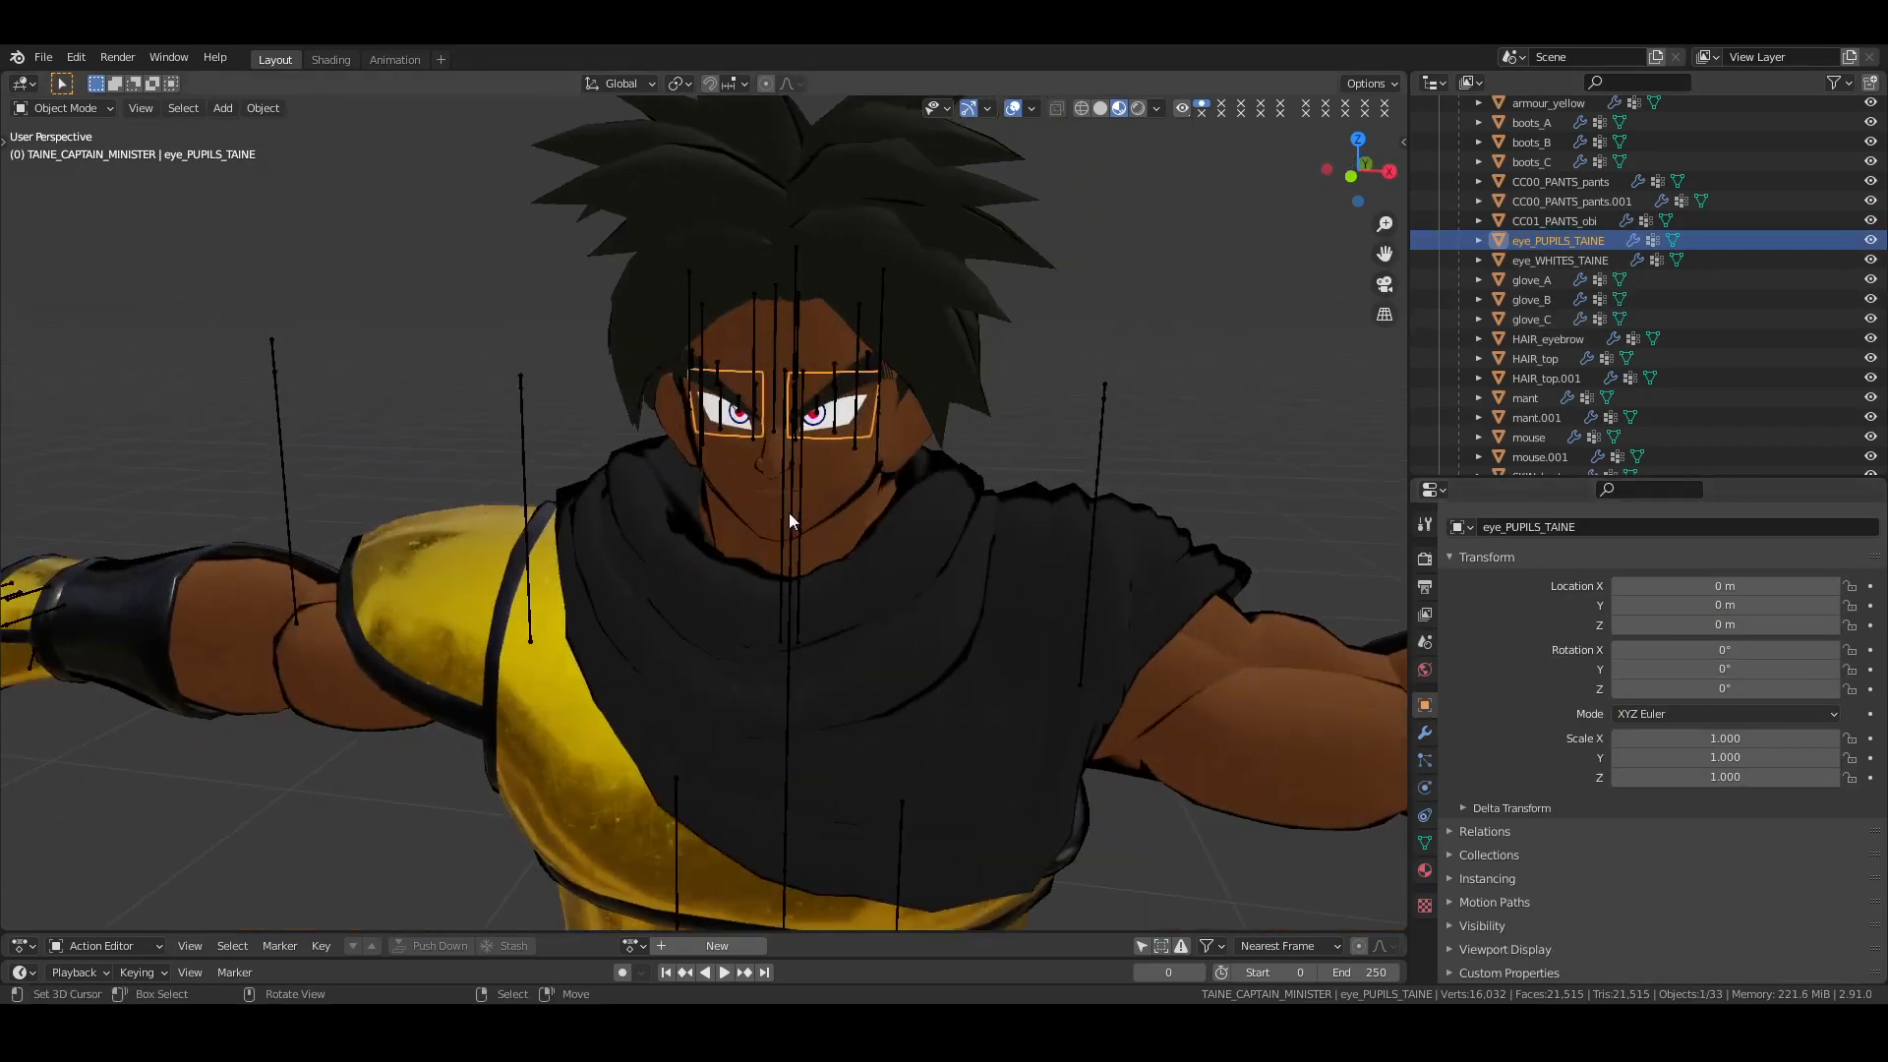
Move ARMATURE TAINE about 0.84 m along X with the Move tool, and reselect eye_PUPILS_TAINE to check its transform values
left_click(796, 333)
scroll(871, 393, "down", 6)
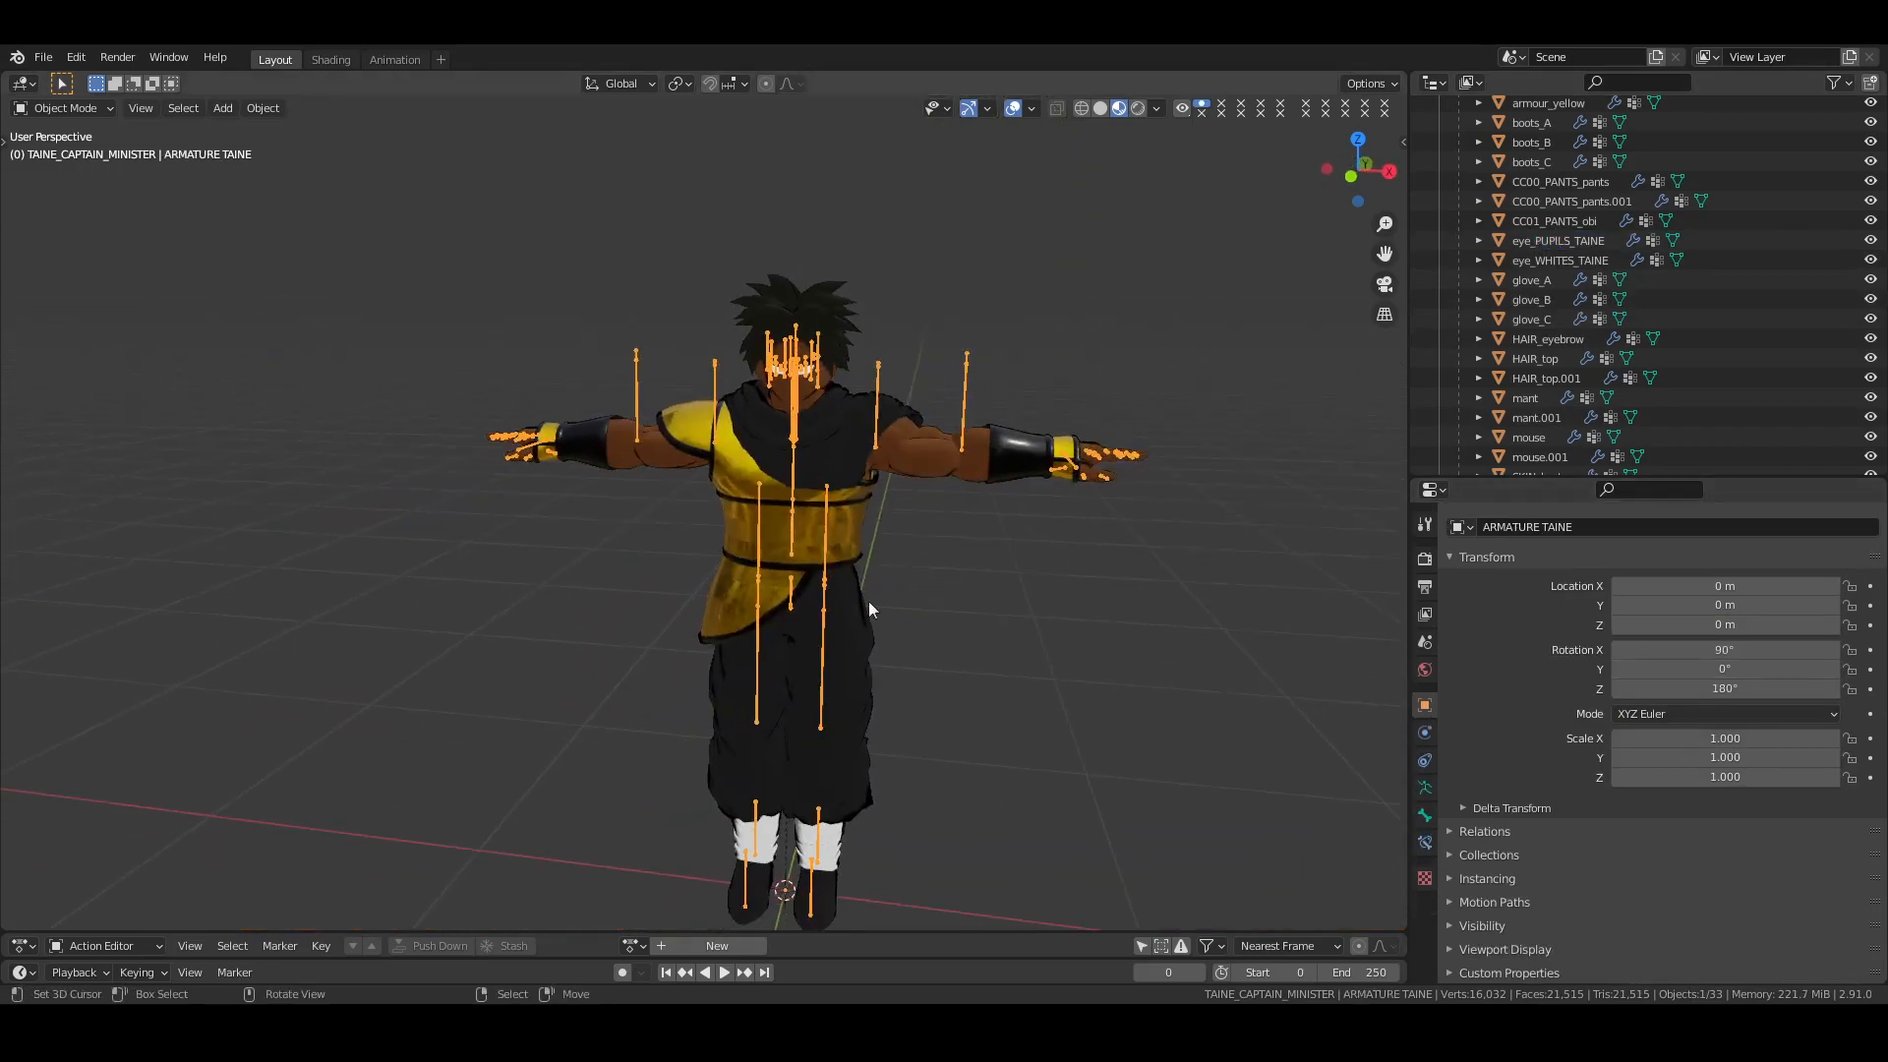
middle_click_drag(965, 781, 961, 733, "shift")
key("shift+space")
key("g")
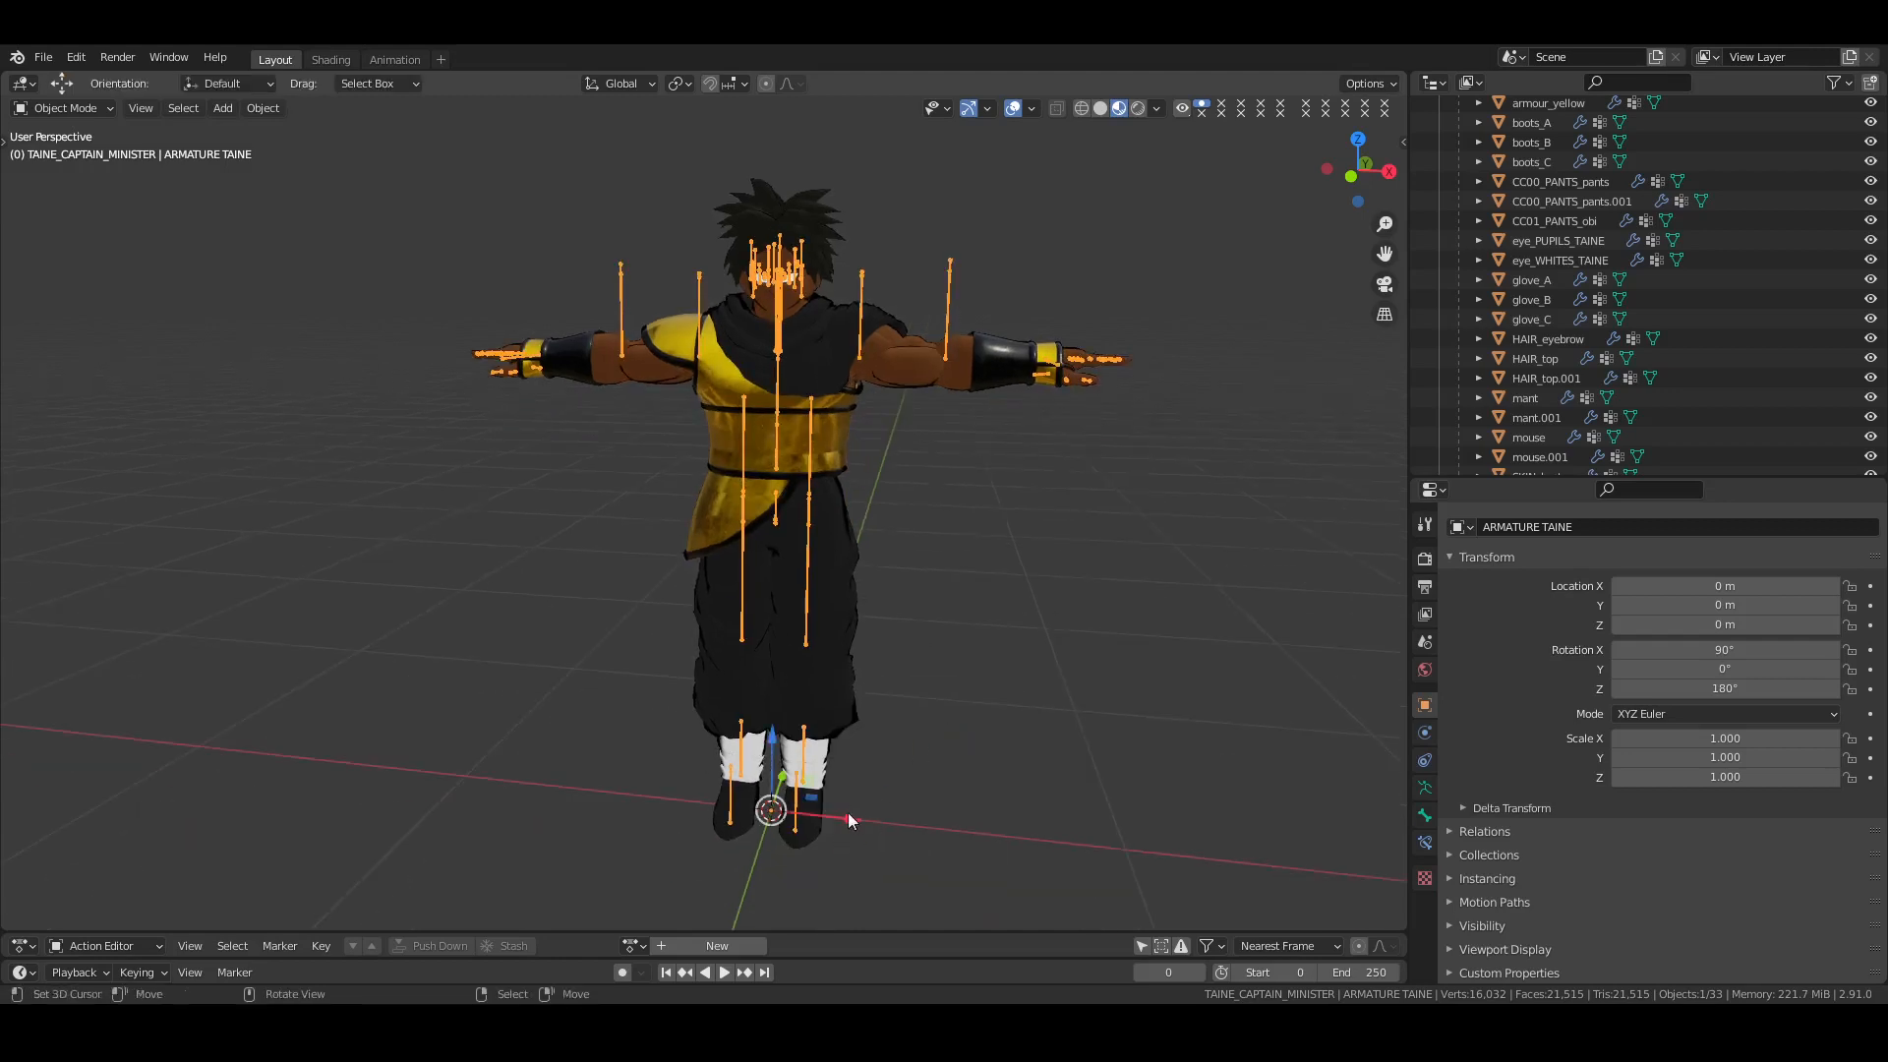
left_click_drag(852, 812, 1145, 844)
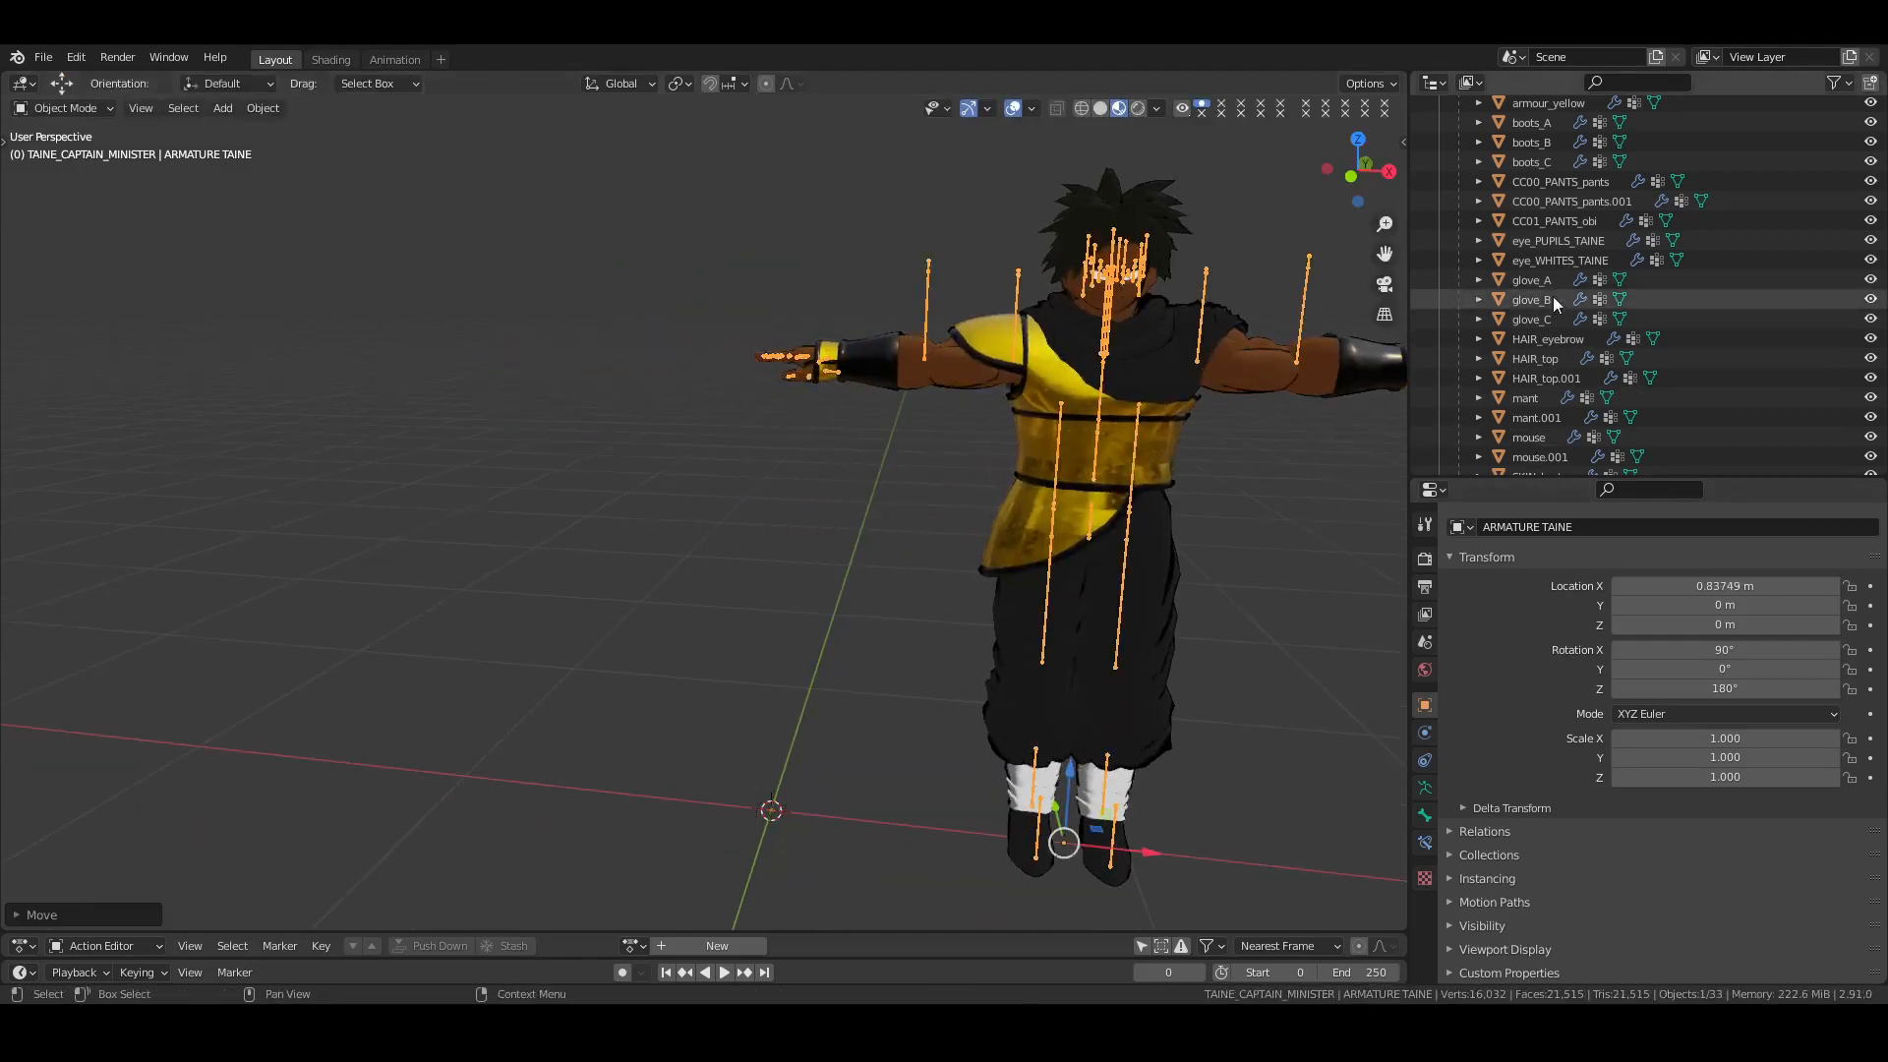
left_click(1545, 242)
middle_click_drag(1136, 395, 1024, 415, "shift")
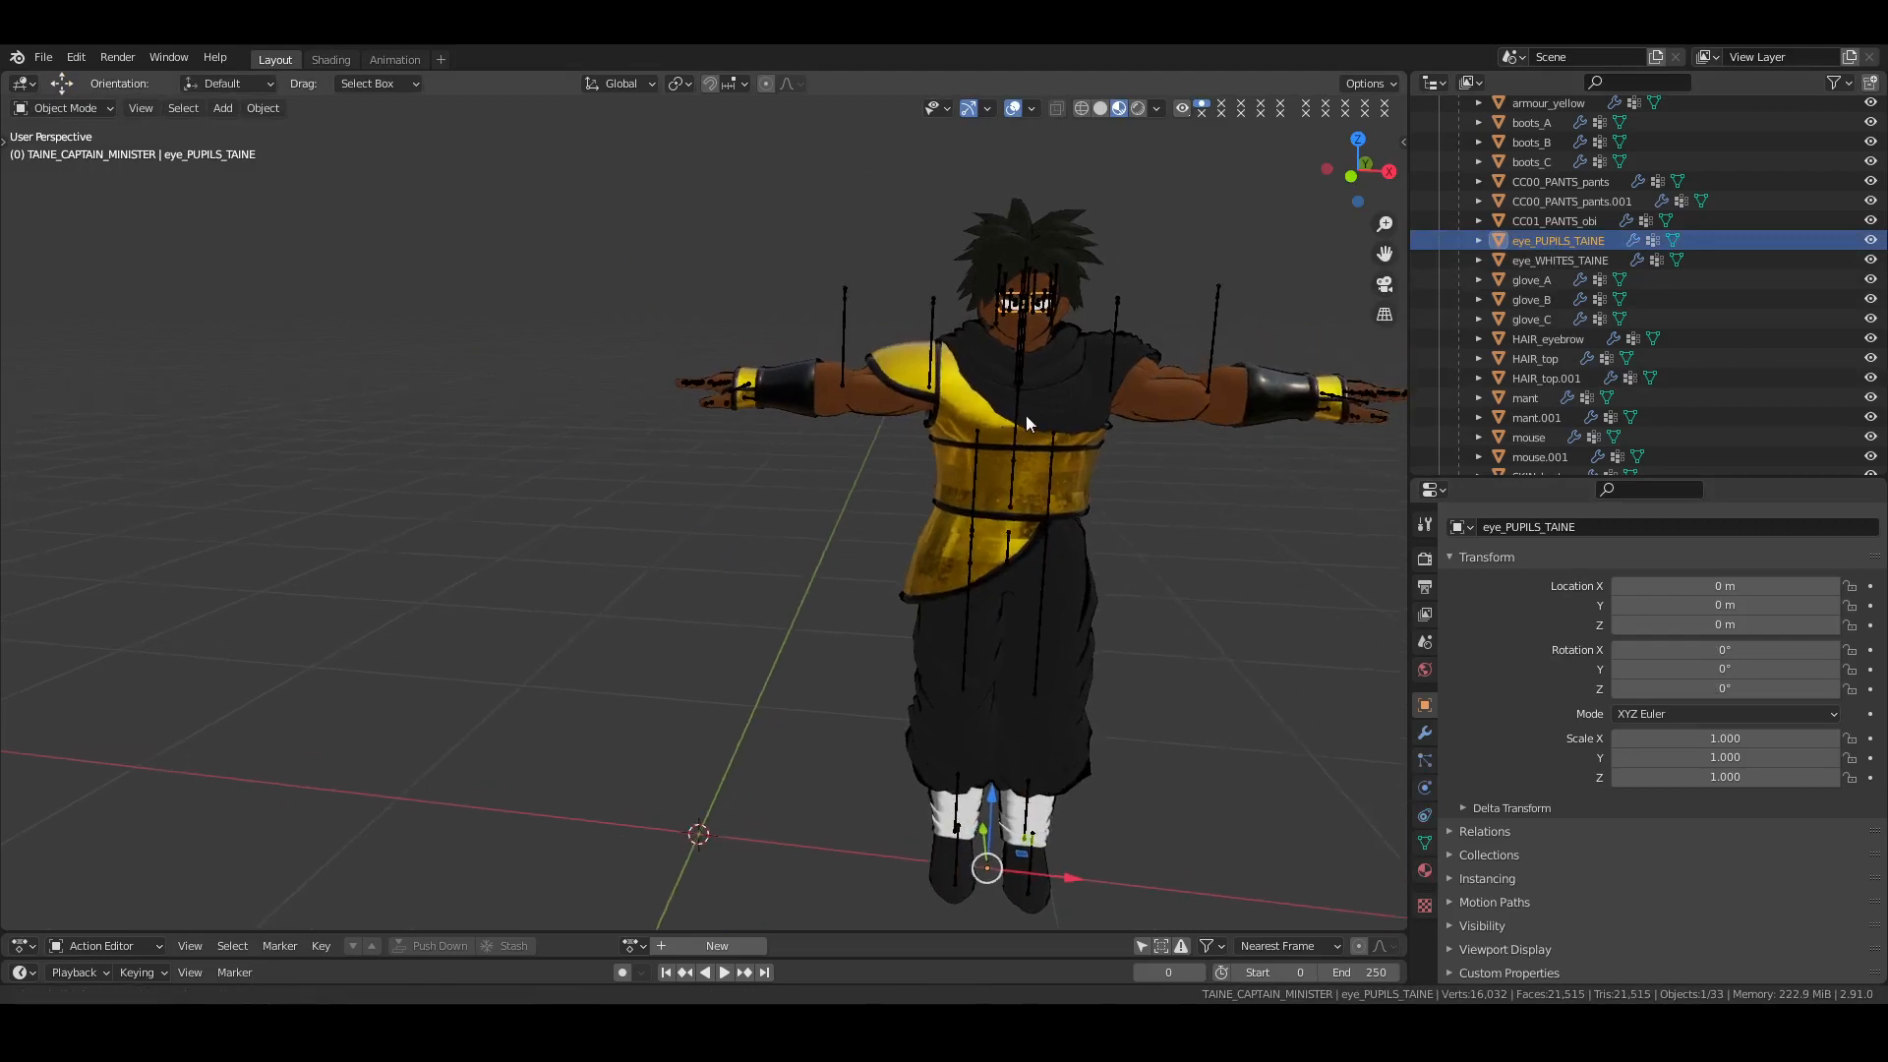
Try applying the rotation of ARMATURE TAINE, check the transform of eye_PUPILS_TAINE, and undo the applied rotation
left_click(1029, 328)
key("ctrl+a")
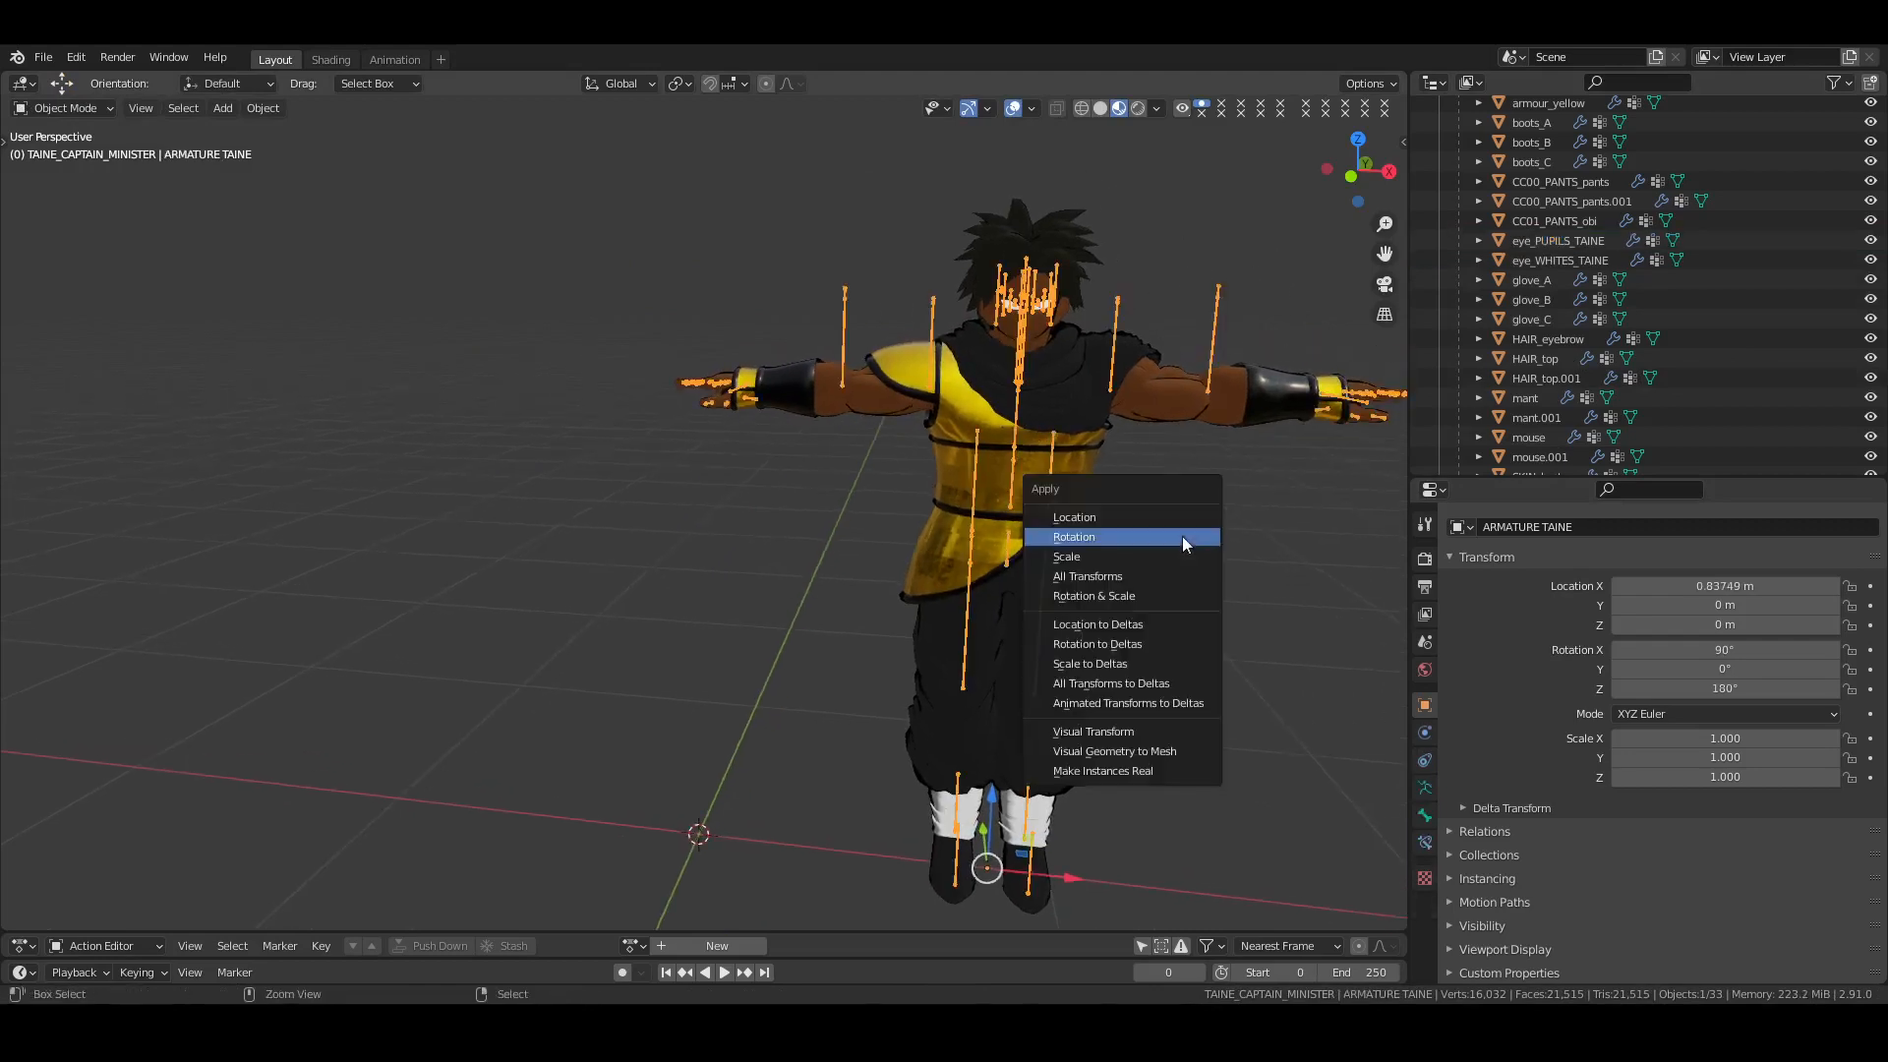
left_click(1182, 535)
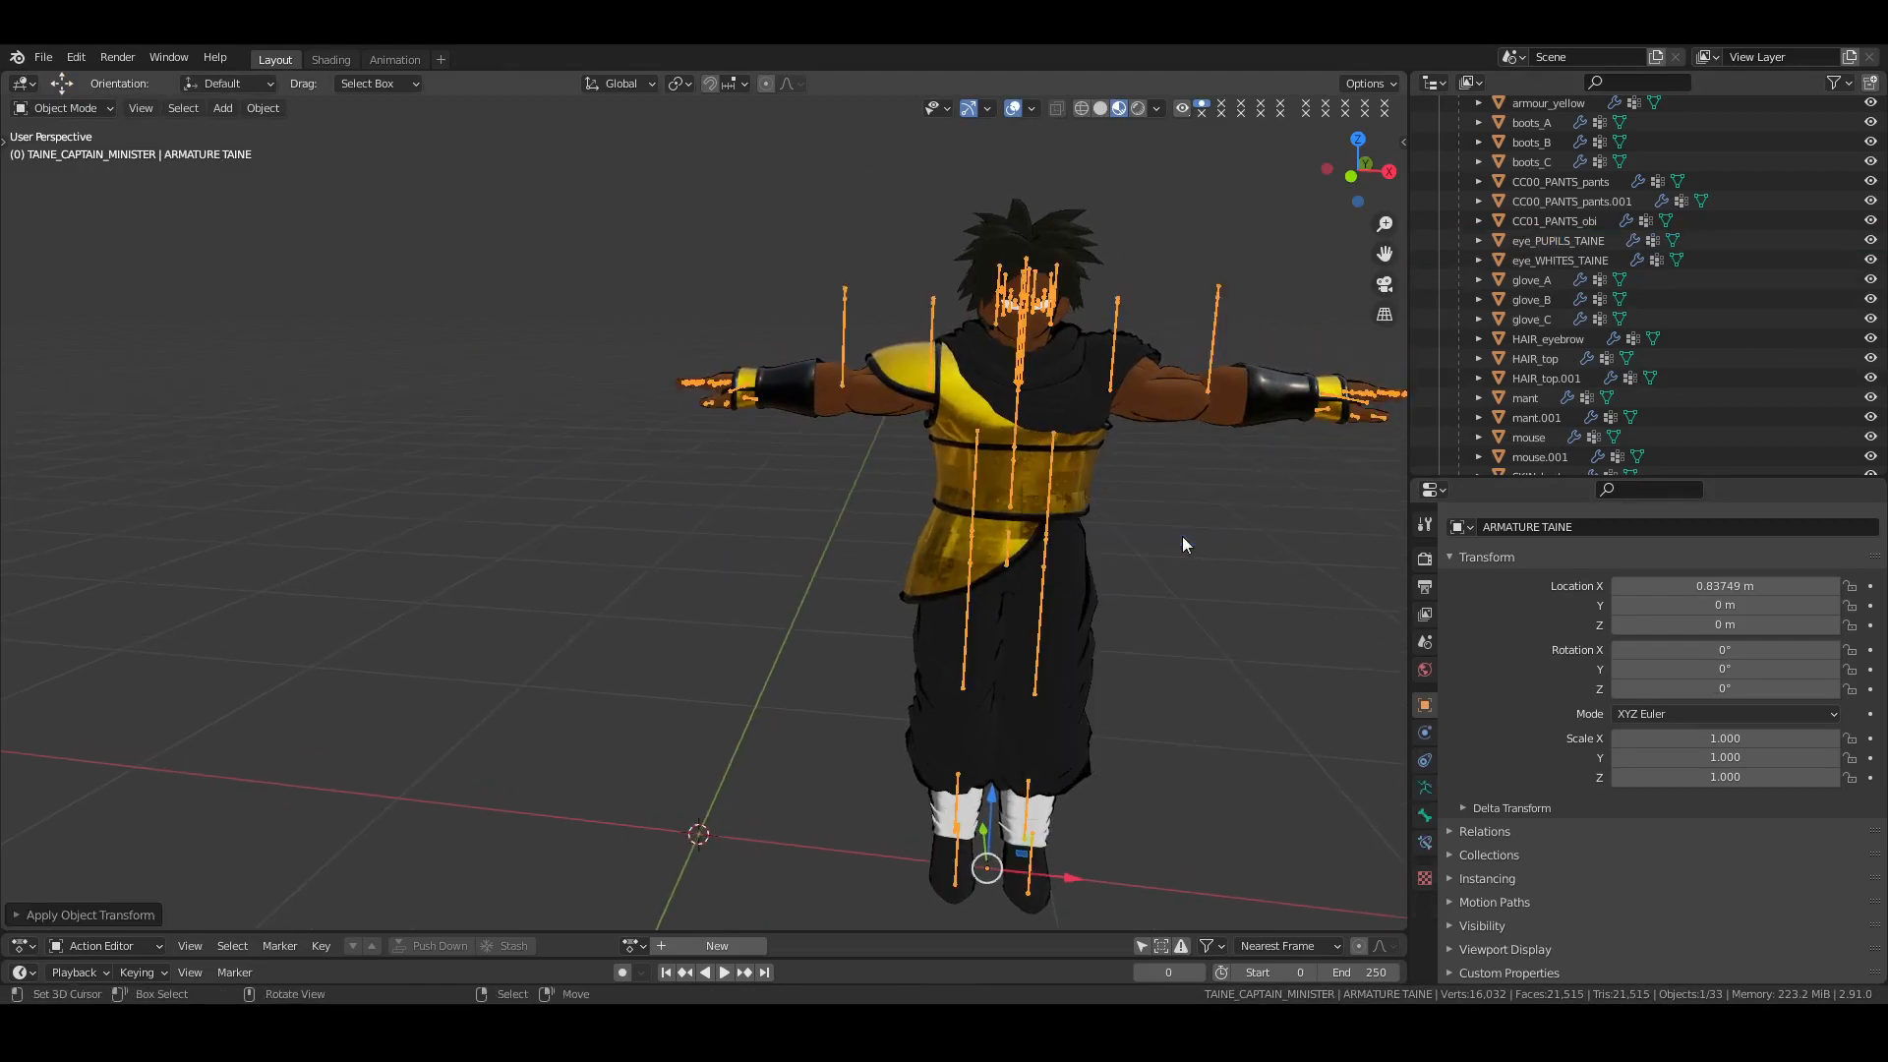
left_click(1555, 241)
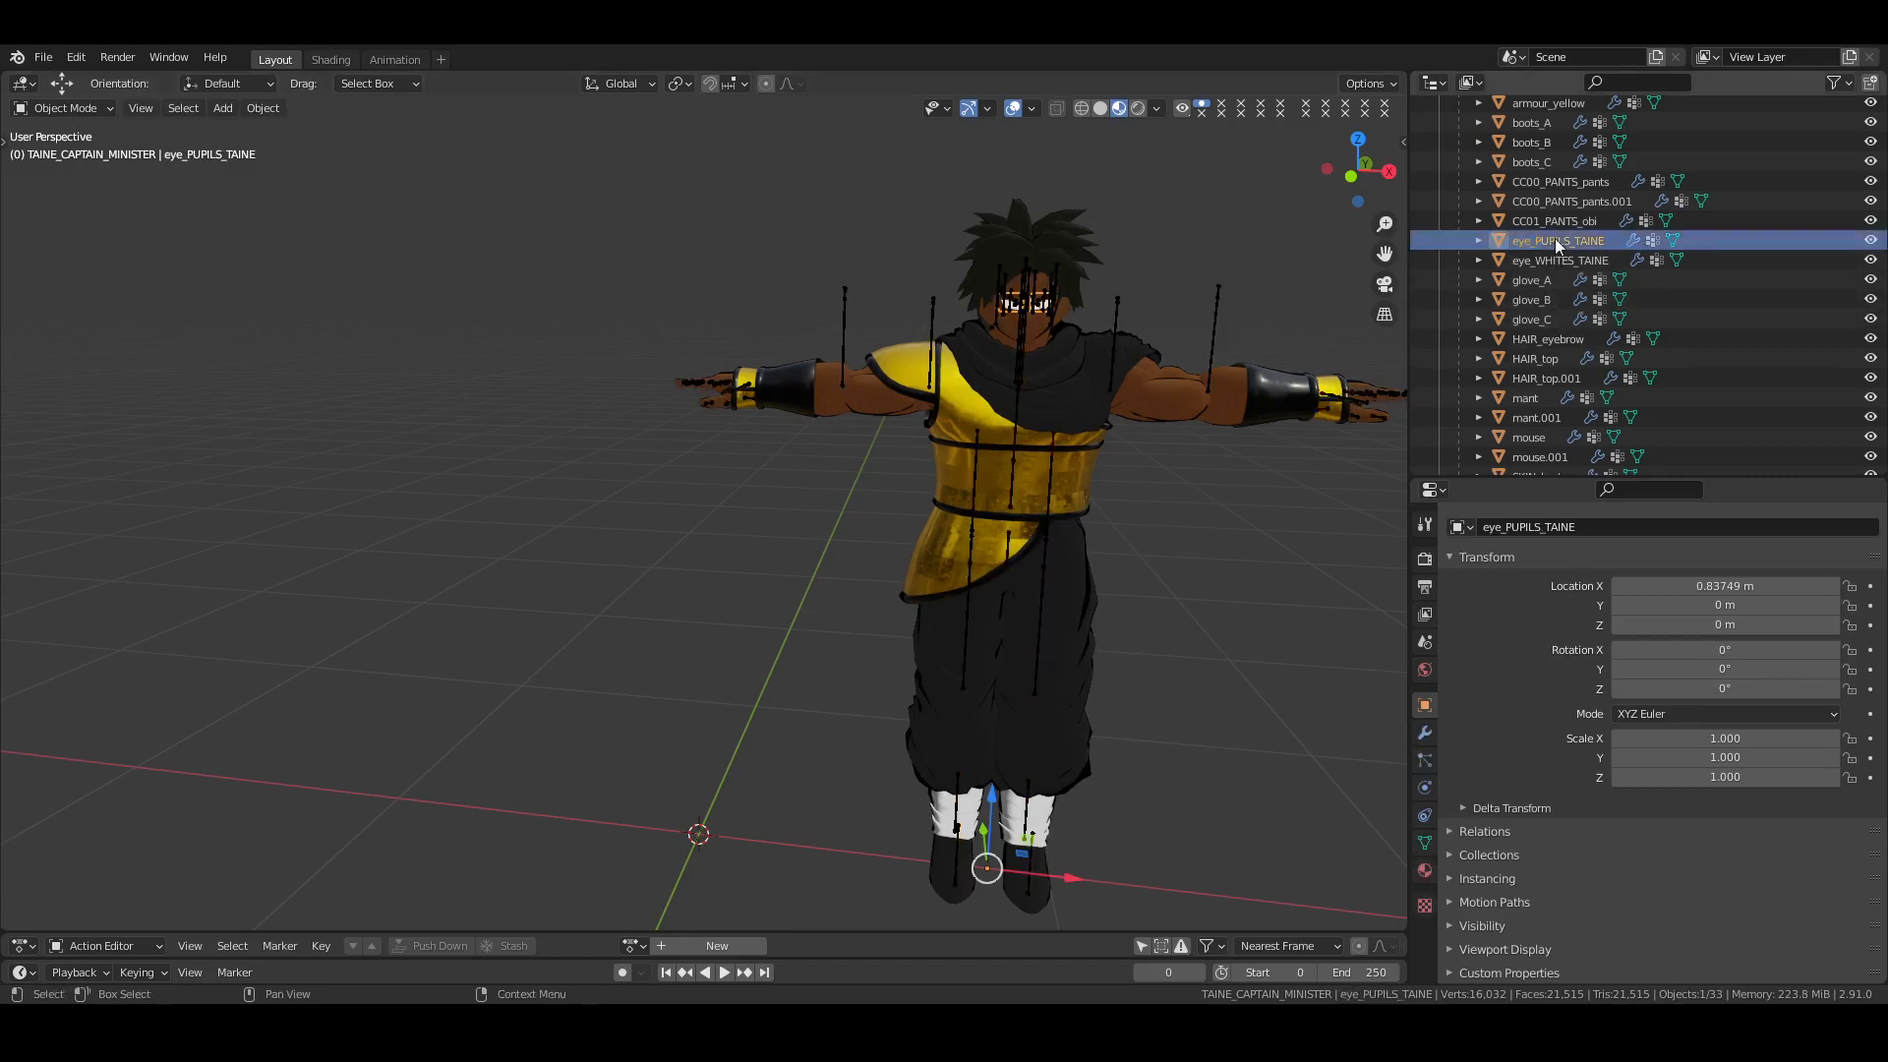
key("ctrl+z")
key("ctrl+z")
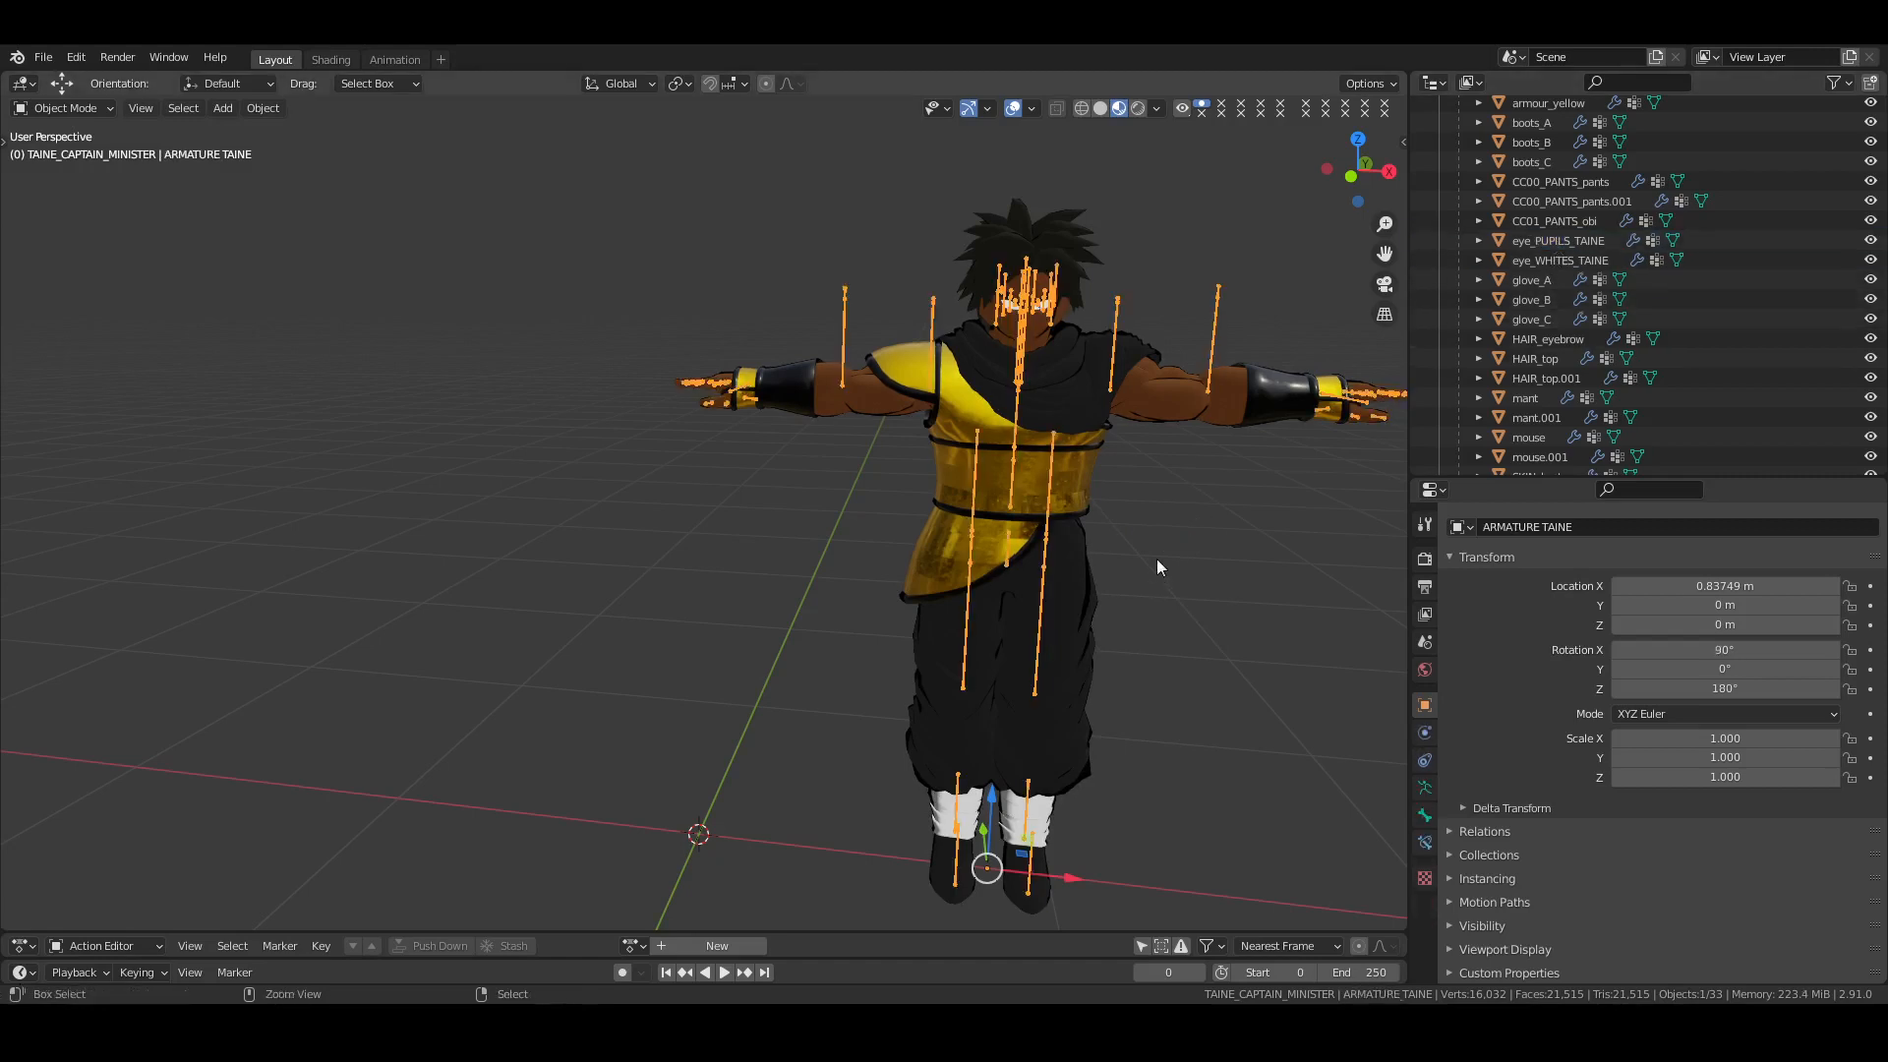
Clear the location of ARMATURE TAINE, save Taine's character file, and leave nothing selected
key("alt+g")
key("alt+a")
key("ctrl+s")
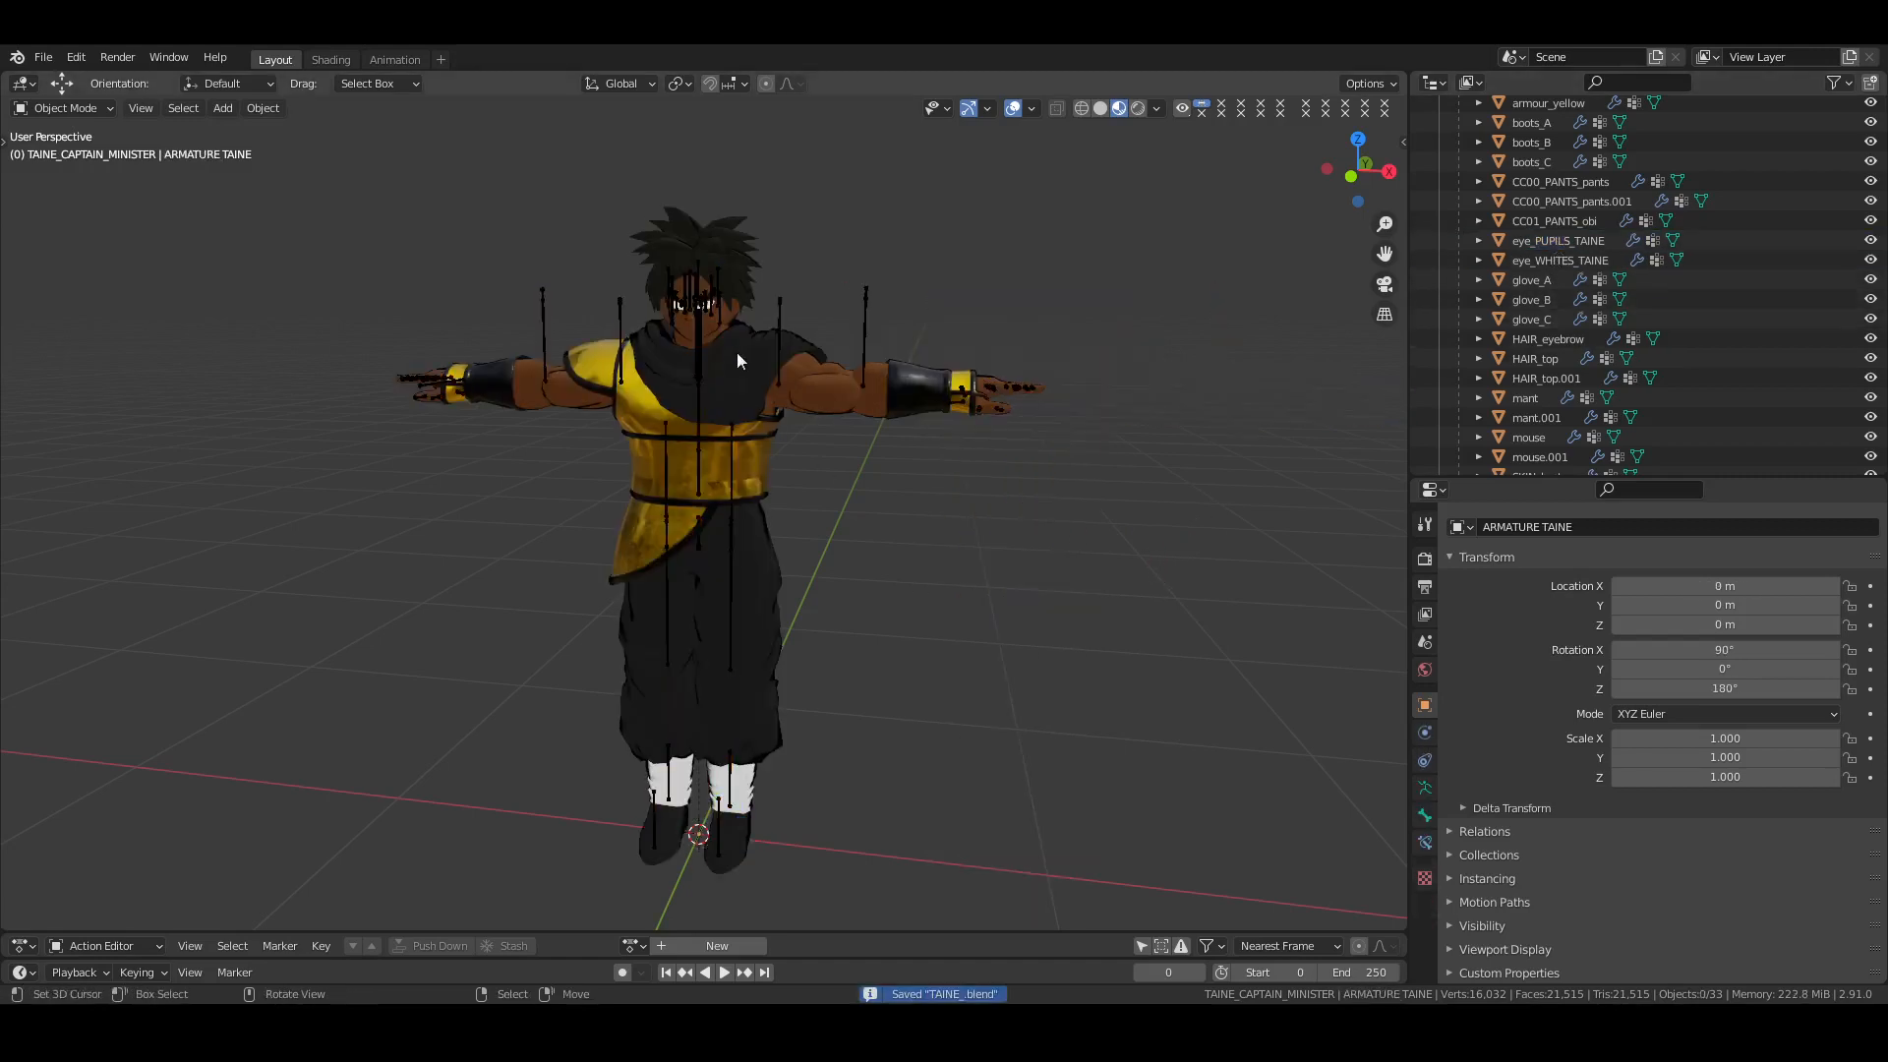
left_click(695, 303)
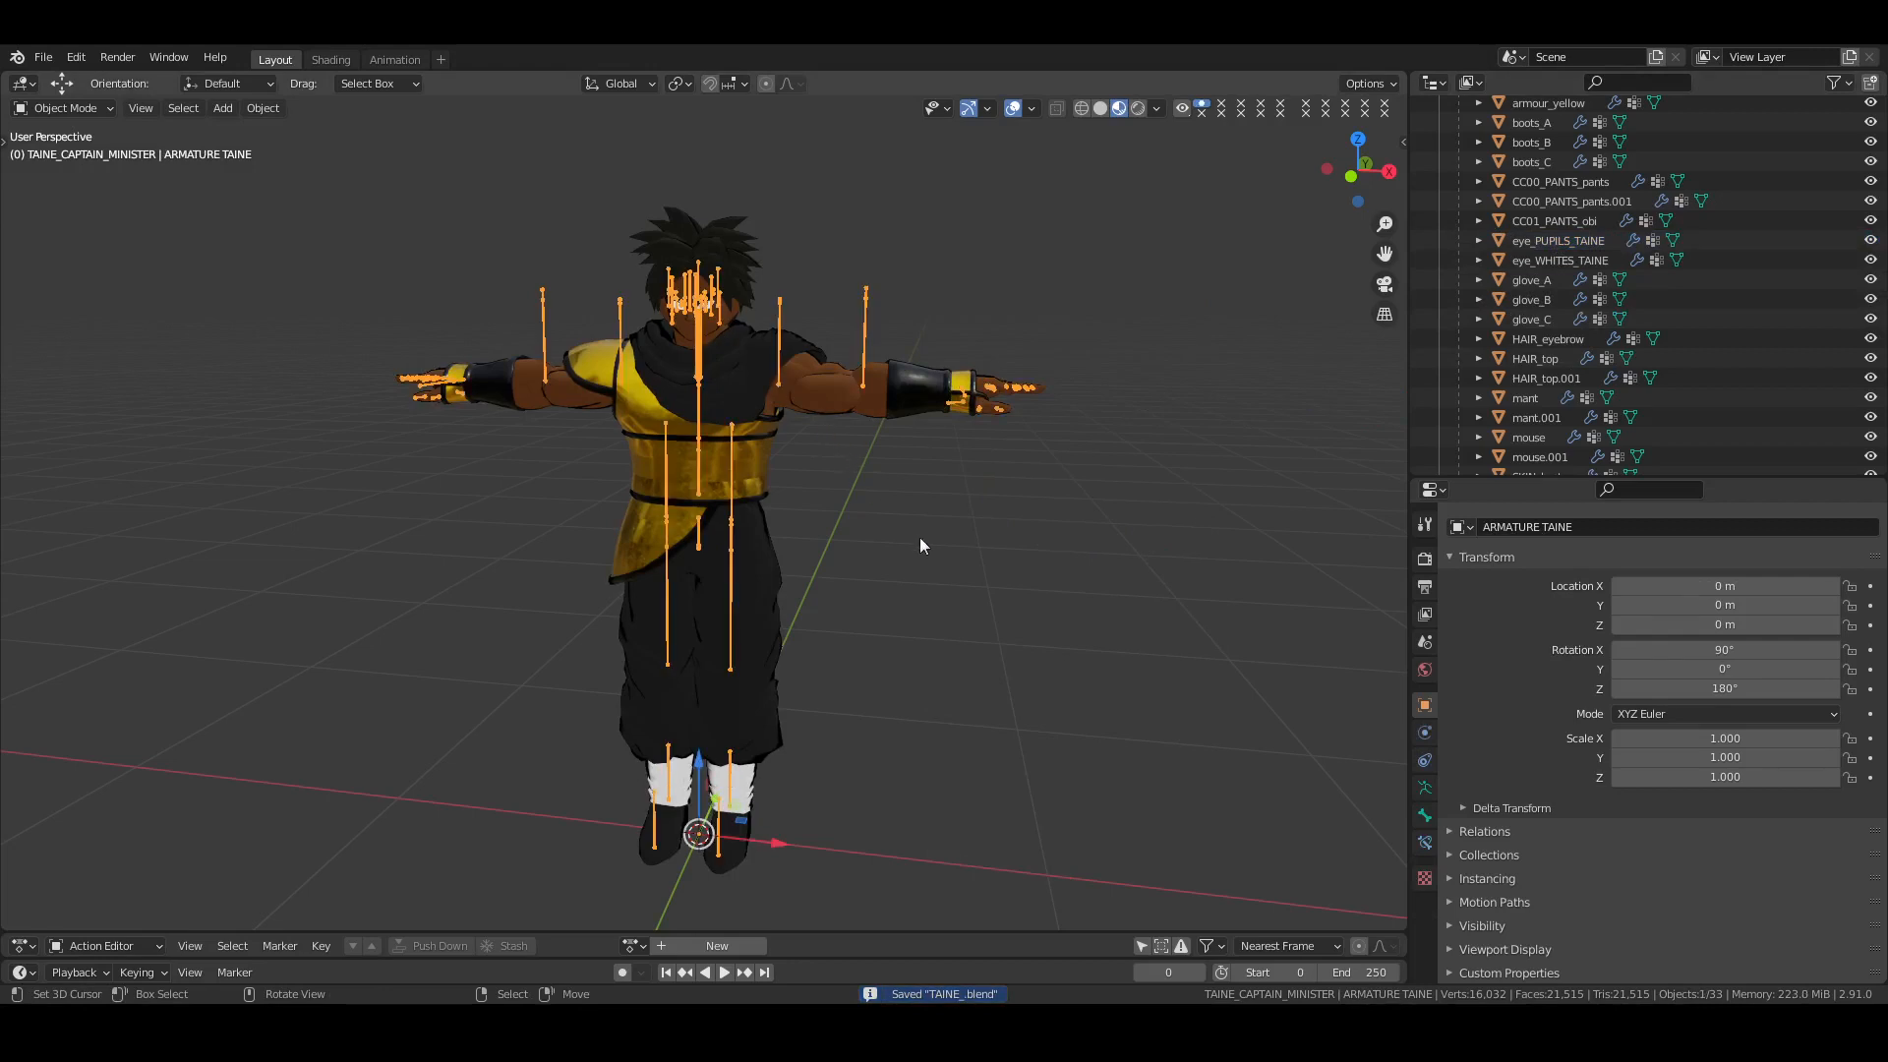
key("alt+a")
Reopen the recent scene file SOLEDADS PLACE_URIAGA_MINISTERS ARRIVE.2.blend
left_click(59, 57)
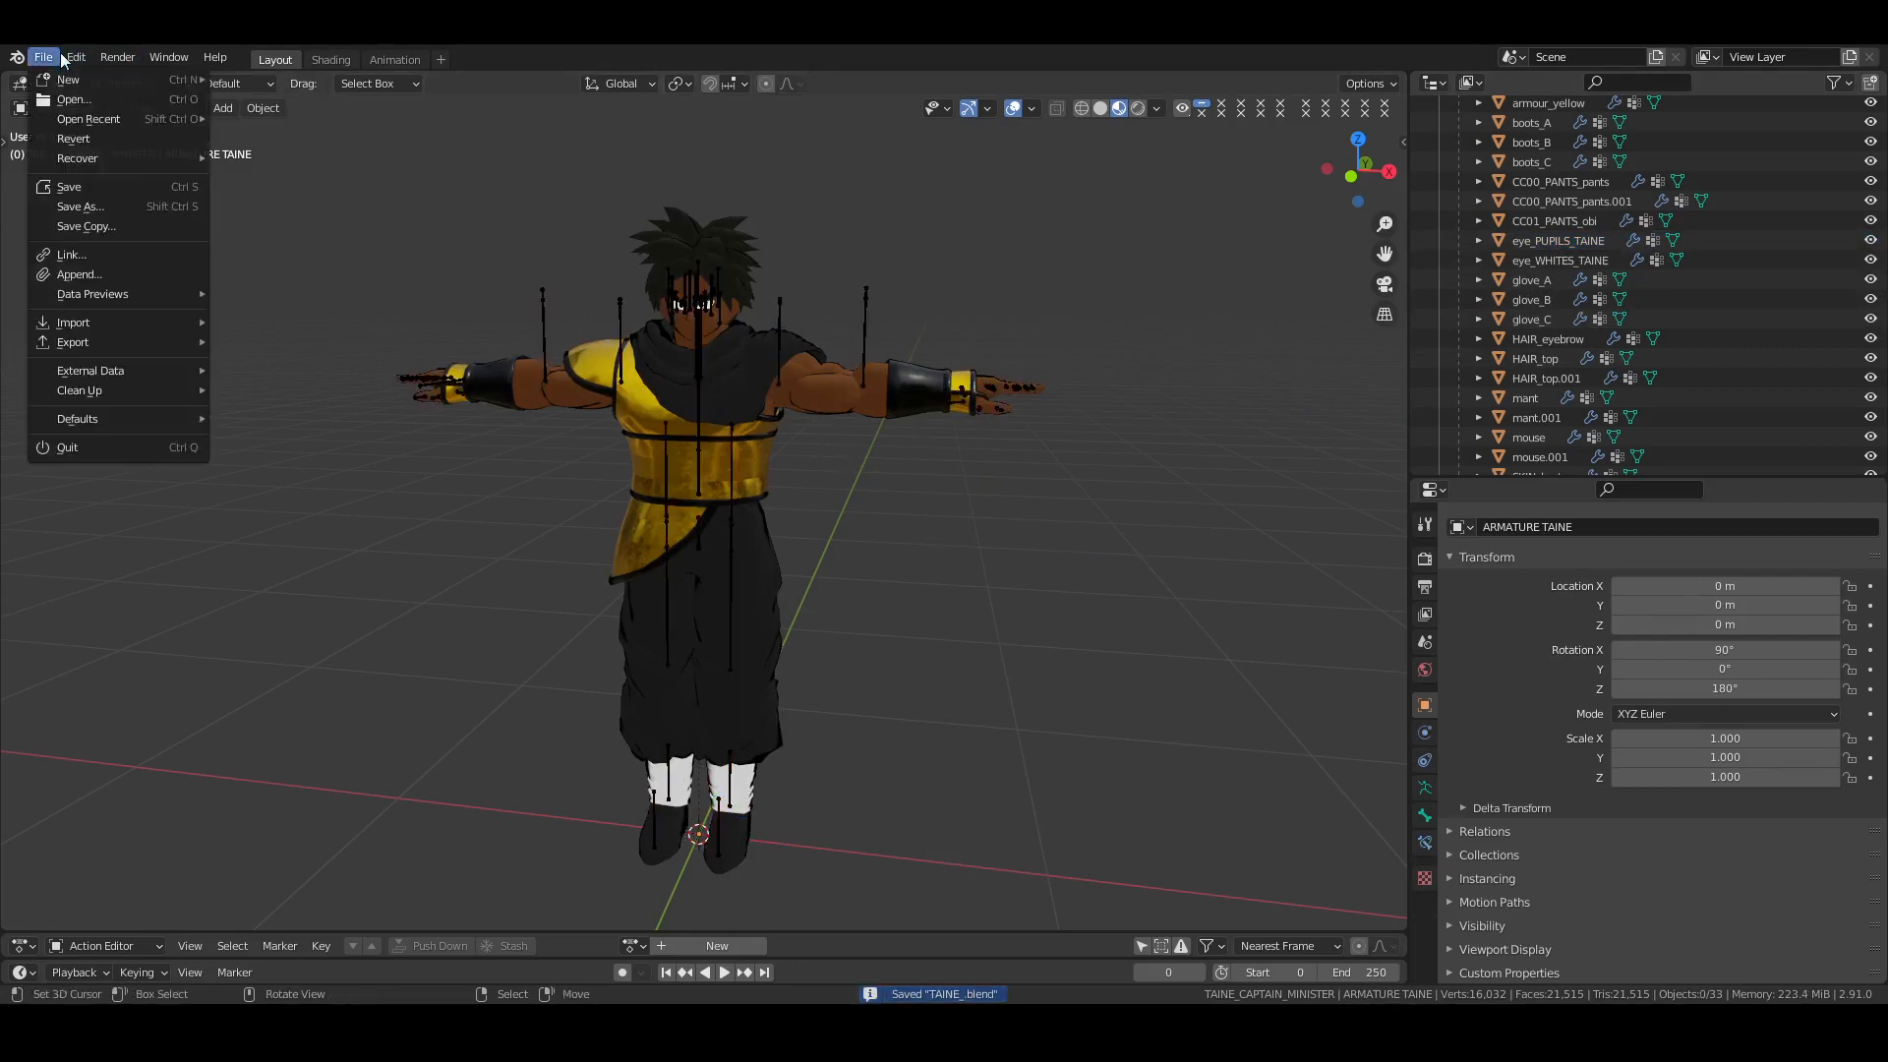
mouse_move(103, 120)
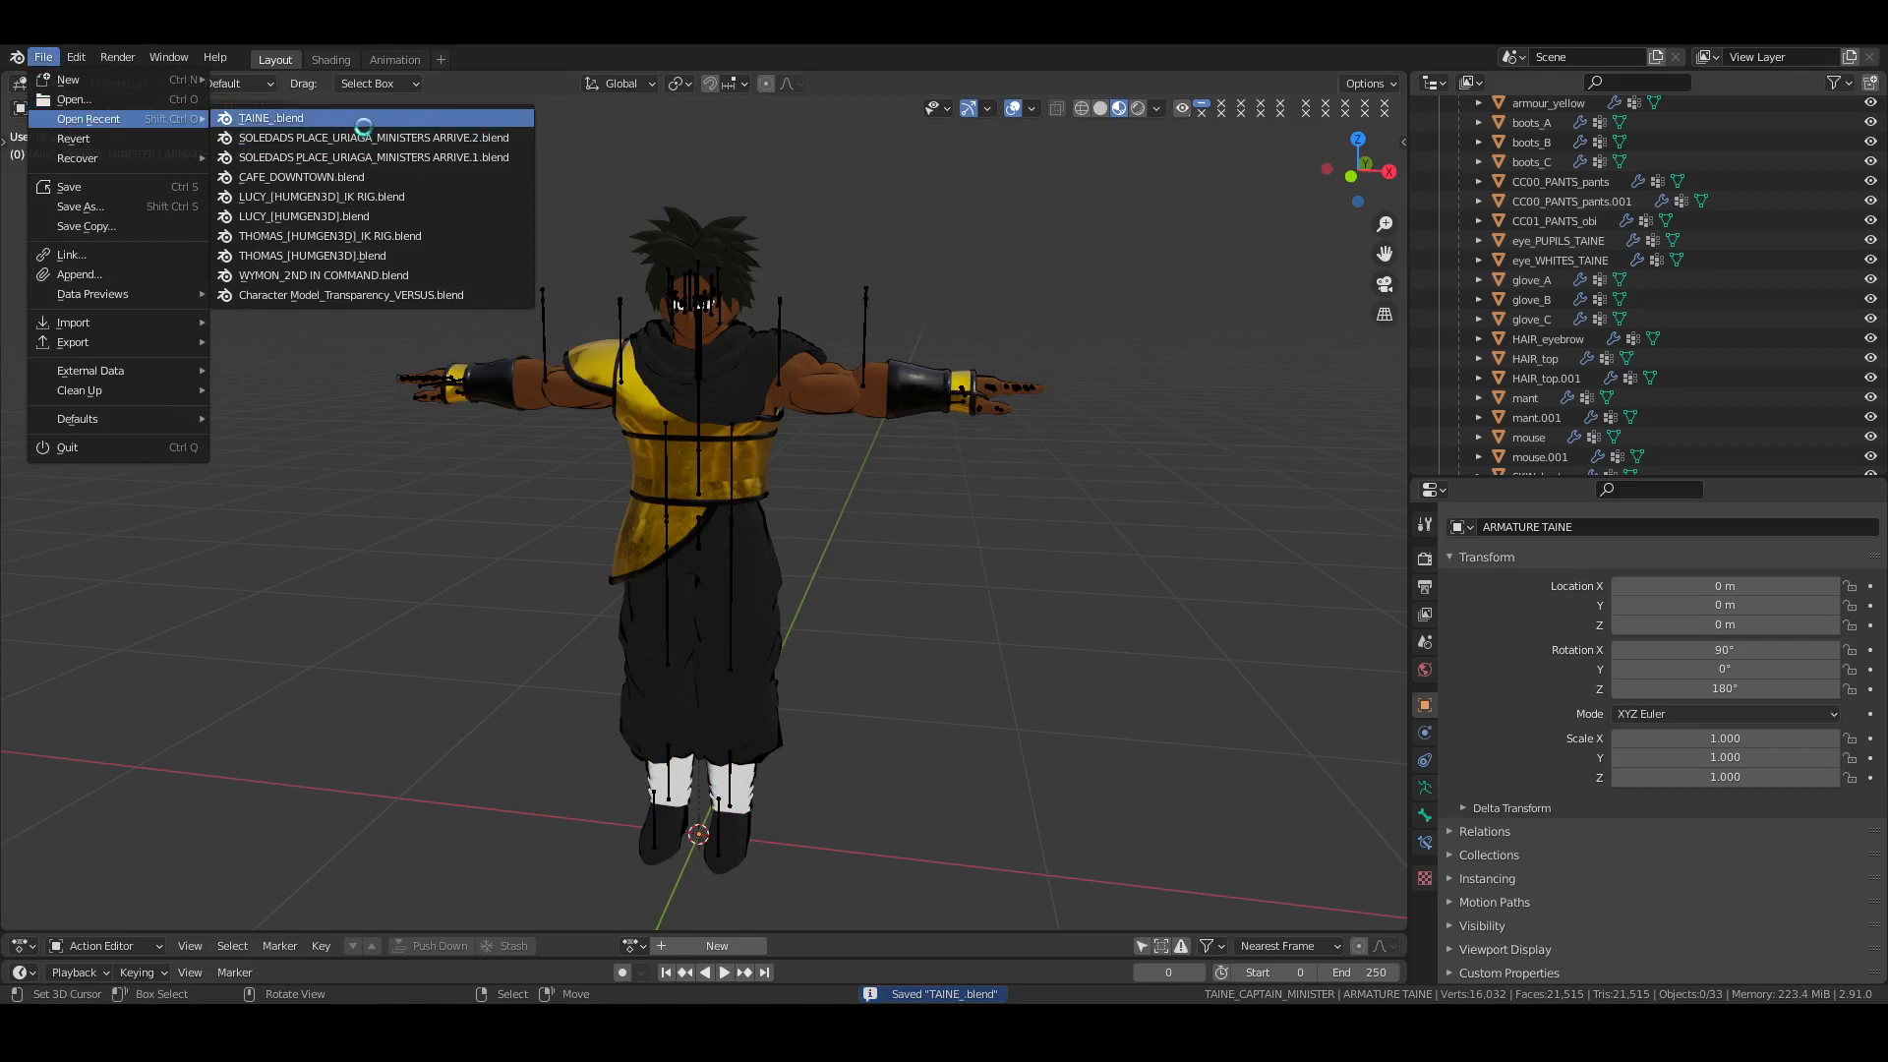
left_click(47, 59)
left_click(47, 59)
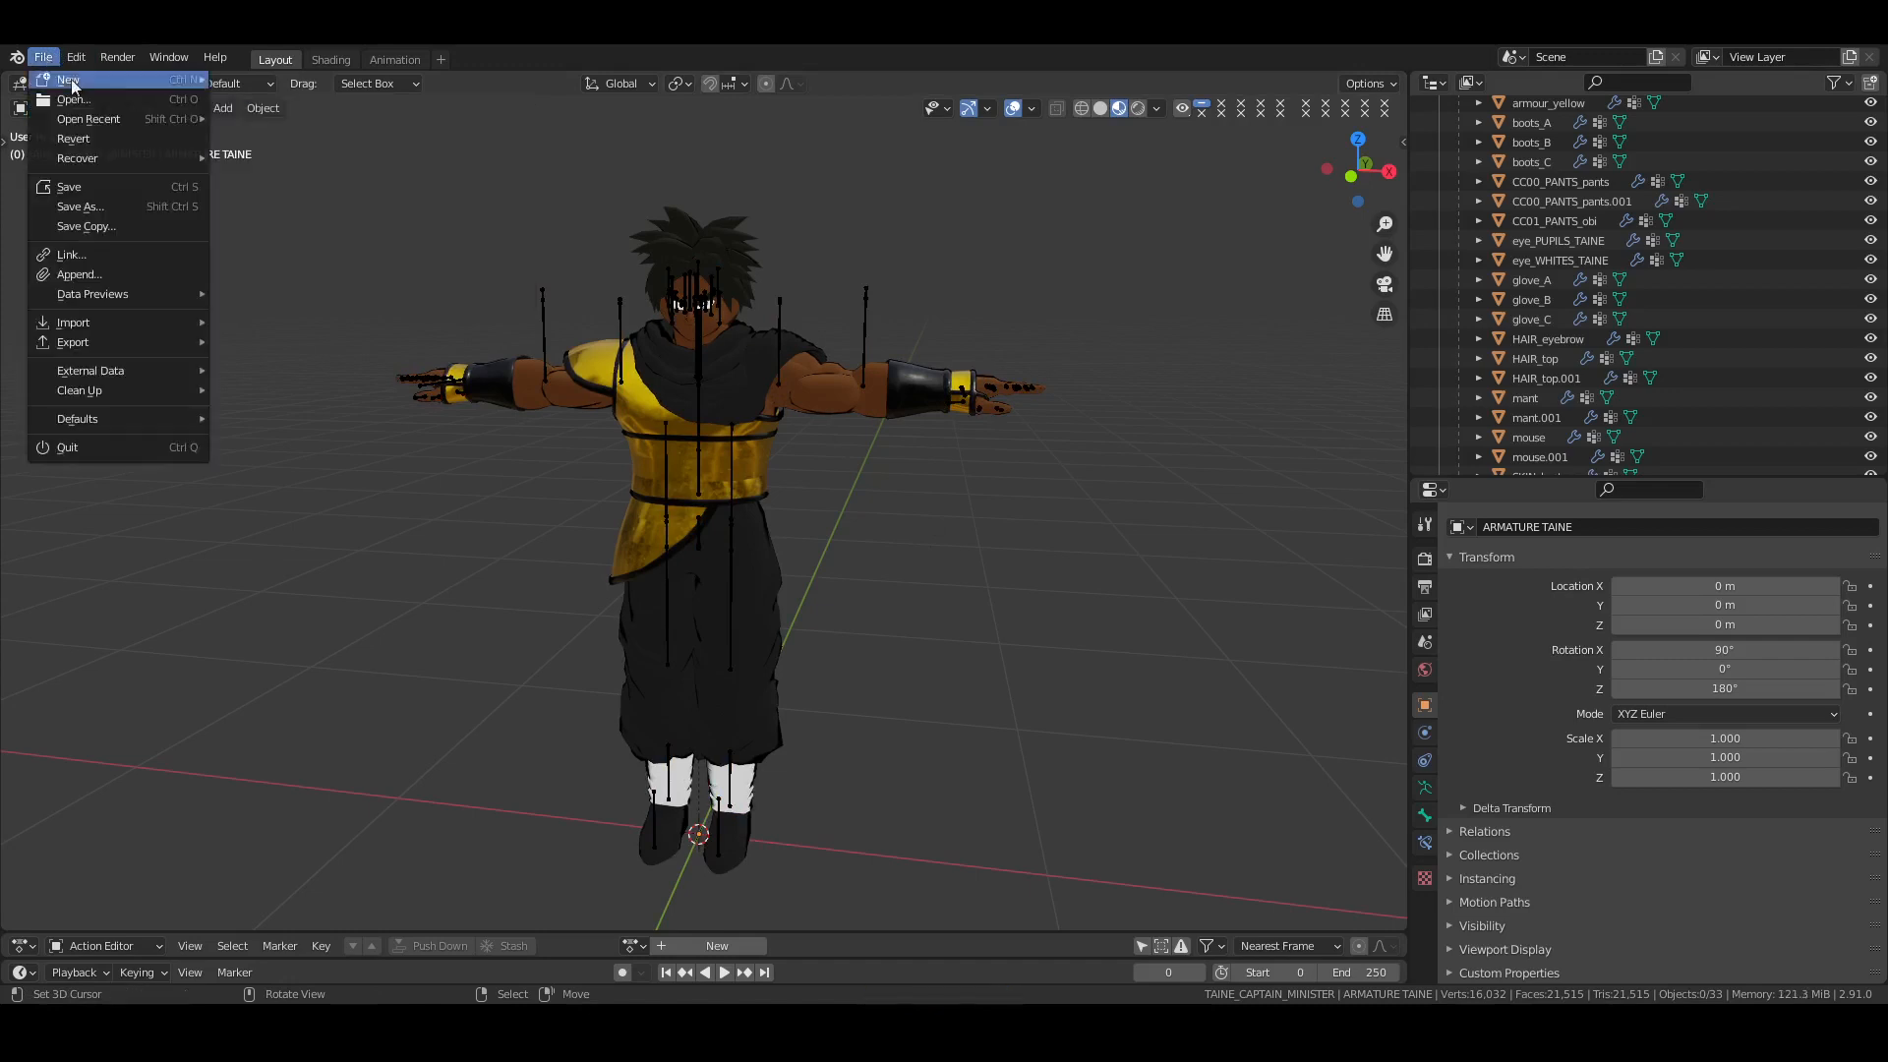
mouse_move(98, 119)
left_click(334, 138)
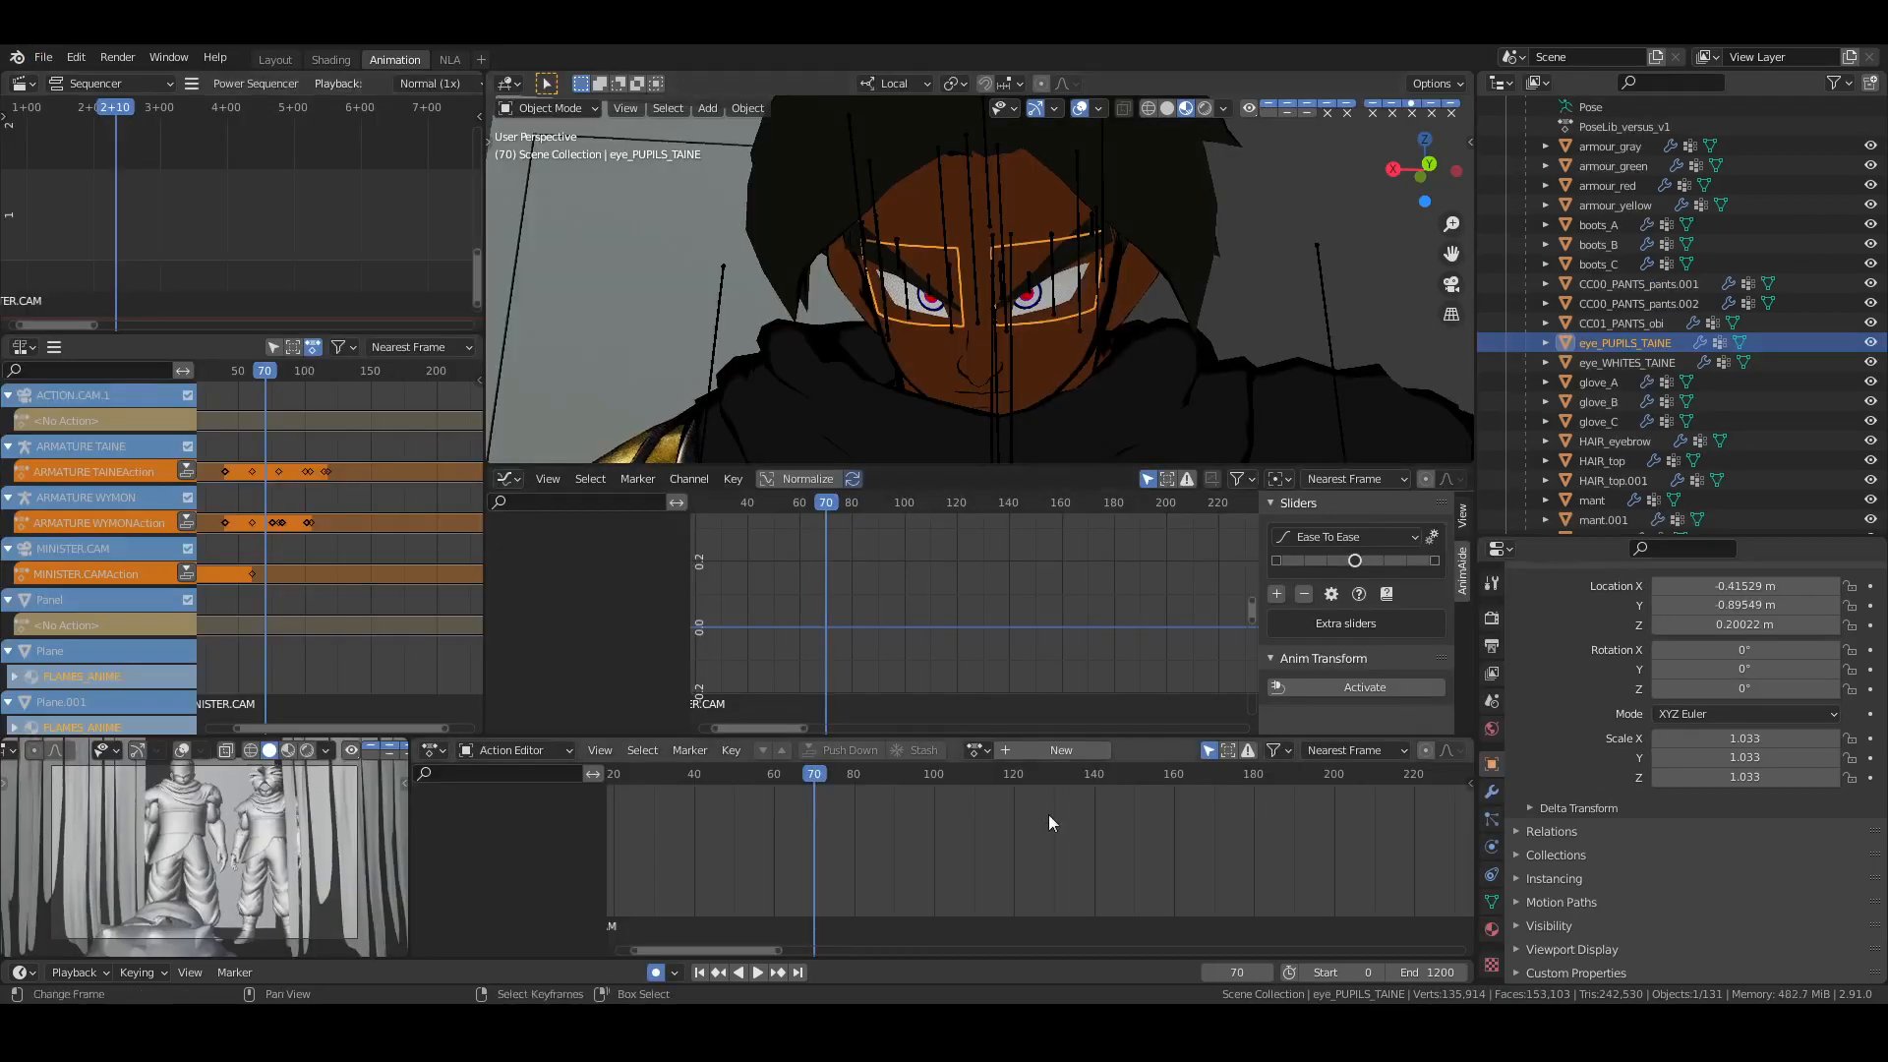
Keyframe the location and rotation of eye_PUPILS_TAINE at frame 70 and lower the pupils about 0.01 m along local Z
middle_click_drag(1119, 826, 1089, 832)
mouse_move(1111, 352)
middle_mouse_down()
mouse_move(1072, 351)
mouse_move(1096, 356)
middle_mouse_up()
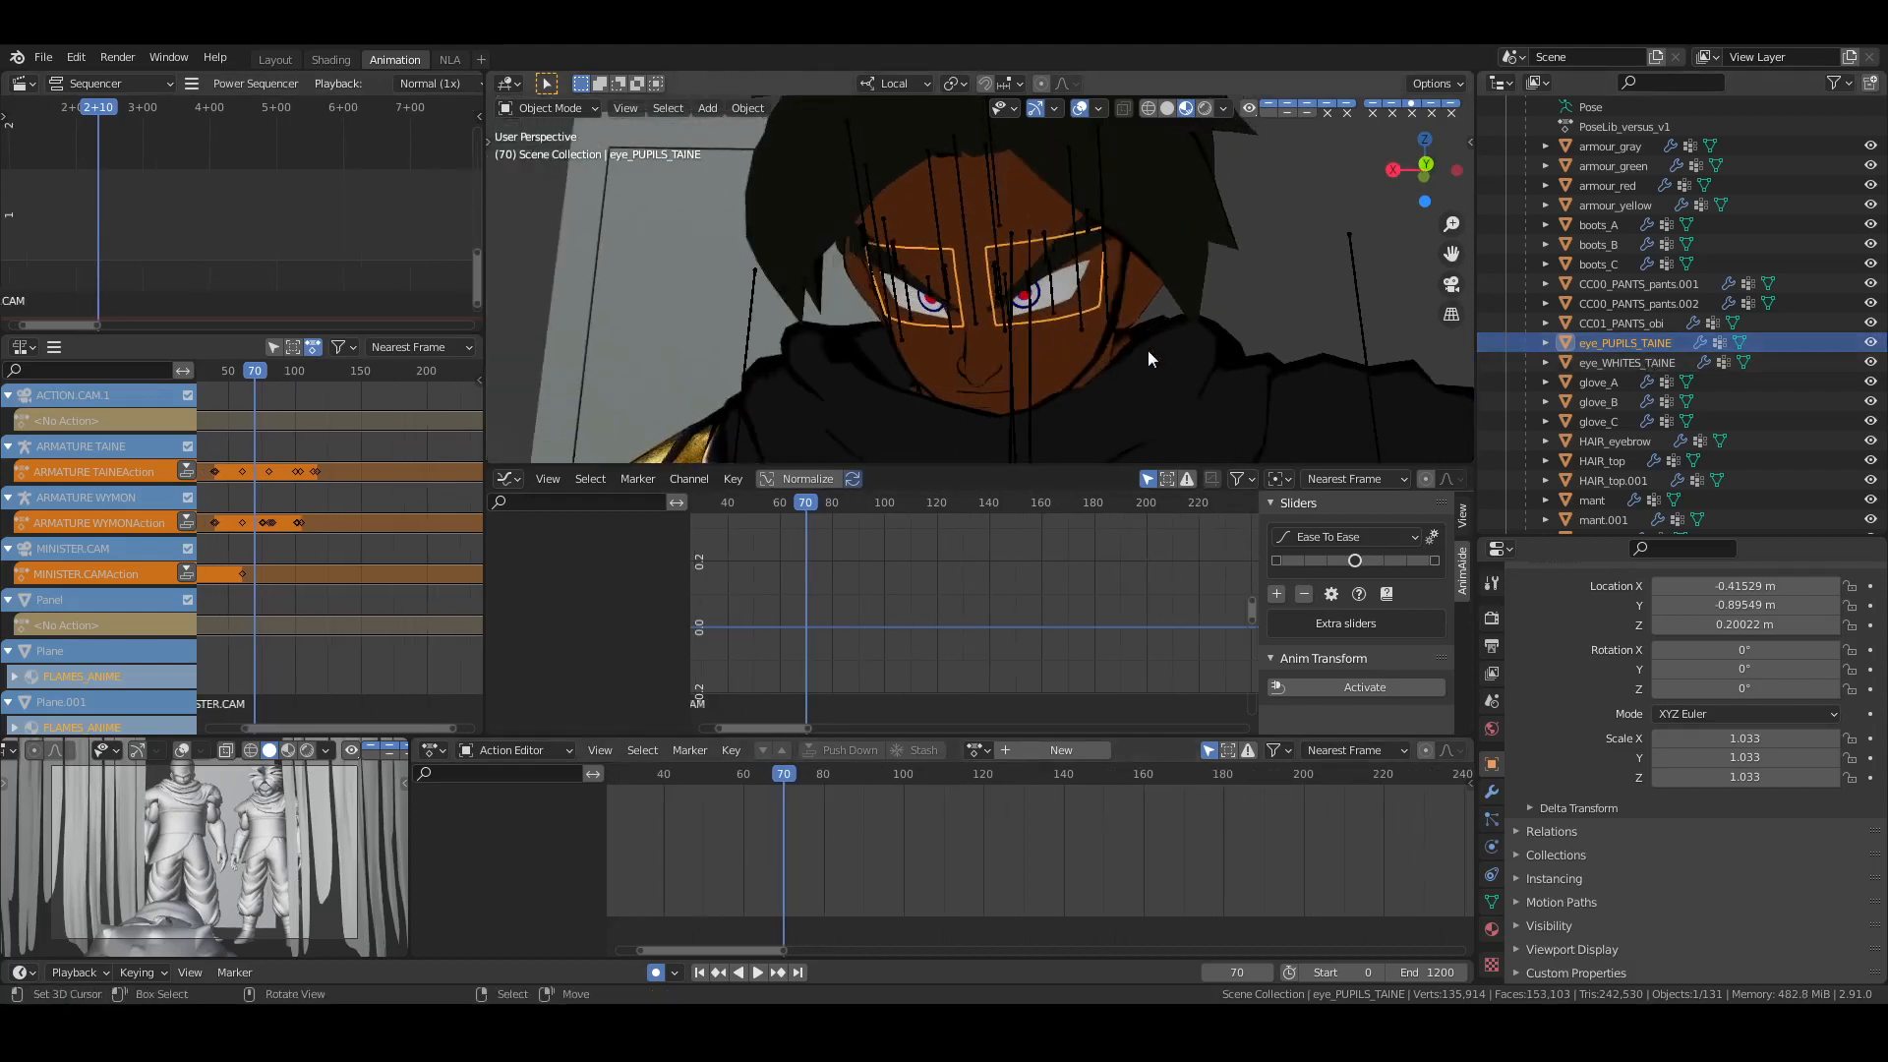
key("i")
left_click(1125, 339)
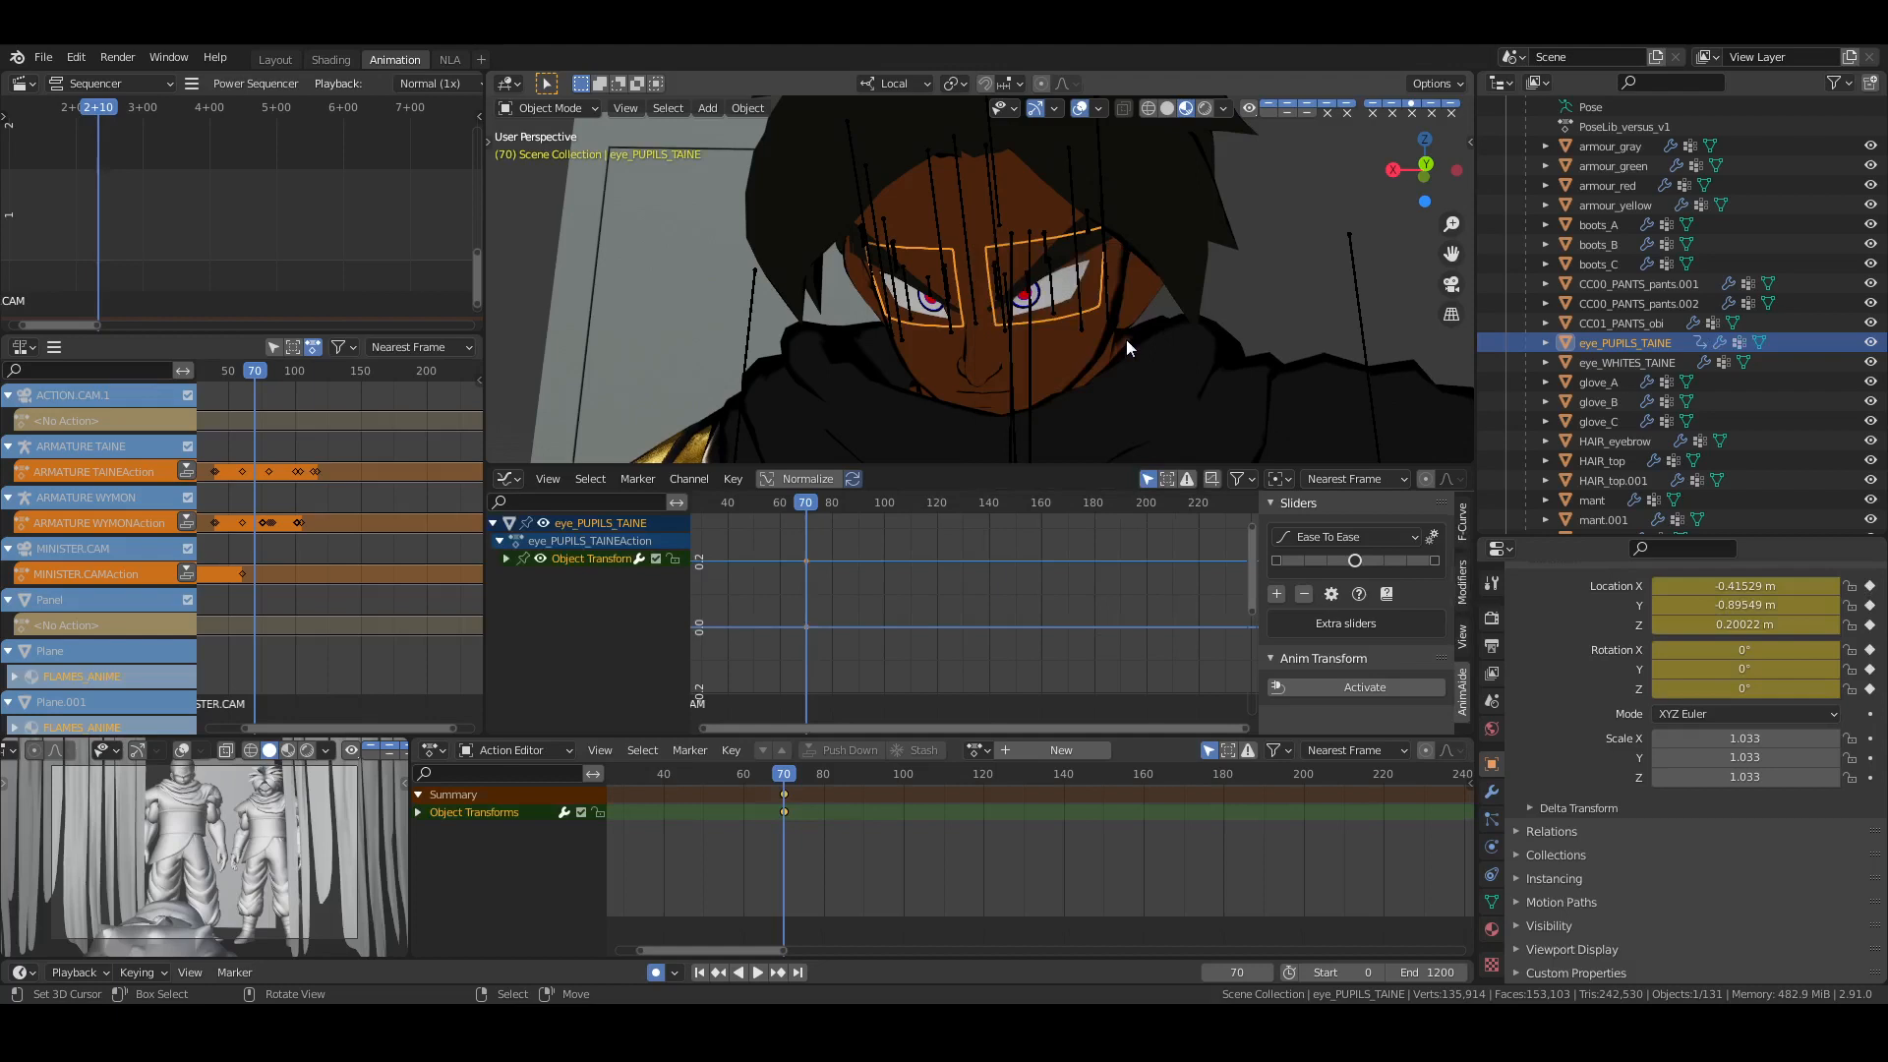
key("g")
key("z")
key("z")
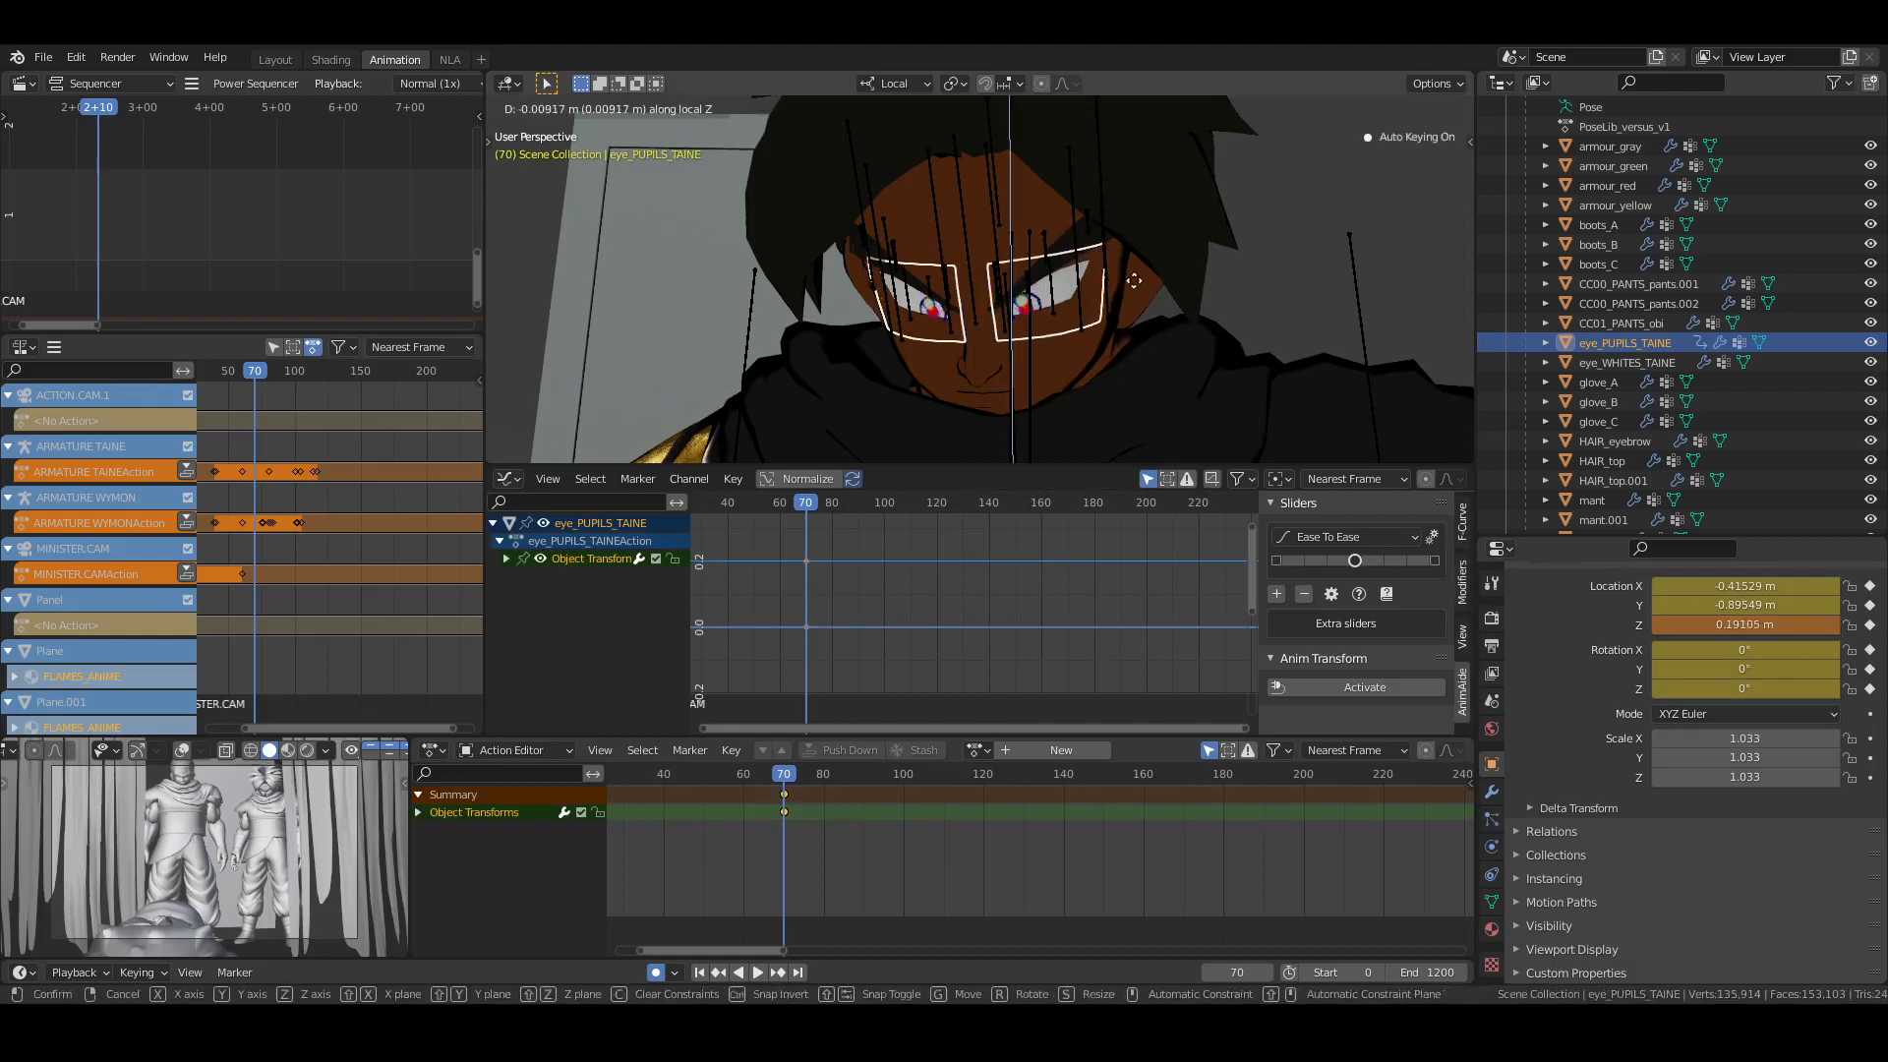
left_click(1142, 126)
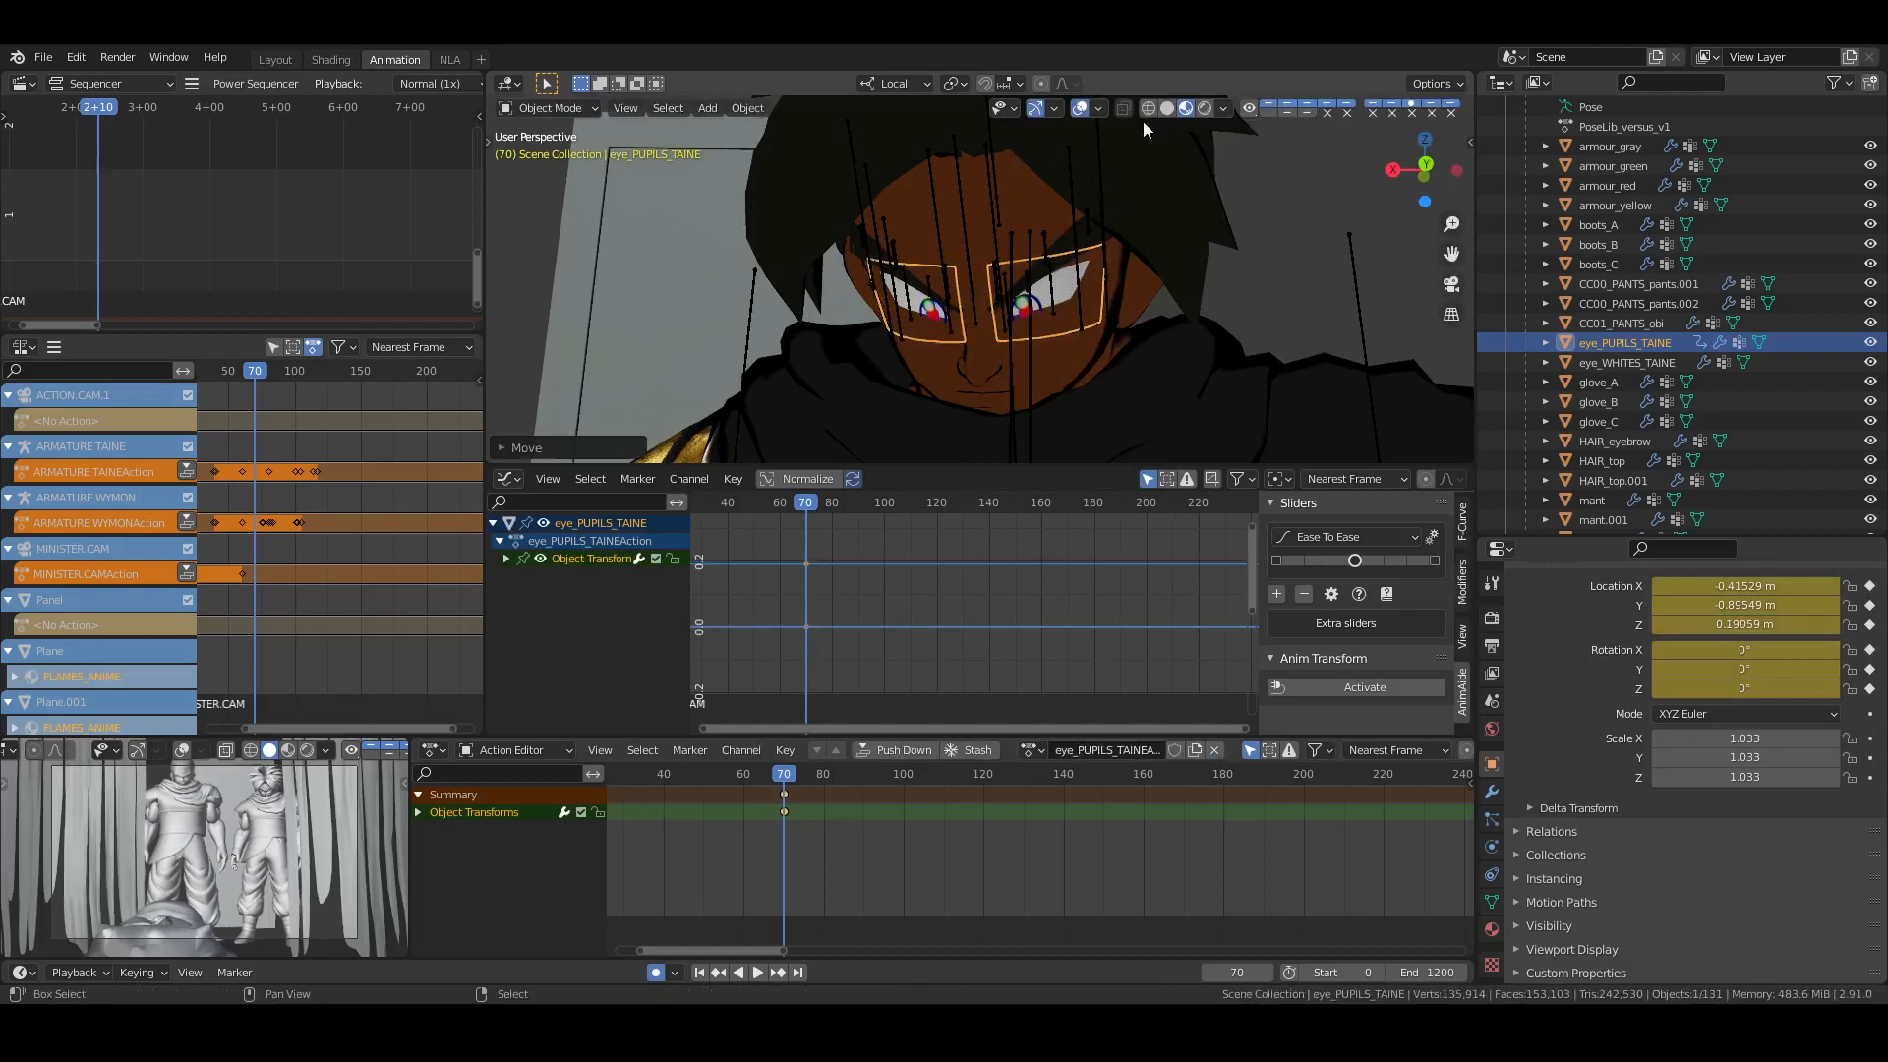
Advance 15 frames to frame 85 and raise Taine's pupils along local Z to about 0.196 m, keying the new position
left_click(1239, 971)
type("+15")
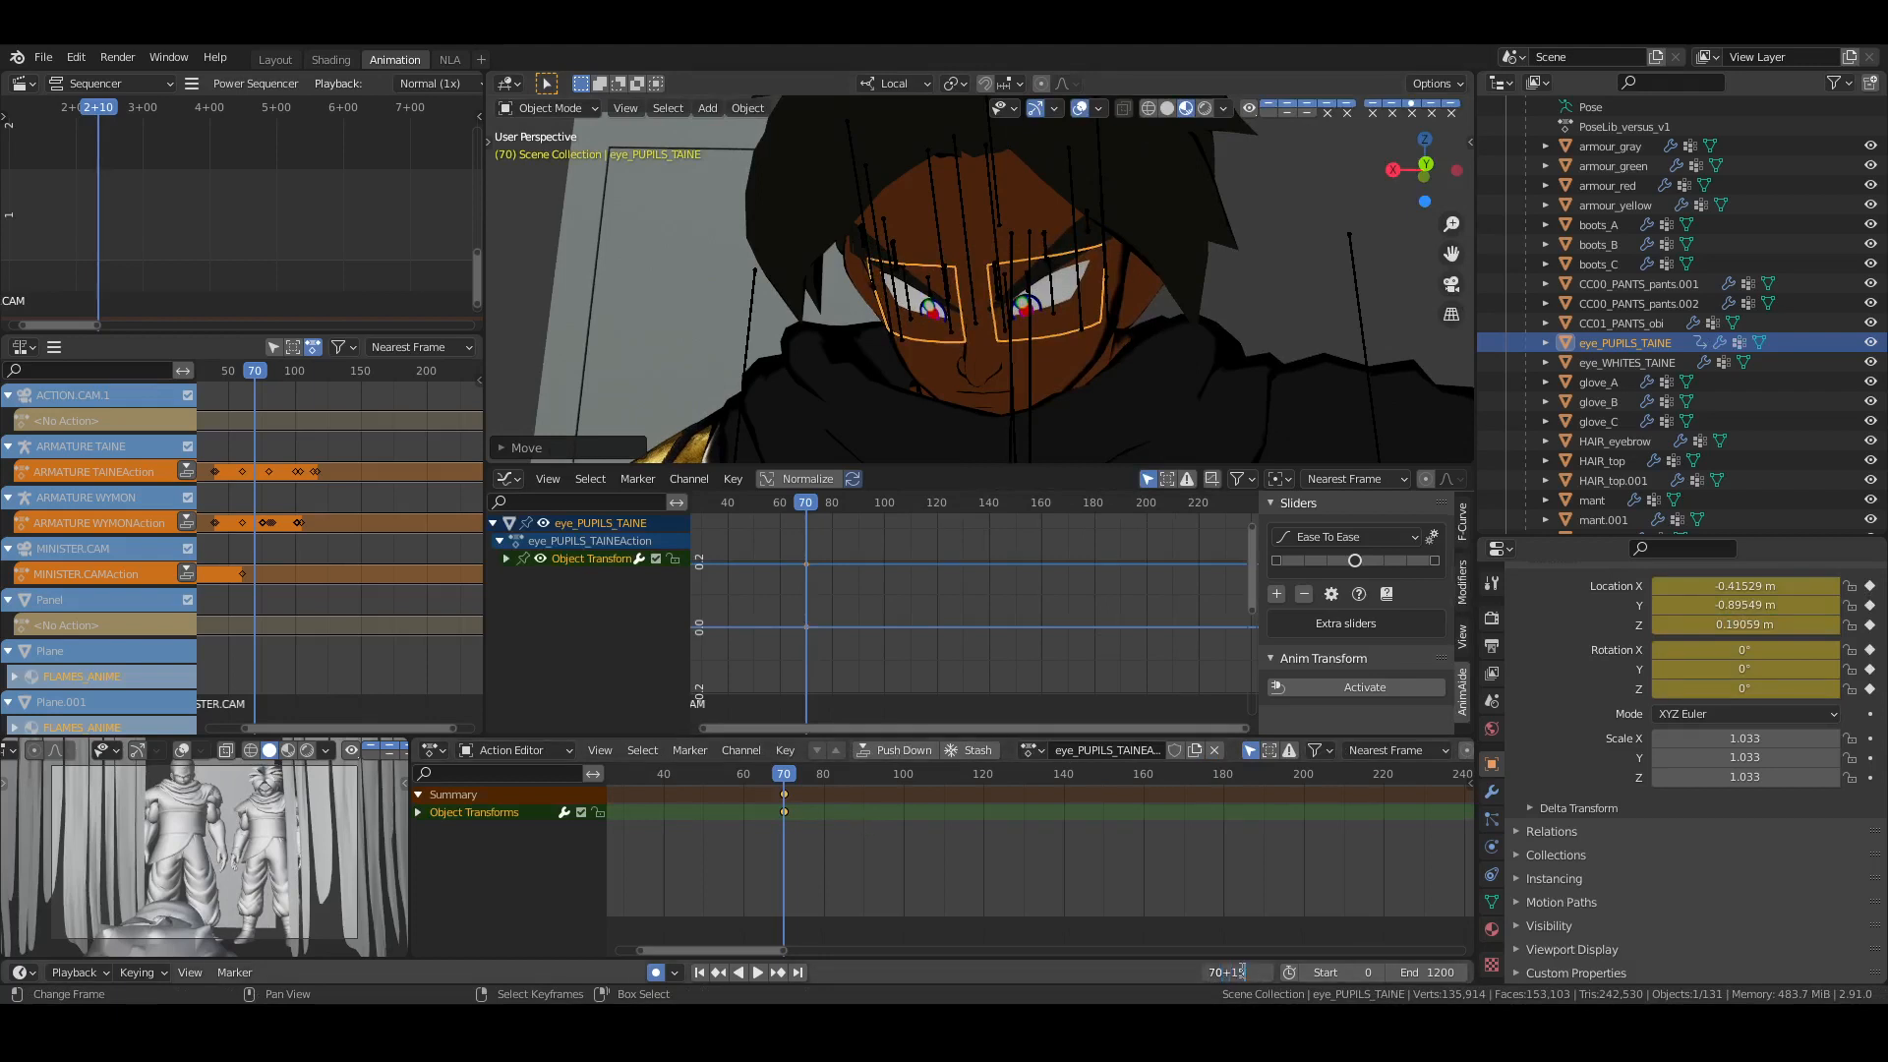
key("Return")
key("g")
key("z")
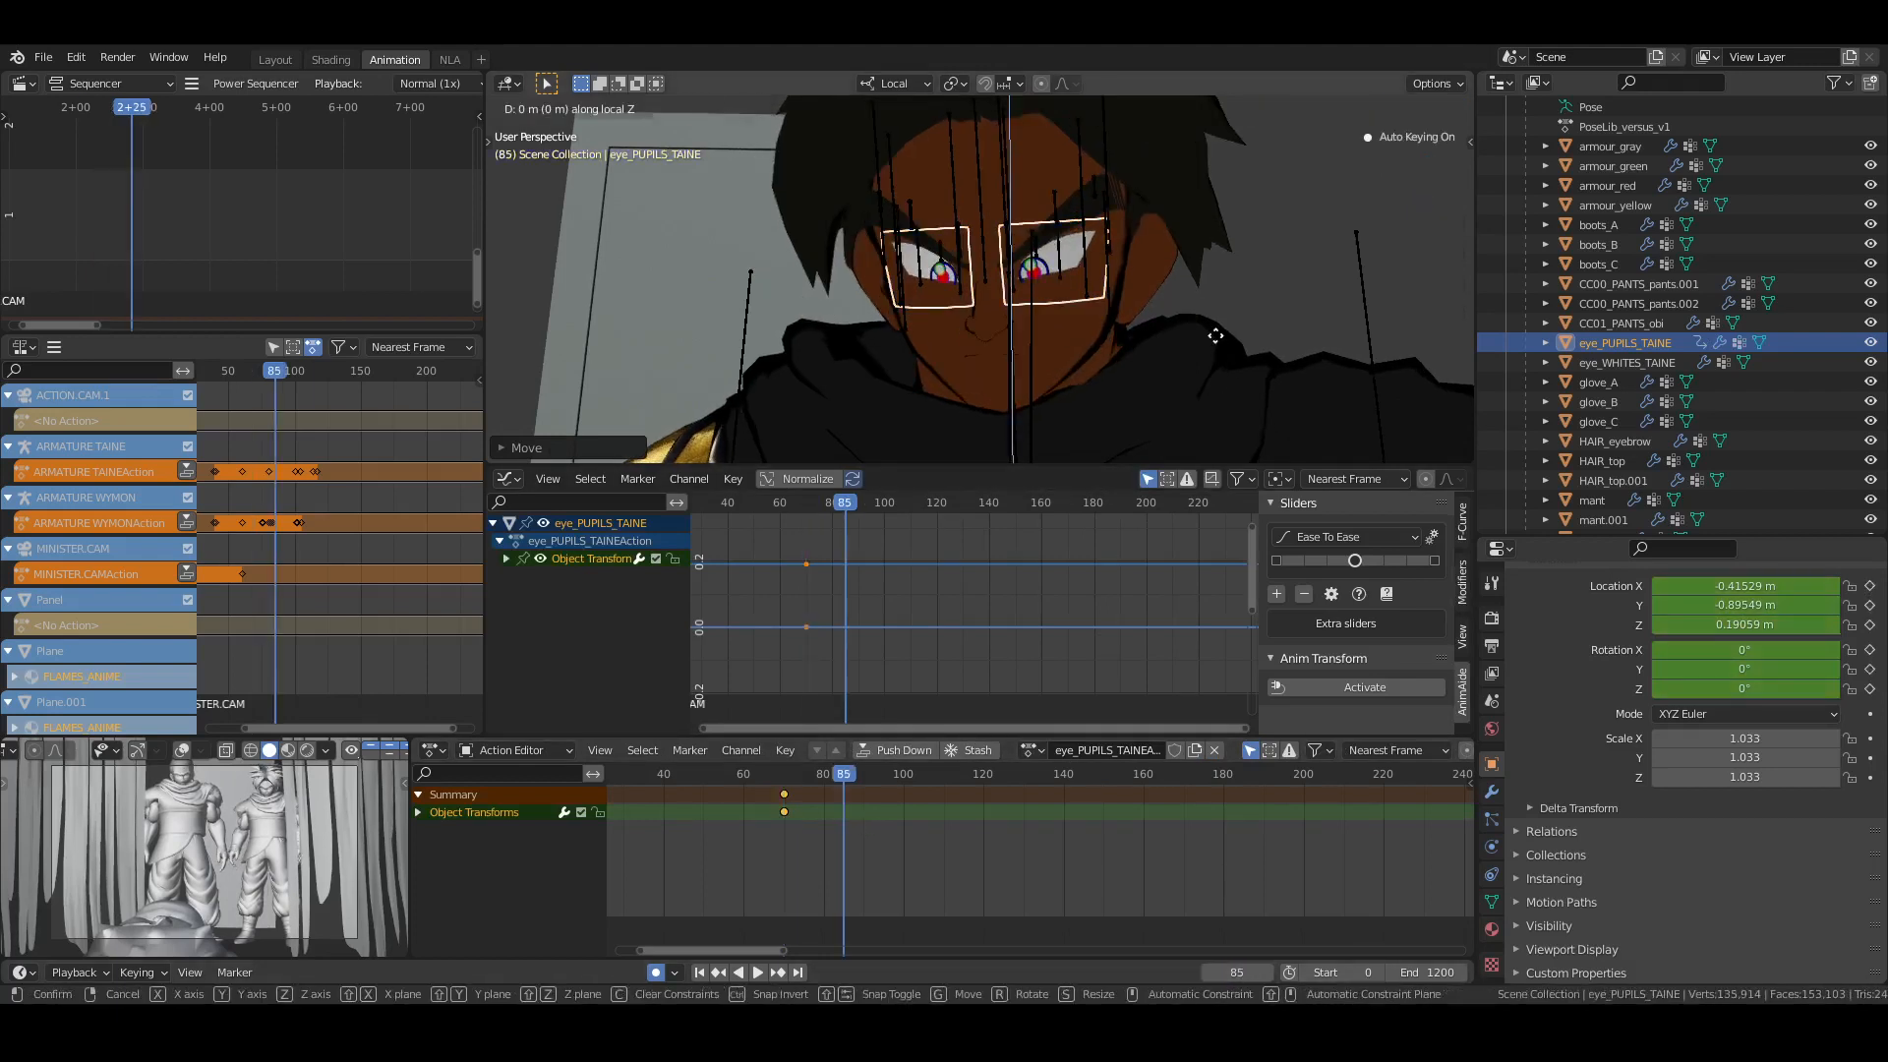
left_click(1251, 418)
Show the Layout camera view in material preview and move Taine's pupils along local Z to about 0.197 m
left_click(276, 59)
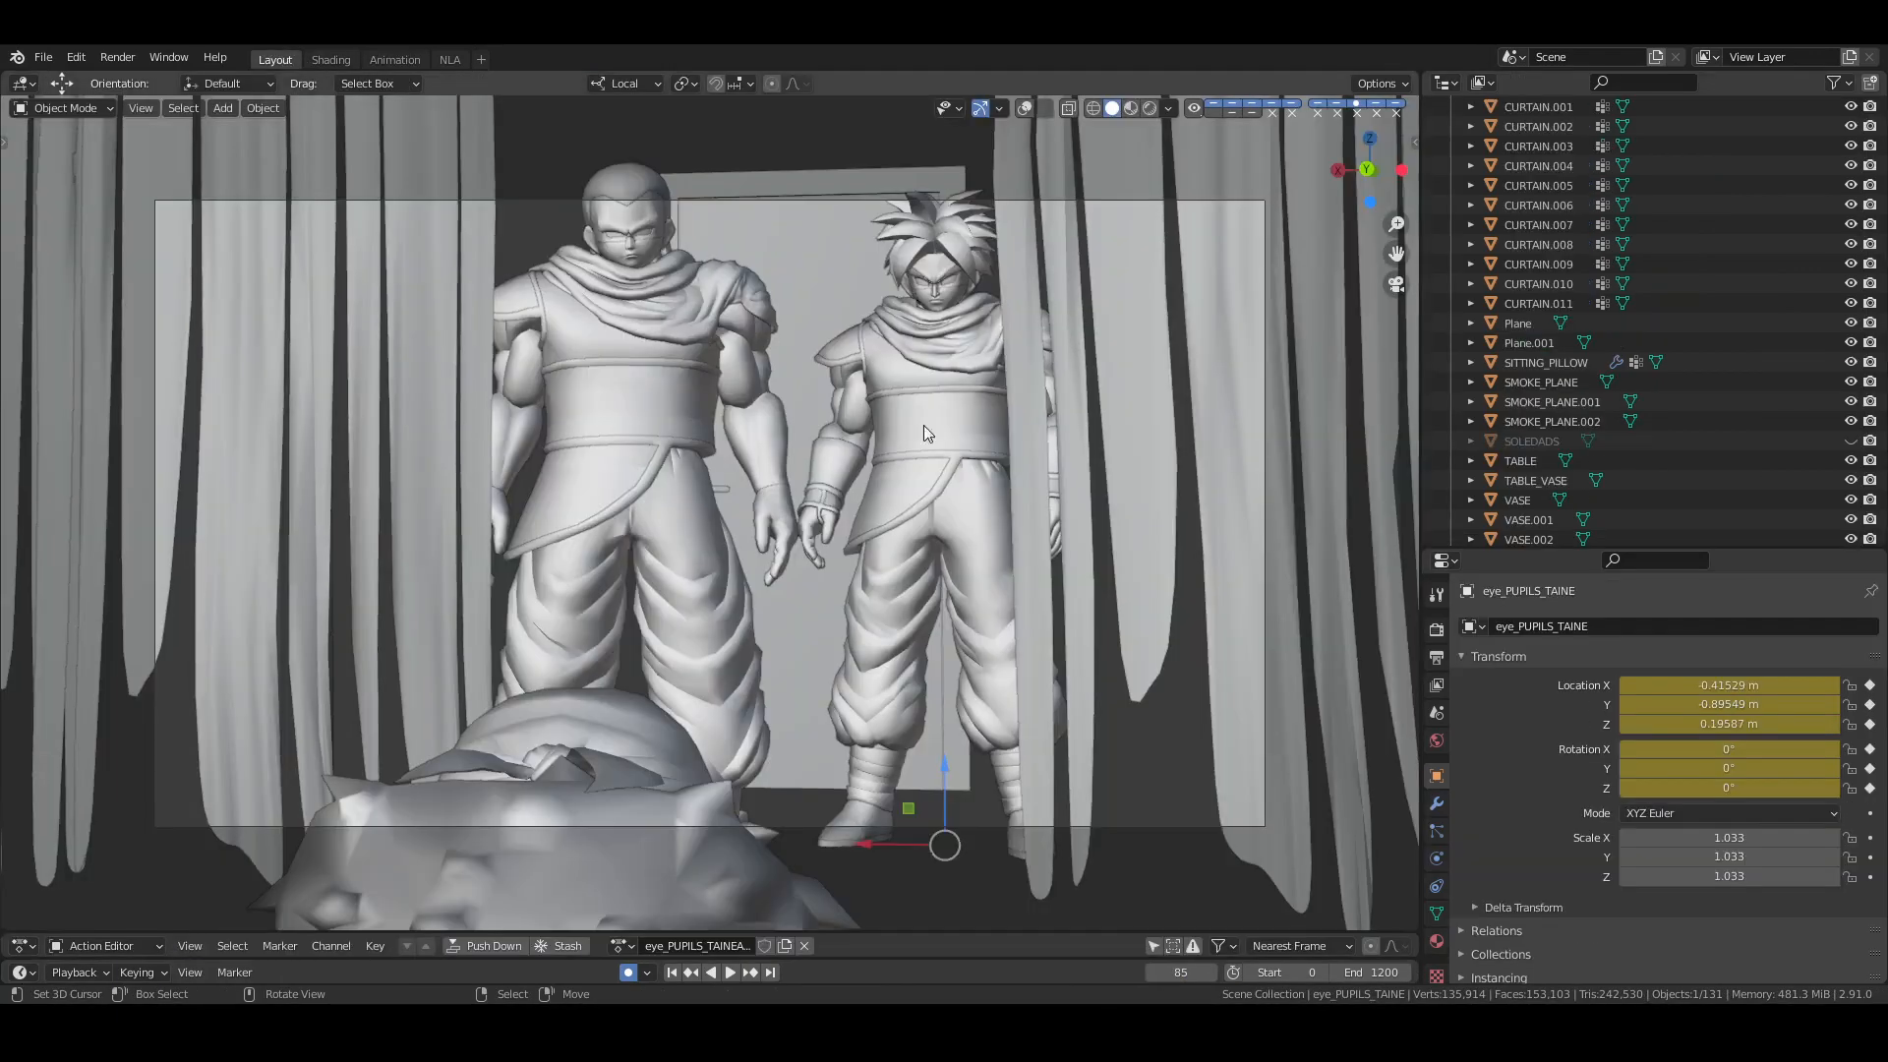
left_click(1131, 108)
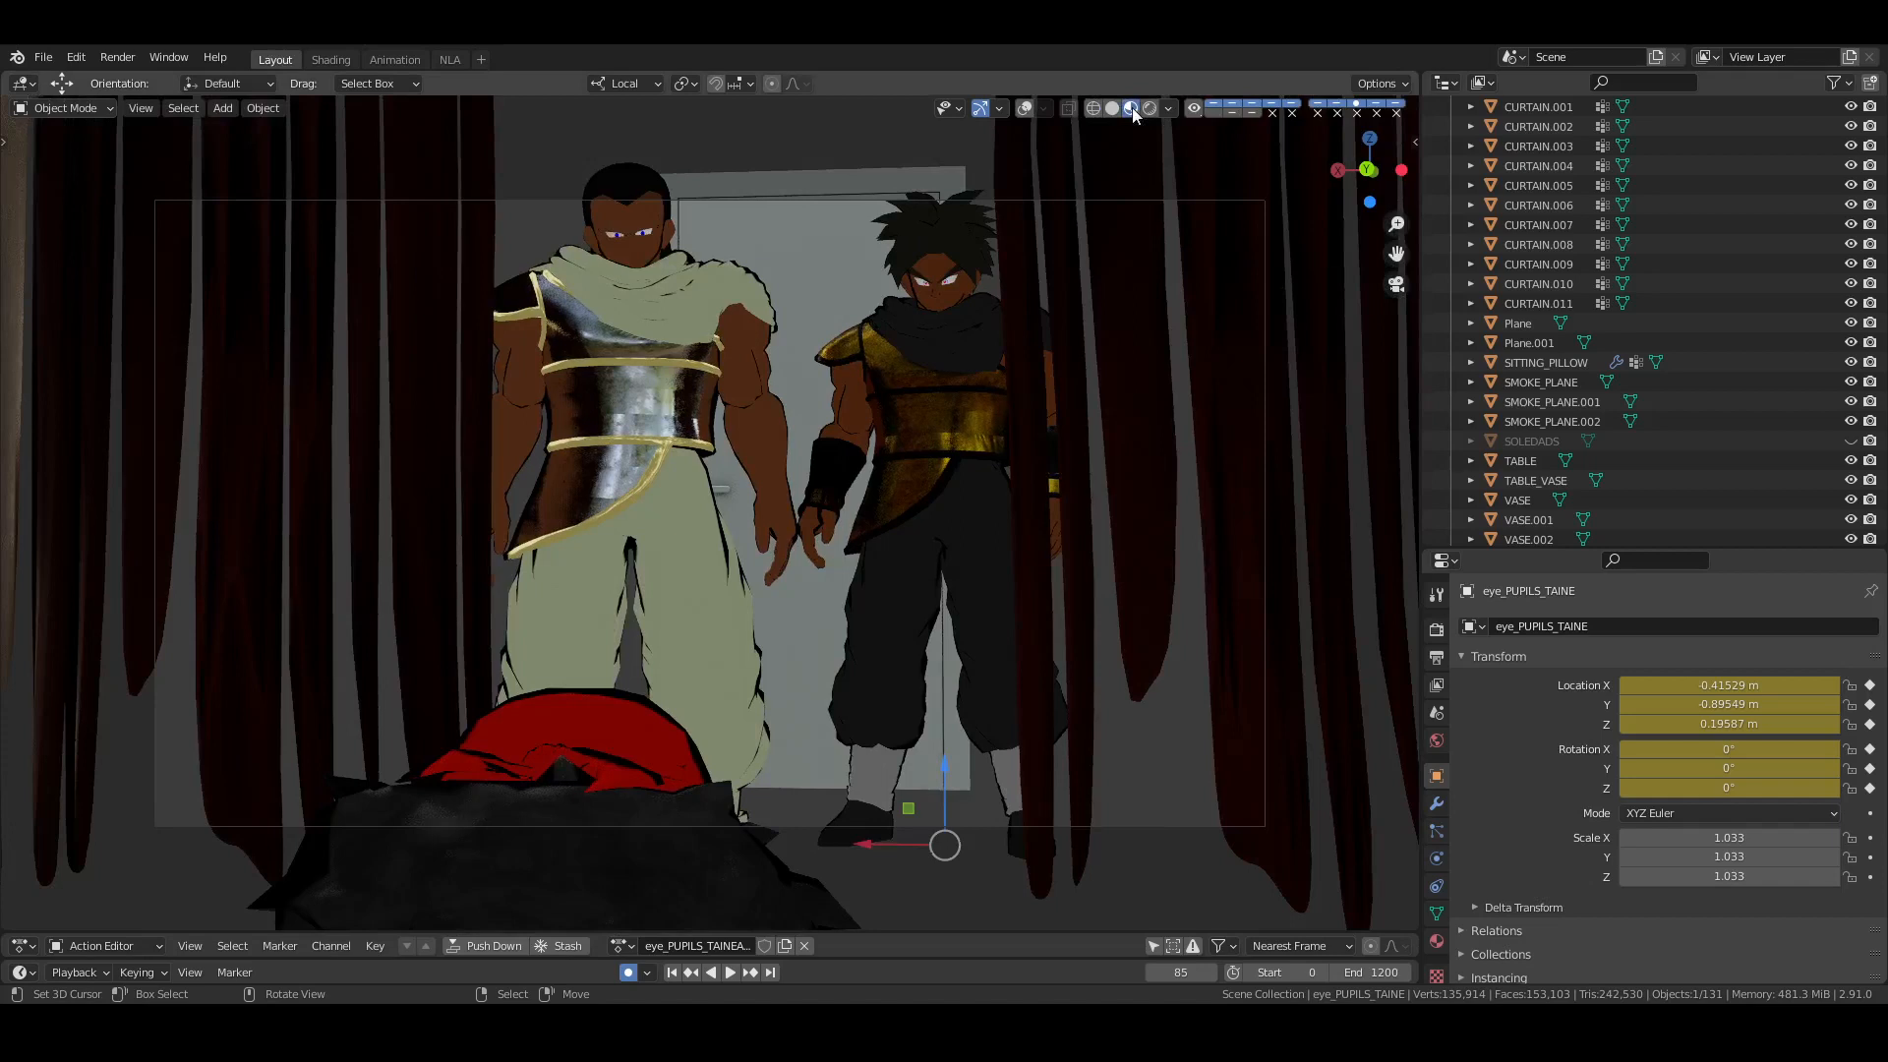
key("g")
key("z")
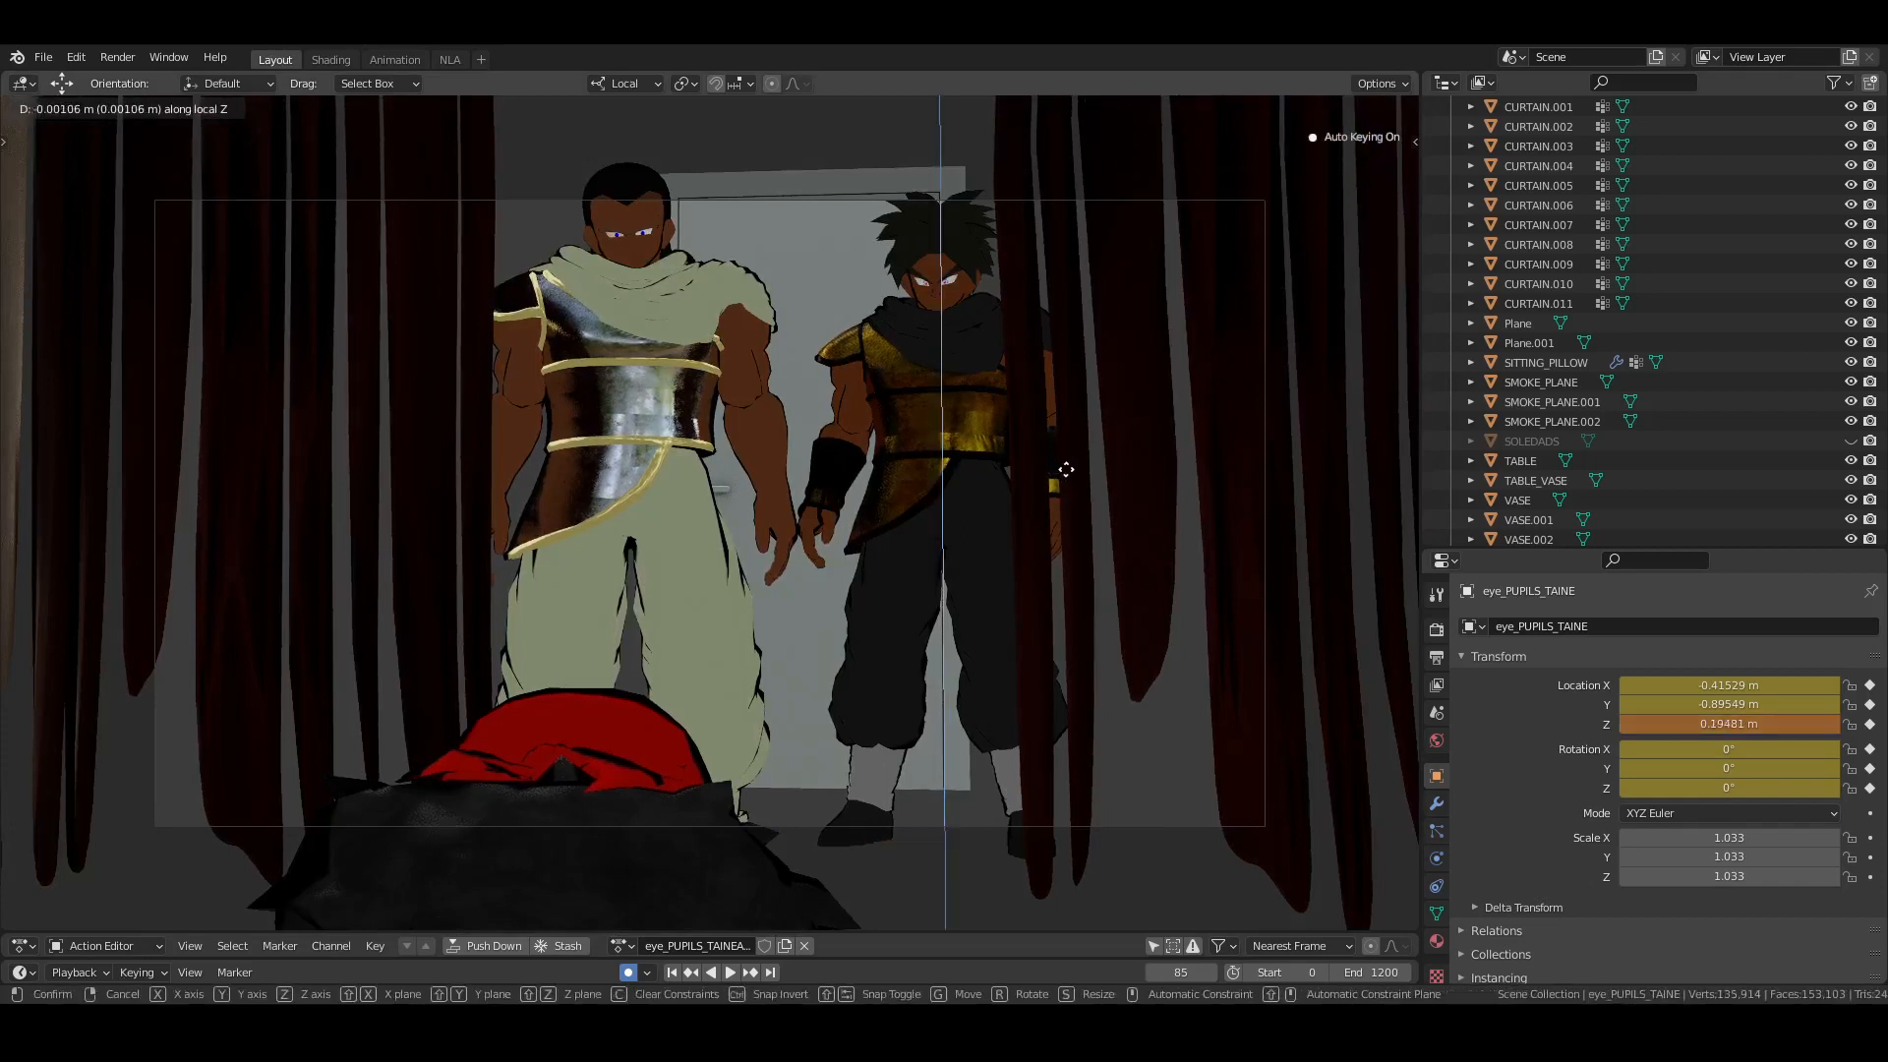
left_click(1066, 469)
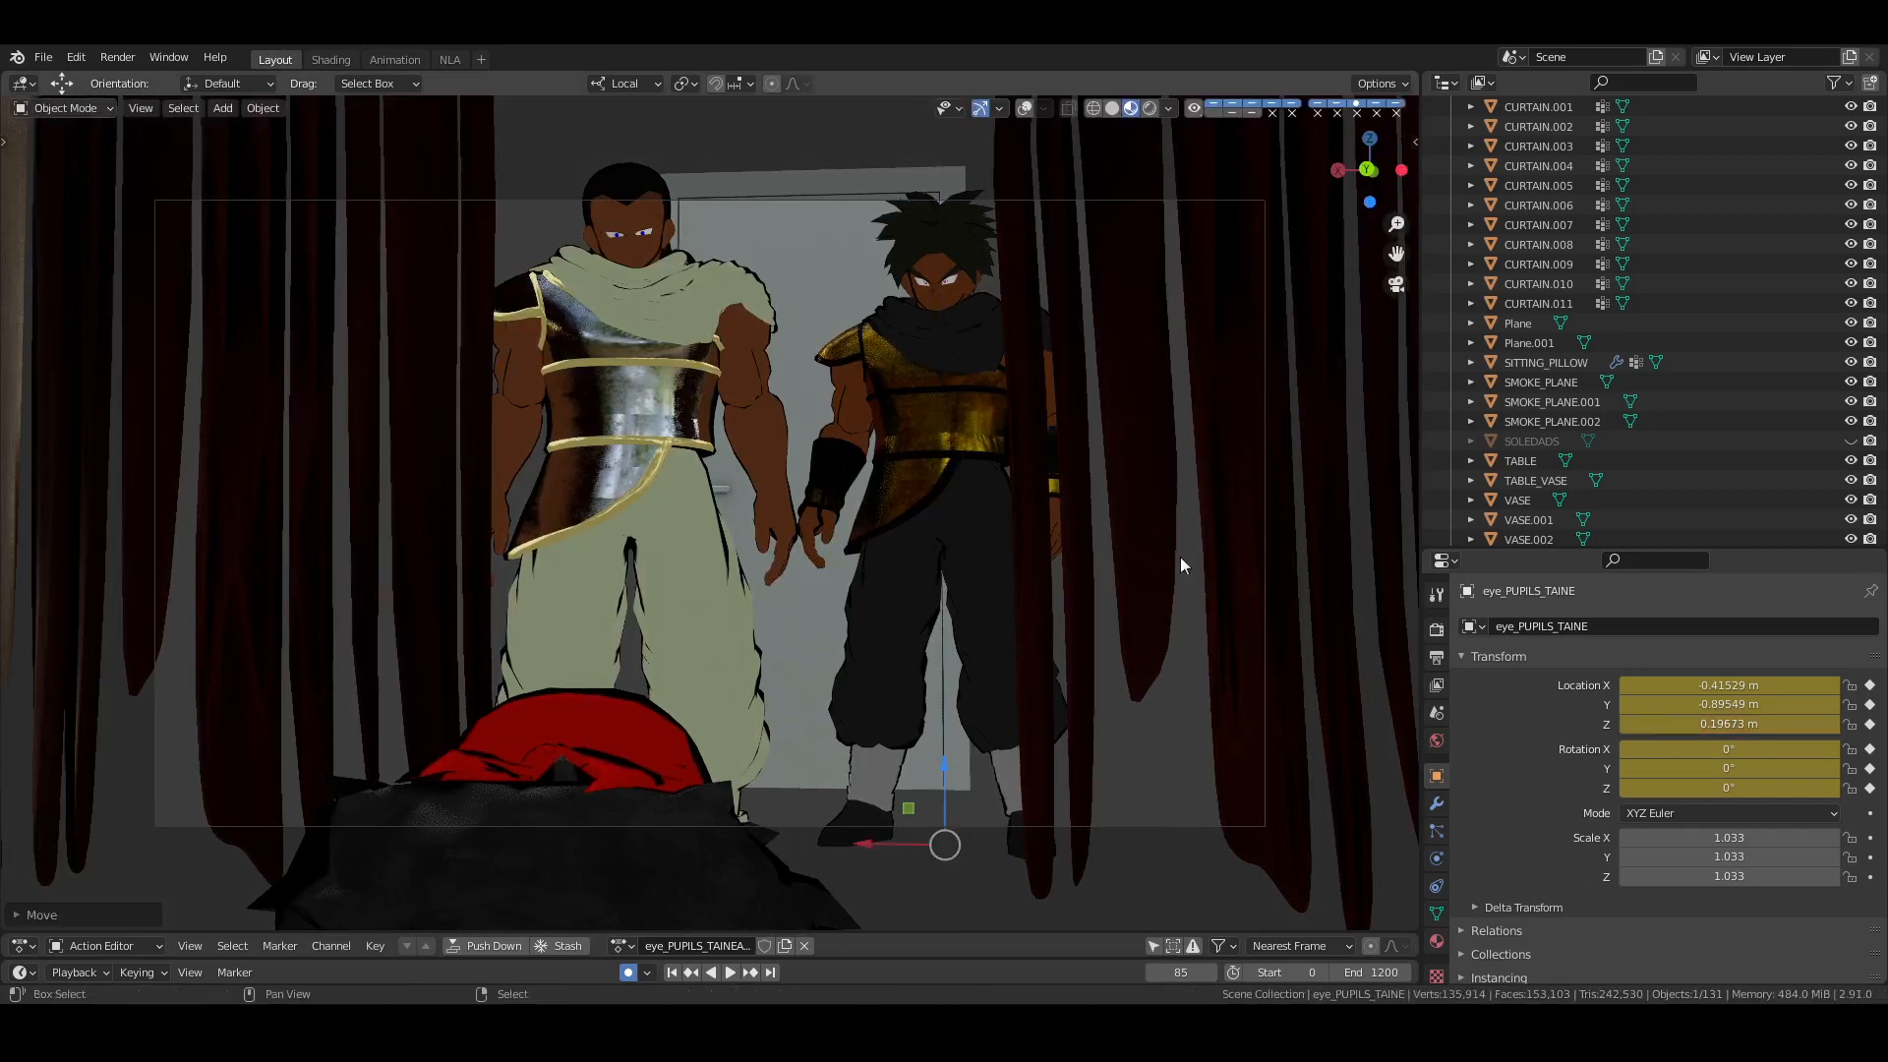
Try setting the Z location of Taine's pupils to 0 m and undo it
mouse_move(1728, 724)
left_mouse_down()
mouse_move(1755, 724)
mouse_move(1706, 724)
left_mouse_up()
left_click(1716, 728)
type("0")
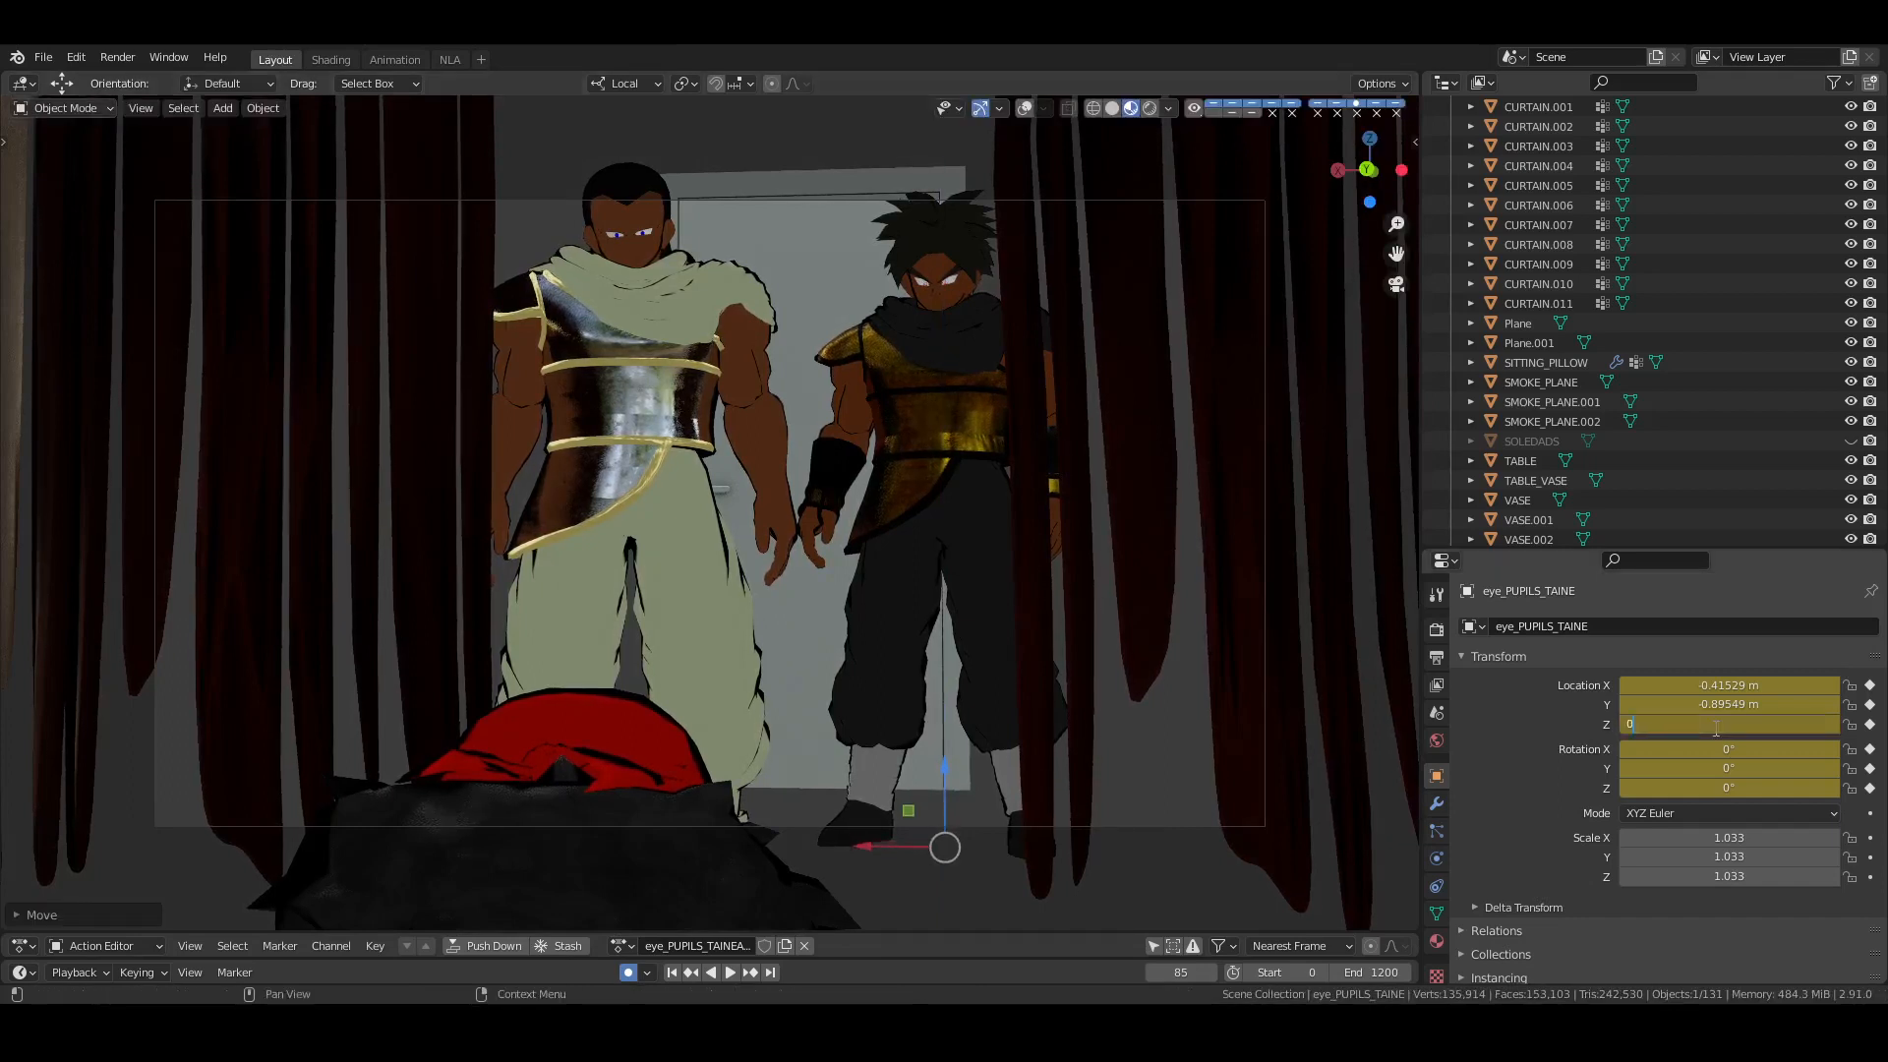
key("Return")
key("ctrl+z")
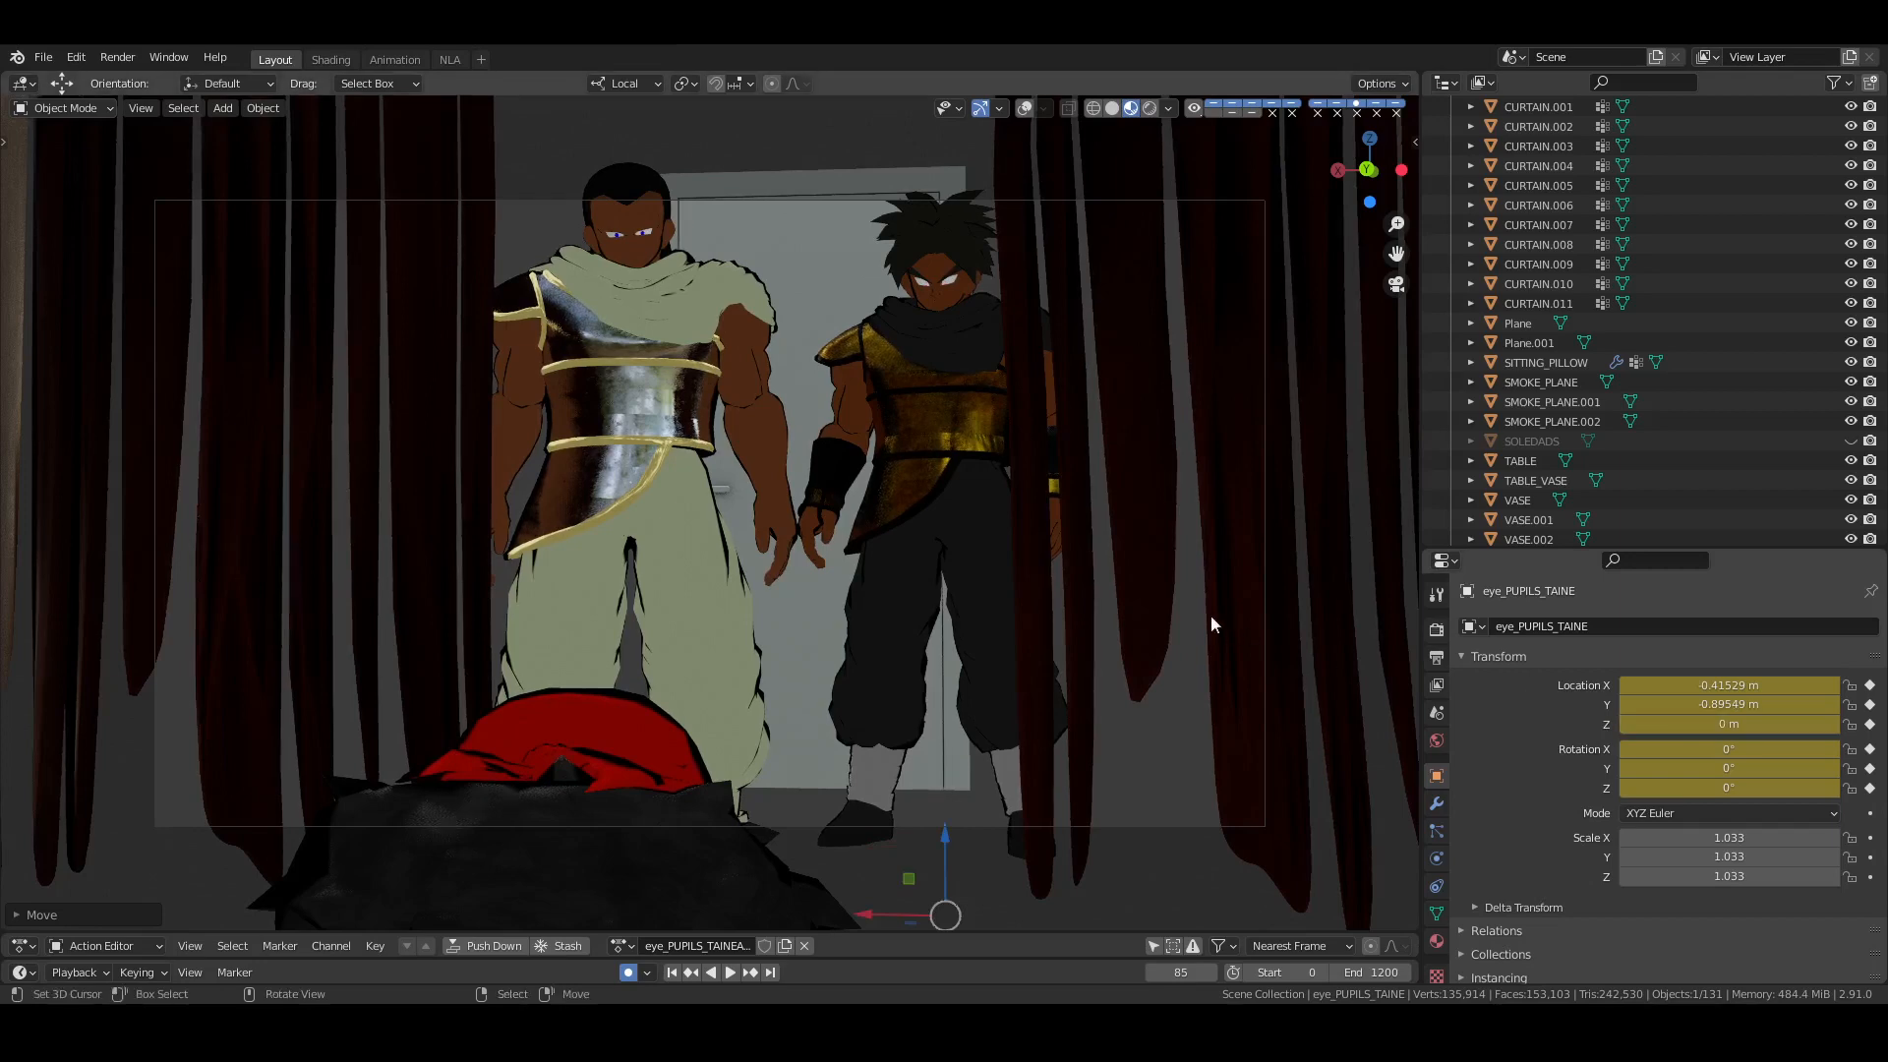
In the Animation workspace, raise Taine's pupils about 0.004 m along local Z at frame 85
left_click(389, 59)
key("g")
key("z")
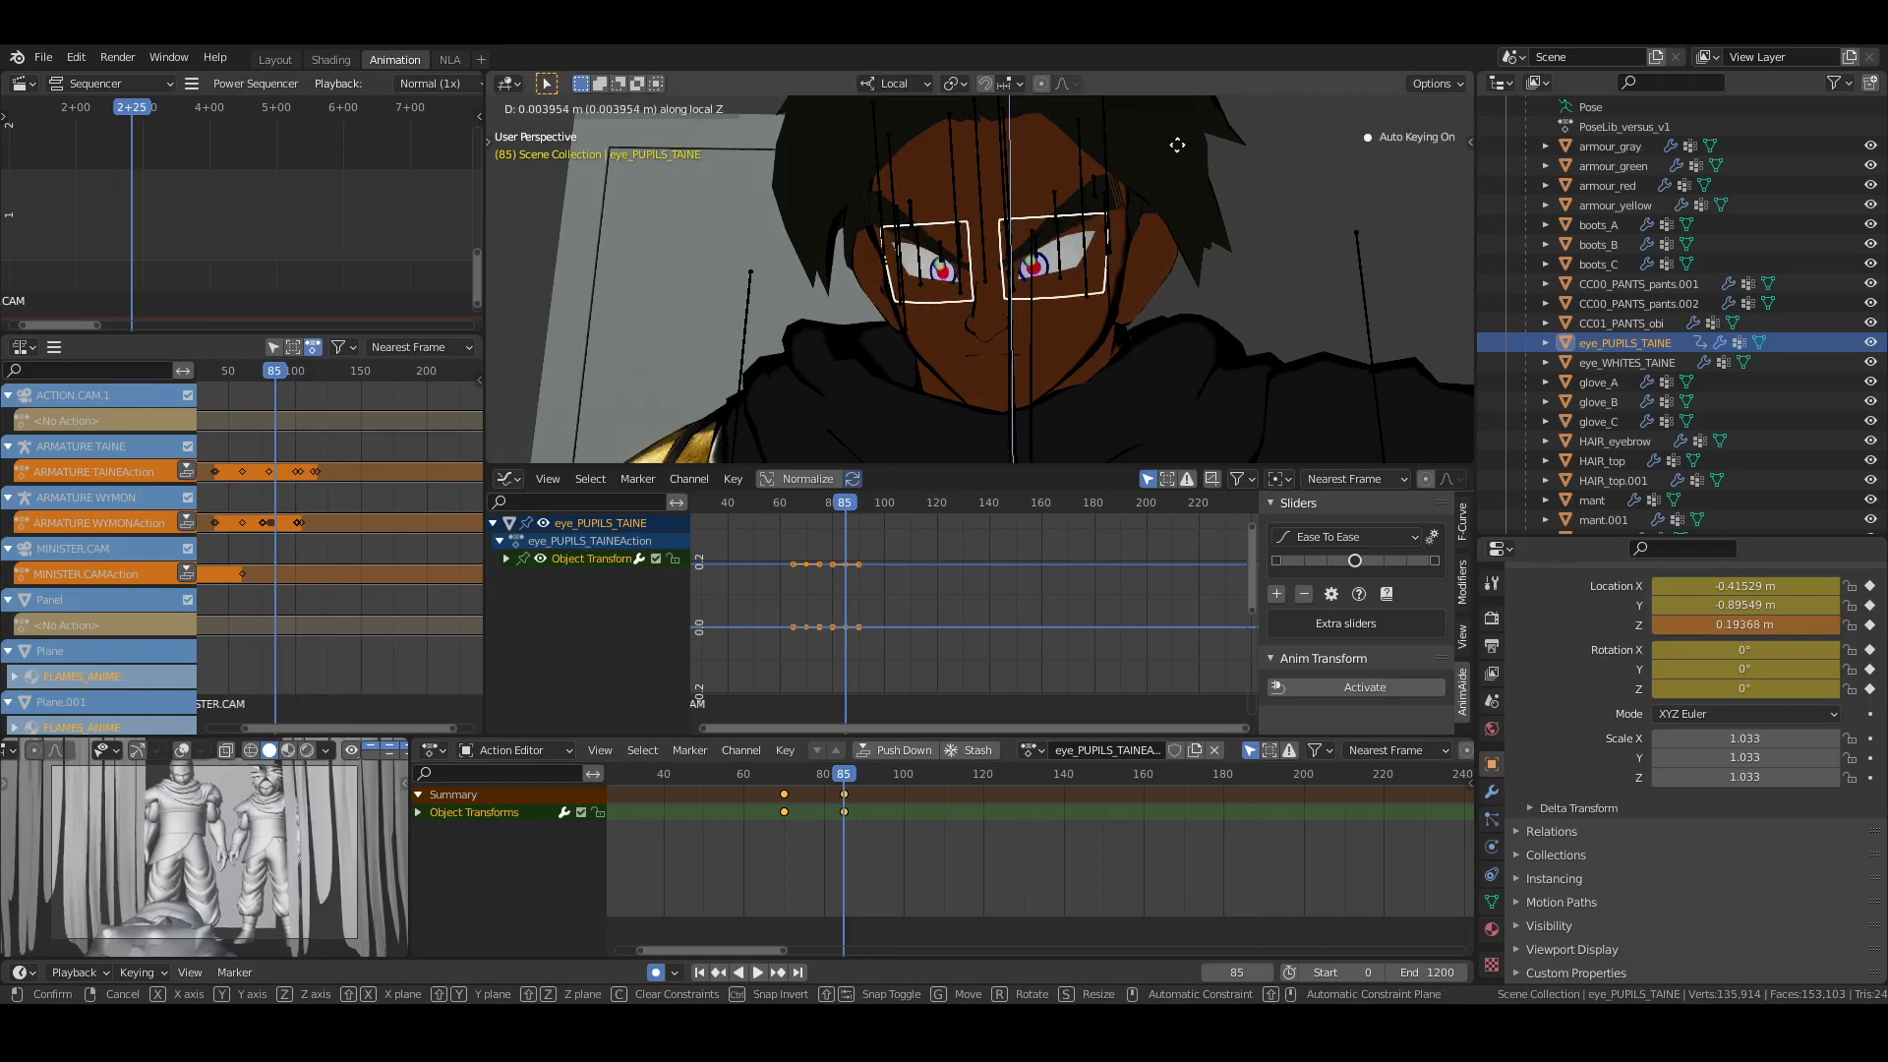
left_click(1074, 309)
Scrub around frame 85, nudge Taine's pupils along local Z to about 0.1939 m, and save the scene from the Layout workspace
left_click(888, 867)
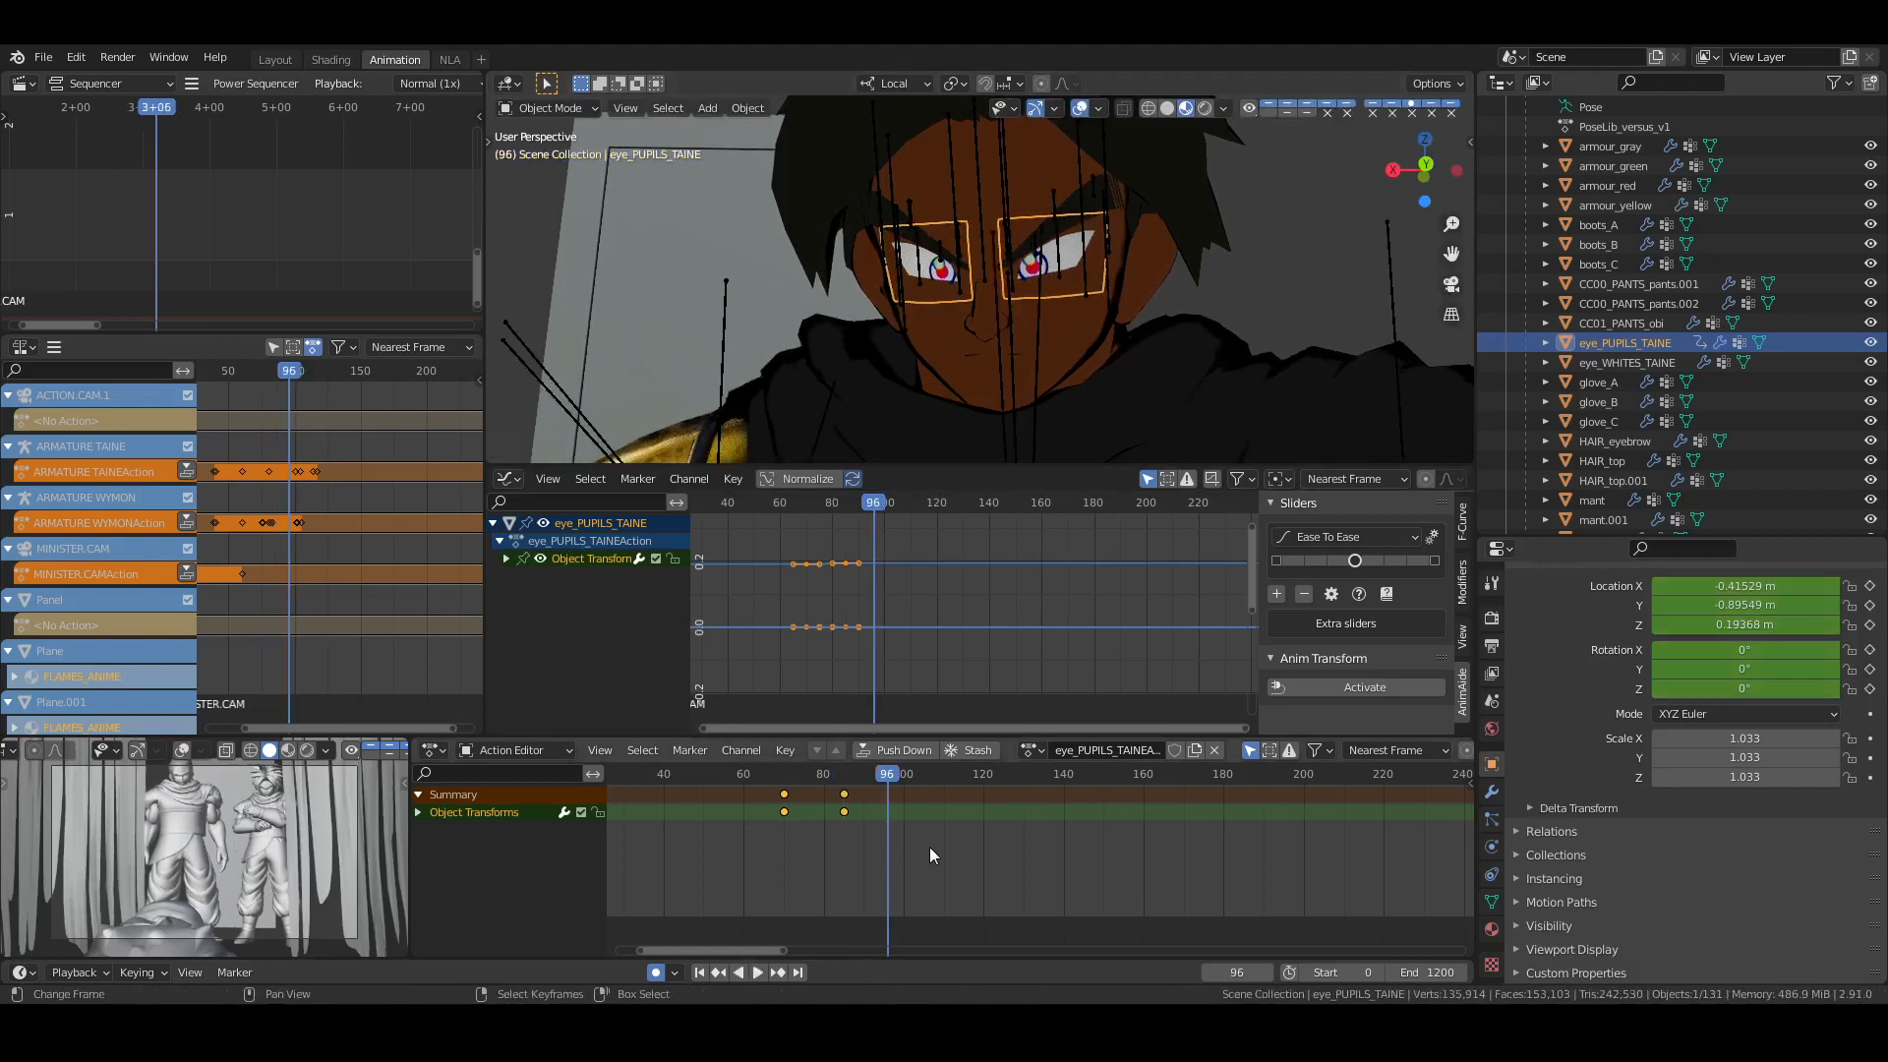
left_click(928, 847)
left_click(847, 825)
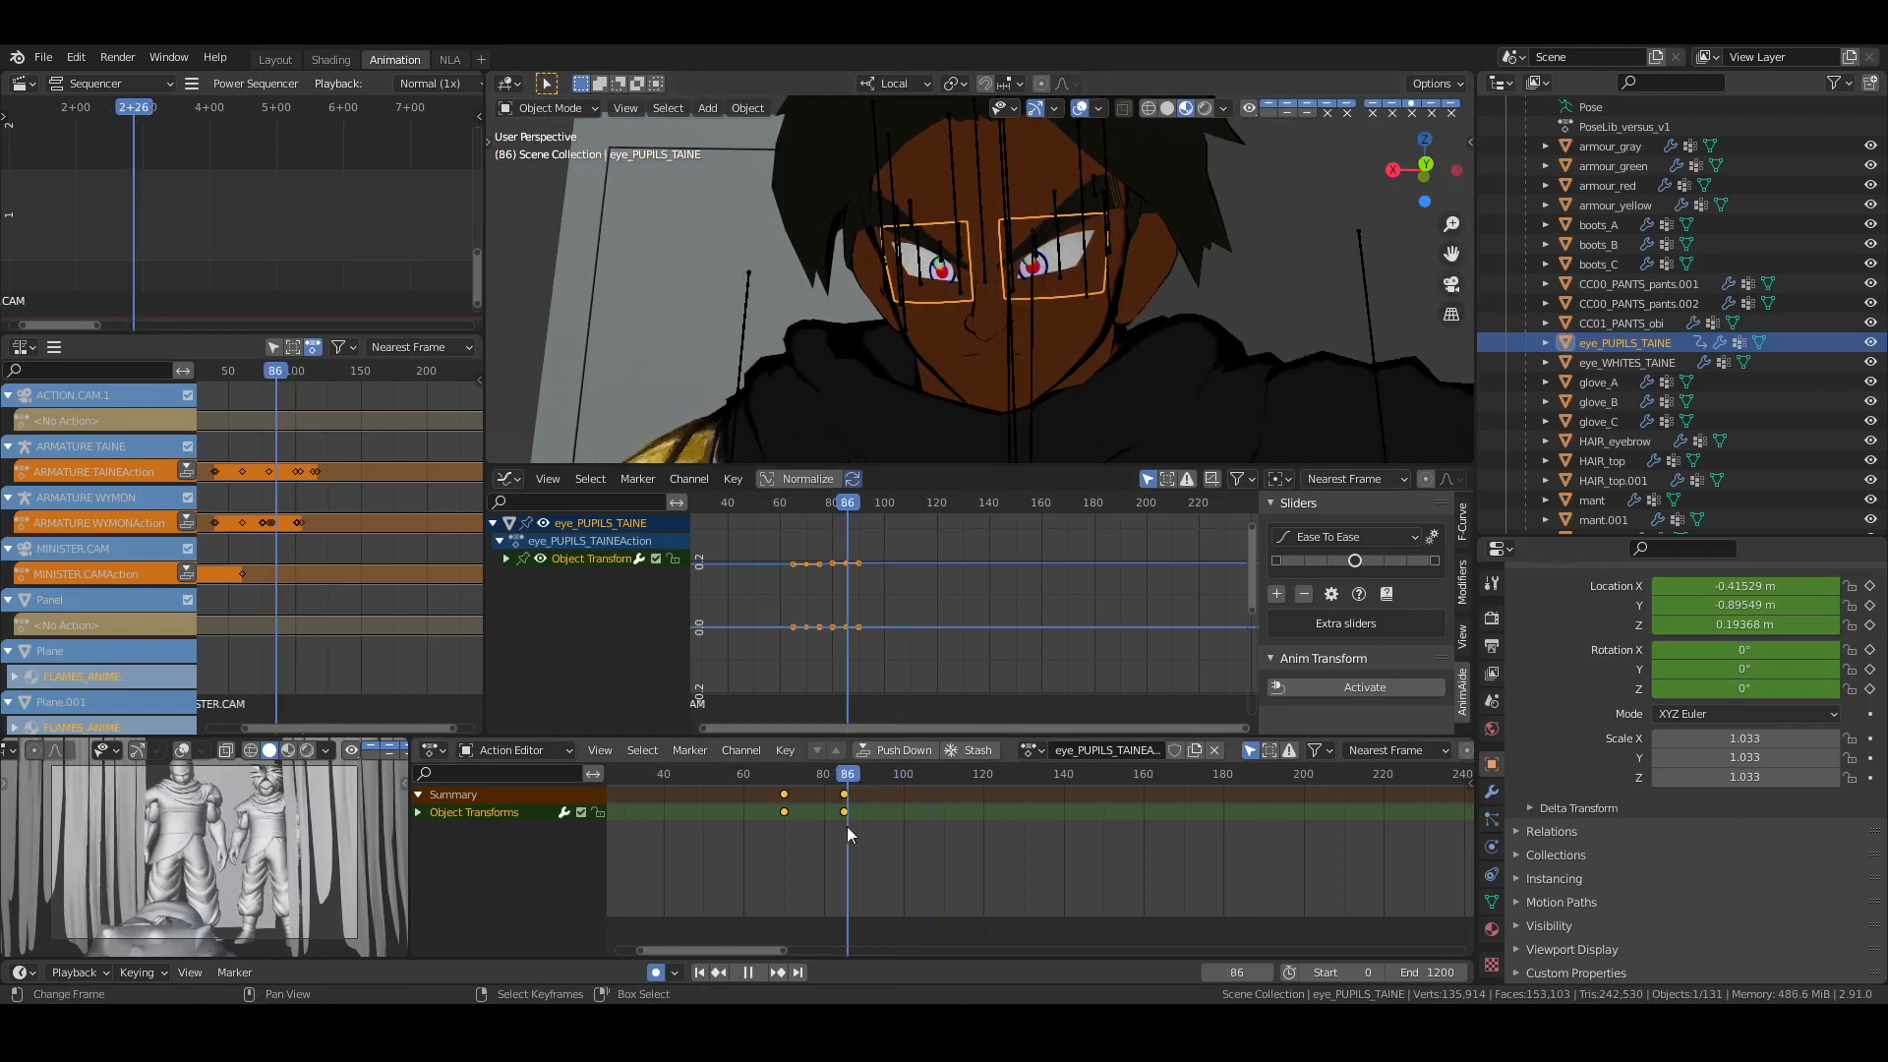
key("g")
key("z")
left_click(1198, 301)
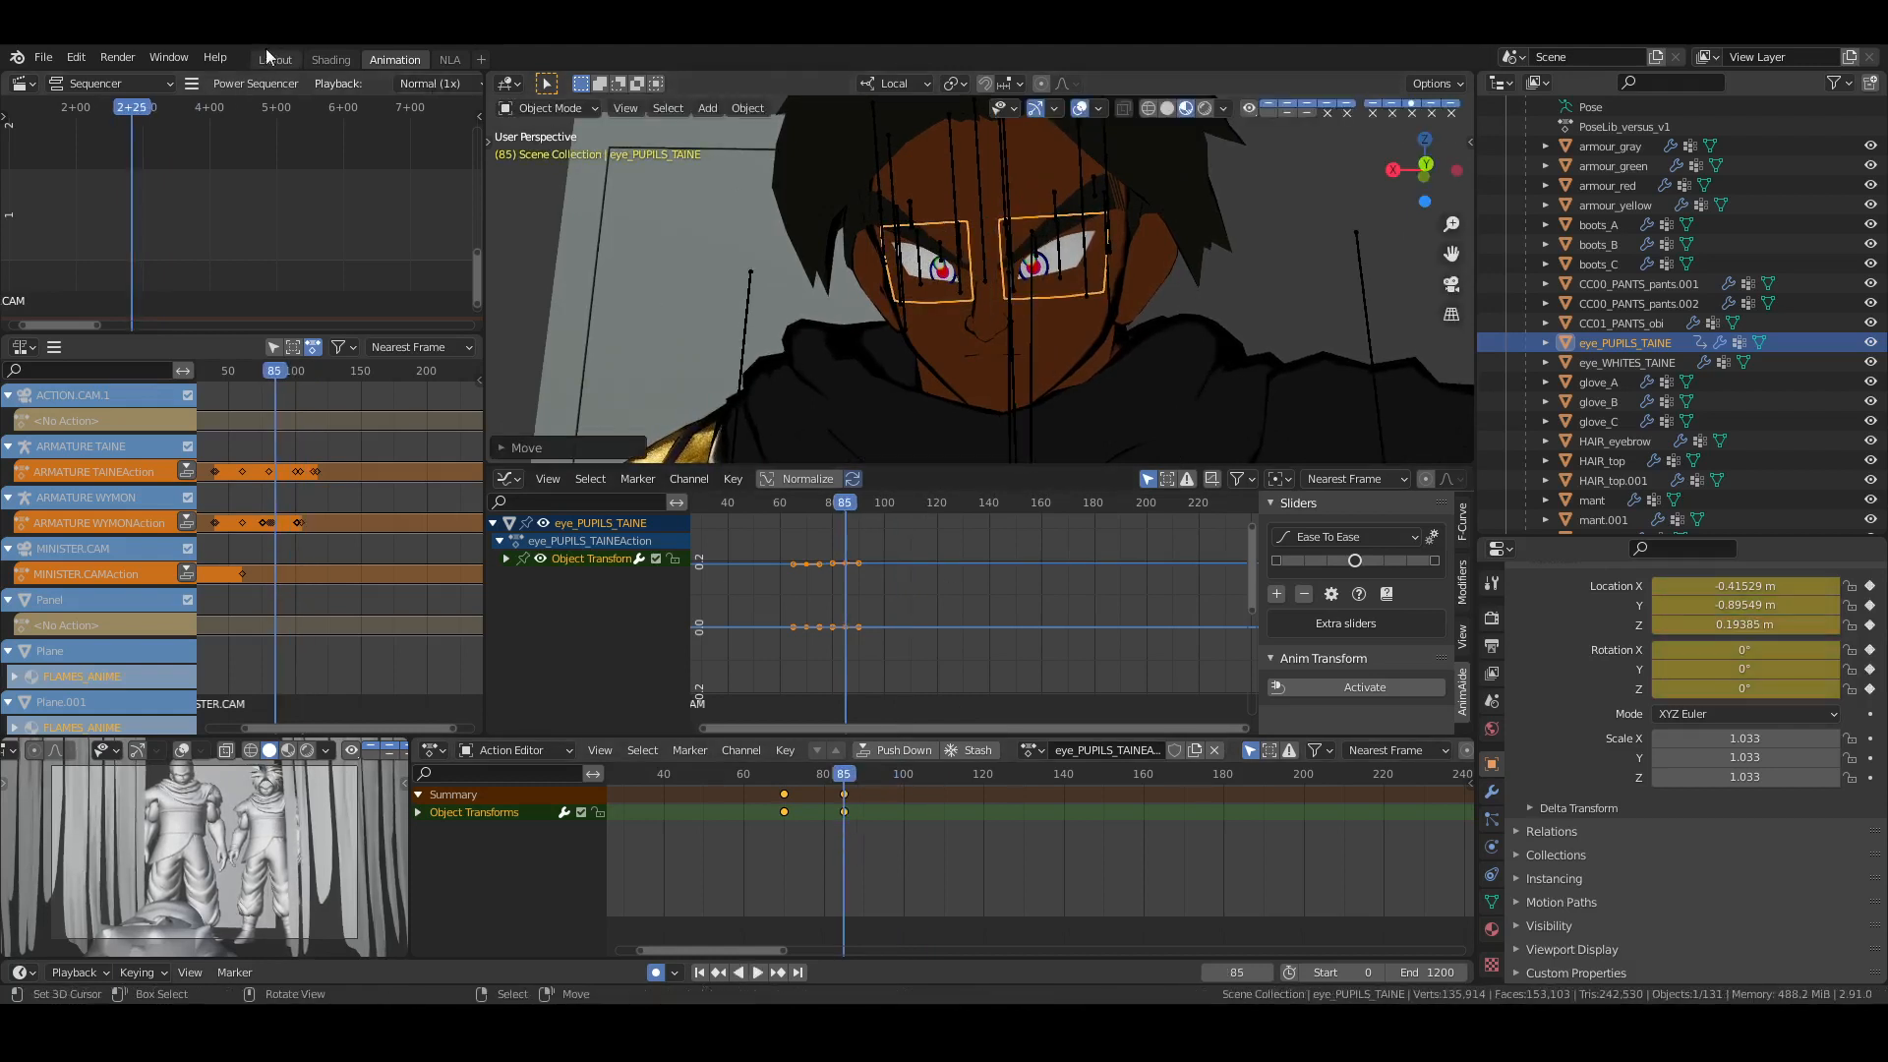
left_click(275, 59)
key("ctrl+s")
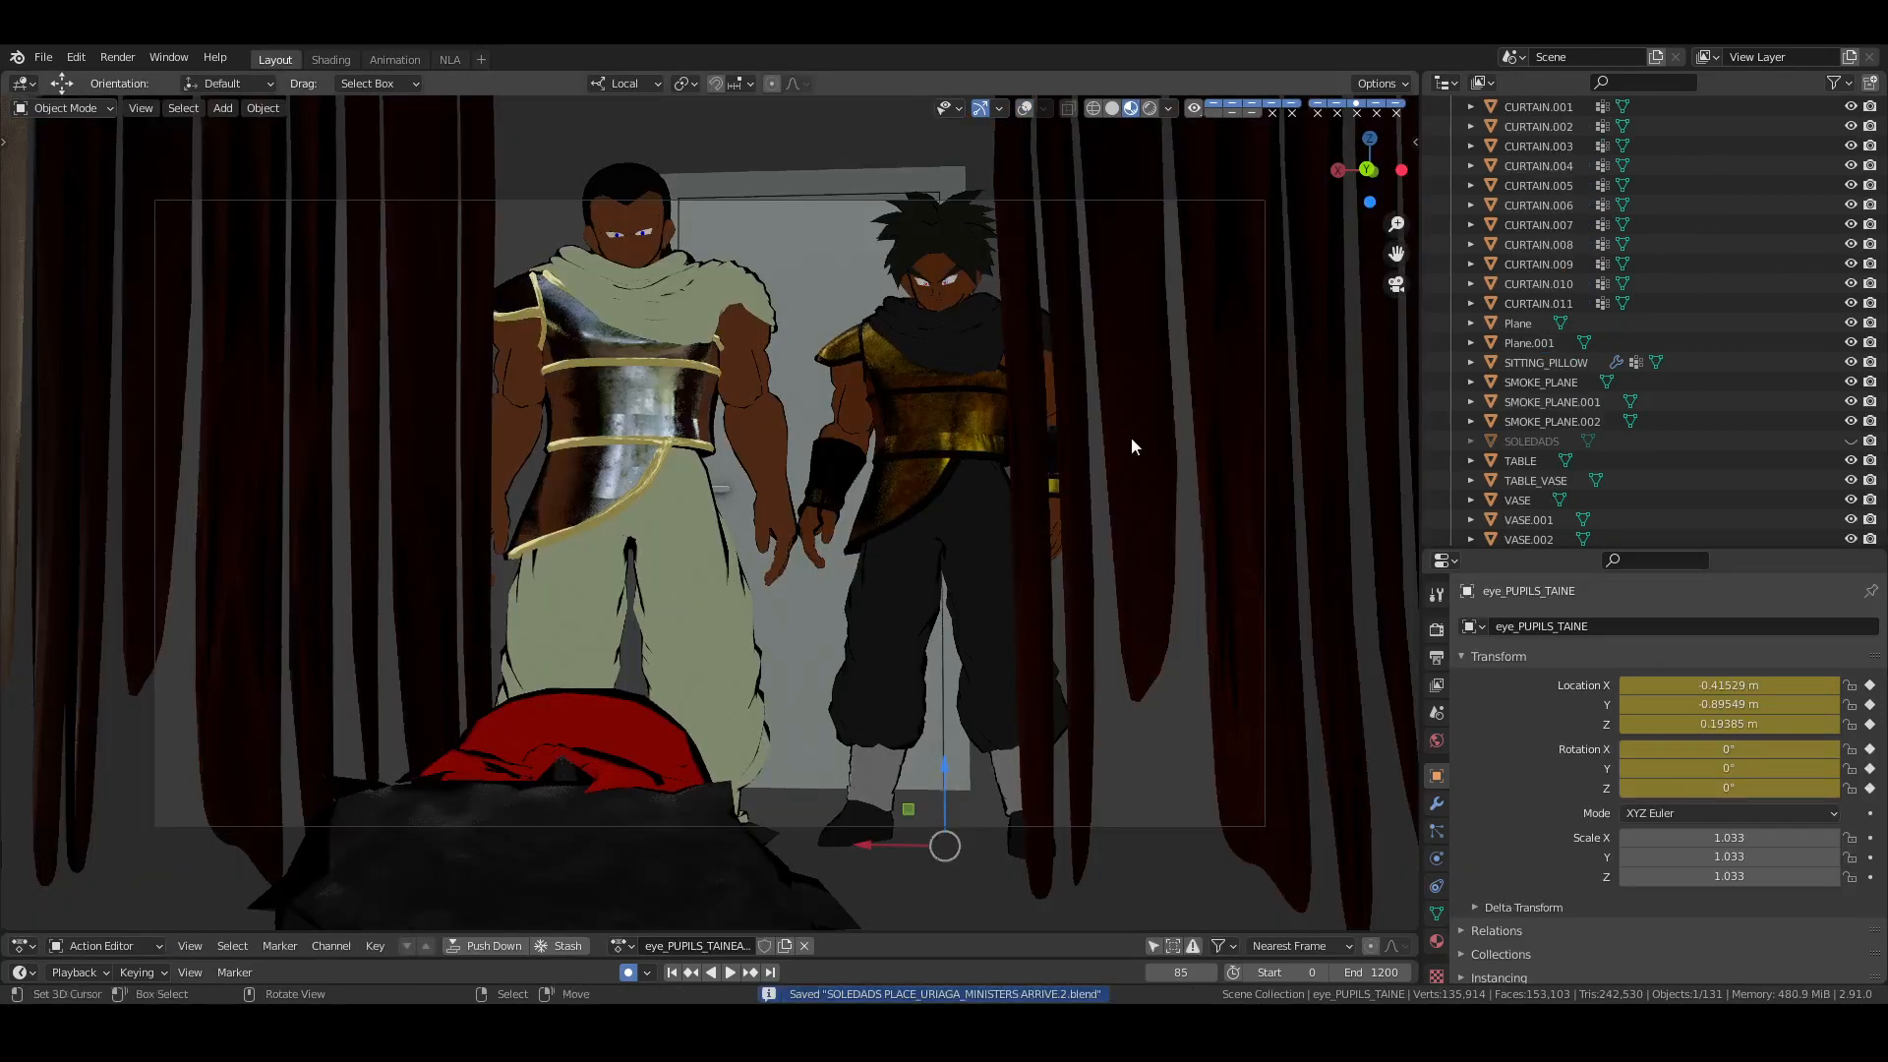
Examine Taine's pupils up close in the Shading workspace together with their eye_R.002 material nodes
left_click(331, 59)
left_click(1184, 108)
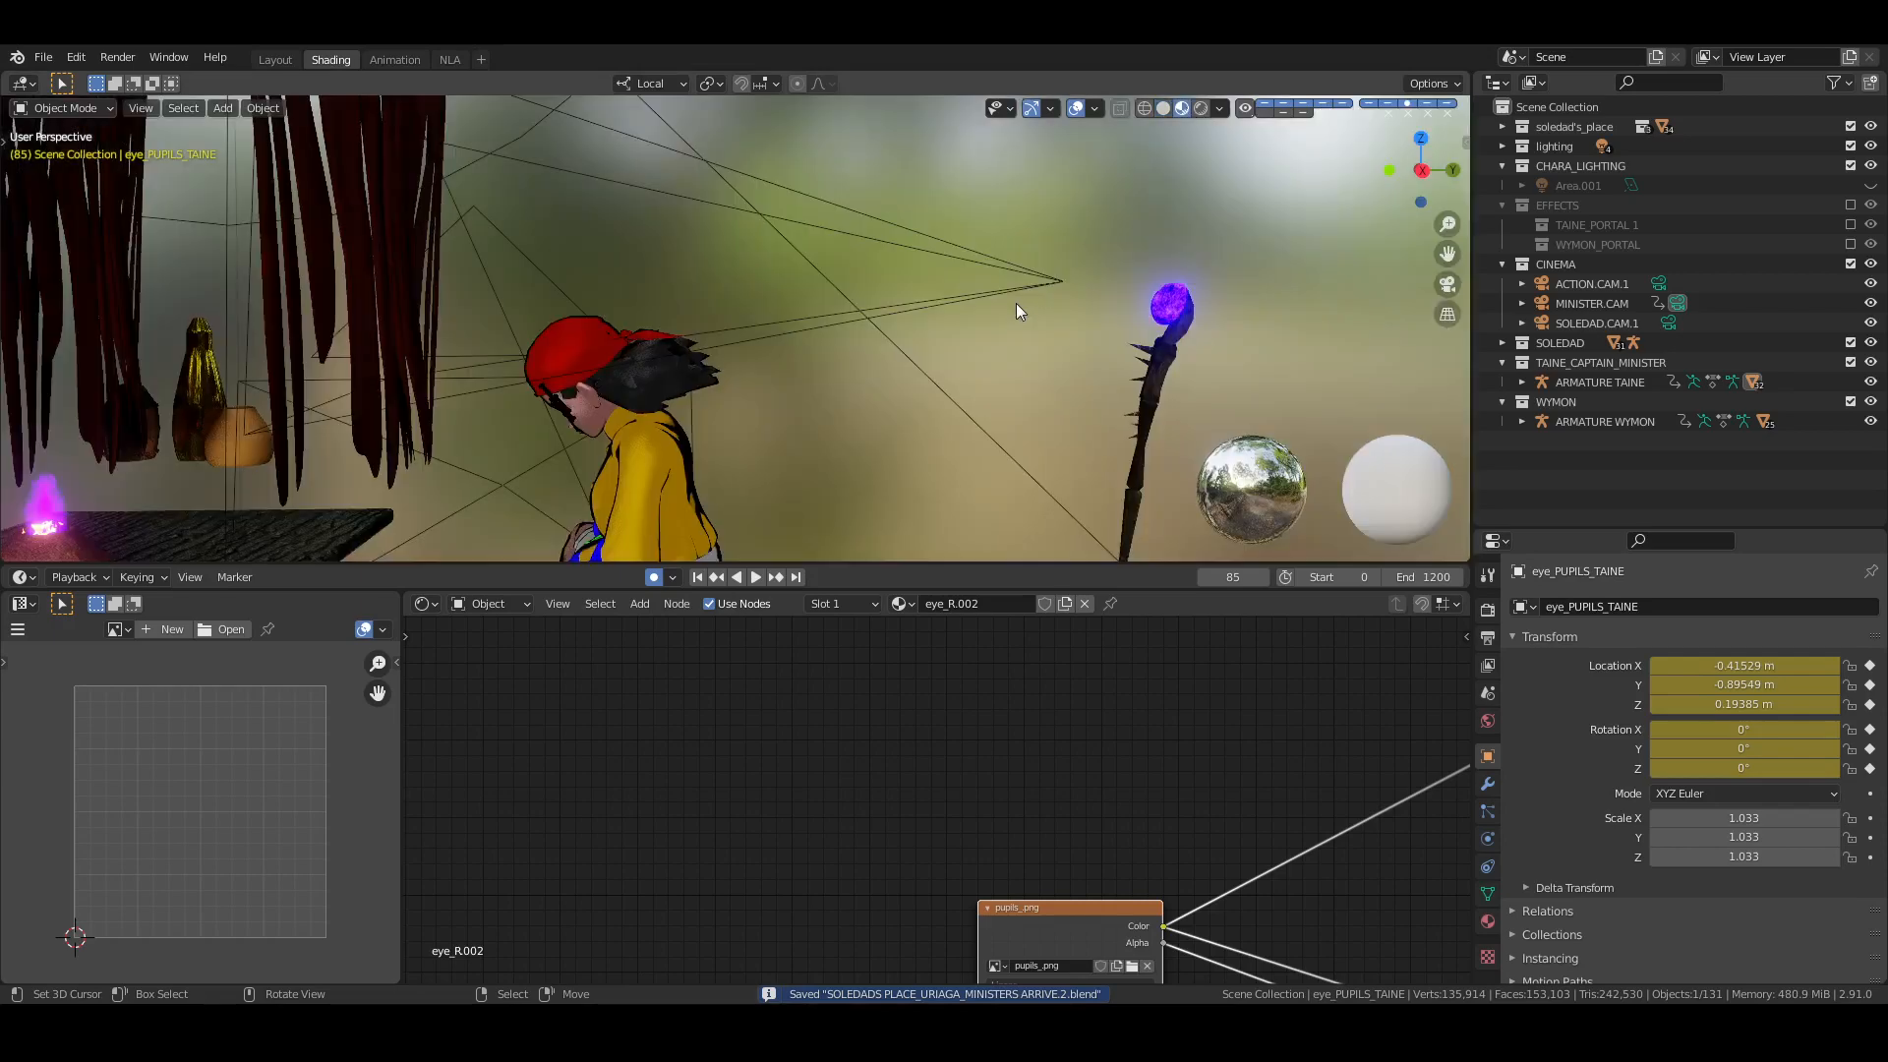
key("KP_Decimal")
middle_click_drag(1035, 305, 995, 482)
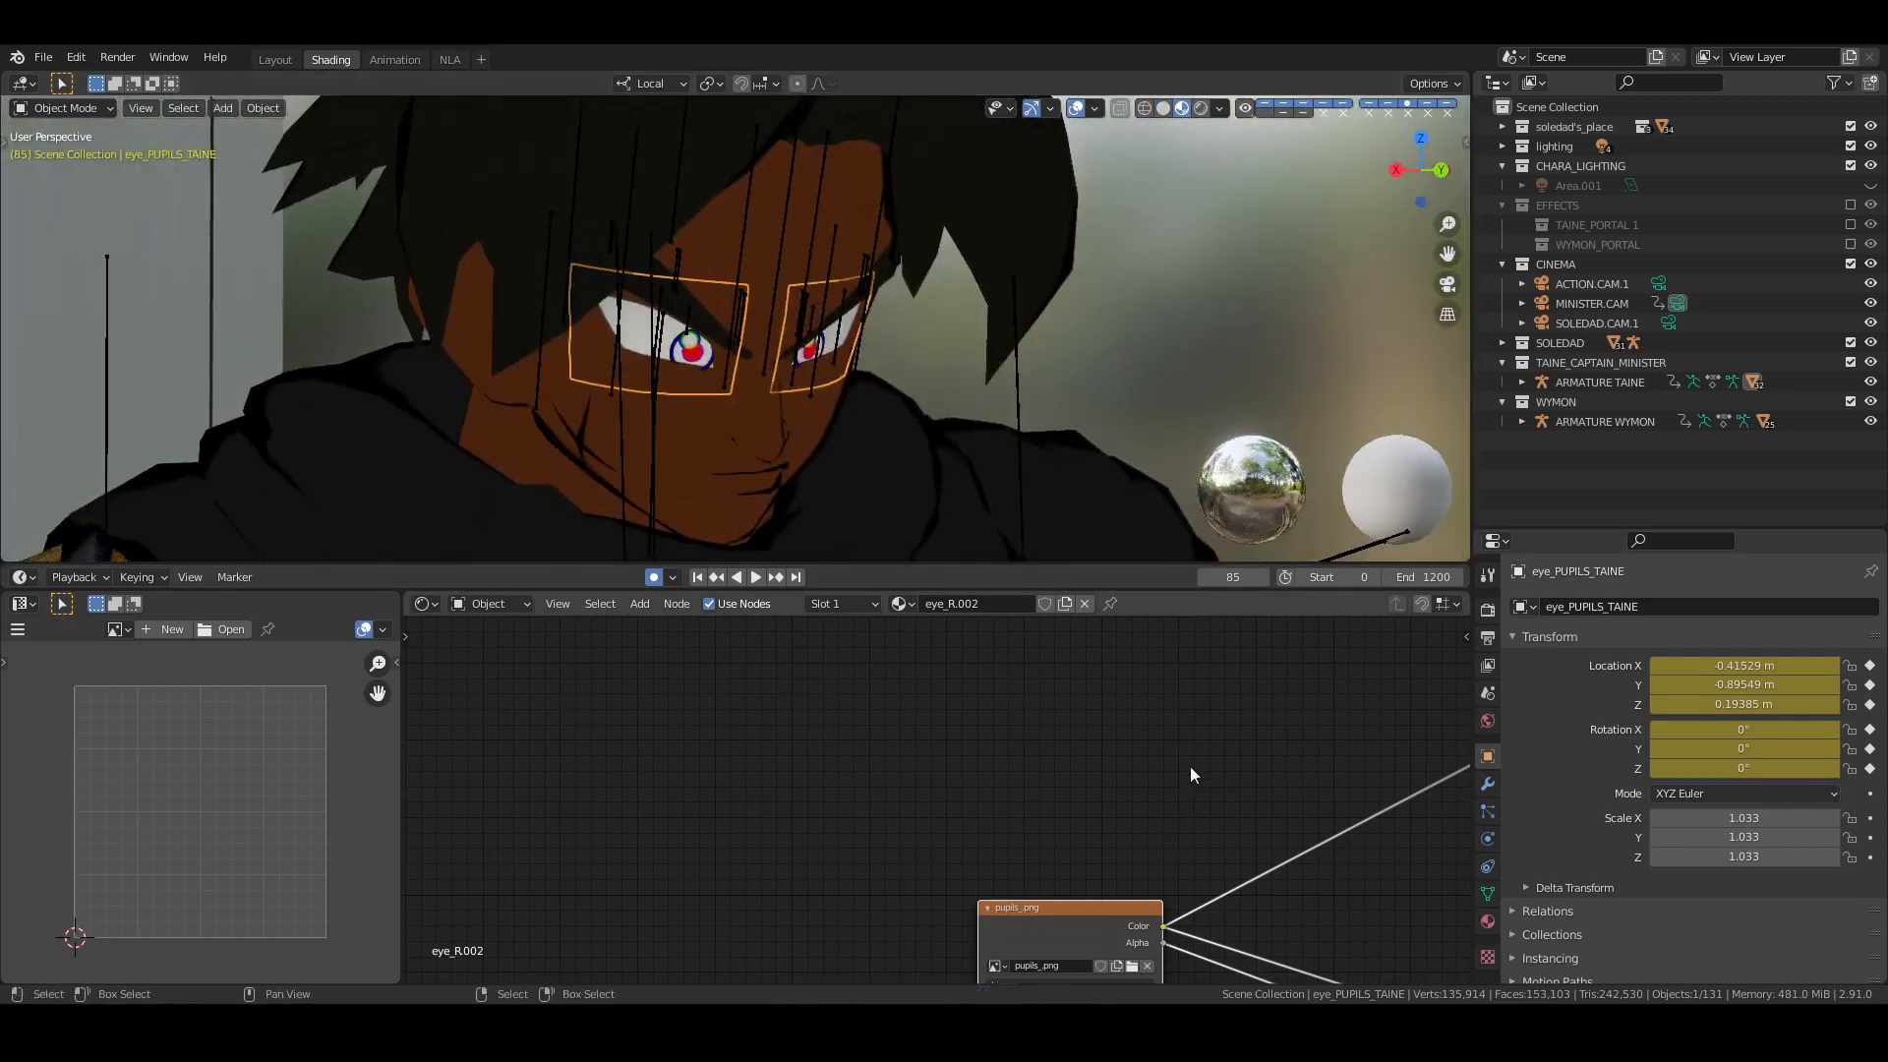
middle_click_drag(1221, 804, 1003, 710)
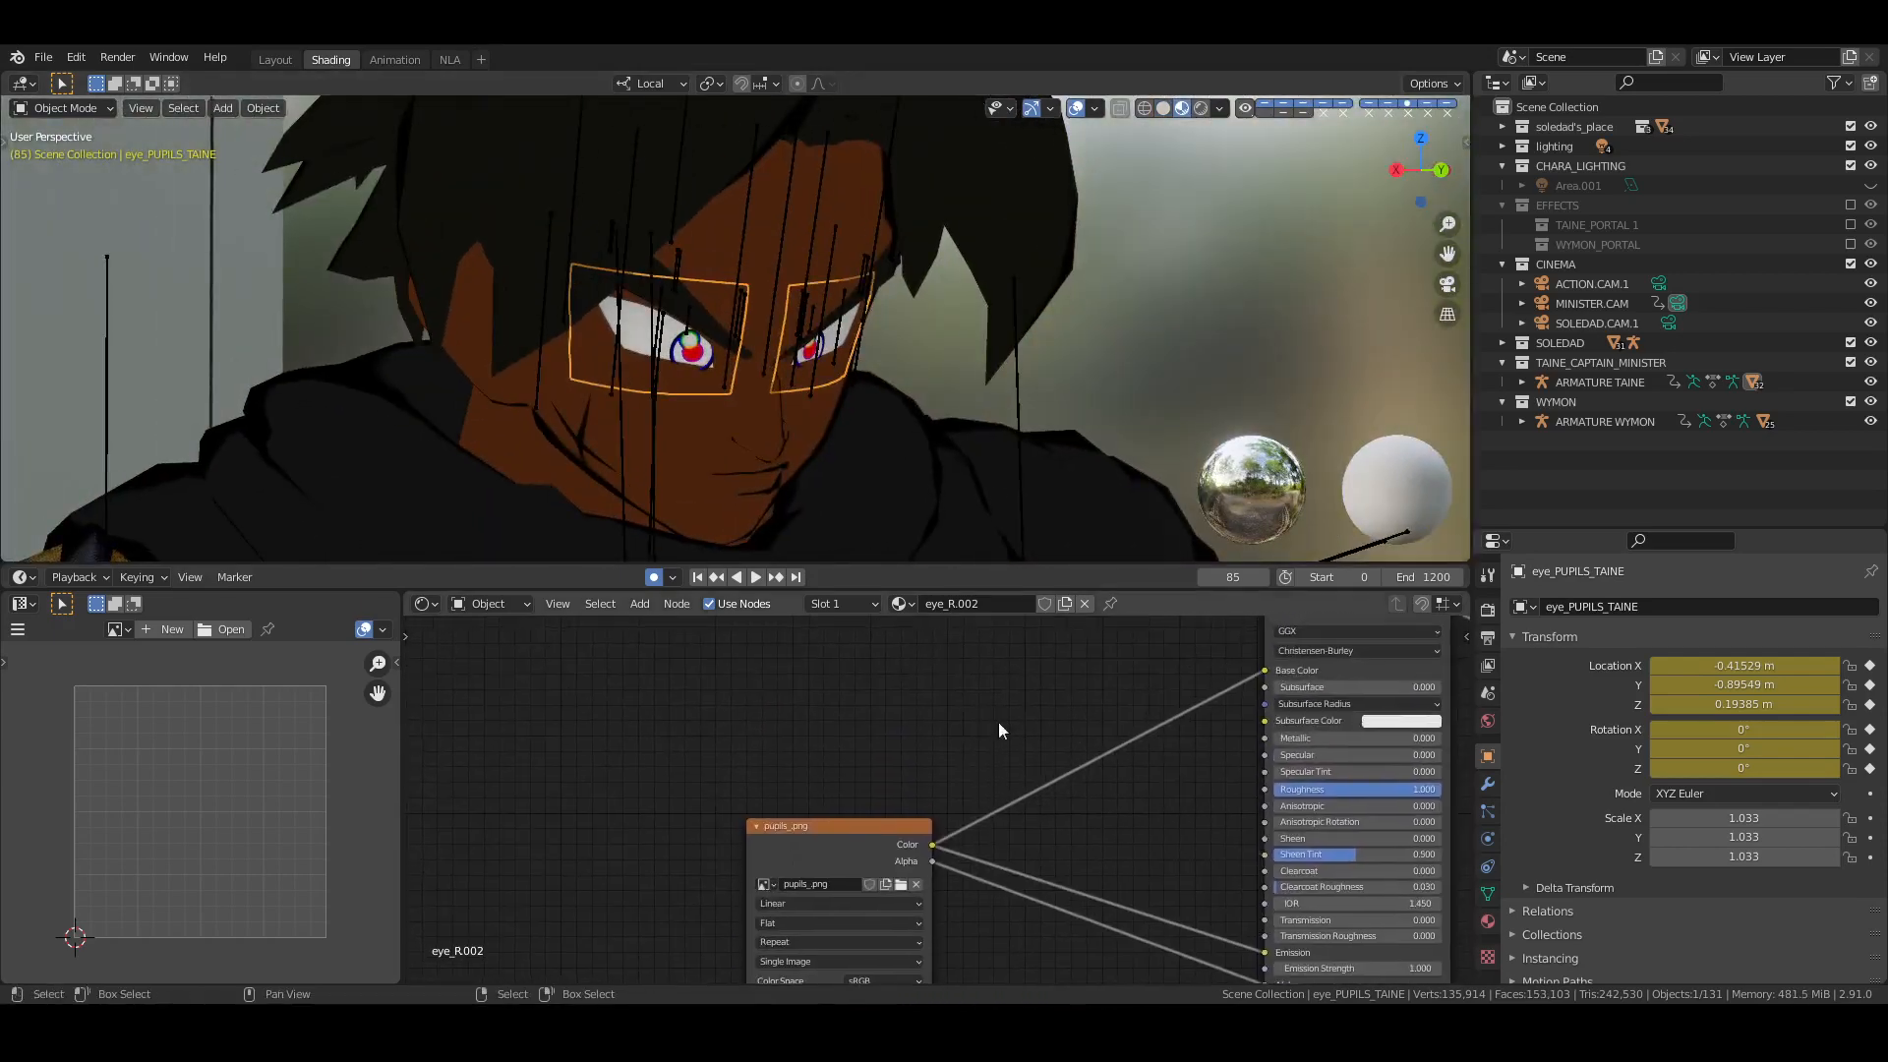
Save the scene from the Animation workspace, return to frame 0, and play the shot in the Layout camera view
left_click(395, 60)
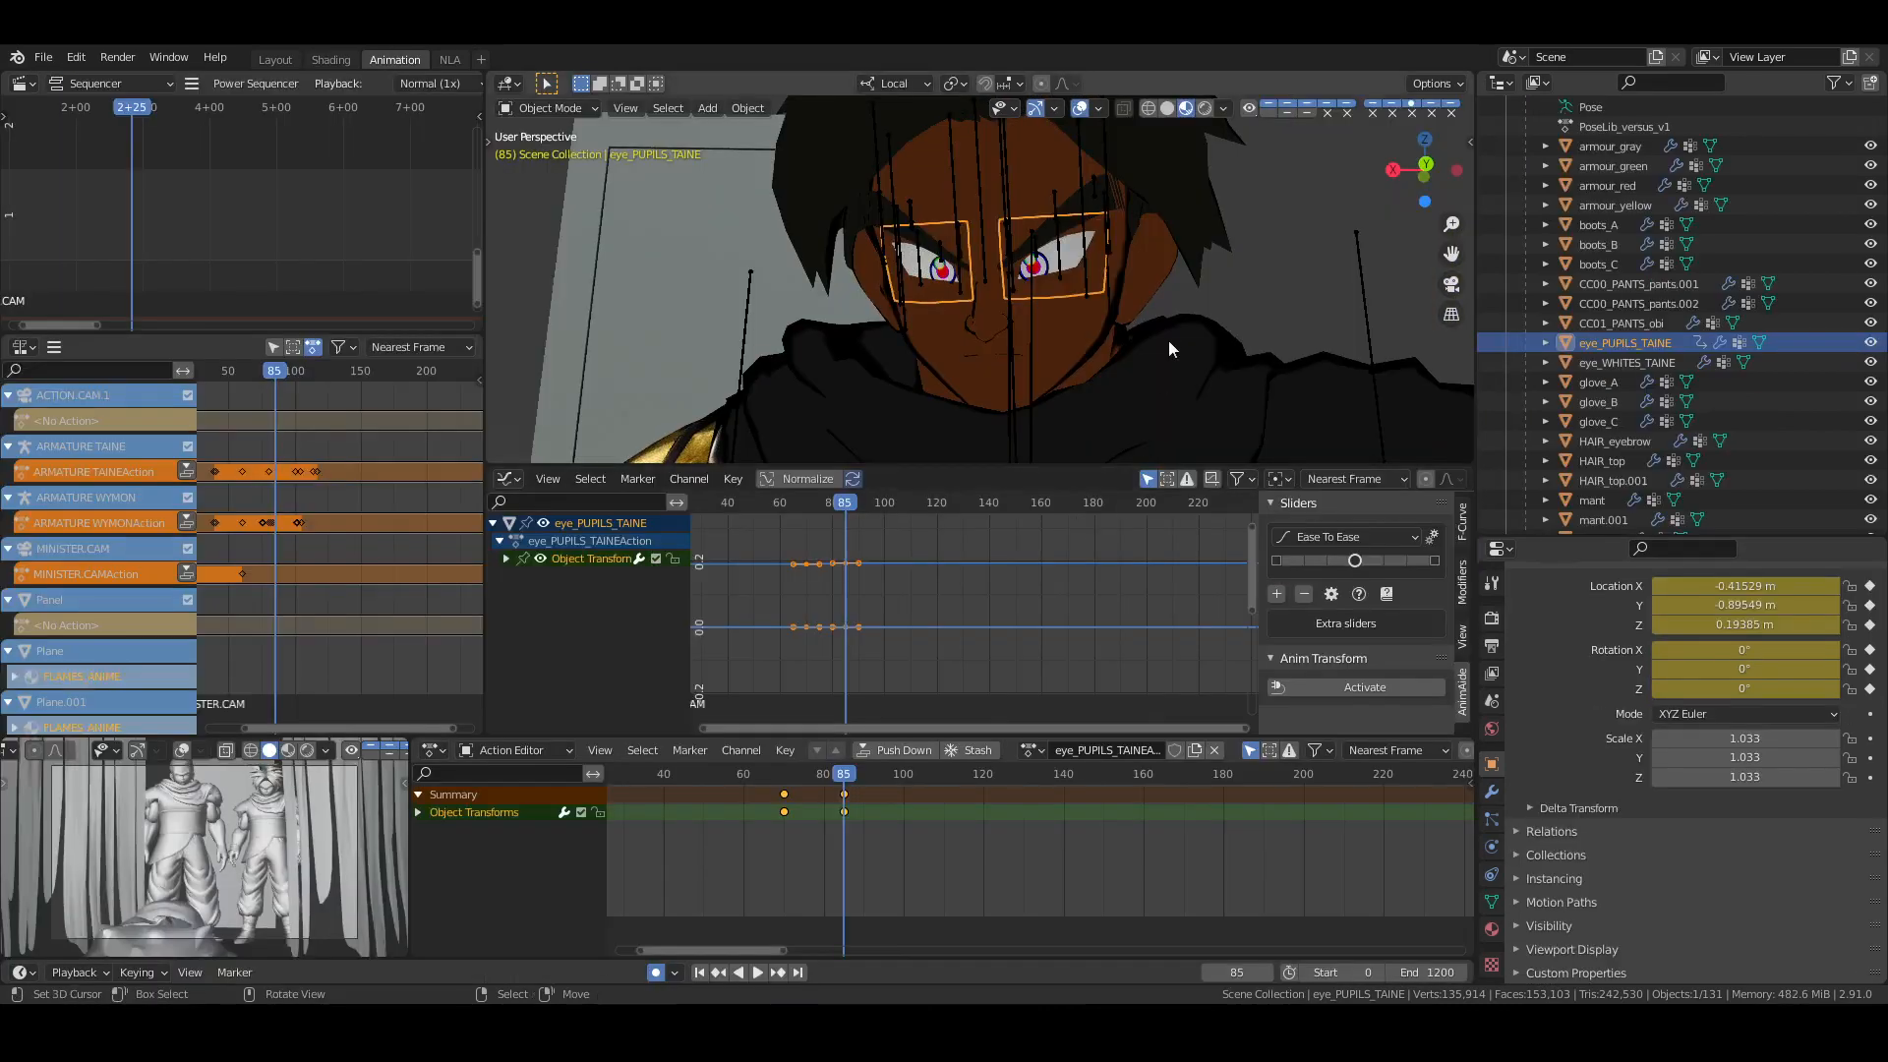
key("ctrl+s")
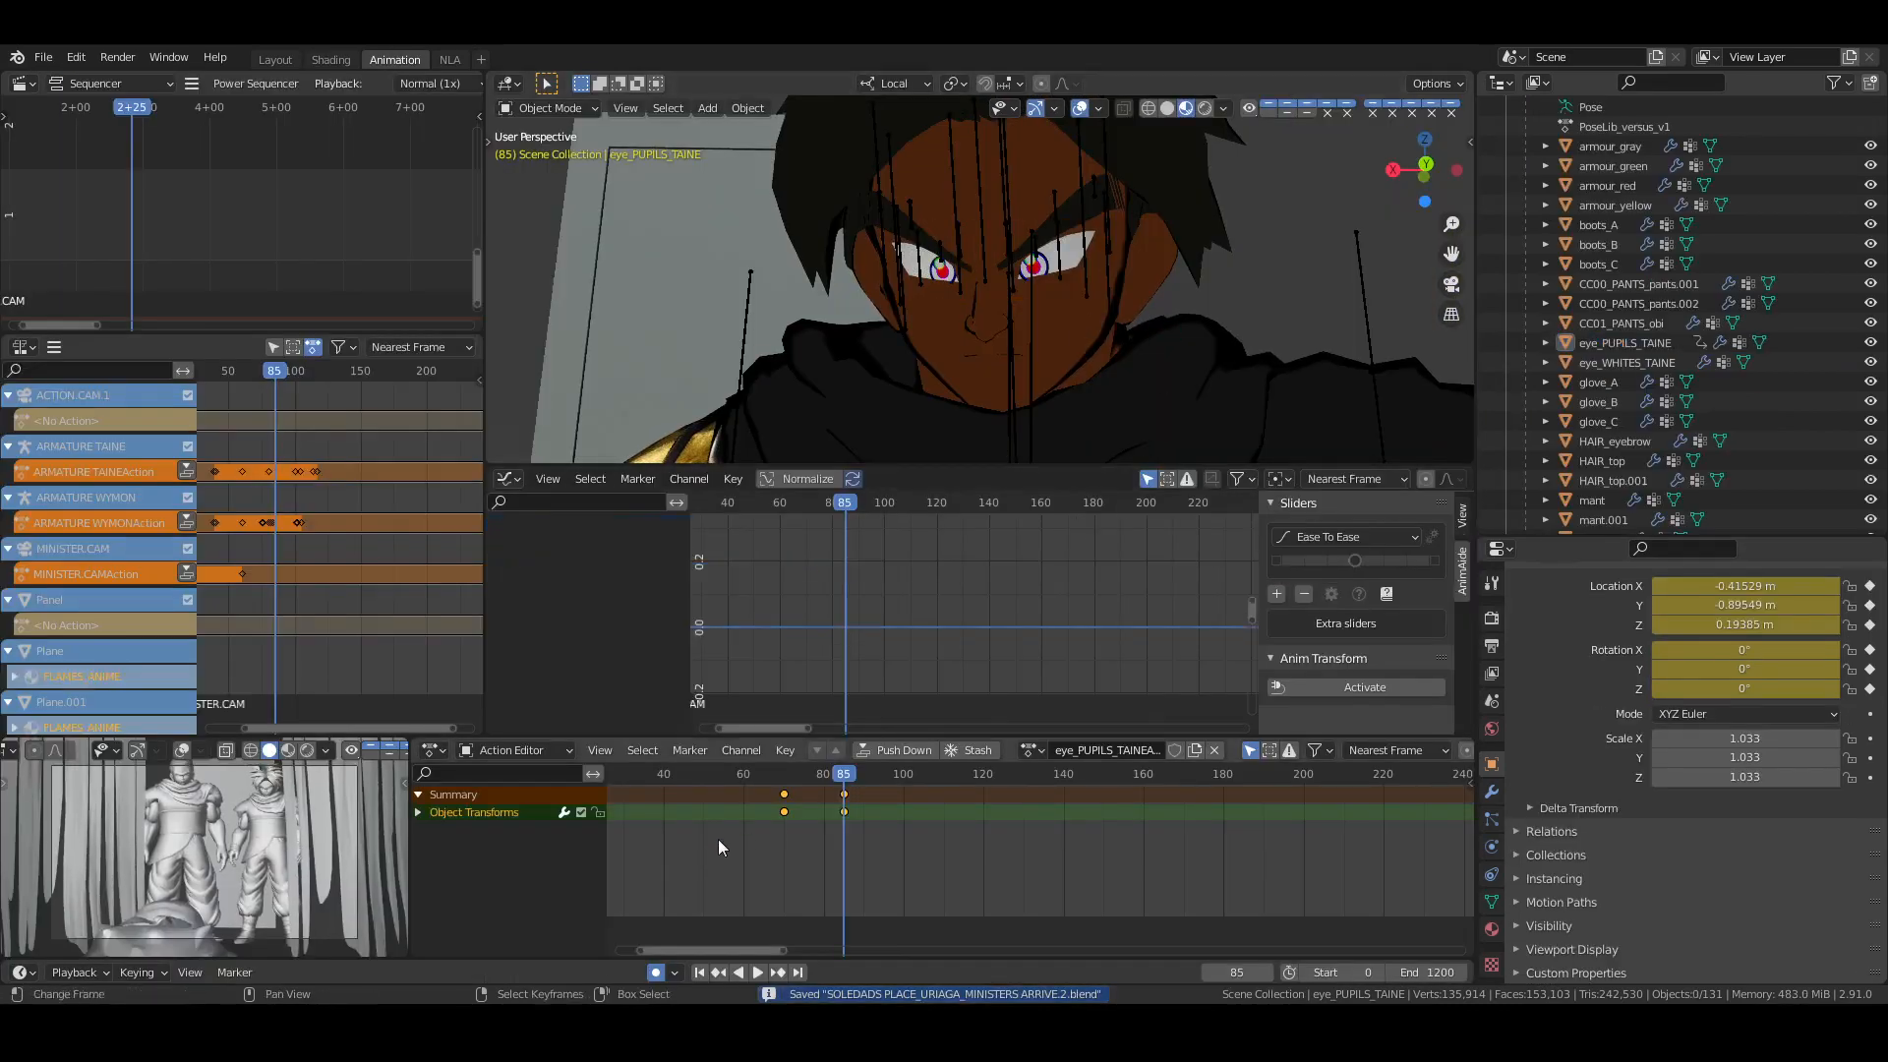
left_click(700, 972)
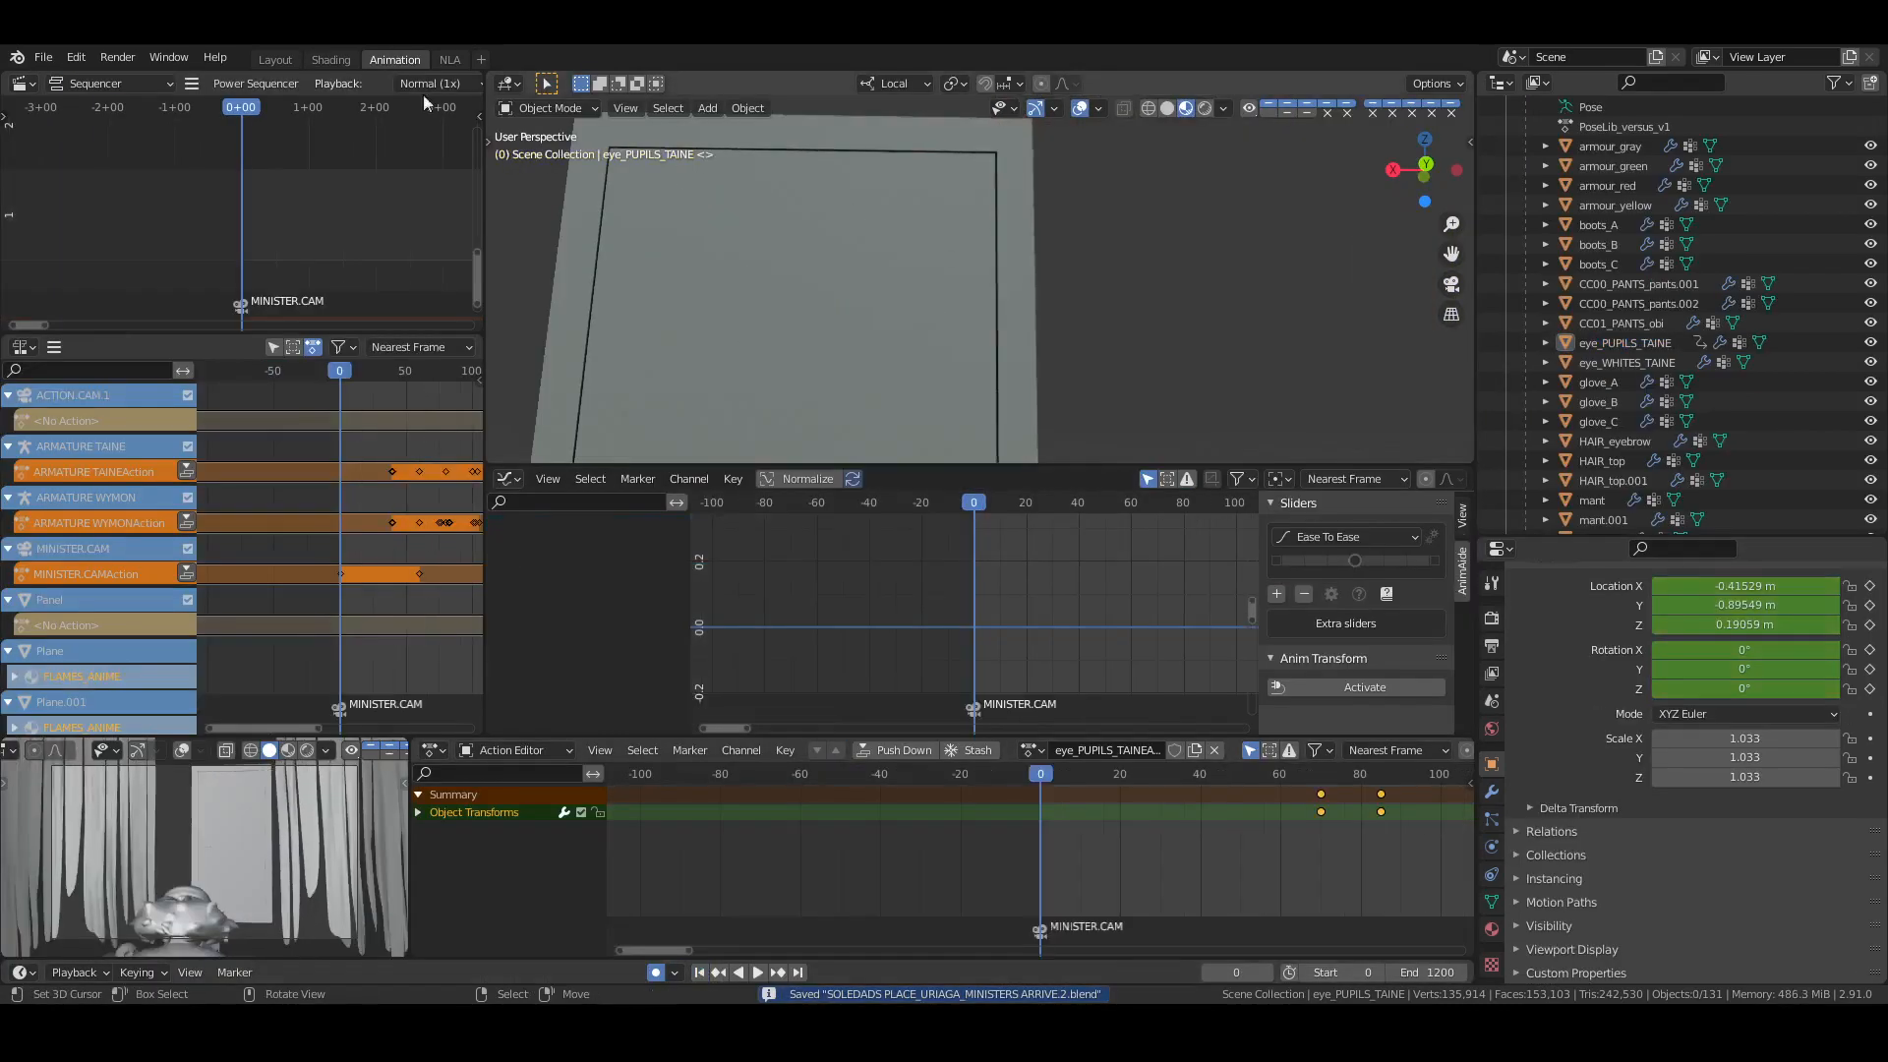
left_click(269, 57)
key("ctrl+s")
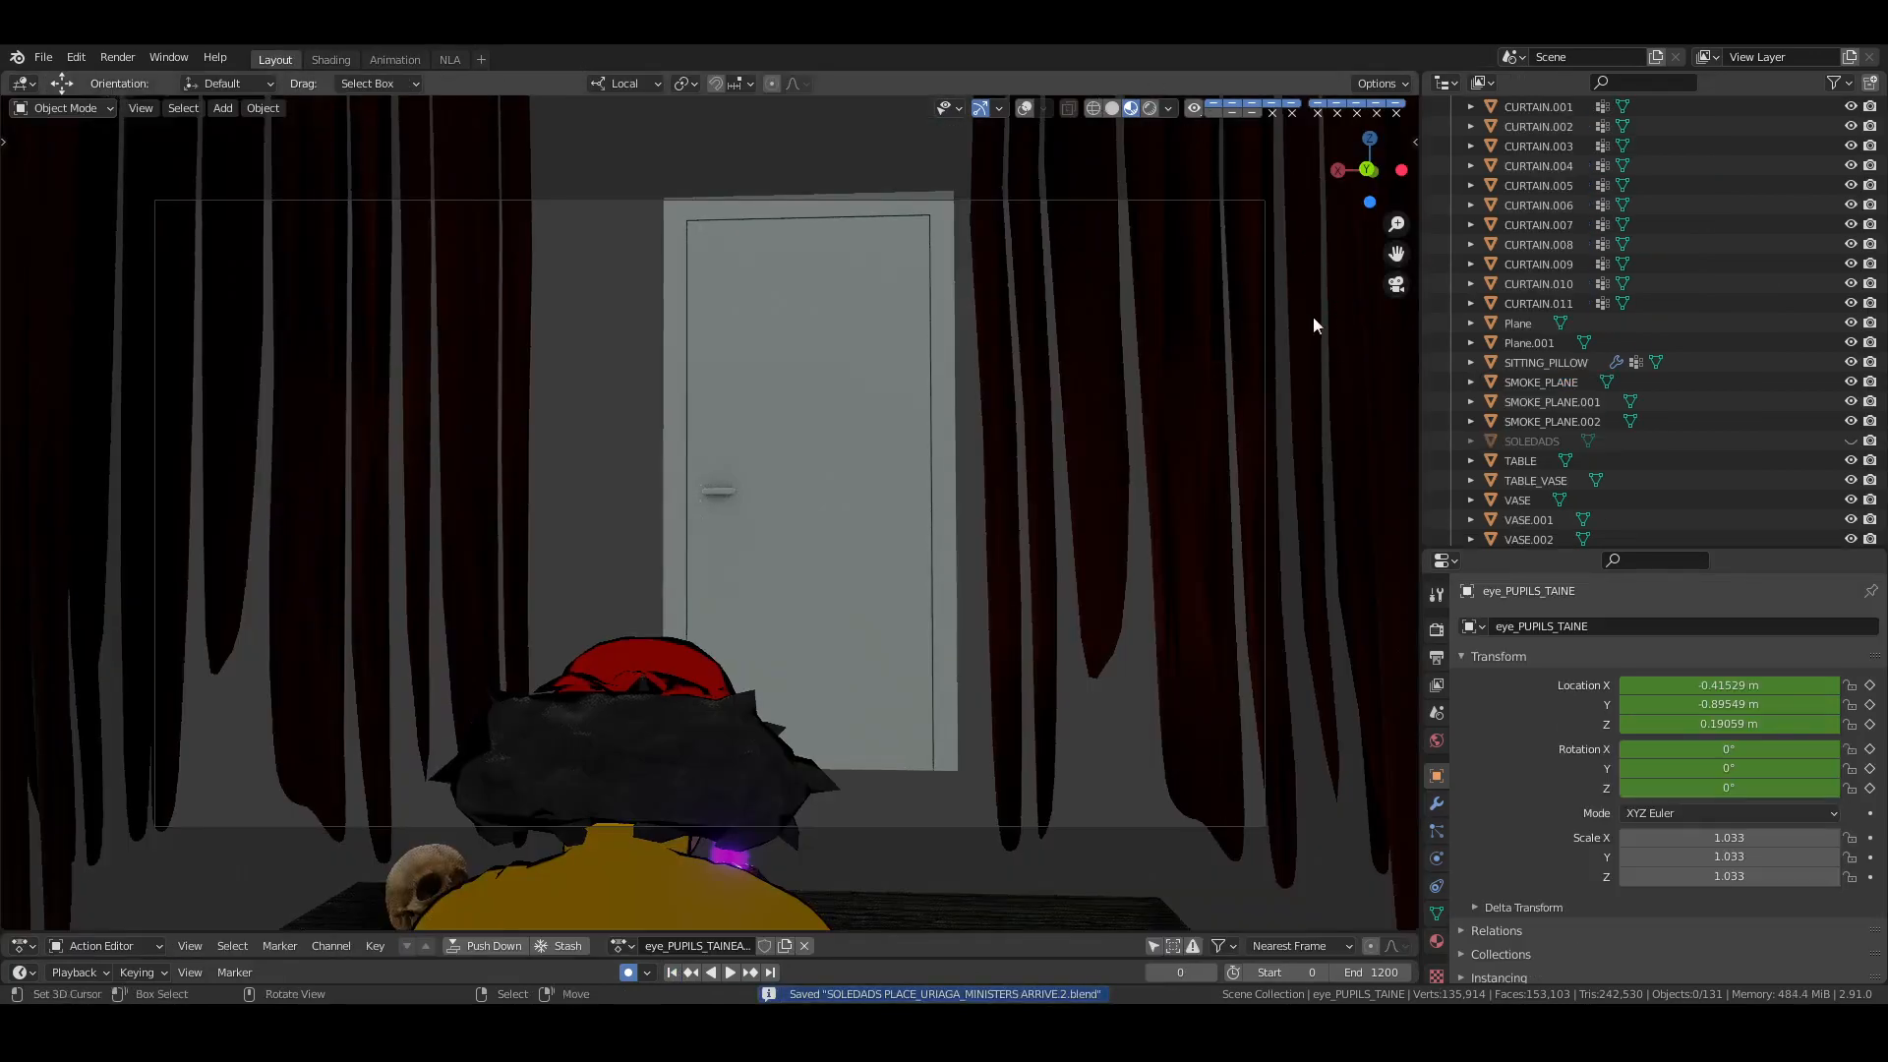
key("space")
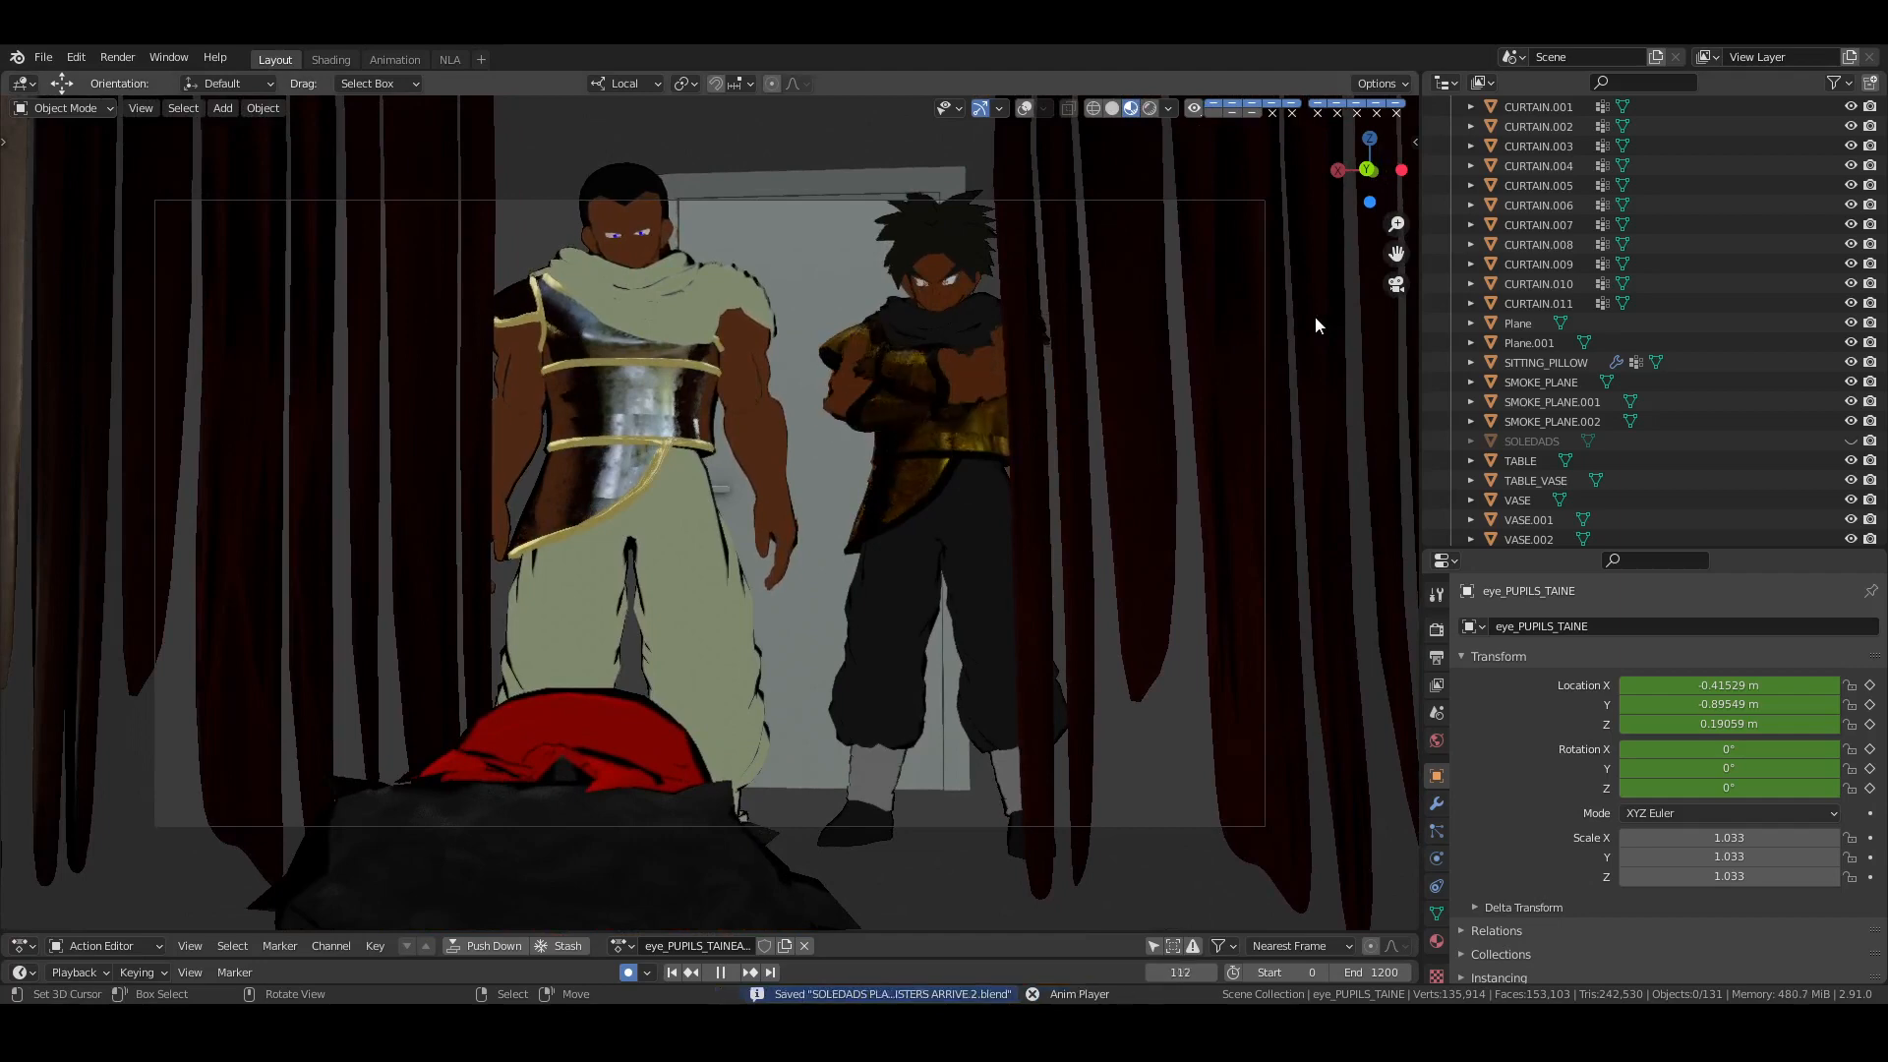
In the Animation workspace, move to frame 42, look through the minister camera, and save the scene
key("space")
left_click(394, 59)
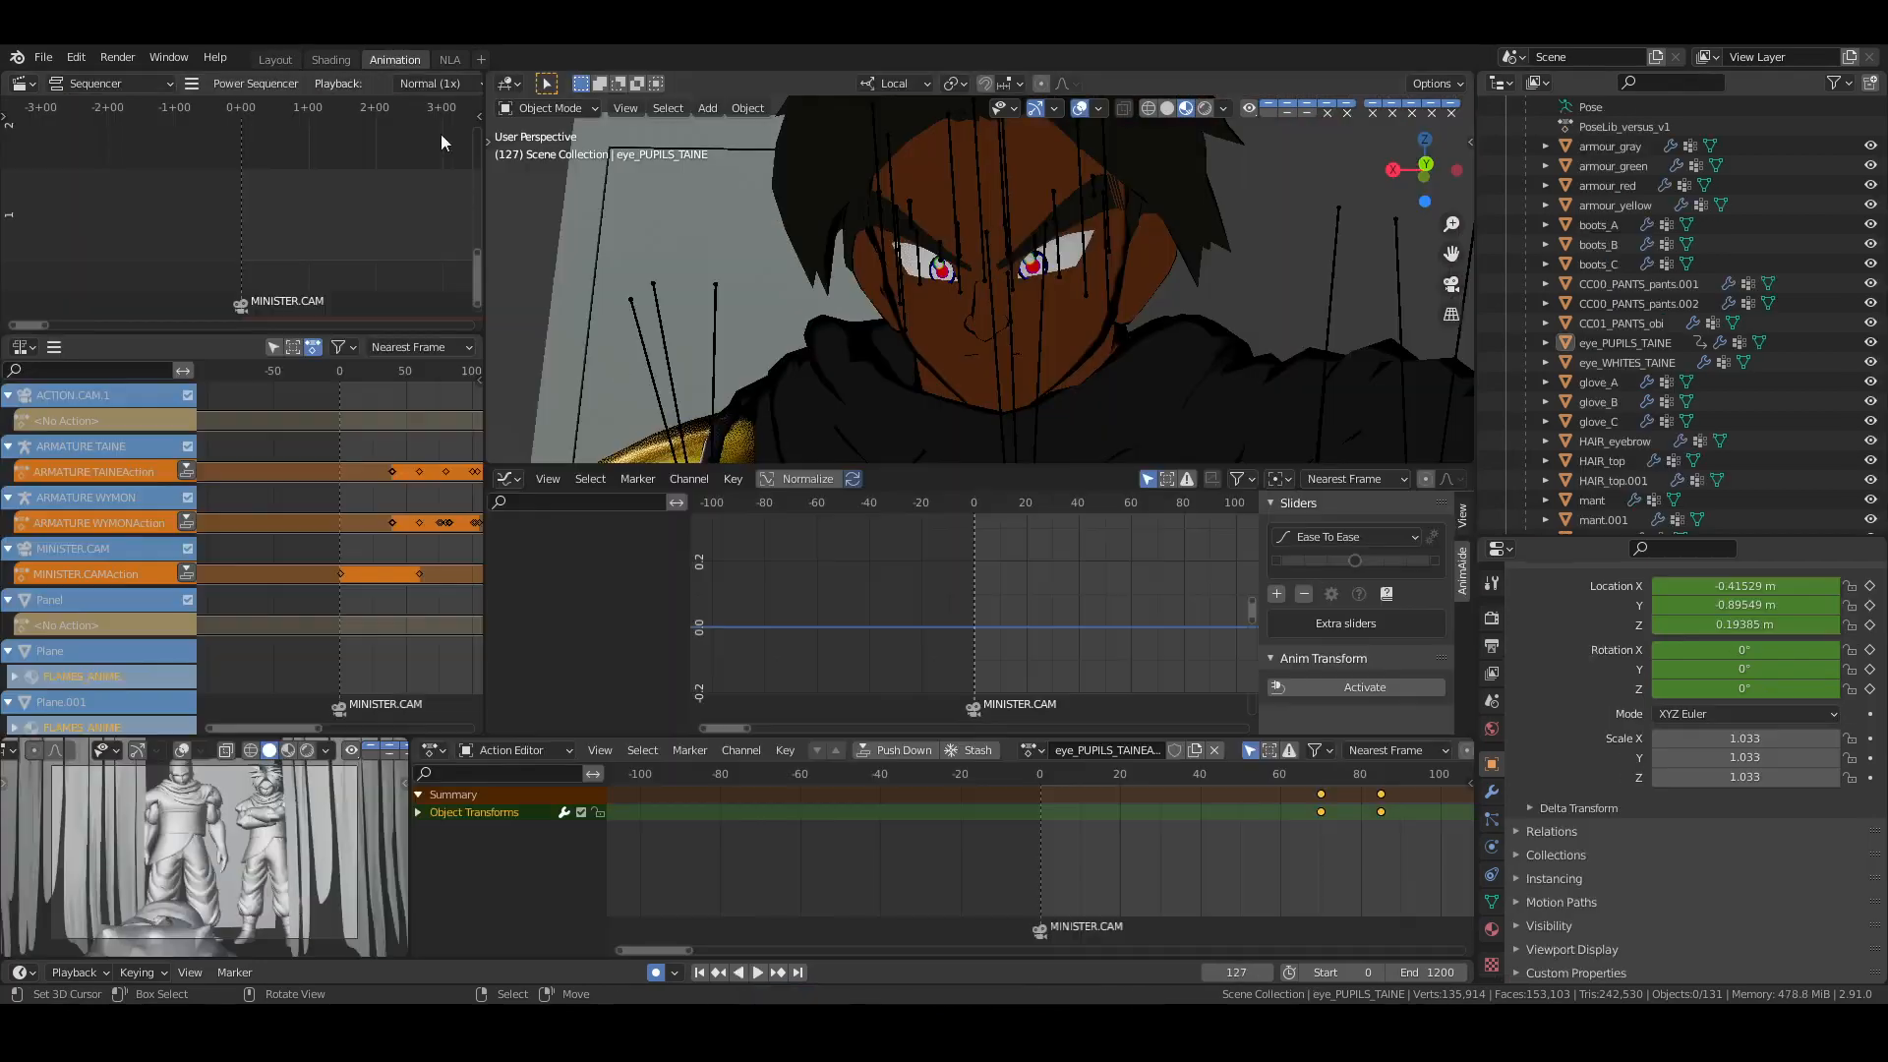
key("KP_0")
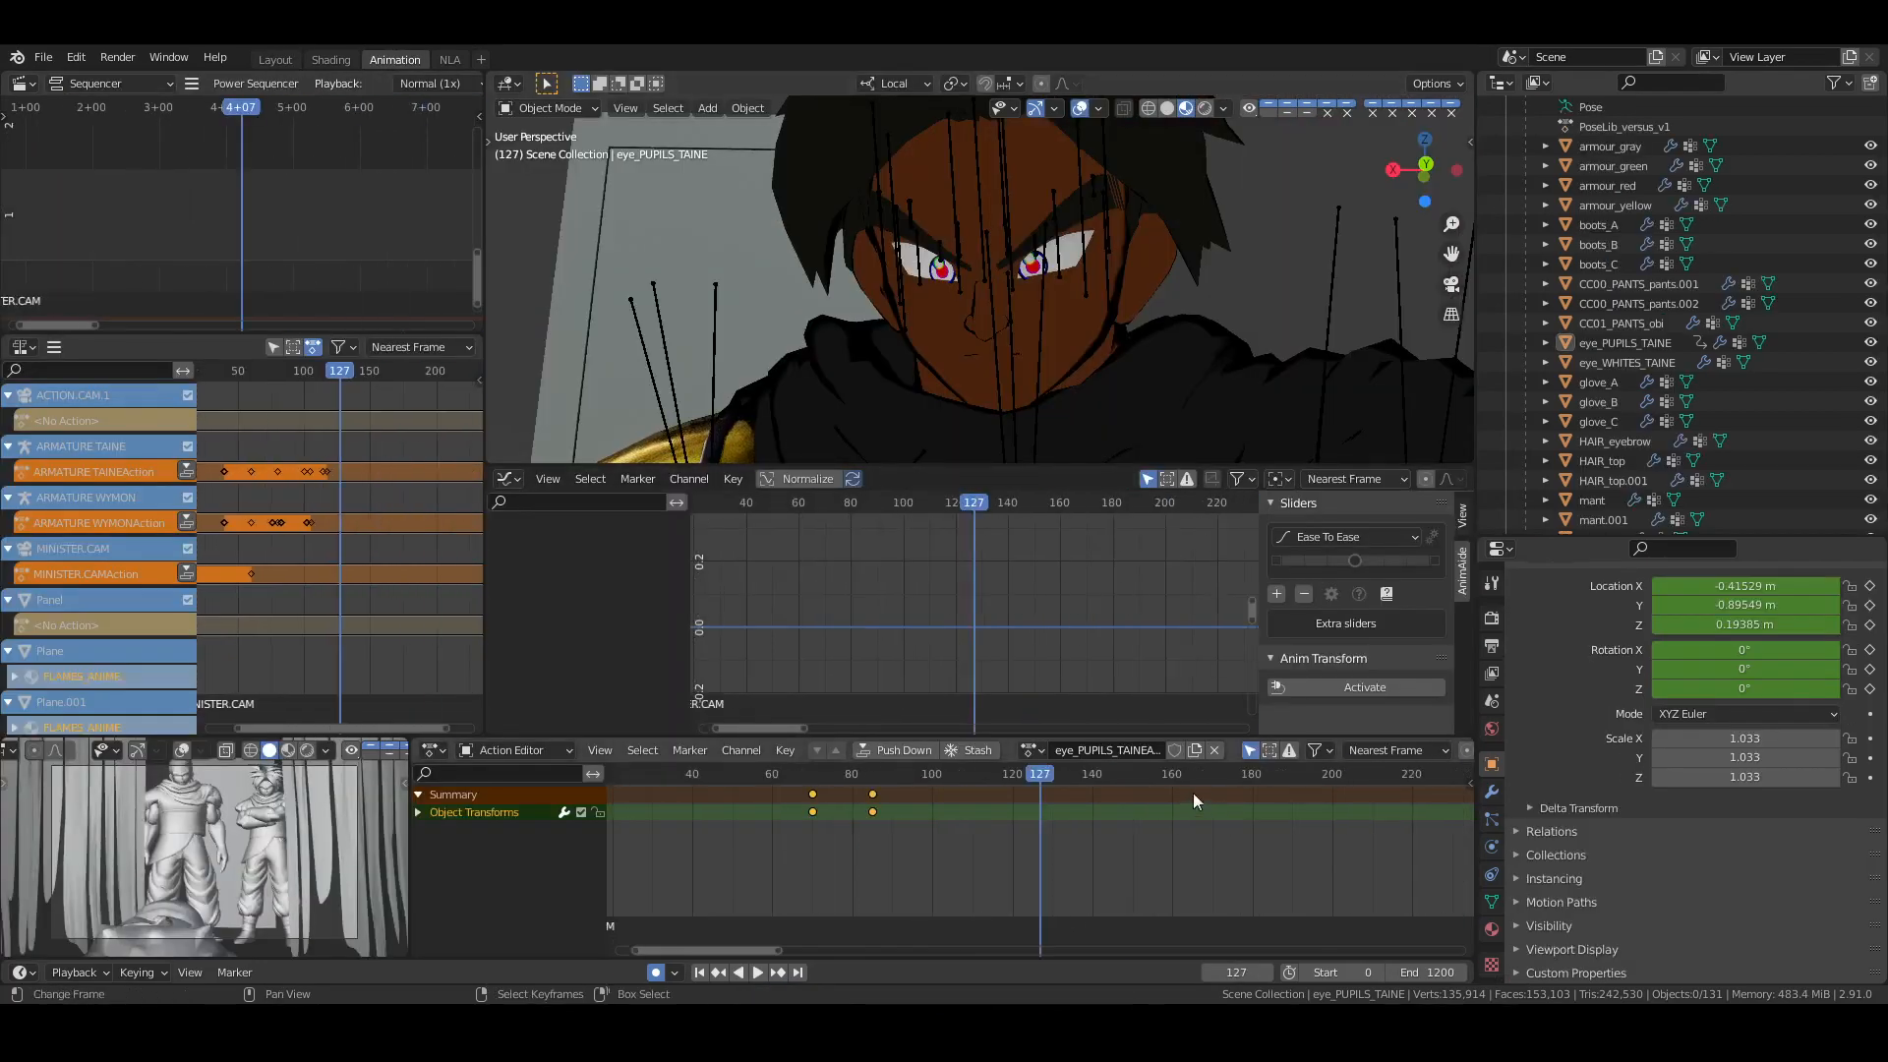
left_click(699, 846)
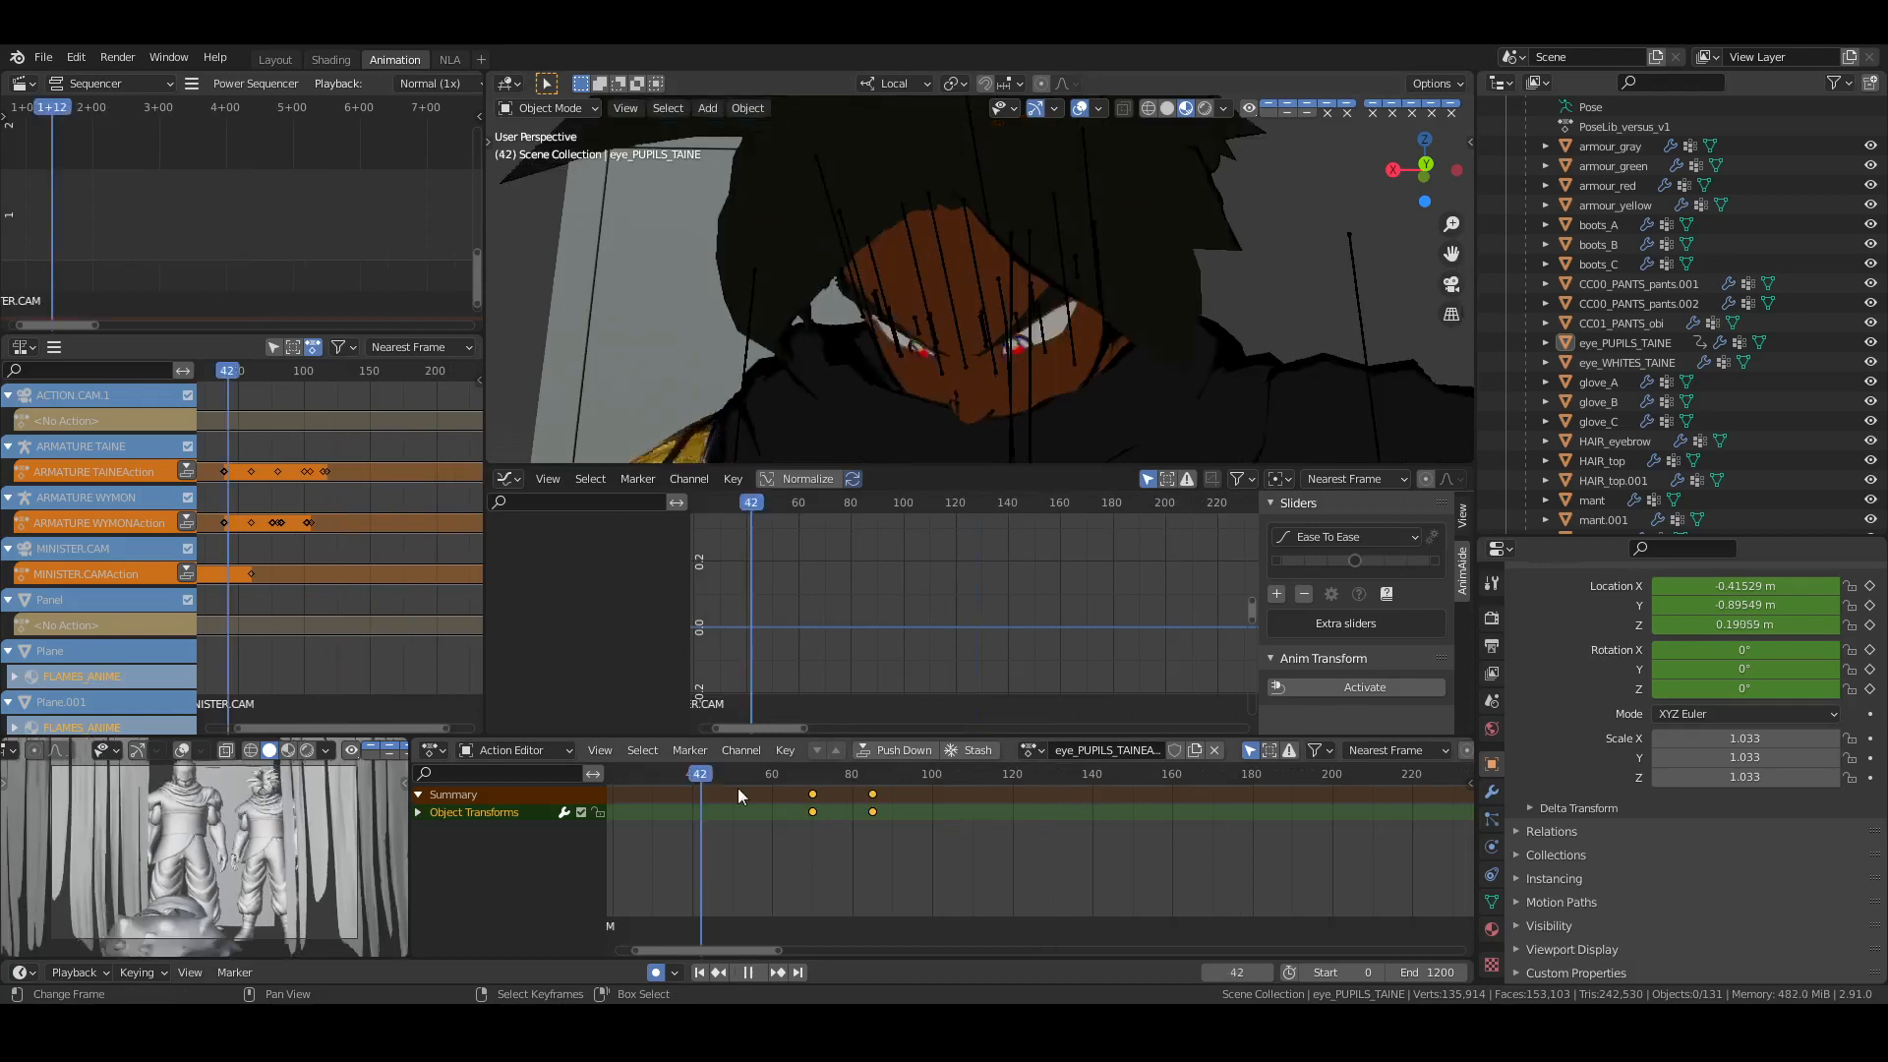
key("KP_0")
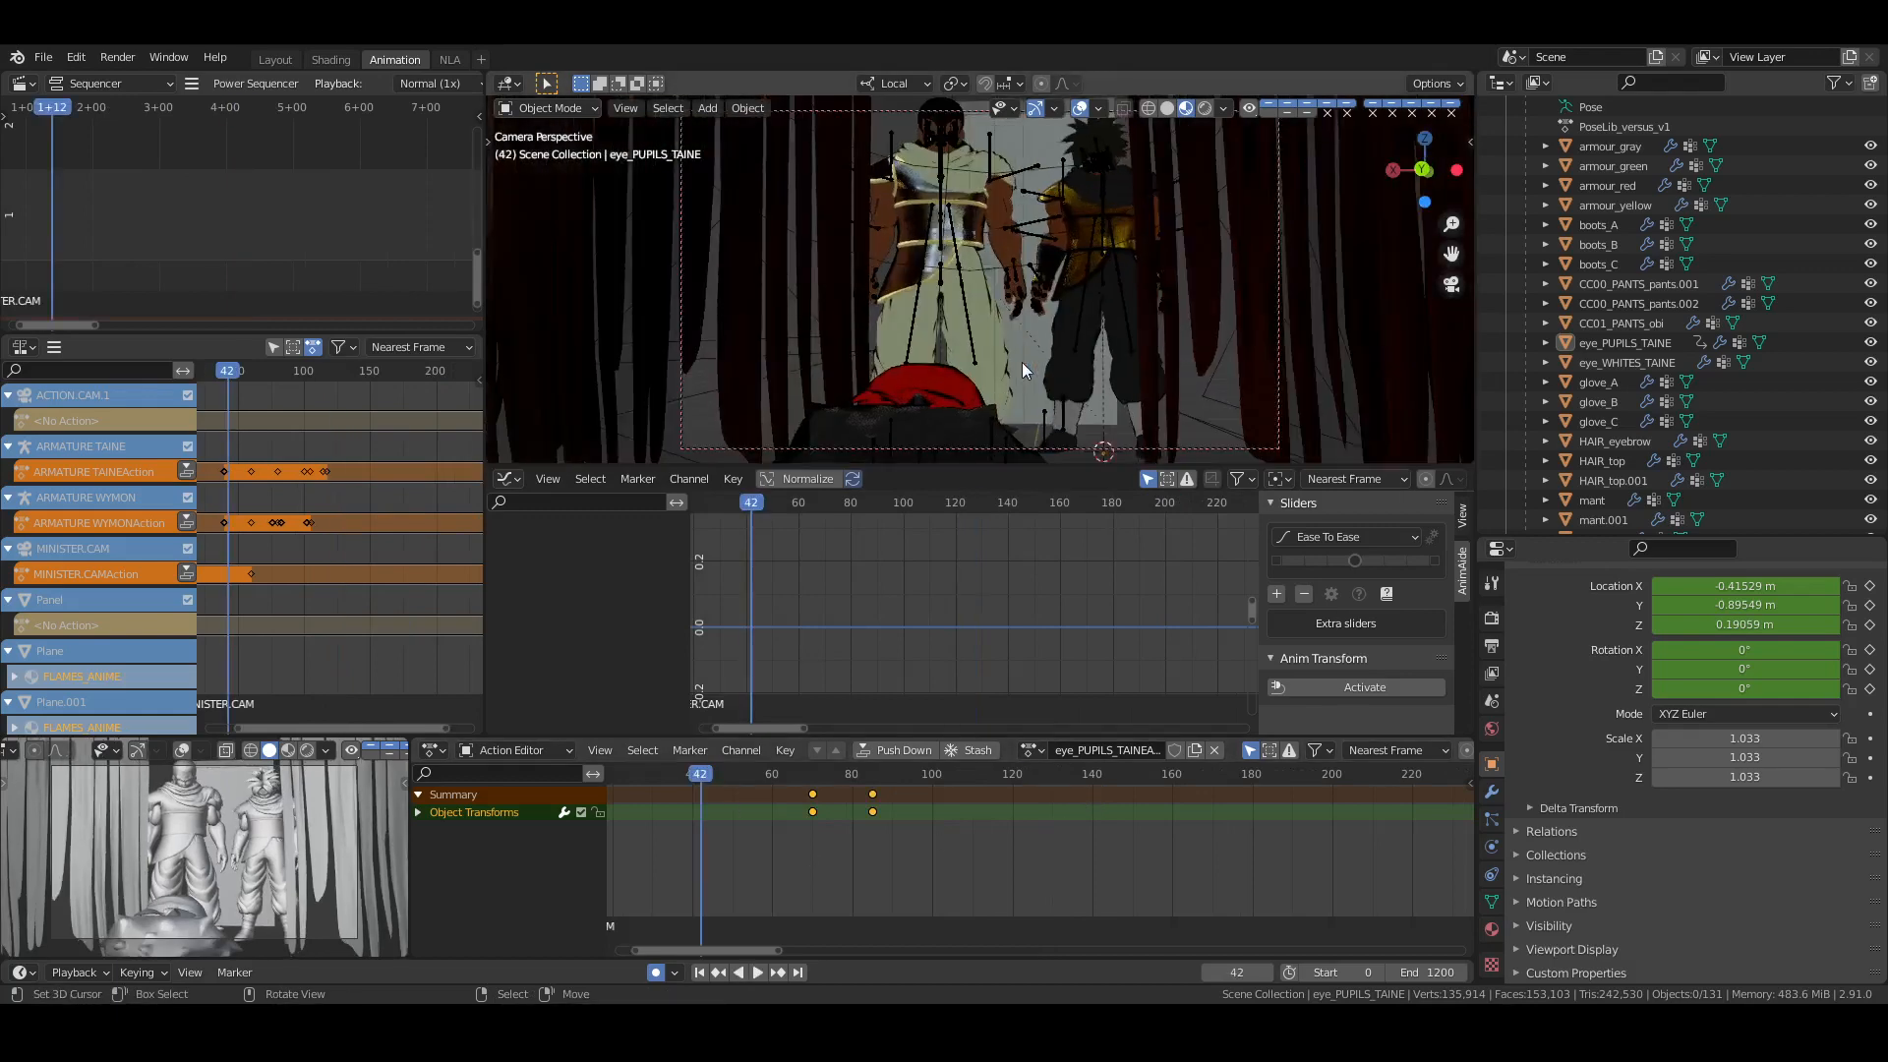
key("ctrl+s")
Play the shot through the minister camera, restart it from frame 0, and continue the playback in the Layout workspace, saving the scene
key("space")
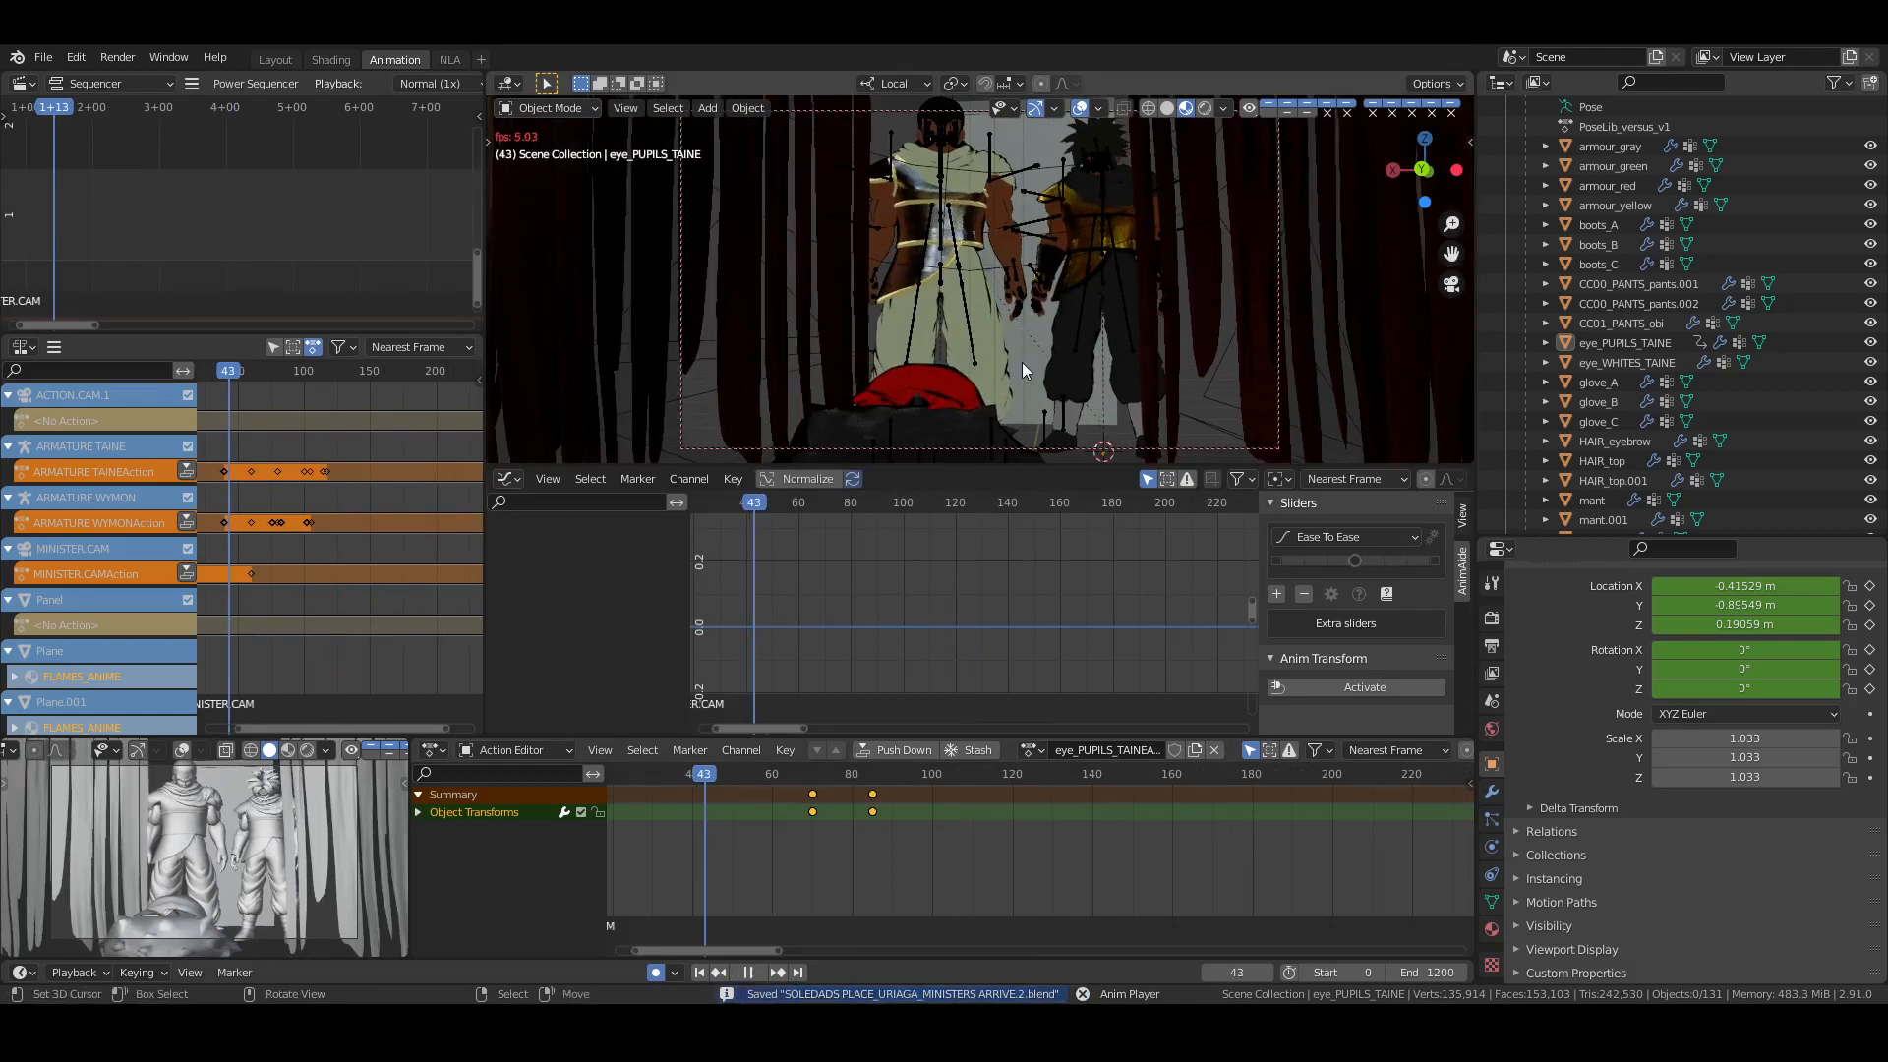
left_click(699, 971)
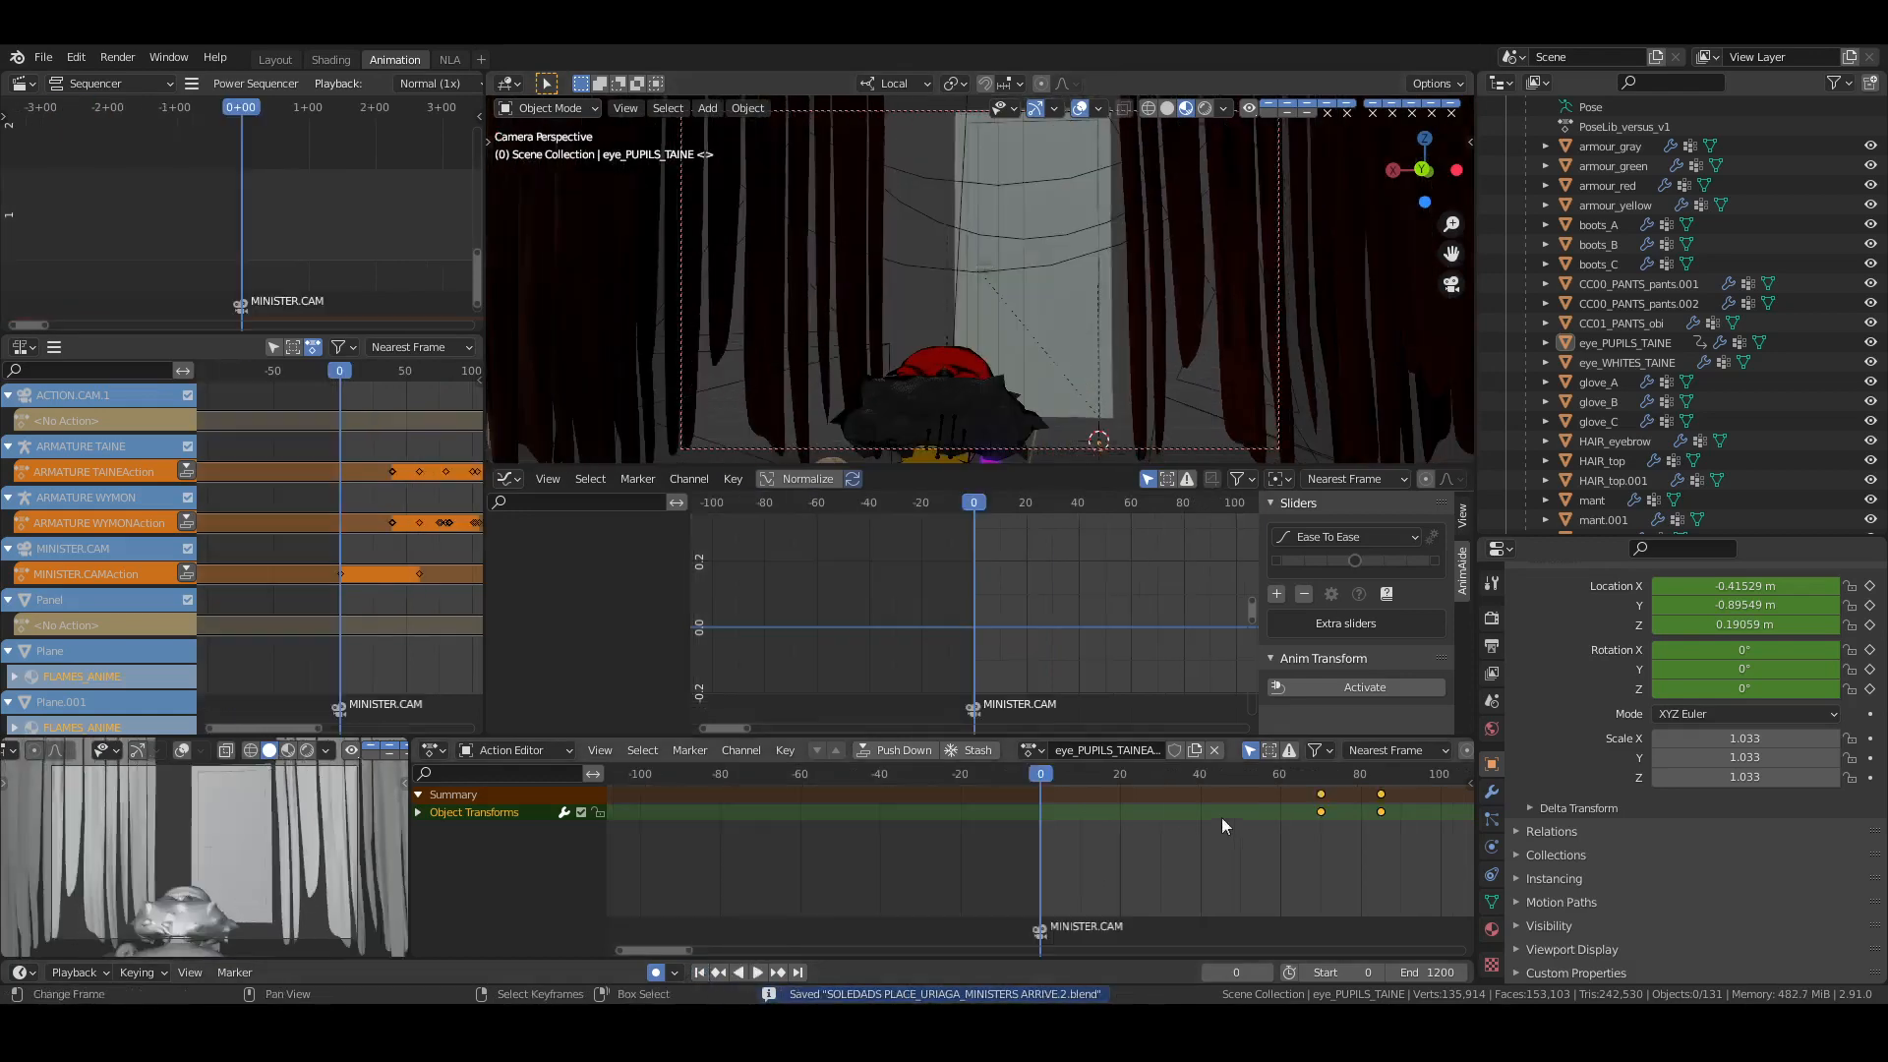
key("space")
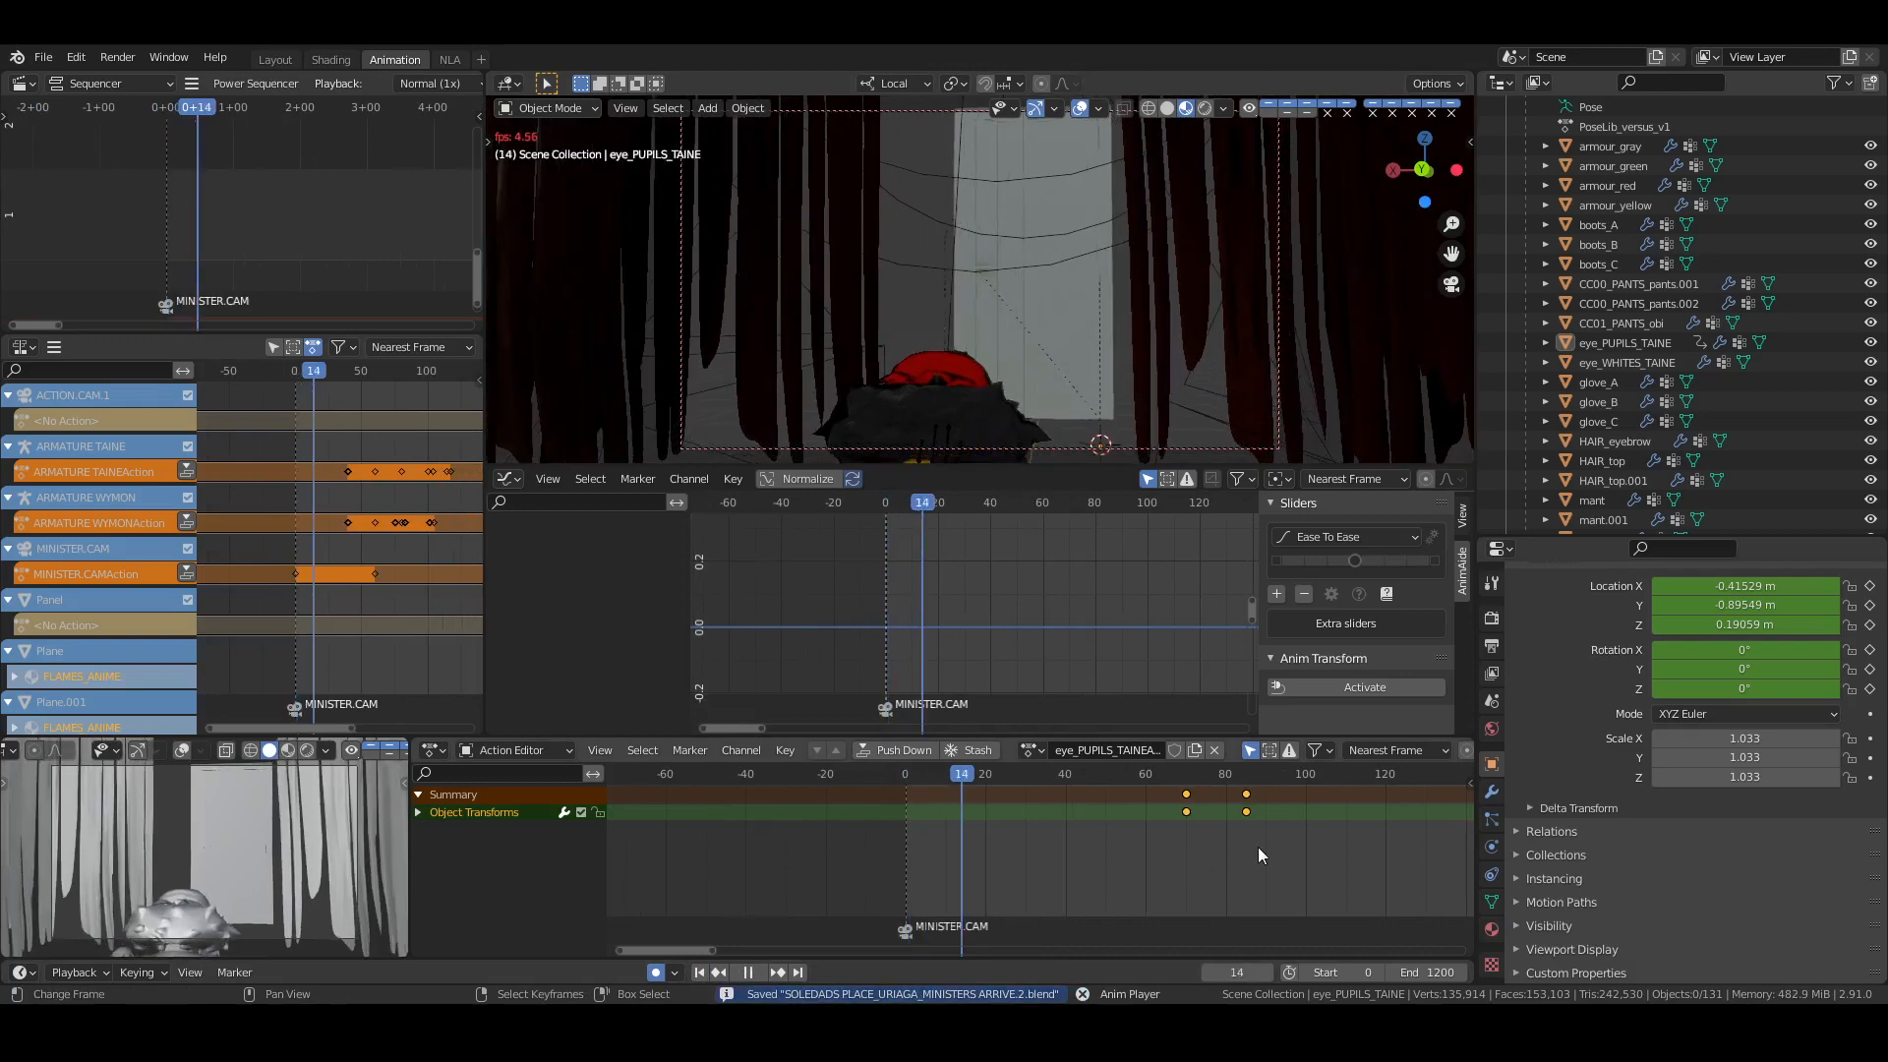
key("space")
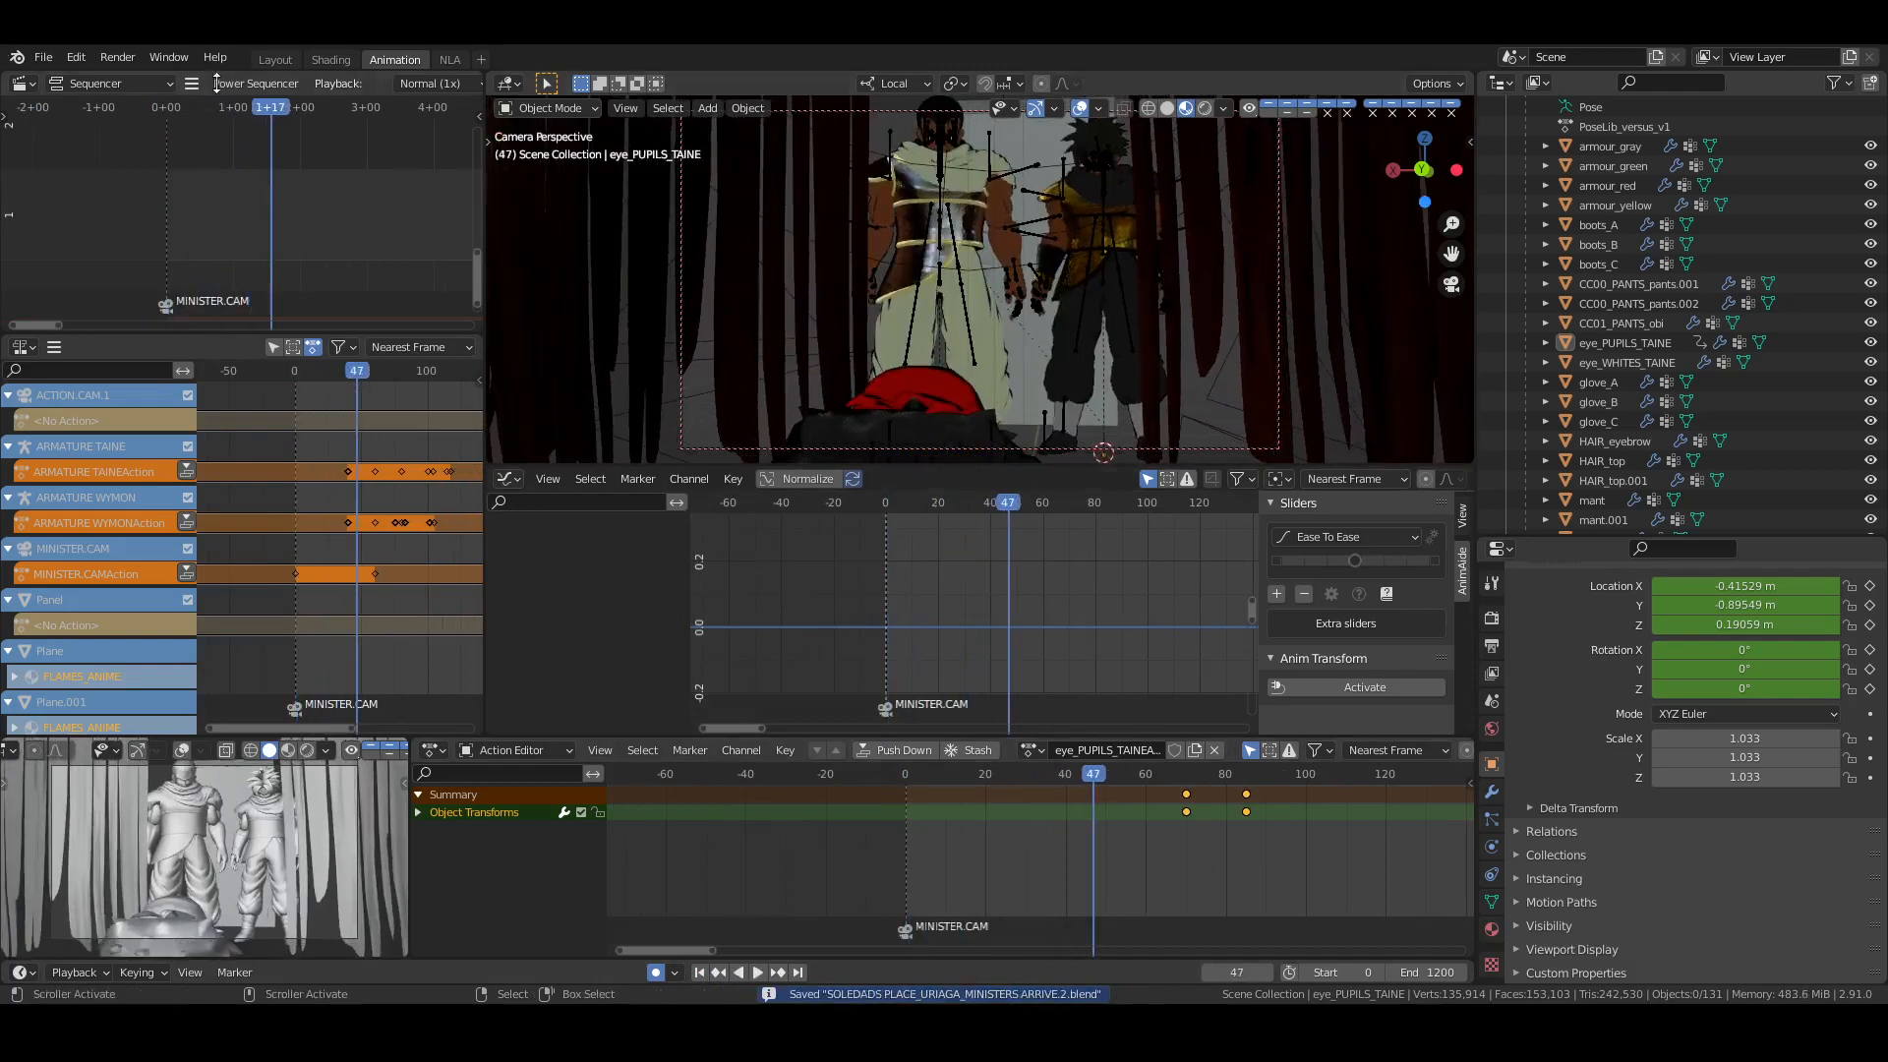
left_click(275, 60)
key("space")
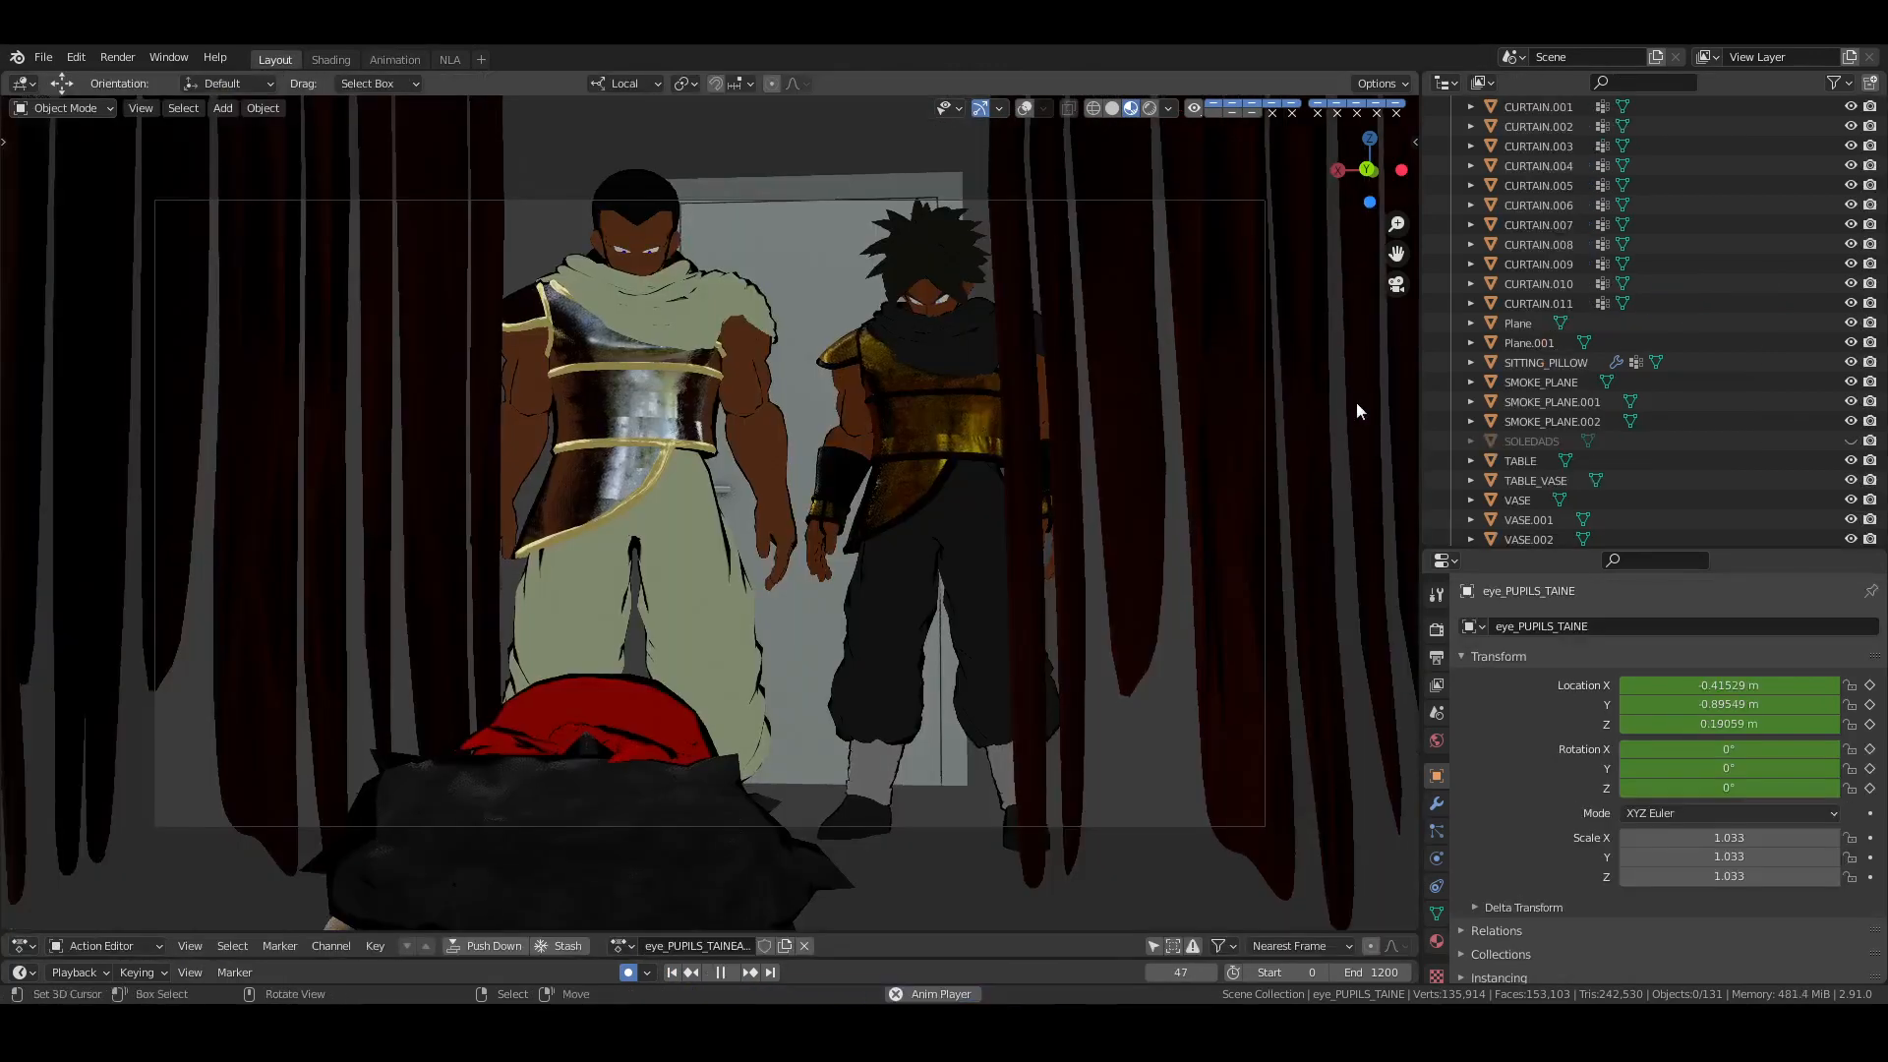
key("ctrl+s")
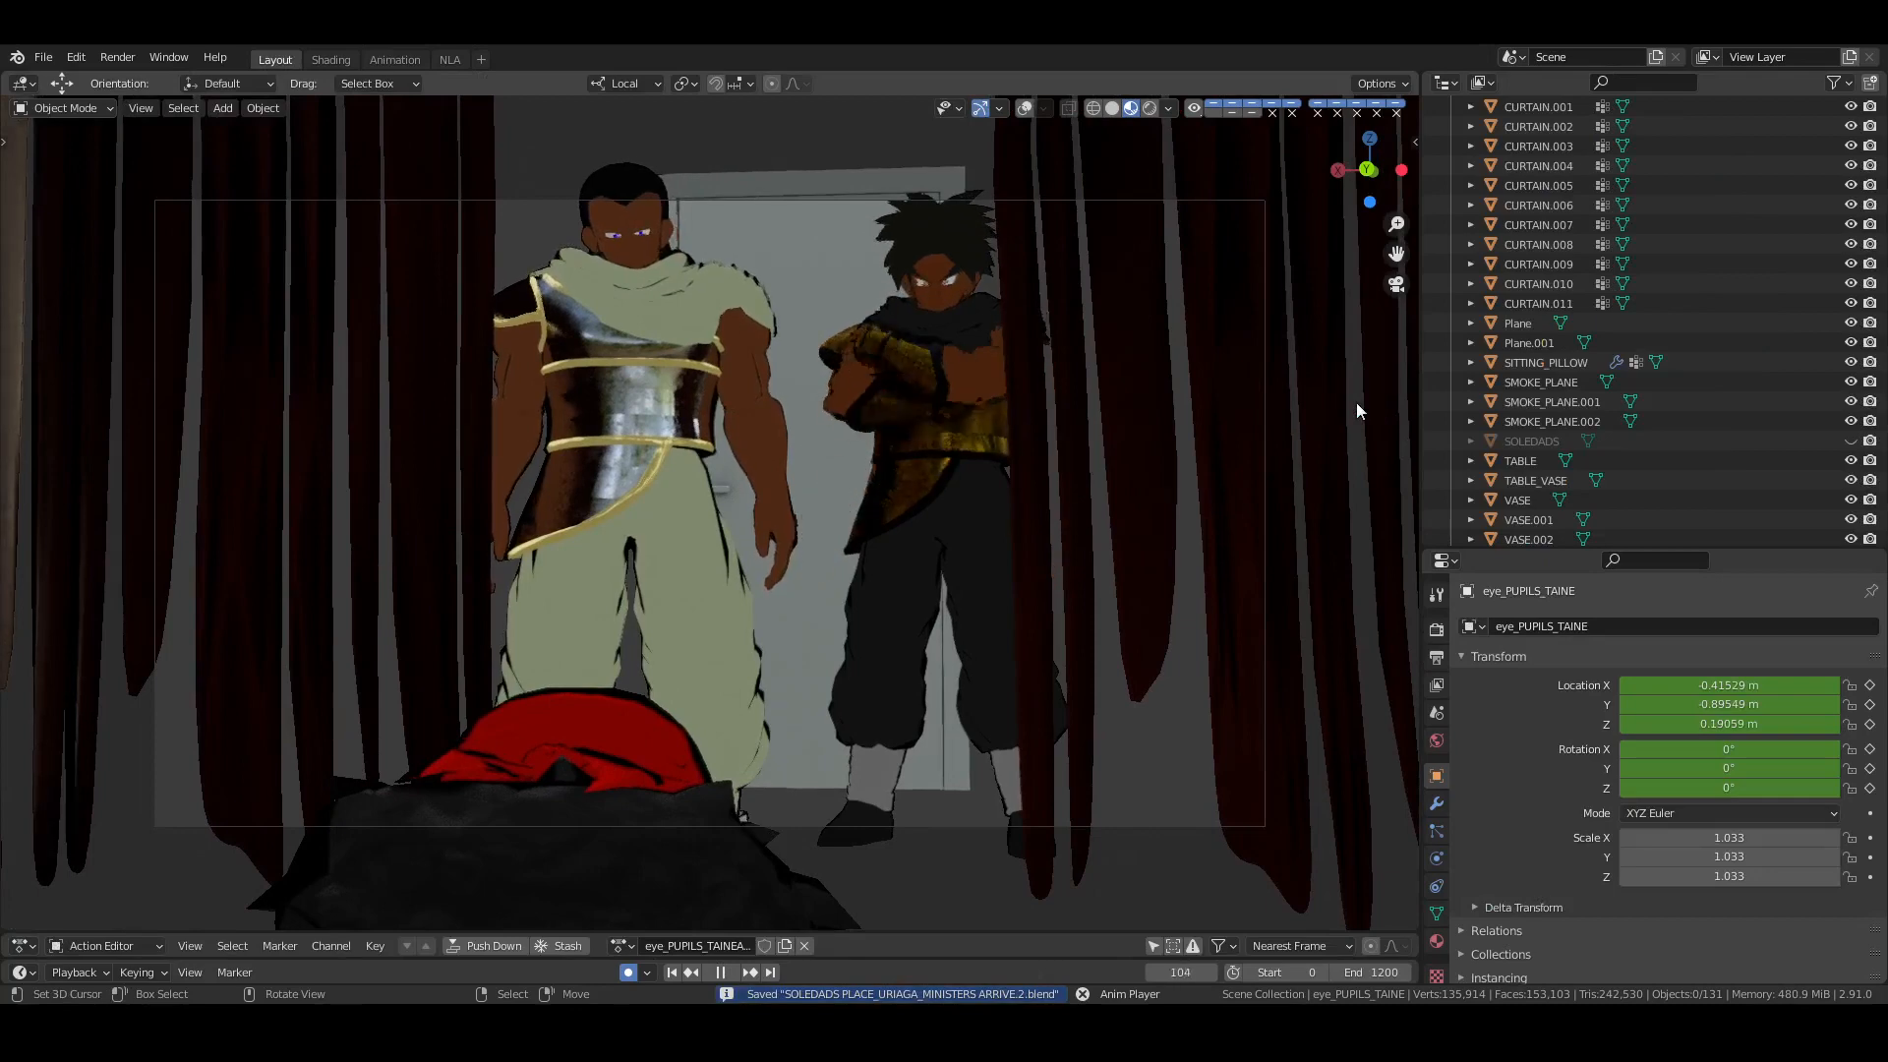
key("space")
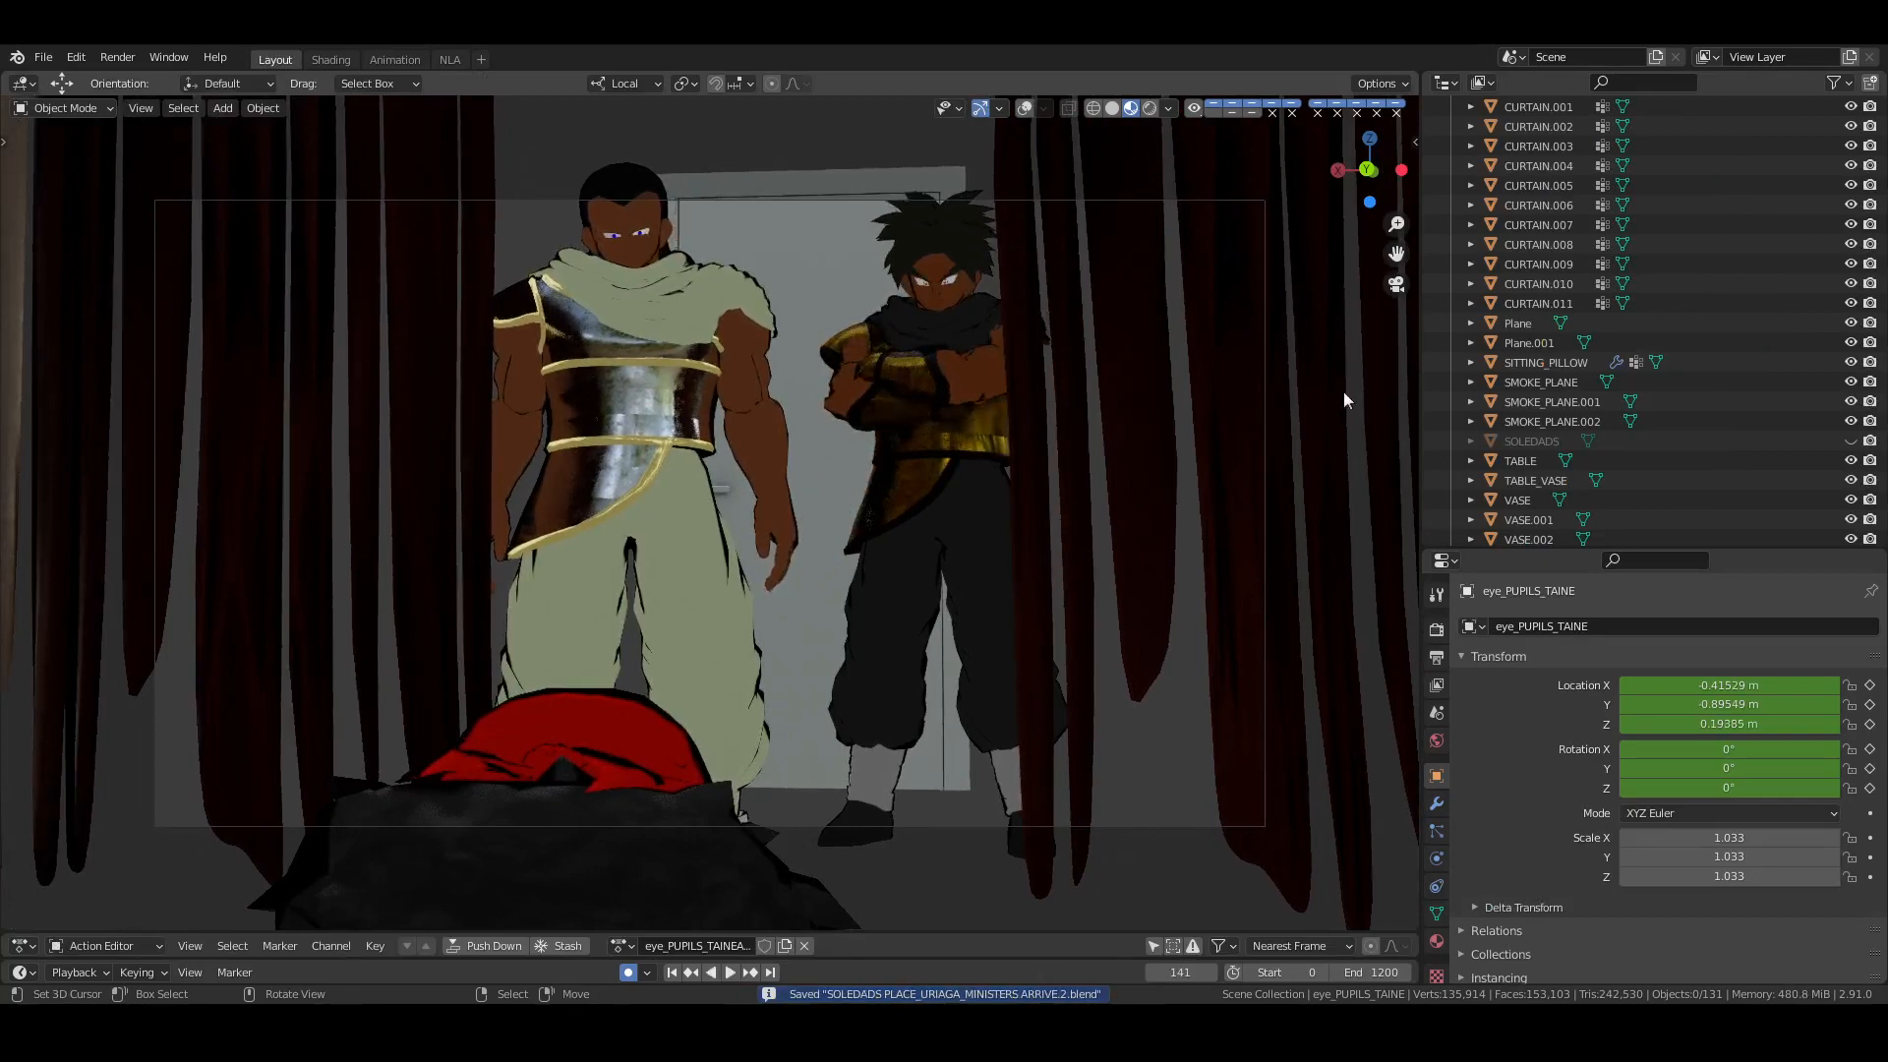
In the Animation workspace, set the scene's end frame to 145 and return to frame 0
left_click(394, 59)
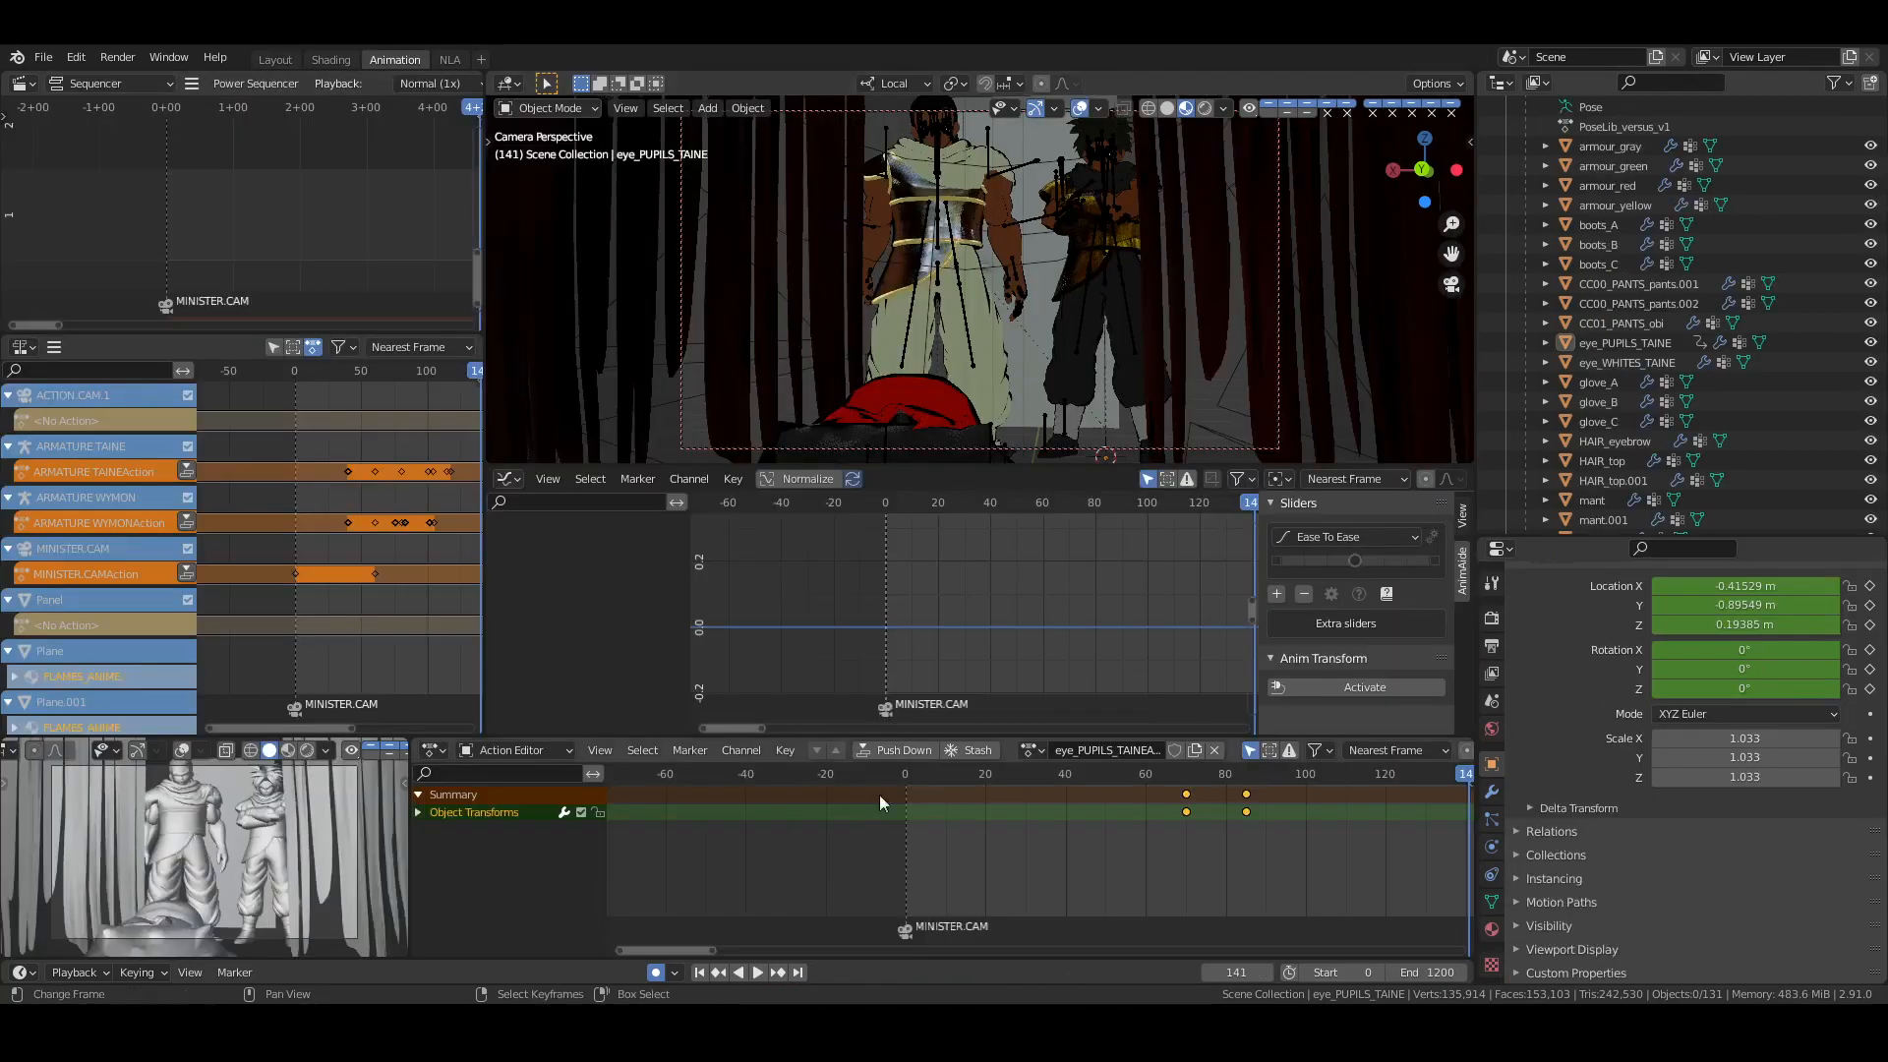
key("KP_0")
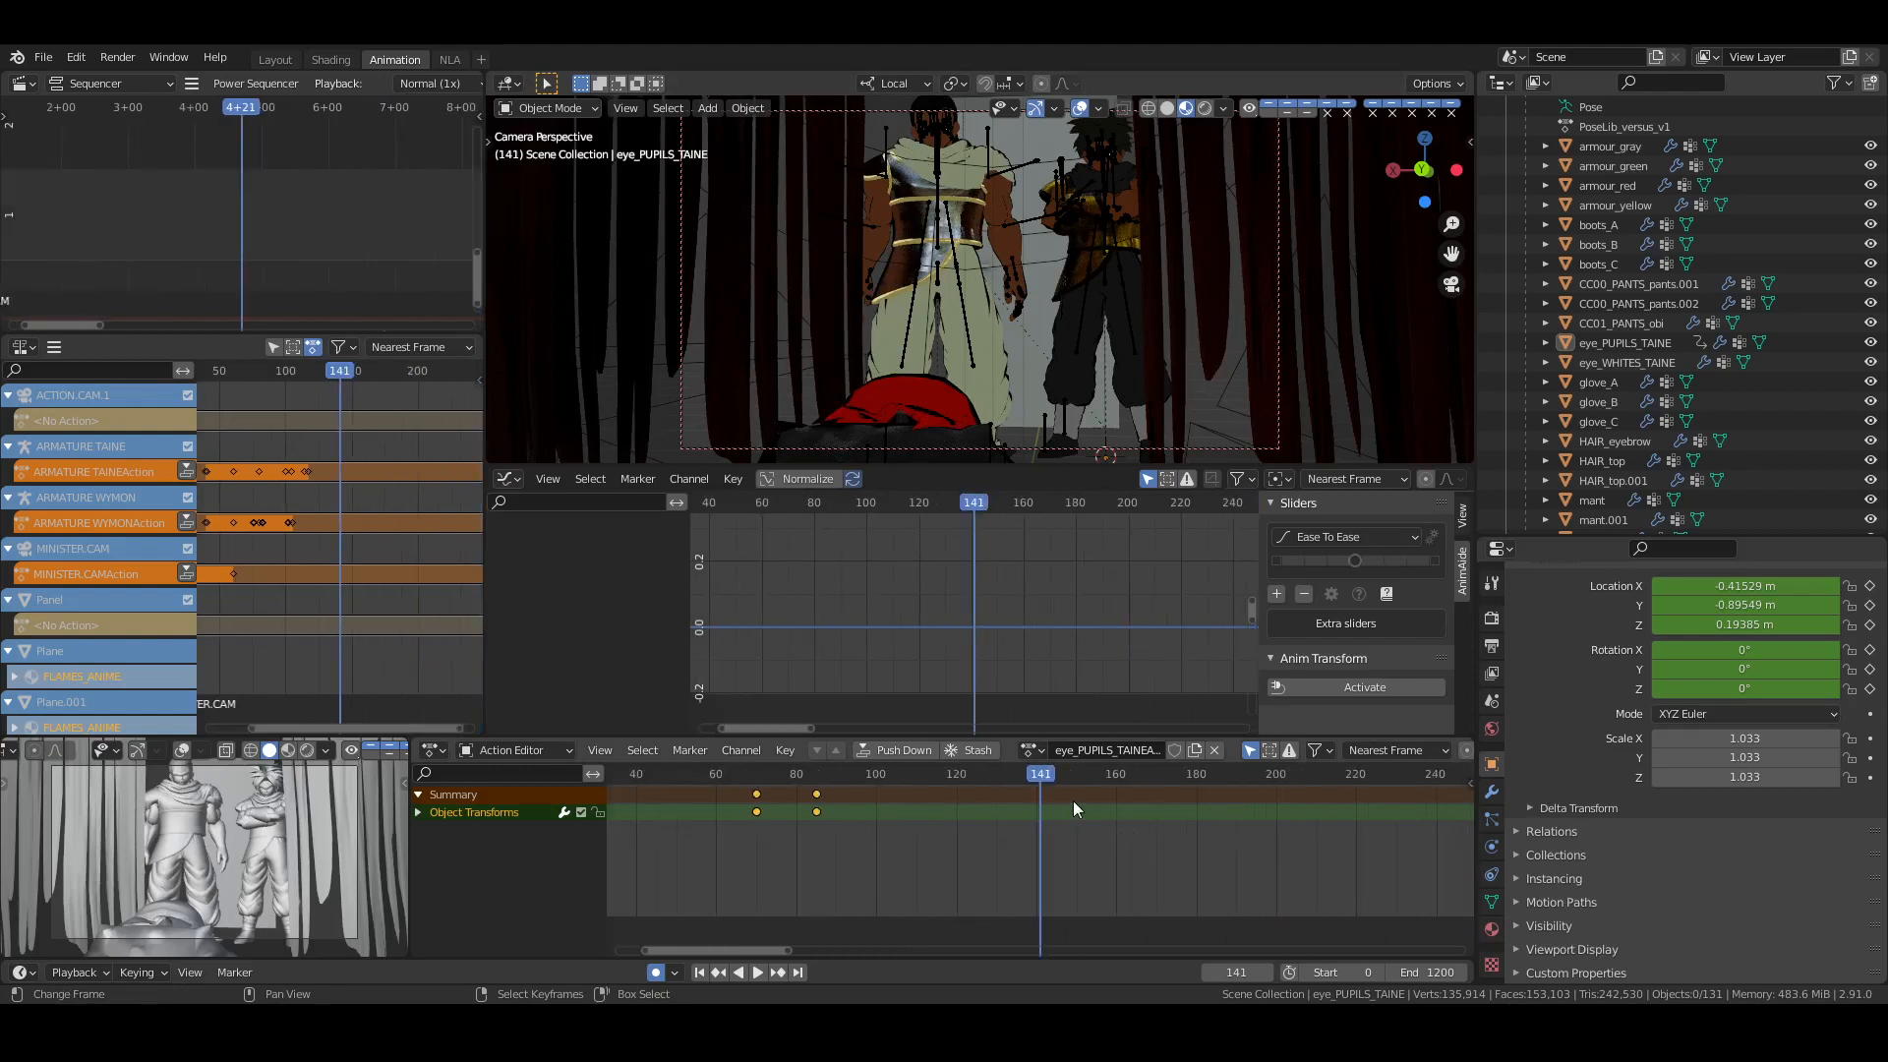
left_click(1425, 972)
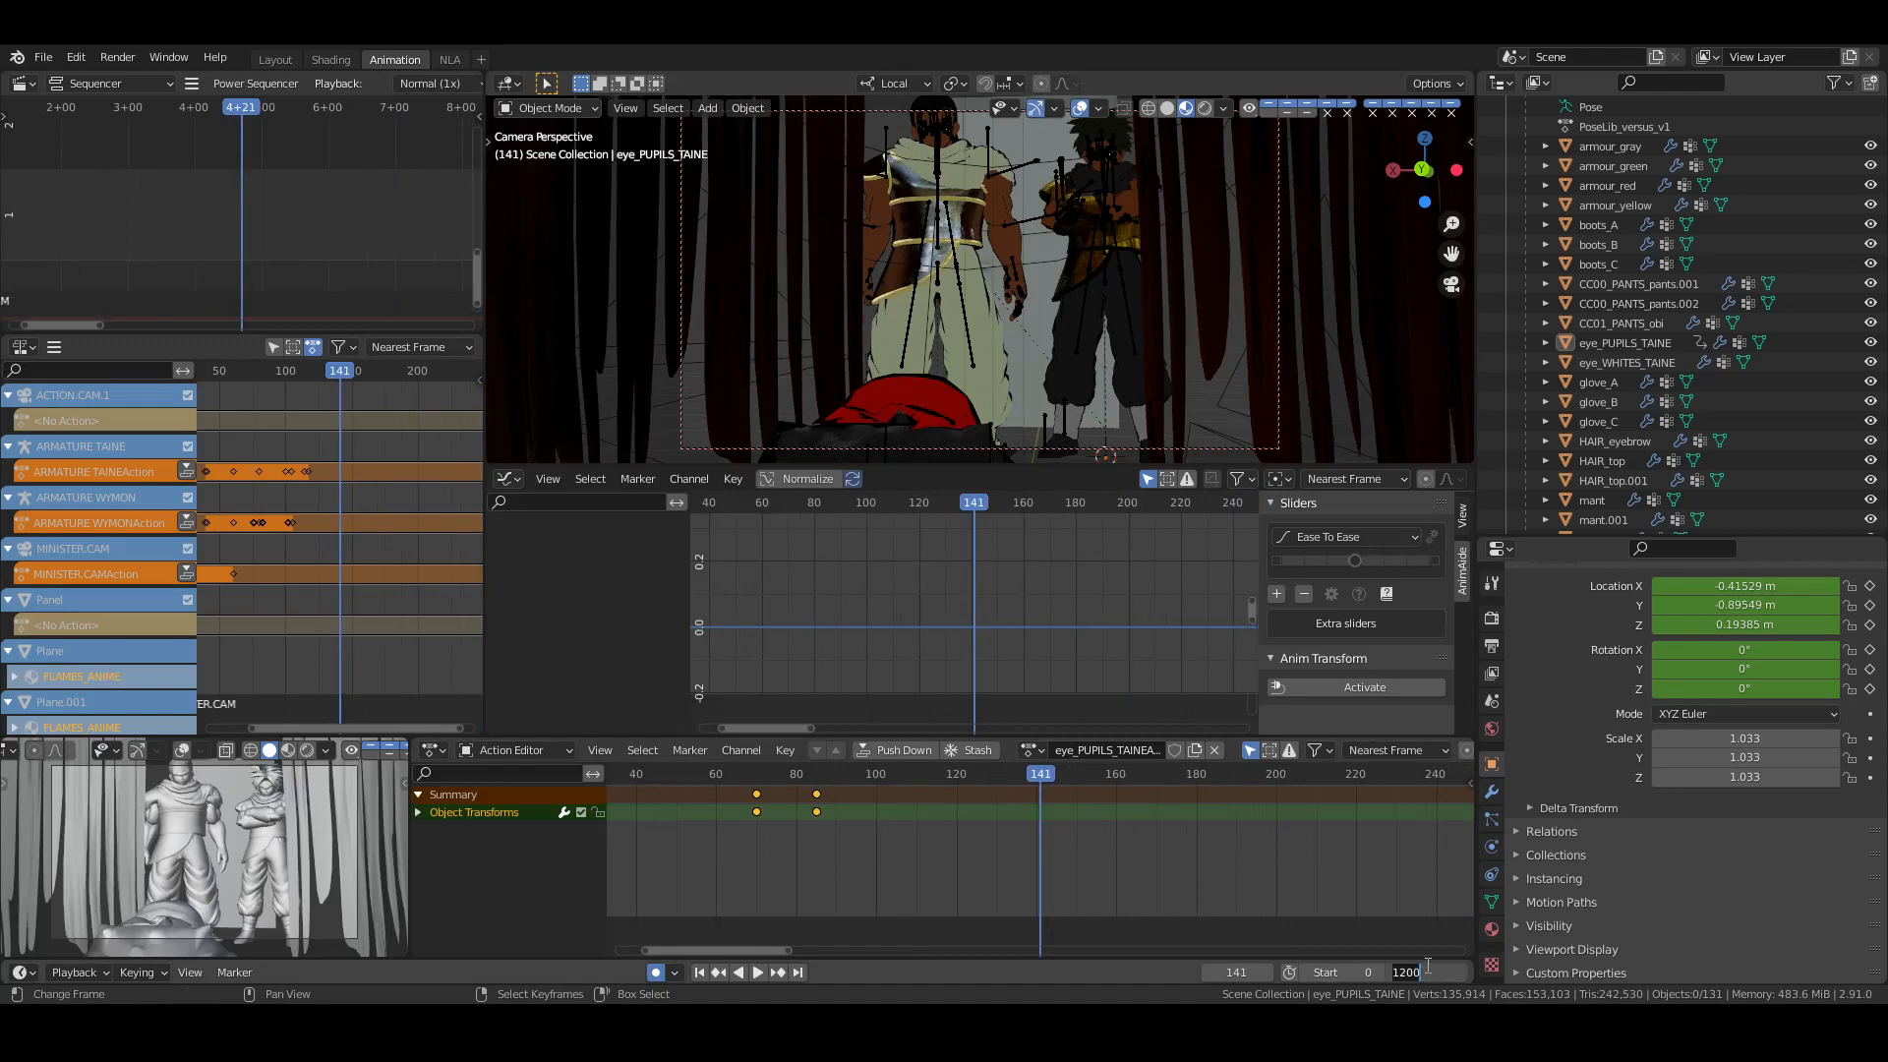
type("145")
key("Return")
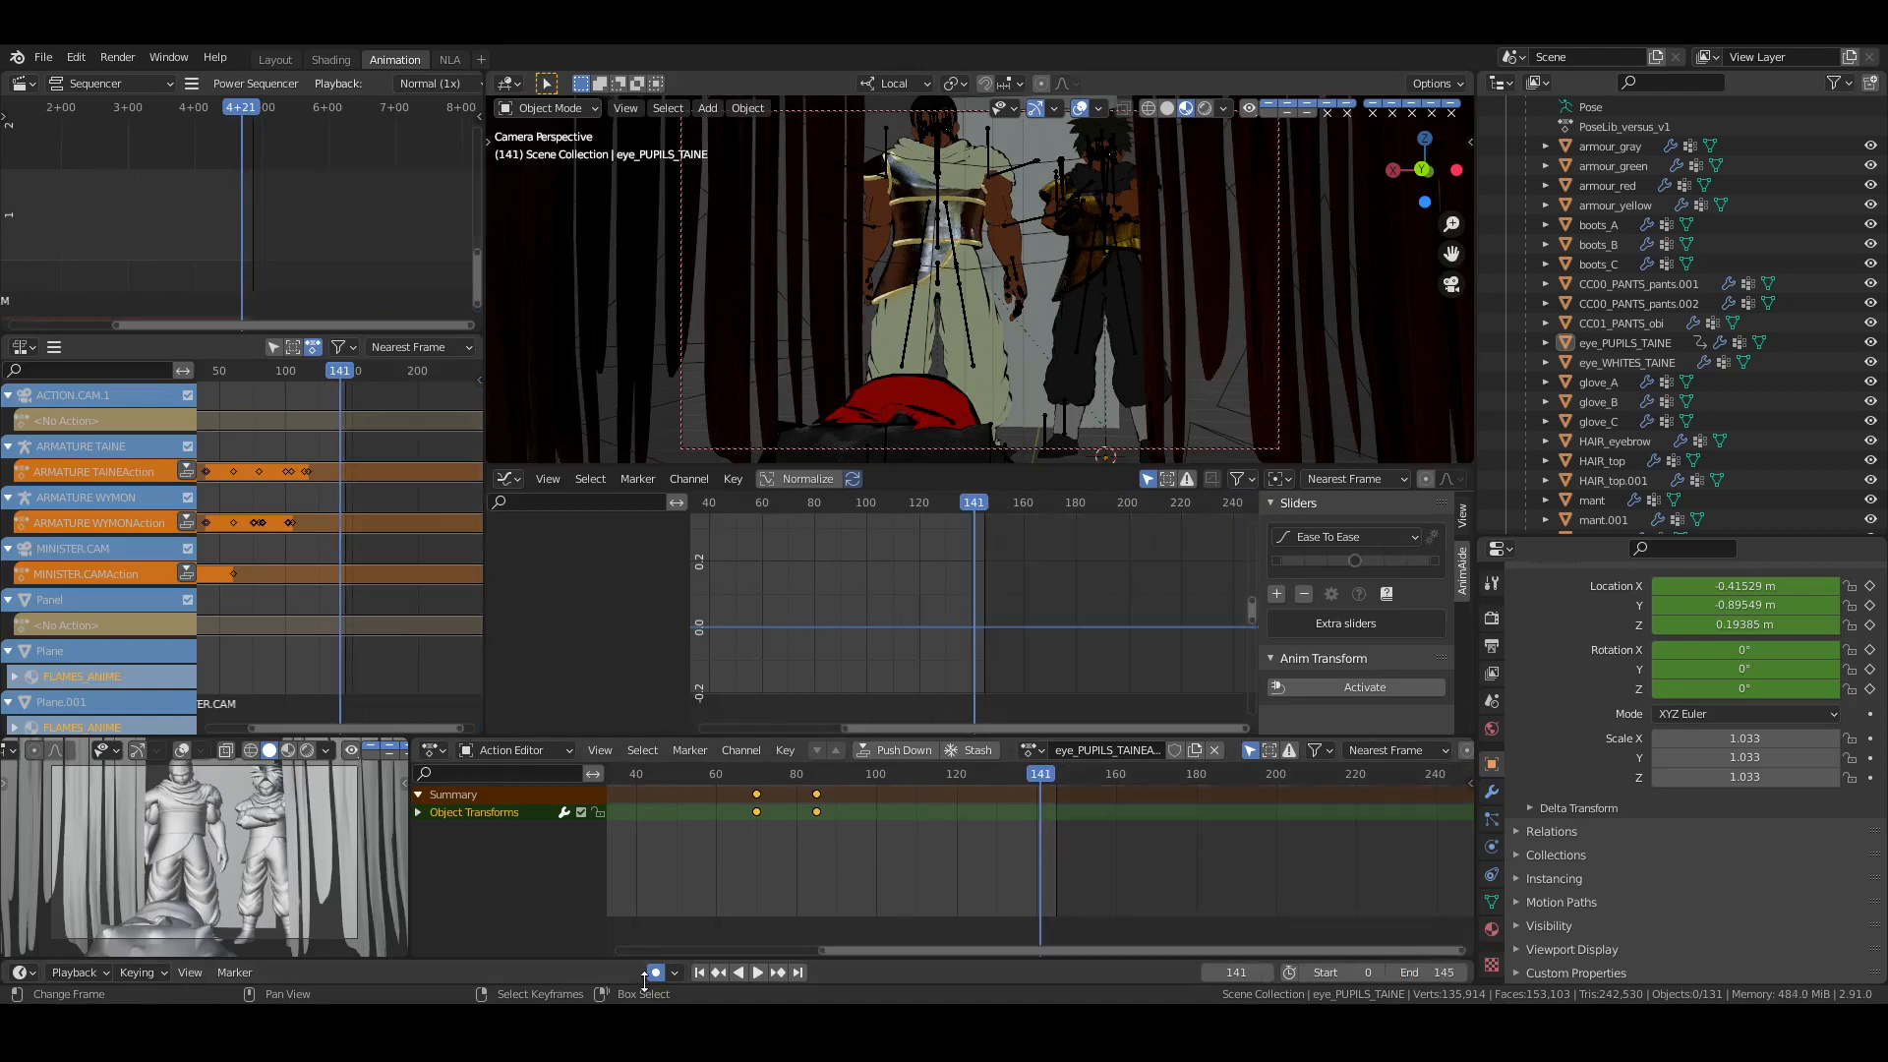
left_click(700, 973)
In the NLA workspace, push down the actions of Taine's armature, Wymon's armature and MINISTER.CAM into NLA strips
left_click(455, 61)
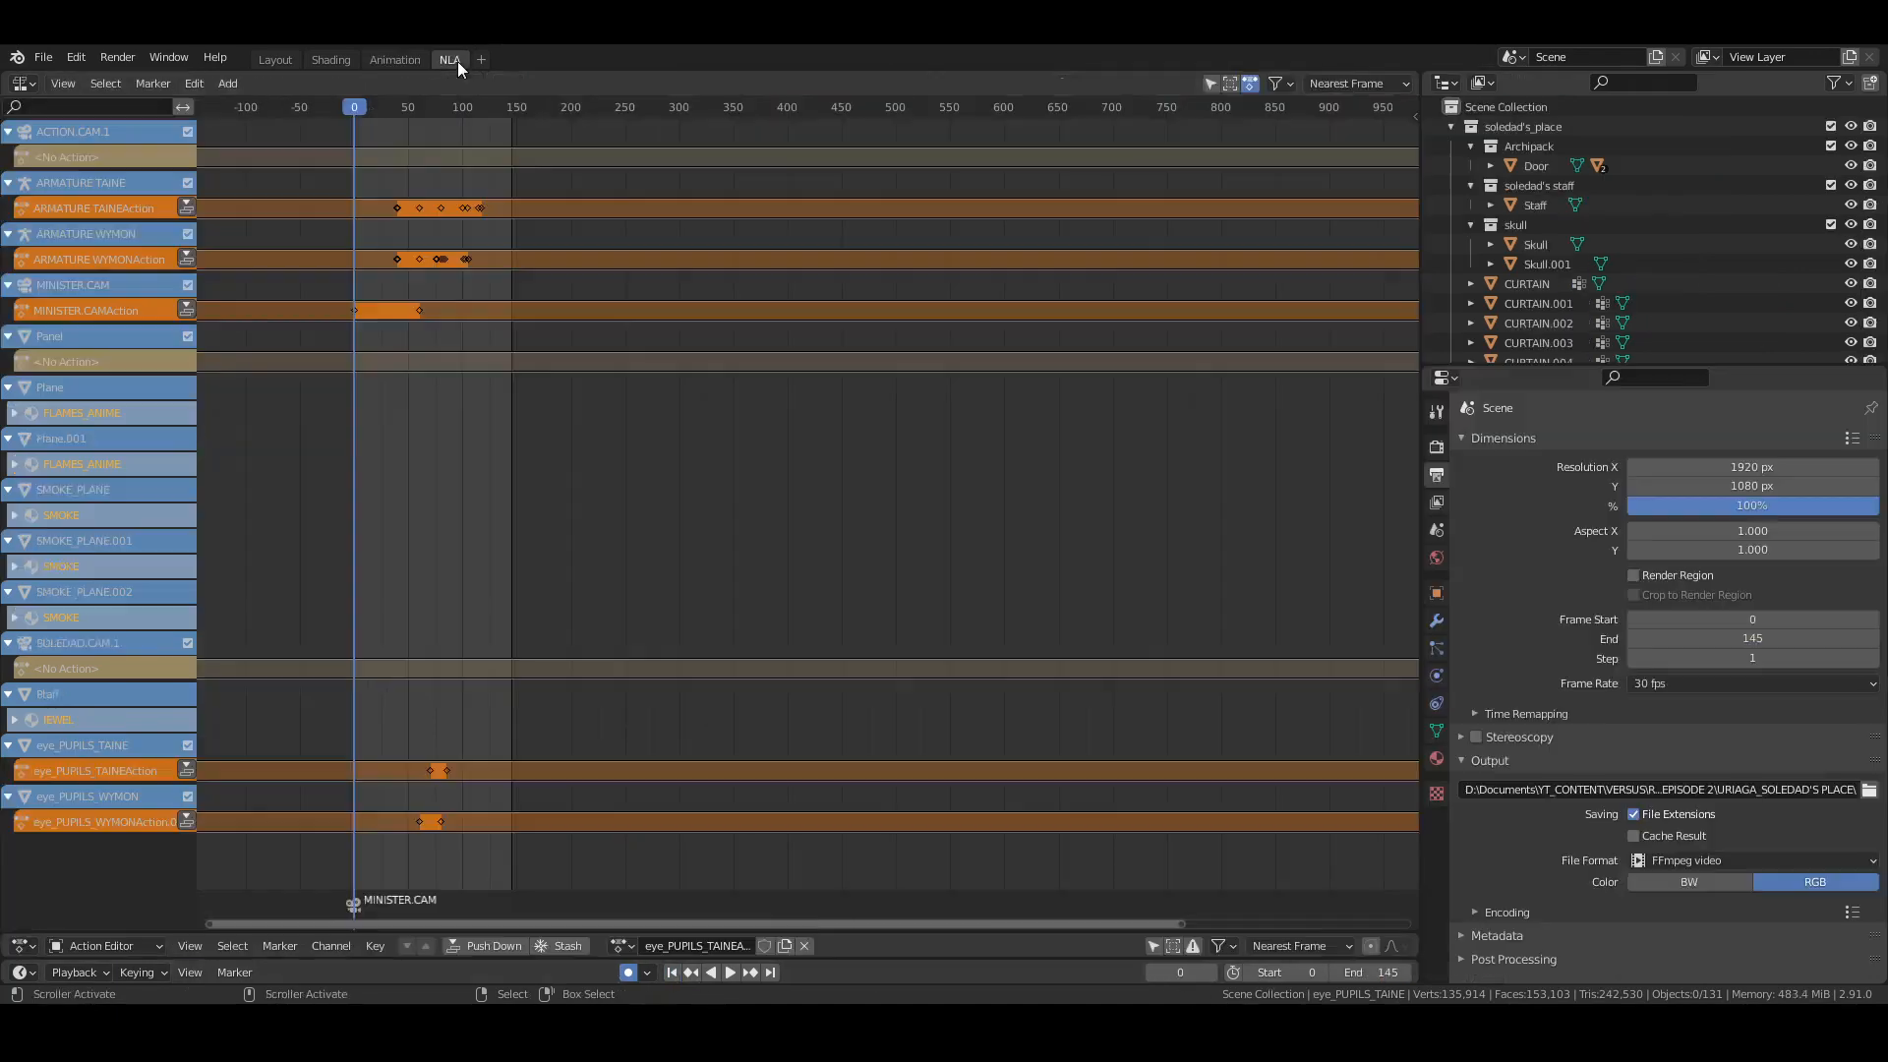
middle_click_drag(474, 368, 589, 365)
left_click(186, 205)
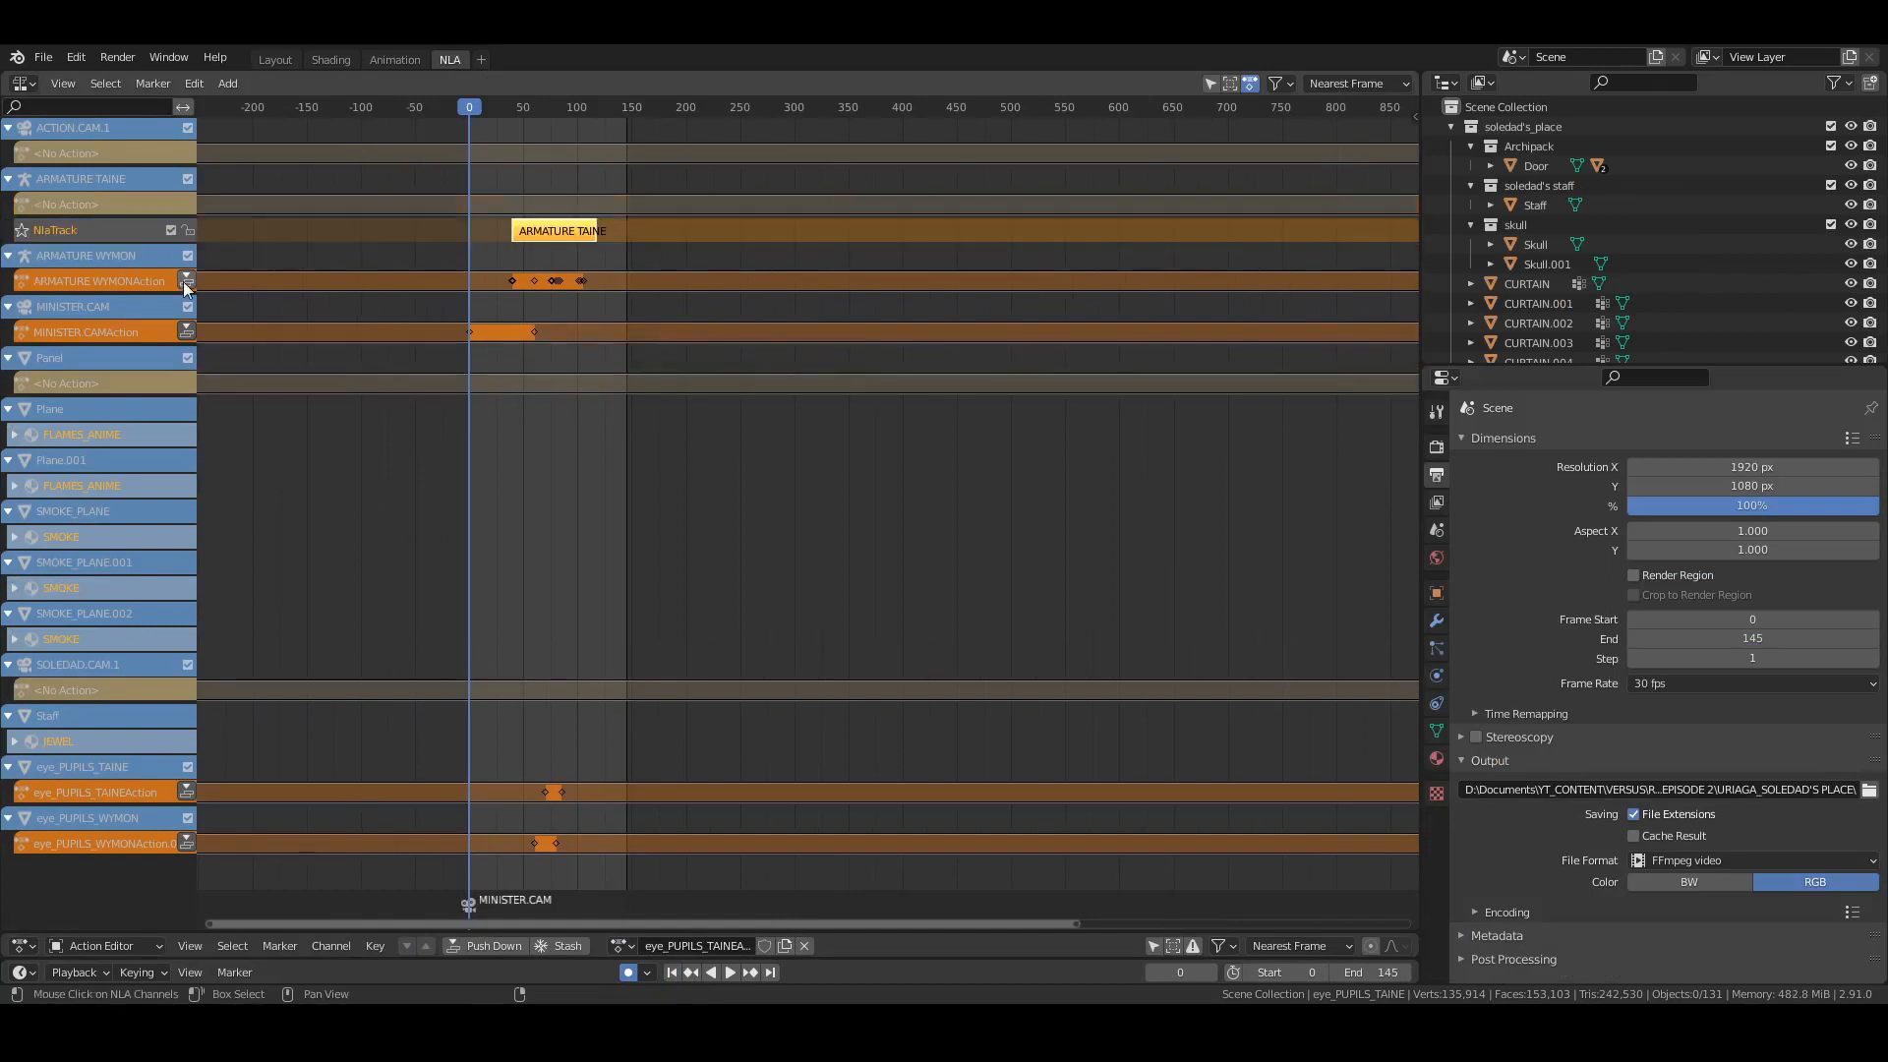
left_click(186, 281)
left_click(186, 357)
Push down the pupil actions of Taine and Wymon into NLA strips and save the scene
scroll(461, 422, "down", 5)
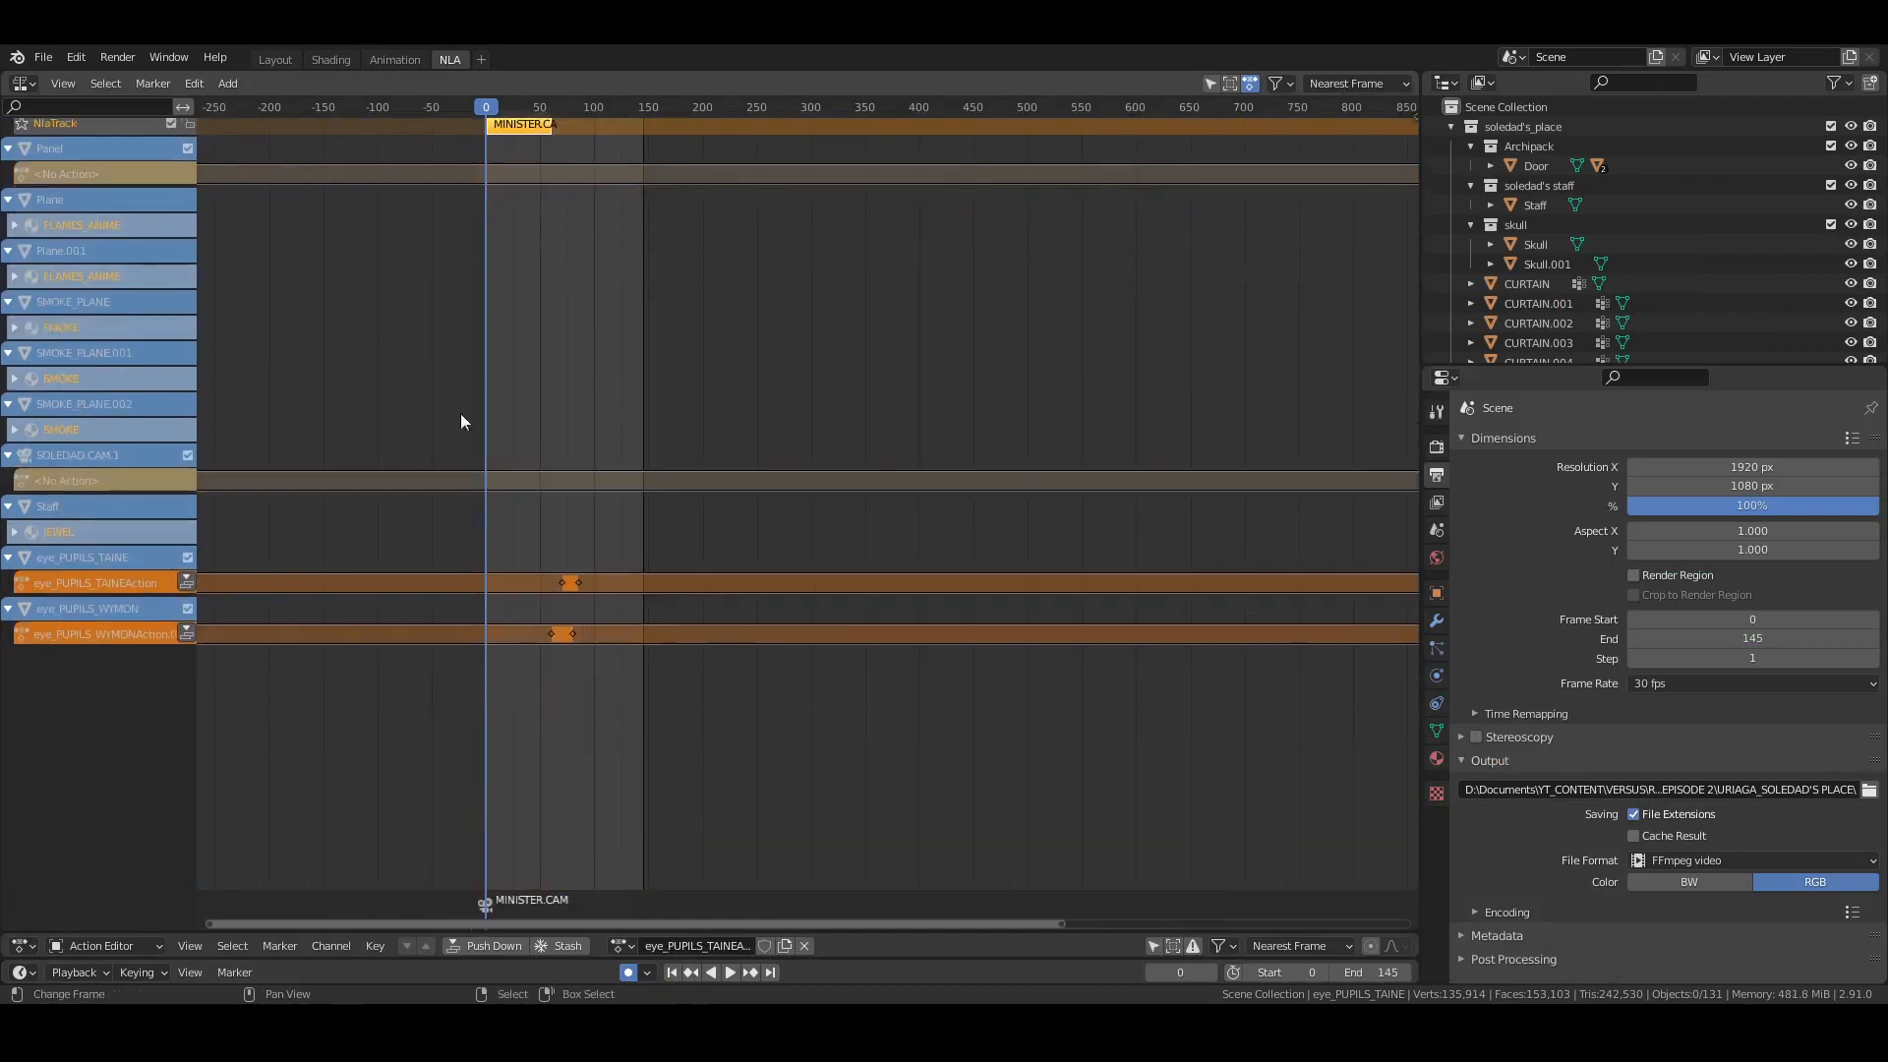
left_click(186, 580)
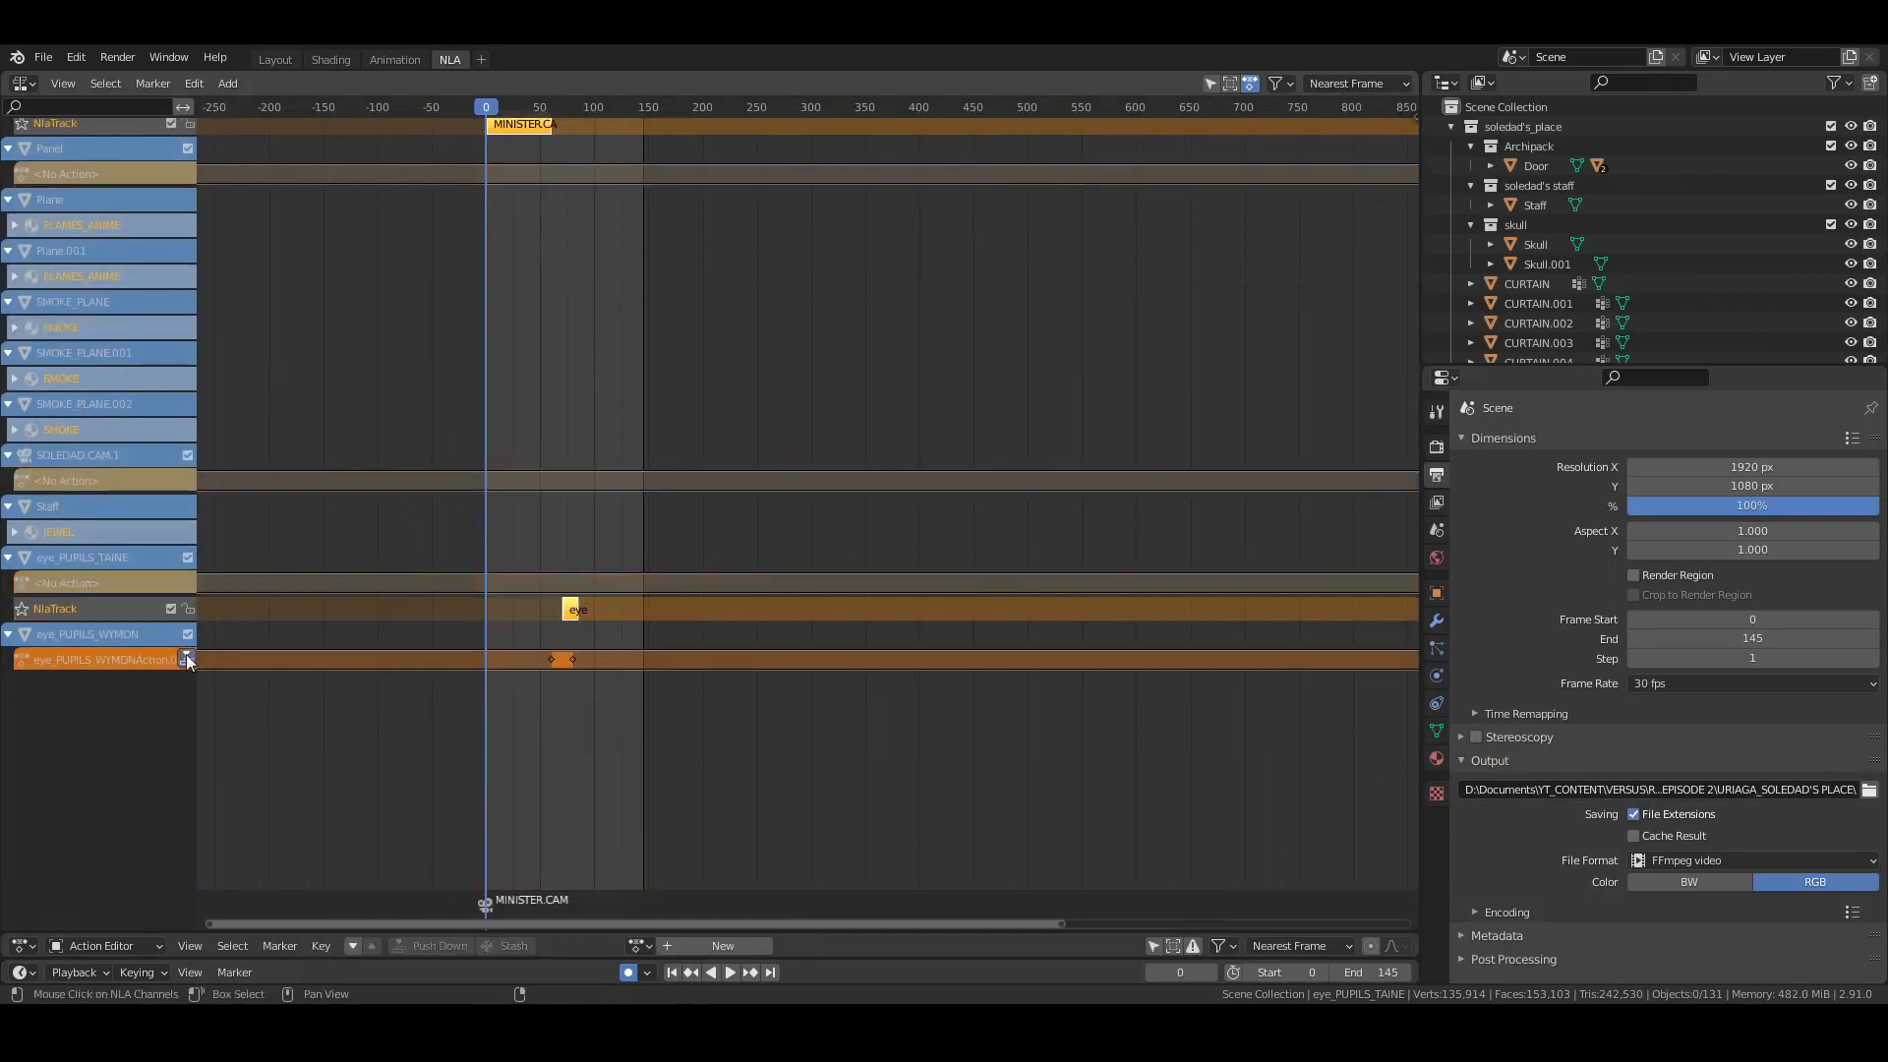
left_click(187, 659)
key("ctrl+s")
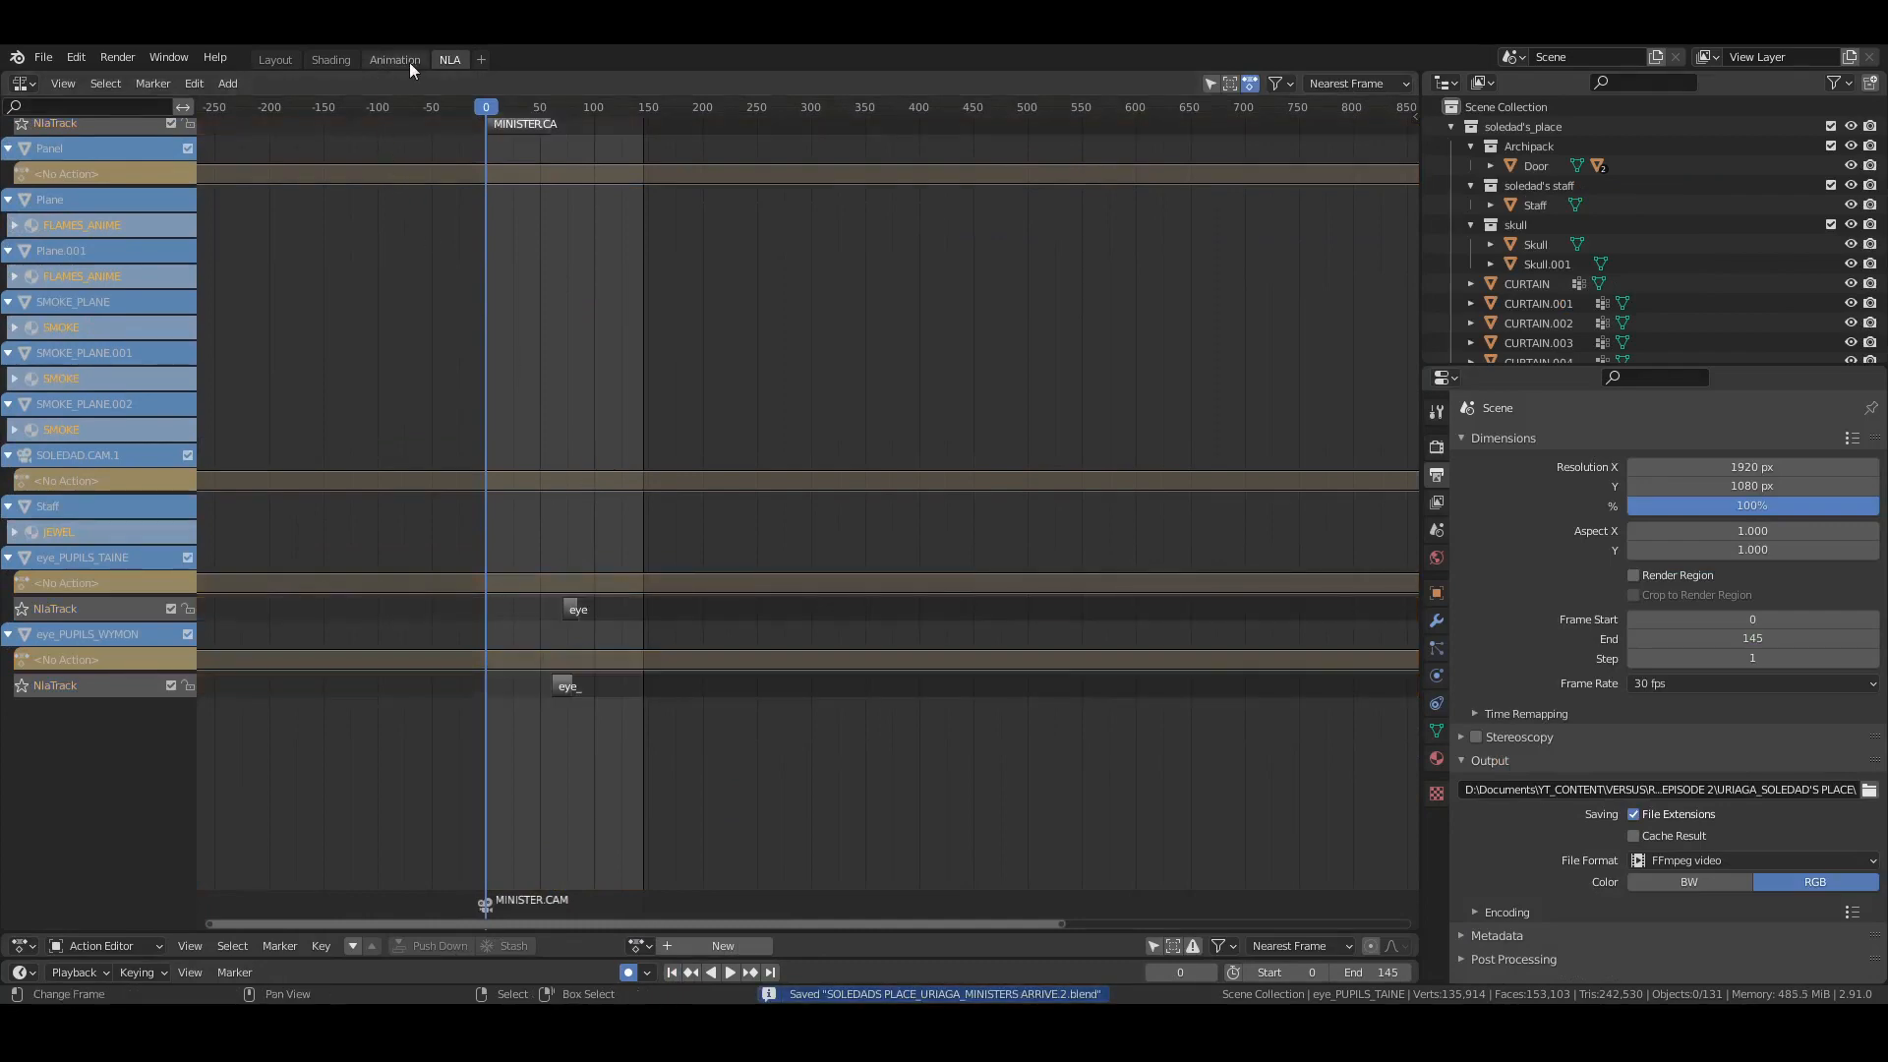
In the Animation workspace, go to frame 145, set the frame range to start at 145 and end at 1200, and save
left_click(393, 59)
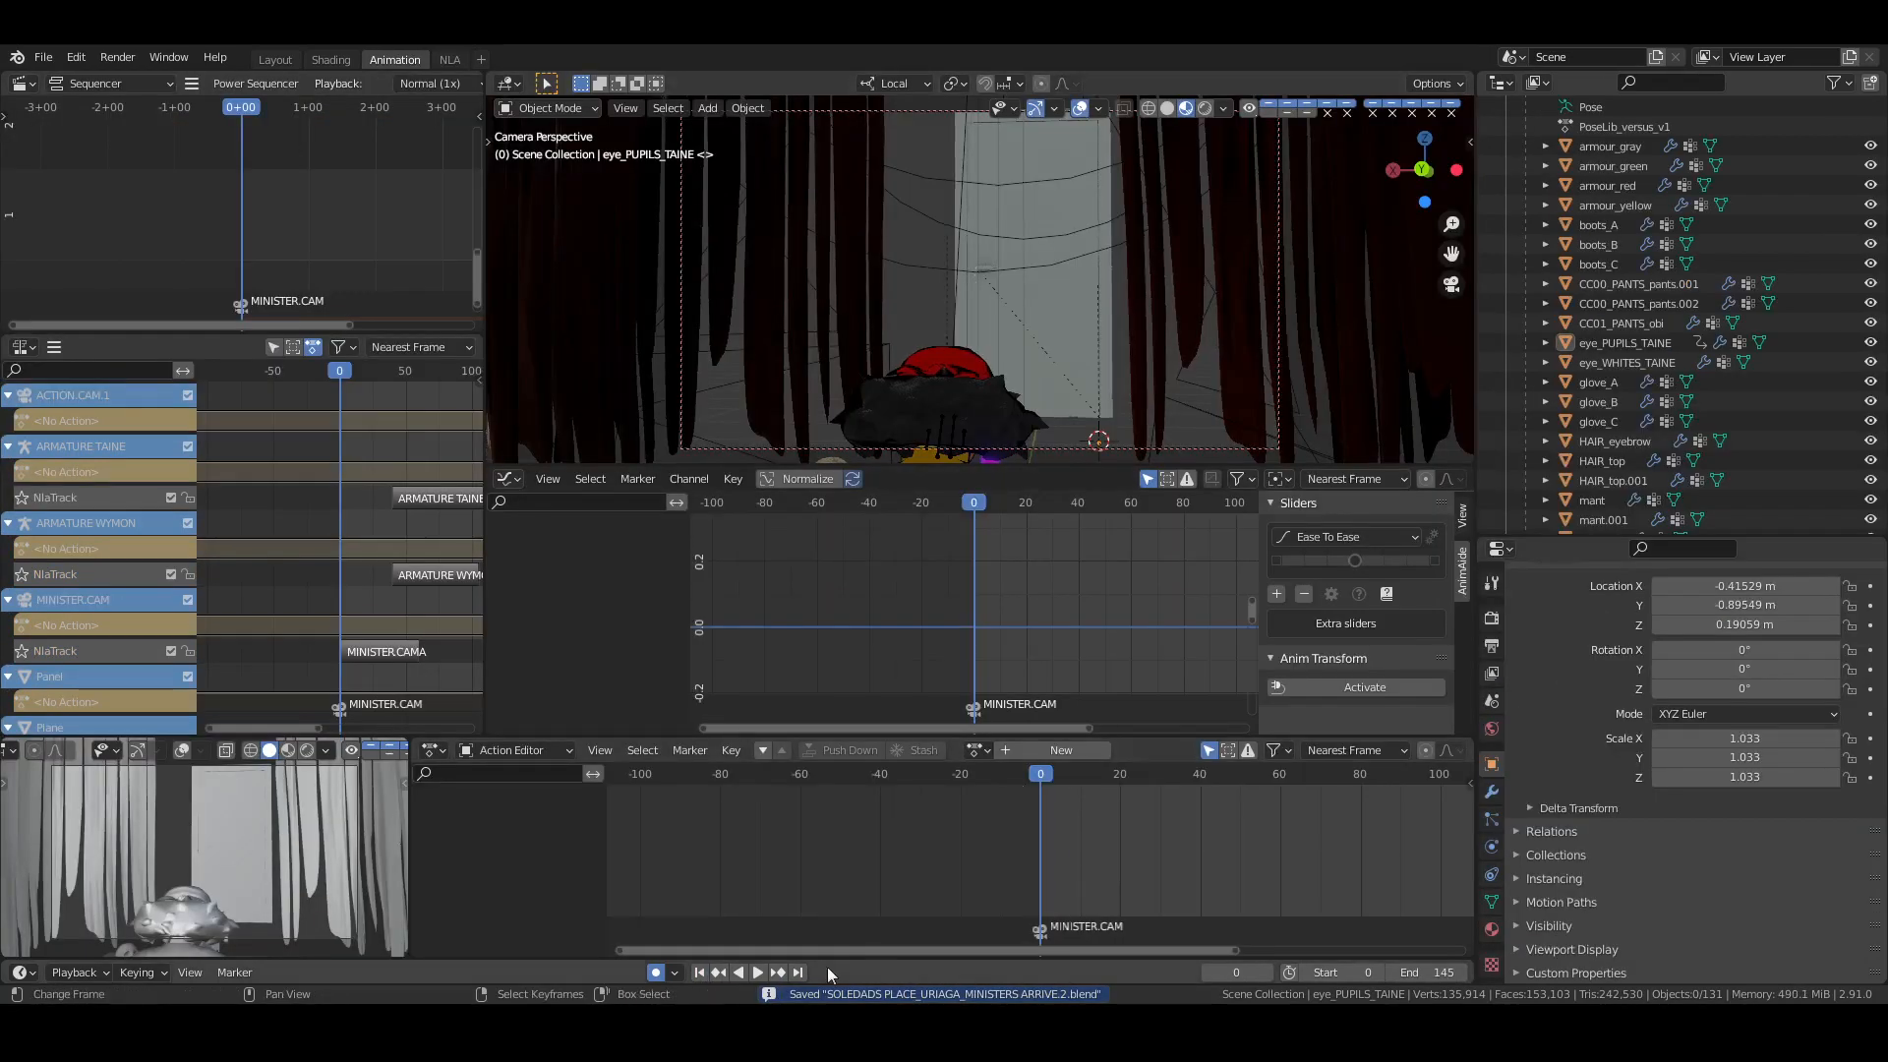
left_click(798, 972)
left_click(1339, 975)
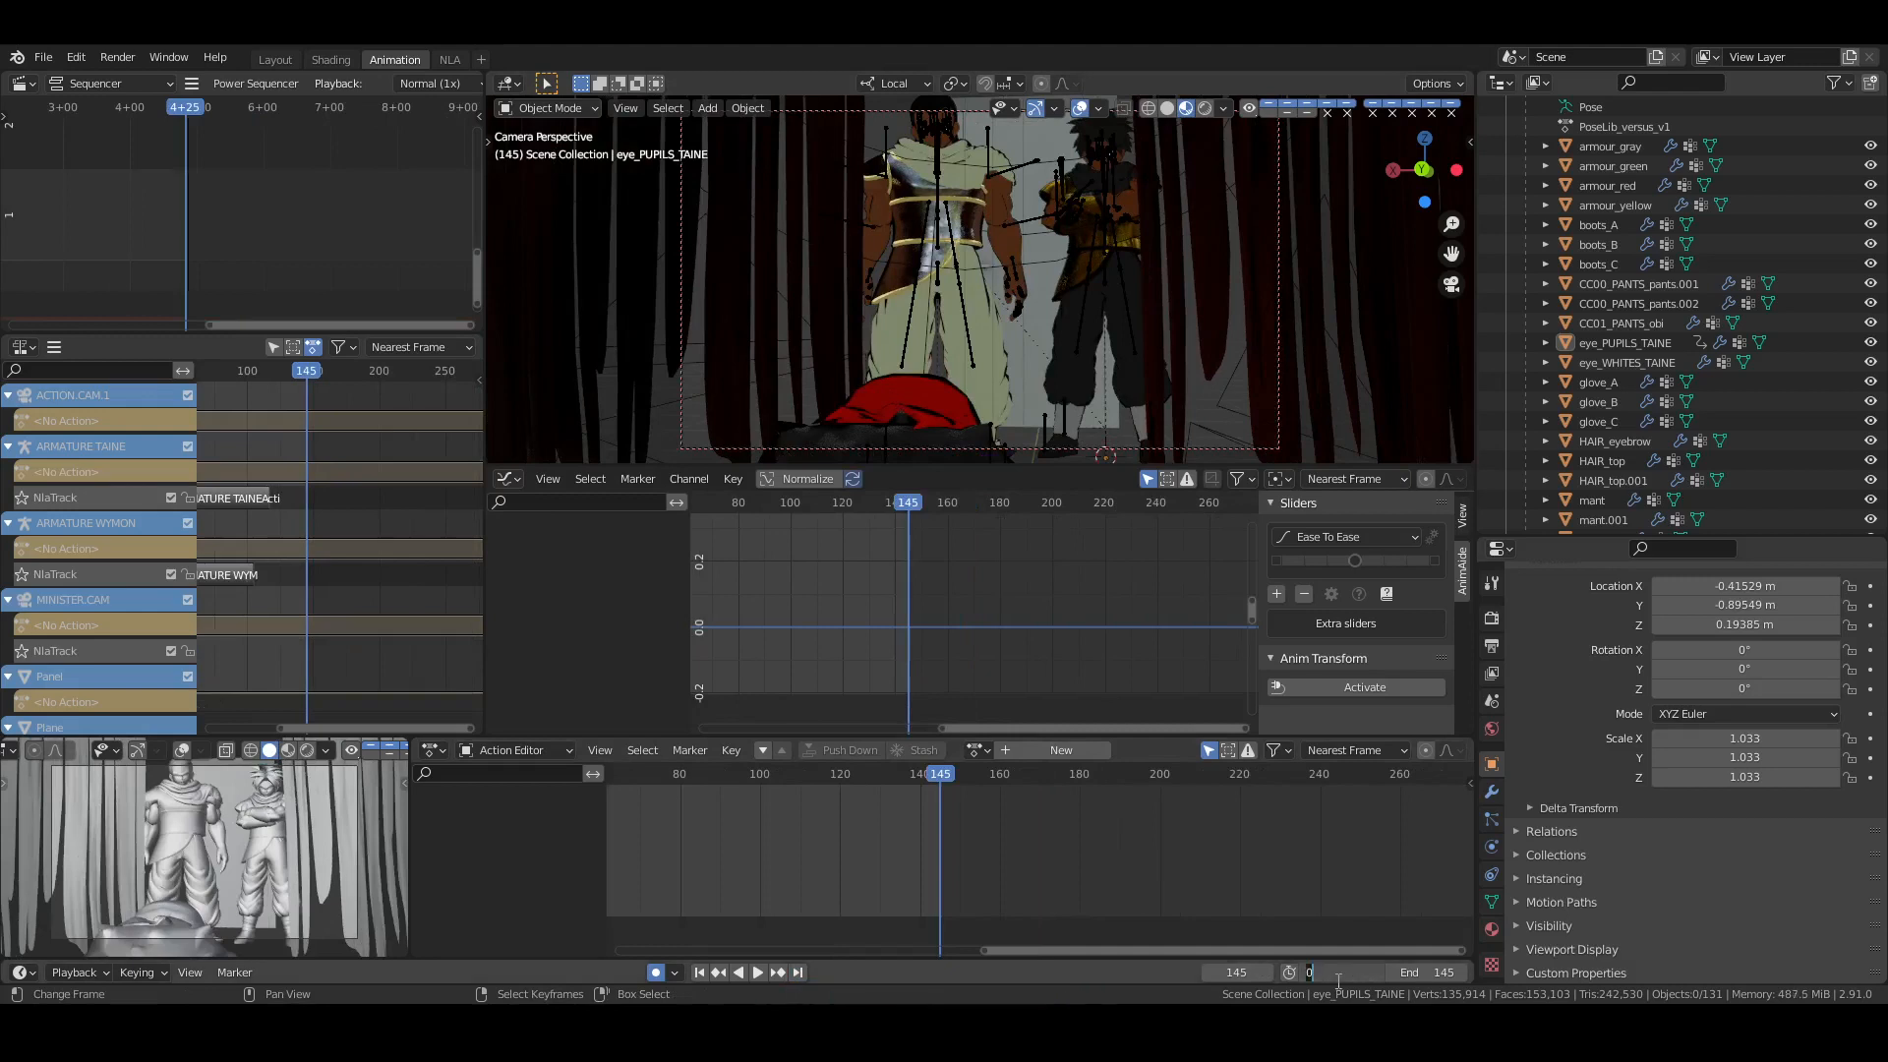
type("145")
key("Return")
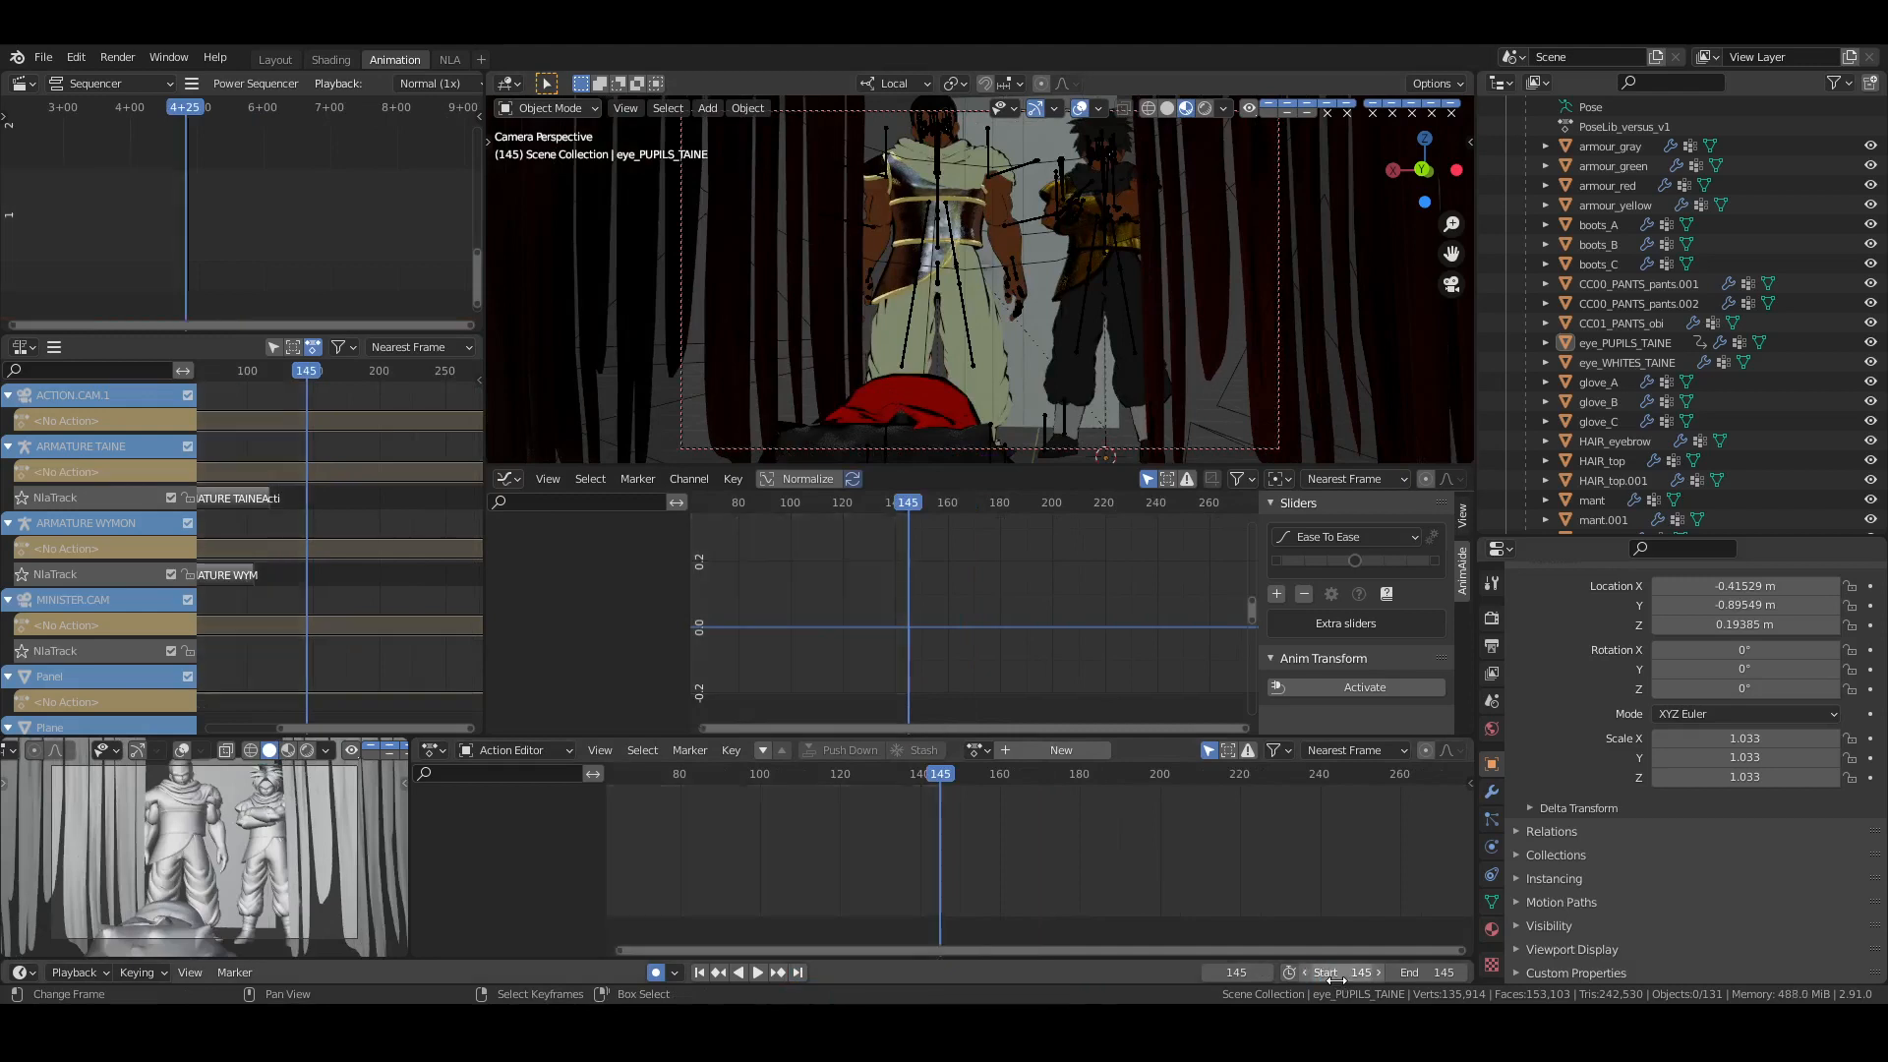
left_click(1426, 973)
type("1200")
key("Return")
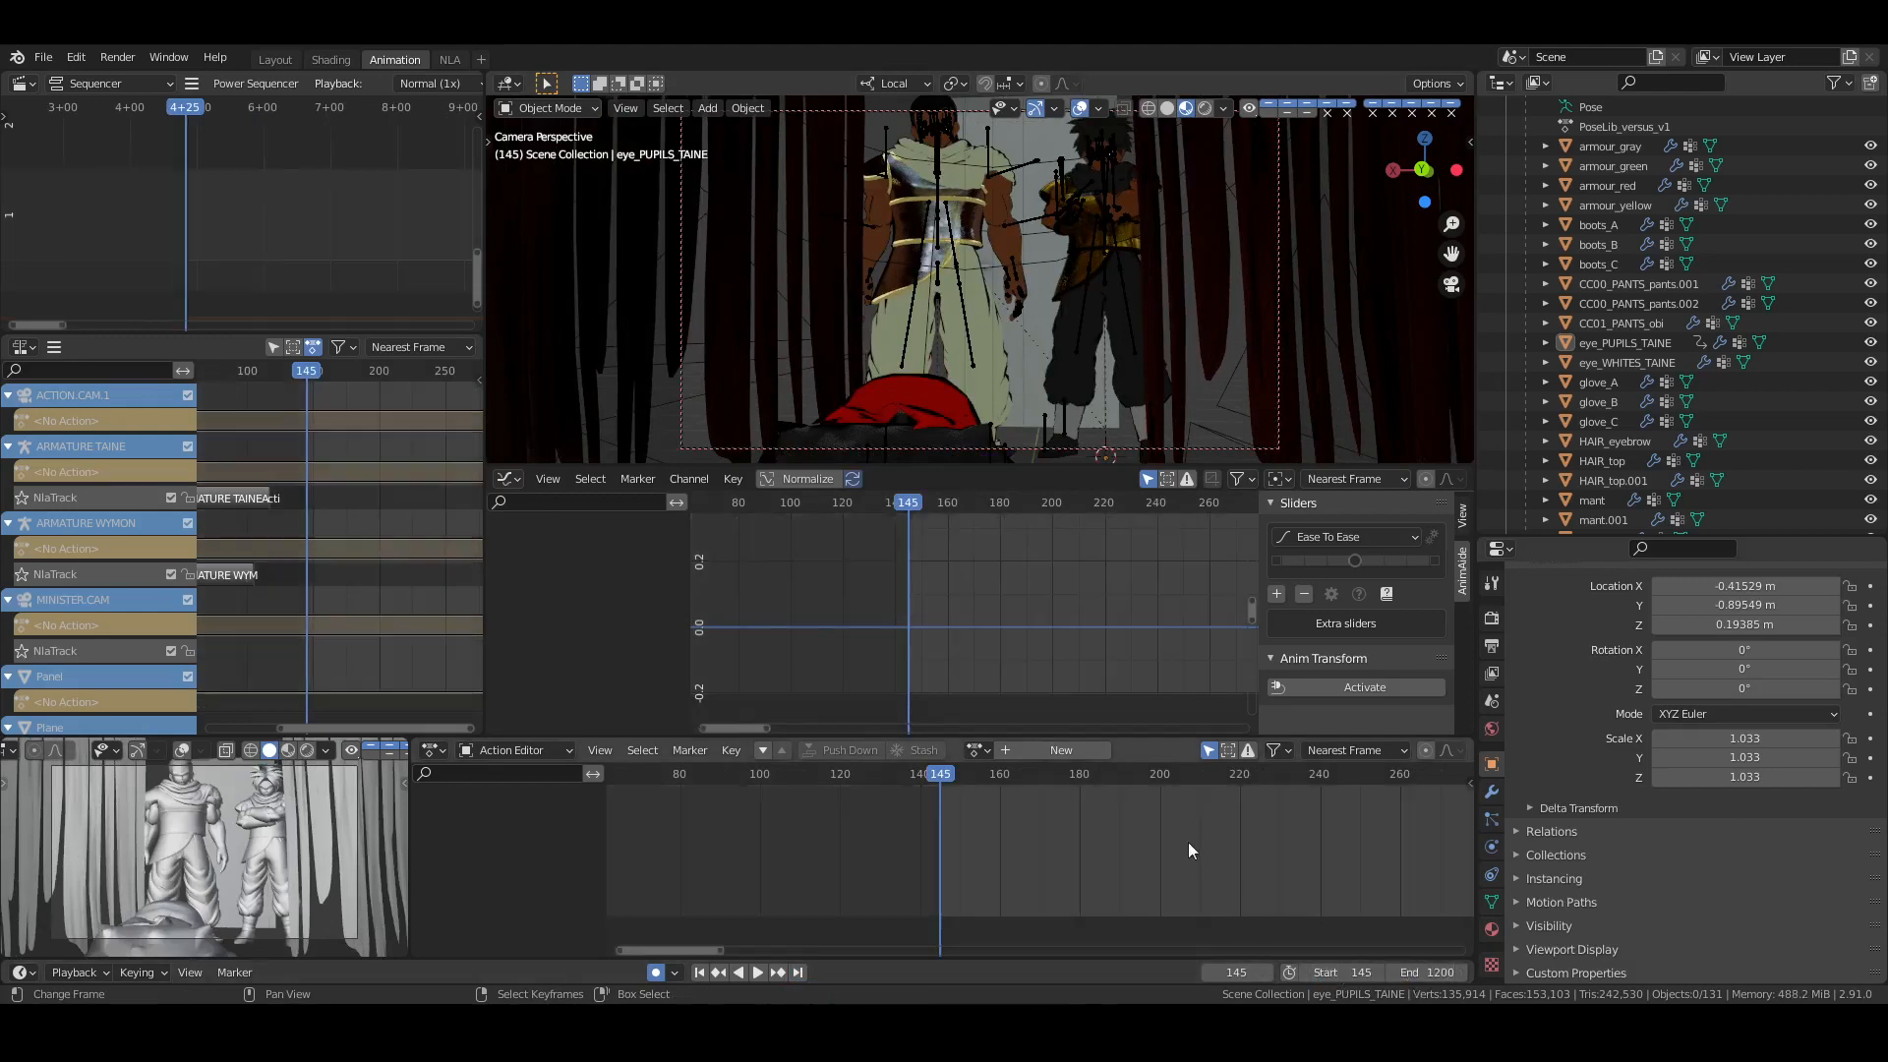
key("ctrl+s")
Make SOLEDAD.CAM.1 from the CINEMA collection the active camera and bind it to a timeline marker at frame 145
scroll(1575, 303, "up", 4)
scroll(1575, 304, "up", 1)
left_click(1506, 224)
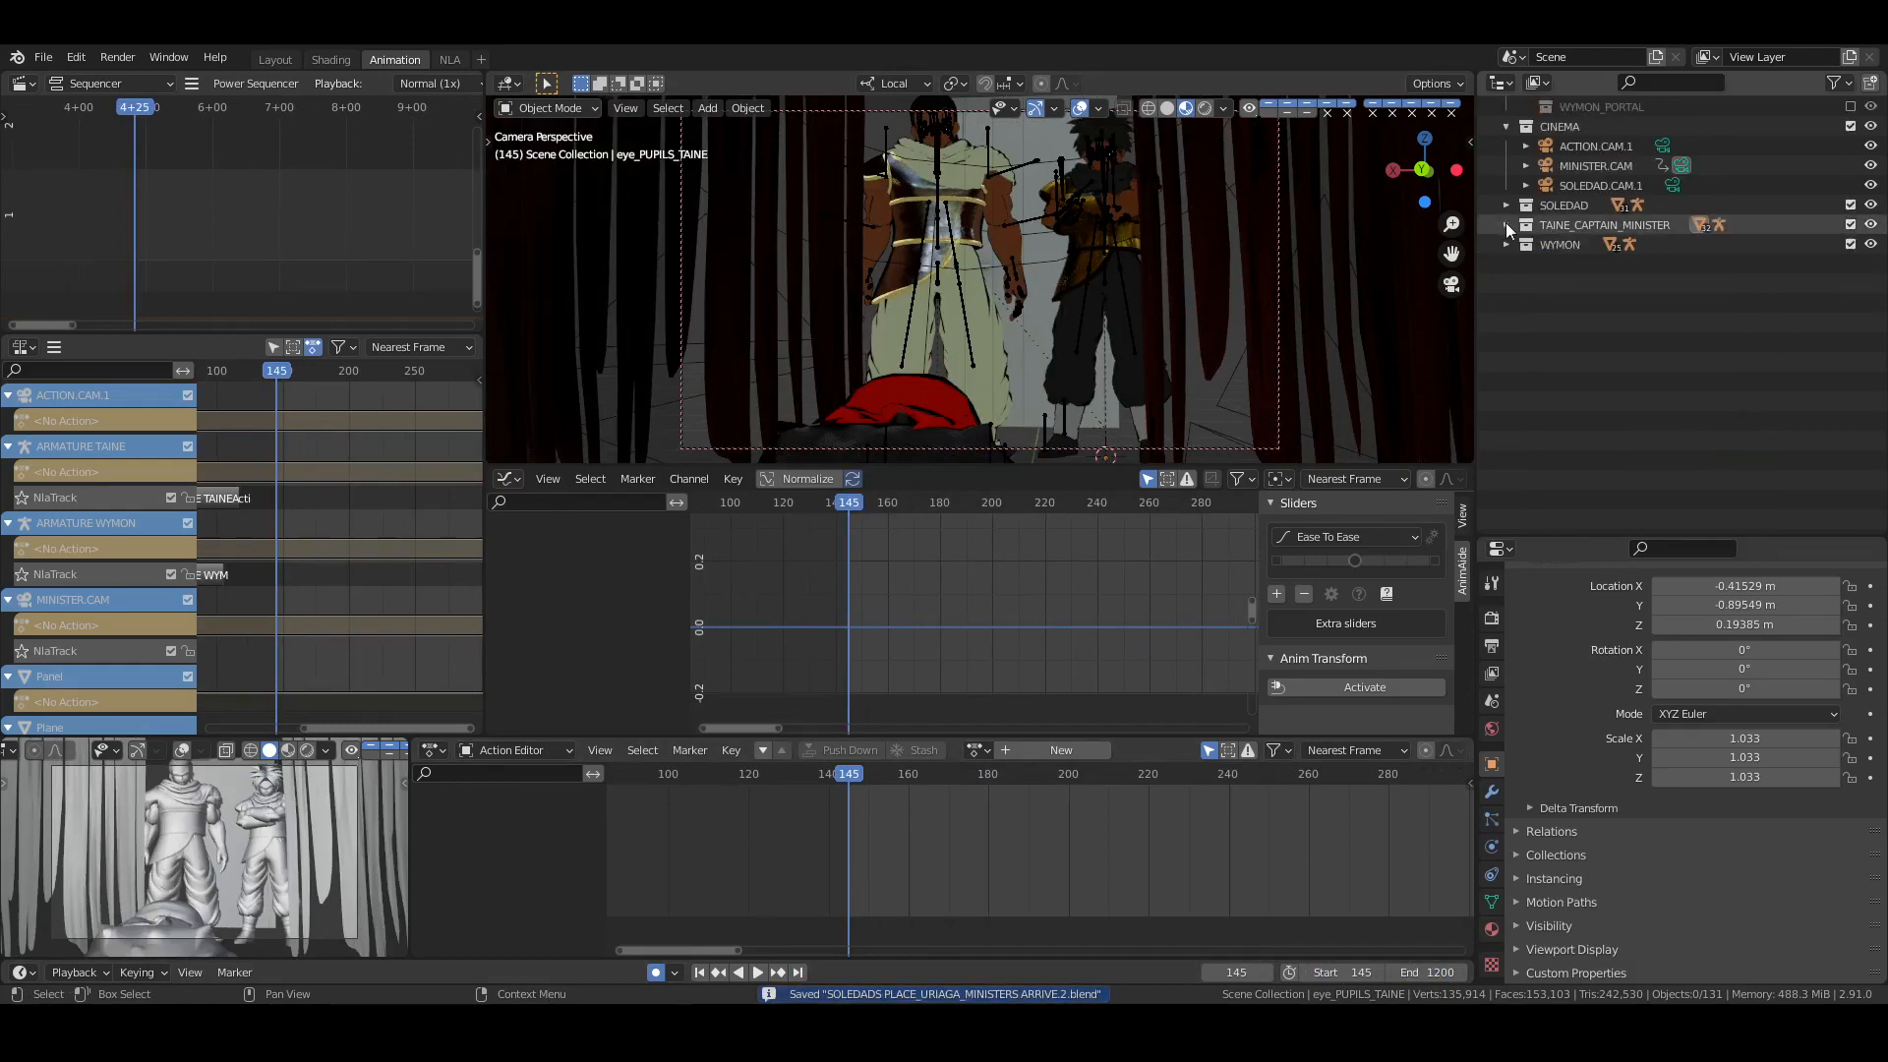
scroll(1543, 309, "up", 3)
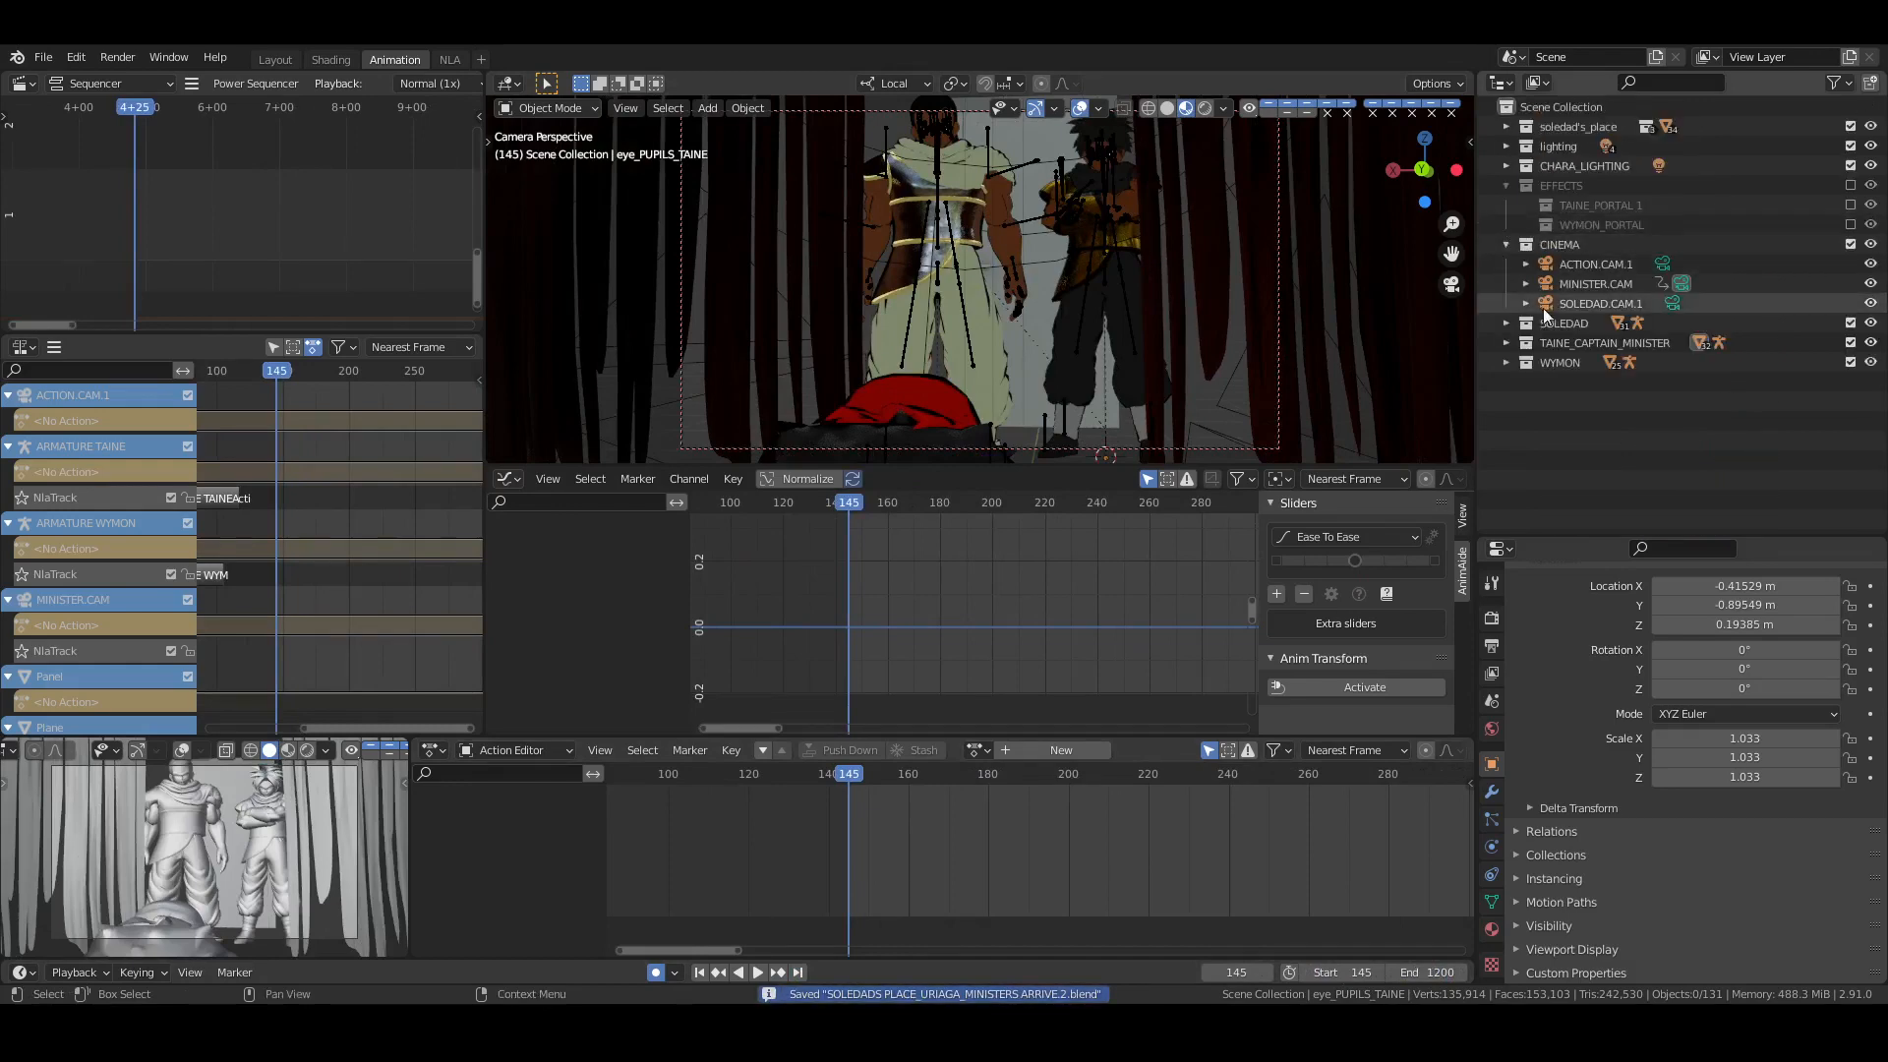
left_click(1672, 305)
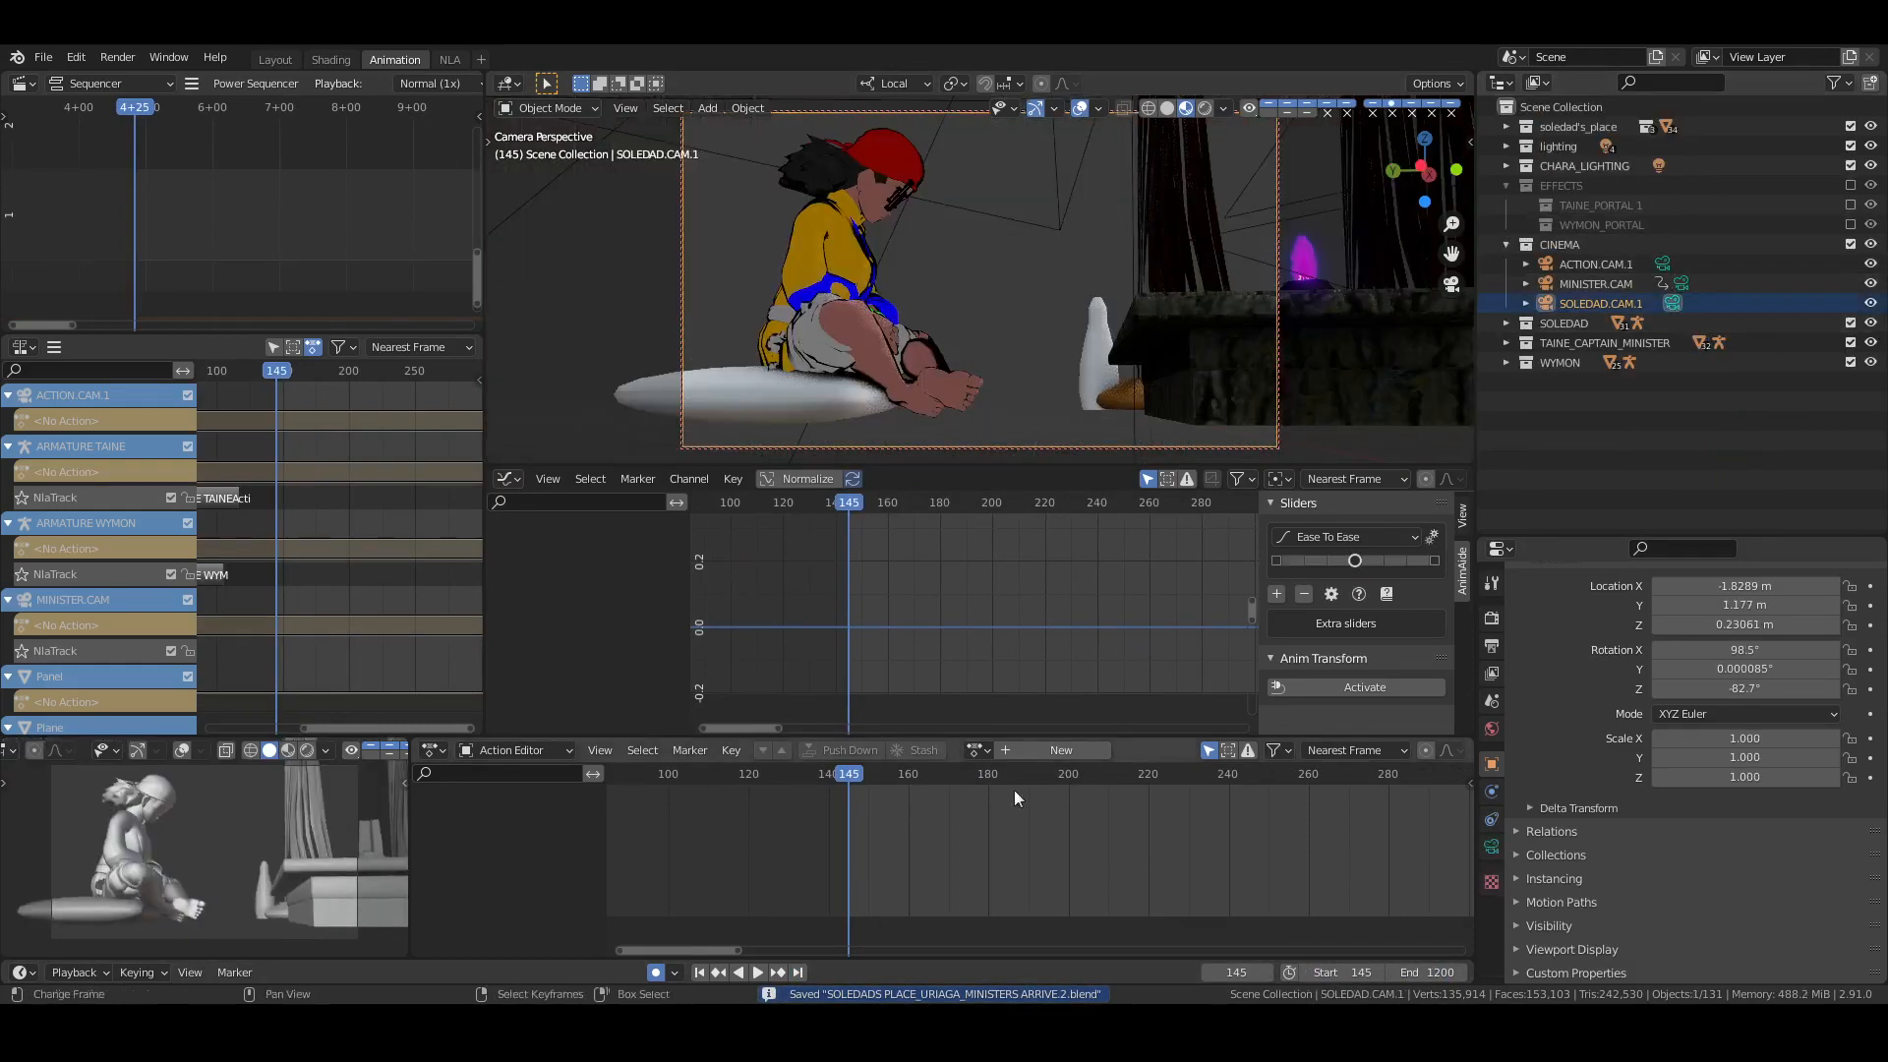
key("ctrl+b")
Keyframe the location and rotation of SOLEDAD.CAM.1 at frame 145
scroll(1733, 606, "up", 2)
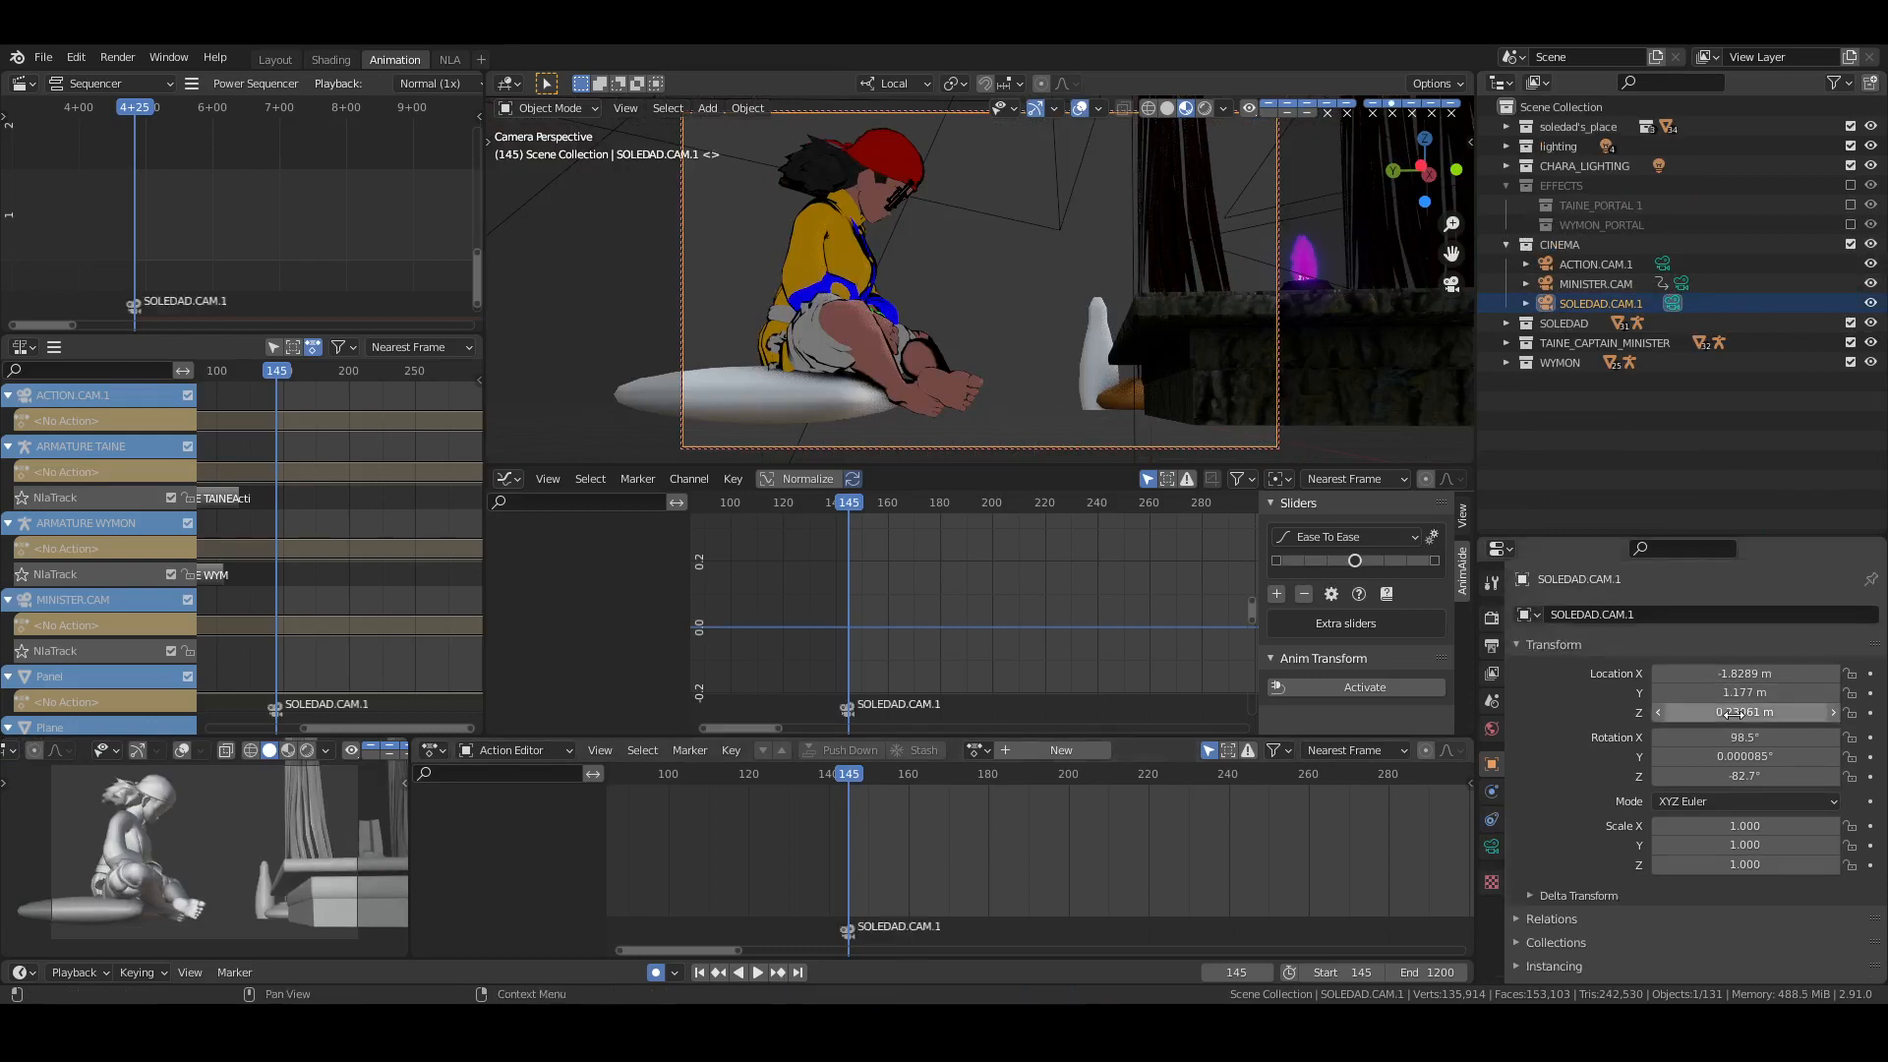
key("i")
key("i")
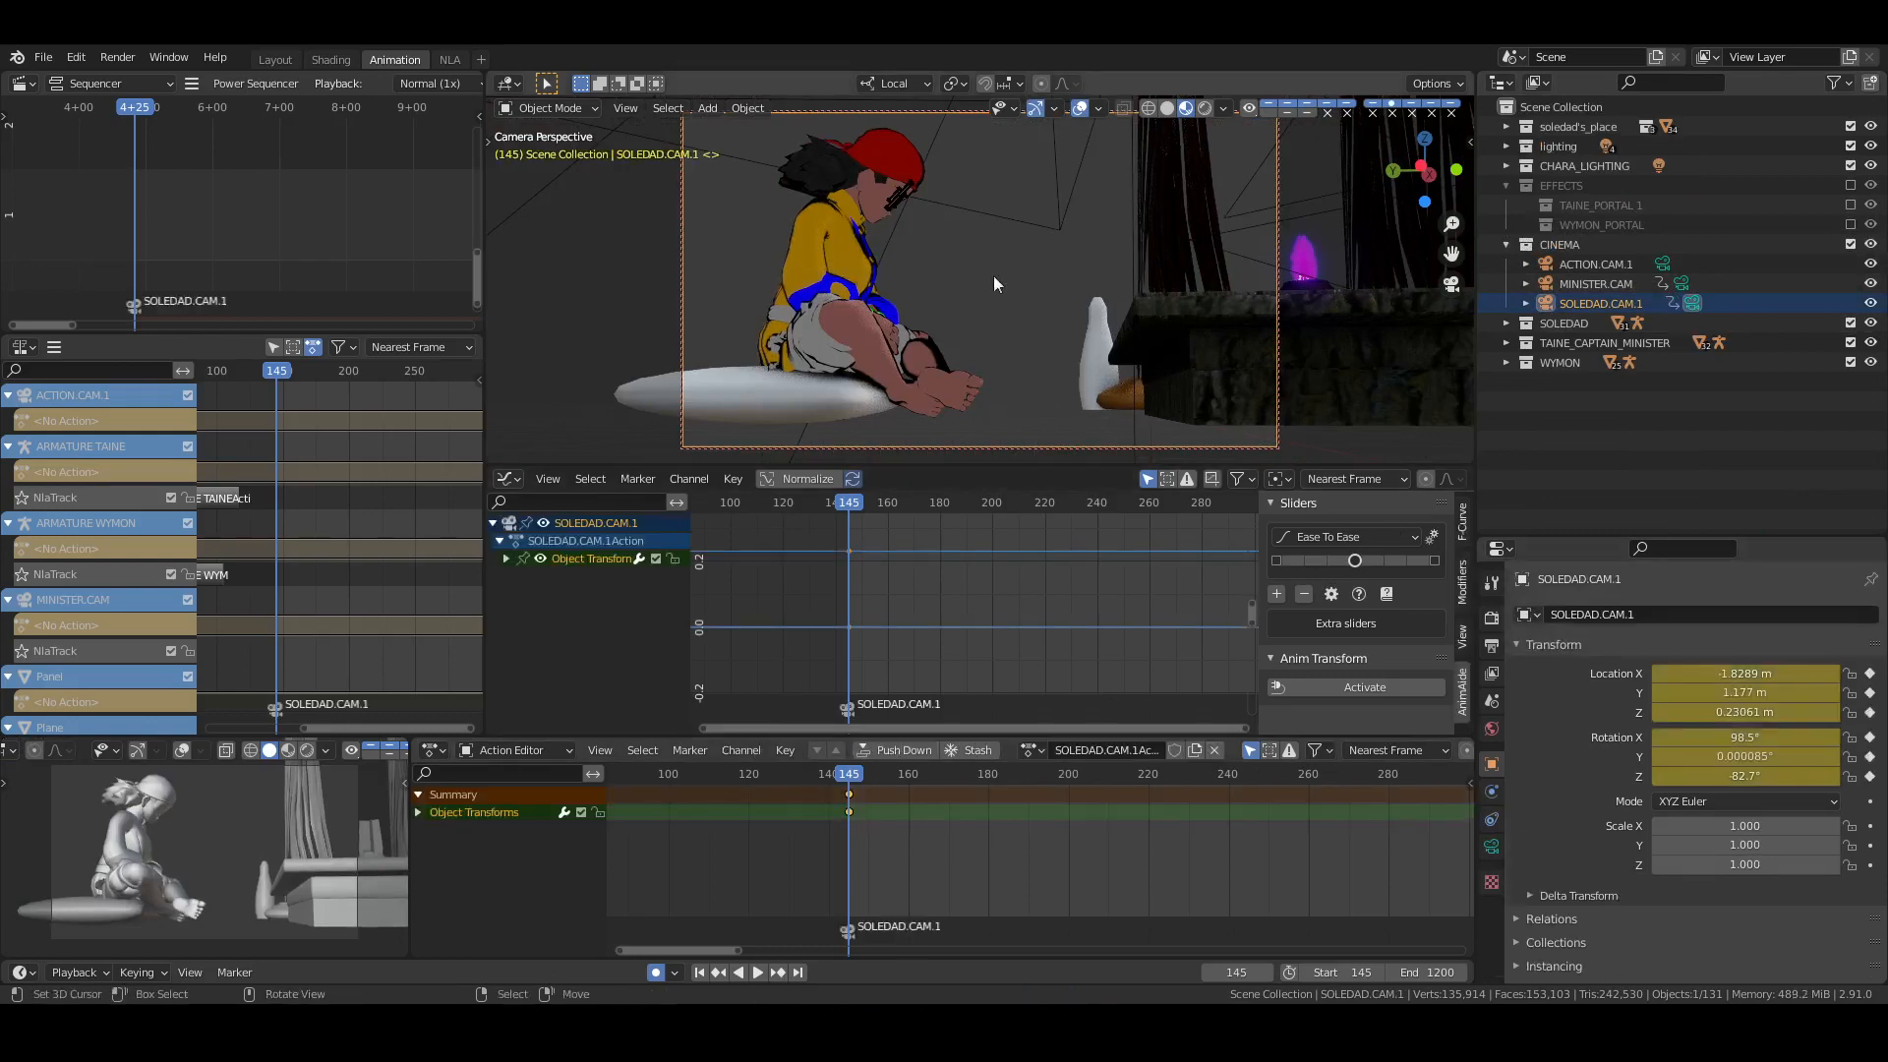
Zoom in on Soledad's face and move SOLEDAD.CAM.1 around to a front close-up of her head and shoulders
left_click(904, 169)
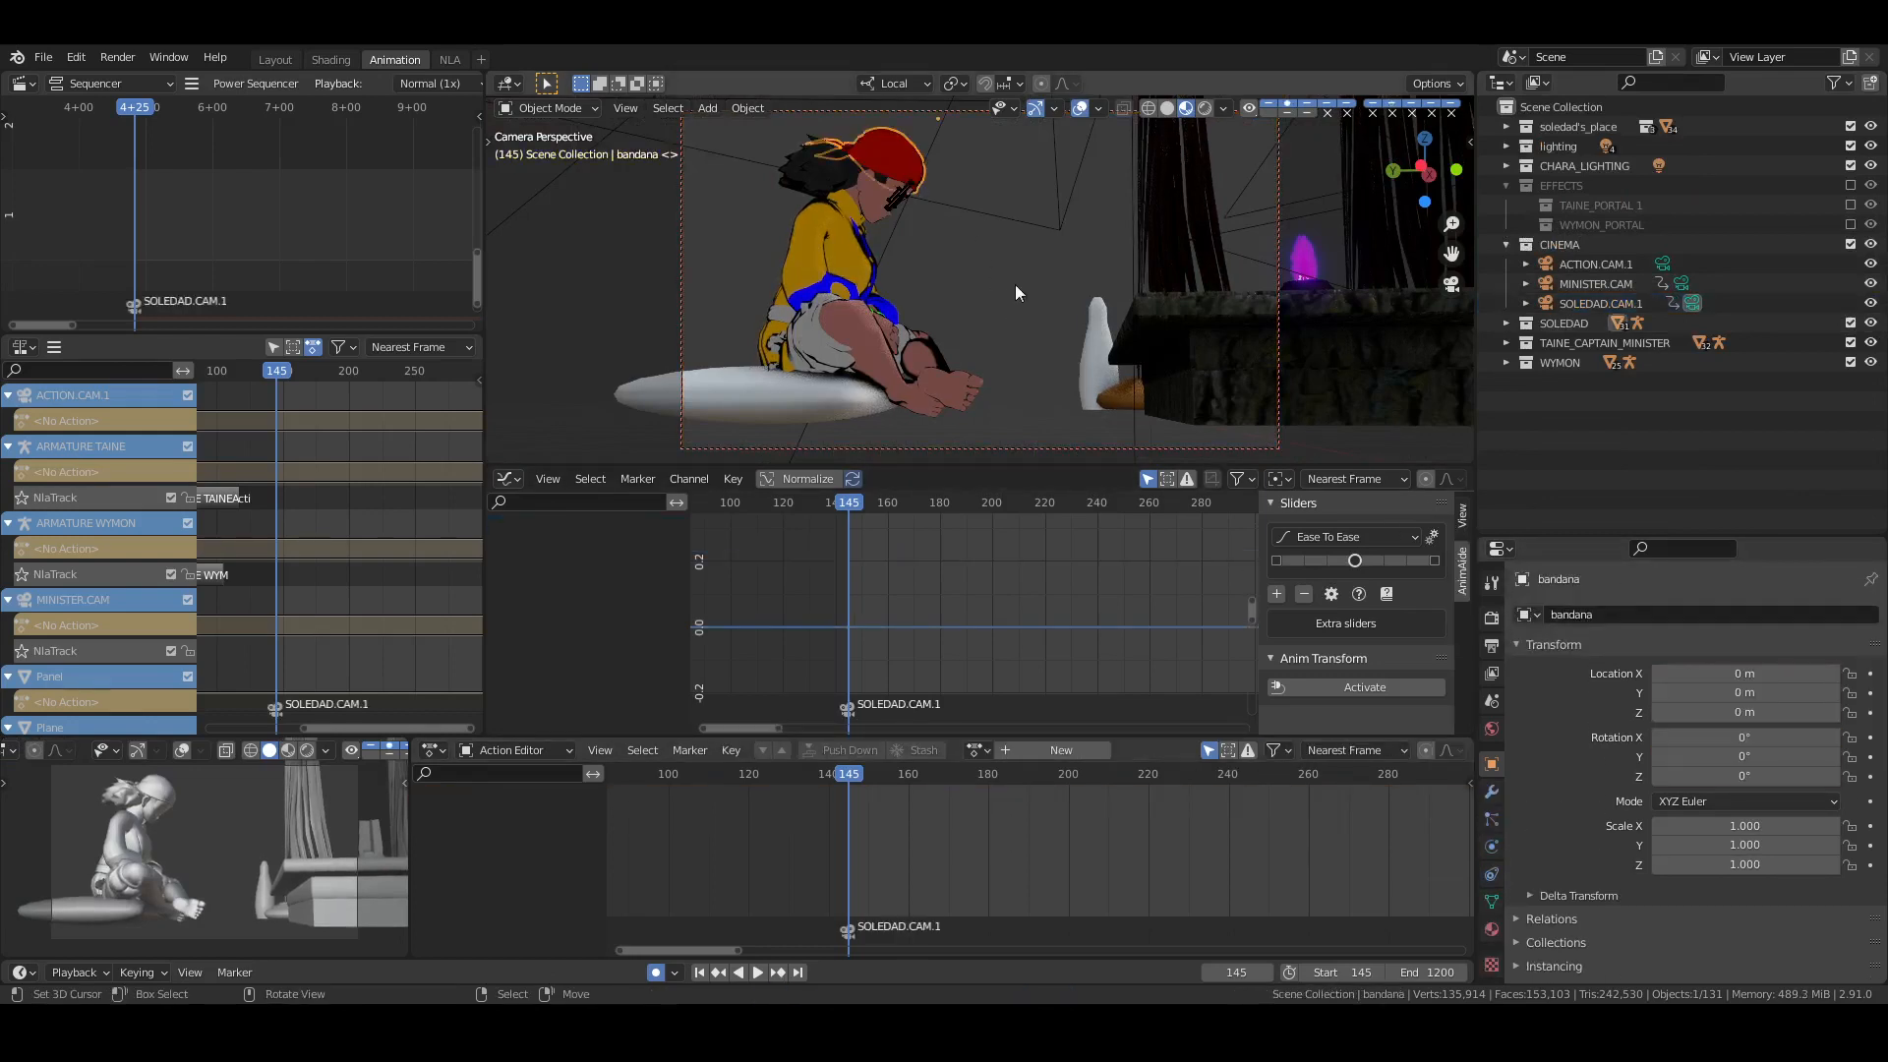
left_click(899, 196)
key("KP_Decimal")
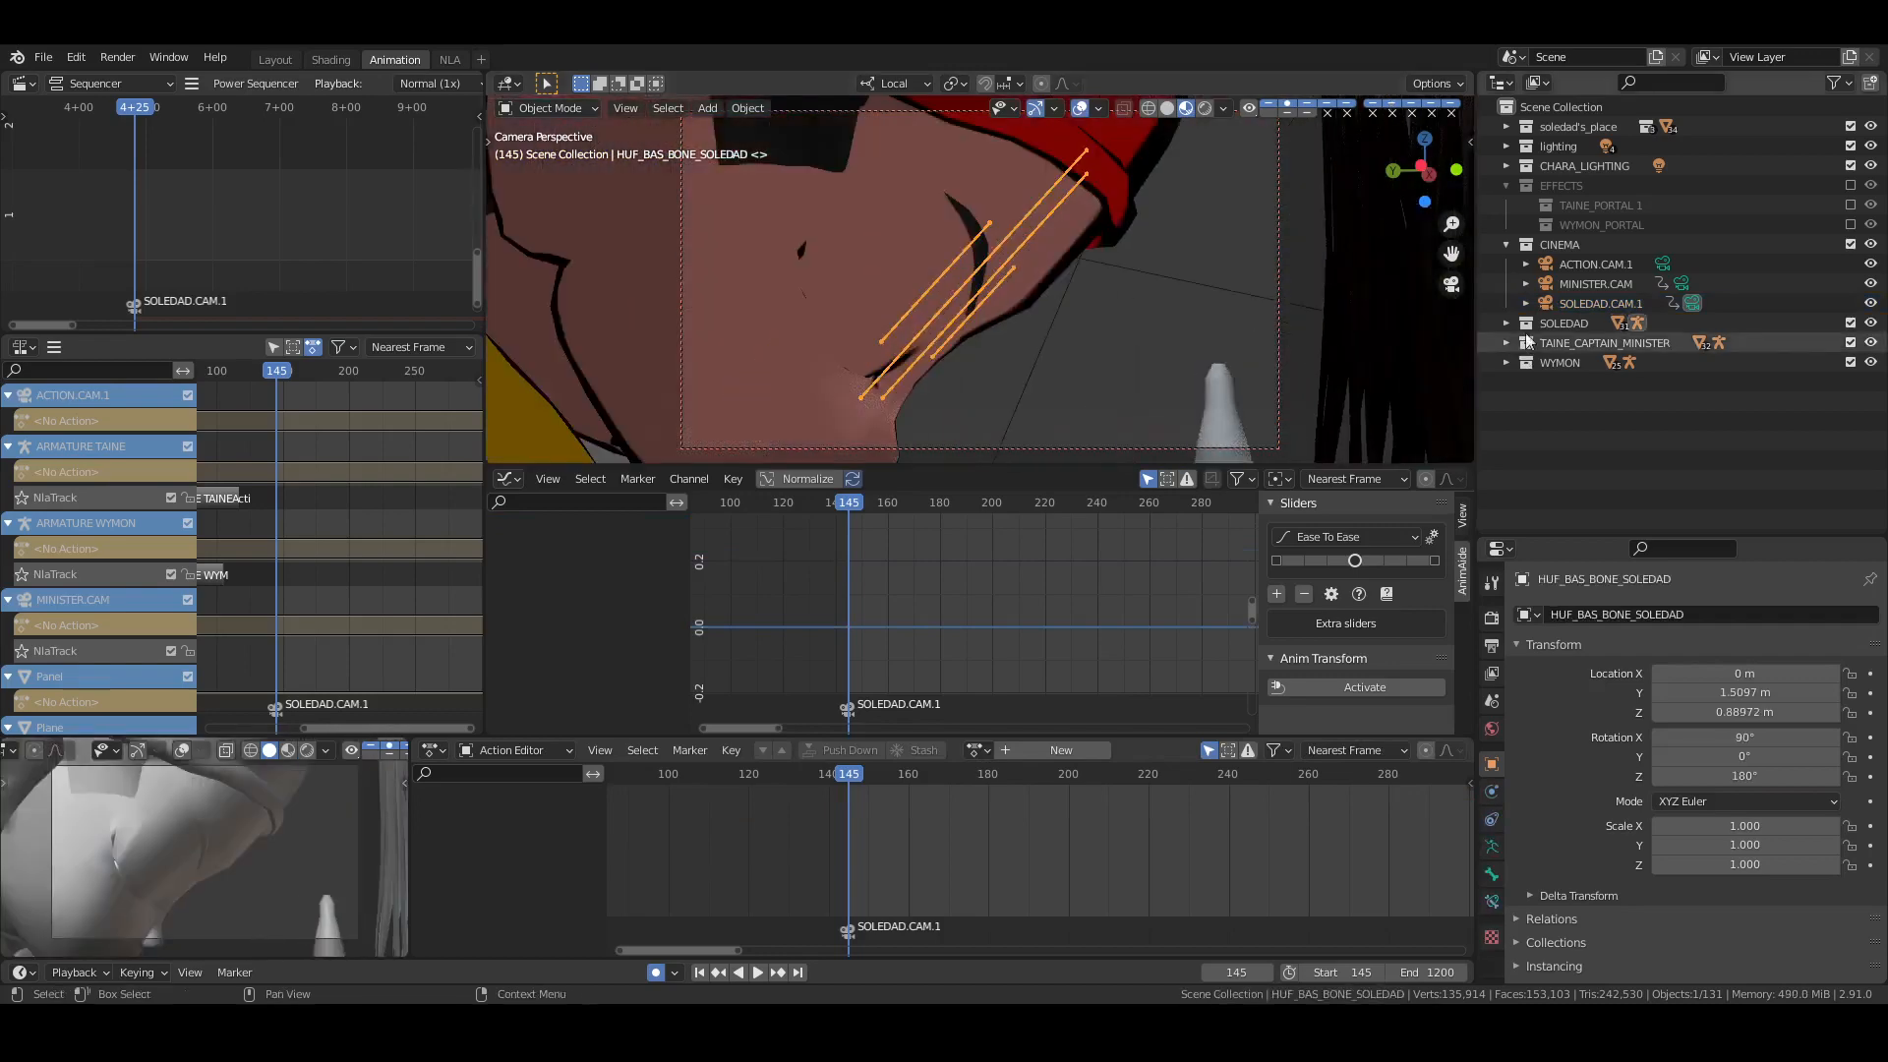
left_click(1601, 303)
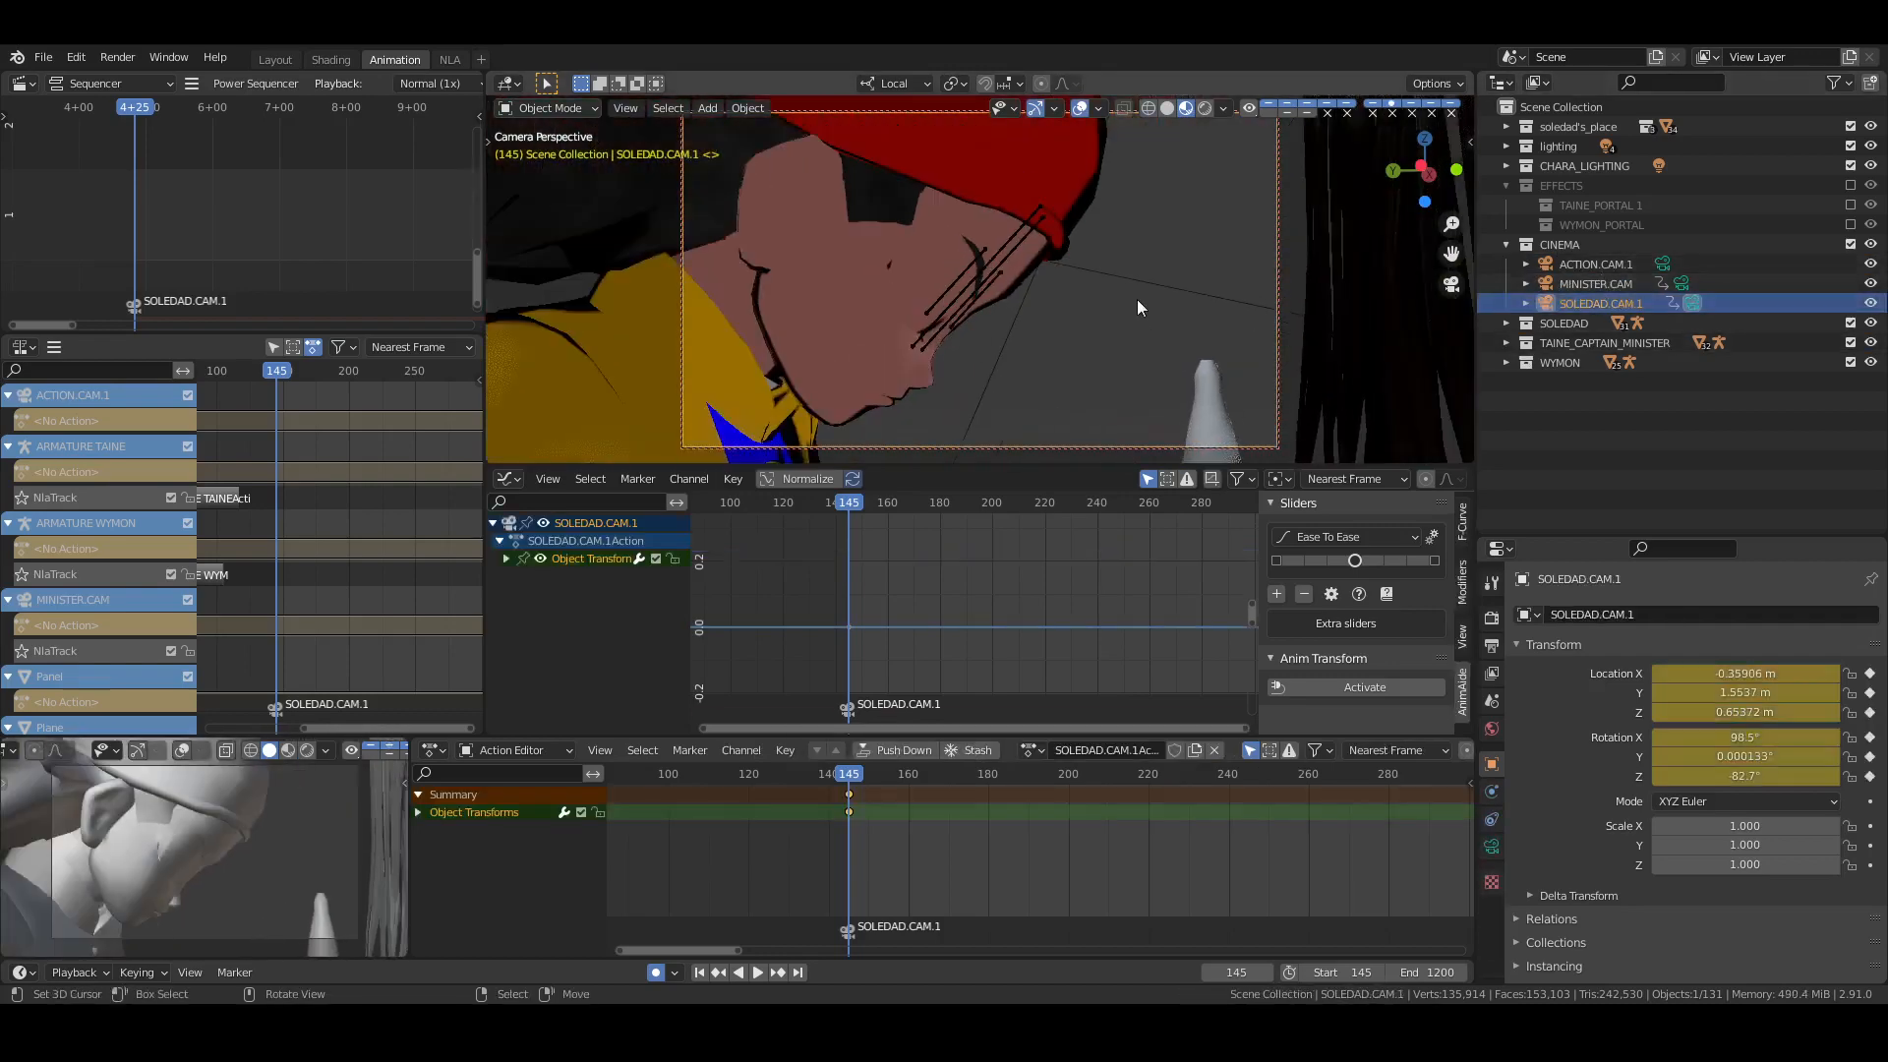
middle_click_drag(1136, 299, 1021, 304)
scroll(984, 294, "down", 3)
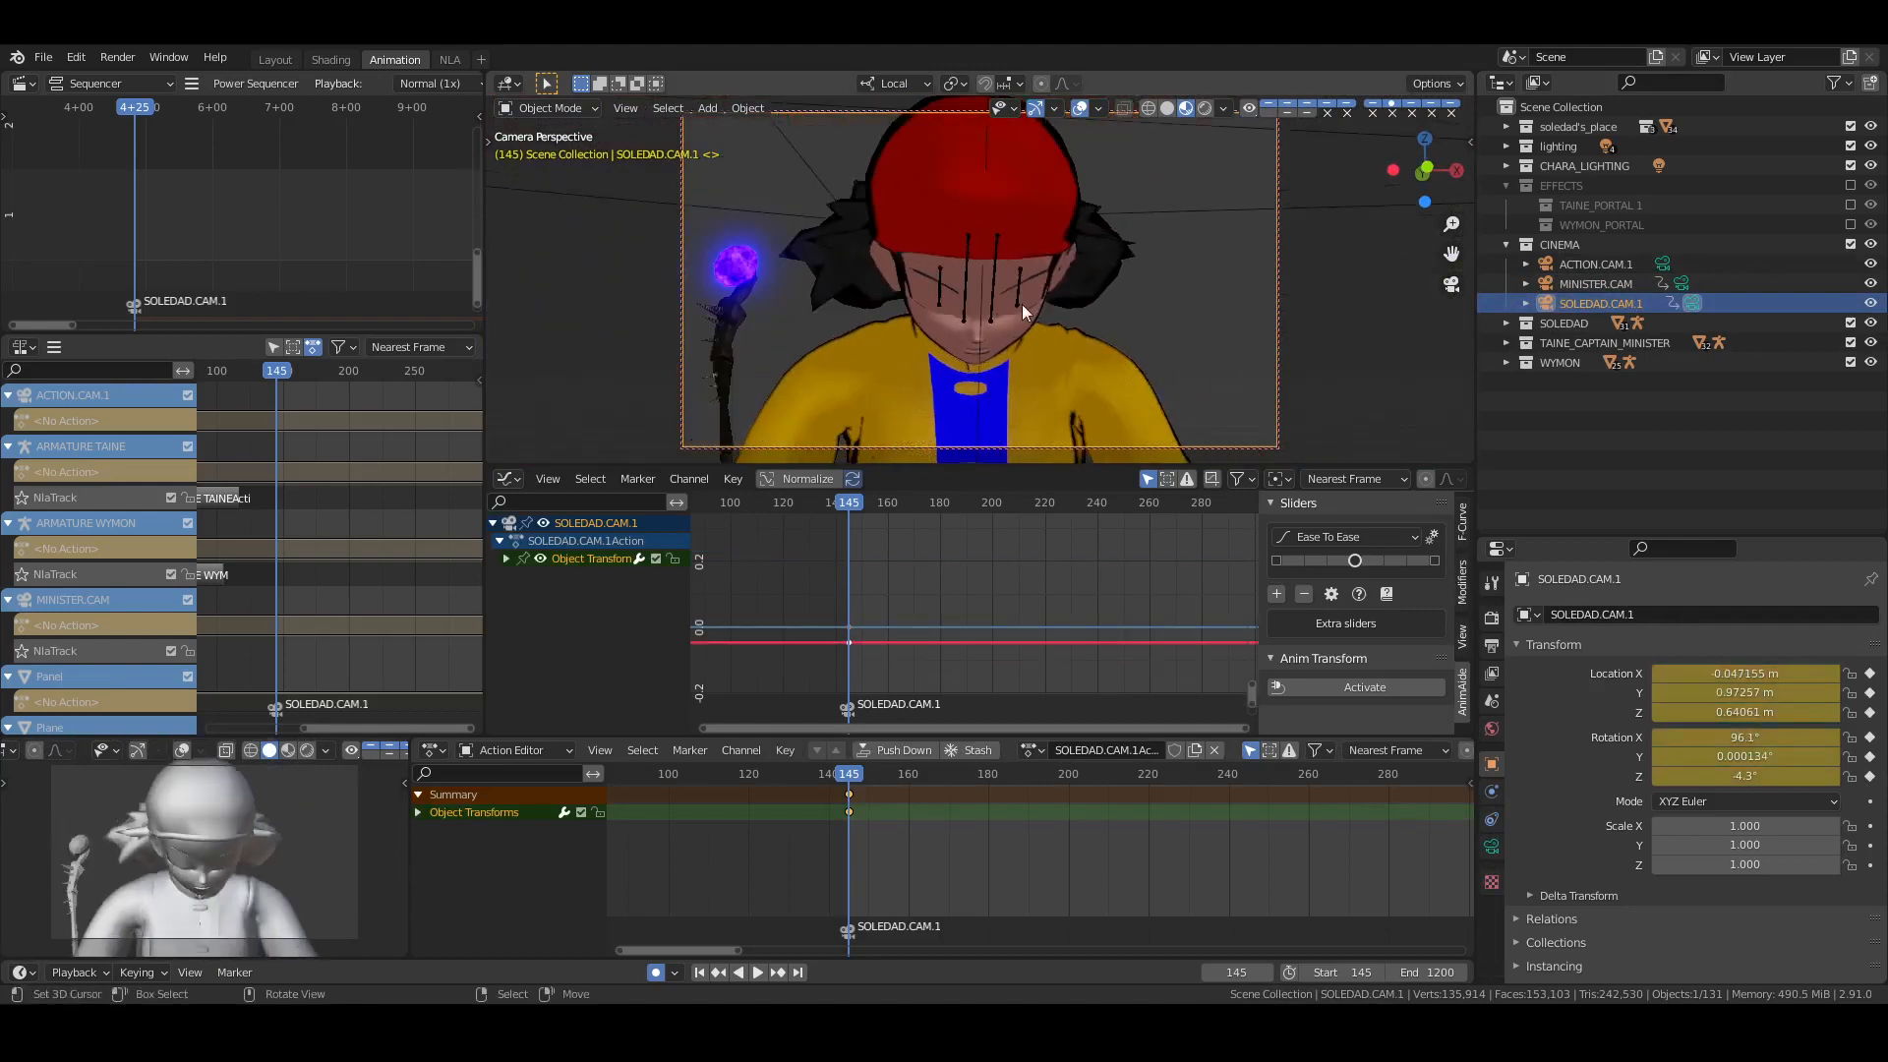
Reset the Z rotation of SOLEDAD.CAM.1 to 0° and clear its Y rotation to straighten the front view
left_click_drag(1741, 775, 1800, 775)
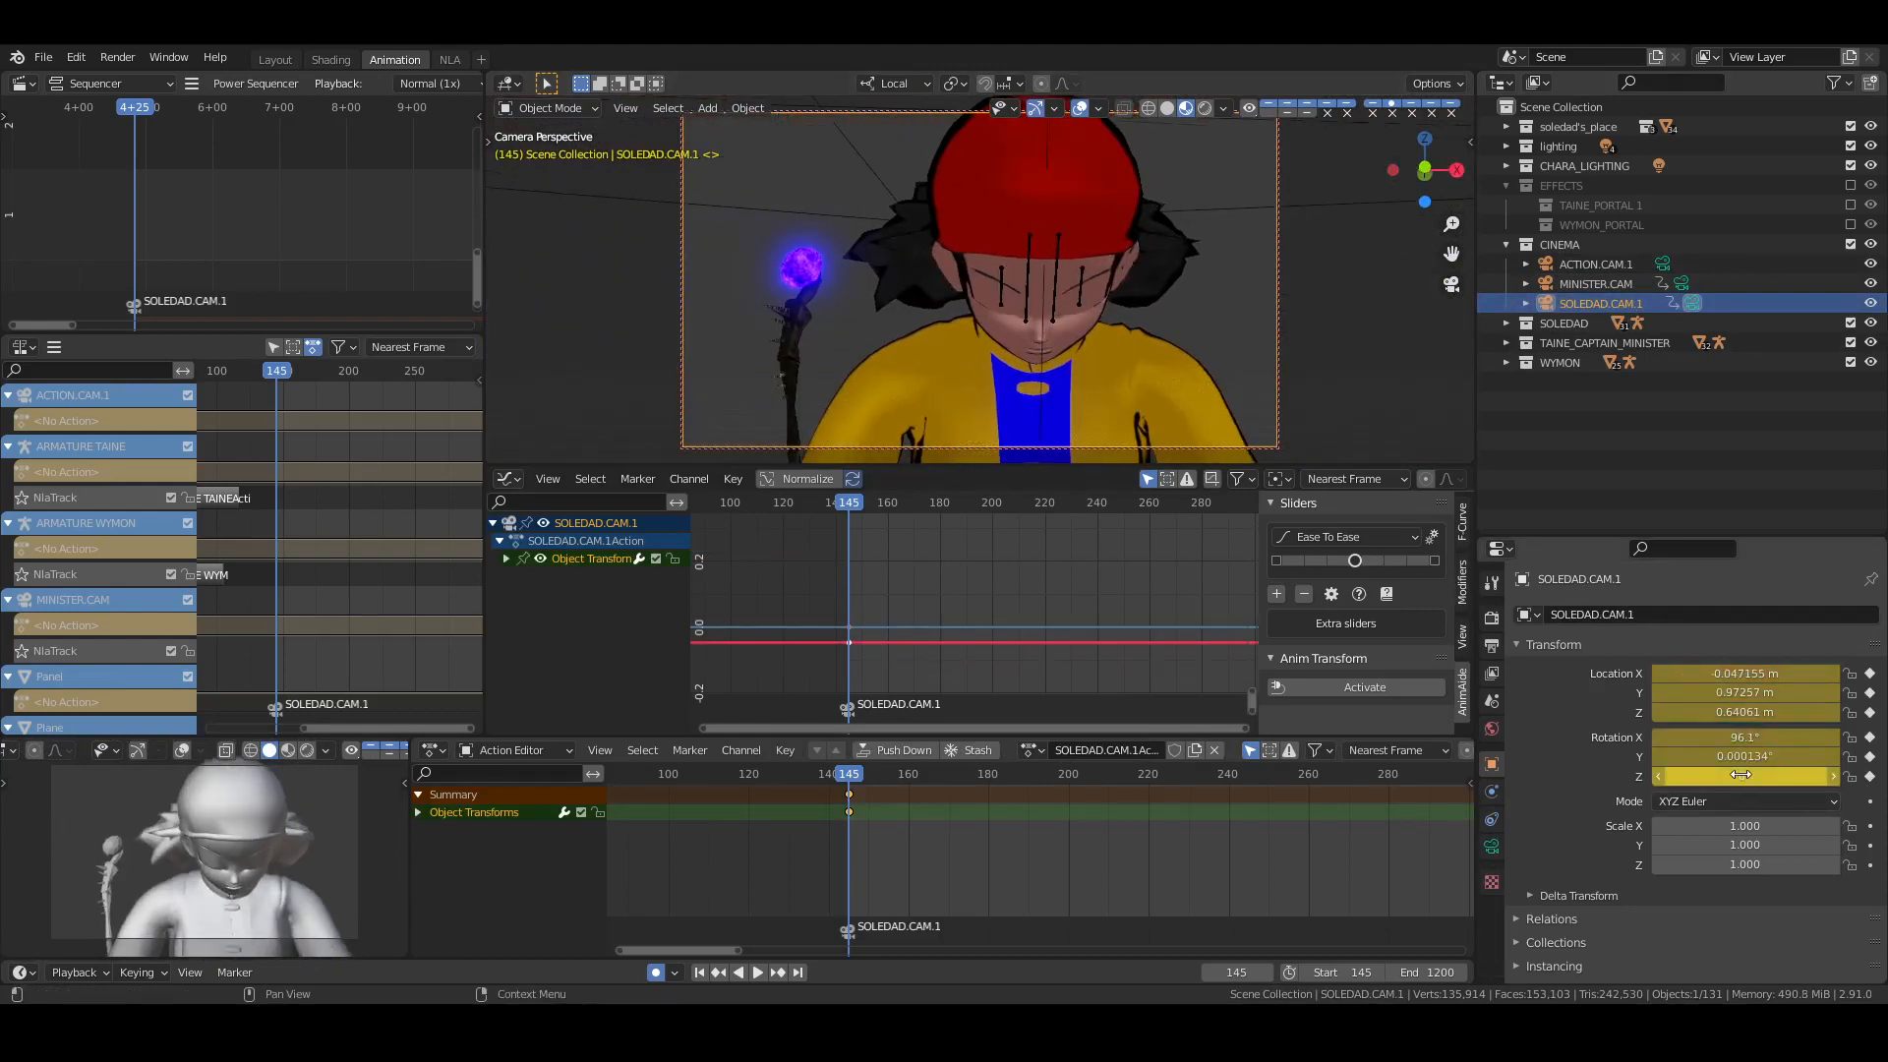
key("BackSpace")
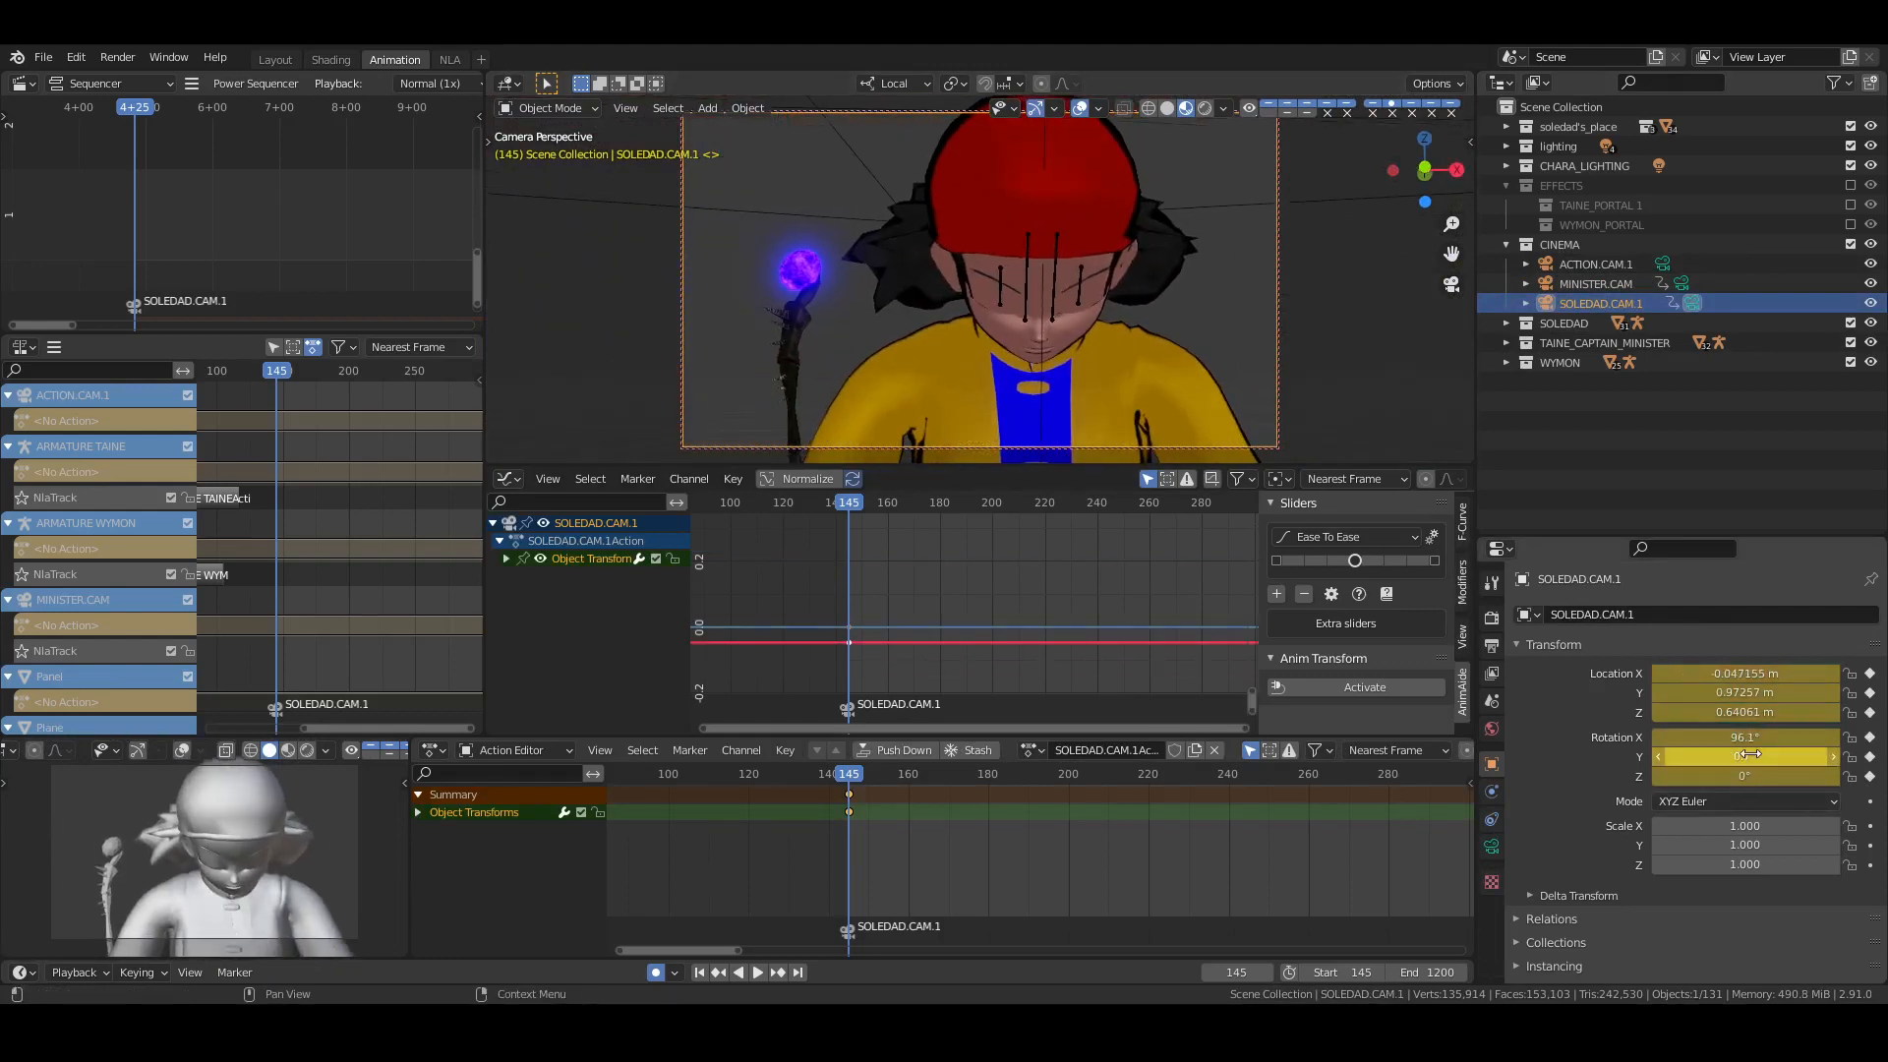
key("Return")
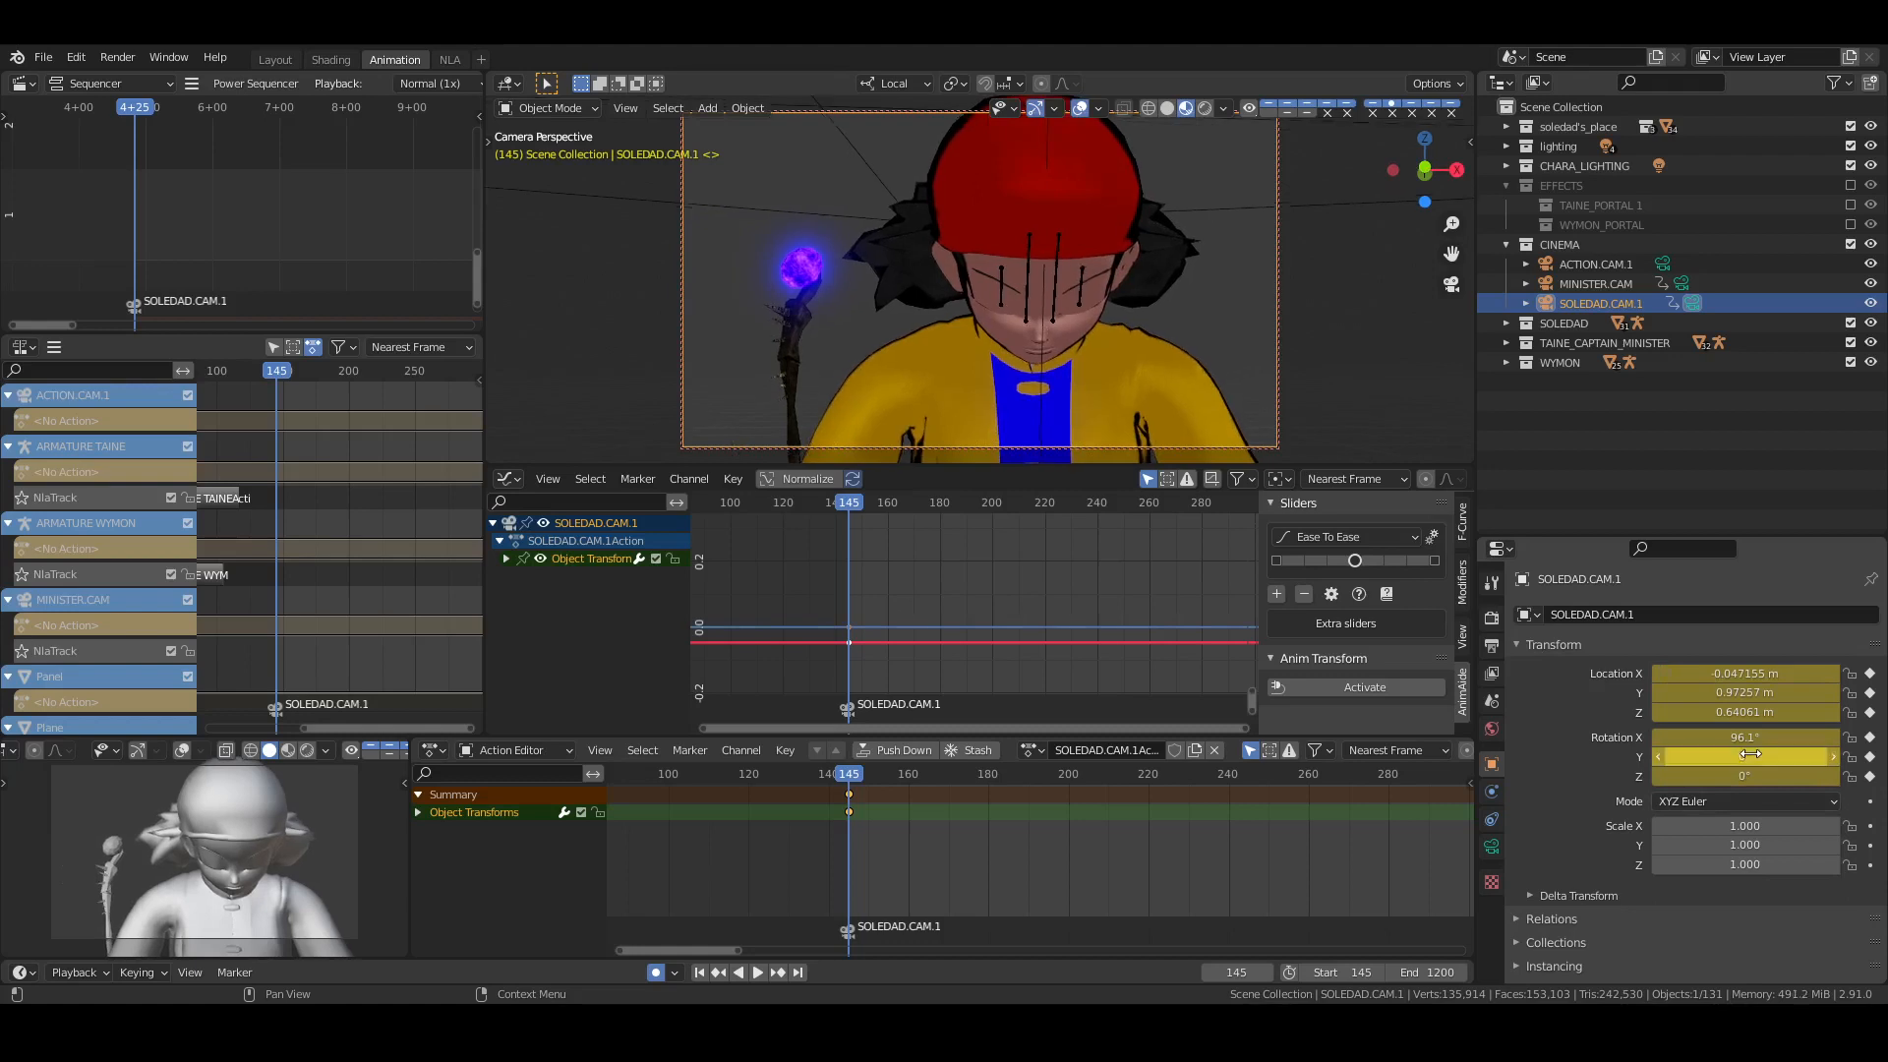
Set SOLEDAD.CAM.1's X rotation to 96° and location to -0.004155, 0.26457, 0.57061 m at frame 145, and save the file
key("Return")
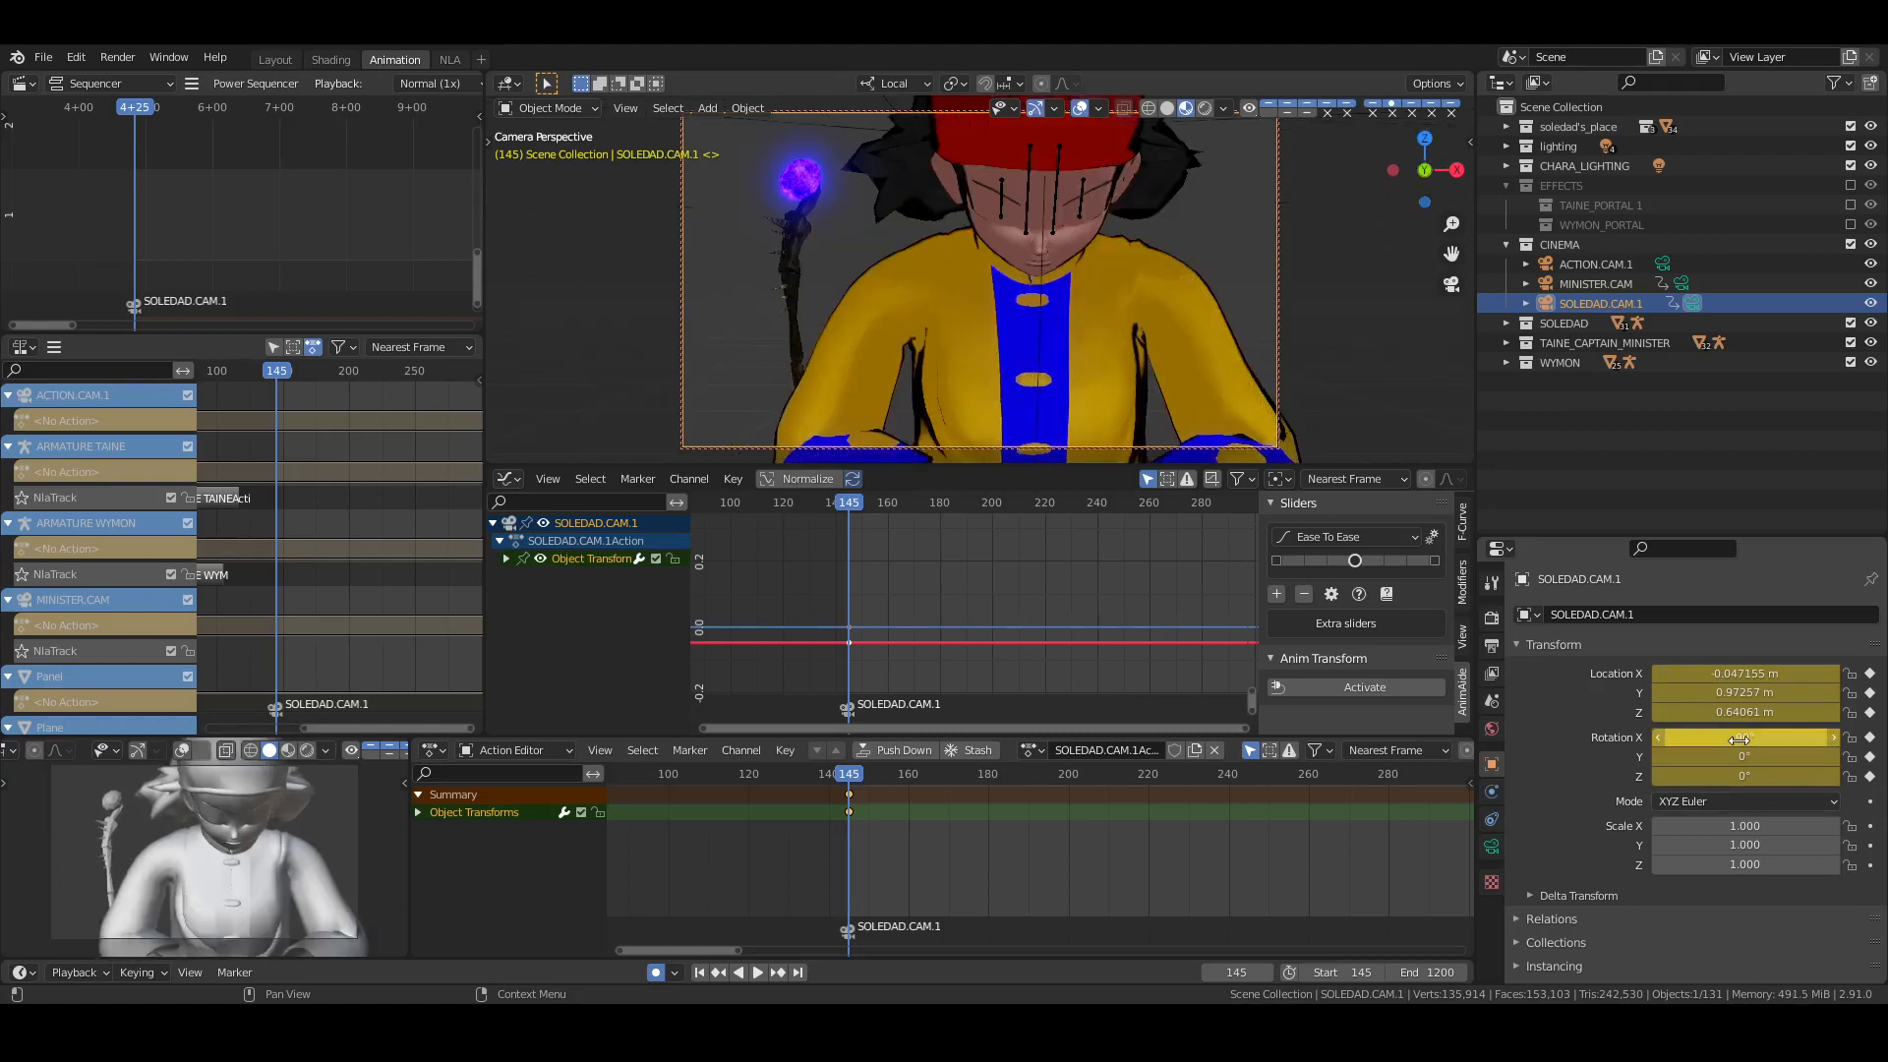
left_click_drag(1739, 740, 1798, 739)
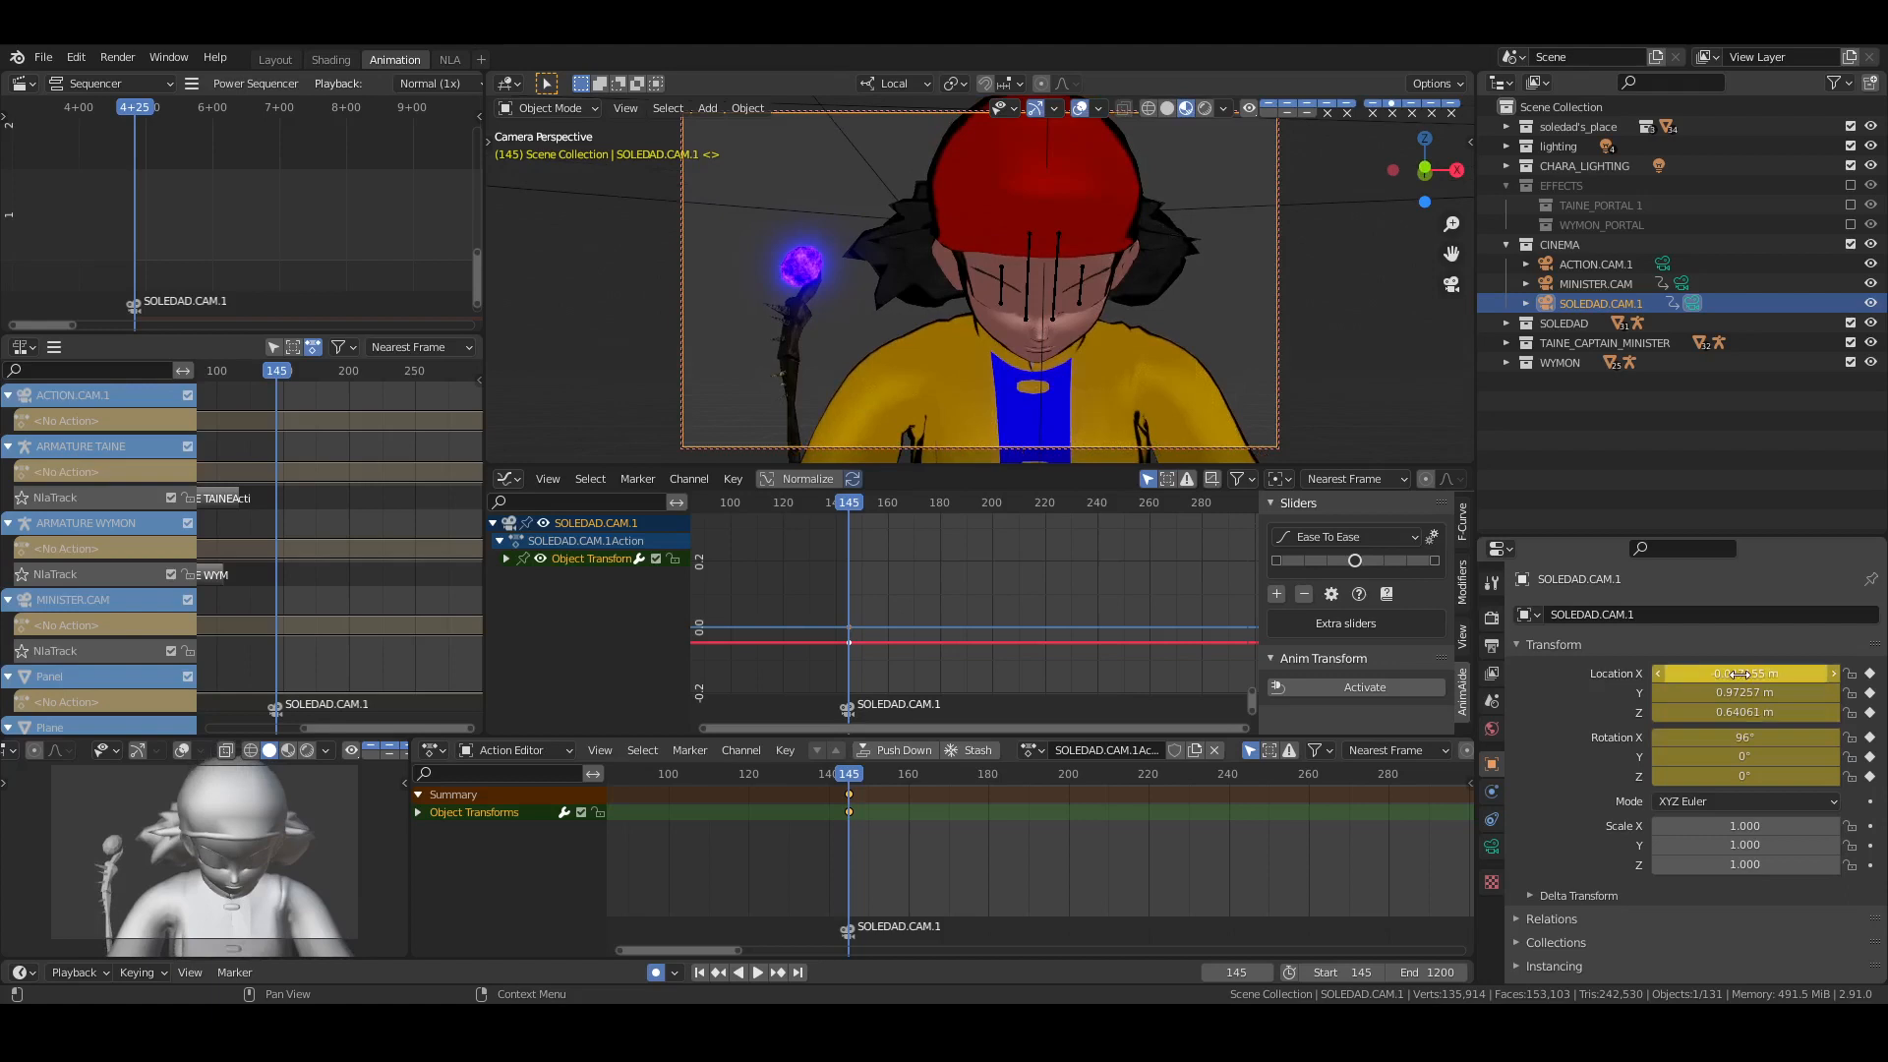
left_click_drag(1739, 674, 1765, 711)
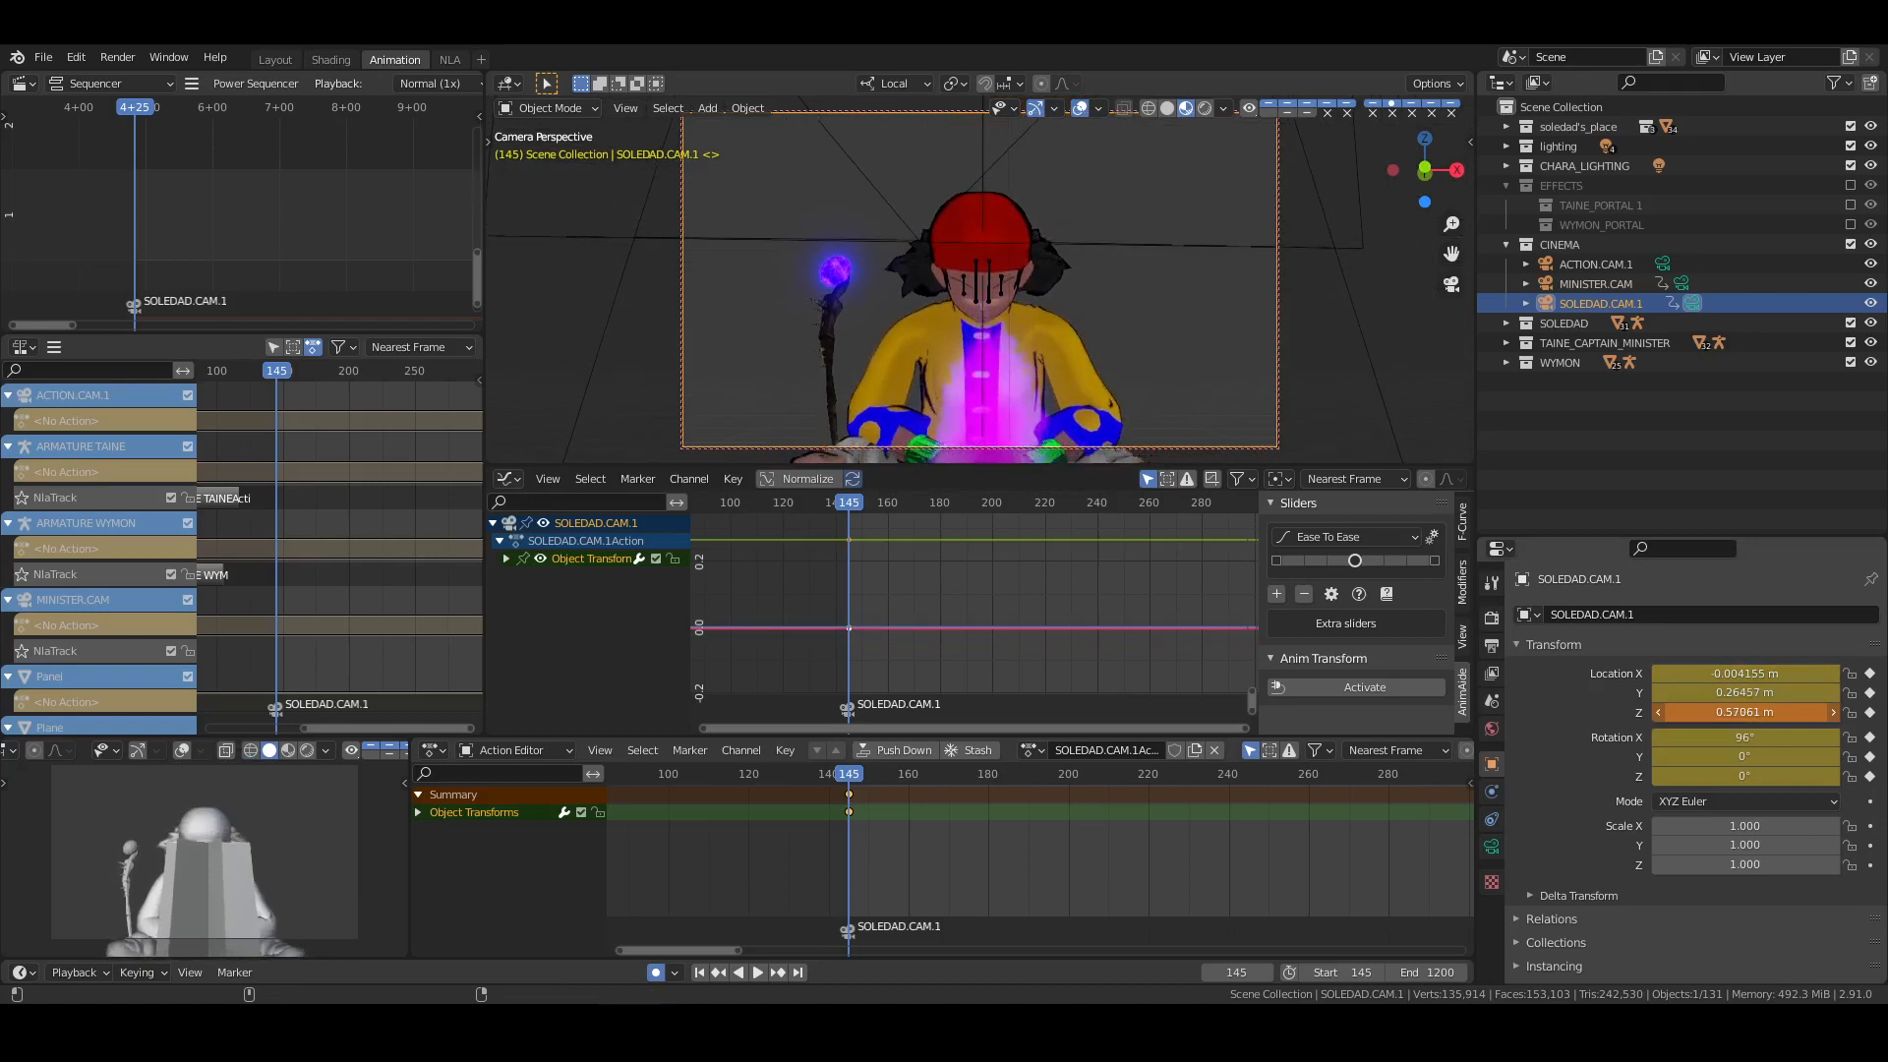
scroll(963, 820, "right", 1, "ctrl")
key("ctrl+s")
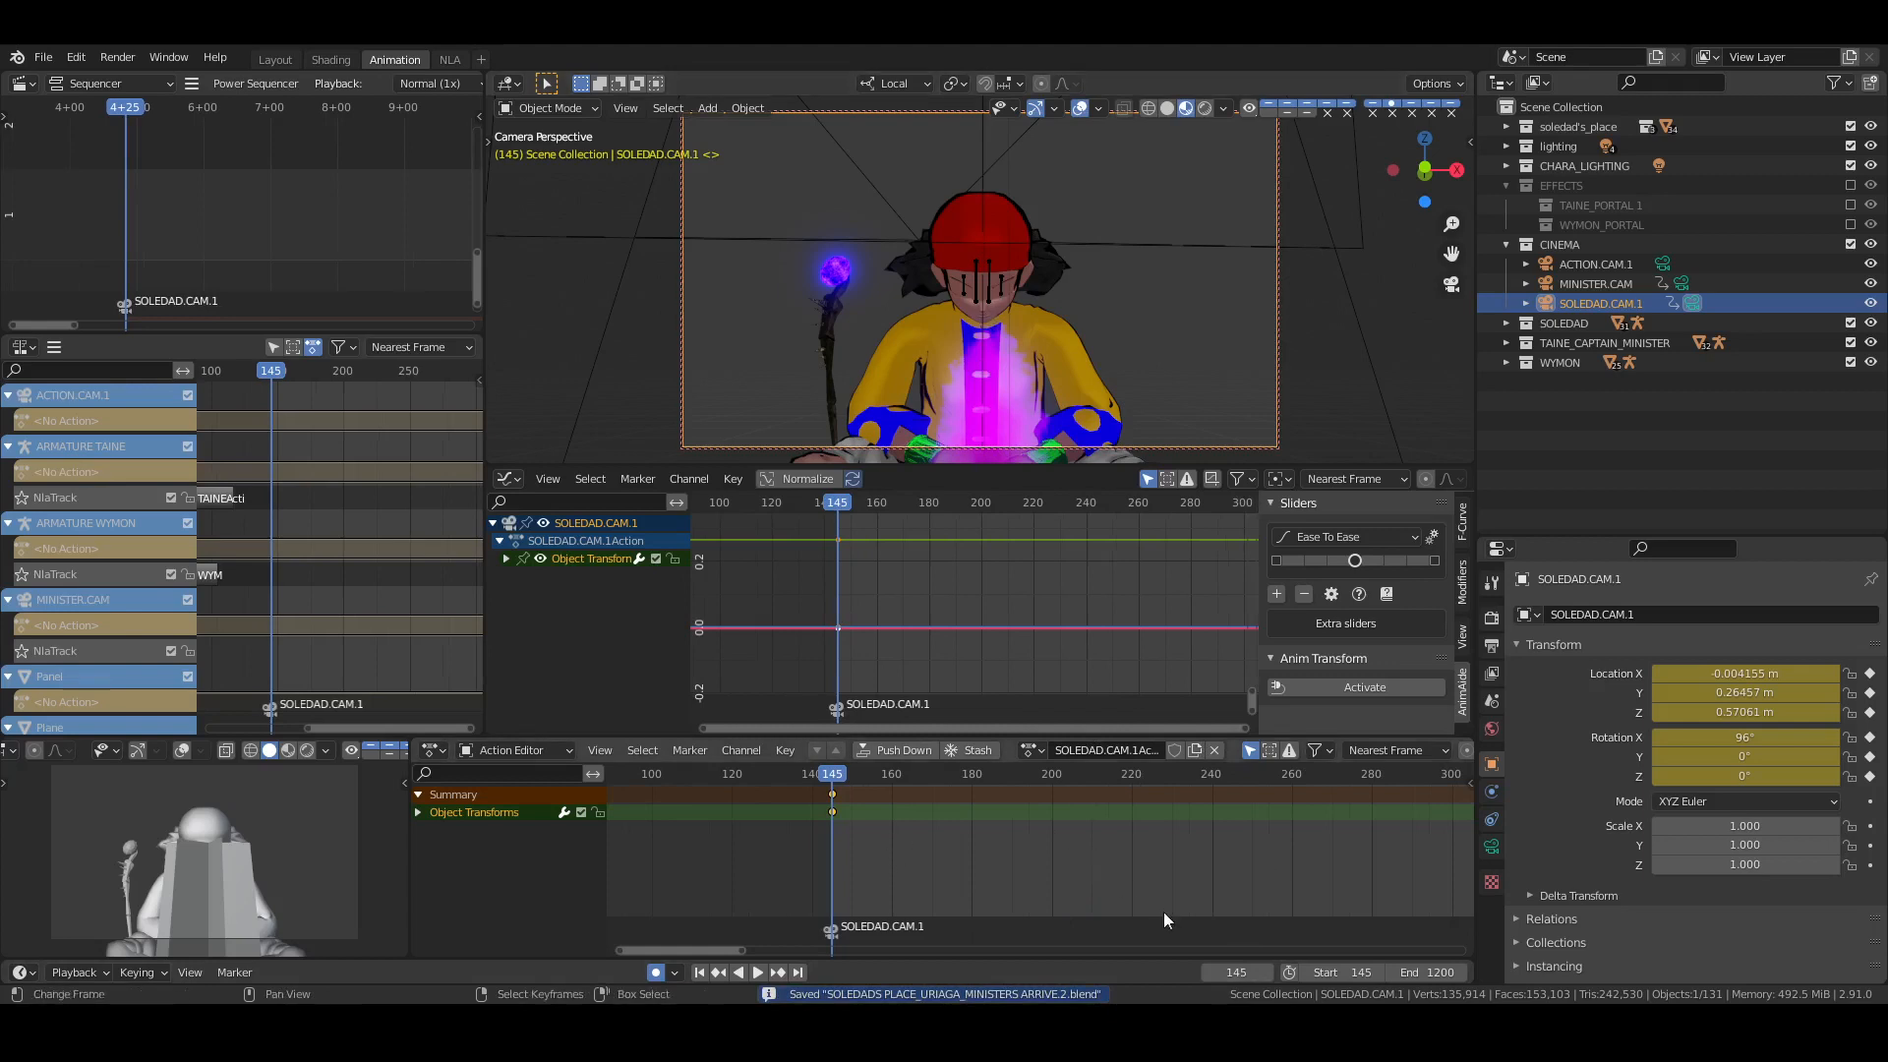
Advance 75 frames to frame 220 and keyframe SOLEDAD.CAM.1's location and rotation there
left_click(1237, 972)
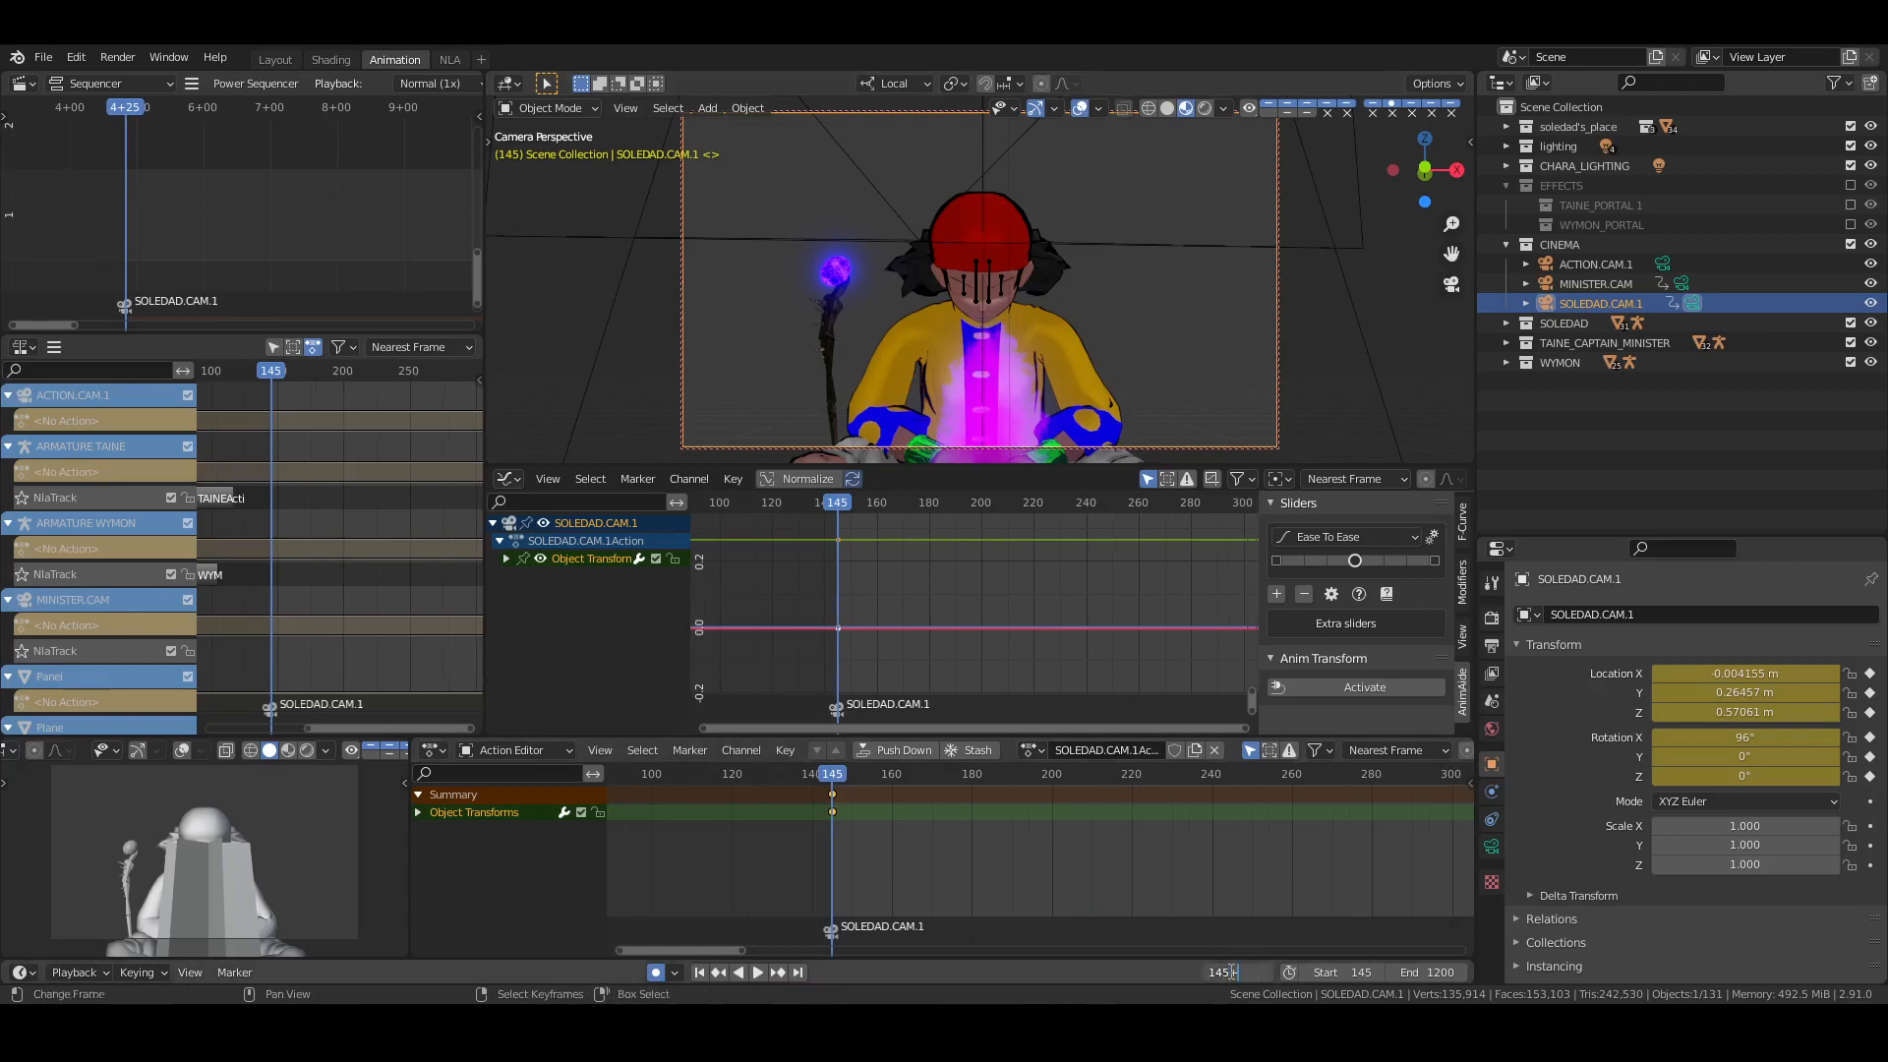
type("+75")
key("Return")
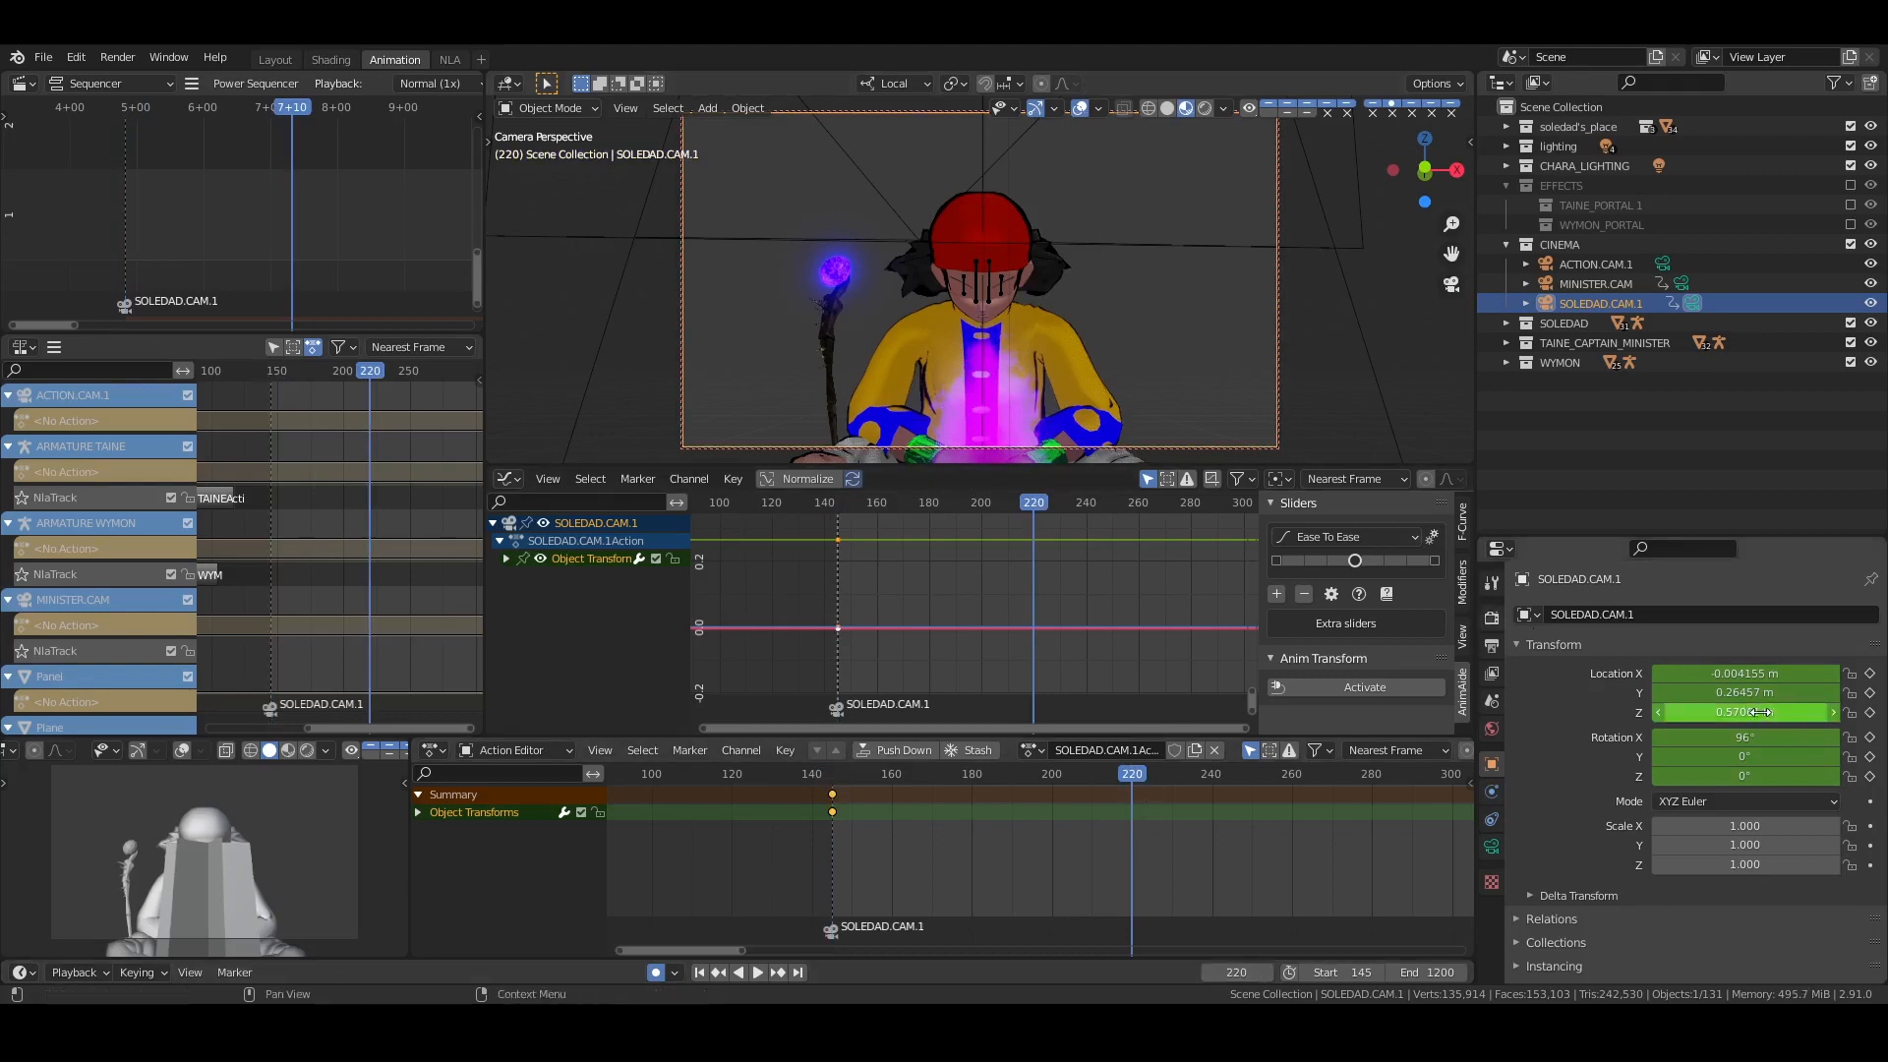
key("i")
key("i")
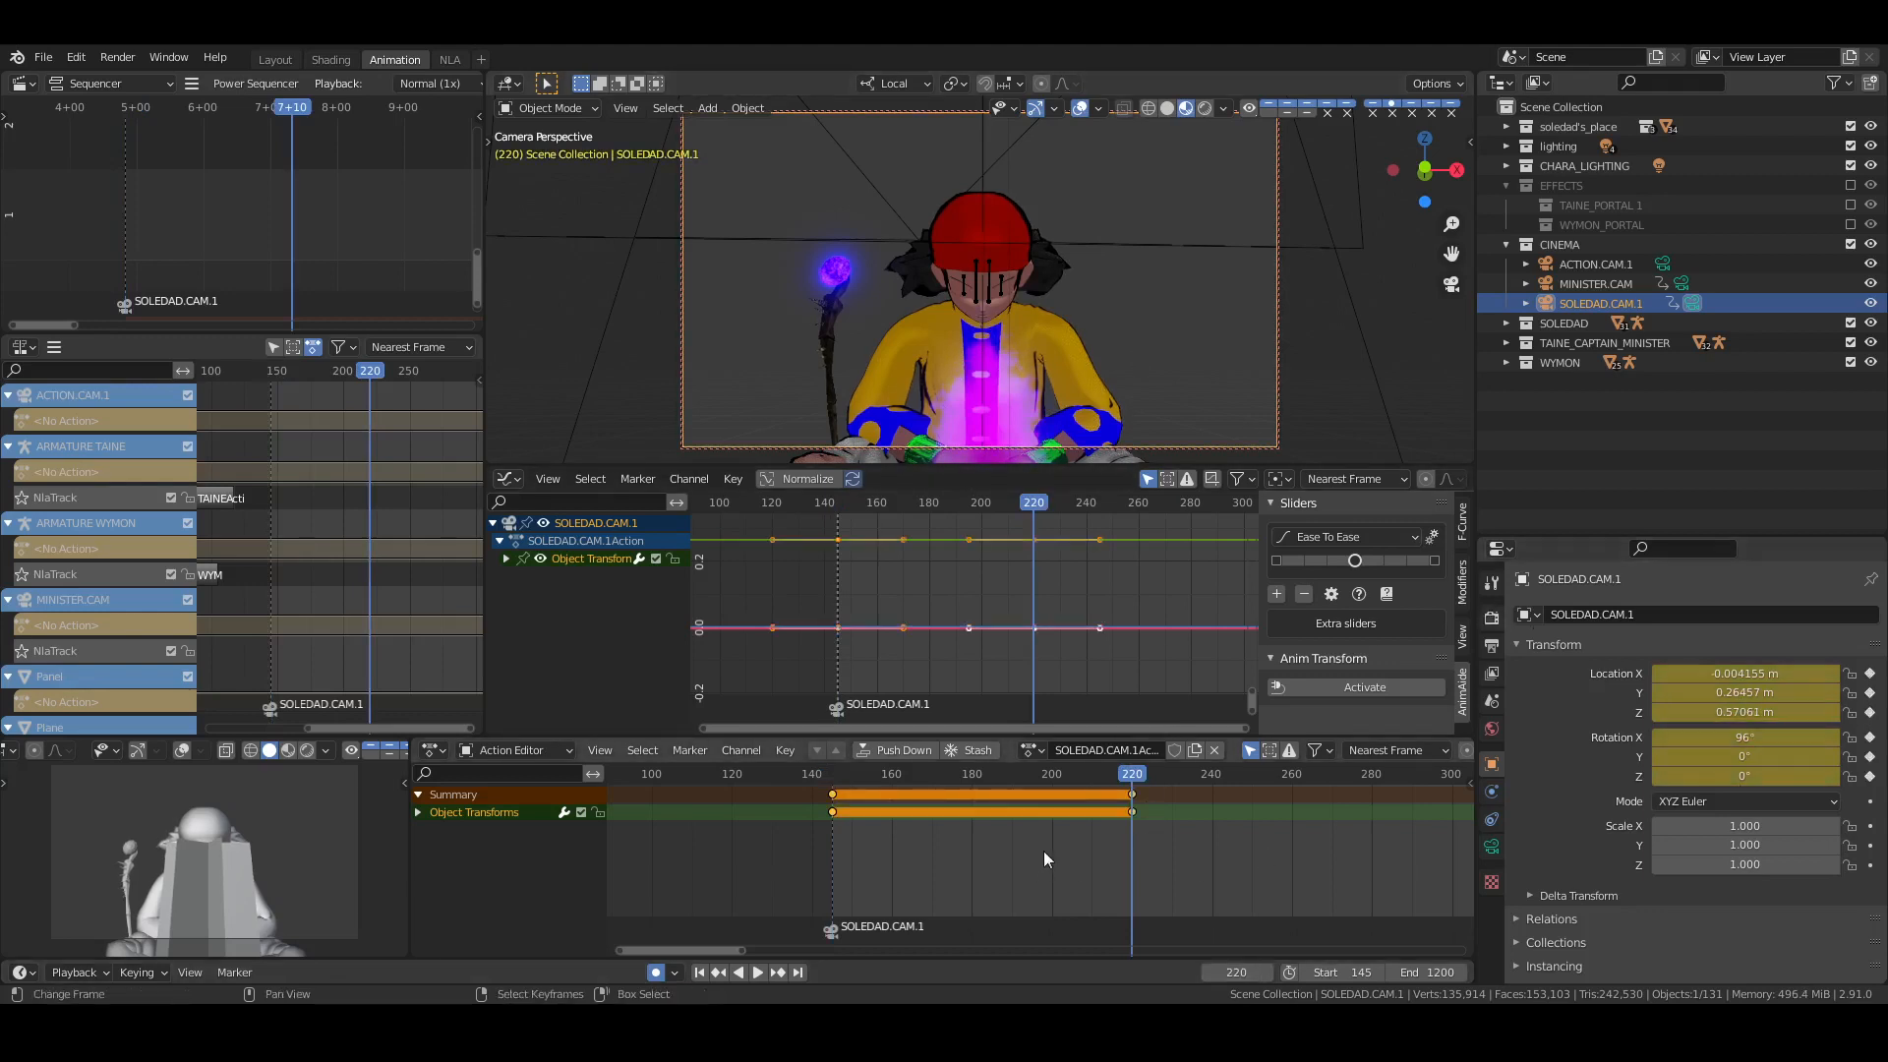
Move the camera to location 0.000845, 0.73457, 0.61261 m at frame 220 and make its keyframe interpolation linear
mouse_move(1738, 692)
left_mouse_down()
mouse_move(1833, 692)
mouse_move(1741, 674)
mouse_move(1760, 712)
left_mouse_up()
key("t")
left_click(978, 834)
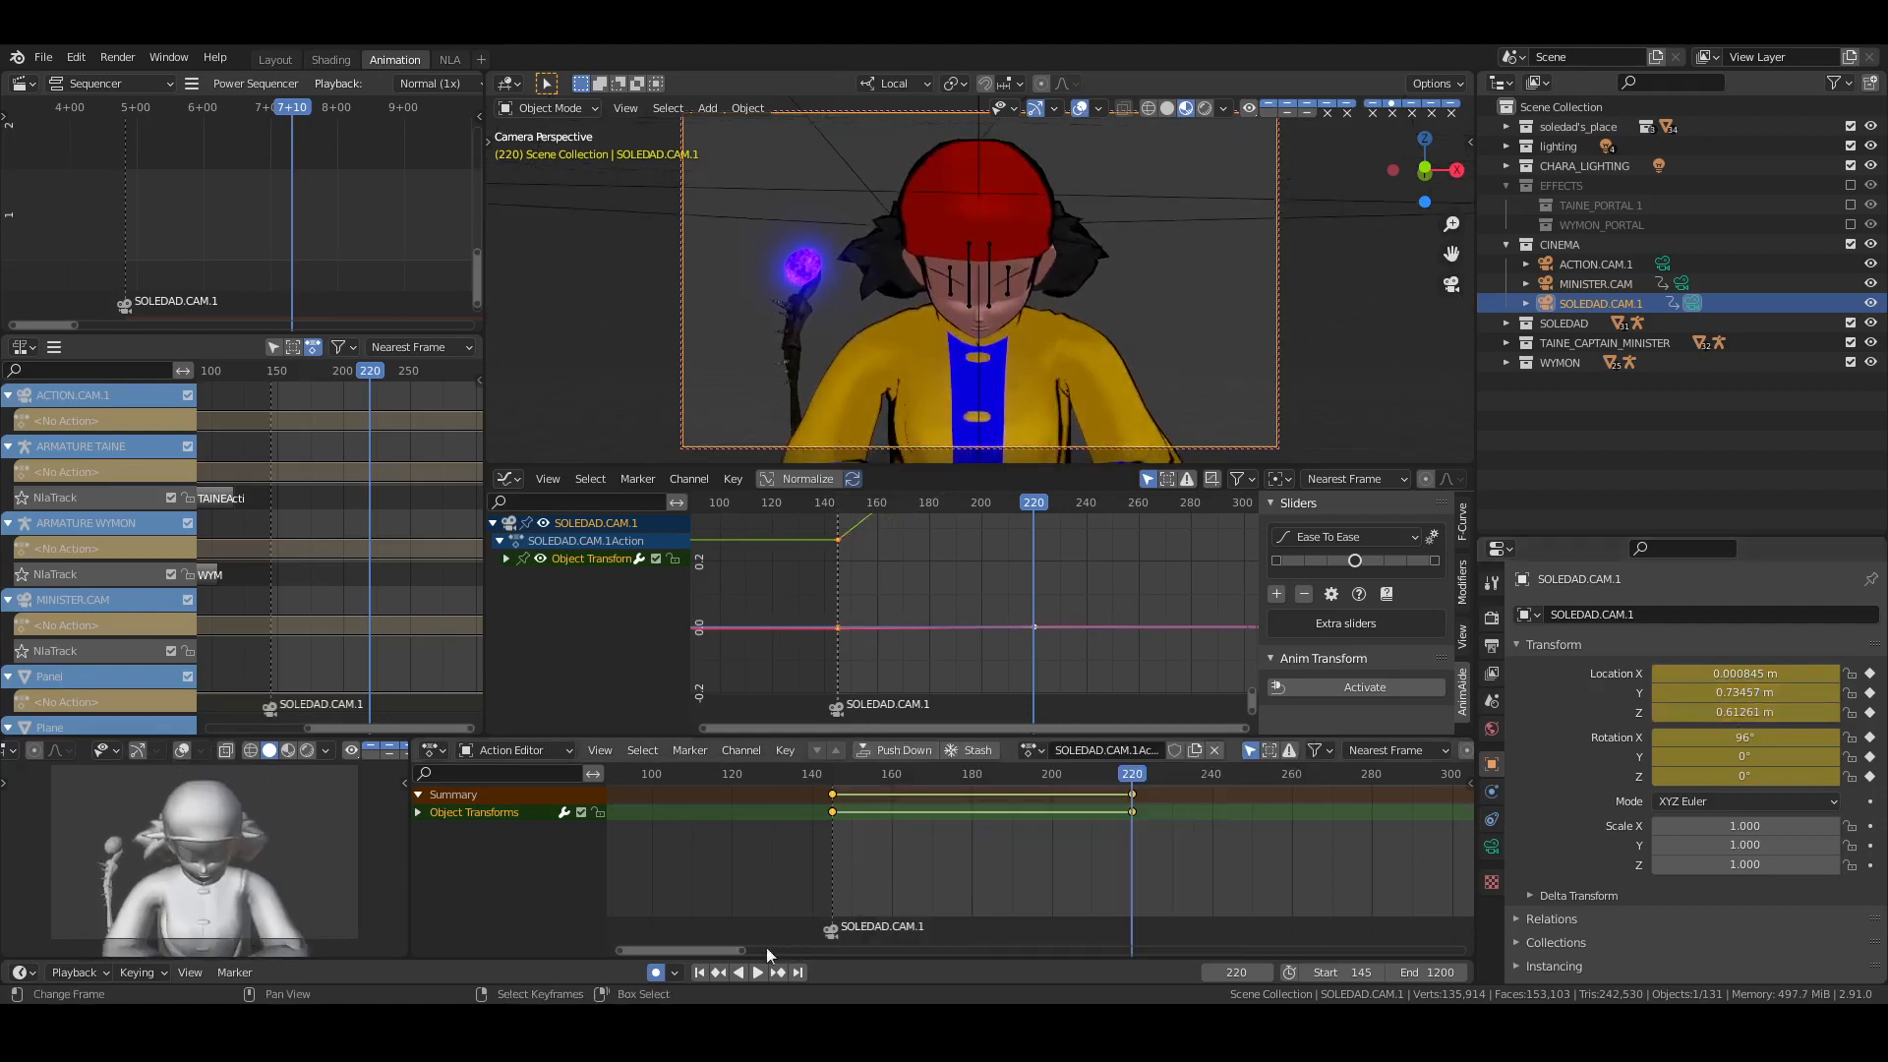
Set the scene's end frame to 220 and save the file
left_click(1422, 960)
type("220")
key("Return")
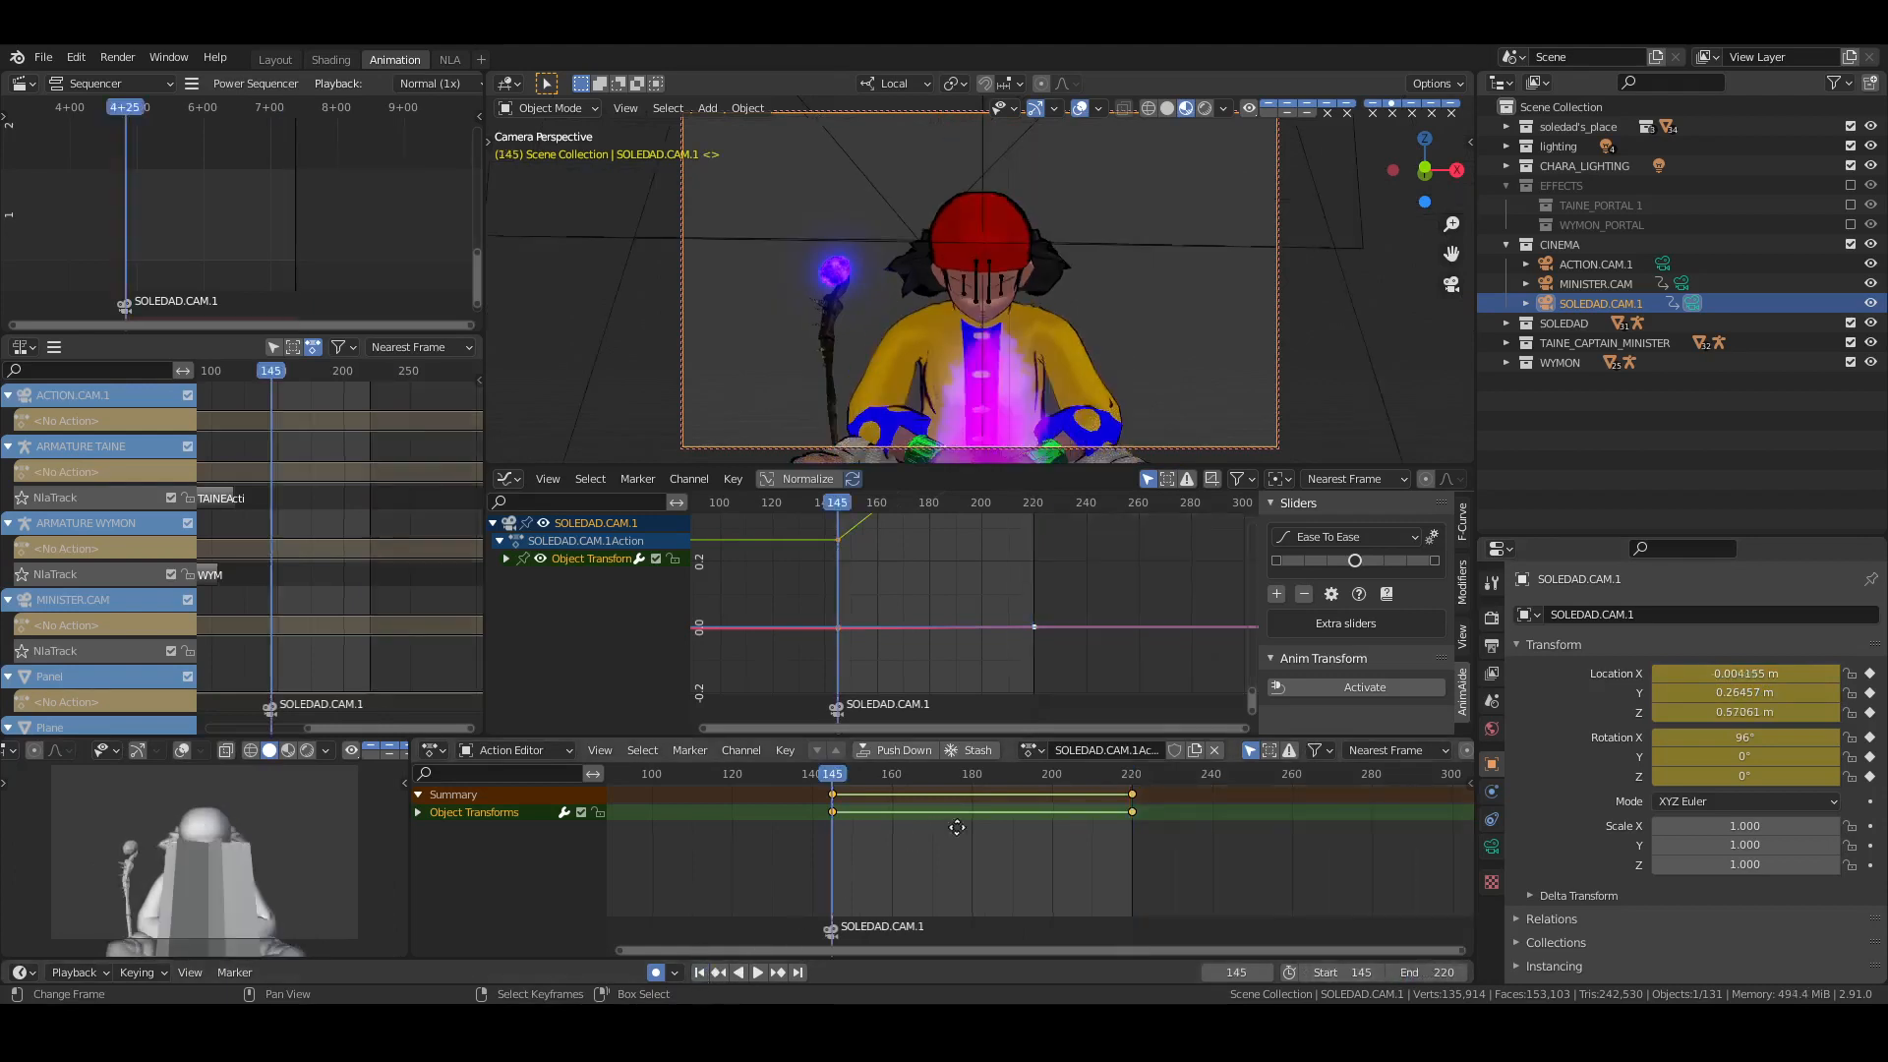
middle_click_drag(956, 824, 1023, 863)
key("ctrl+s")
key("alt+Tab")
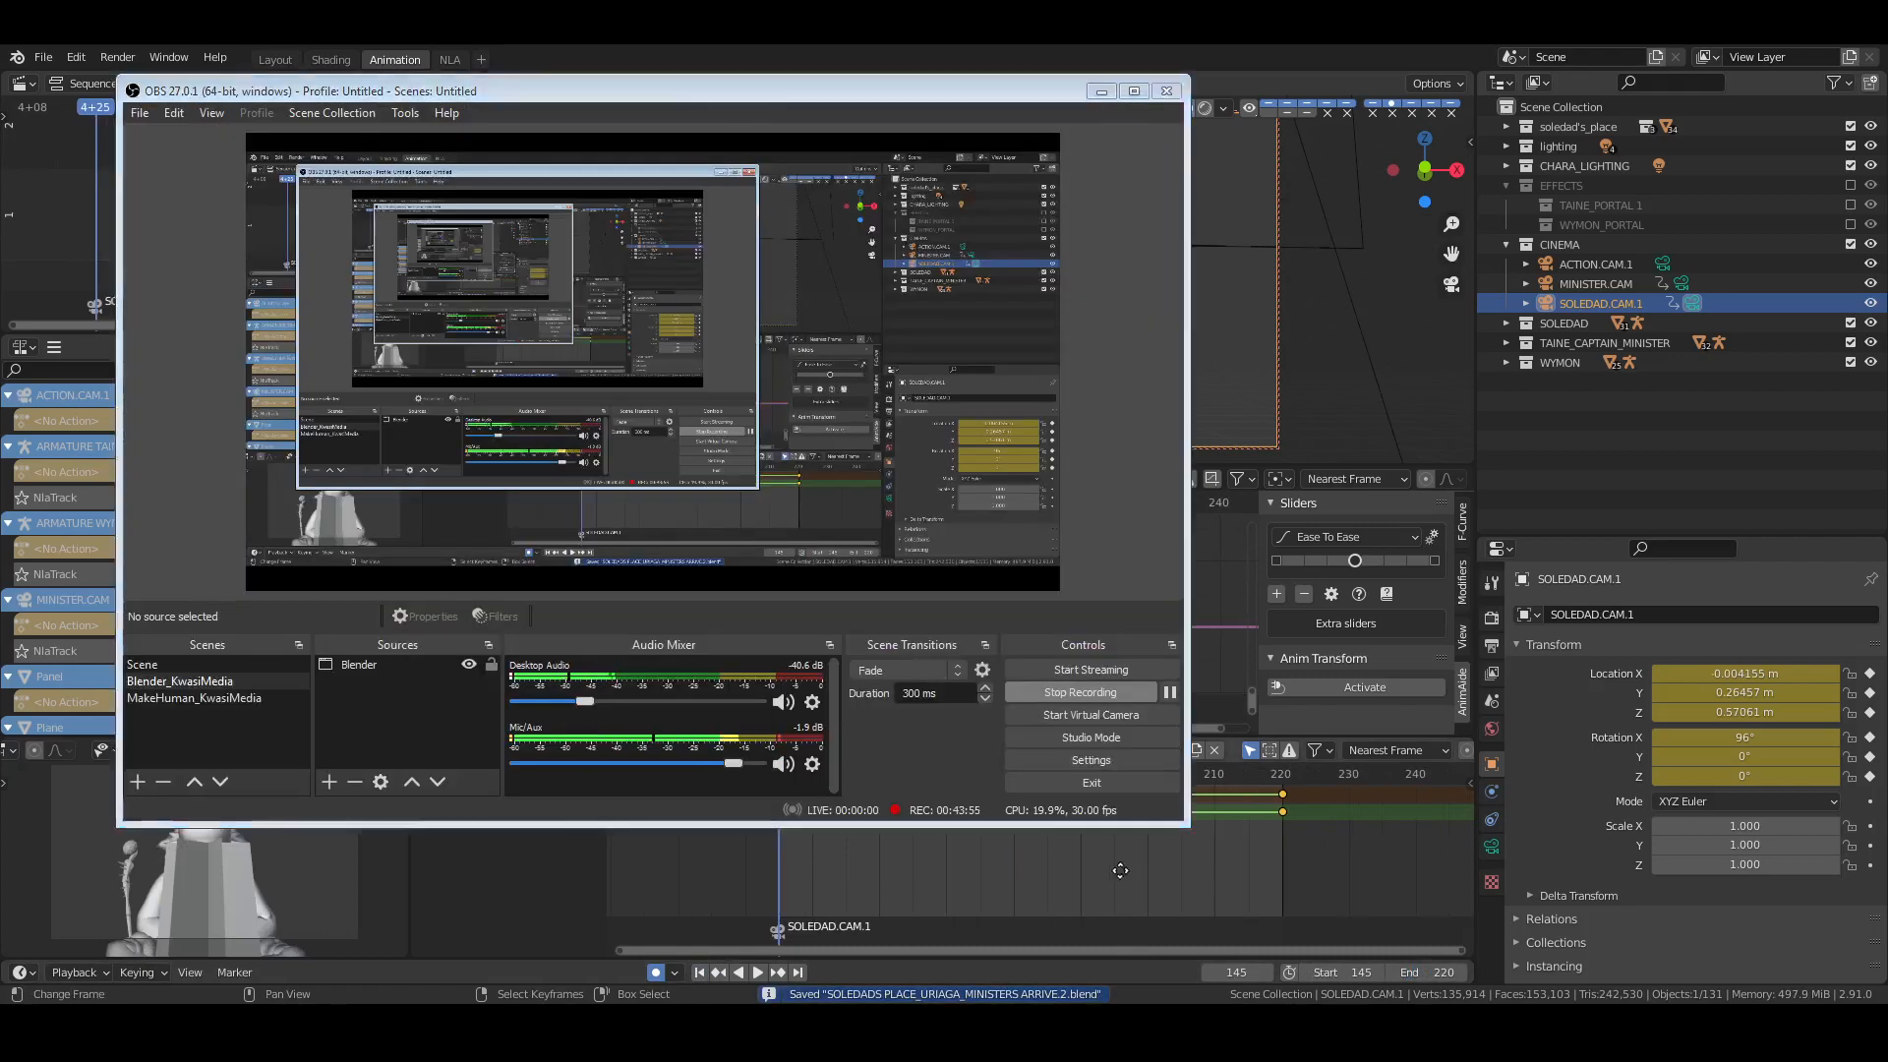
key("alt+Tab")
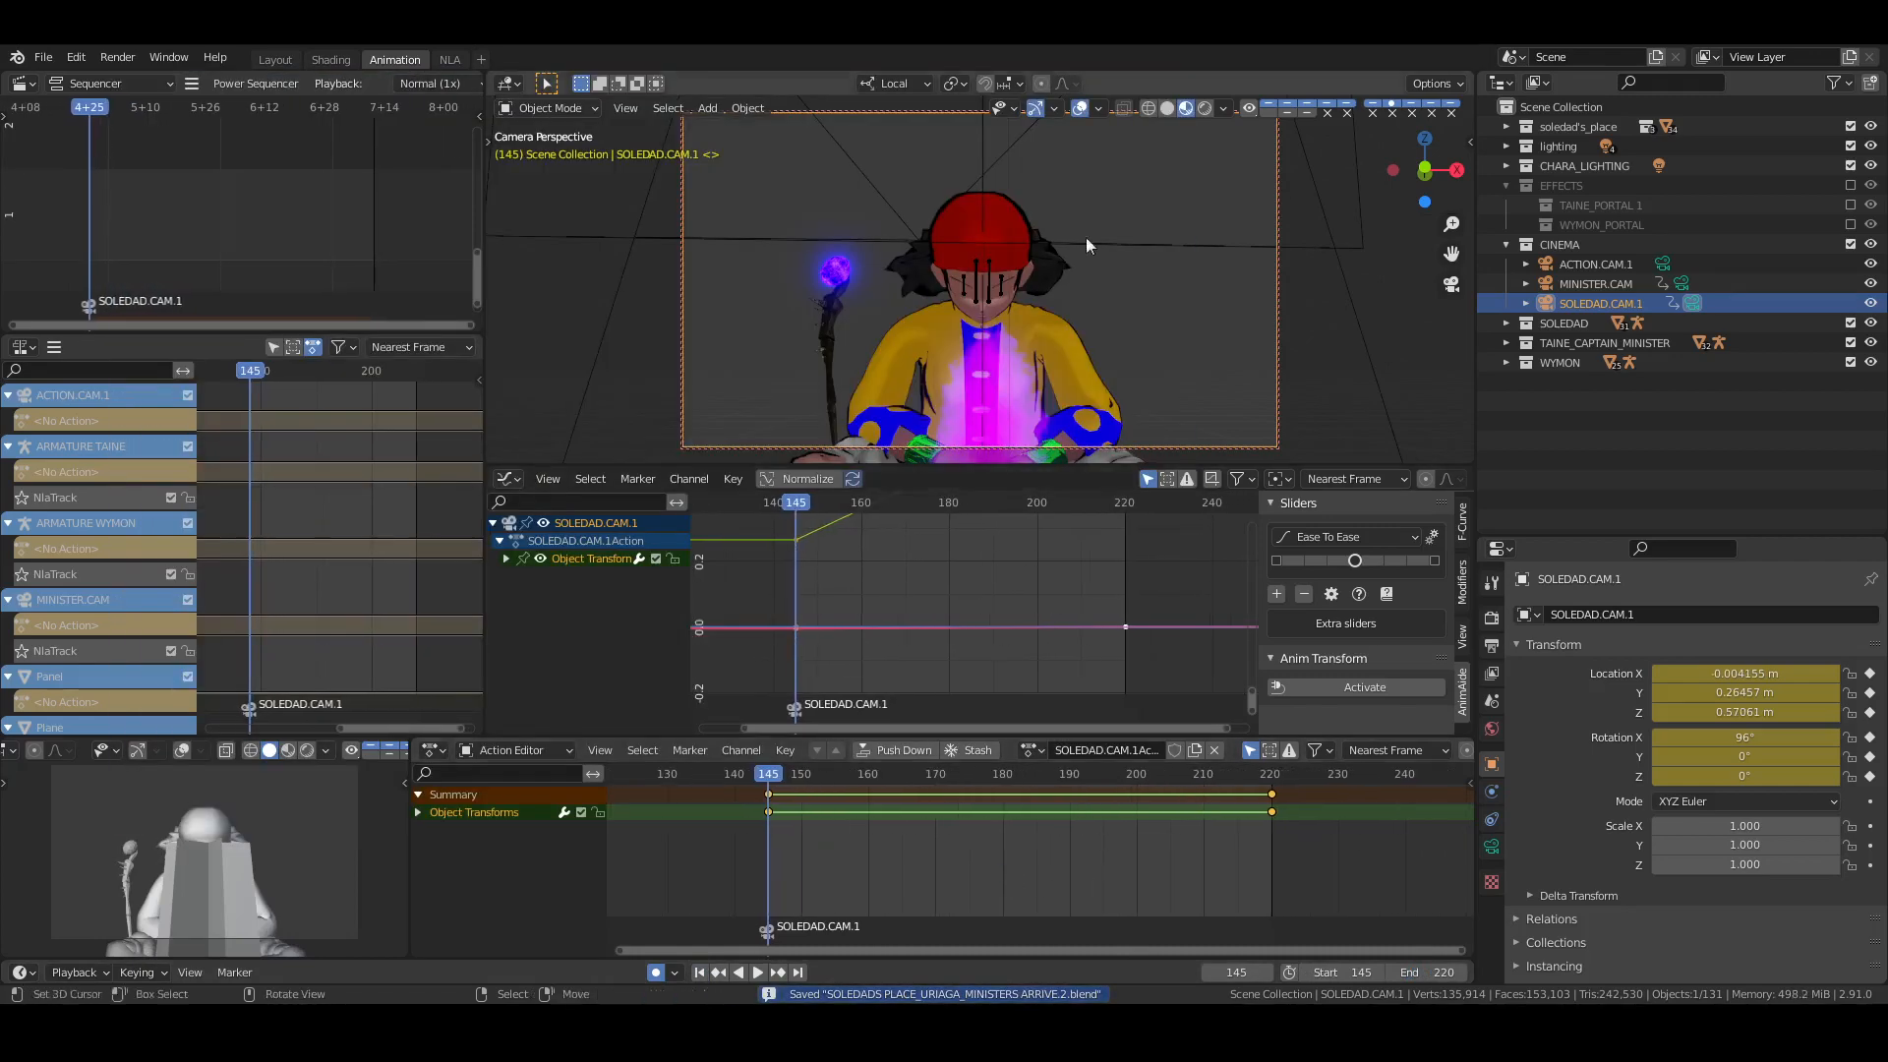
Select the HUF_BAS_BONE_SOLEDAD armature instead of the camera and enter Pose Mode outside the camera view
key("alt+a")
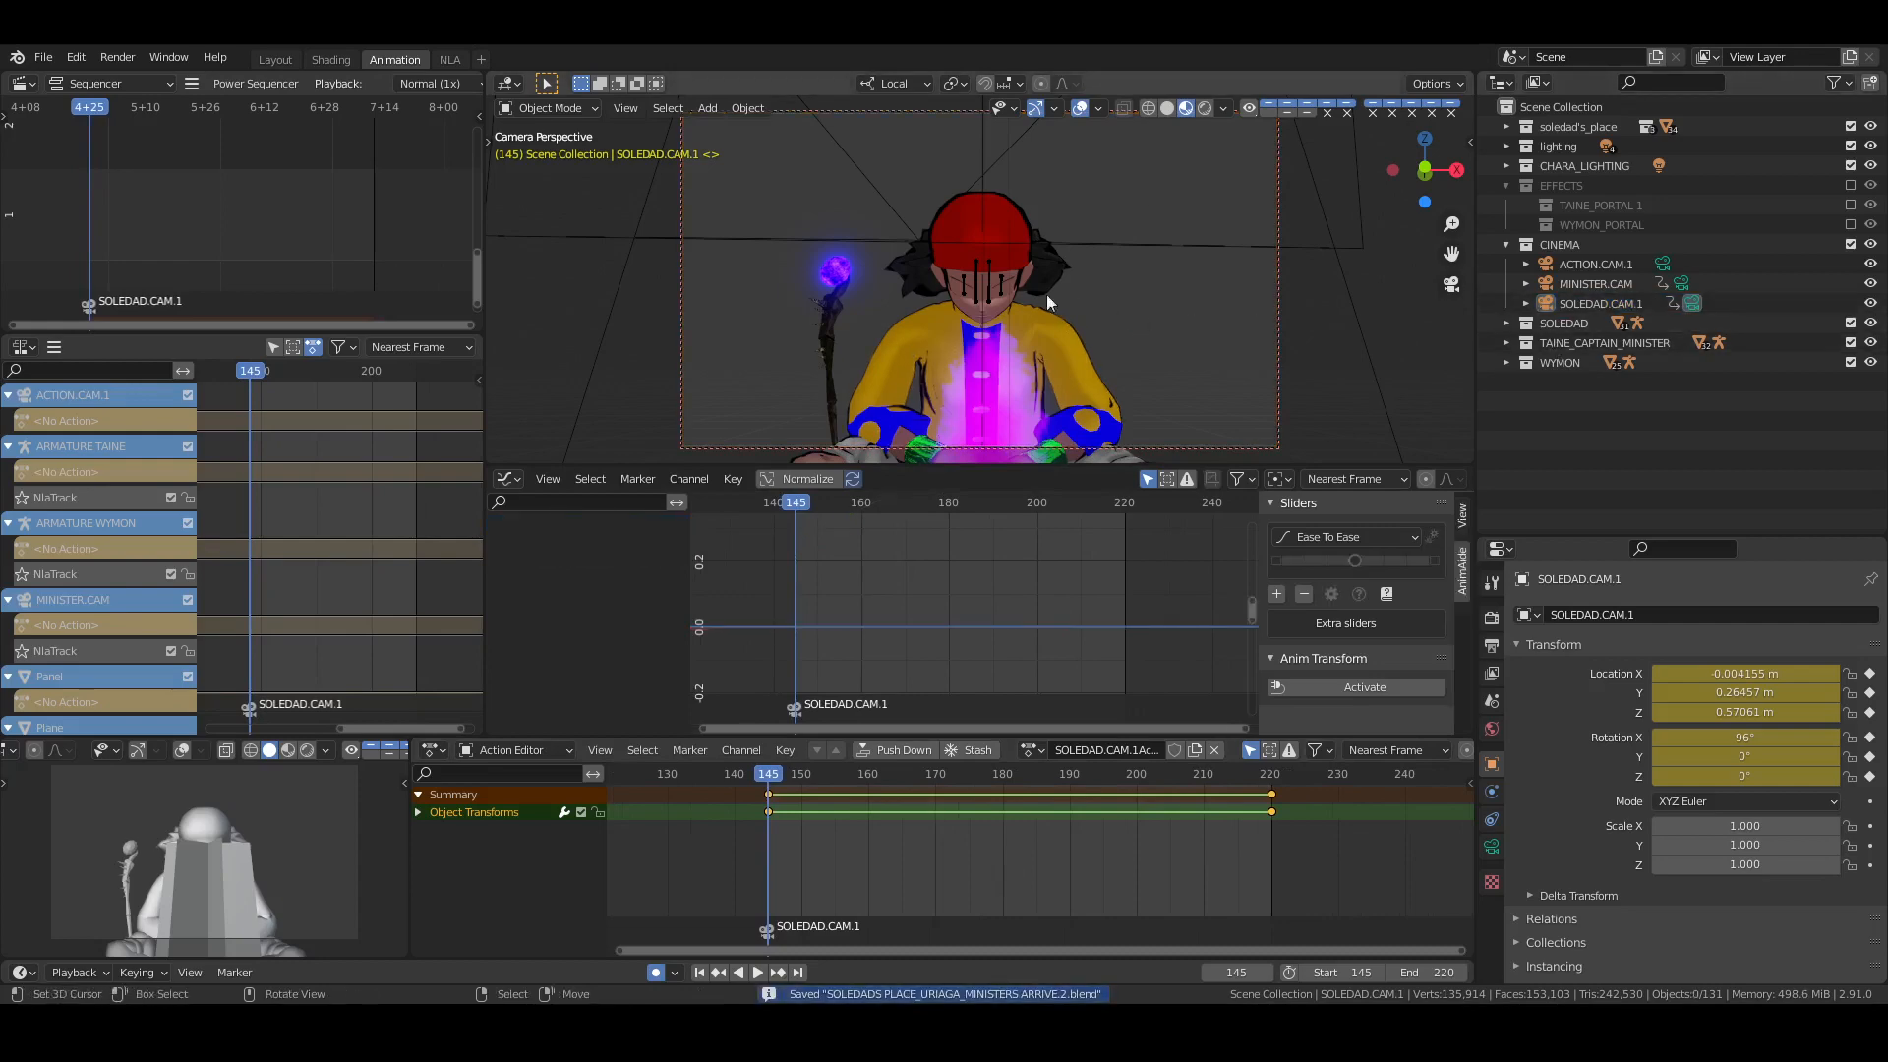
right_click(987, 285)
key("KP_0")
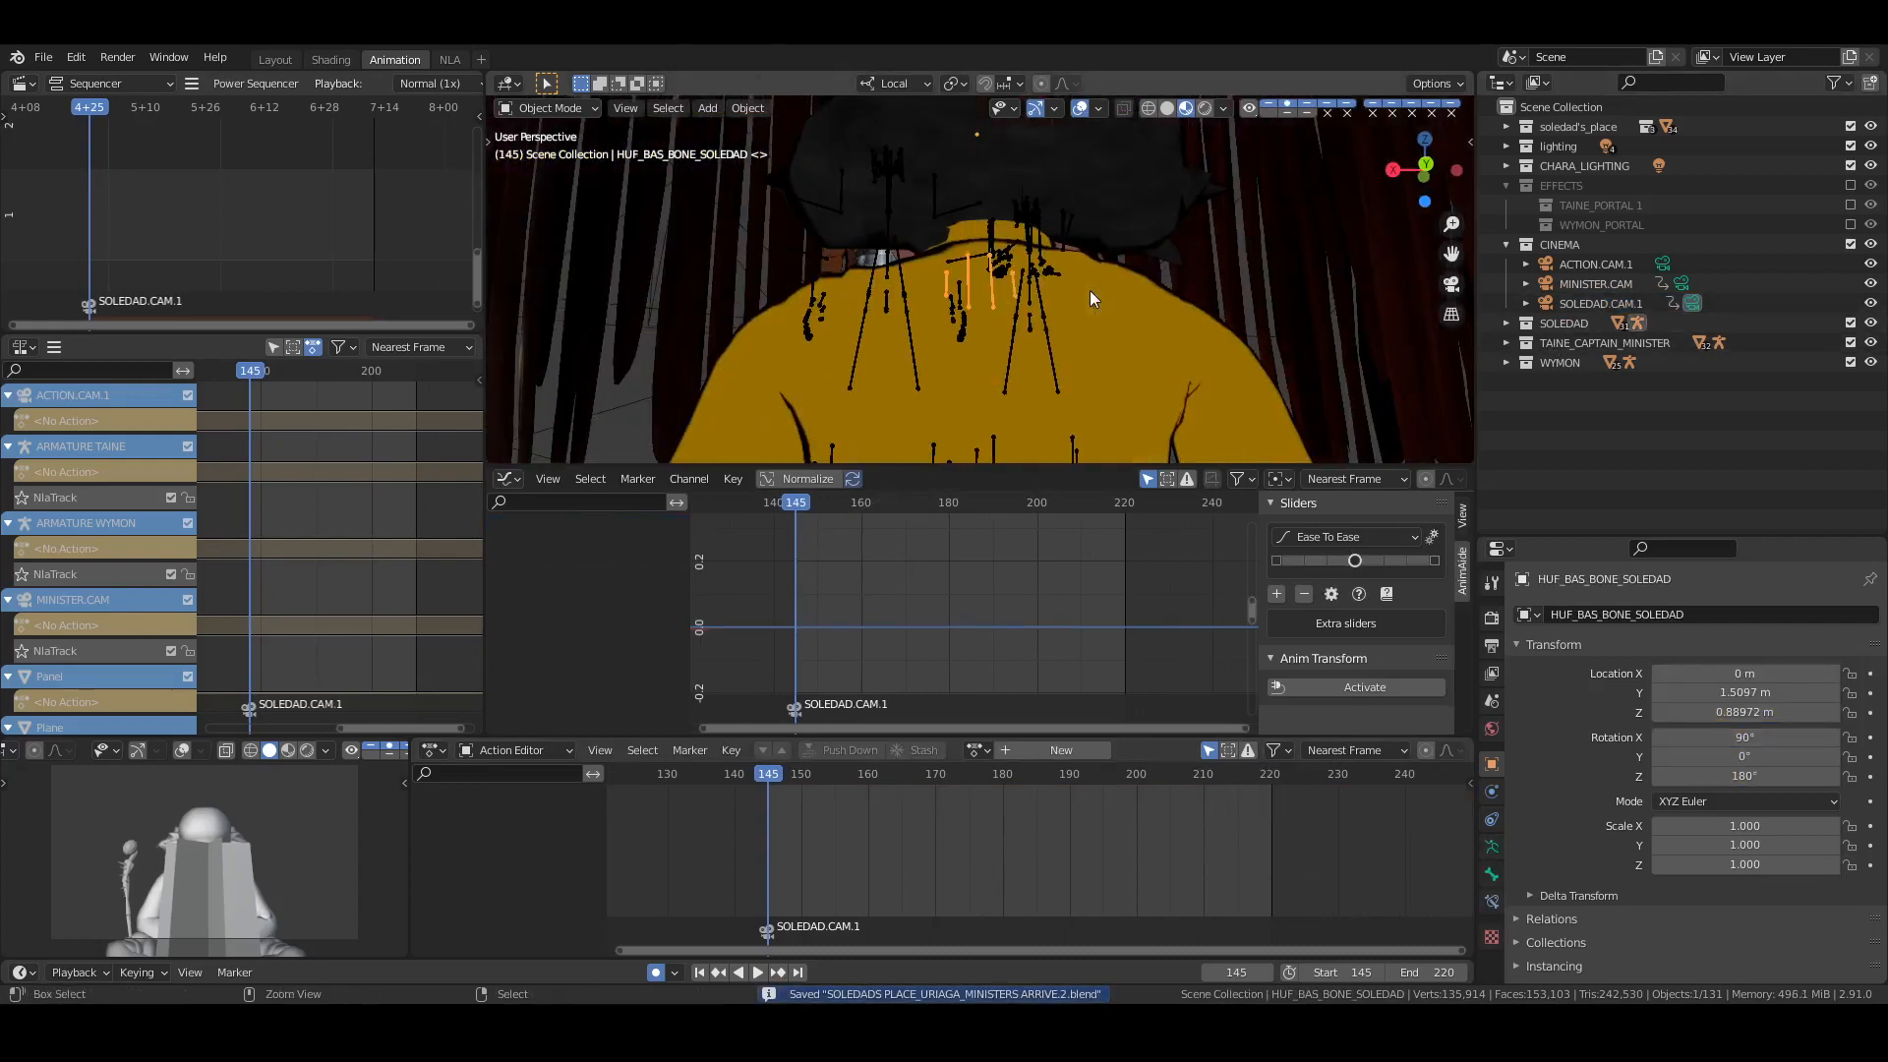
key("ctrl+Tab")
scroll(757, 215, "down", 1)
middle_click_drag(757, 214, 1107, 299)
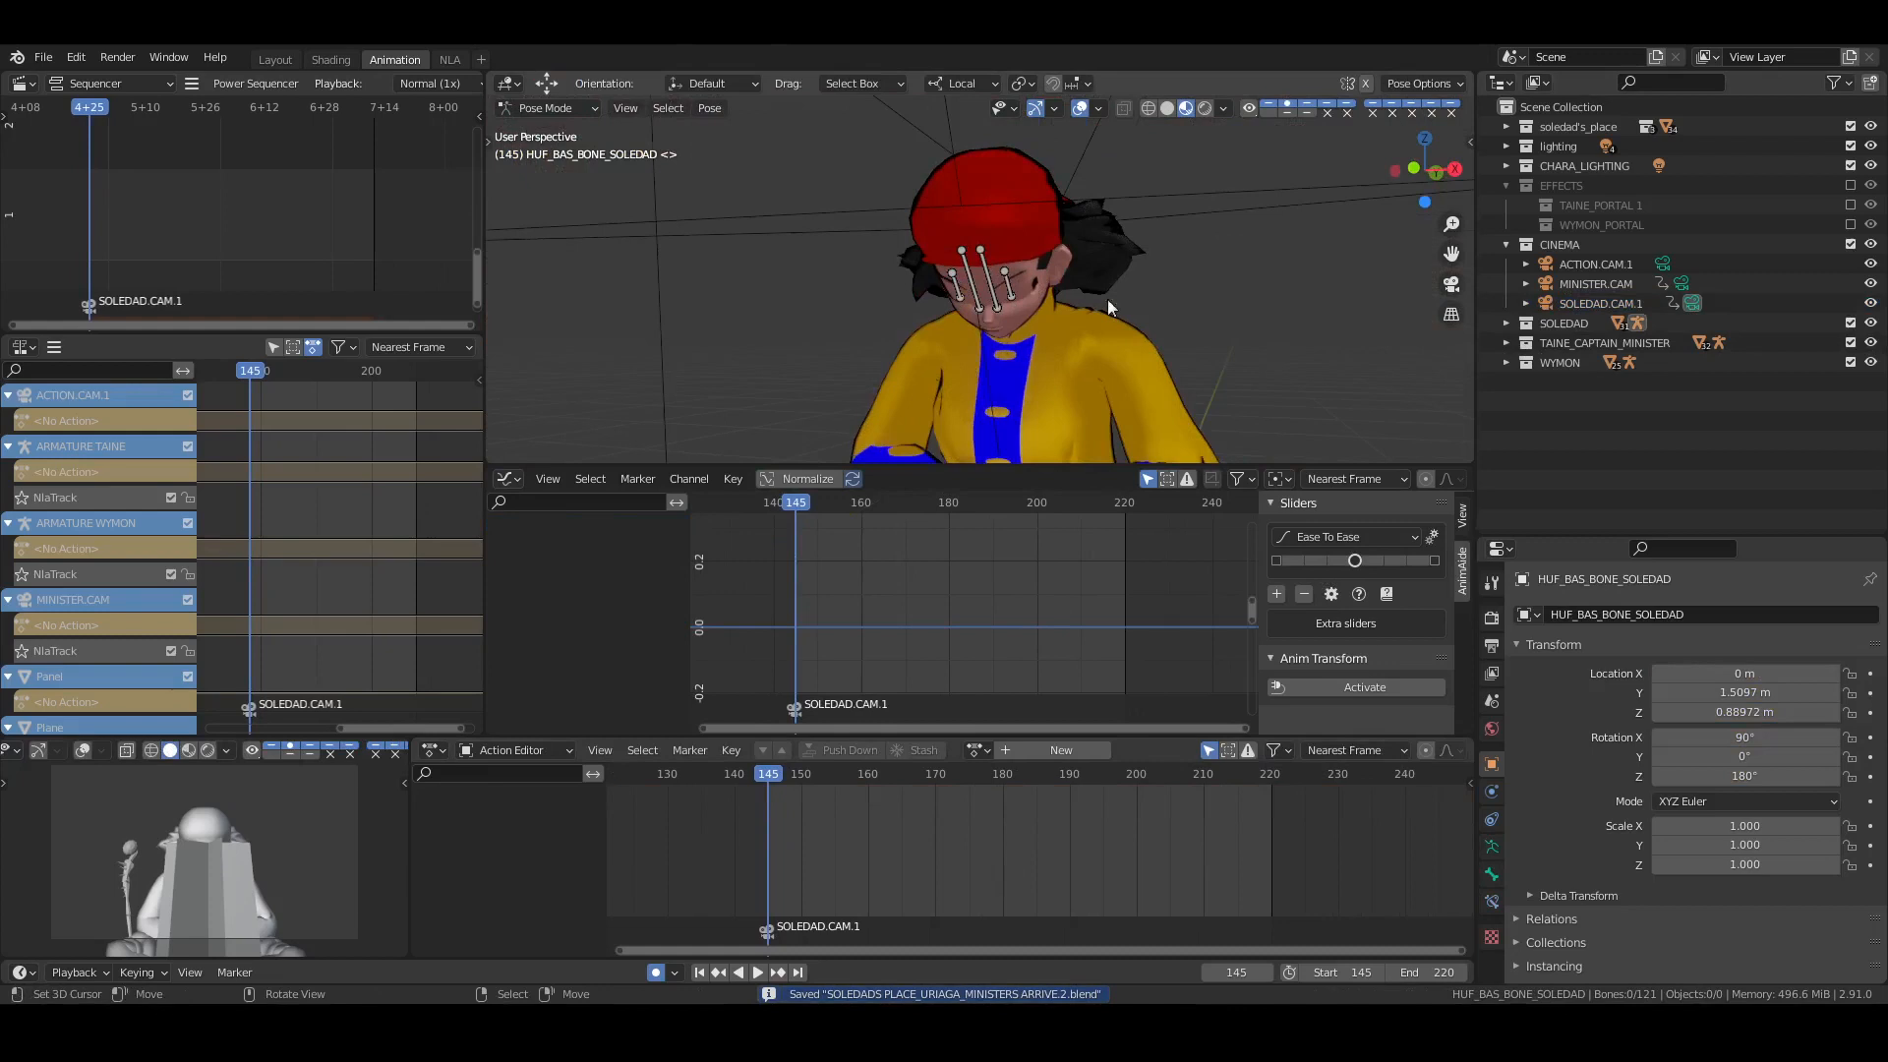
Expand the SOLEDAD collection's bone hierarchy, collapse and select the b_L_Shoulder branch, and save the file
left_click(1505, 325)
scroll(1630, 423, "down", 7)
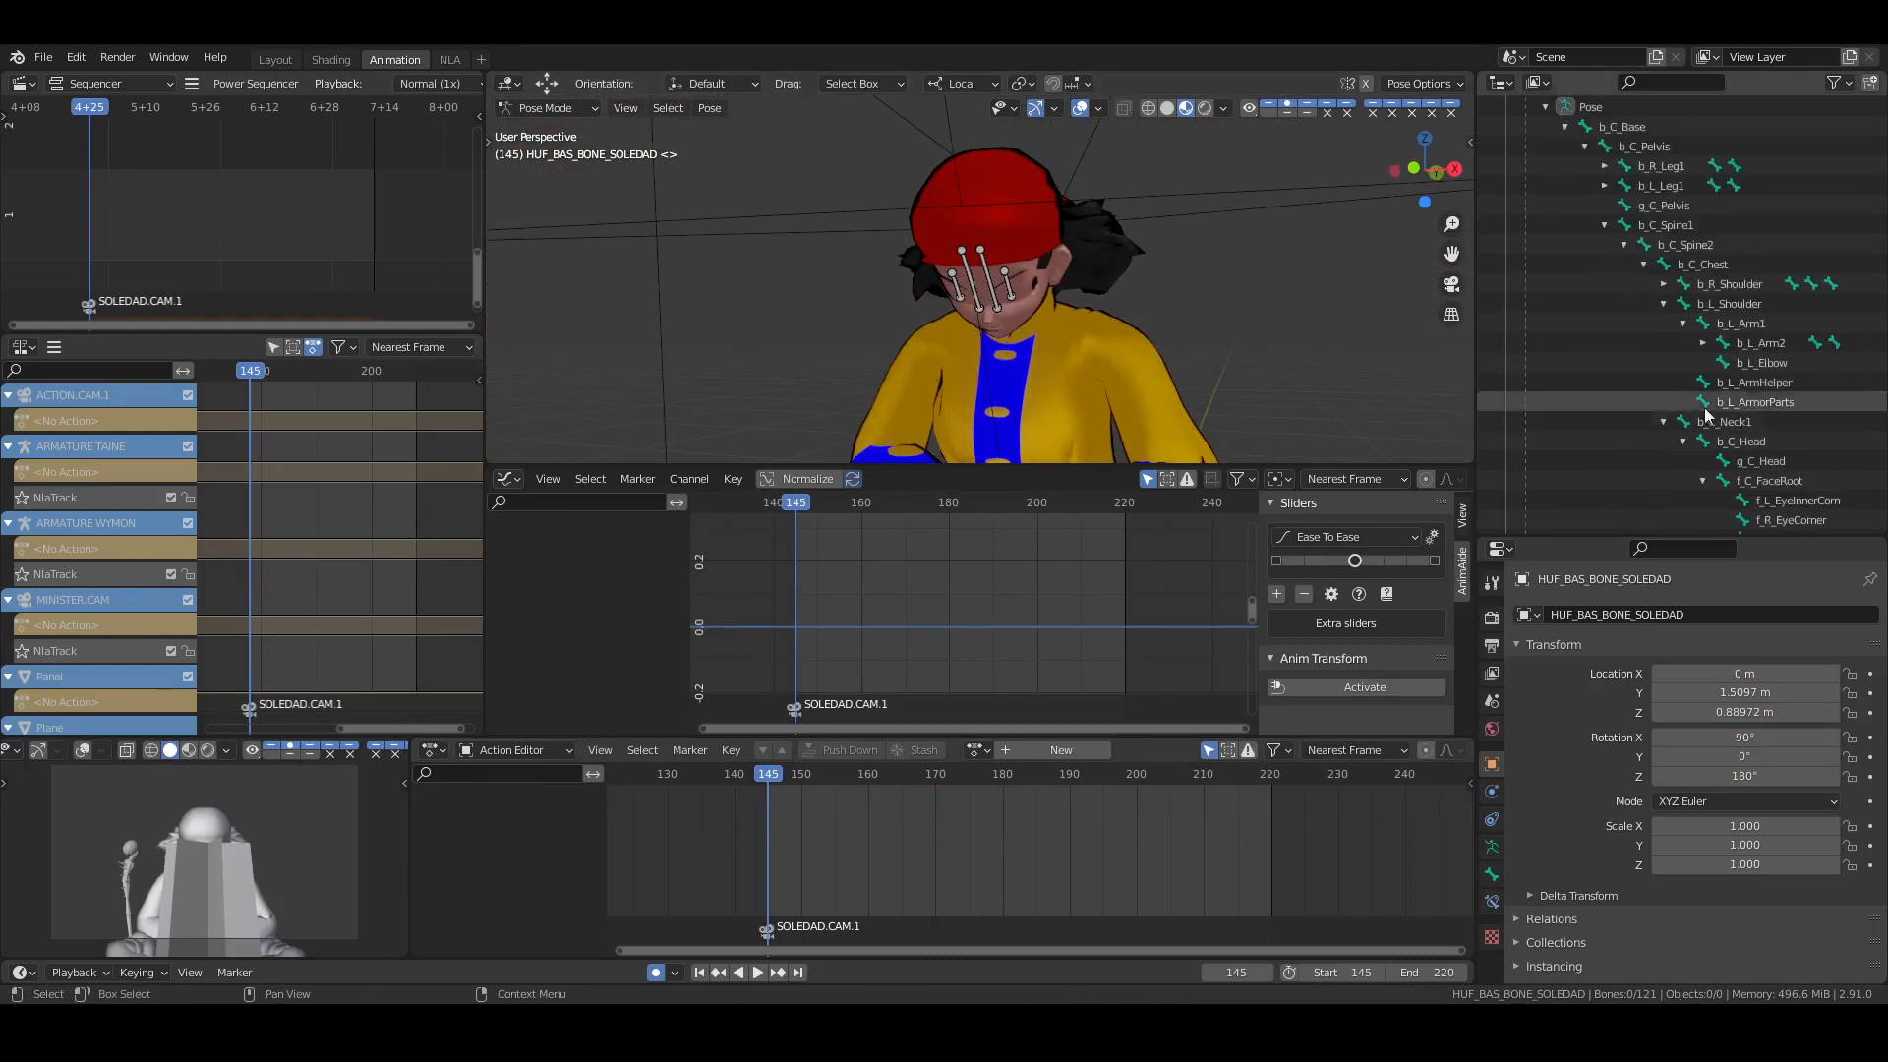
middle_click_drag(1725, 411, 1695, 411)
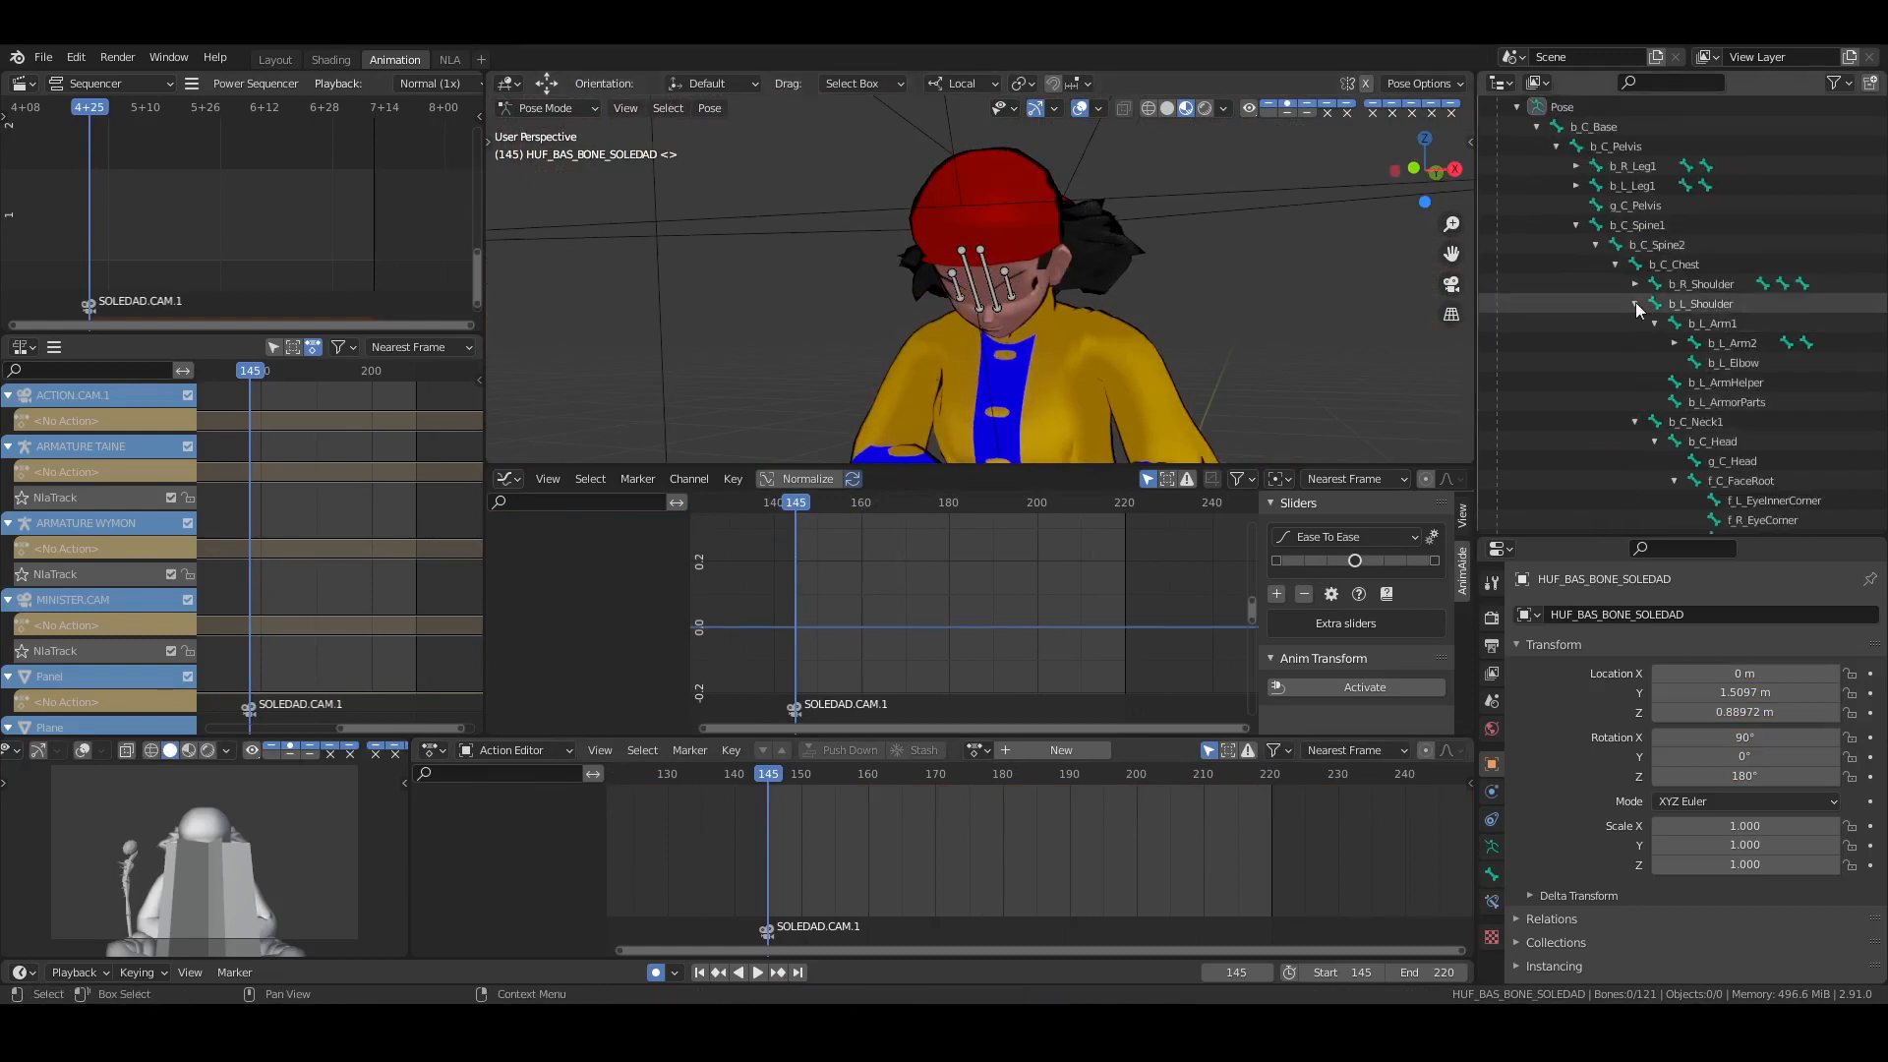
left_click(1633, 304)
left_click(1633, 304, "shift")
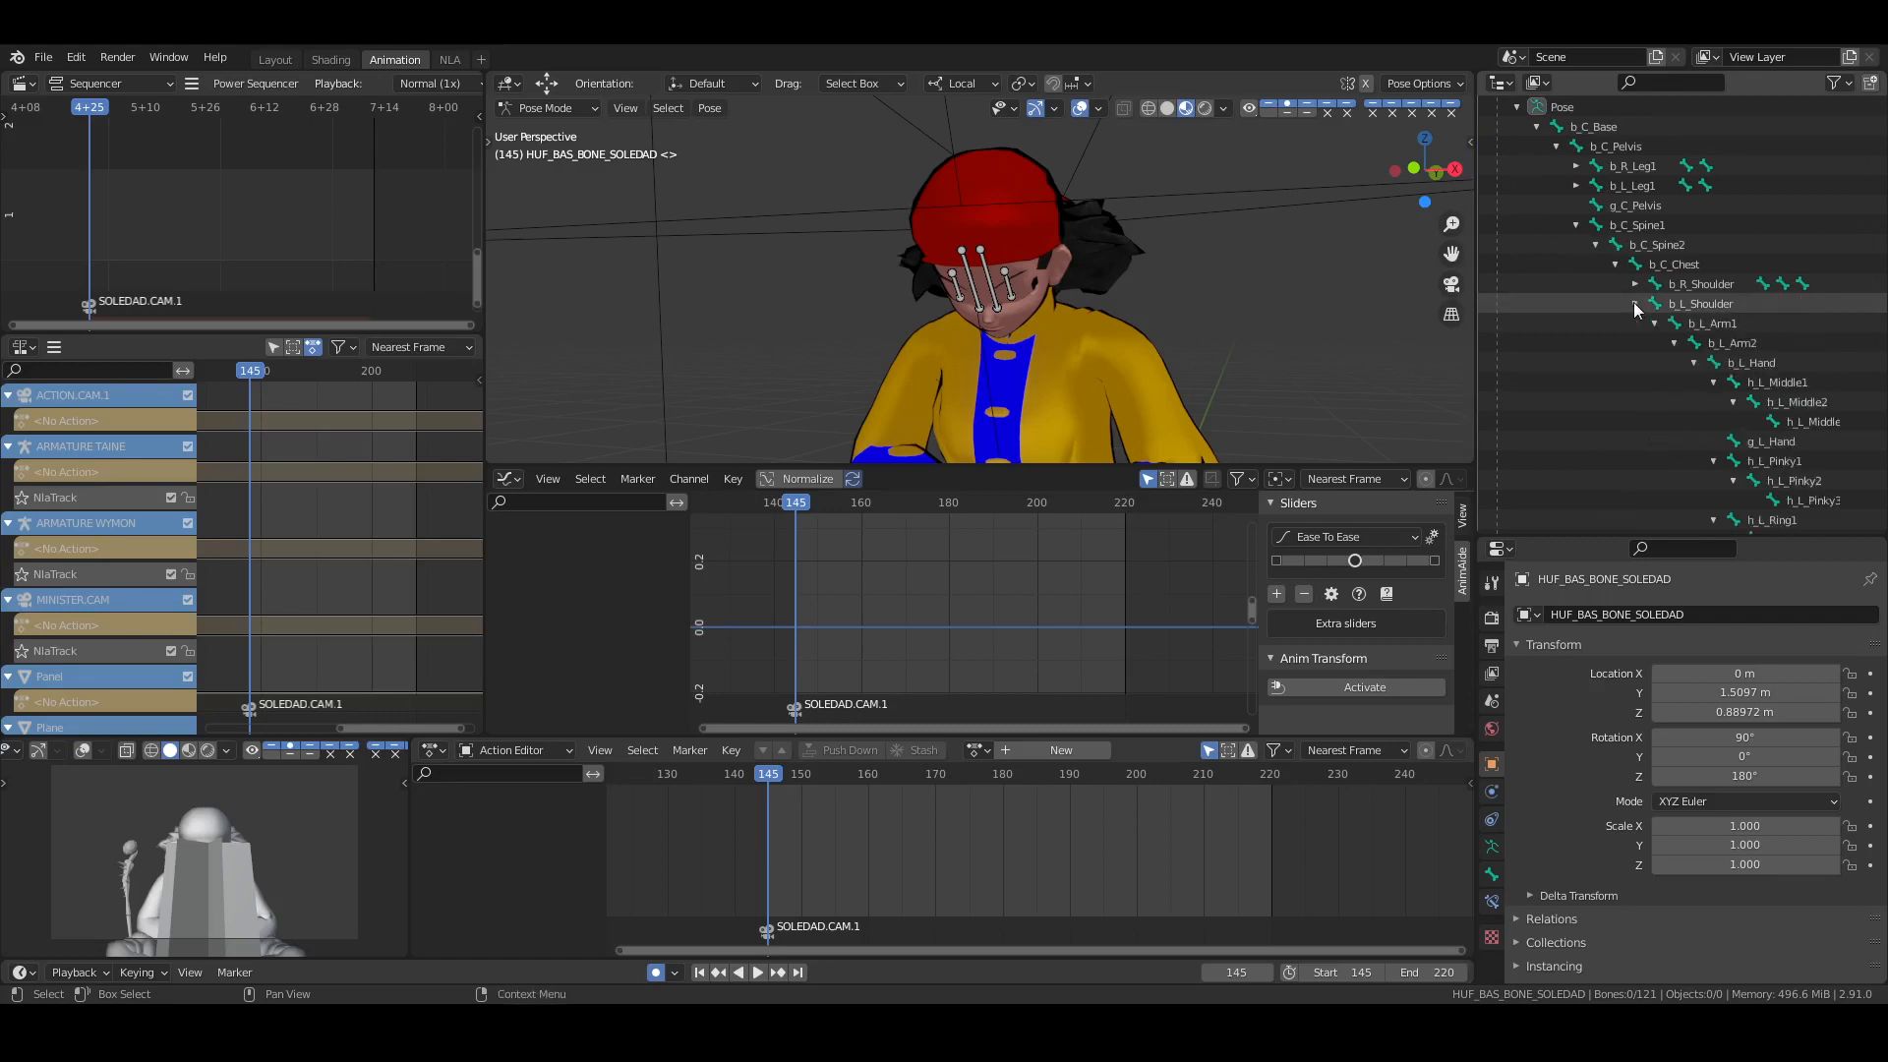
left_click(1645, 308)
left_click(1637, 301)
key("ctrl+s")
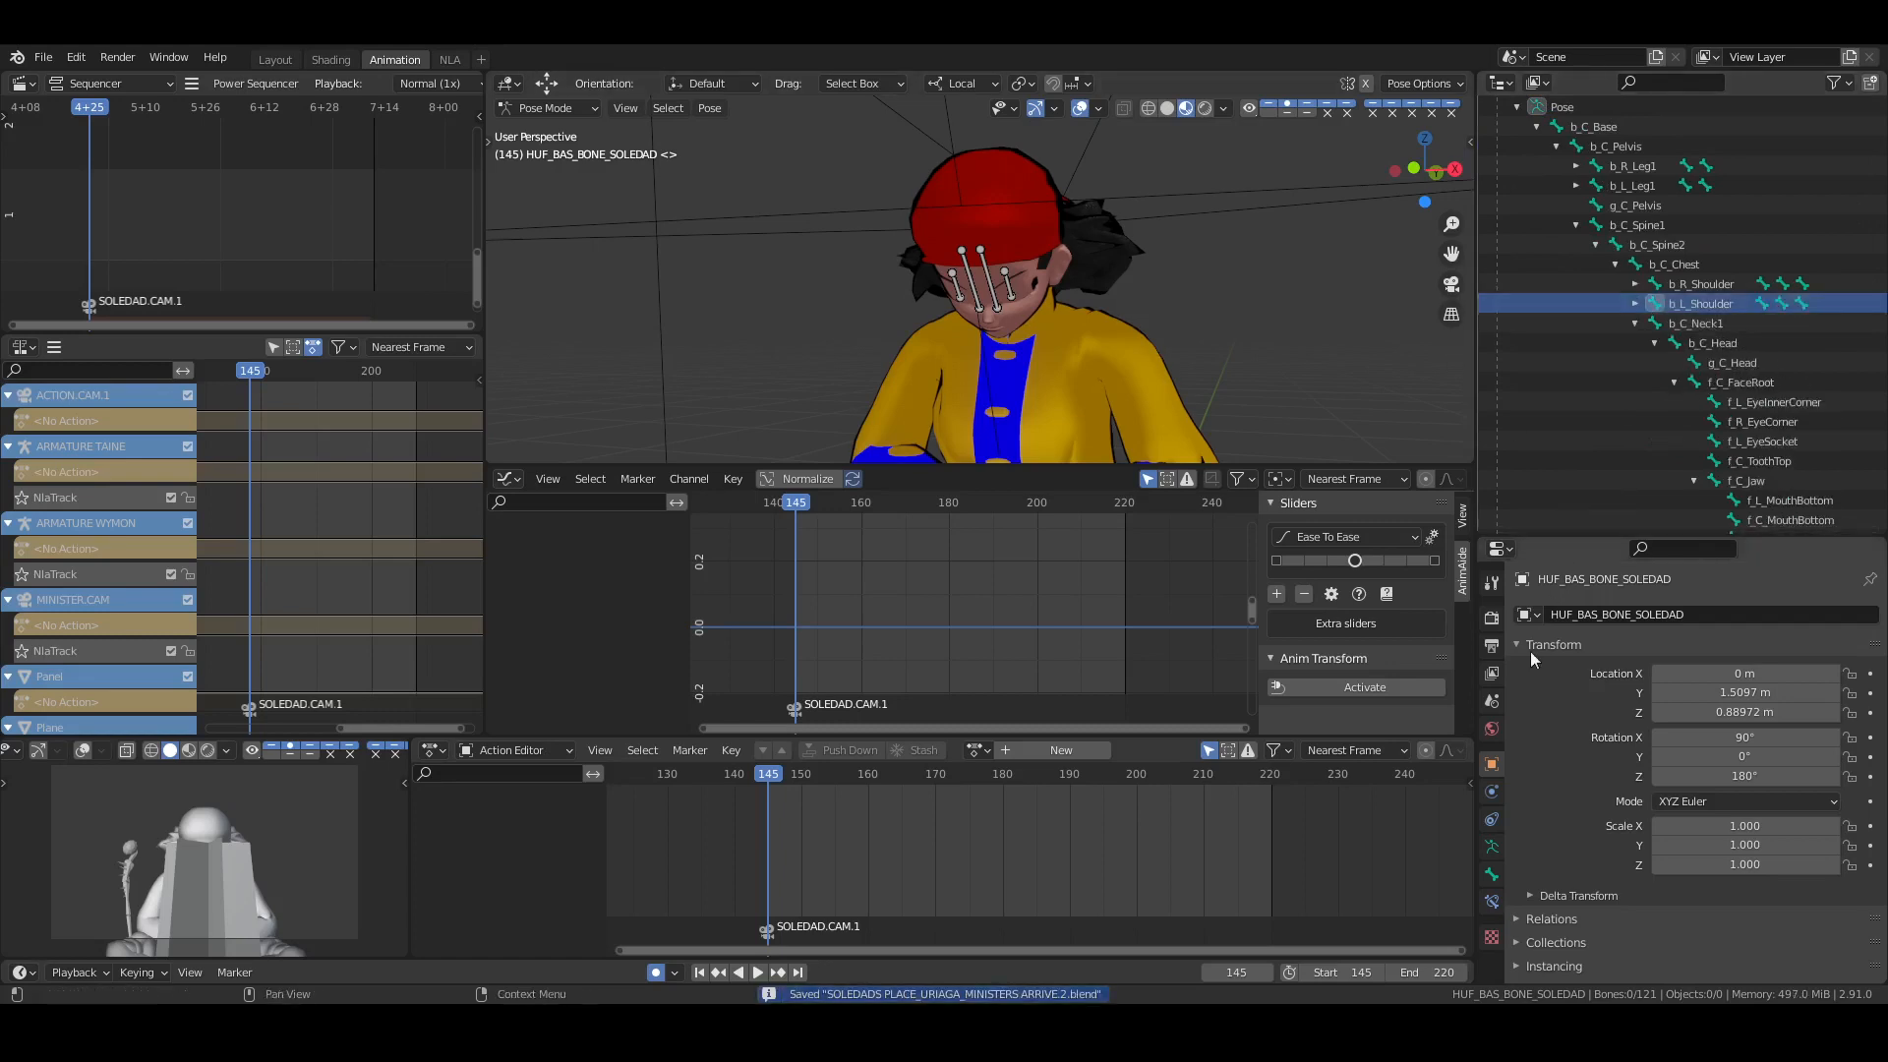
Show only the first bone layer of the HUF_BAS_BONE armature, protect its first three layers, and save the file
left_click(1493, 848)
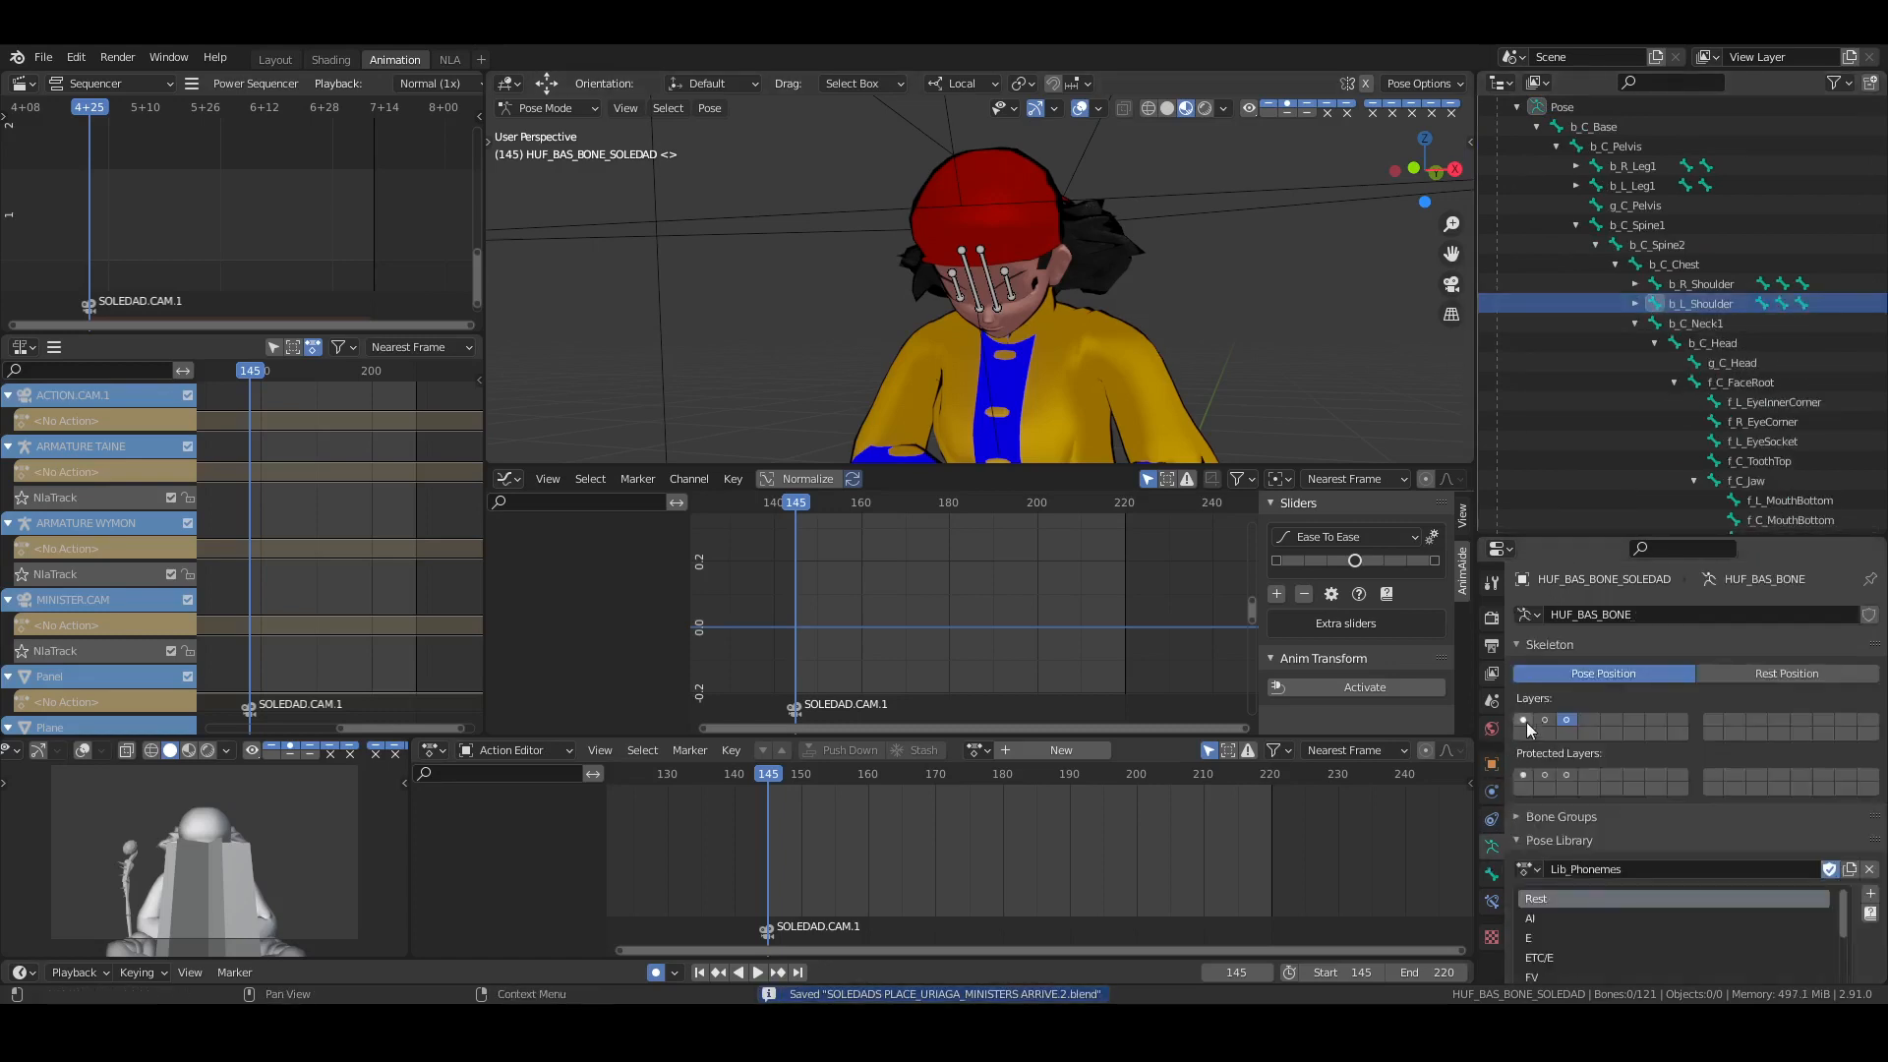
left_click(1523, 721)
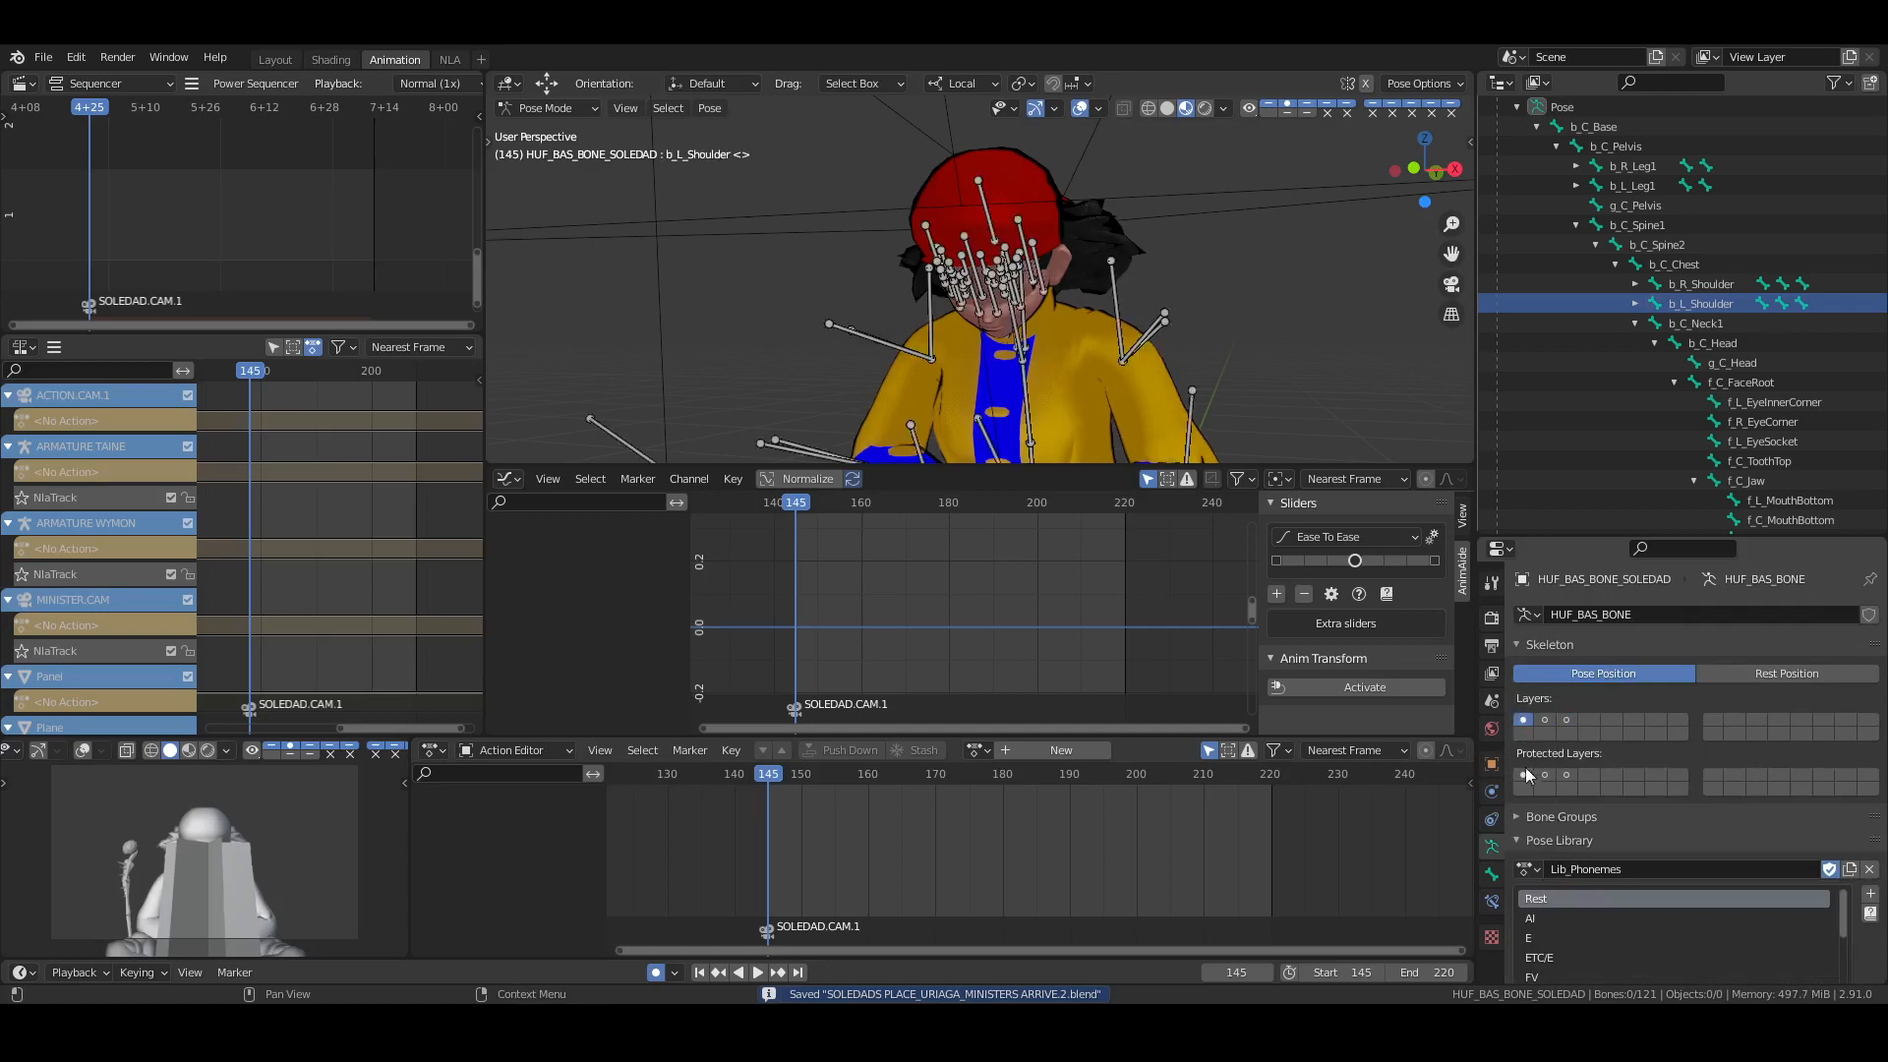
left_click(1523, 776)
left_click(1562, 841)
key("ctrl+s")
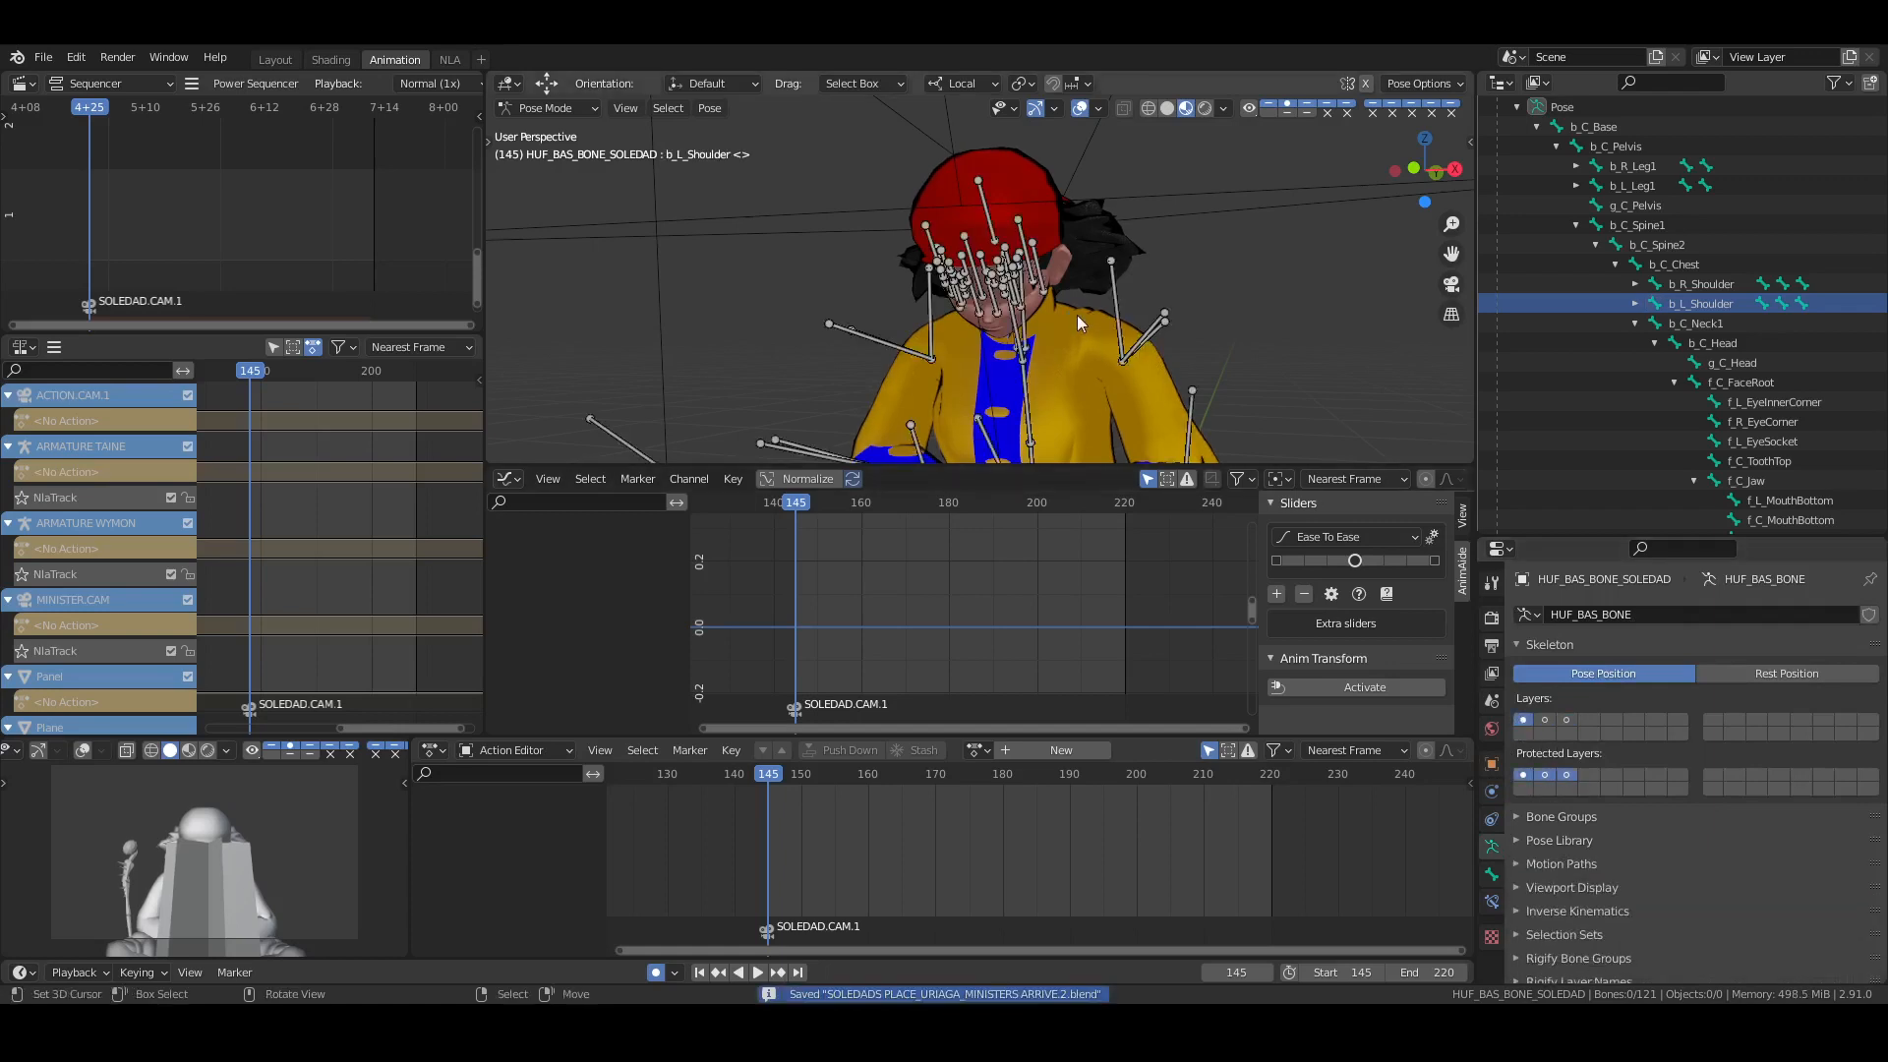
middle_click_drag(1078, 321, 1135, 315, "shift")
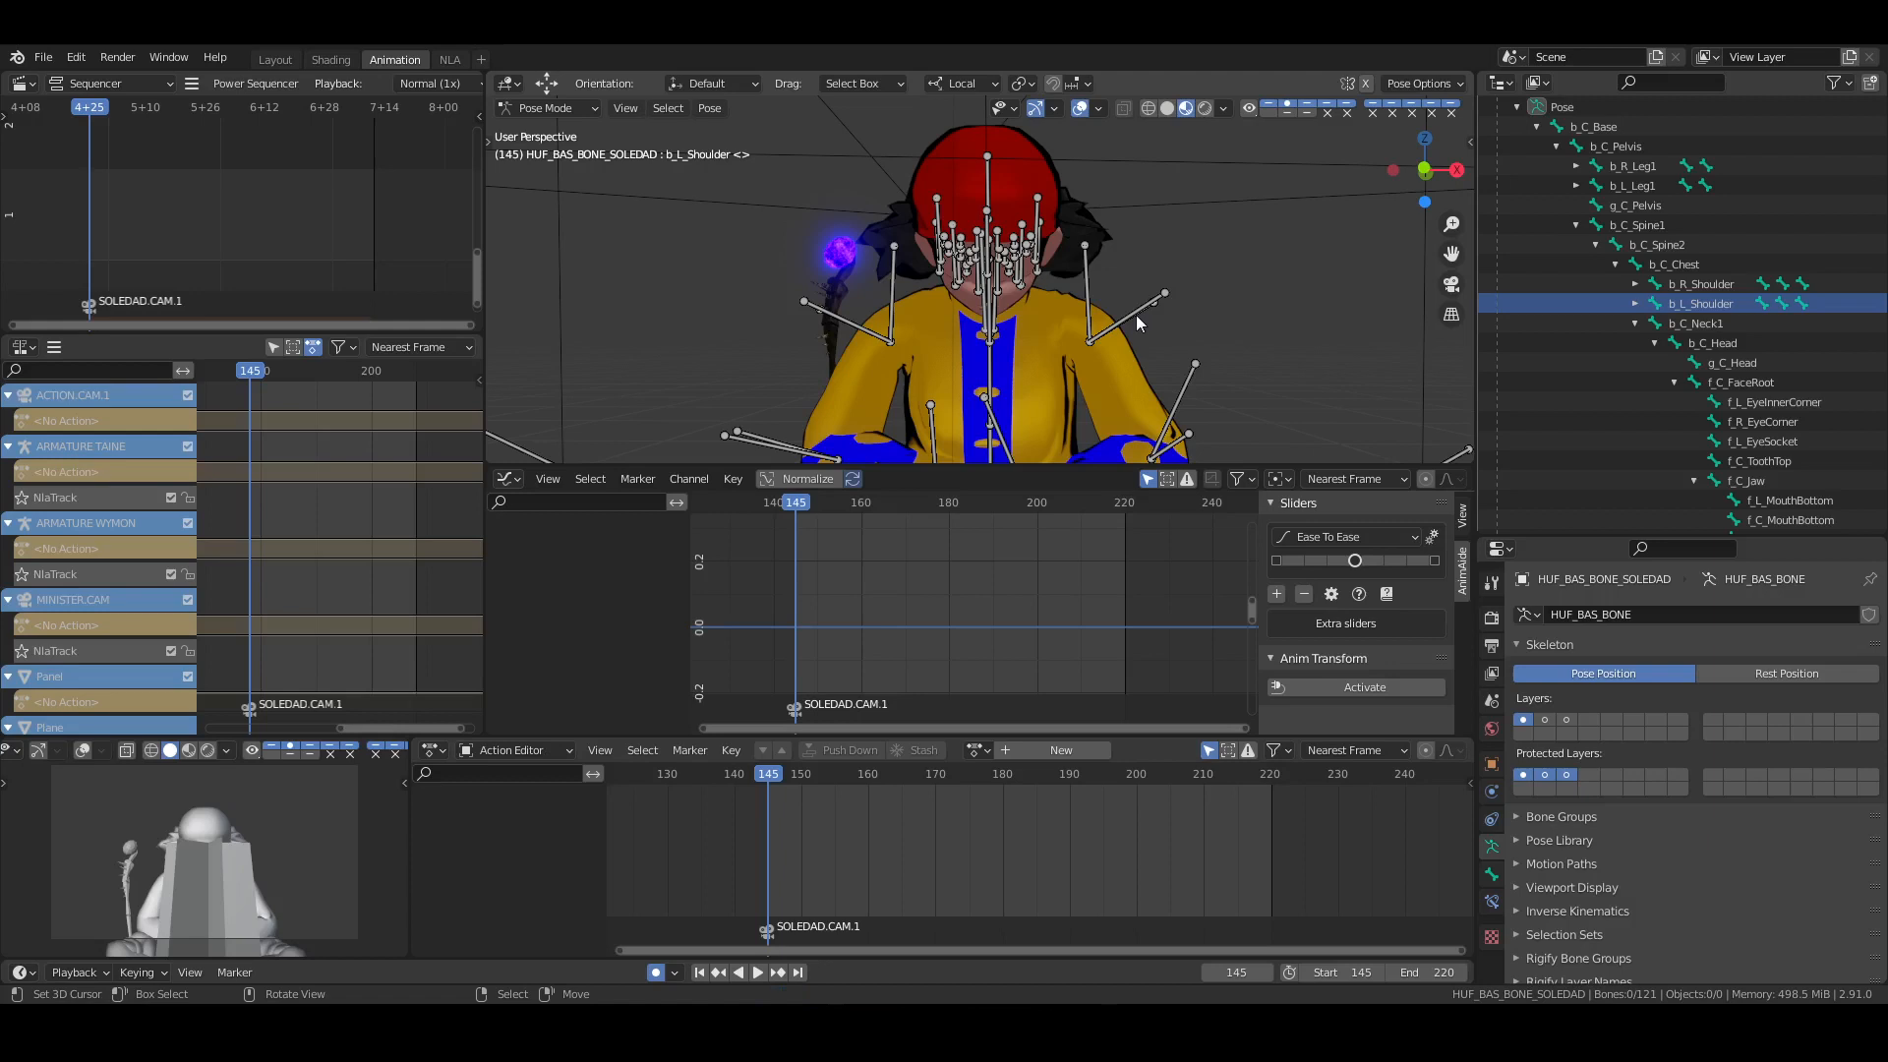
key("ctrl+s")
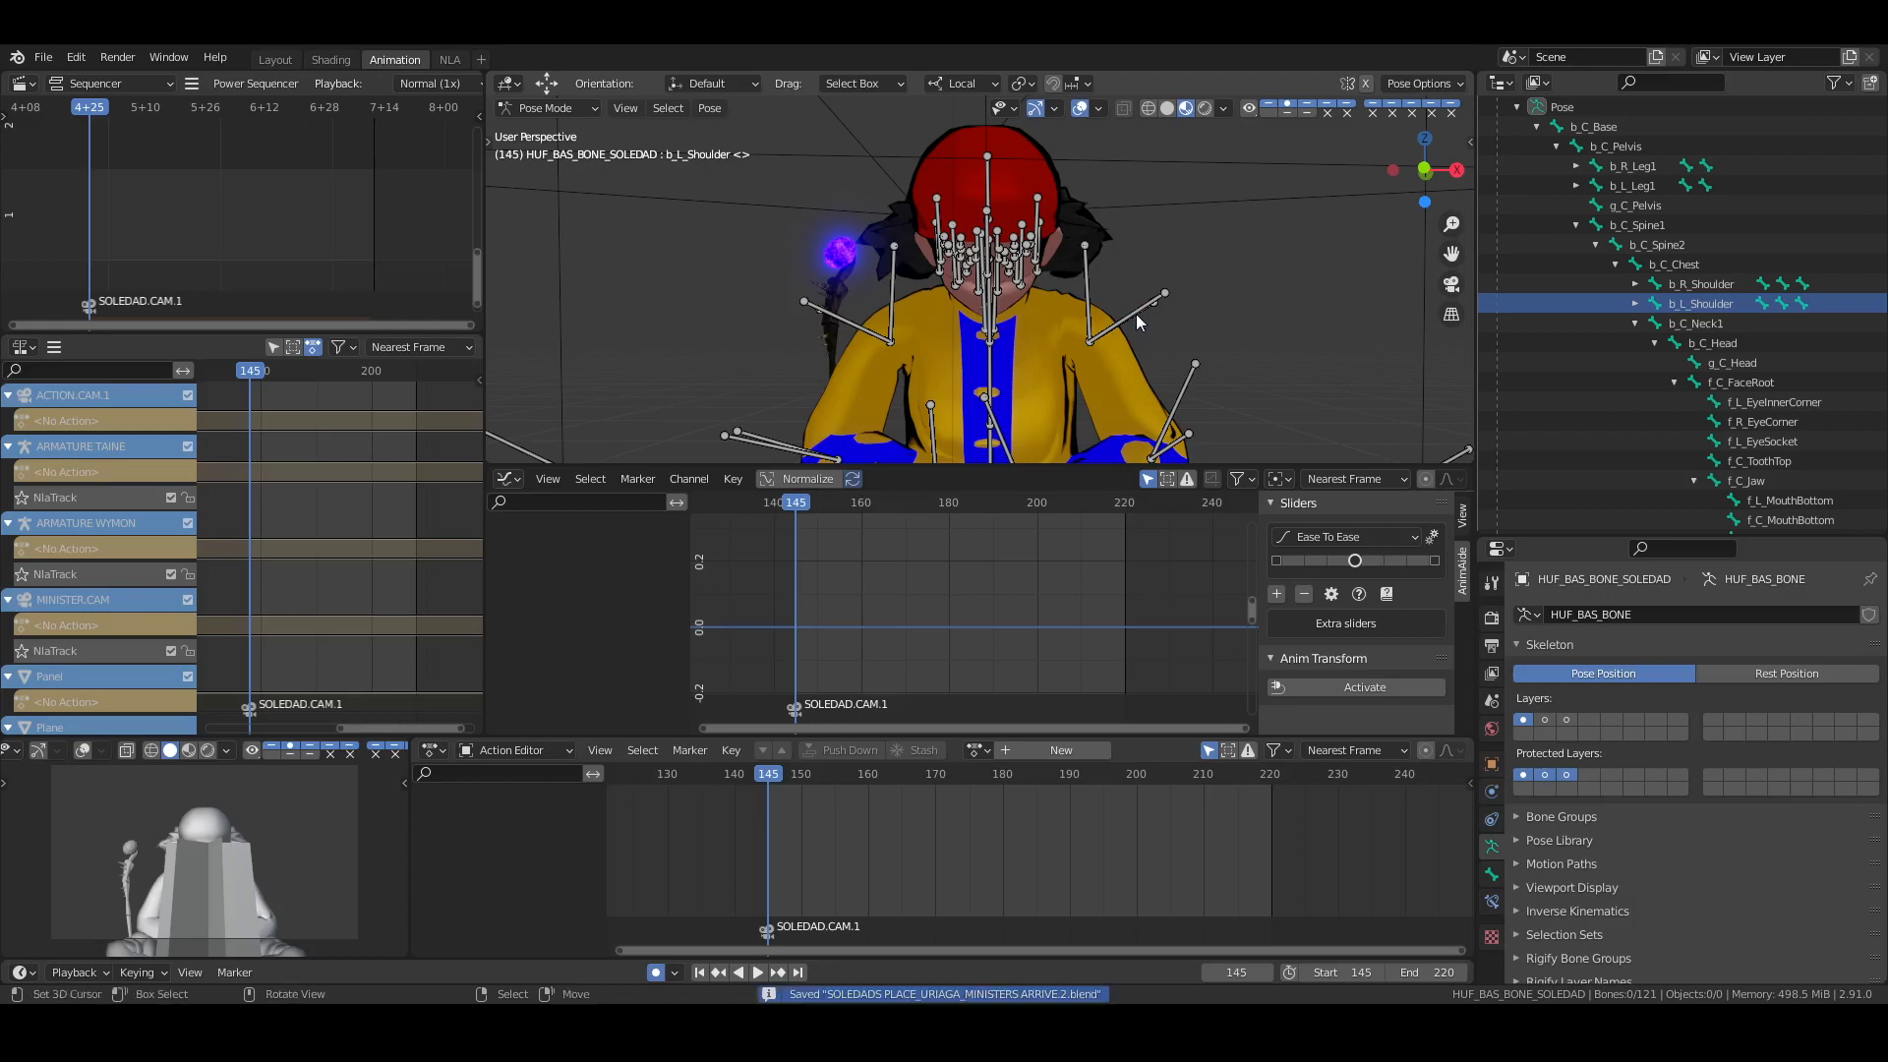
Select the b_C_Chest bone and activate the Rotate tool
middle_click_drag(1136, 315, 1076, 344)
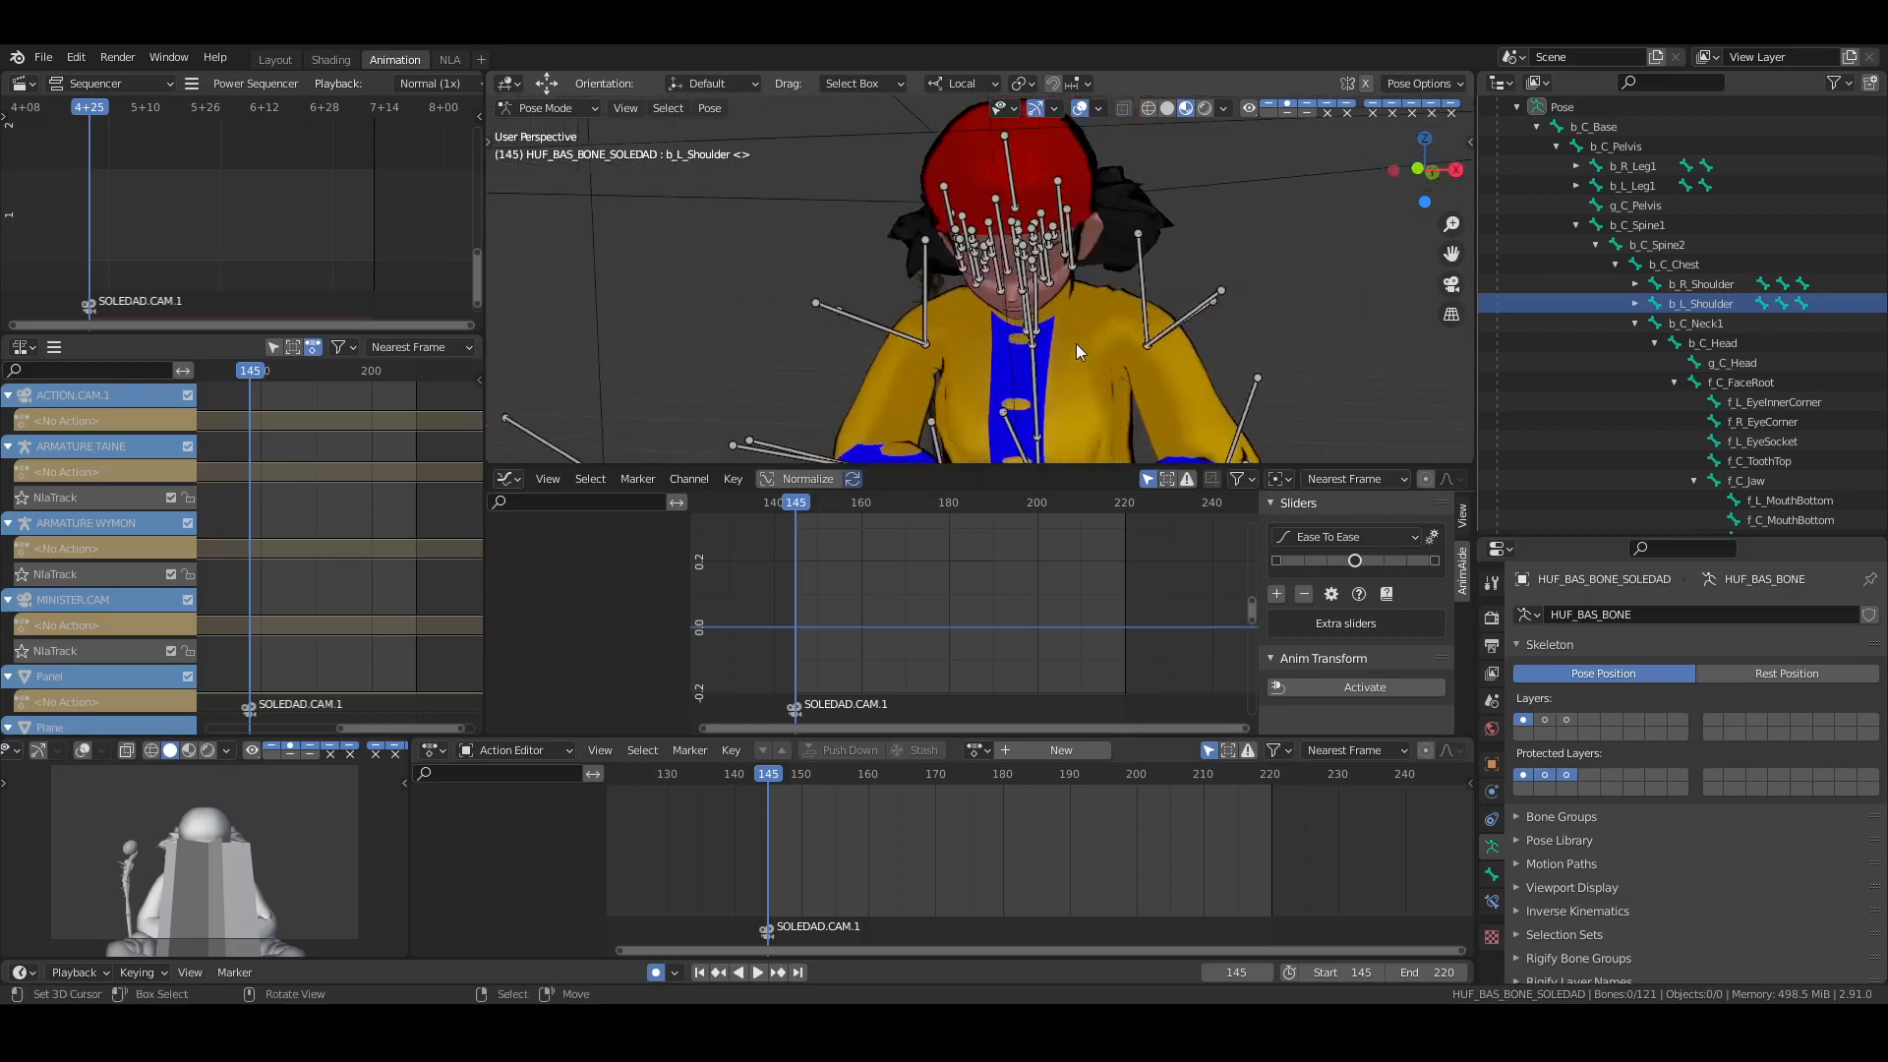
left_click(1684, 264)
scroll(1136, 305, "down", 2)
middle_click_drag(1106, 352, 1013, 332)
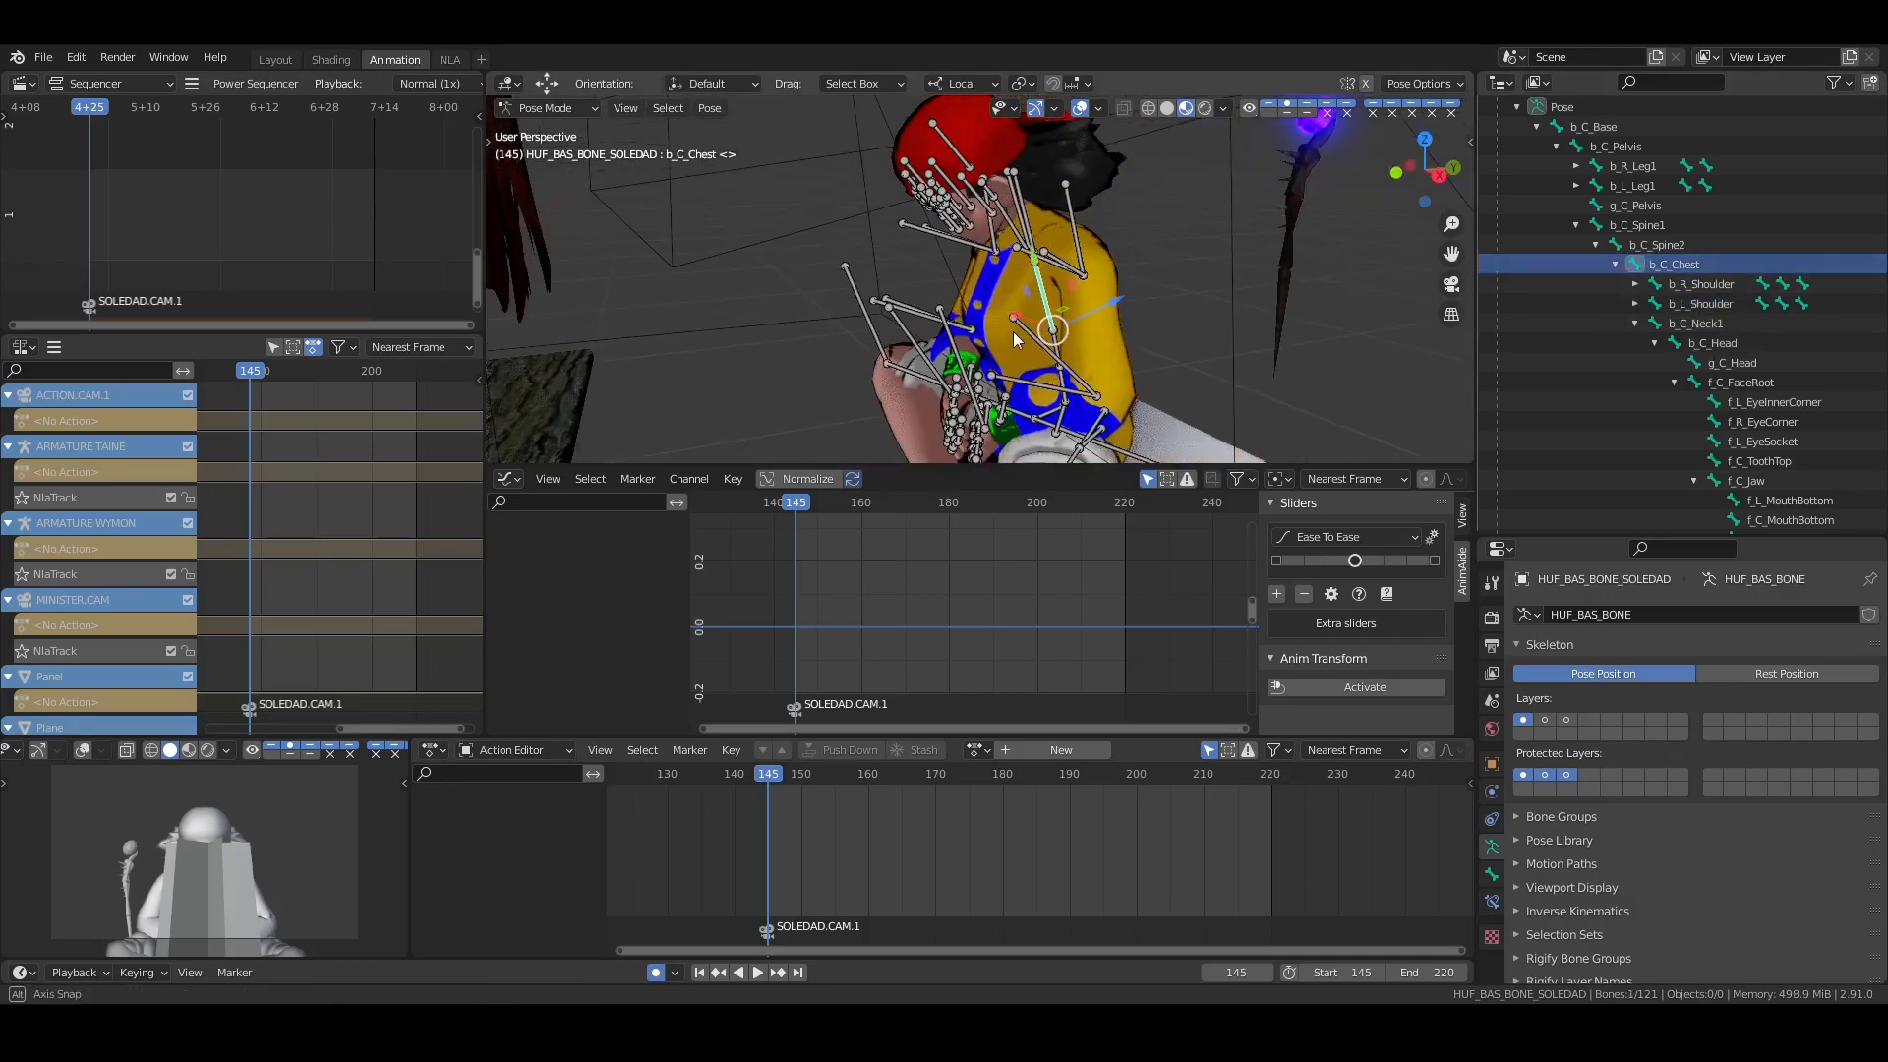
key("shift+space")
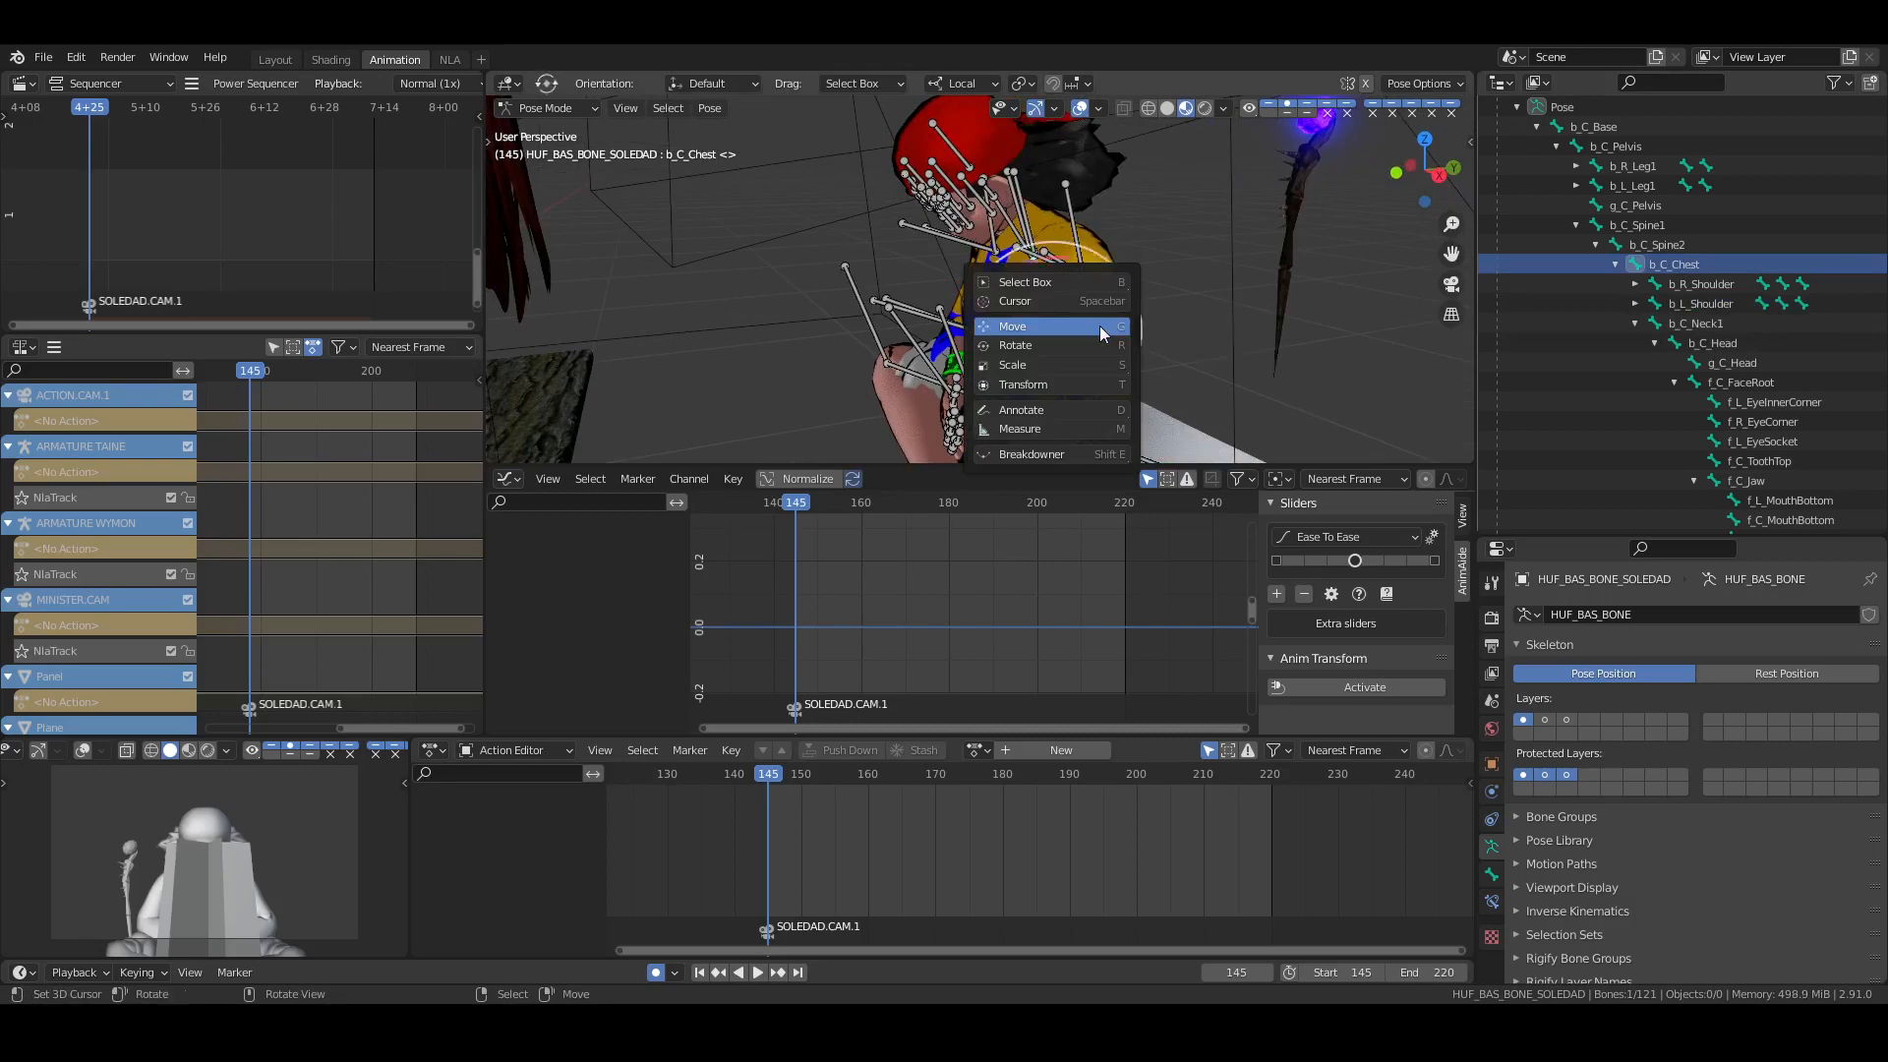
key("r")
Insert Location & Rotation keyframes on all visible Soledad bones at frame 145, deselect them, and save the file
key("a")
key("i")
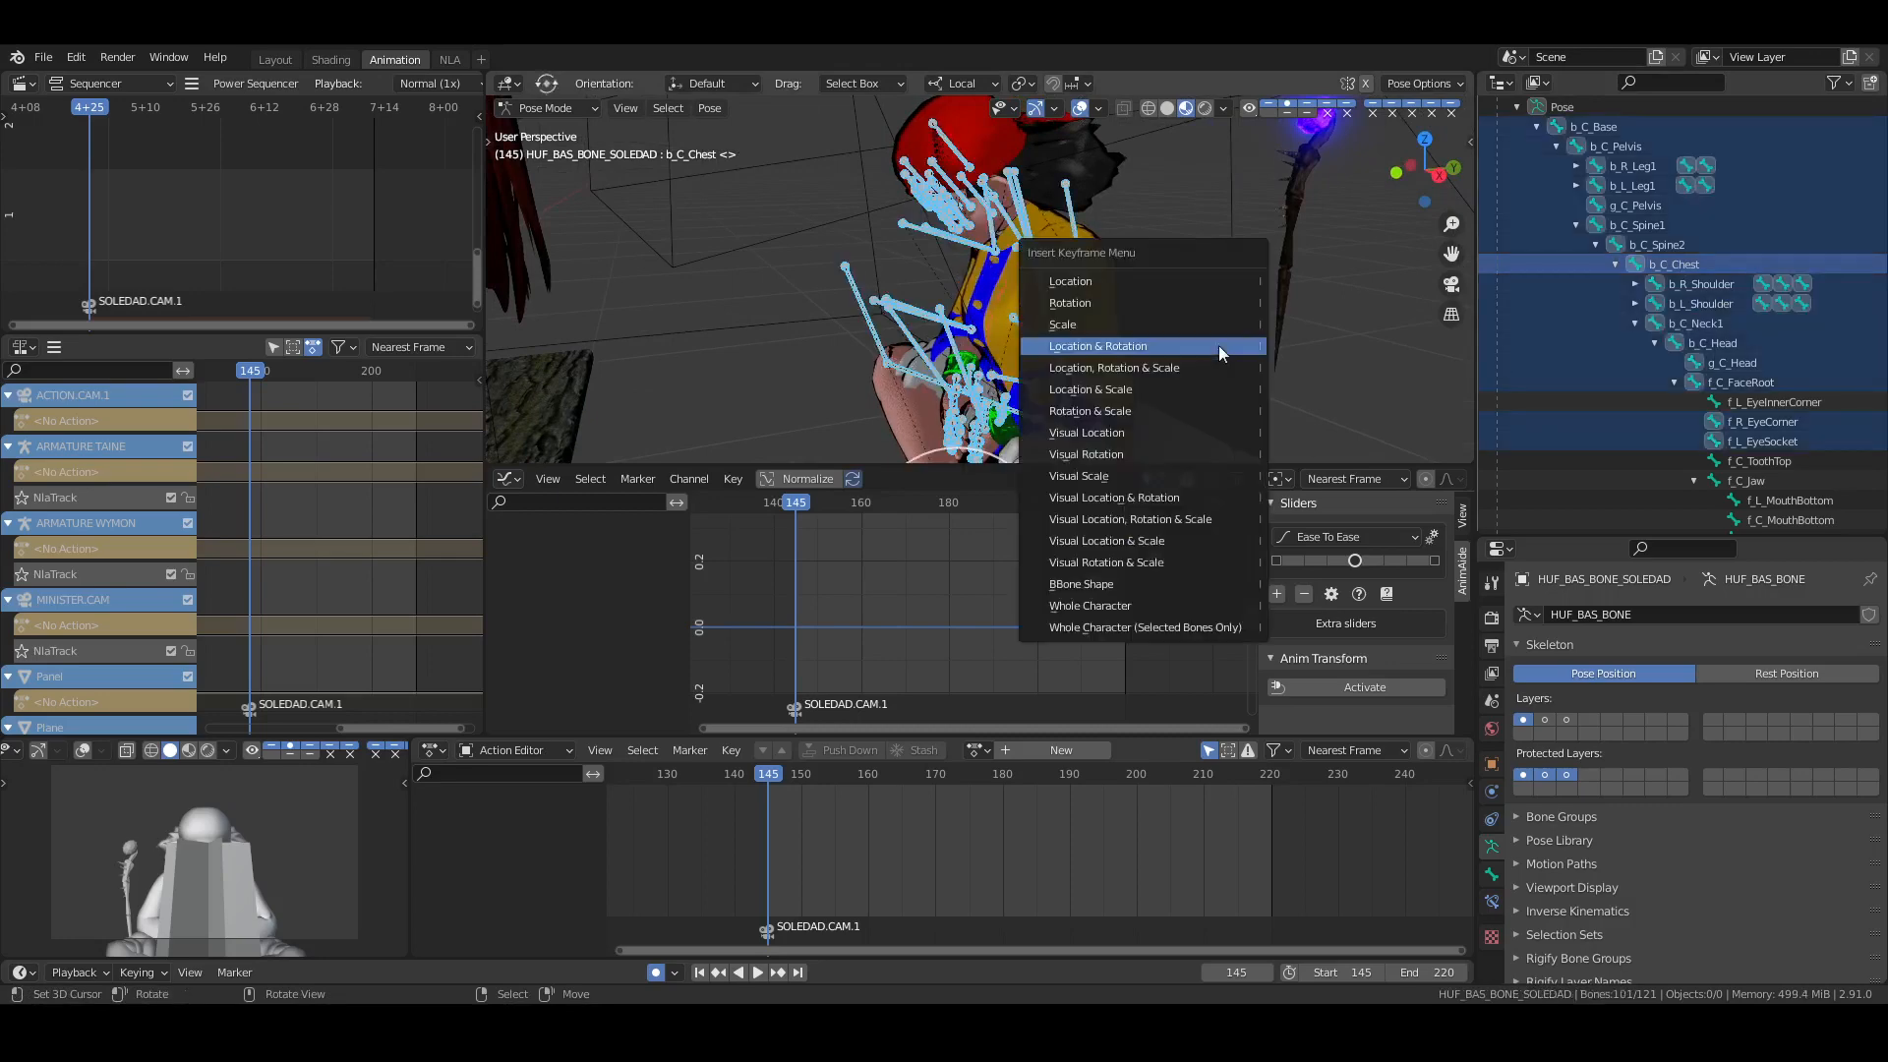
left_click(1218, 345)
key("alt+a")
key("ctrl+s")
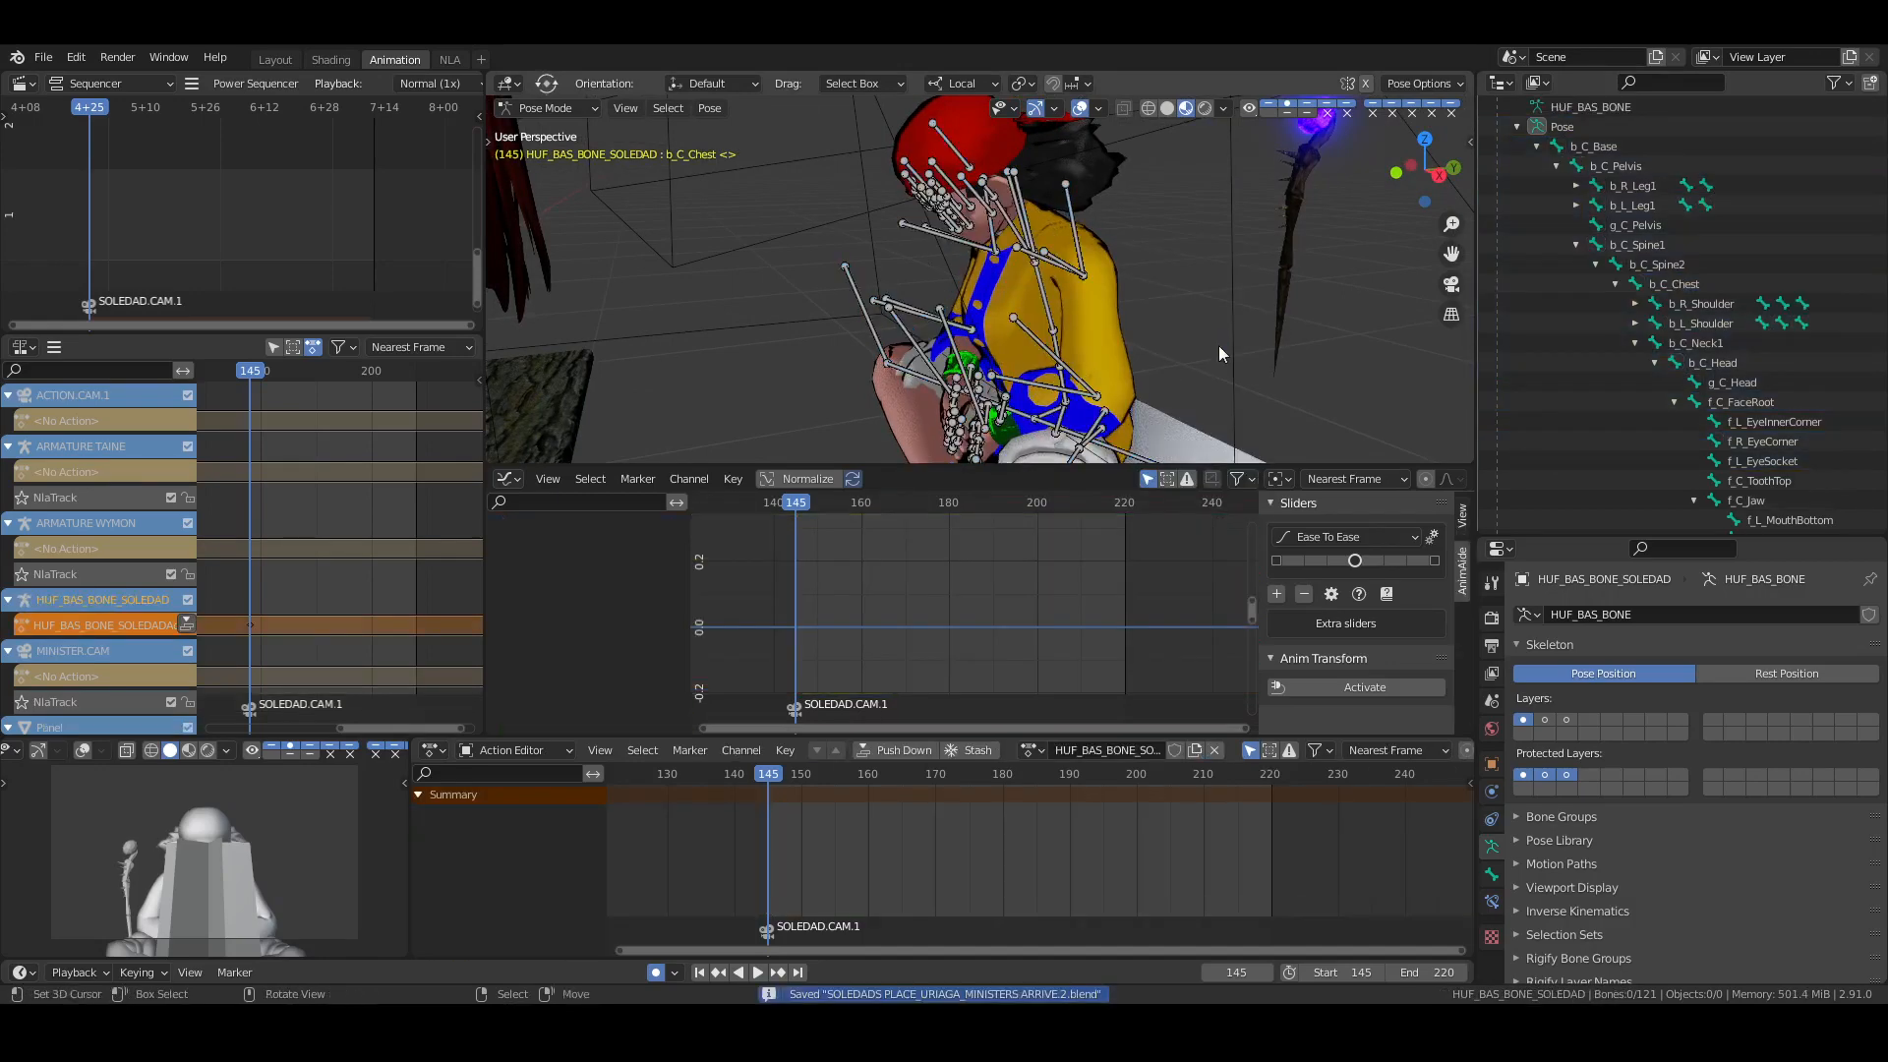
Try to rotate the b_C_Spine1 bone about its local X axis
middle_click_drag(1136, 393, 1160, 372, "shift")
left_click(1673, 288)
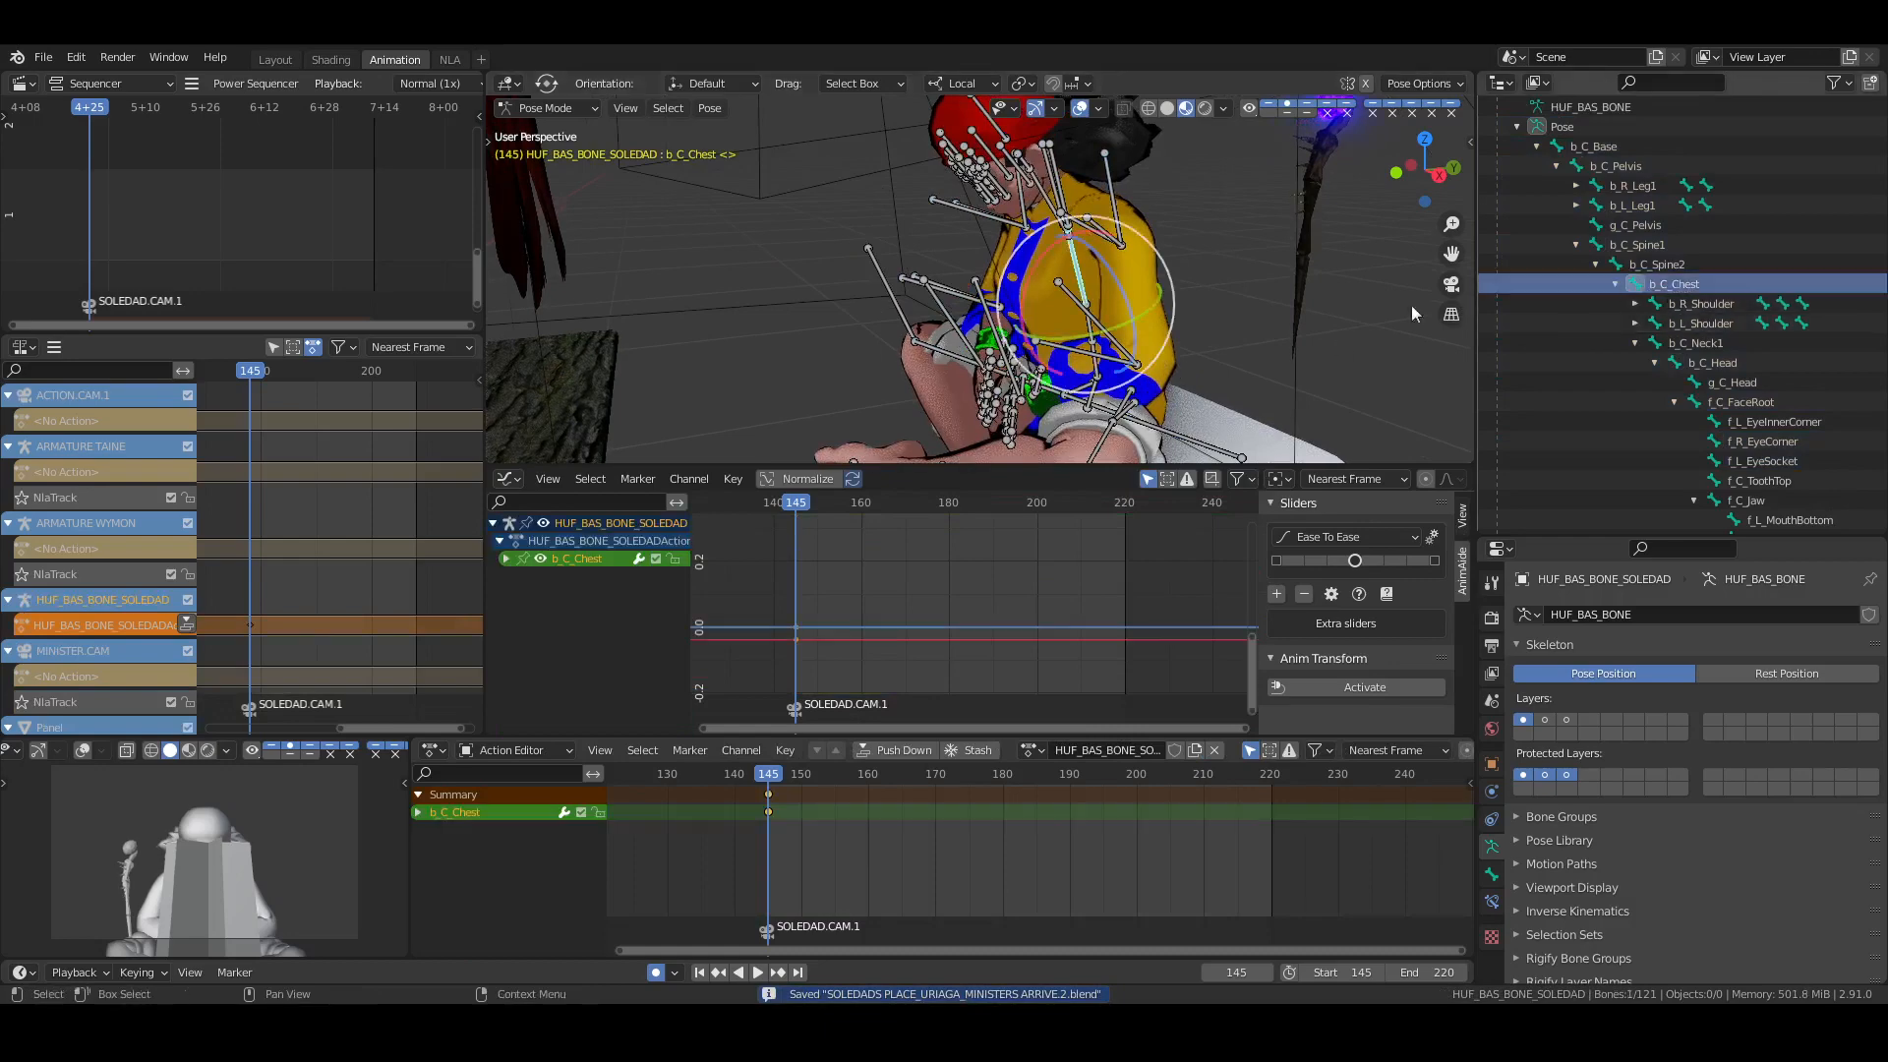
left_click(1634, 245)
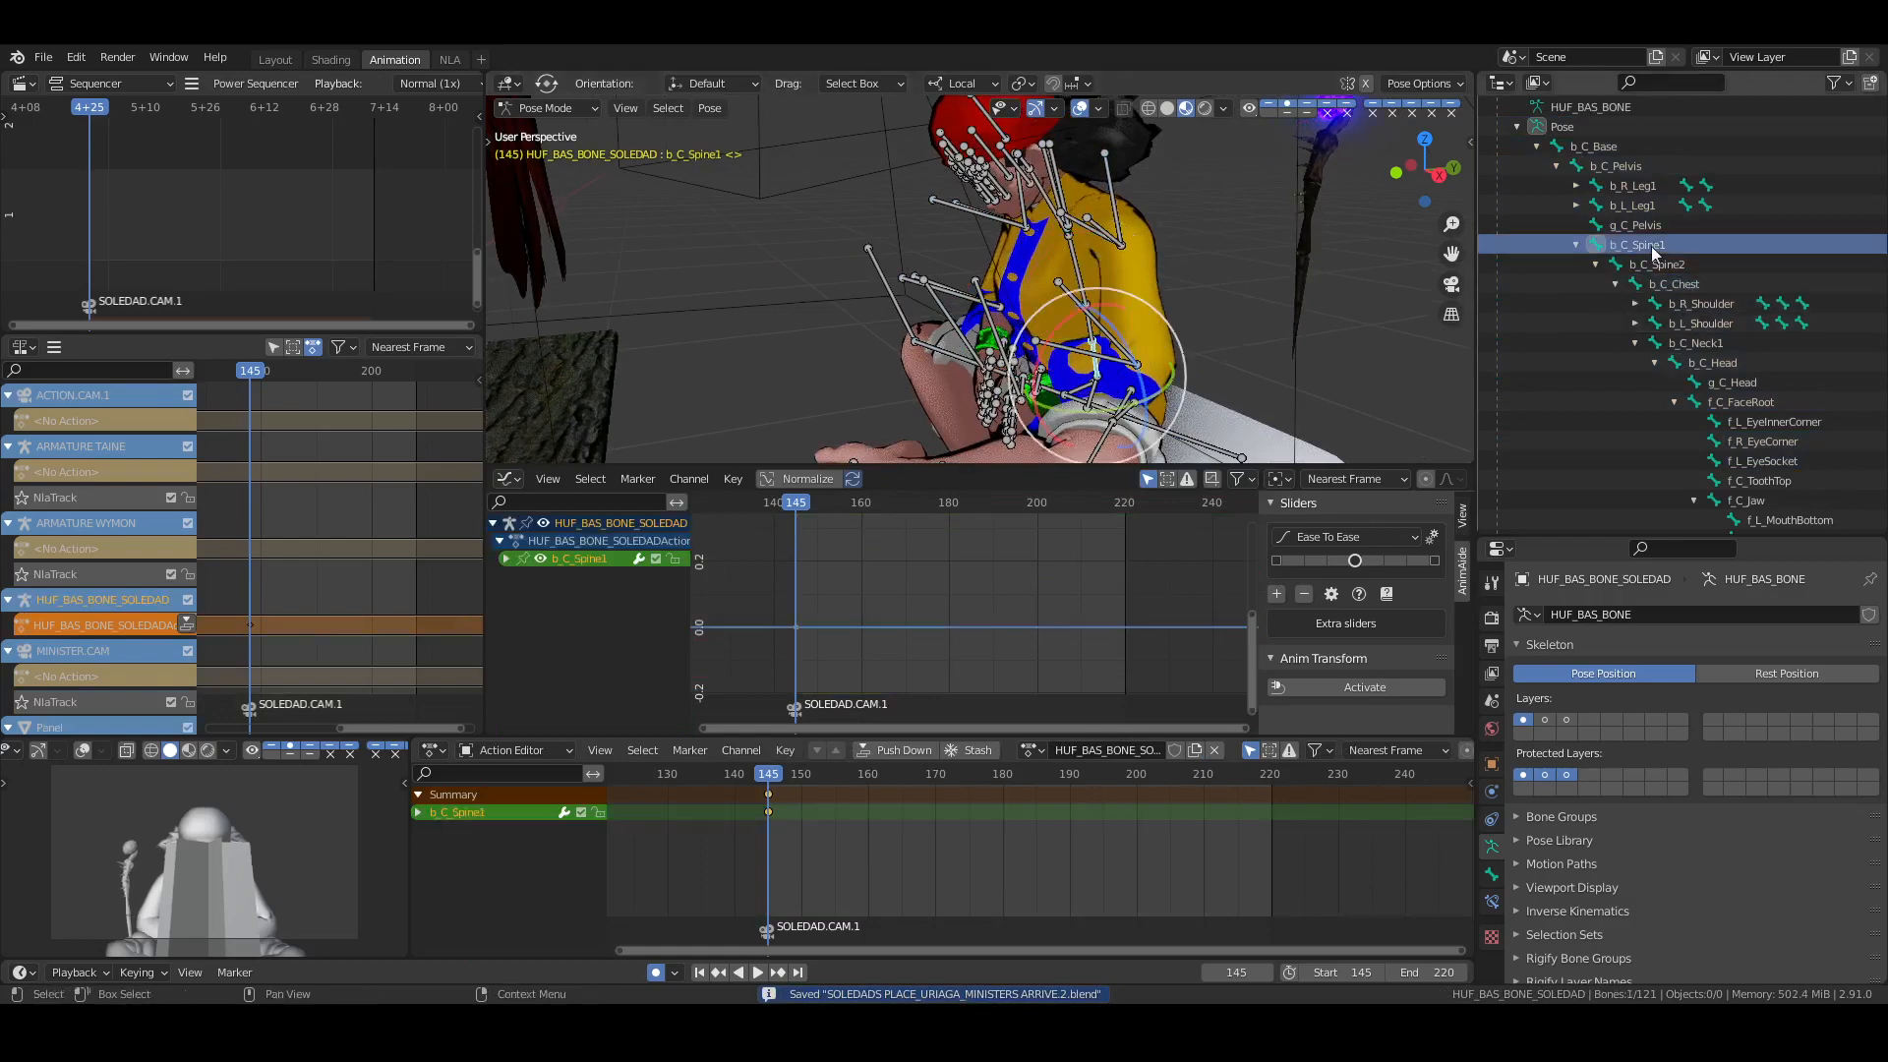
middle_click_drag(1249, 339, 1290, 315)
key("r")
key("x")
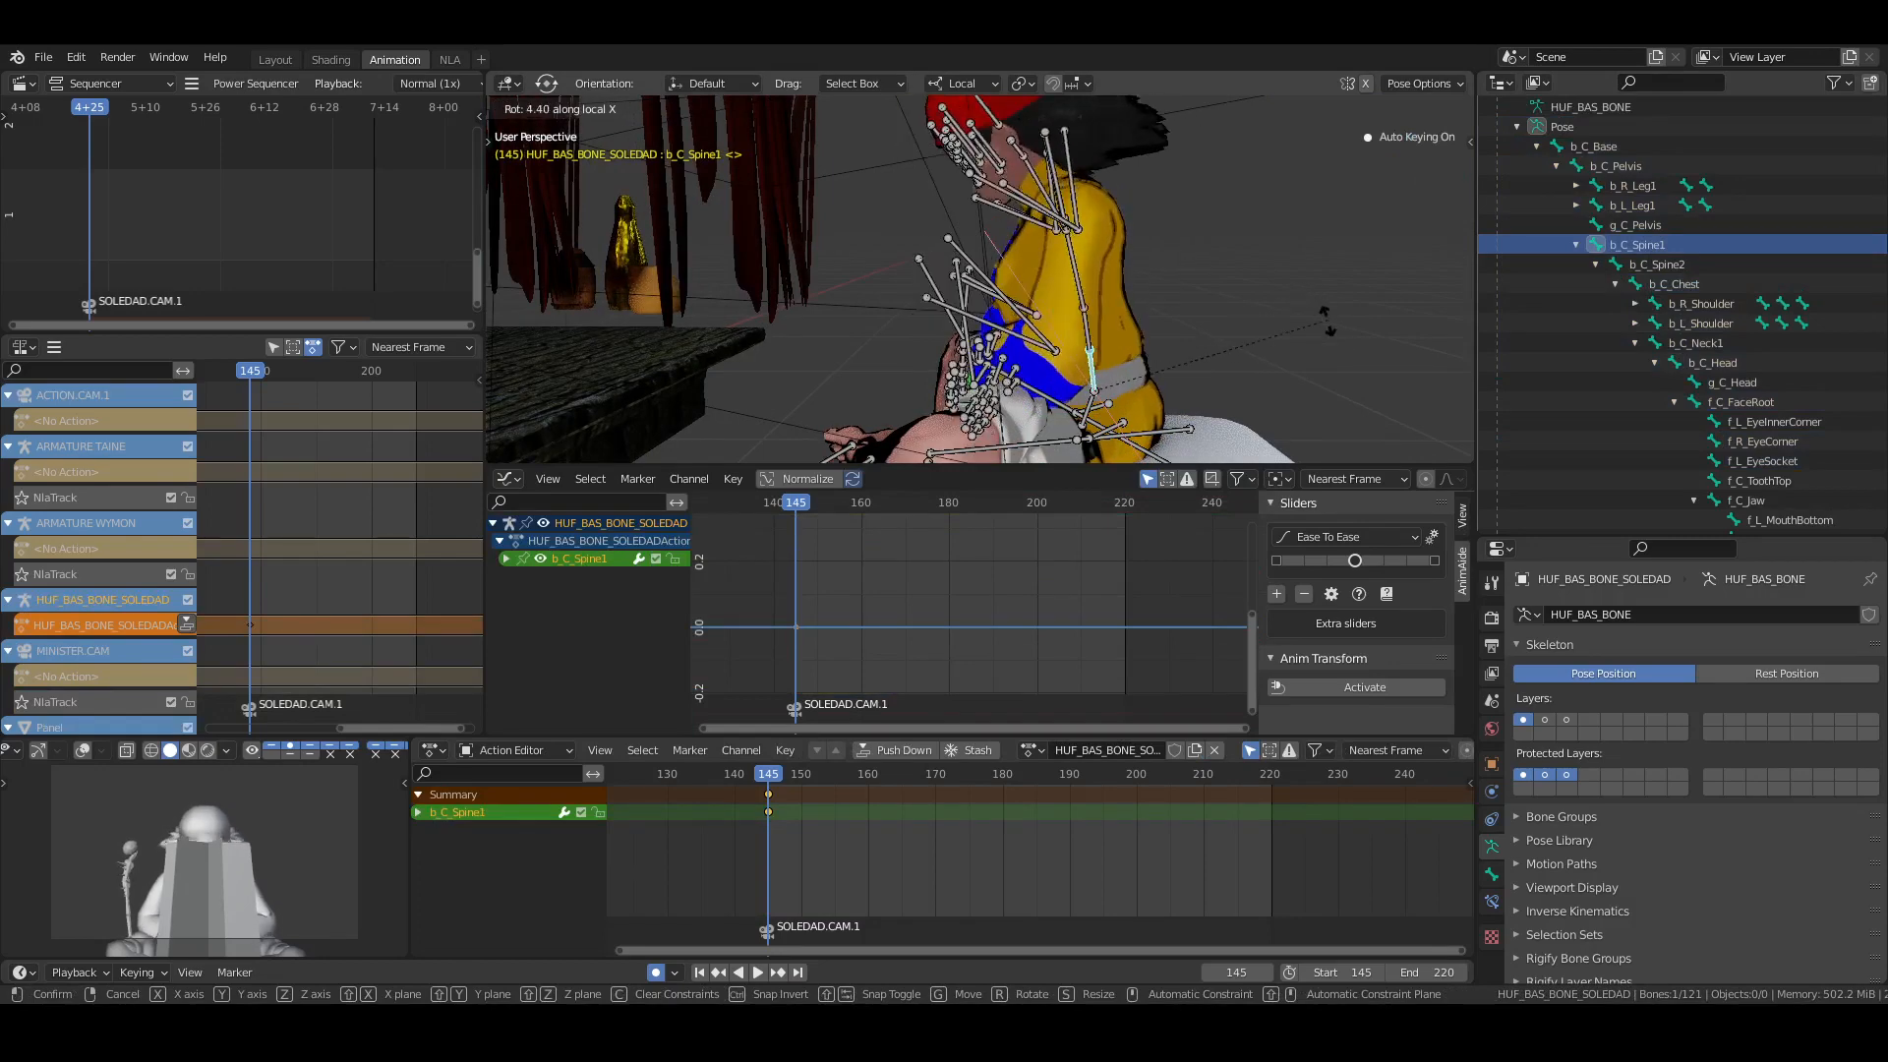
key("Escape")
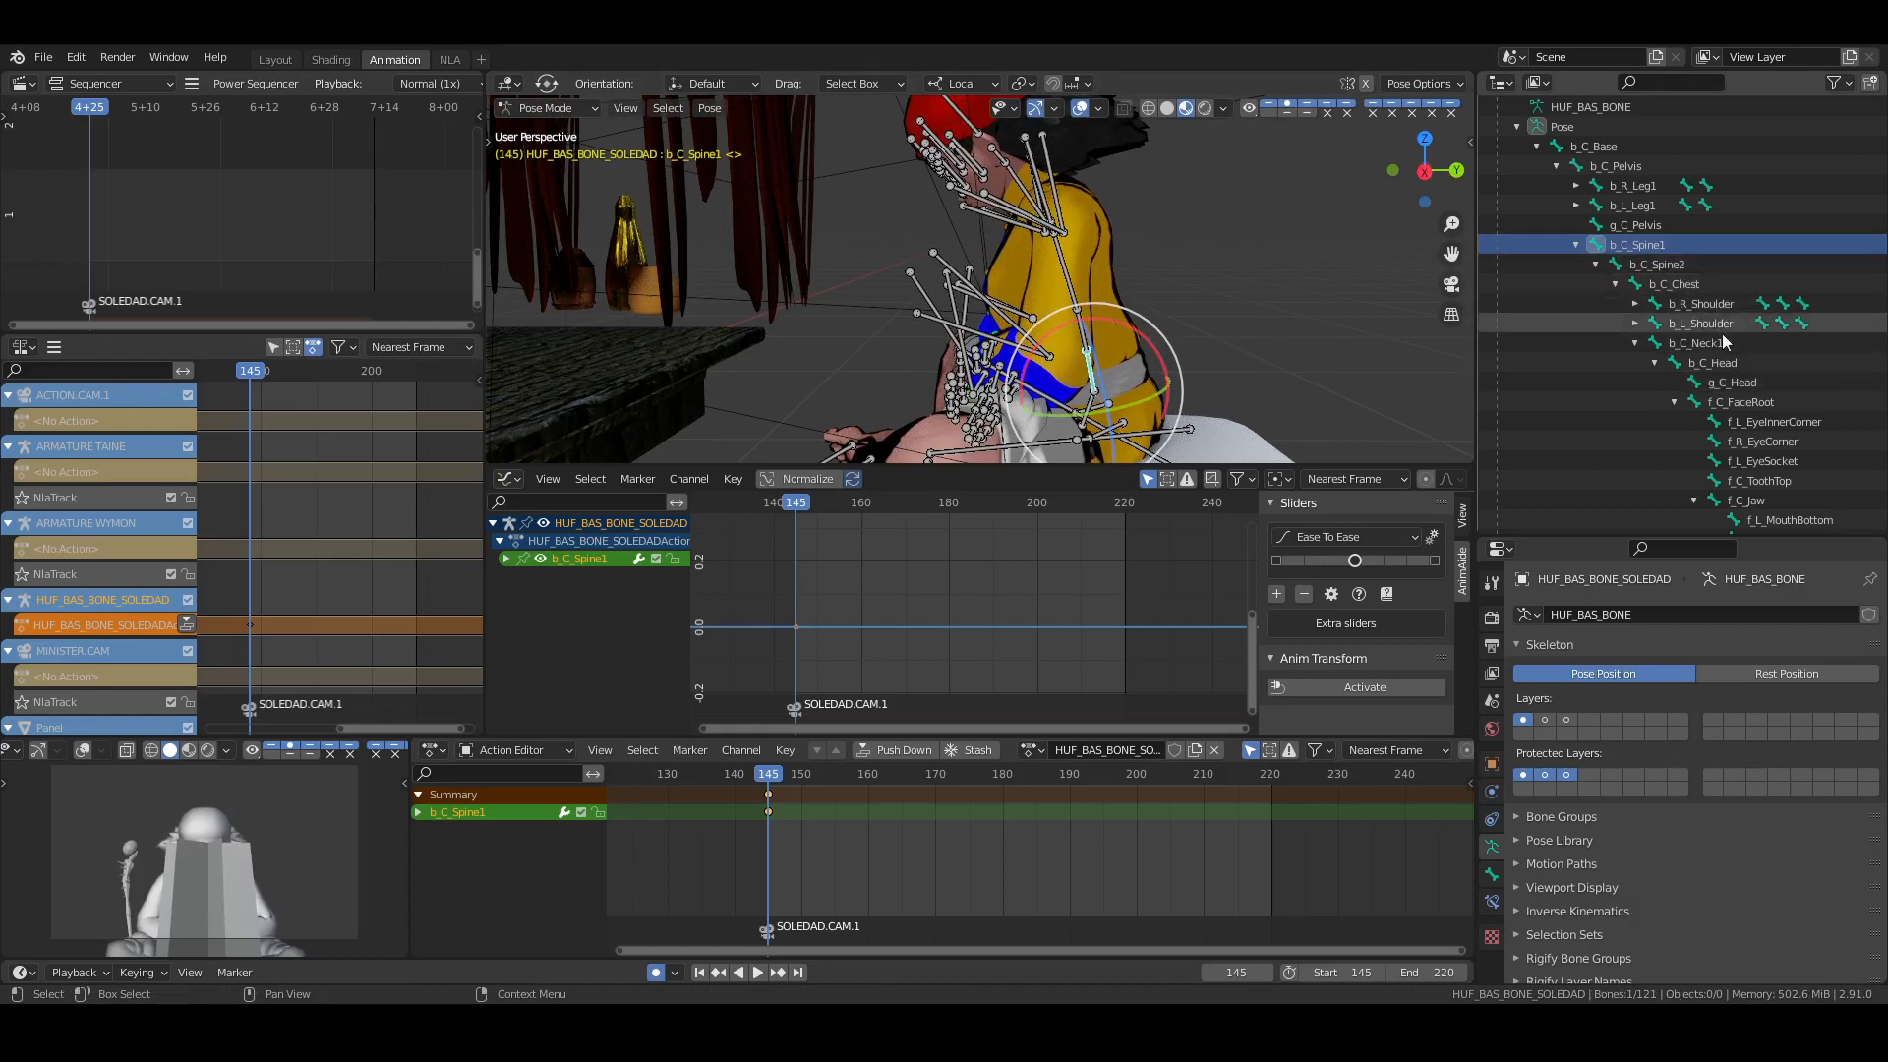
middle_click_drag(978, 358, 1147, 364)
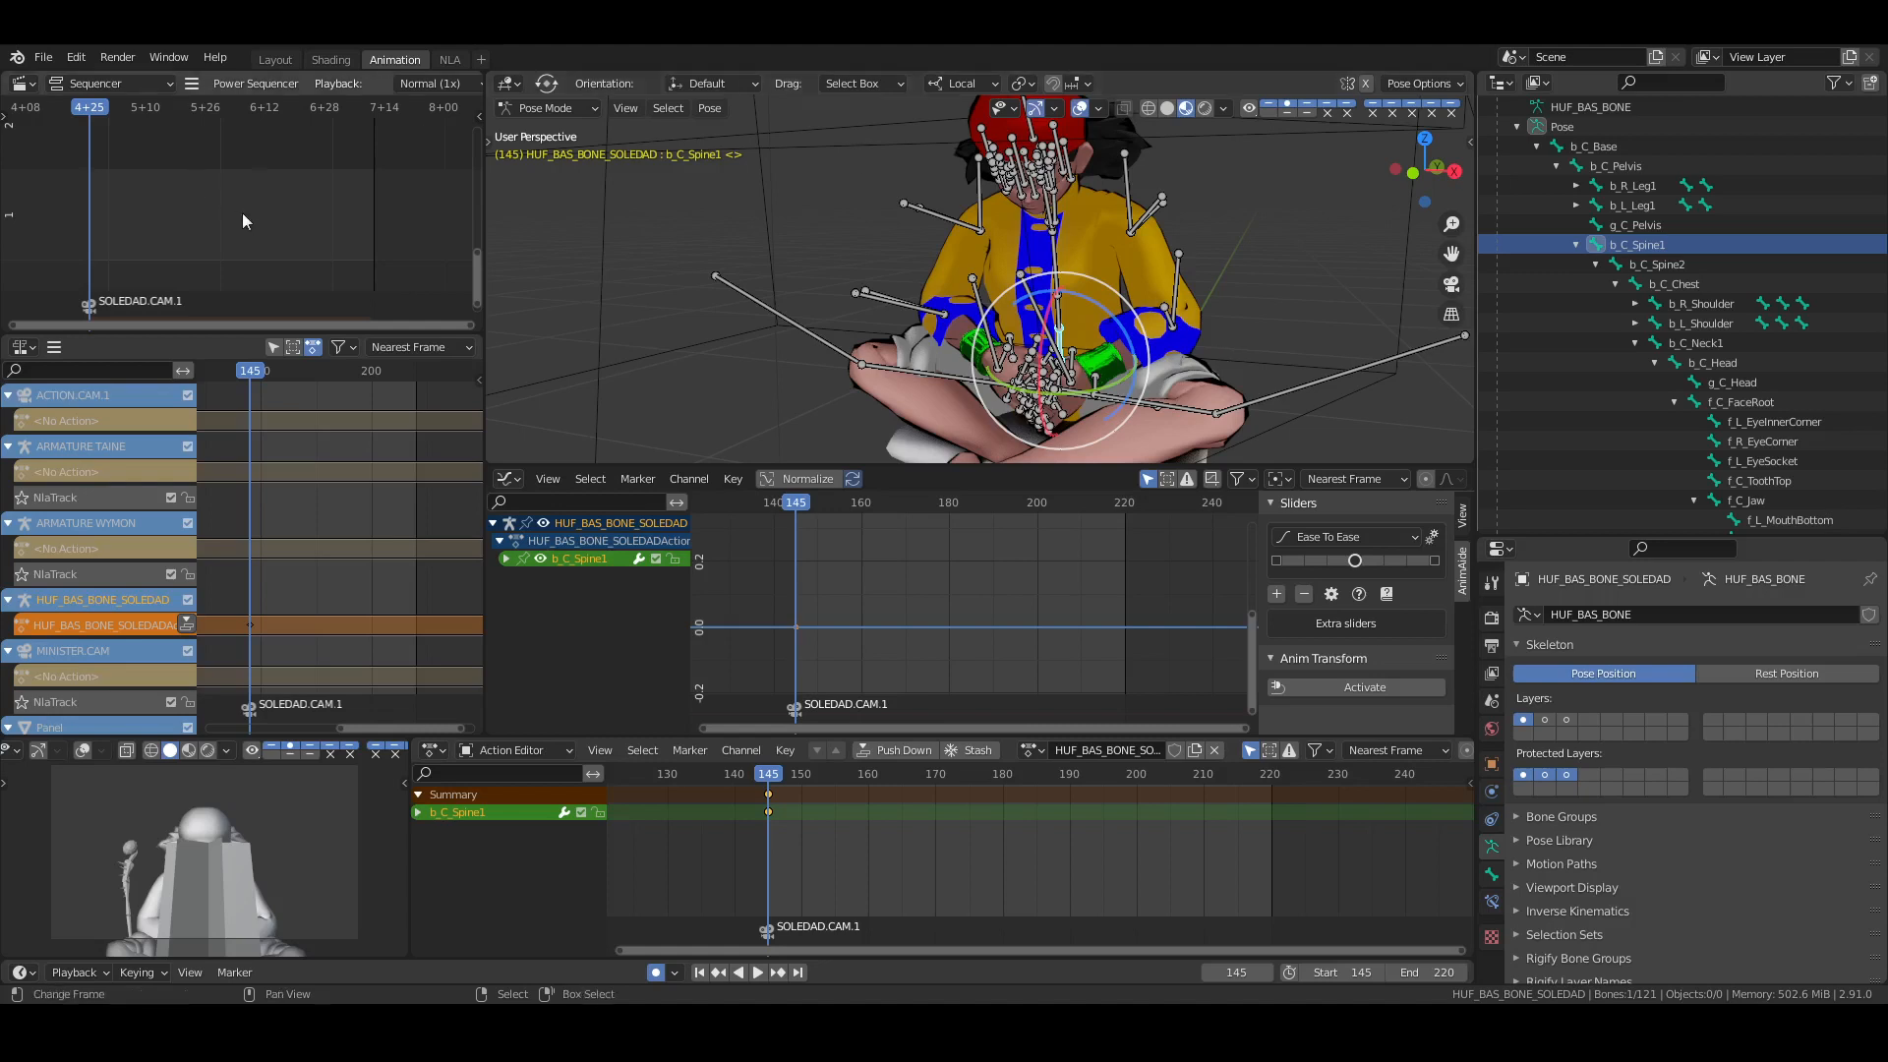
Add VOICE ACTING_- SOLEDAD_1.wav from VERSUS\VOICEOVERs\SEASON 2\EPISODE 2 as a sound strip at frame 145 and display its waveform
key("shift+a")
left_click(238, 300)
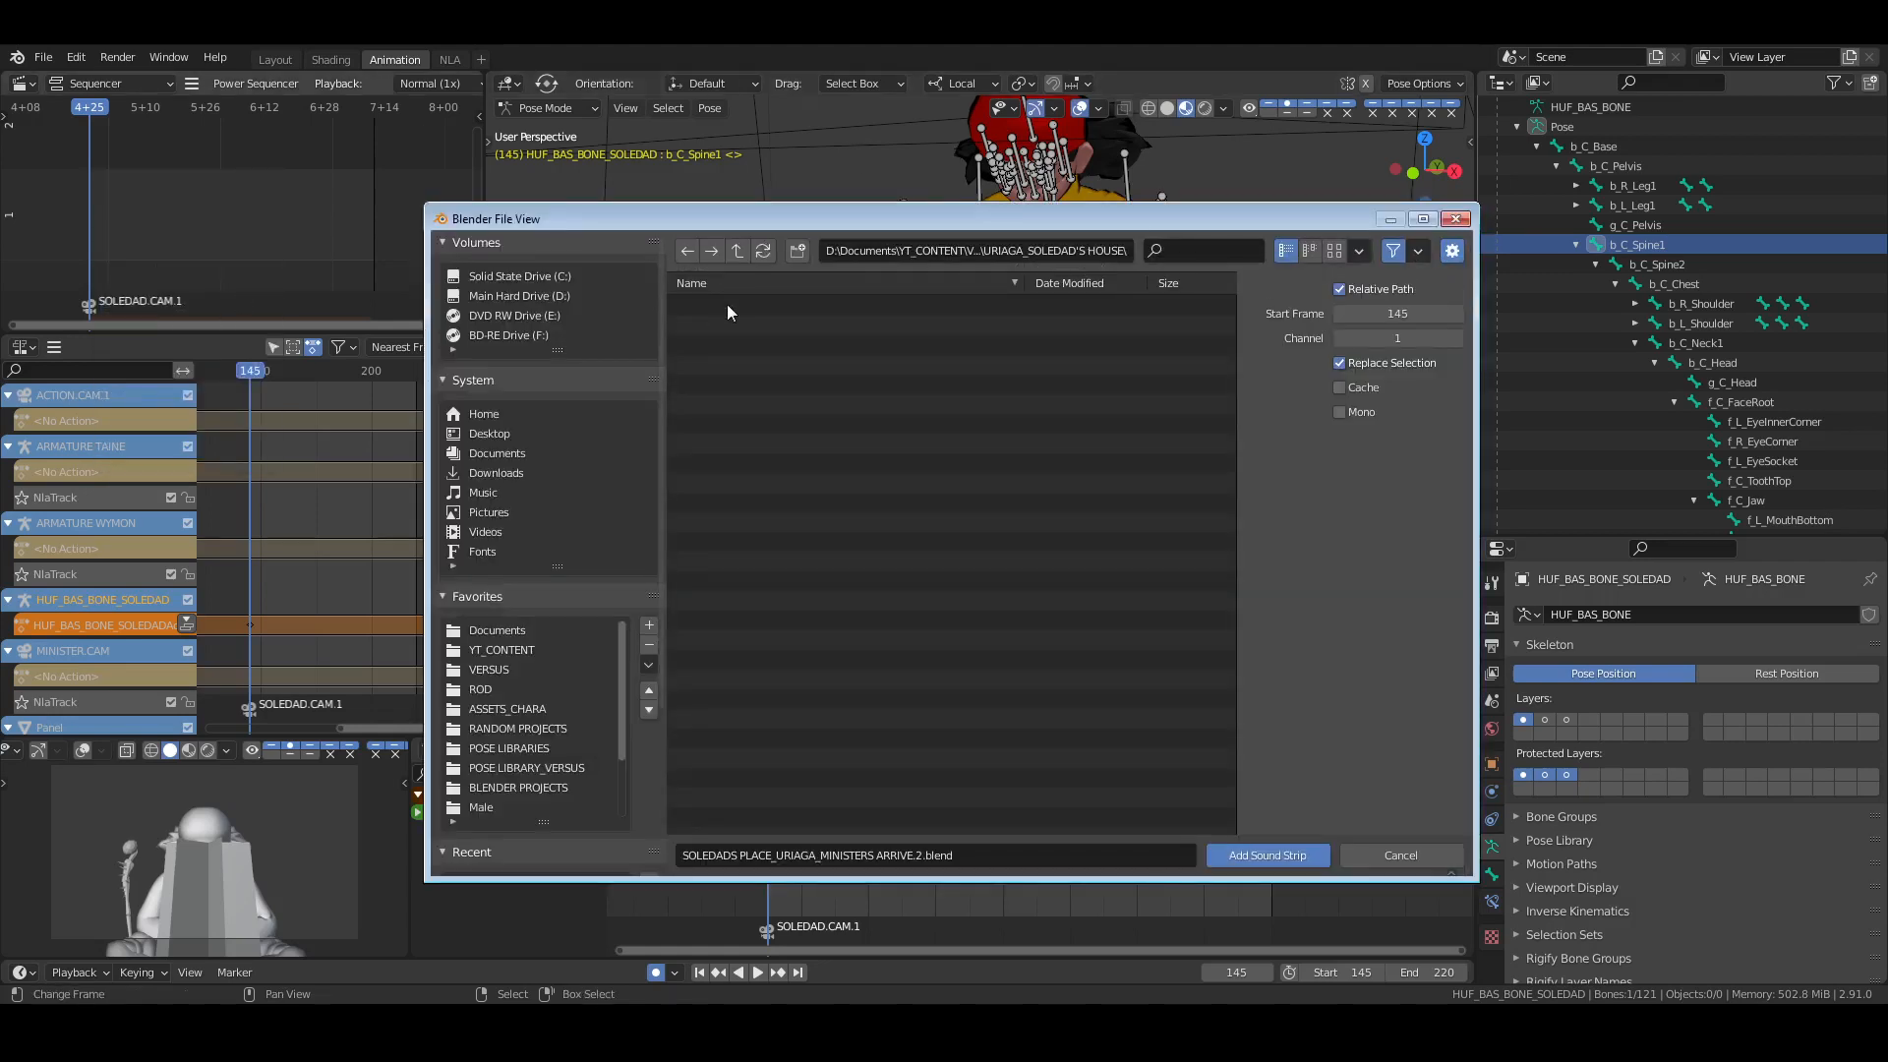
left_click(509, 664)
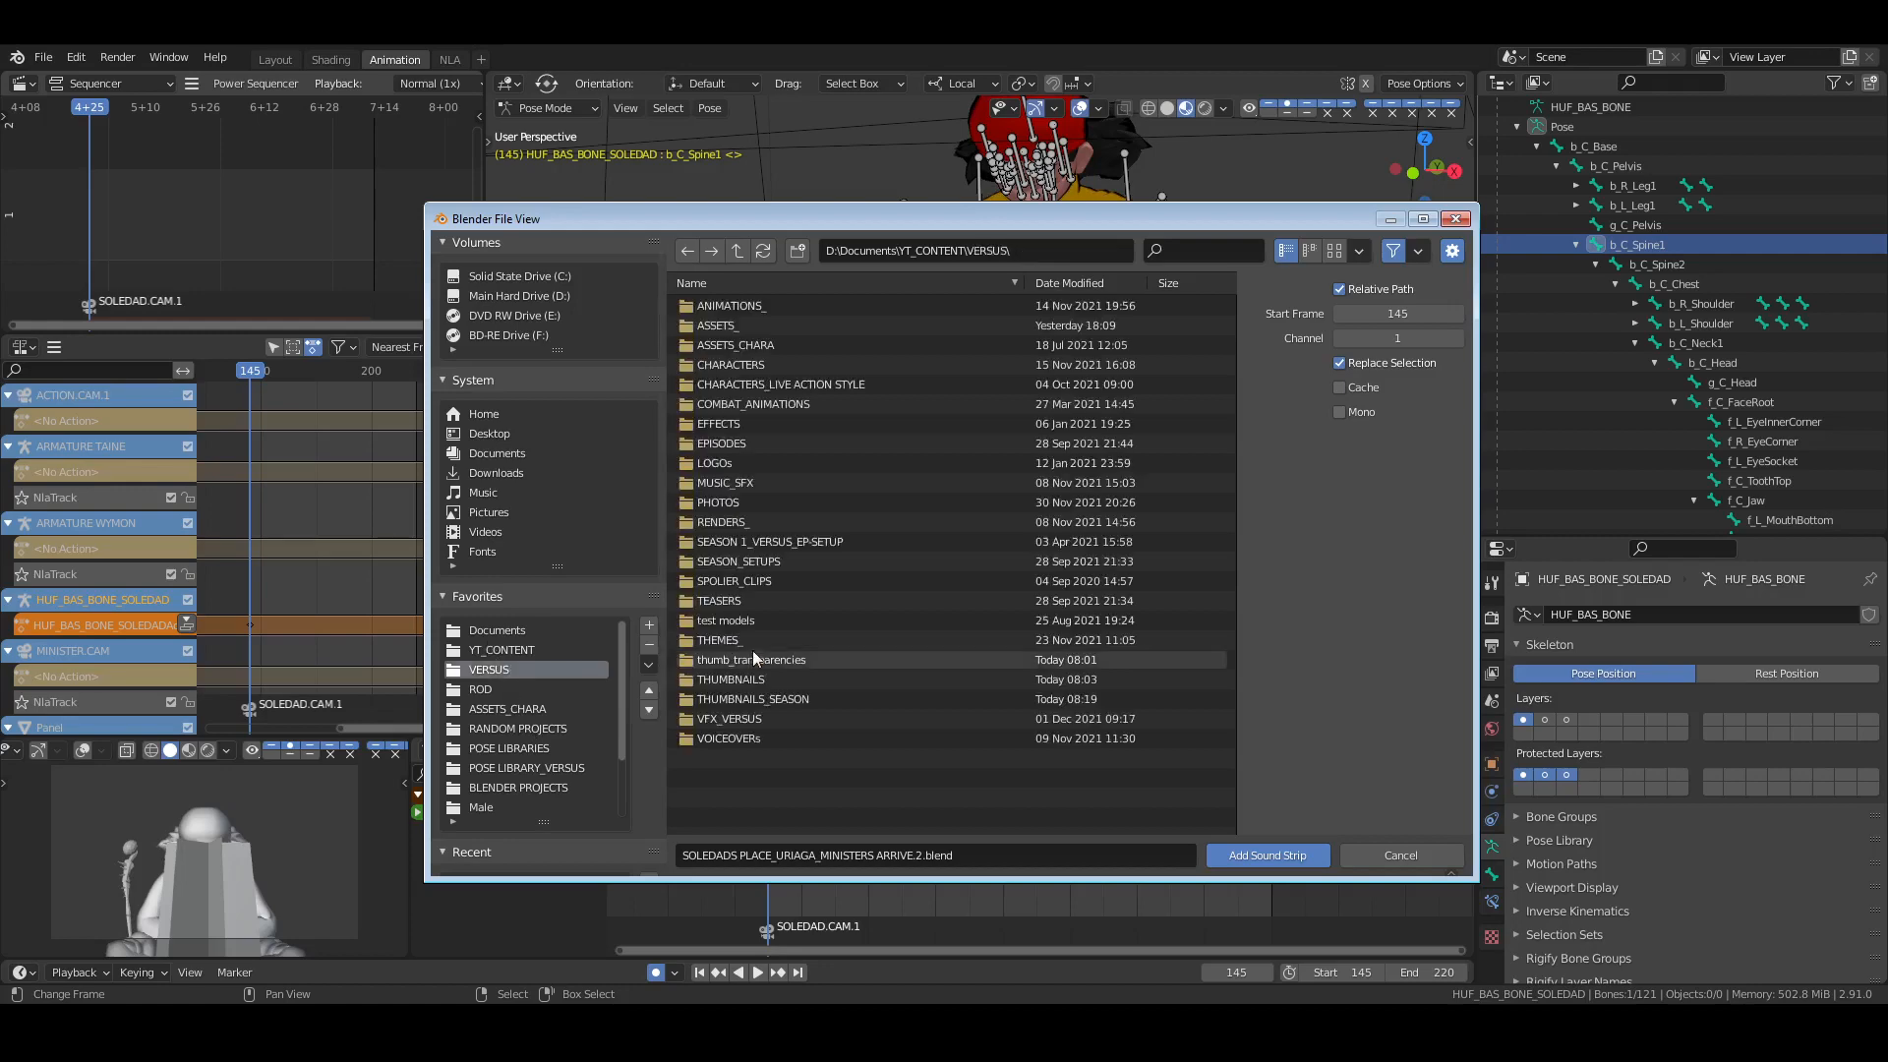
left_click(733, 740)
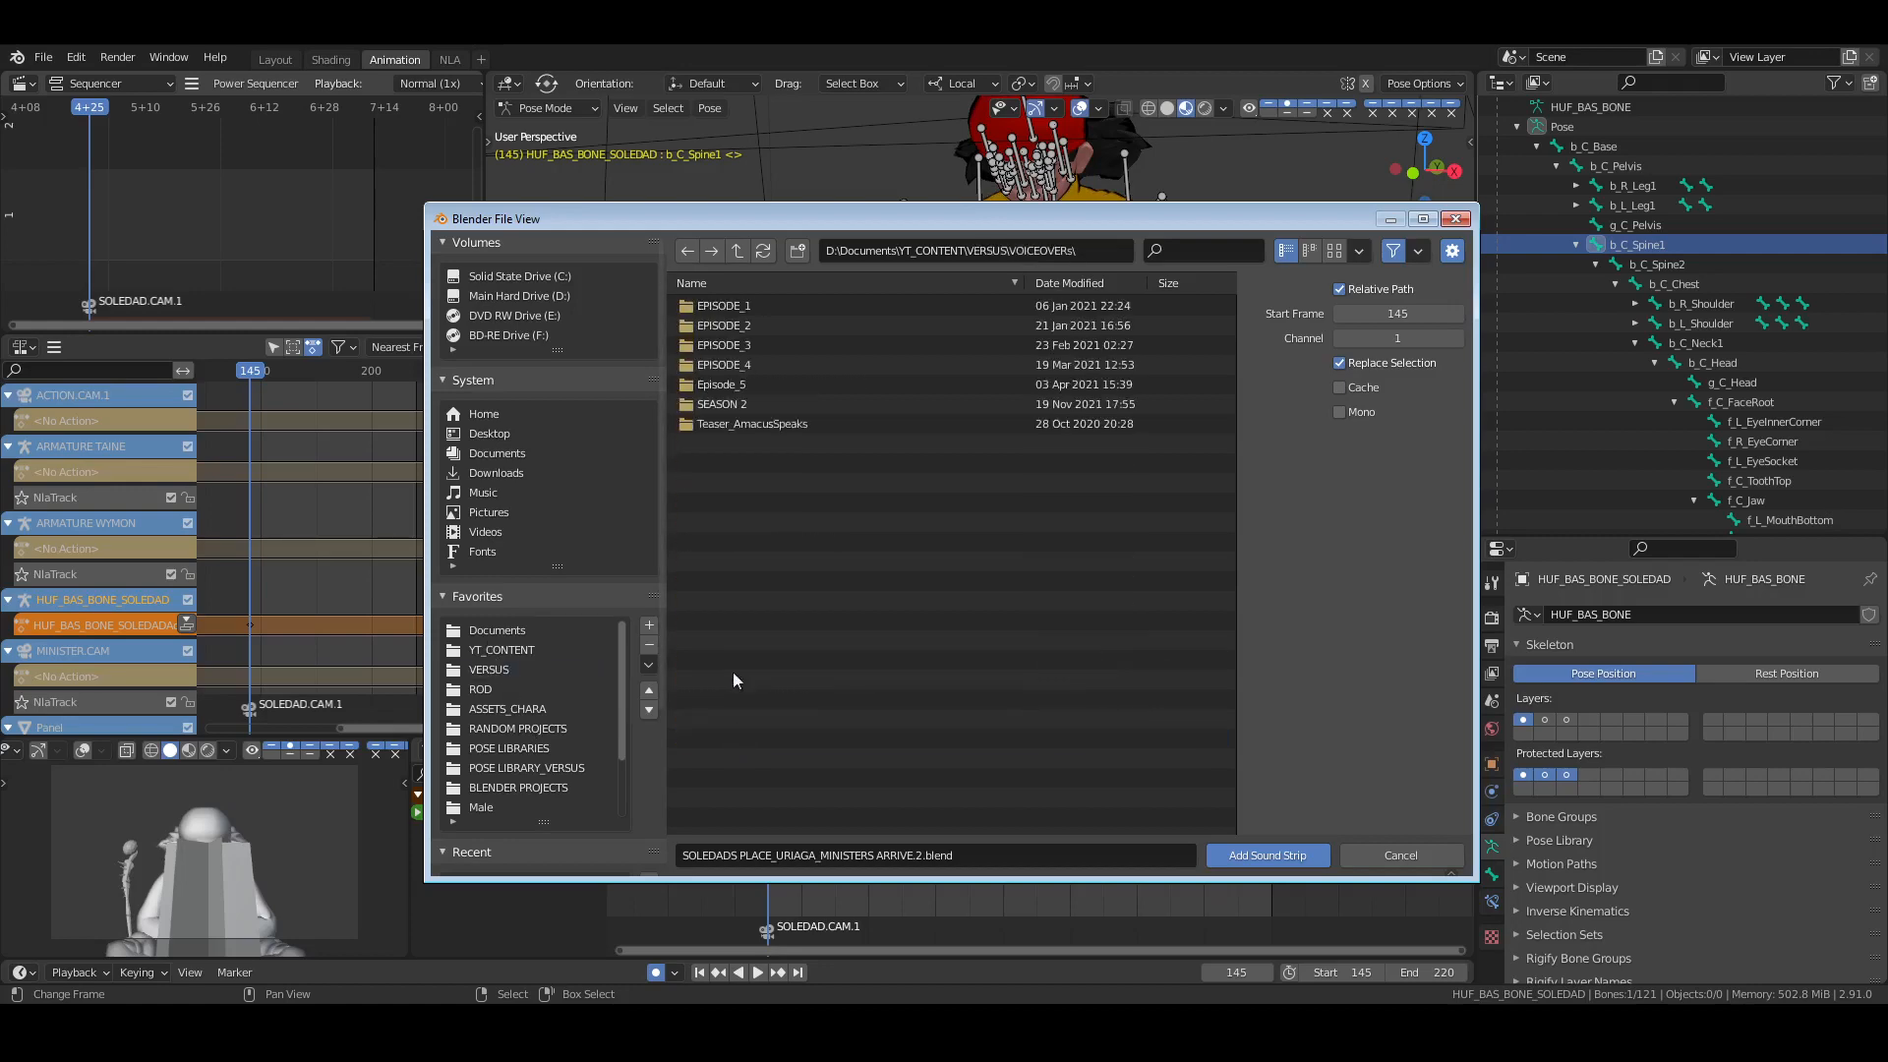
left_click(729, 405)
left_click(730, 324)
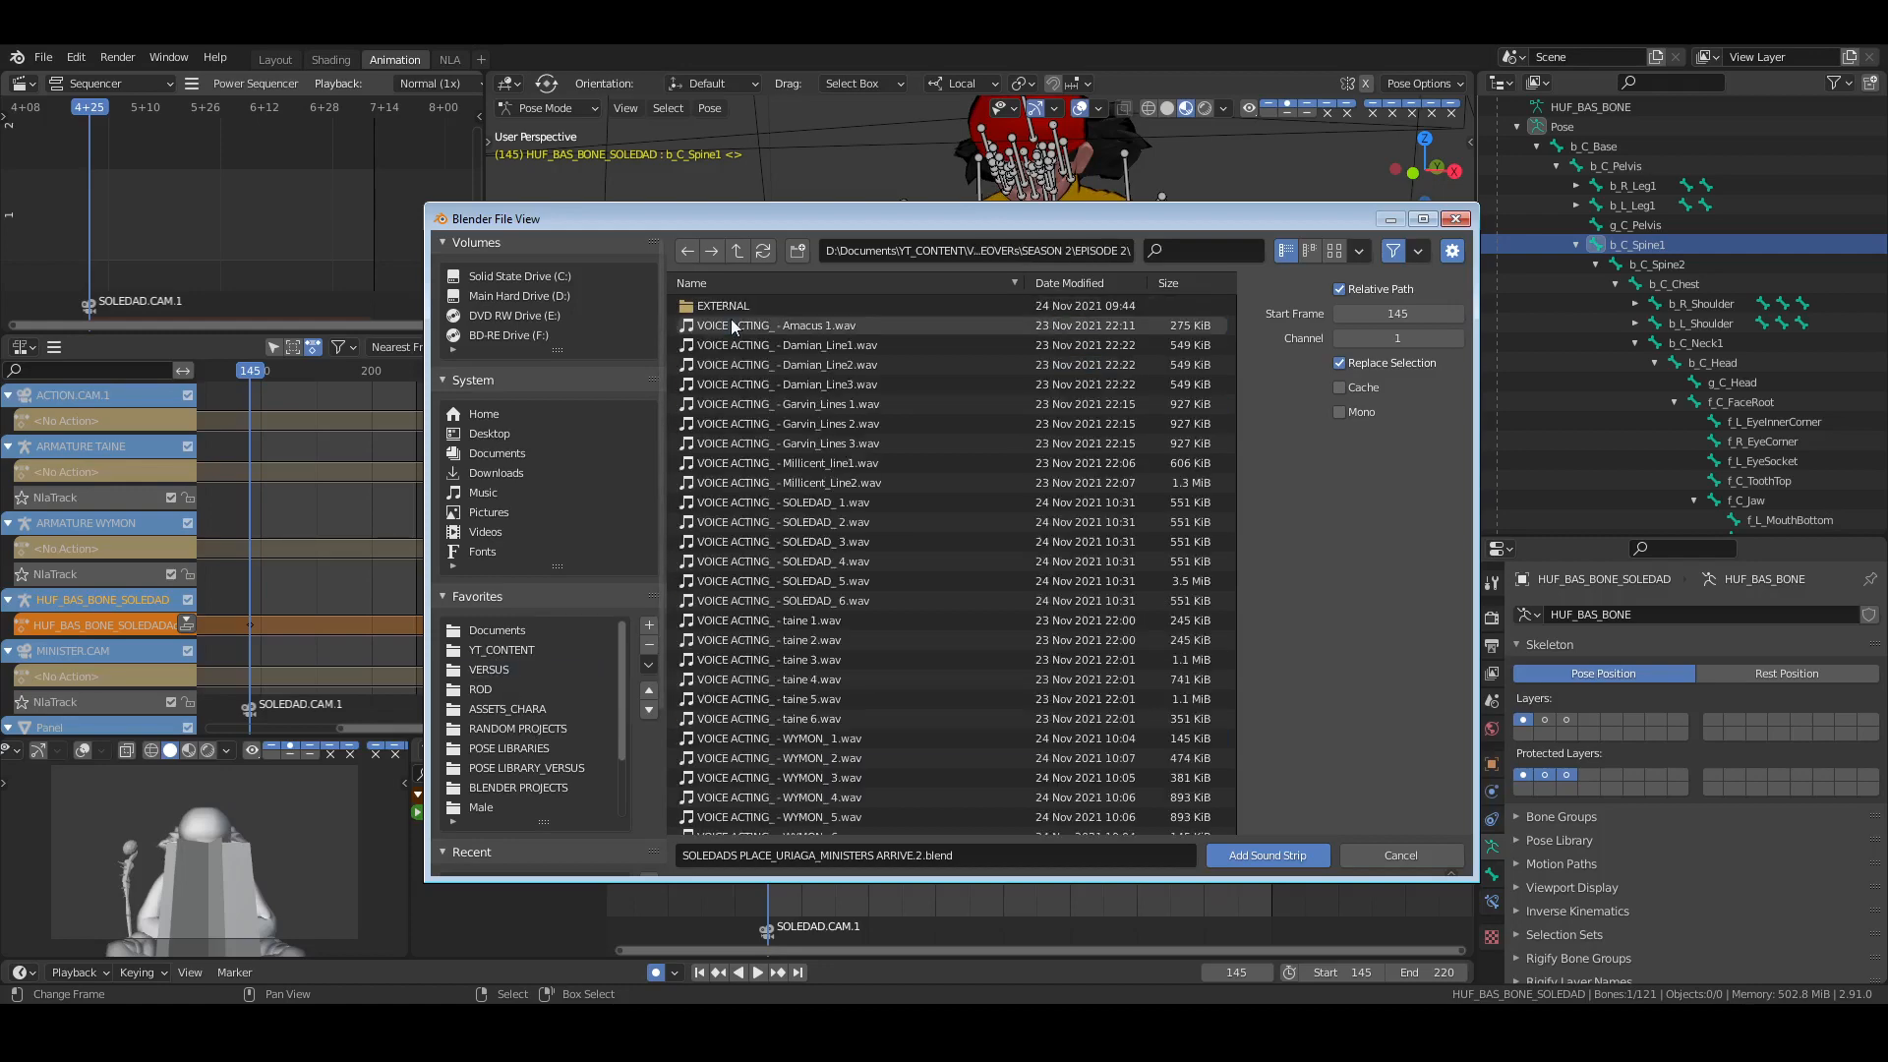
scroll(752, 660, "down", 5)
scroll(765, 642, "up", 5)
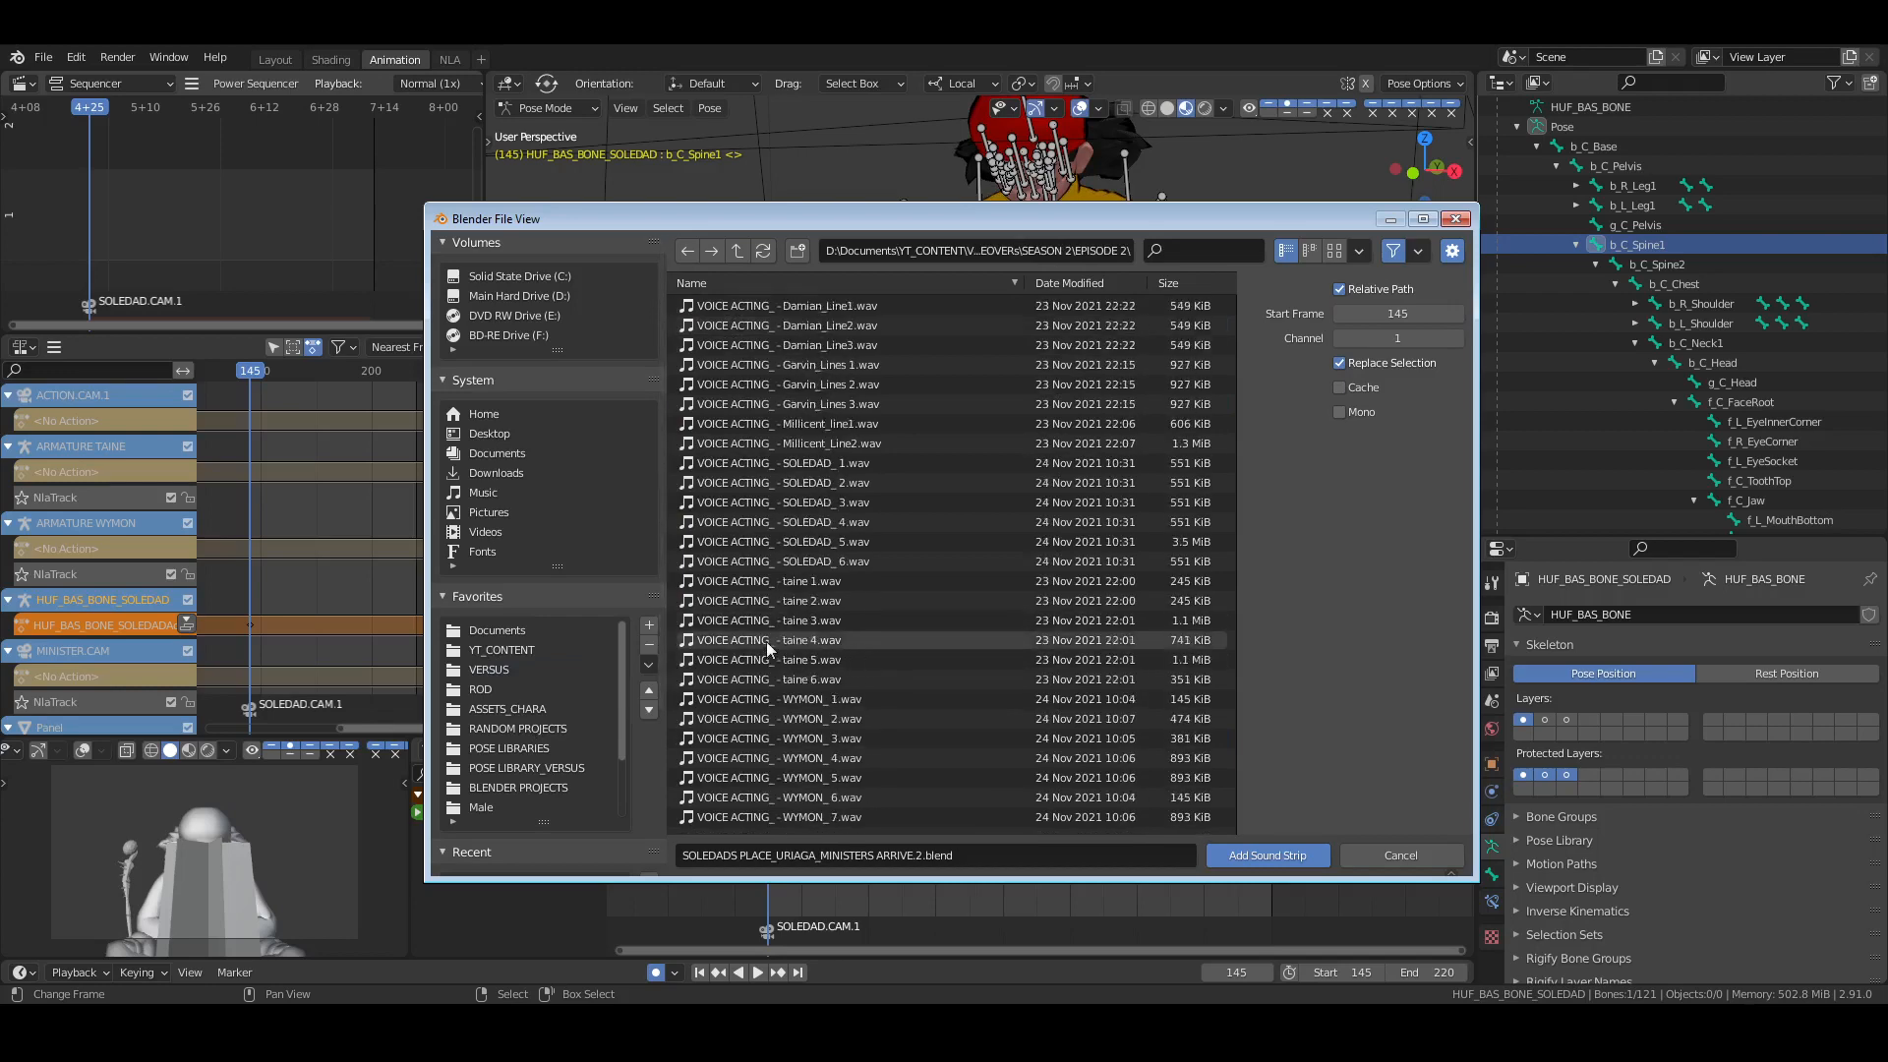
left_click(792, 502)
left_click(1302, 859)
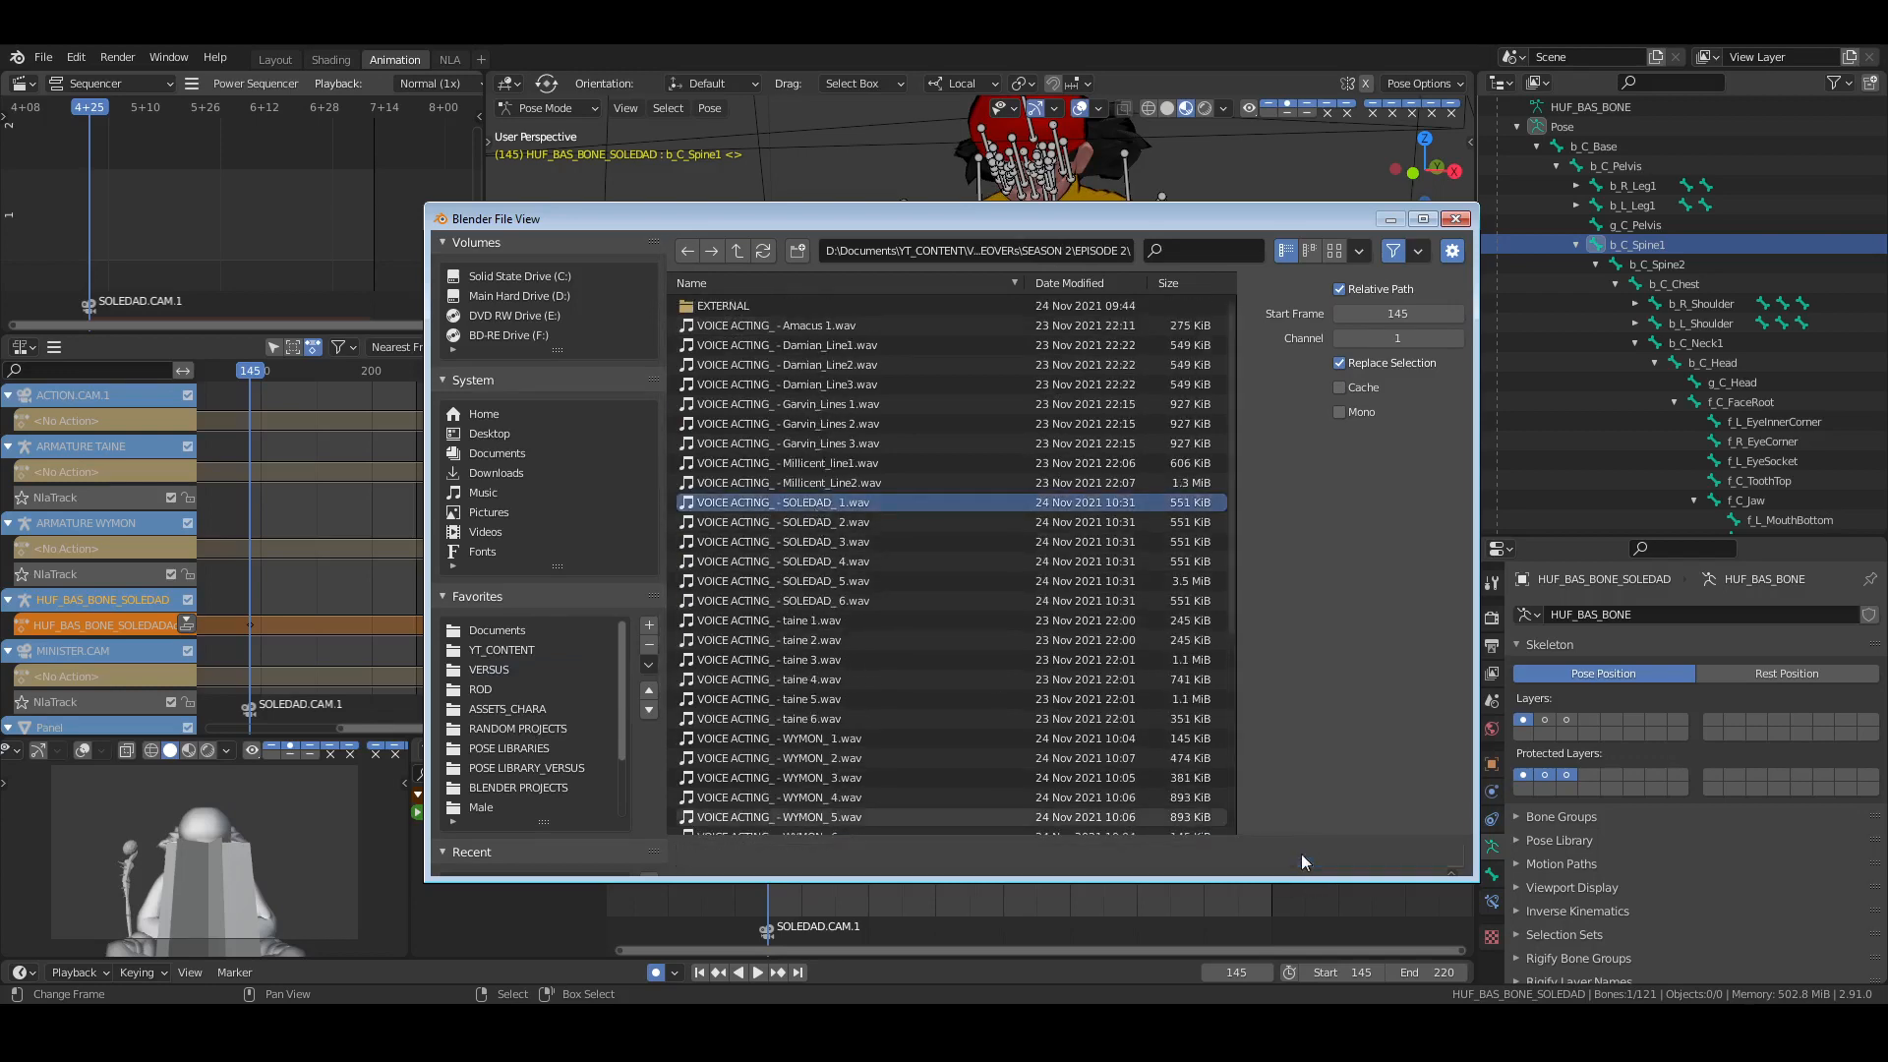
key("alt+w")
middle_click_drag(309, 234, 245, 239)
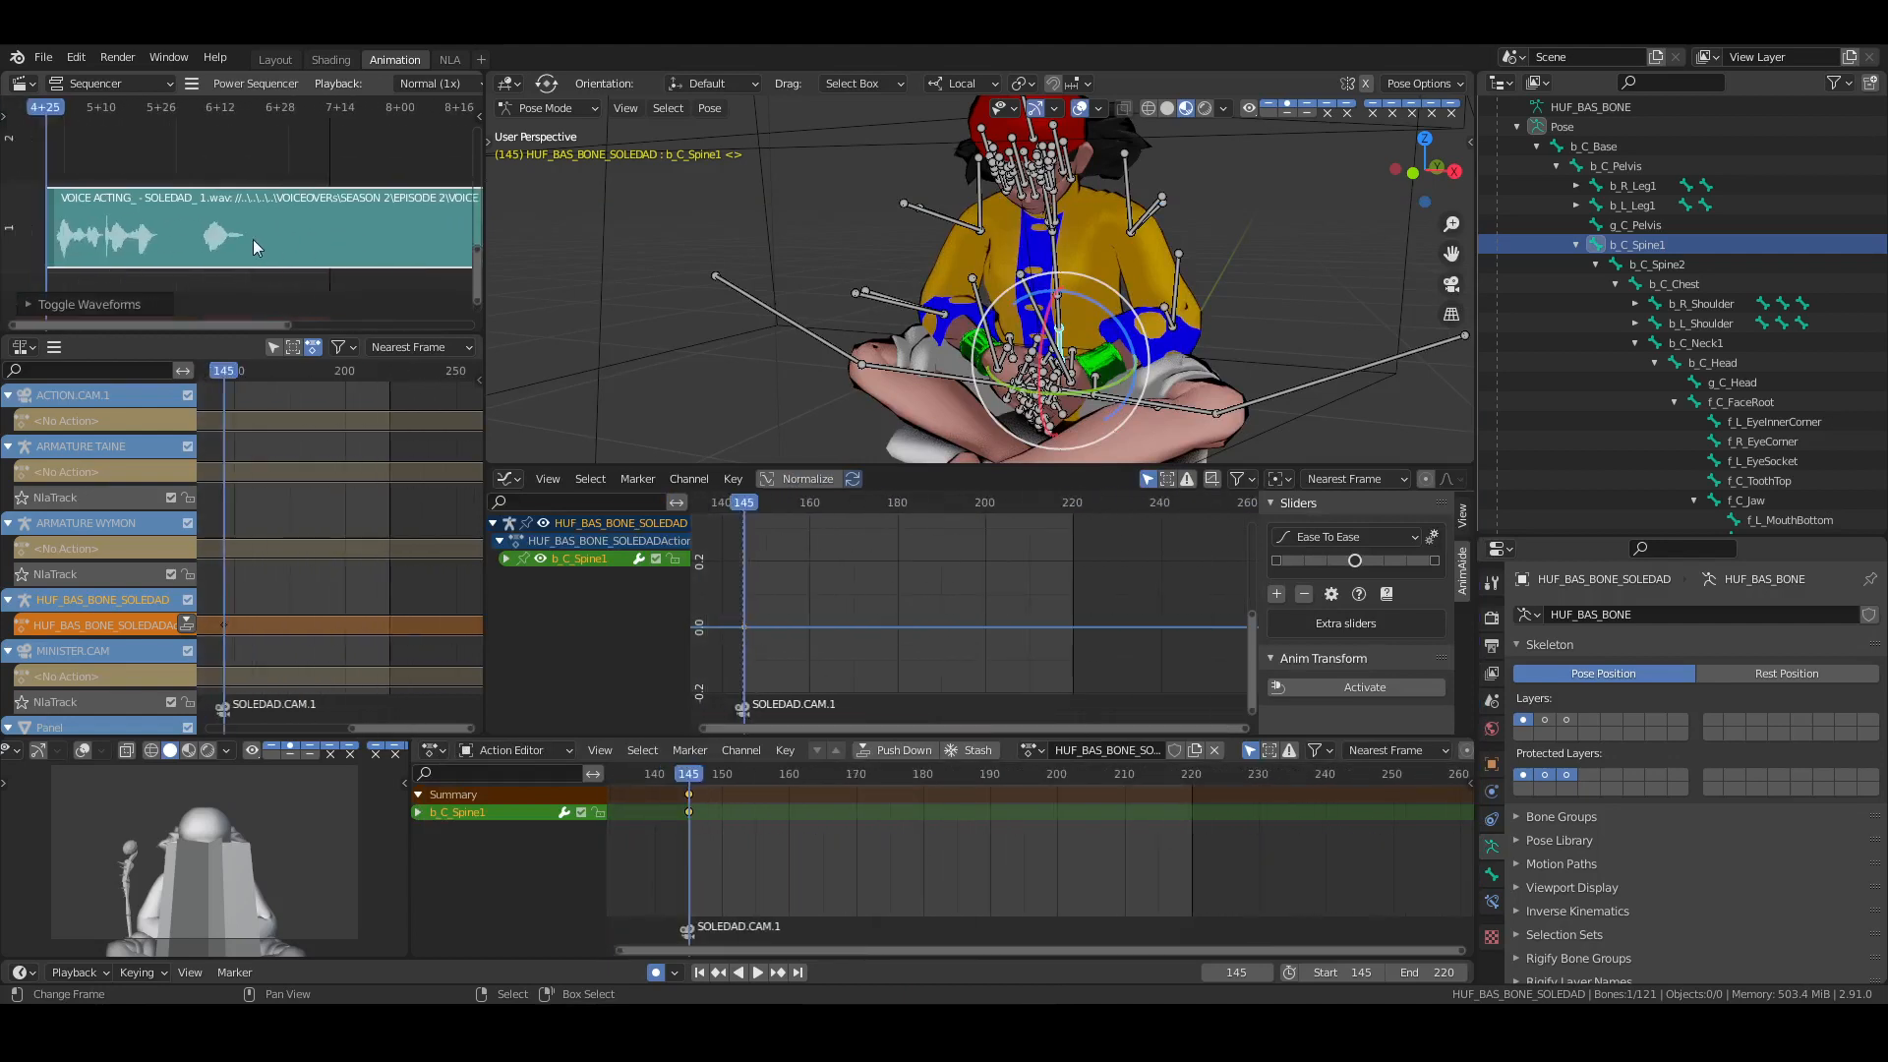
Split the SOLEDAD_1 sound strip at frame 200, delete the part after the cut, and save the file
left_click(252, 239)
key("k")
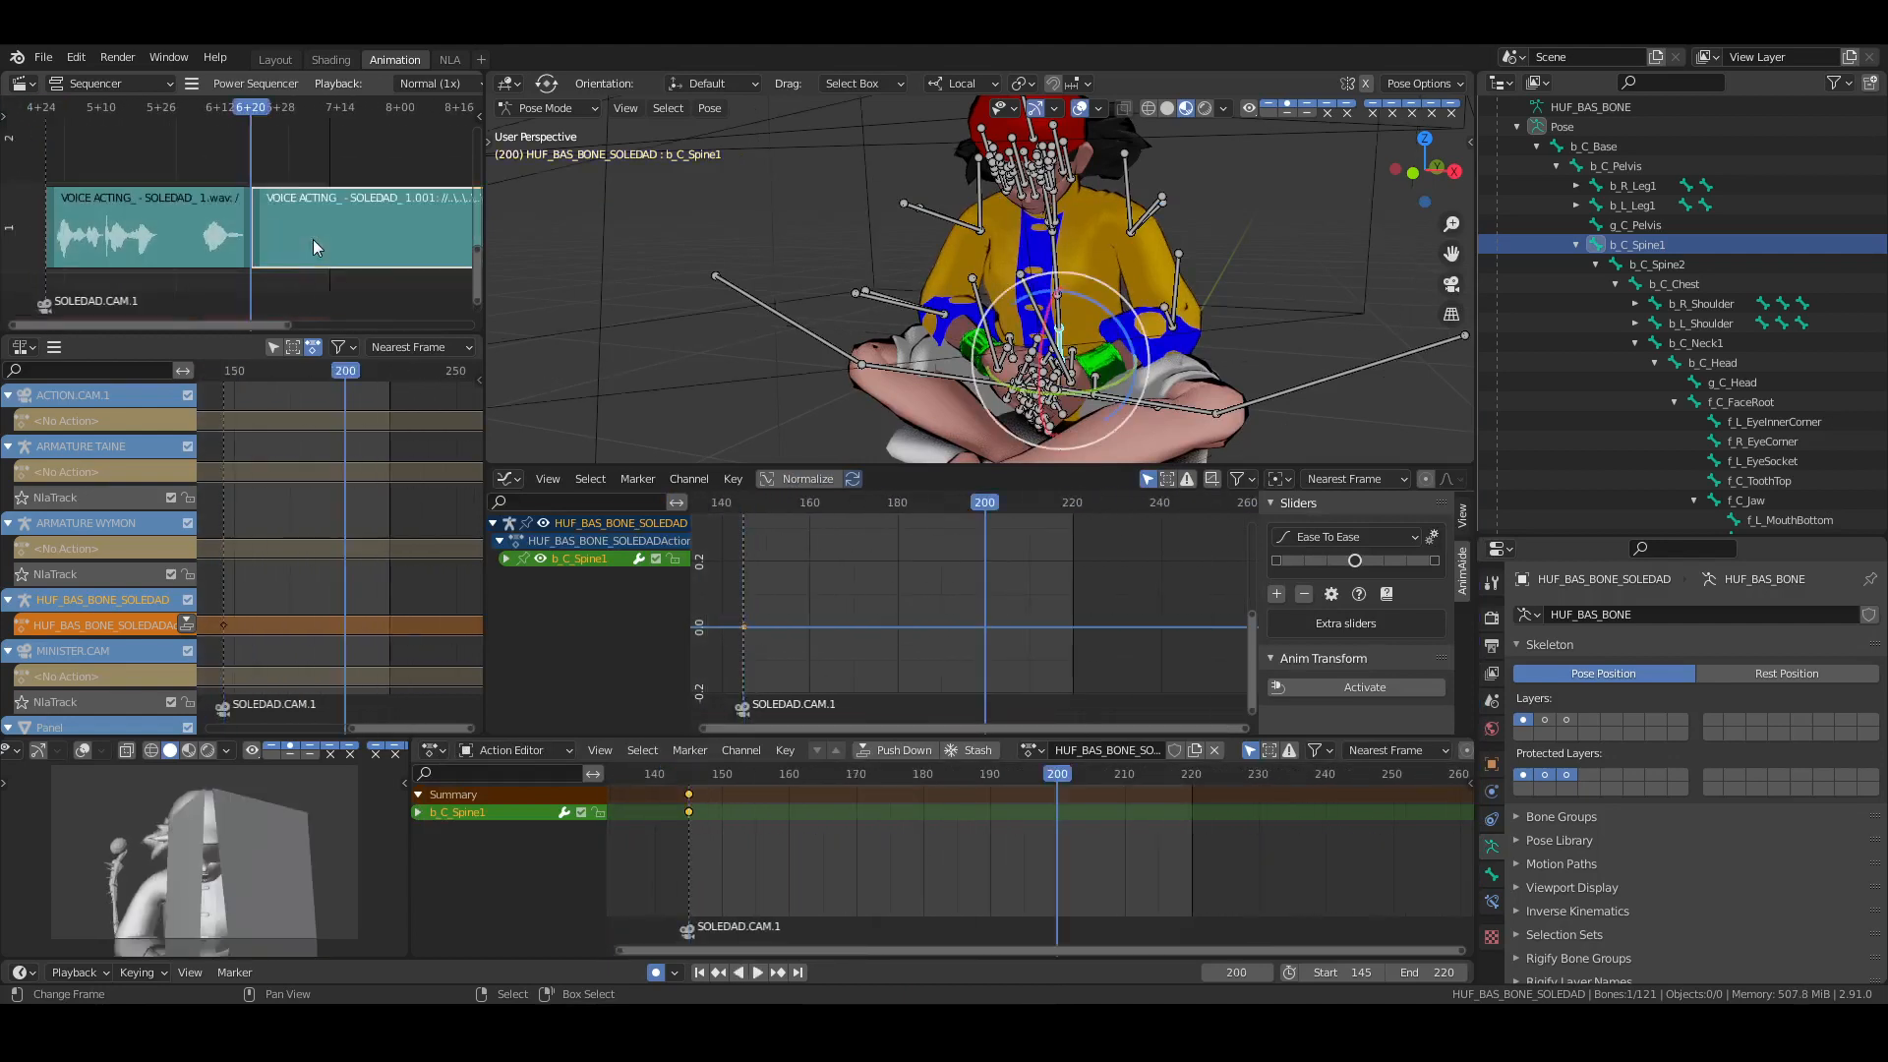
key("Delete")
key("ctrl+s")
Play the shot from frame 145 to check the voice line's timing, and return to the start frame
left_click(699, 973)
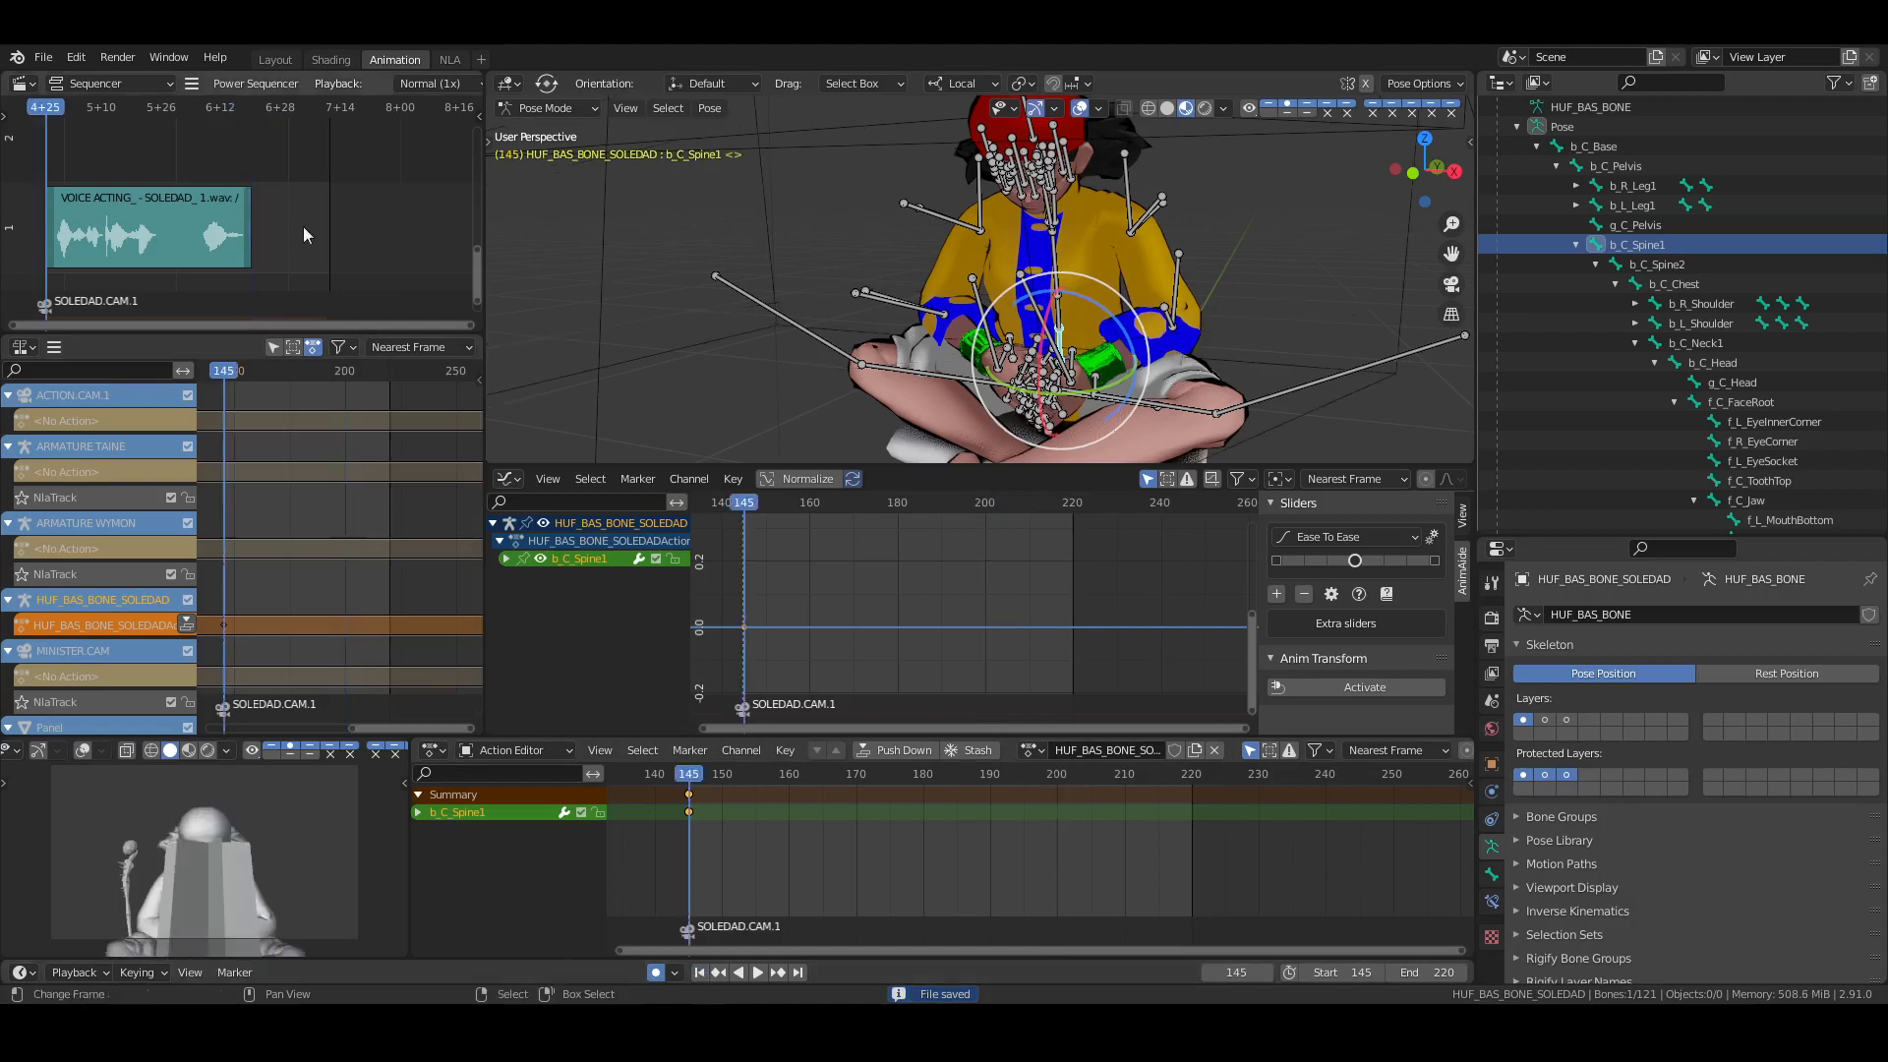
key("space")
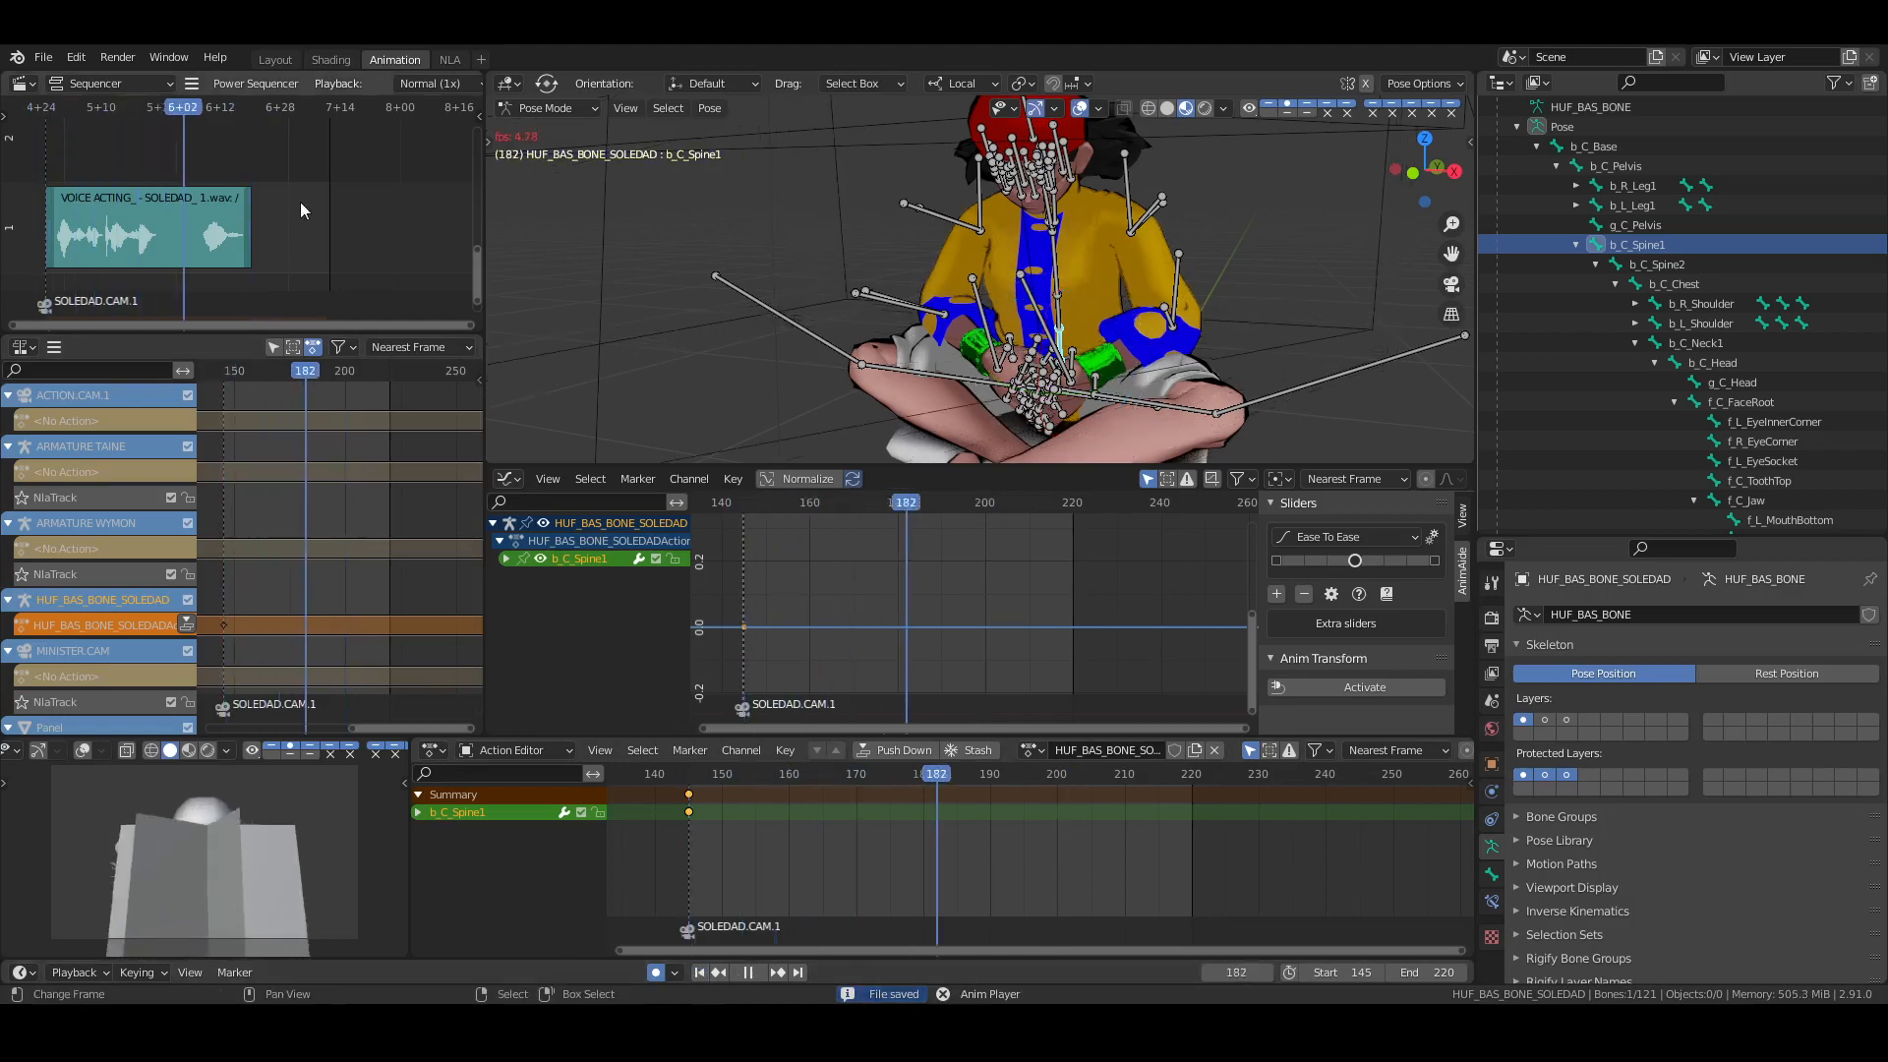
key("space")
key("space")
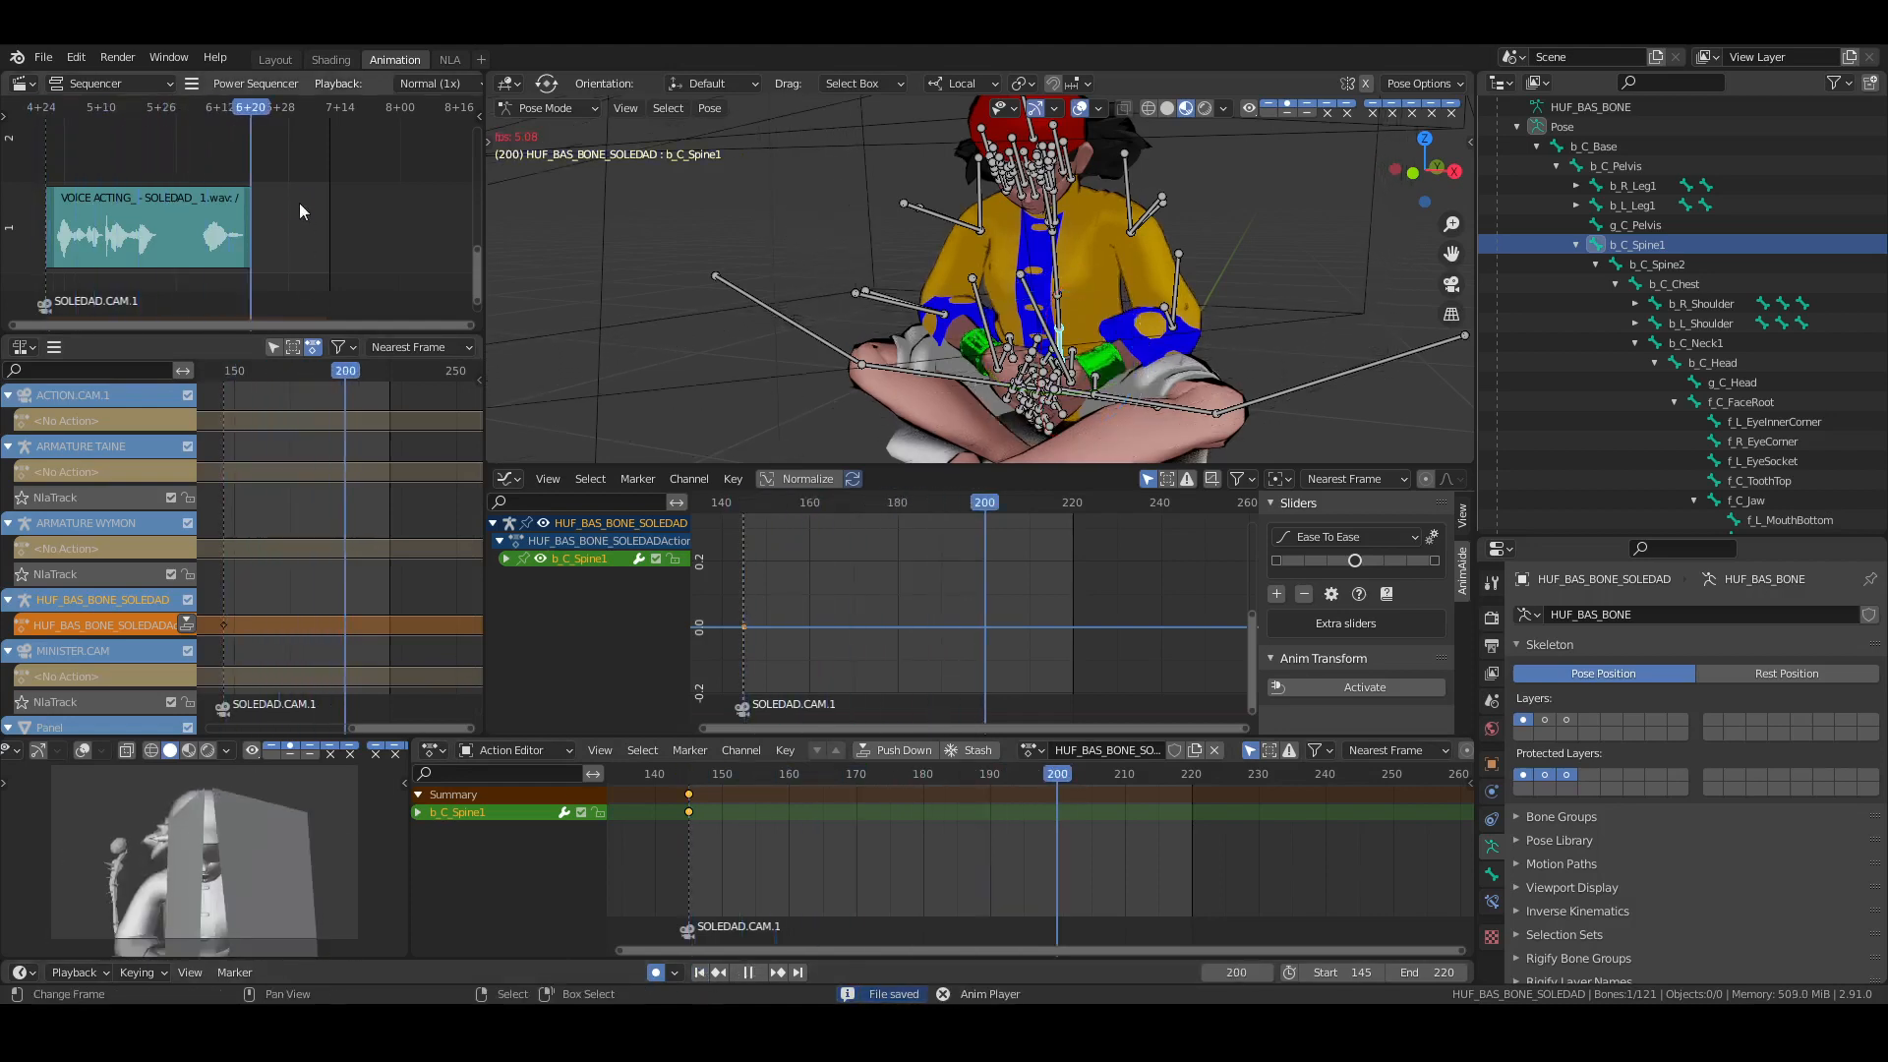
key("space")
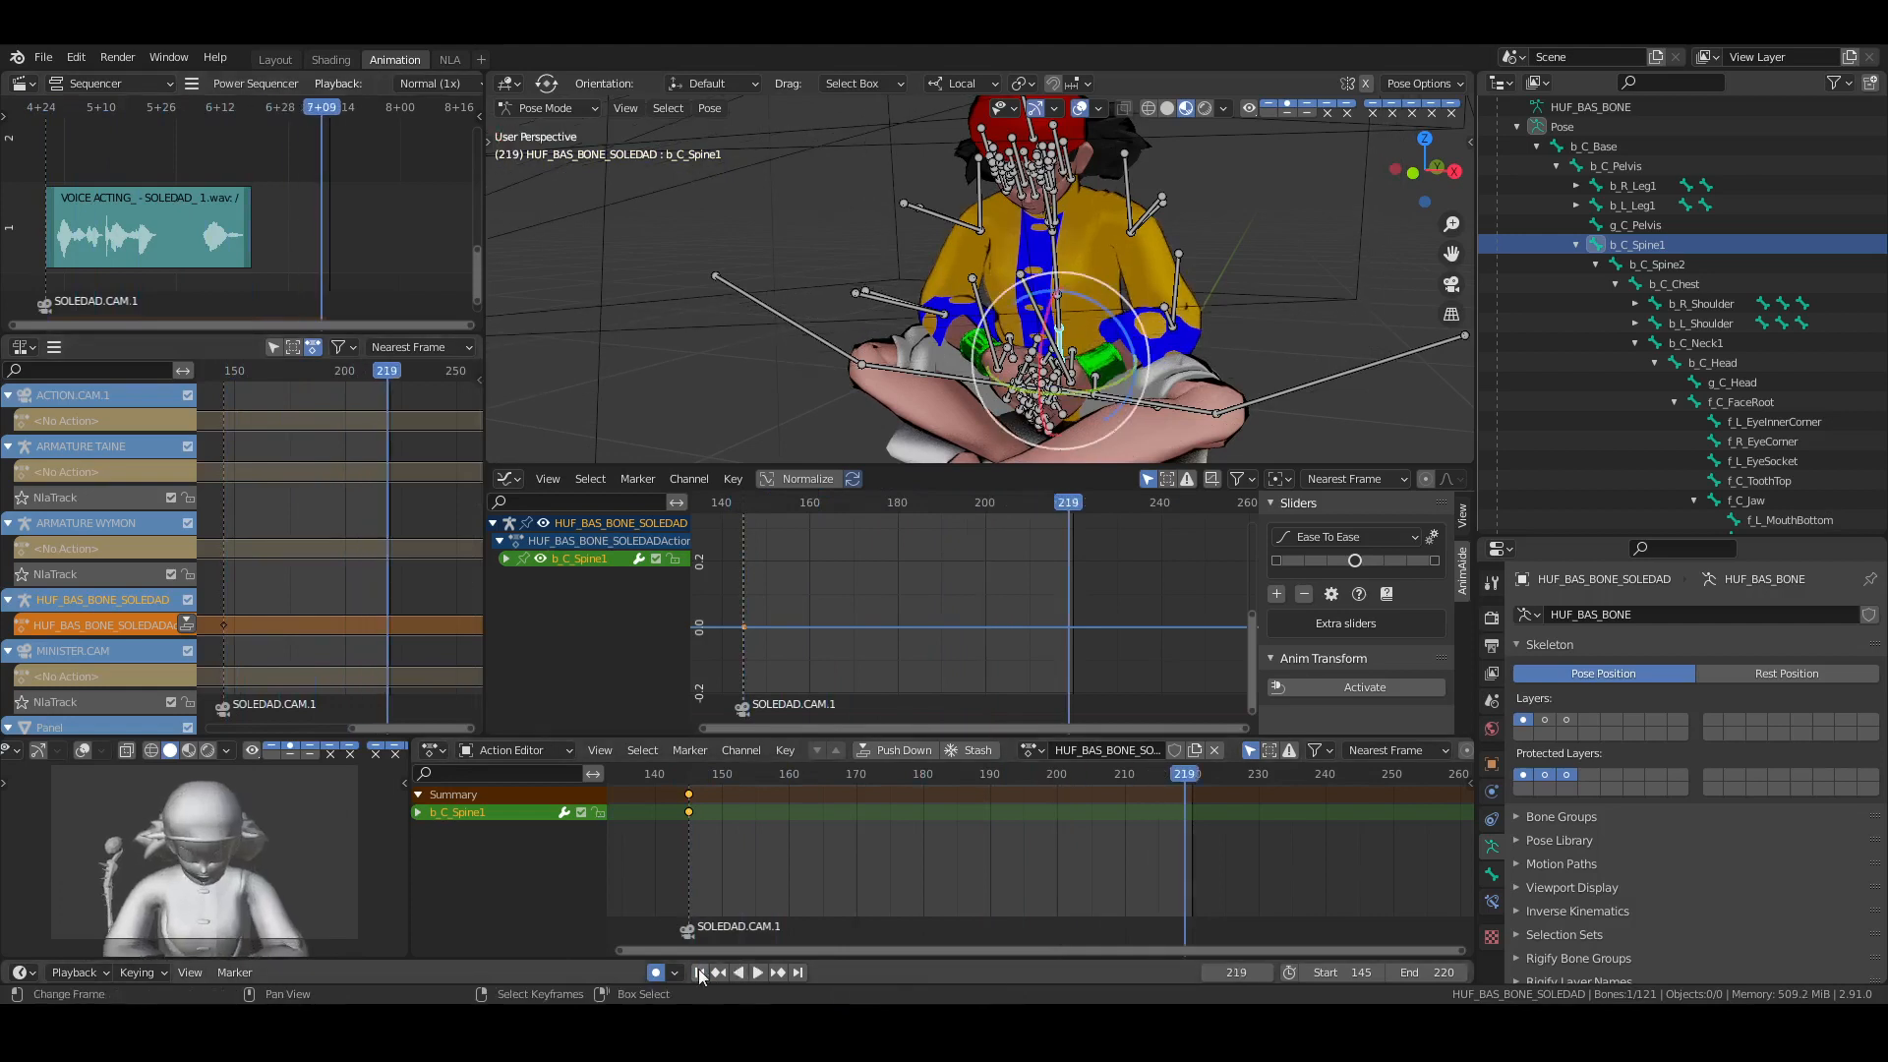
key("shift+Left")
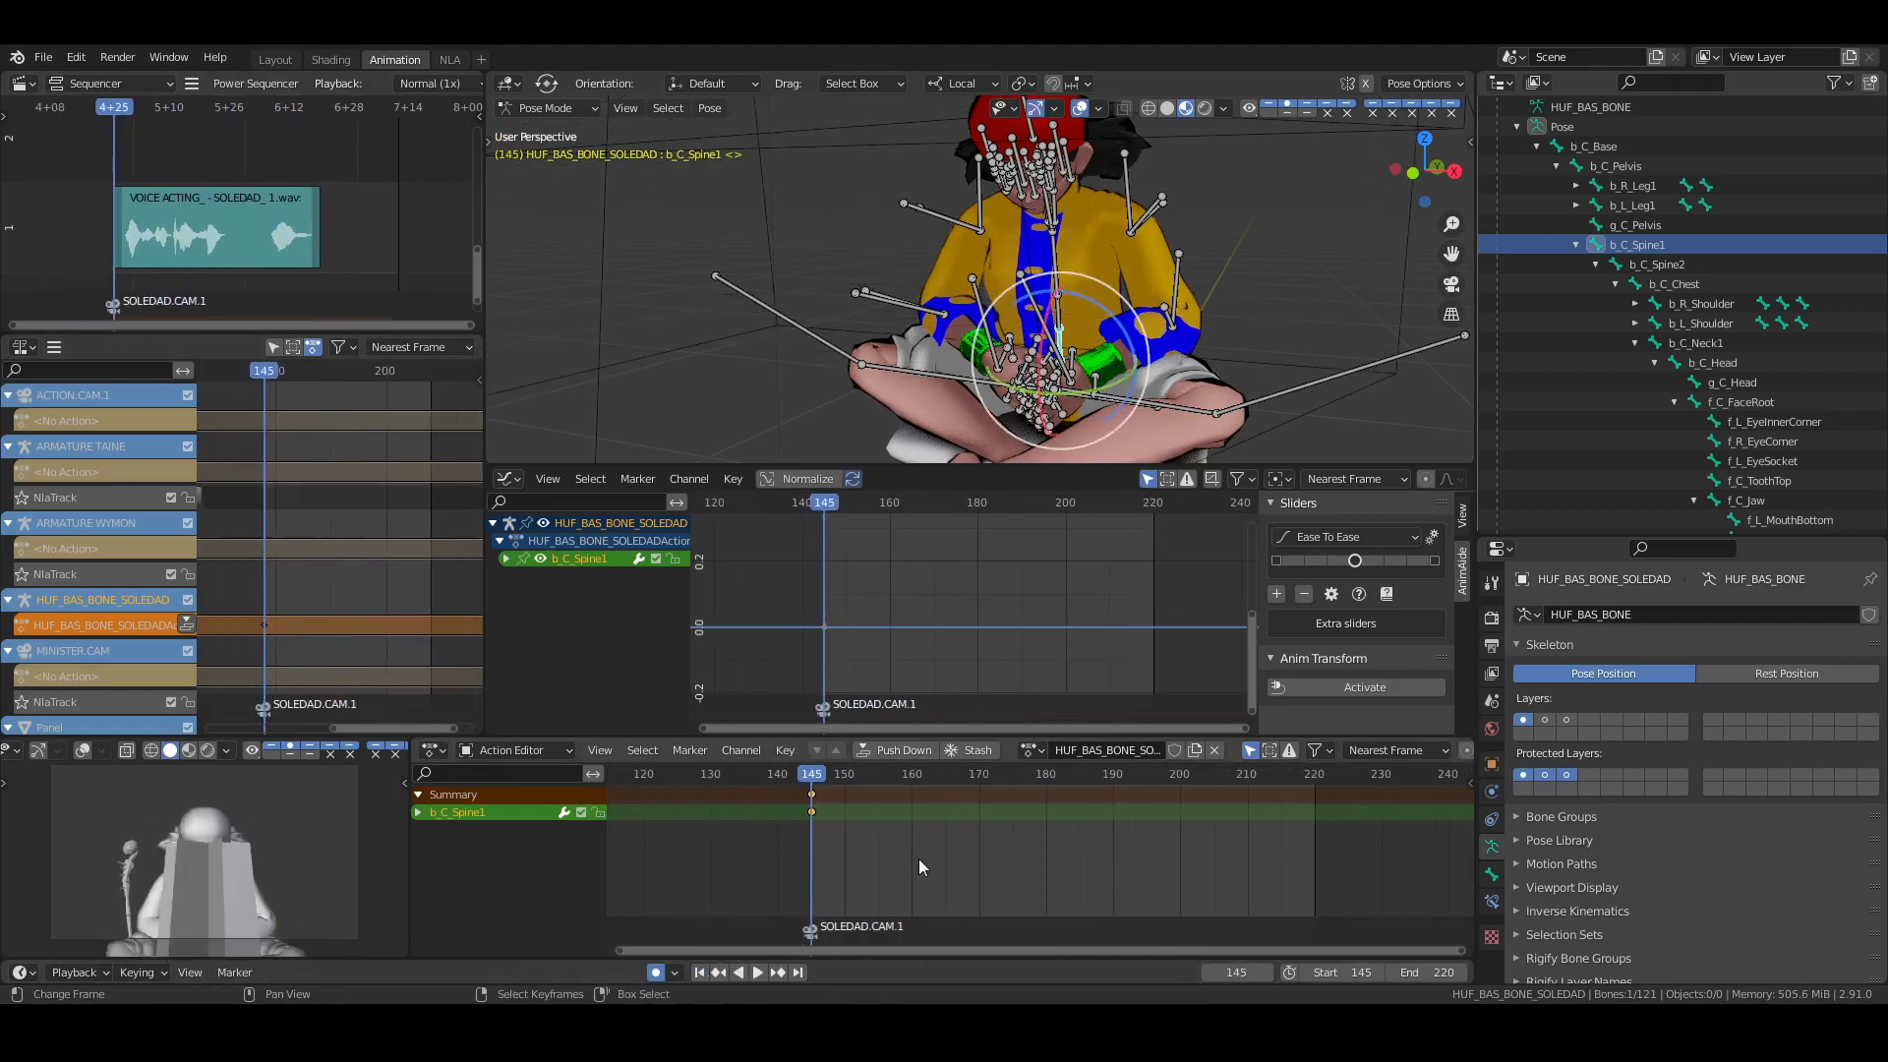
Switch the posing viewport to Solid shading, save the file, and test the playback from frame 145
left_click(1167, 108)
key("ctrl+s")
key("space")
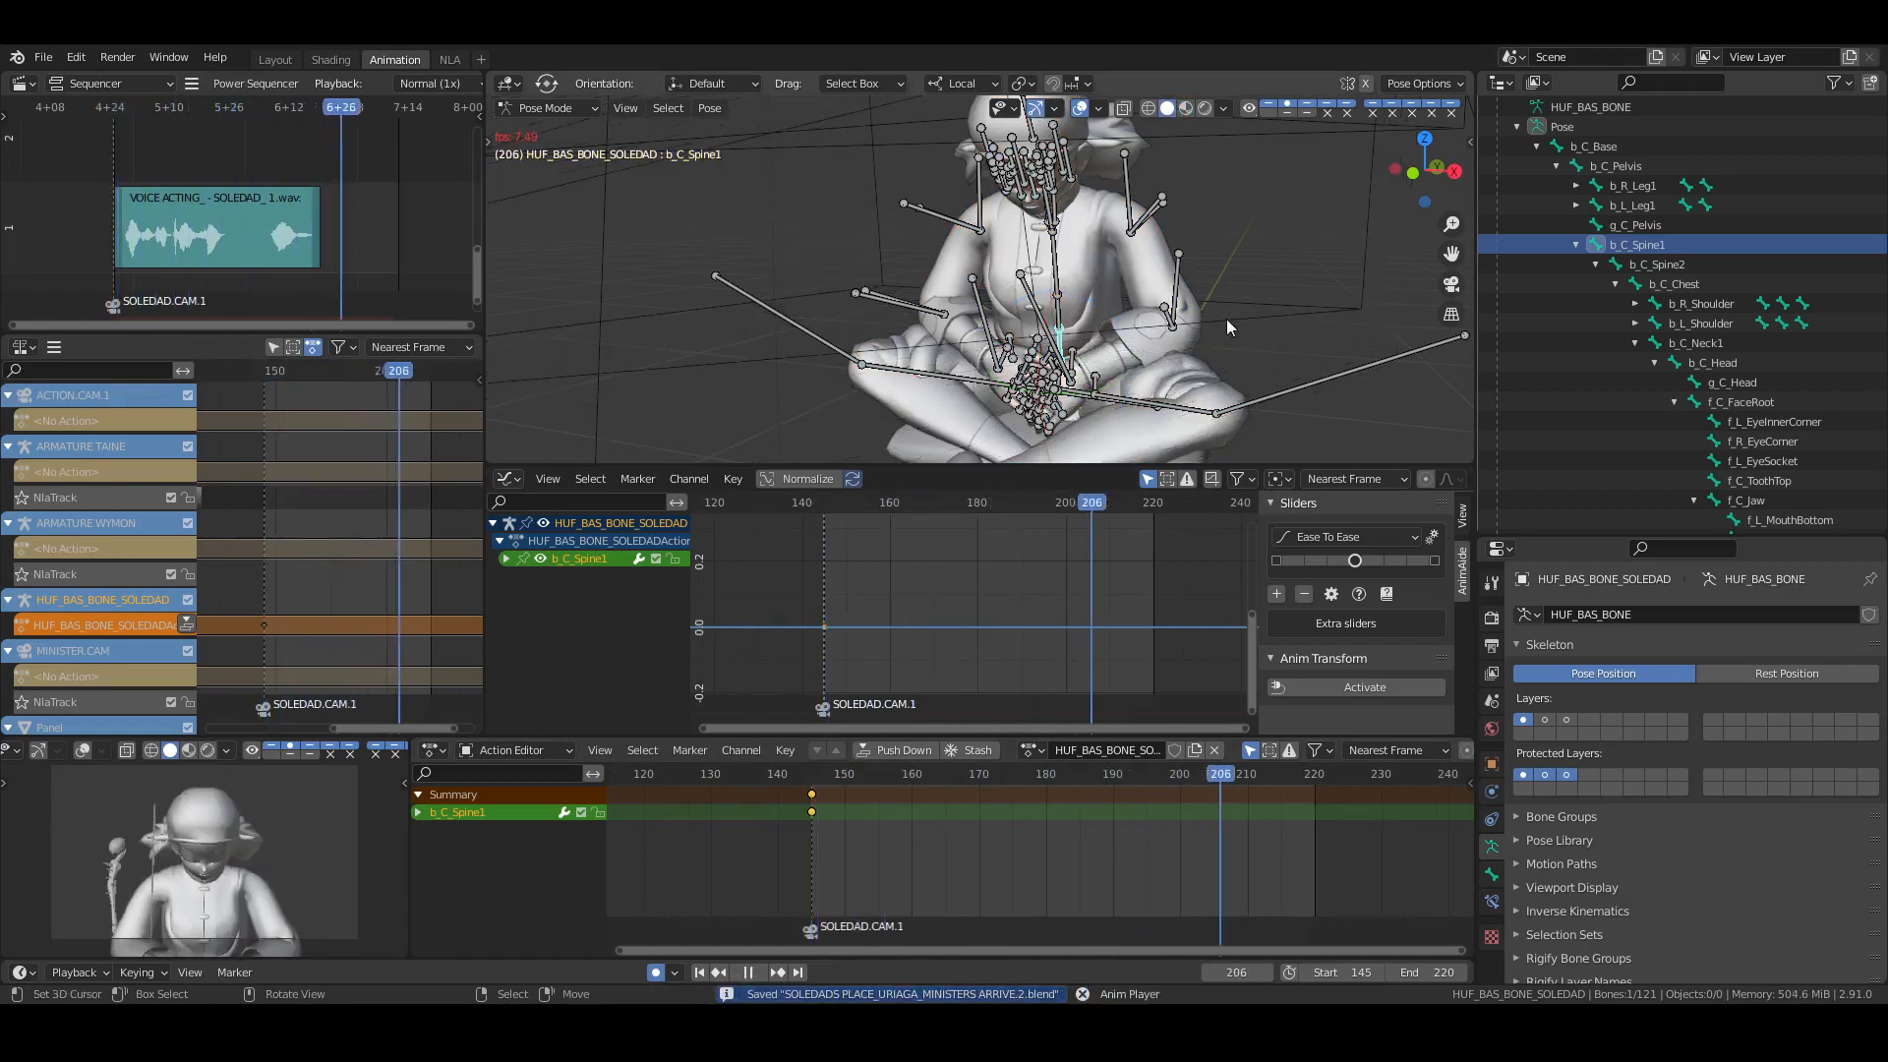
left_click(748, 972)
left_click(718, 974)
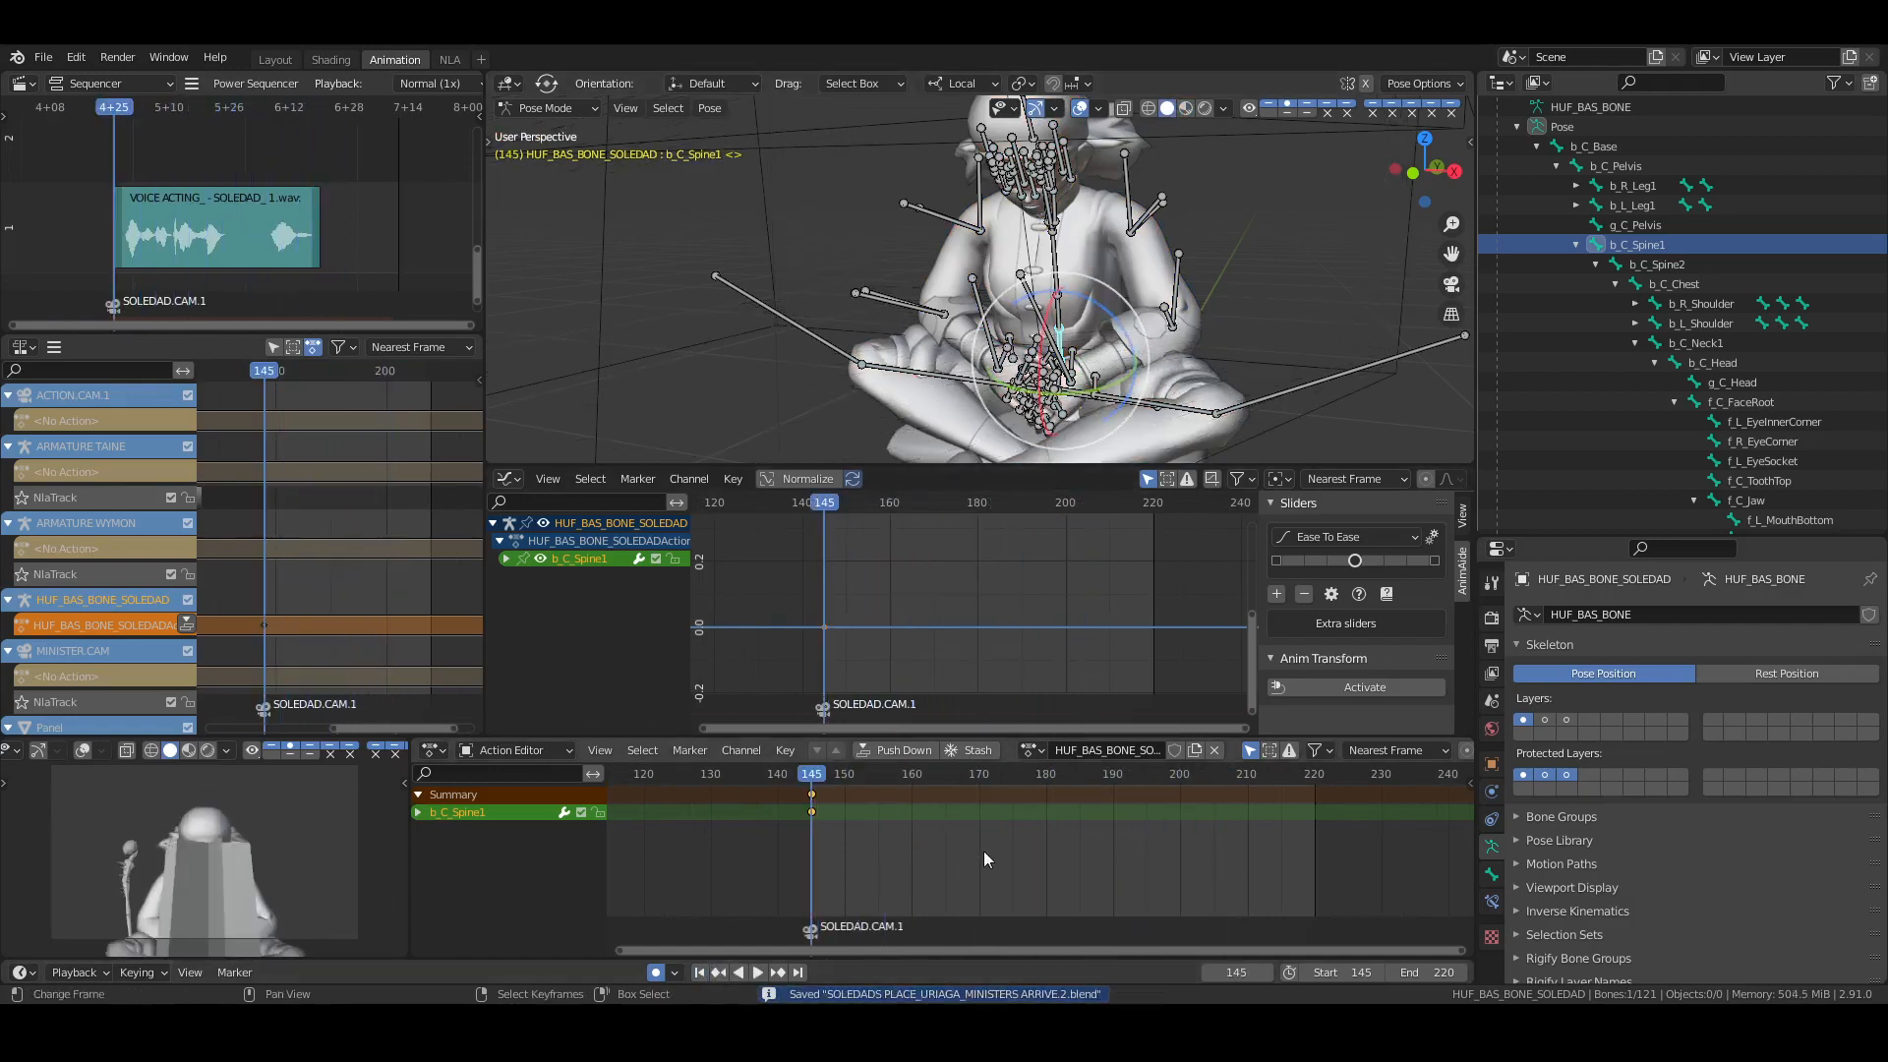
Set the Layout workspace's camera view to Solid shading, return to the Animation workspace, and save the file
left_click(274, 60)
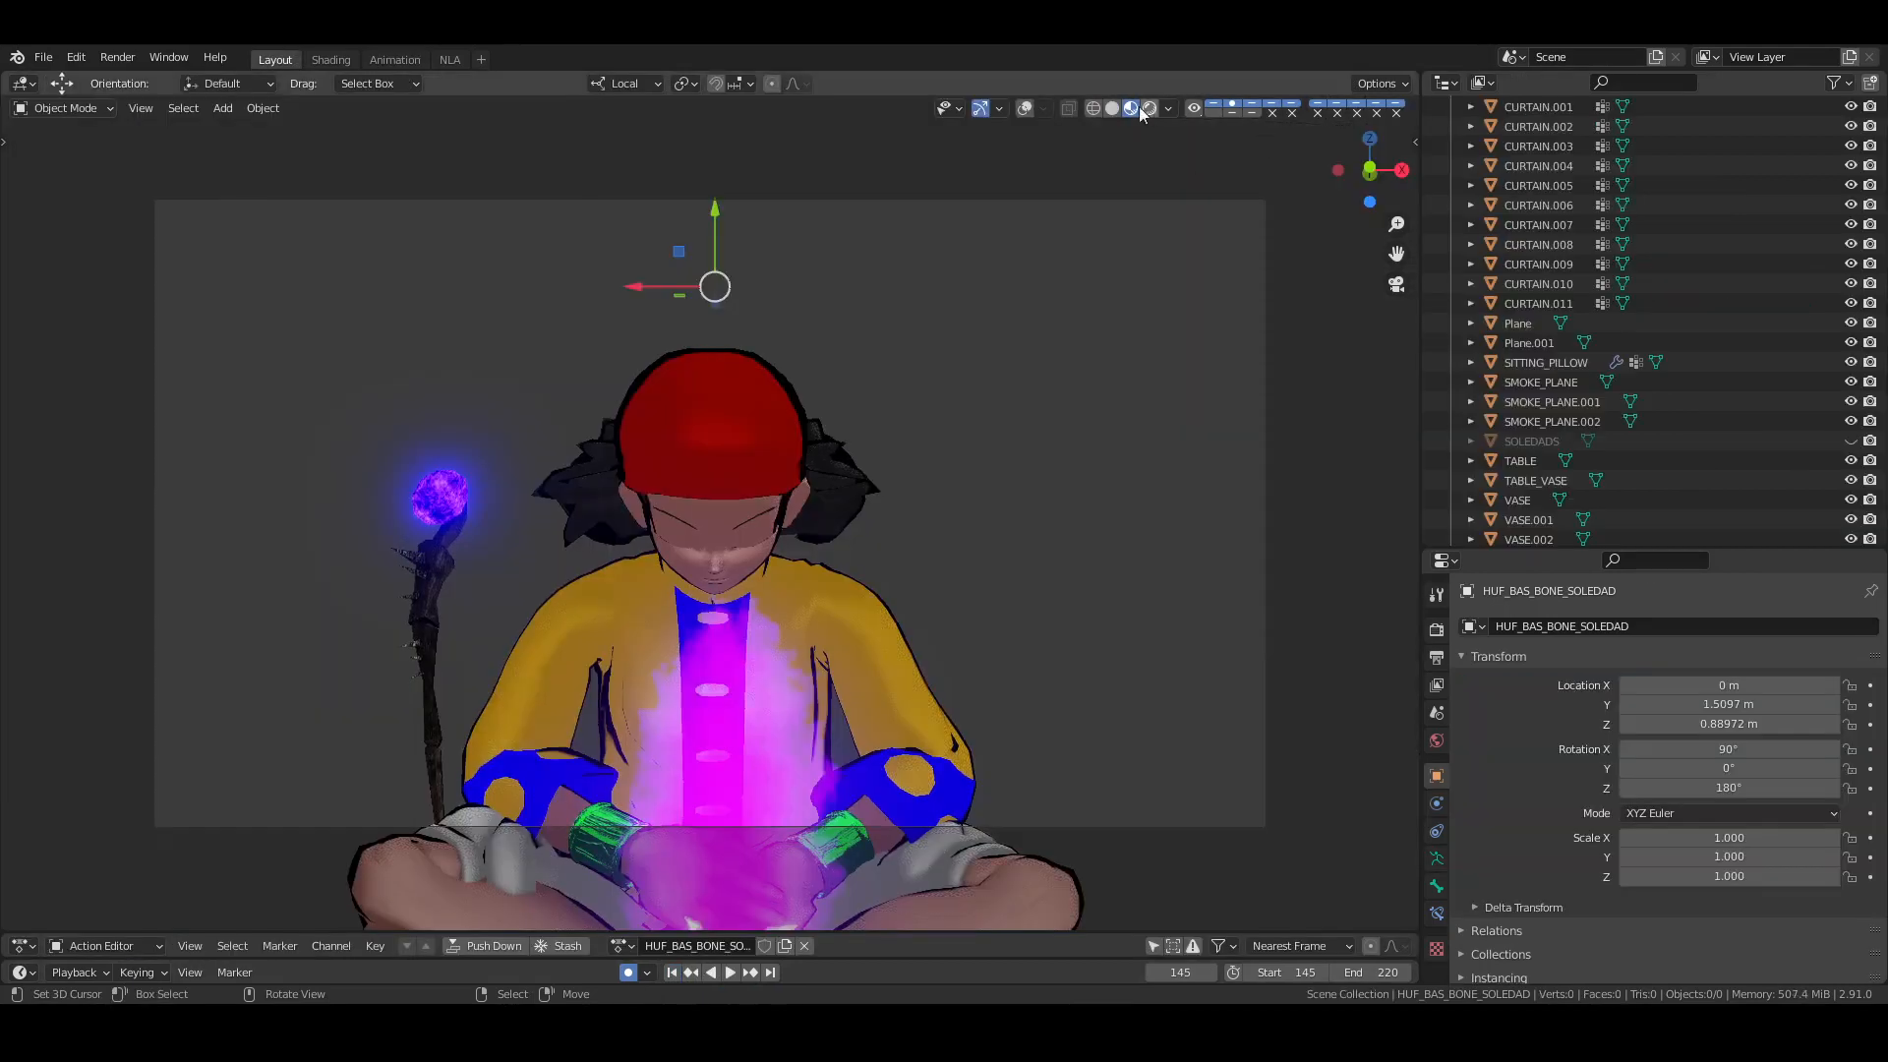
left_click(1112, 108)
left_click(394, 60)
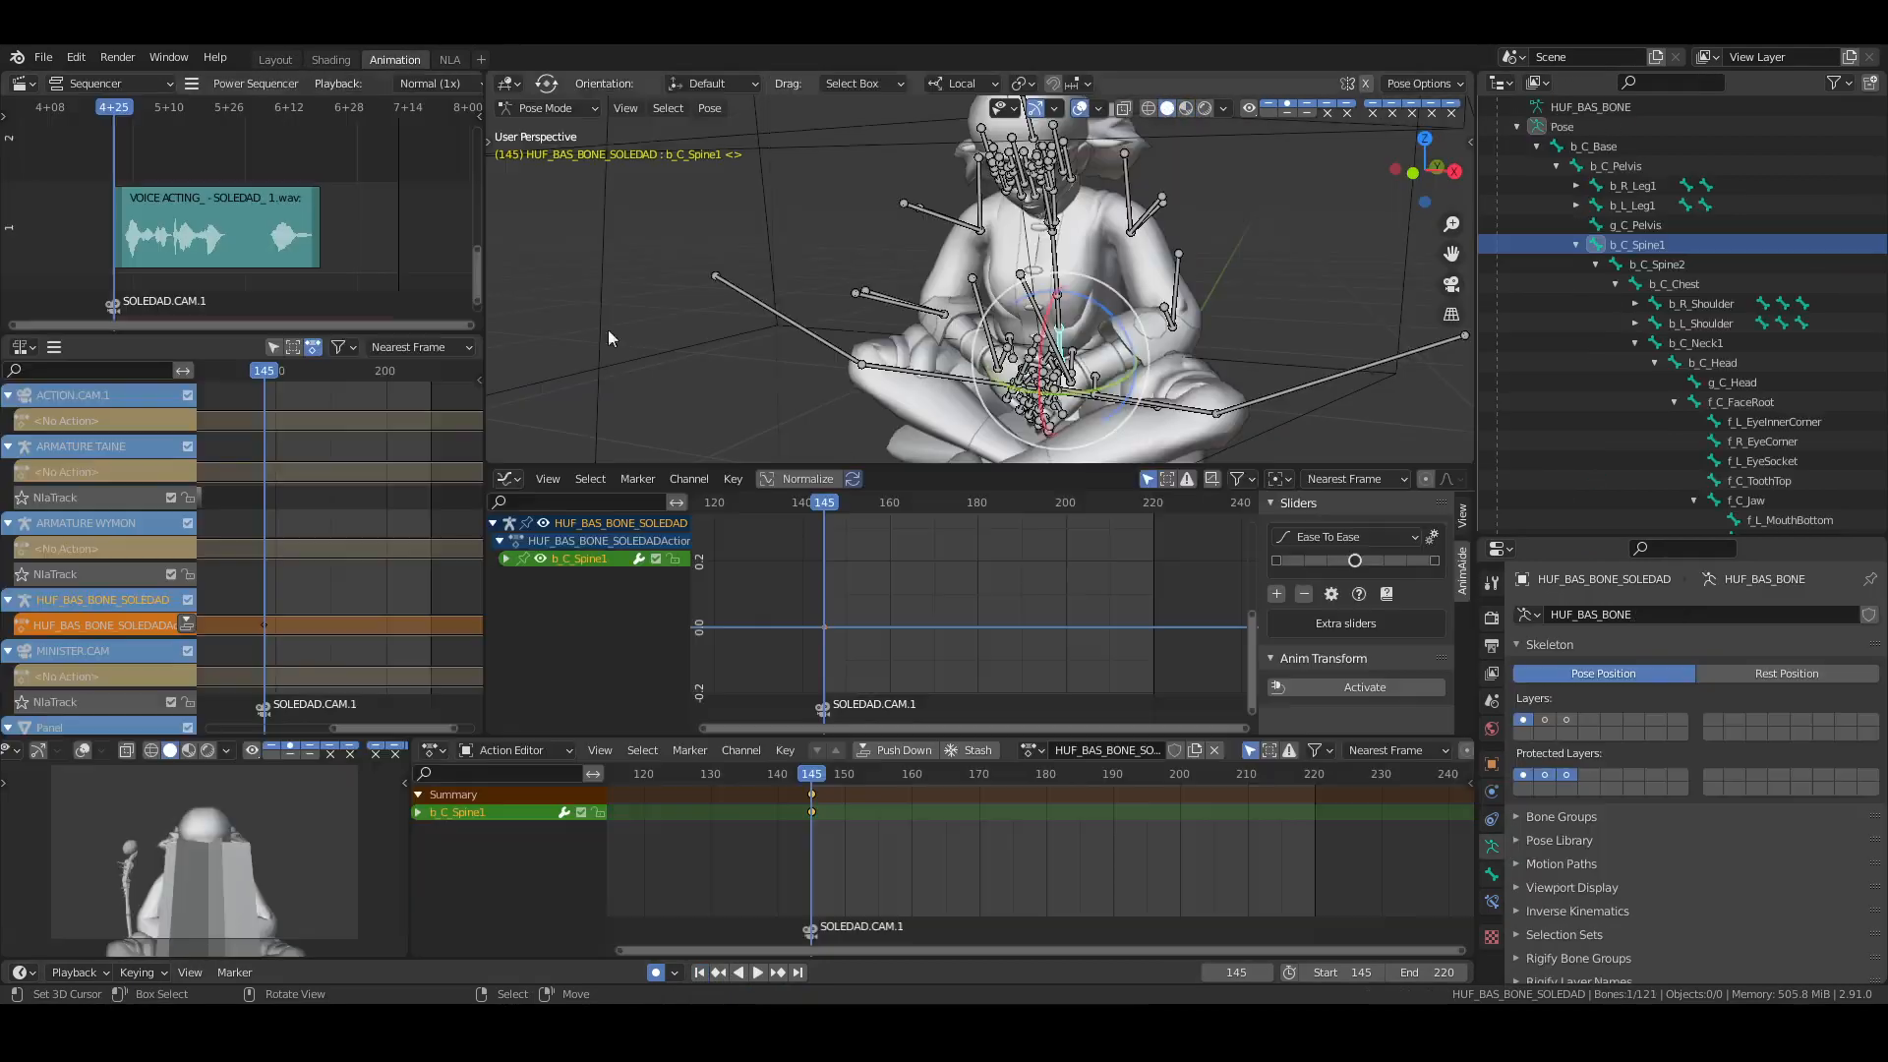
key("ctrl+s")
Play the shot again with its voice line, go back to frame 145, and save the file
middle_click_drag(1045, 895, 1020, 858)
key("space")
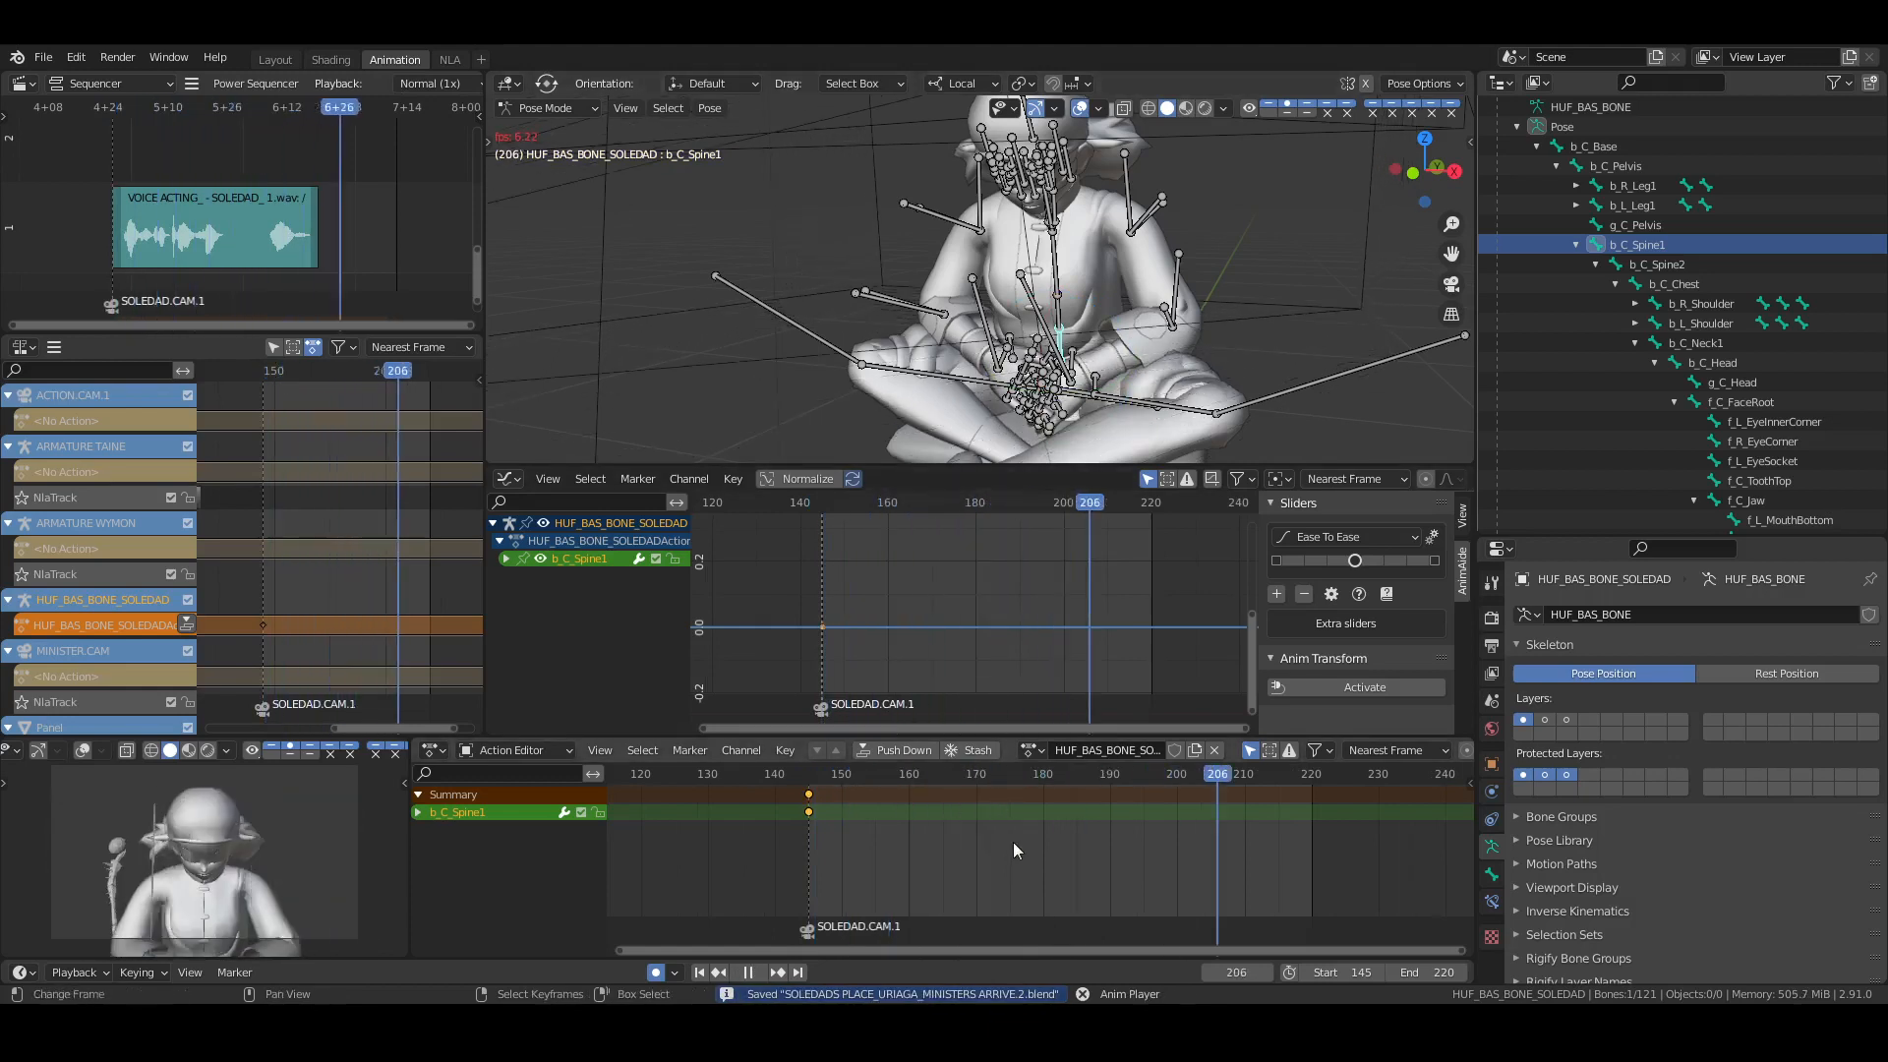
key("space")
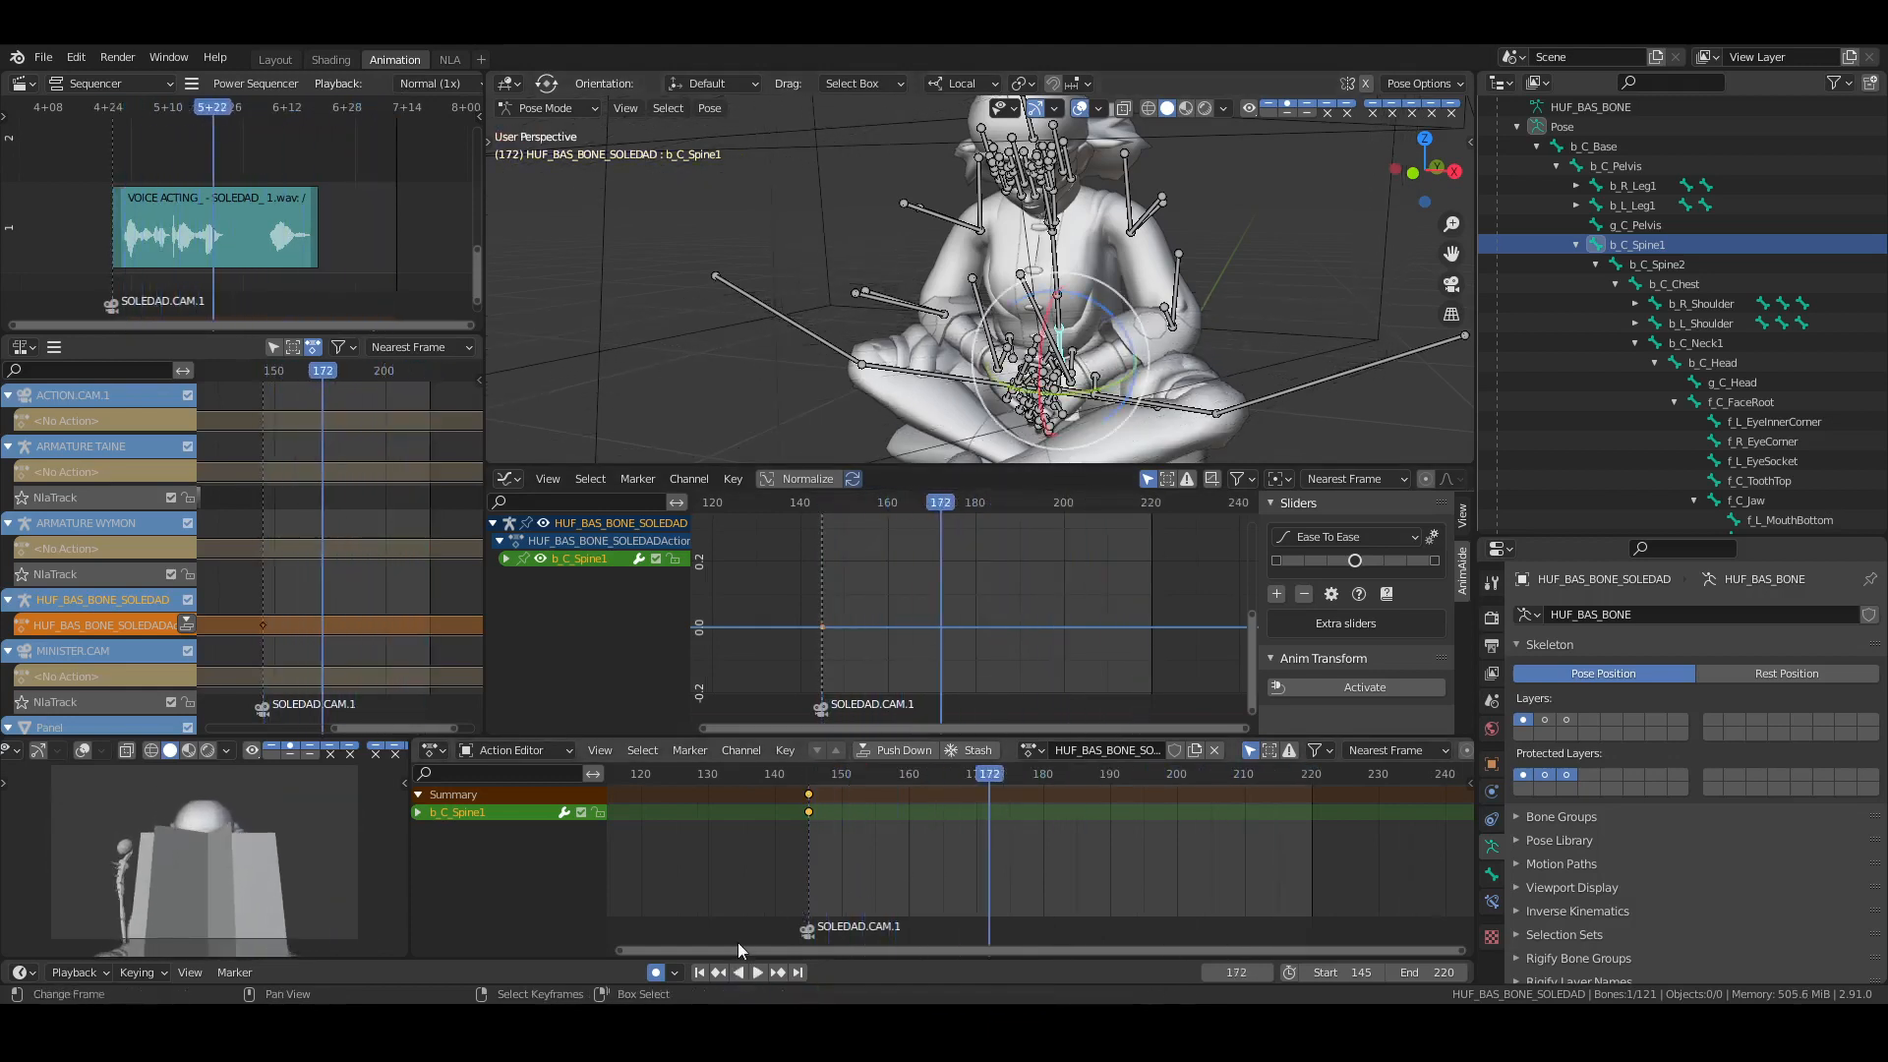
left_click(701, 971)
key("ctrl+s")
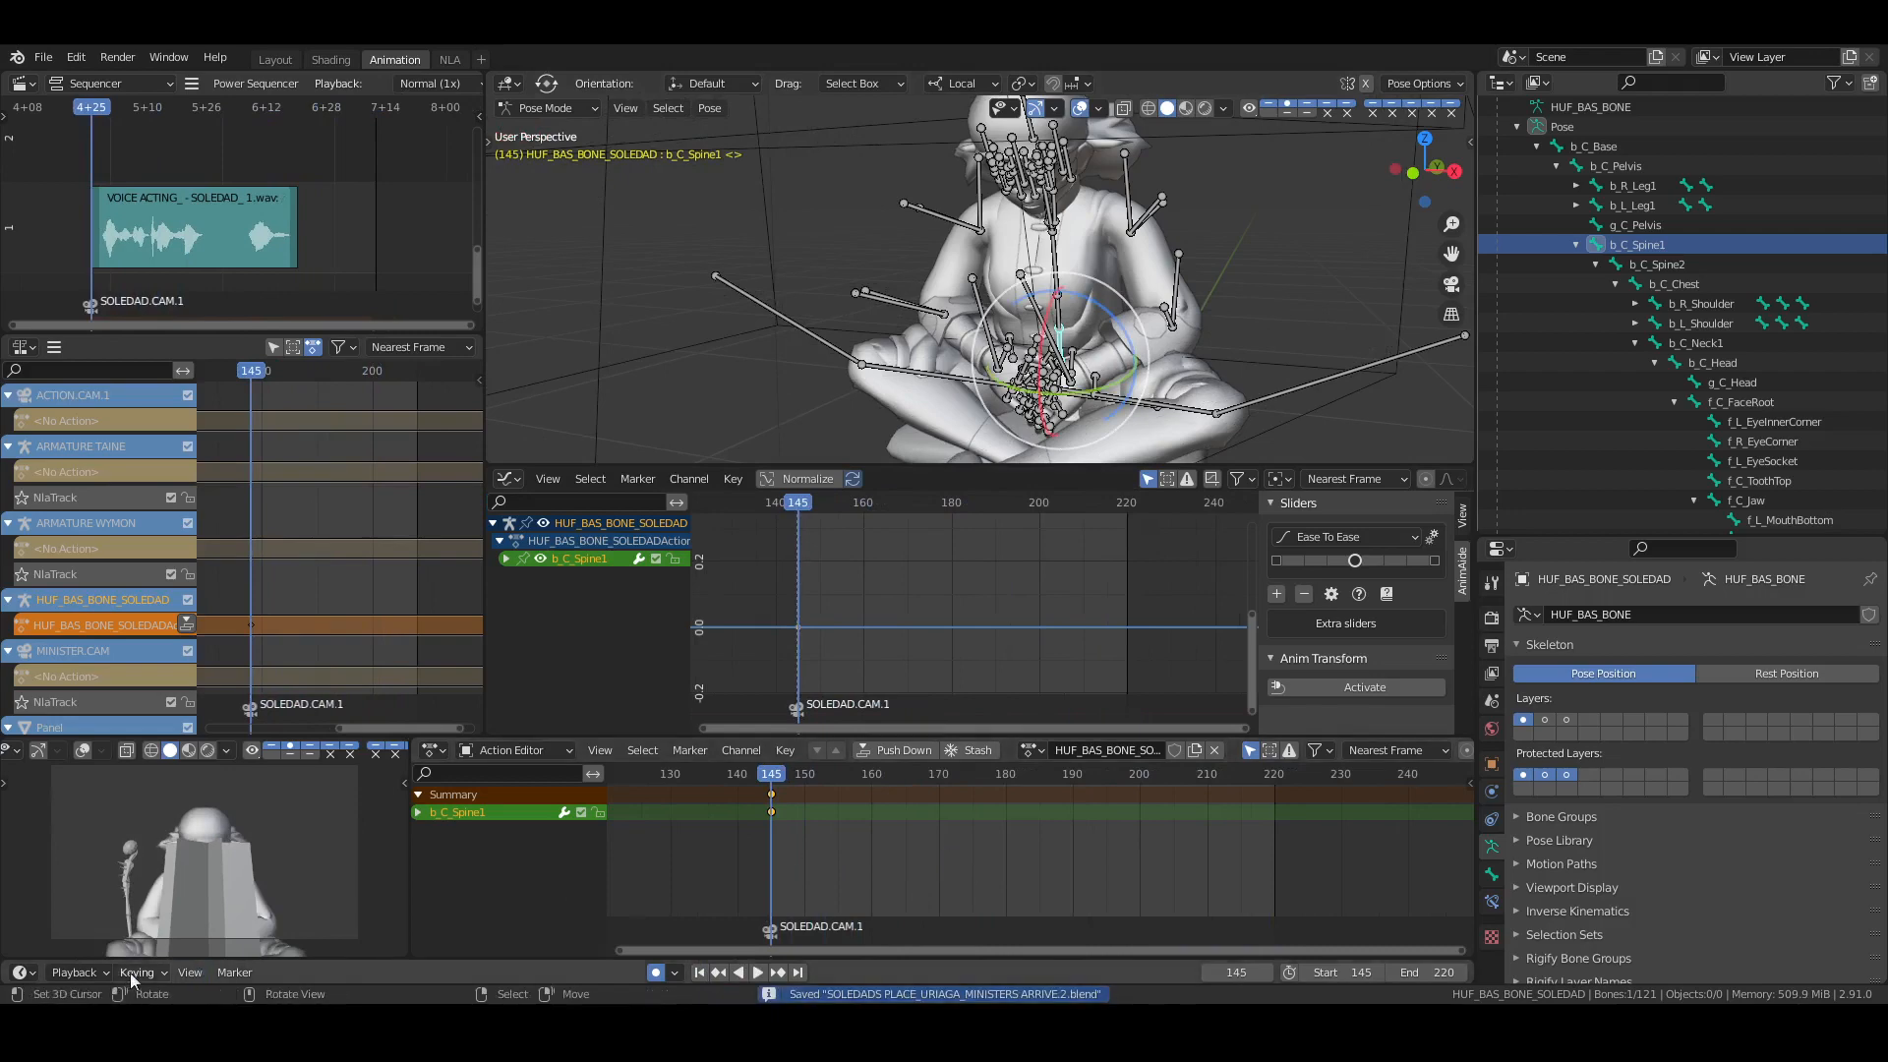
Switch to Windows Explorer and open the folder YT_CONTENT\VERSUS\RENDERS_\SEASON 2\EPISODE 2\HALL OF MINISTERS
left_click(246, 1025)
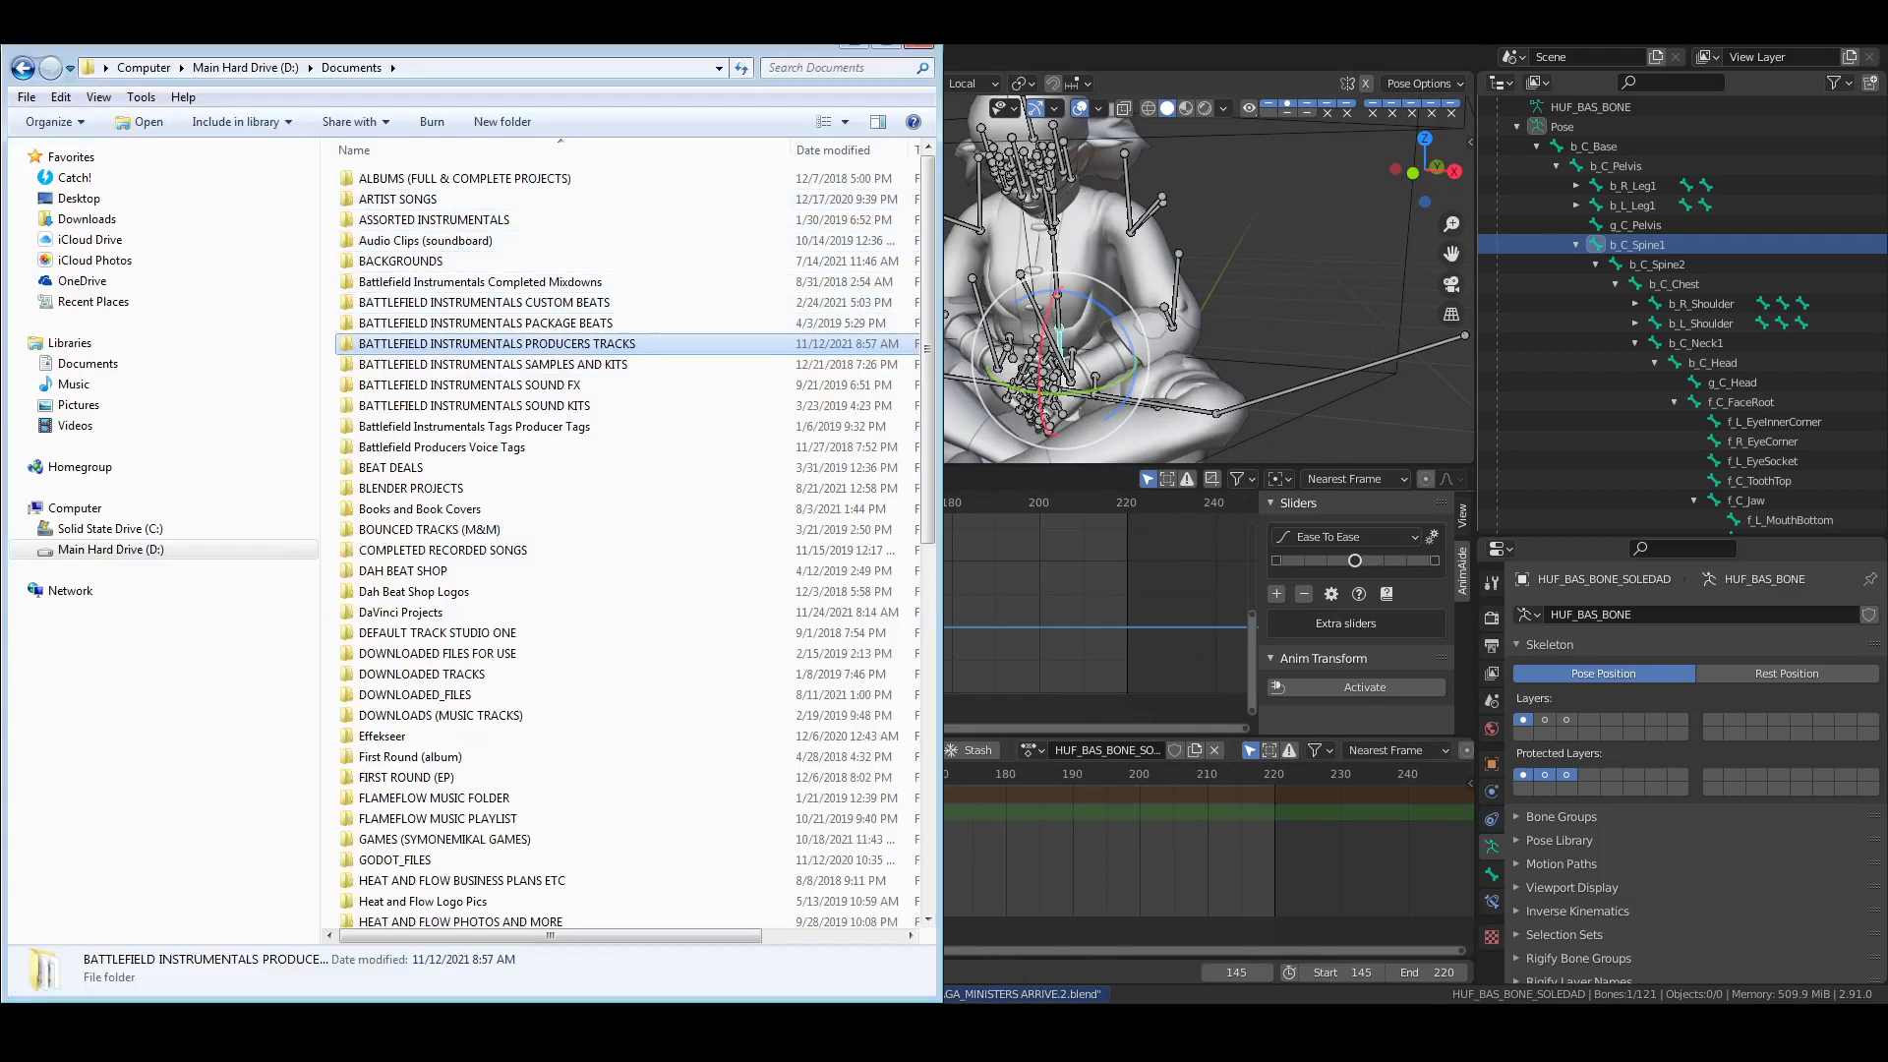
scroll(551, 787, "down", 11)
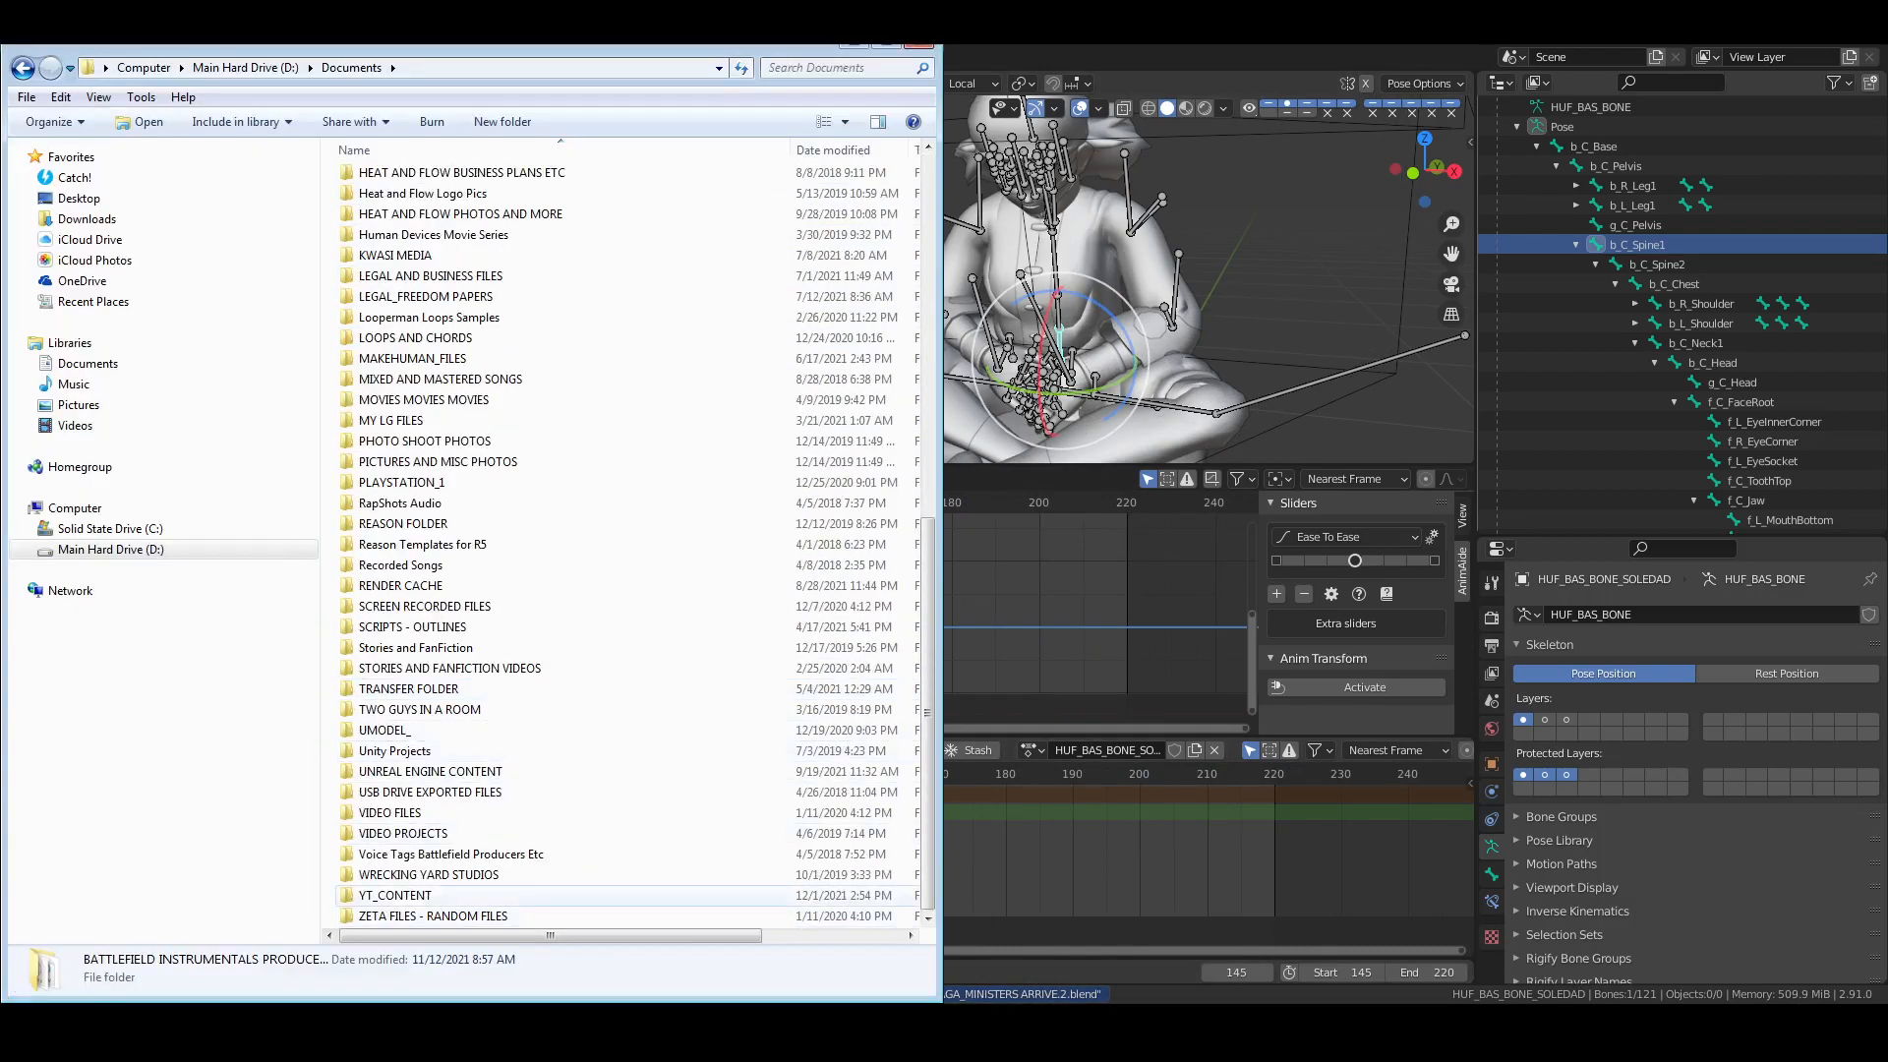
double_click(394, 895)
scroll(413, 354, "down", 2)
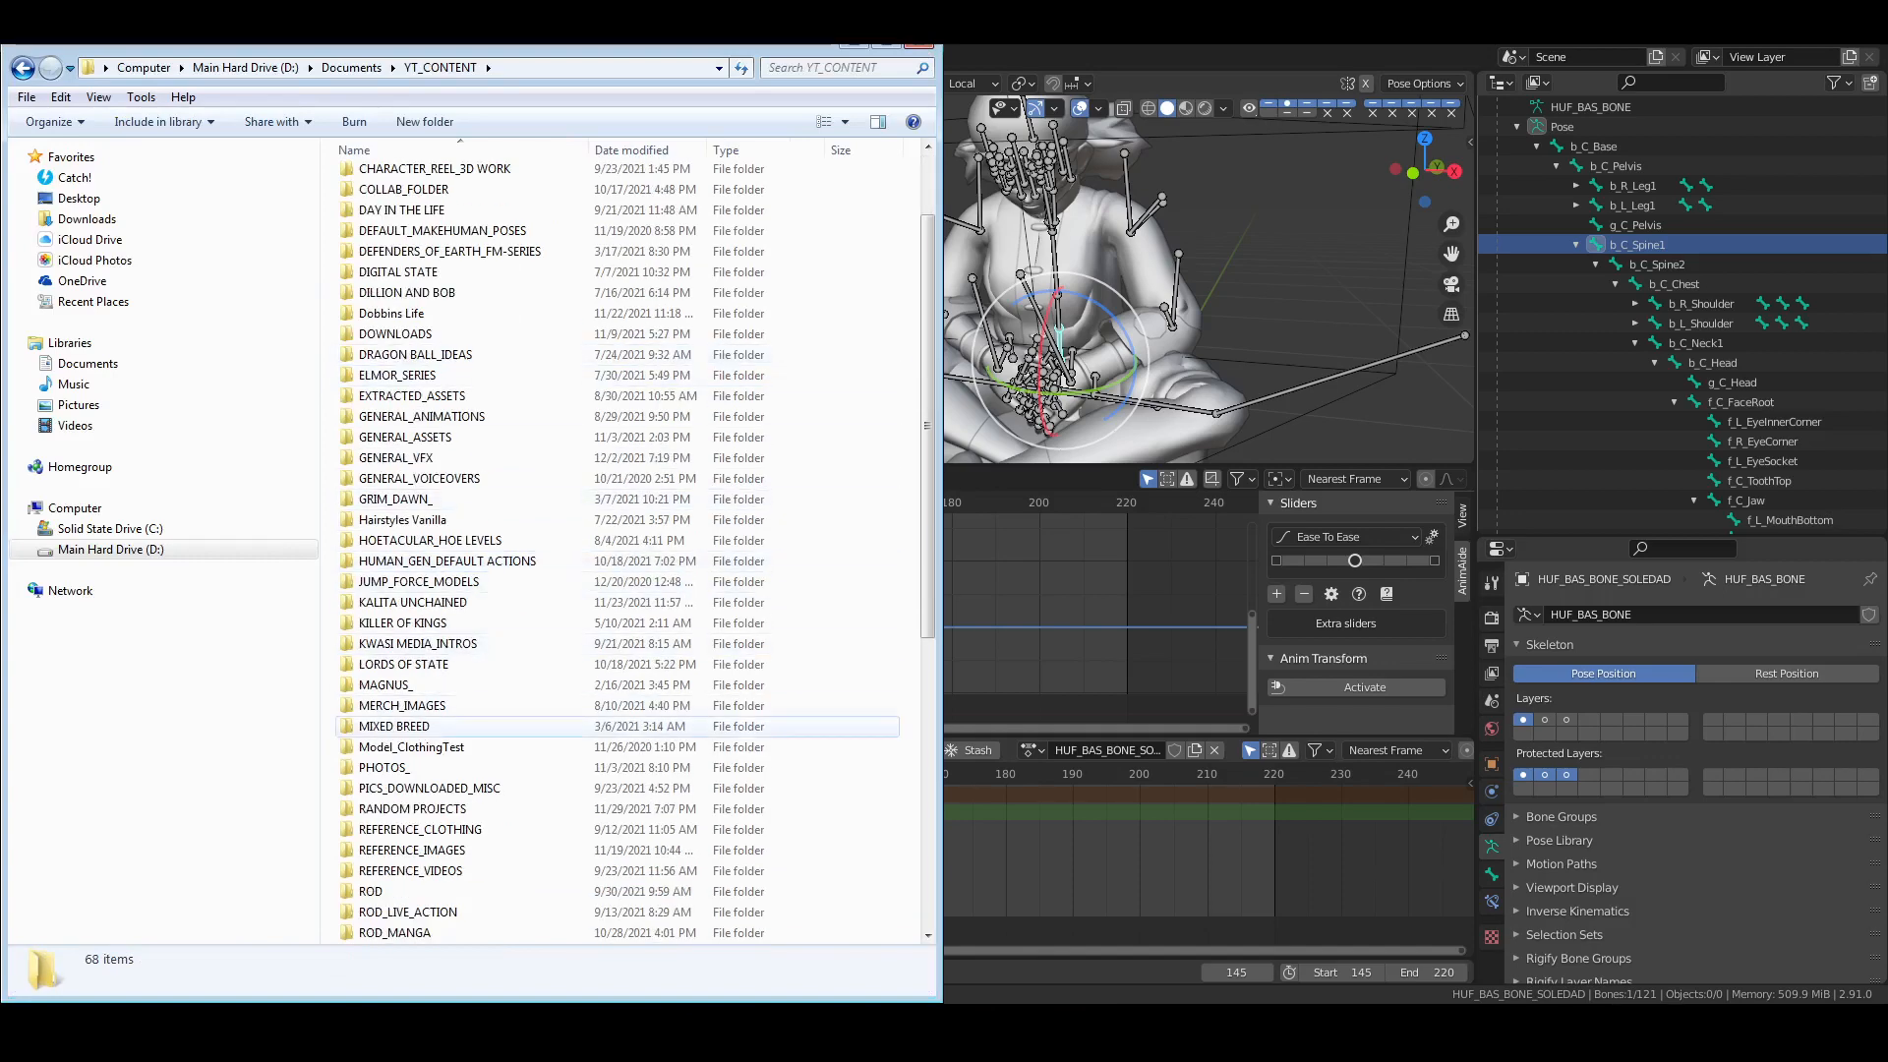
scroll(462, 891, "down", 7)
double_click(383, 829)
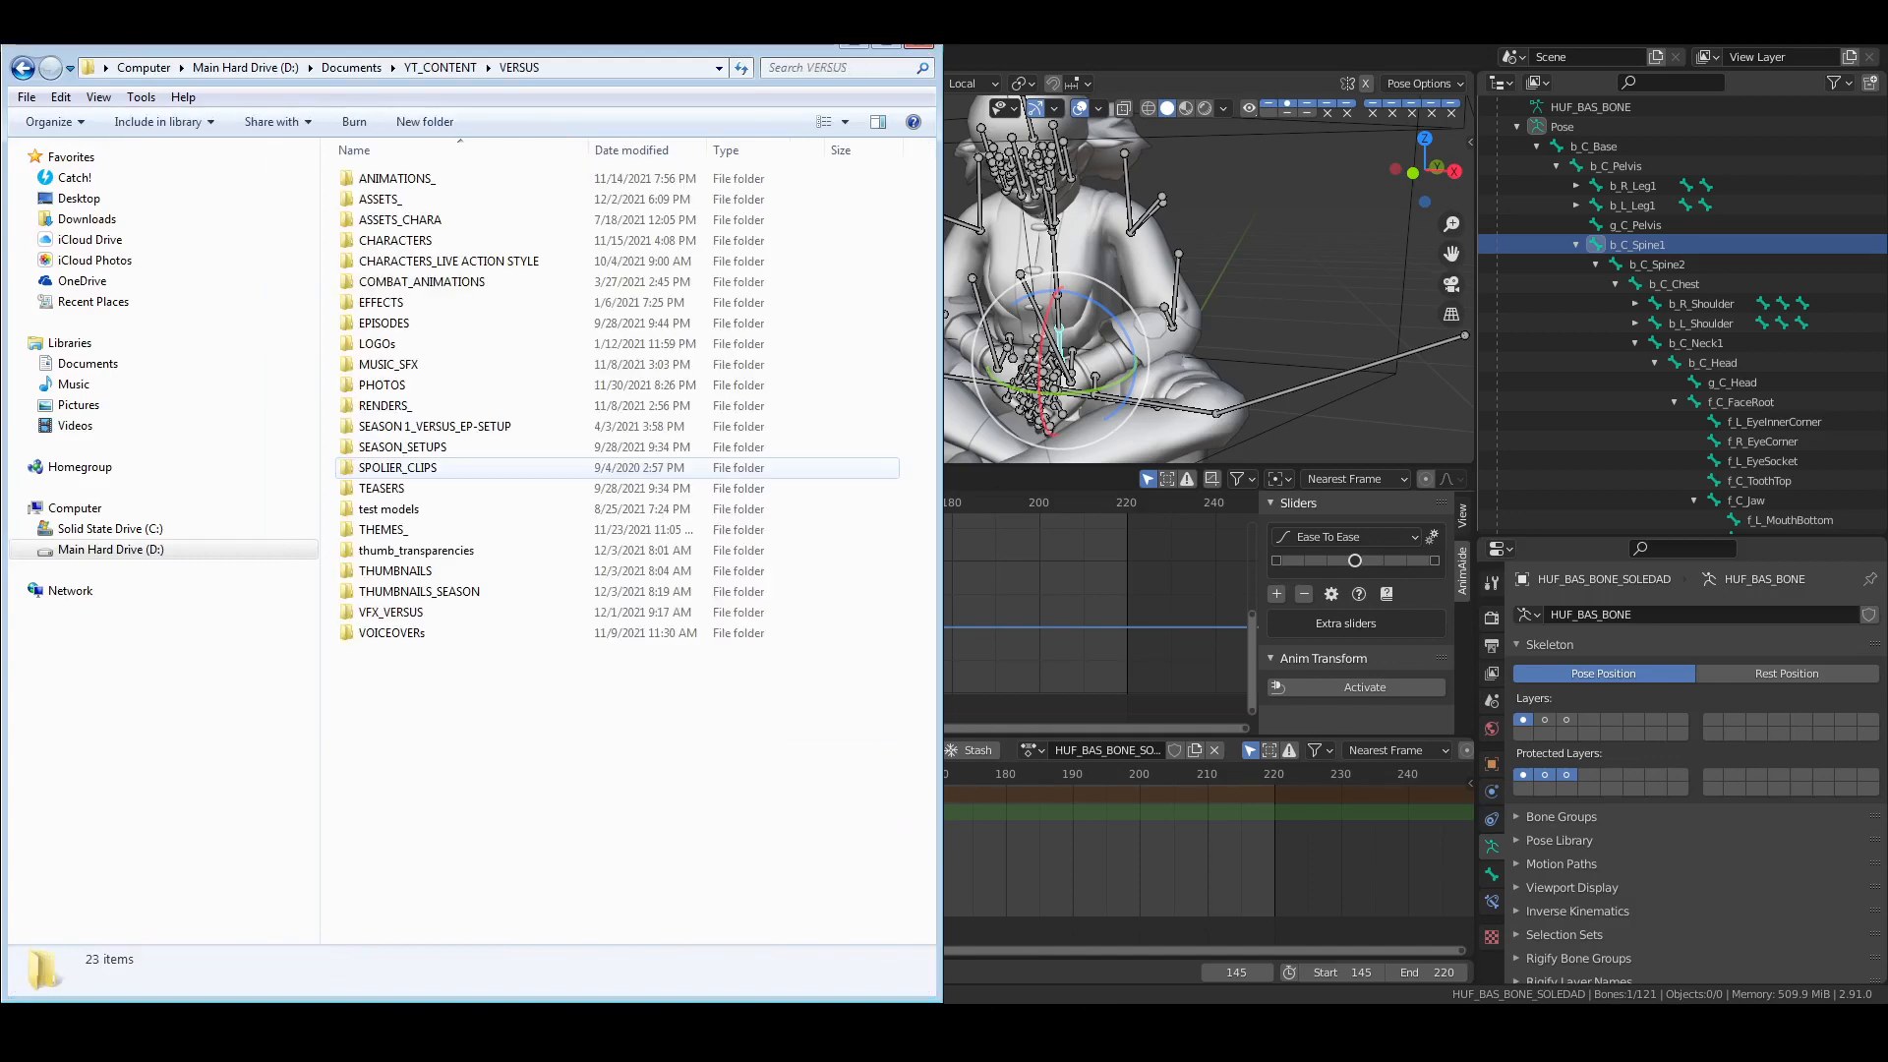
double_click(385, 405)
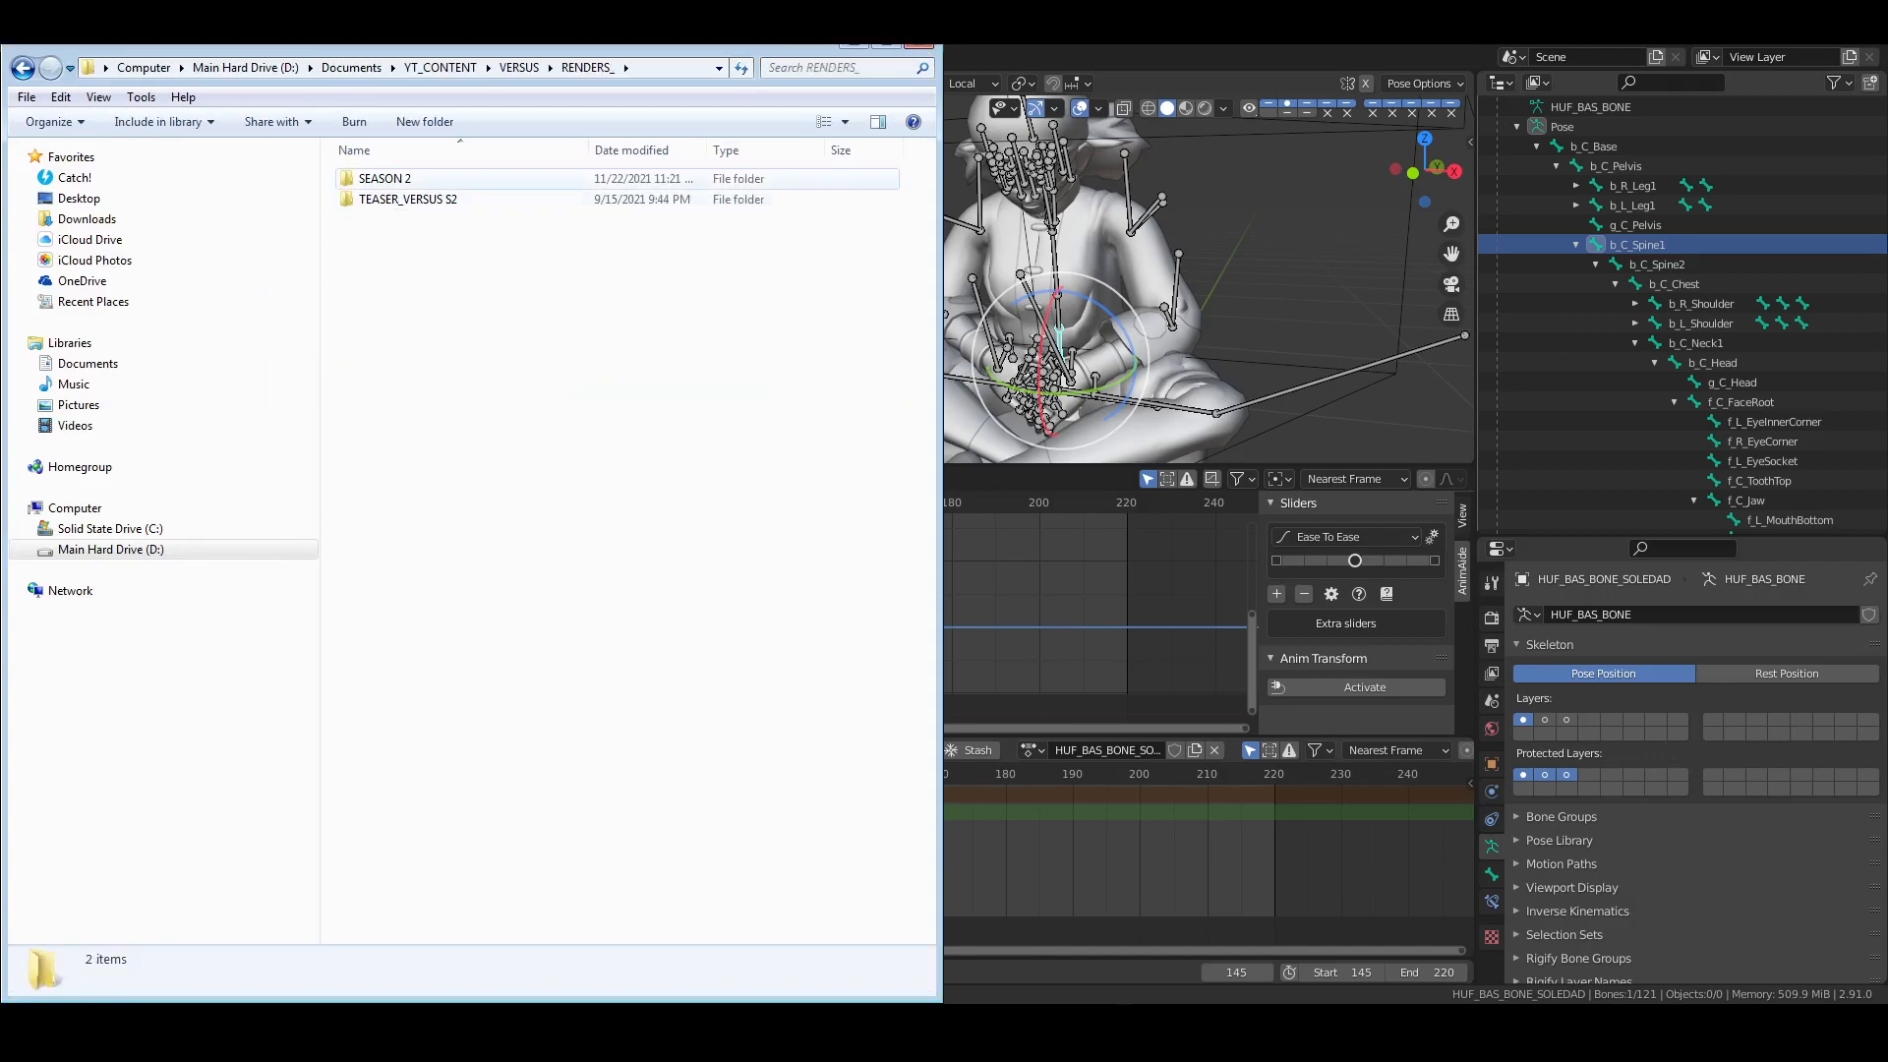
double_click(385, 178)
double_click(386, 199)
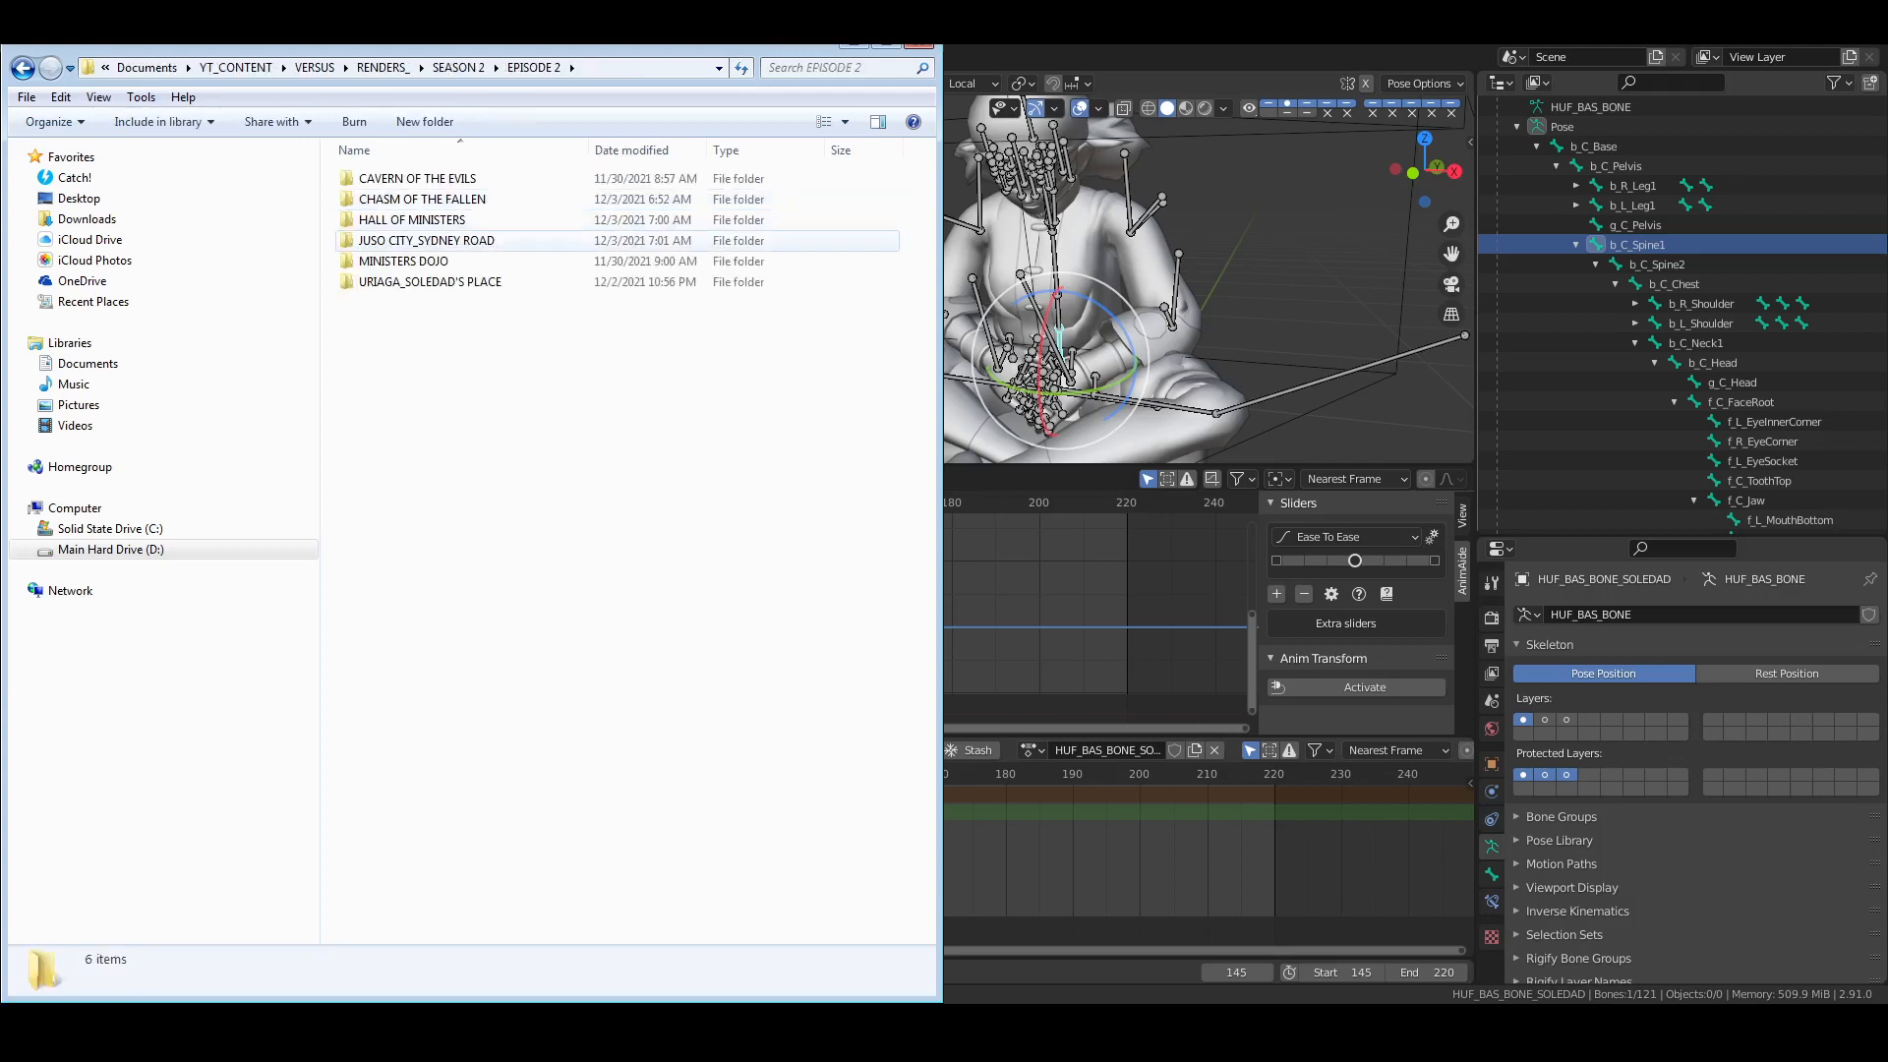
double_click(386, 219)
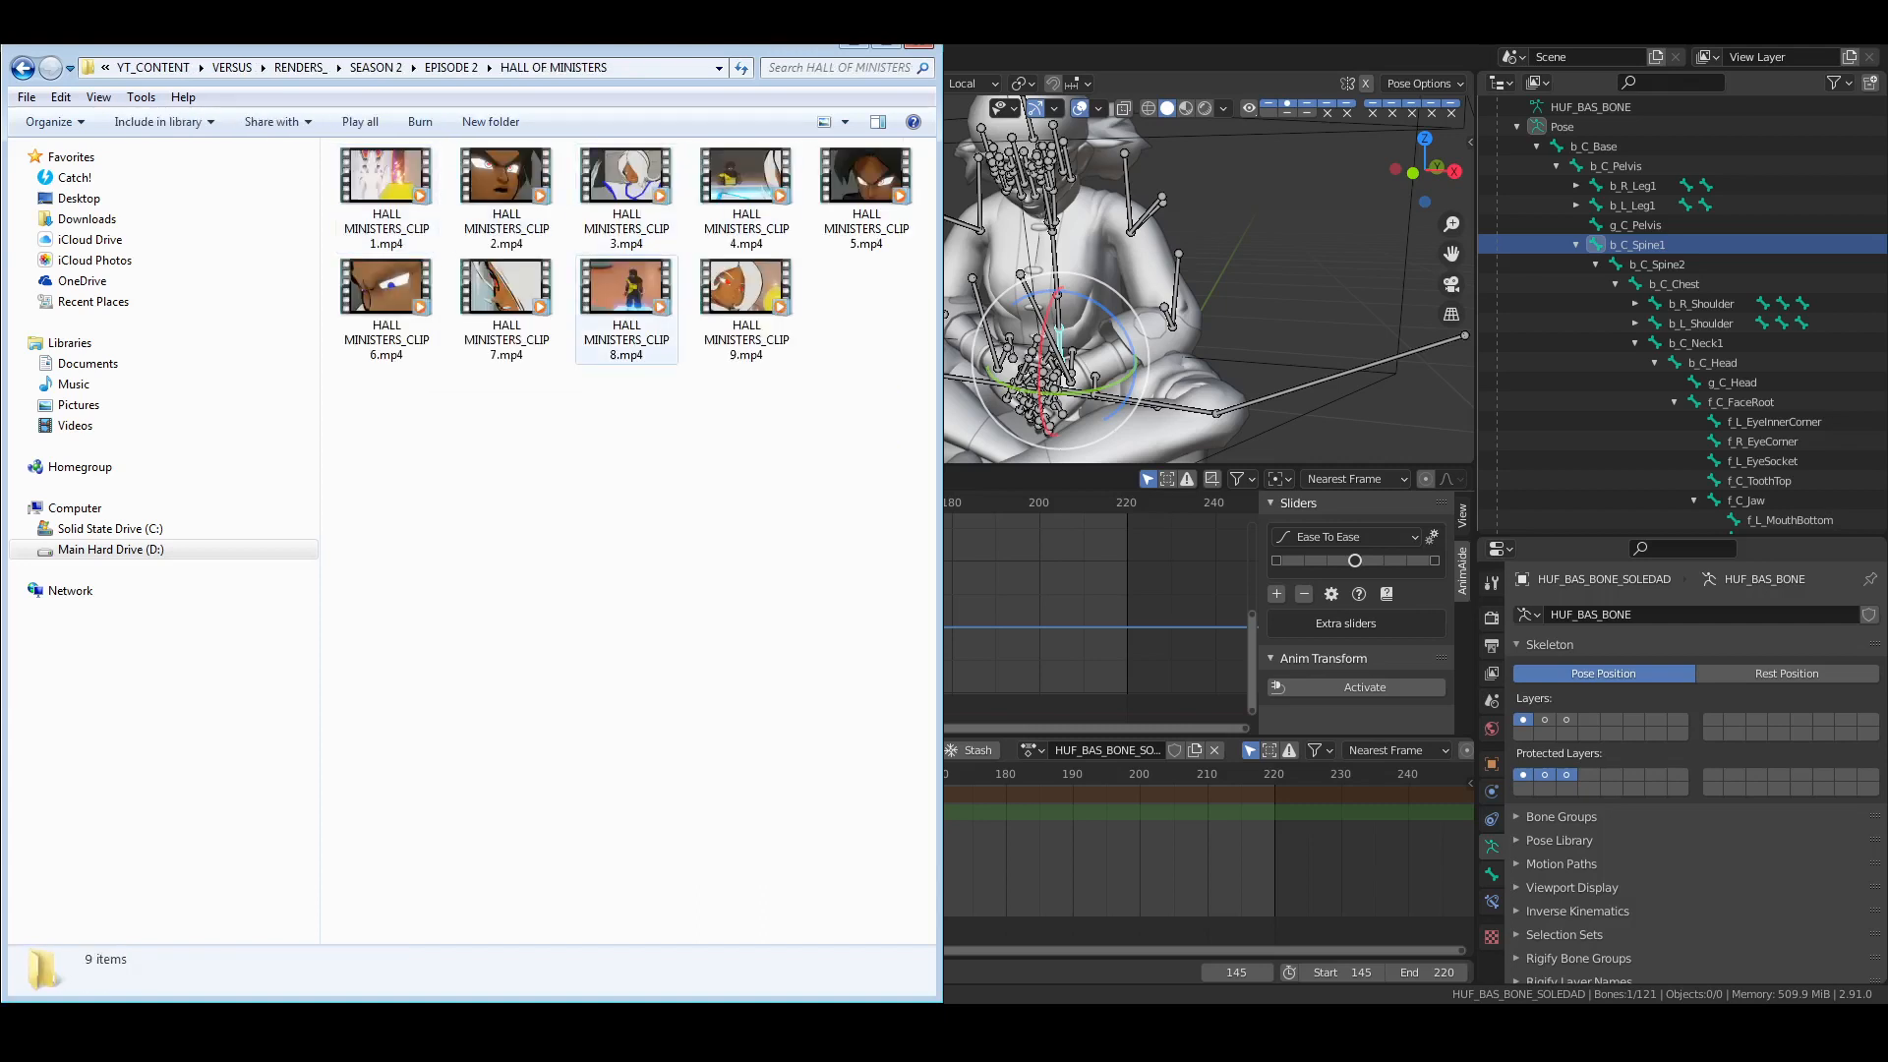
Add HALL MINISTERS_CLIP 6.mp4 to the Windows Media Player list
left_click(506, 295)
left_click(386, 295)
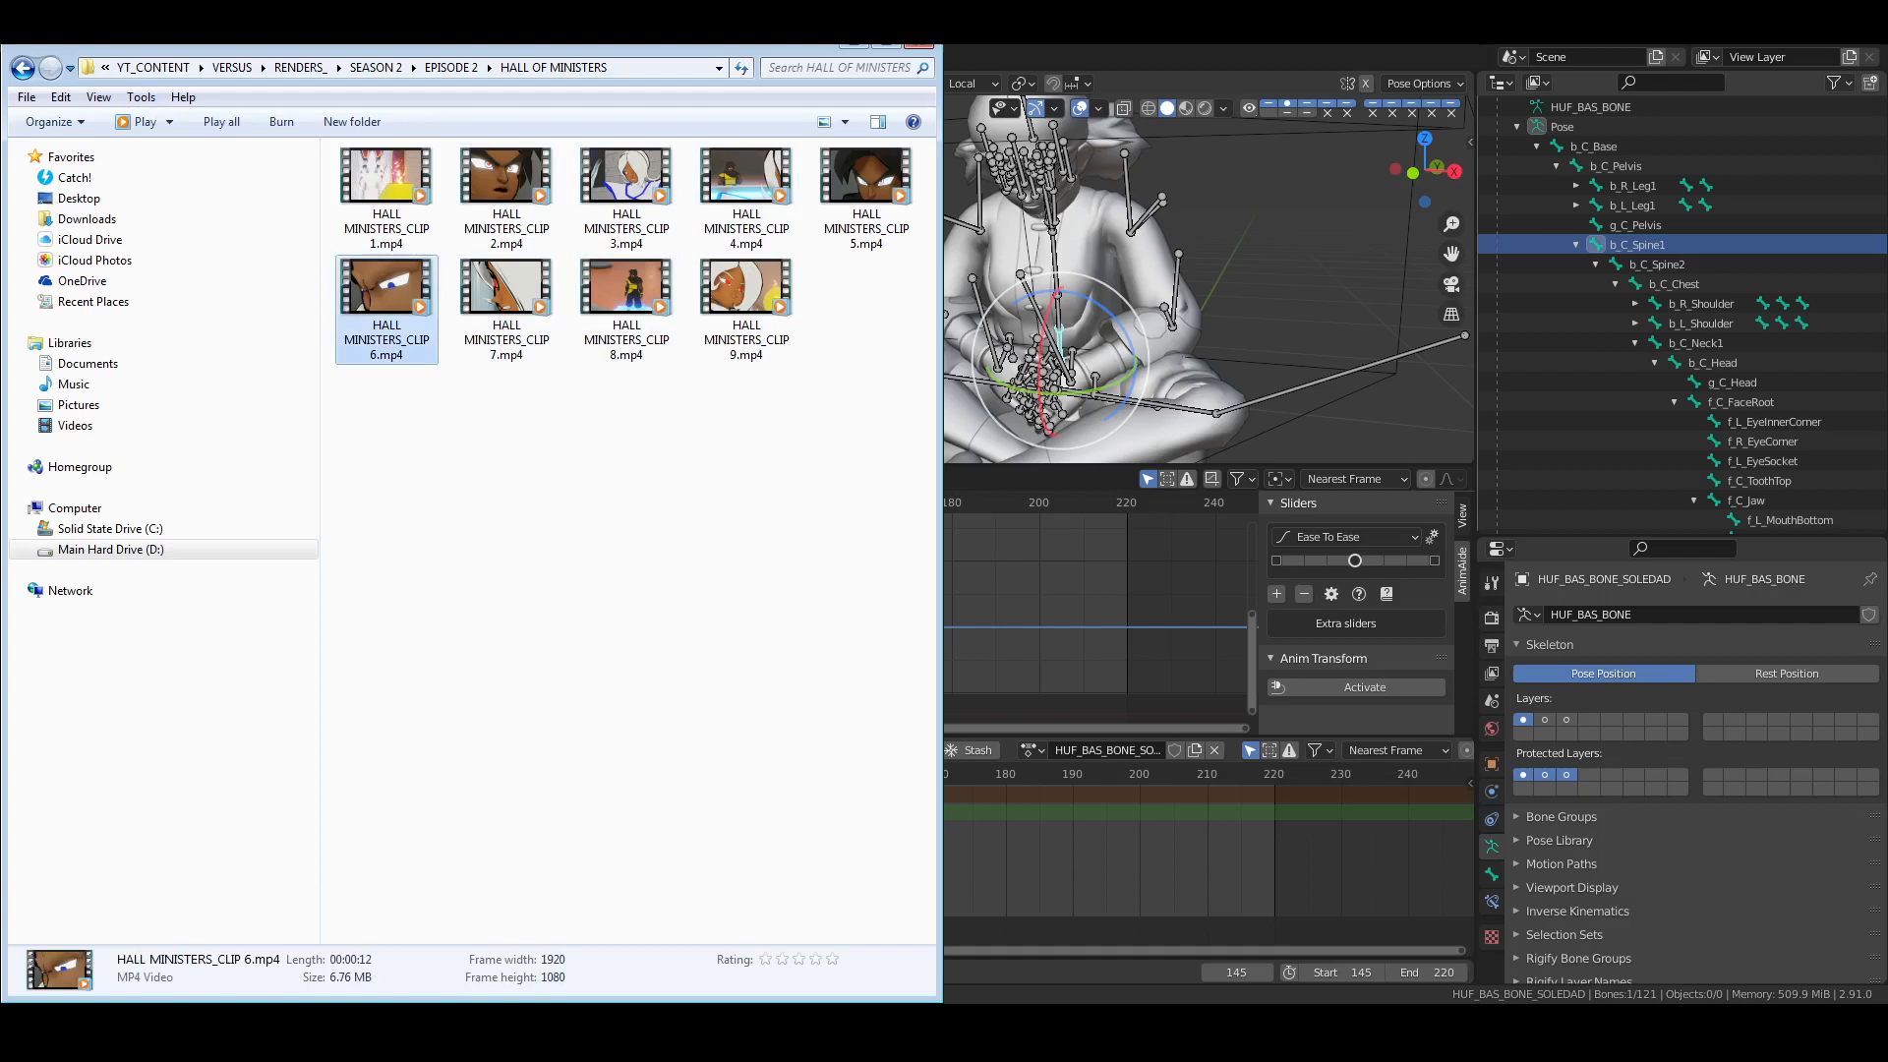
right_click(379, 288)
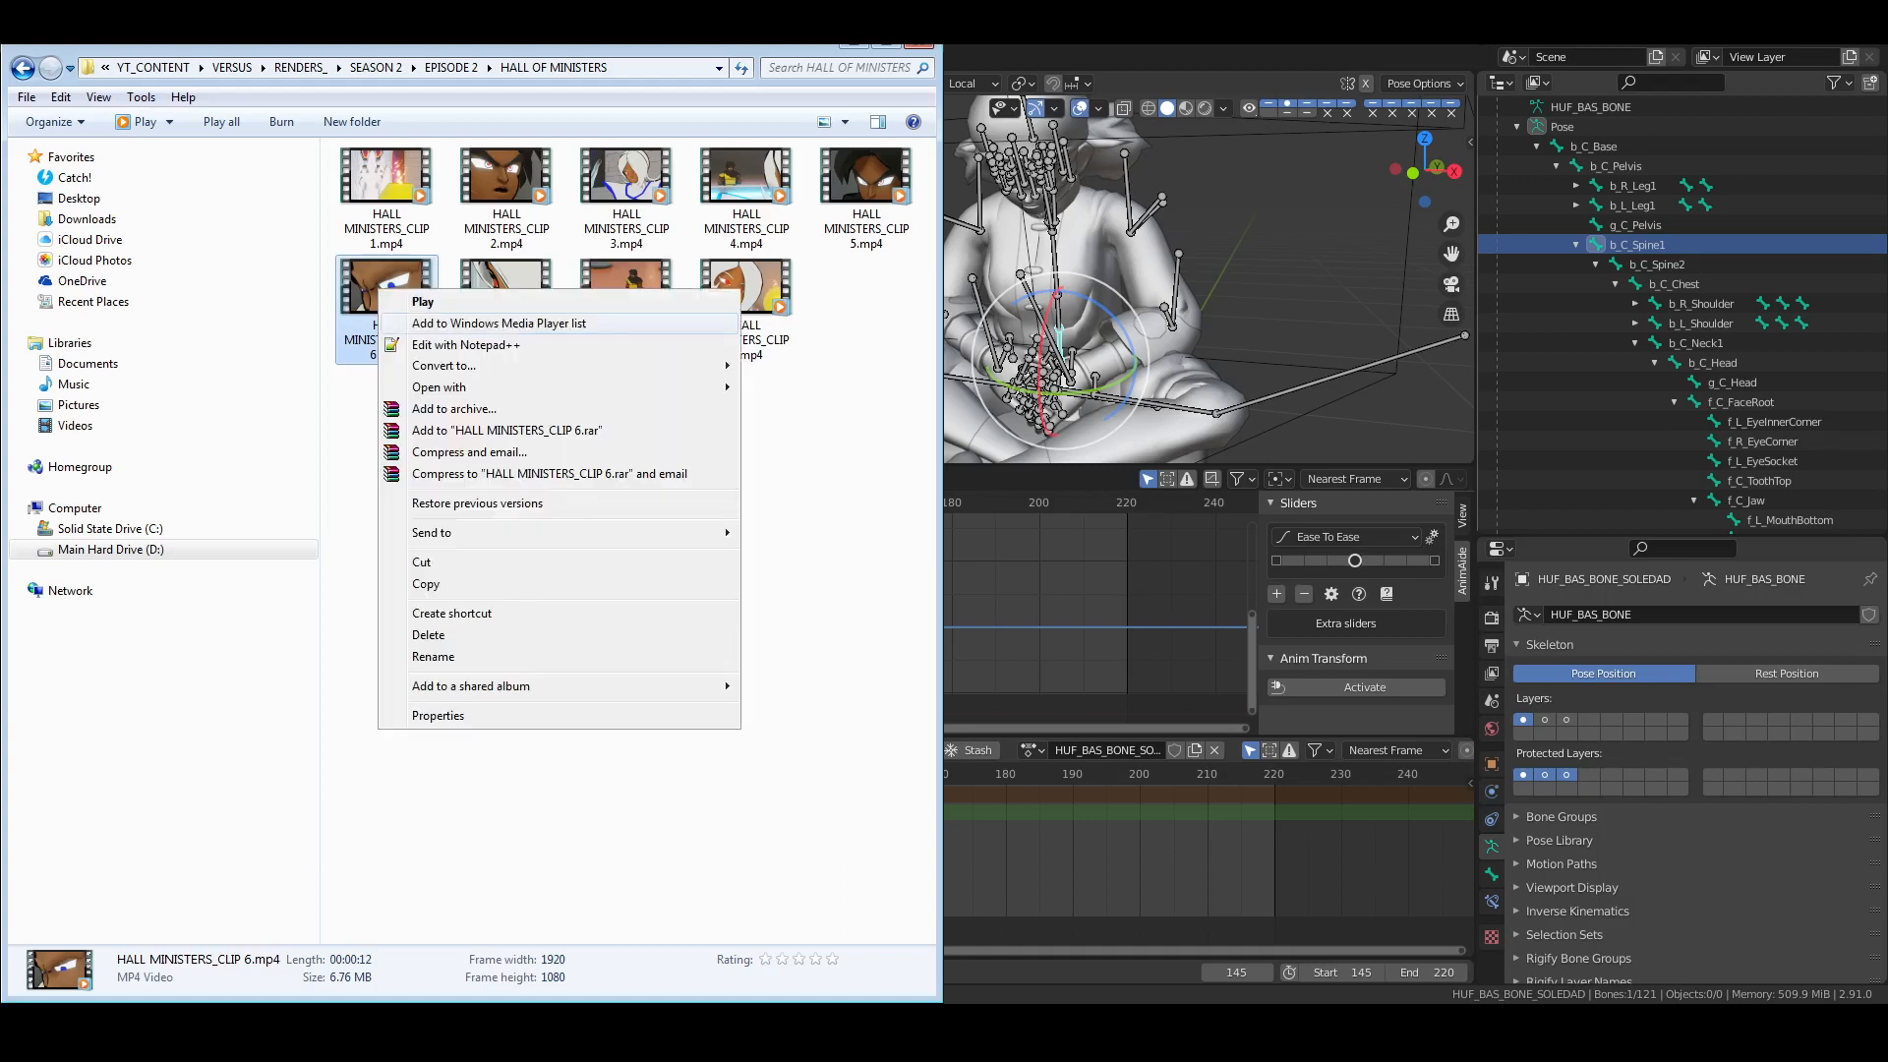
left_click(423, 323)
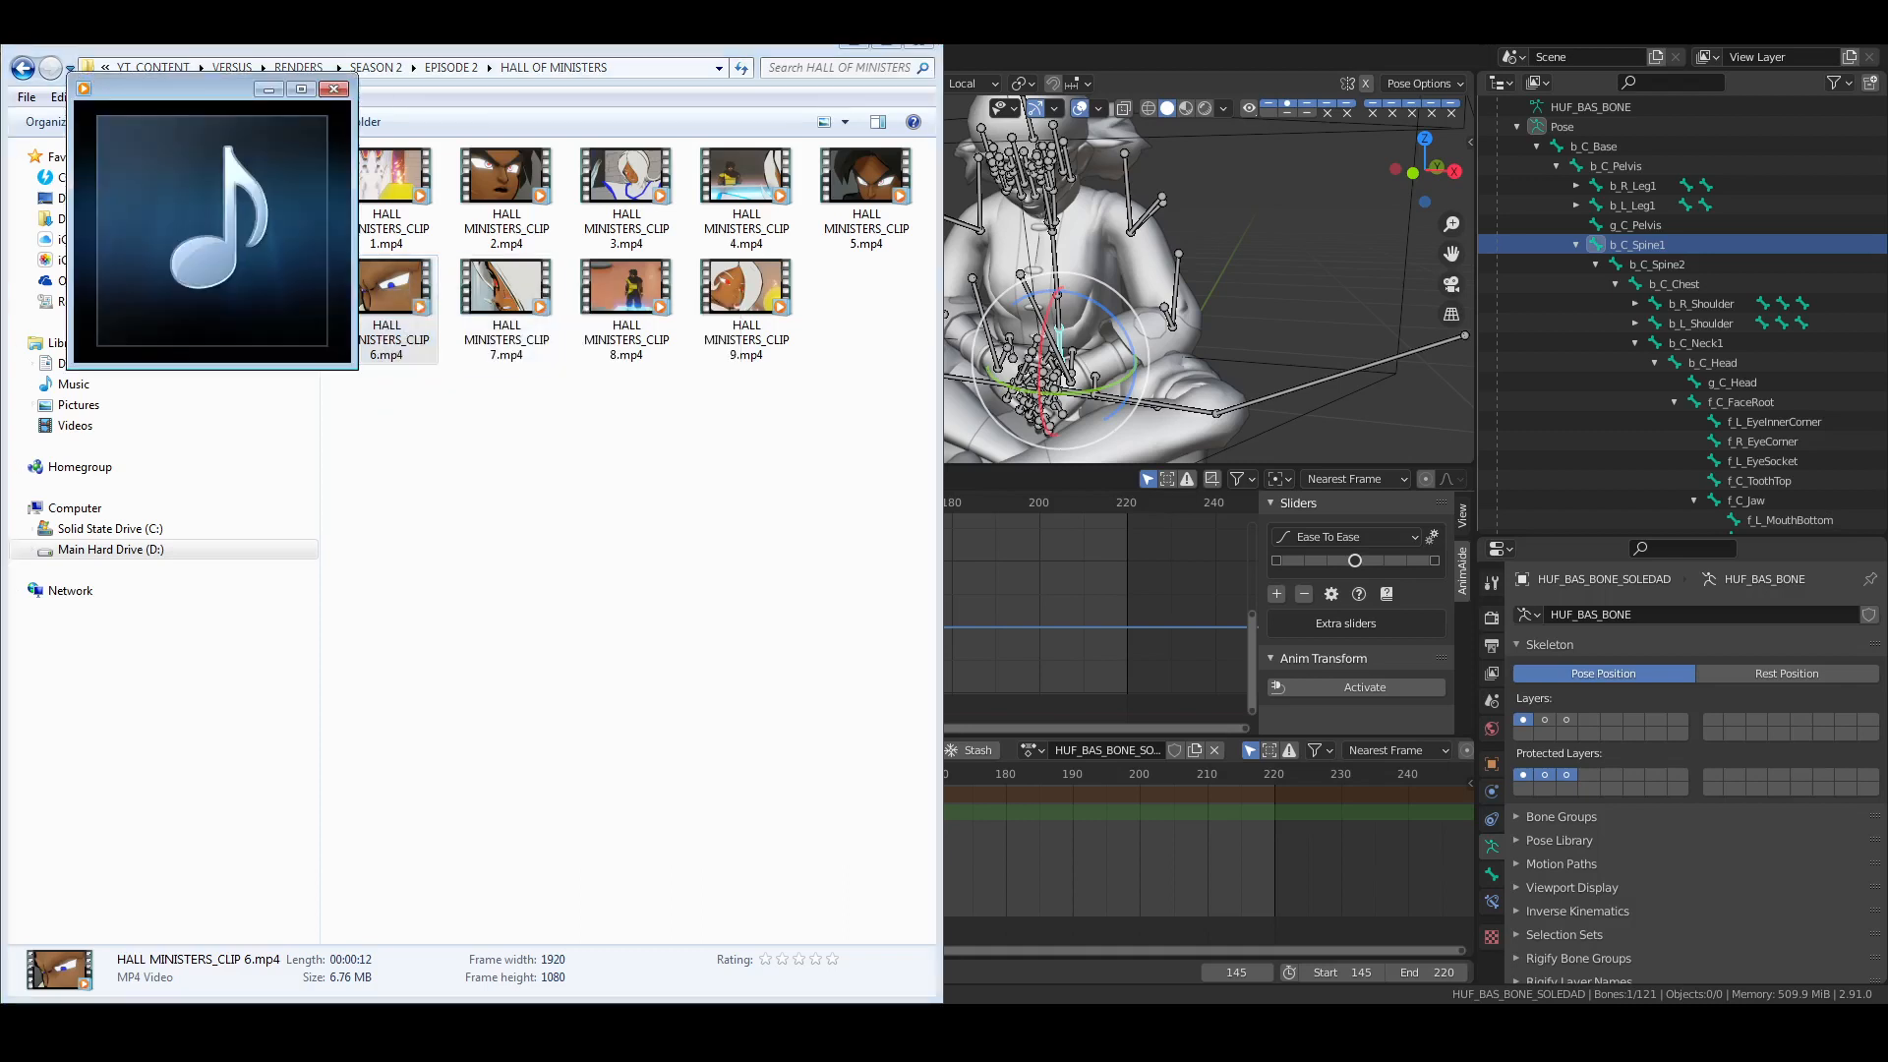
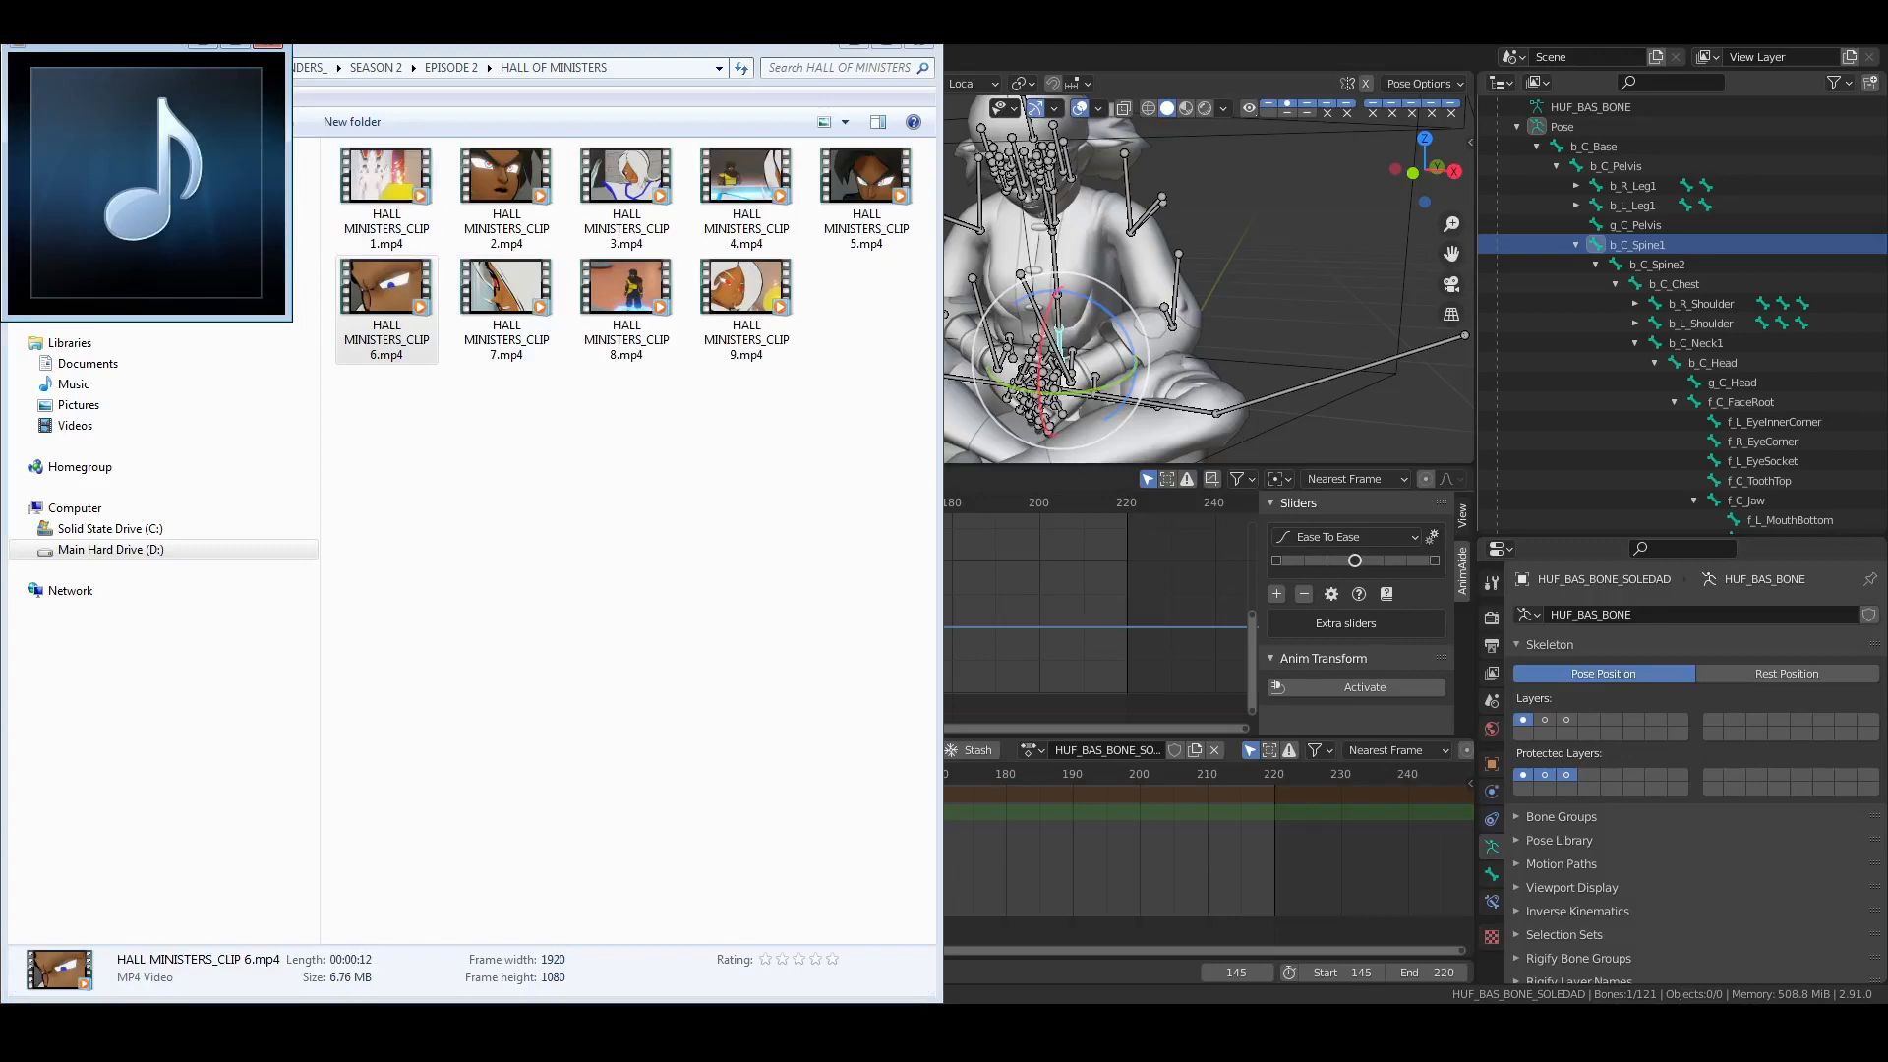
Remove HALL MINISTERS_CLIP 6 from the Windows Media Player list and close the player
right_click(613, 409)
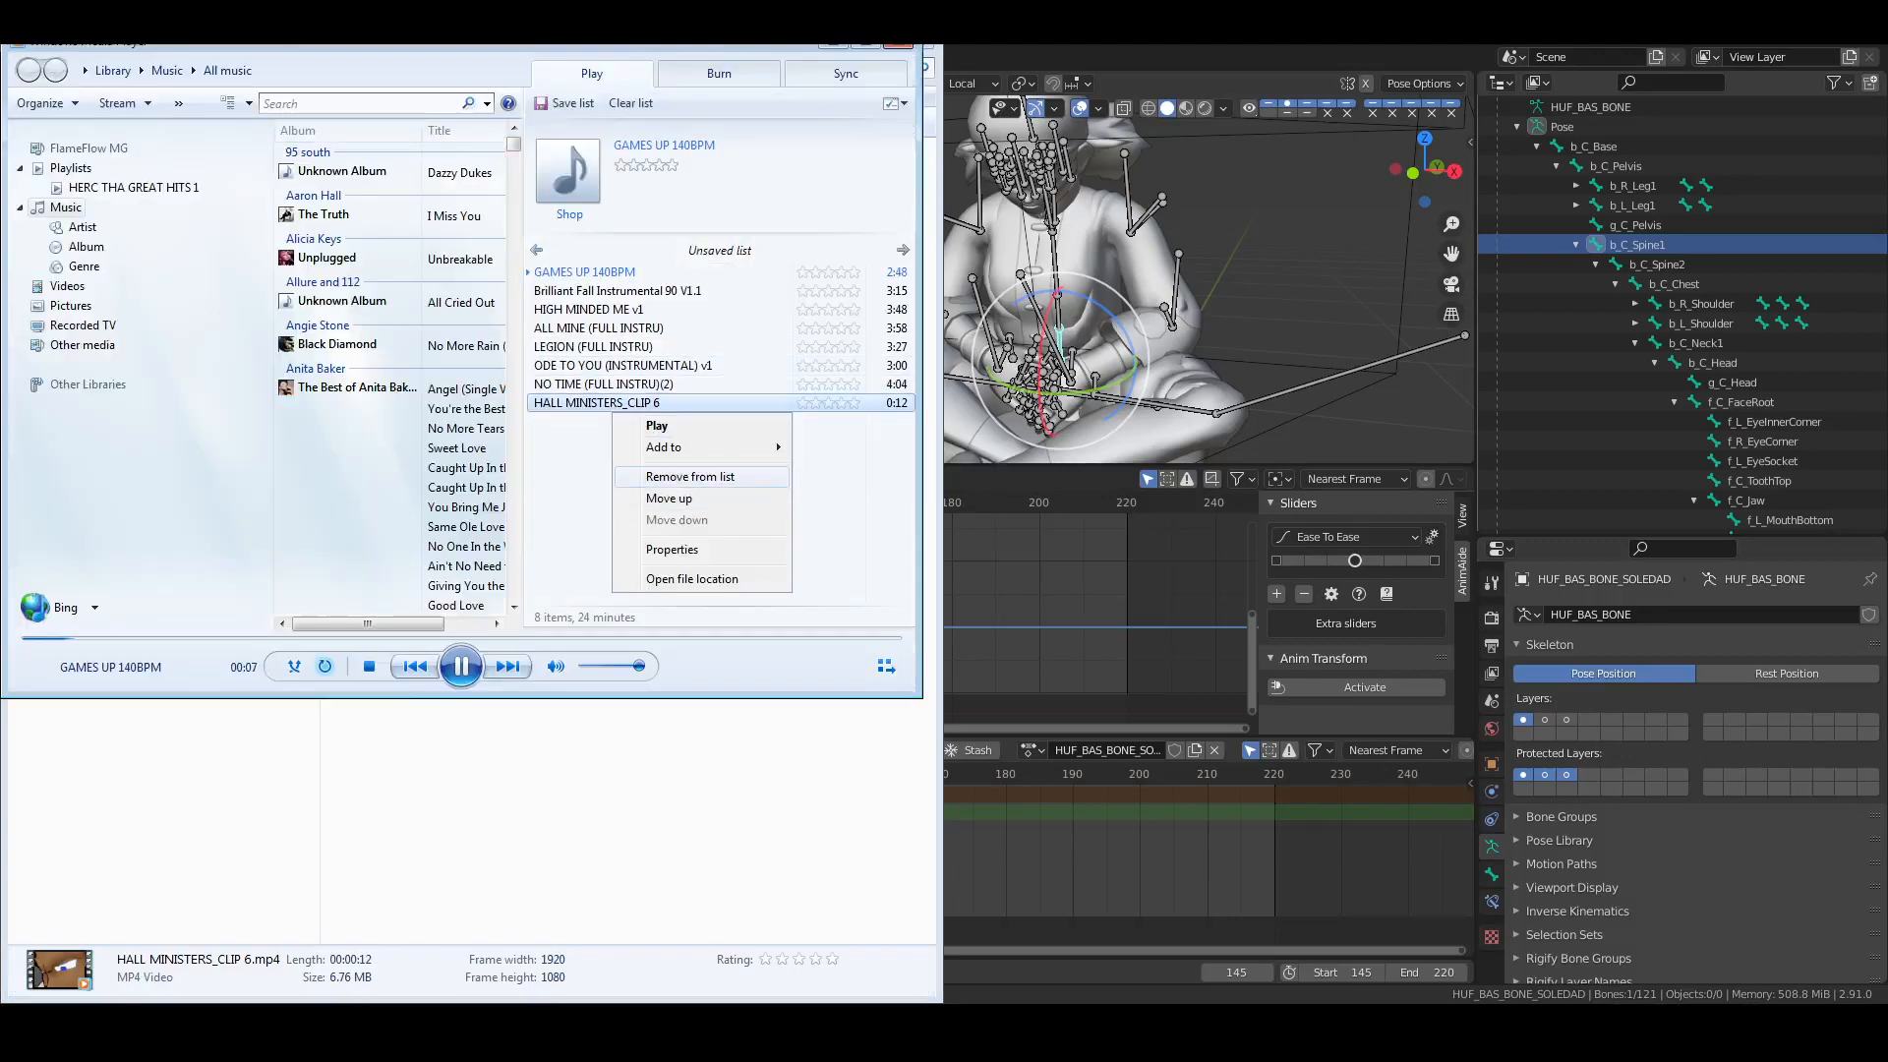
left_click(689, 476)
left_click(886, 667)
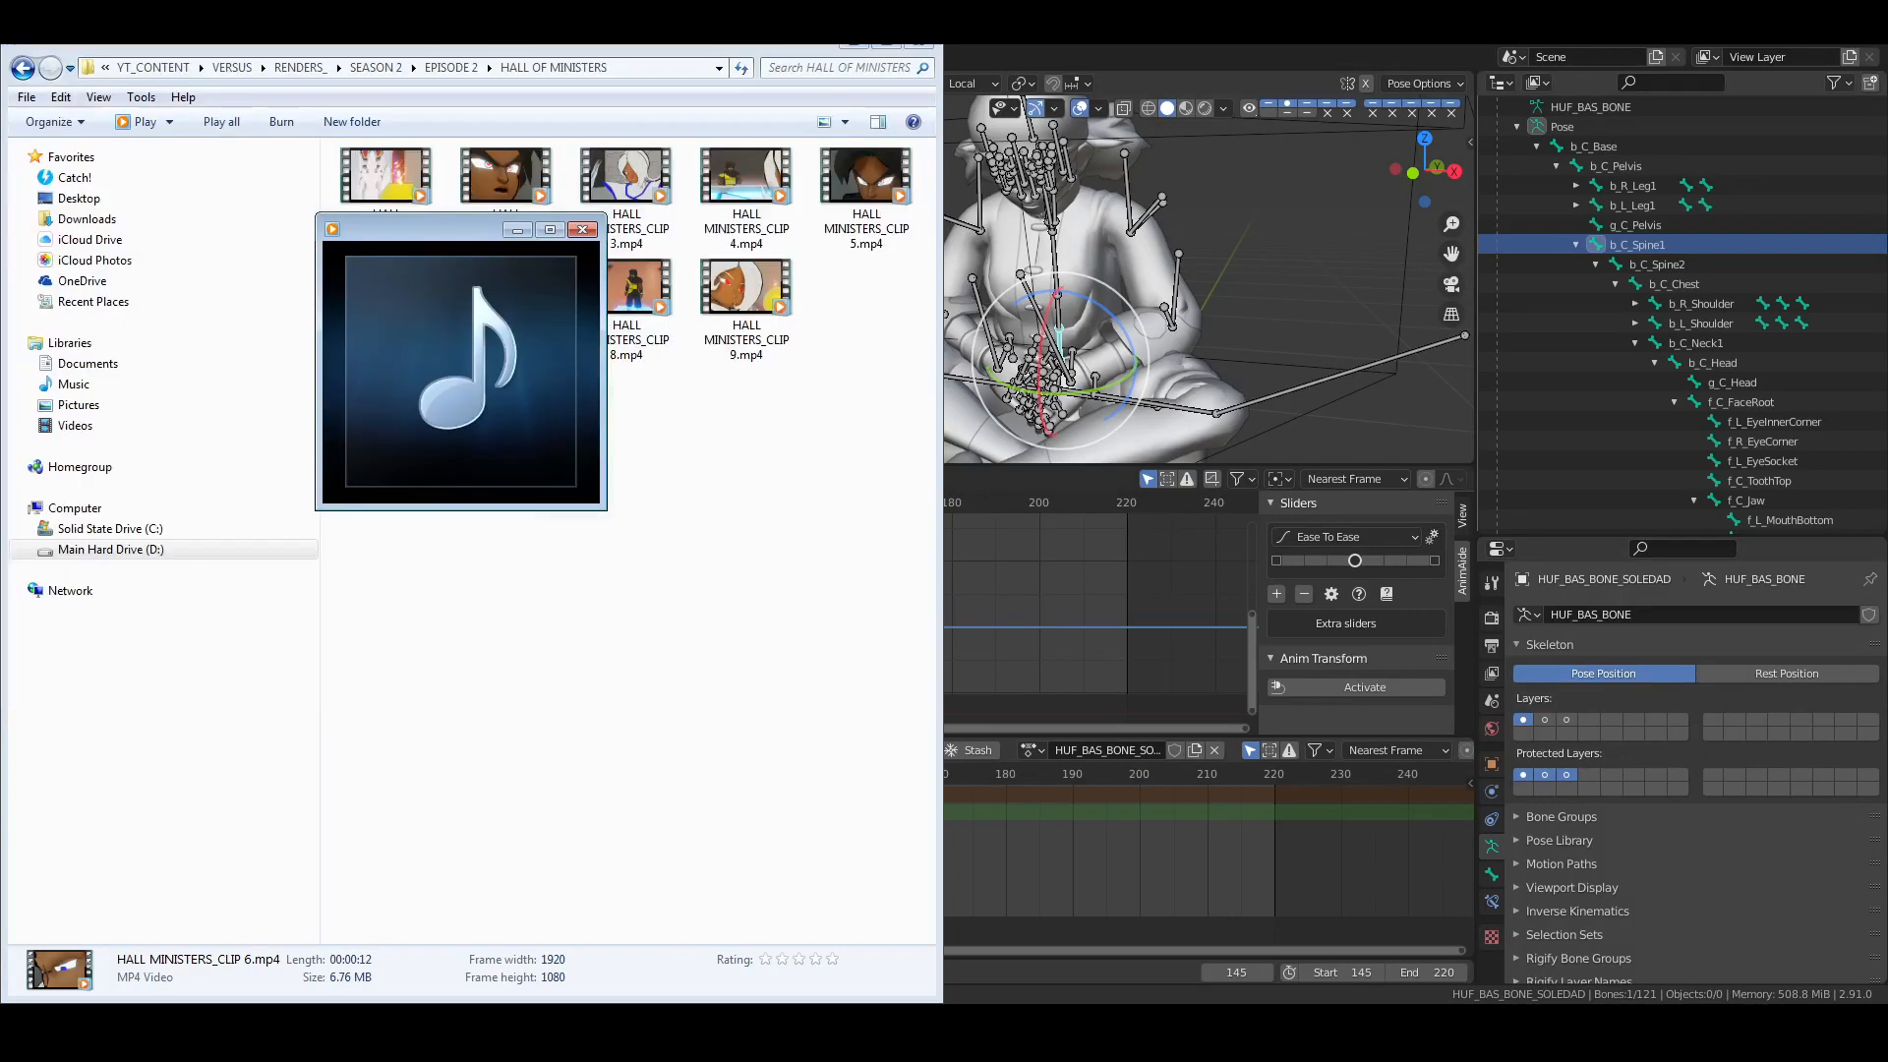
left_click_drag(413, 229, 145, 121)
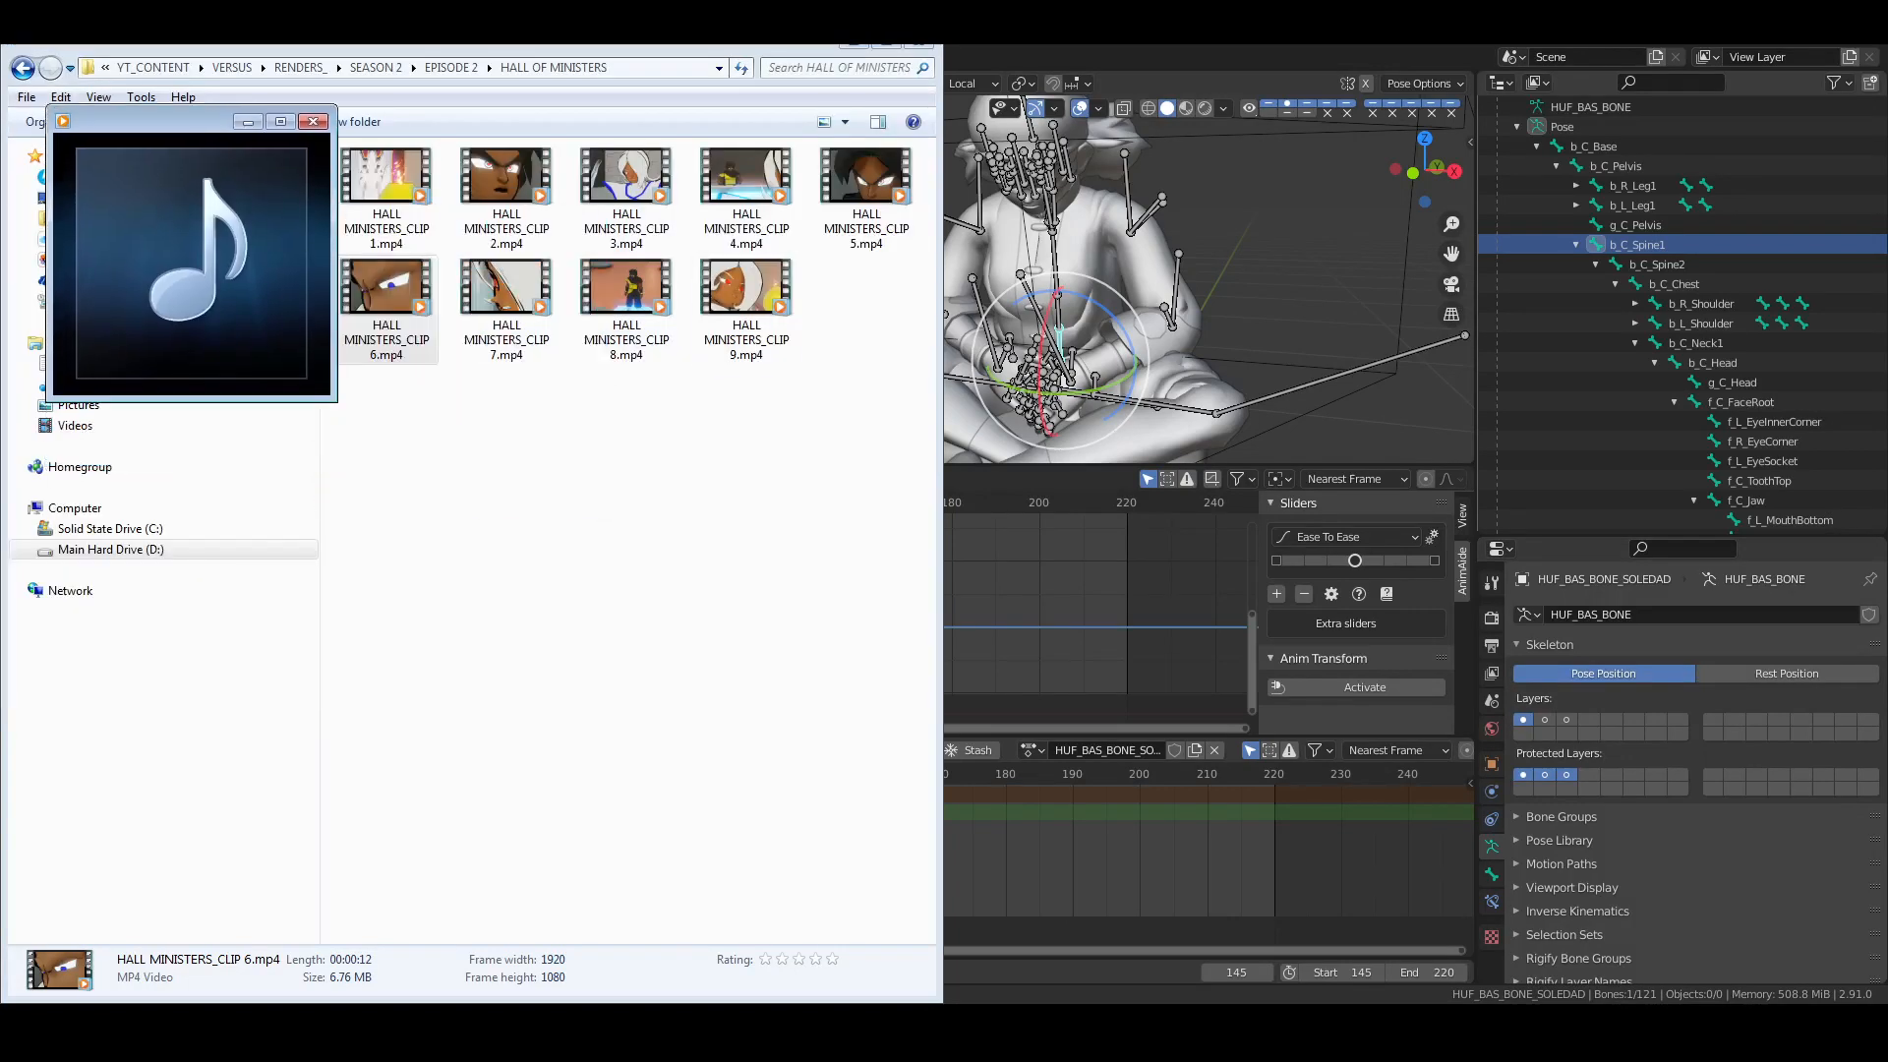
left_click(314, 121)
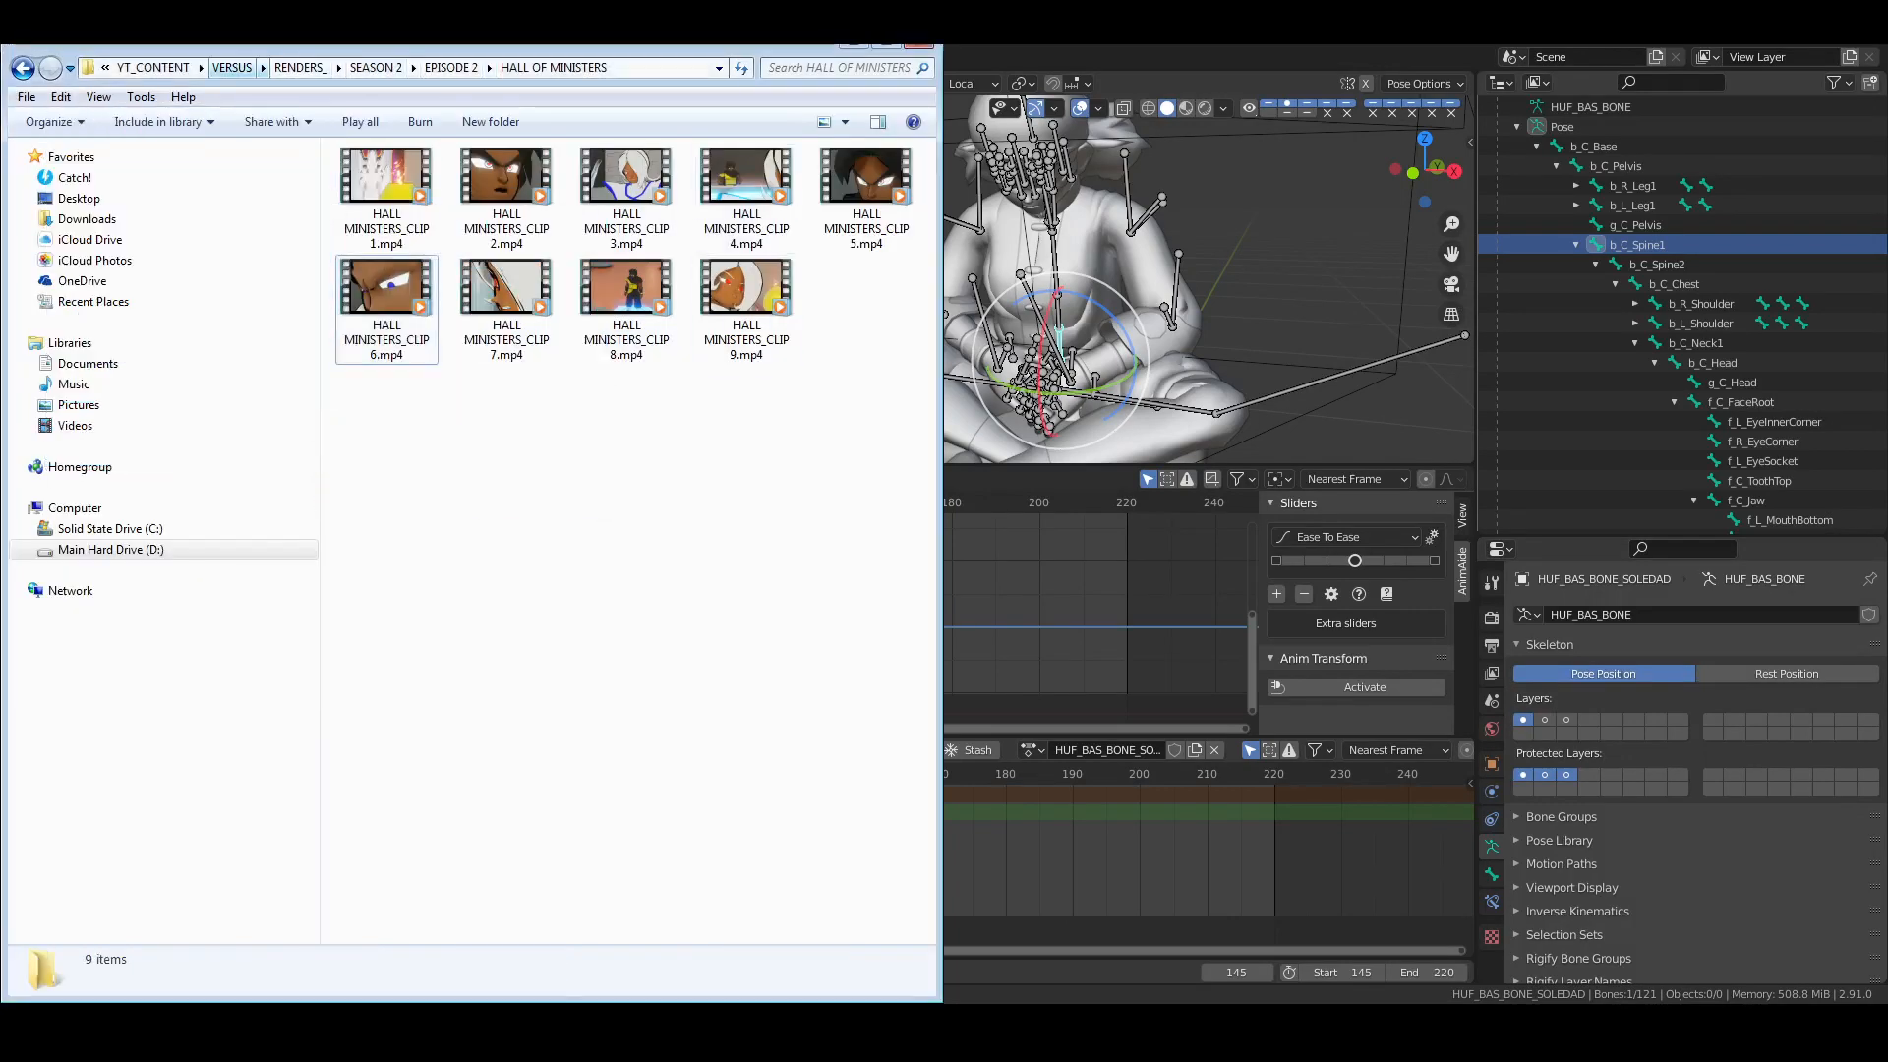
Go up to the VERSUS folder in Windows Explorer, switch back to Blender and save the file
left_click(232, 68)
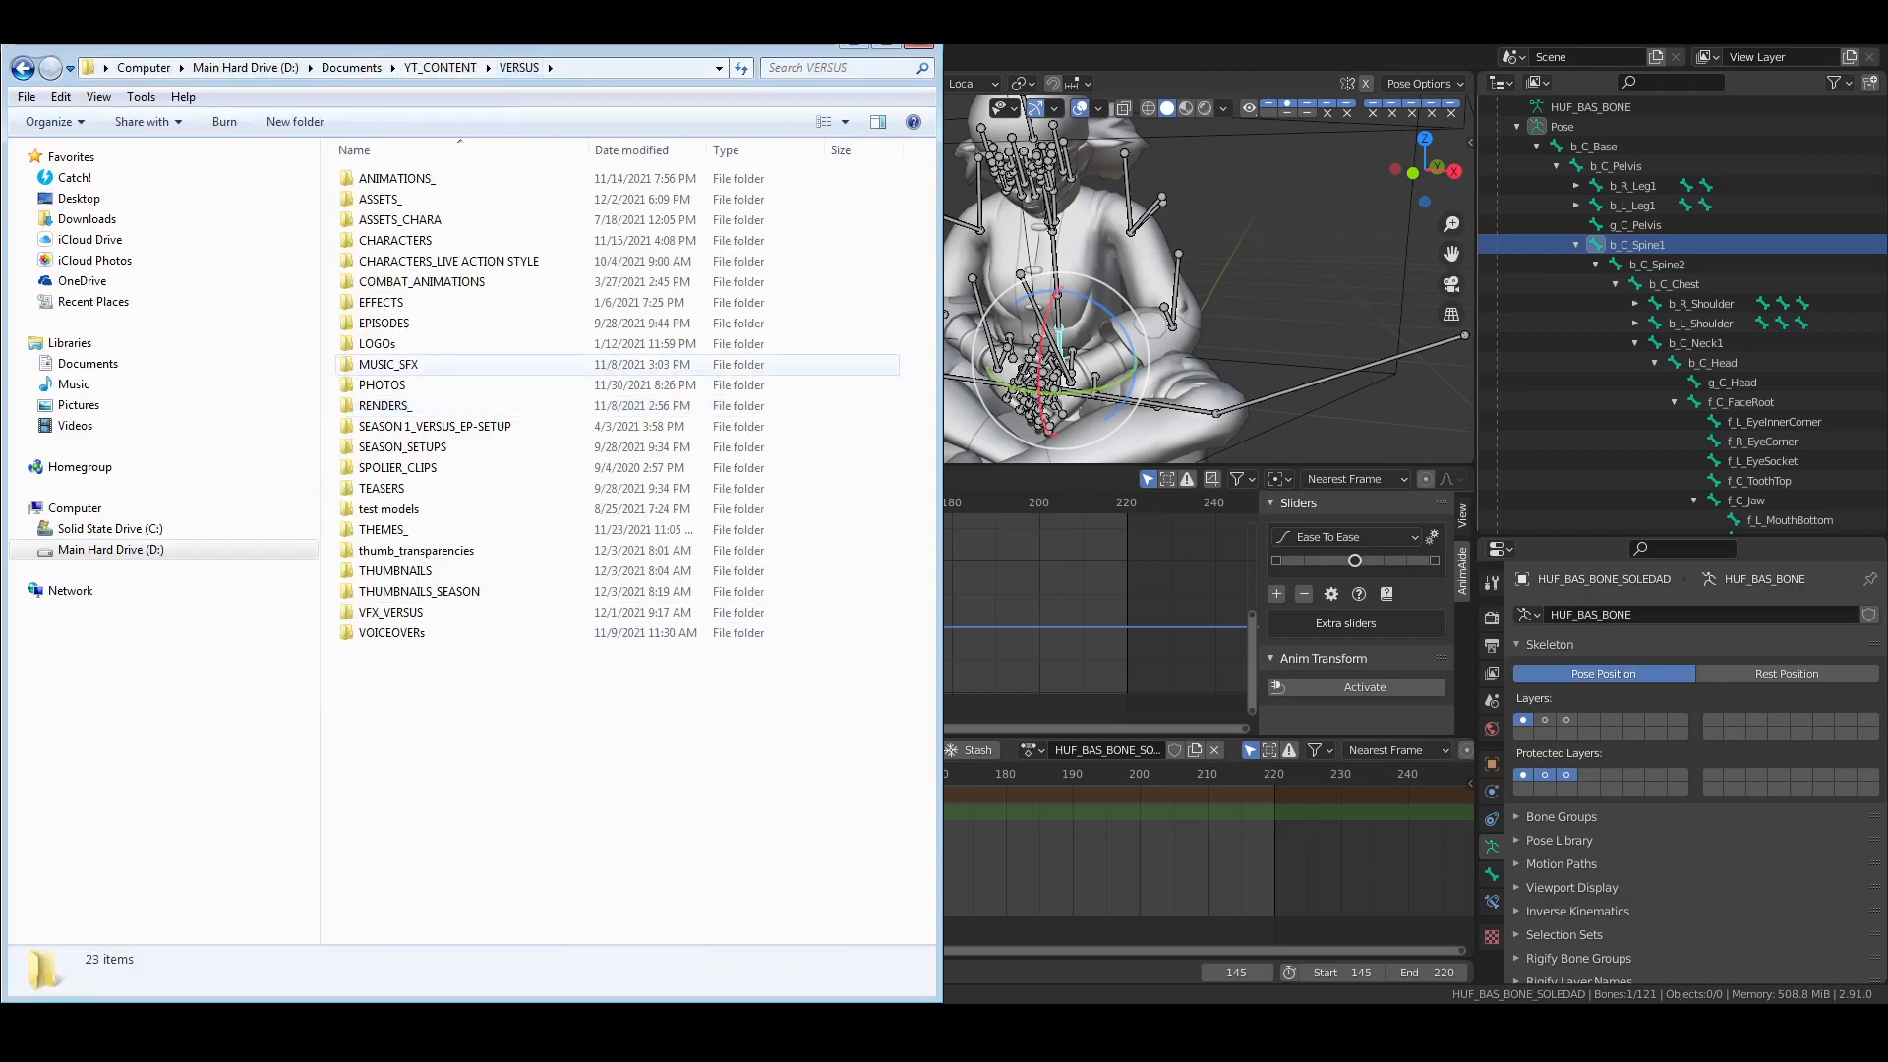
left_click(1265, 264)
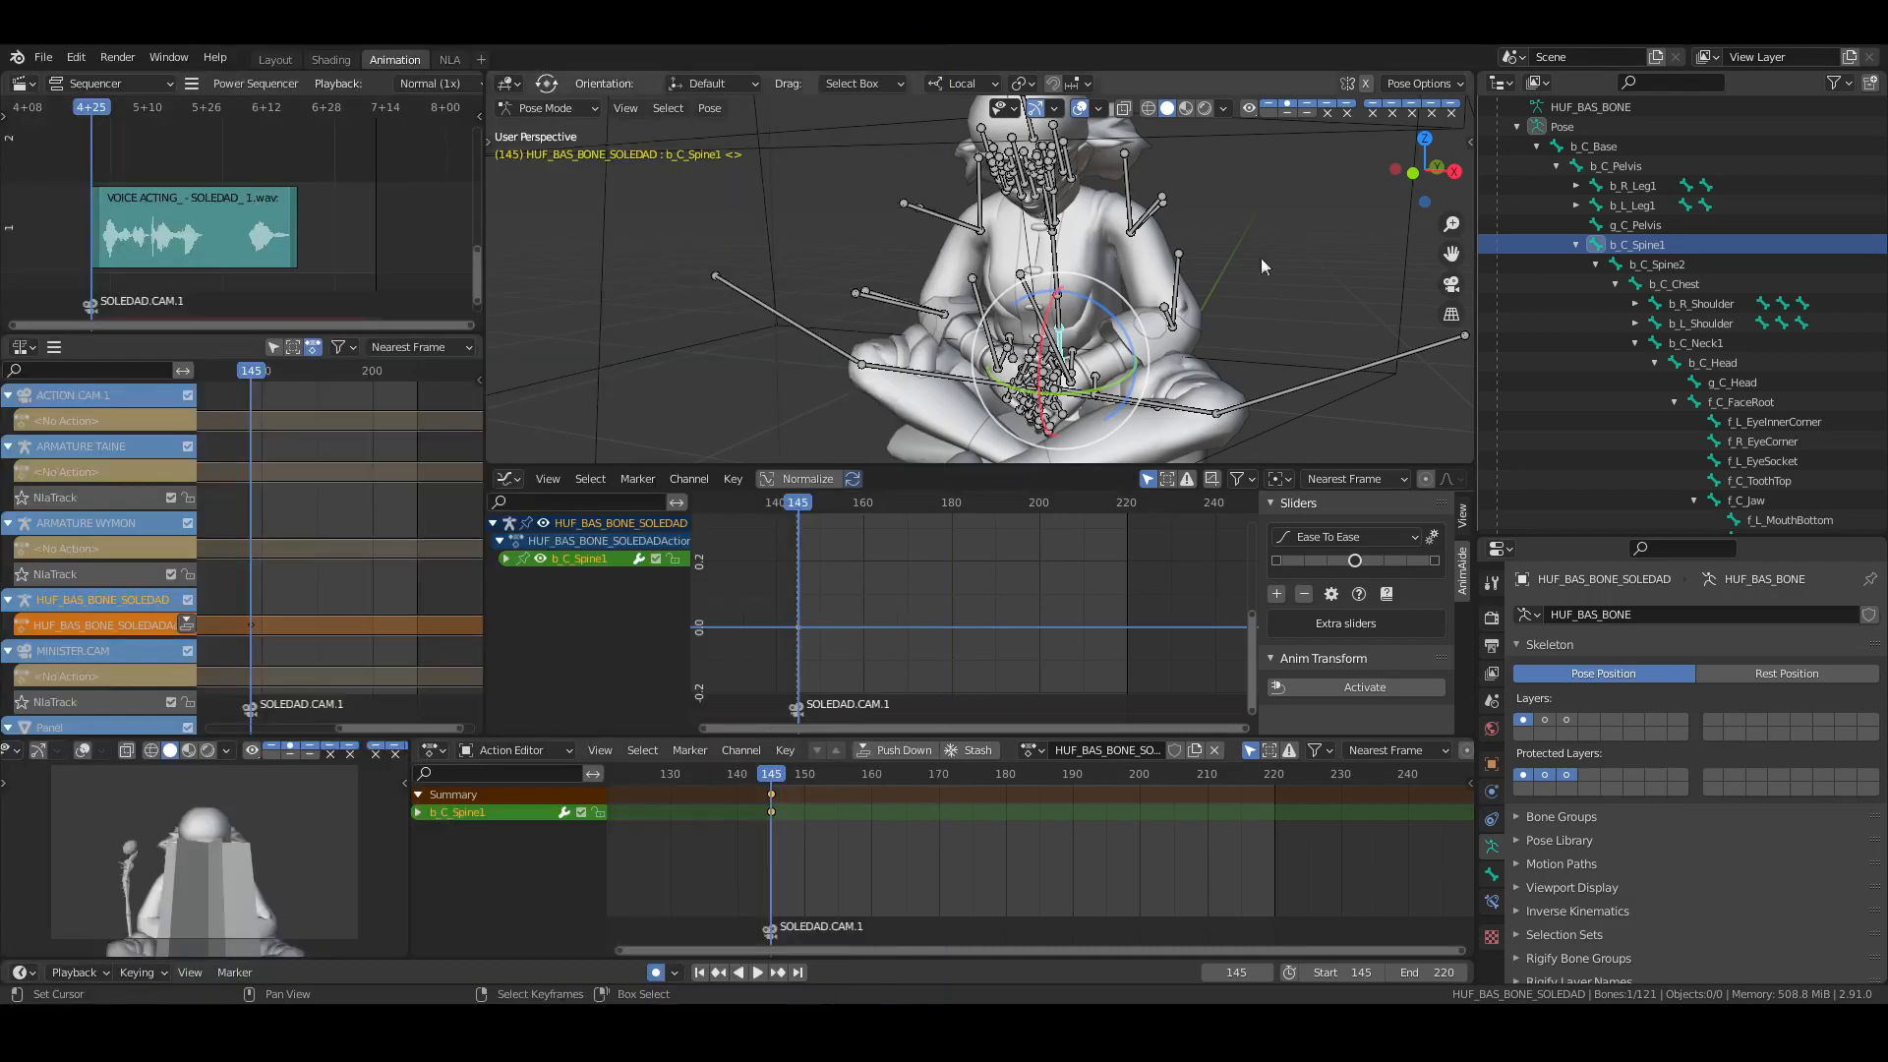
key("ctrl+s")
Check the recording in the OBS window, switch back to Blender and save the file again
middle_click_drag(955, 863, 1017, 838)
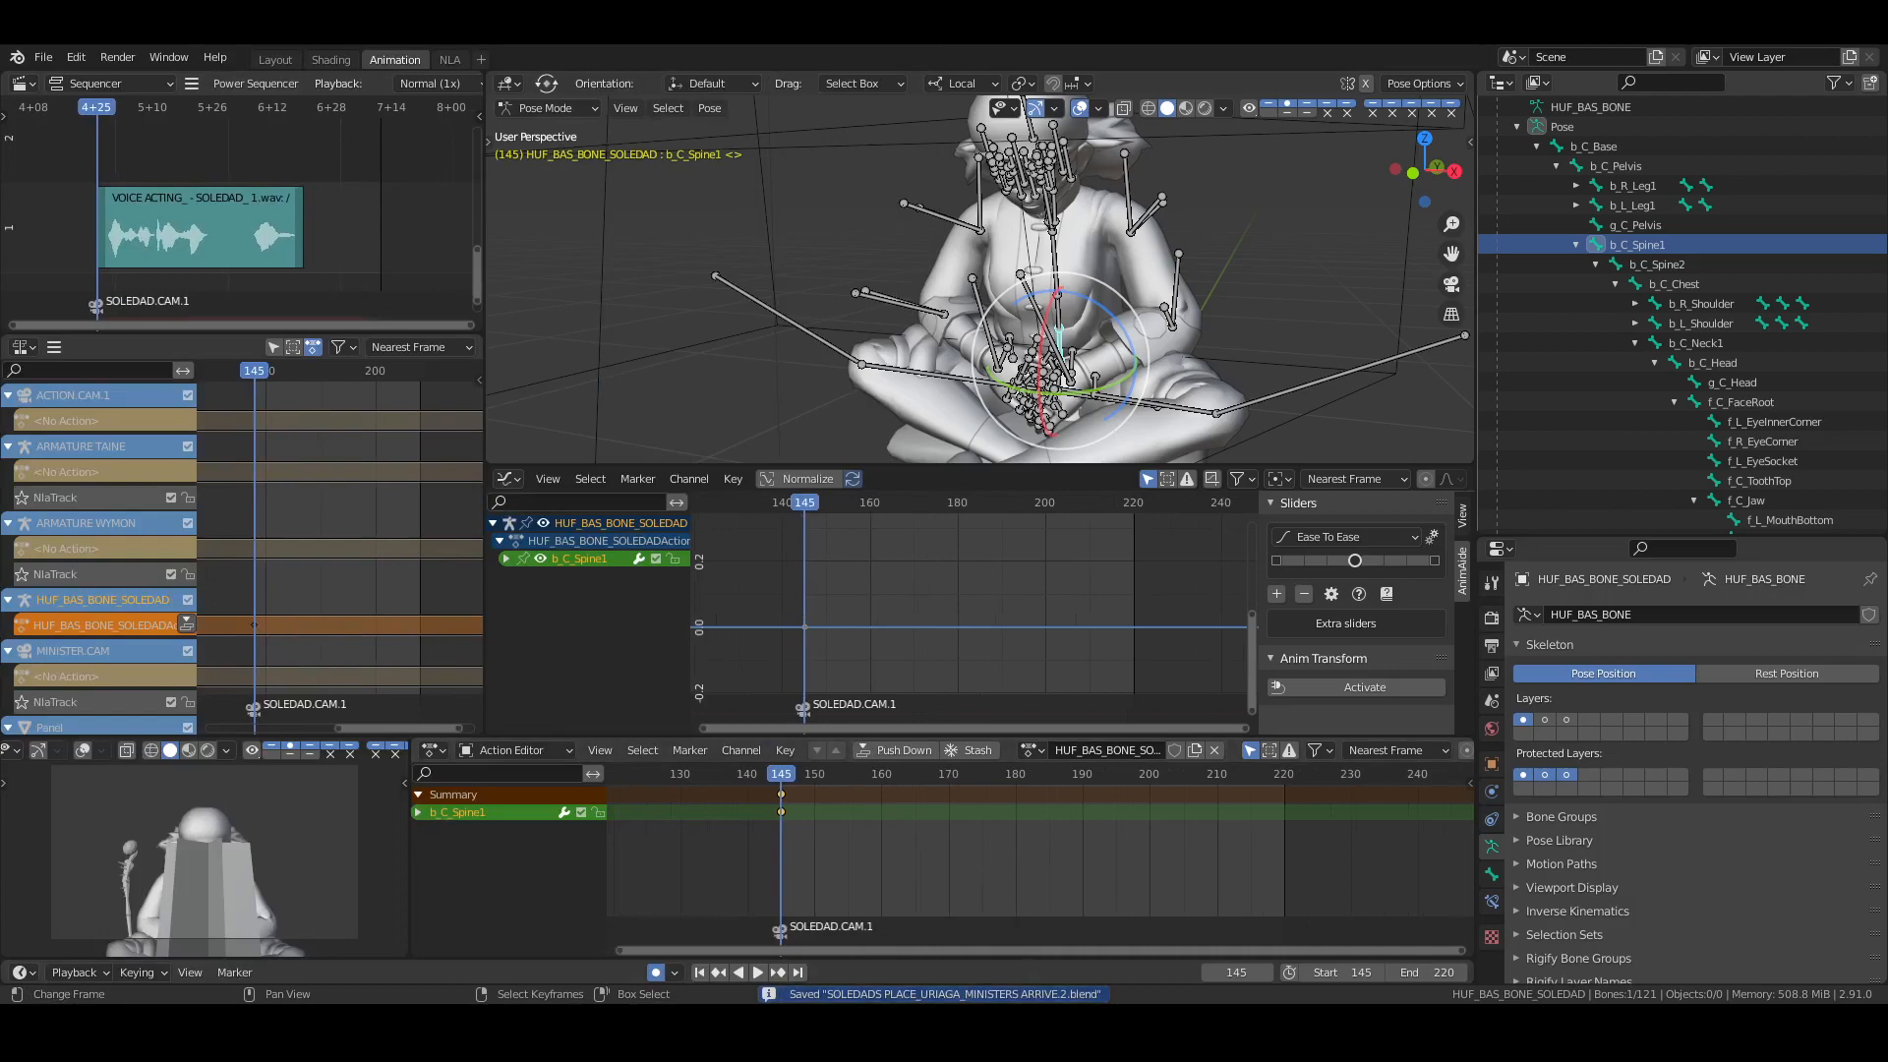
key("alt+Tab")
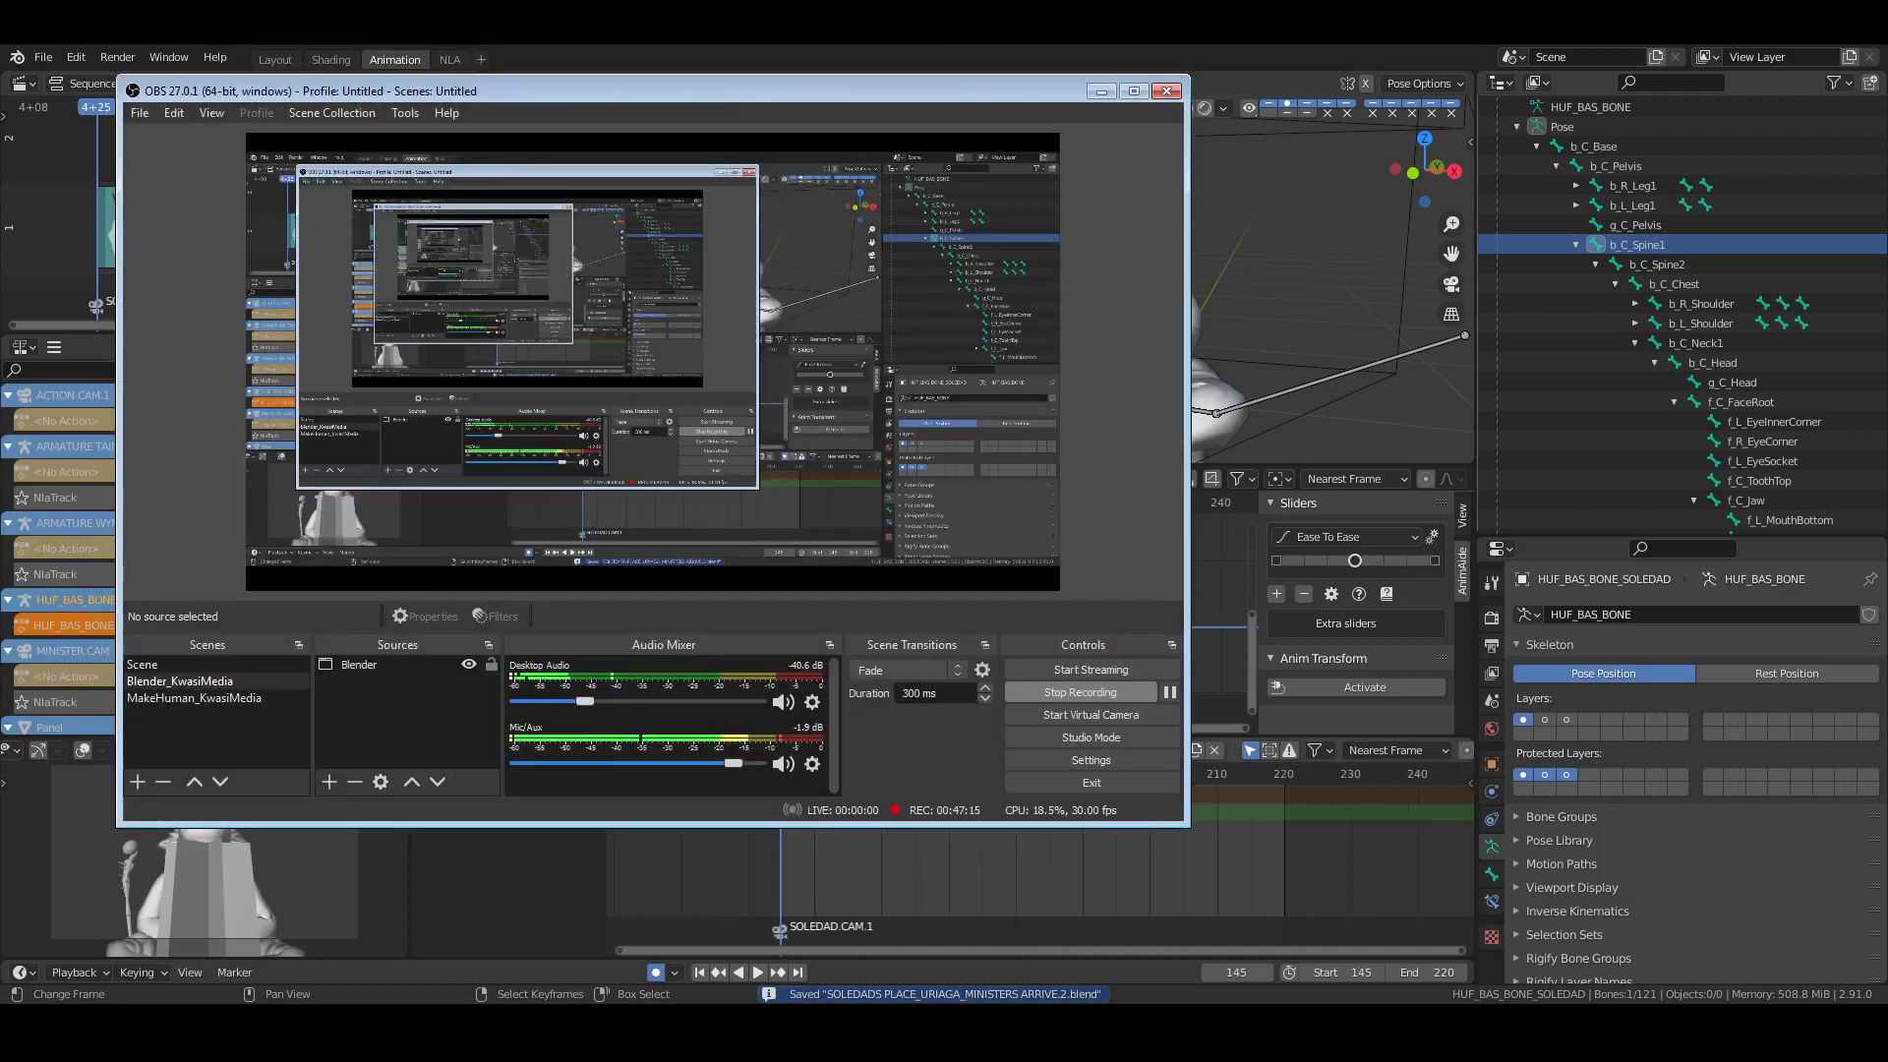
key("alt+Tab")
middle_click_drag(958, 879, 1011, 881)
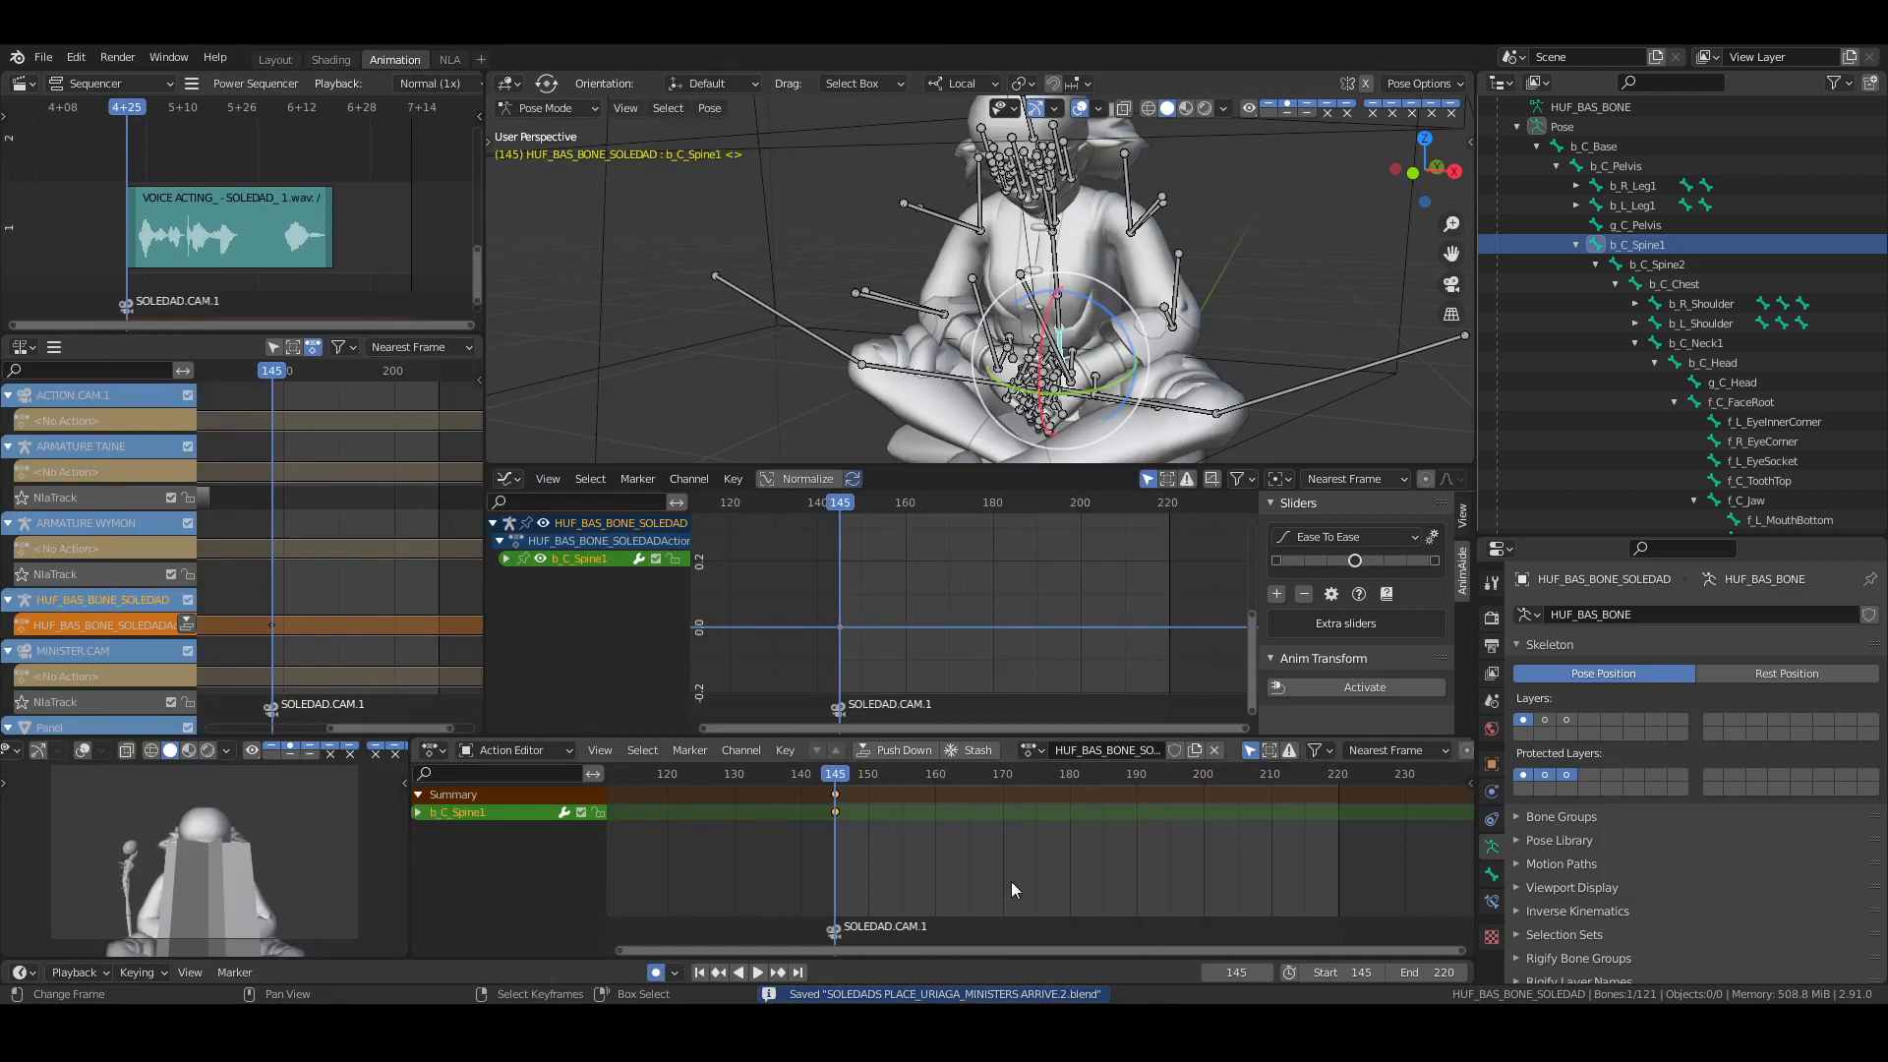
middle_click_drag(330, 200, 331, 171)
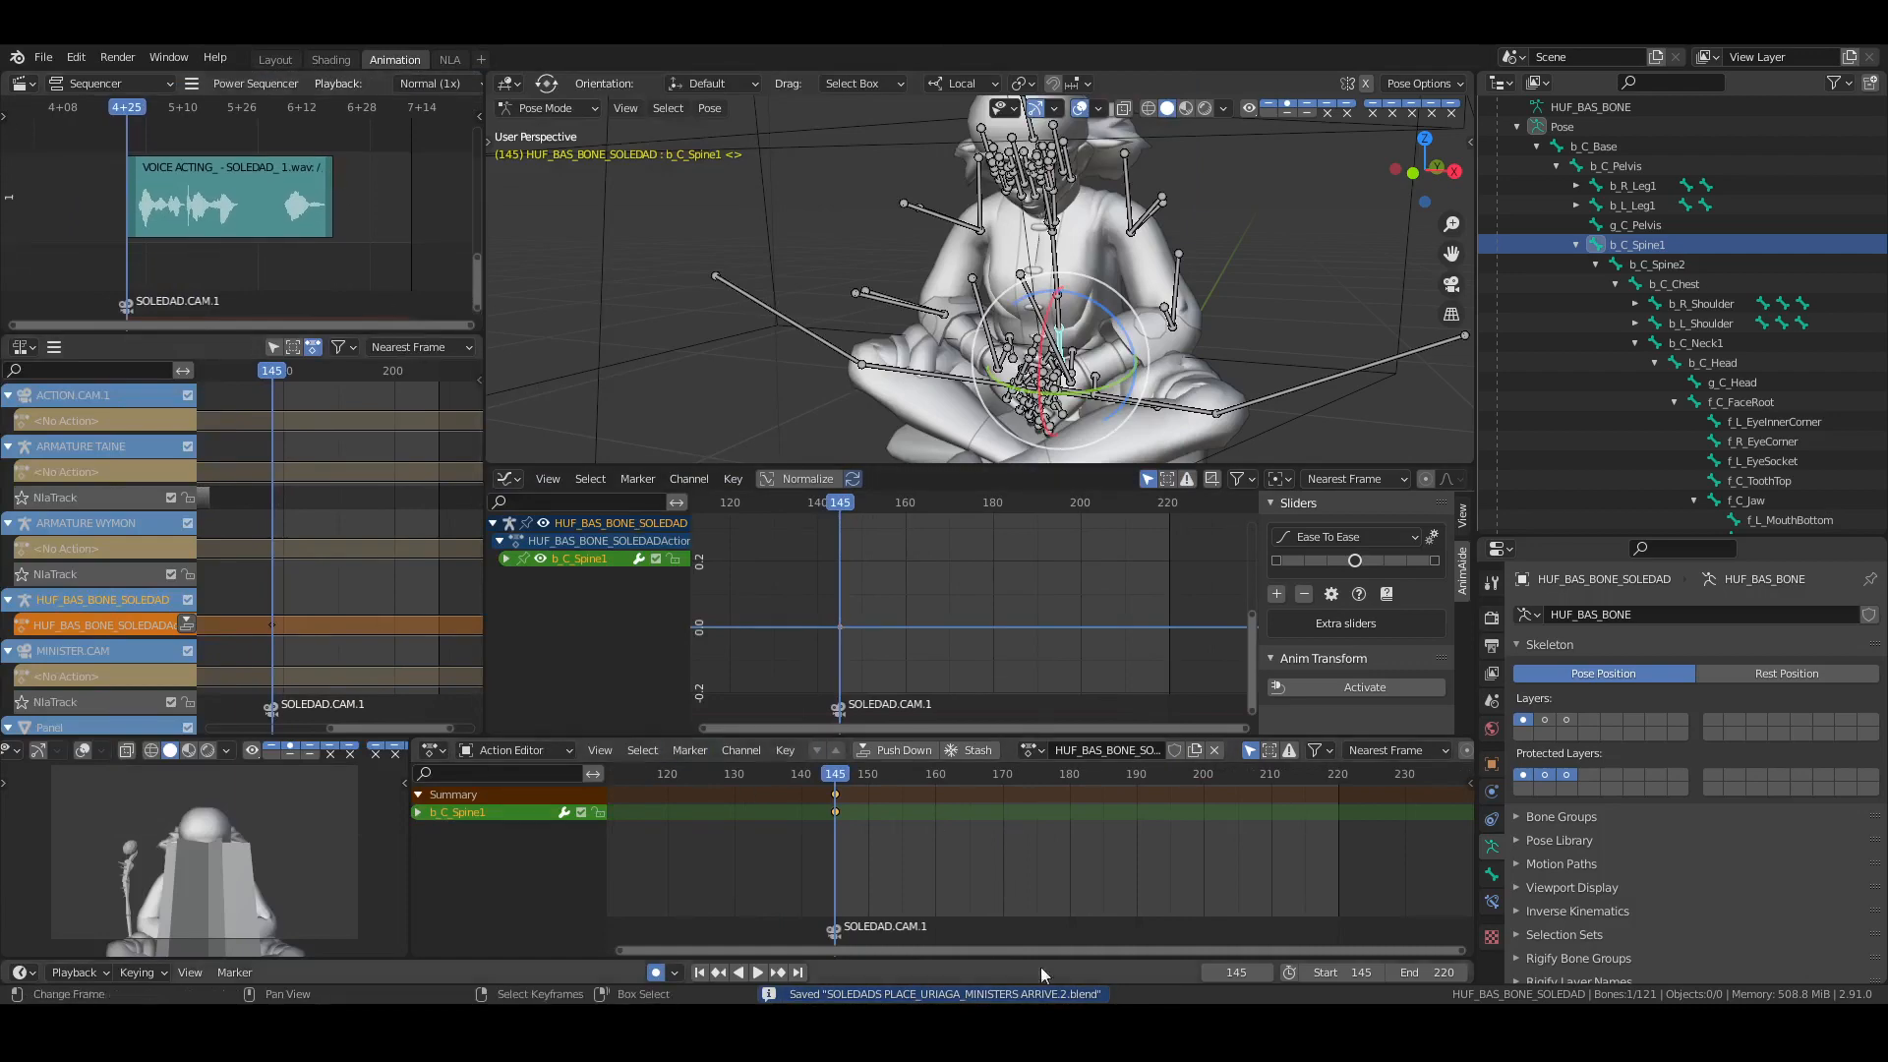
middle_click_drag(1085, 881, 1061, 879)
key("ctrl+s")
Set the volume of the Soledad voice strip in the sequencer to 2 and save the file
middle_click_drag(973, 366, 1156, 368)
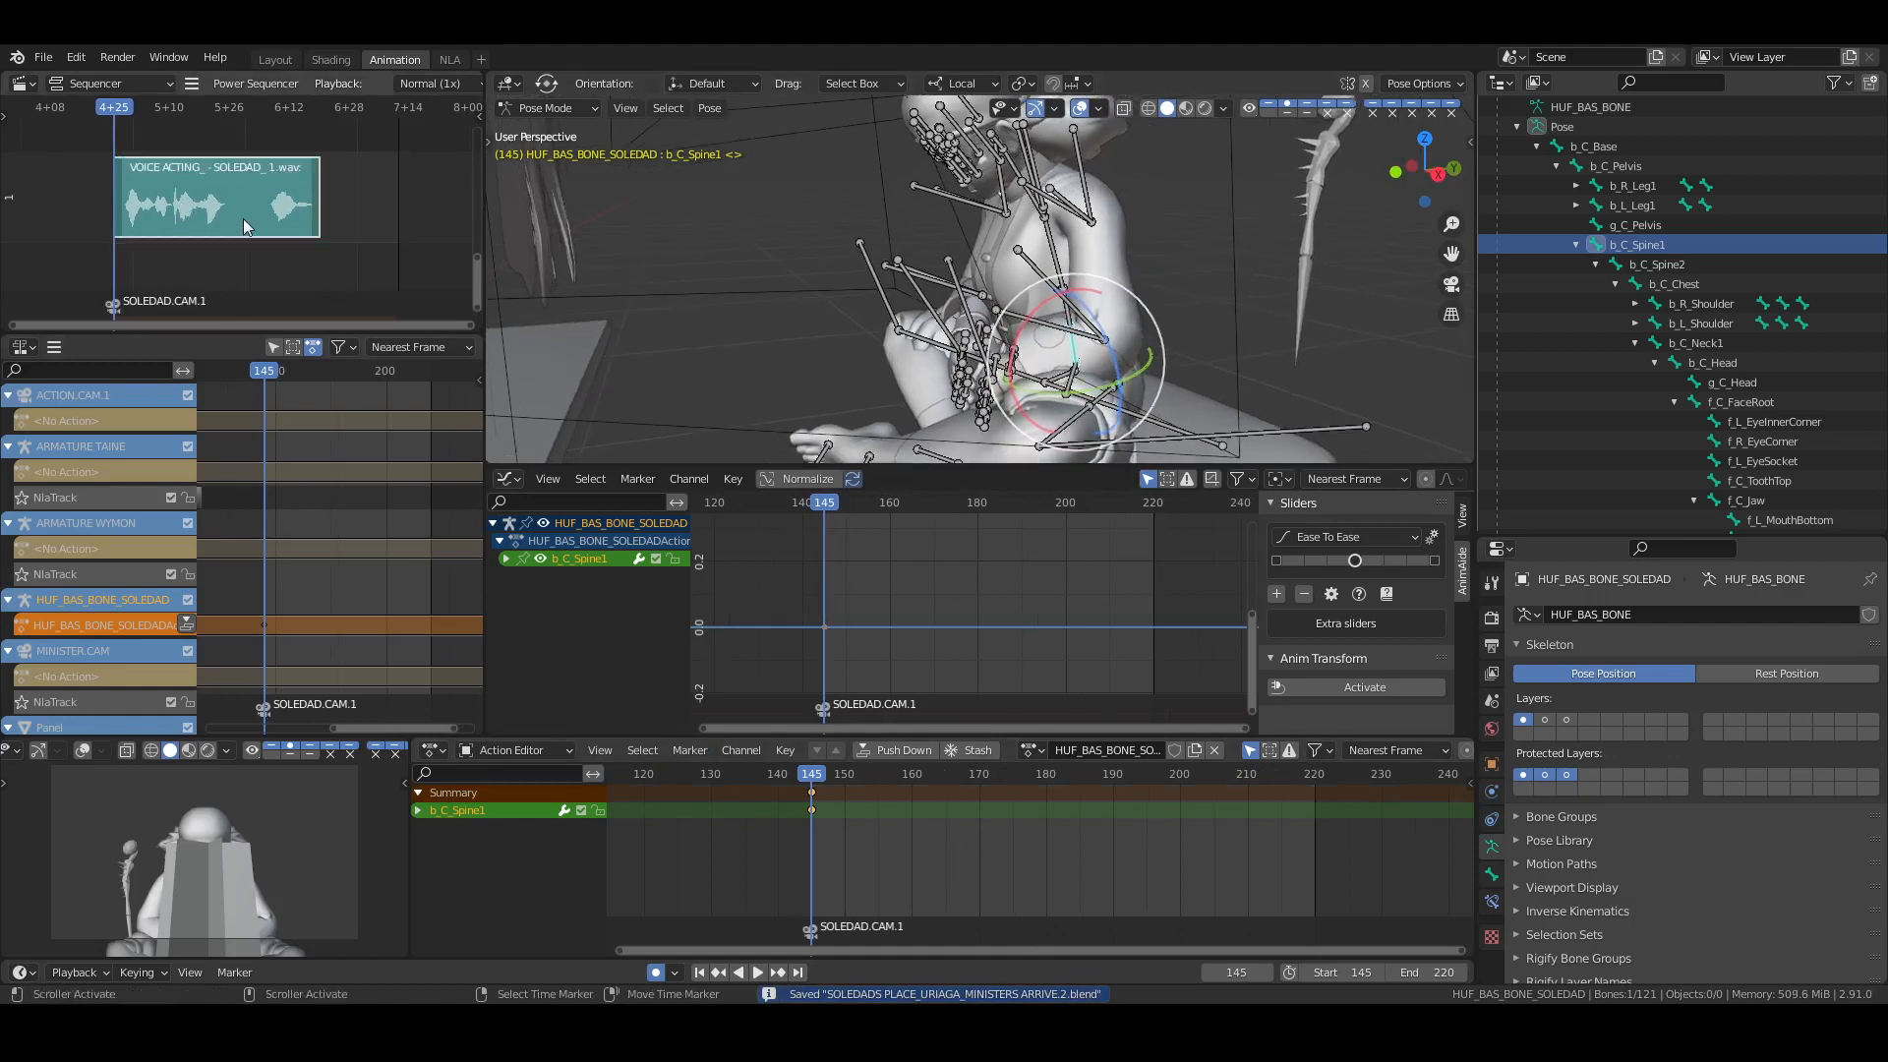
type("ne2")
key("Return")
key("n")
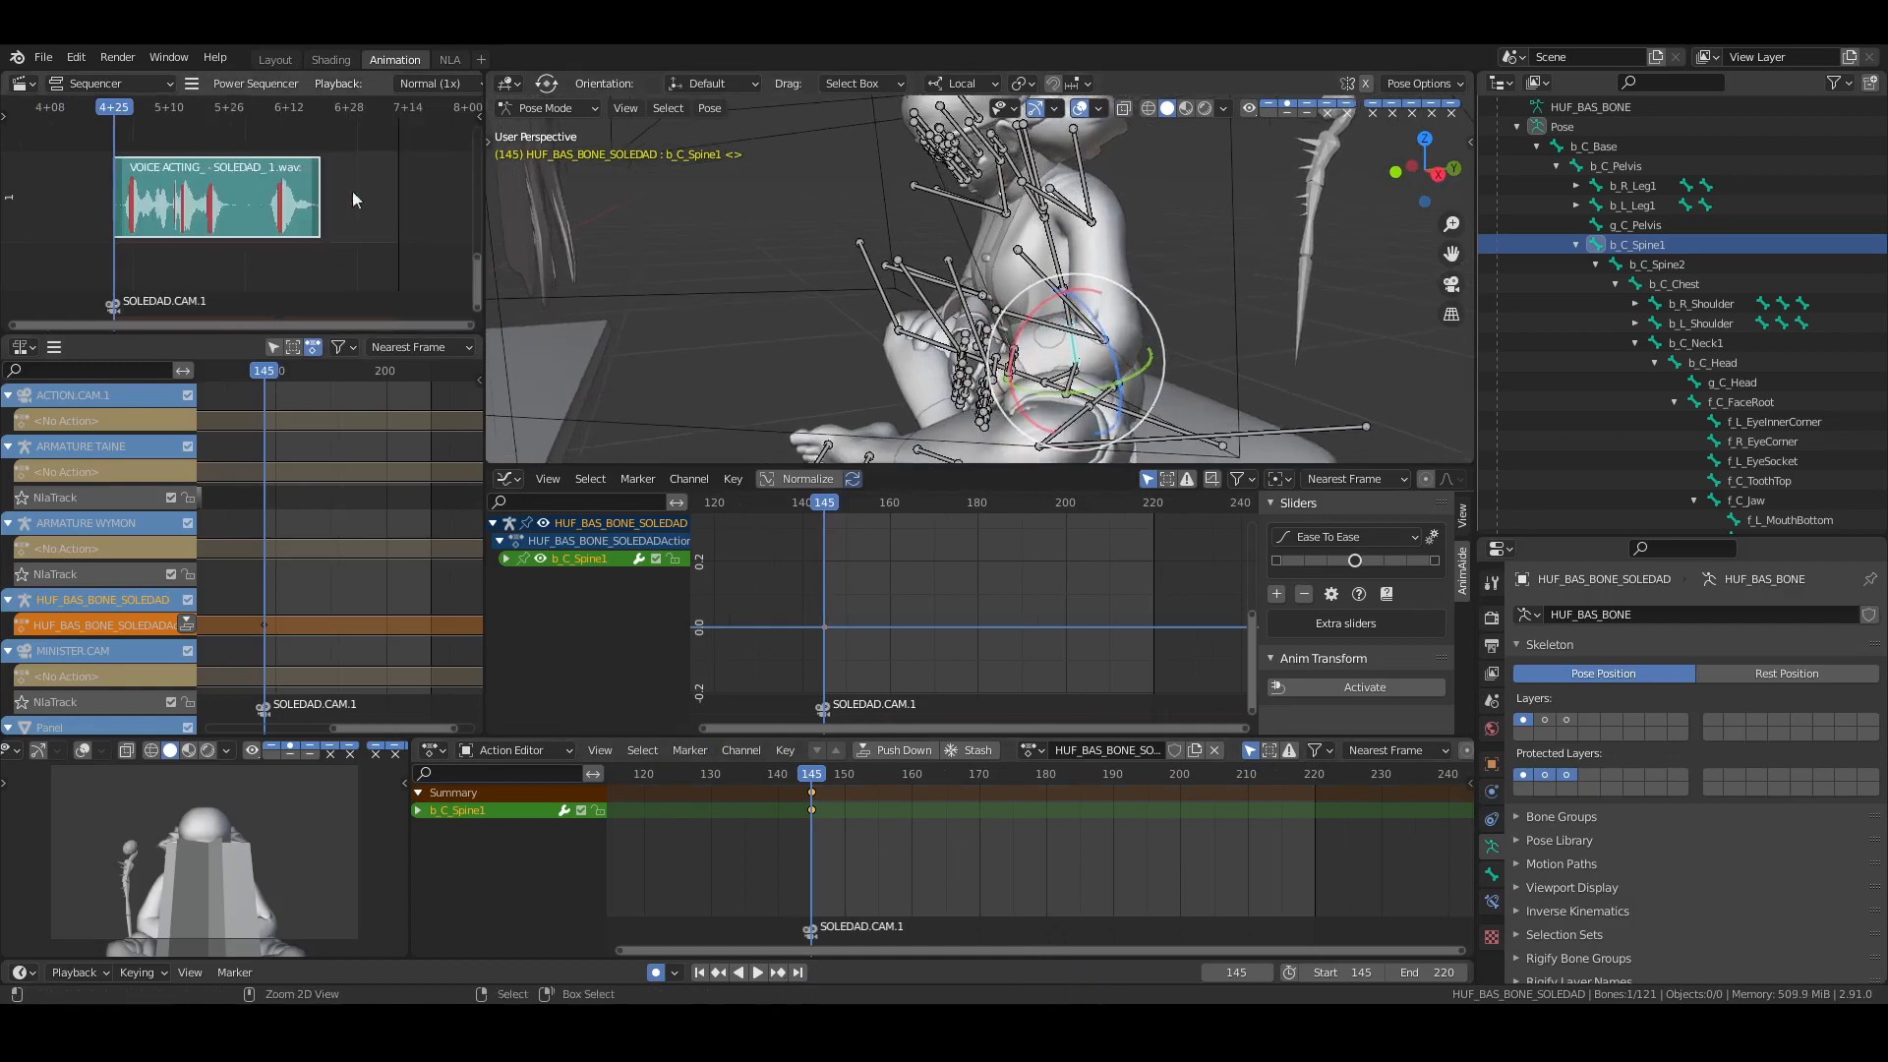
key("ctrl+s")
Play the shot with the voice line from frame 145, and set the current frame to 160
middle_click_drag(973, 847, 931, 850)
key("space")
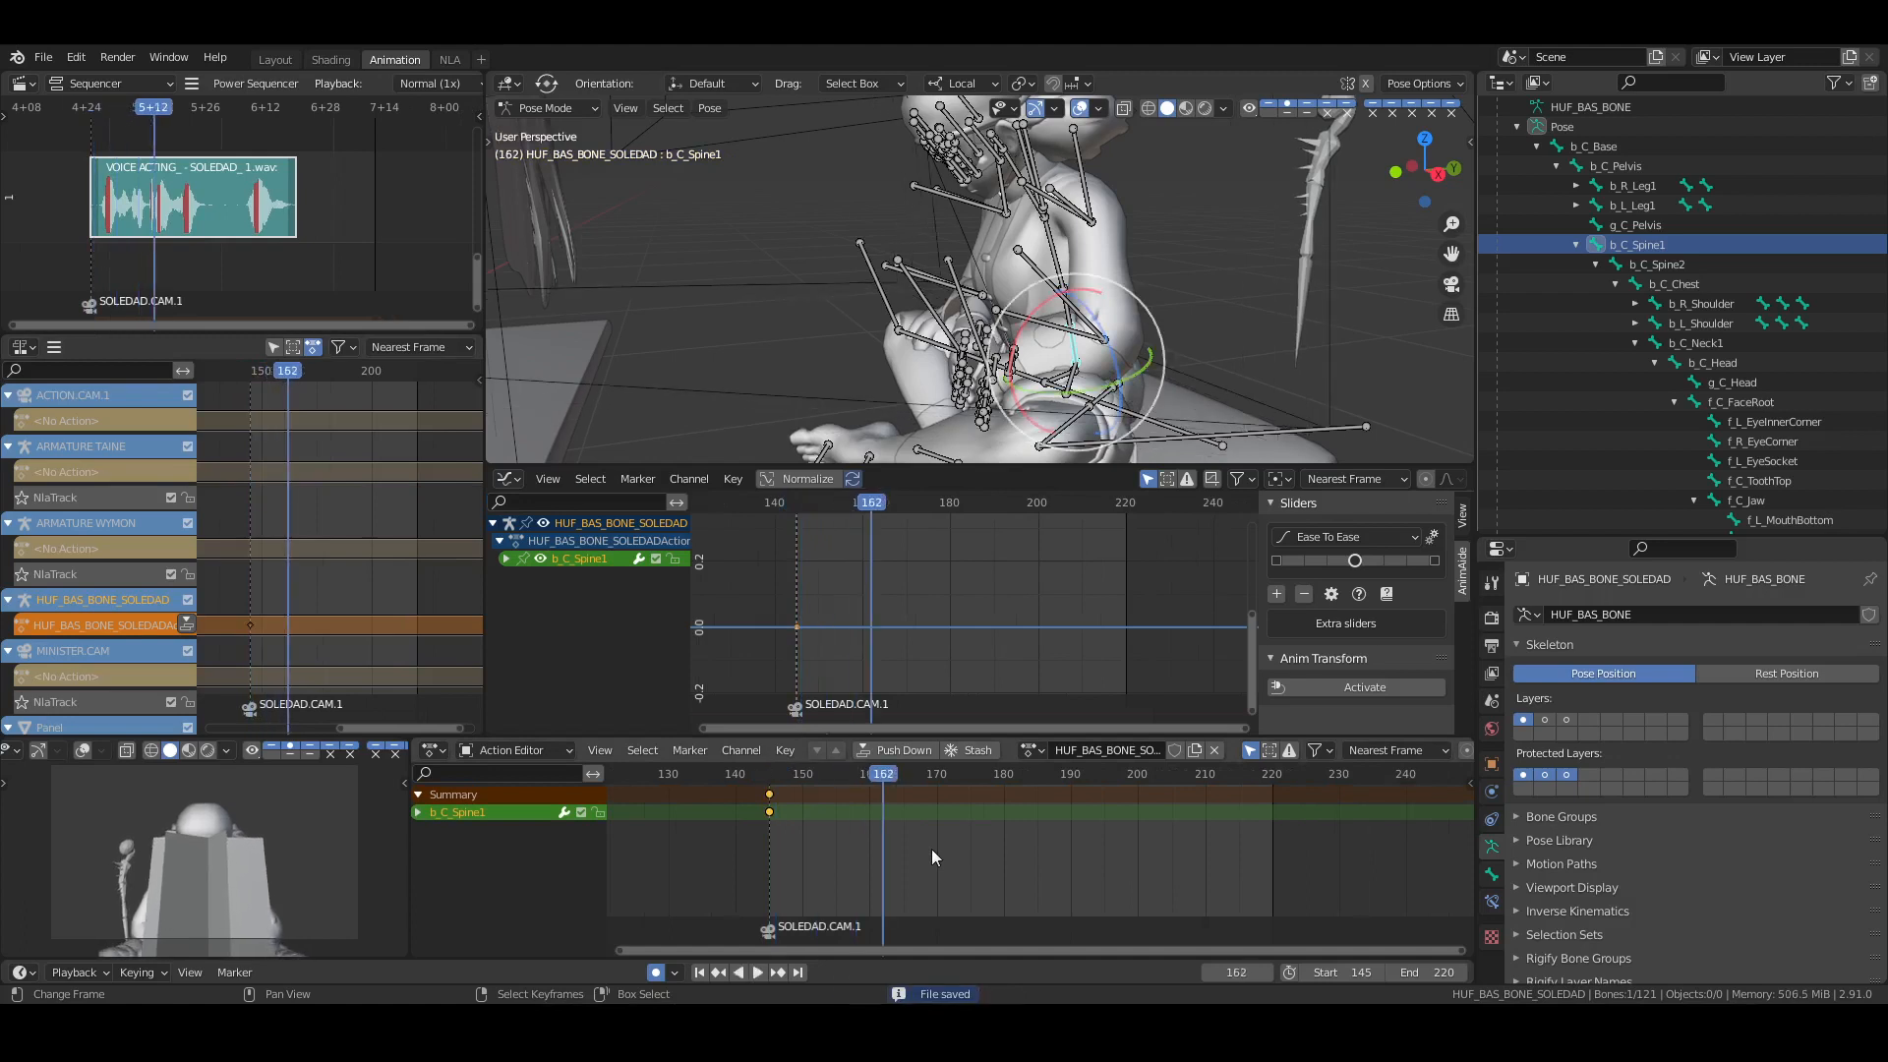
left_click_drag(802, 838, 769, 841)
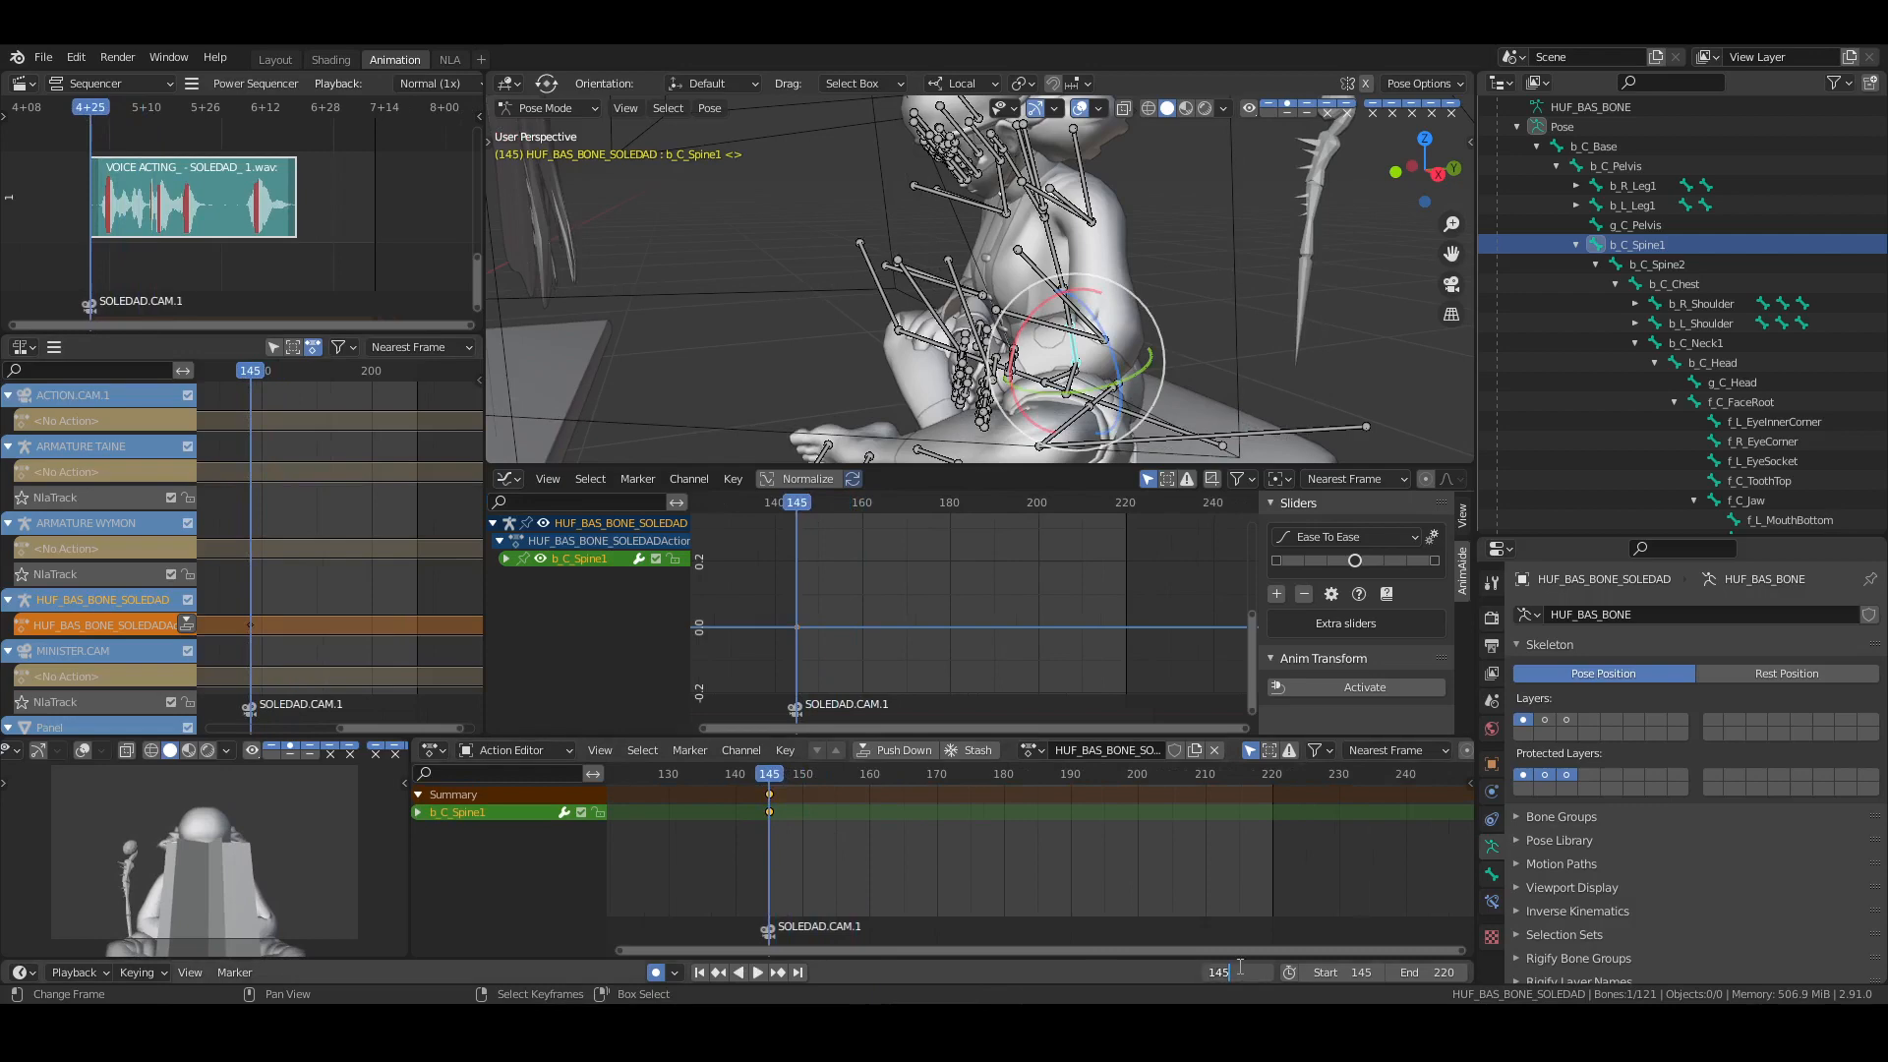
key("Return")
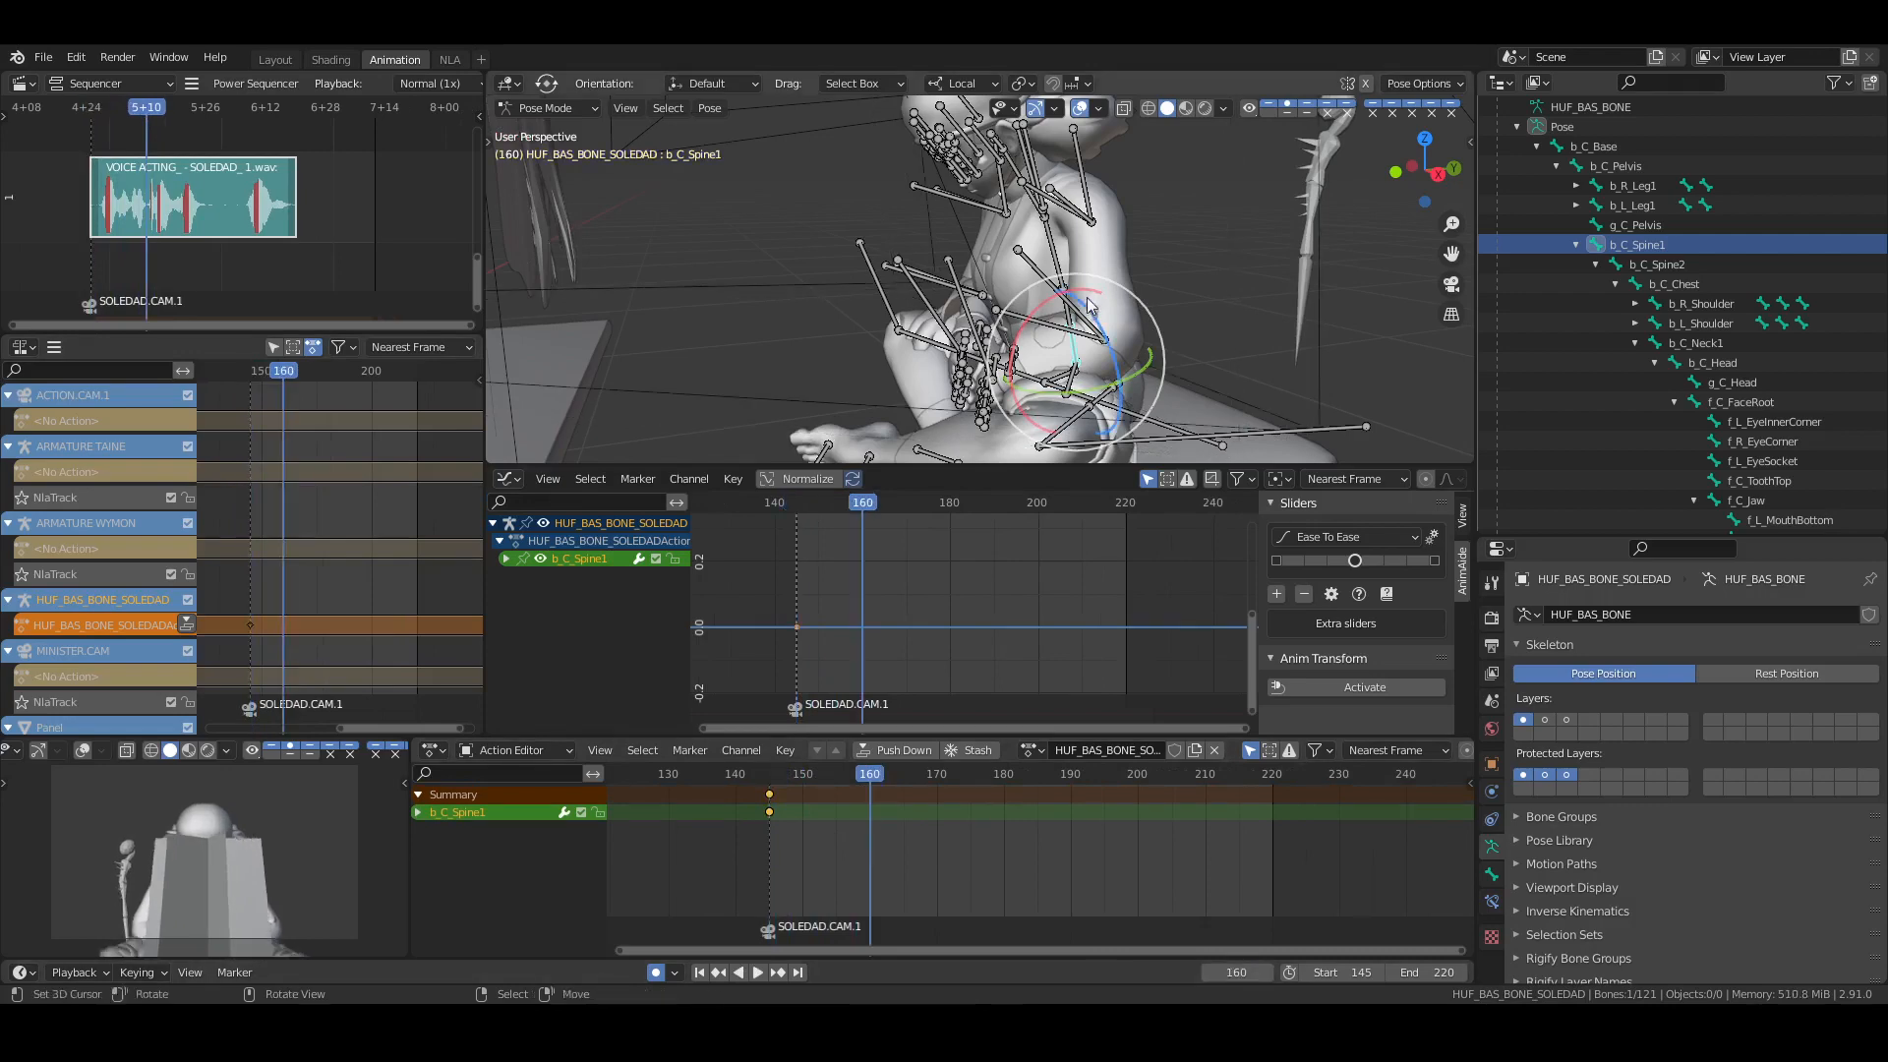
At frame 160, clear the rotation of b_C_Spine1 and rotate it again, and rotate b_C_Chest to straighten the upper body
middle_click_drag(1202, 366, 993, 258)
key("alt+r")
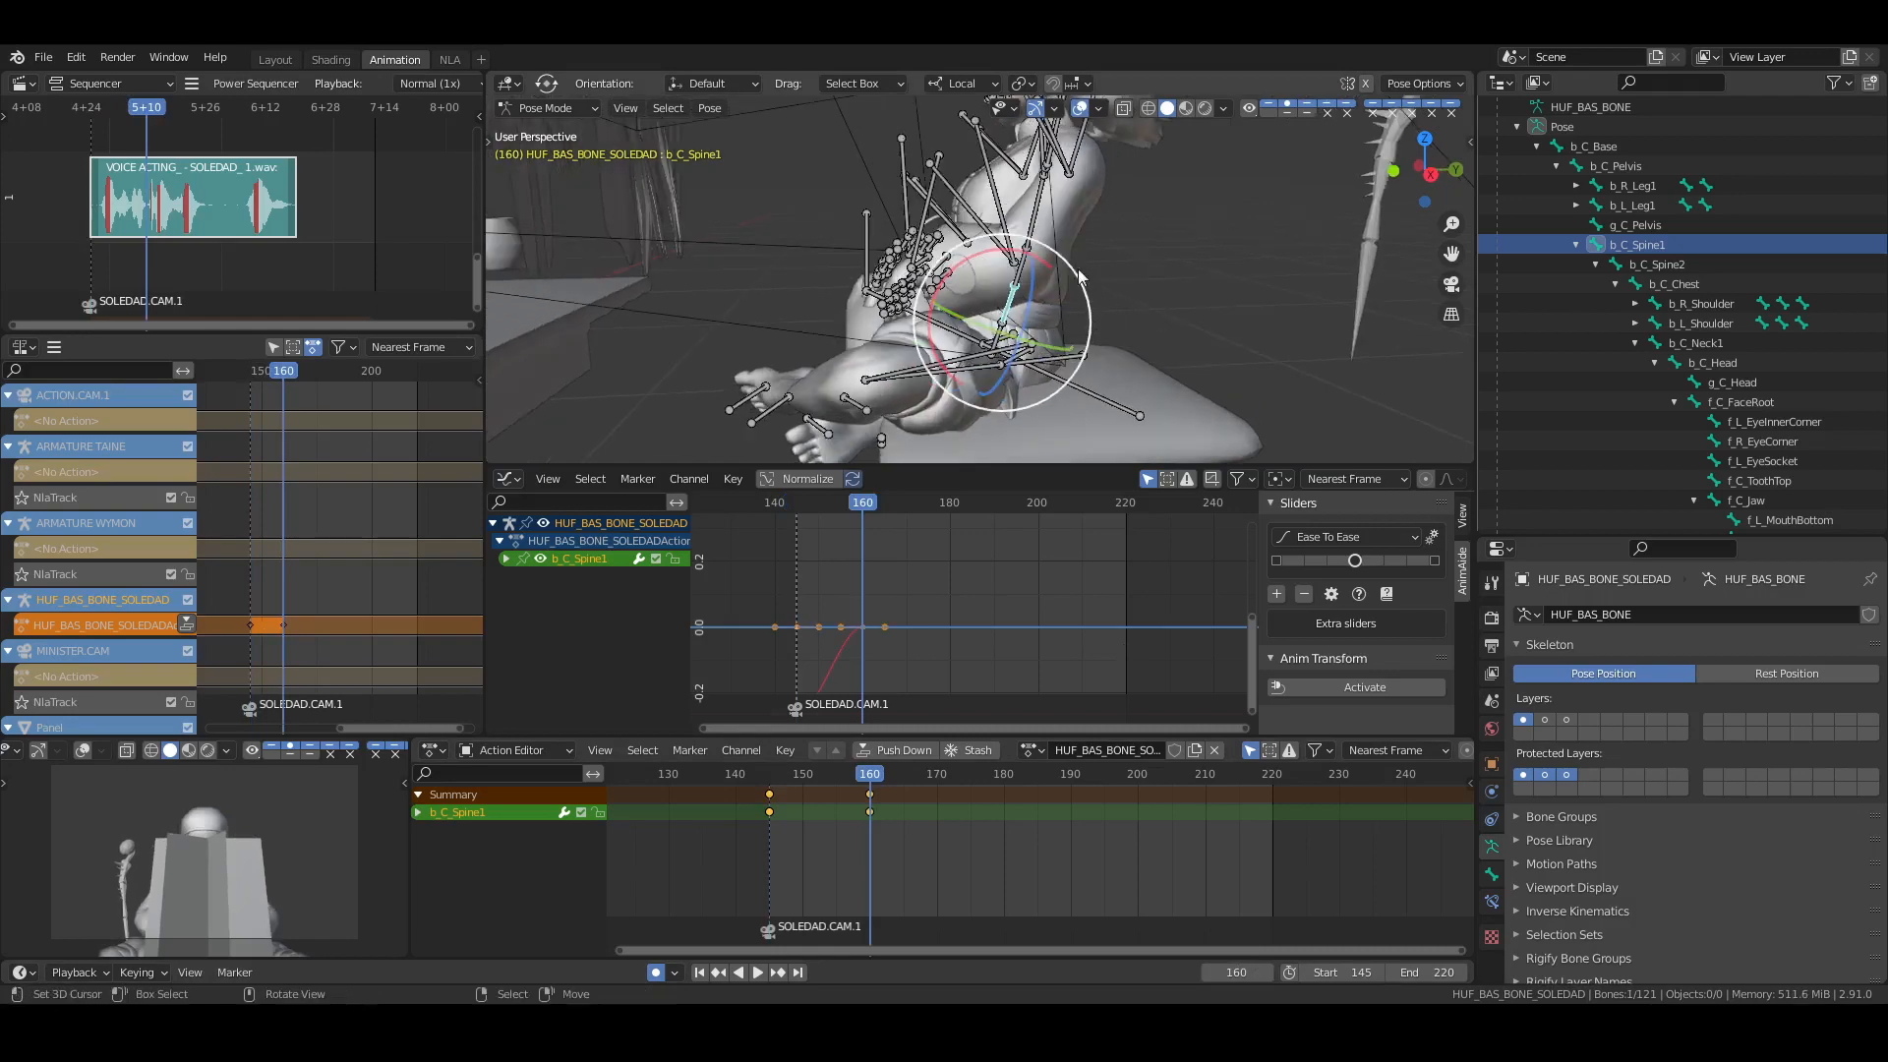
left_click_drag(993, 258, 949, 256)
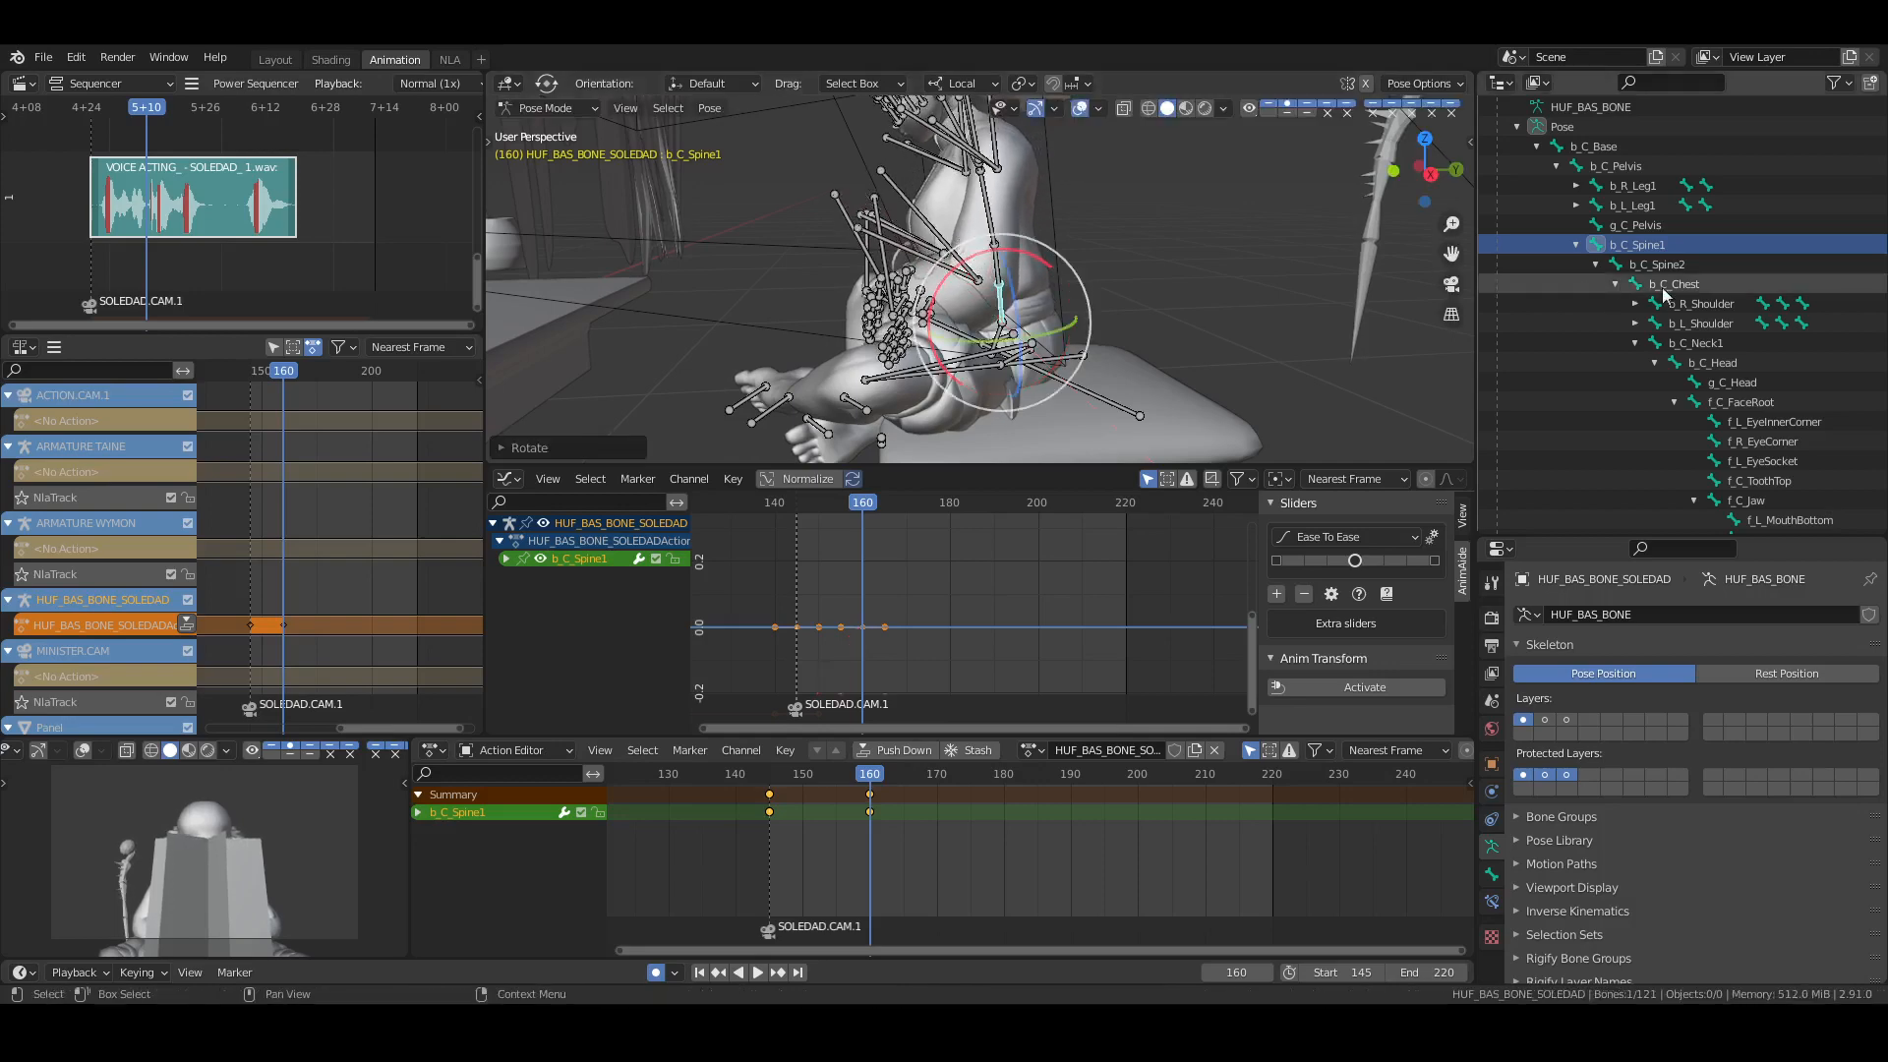
left_click(1664, 287)
middle_click_drag(1035, 183, 1030, 230, "shift")
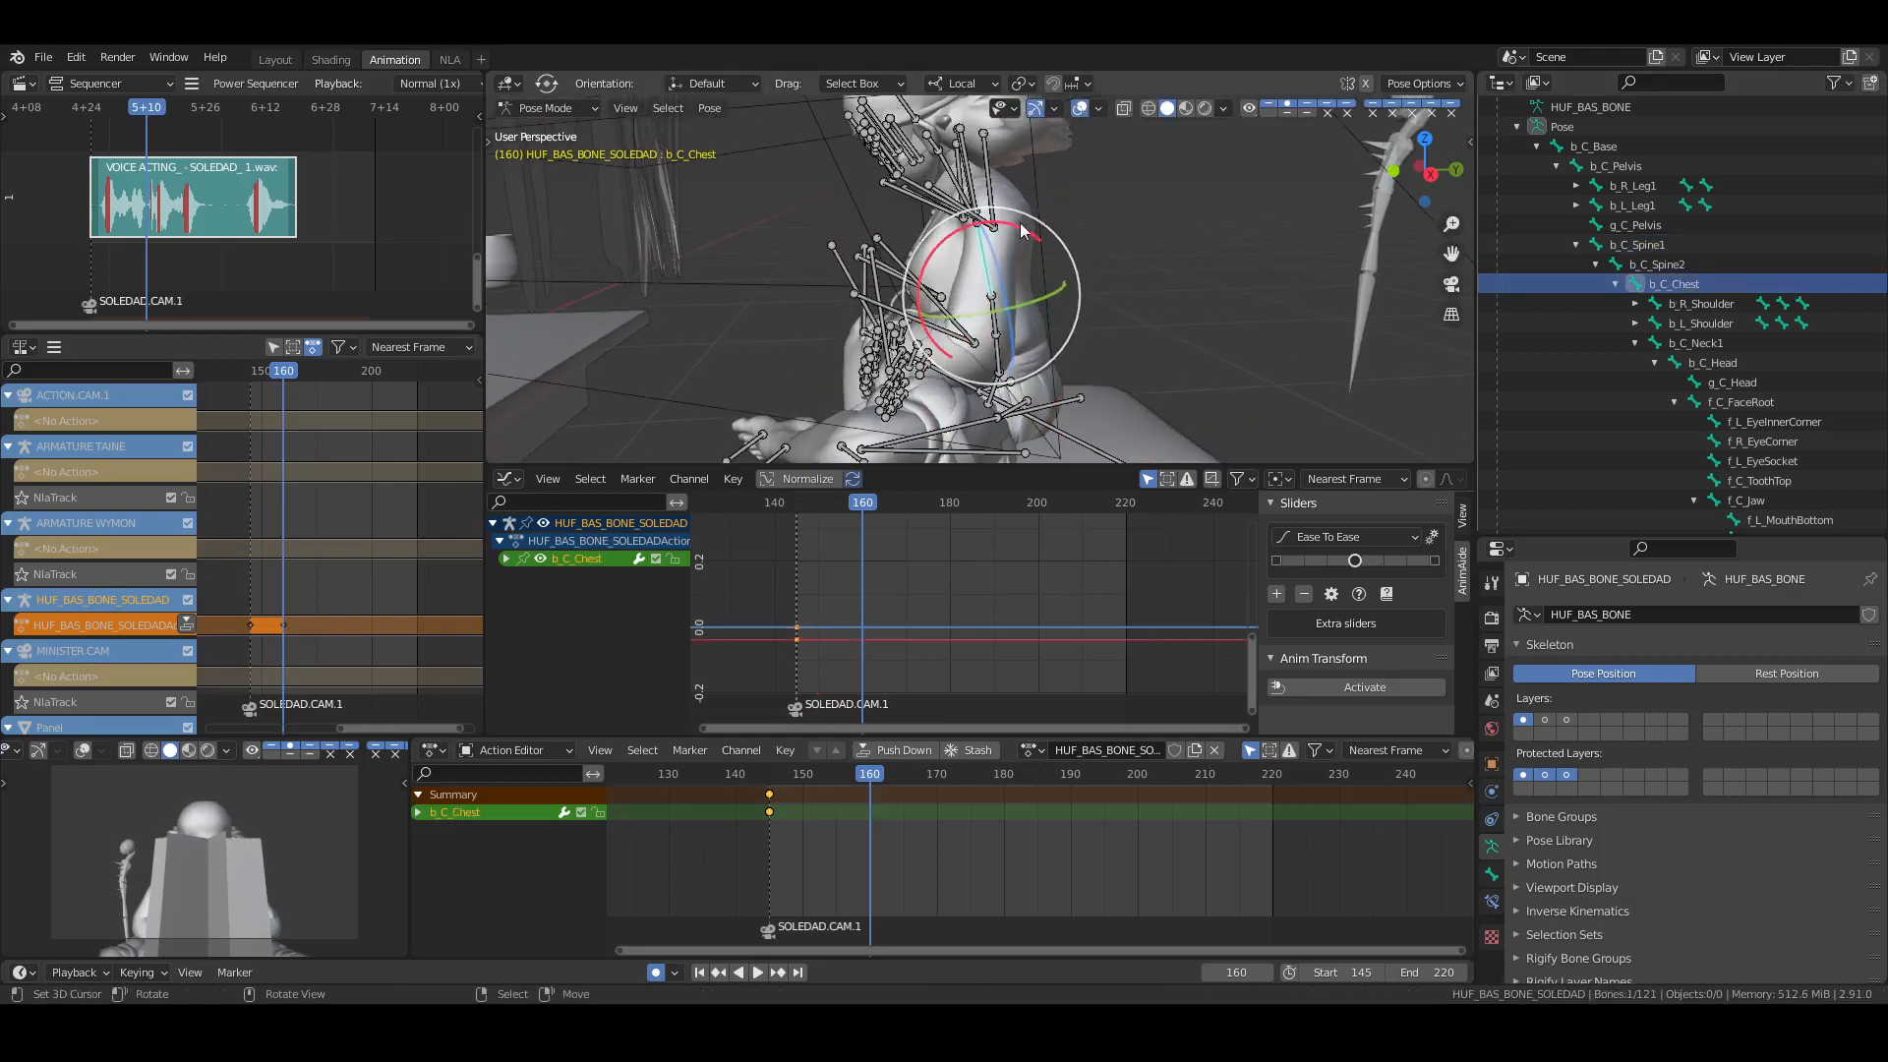
left_click_drag(1020, 233, 1030, 228)
Rotate b_R_Shoulder and b_L_Shoulder together by about 7.6° along the global X axis at frame 160
middle_click_drag(1033, 231, 900, 246)
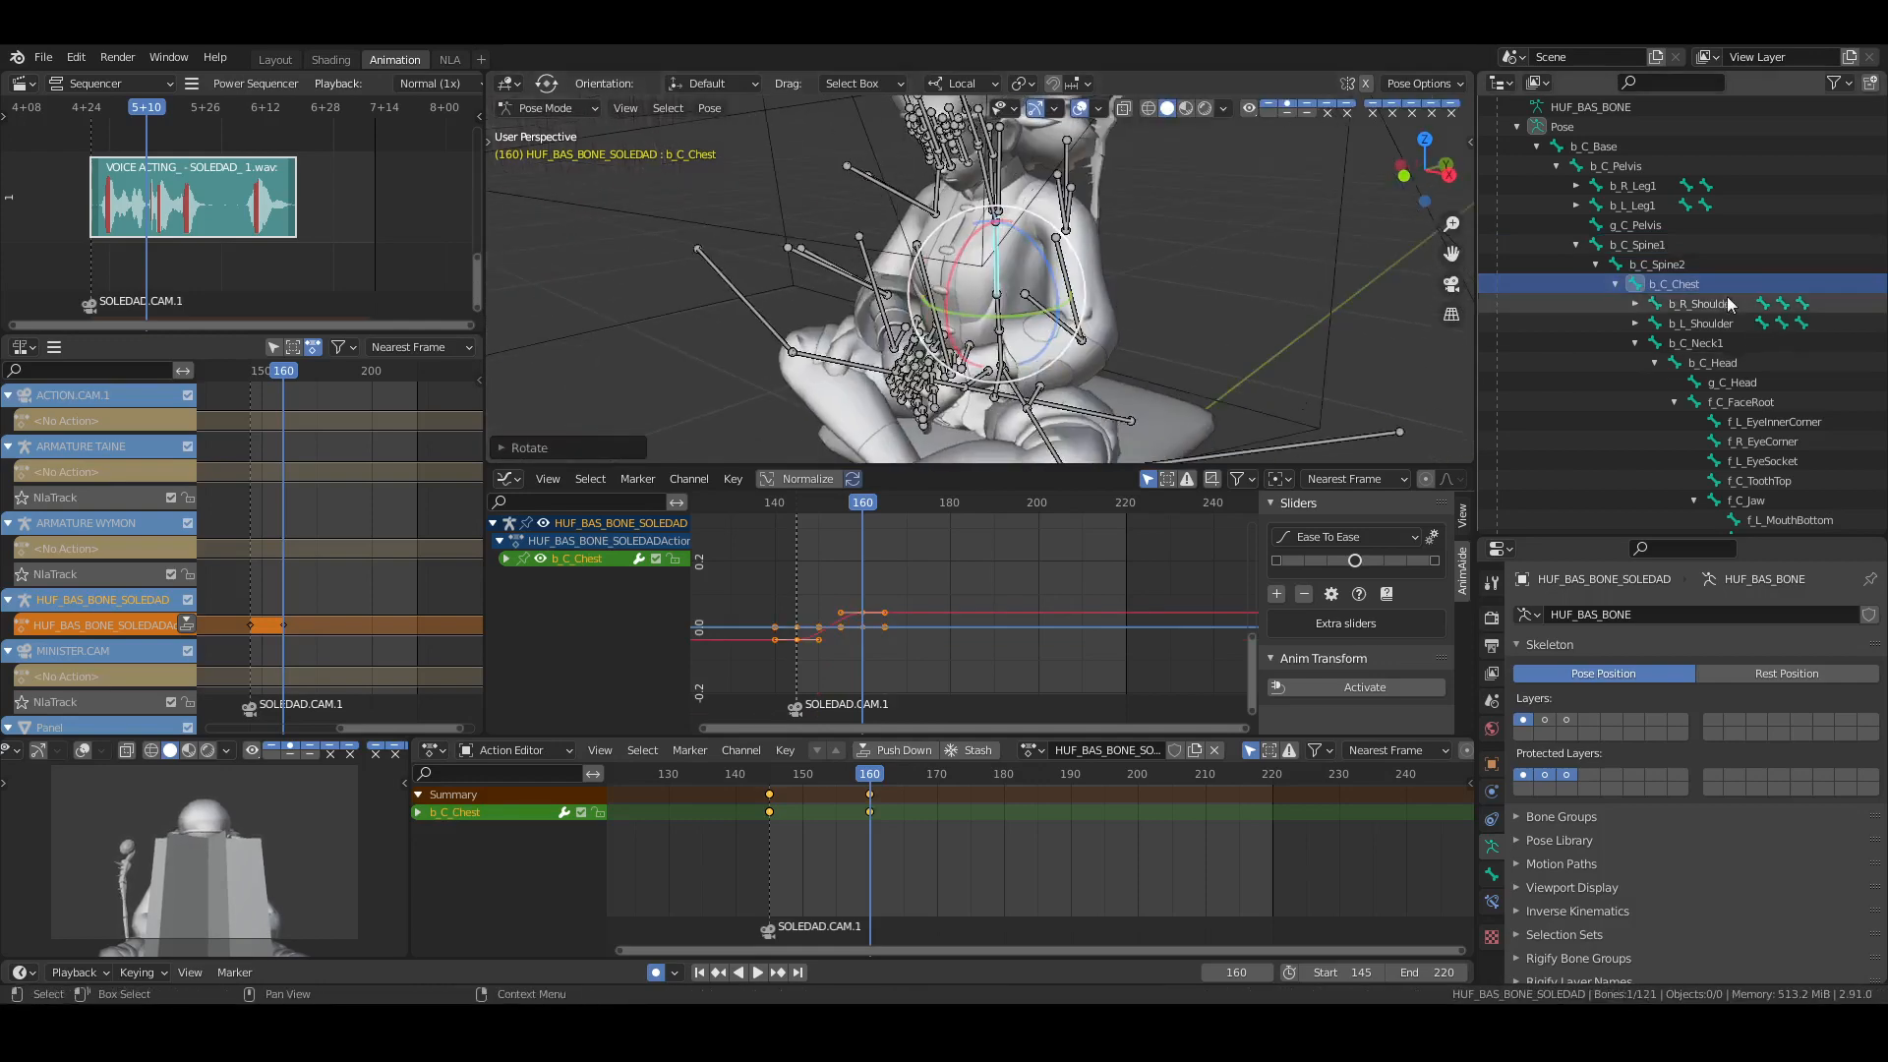
left_click(1713, 305)
left_click(1705, 316, "ctrl")
middle_click_drag(1191, 262, 1182, 317)
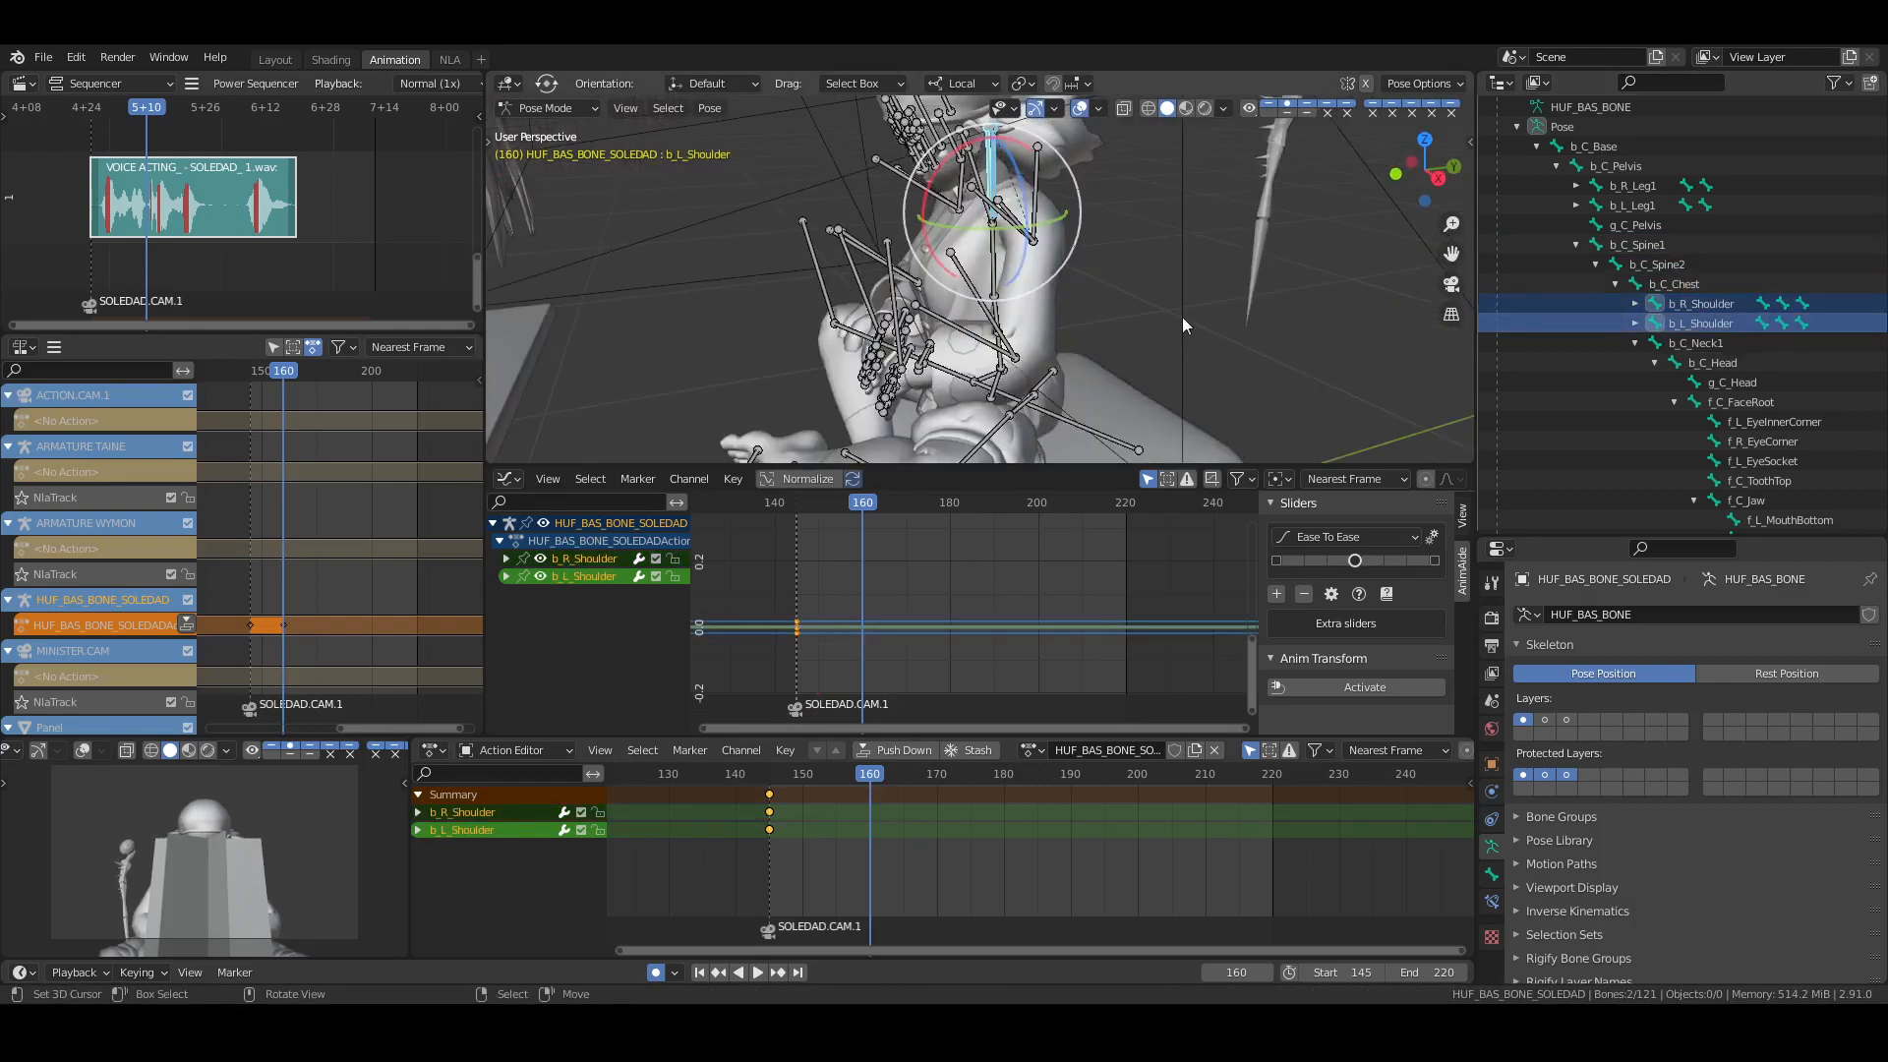
key("r")
key("x")
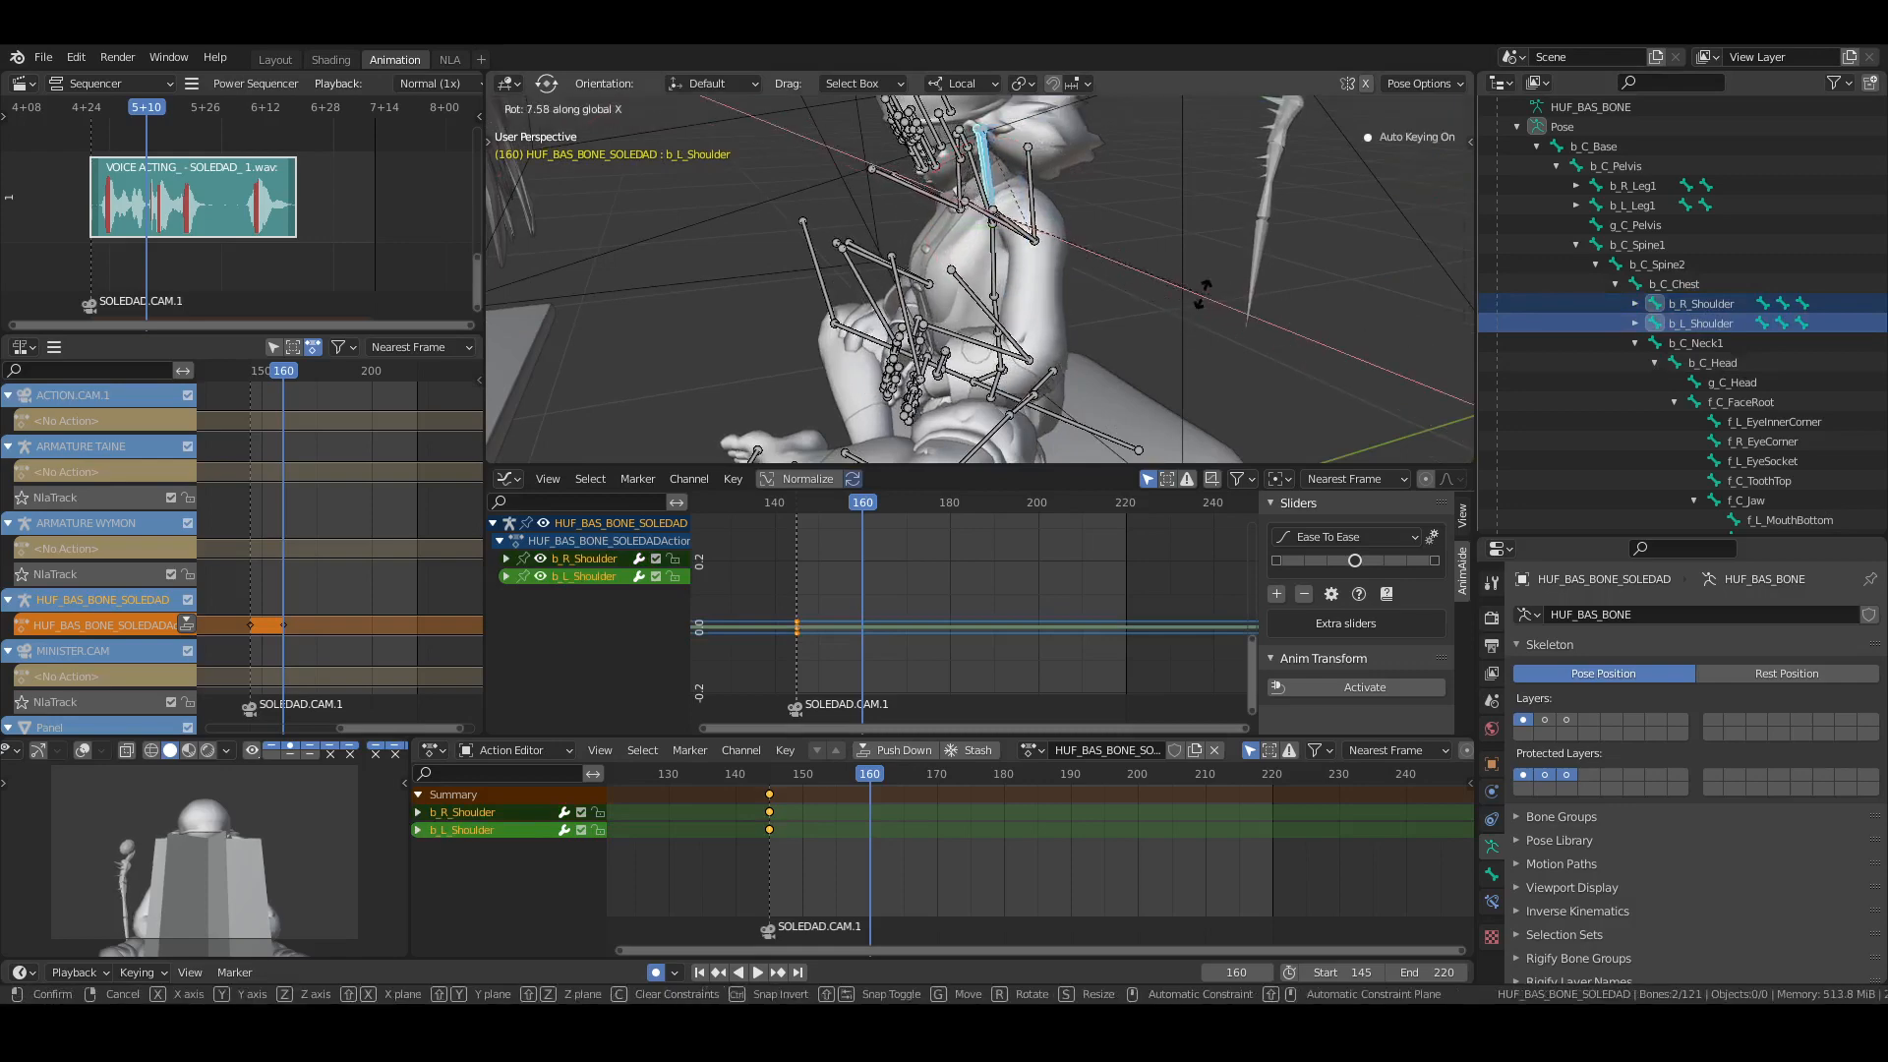
left_click(1207, 292)
Rotate the elbow and Arm2 bones of the right arm and of the left arm at frame 160
middle_click_drag(1023, 305, 1131, 363)
scroll(1119, 336, "up", 1)
left_click(1168, 307)
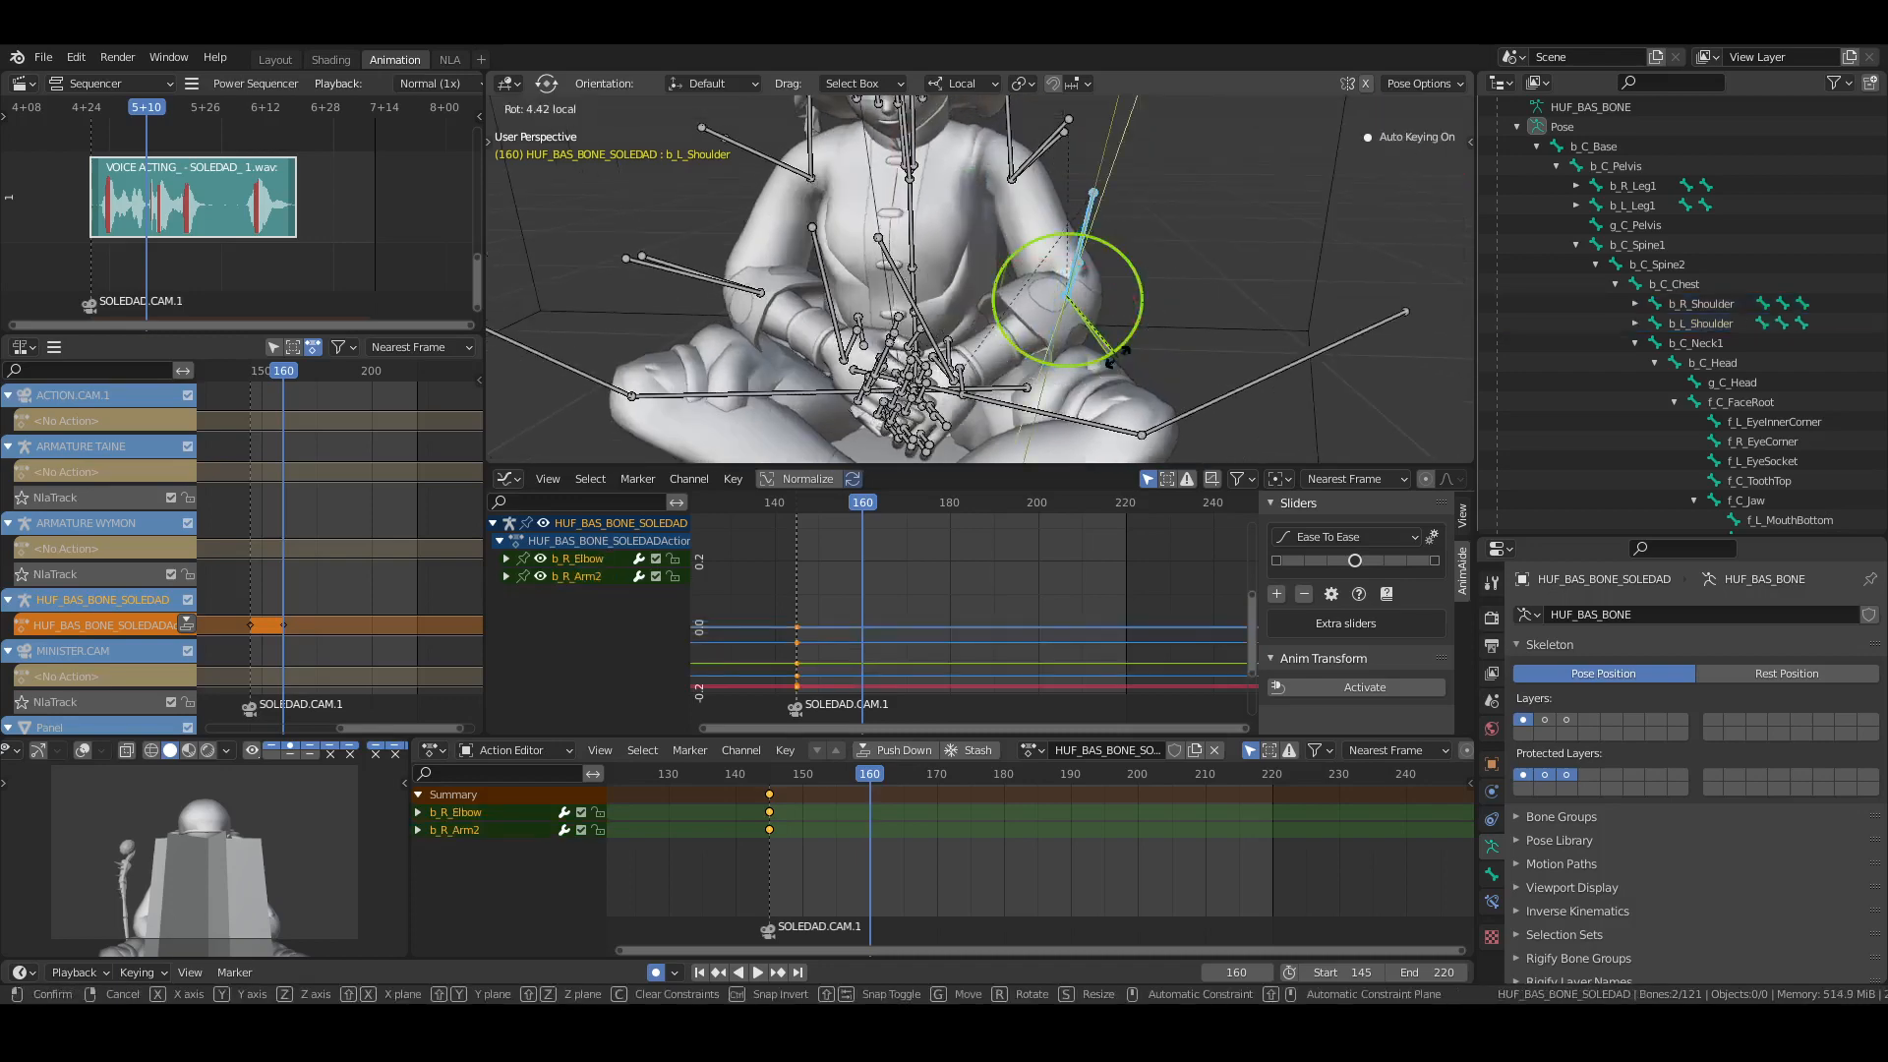
left_click(747, 295)
left_click_drag(787, 358, 792, 344)
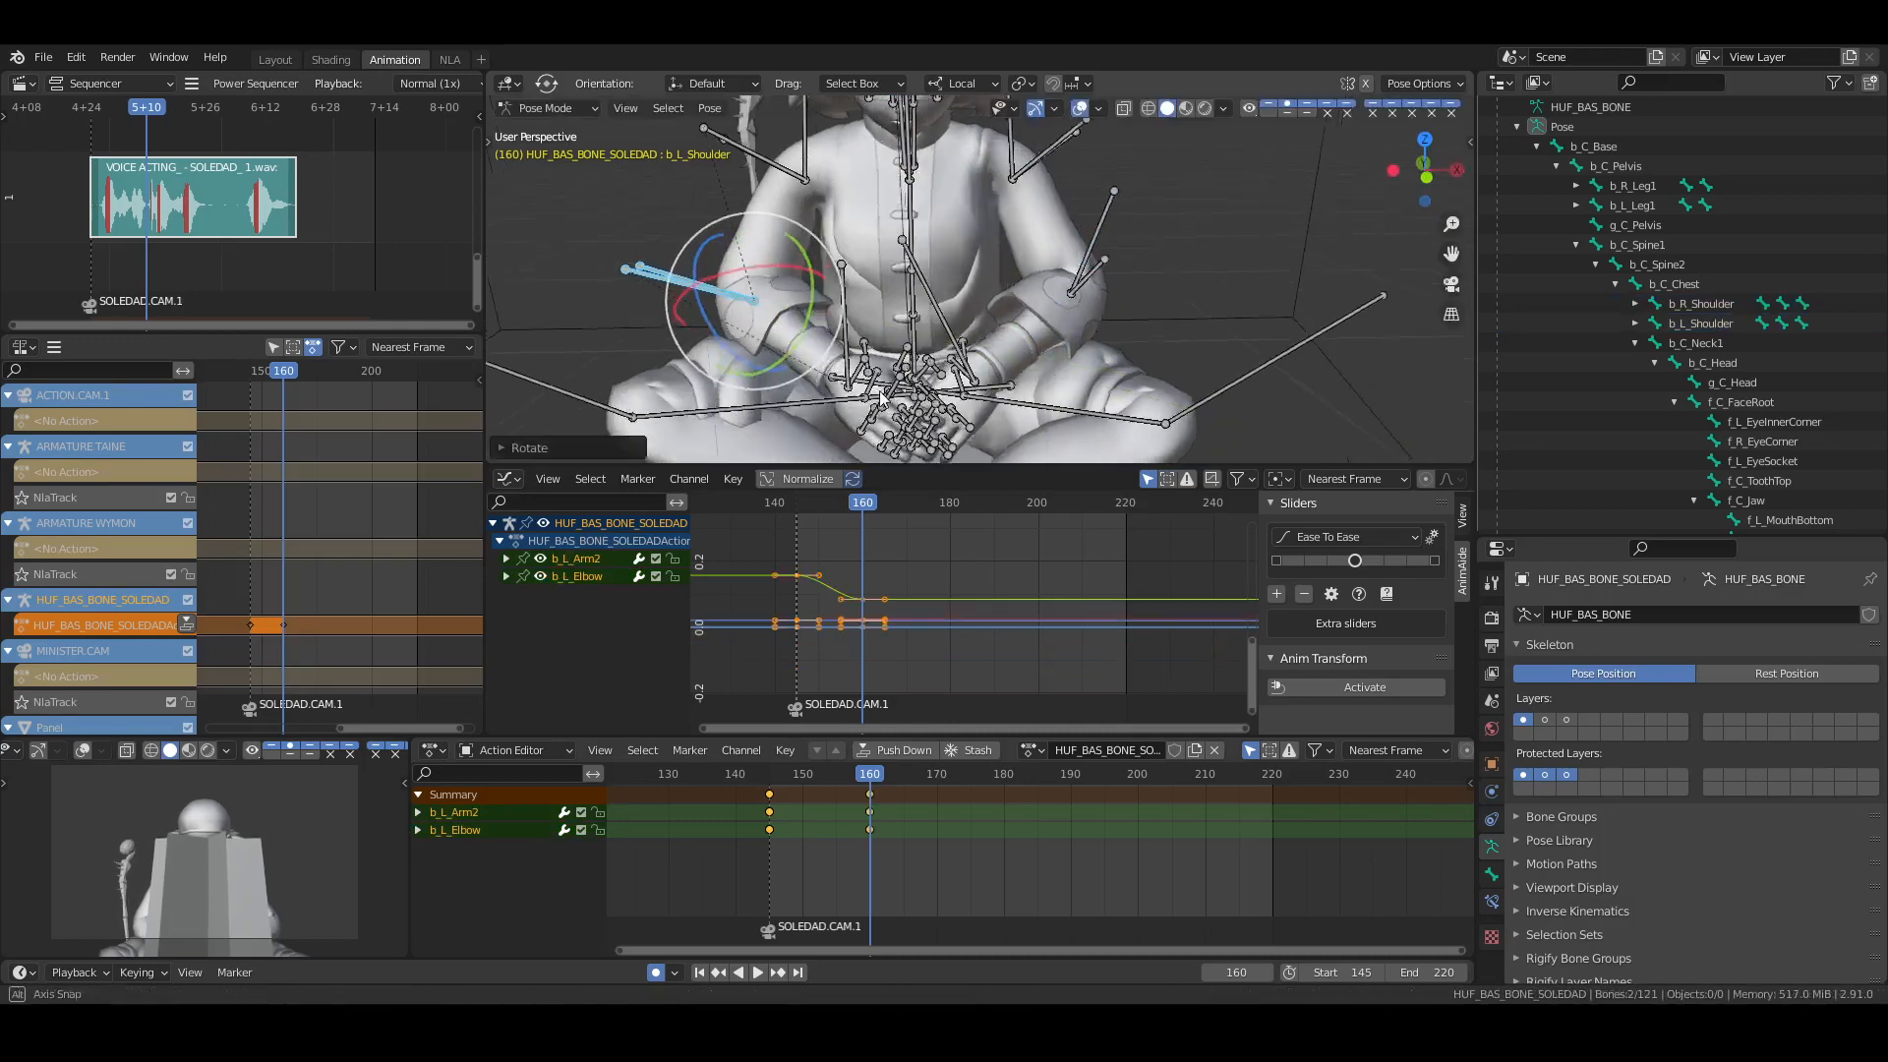
middle_click_drag(793, 344, 1131, 369)
Rotate b_C_Neck1 at frame 160 to raise the neck and turn it slightly sideways
left_click(1716, 350)
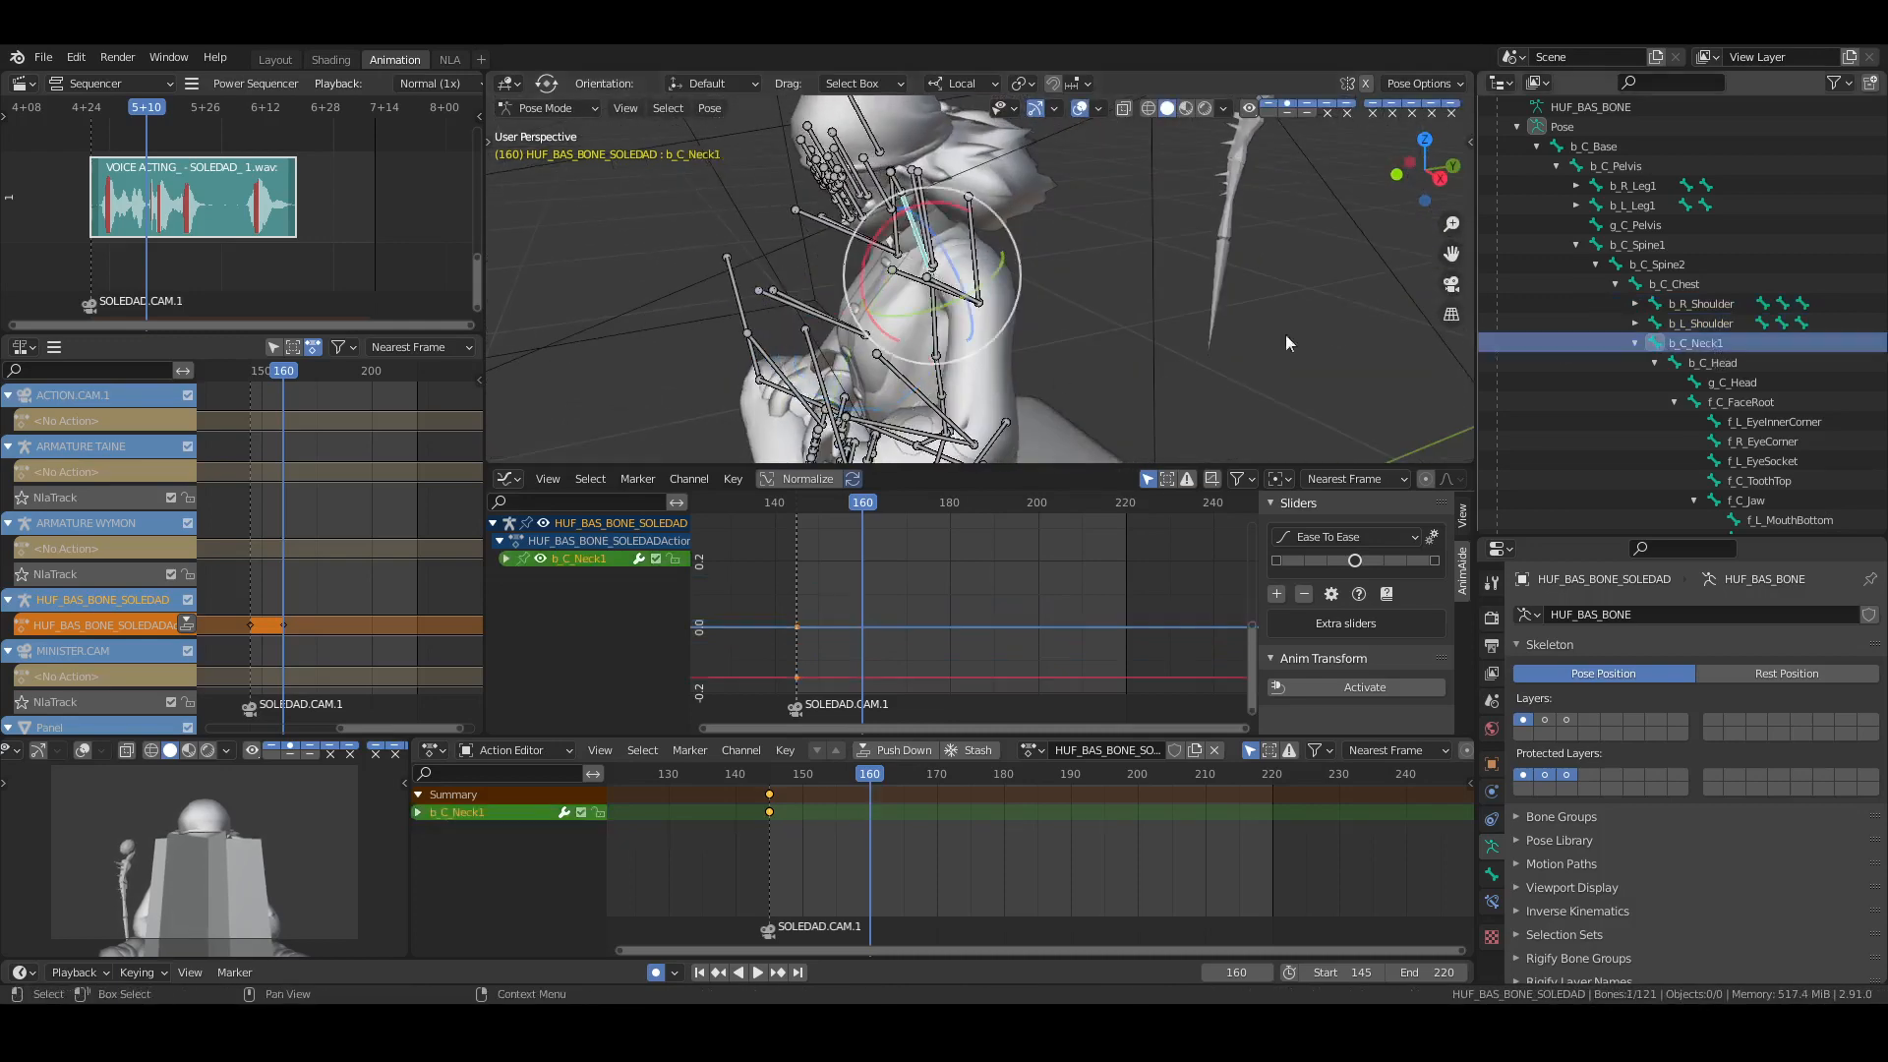
middle_click_drag(1284, 335, 993, 276)
left_click_drag(1022, 234, 1057, 182)
left_click(1711, 362)
middle_click_drag(1057, 182, 944, 275)
left_click(1664, 344)
left_click_drag(968, 283, 978, 278)
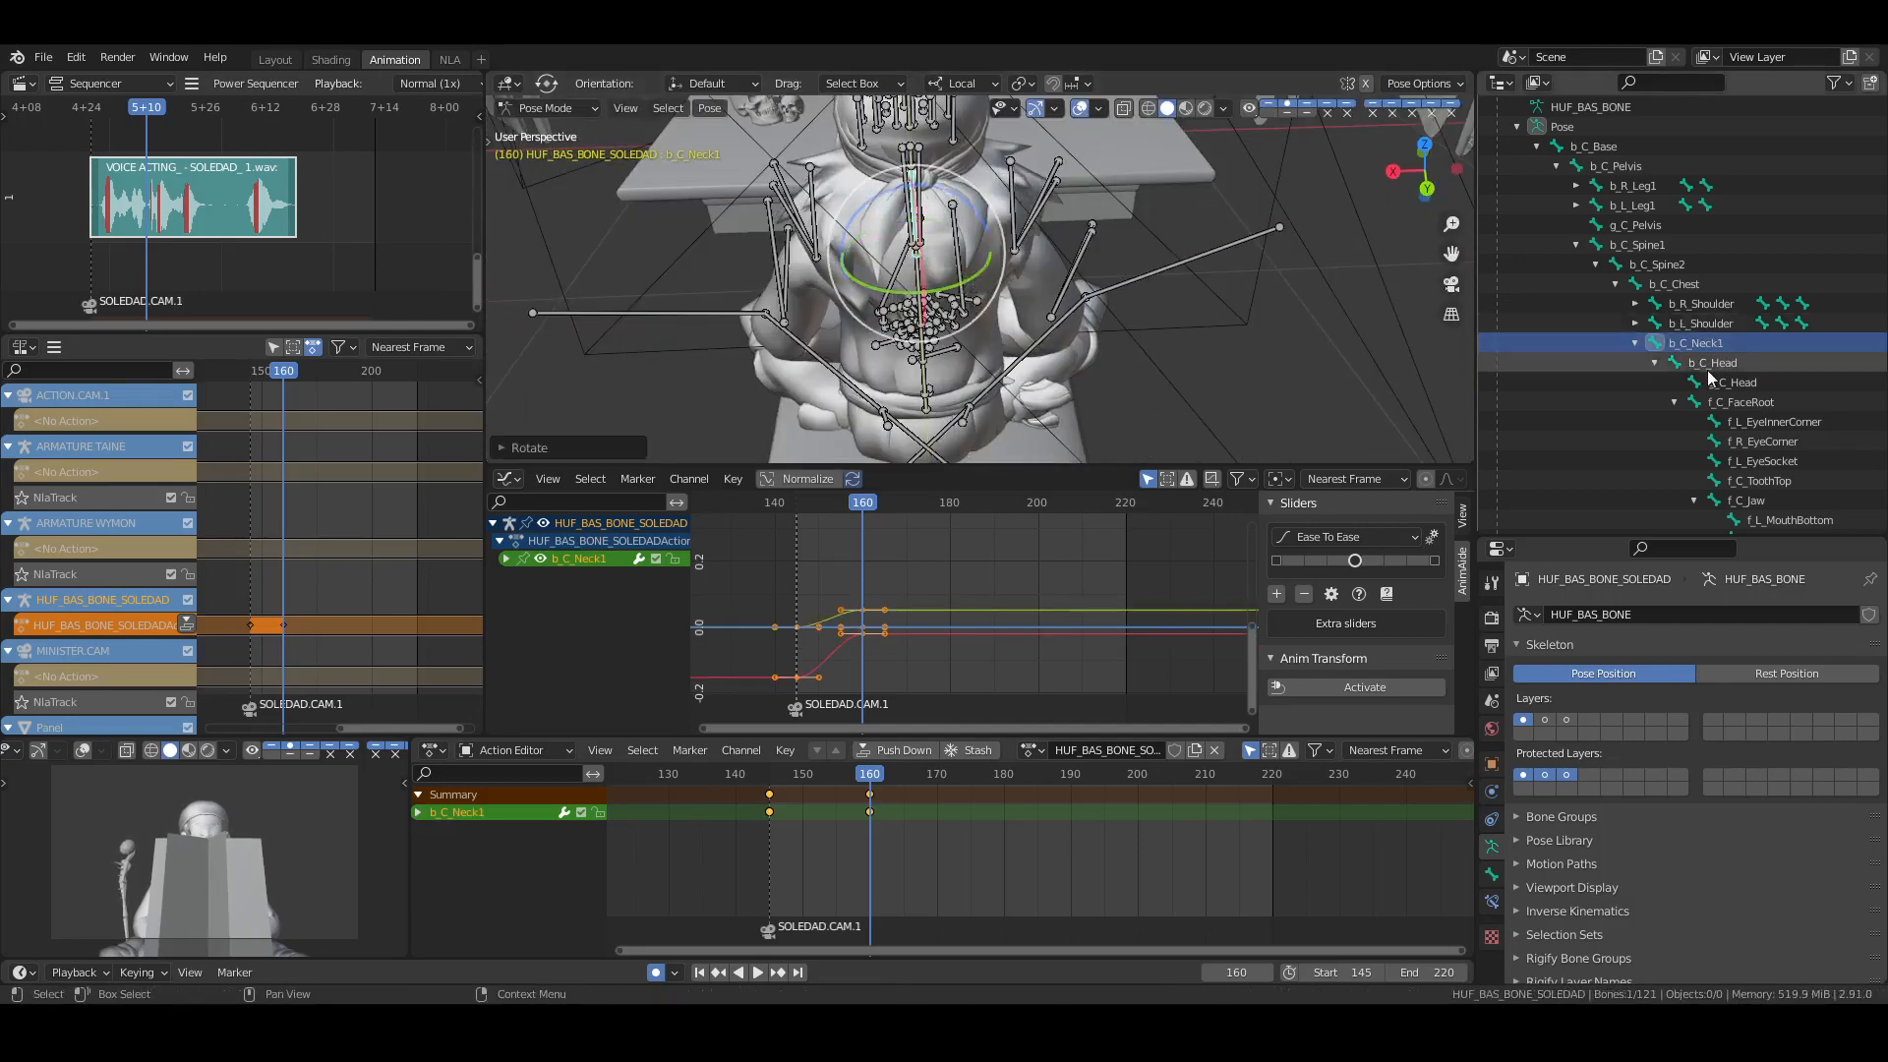
Rotate b_C_Head to raise and turn it at frame 160, save the file, and refine its tilt by about 3°
left_click(1705, 368)
left_click_drag(970, 203, 985, 194)
middle_click_drag(984, 197, 956, 119)
middle_click_drag(890, 202, 1050, 216)
key("ctrl+s")
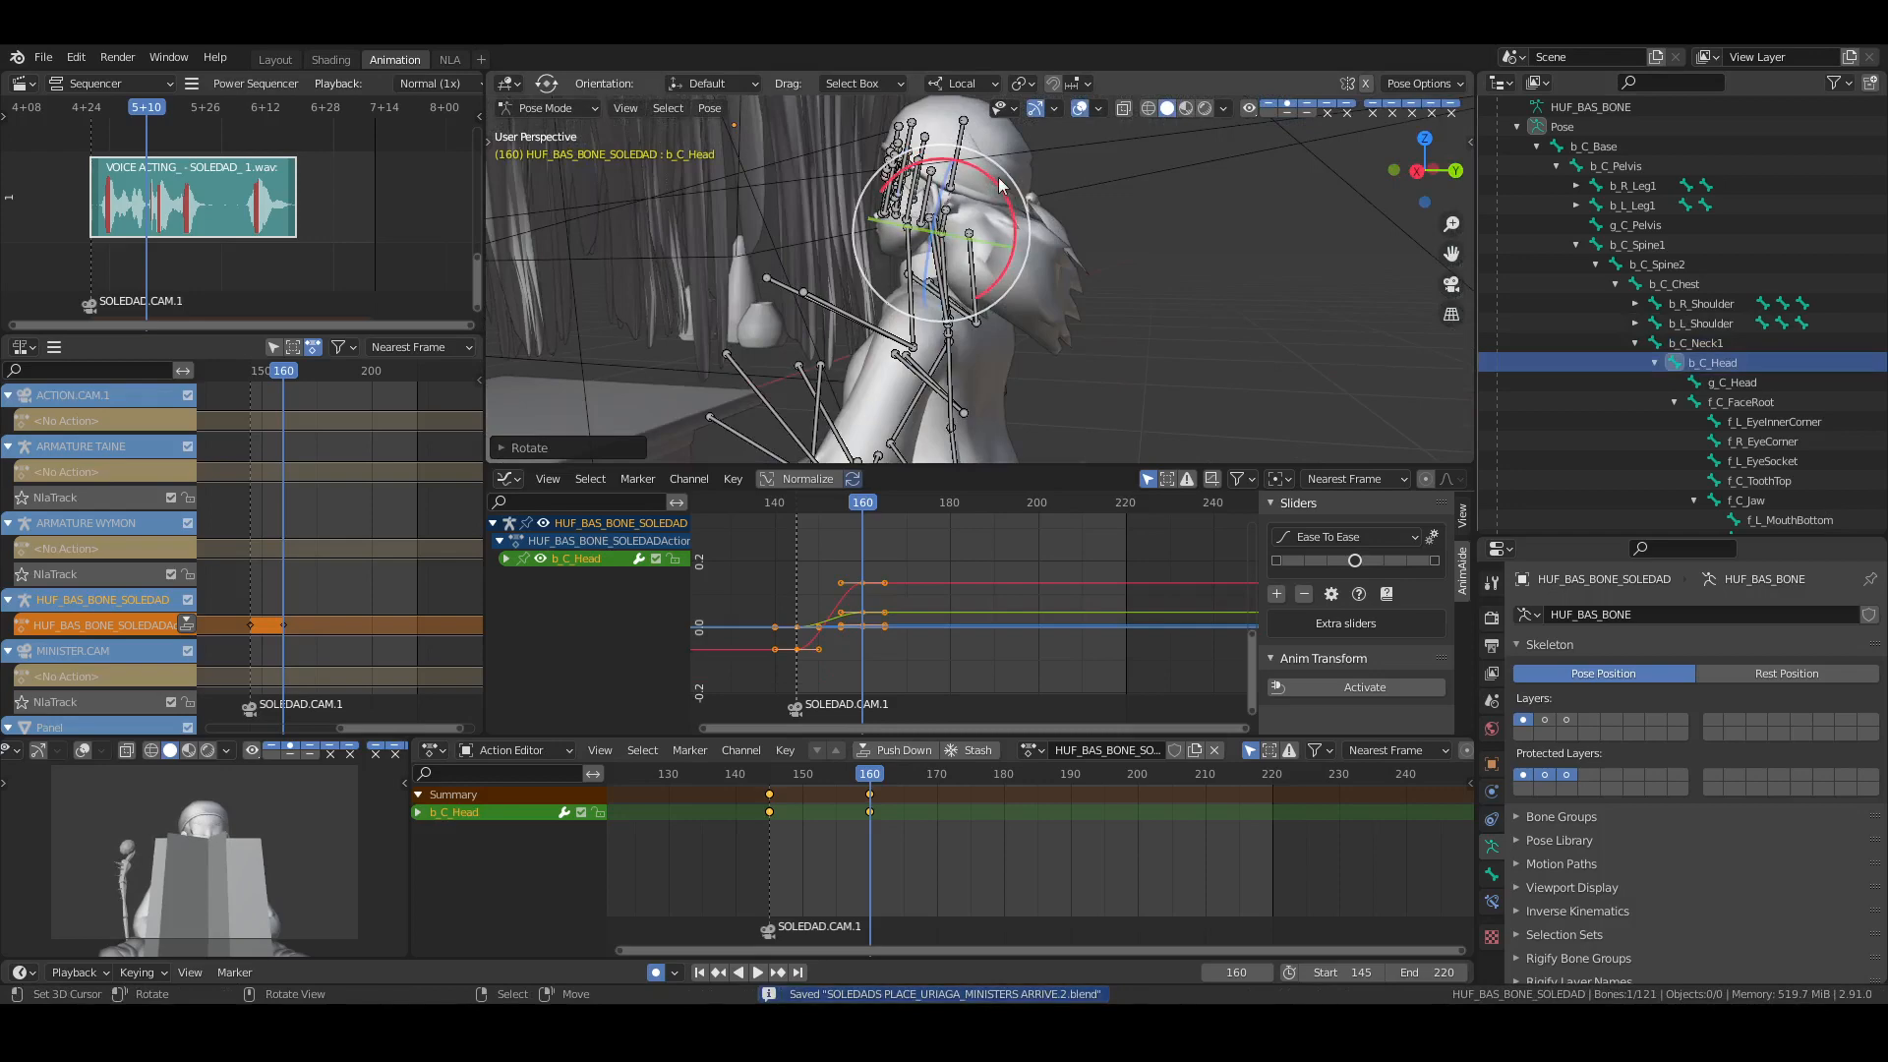
key("r")
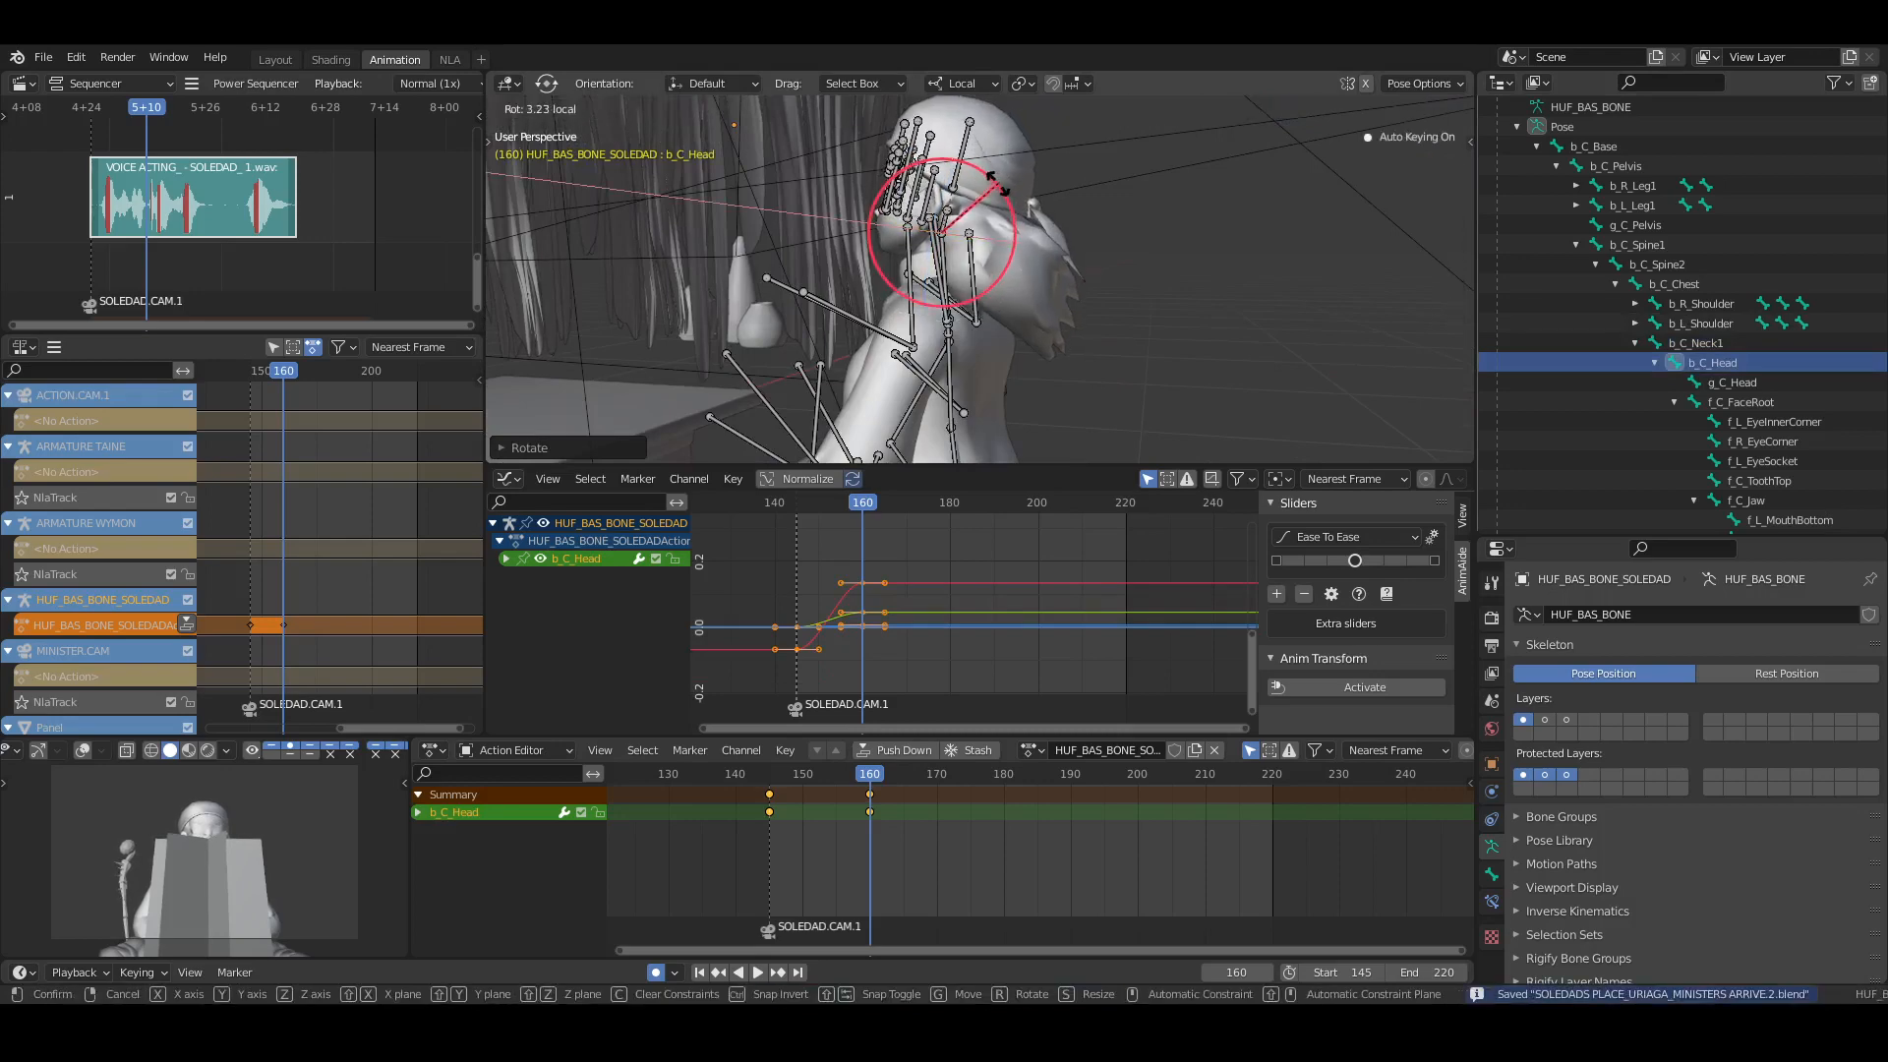
left_click(1002, 184)
left_click(1056, 255)
Move b_R_Shoulder and b_L_Shoulder together slightly upward at frame 160
middle_click_drag(1186, 281, 1135, 332)
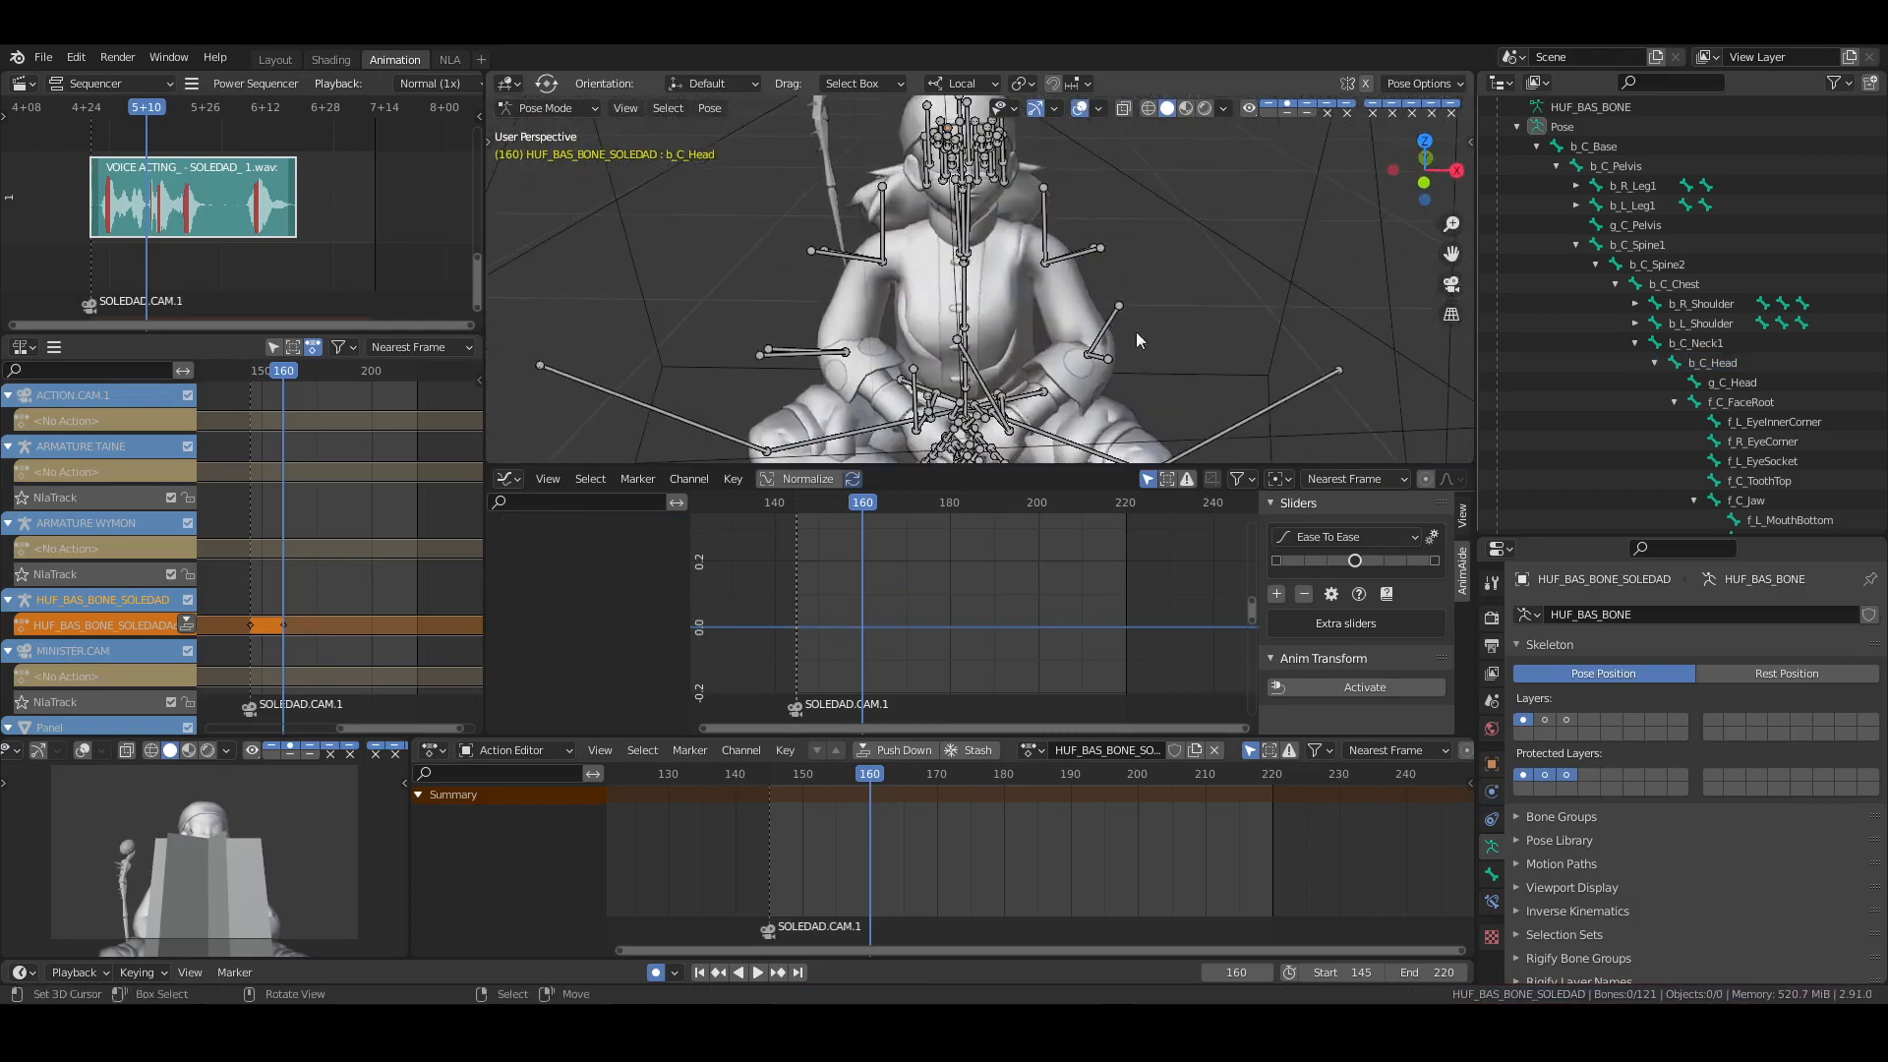
scroll(1131, 332, "up", 4)
left_click(1697, 325)
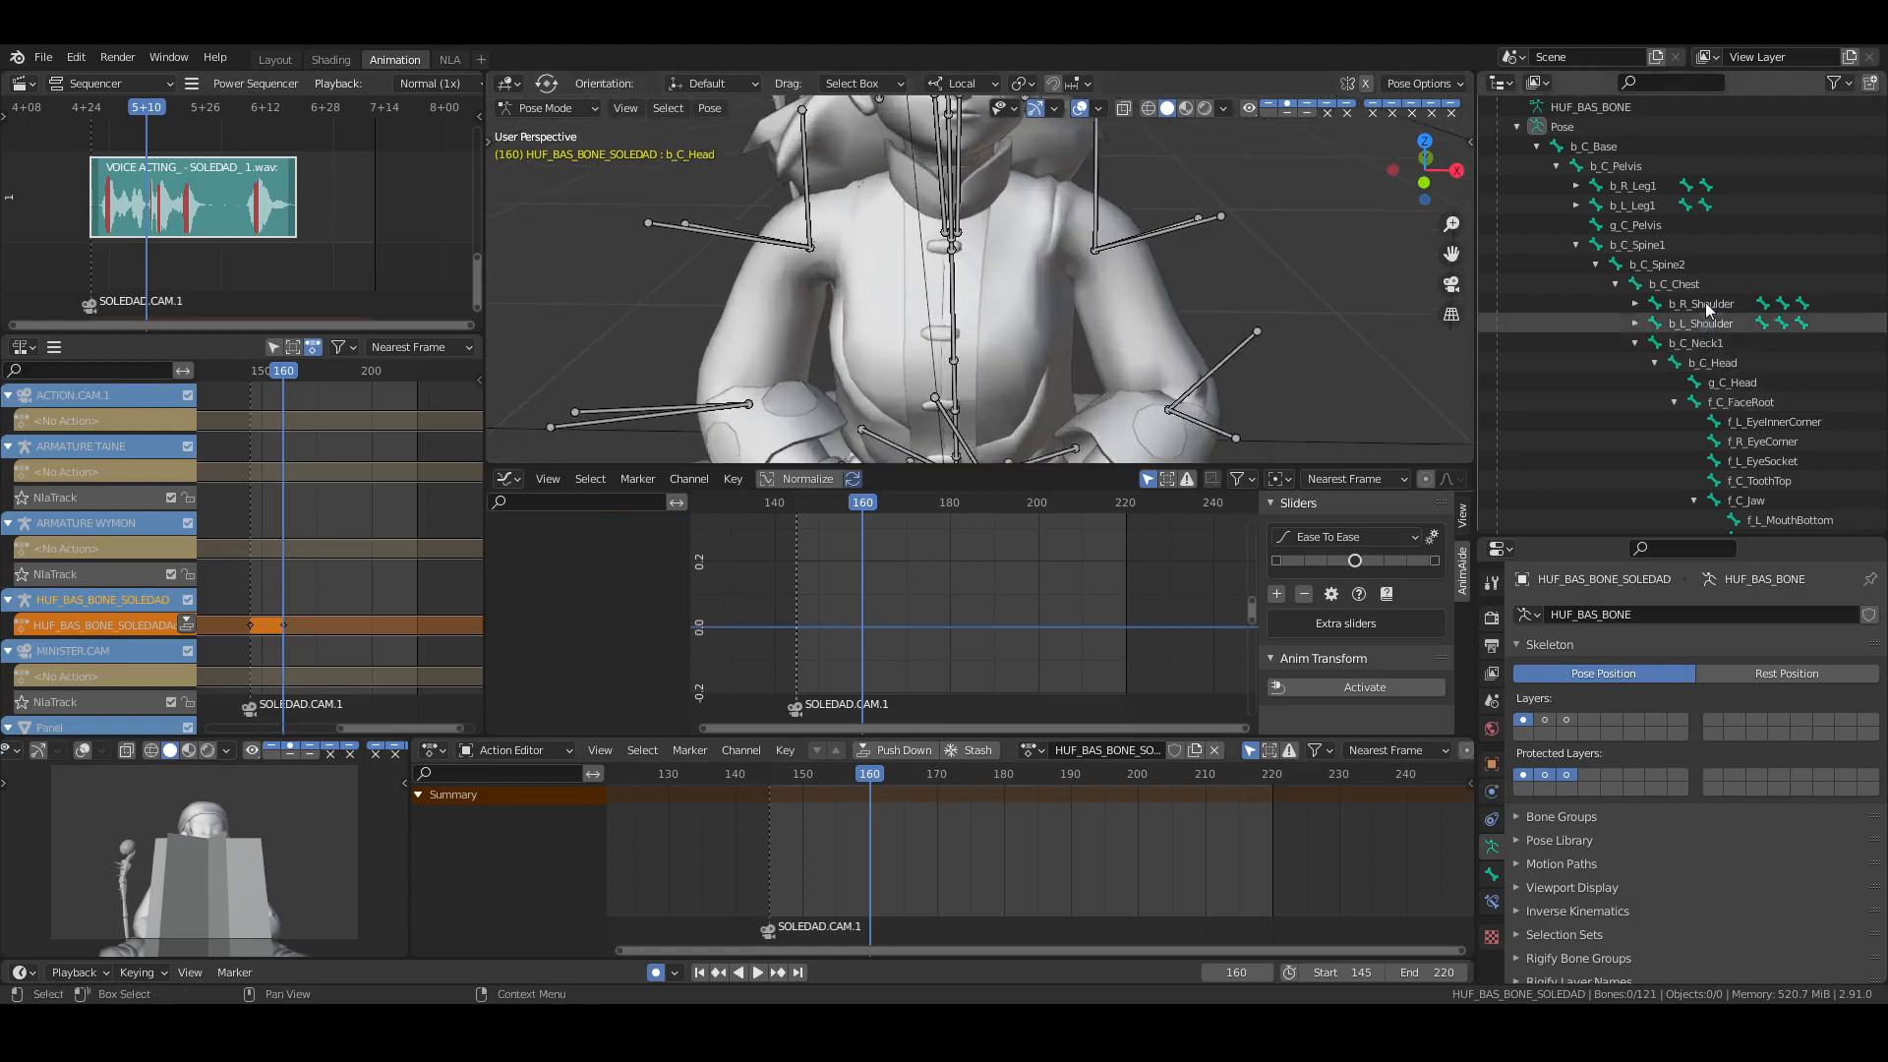
left_click(1705, 302, "ctrl")
key("shift+space")
key("g")
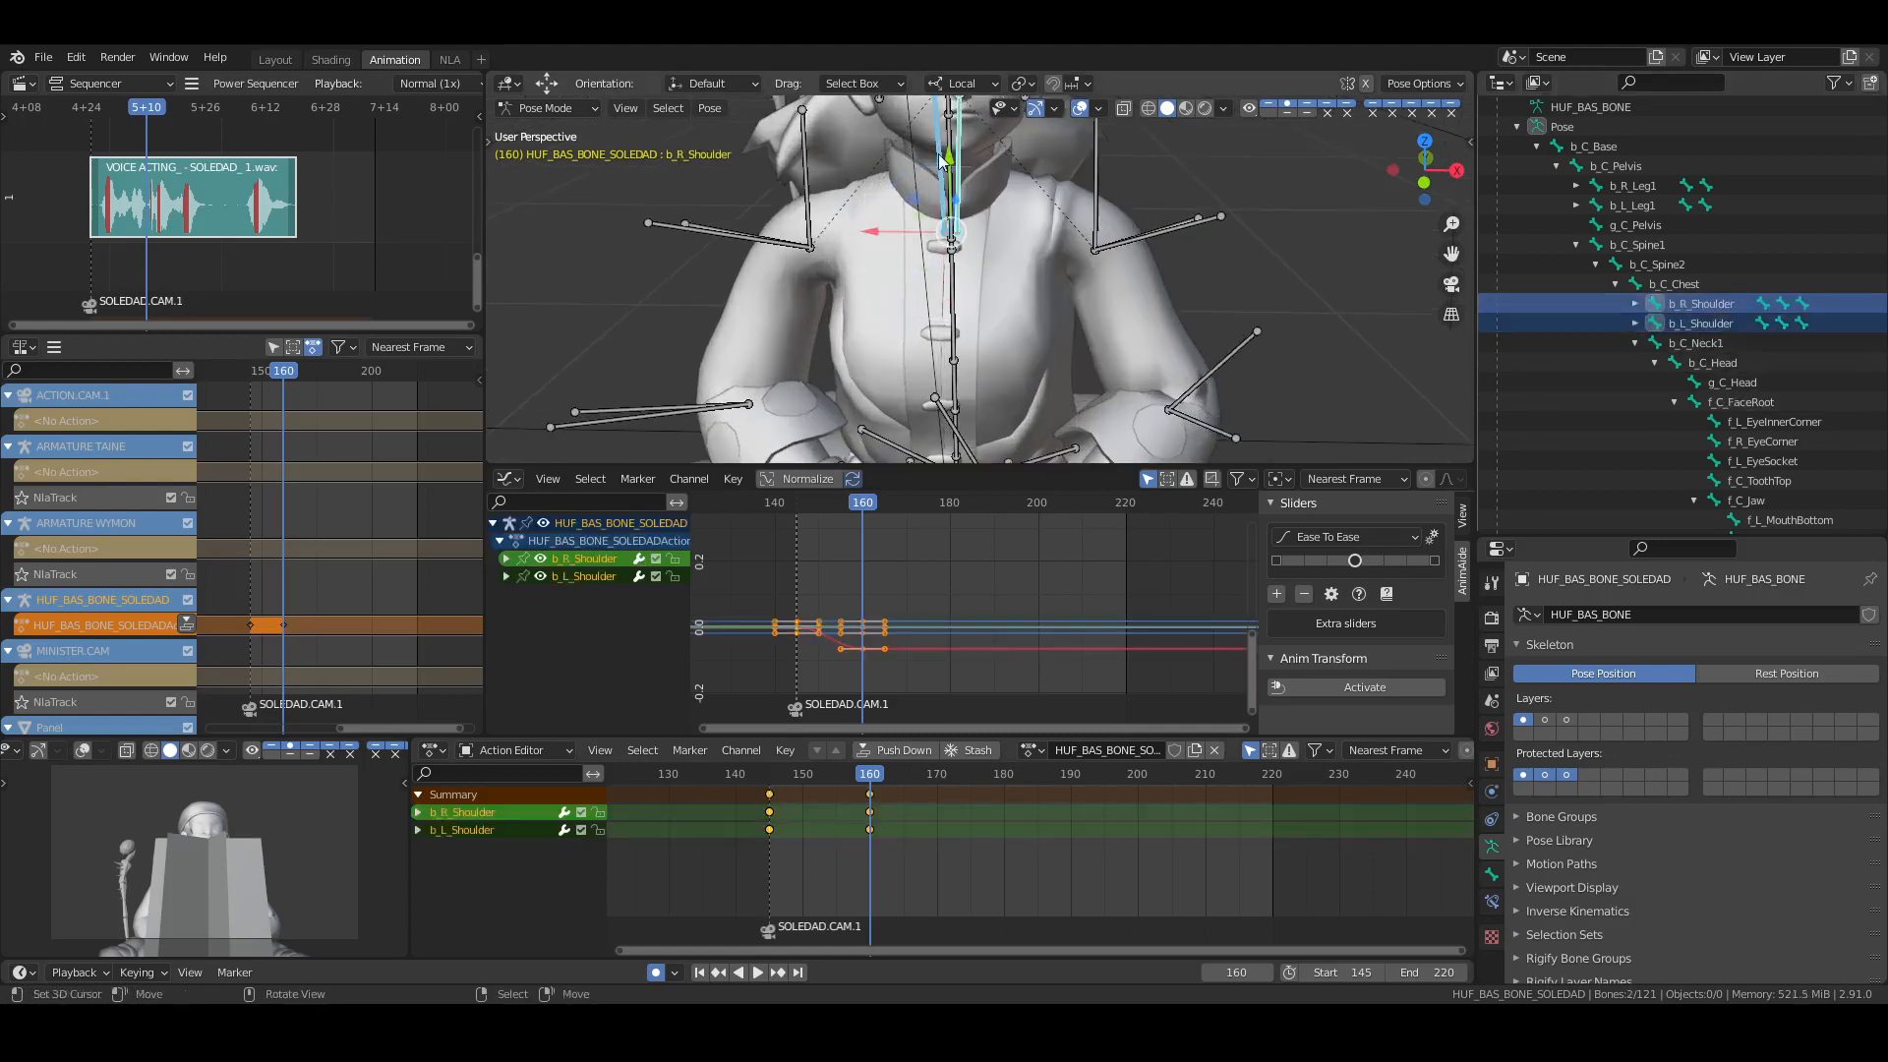
mouse_move(950, 160)
left_mouse_down()
mouse_move(950, 139)
mouse_move(969, 170)
left_mouse_up()
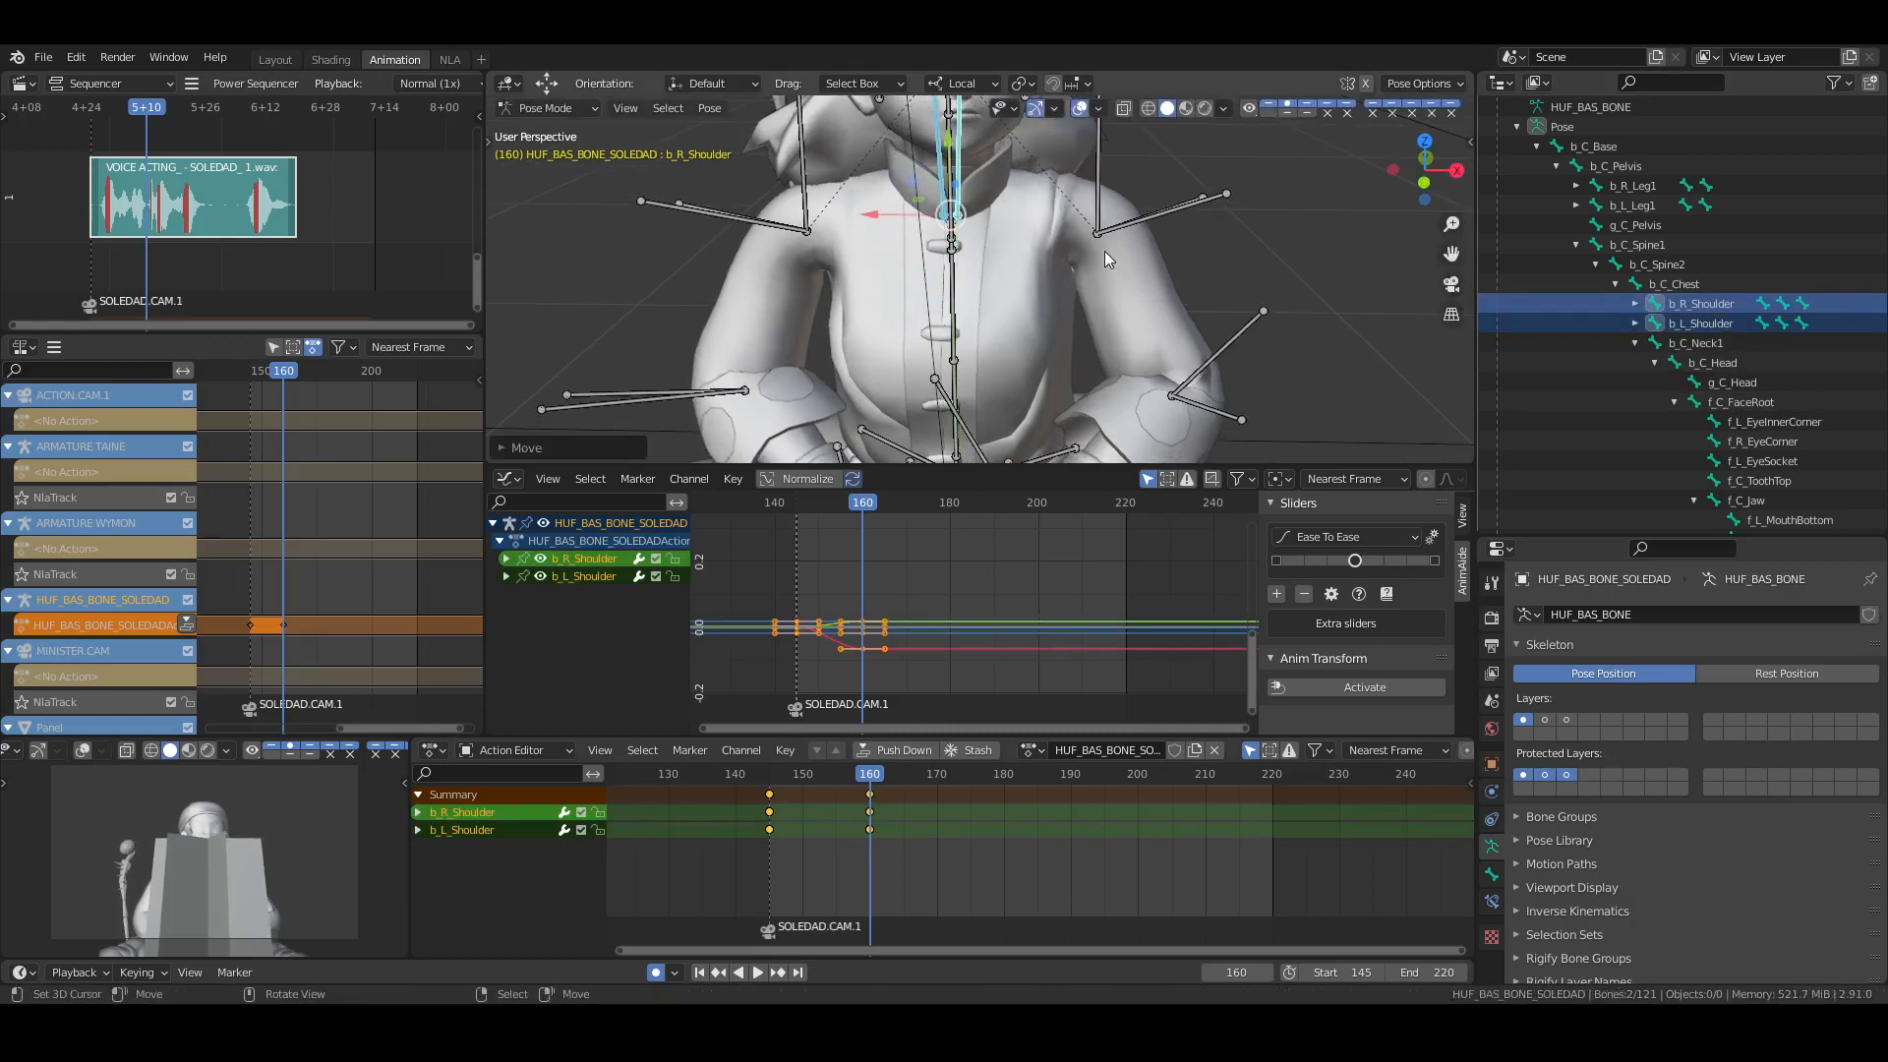
Rotate b_R_Elbow and b_R_Arm2 to match the raised shoulders at frame 160
key("shift+space")
key("r")
middle_click_drag(1105, 251, 1147, 318)
left_click_drag(1148, 318, 1194, 361)
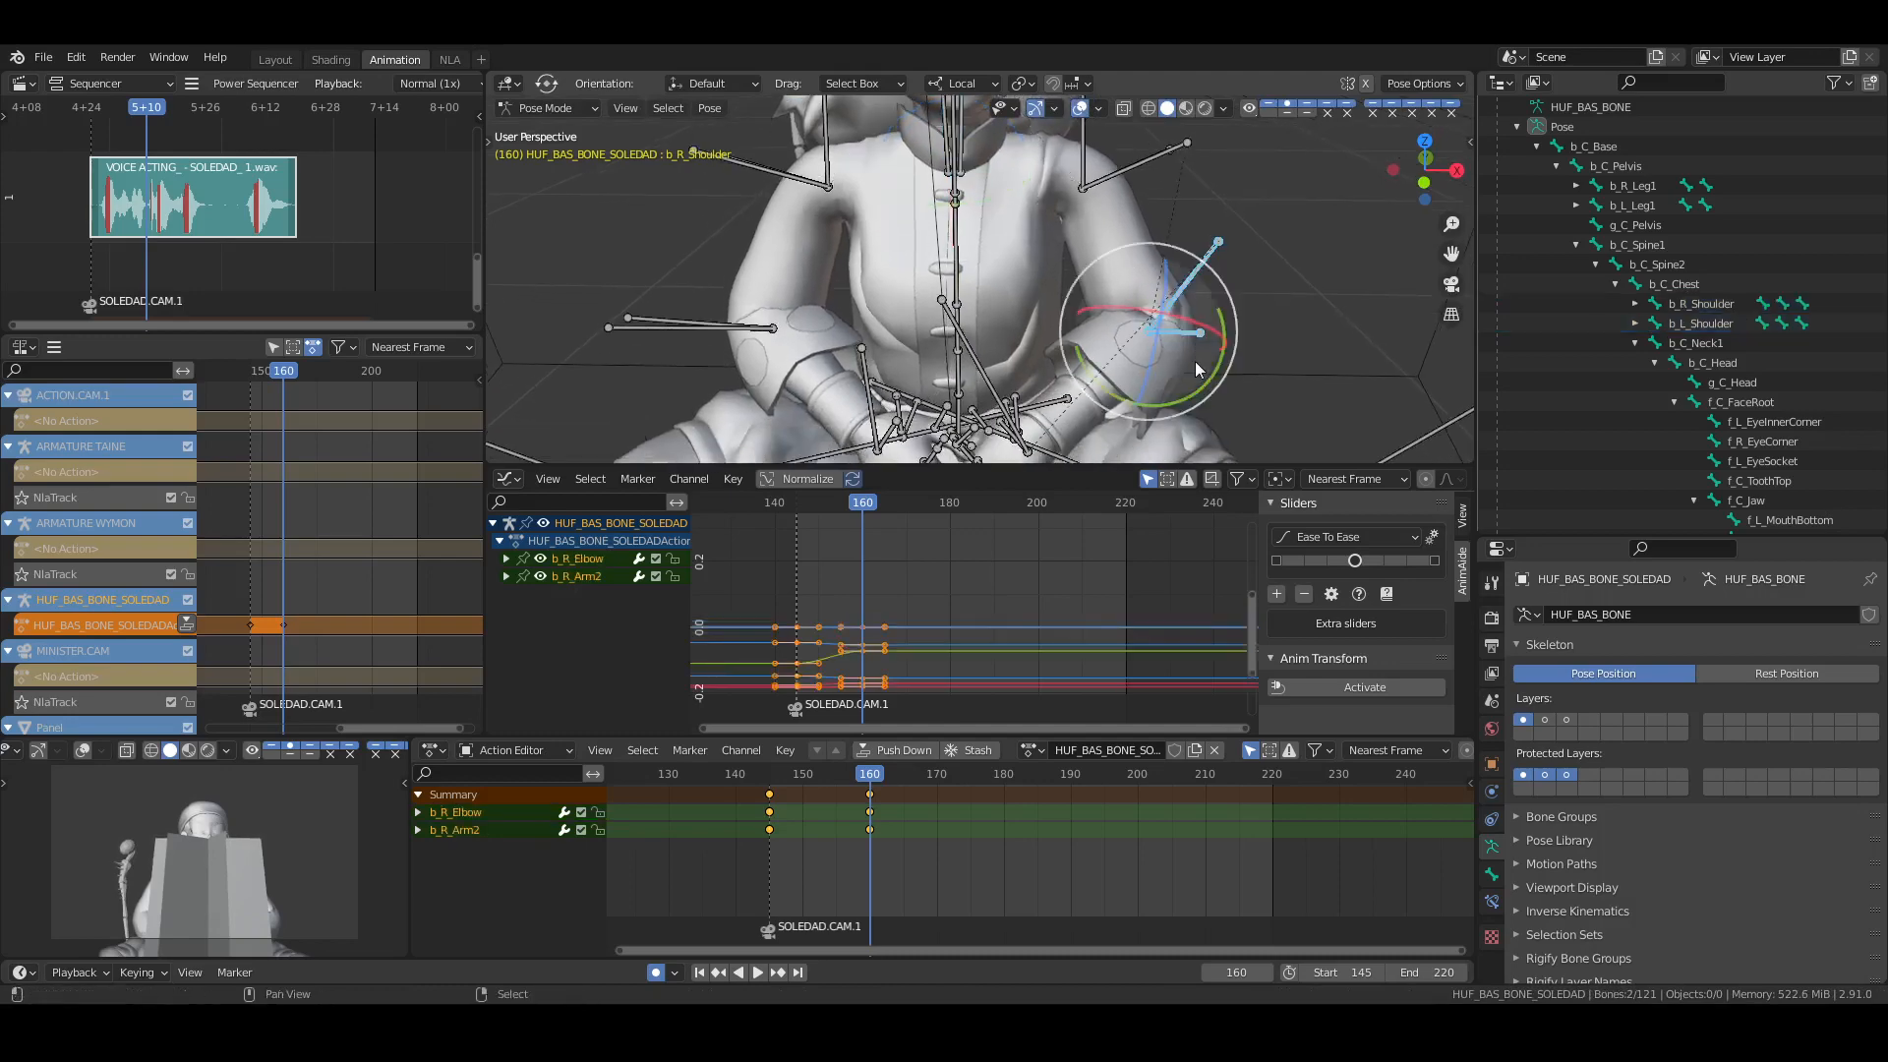
middle_click_drag(1194, 361, 1161, 284, "shift")
left_click_drag(1152, 320, 1136, 272)
Rotate b_L_Arm2 and b_L_Elbow at frame 160, and check the arm pose with the viewport overlays temporarily hidden
left_click_drag(706, 237, 788, 284)
middle_click_drag(1053, 298, 983, 226)
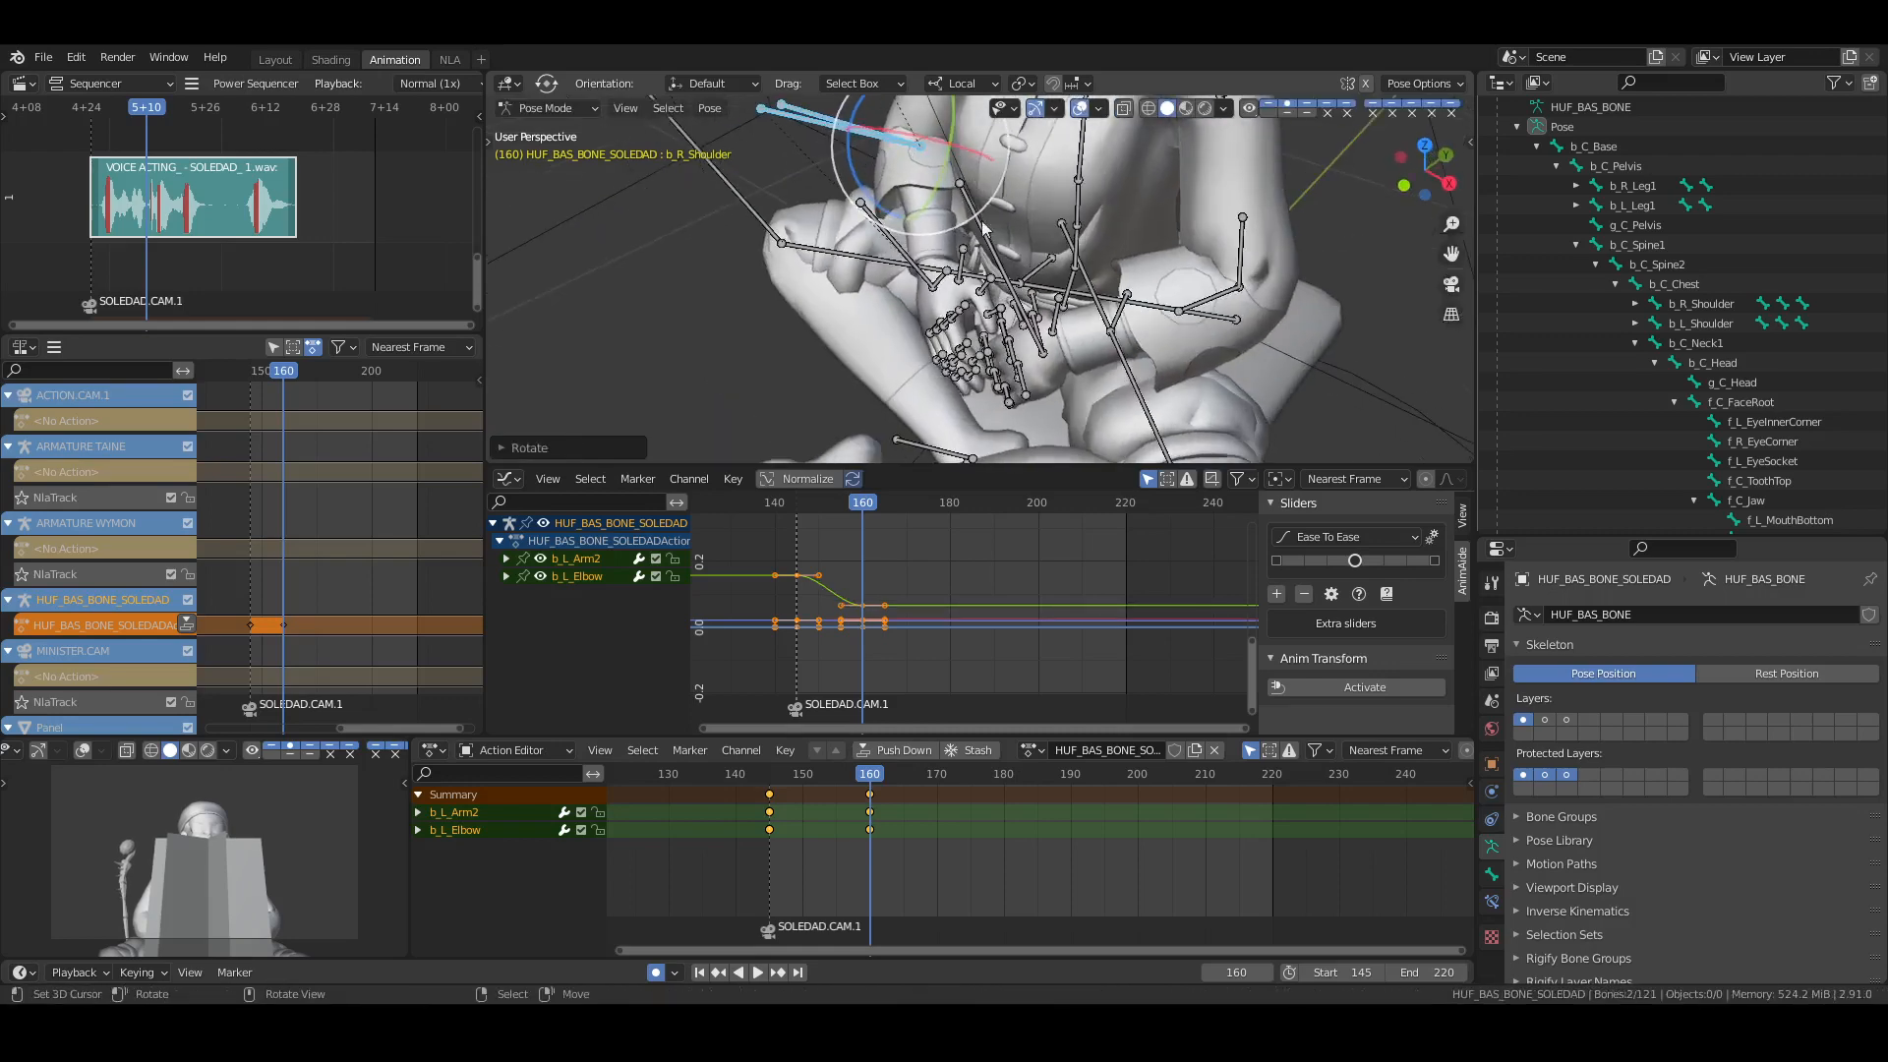
left_click_drag(965, 149, 979, 153)
middle_click_drag(974, 162, 814, 232)
left_click_drag(809, 227, 831, 222)
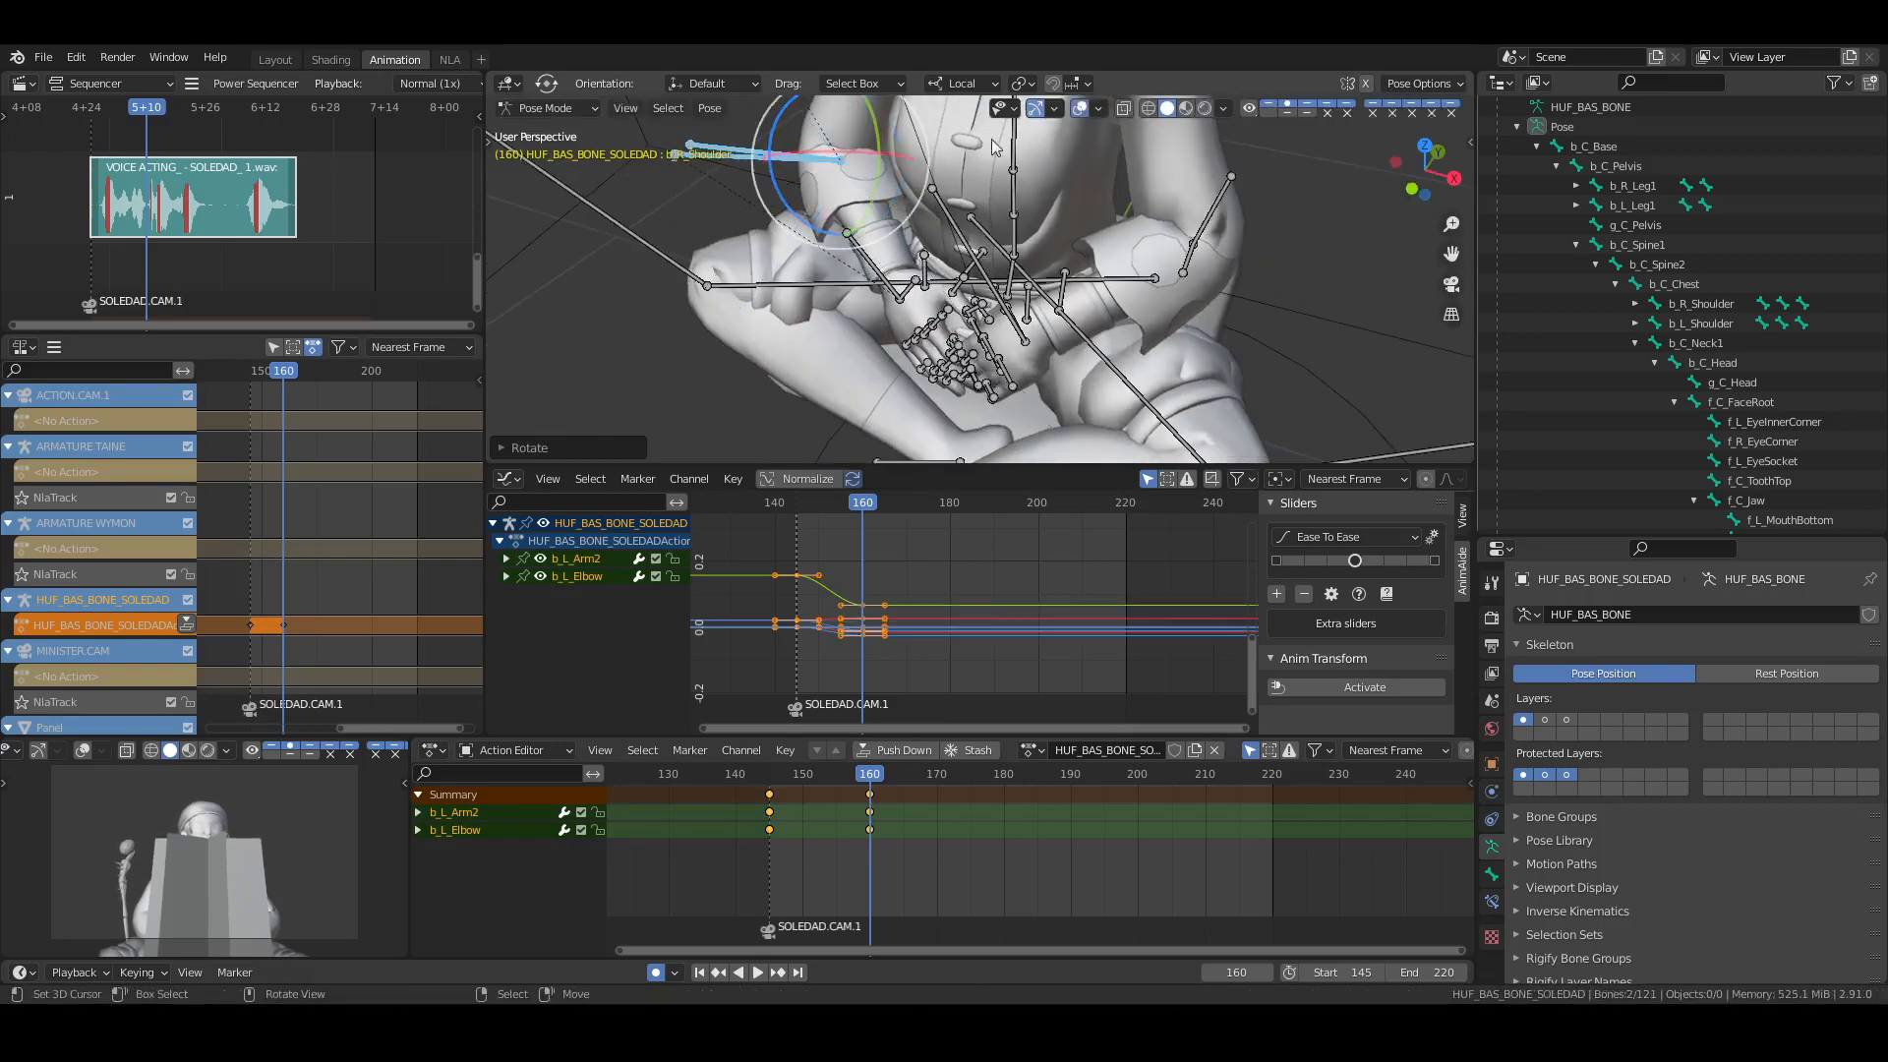
left_click(1080, 110)
middle_click_drag(983, 329, 932, 425)
left_click(1079, 109)
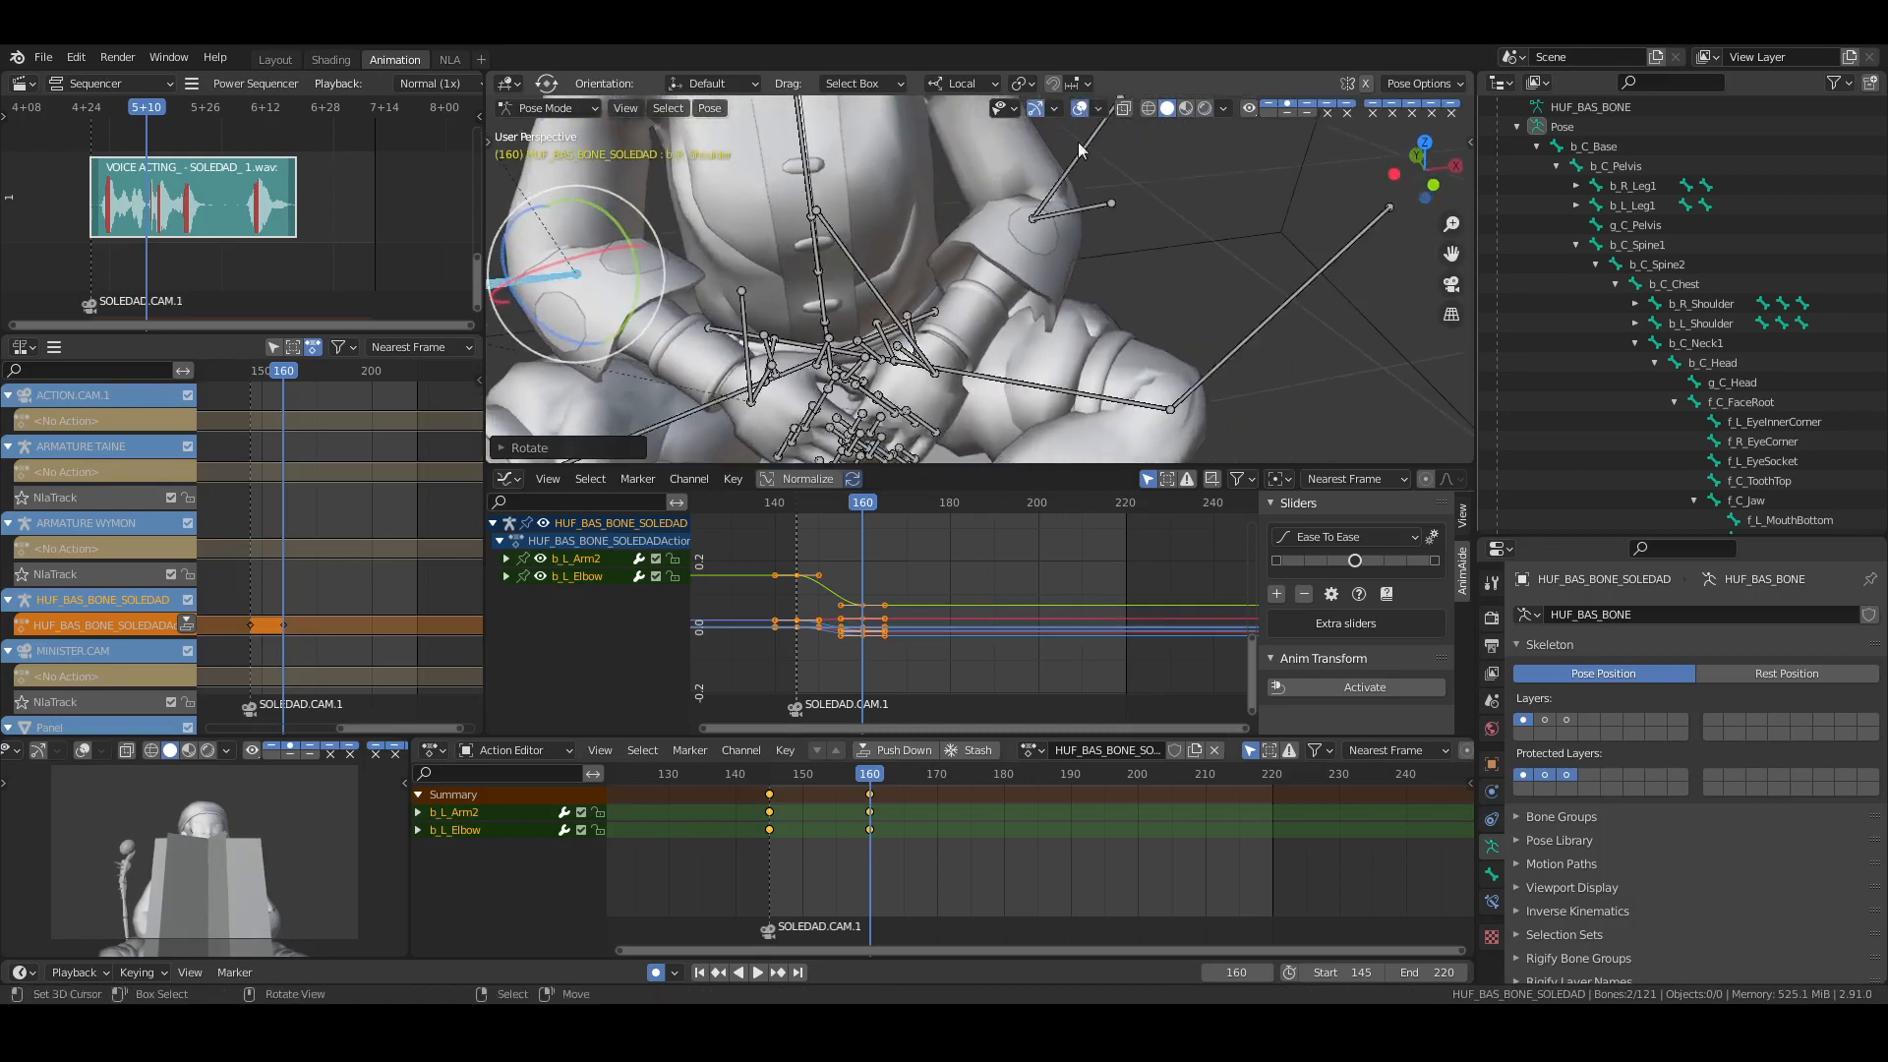
Readjust the rotation of b_R_Elbow and b_R_Arm2 at frame 160, deselect all bones and save the file
left_click_drag(1111, 234, 1113, 235)
middle_click_drag(1142, 239, 1317, 286)
middle_click_drag(885, 256, 1013, 233)
key("ctrl+s")
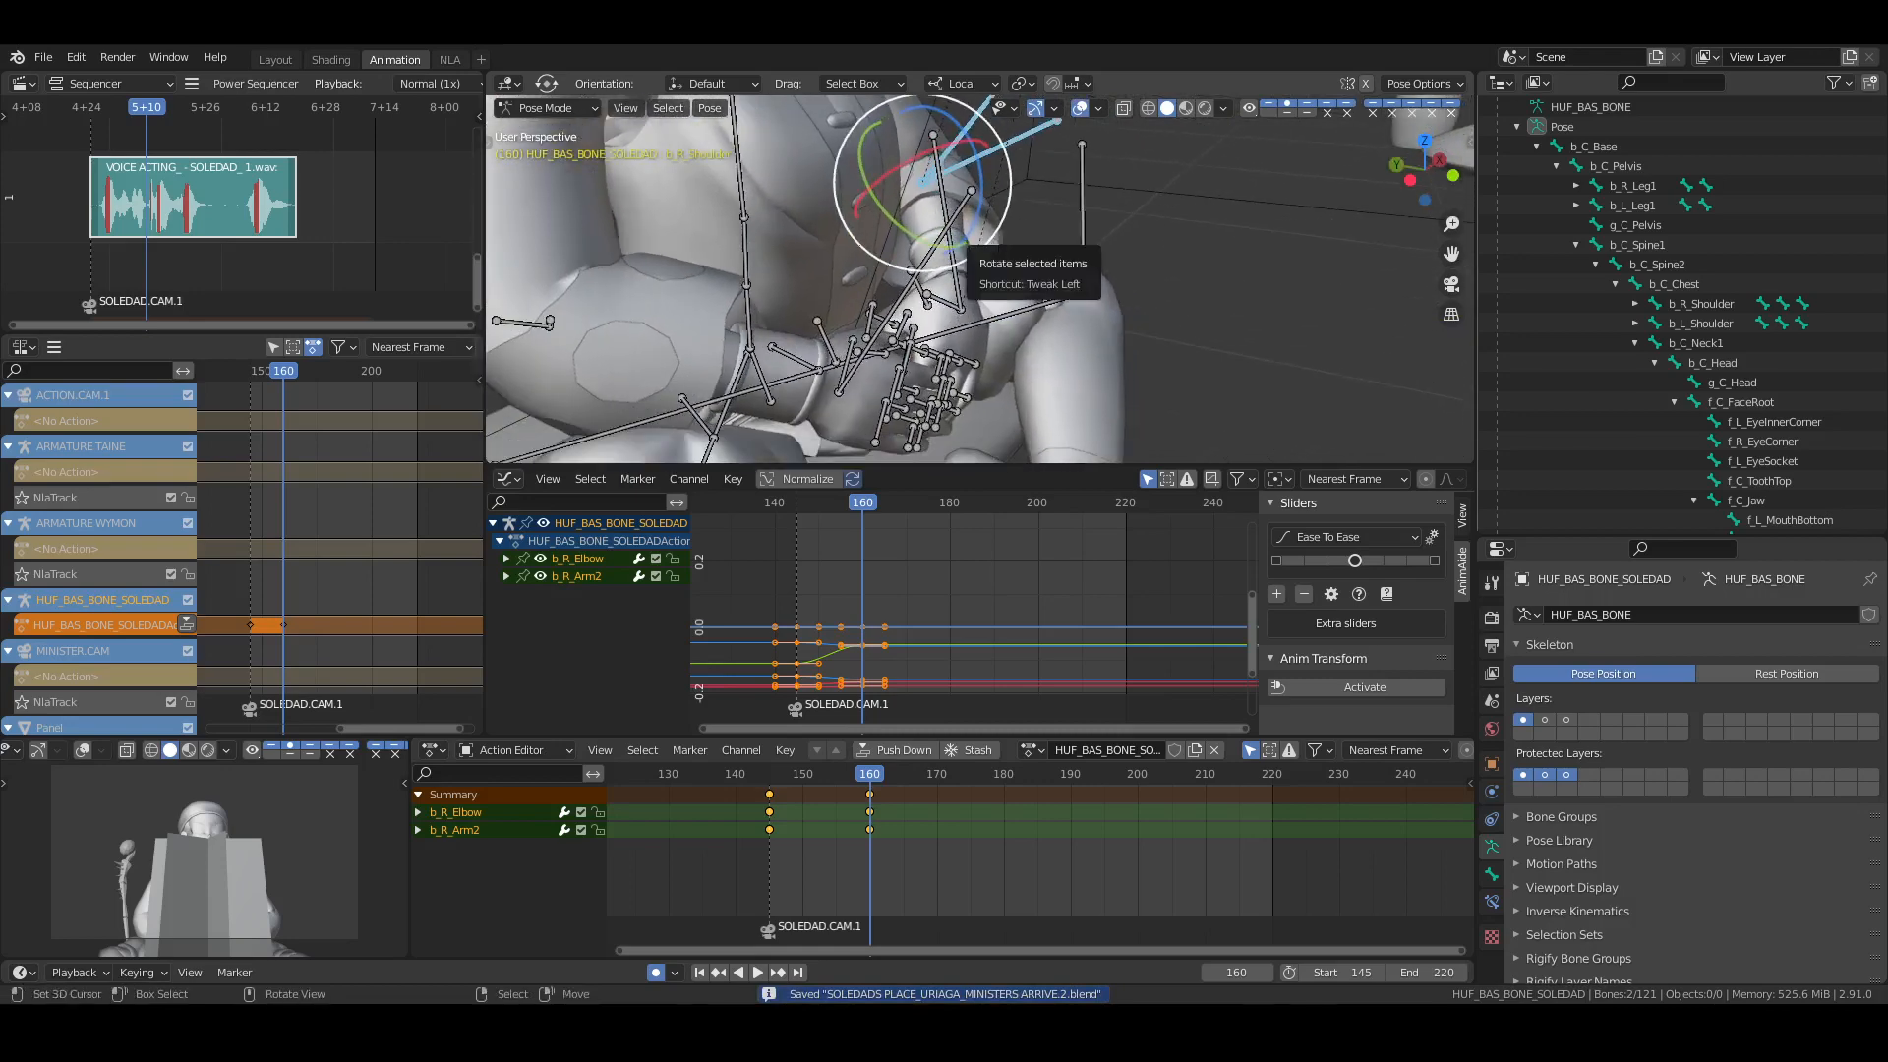
left_click_drag(997, 239, 1083, 248)
middle_click_drag(1084, 248, 901, 275)
key("alt+a")
key("ctrl+s")
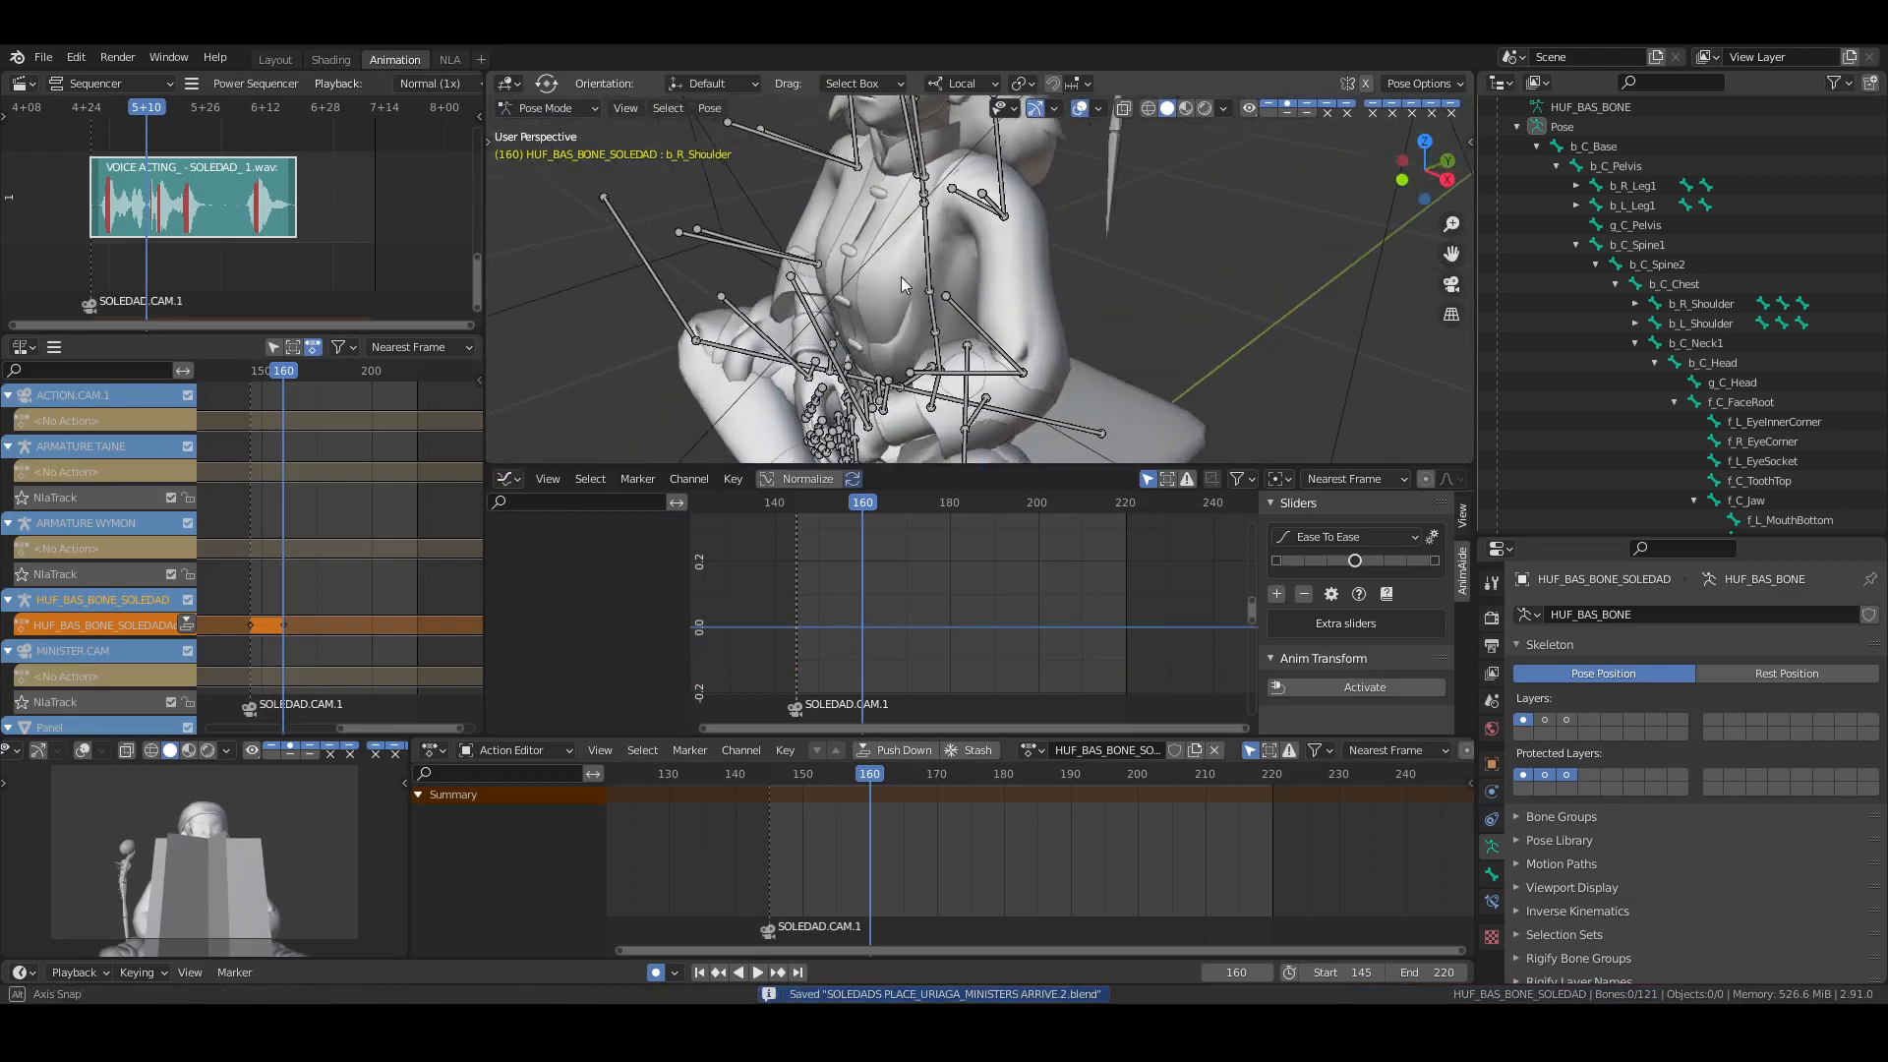
Slightly rotate b_R_Elbow and b_R_Arm2 together at frame 160 to refine the right arm, and save the file
middle_click_drag(900, 275, 1005, 274)
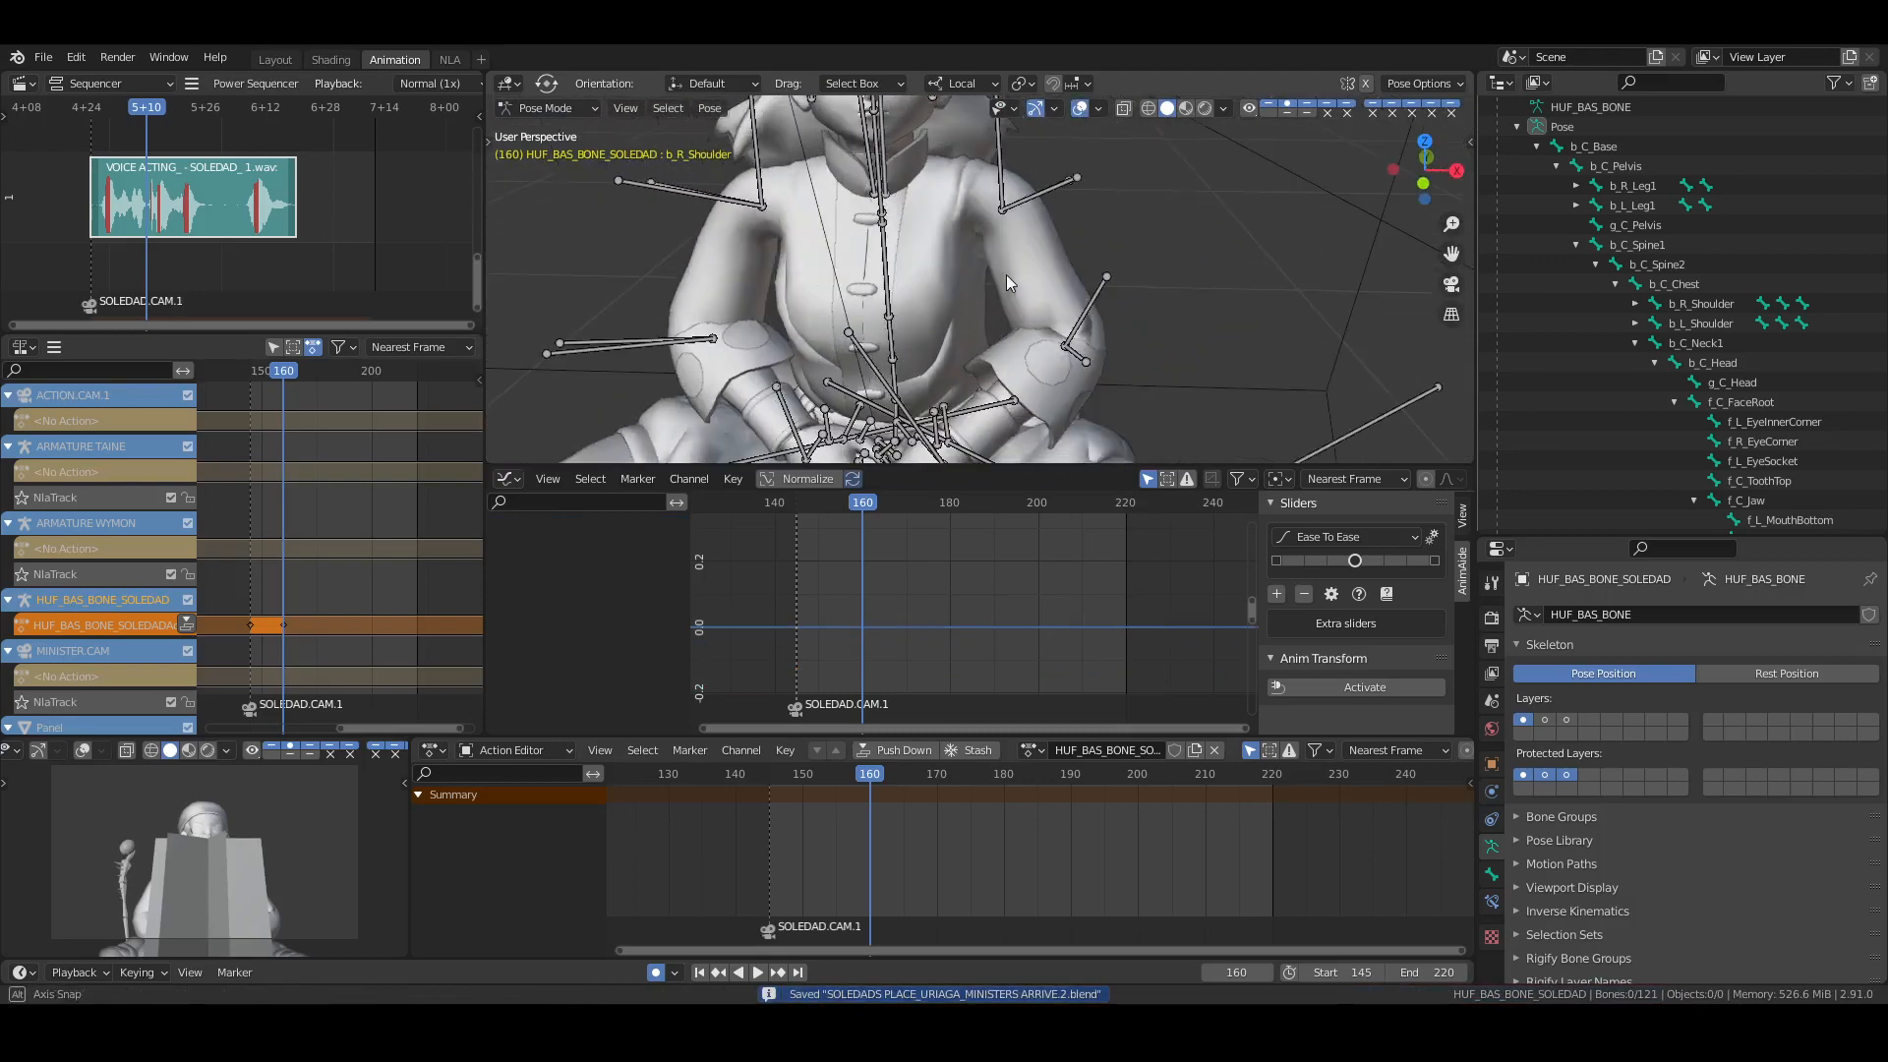
left_click(1706, 299)
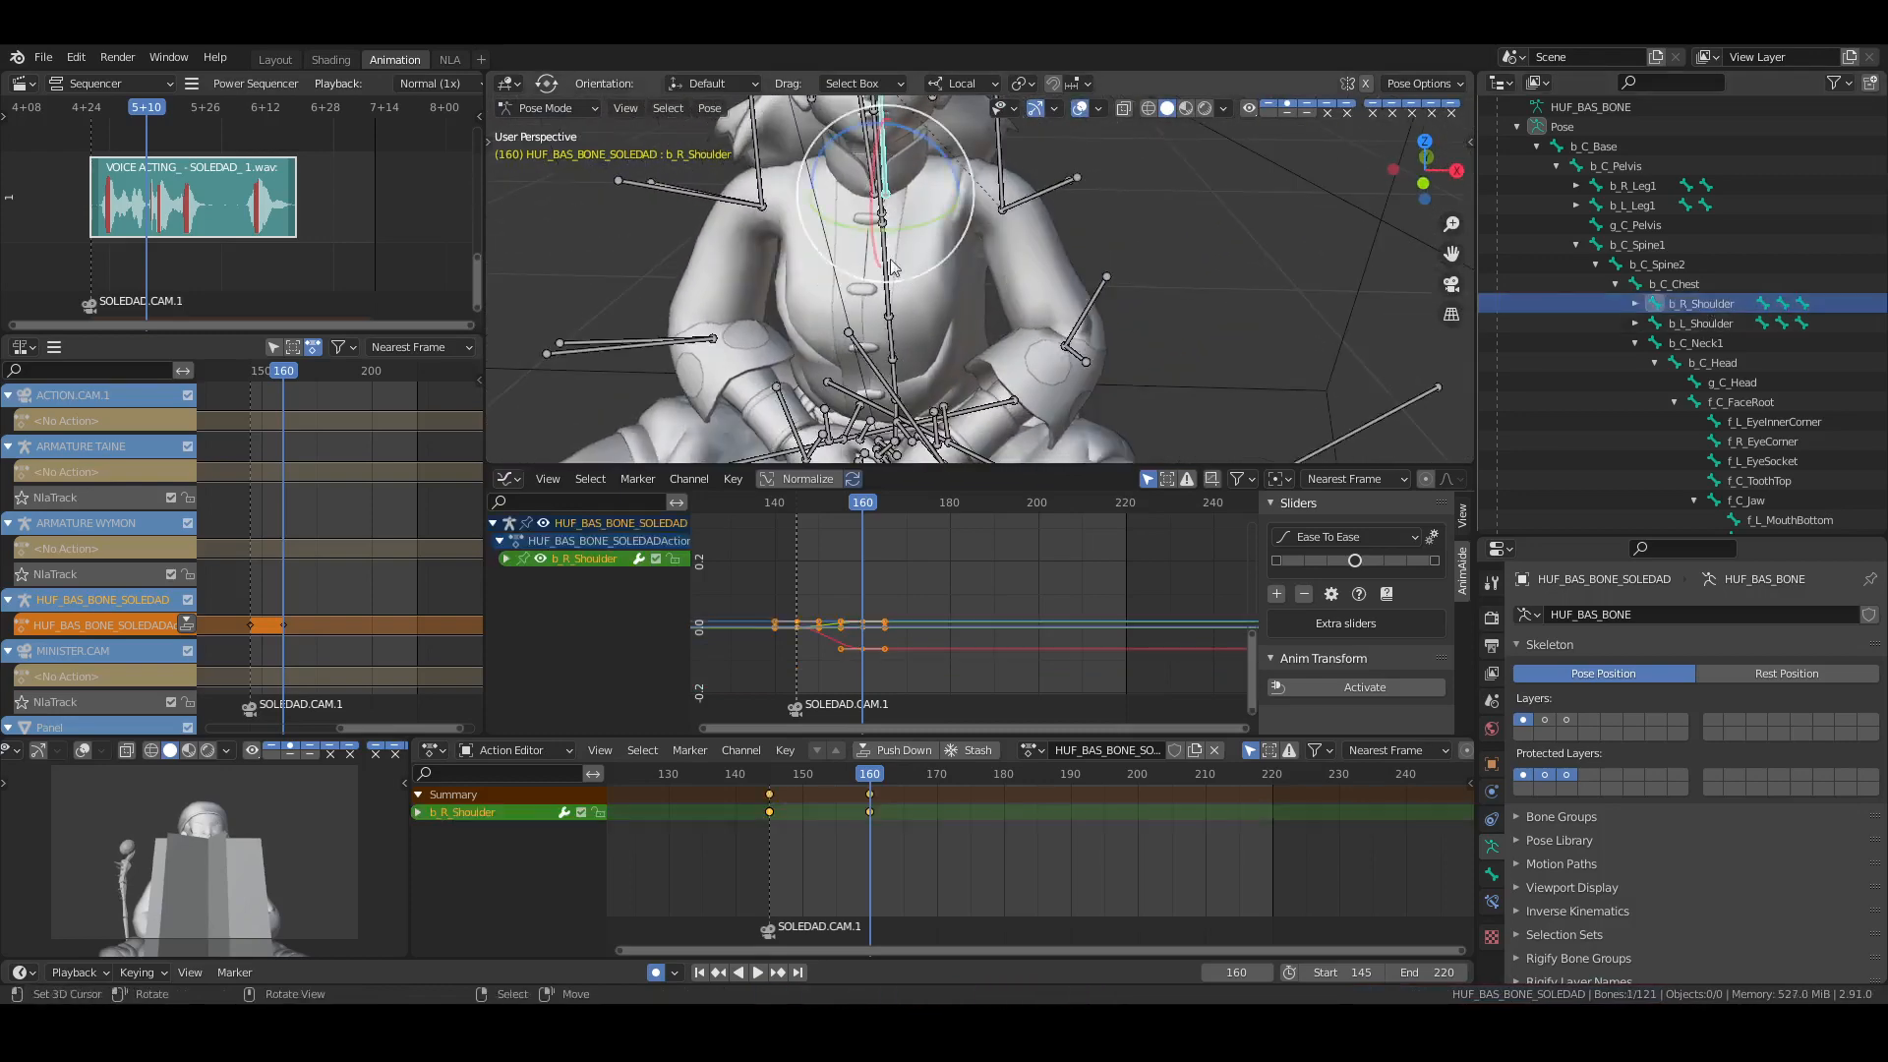
middle_click_drag(1117, 291, 1017, 246)
left_click_drag(1016, 246, 1090, 310)
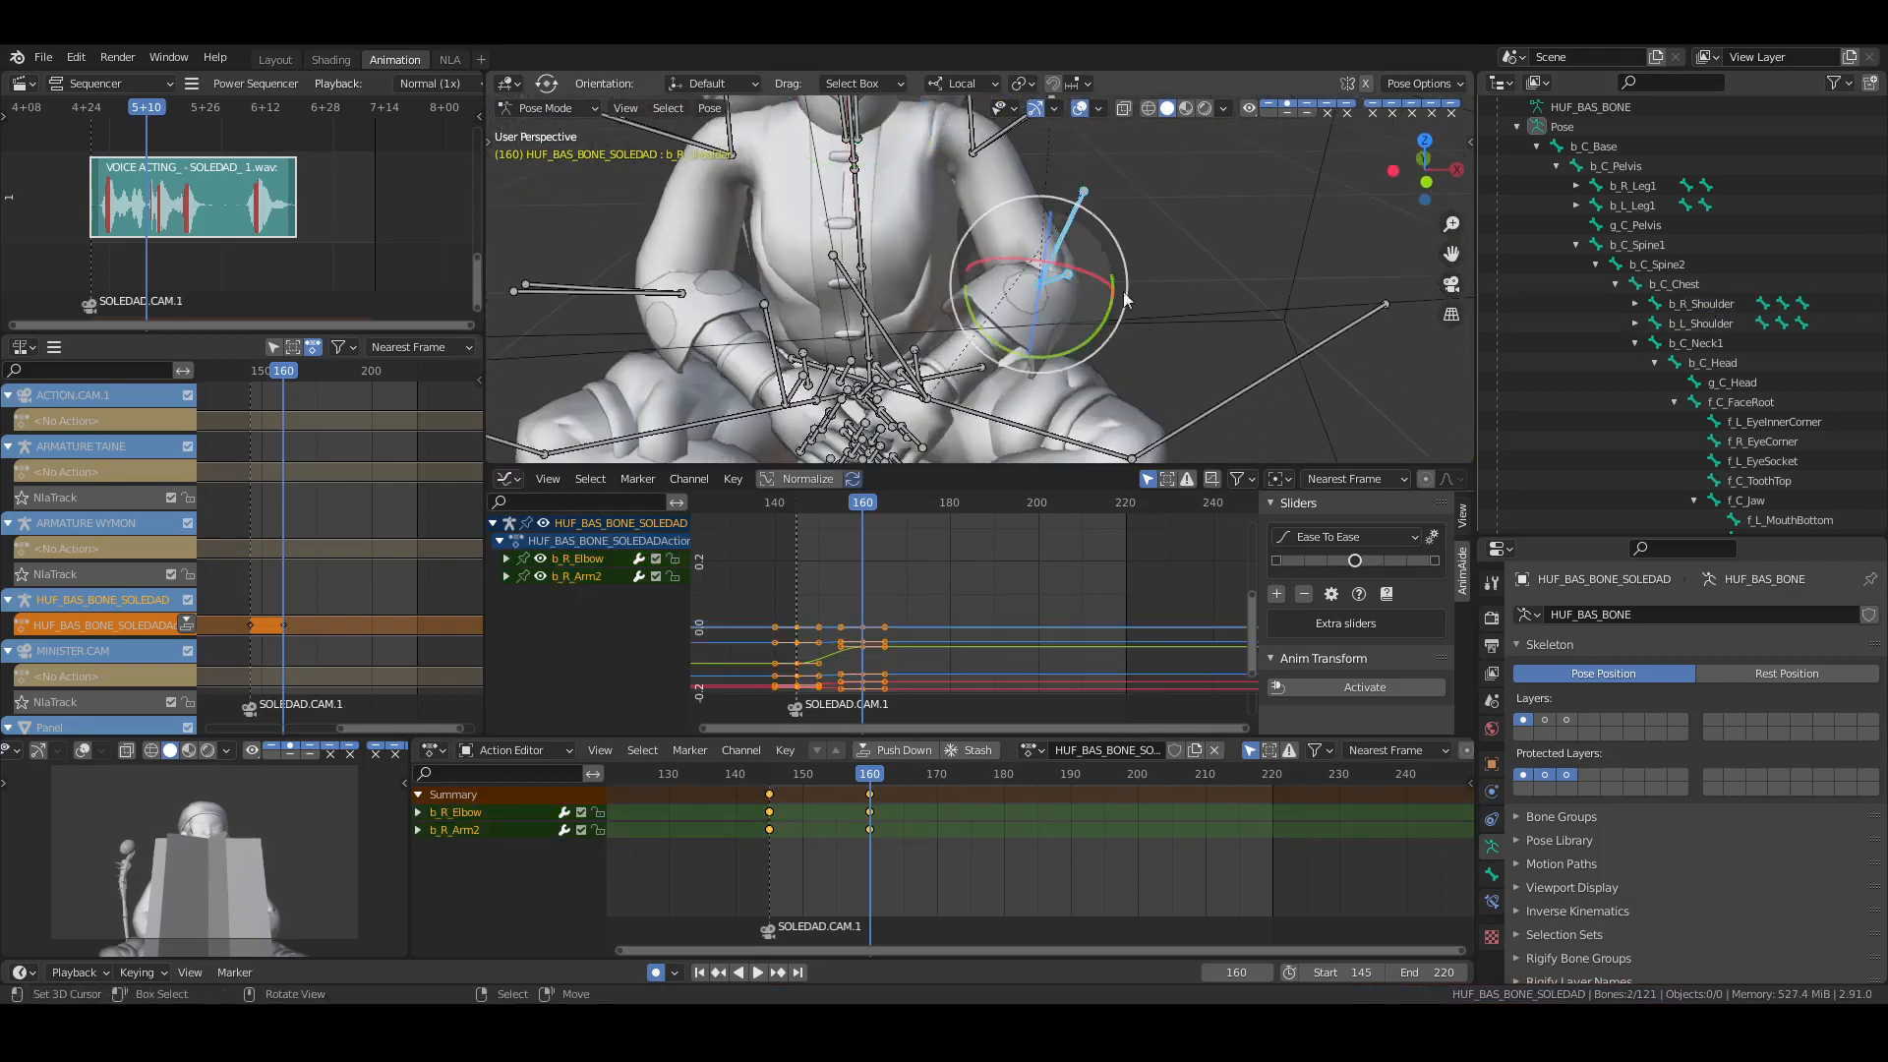
middle_click_drag(1121, 314, 1020, 325)
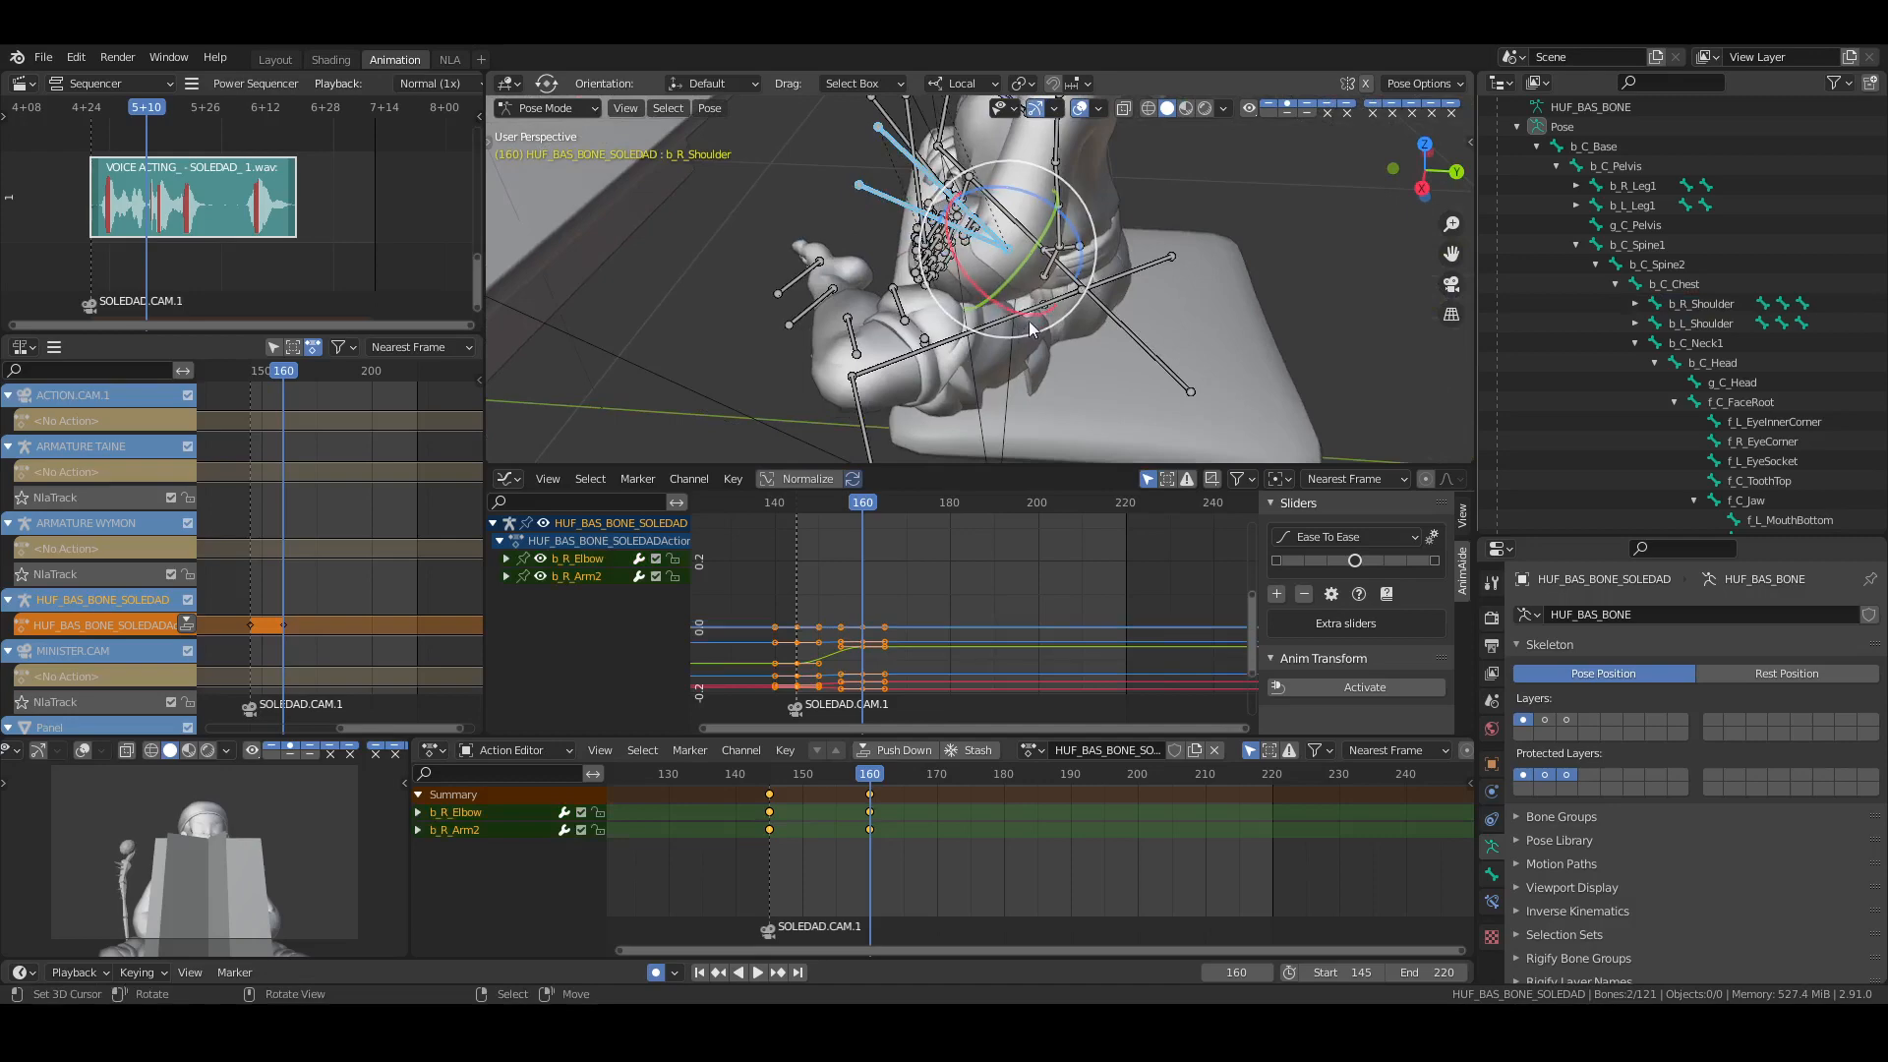
key("r")
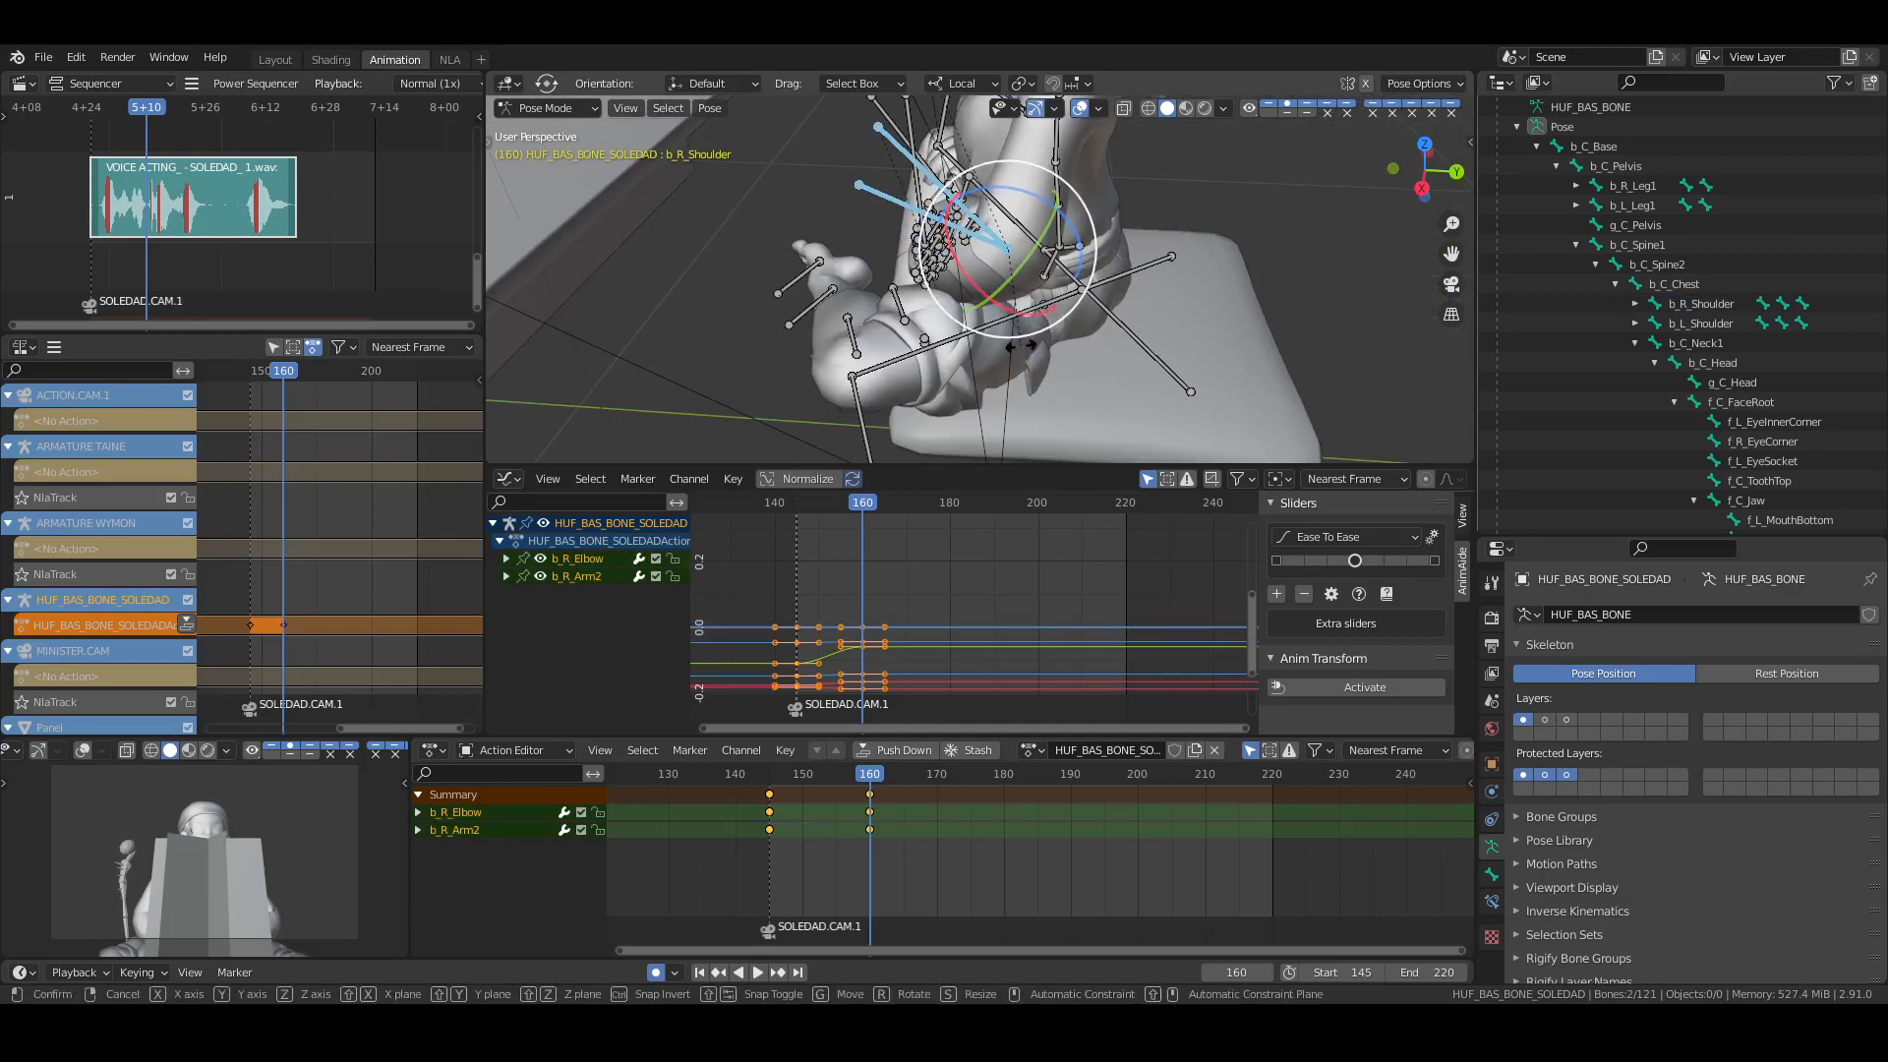
left_click(1020, 346)
key("ctrl+s")
middle_click_drag(1141, 338, 981, 565)
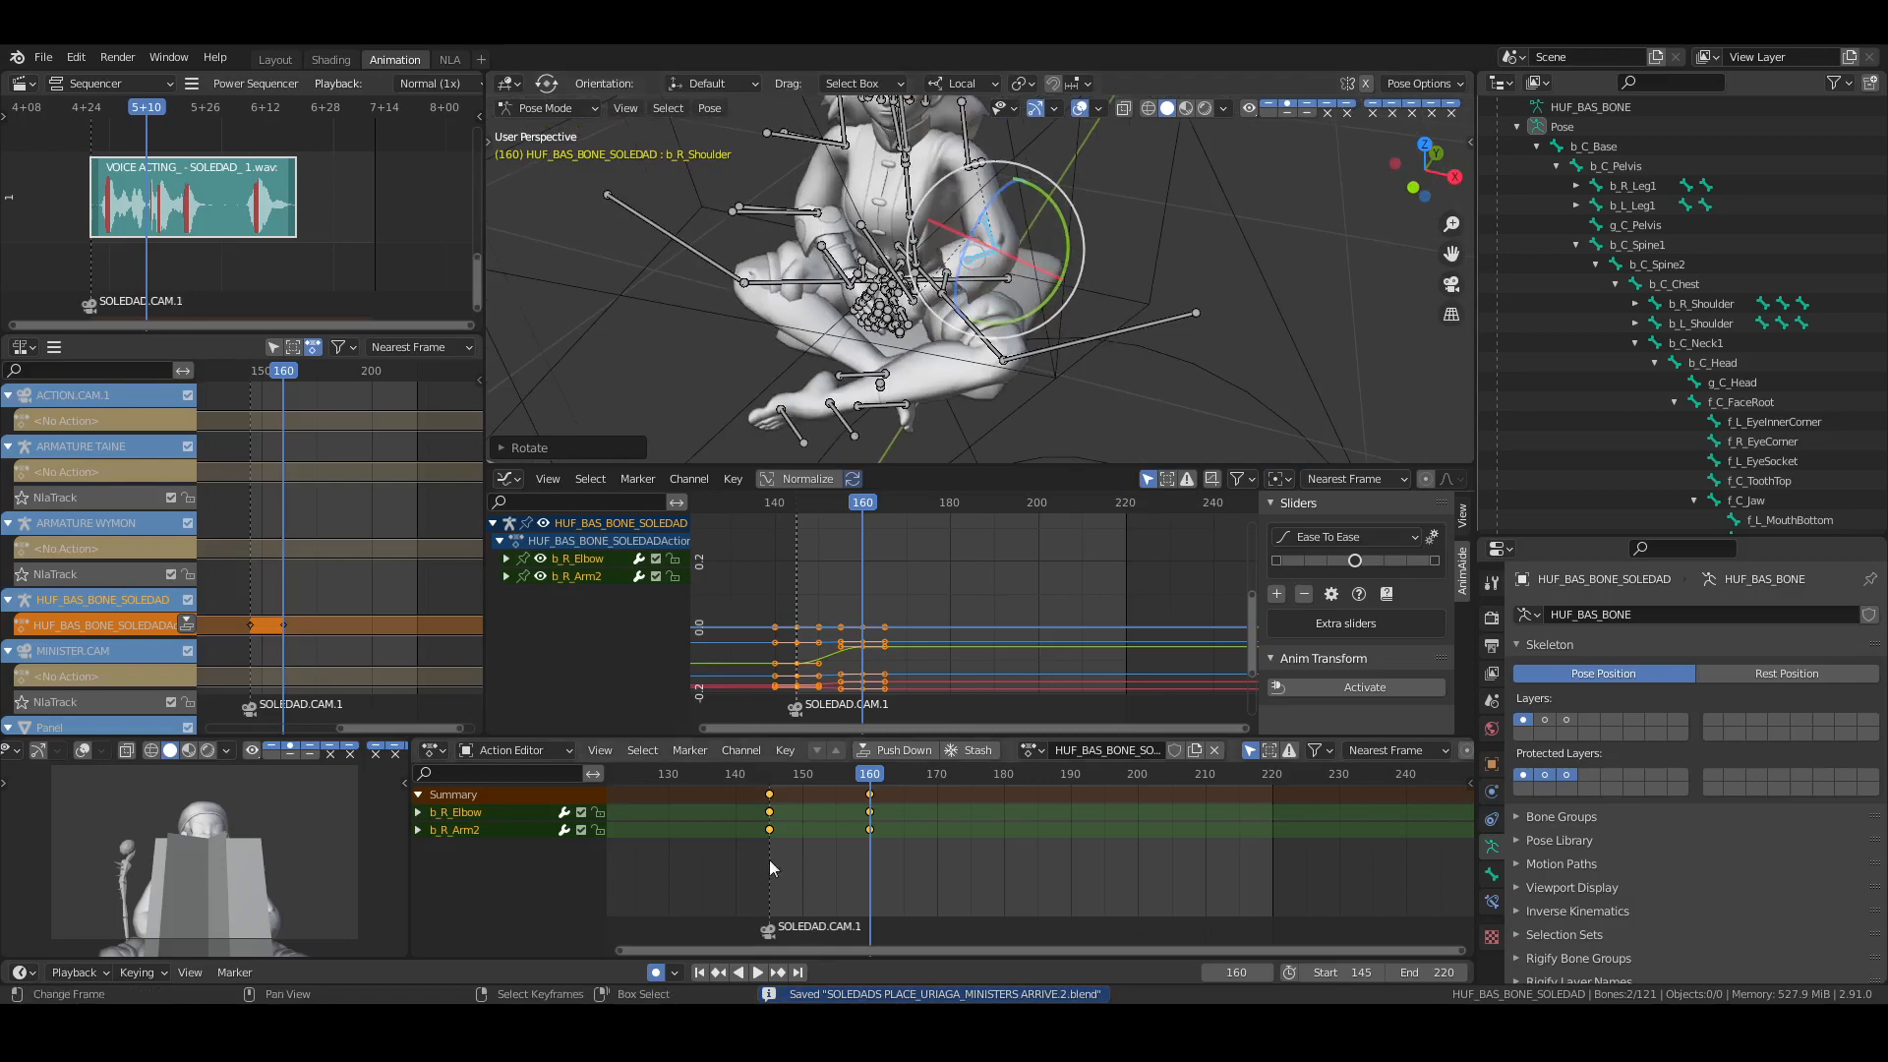
Review the movement between the two arm poses by scrubbing, playing and stepping up to frame 160 through the scene camera
left_click_drag(769, 859, 924, 838)
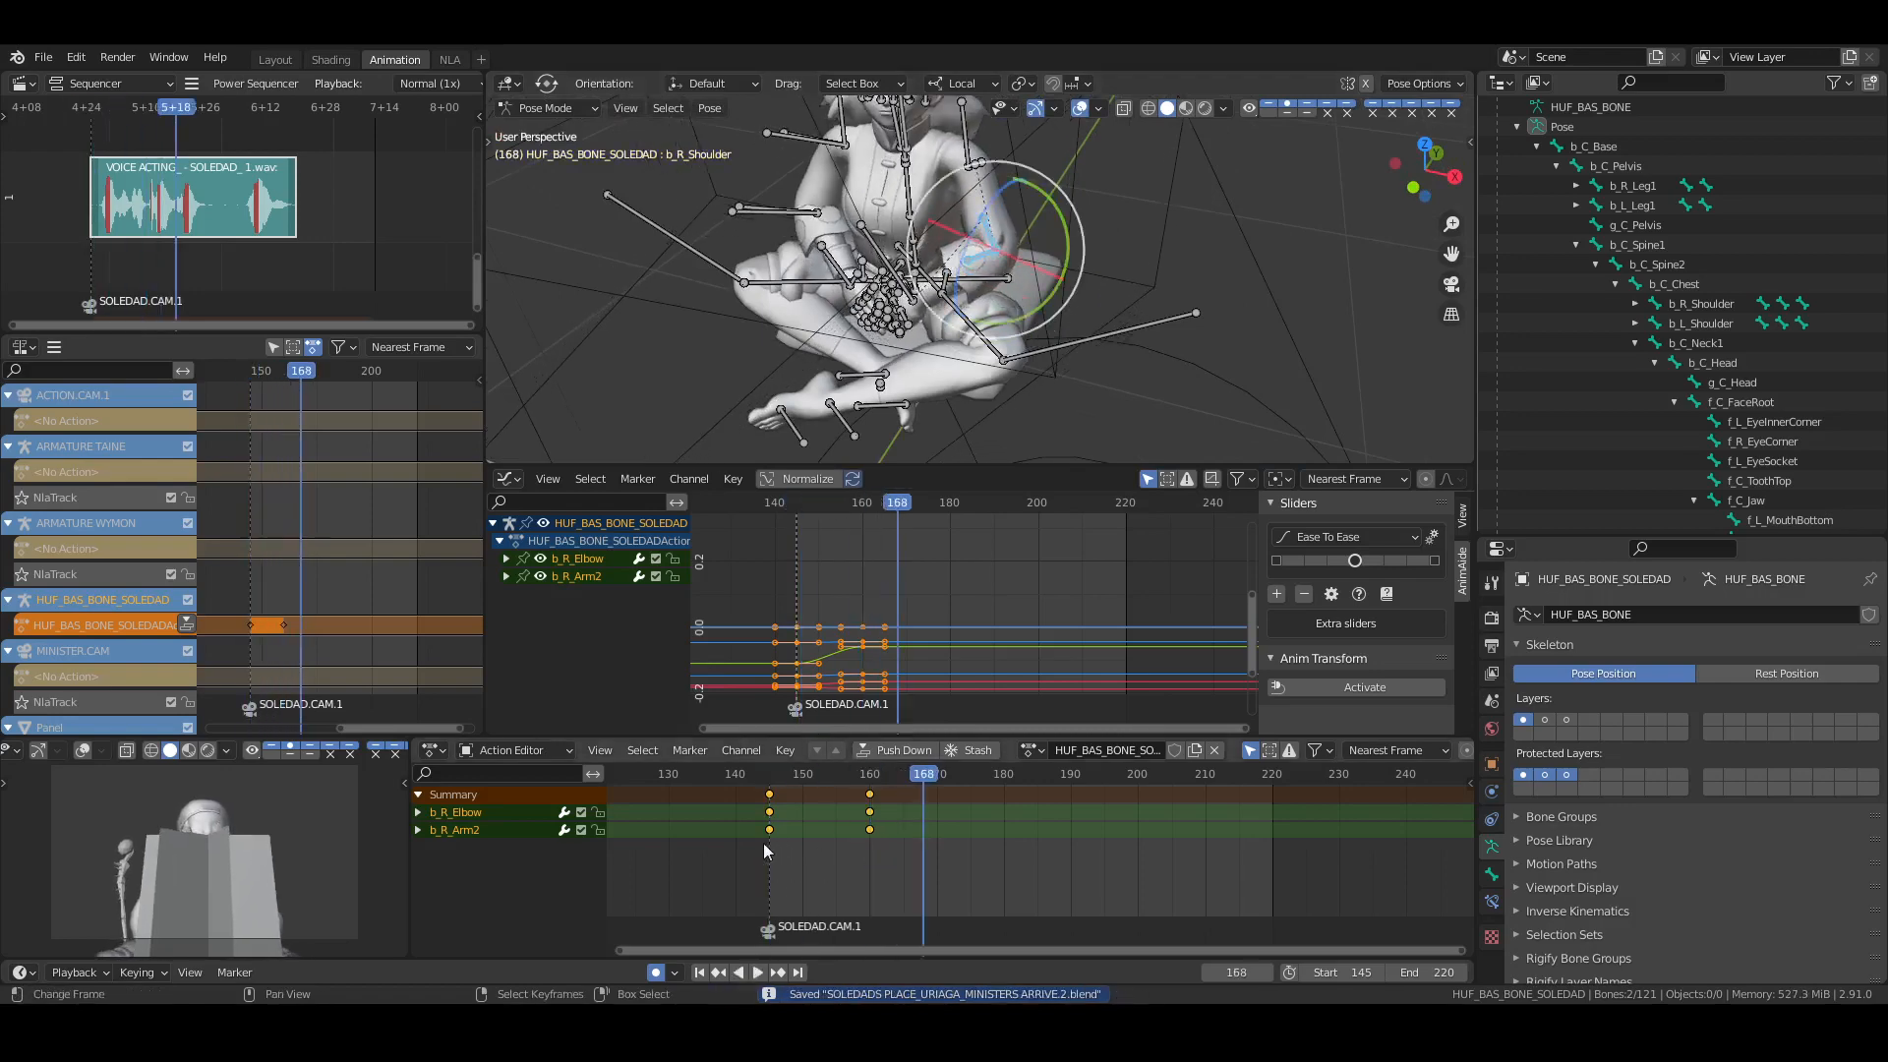
left_click_drag(765, 843, 823, 845)
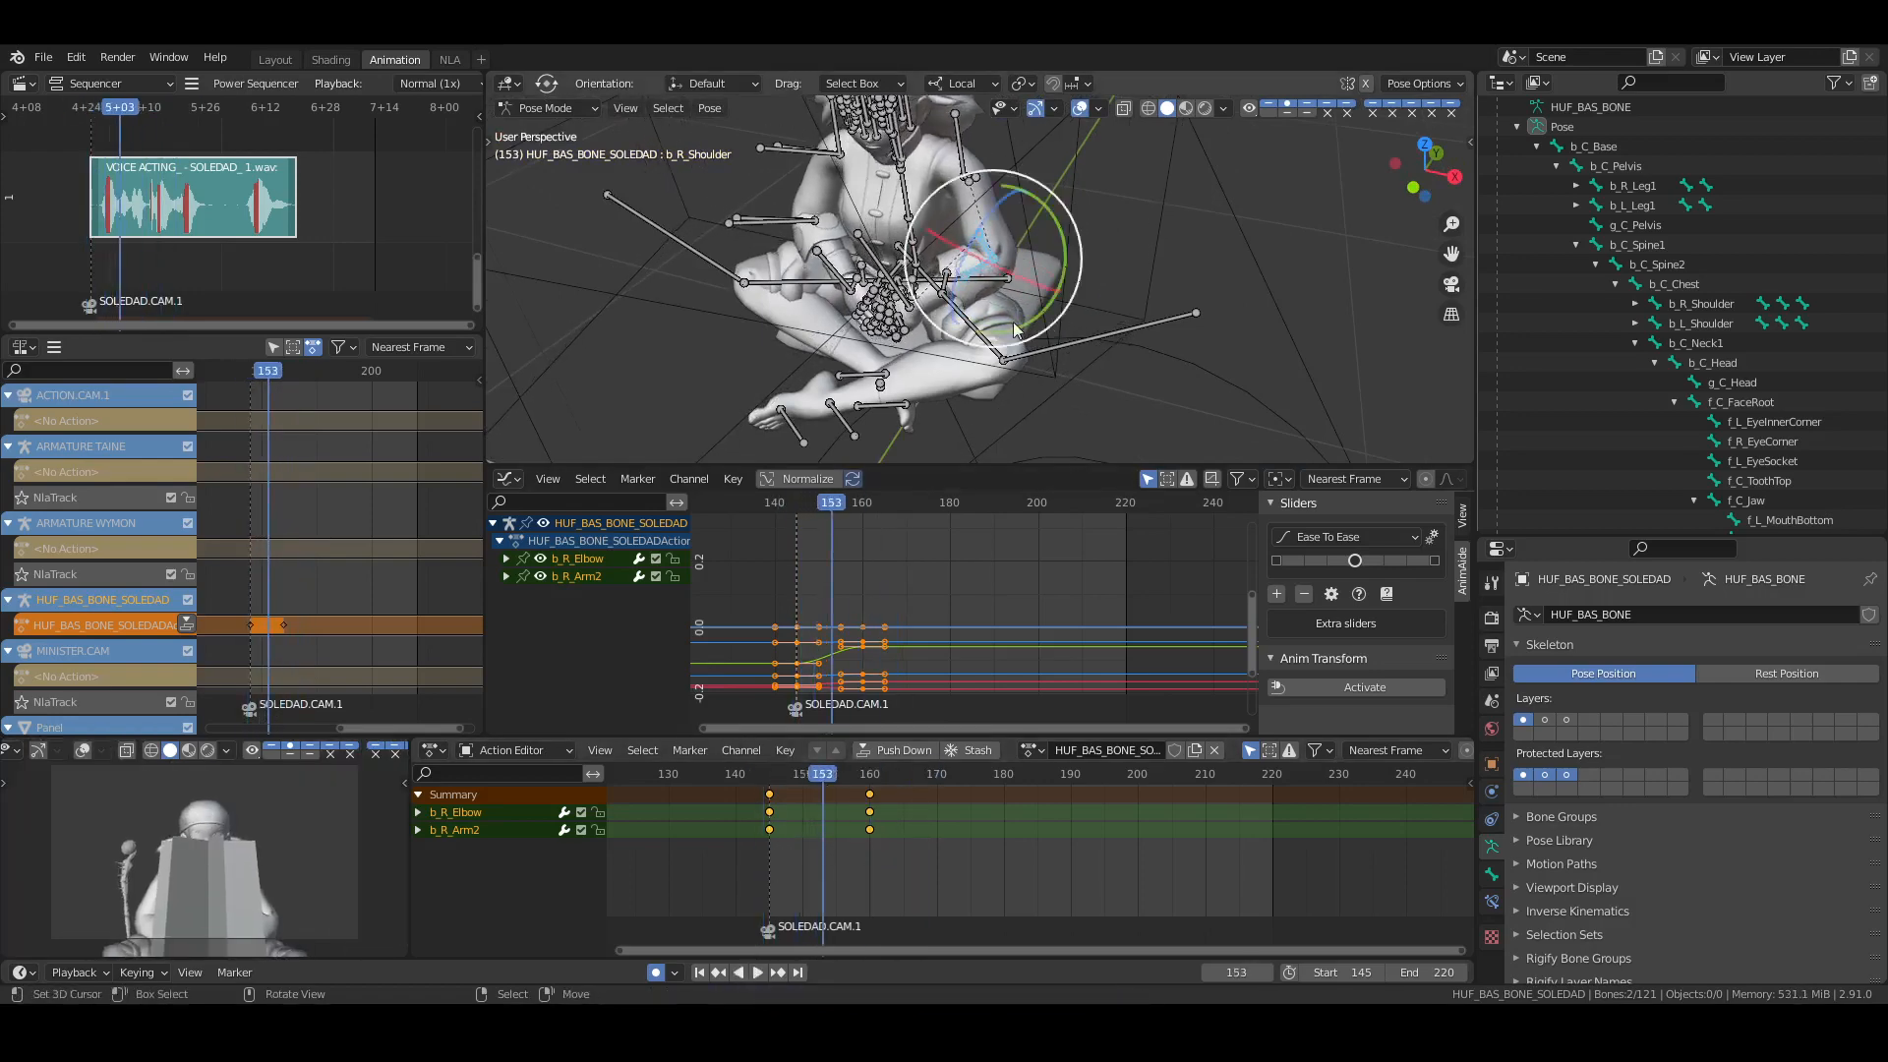
key("KP_0")
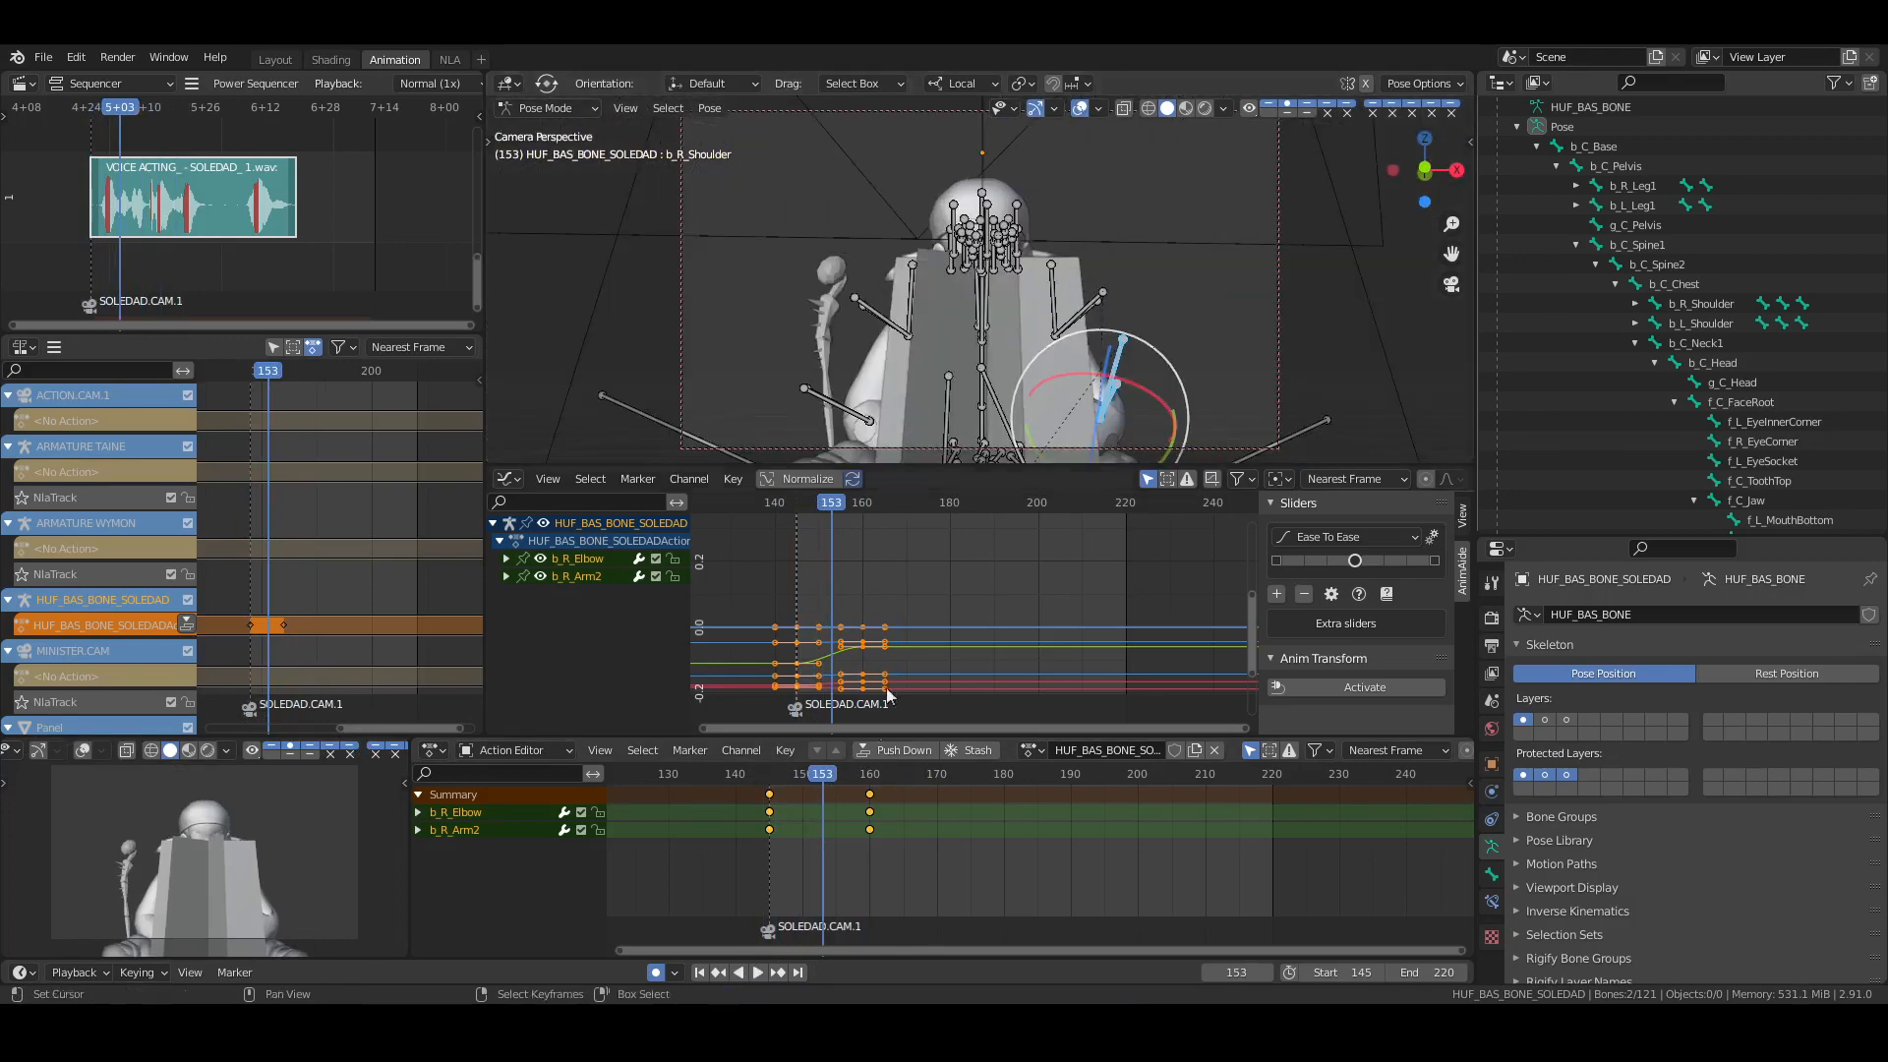
left_click(783, 871)
key("space")
mouse_move(817, 873)
left_mouse_down()
mouse_move(873, 872)
mouse_move(806, 870)
mouse_move(827, 871)
left_mouse_up()
key("space")
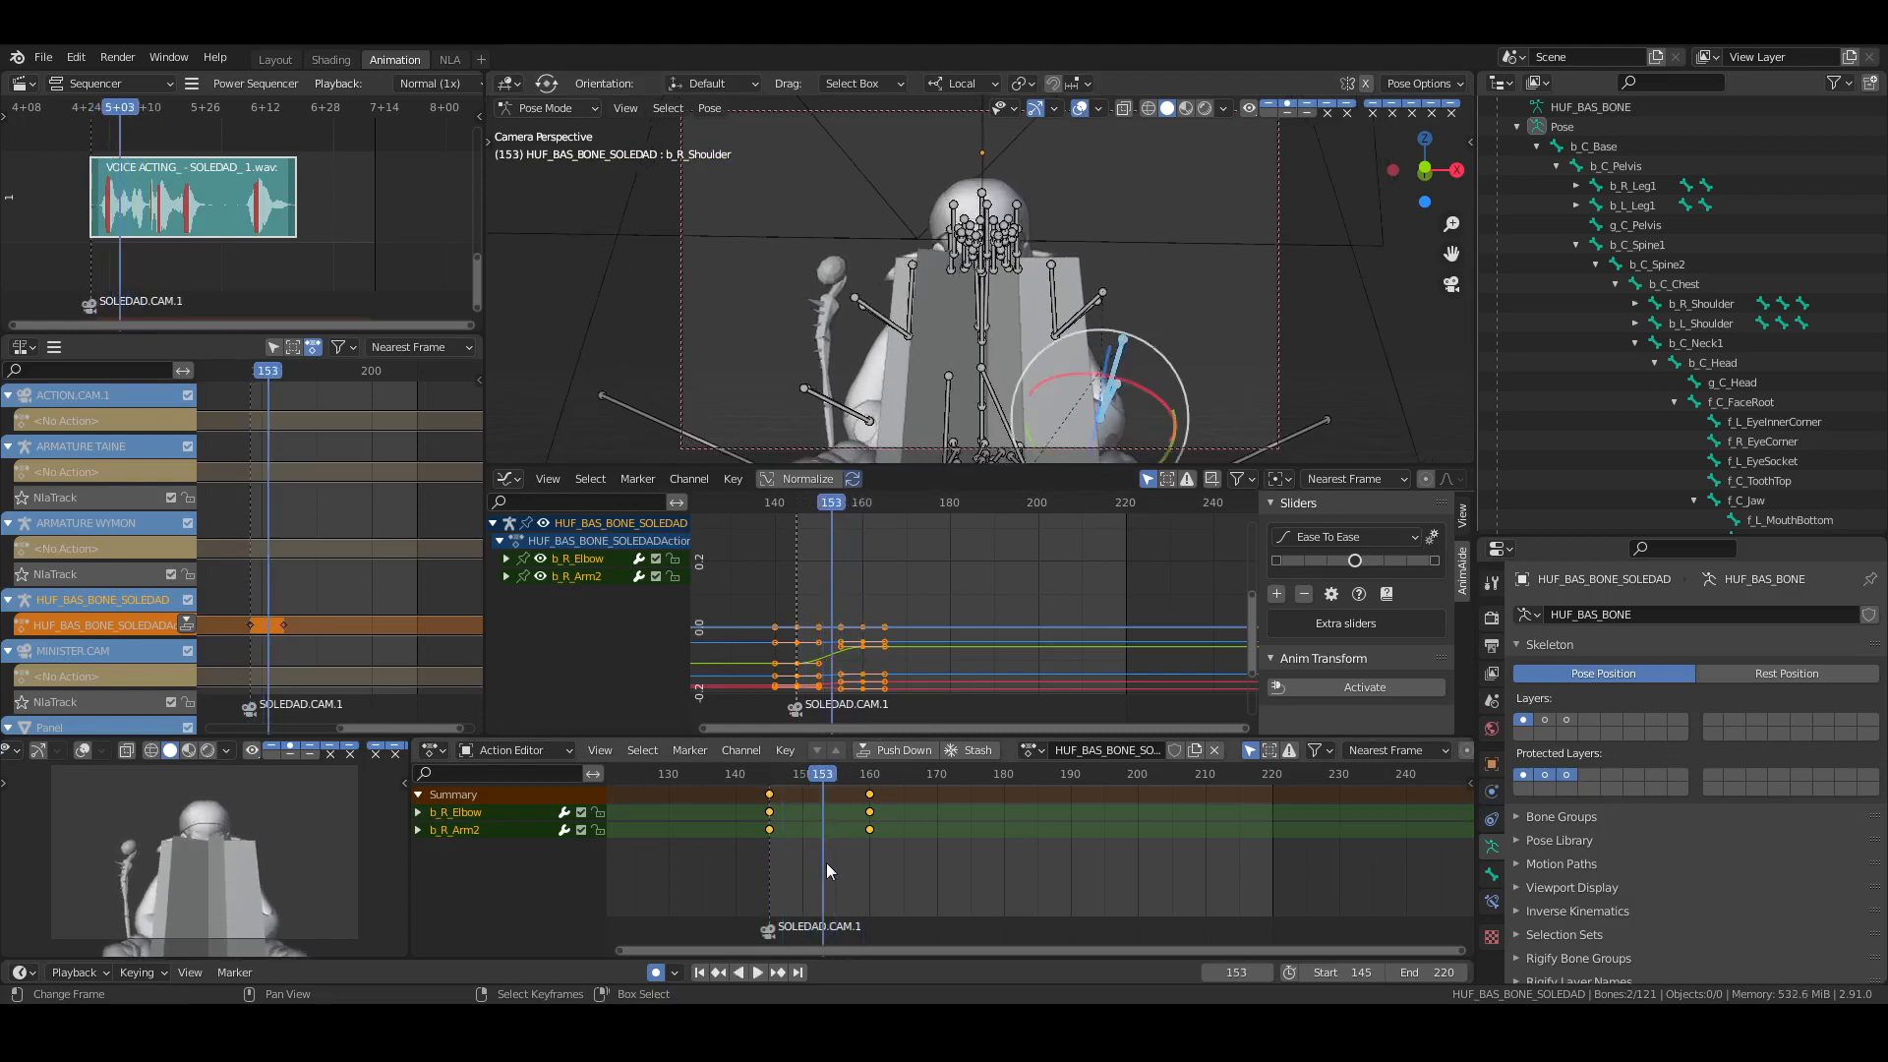
key("Right")
key("Right")
key("Right")
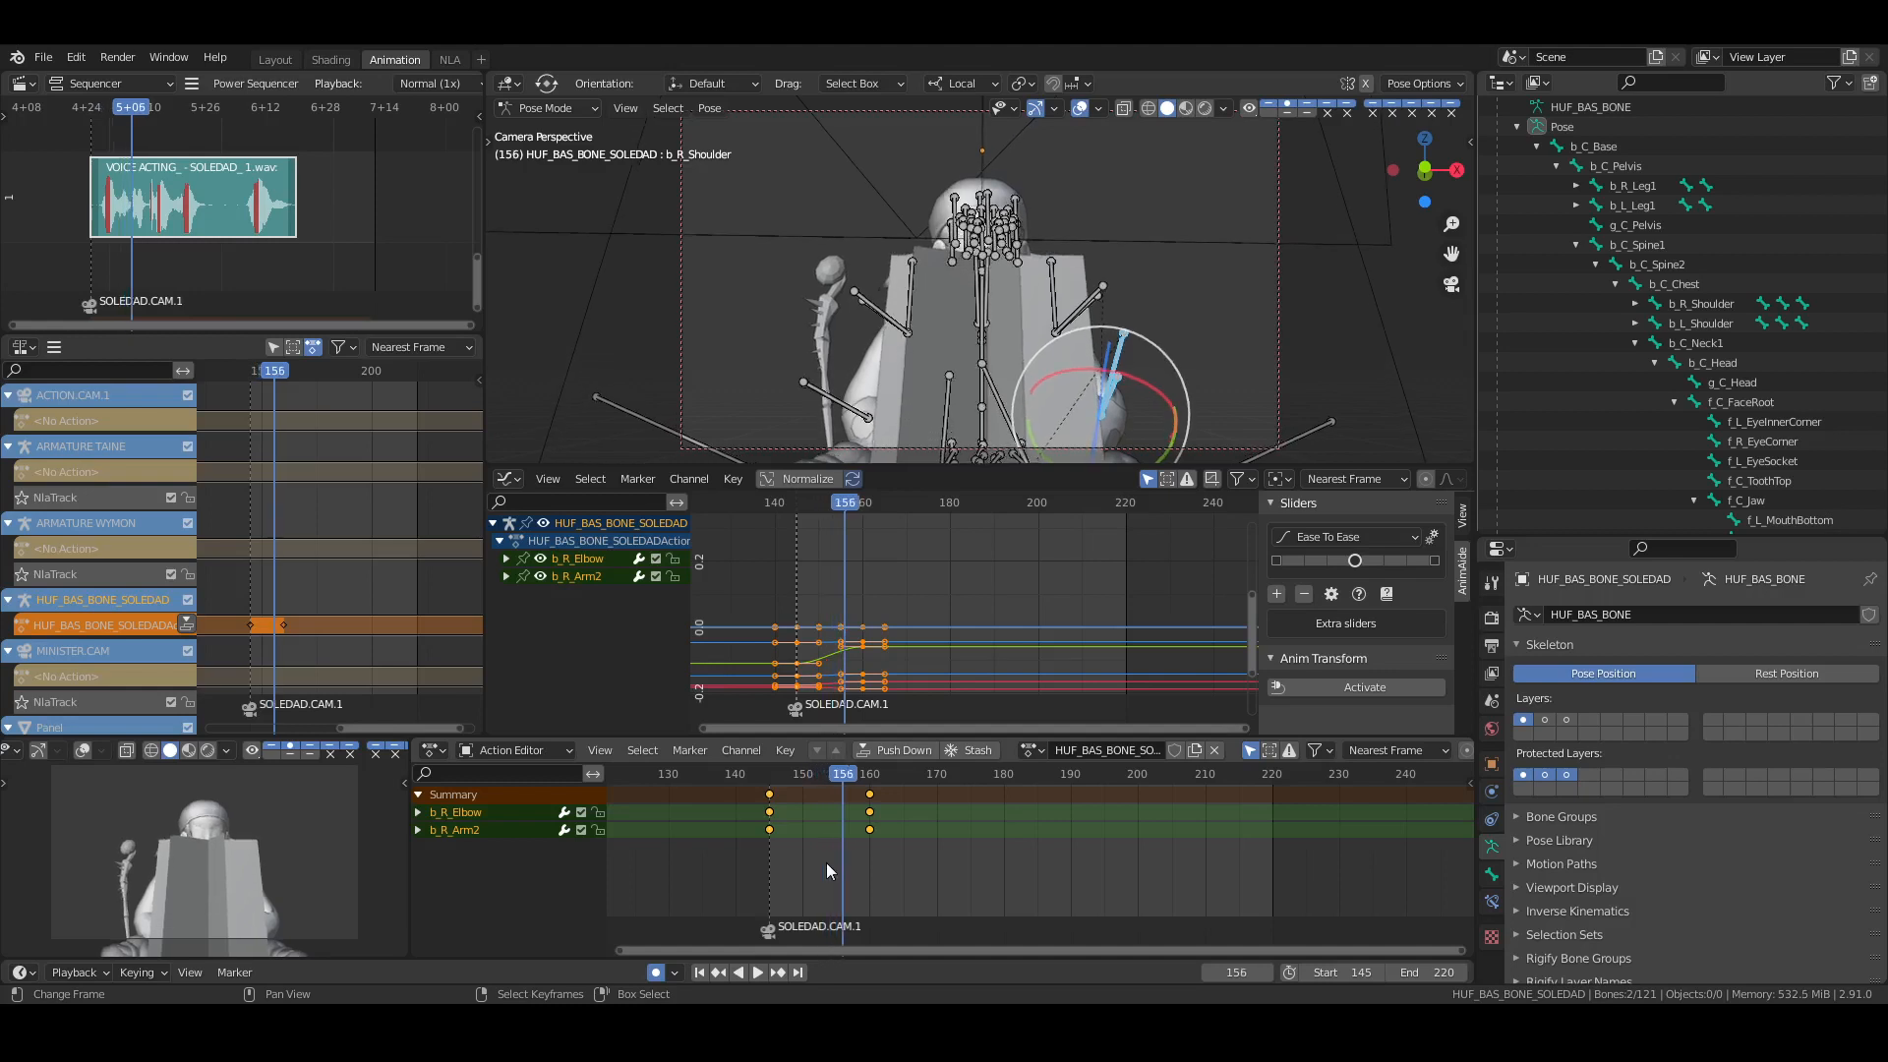
key("Right")
key("Right")
key("Right")
key("Right")
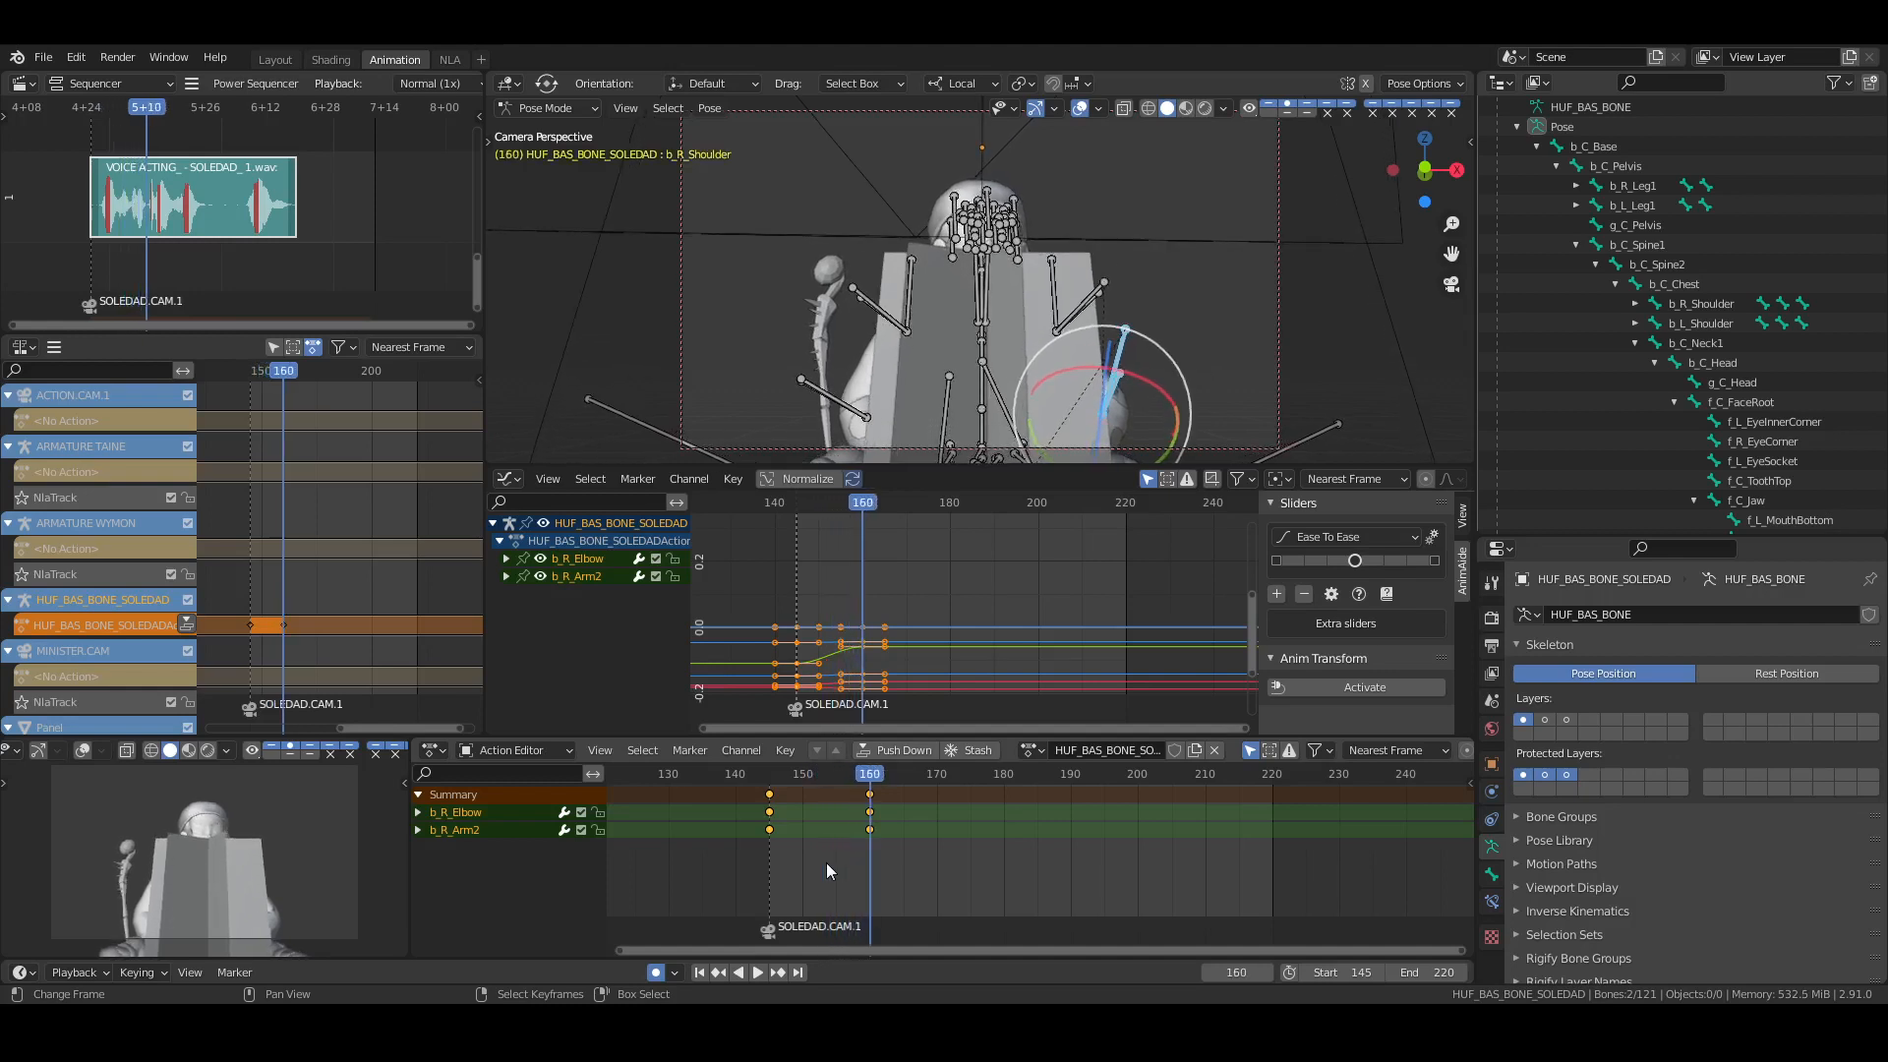
Move the SOLEDAD_1 voice strip to start at frame 155, and play back the shot to check its timing
key("Left")
key("Left")
key("Left")
key("Left")
key("Left")
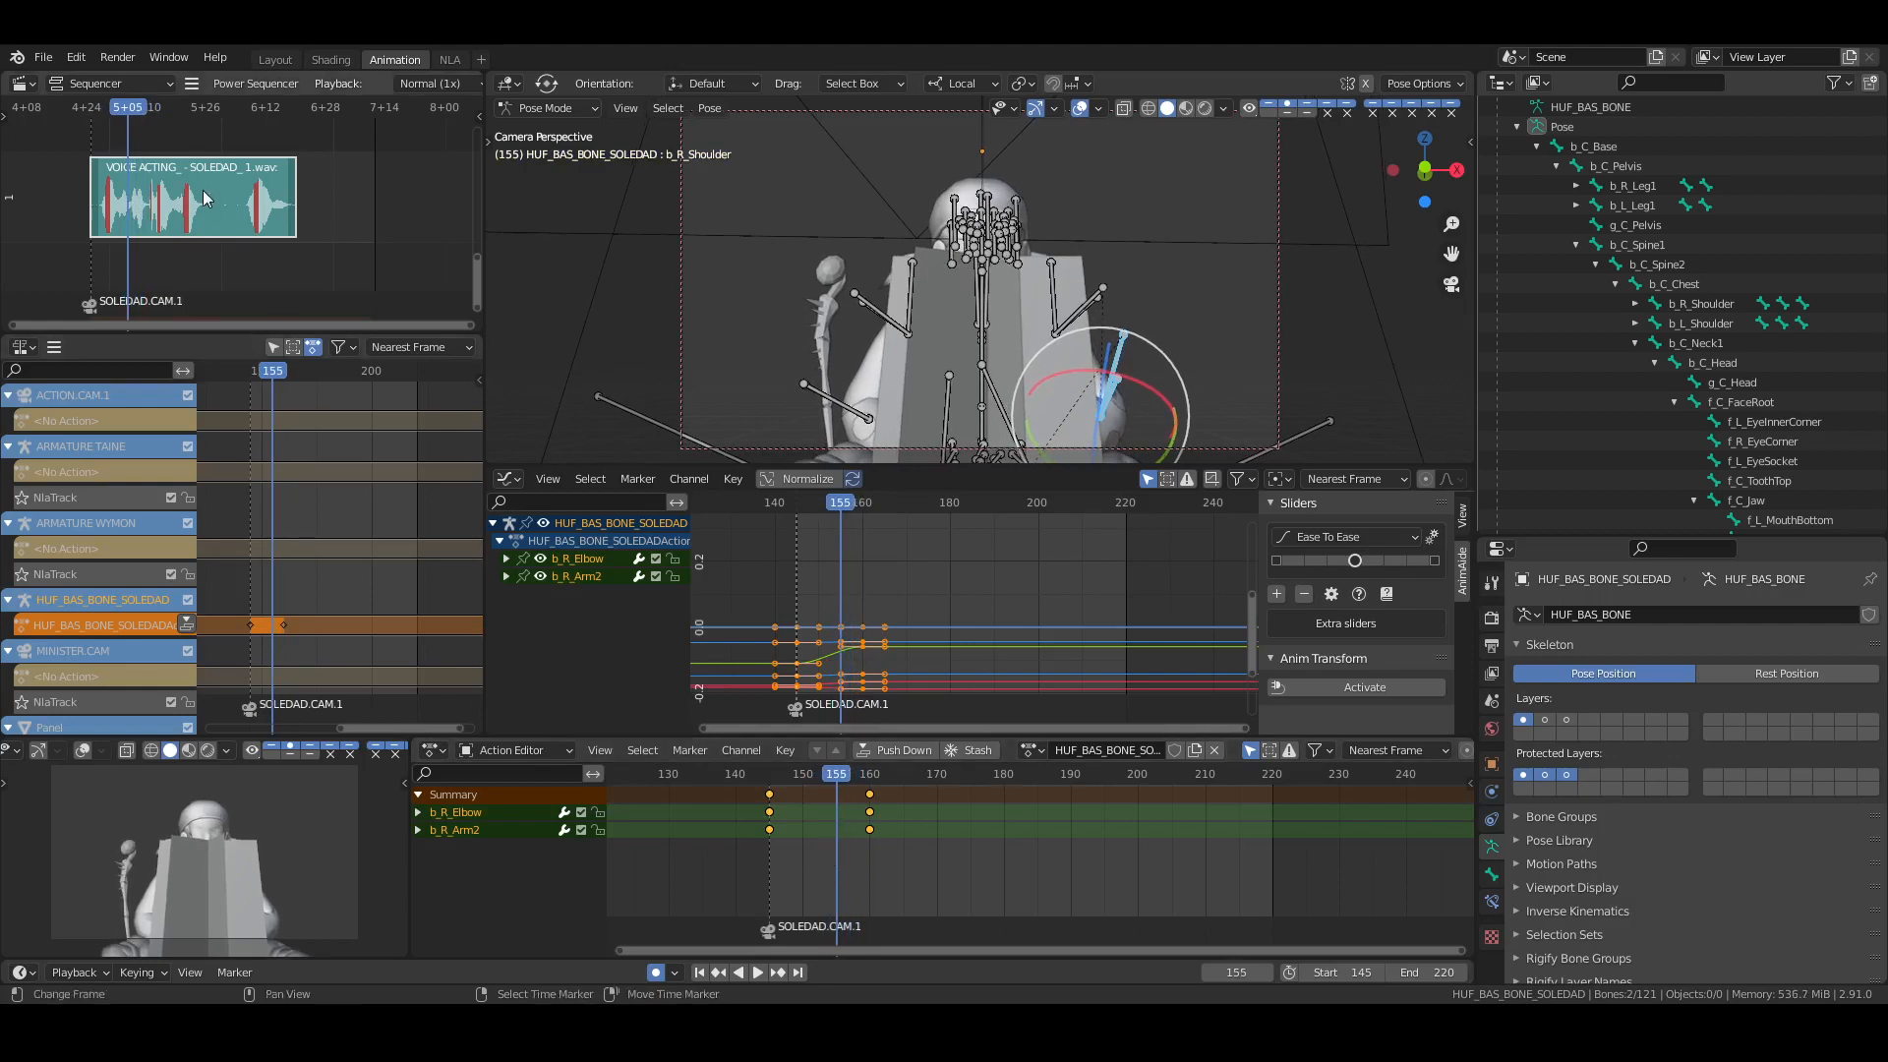
left_click_drag(206, 197, 244, 196)
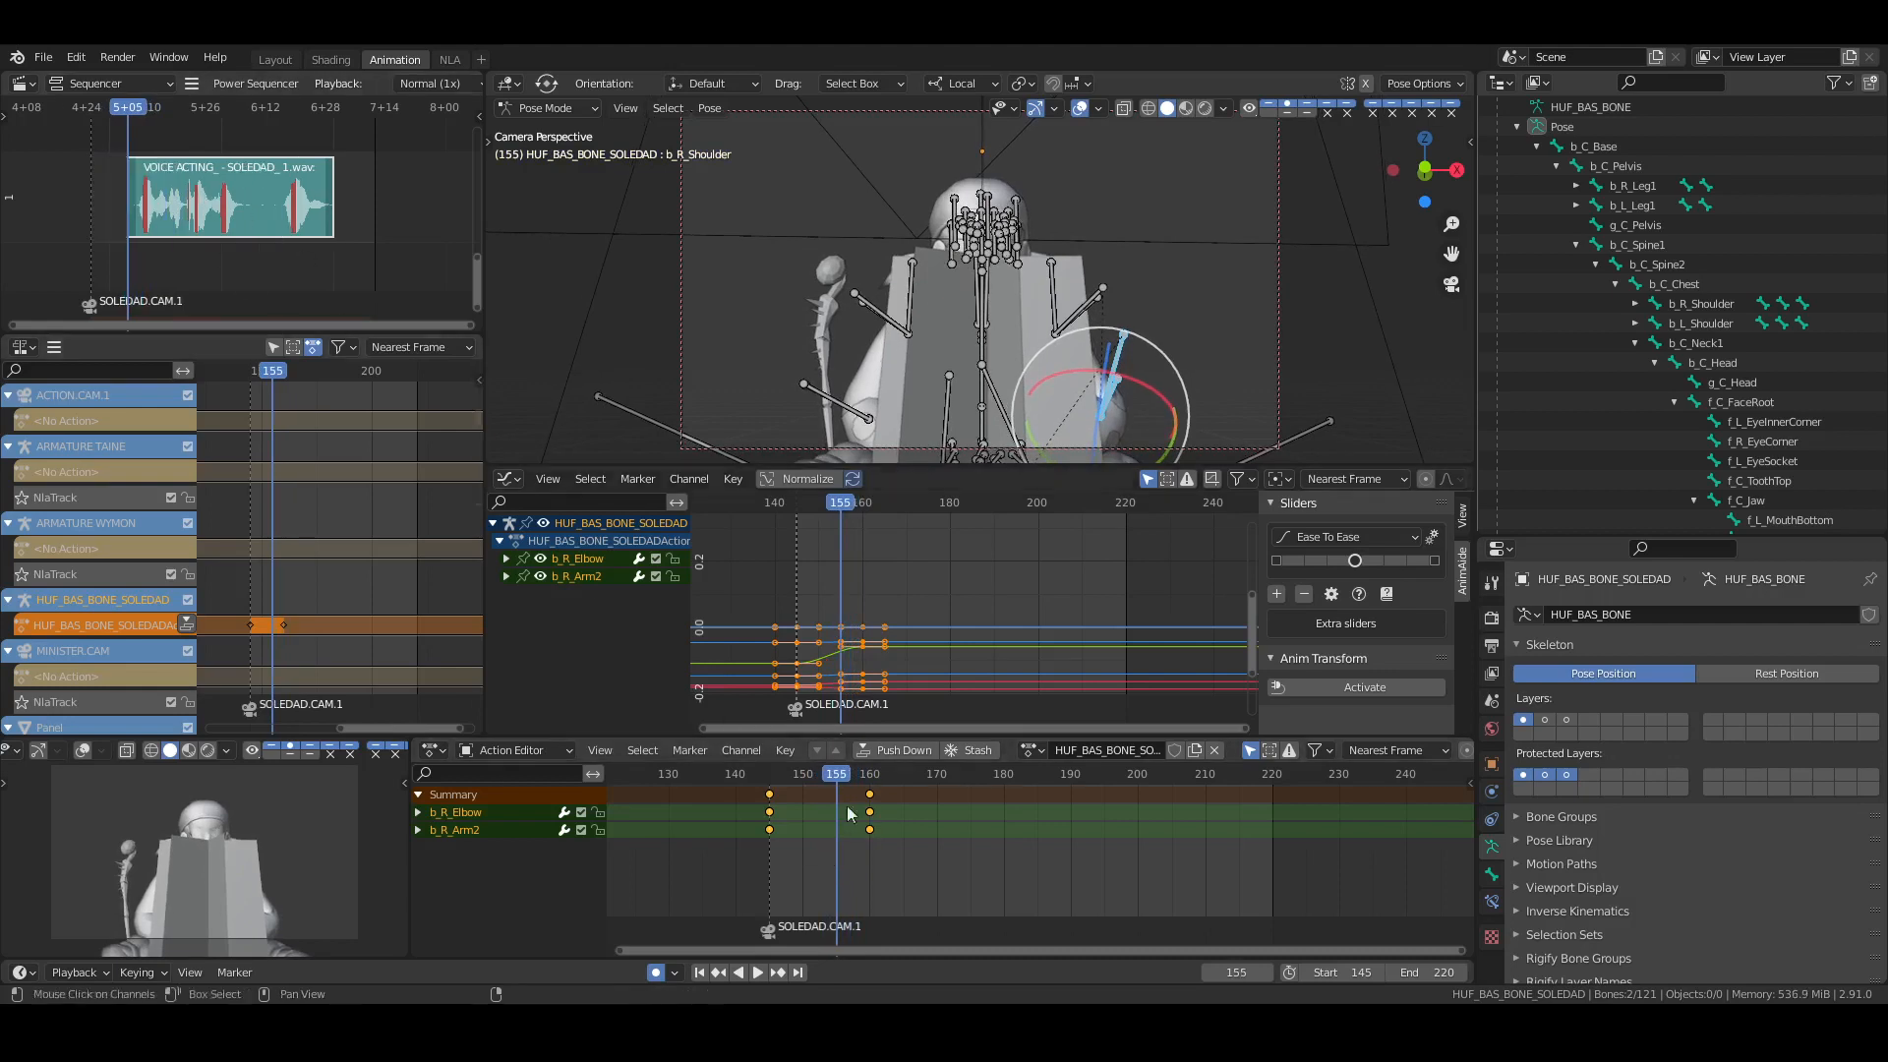
key("space")
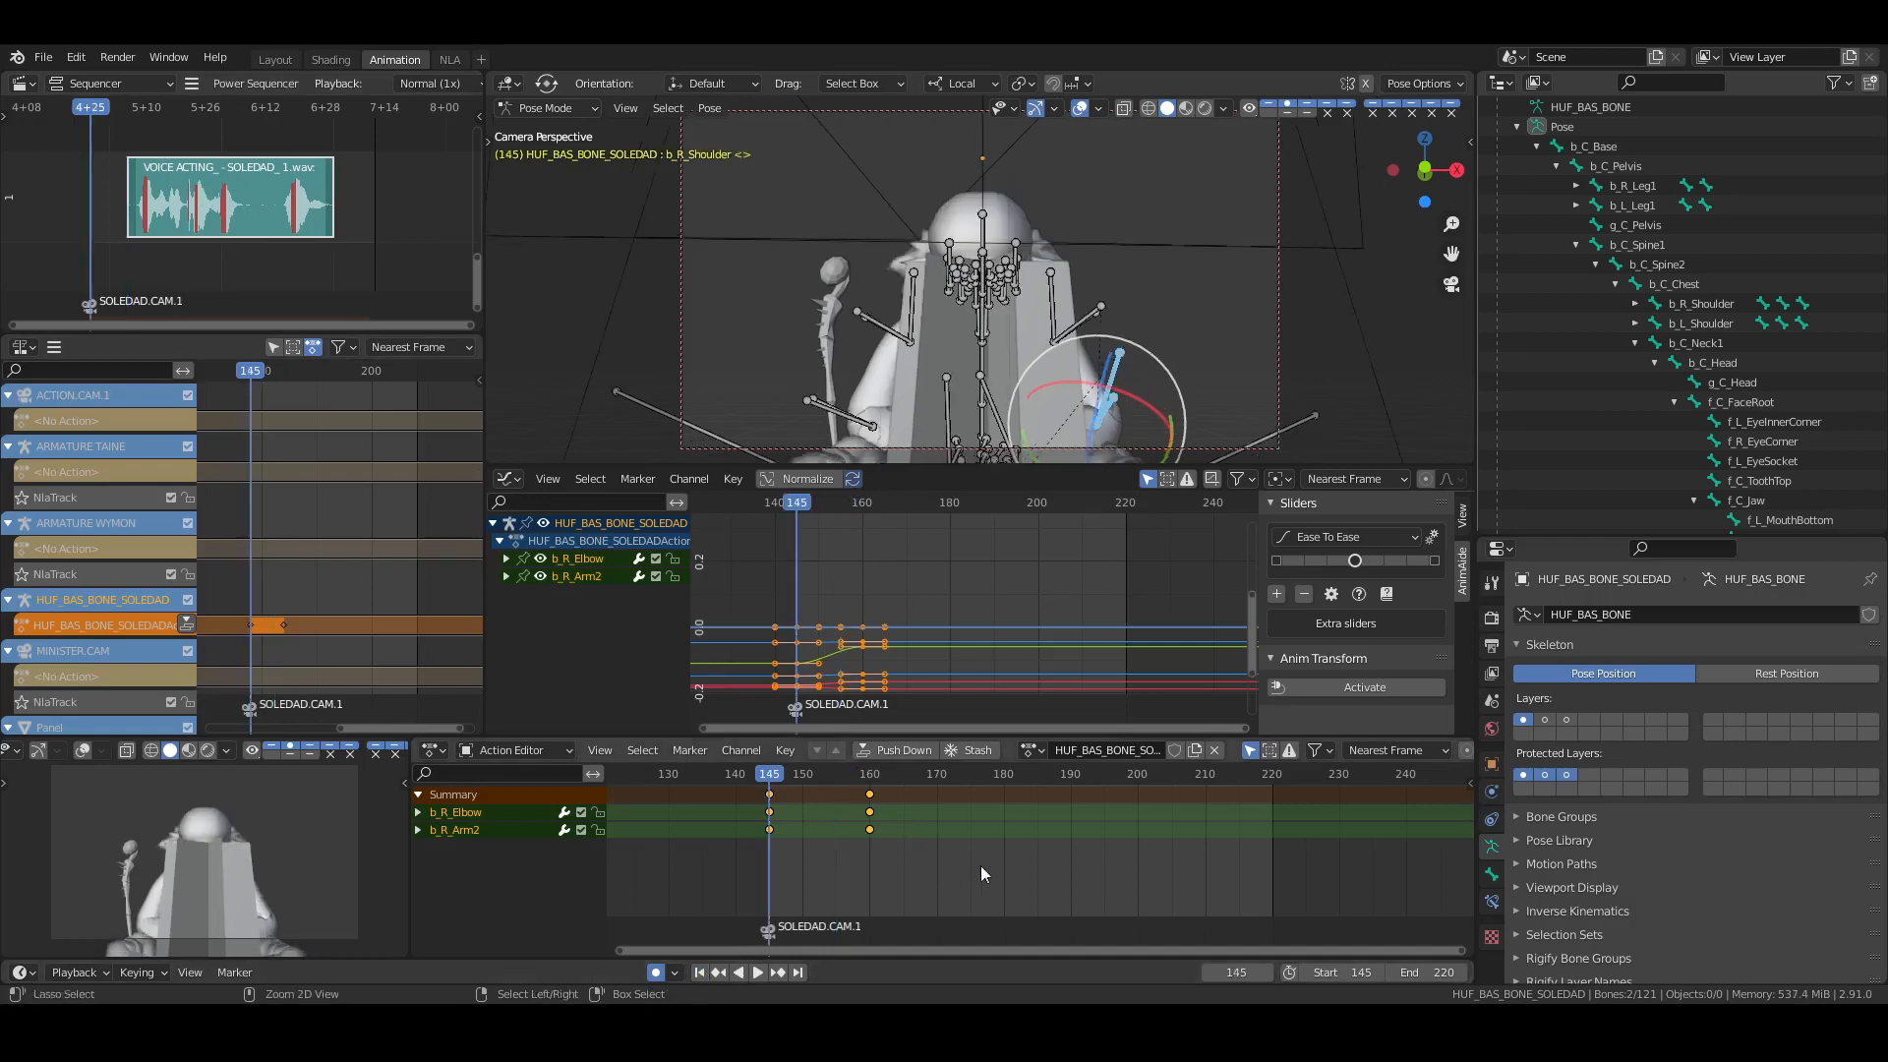
key("ctrl+s")
key("space")
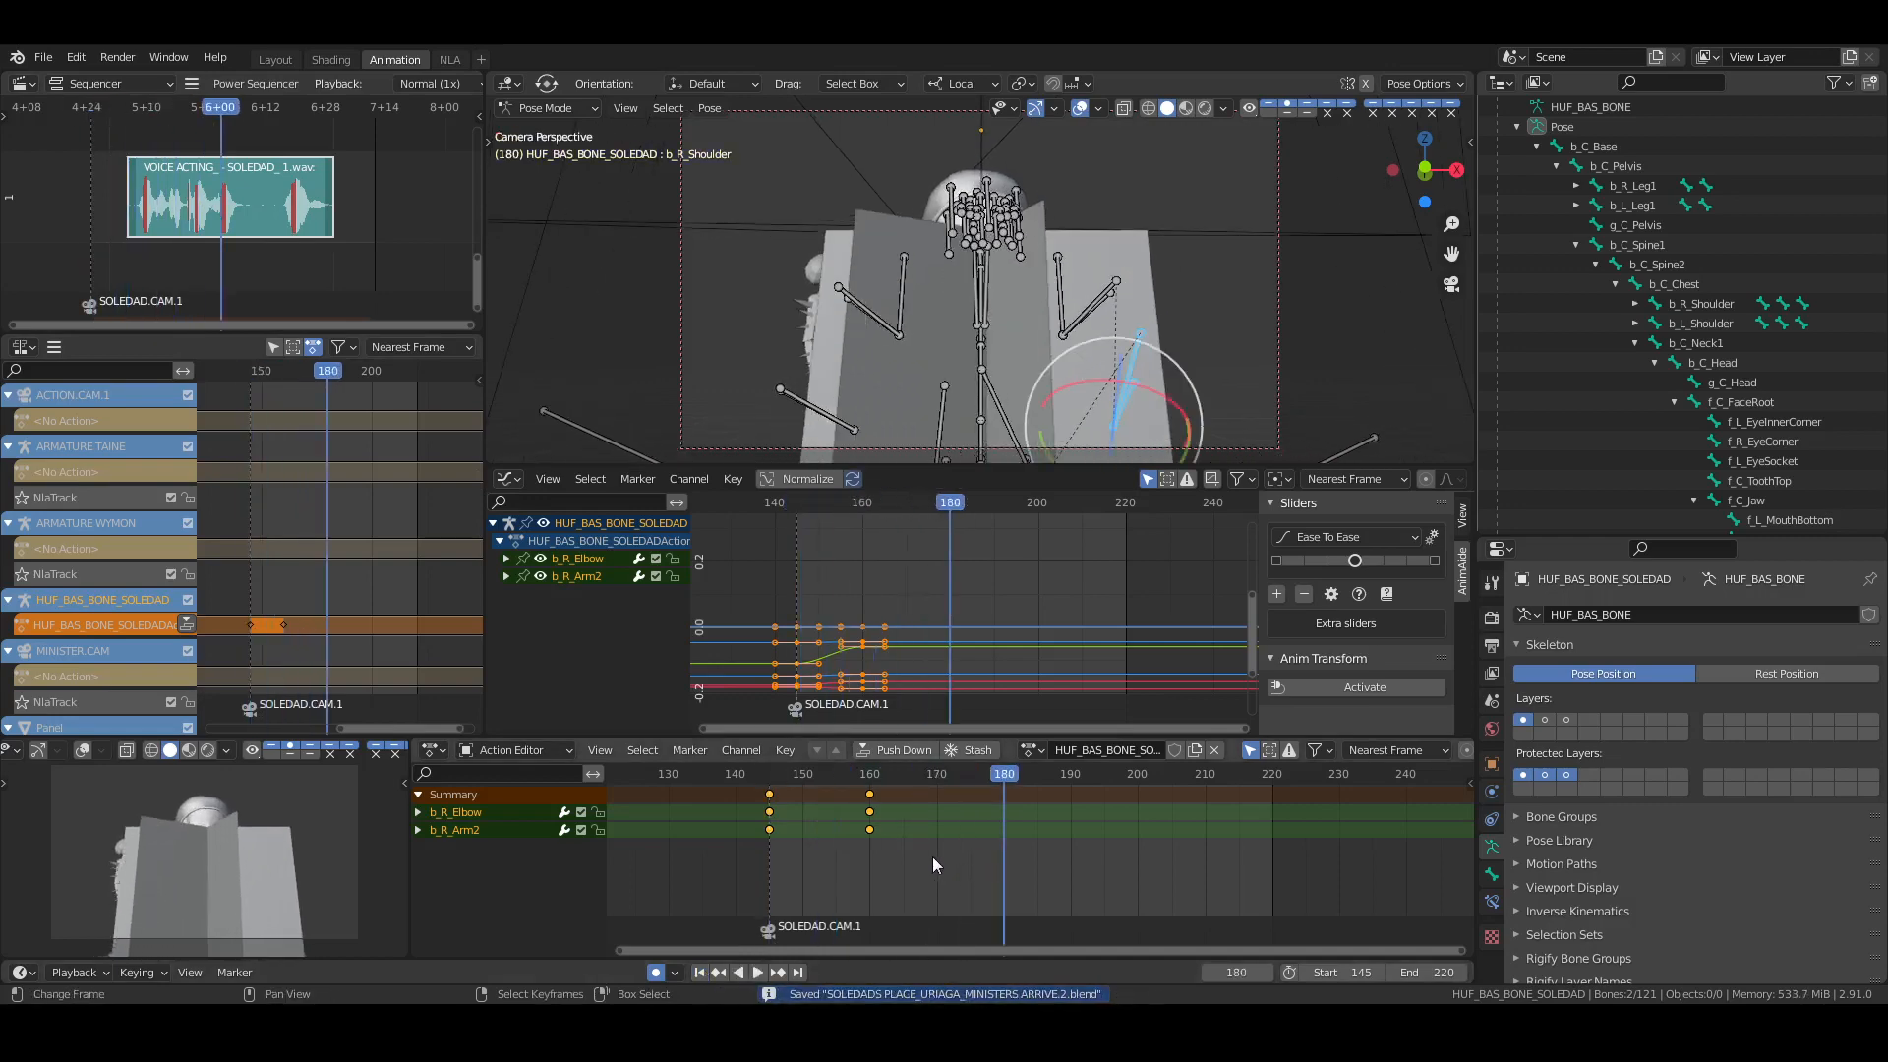
Start the SOLEDAD_1 voice strip at frame 170 and set the scene's end frame to 230, saving the file and playing back the result
left_click(937, 834)
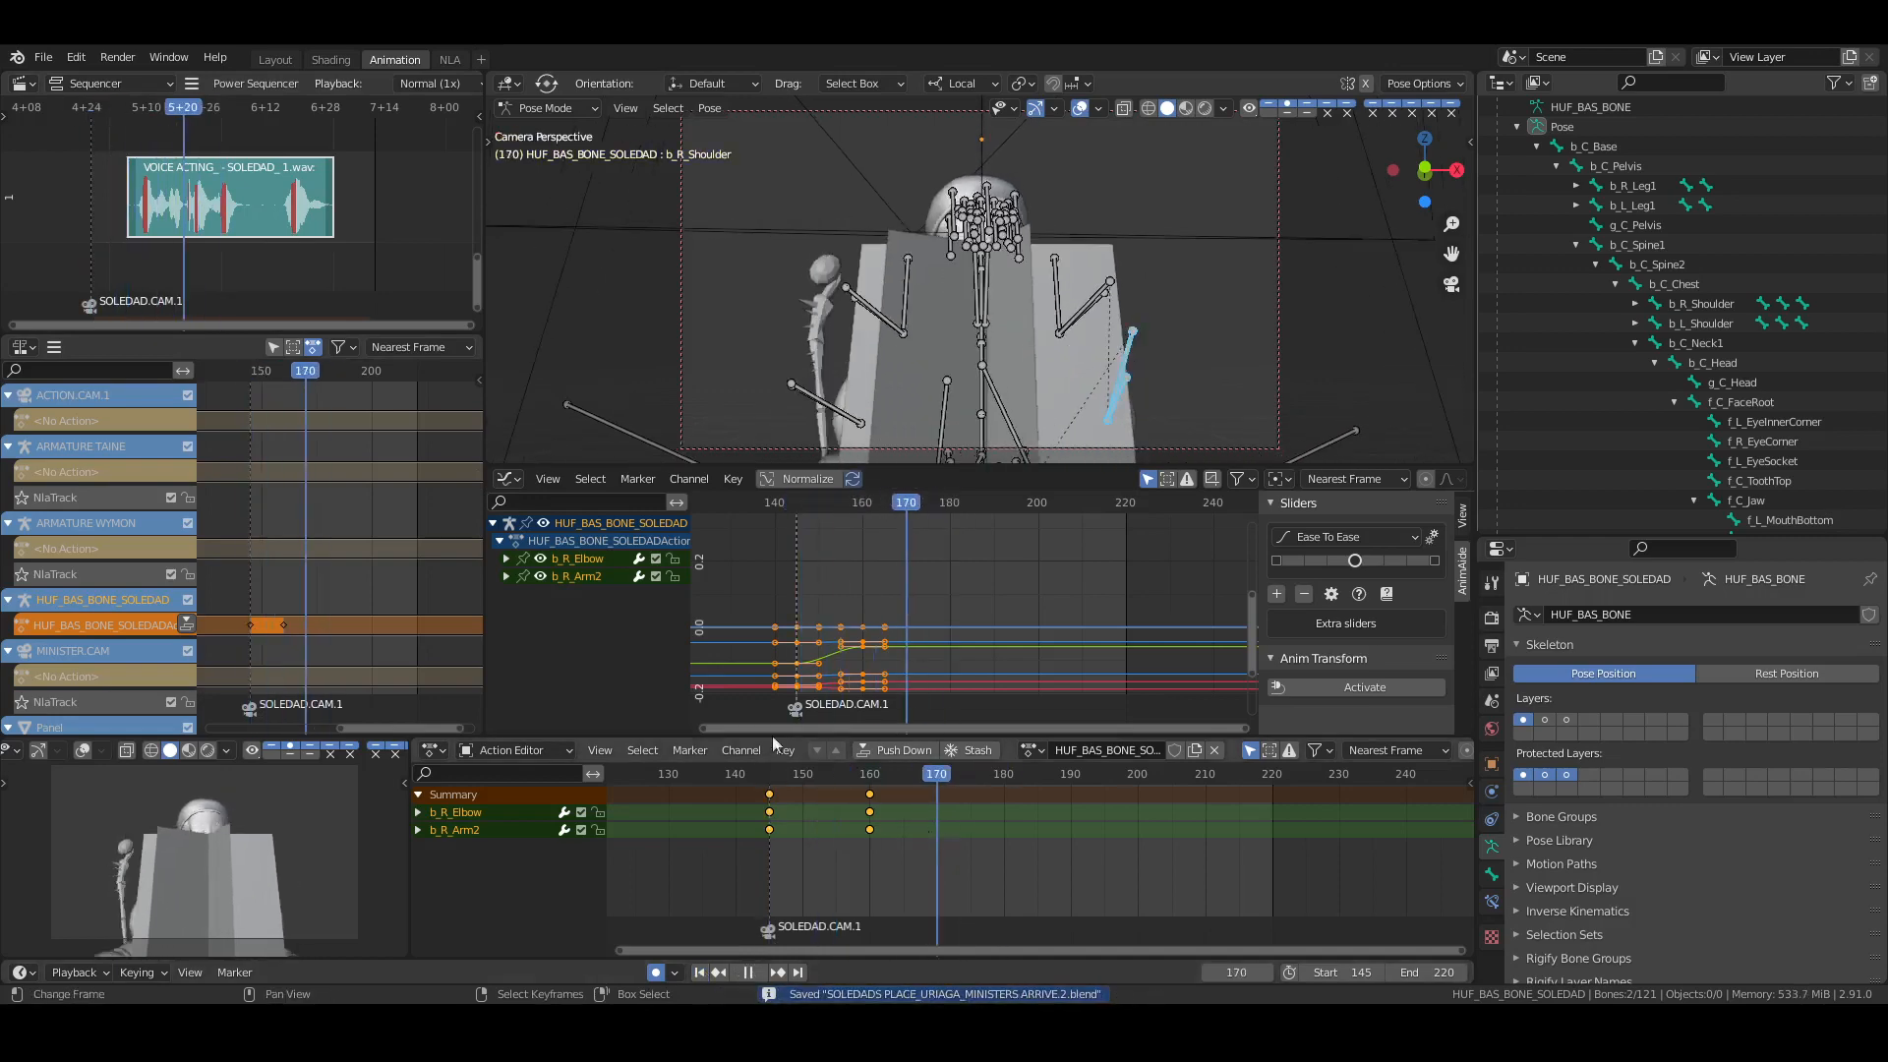
key("shift+s")
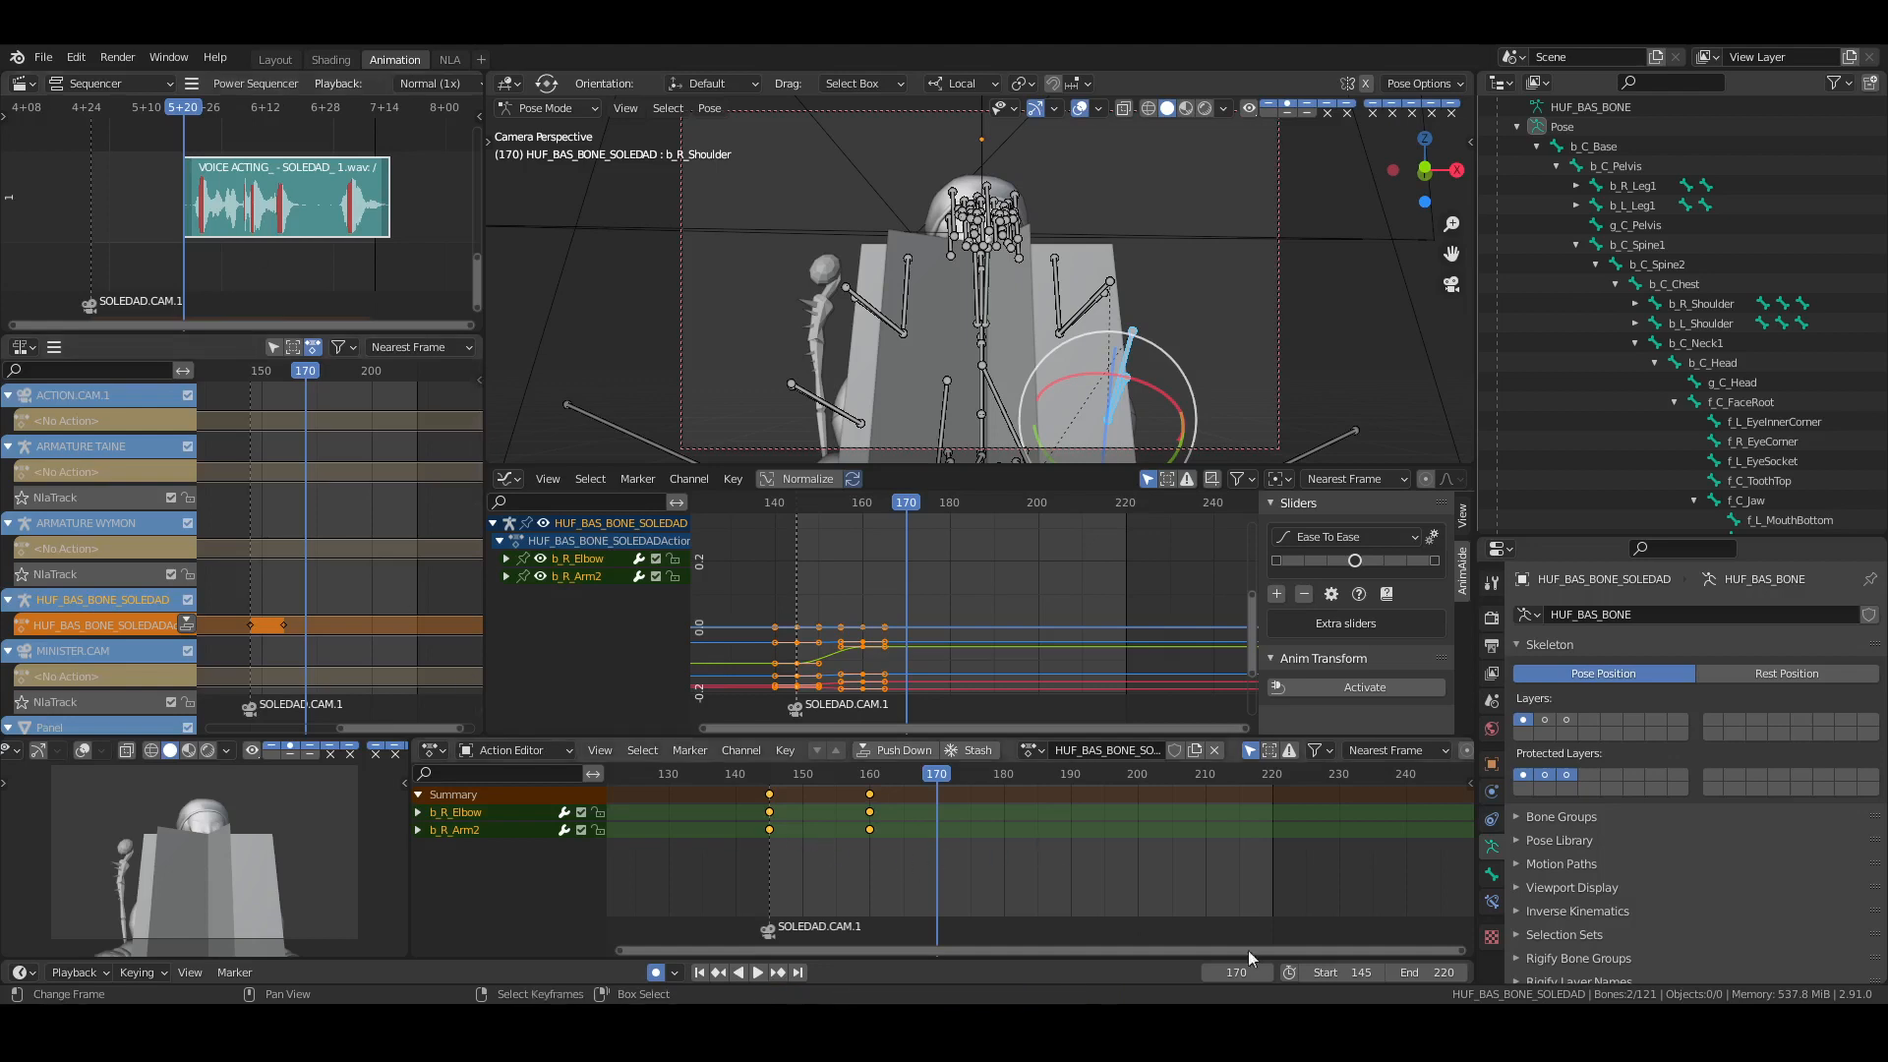
left_click_drag(1429, 977, 1443, 977)
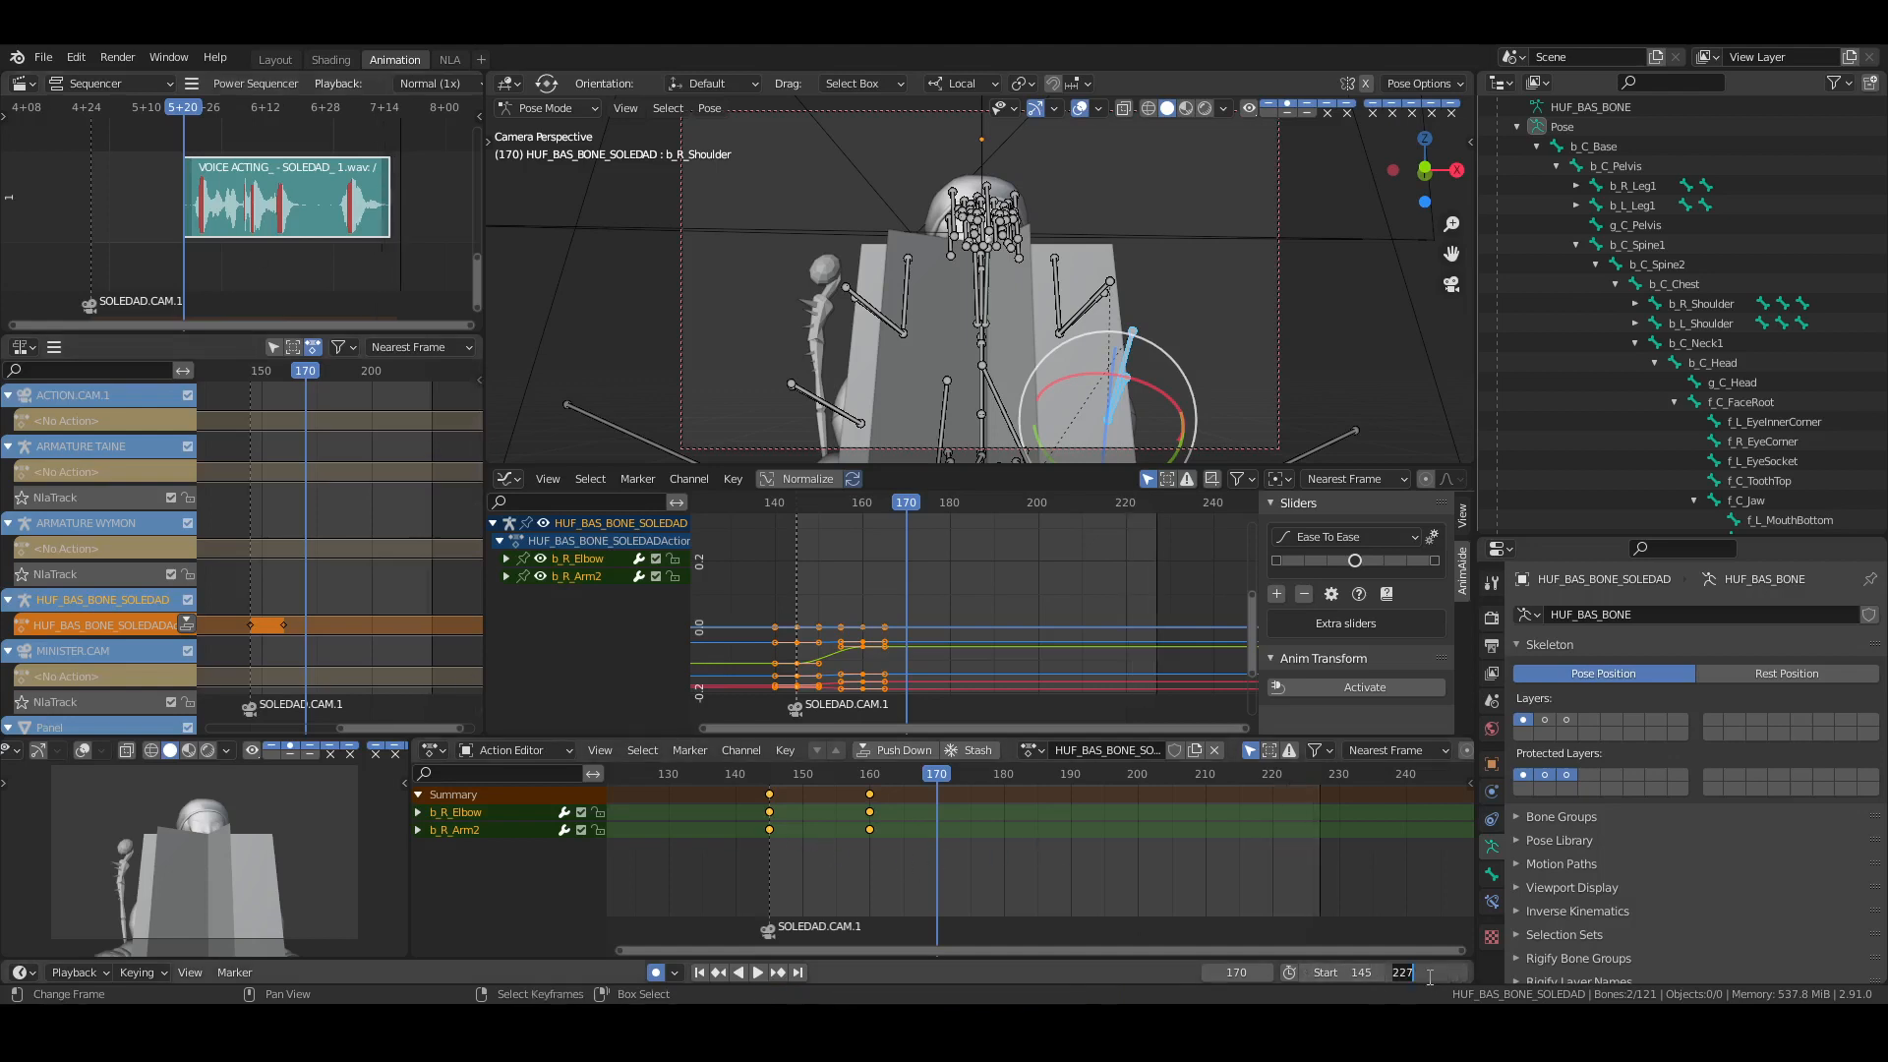
key("Return")
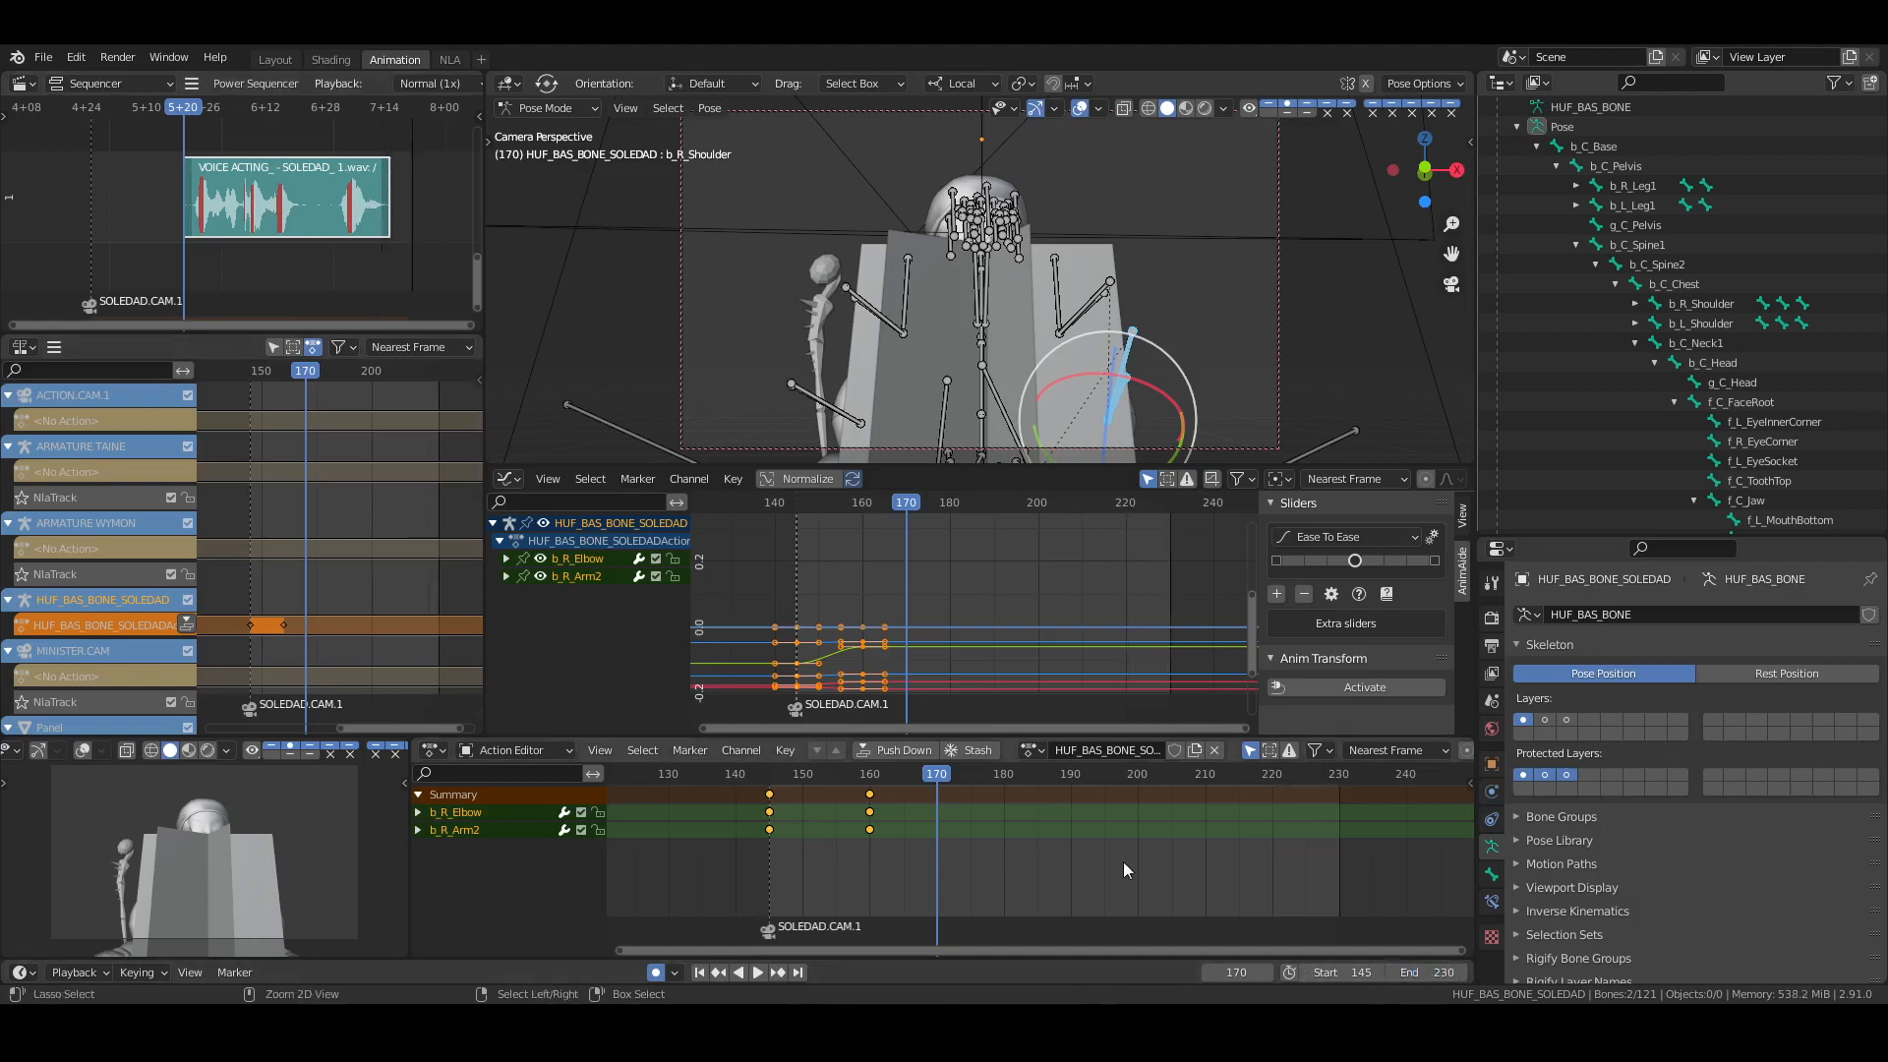
key("ctrl+s")
key("space")
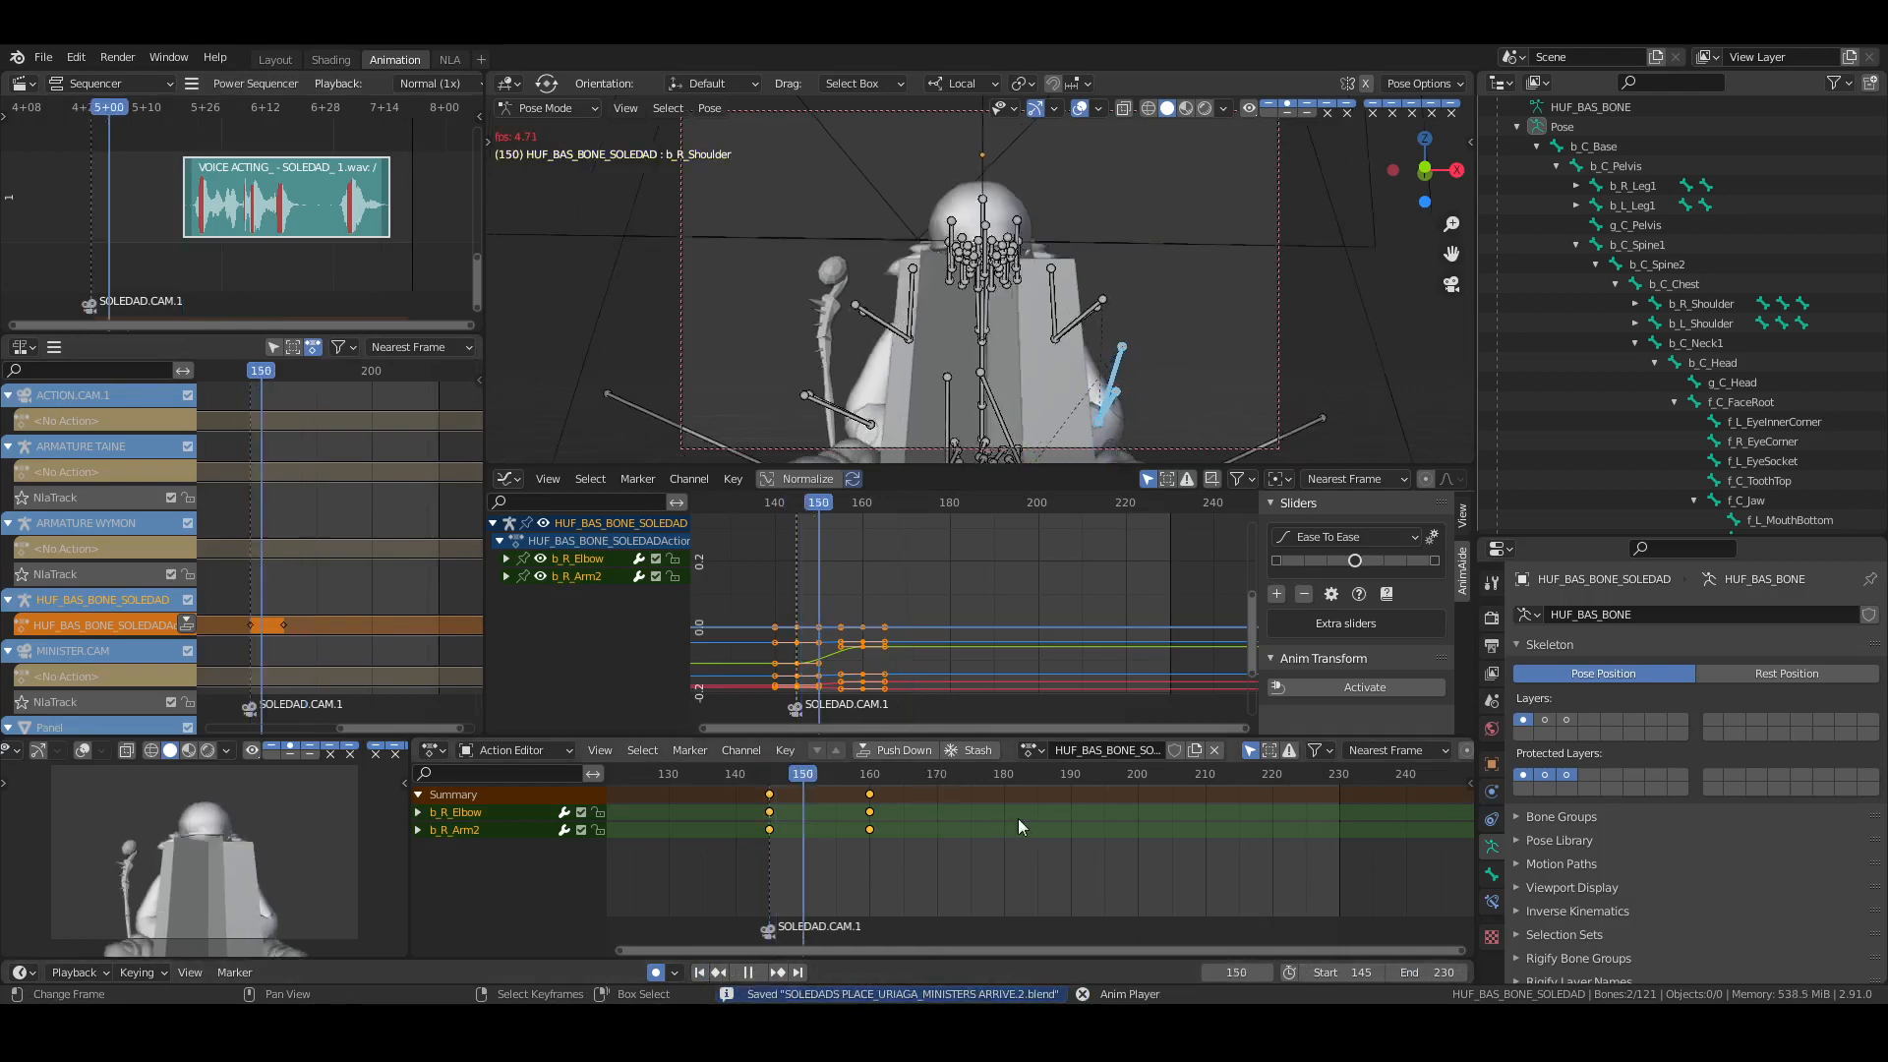
key("space")
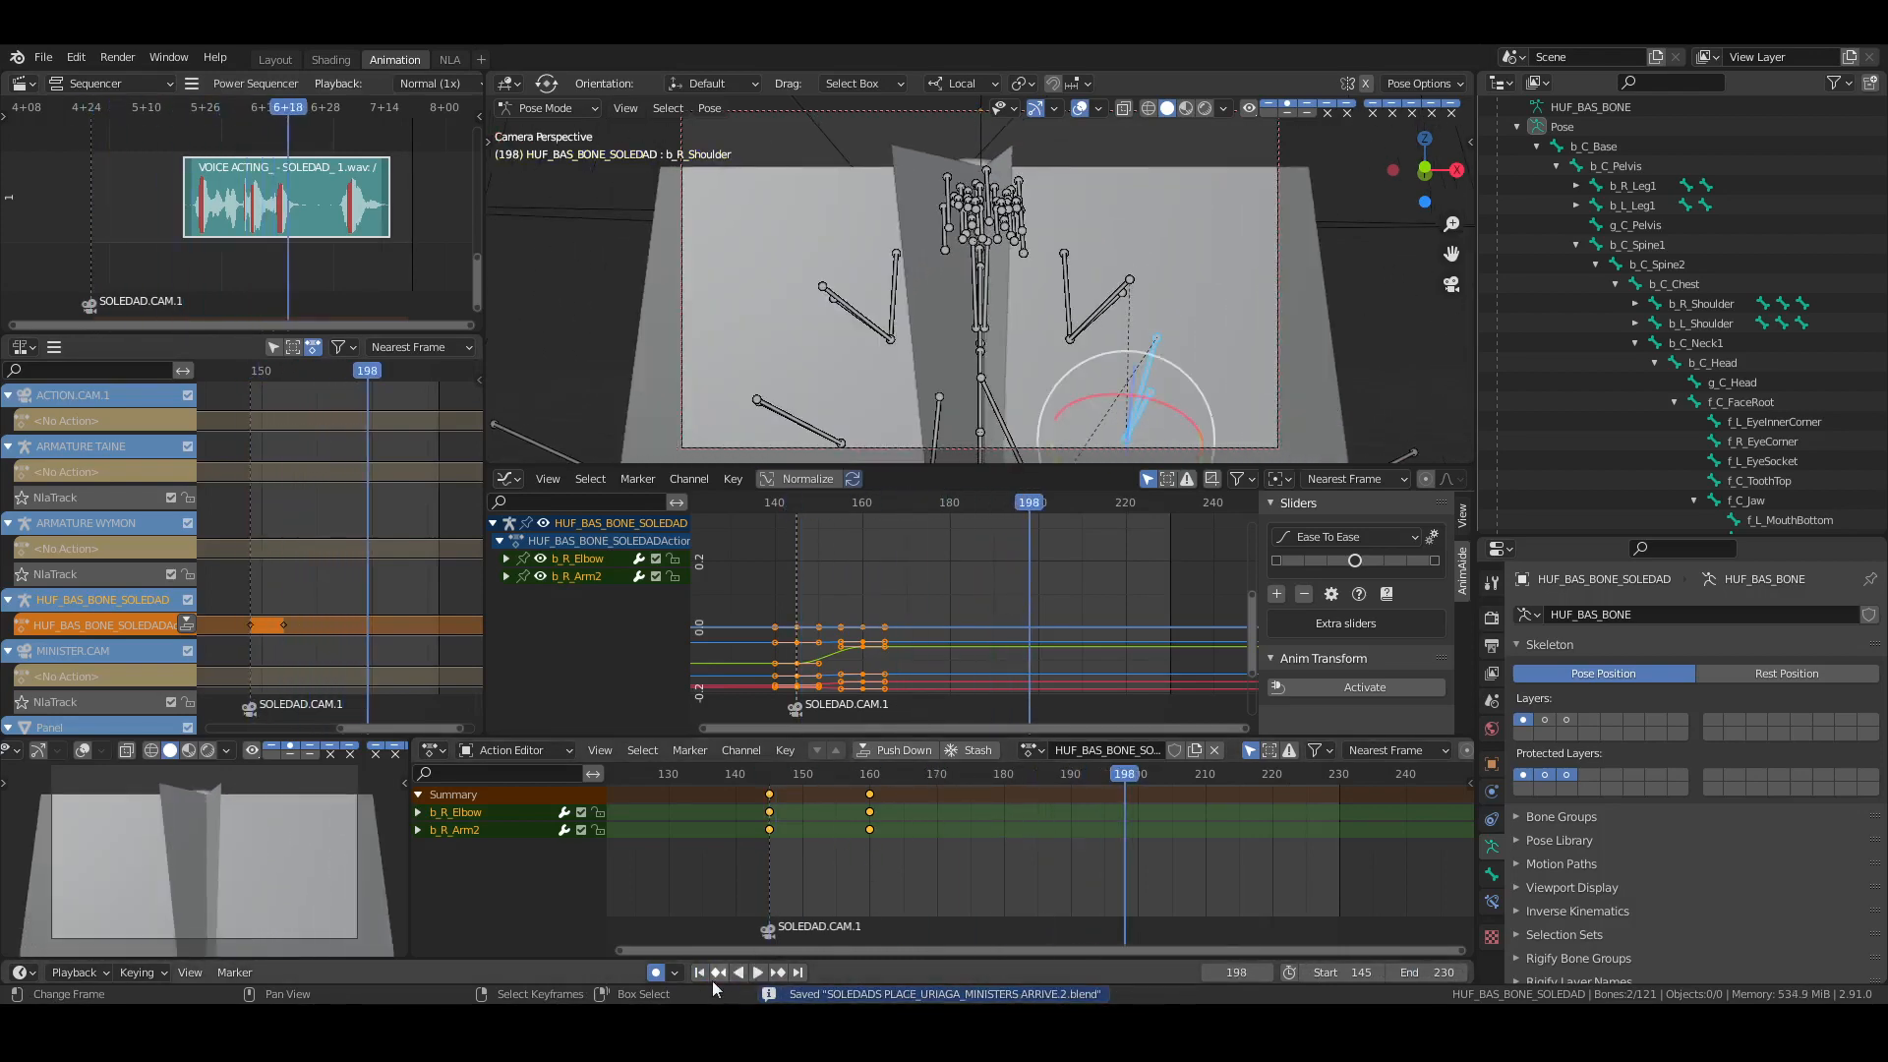
In Object Mode at frame 145, hide SMOKE_PLANE, SMOKE_PLANE.001 and the other plane covering the character, and save the file
left_click(700, 973)
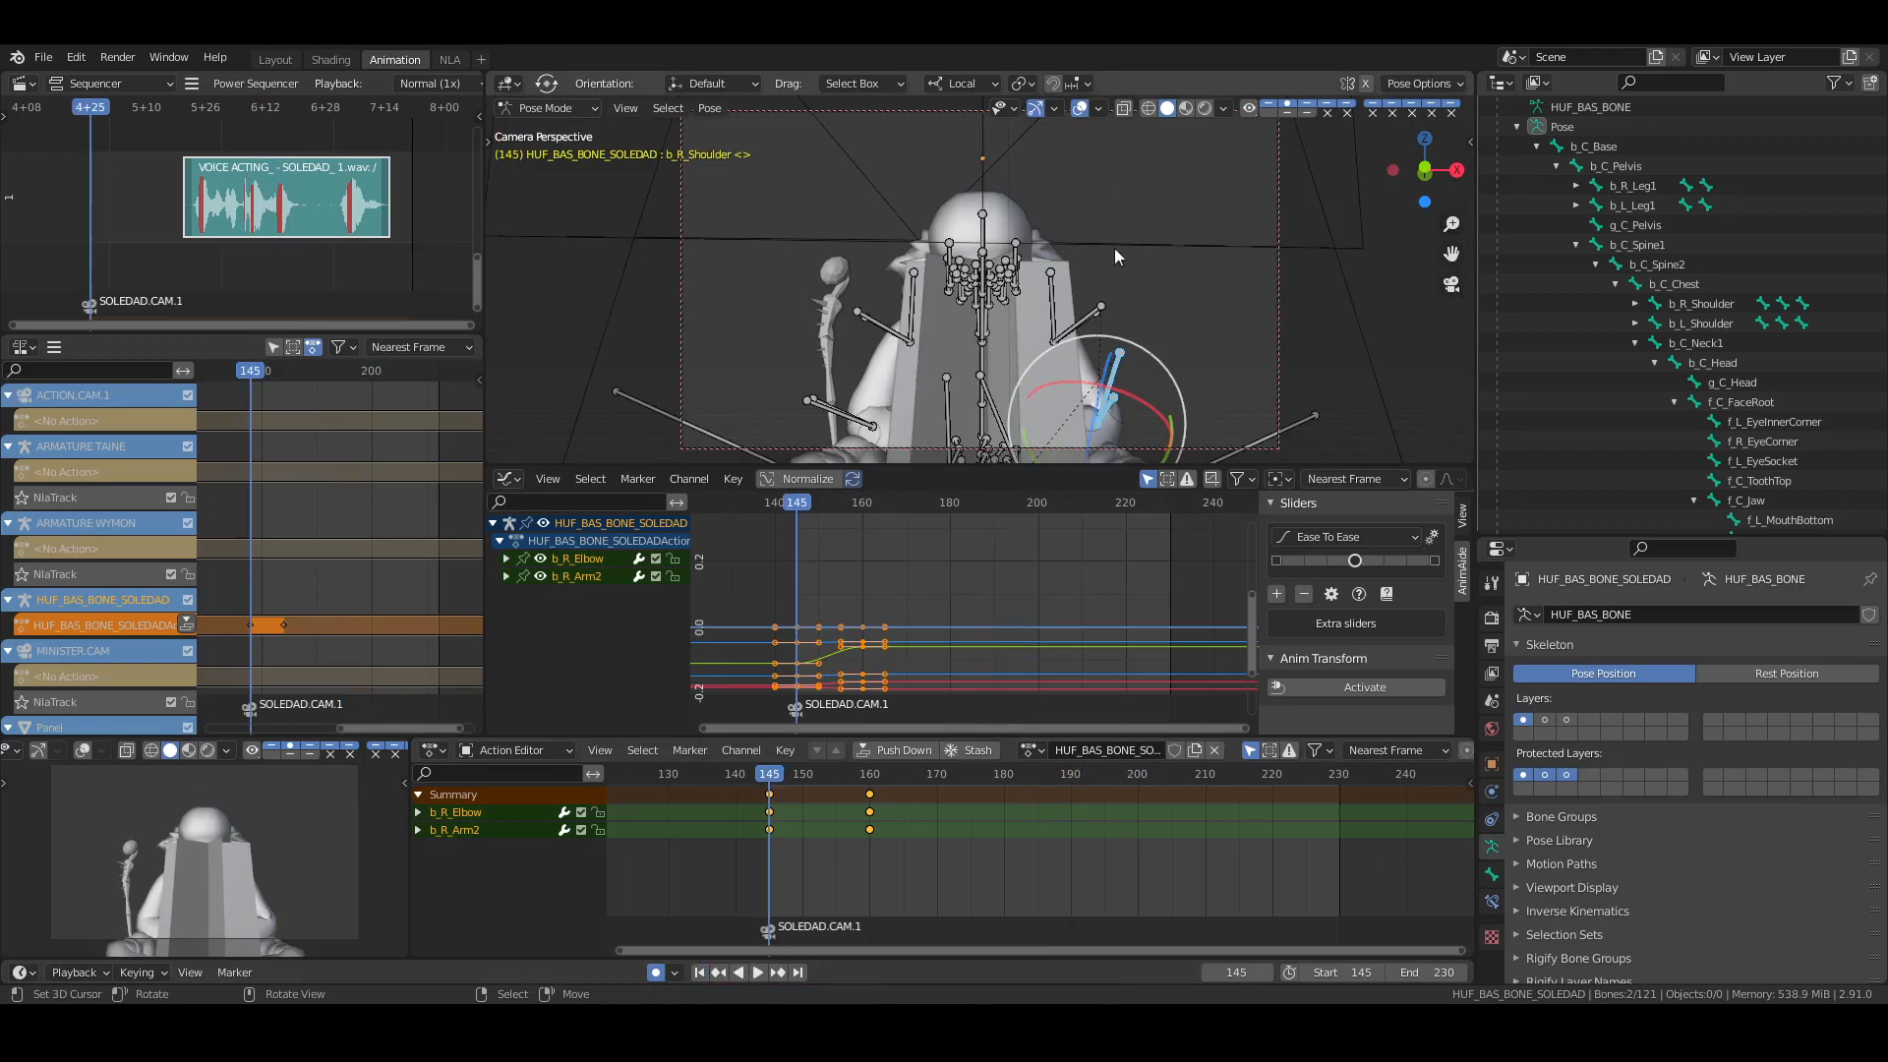
key("ctrl+Tab")
left_click(1033, 385)
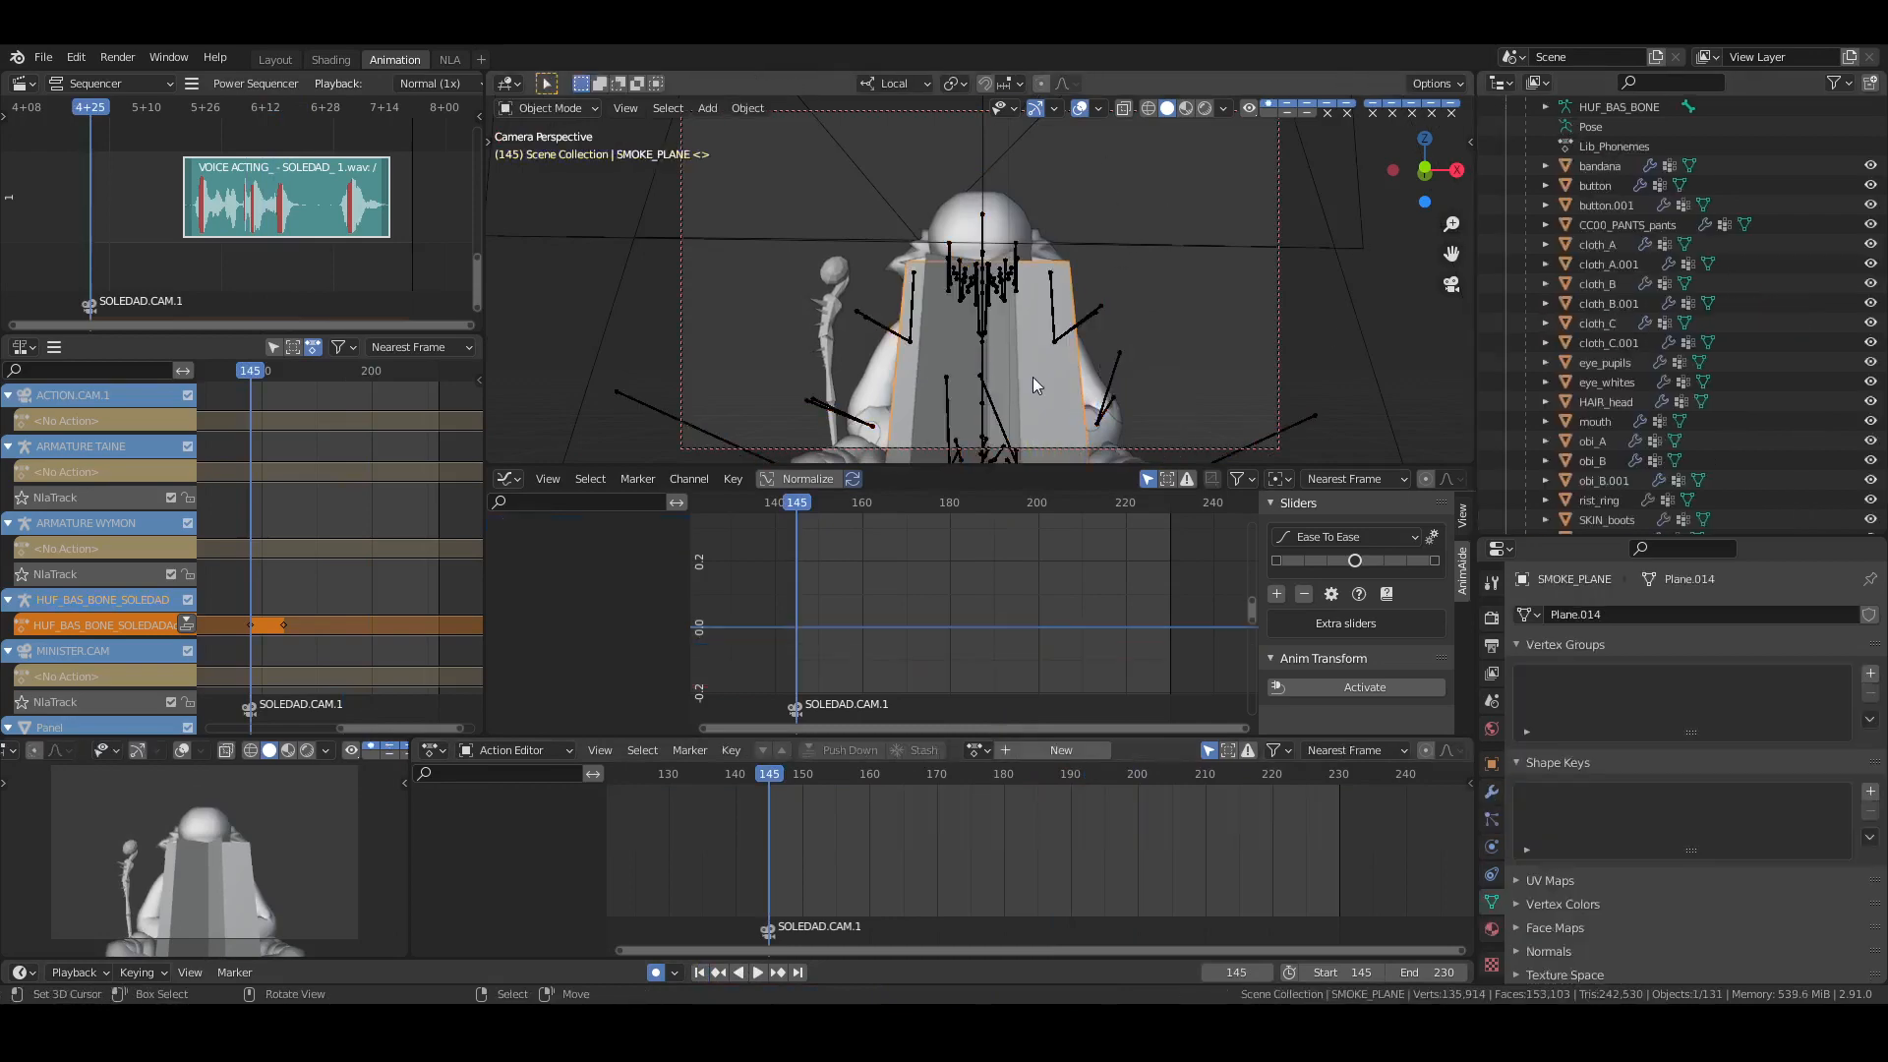
left_click(976, 368)
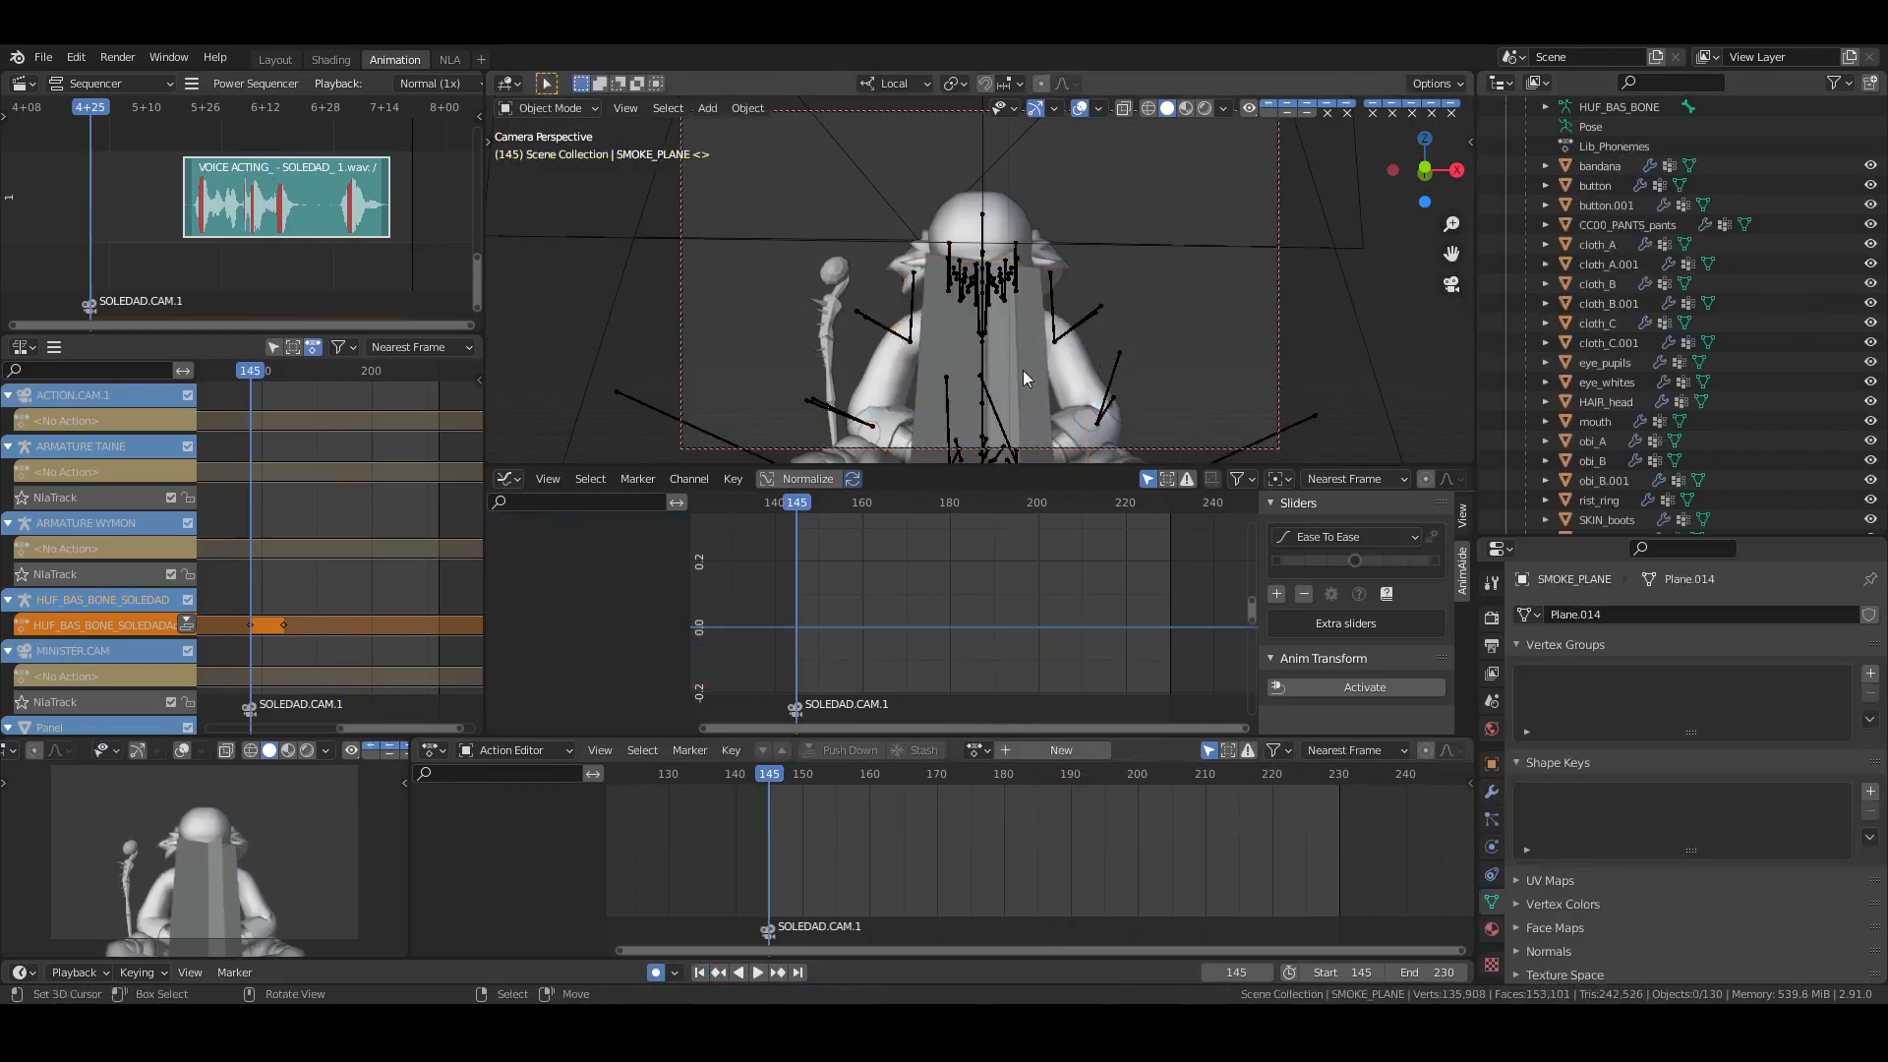
left_click(1029, 364)
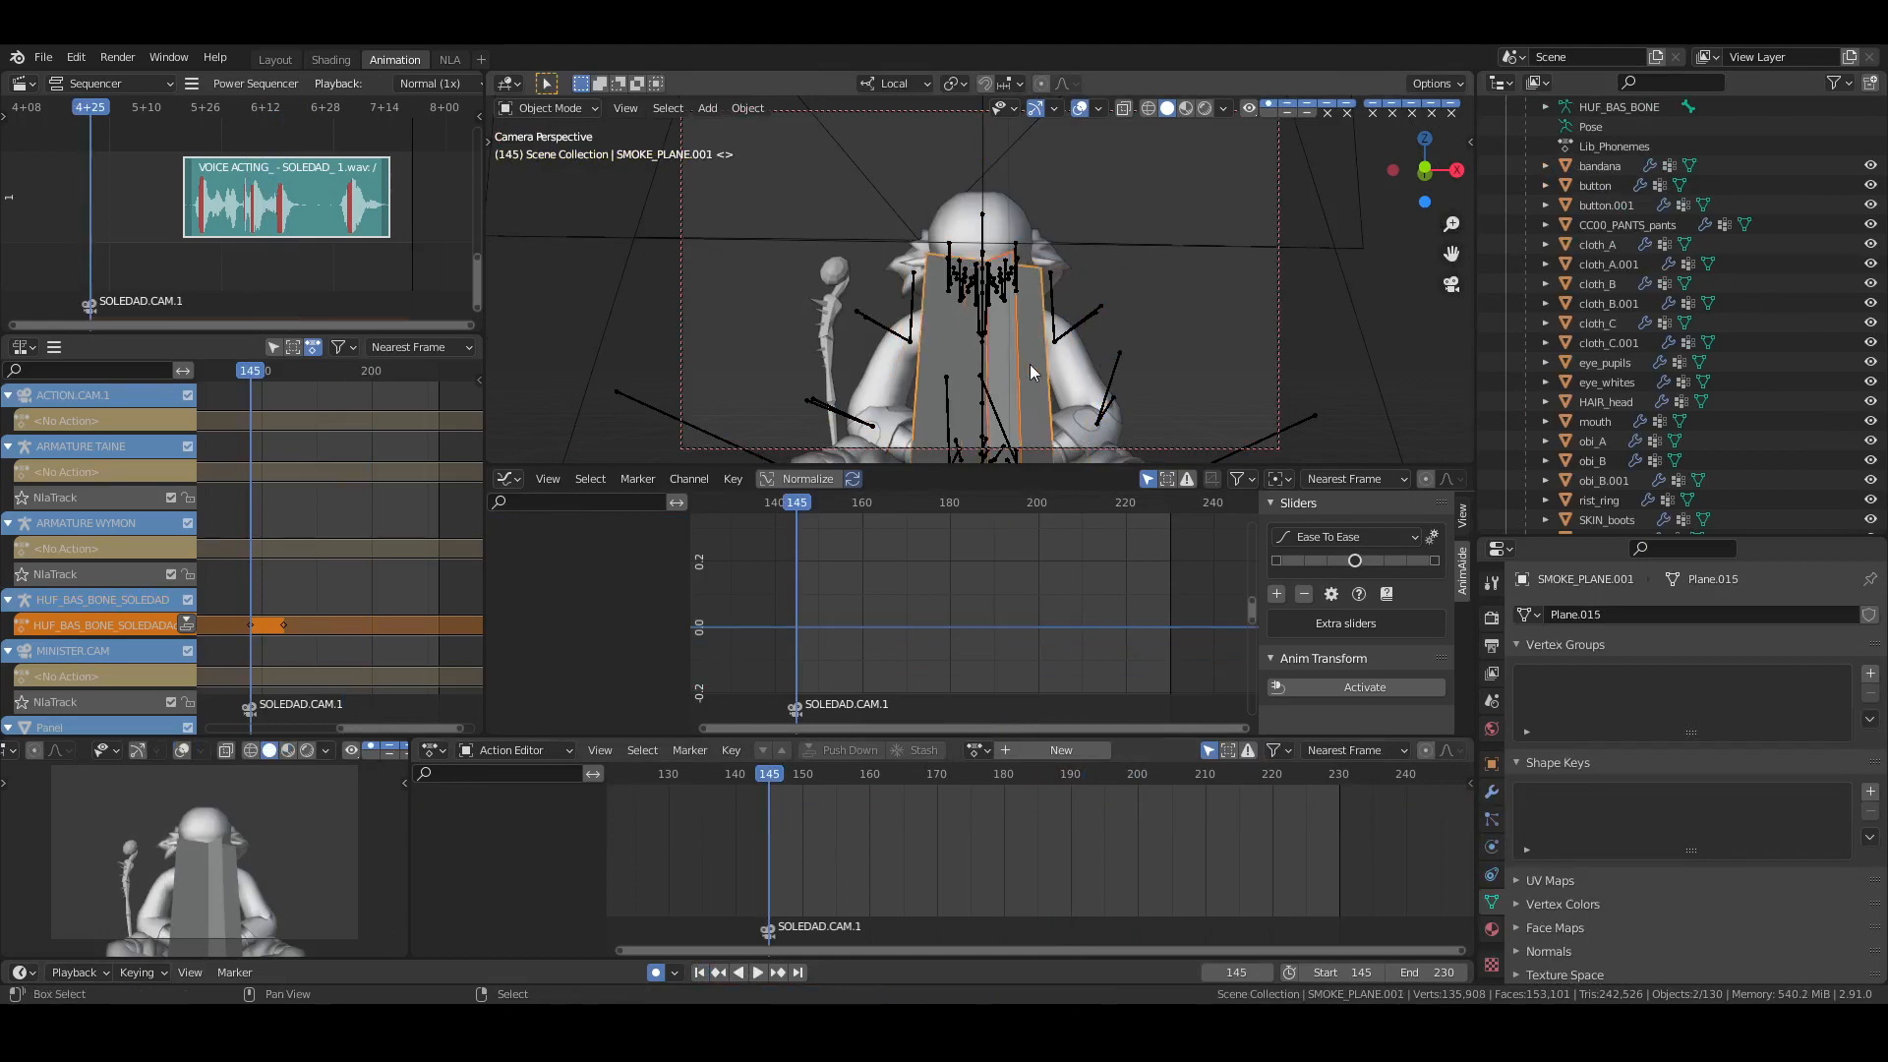
key("g")
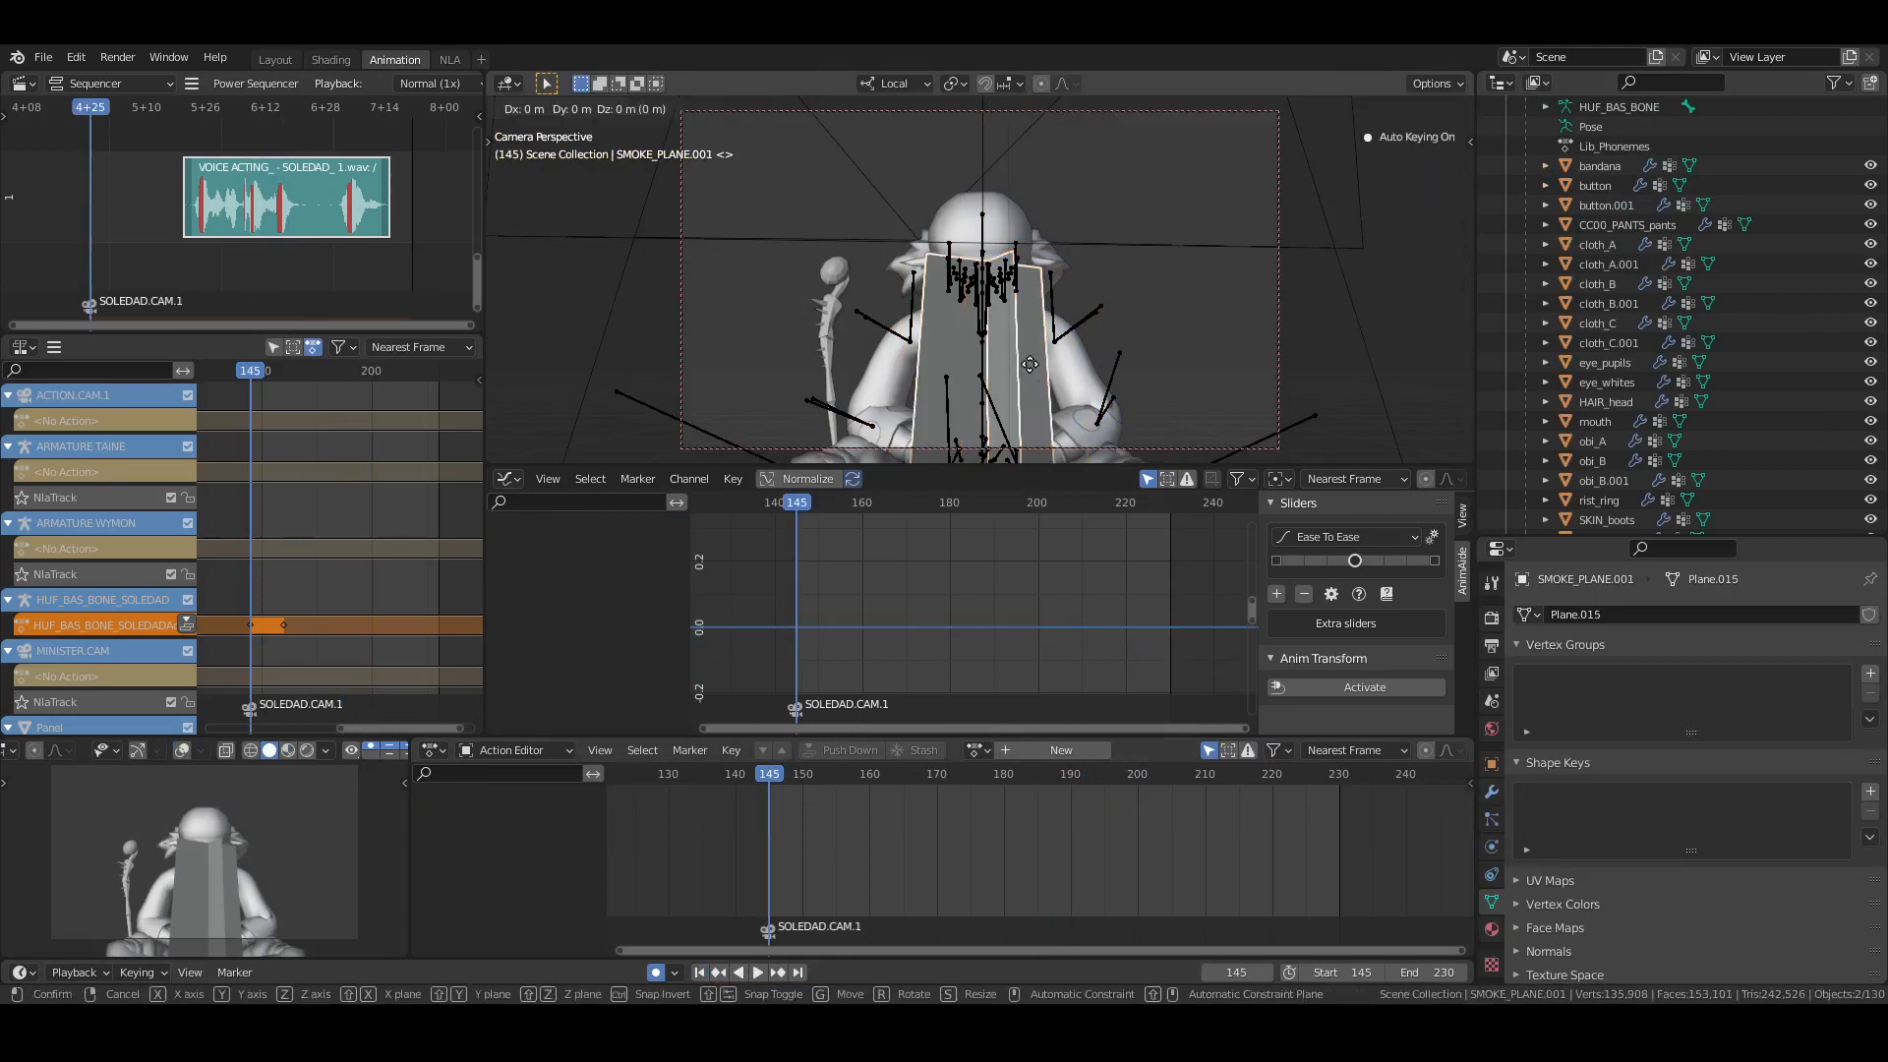
right_click(1029, 363)
key("h")
key("ctrl+s")
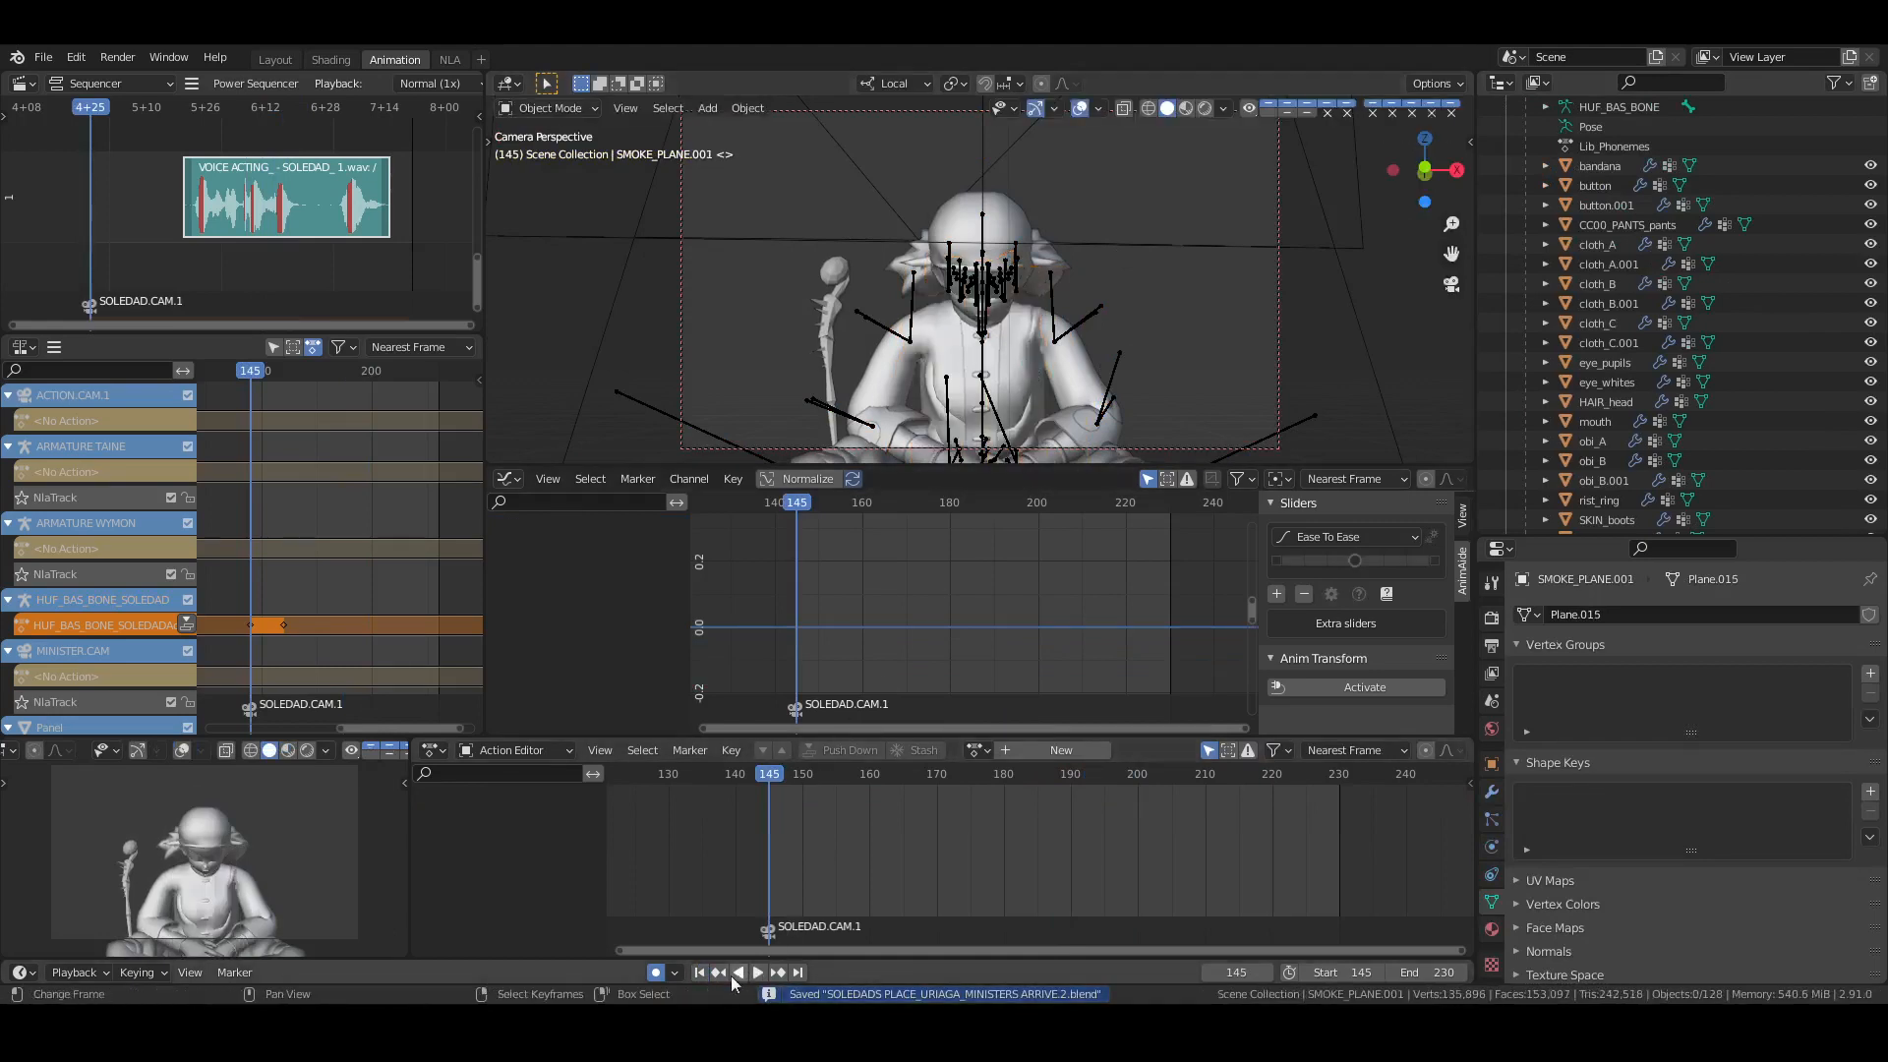
Play back the unobstructed shot, go to frame 160 and return the Soledad armature to Pose Mode
key("space")
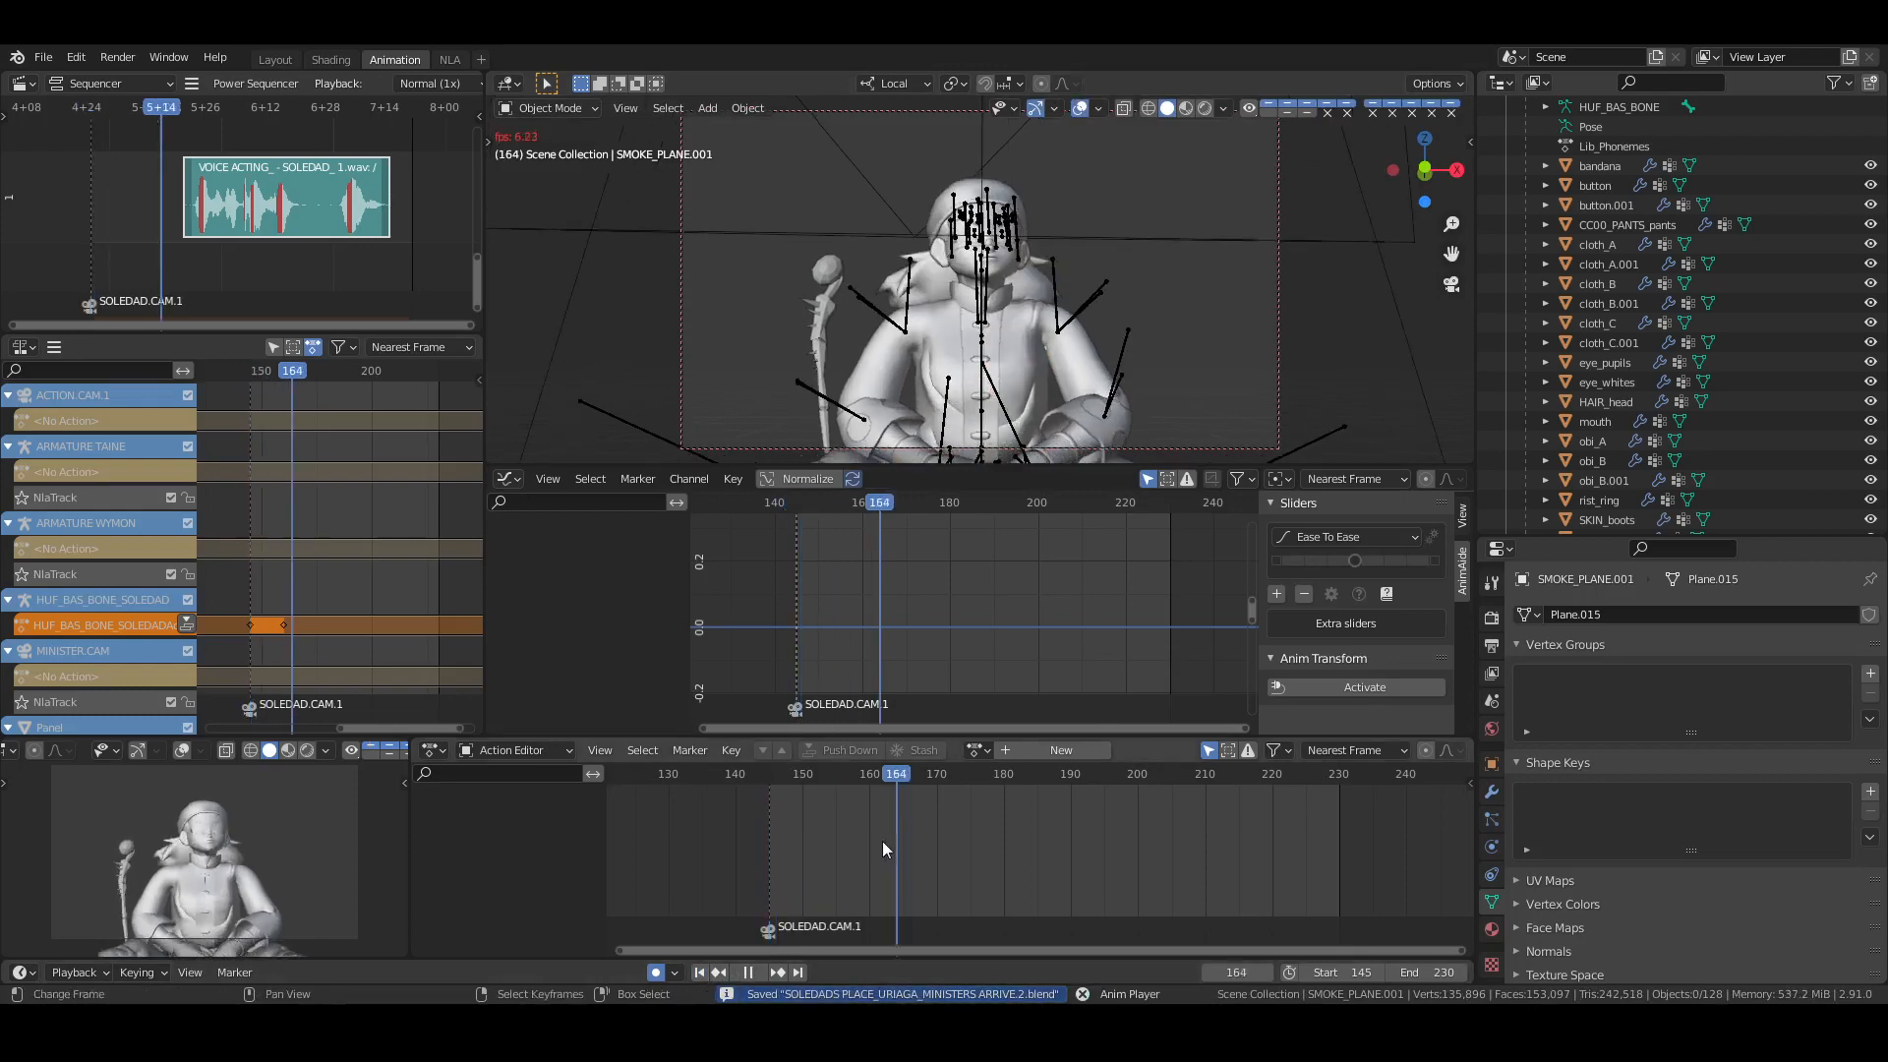
key("space")
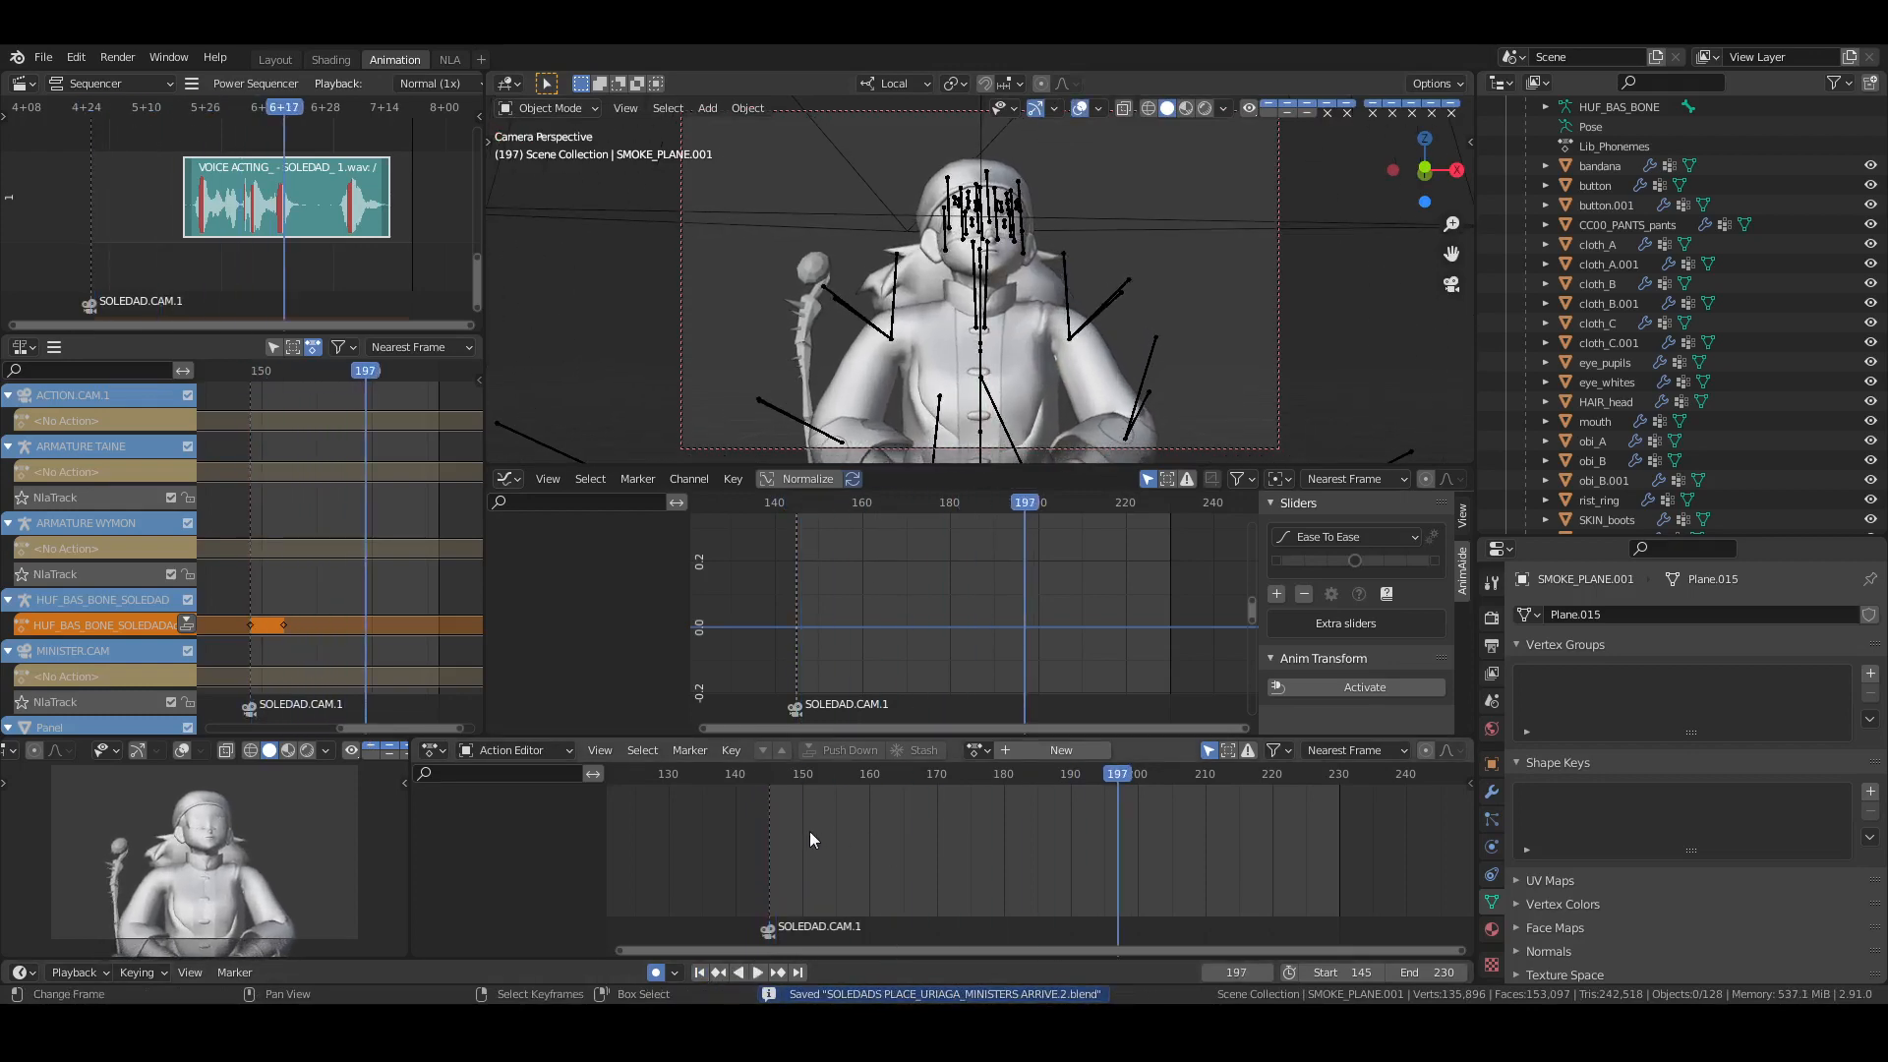
left_click_drag(818, 830, 870, 830)
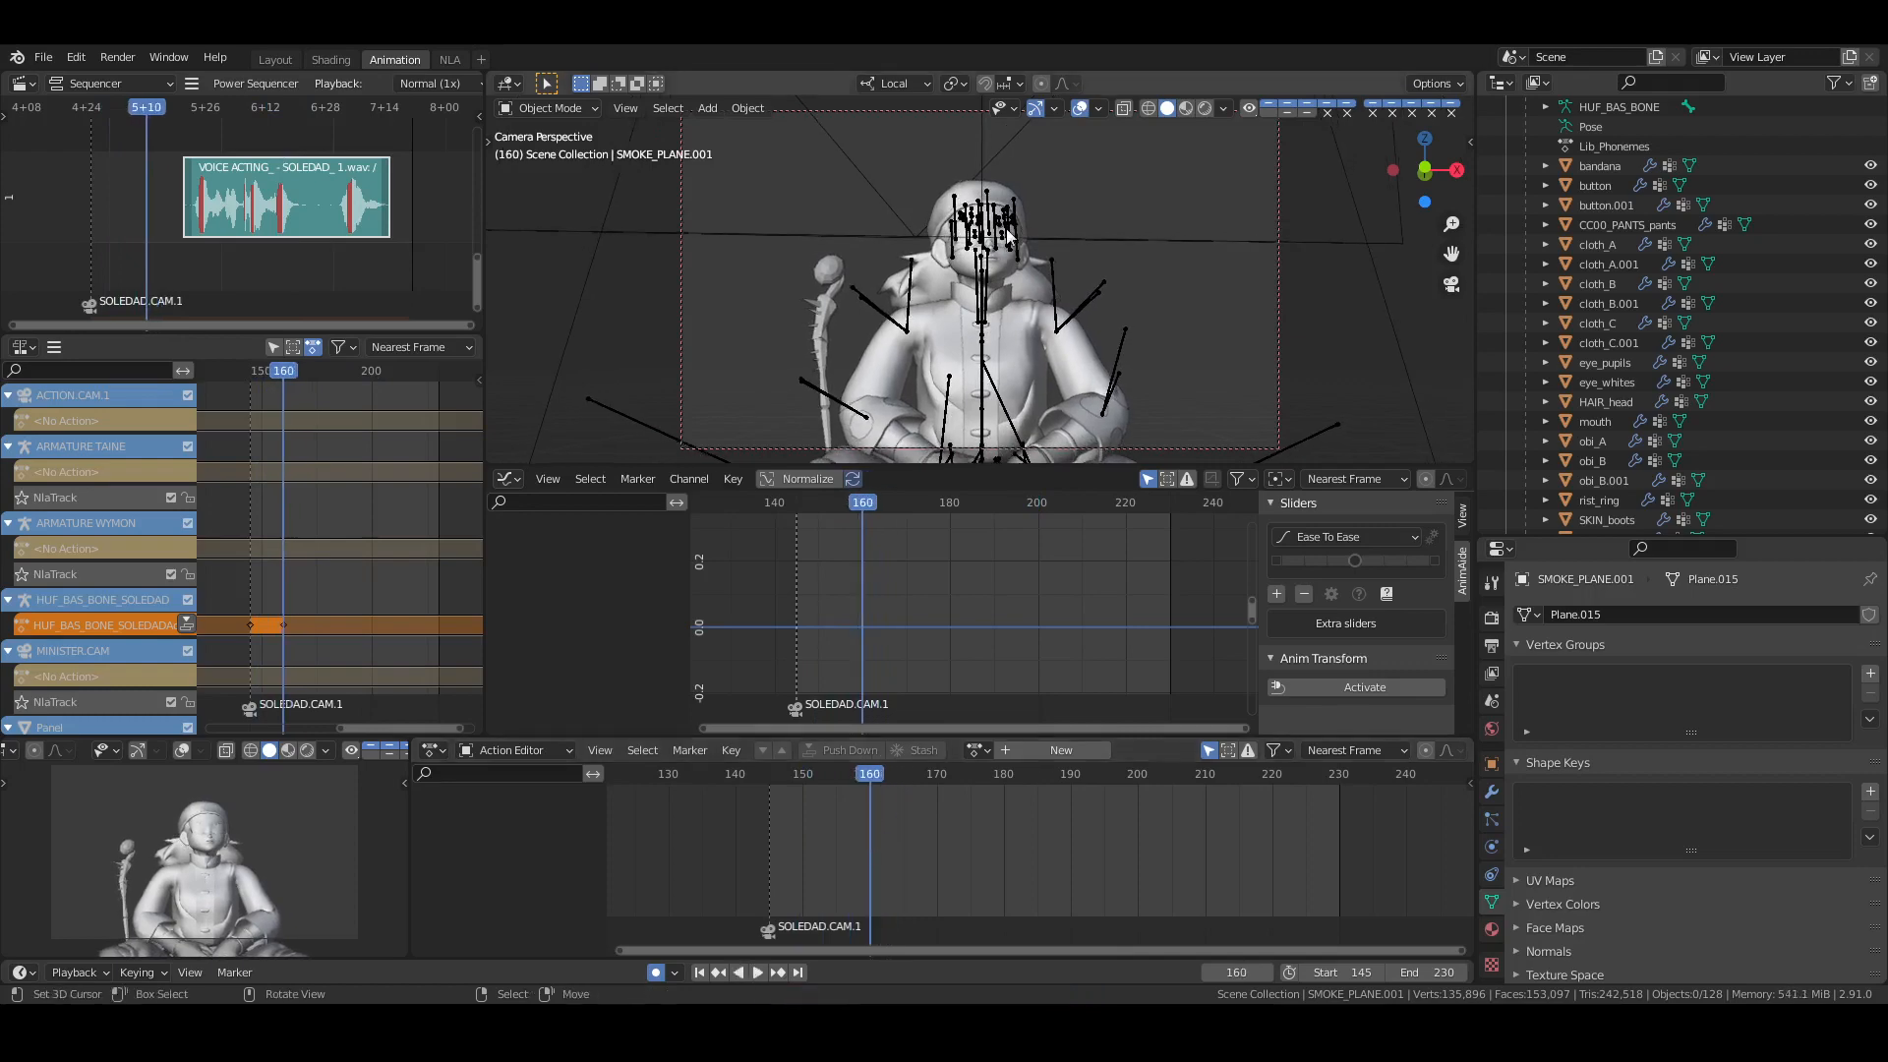
right_click(1058, 251)
key("ctrl+Tab")
middle_click_drag(1060, 252, 1008, 285)
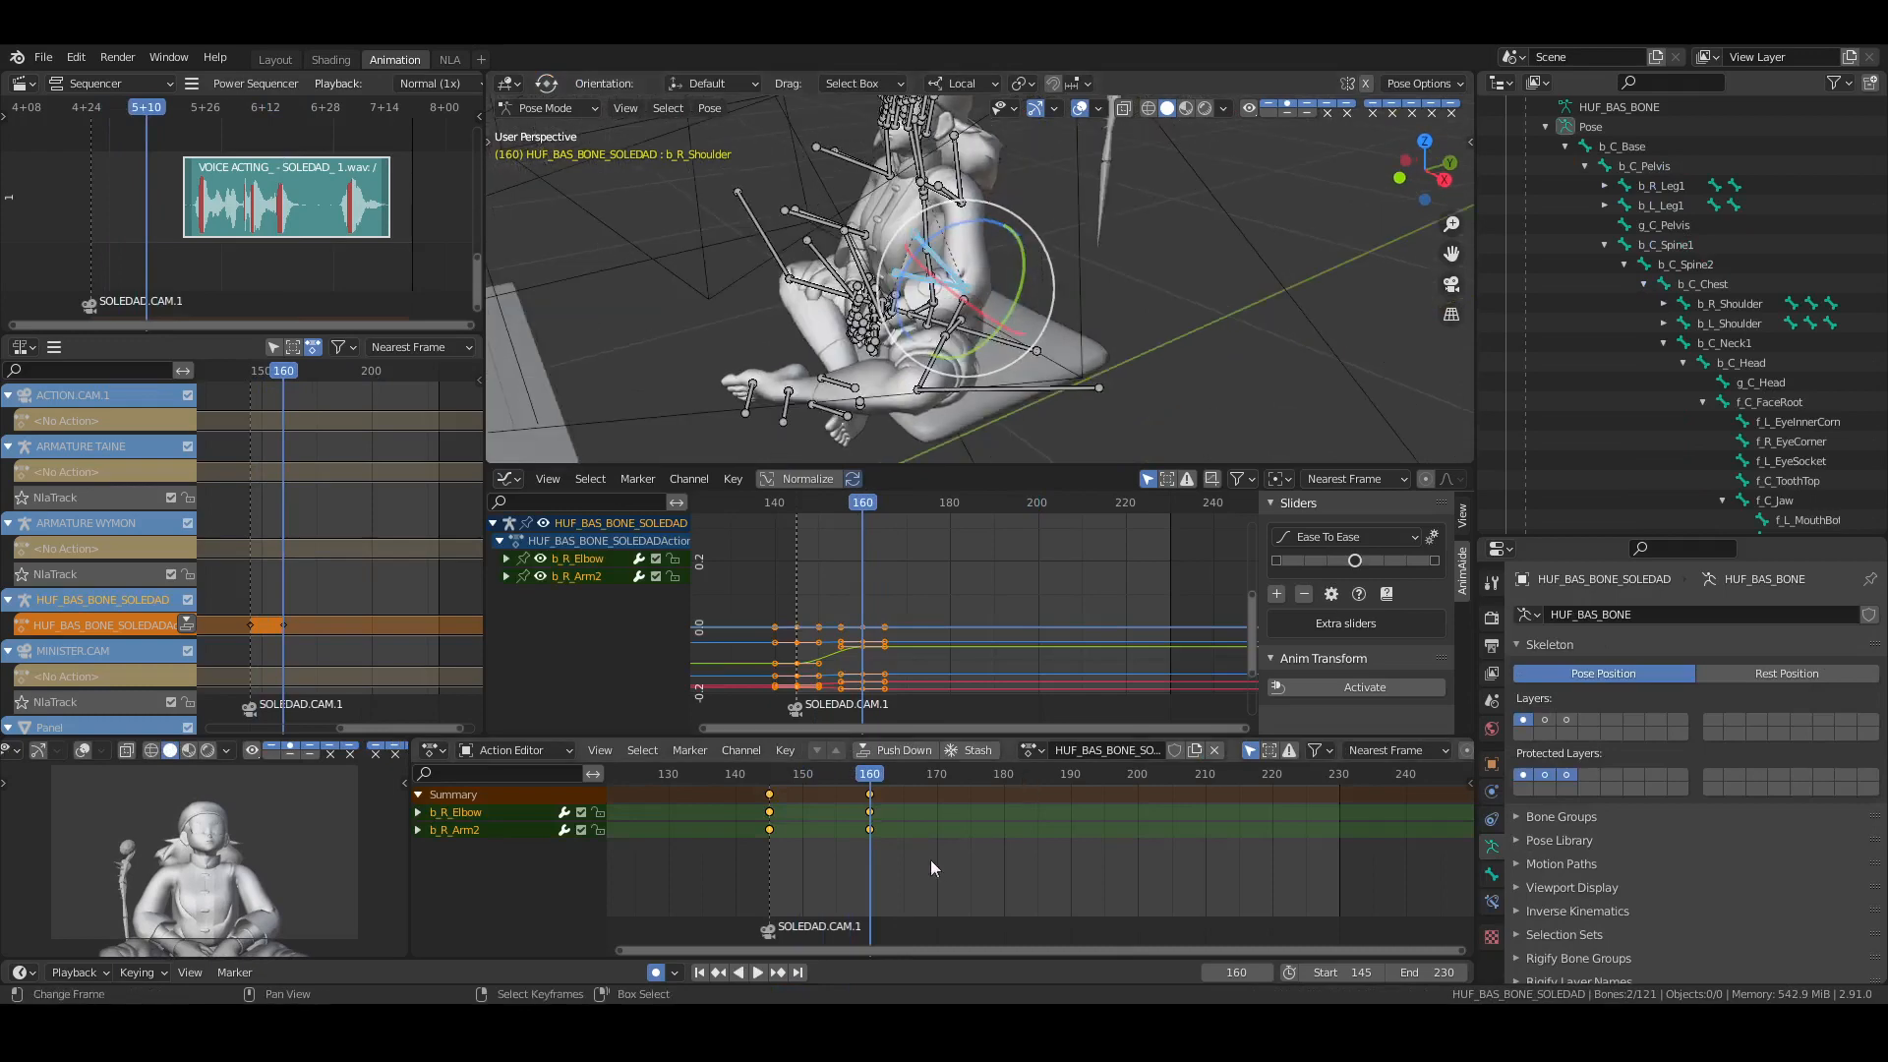
Select b_R_Shoulder and b_L_Shoulder together at frame 170, where the voice strip begins
left_click(184, 248)
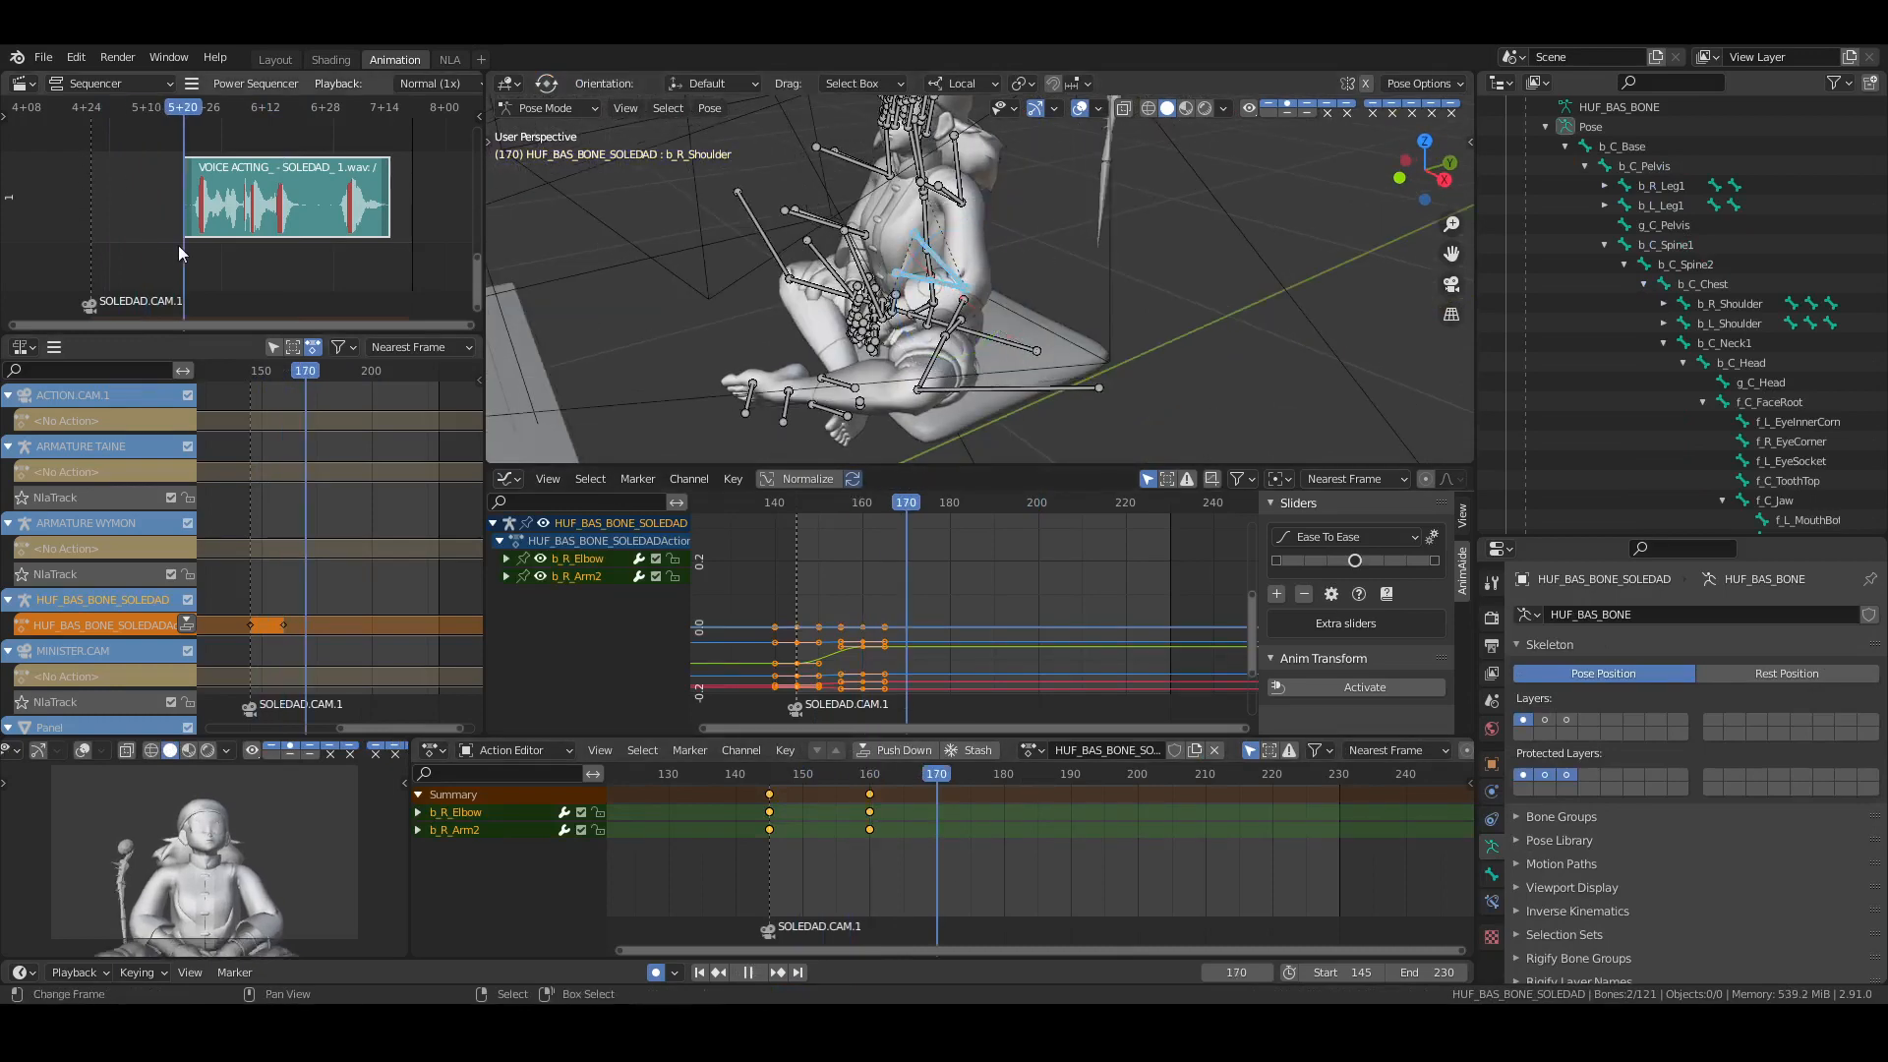
left_click(1725, 308)
left_click(1738, 321, "ctrl")
middle_click_drag(993, 252, 1006, 344)
Show the armature's Lib_Phonemes pose library with its list of mouth poses
left_click(1522, 819)
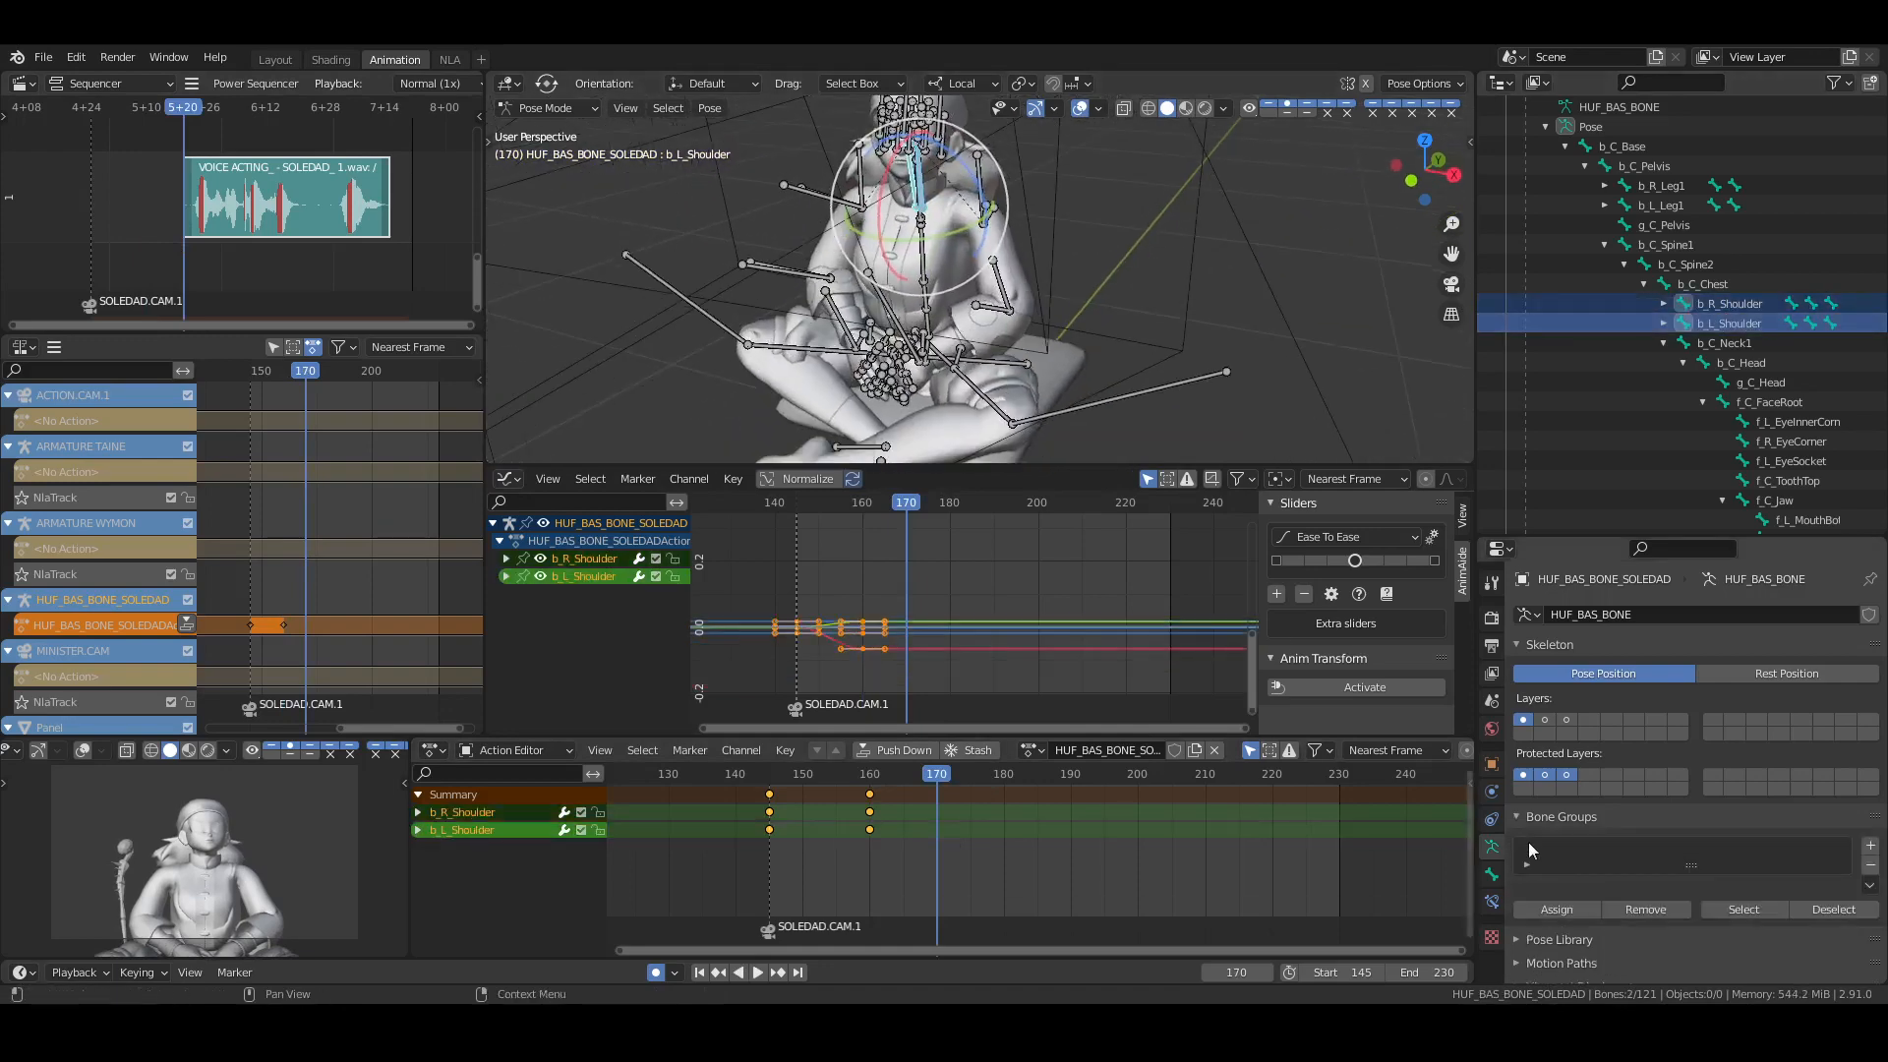
left_click(1520, 818)
left_click(1534, 841)
scroll(1539, 747, "down", 3)
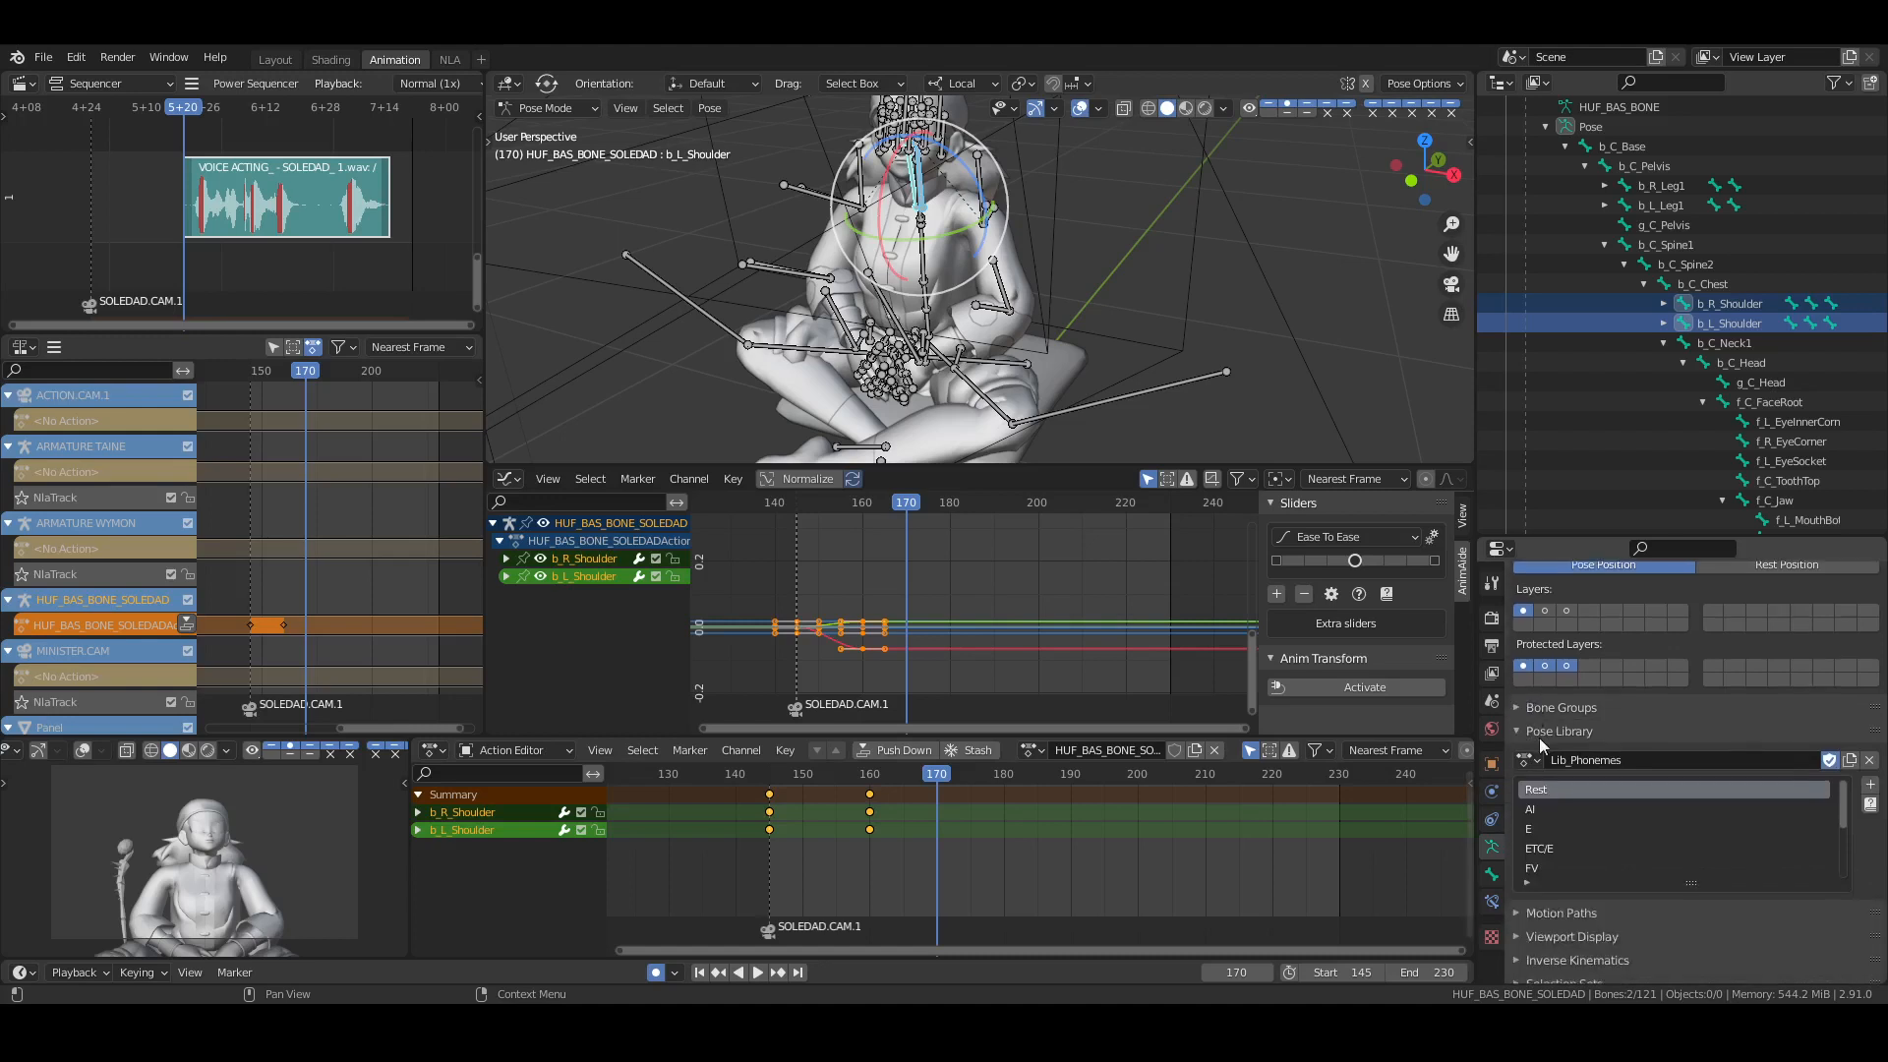
Switch the armature's pose library to PoseLib.1 and apply its REST POSE to both shoulder bones at frame 170
left_click(1532, 762)
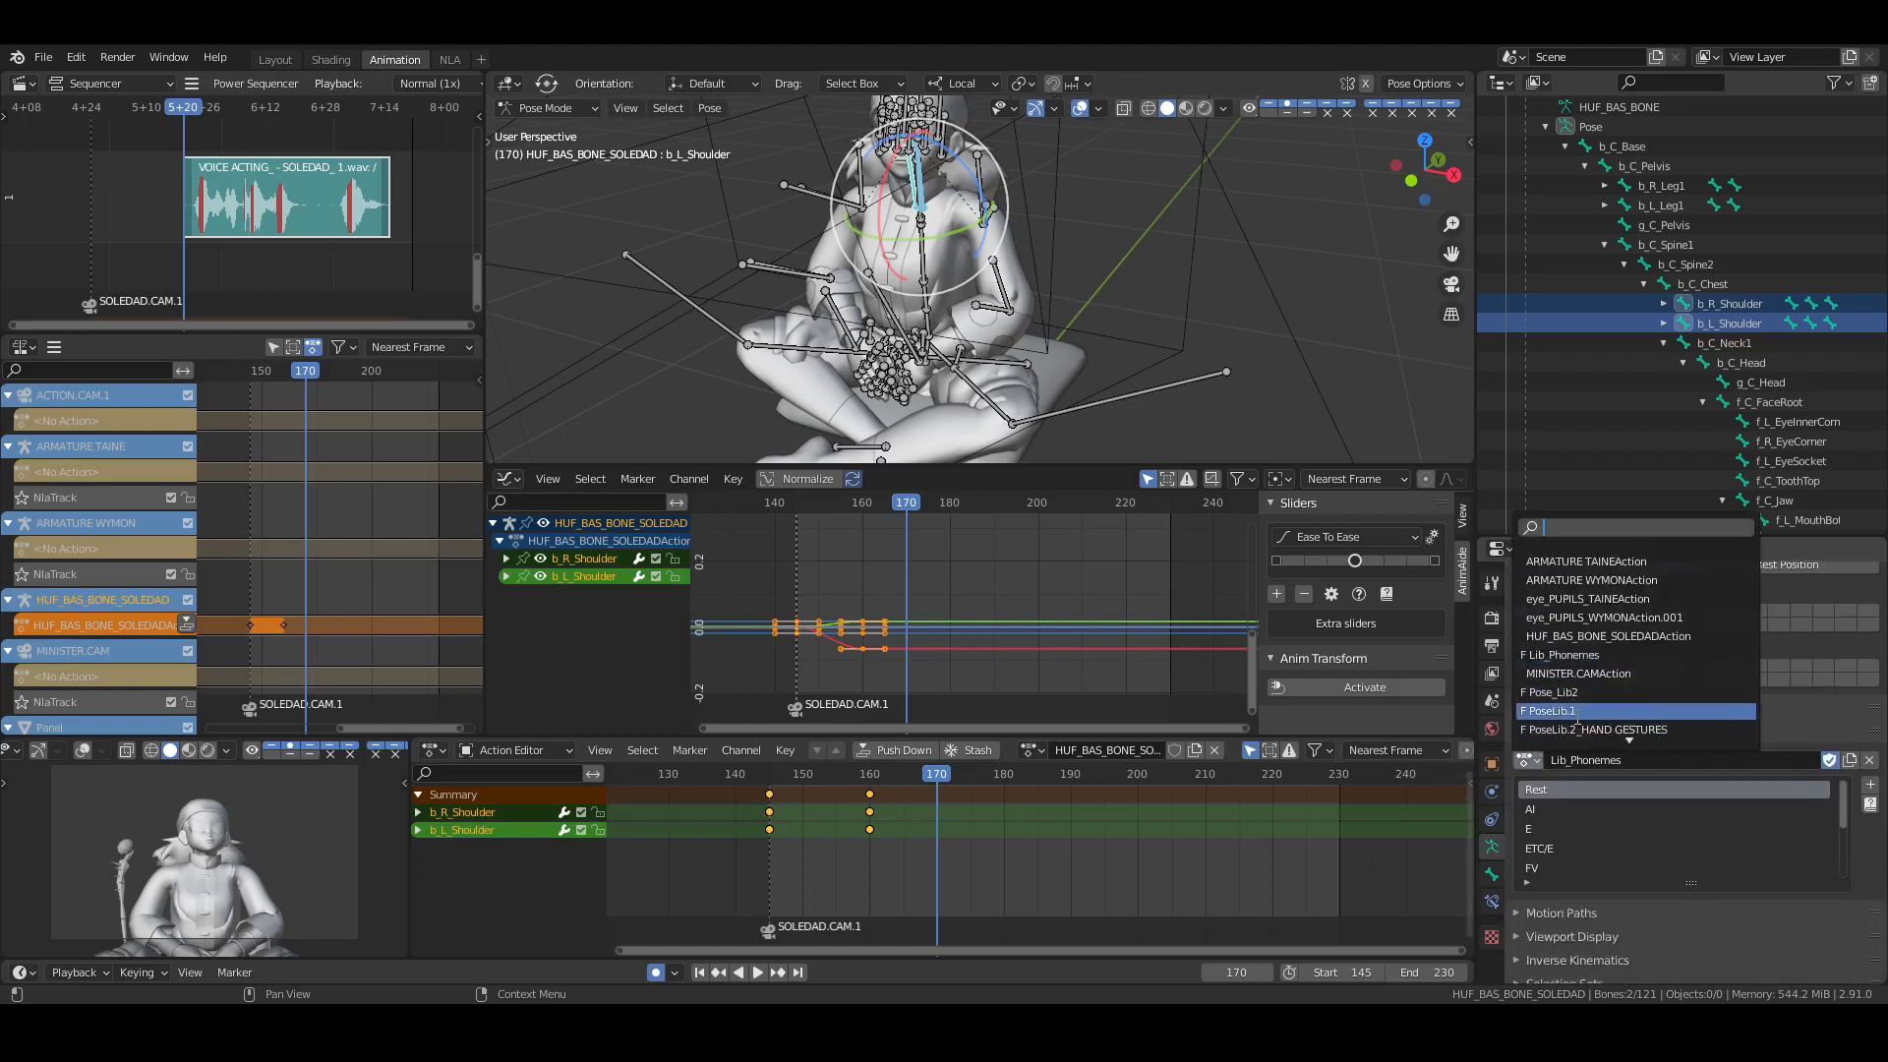
left_click(1637, 728)
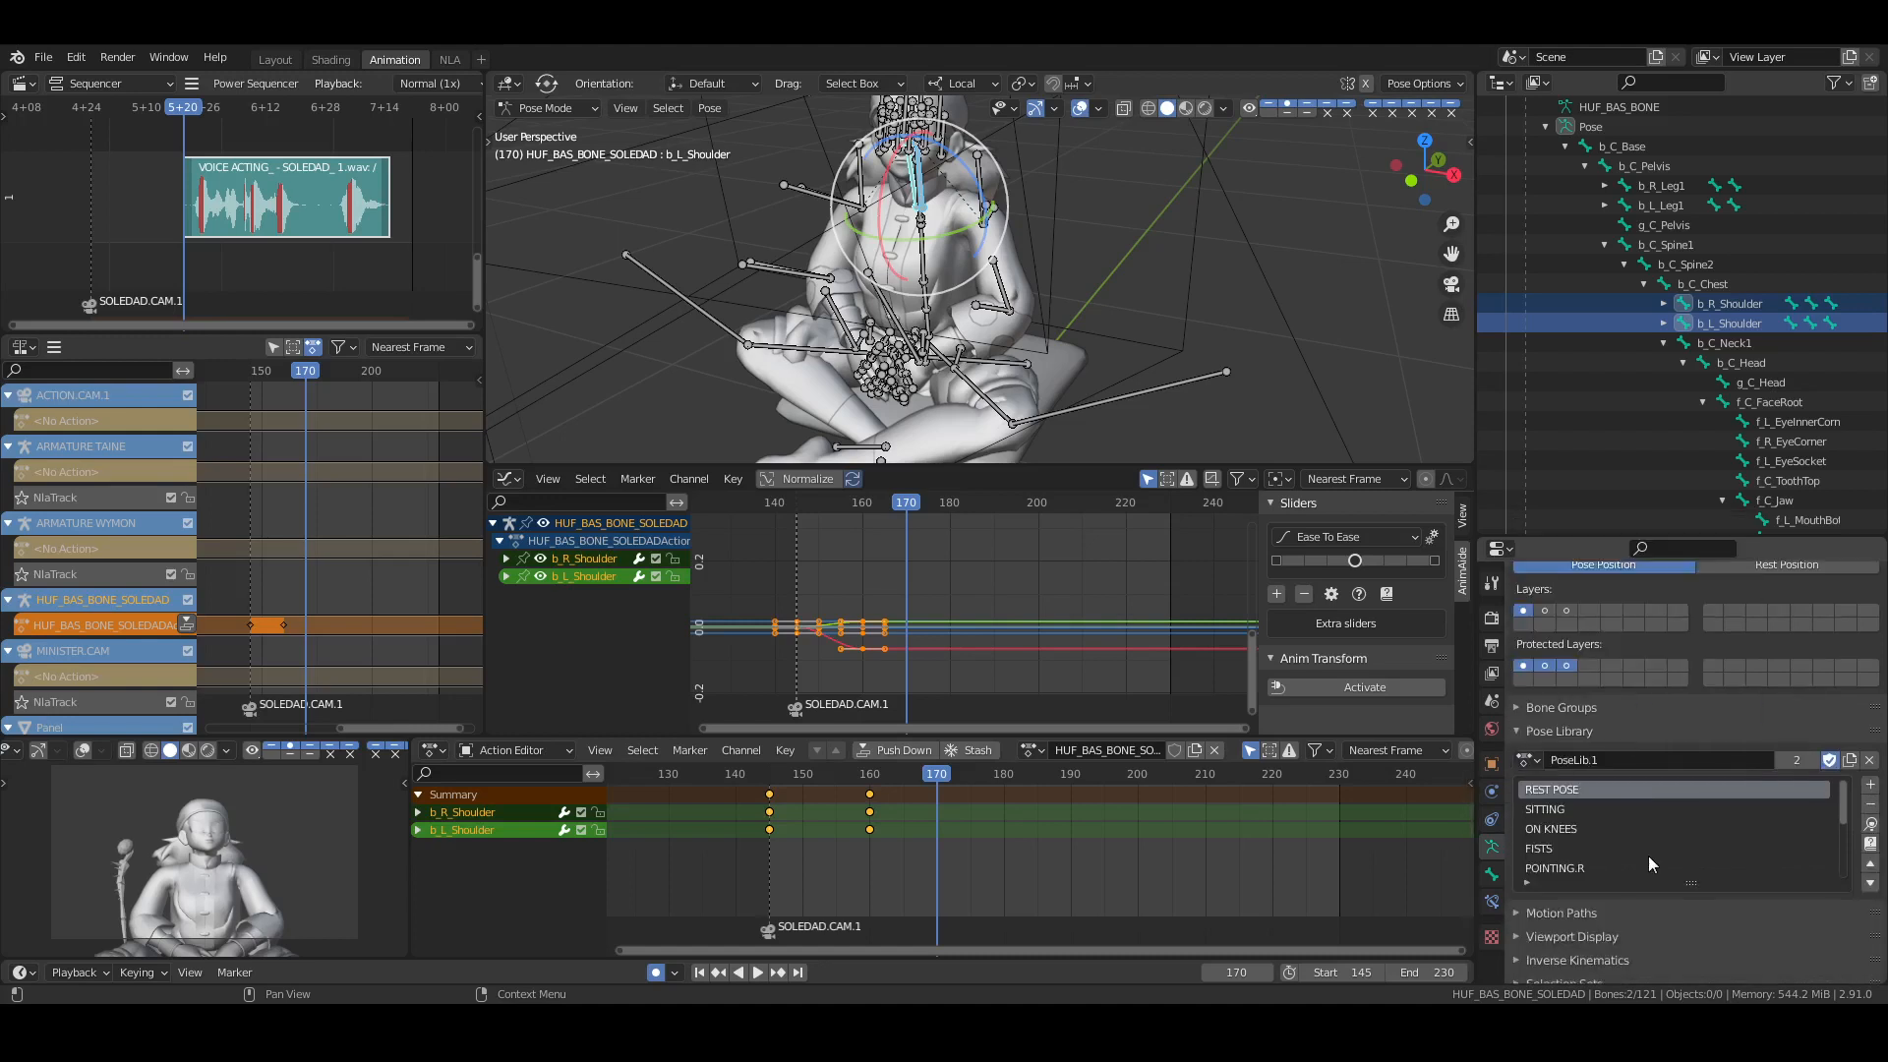
left_click(1871, 825)
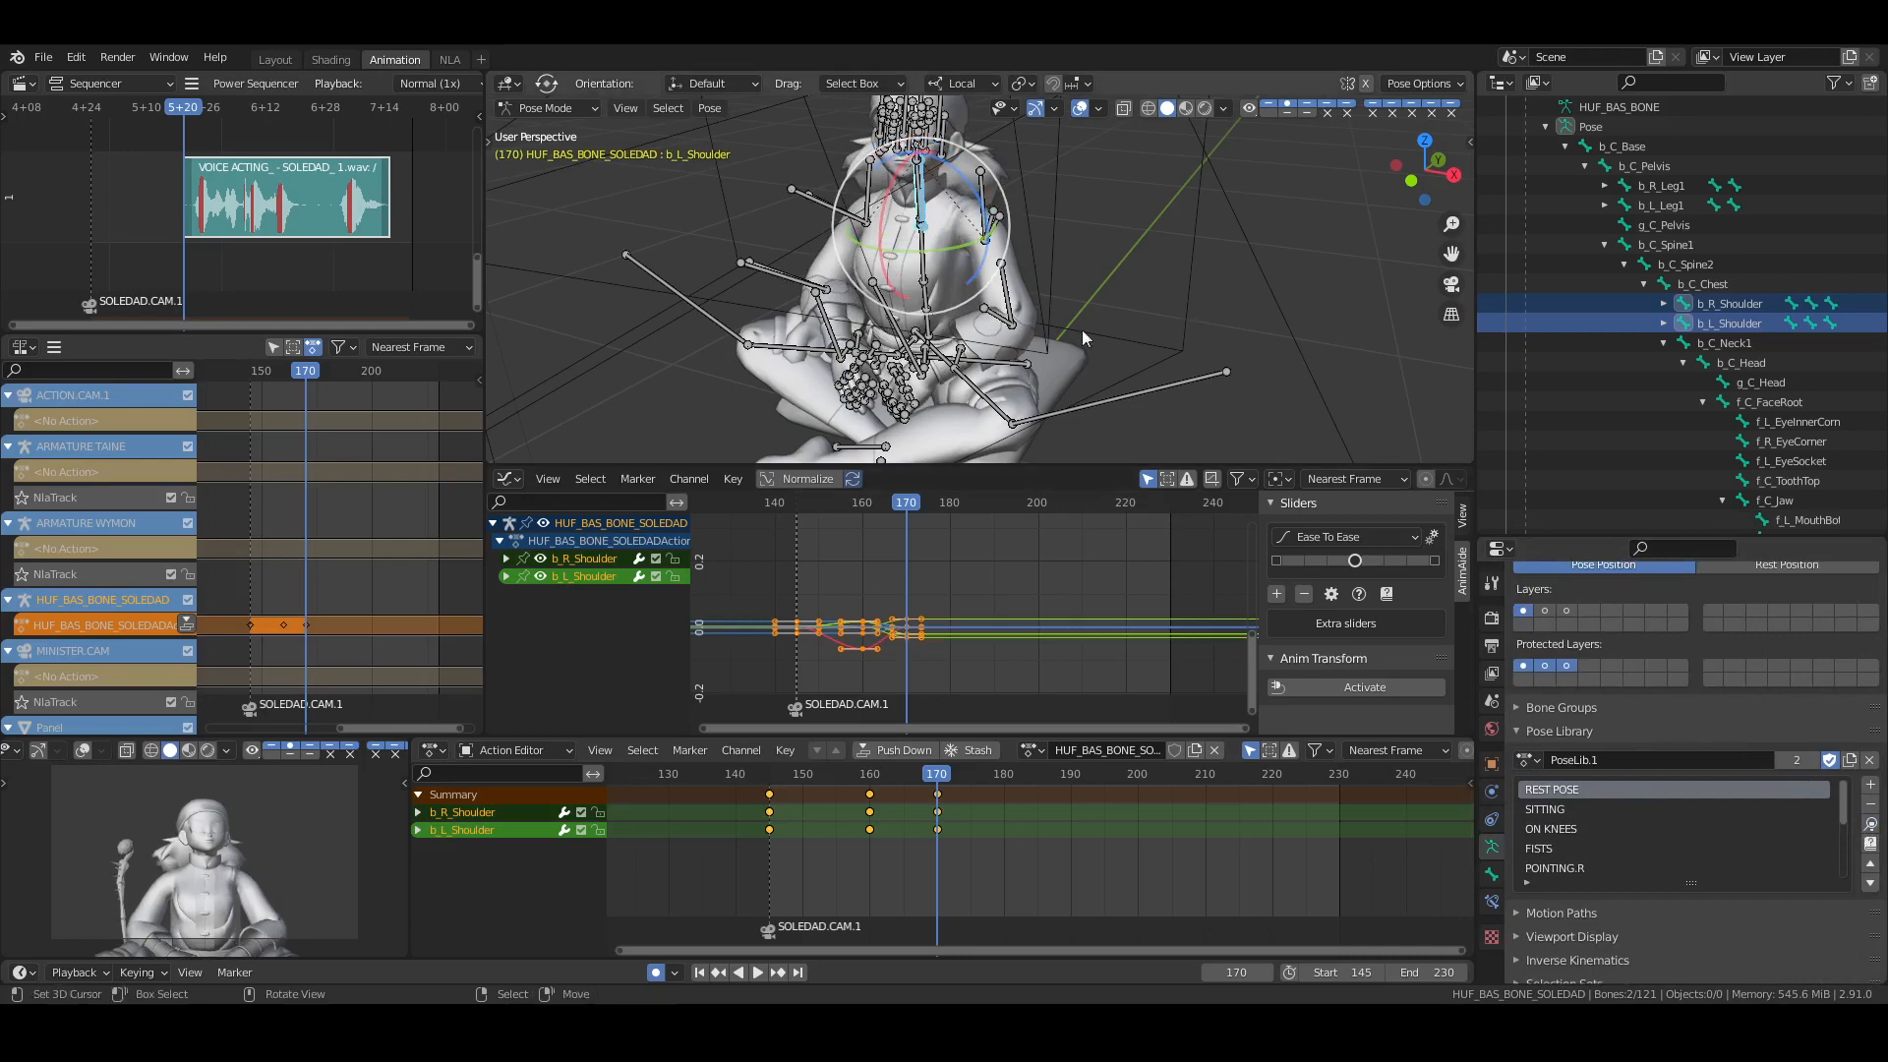
Select b_R_Elbow and b_R_Arm2 together and rotate them slightly at frame 170
middle_click_drag(1048, 348, 1077, 267, "shift")
scroll(1078, 267, "up", 3)
left_click_drag(1056, 210, 1058, 224)
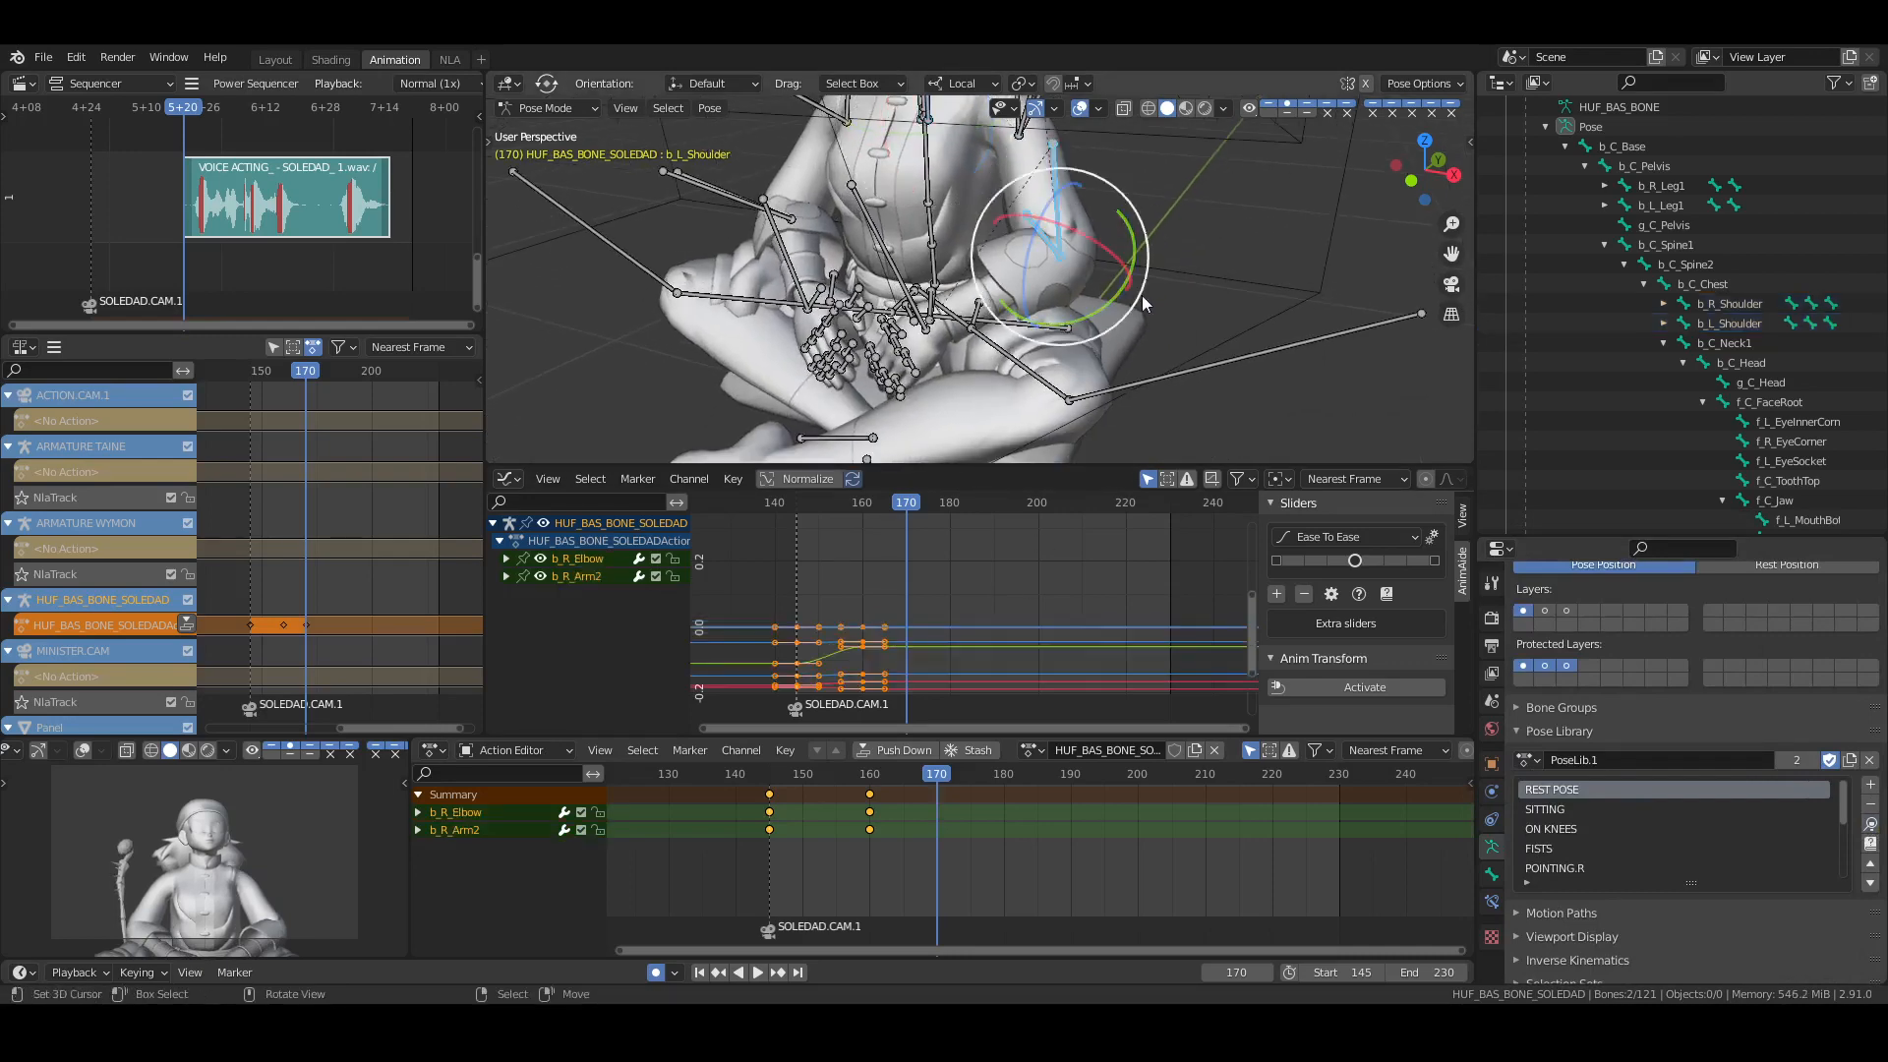
middle_click_drag(1141, 294, 1109, 274)
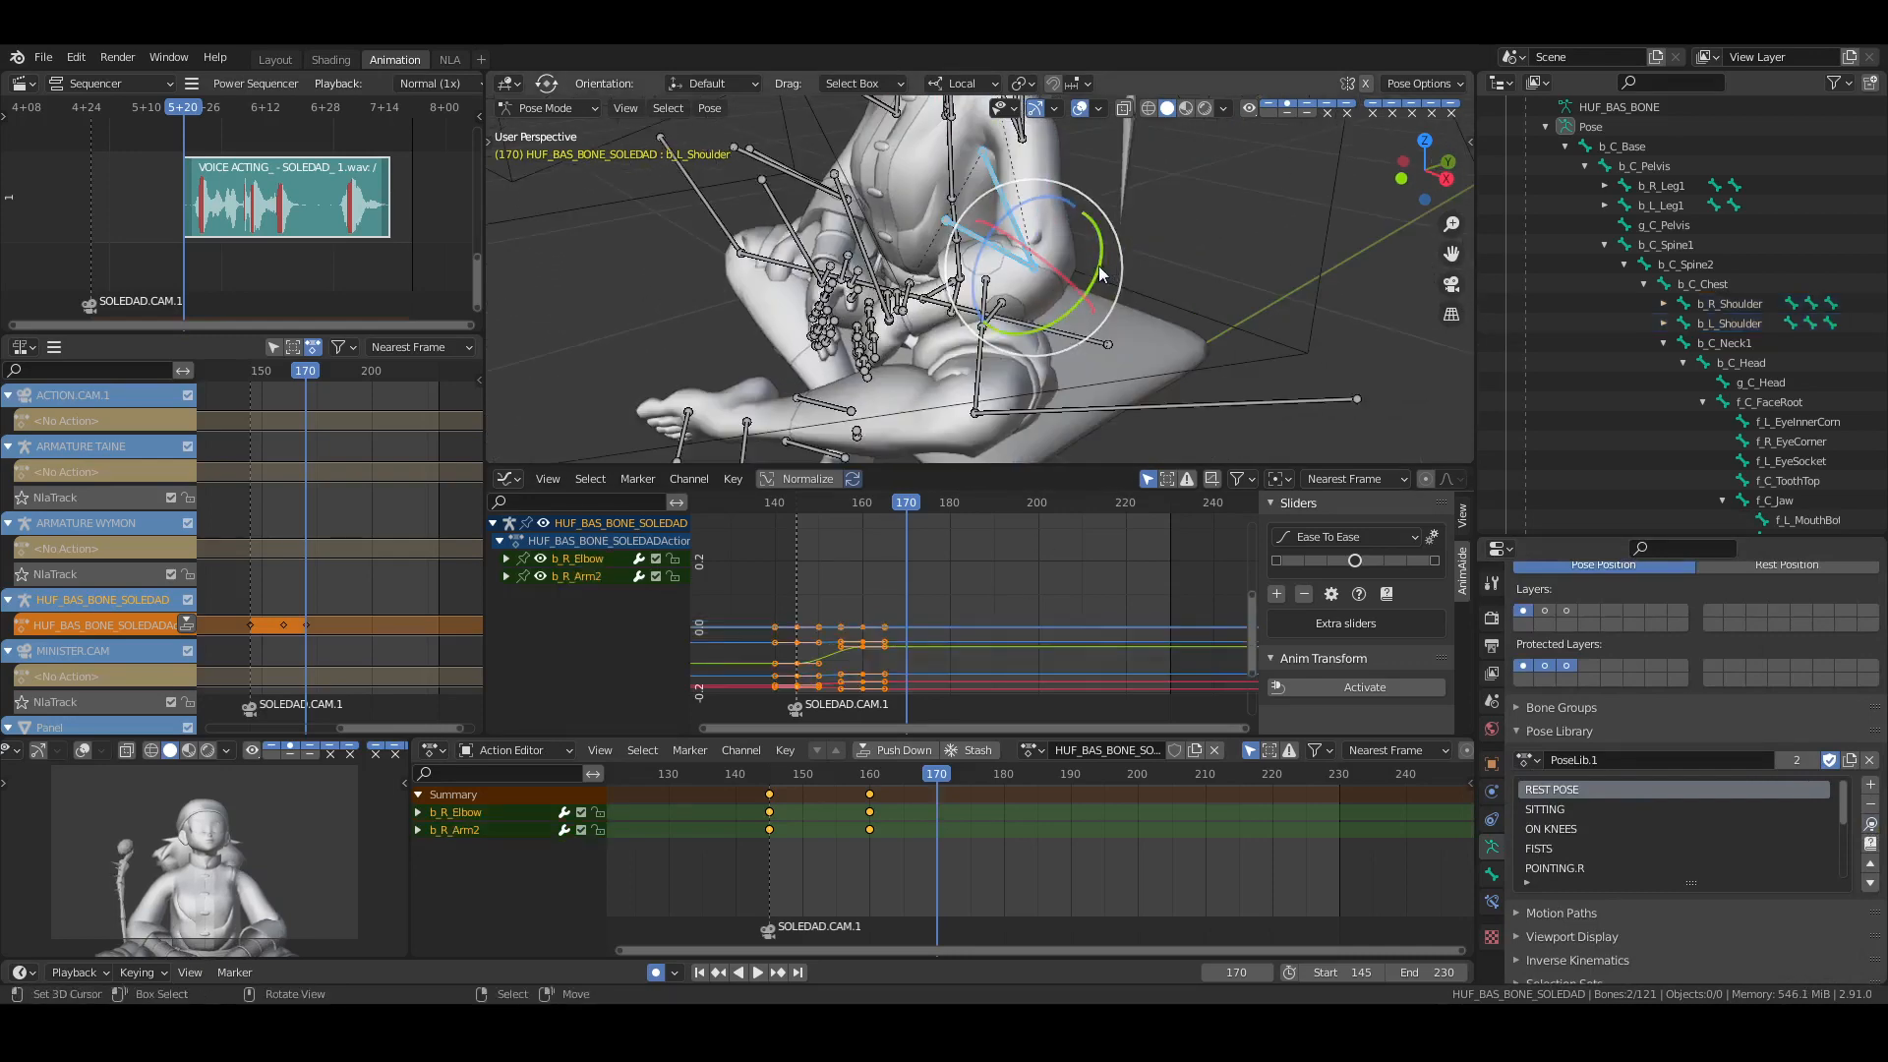
left_click_drag(1101, 274, 1098, 264)
Select b_L_Arm2 and b_L_Elbow, rotate them at frame 170 to adjust the left arm's pose, and save the file
left_click_drag(810, 169, 807, 195)
middle_click_drag(806, 193, 773, 265)
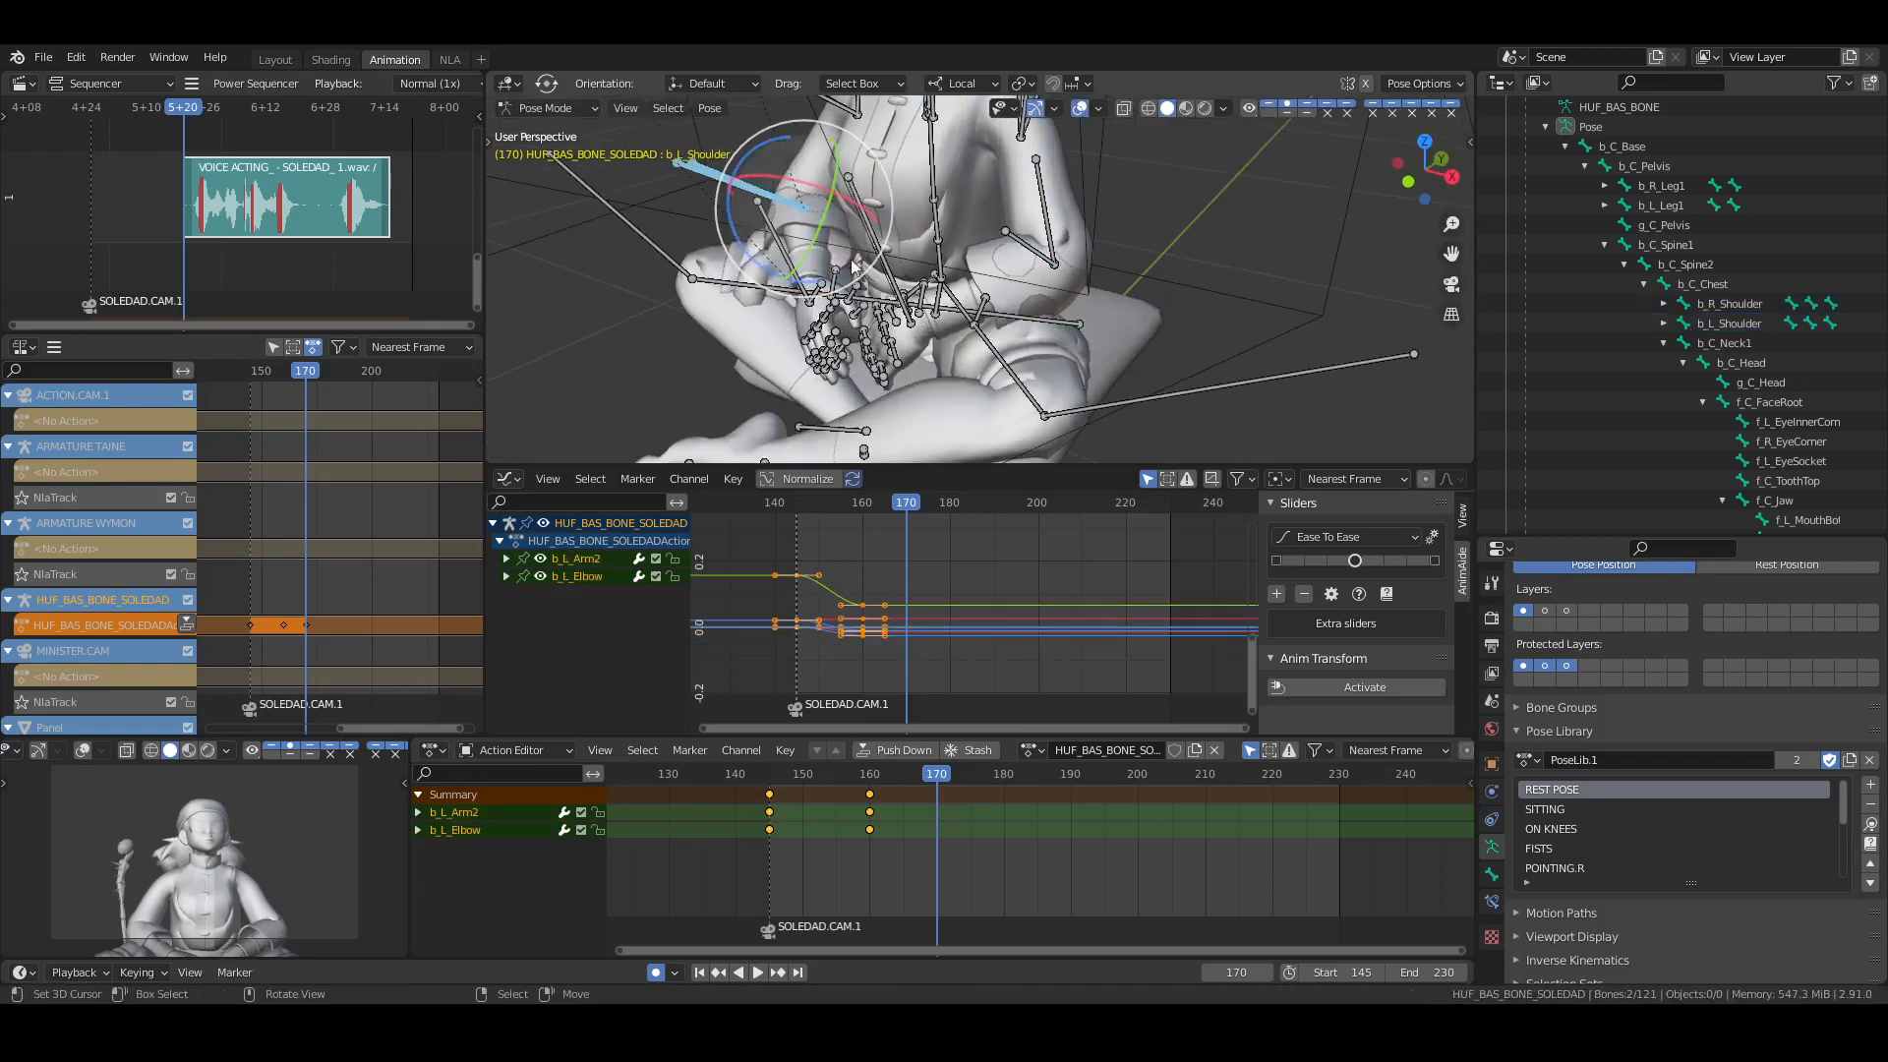
left_click_drag(771, 270, 787, 279)
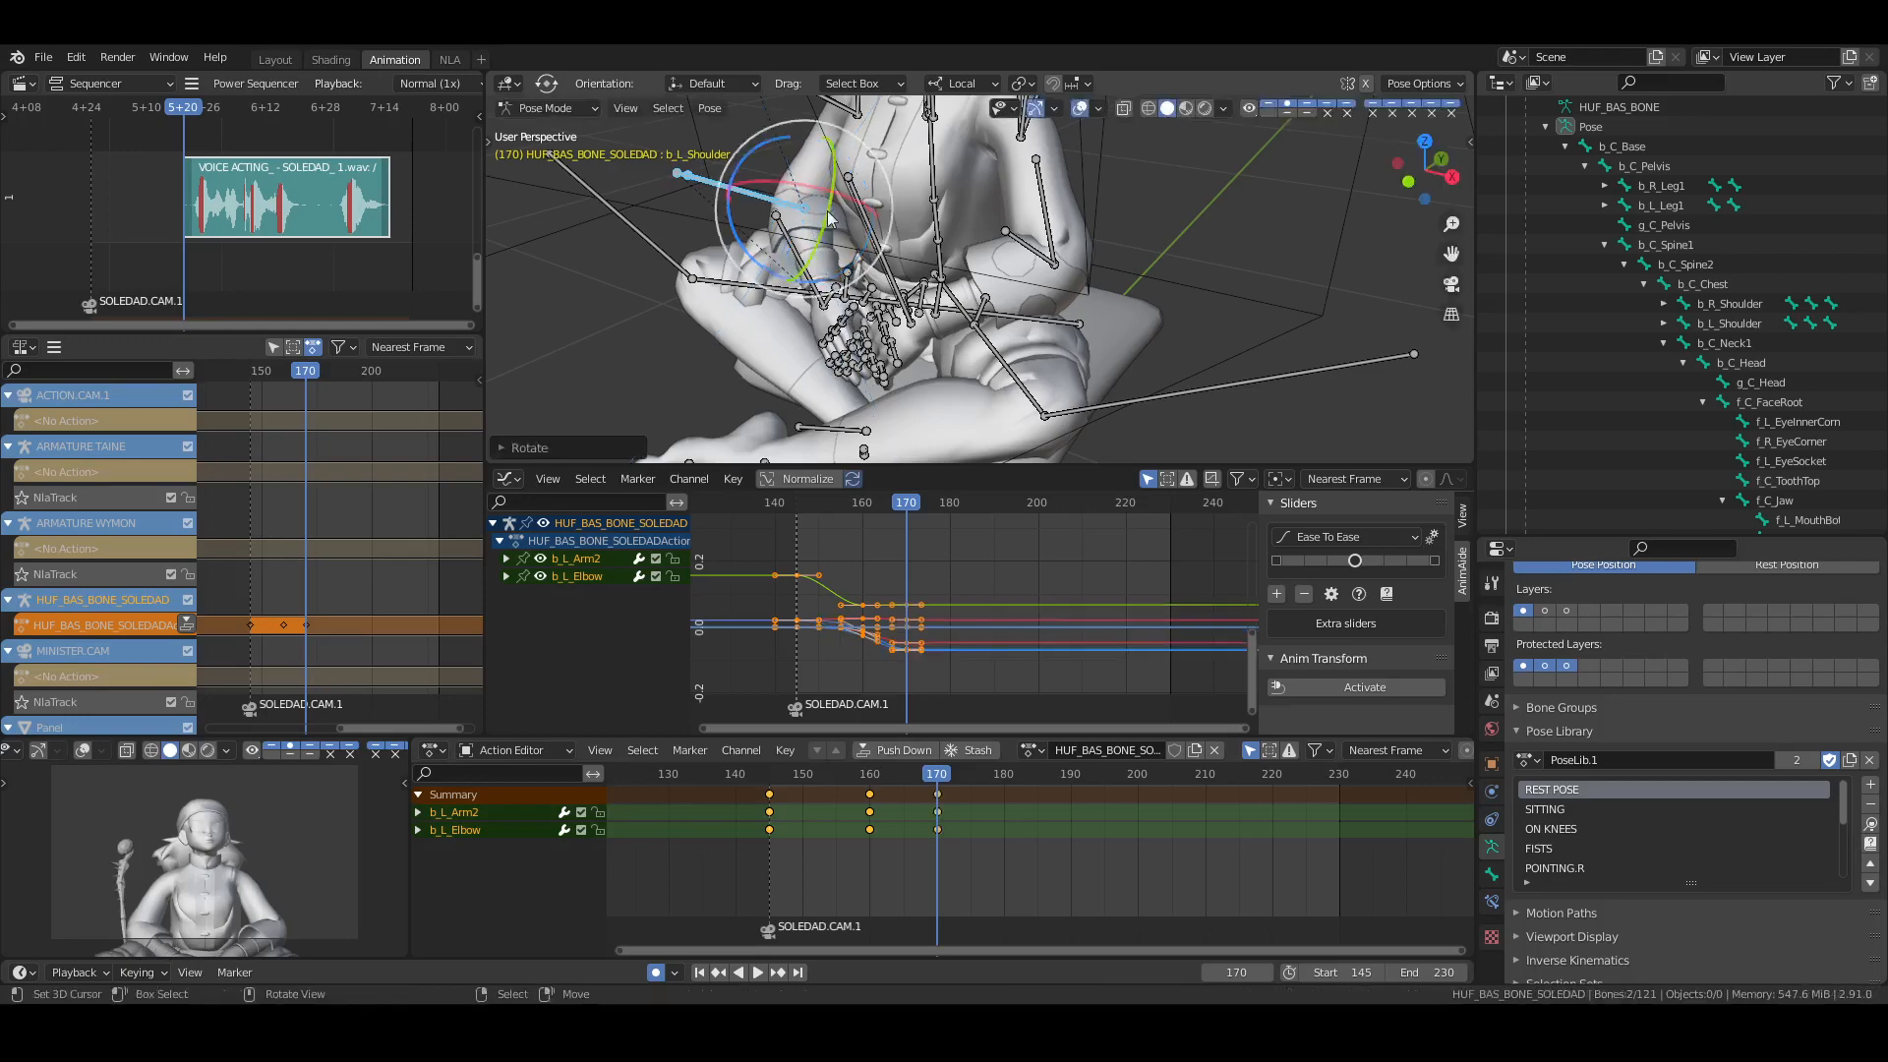
middle_click_drag(835, 226, 878, 273)
key("ctrl+s")
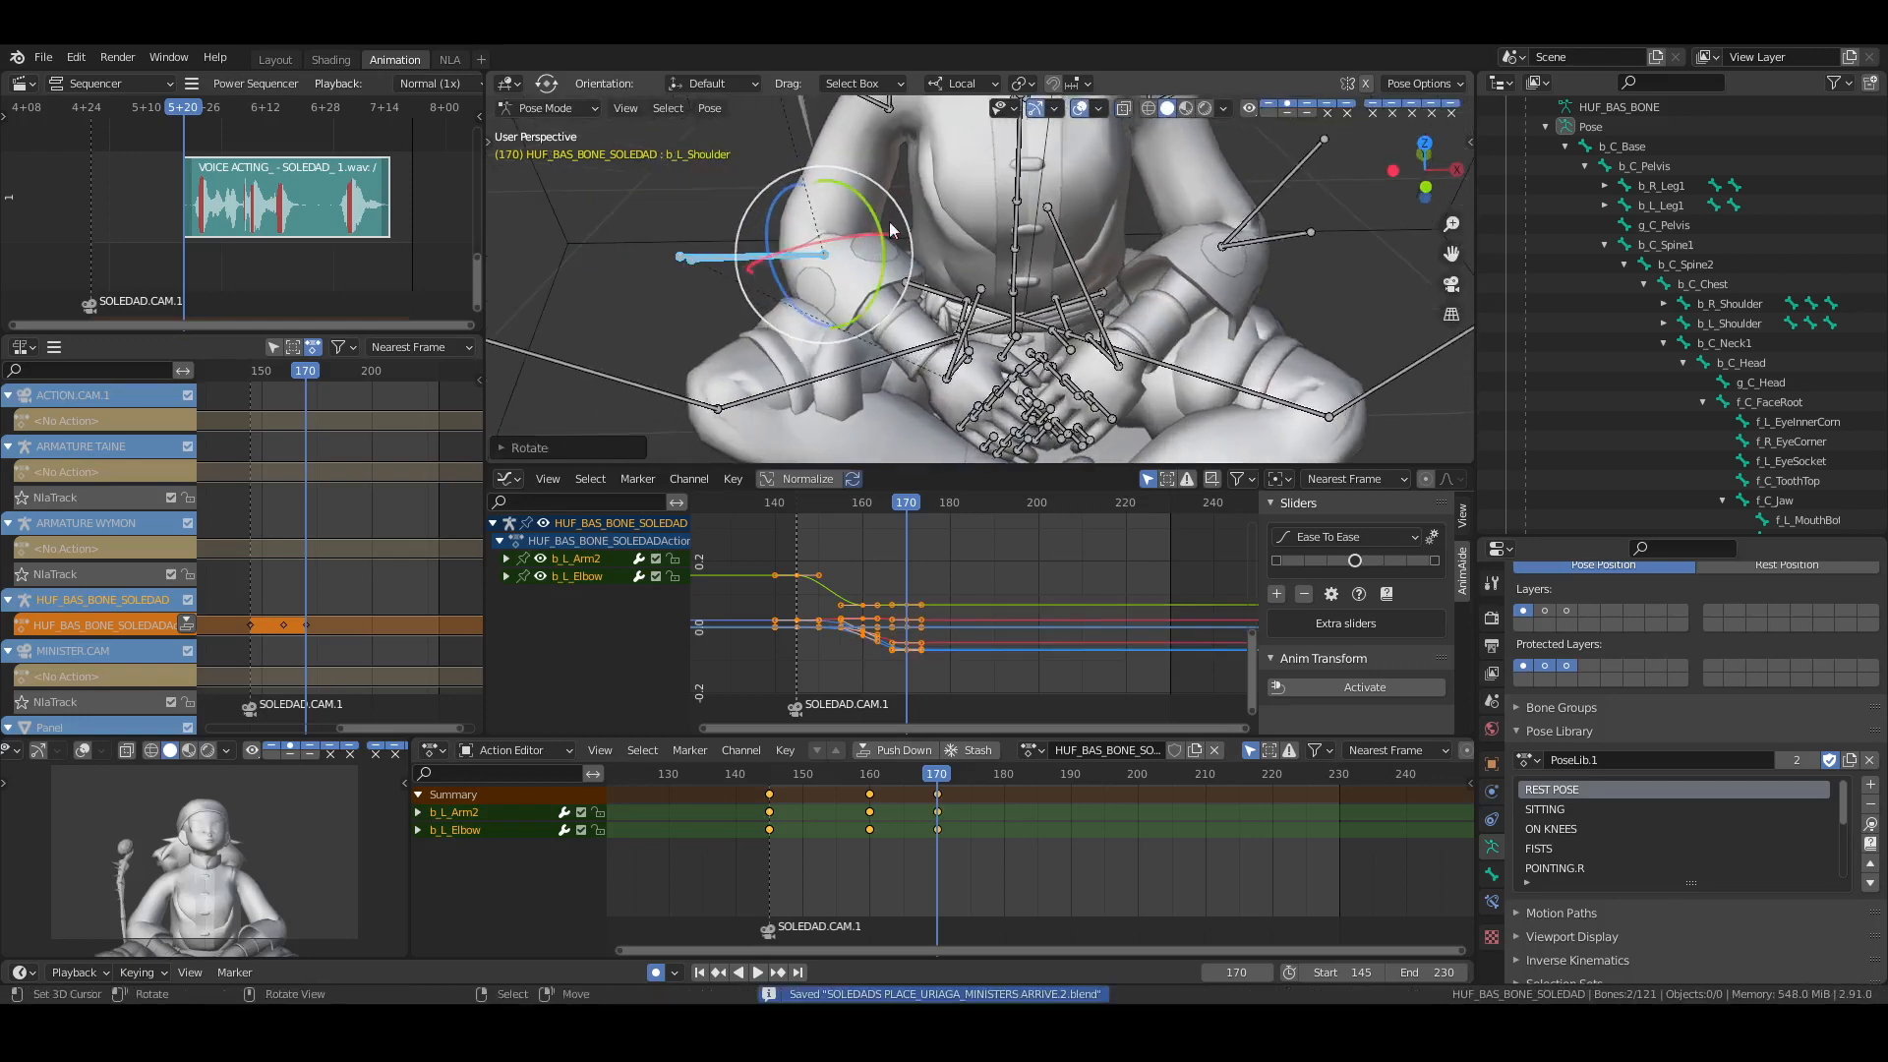
left_click_drag(867, 204, 869, 208)
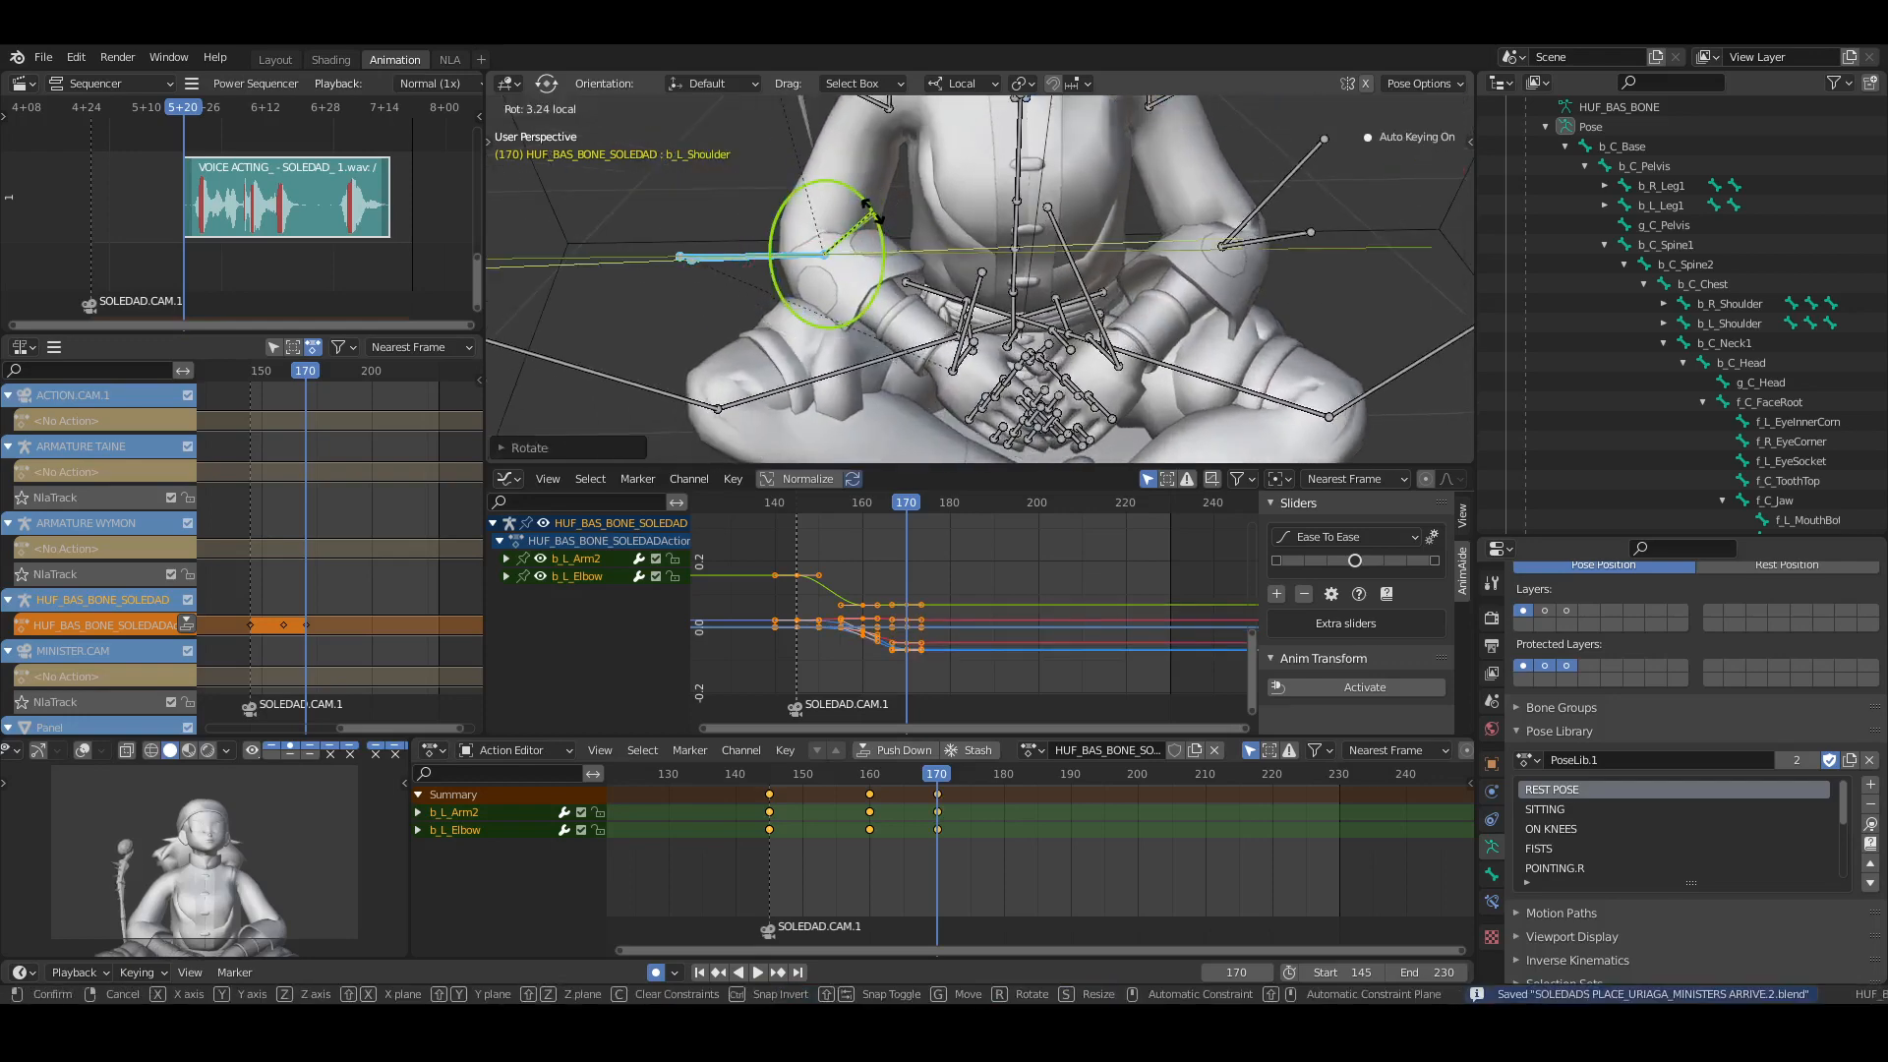
left_click_drag(1151, 257, 1145, 246)
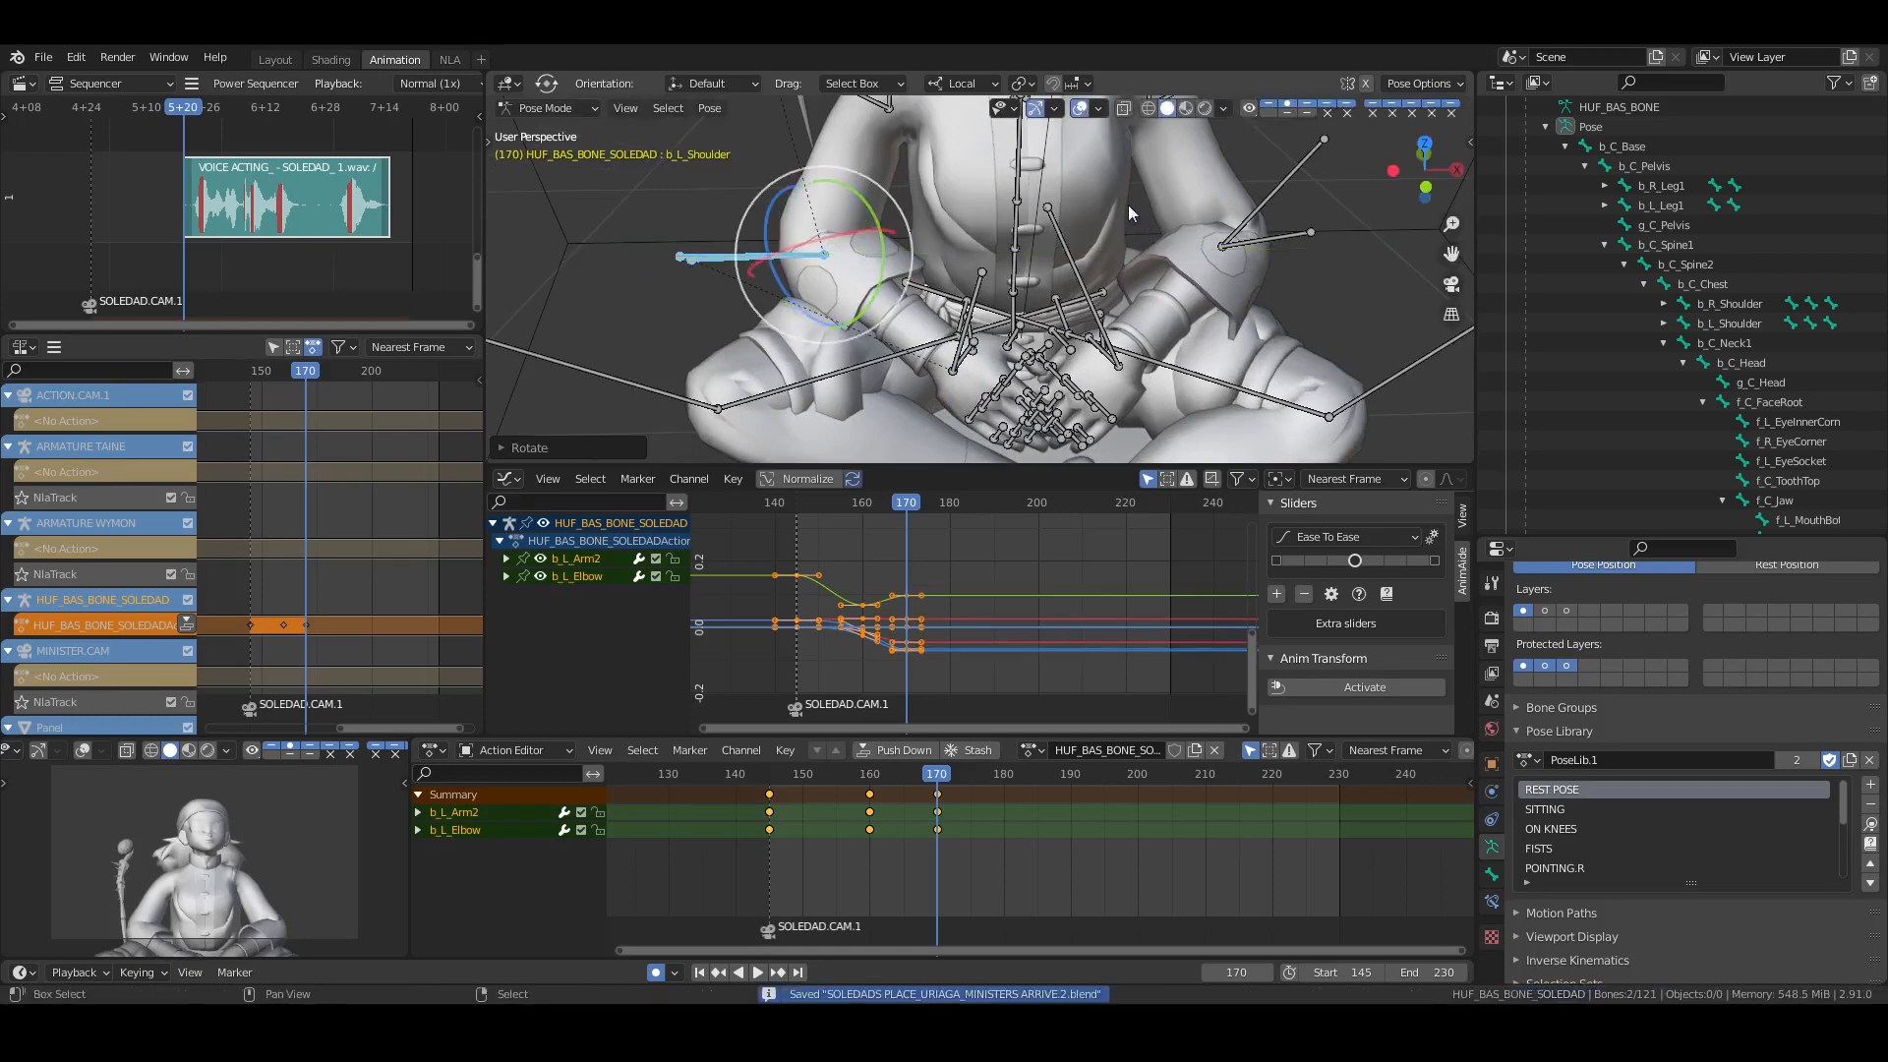
Move b_R_Shoulder and b_L_Shoulder slightly along their local Y axis at frame 170, deselect all bones and save the file
middle_click_drag(1129, 204, 976, 314)
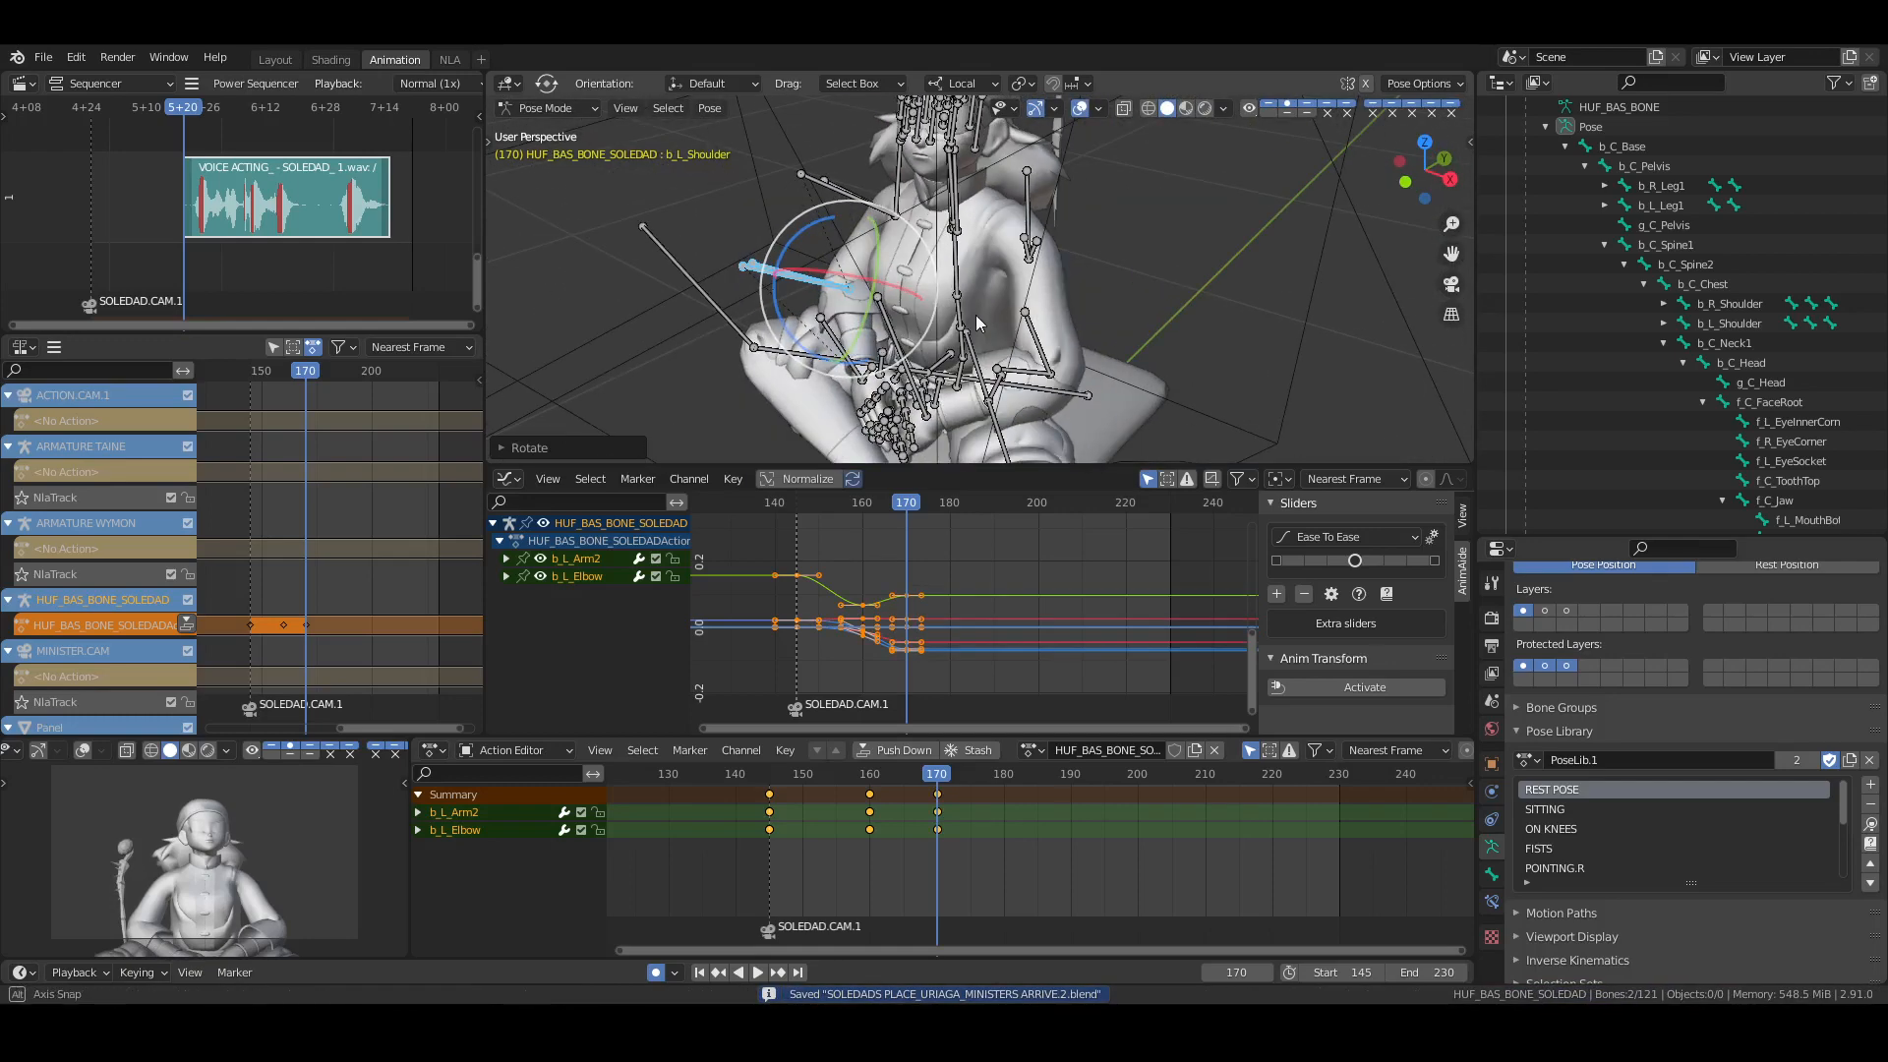
left_click(1717, 303)
left_click(1719, 322, "ctrl")
middle_click_drag(1072, 251, 1129, 253)
key("shift+space")
left_click(1087, 232)
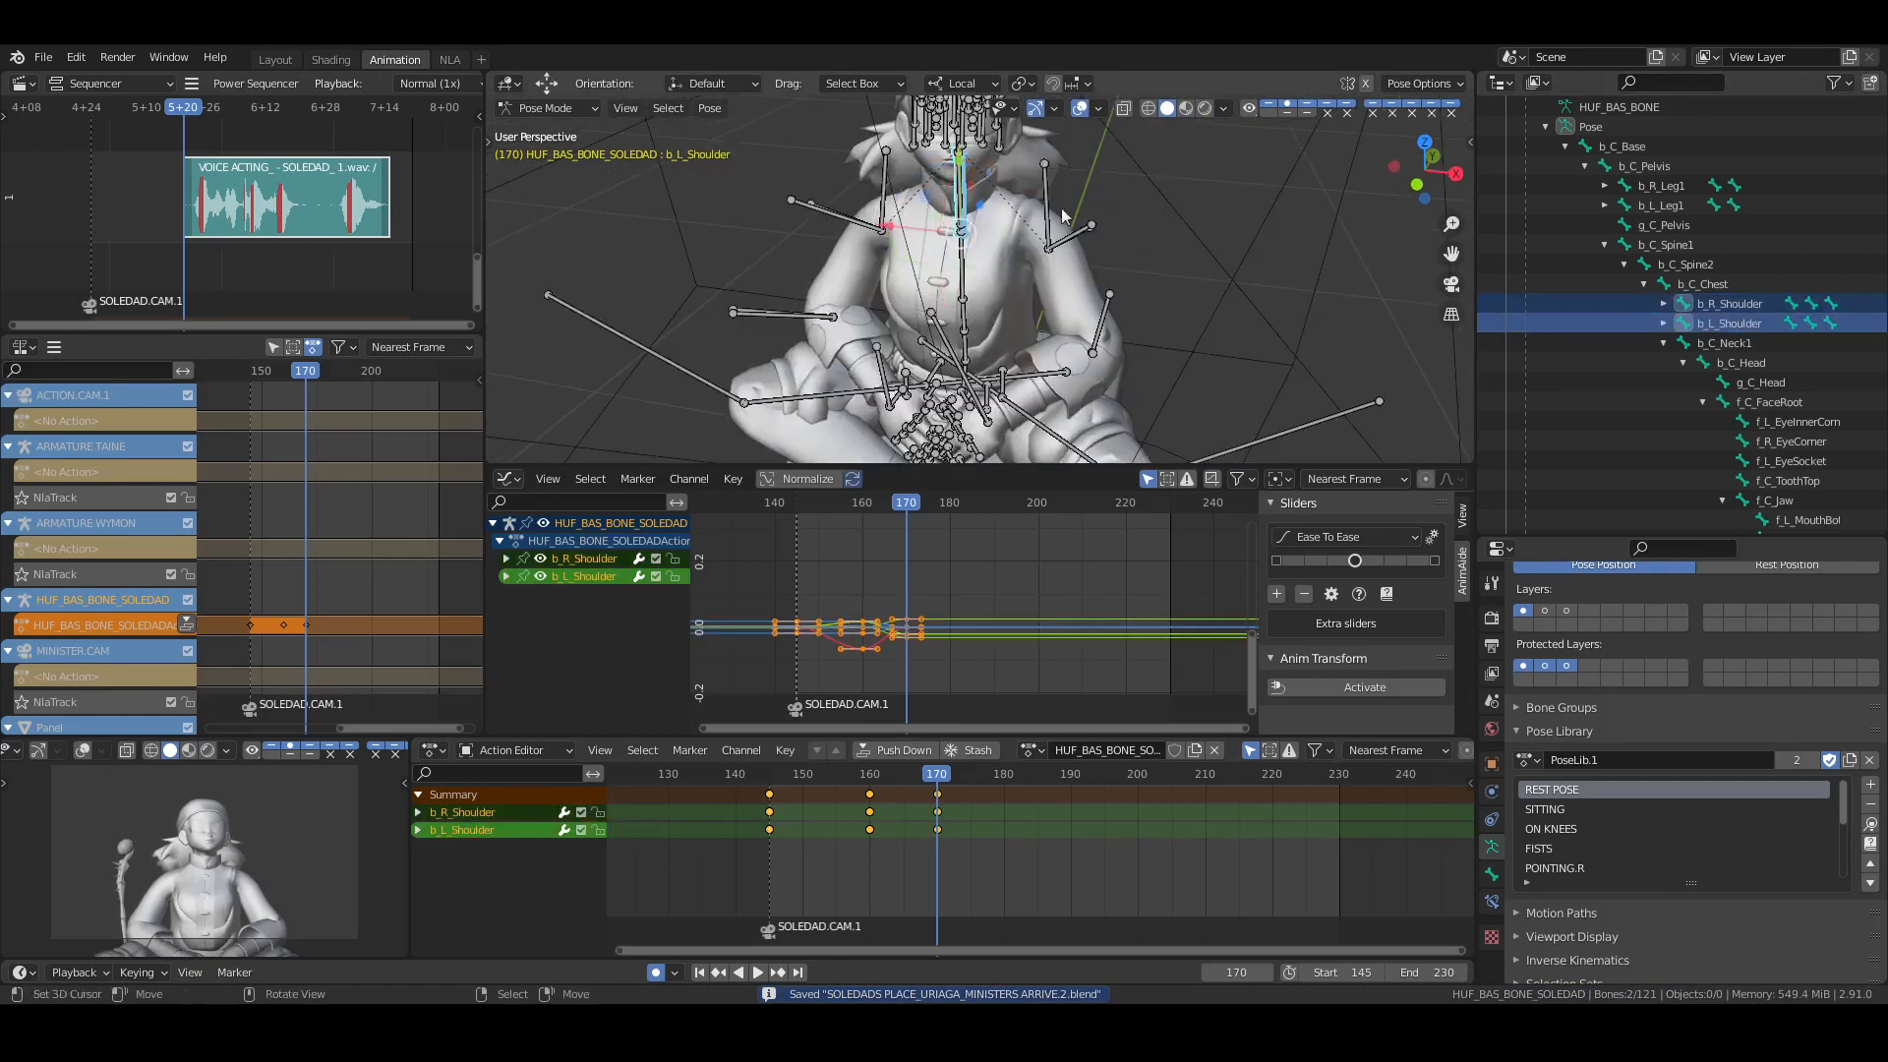
left_click_drag(961, 169, 1177, 255)
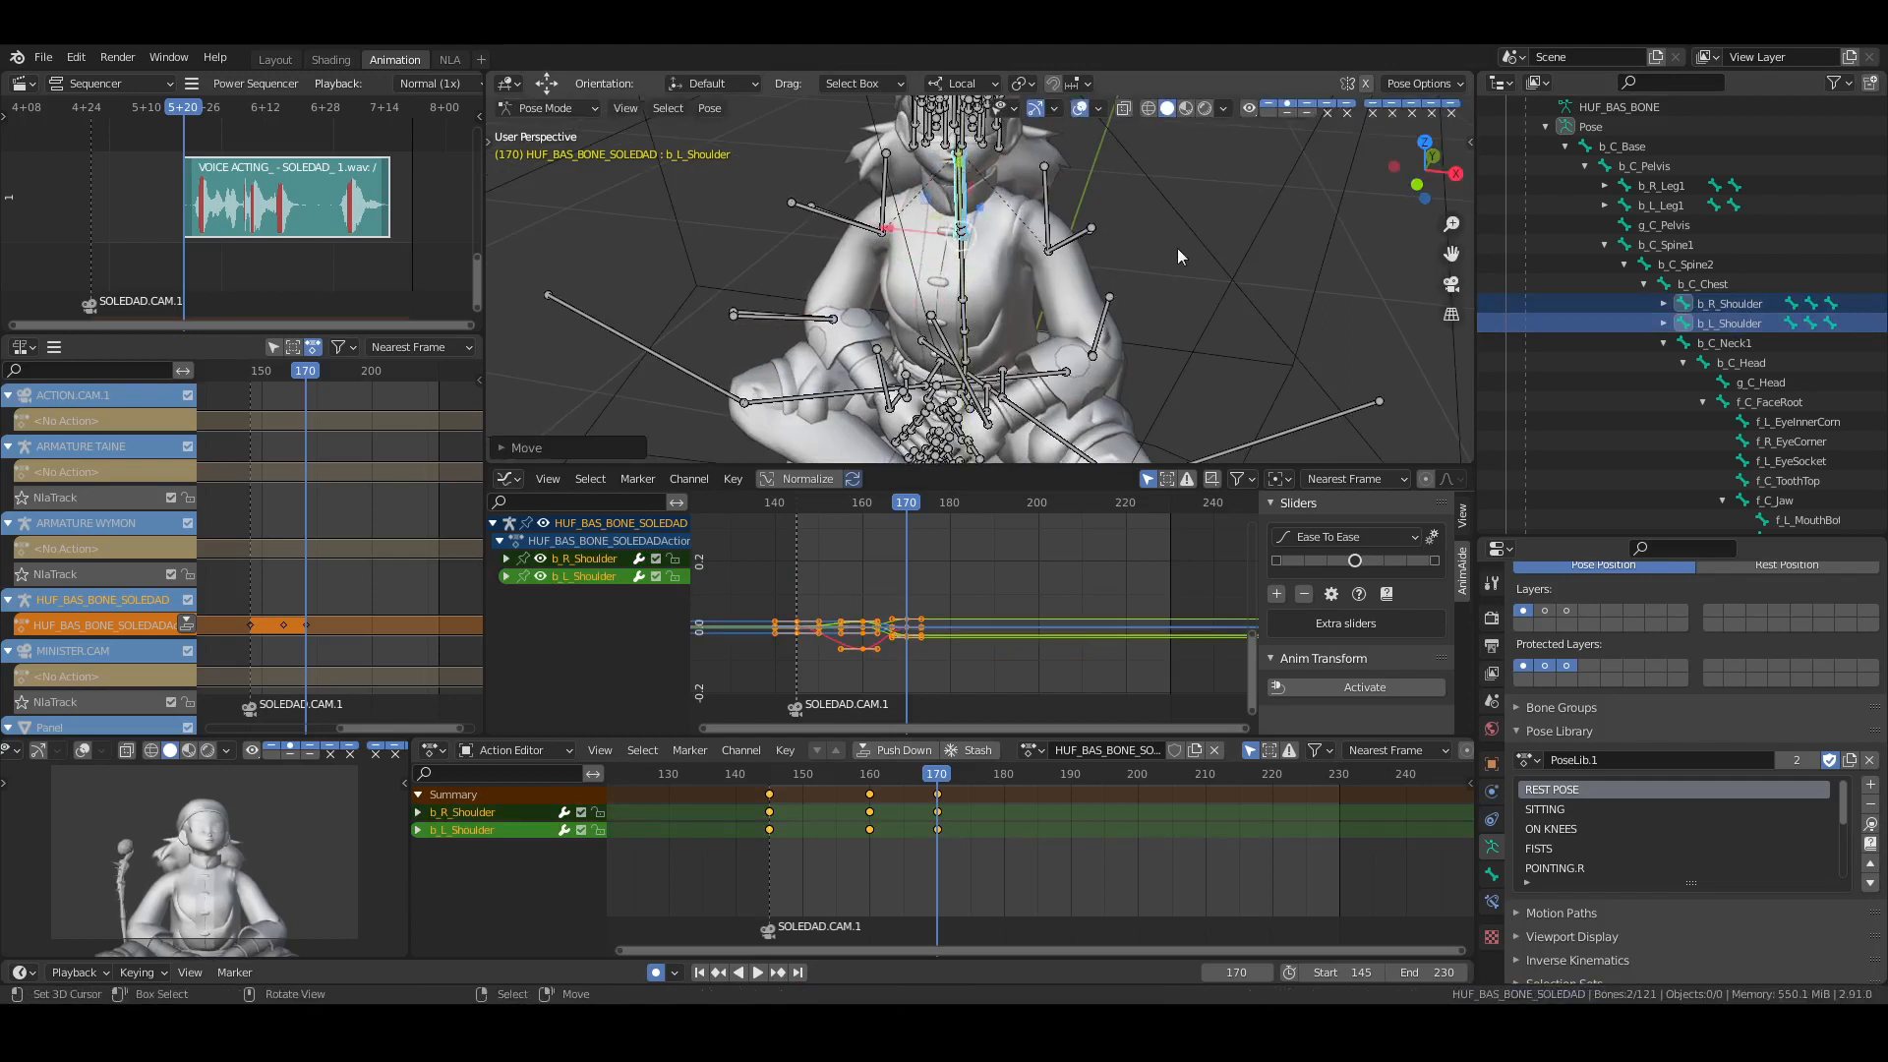
right_click(1119, 295)
left_click(1119, 295)
key("alt+a")
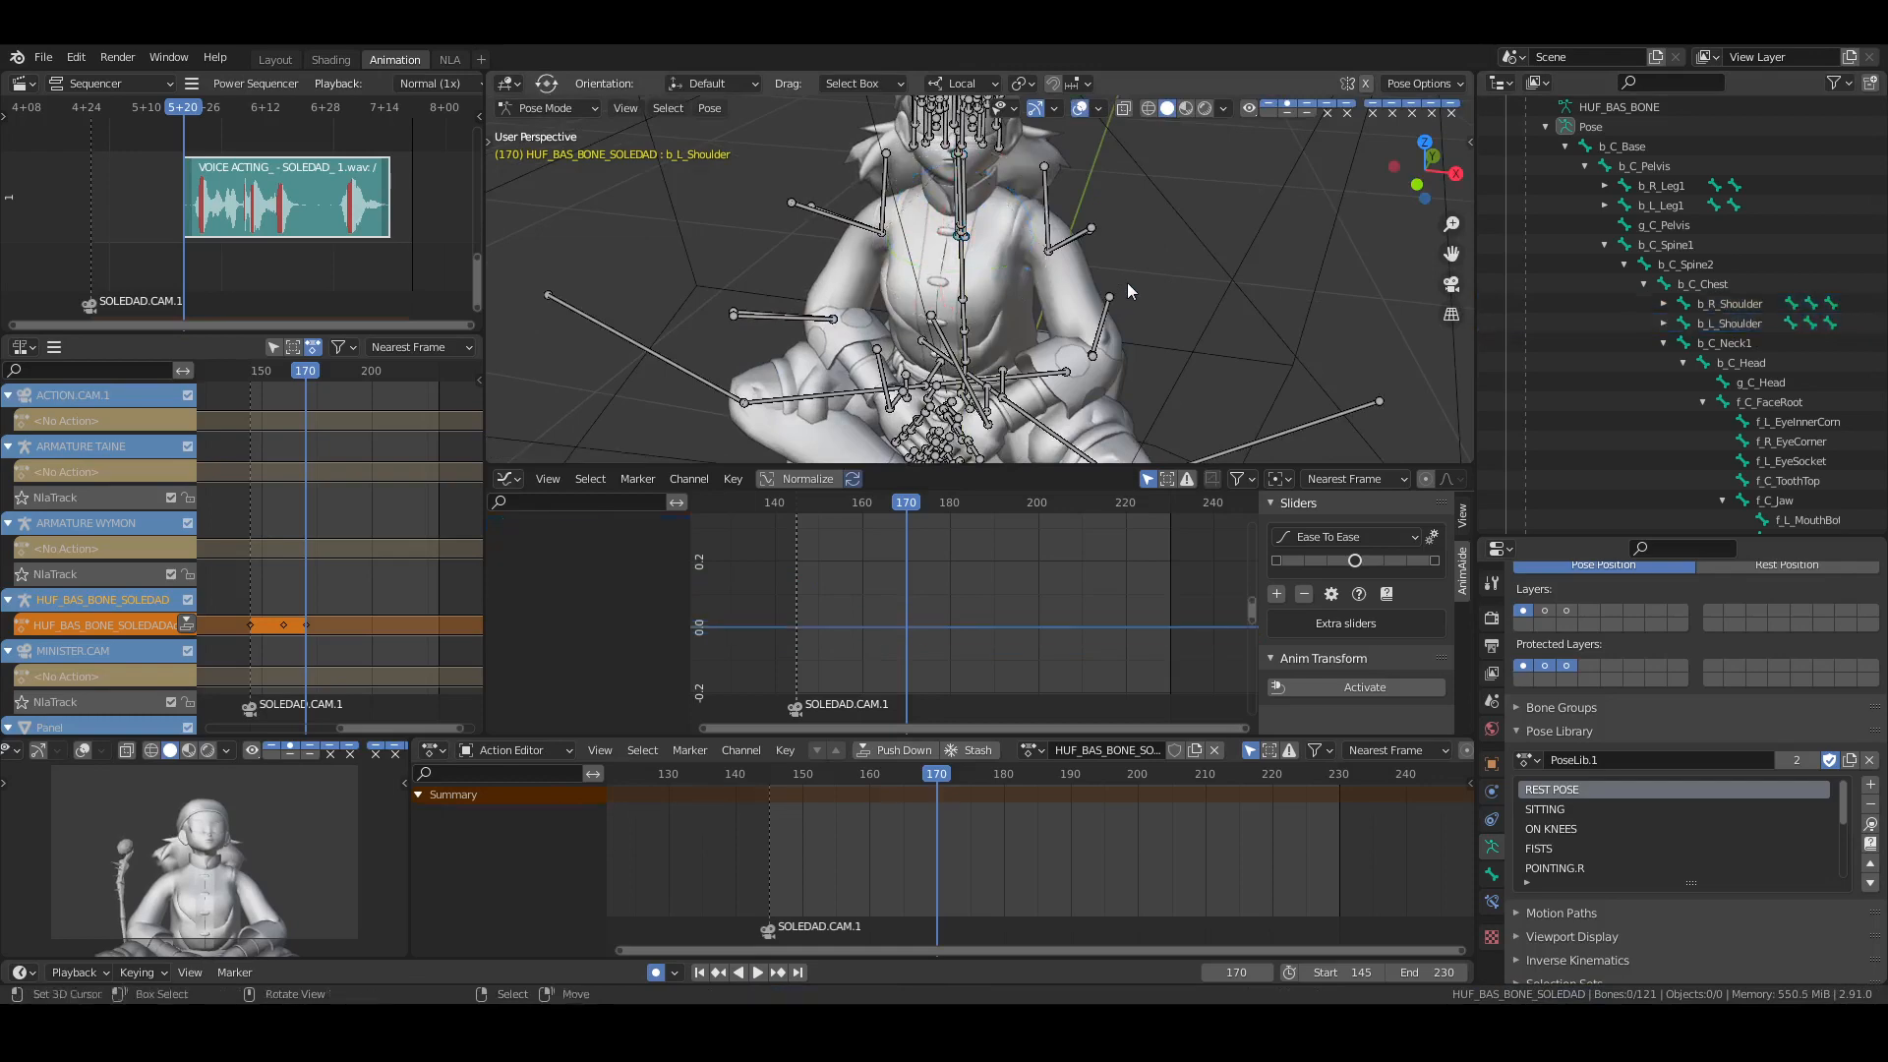
key("ctrl+s")
Rotate the b_C_Head bone slightly about its local X axis at frame 170
left_click(1597, 348)
middle_click_drag(949, 285, 1109, 236)
left_click_drag(1068, 211, 1085, 263)
left_click(1737, 365)
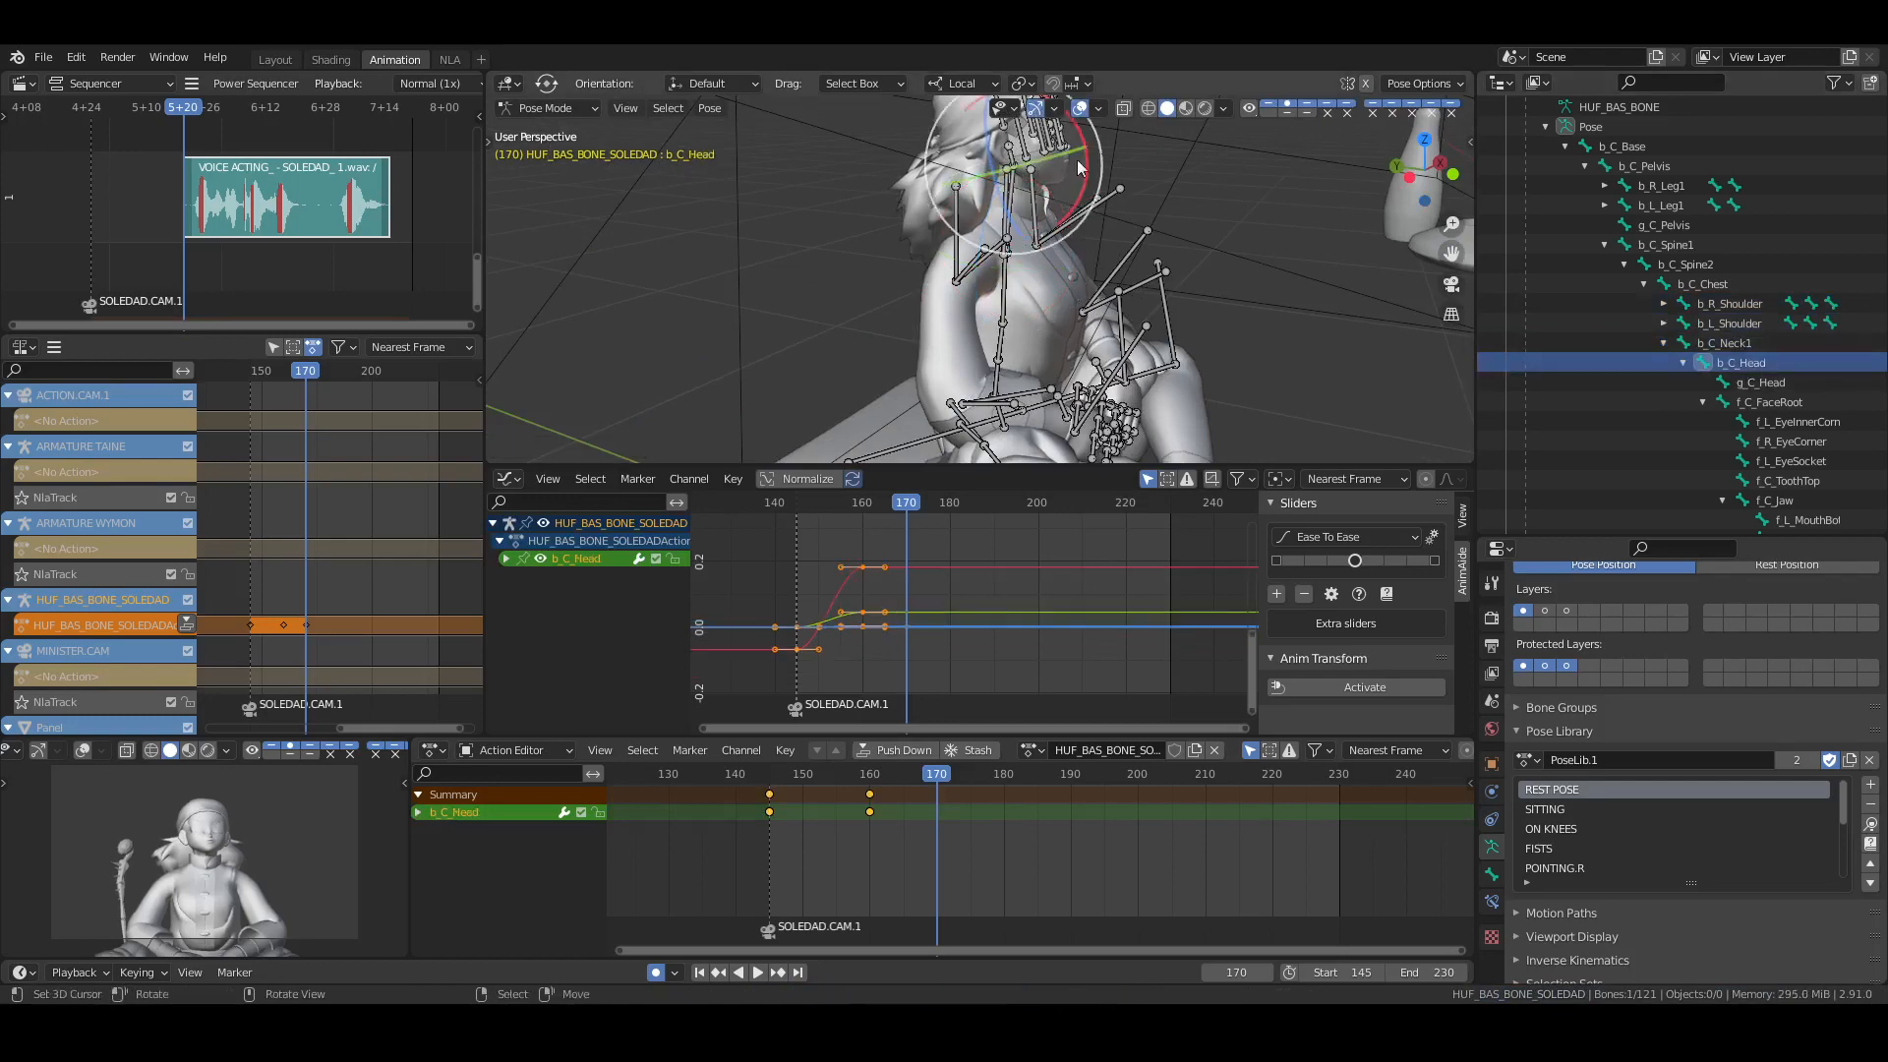
middle_click_drag(1094, 155, 1094, 232, "shift")
left_click_drag(1094, 236, 1077, 189)
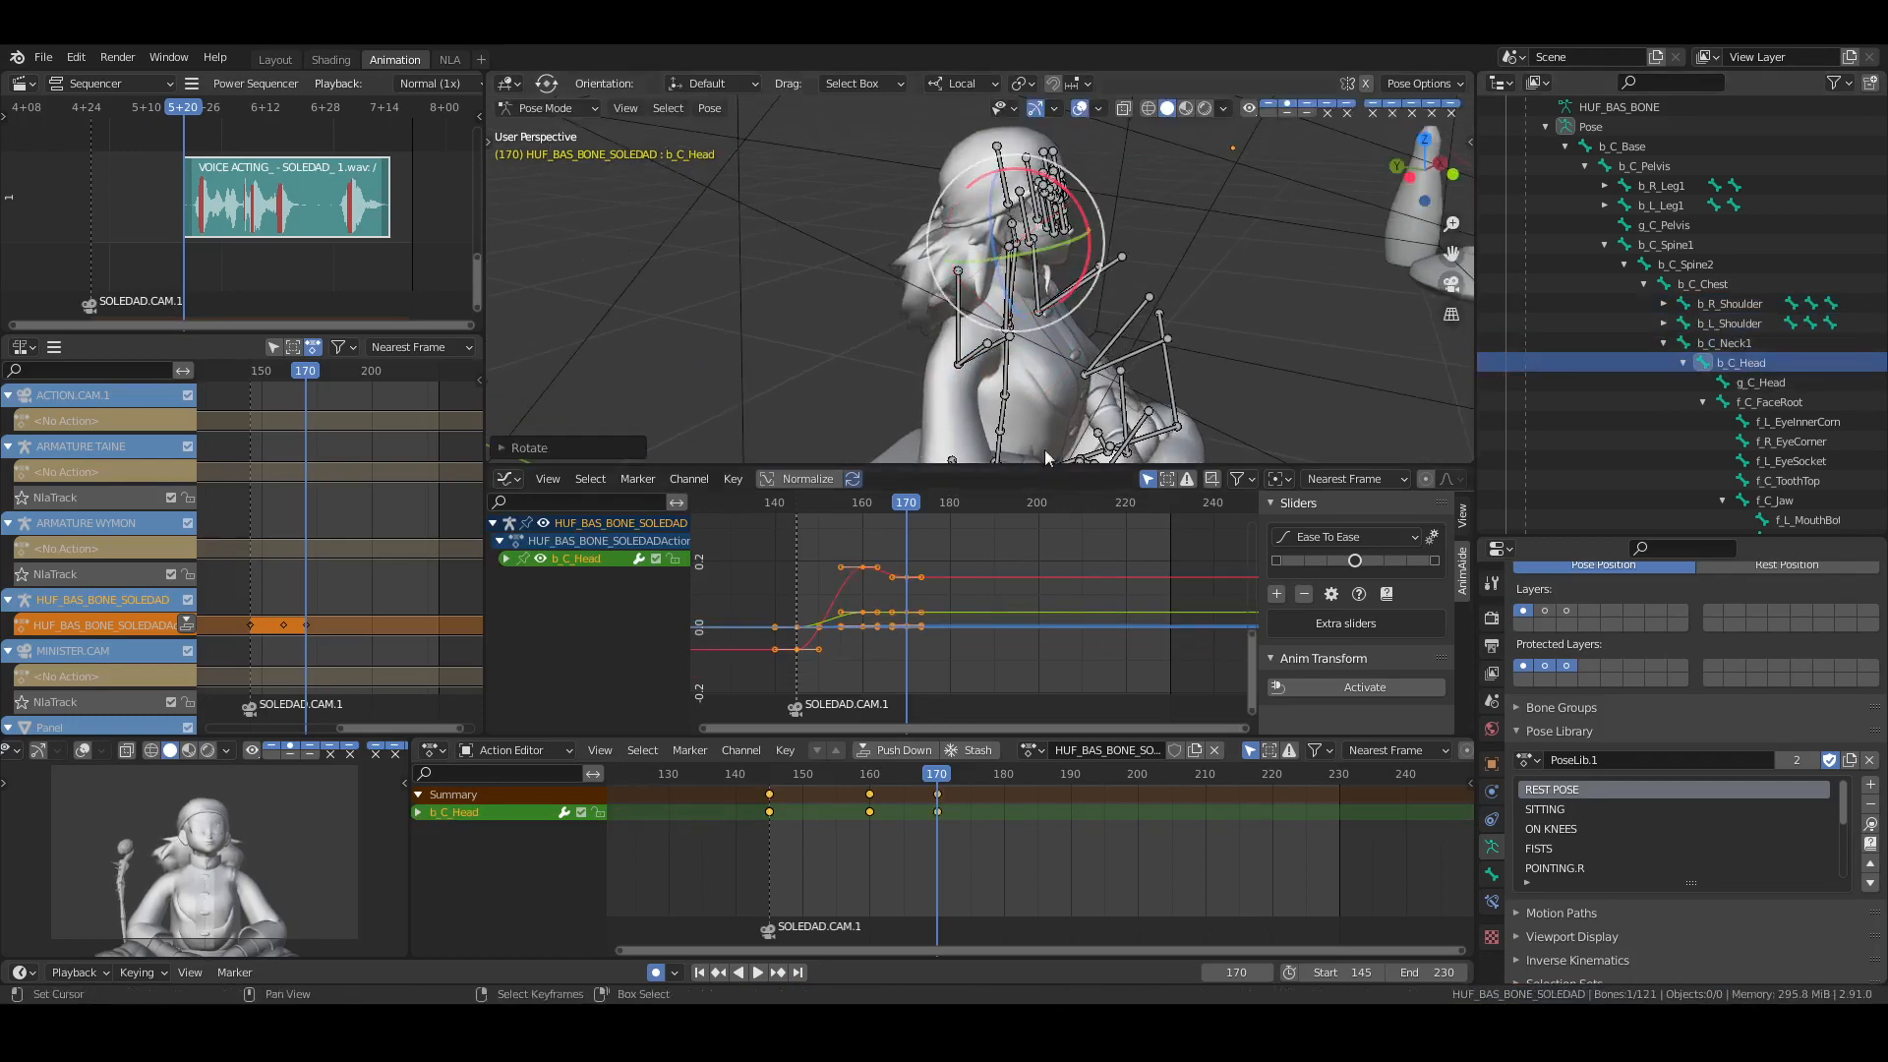
Show only the third bone layer, select its eyelid-top and inner-eye-corner bones on both sides, and keyframe them at frame 152
left_click(816, 832)
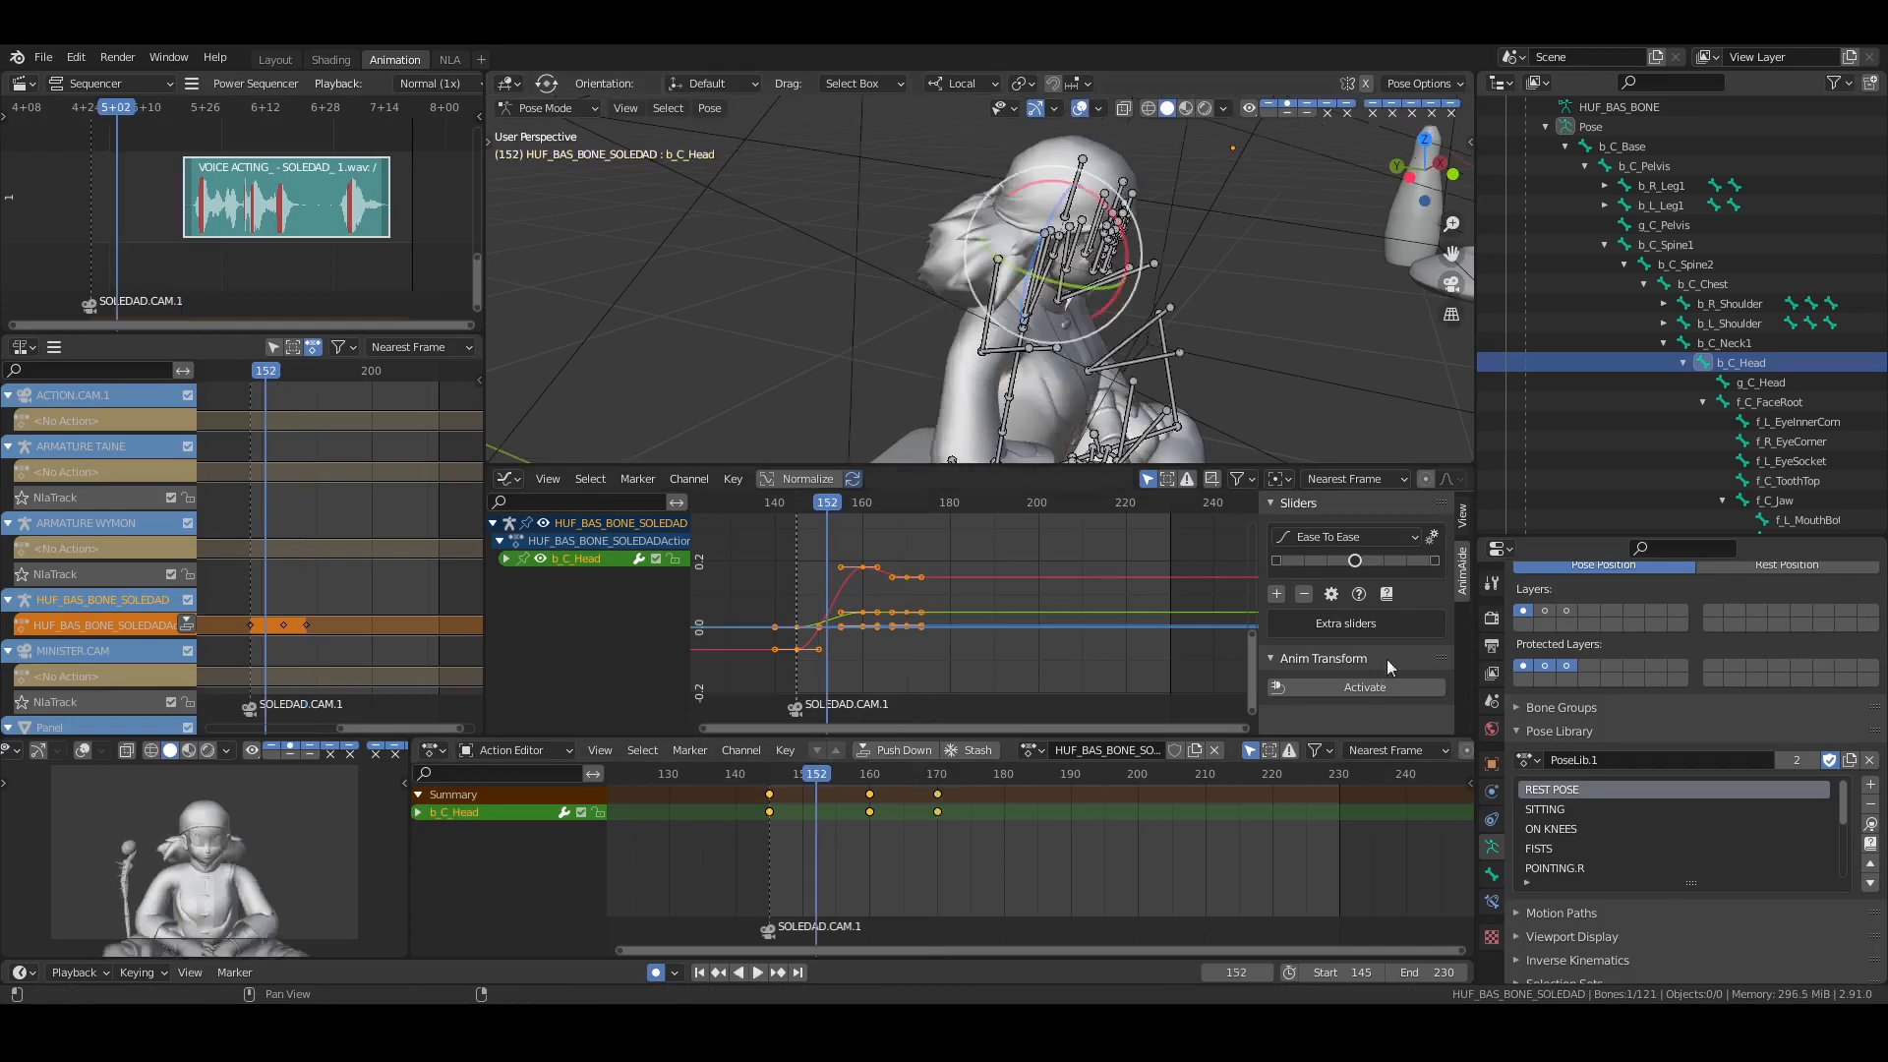
left_click(1566, 610)
key("a")
key("i")
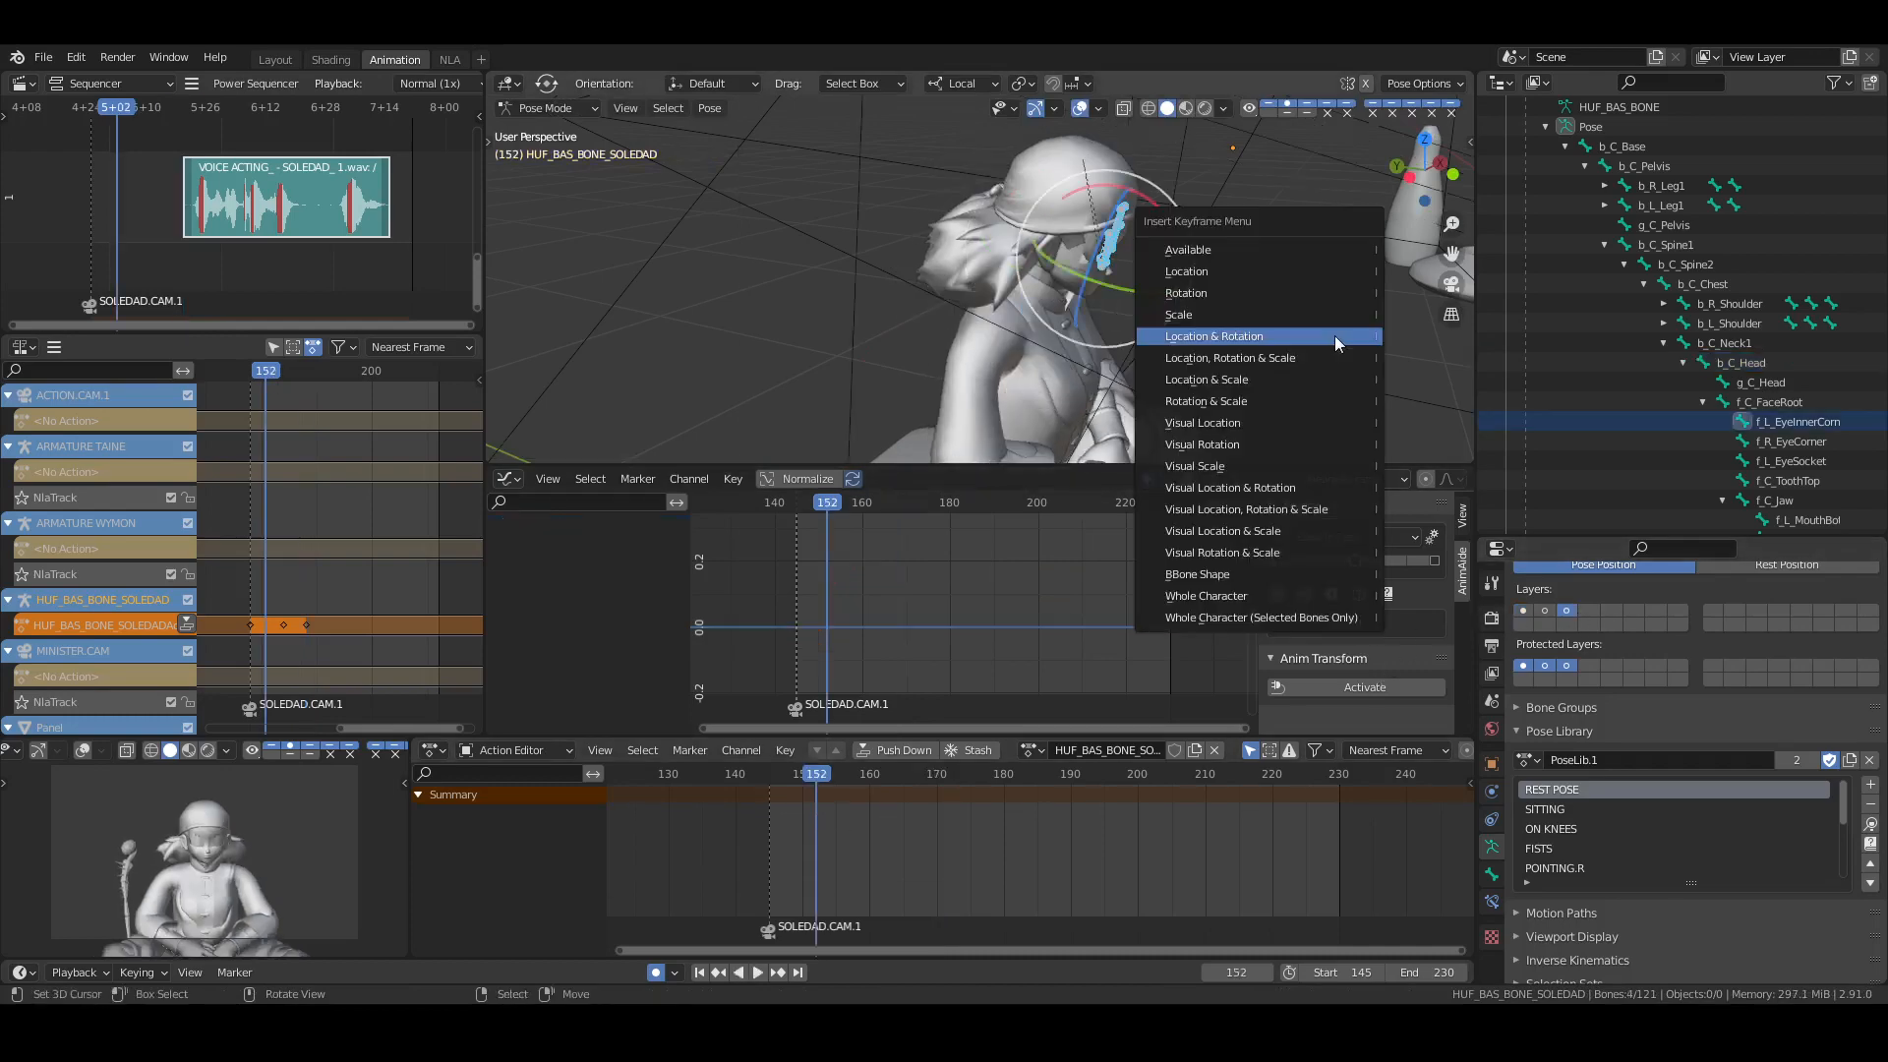
left_click(1324, 278)
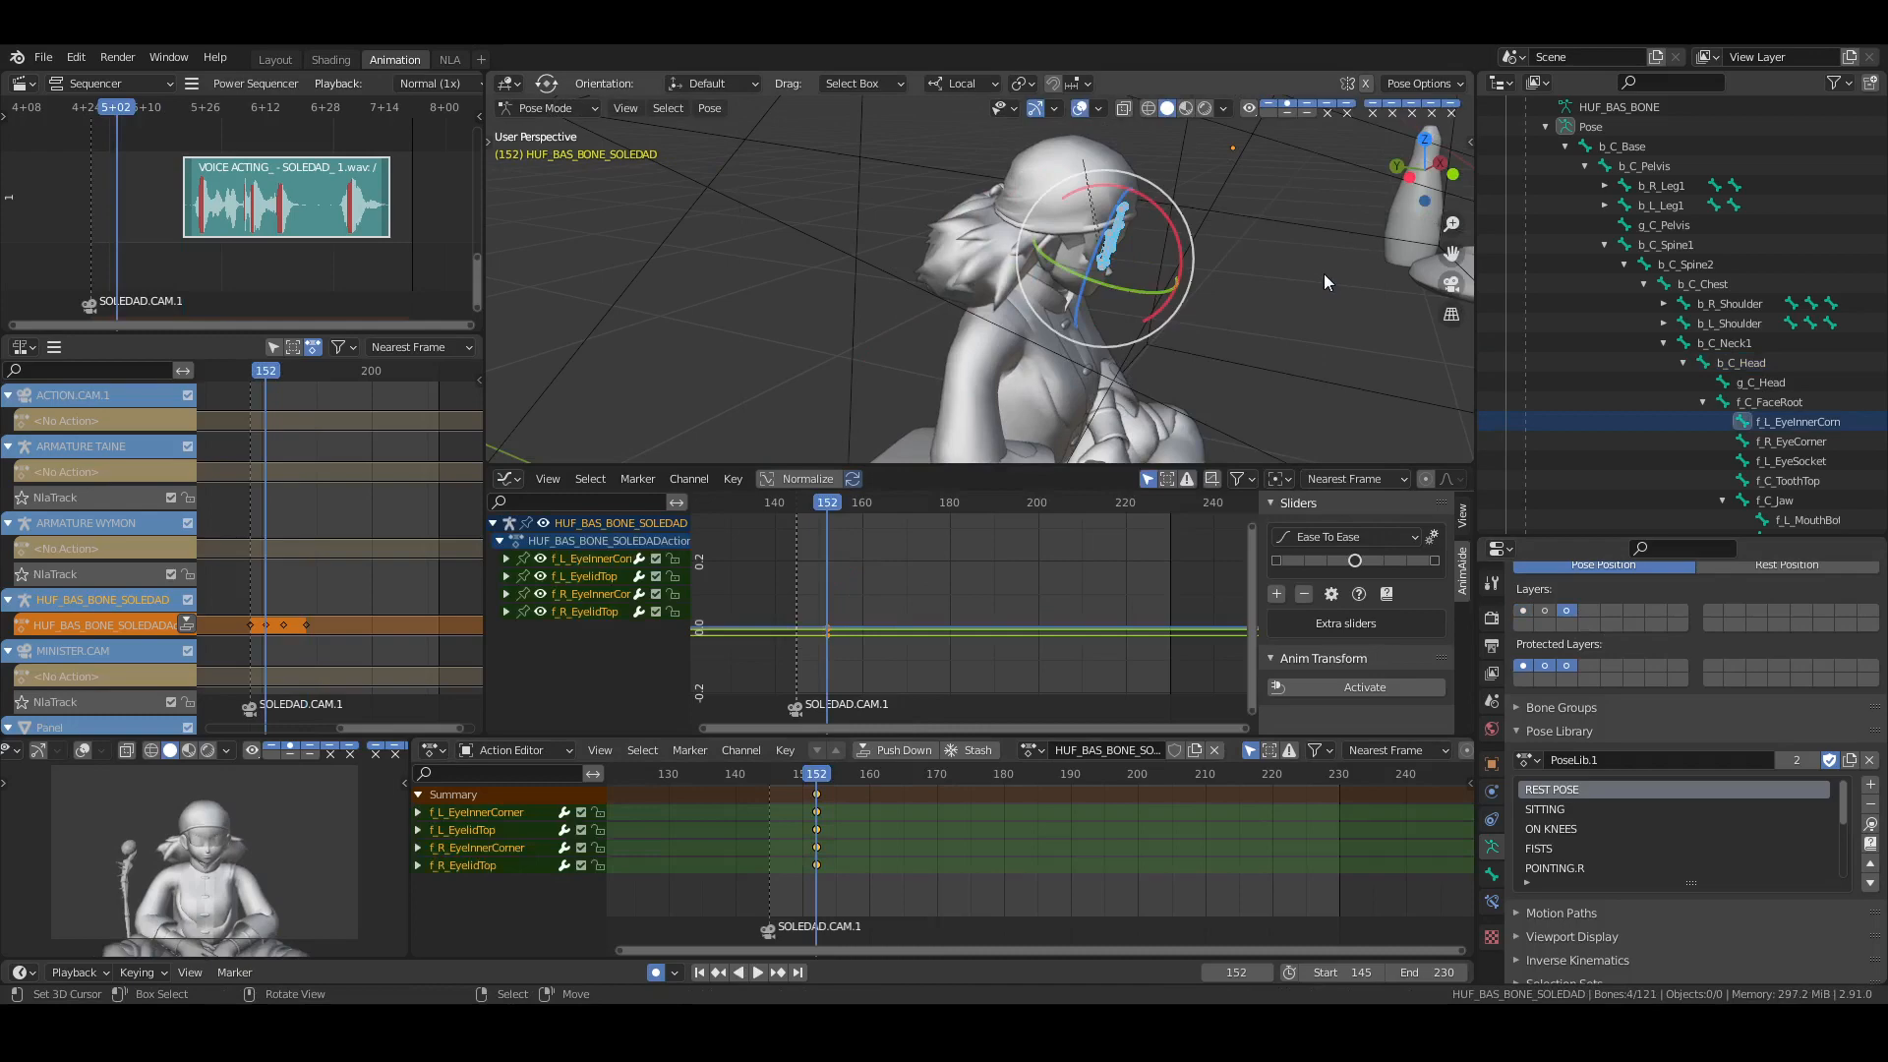
key("KP_Decimal")
middle_click_drag(1324, 275, 1119, 281)
scroll(1119, 282, "down", 2)
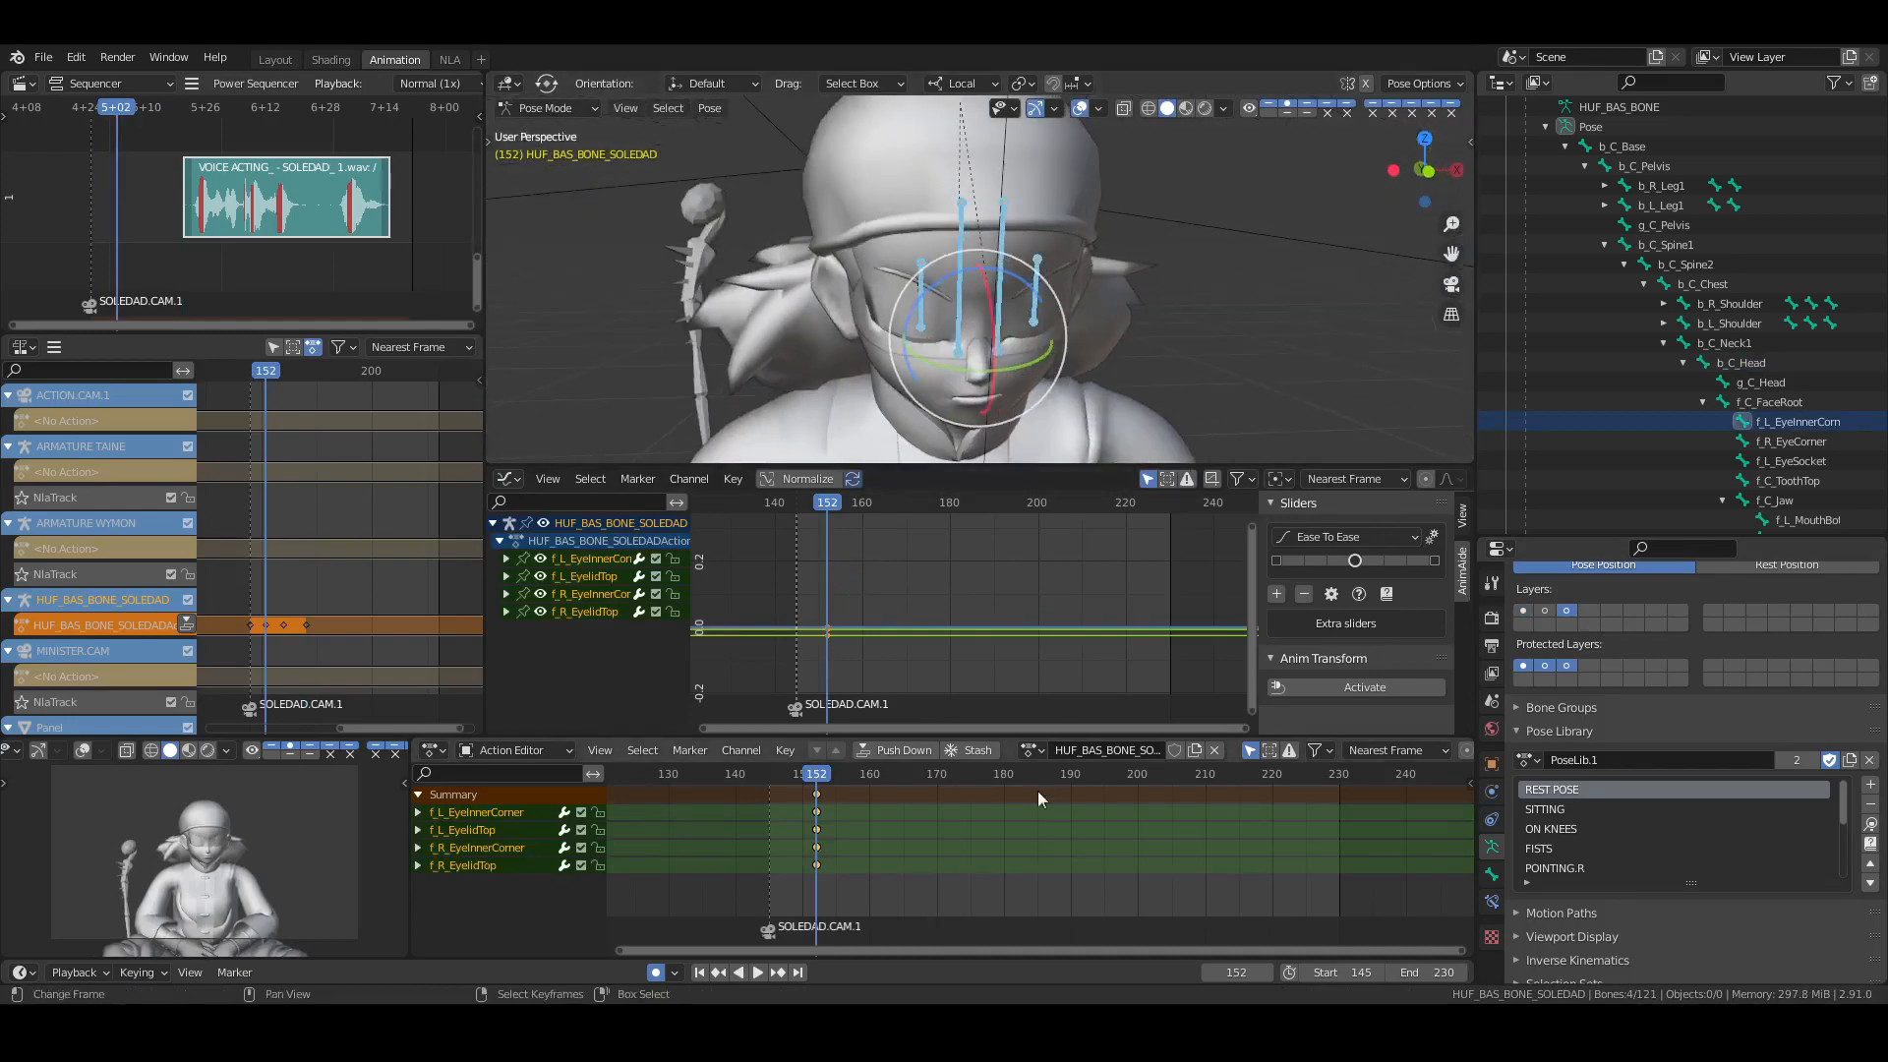
Keyframe the eyelid-top and inner-eye-corner bones at frame 159, deselect them and save the file
left_click(860, 828)
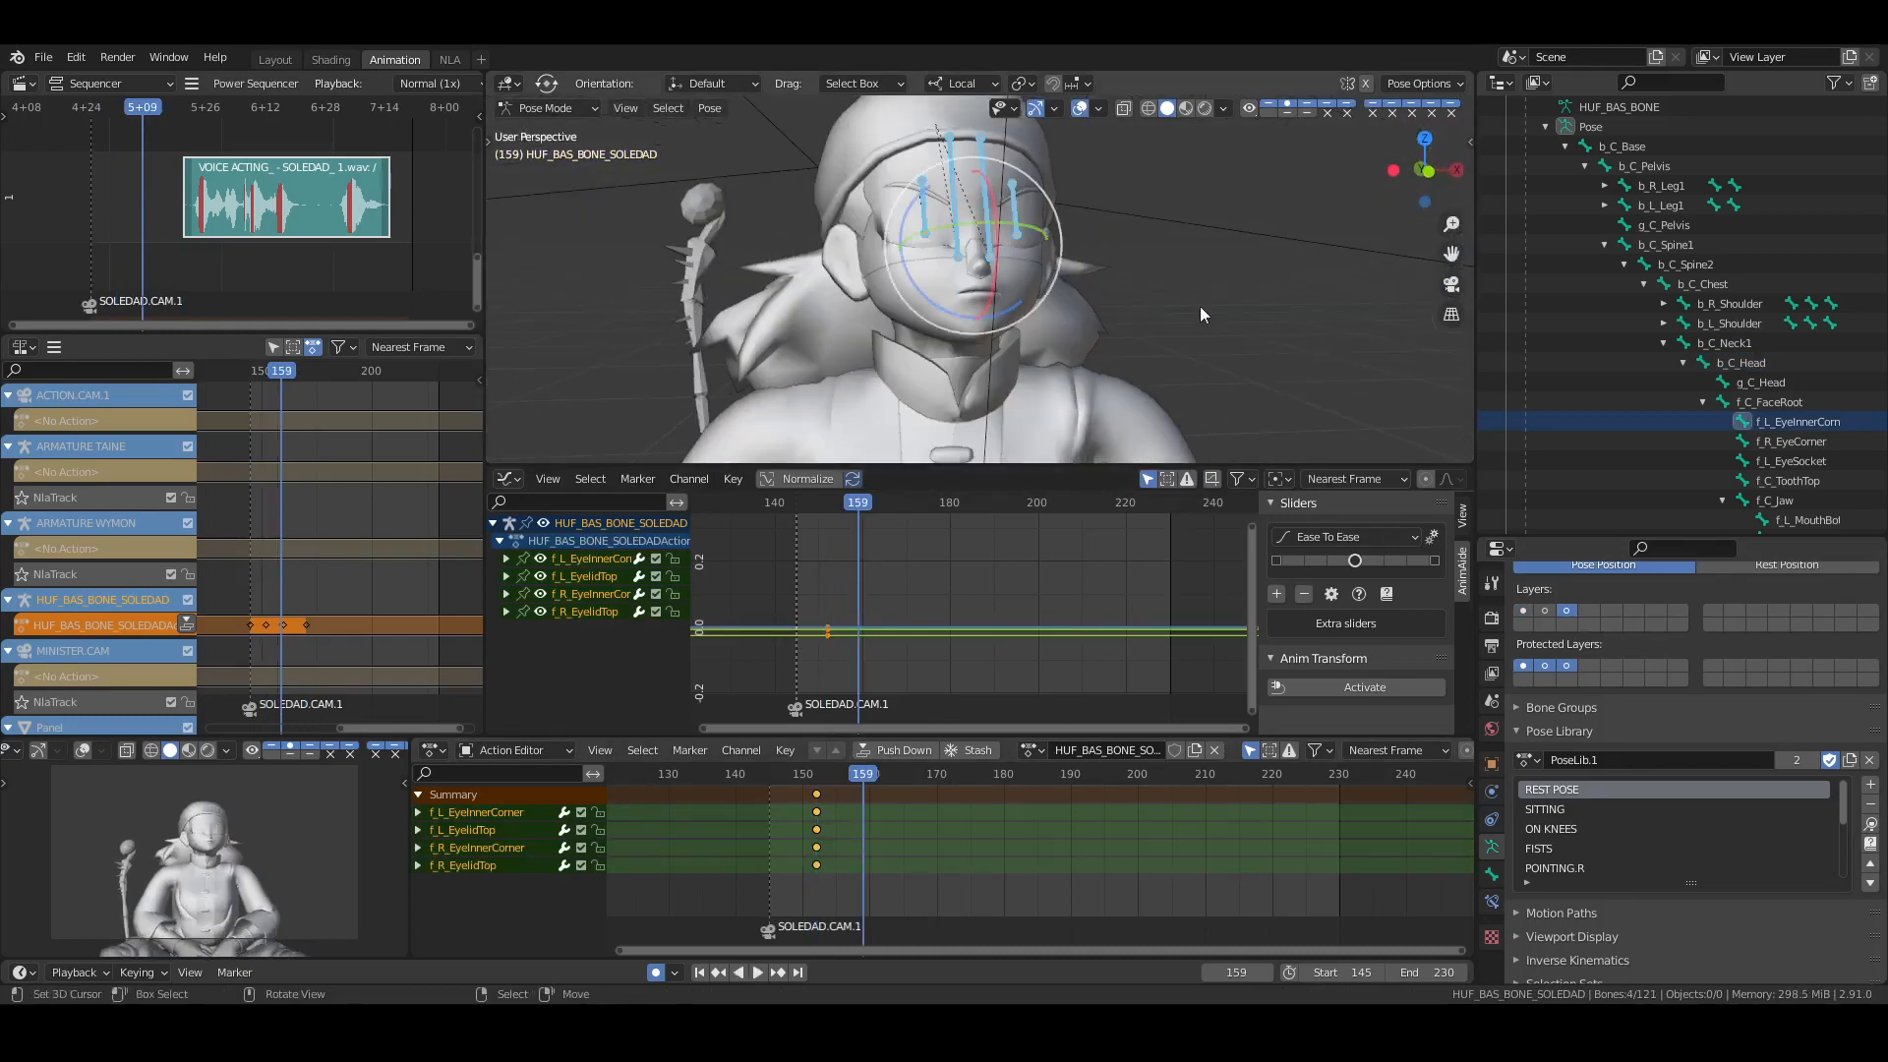
key("i")
key("alt+a")
key("ctrl+s")
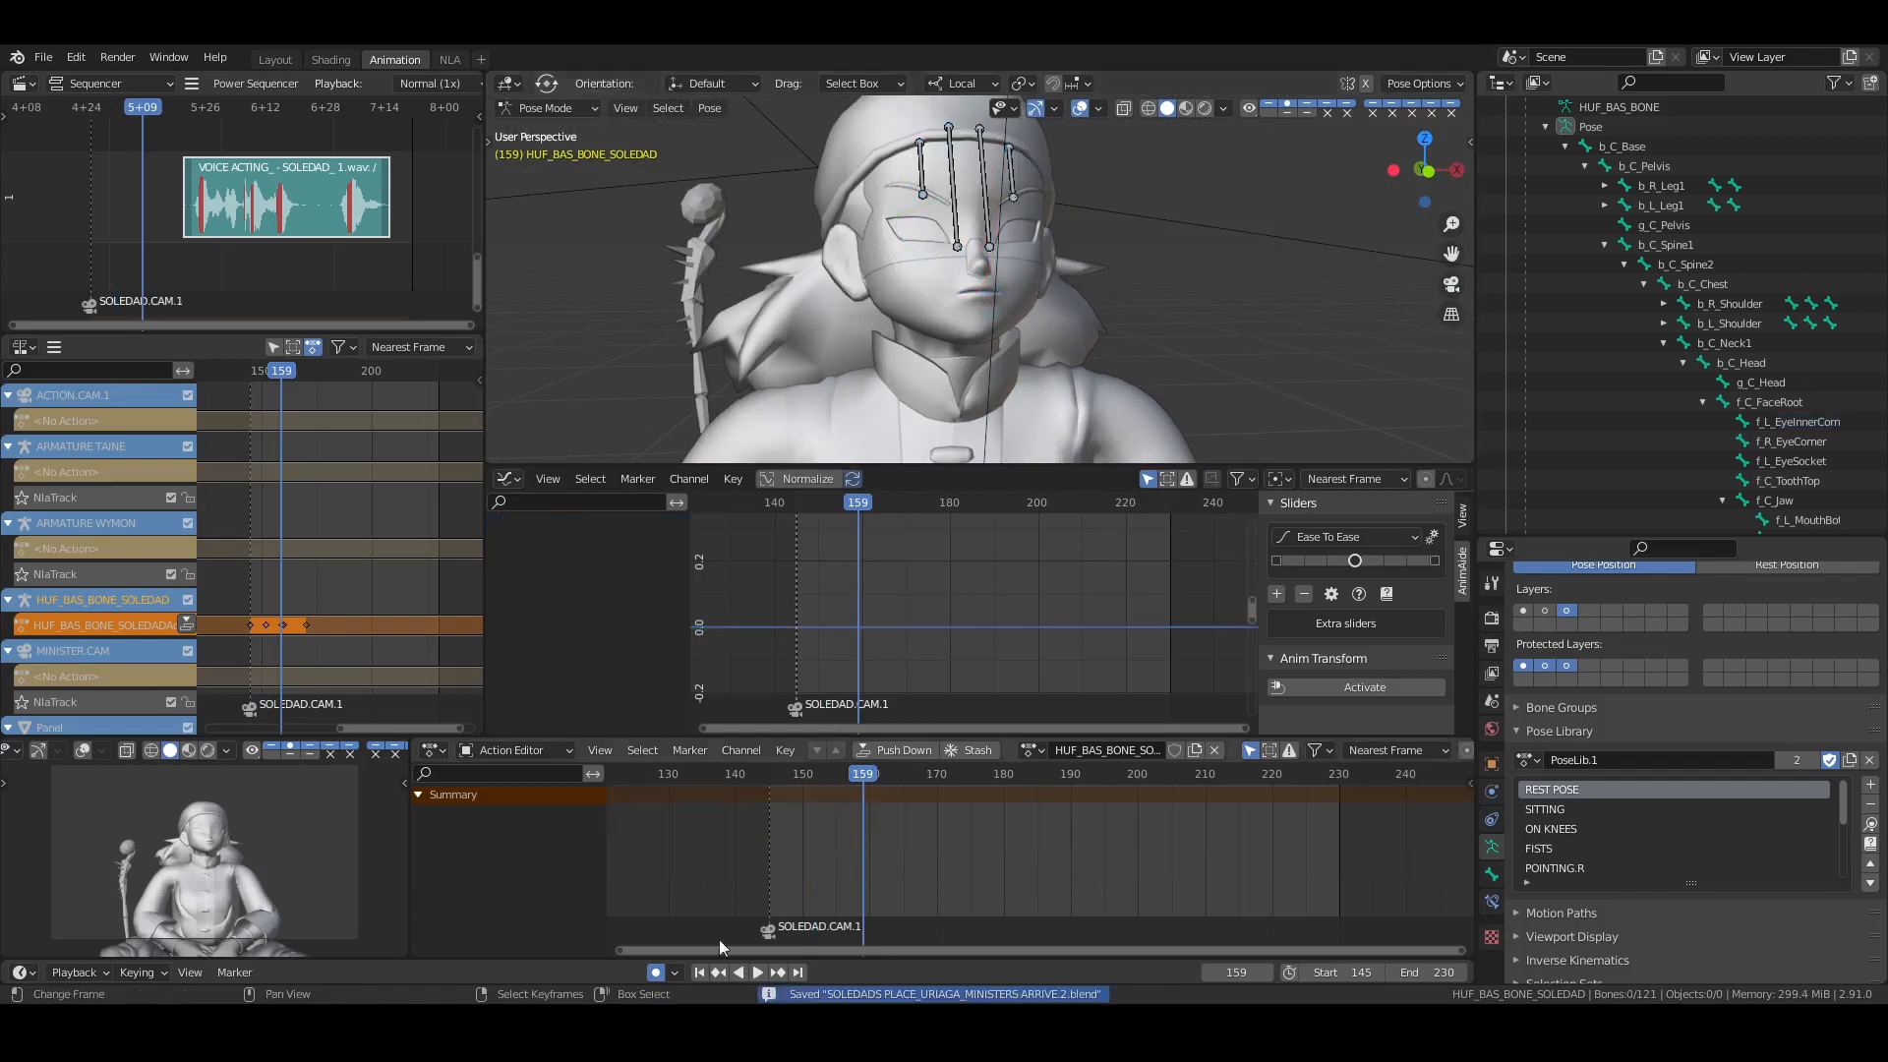
Play back the shot from frame 145 in the Layout workspace's camera view and return to the Animation workspace
left_click(699, 972)
left_click(275, 56)
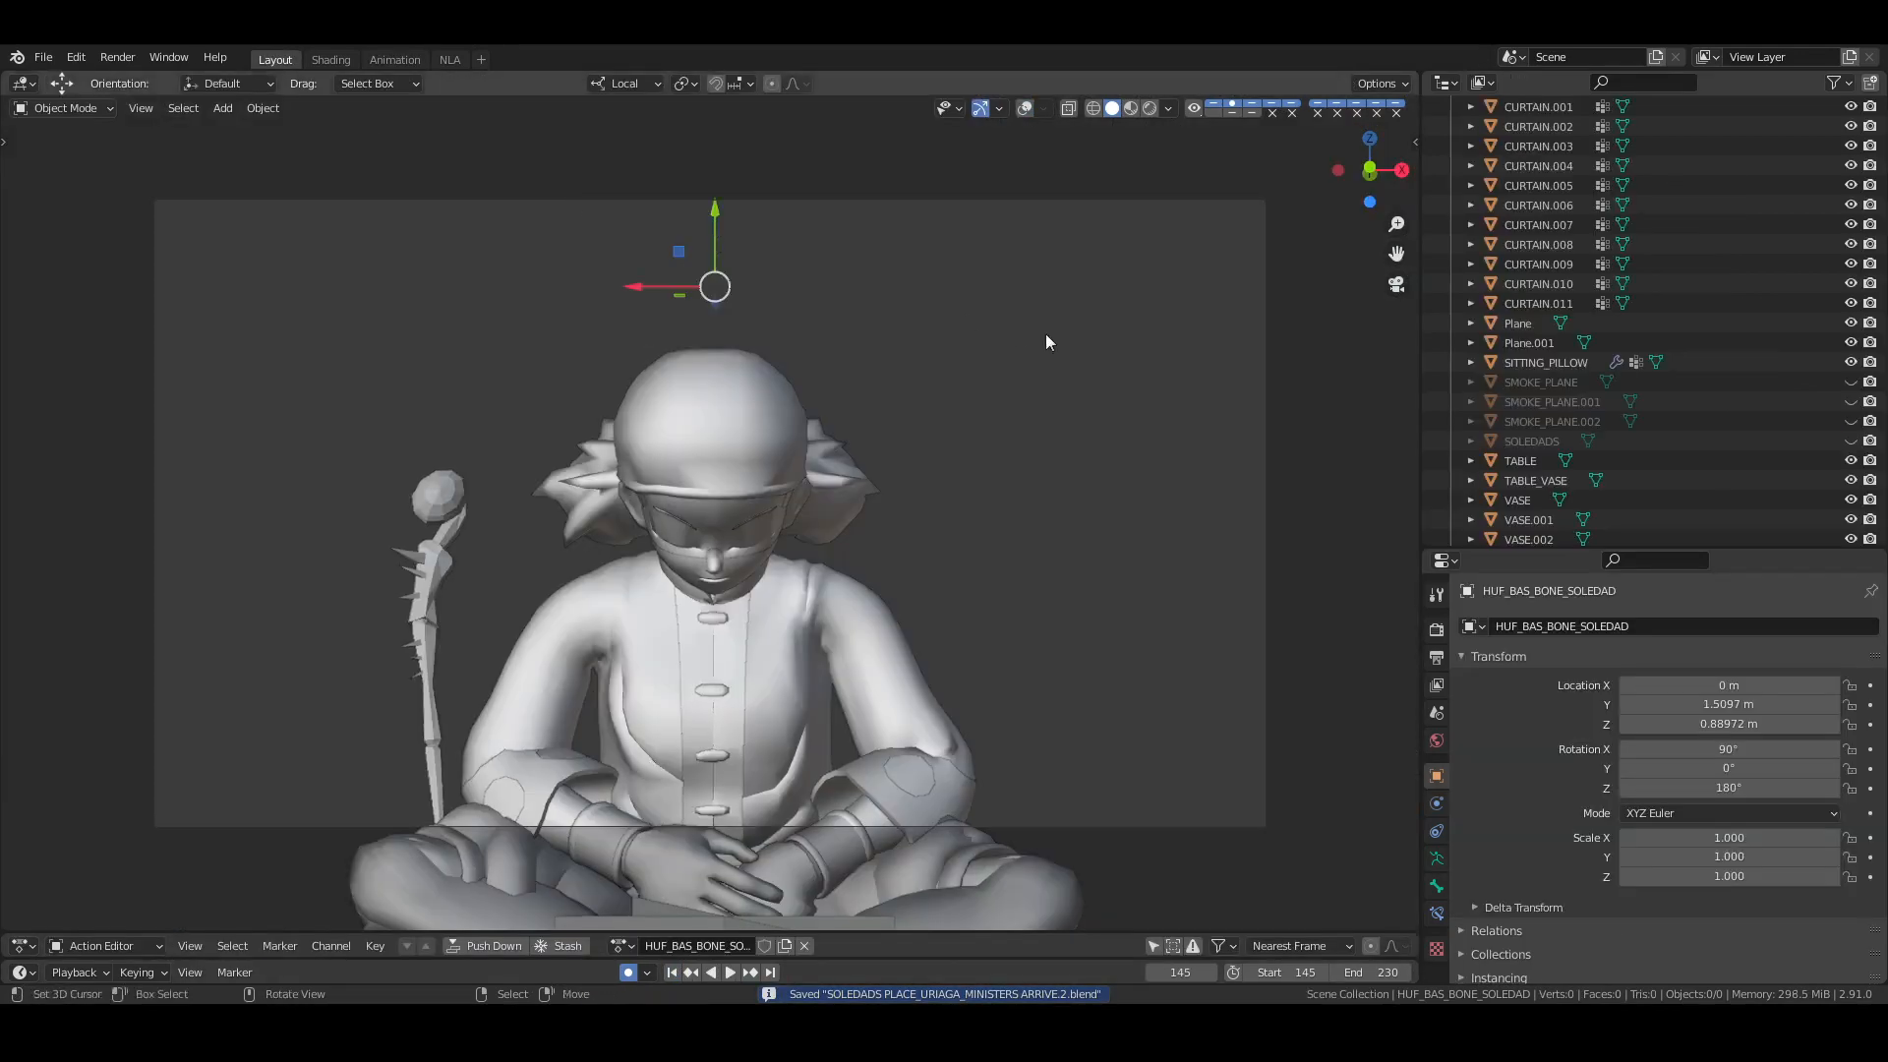
key("space")
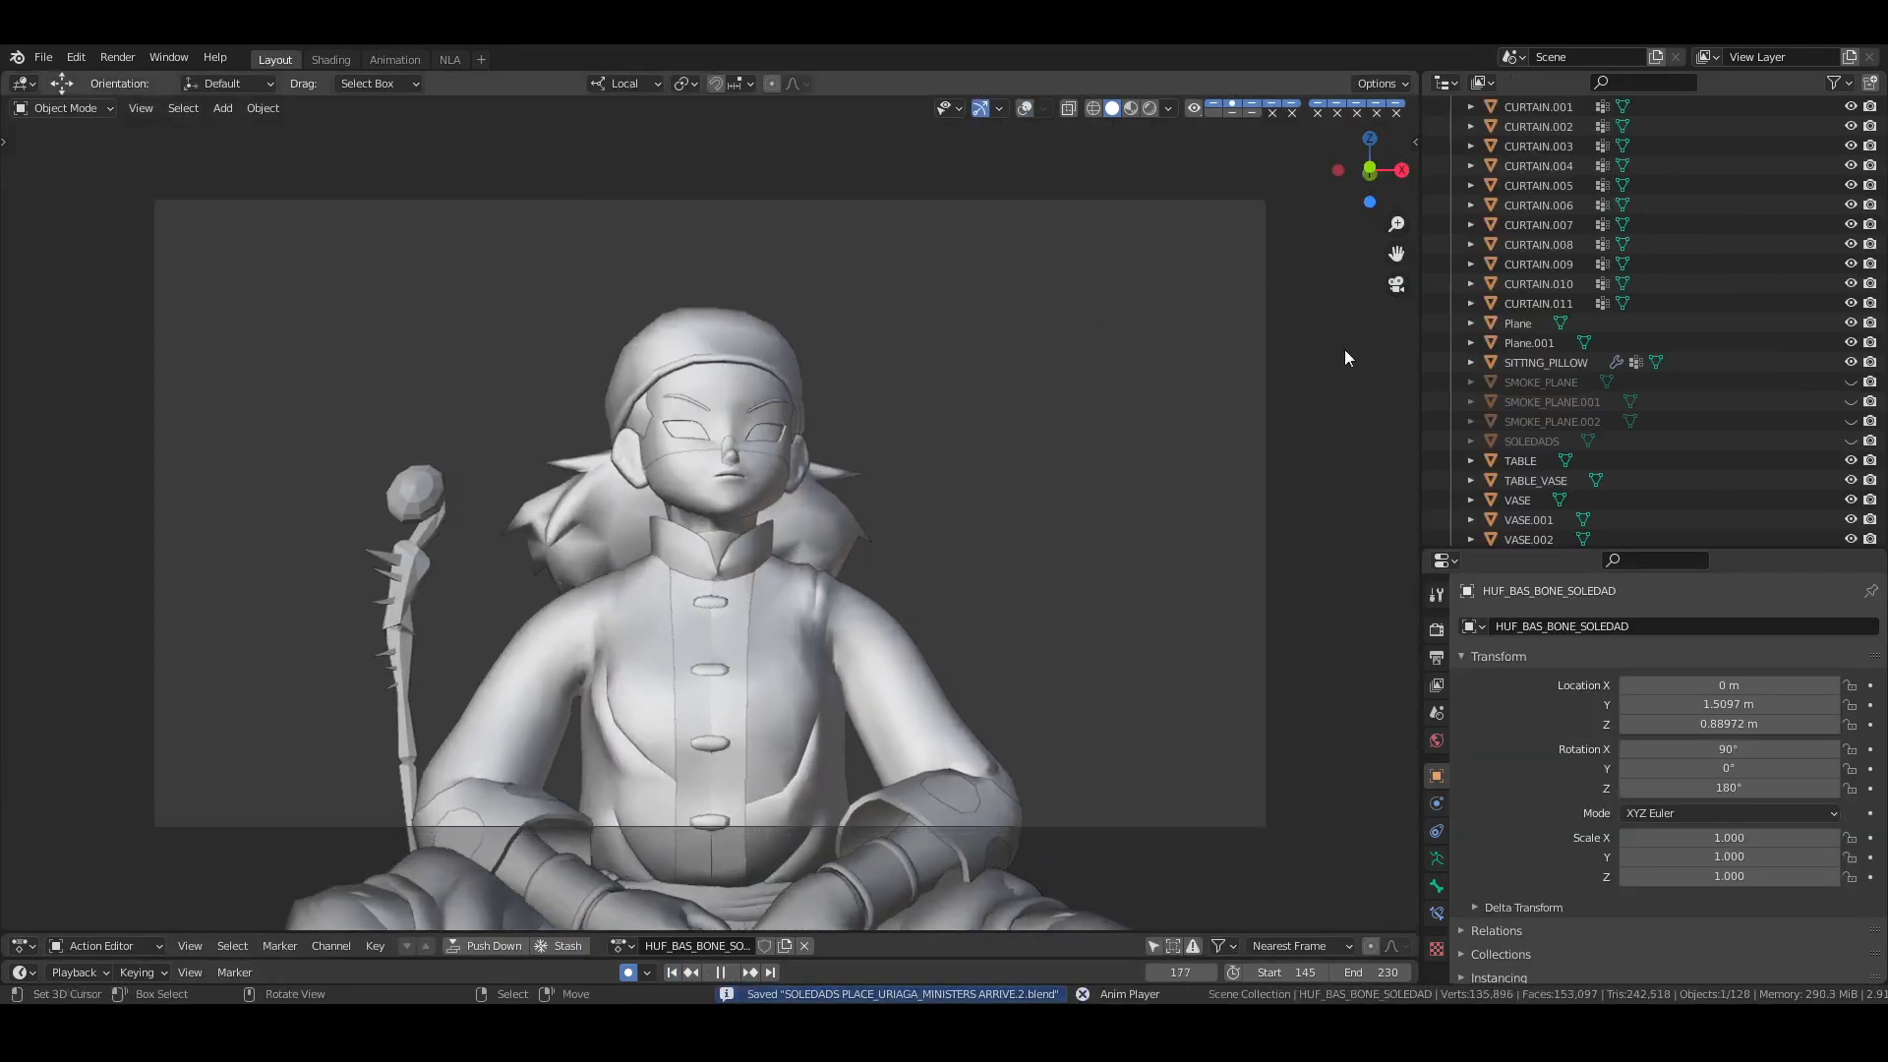
key("space")
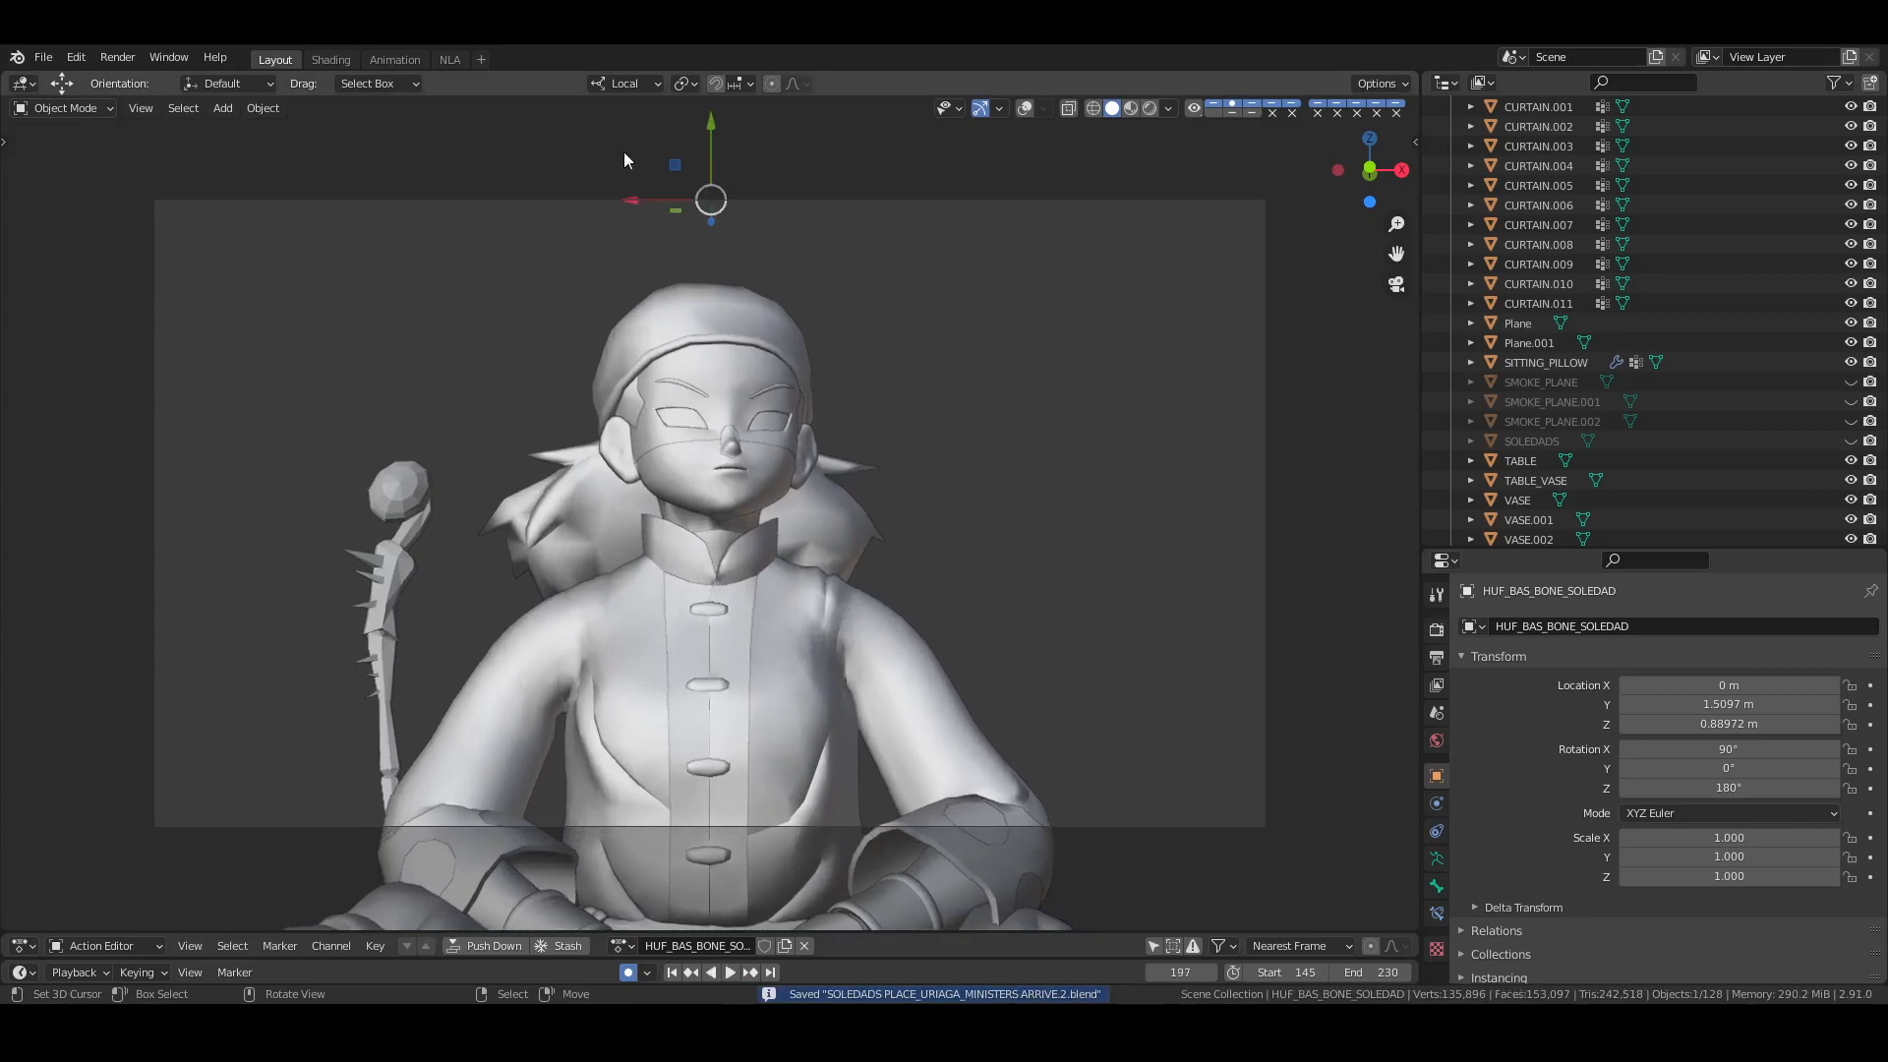
left_click(390, 57)
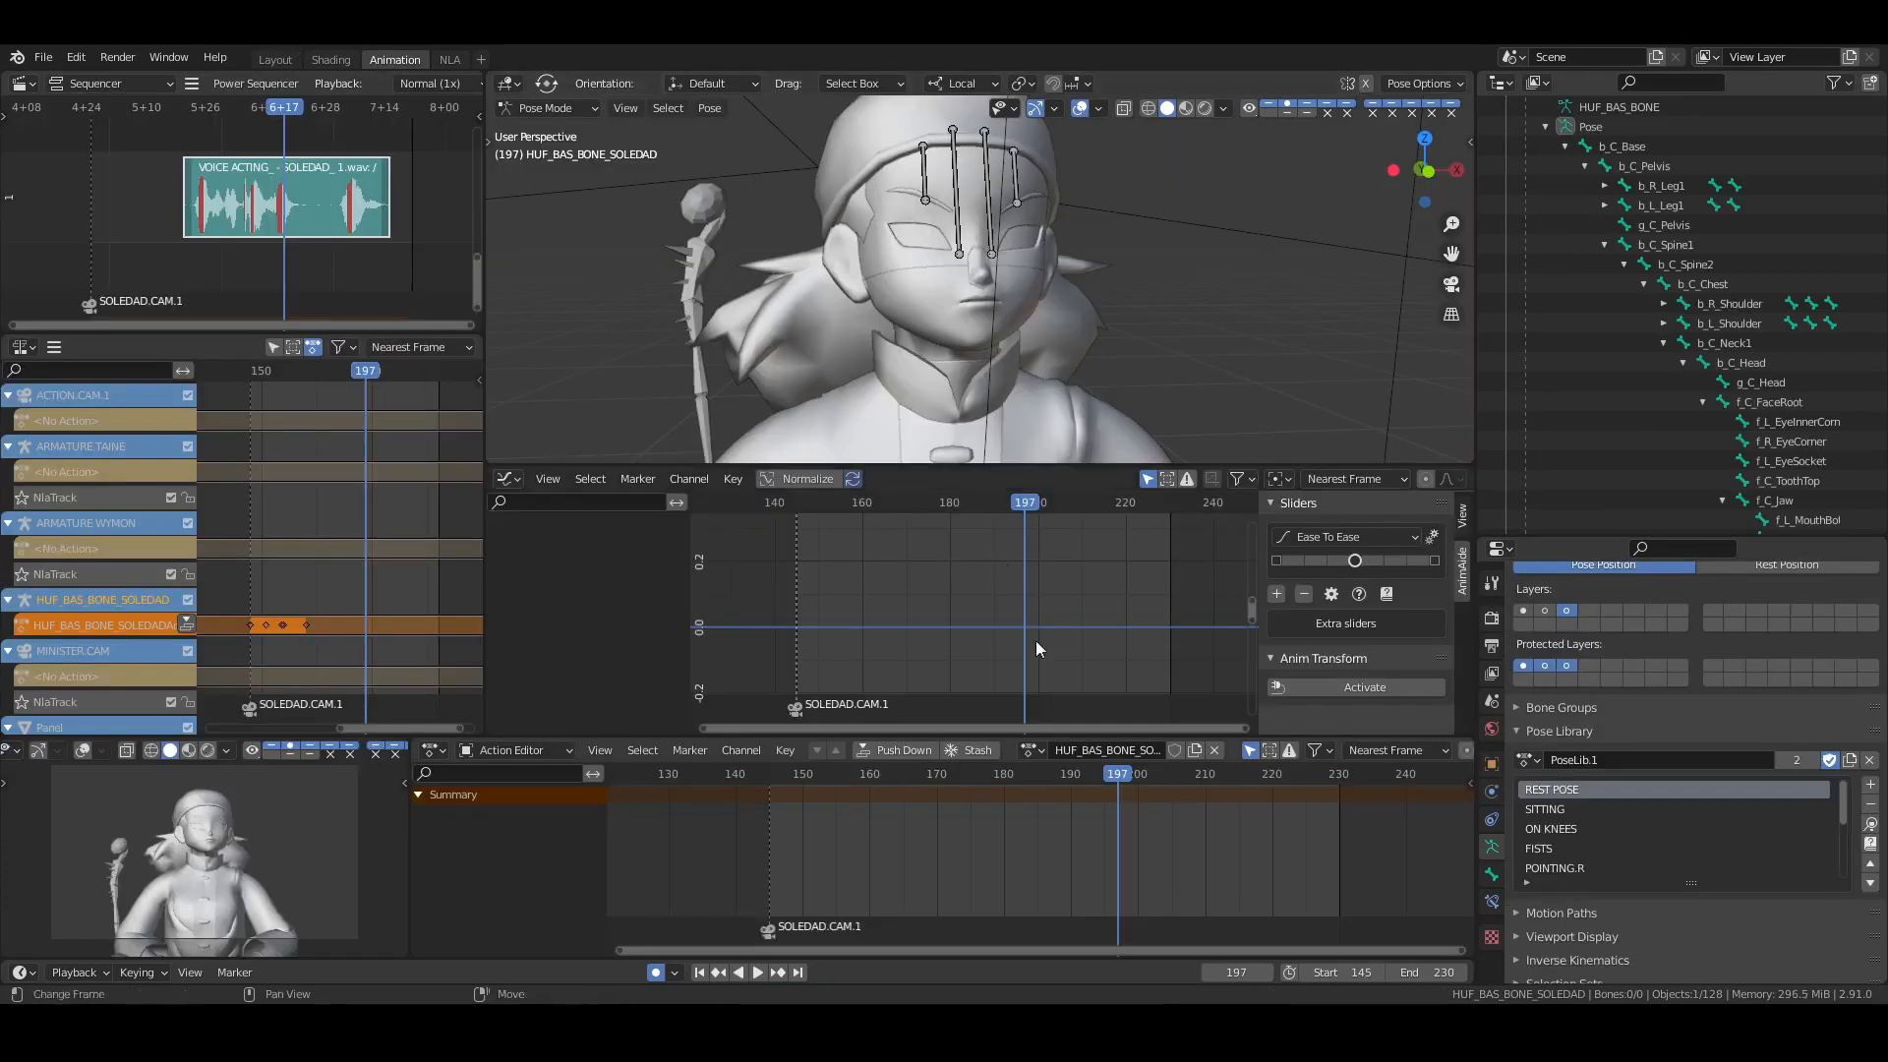
Show the first bone layer, shift both shoulder bones' keyframes from frame 170 to 180, and save the file
left_click(1730, 303)
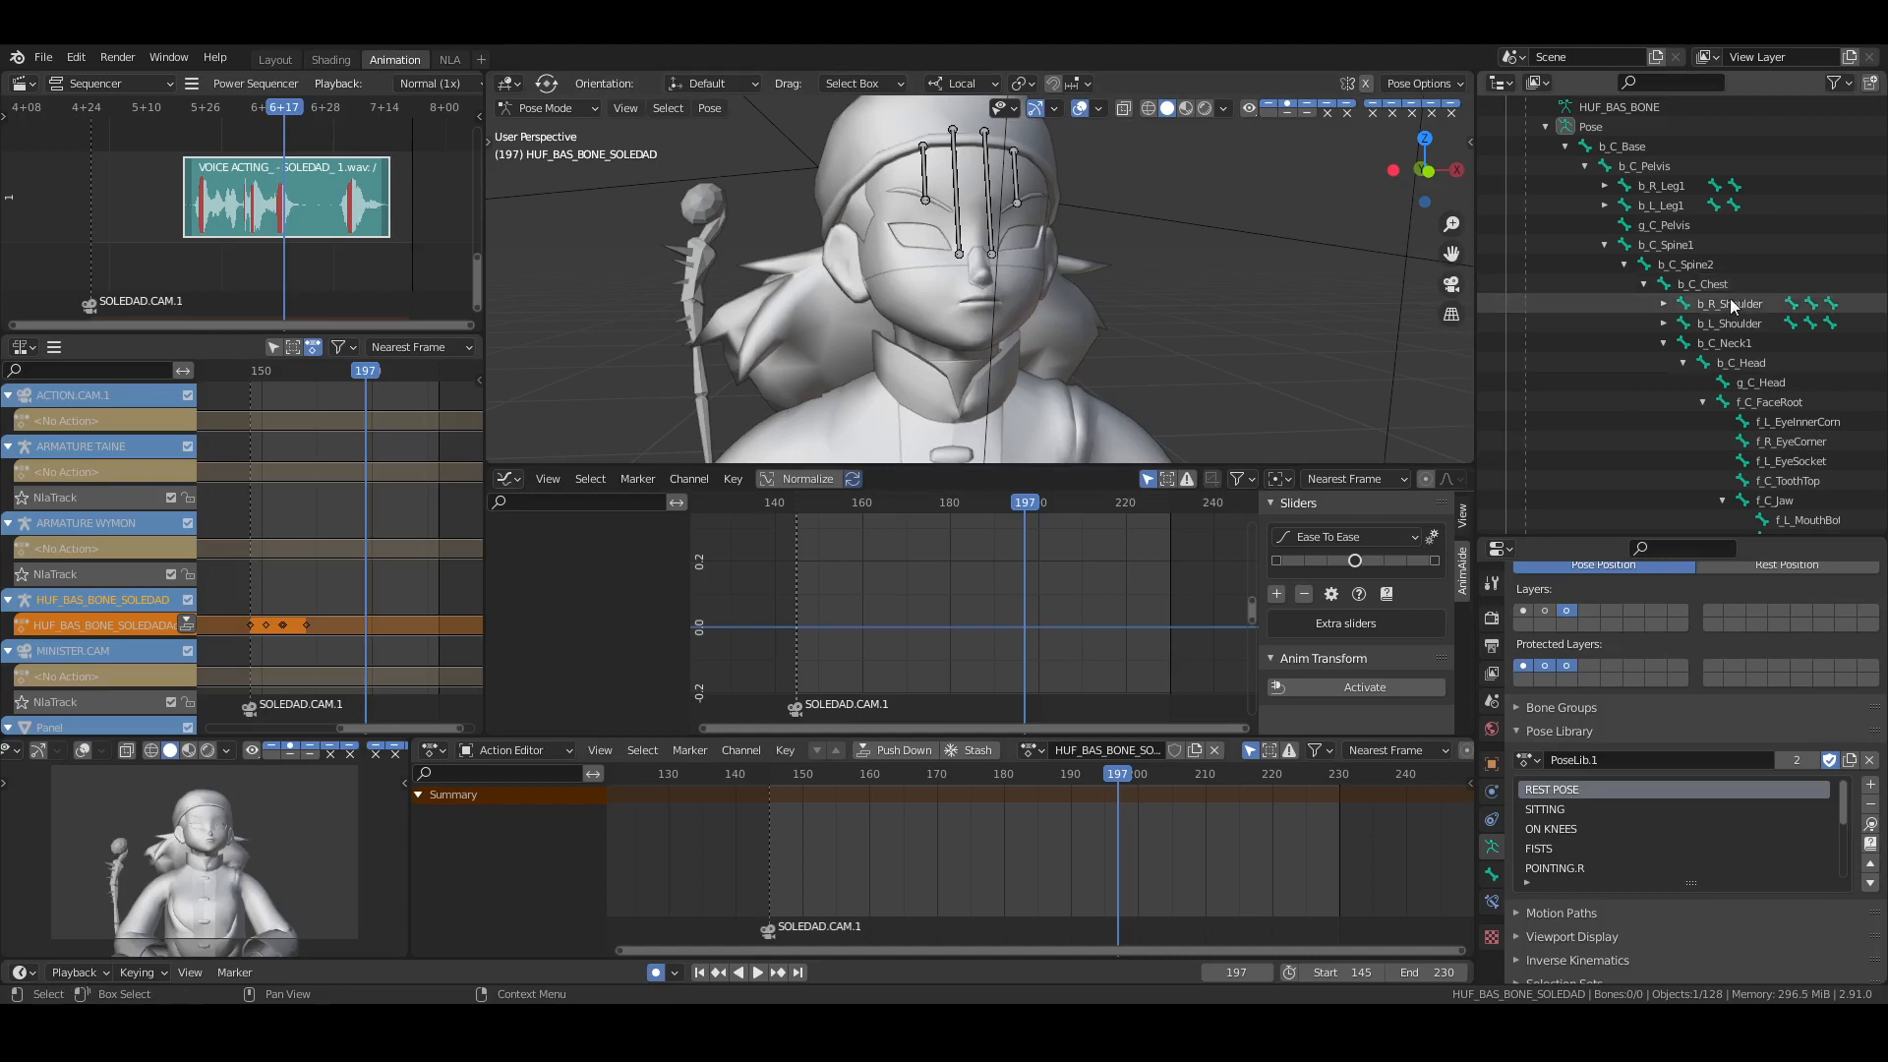
left_click(1732, 324, "ctrl")
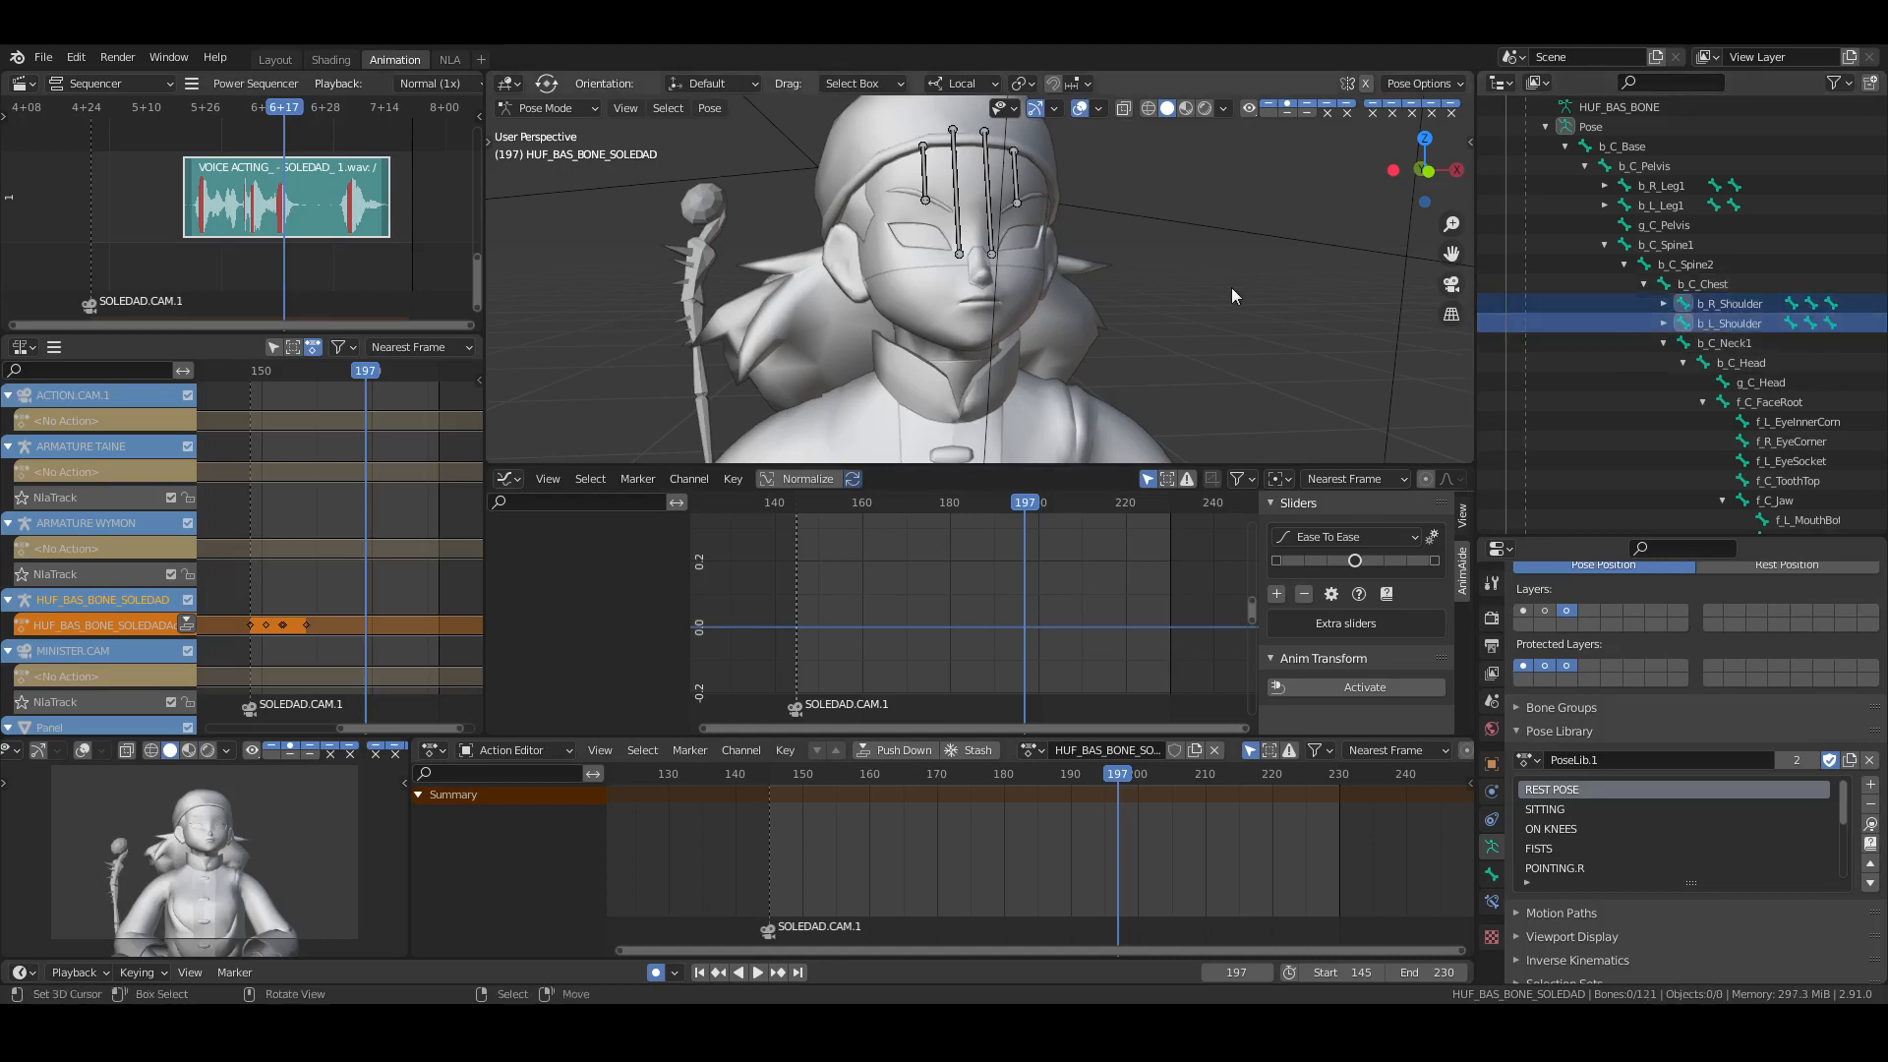
left_click(1524, 610)
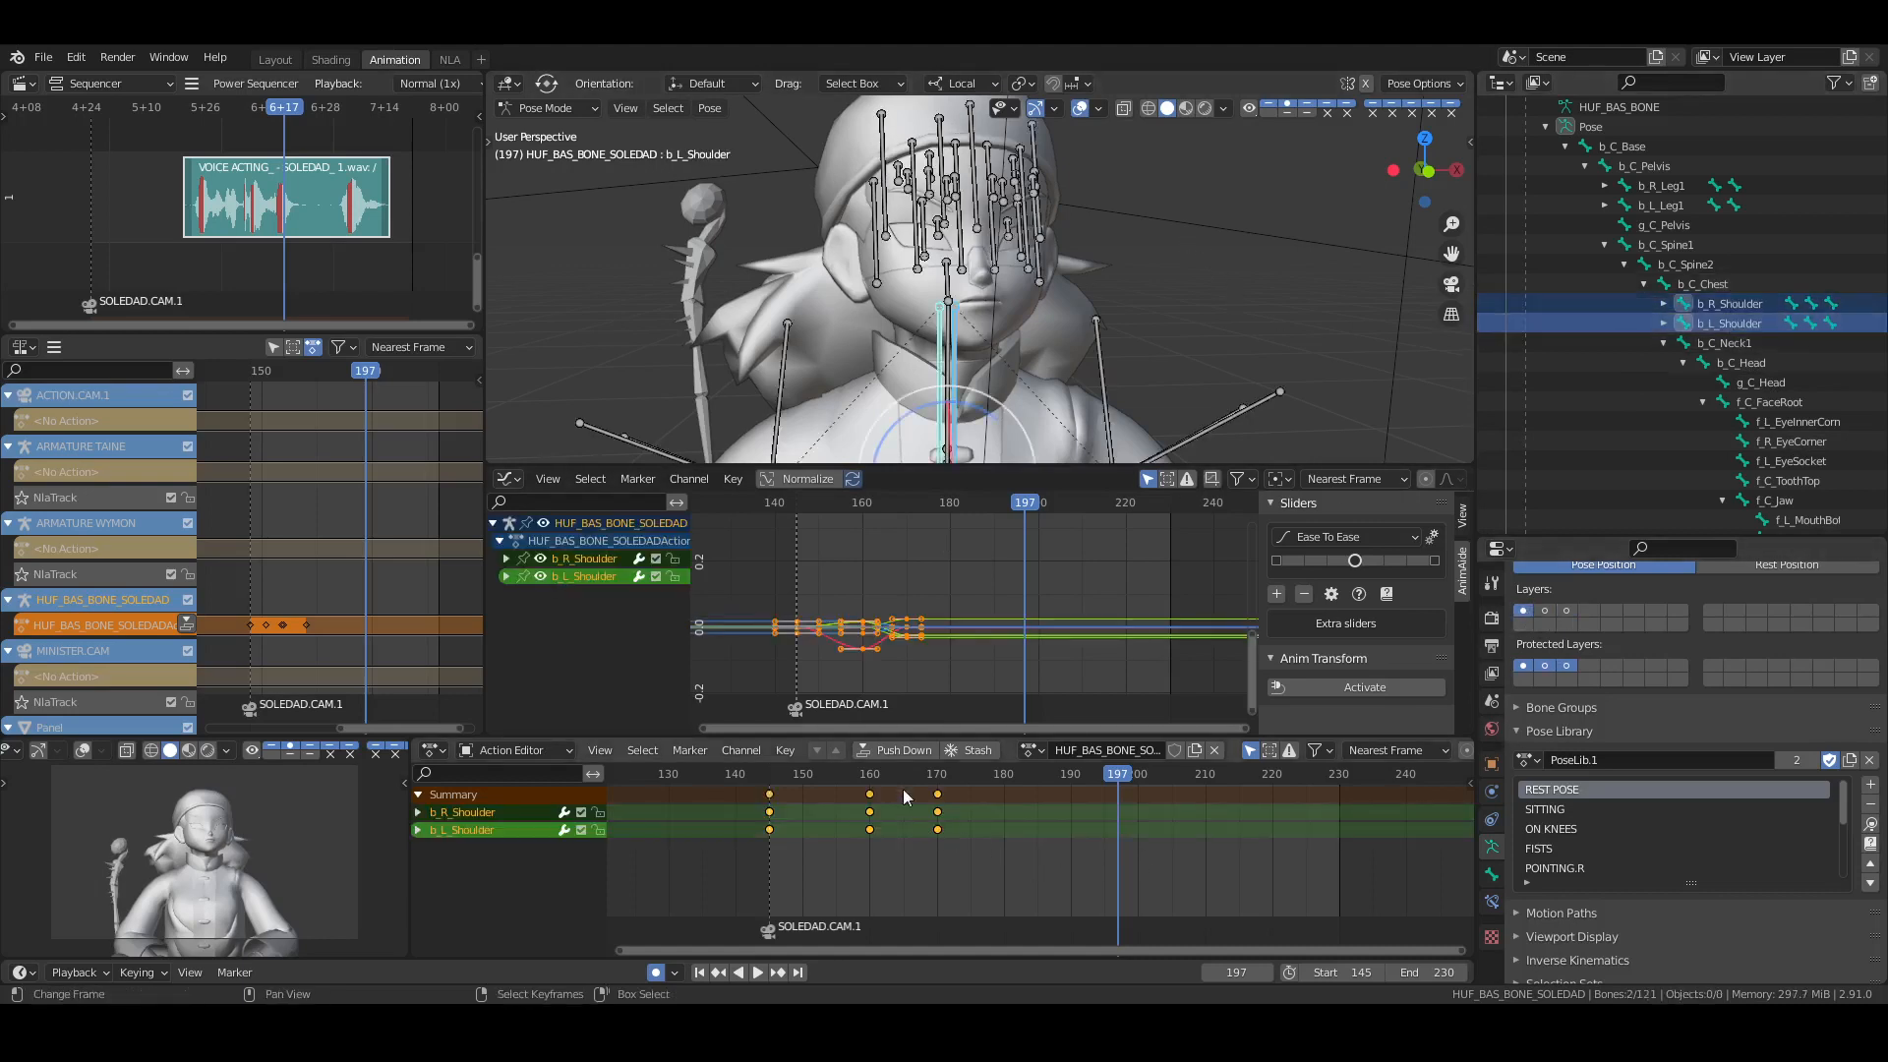
left_click_drag(902, 789, 982, 853)
key("g")
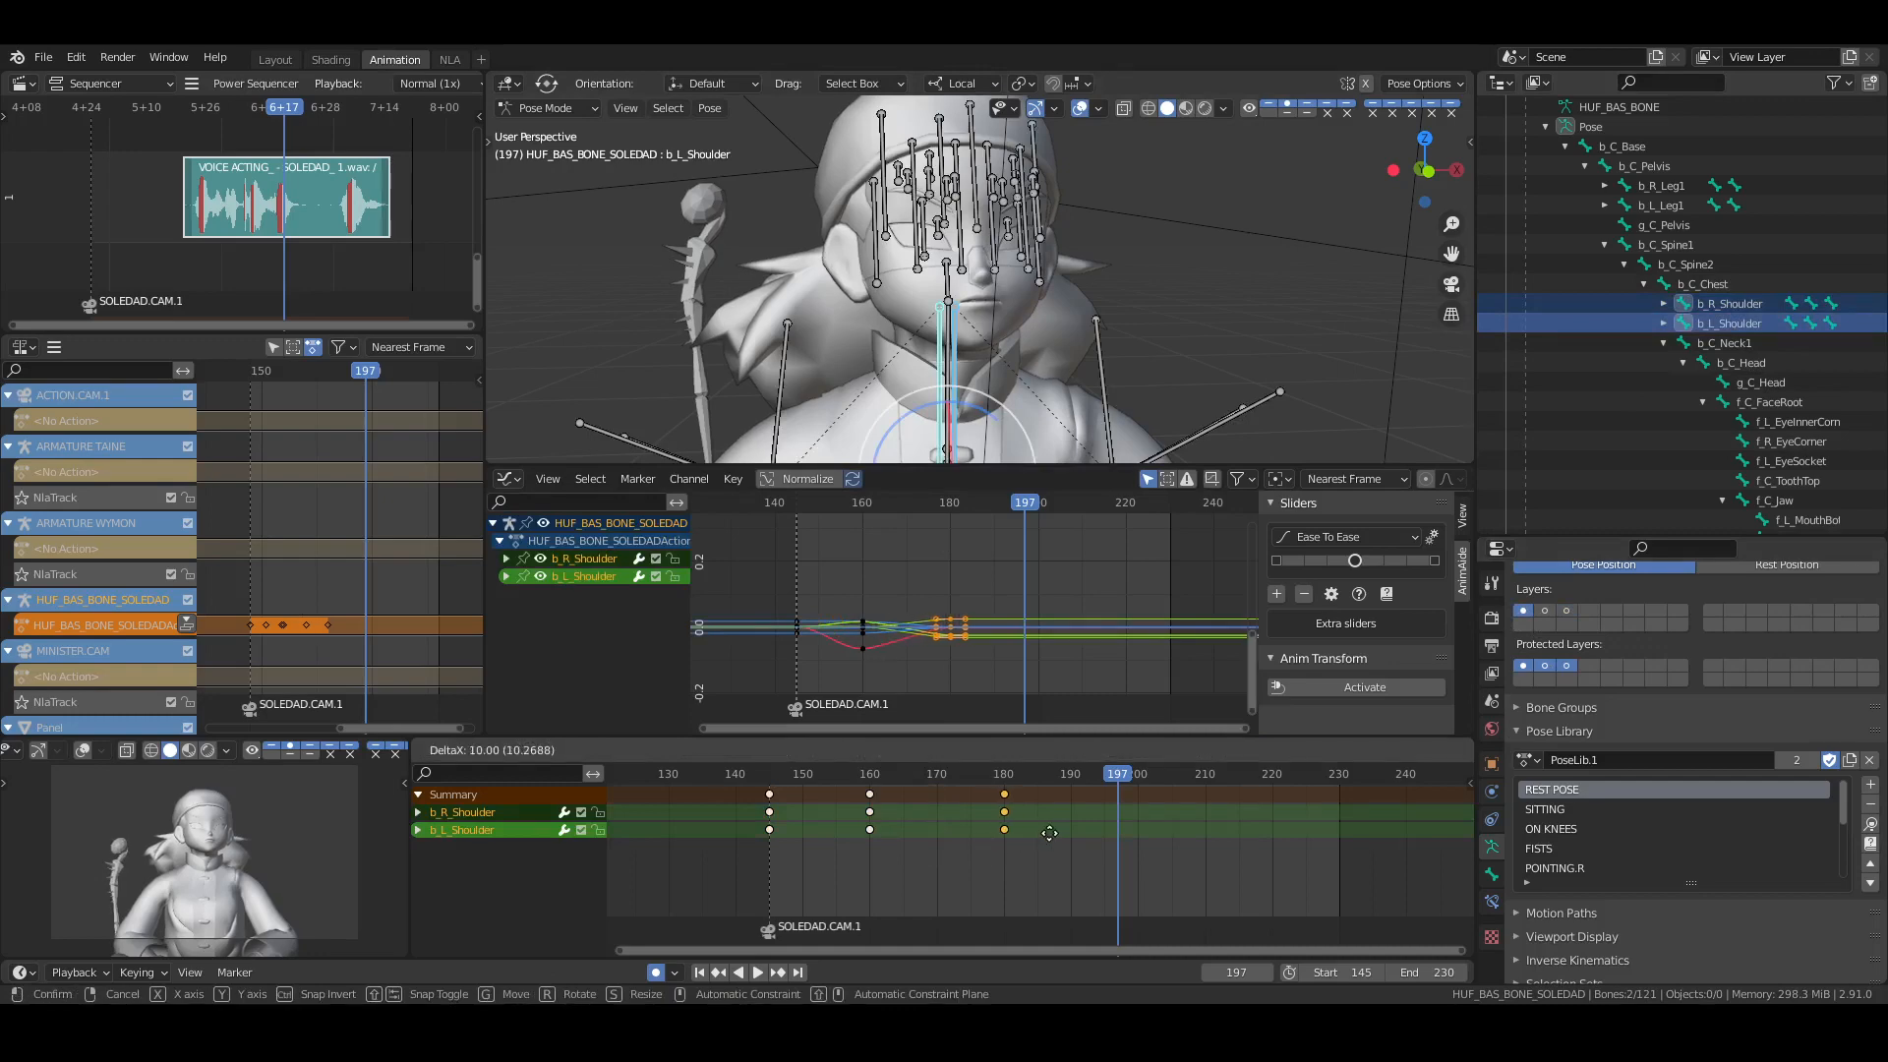
left_click(1049, 833)
key("shift+Left")
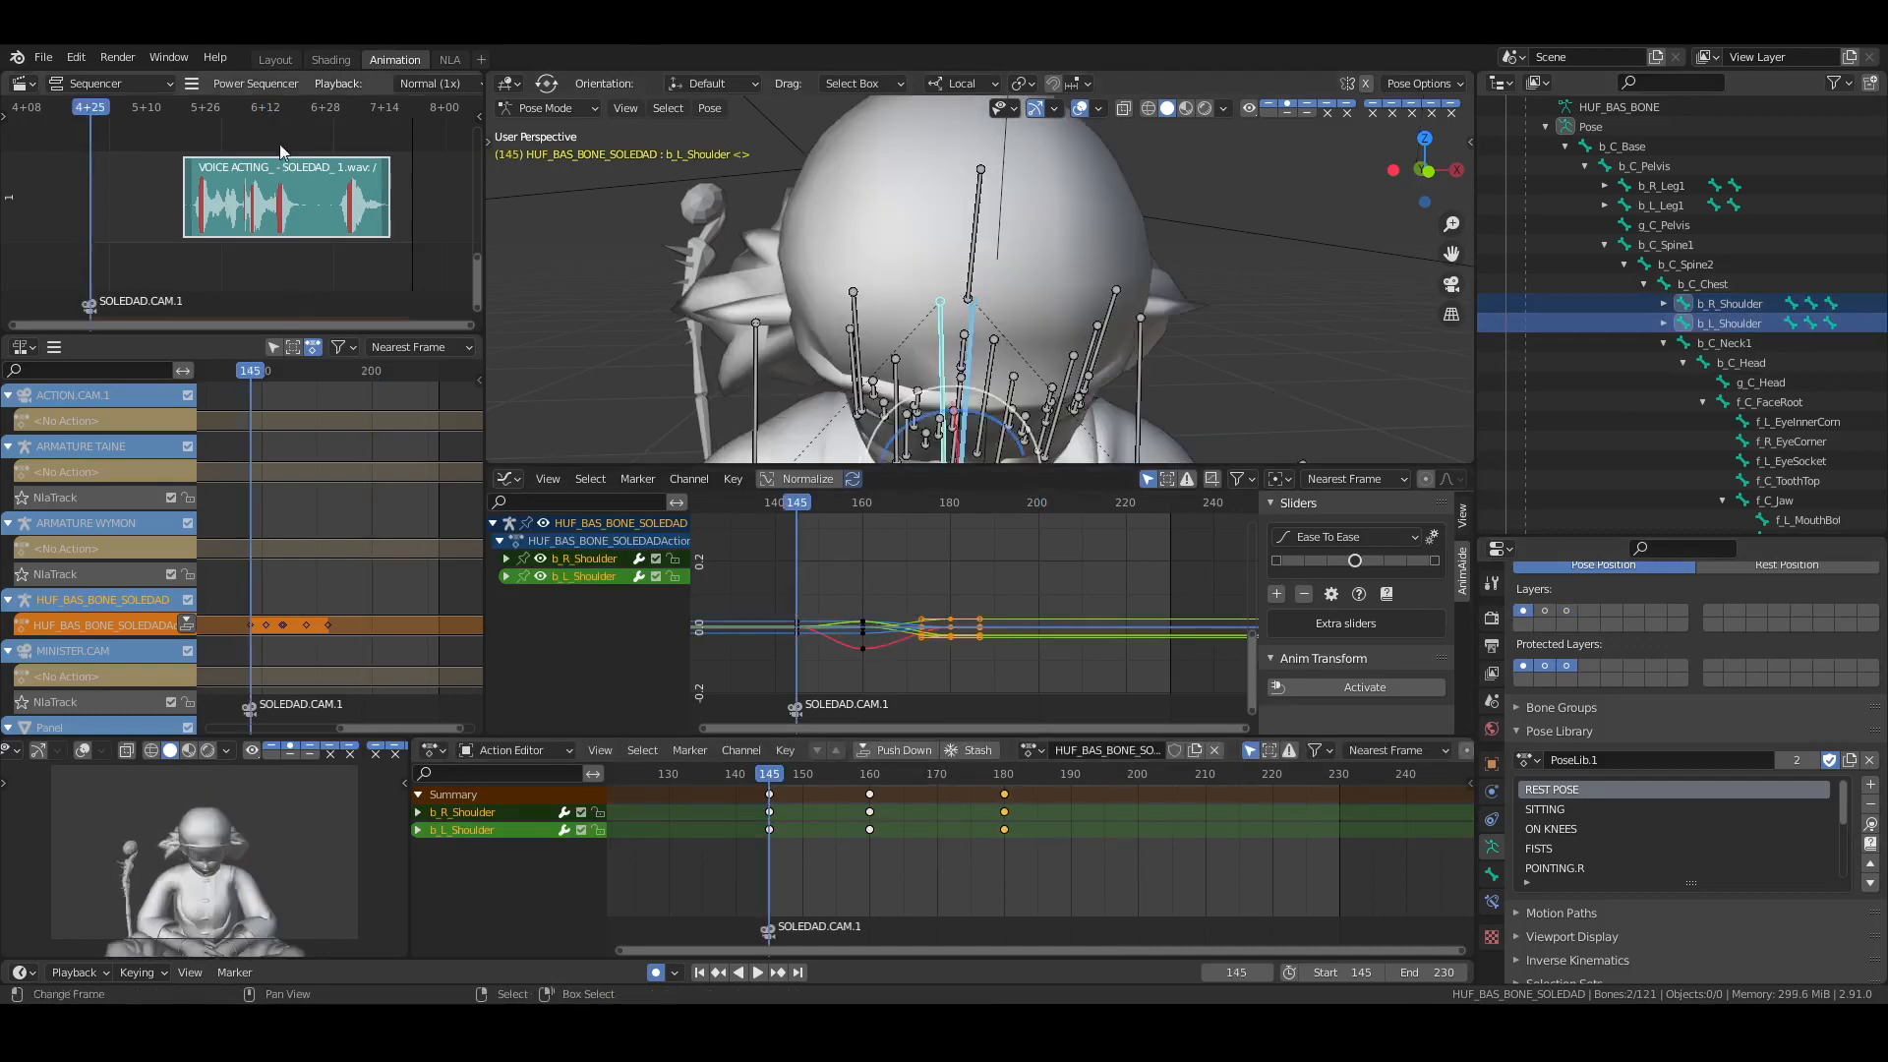
left_click(274, 60)
key("ctrl+s")
Review the retimed shoulder motion through the camera, and return to the Animation workspace at frame 165
key("space")
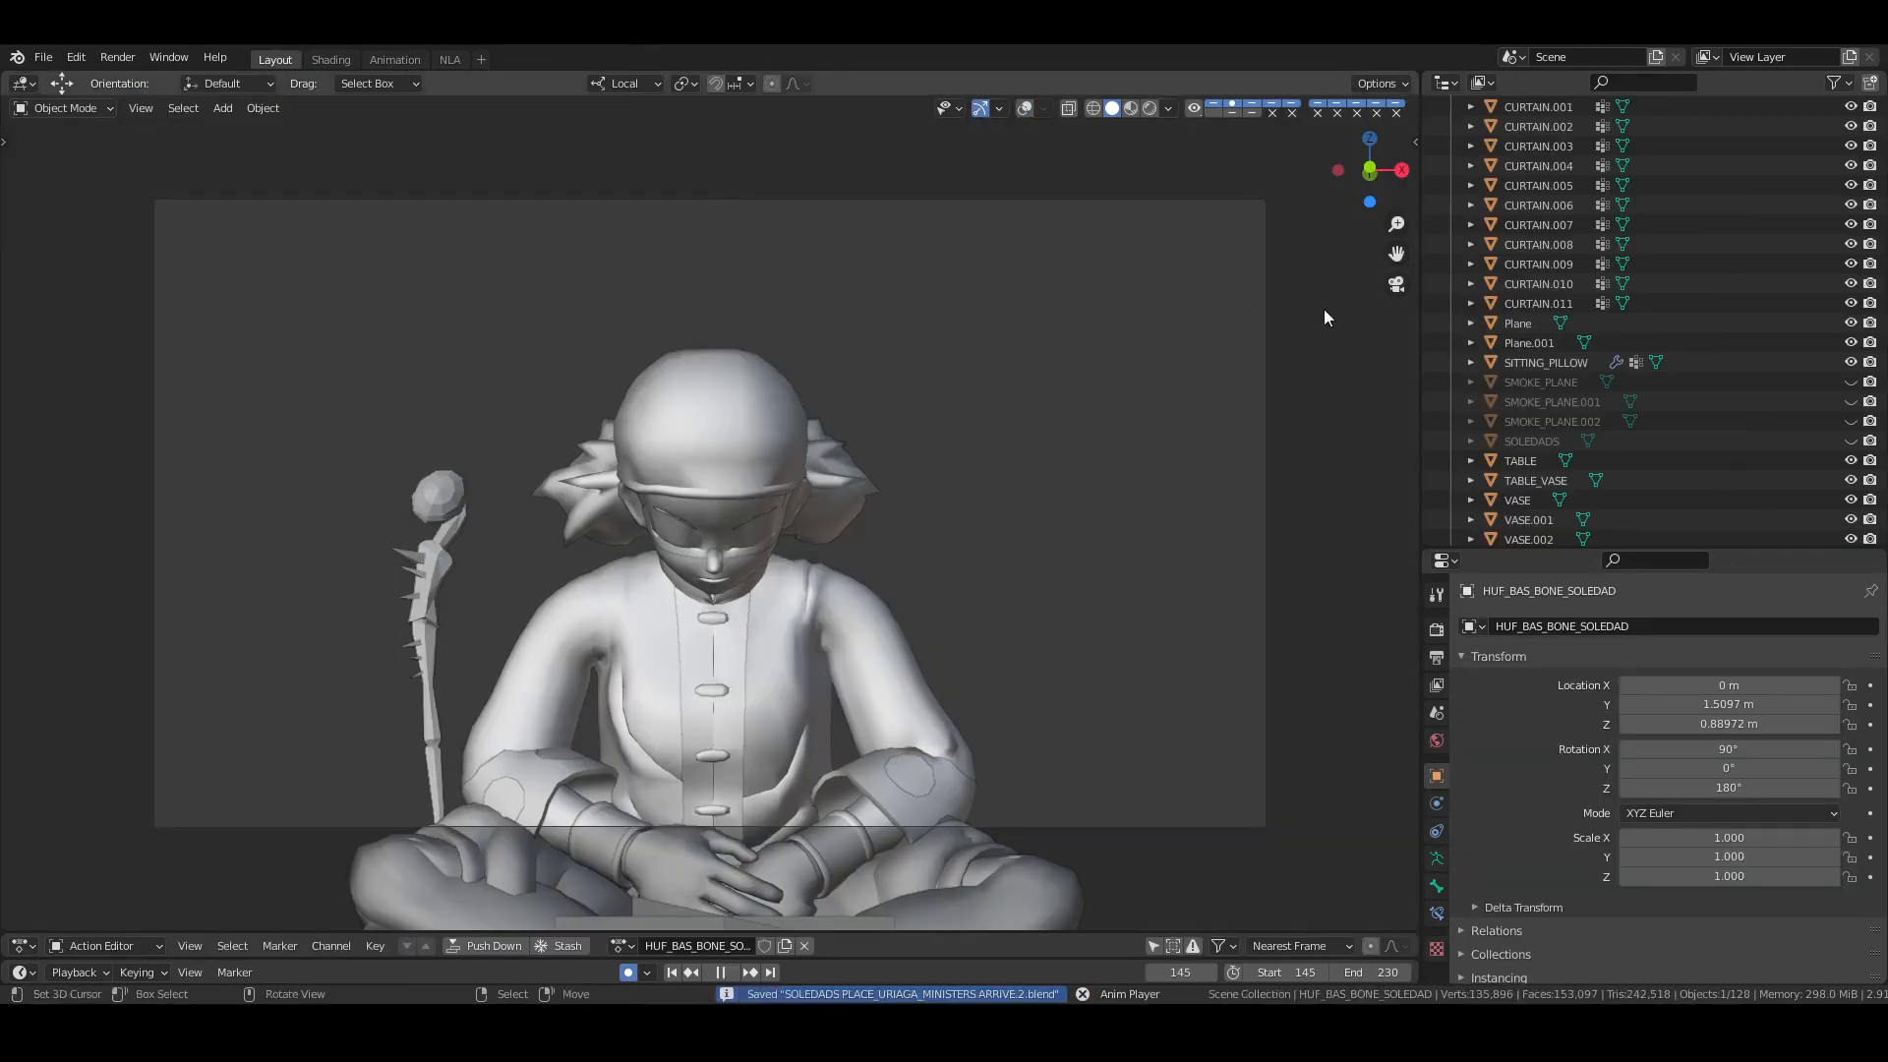
key("space")
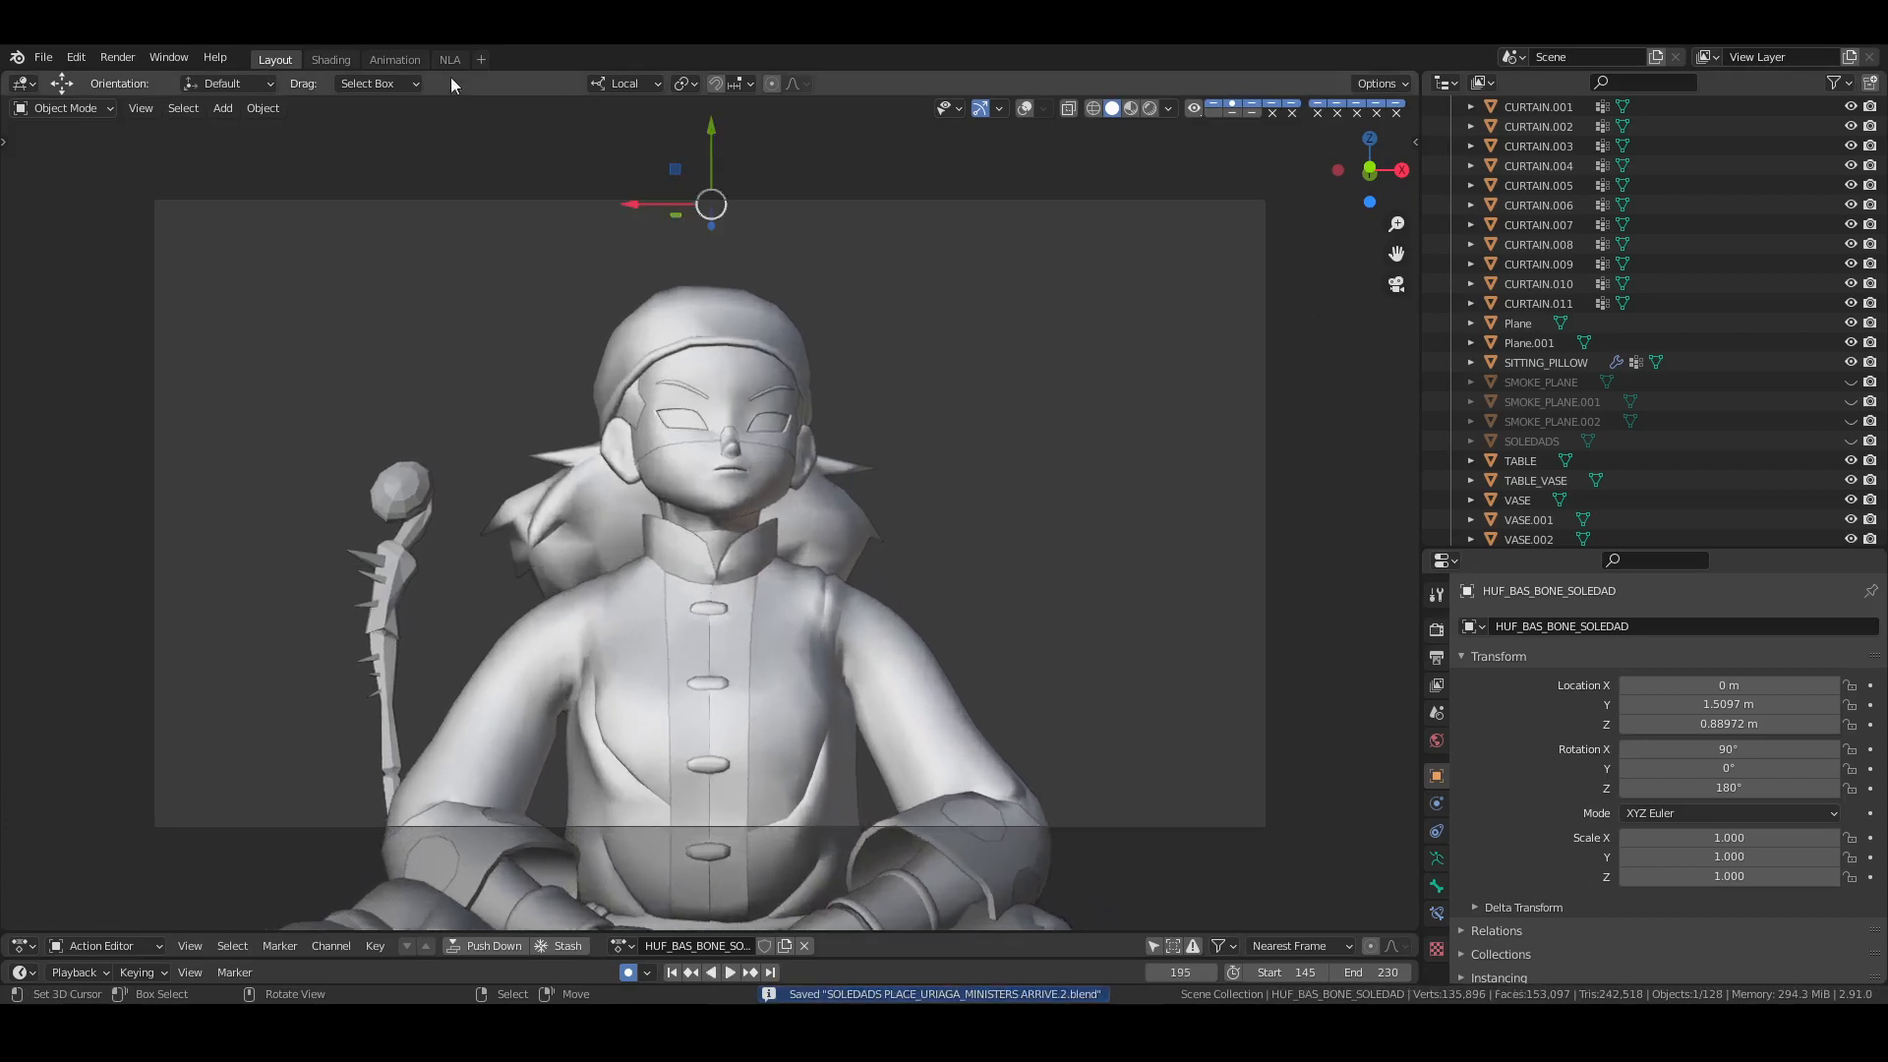
left_click(399, 59)
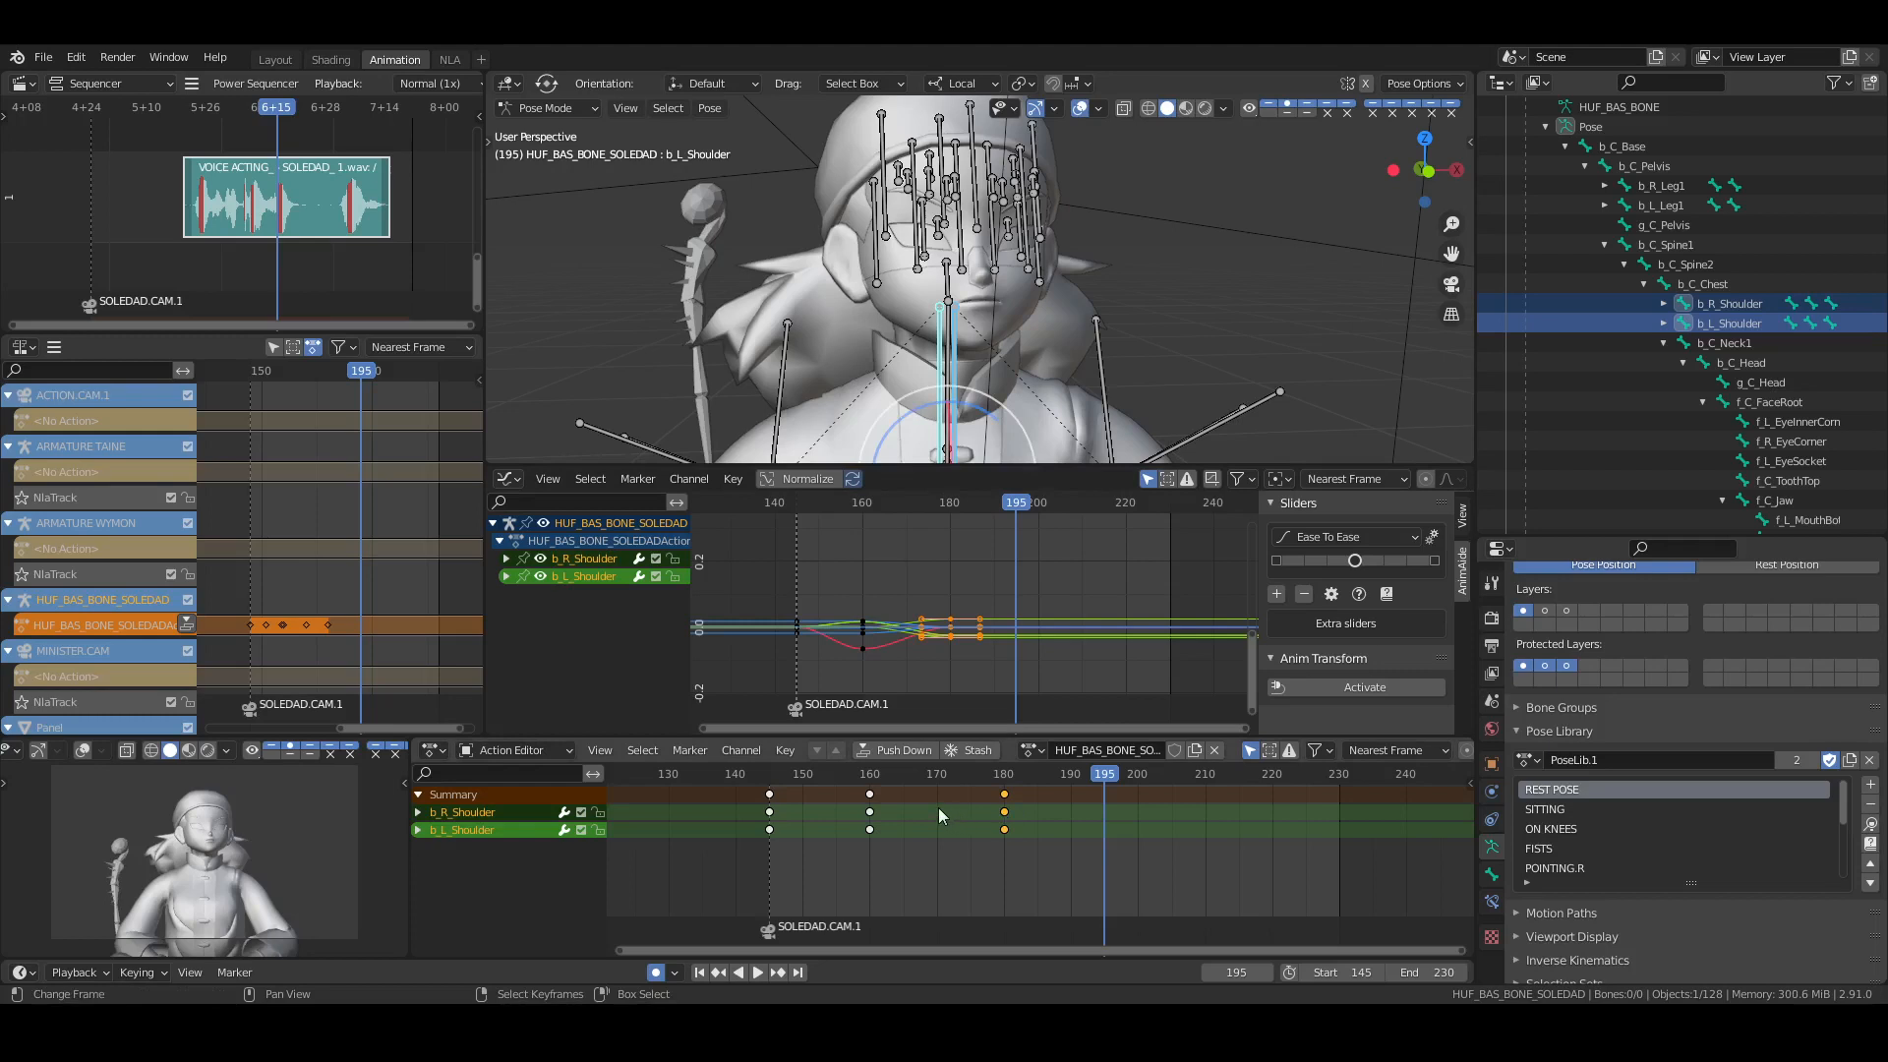
left_click(905, 802)
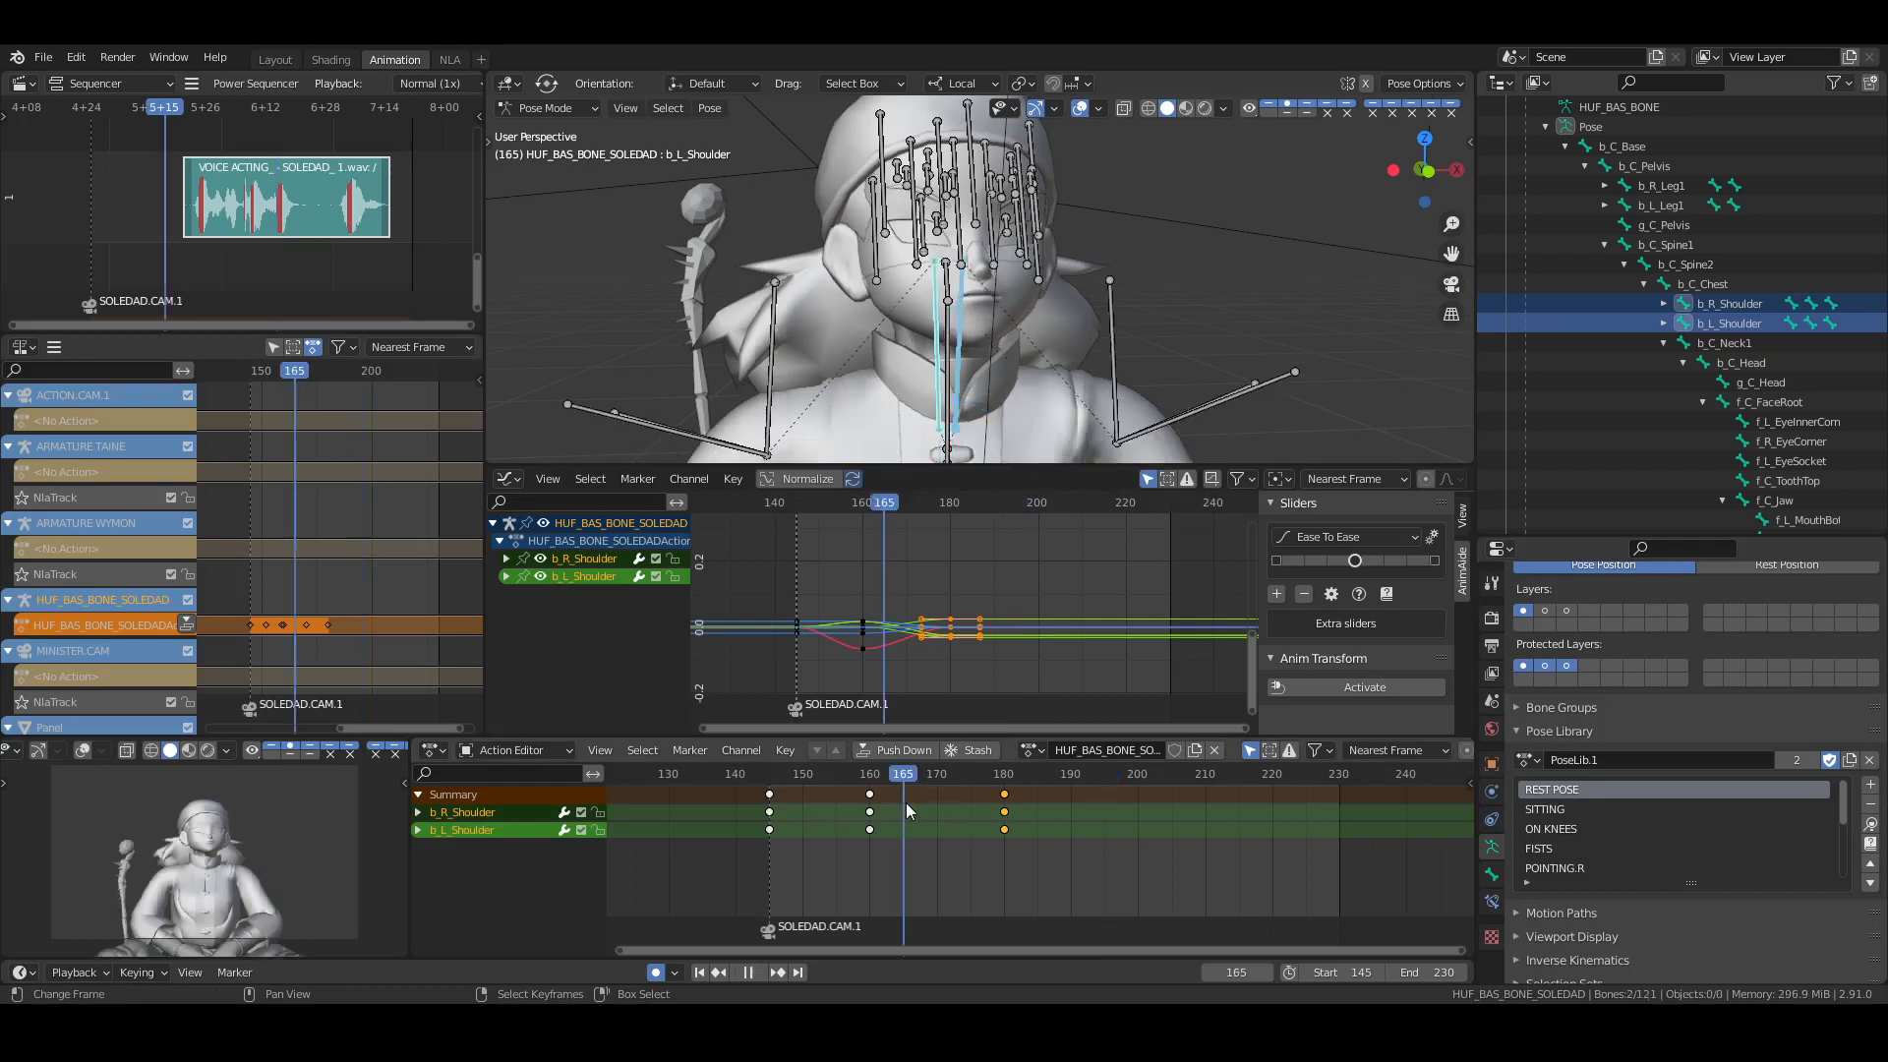
Duplicate both shoulder bones' frame-160 keyframes to frame 165, nudge the shoulders slightly down there, and save the file
left_click_drag(835, 769, 896, 844)
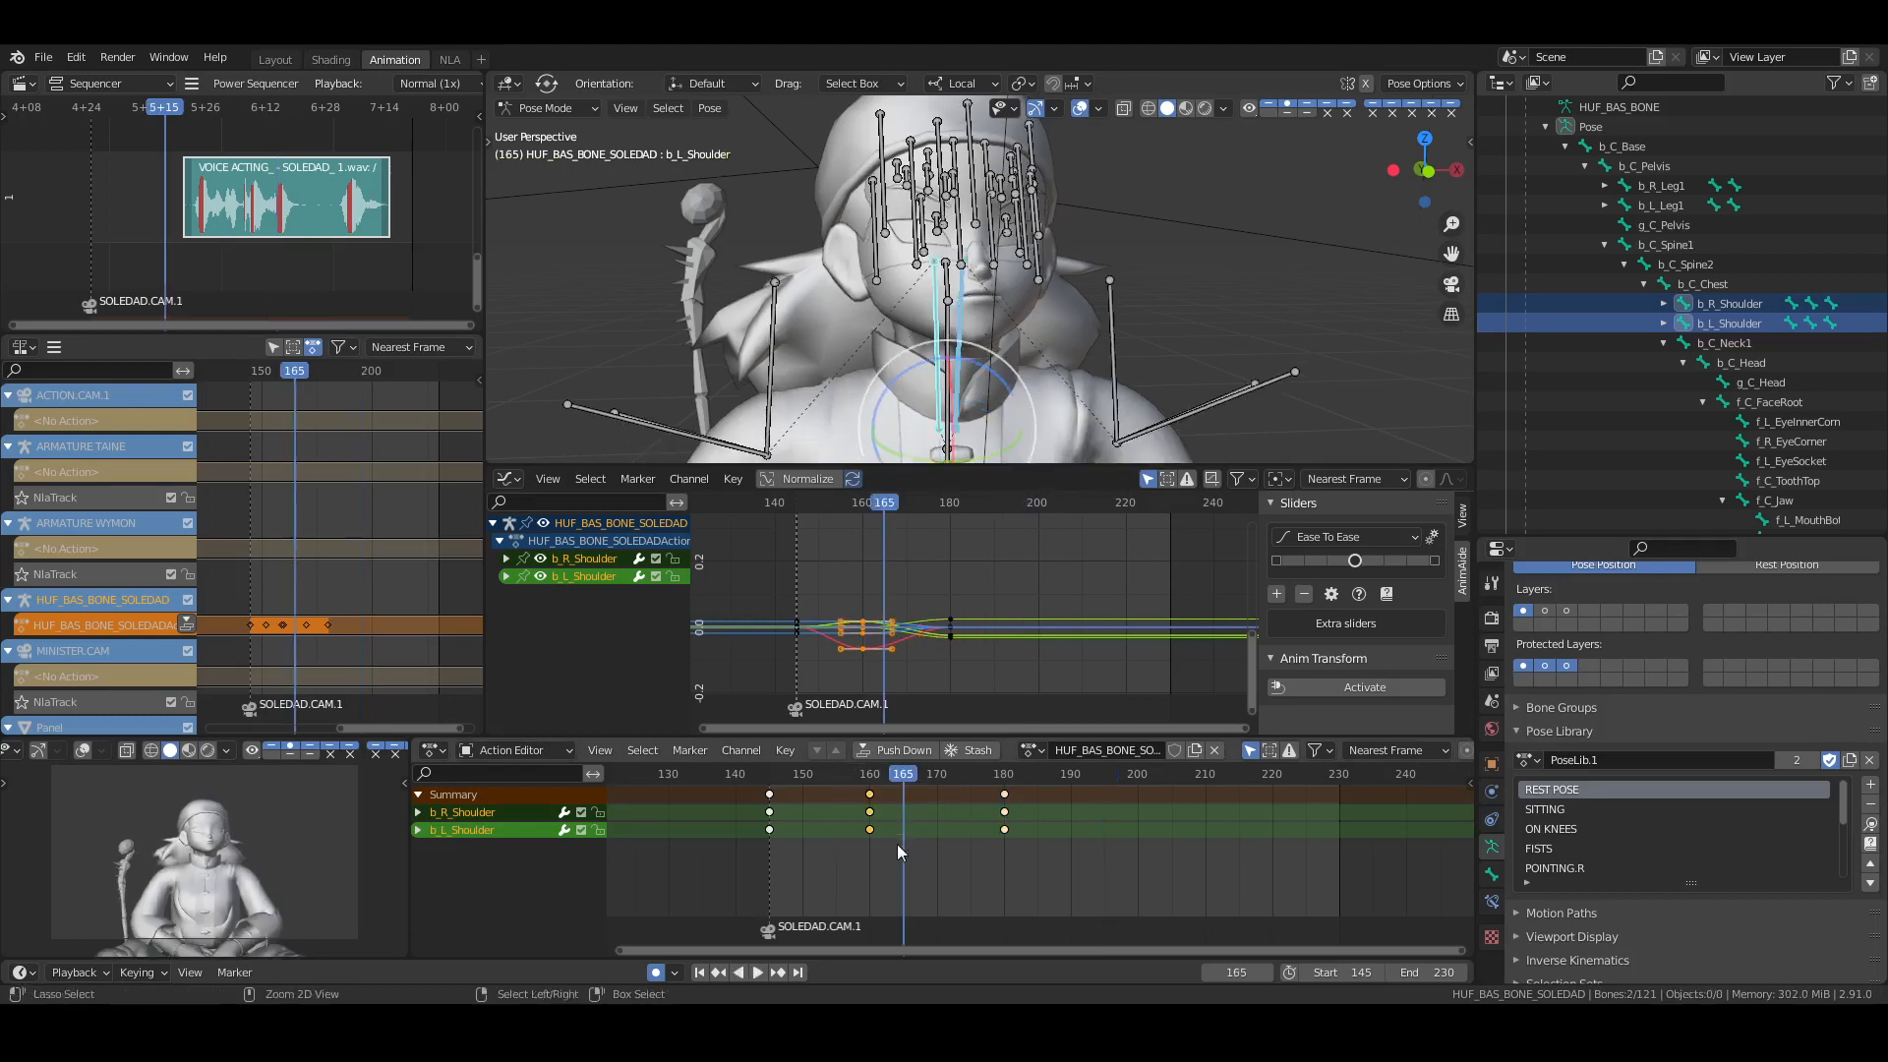
key("i")
key("ctrl+s")
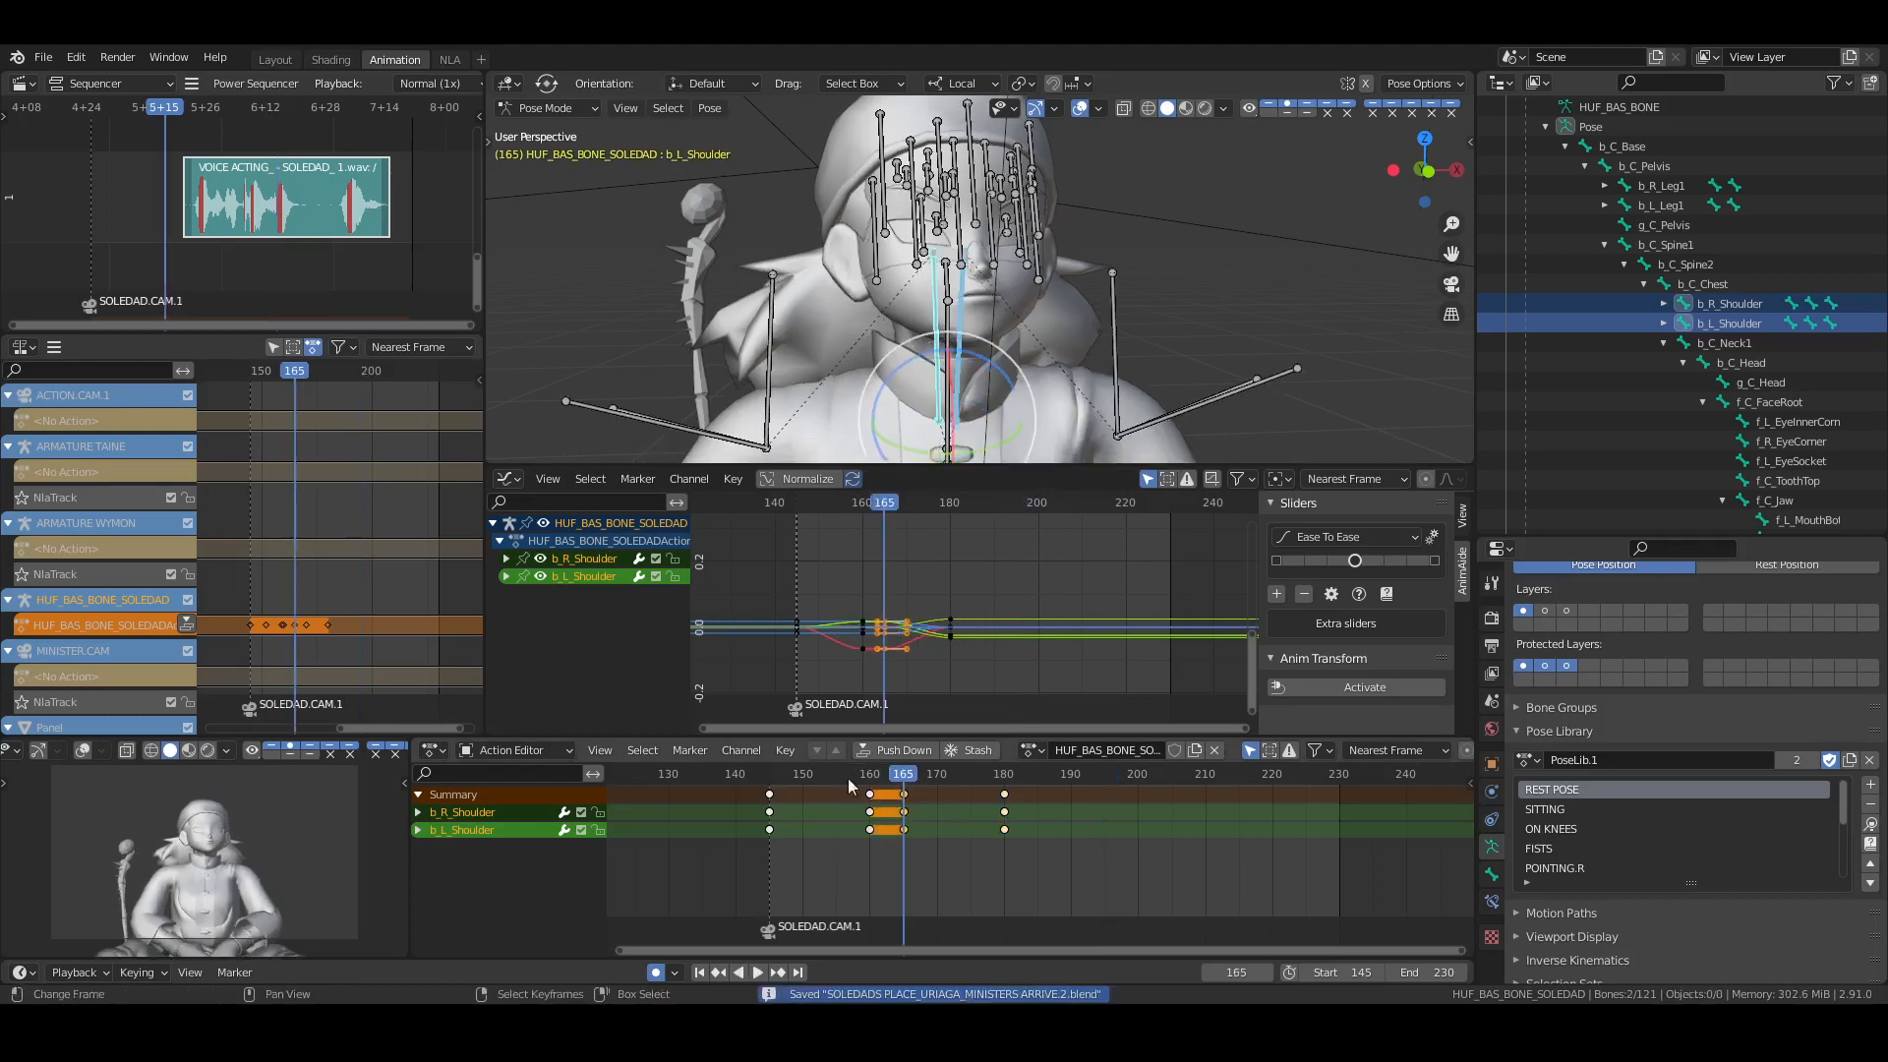
key("shift+space")
left_click(964, 332)
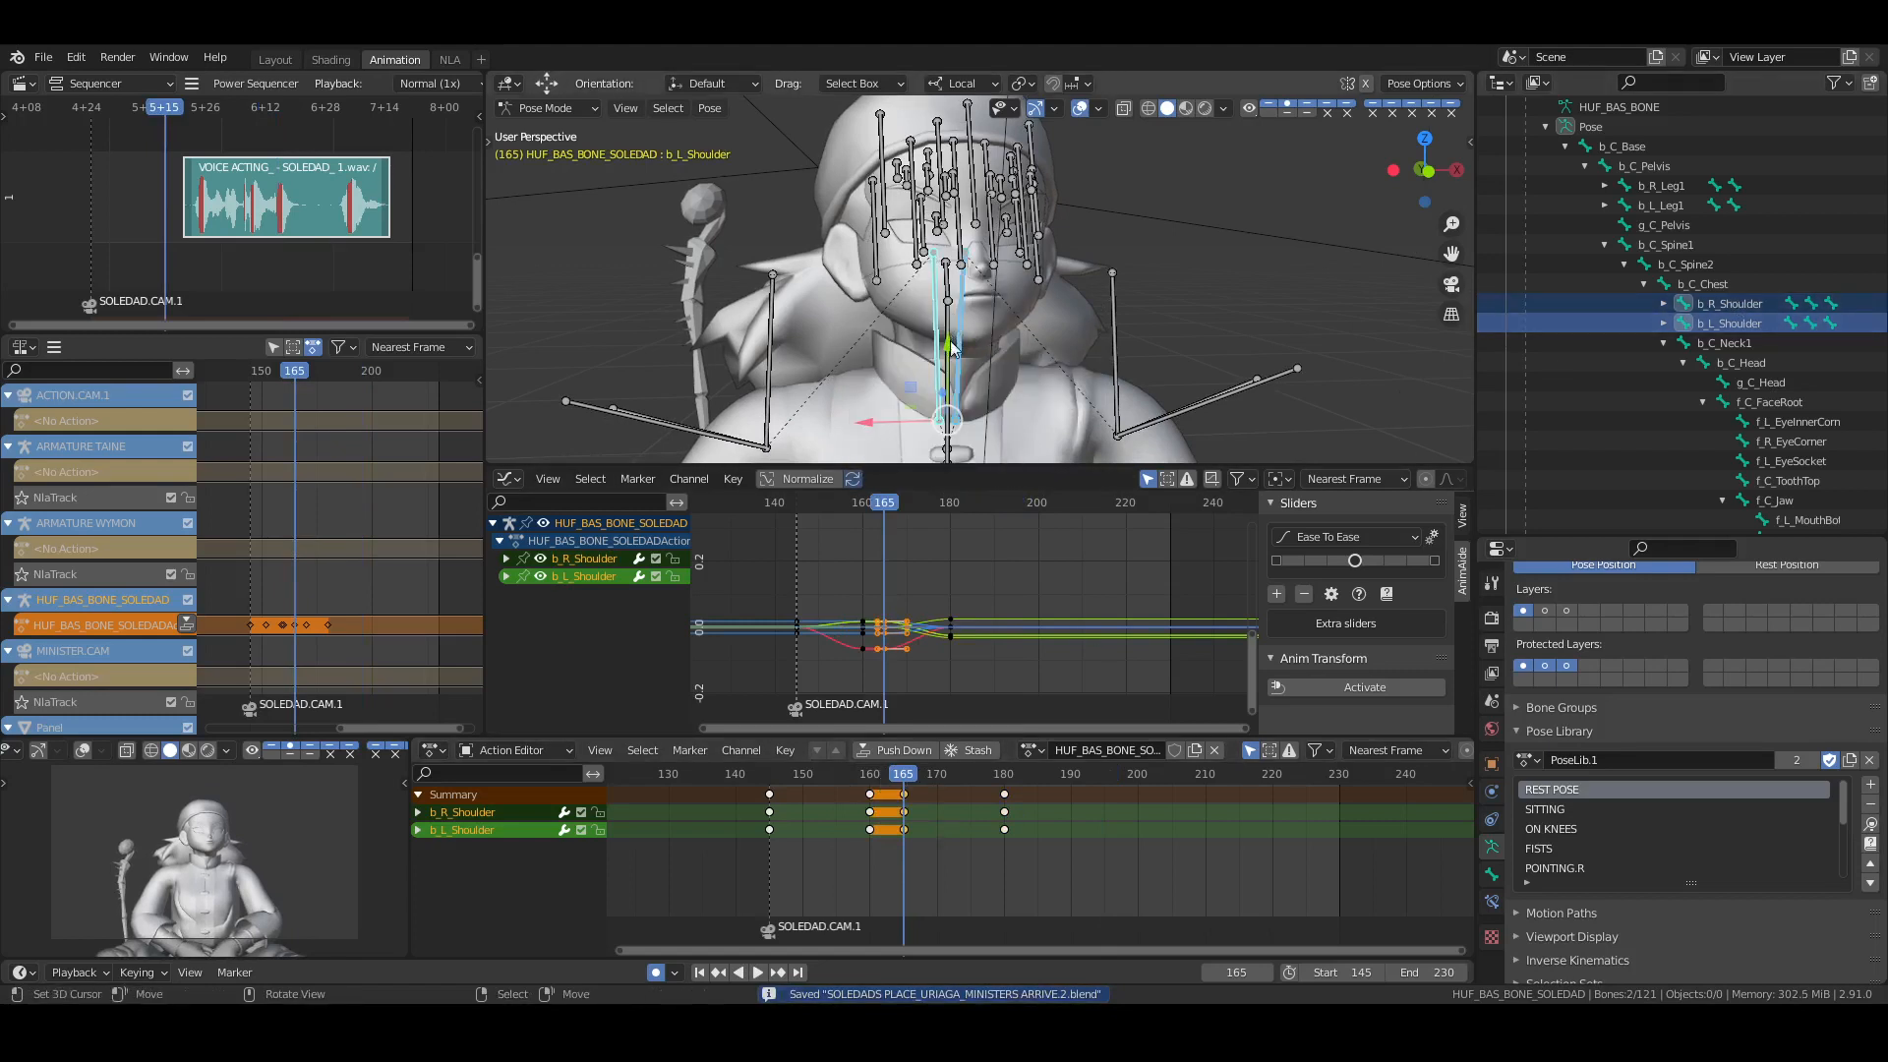
left_click_drag(950, 343, 950, 347)
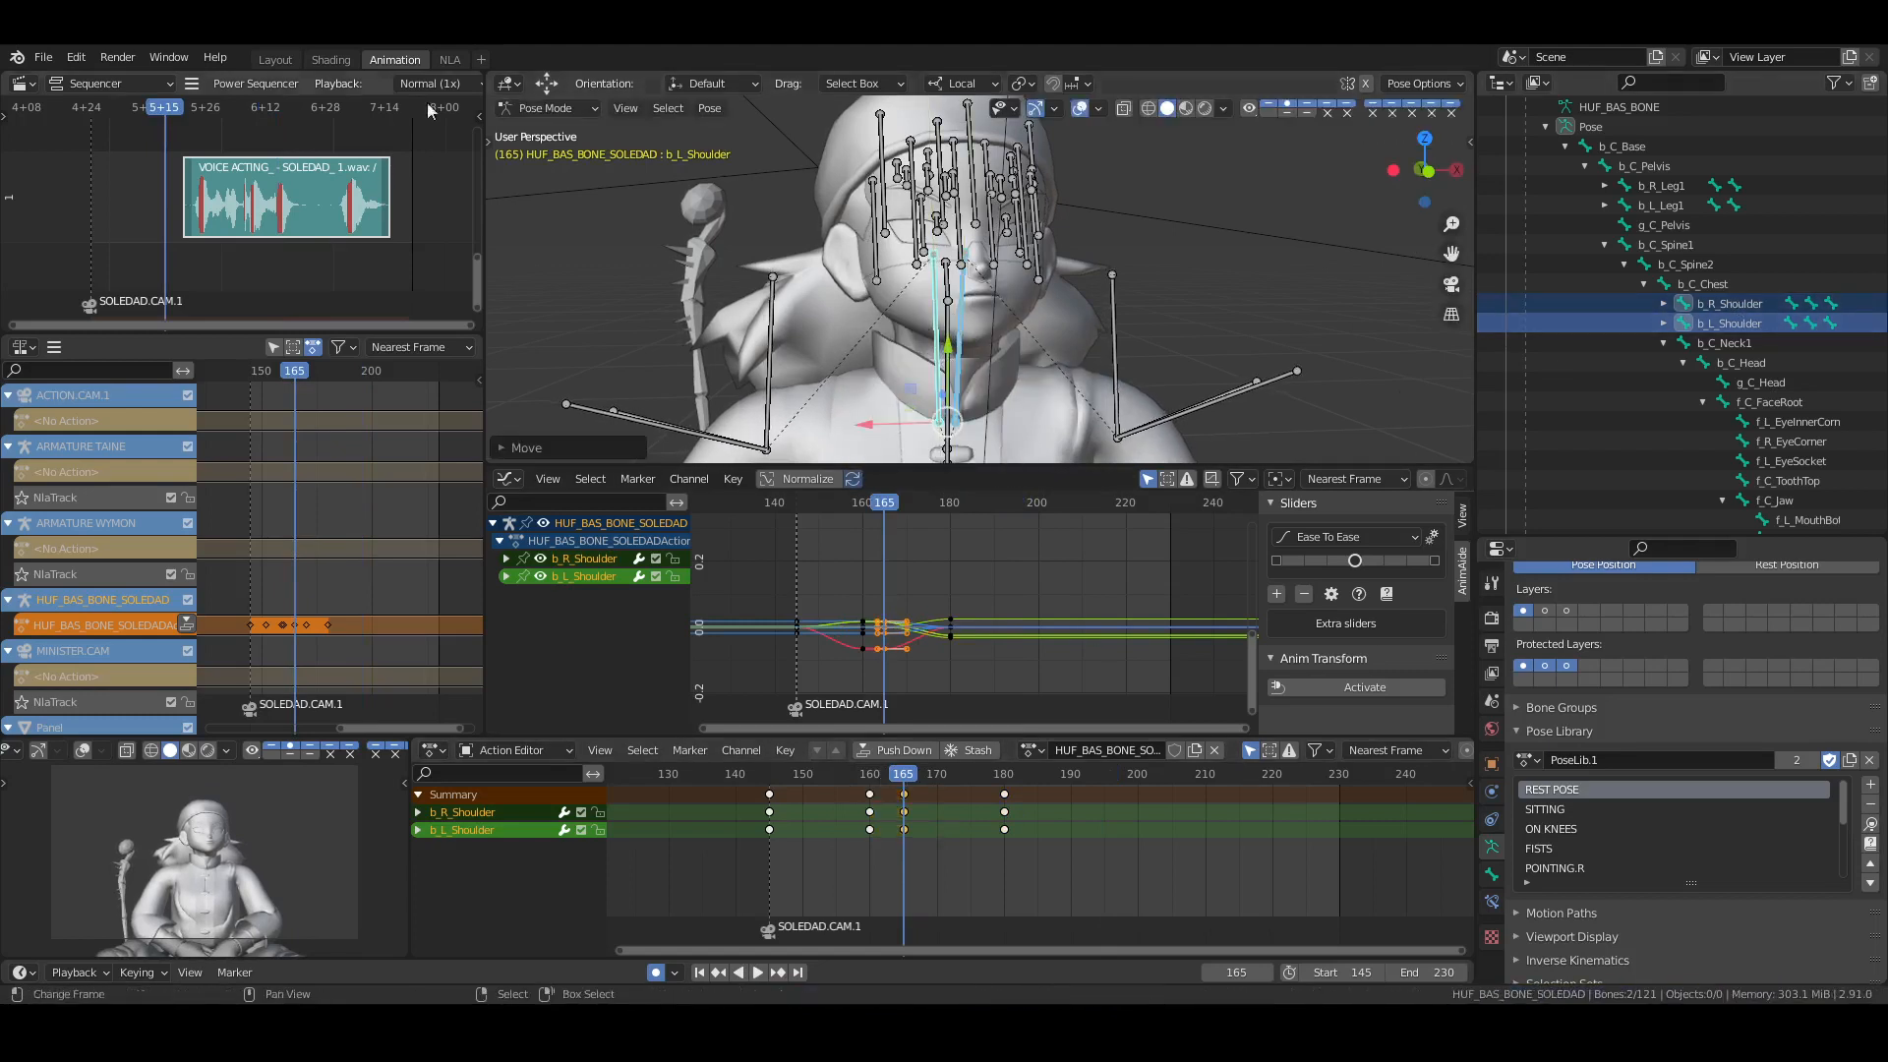
key("ctrl+s")
Play back the shot from frame 145 in the Layout workspace's camera view, stopping at frame 198, and return to the Animation workspace
left_click(268, 63)
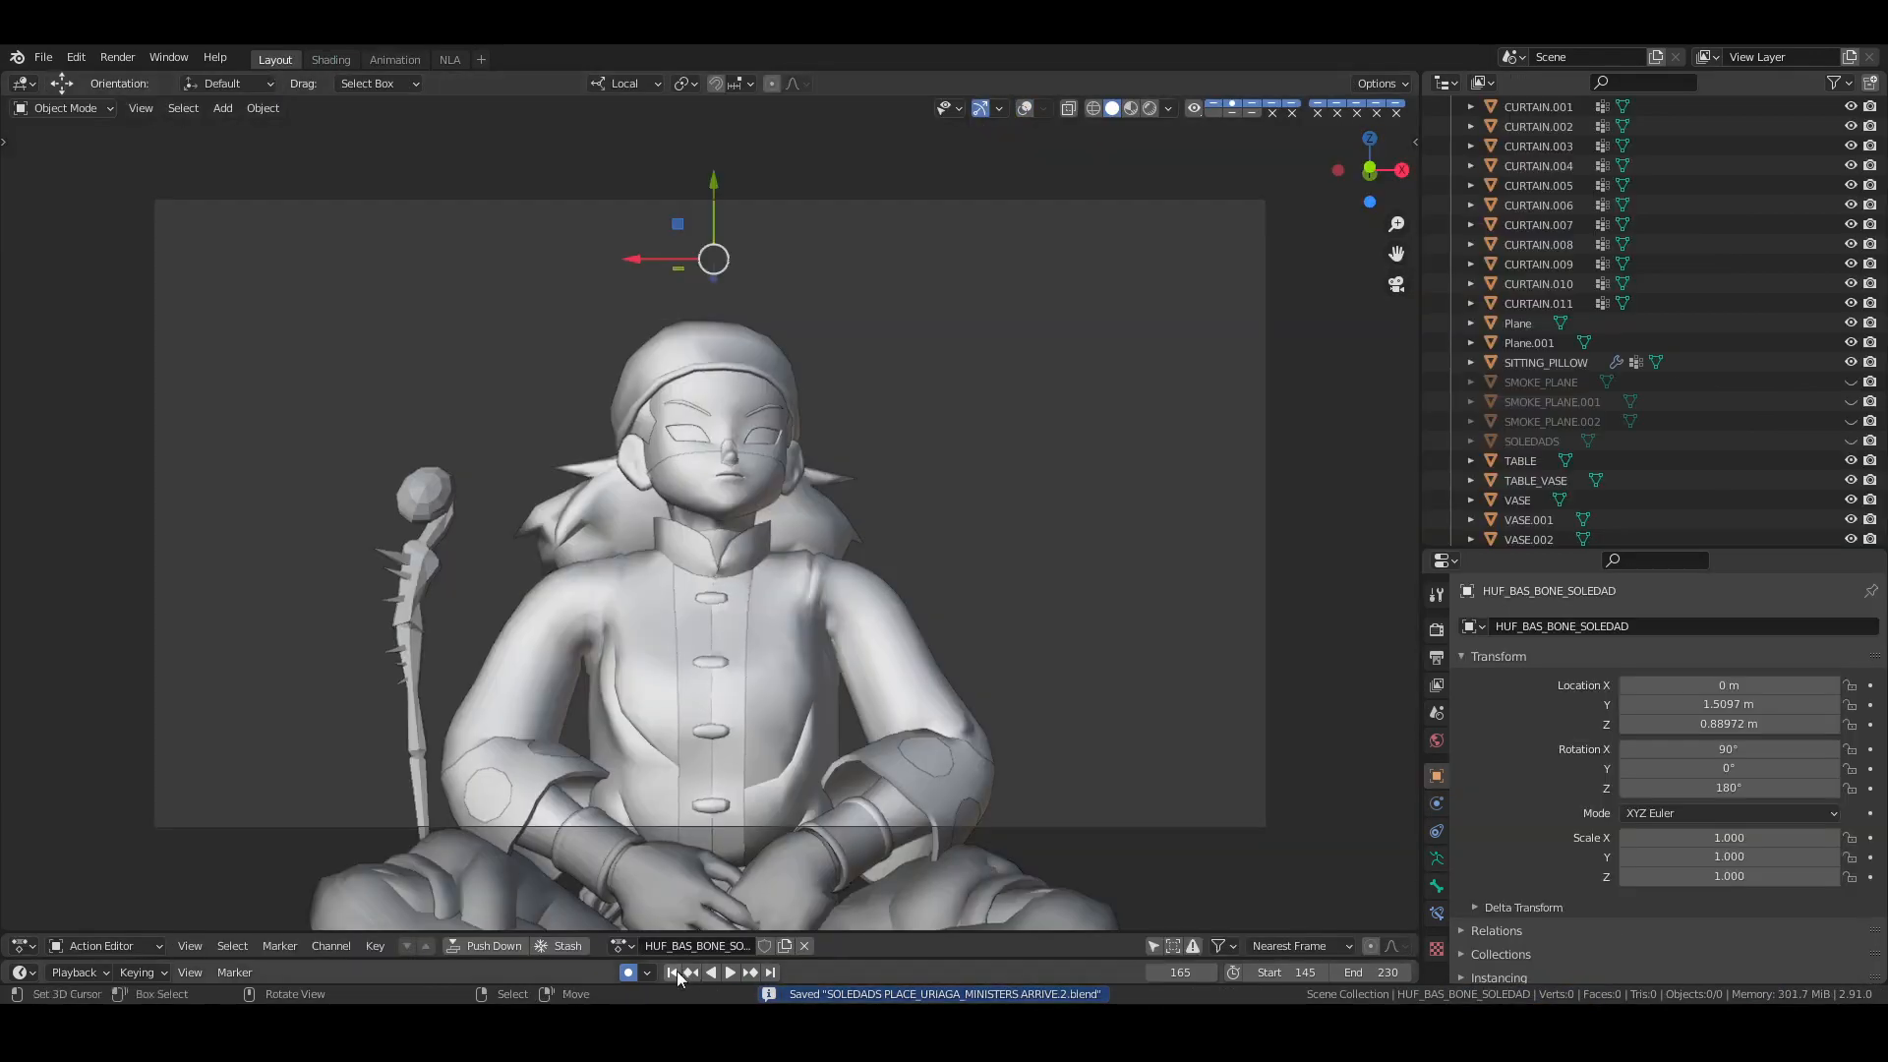
left_click(674, 971)
key("space")
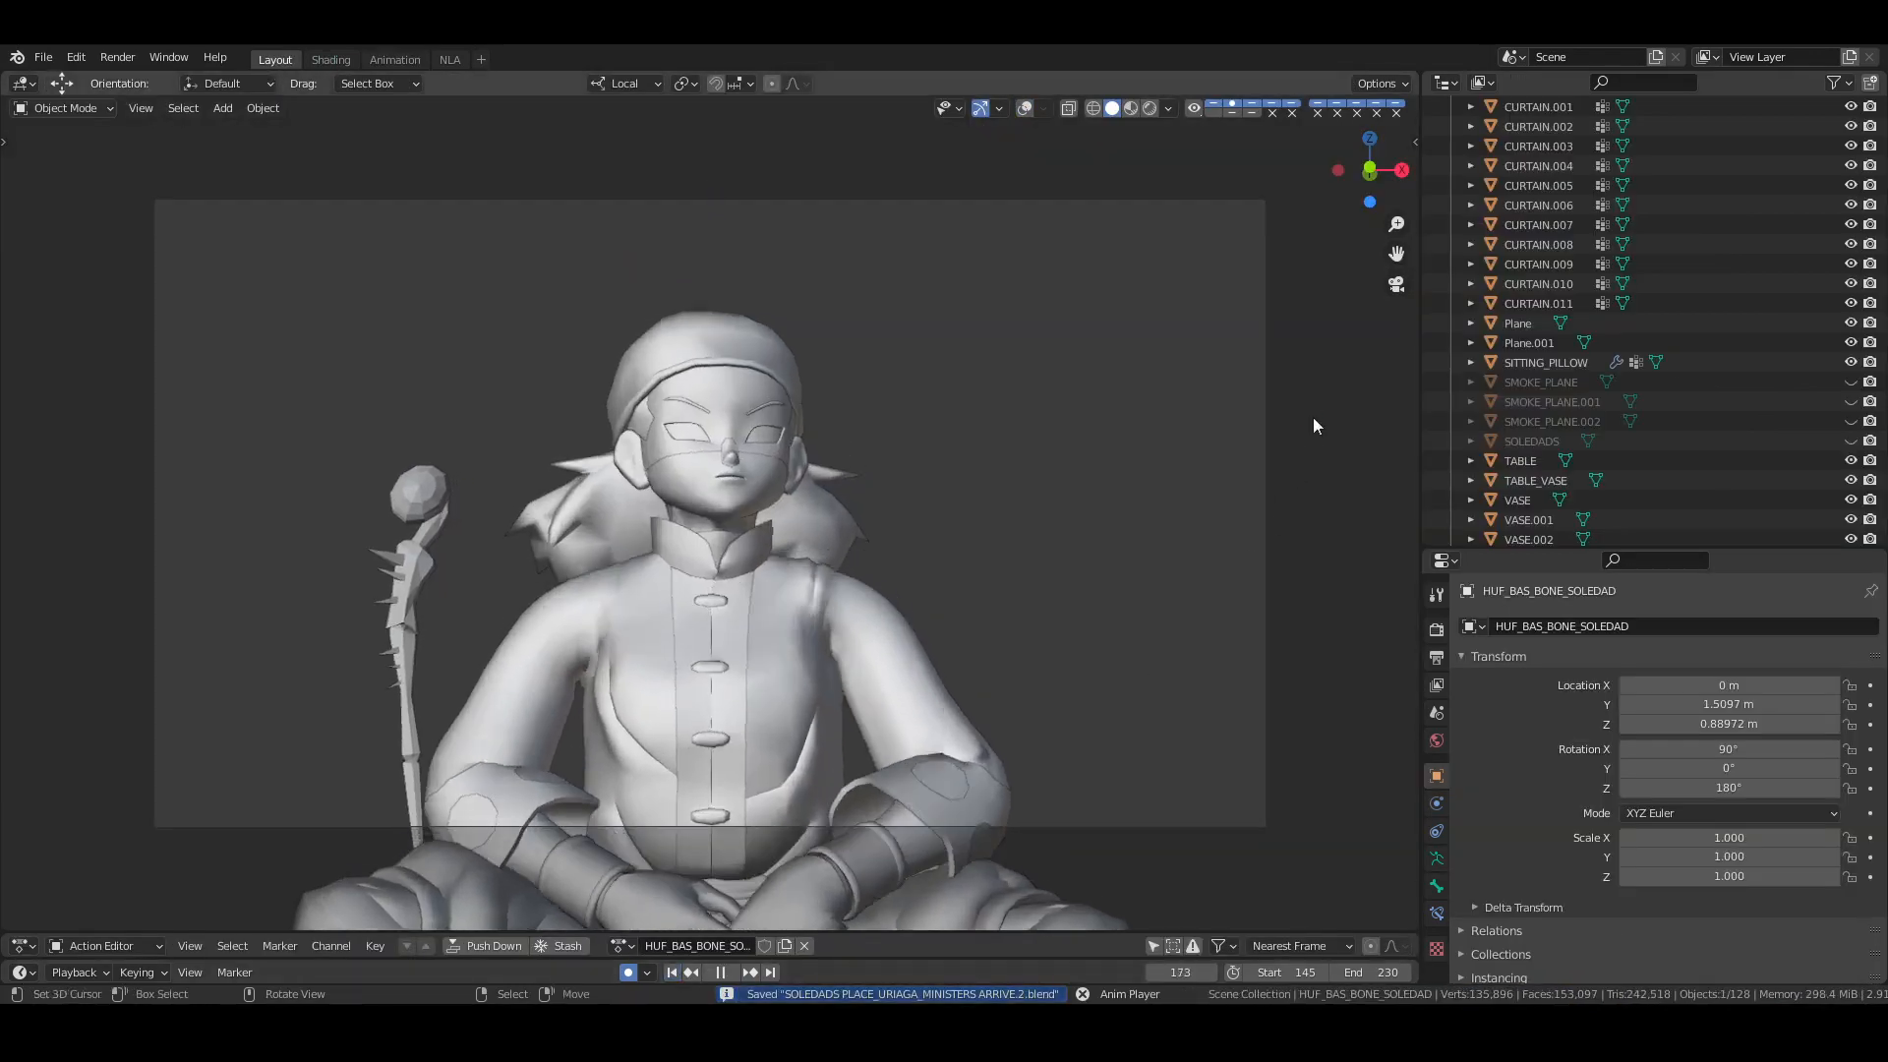
key("space")
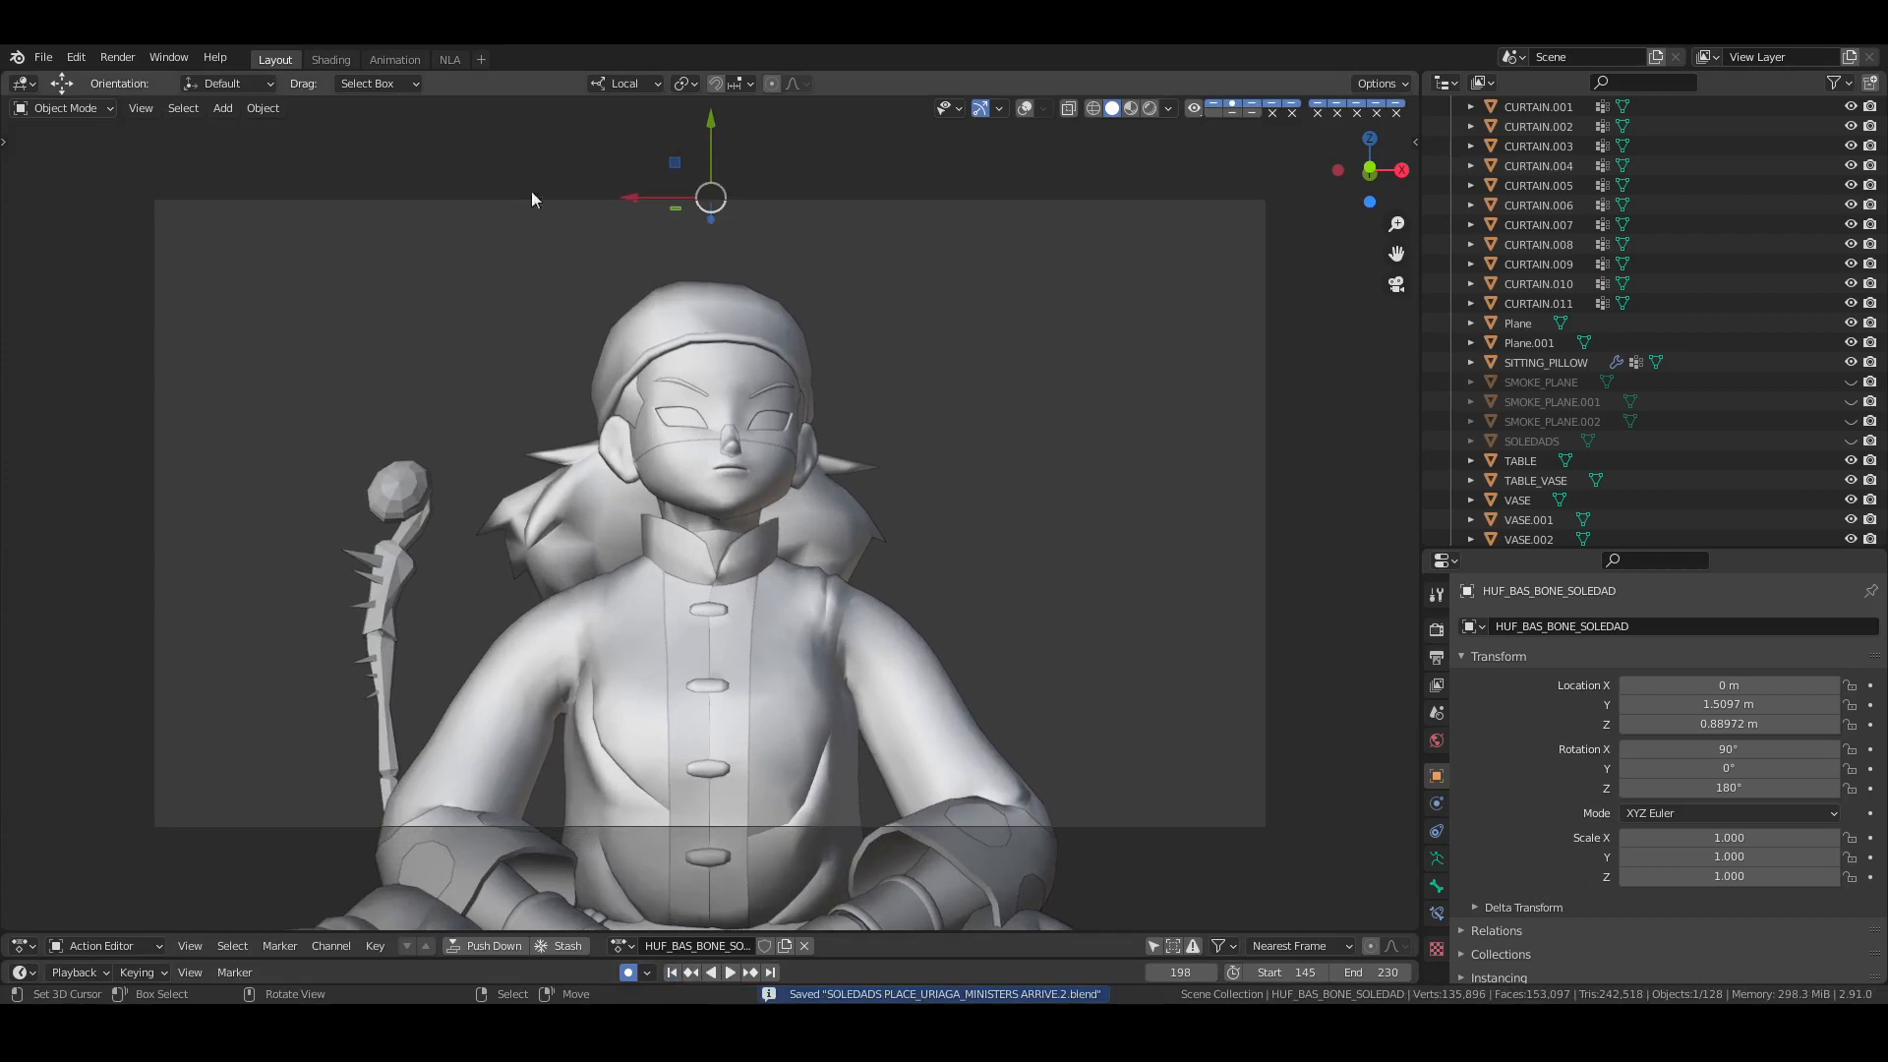
left_click(401, 60)
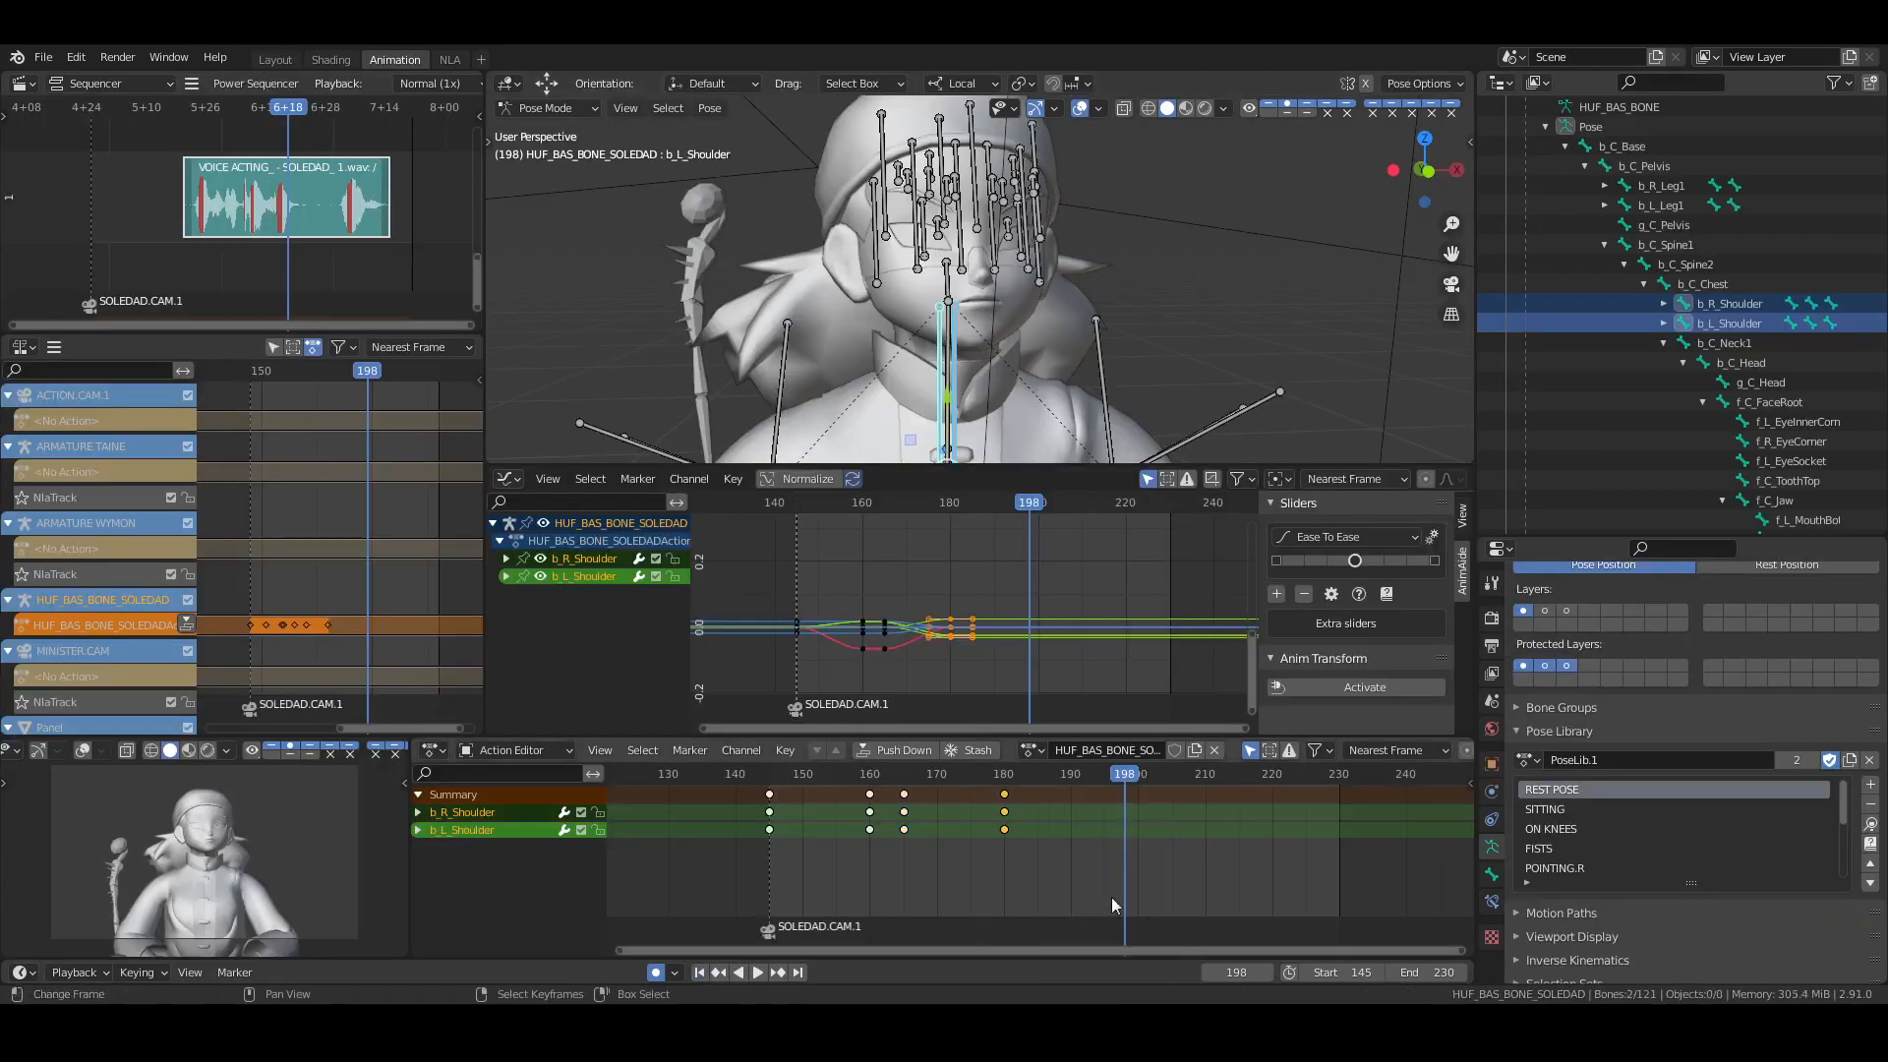
Move both shoulder bones' last keyframes from frame 180 to 192, review the motion through the camera, and save the file
key("g")
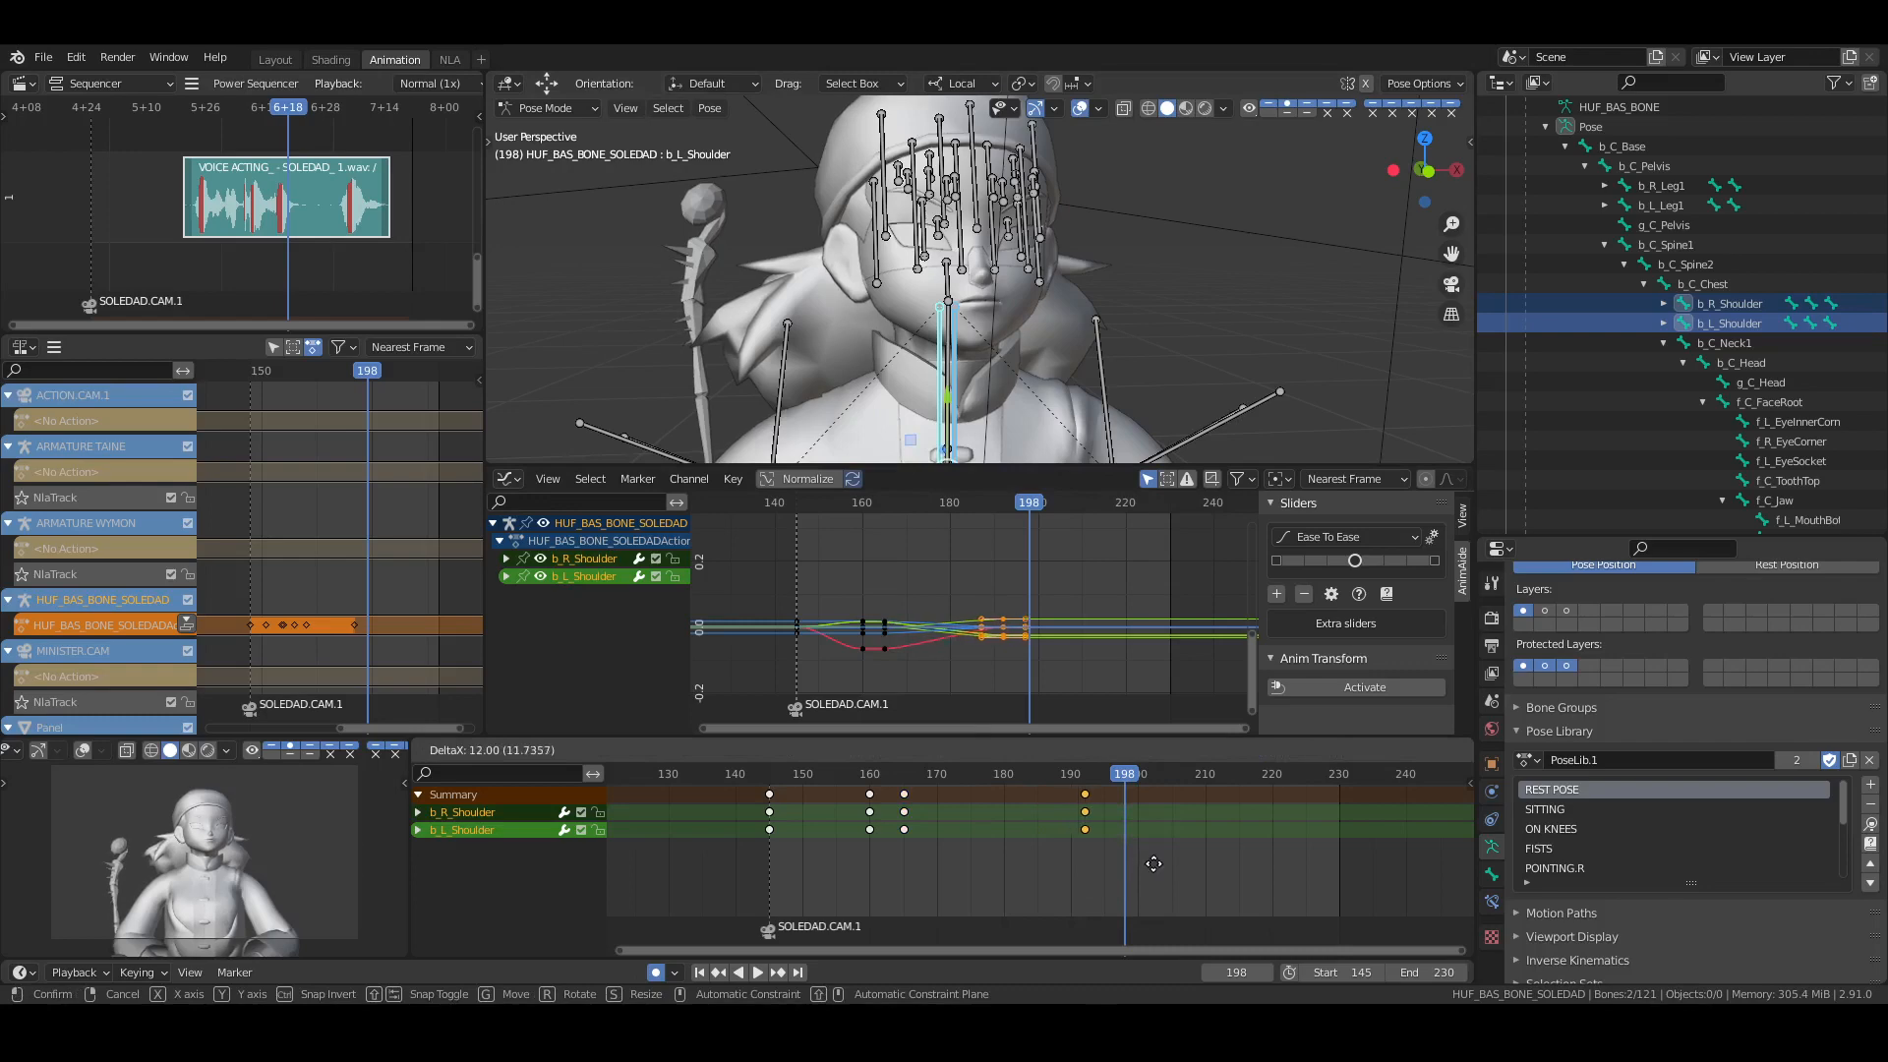
left_click(1156, 872)
left_click(276, 60)
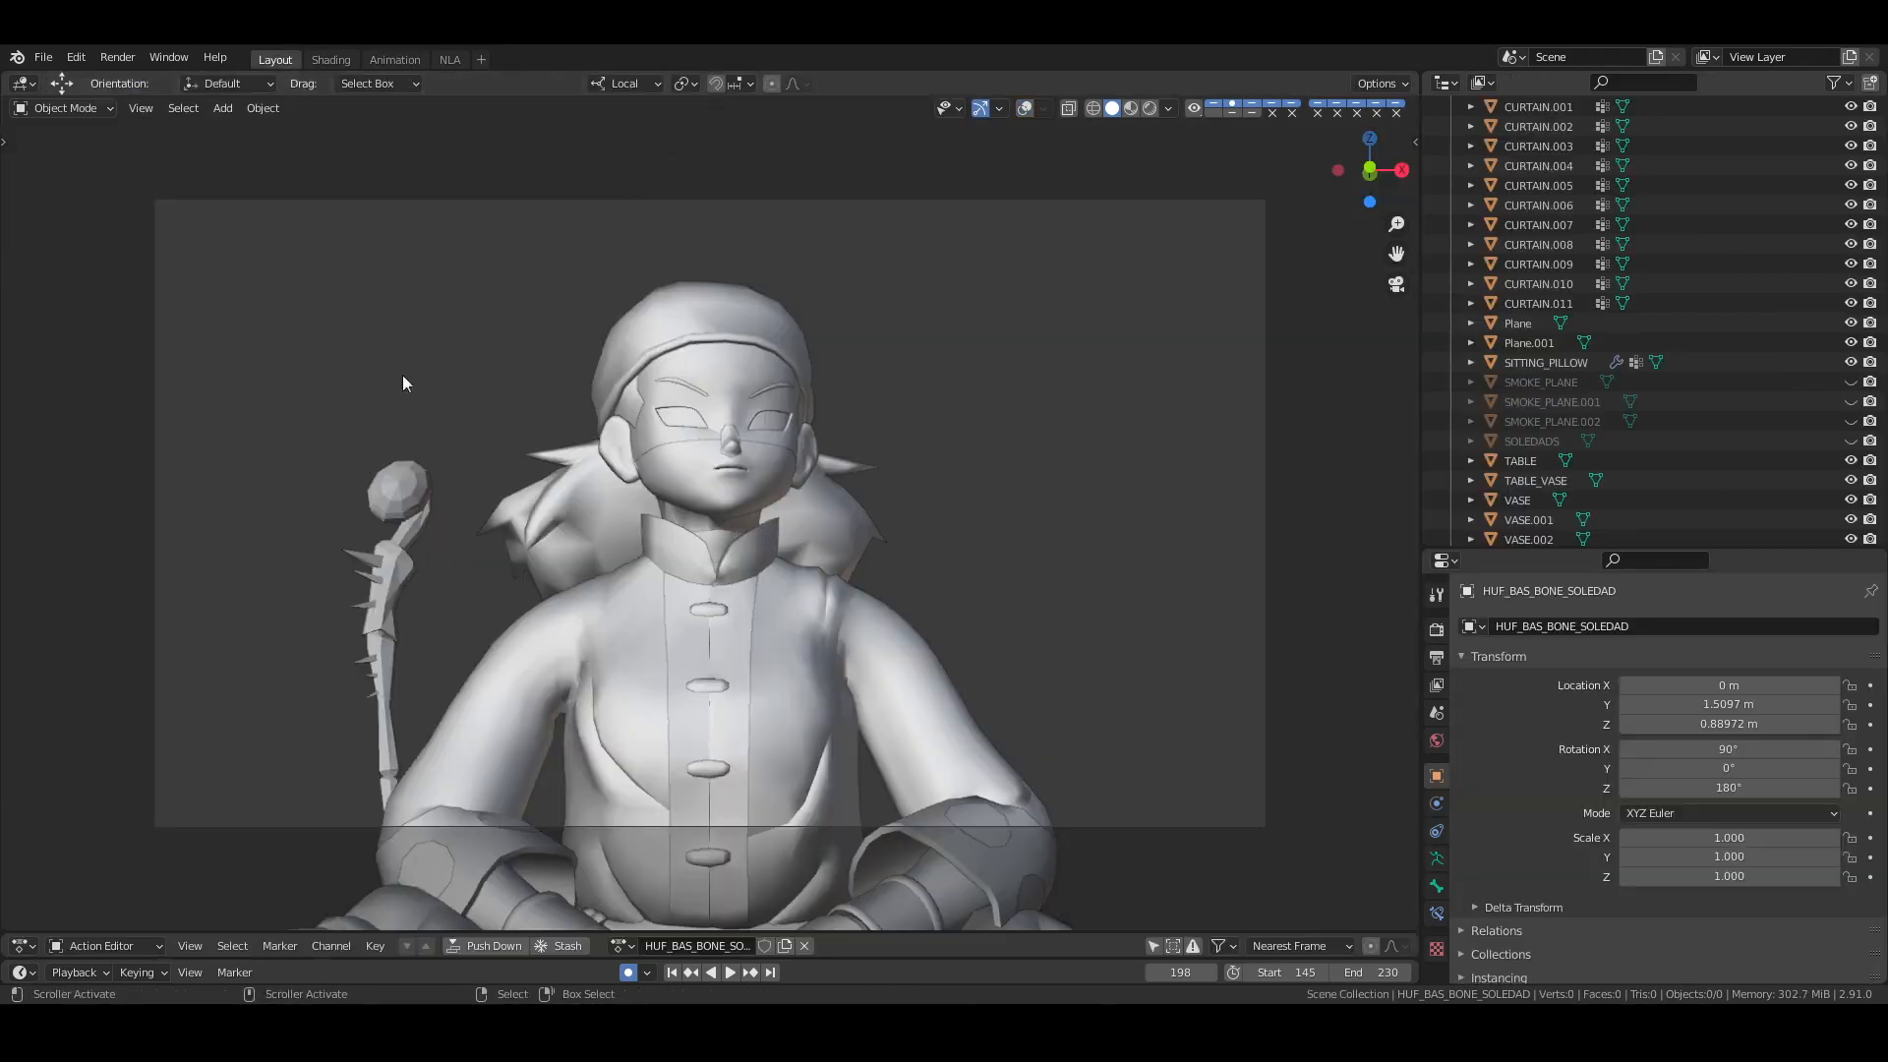
key("space")
key("ctrl+s")
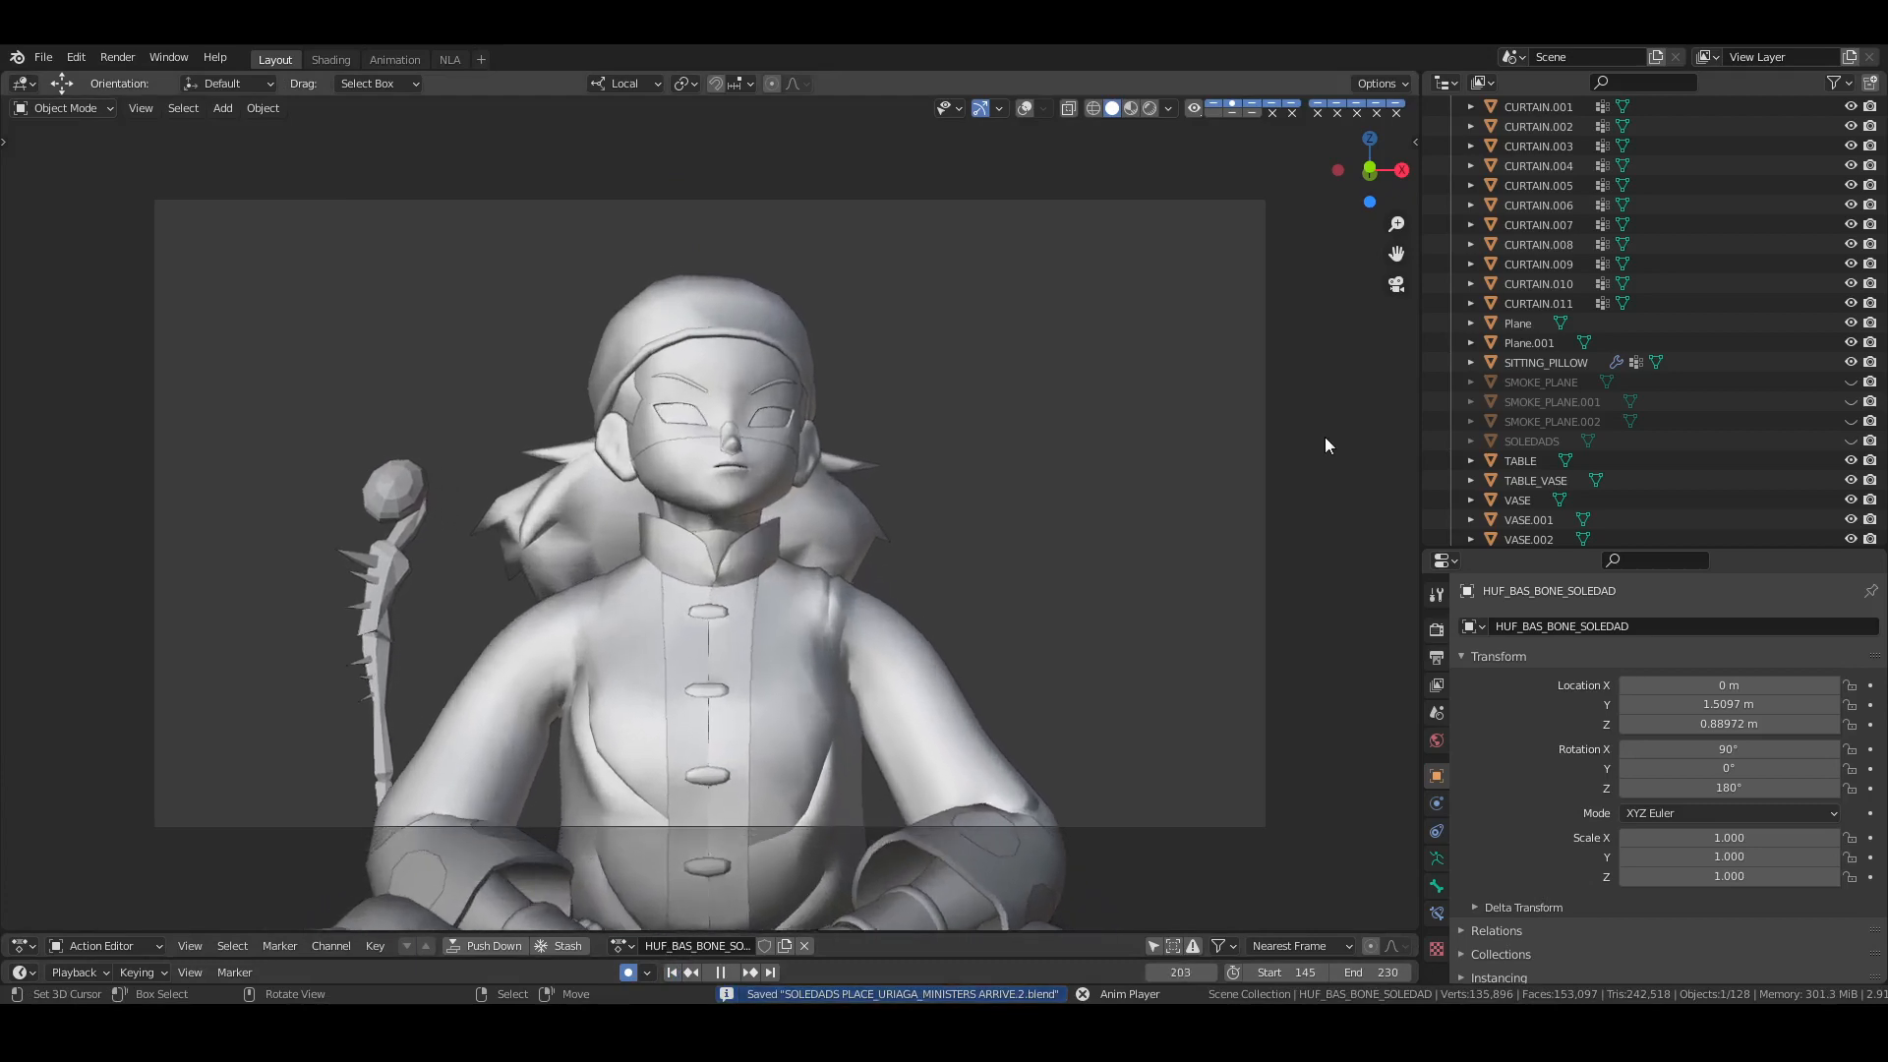
key("space")
left_click(395, 61)
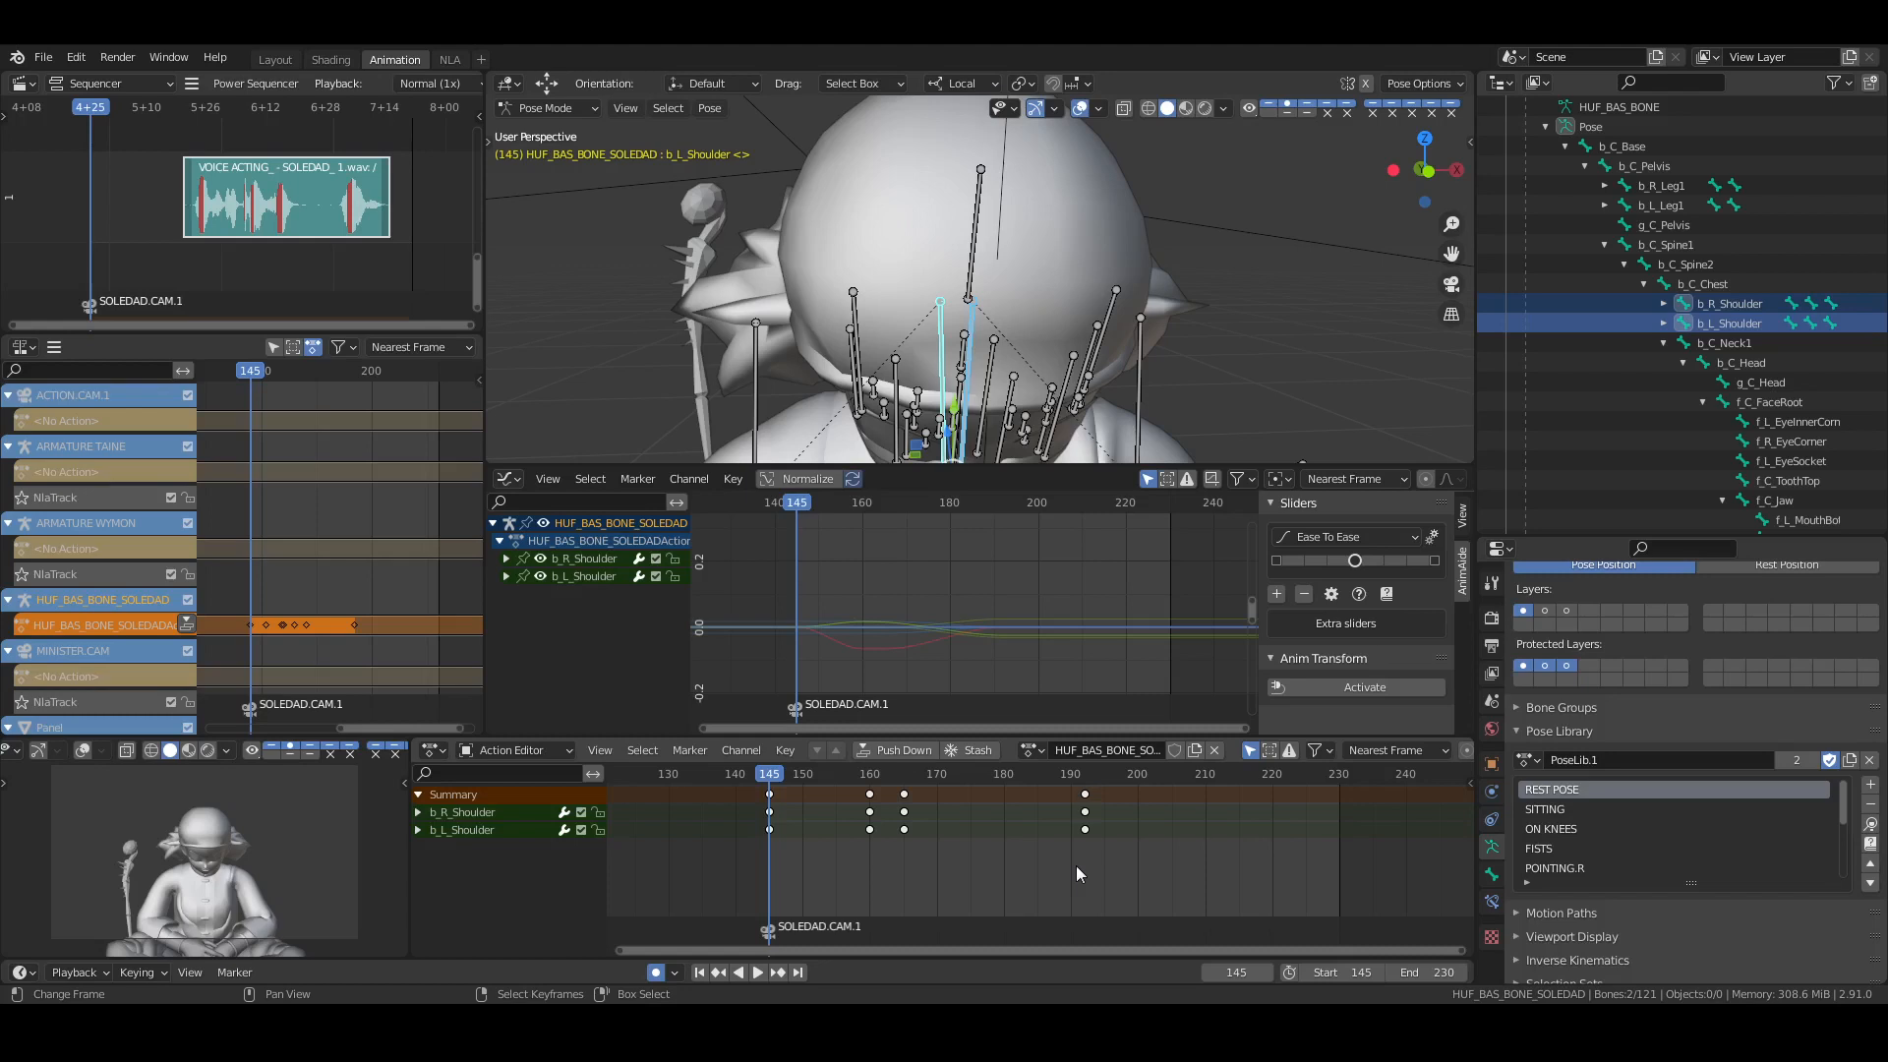
key("ctrl+s")
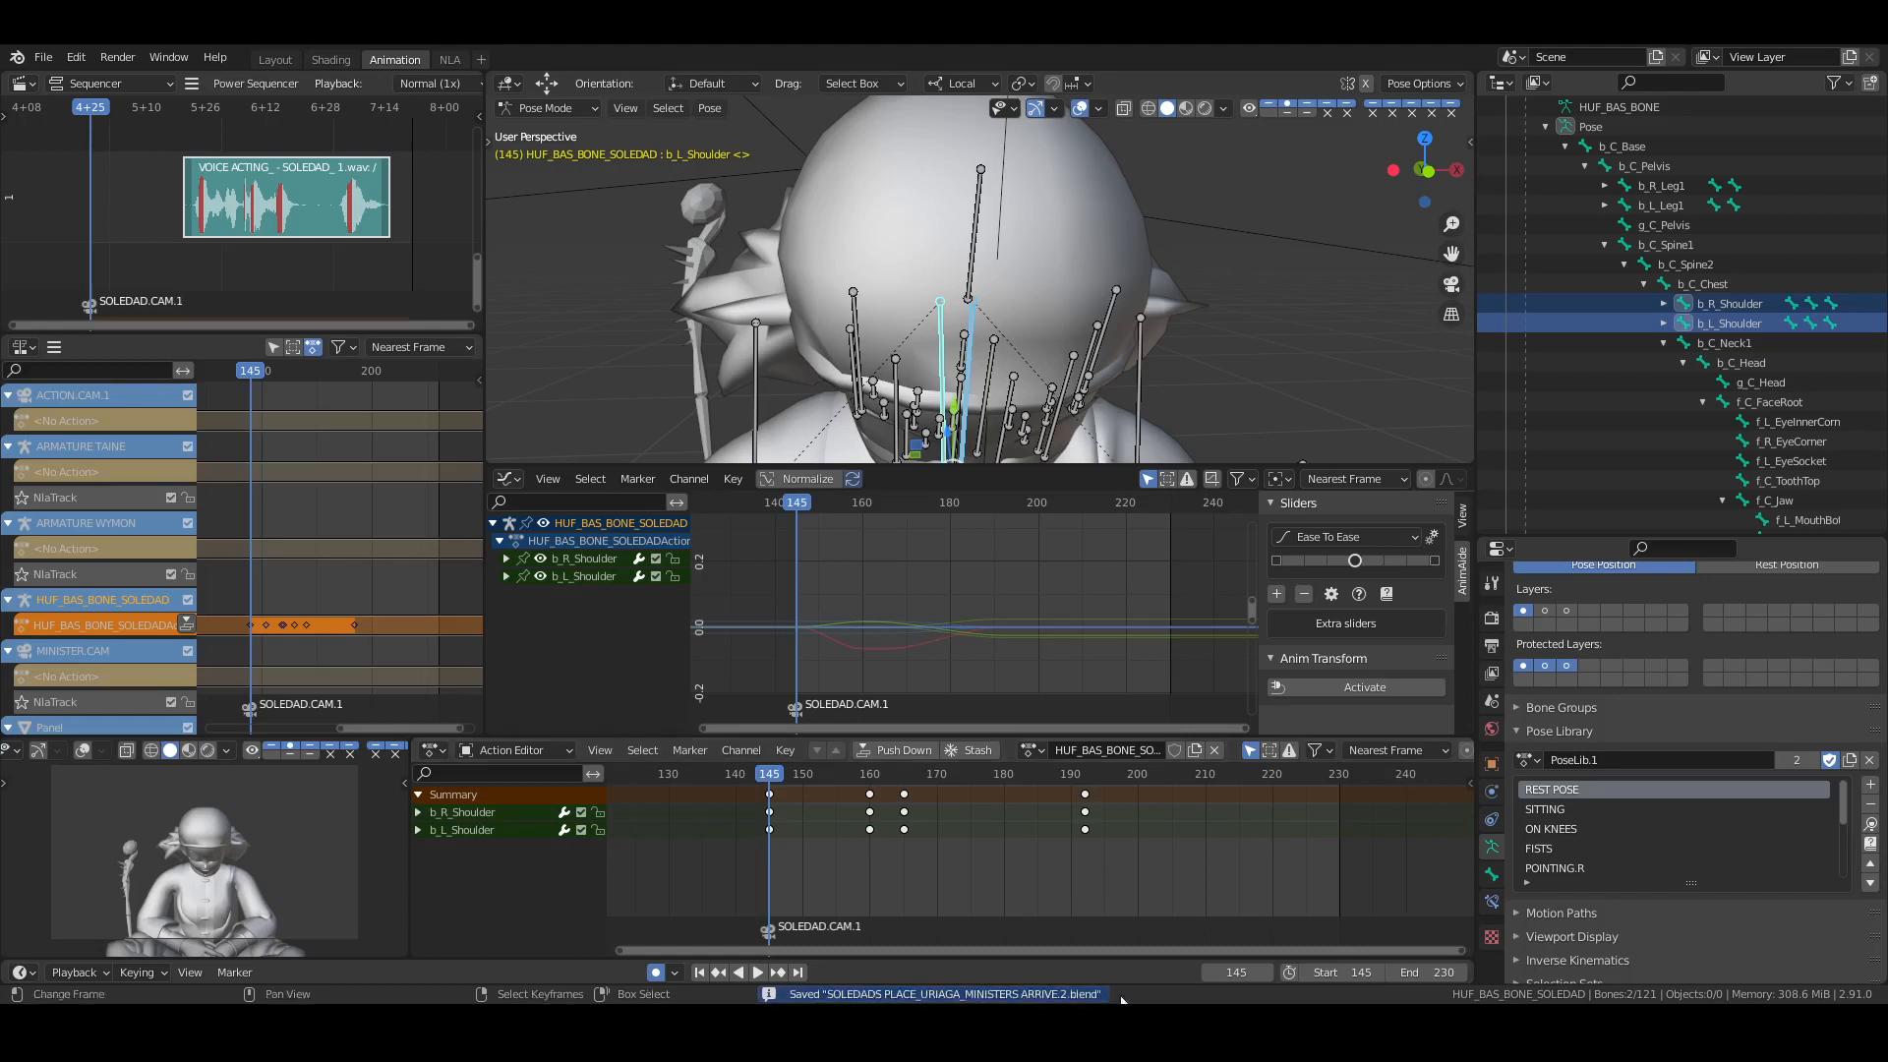
Adjust the rotation of the b_R_ArmorParts bone at frame 145, deselect it and save the file
scroll(1129, 316, "down", 5)
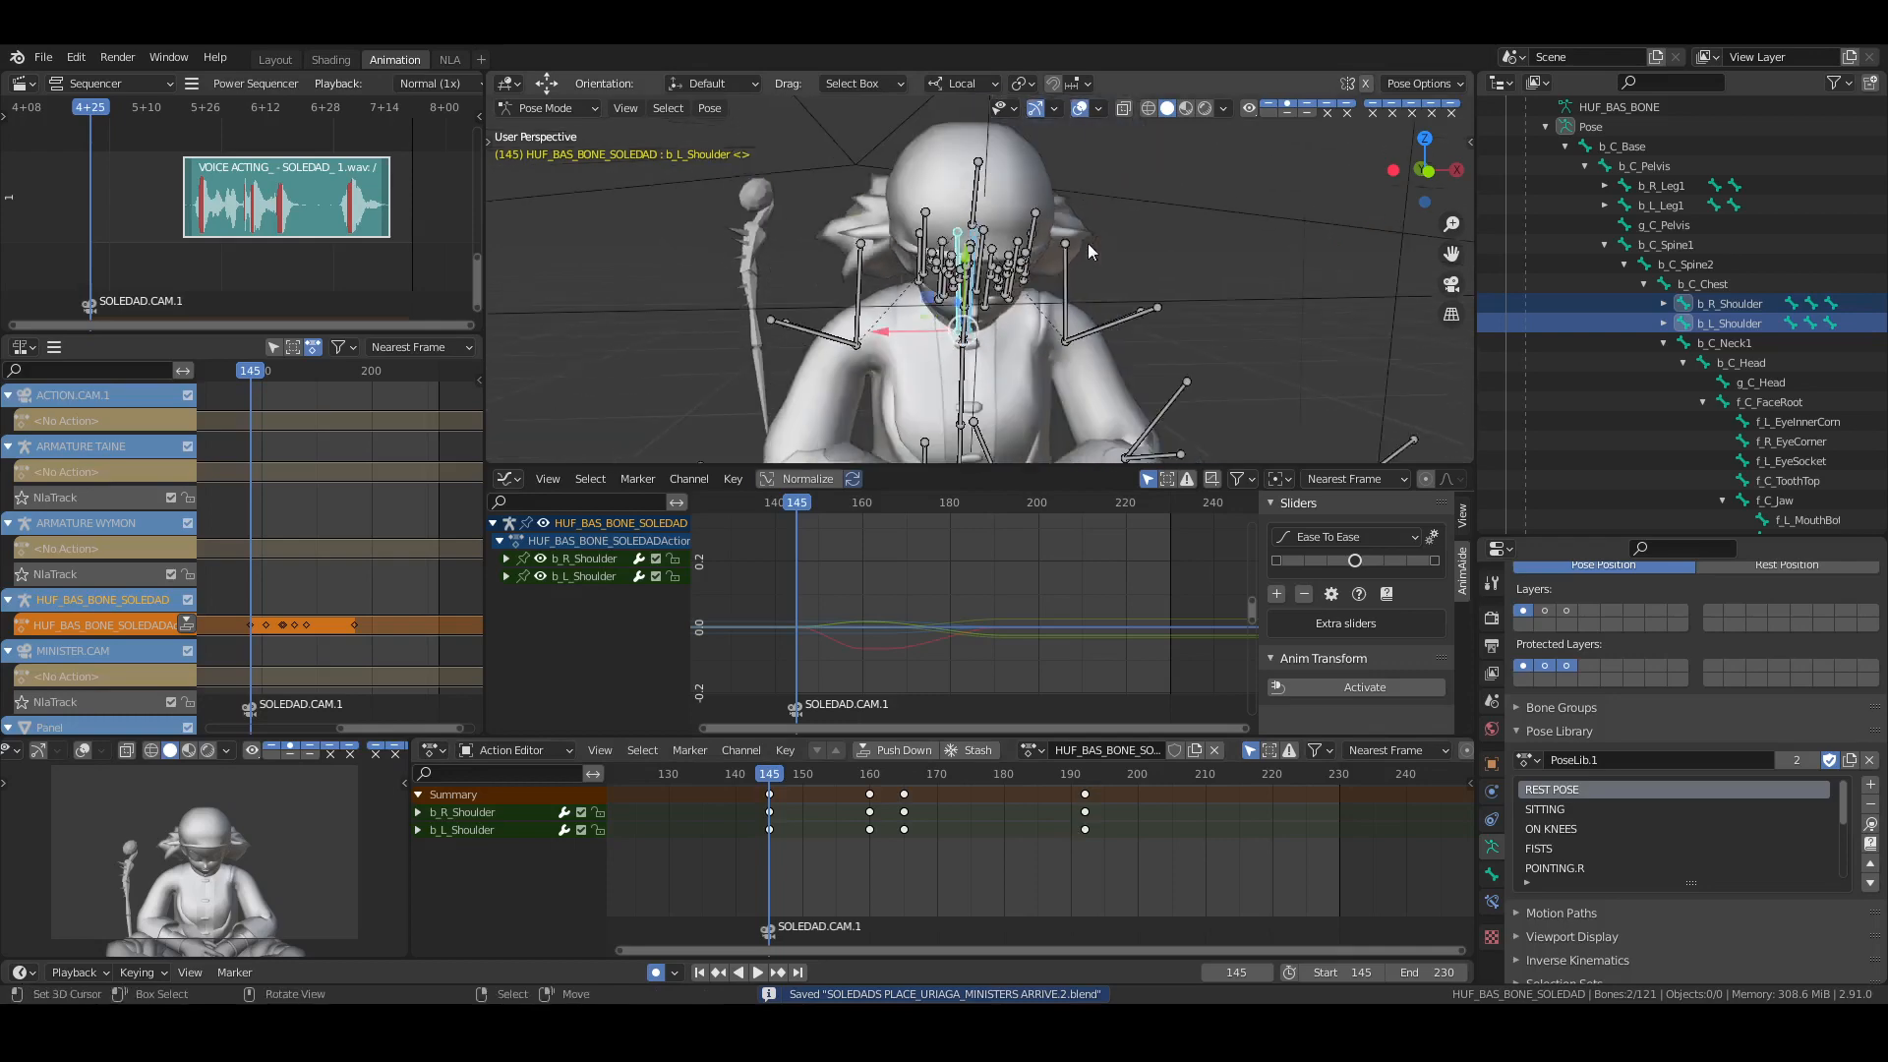
mouse_move(1129, 317)
middle_mouse_down("shift")
mouse_move(1121, 270)
mouse_move(1132, 317)
mouse_move(1136, 295)
middle_mouse_up("shift")
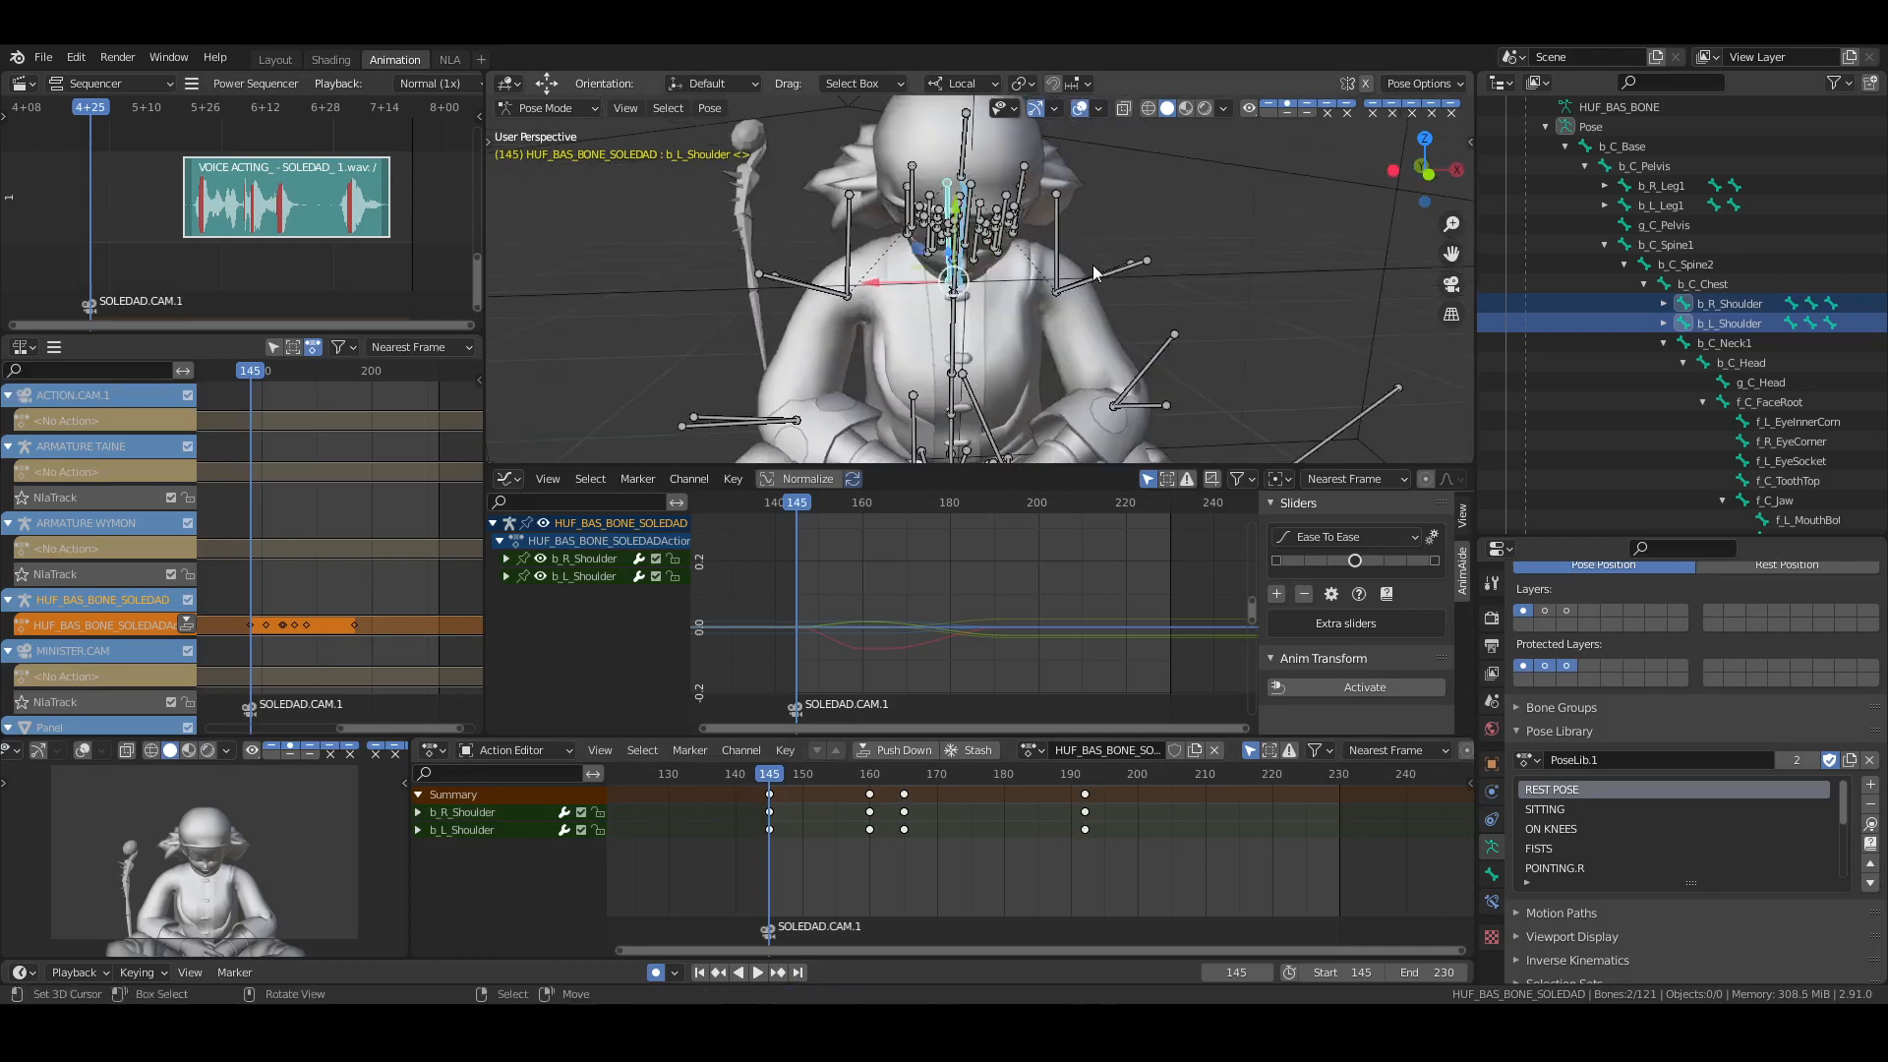
left_click(1124, 277)
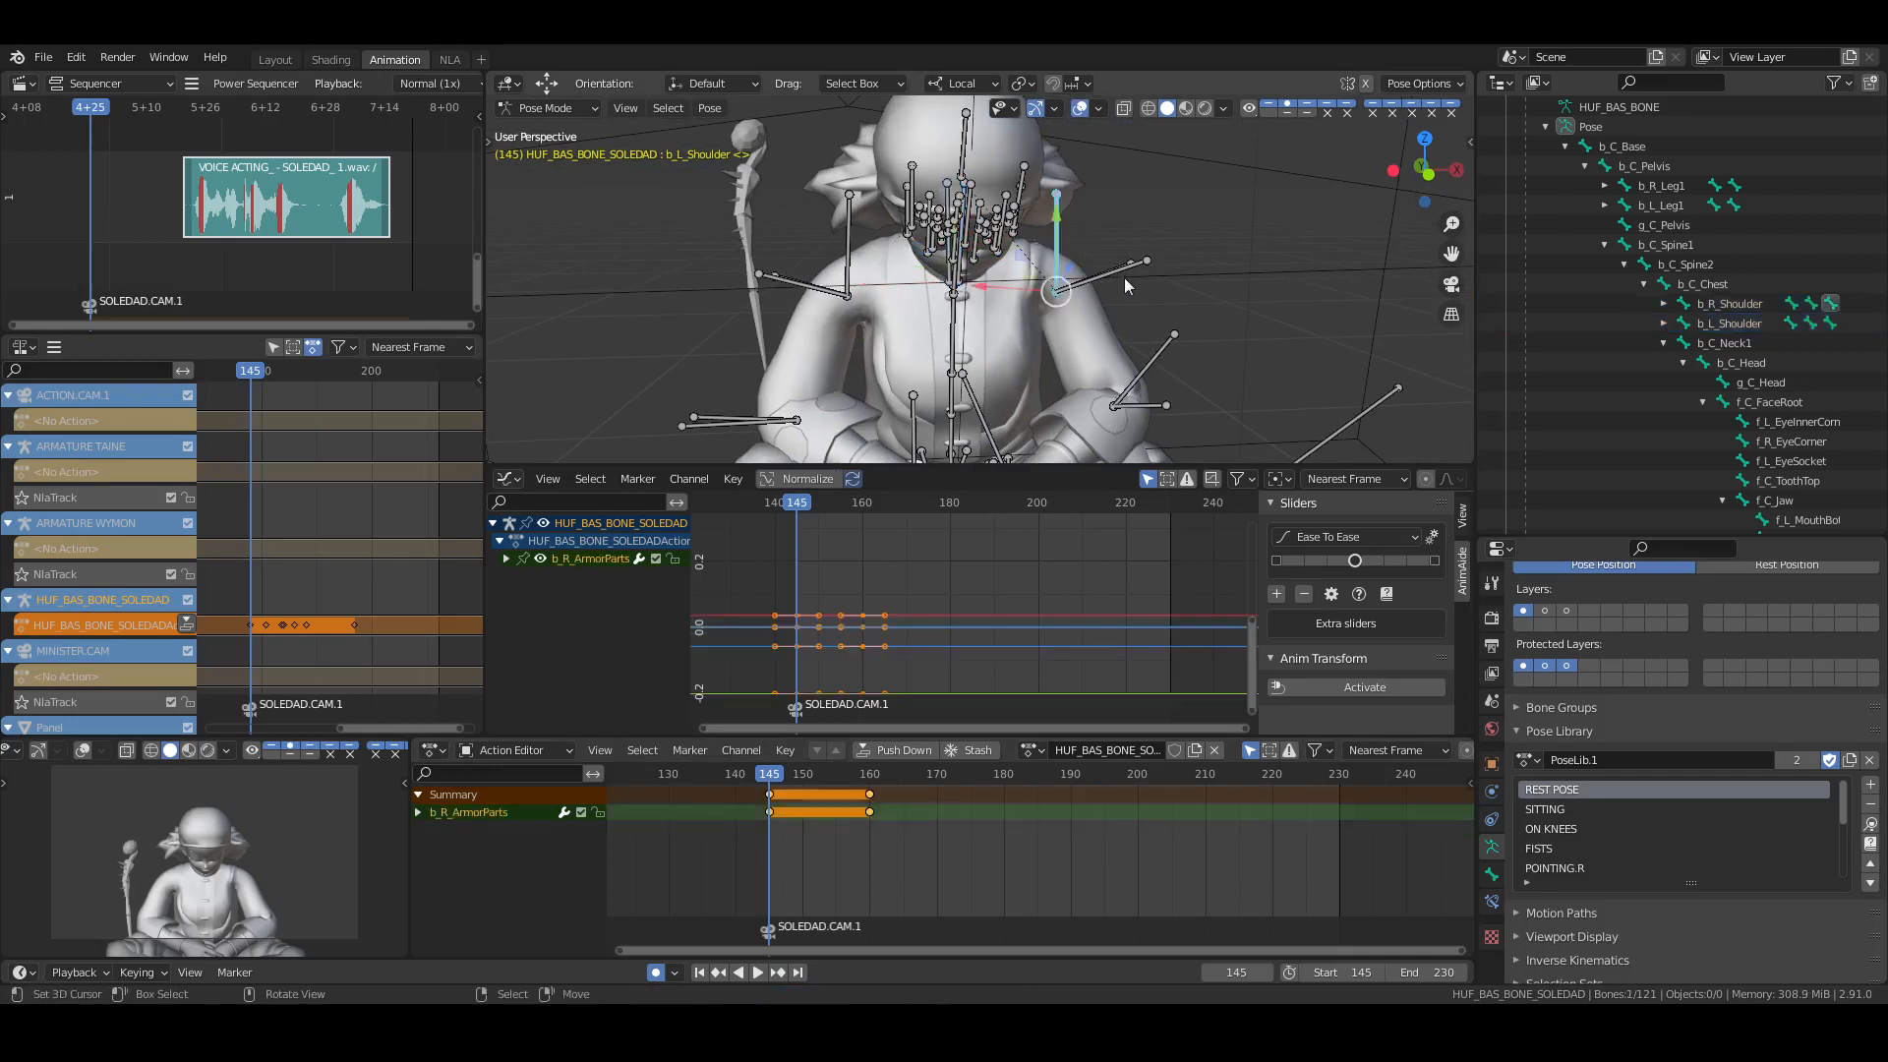
key("shift+space")
left_click(1126, 299)
left_click_drag(1105, 244, 1172, 287)
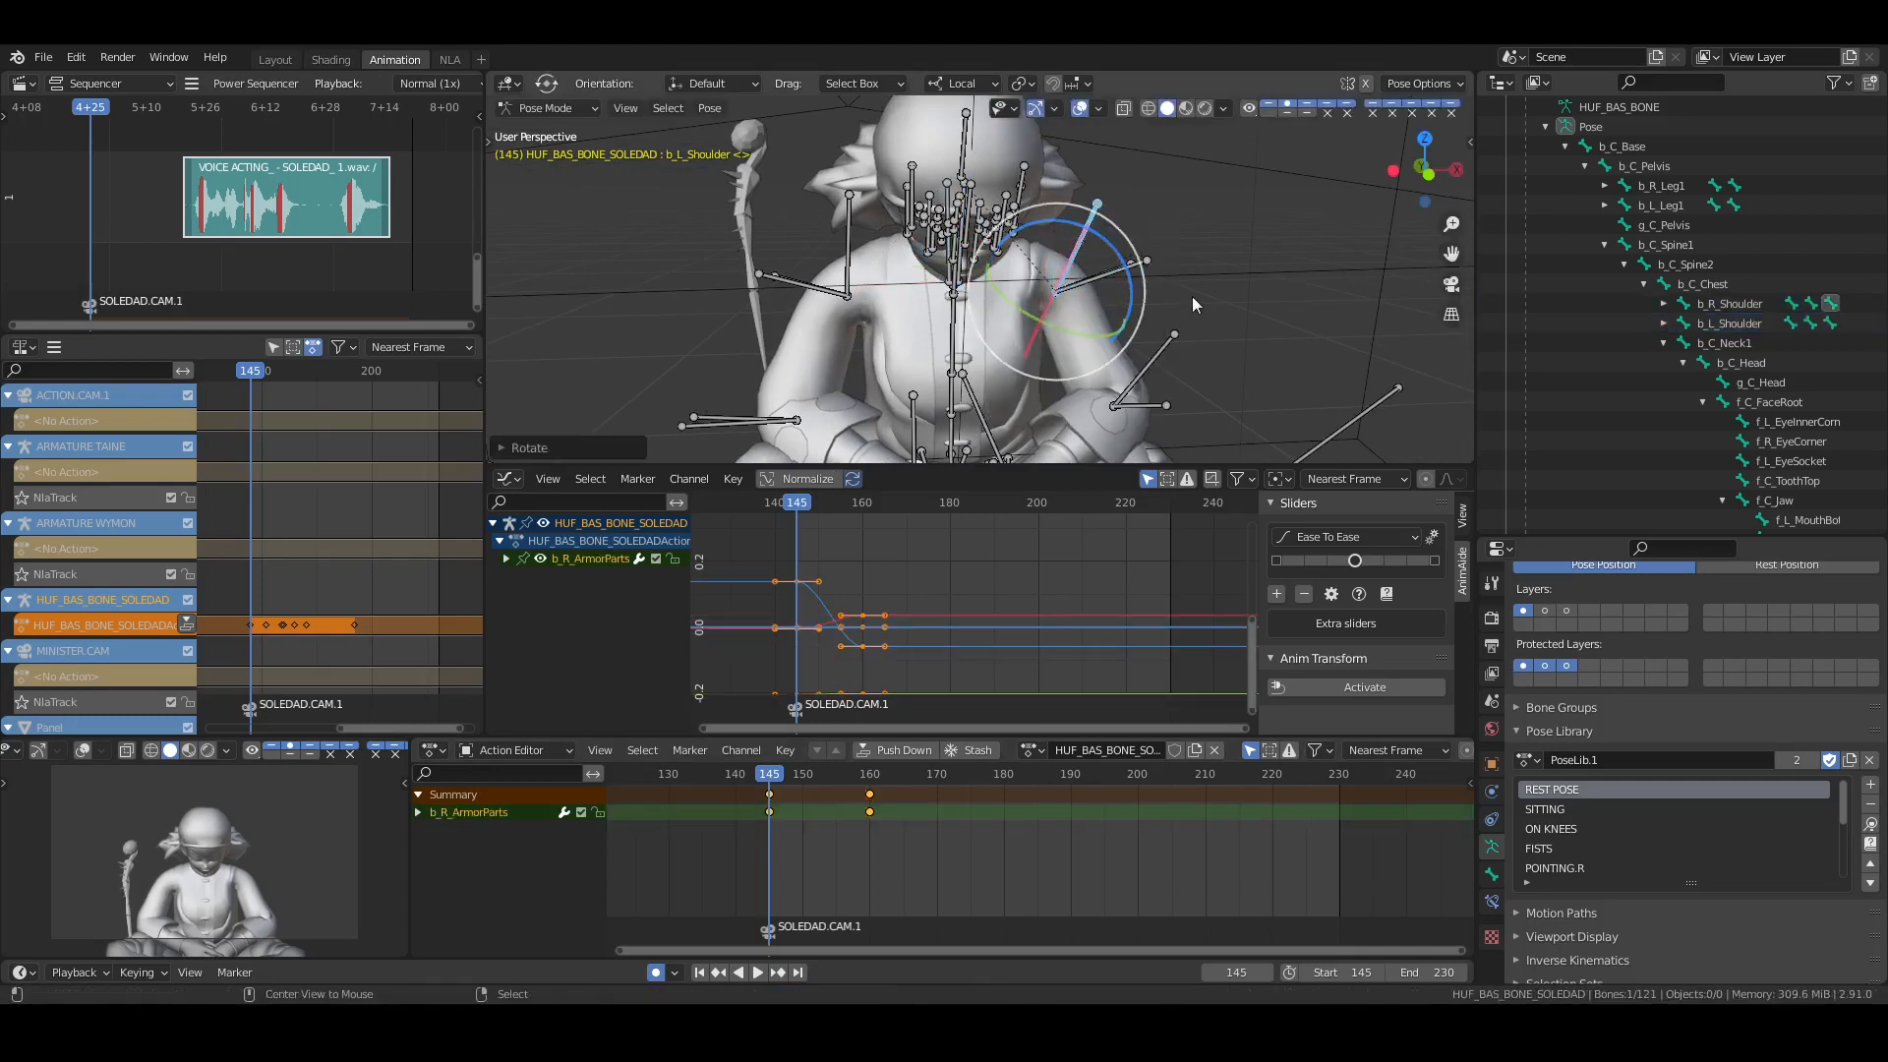
key("alt+a")
key("ctrl+s")
middle_click_drag(1170, 292, 1160, 293)
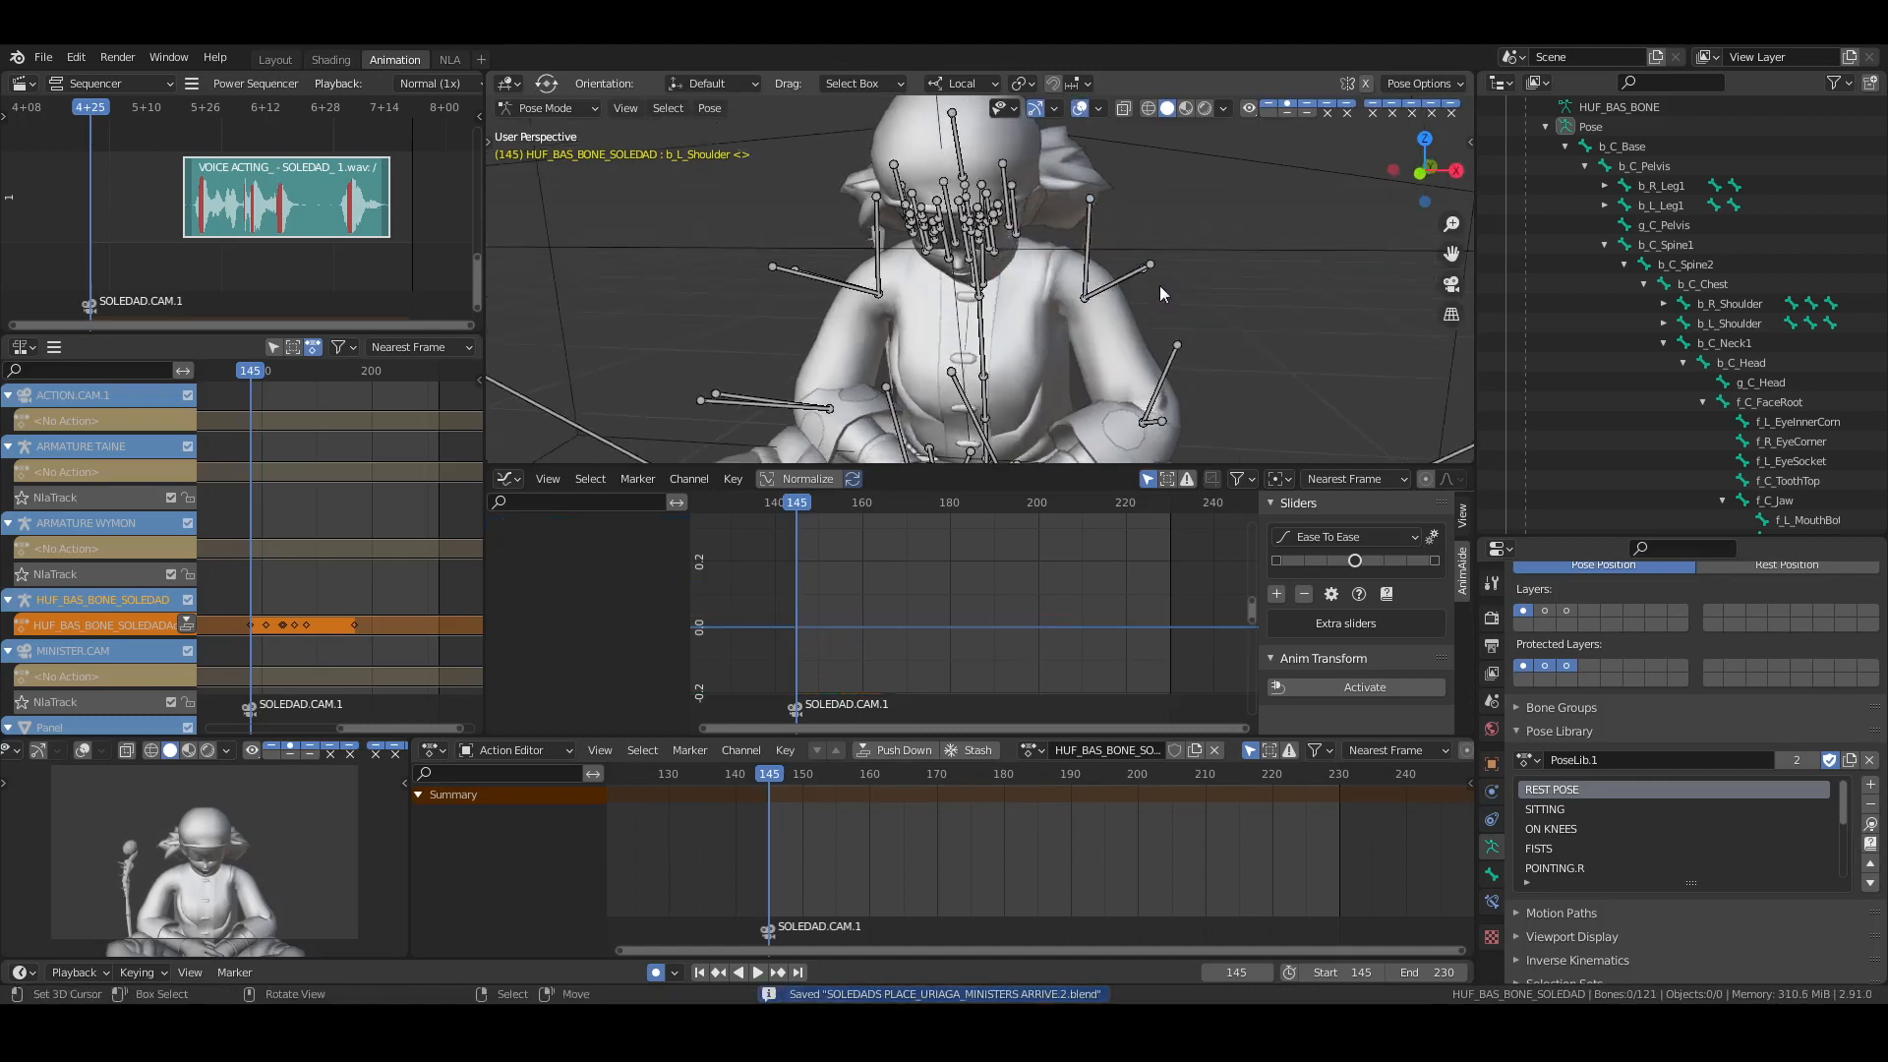
left_click(1160, 286)
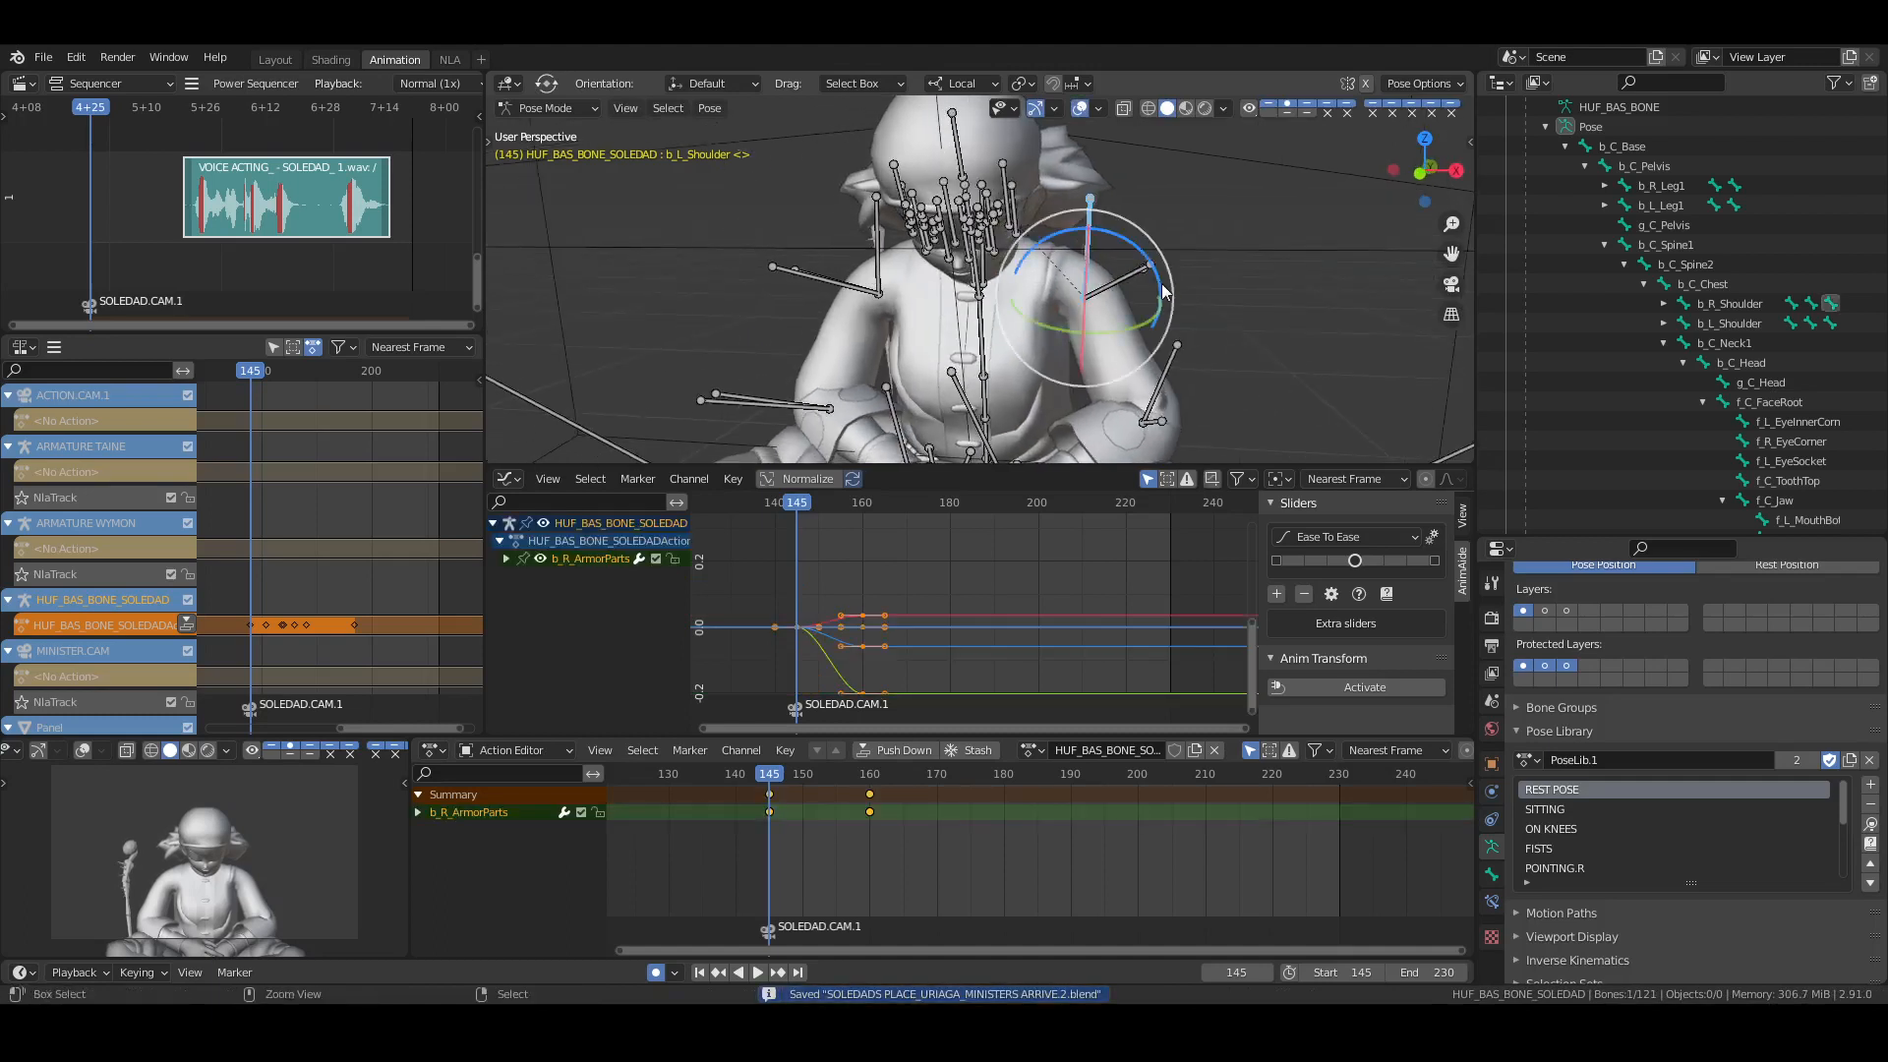
key("alt+a")
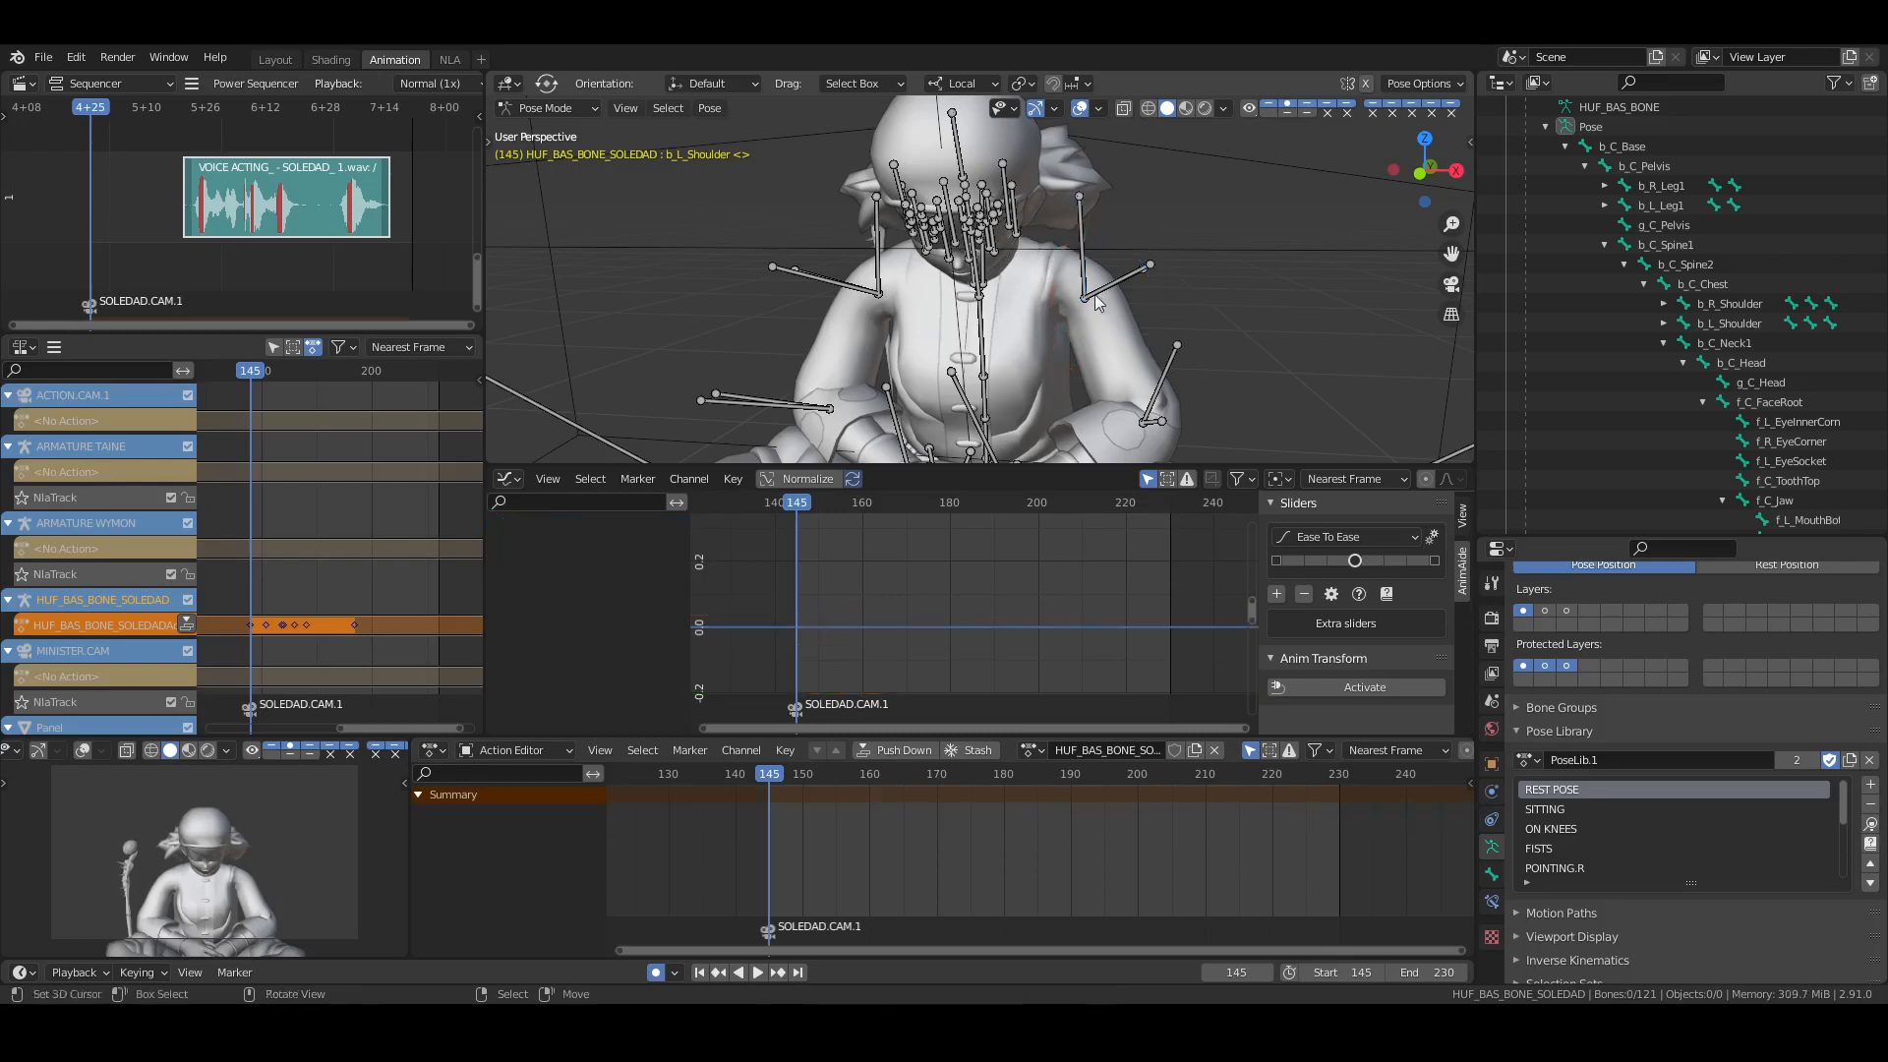
key("ctrl+s")
Play the shot through to frame 202 and rotate the b_C_Neck1 bone slightly there with a trackball rotation
scroll(1184, 322, "down", 1)
middle_click_drag(1096, 297, 1081, 421)
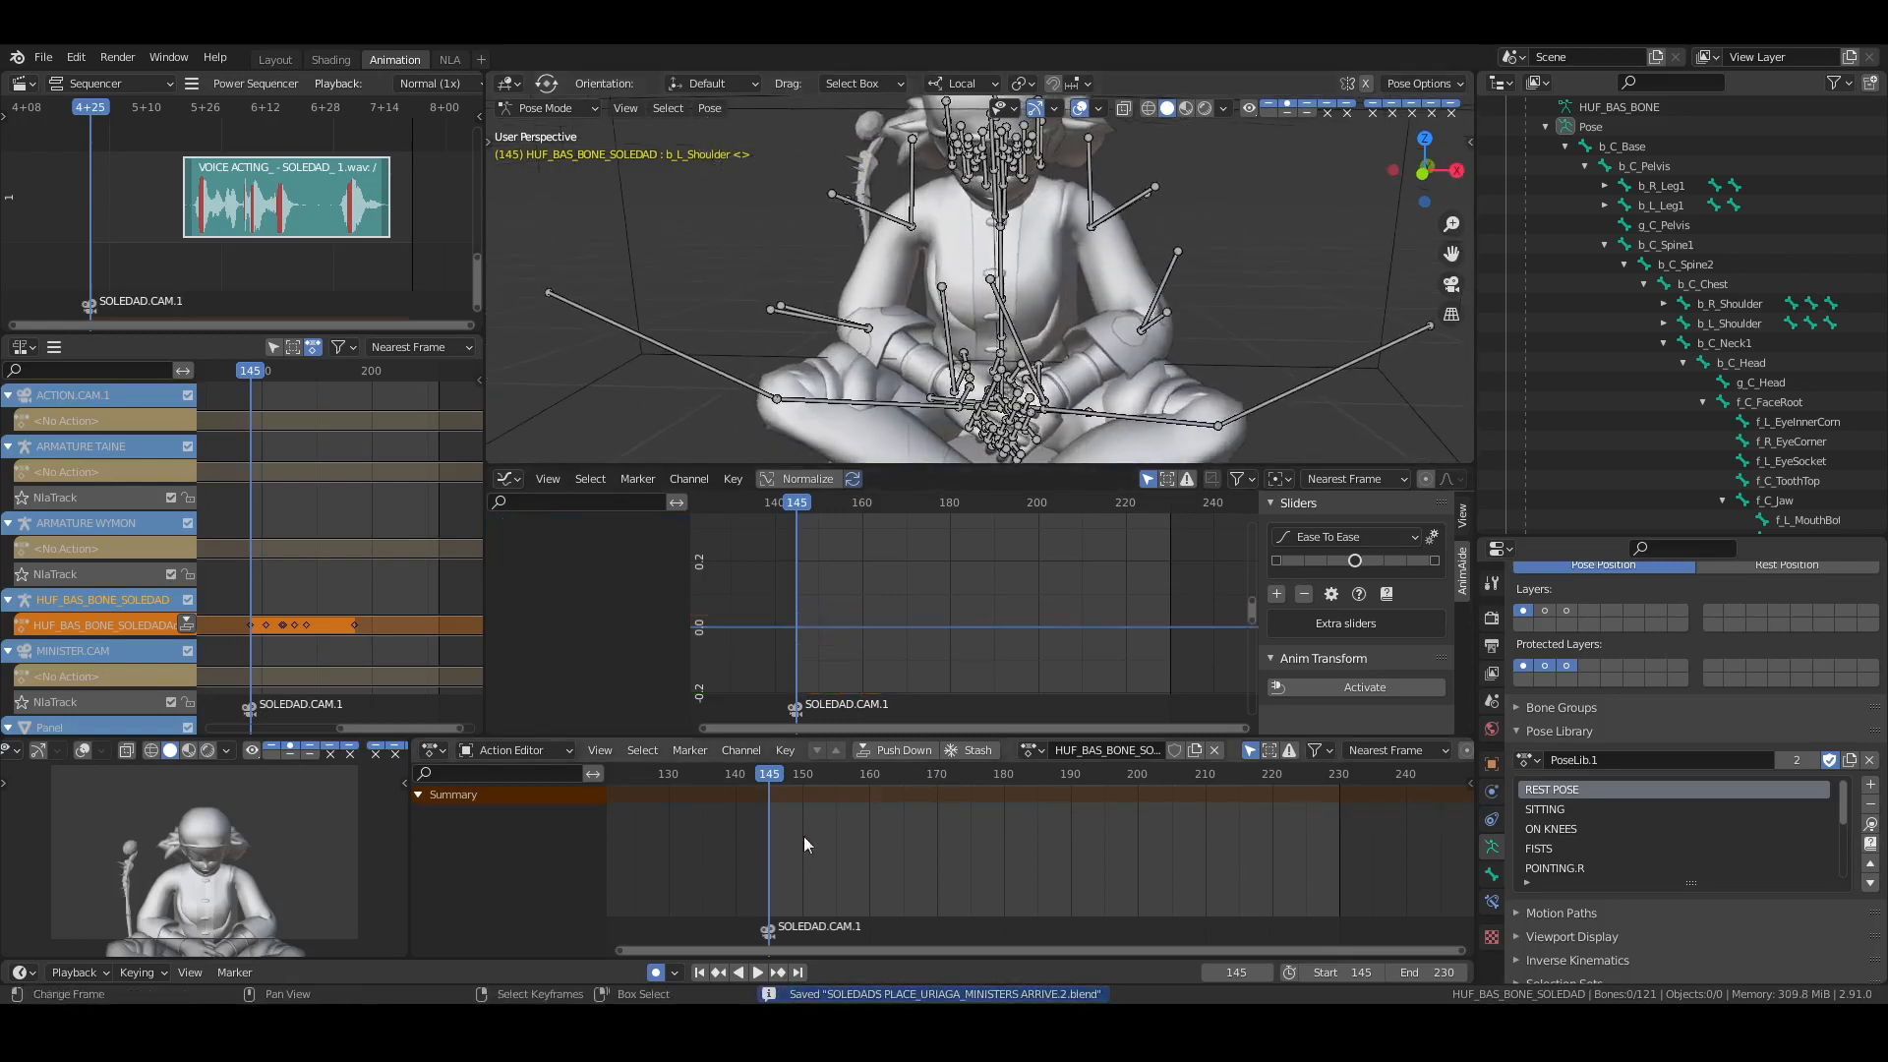
key("space")
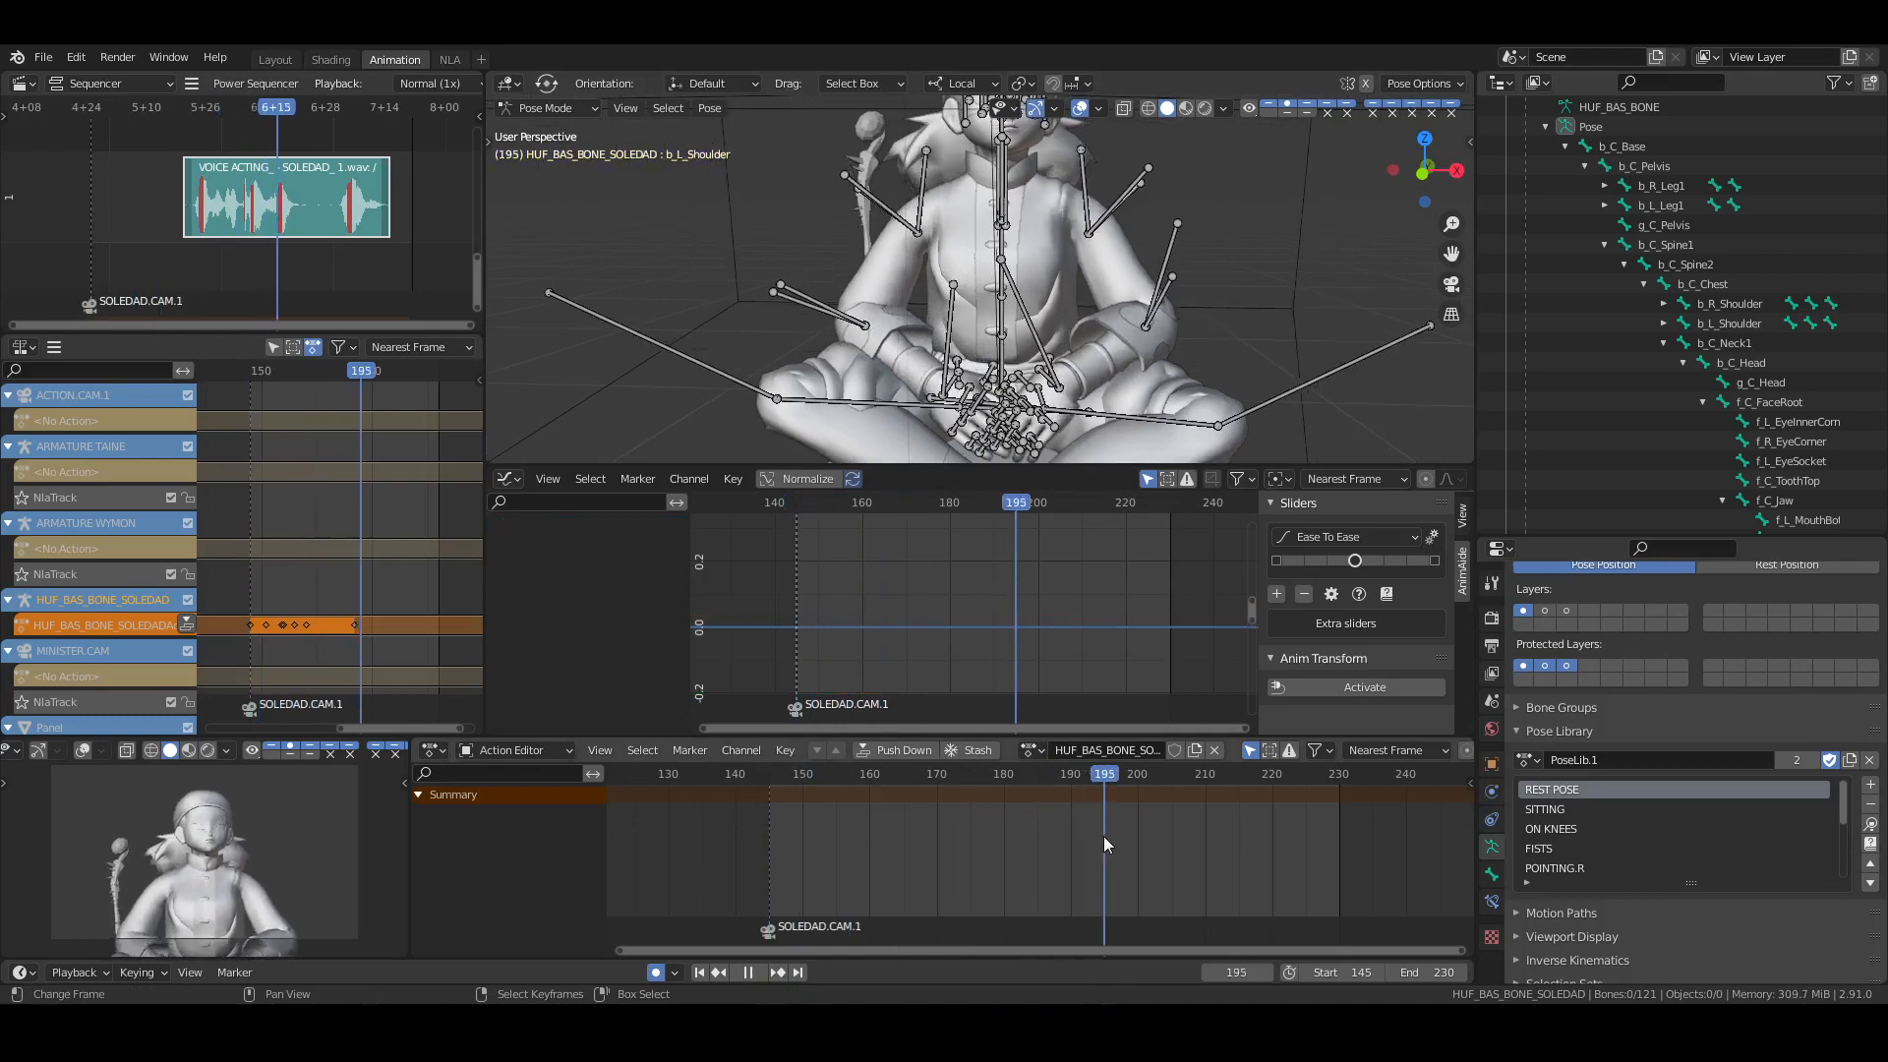
key("space")
left_click(1539, 343)
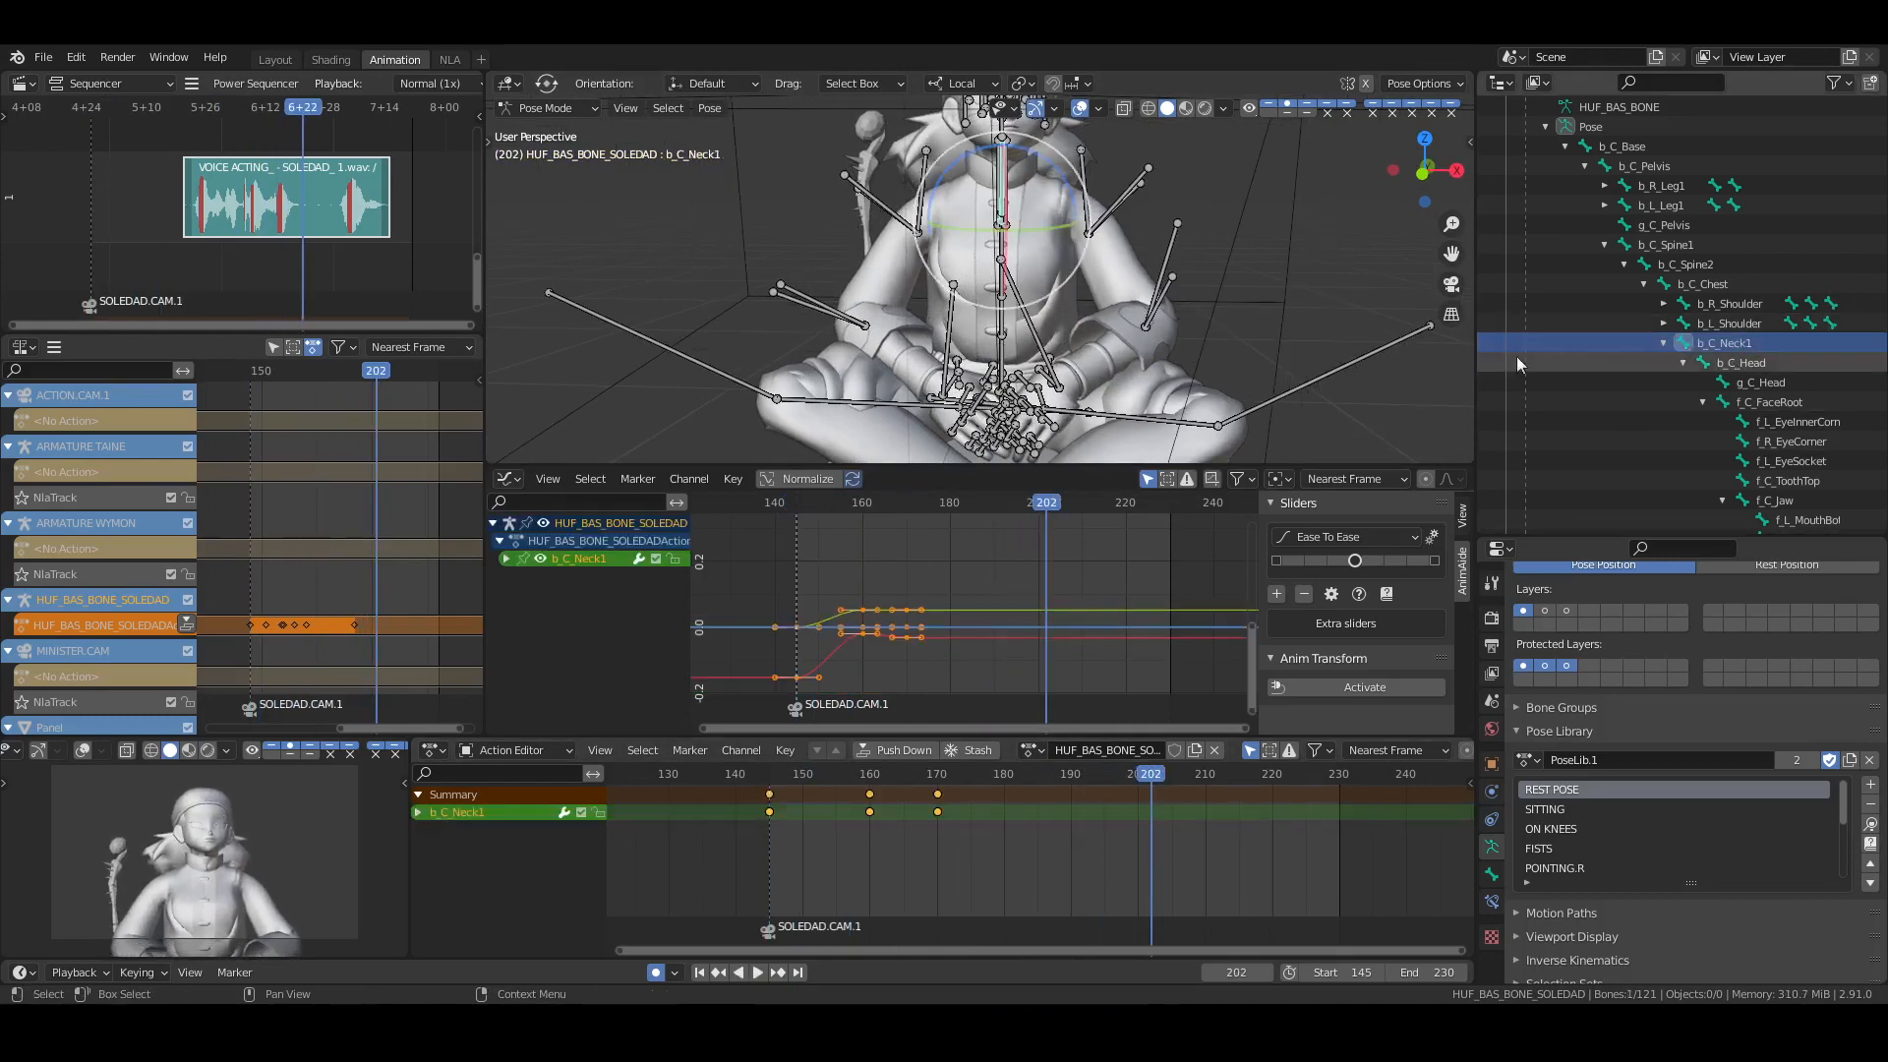
middle_click_drag(1033, 187, 1001, 250)
key("r")
key("r")
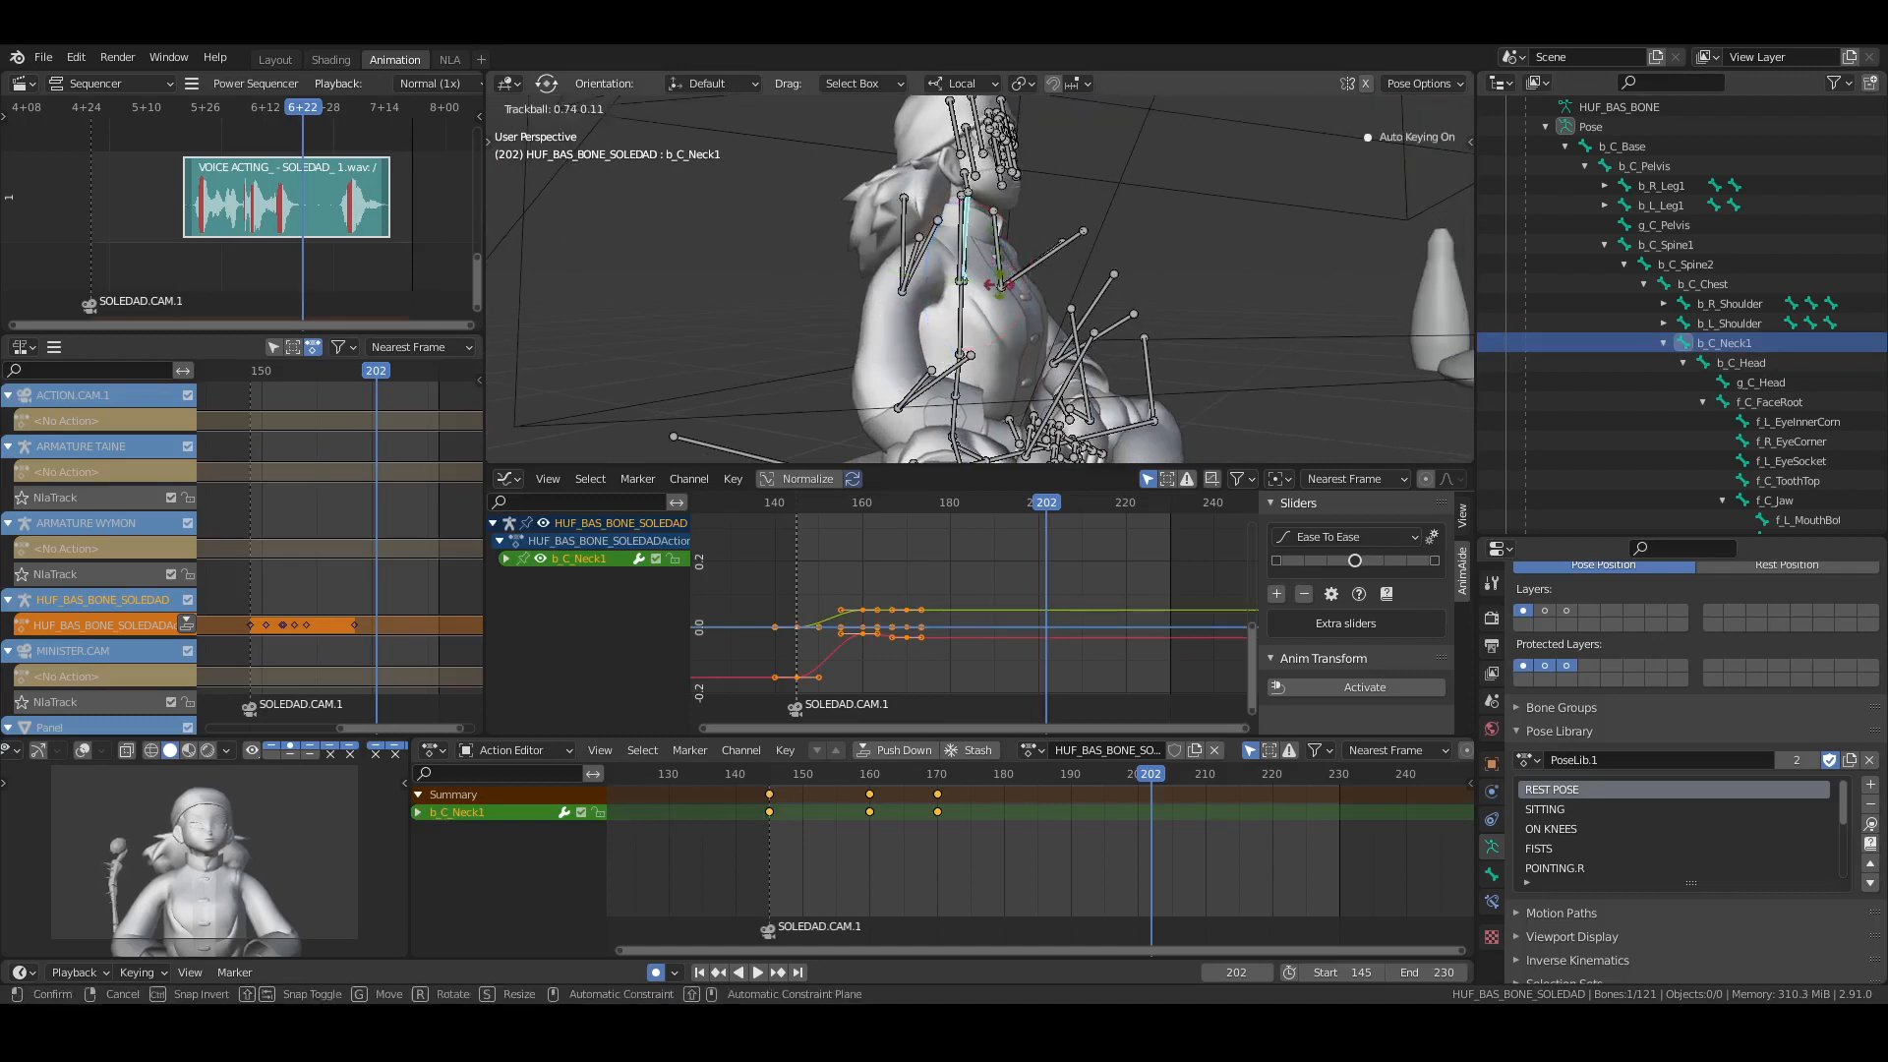
left_click(1001, 334)
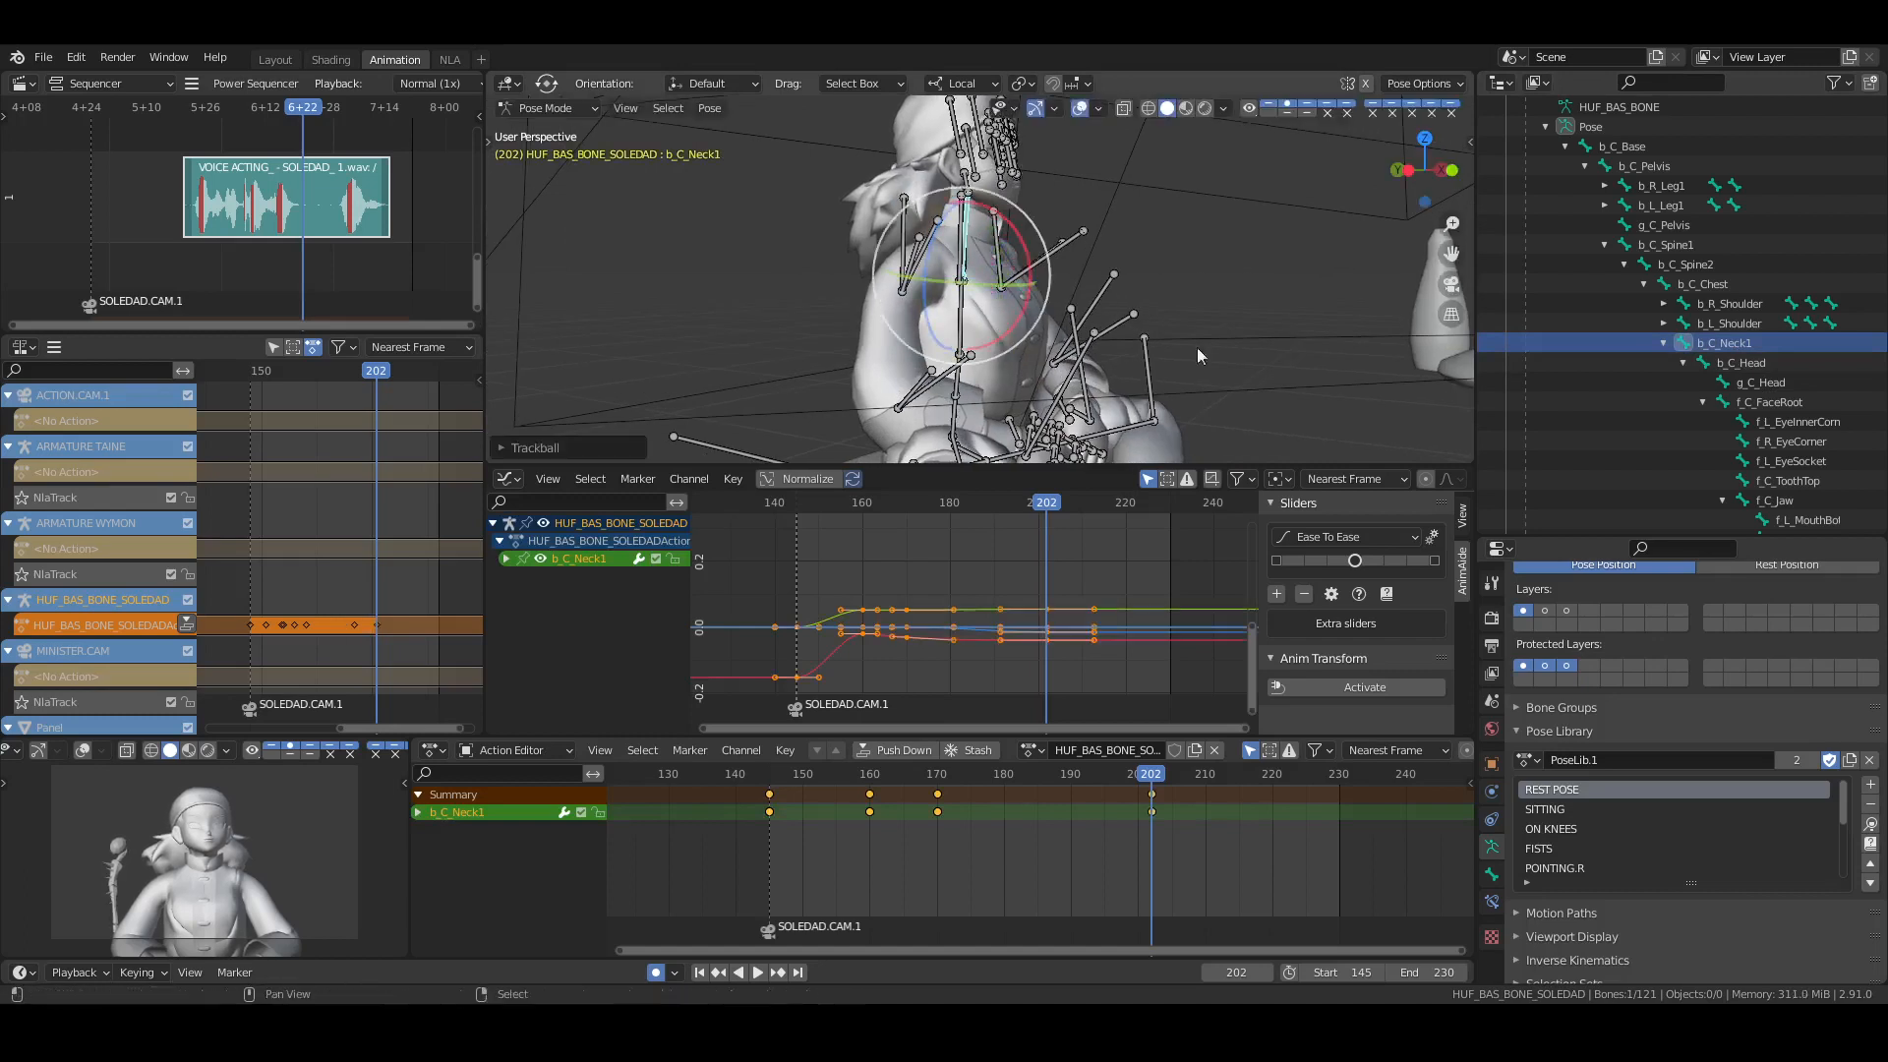
Rotate the b_C_Head bone at frame 202, tilting it slightly in the side and front views
left_click(1713, 365)
middle_click_drag(1058, 246, 1032, 331, "shift")
left_click_drag(991, 233, 1019, 268)
middle_click_drag(1161, 318, 1022, 313)
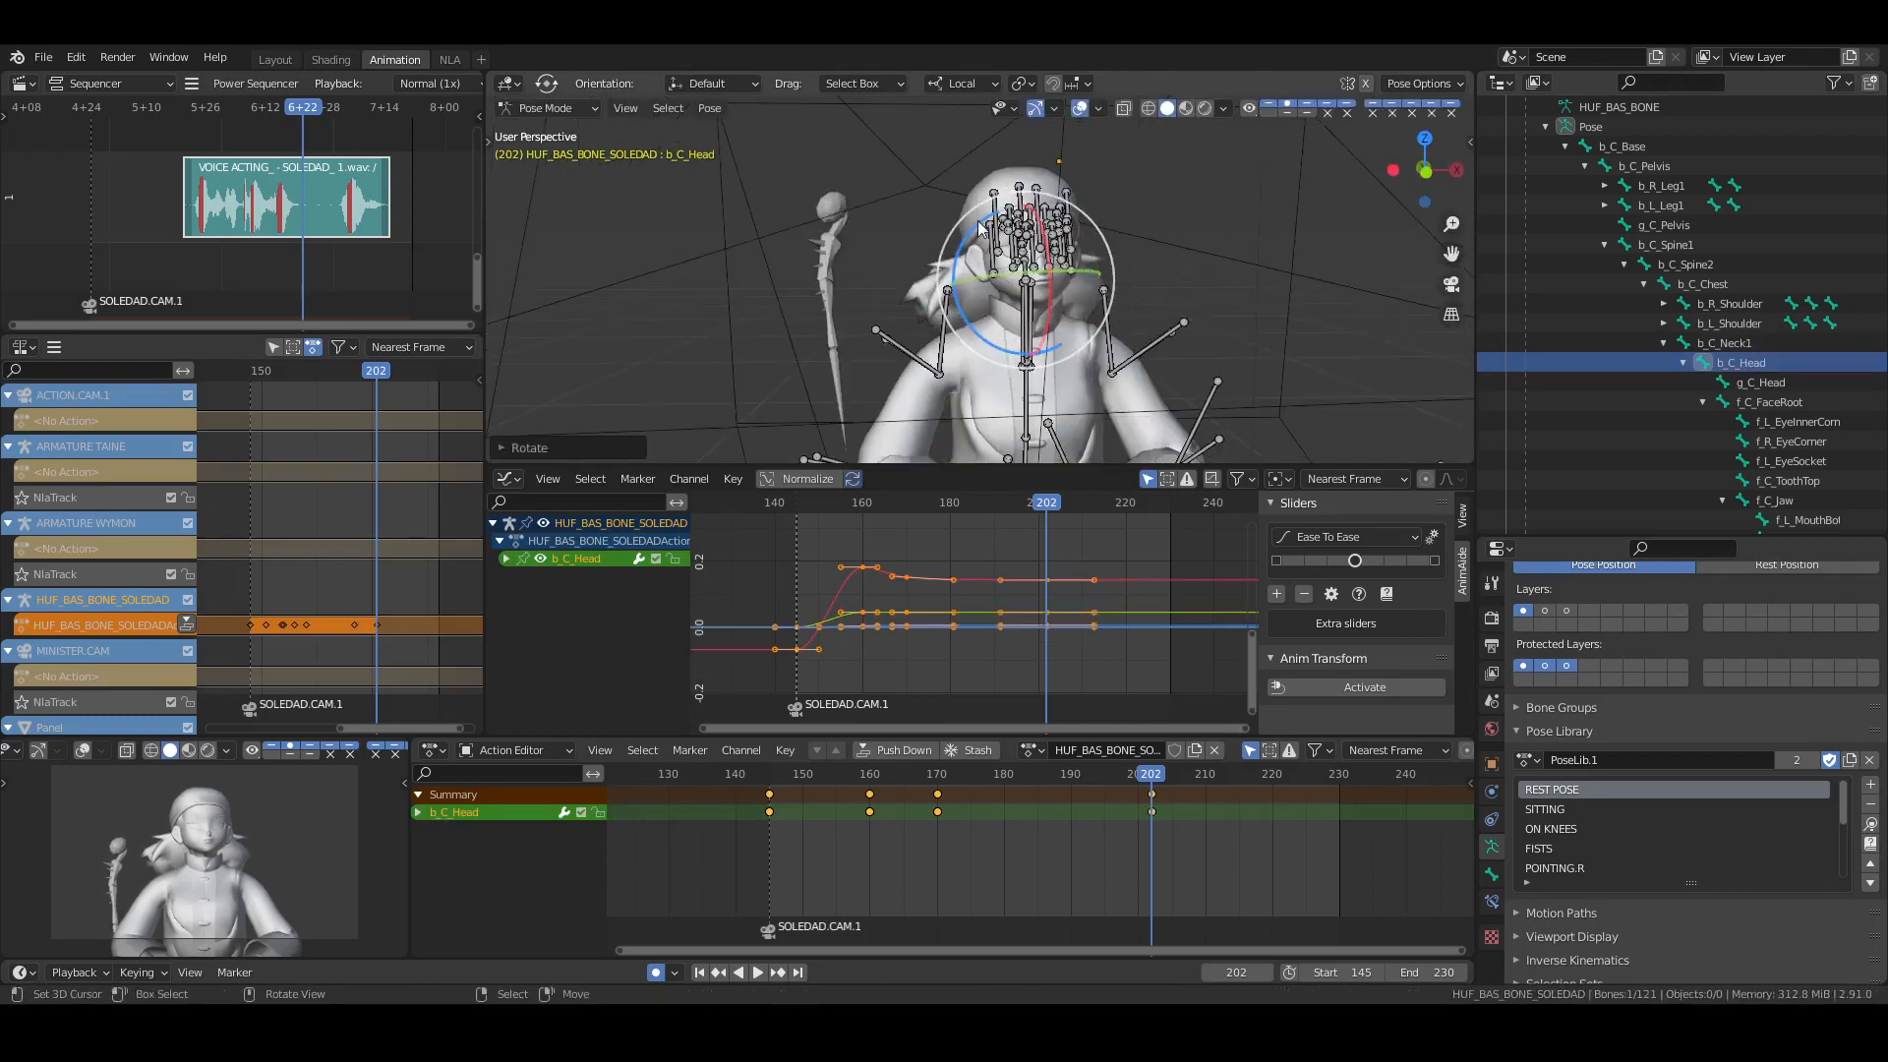
left_click_drag(977, 221, 963, 246)
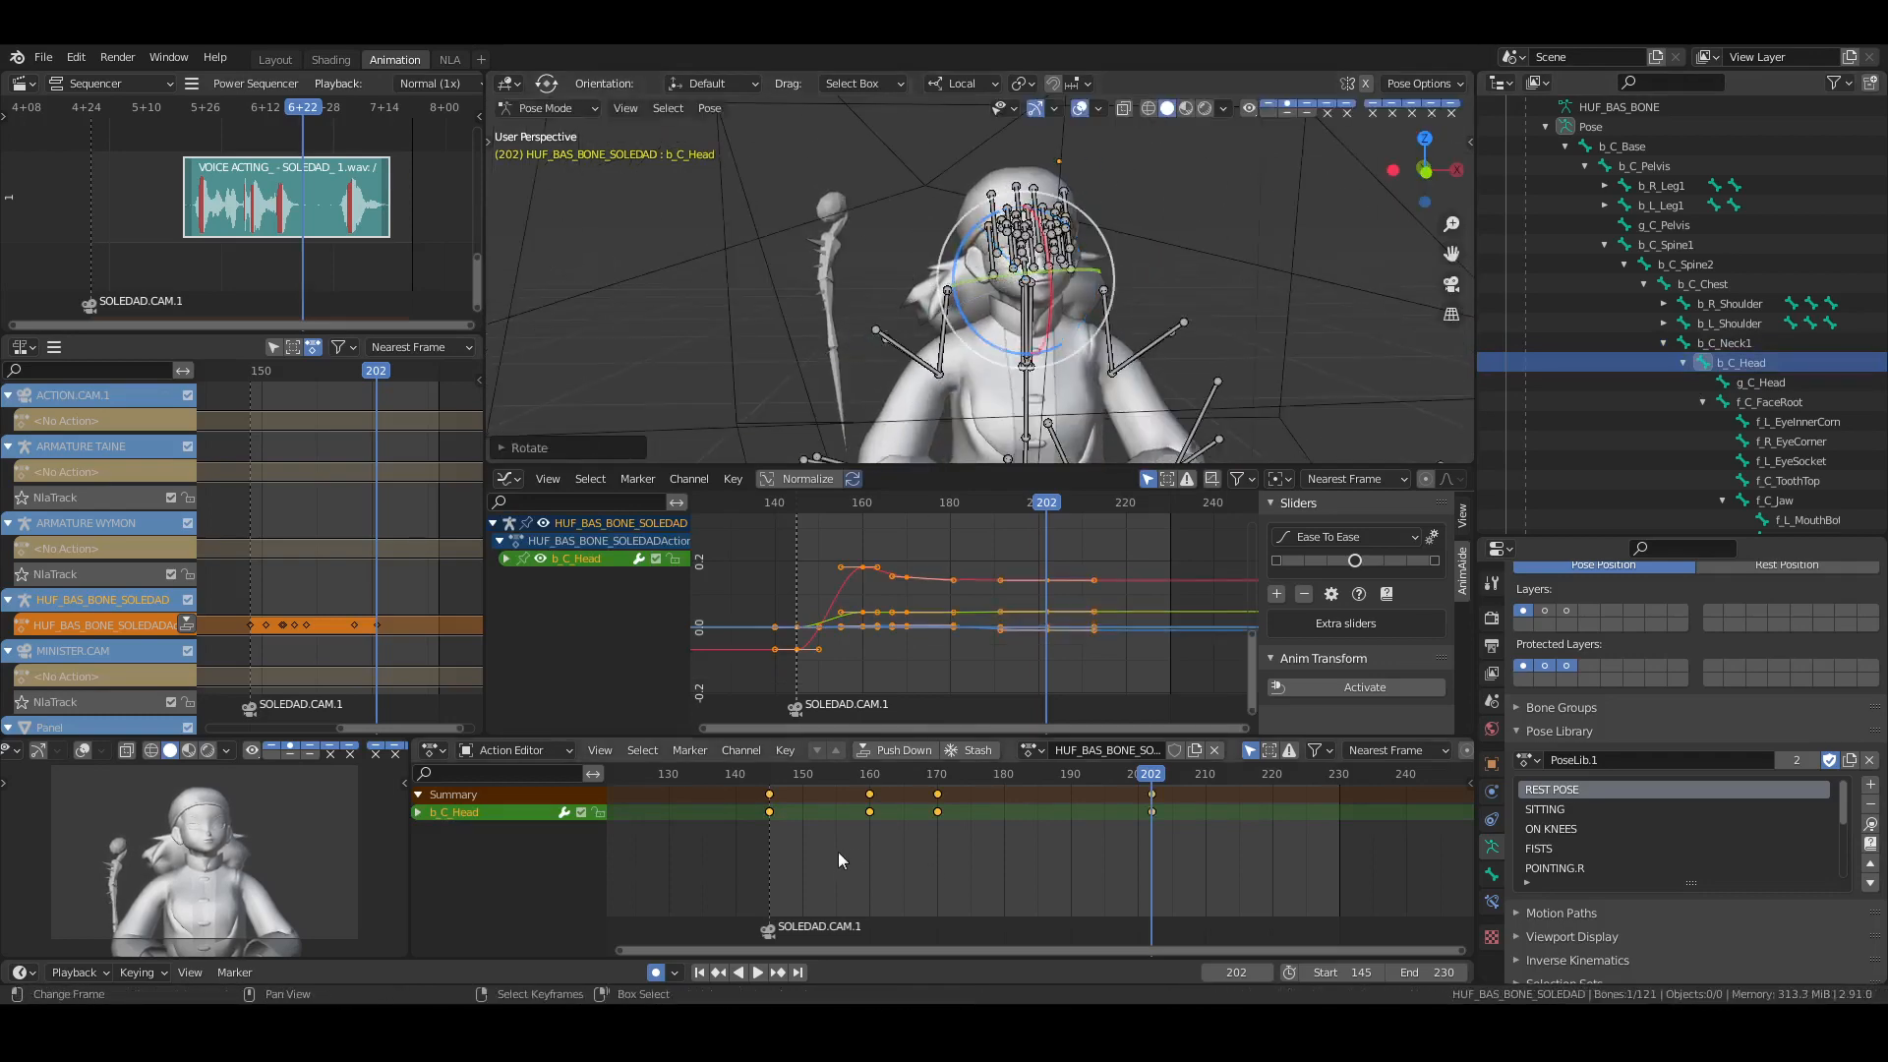
Play back the head motion and snap the head bone's frame-202 keyframe to the current frame, 189
left_click_drag(838, 852, 865, 846)
key("space")
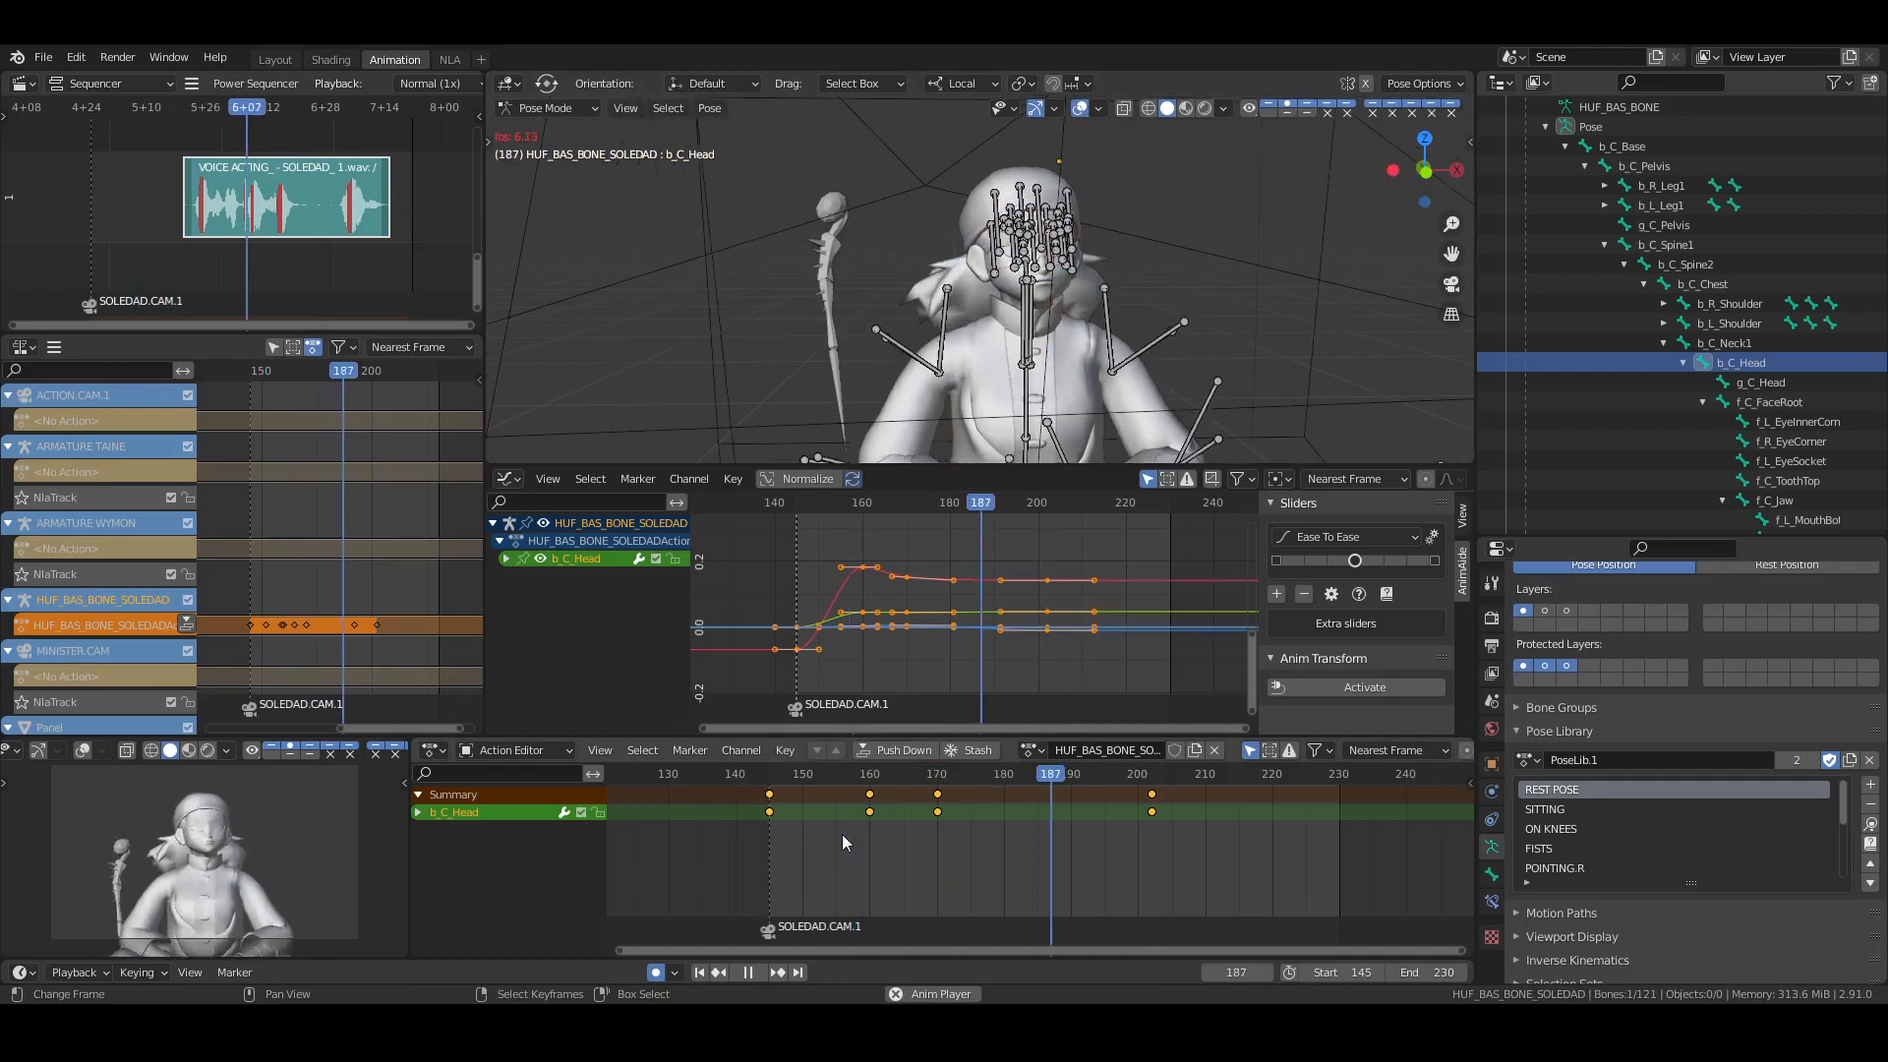
key("space")
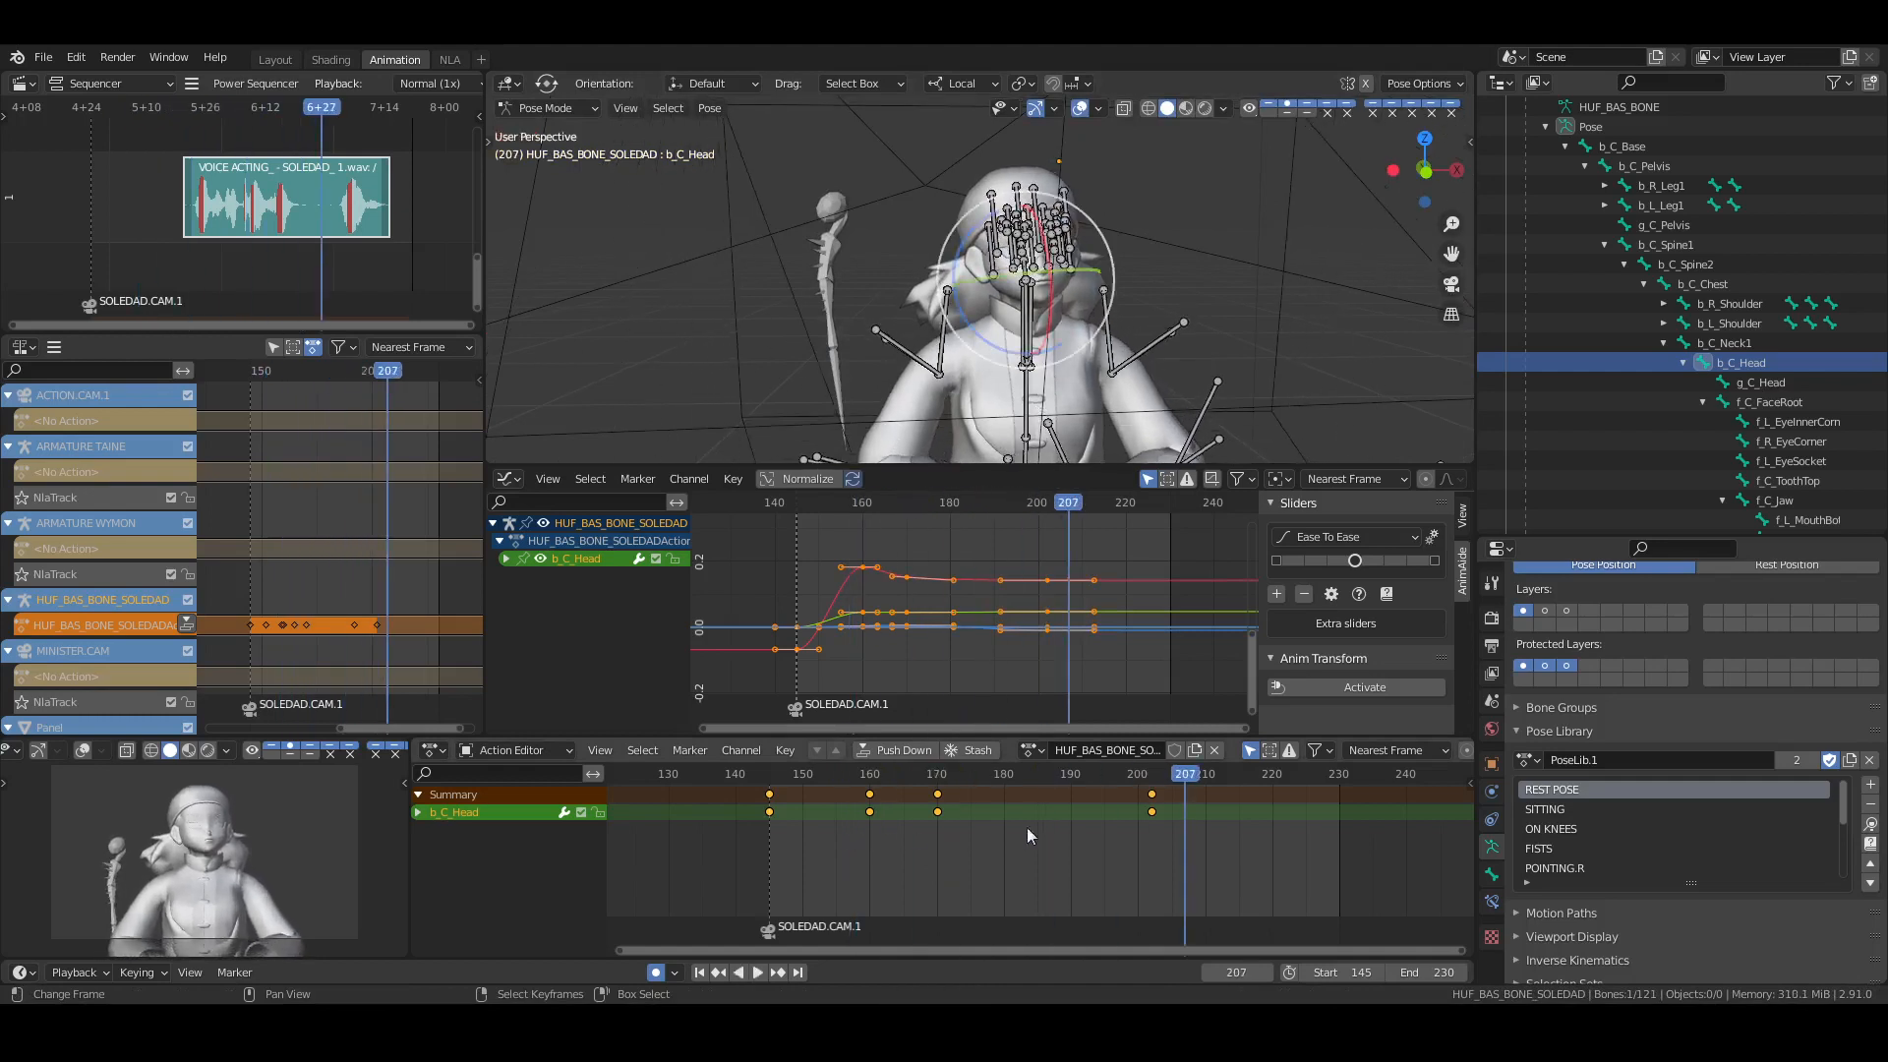
left_click(1064, 811)
right_click_drag(1123, 783, 1207, 885)
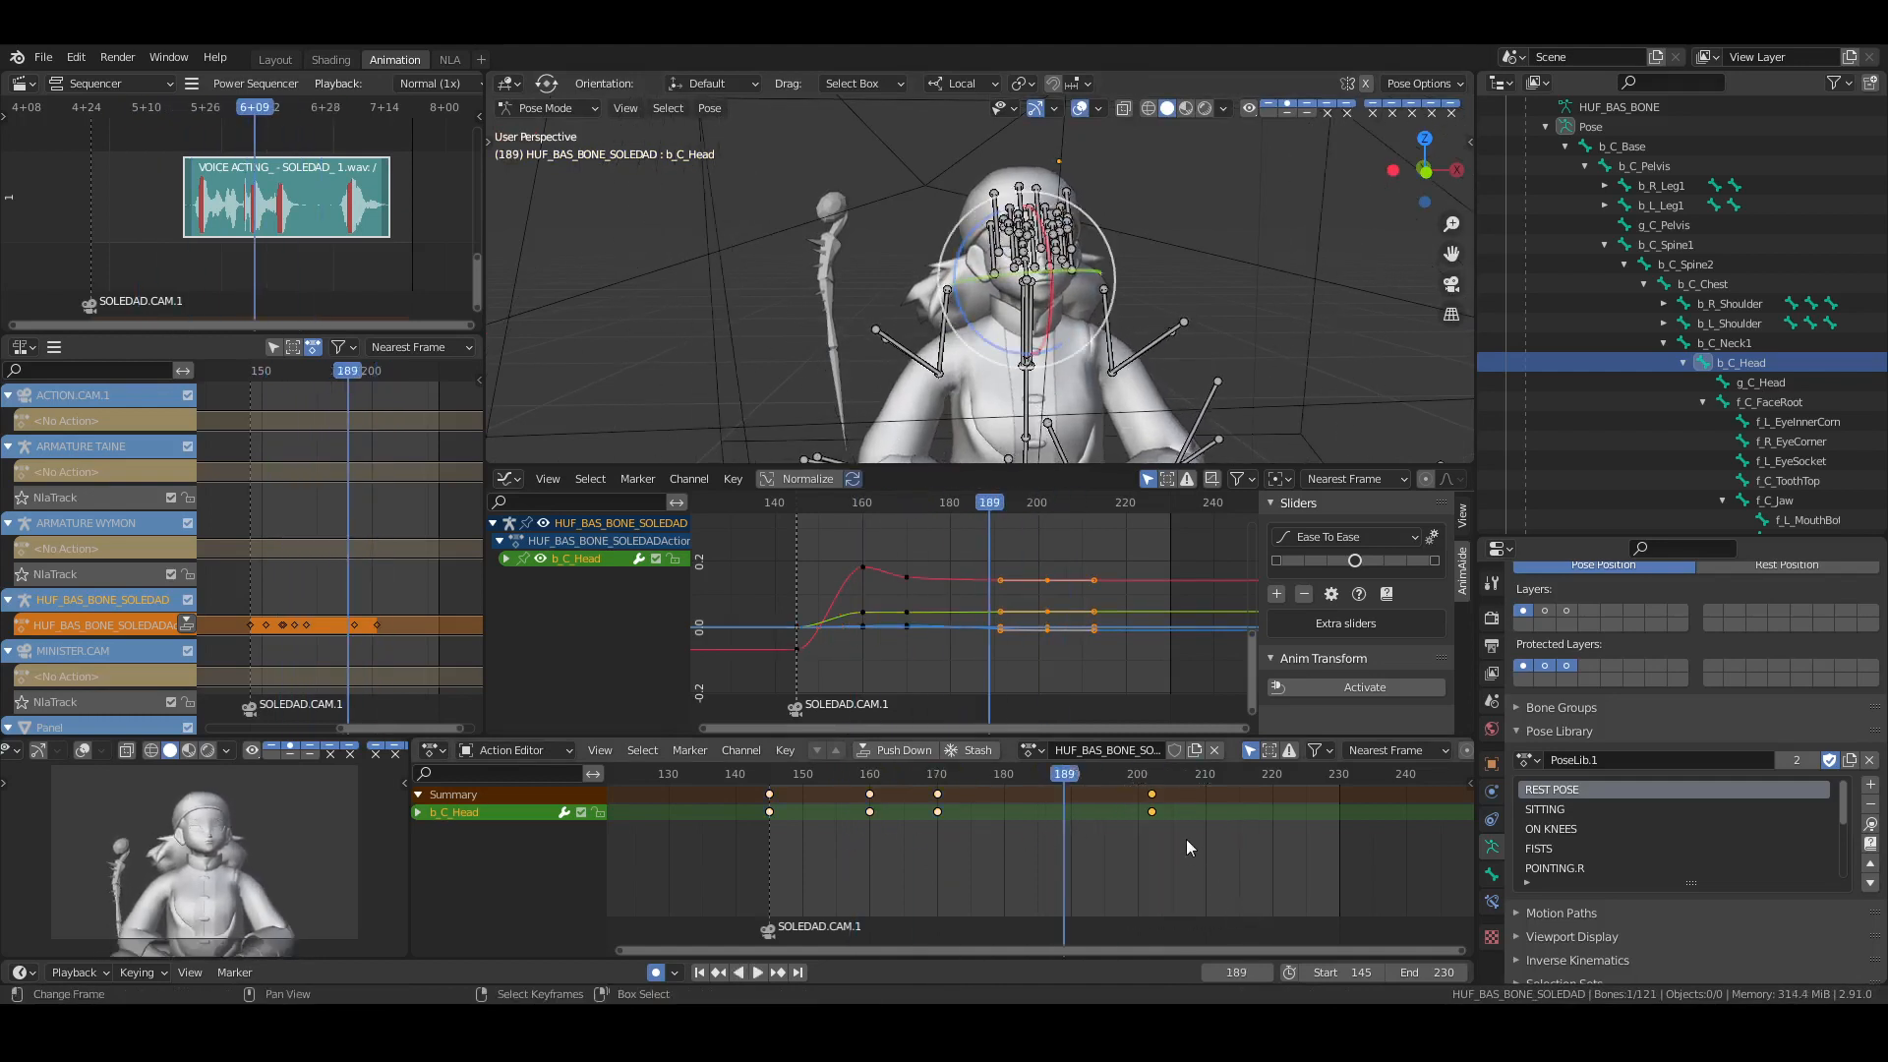
key("shift+s")
Keyframe a slight trackball rotation of the b_C_Head bone at frame 213
left_click(1223, 806)
mouse_move(1081, 263)
middle_mouse_down()
mouse_move(1084, 304)
mouse_move(1100, 274)
middle_mouse_up()
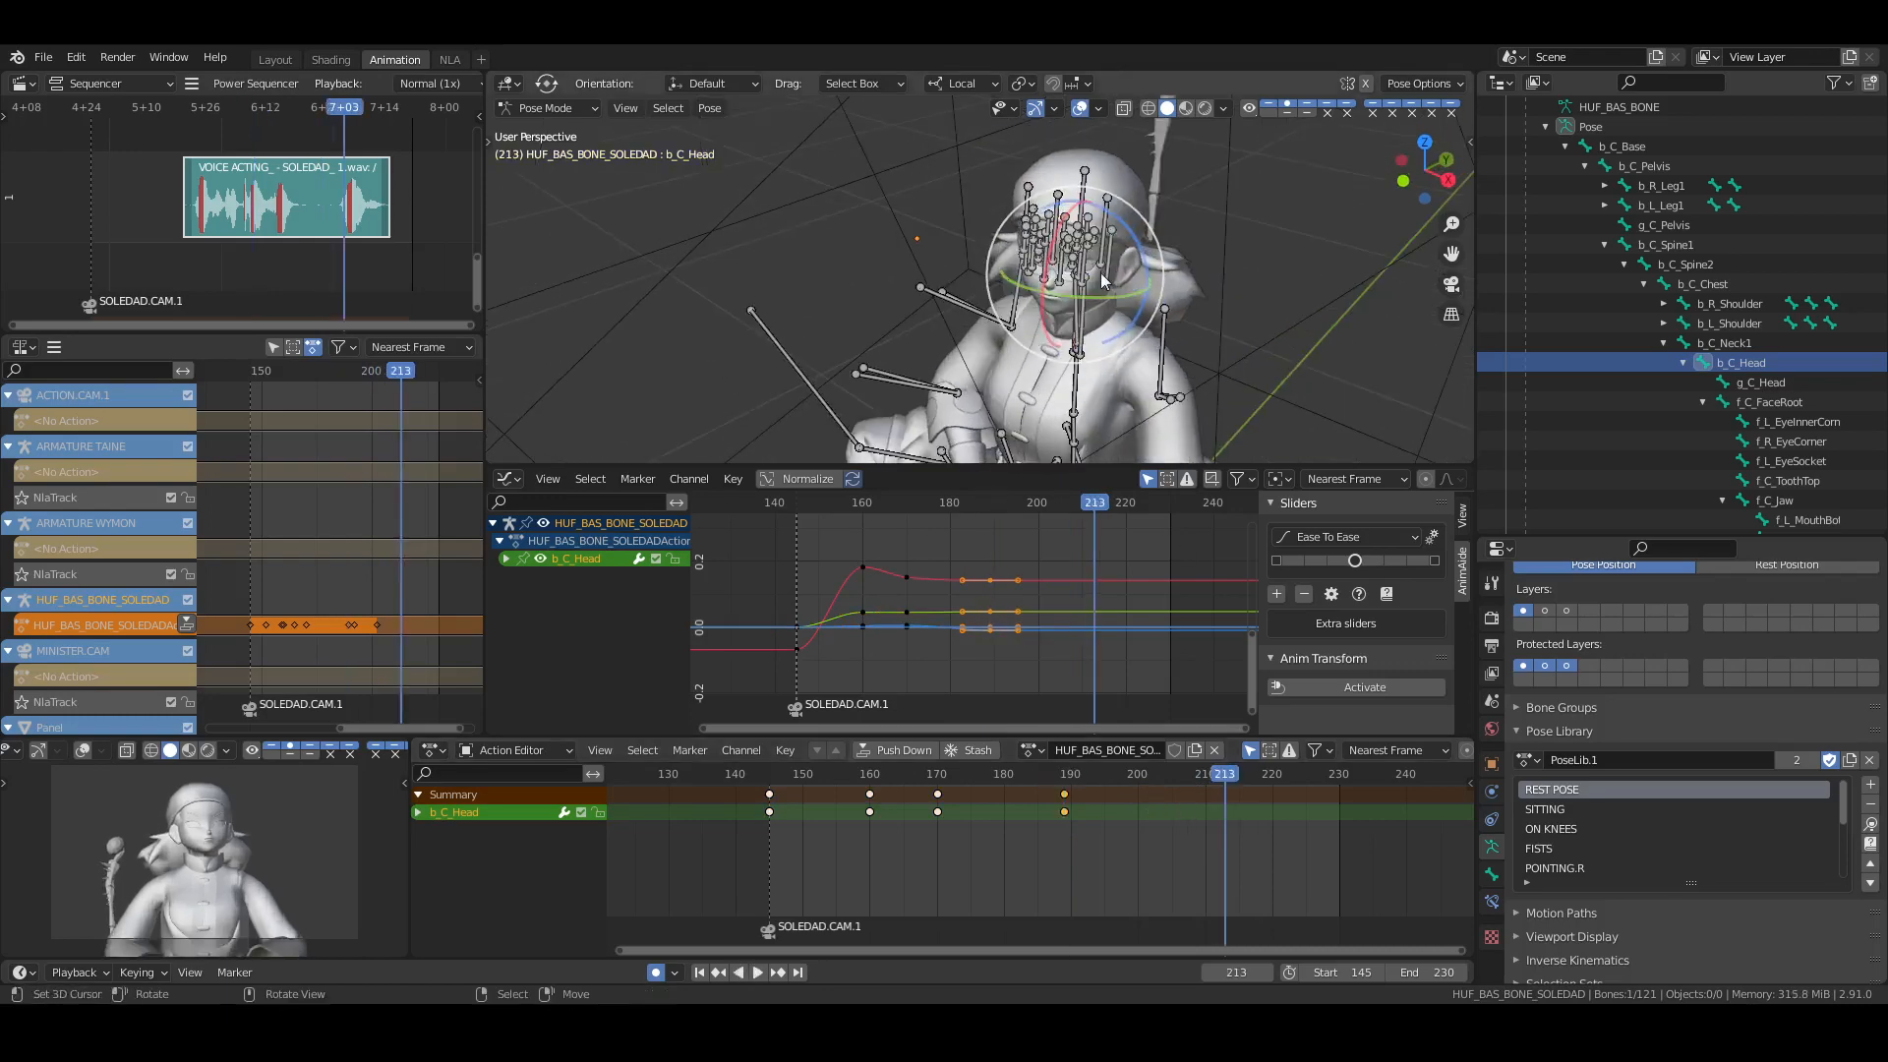
key("r")
key("r")
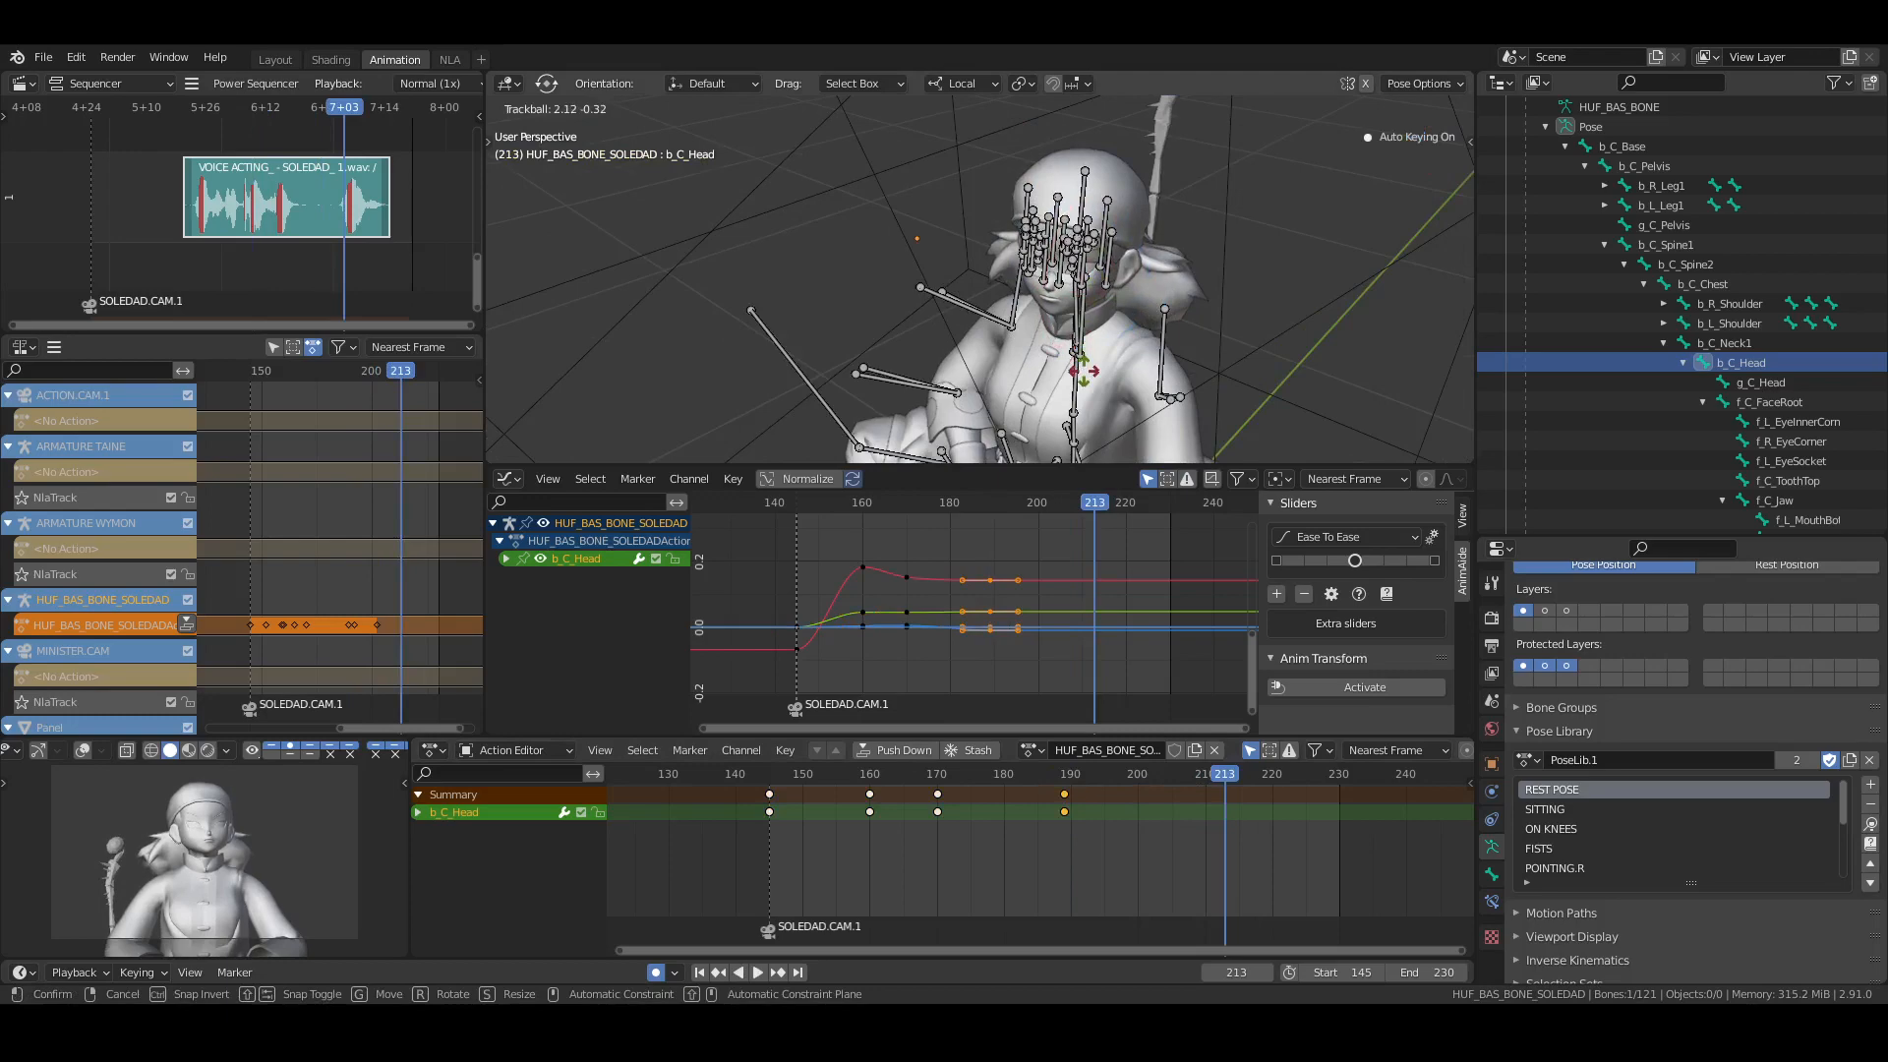
left_click(1085, 374)
Save the file and play the shot from frame 145 through the camera view in the Layout workspace
left_click(700, 972)
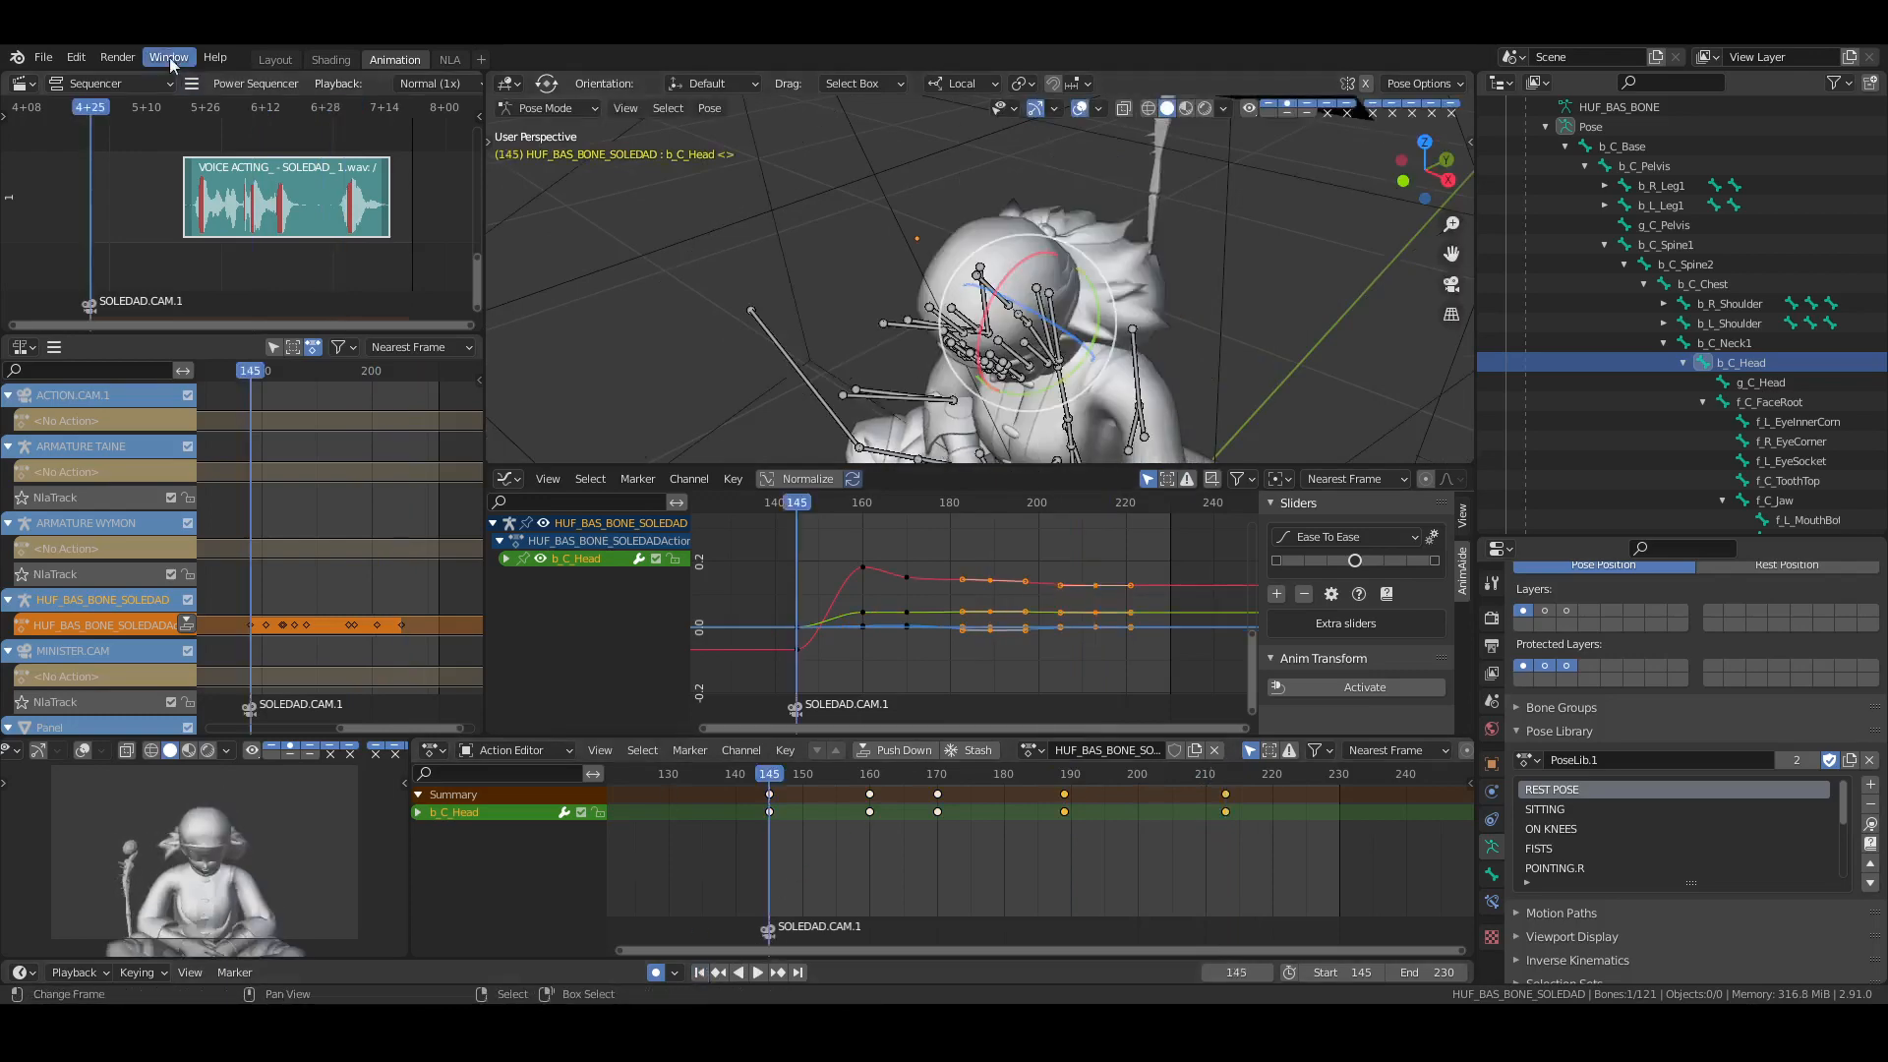
key("ctrl+s")
left_click(273, 57)
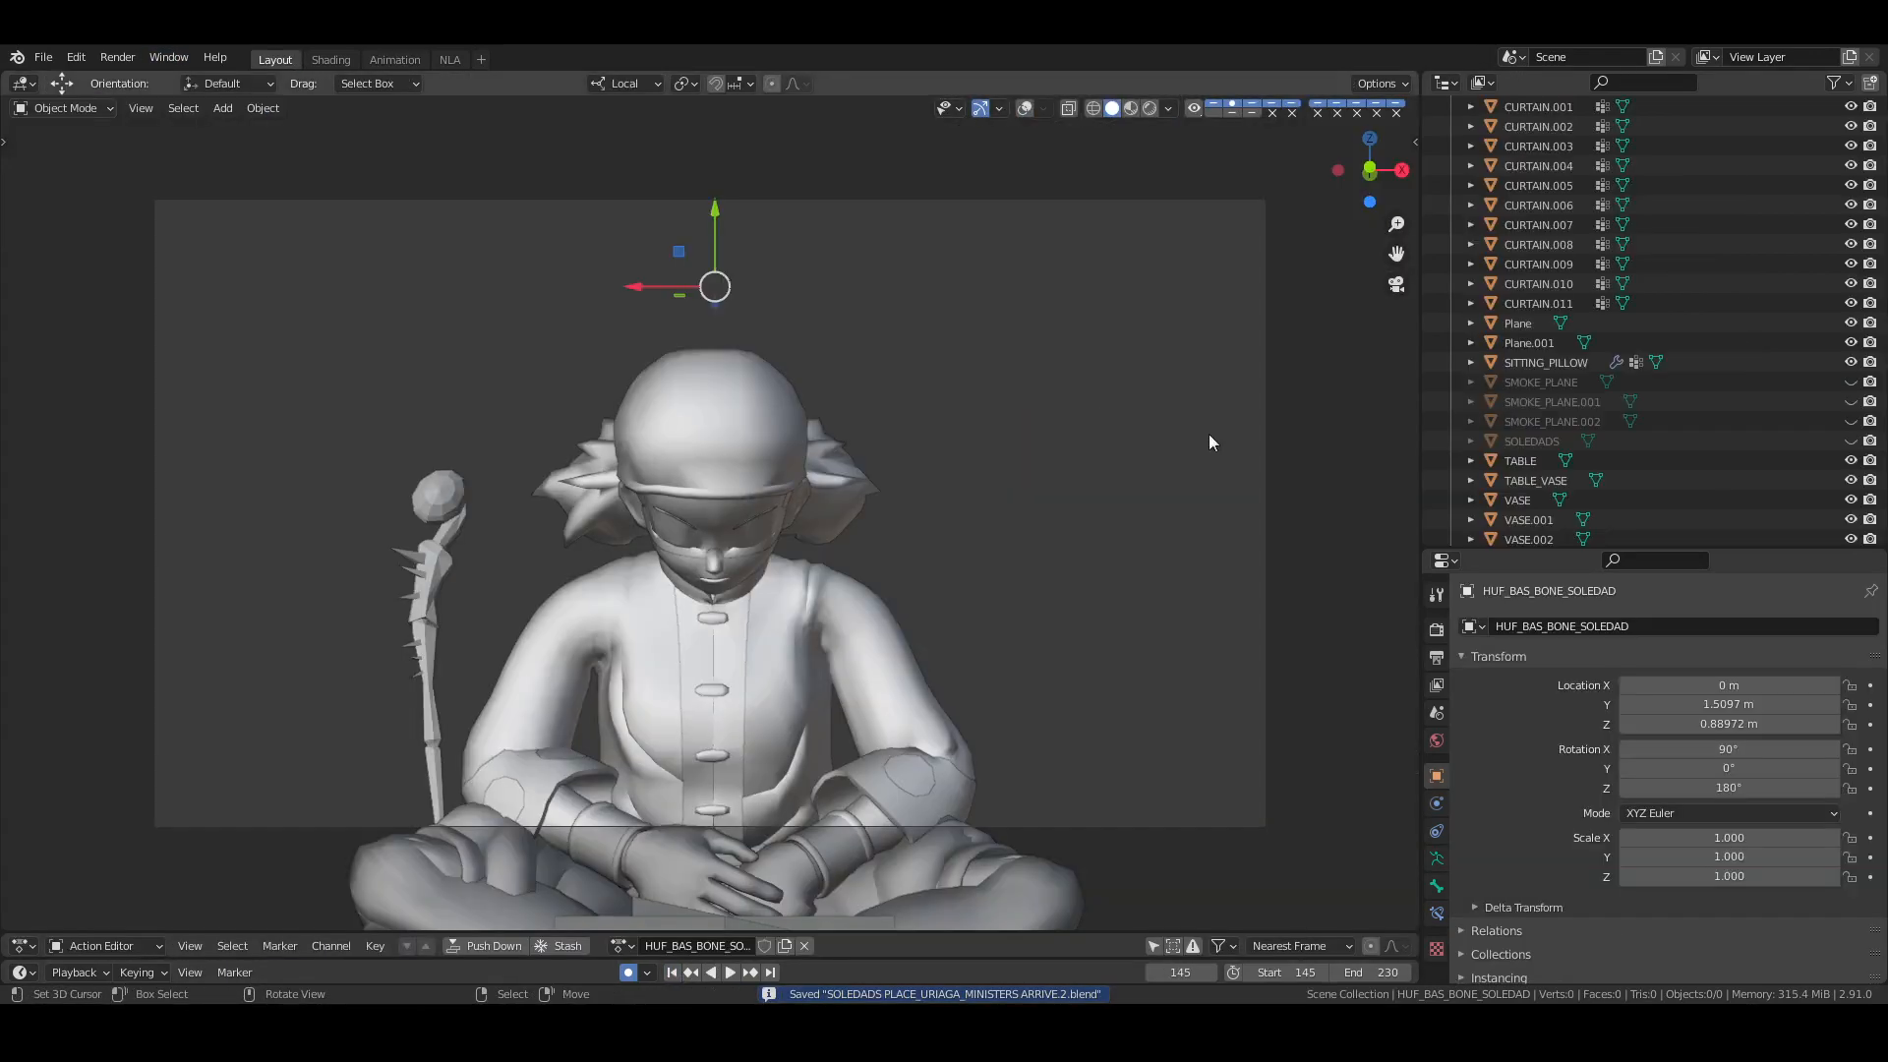
key("space")
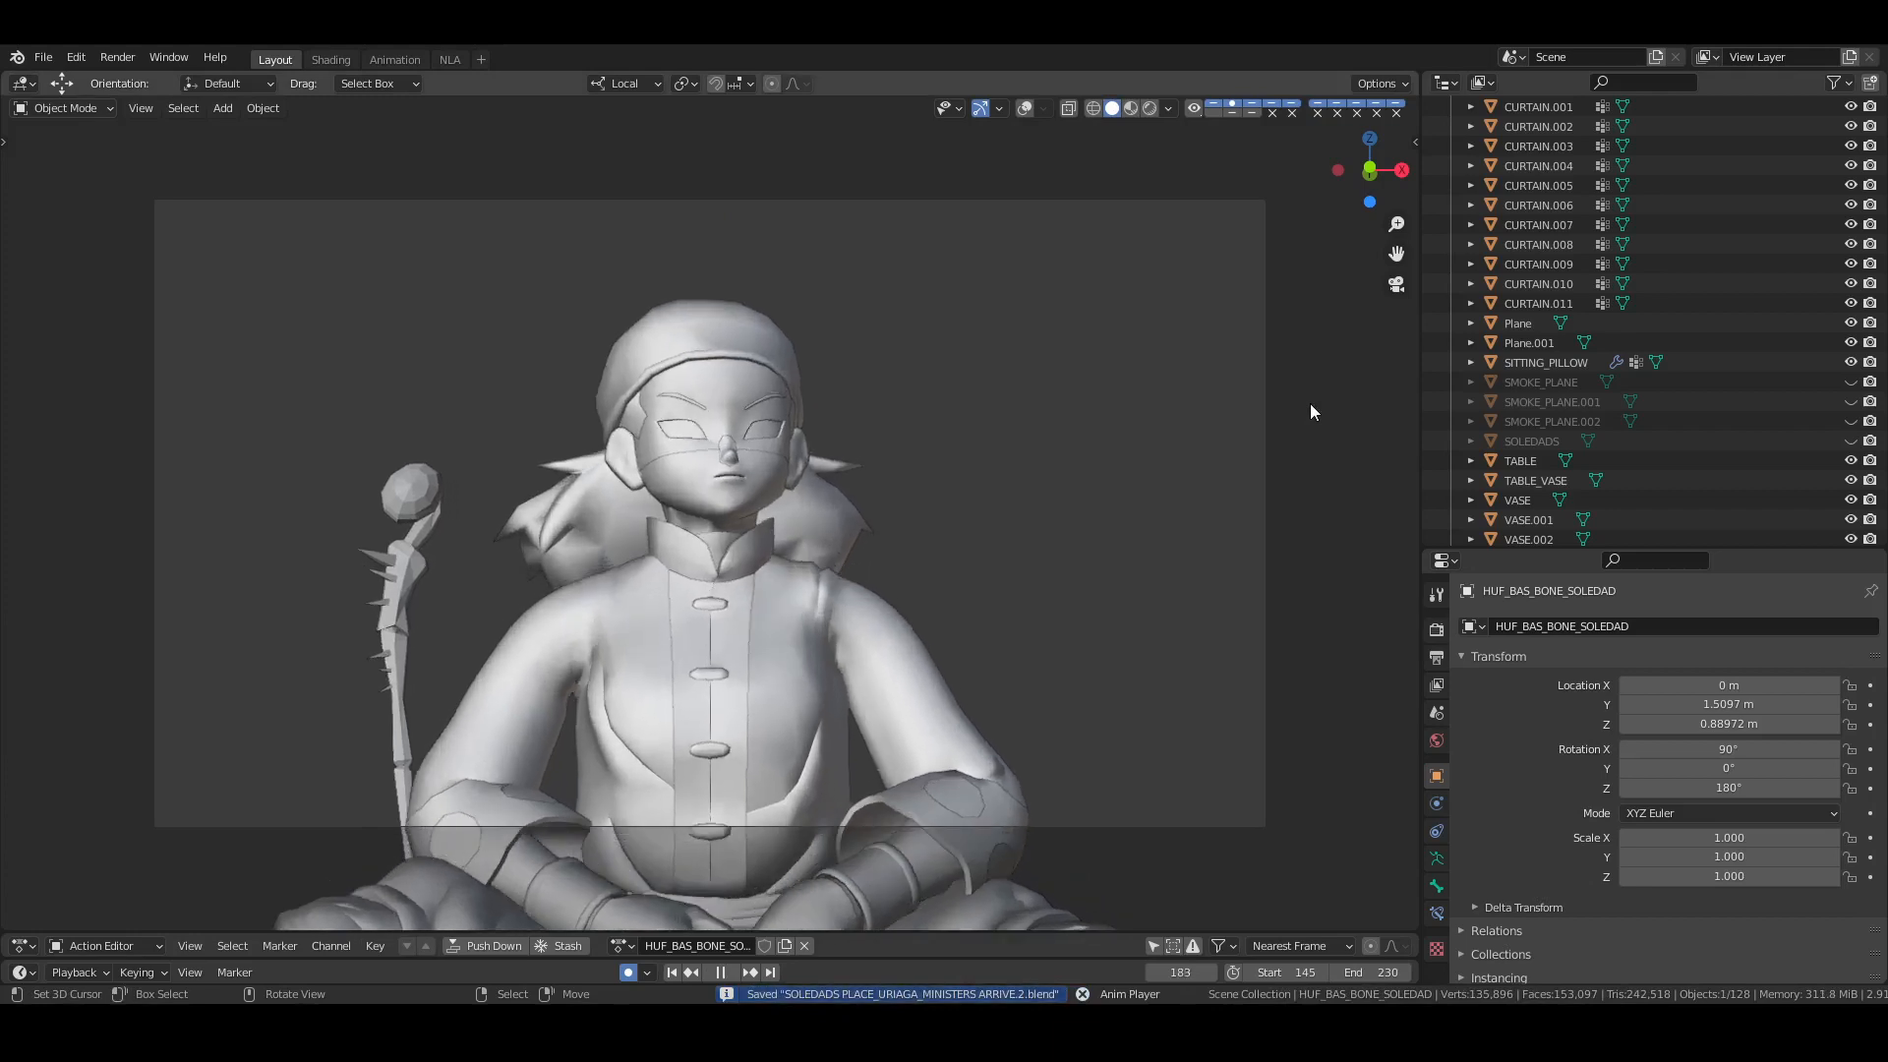
key("space")
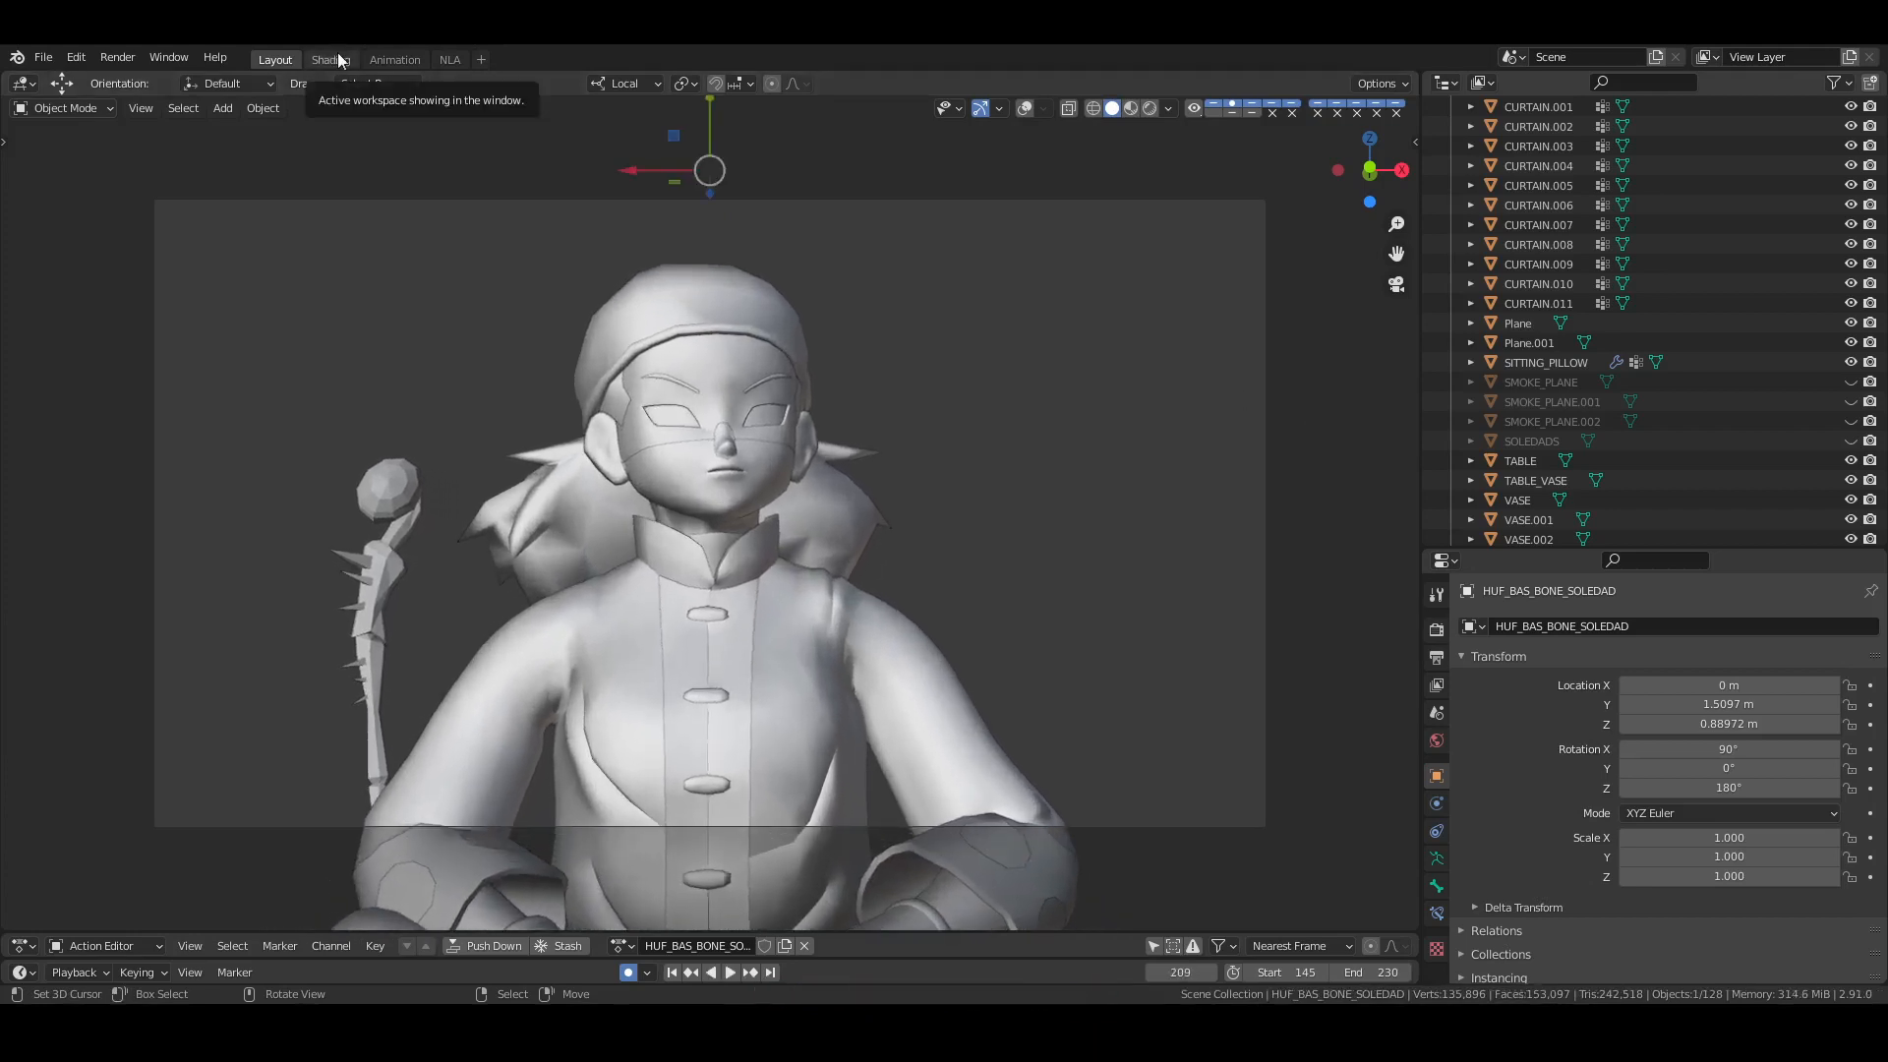
Back in the Animation workspace, snap the b_C_Head bone's frame-213 keyframe to frame 208, showing b_C_Neck1's keyframes alongside it
left_click(394, 60)
key("space")
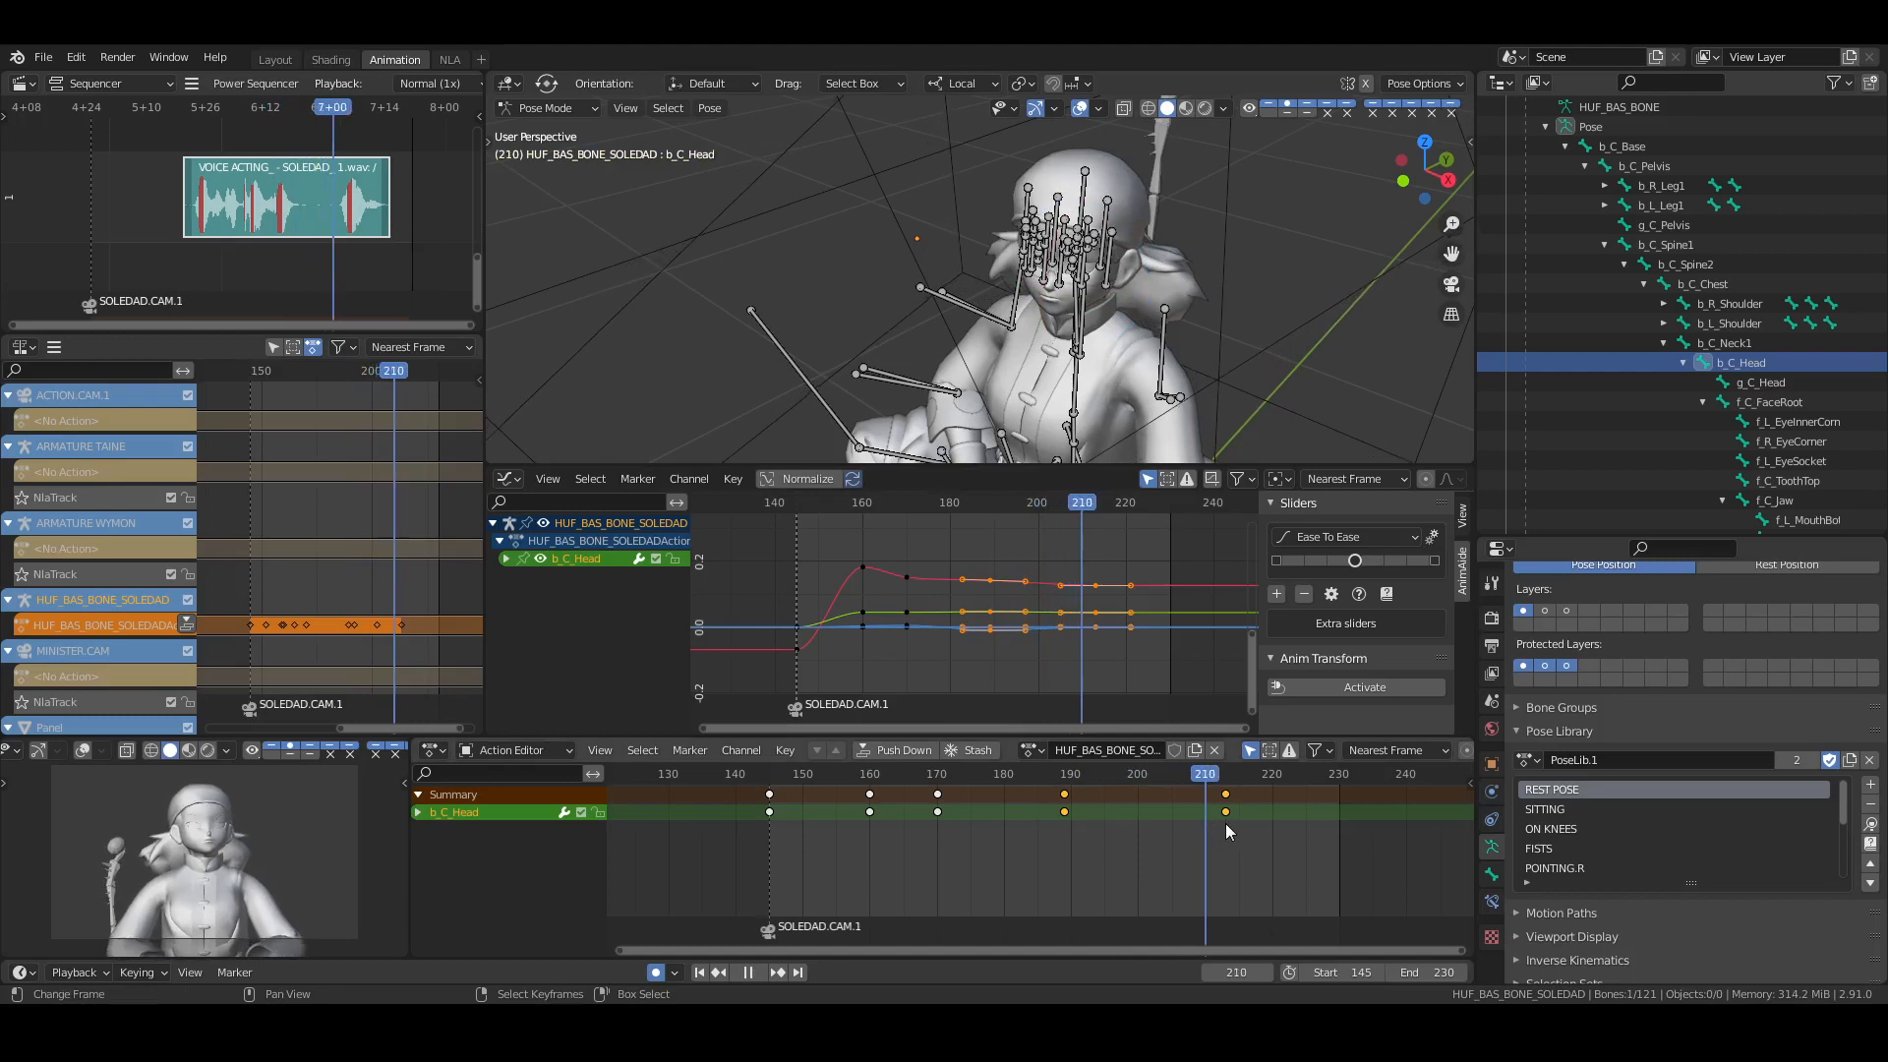
left_click_drag(1211, 823, 1192, 822)
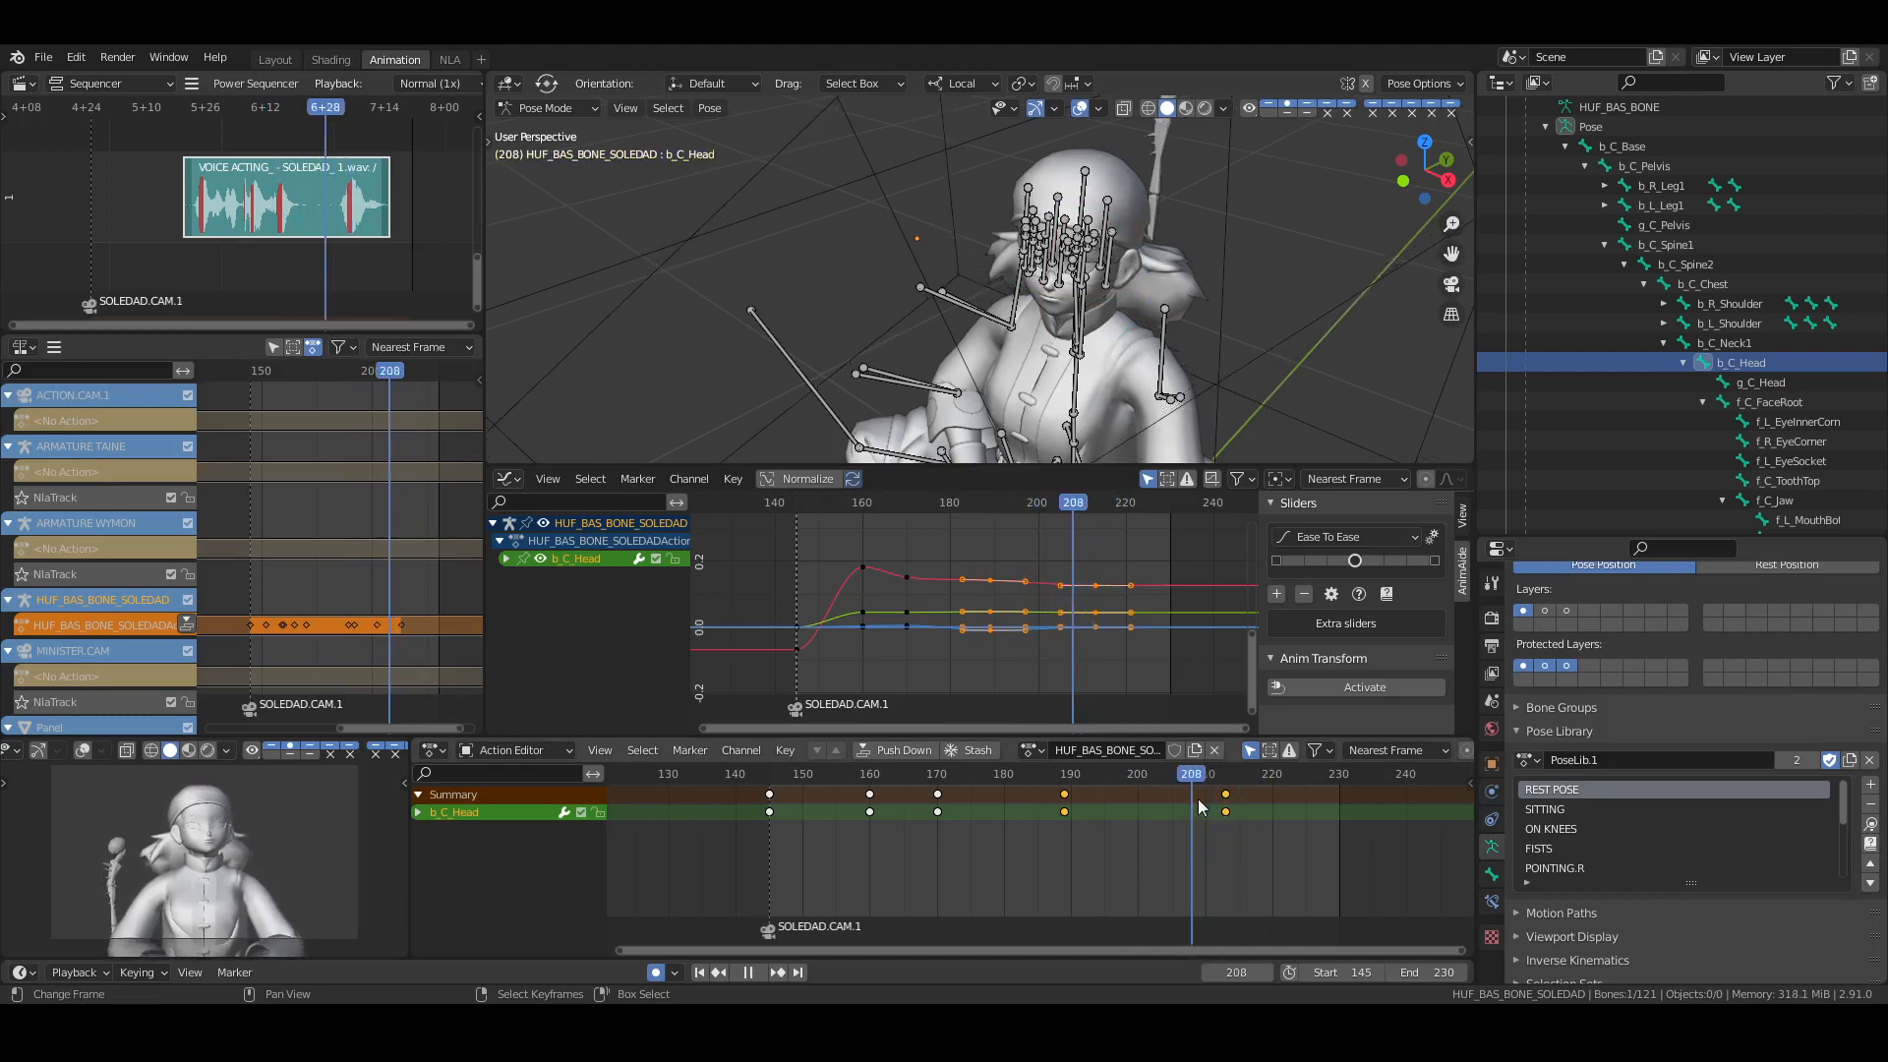
left_click(1723, 343, "ctrl")
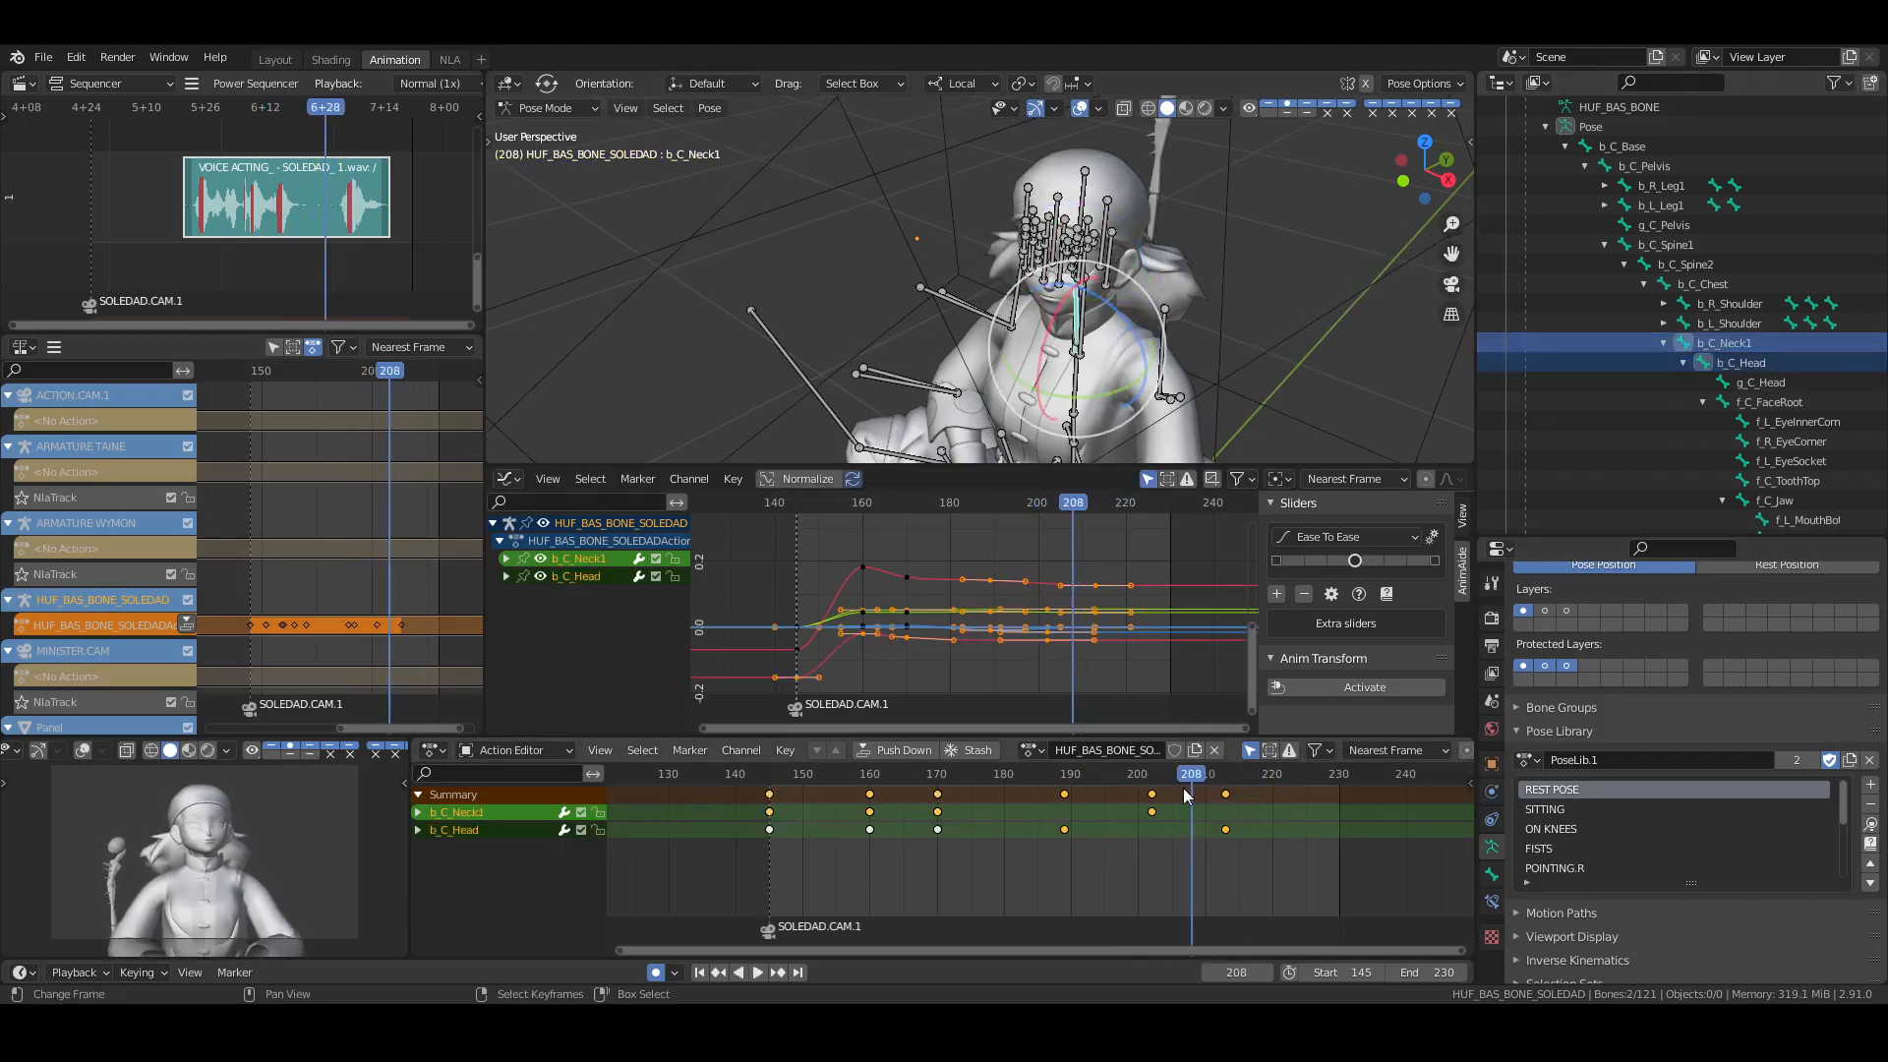
left_click(1225, 829)
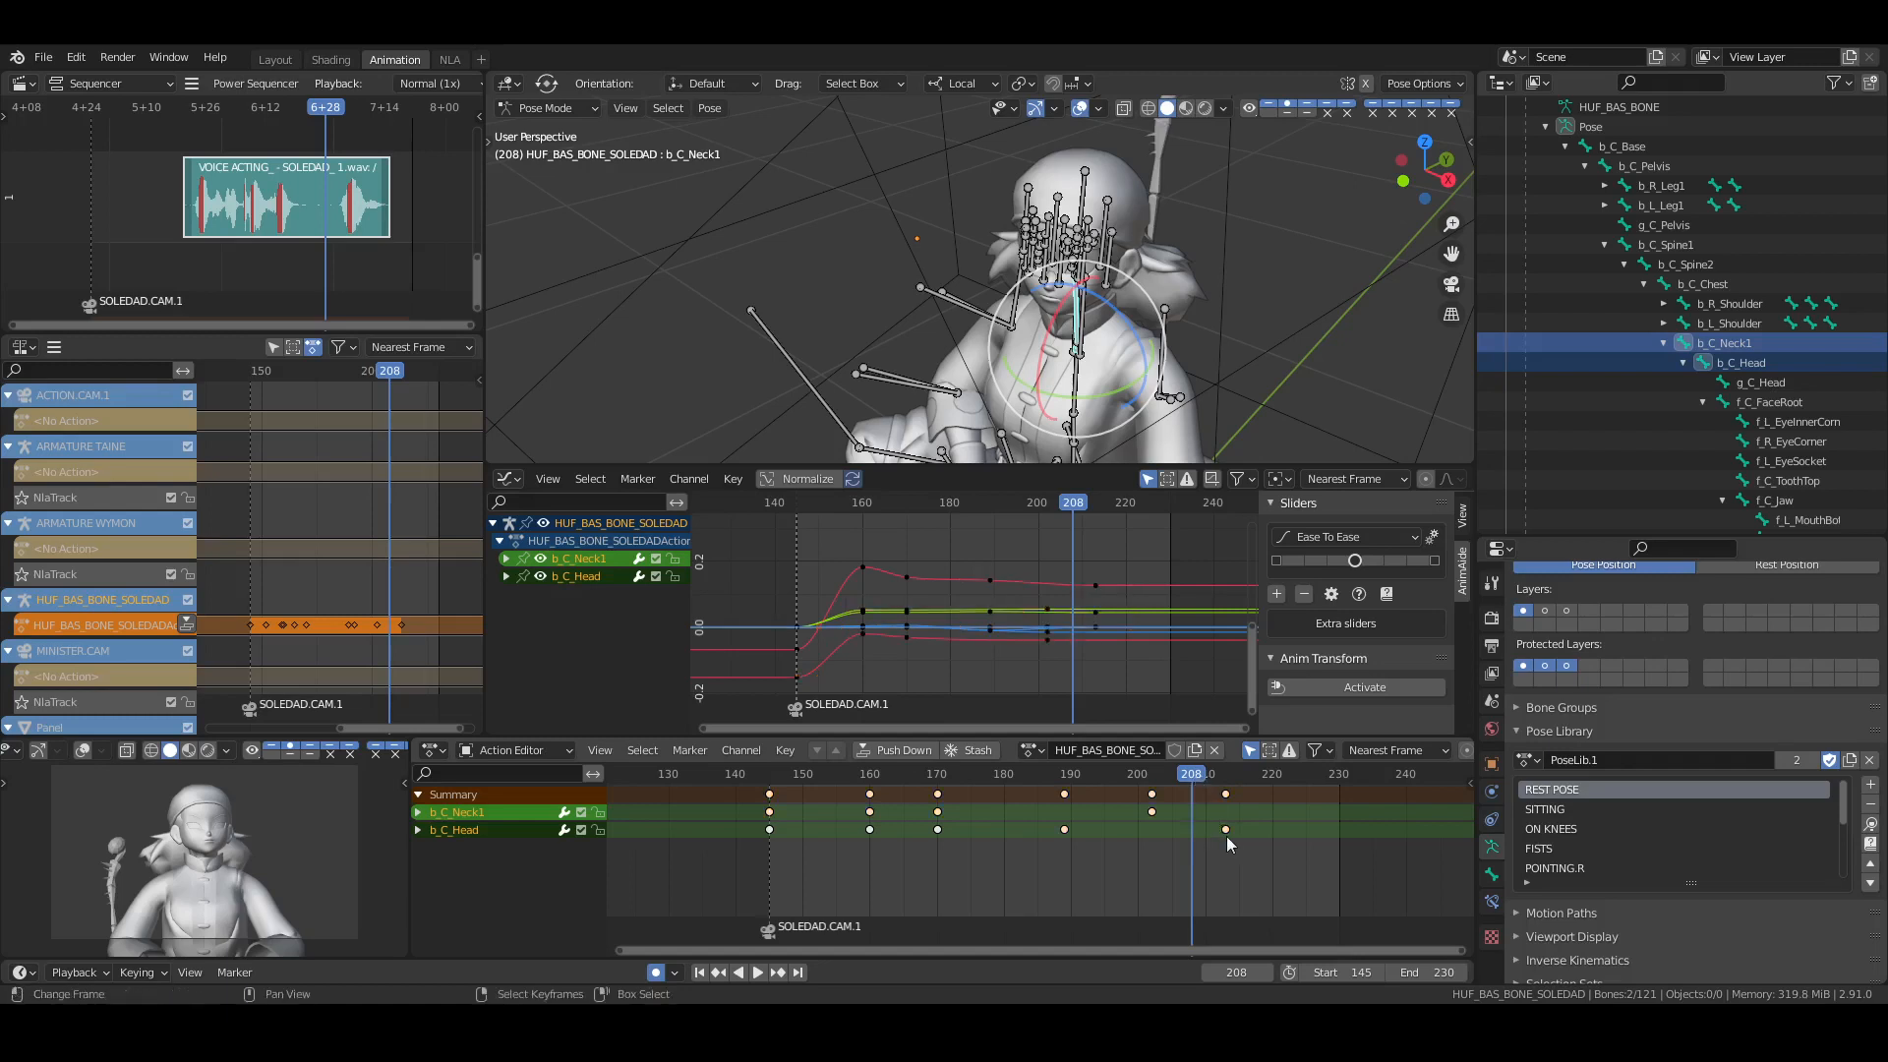
left_click(1225, 829)
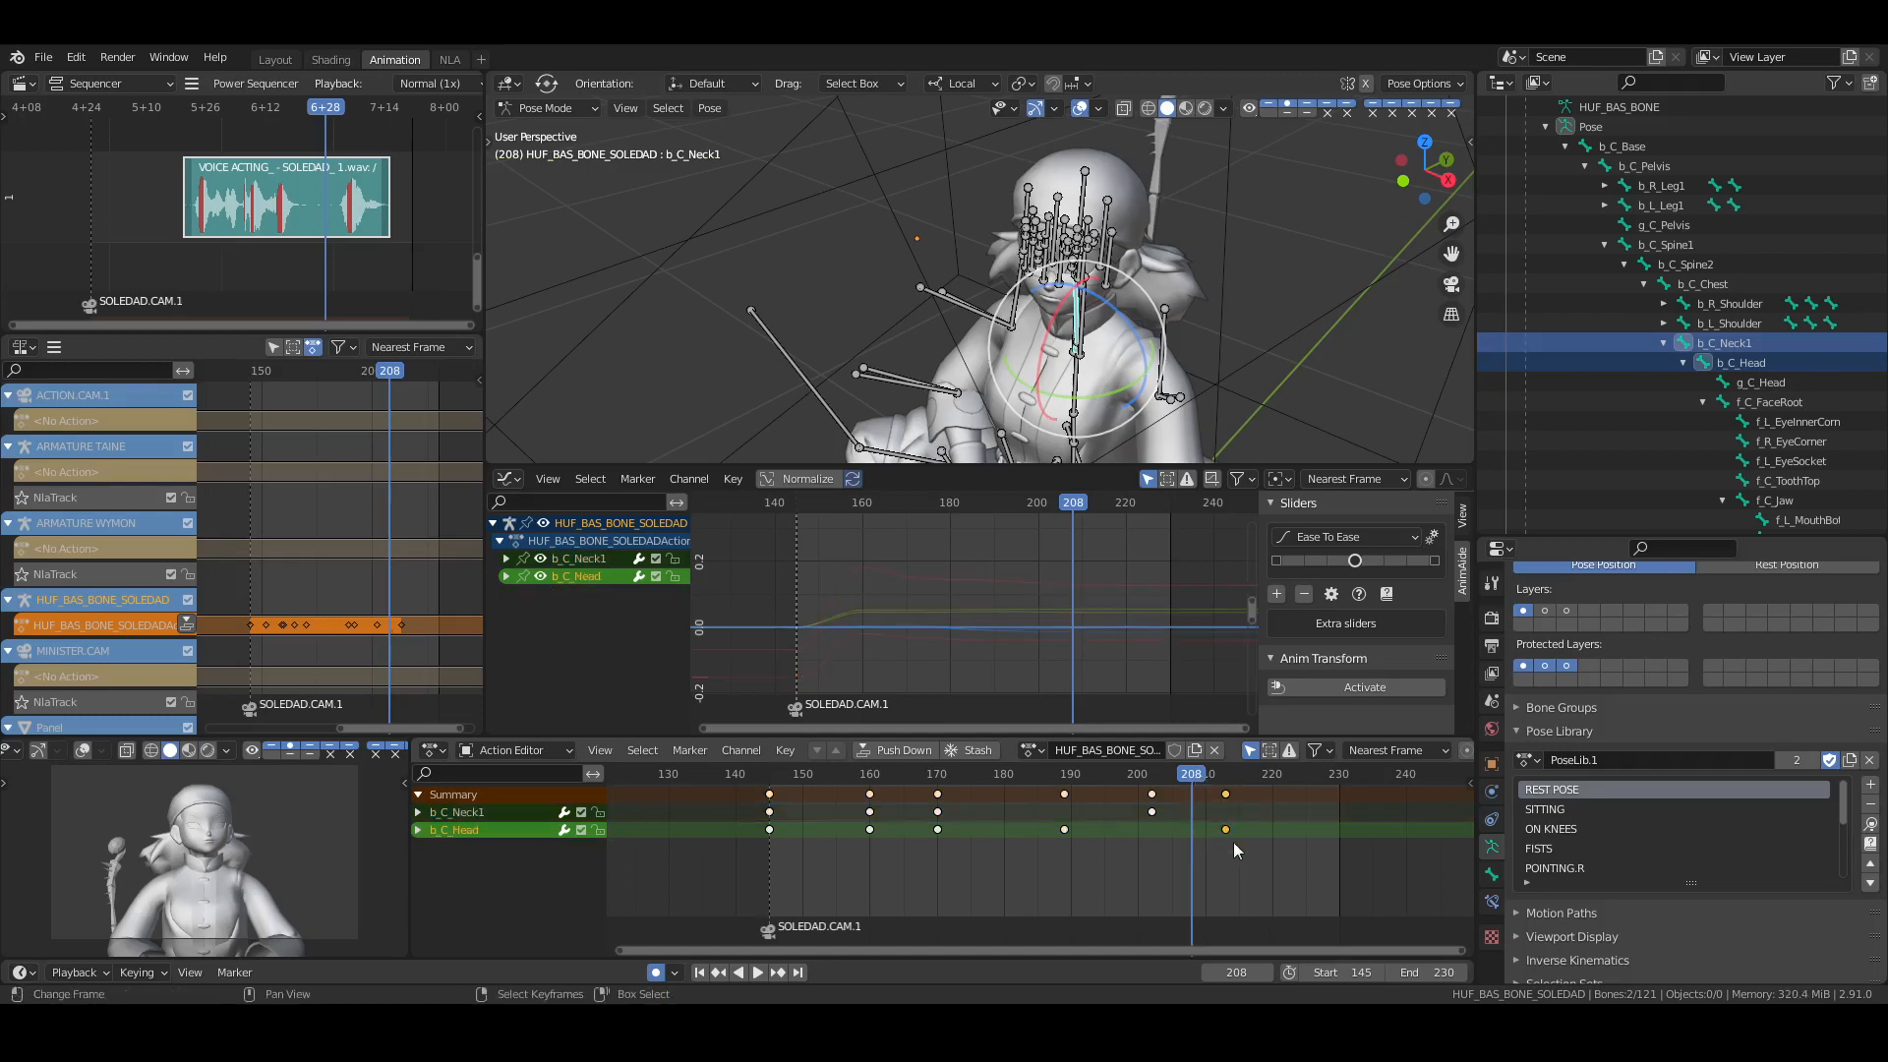
key("shift+s")
Insert a Location & Rotation keyframe on b_C_Neck1 and b_C_Head at frame 208 and save the file
key("i")
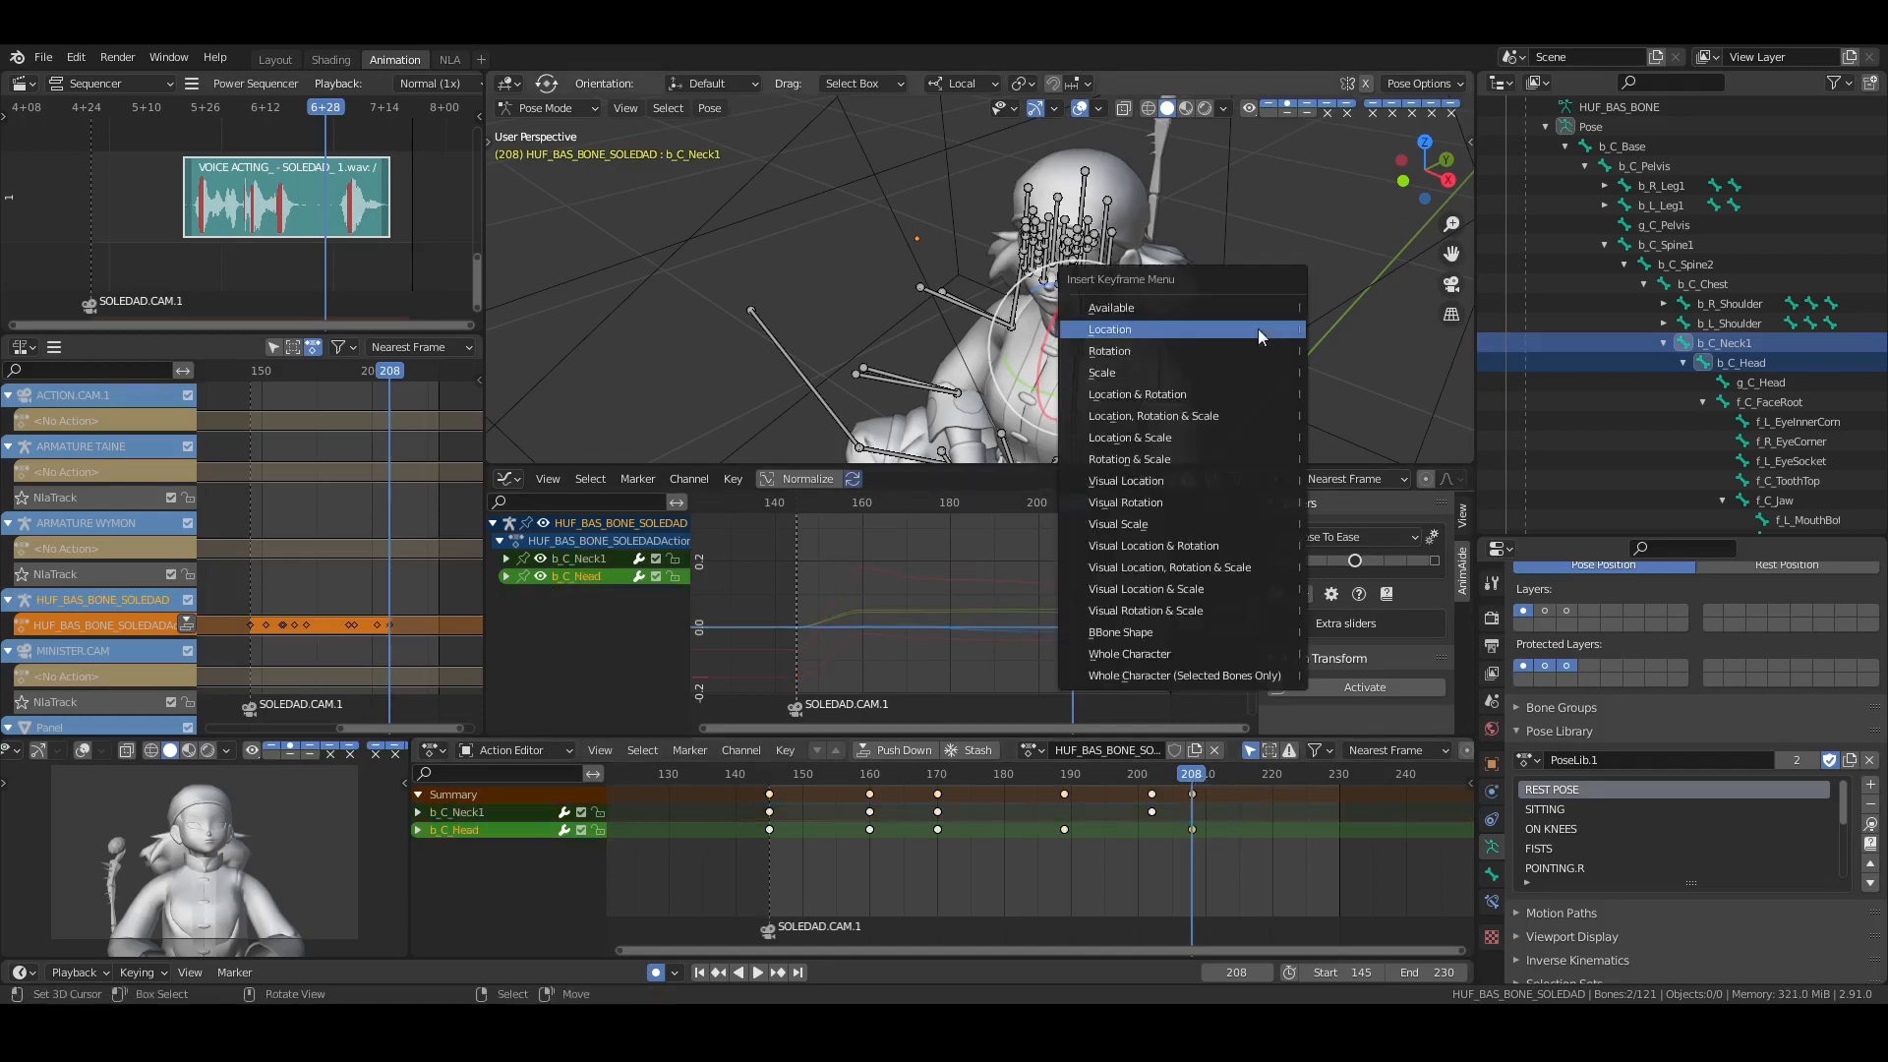
left_click(1227, 394)
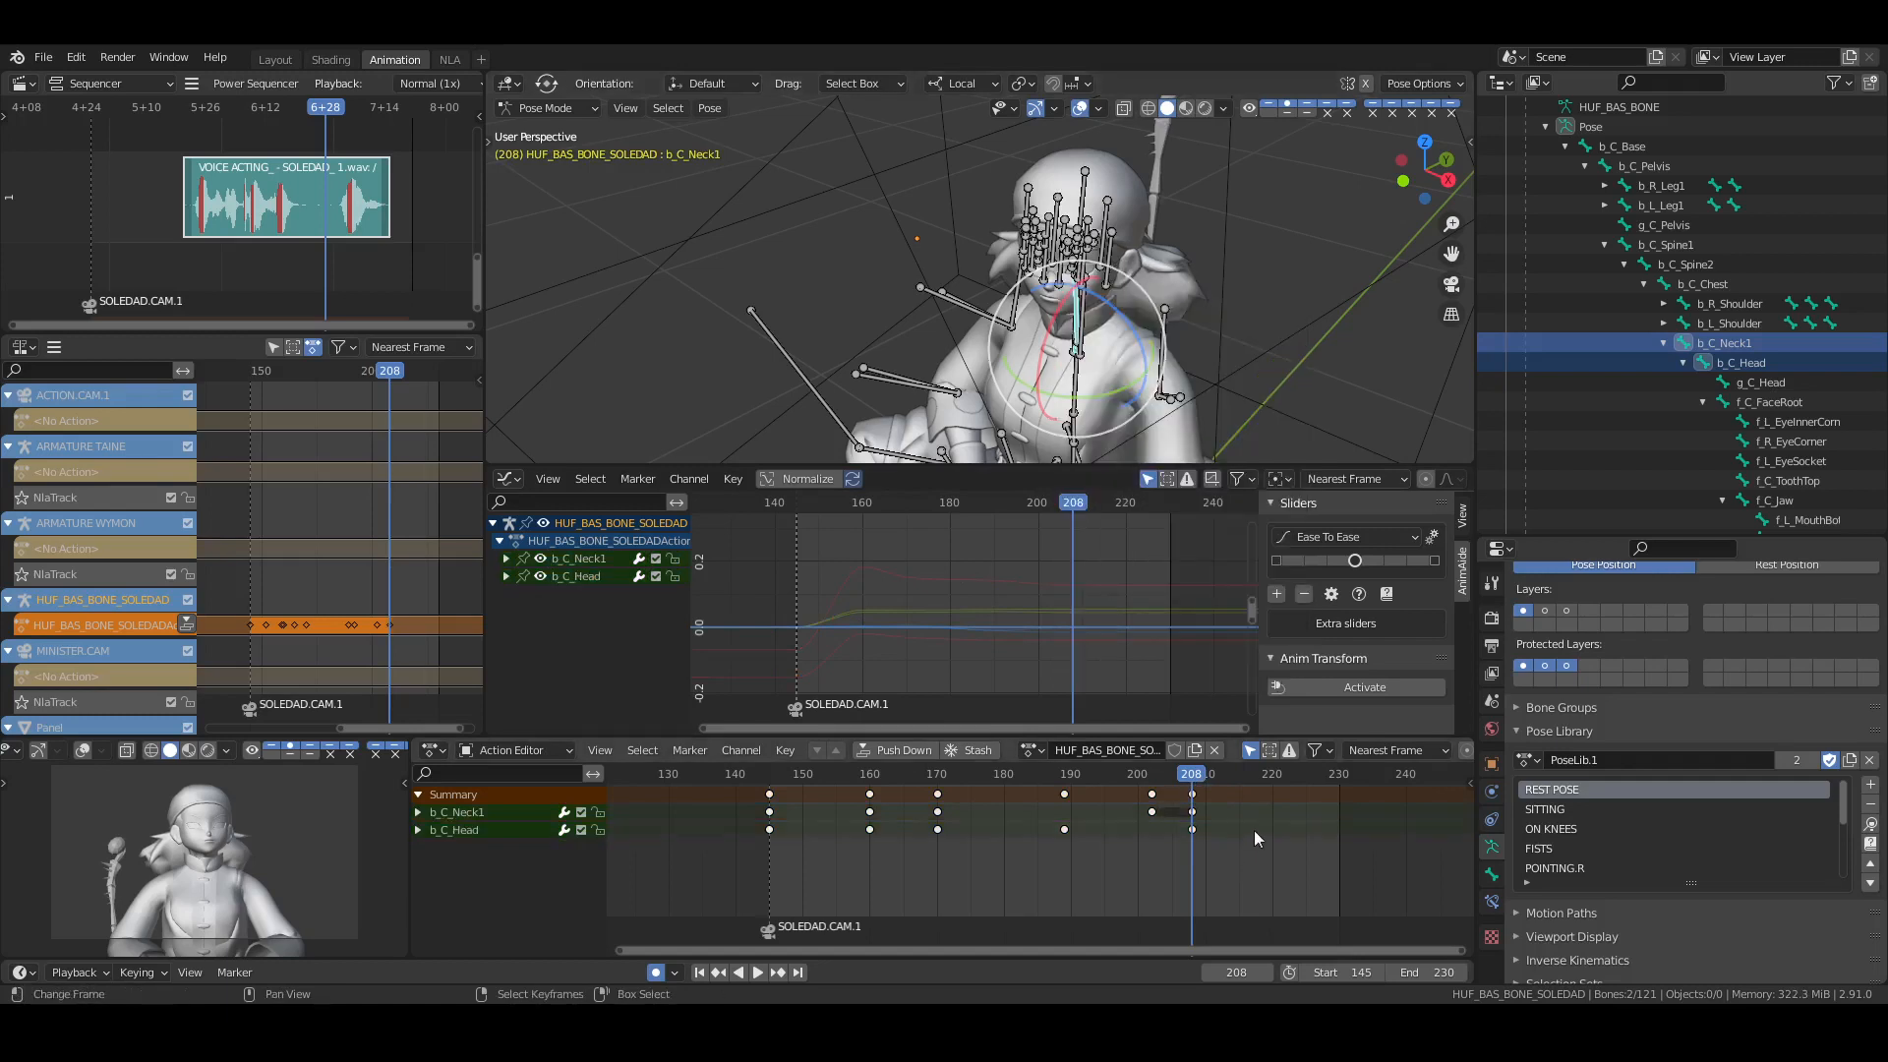
middle_click_drag(1253, 831, 1193, 848)
key("ctrl+s")
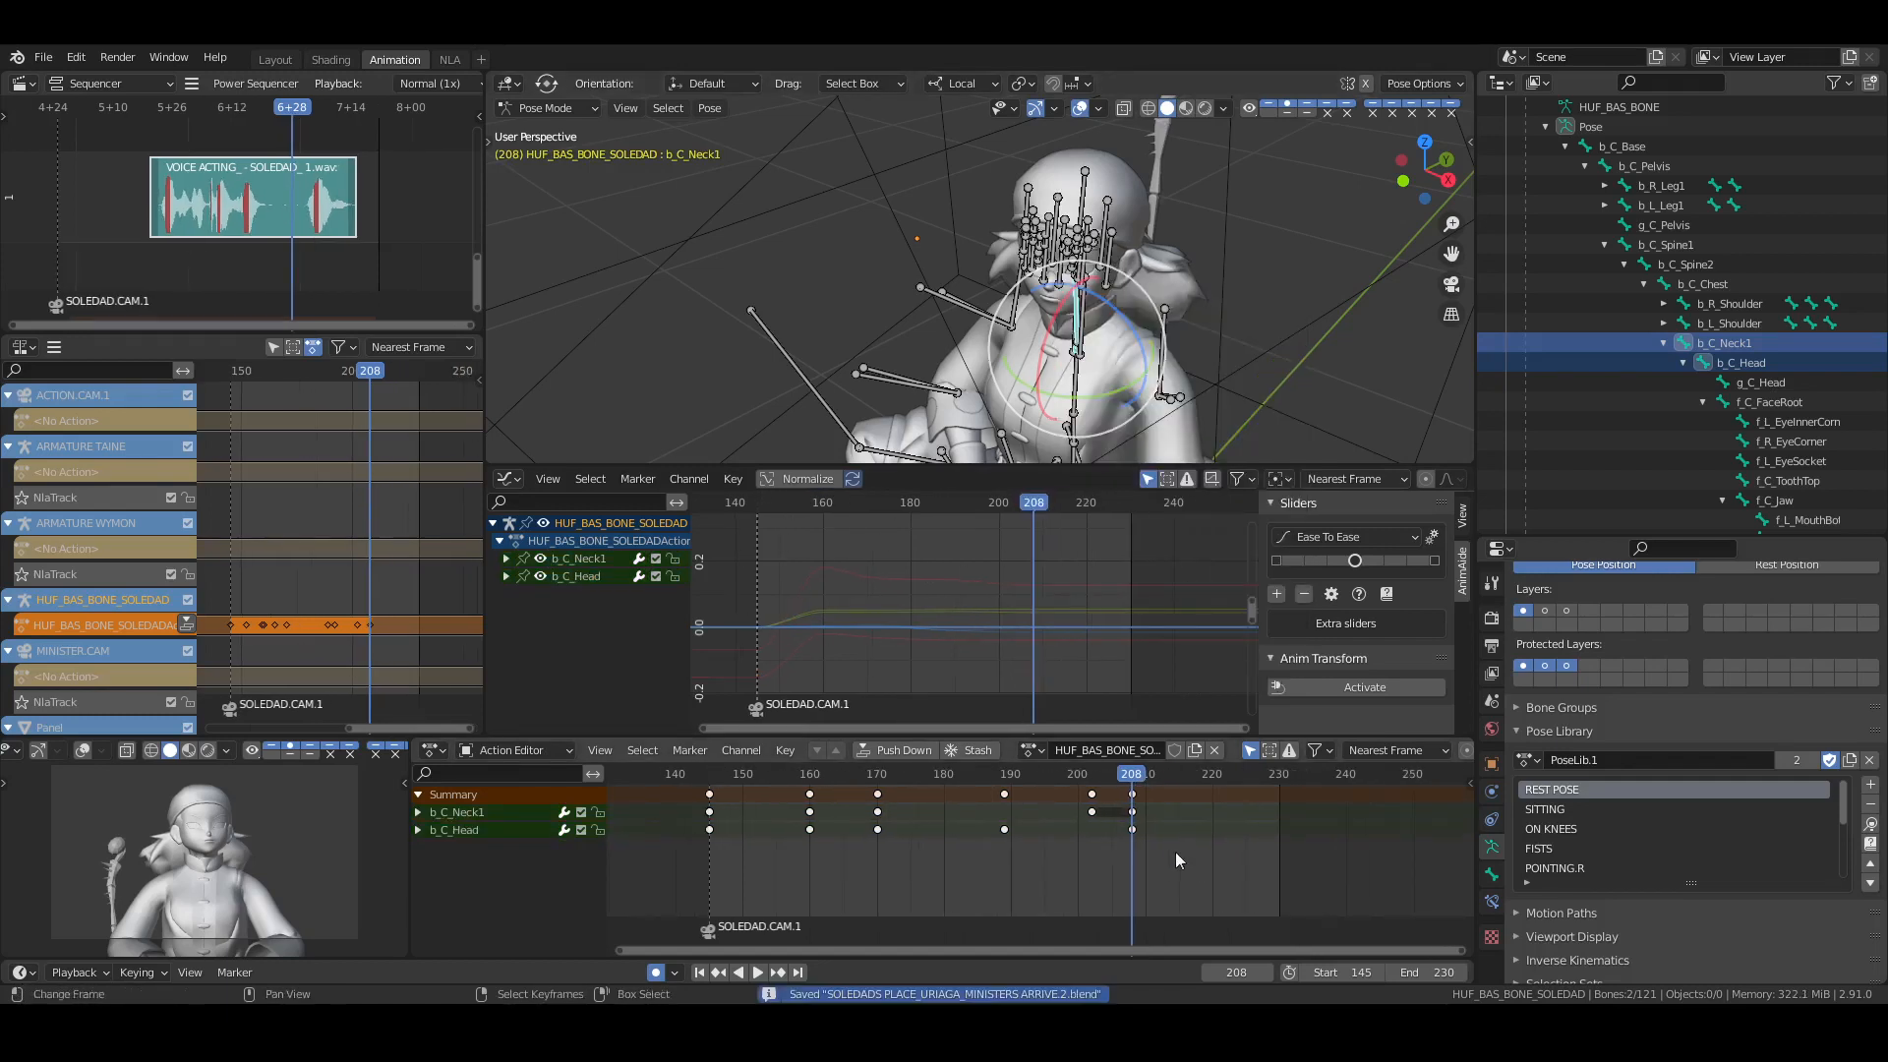
Advance 16 frames to frame 224 and turn the b_C_Neck1 bone about -22° around its local vertical axis
left_click(1238, 972)
left_click(1238, 972)
type("+16")
key("Return")
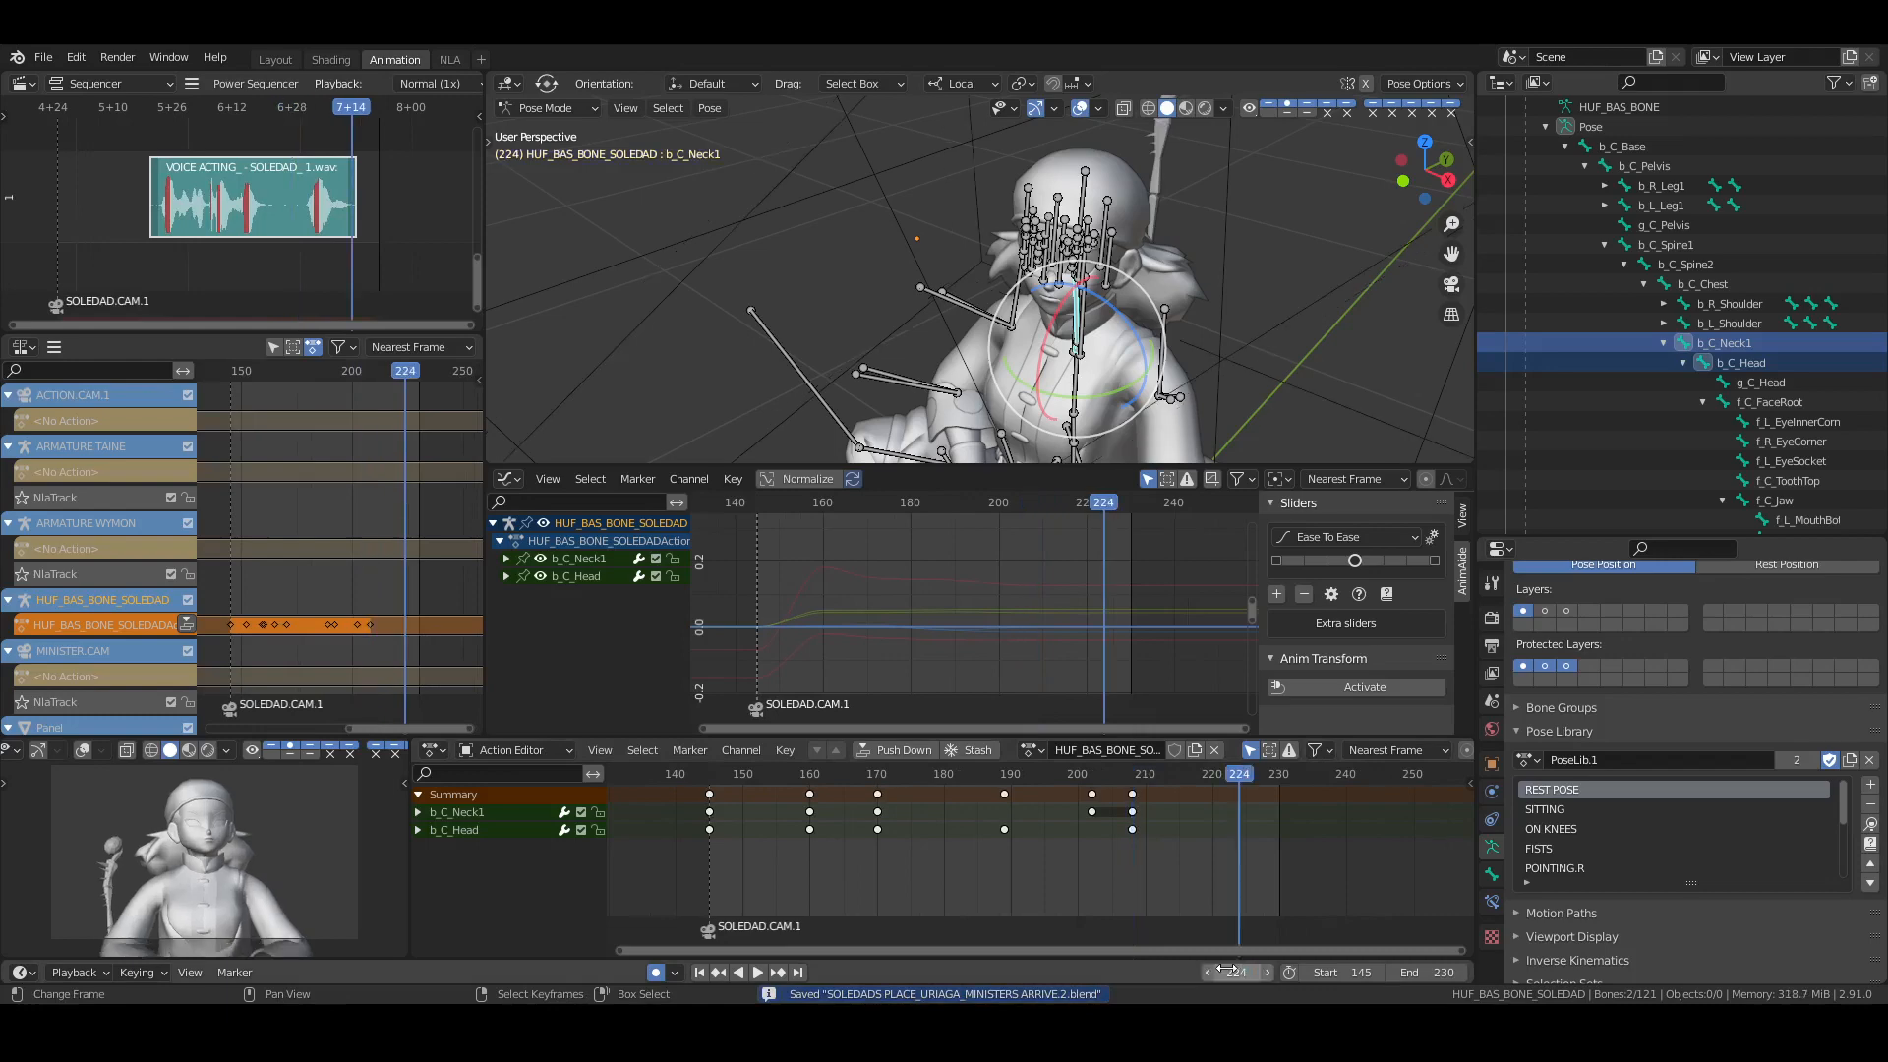
middle_click_drag(1111, 314, 1240, 243)
left_click(1721, 346)
middle_click_drag(1119, 344, 1106, 327)
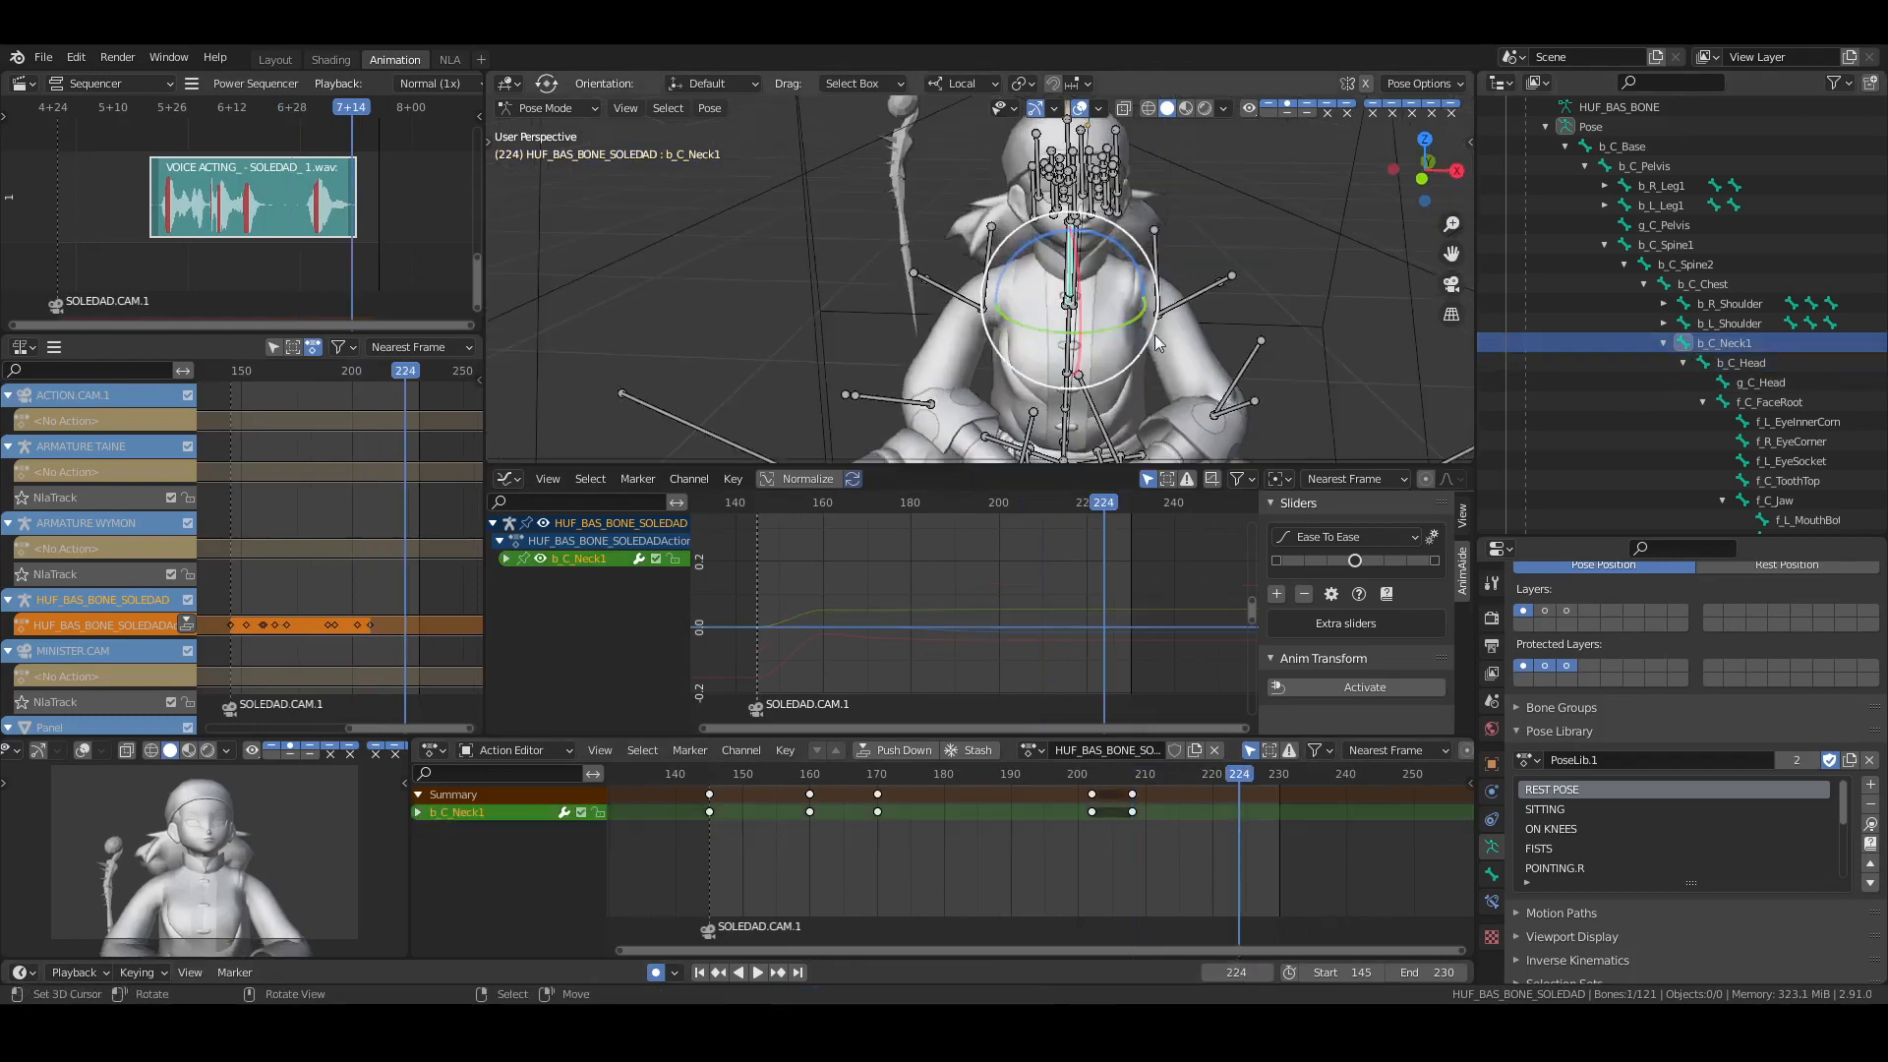
key("r")
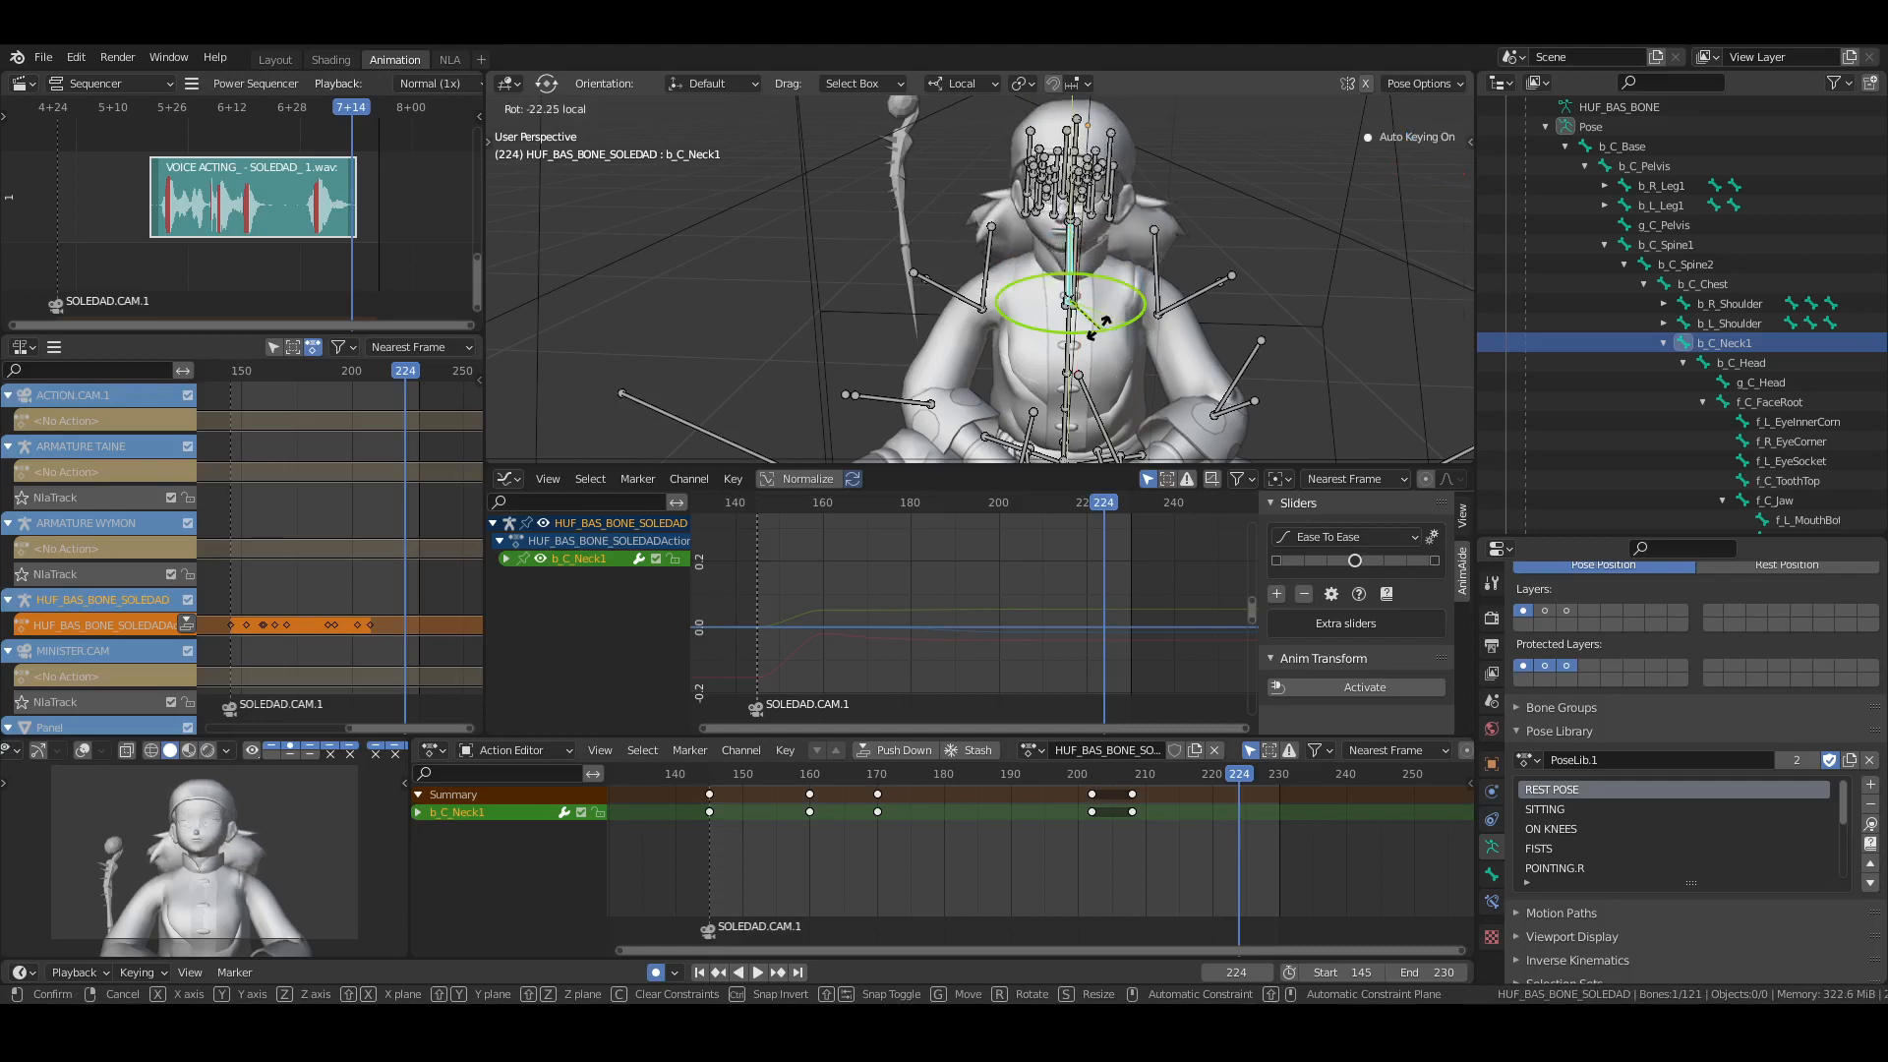
left_click(1099, 327)
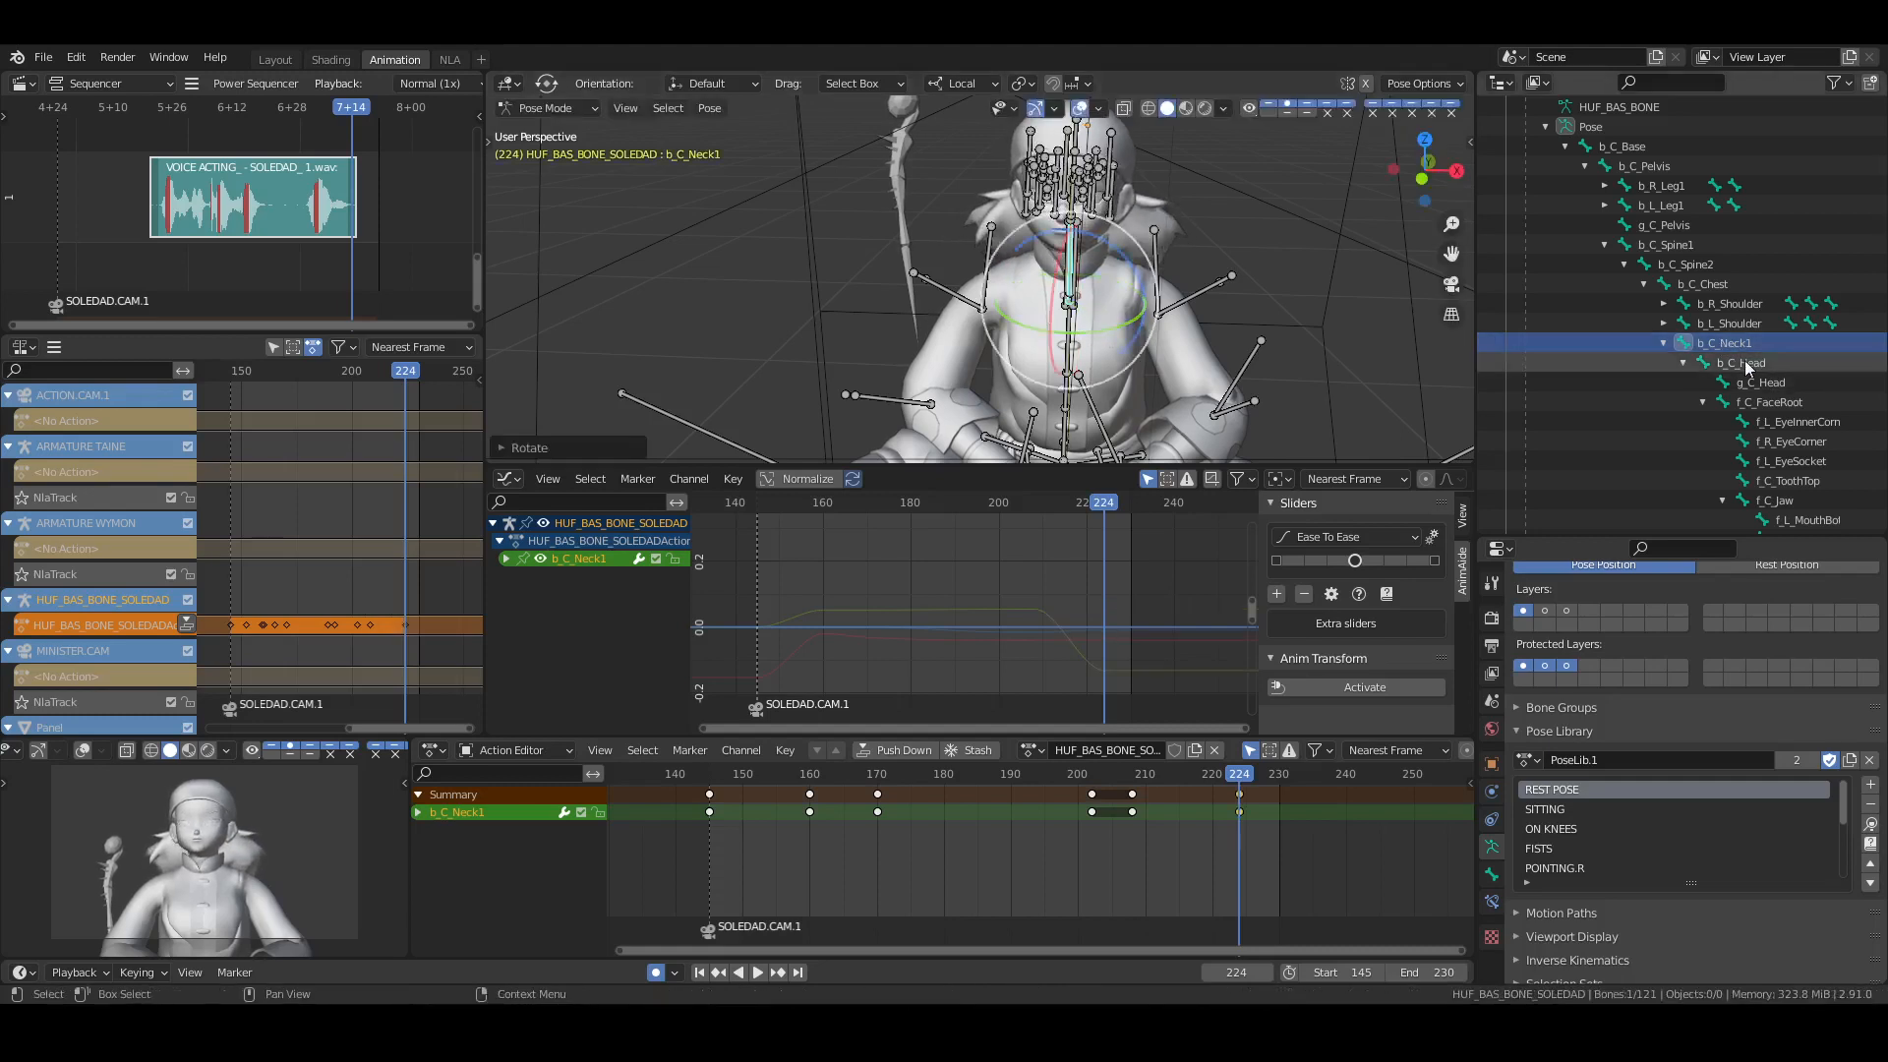
Rotate the b_C_Head bone at frame 224, refining its turn and slight sideways tilt from several angles
left_click(1745, 363)
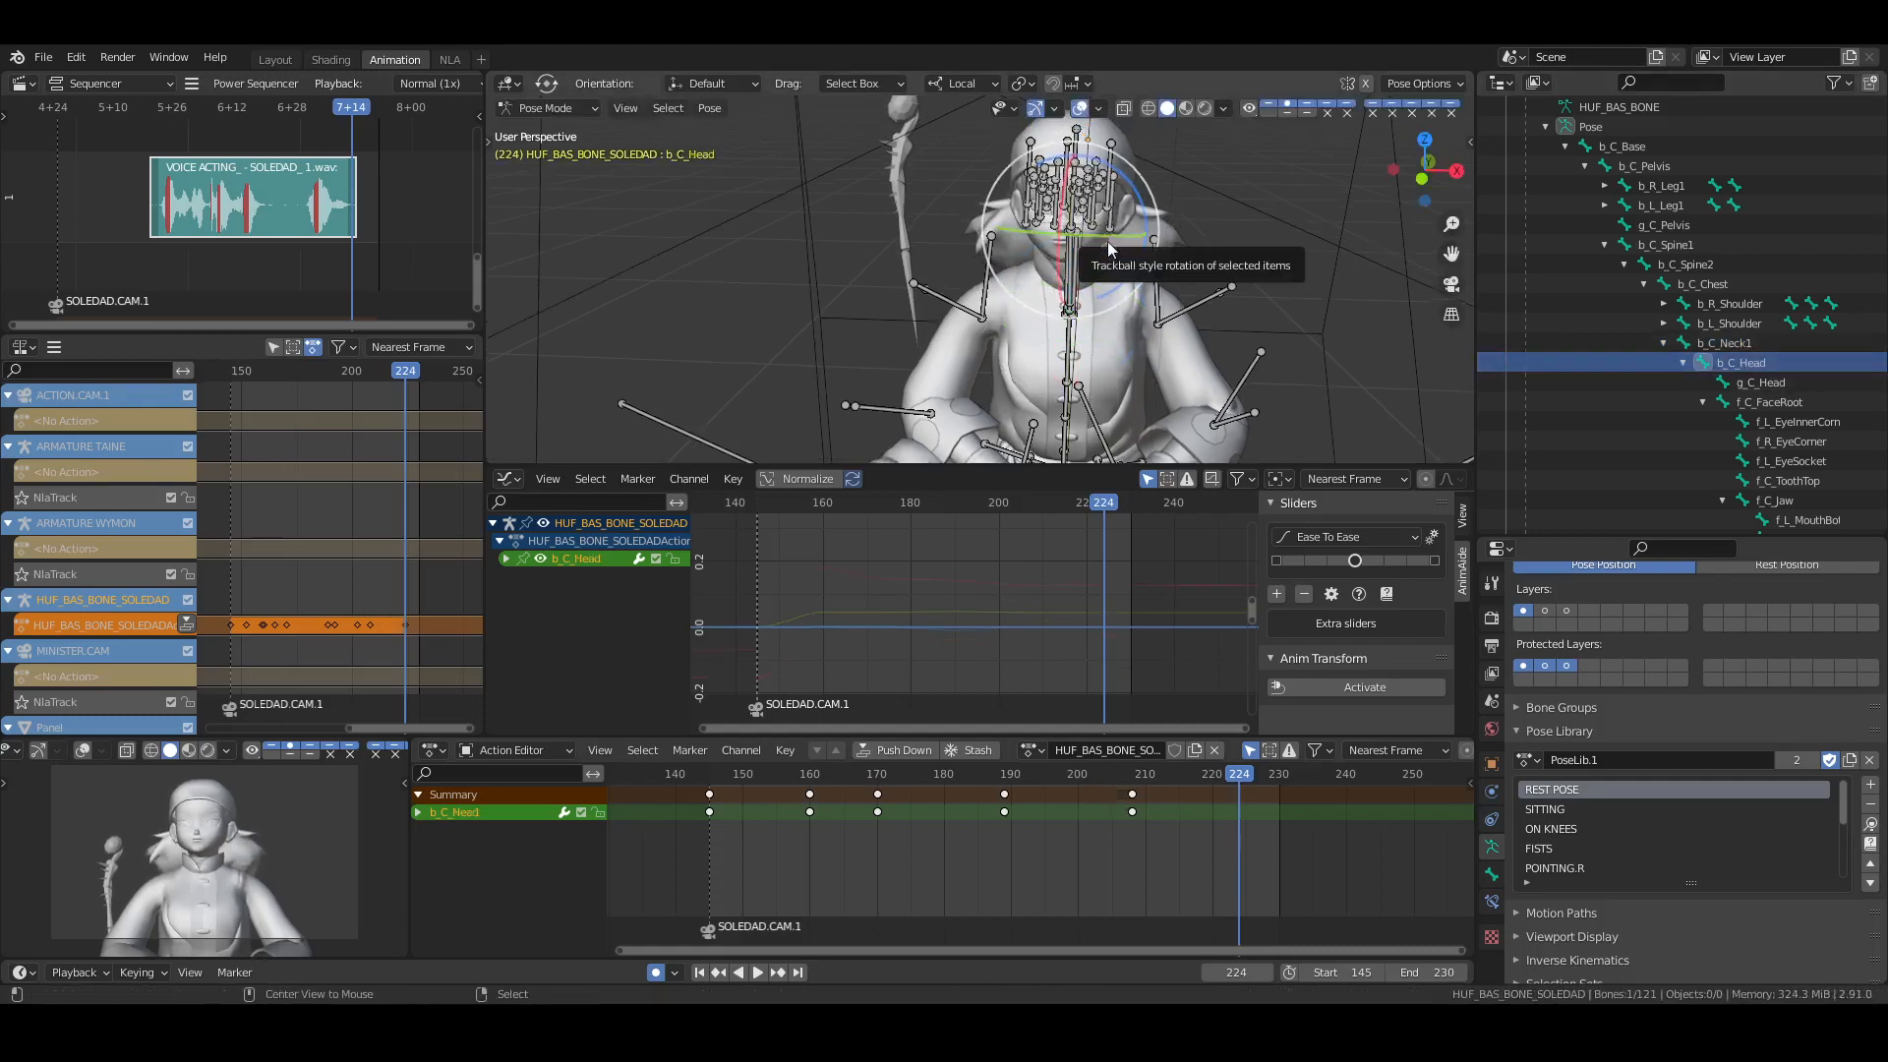
key("alt+r")
middle_click_drag(1193, 180, 1085, 216)
key("r")
left_click(1150, 190)
left_click_drag(1084, 216, 1216, 303)
middle_click_drag(1216, 304, 1144, 224)
left_click_drag(1120, 174, 1125, 180)
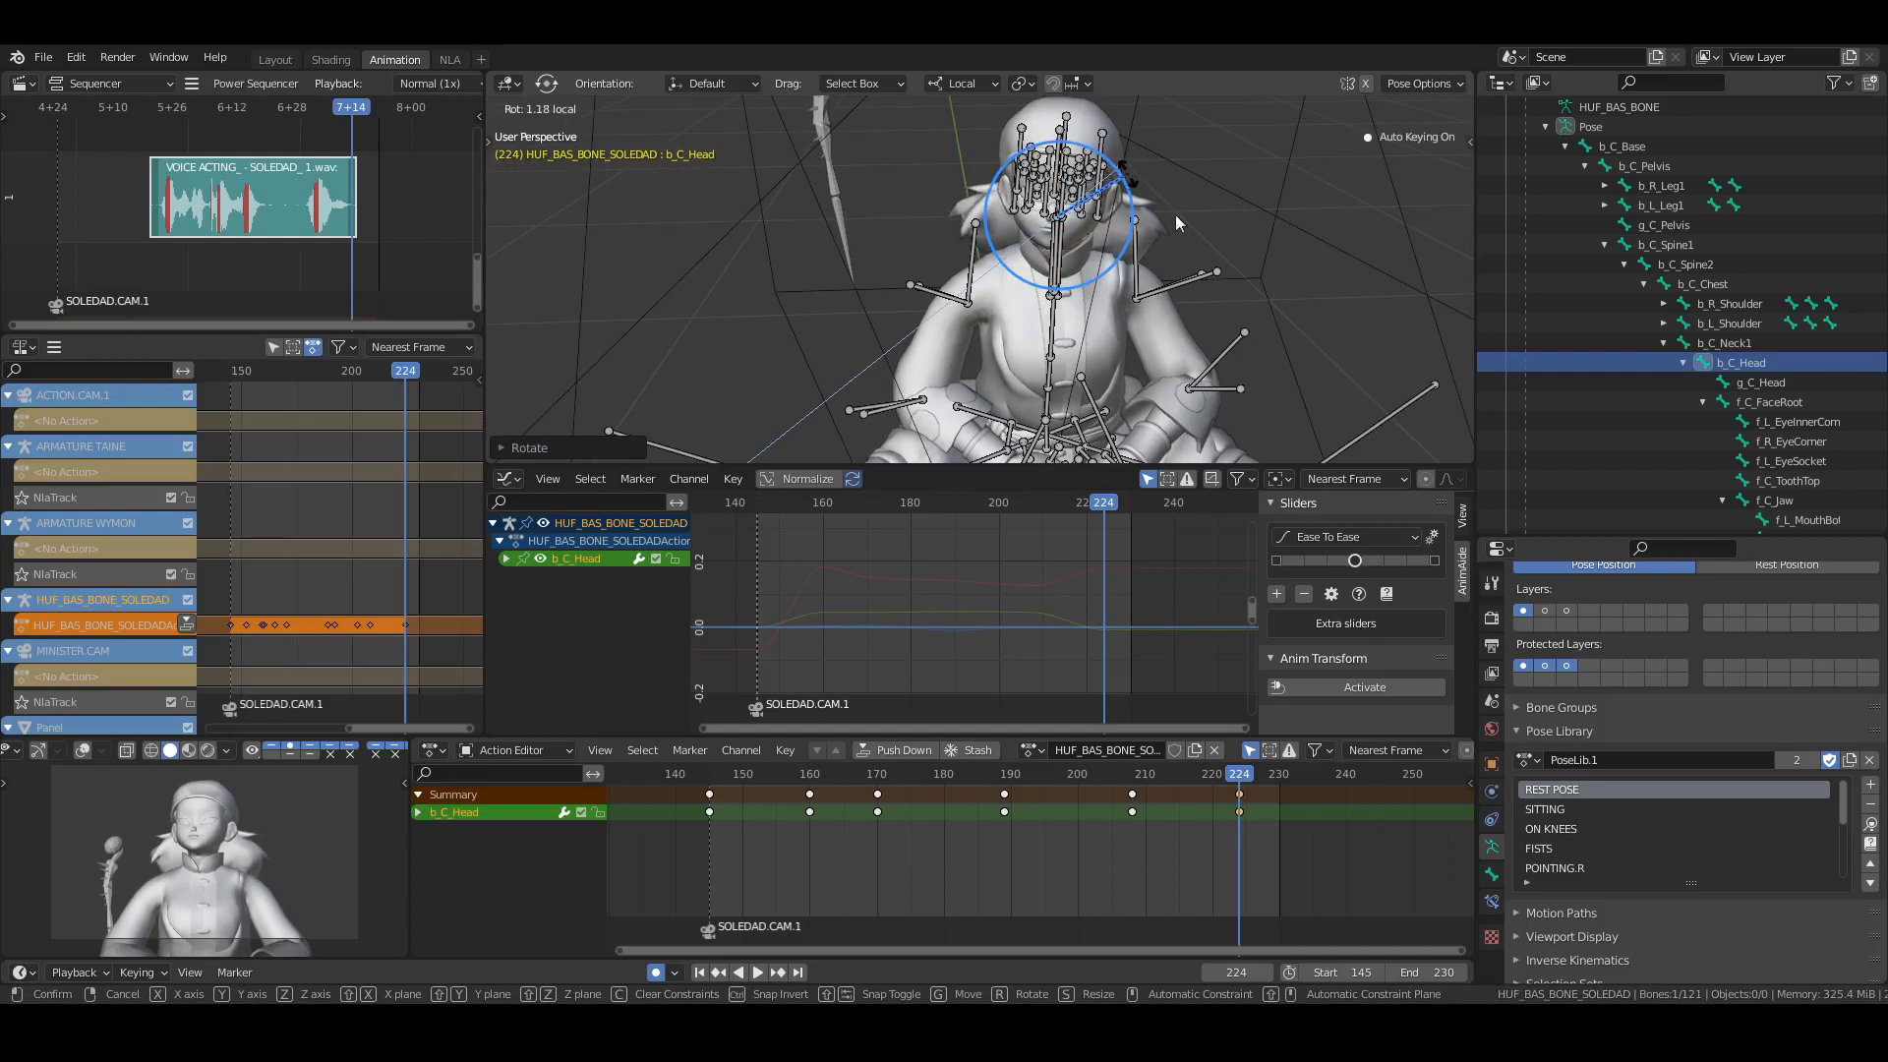
Move the b_C_Neck1 bone's frame-224 keyframe to frame 221, play back the motion and save the file
left_click(1720, 344)
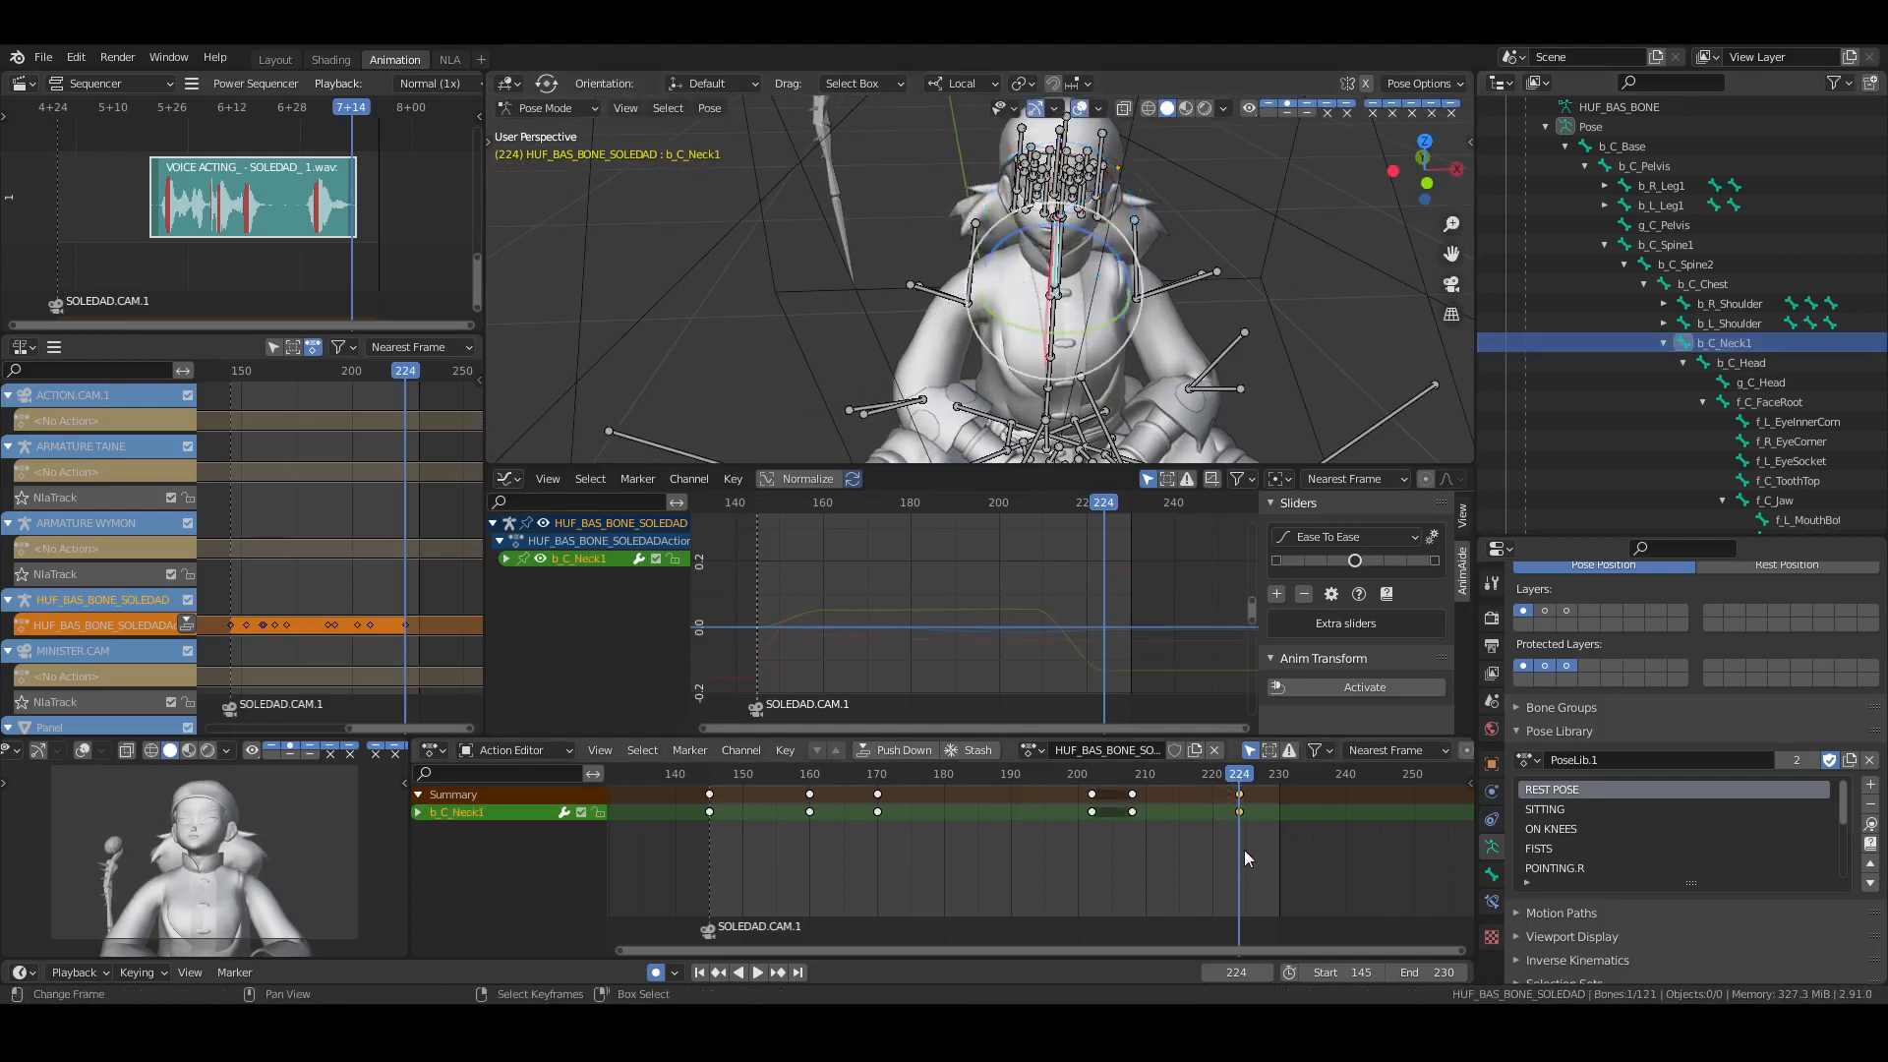
key("g")
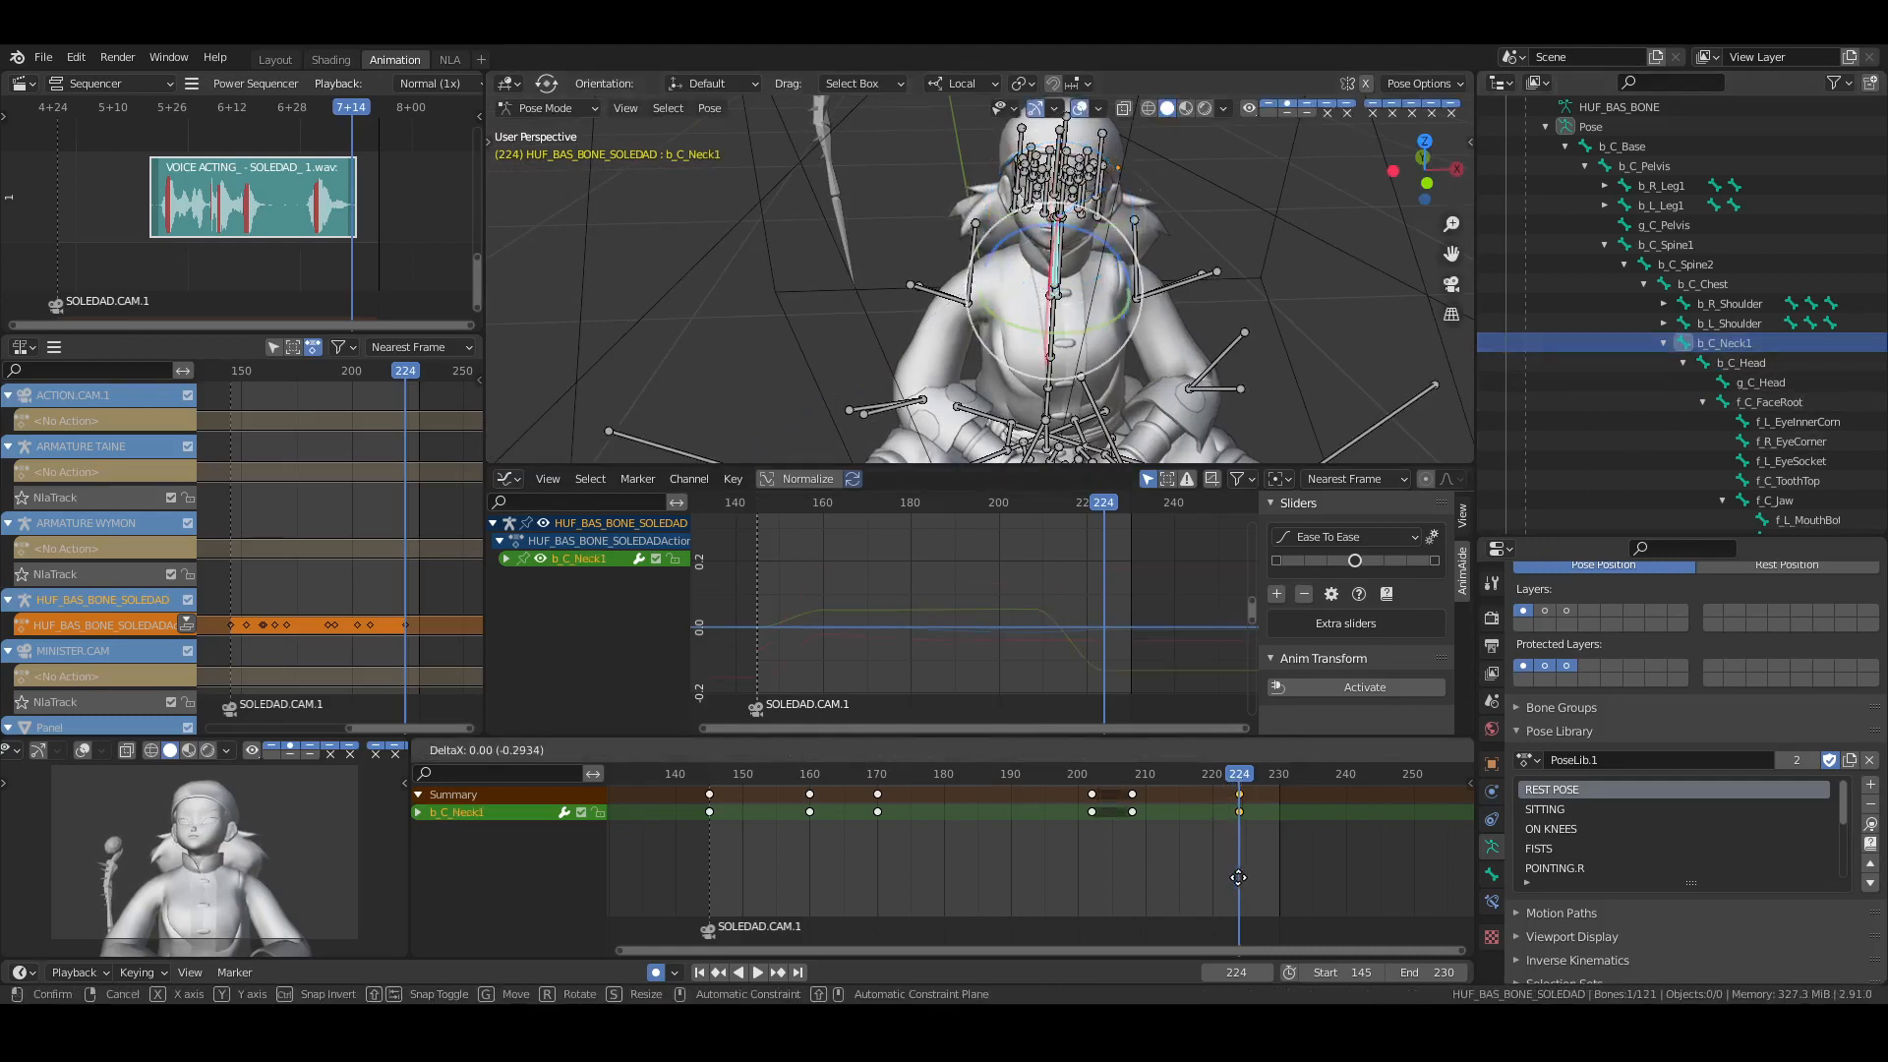
left_click(1219, 877)
key("space")
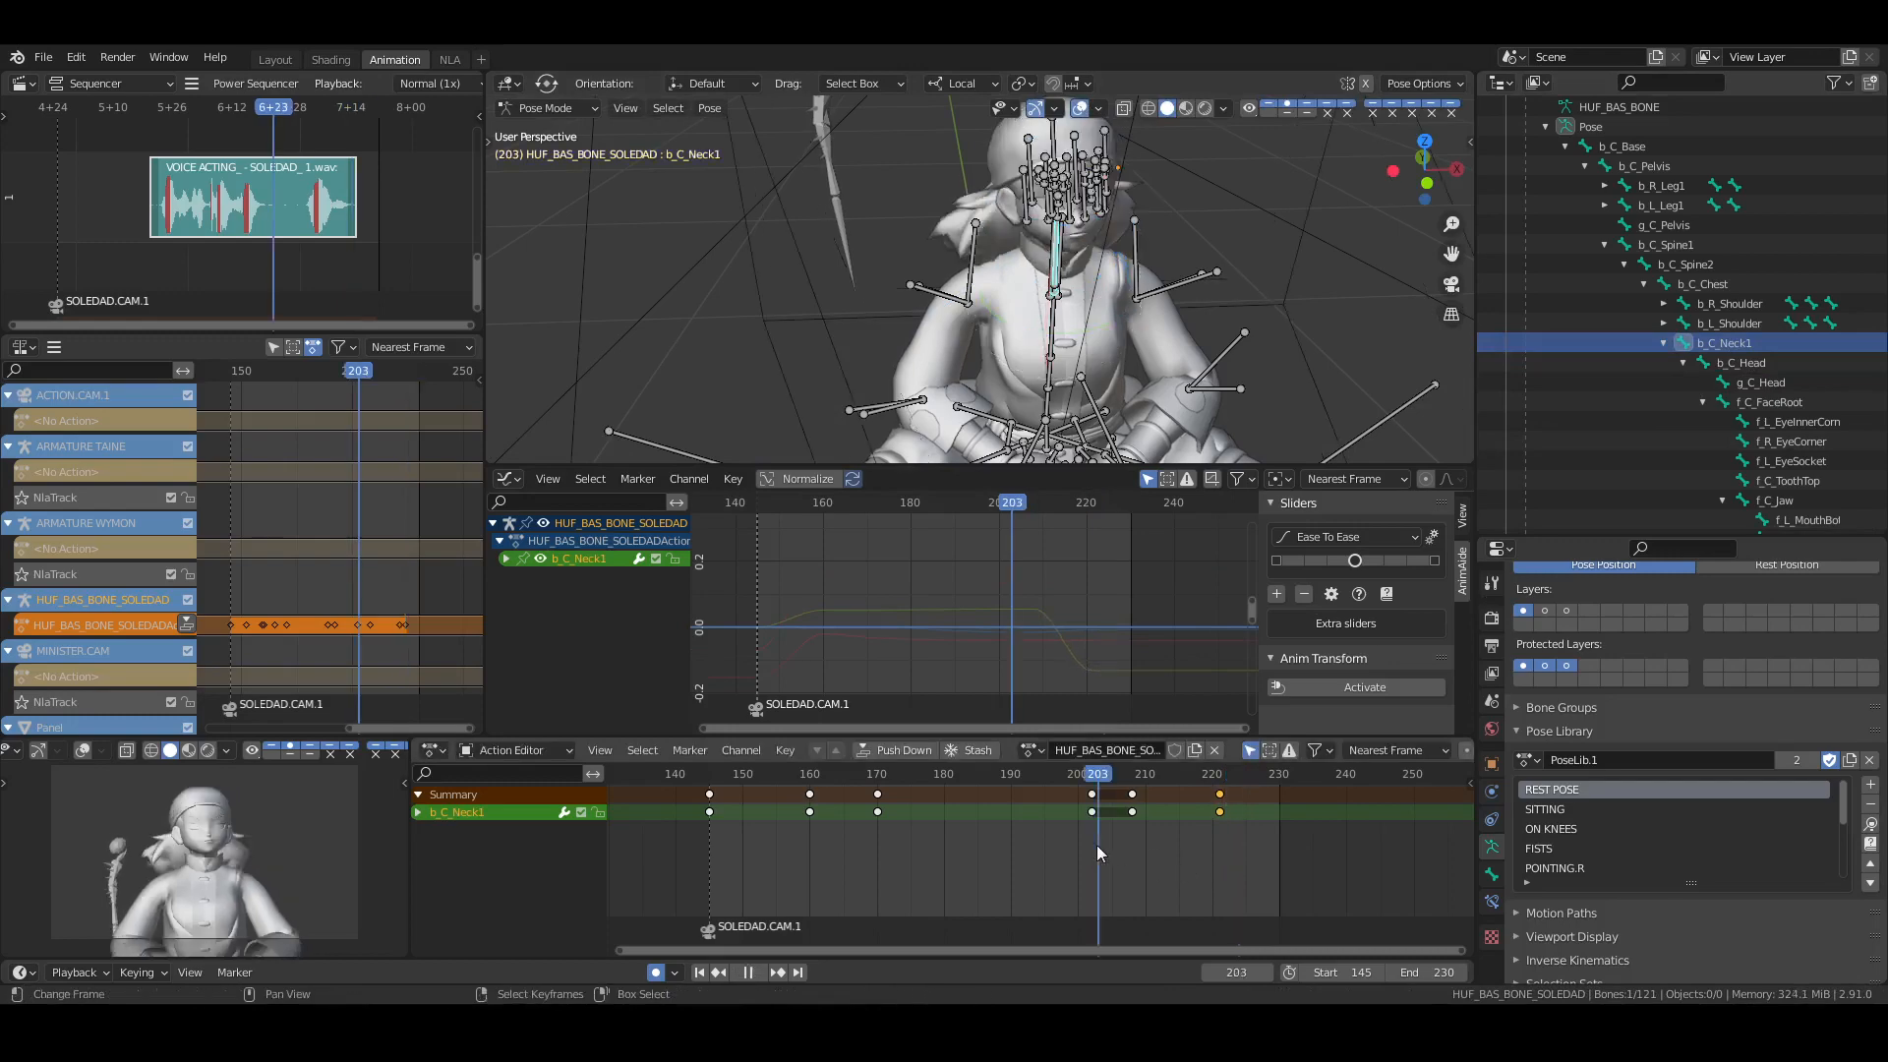
key("ctrl+s")
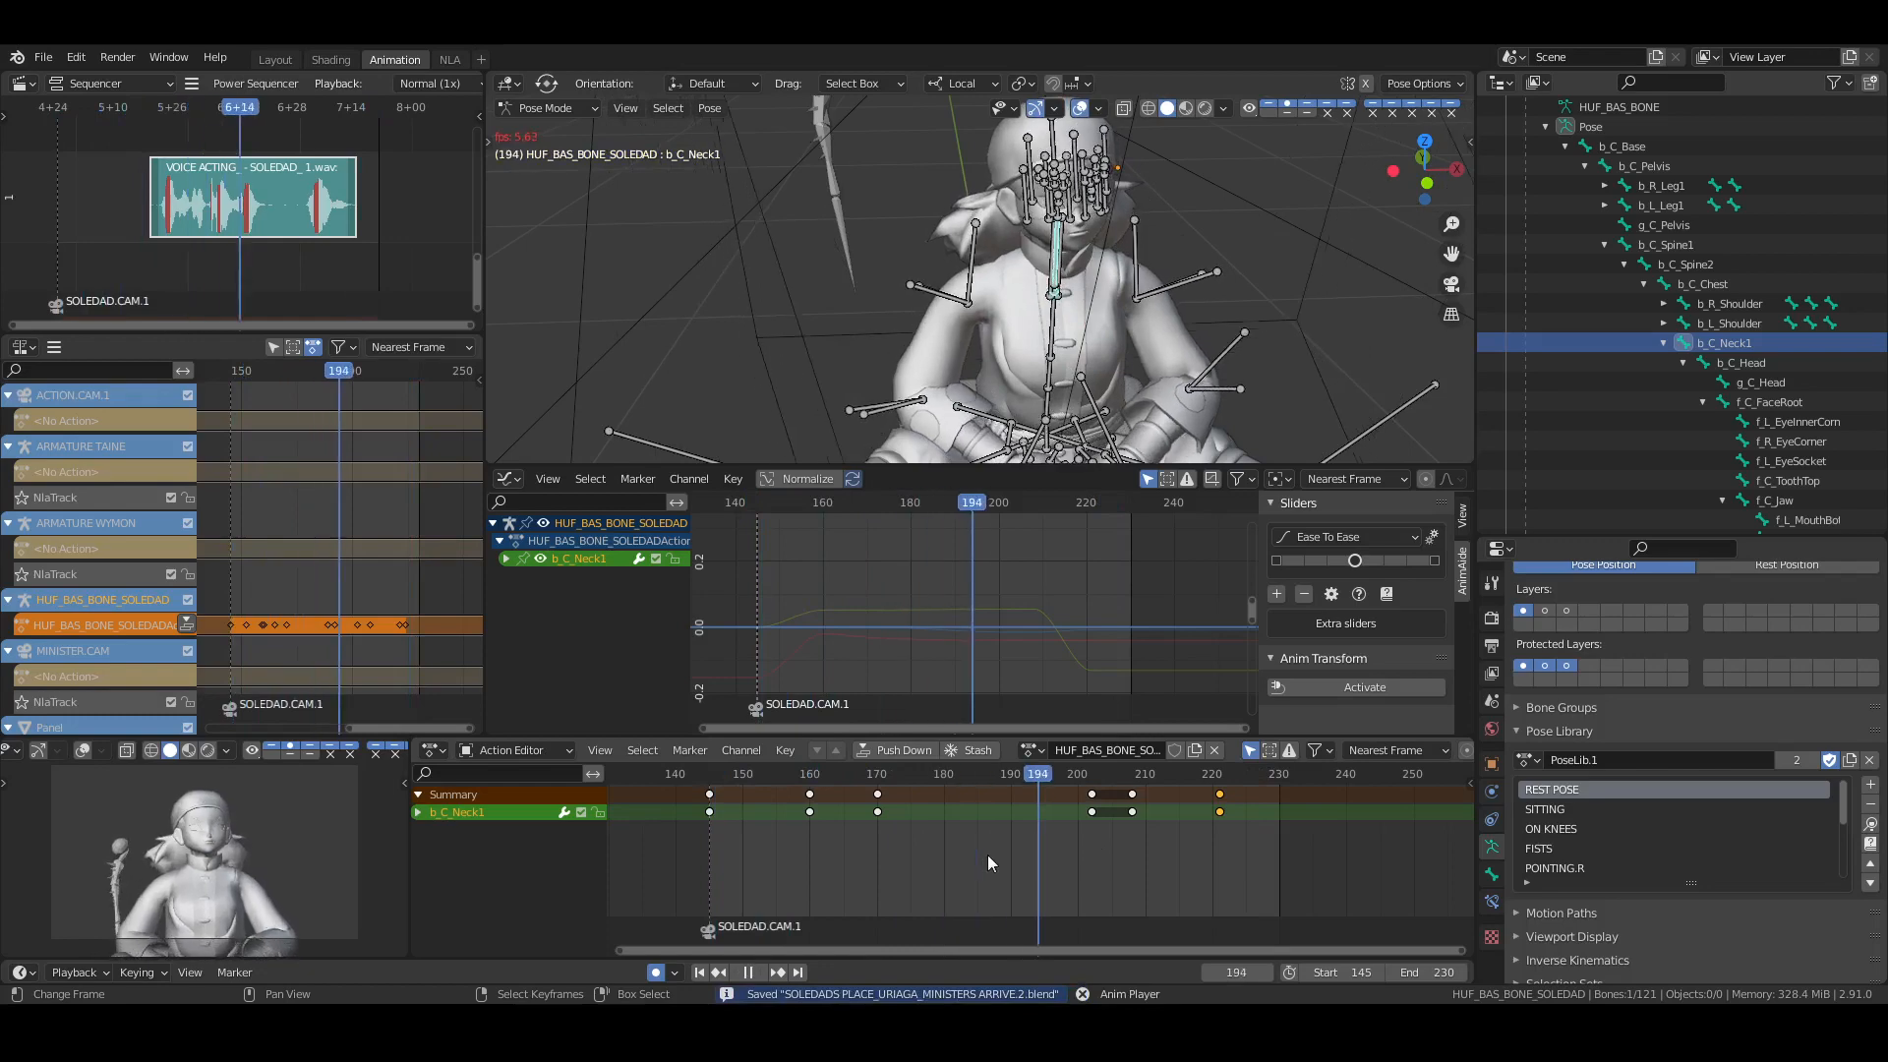
key("Escape")
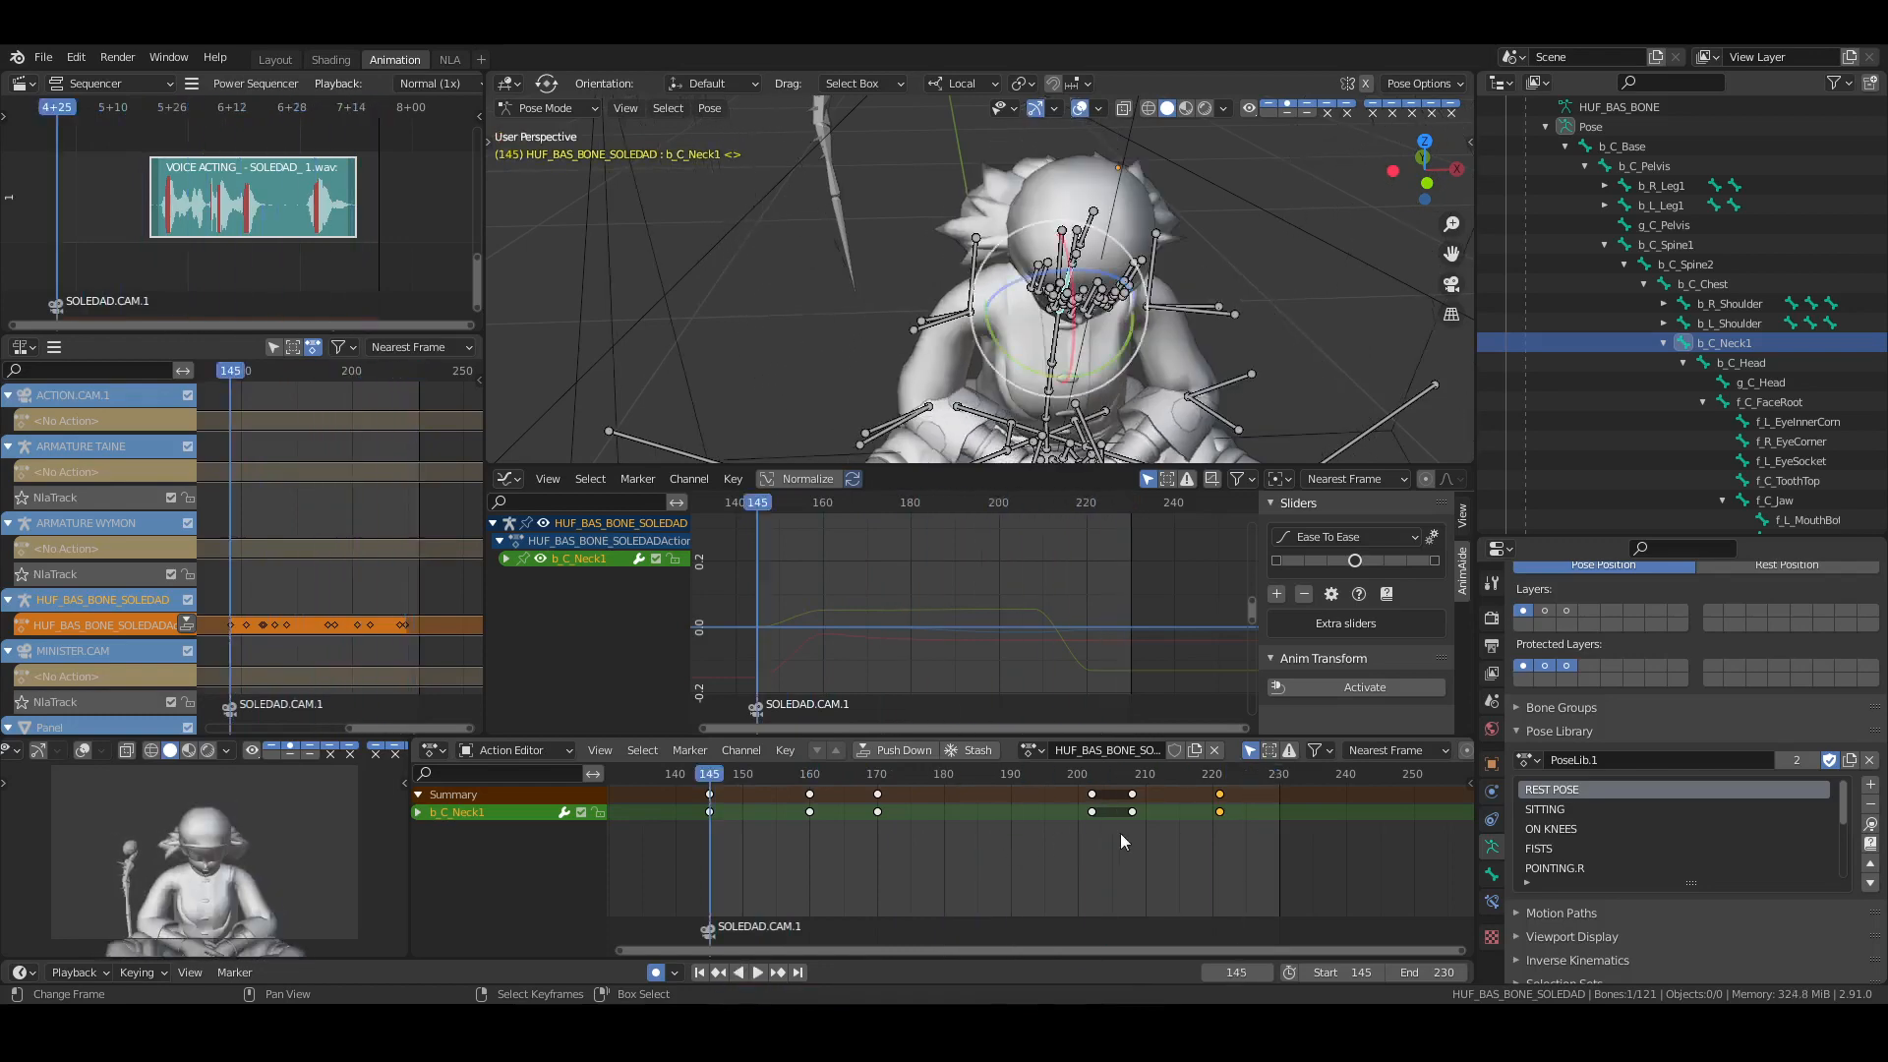
Shift the b_C_Neck1 and b_C_Head keyframes from frame 202 onward four frames earlier and save the file
left_click_drag(1119, 834, 1281, 878)
left_click(1746, 370, "ctrl")
key("g")
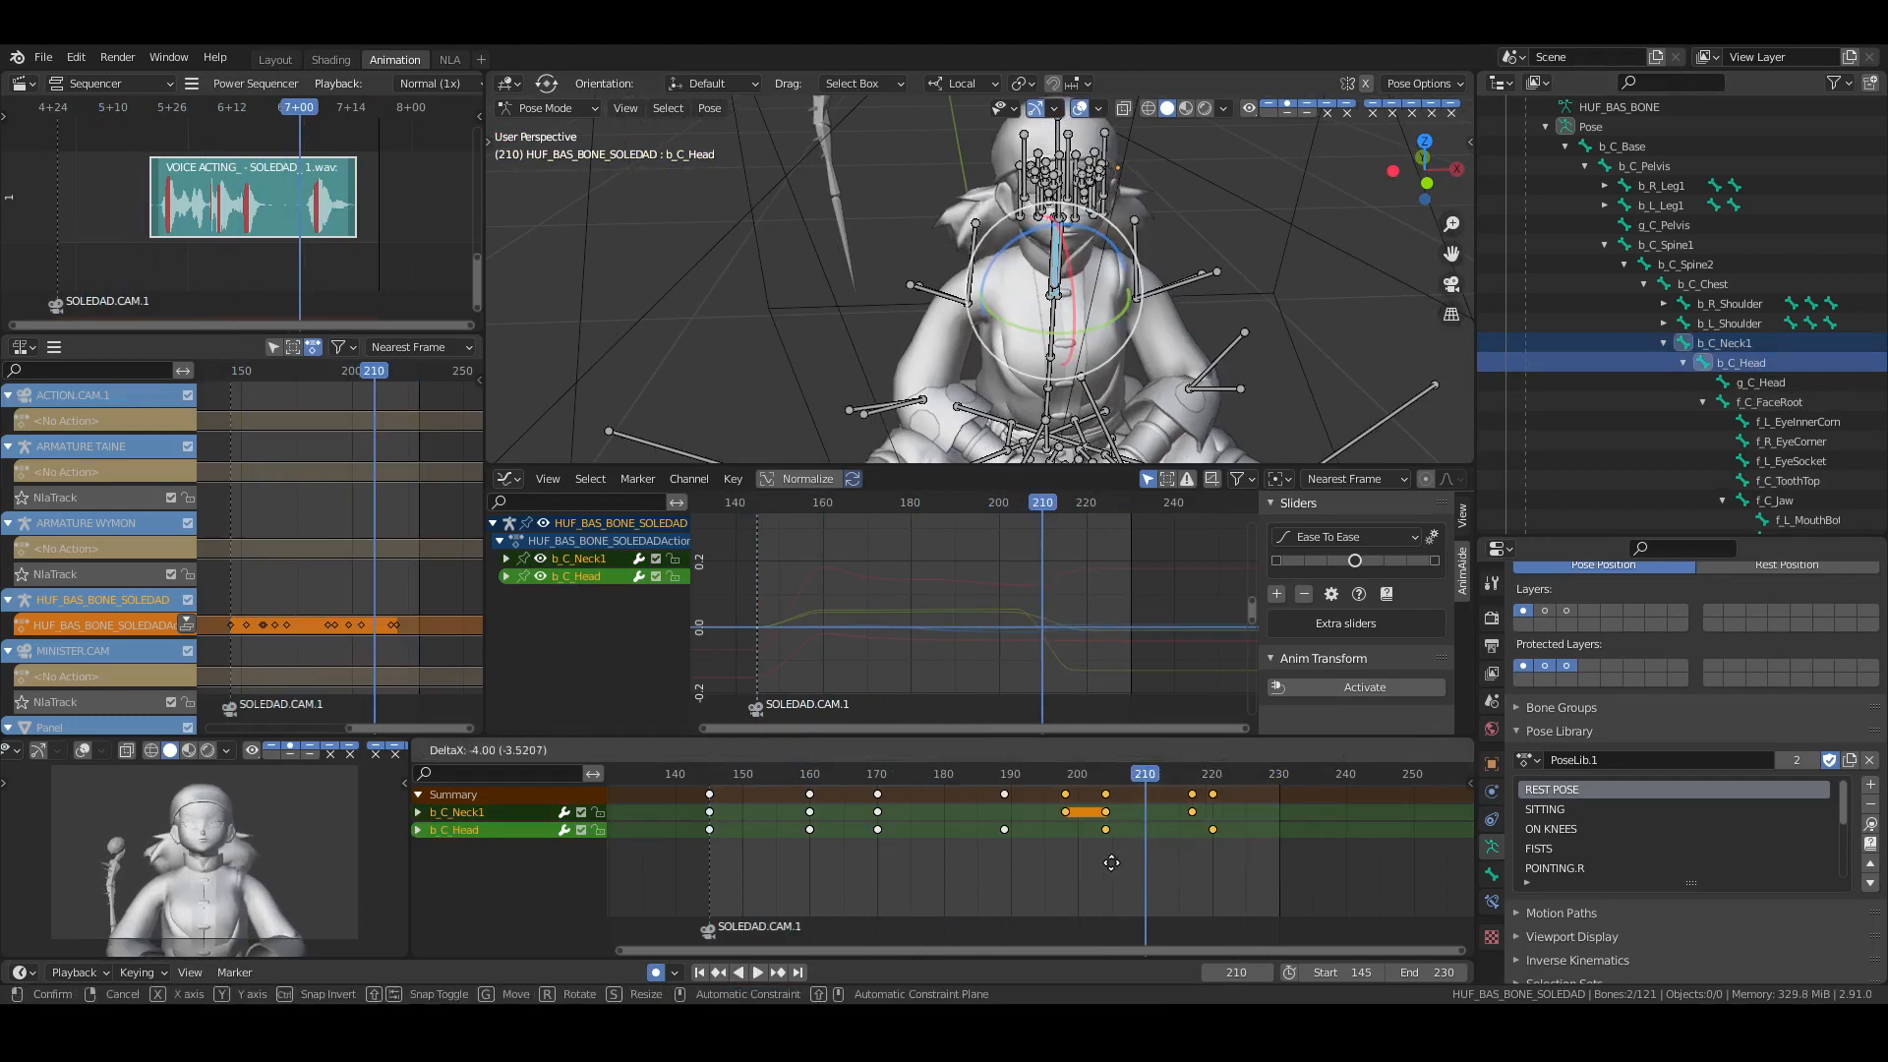
left_click(1111, 862)
left_click(752, 871)
key("ctrl+s")
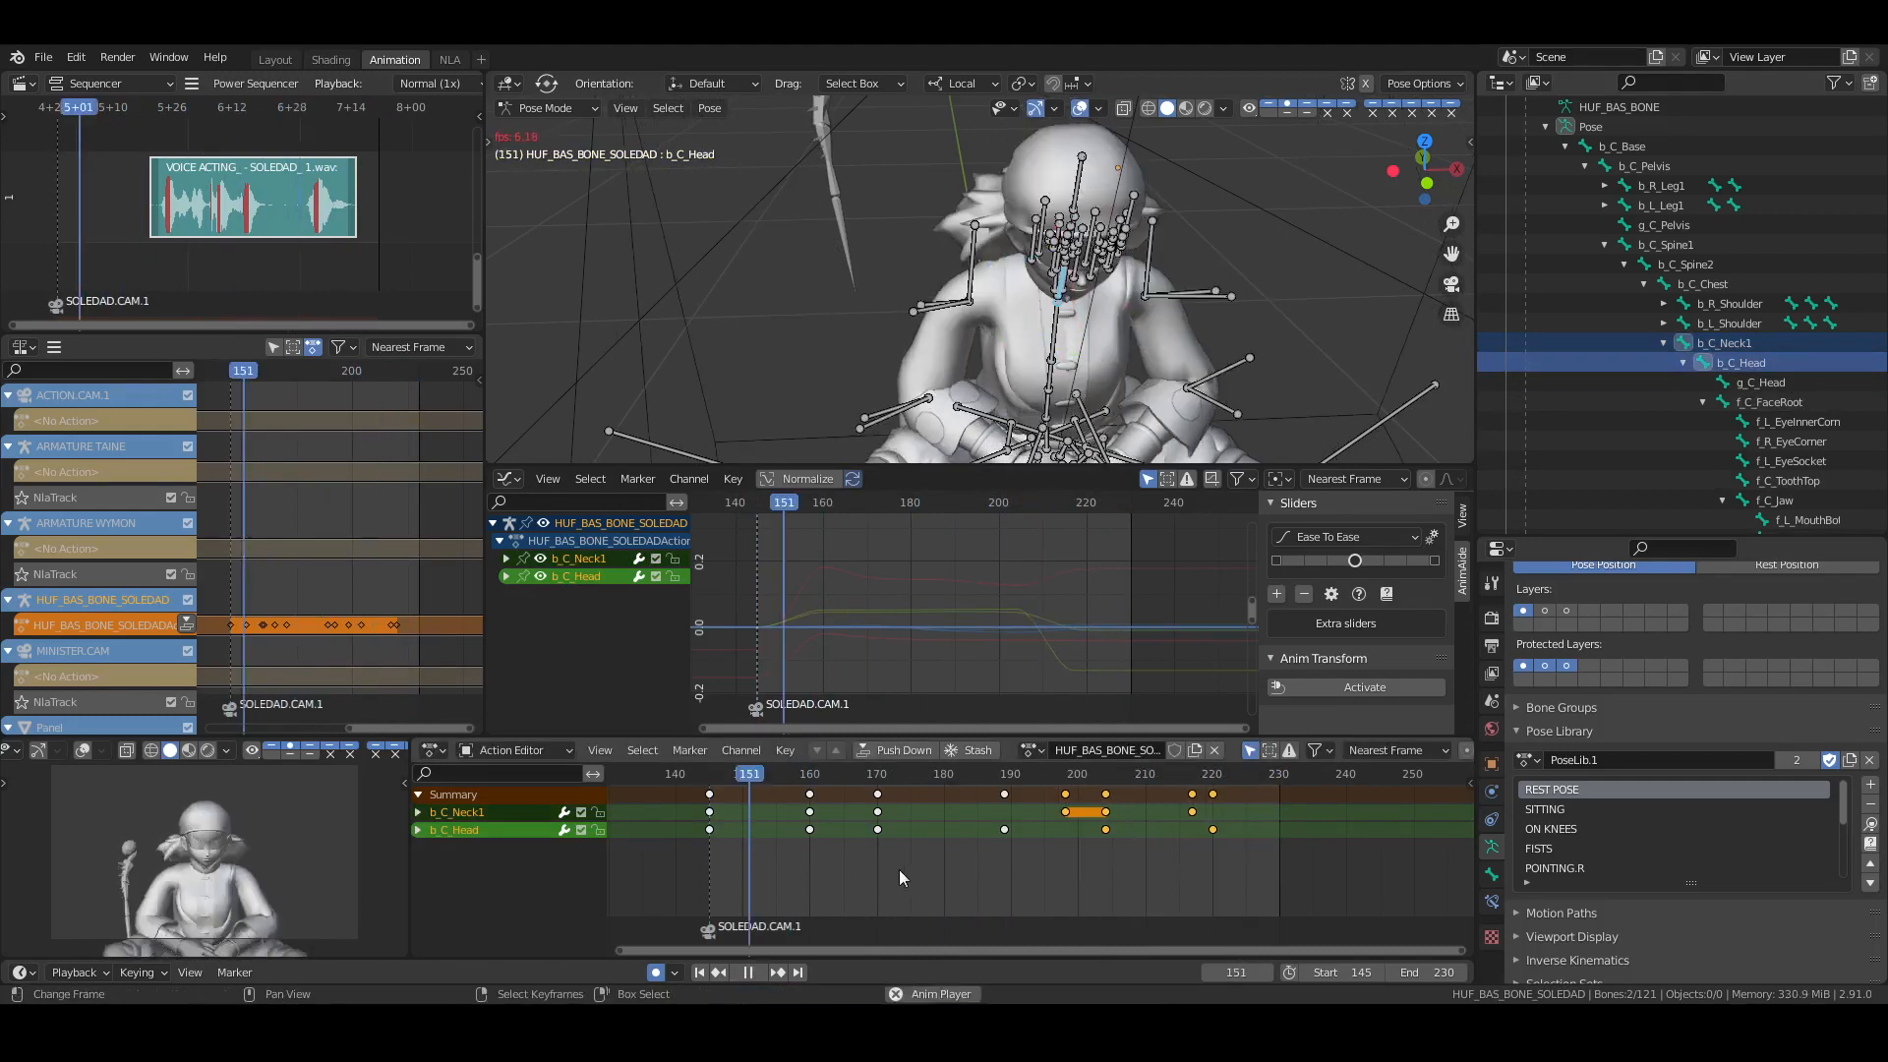
Review the retimed neck and head motion from frame 145 in the Layout workspace's camera view
key("space")
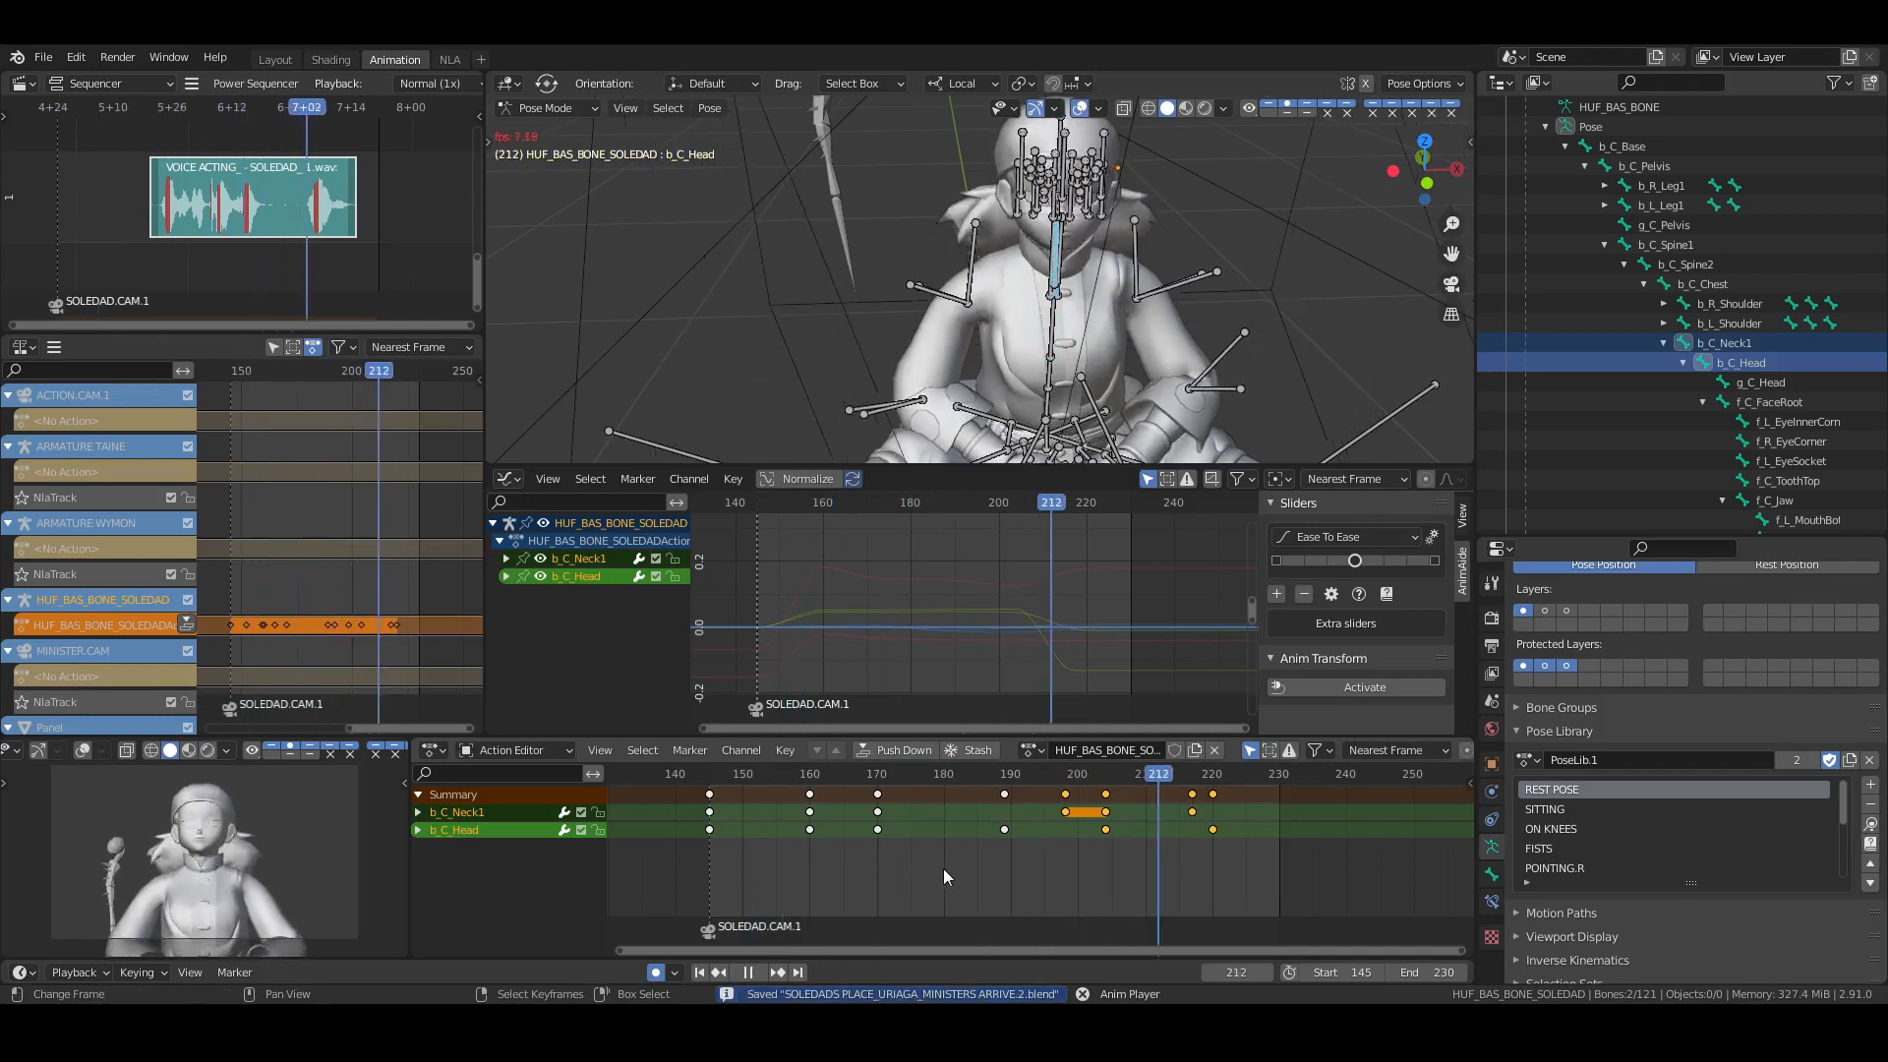
left_click(699, 971)
left_click(284, 62)
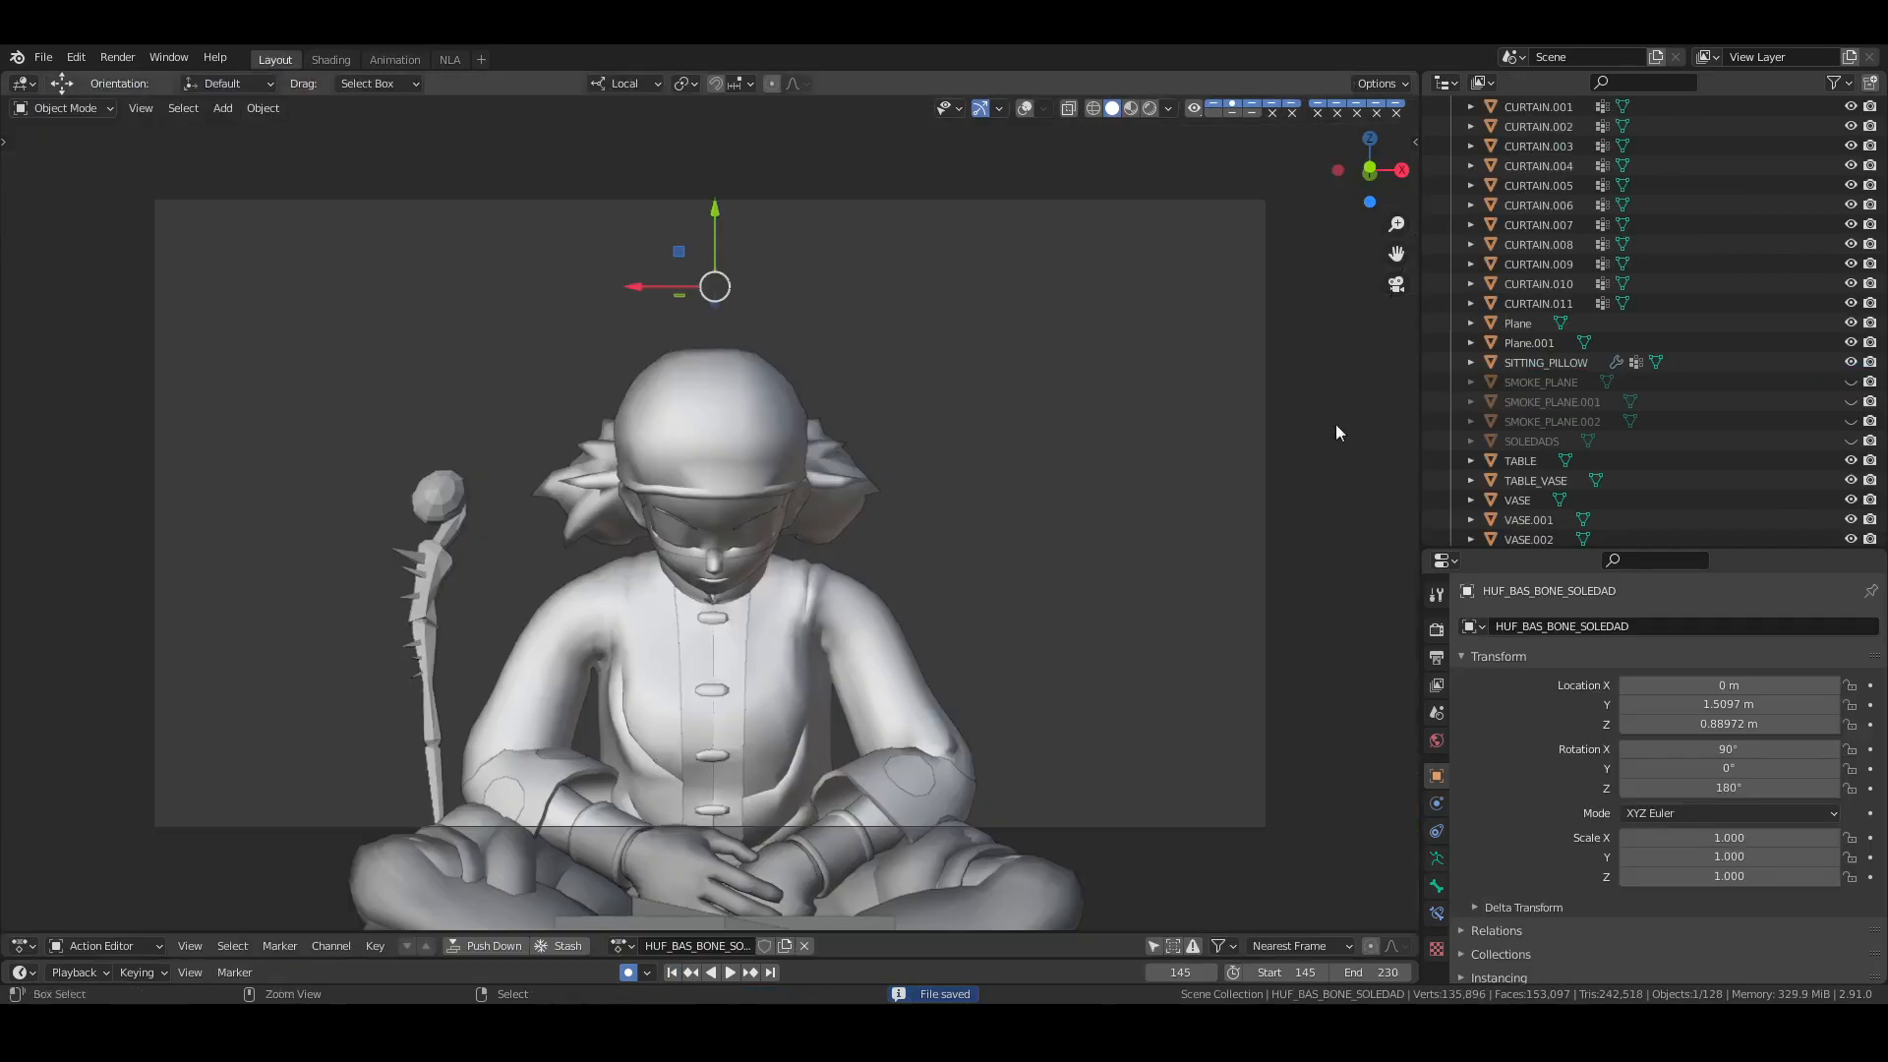
key("space")
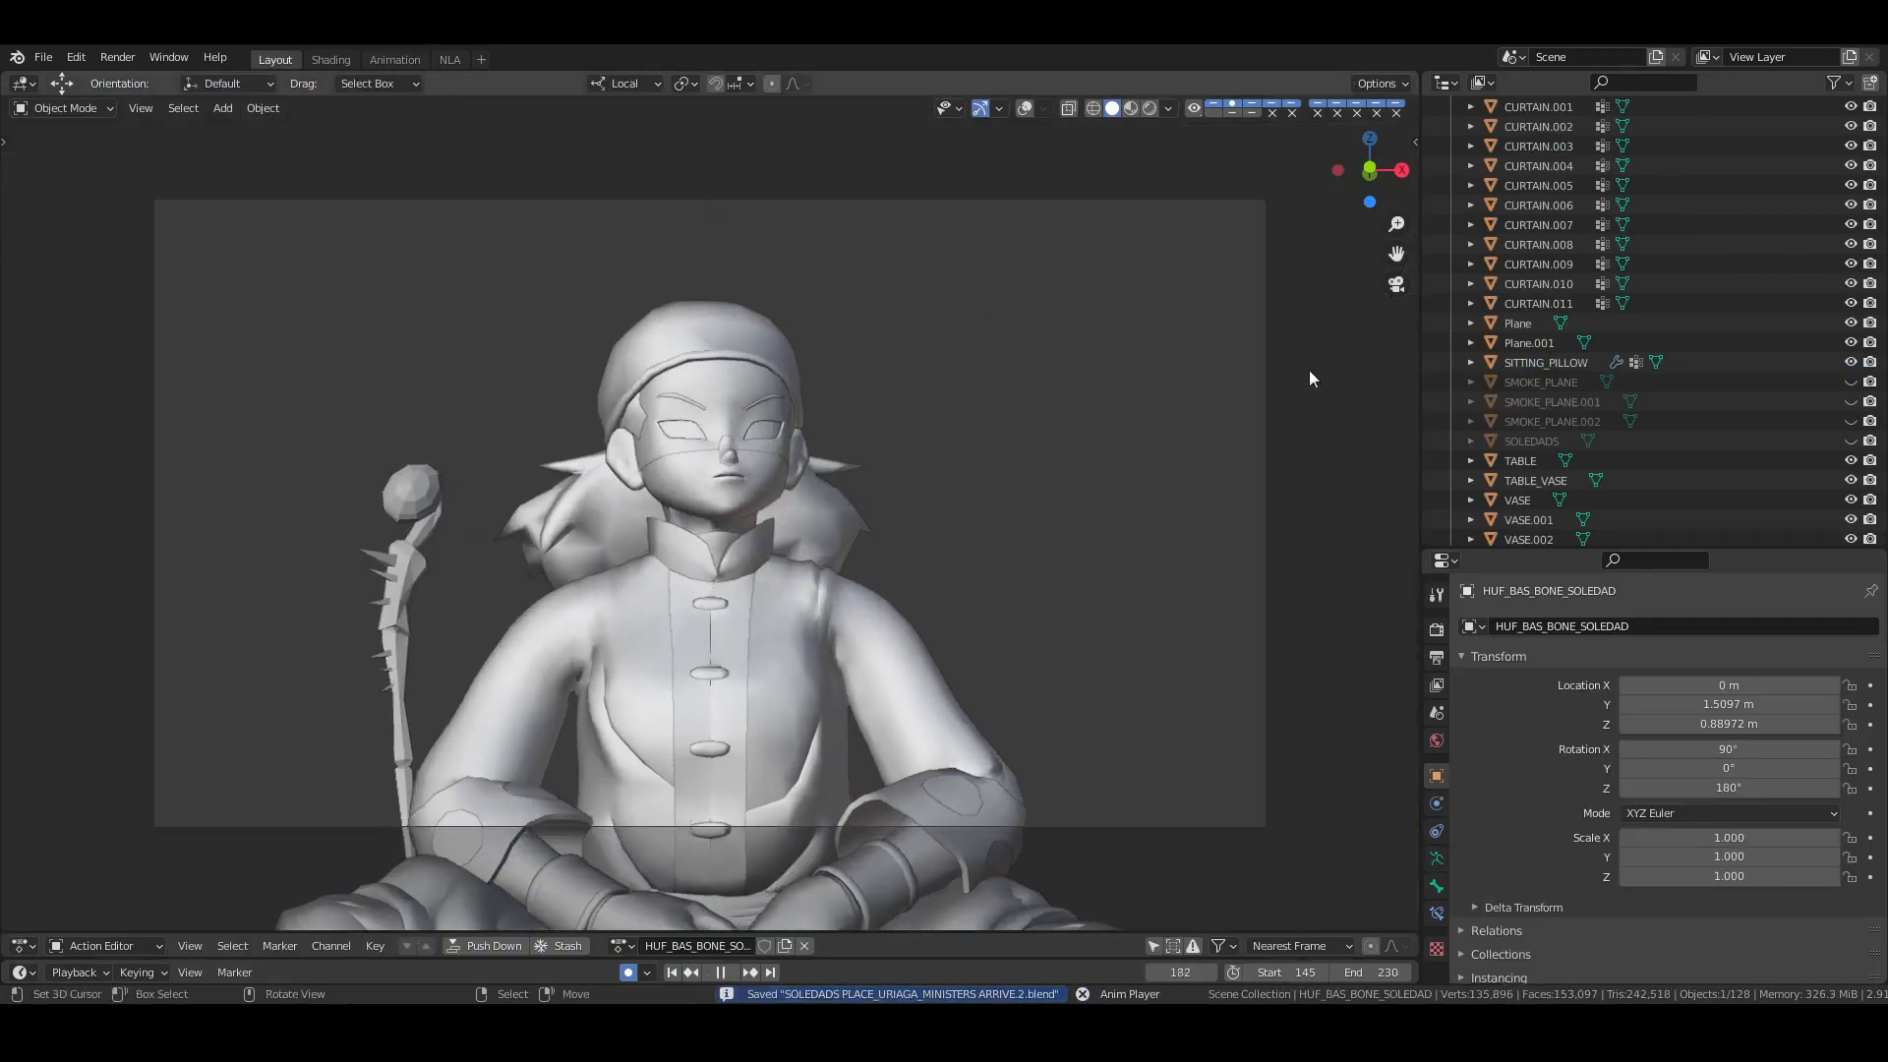
key("space")
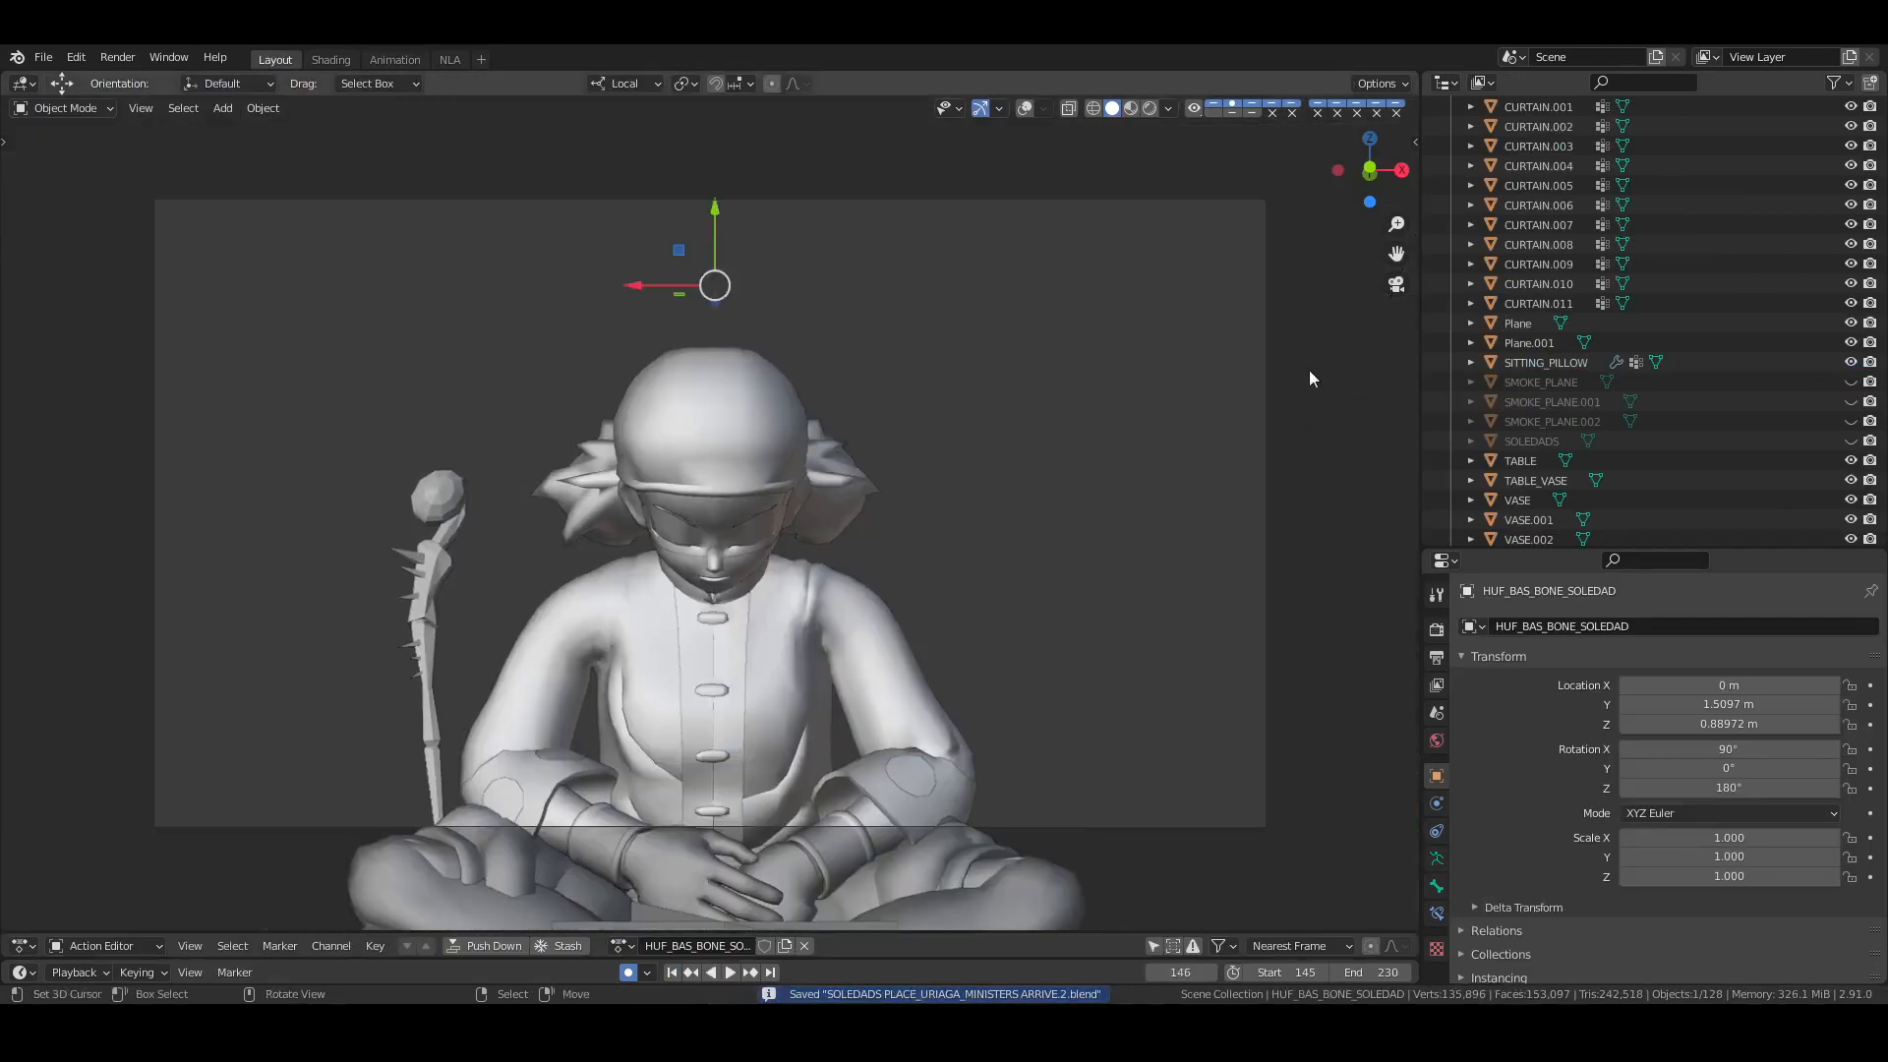
In the Animation workspace, insert a Location & Rotation keyframe on b_L_Arm2 and b_L_Elbow at frame 195 and save the file
left_click(407, 57)
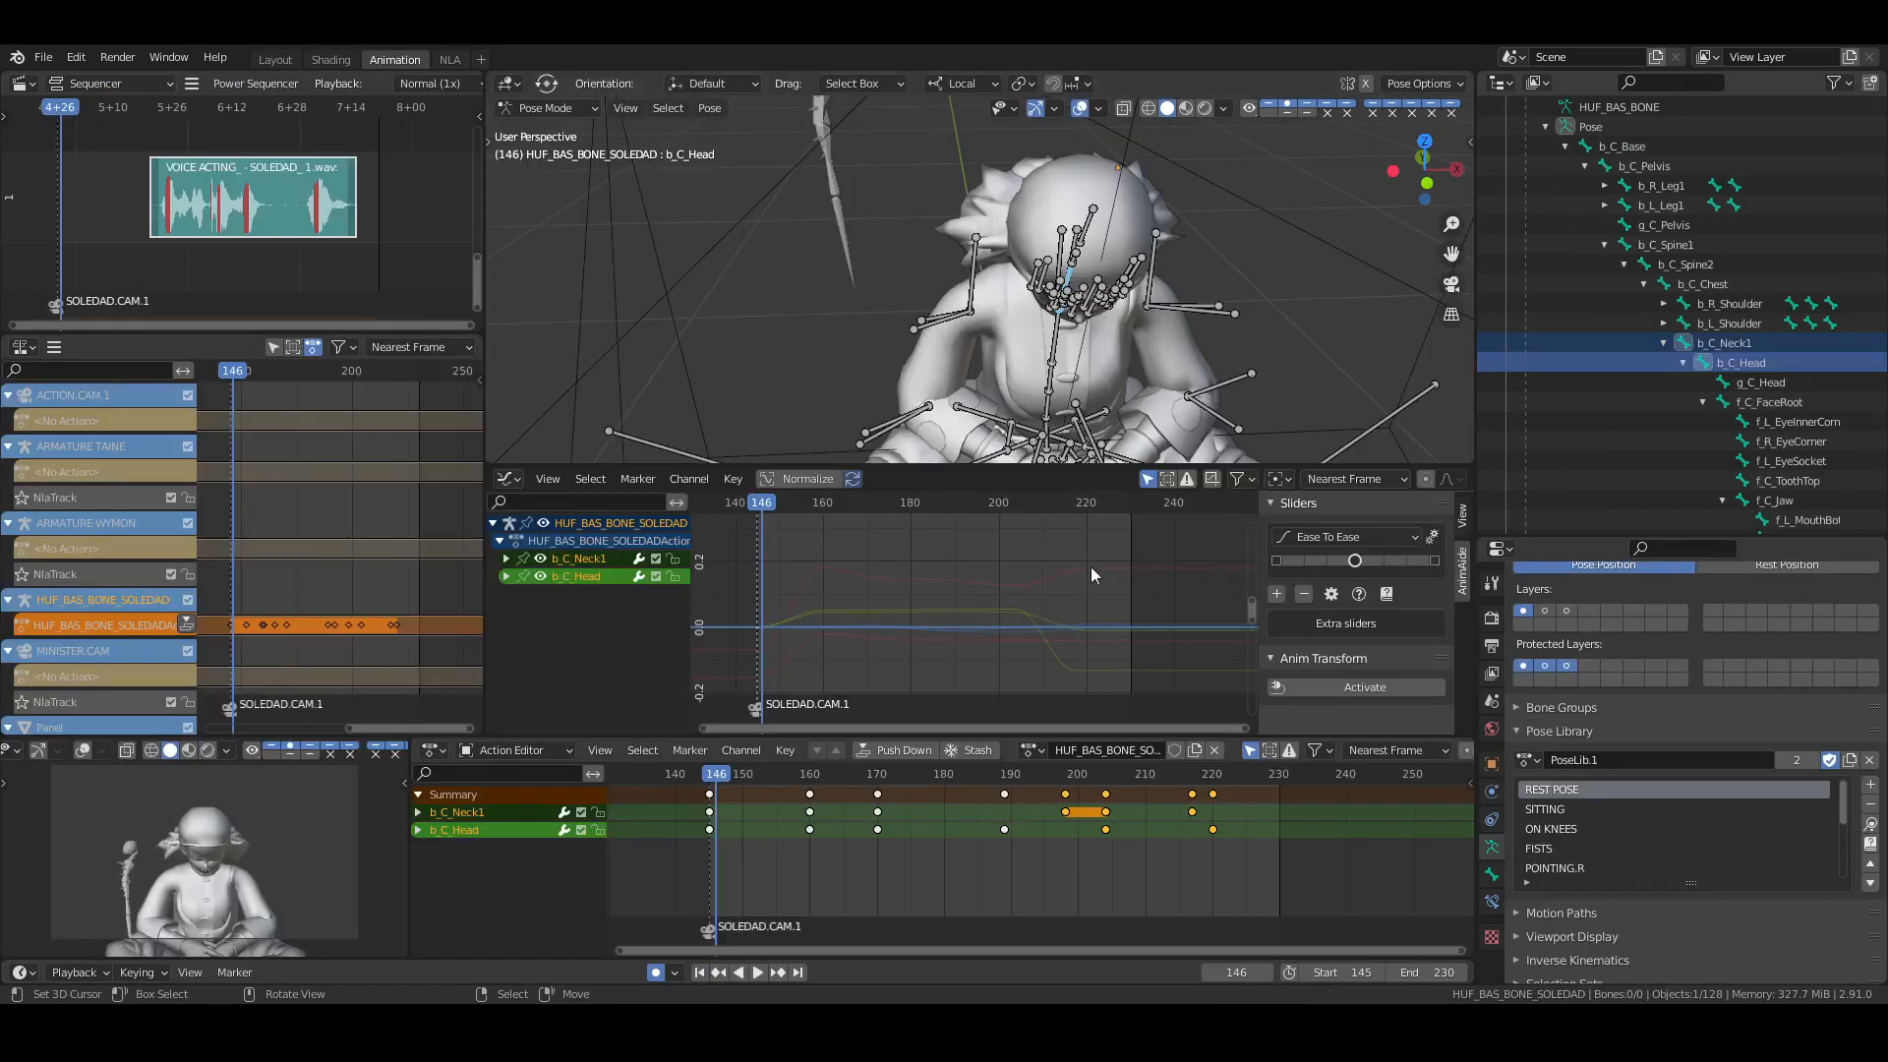
left_click(1106, 880)
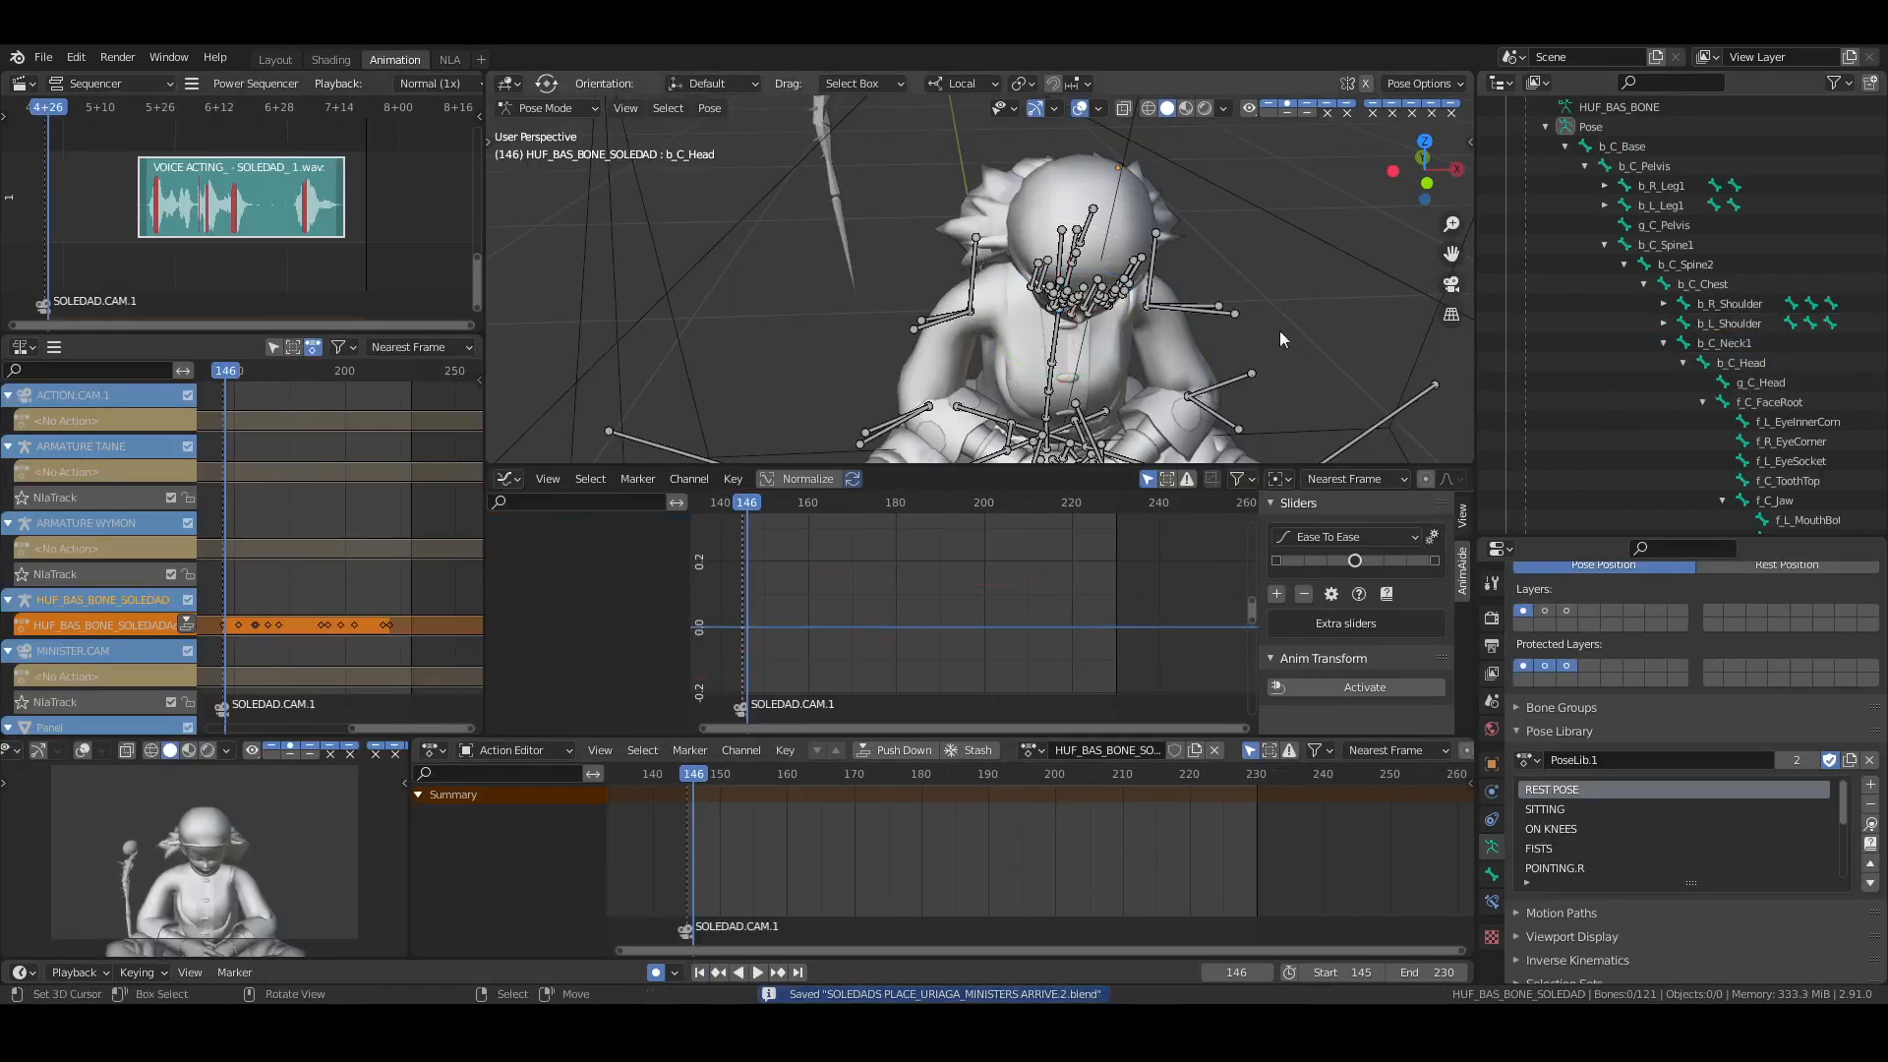
middle_click_drag(1278, 330, 860, 333)
key("b")
left_click_drag(885, 316, 930, 359)
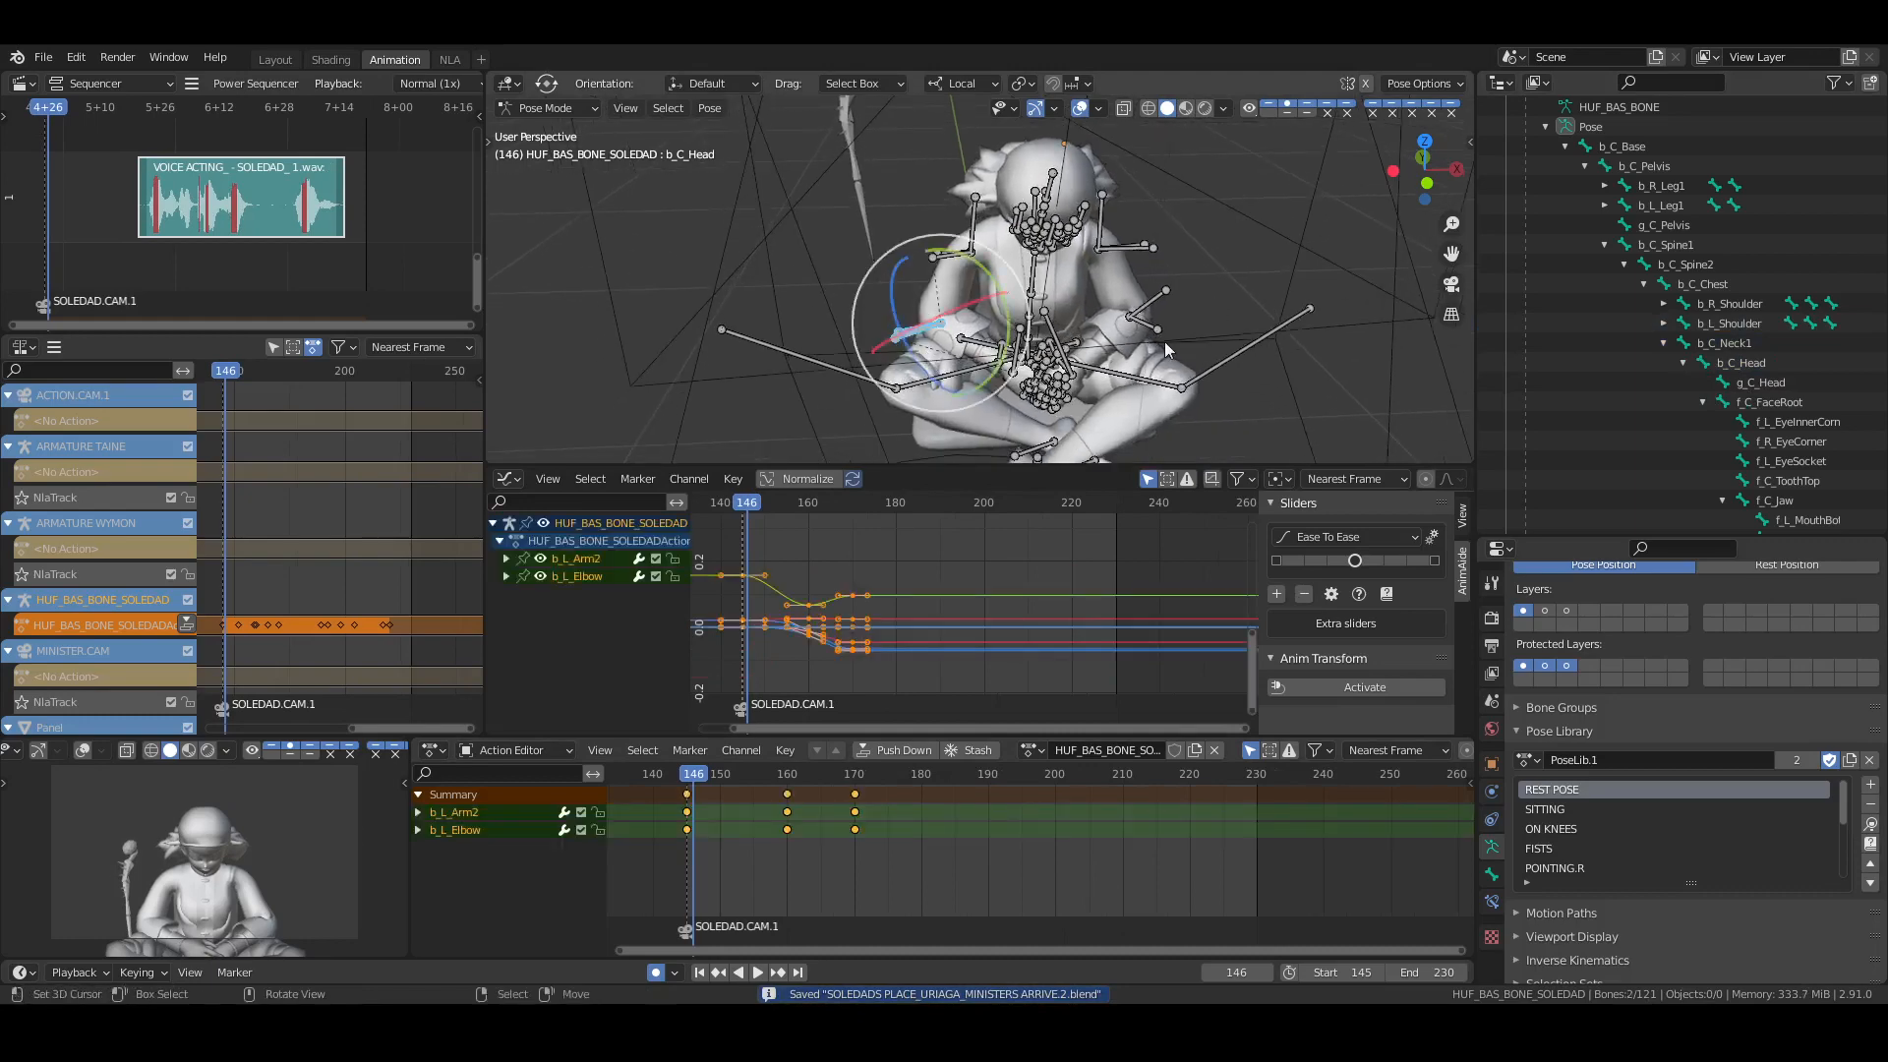
key("space")
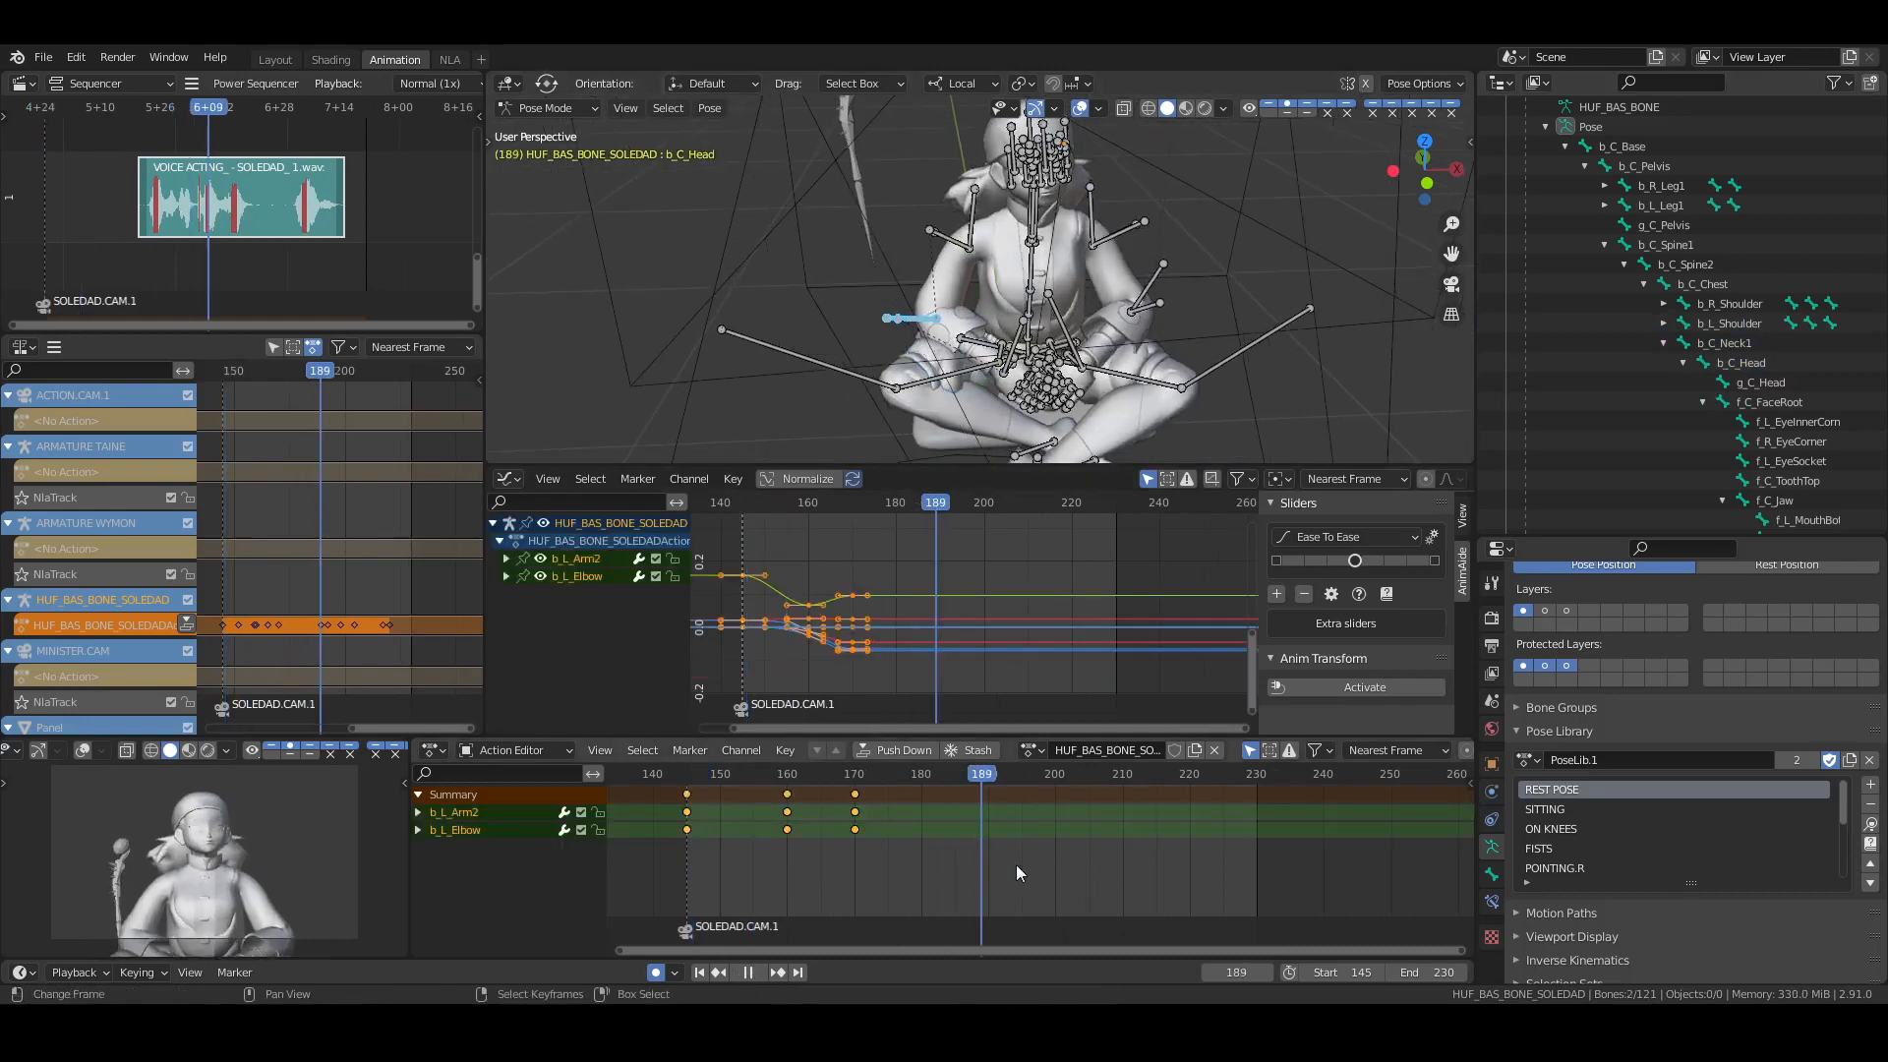
key("space")
key("i")
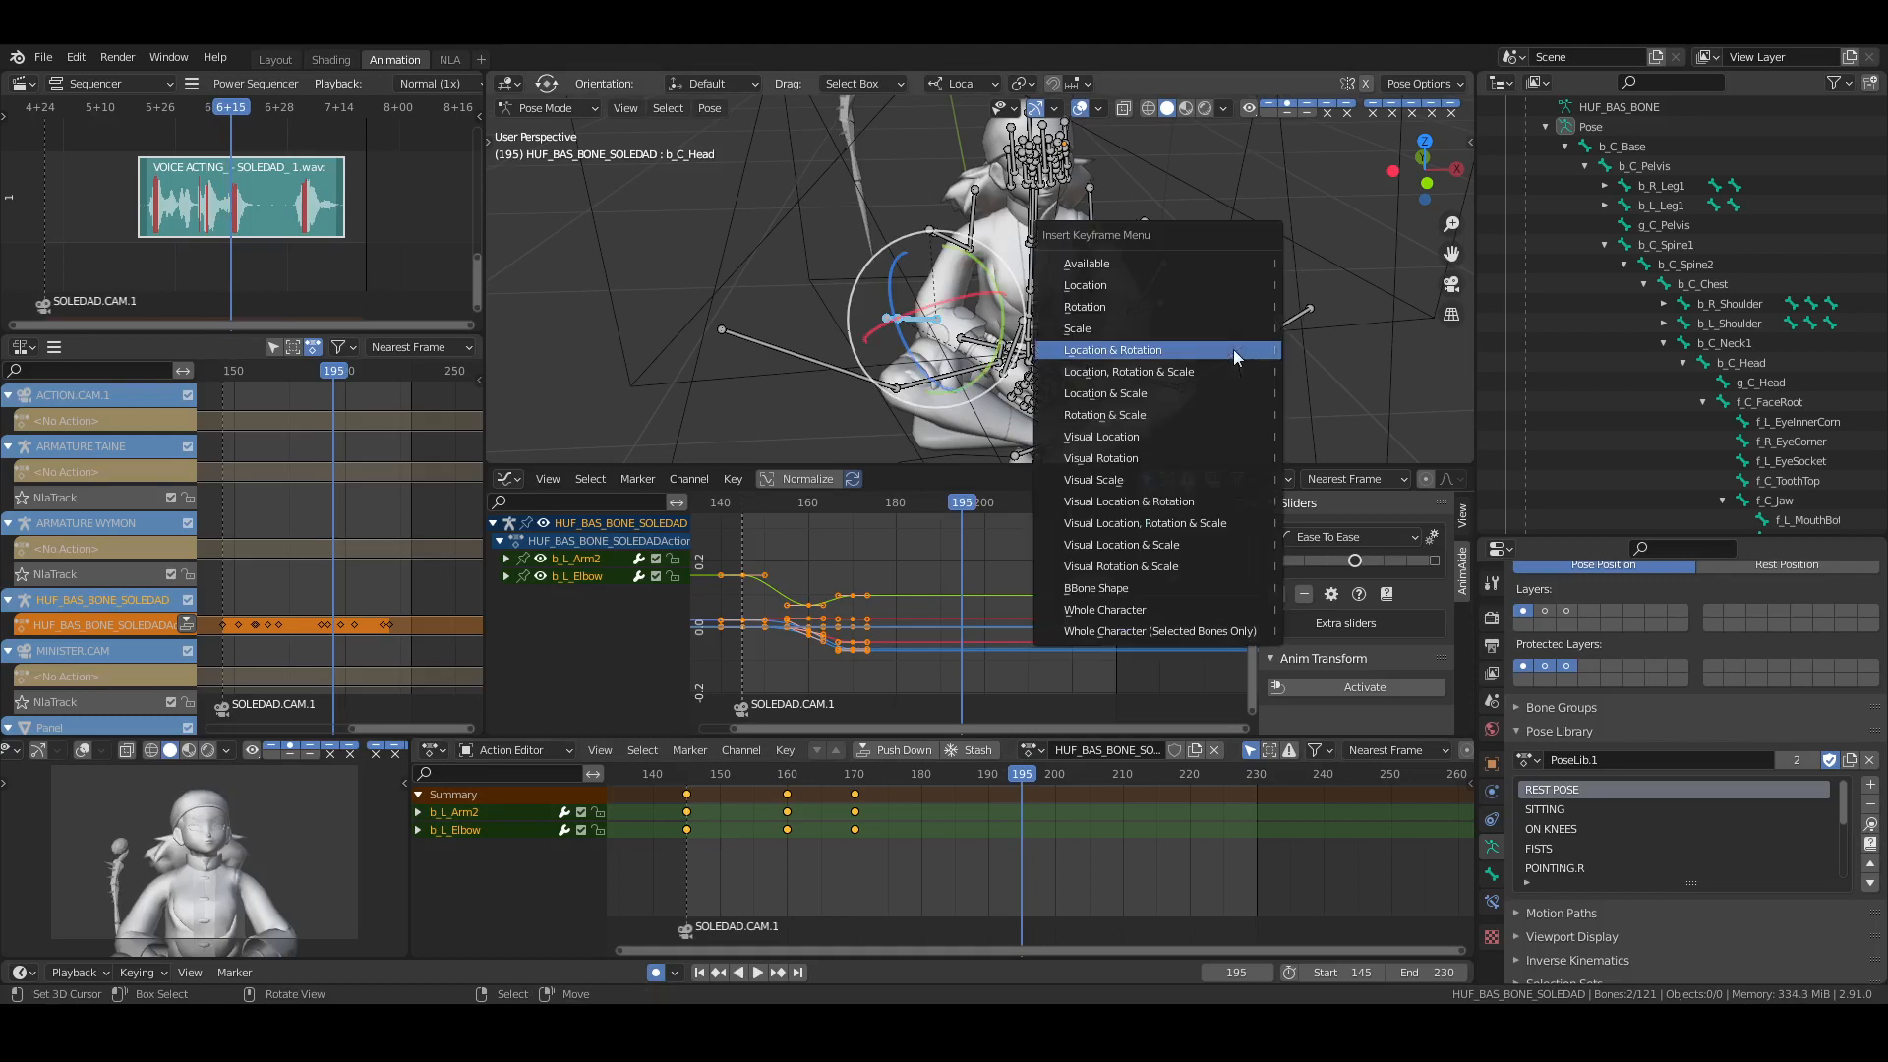
left_click(1233, 350)
middle_click_drag(1076, 848, 1117, 844)
right_click(1122, 824)
key("ctrl+s")
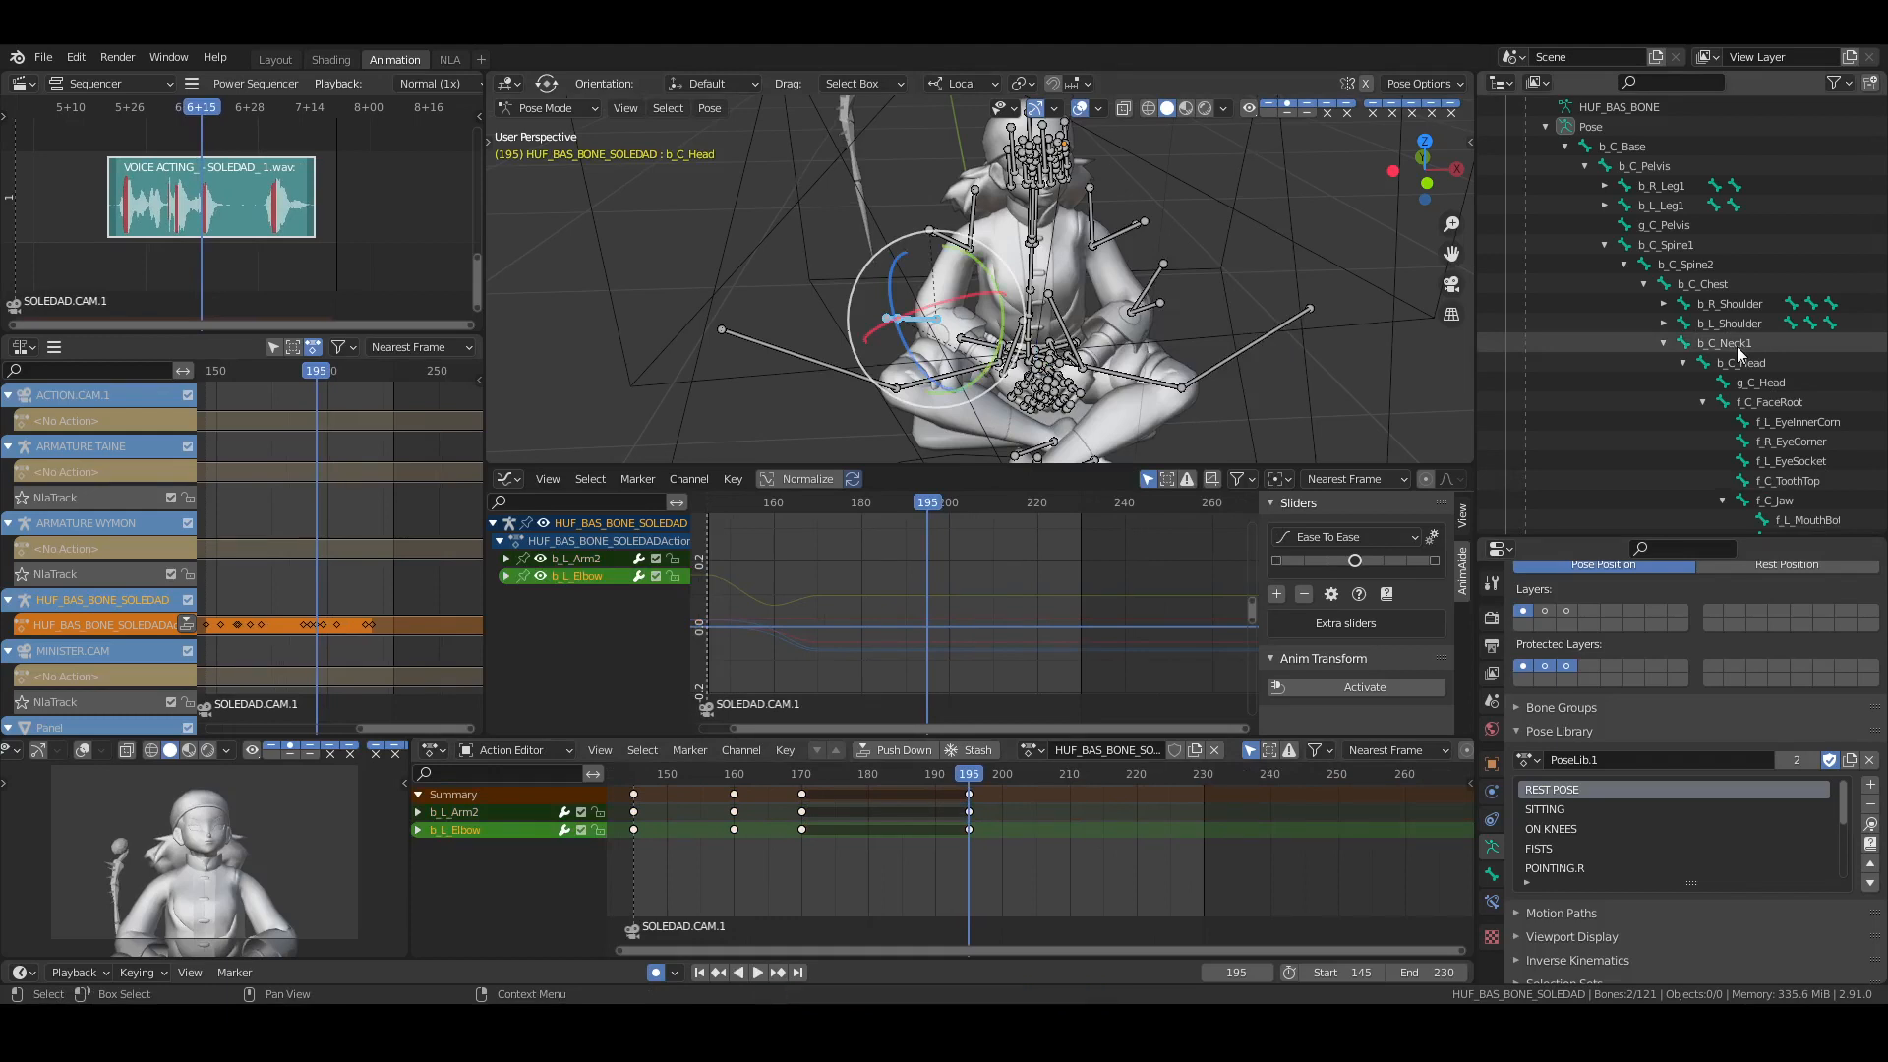
Move the b_L_Arm2 and b_L_Elbow keyframes from frame 195 to frame 211 and save the file
key("space")
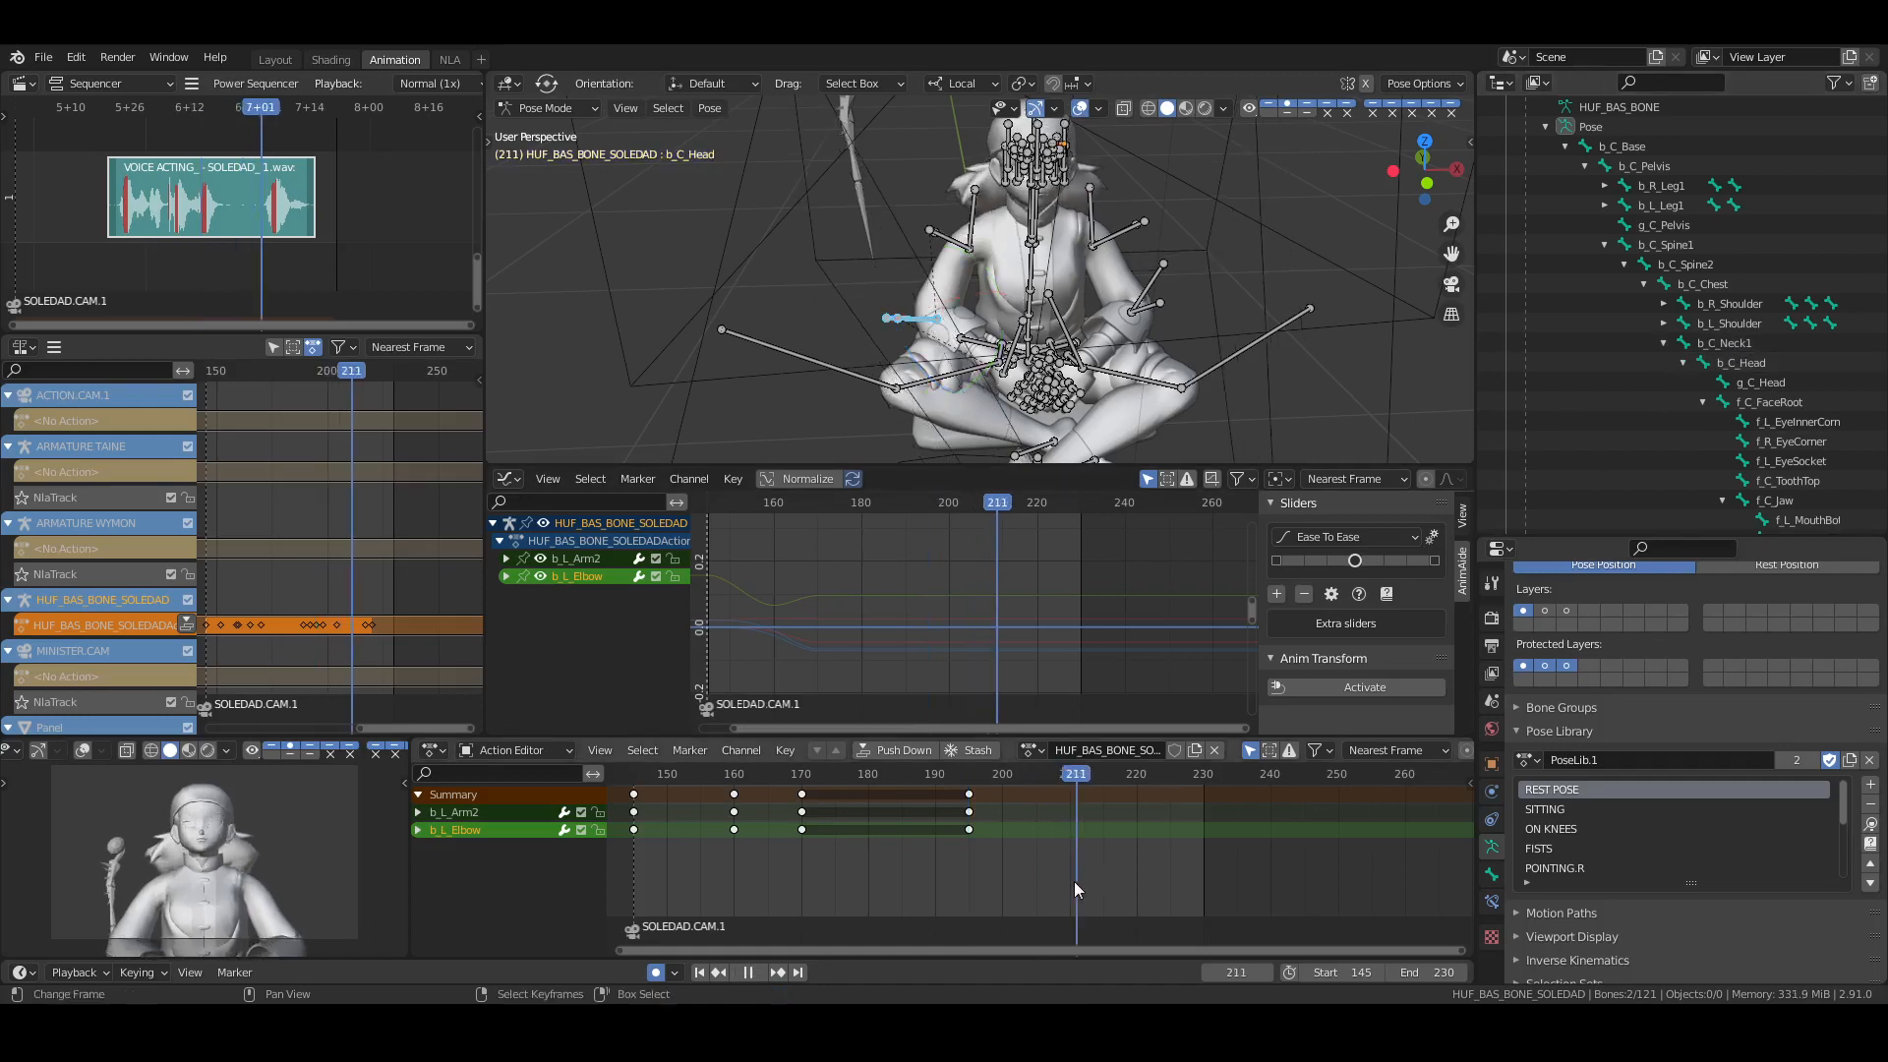
left_click_drag(1079, 882, 1072, 876)
right_click_drag(960, 798, 1039, 870)
key("g")
left_click(1136, 805)
middle_click_drag(1136, 812, 995, 852)
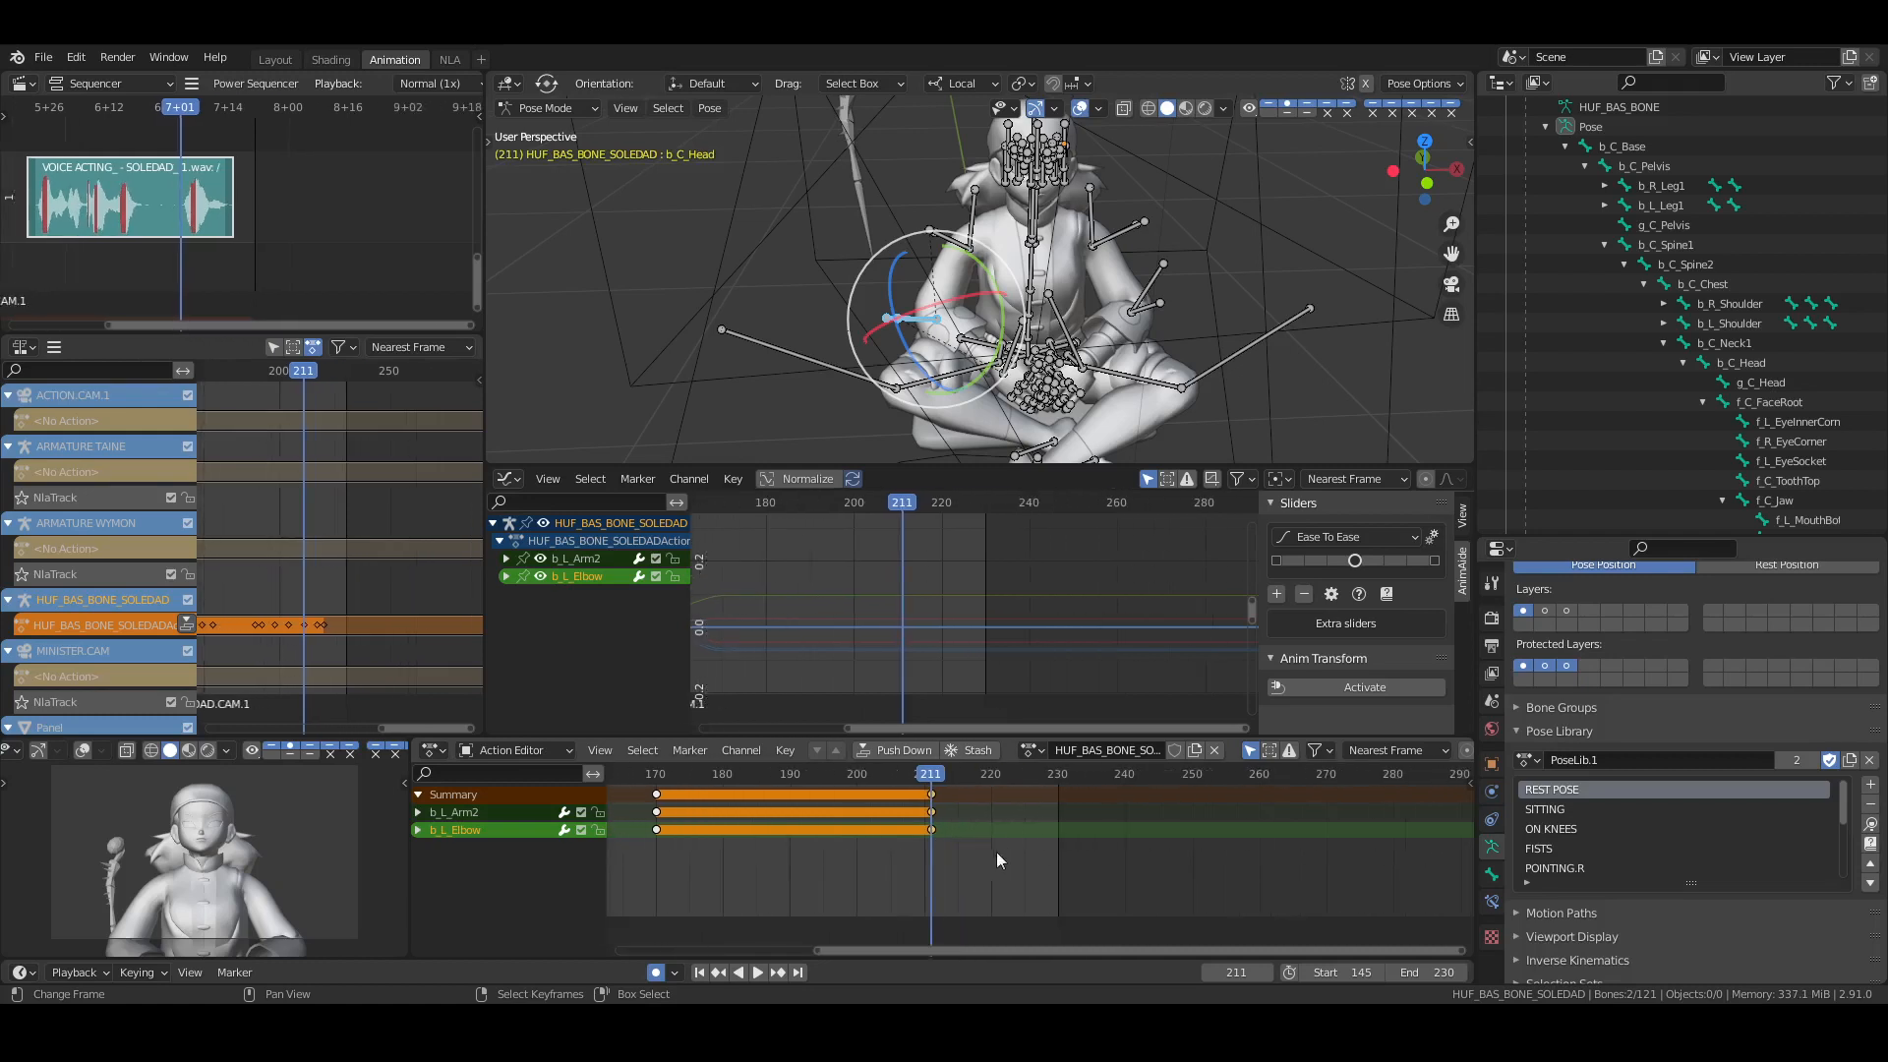
left_click(991, 826)
key("ctrl+s")
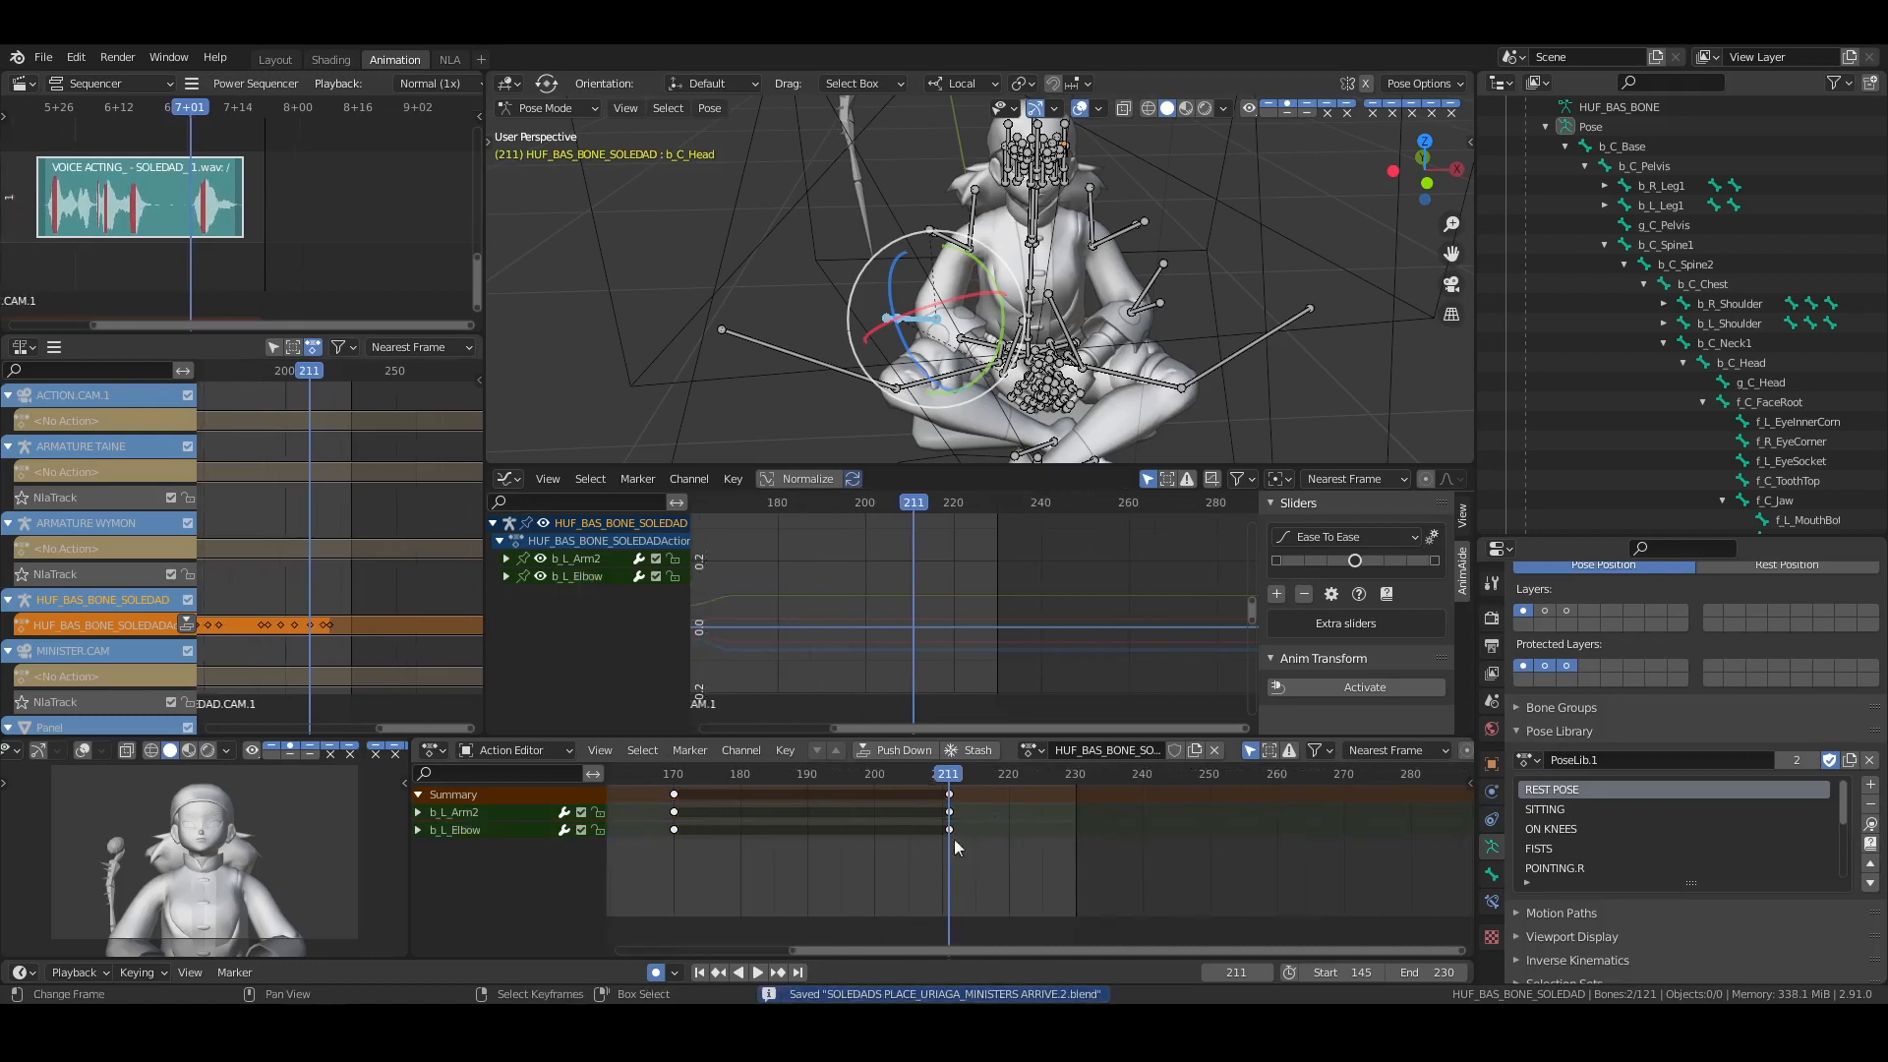
Snap the b_L_Arm2 and b_L_Elbow keyframes at frame 211 to the current frame, 200
right_click(957, 837, "alt")
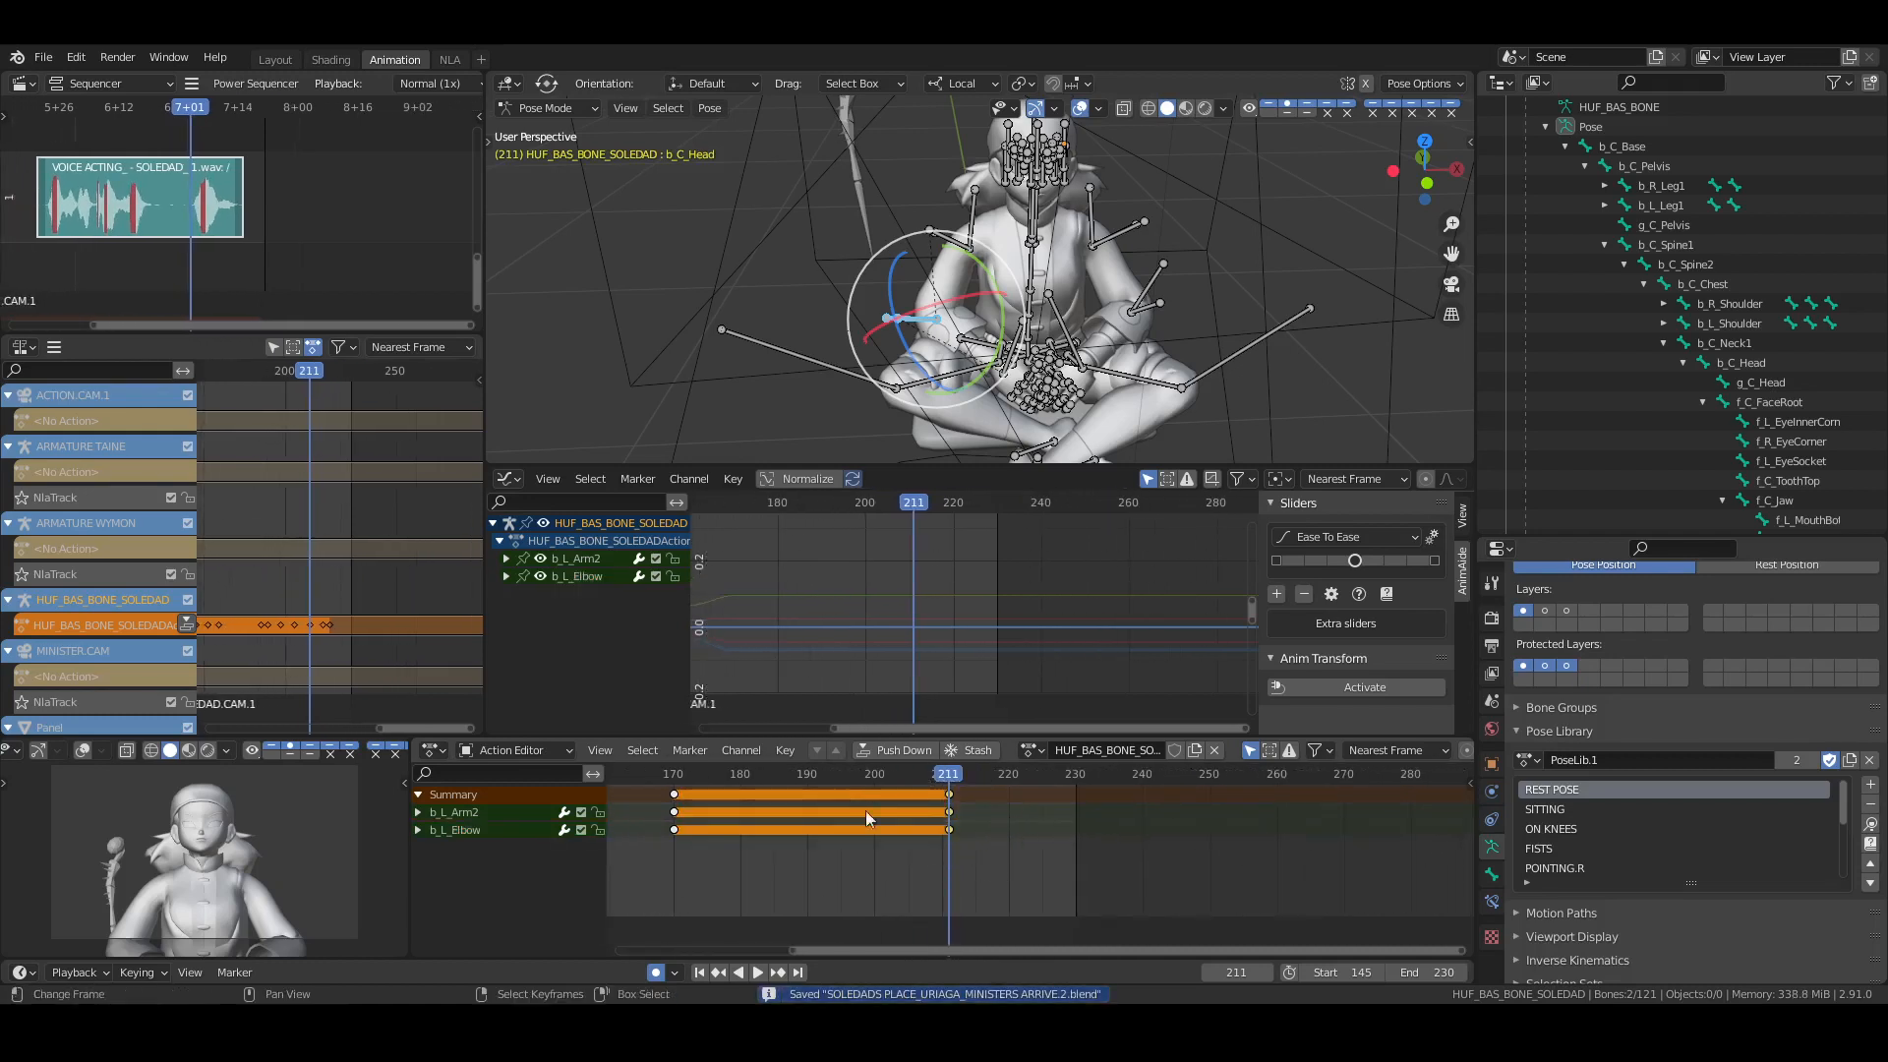
left_click(873, 858)
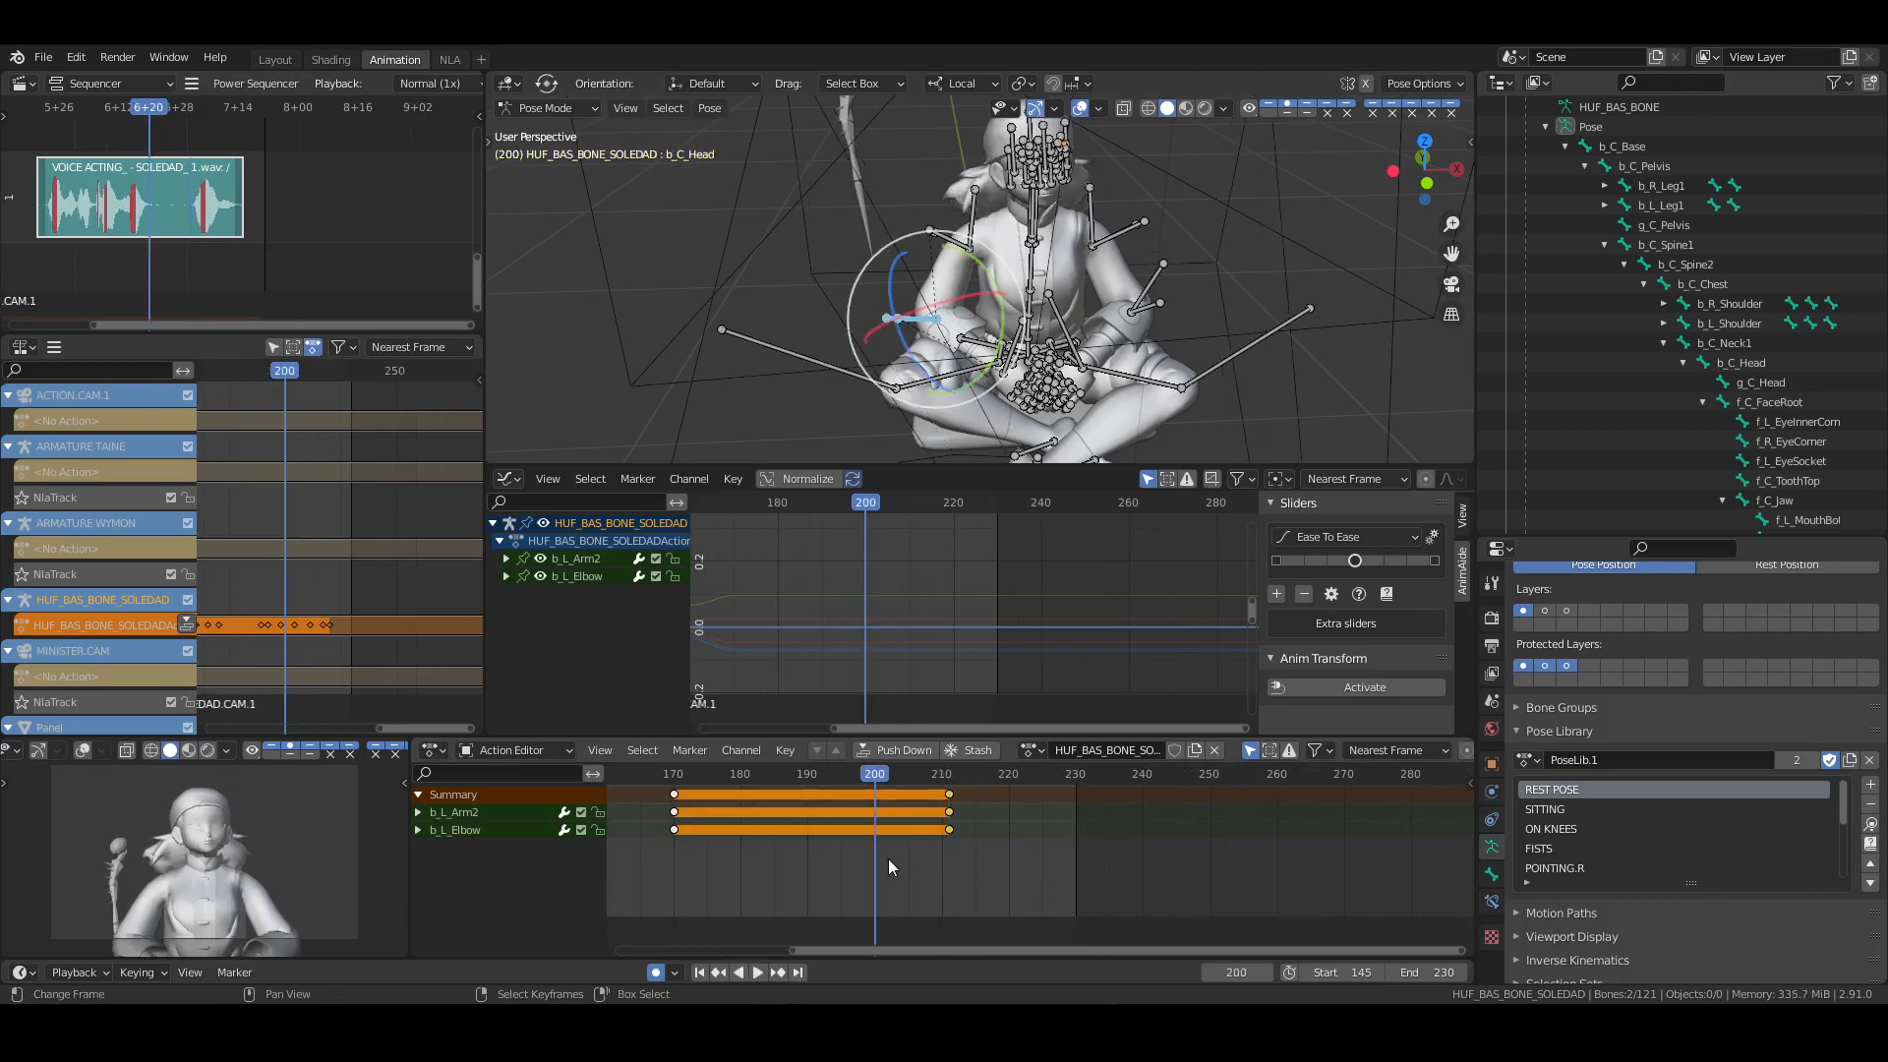
left_click(643, 751)
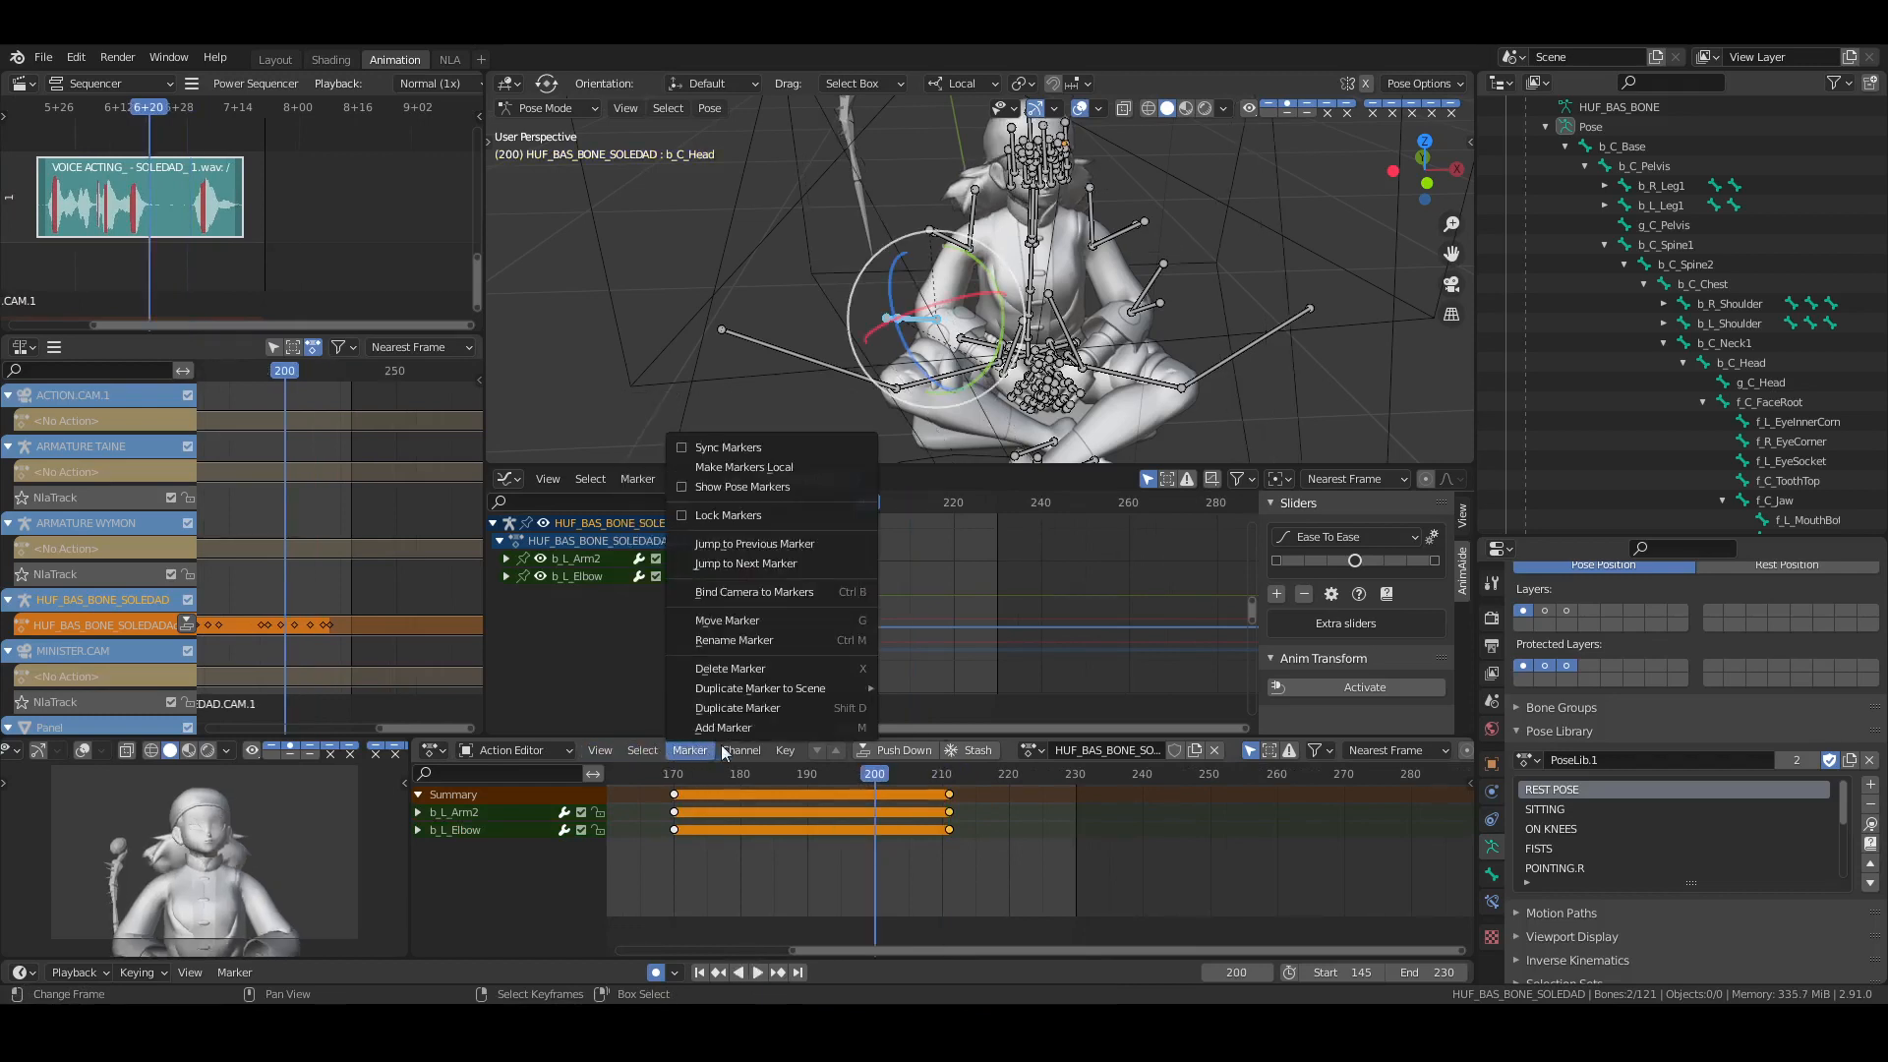
mouse_move(744, 753)
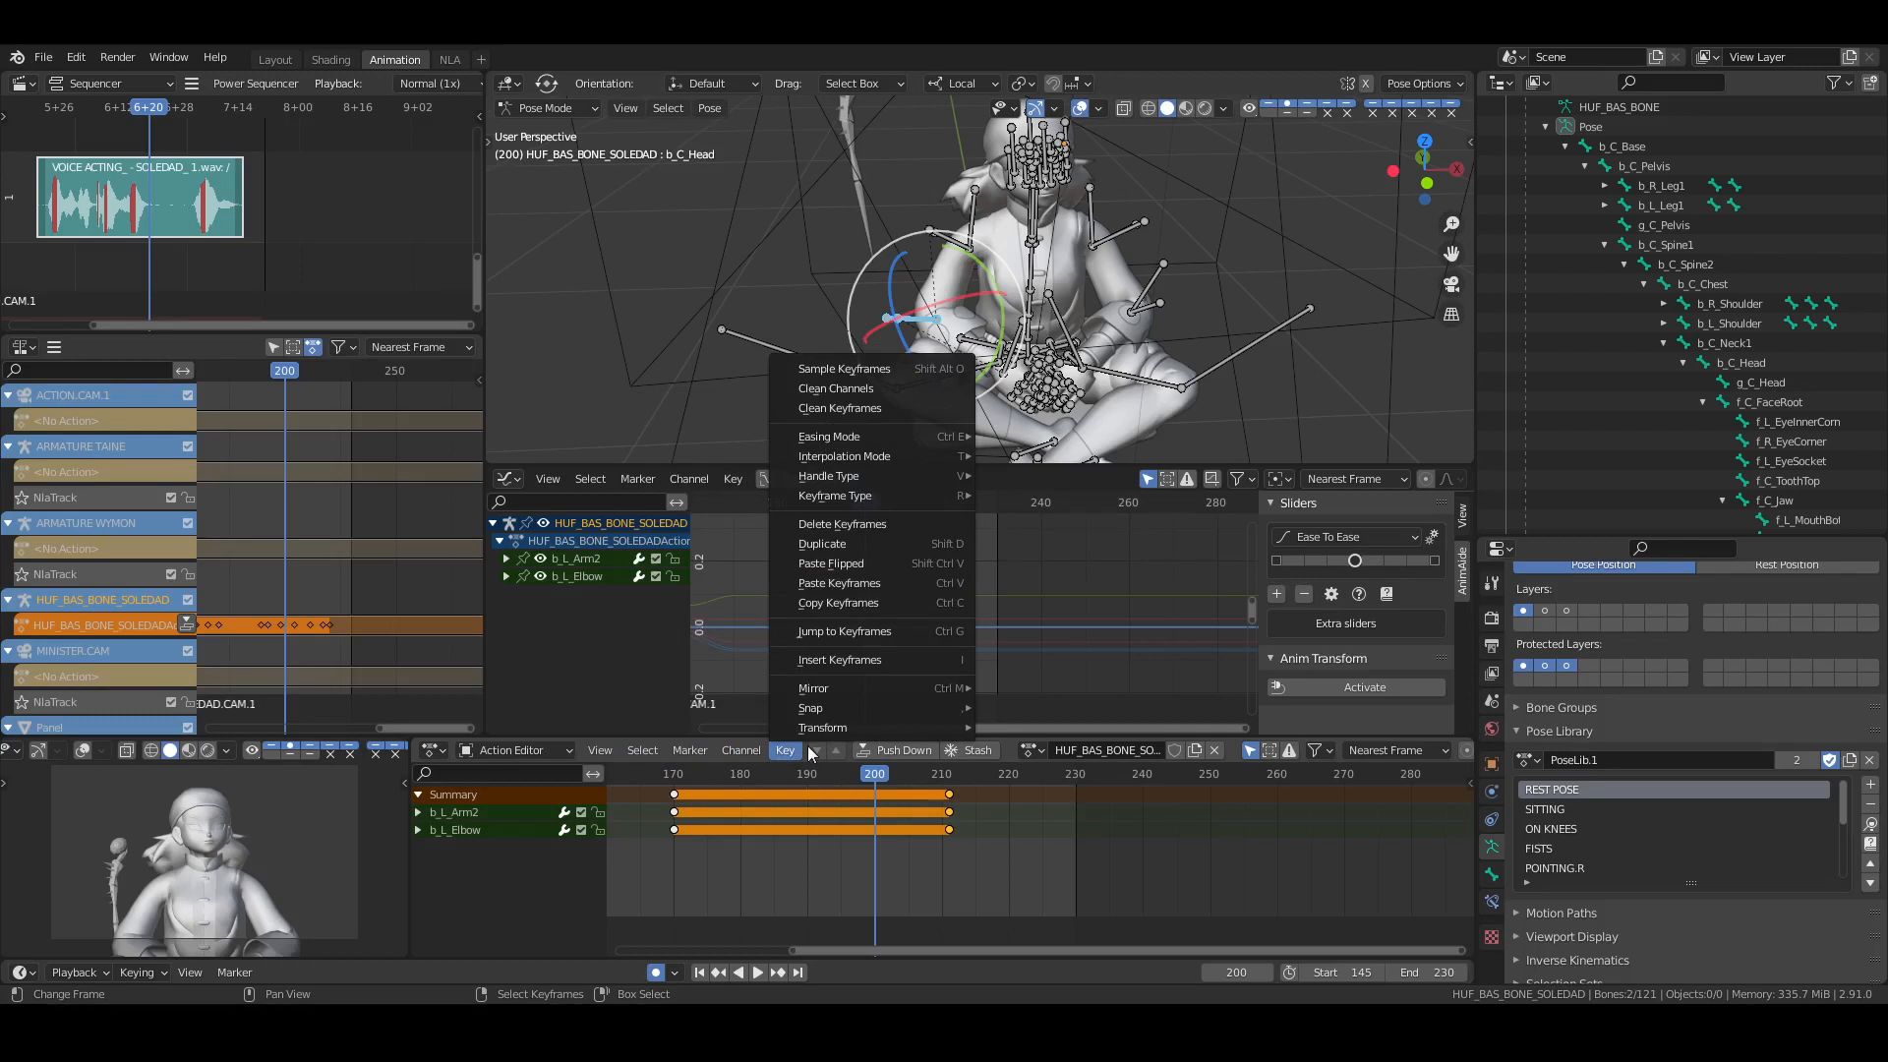
left_click(600, 750)
mouse_move(644, 751)
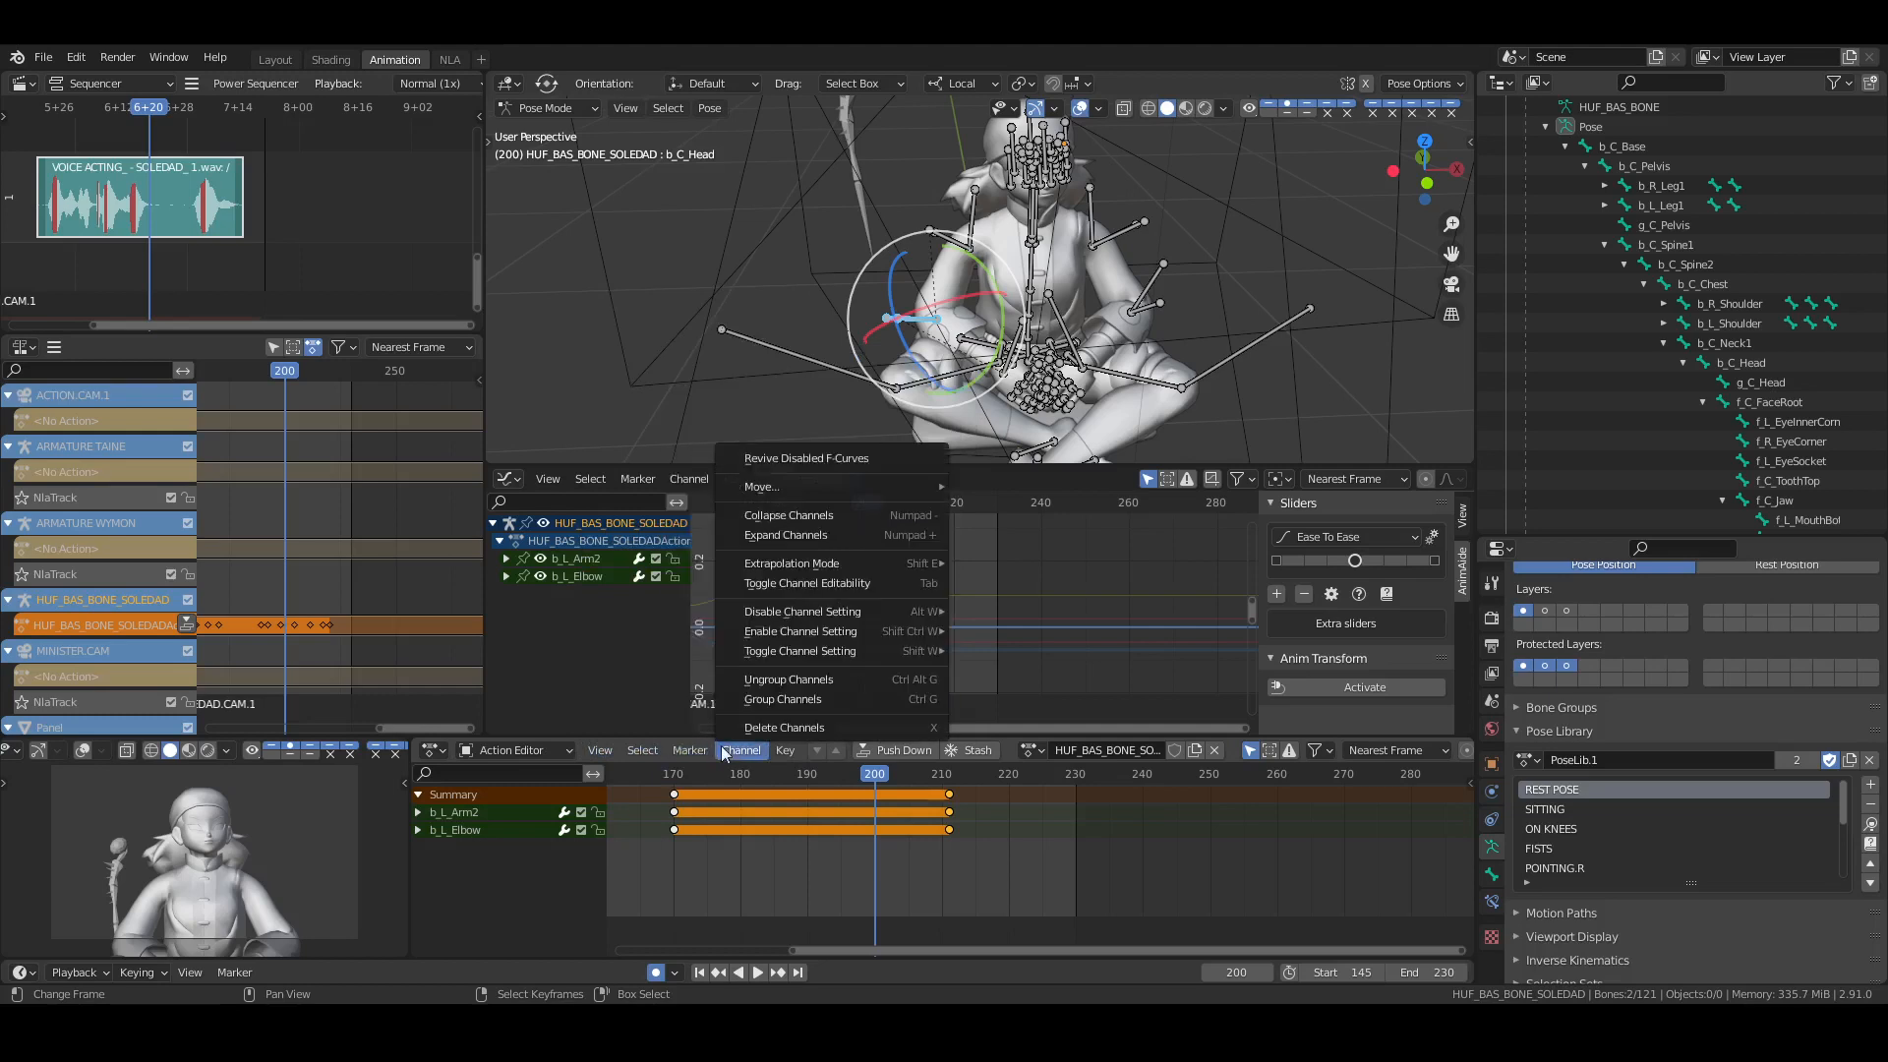
mouse_move(744, 752)
mouse_move(916, 492)
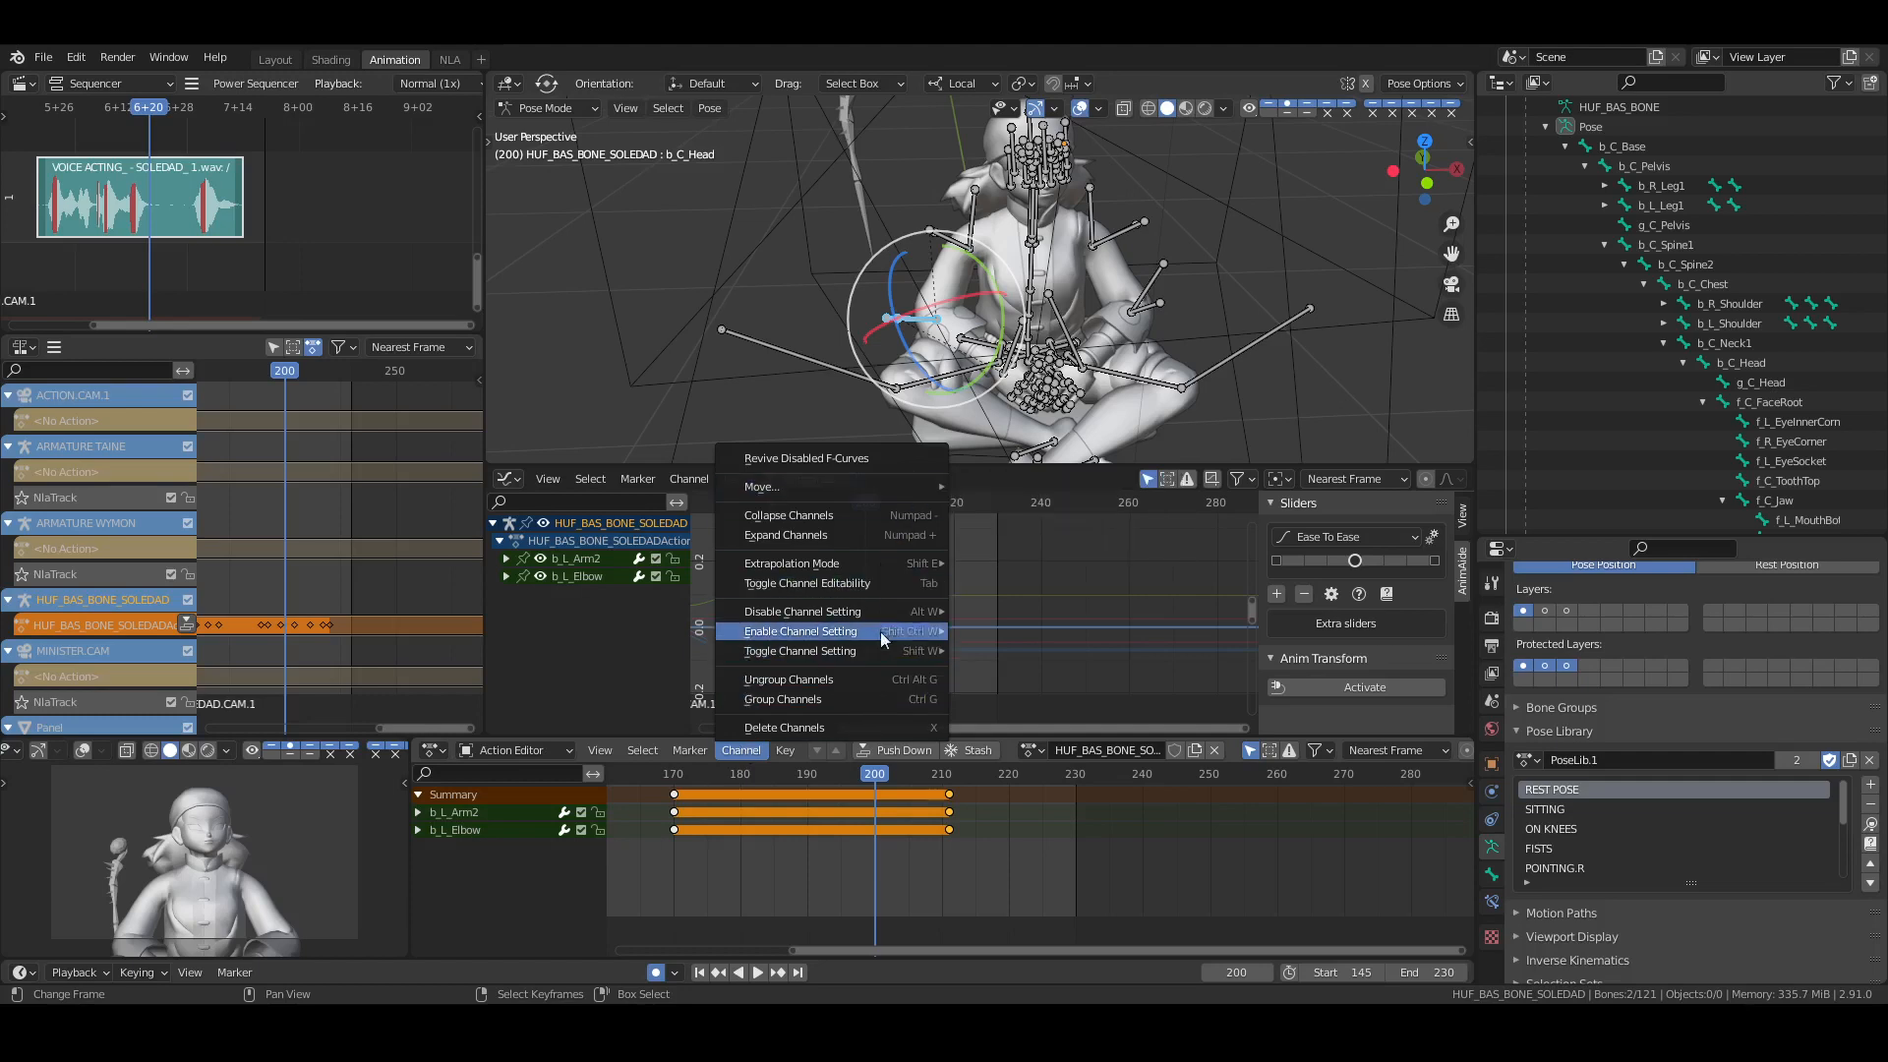
mouse_move(882, 615)
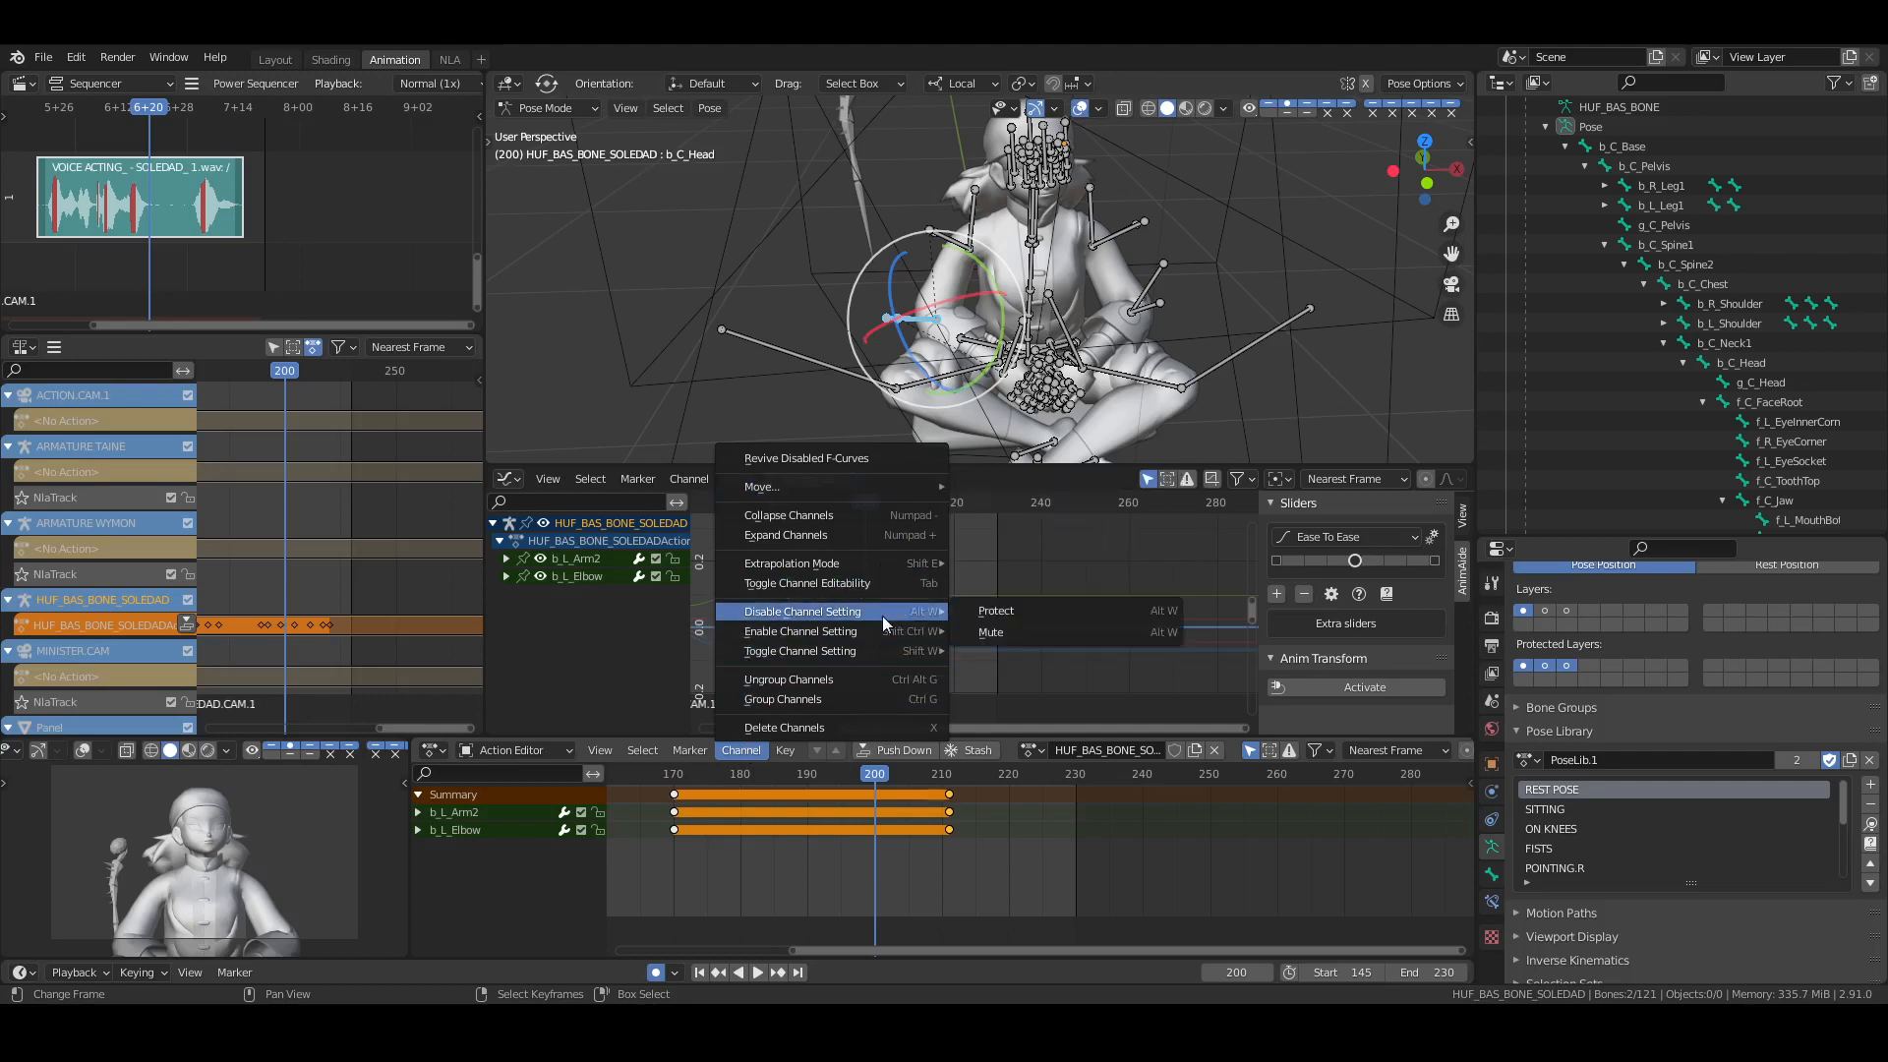
left_click(786, 755)
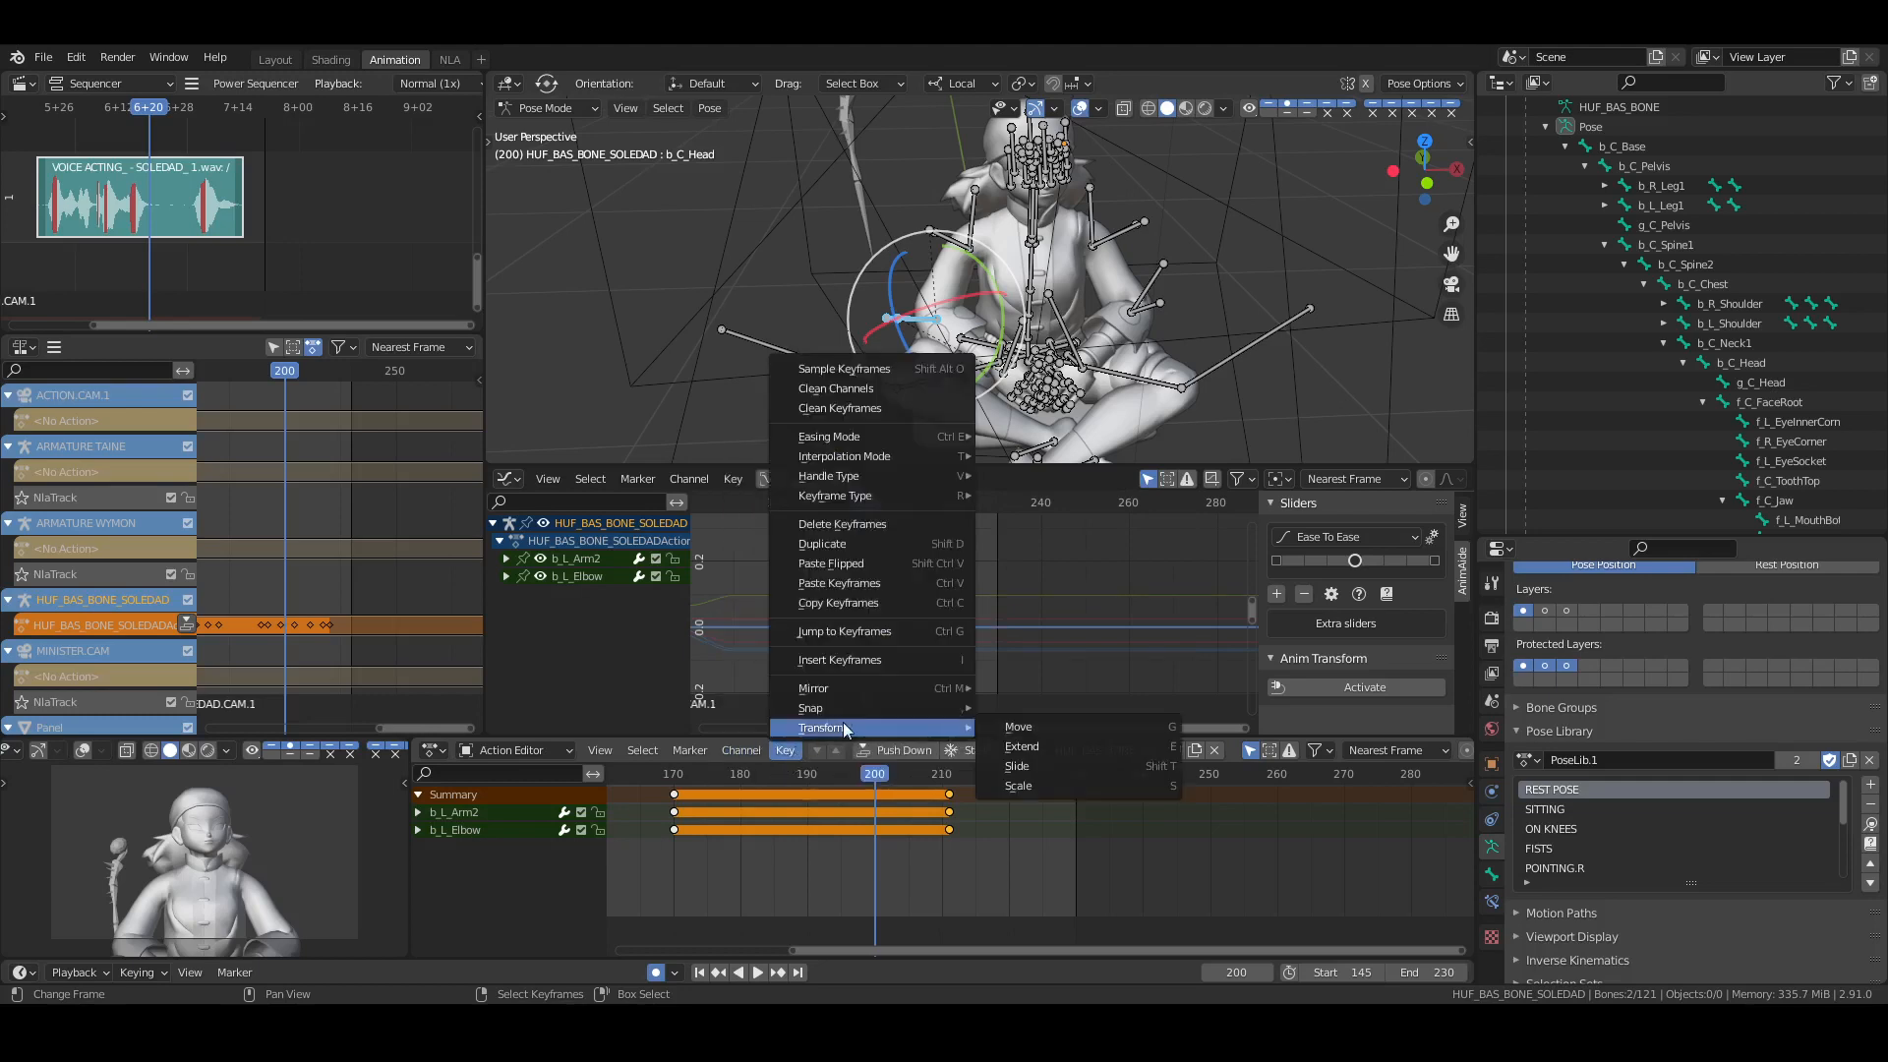
mouse_move(864, 707)
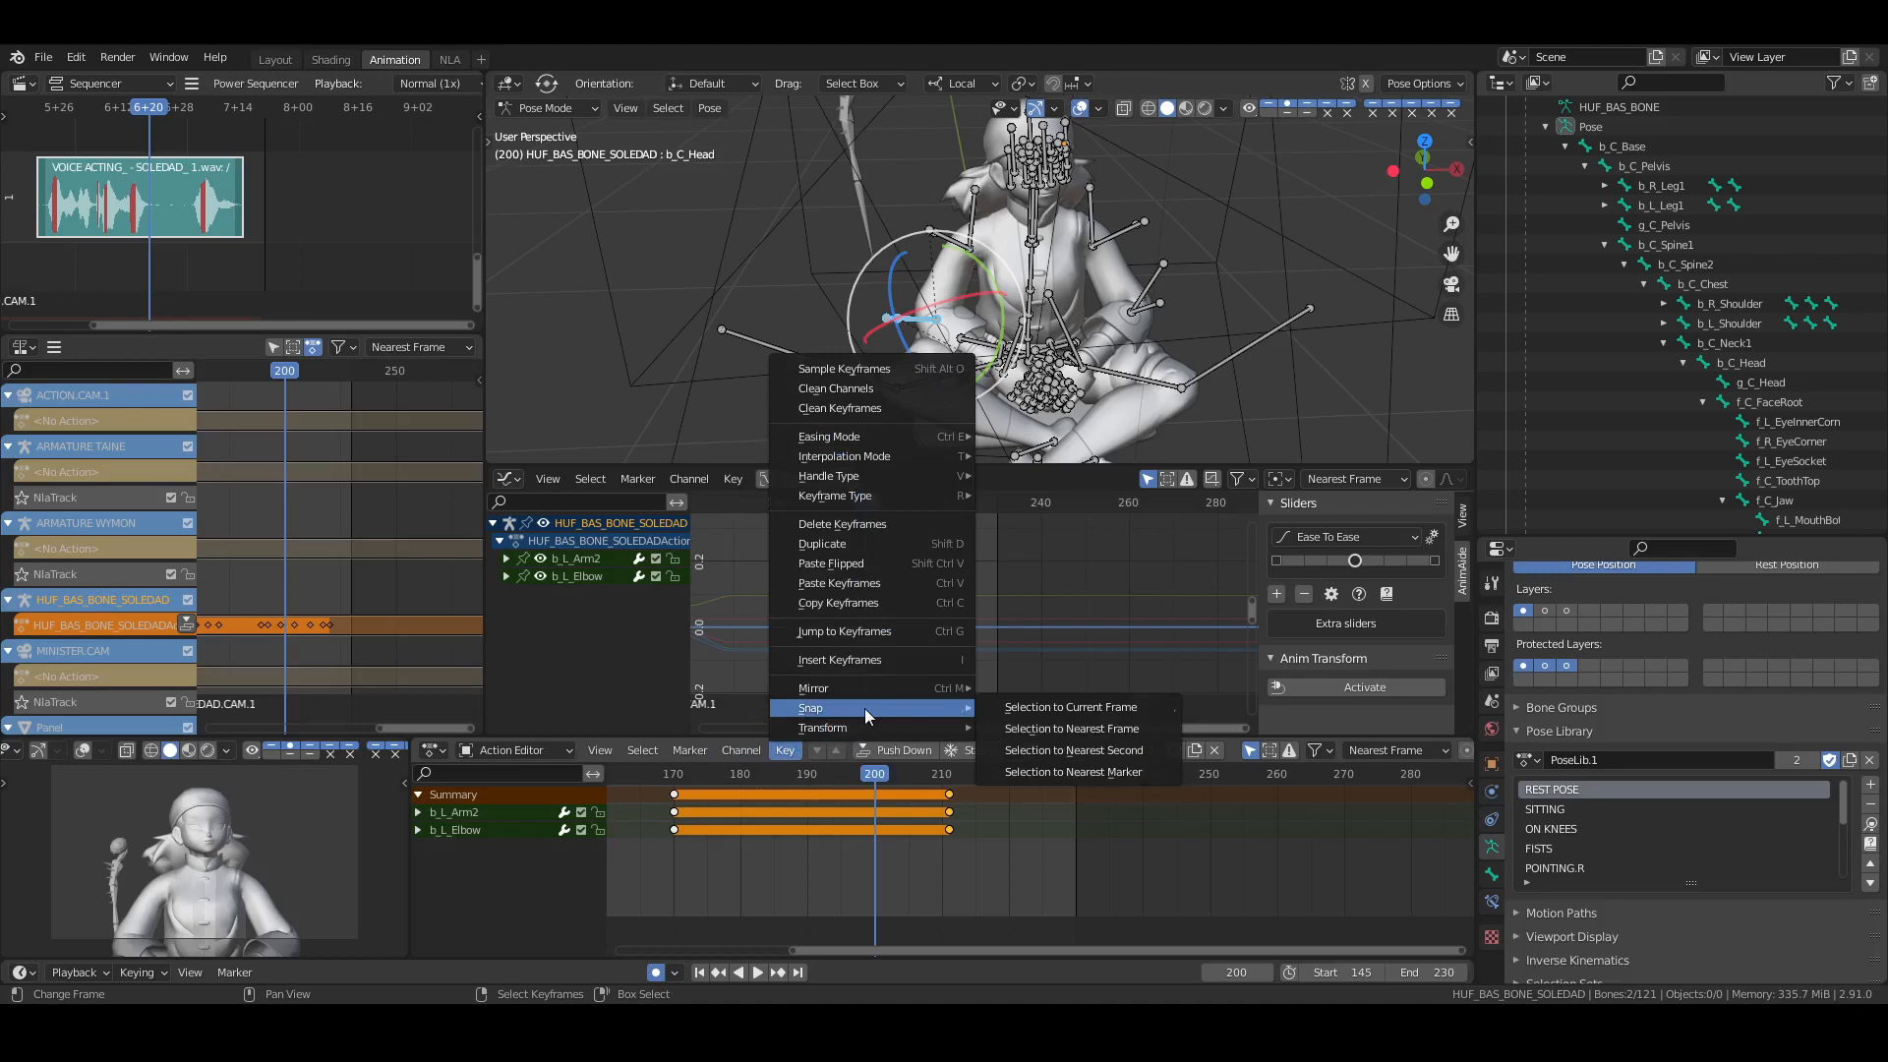
left_click(1042, 708)
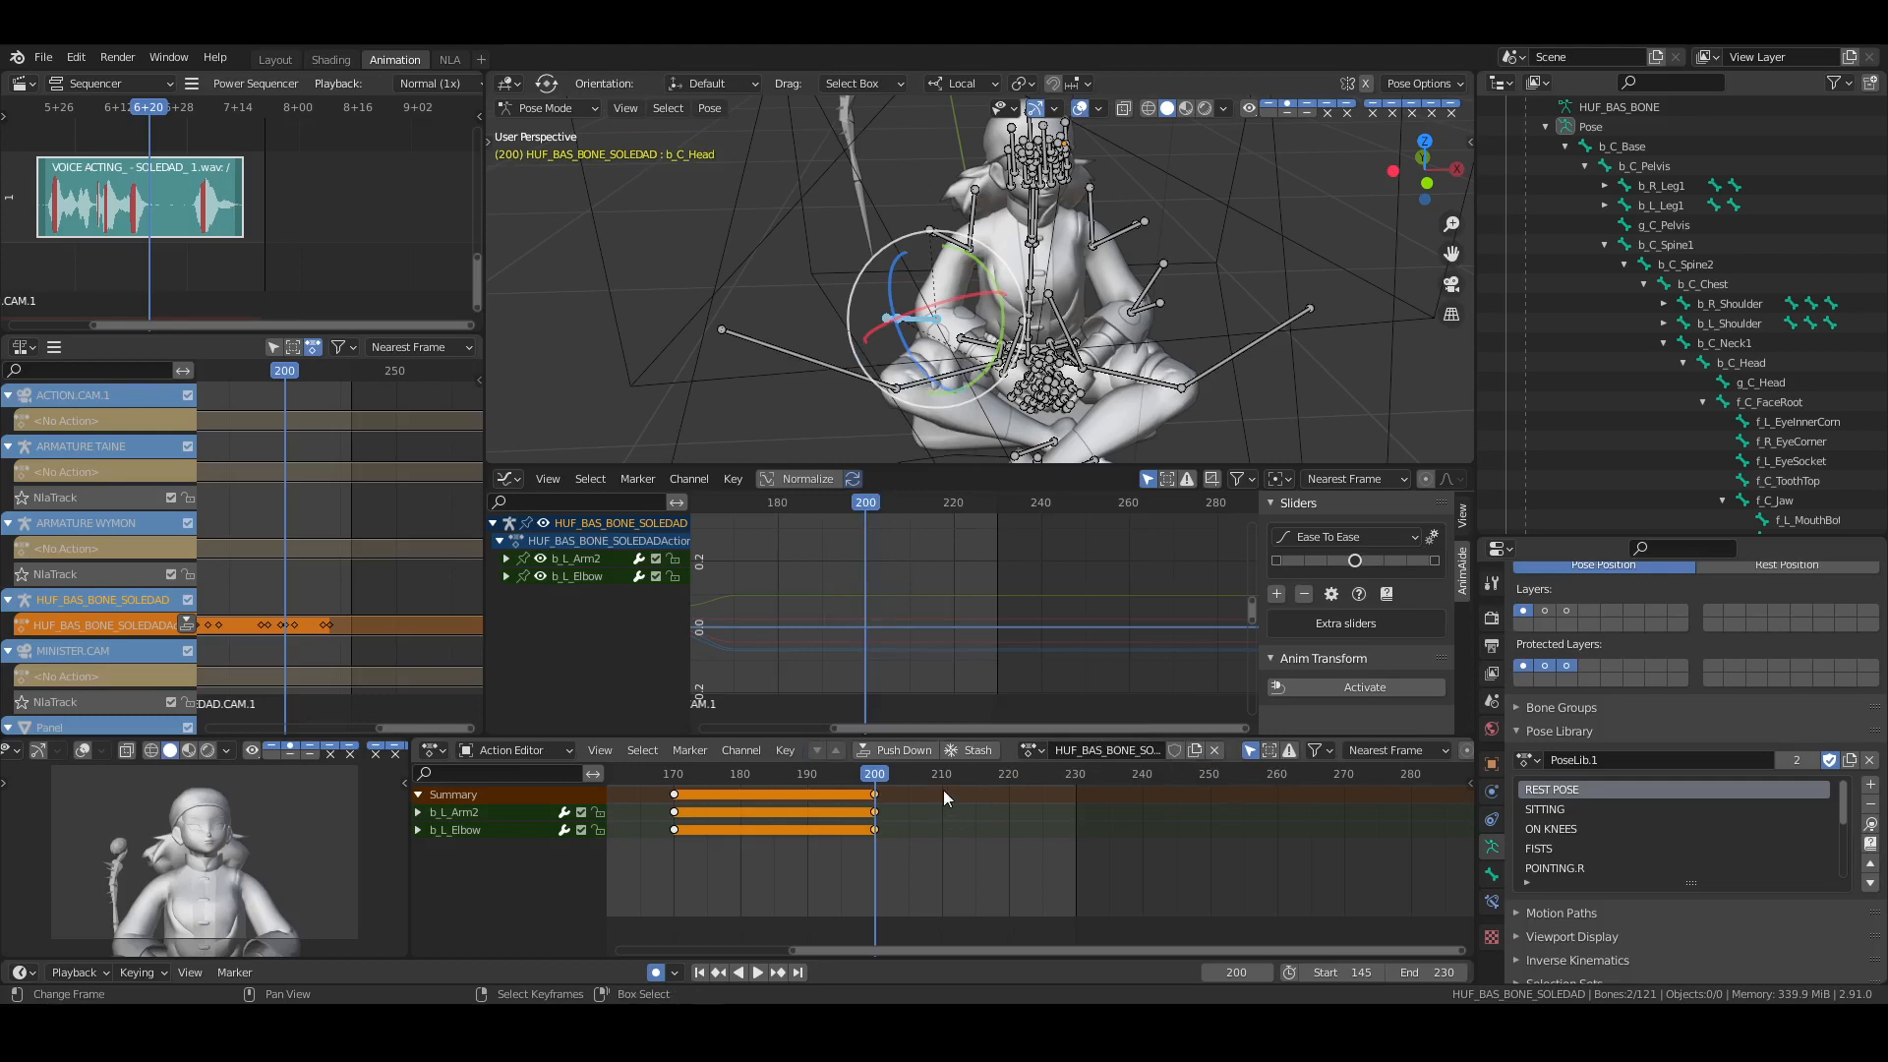
Return the snapped b_L_Arm2 and b_L_Elbow keyframes to frame 211 using Selection to Current Frame
left_click(944, 790)
key("Right")
key("shift+r")
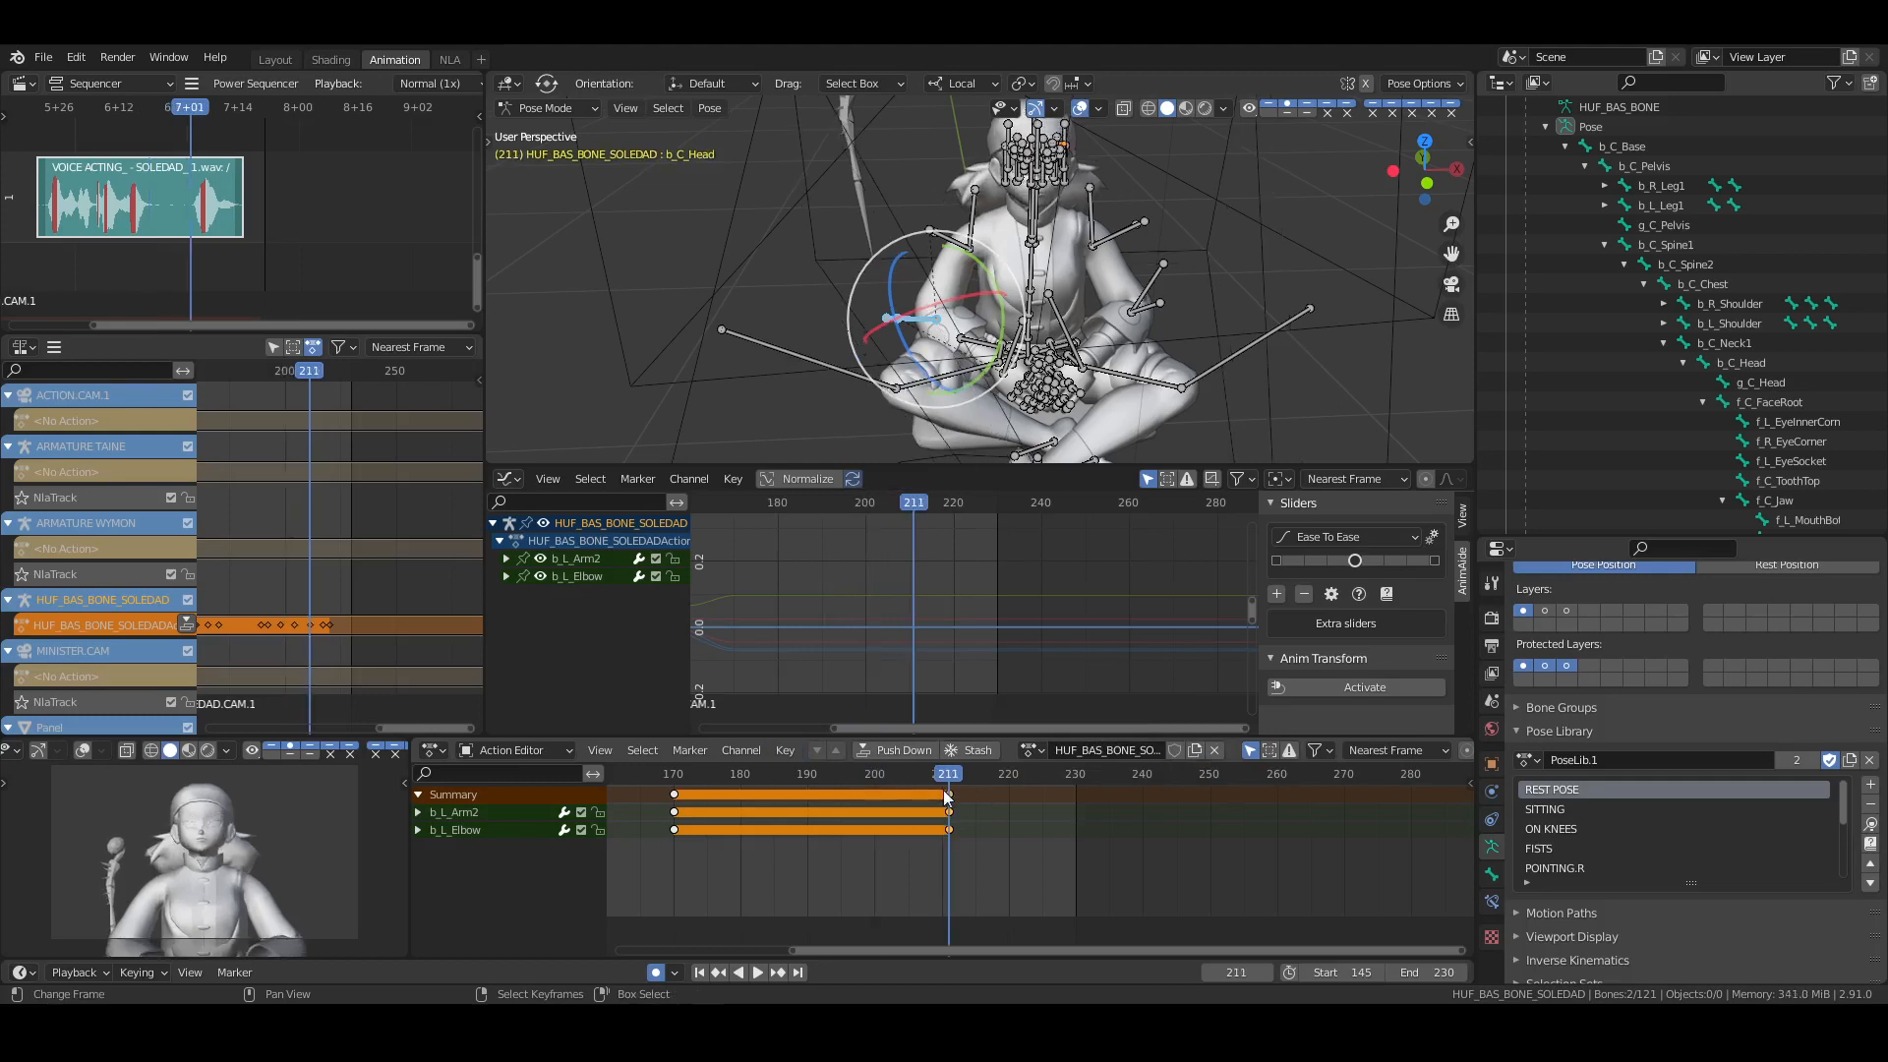
left_click(1033, 807)
scroll(987, 823, "right", 3, "ctrl")
left_click(785, 751)
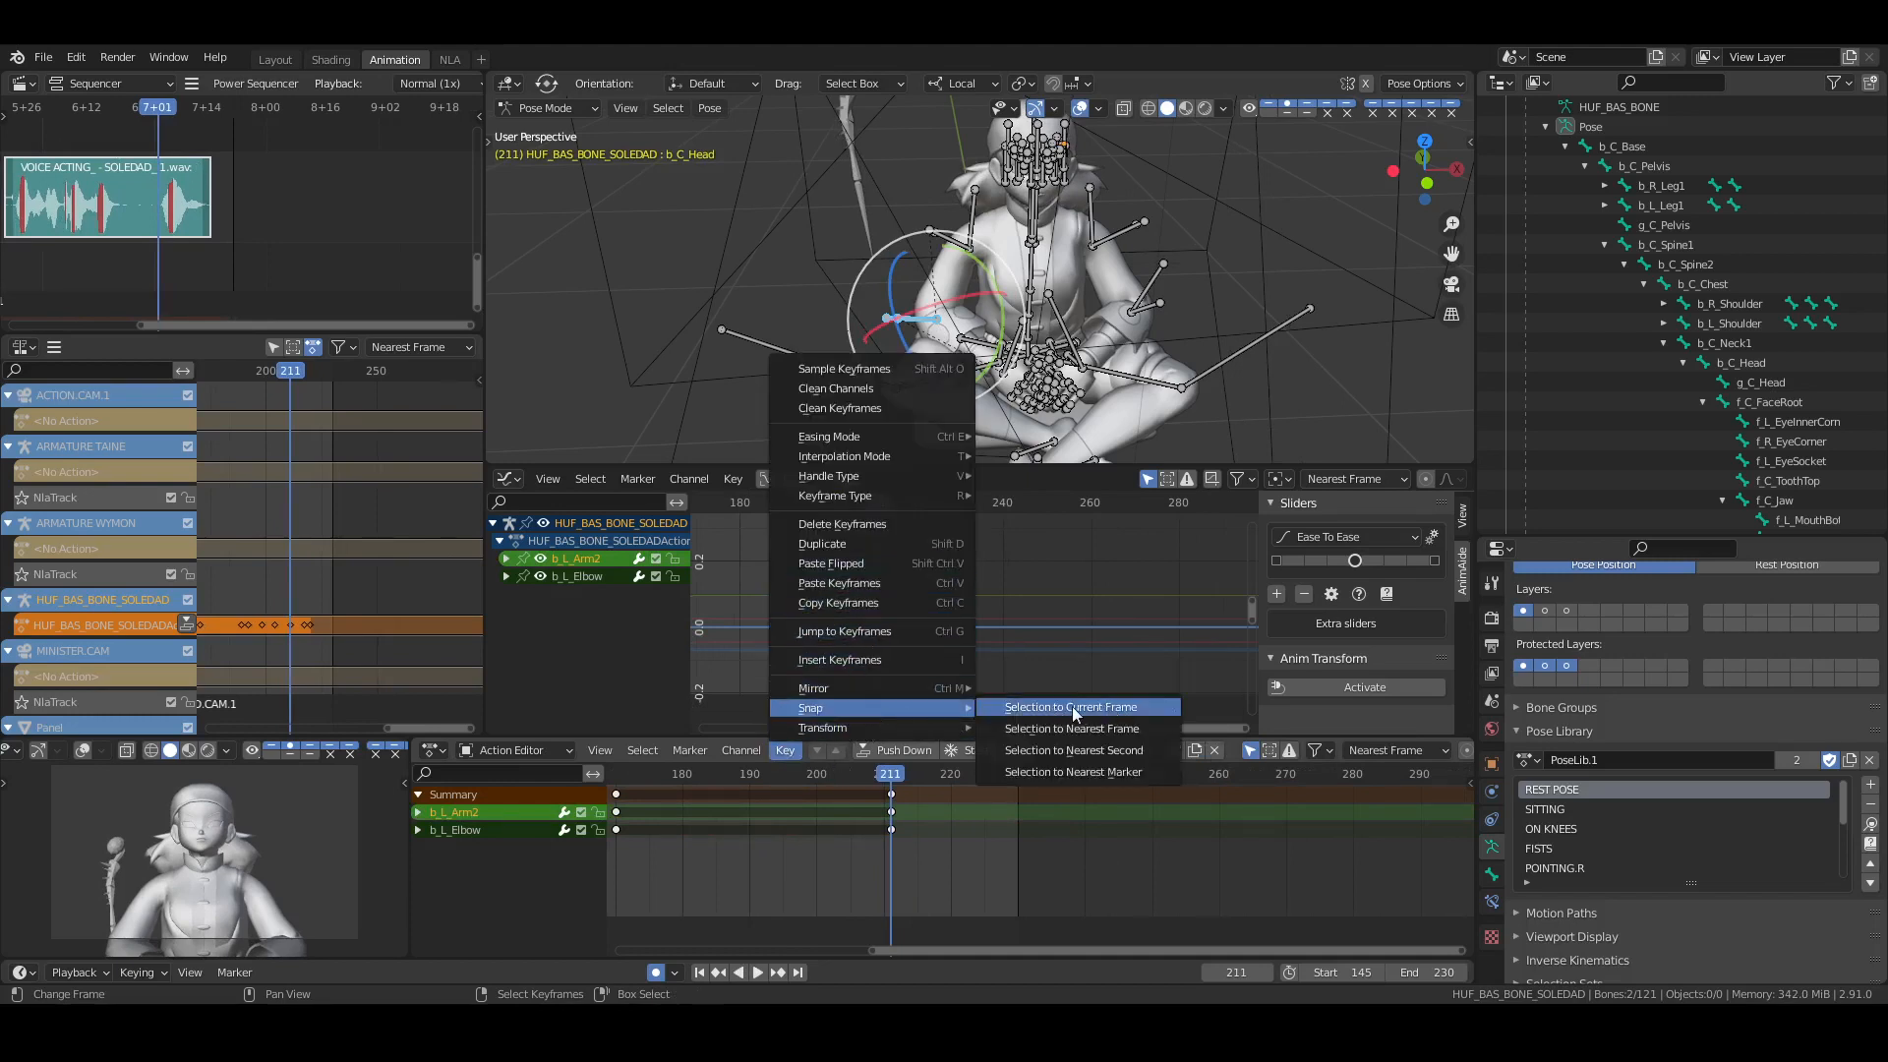
left_click(1130, 708)
scroll(934, 855, "right", 2, "ctrl")
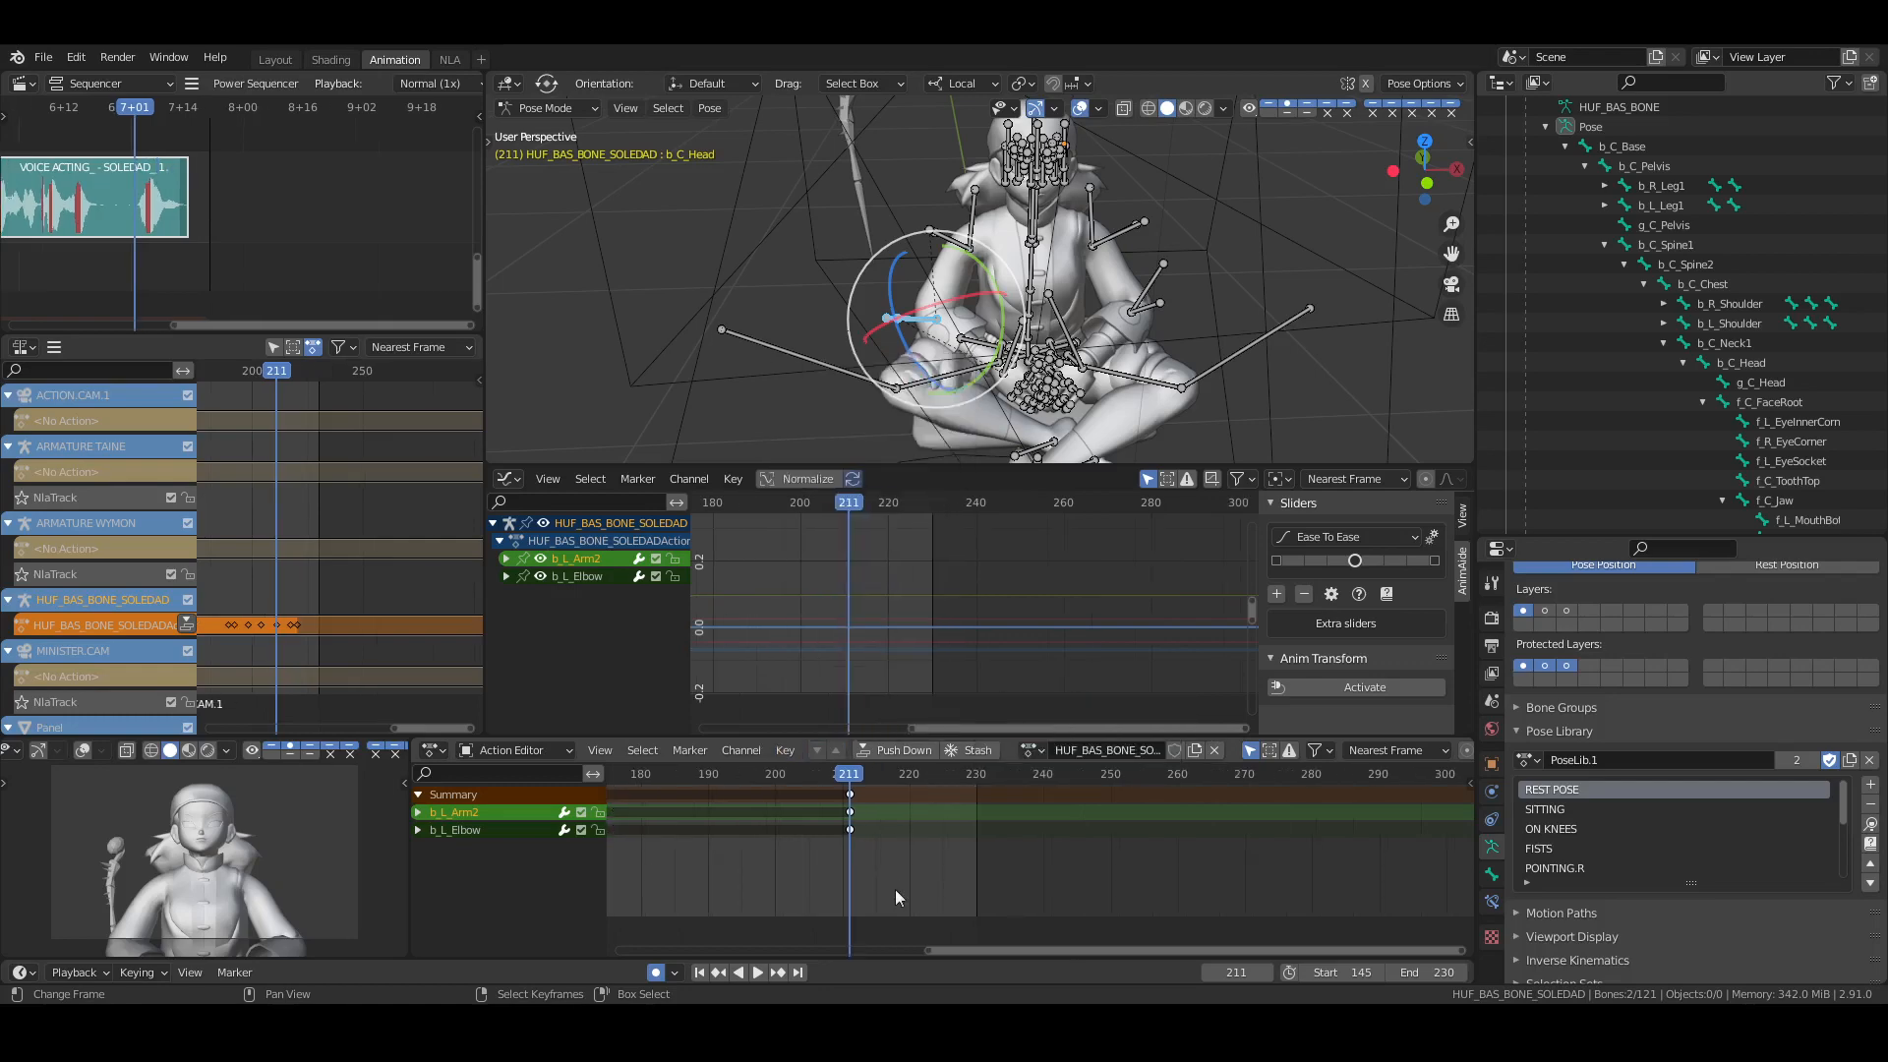
At frame 220, clear the rotation of b_L_Arm2 and b_L_Elbow and rotate them to raise the hand in front of the chest
left_click(907, 847)
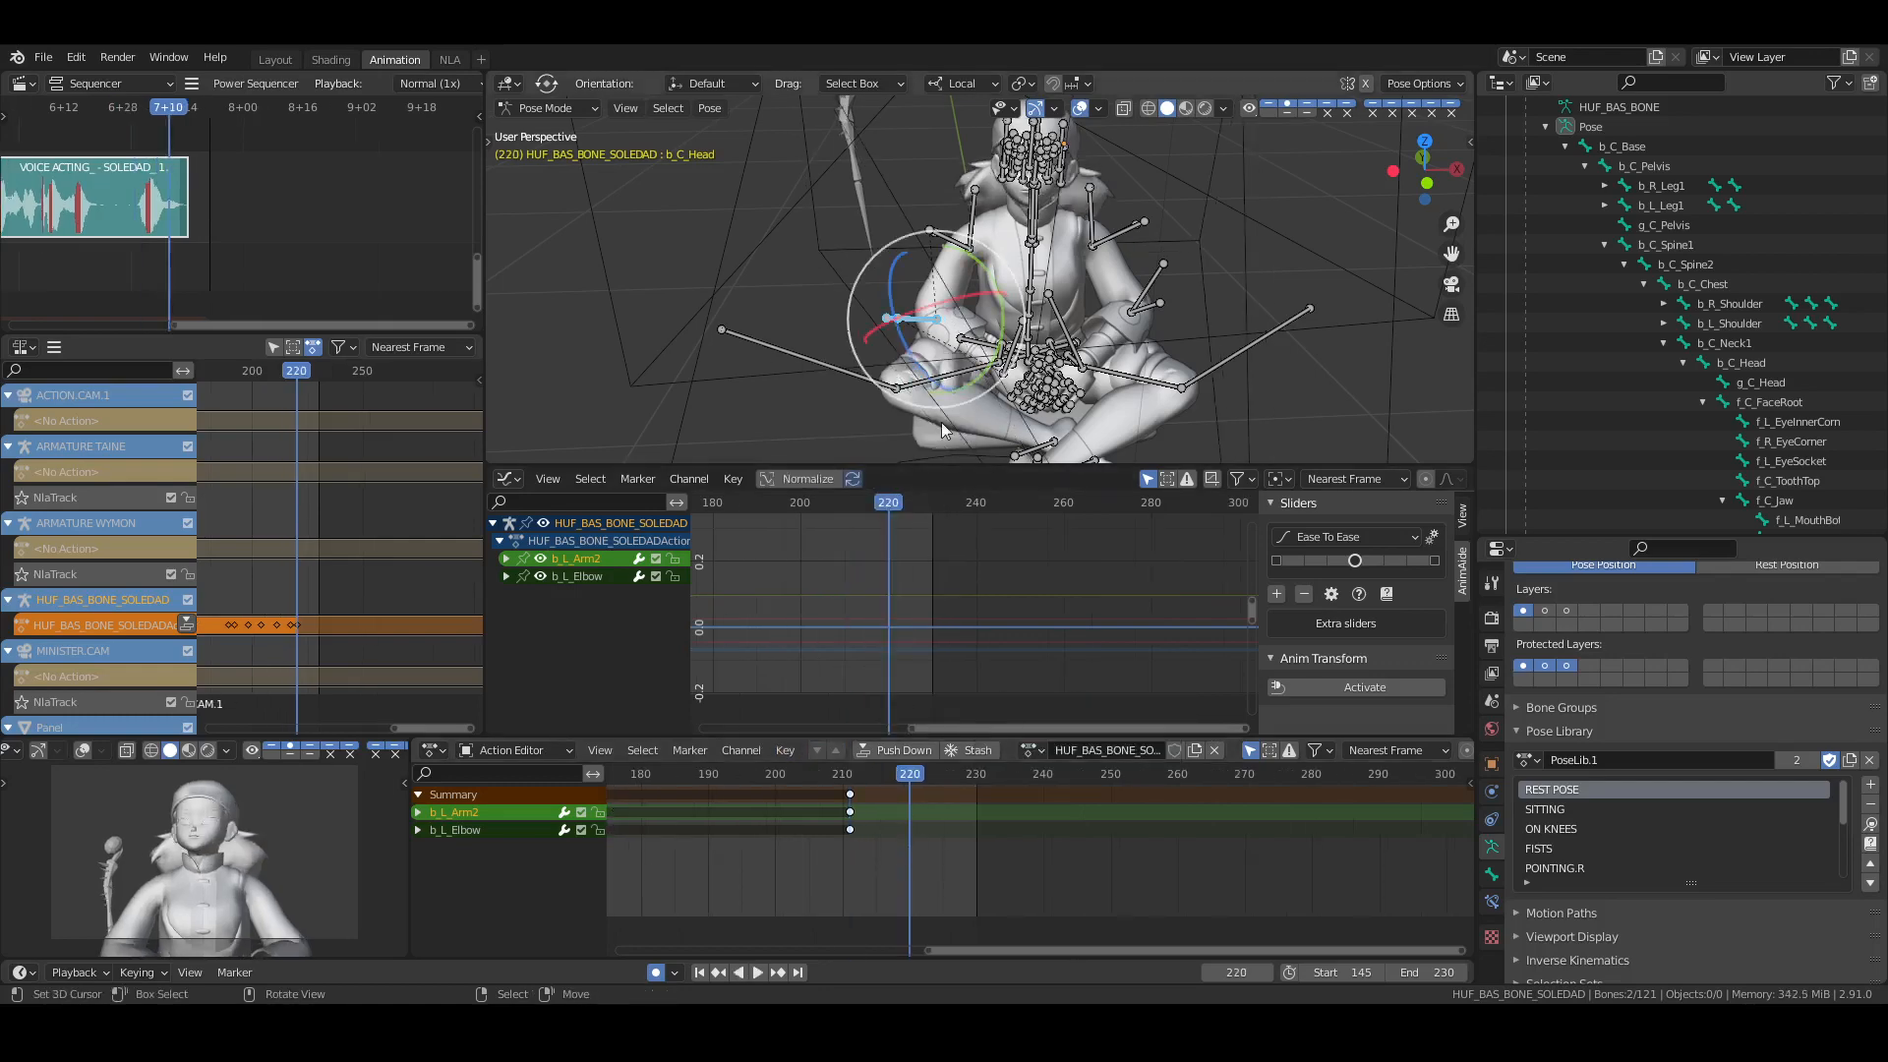
middle_click_drag(978, 407, 1003, 339)
key("alt+r")
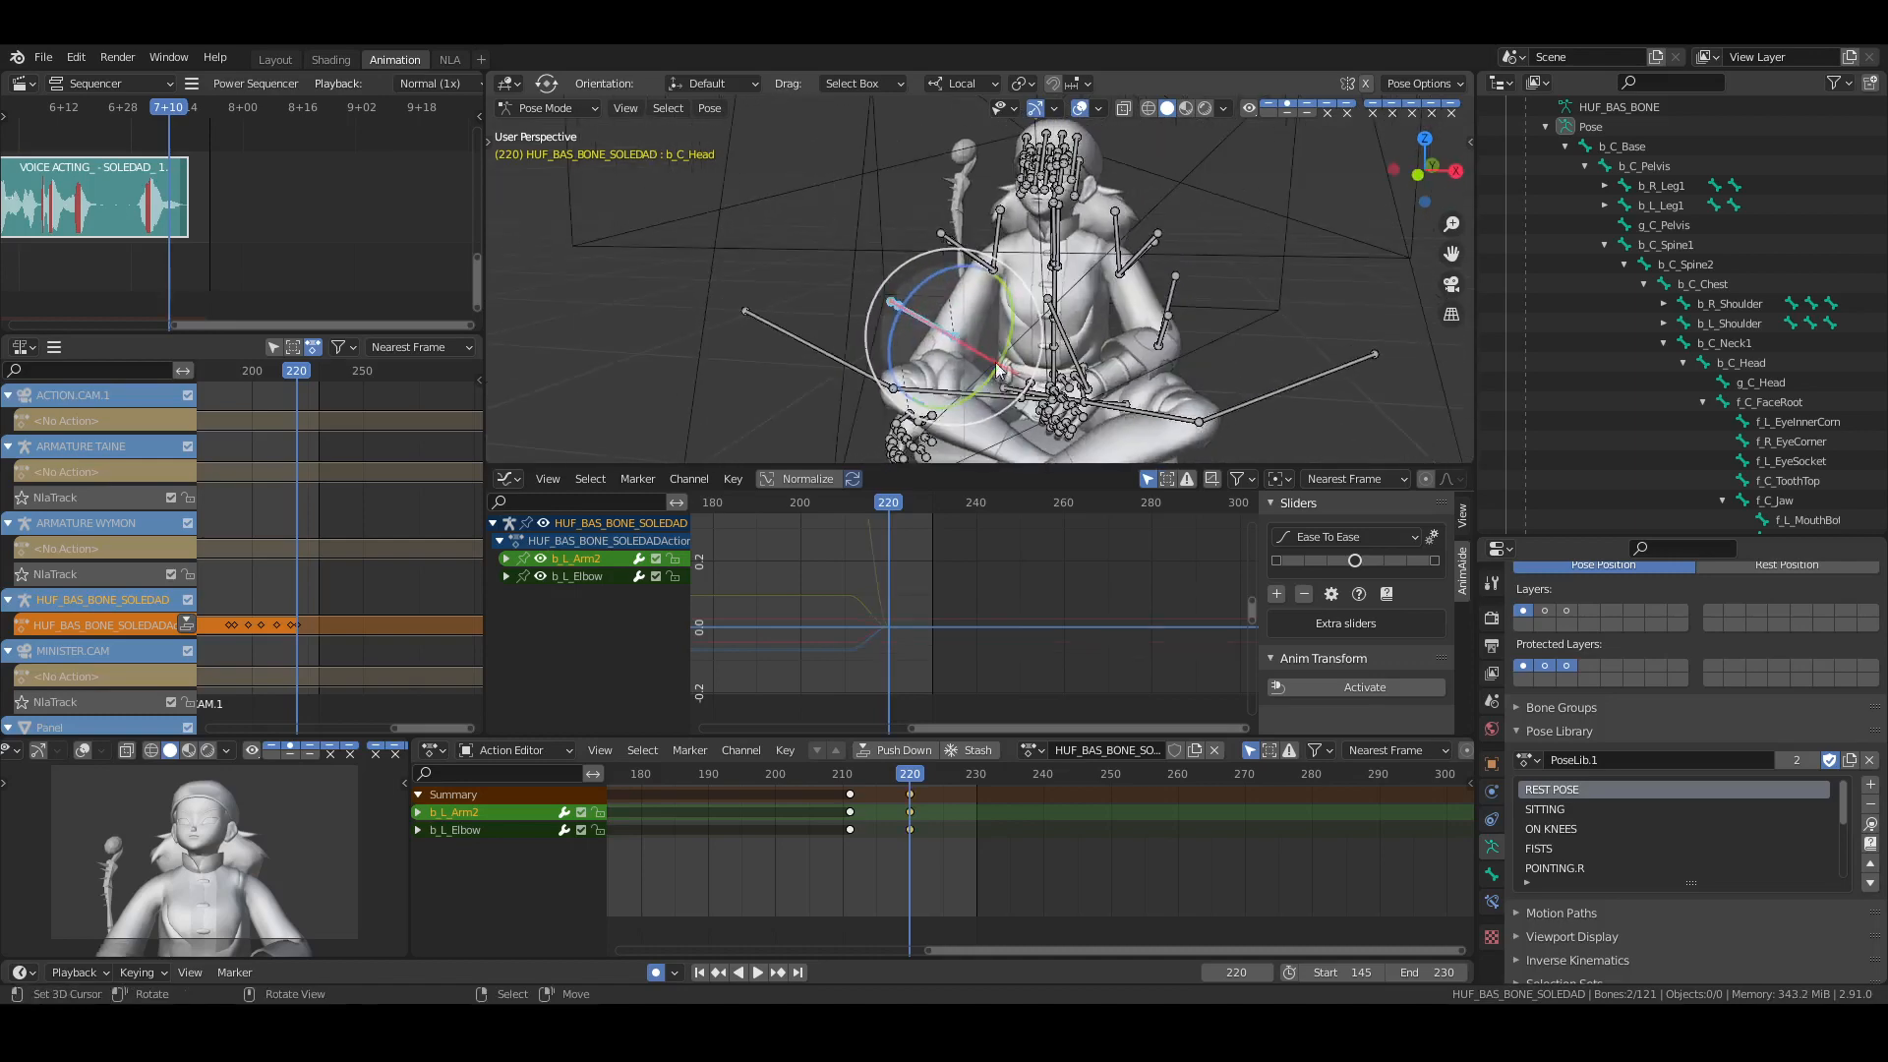
key("r")
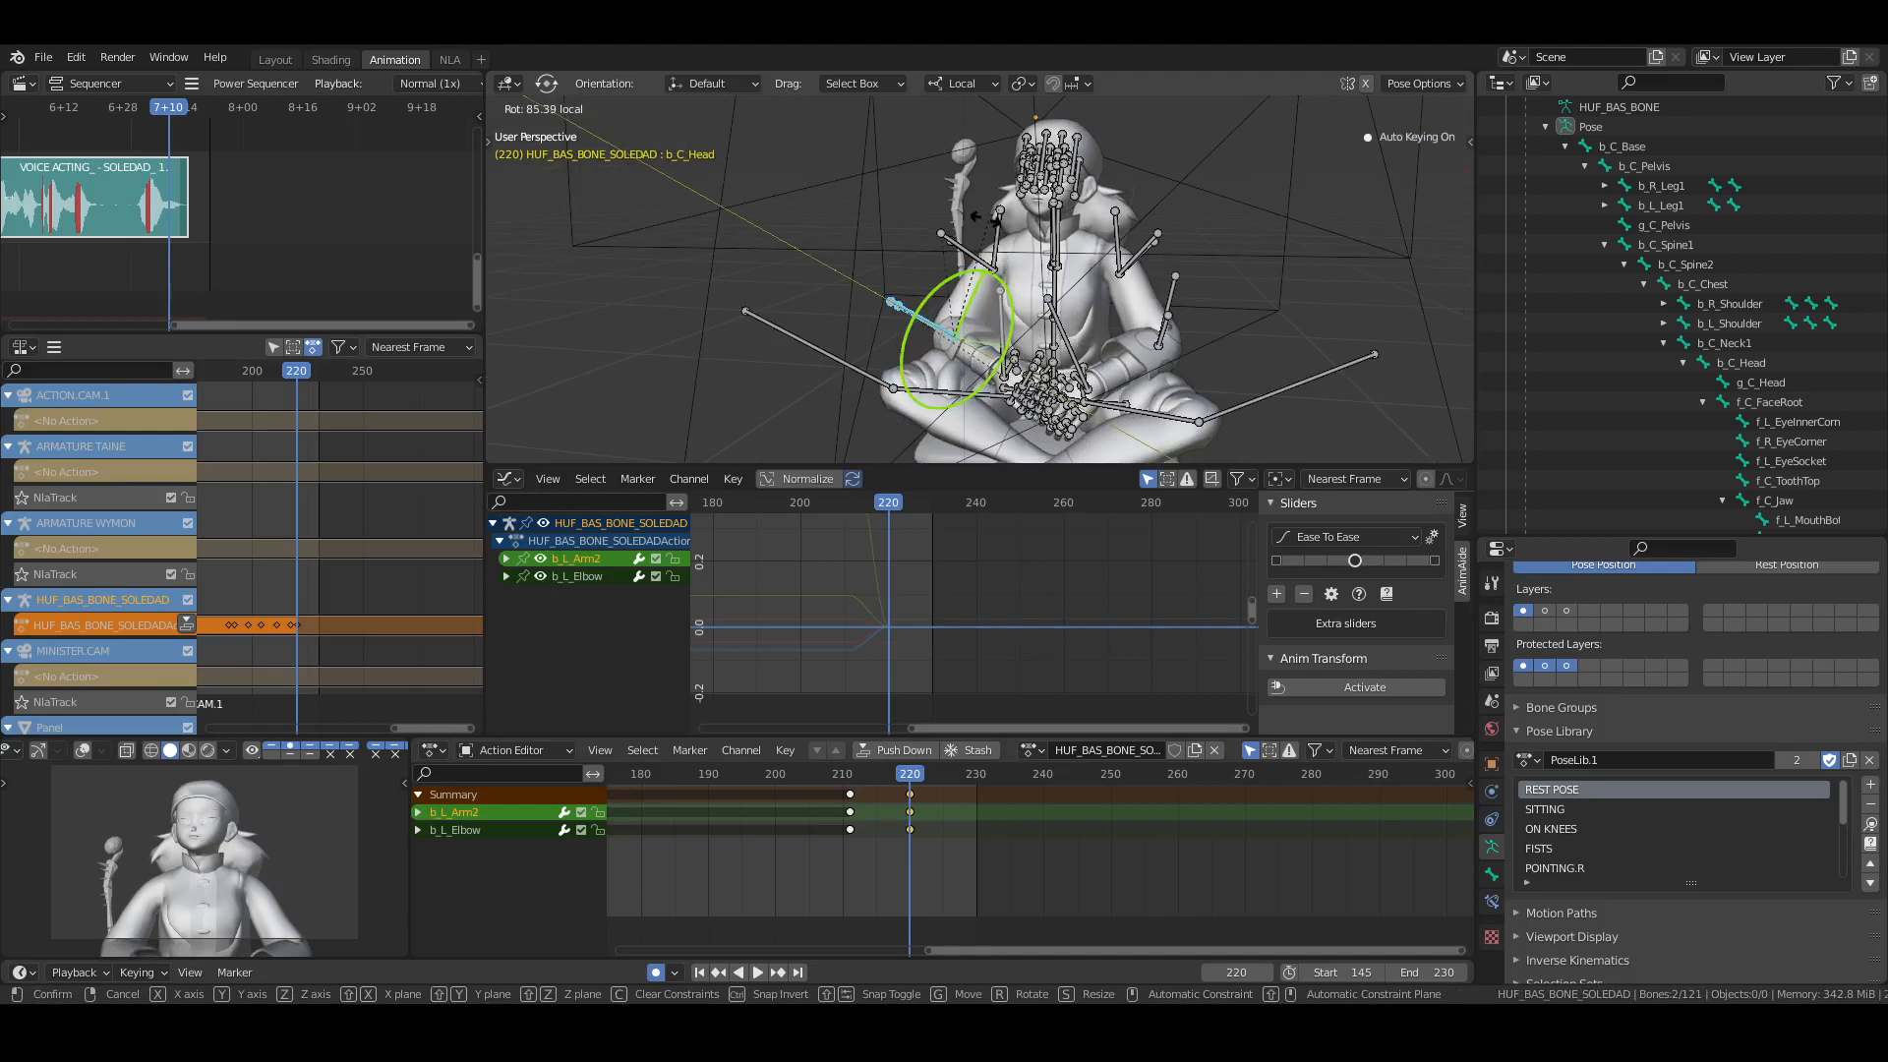
left_click(967, 275)
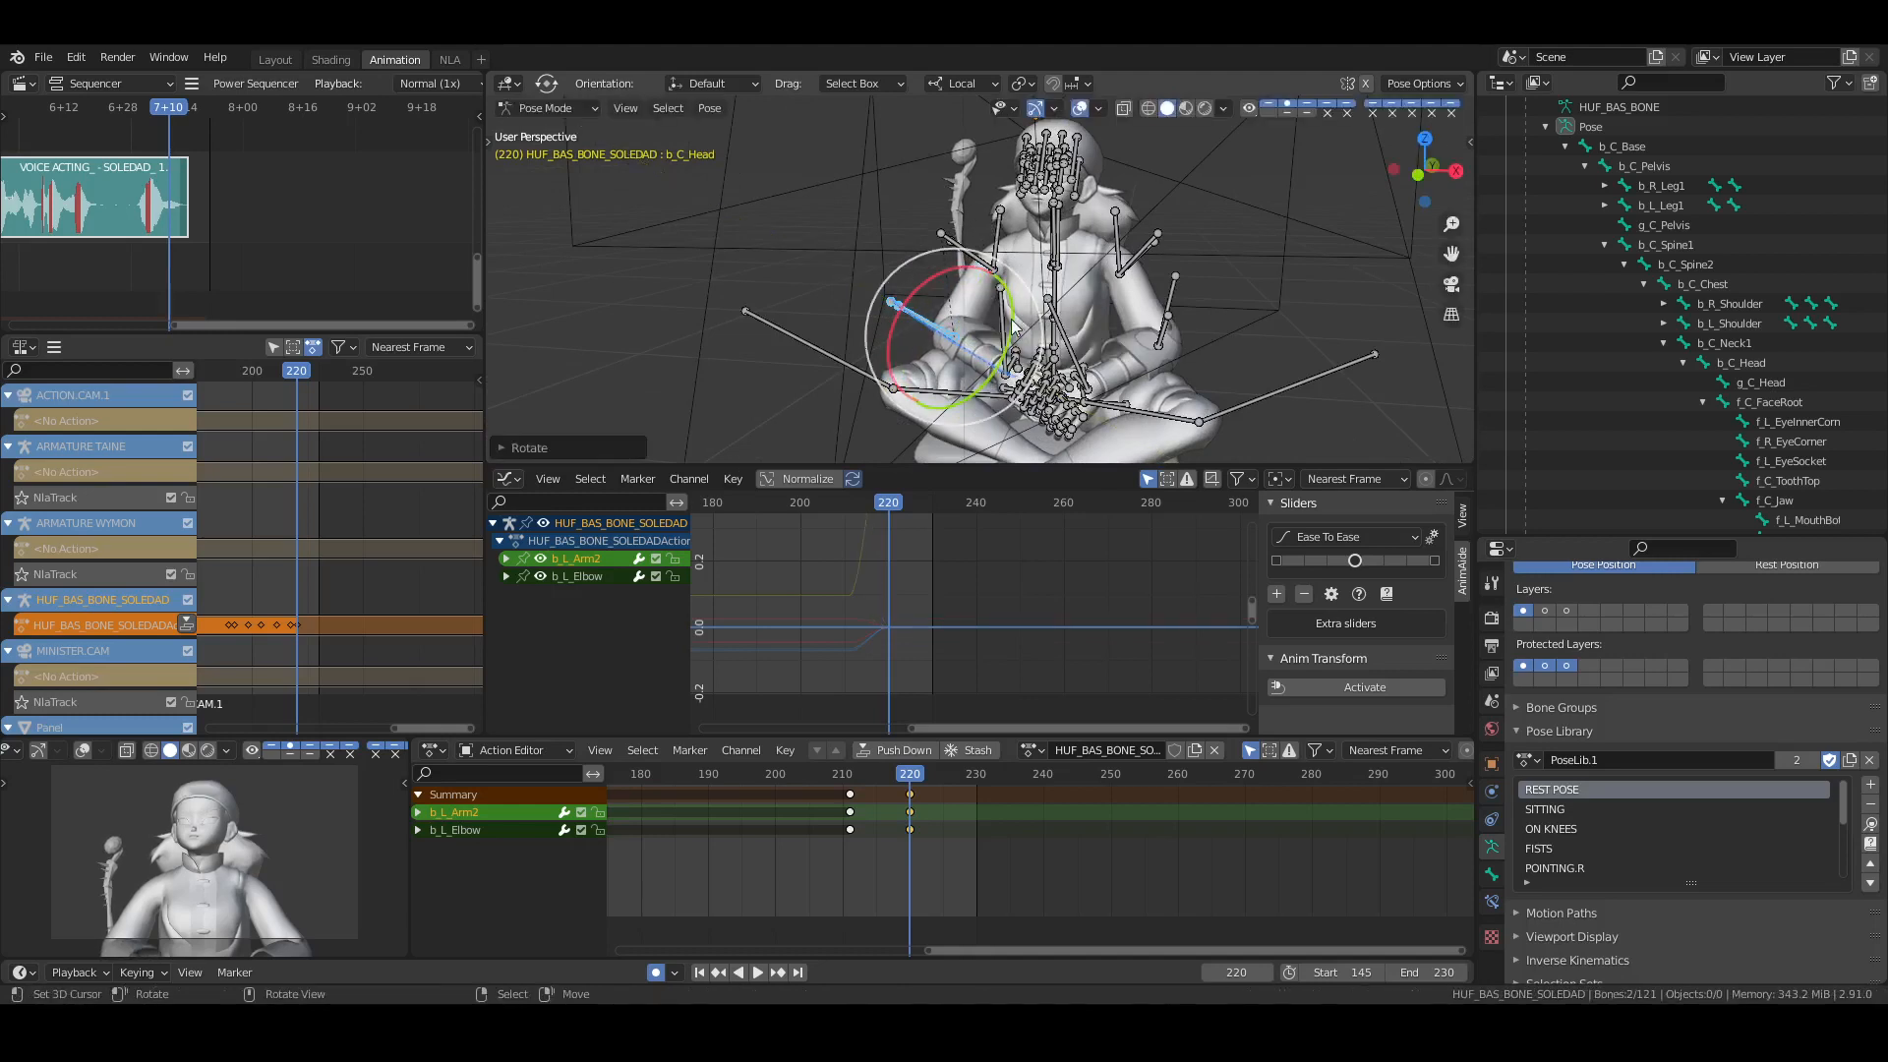
key("r")
key("y")
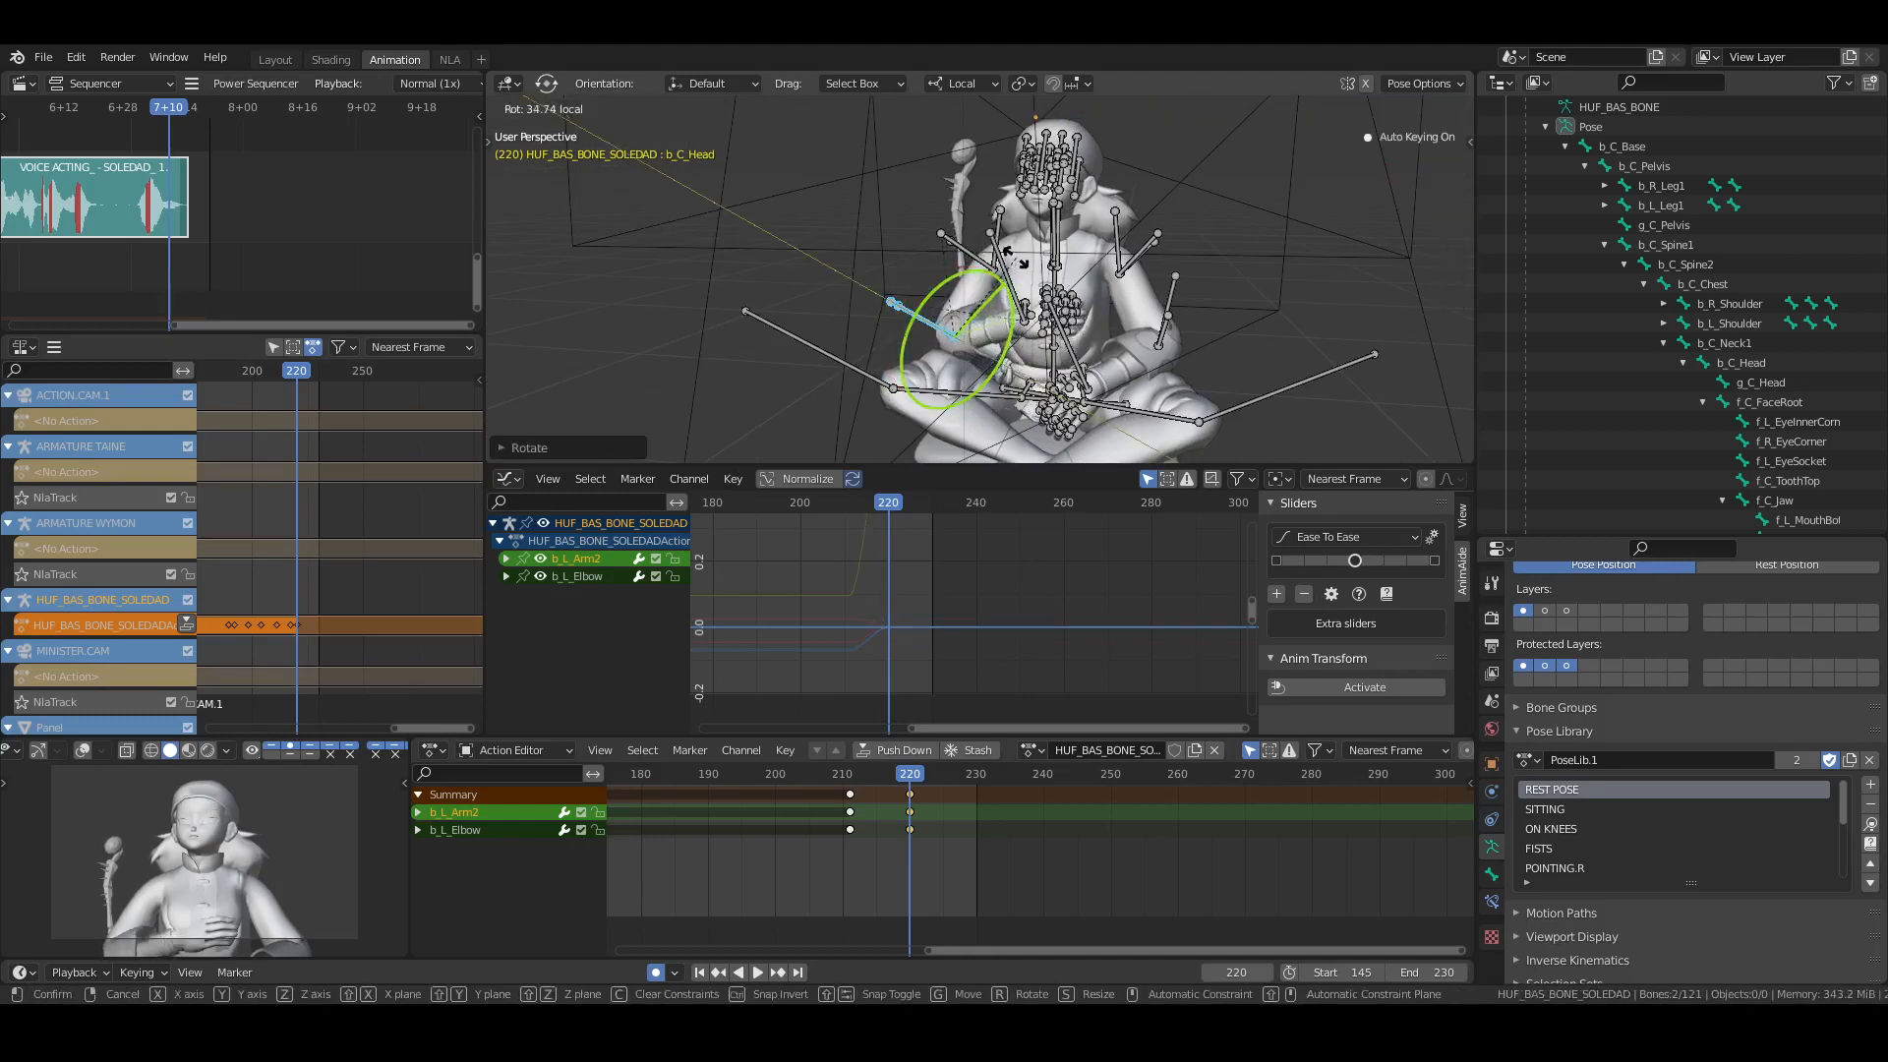
left_click_drag(1007, 245, 1007, 247)
middle_click_drag(1004, 257, 958, 268)
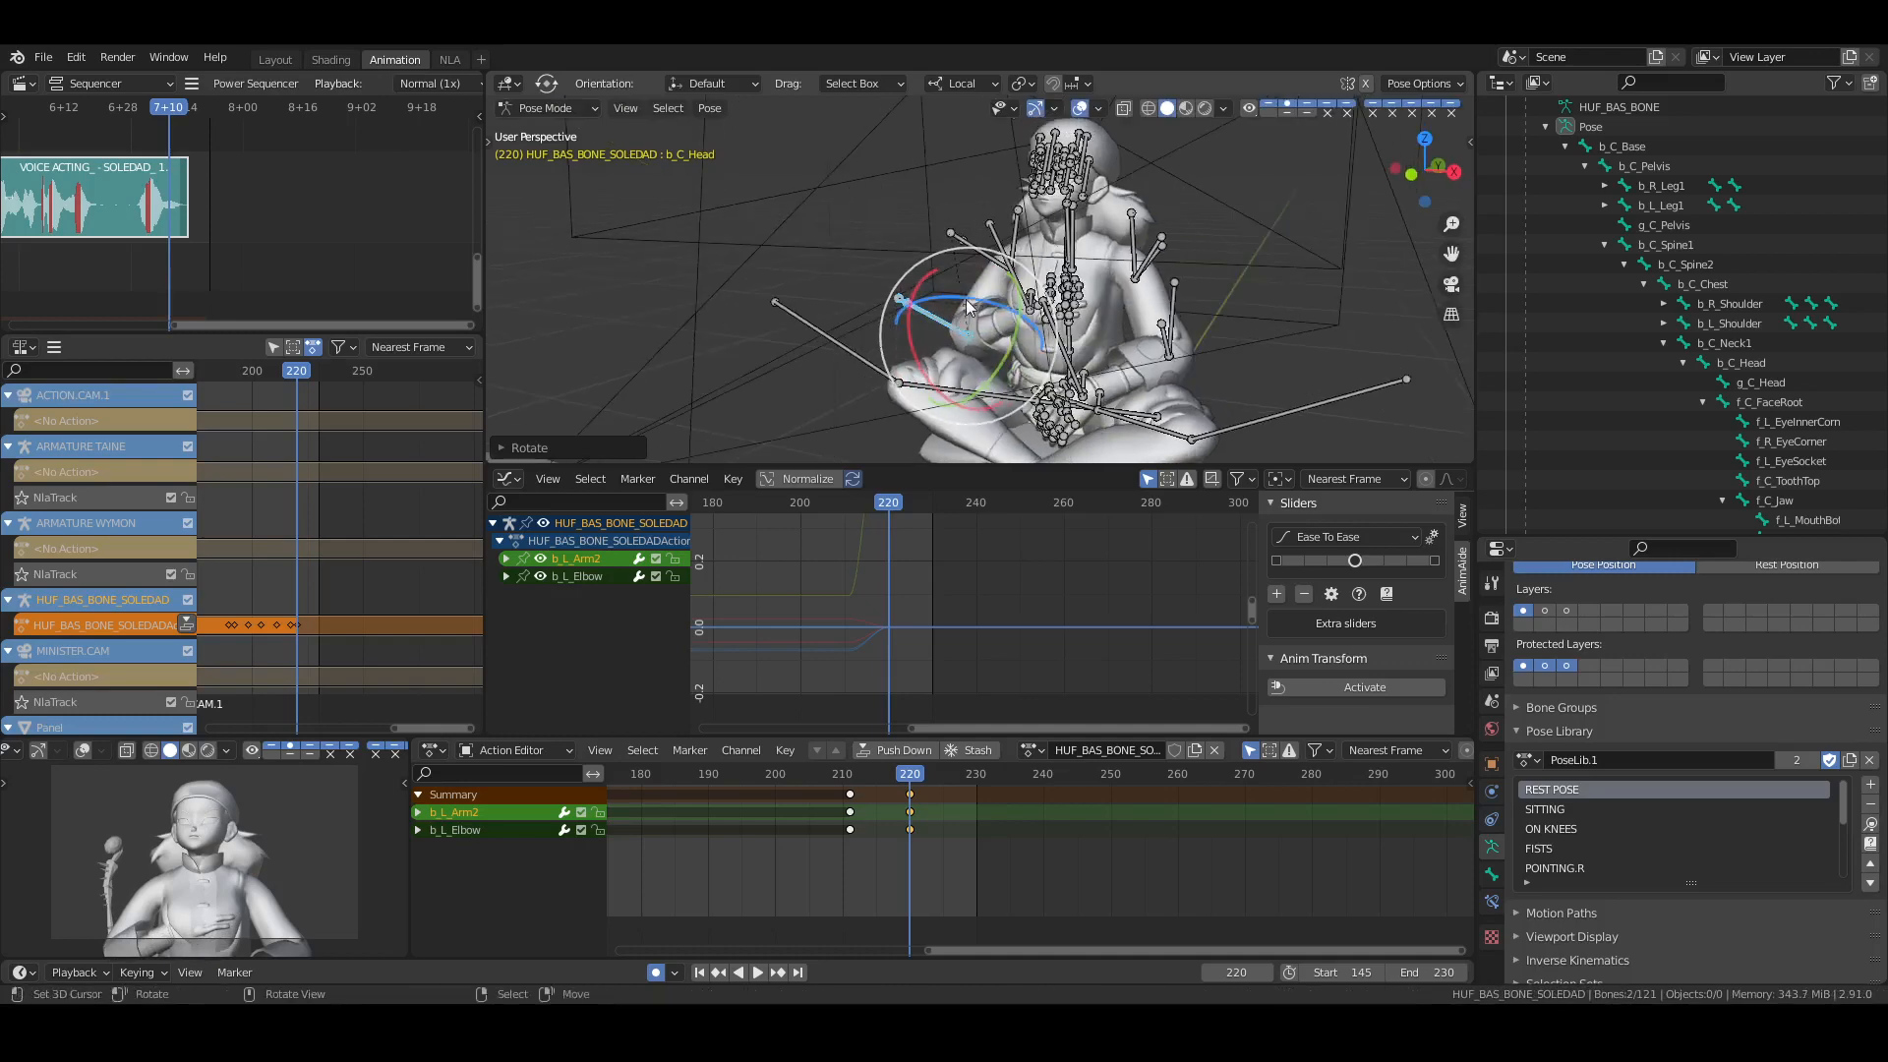
left_click_drag(968, 298, 946, 293)
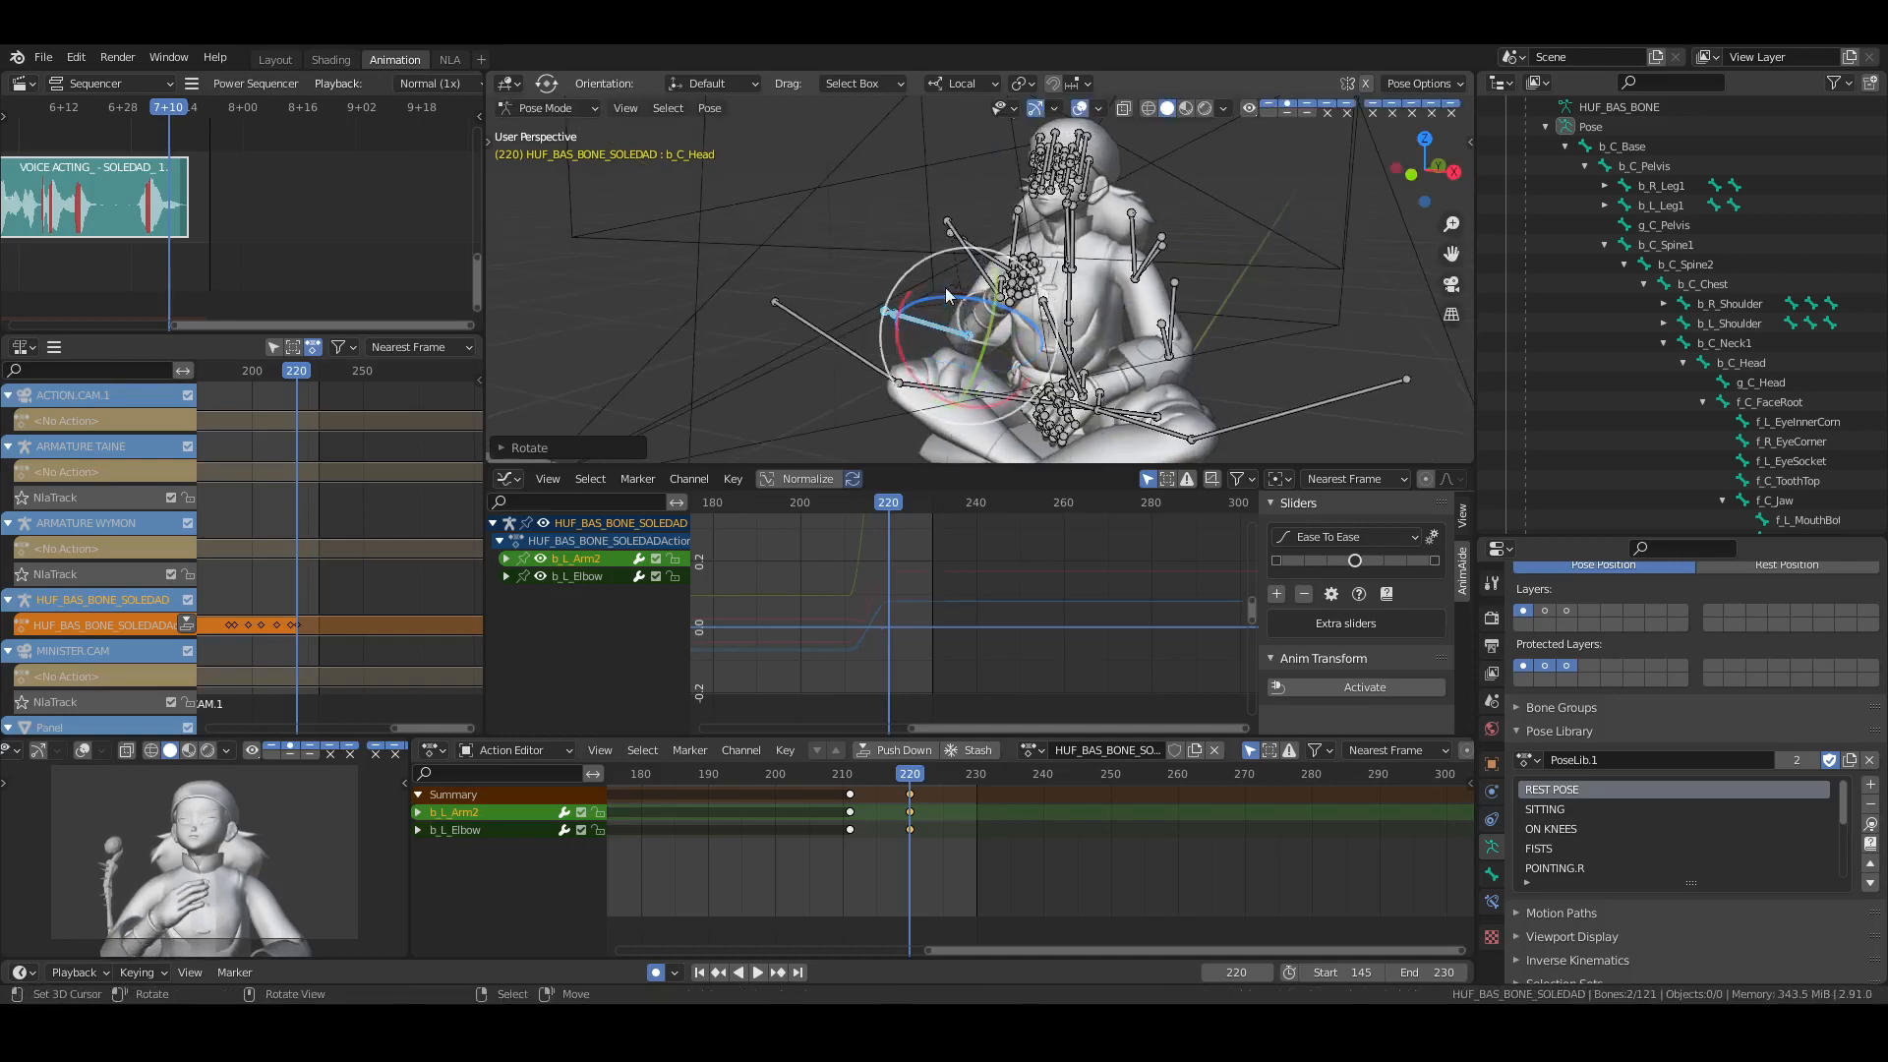
middle_click_drag(946, 293, 1054, 315)
Save the file, insert a keyframe on b_L_Hand at frame 220 and move it to frame 210
left_click(1662, 323)
left_click(1782, 383)
key("ctrl+s")
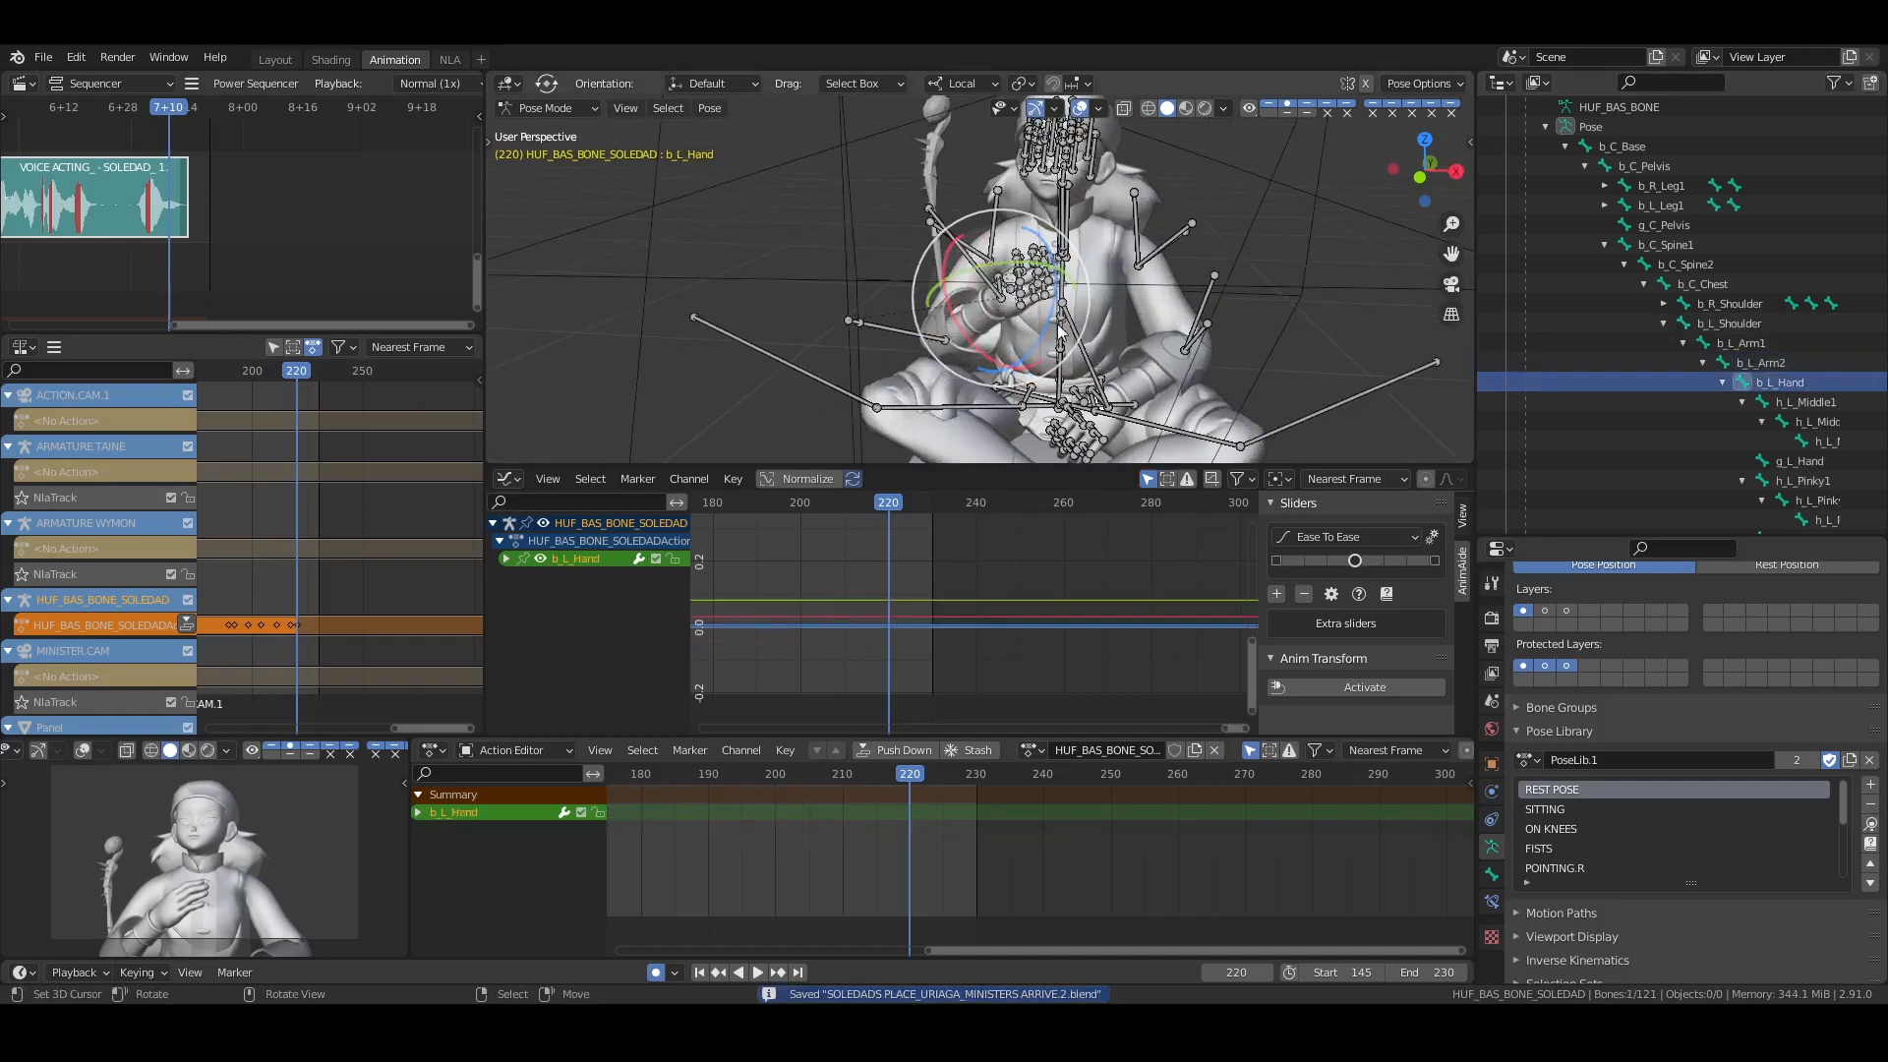
key("i")
left_click(1166, 319)
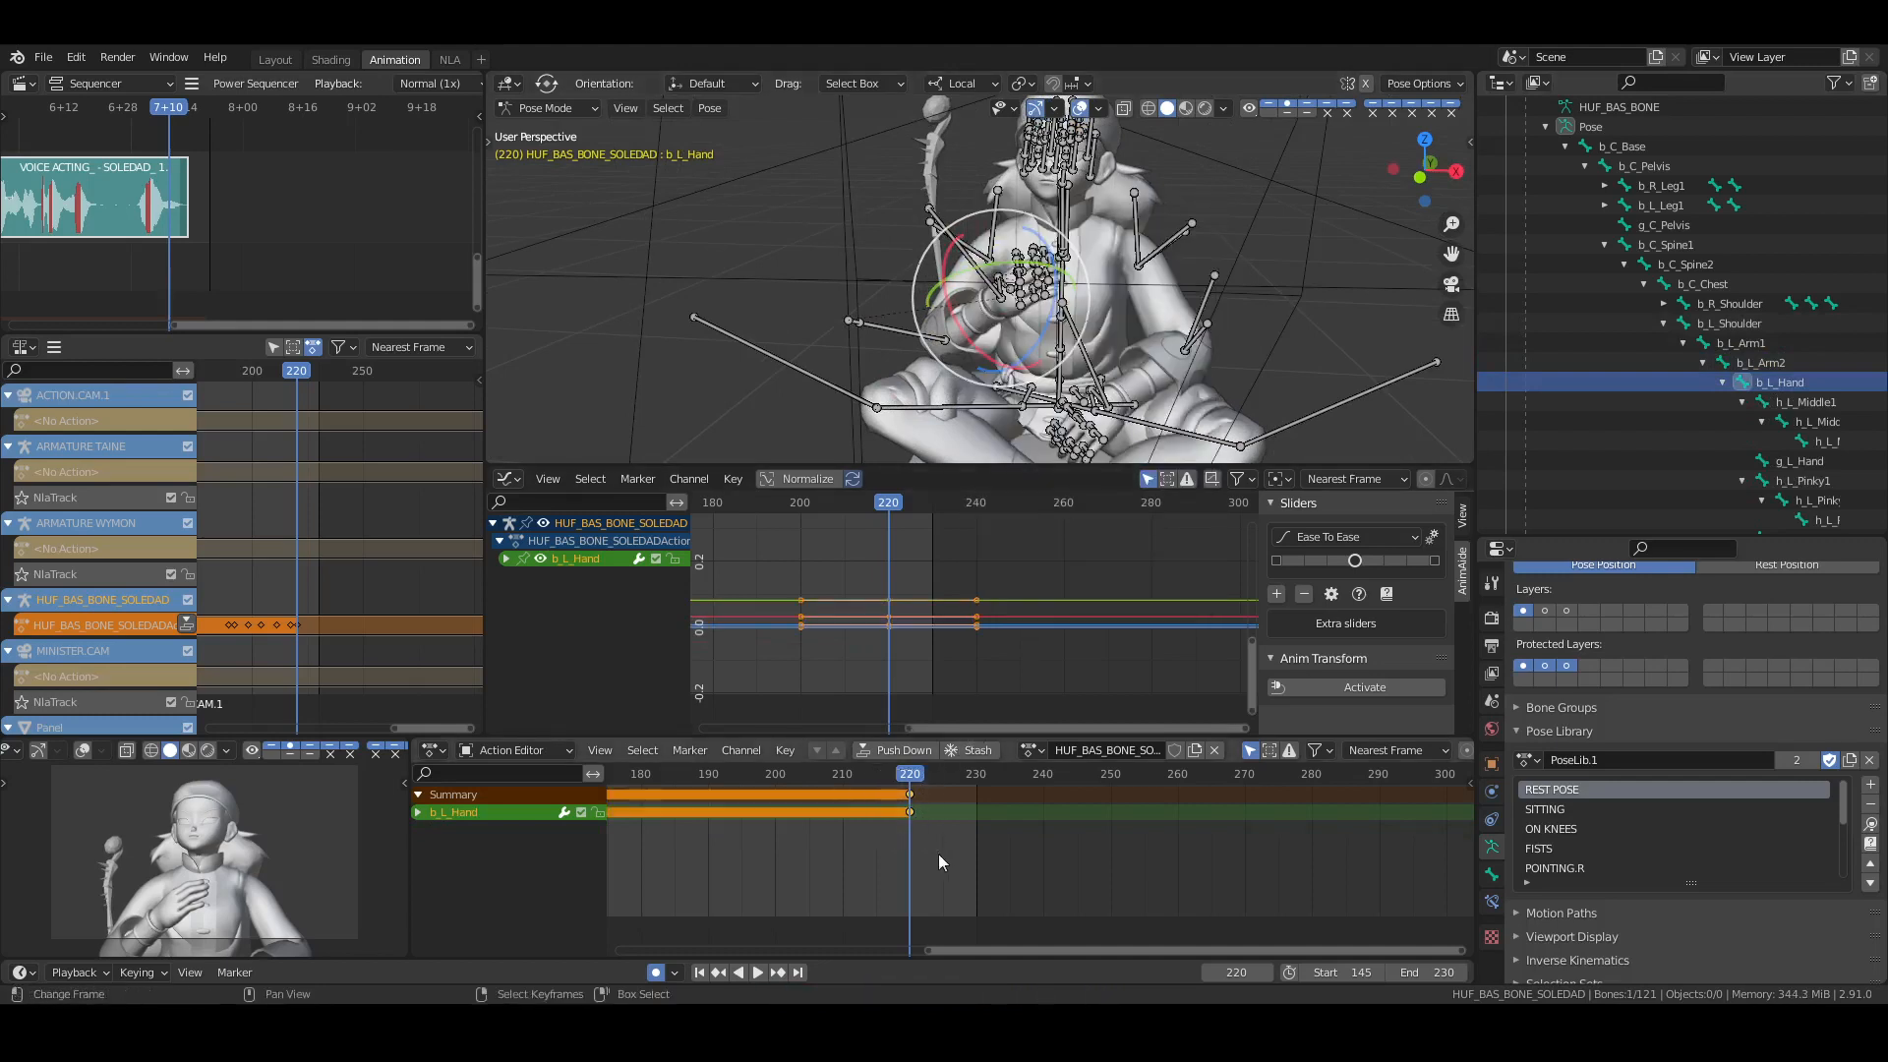
key("g")
left_click(869, 862)
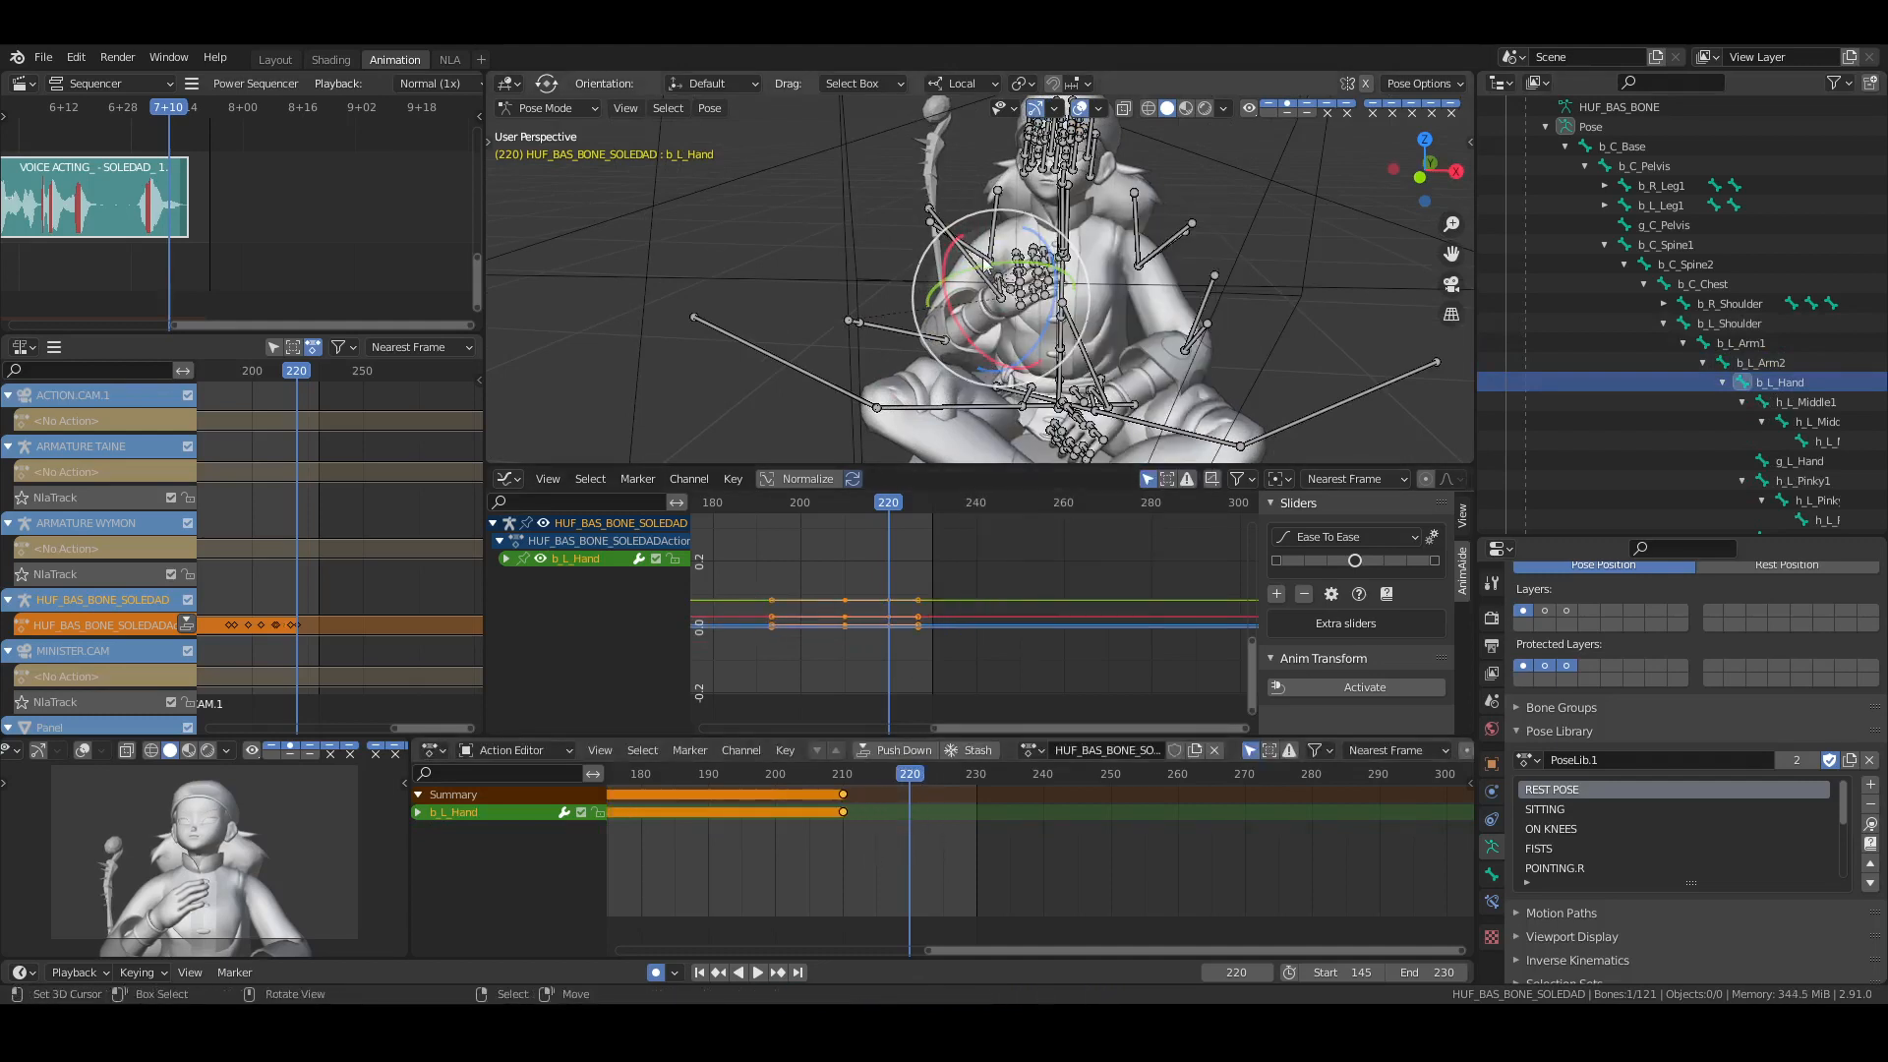
At frame 220, rotate b_L_Hand upright, swing b_L_Arm2 and b_L_Elbow outward from the chest, and play back the motion
left_click_drag(983, 274, 935, 307)
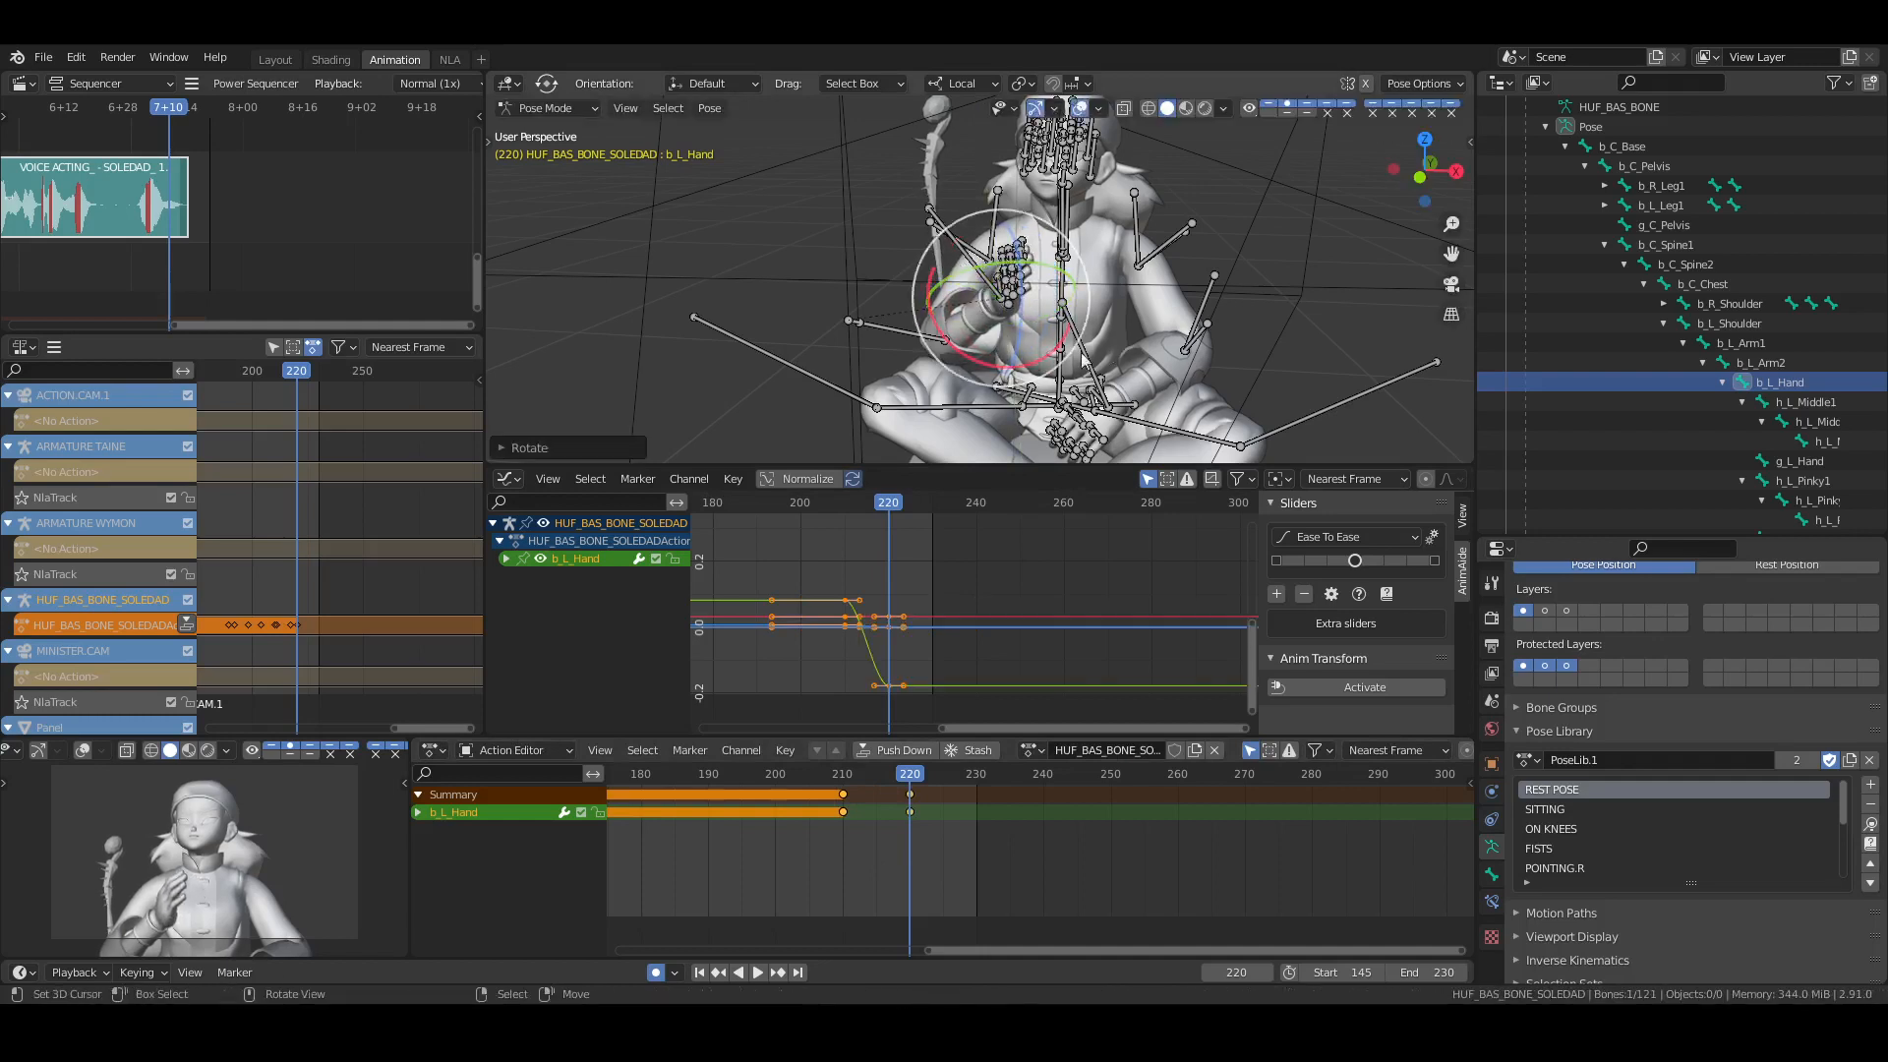
left_click_drag(983, 365, 1009, 362)
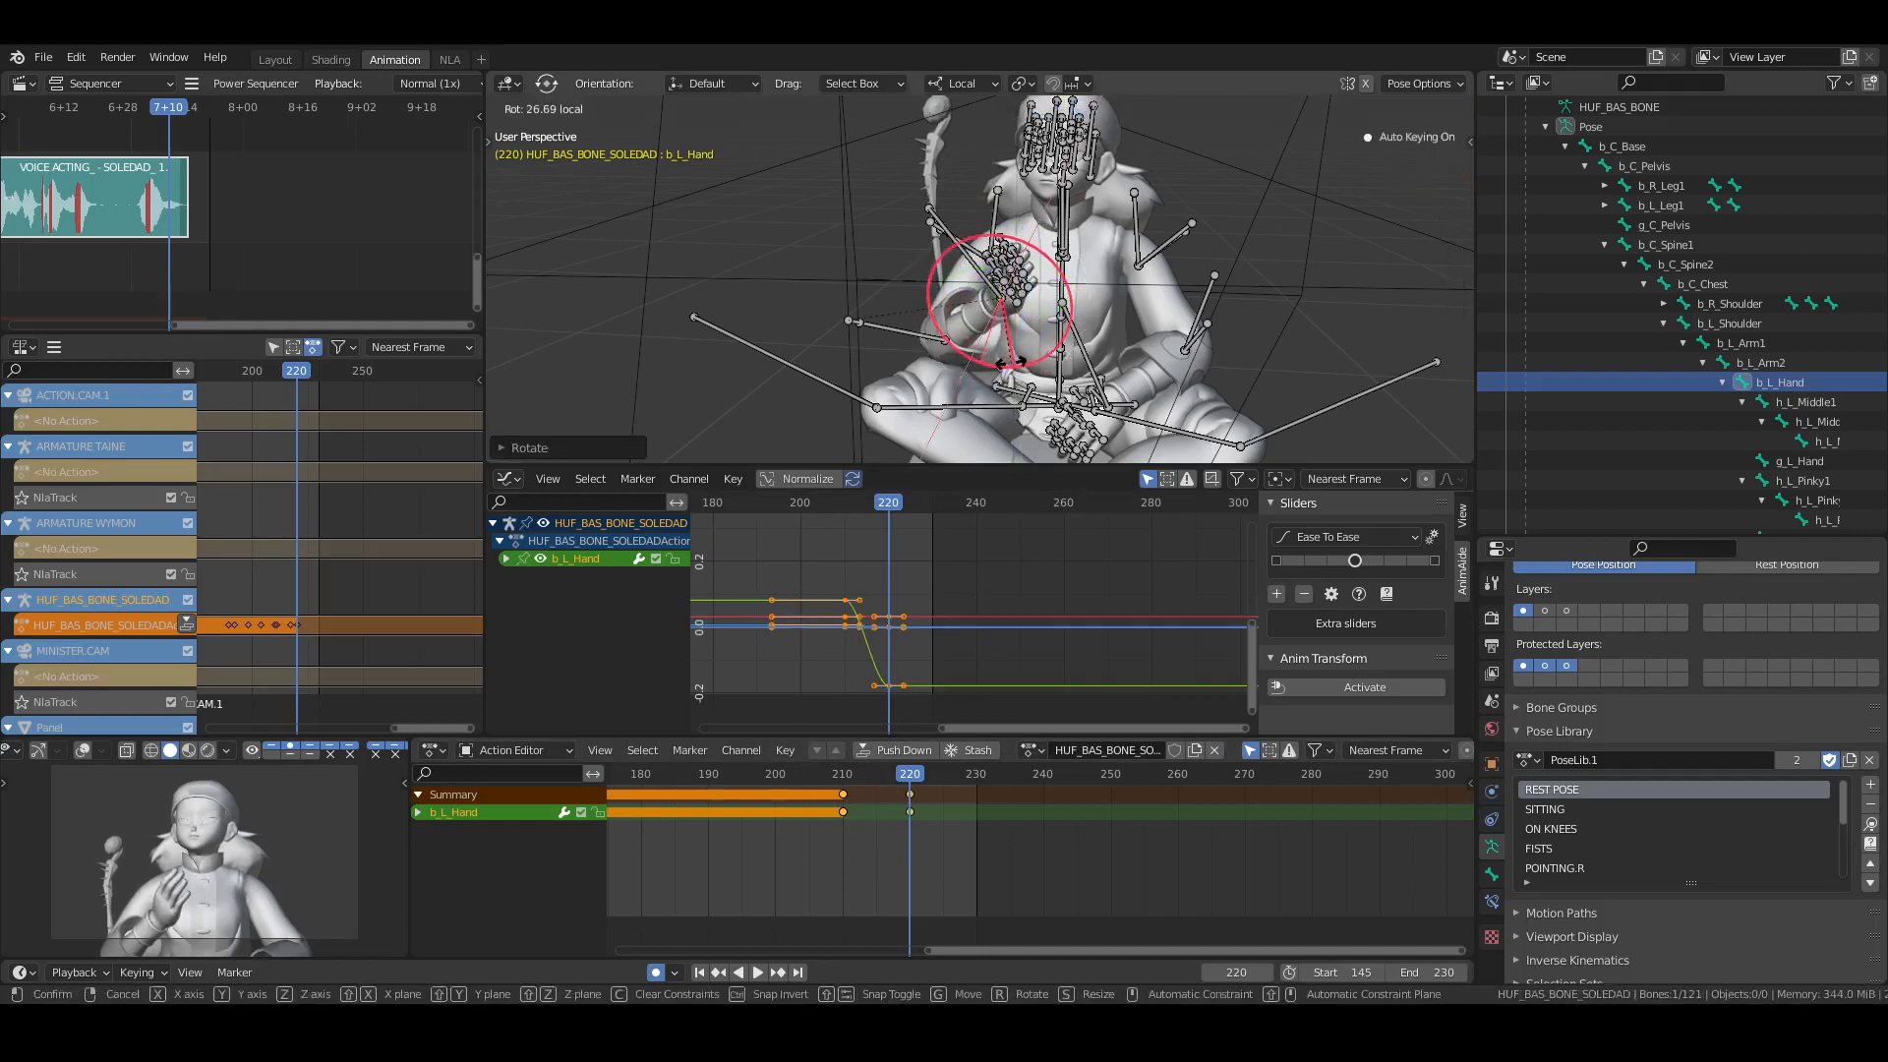
left_click(1010, 362)
left_click(867, 324)
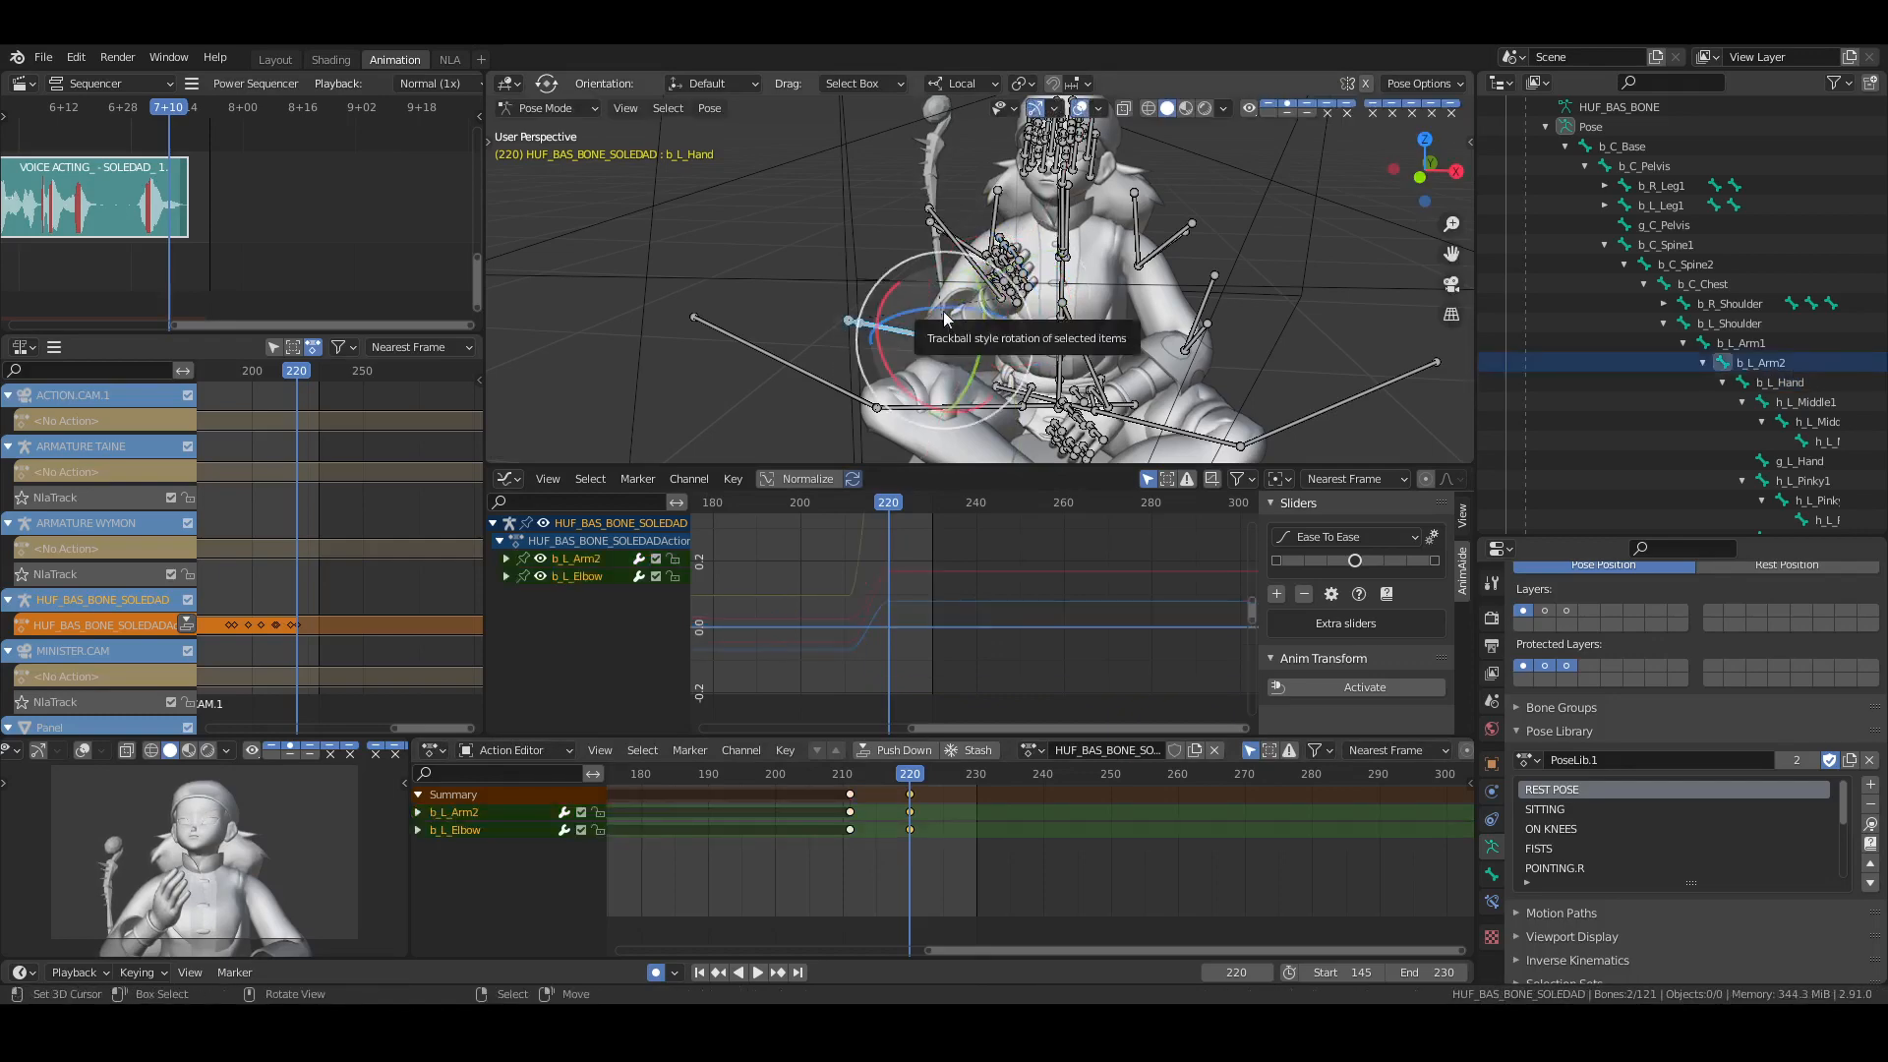
left_click_drag(944, 317, 935, 312)
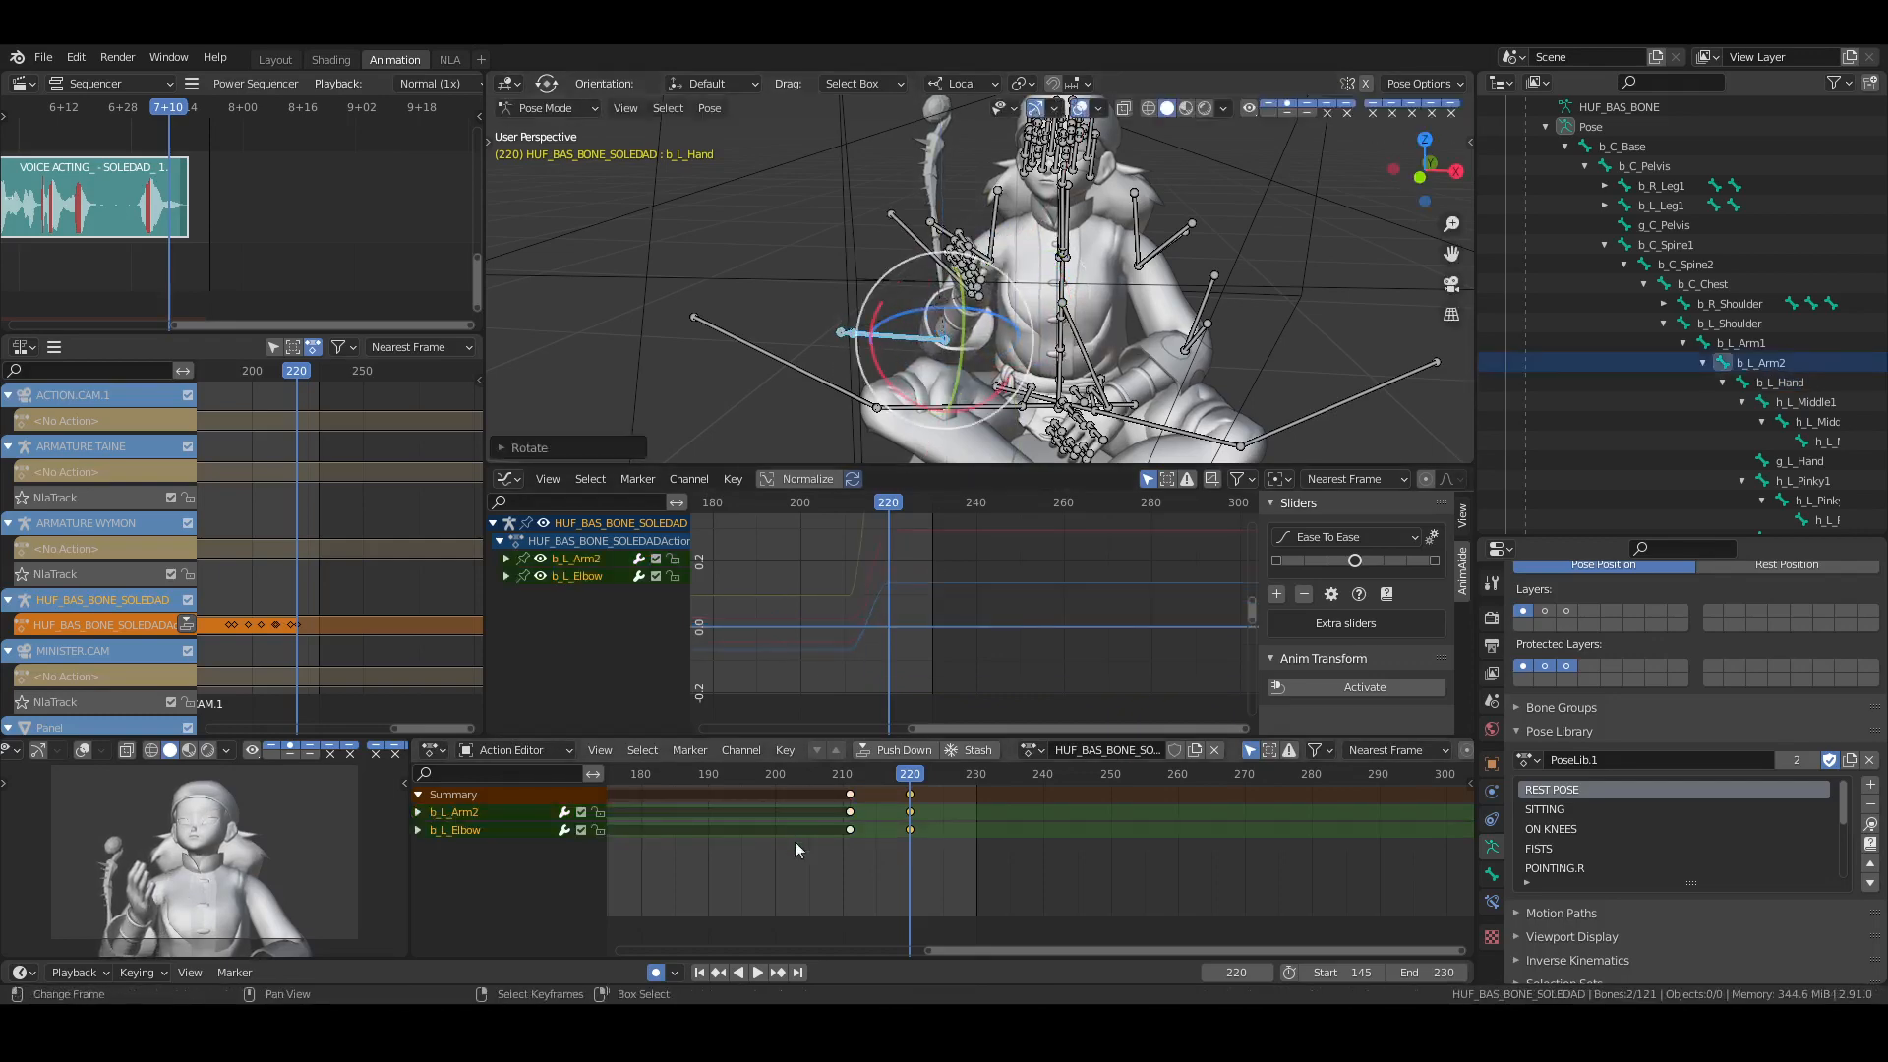
key("space")
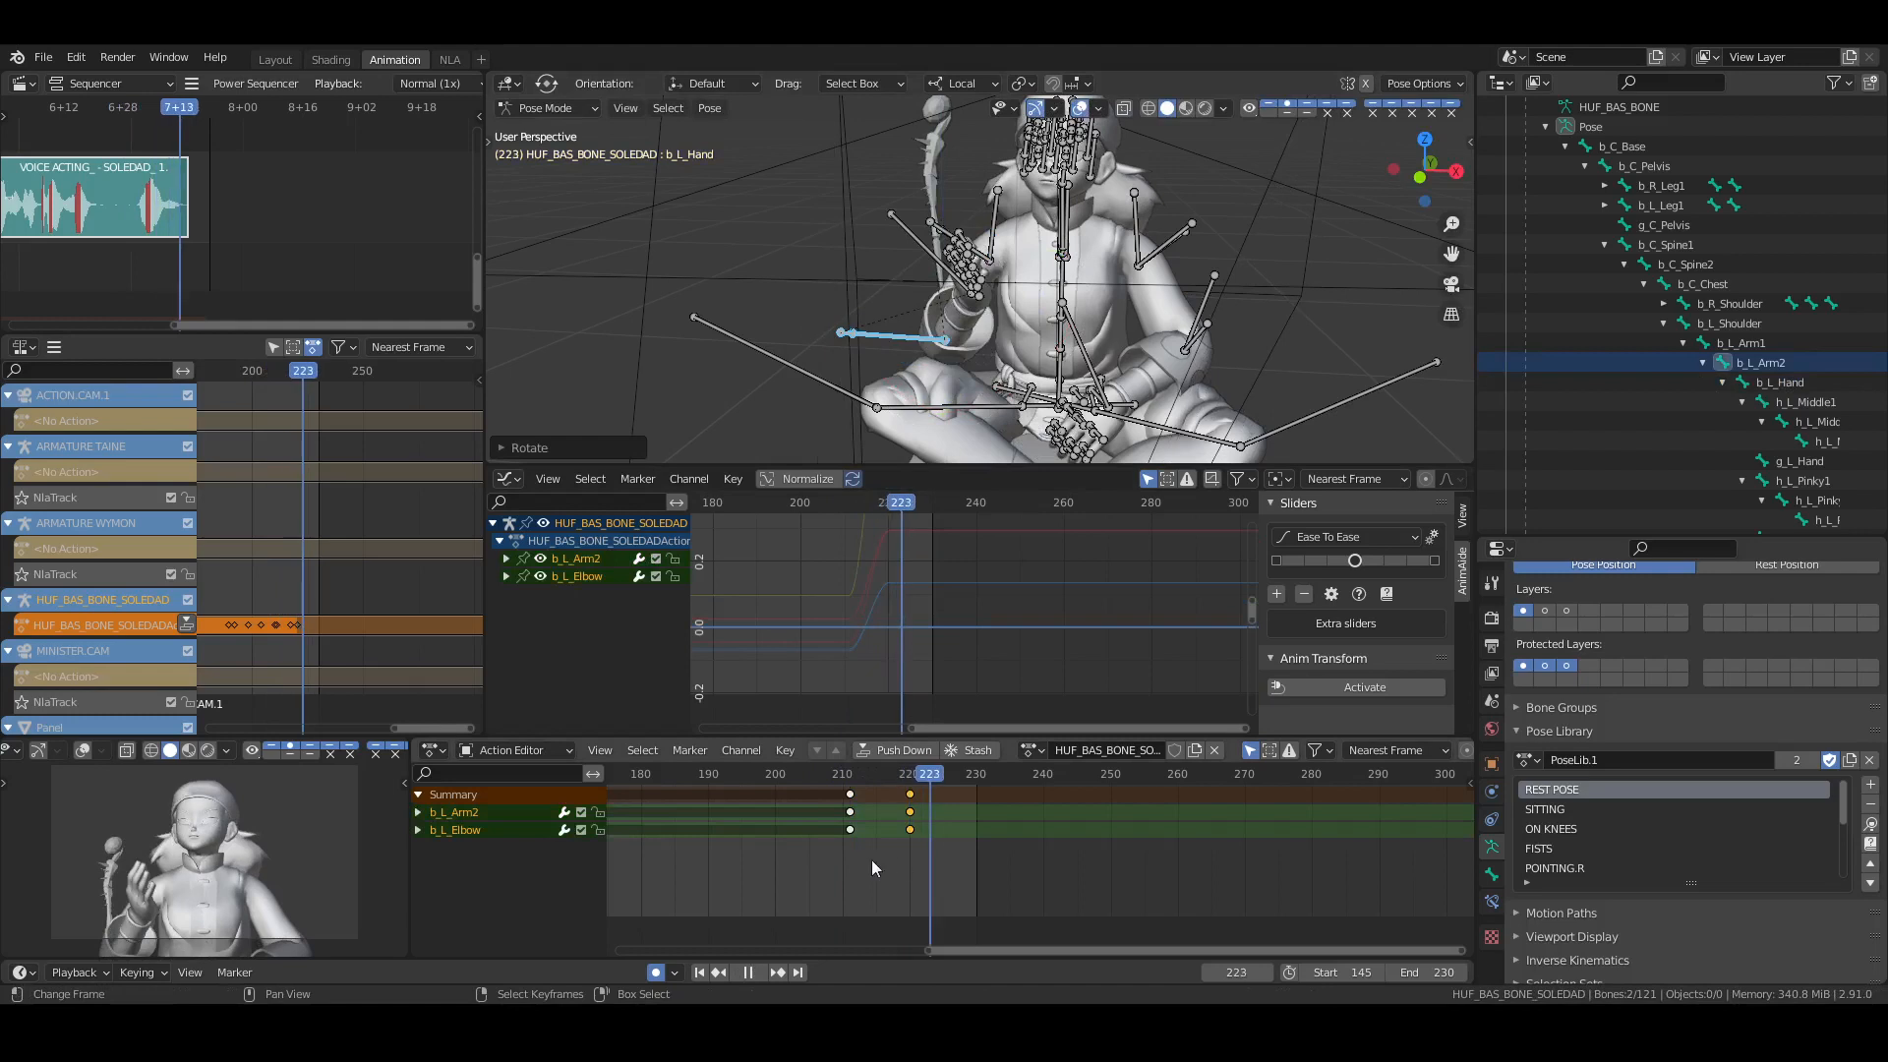
key("space")
Shift the b_L_Arm2, b_L_Hand and b_L_Elbow keyframes between frames 210 and 220 four frames earlier and play back the motion
left_click(828, 860)
left_click(1691, 382, "ctrl")
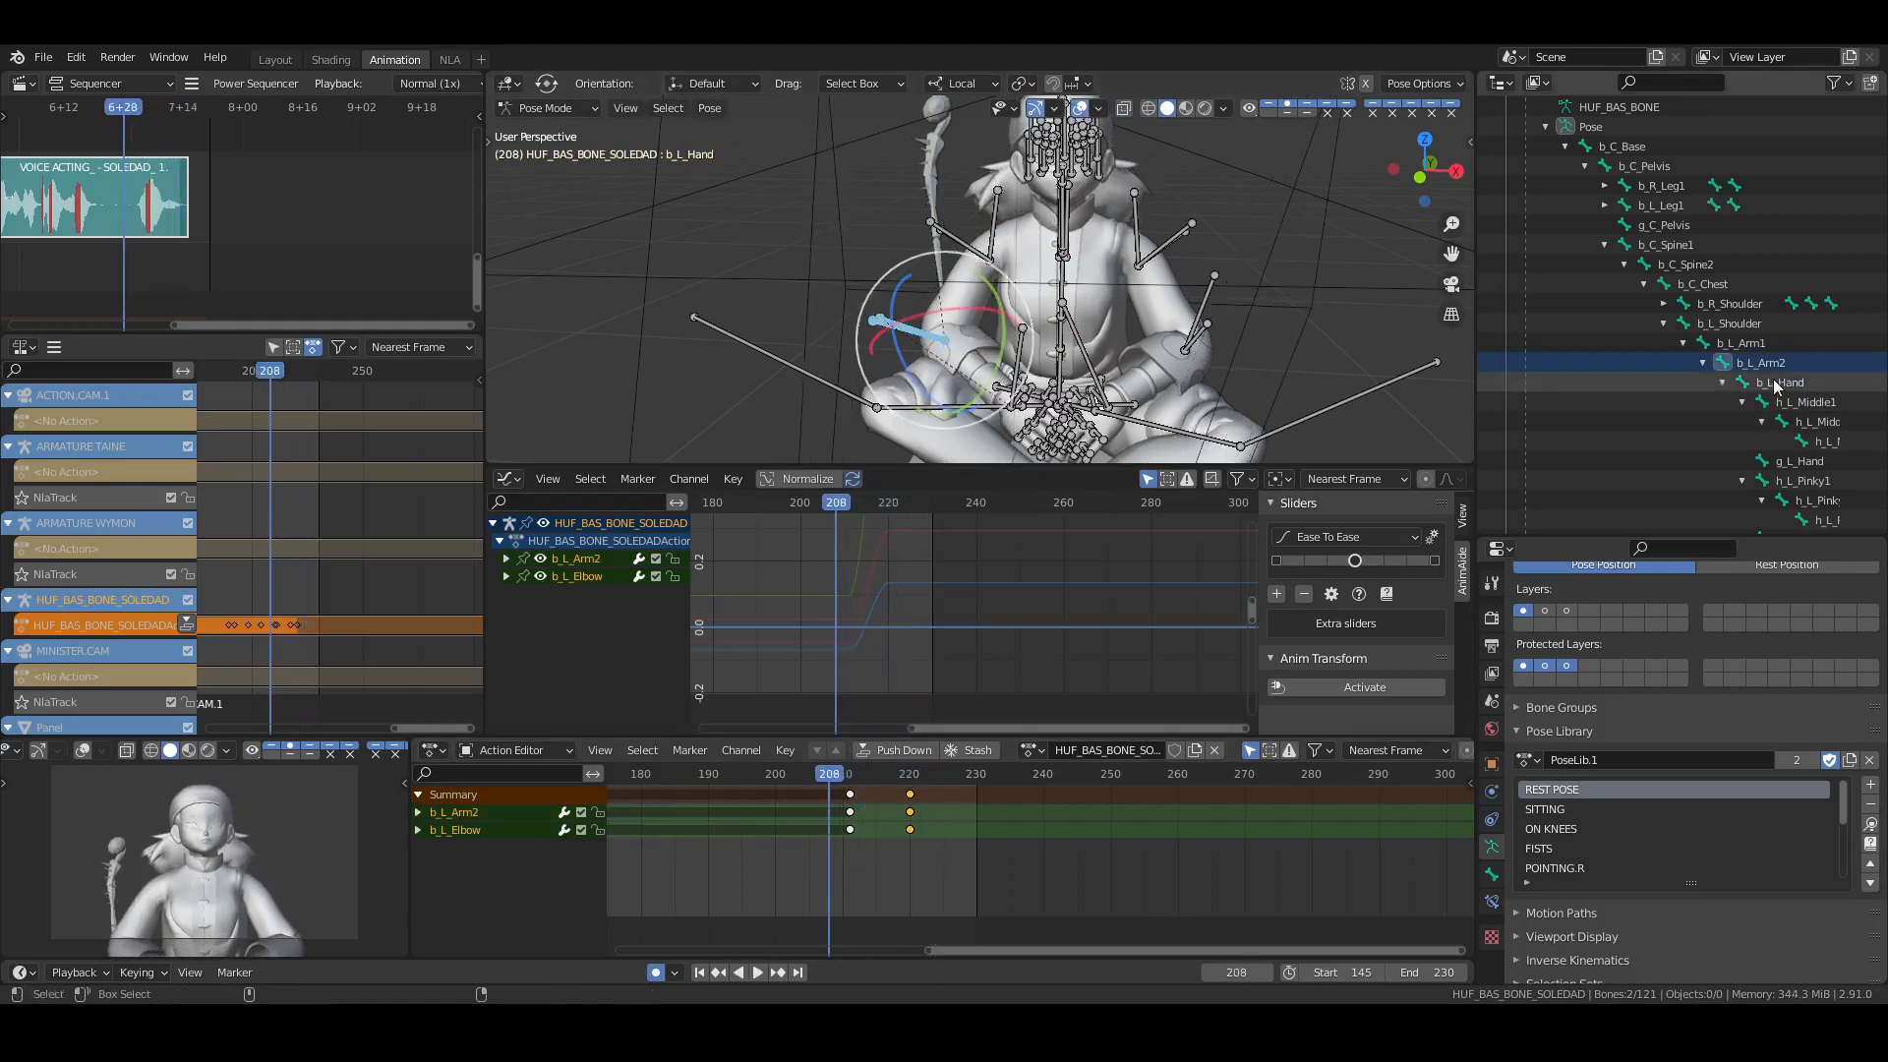
left_click_drag(791, 771, 960, 914)
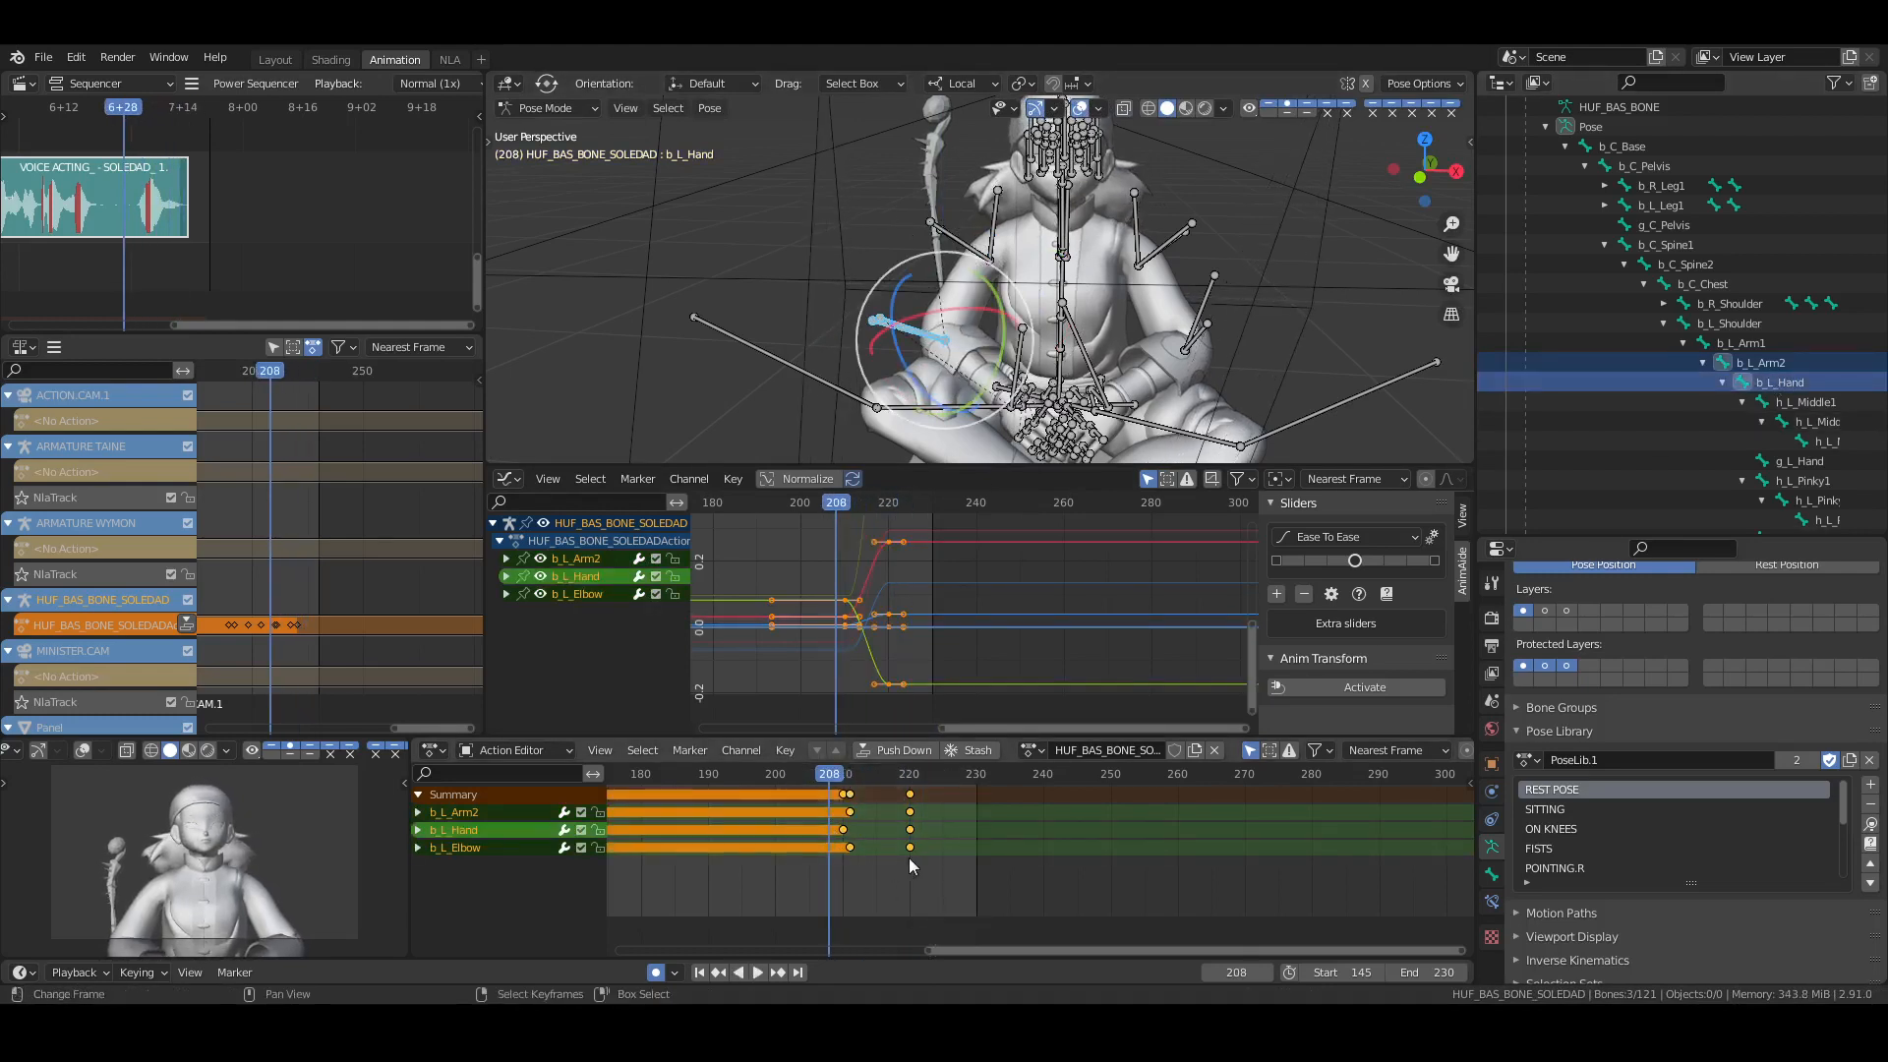
key("g")
left_click(887, 858)
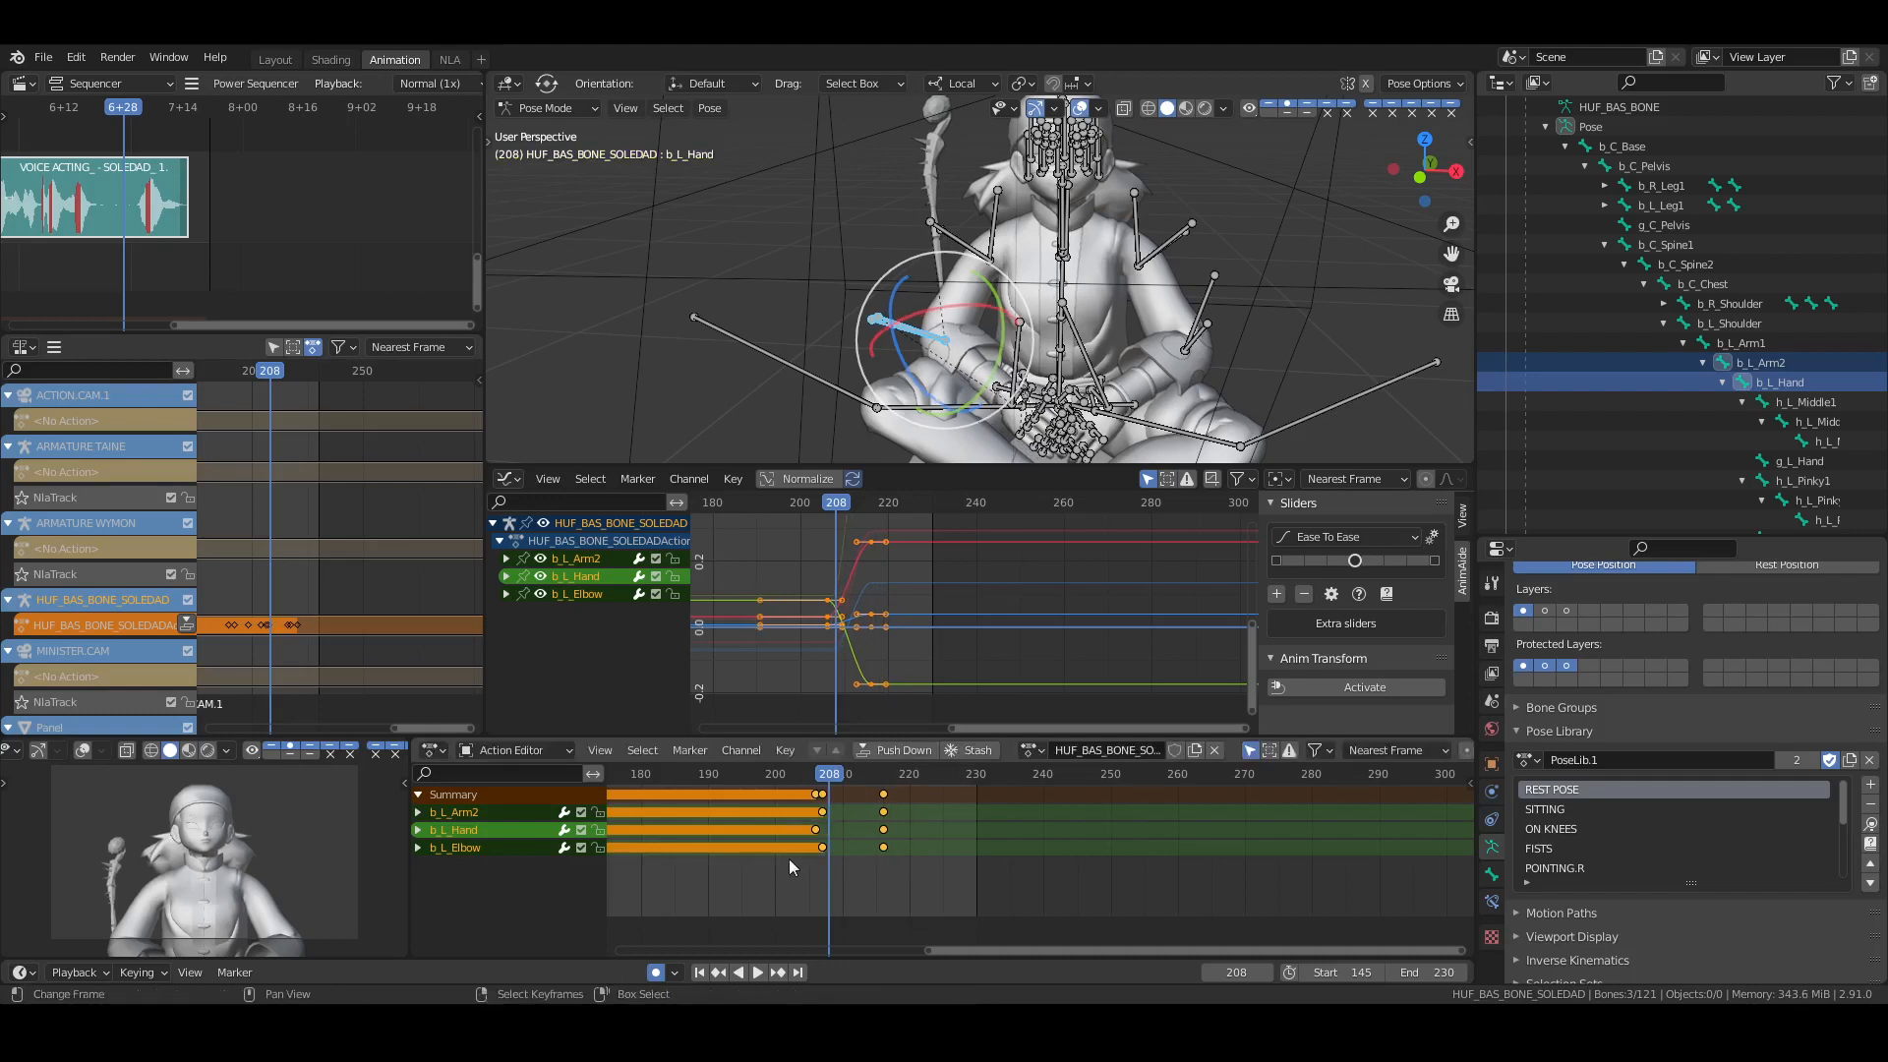
key("space")
key("space")
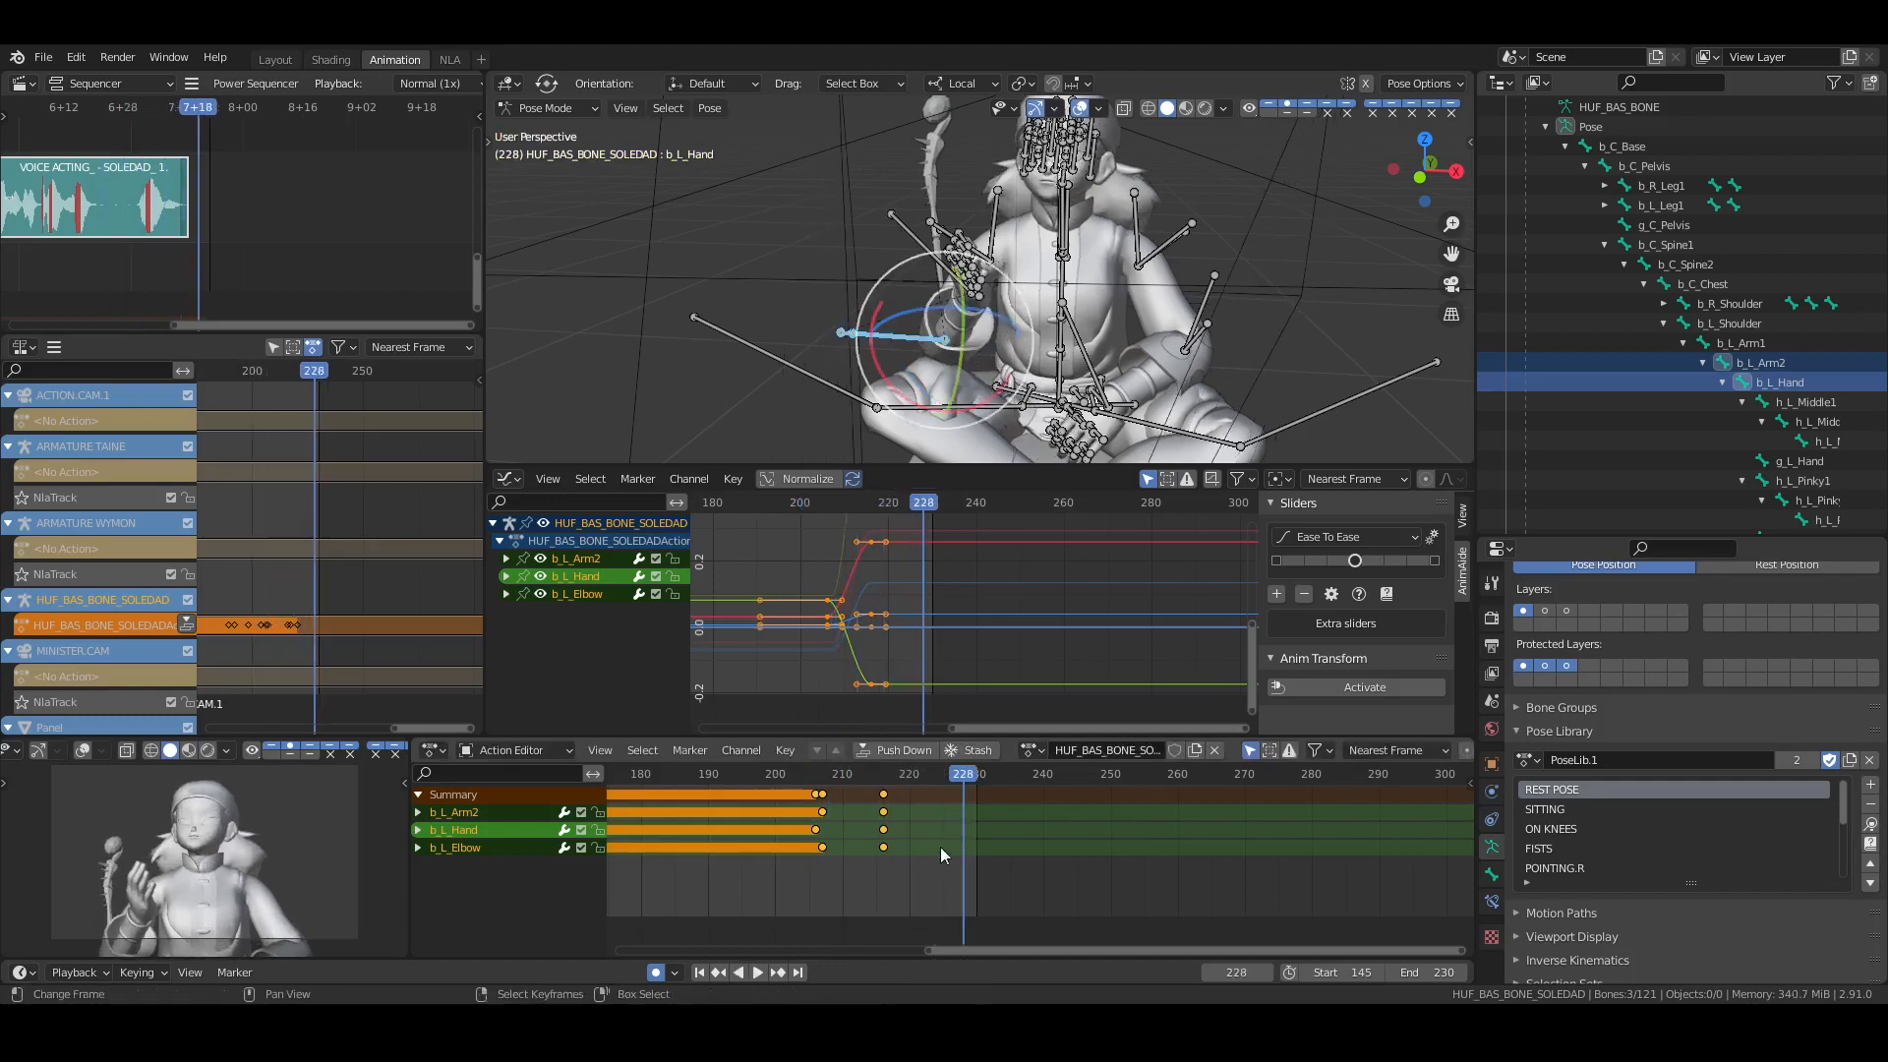
At frame 228, select b_L_Arm2 and b_L_Elbow and rotate them to swing the forearm further outward from the chest
key("alt+a")
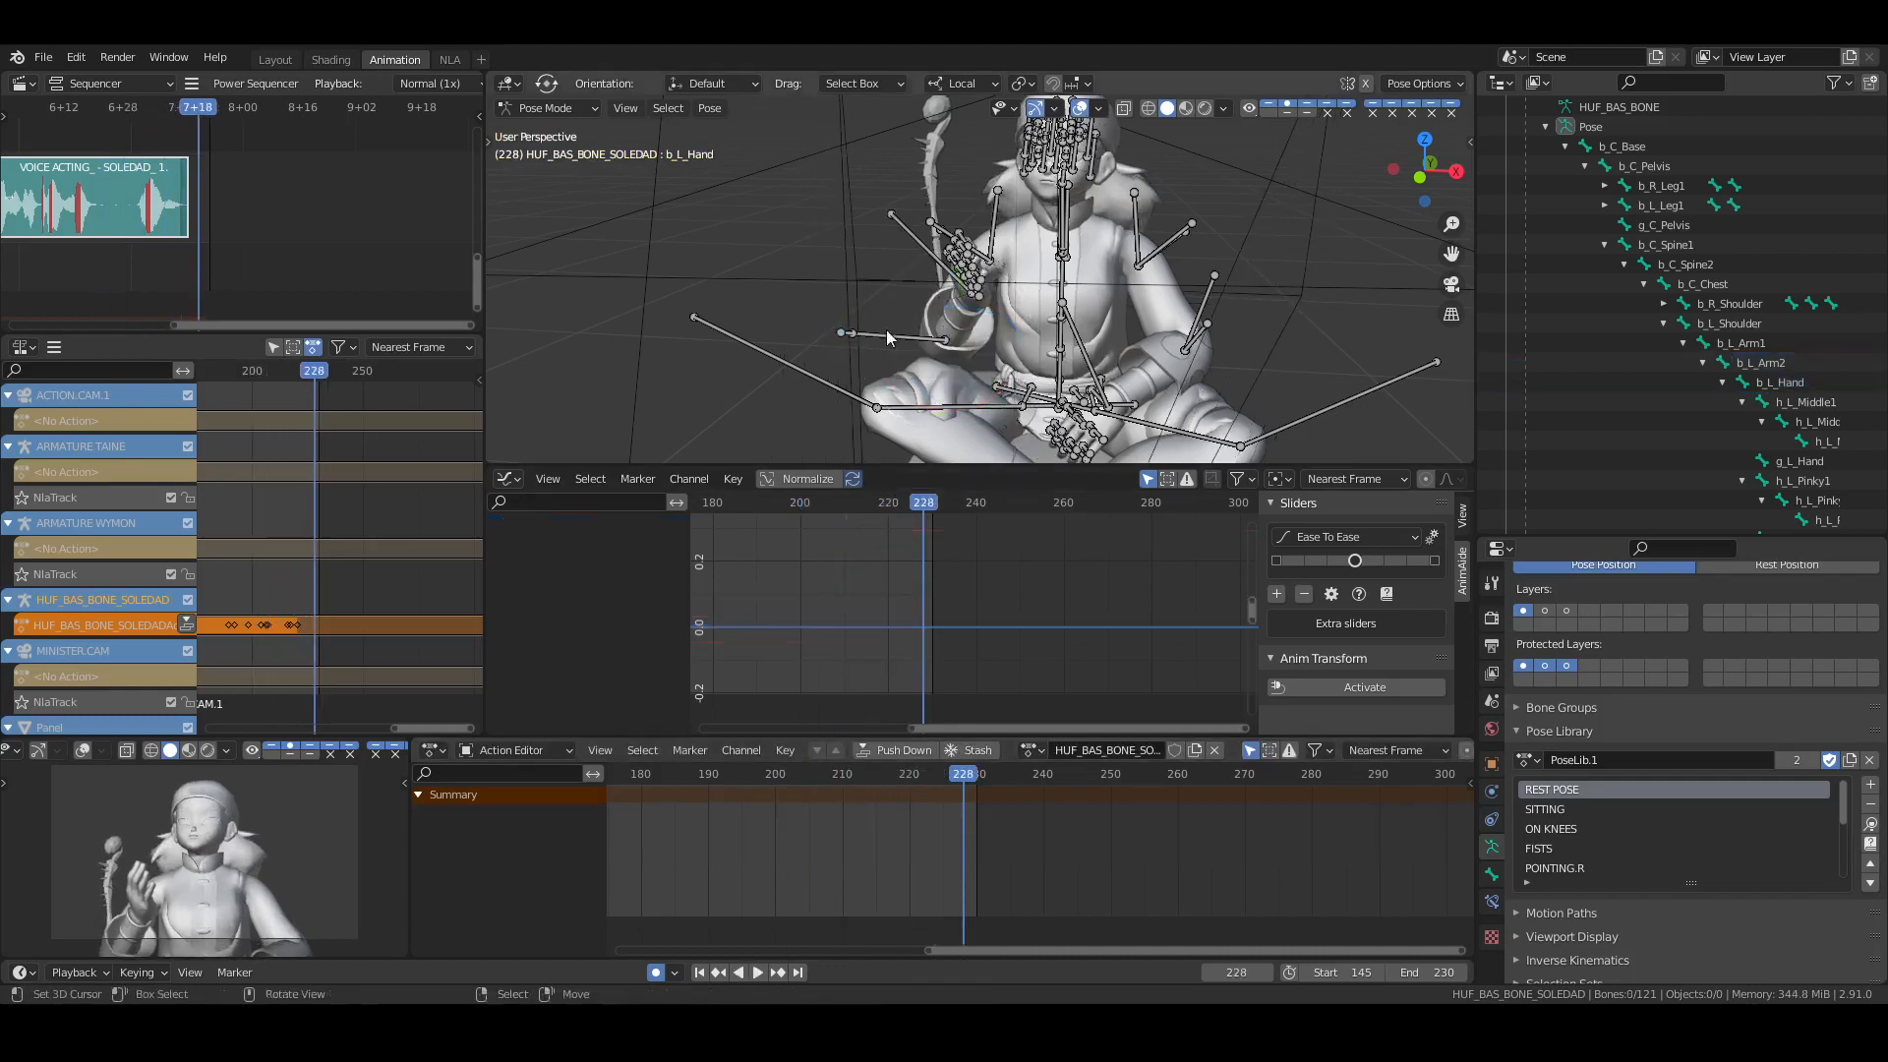
key("b")
left_click_drag(905, 349, 906, 346)
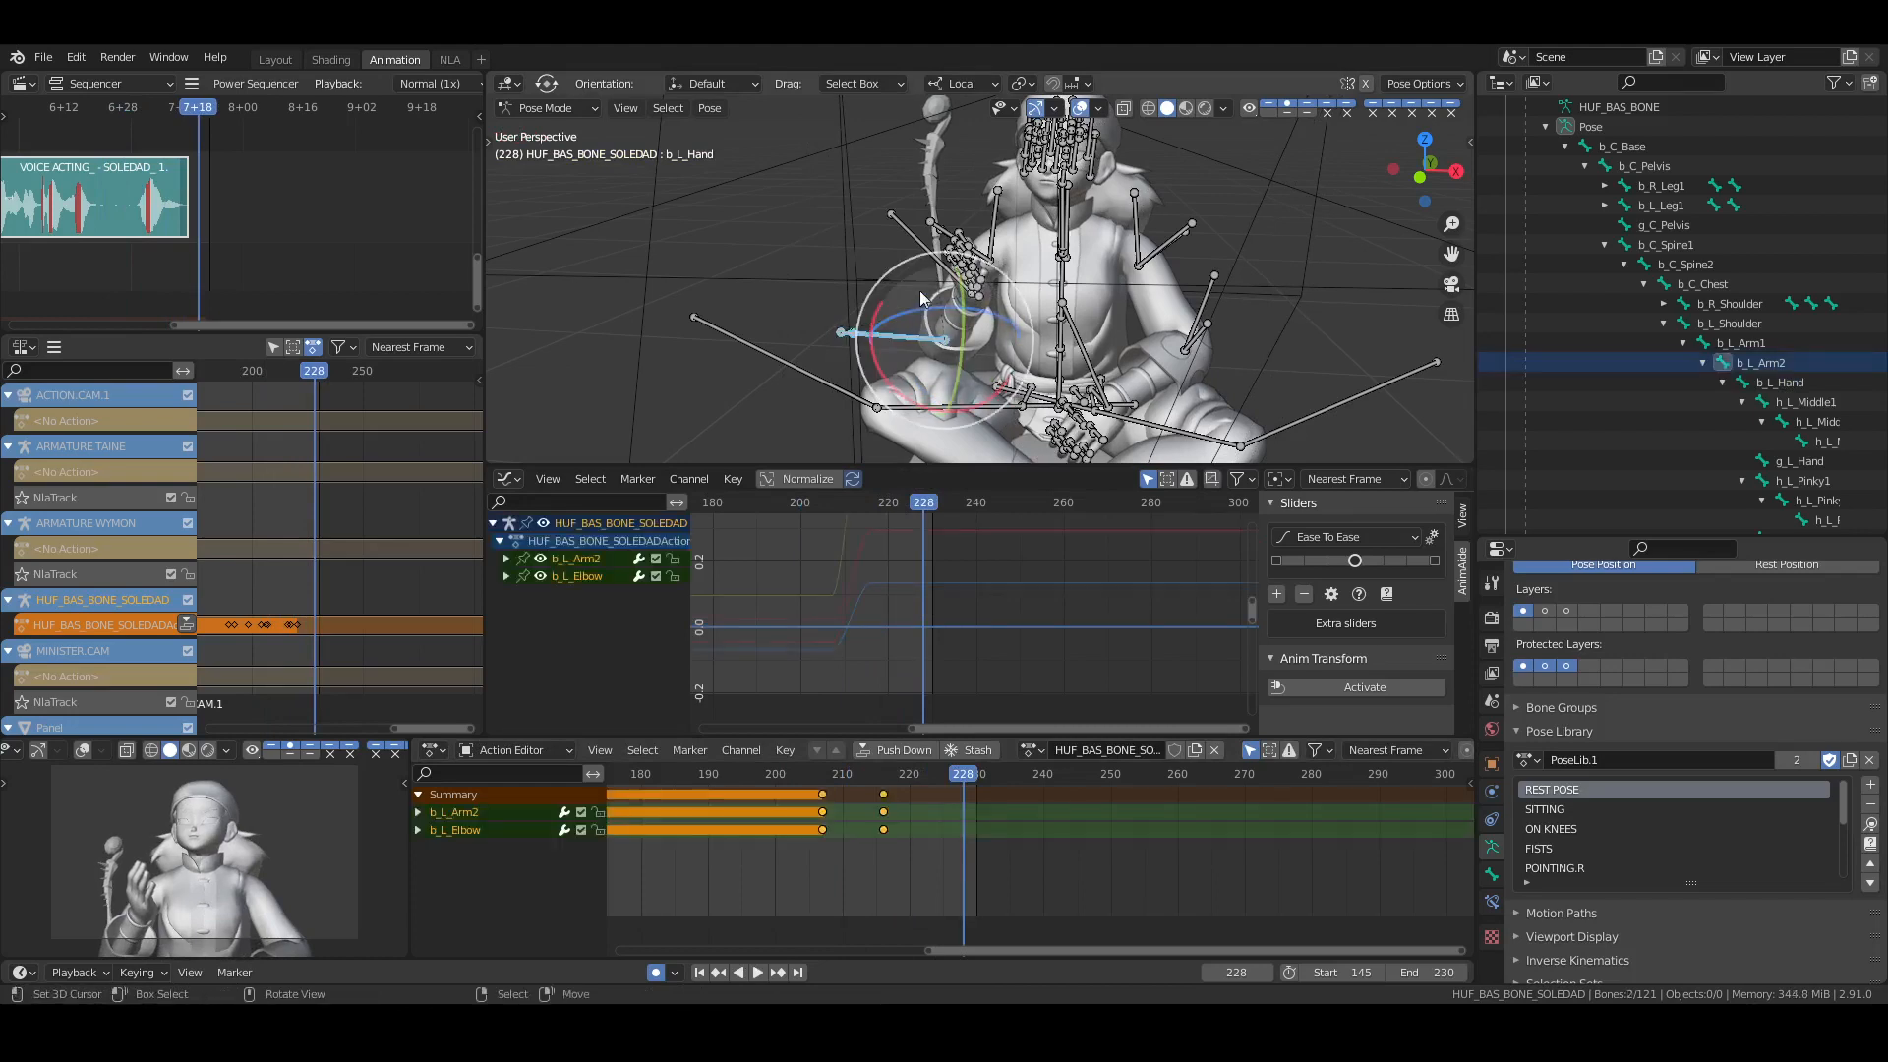
key("r")
key("r")
left_click(907, 300)
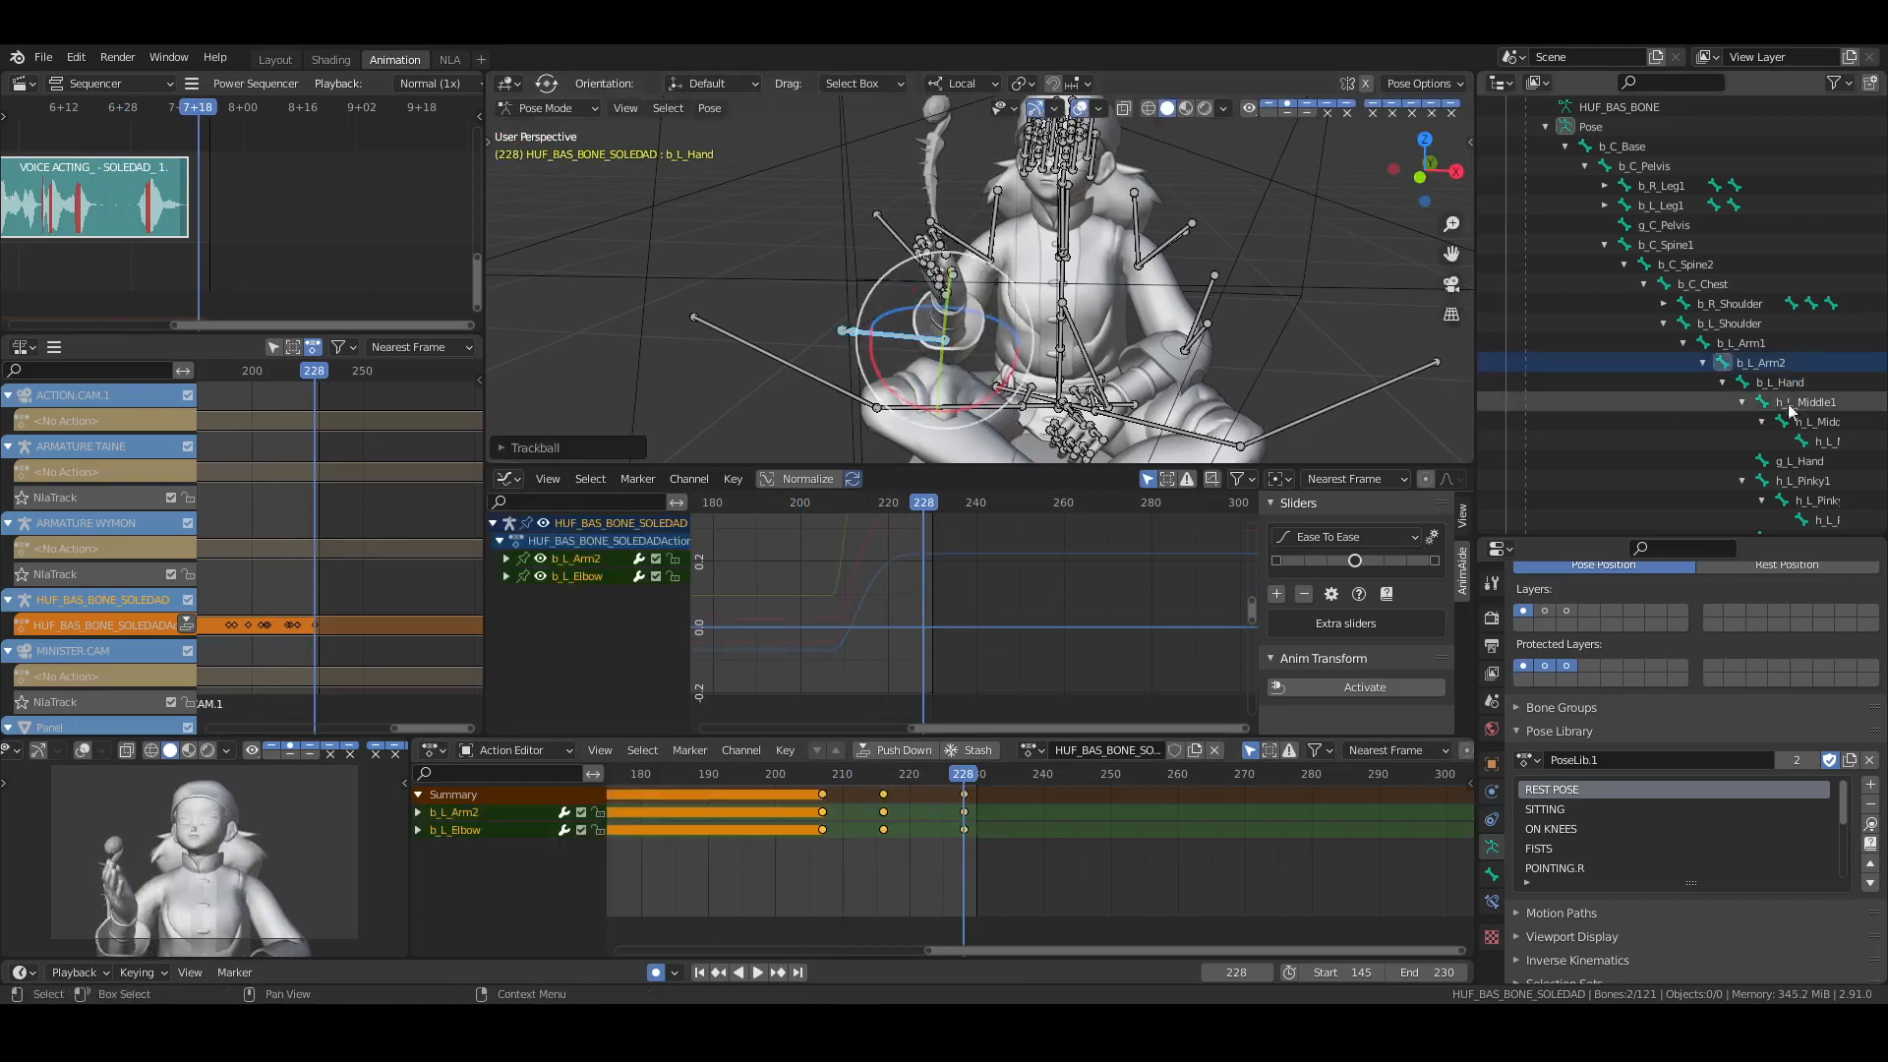
At frame 228, freely rotate b_L_Hand to follow the new forearm position
left_click(1790, 382)
key("r")
key("r")
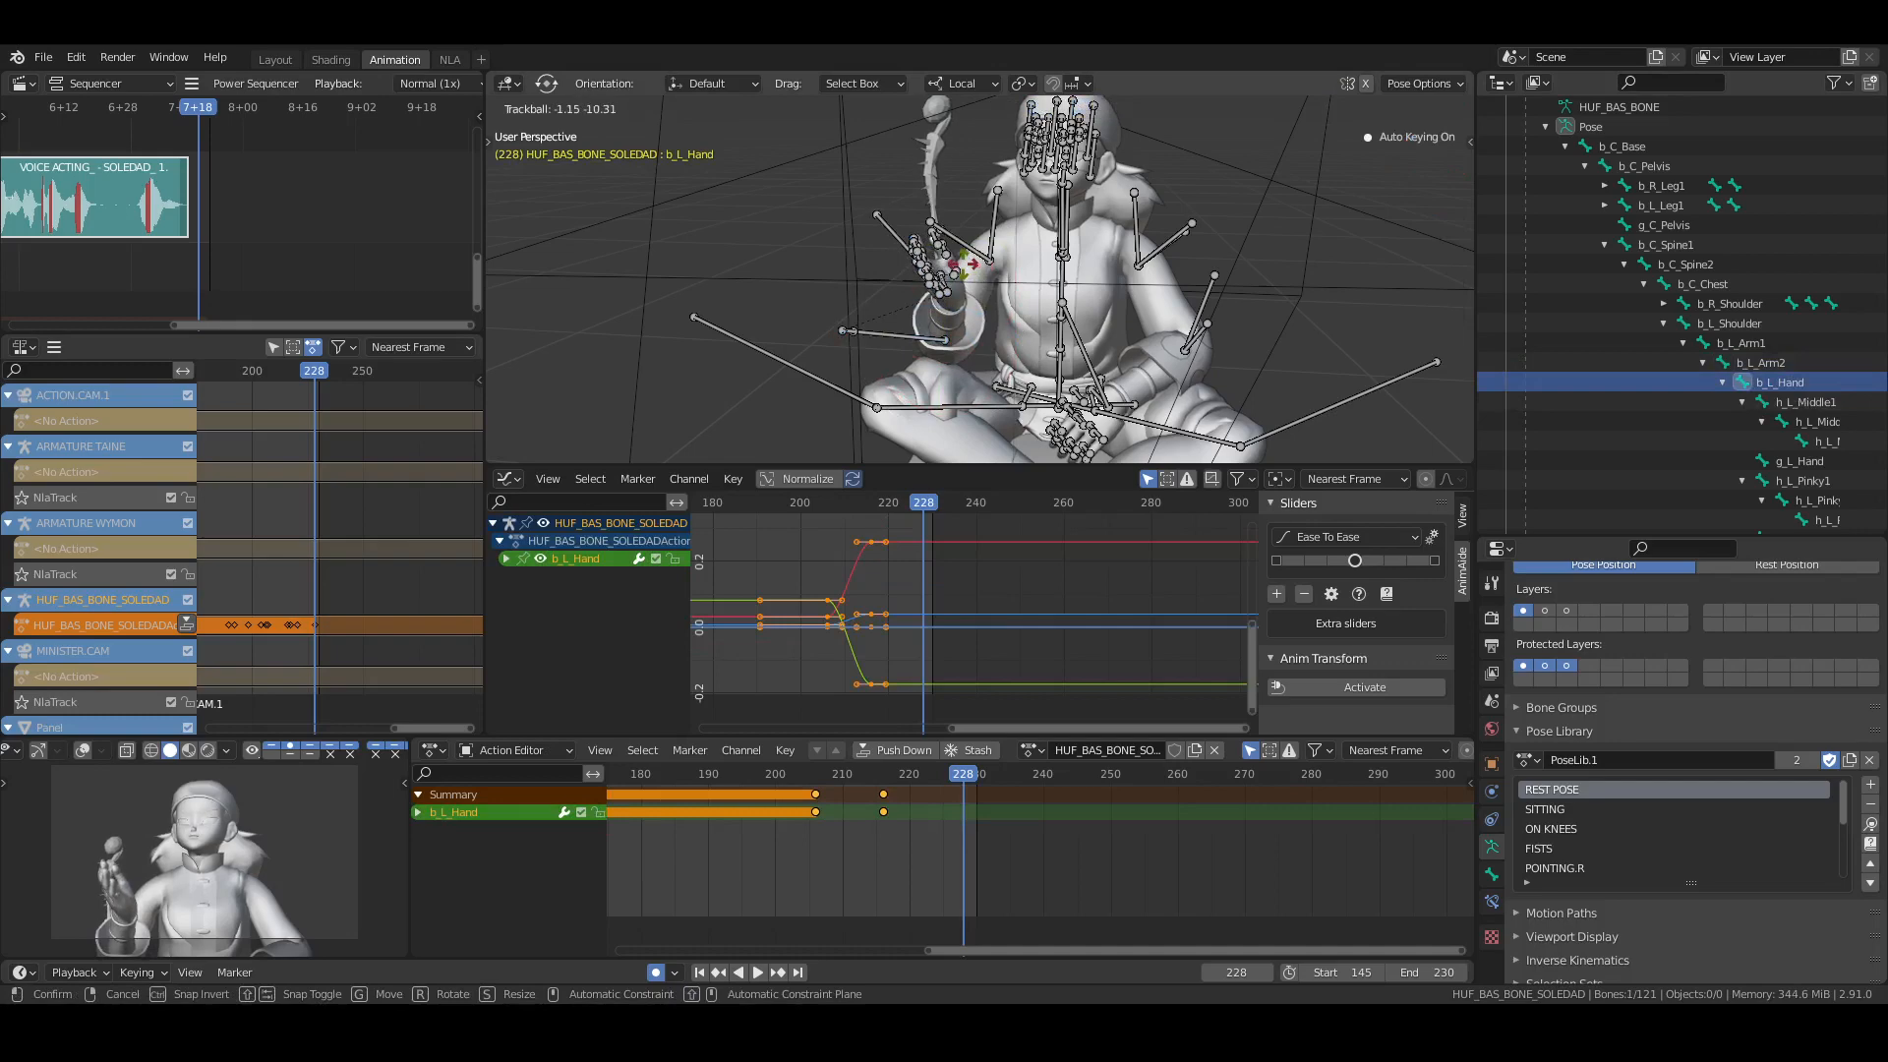
left_click(1111, 327)
Select only the finger bones of the left hand, leaving out b_L_Hand, g_L_Hand and the arm bones
key("alt+a")
middle_click_drag(1111, 326, 1017, 279)
left_click_drag(977, 235, 1101, 308)
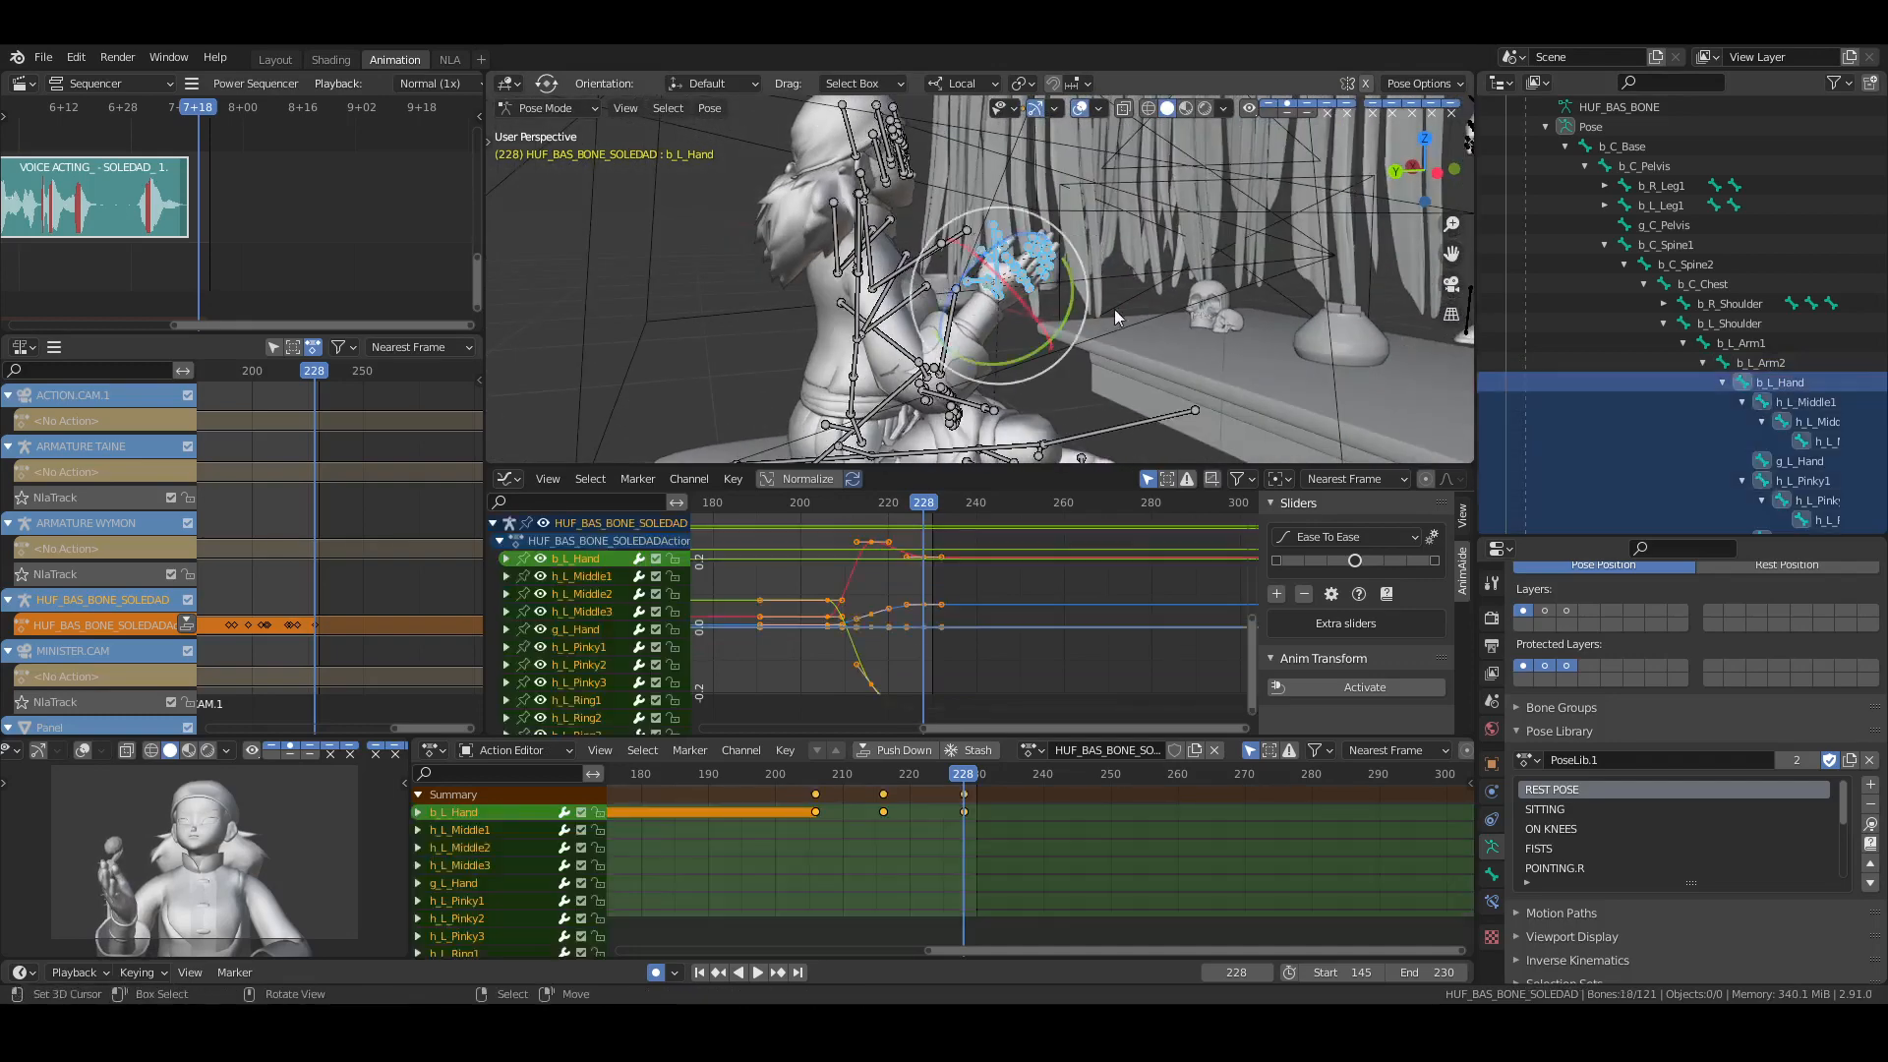
middle_click_drag(1113, 309, 1066, 322)
key("KP_Decimal")
key("shift+space")
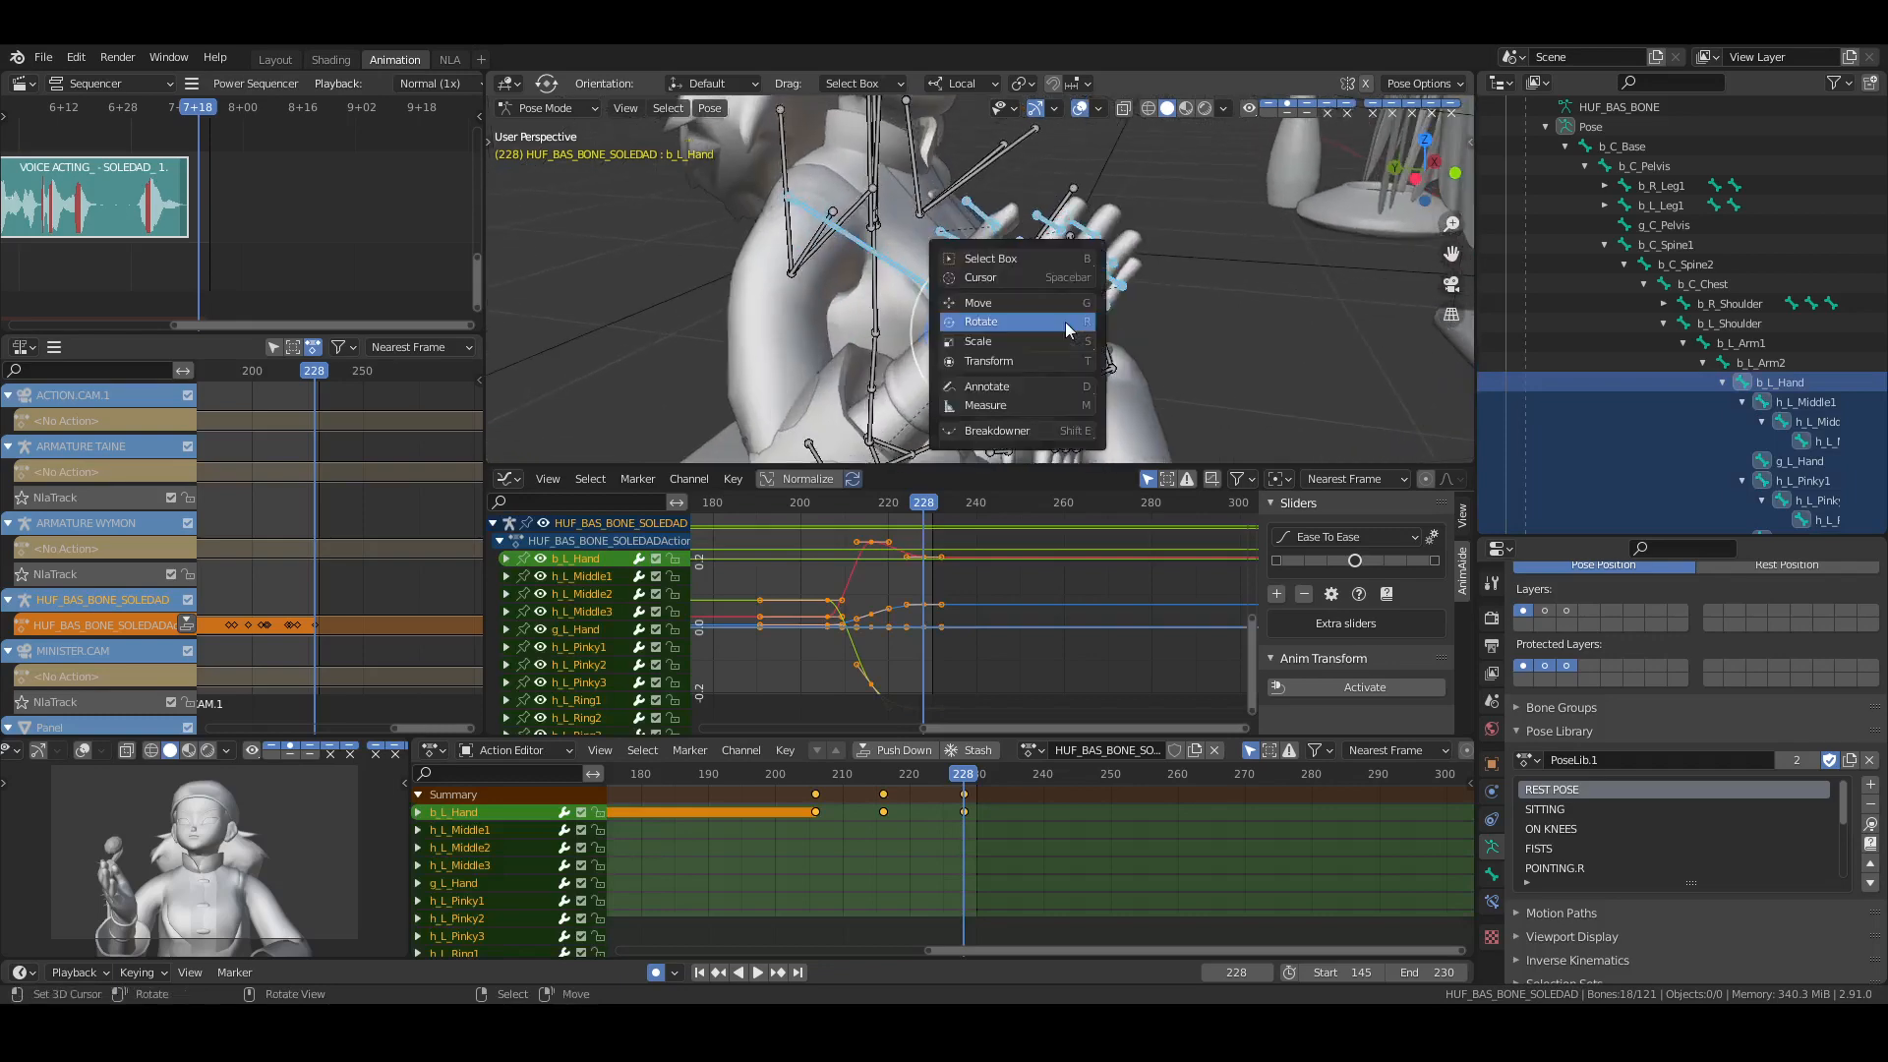
key("b")
left_click_drag(993, 354, 948, 300, "ctrl")
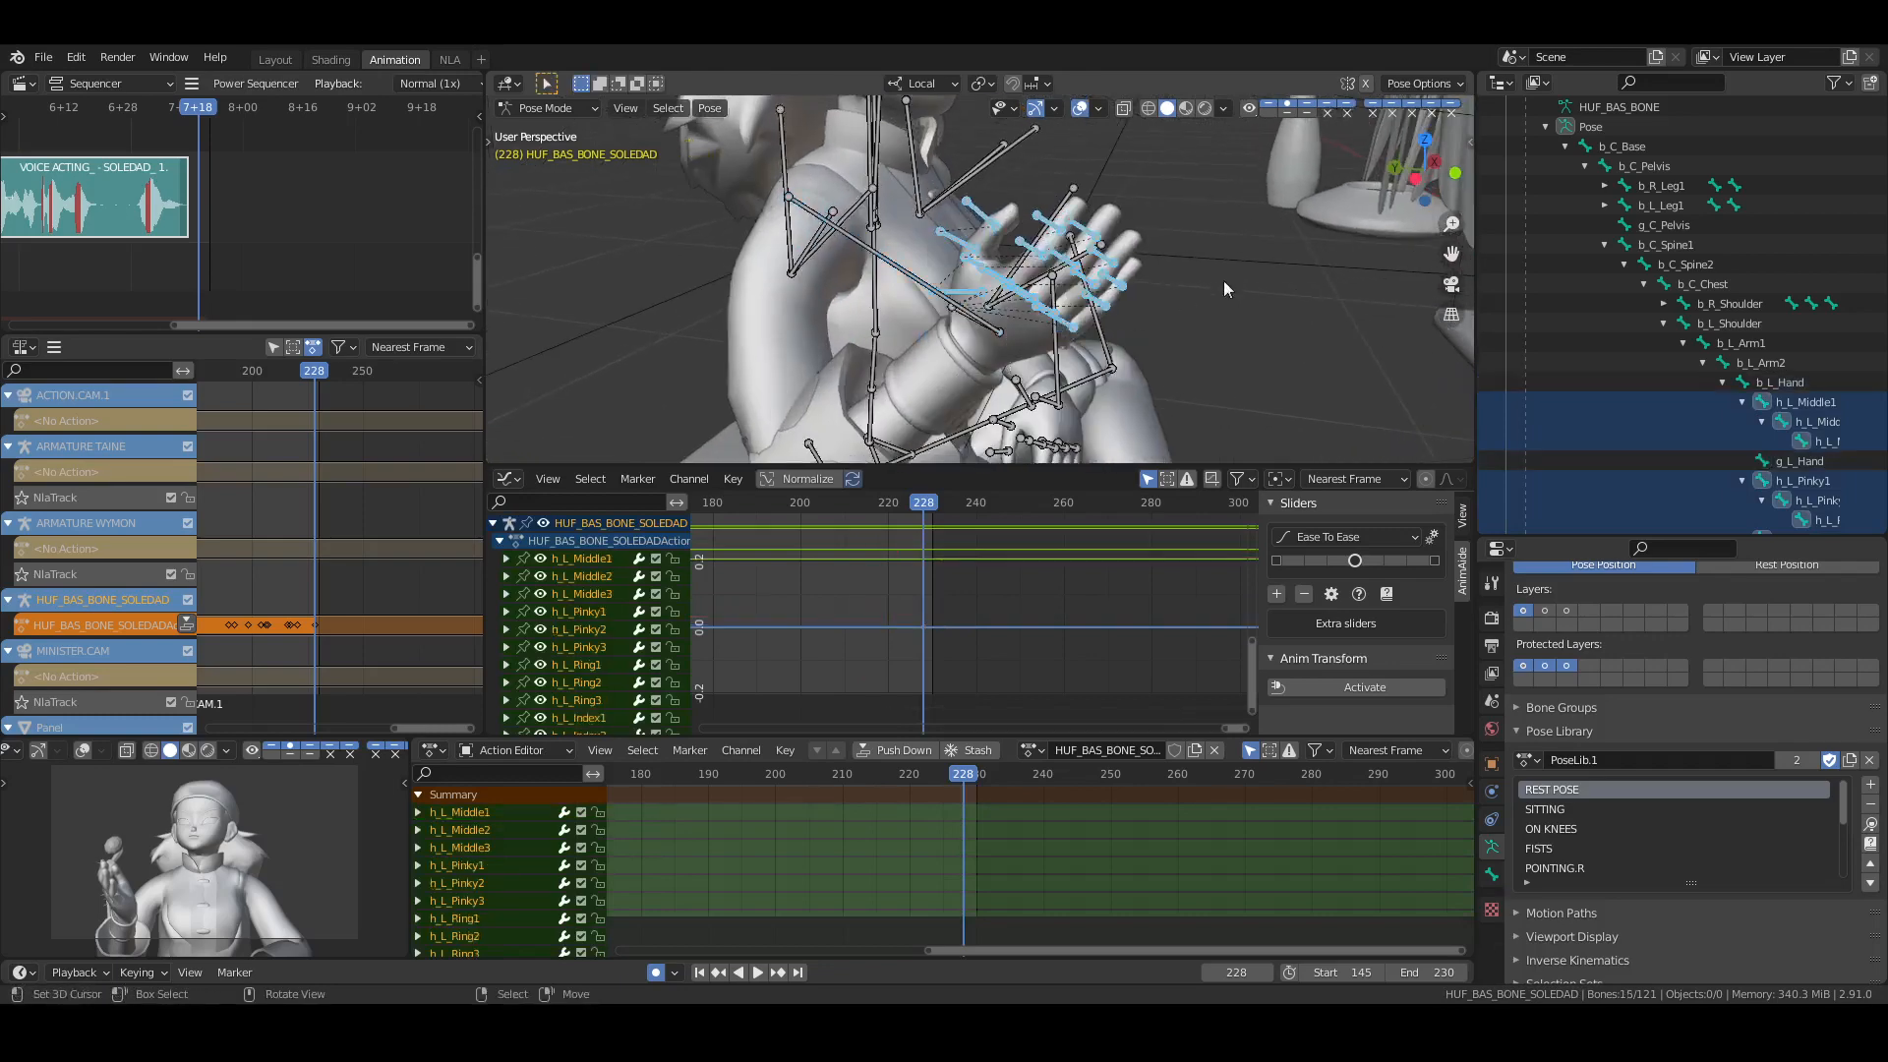
middle_click_drag(1223, 280, 1079, 298)
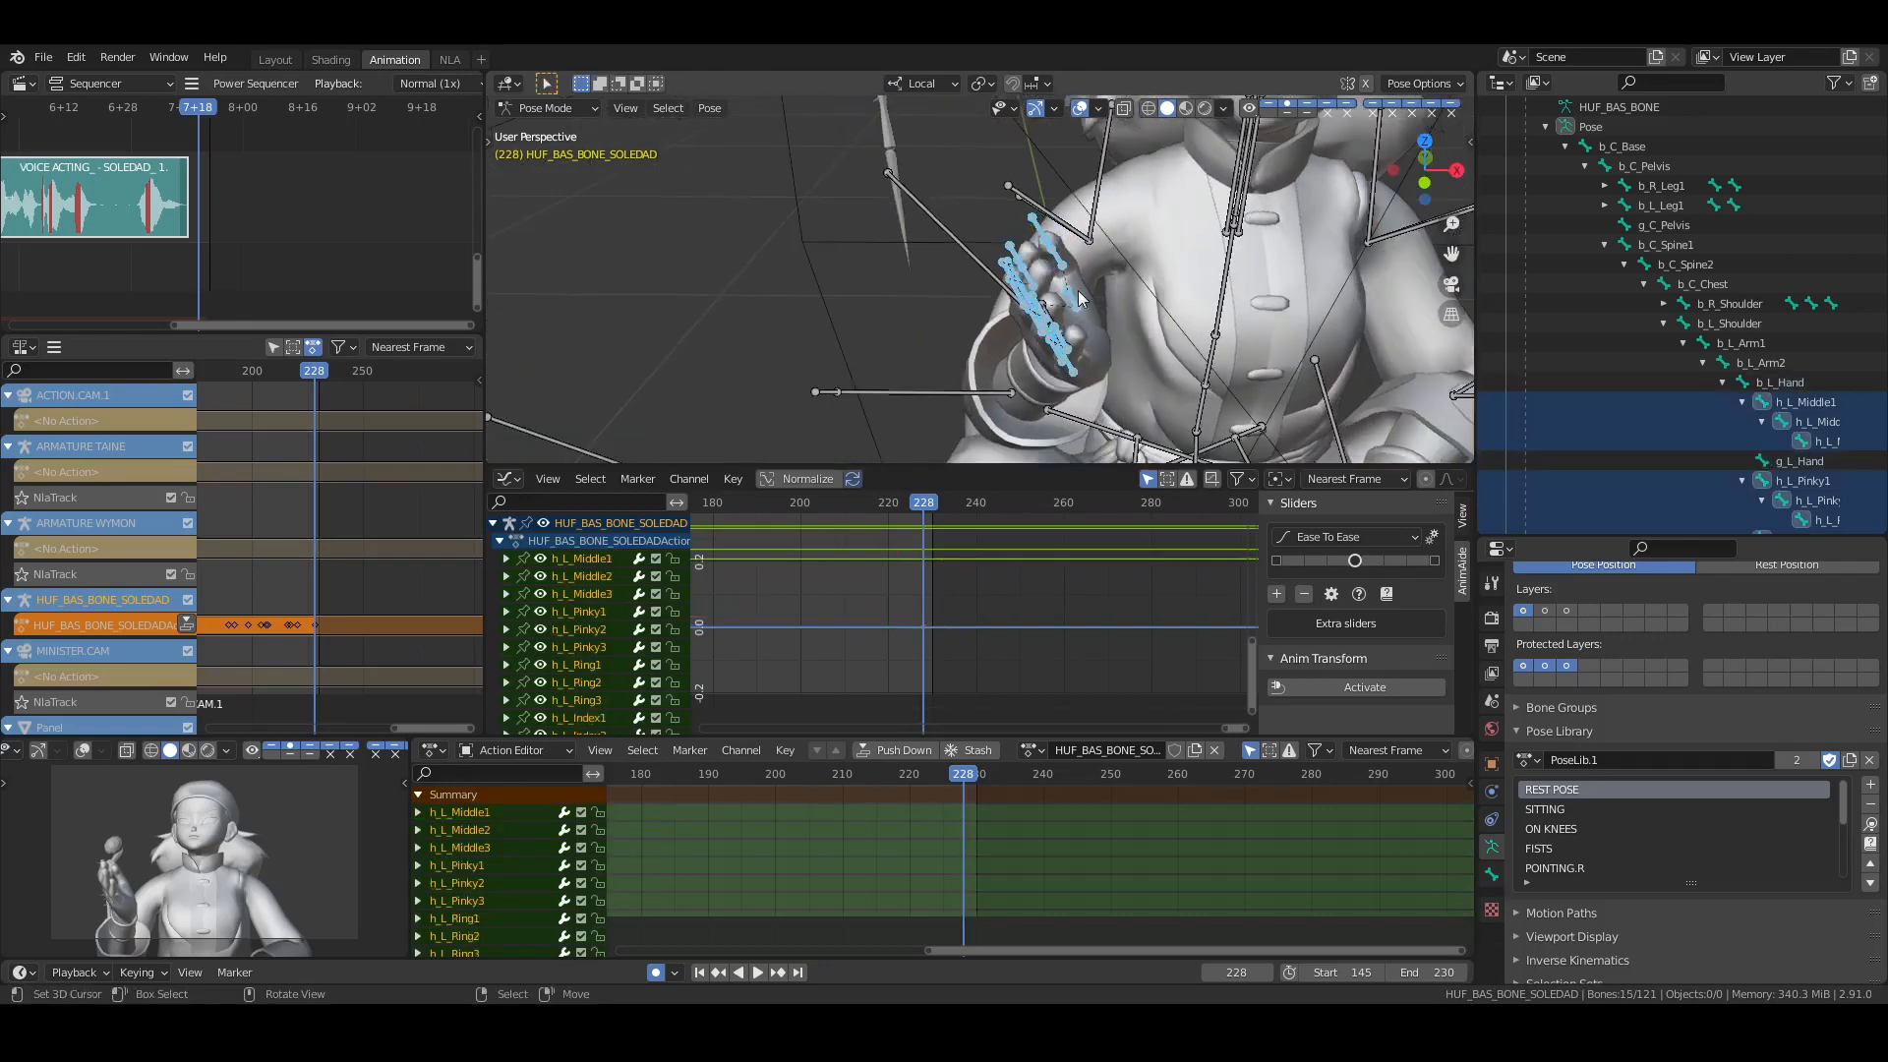
Switch the armature's pose library to PoseLib.2_HAND GESTURES and select HAND POSE.2
left_click(1526, 760)
left_click(1603, 724)
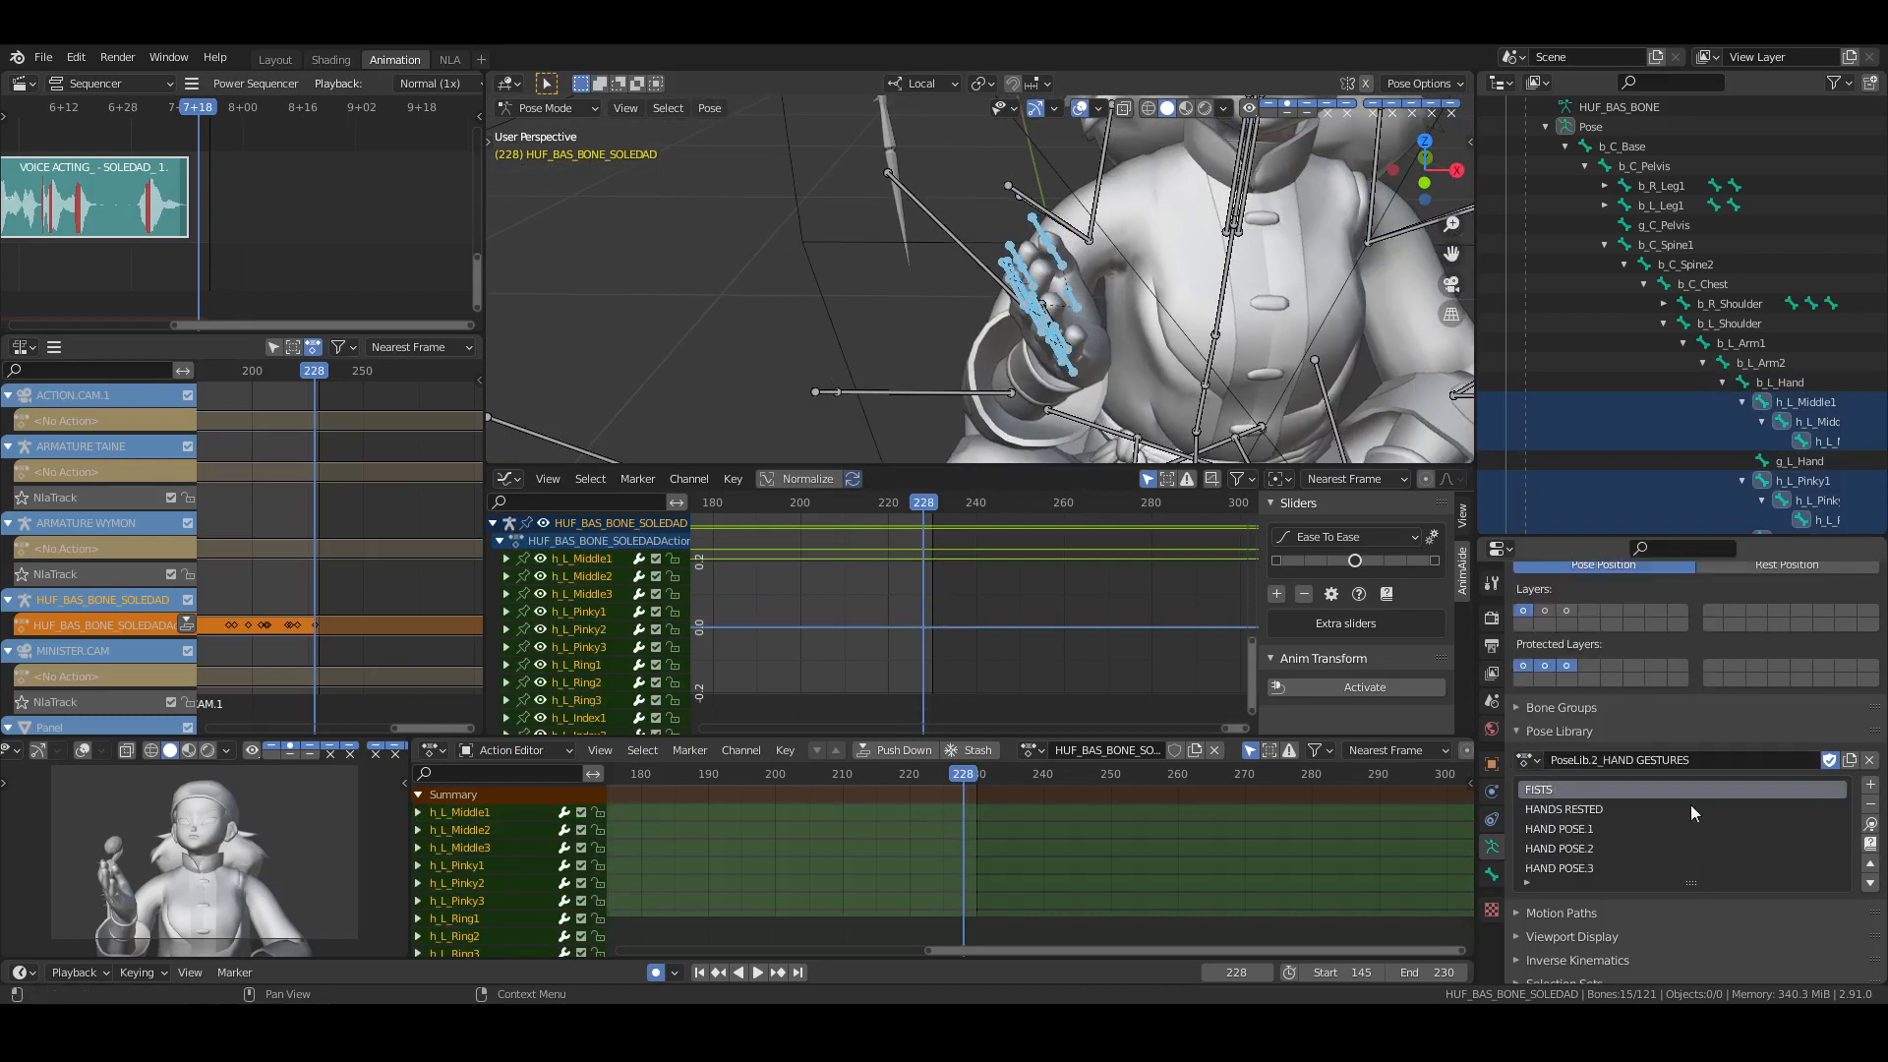
left_click(1588, 849)
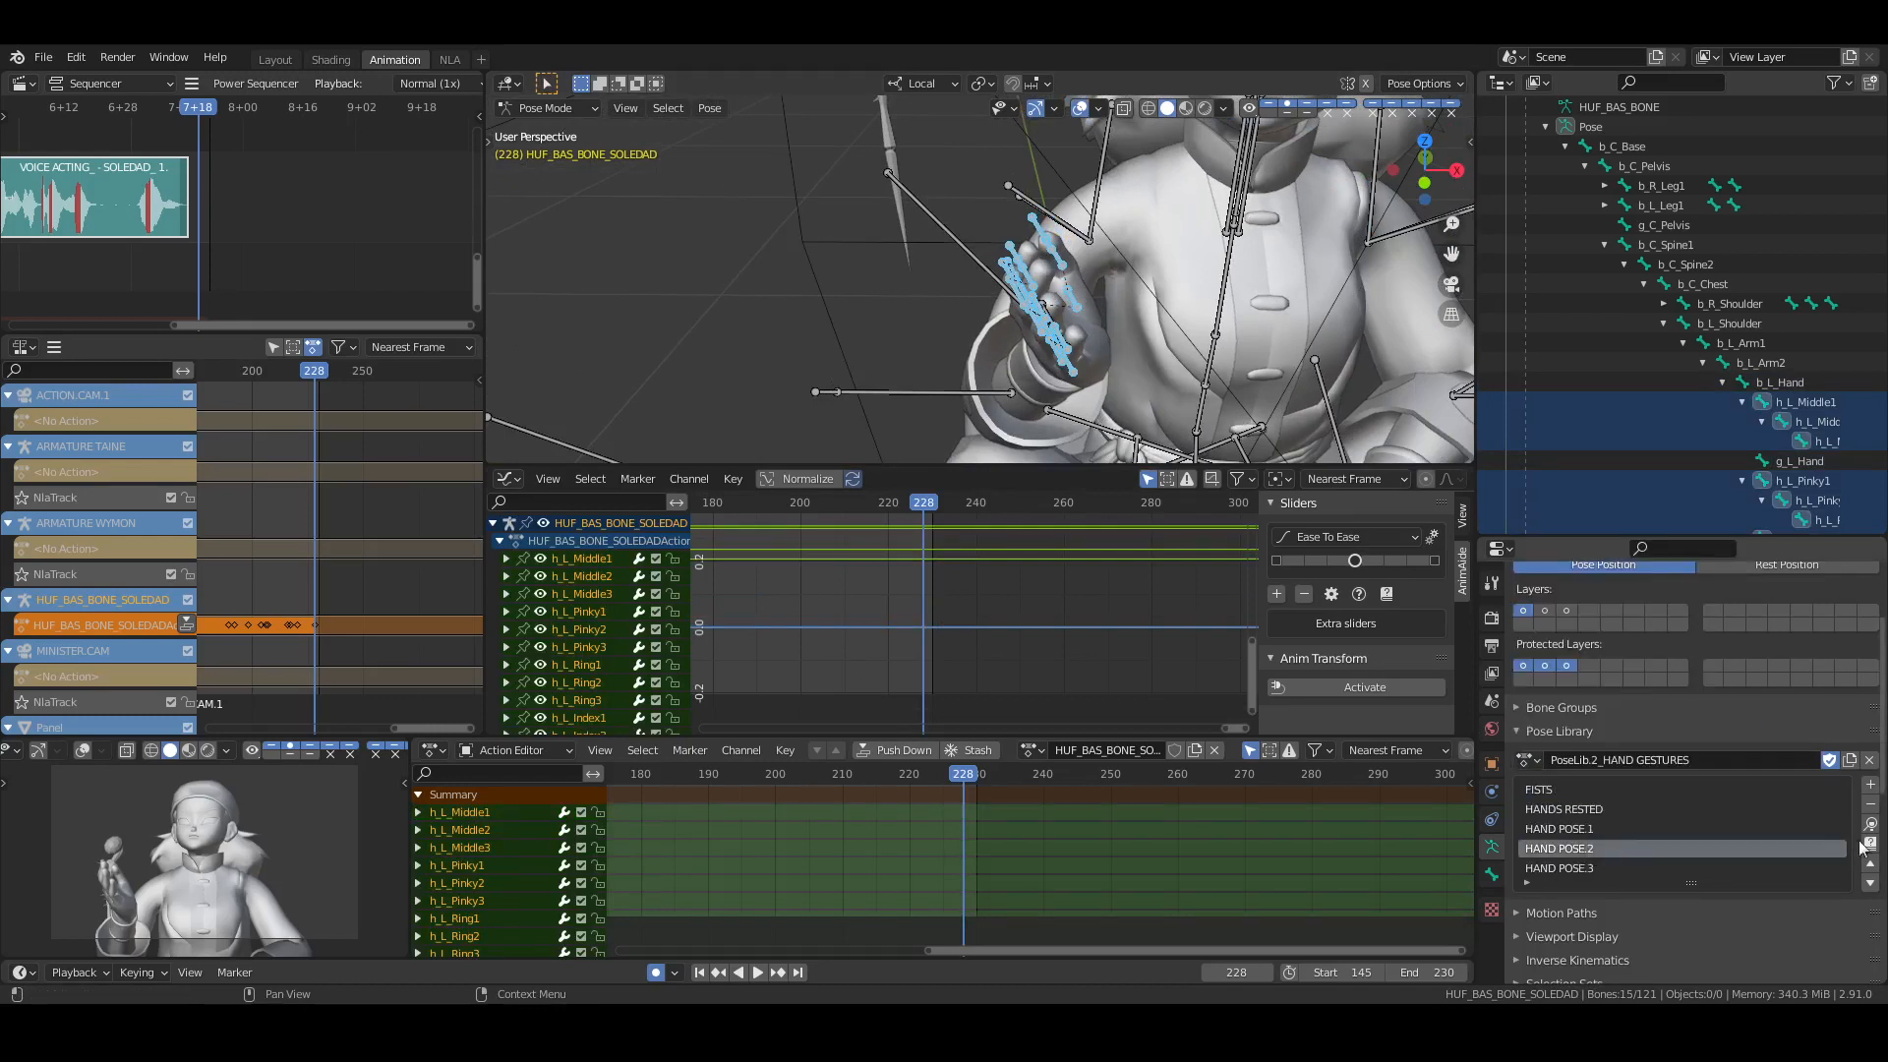
Insert a keyframe on the left finger bones, move it to frame 218, and apply HAND POSE.2 at frame 228
key("i")
left_click(1135, 309)
right_click(935, 752)
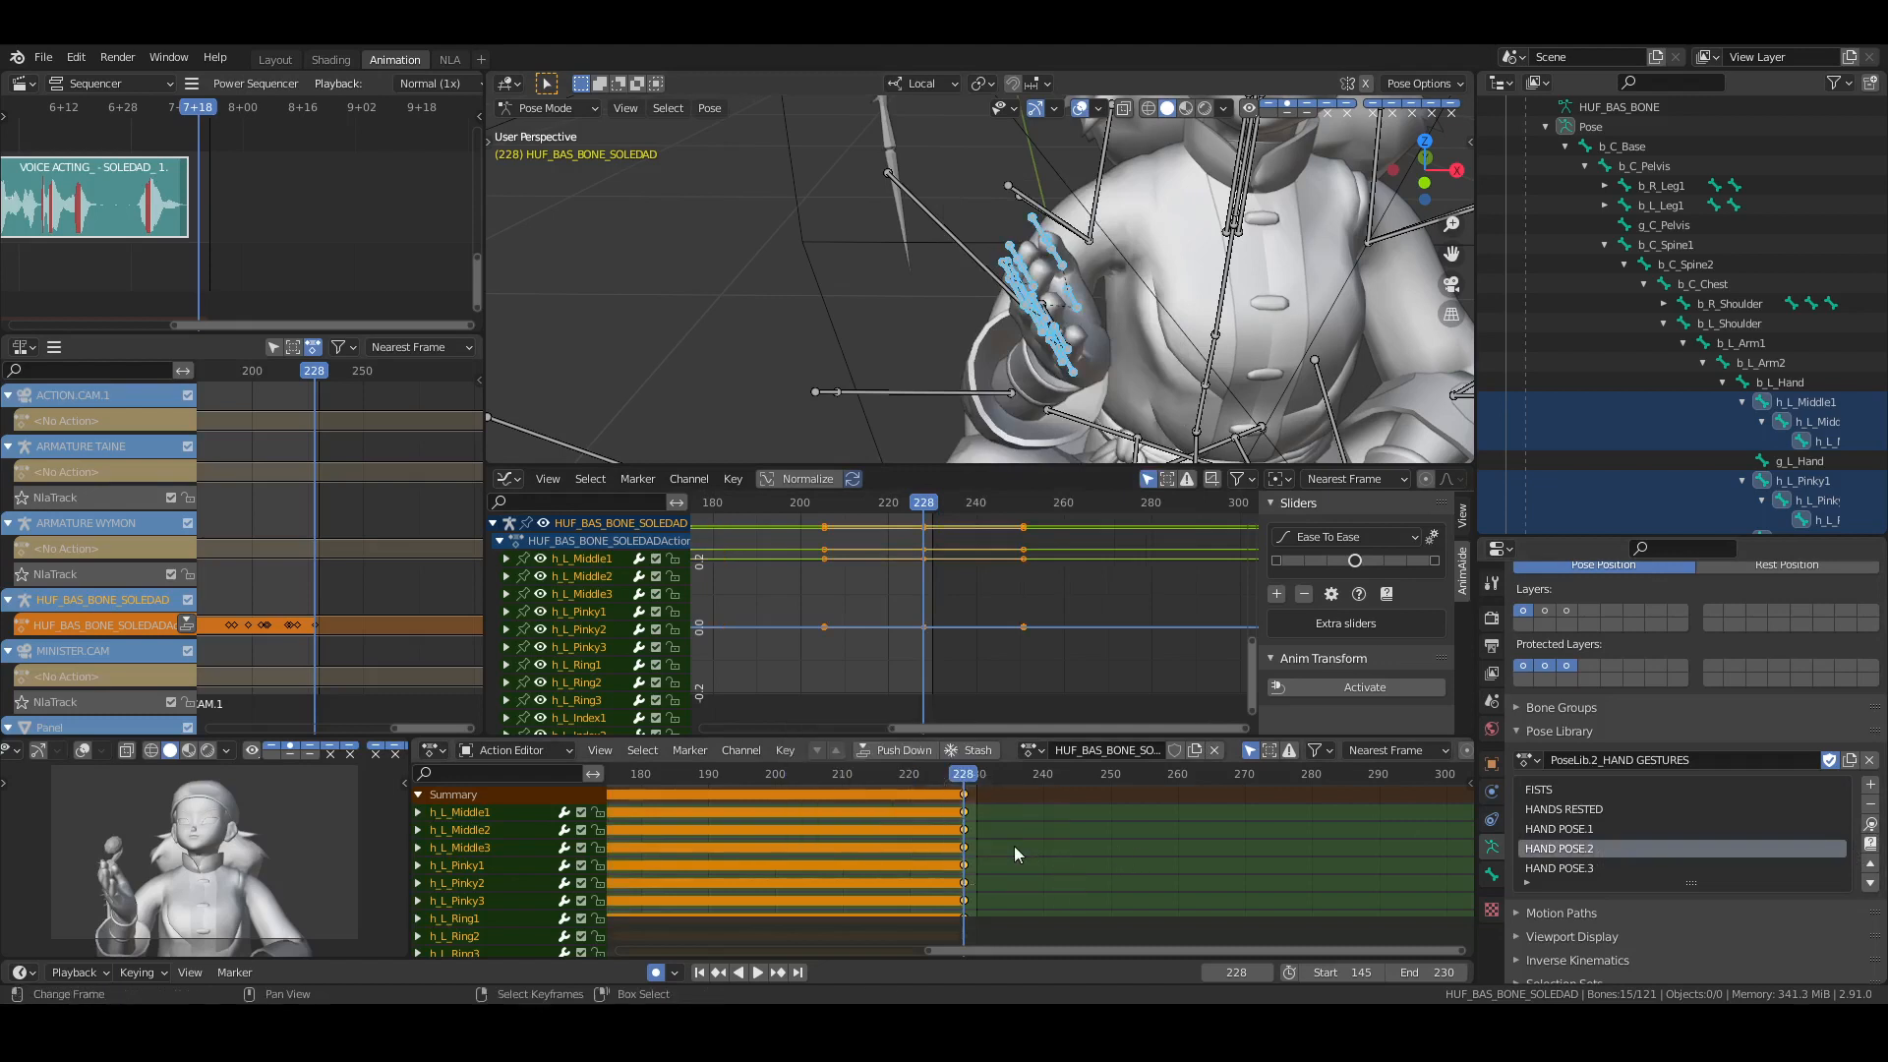
key("g")
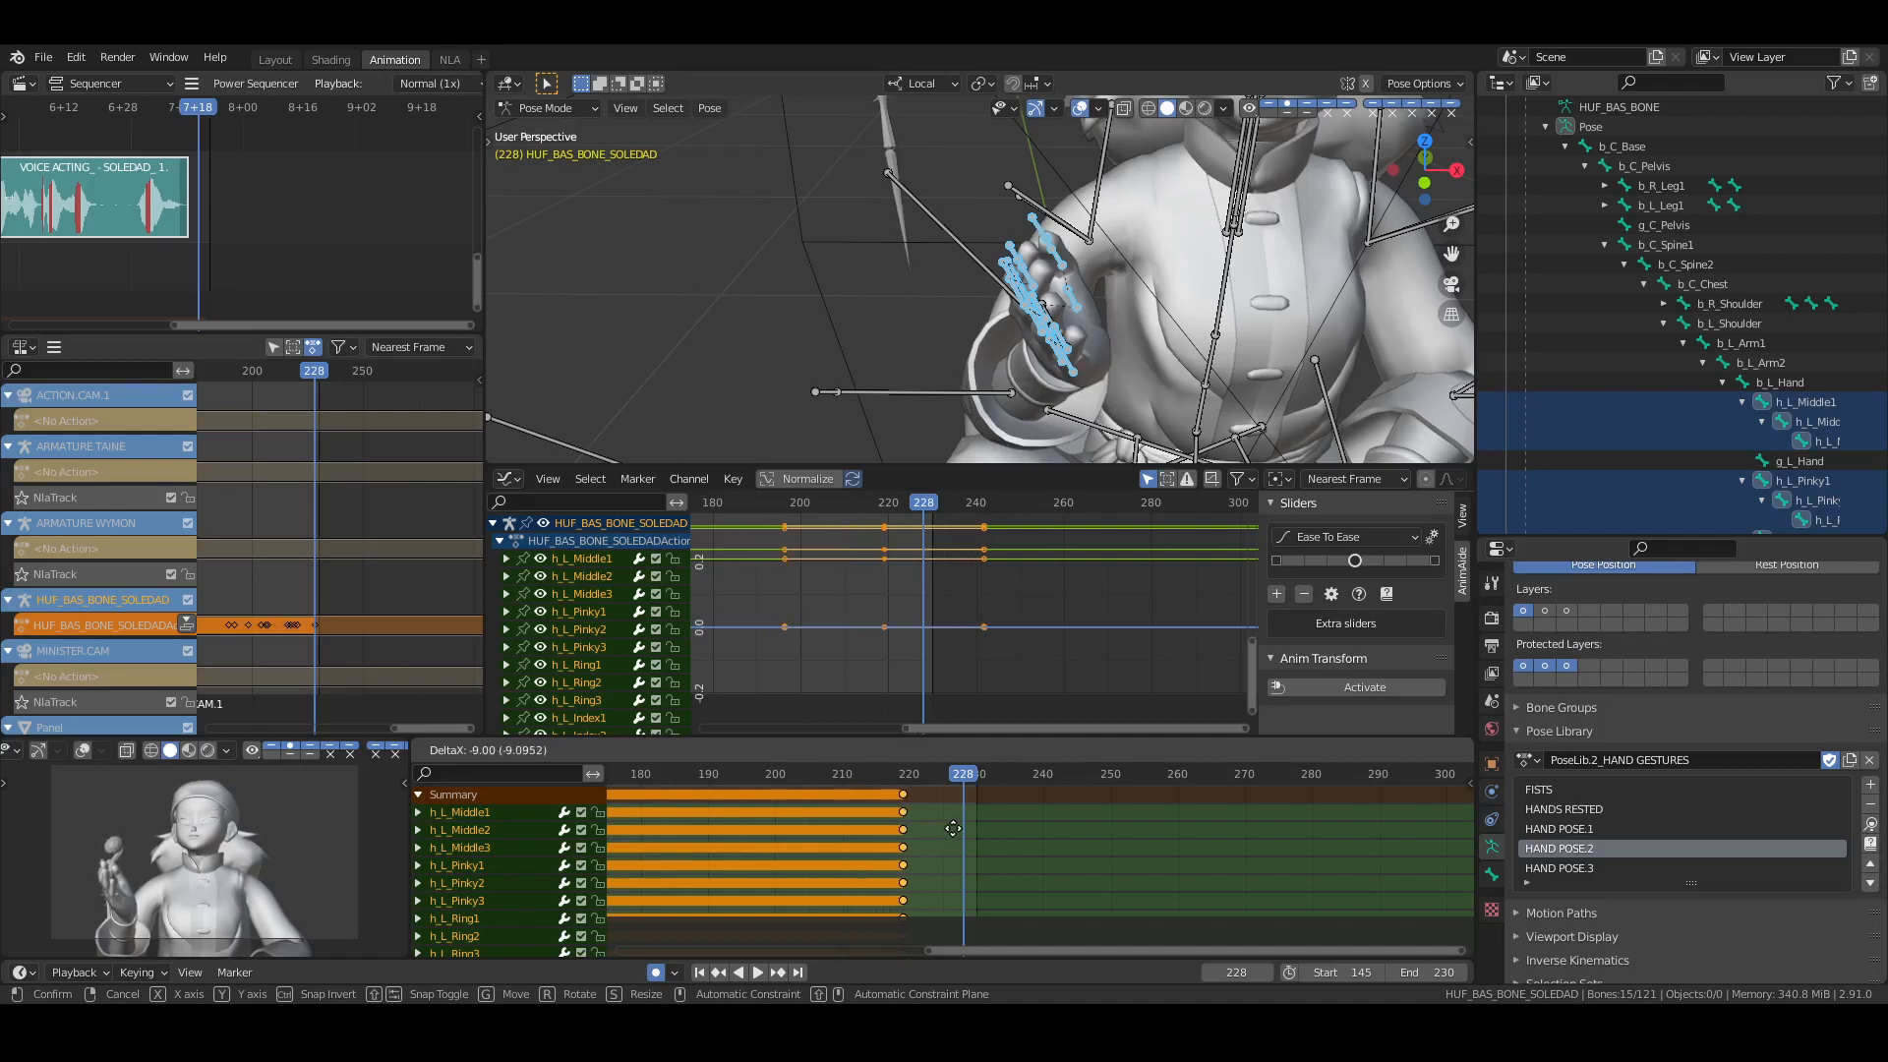
left_click(948, 831)
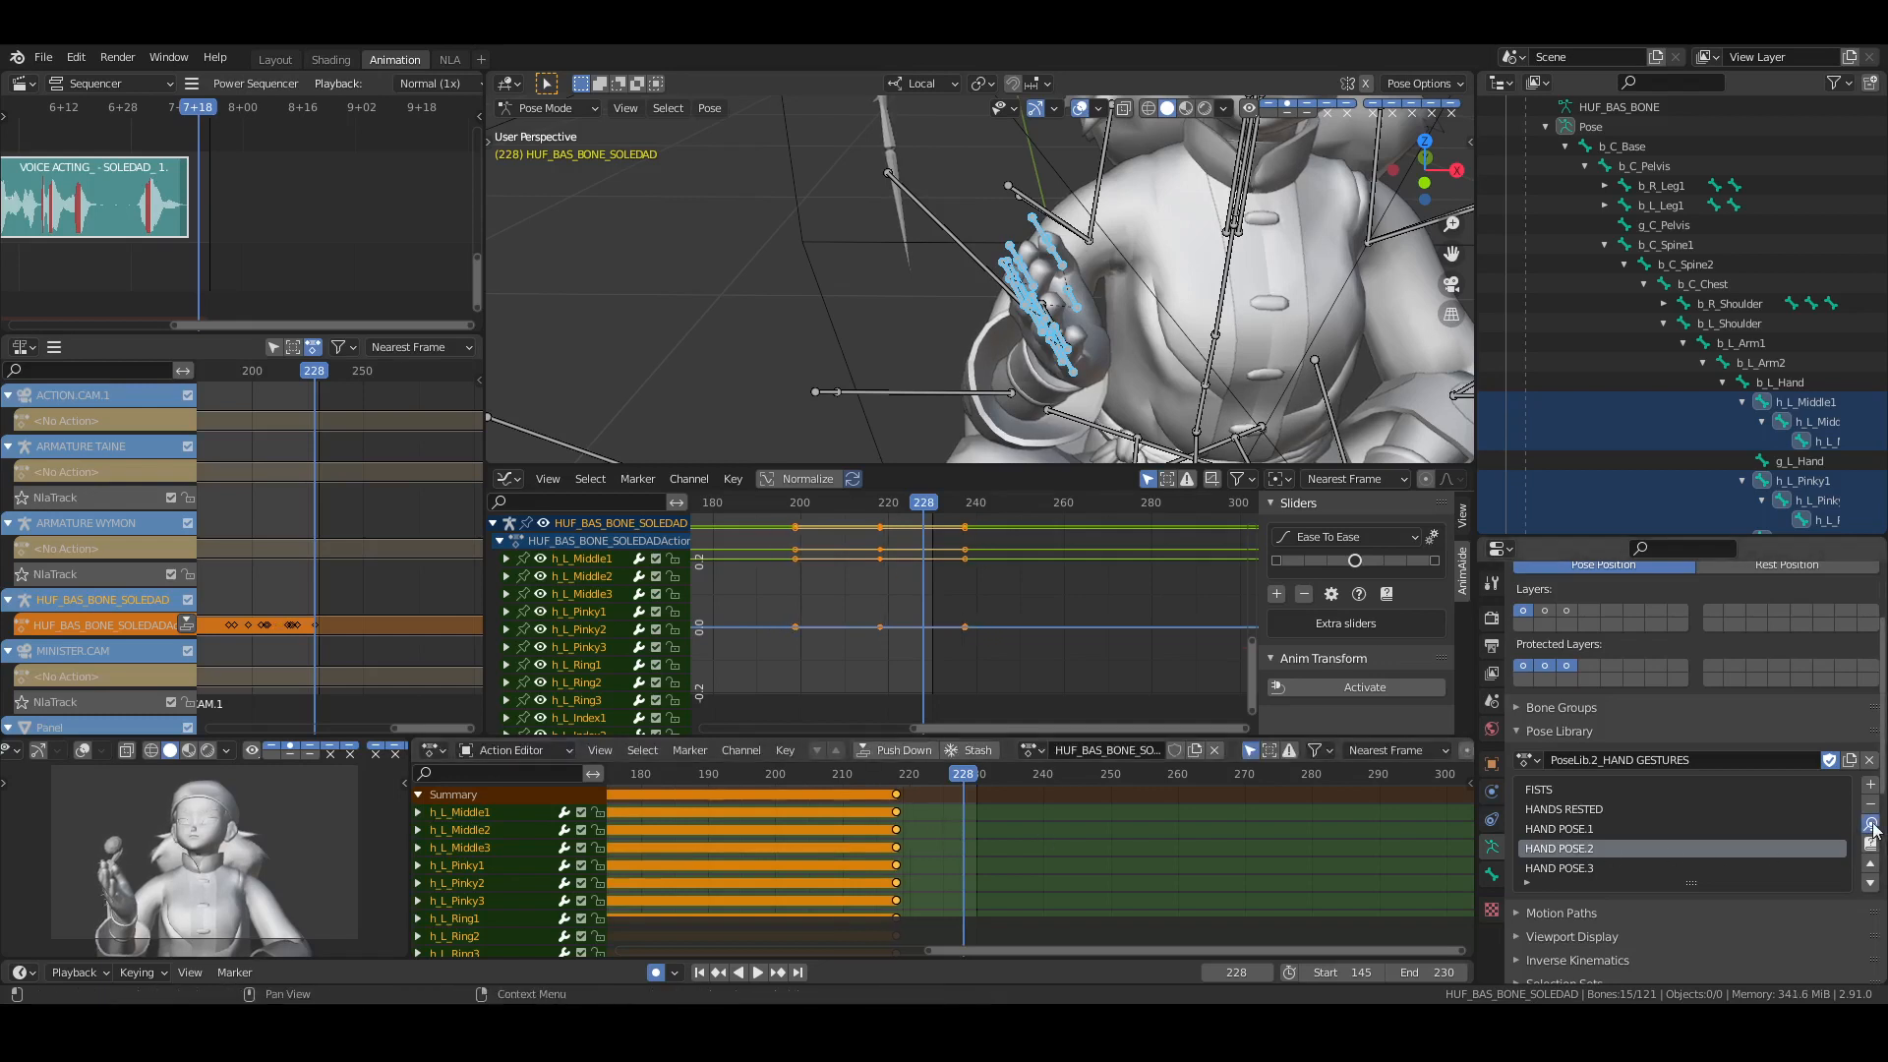
left_click(1870, 824)
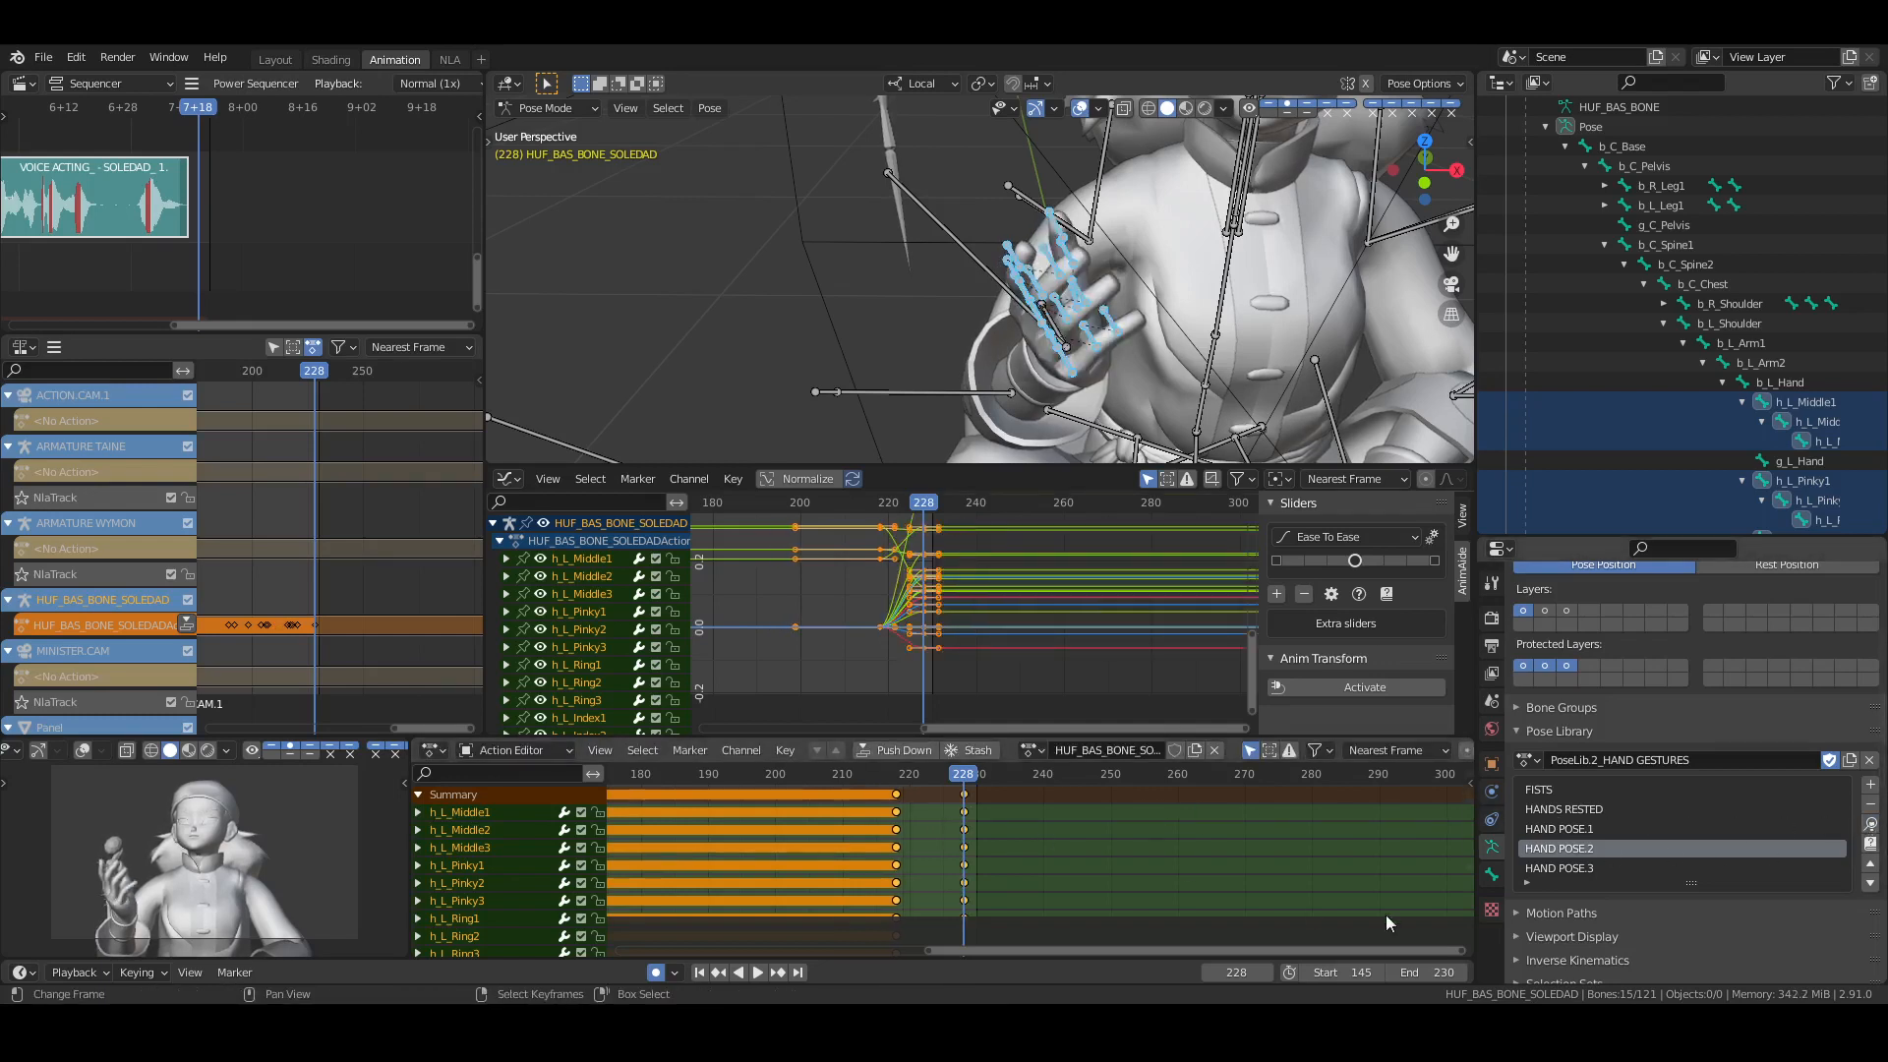
Set the end frame to 240 and extend it to 250
left_click(1430, 971)
type("240")
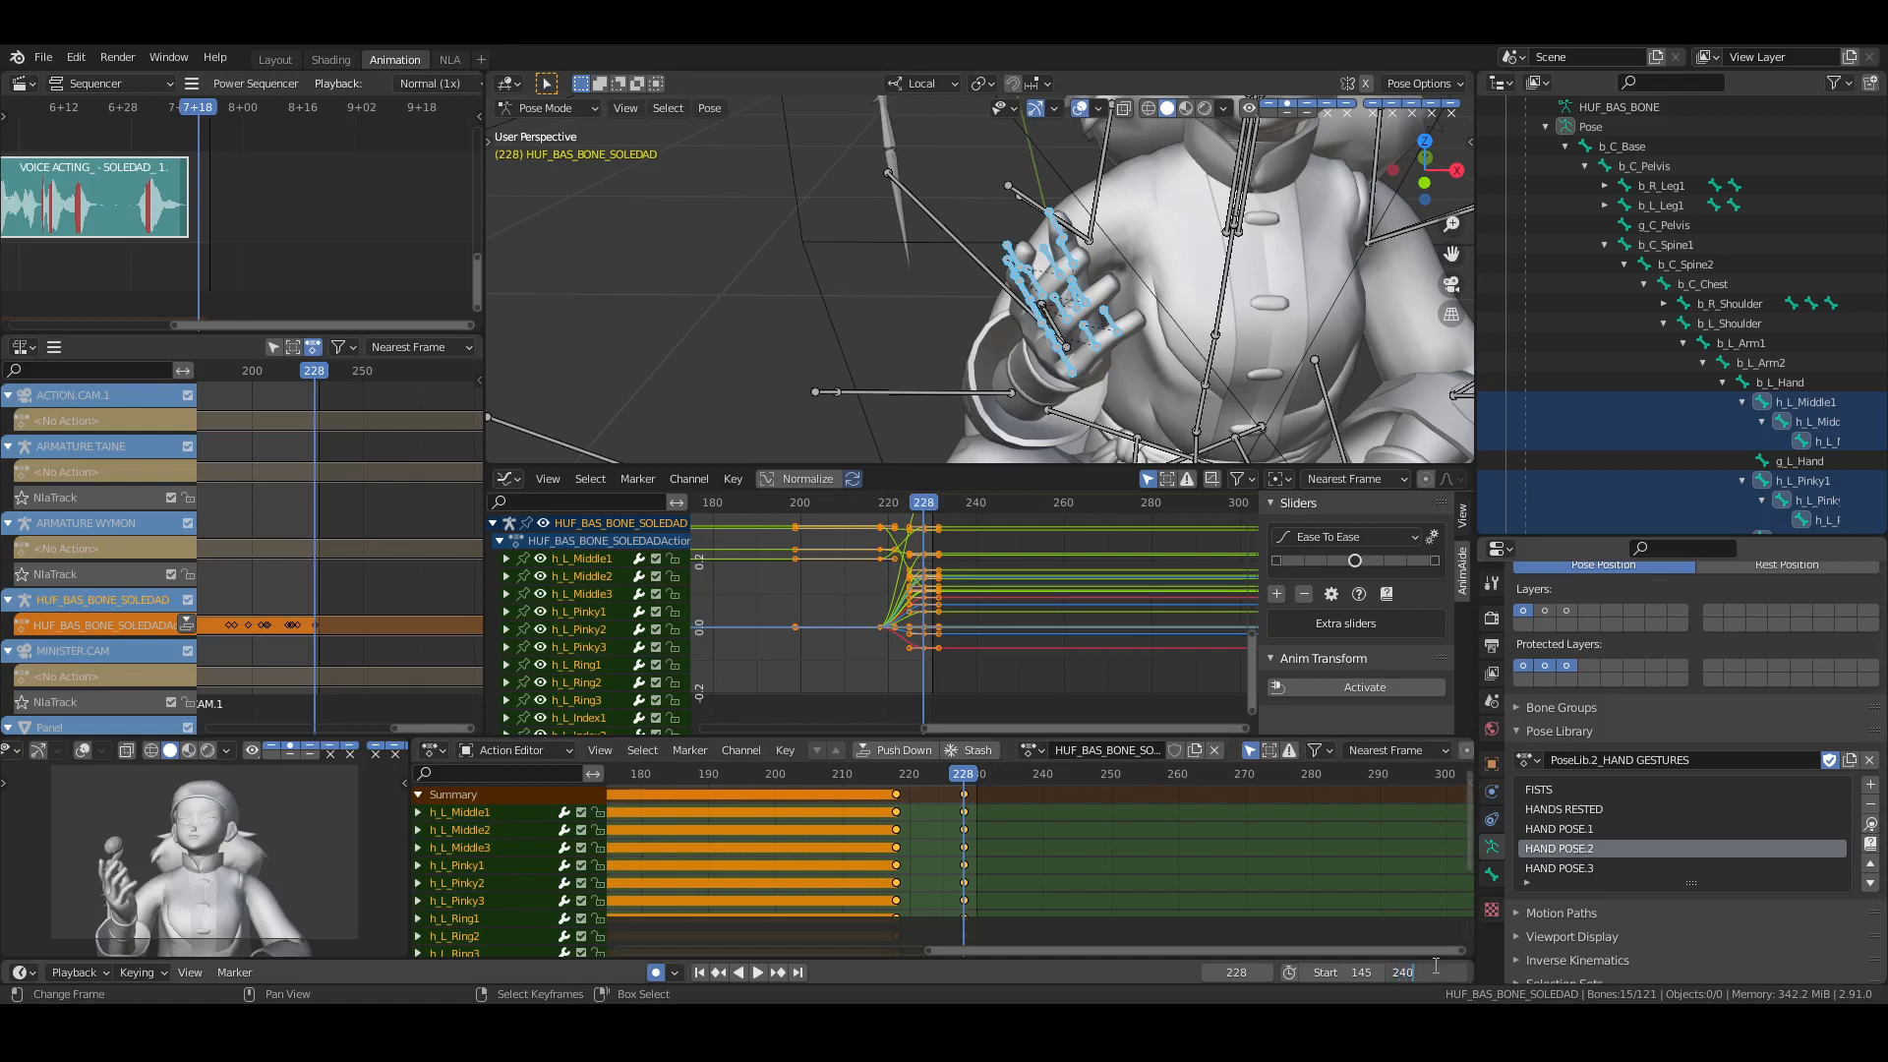
key("Return")
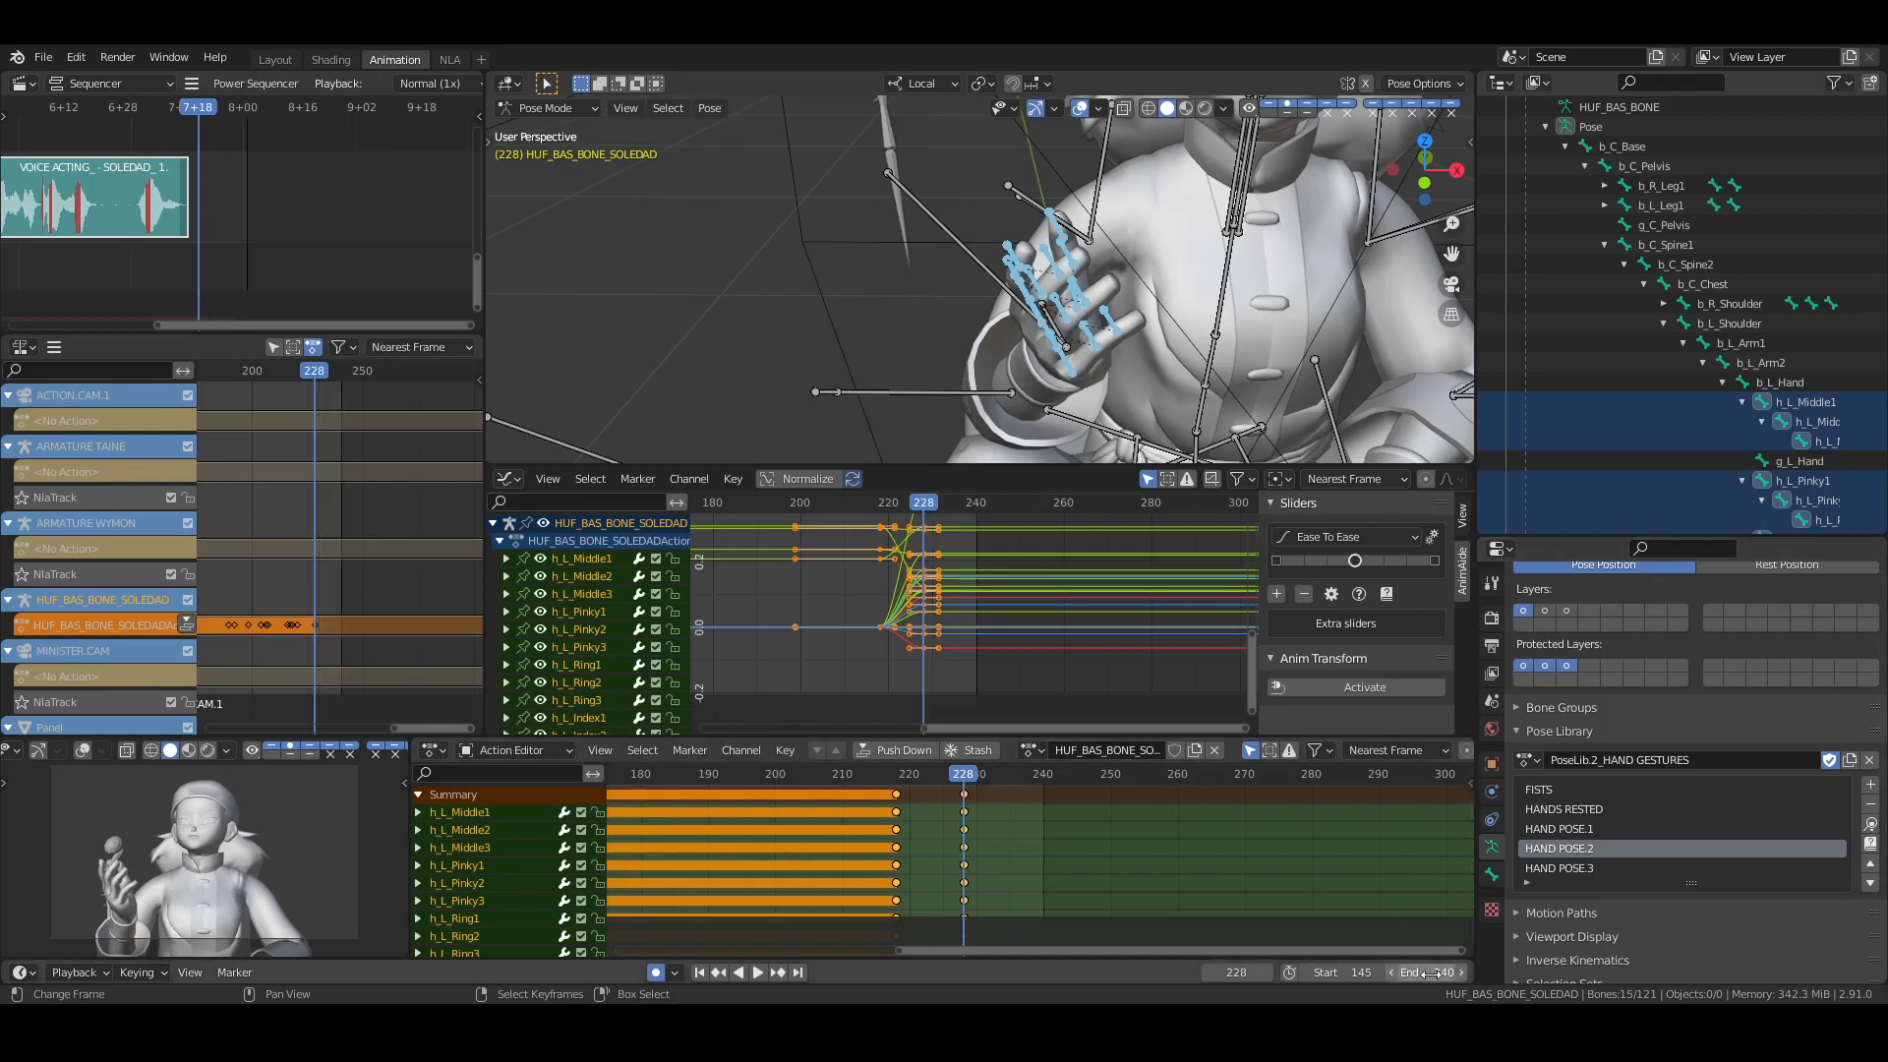
left_click(1430, 972)
type("250")
key("Return")
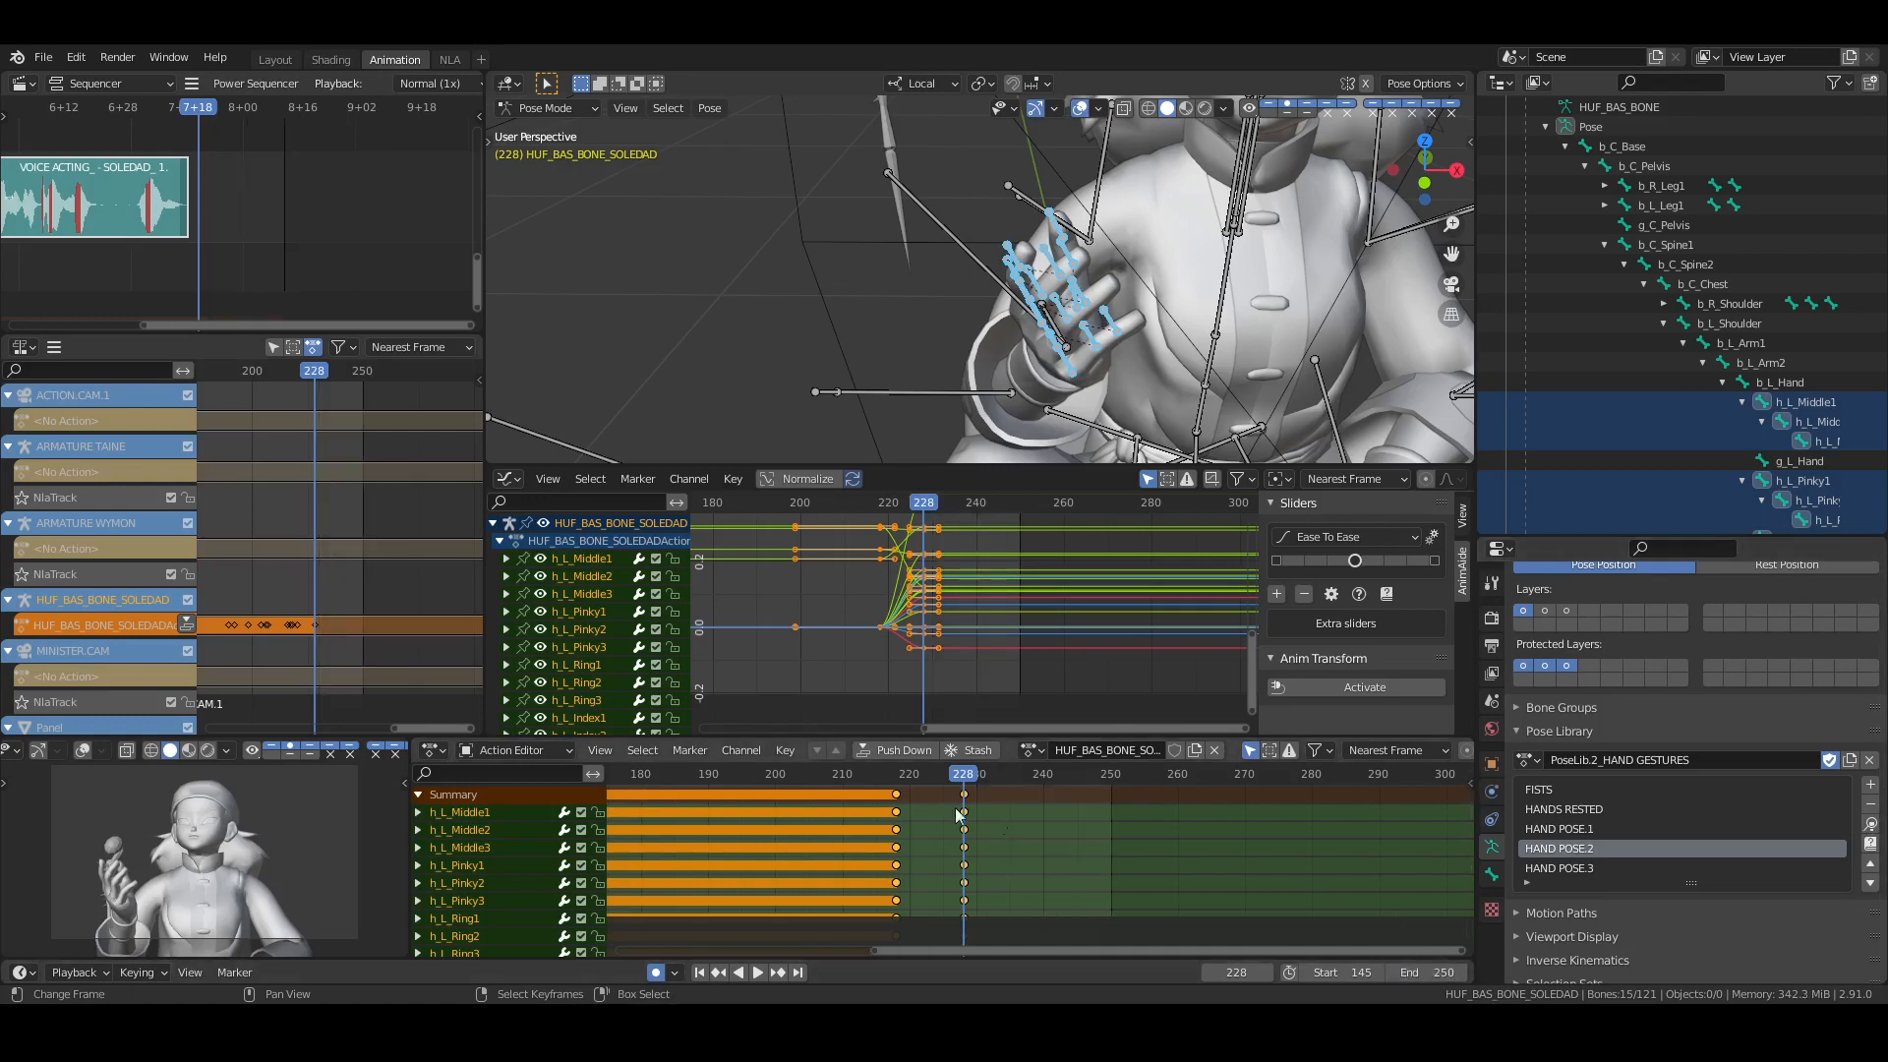
Advance the current frame by 20 to frame 248 and set the end frame to 260
left_click(1236, 972)
type("+20")
key("Return")
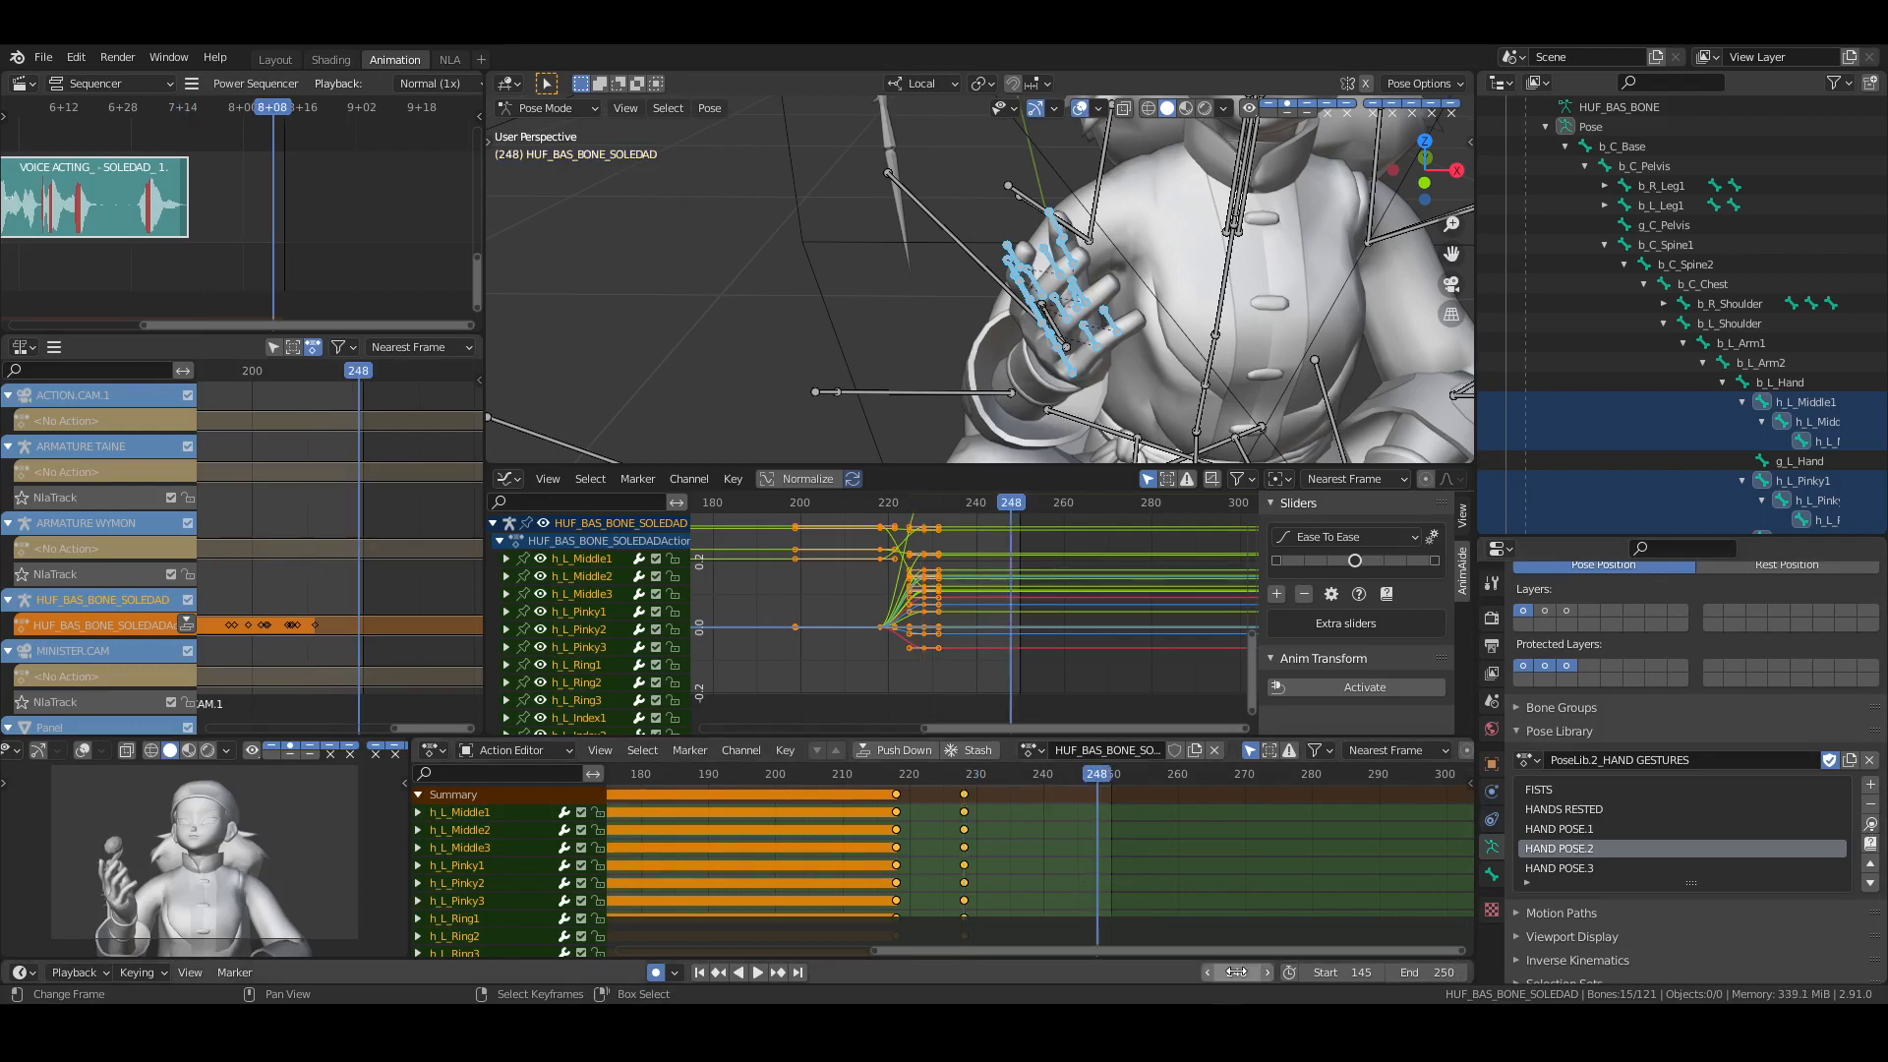
left_click(1431, 972)
type("260")
key("Return")
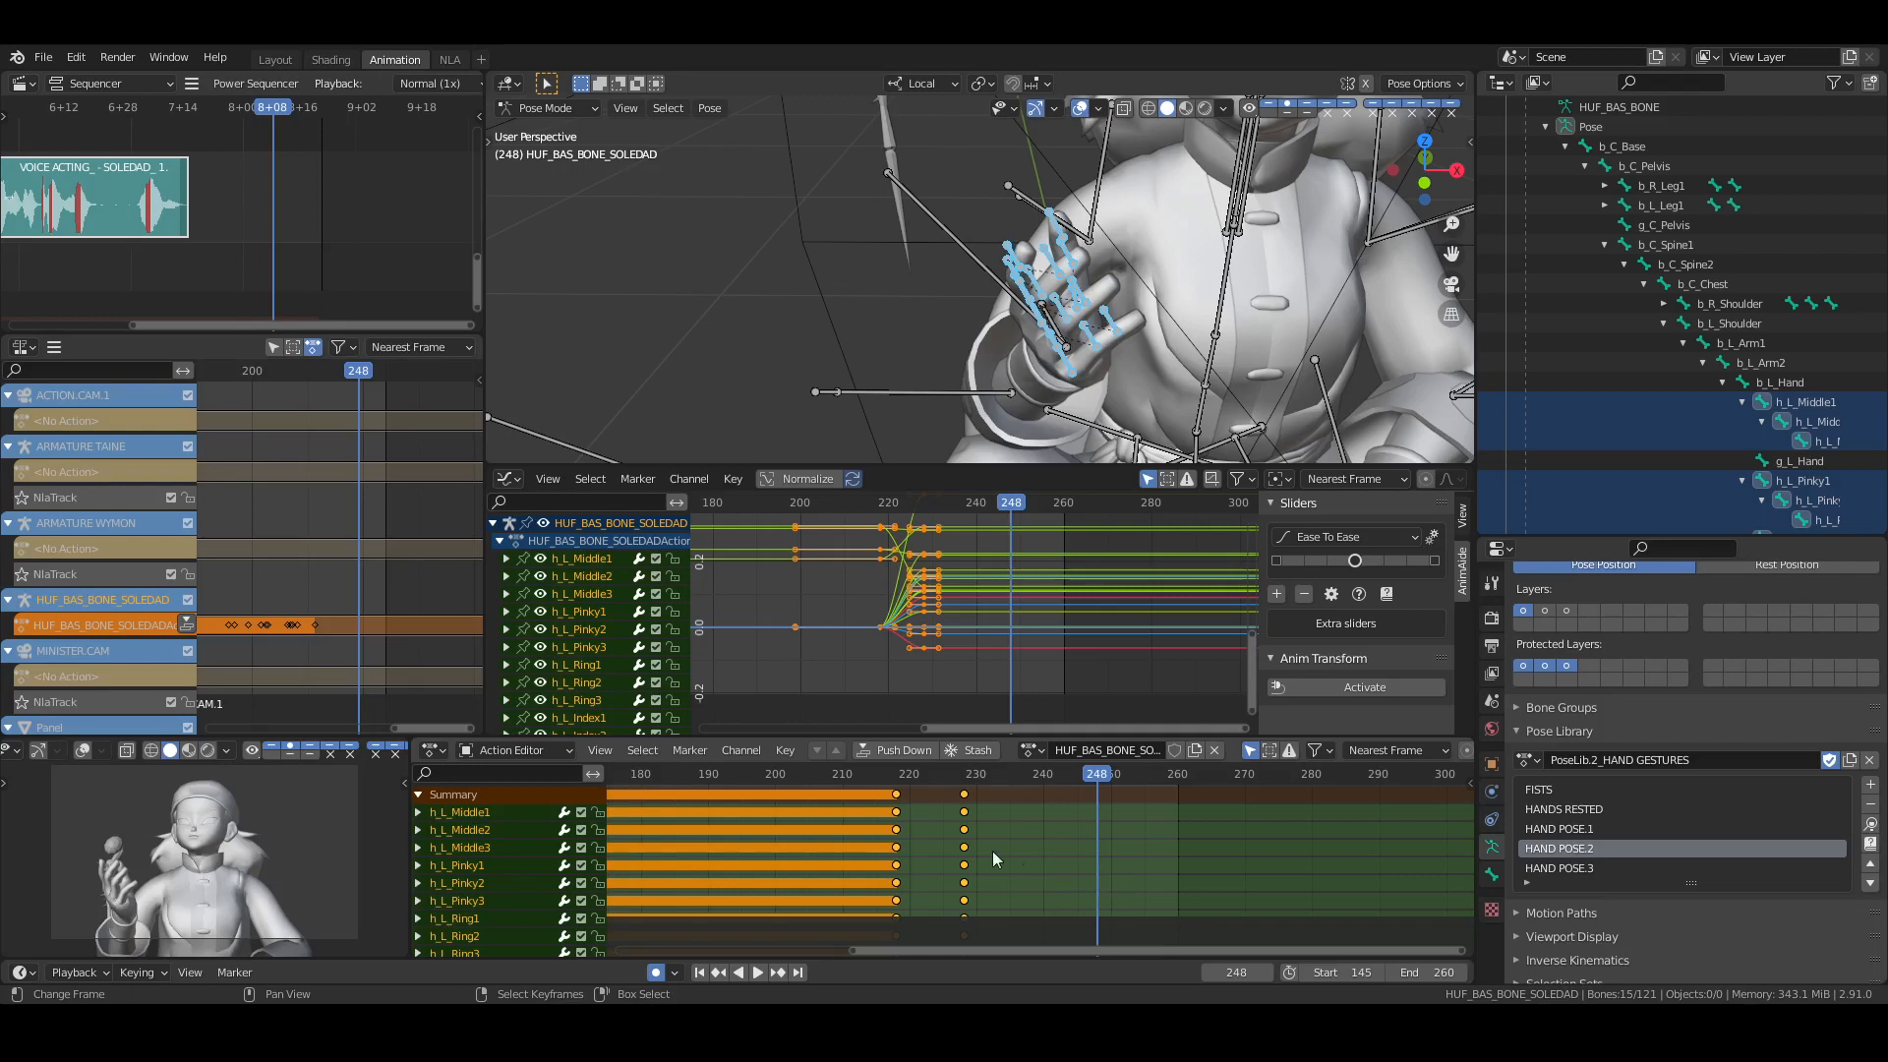
Save the file, scrub back to frame 228 and play back the motion
key("ctrl+s")
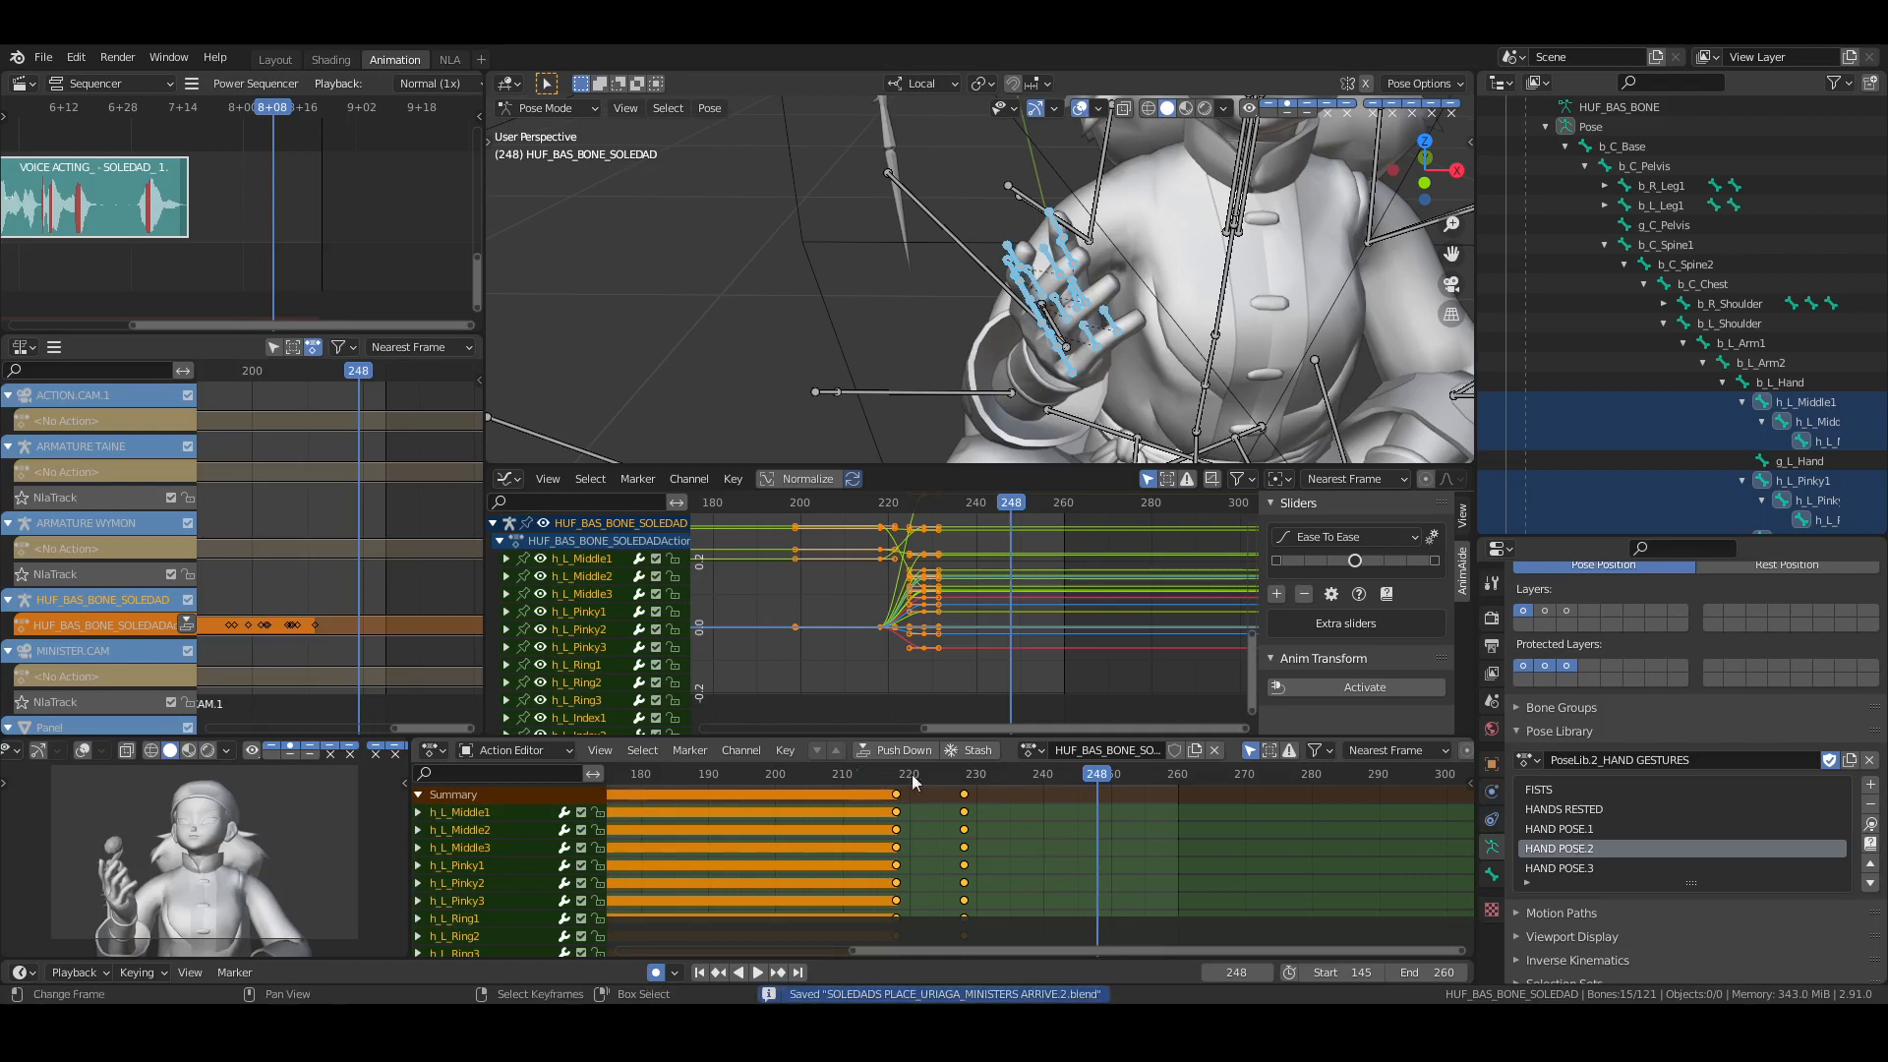
left_click(914, 775)
key("space")
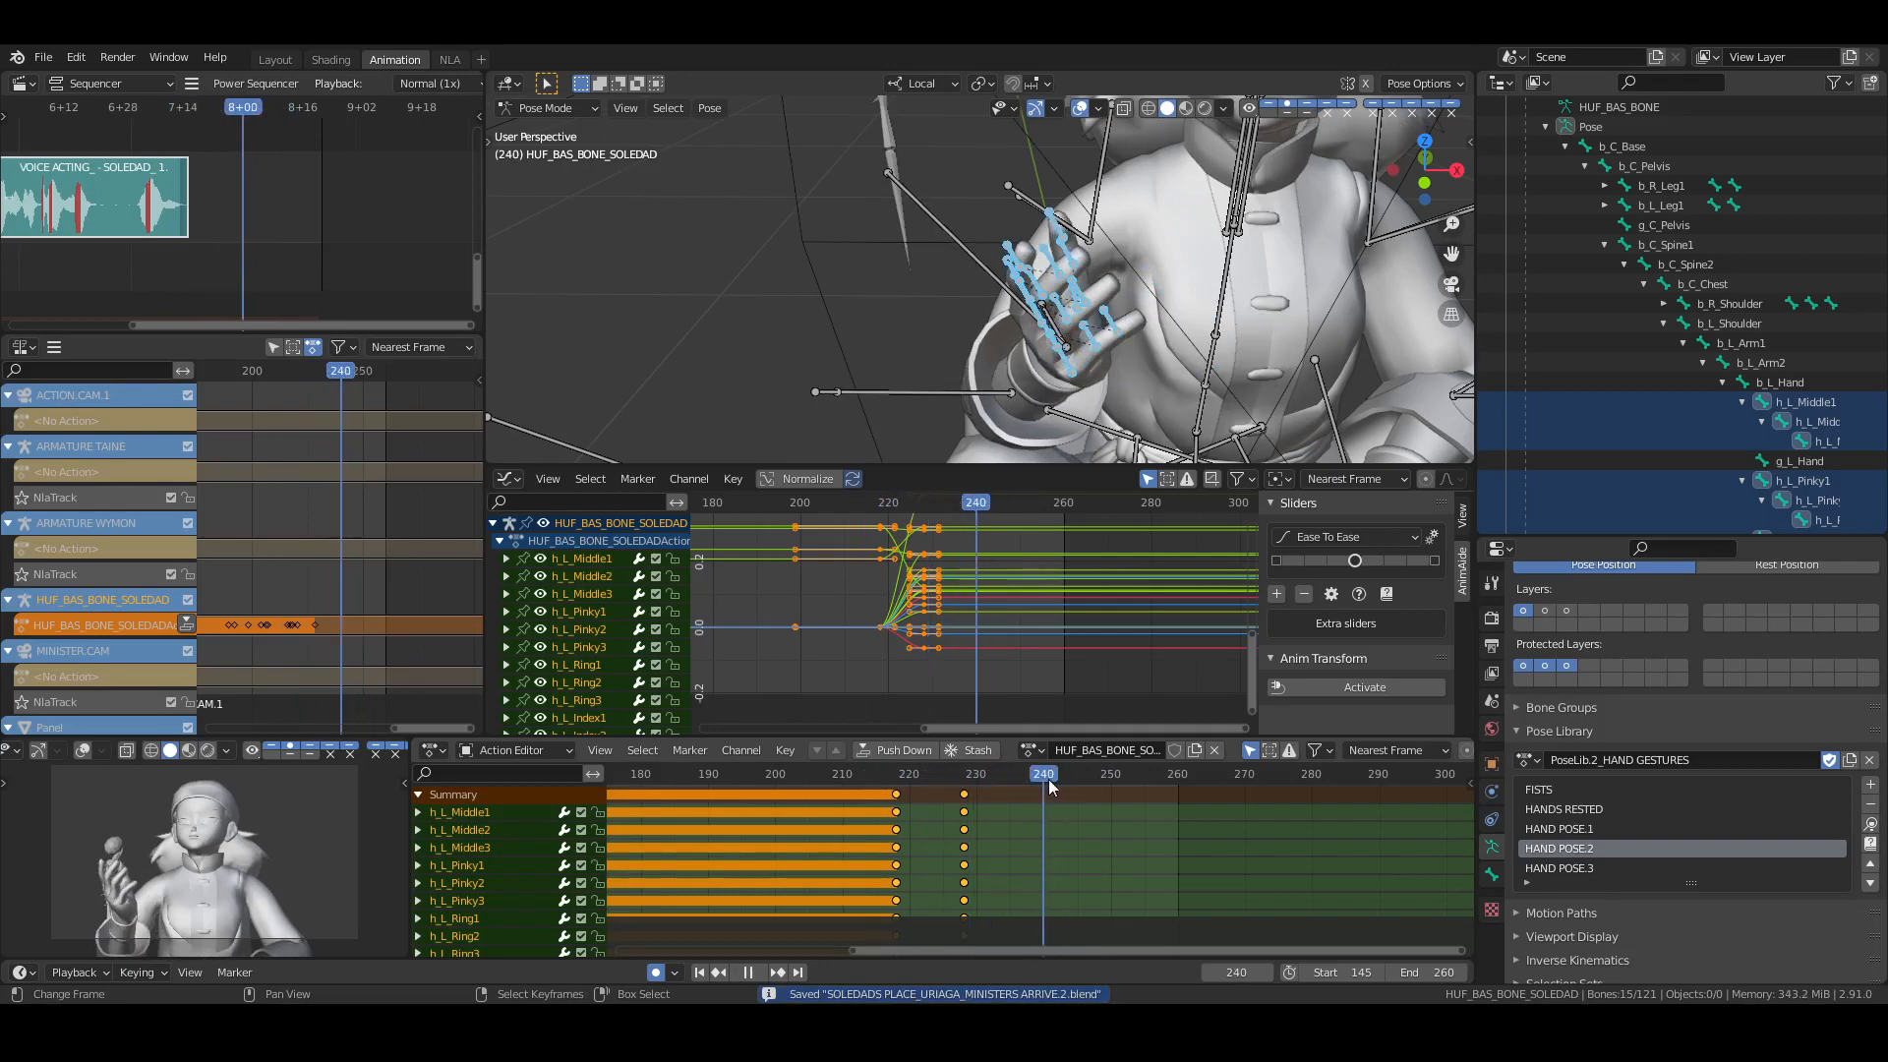
key("Escape")
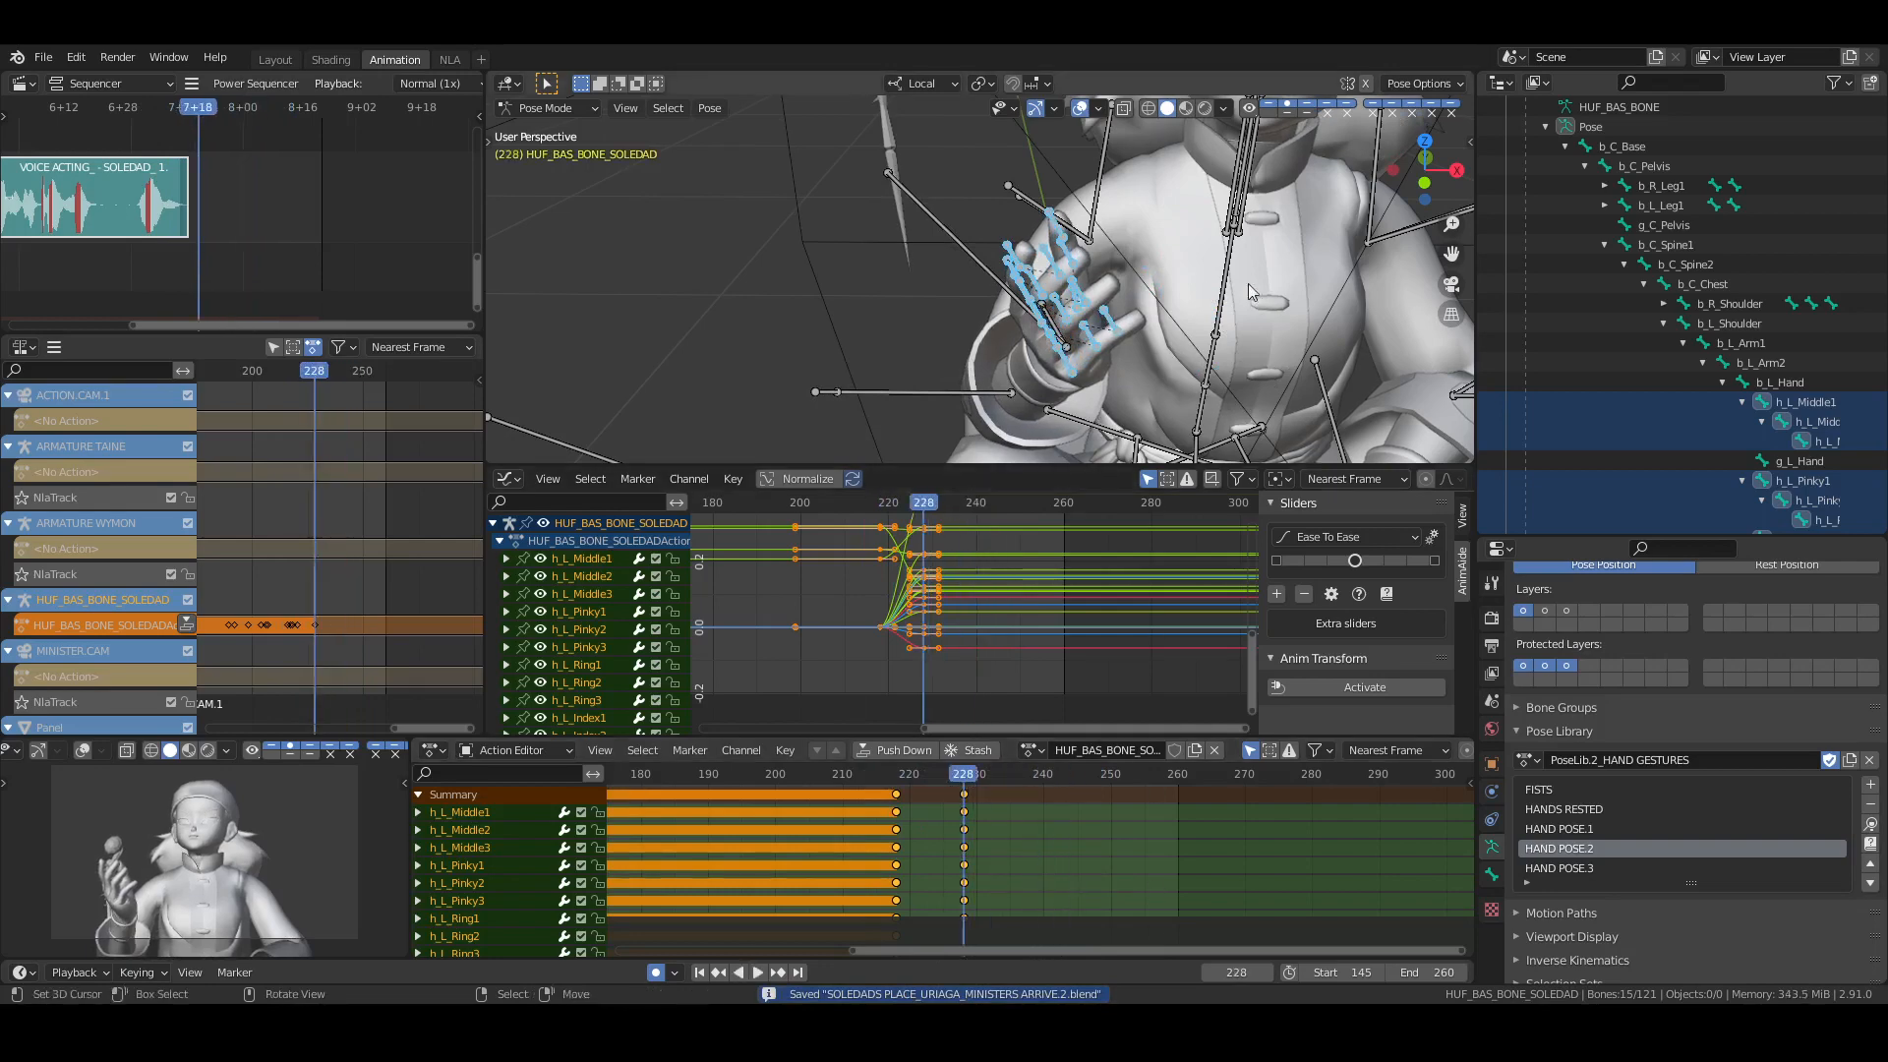
Insert a keyframe on all bones at frame 228 and save the file
key("a")
key("i")
left_click(1253, 312)
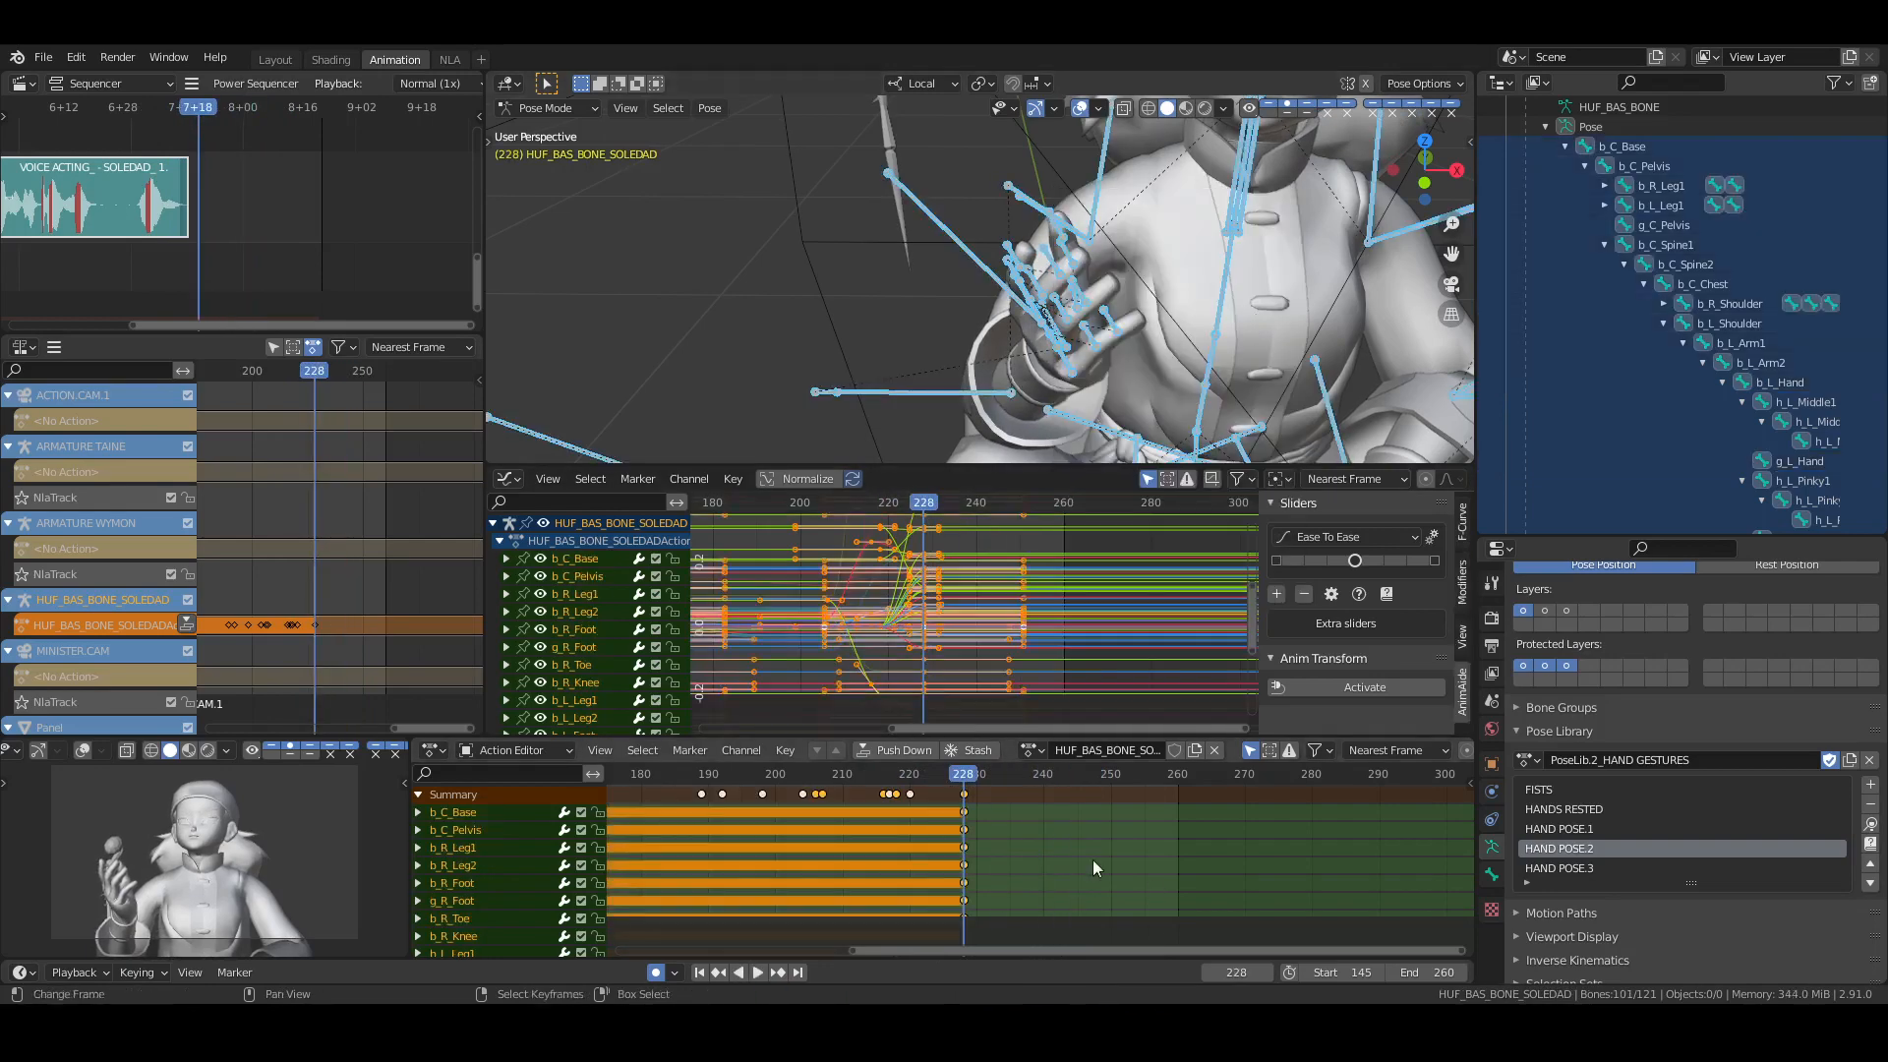
left_click(1060, 873)
key("alt+a")
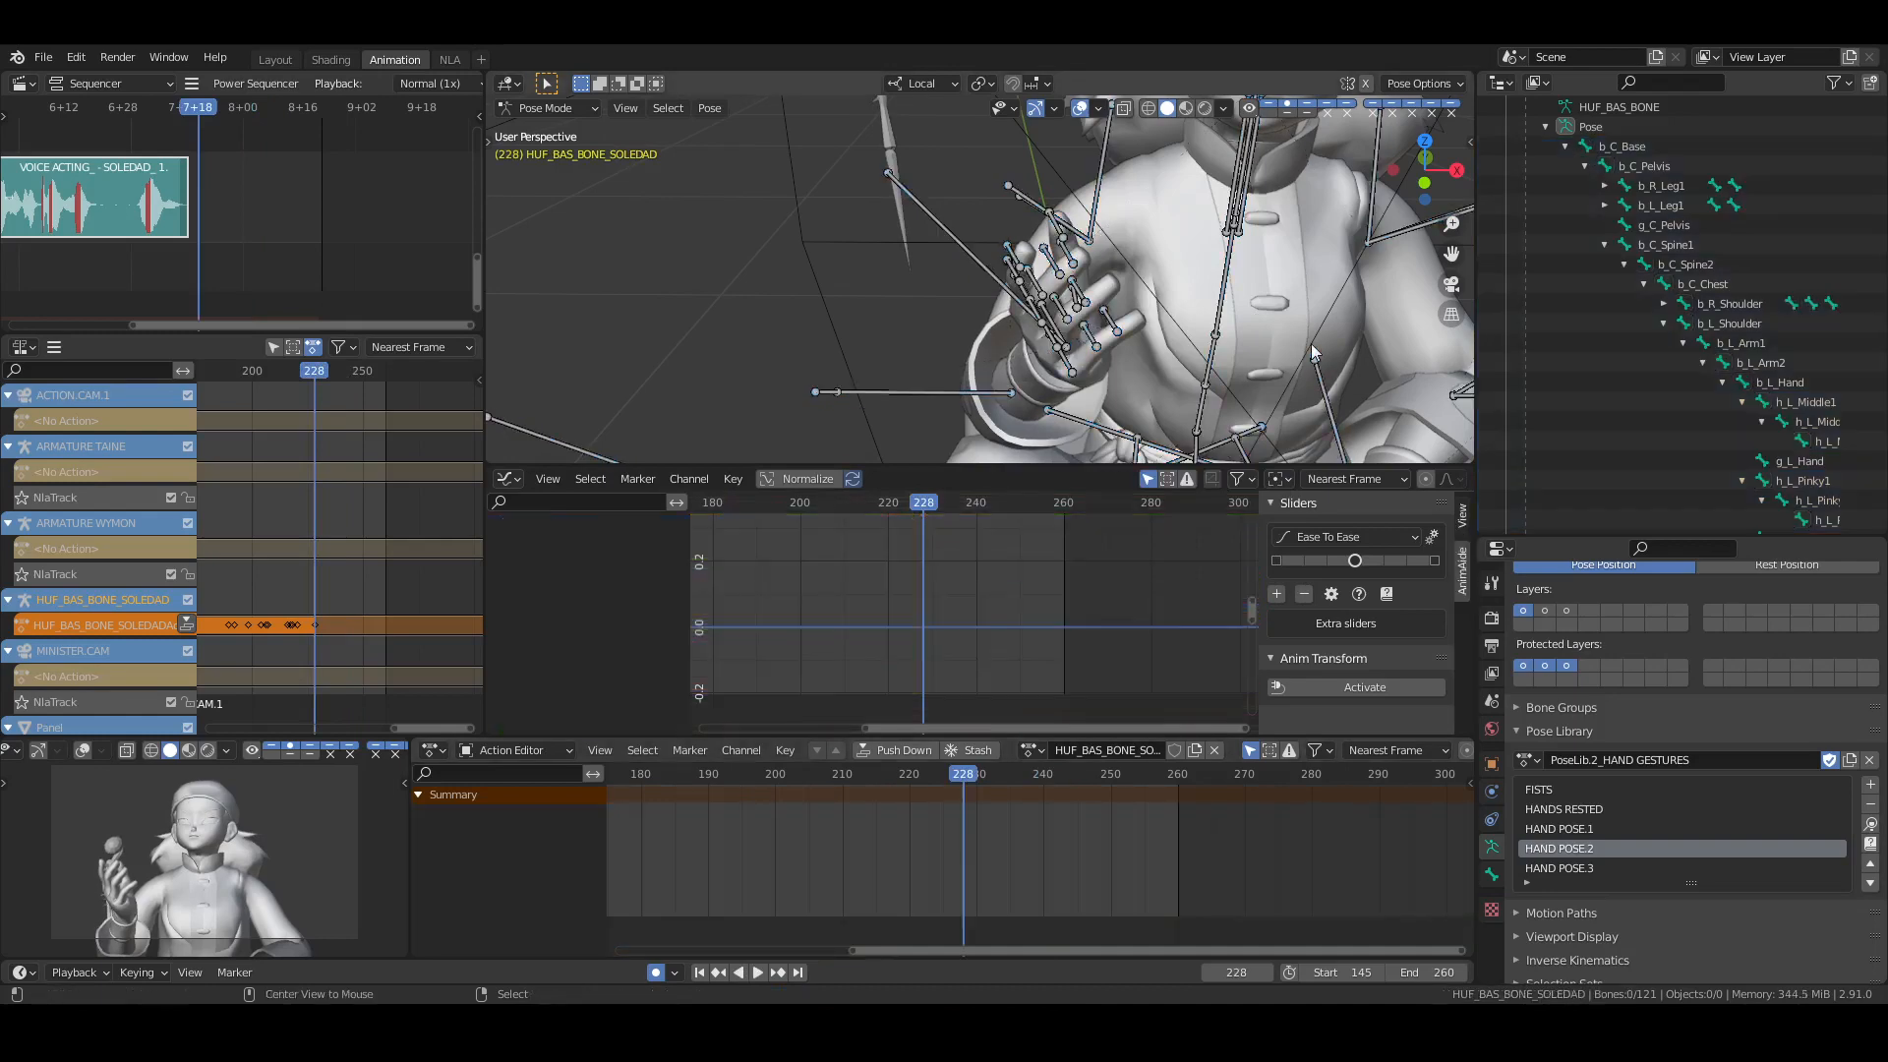
key("ctrl+s")
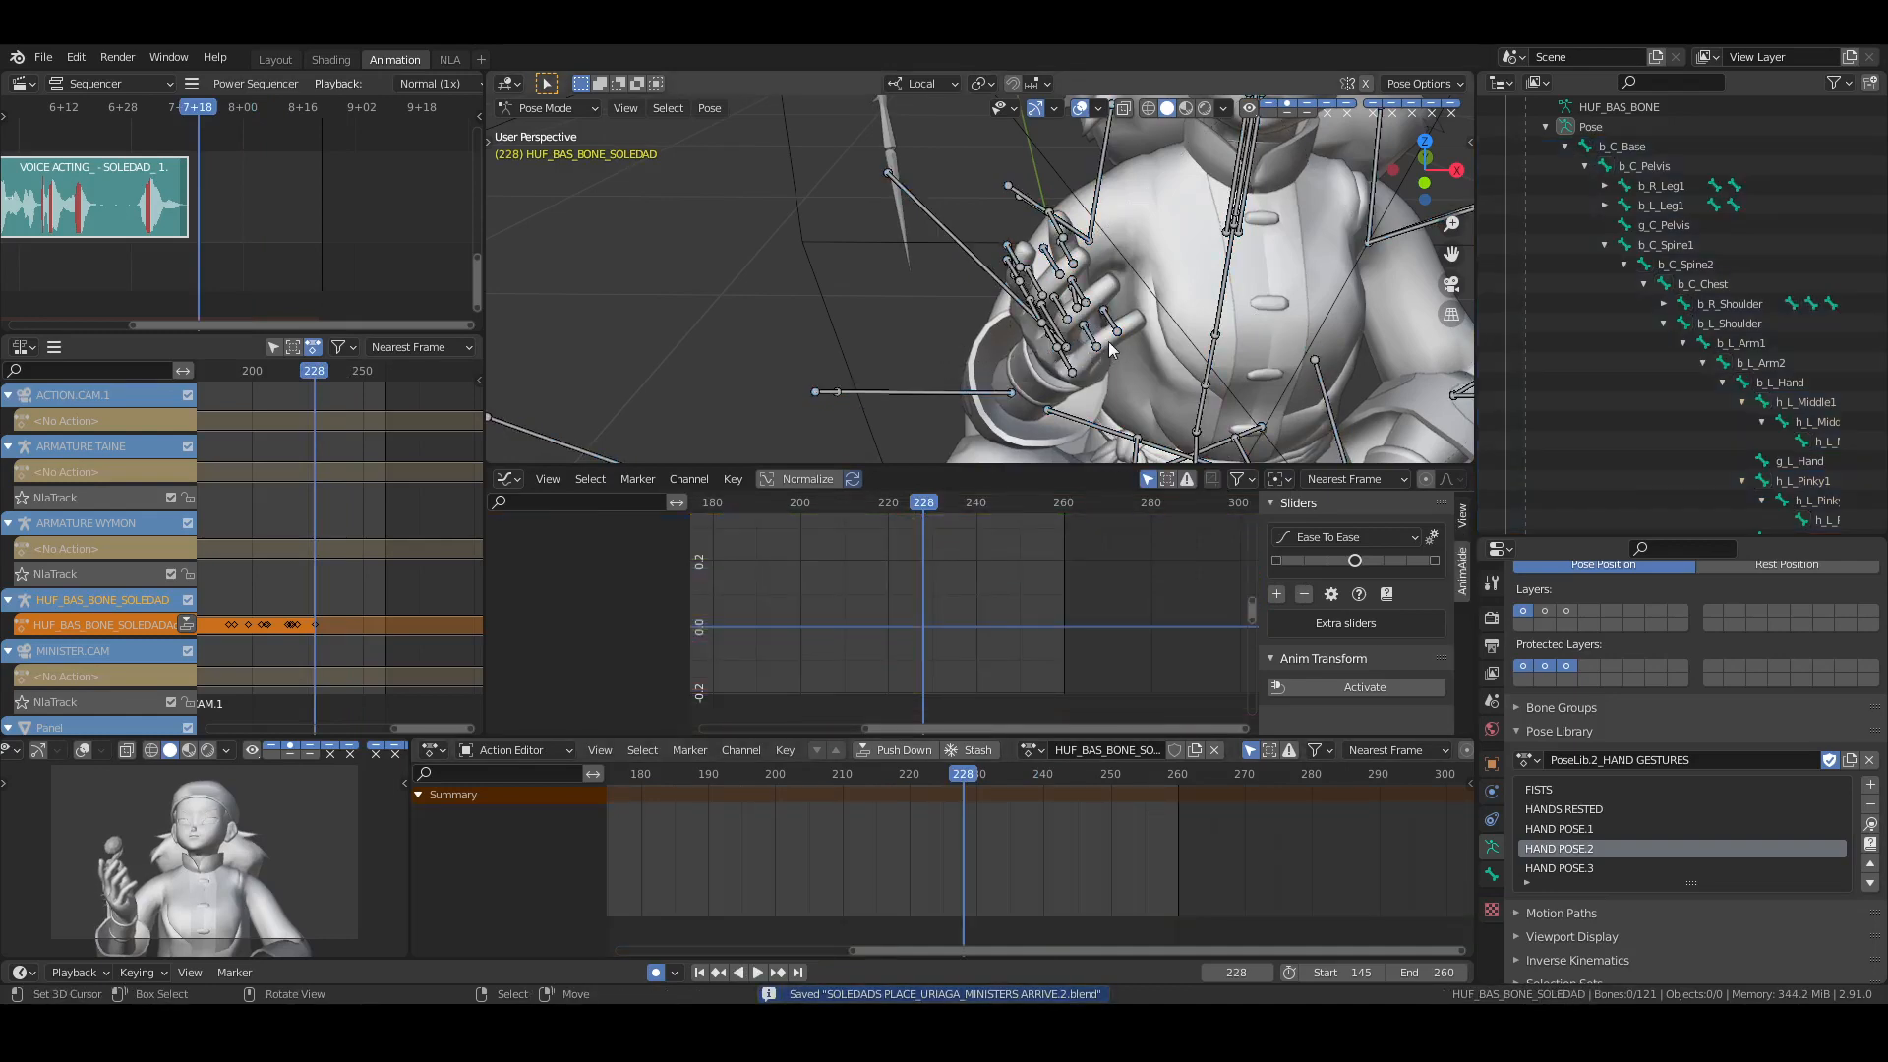
Select b_L_Arm2, b_L_Elbow, b_L_Hand and all the left finger bones
left_click_drag(835, 331, 922, 398)
middle_click_drag(925, 363, 1034, 254)
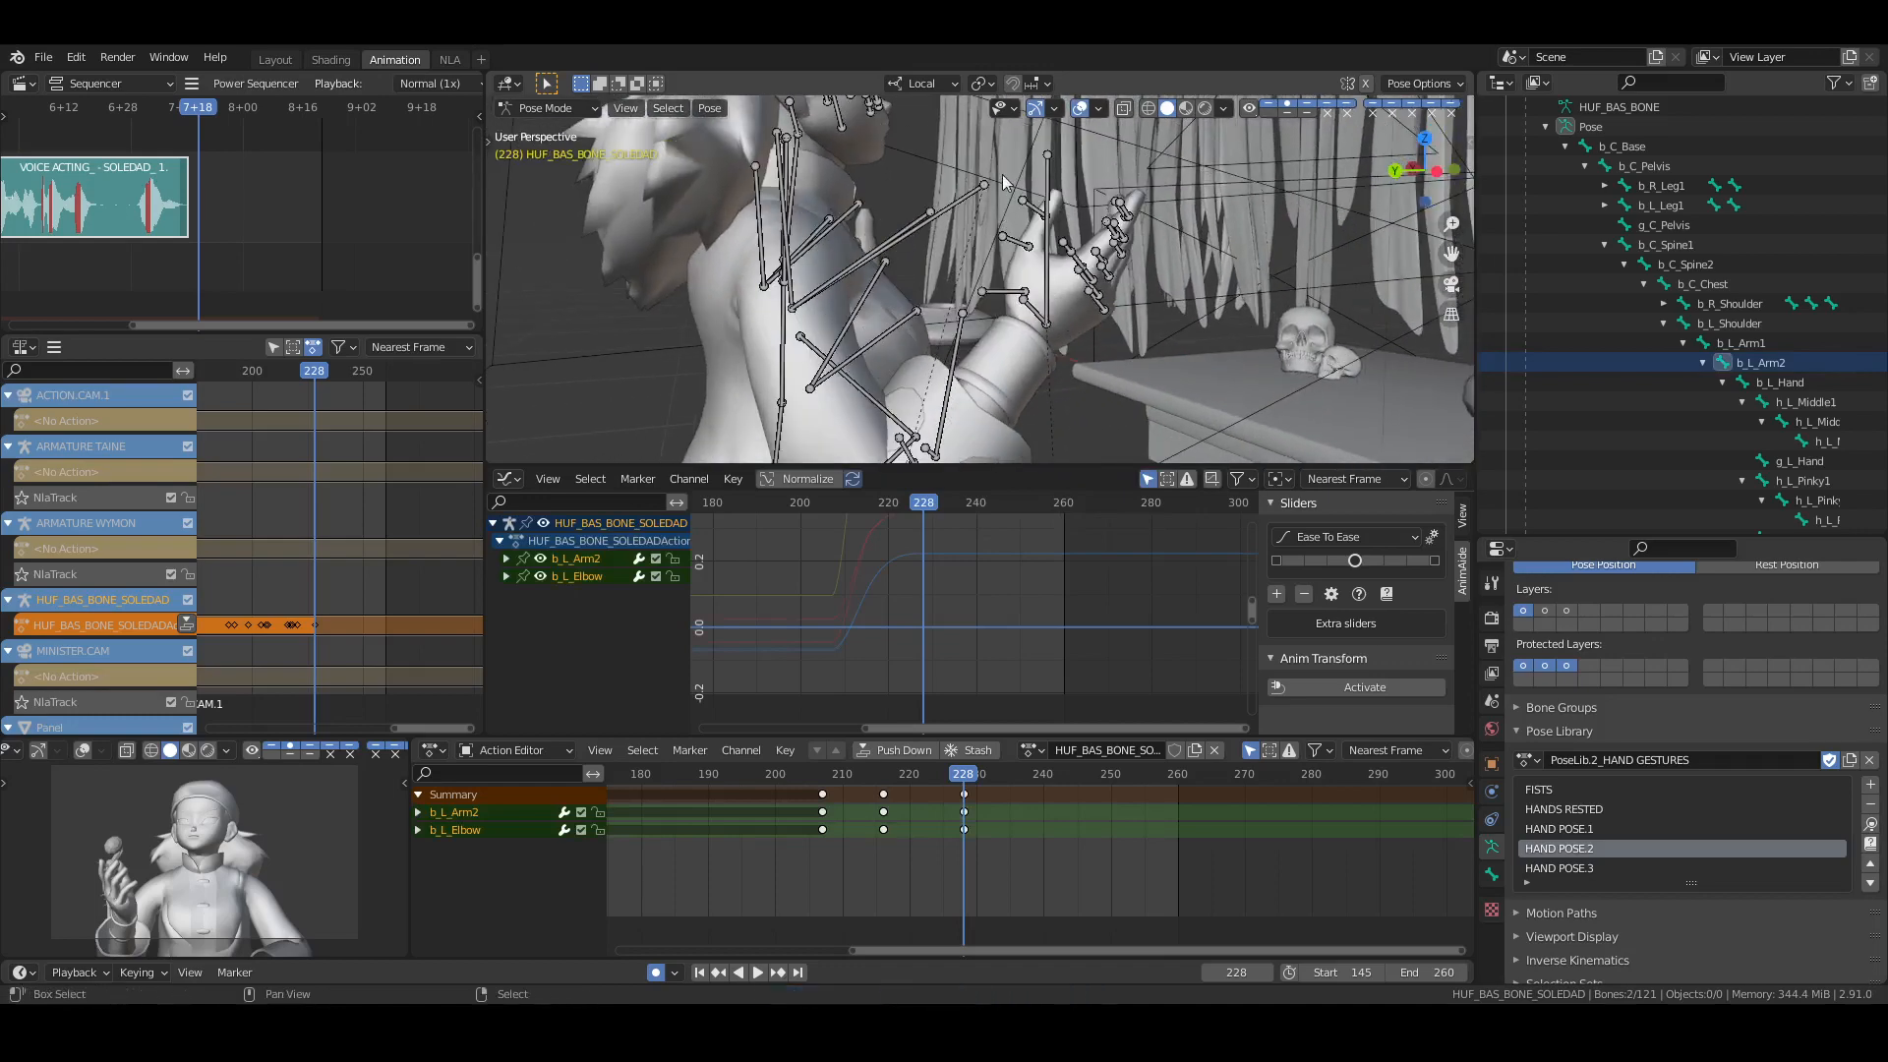
left_click_drag(1001, 175, 1154, 339, "shift")
middle_click_drag(1229, 327, 1017, 313)
scroll(1119, 284, "down", 3)
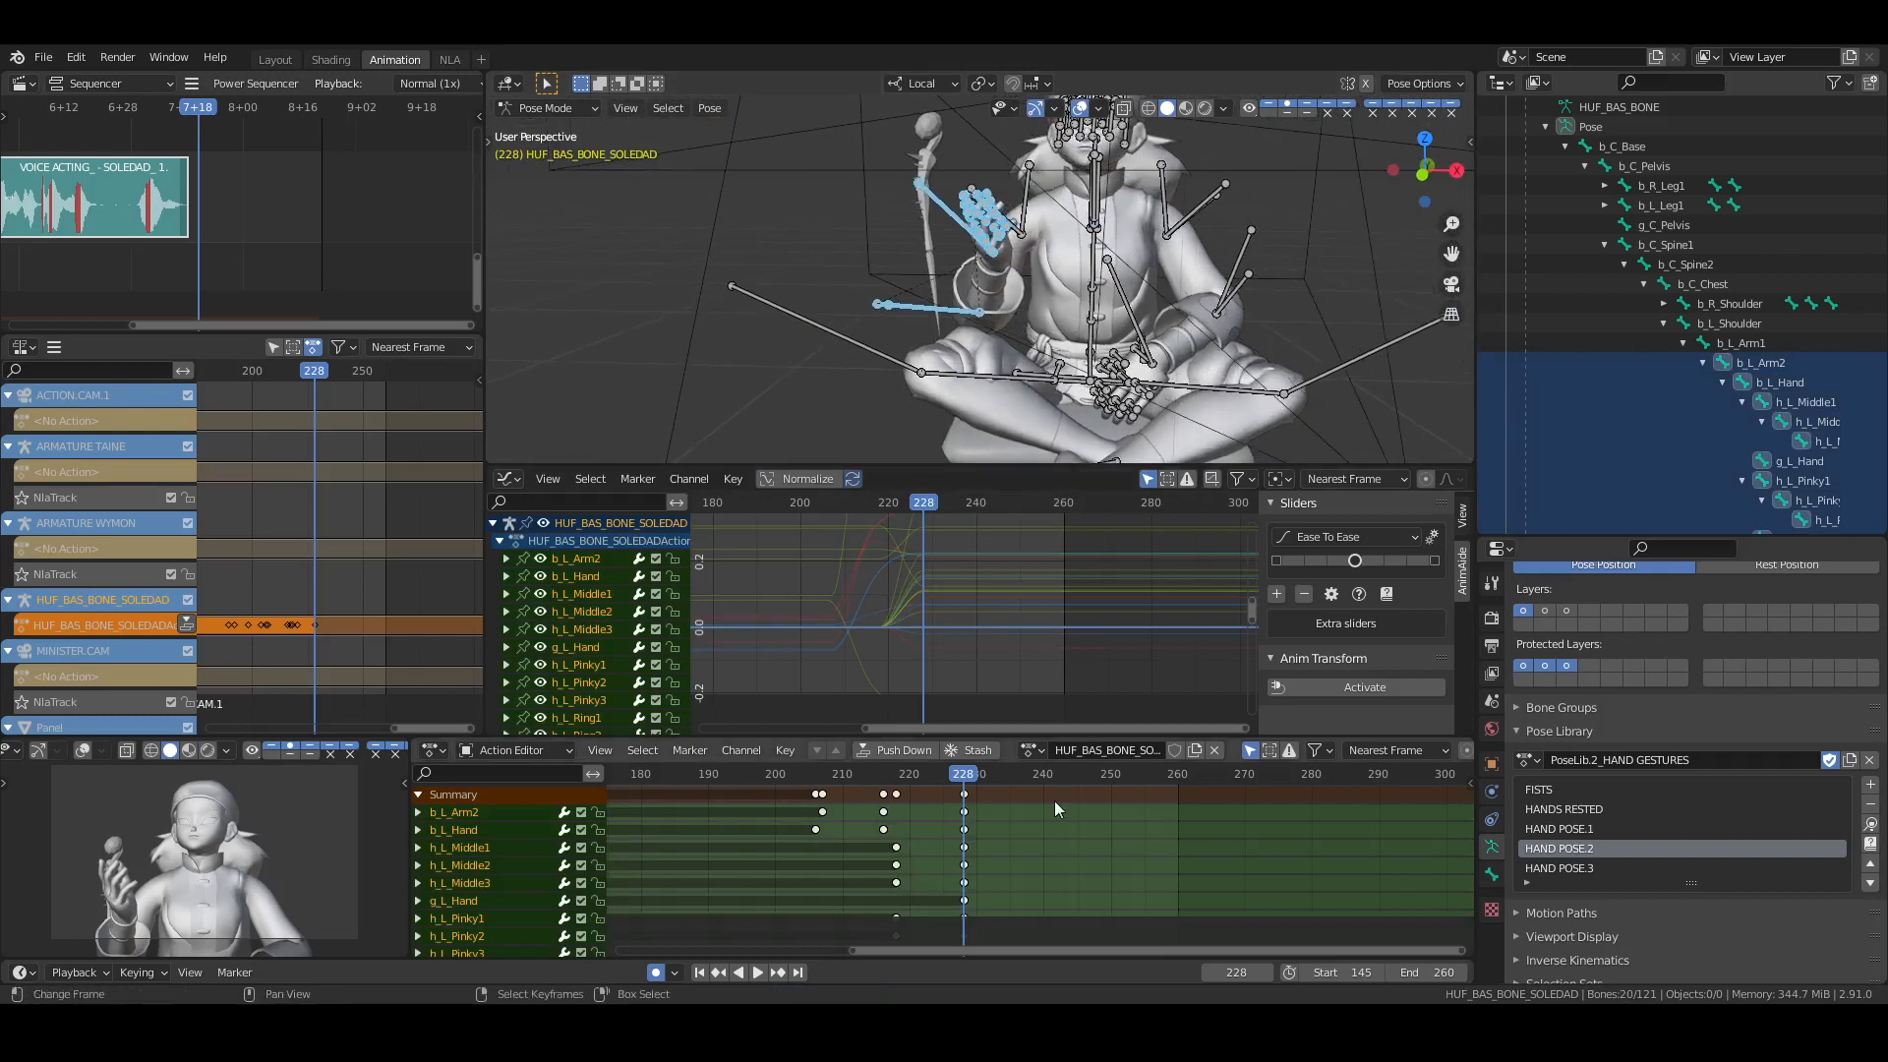
Advance 24 frames to frame 252 and paste a copy of the selected bones' frame 160 keyframes there
left_click(1229, 972)
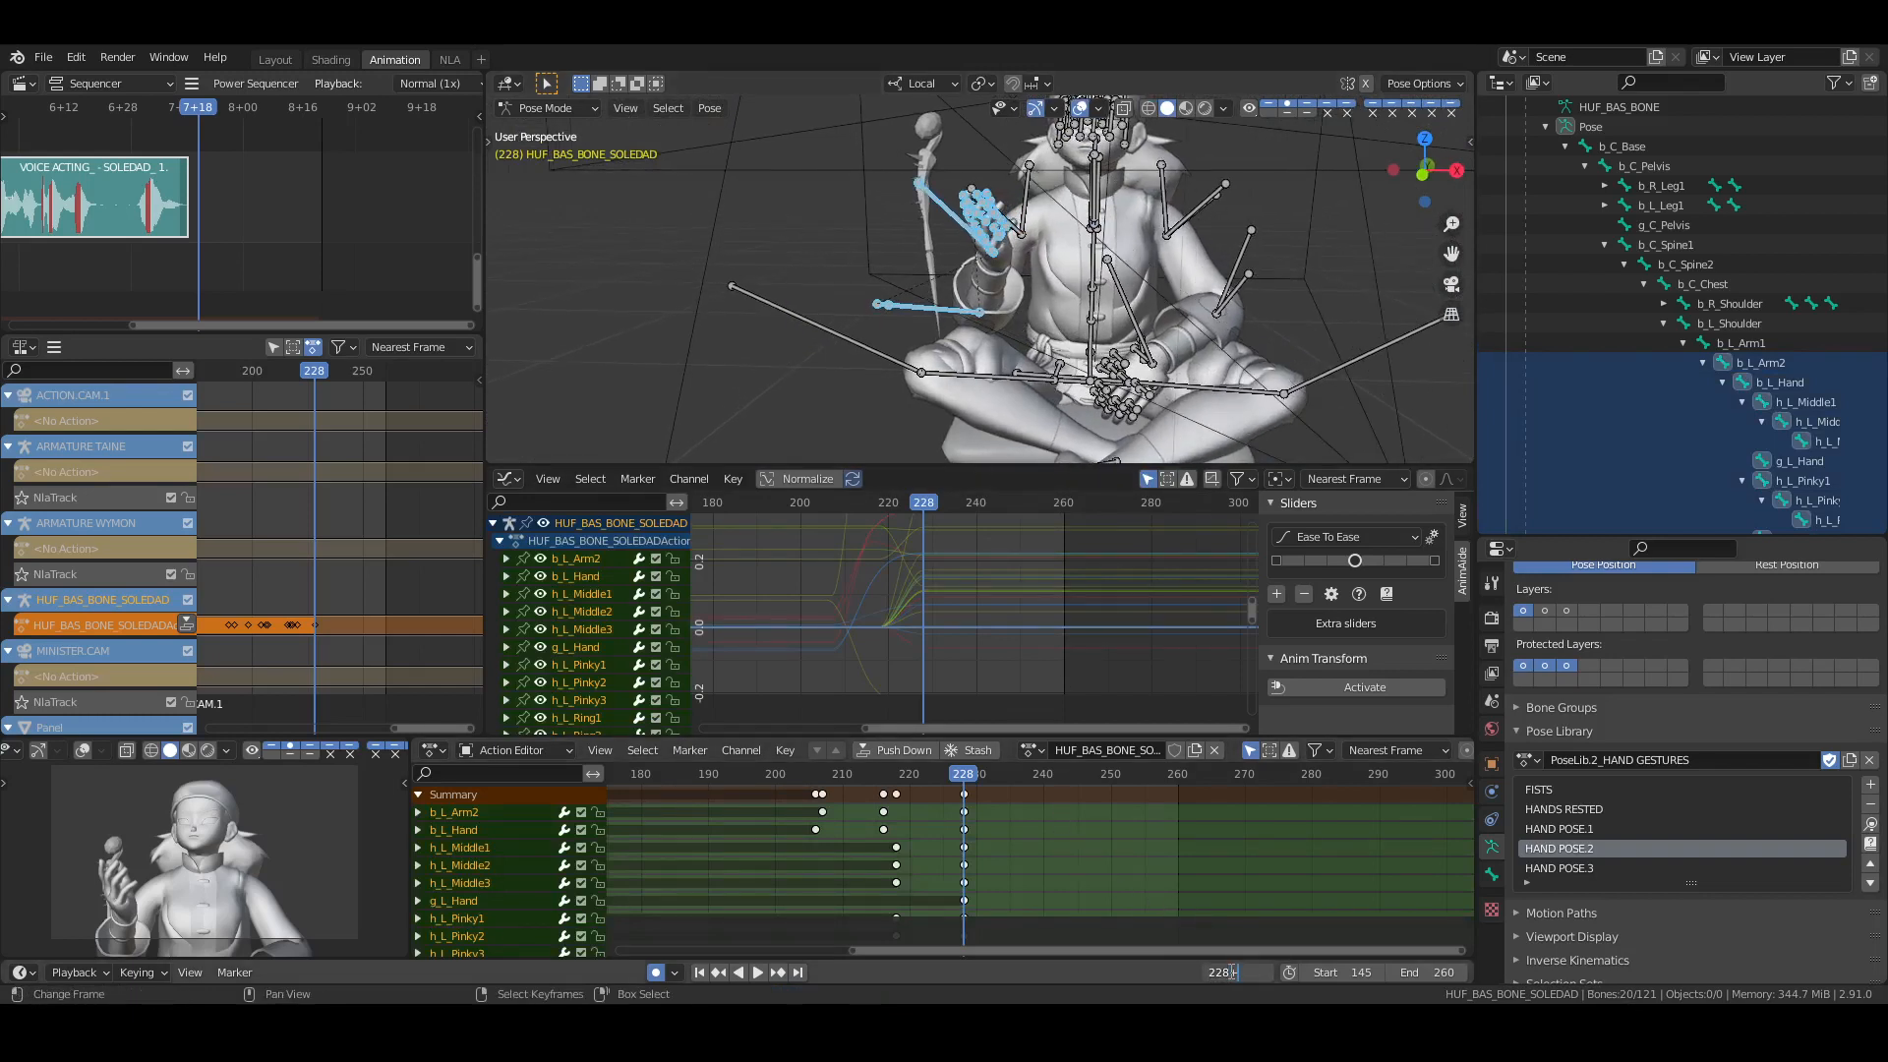
type("+24")
key("Return")
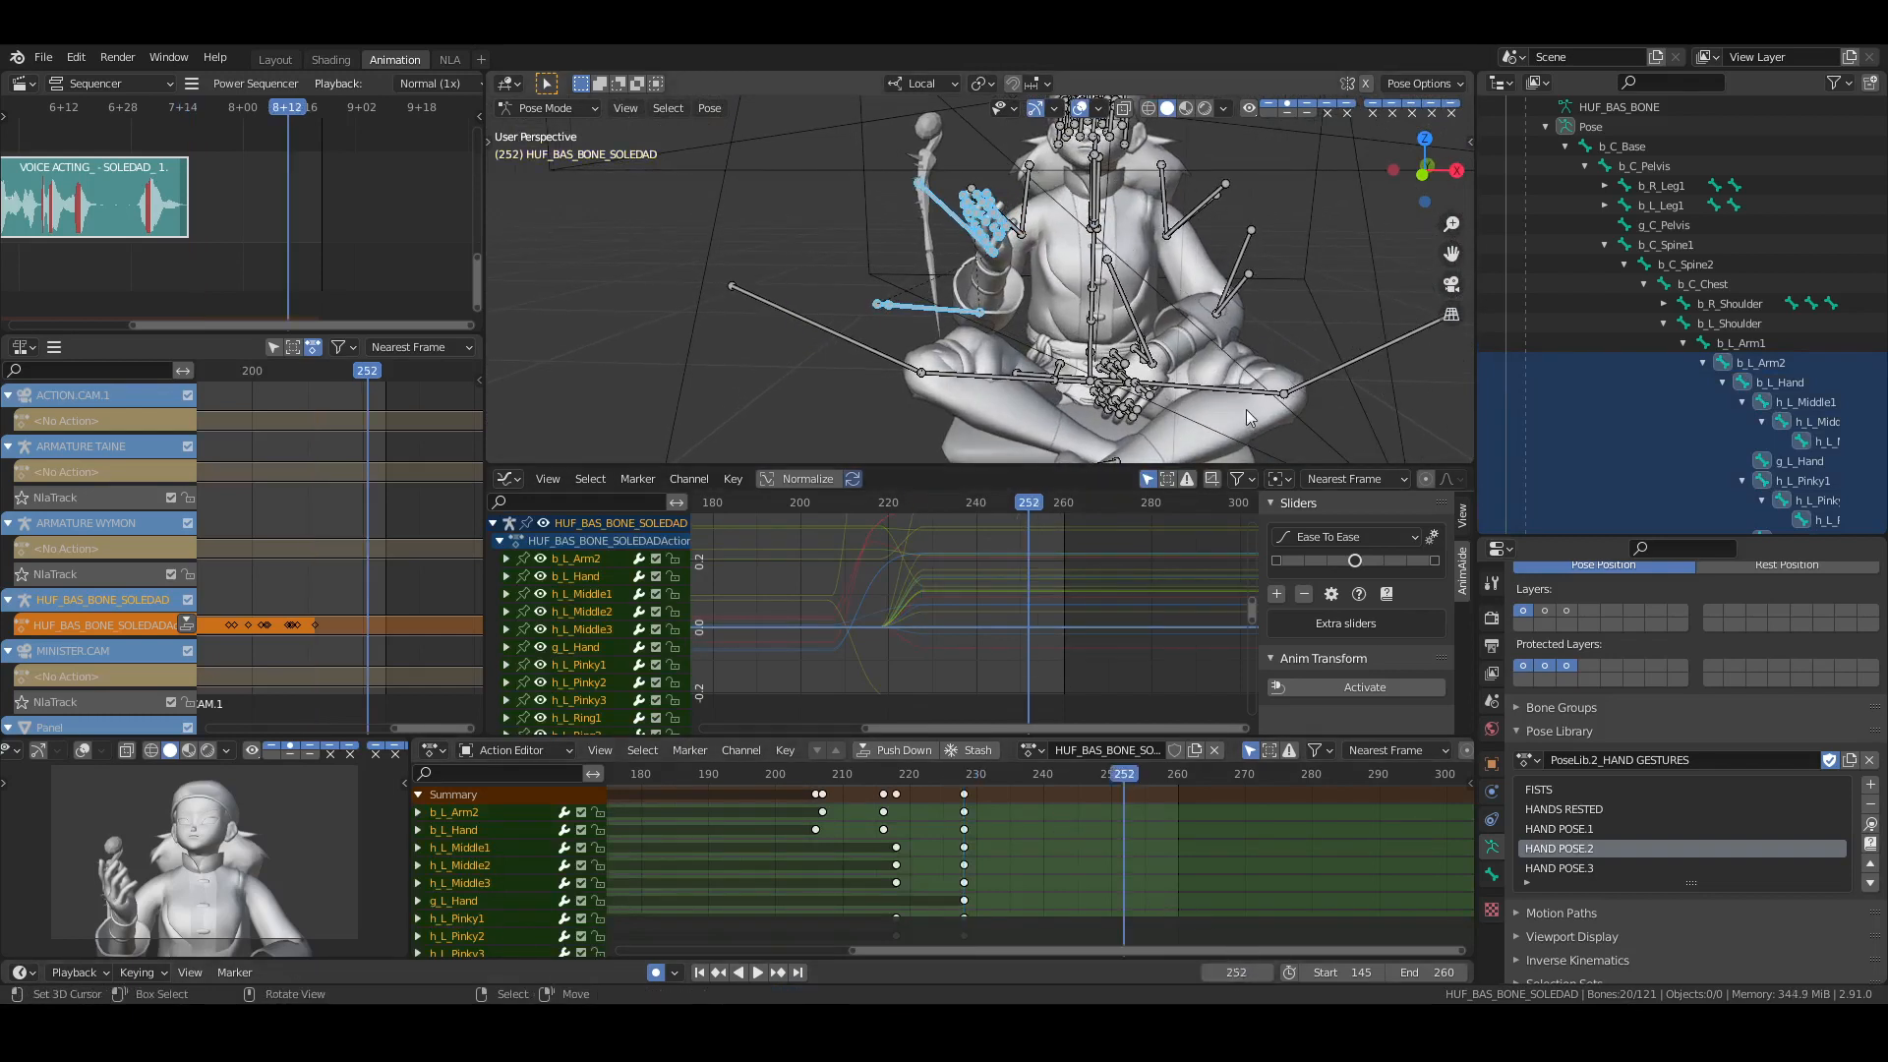
middle_click_drag(770, 820, 1141, 881)
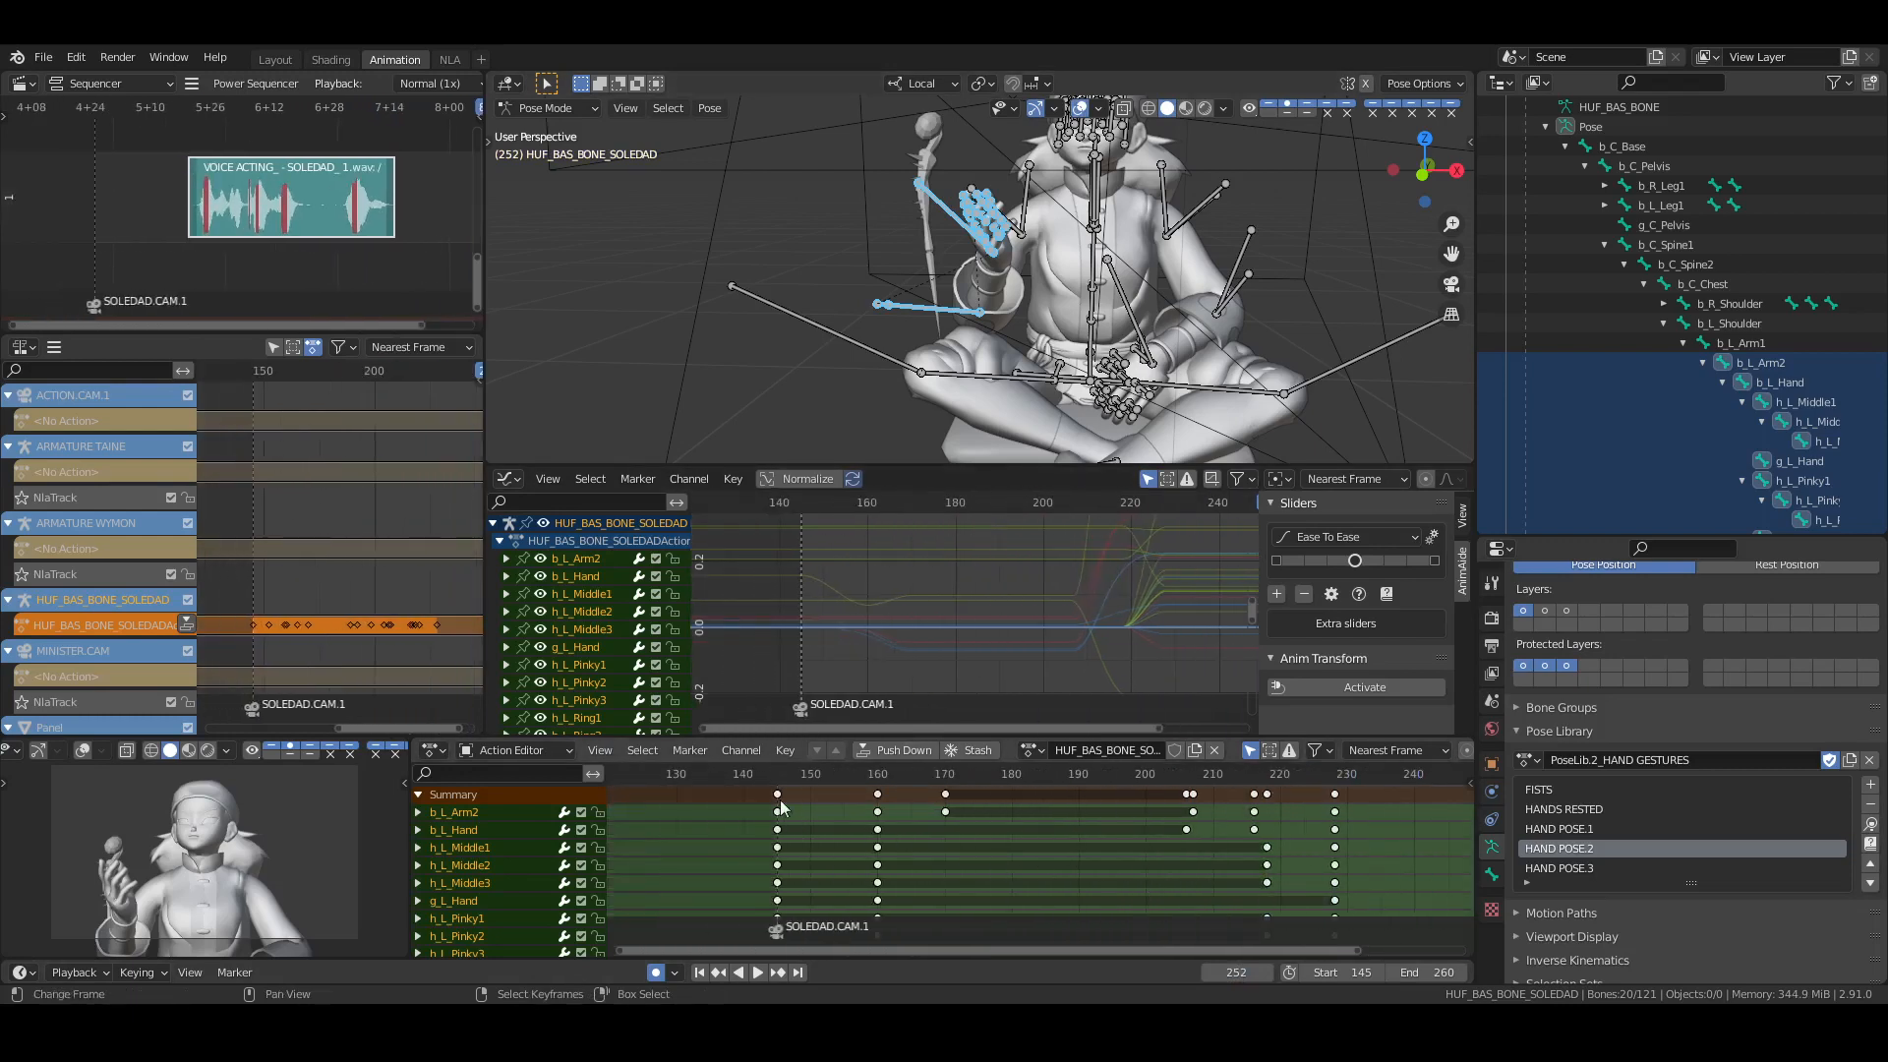
left_click(877, 794)
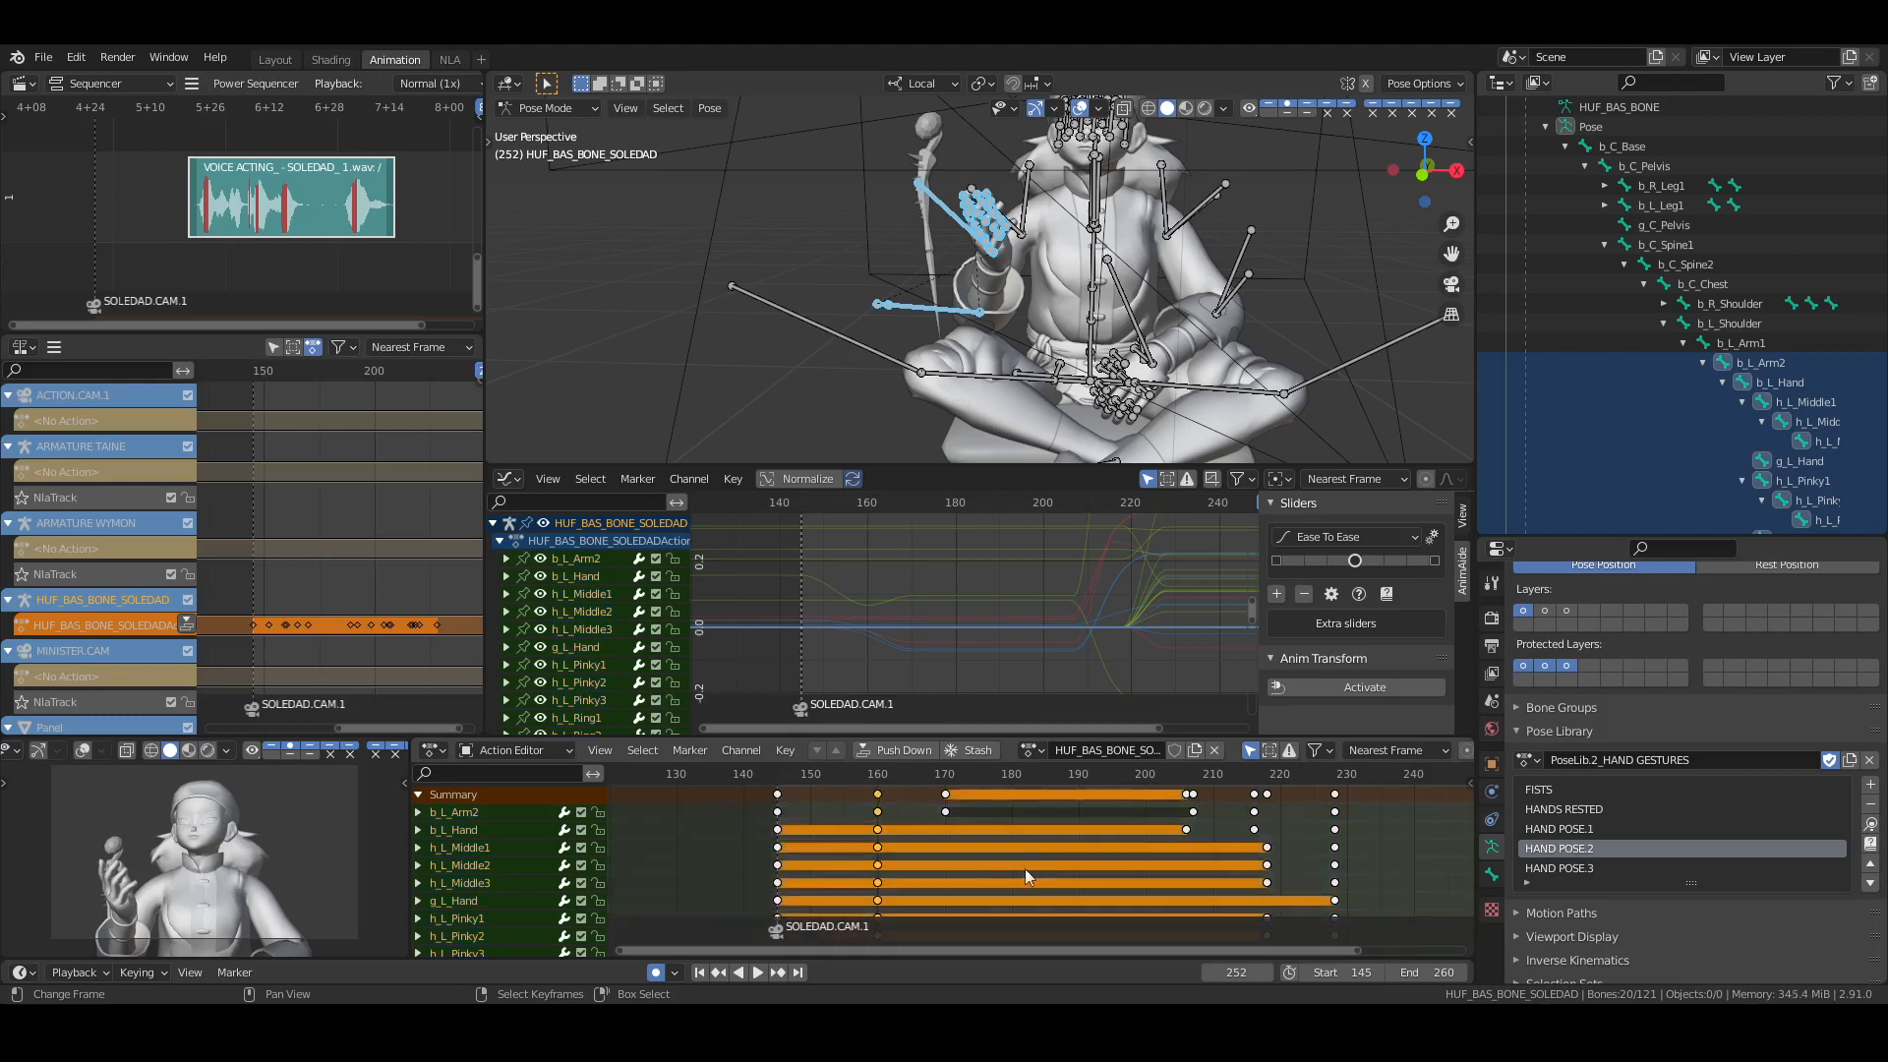
left_click(1071, 848)
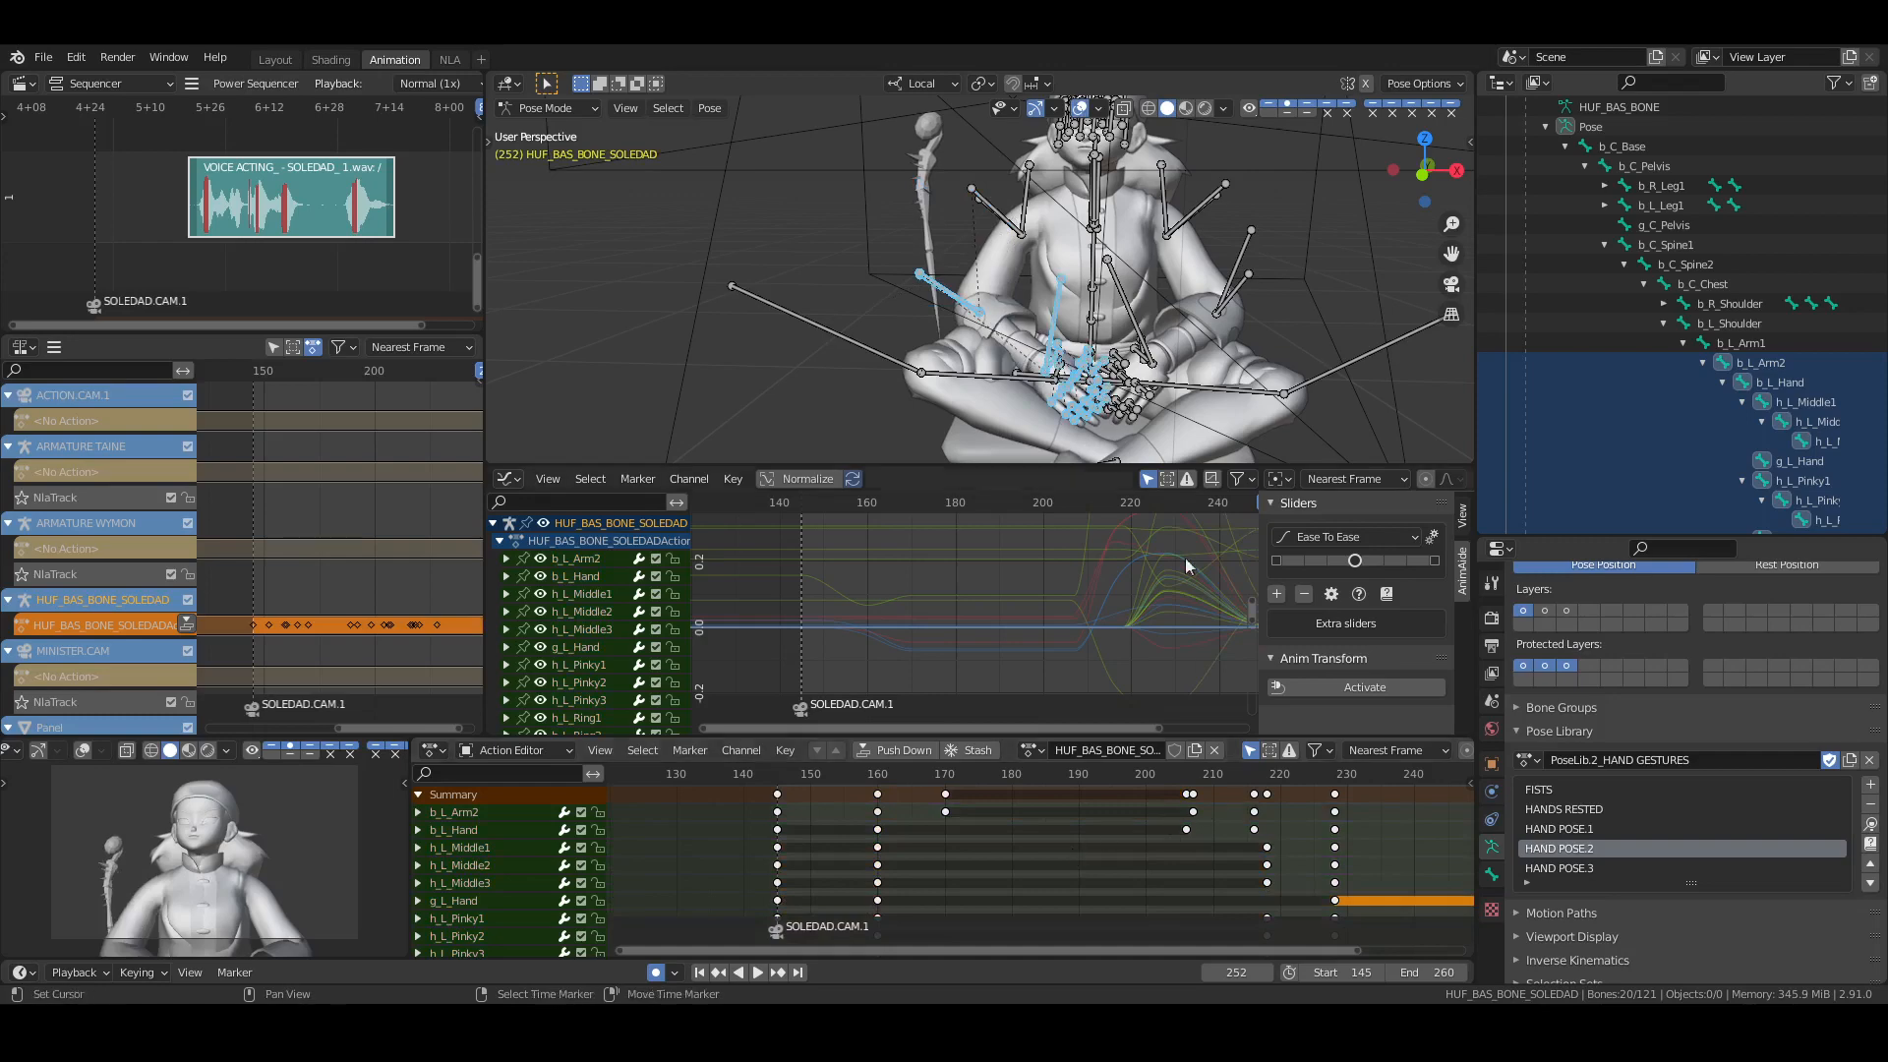
At frame 252, rotate b_L_Arm2 and b_L_Elbow to settle the left hand back in the lap
scroll(1128, 441, "up", 2)
middle_click_drag(1174, 403, 1141, 325, "shift")
middle_click_drag(1135, 314, 1034, 286)
left_click_drag(879, 175, 903, 232)
key("shift+space")
key("r")
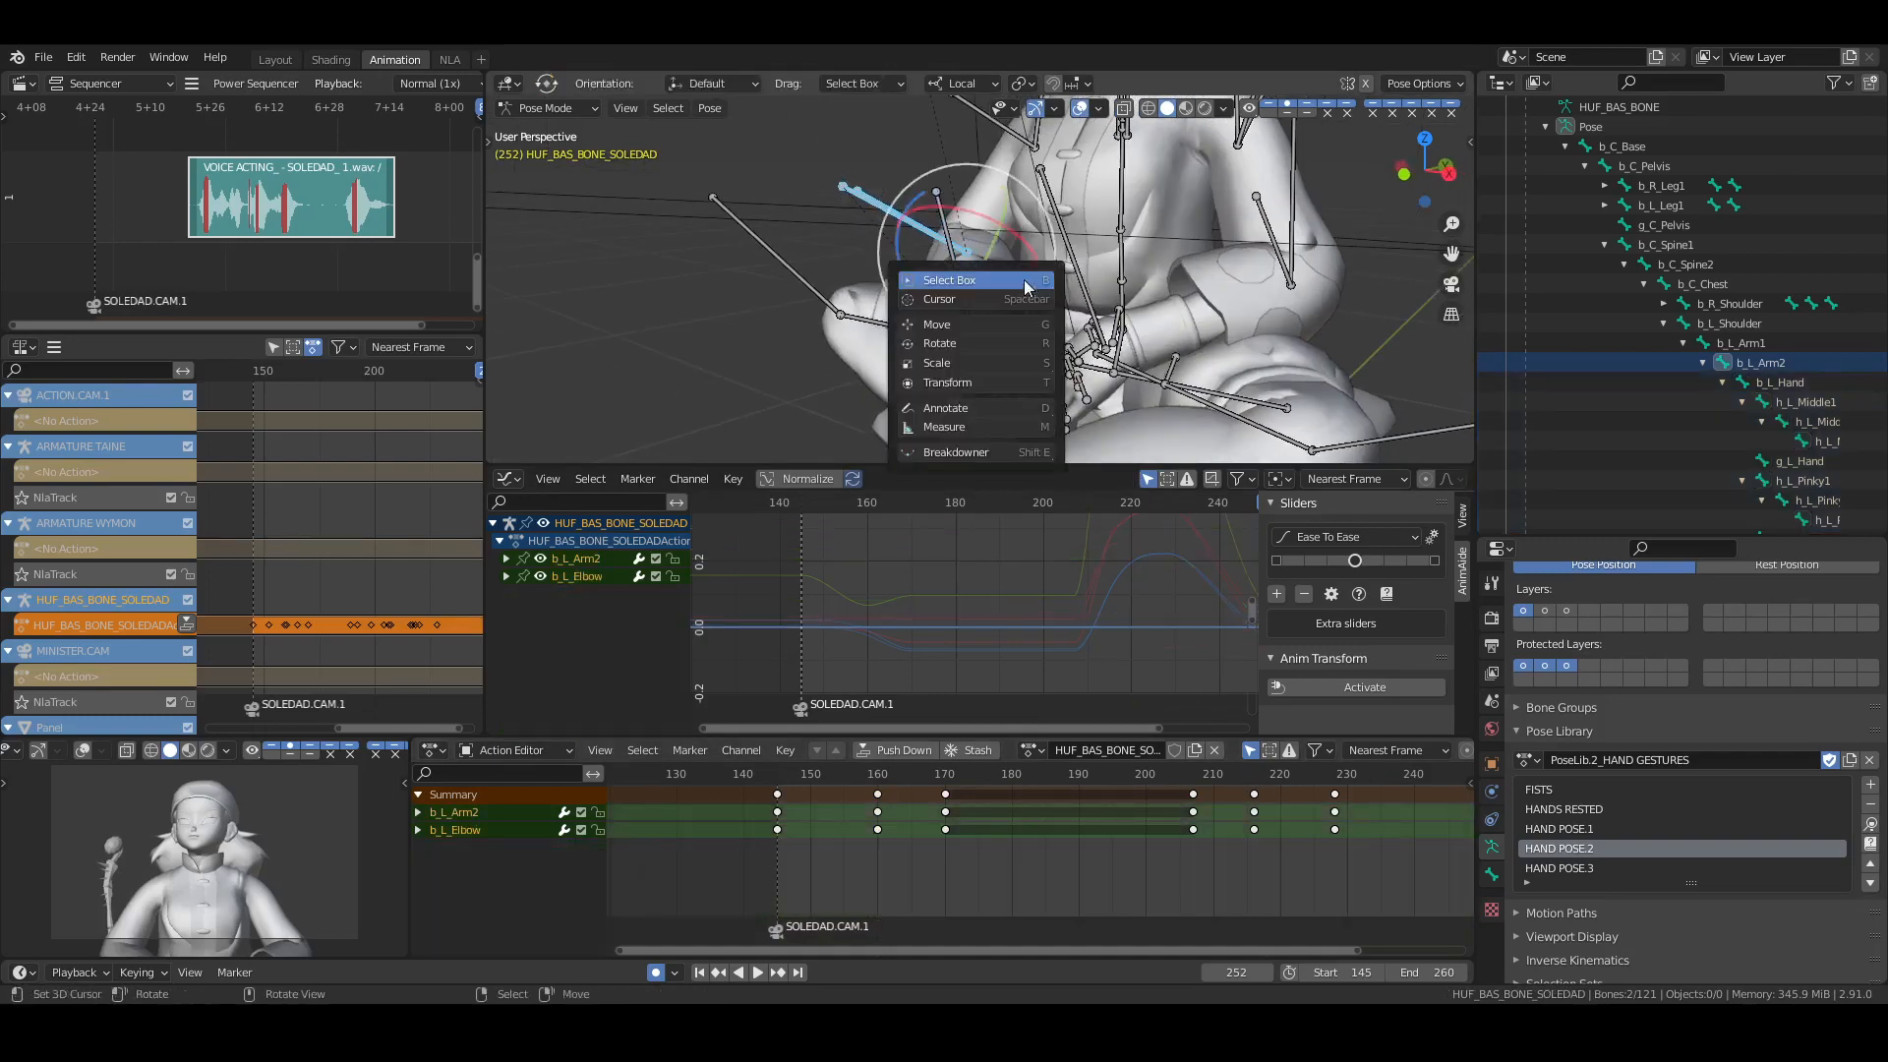
left_click_drag(983, 334, 991, 325)
middle_click_drag(991, 324, 1072, 307)
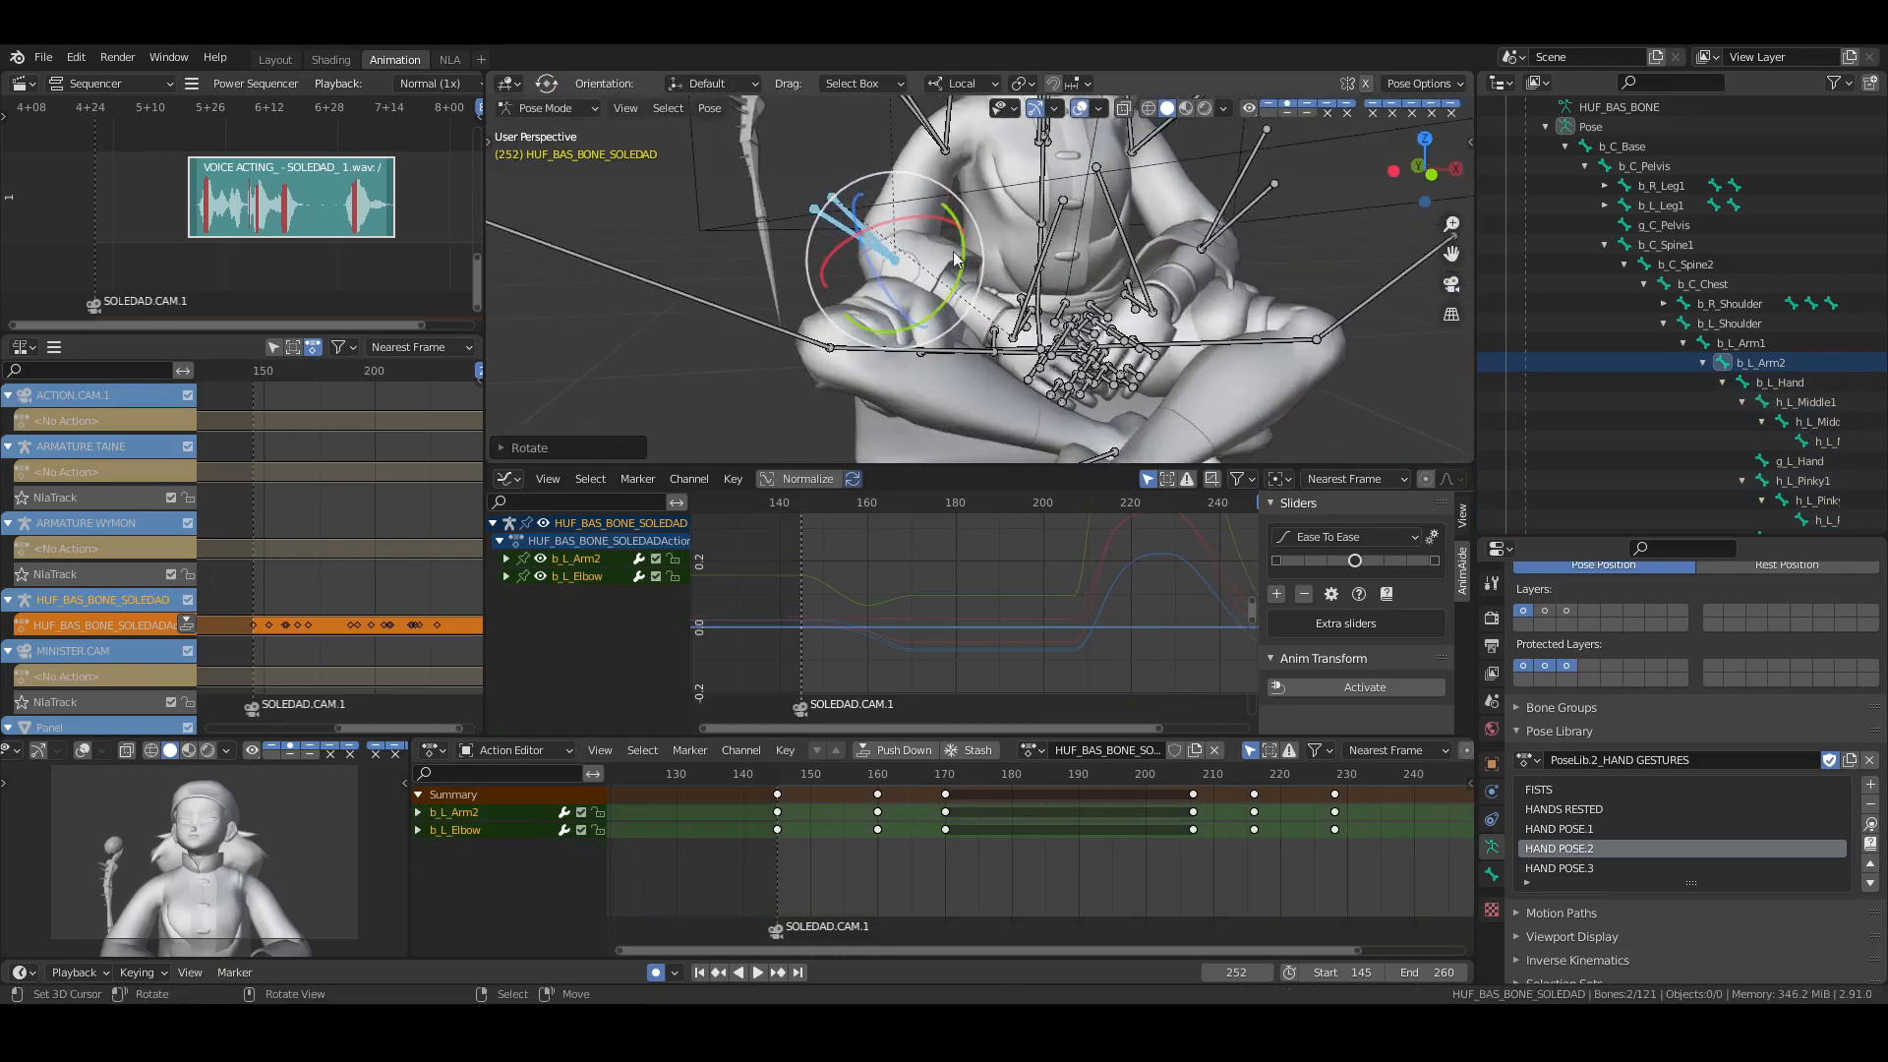
left_click_drag(954, 259, 978, 201)
left_click_drag(909, 174, 903, 173)
Deselect all bones, save the file and jump to the start frame, 145
key("alt+a")
key("ctrl+s")
key("shift+Left")
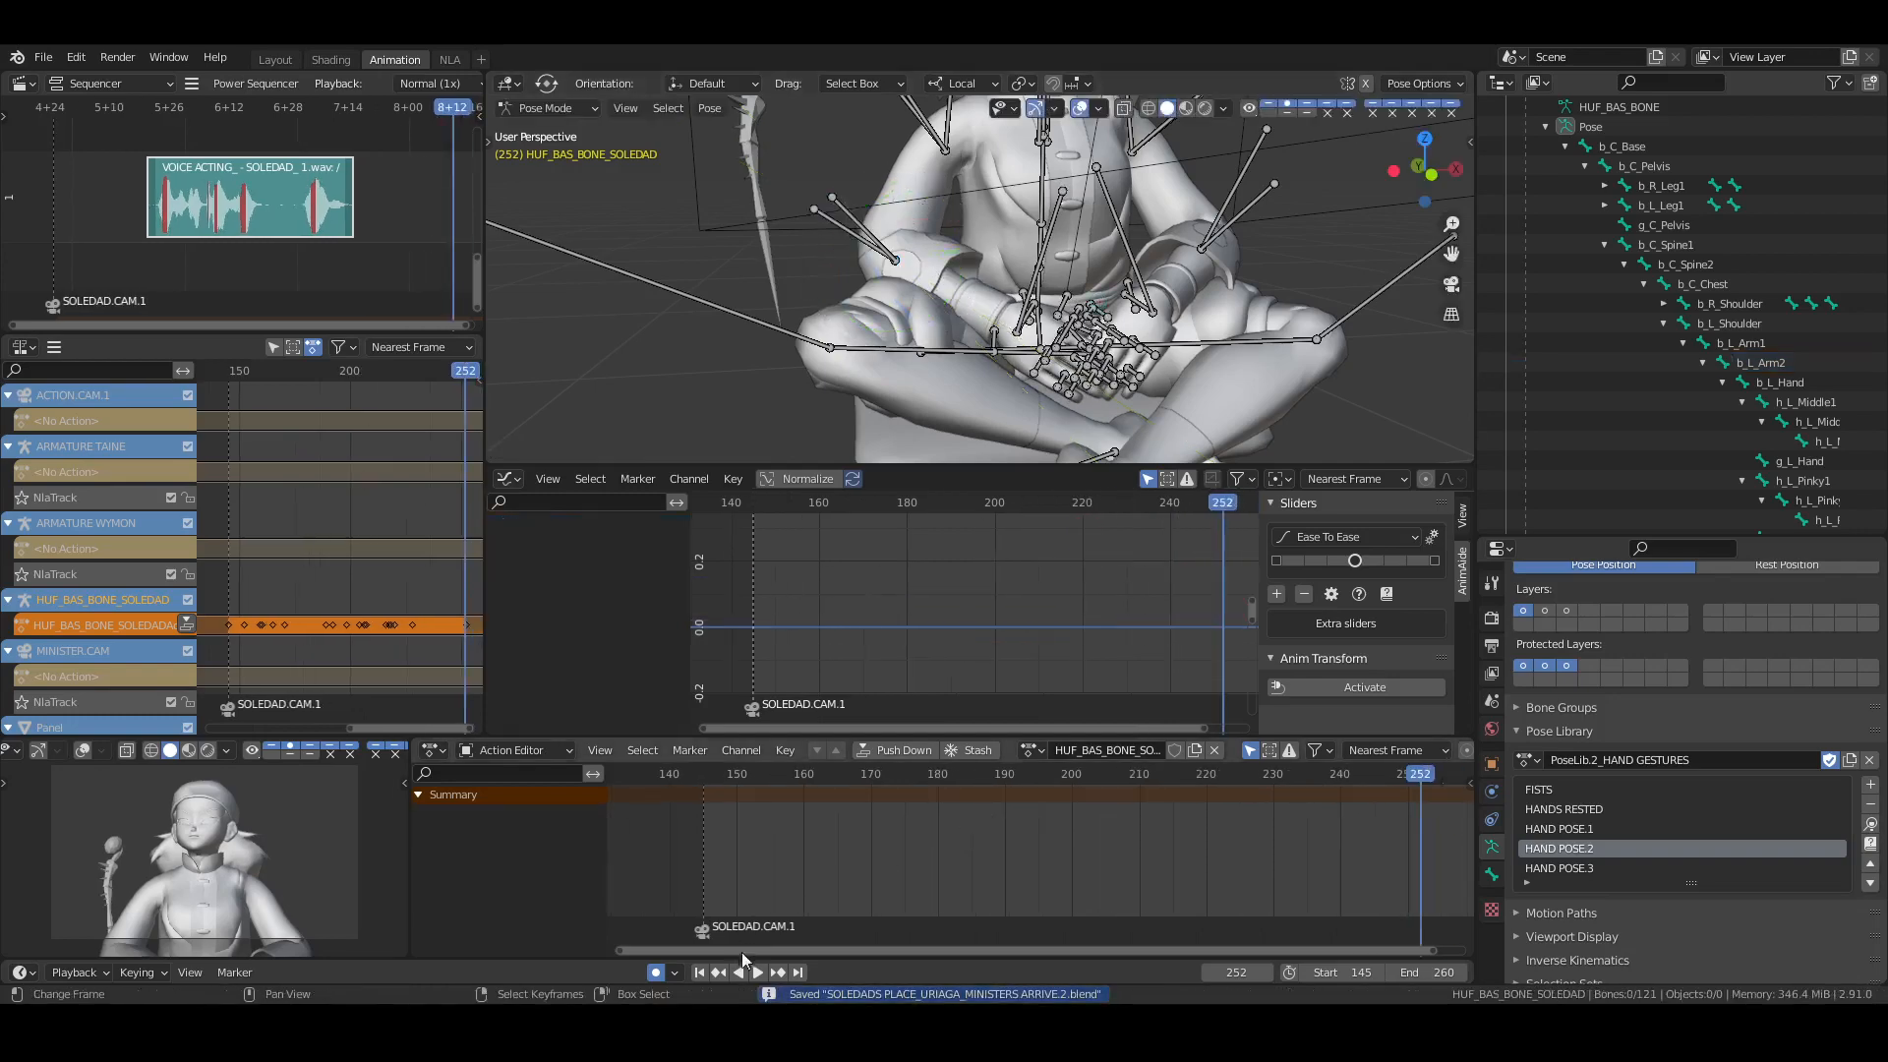
Play the shot from frame 145 in the Layout workspace's camera view to check the gesture timing, and return to the Animation workspace
left_click(275, 60)
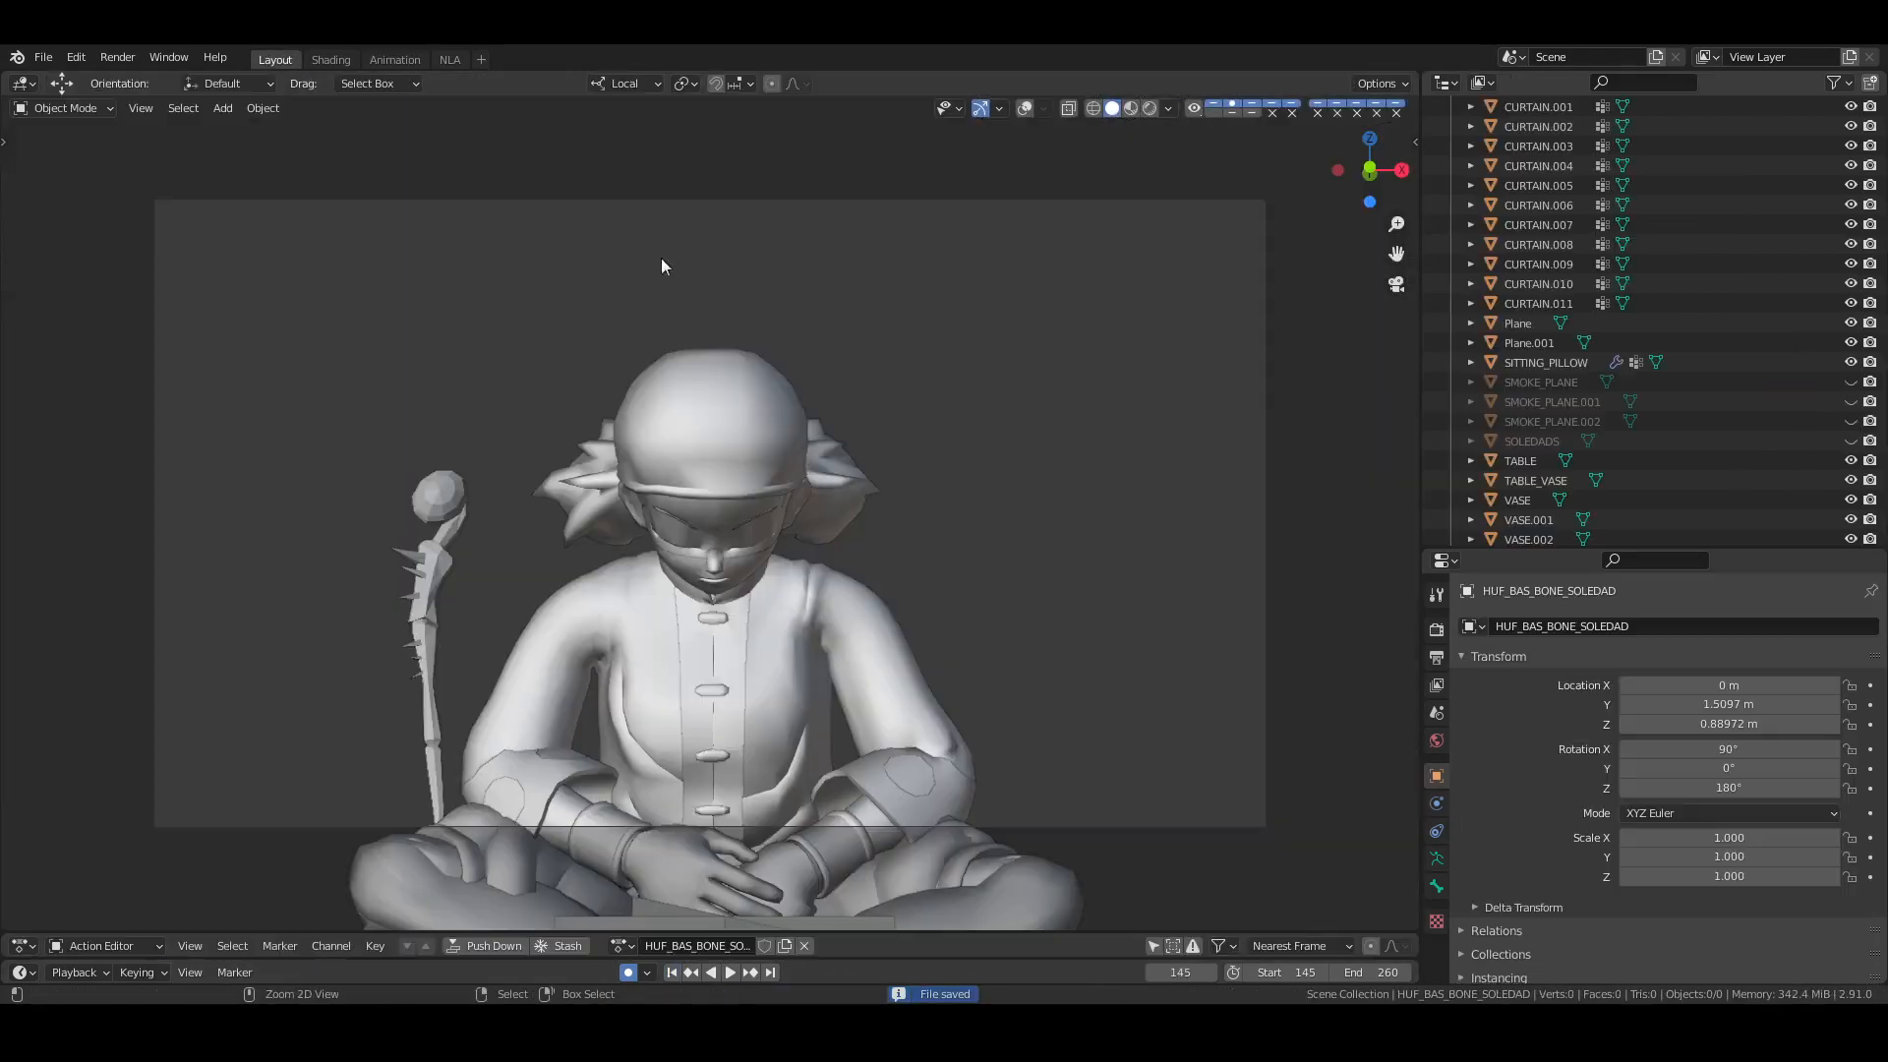
key("space")
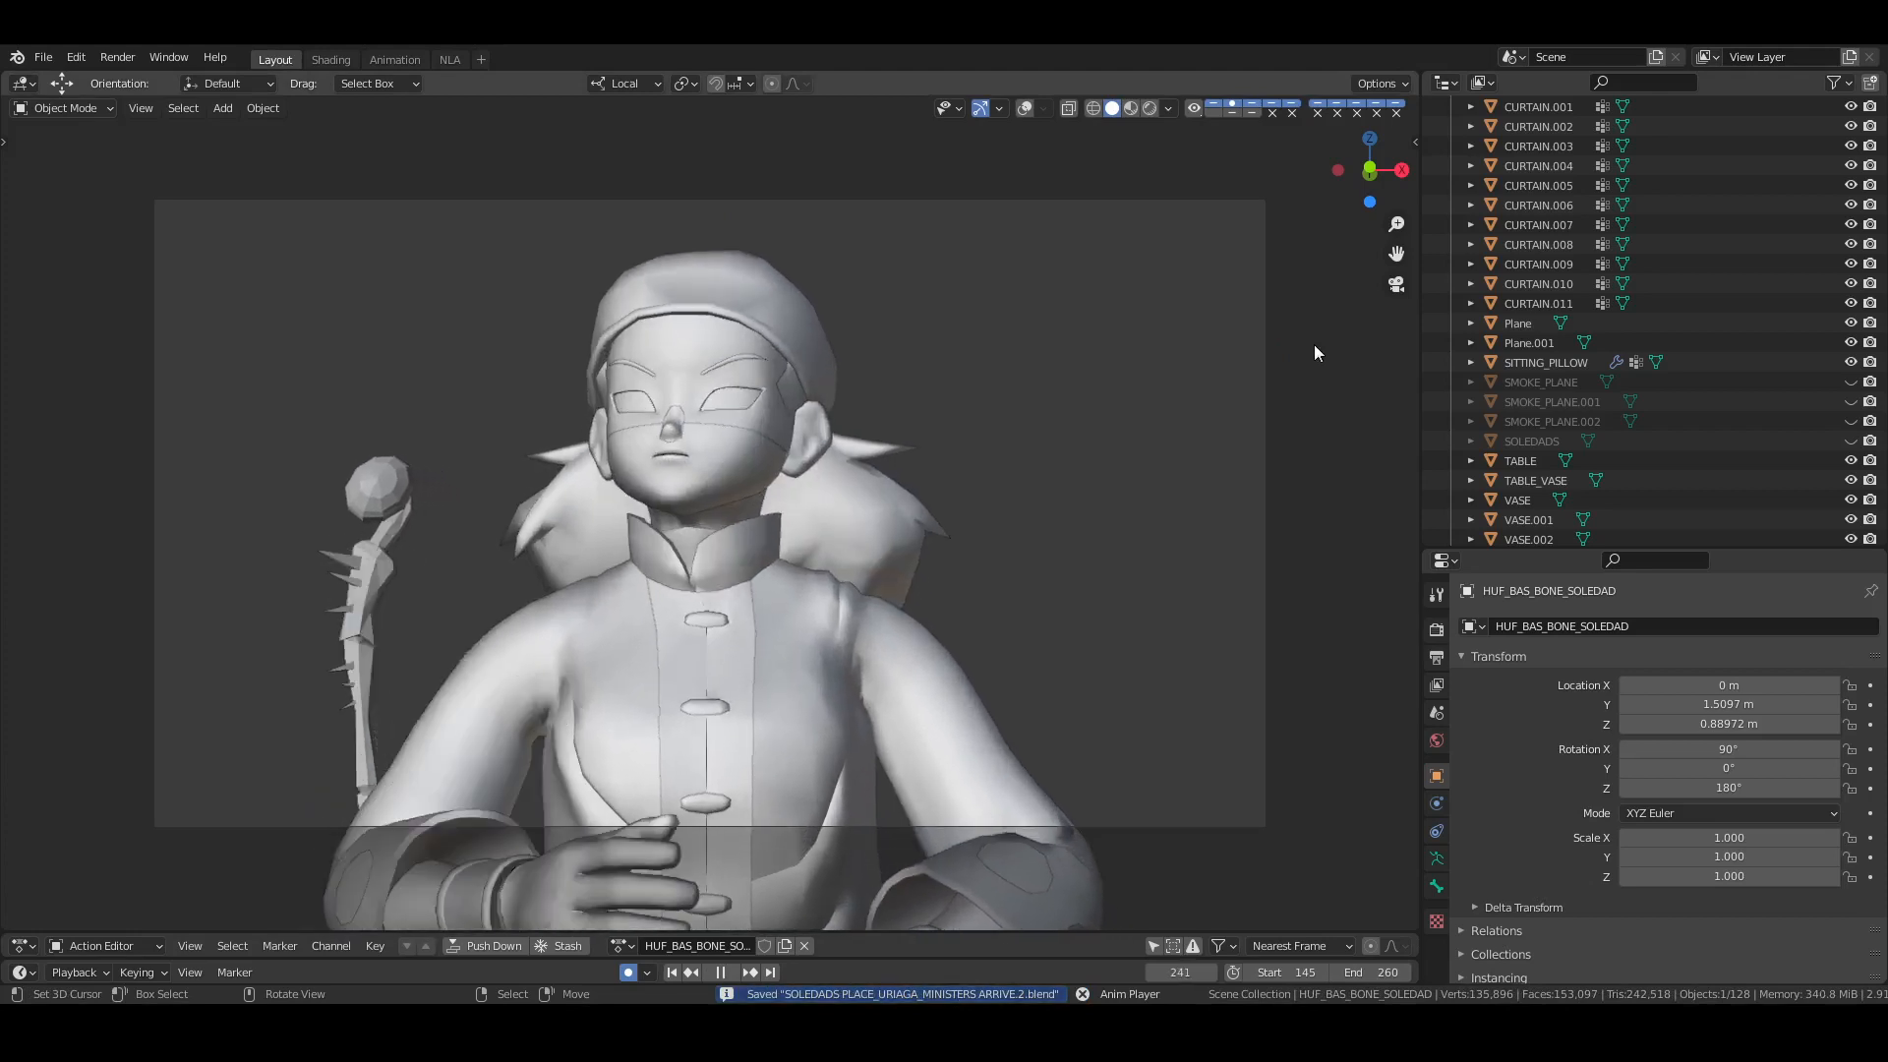
key("space")
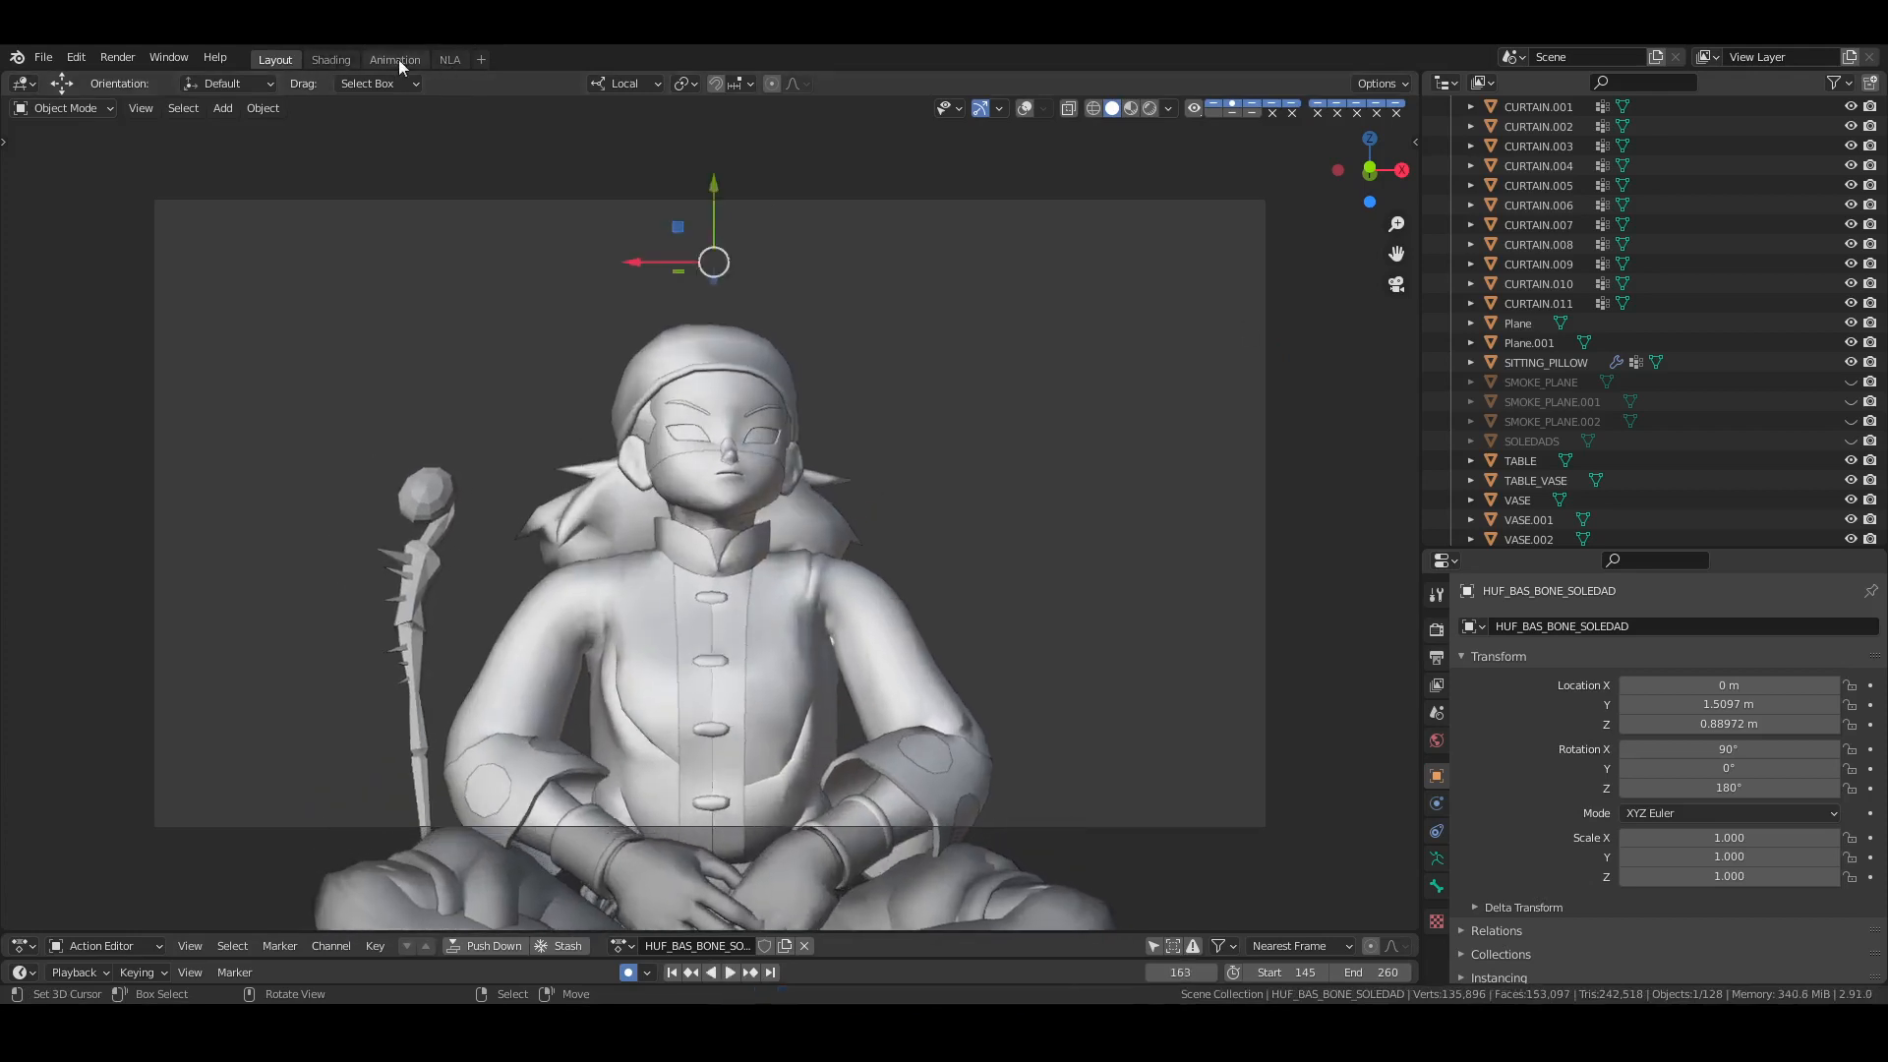
left_click(395, 60)
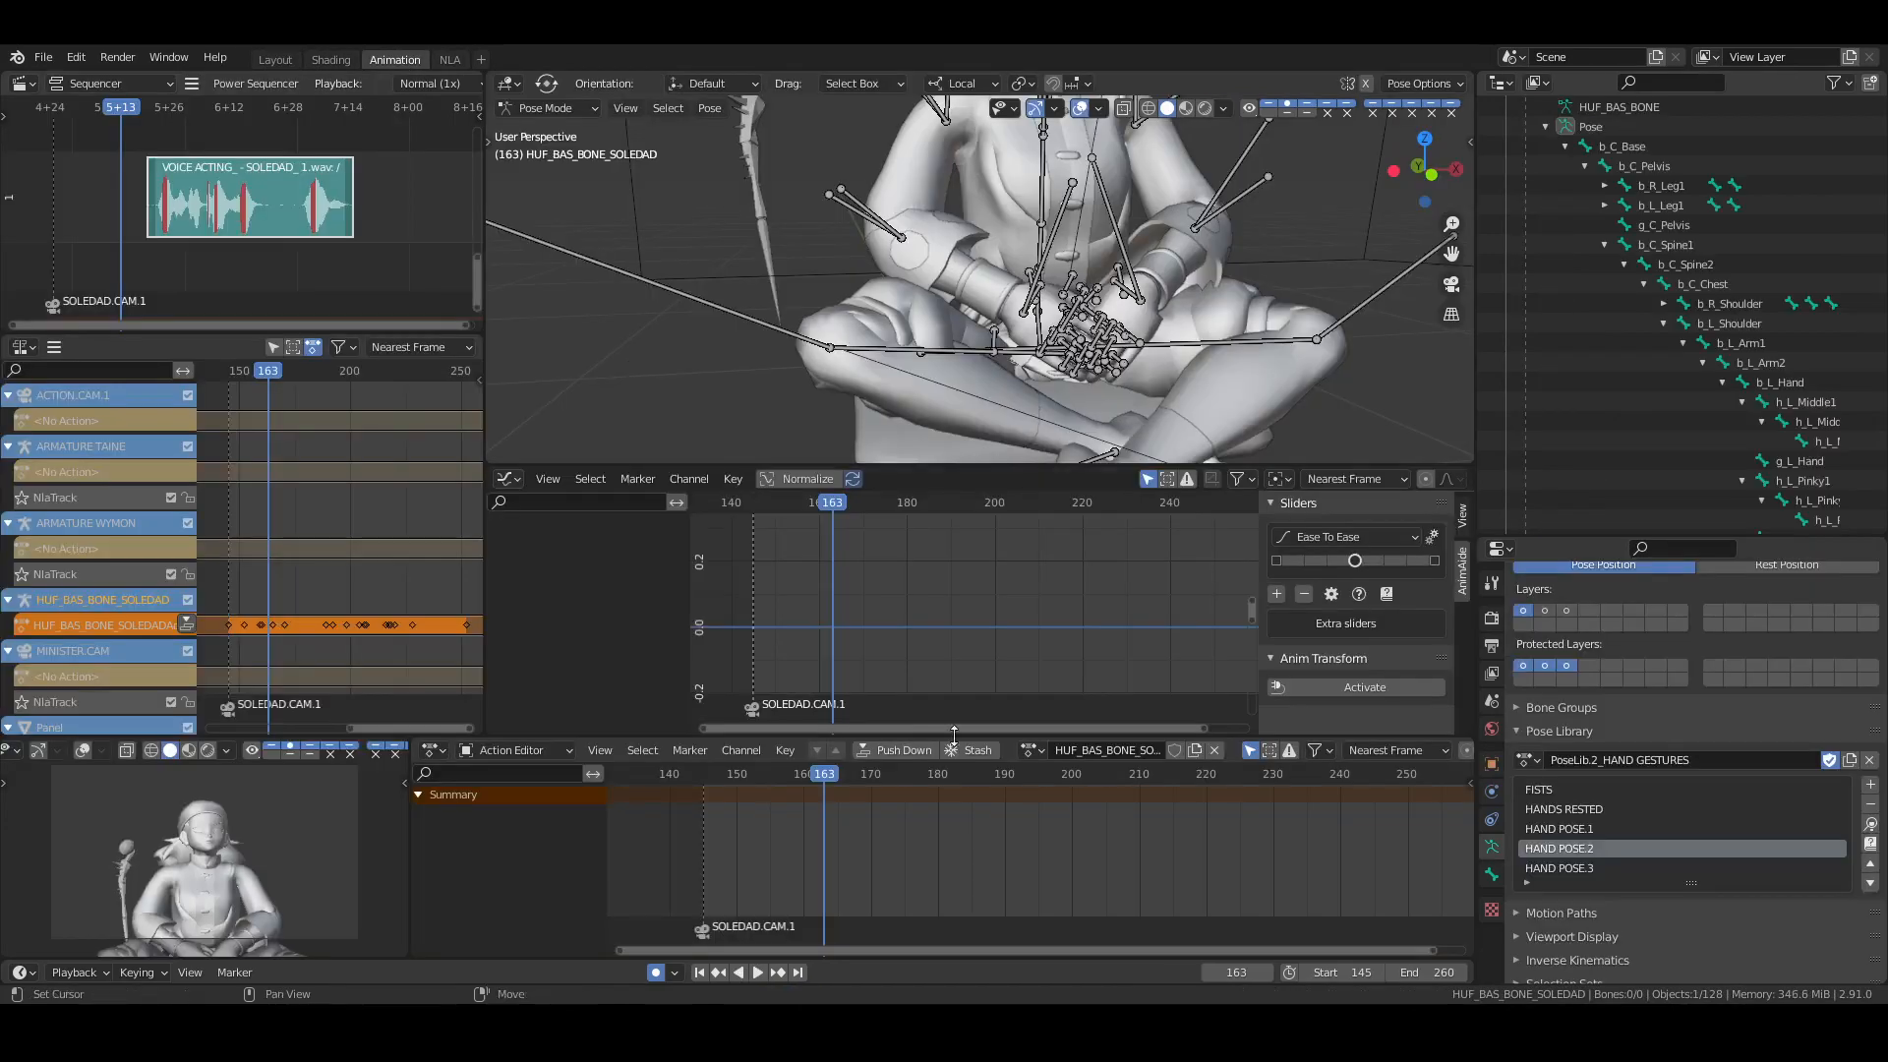
Select b_L_Arm2 and b_L_Elbow and move their frame 252 keyframes earlier to frame 244 so the arm drops sooner
left_click(897, 214)
scroll(1304, 879, "right", 3, "ctrl")
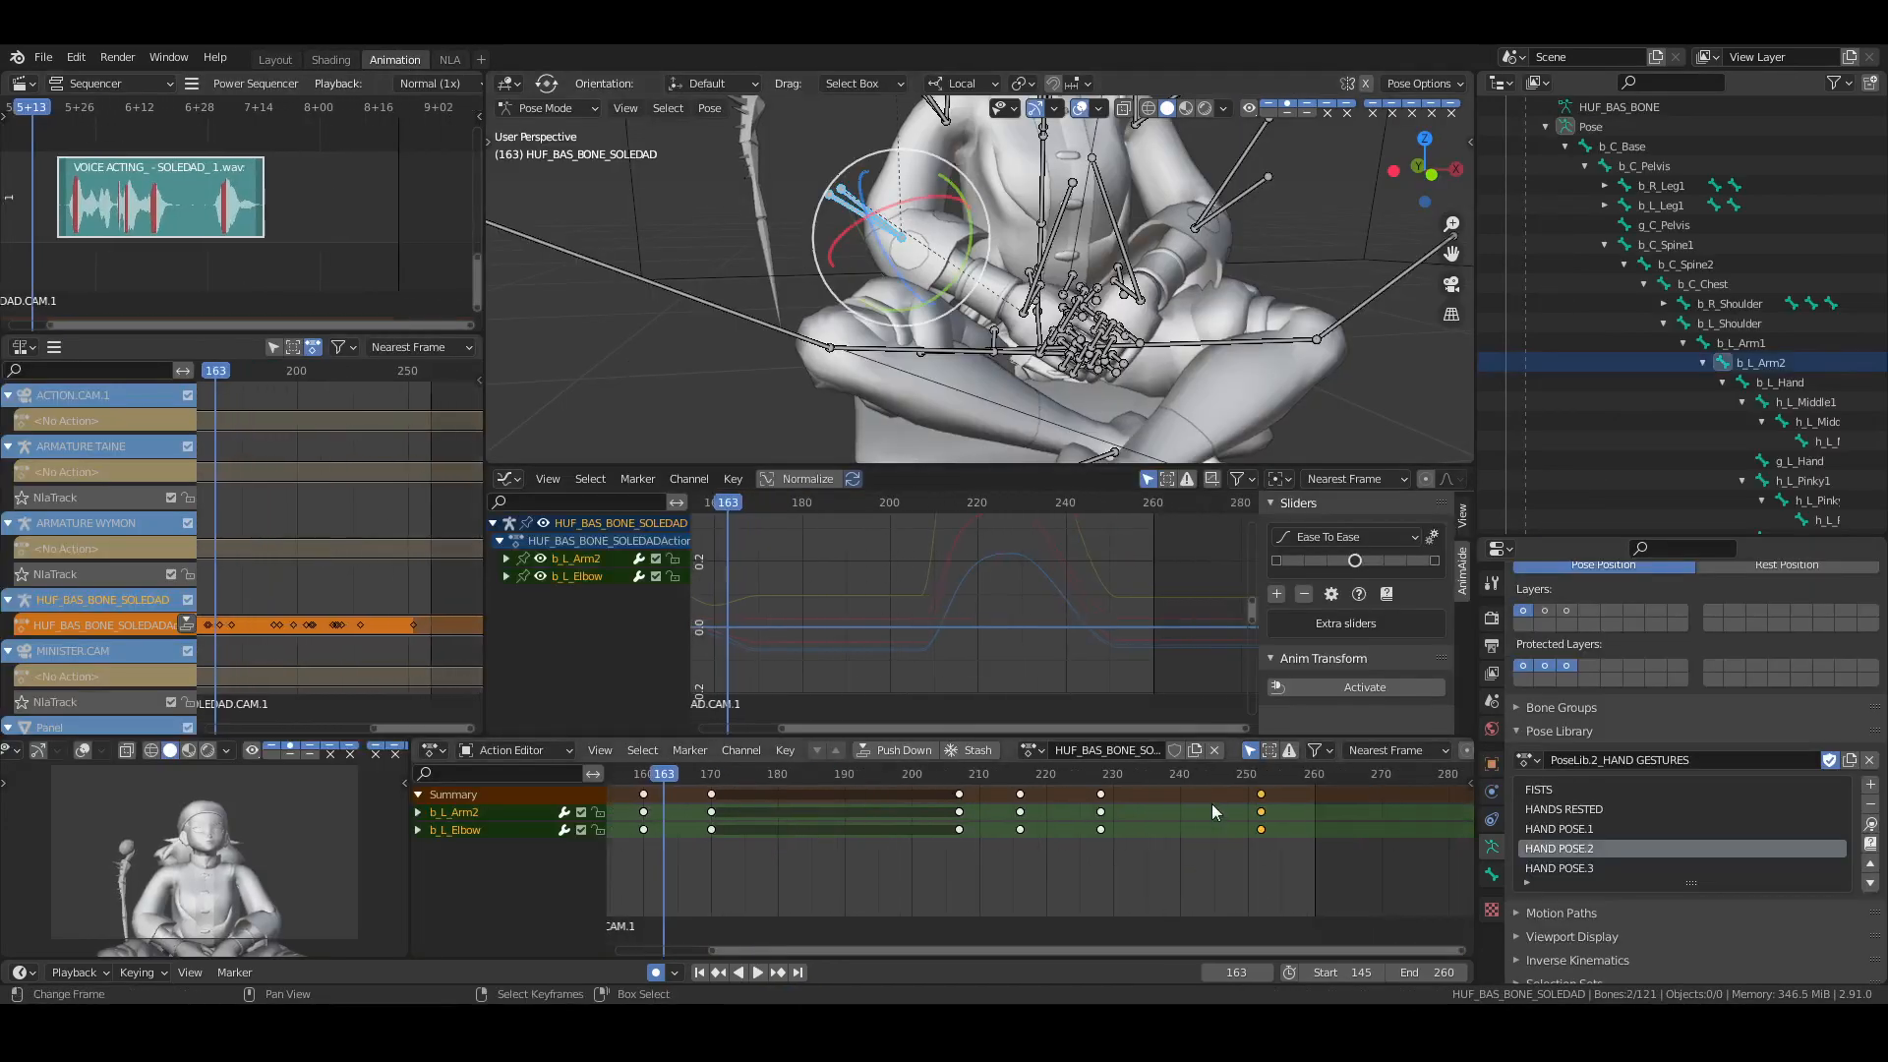
key("space")
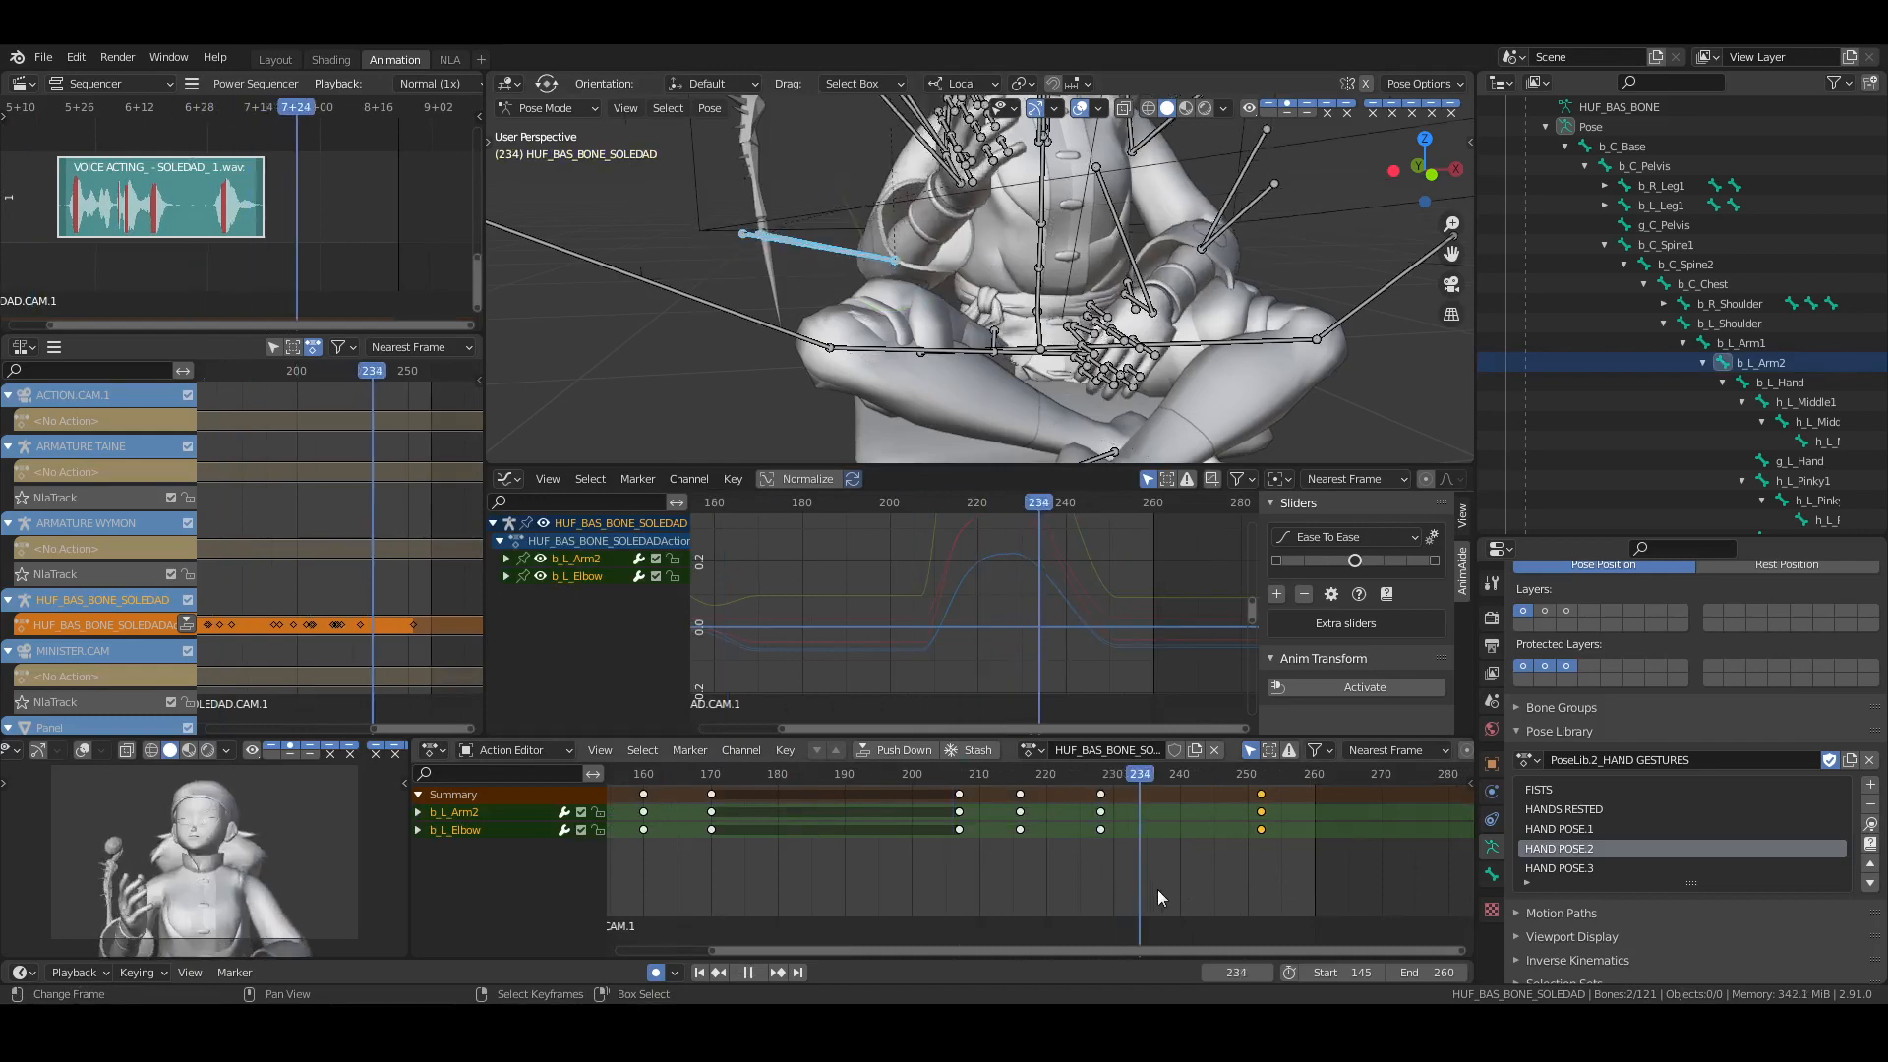
key("space")
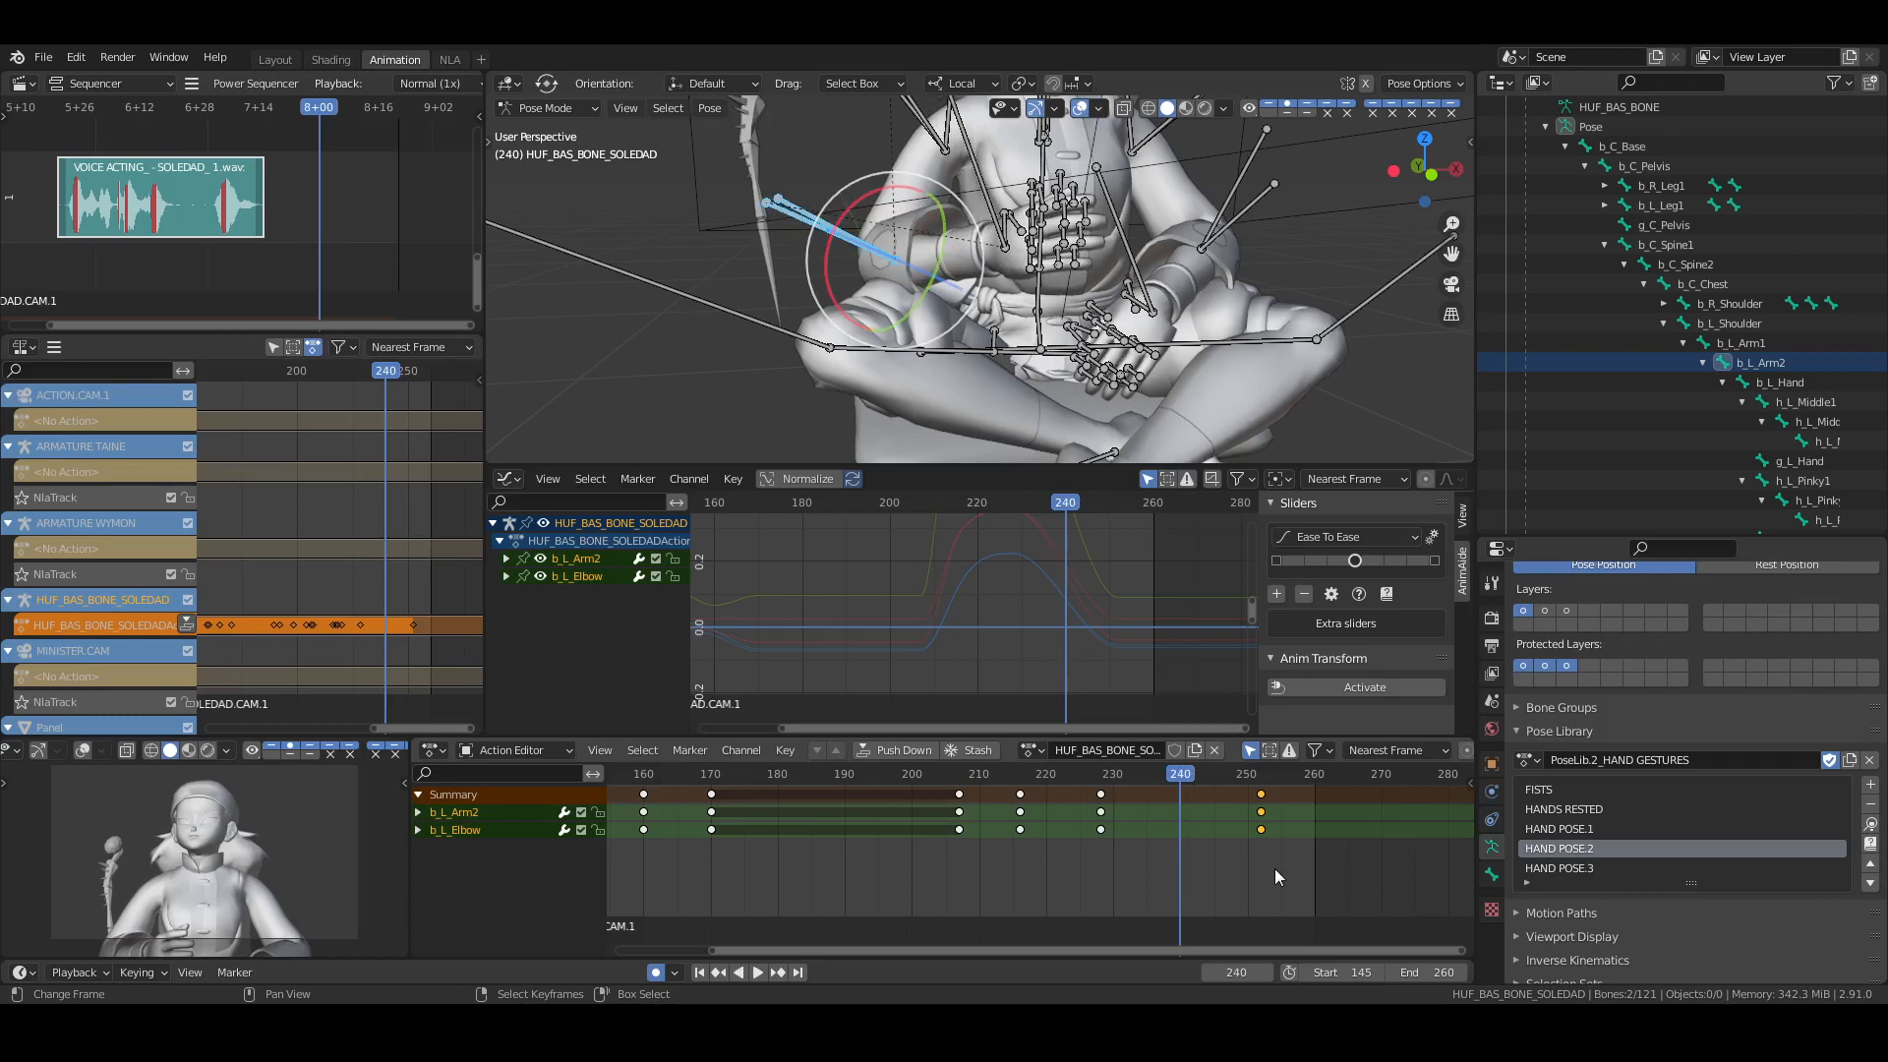
key("g")
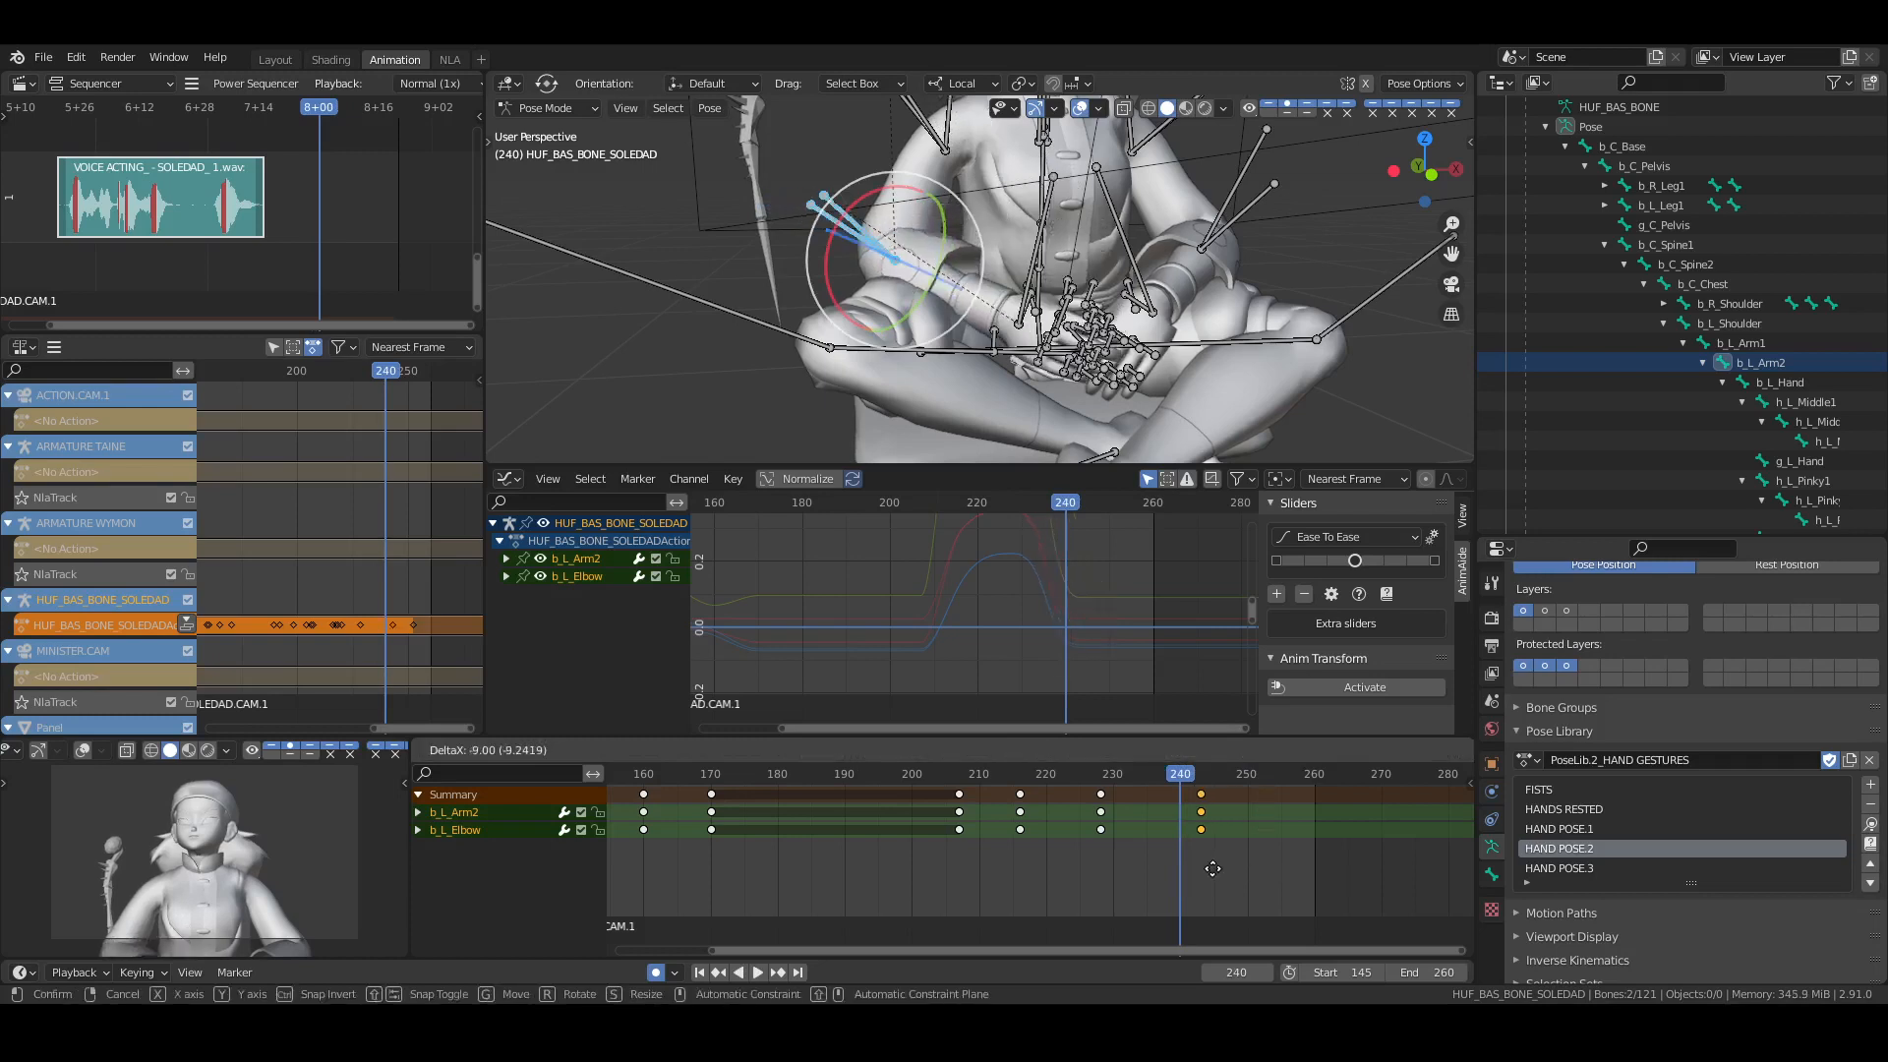
left_click(1219, 869)
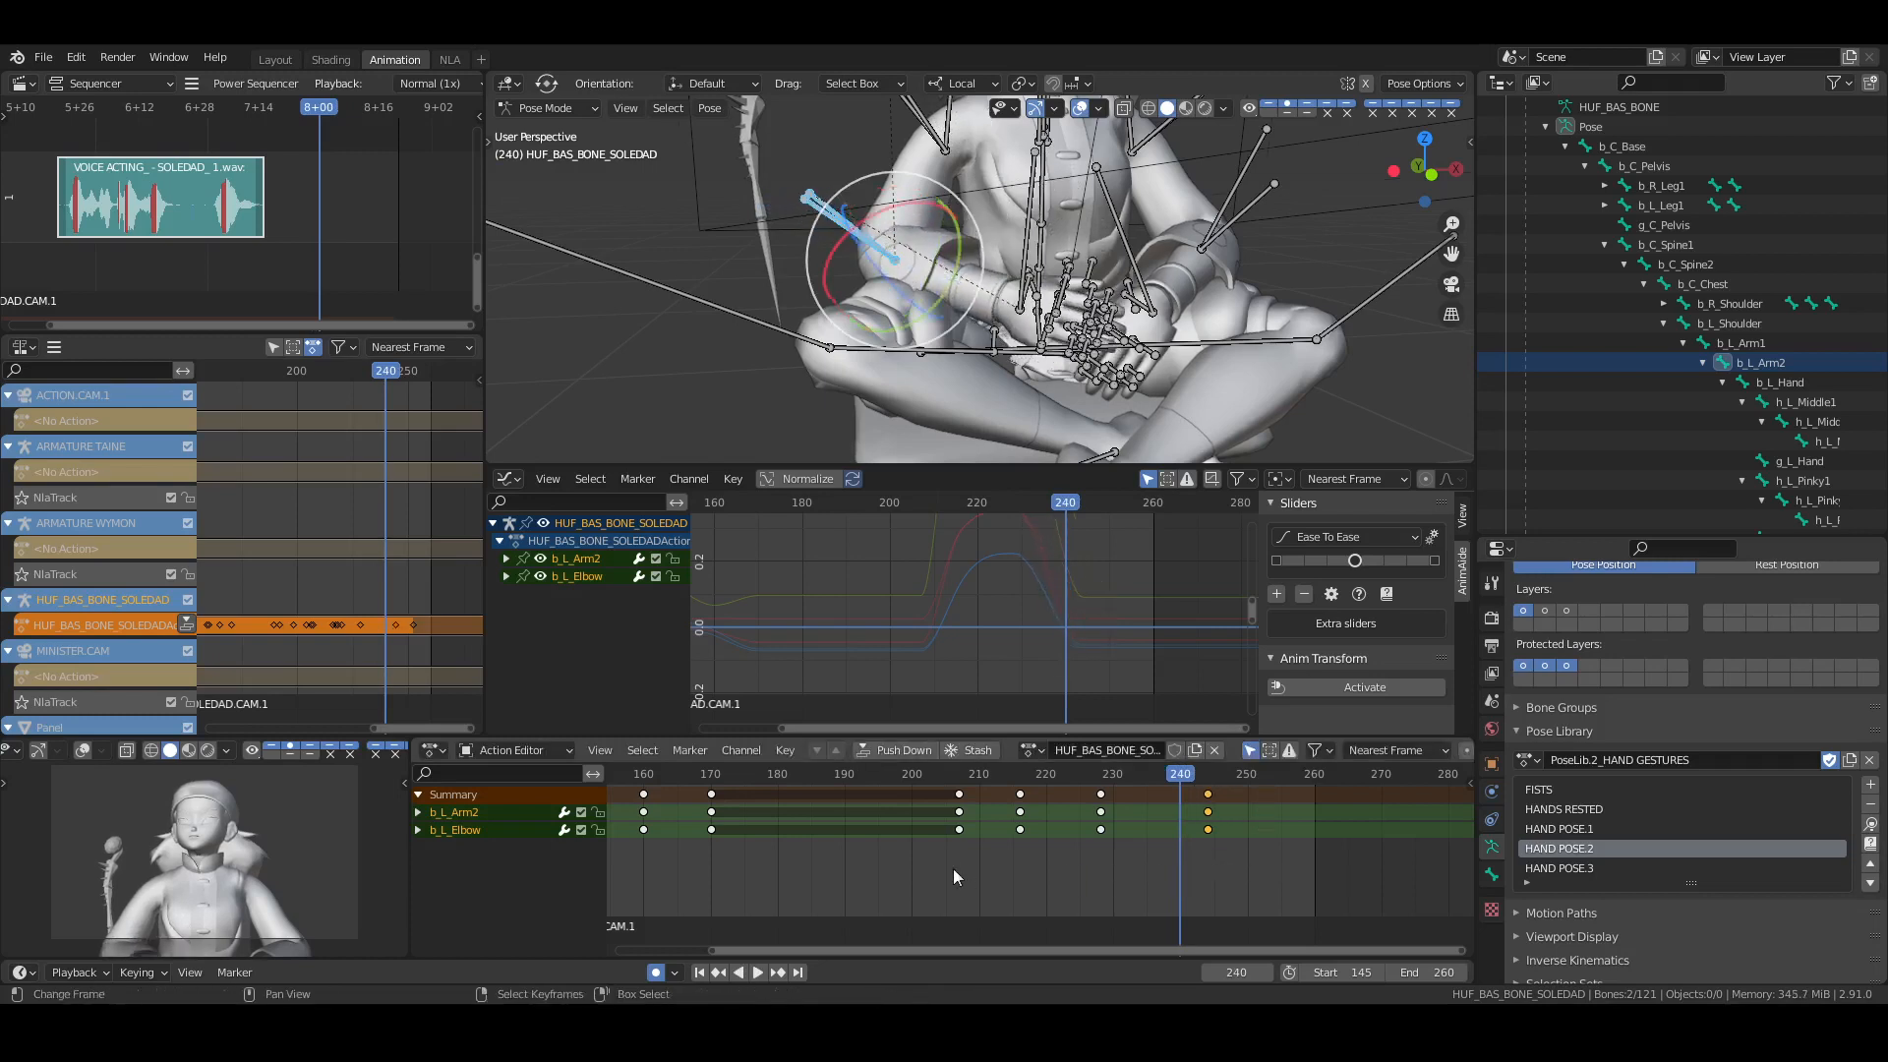
Save the file and play the shot from the start frame in the Layout workspace's camera view
left_click(952, 869)
key("ctrl+s")
left_click(274, 60)
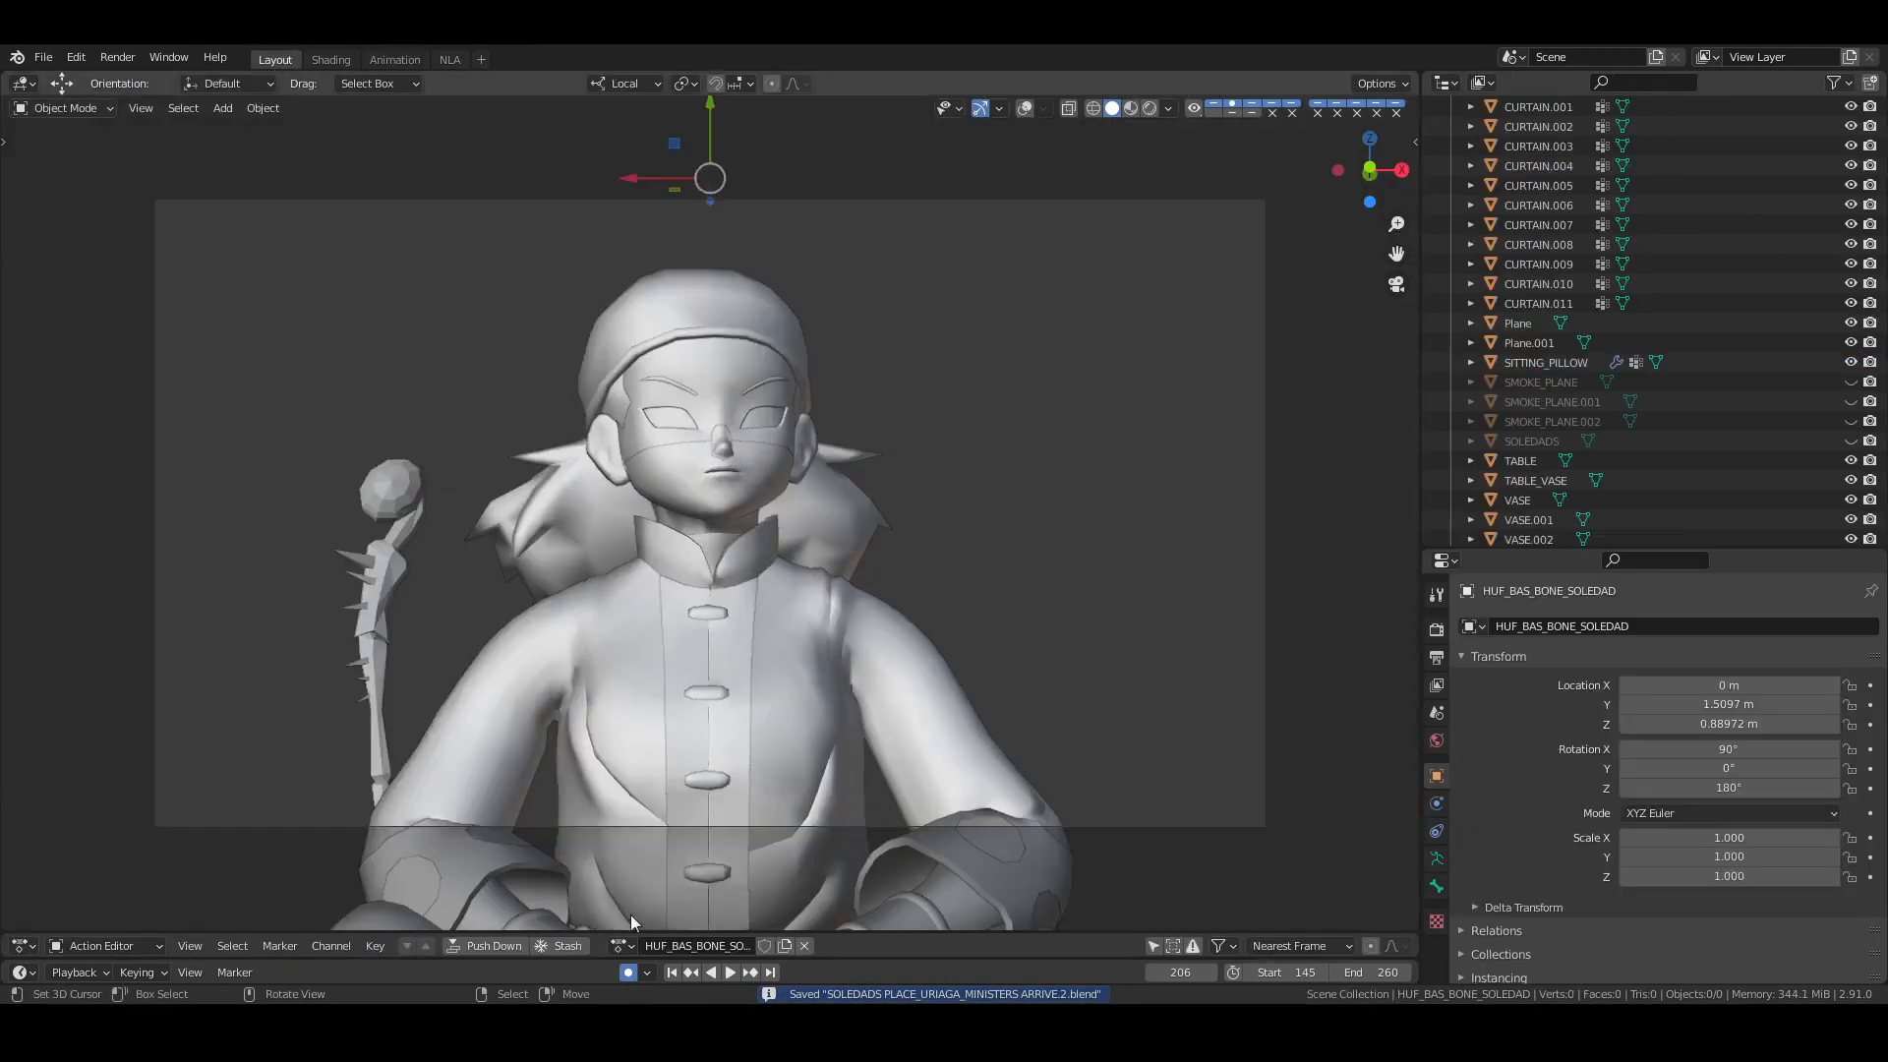
left_click(672, 973)
key("space")
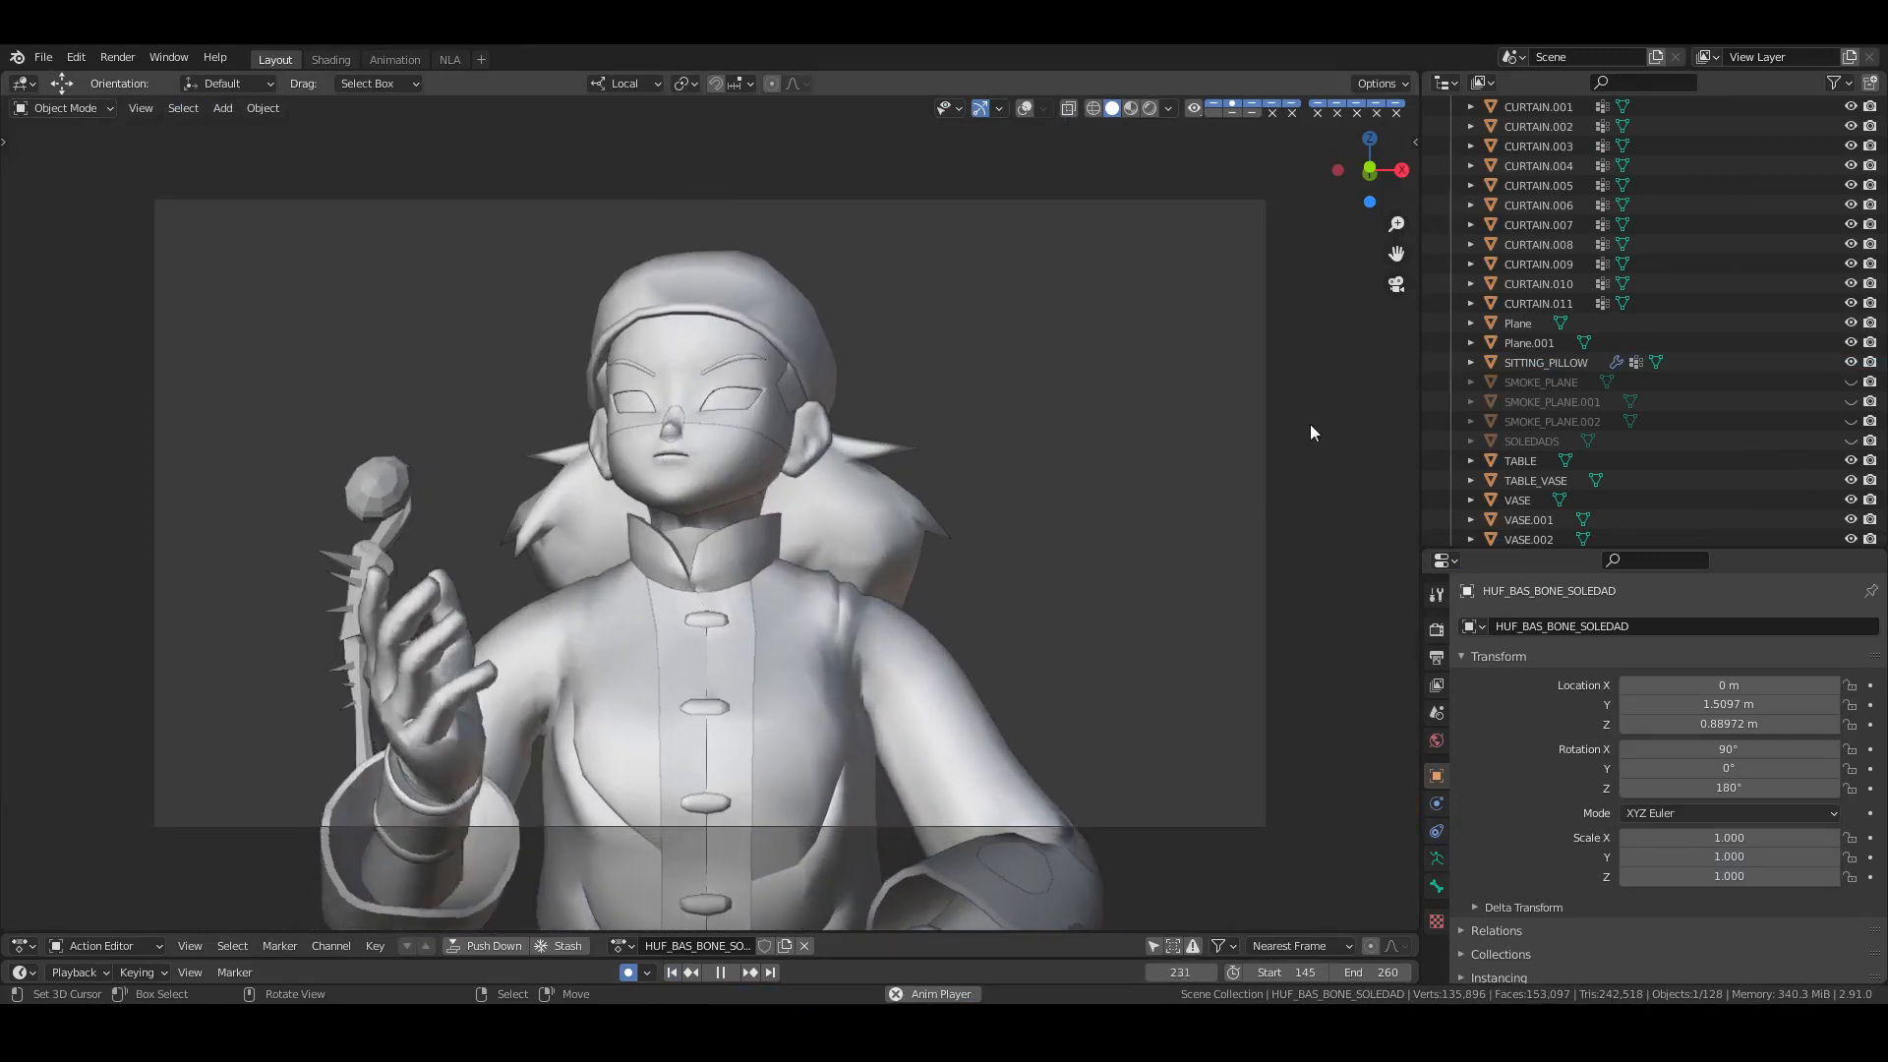
Back in the Animation workspace, collapse the b_L_Shoulder branch, save the file and select b_C_Neck1
left_click(409, 59)
key("alt+a")
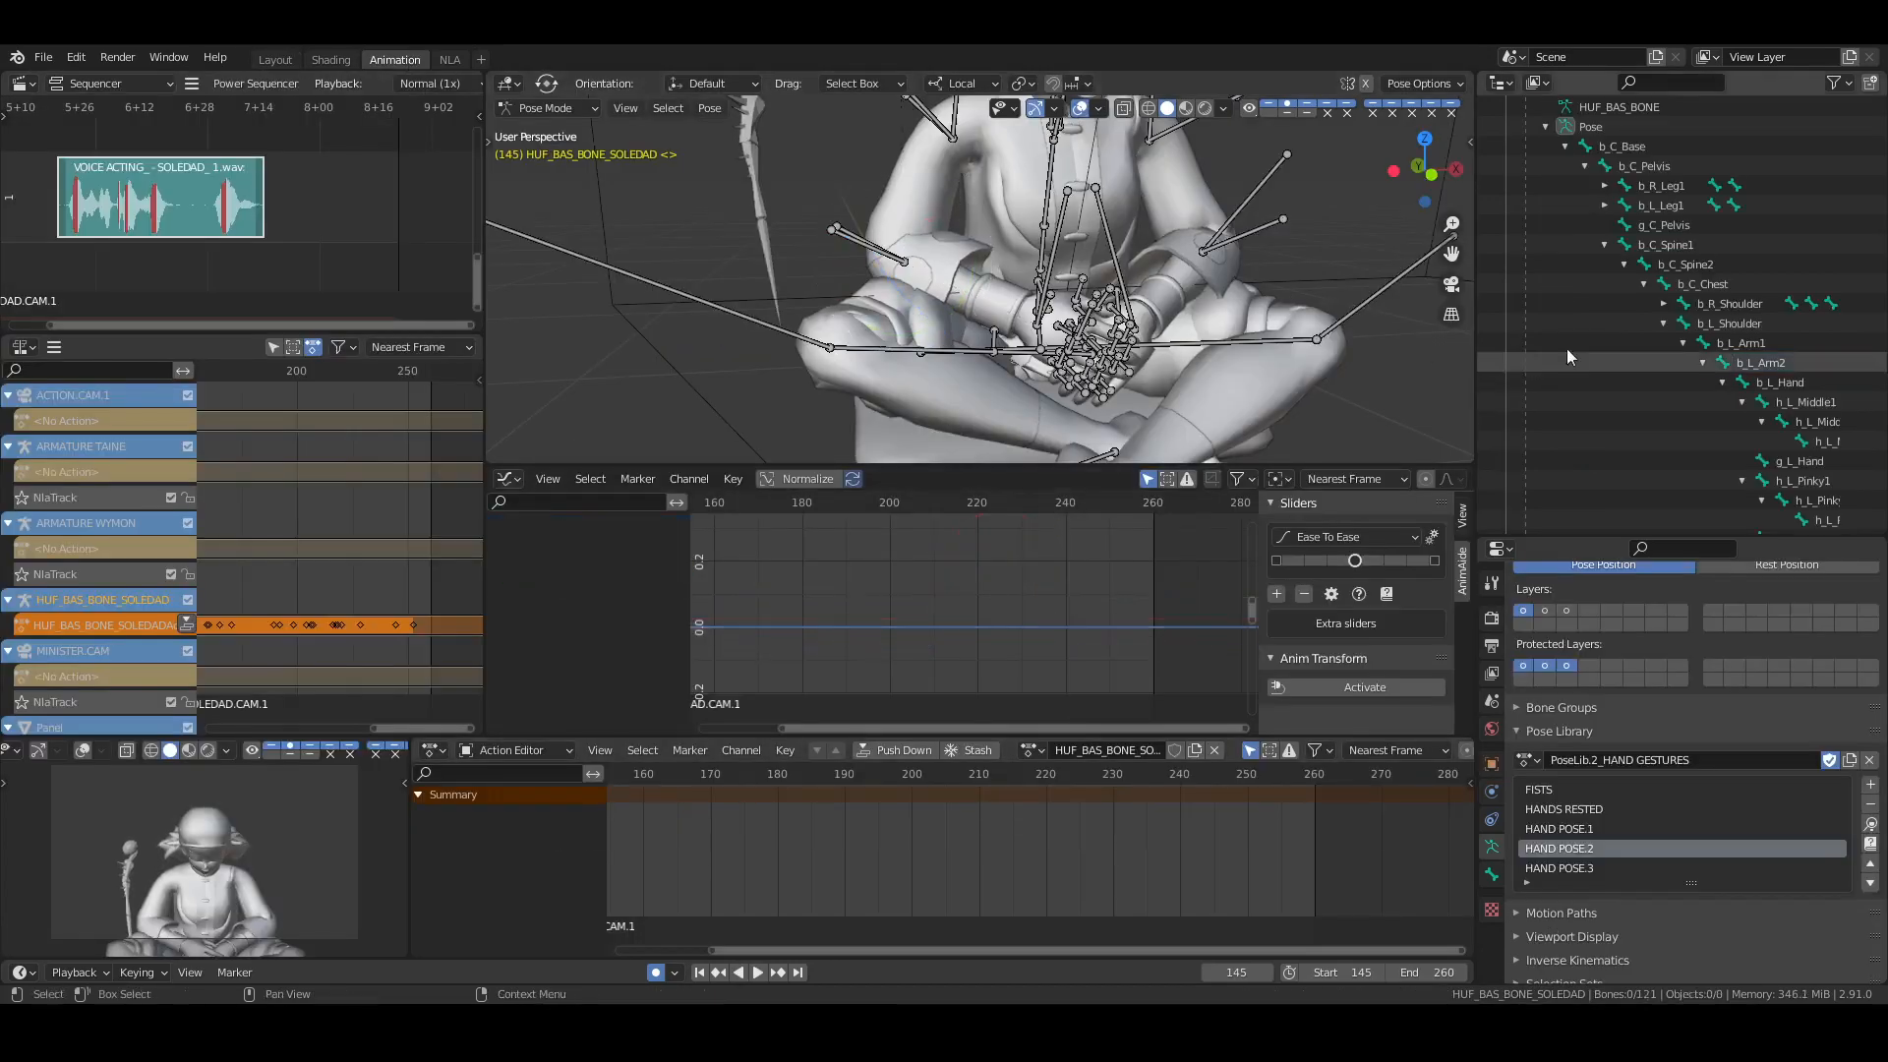
left_click(1715, 326)
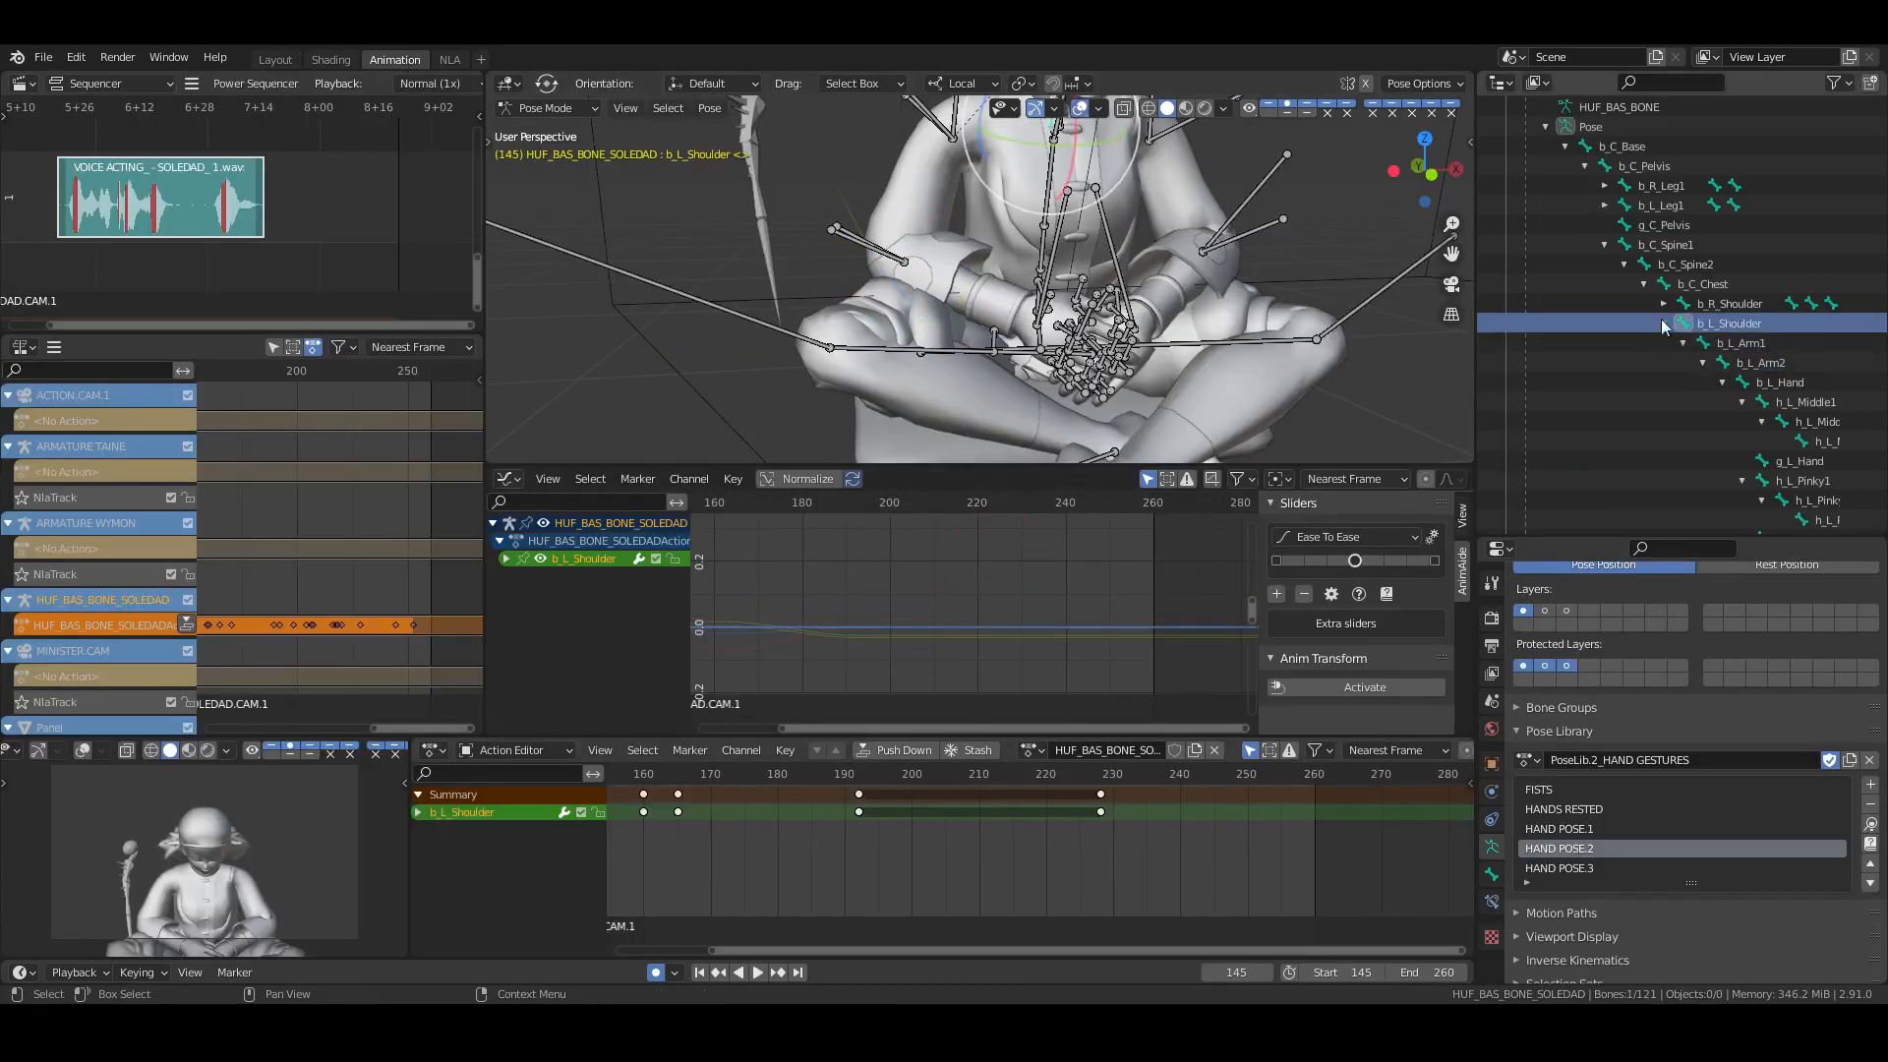
left_click(1663, 323)
key("ctrl+s")
left_click(1728, 344)
Play and scrub the frames leading up to 240 to check the neck motion against the voice line
key("space")
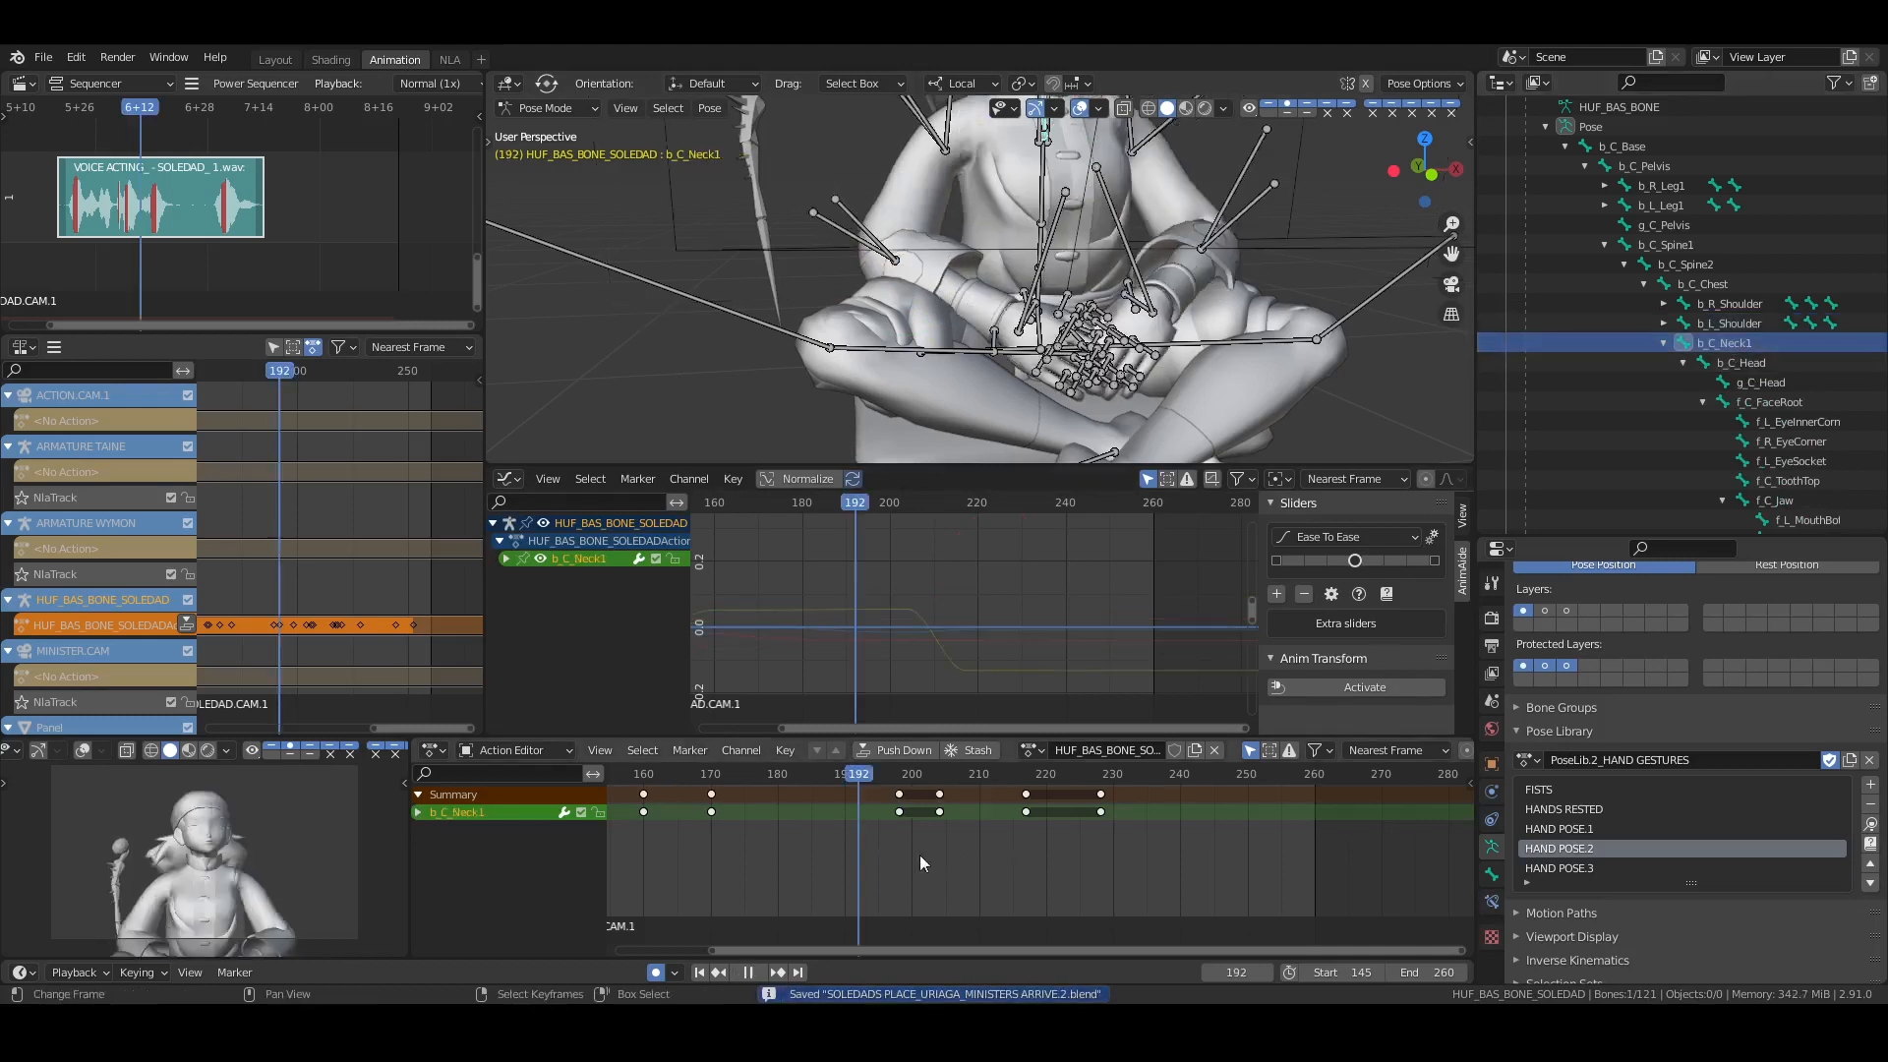
left_click_drag(1068, 854, 1101, 853)
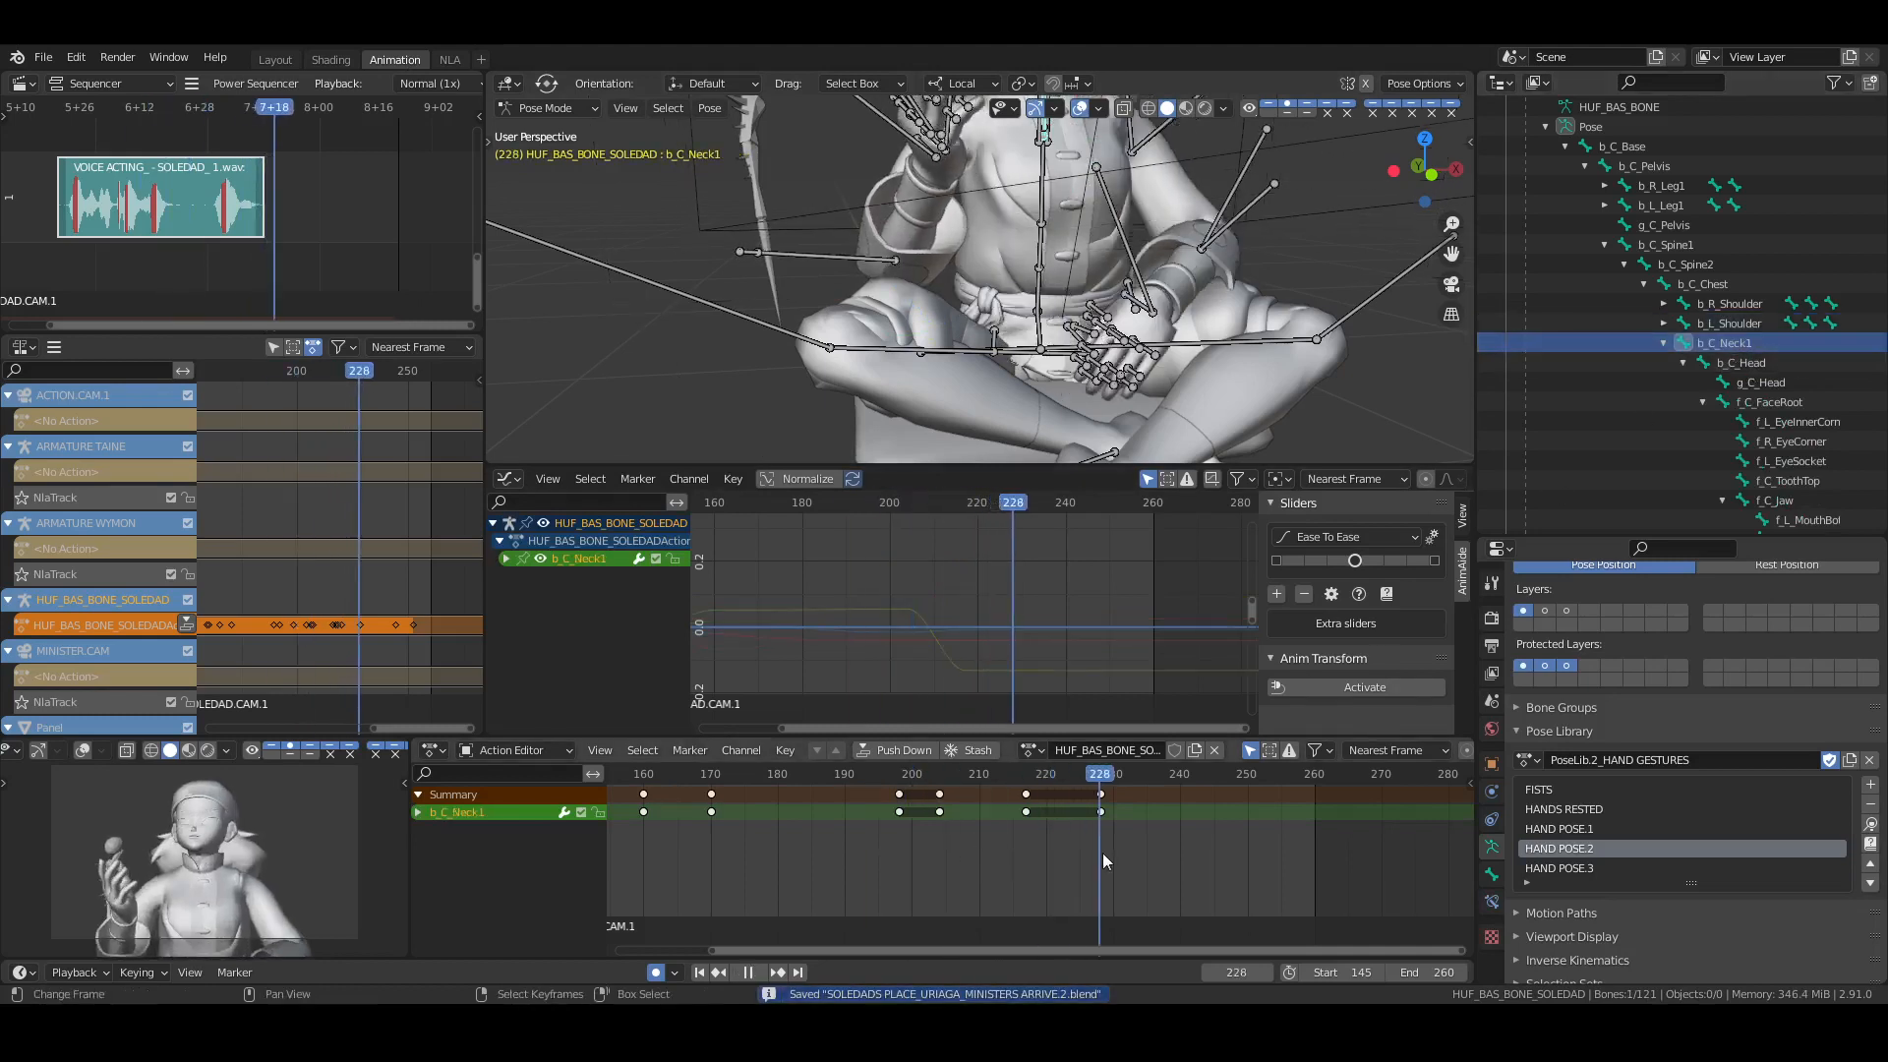
left_click(1177, 816)
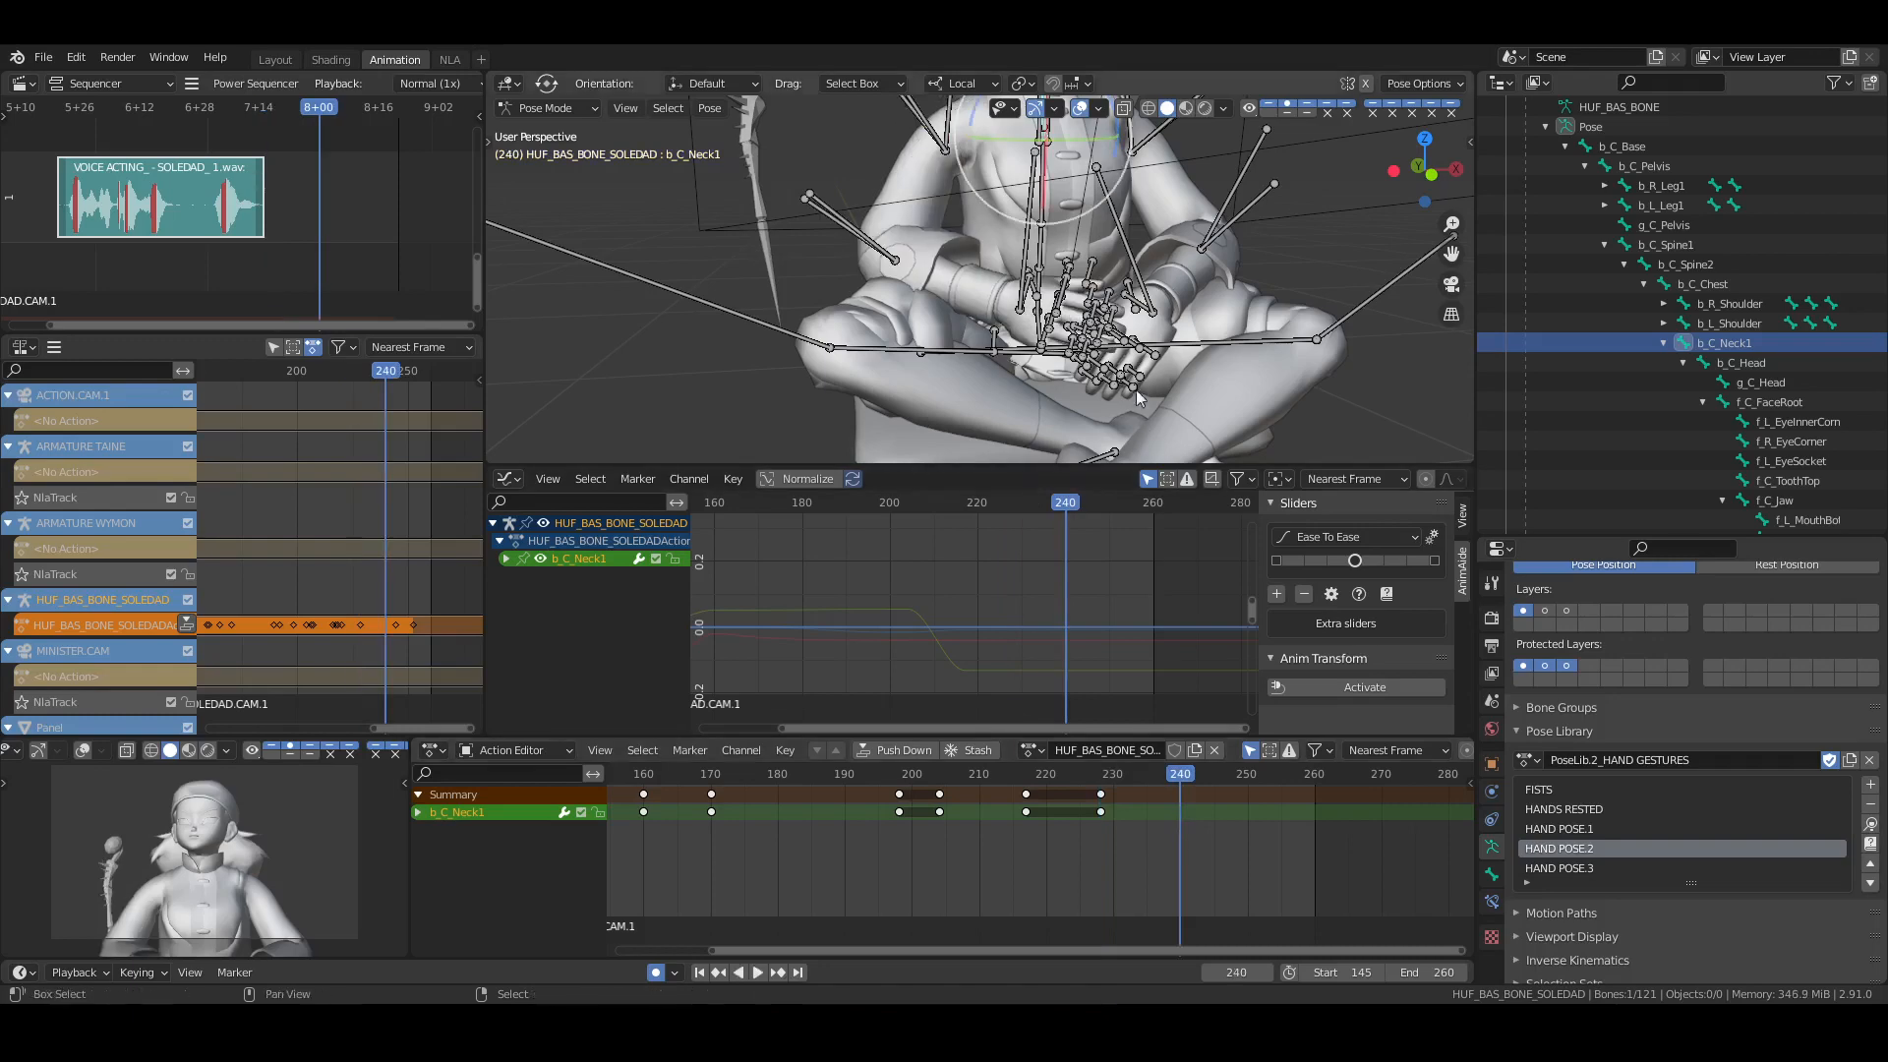
middle_click_drag(1136, 389, 1042, 326)
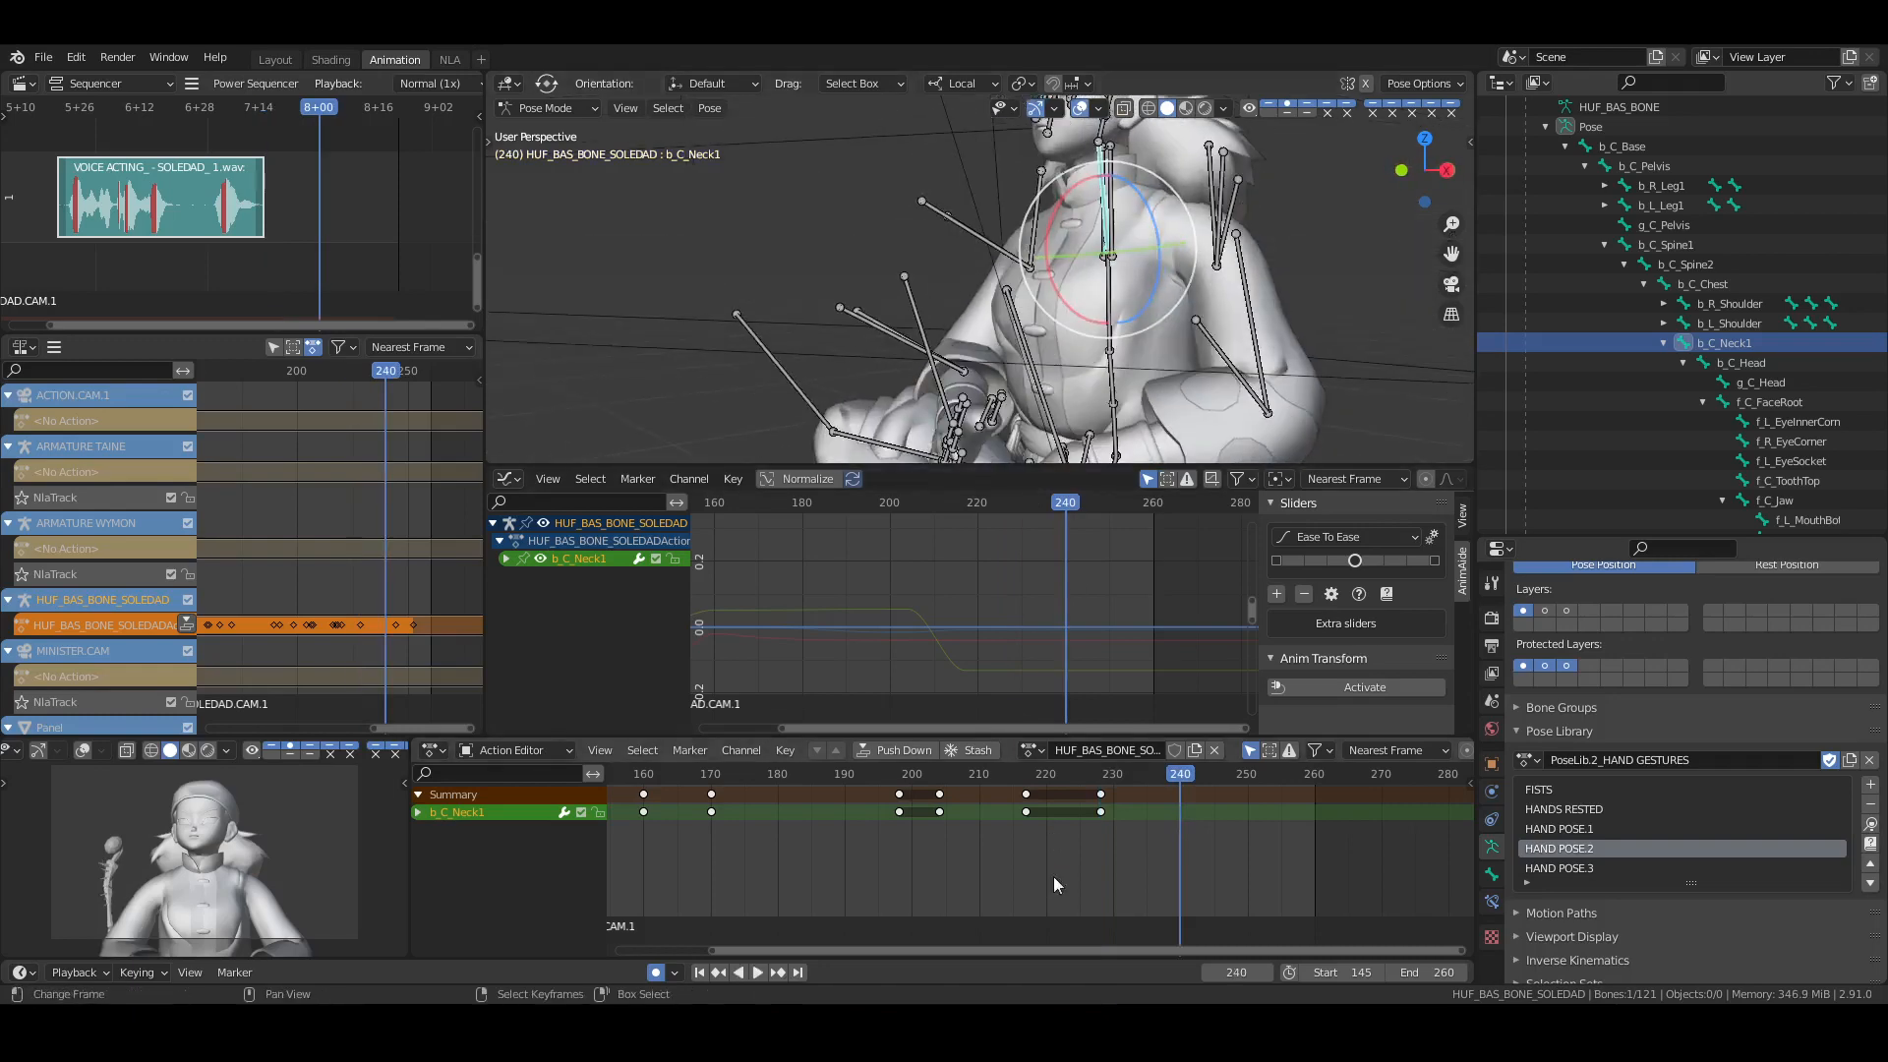
left_click_drag(1039, 856, 958, 845)
key("space")
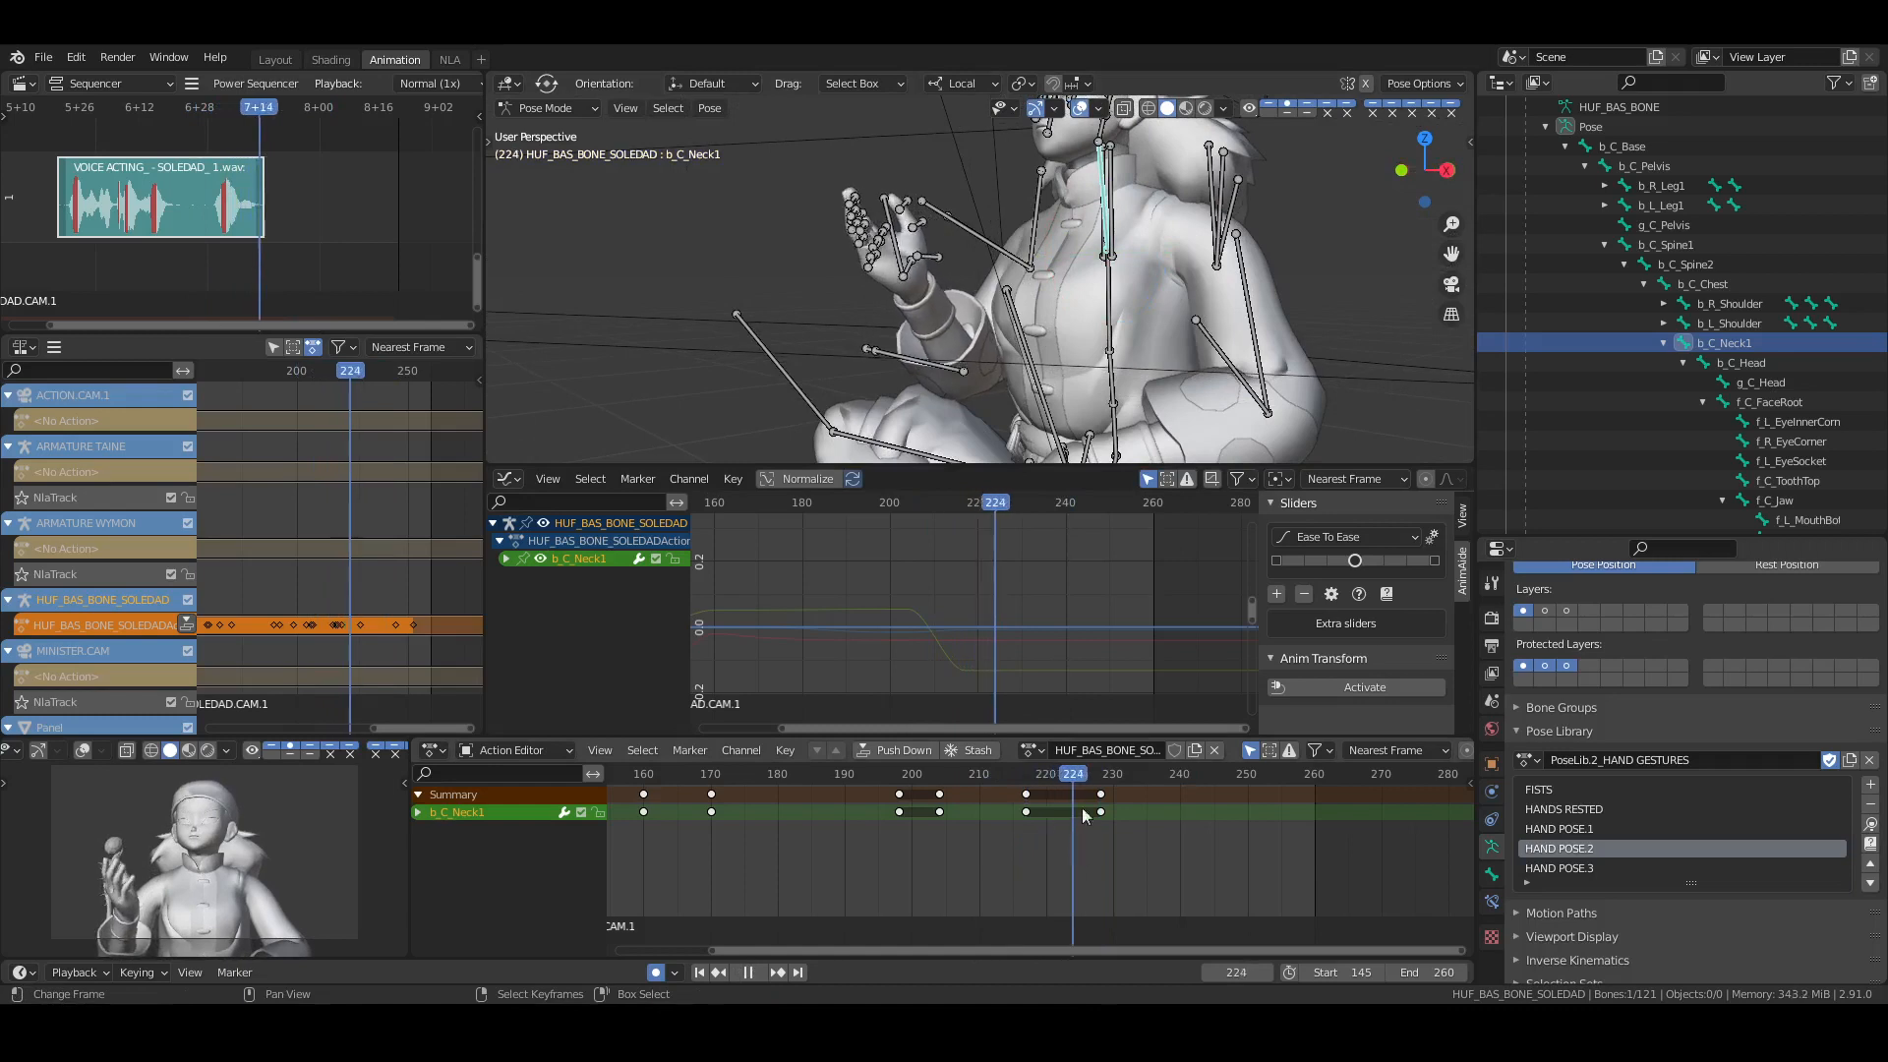
key("space")
Add b_C_Head to the selection and move the neck and head keyframes at frame 228 to frame 223
left_click(1748, 362, "ctrl")
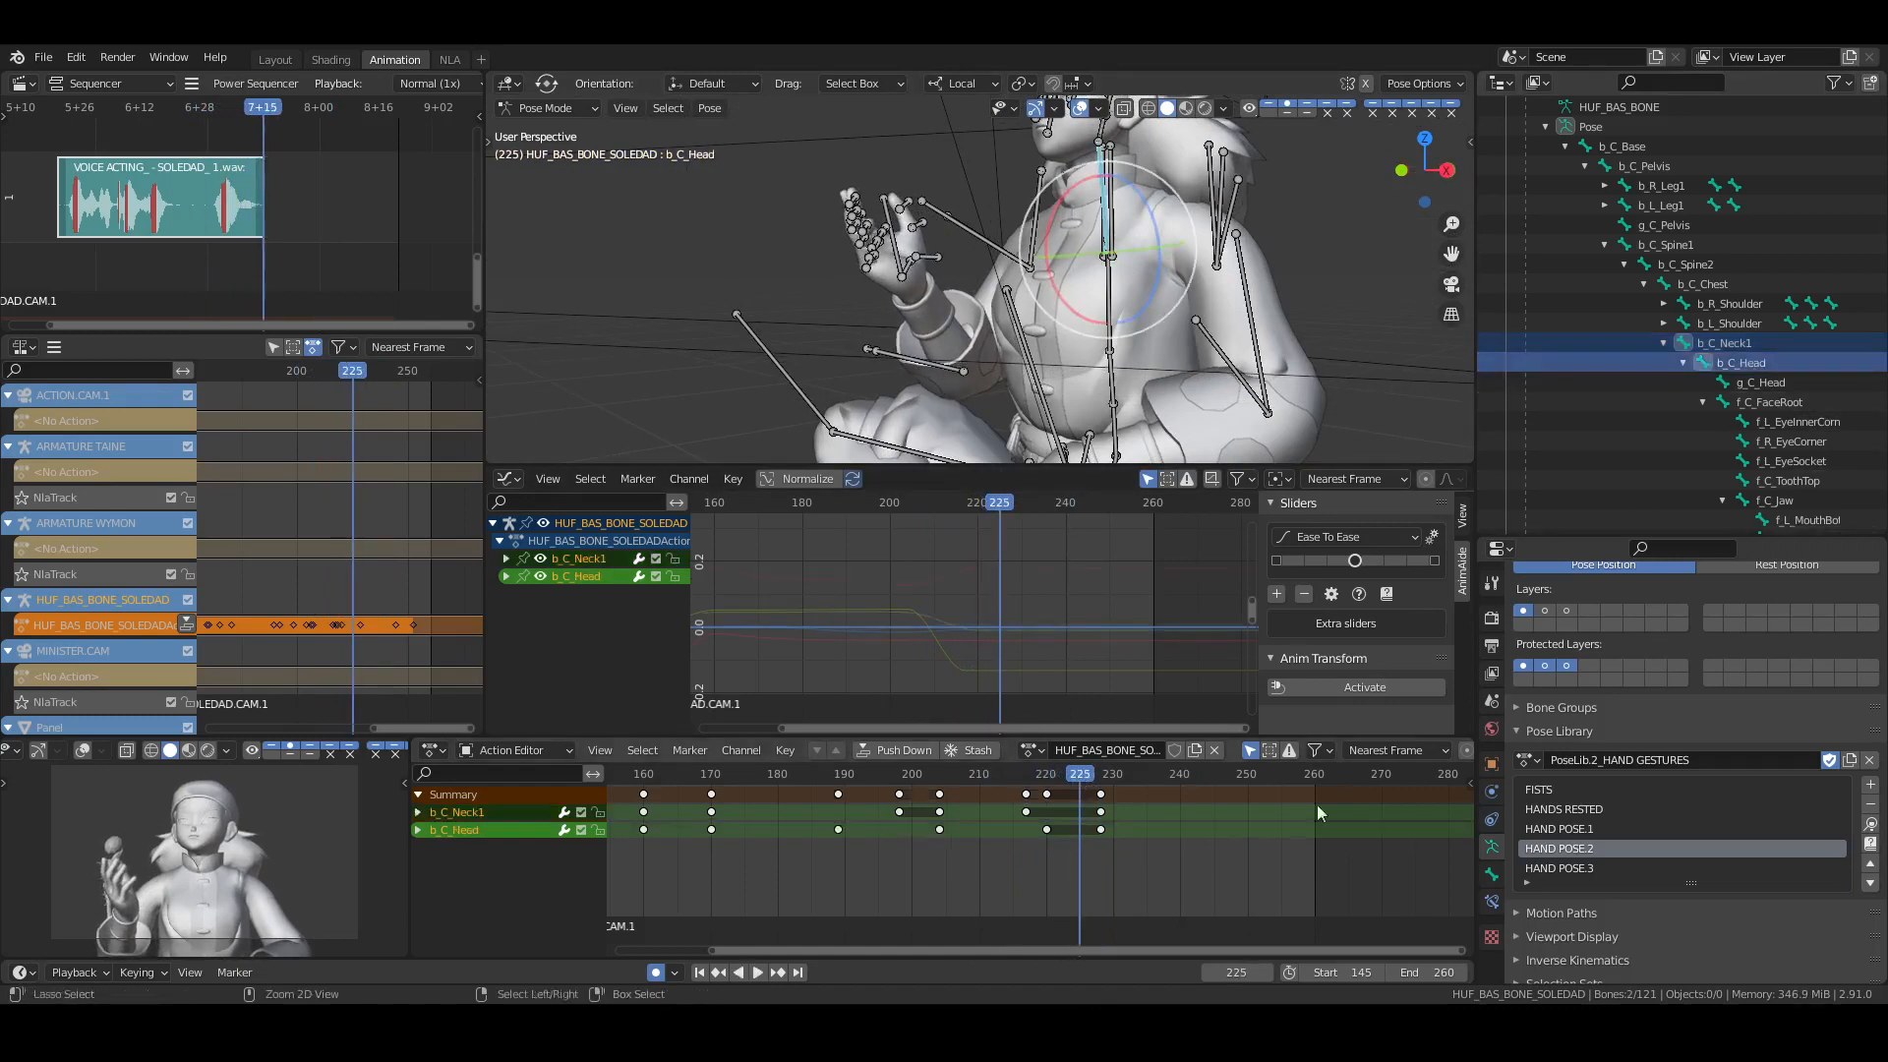
right_click_drag(1090, 777, 1162, 885)
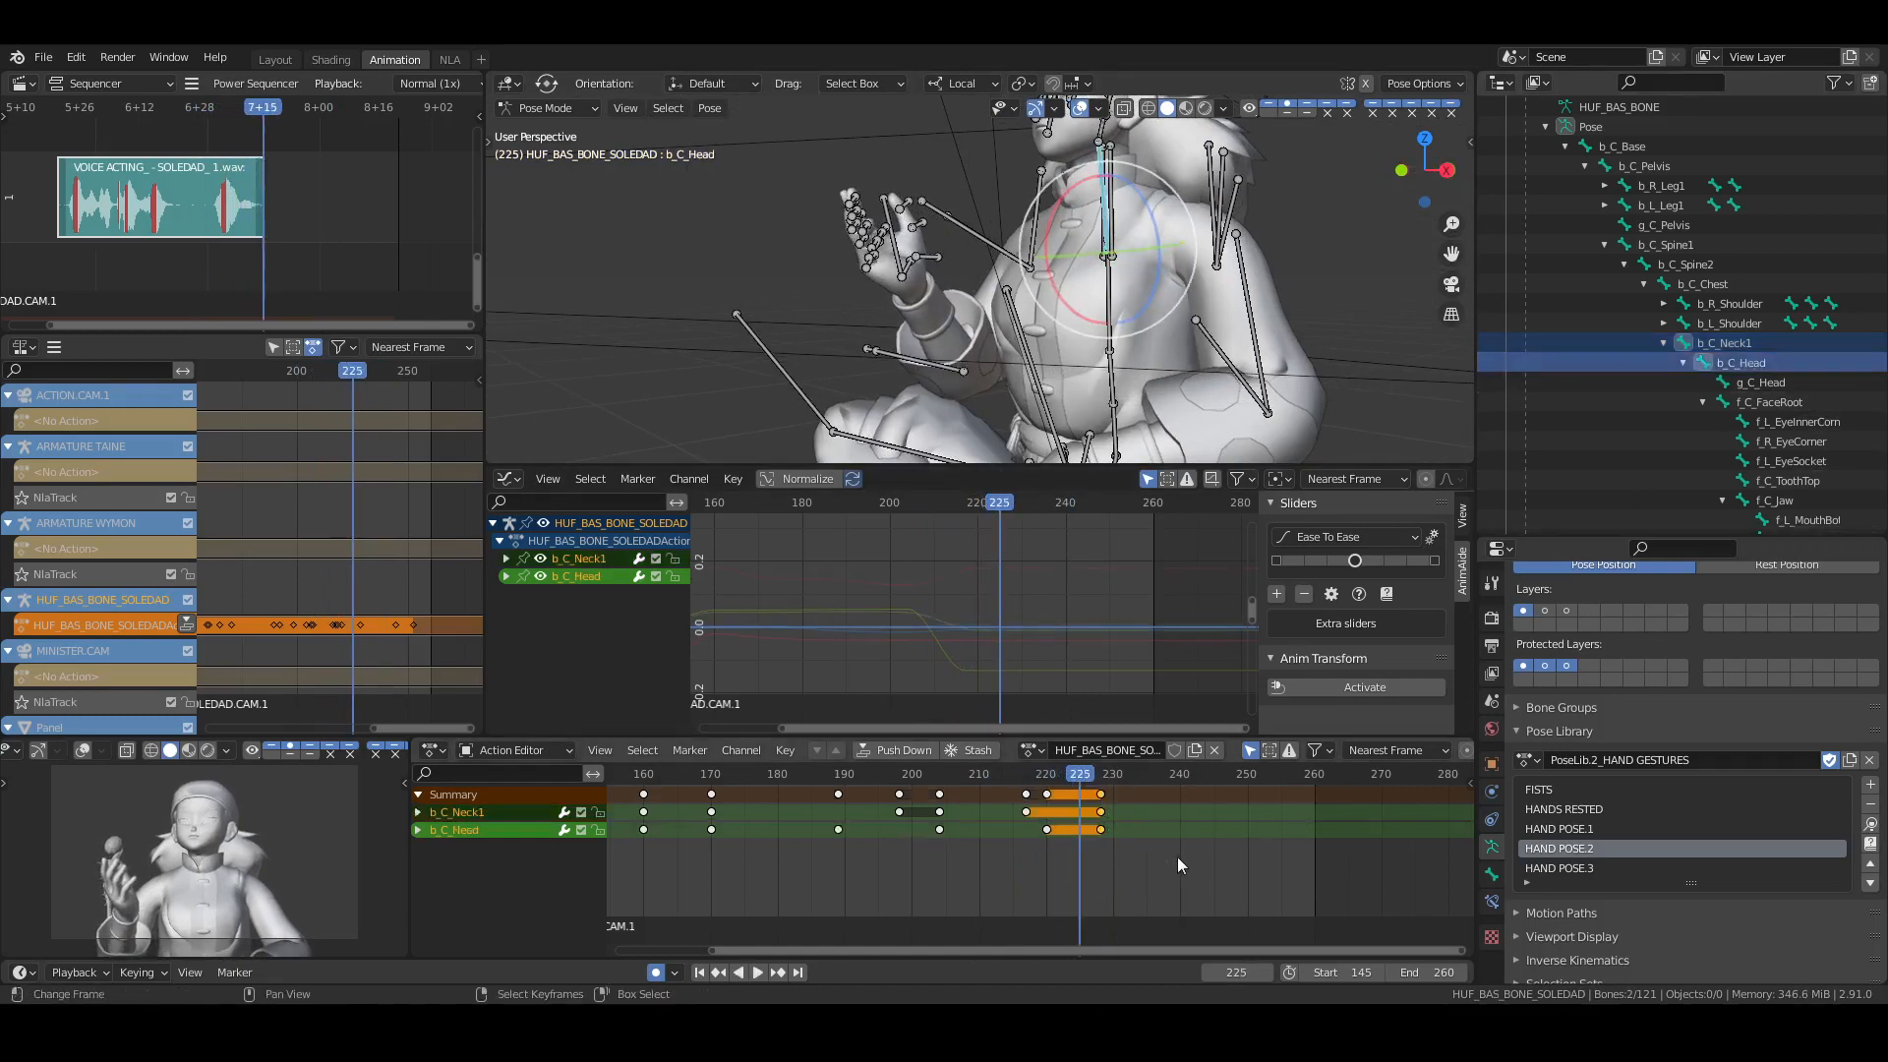
key("shift+s")
key("shift+ctrl+space")
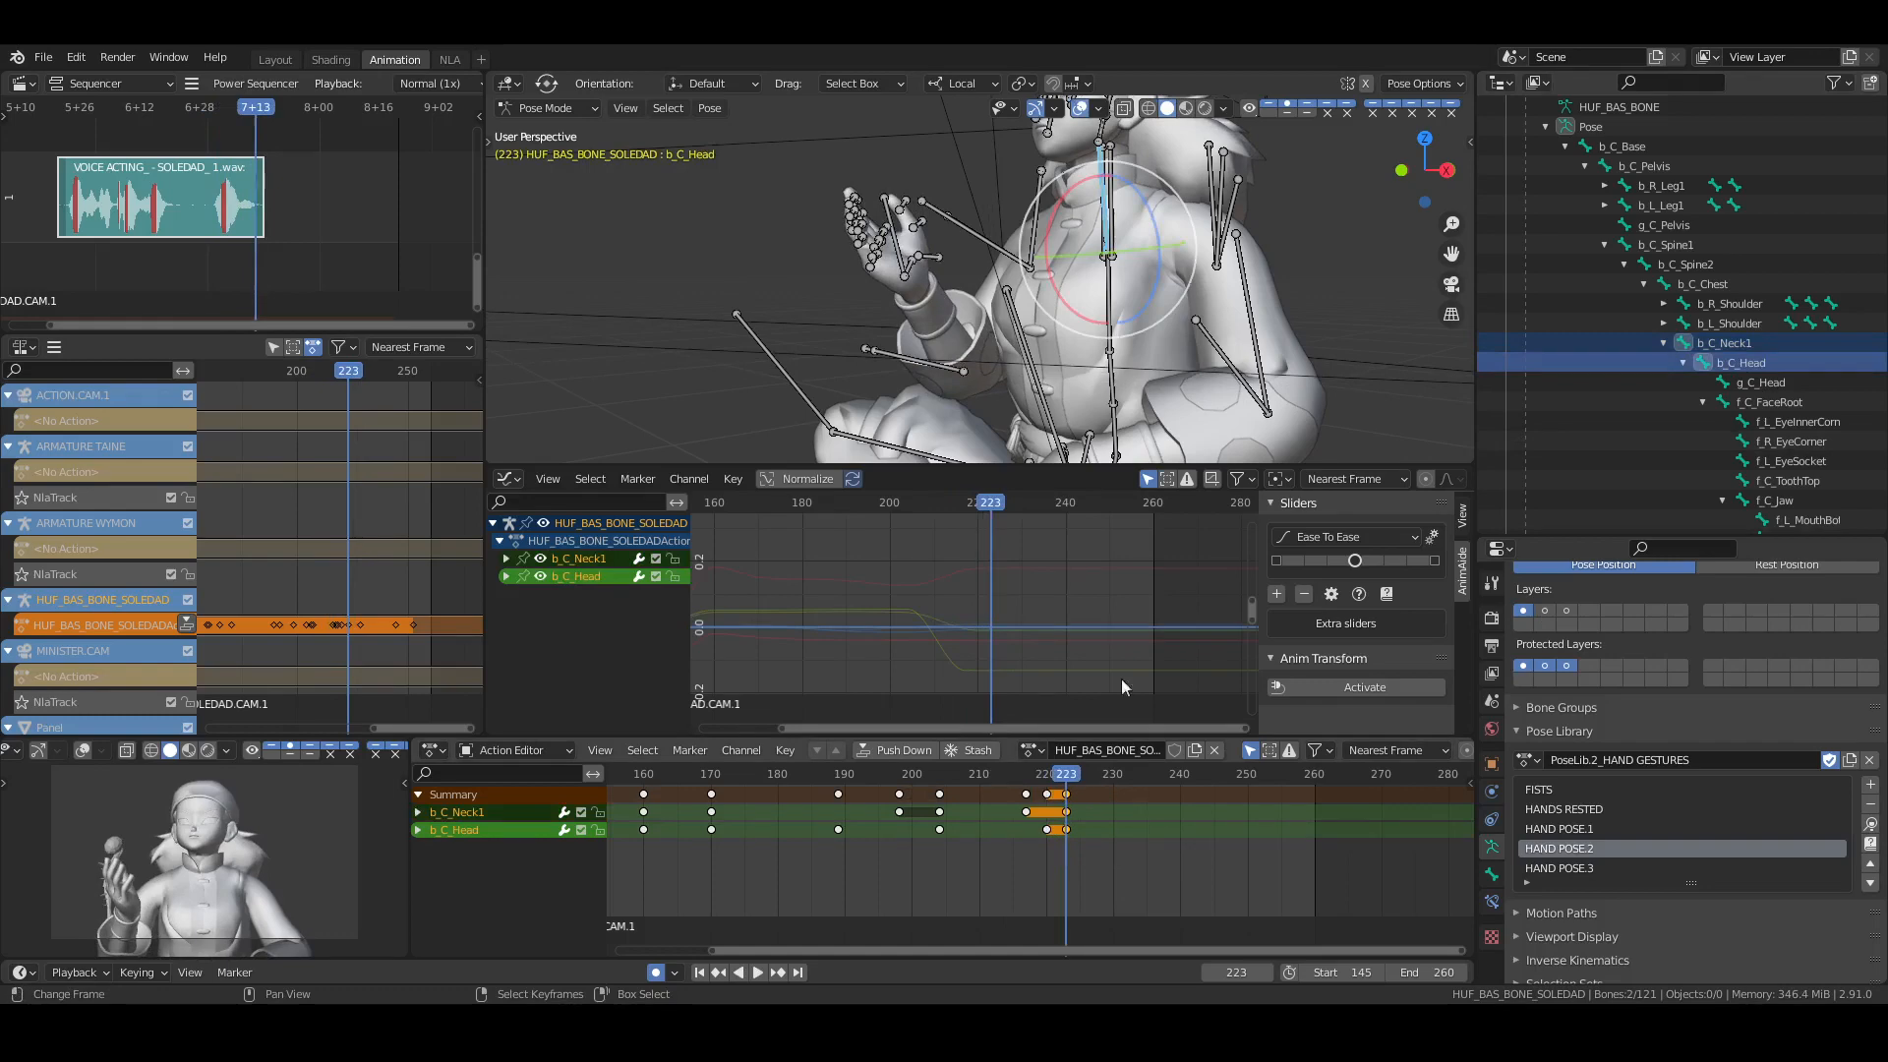
Go to frame 231 and rotate b_C_Neck1 slightly backward as seen from the side
left_click(1120, 835)
middle_click_drag(1204, 258, 1129, 257)
middle_click_drag(1128, 258, 1129, 328, "shift")
left_click(1754, 344)
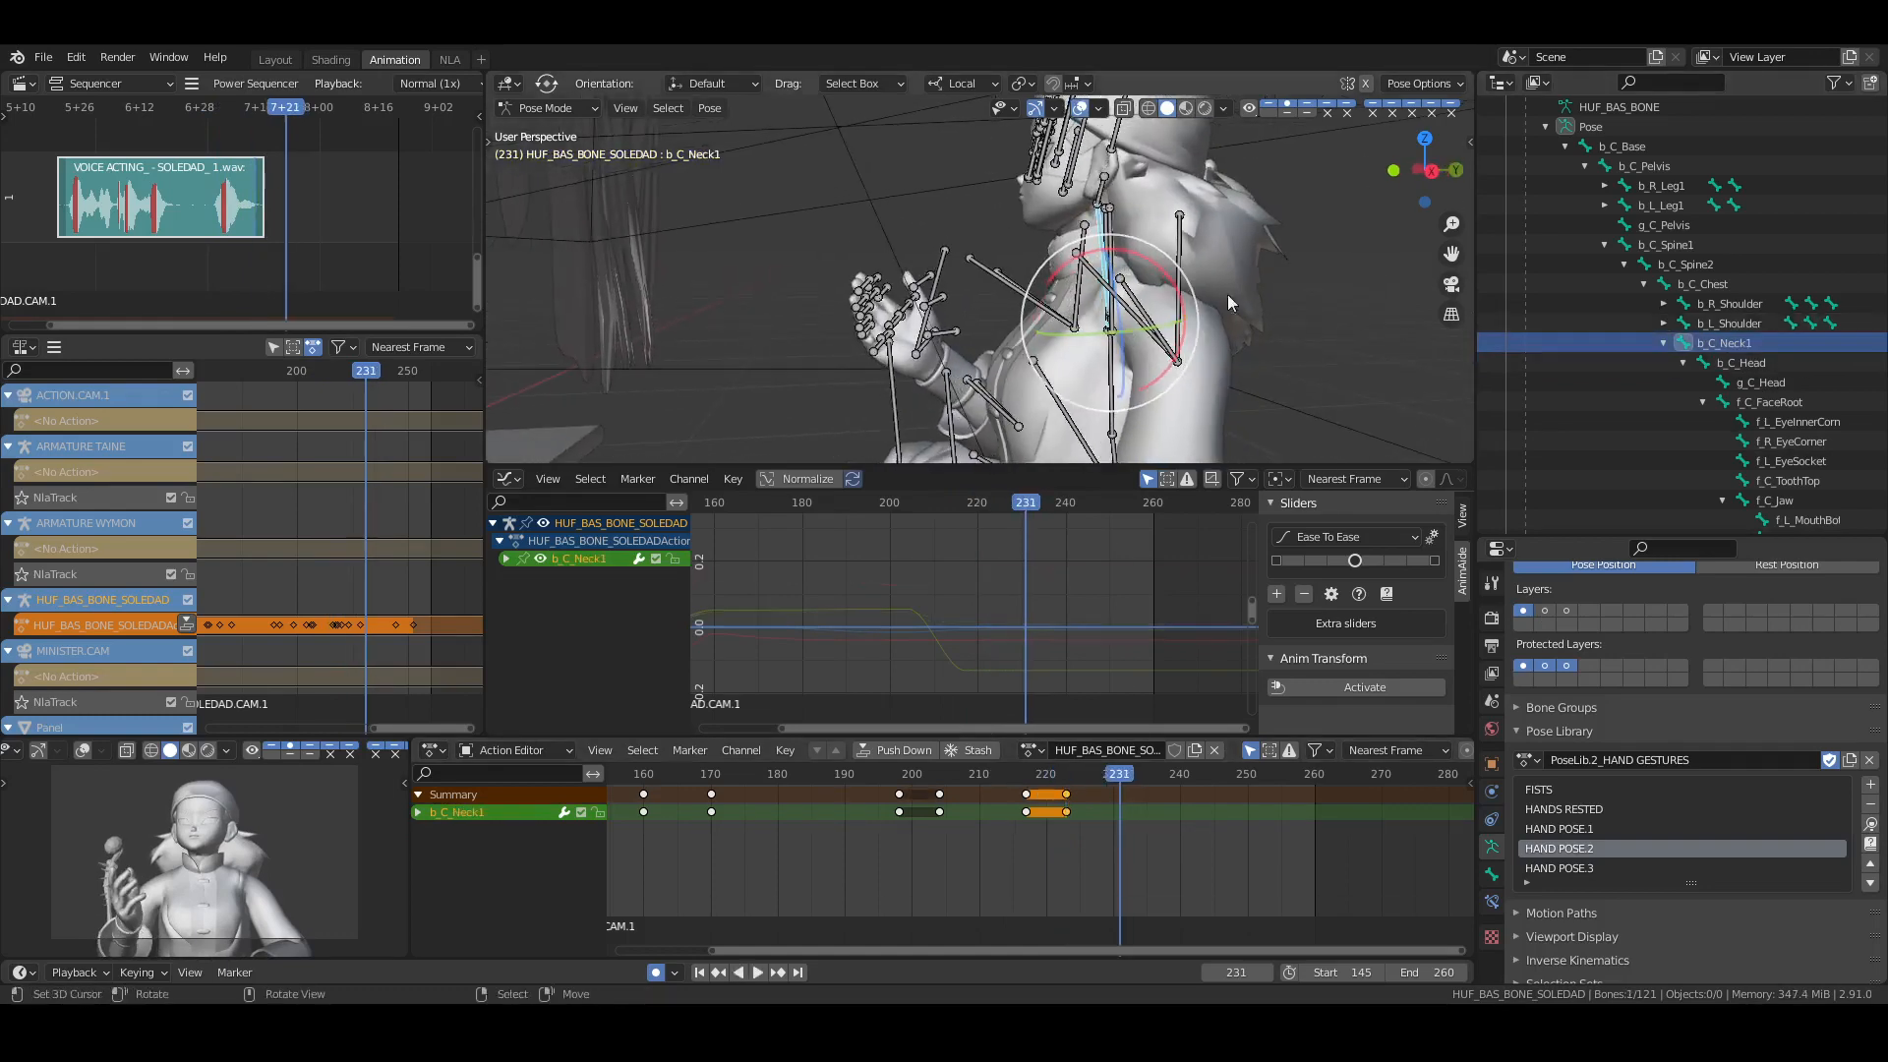
left_click_drag(1160, 270, 1182, 281)
At frame 231, rotate b_C_Head to tilt the head back, and refine the b_C_Neck1 rotation to match
left_click(1744, 362)
middle_click_drag(1153, 181, 1151, 262, "shift")
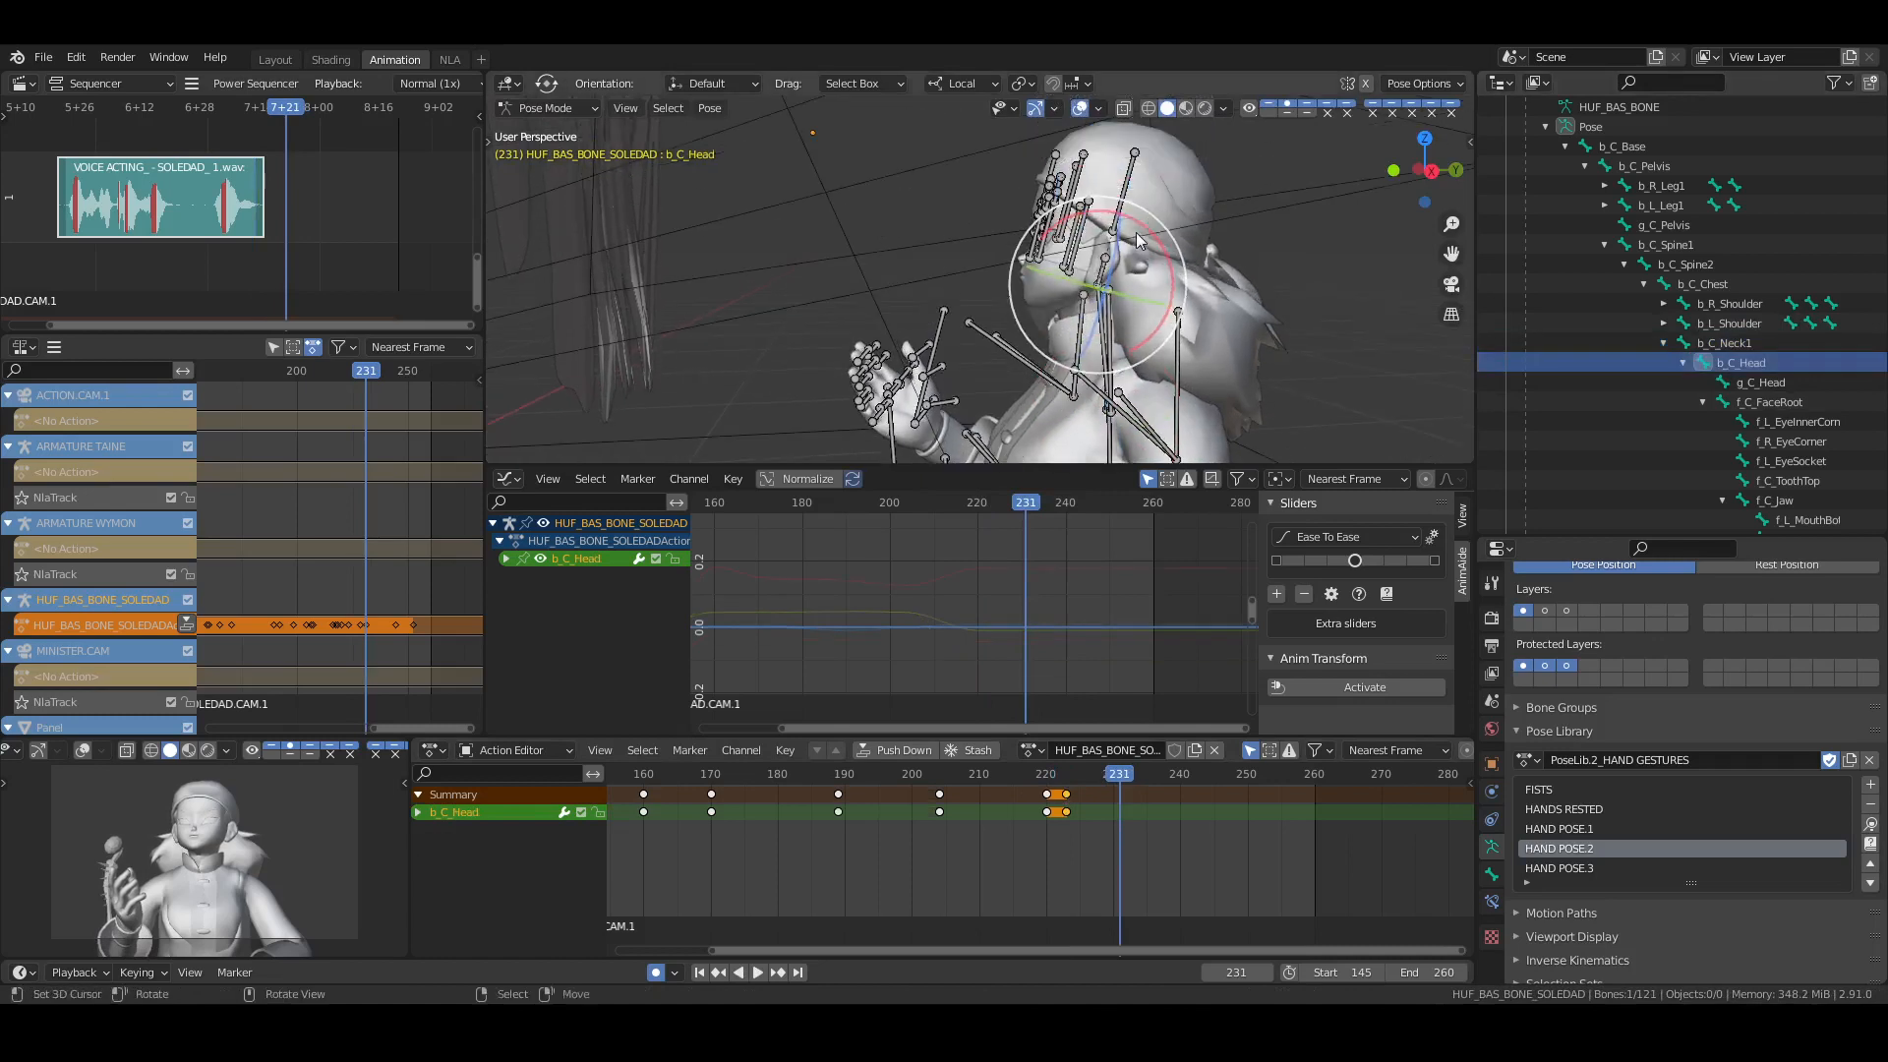
left_click_drag(1141, 230, 1196, 307)
left_click(1710, 342)
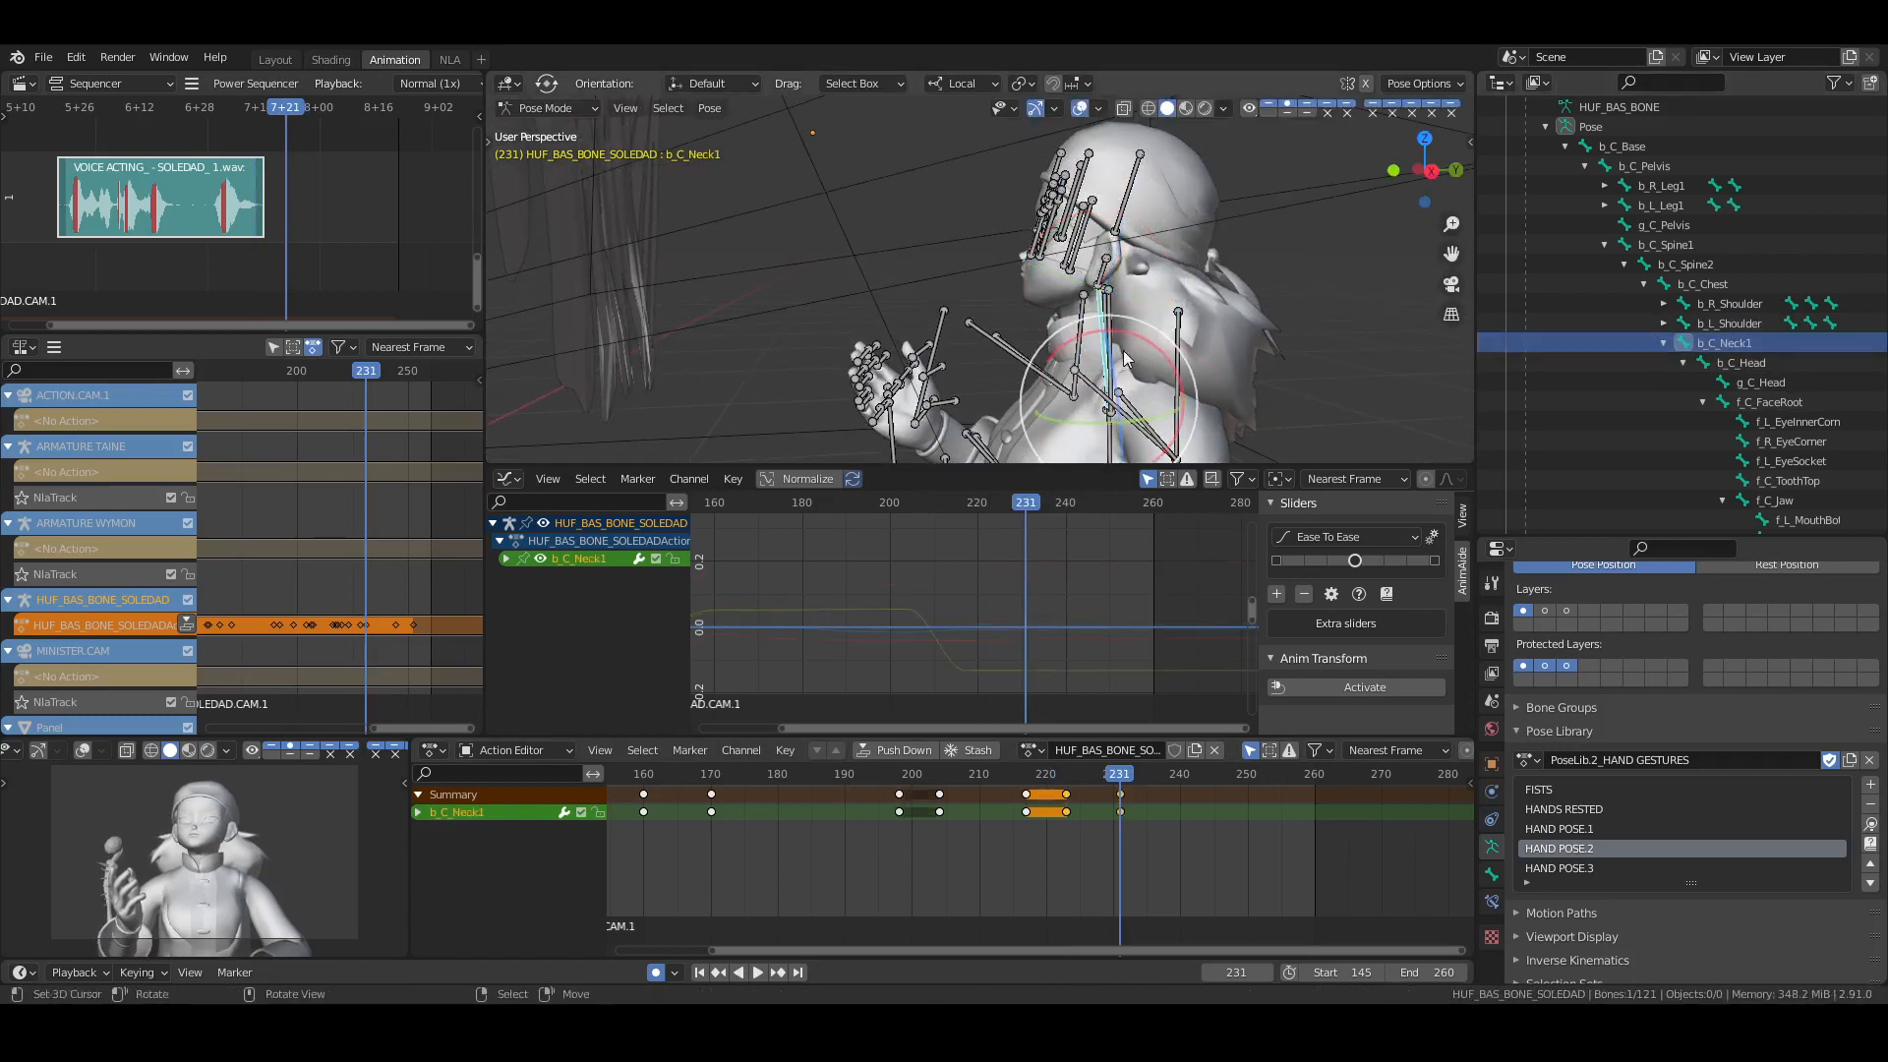
left_click_drag(1126, 359, 1148, 386)
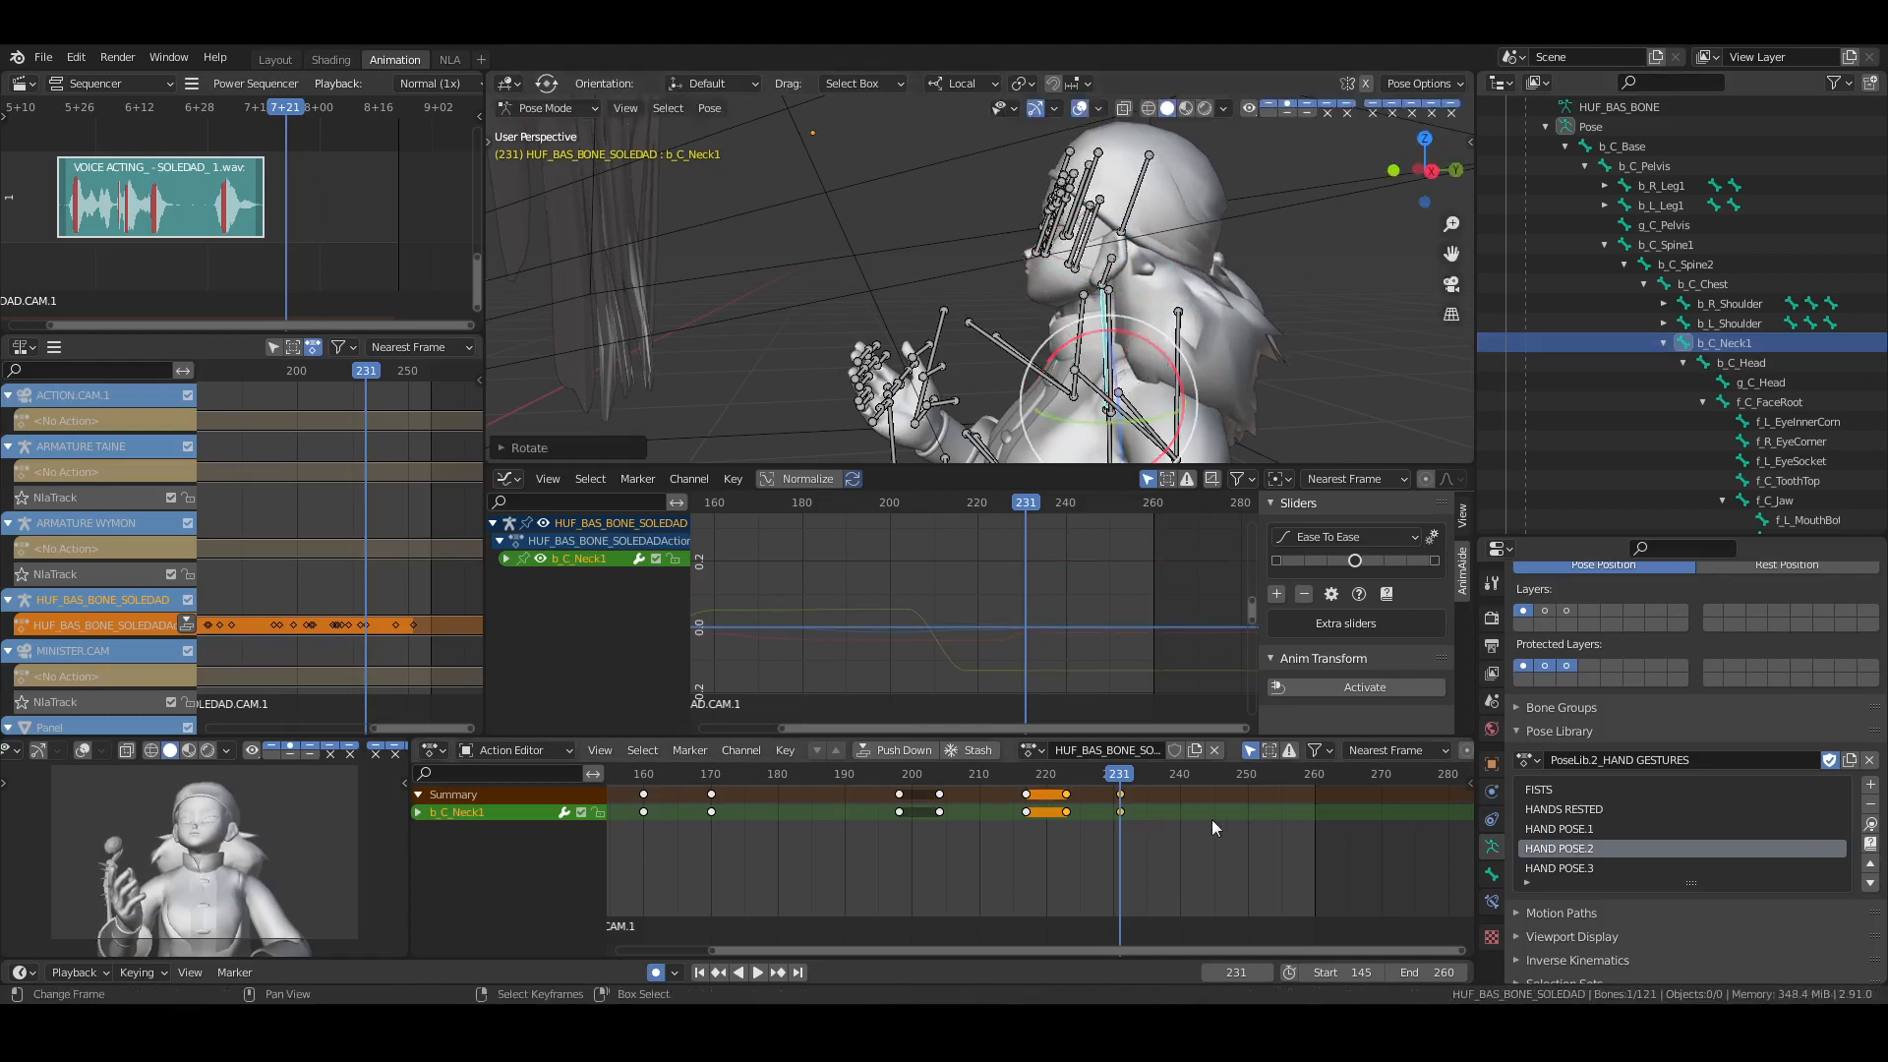
Copy the frame 223 keyframes of b_C_Neck1 and b_C_Head and paste them at frame 245
left_click(1211, 818)
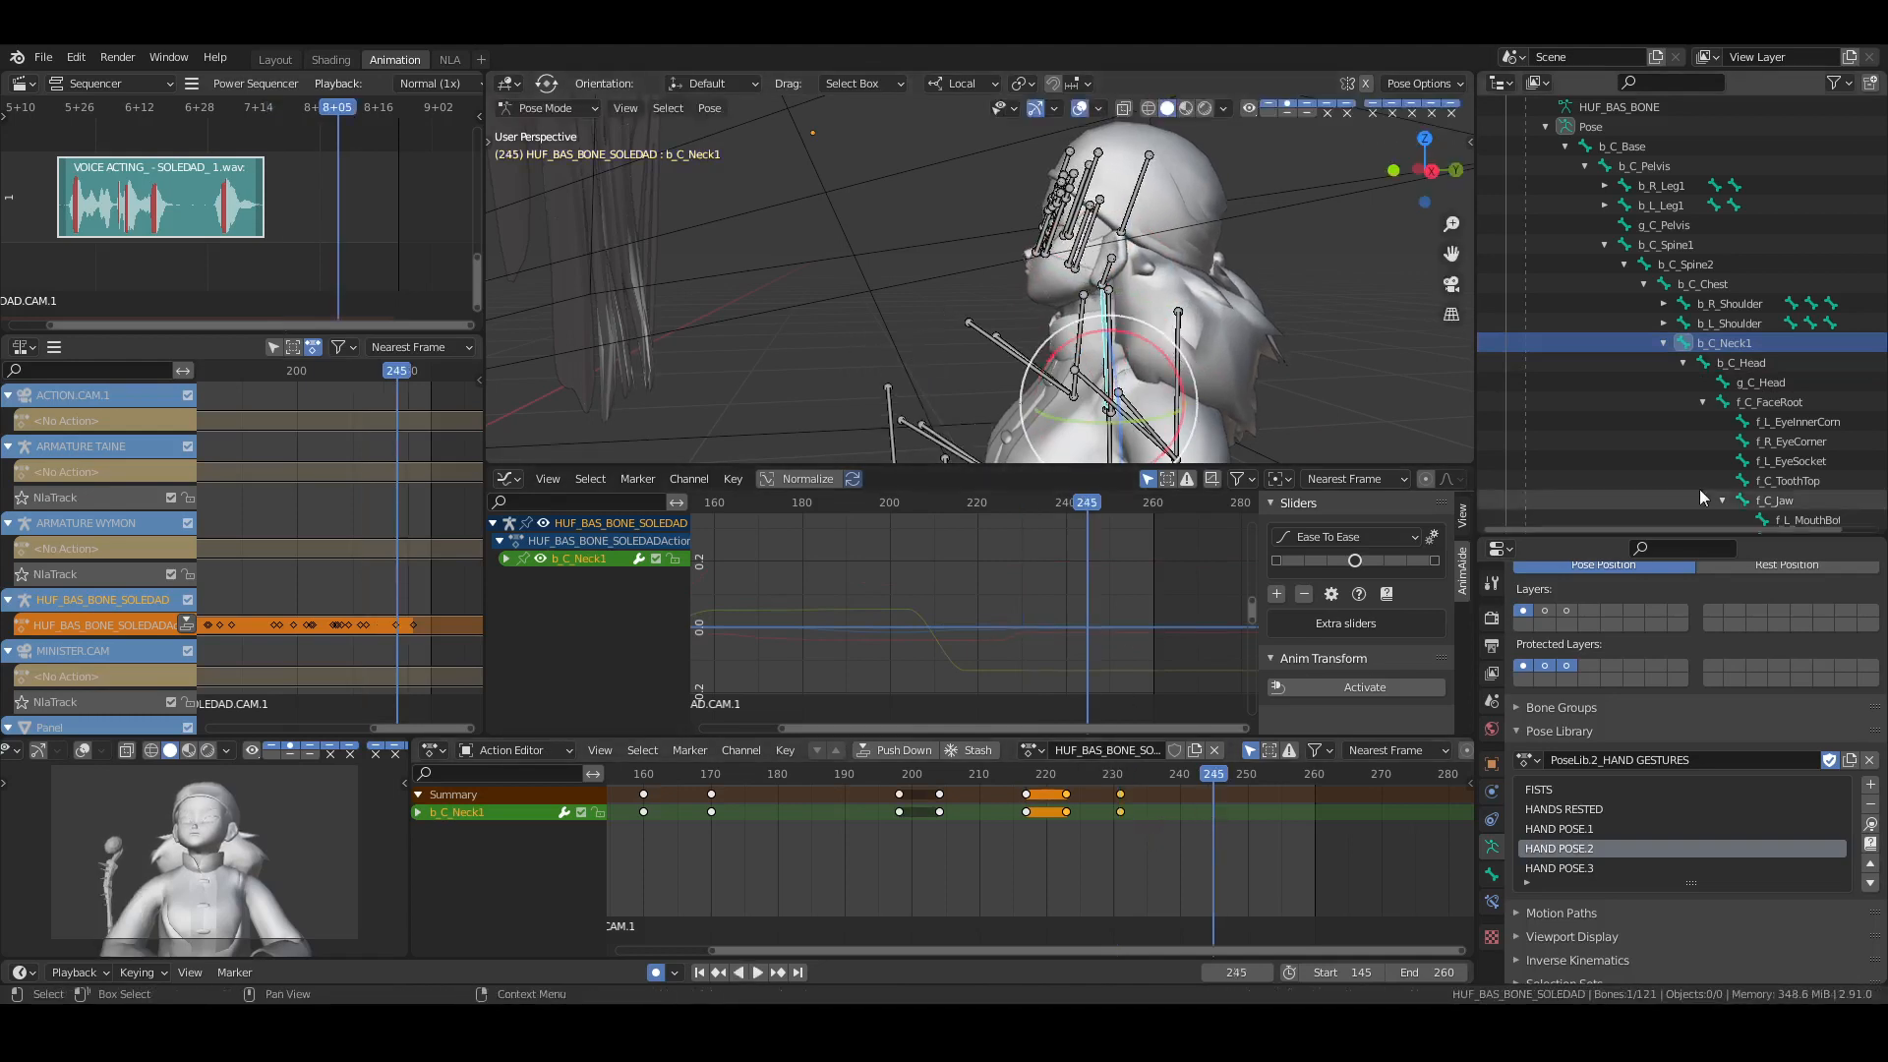
left_click(1737, 364, "ctrl")
left_click_drag(1083, 779, 1058, 889)
key("ctrl+c")
key("ctrl+v")
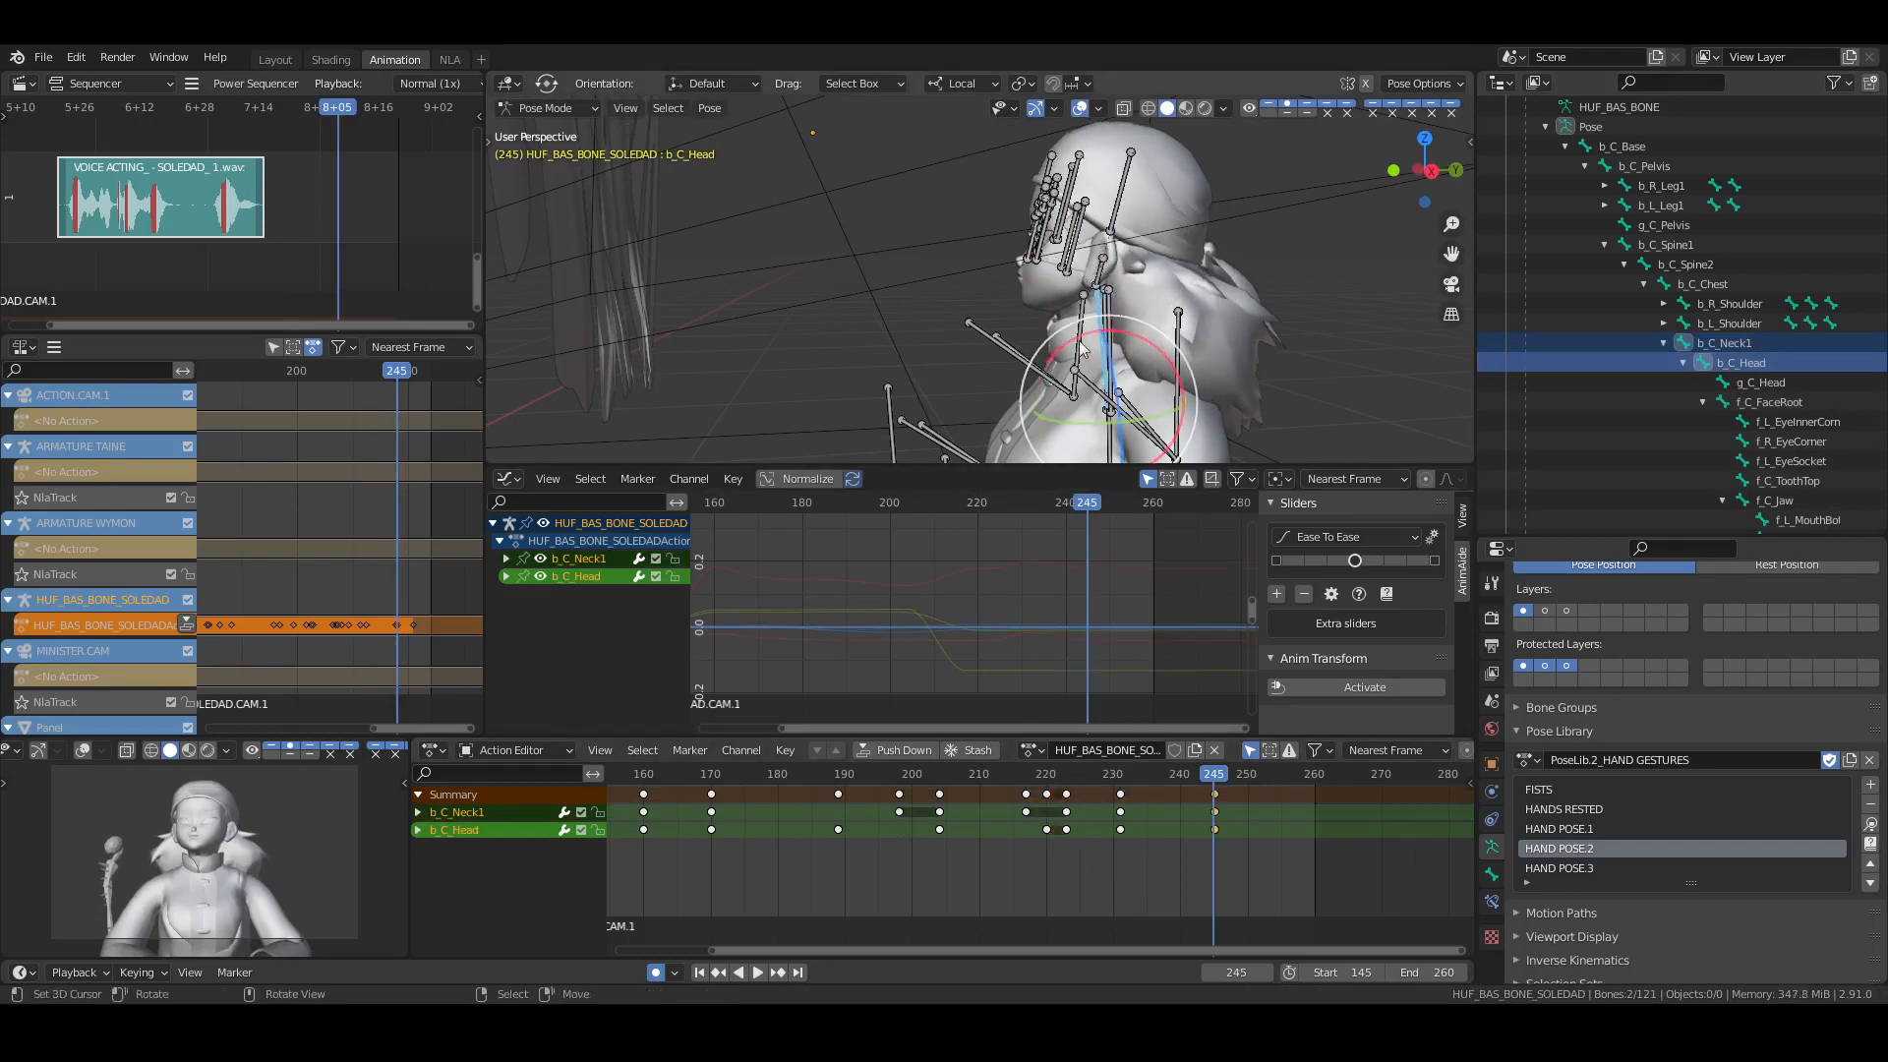
Play back the motion, go to frame 257 and rotate b_C_Neck1 to turn the face toward the front
middle_click_drag(1042, 354, 1170, 352)
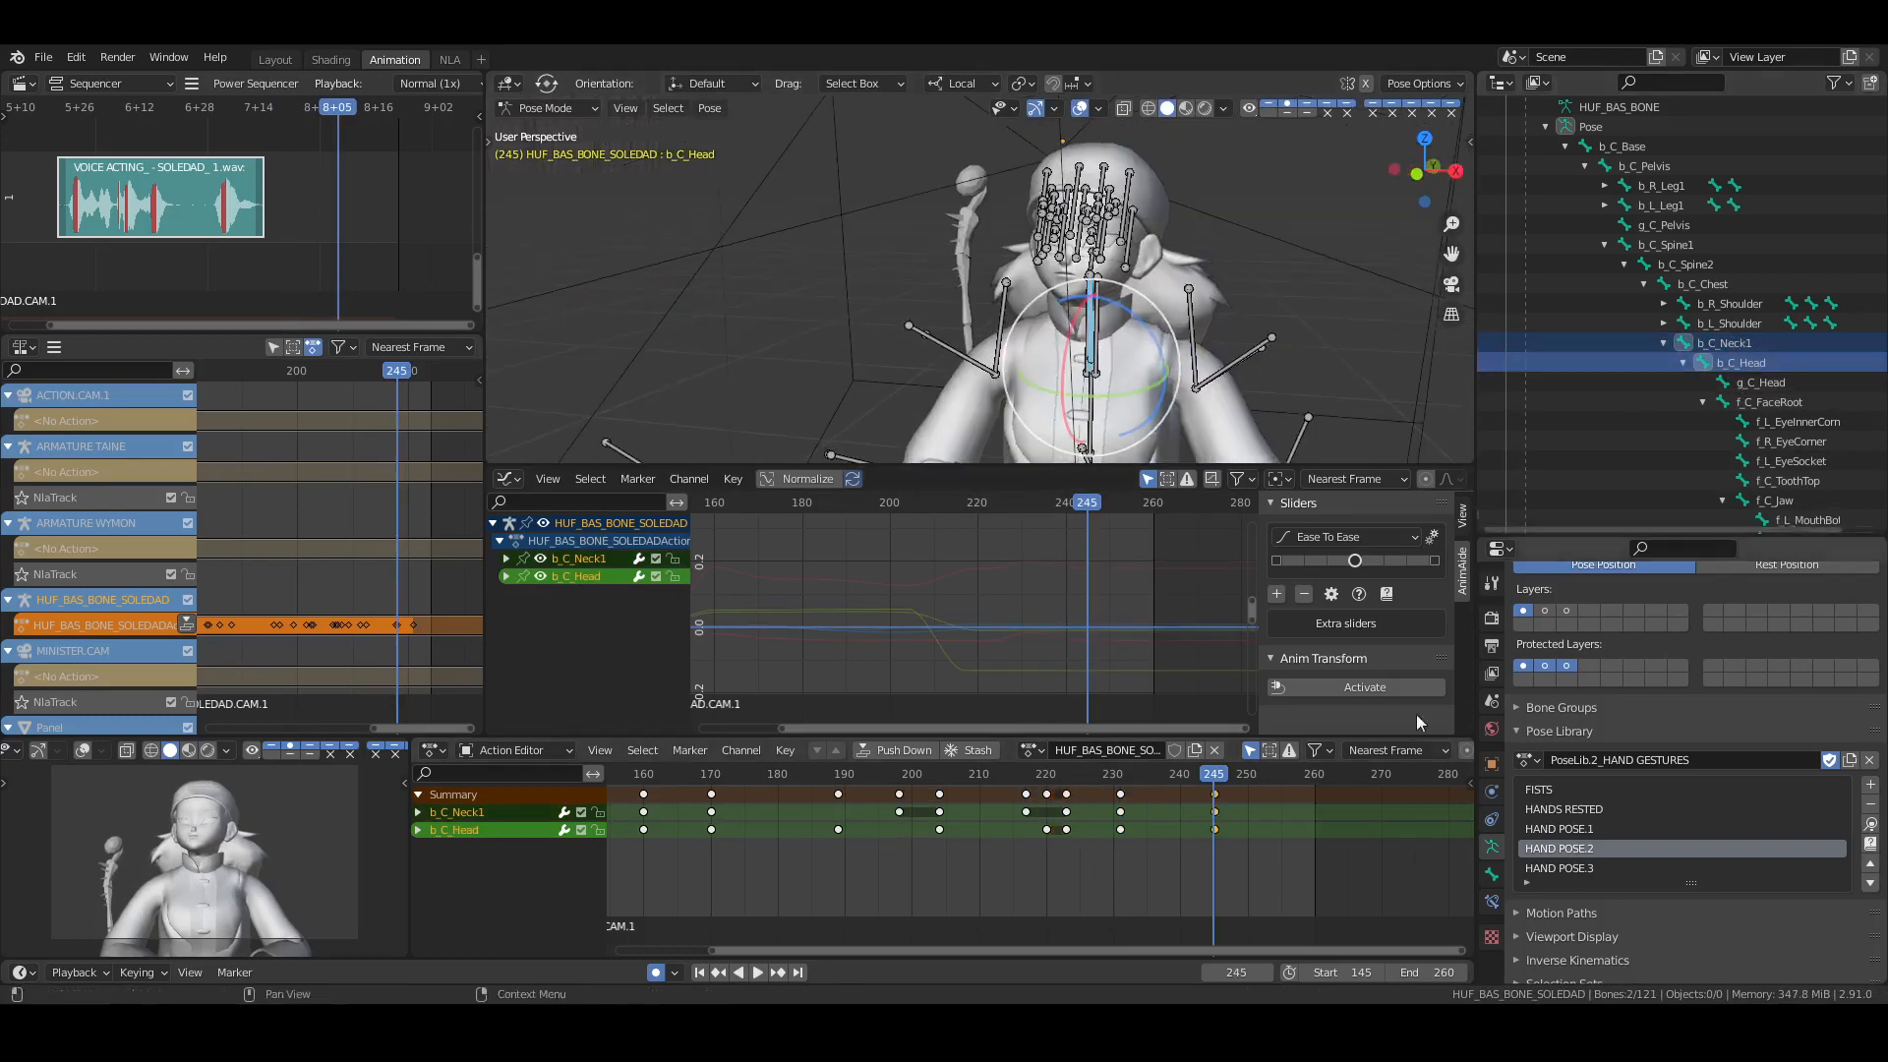
key("space")
left_click(1296, 816)
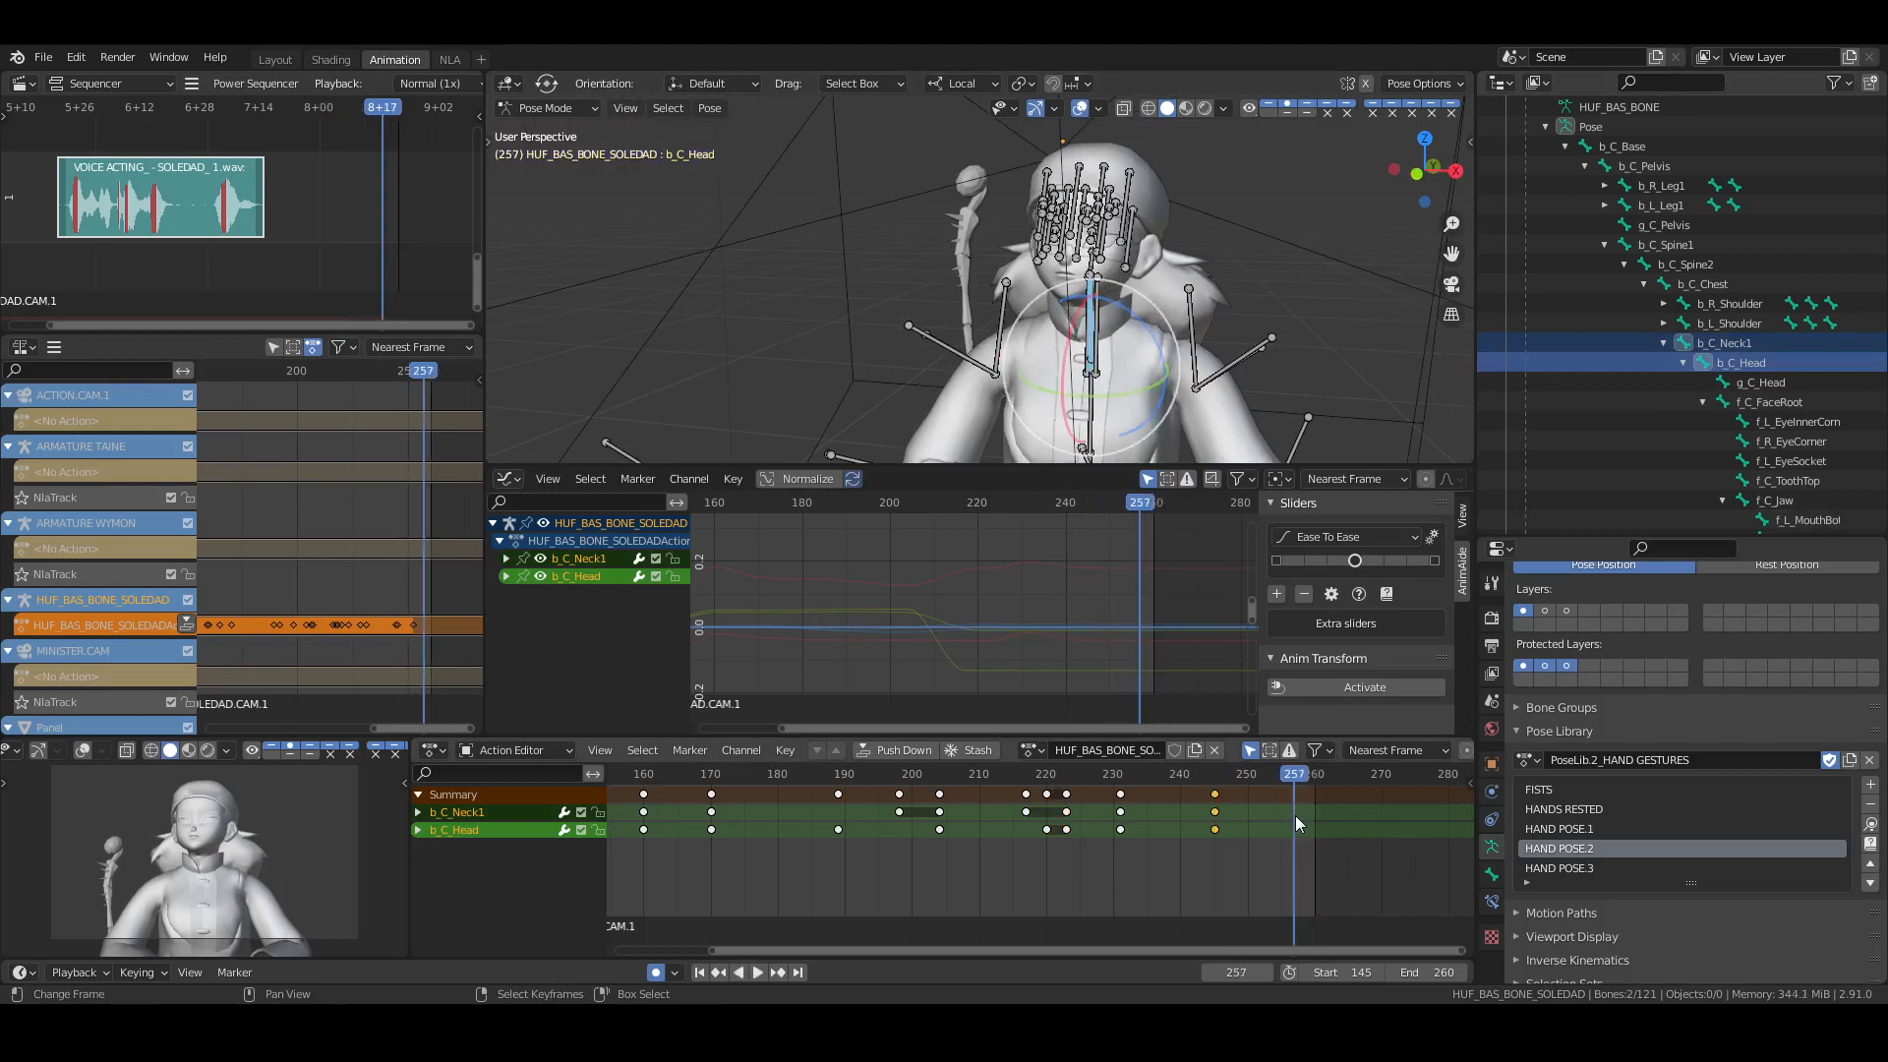
key("bracketleft")
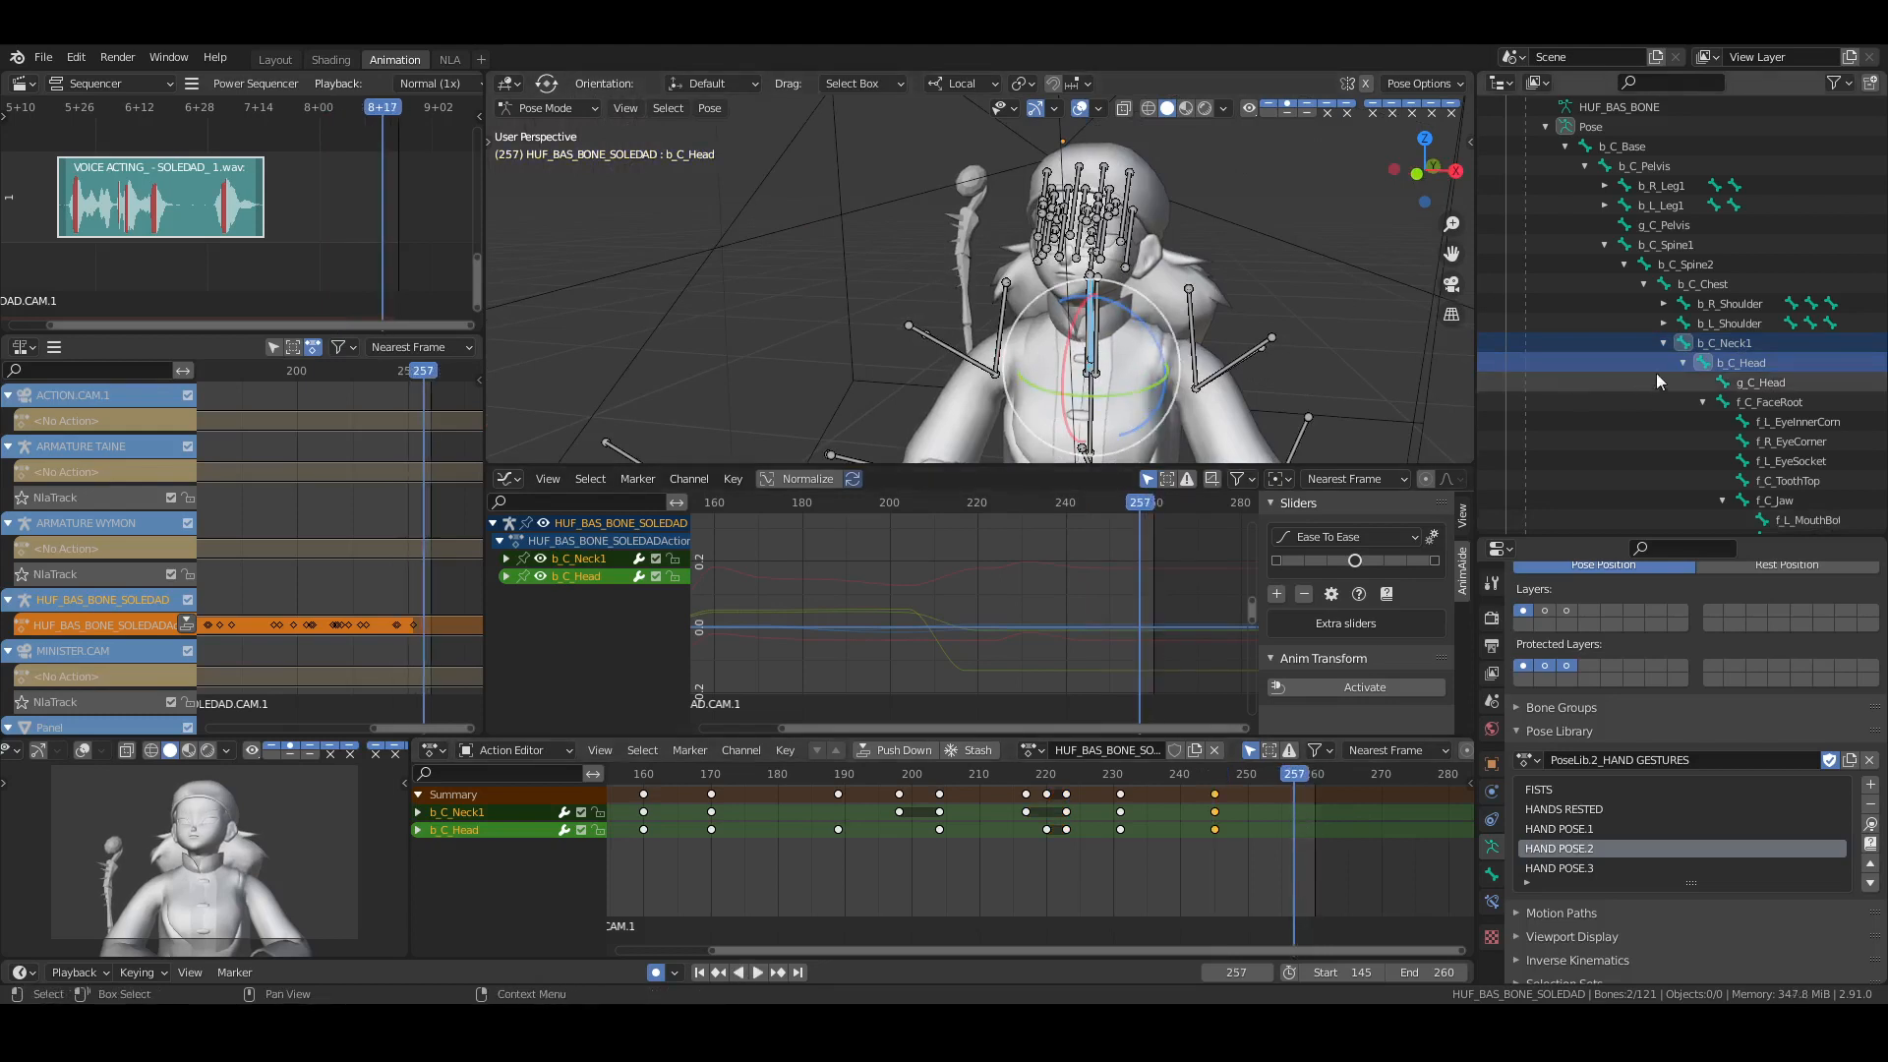
key("r")
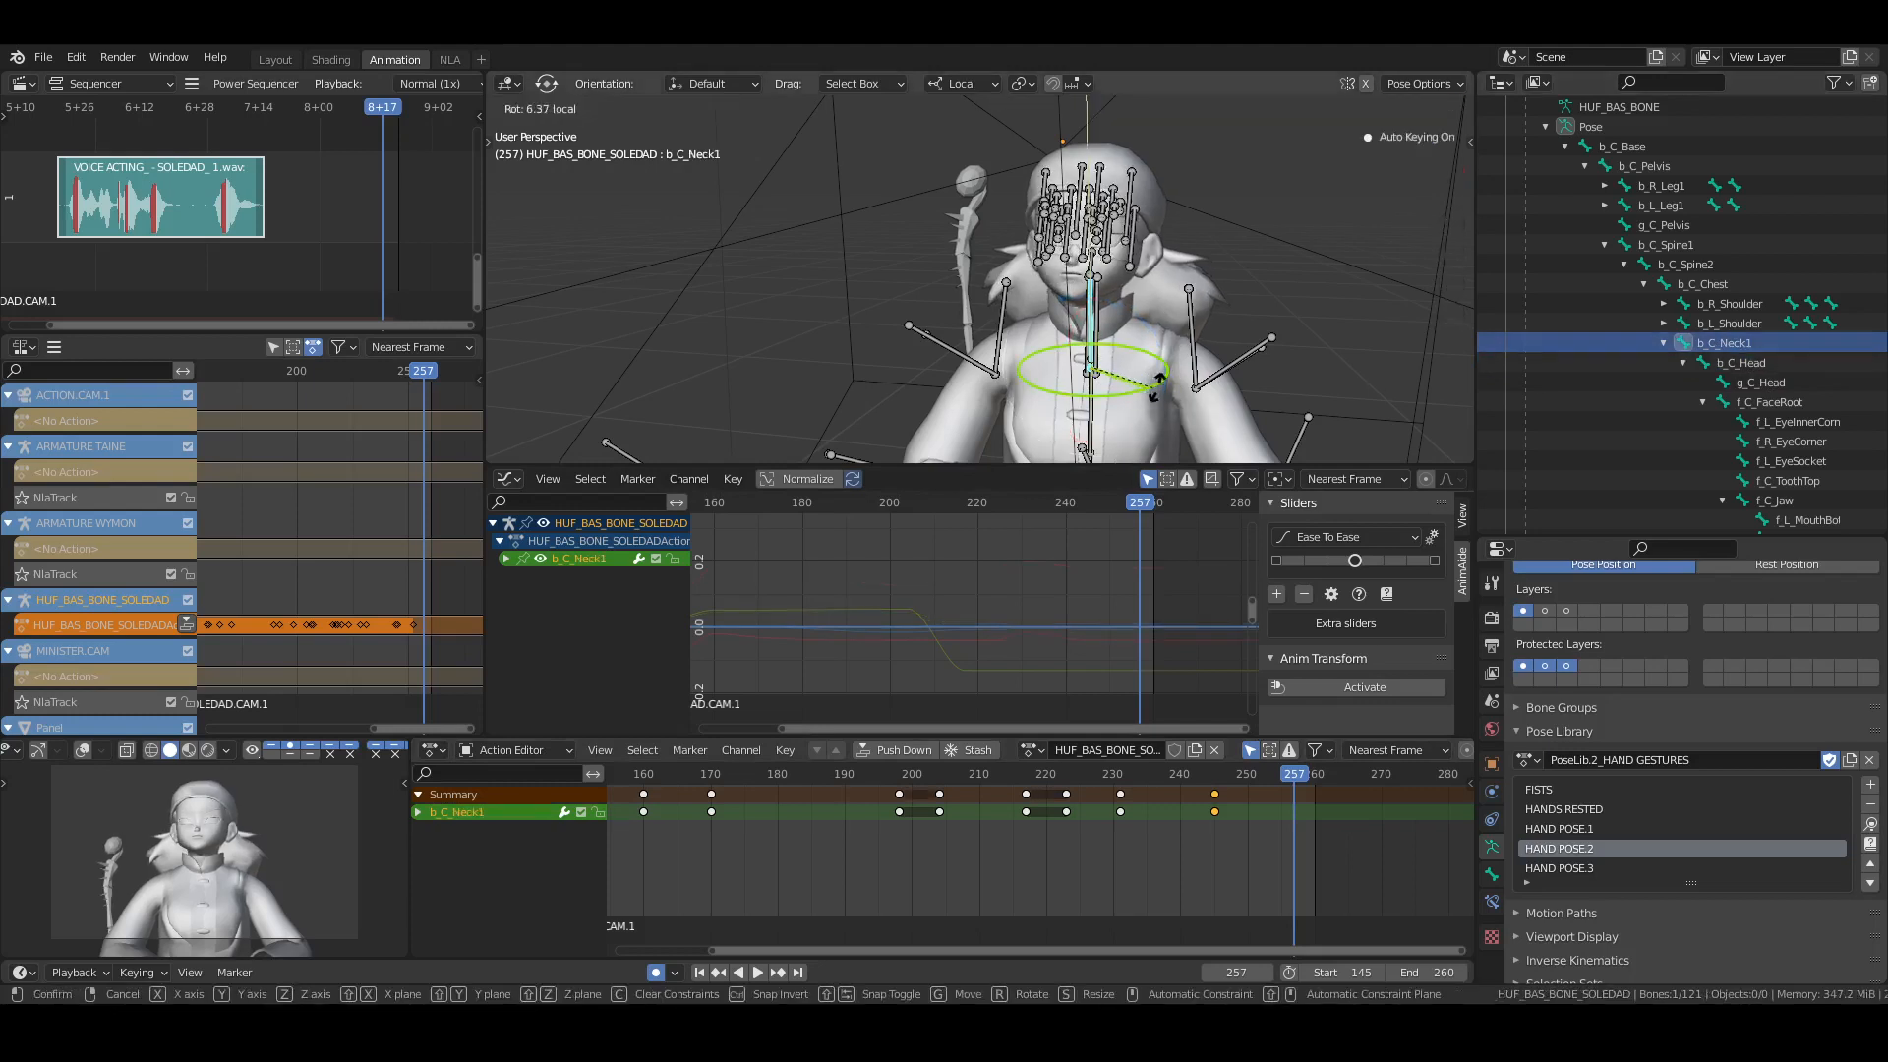
left_click(1109, 302)
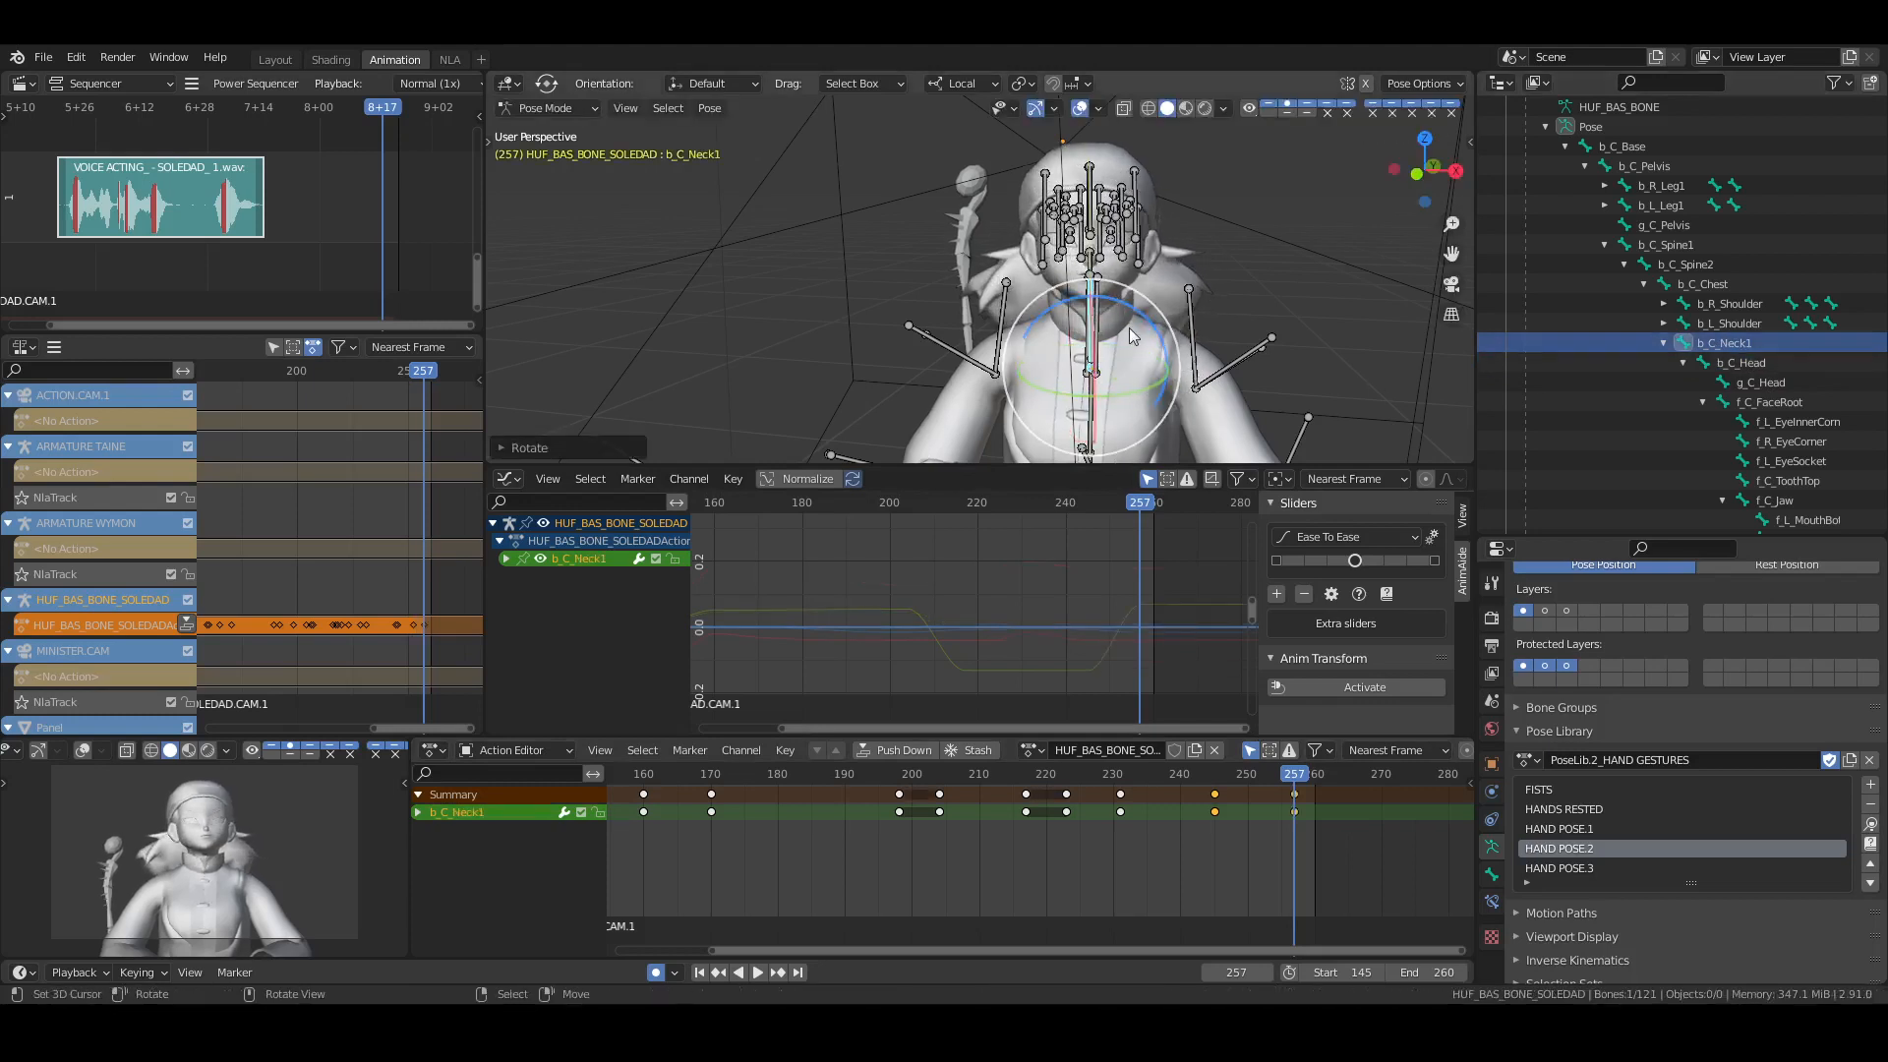
left_click_drag(1121, 392, 1125, 327)
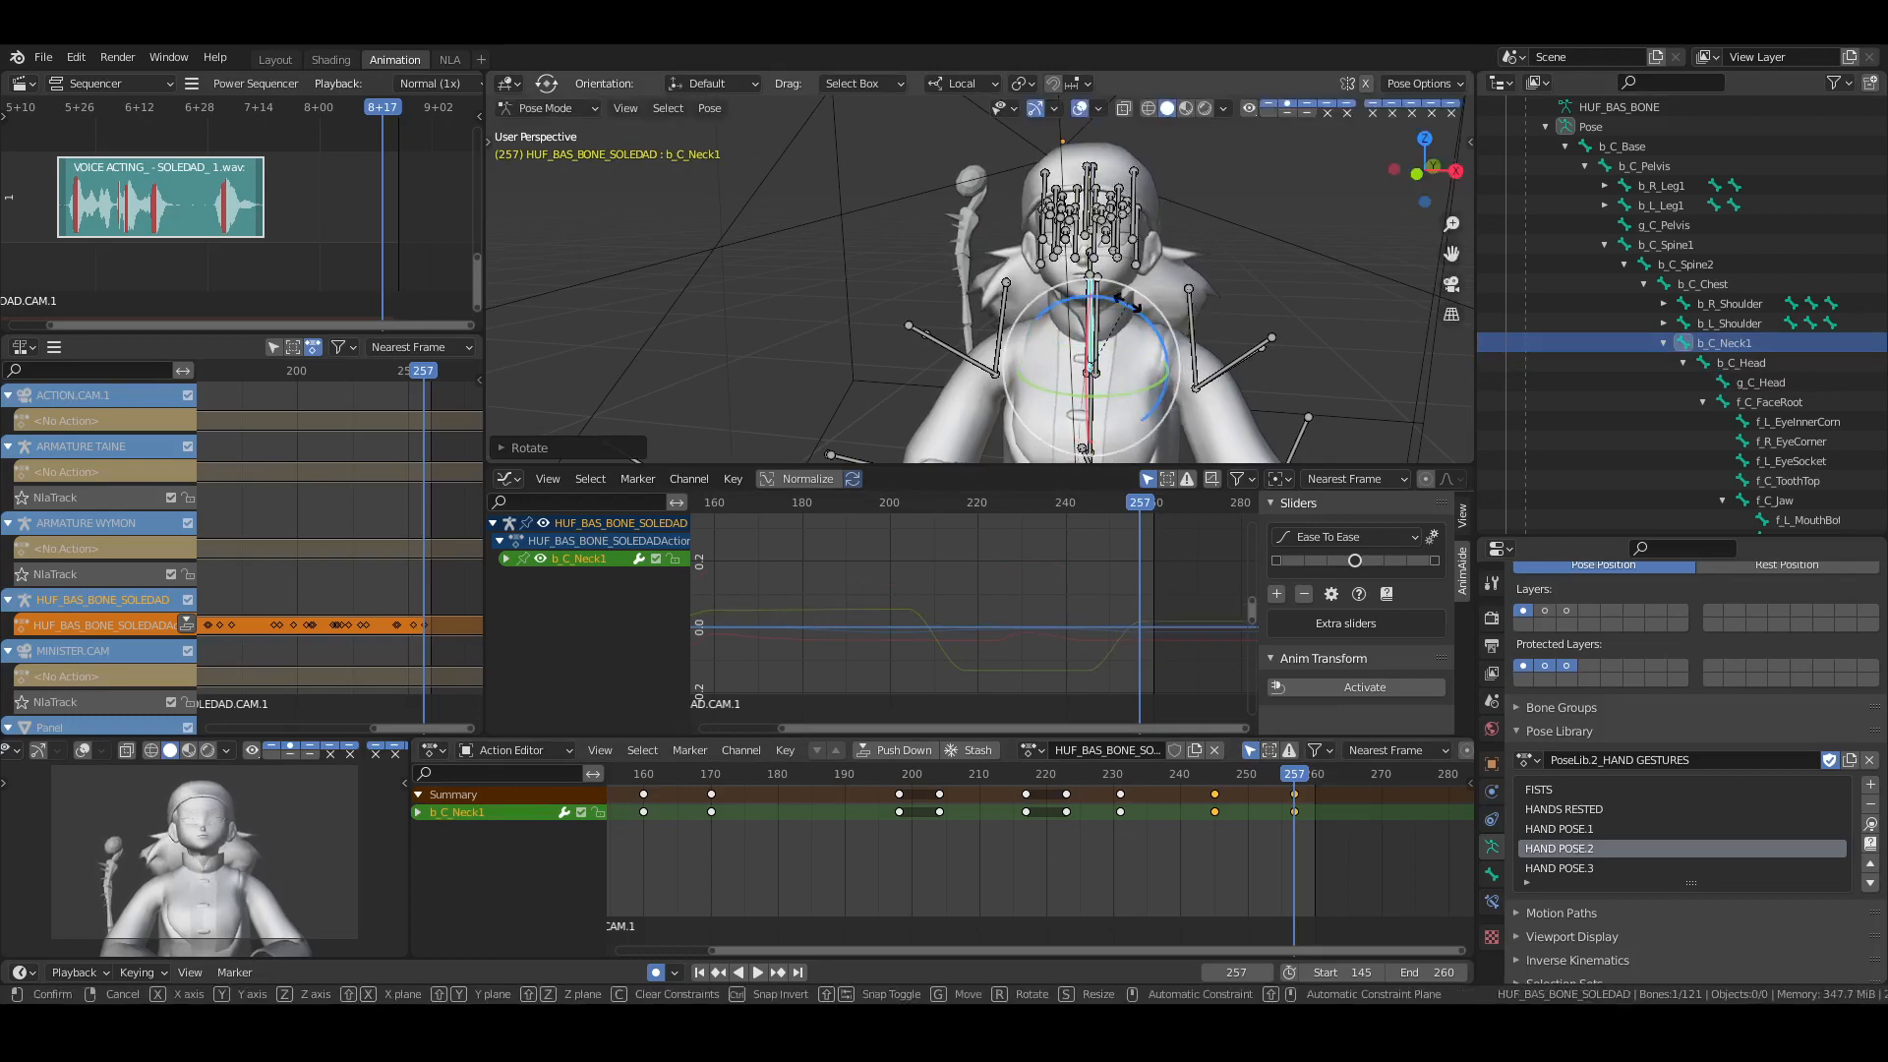
At frame 257, rotate b_C_Head from several view angles to align the face toward the front and refine its tilt
left_click(1741, 363)
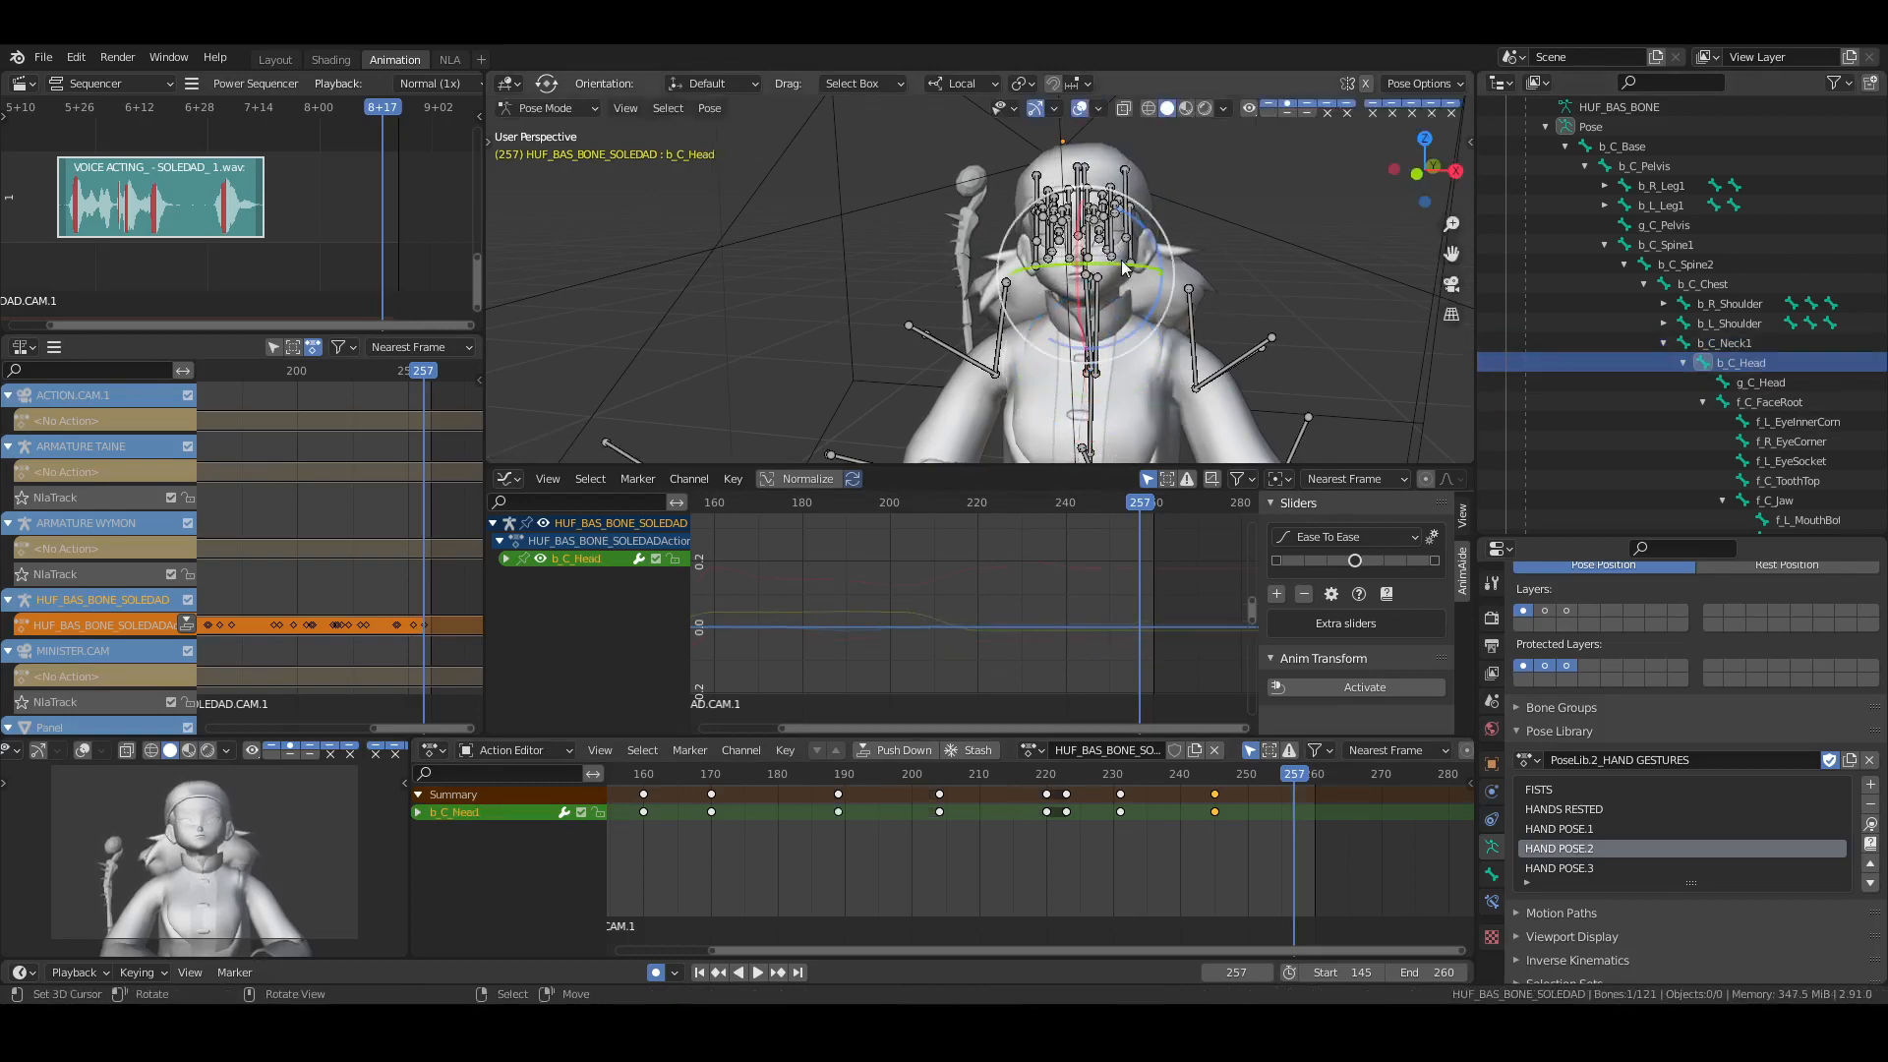
middle_click_drag(1122, 266, 973, 238)
left_click_drag(1068, 232, 1046, 236)
middle_click_drag(960, 316, 1166, 278)
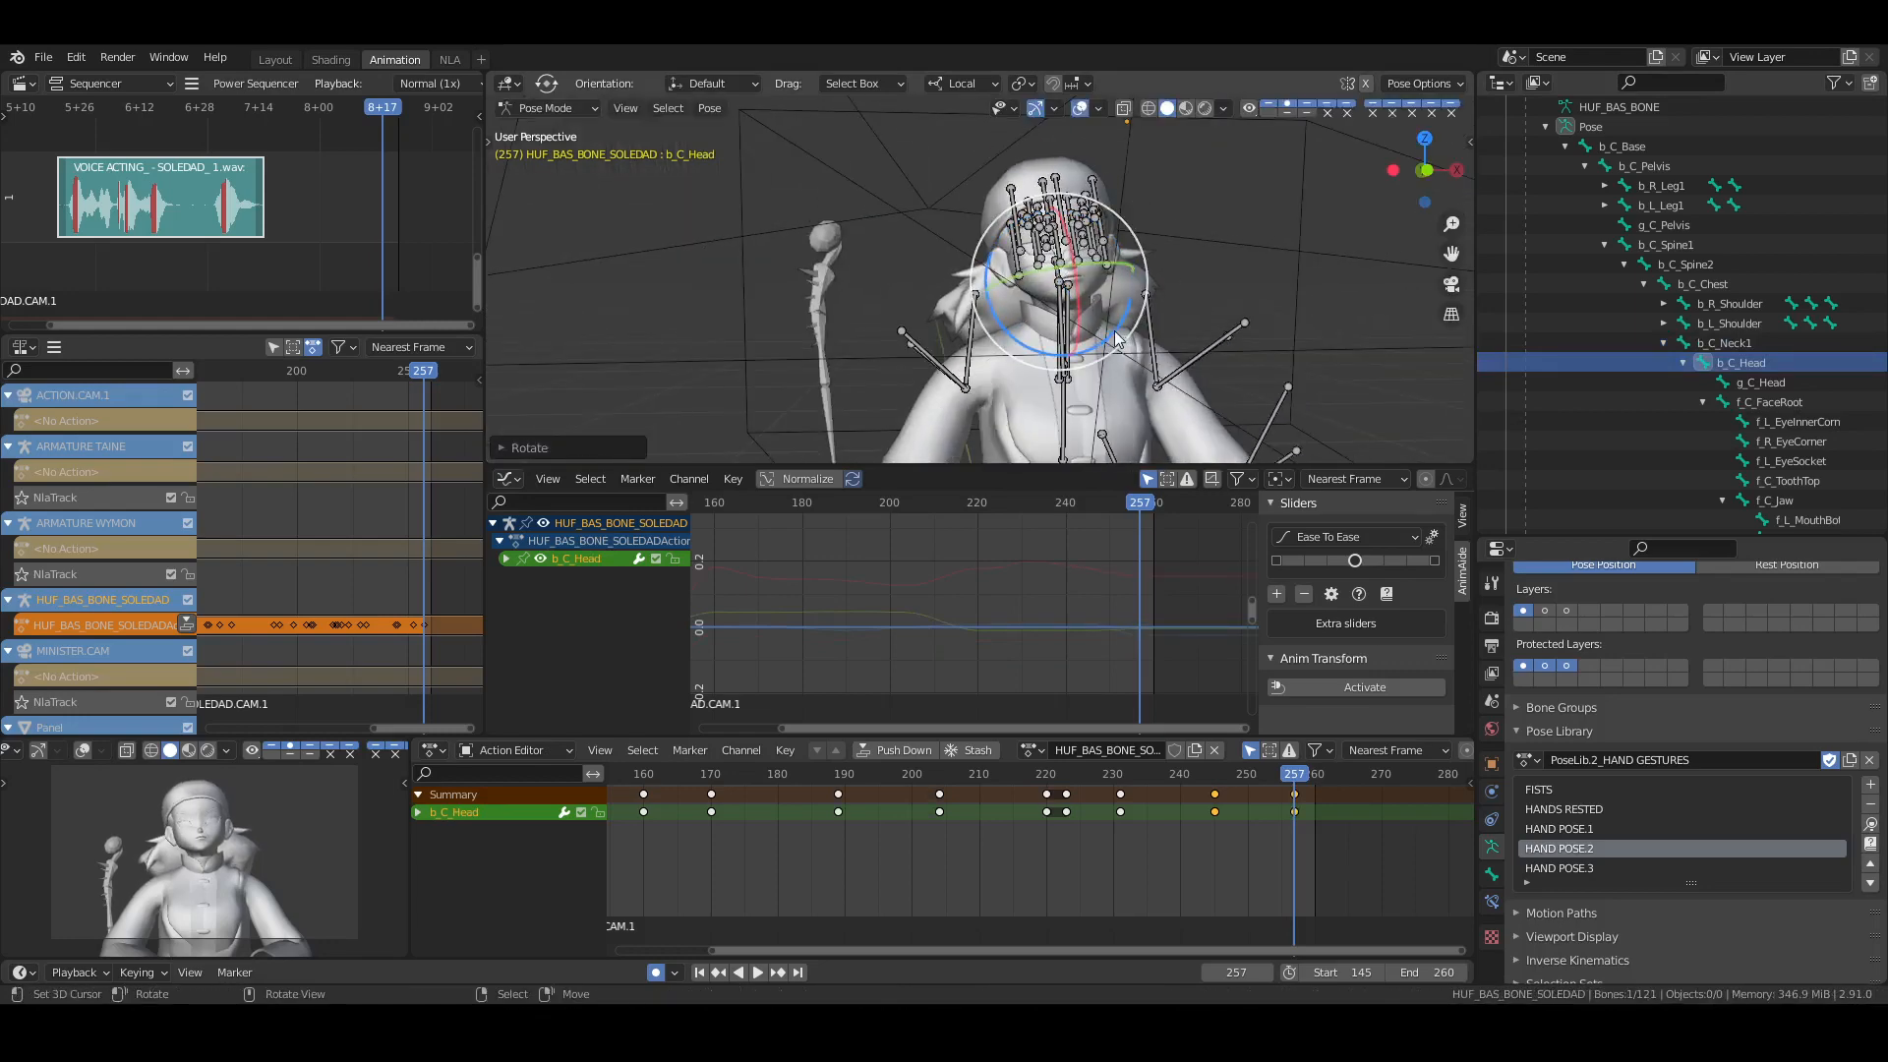
left_click_drag(1109, 342, 1117, 343)
middle_click_drag(914, 260, 983, 279)
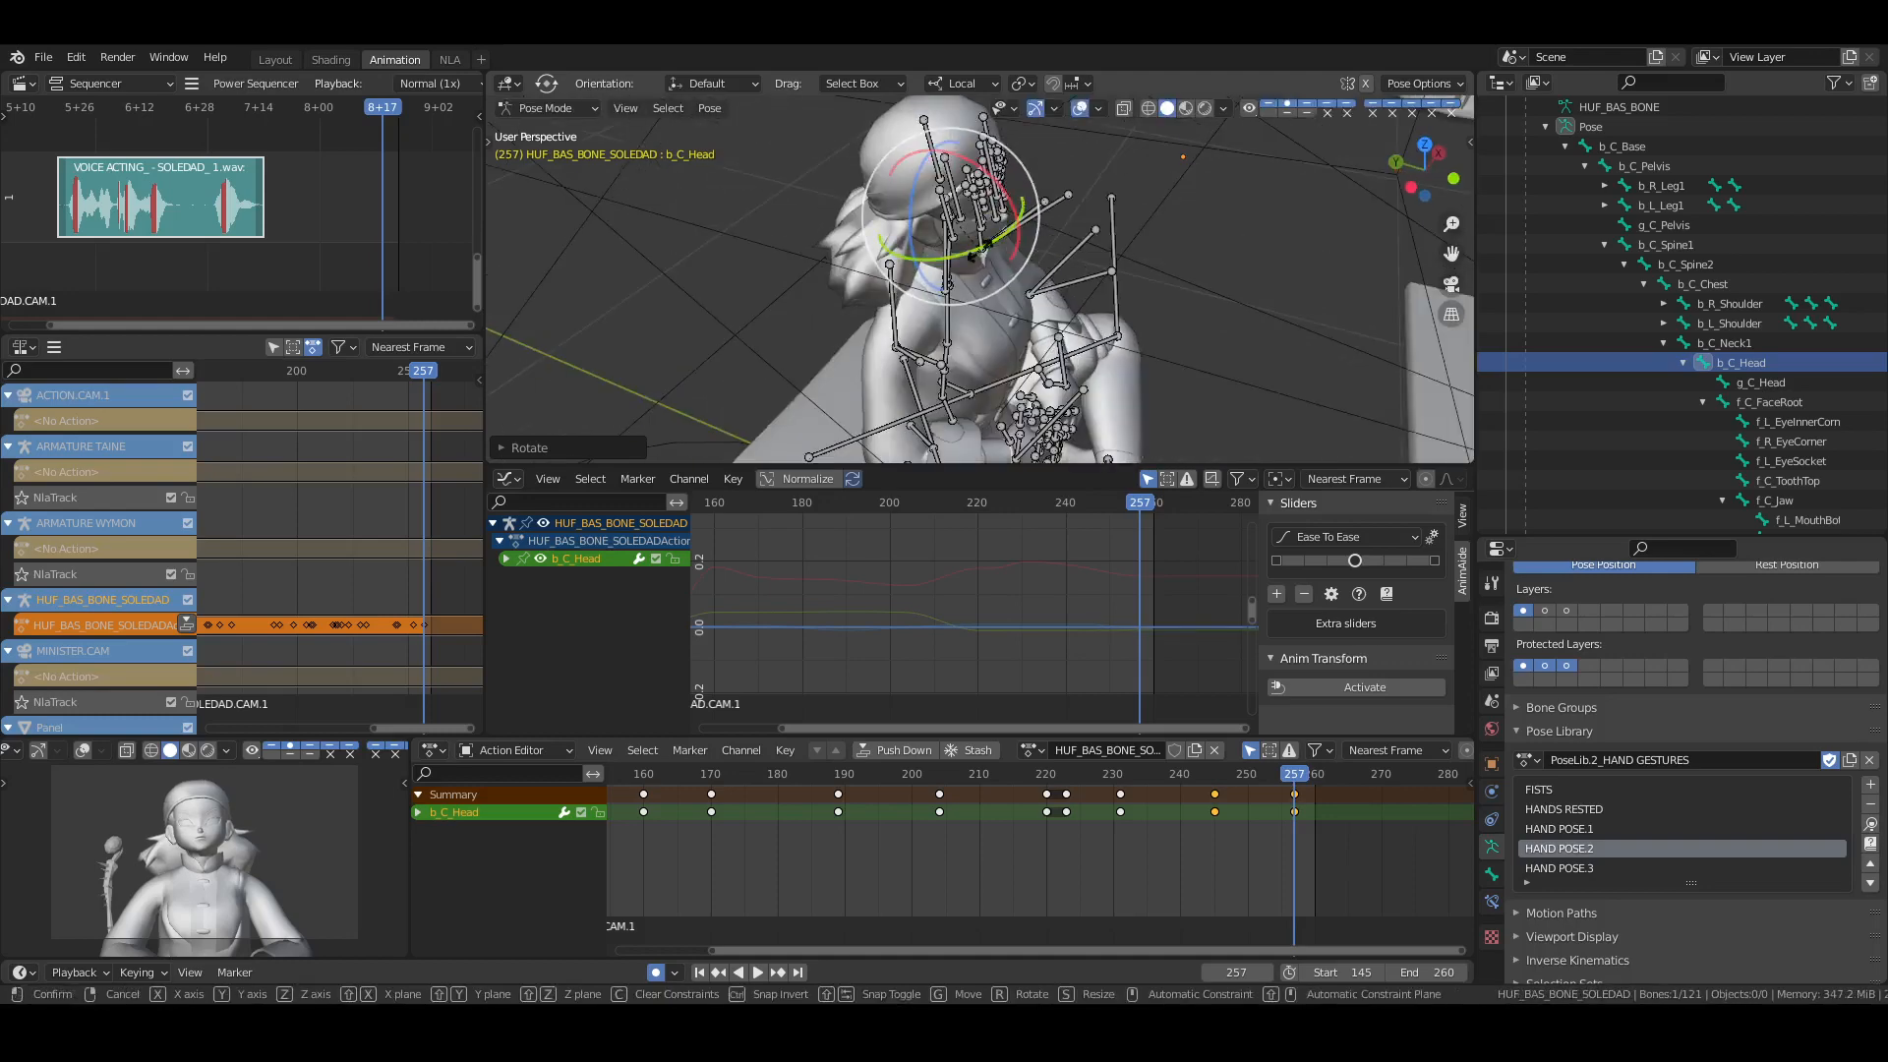
left_click_drag(982, 251, 981, 250)
middle_click_drag(982, 250, 913, 222)
left_click_drag(1006, 204, 1005, 205)
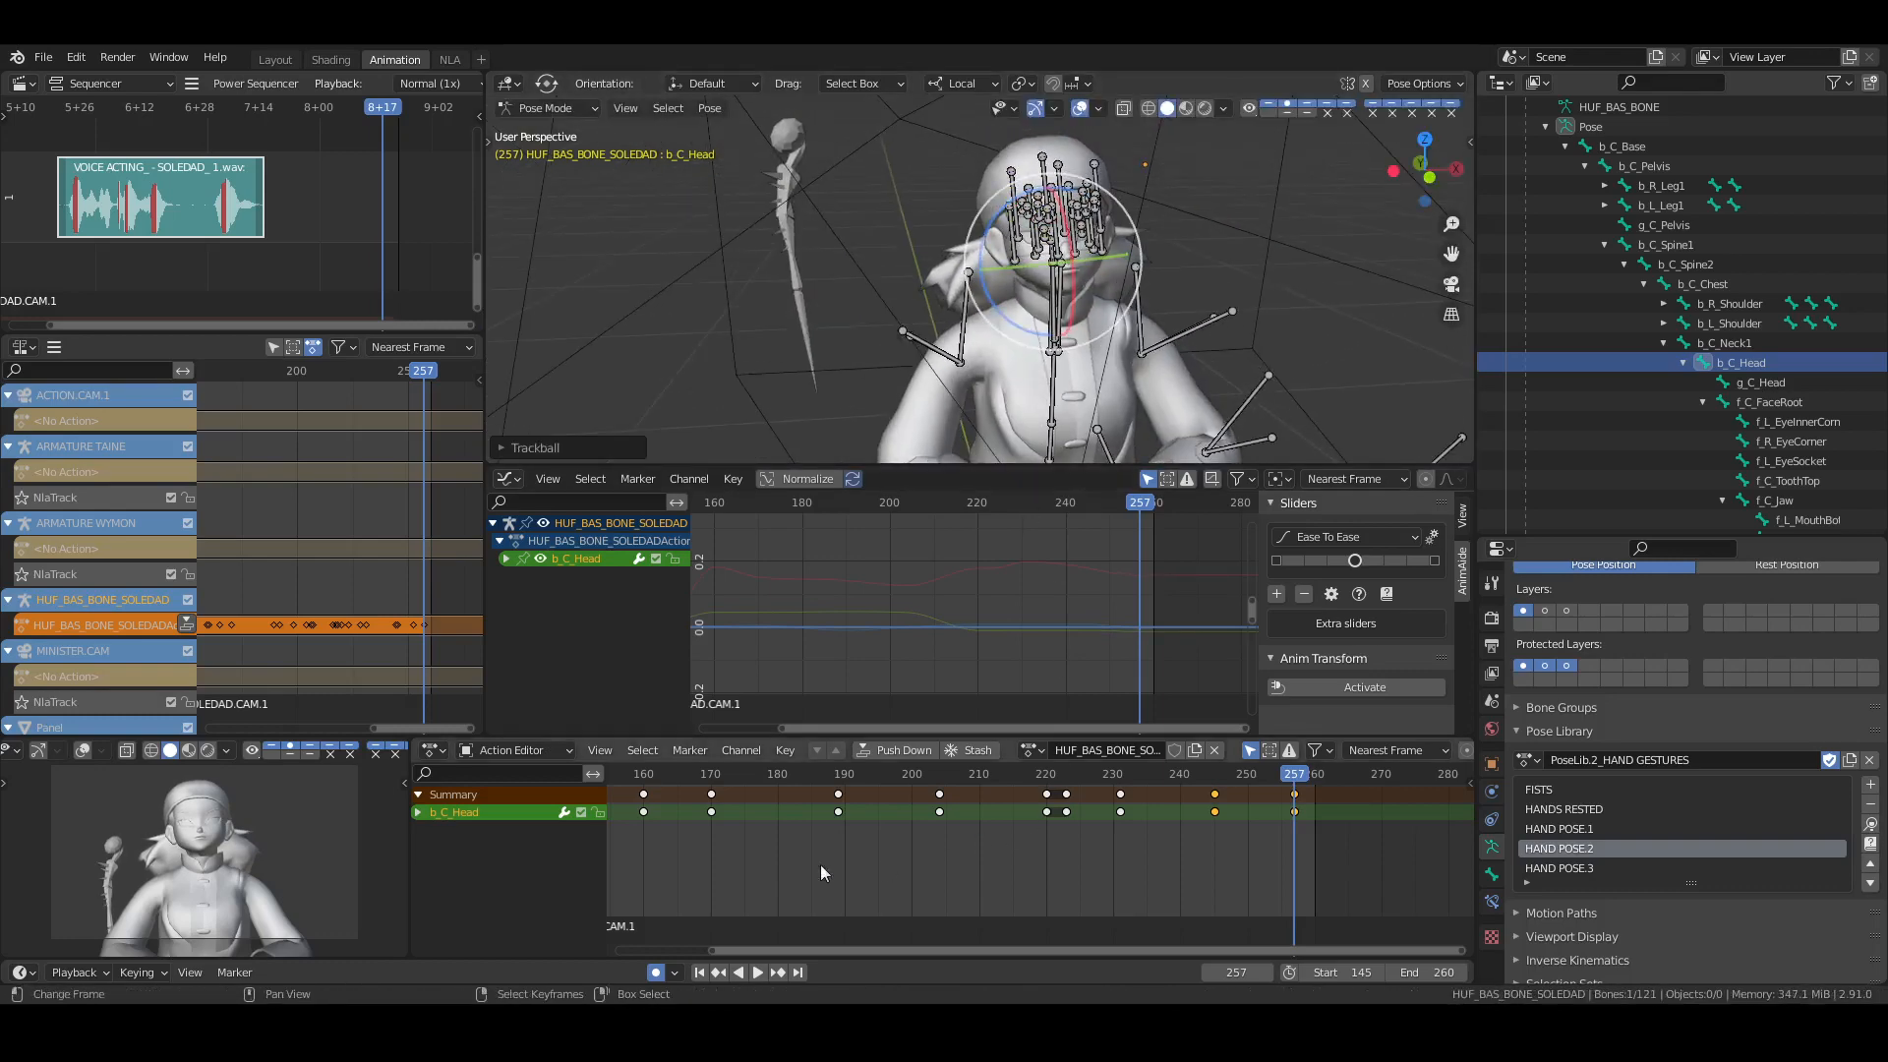
Save the file and play the shot from frame 145 through the camera in the Layout workspace
left_click(806, 864)
right_click(879, 863)
key("ctrl+s")
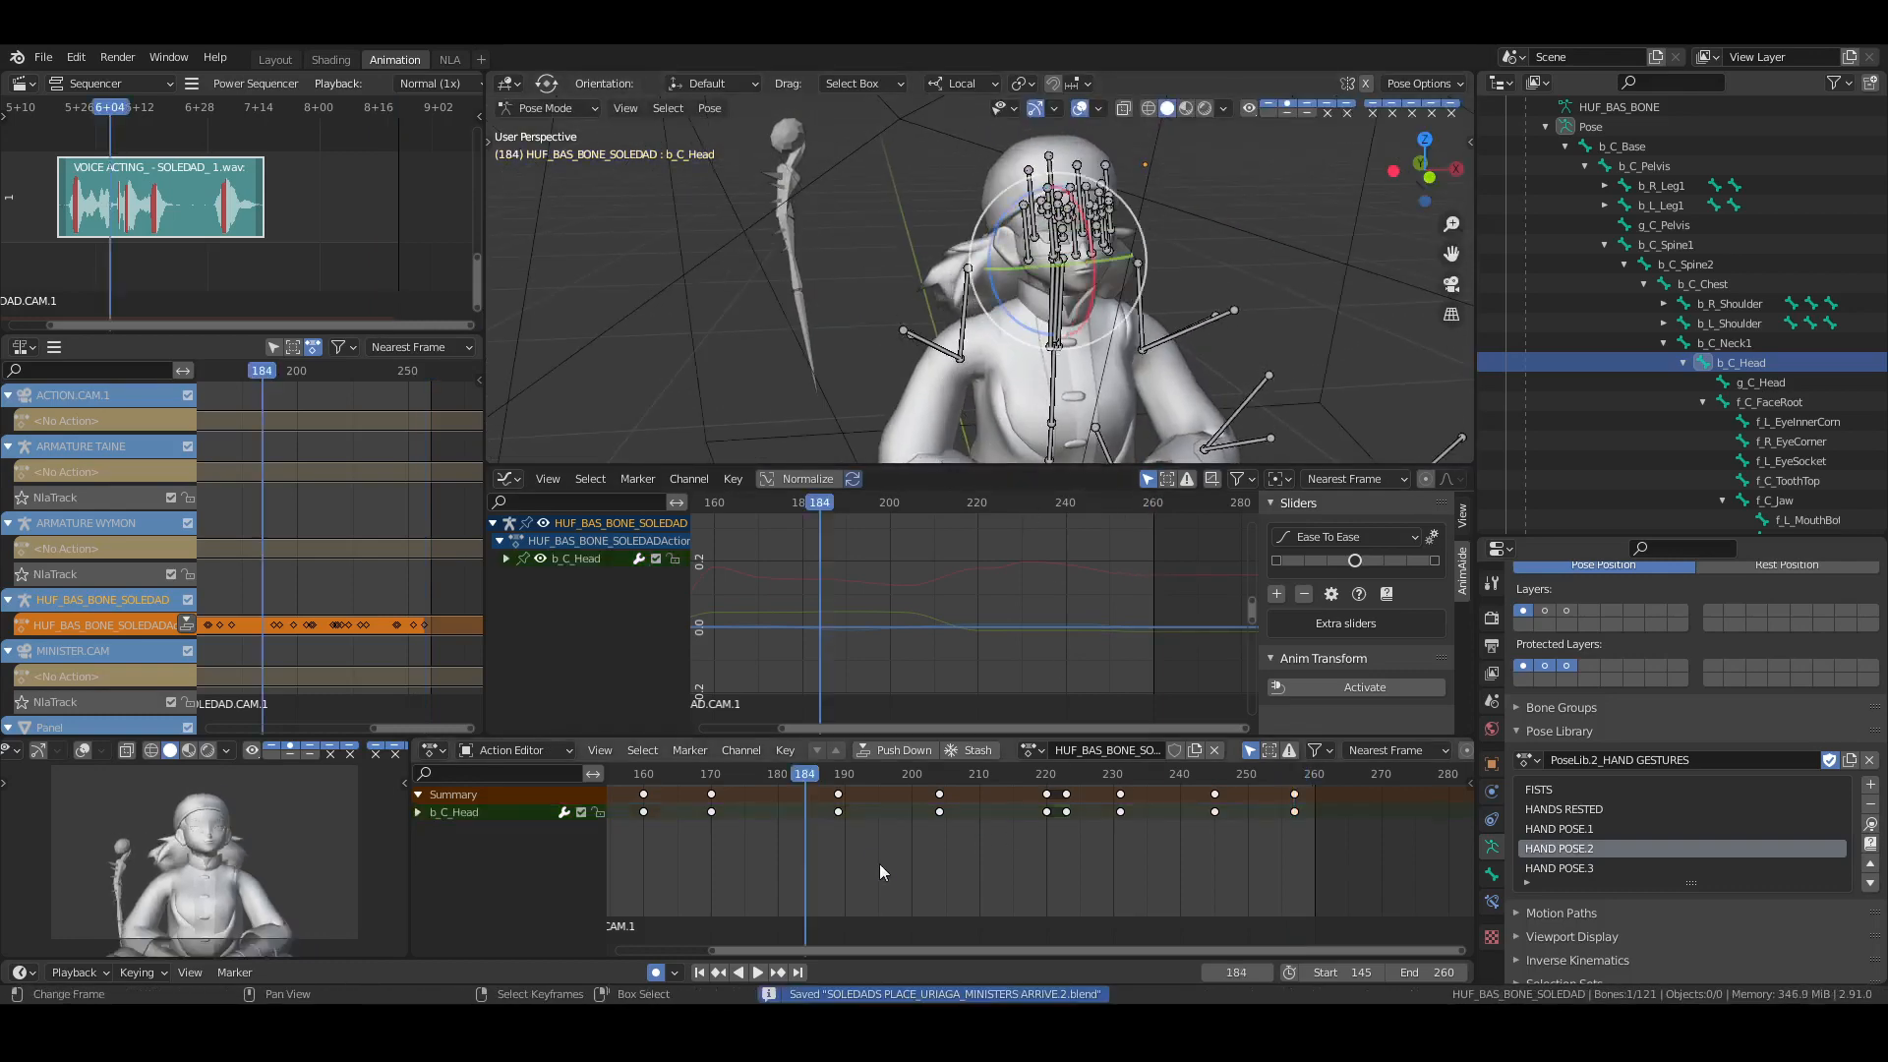
left_click(699, 972)
left_click(286, 59)
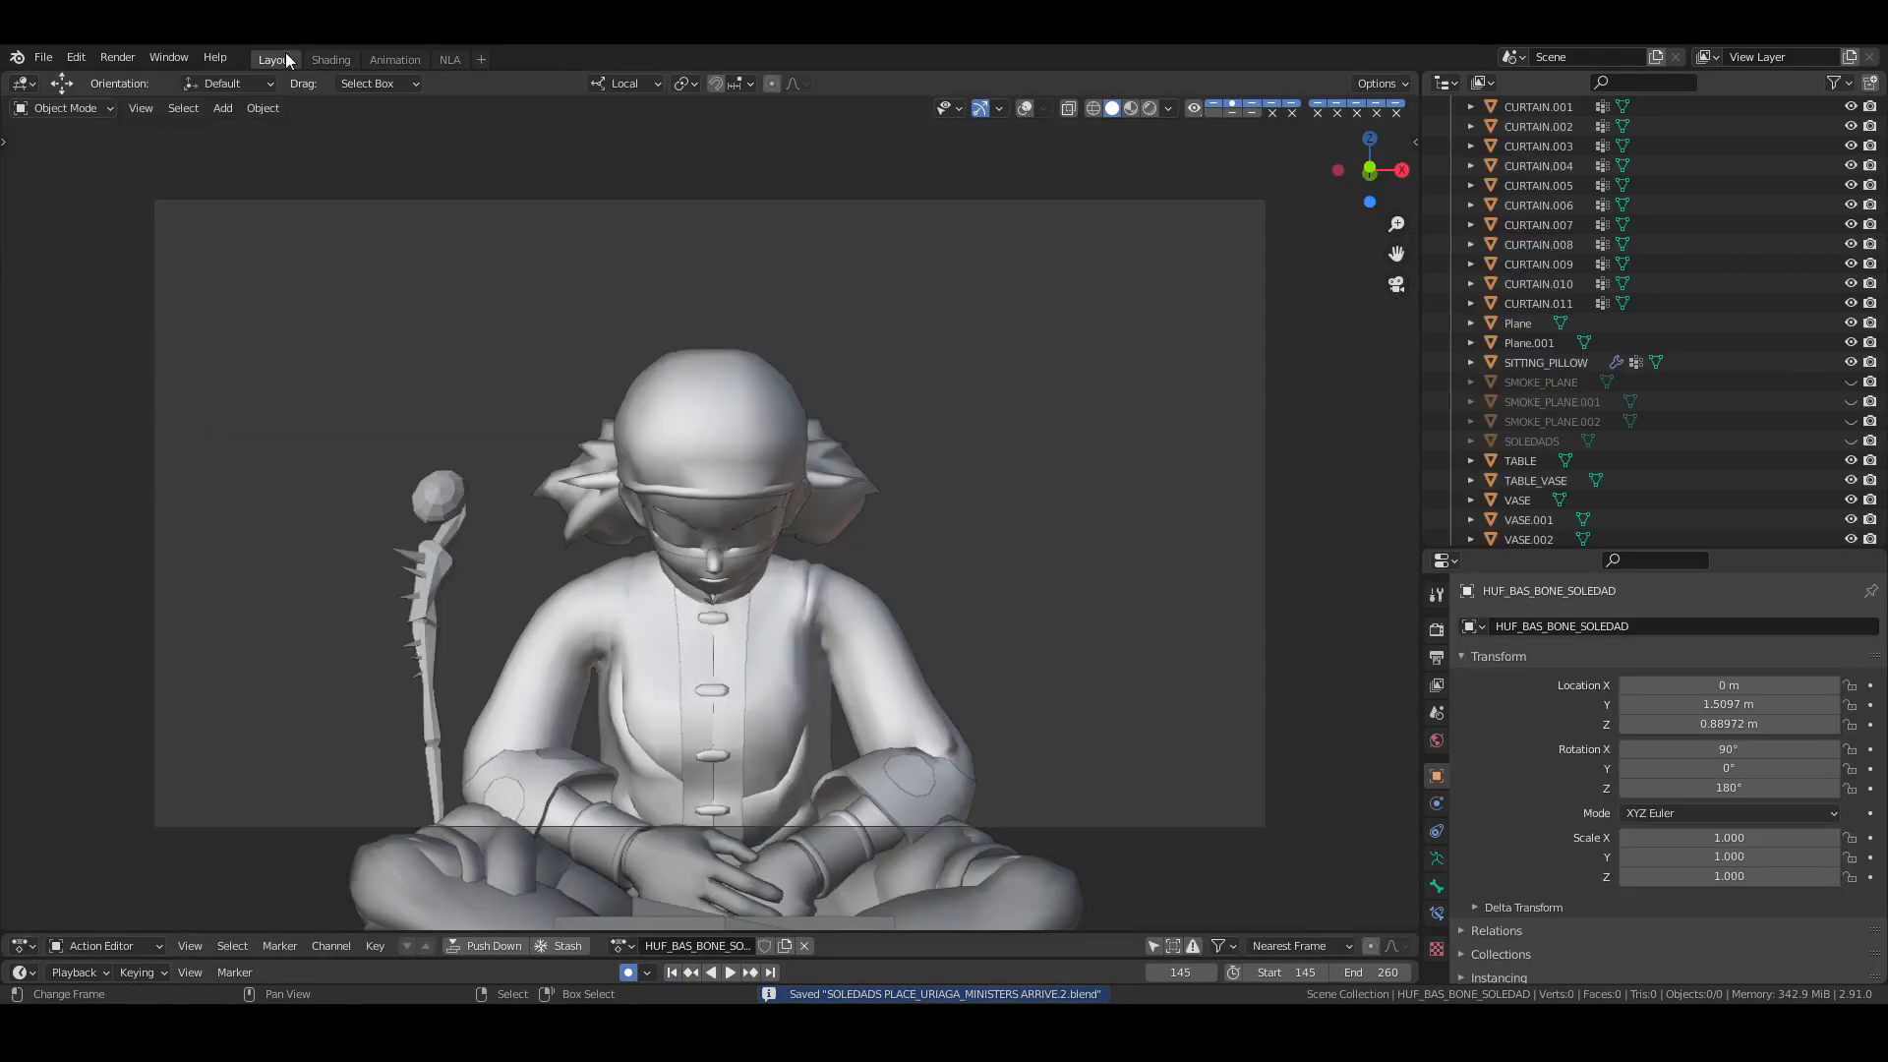
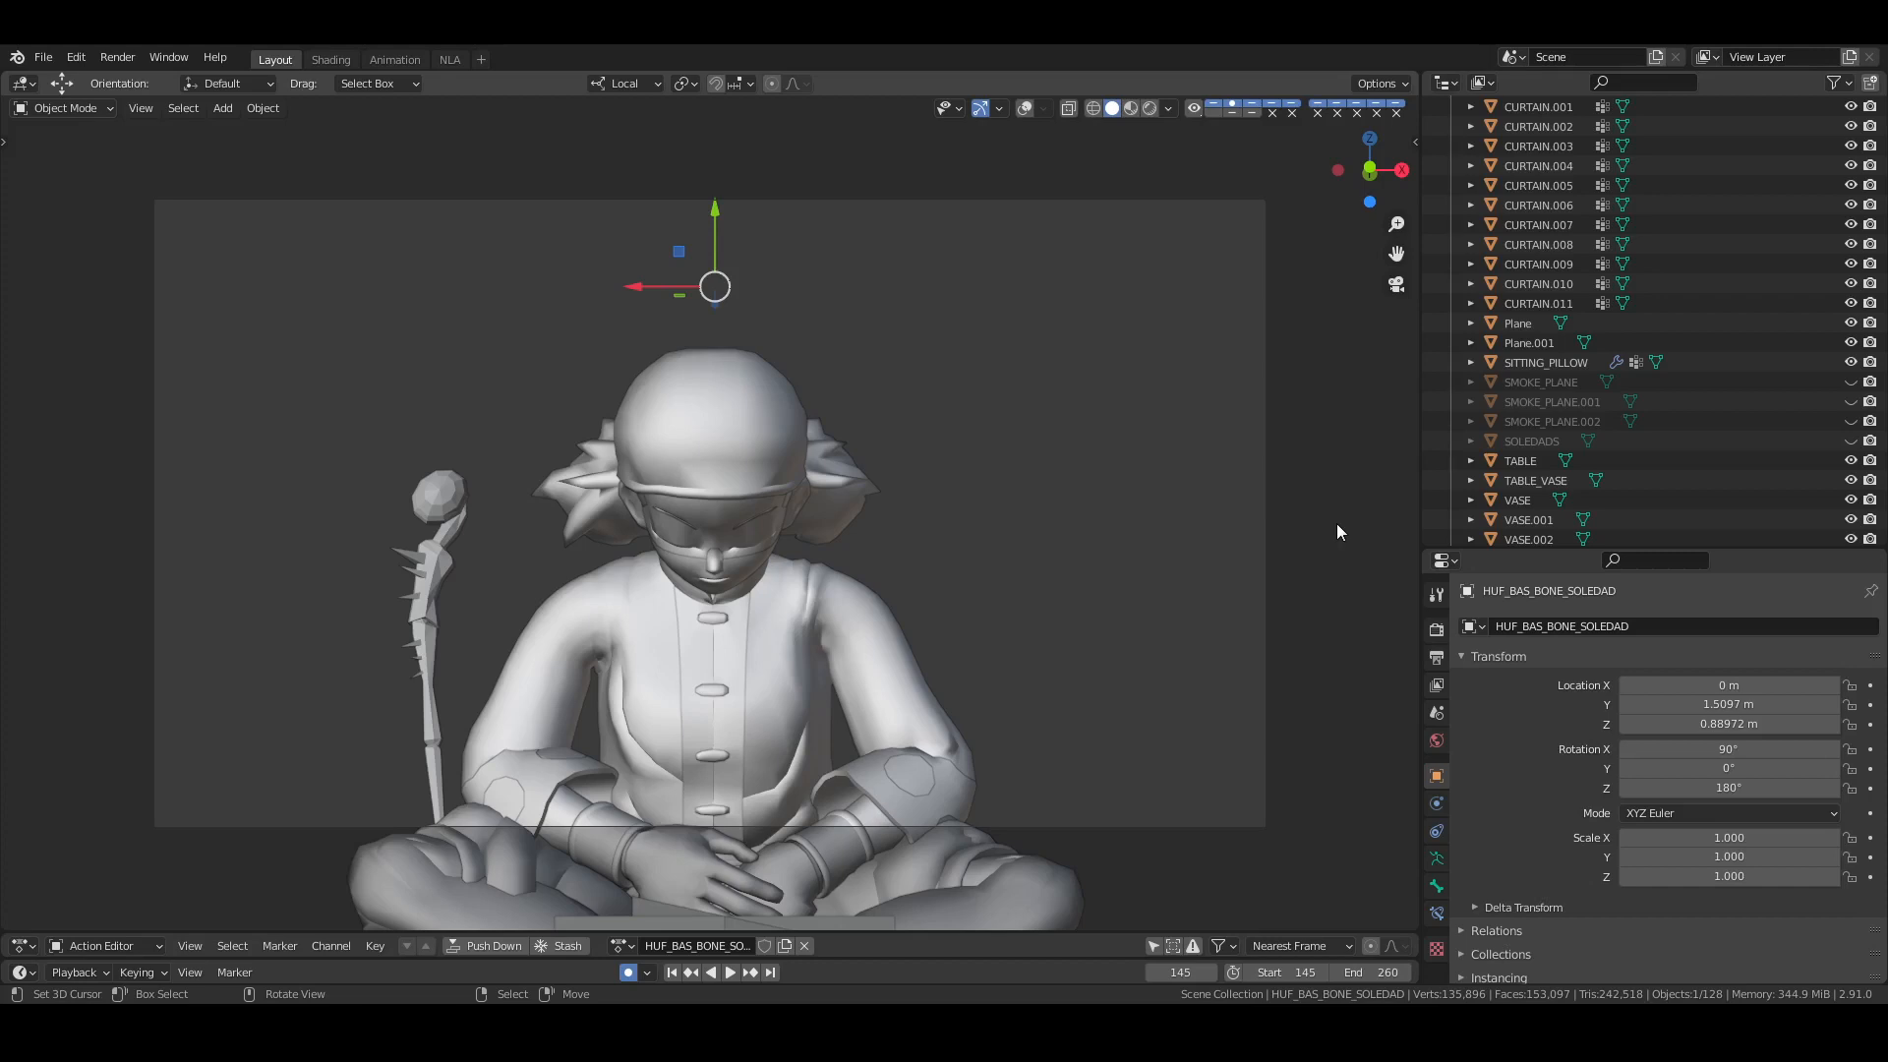
key("space")
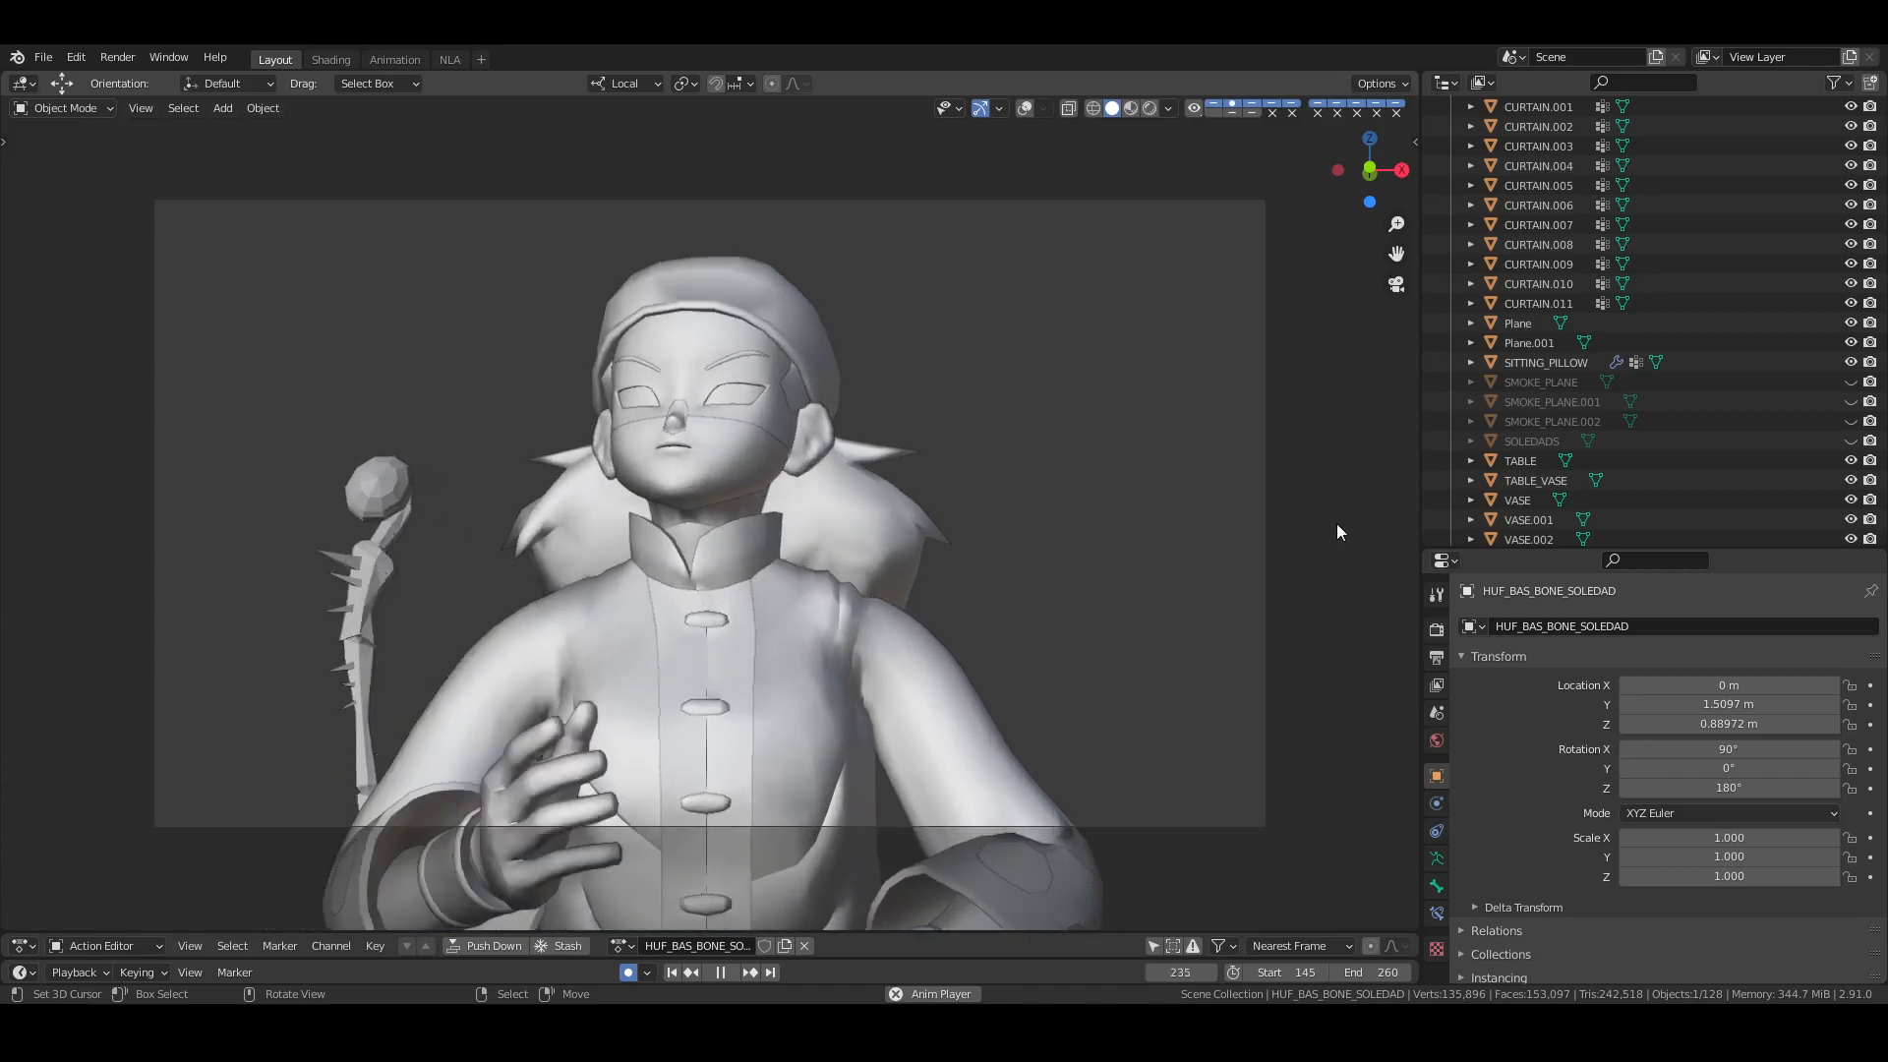
key("space")
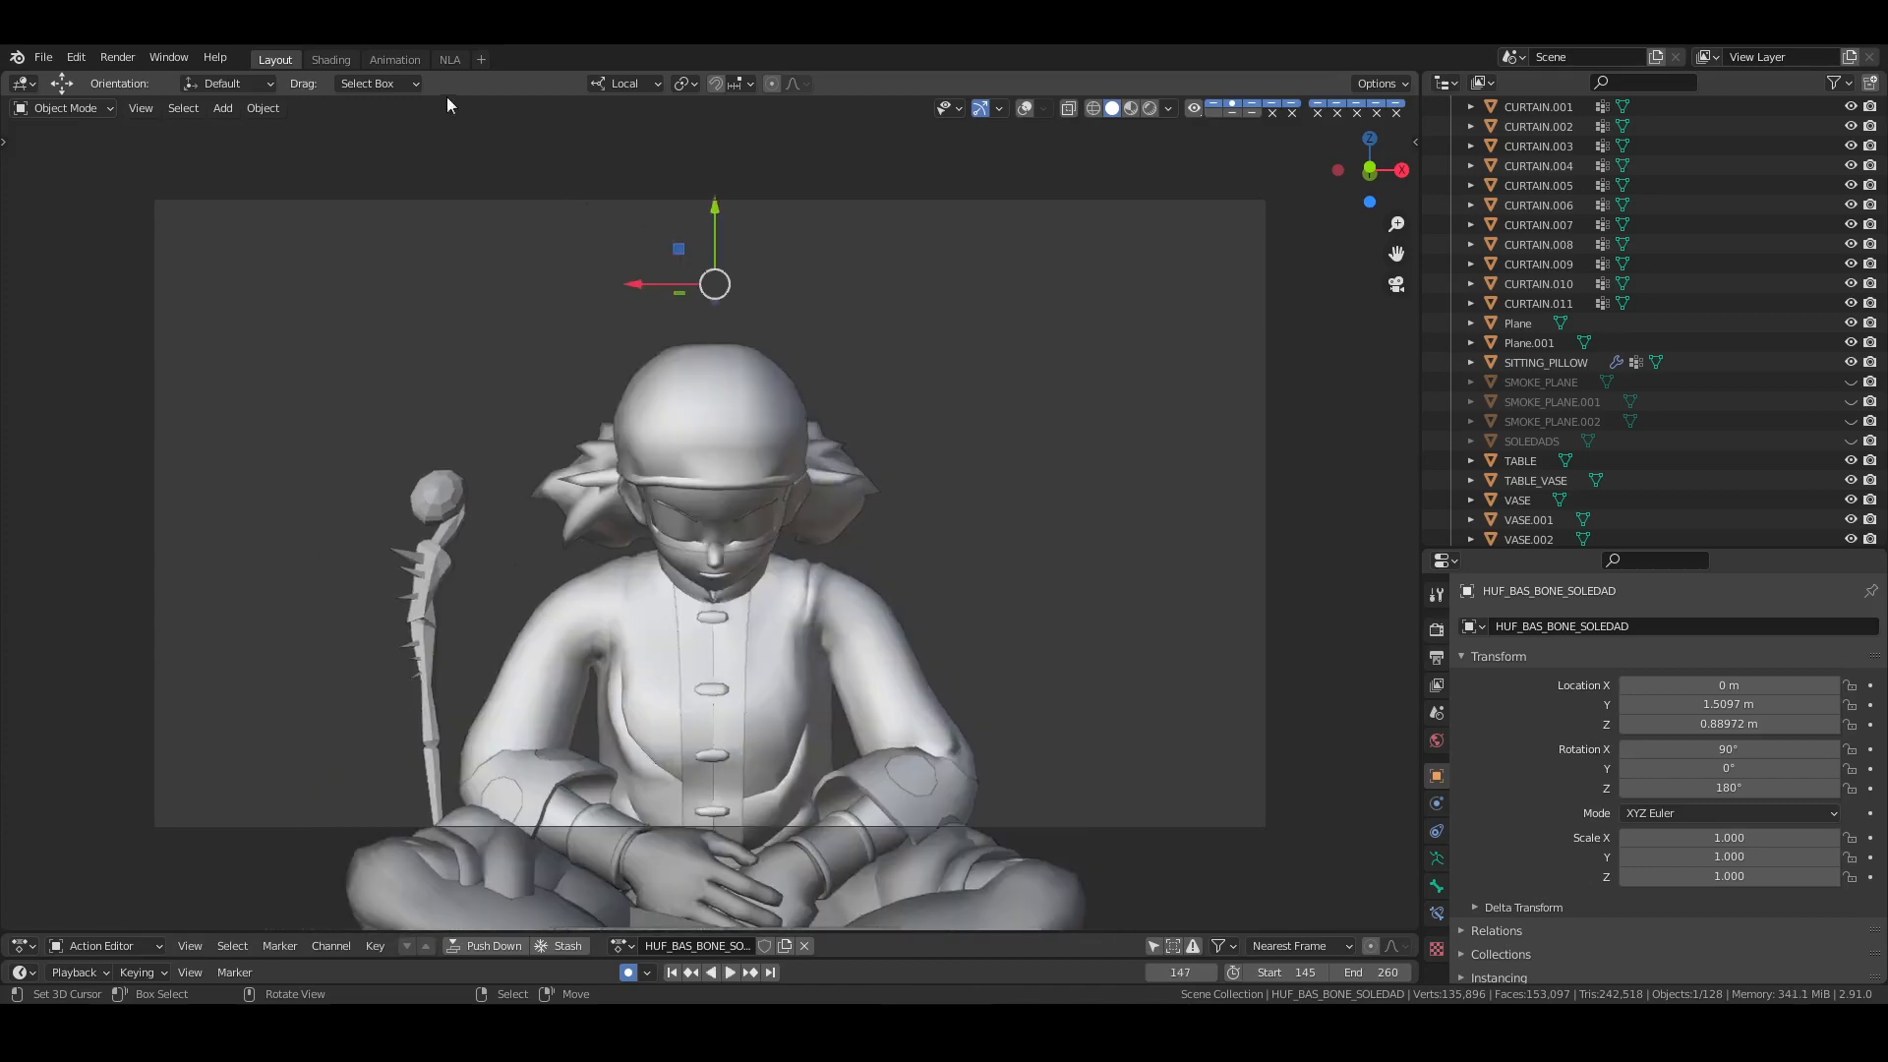
Back in the Animation workspace, select b_C_Neck1 and b_C_Head together, go to frame 223 and delete their keyframes at frame 231
left_click(396, 59)
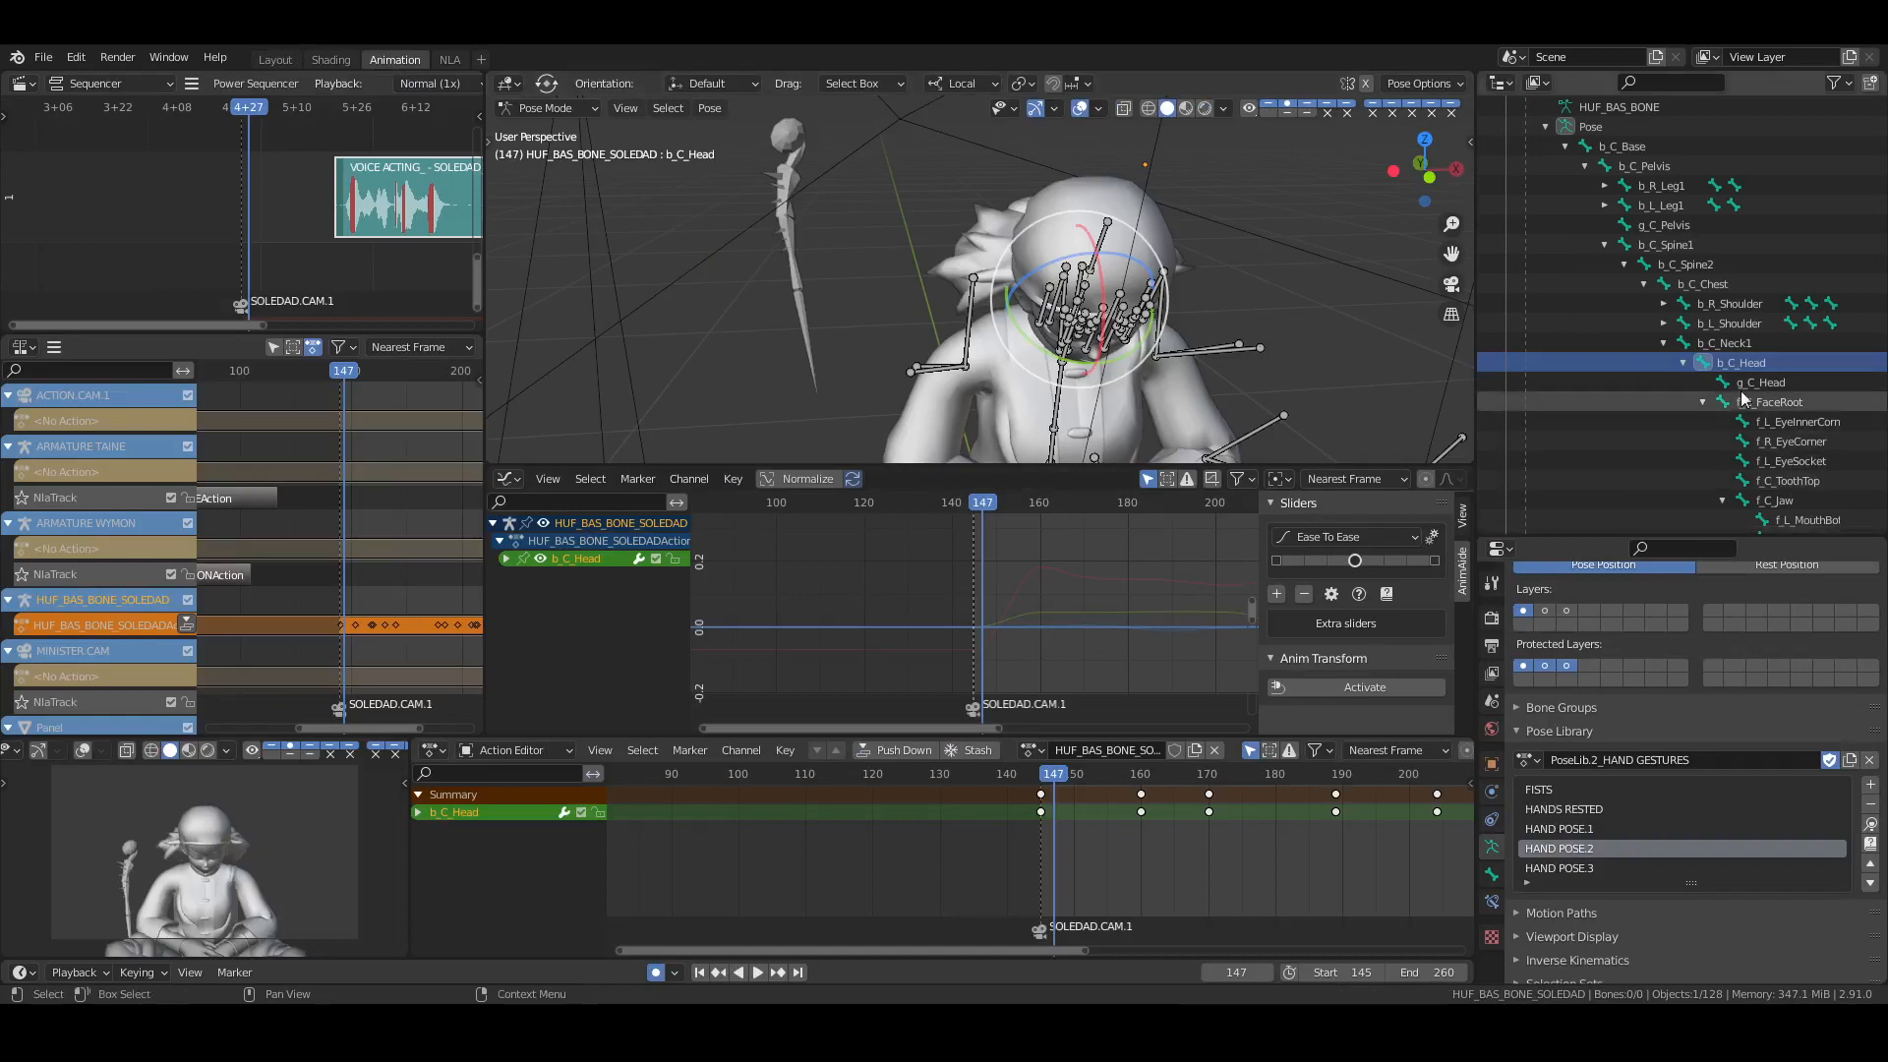
left_click(1726, 344, "ctrl")
key("Home")
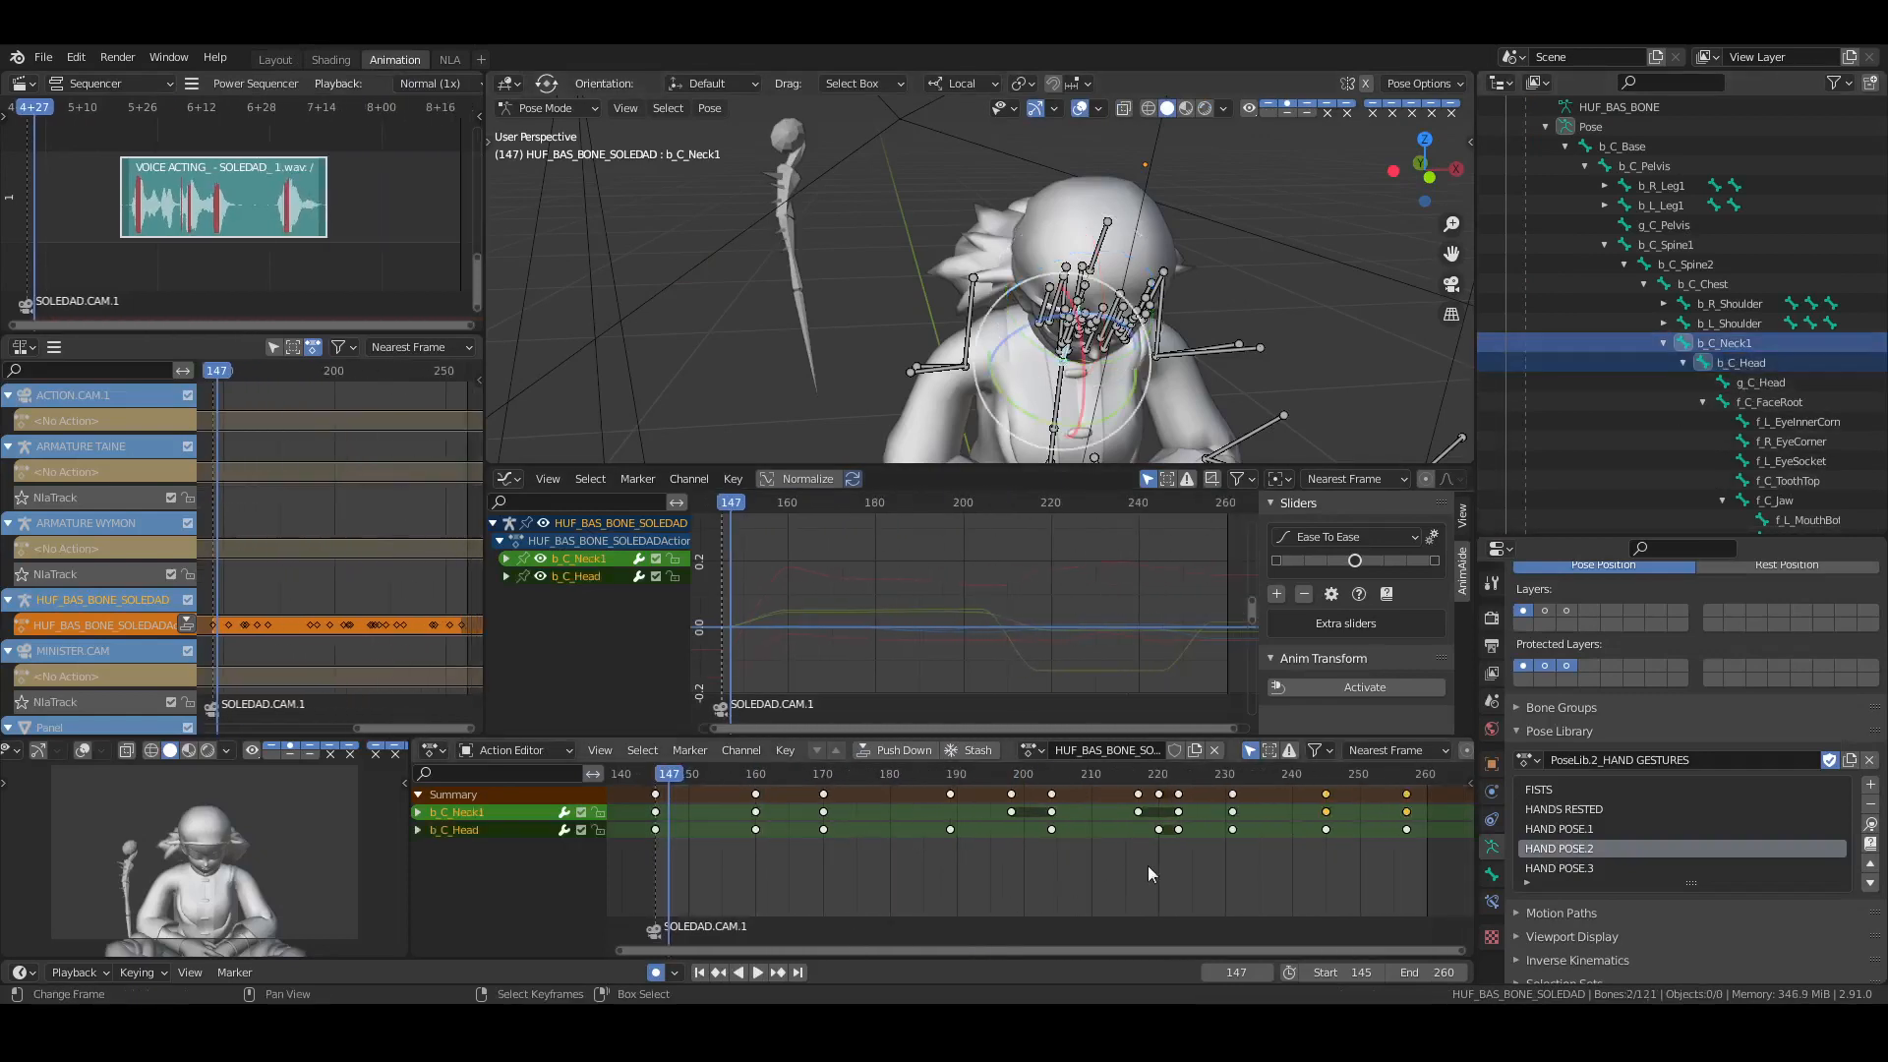
middle_click_drag(1257, 865, 1194, 863)
left_click_drag(1054, 773, 1141, 853)
left_click(987, 854)
key("space")
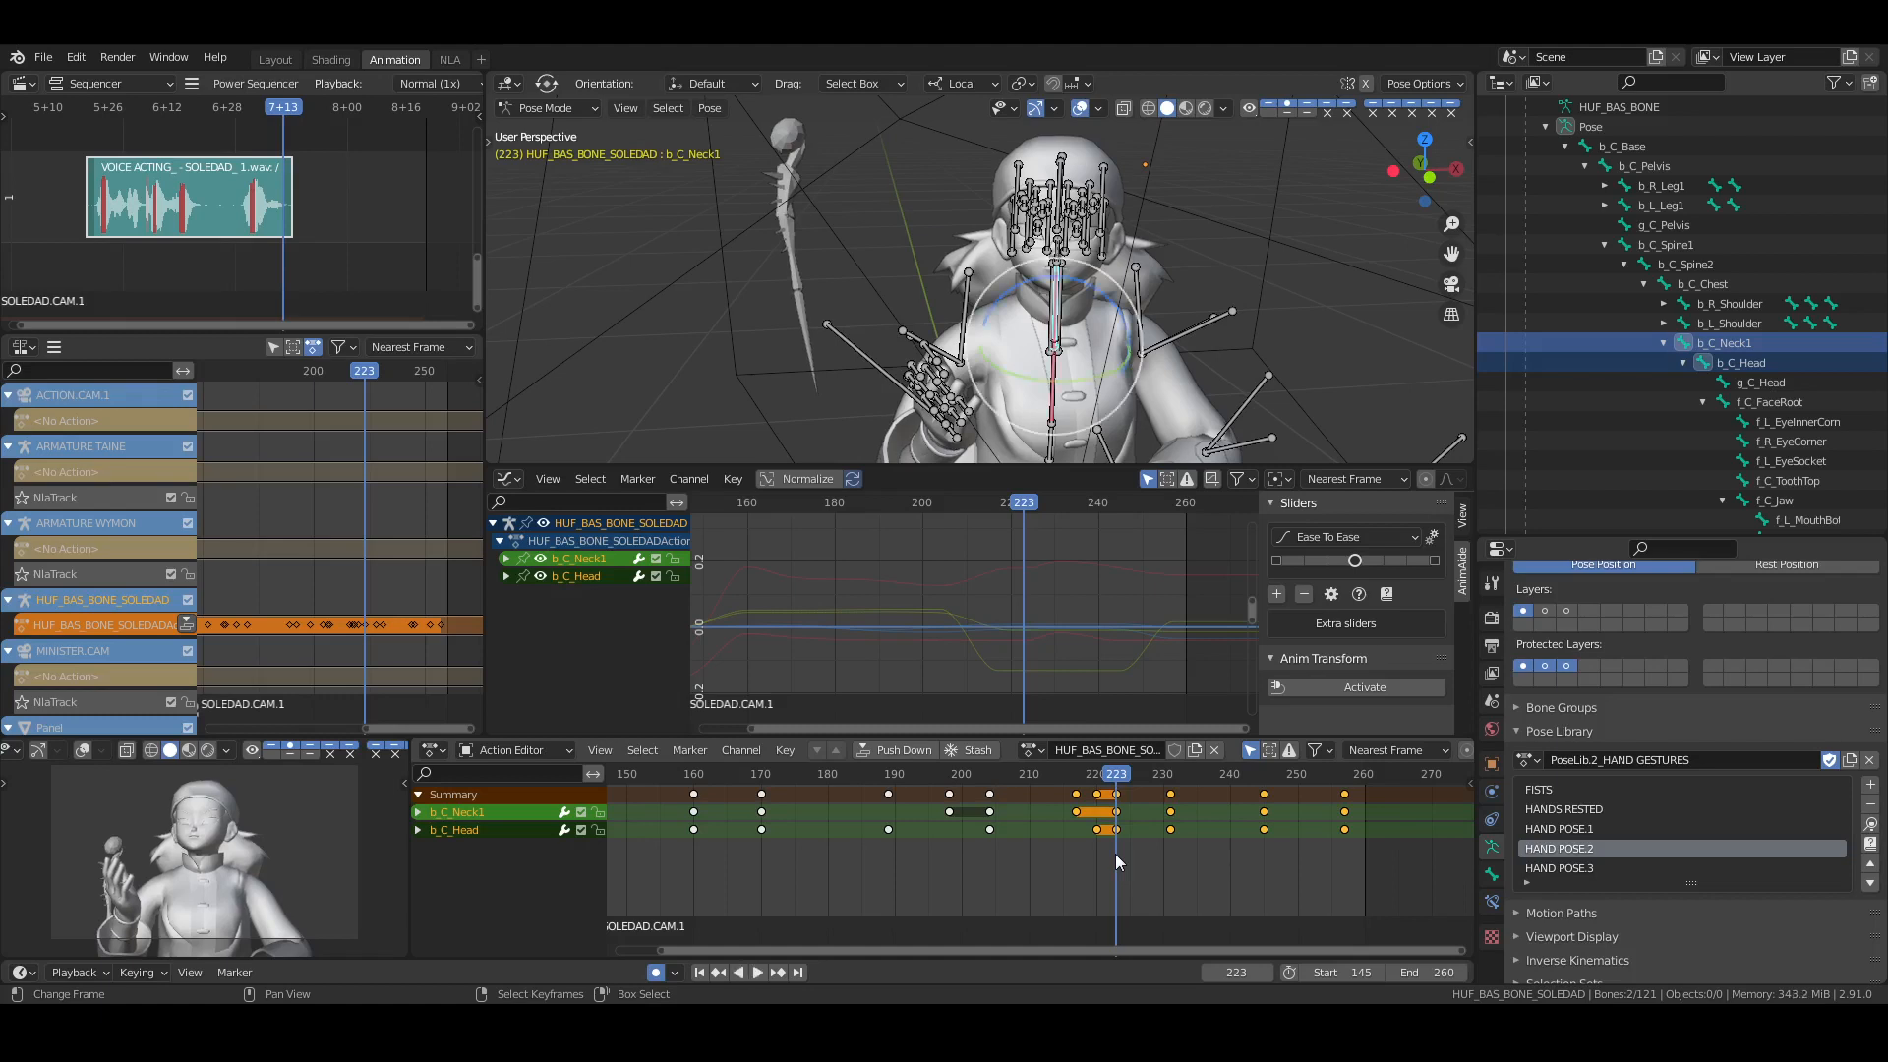
left_click_drag(1144, 786, 1349, 846)
key("x")
left_click(1190, 839)
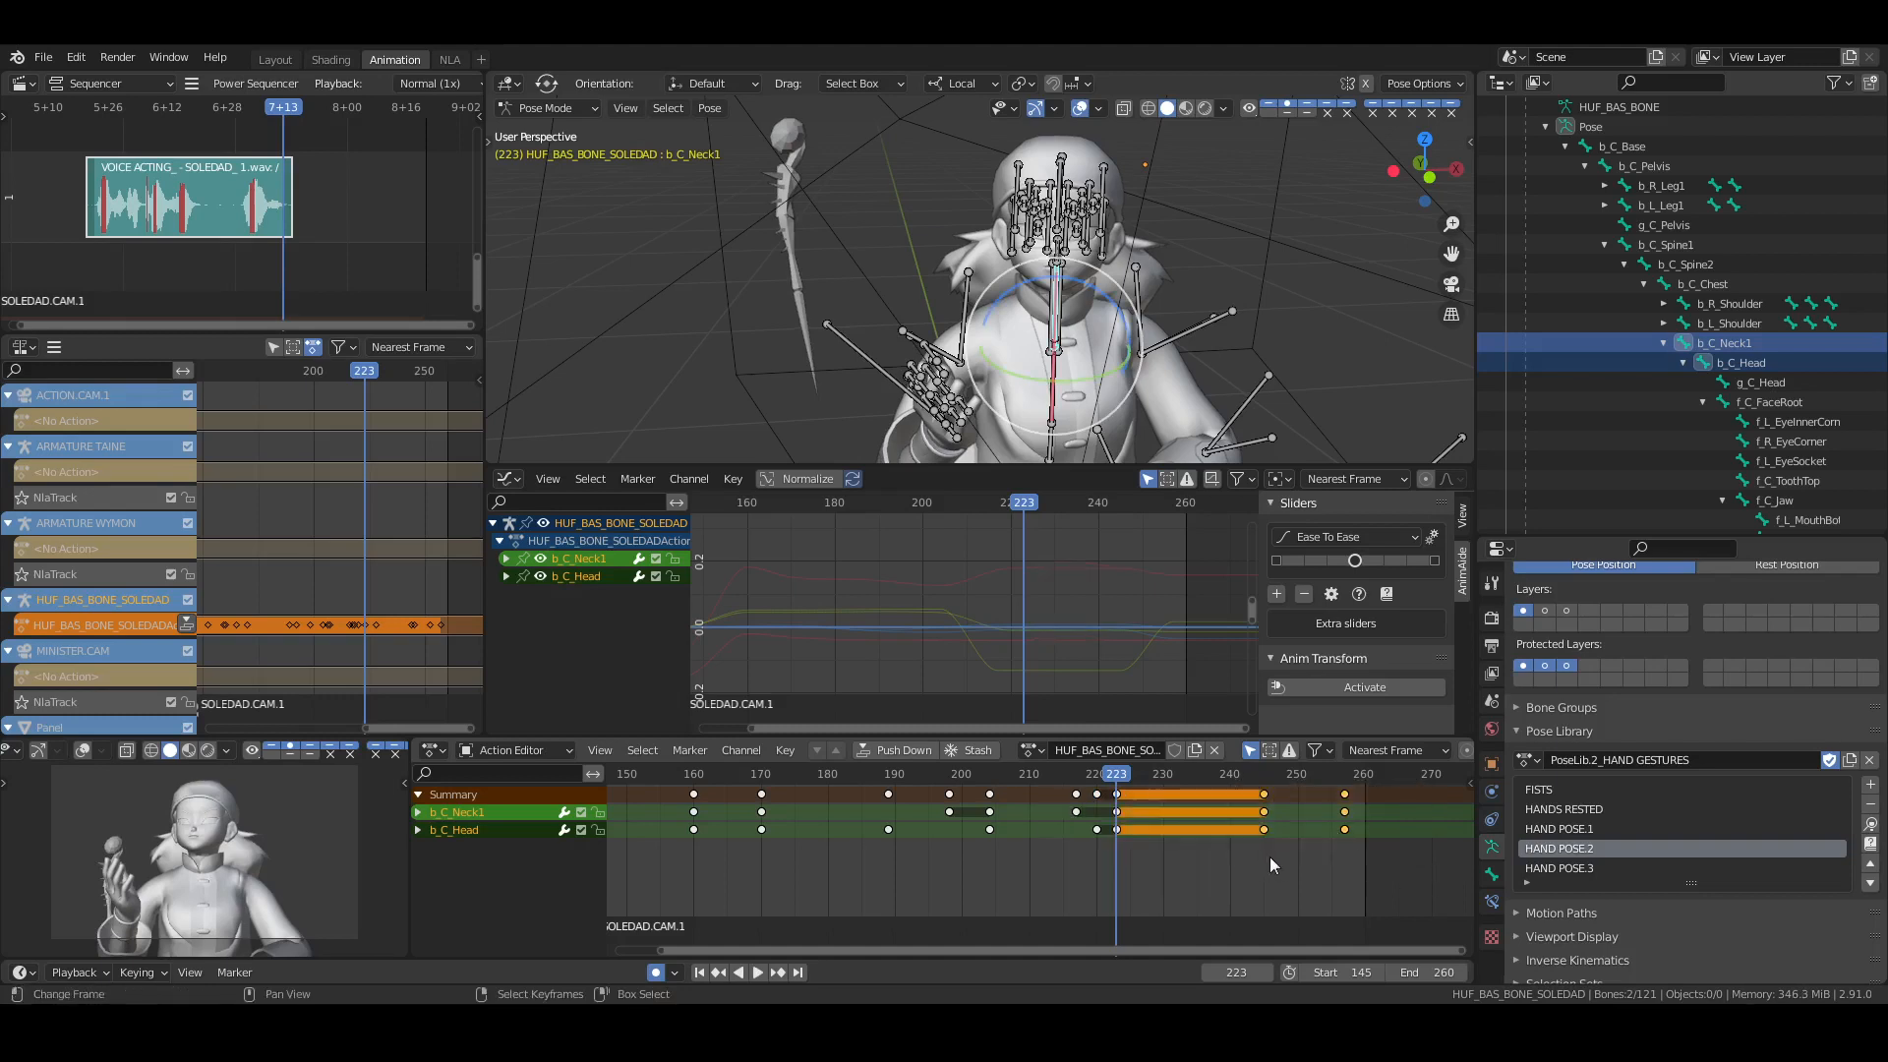
Delete the b_C_Neck1 and b_C_Head keyframes at frame 245
key("g")
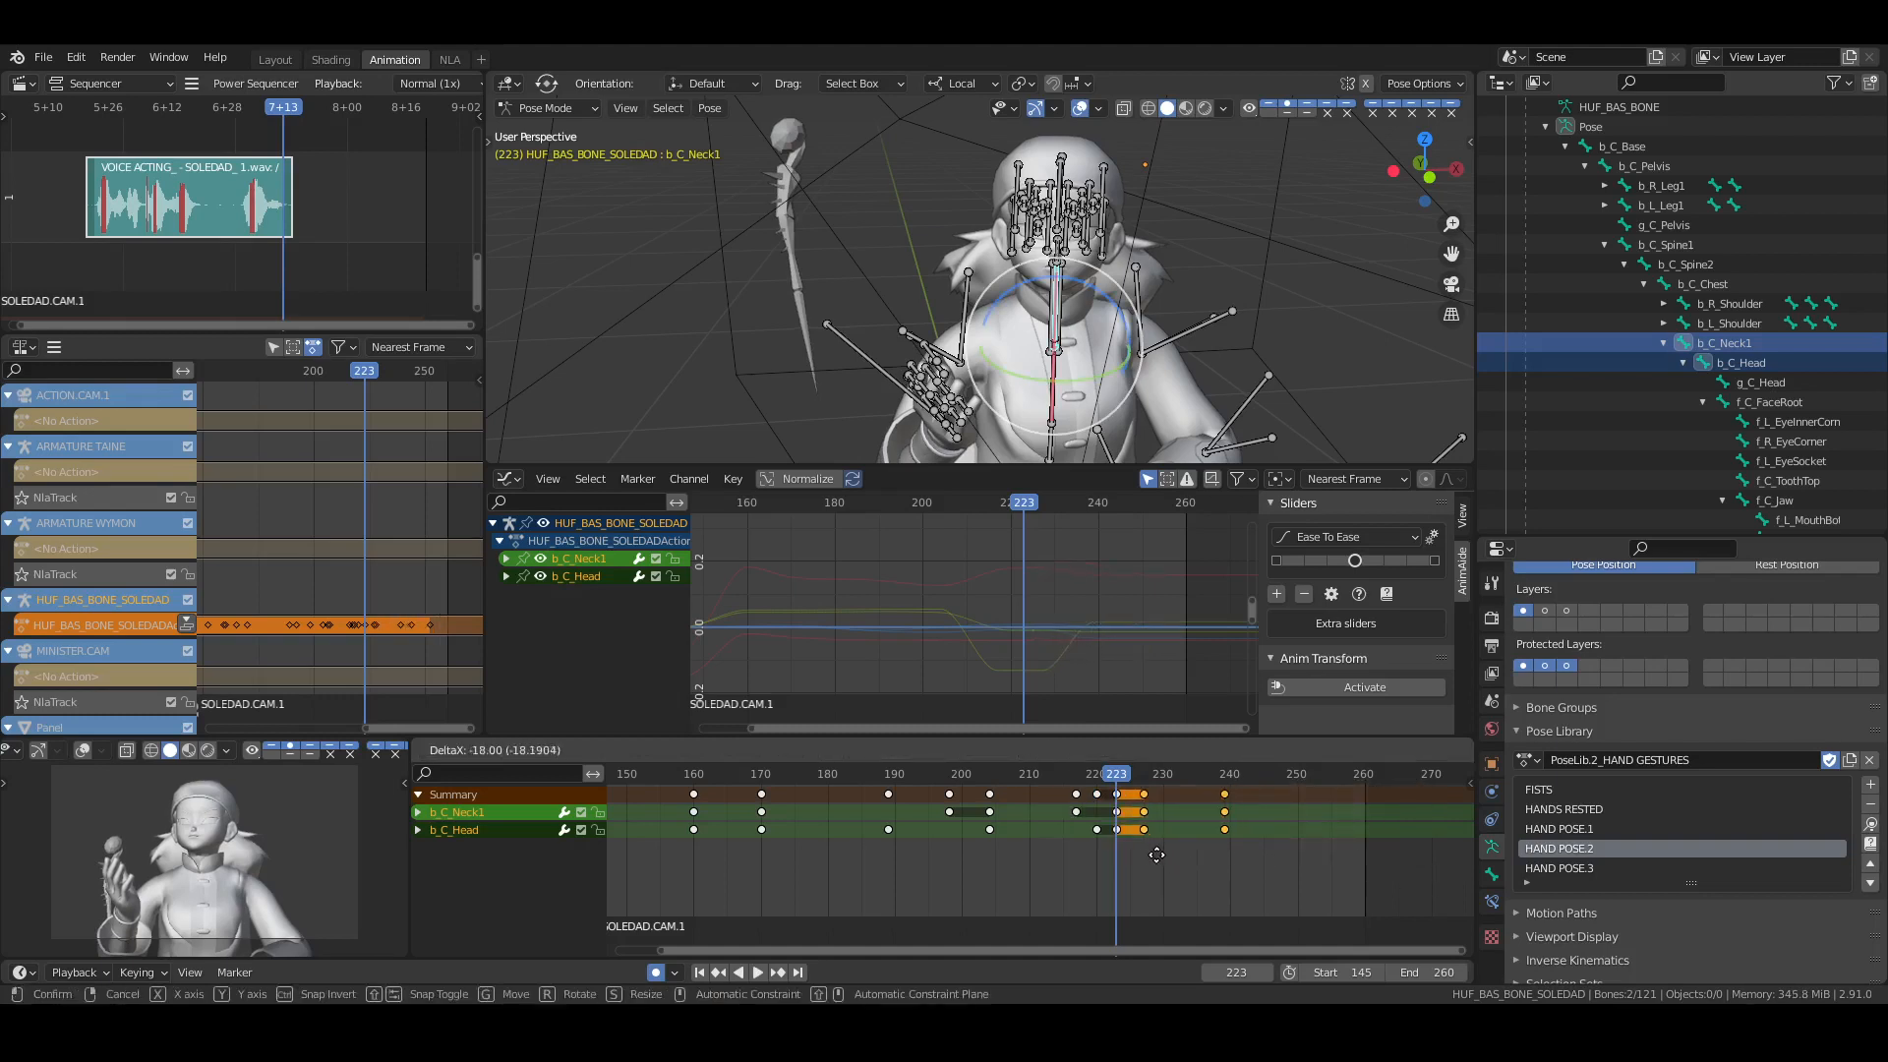
key("Escape")
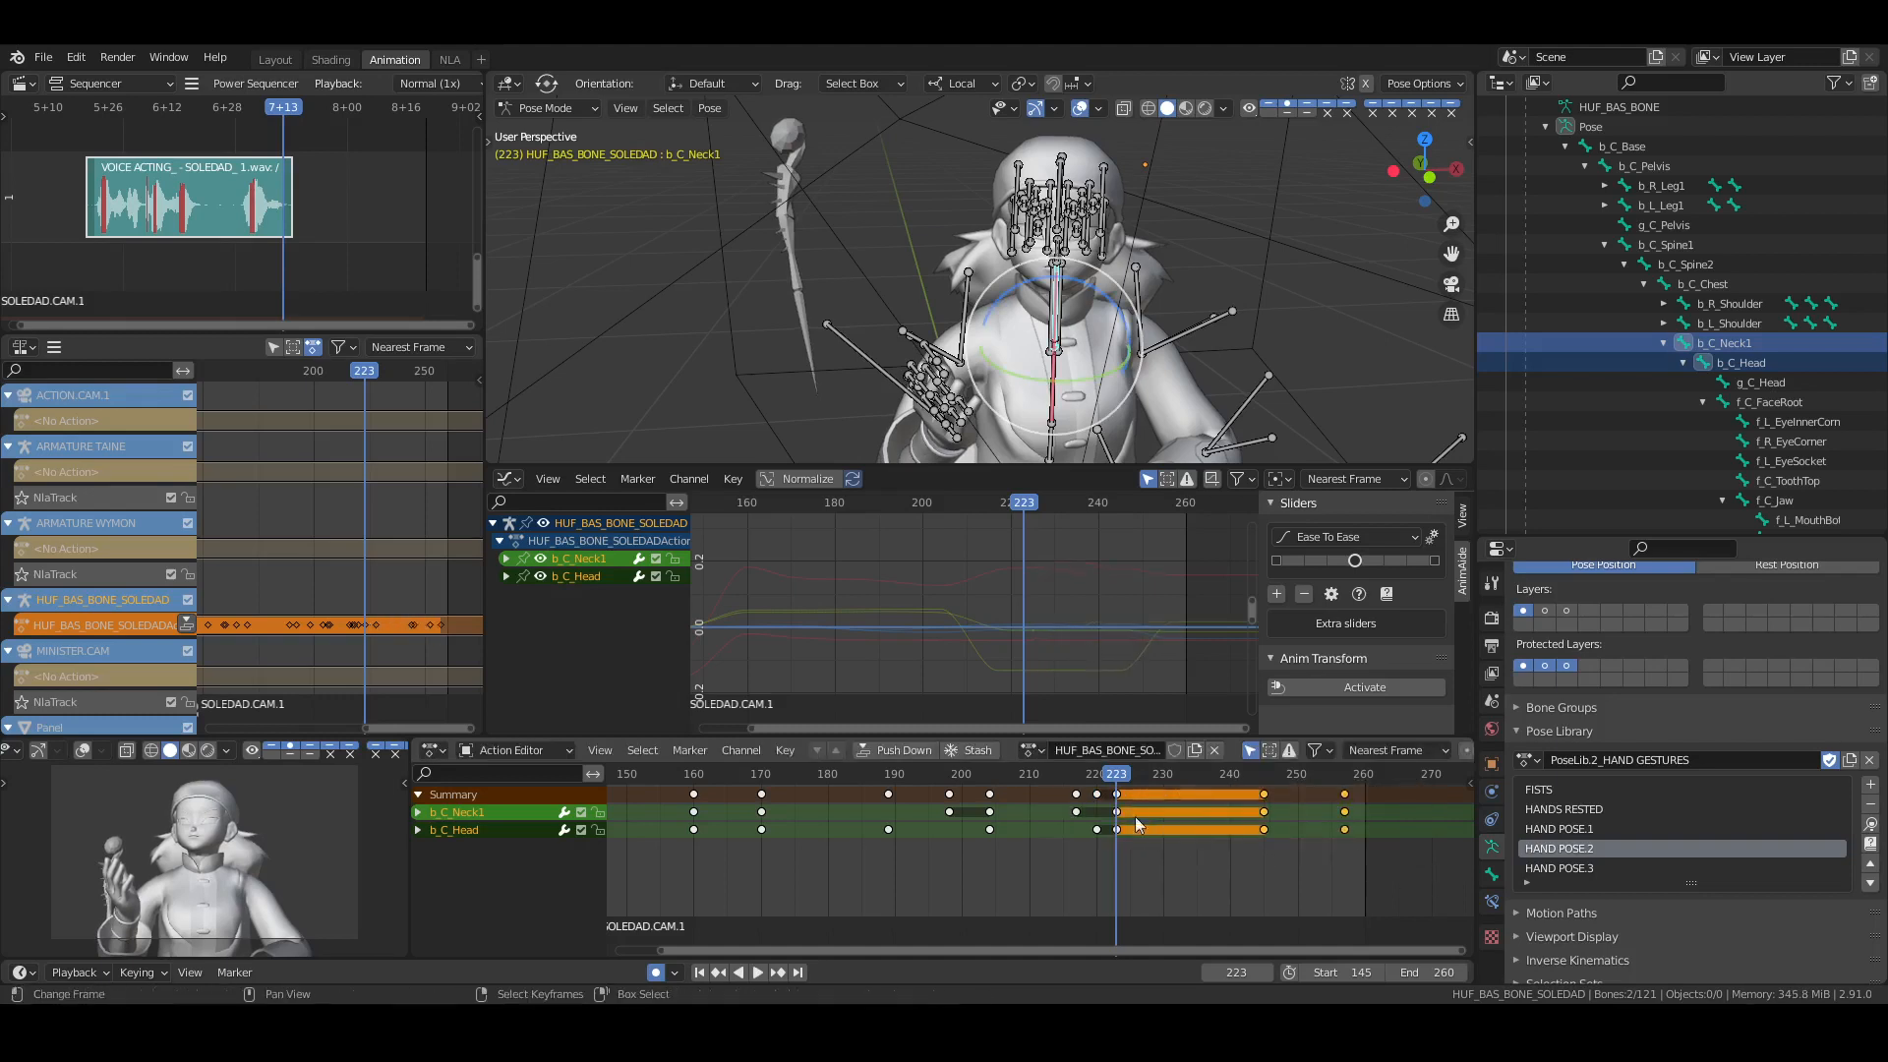
key("x")
left_click(1267, 875)
Move the b_C_Neck1 and b_C_Head keyframes from frame 257 to frame 243 and play back the new timing
left_click_drag(1294, 785, 1366, 889)
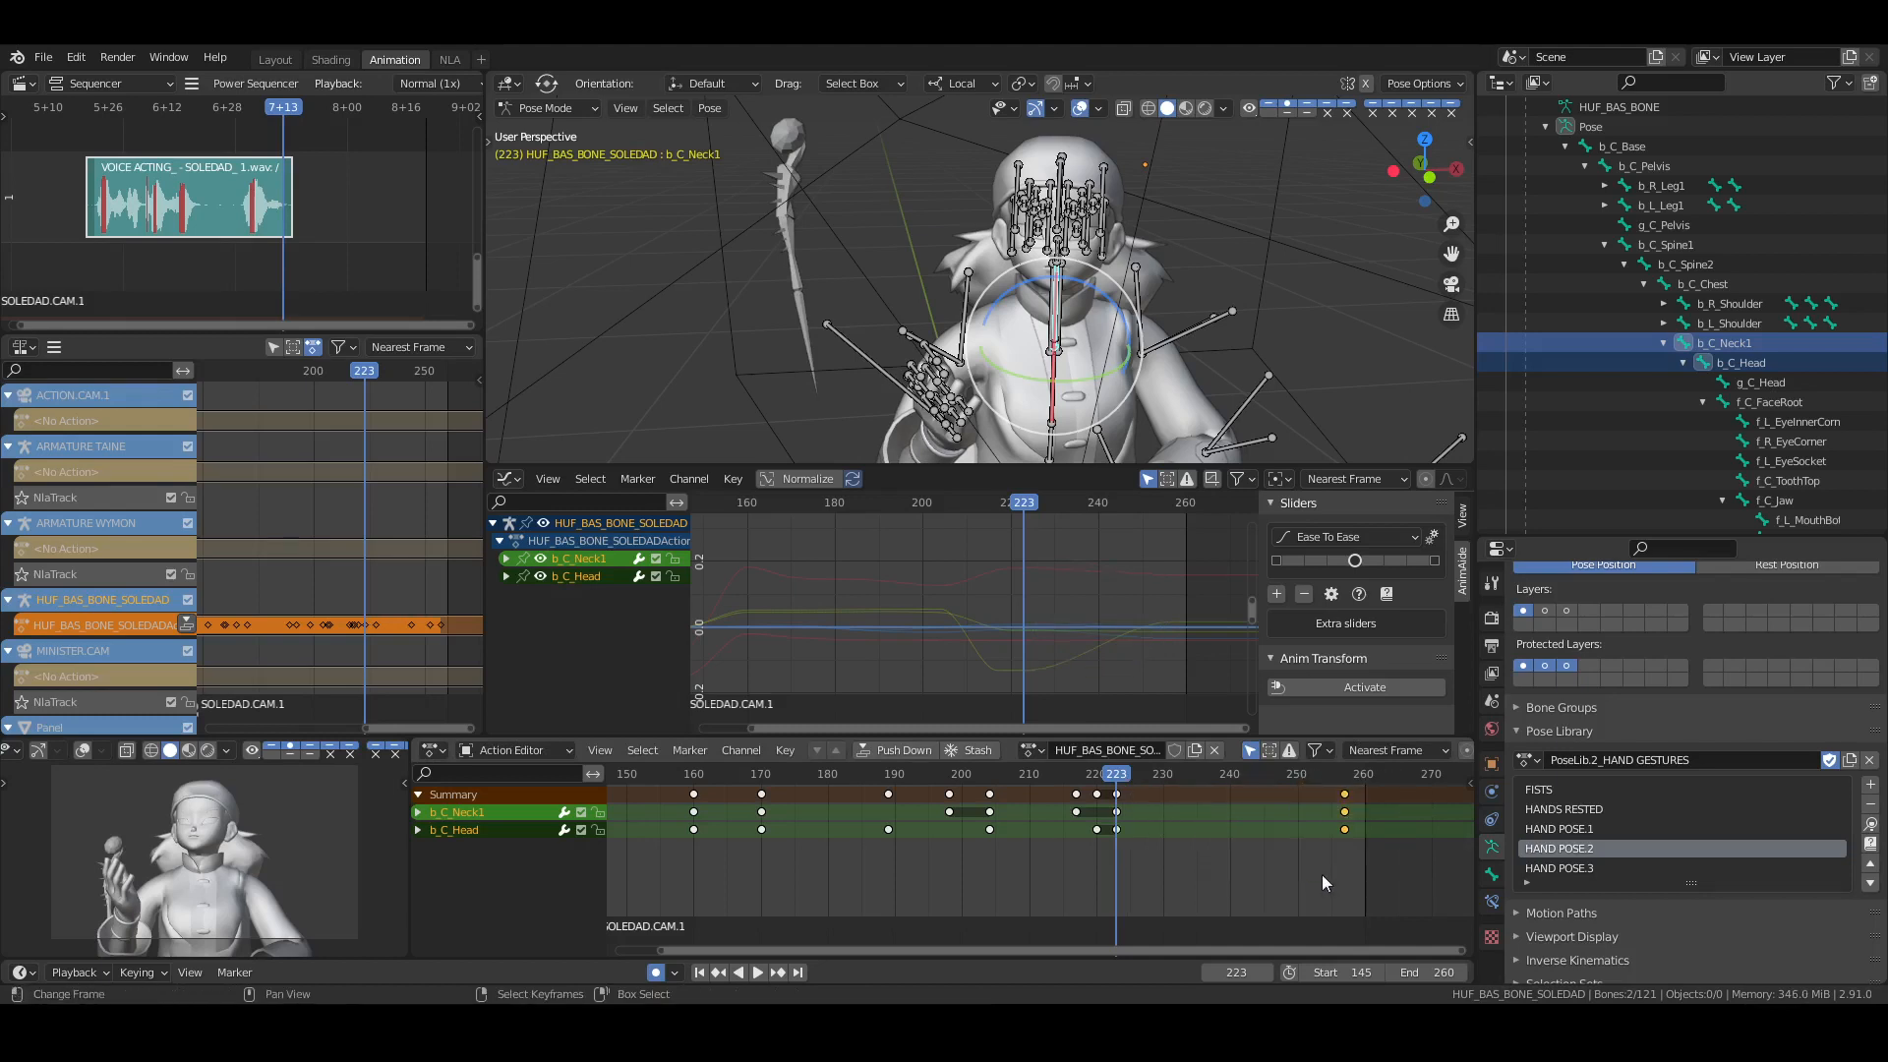
key("g")
left_click(1223, 869)
key("space")
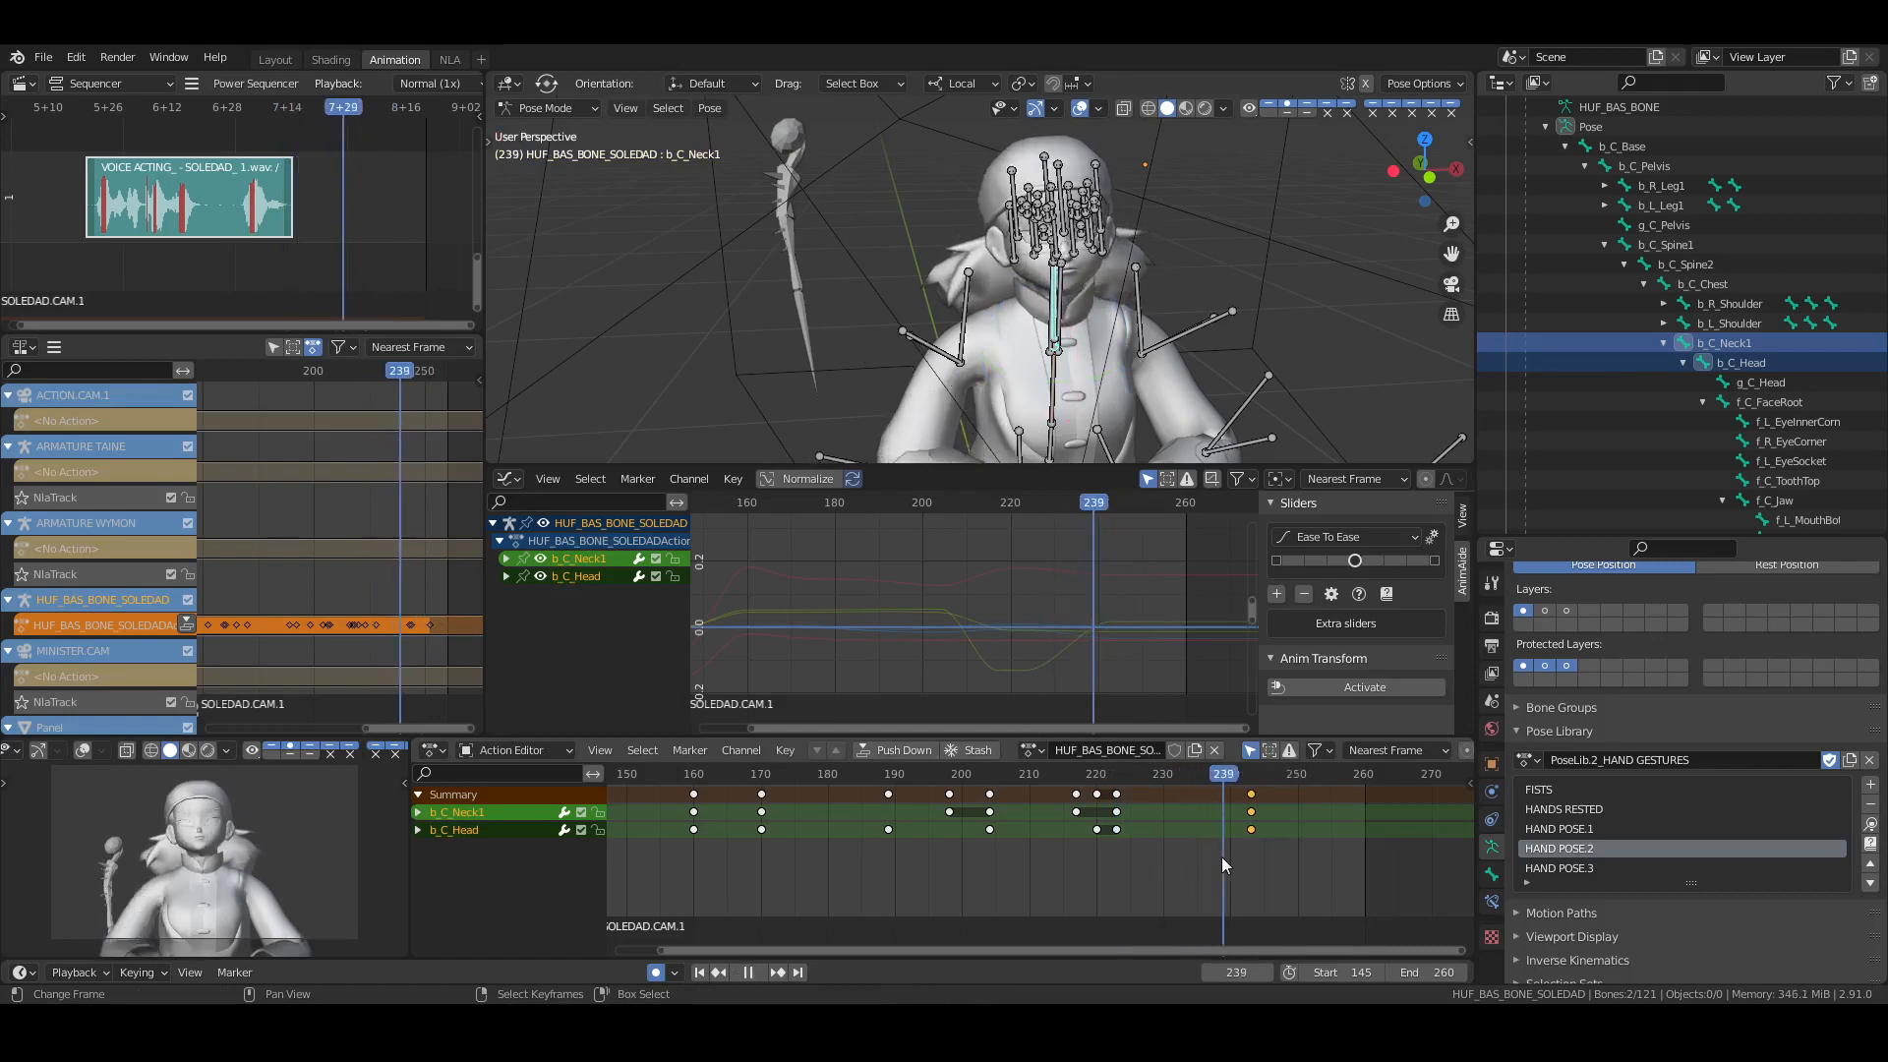
key("space")
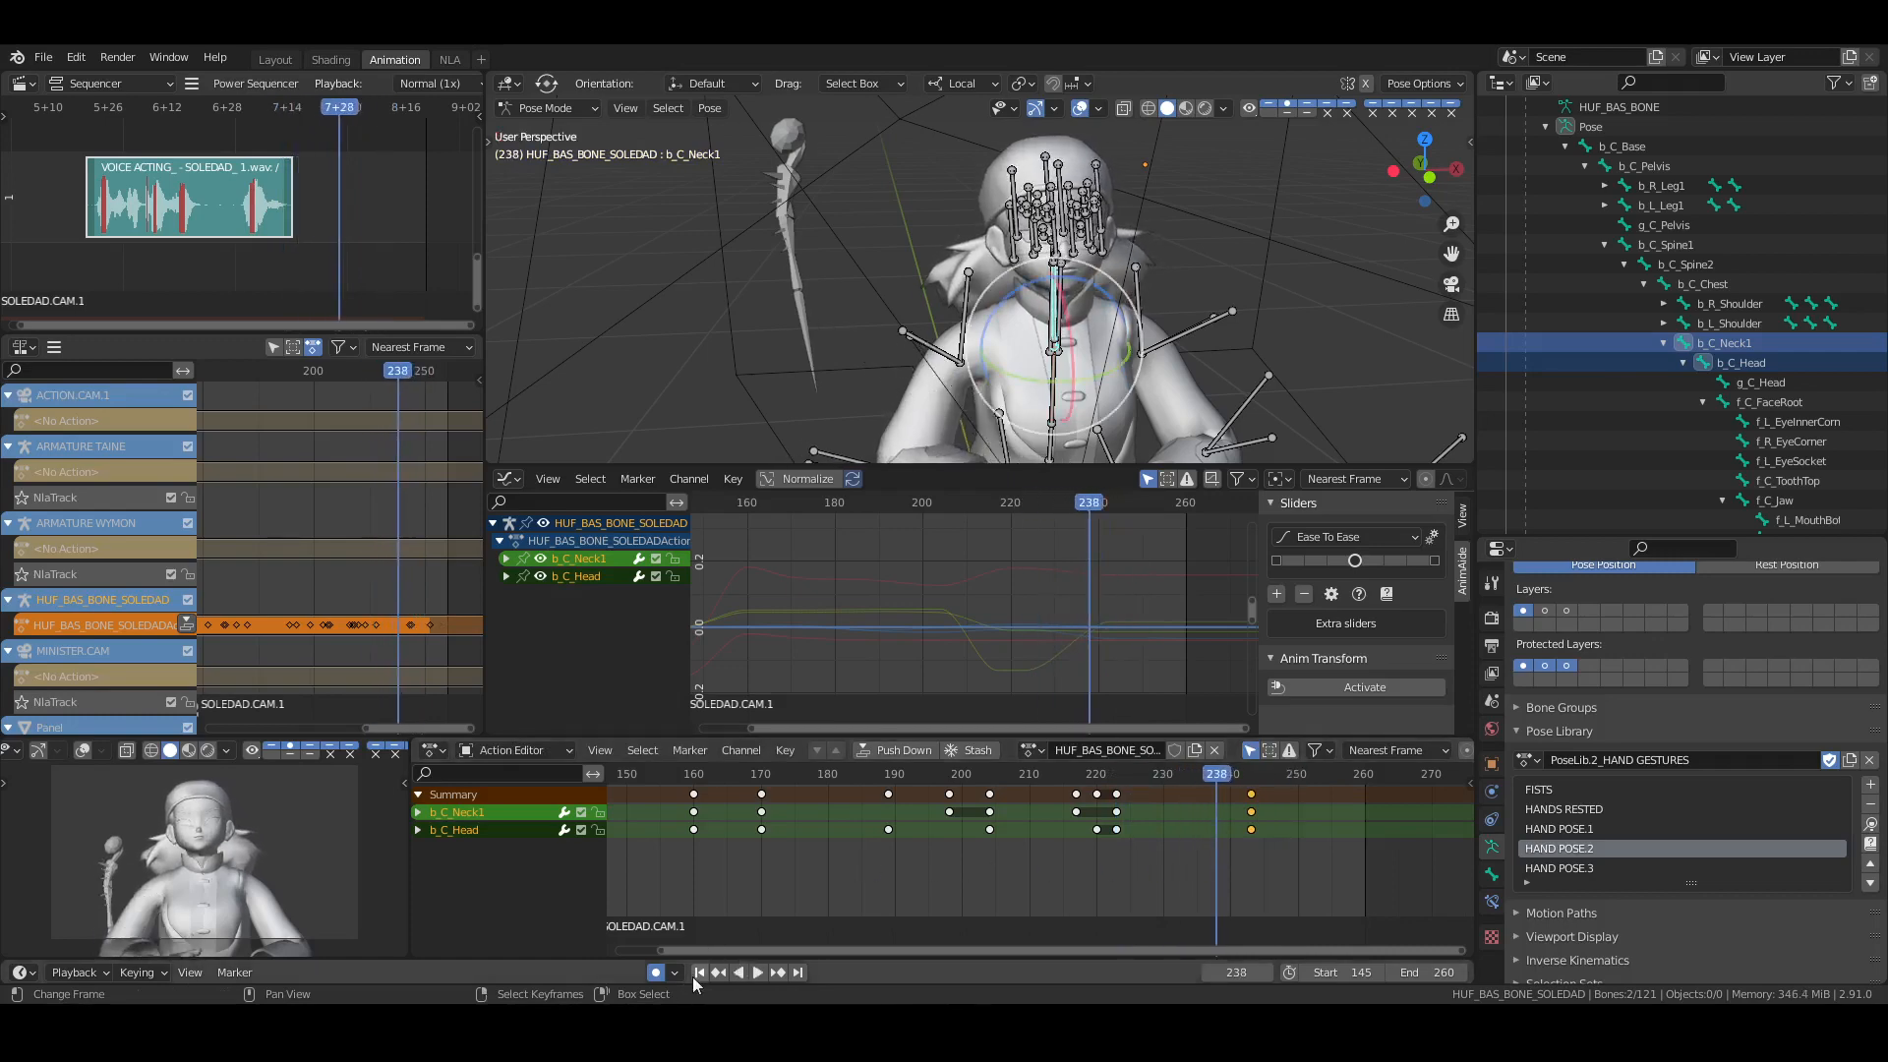
Save the file with the retimed head turn and review the shot from its first frame in the Layout workspace
key("shift+Left")
key("ctrl+s")
left_click(274, 59)
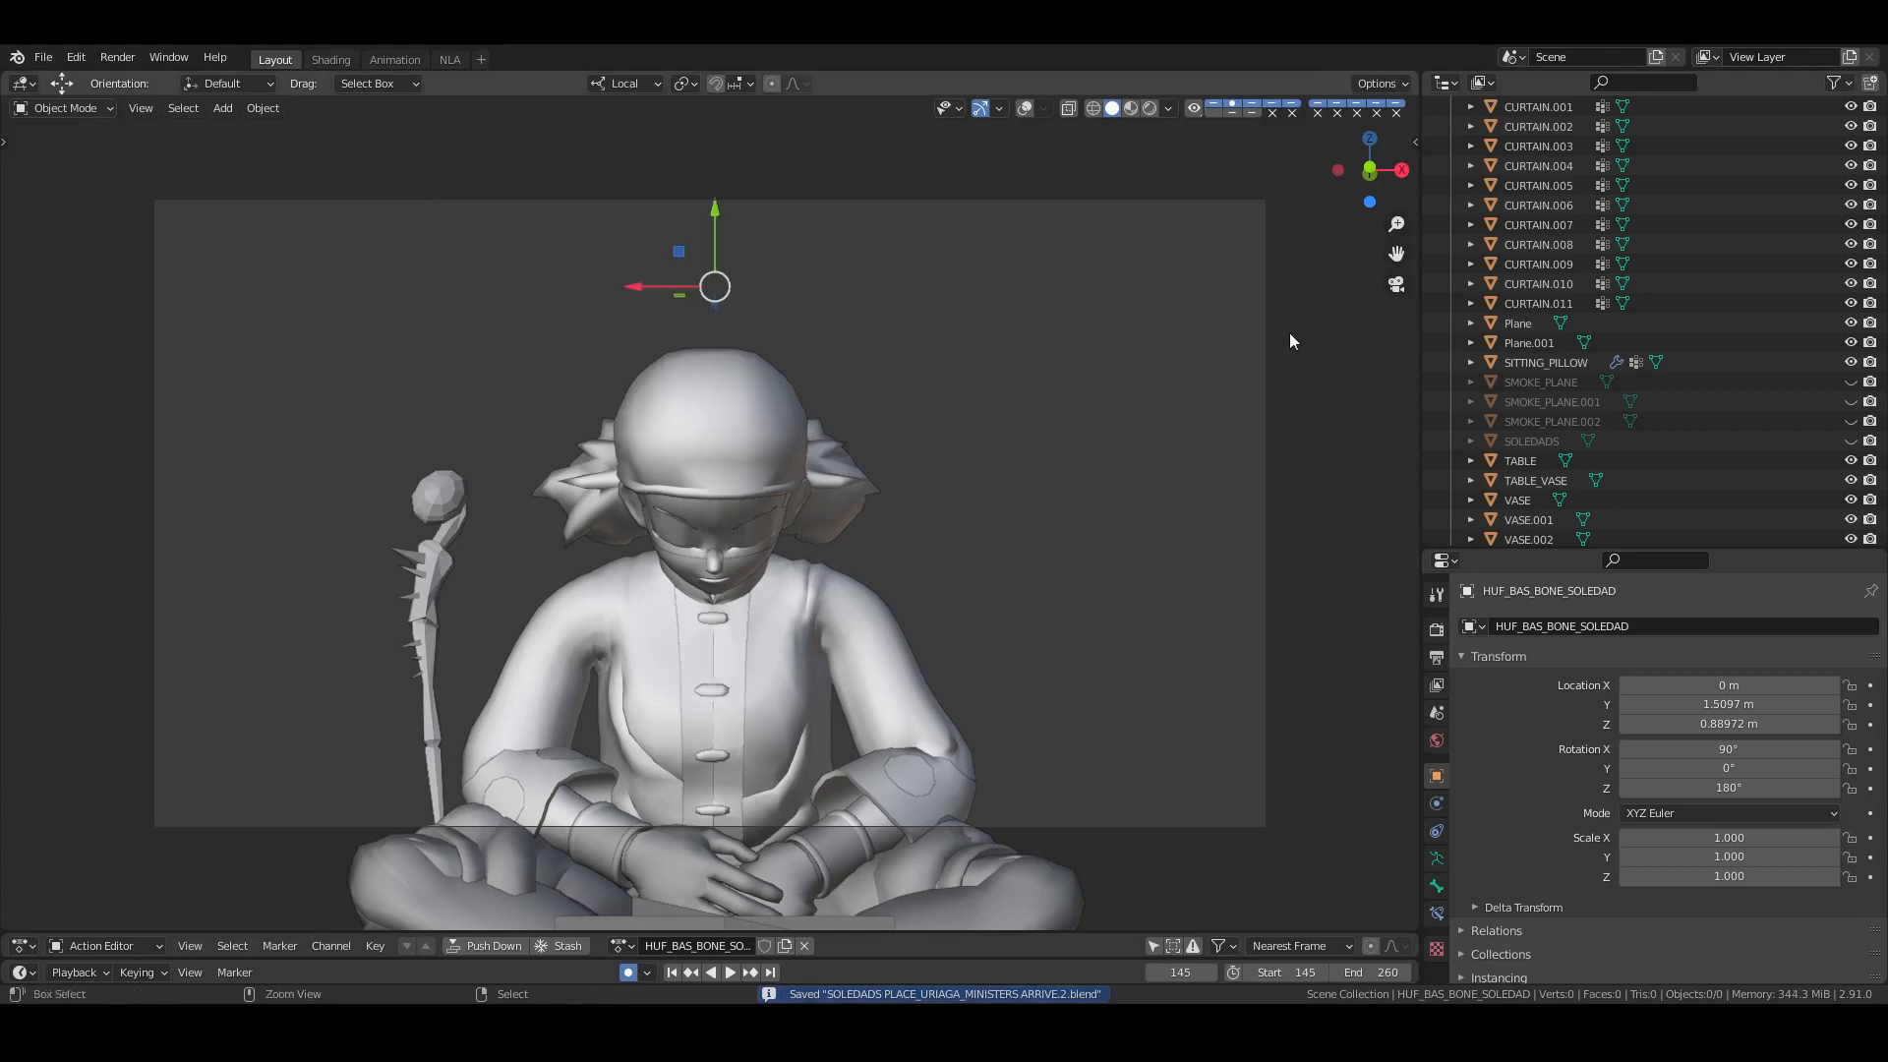
key("space")
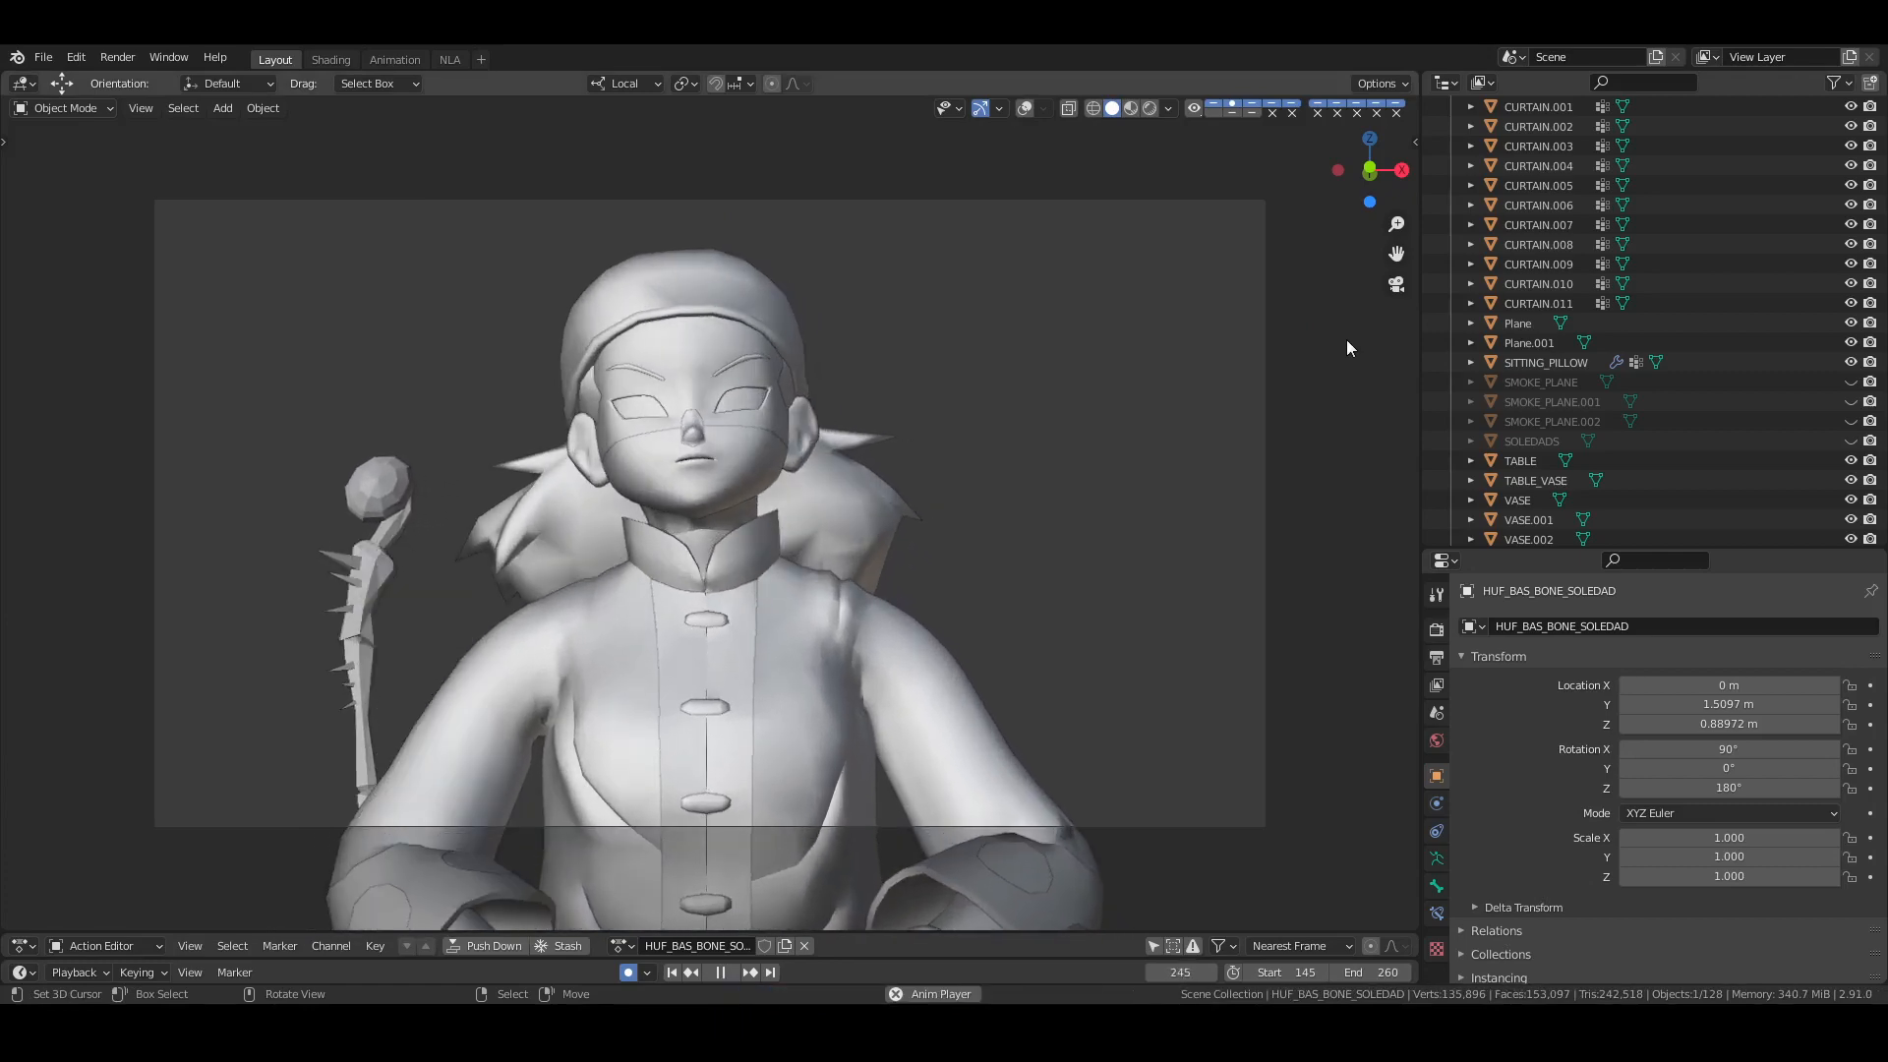
key("space")
Return to the Animation workspace, go to frame 243 and rotate b_C_Neck1 slightly
left_click(399, 60)
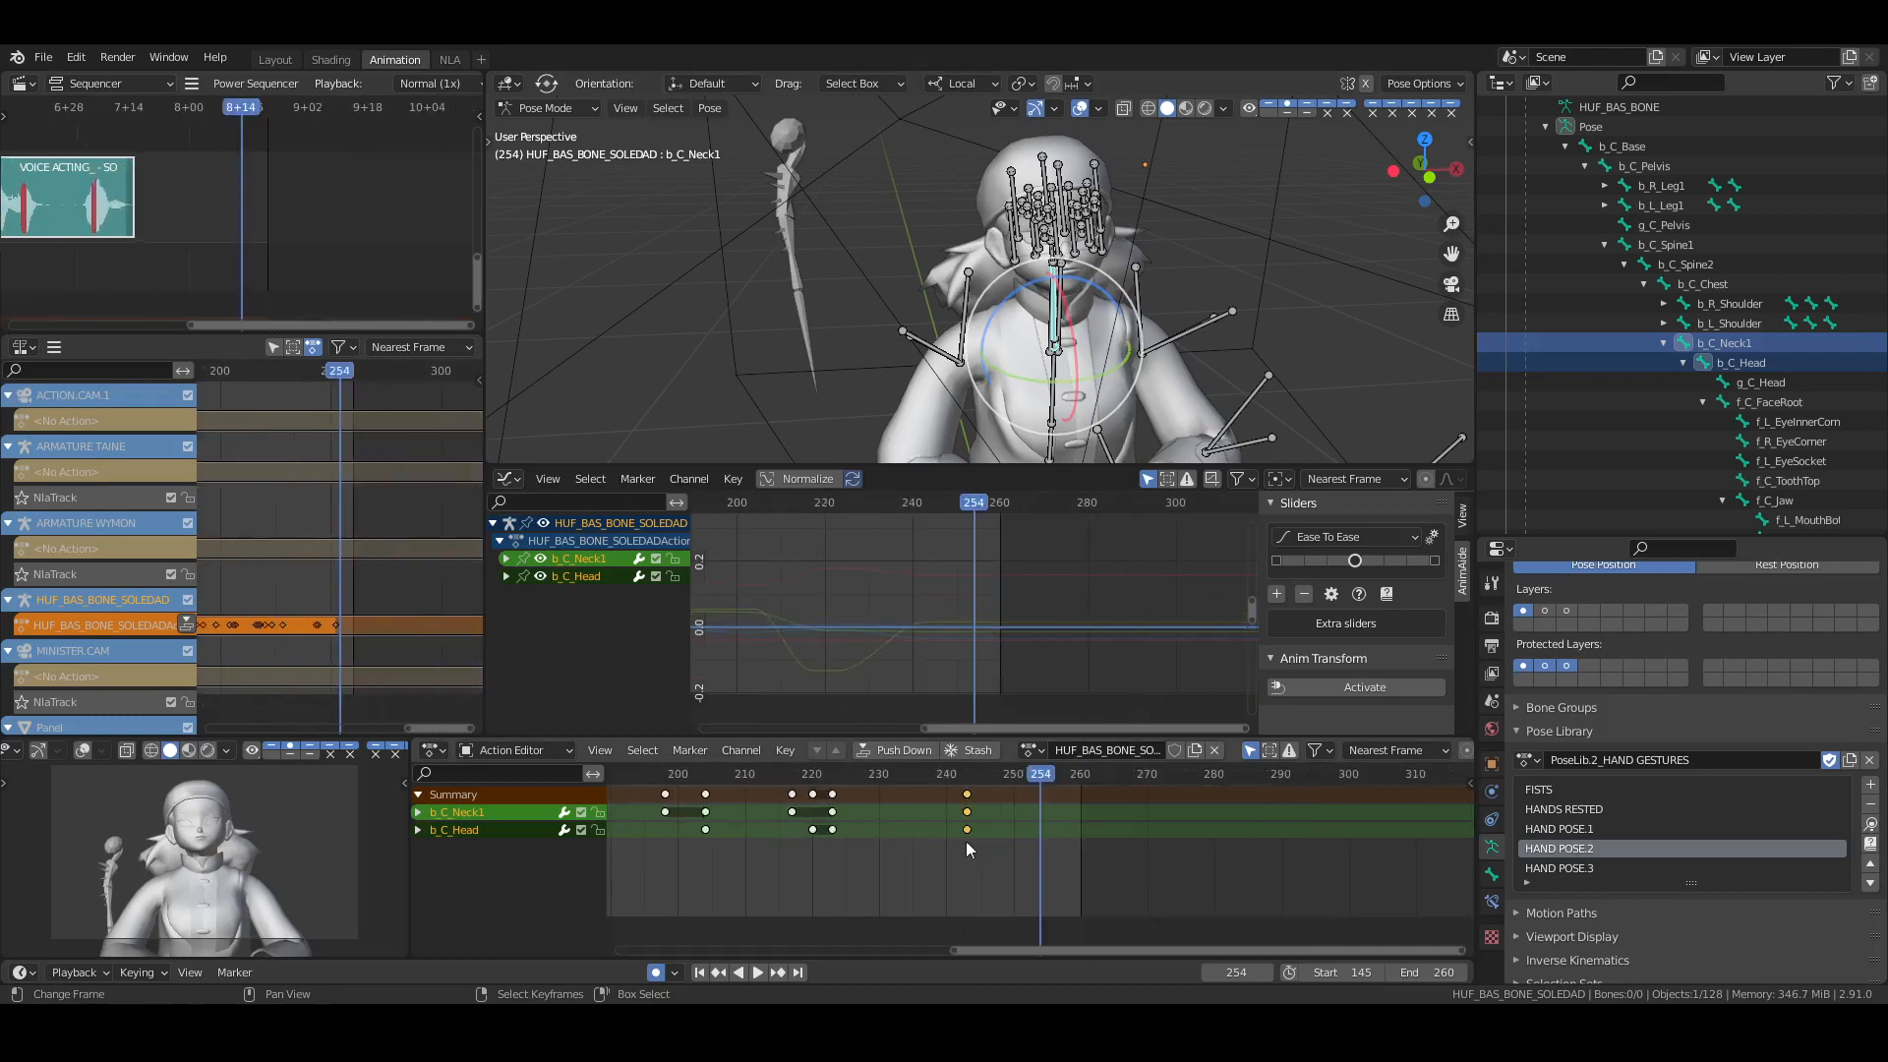
left_click(966, 839)
left_click(1733, 344)
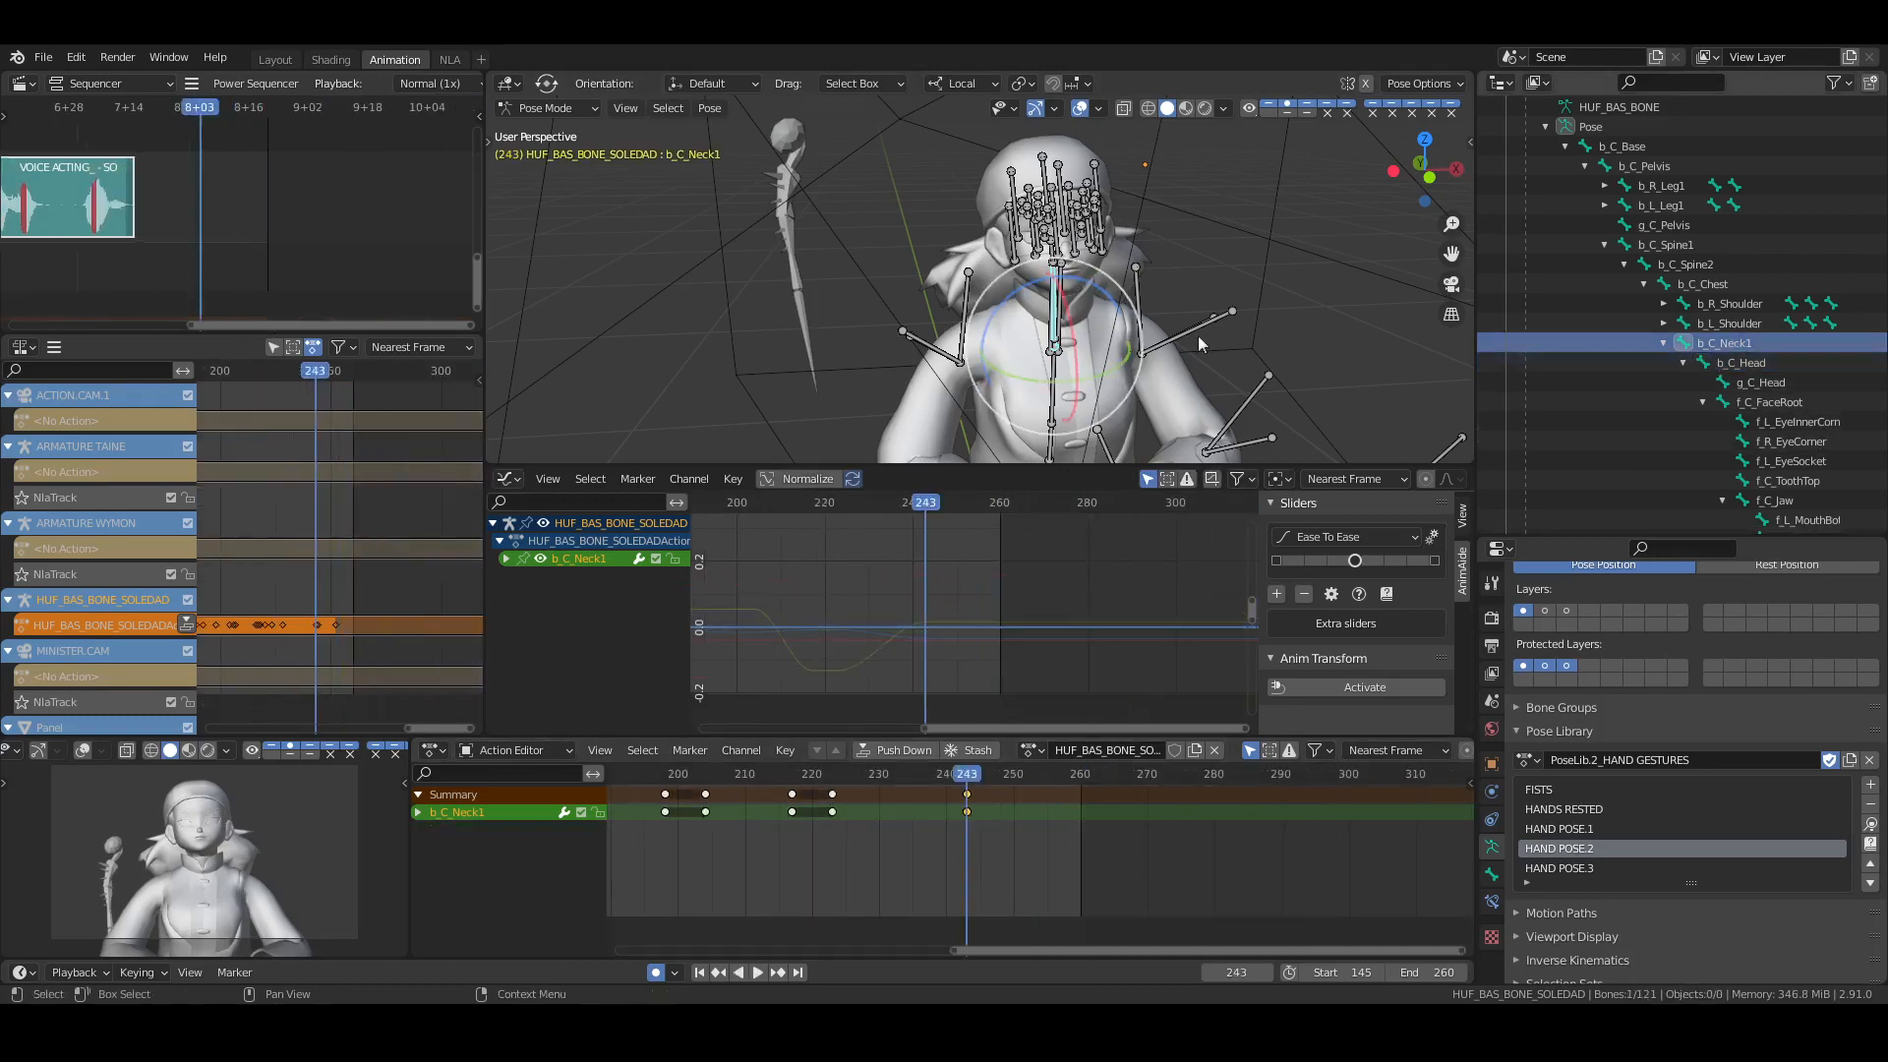
middle_click_drag(1166, 375, 1127, 376)
left_click_drag(1128, 379, 1138, 383)
middle_click_drag(1089, 386, 925, 303)
Rotate b_C_Head slightly about its local Y axis at frame 243, deselect all bones and save the file
left_click(1745, 364)
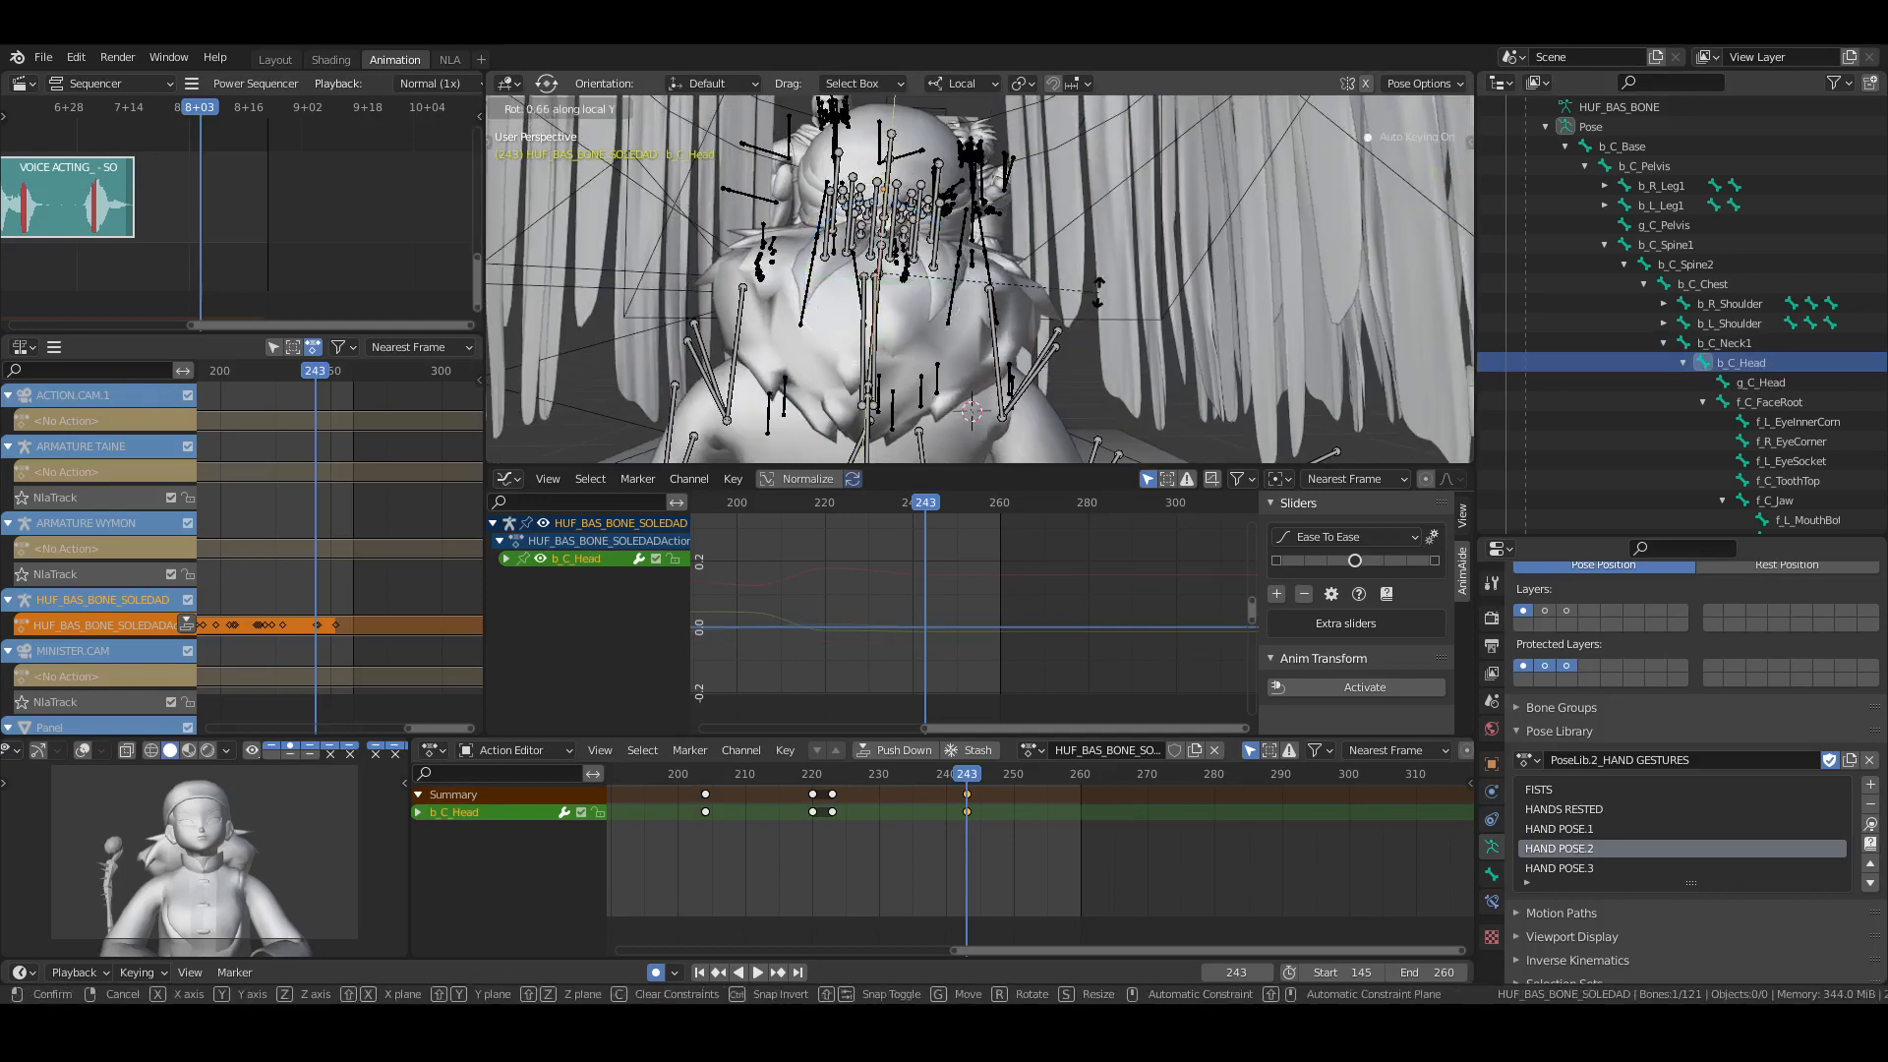
key("y")
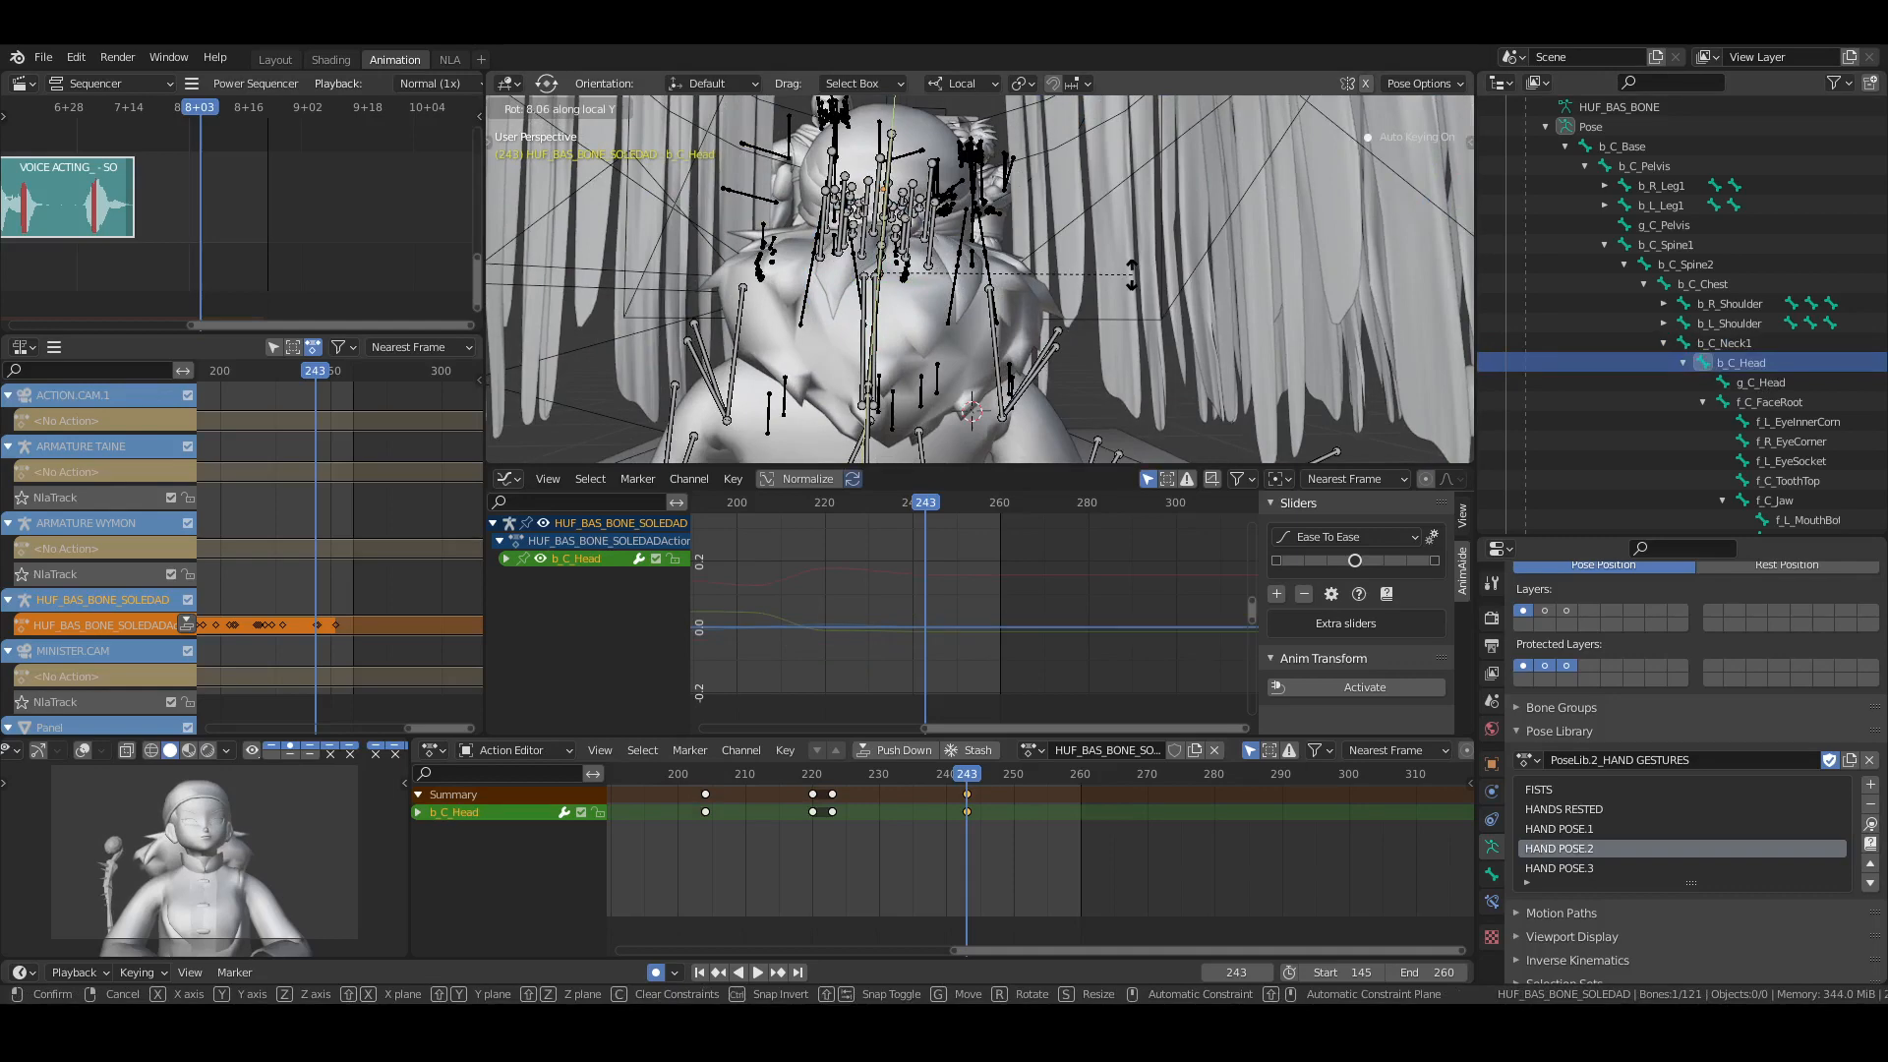
left_click(1133, 283)
key("alt+a")
key("ctrl+s")
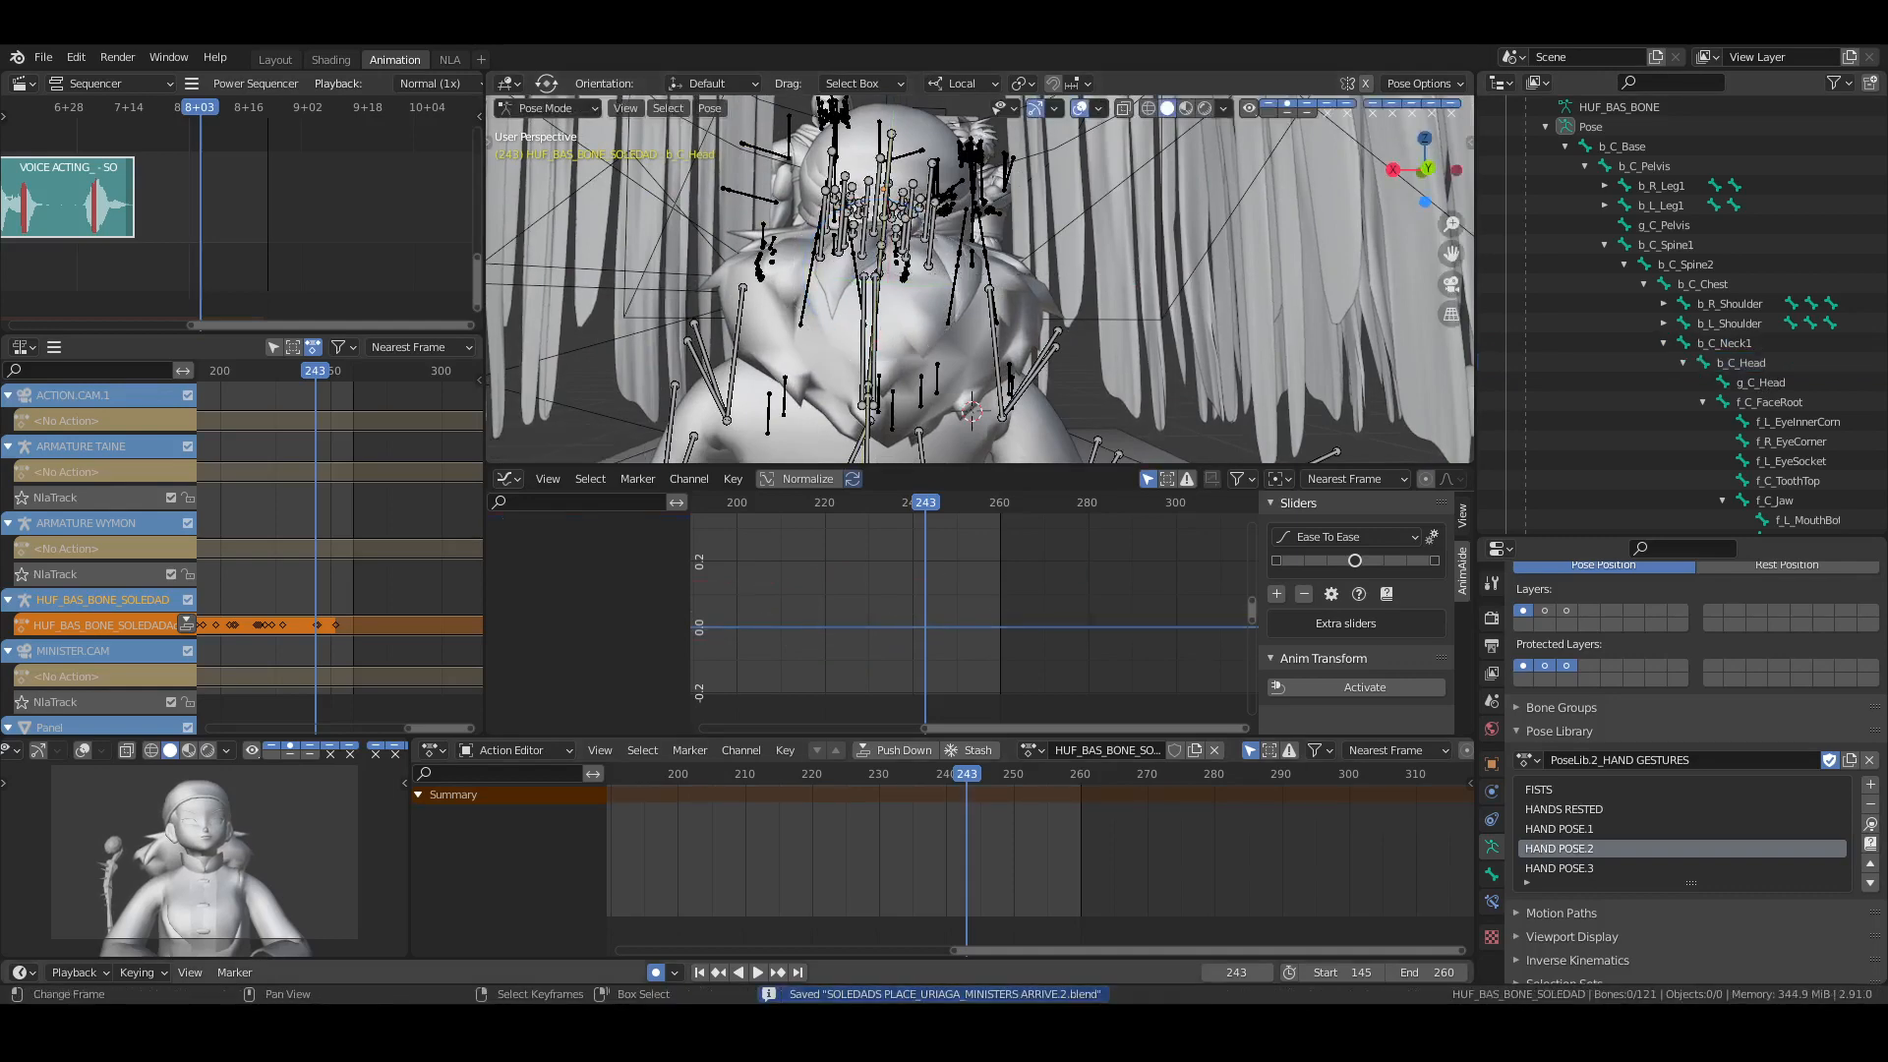
key("alt+Tab")
key("alt+Tab")
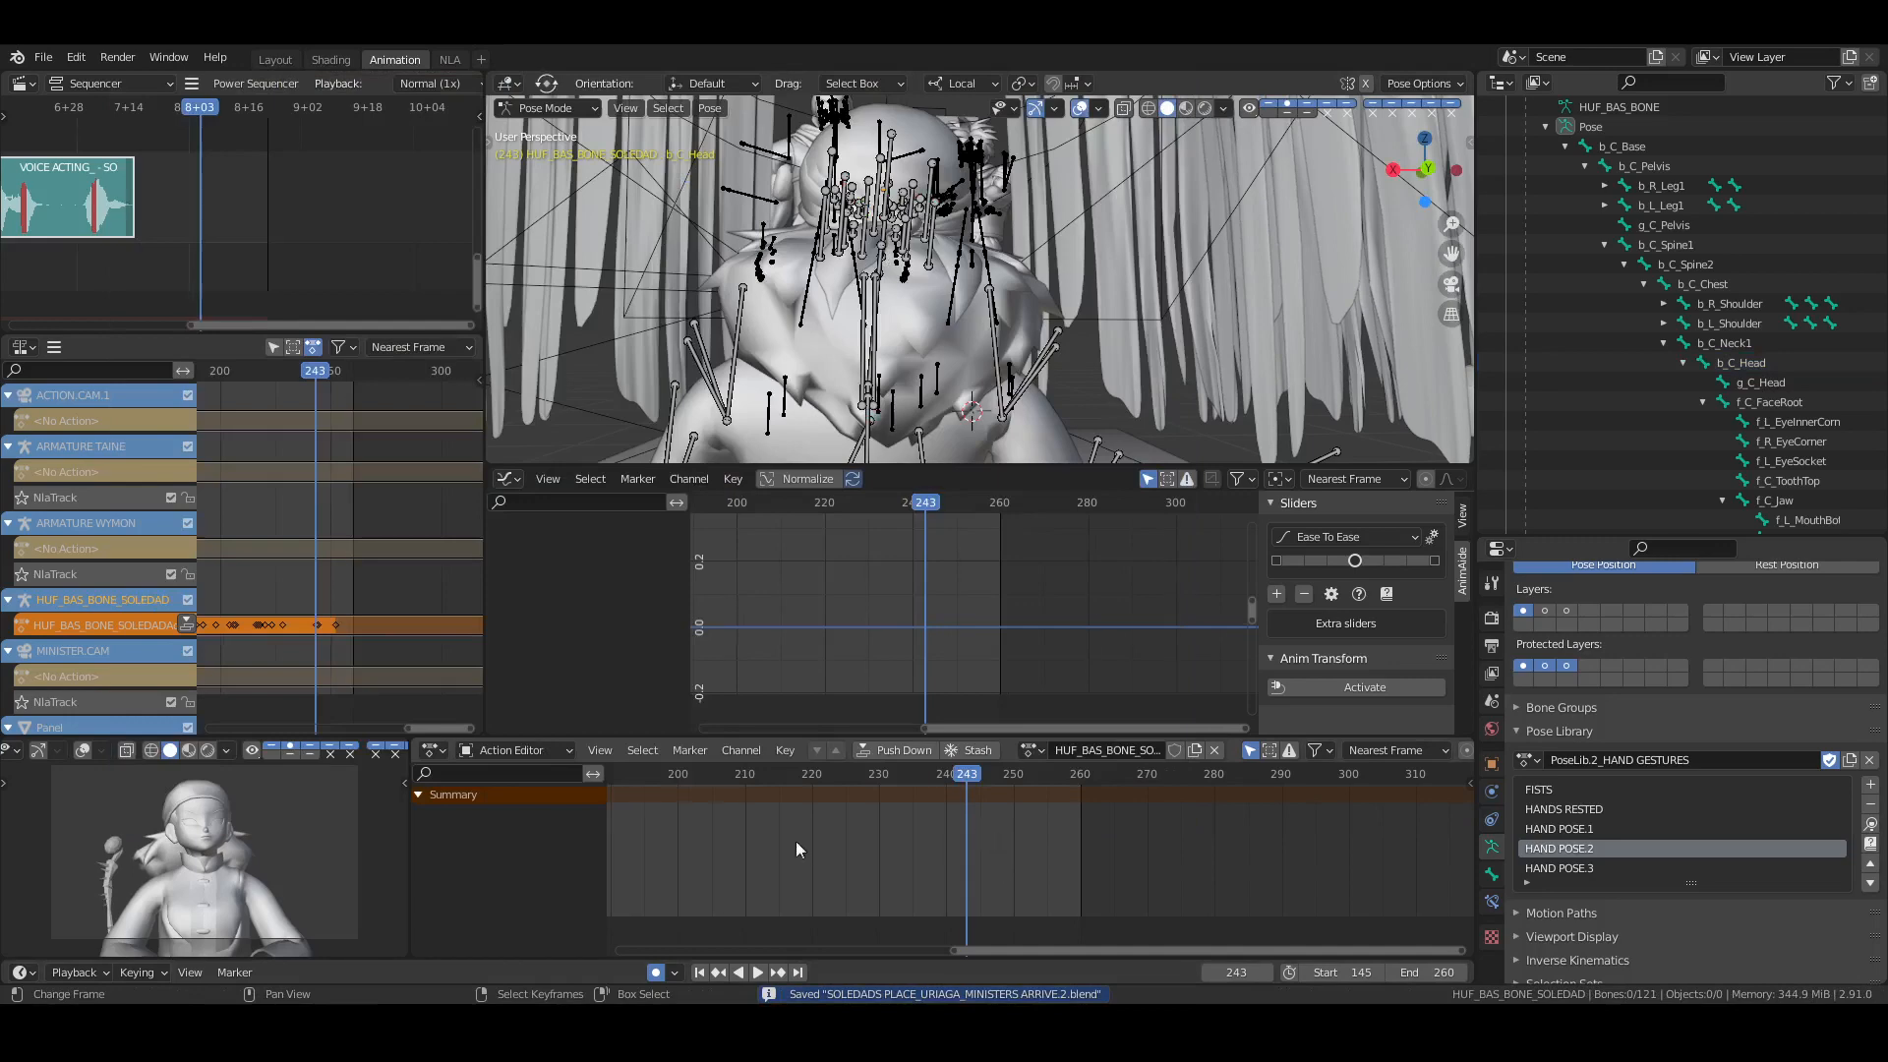
Go back to frame 145, view the character from the front and play the whole shot in the Layout workspace
left_click(699, 971)
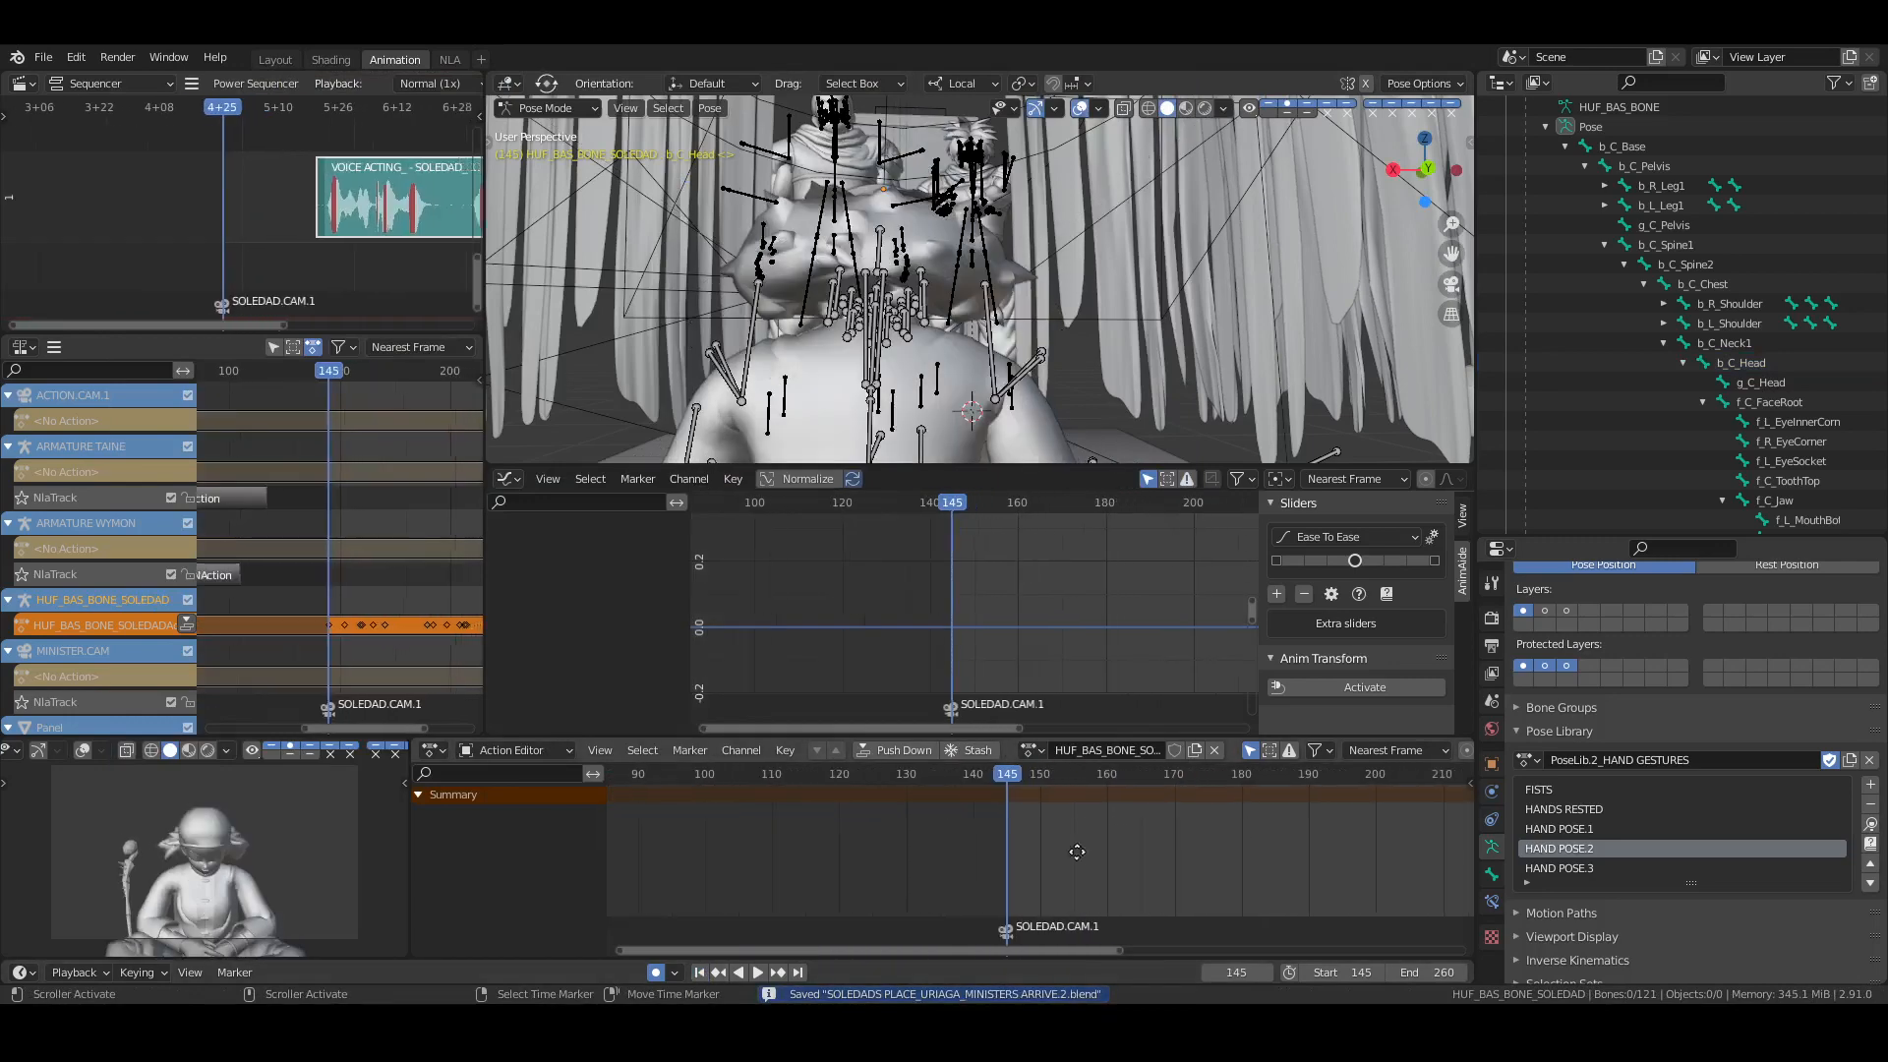
middle_click_drag(1077, 852, 917, 852)
middle_click_drag(1180, 266, 813, 291)
middle_click_drag(1268, 300, 1008, 346)
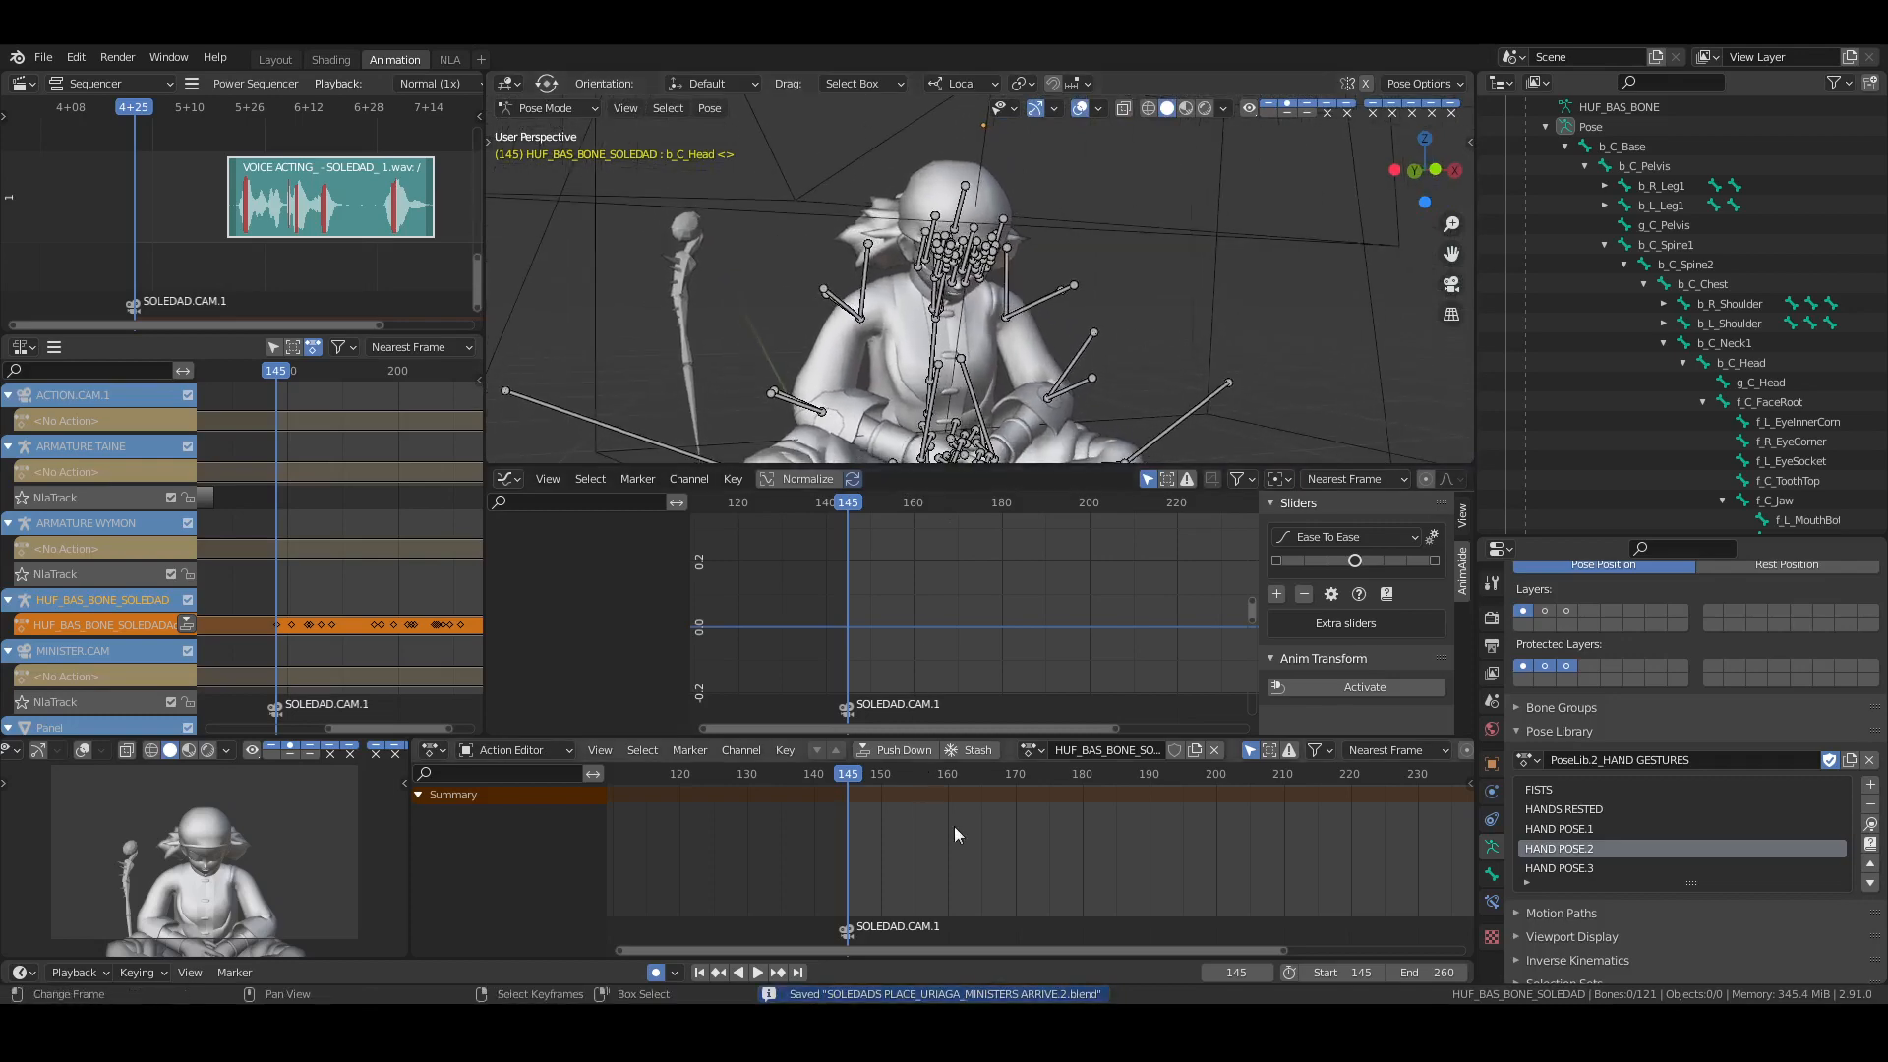
left_click(274, 55)
key("space")
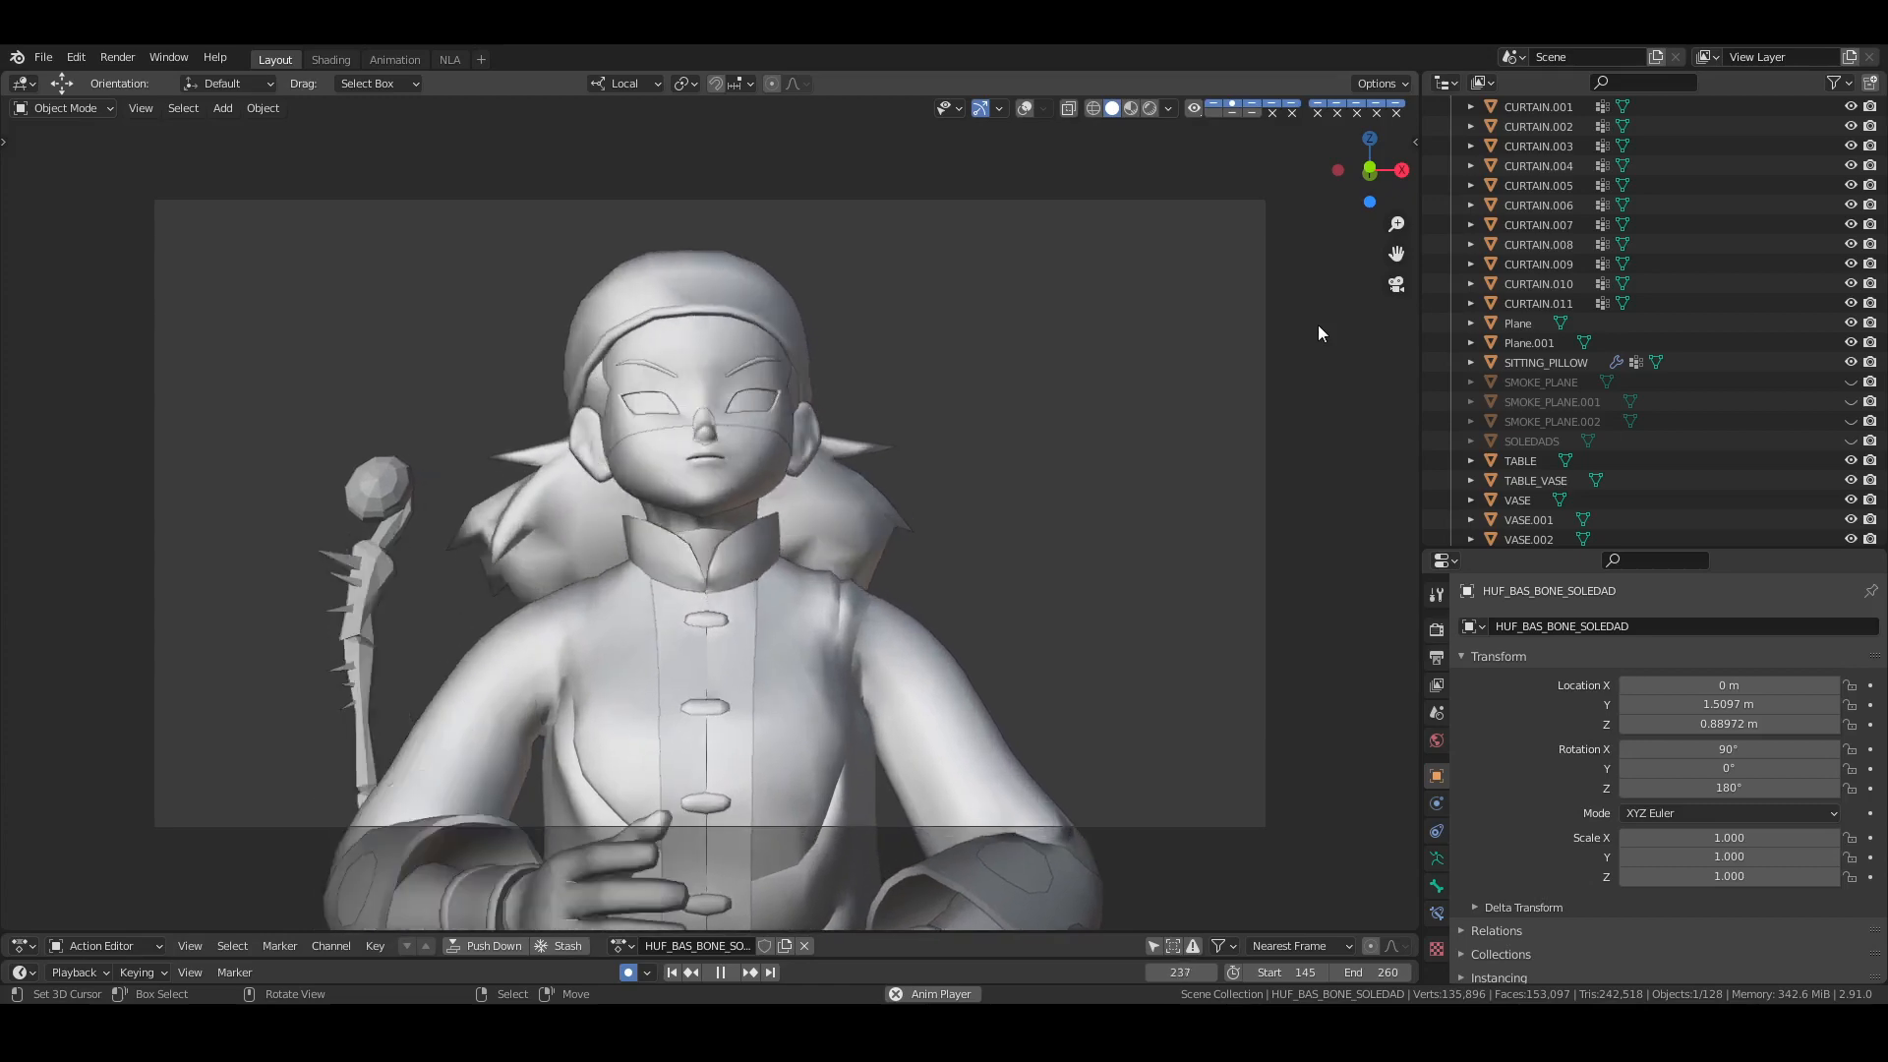
key("space")
Reset the shot to frame 145, return to the Animation workspace and save the file
left_click(672, 972)
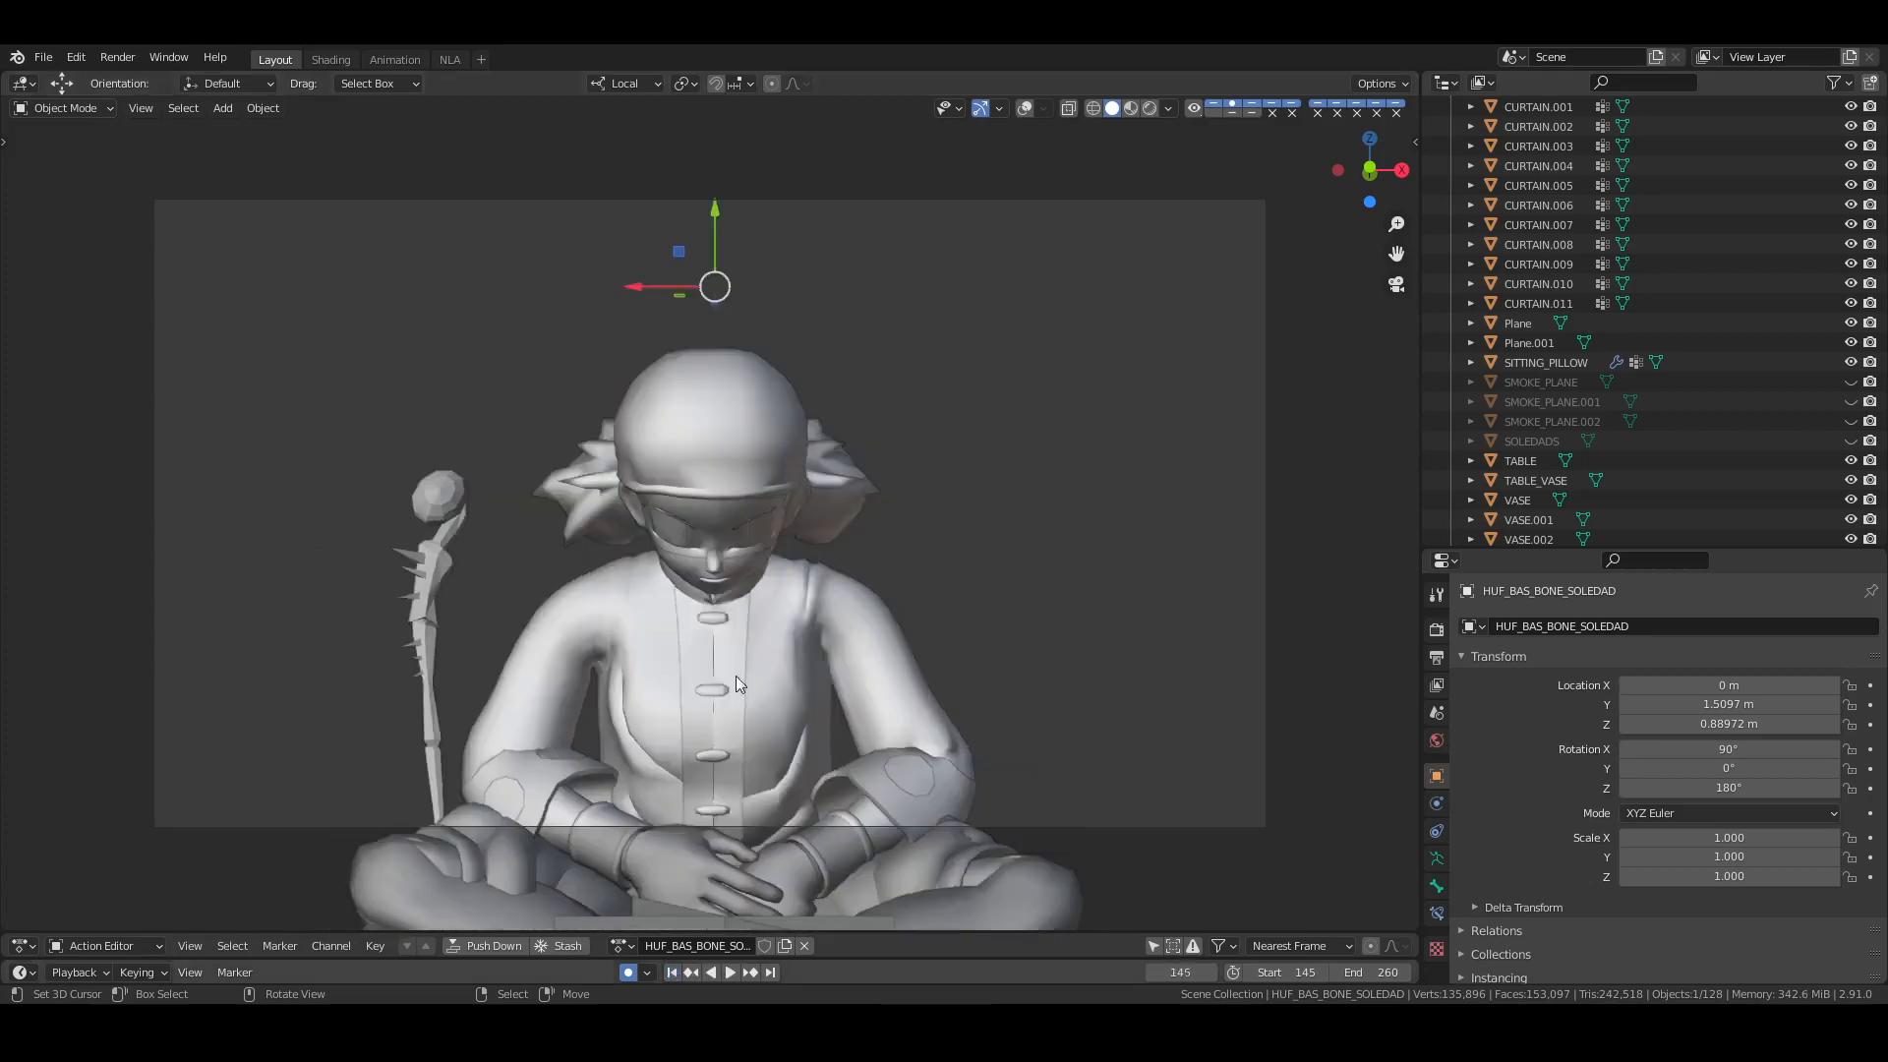
left_click(394, 59)
key("ctrl+s")
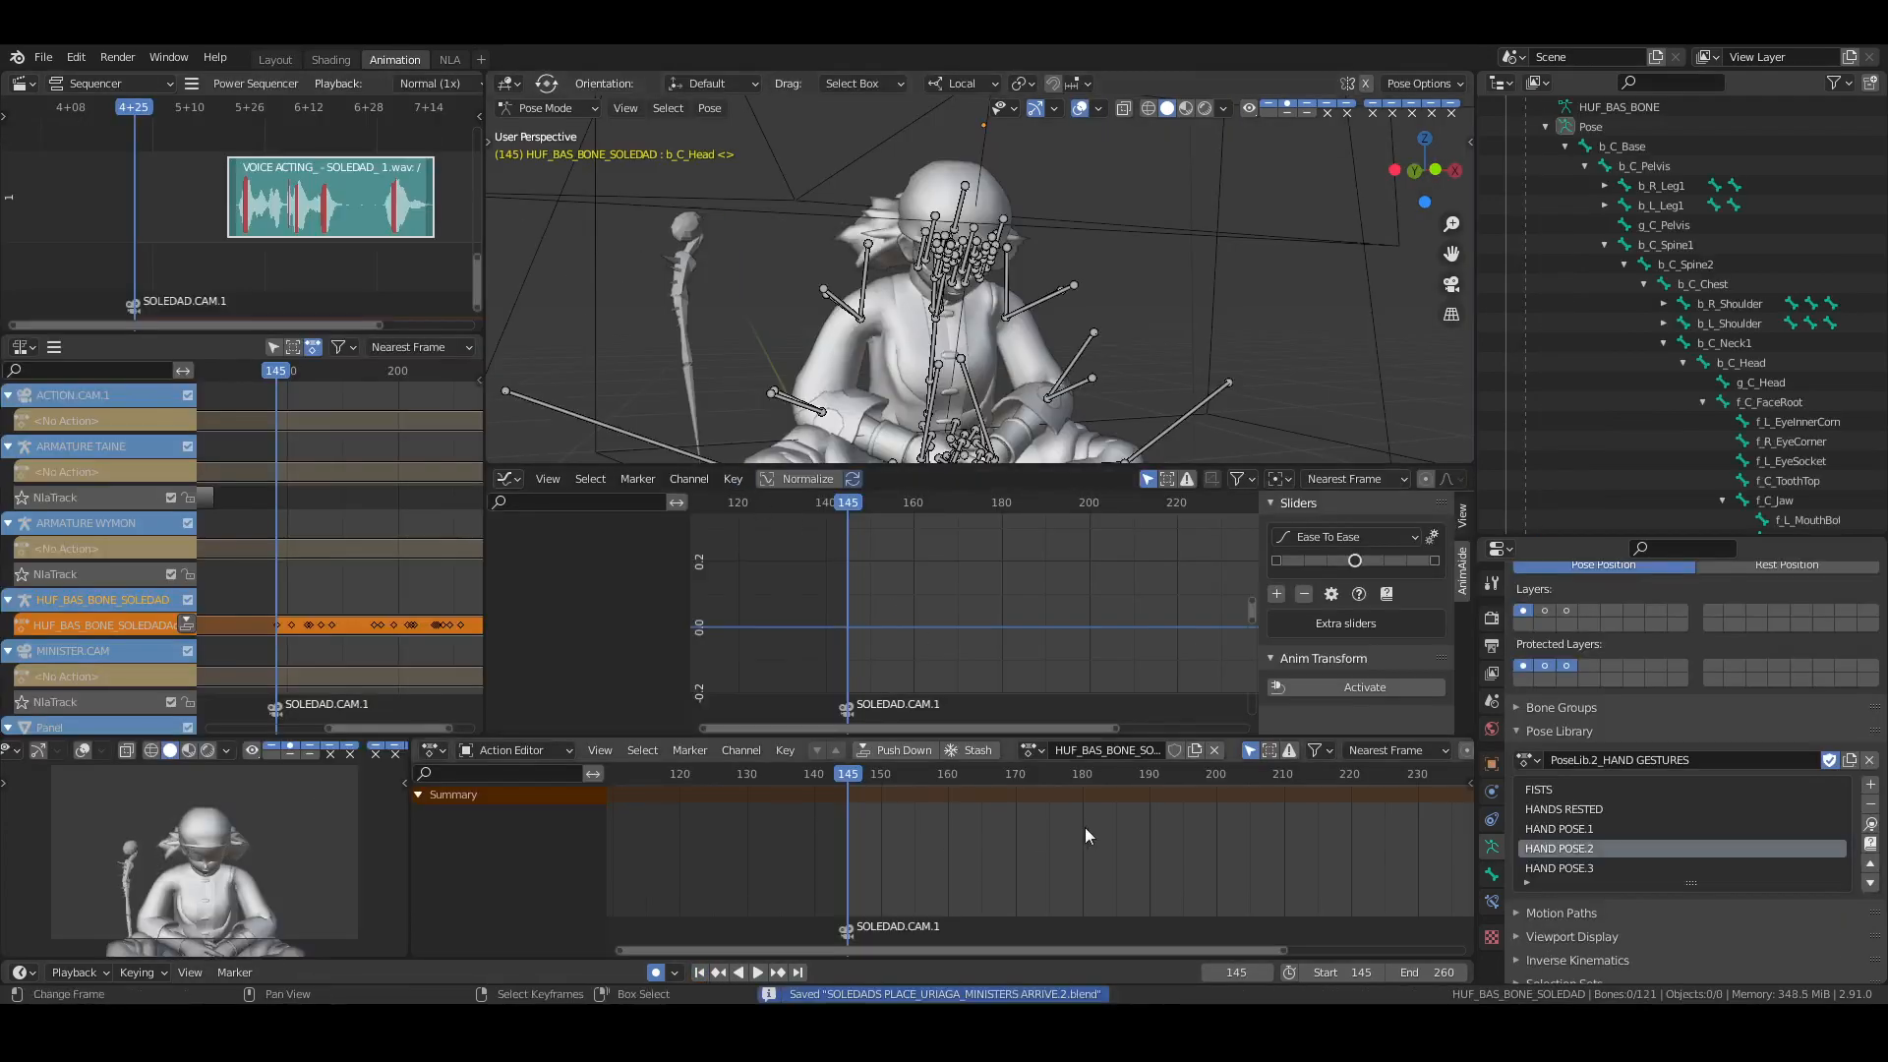